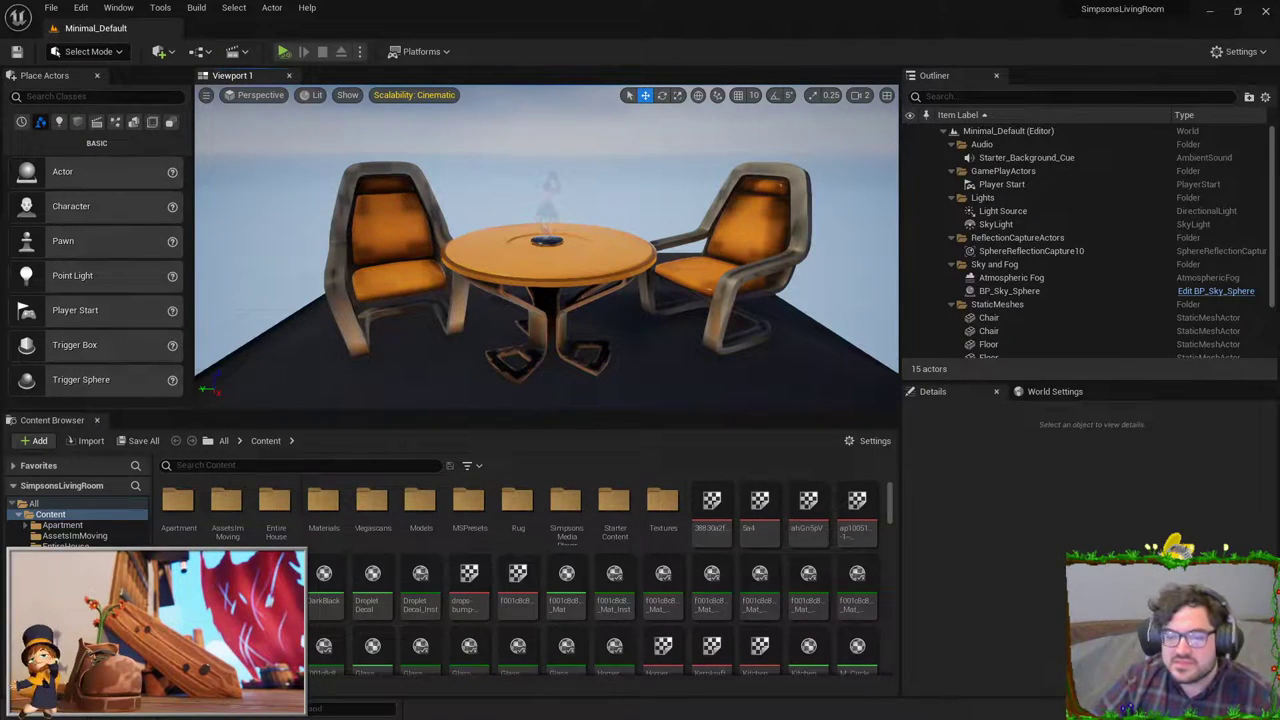
Step: Search the Content Browser for 'living' and load the LivingRoom level
{"action": "left_click", "coordinate": [603, 210]}
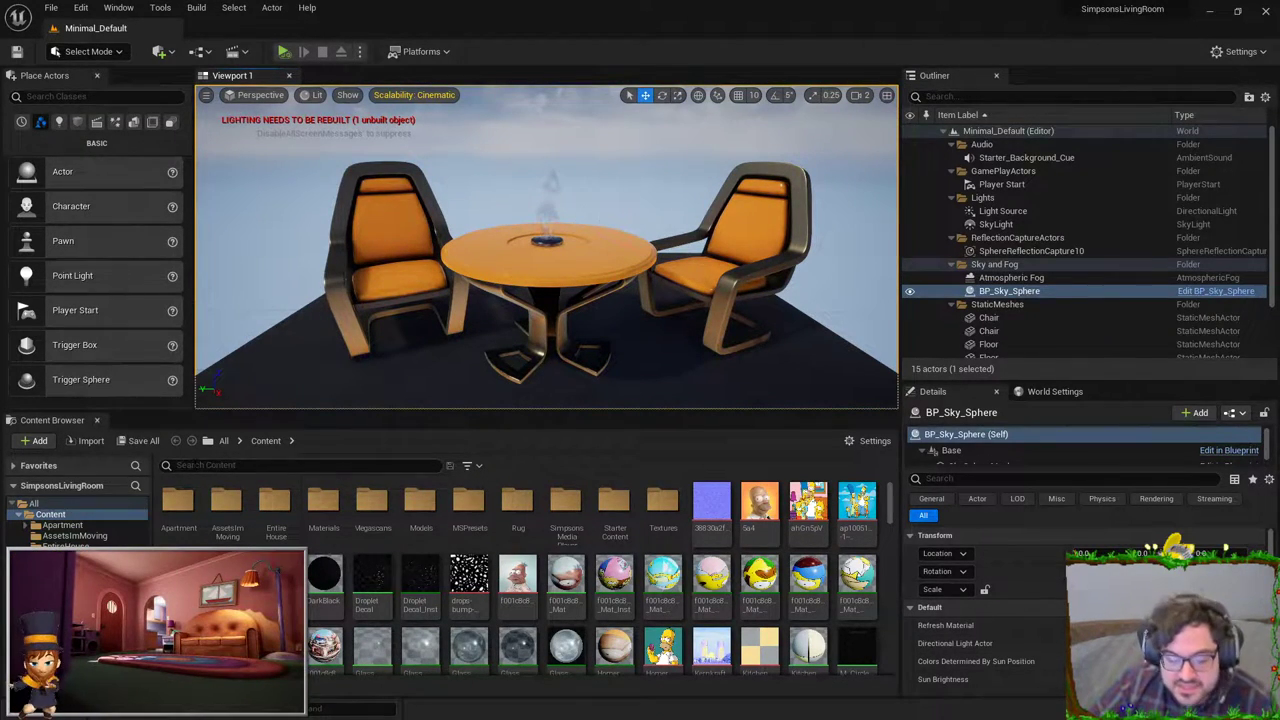
{"action": "type", "text": "l"}
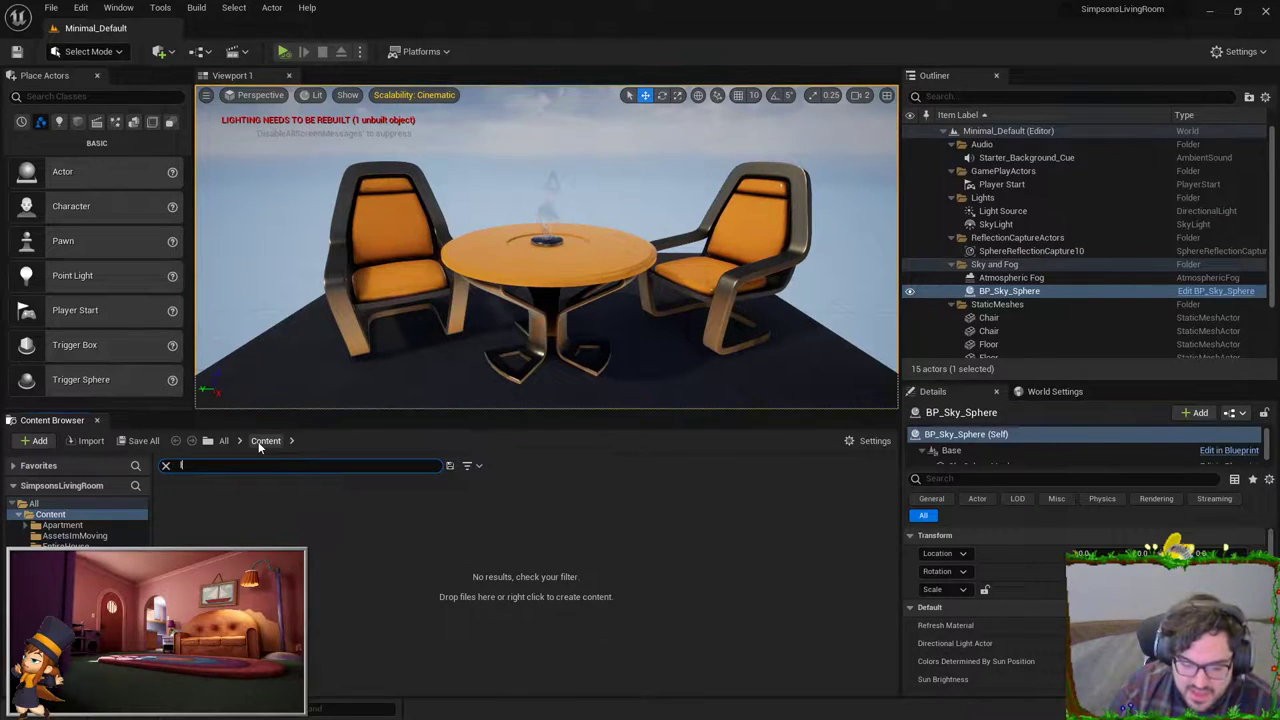
{"action": "type", "text": "iving"}
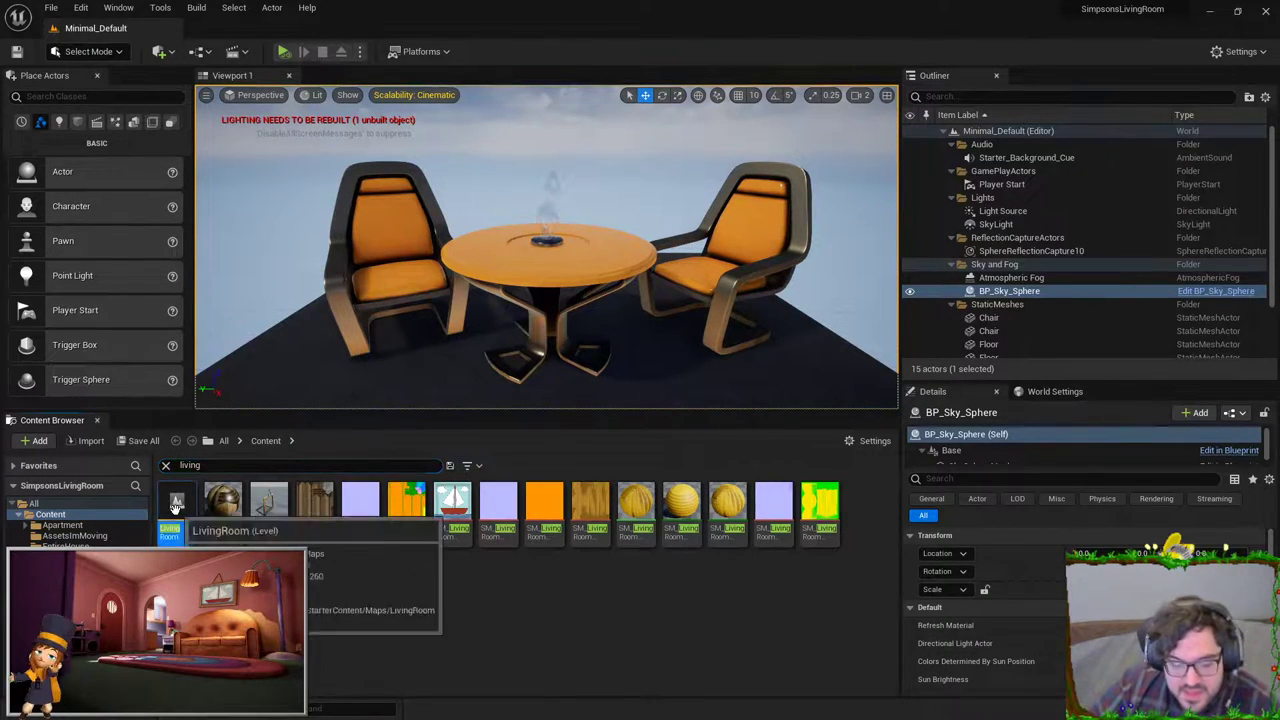
{"action": "double_click", "coordinate": [177, 505]}
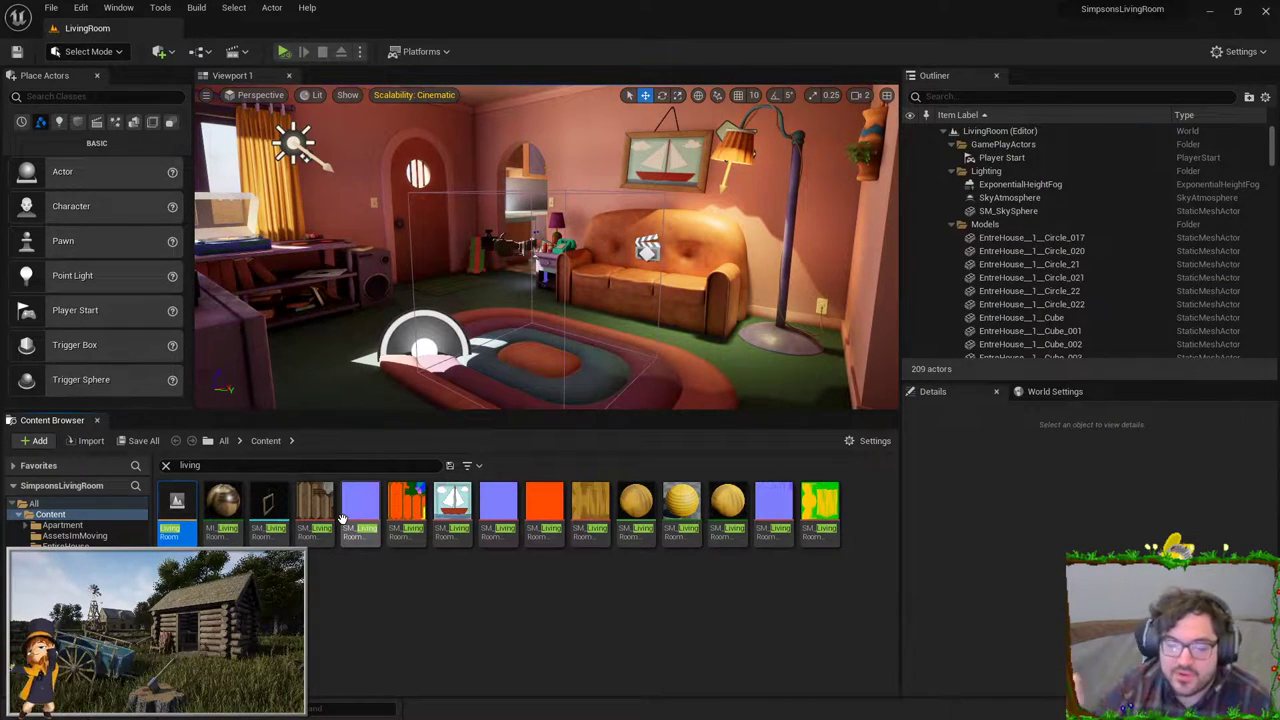
Step: In fullscreen viewport, switch the Scalability engine quality from Cinematic to Epic
{"action": "right_click_drag", "start_coordinate": [539, 355], "coordinate": [545, 350]}
{"action": "key", "text": "F11"}
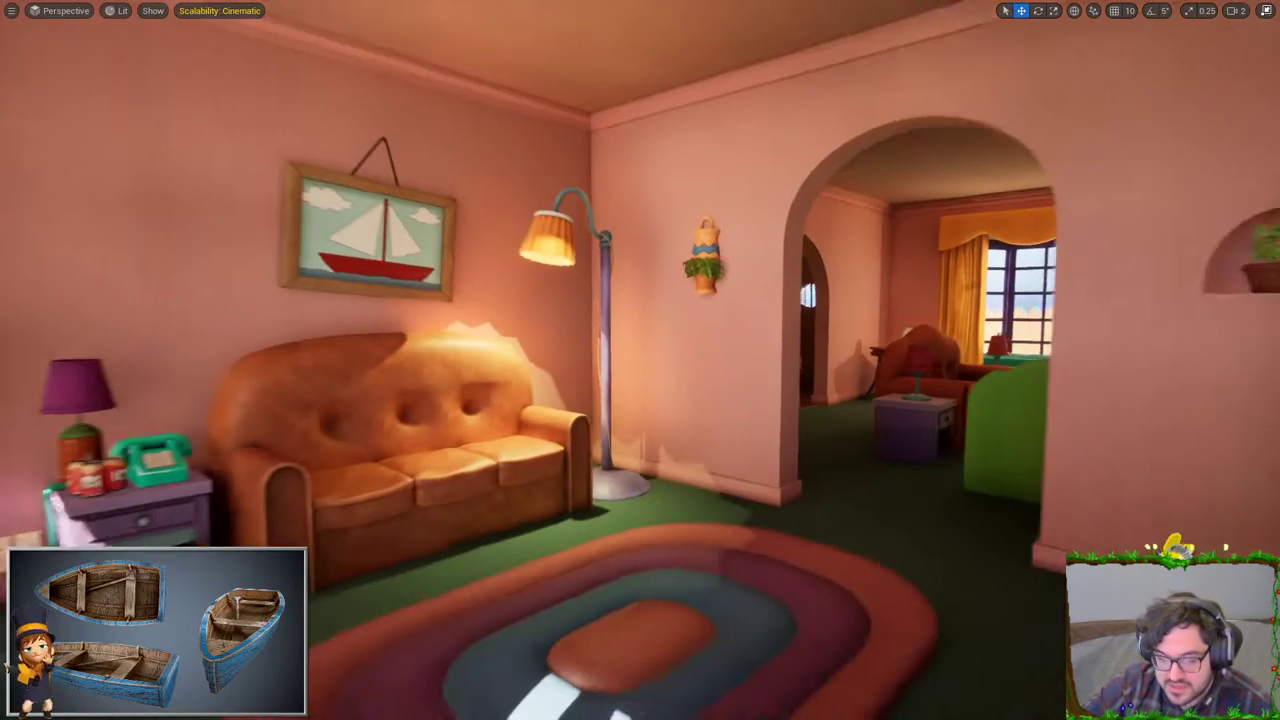
{"action": "right_click_drag", "start_coordinate": [545, 350], "coordinate": [97, 312]}
{"action": "left_click", "coordinate": [228, 11]}
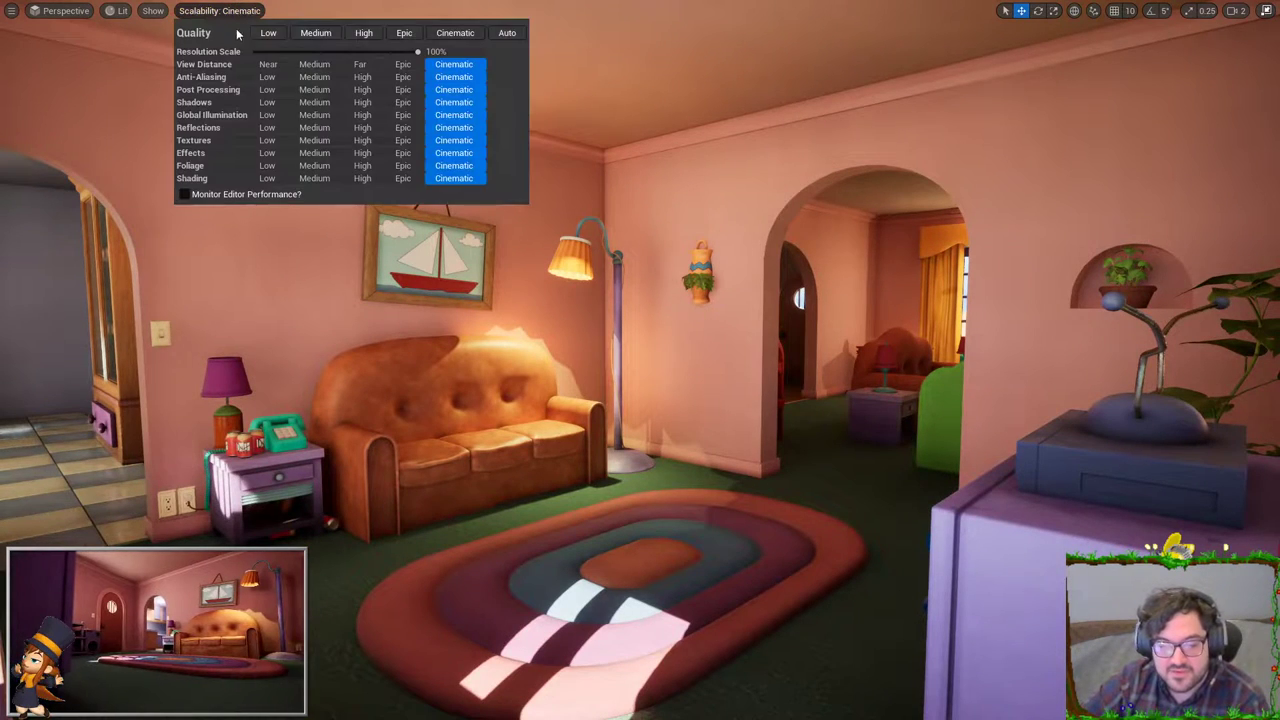
{"action": "left_click", "coordinate": [404, 32]}
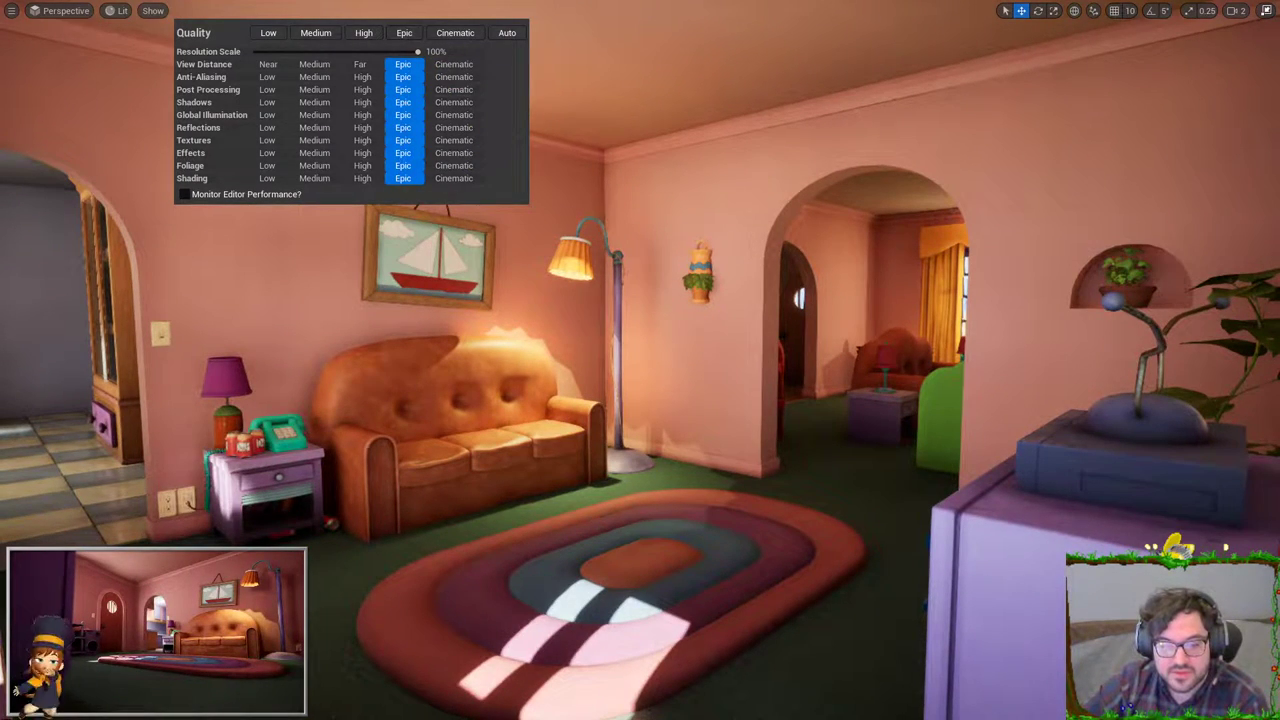
{"action": "left_click", "coordinate": [640, 400]}
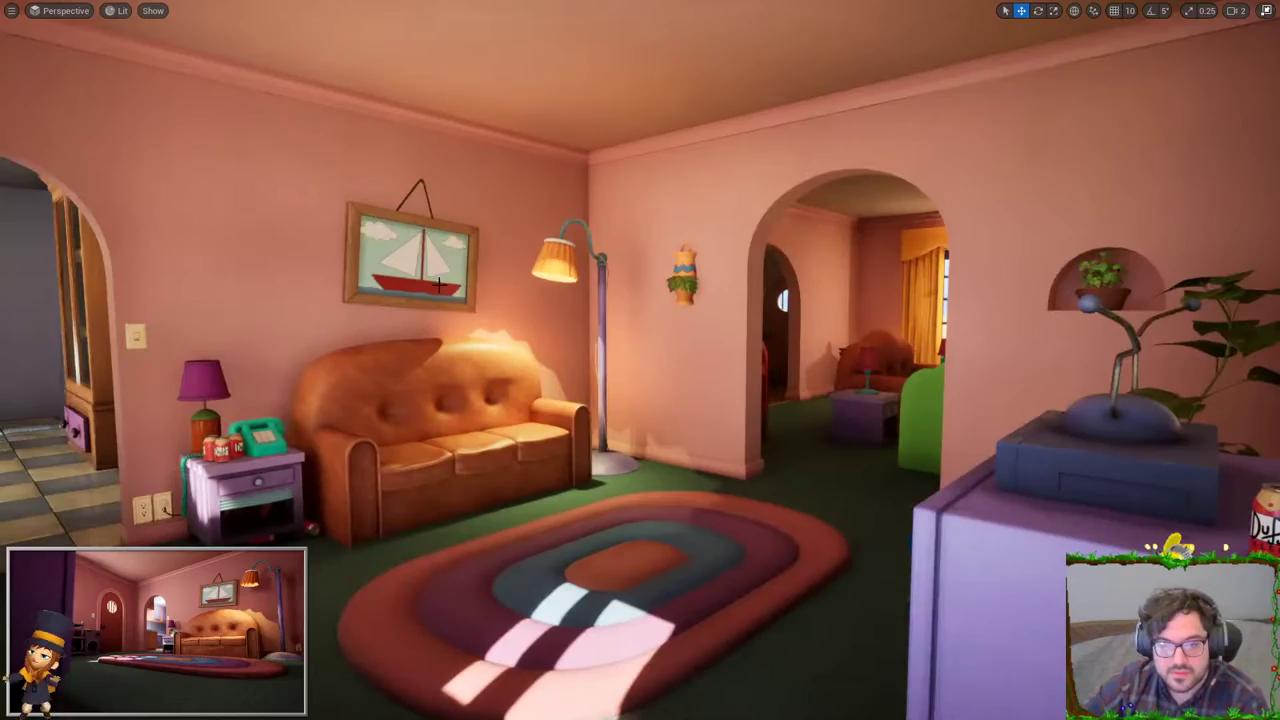
Step: Look around the living room, then fly through the doorway into the kitchen and select its wall mesh
{"action": "right_click_drag", "start_coordinate": [640, 400], "coordinate": [560, 380]}
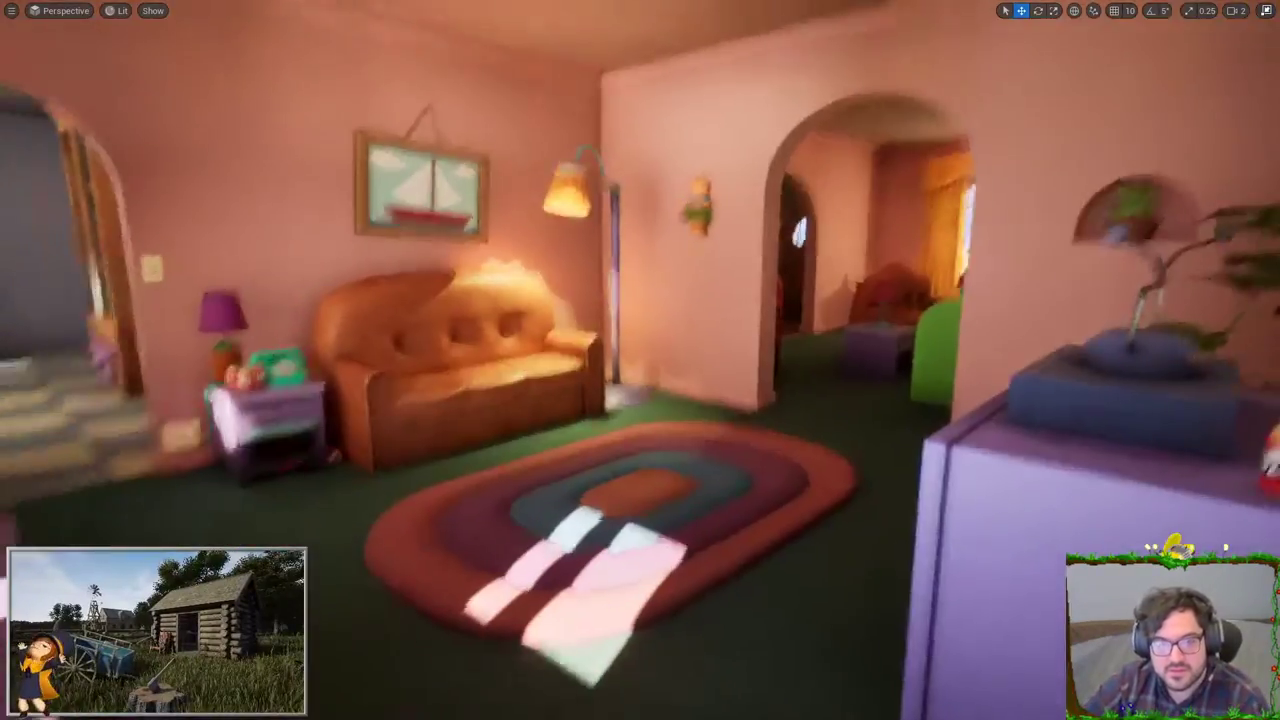
{"action": "right_click_drag", "start_coordinate": [640, 400], "coordinate": [600, 390]}
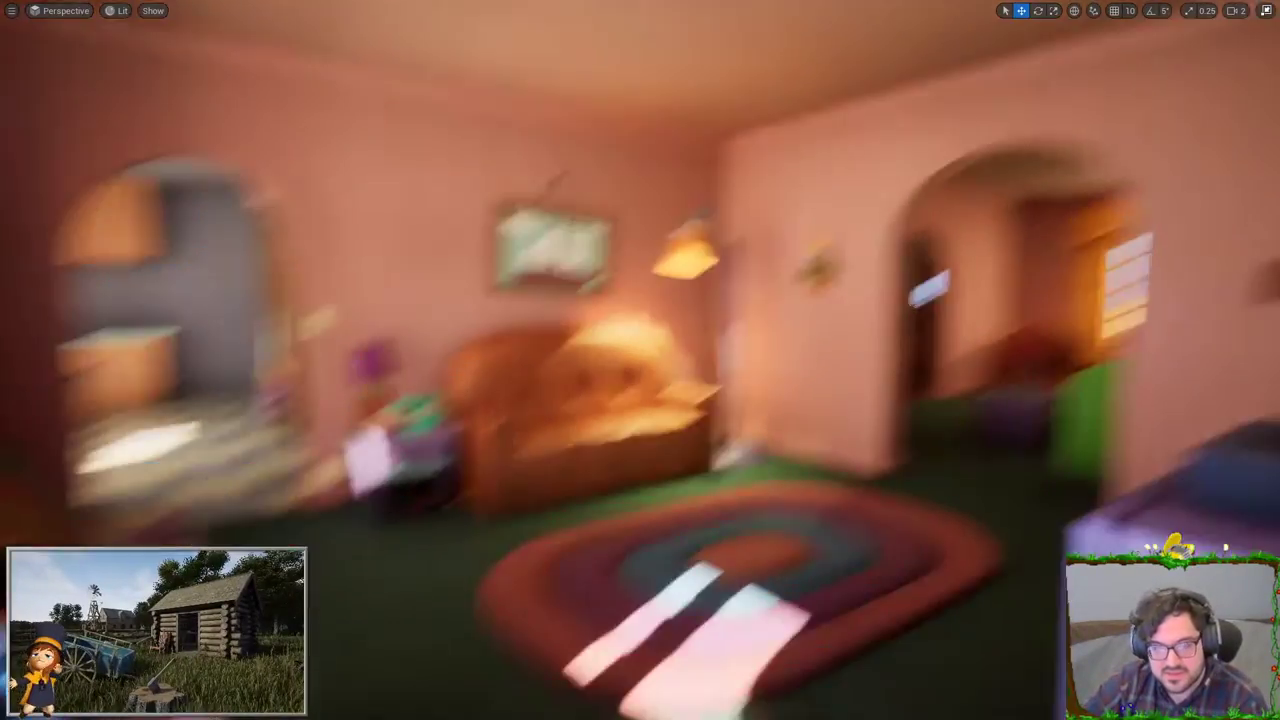
{"action": "mouse_move", "coordinate": [480, 300]}
{"action": "right_mouse_down"}
{"action": "mouse_move", "coordinate": [420, 289]}
{"action": "mouse_move", "coordinate": [440, 280]}
{"action": "right_mouse_up"}
{"action": "key", "text": "F11"}
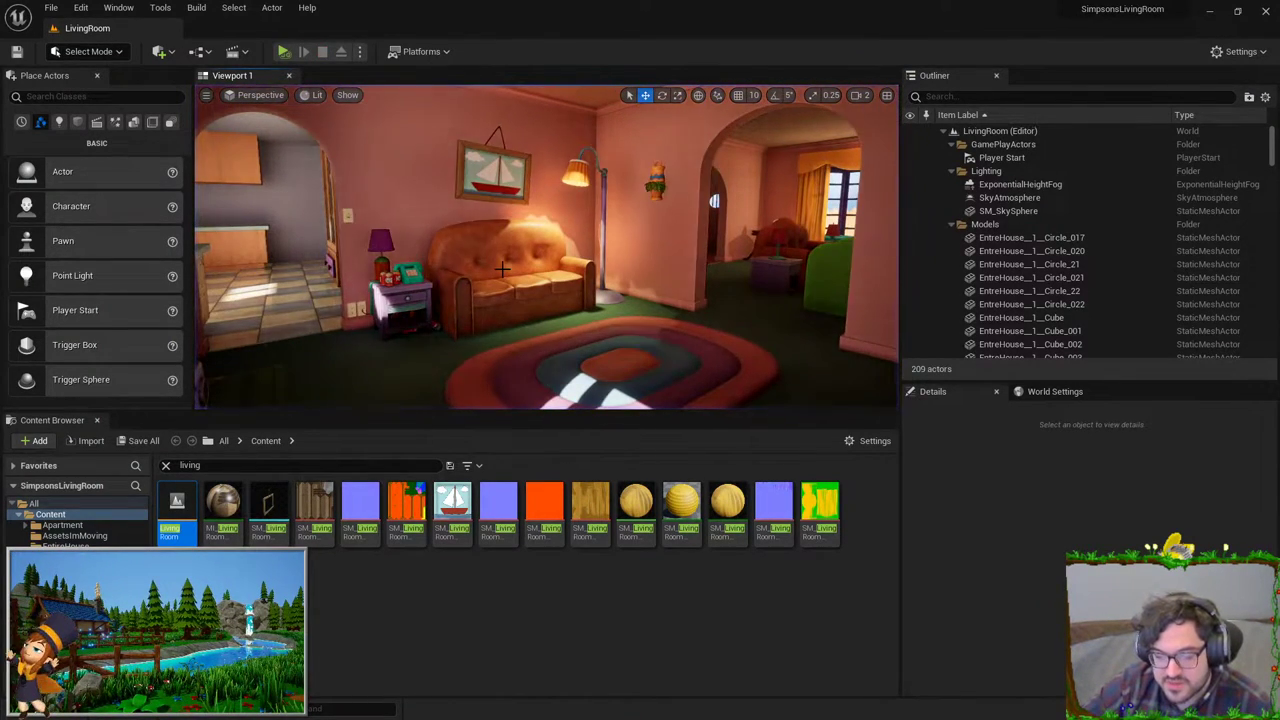
{"action": "mouse_move", "coordinate": [440, 280]}
{"action": "right_mouse_down"}
{"action": "mouse_move", "coordinate": [440, 300]}
{"action": "mouse_move", "coordinate": [350, 300]}
{"action": "right_mouse_up"}
{"action": "right_click_drag", "start_coordinate": [440, 275], "coordinate": [465, 275]}
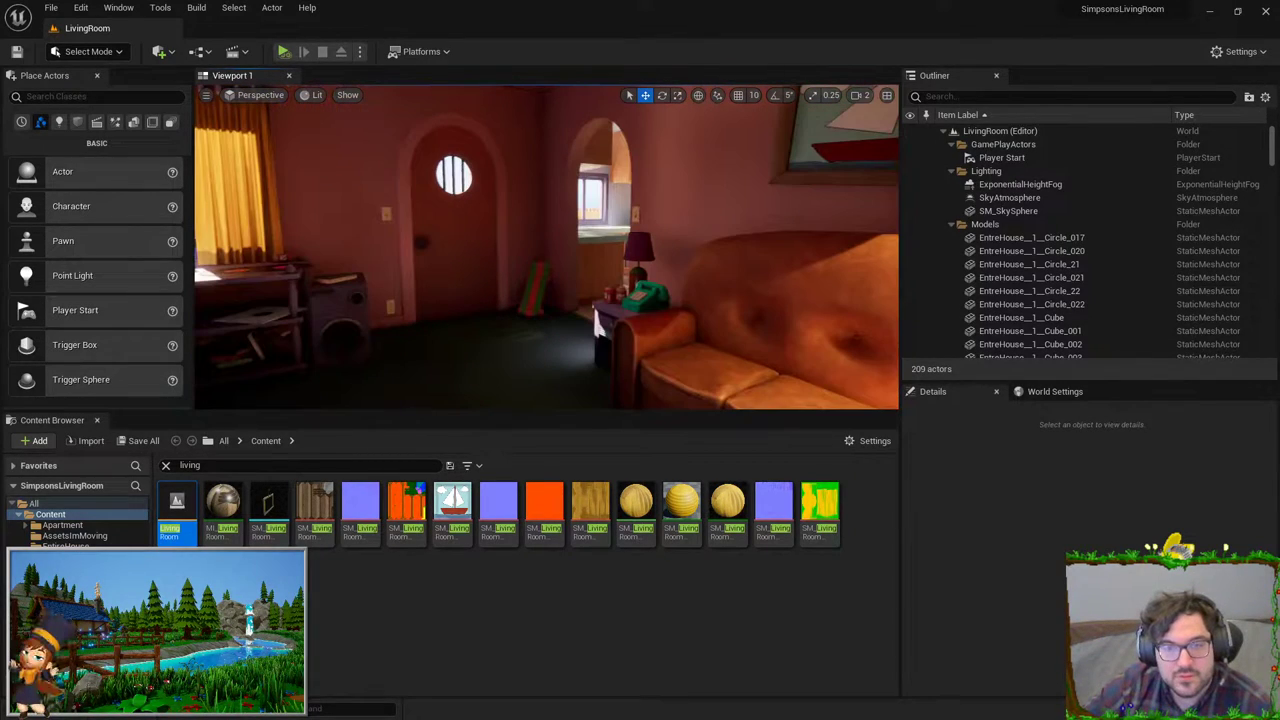
{"action": "right_click_drag", "start_coordinate": [597, 322], "coordinate": [466, 230]}
{"action": "left_click", "coordinate": [466, 230]}
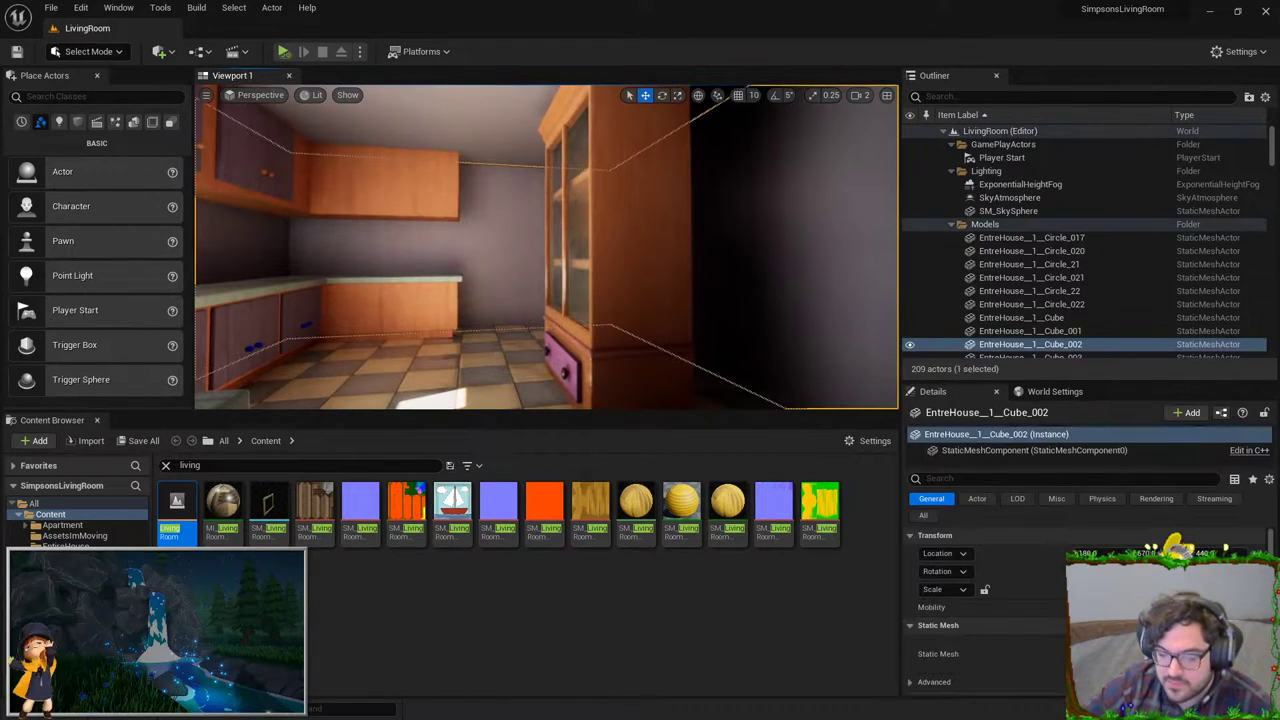
{"action": "key", "text": "ctrl+e"}
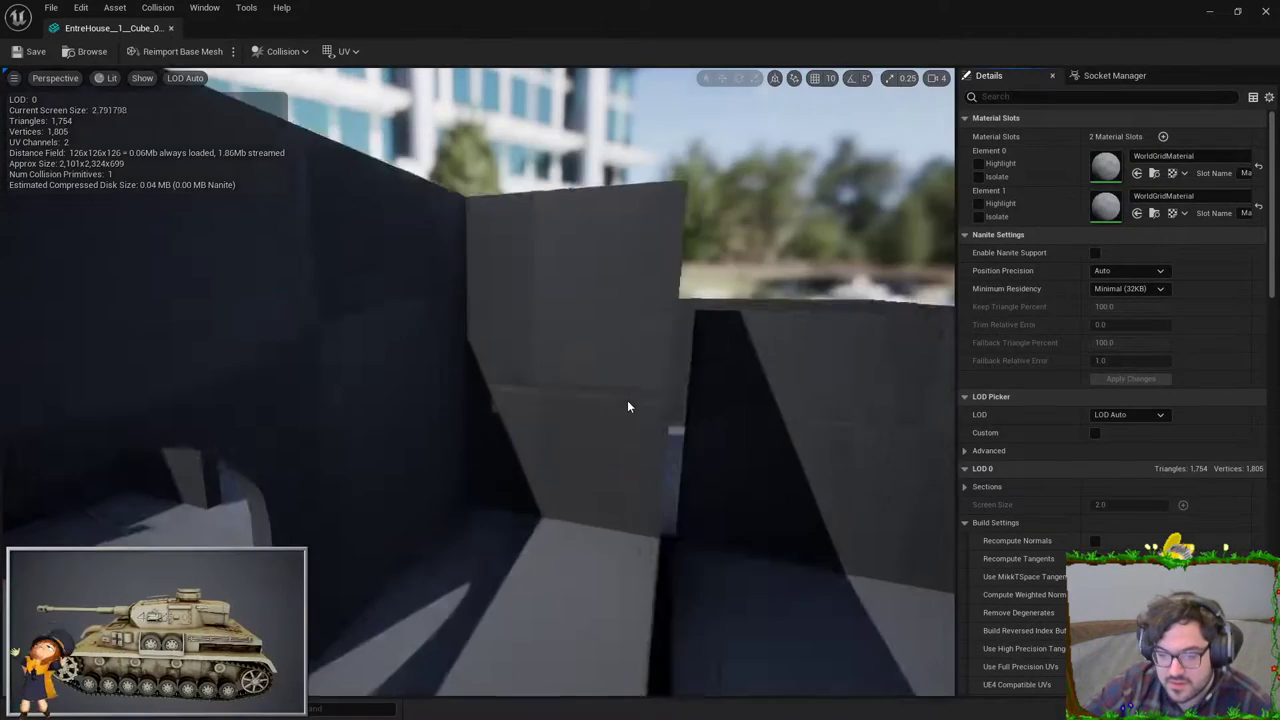
{"action": "left_click_drag", "start_coordinate": [622, 398], "coordinate": [623, 358]}
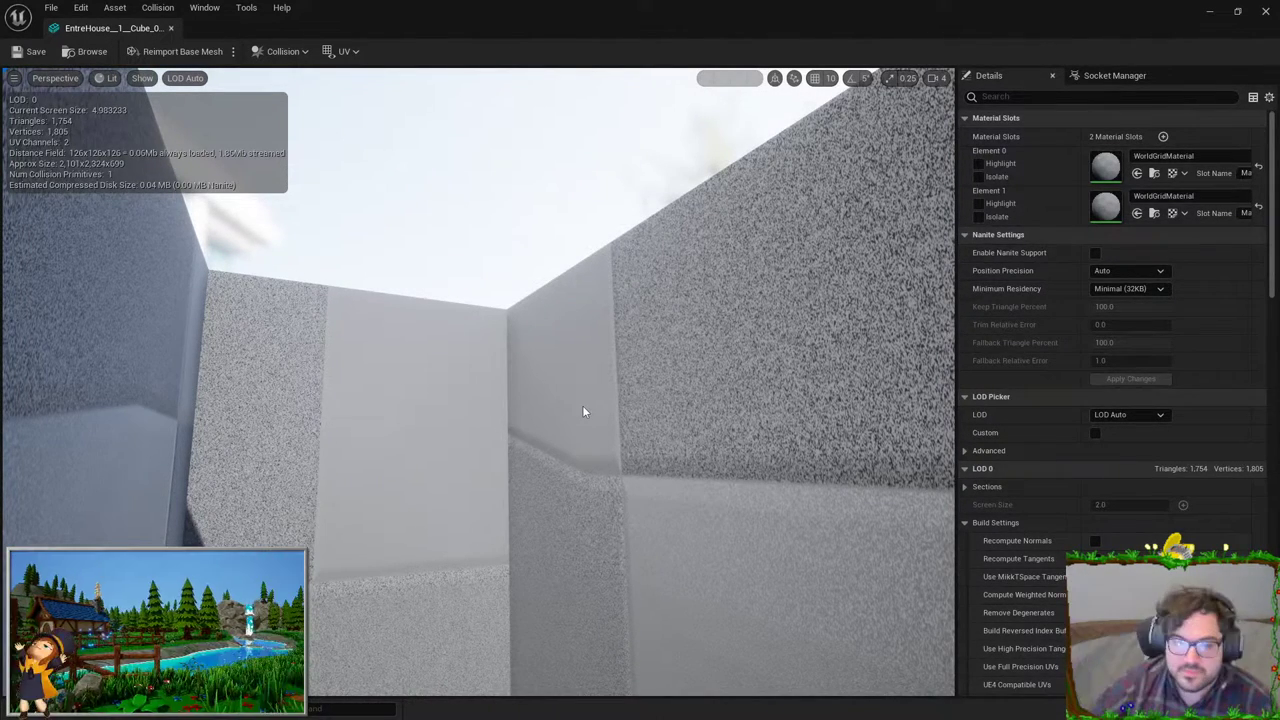
{"action": "left_click_drag", "start_coordinate": [602, 431], "coordinate": [602, 431]}
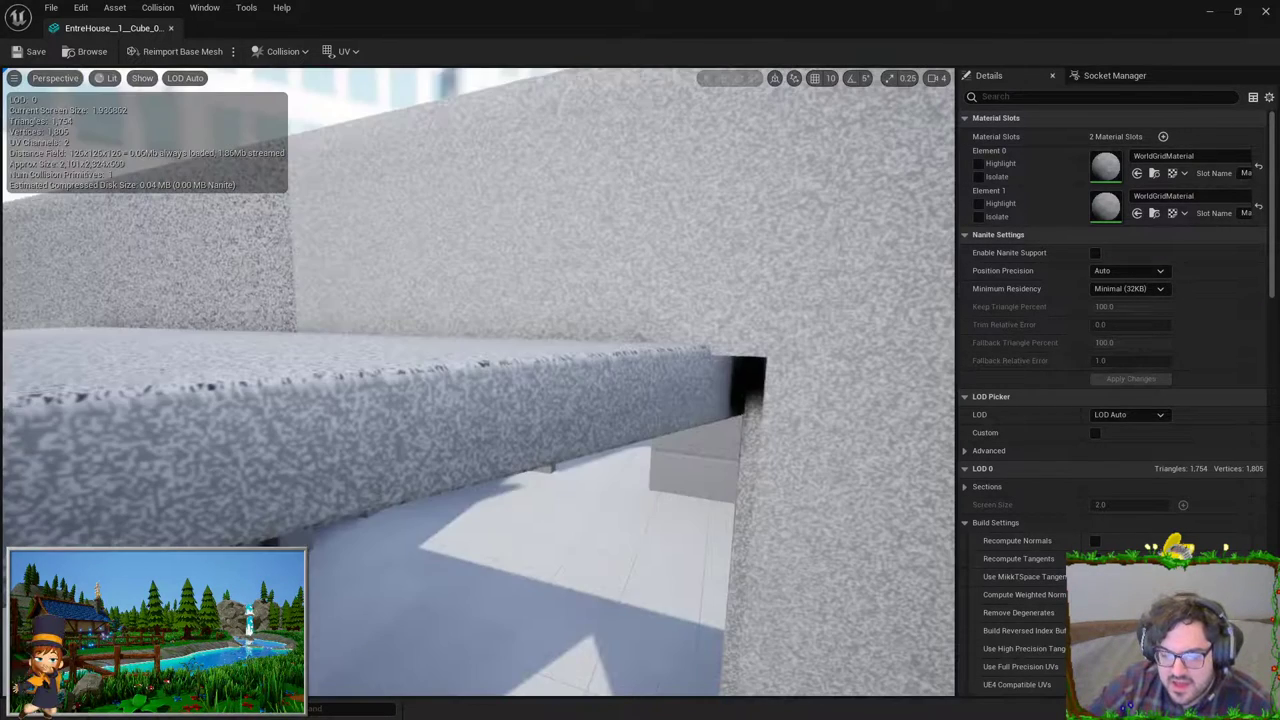
{"action": "left_click_drag", "start_coordinate": [894, 464], "coordinate": [894, 464]}
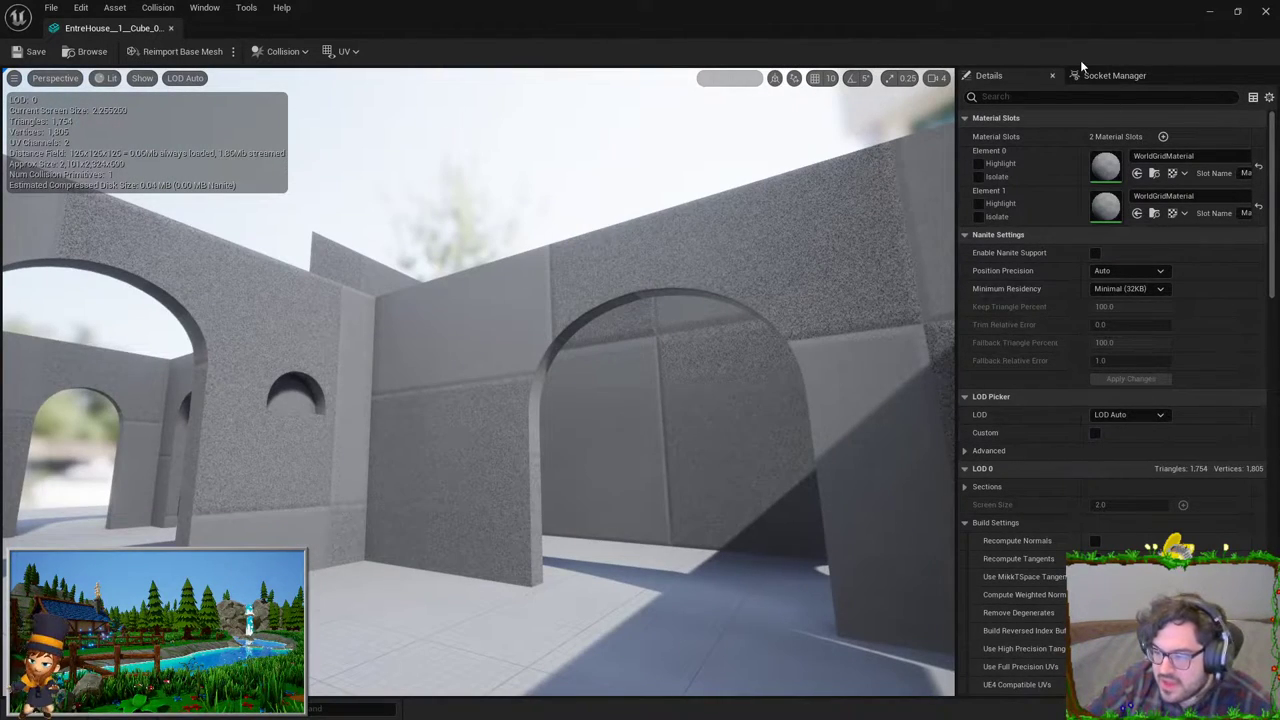
{"action": "left_click", "coordinate": [1265, 10]}
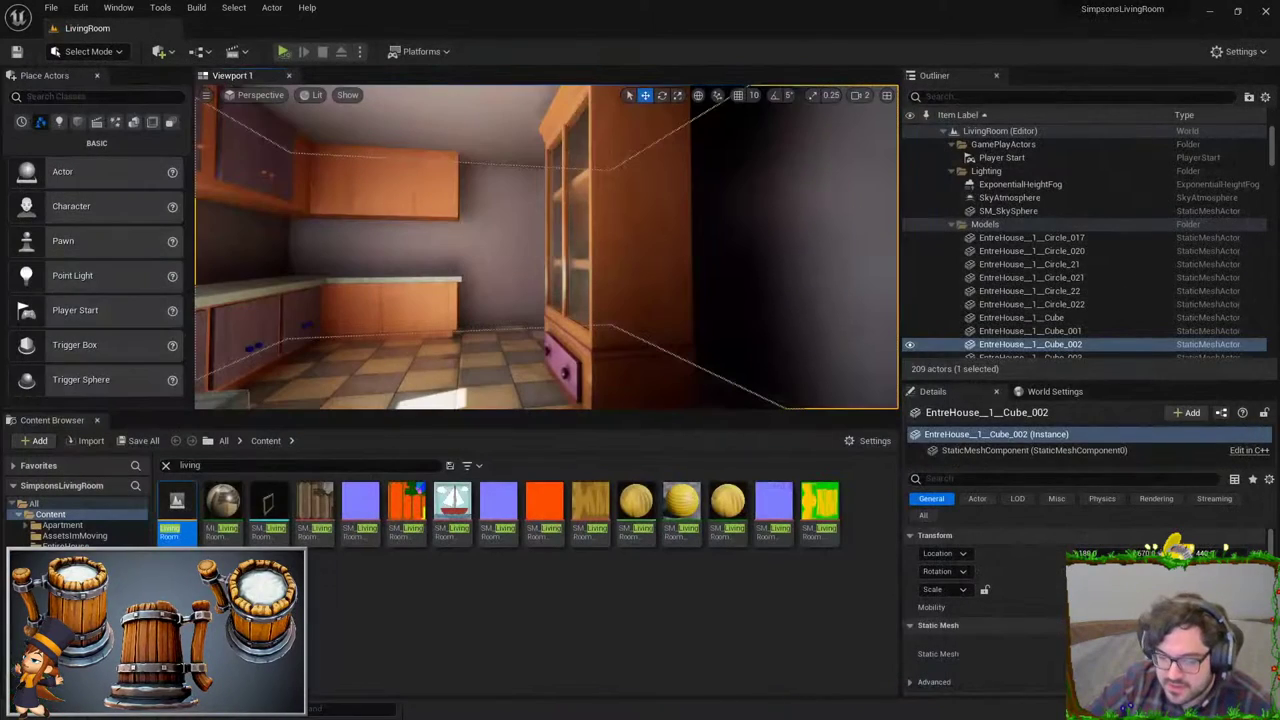
{"action": "left_click", "coordinate": [673, 265]}
{"action": "mouse_move", "coordinate": [673, 265]}
{"action": "right_mouse_down"}
{"action": "mouse_move", "coordinate": [449, 137]}
{"action": "mouse_move", "coordinate": [458, 151]}
{"action": "right_mouse_up"}
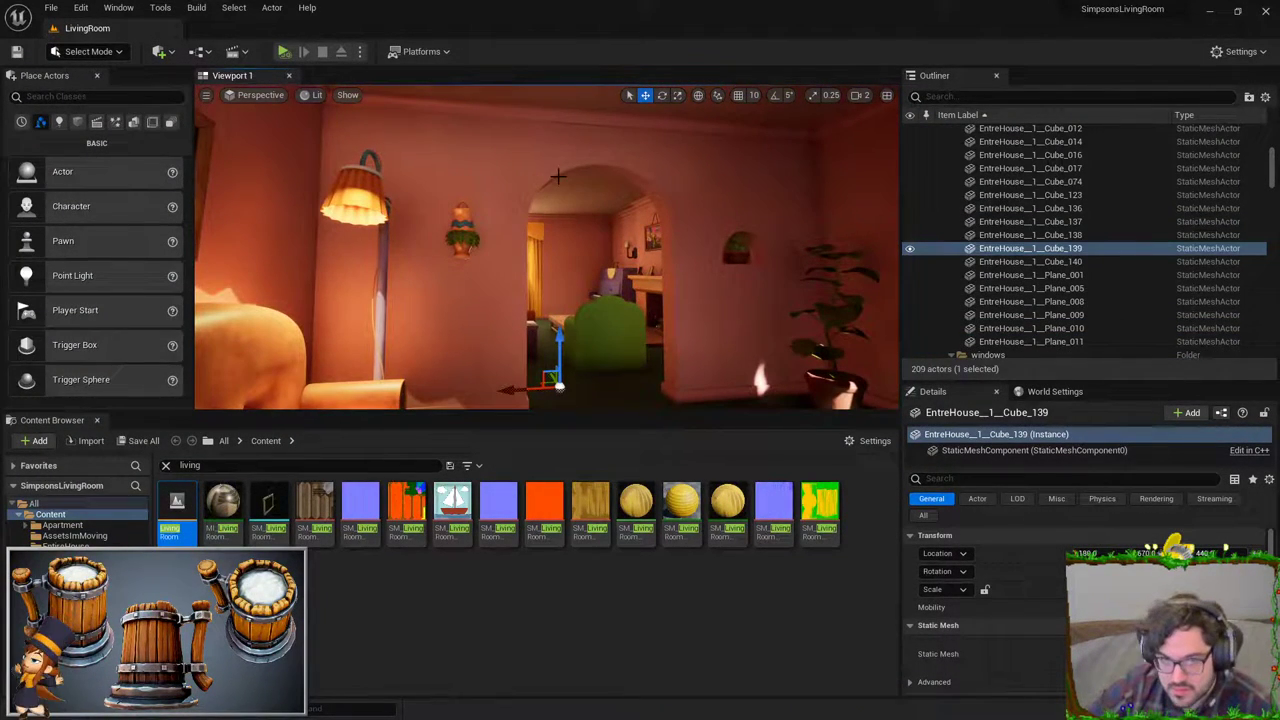
{"action": "right_click_drag", "start_coordinate": [557, 176], "coordinate": [419, 115]}
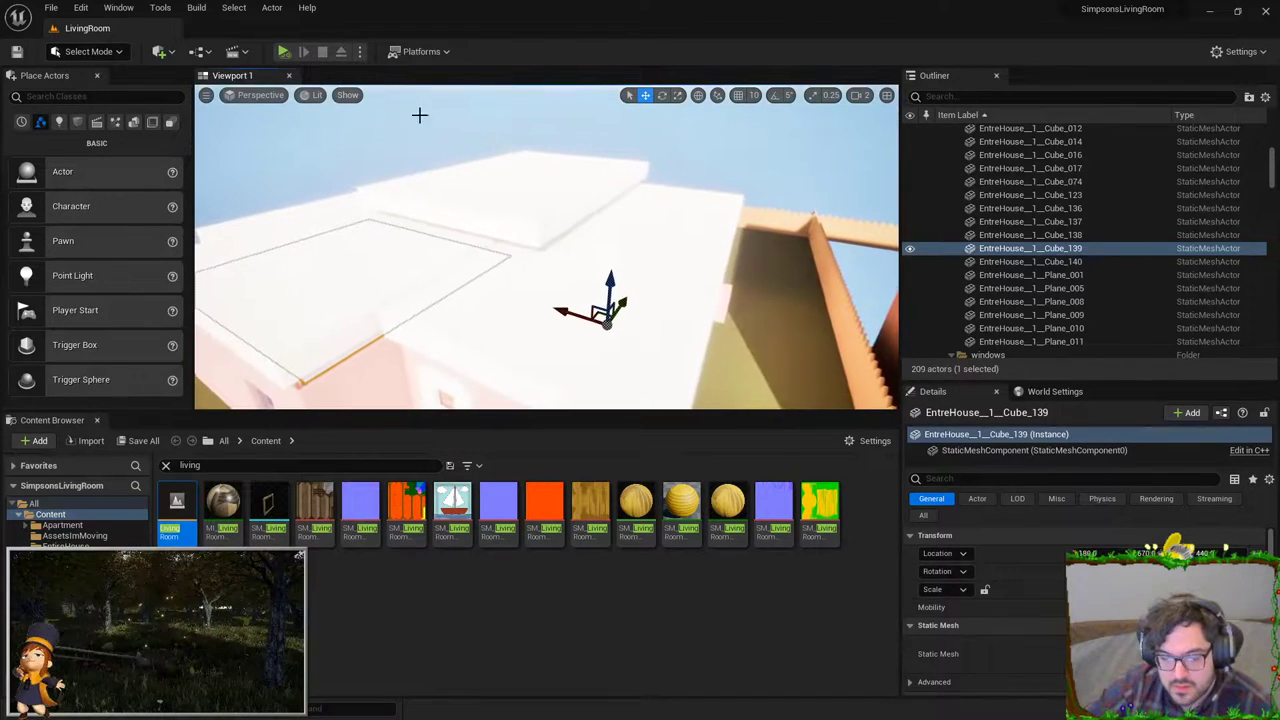
{"action": "left_click", "coordinate": [206, 96]}
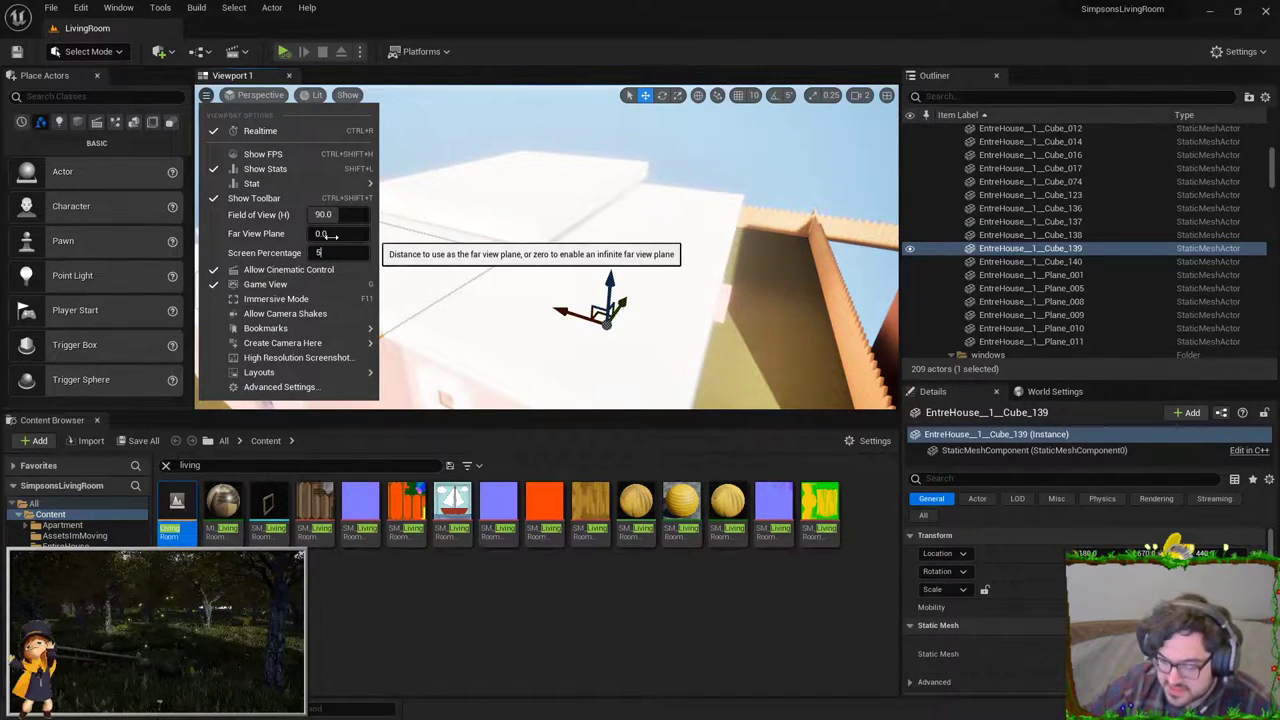
{"action": "right_click_drag", "start_coordinate": [330, 235], "coordinate": [454, 263]}
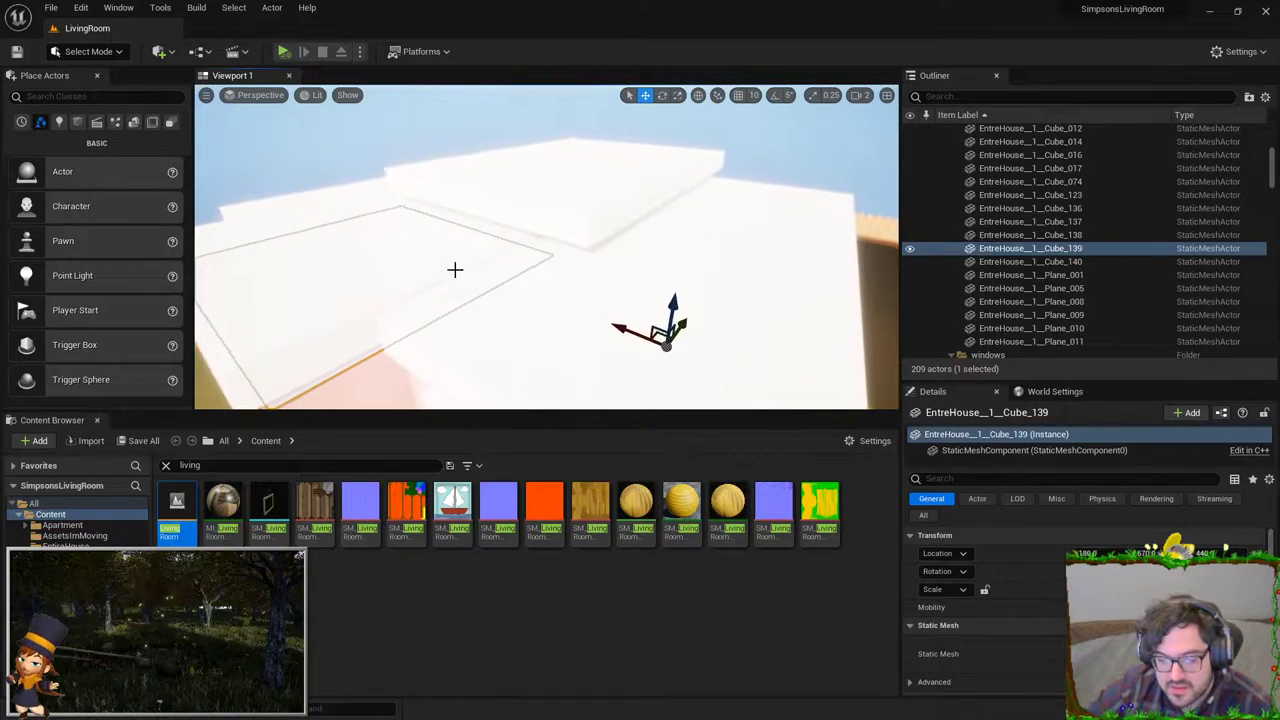
{"action": "left_click", "coordinate": [655, 277]}
{"action": "mouse_move", "coordinate": [655, 277]}
{"action": "right_mouse_down"}
{"action": "mouse_move", "coordinate": [663, 235]}
{"action": "mouse_move", "coordinate": [666, 371]}
{"action": "mouse_move", "coordinate": [560, 262]}
{"action": "right_mouse_up"}
{"action": "left_click", "coordinate": [586, 277]}
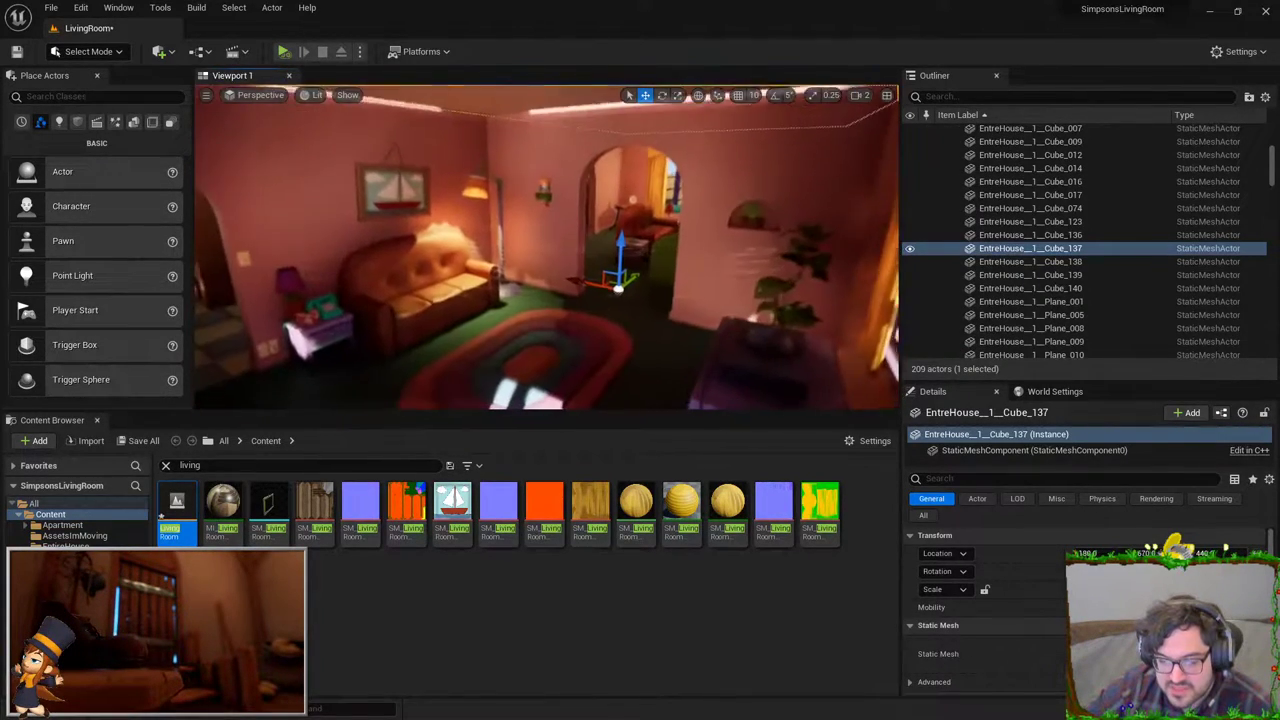
{"action": "left_click_drag", "start_coordinate": [560, 262], "coordinate": [555, 253], "text": "alt"}
{"action": "right_click_drag", "start_coordinate": [555, 253], "coordinate": [560, 240]}
{"action": "key", "text": "Escape"}
{"action": "mouse_move", "coordinate": [529, 286]}
{"action": "right_mouse_down"}
{"action": "mouse_move", "coordinate": [529, 270]}
{"action": "mouse_move", "coordinate": [600, 214]}
{"action": "mouse_move", "coordinate": [630, 290]}
{"action": "right_mouse_up"}
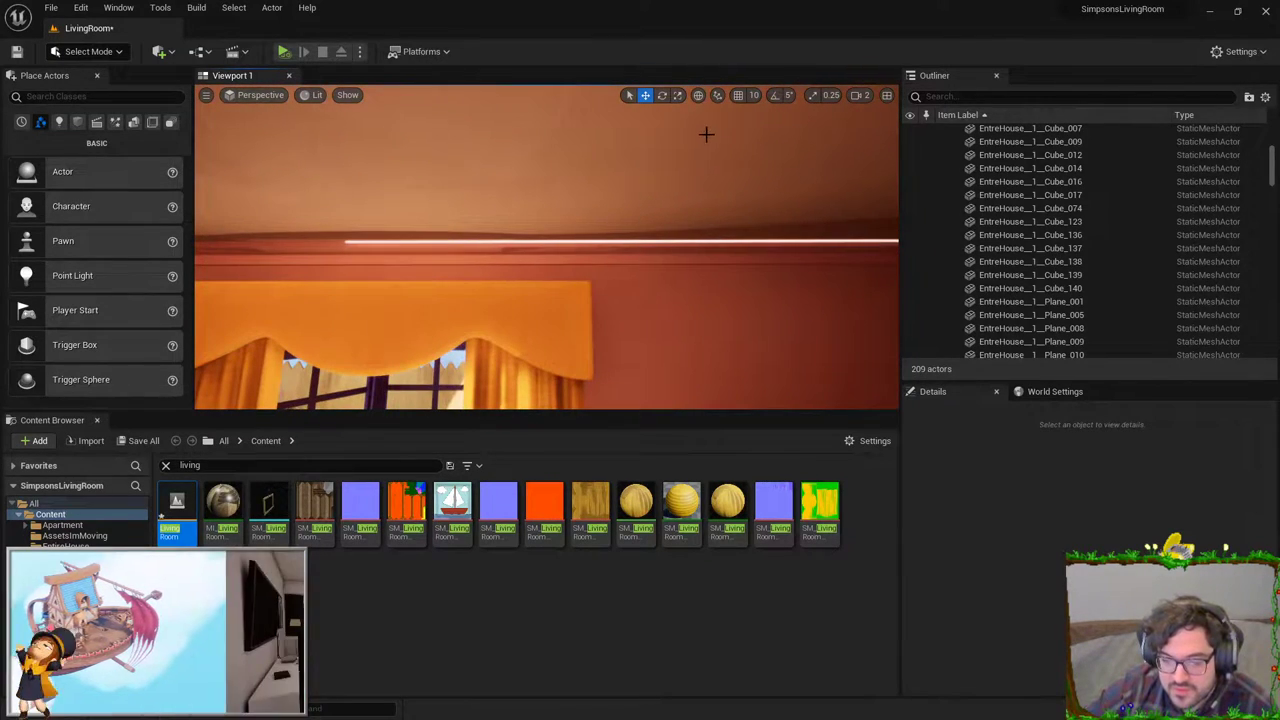
{"action": "left_click", "coordinate": [628, 220]}
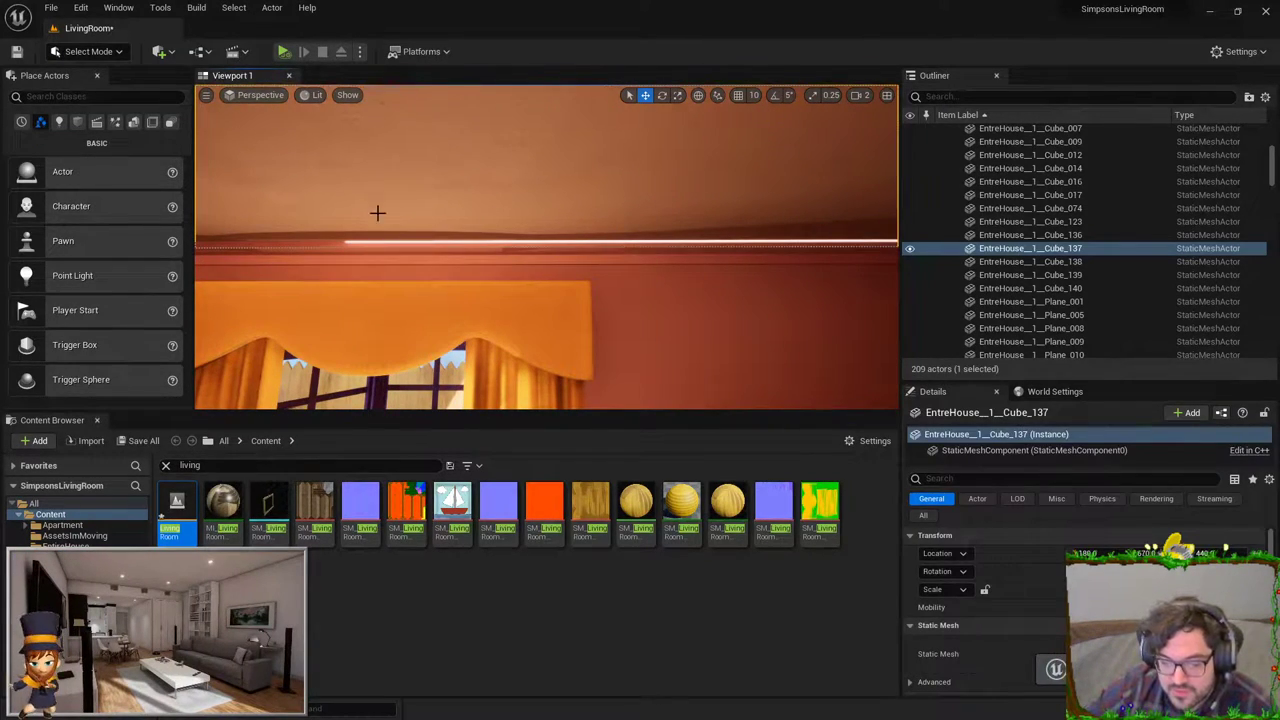
{"action": "left_click", "coordinate": [590, 245]}
{"action": "key", "text": "Escape"}
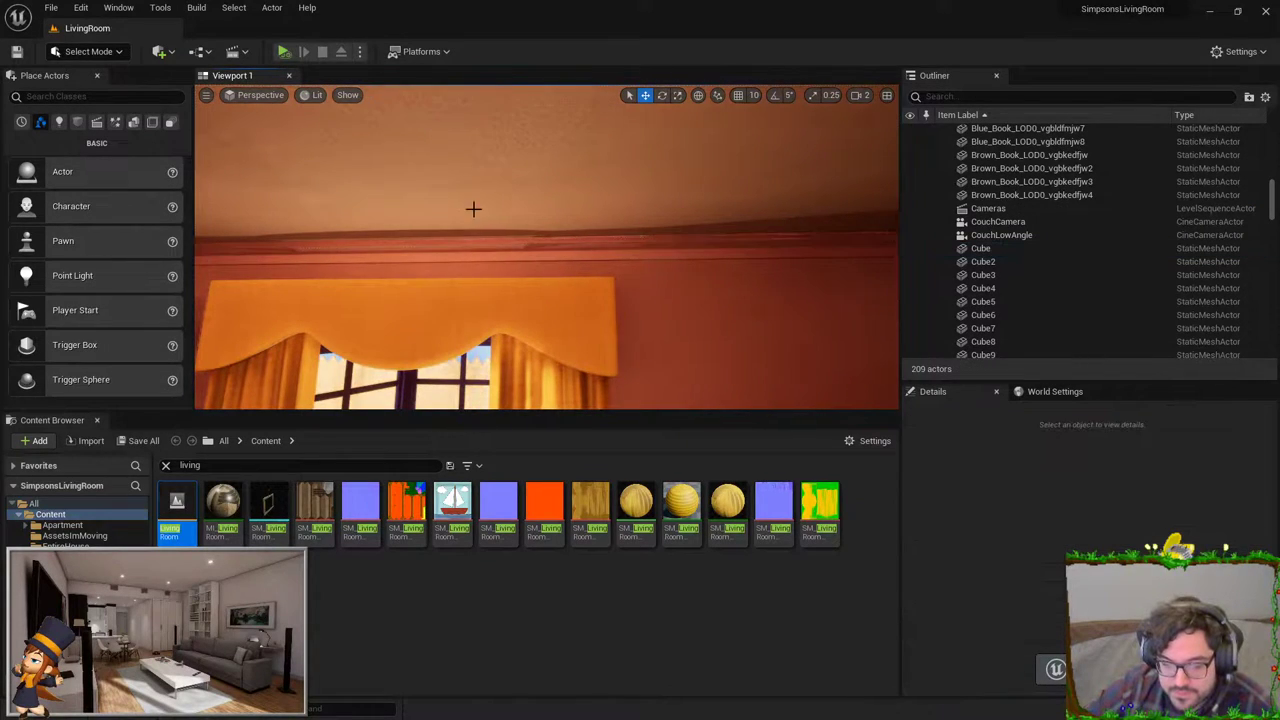
{"action": "mouse_move", "coordinate": [550, 249]}
{"action": "right_mouse_down"}
{"action": "mouse_move", "coordinate": [560, 260]}
{"action": "mouse_move", "coordinate": [574, 214]}
{"action": "right_mouse_up"}
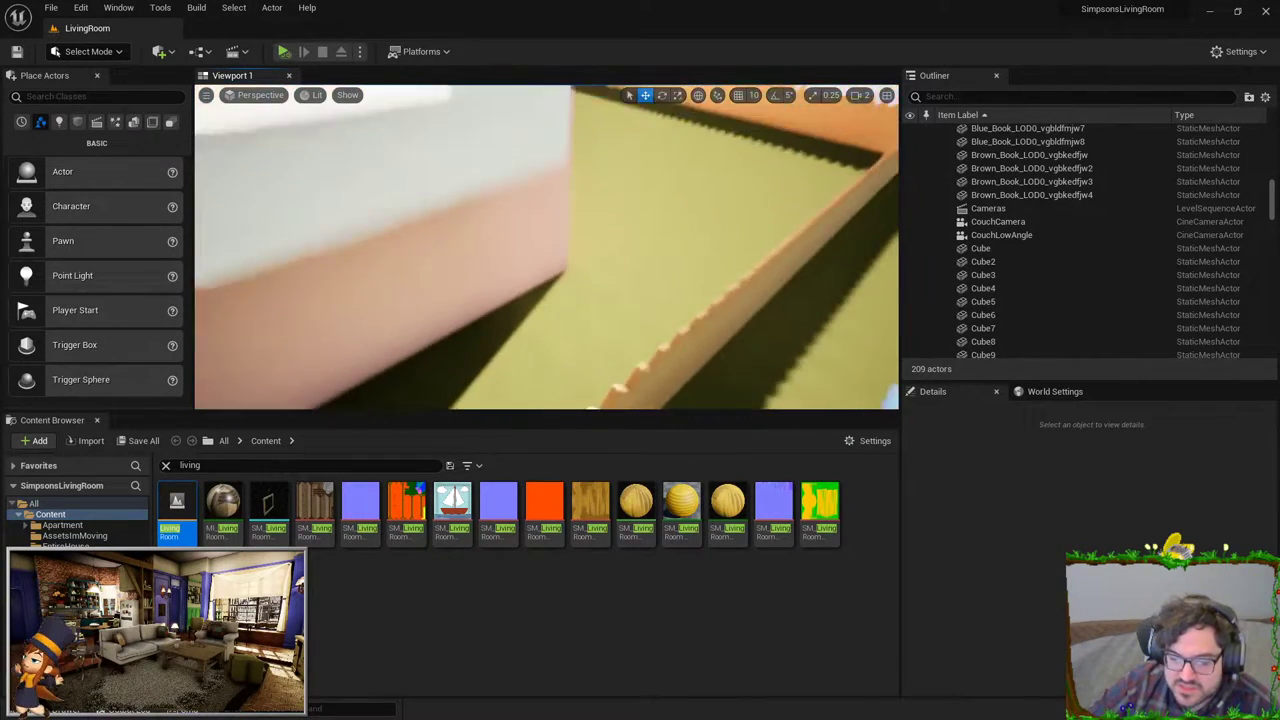
{"action": "right_click_drag", "start_coordinate": [495, 197], "coordinate": [495, 197]}
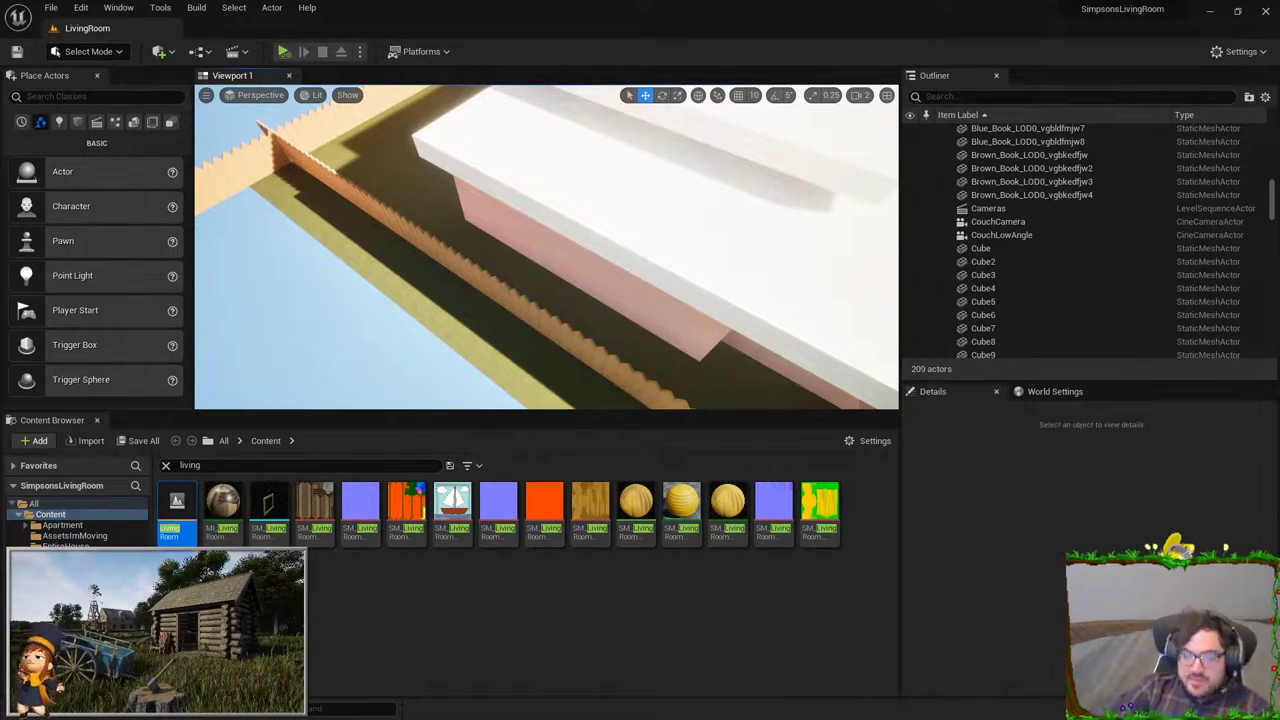
{"action": "right_click_drag", "start_coordinate": [292, 175], "coordinate": [292, 175]}
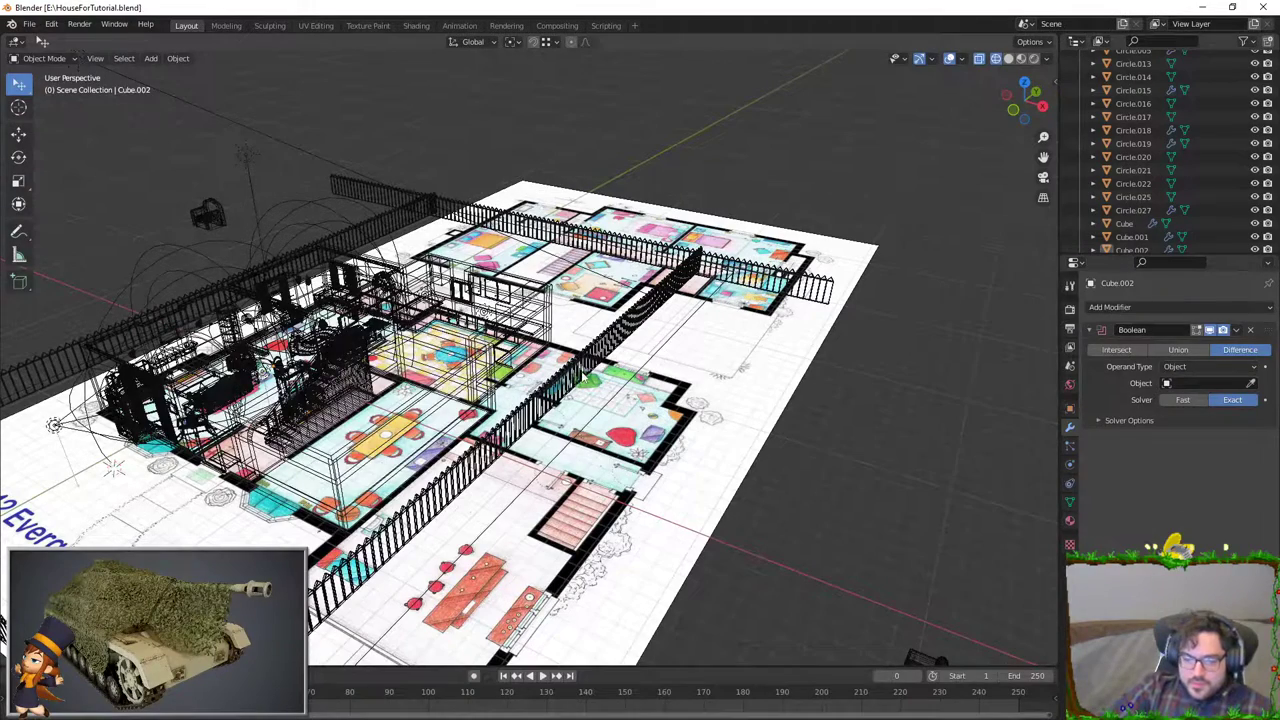
Step: View the floor plan from directly above, adjusting the zoom
{"action": "key", "text": "KP_7"}
{"action": "scroll", "coordinate": [458, 586], "scroll_direction": "up", "scroll_amount": 2}
{"action": "scroll", "coordinate": [458, 586], "scroll_direction": "down", "scroll_amount": 3}
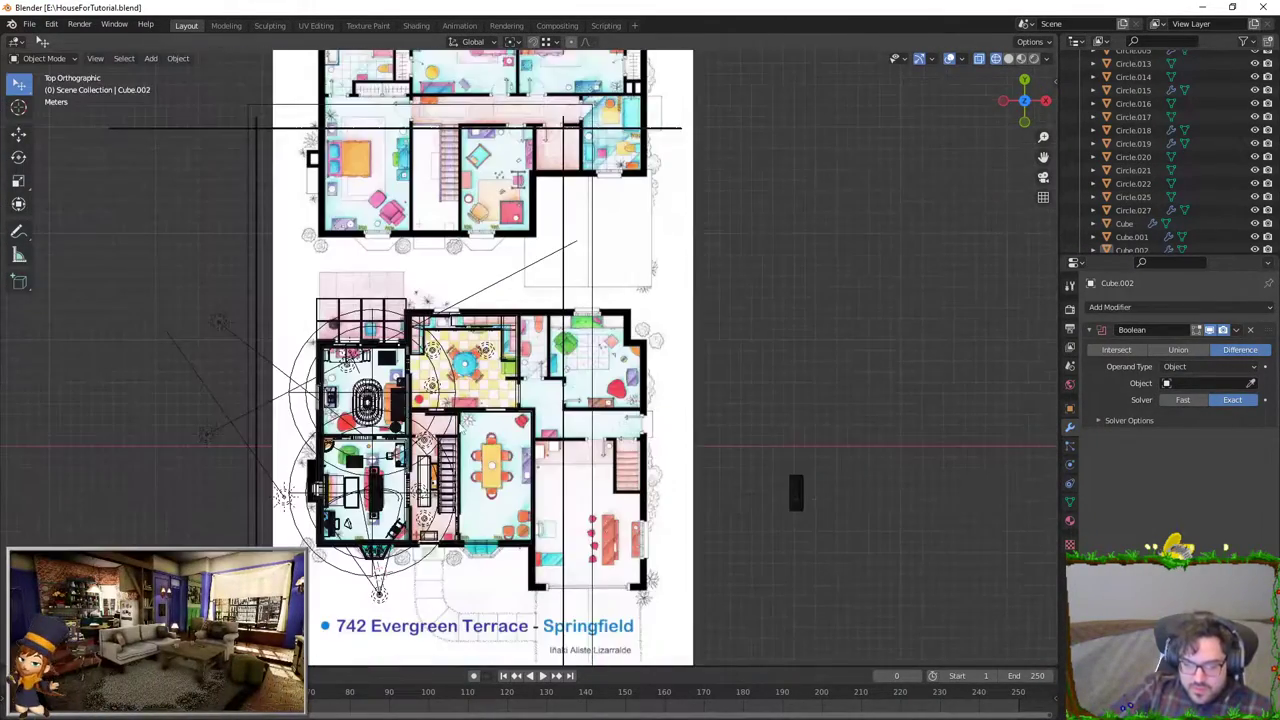
{"action": "scroll", "coordinate": [458, 586], "scroll_direction": "up", "scroll_amount": 3}
{"action": "scroll", "coordinate": [466, 510], "scroll_direction": "up", "scroll_amount": 1}
{"action": "scroll", "coordinate": [430, 490], "scroll_direction": "up", "scroll_amount": 3}
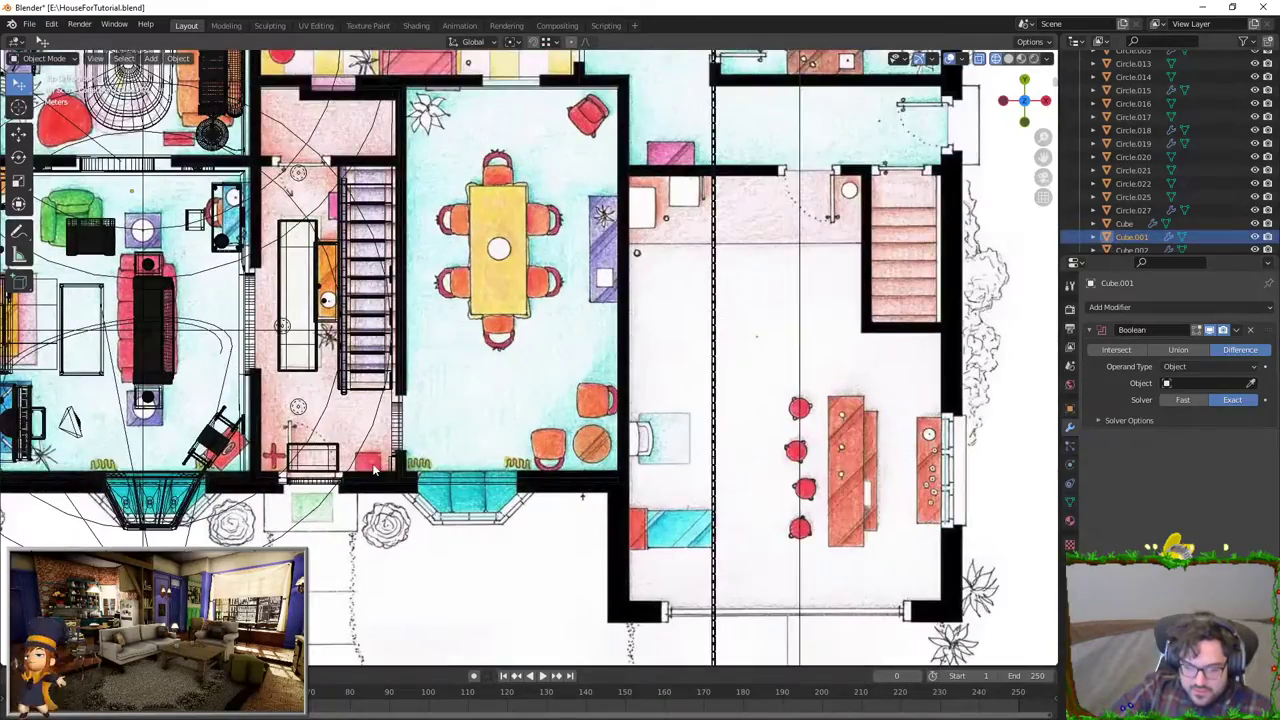
{"action": "scroll", "coordinate": [403, 476], "scroll_direction": "down", "scroll_amount": 2}
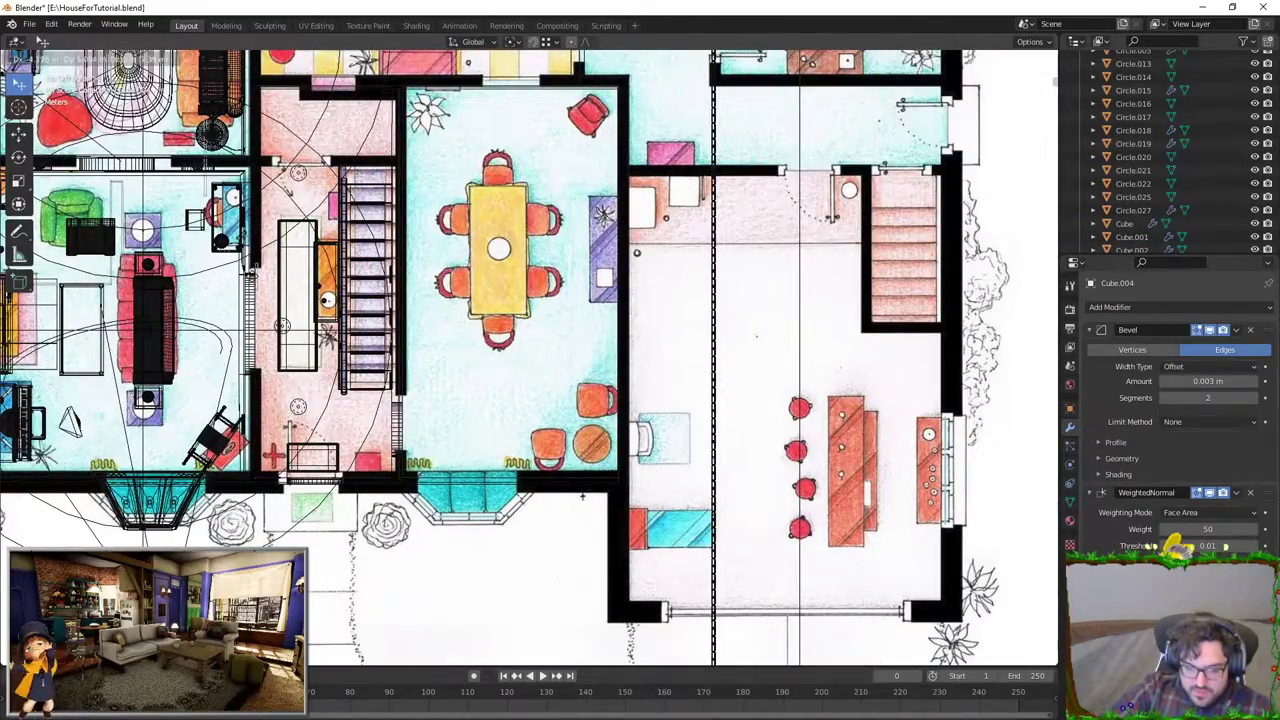
{"action": "scroll", "coordinate": [403, 476], "scroll_direction": "down", "scroll_amount": 3}
Step: Hide overlays, switch to Solid shading and turn off X-ray so the walls look opaque
{"action": "middle_click_drag", "start_coordinate": [600, 450], "coordinate": [948, 140]}
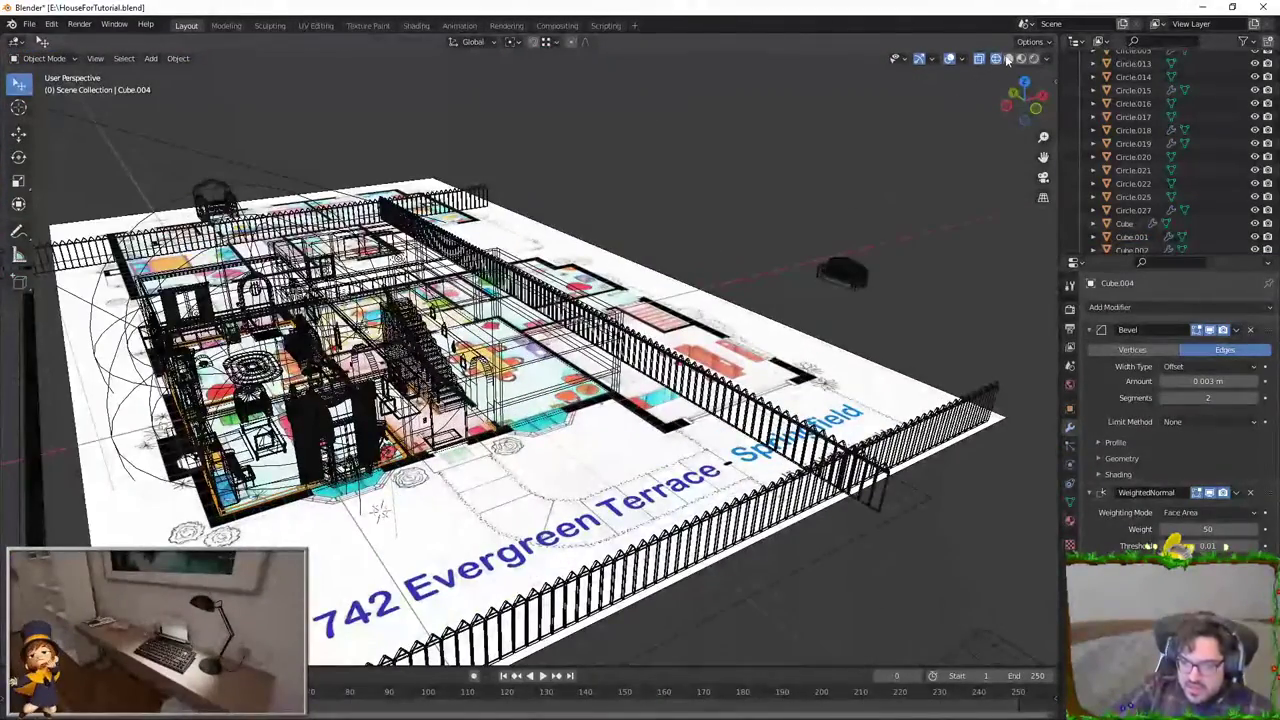
{"action": "left_click", "coordinate": [950, 58]}
{"action": "mouse_move", "coordinate": [950, 60]}
{"action": "middle_mouse_down"}
{"action": "mouse_move", "coordinate": [769, 250]}
{"action": "mouse_move", "coordinate": [626, 368]}
{"action": "mouse_move", "coordinate": [622, 415]}
{"action": "middle_mouse_up"}
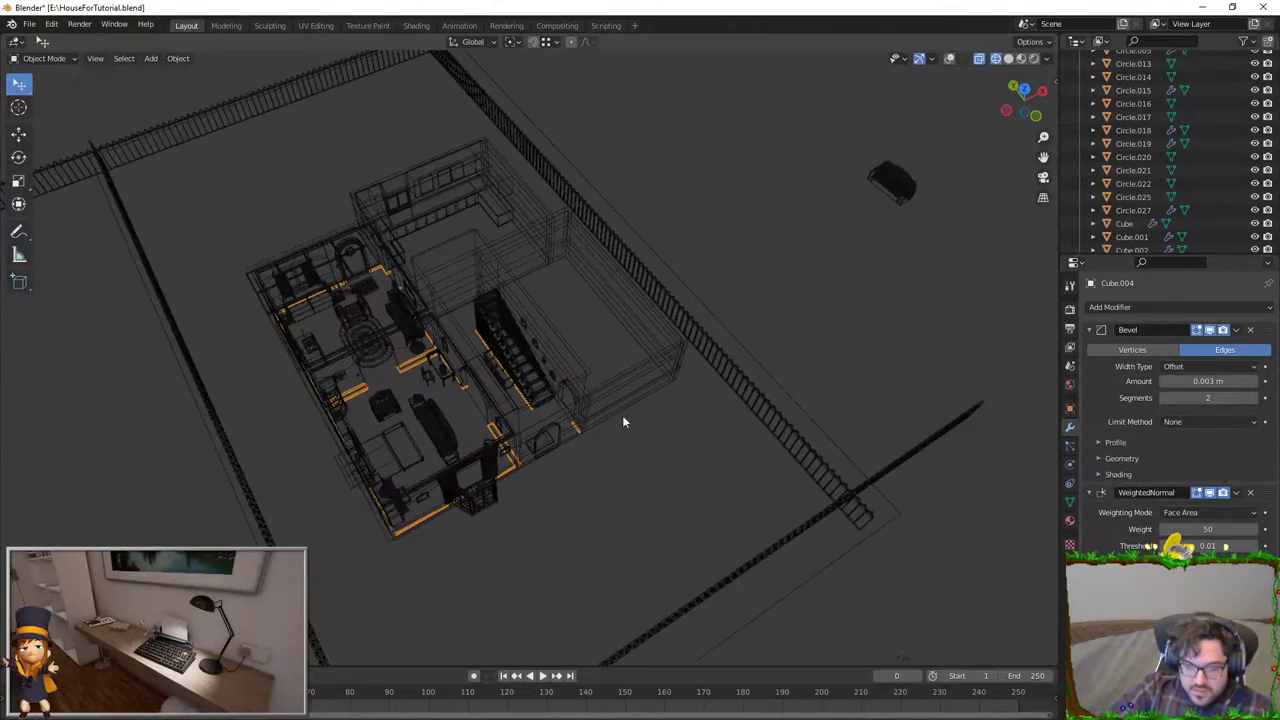
{"action": "scroll", "coordinate": [622, 415], "scroll_direction": "up", "scroll_amount": 2}
{"action": "left_click", "coordinate": [1008, 58]}
{"action": "mouse_move", "coordinate": [602, 476]}
{"action": "middle_mouse_down"}
{"action": "mouse_move", "coordinate": [584, 390]}
{"action": "mouse_move", "coordinate": [543, 426]}
{"action": "middle_mouse_up"}
{"action": "key", "text": "alt+z"}
{"action": "scroll", "coordinate": [586, 360], "scroll_direction": "up", "scroll_amount": 2}
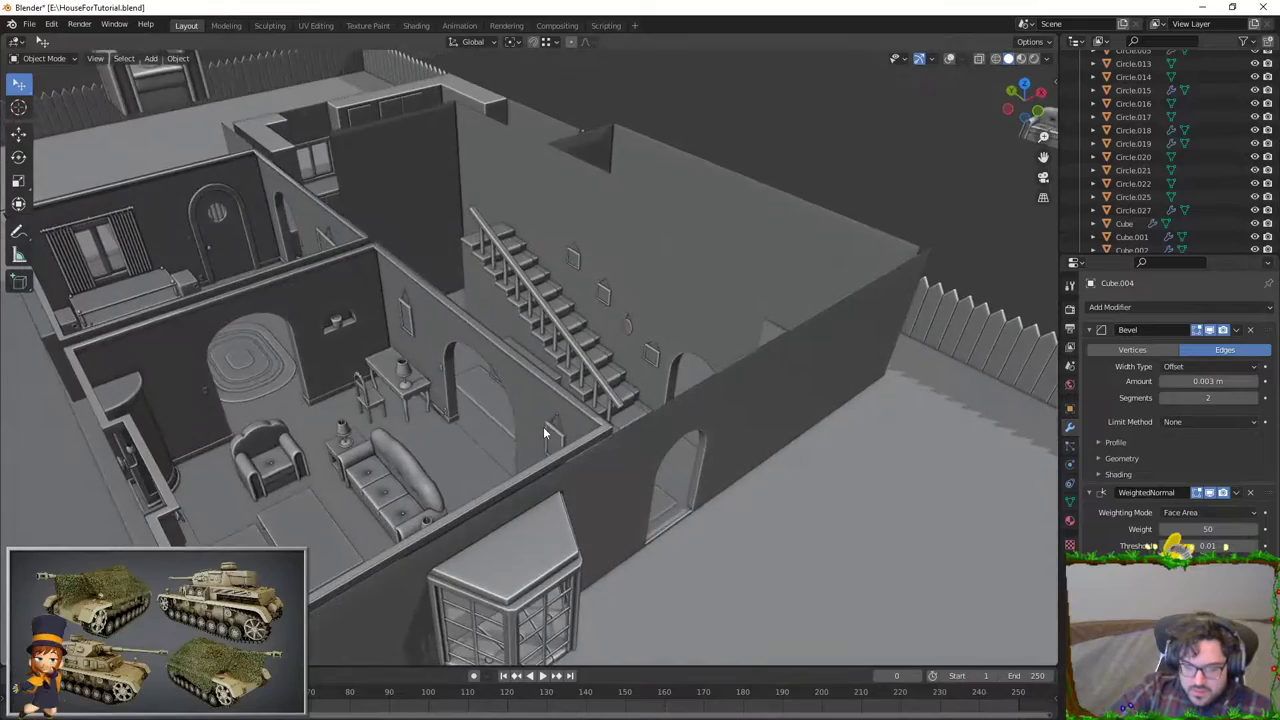
{"action": "scroll", "coordinate": [543, 426], "scroll_direction": "up", "scroll_amount": 3}
{"action": "scroll", "coordinate": [580, 380], "scroll_direction": "up", "scroll_amount": 3}
{"action": "scroll", "coordinate": [595, 385], "scroll_direction": "up", "scroll_amount": 2}
{"action": "mouse_move", "coordinate": [600, 378]}
{"action": "middle_mouse_down"}
{"action": "mouse_move", "coordinate": [632, 403]}
{"action": "mouse_move", "coordinate": [528, 368]}
{"action": "middle_mouse_up"}
{"action": "scroll", "coordinate": [632, 403], "scroll_direction": "up", "scroll_amount": 3}
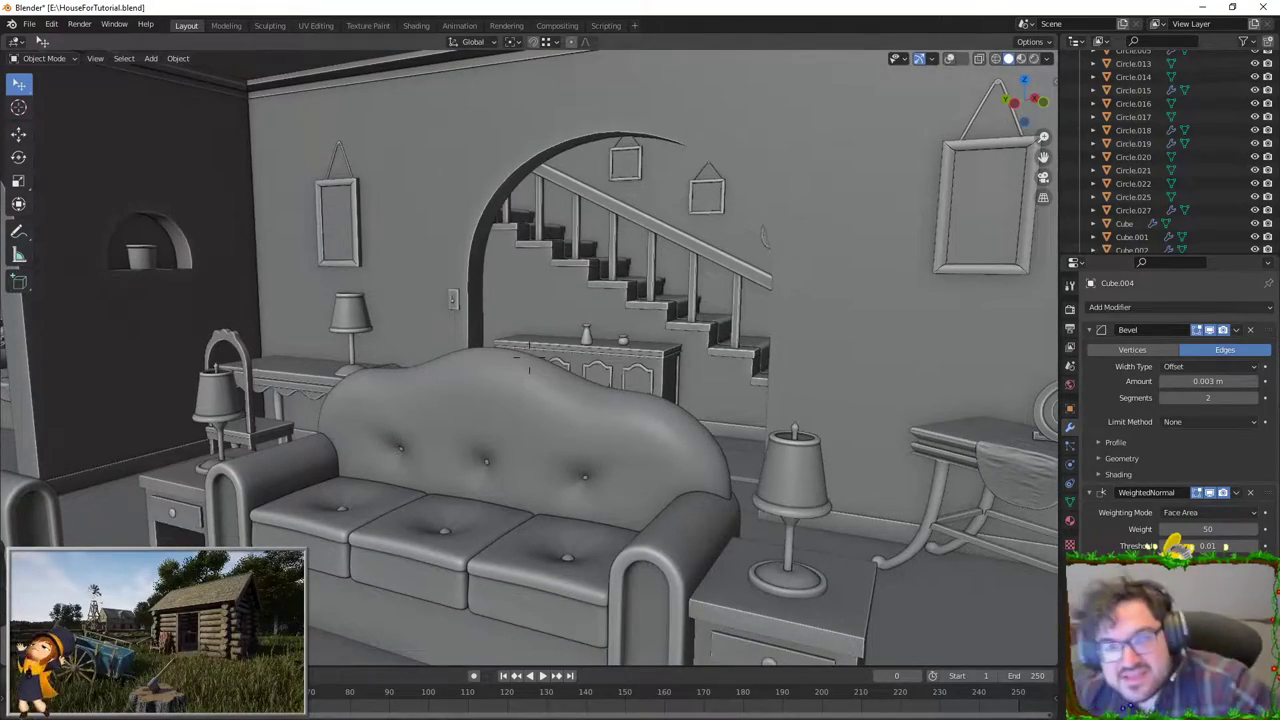
Step: Walk Navigation through the archway to the TV, VCR, window and shelf inside
{"action": "key", "text": "shift+grave"}
{"action": "key", "text": "s"}
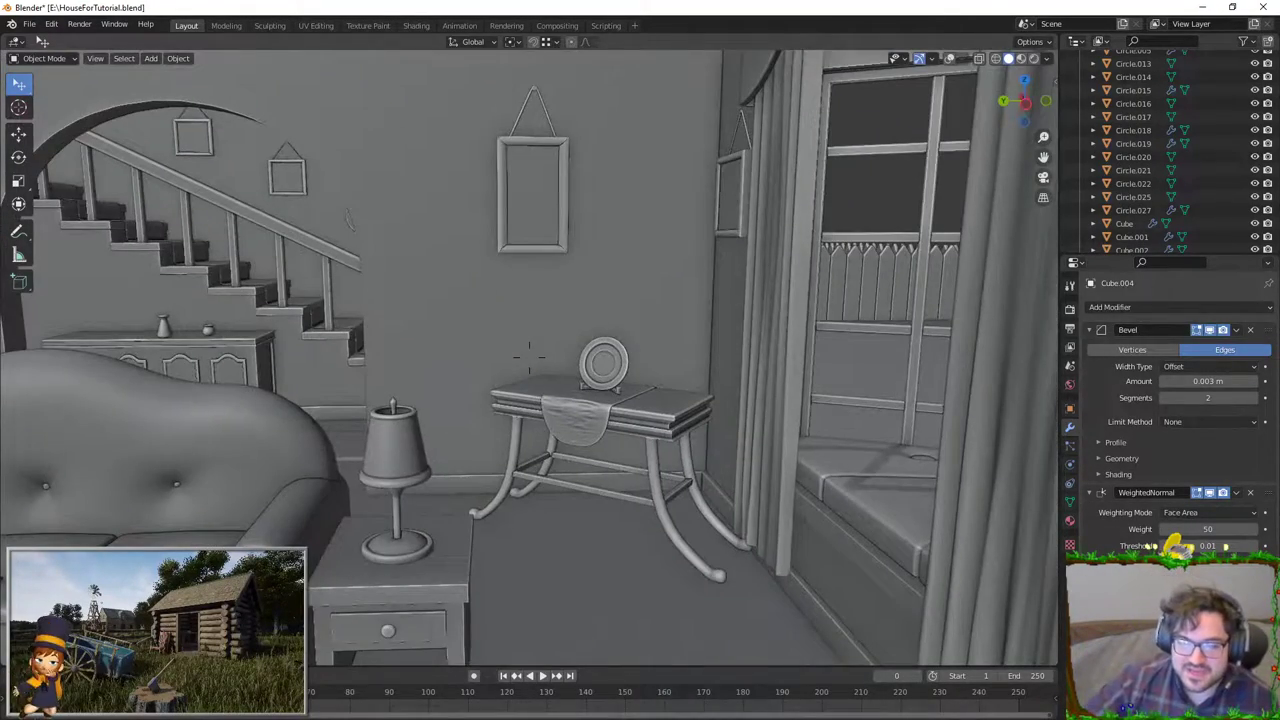
{"action": "key", "text": "w"}
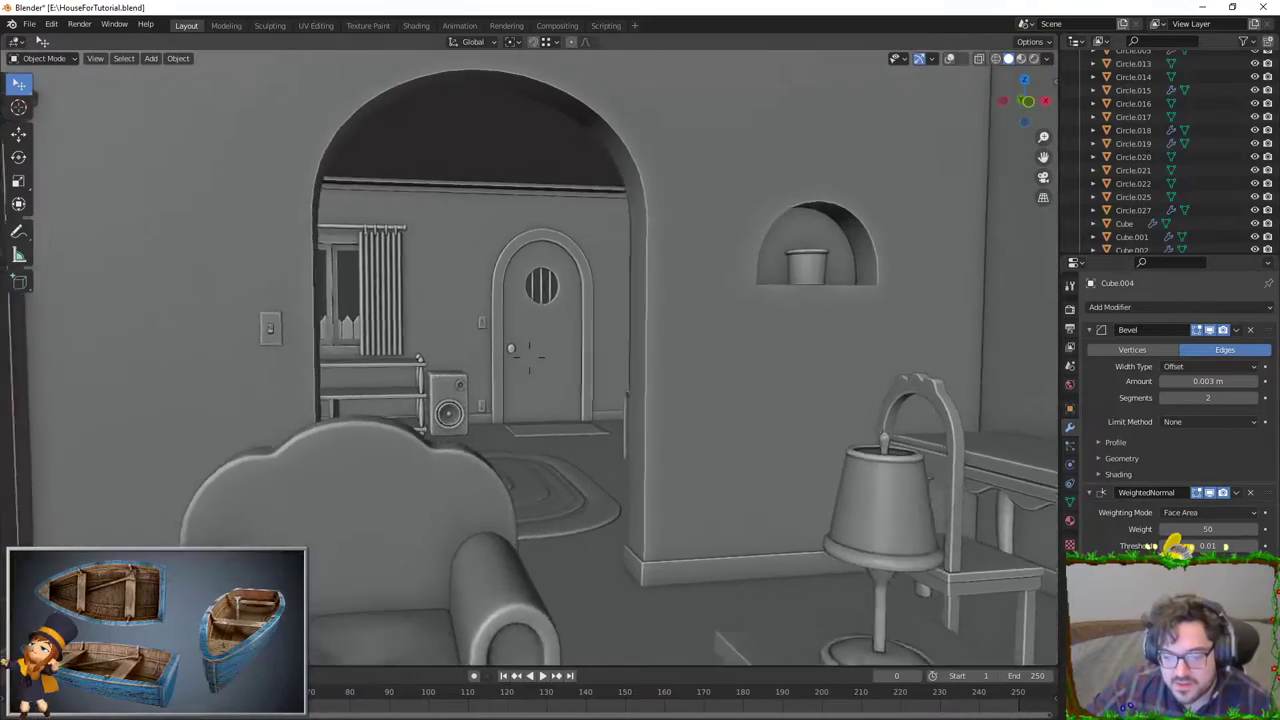
{"action": "key", "text": "w"}
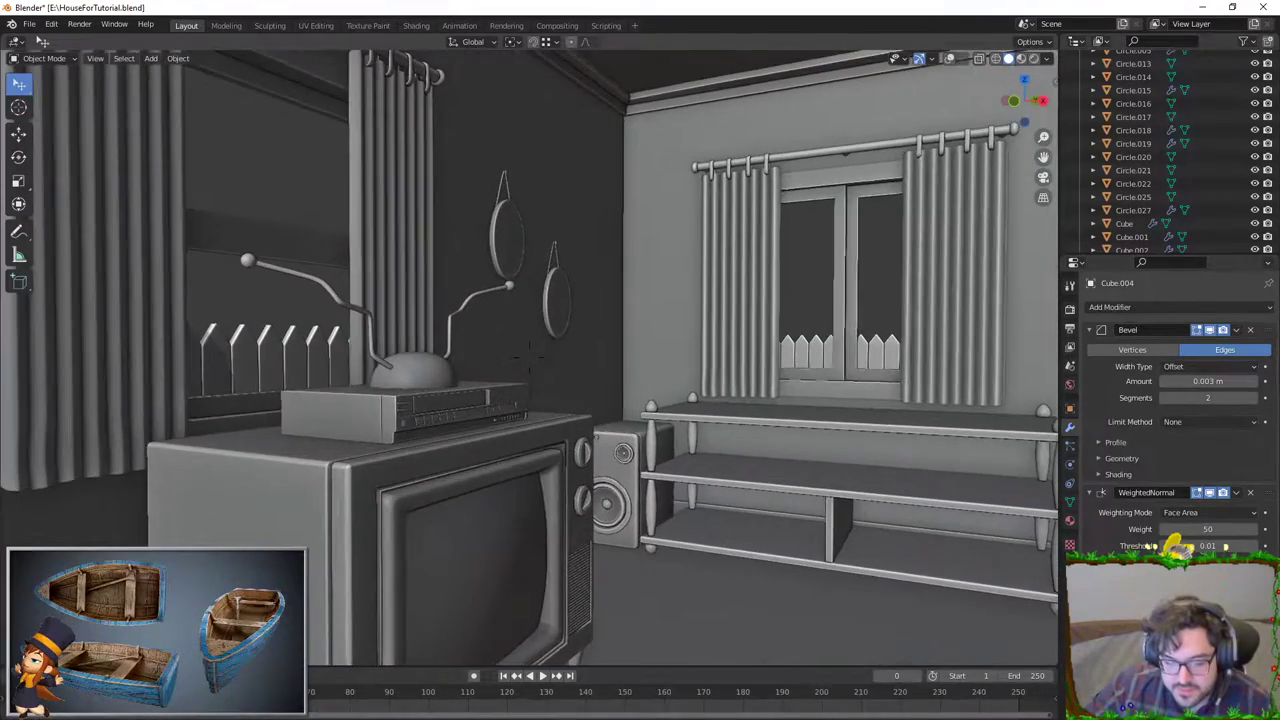
{"action": "key", "text": "w"}
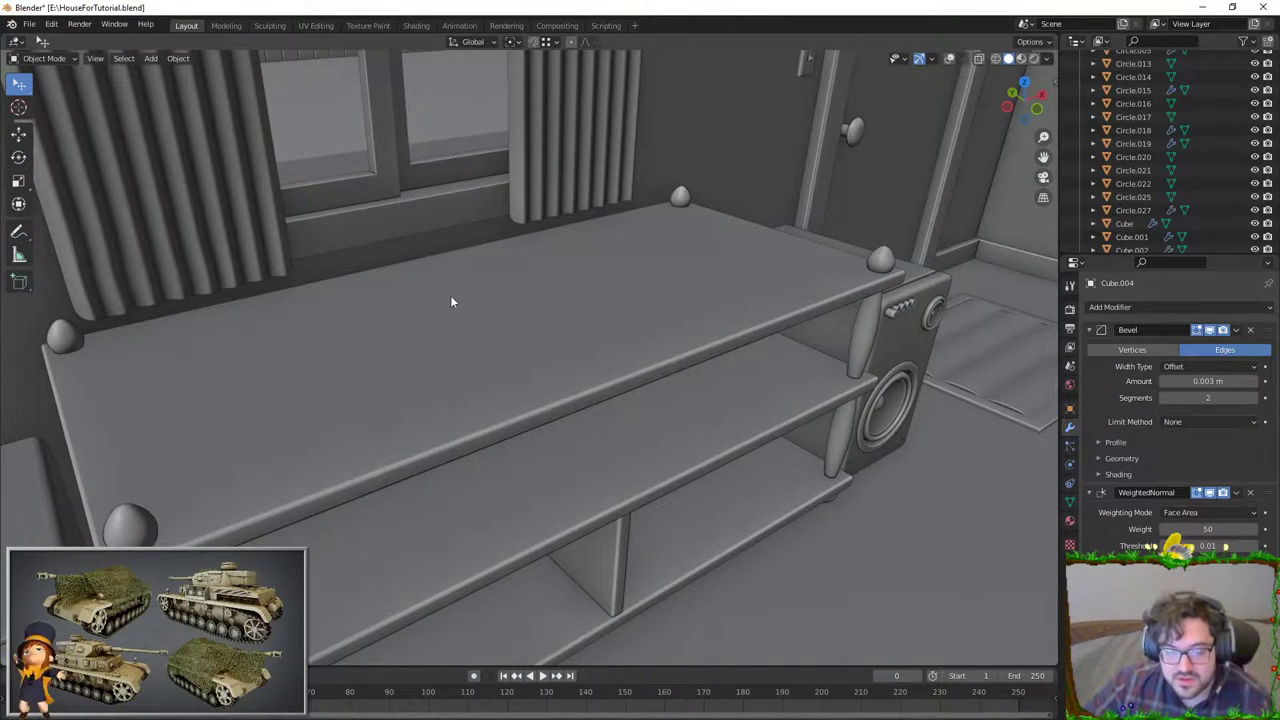
{"action": "key", "text": "shift+grave"}
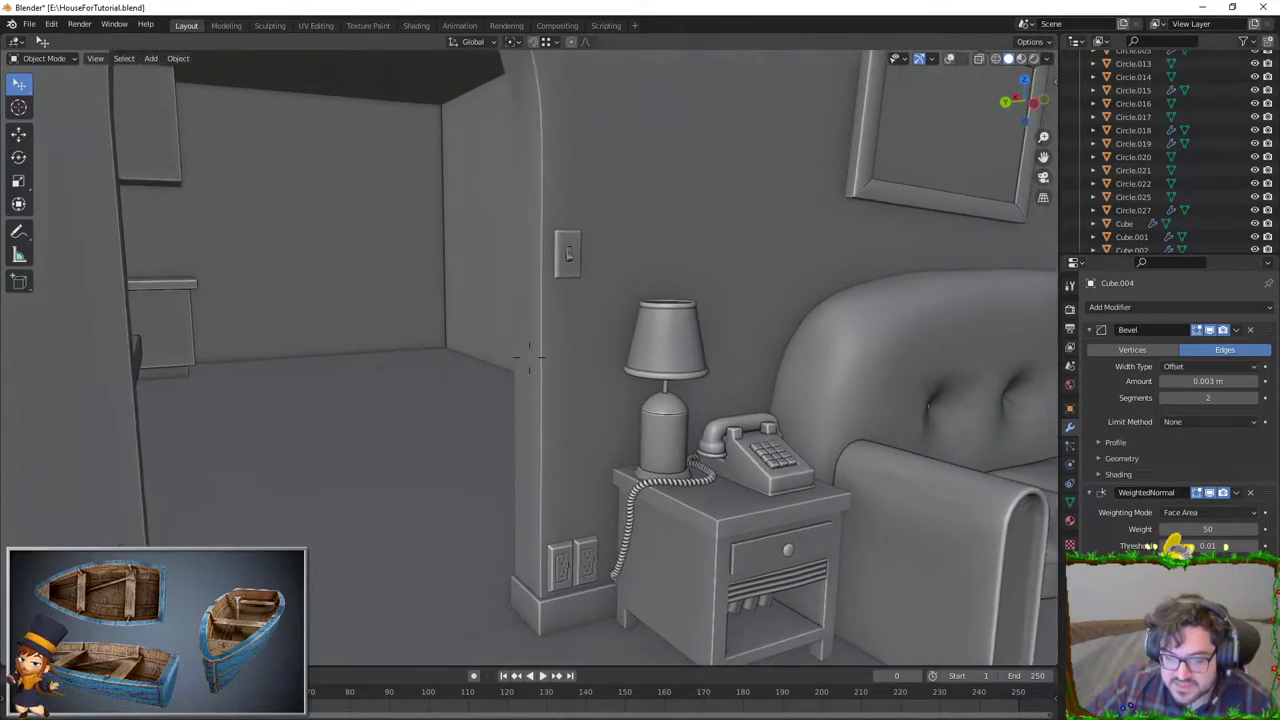
Step: Walk out through the window to tour the fenced yard, house front and arched door
{"action": "key", "text": "w"}
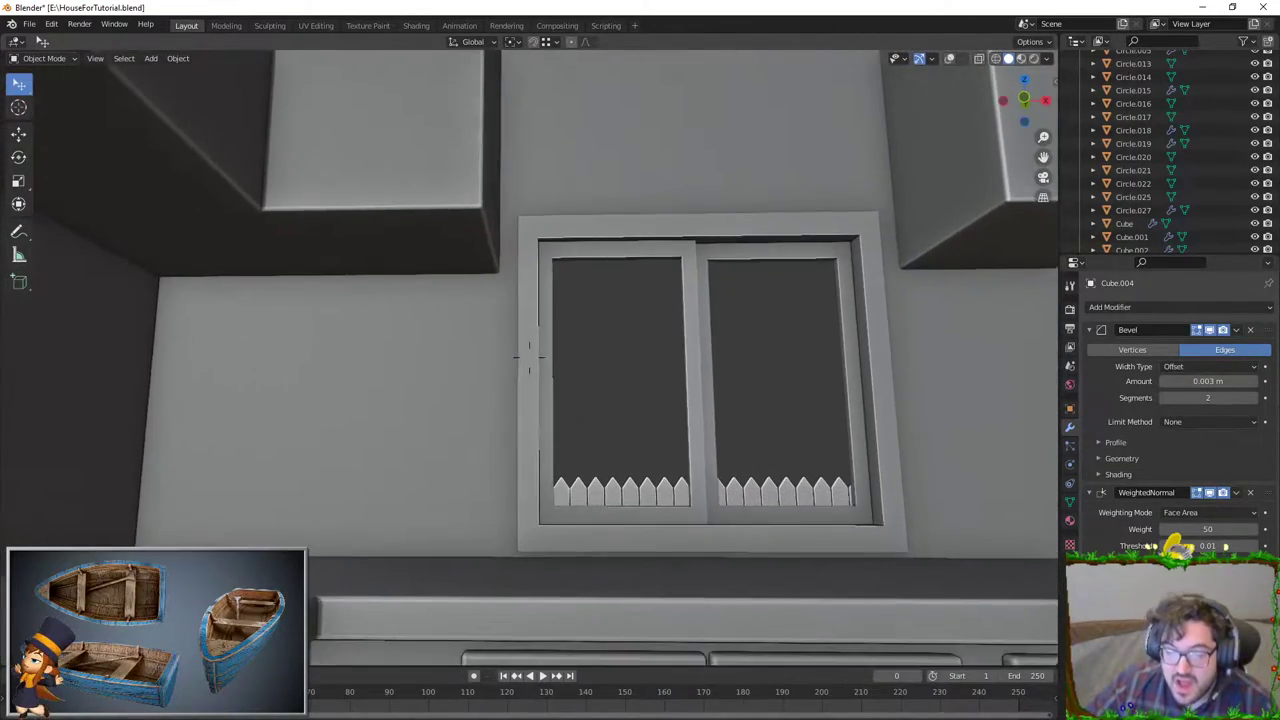
{"action": "key", "text": "w"}
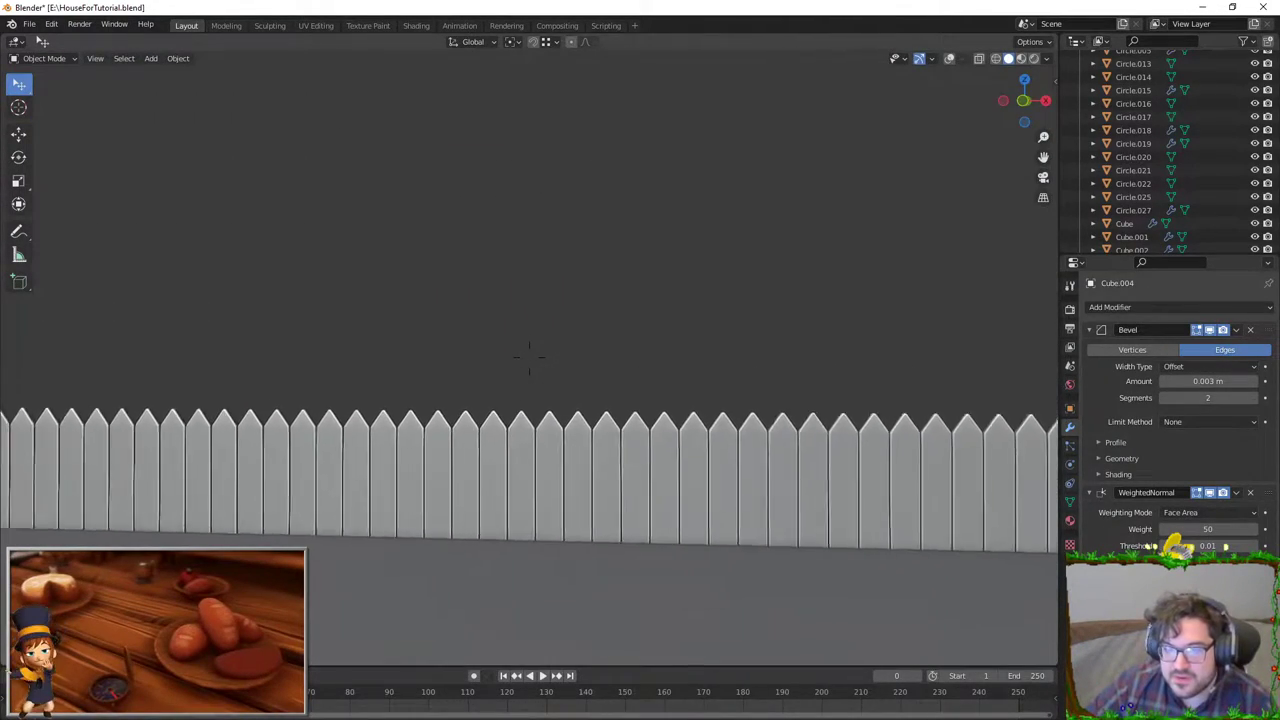
{"action": "key", "text": "e"}
{"action": "key", "text": "s"}
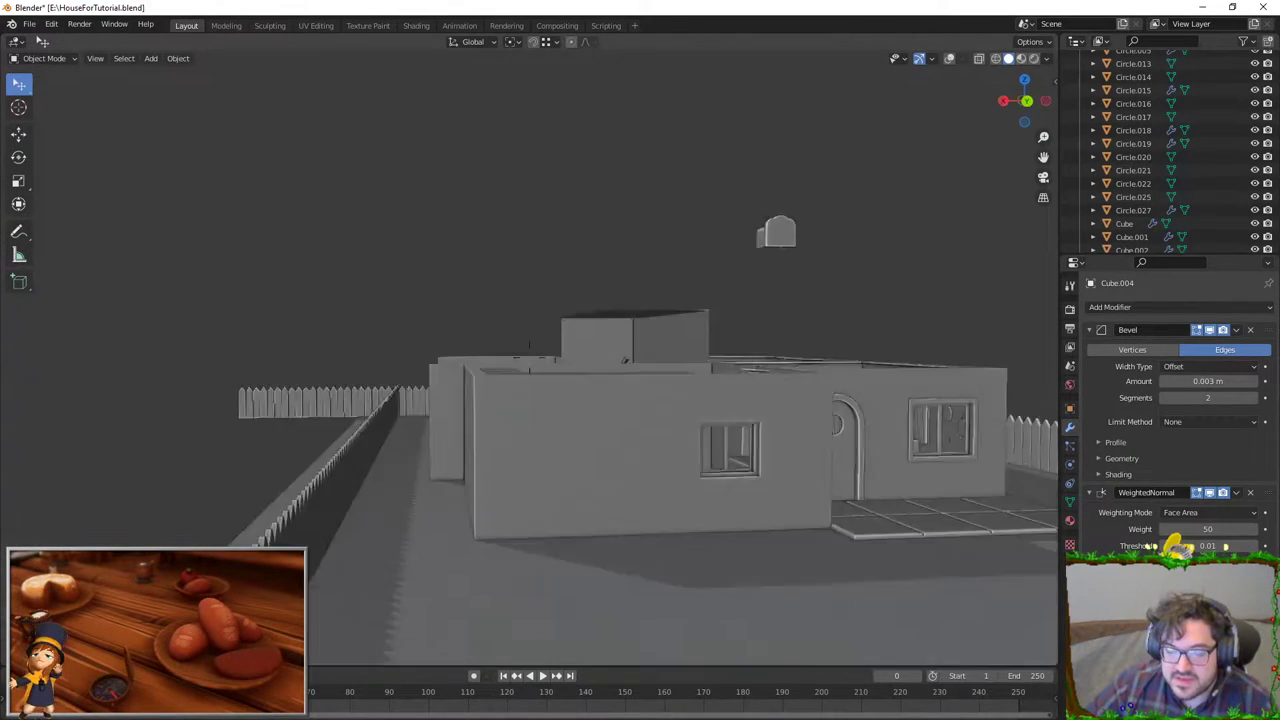
{"action": "key", "text": "w"}
{"action": "key", "text": "w"}
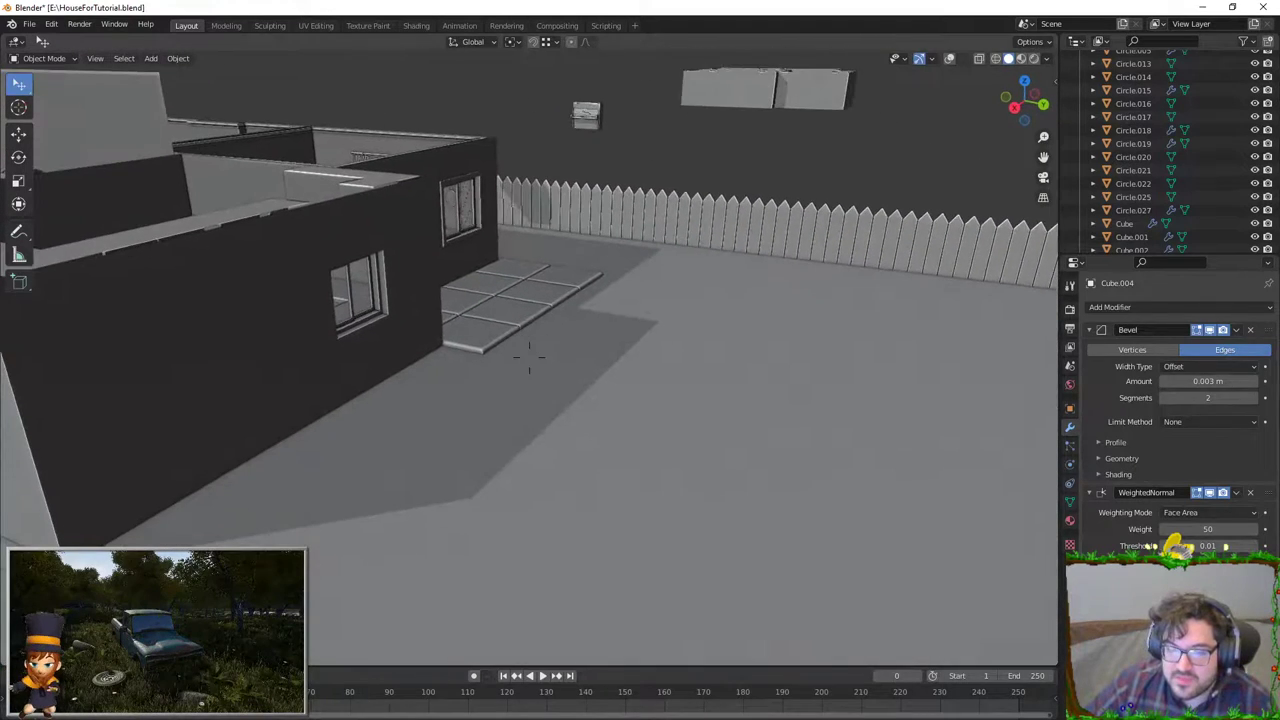
{"action": "key", "text": "w"}
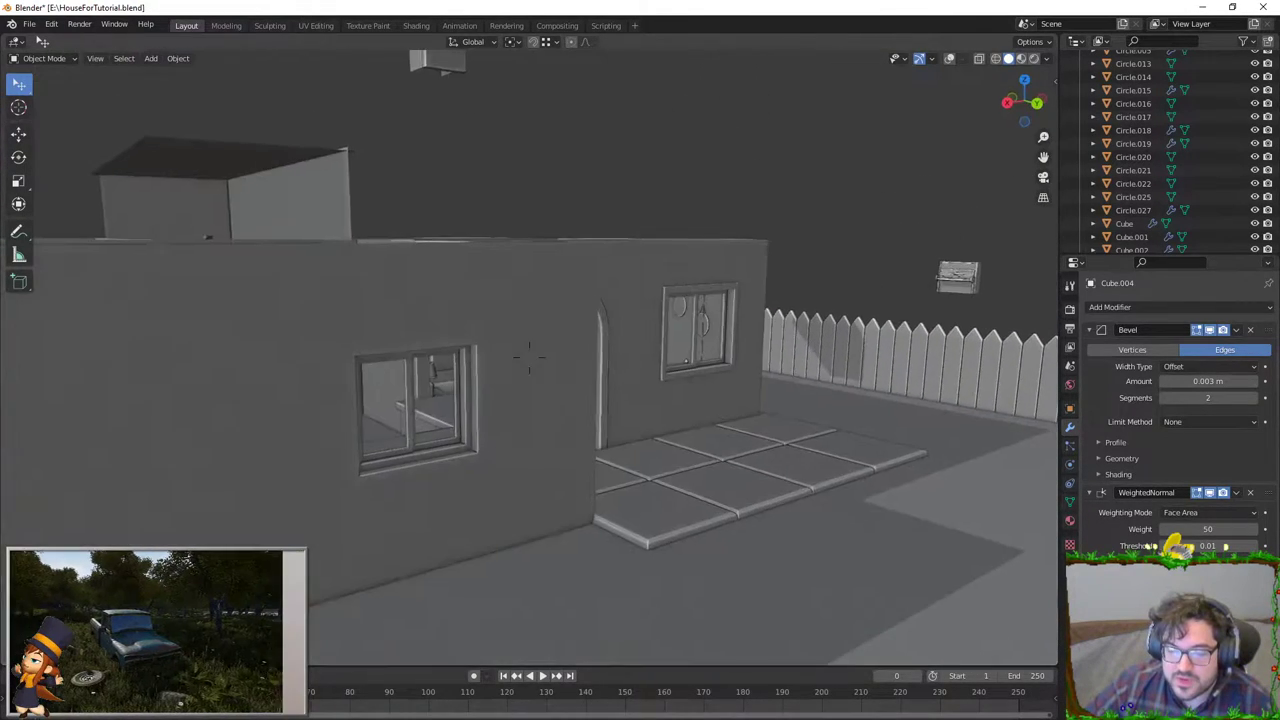
{"action": "key", "text": "s"}
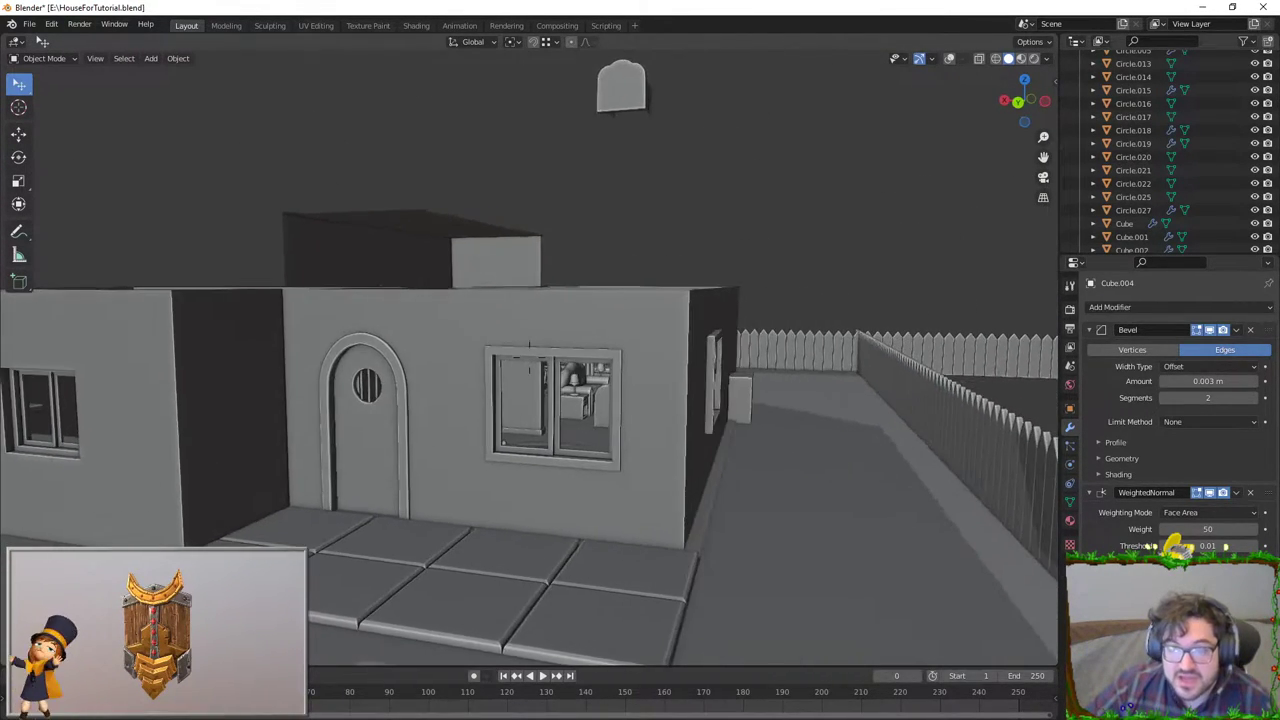
{"action": "key", "text": "w"}
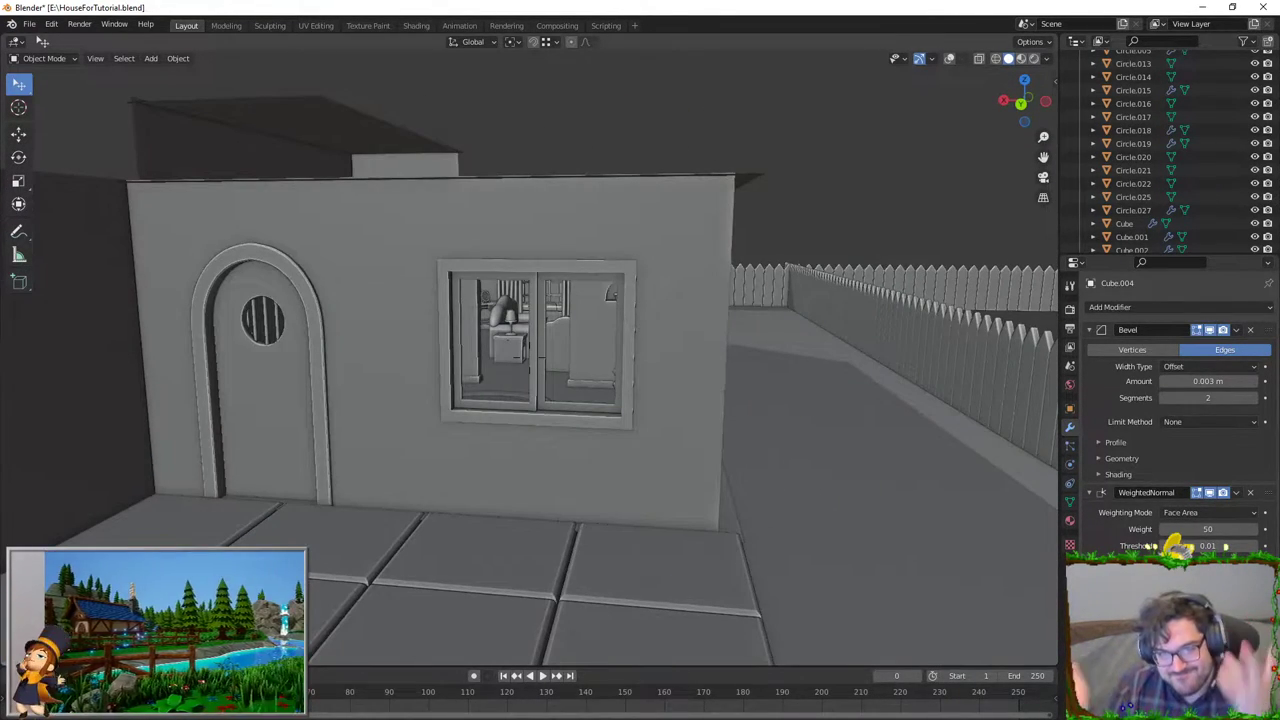
Step: Finish the walk-through, passing through the window and ending at an elevated exterior view
{"action": "key", "text": "w"}
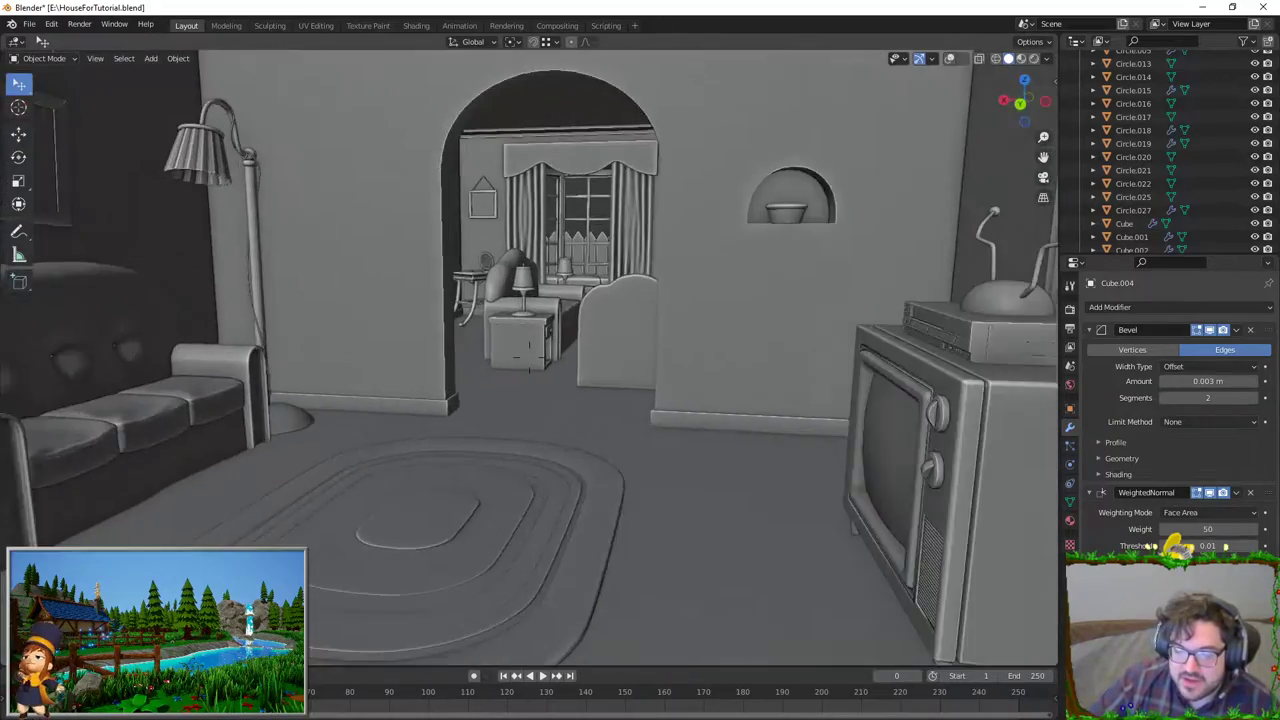
{"action": "key", "text": "s"}
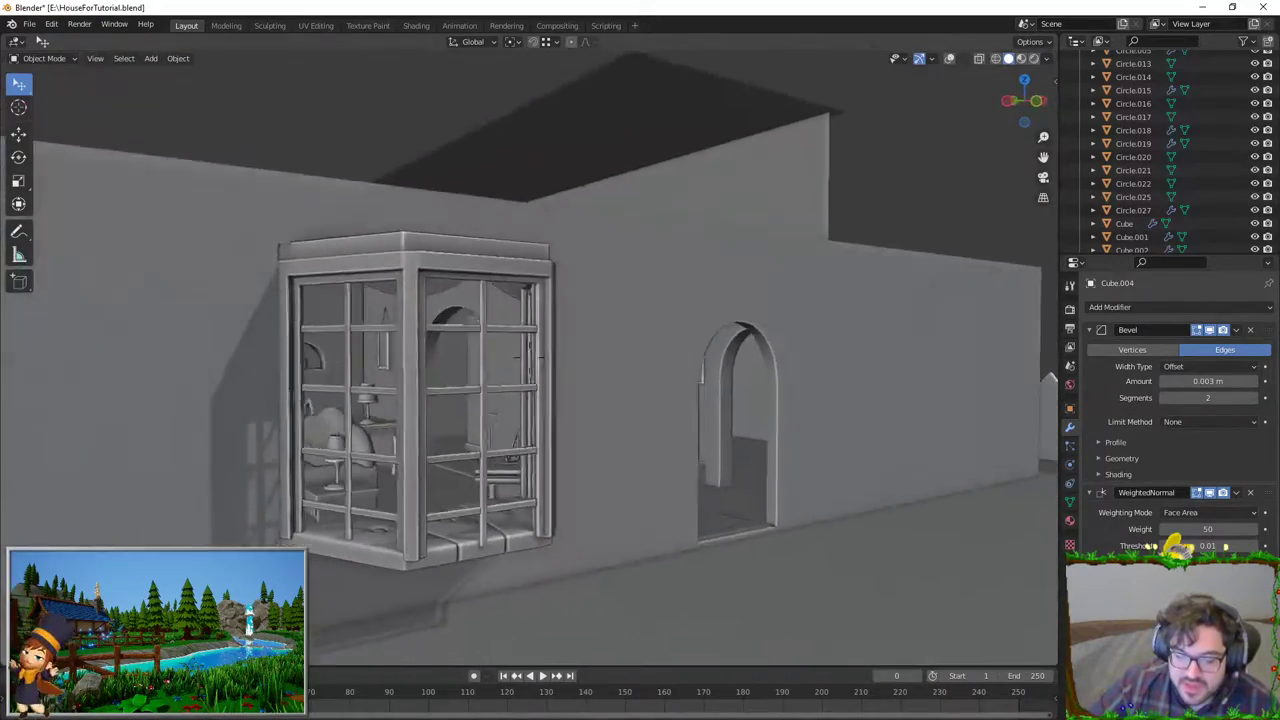
{"action": "key", "text": "s"}
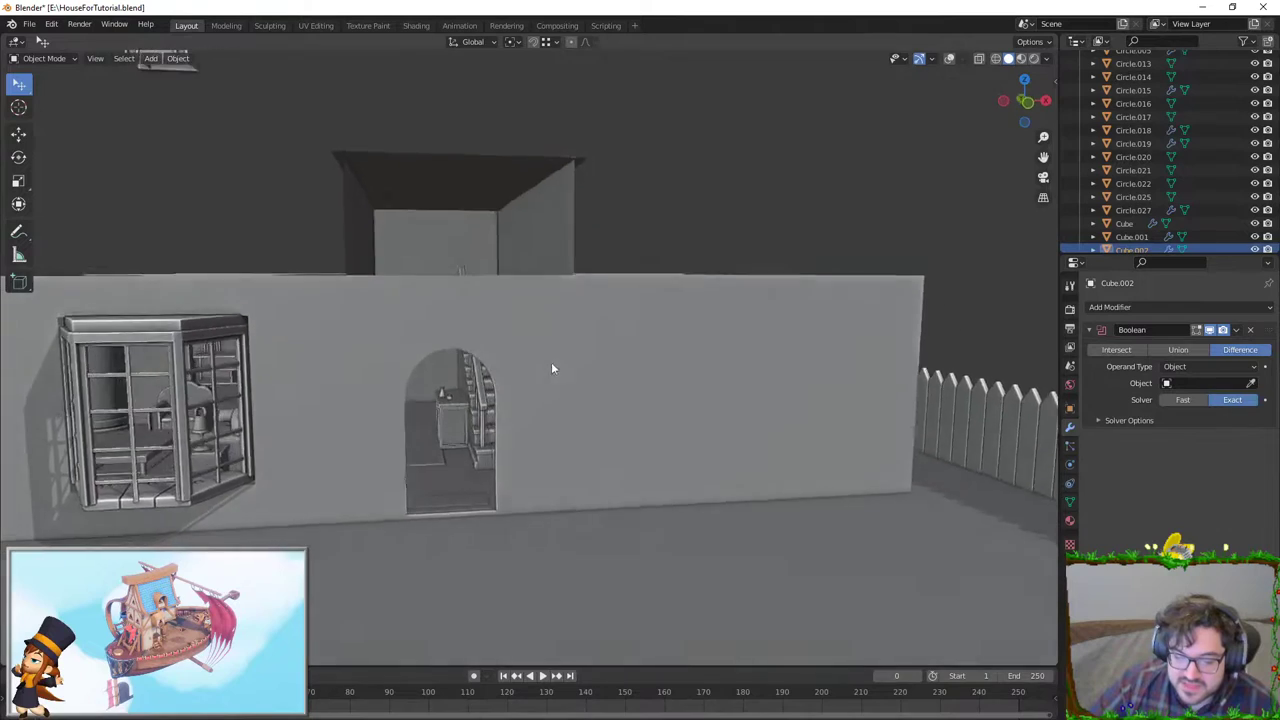
Step: Toggle the house objects between Edit and Object Mode, ending in Edit Mode on Cube.002
{"action": "left_click", "coordinate": [468, 358]}
{"action": "key", "text": "Tab"}
{"action": "scroll", "coordinate": [470, 350], "scroll_direction": "down", "scroll_amount": 3}
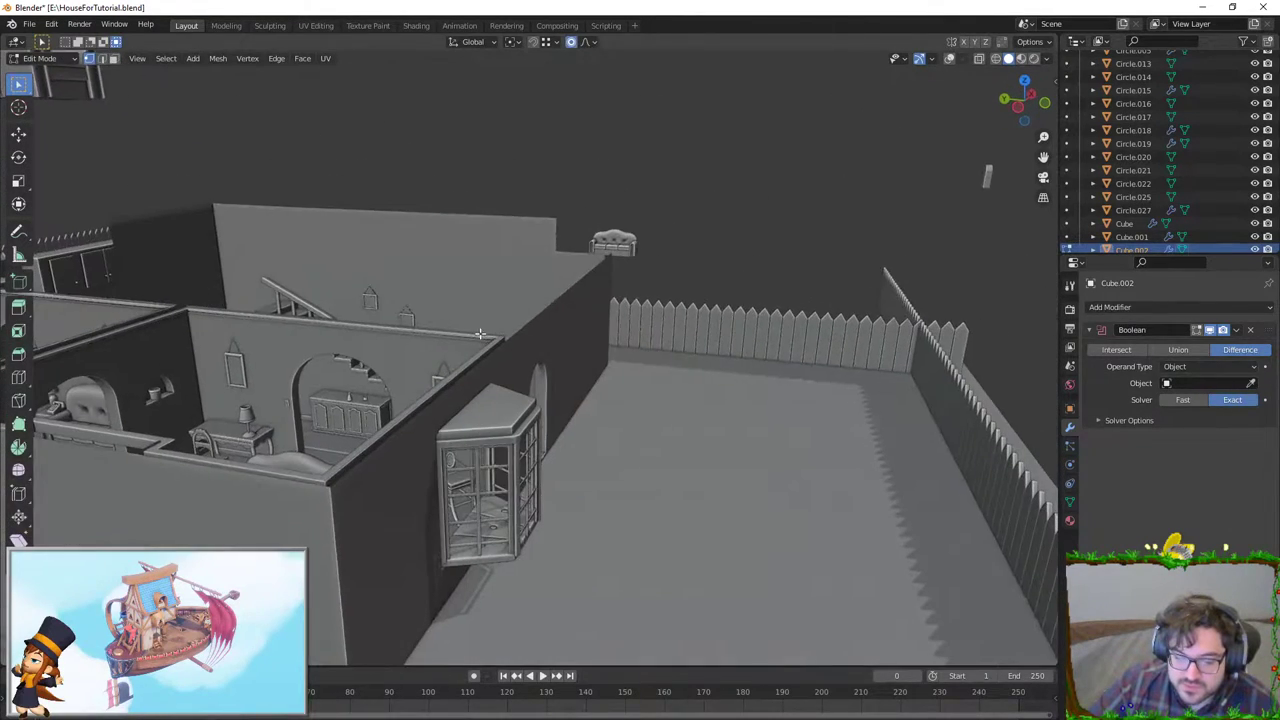
{"action": "middle_click_drag", "start_coordinate": [278, 462], "coordinate": [494, 476]}
{"action": "key", "text": "Tab"}
{"action": "left_click", "coordinate": [246, 477]}
{"action": "middle_click_drag", "start_coordinate": [246, 477], "coordinate": [306, 404]}
{"action": "key", "text": "Tab"}
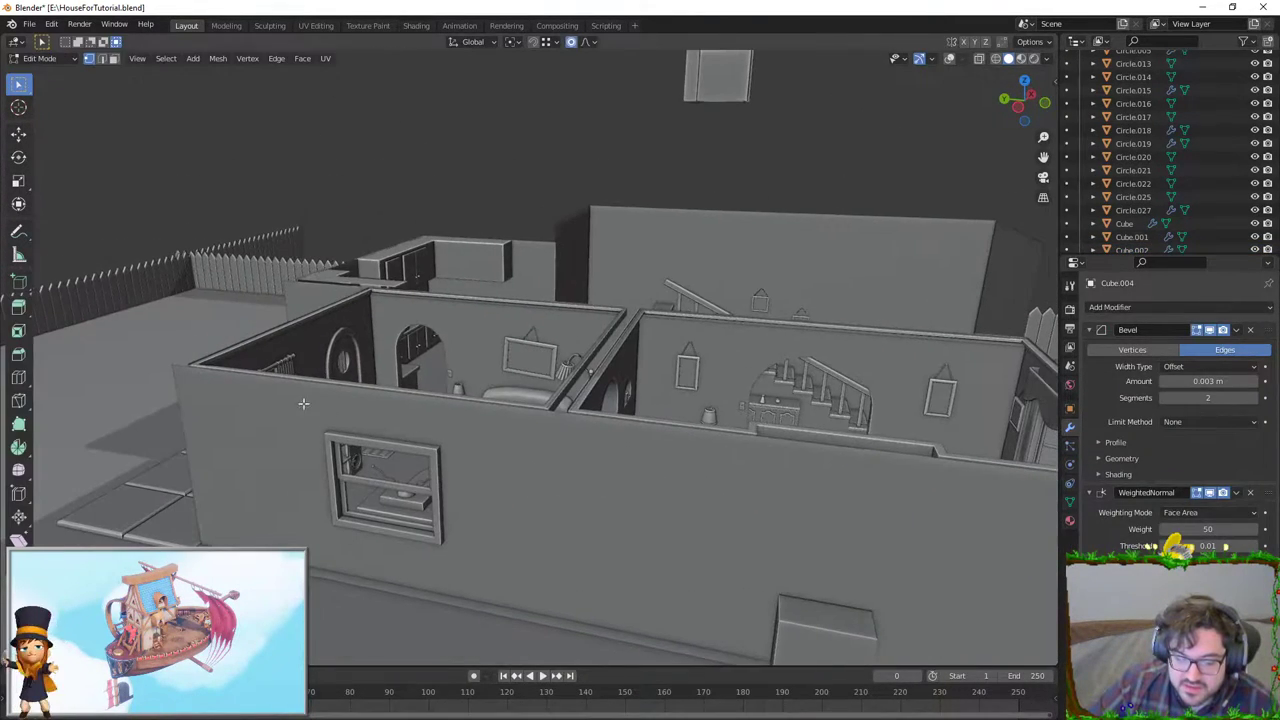
{"action": "key", "text": "Tab"}
{"action": "left_click", "coordinate": [234, 393]}
{"action": "key", "text": "Tab"}
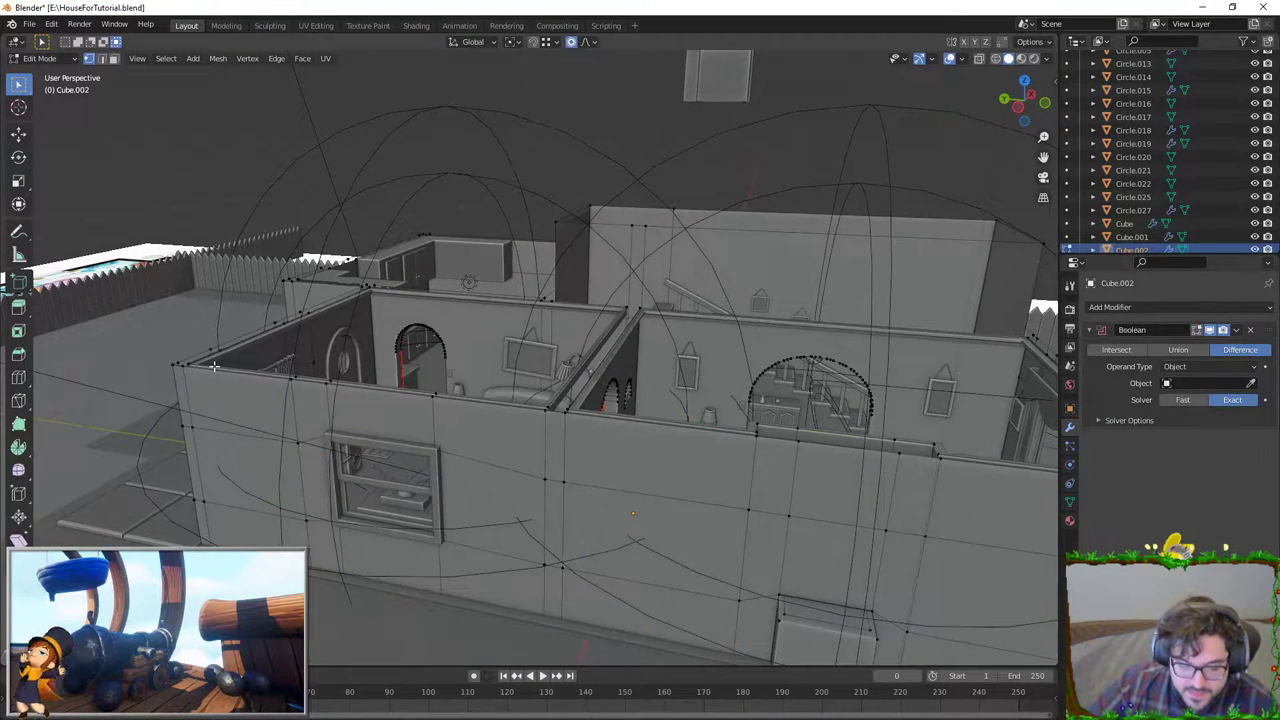
Step: Select the edge loop along the wall tops, orbit around the house, and leave Edit Mode
{"action": "middle_click_drag", "start_coordinate": [213, 367], "coordinate": [251, 350]}
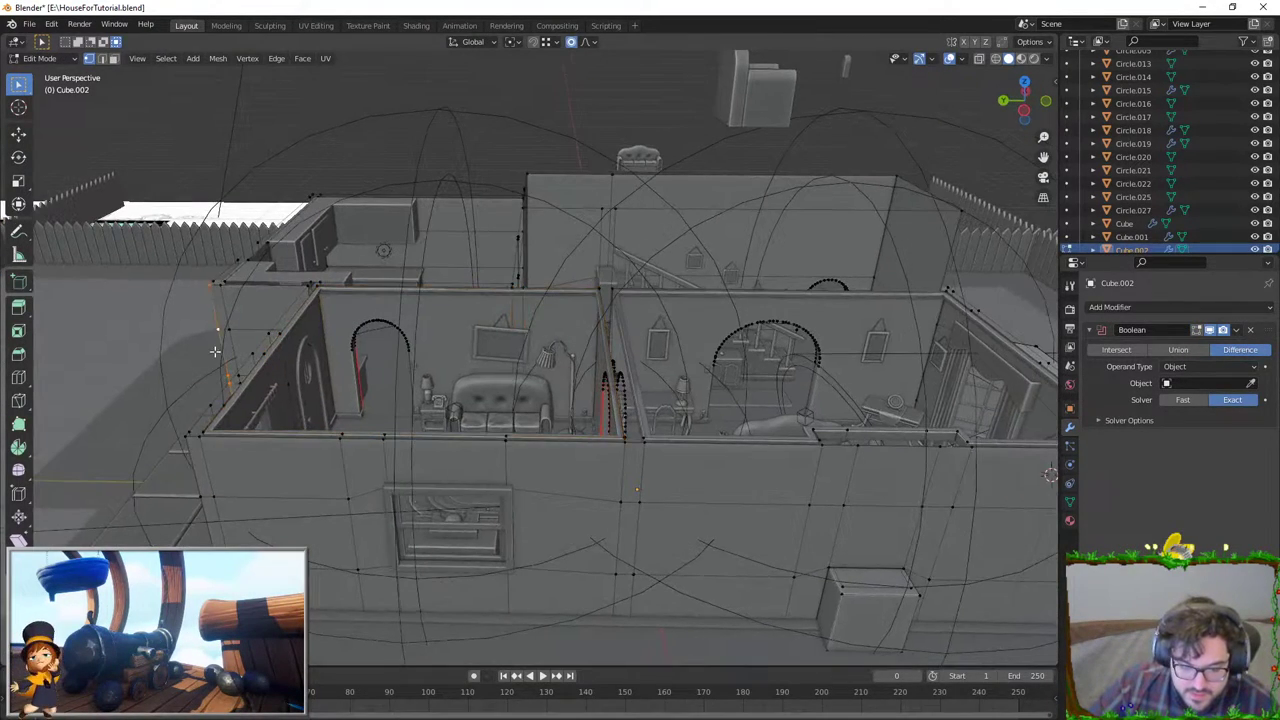
{"action": "left_click", "coordinate": [251, 350], "text": "alt"}
{"action": "scroll", "coordinate": [336, 343], "scroll_direction": "down", "scroll_amount": 5}
{"action": "middle_click_drag", "start_coordinate": [336, 343], "coordinate": [483, 340]}
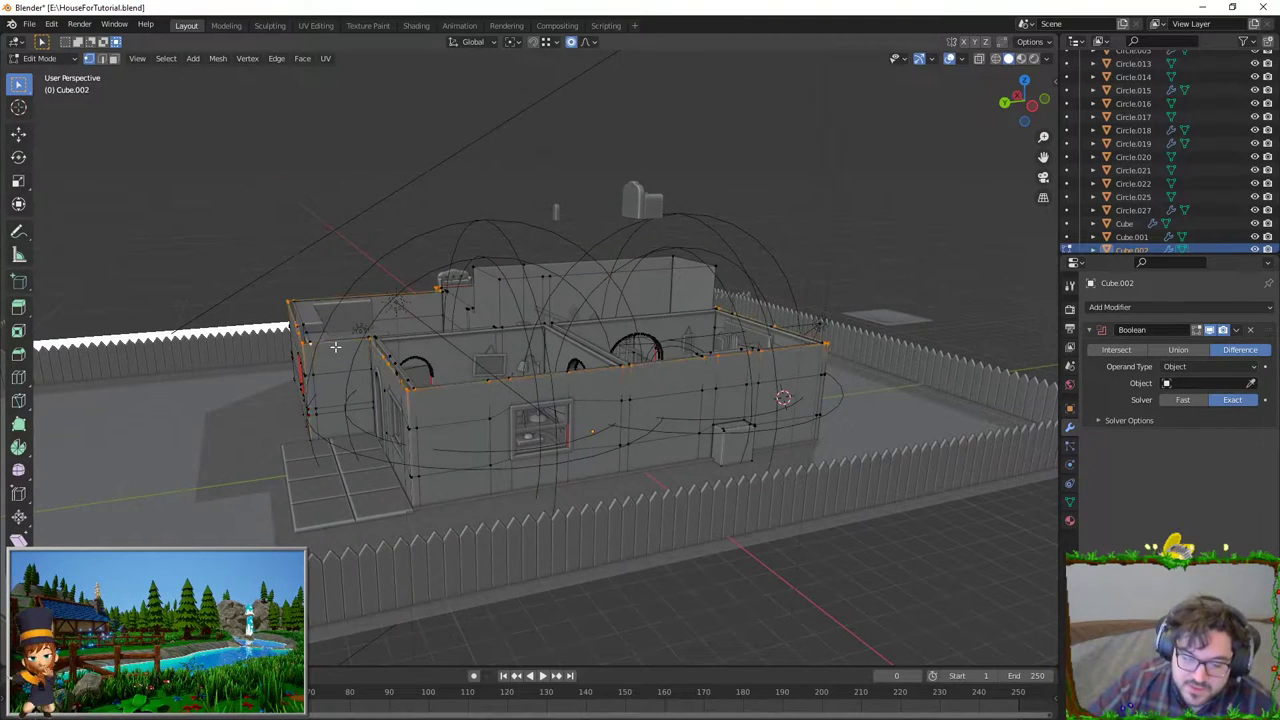
{"action": "mouse_move", "coordinate": [506, 305]}
{"action": "middle_mouse_down"}
{"action": "mouse_move", "coordinate": [474, 248]}
{"action": "mouse_move", "coordinate": [600, 300]}
{"action": "middle_mouse_up"}
{"action": "scroll", "coordinate": [474, 248], "scroll_direction": "up", "scroll_amount": 3}
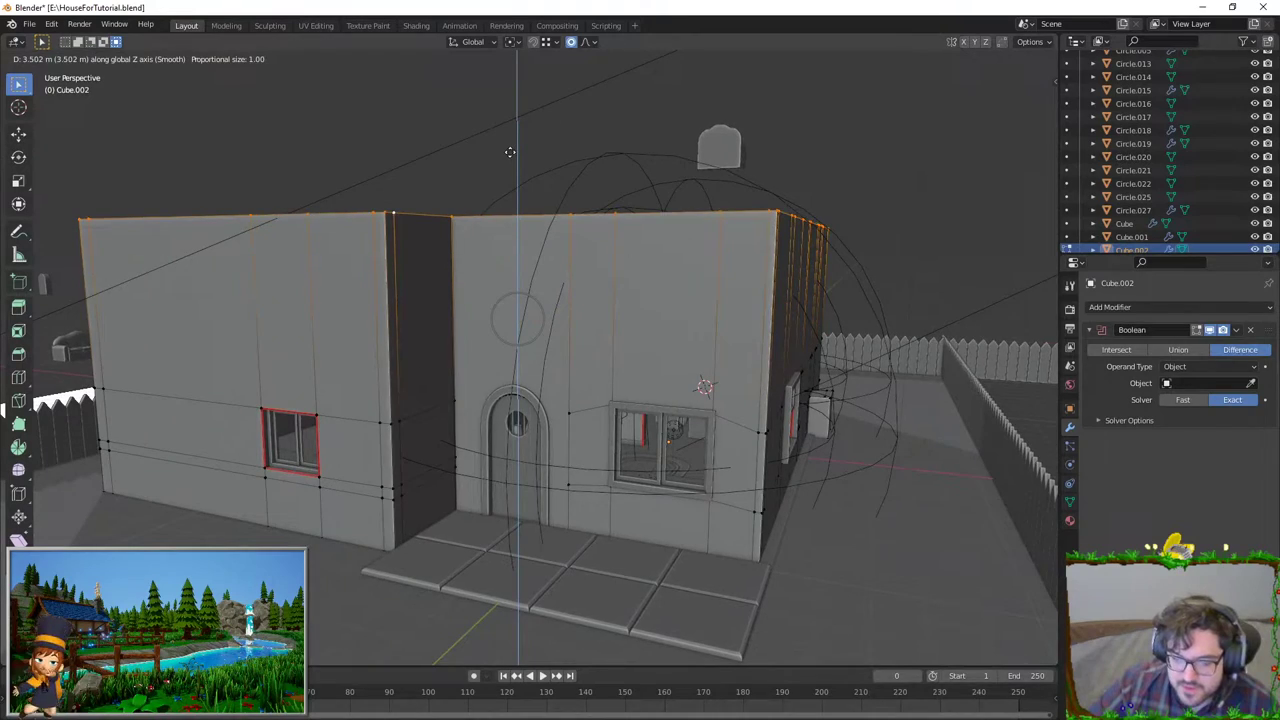
{"action": "key", "text": "Tab"}
Step: Raise the wall tops along Z to make the house walls taller
{"action": "mouse_move", "coordinate": [676, 321]}
{"action": "middle_mouse_down"}
{"action": "mouse_move", "coordinate": [792, 207]}
{"action": "mouse_move", "coordinate": [542, 210]}
{"action": "mouse_move", "coordinate": [650, 365]}
{"action": "mouse_move", "coordinate": [600, 330]}
{"action": "mouse_move", "coordinate": [479, 307]}
{"action": "mouse_move", "coordinate": [491, 214]}
{"action": "mouse_move", "coordinate": [503, 263]}
{"action": "middle_mouse_up"}
{"action": "left_click", "coordinate": [792, 207]}
{"action": "left_click", "coordinate": [636, 351]}
{"action": "key", "text": "Tab"}
{"action": "scroll", "coordinate": [600, 330], "scroll_direction": "up", "scroll_amount": 5}
{"action": "scroll", "coordinate": [491, 214], "scroll_direction": "down", "scroll_amount": 3}
{"action": "scroll", "coordinate": [502, 190], "scroll_direction": "up", "scroll_amount": 2}
{"action": "key", "text": "g"}
{"action": "key", "text": "z"}
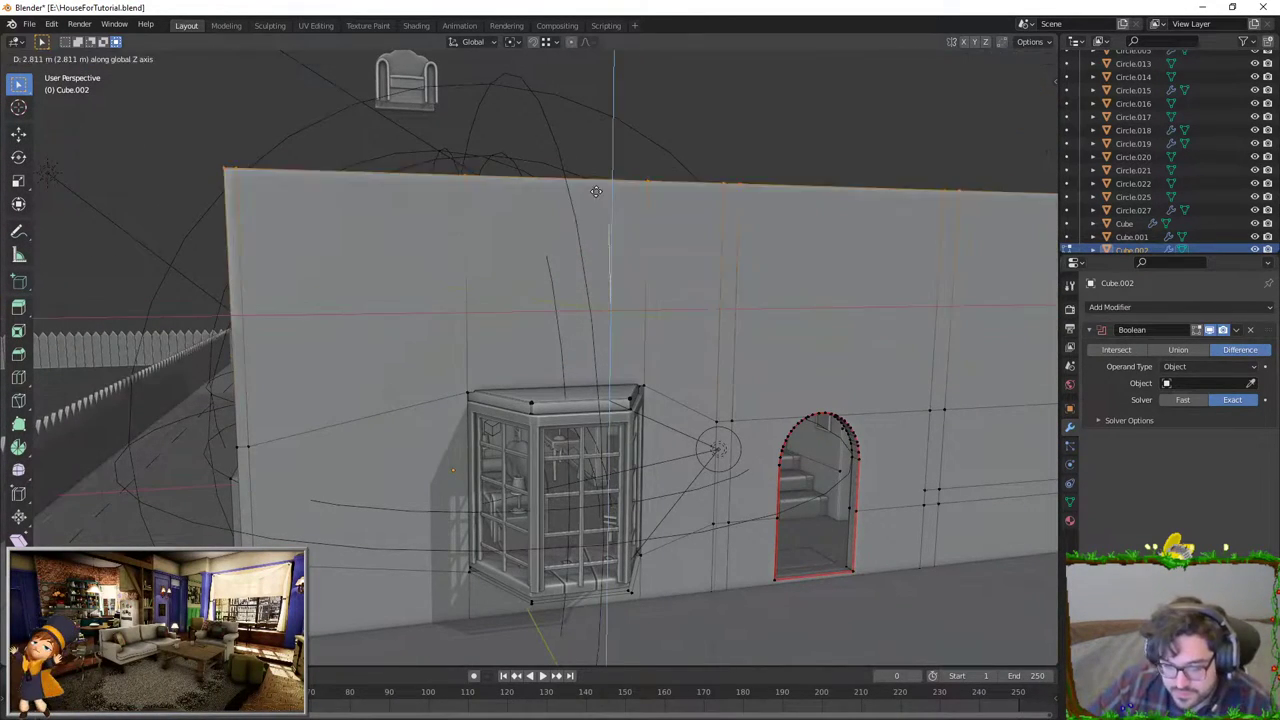
{"action": "left_click", "coordinate": [629, 222]}
Step: Return to Object Mode and orbit to a low, close view of the walls' arched openings
{"action": "mouse_move", "coordinate": [629, 222]}
{"action": "middle_mouse_down"}
{"action": "mouse_move", "coordinate": [614, 300]}
{"action": "mouse_move", "coordinate": [689, 214]}
{"action": "mouse_move", "coordinate": [575, 343]}
{"action": "mouse_move", "coordinate": [422, 416]}
{"action": "mouse_move", "coordinate": [570, 418]}
{"action": "mouse_move", "coordinate": [592, 390]}
{"action": "mouse_move", "coordinate": [562, 233]}
{"action": "middle_mouse_up"}
{"action": "key", "text": "Tab"}
{"action": "scroll", "coordinate": [714, 223], "scroll_direction": "down", "scroll_amount": 5}
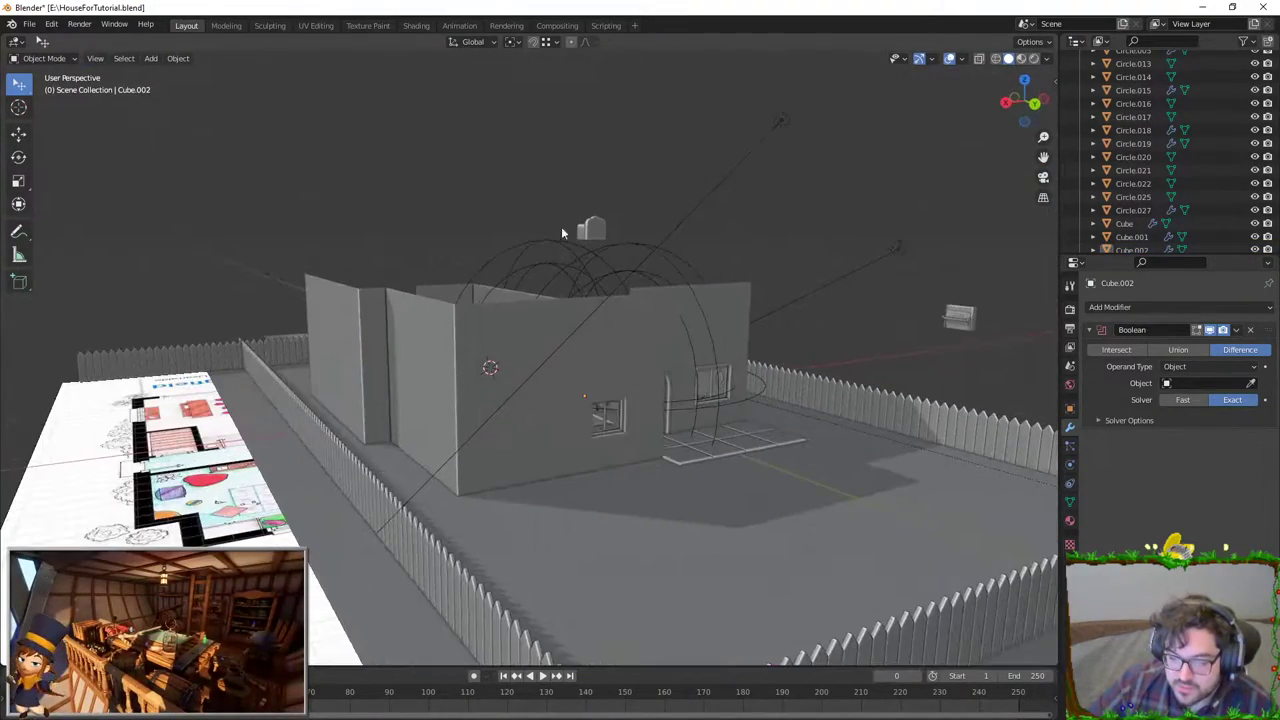
{"action": "left_click", "coordinate": [602, 340]}
{"action": "key", "text": "Tab"}
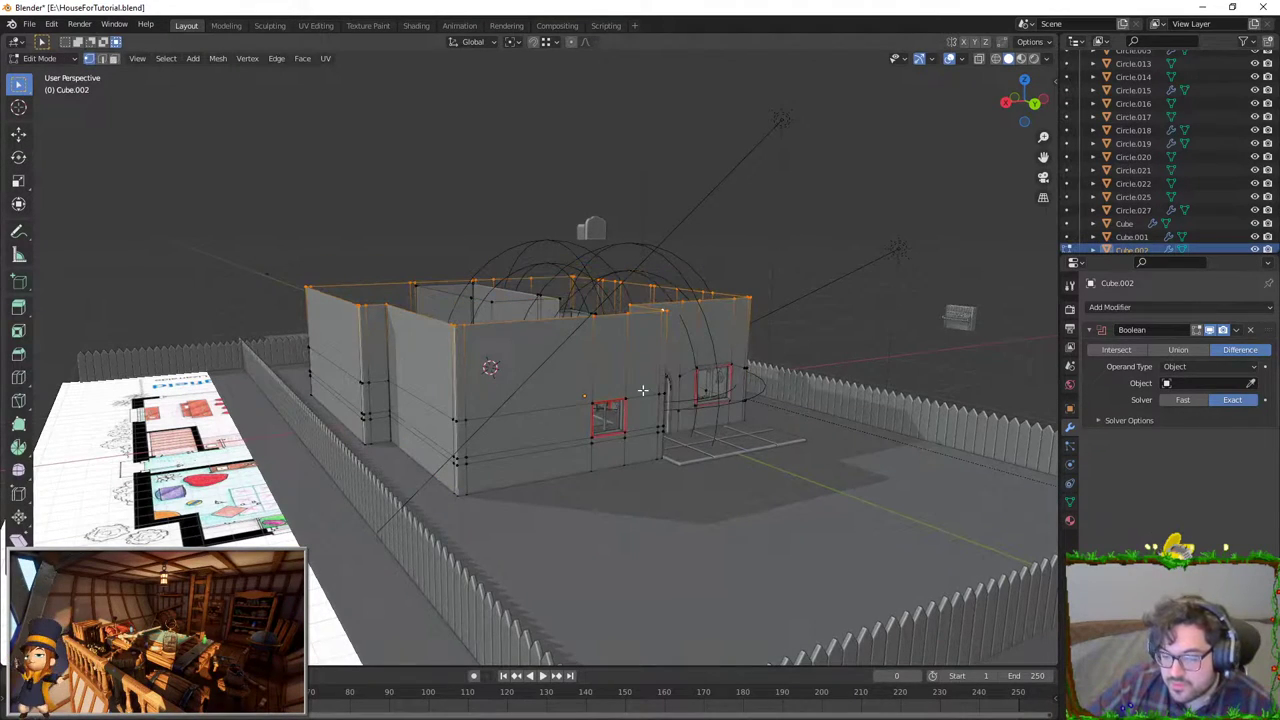
{"action": "key", "text": "Tab"}
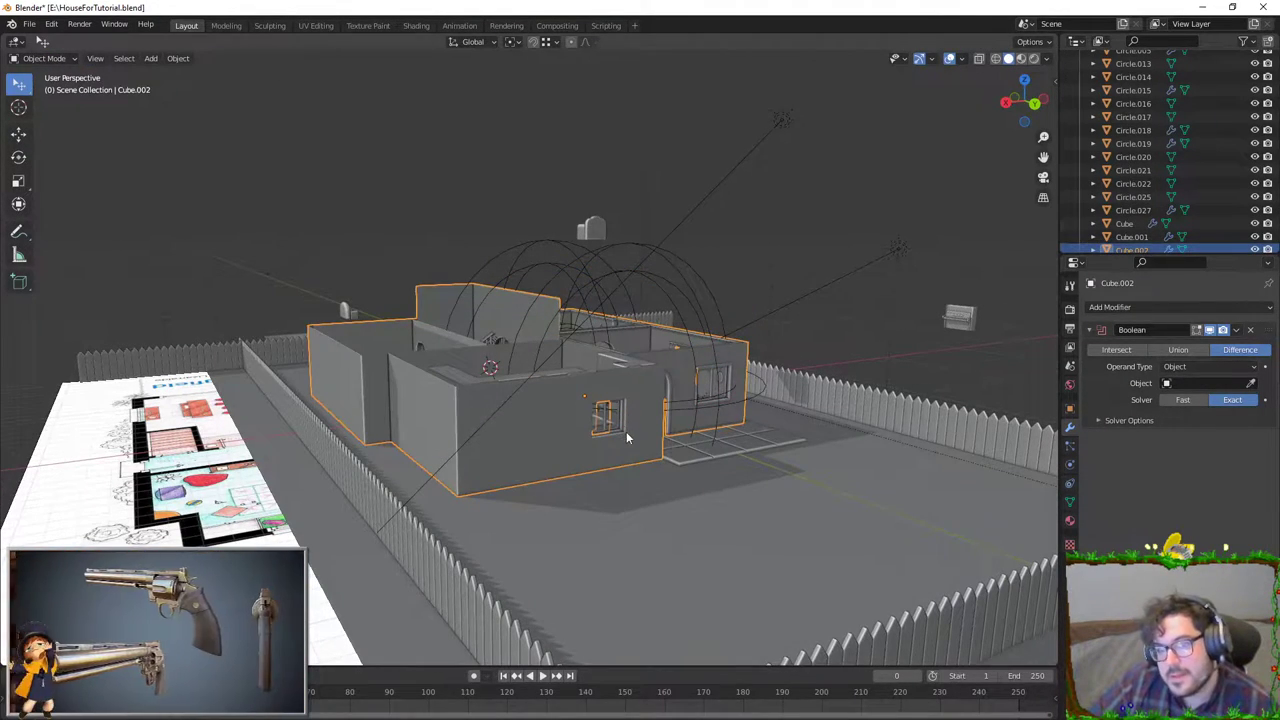
{"action": "mouse_move", "coordinate": [628, 425]}
{"action": "middle_mouse_down"}
{"action": "mouse_move", "coordinate": [498, 383]}
{"action": "mouse_move", "coordinate": [598, 378]}
{"action": "mouse_move", "coordinate": [683, 397]}
{"action": "middle_mouse_up"}
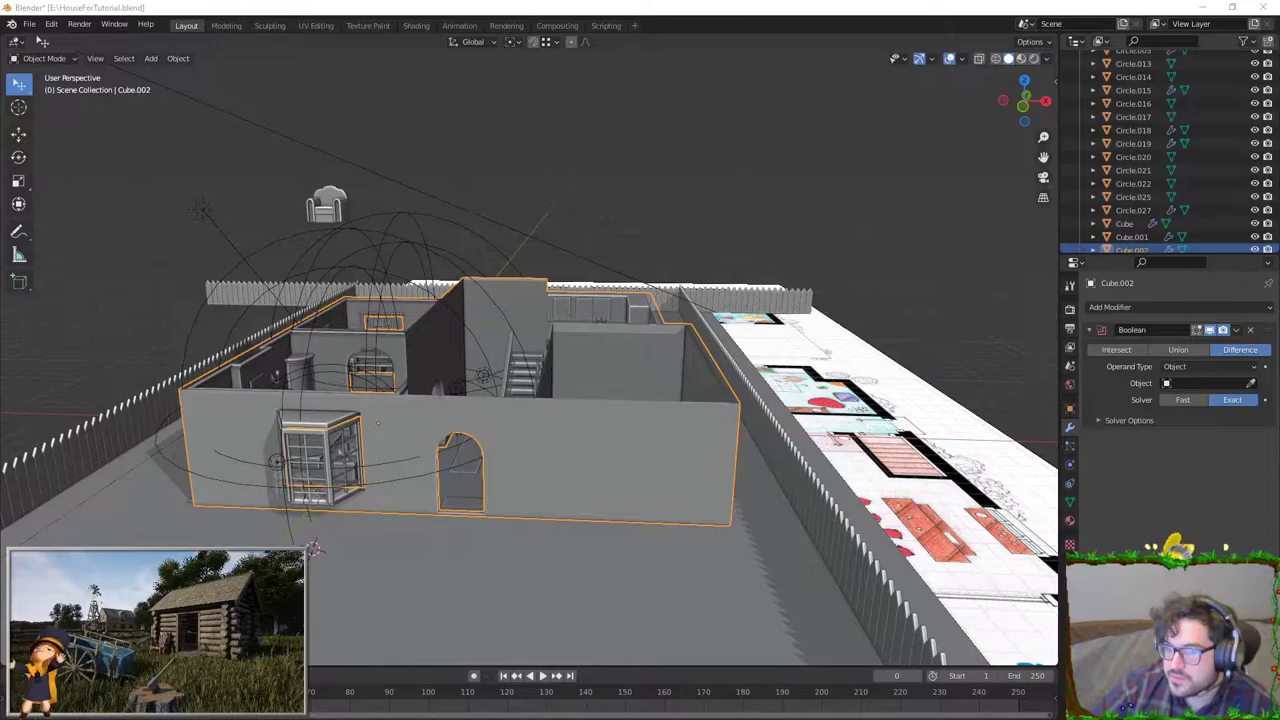
{"action": "key", "text": "alt+Tab"}
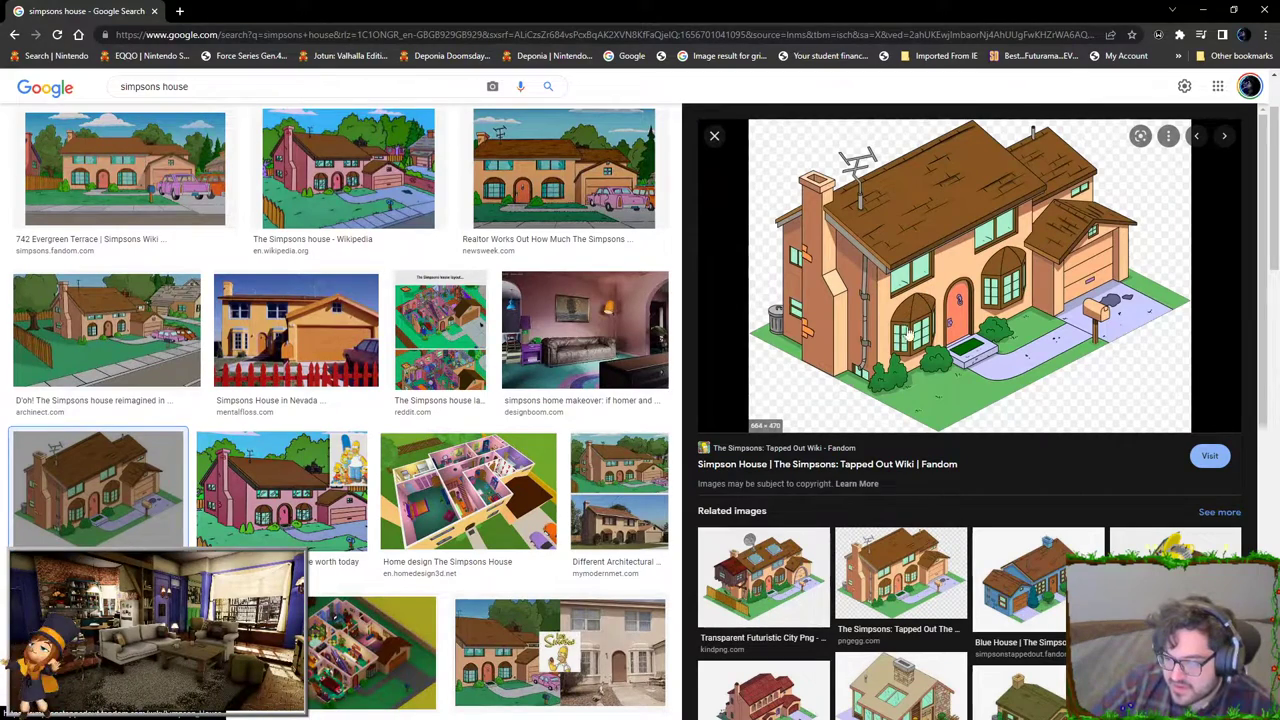
{"action": "key", "text": "alt+Tab"}
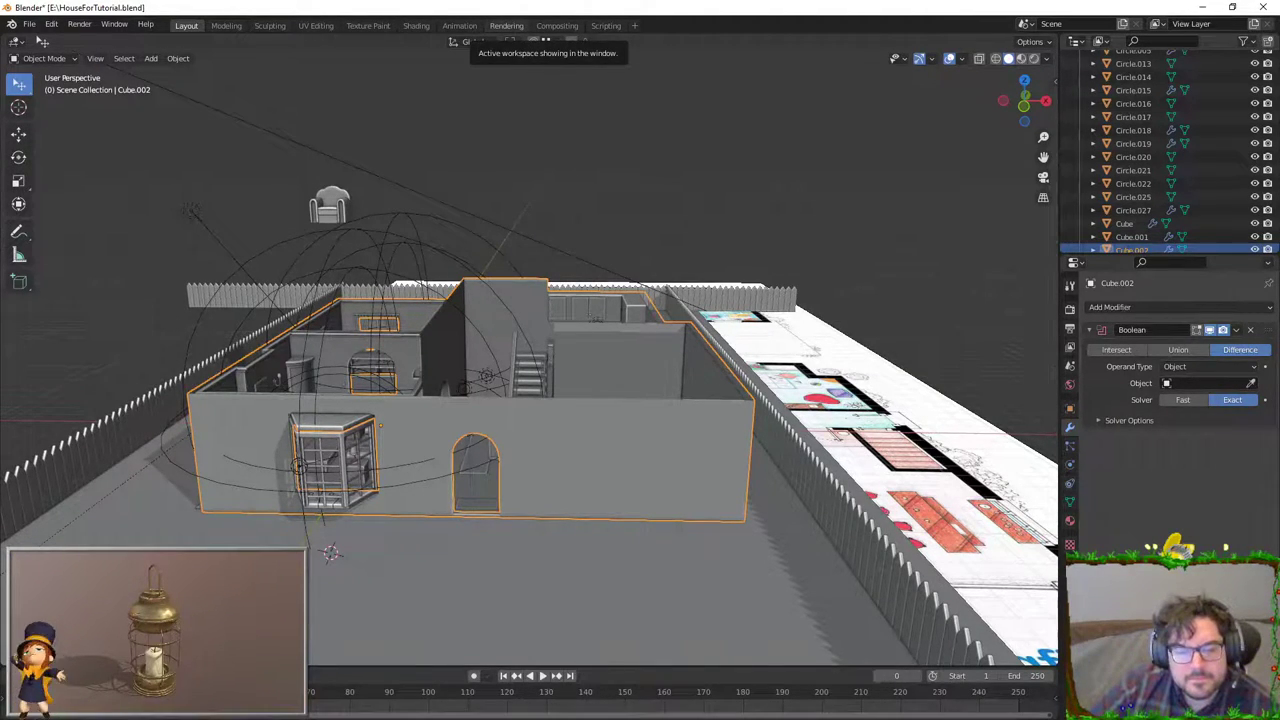
{"action": "key", "text": "alt+Tab"}
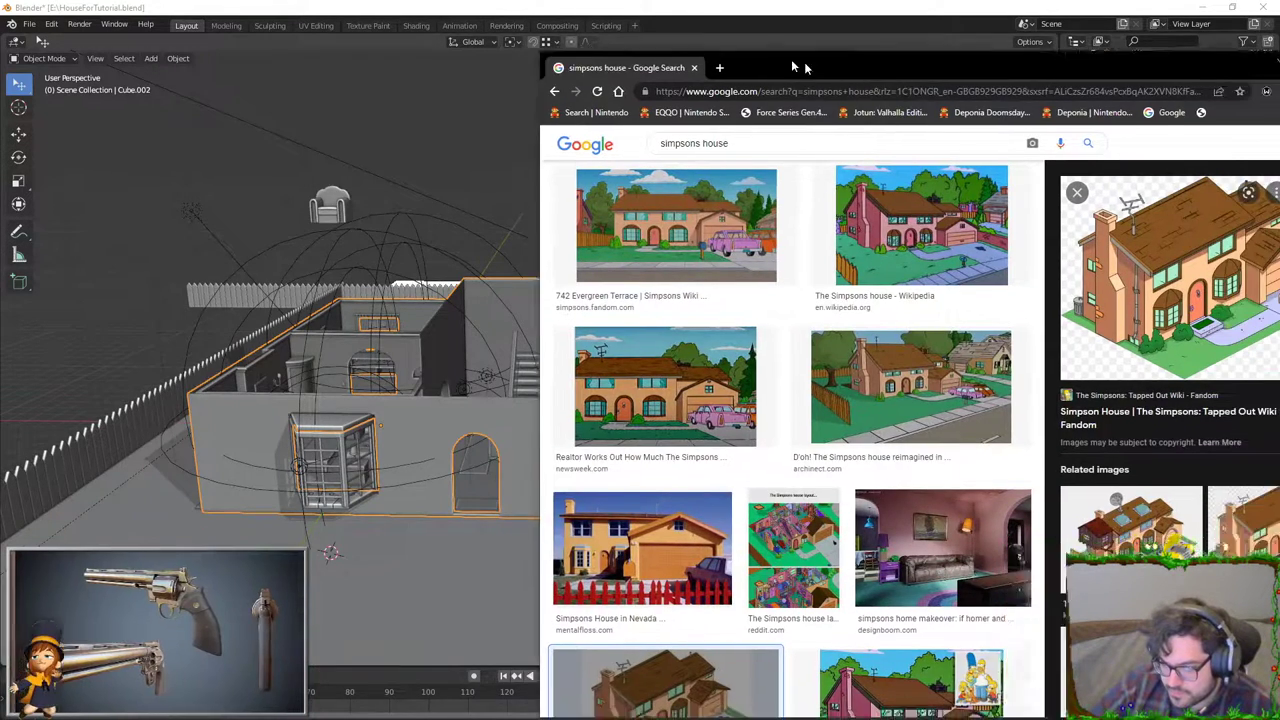
{"action": "left_click_drag", "start_coordinate": [803, 63], "coordinate": [410, 27]}
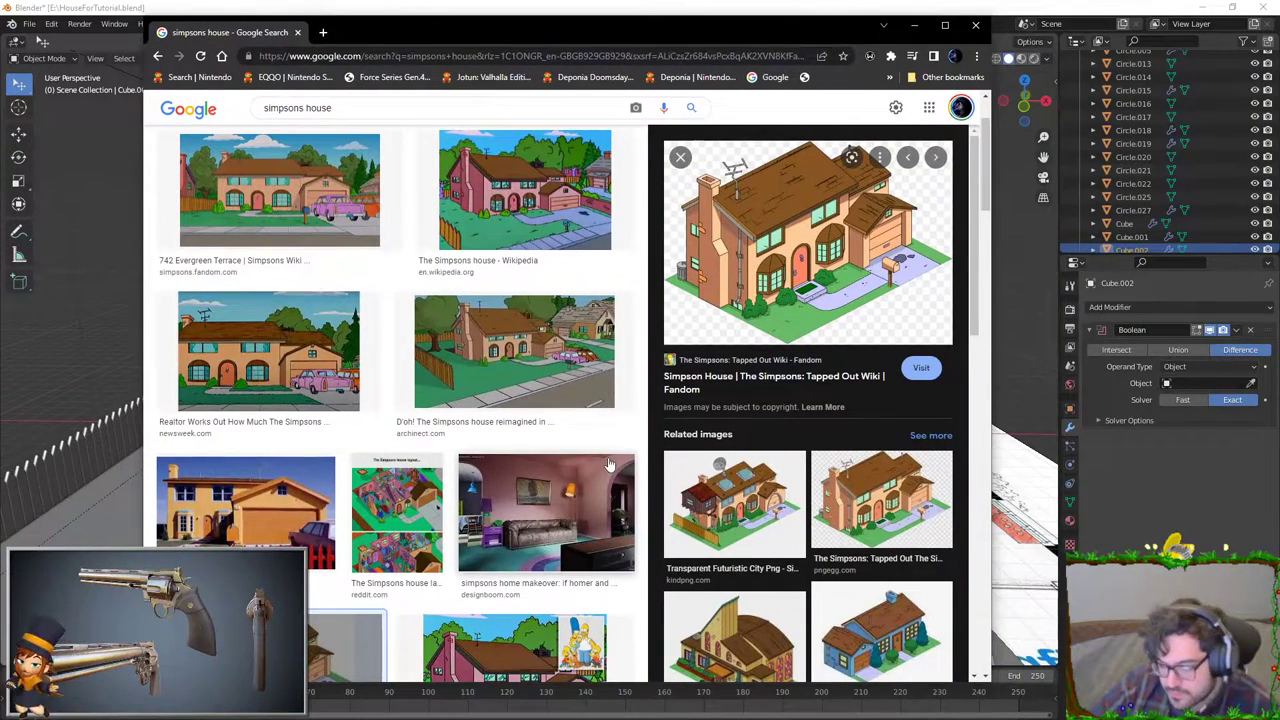
{"action": "left_click", "coordinate": [734, 504]}
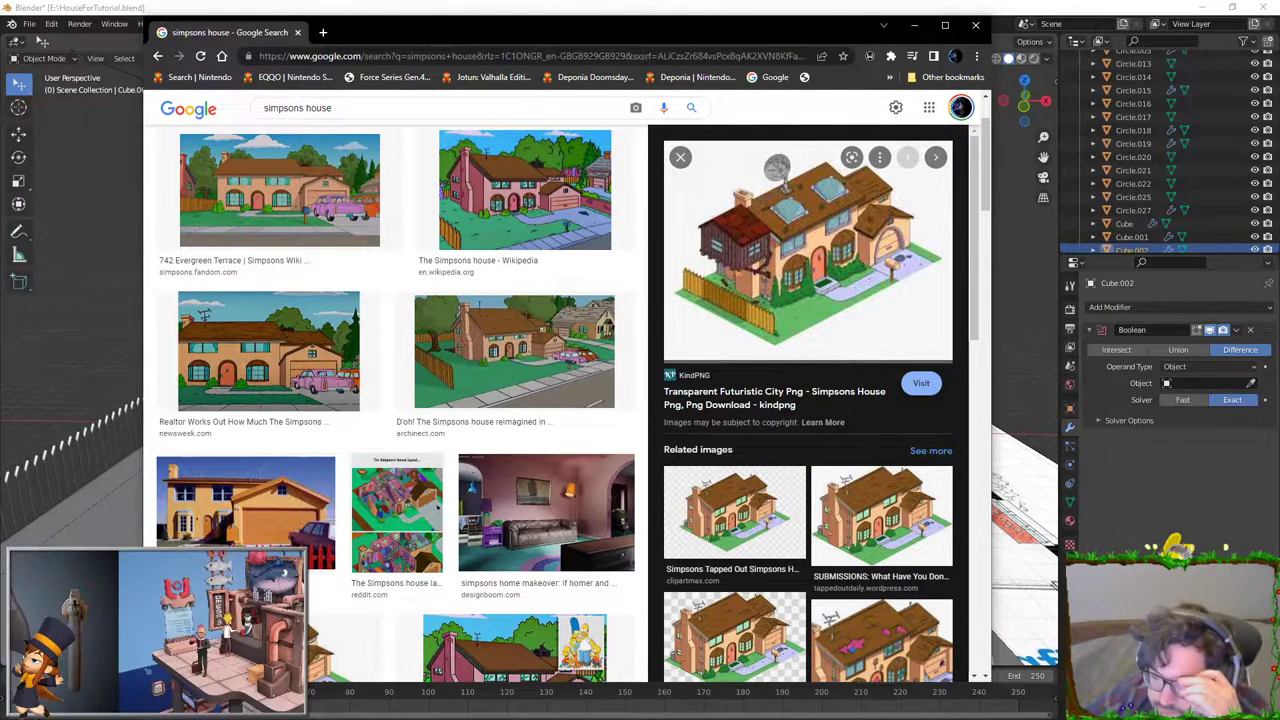
{"action": "left_click", "coordinate": [550, 250]}
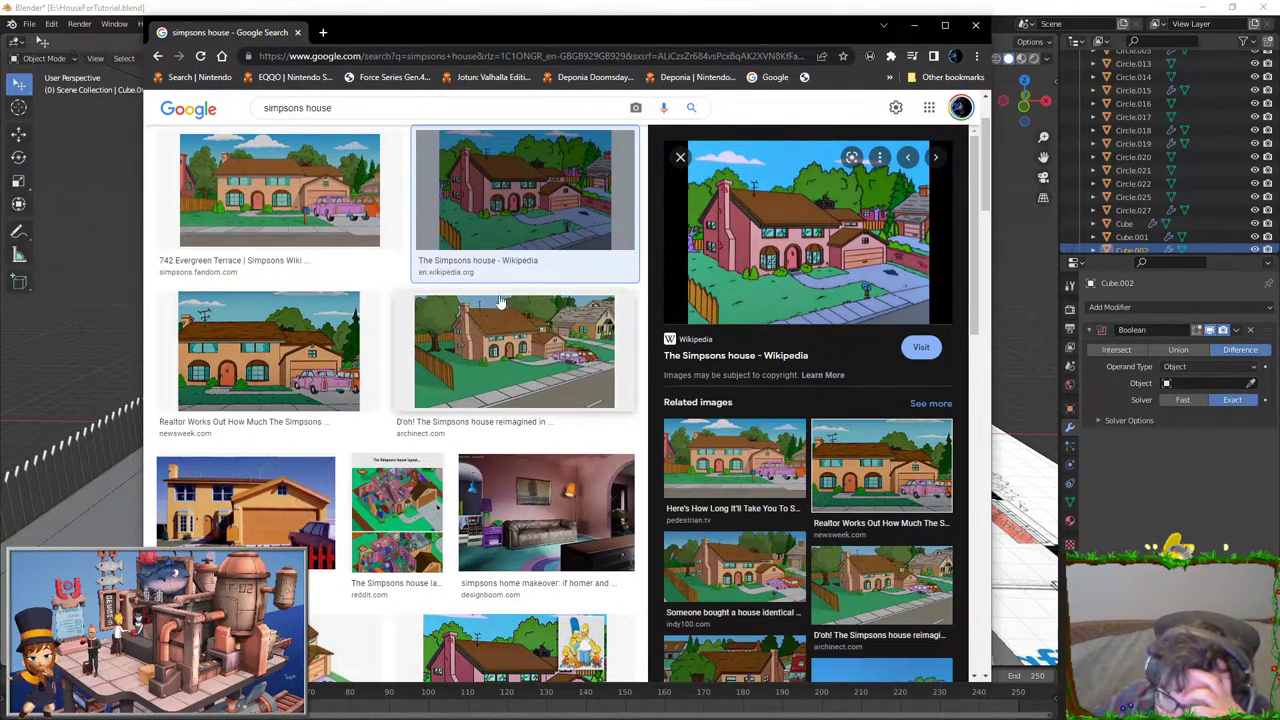
{"action": "left_click", "coordinate": [277, 198]}
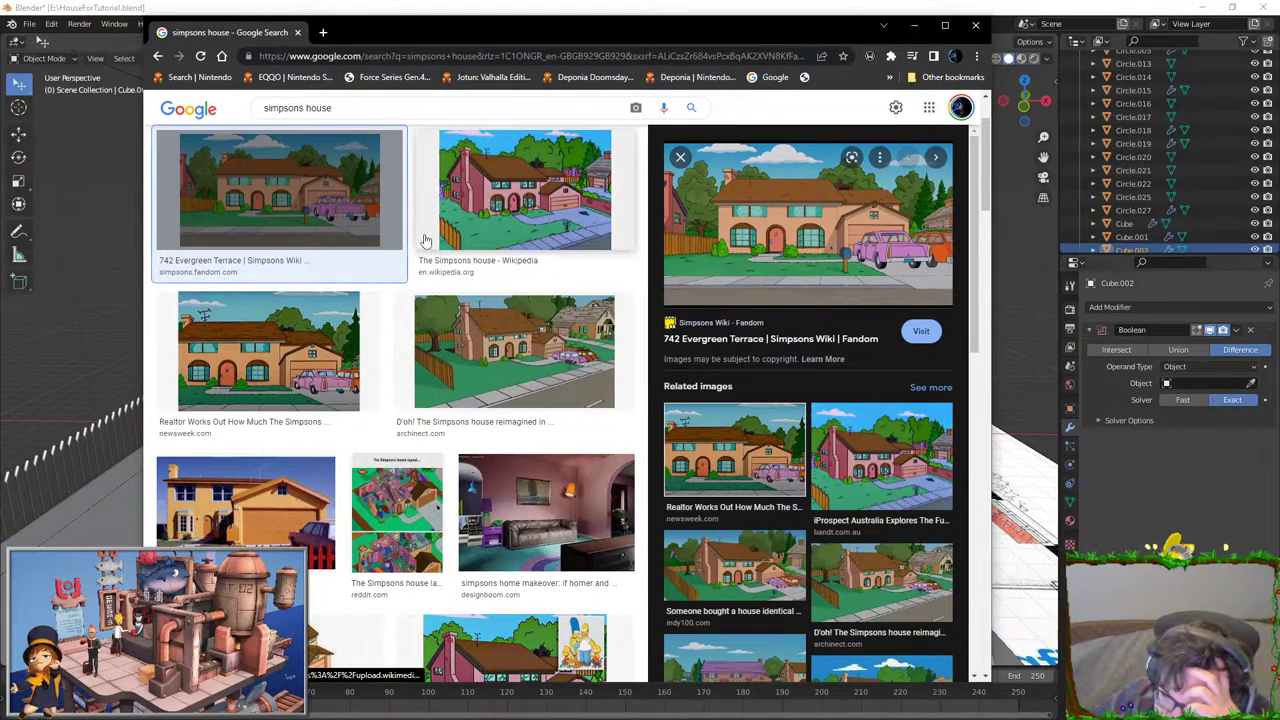
{"action": "left_click", "coordinate": [425, 245]}
{"action": "left_click", "coordinate": [240, 388]}
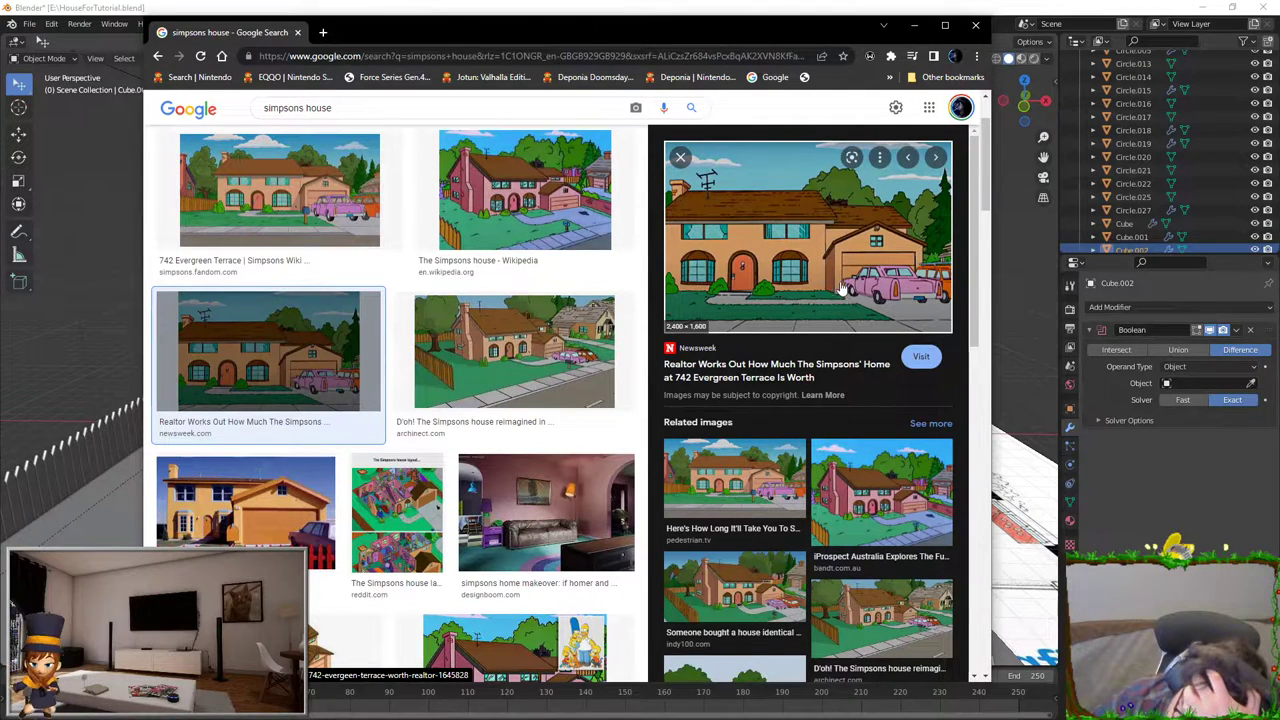
{"action": "left_click", "coordinate": [518, 300]}
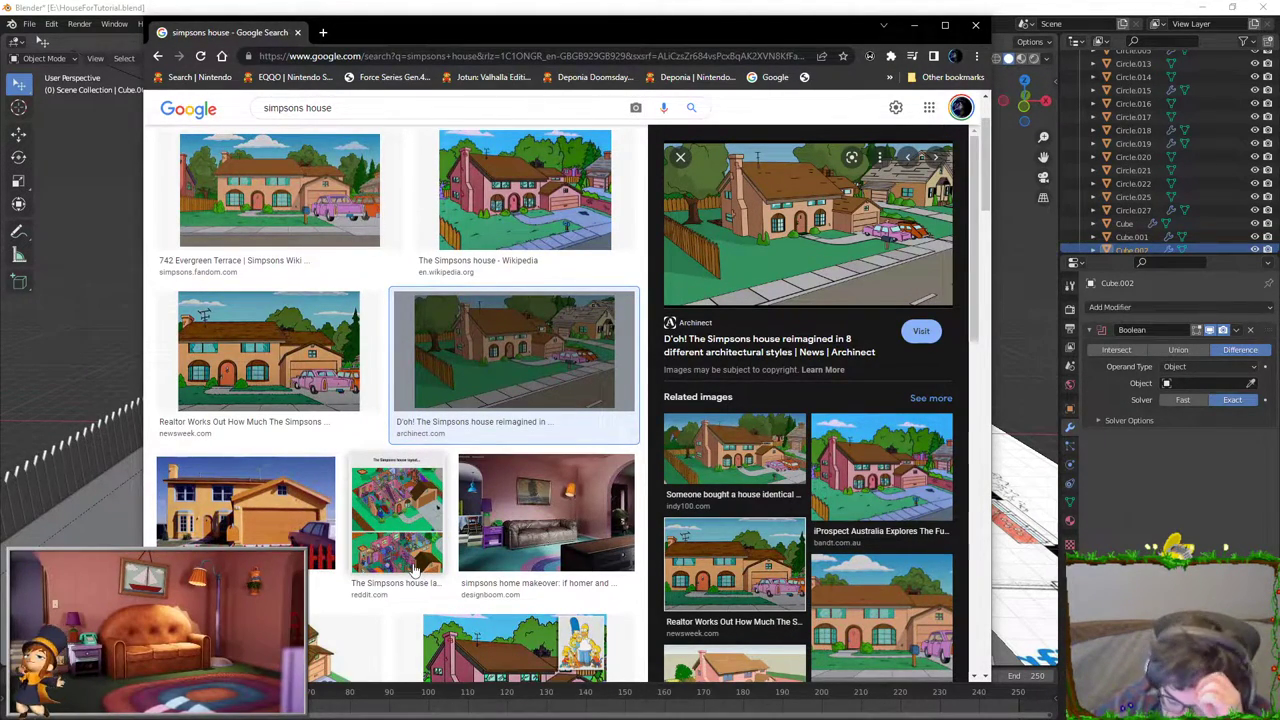
{"action": "scroll", "coordinate": [416, 563], "scroll_direction": "down", "scroll_amount": 1}
{"action": "scroll", "coordinate": [420, 540], "scroll_direction": "down", "scroll_amount": 1}
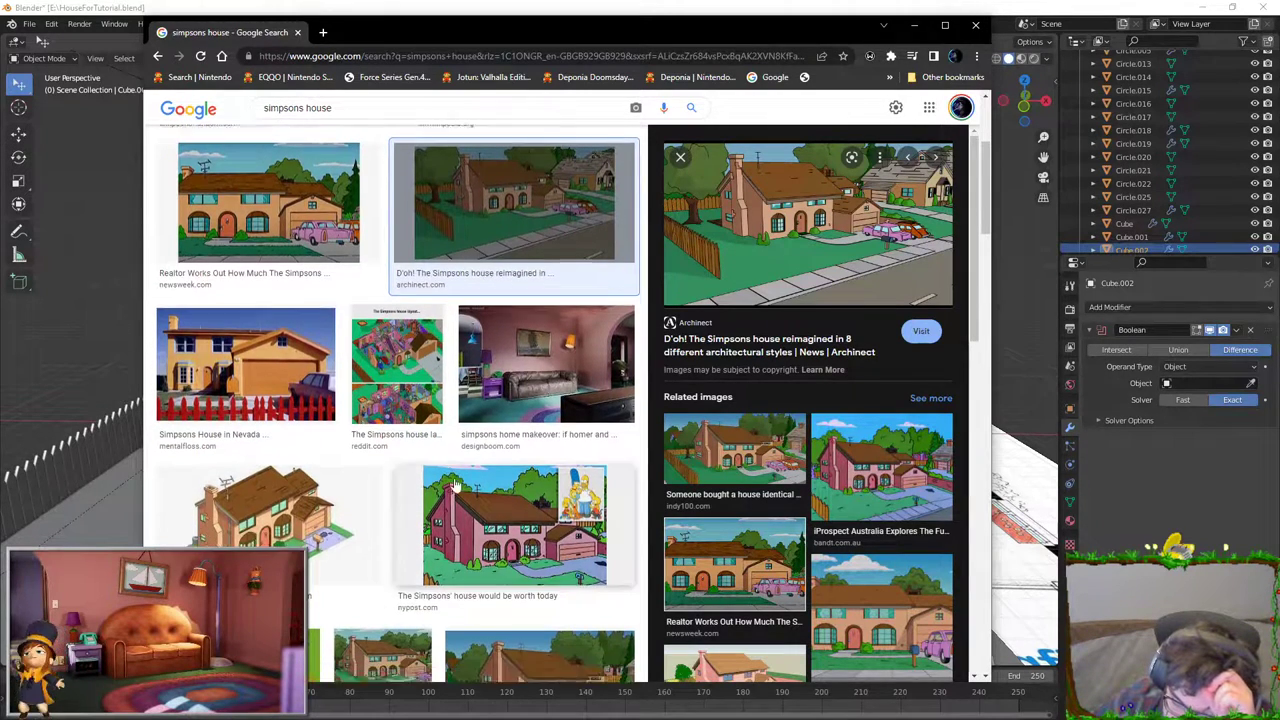
{"action": "scroll", "coordinate": [455, 485], "scroll_direction": "down", "scroll_amount": 2}
{"action": "left_click", "coordinate": [276, 437]}
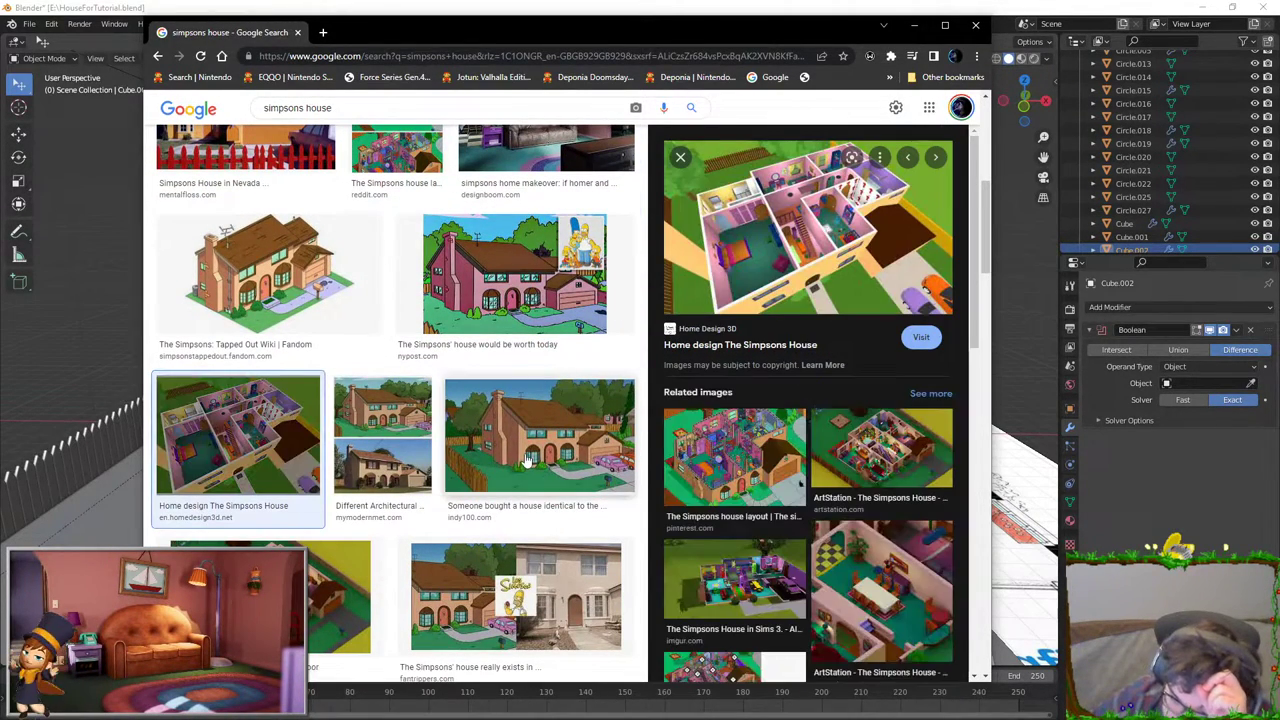
{"action": "left_click", "coordinate": [865, 455]}
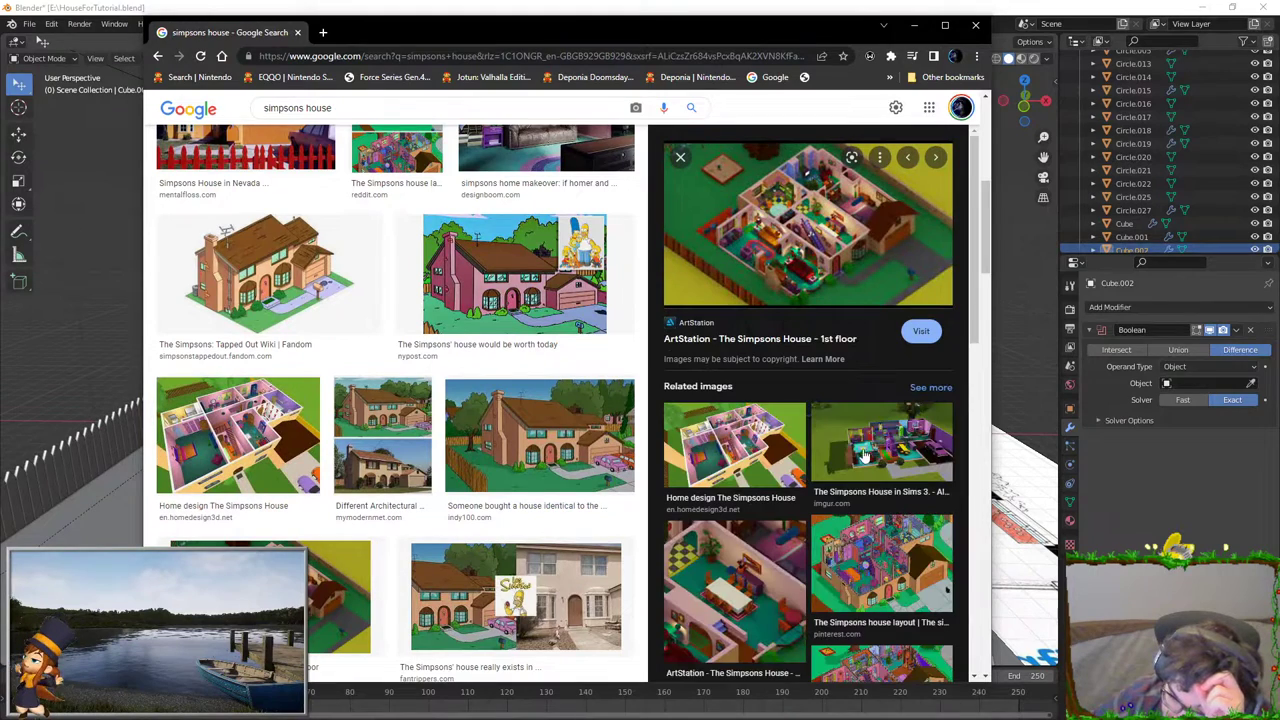
{"action": "left_click", "coordinate": [552, 592]}
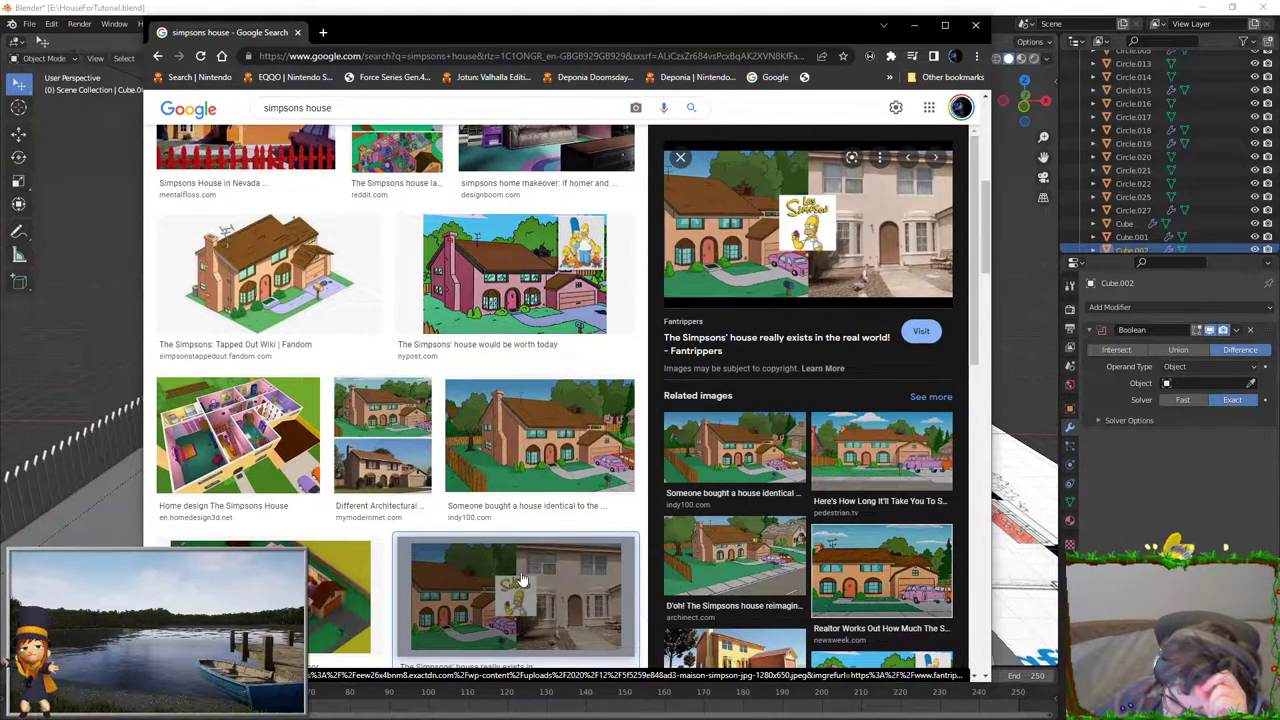
{"action": "key", "text": "alt+Left"}
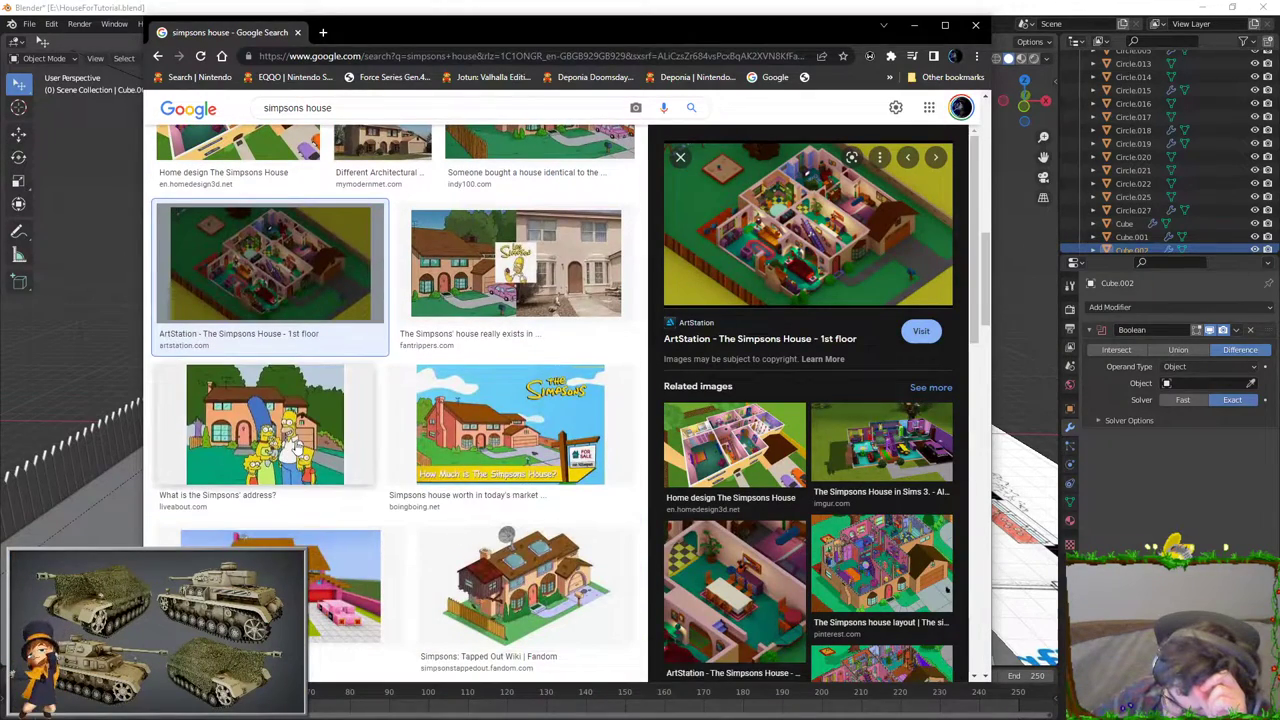
{"action": "left_click", "coordinate": [265, 425]}
{"action": "left_click", "coordinate": [510, 425]}
{"action": "left_click", "coordinate": [525, 585]}
{"action": "left_click", "coordinate": [400, 533]}
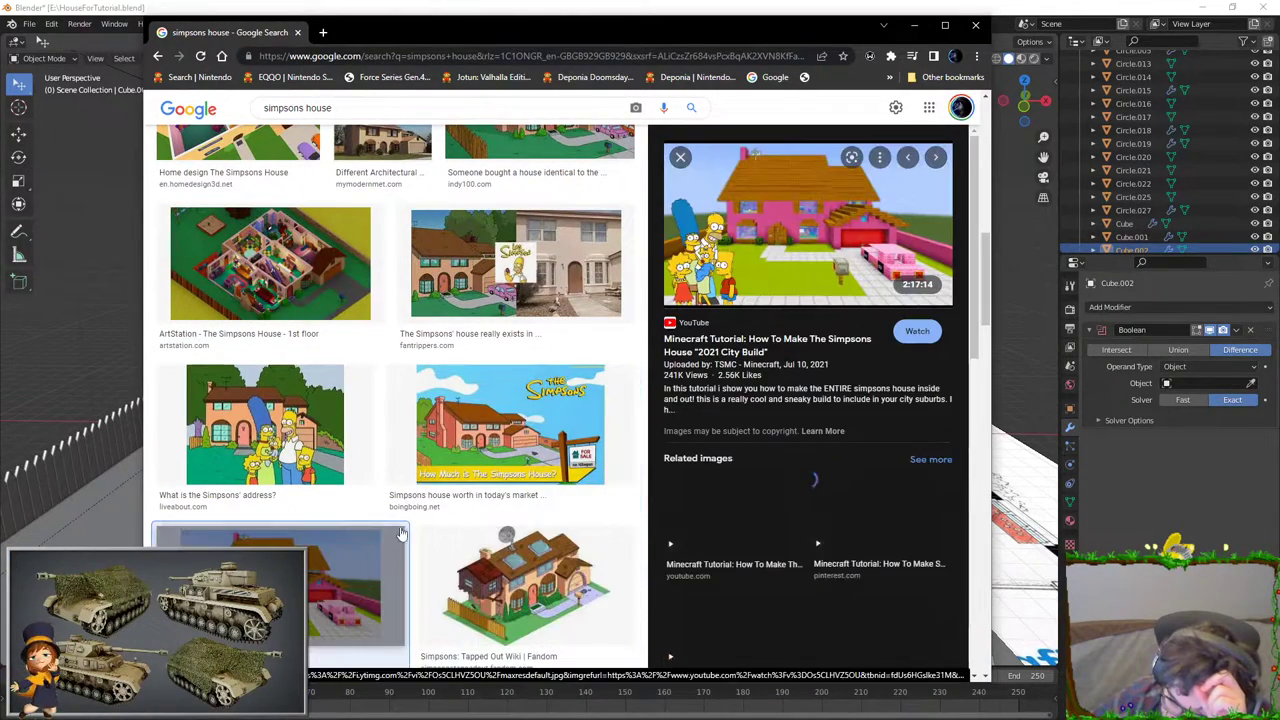
{"action": "left_click", "coordinate": [463, 606]}
{"action": "left_click", "coordinate": [385, 555]}
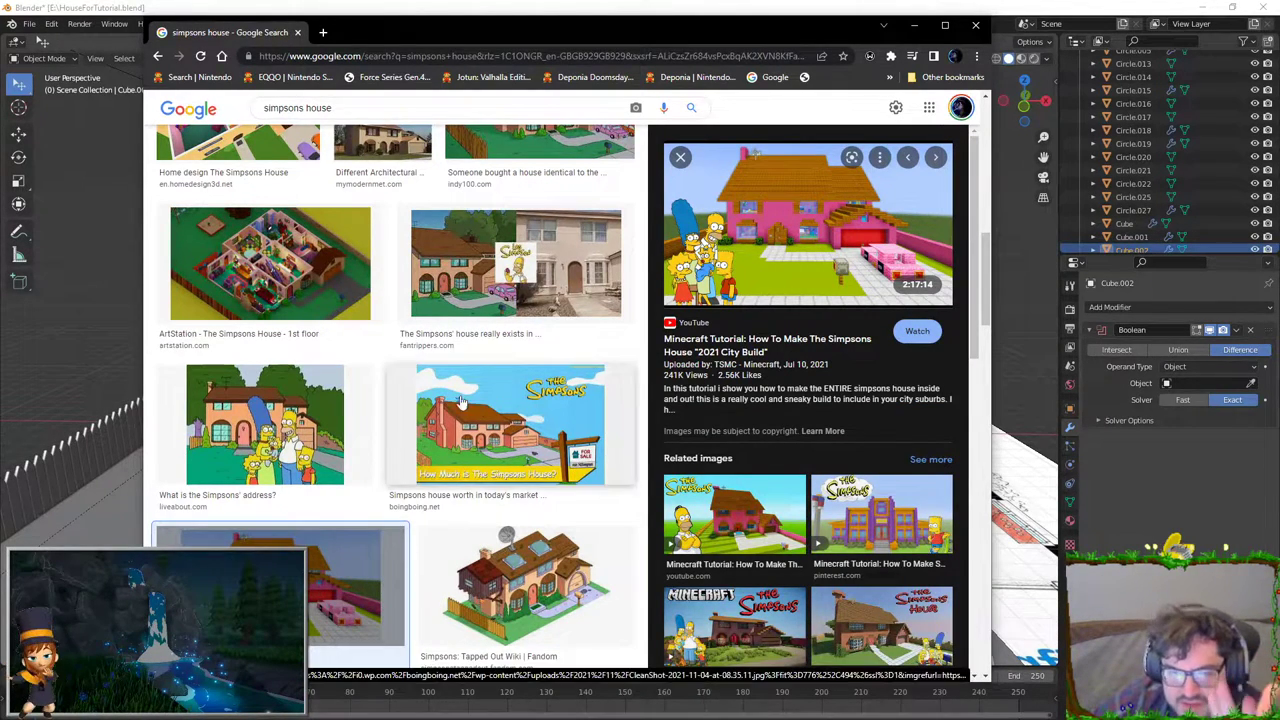
{"action": "key", "text": "alt+Tab"}
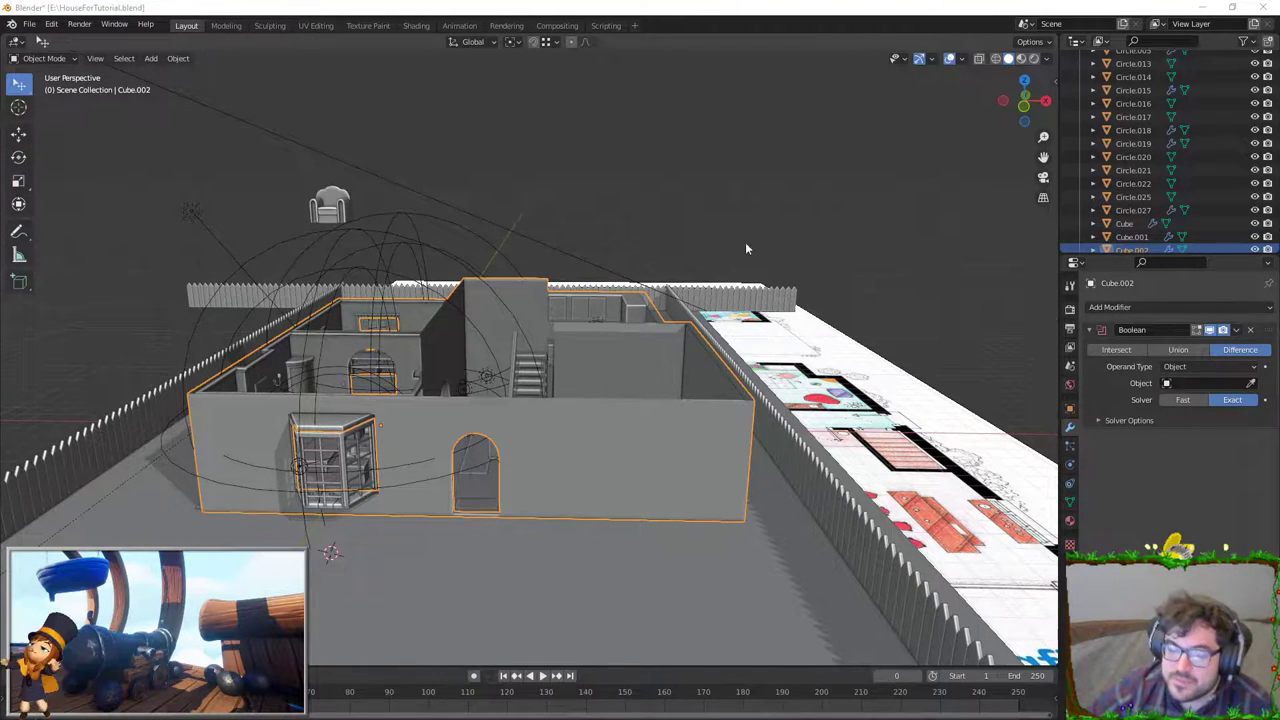
Step: Orbit around the house, selecting Cube.030 and Cube.020, to look down on the furniture
{"action": "middle_click_drag", "start_coordinate": [746, 243], "coordinate": [785, 186]}
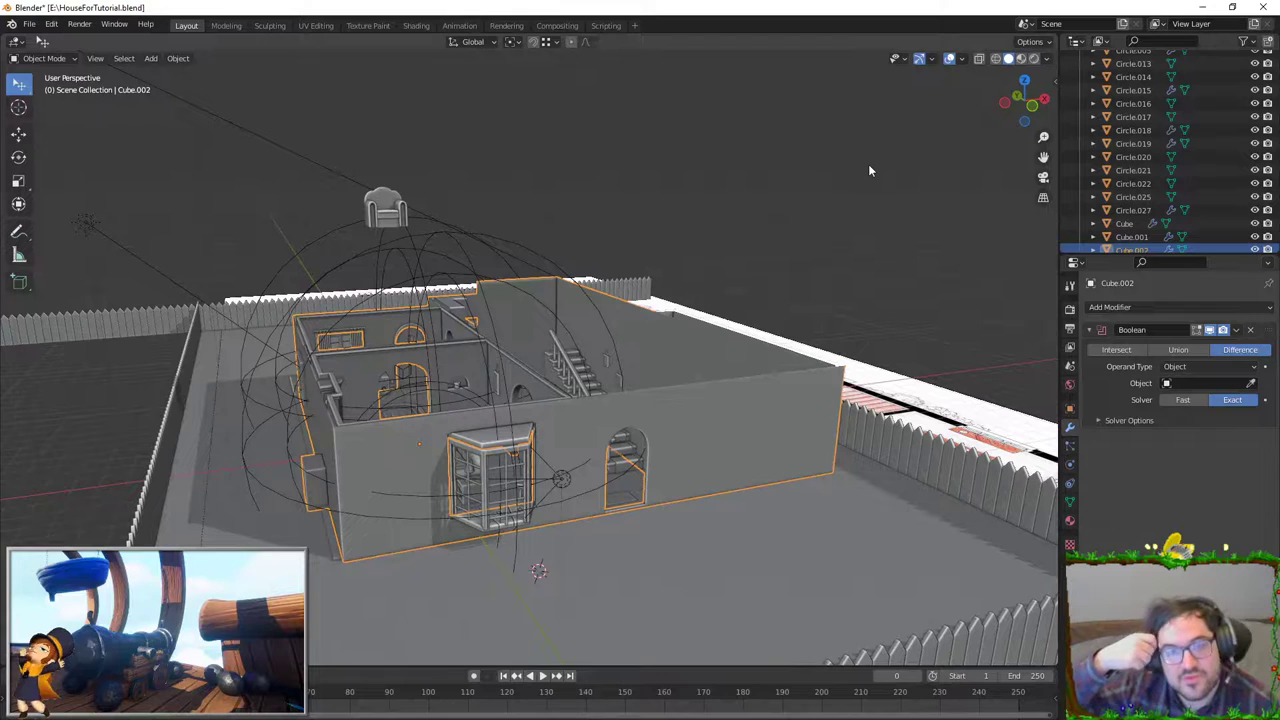
{"action": "mouse_move", "coordinate": [657, 228]}
{"action": "middle_mouse_down"}
{"action": "mouse_move", "coordinate": [672, 236]}
{"action": "mouse_move", "coordinate": [578, 277]}
{"action": "middle_mouse_up"}
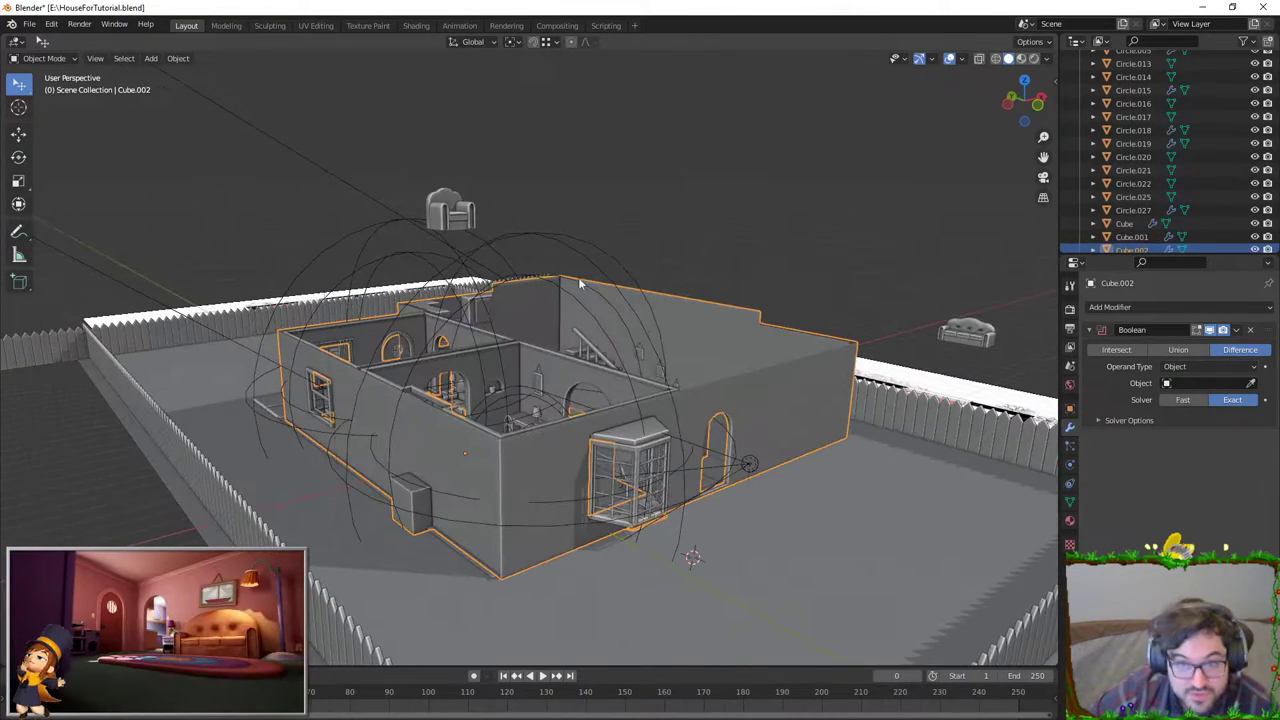
{"action": "key", "text": "alt+a"}
{"action": "middle_click_drag", "start_coordinate": [445, 207], "coordinate": [468, 206]}
{"action": "left_click", "coordinate": [489, 213]}
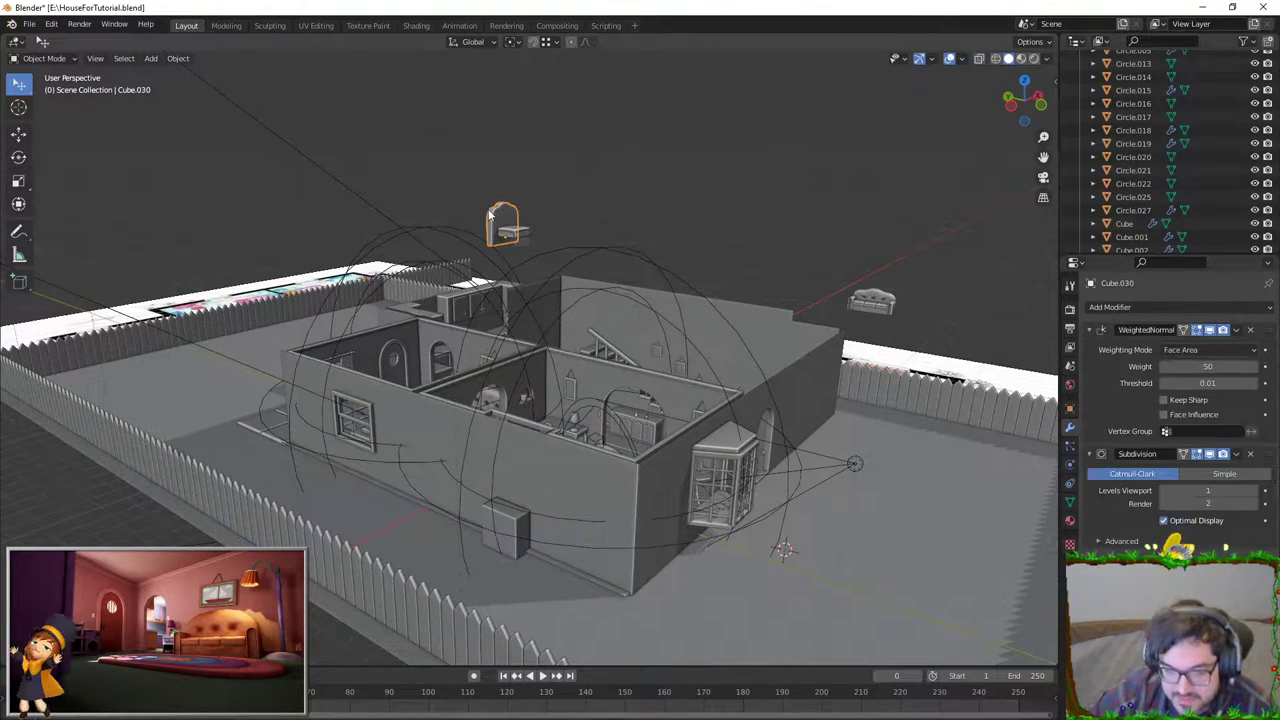
{"action": "left_click", "coordinate": [521, 233]}
{"action": "mouse_move", "coordinate": [532, 242]}
{"action": "middle_mouse_down"}
{"action": "mouse_move", "coordinate": [698, 357]}
{"action": "mouse_move", "coordinate": [698, 438]}
{"action": "mouse_move", "coordinate": [805, 413]}
{"action": "middle_mouse_up"}
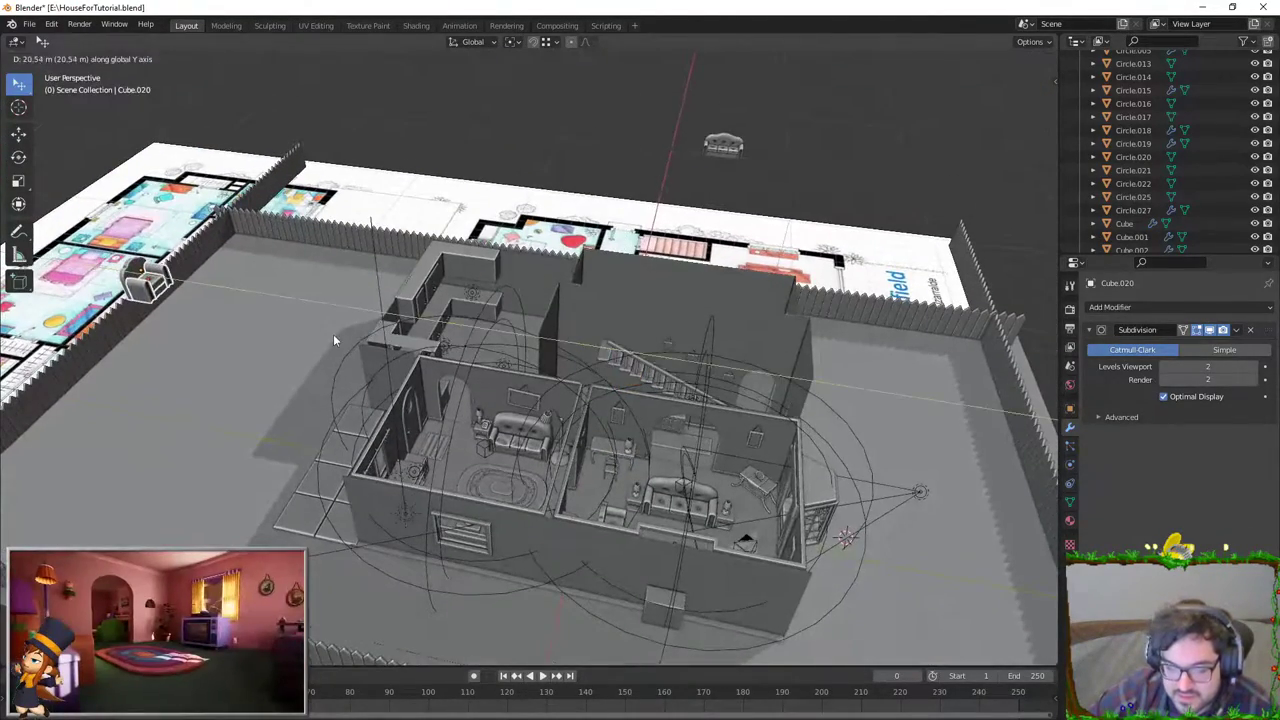
{"action": "middle_click_drag", "start_coordinate": [333, 334], "coordinate": [548, 440]}
Step: Select and frame the living-room sofa, orbit to a low frontal view, then select the lamp
{"action": "left_click", "coordinate": [548, 440]}
{"action": "left_click", "coordinate": [643, 449]}
{"action": "key", "text": "KP_Decimal"}
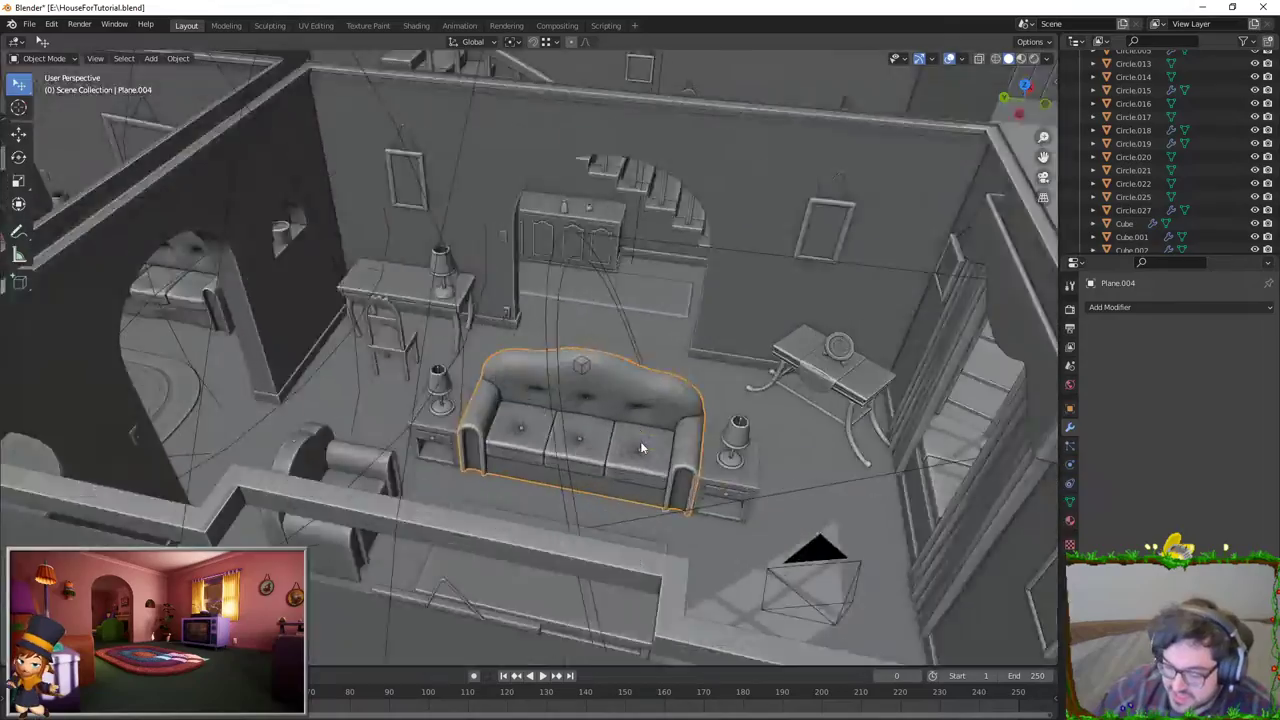
{"action": "scroll", "coordinate": [640, 441], "scroll_direction": "up", "scroll_amount": 2}
{"action": "mouse_move", "coordinate": [640, 441]}
{"action": "middle_mouse_down"}
{"action": "mouse_move", "coordinate": [693, 390]}
{"action": "mouse_move", "coordinate": [537, 360]}
{"action": "mouse_move", "coordinate": [754, 243]}
{"action": "mouse_move", "coordinate": [590, 296]}
{"action": "mouse_move", "coordinate": [427, 325]}
{"action": "mouse_move", "coordinate": [470, 326]}
{"action": "middle_mouse_up"}
{"action": "left_click", "coordinate": [754, 243]}
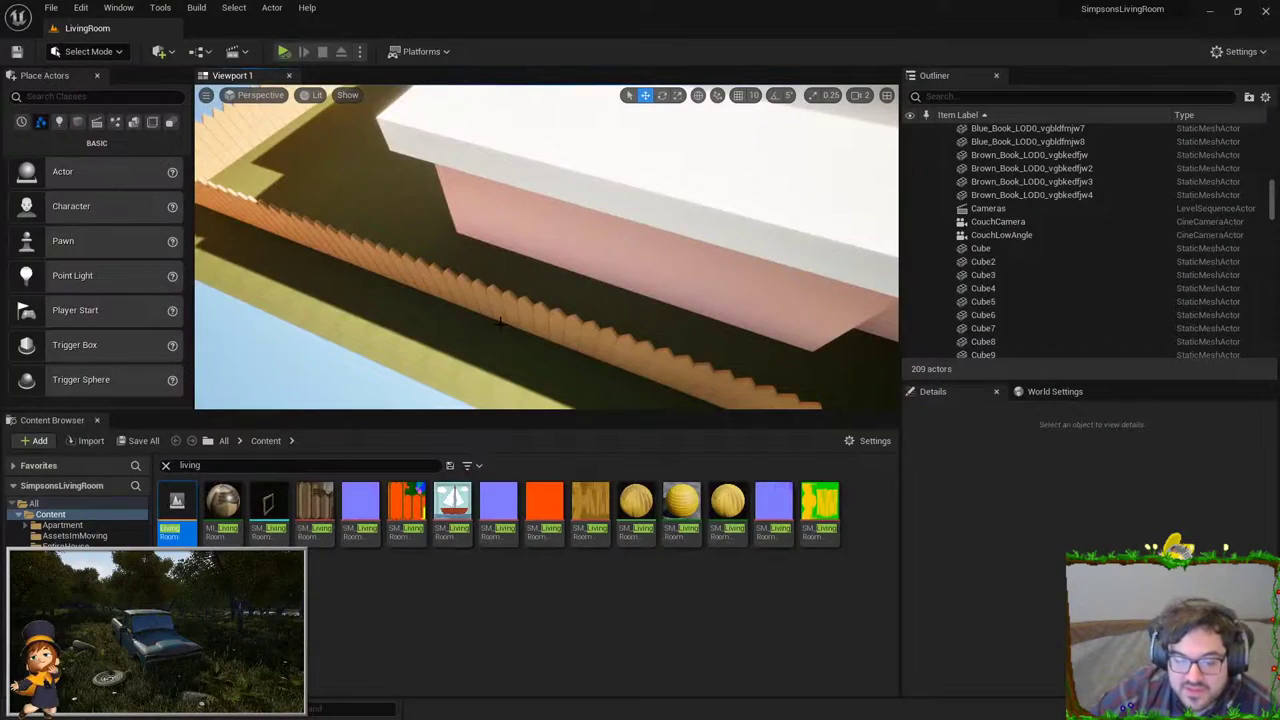
Step: Fly the Unreal camera through the living room, briefly fullscreen, revealing the green armchair and red couch
{"action": "right_click_drag", "start_coordinate": [500, 322], "coordinate": [500, 322]}
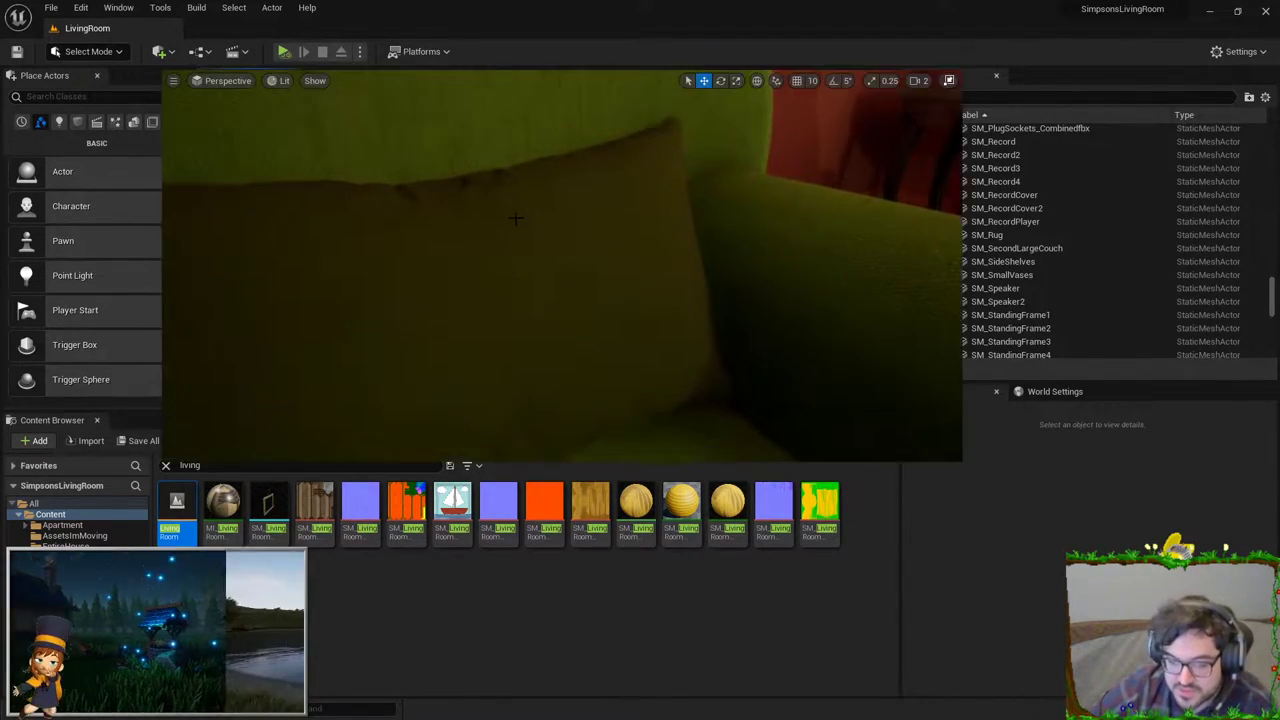
{"action": "key", "text": "F11"}
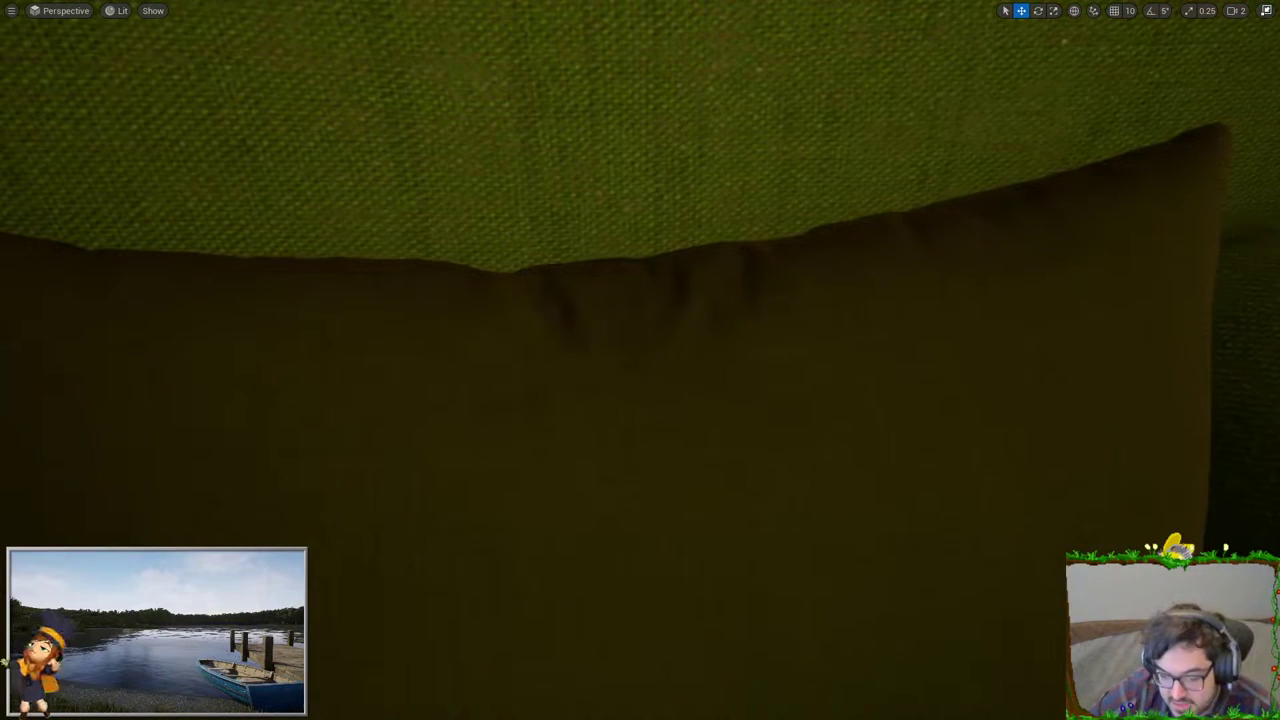
{"action": "right_click_drag", "start_coordinate": [647, 369], "coordinate": [647, 369]}
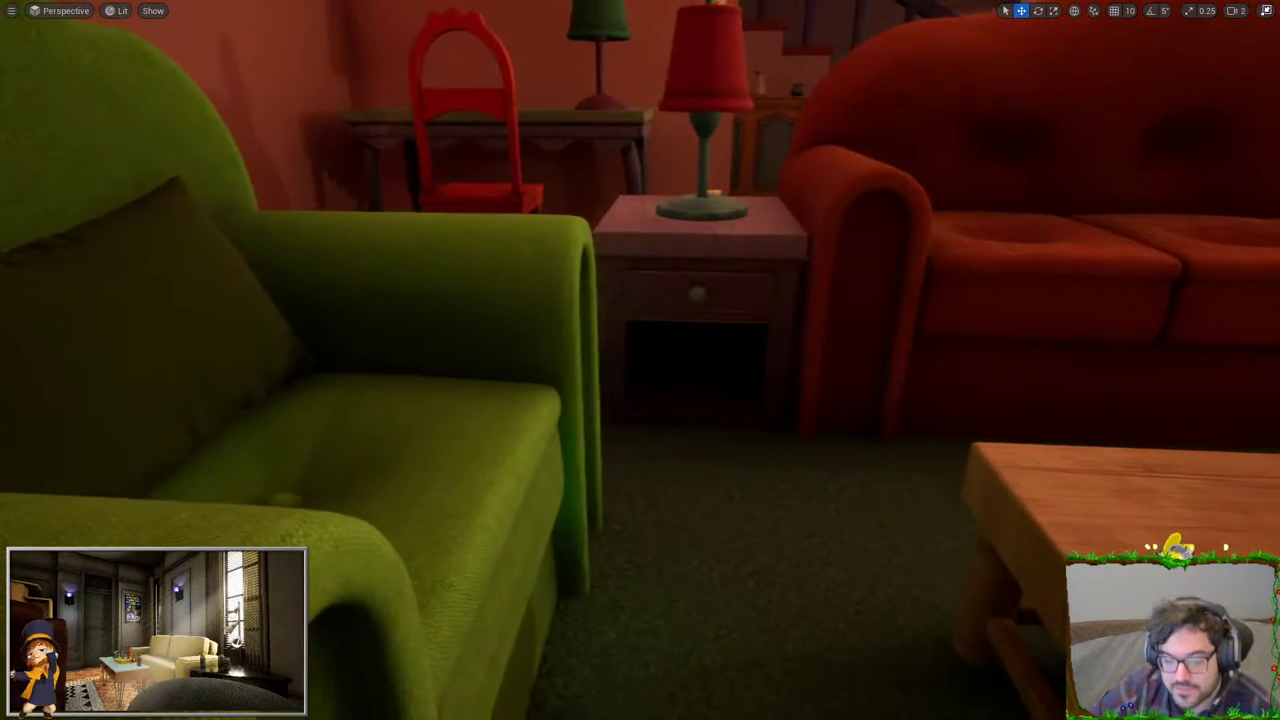
{"action": "key", "text": "F11"}
{"action": "right_click_drag", "start_coordinate": [540, 292], "coordinate": [540, 292]}
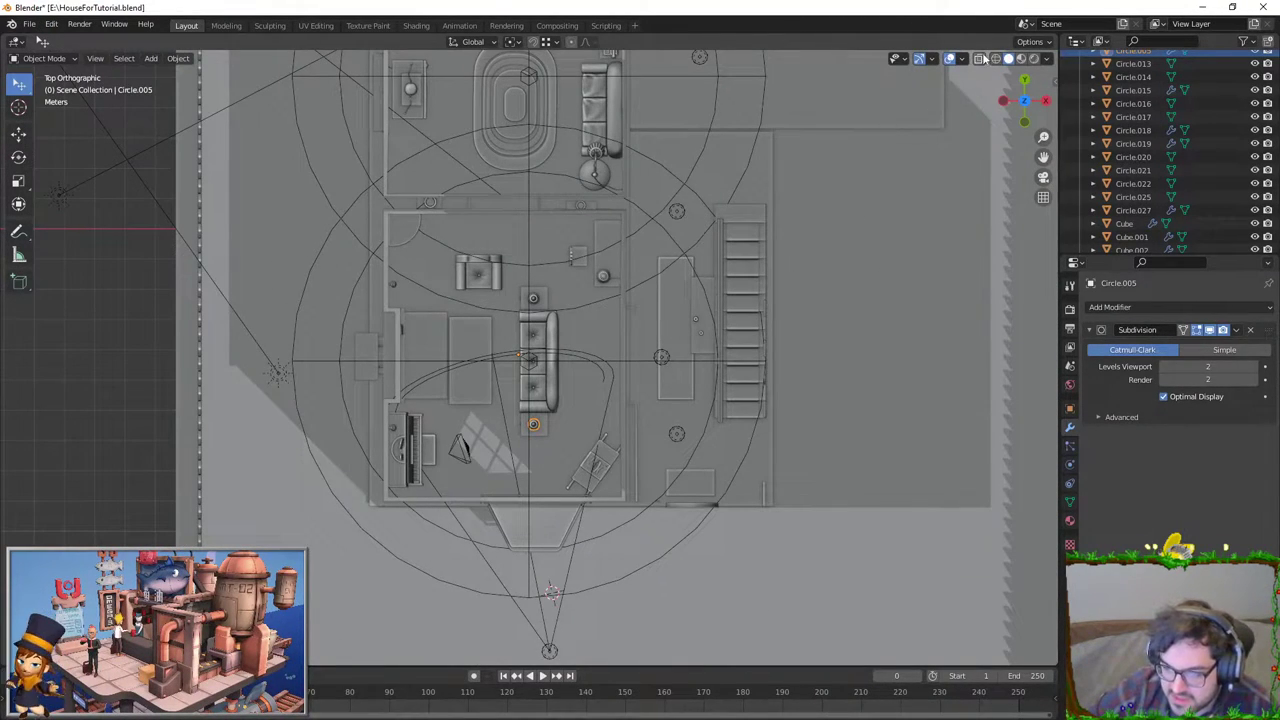
Step: Toggle X-ray while selecting objects, ending with the walls object selected and see-through
{"action": "left_click", "coordinate": [980, 59]}
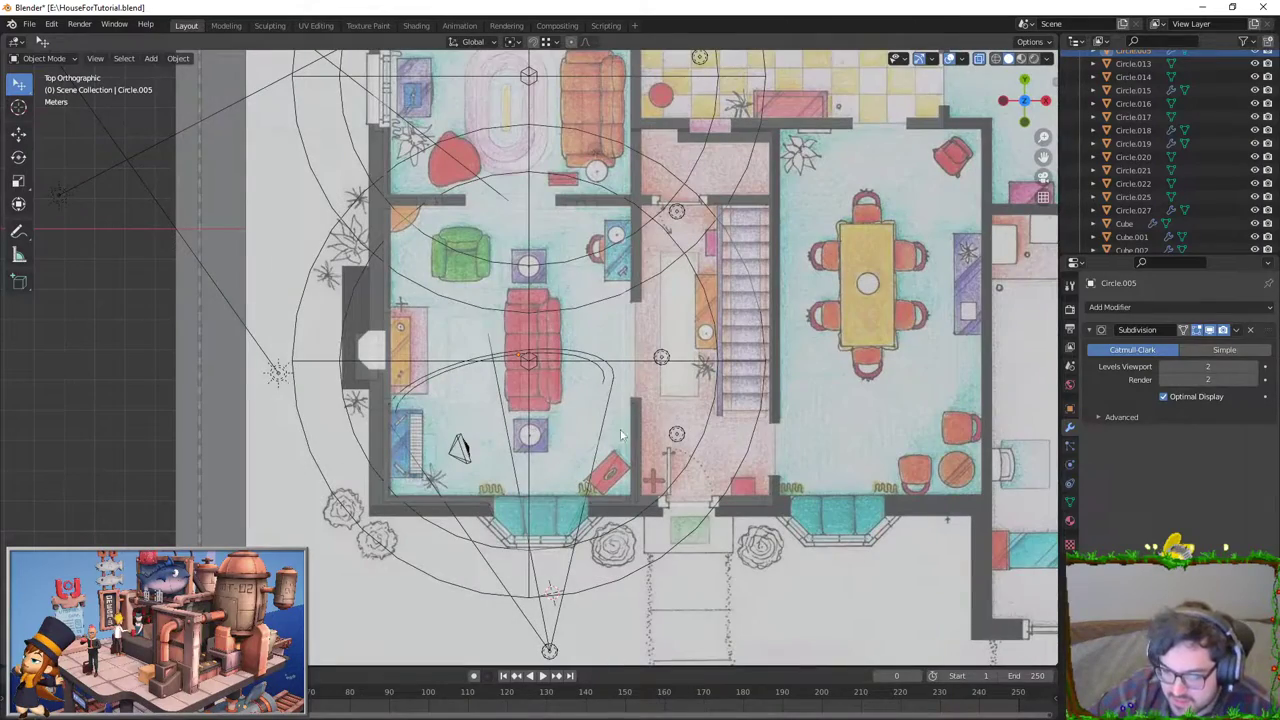
{"action": "left_click", "coordinate": [634, 425]}
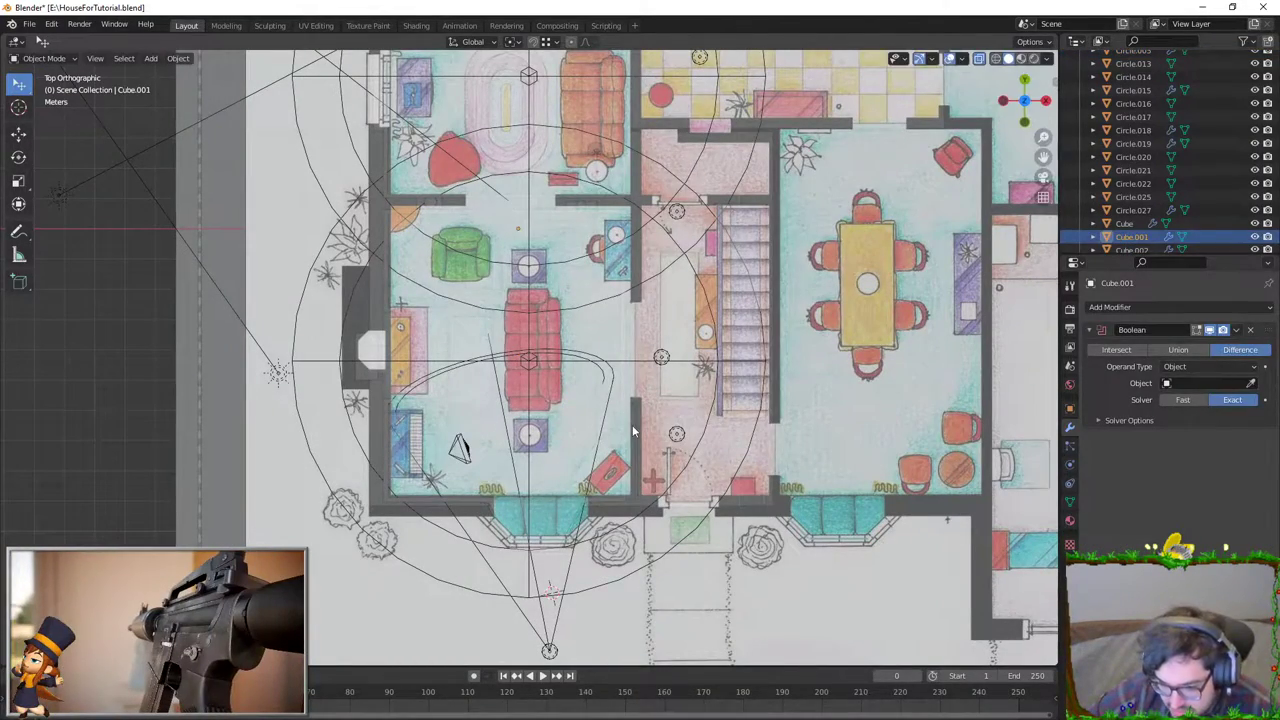
{"action": "middle_click_drag", "start_coordinate": [632, 425], "coordinate": [674, 379]}
{"action": "left_click", "coordinate": [674, 379]}
{"action": "key", "text": "g"}
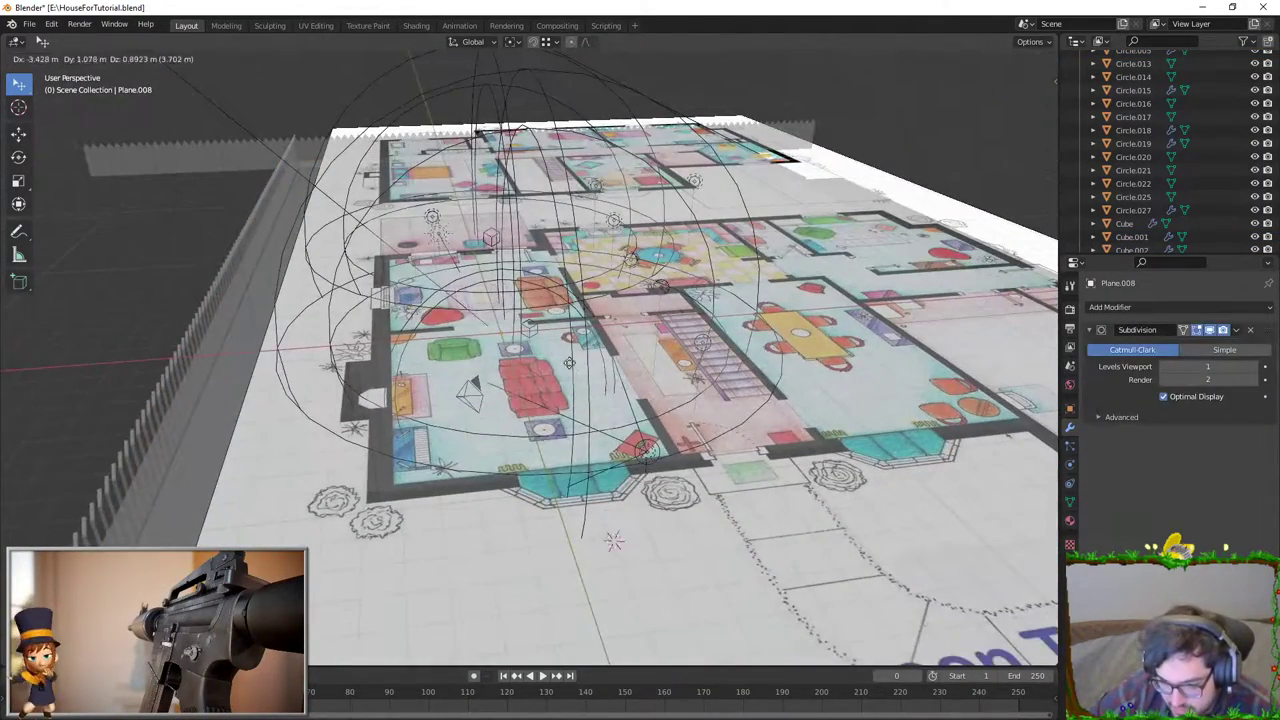
{"action": "left_click", "coordinate": [980, 59]}
{"action": "left_click", "coordinate": [452, 358]}
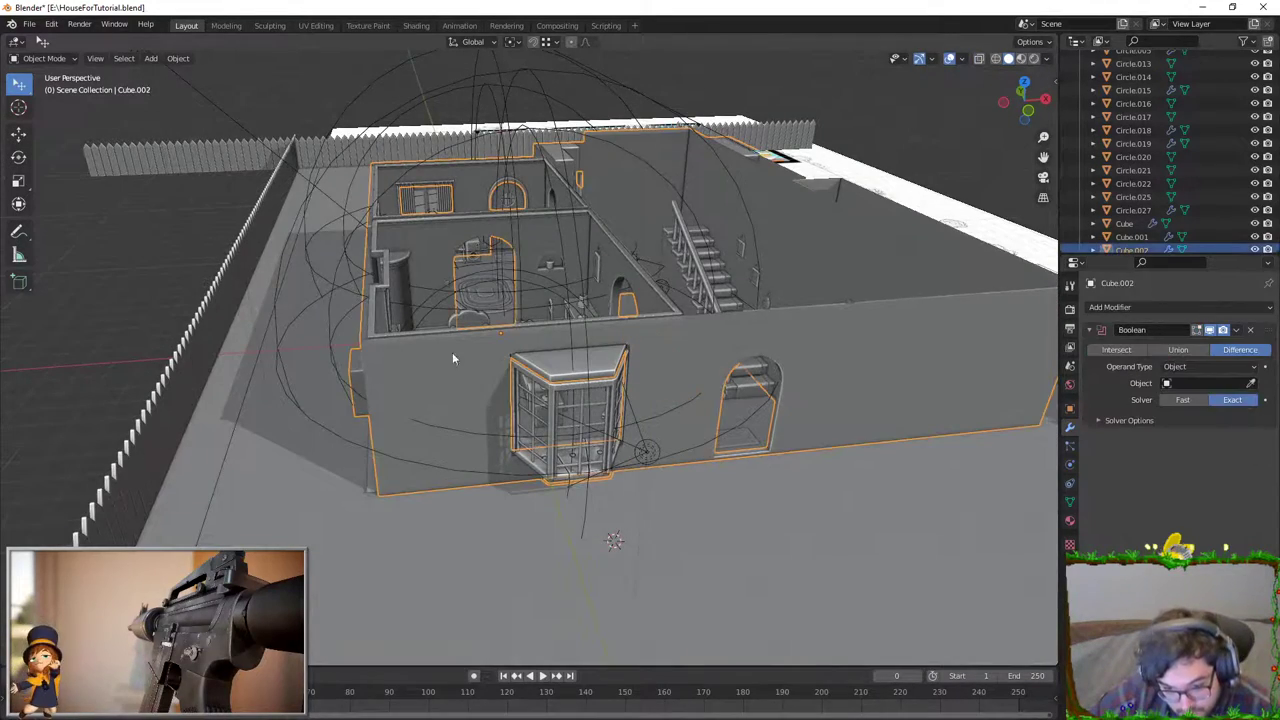
{"action": "left_click", "coordinate": [980, 59]}
Step: In top view, enter Edit Mode on the walls and zoom in on the kitchen area
{"action": "key", "text": "KP_7"}
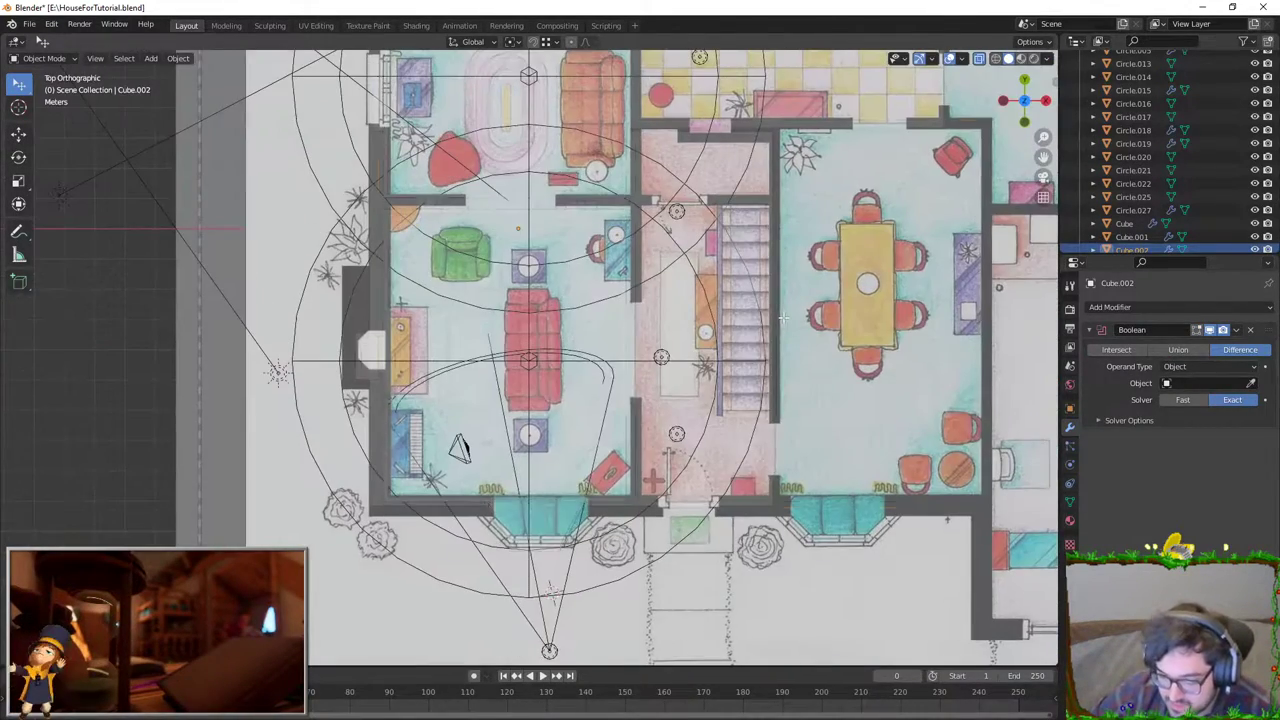
{"action": "key", "text": "Tab"}
{"action": "mouse_move", "coordinate": [738, 317]}
{"action": "middle_mouse_down", "text": "shift"}
{"action": "mouse_move", "coordinate": [560, 388]}
{"action": "mouse_move", "coordinate": [540, 620]}
{"action": "middle_mouse_up", "text": "shift"}
{"action": "scroll", "coordinate": [560, 388], "scroll_direction": "up", "scroll_amount": 1}
{"action": "scroll", "coordinate": [570, 248], "scroll_direction": "up", "scroll_amount": 2}
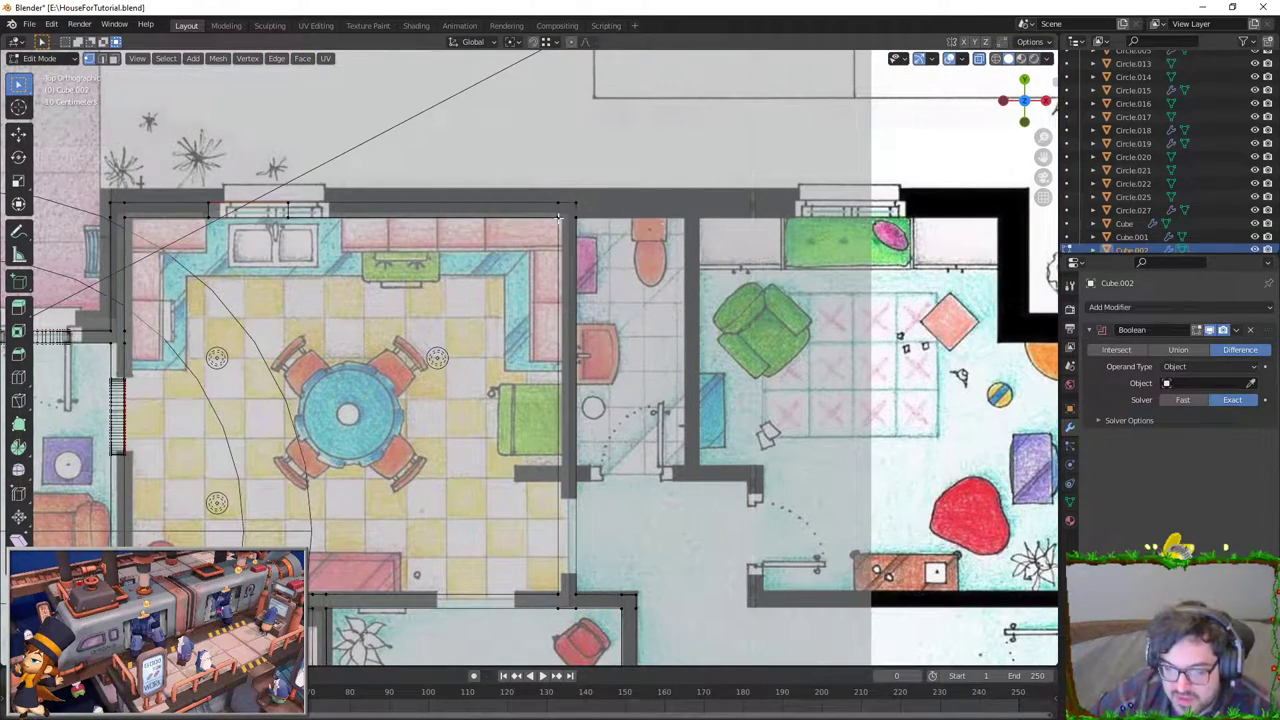
Step: Extrude the top wall edge rightward and slide its new end along X
{"action": "middle_click_drag", "start_coordinate": [597, 262], "coordinate": [534, 352], "text": "shift"}
{"action": "key", "text": "e"}
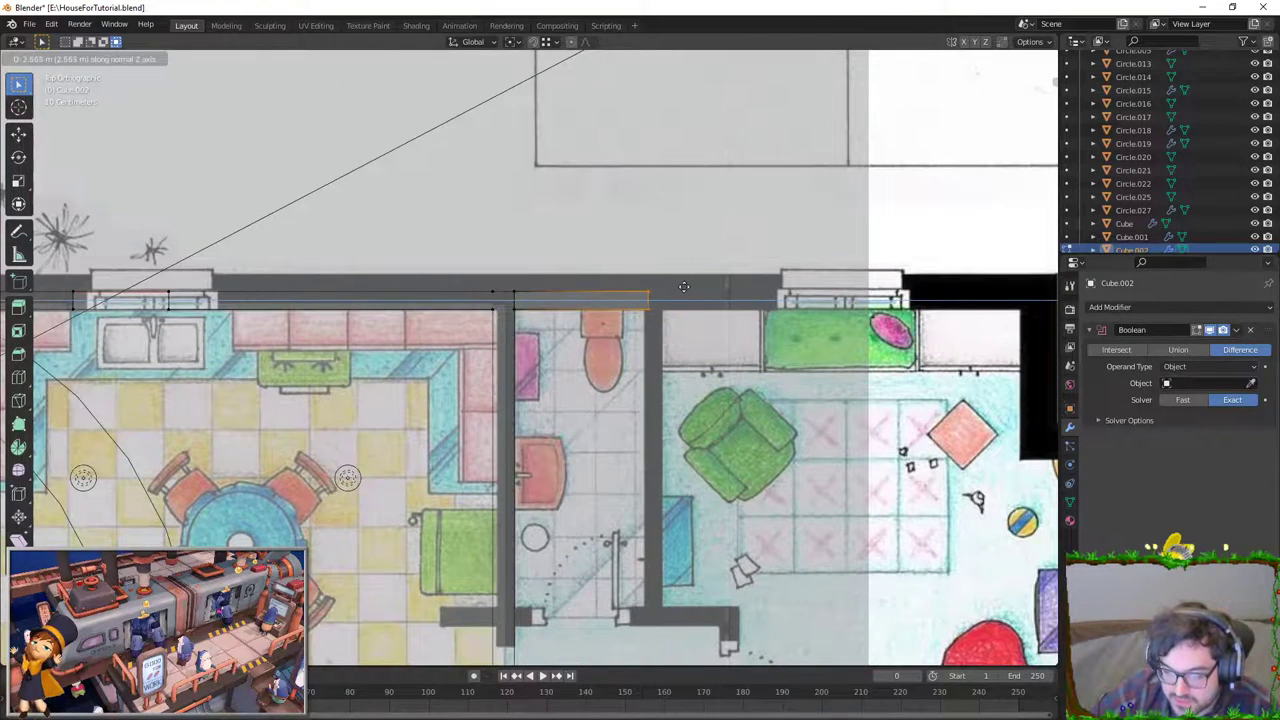
{"action": "left_click", "coordinate": [682, 286]}
{"action": "middle_click_drag", "start_coordinate": [682, 286], "coordinate": [542, 294], "text": "shift"}
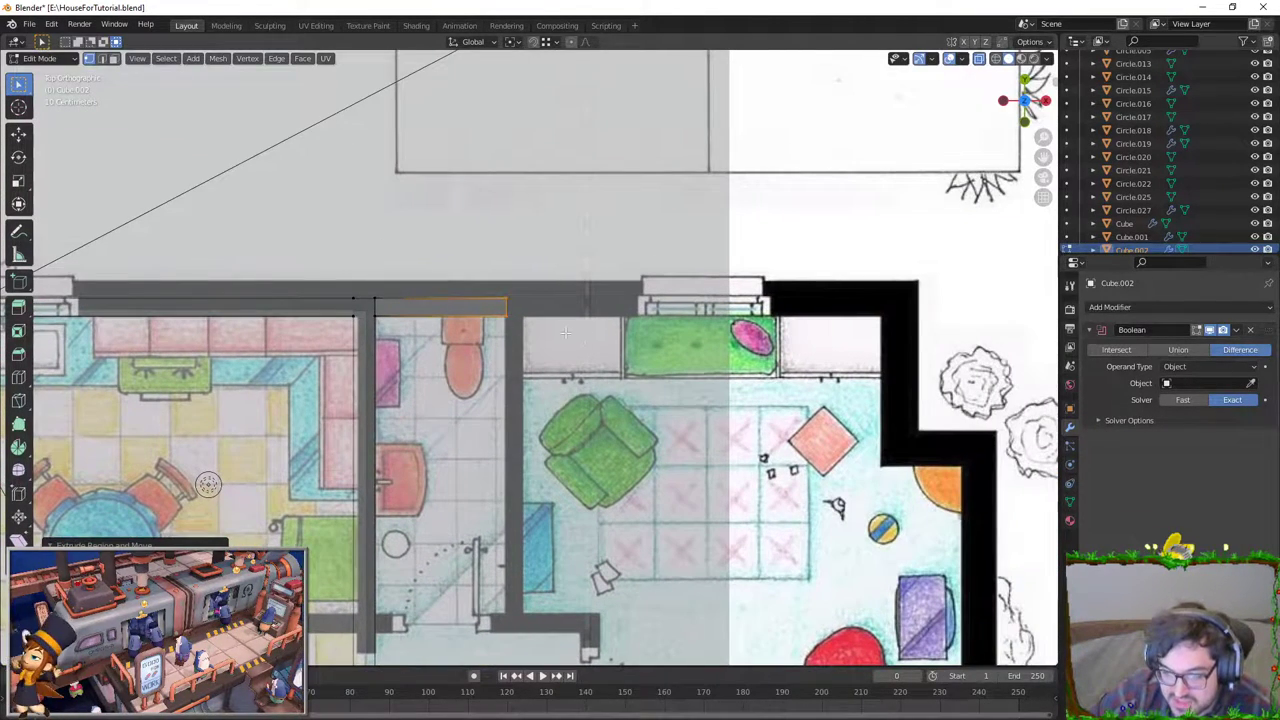
{"action": "key", "text": "g"}
{"action": "key", "text": "x"}
{"action": "left_click", "coordinate": [603, 334]}
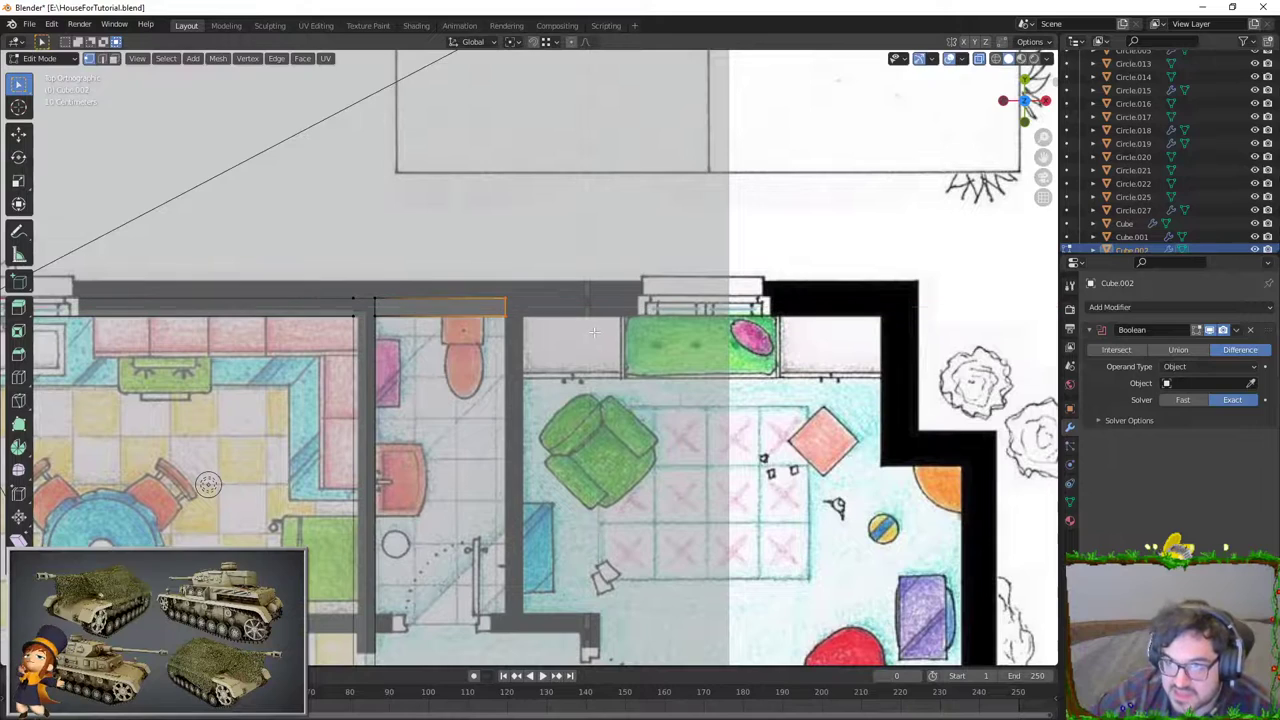
Step: Extend the top wall to the living room's corner, show walls solid, and switch to UV Editing
{"action": "key", "text": "e"}
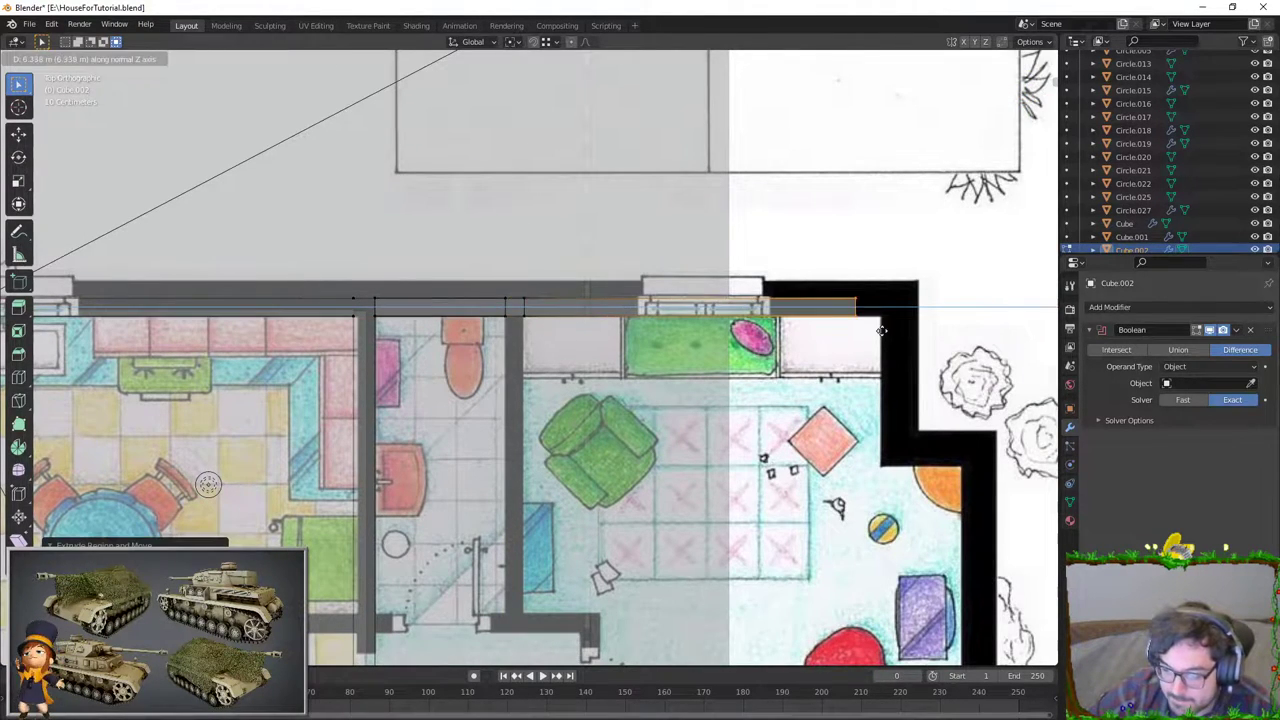
{"action": "mouse_move", "coordinate": [885, 328]}
{"action": "middle_mouse_down", "text": "shift"}
{"action": "mouse_move", "coordinate": [787, 337]}
{"action": "mouse_move", "coordinate": [540, 317]}
{"action": "mouse_move", "coordinate": [94, 105]}
{"action": "mouse_move", "coordinate": [720, 195]}
{"action": "middle_mouse_up", "text": "shift"}
{"action": "left_click", "coordinate": [819, 336]}
{"action": "scroll", "coordinate": [819, 336], "scroll_direction": "down", "scroll_amount": 5}
{"action": "scroll", "coordinate": [117, 70], "scroll_direction": "down", "scroll_amount": 3}
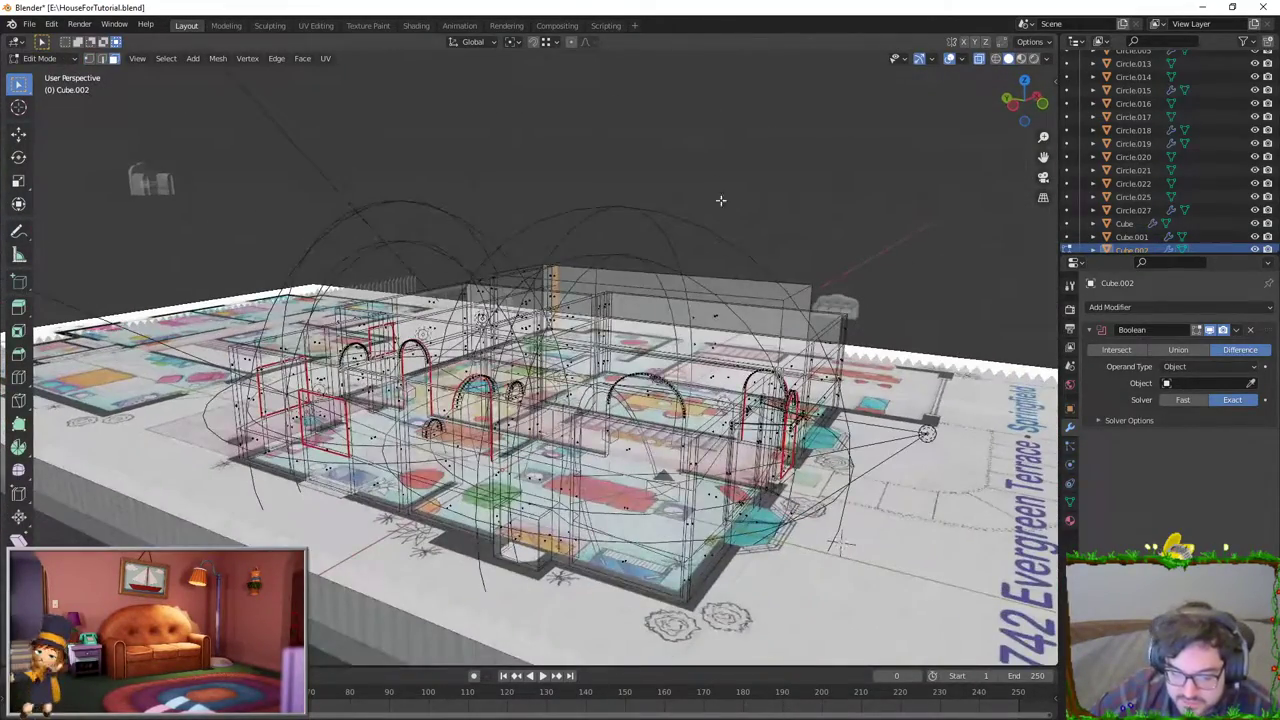
{"action": "left_click", "coordinate": [979, 59]}
{"action": "scroll", "coordinate": [600, 350], "scroll_direction": "up", "scroll_amount": 3}
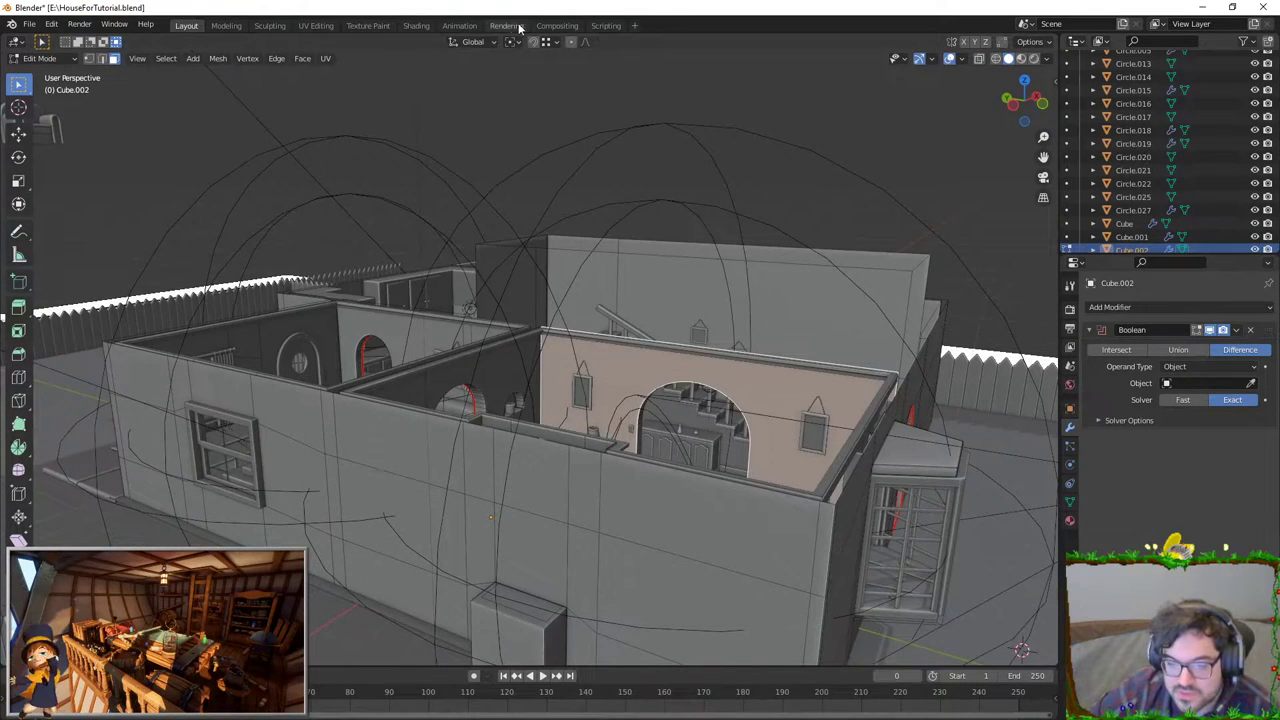
{"action": "left_click", "coordinate": [315, 25]}
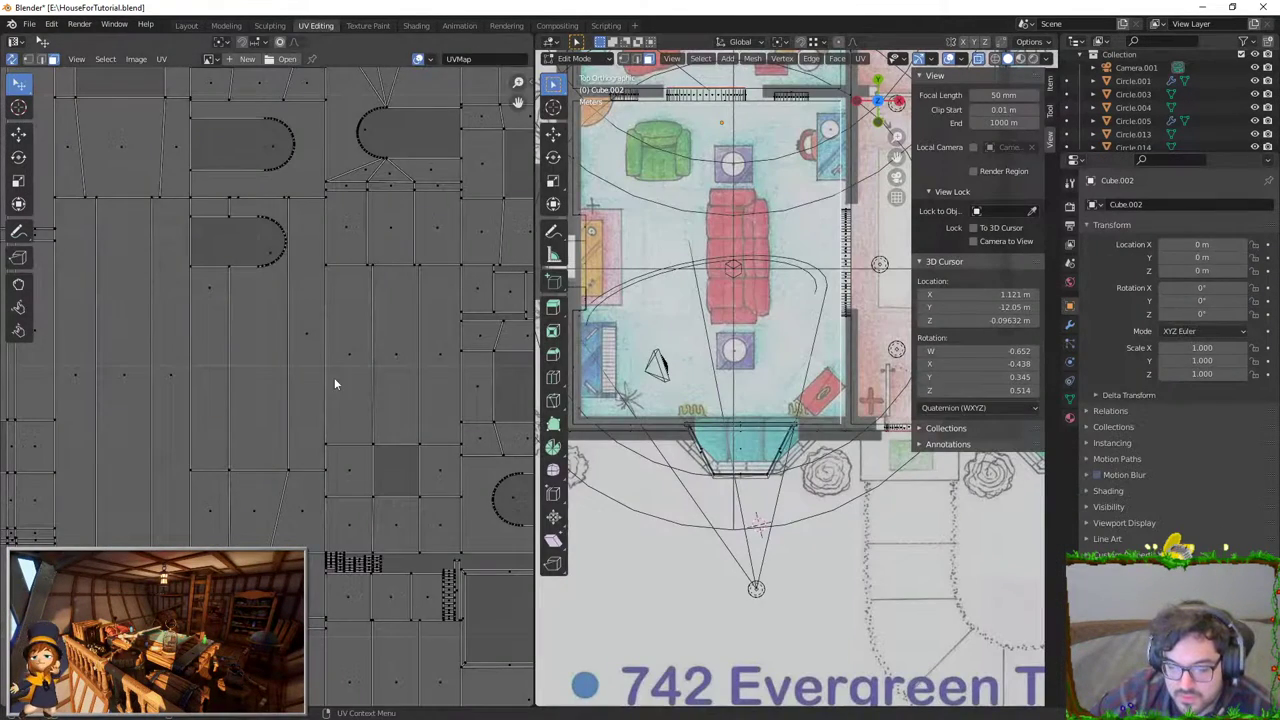
Step: Zoom in and out on the arch's UV island, then go back to the Layout workspace
{"action": "scroll", "coordinate": [311, 363], "scroll_direction": "up", "scroll_amount": 2}
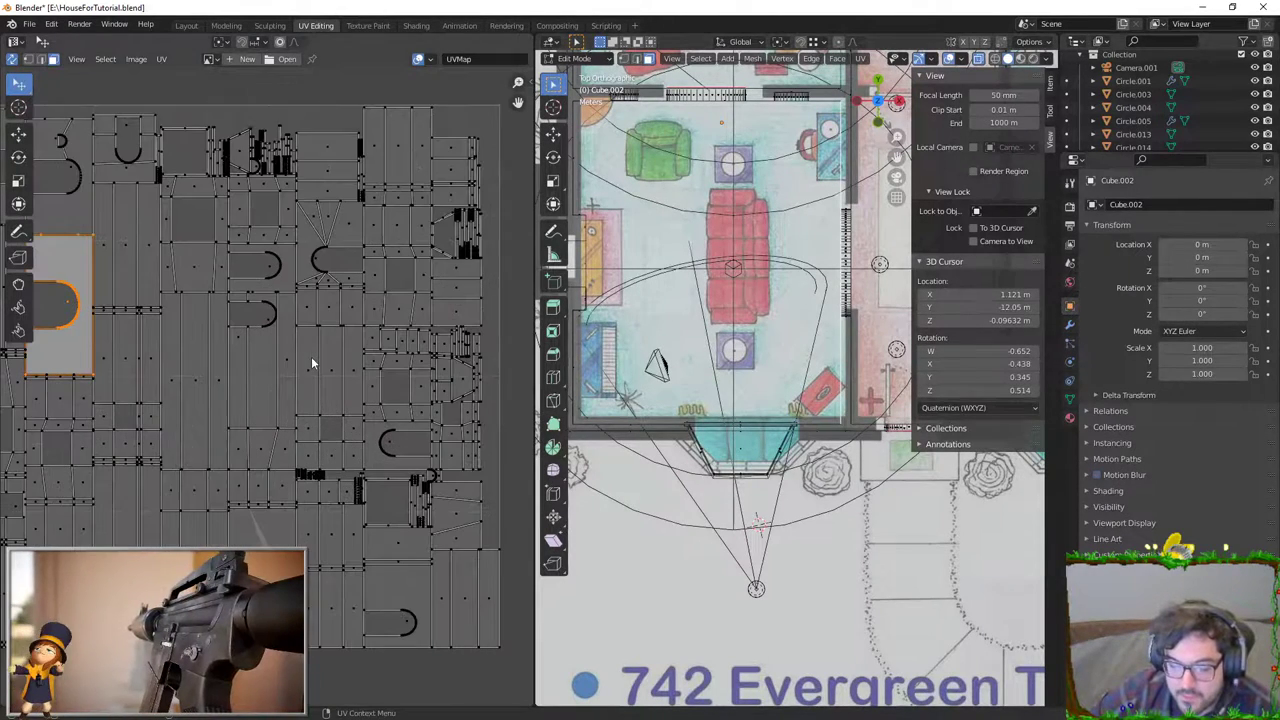
{"action": "scroll", "coordinate": [61, 255], "scroll_direction": "up", "scroll_amount": 3}
{"action": "scroll", "coordinate": [45, 330], "scroll_direction": "up", "scroll_amount": 3}
{"action": "scroll", "coordinate": [40, 372], "scroll_direction": "up", "scroll_amount": 2}
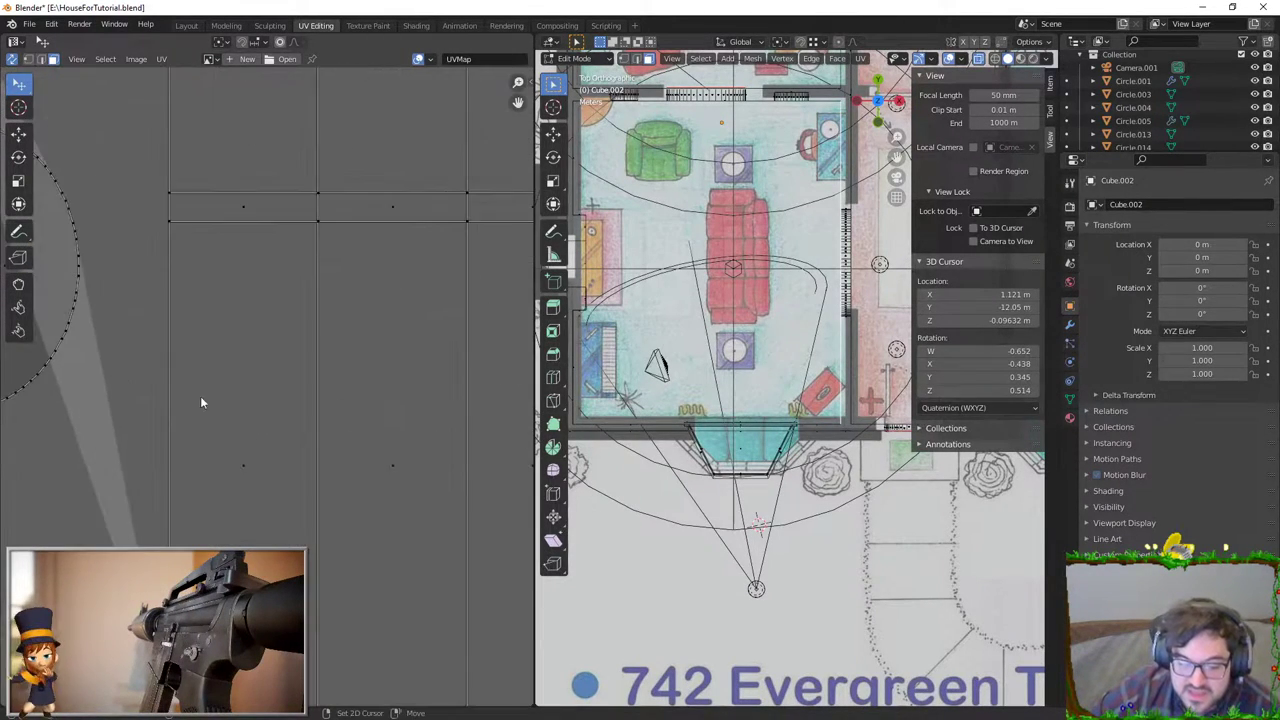
{"action": "scroll", "coordinate": [200, 396], "scroll_direction": "up", "scroll_amount": 2}
{"action": "scroll", "coordinate": [236, 368], "scroll_direction": "down", "scroll_amount": 4}
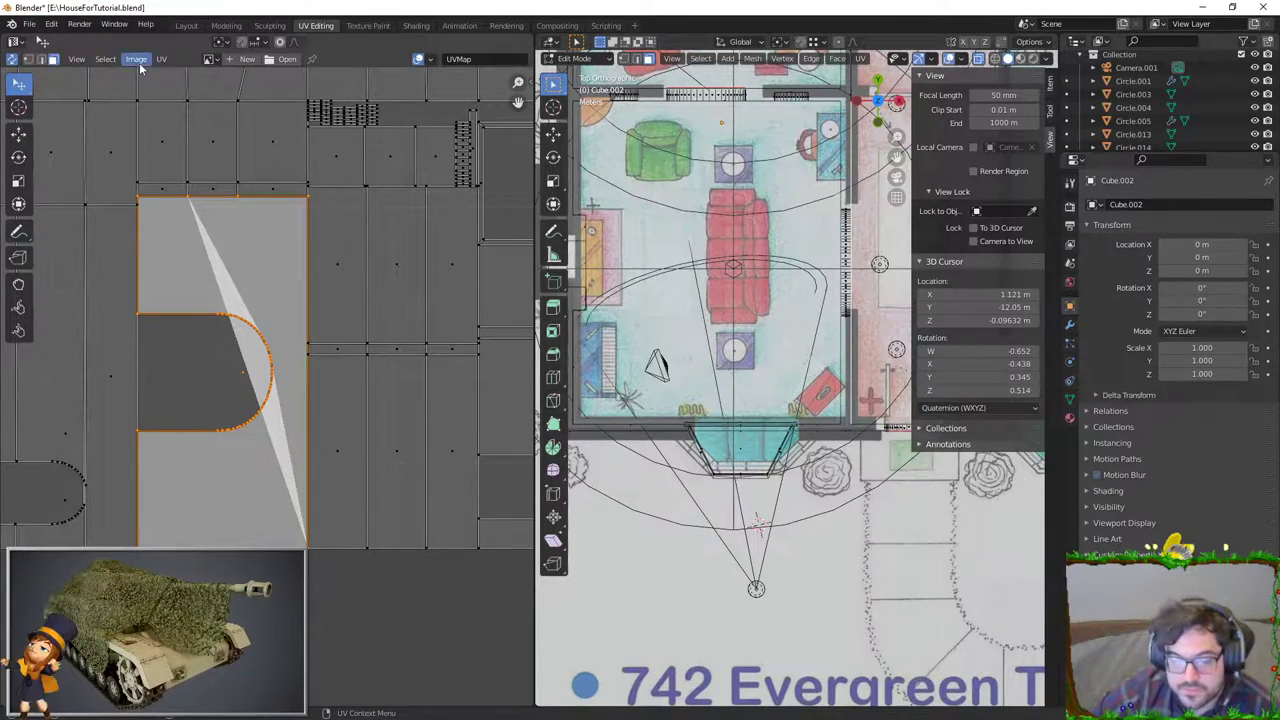
{"action": "scroll", "coordinate": [268, 432], "scroll_direction": "down", "scroll_amount": 3}
{"action": "scroll", "coordinate": [283, 400], "scroll_direction": "down", "scroll_amount": 3}
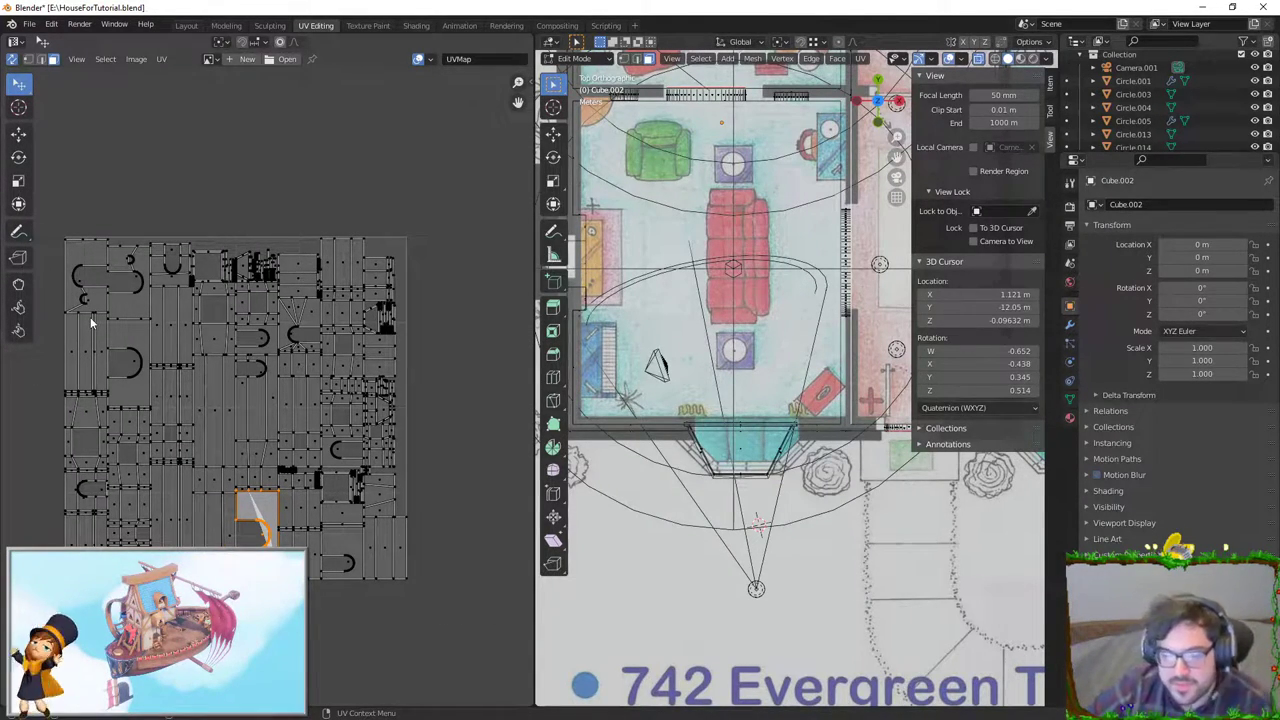
{"action": "left_click", "coordinate": [190, 25]}
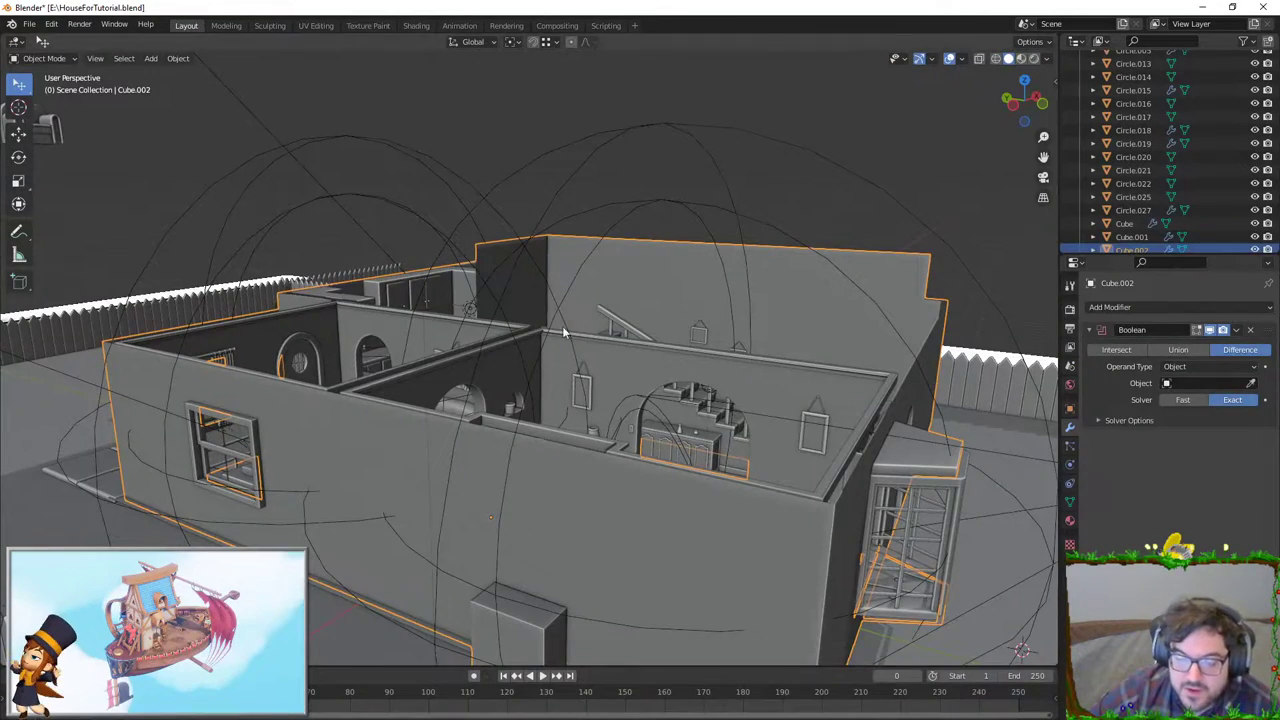
Step: In top view Edit Mode, extrude the wall end down along the floor-plan corner
{"action": "key", "text": "KP_7"}
{"action": "scroll", "coordinate": [720, 329], "scroll_direction": "up", "scroll_amount": 2}
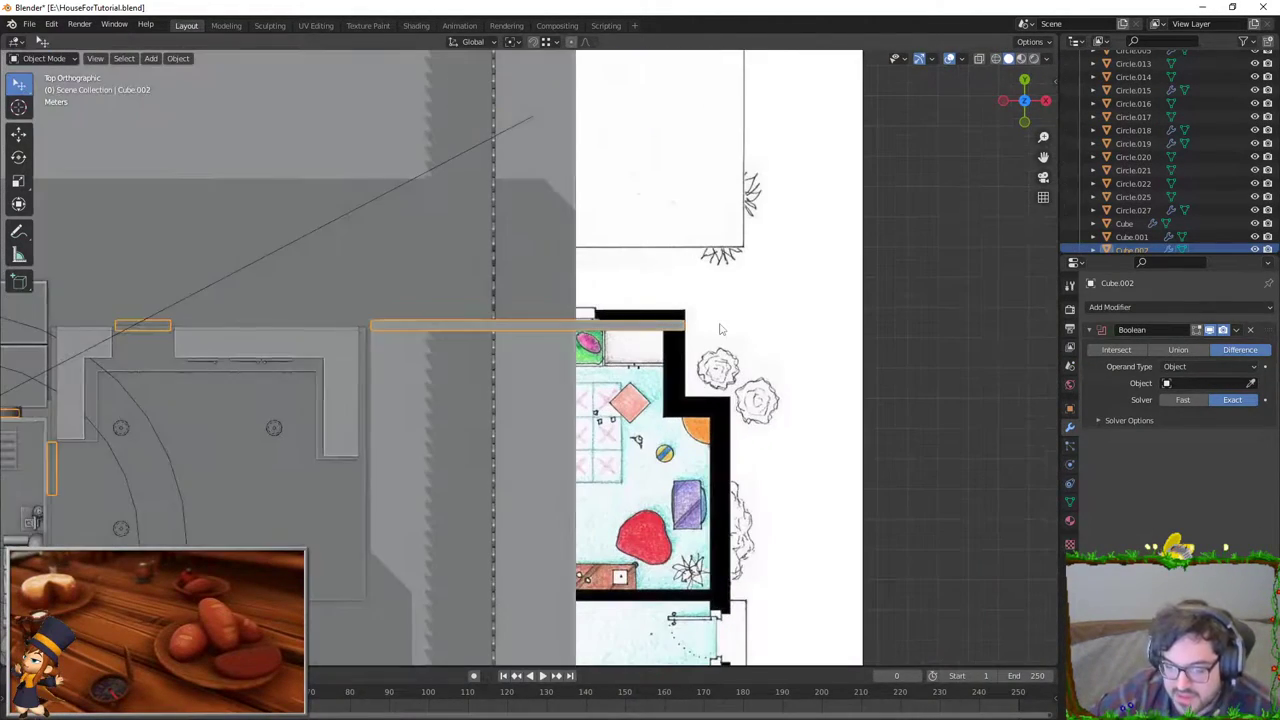
{"action": "key", "text": "Tab"}
{"action": "middle_click_drag", "start_coordinate": [720, 329], "coordinate": [731, 292]}
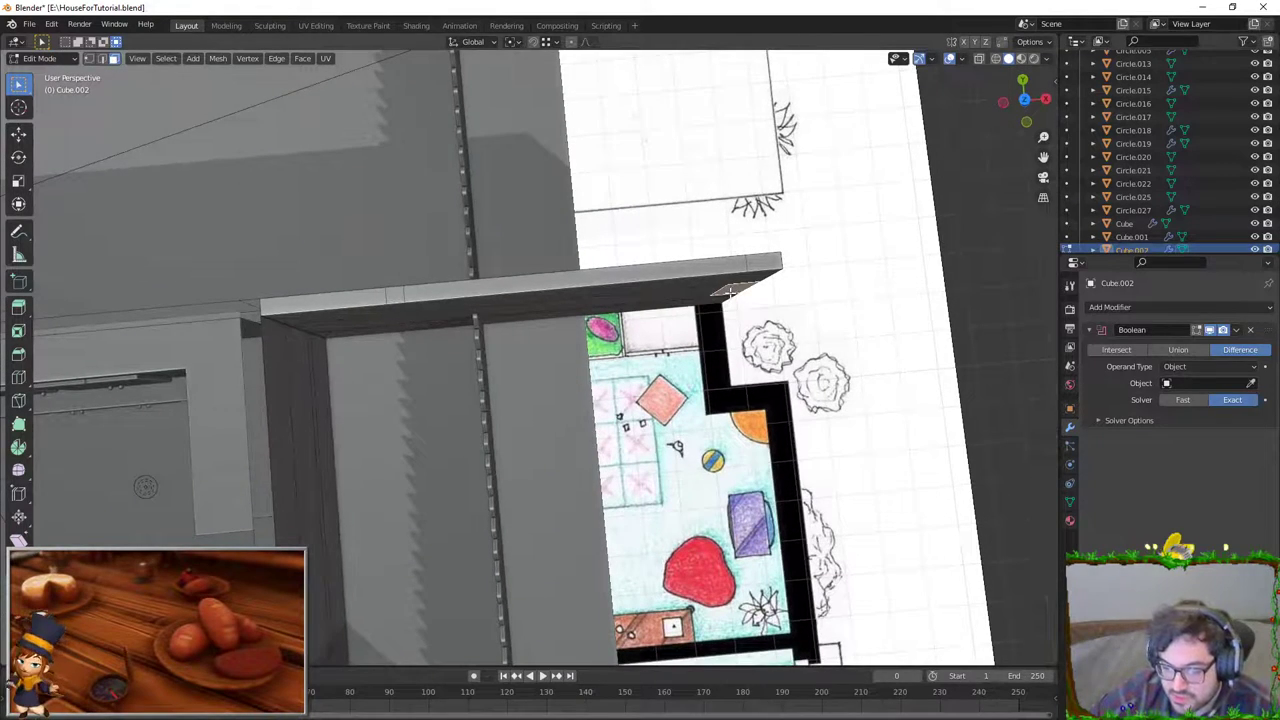
{"action": "scroll", "coordinate": [731, 292], "scroll_direction": "up", "scroll_amount": 5}
{"action": "scroll", "coordinate": [731, 292], "scroll_direction": "down", "scroll_amount": 3}
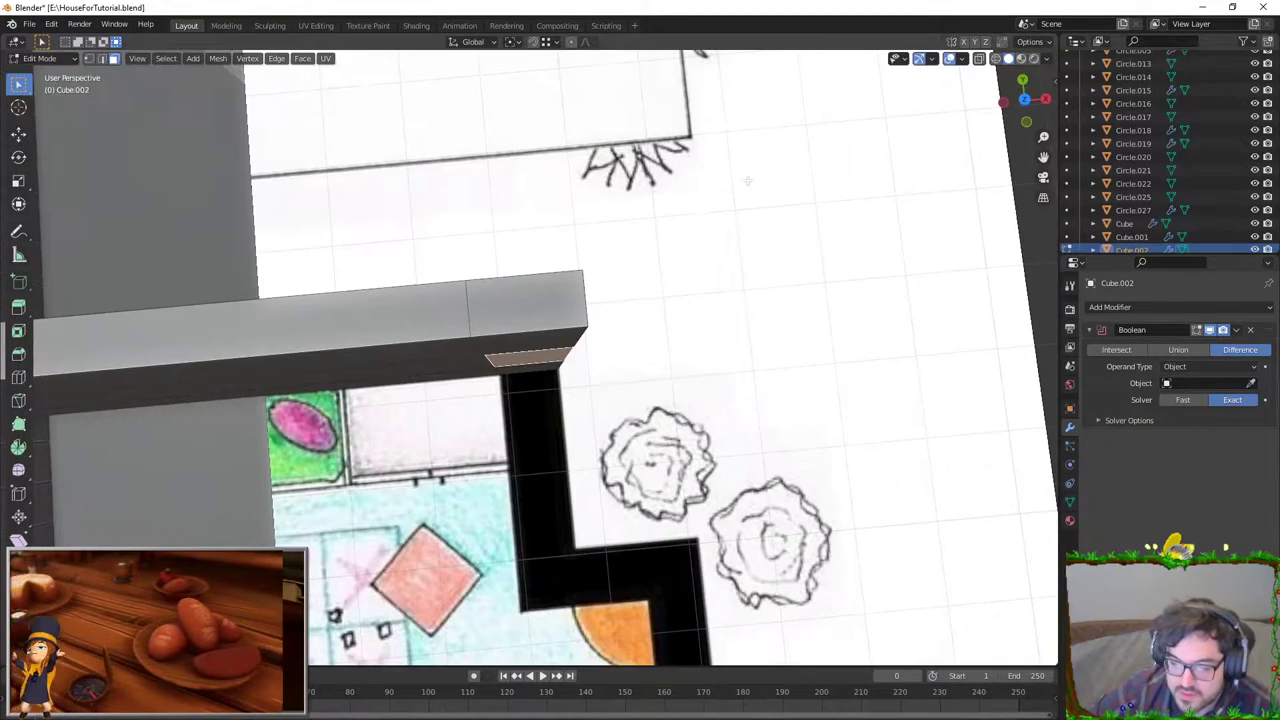
{"action": "key", "text": "KP_7"}
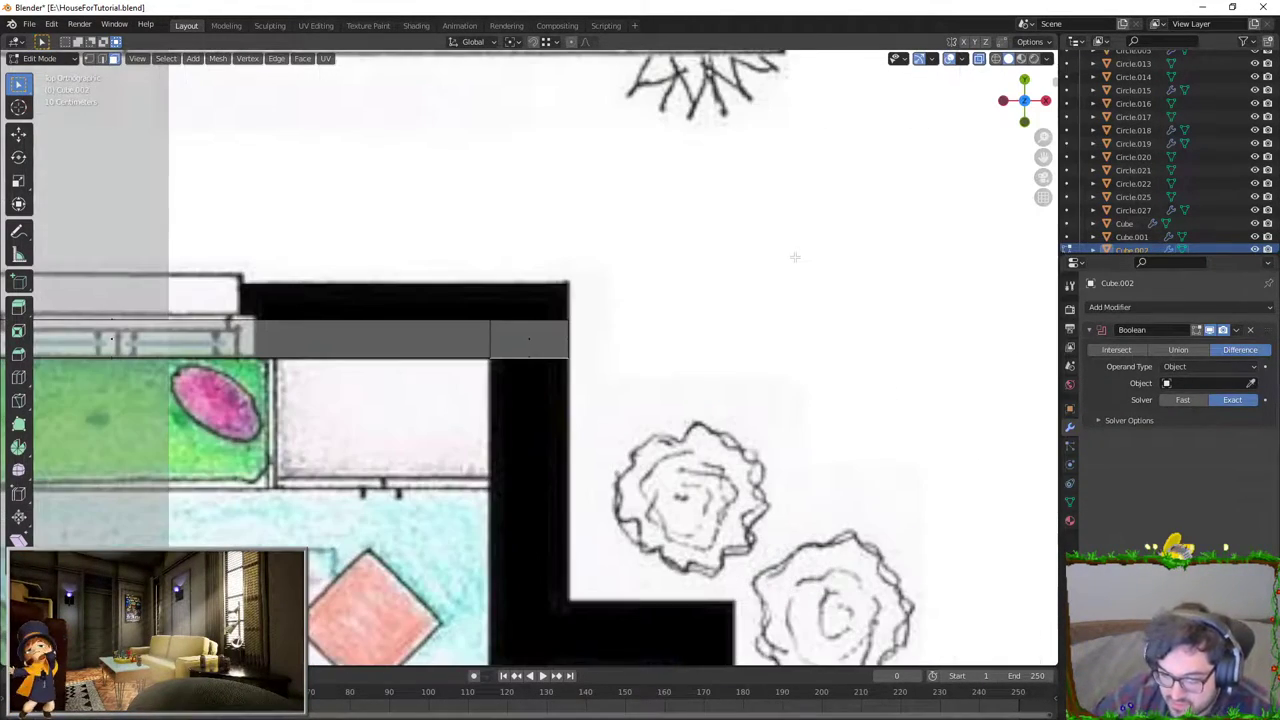
{"action": "middle_click_drag", "start_coordinate": [558, 392], "coordinate": [558, 292], "text": "shift"}
{"action": "key", "text": "e"}
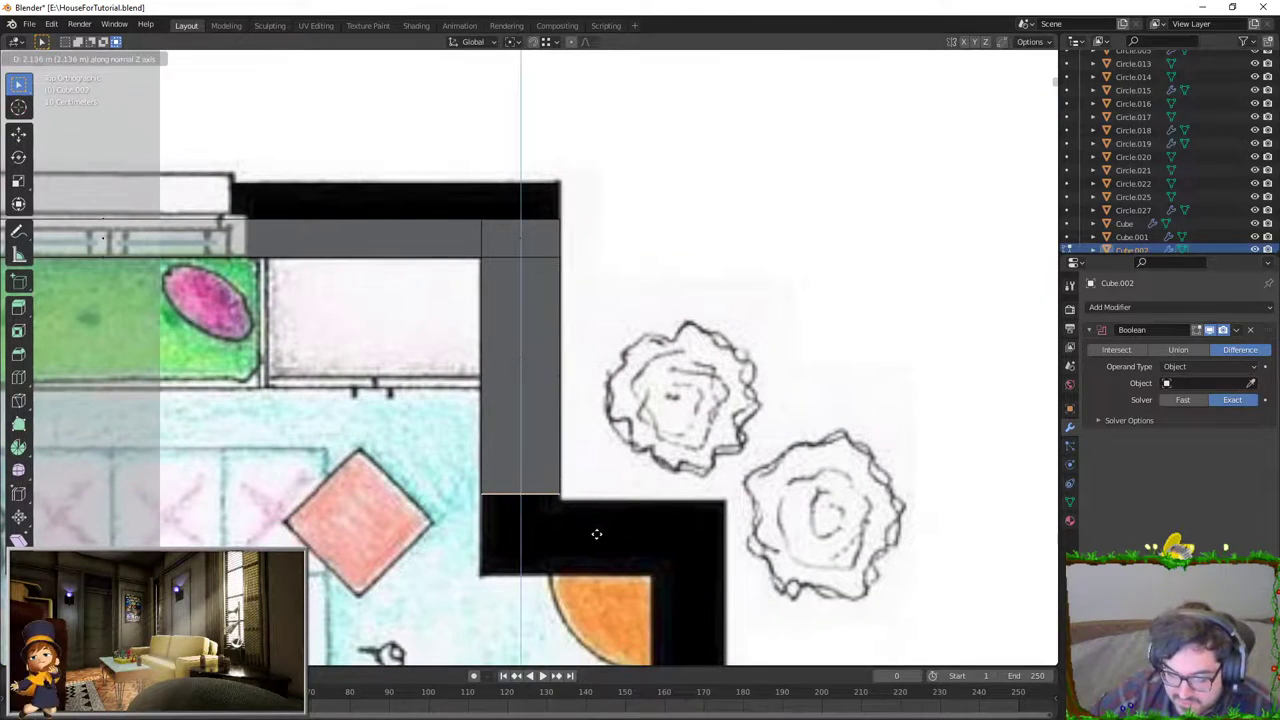
{"action": "left_click", "coordinate": [600, 543]}
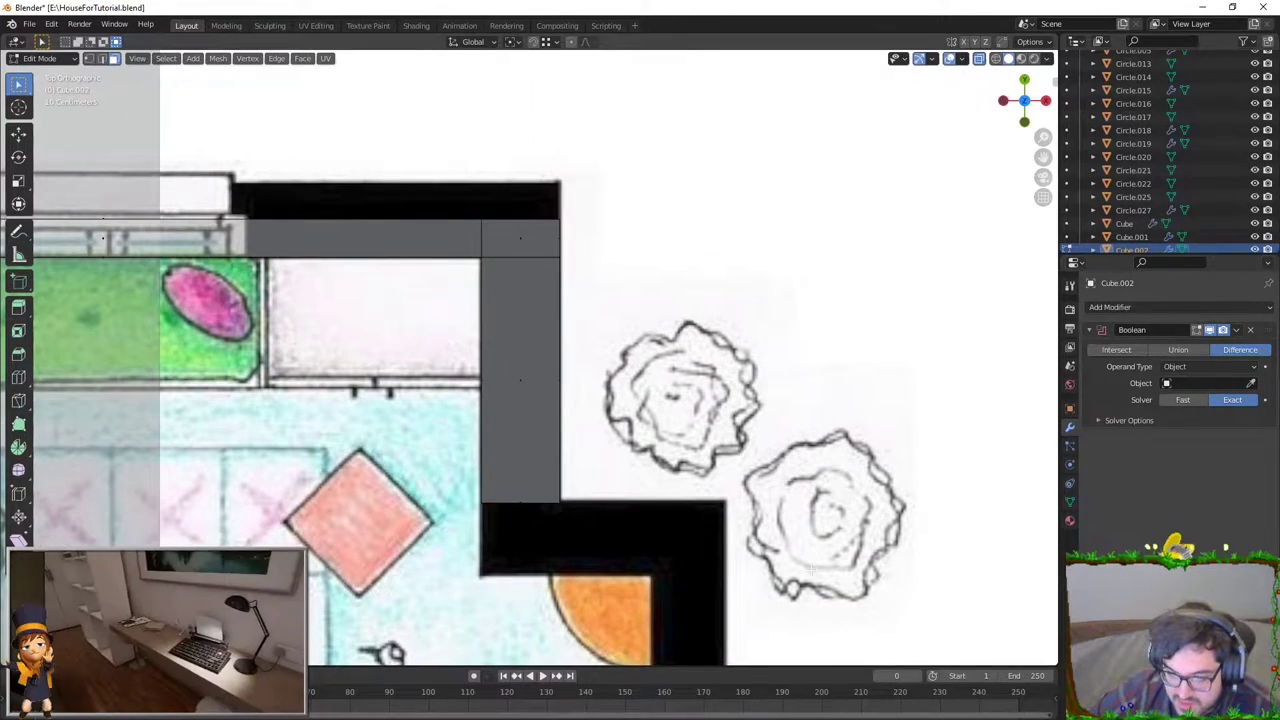
{"action": "middle_click_drag", "start_coordinate": [600, 543], "coordinate": [695, 343]}
{"action": "key", "text": "KP_7"}
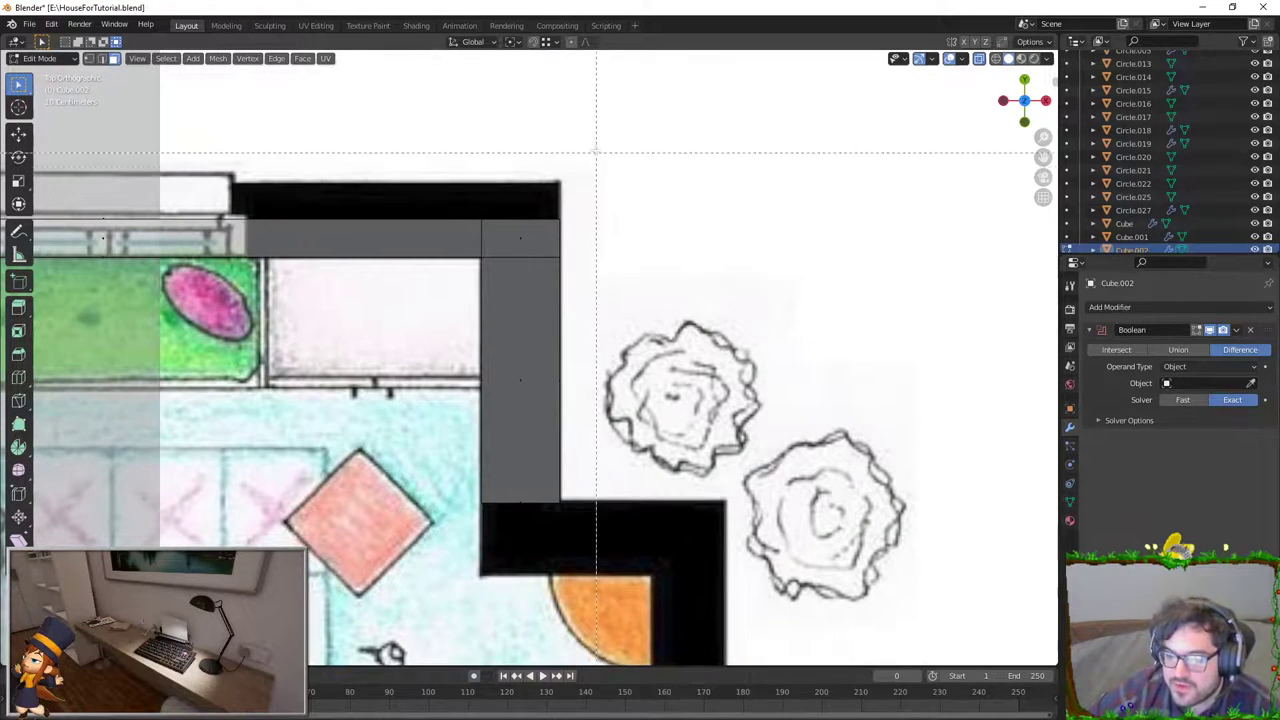
Step: Move the new wall's right edge along X and lengthen its bottom end along the normal
{"action": "left_click_drag", "start_coordinate": [596, 152], "coordinate": [550, 520]}
{"action": "key", "text": "g"}
{"action": "key", "text": "x"}
{"action": "left_click", "coordinate": [599, 462]}
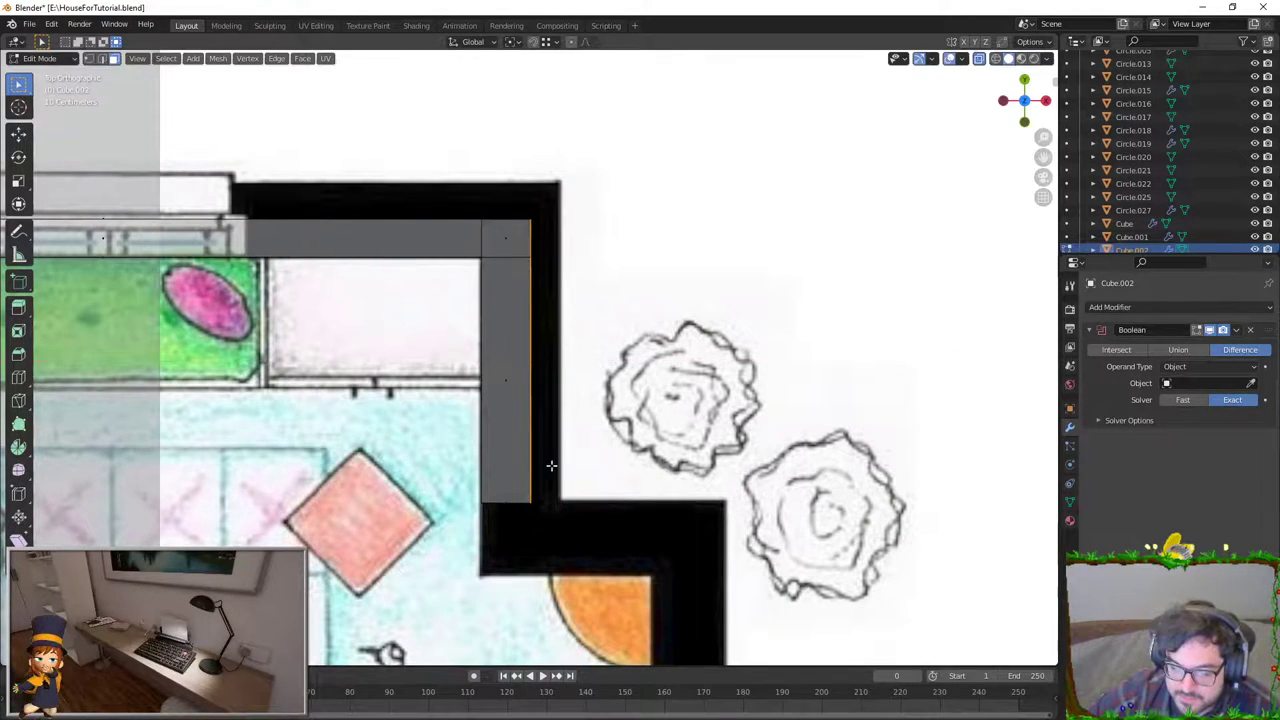
{"action": "left_click", "coordinate": [526, 542]}
{"action": "middle_click_drag", "start_coordinate": [526, 542], "coordinate": [534, 522]}
{"action": "key", "text": "KP_7"}
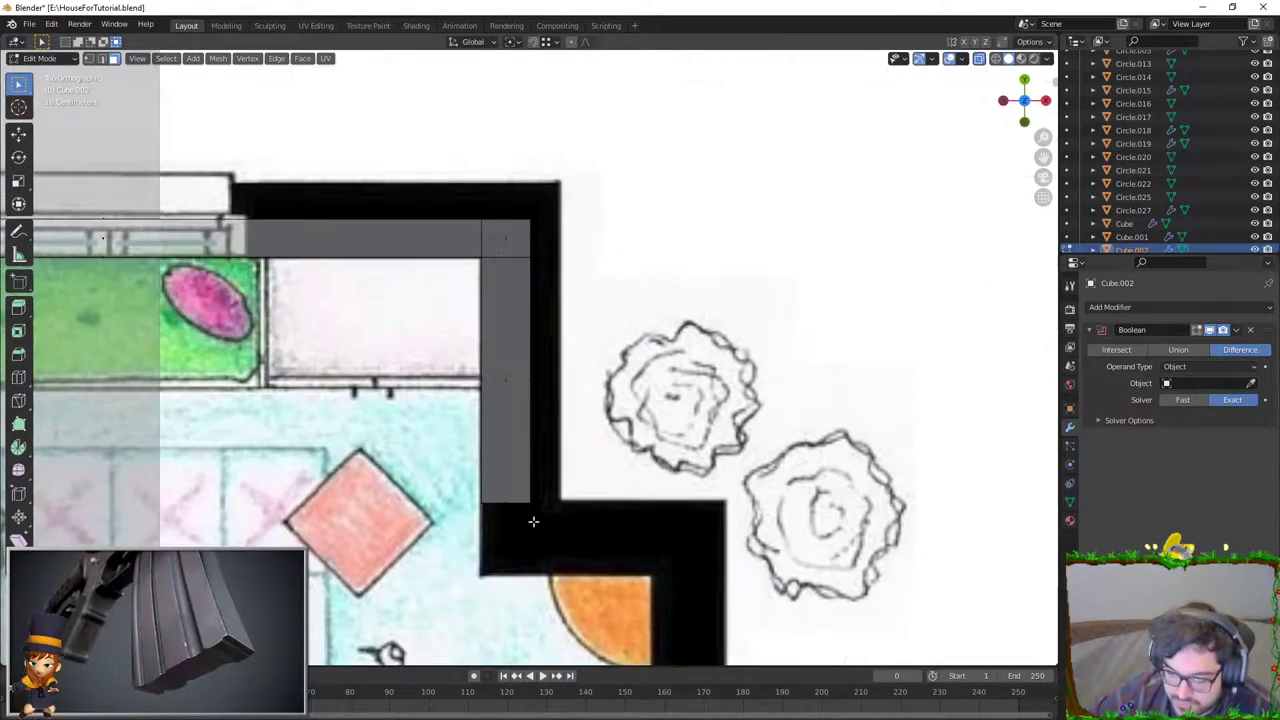
{"action": "key", "text": "g"}
{"action": "key", "text": "y"}
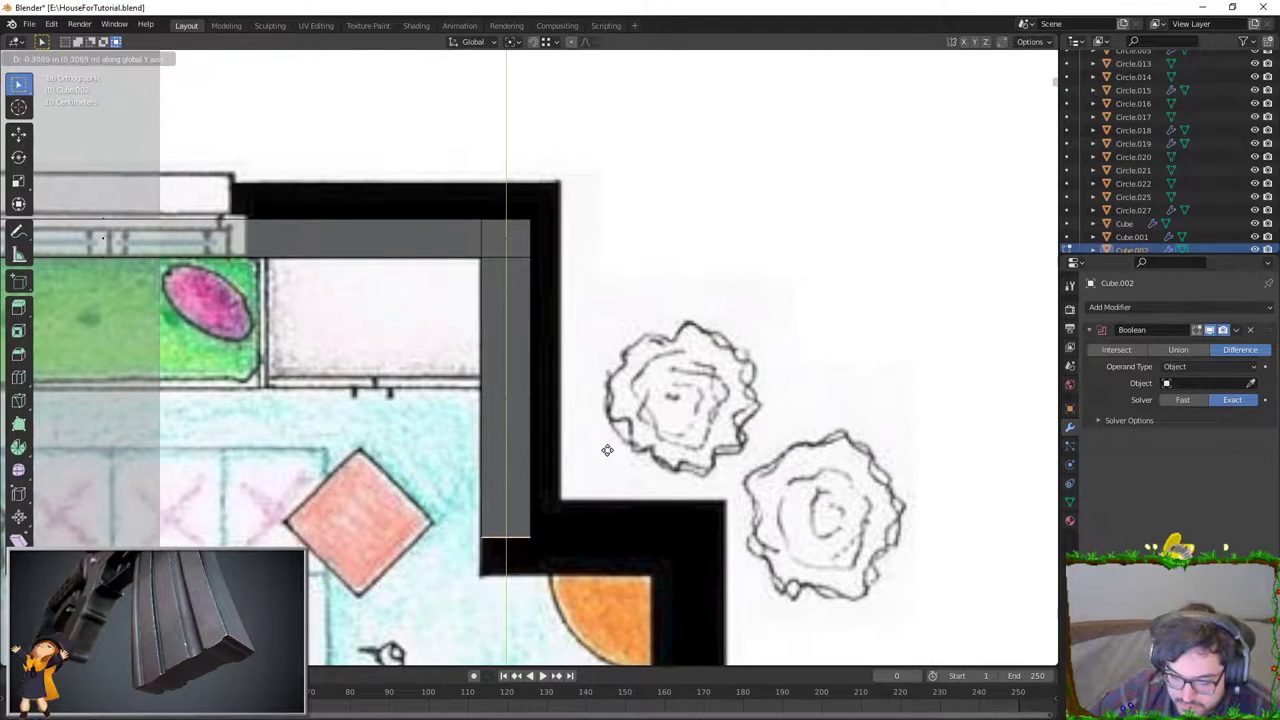
{"action": "key", "text": "y"}
{"action": "left_click", "coordinate": [600, 512]}
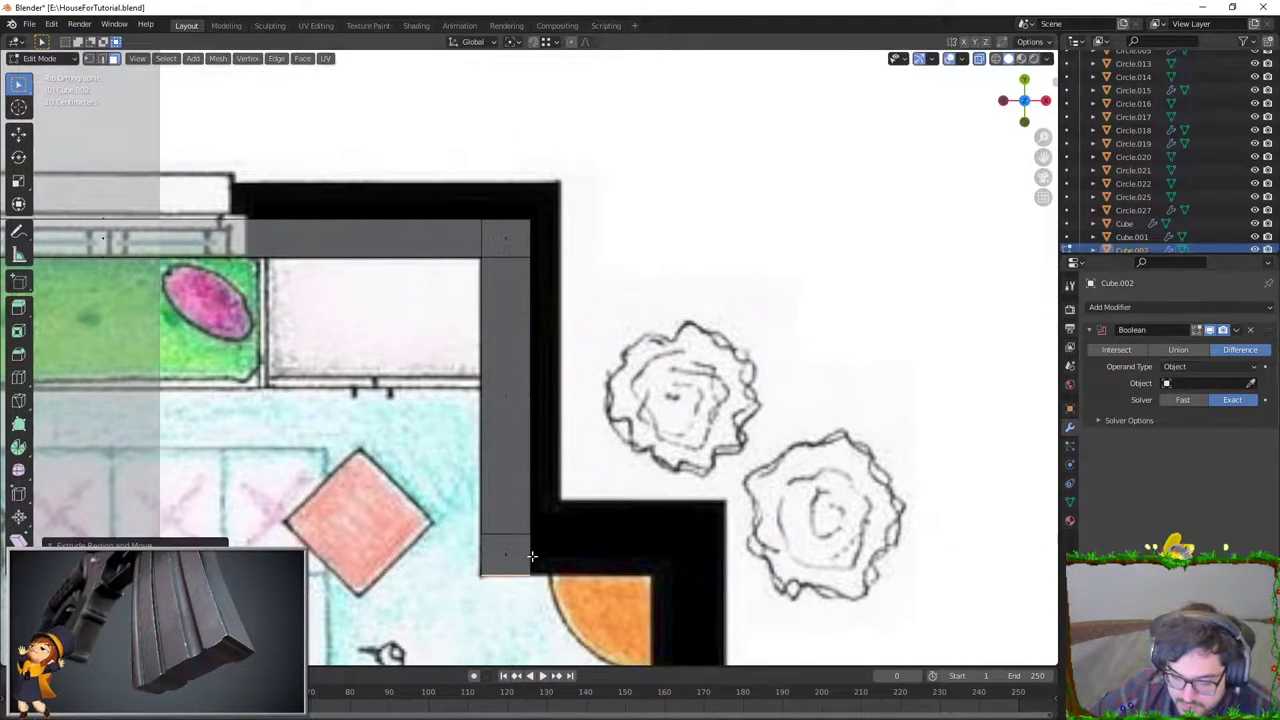
Step: Extrude the wall rightward twice until it reaches the outline's corner
{"action": "key", "text": "e"}
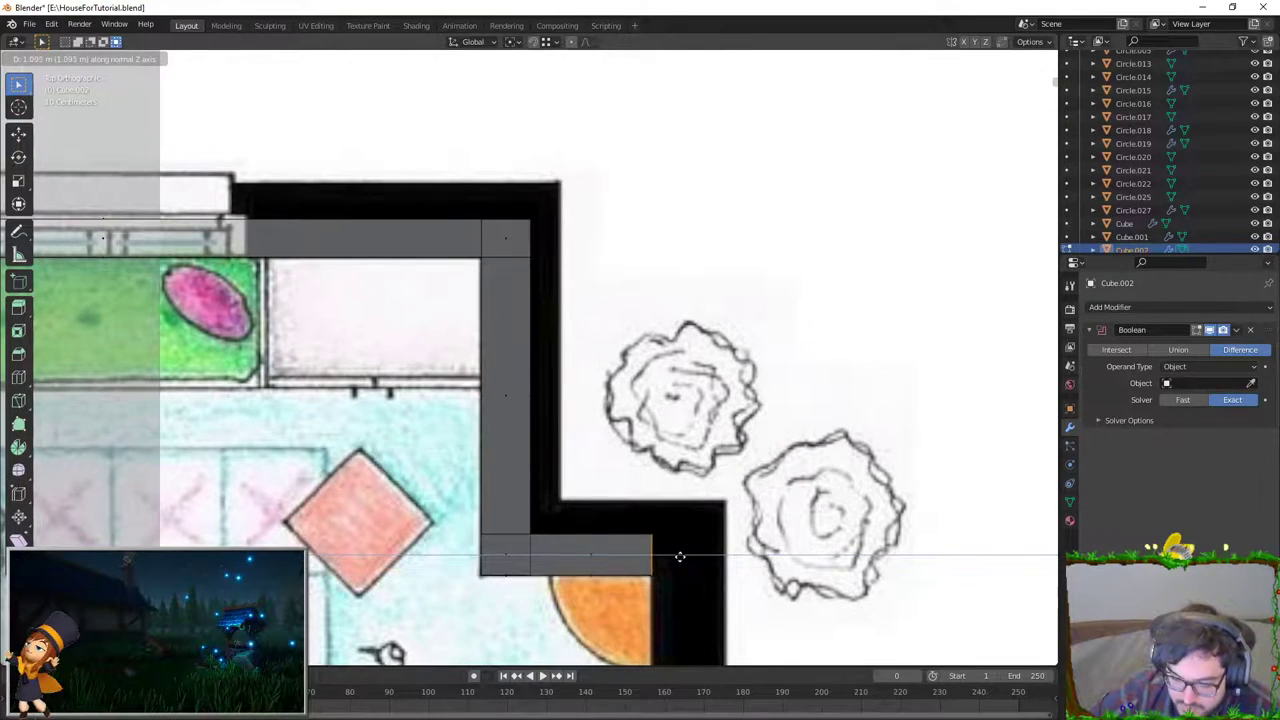
{"action": "left_click", "coordinate": [679, 556]}
{"action": "key", "text": "e"}
{"action": "left_click", "coordinate": [717, 548]}
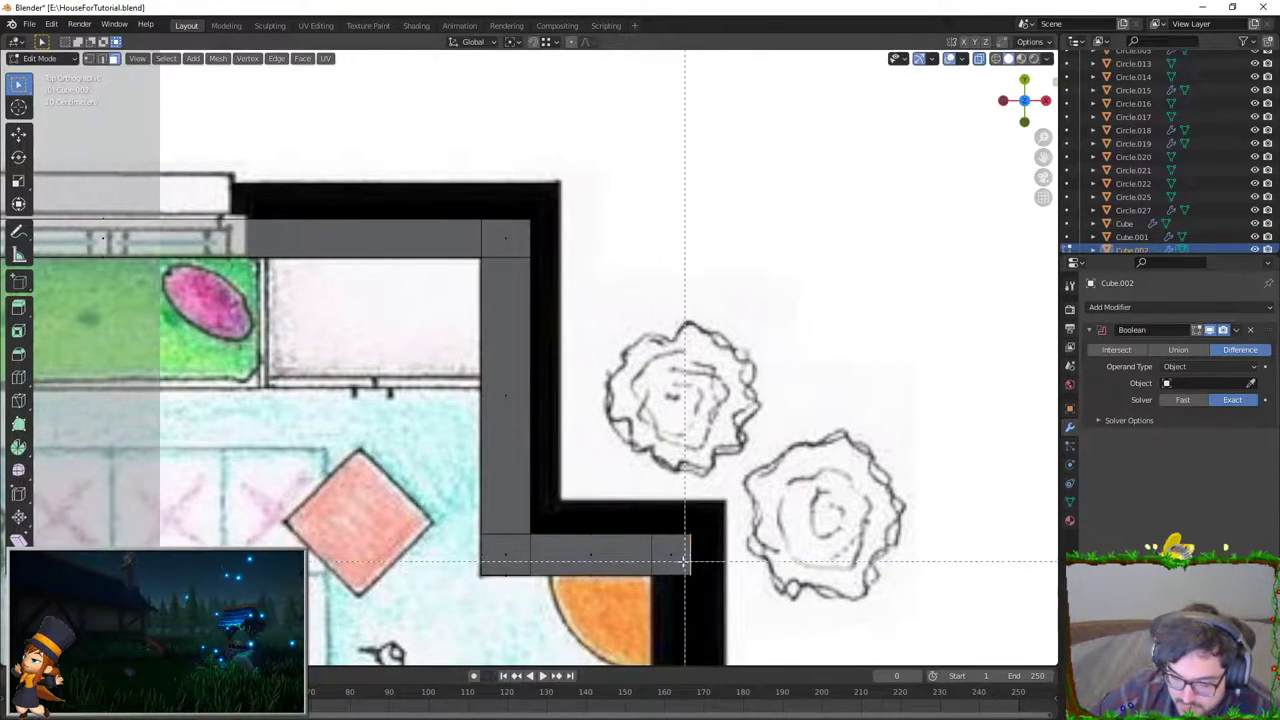
Step: Extrude the living room's right wall face up to the floor-plan corner
{"action": "scroll", "coordinate": [682, 591], "scroll_direction": "down", "scroll_amount": 5}
{"action": "middle_click_drag", "start_coordinate": [682, 700], "coordinate": [664, 532], "text": "shift"}
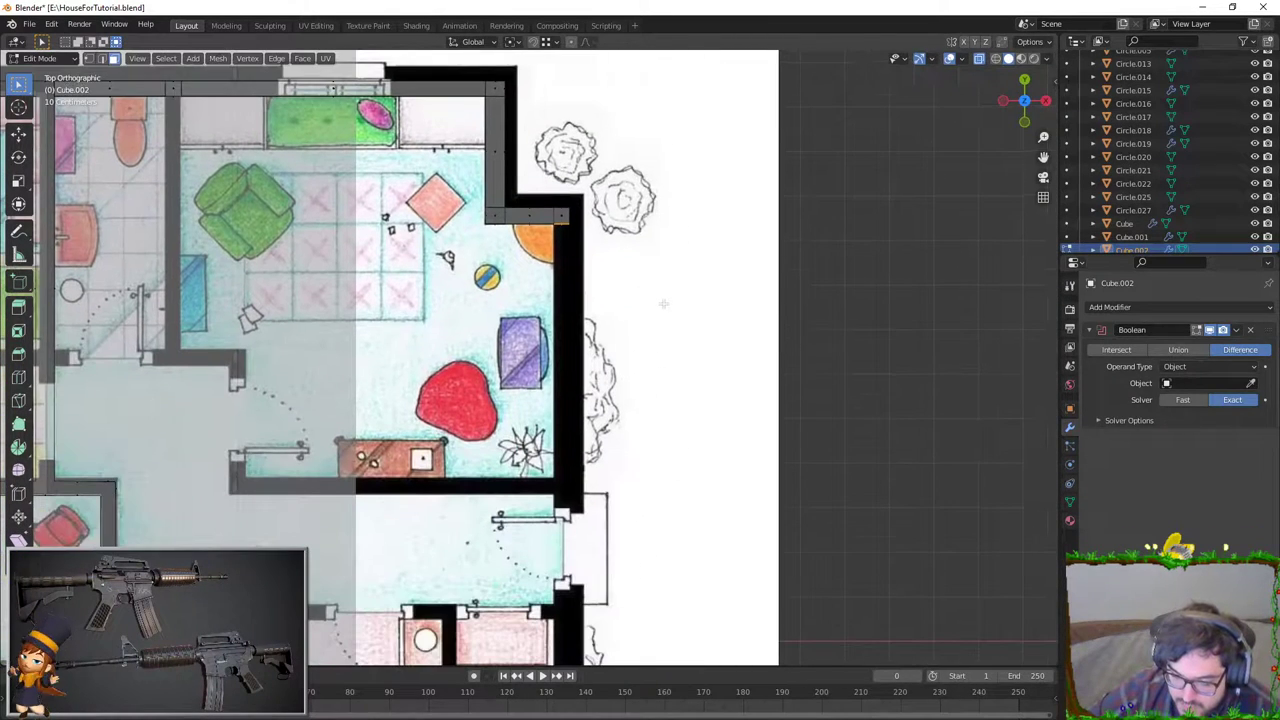
{"action": "key", "text": "e"}
{"action": "right_click", "coordinate": [667, 547]}
{"action": "key", "text": "g"}
{"action": "key", "text": "y"}
{"action": "scroll", "coordinate": [667, 547], "scroll_direction": "up", "scroll_amount": 6}
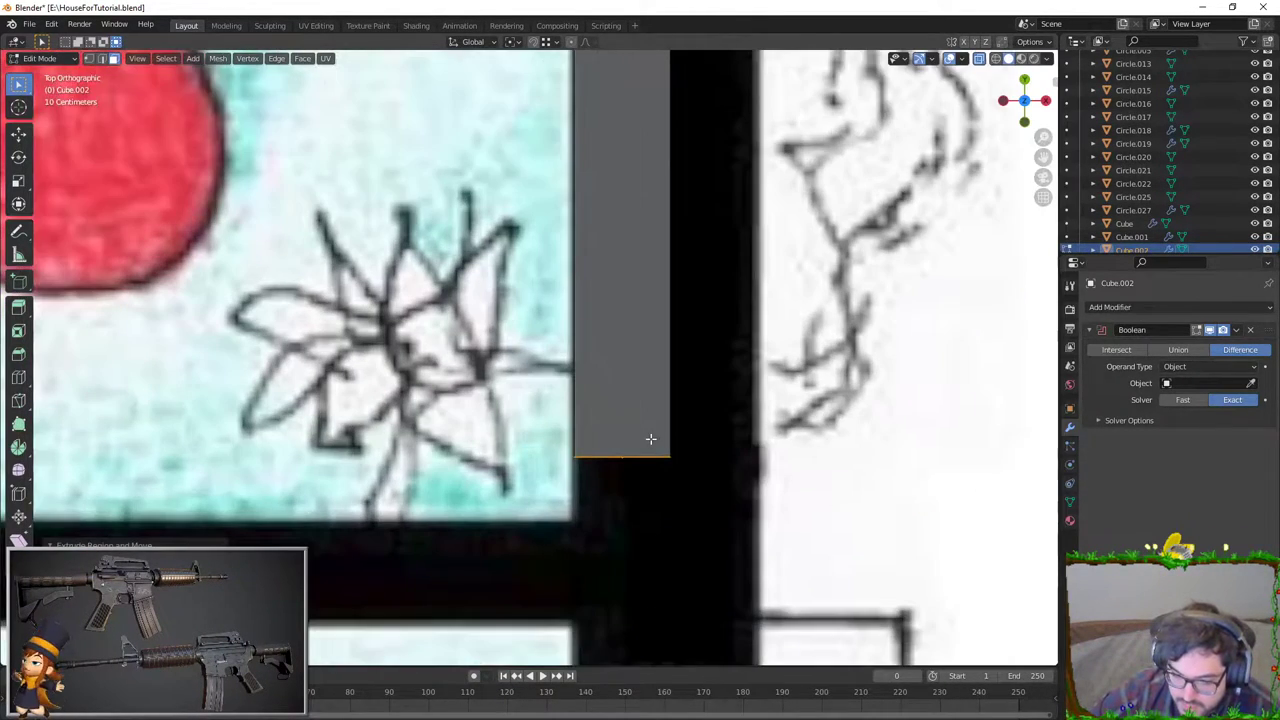
{"action": "right_click", "coordinate": [657, 360]}
{"action": "key", "text": "e"}
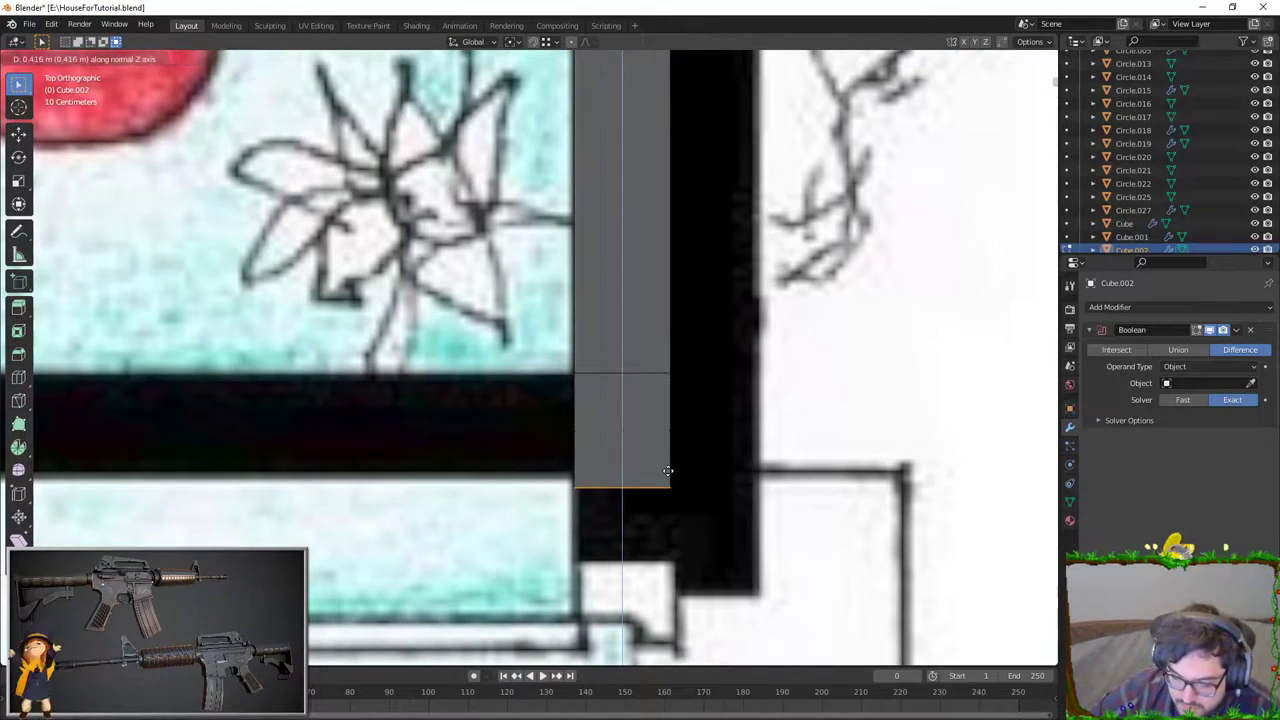
{"action": "left_click", "coordinate": [676, 557]}
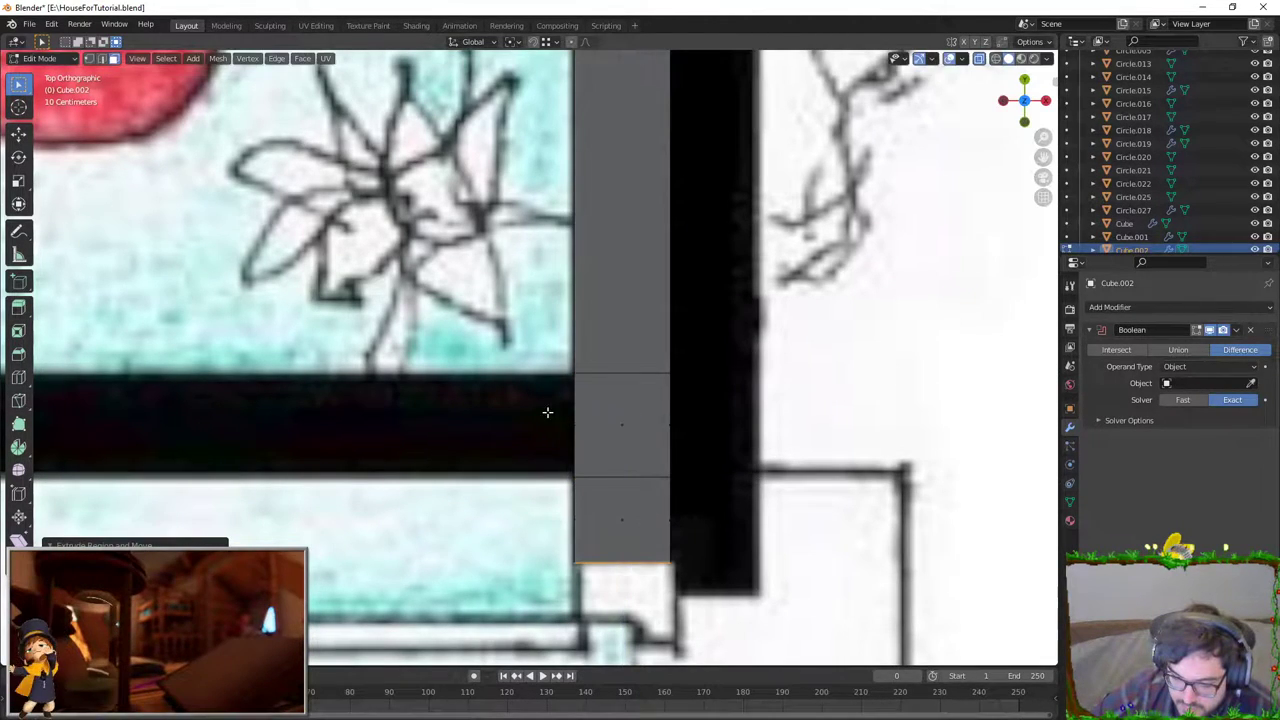
Step: Extrude the corner face along X to build the wall on the living room's lower edge
{"action": "scroll", "coordinate": [587, 457], "scroll_direction": "down", "scroll_amount": 5}
{"action": "scroll", "coordinate": [587, 457], "scroll_direction": "up", "scroll_amount": 1}
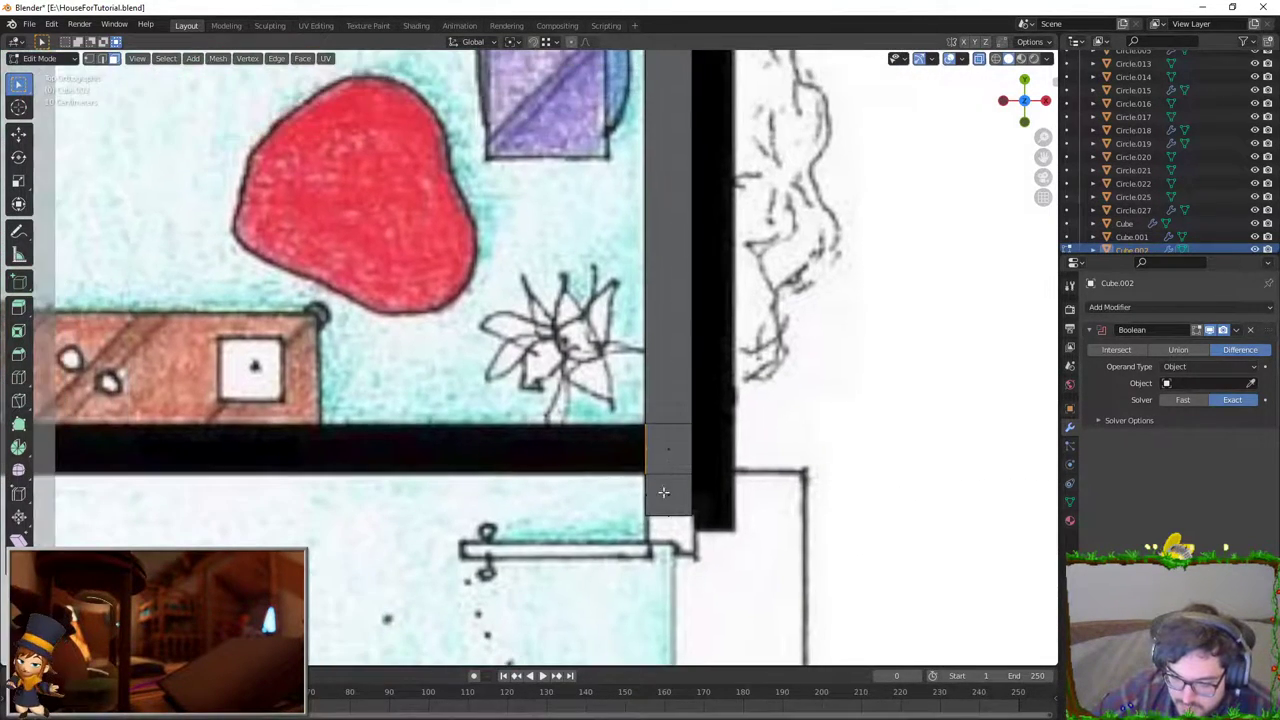
{"action": "key", "text": "e"}
{"action": "key", "text": "x"}
{"action": "scroll", "coordinate": [418, 454], "scroll_direction": "up", "scroll_amount": 3}
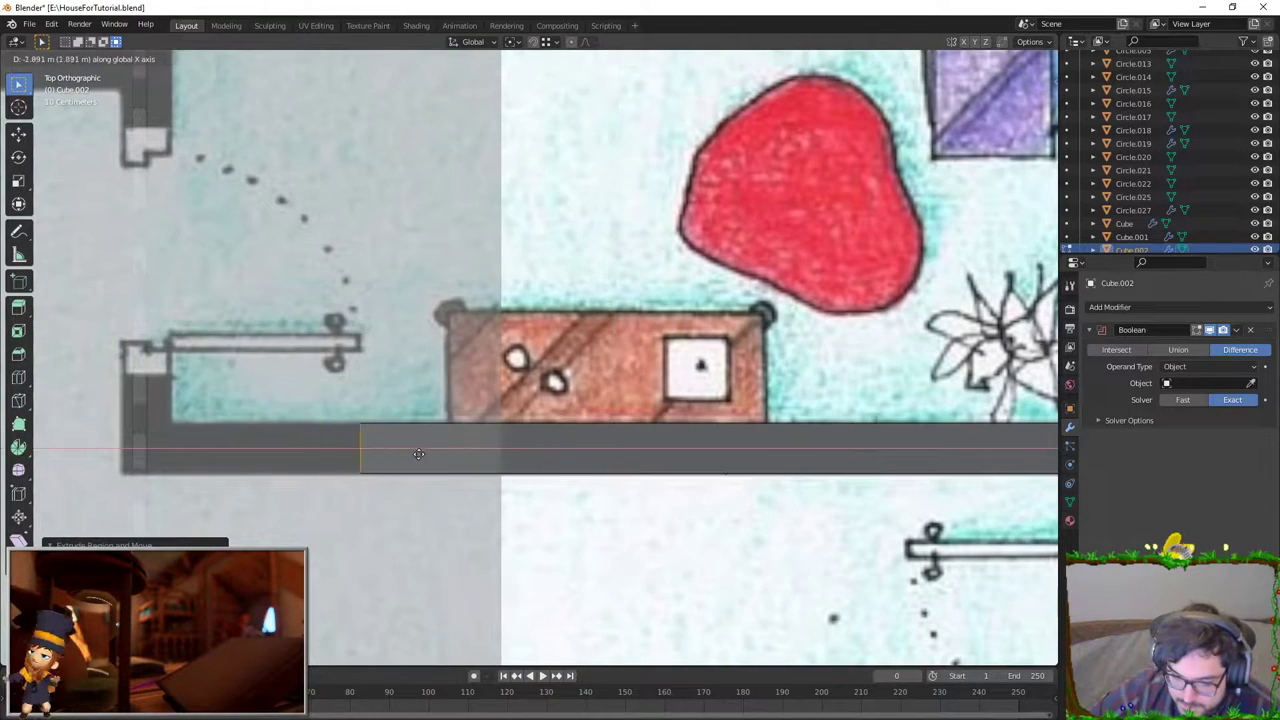
{"action": "left_click", "coordinate": [237, 455]}
{"action": "scroll", "coordinate": [240, 450], "scroll_direction": "down", "scroll_amount": 6}
{"action": "scroll", "coordinate": [600, 400], "scroll_direction": "up", "scroll_amount": 1}
{"action": "scroll", "coordinate": [662, 419], "scroll_direction": "up", "scroll_amount": 8}
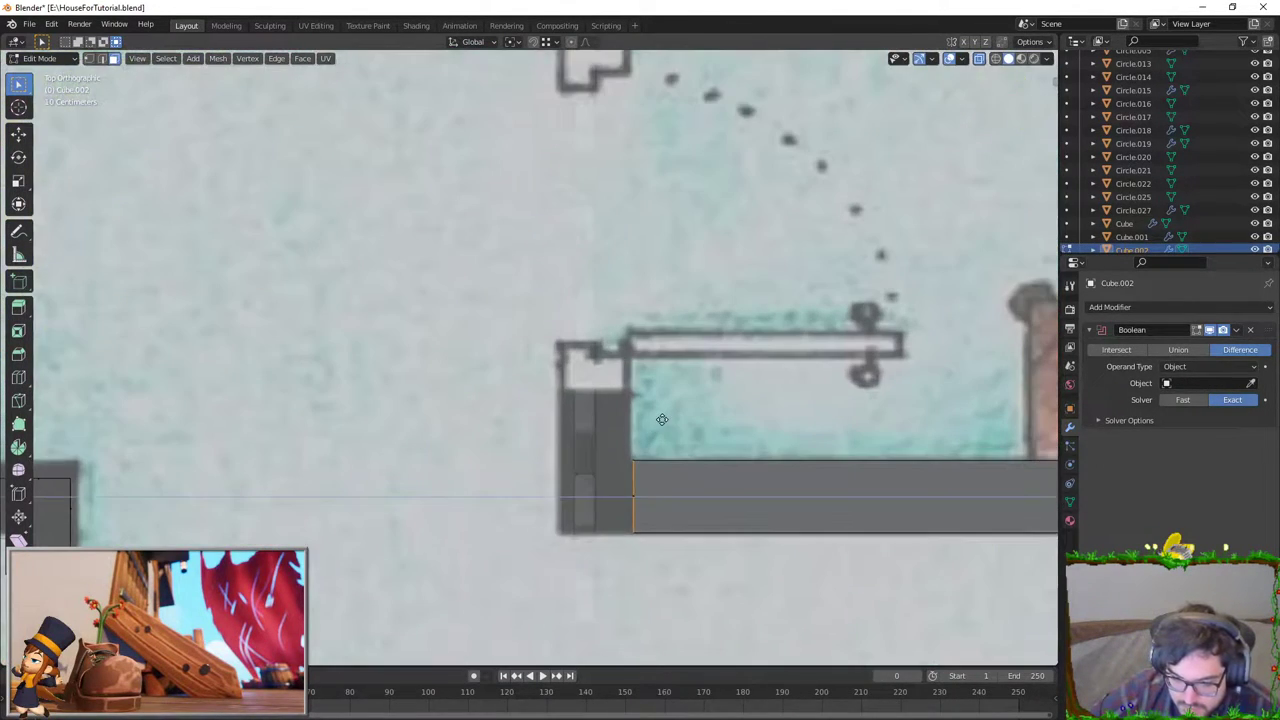
Step: Add a short extrusion at the corner, then extrude a wall up the doorway's left side
{"action": "key", "text": "e"}
{"action": "right_click", "coordinate": [582, 417]}
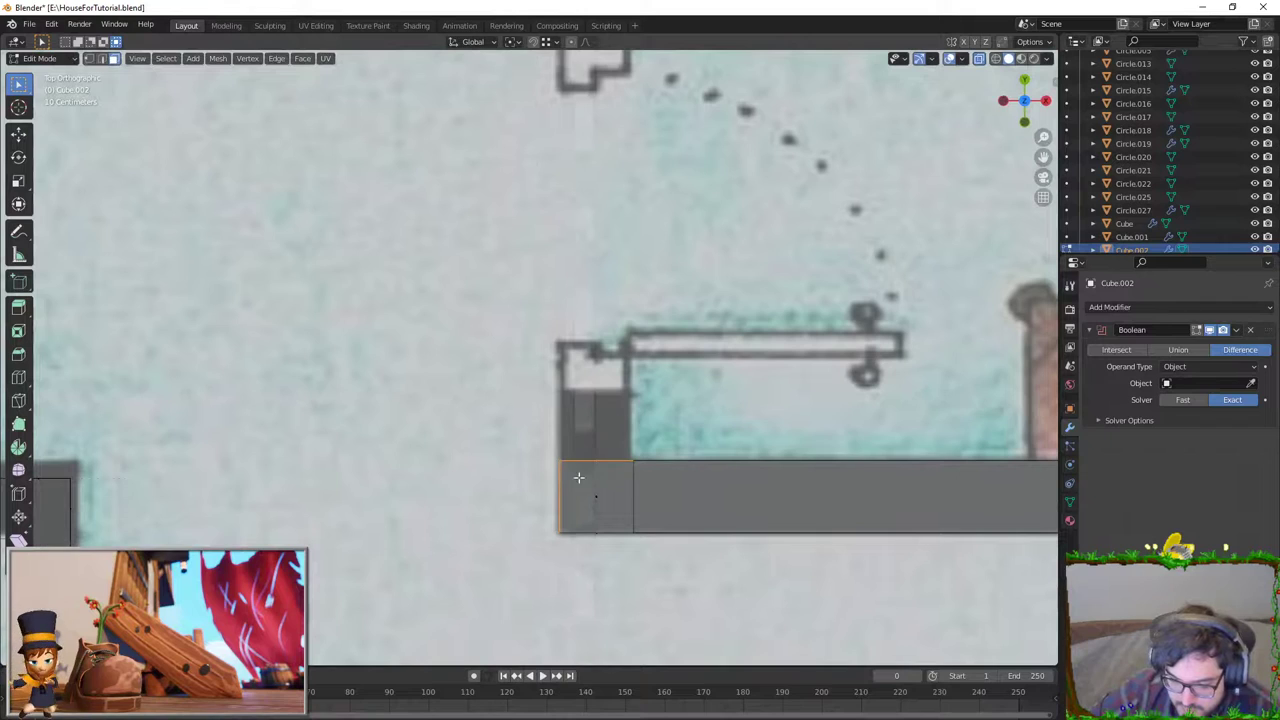
{"action": "scroll", "coordinate": [661, 535], "scroll_direction": "down", "scroll_amount": 1}
{"action": "key", "text": "e"}
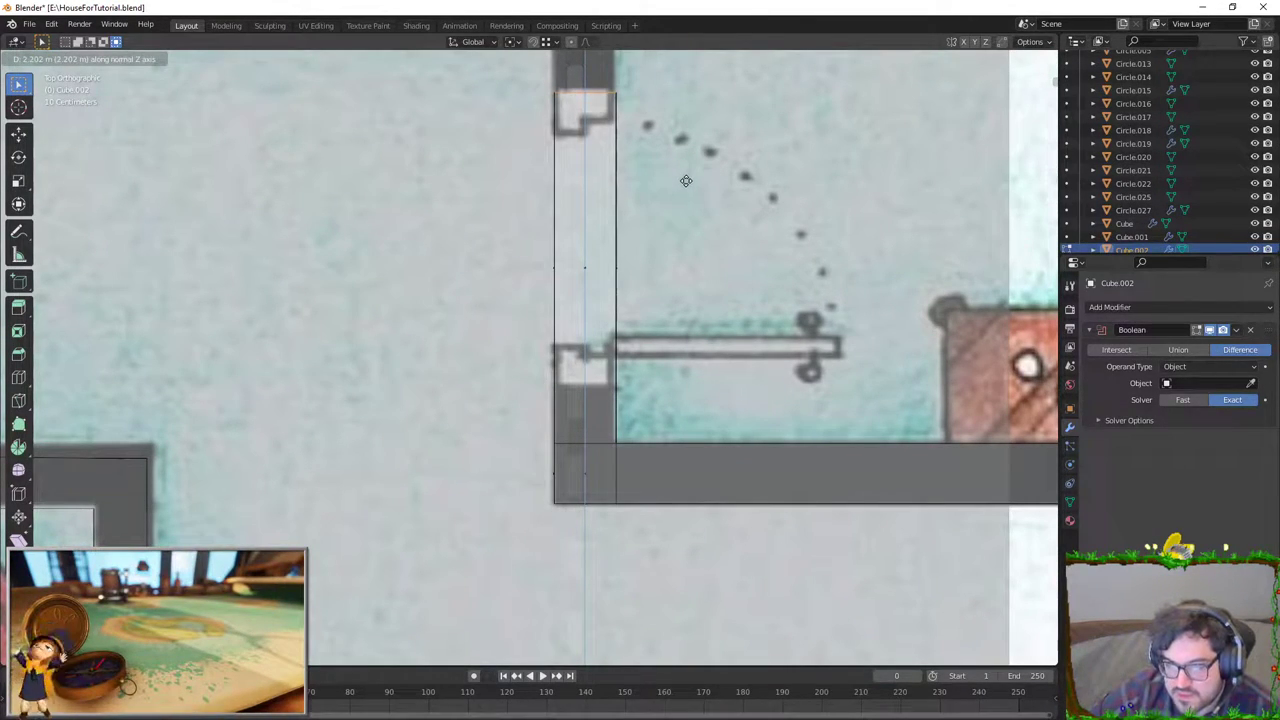
{"action": "left_click", "coordinate": [687, 478]}
{"action": "key", "text": "e"}
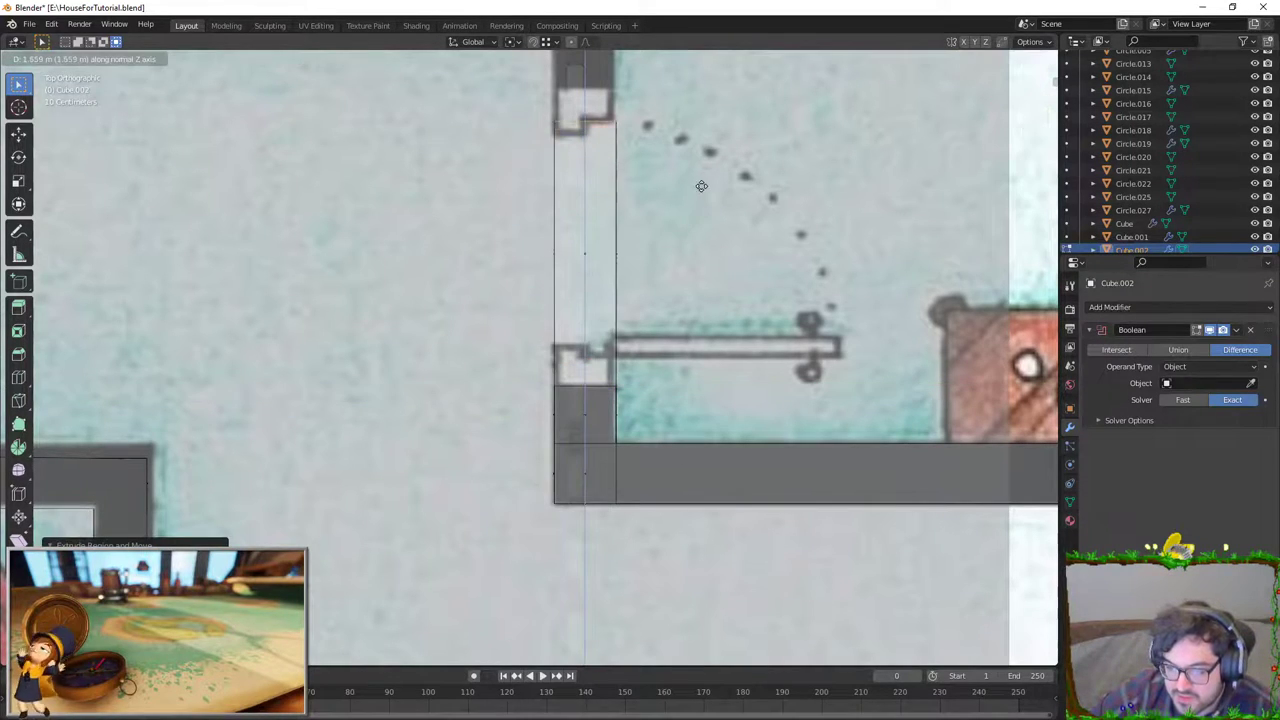
{"action": "scroll", "coordinate": [712, 160], "scroll_direction": "down", "scroll_amount": 3}
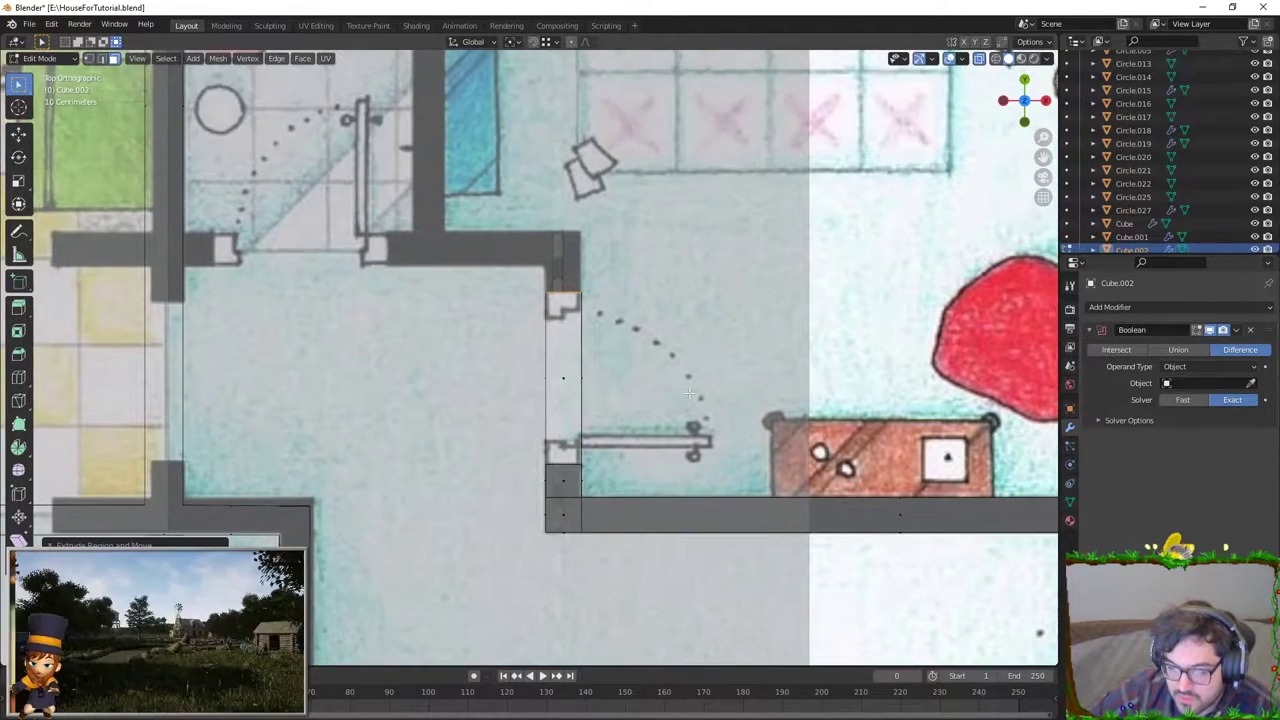
{"action": "scroll", "coordinate": [622, 331], "scroll_direction": "up", "scroll_amount": 4}
{"action": "left_click", "coordinate": [622, 331]}
Step: Delete the unwanted large face of the new wall block with X > Faces
{"action": "middle_click_drag", "start_coordinate": [622, 331], "coordinate": [606, 368]}
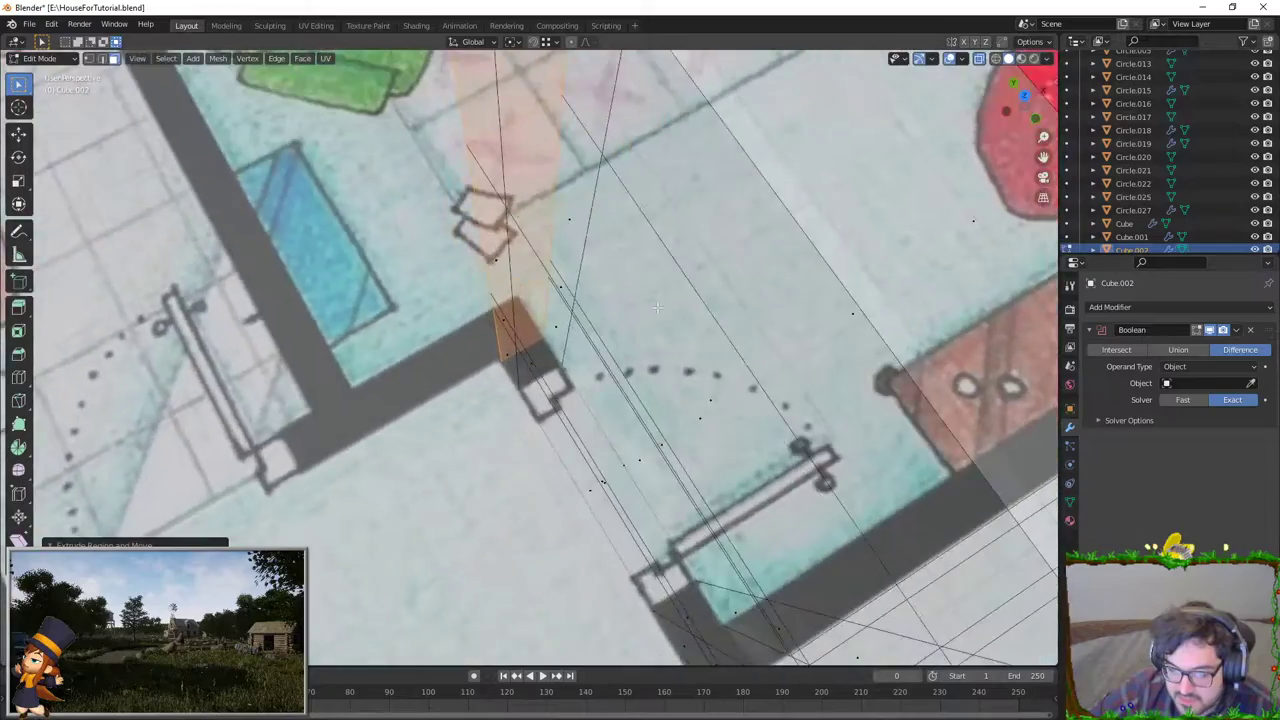
{"action": "left_click", "coordinate": [628, 424]}
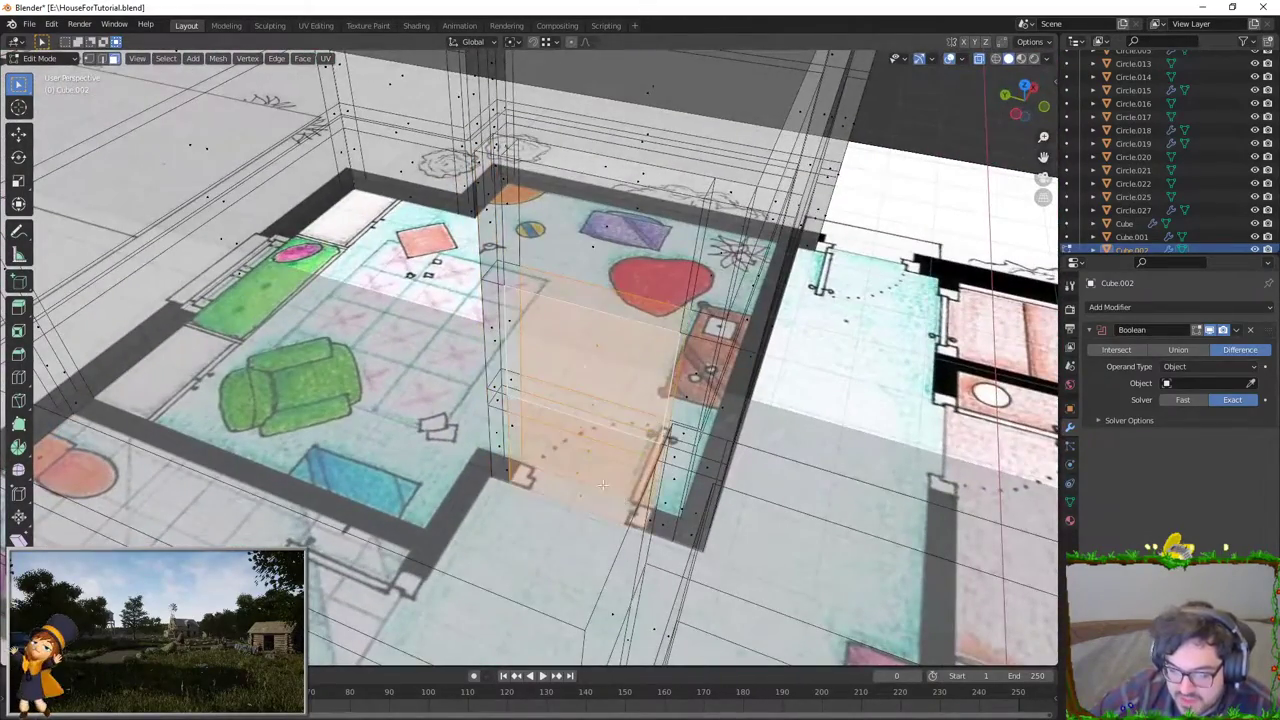
{"action": "middle_click_drag", "start_coordinate": [628, 424], "coordinate": [617, 313]}
{"action": "key", "text": "x"}
{"action": "left_click", "coordinate": [594, 366]}
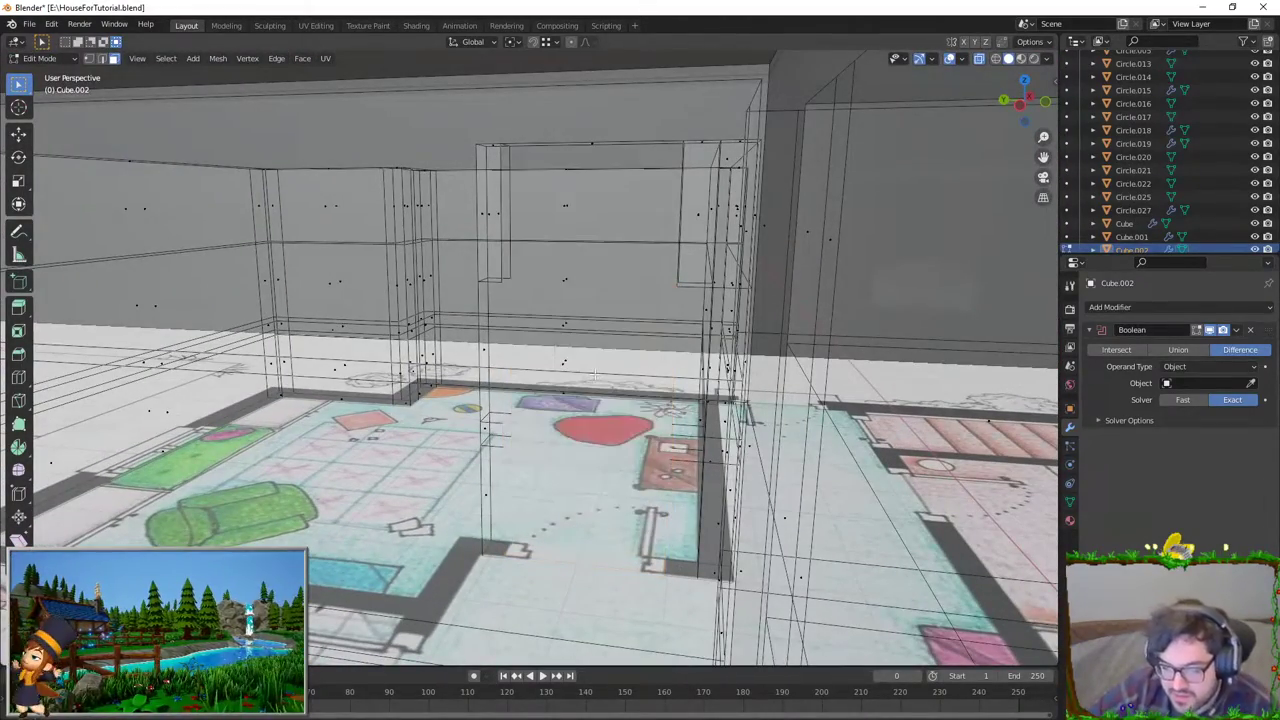
{"action": "key", "text": "ctrl+z"}
{"action": "key", "text": "x"}
{"action": "left_click", "coordinate": [600, 327]}
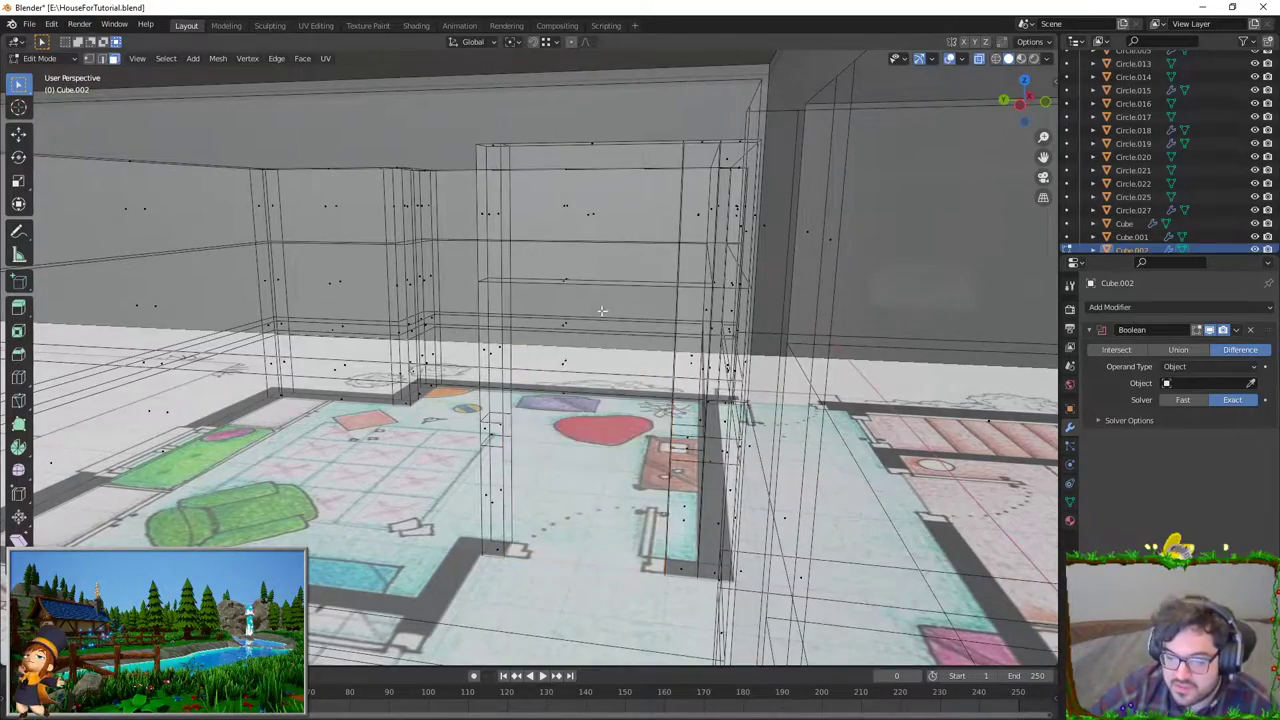
{"action": "middle_click_drag", "start_coordinate": [600, 327], "coordinate": [600, 420]}
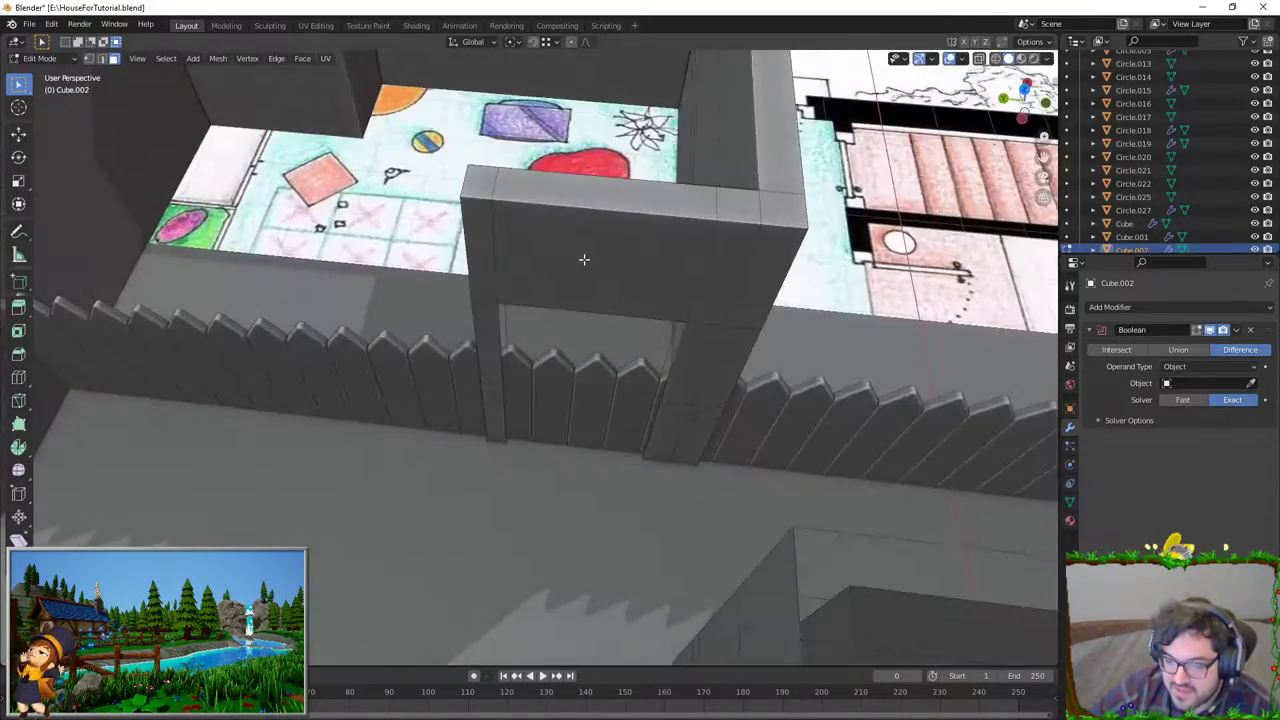
{"action": "mouse_move", "coordinate": [585, 263]}
{"action": "middle_mouse_down"}
{"action": "mouse_move", "coordinate": [553, 374]}
{"action": "mouse_move", "coordinate": [645, 399]}
{"action": "middle_mouse_up"}
Step: Move the fence along the X axis into position
{"action": "scroll", "coordinate": [688, 432], "scroll_direction": "down", "scroll_amount": 5}
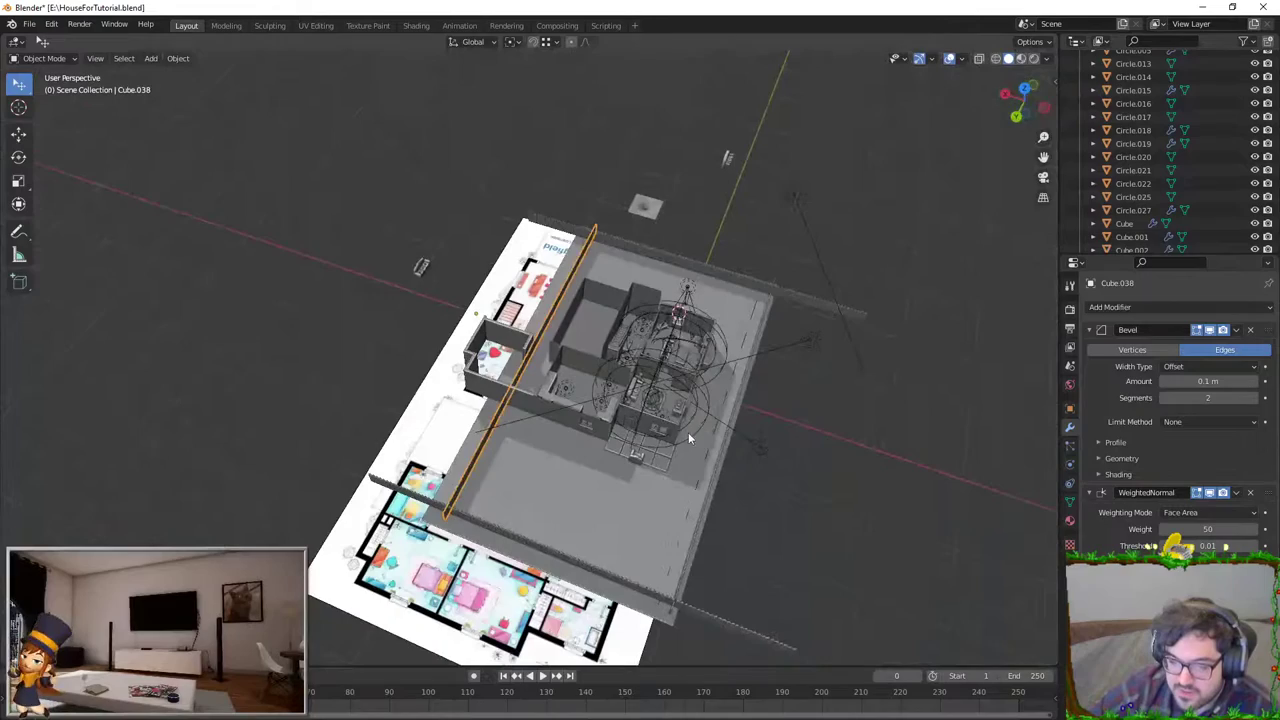
{"action": "key", "text": "g"}
{"action": "key", "text": "x"}
{"action": "left_click", "coordinate": [617, 415]}
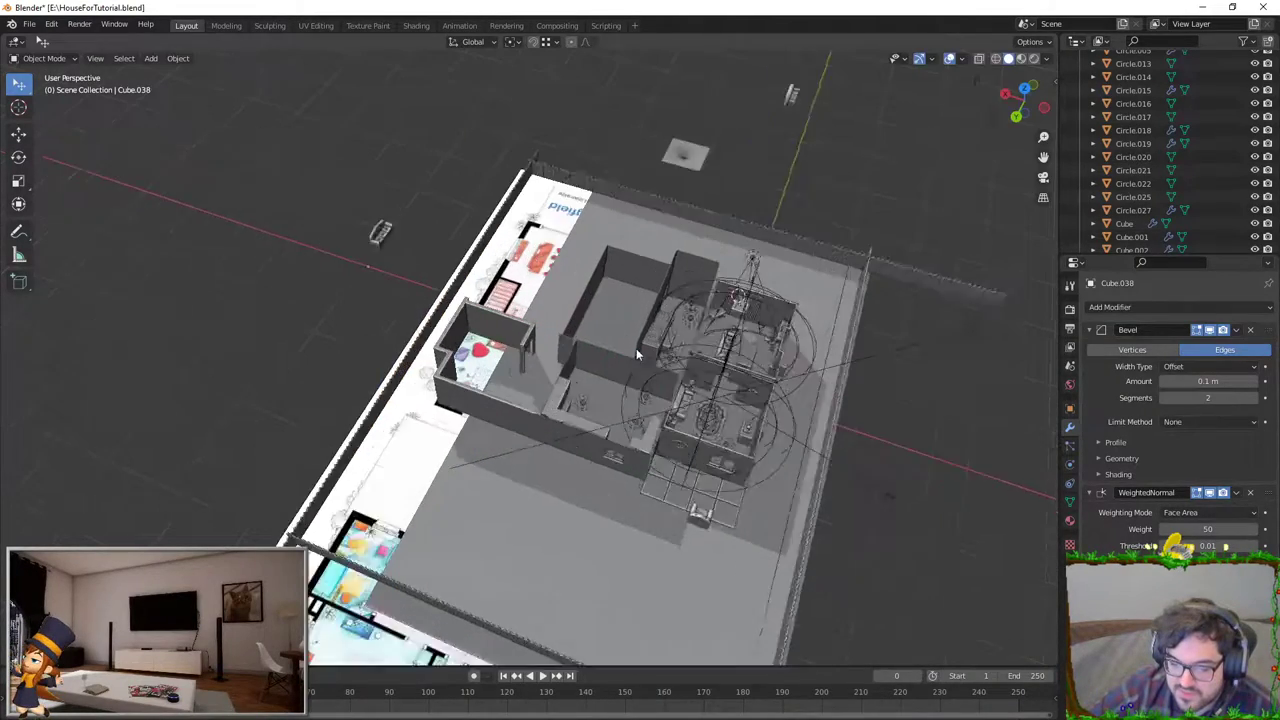
Step: In Edit Mode on the walls, switch to edge select and fill the doorway gap strip with a face
{"action": "scroll", "coordinate": [636, 348], "scroll_direction": "up", "scroll_amount": 5}
{"action": "left_click", "coordinate": [519, 316]}
{"action": "mouse_move", "coordinate": [636, 348]}
{"action": "middle_mouse_down"}
{"action": "mouse_move", "coordinate": [519, 316]}
{"action": "mouse_move", "coordinate": [512, 275]}
{"action": "middle_mouse_up"}
{"action": "key", "text": "Tab"}
{"action": "scroll", "coordinate": [512, 275], "scroll_direction": "up", "scroll_amount": 6}
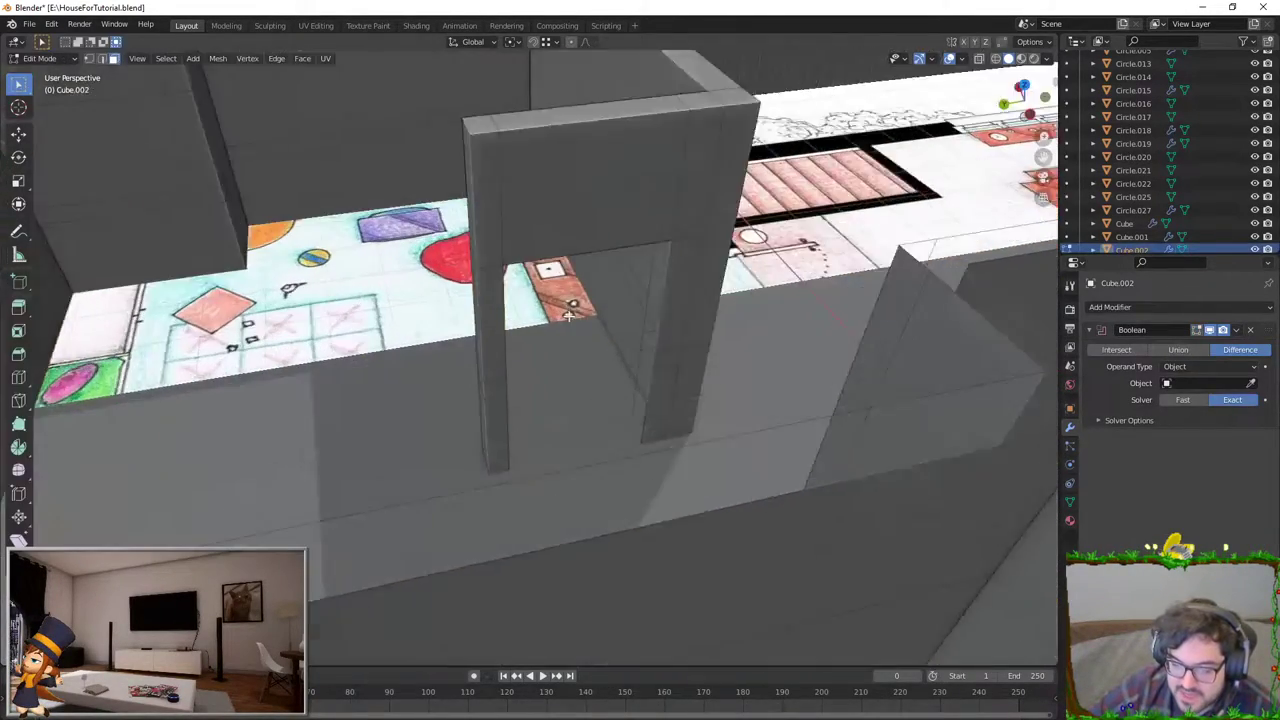
{"action": "scroll", "coordinate": [512, 275], "scroll_direction": "down", "scroll_amount": 2}
{"action": "left_click", "coordinate": [533, 246]}
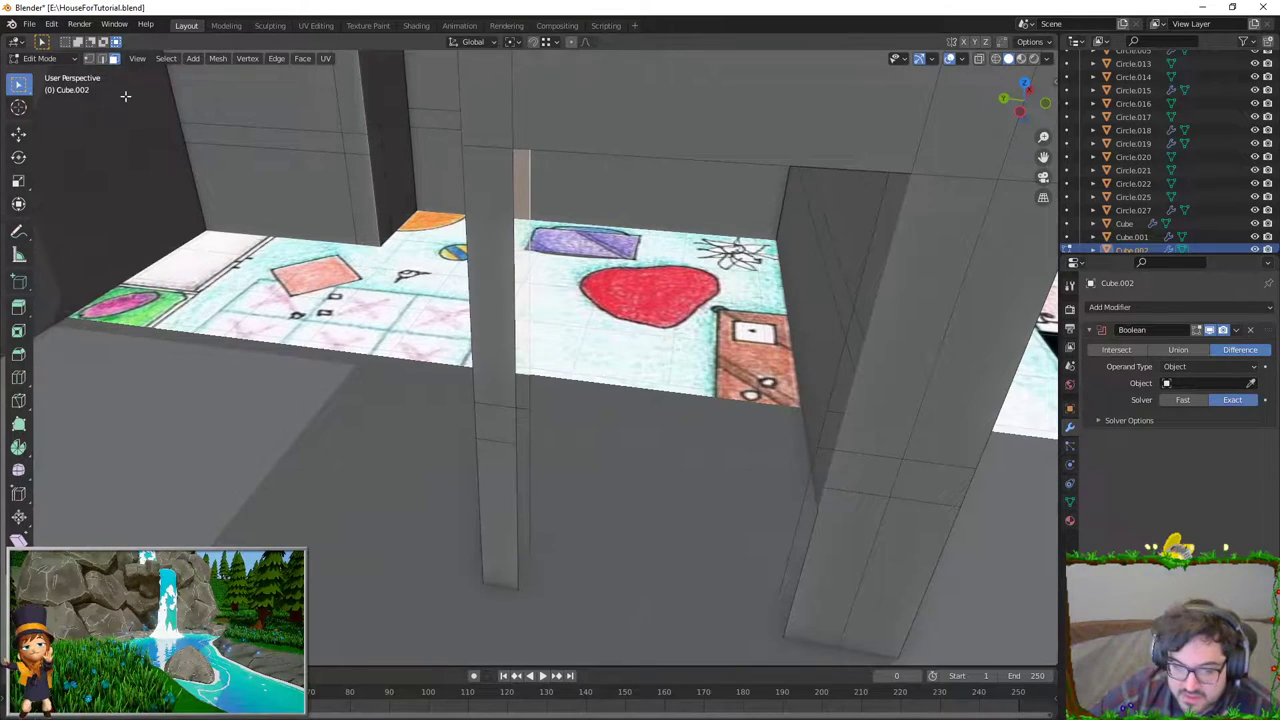
{"action": "left_click", "coordinate": [103, 59]}
{"action": "key", "text": "f"}
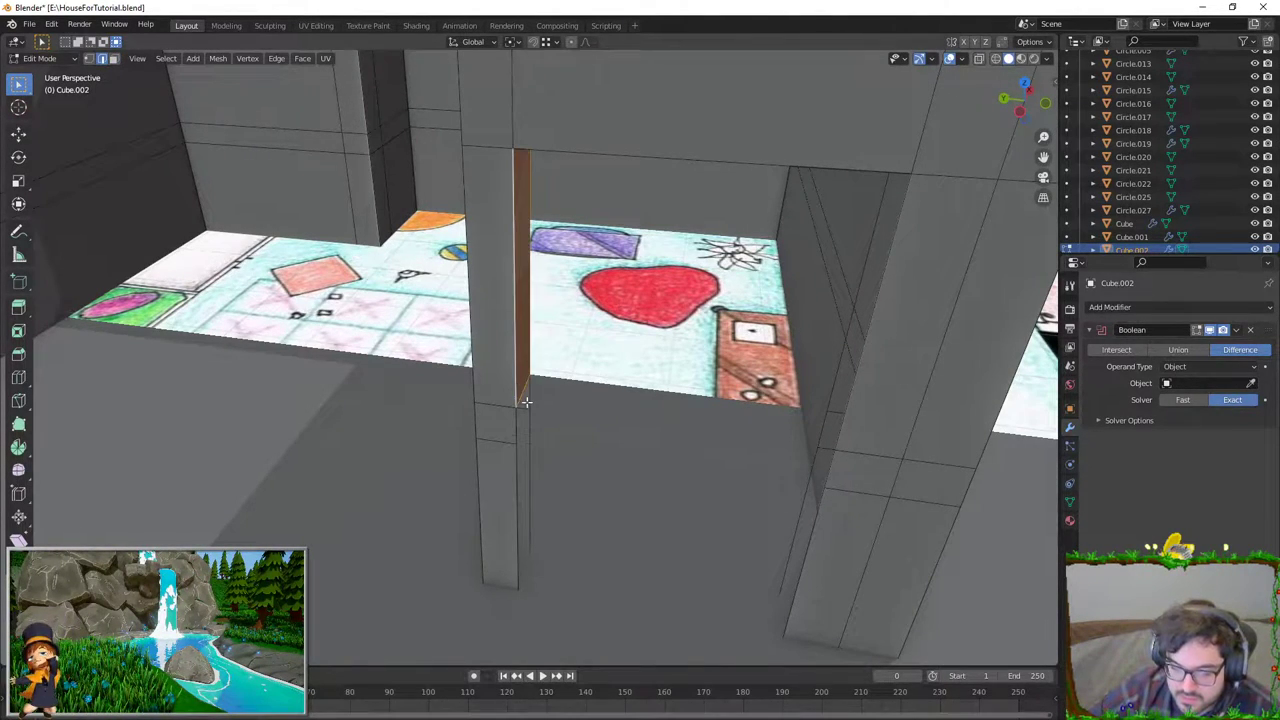
Step: Close the gap at the right wall corner, then leave Edit Mode
{"action": "left_click", "coordinate": [517, 416]}
{"action": "left_click", "coordinate": [518, 477]}
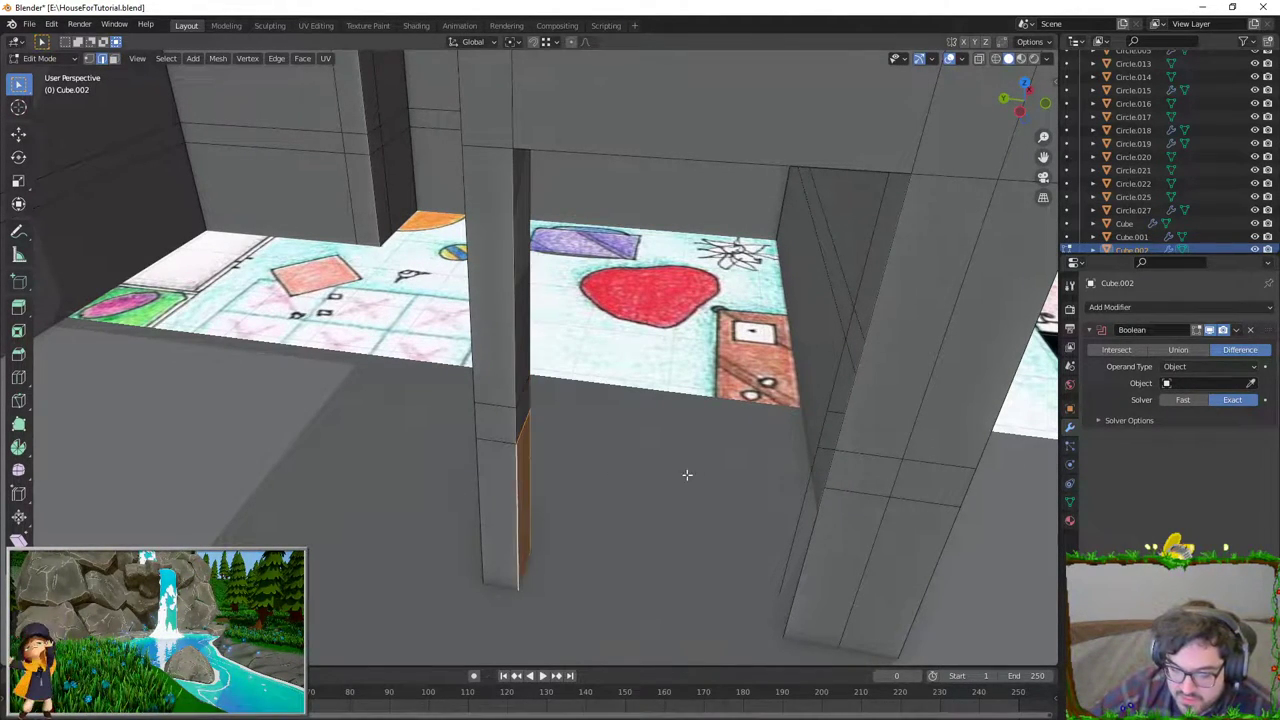
{"action": "left_click", "coordinate": [797, 474]}
{"action": "middle_click_drag", "start_coordinate": [797, 474], "coordinate": [515, 378]}
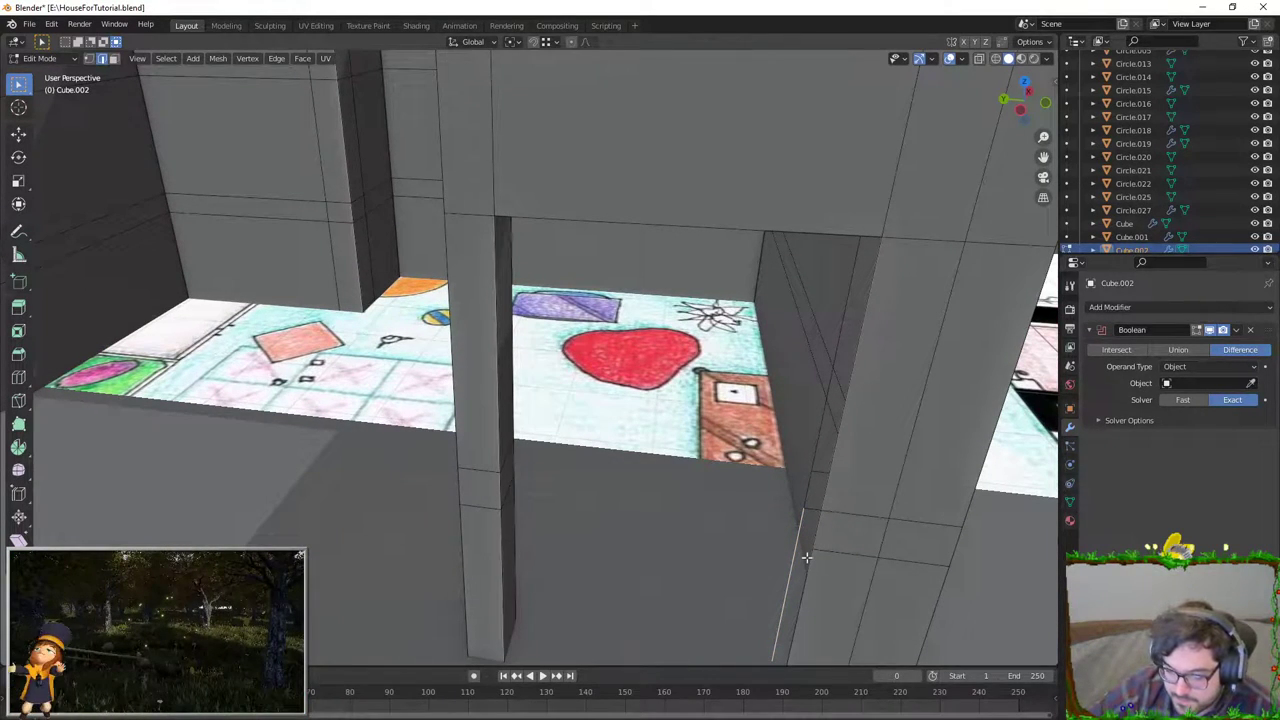
{"action": "key", "text": "alt+a"}
{"action": "middle_click_drag", "start_coordinate": [840, 432], "coordinate": [663, 263]}
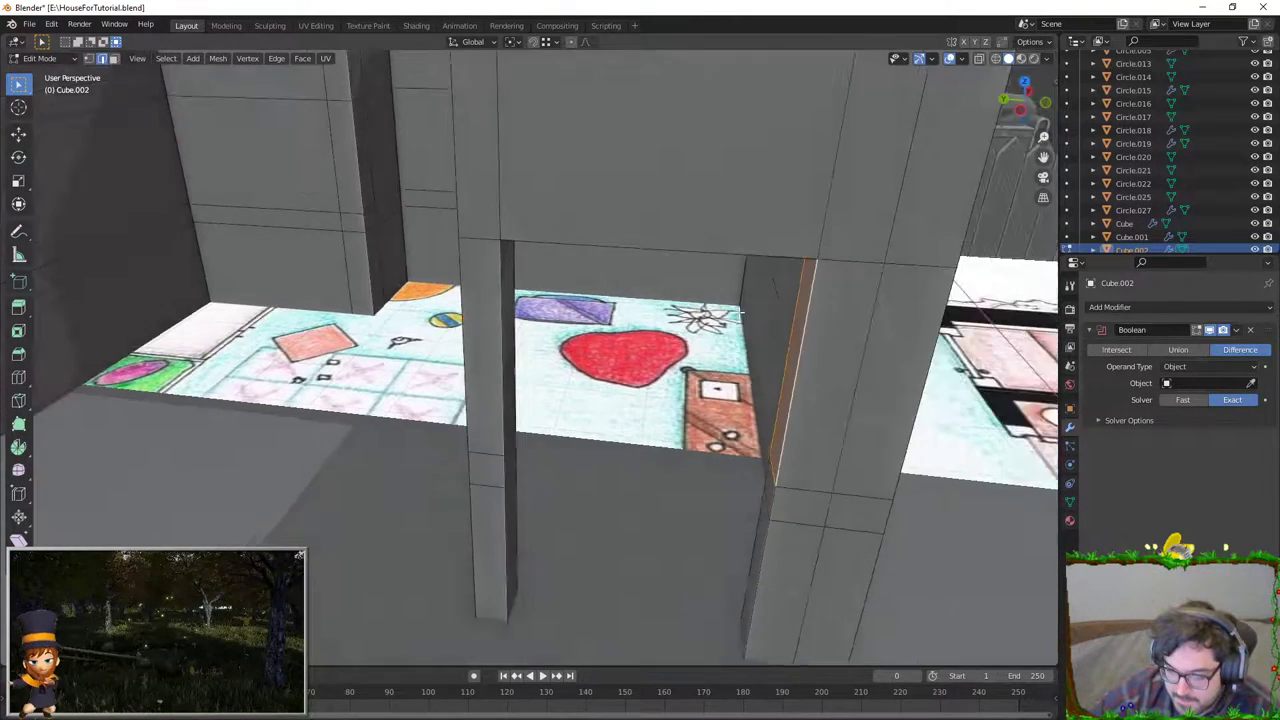
{"action": "scroll", "coordinate": [663, 263], "scroll_direction": "up", "scroll_amount": 3}
{"action": "left_click", "coordinate": [629, 203]}
{"action": "key", "text": "Tab"}
{"action": "scroll", "coordinate": [629, 203], "scroll_direction": "down", "scroll_amount": 5}
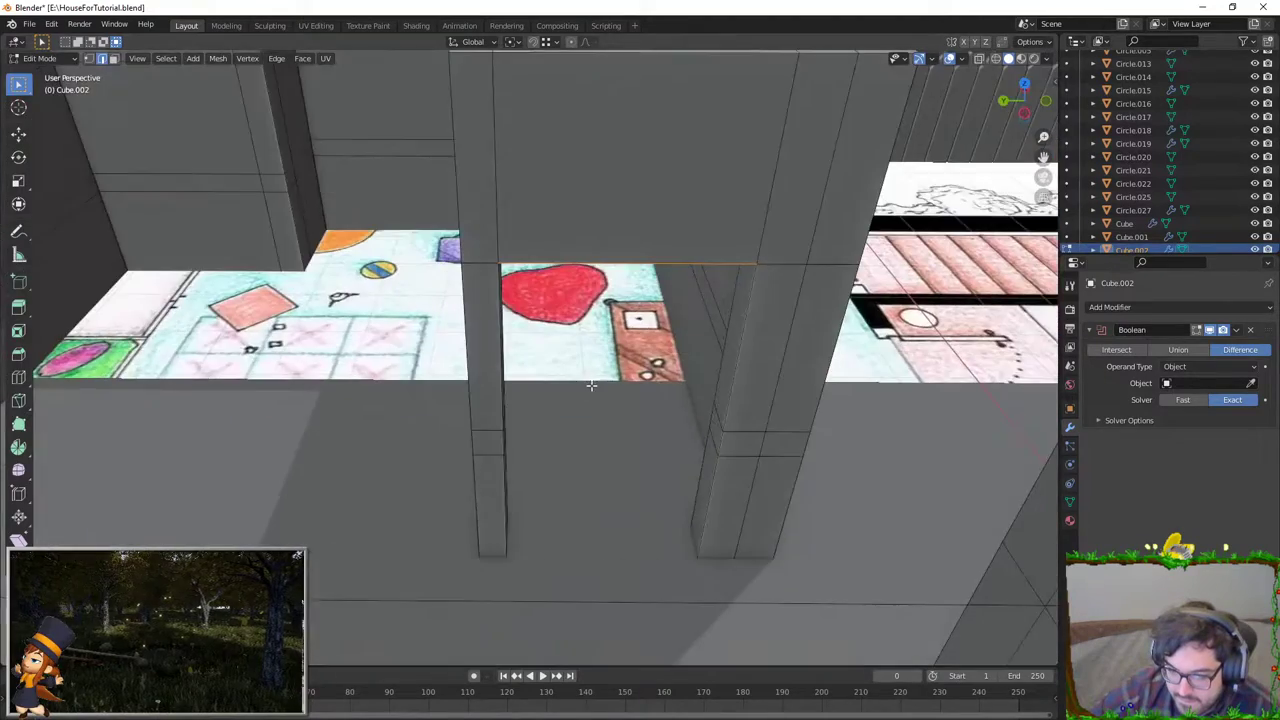
{"action": "mouse_move", "coordinate": [663, 394]}
{"action": "middle_mouse_down"}
{"action": "mouse_move", "coordinate": [748, 393]}
{"action": "mouse_move", "coordinate": [651, 349]}
{"action": "mouse_move", "coordinate": [489, 423]}
{"action": "mouse_move", "coordinate": [556, 410]}
{"action": "mouse_move", "coordinate": [720, 462]}
{"action": "middle_mouse_up"}
{"action": "scroll", "coordinate": [556, 410], "scroll_direction": "down", "scroll_amount": 3}
{"action": "scroll", "coordinate": [564, 432], "scroll_direction": "down", "scroll_amount": 2}
{"action": "scroll", "coordinate": [524, 412], "scroll_direction": "up", "scroll_amount": 3}
{"action": "mouse_move", "coordinate": [524, 412]}
{"action": "middle_mouse_down"}
{"action": "mouse_move", "coordinate": [612, 383]}
{"action": "mouse_move", "coordinate": [574, 383]}
{"action": "mouse_move", "coordinate": [580, 434]}
{"action": "mouse_move", "coordinate": [555, 405]}
{"action": "mouse_move", "coordinate": [446, 387]}
{"action": "mouse_move", "coordinate": [471, 400]}
{"action": "mouse_move", "coordinate": [606, 384]}
{"action": "mouse_move", "coordinate": [606, 366]}
{"action": "mouse_move", "coordinate": [531, 343]}
{"action": "middle_mouse_up"}
{"action": "scroll", "coordinate": [574, 383], "scroll_direction": "up", "scroll_amount": 3}
{"action": "scroll", "coordinate": [555, 405], "scroll_direction": "down", "scroll_amount": 3}
{"action": "scroll", "coordinate": [471, 400], "scroll_direction": "up", "scroll_amount": 3}
{"action": "scroll", "coordinate": [606, 390], "scroll_direction": "down", "scroll_amount": 3}
{"action": "key", "text": "Tab"}
{"action": "scroll", "coordinate": [606, 366], "scroll_direction": "up", "scroll_amount": 2}
{"action": "key", "text": "KP_1"}
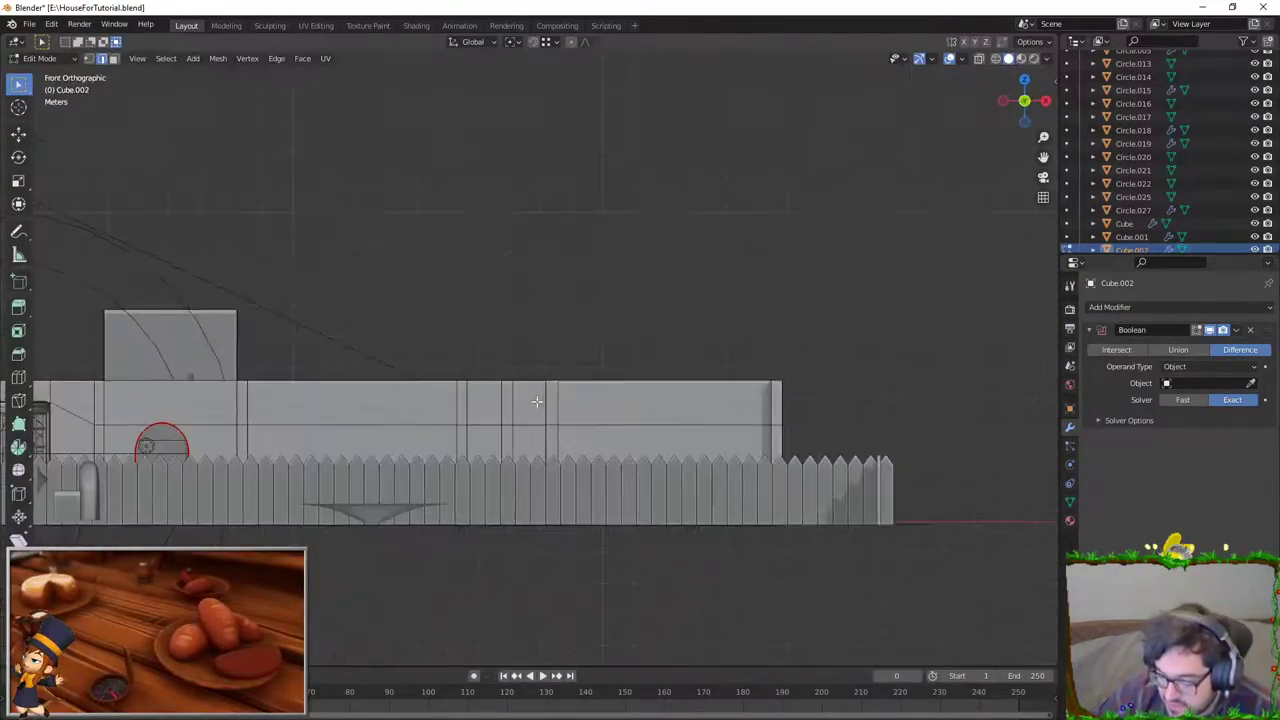
{"action": "scroll", "coordinate": [911, 149], "scroll_direction": "up", "scroll_amount": 3}
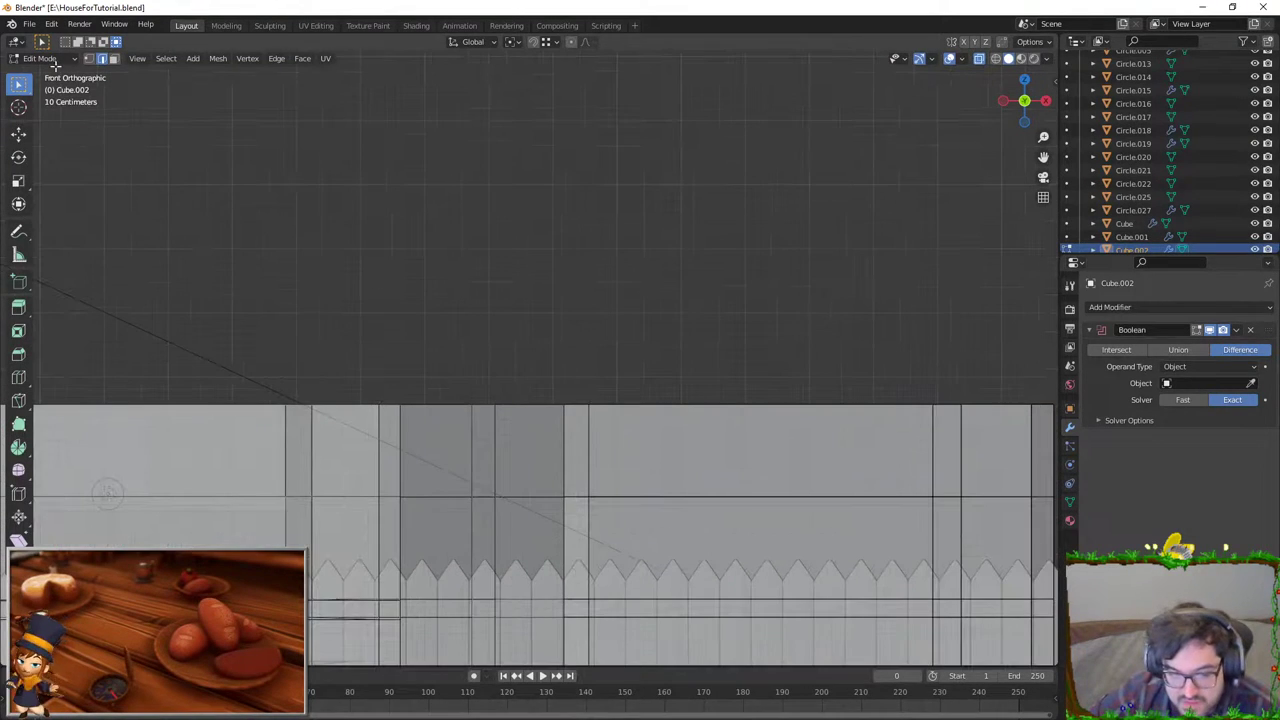
{"action": "scroll", "coordinate": [366, 297], "scroll_direction": "down", "scroll_amount": 4}
{"action": "left_click_drag", "start_coordinate": [278, 272], "coordinate": [871, 384]}
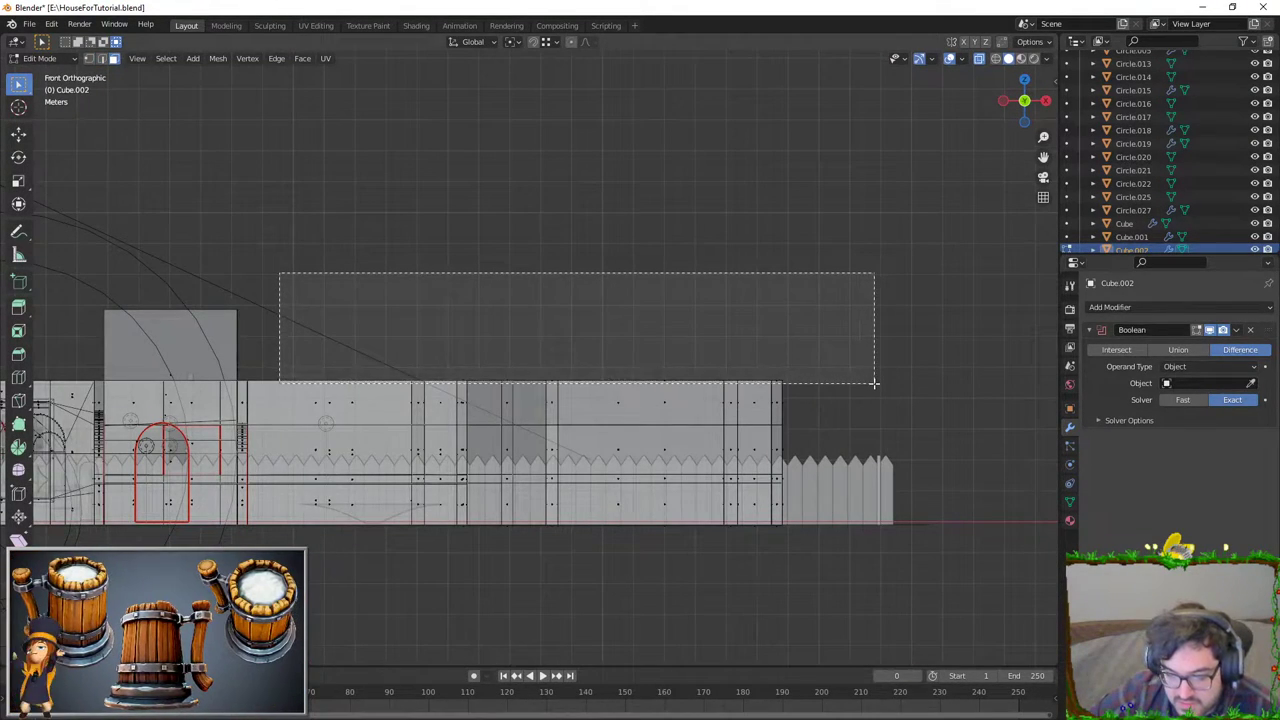
{"action": "key", "text": "x"}
{"action": "middle_click_drag", "start_coordinate": [849, 357], "coordinate": [985, 60]}
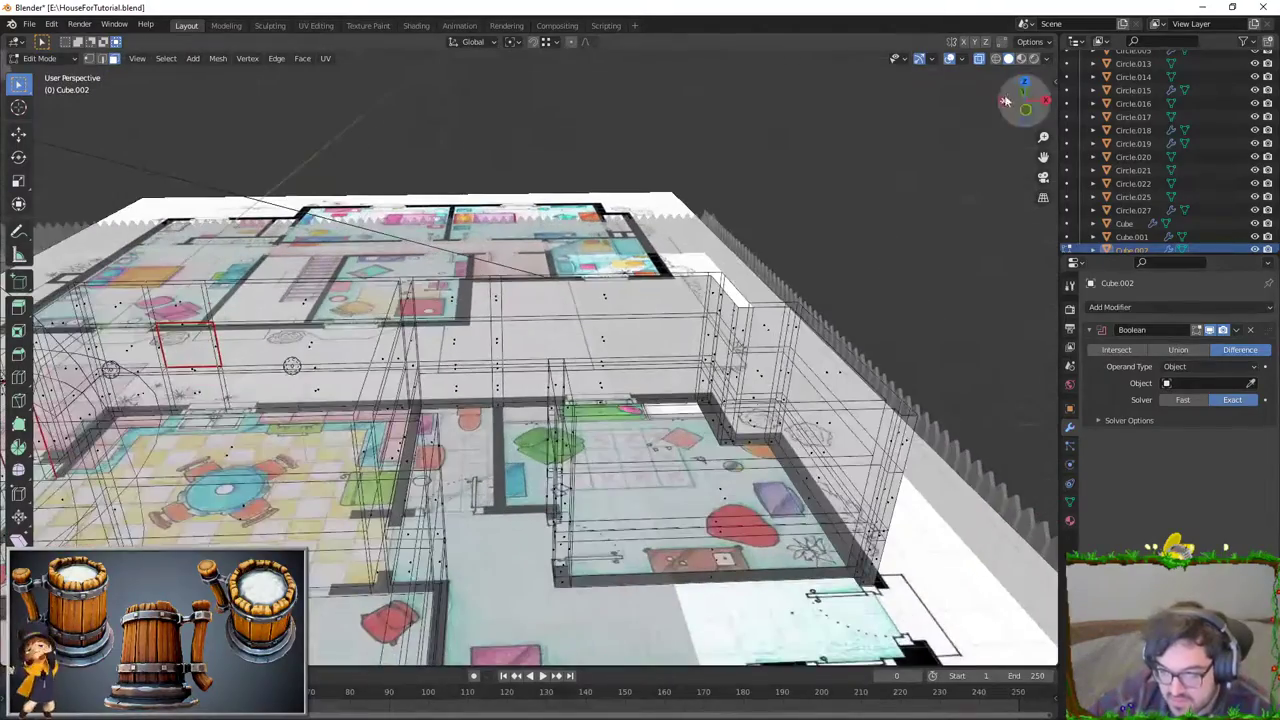
{"action": "left_click", "coordinate": [979, 58]}
{"action": "mouse_move", "coordinate": [700, 330]}
{"action": "middle_mouse_down"}
{"action": "mouse_move", "coordinate": [640, 300]}
{"action": "mouse_move", "coordinate": [666, 230]}
{"action": "middle_mouse_up"}
{"action": "scroll", "coordinate": [640, 300], "scroll_direction": "up", "scroll_amount": 3}
{"action": "key", "text": "KP_7"}
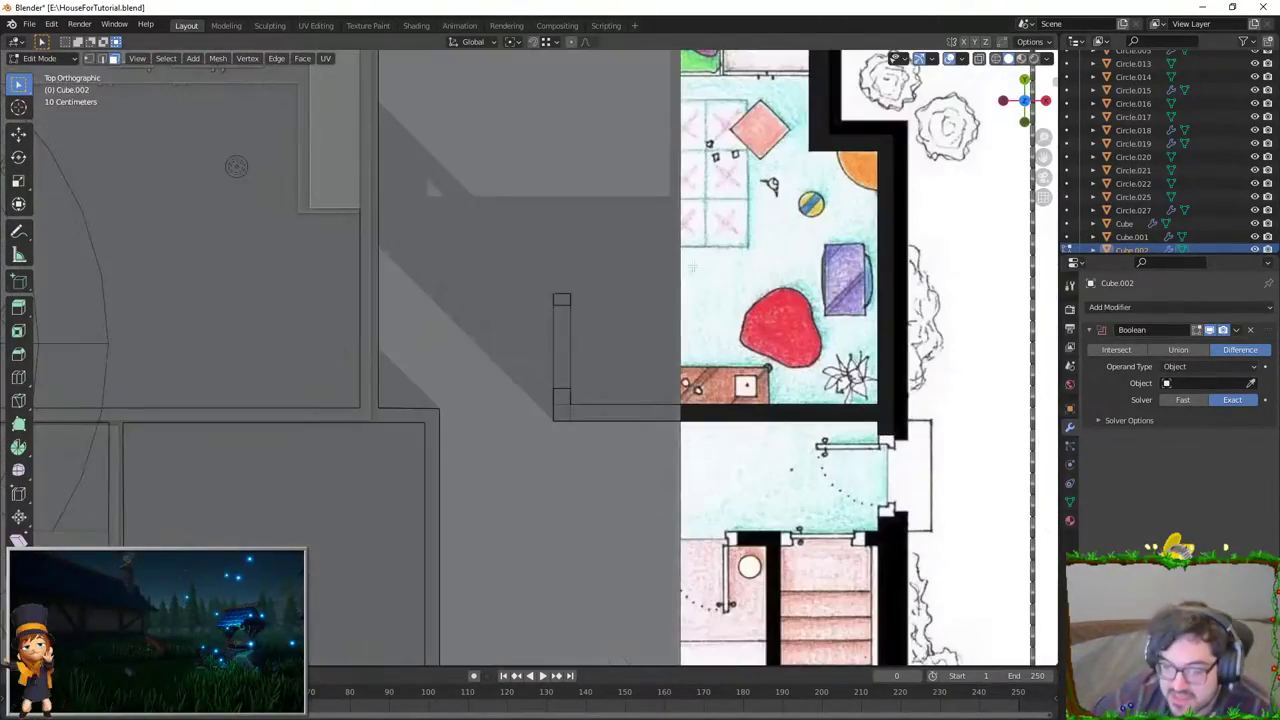
{"action": "scroll", "coordinate": [530, 357], "scroll_direction": "up", "scroll_amount": 2}
{"action": "left_click", "coordinate": [979, 58]}
{"action": "scroll", "coordinate": [980, 68], "scroll_direction": "down", "scroll_amount": 4}
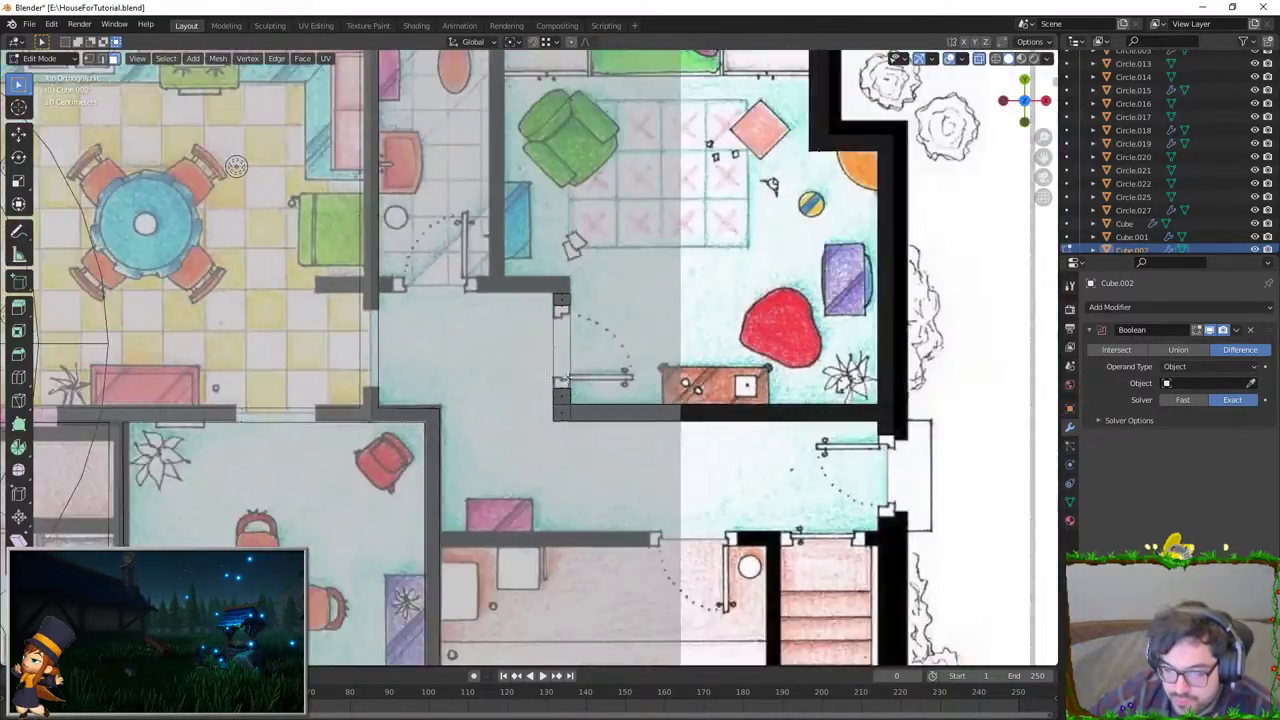
{"action": "mouse_move", "coordinate": [980, 68]}
{"action": "middle_mouse_down"}
{"action": "mouse_move", "coordinate": [930, 160]}
{"action": "mouse_move", "coordinate": [400, 297]}
{"action": "middle_mouse_up"}
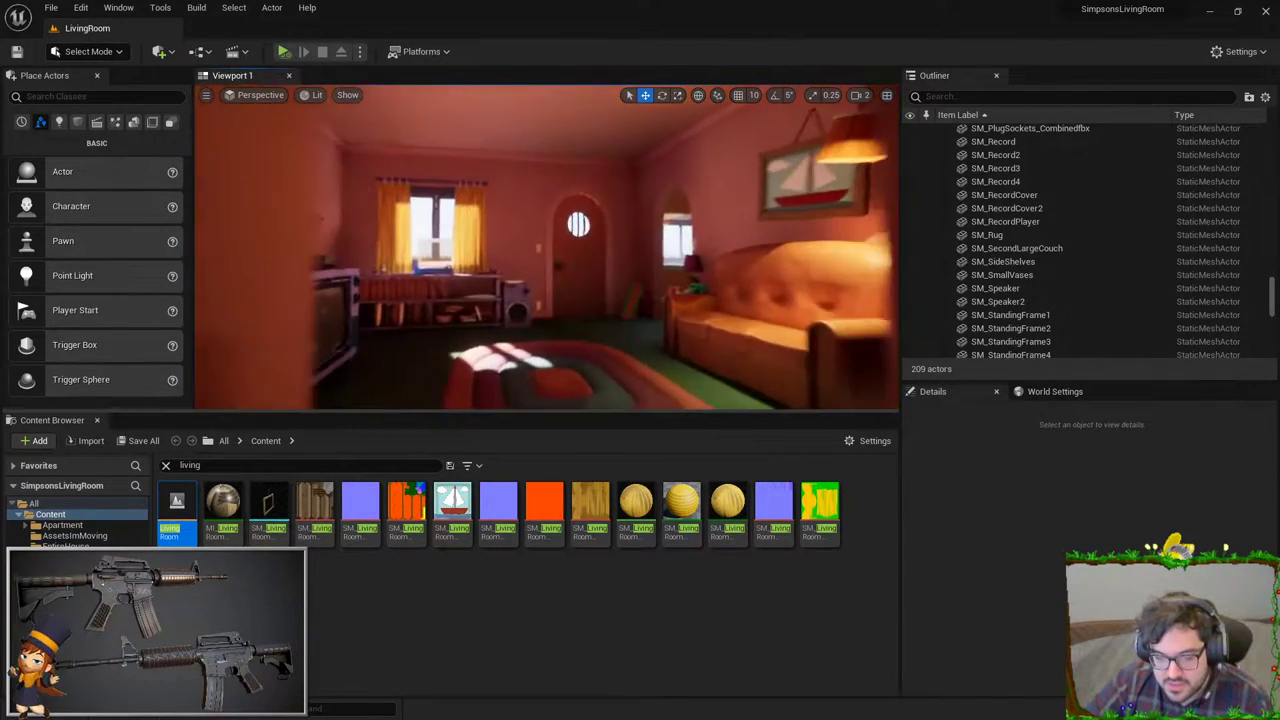
{"action": "key", "text": "F11"}
{"action": "right_click_drag", "start_coordinate": [540, 274], "coordinate": [583, 283]}
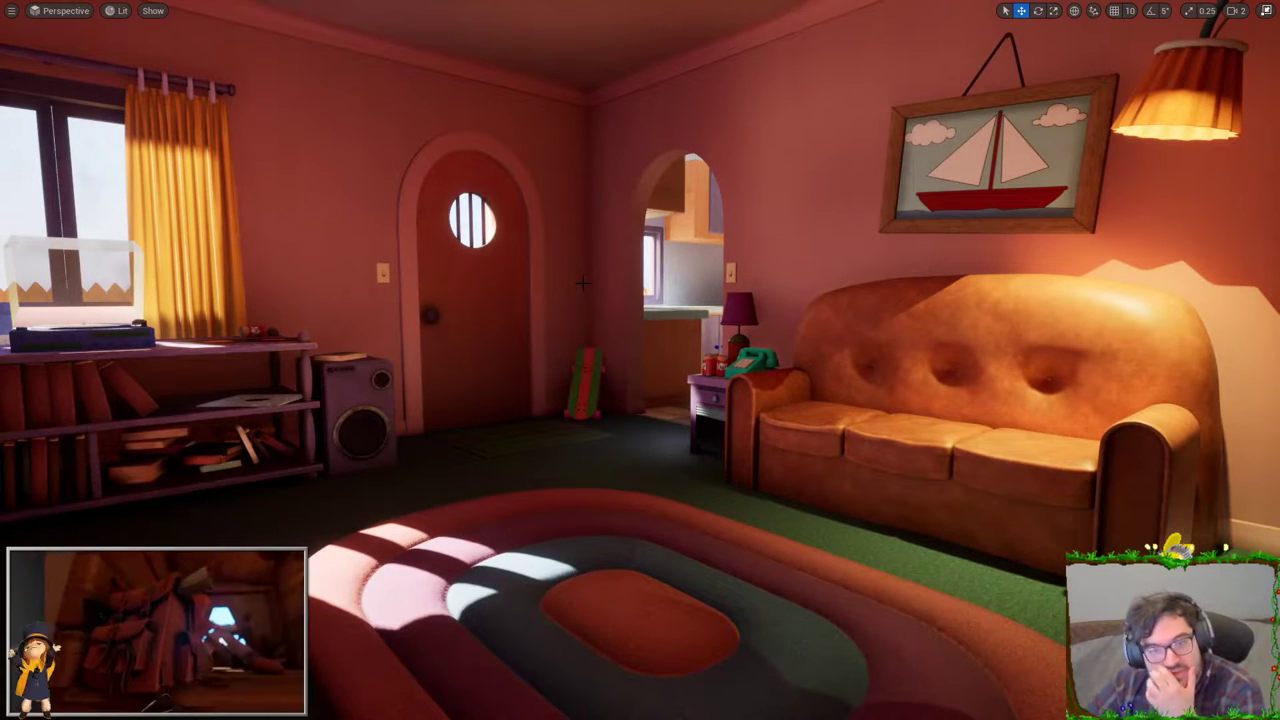
{"action": "key", "text": "F11"}
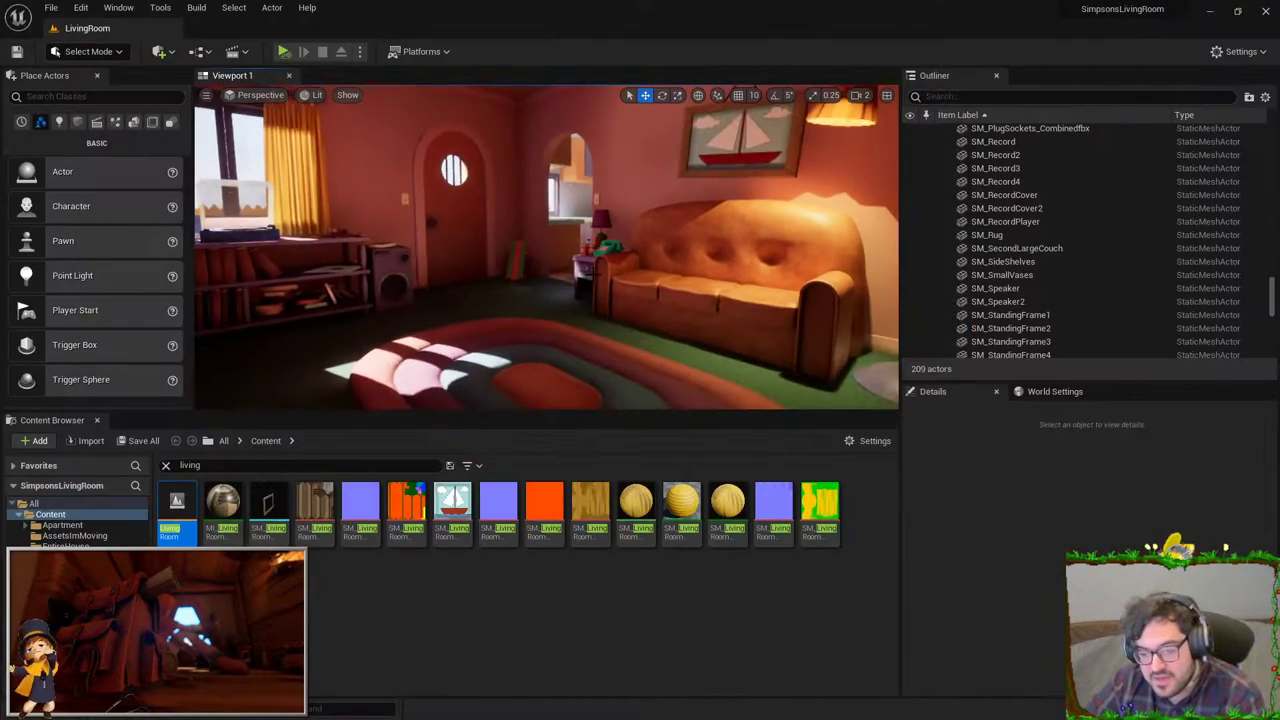
{"action": "mouse_move", "coordinate": [582, 283]}
{"action": "right_mouse_down"}
{"action": "mouse_move", "coordinate": [600, 285]}
{"action": "mouse_move", "coordinate": [560, 280]}
{"action": "mouse_move", "coordinate": [650, 290]}
{"action": "mouse_move", "coordinate": [560, 290]}
{"action": "mouse_move", "coordinate": [530, 310]}
{"action": "mouse_move", "coordinate": [384, 237]}
{"action": "right_mouse_up"}
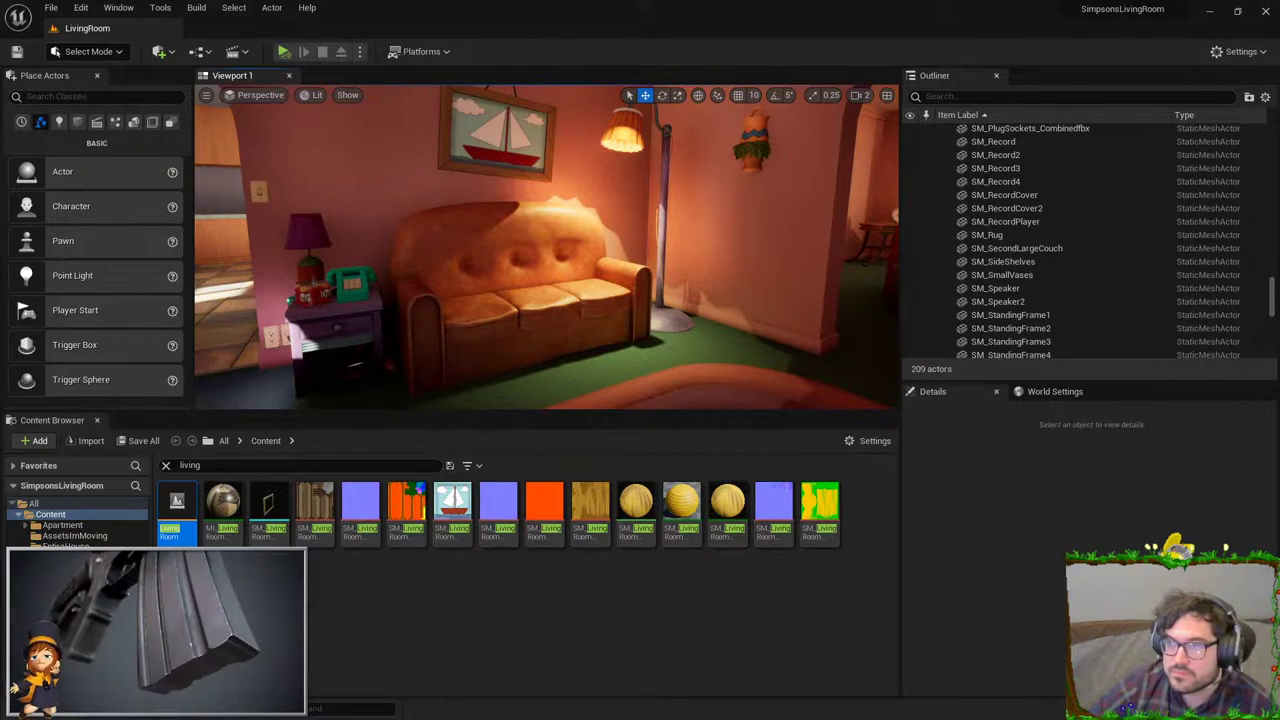
{"action": "left_click_drag", "start_coordinate": [498, 321], "coordinate": [498, 345]}
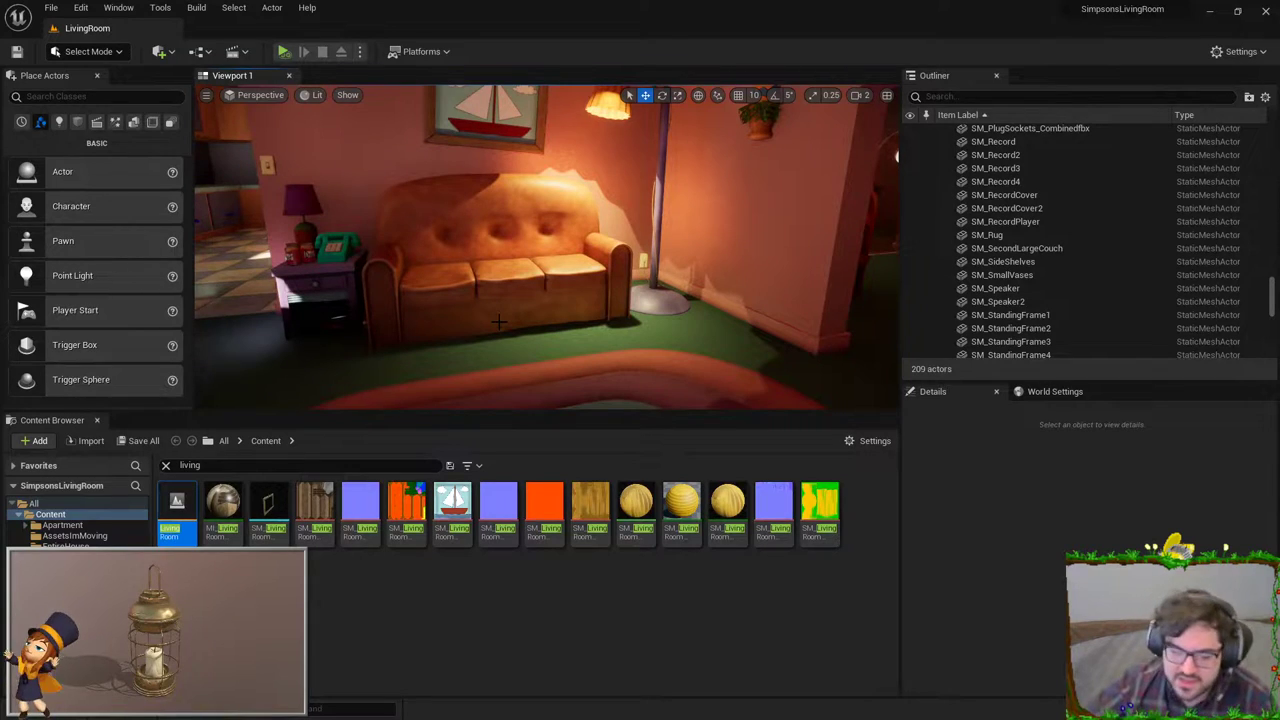
{"action": "right_click_drag", "start_coordinate": [546, 247], "coordinate": [546, 247]}
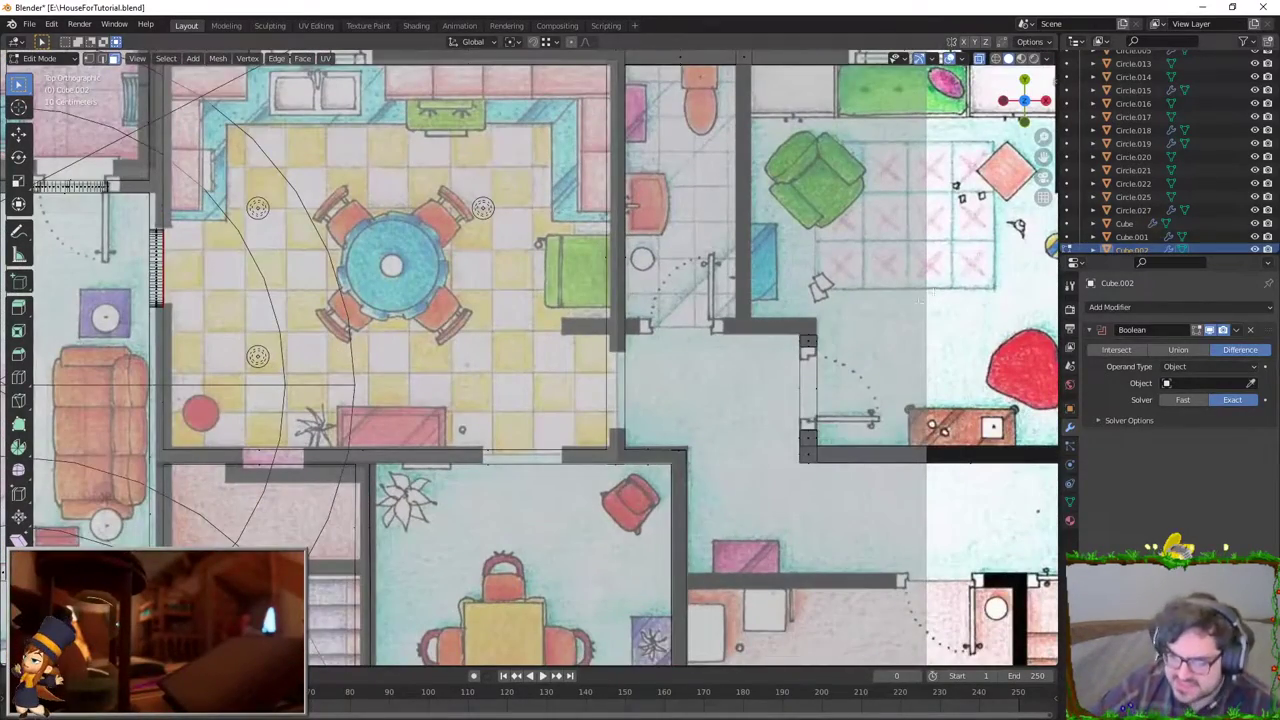
Step: Extrude the door-jamb edge up to the wall top, then leftward about 1.09 m
{"action": "scroll", "coordinate": [772, 415], "scroll_direction": "up", "scroll_amount": 2}
{"action": "scroll", "coordinate": [700, 340], "scroll_direction": "up", "scroll_amount": 6}
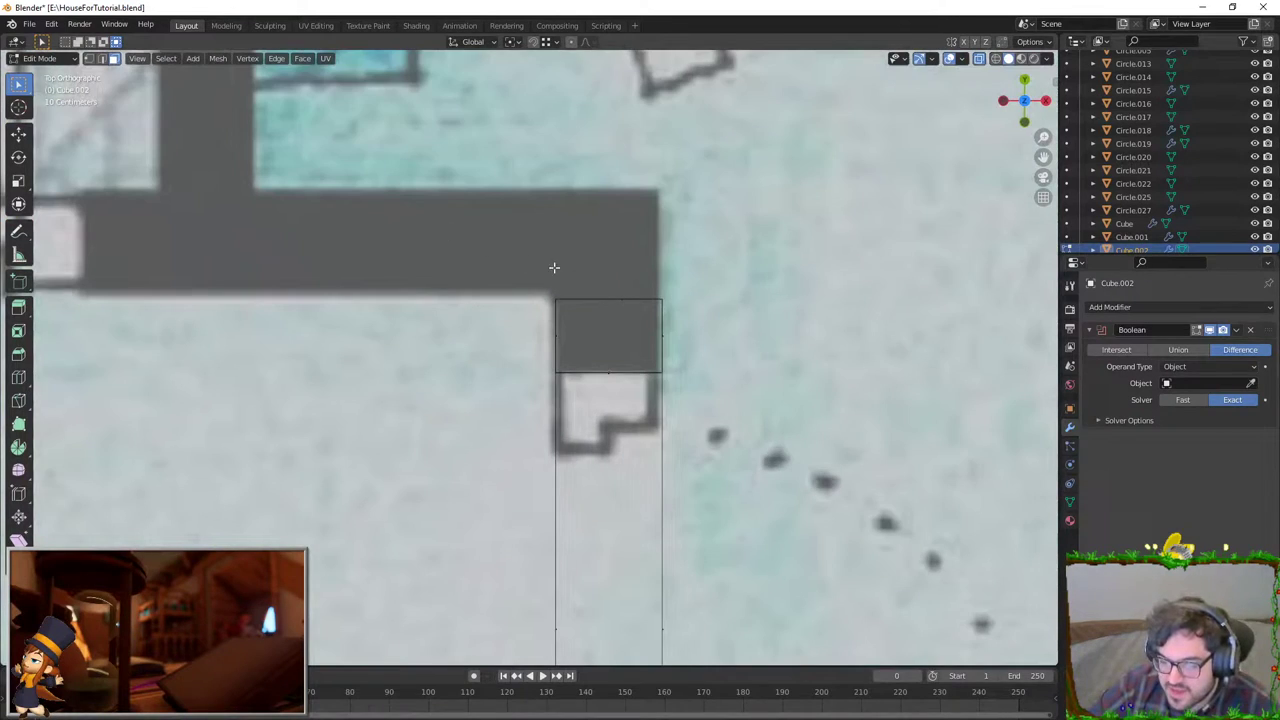
{"action": "left_click_drag", "start_coordinate": [605, 295], "coordinate": [605, 295]}
{"action": "key", "text": "e"}
{"action": "left_click", "coordinate": [605, 192]}
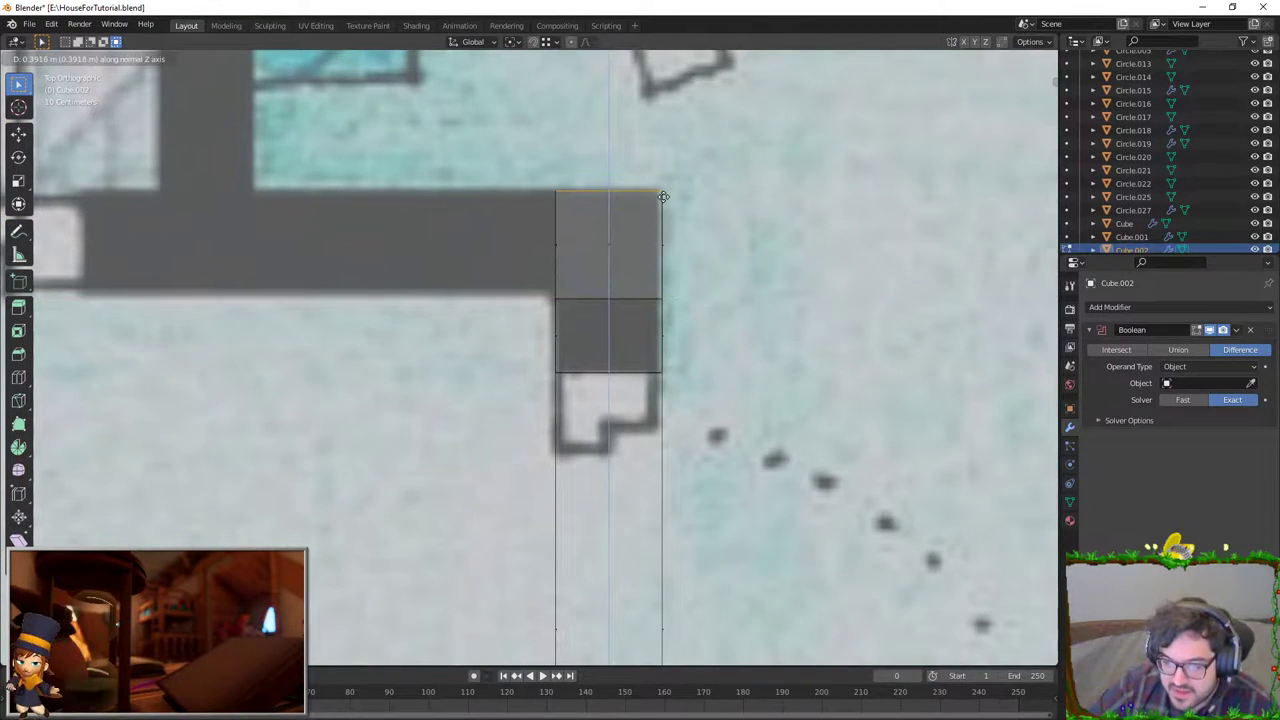
{"action": "left_click", "coordinate": [557, 255]}
{"action": "key", "text": "e"}
{"action": "scroll", "coordinate": [540, 250], "scroll_direction": "down", "scroll_amount": 3}
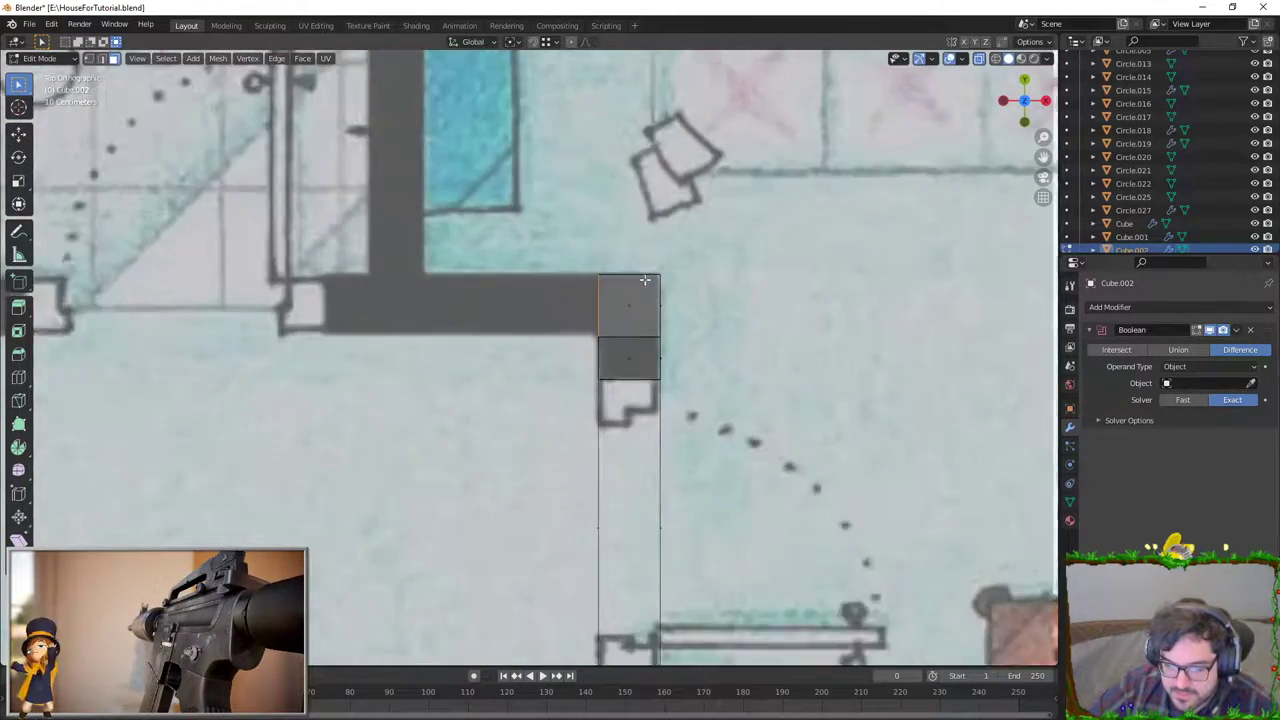
{"action": "scroll", "coordinate": [510, 245], "scroll_direction": "down", "scroll_amount": 1}
{"action": "left_click", "coordinate": [481, 240]}
Step: Loop cut the new wall section and slide the cut onto the door jamb with snapping on
{"action": "key", "text": "e"}
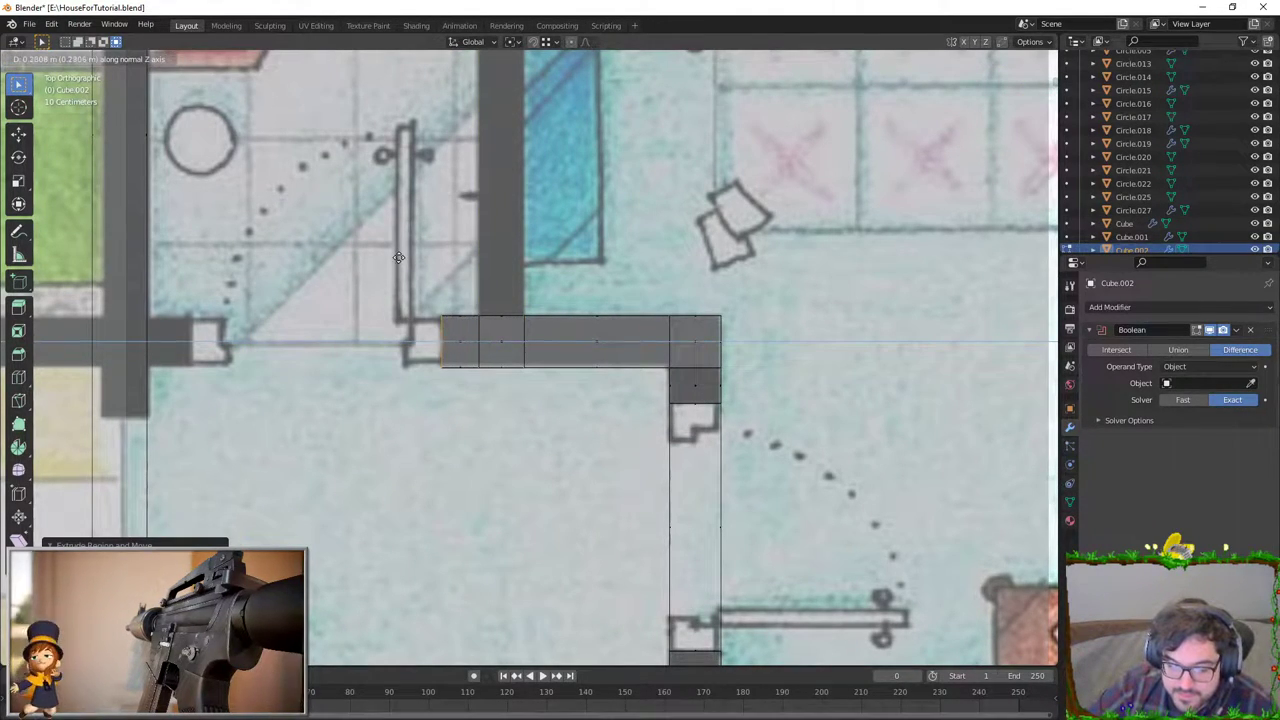
{"action": "key", "text": "ctrl+z"}
{"action": "scroll", "coordinate": [146, 258], "scroll_direction": "down", "scroll_amount": 2}
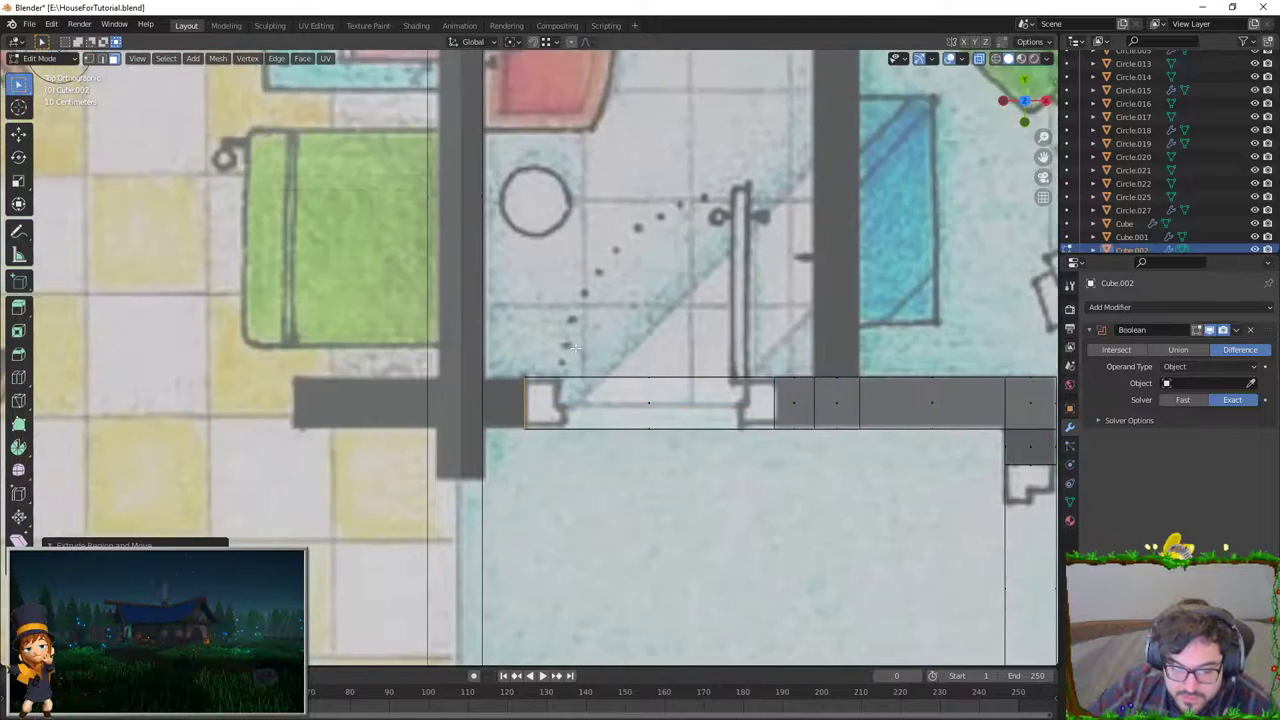
{"action": "scroll", "coordinate": [480, 534], "scroll_direction": "up", "scroll_amount": 2}
{"action": "scroll", "coordinate": [465, 320], "scroll_direction": "up", "scroll_amount": 1}
{"action": "scroll", "coordinate": [465, 320], "scroll_direction": "down", "scroll_amount": 3}
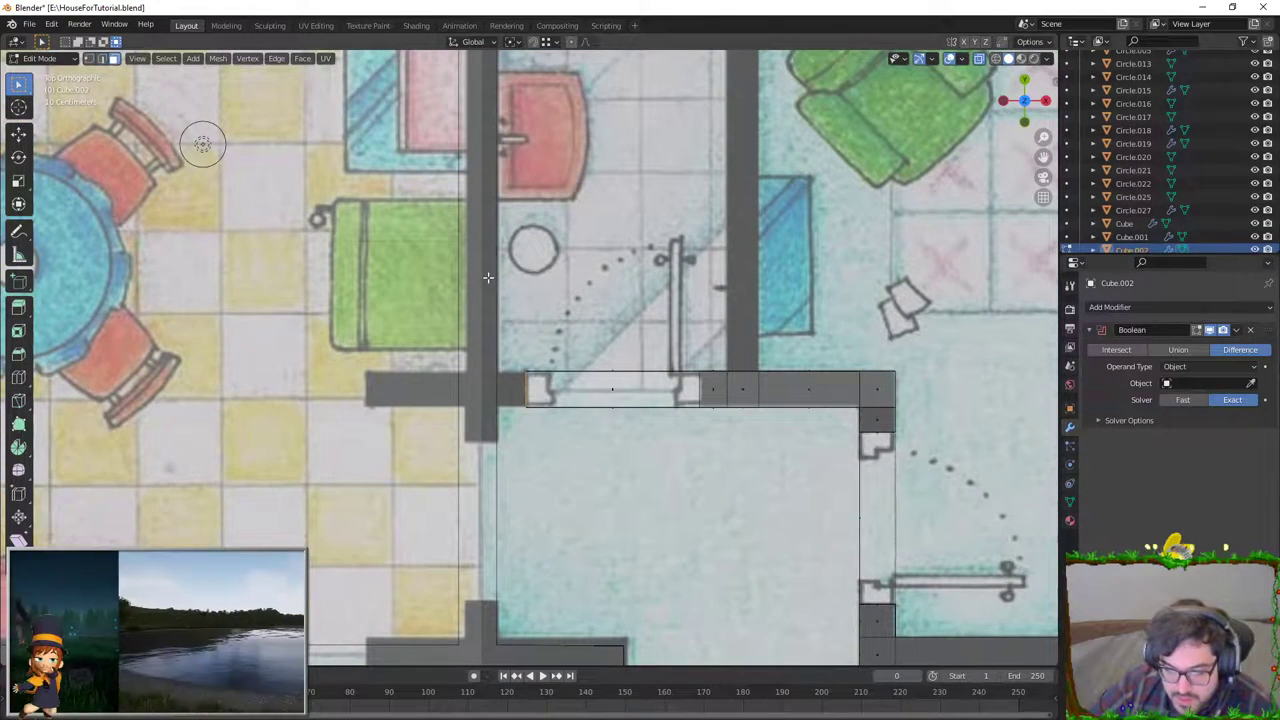
{"action": "key", "text": "g"}
{"action": "key", "text": "g"}
{"action": "key", "text": "Escape"}
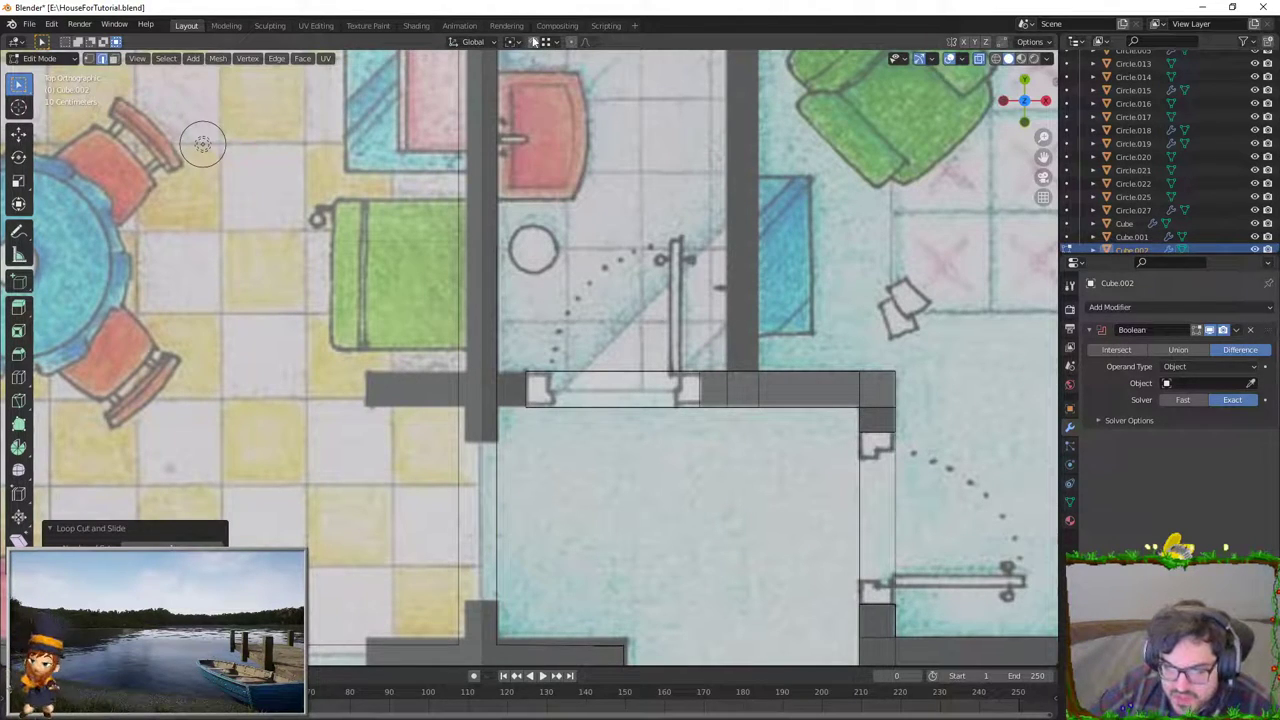
{"action": "left_click", "coordinate": [538, 45]}
{"action": "key", "text": "g"}
{"action": "key", "text": "g"}
{"action": "left_click", "coordinate": [490, 477]}
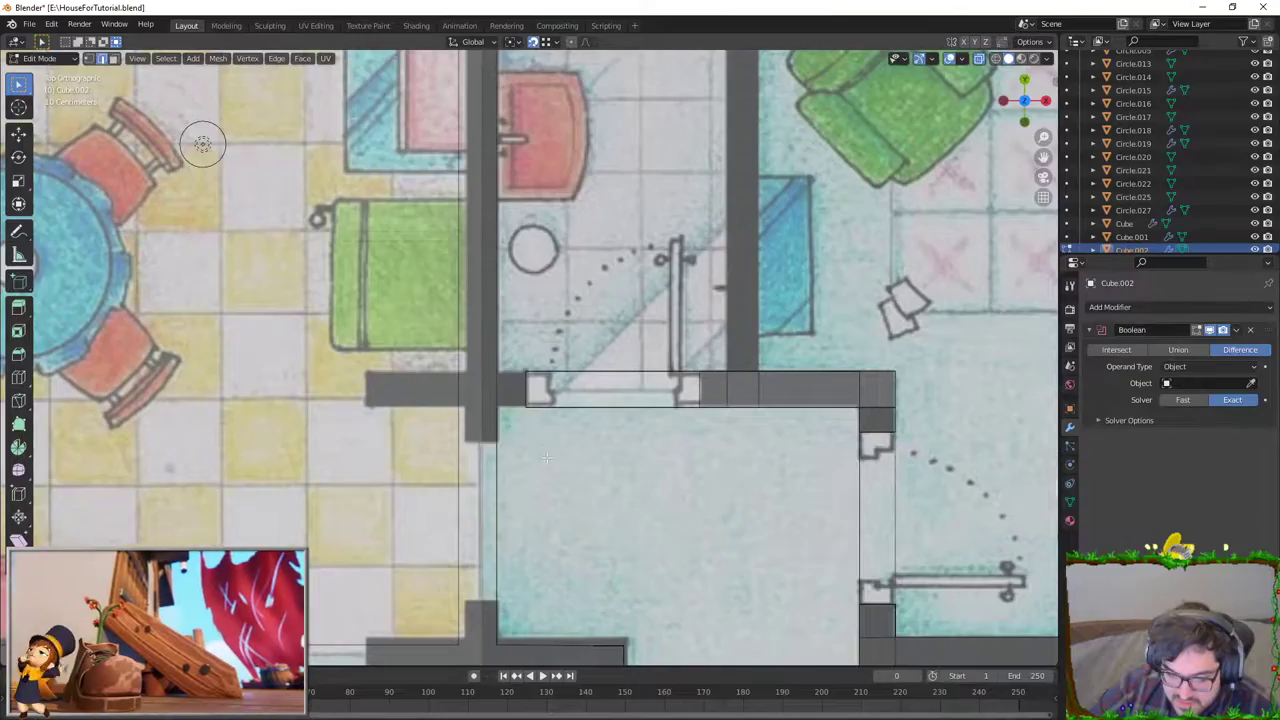
{"action": "mouse_move", "coordinate": [502, 491]}
{"action": "middle_mouse_down"}
{"action": "mouse_move", "coordinate": [458, 388]}
{"action": "mouse_move", "coordinate": [550, 356]}
{"action": "mouse_move", "coordinate": [590, 304]}
{"action": "middle_mouse_up"}
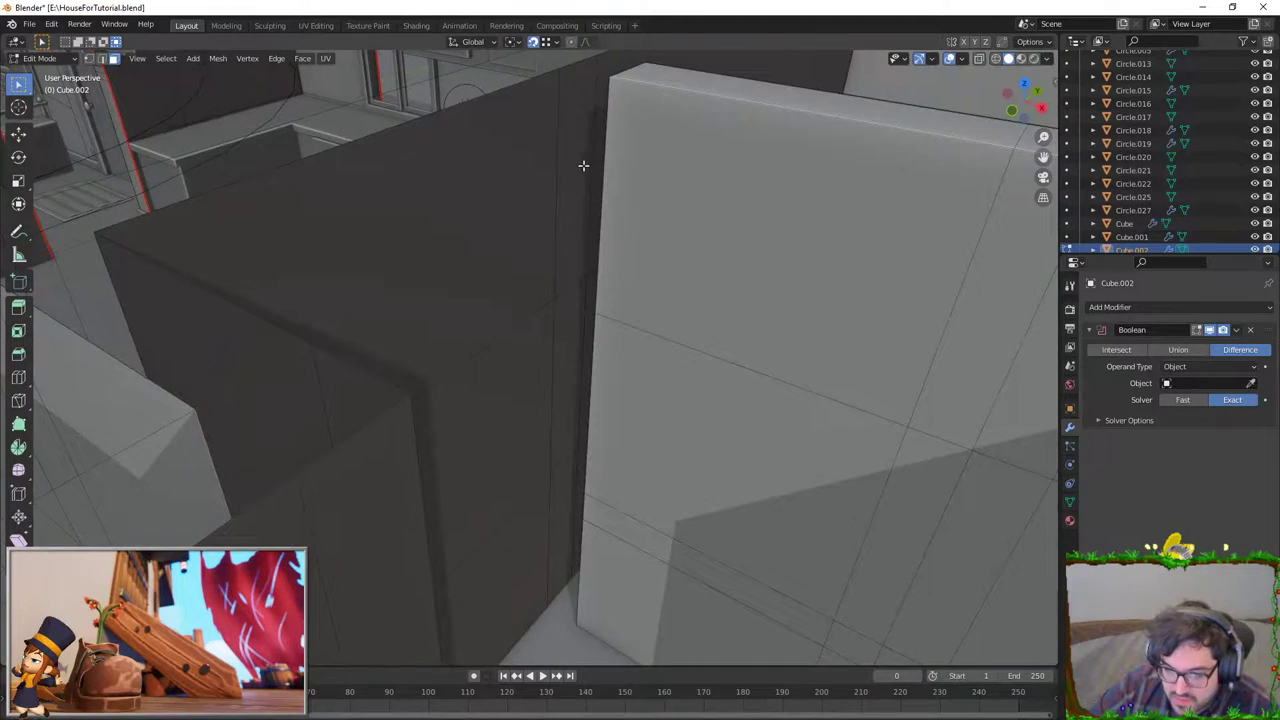
Step: Select the thin faces at the wall ends and delete them
{"action": "left_click", "coordinate": [572, 300]}
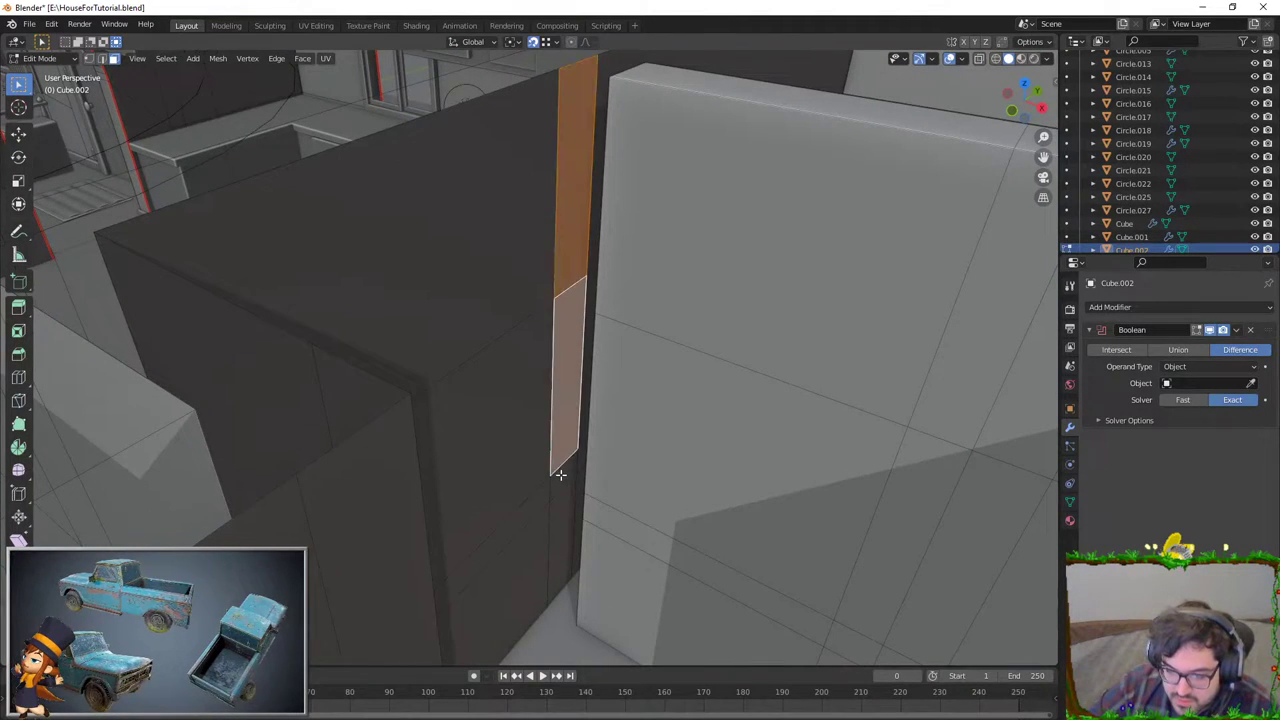
{"action": "left_click", "coordinate": [564, 516], "text": "shift"}
{"action": "mouse_move", "coordinate": [502, 455]}
{"action": "middle_mouse_down"}
{"action": "mouse_move", "coordinate": [560, 389]}
{"action": "mouse_move", "coordinate": [566, 423]}
{"action": "middle_mouse_up"}
{"action": "left_click", "coordinate": [603, 318], "text": "shift"}
{"action": "left_click", "coordinate": [570, 470], "text": "shift"}
{"action": "mouse_move", "coordinate": [573, 475]}
{"action": "middle_mouse_down"}
{"action": "mouse_move", "coordinate": [491, 329]}
{"action": "mouse_move", "coordinate": [517, 329]}
{"action": "mouse_move", "coordinate": [509, 426]}
{"action": "mouse_move", "coordinate": [474, 476]}
{"action": "middle_mouse_up"}
{"action": "left_click", "coordinate": [475, 480], "text": "shift"}
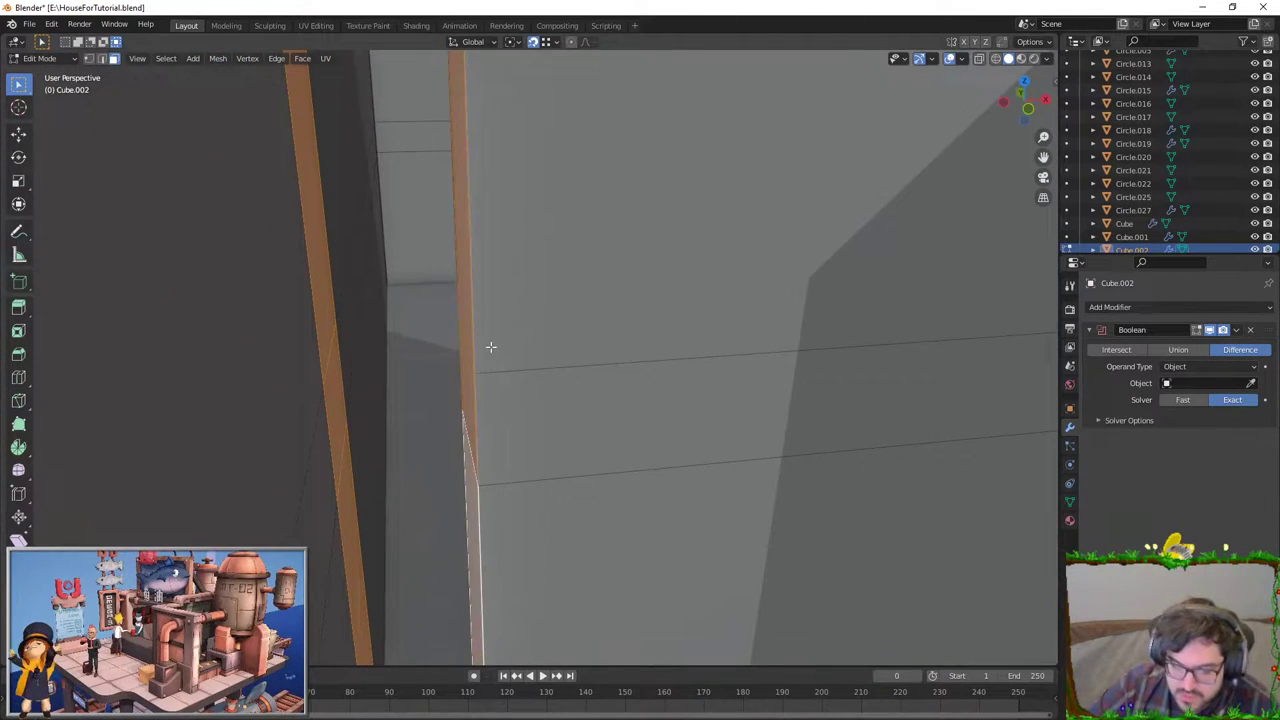
{"action": "key", "text": "x"}
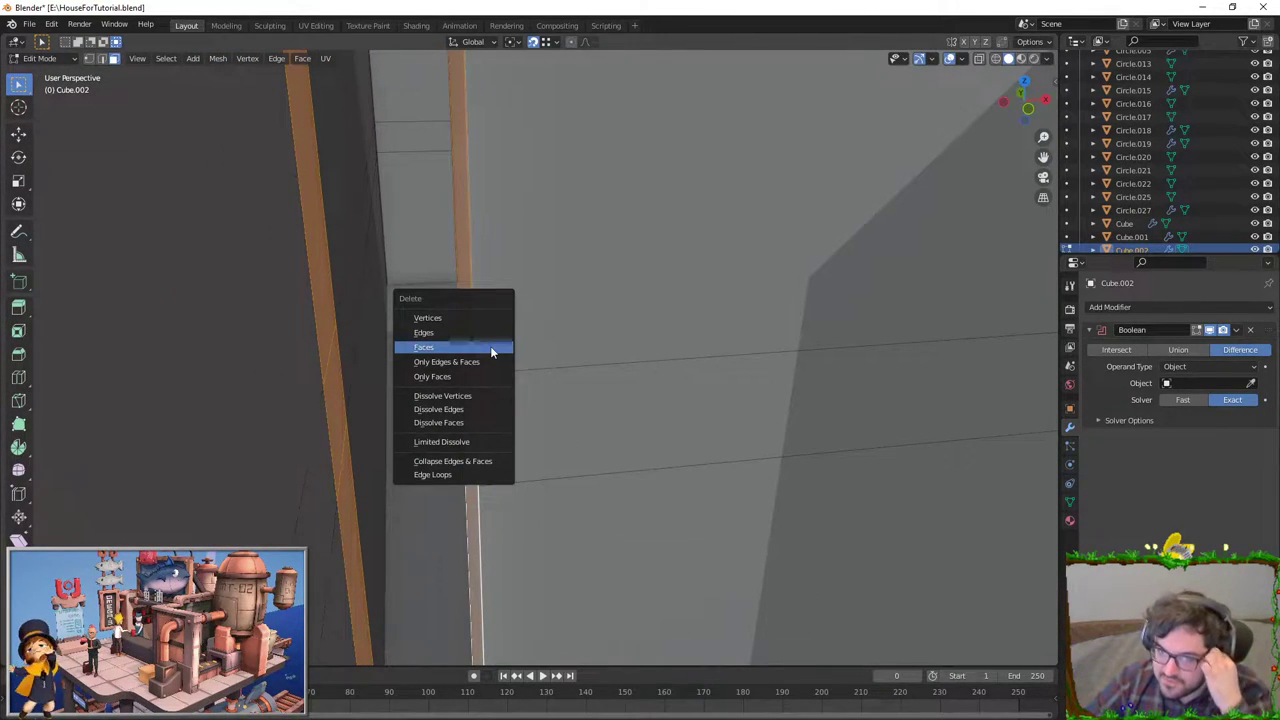
{"action": "left_click", "coordinate": [491, 348]}
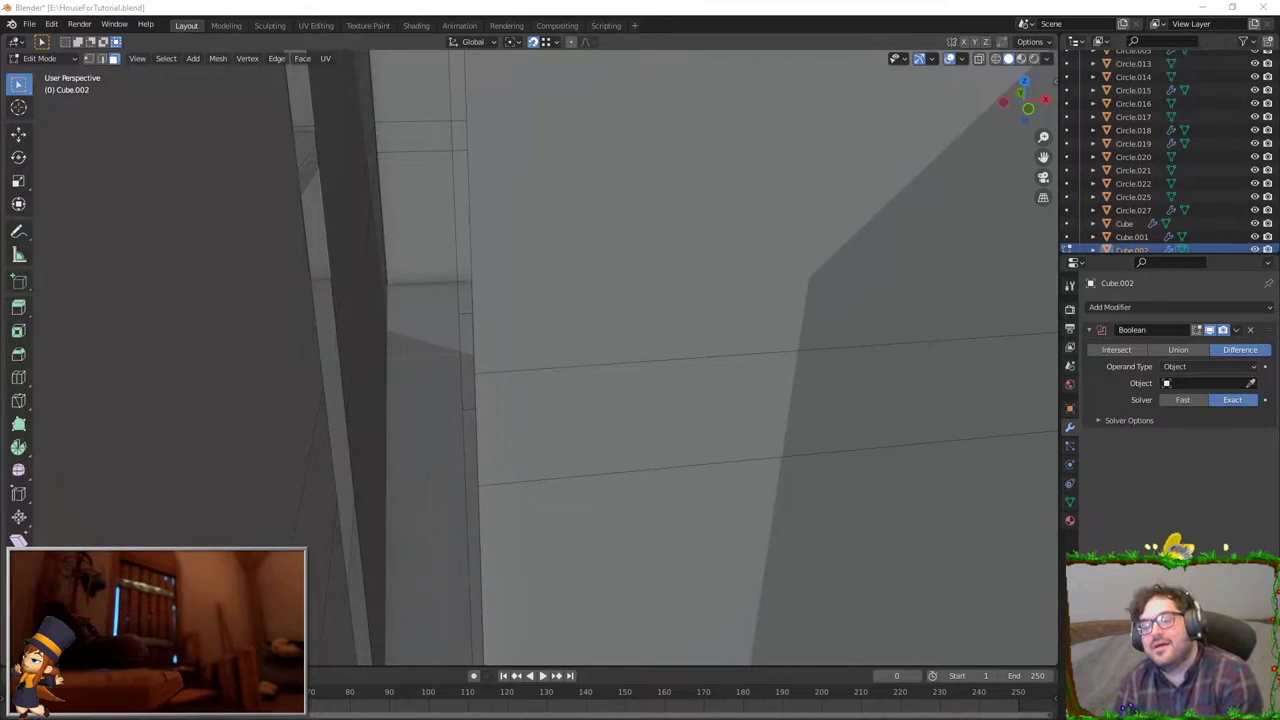
Step: Switch to edge select and inspect the faces around the wall column
{"action": "left_click", "coordinate": [101, 58]}
{"action": "scroll", "coordinate": [423, 234], "scroll_direction": "up", "scroll_amount": 2}
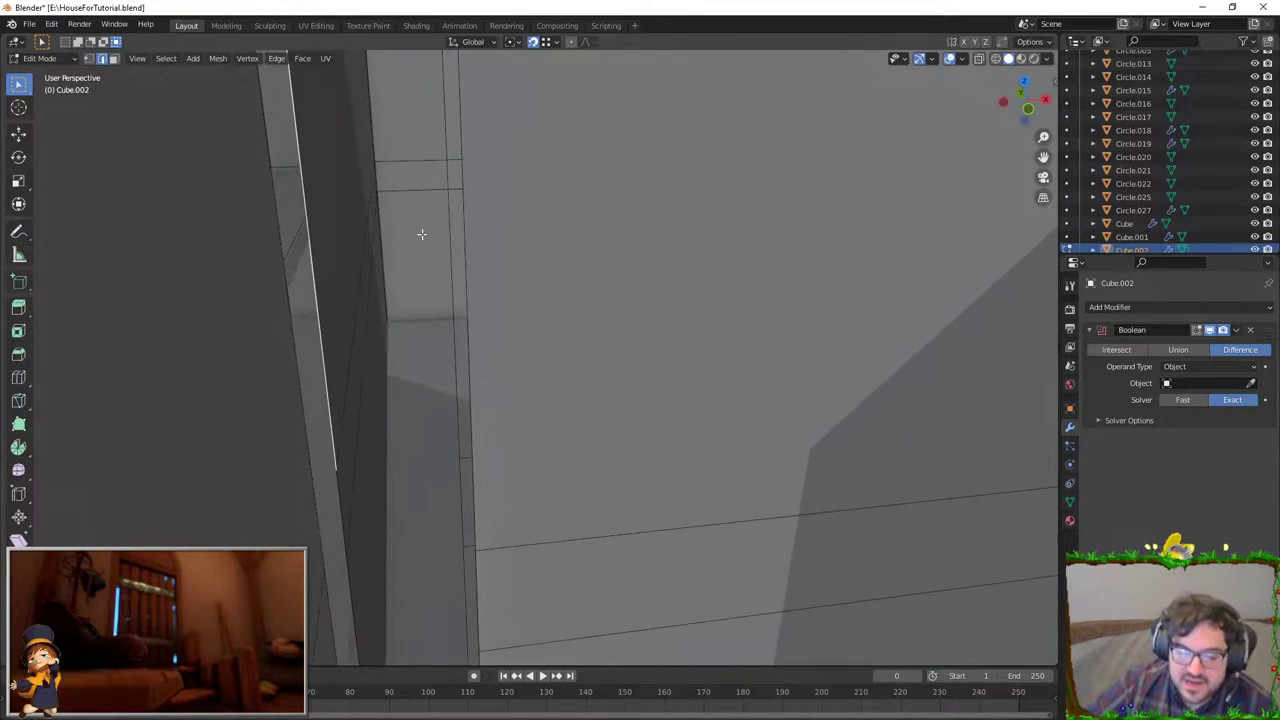
{"action": "left_click", "coordinate": [440, 300]}
{"action": "scroll", "coordinate": [440, 426], "scroll_direction": "down", "scroll_amount": 4}
{"action": "mouse_move", "coordinate": [440, 426]}
{"action": "middle_mouse_down"}
{"action": "mouse_move", "coordinate": [540, 260]}
{"action": "mouse_move", "coordinate": [463, 280]}
{"action": "middle_mouse_up"}
{"action": "scroll", "coordinate": [543, 275], "scroll_direction": "up", "scroll_amount": 2}
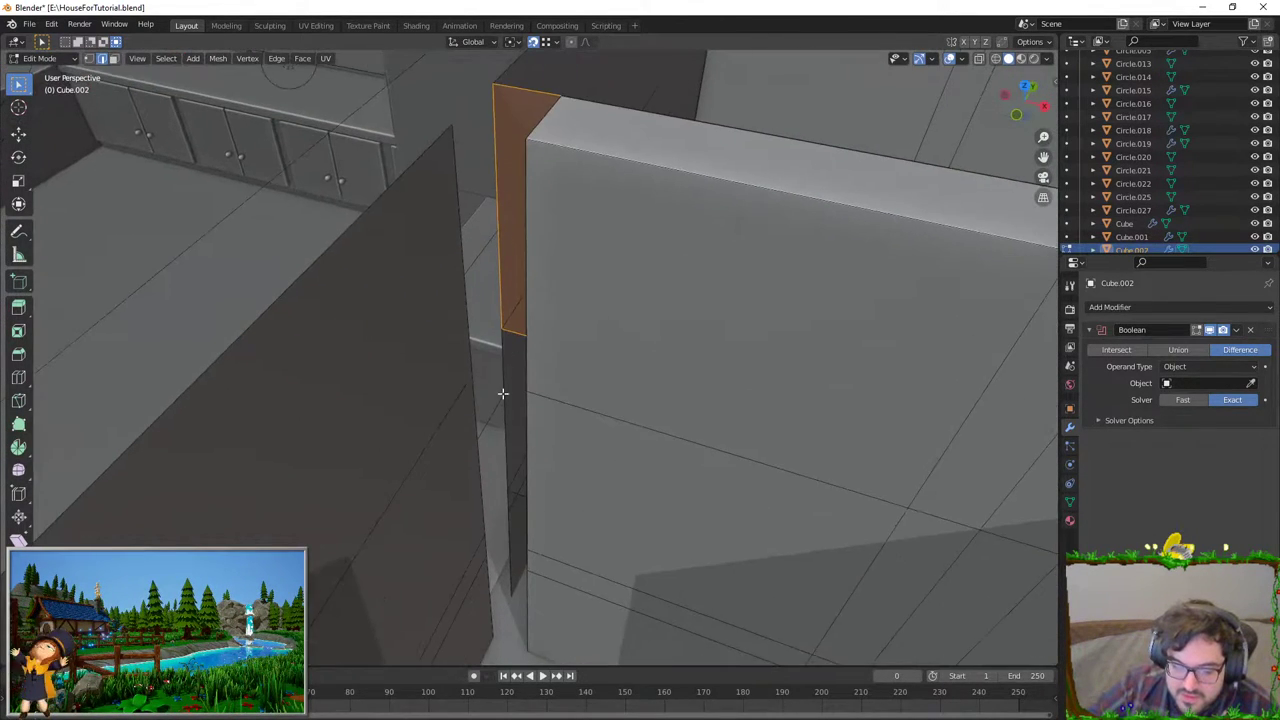
{"action": "scroll", "coordinate": [501, 484], "scroll_direction": "up", "scroll_amount": 3}
{"action": "mouse_move", "coordinate": [501, 484]}
{"action": "middle_mouse_down"}
{"action": "mouse_move", "coordinate": [526, 403]}
{"action": "mouse_move", "coordinate": [523, 309]}
{"action": "mouse_move", "coordinate": [520, 337]}
{"action": "middle_mouse_up"}
{"action": "mouse_move", "coordinate": [400, 467]}
{"action": "middle_mouse_down"}
{"action": "mouse_move", "coordinate": [506, 363]}
{"action": "mouse_move", "coordinate": [389, 406]}
{"action": "mouse_move", "coordinate": [523, 309]}
{"action": "mouse_move", "coordinate": [441, 408]}
{"action": "mouse_move", "coordinate": [533, 356]}
{"action": "mouse_move", "coordinate": [503, 371]}
{"action": "middle_mouse_up"}
{"action": "left_click", "coordinate": [503, 371]}
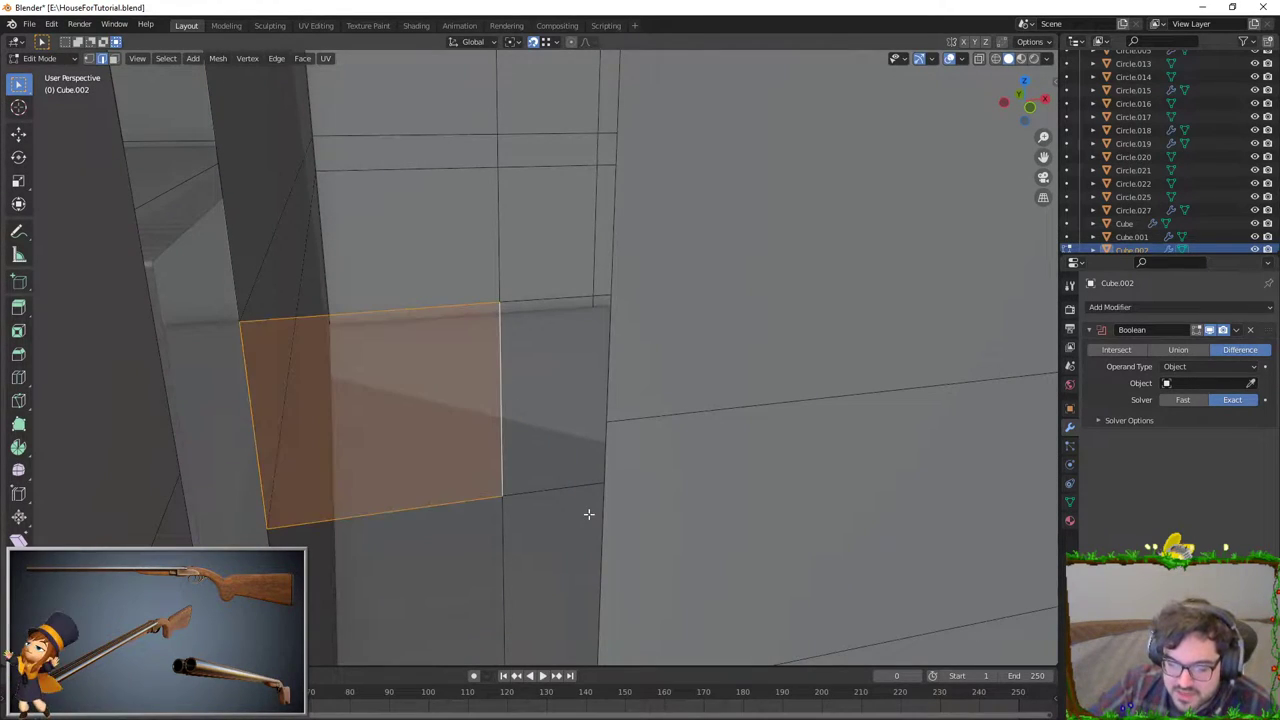
{"action": "key", "text": "alt+a"}
Step: Select the tall narrow corner face and the wall's top strip faces
{"action": "mouse_move", "coordinate": [517, 539]}
{"action": "middle_mouse_down"}
{"action": "mouse_move", "coordinate": [529, 366]}
{"action": "mouse_move", "coordinate": [449, 394]}
{"action": "mouse_move", "coordinate": [470, 518]}
{"action": "mouse_move", "coordinate": [394, 409]}
{"action": "middle_mouse_up"}
{"action": "left_click", "coordinate": [470, 518]}
{"action": "key", "text": "alt+a"}
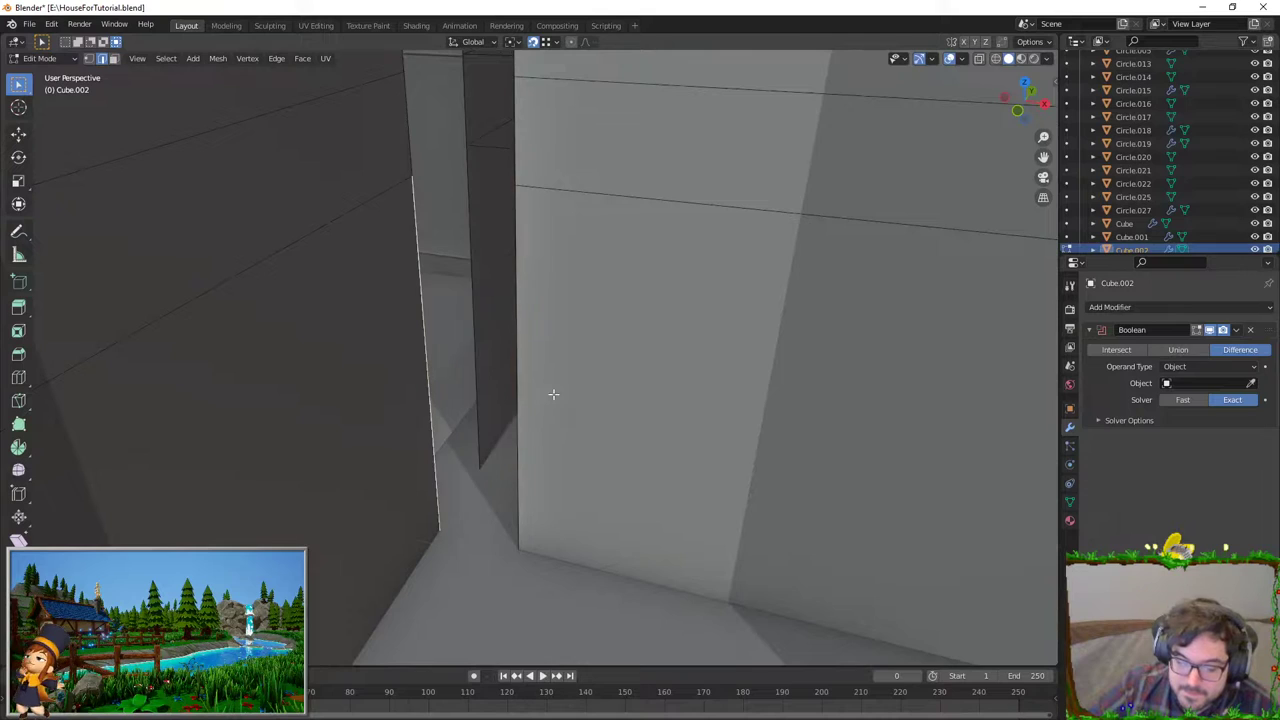
{"action": "left_click", "coordinate": [440, 200]}
{"action": "left_click", "coordinate": [502, 130]}
{"action": "mouse_move", "coordinate": [502, 130]}
{"action": "middle_mouse_down"}
{"action": "mouse_move", "coordinate": [380, 194]}
{"action": "mouse_move", "coordinate": [529, 194]}
{"action": "middle_mouse_up"}
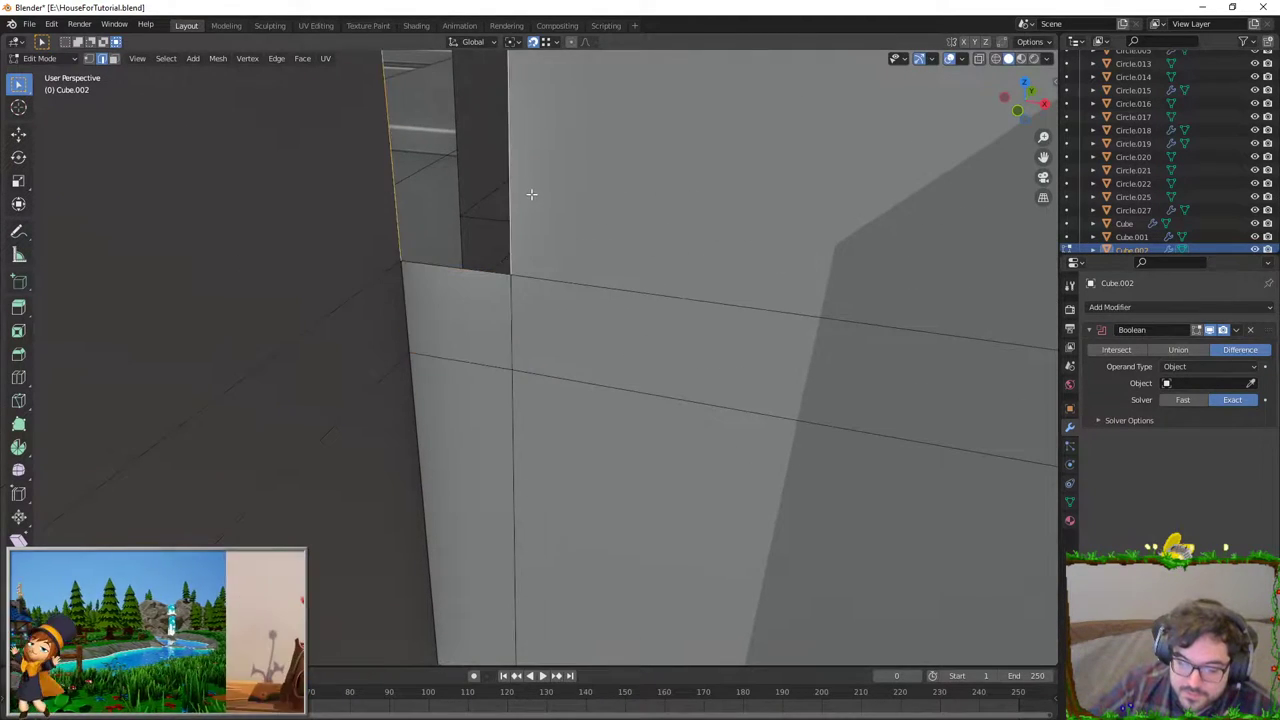
{"action": "scroll", "coordinate": [457, 271], "scroll_direction": "down", "scroll_amount": 3}
{"action": "mouse_move", "coordinate": [457, 271]}
{"action": "middle_mouse_down"}
{"action": "mouse_move", "coordinate": [472, 251]}
{"action": "mouse_move", "coordinate": [614, 283]}
{"action": "mouse_move", "coordinate": [572, 294]}
{"action": "middle_mouse_up"}
{"action": "left_click", "coordinate": [486, 246]}
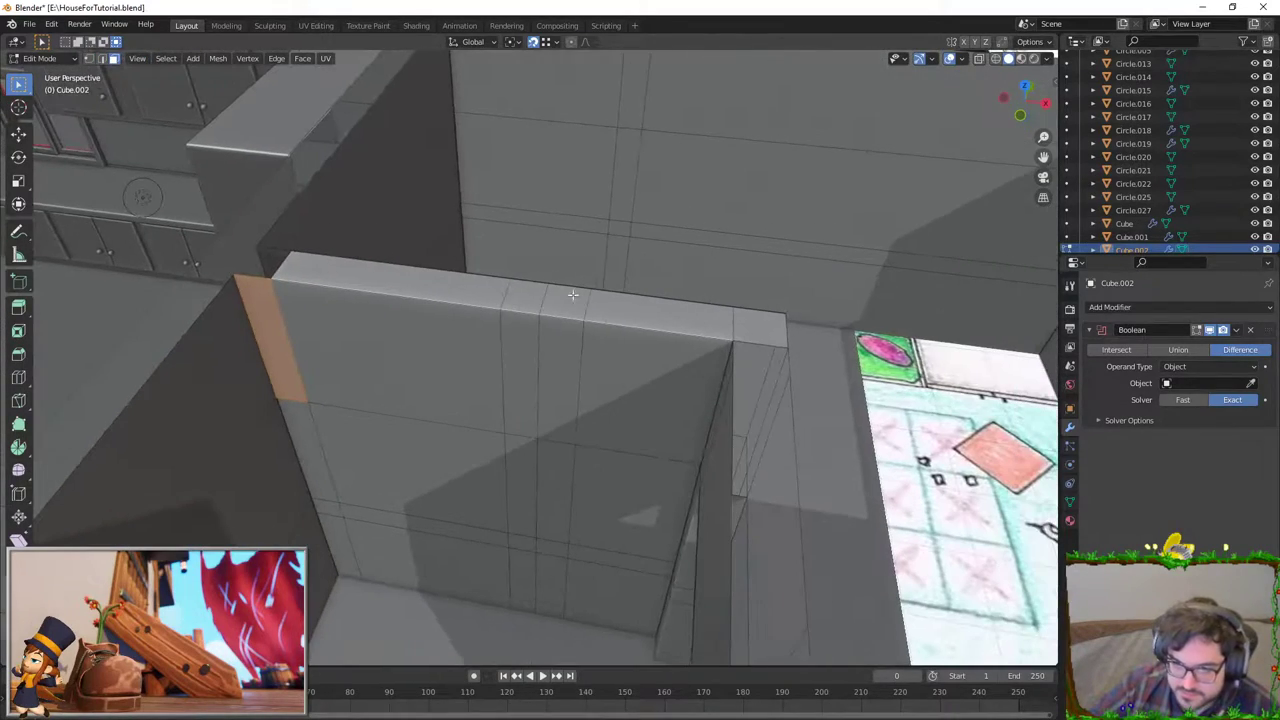
{"action": "left_click", "coordinate": [482, 291]}
{"action": "left_click", "coordinate": [736, 327], "text": "ctrl"}
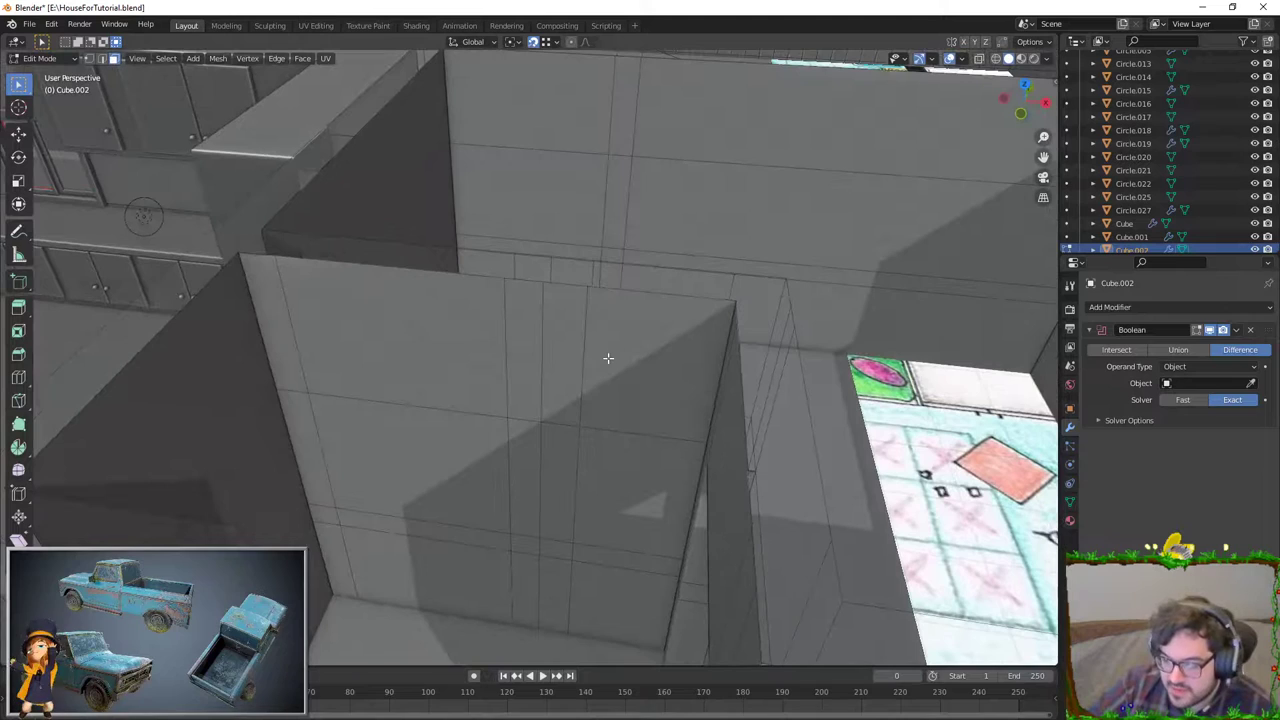
Step: In top view with X-ray on, box-select and delete the wall faces across the doorway
{"action": "key", "text": "KP_7"}
{"action": "key", "text": "alt+z"}
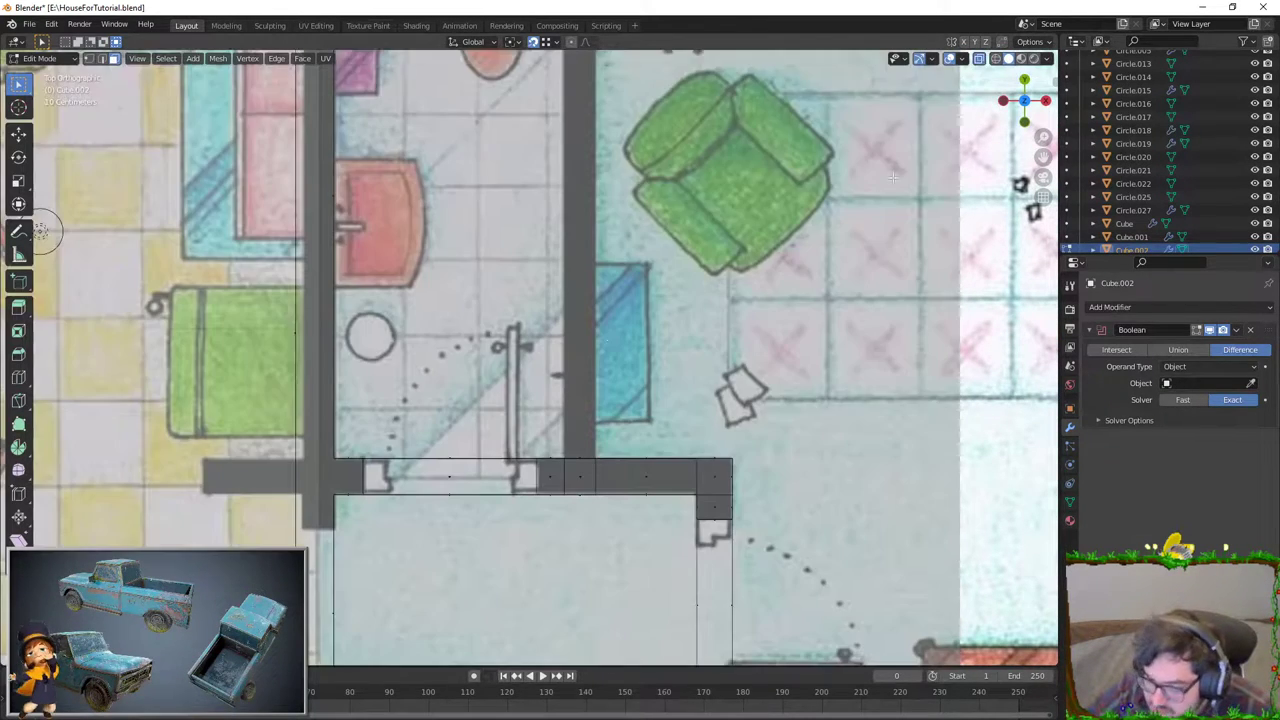
{"action": "scroll", "coordinate": [471, 204], "scroll_direction": "up", "scroll_amount": 2}
{"action": "scroll", "coordinate": [471, 204], "scroll_direction": "up", "scroll_amount": 3}
{"action": "scroll", "coordinate": [578, 289], "scroll_direction": "down", "scroll_amount": 2}
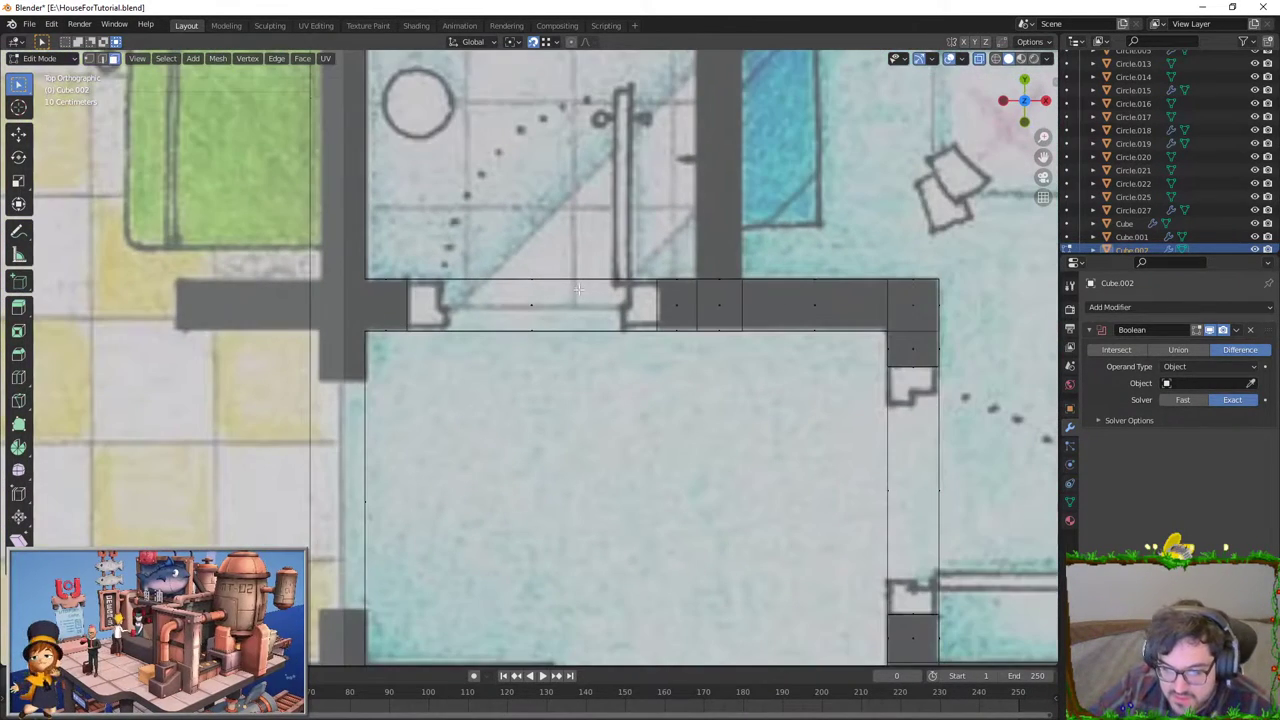
{"action": "left_click_drag", "start_coordinate": [499, 278], "coordinate": [602, 392]}
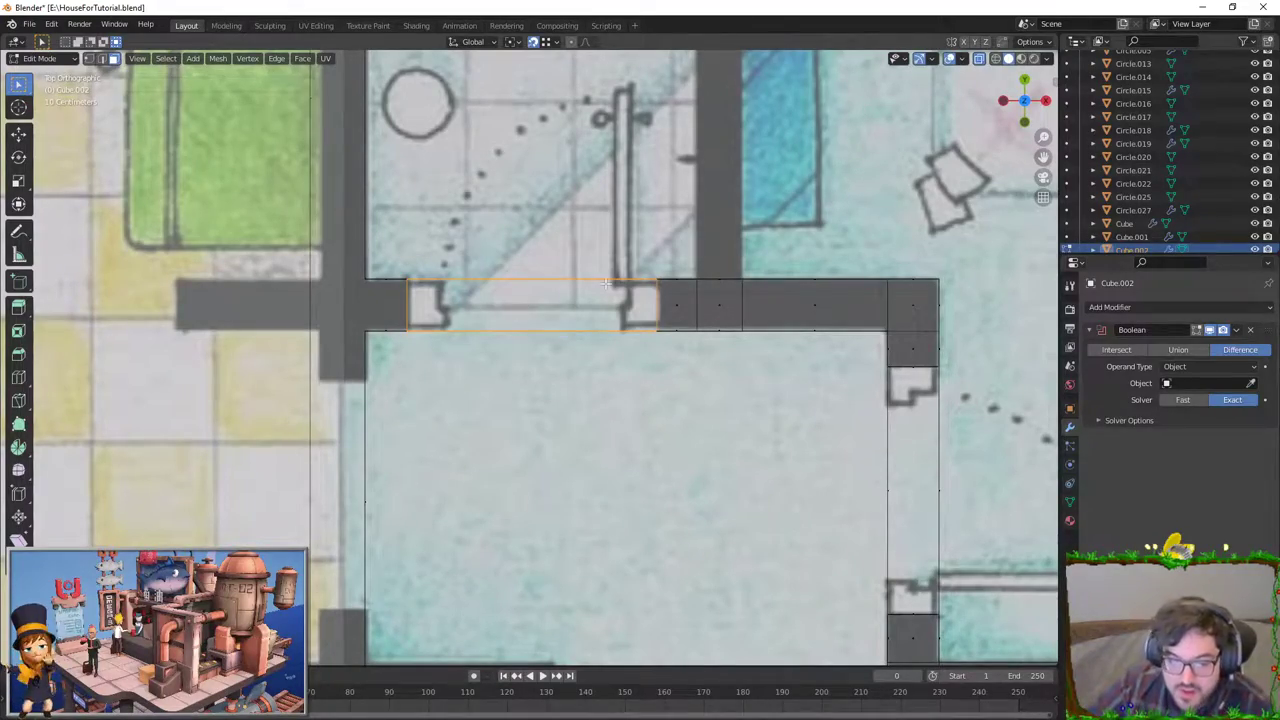
{"action": "key", "text": "x"}
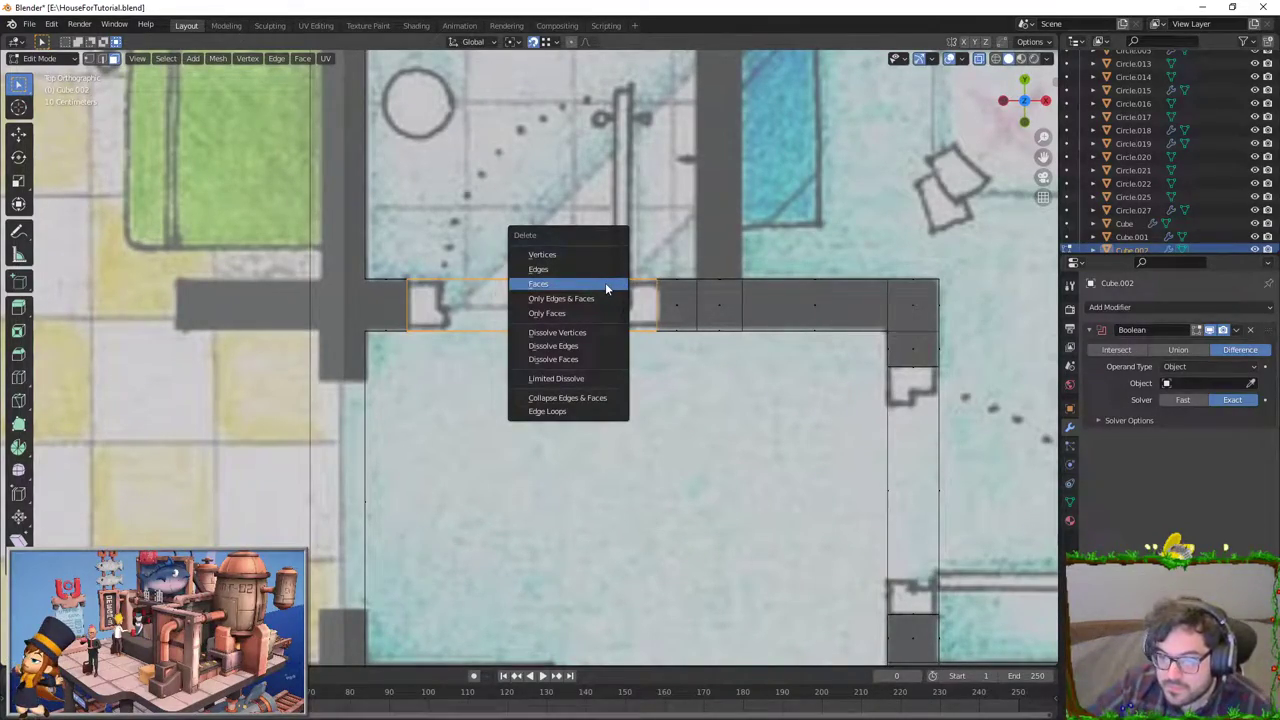
{"action": "left_click", "coordinate": [605, 282]}
Step: With X-ray off, delete the remaining faces filling the doorway and return to top view
{"action": "middle_click_drag", "start_coordinate": [605, 282], "coordinate": [600, 420]}
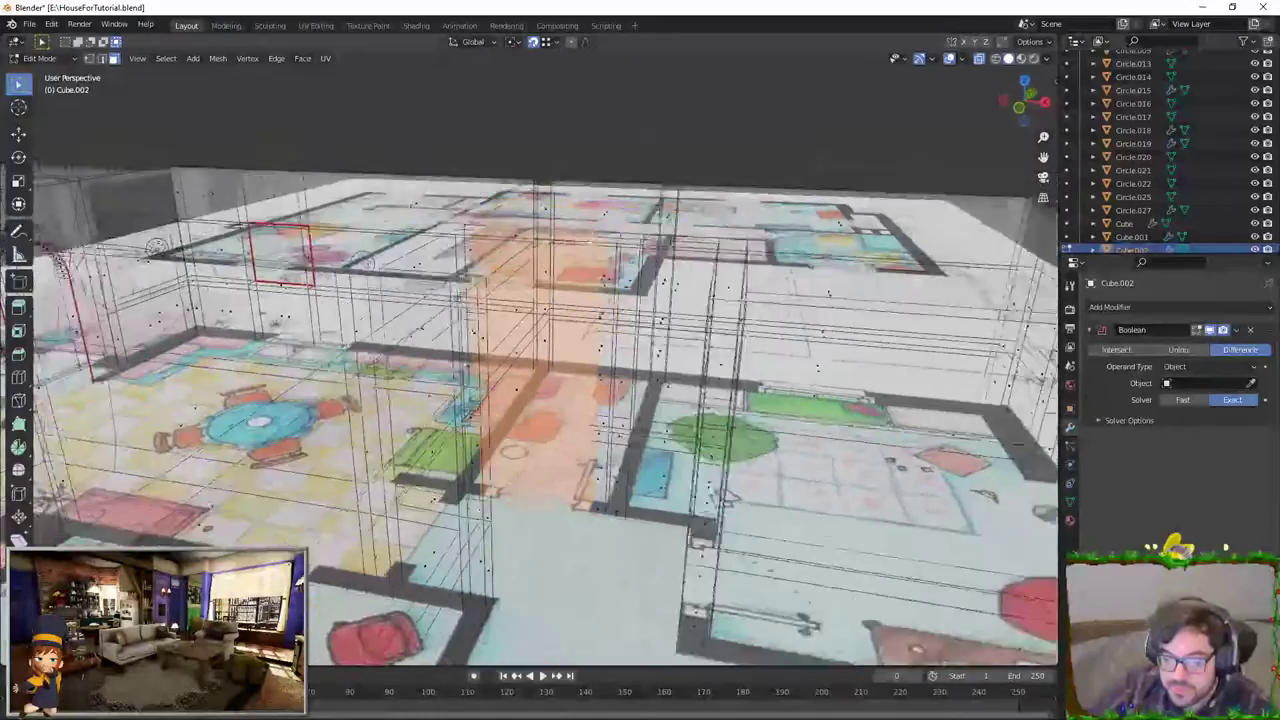
{"action": "middle_click_drag", "start_coordinate": [900, 110], "coordinate": [934, 94]}
{"action": "left_click", "coordinate": [978, 62]}
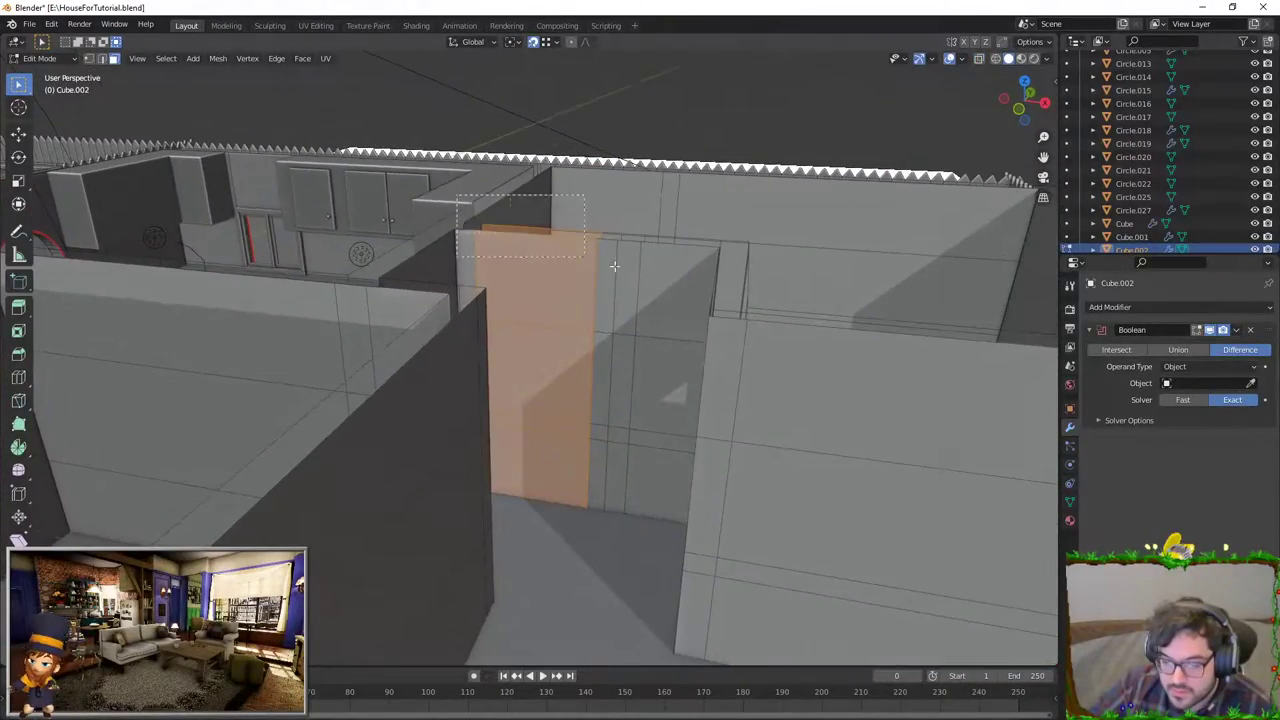
{"action": "mouse_move", "coordinate": [700, 300]}
{"action": "middle_mouse_down"}
{"action": "mouse_move", "coordinate": [748, 265]}
{"action": "mouse_move", "coordinate": [629, 347]}
{"action": "mouse_move", "coordinate": [546, 327]}
{"action": "middle_mouse_up"}
{"action": "key", "text": "x"}
{"action": "left_click", "coordinate": [629, 347]}
{"action": "key", "text": "KP_7"}
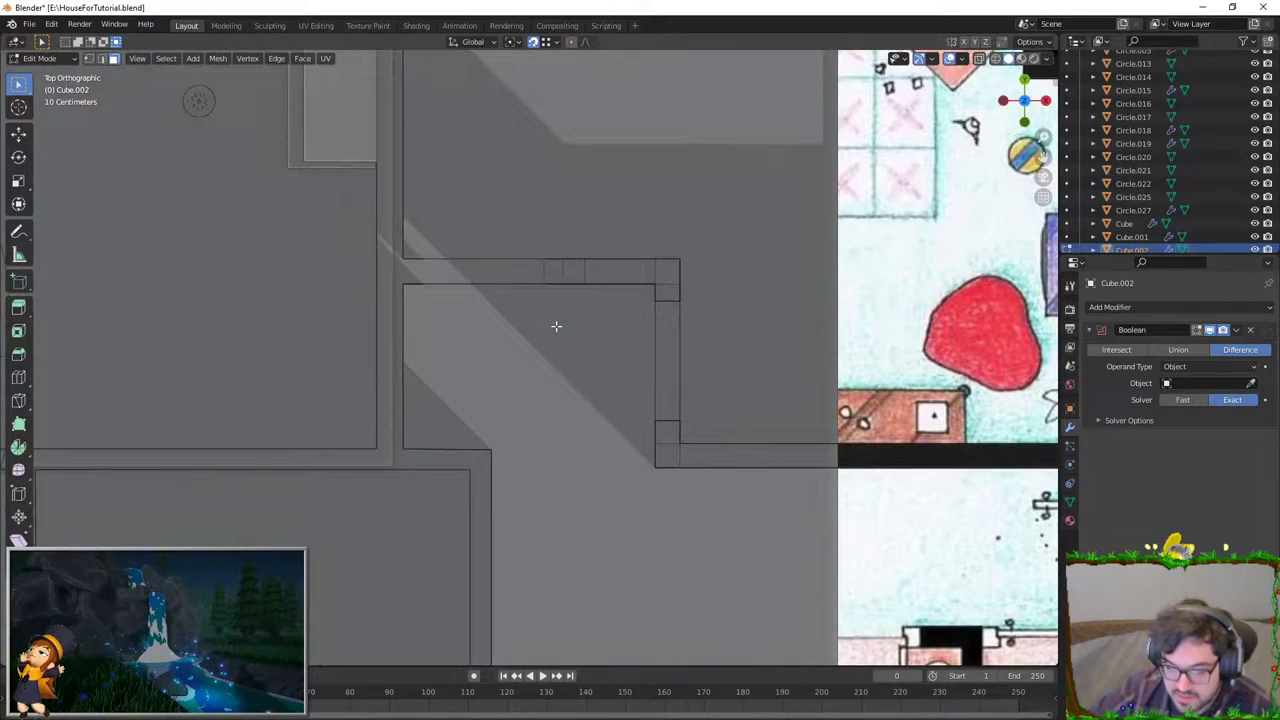
Step: With X-ray on, cut a centred edge loop across the wall and slide it along Y
{"action": "left_click", "coordinate": [978, 58]}
{"action": "scroll", "coordinate": [452, 212], "scroll_direction": "up", "scroll_amount": 2}
{"action": "scroll", "coordinate": [452, 212], "scroll_direction": "up", "scroll_amount": 5}
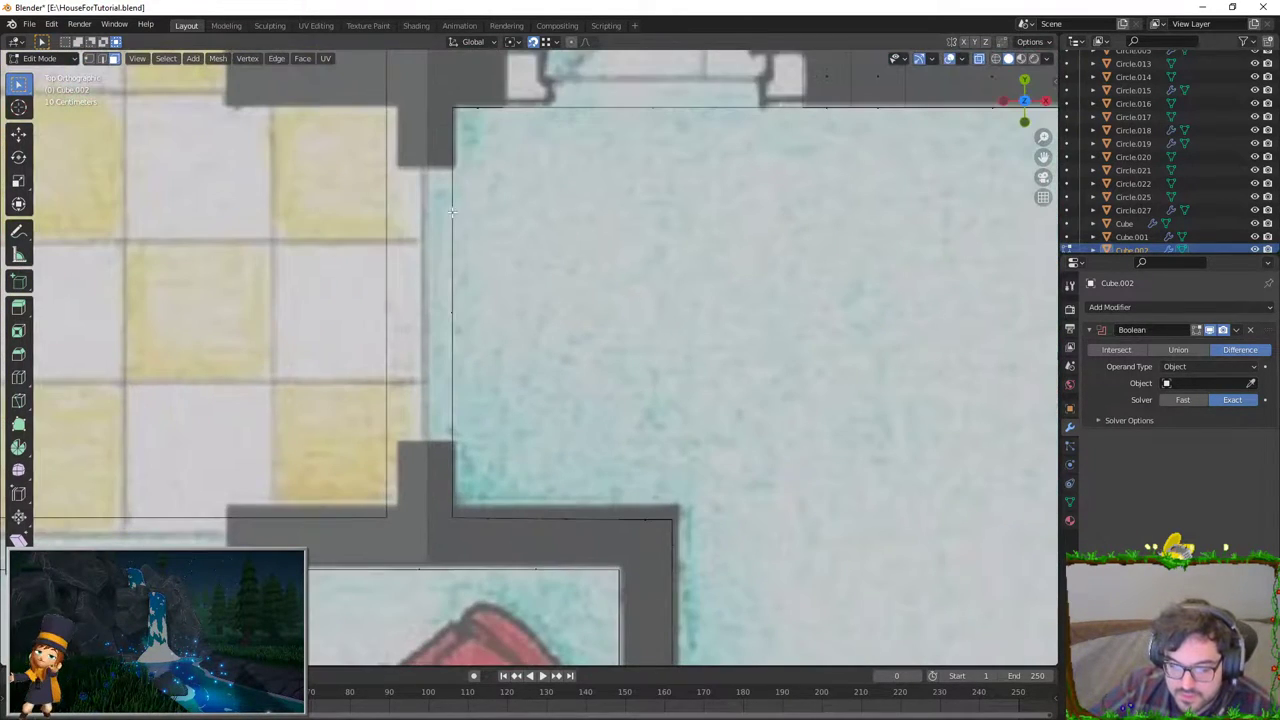
{"action": "middle_click_drag", "start_coordinate": [367, 199], "coordinate": [424, 374], "text": "shift"}
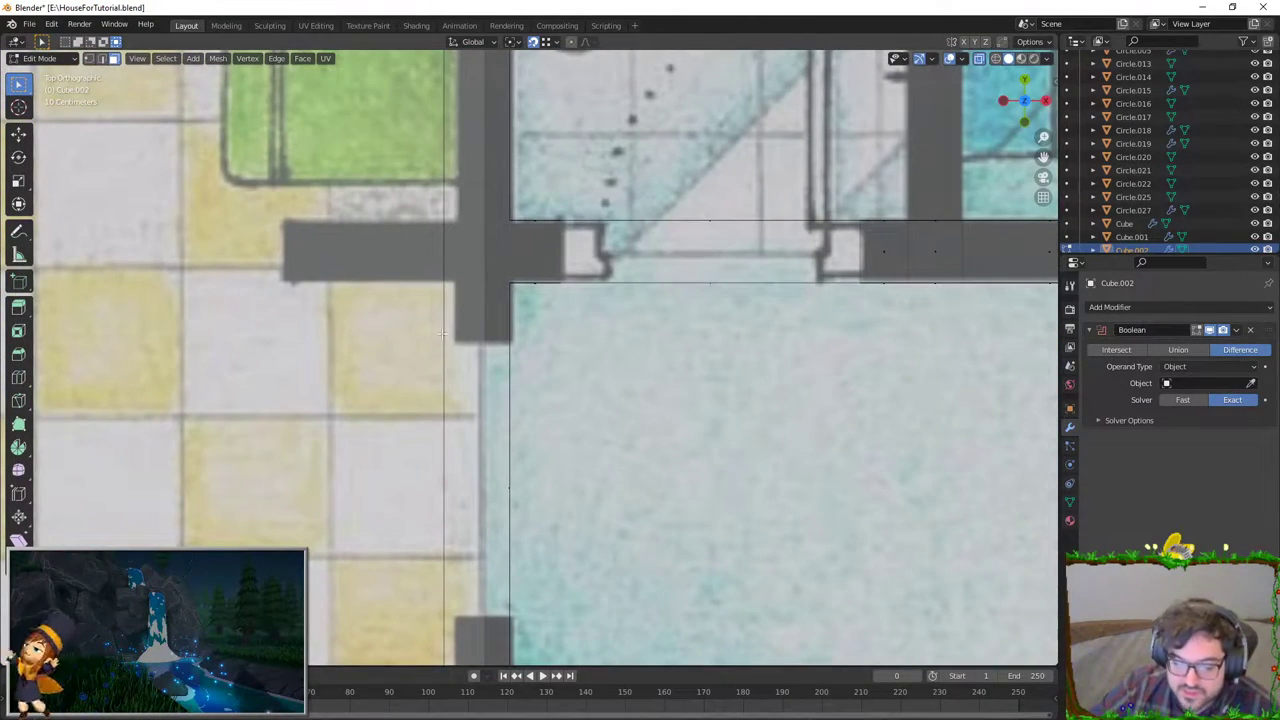
{"action": "key", "text": "ctrl+r"}
{"action": "left_click", "coordinate": [516, 336]}
{"action": "right_click", "coordinate": [516, 336]}
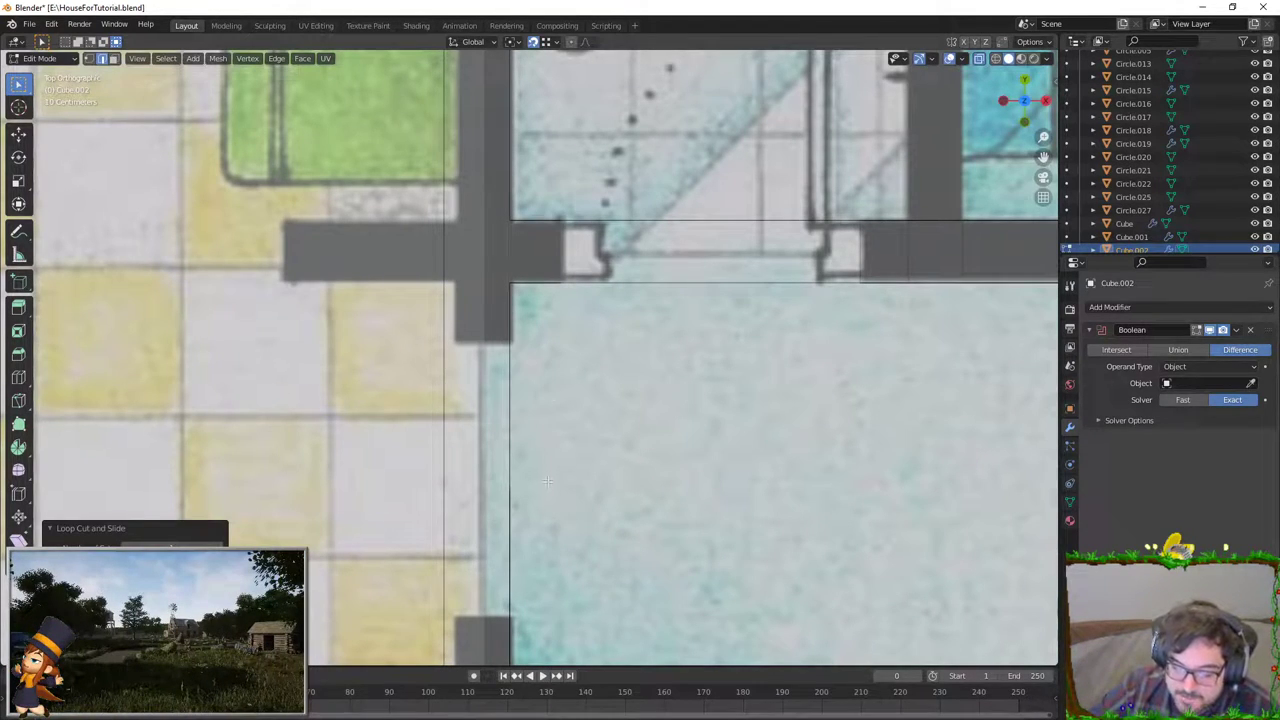
{"action": "key", "text": "g"}
{"action": "key", "text": "y"}
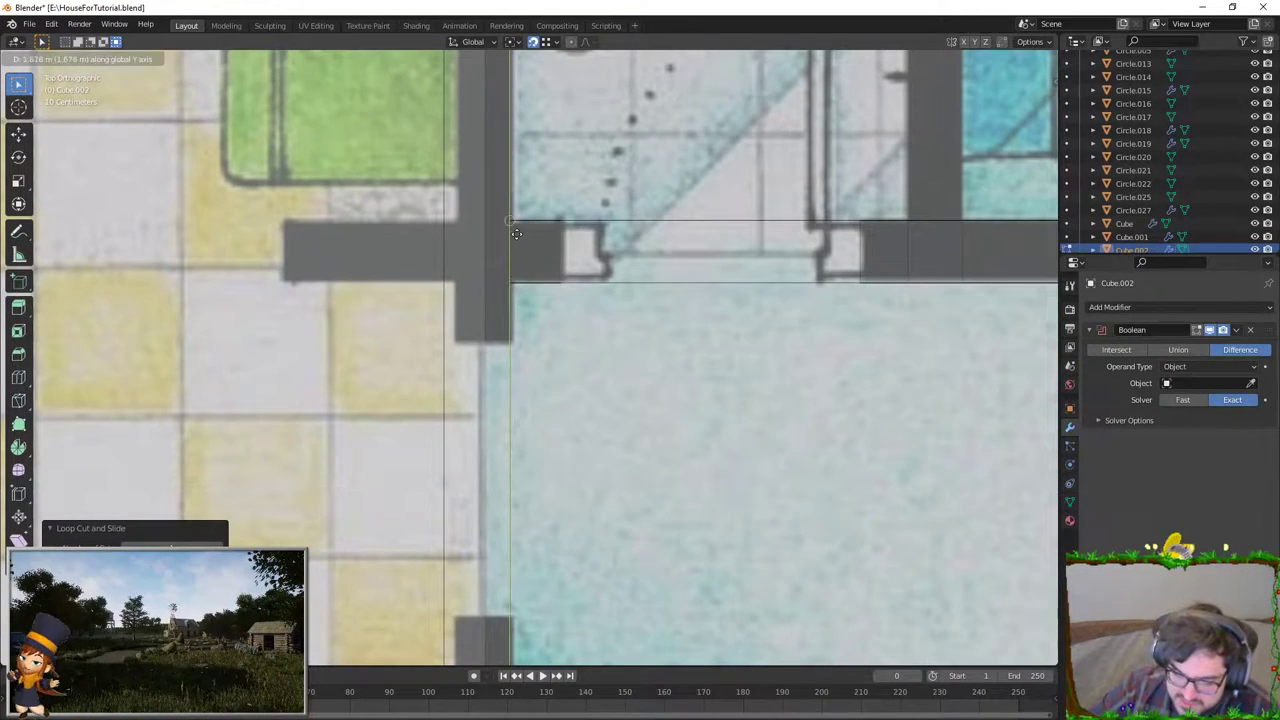
{"action": "left_click", "coordinate": [516, 234]}
{"action": "key", "text": "g"}
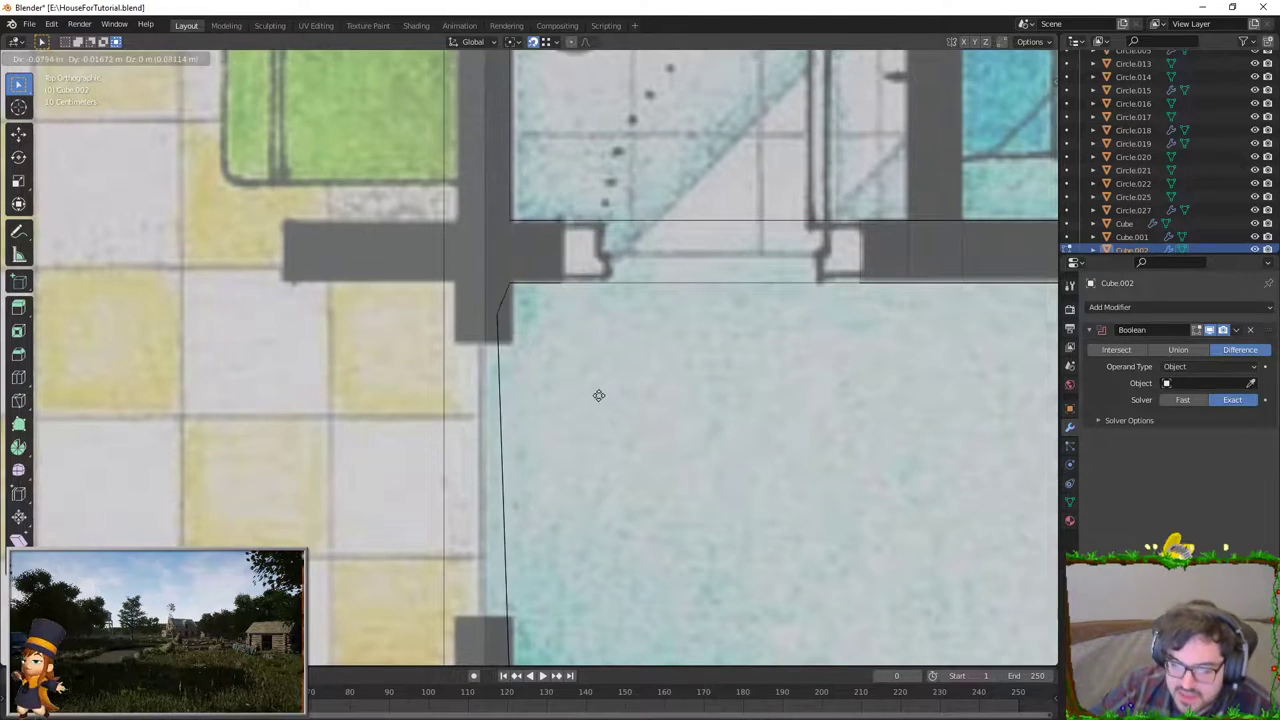
{"action": "right_click", "coordinate": [598, 395]}
{"action": "middle_click_drag", "start_coordinate": [509, 531], "coordinate": [532, 378], "text": "shift"}
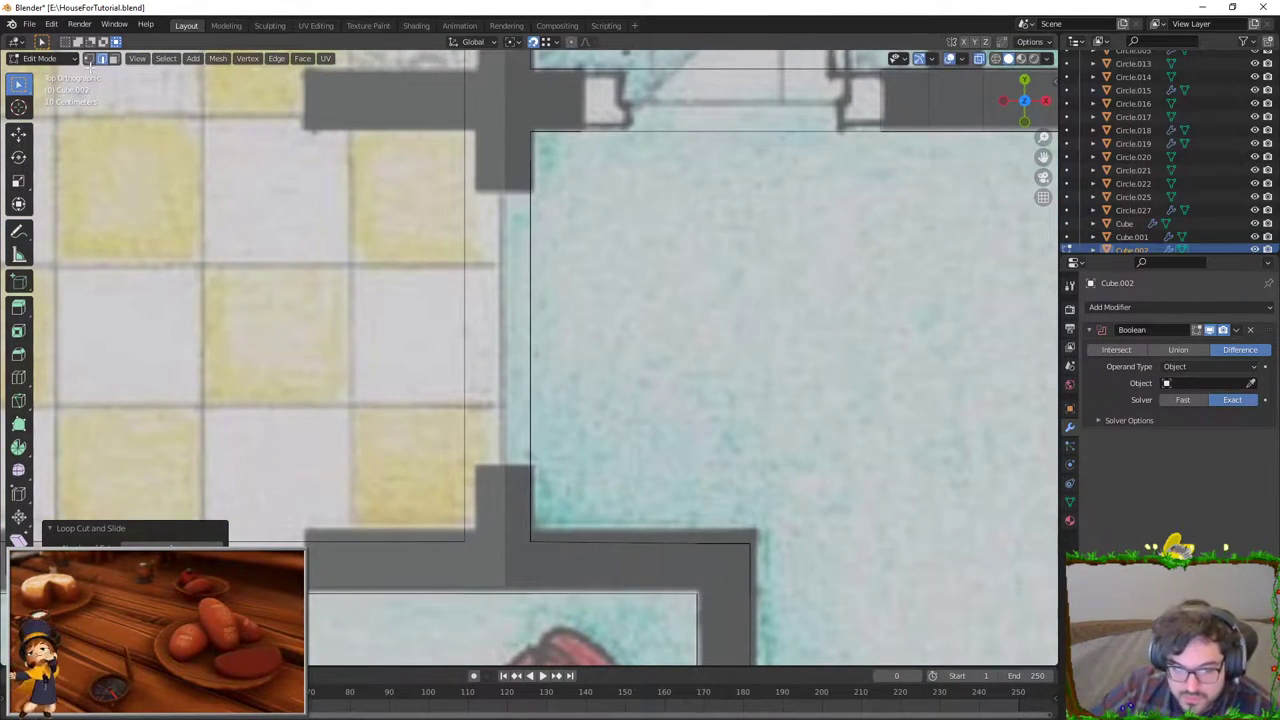
Step: In vertex select, move the wall edge beside the doorway 0.8484 m along Y
{"action": "left_click", "coordinate": [89, 60]}
{"action": "left_click_drag", "start_coordinate": [607, 396], "coordinate": [586, 486]}
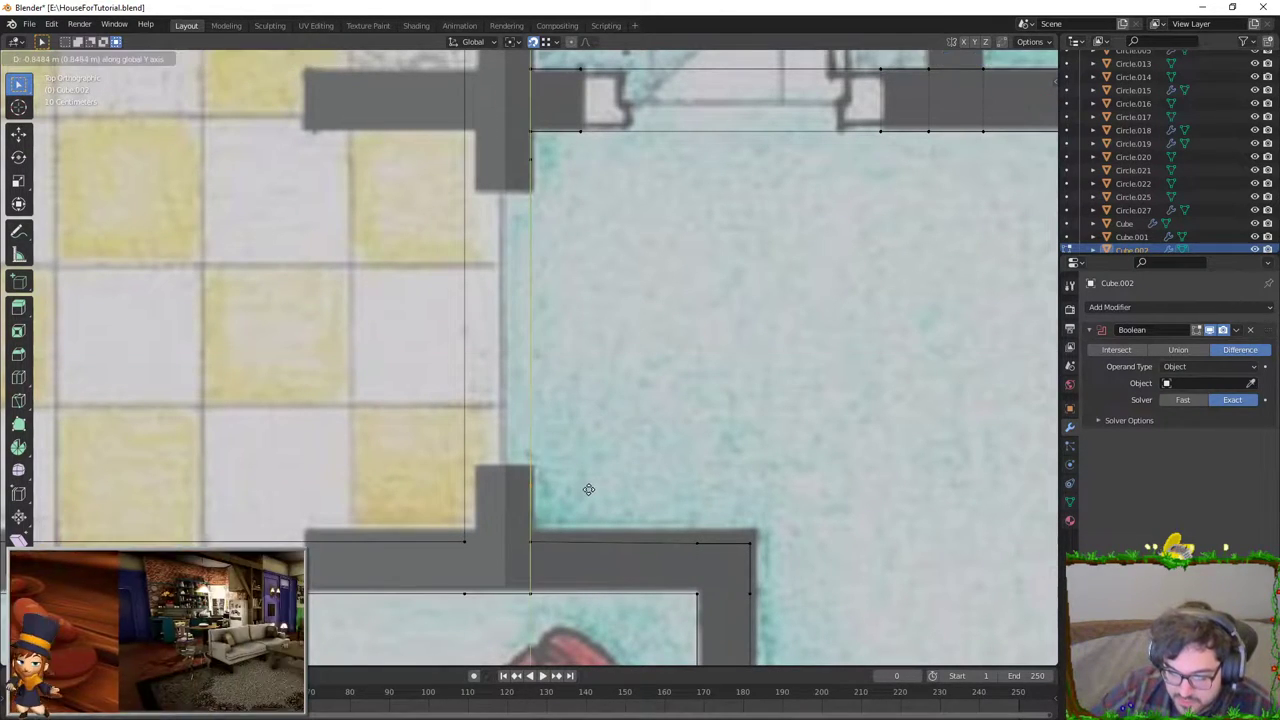
{"action": "key", "text": "alt+a"}
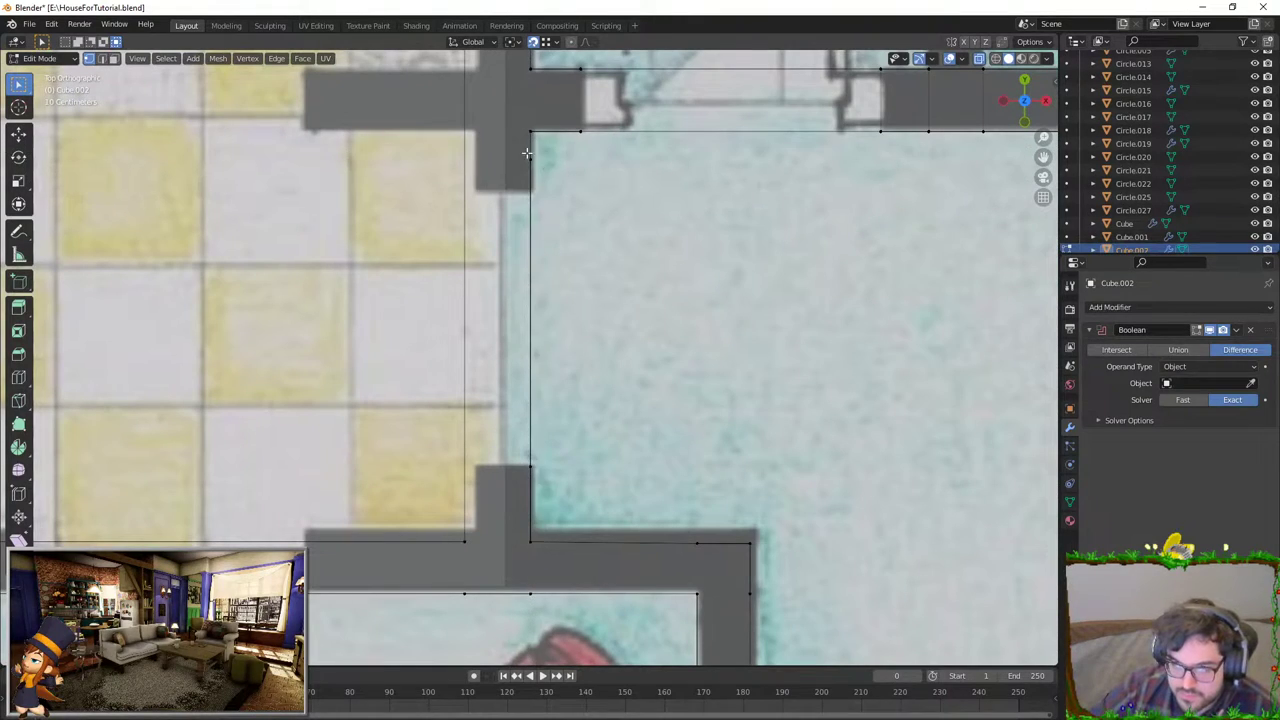
{"action": "left_click", "coordinate": [530, 152]}
{"action": "key", "text": "g"}
{"action": "key", "text": "y"}
{"action": "left_click", "coordinate": [586, 226]}
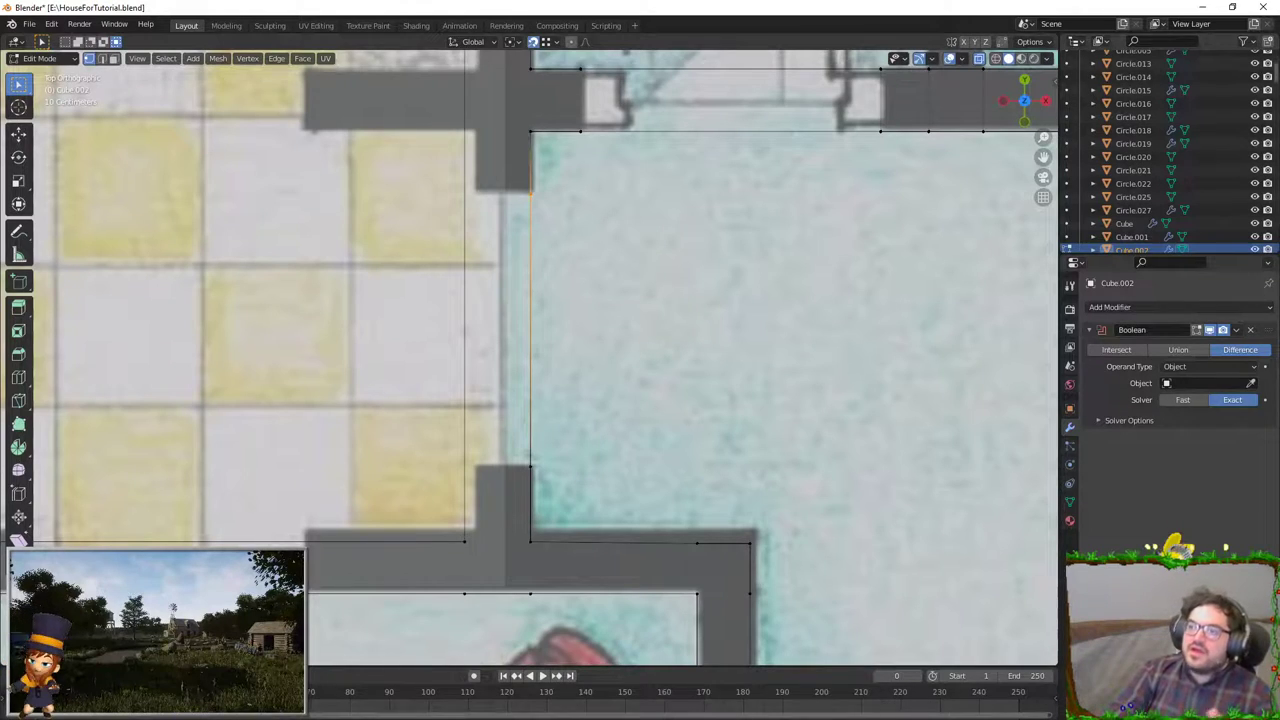
{"action": "scroll", "coordinate": [1165, 150], "scroll_direction": "up", "scroll_amount": 1}
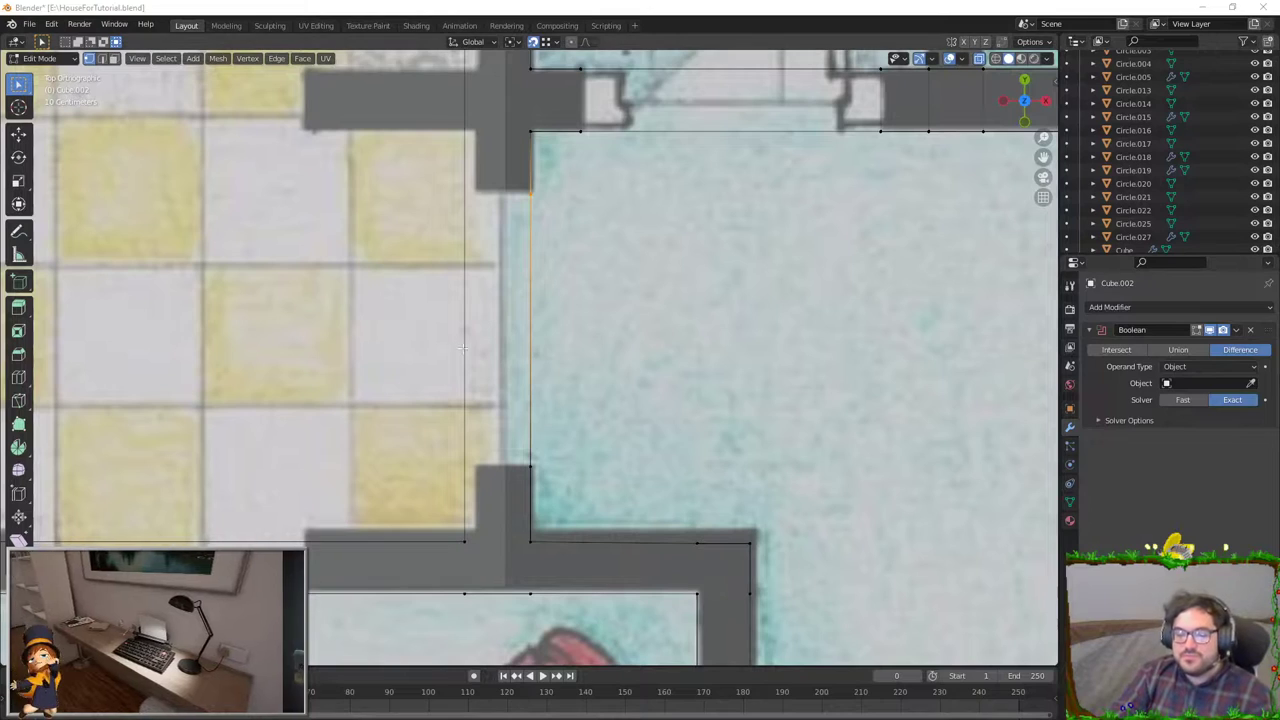
{"action": "scroll", "coordinate": [508, 292], "scroll_direction": "down", "scroll_amount": 4}
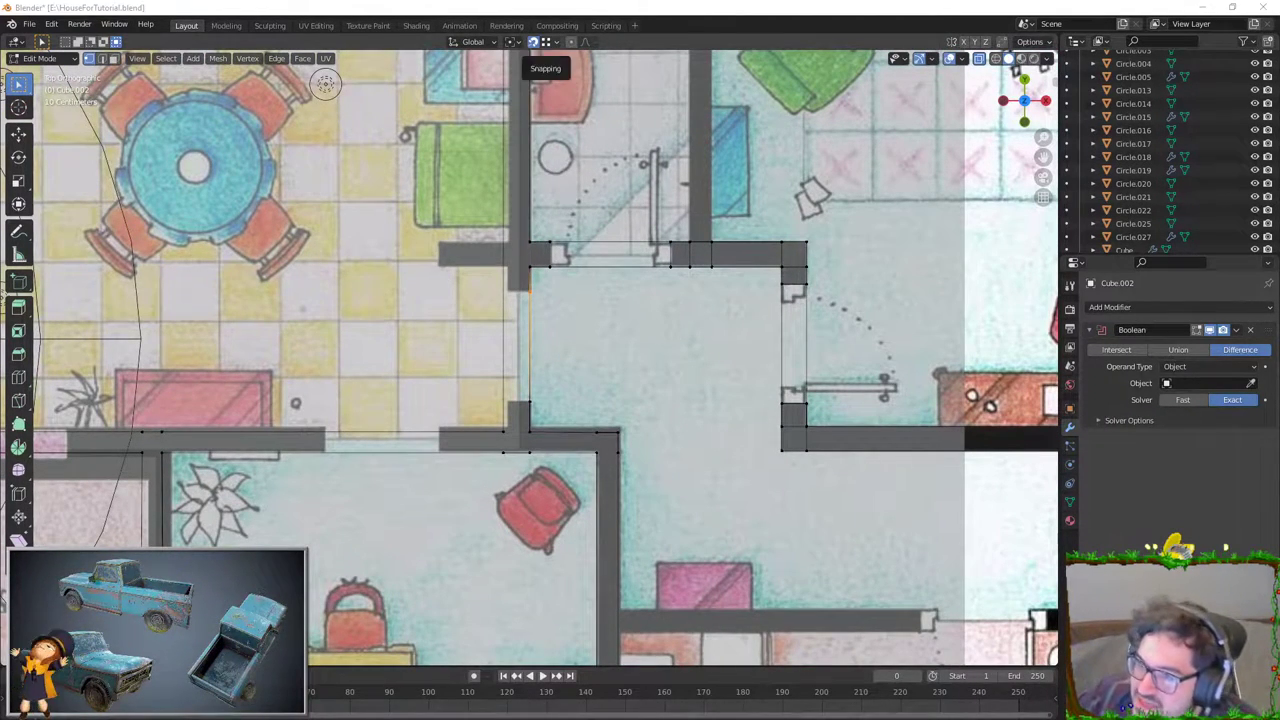
{"action": "middle_click_drag", "start_coordinate": [545, 95], "coordinate": [597, 147]}
{"action": "key", "text": "KP_7"}
{"action": "scroll", "coordinate": [597, 147], "scroll_direction": "up", "scroll_amount": 2}
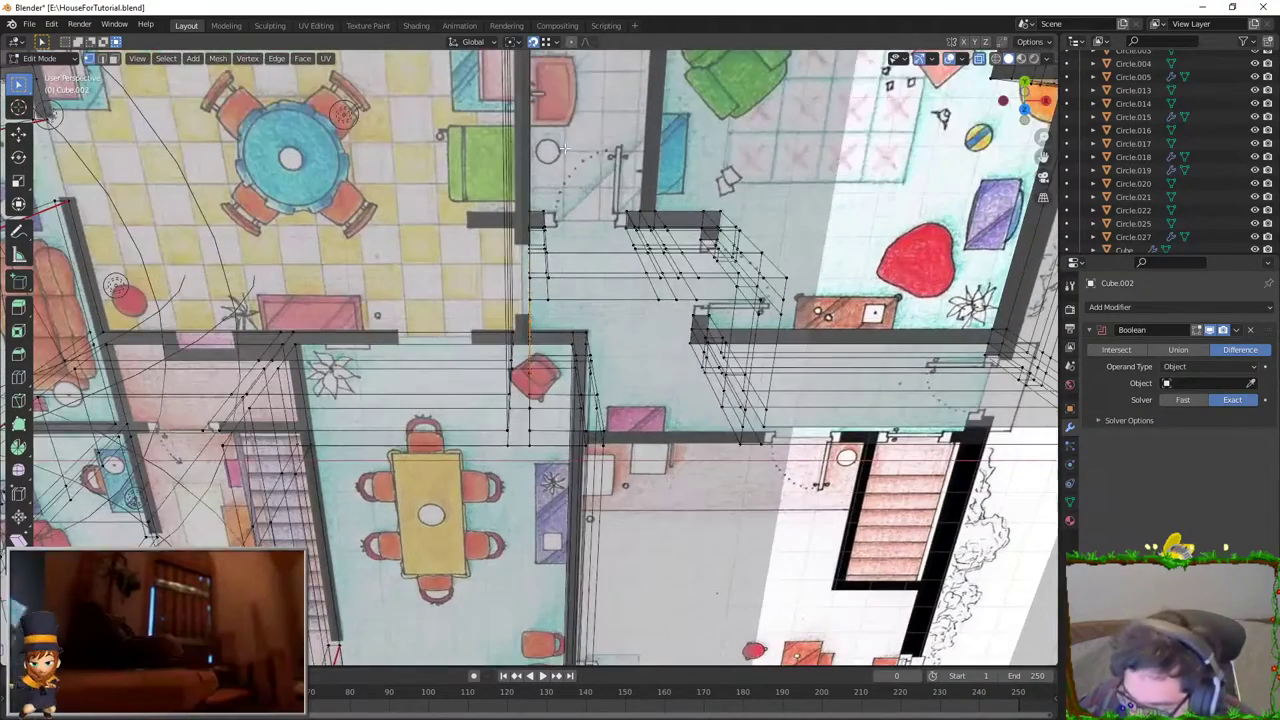
{"action": "scroll", "coordinate": [597, 147], "scroll_direction": "up", "scroll_amount": 2}
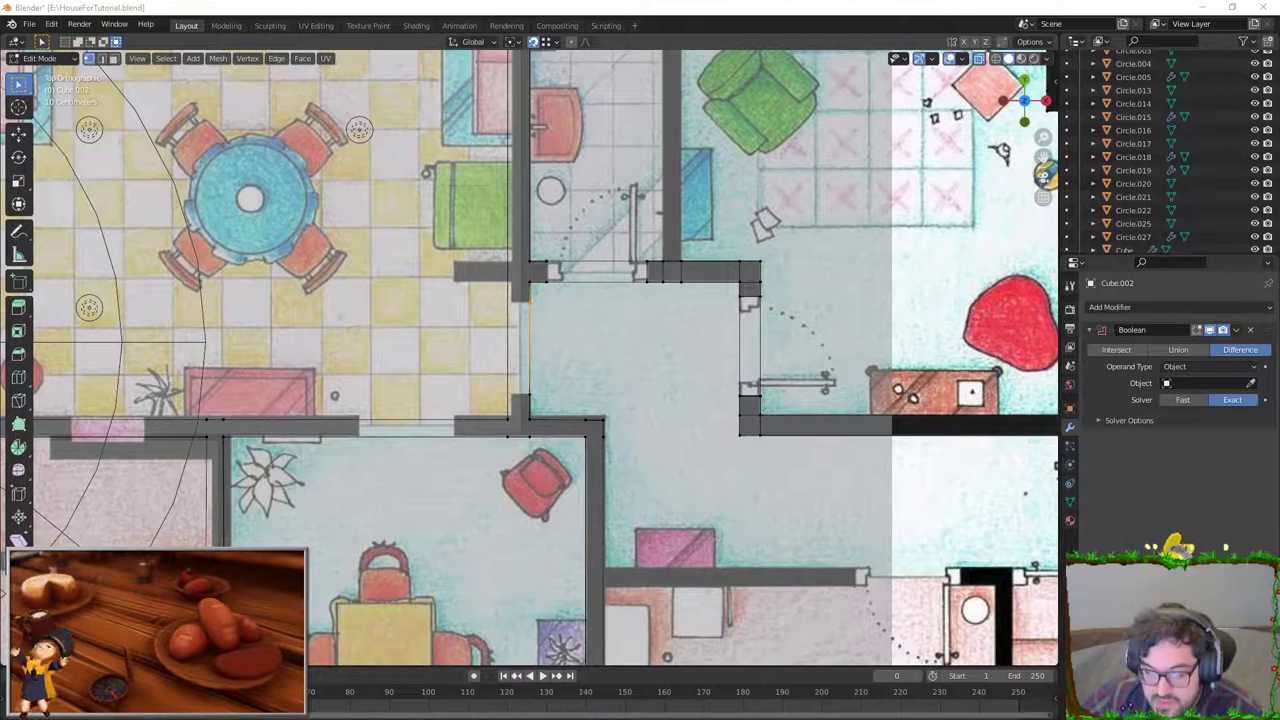
Step: Add another edge loop across the wall and move its edges along Y in top view
{"action": "right_click", "coordinate": [500, 185]}
{"action": "scroll", "coordinate": [497, 210], "scroll_direction": "down", "scroll_amount": 3}
{"action": "scroll", "coordinate": [496, 215], "scroll_direction": "up", "scroll_amount": 2}
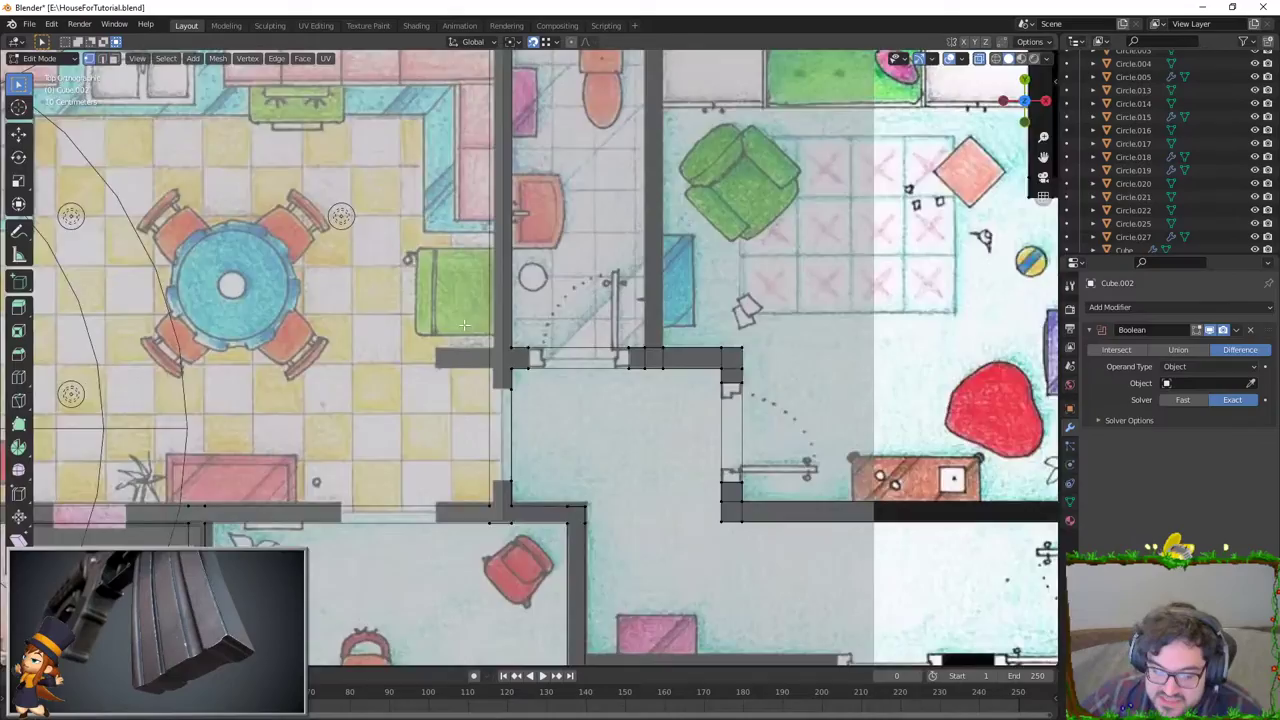
{"action": "middle_click_drag", "start_coordinate": [497, 260], "coordinate": [497, 350]}
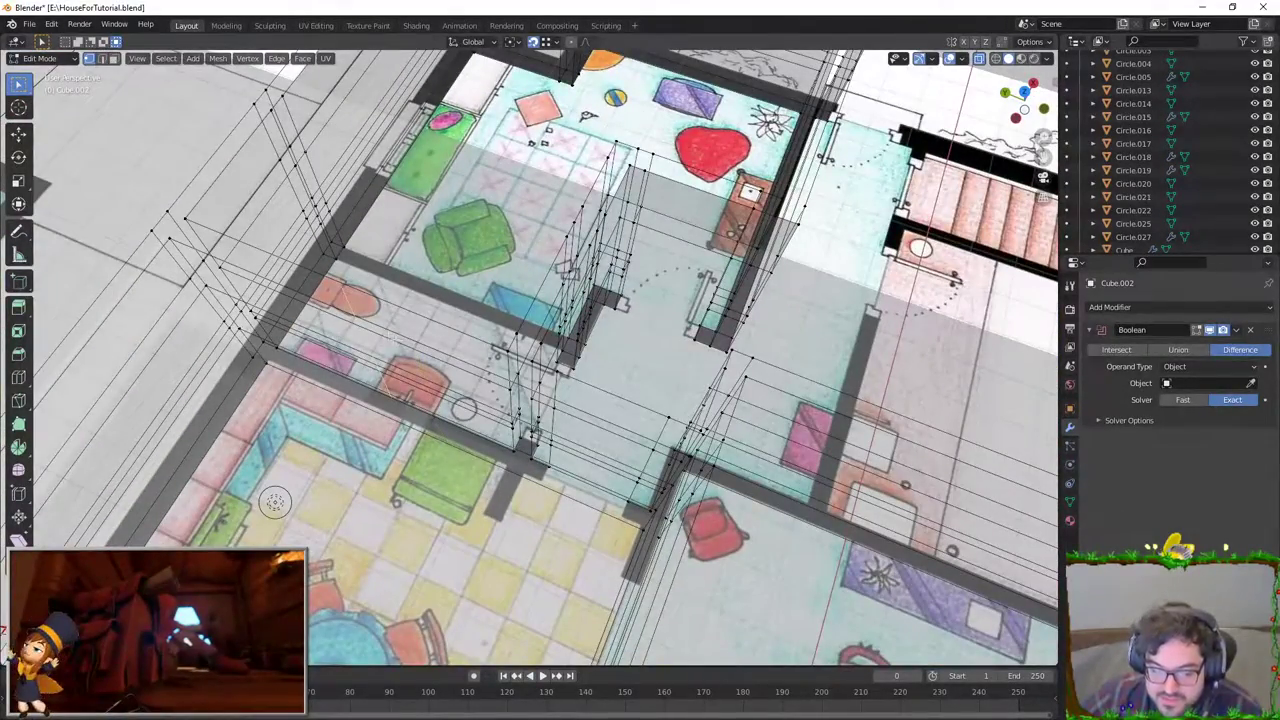
{"action": "left_click", "coordinate": [423, 369]}
{"action": "key", "text": "KP_7"}
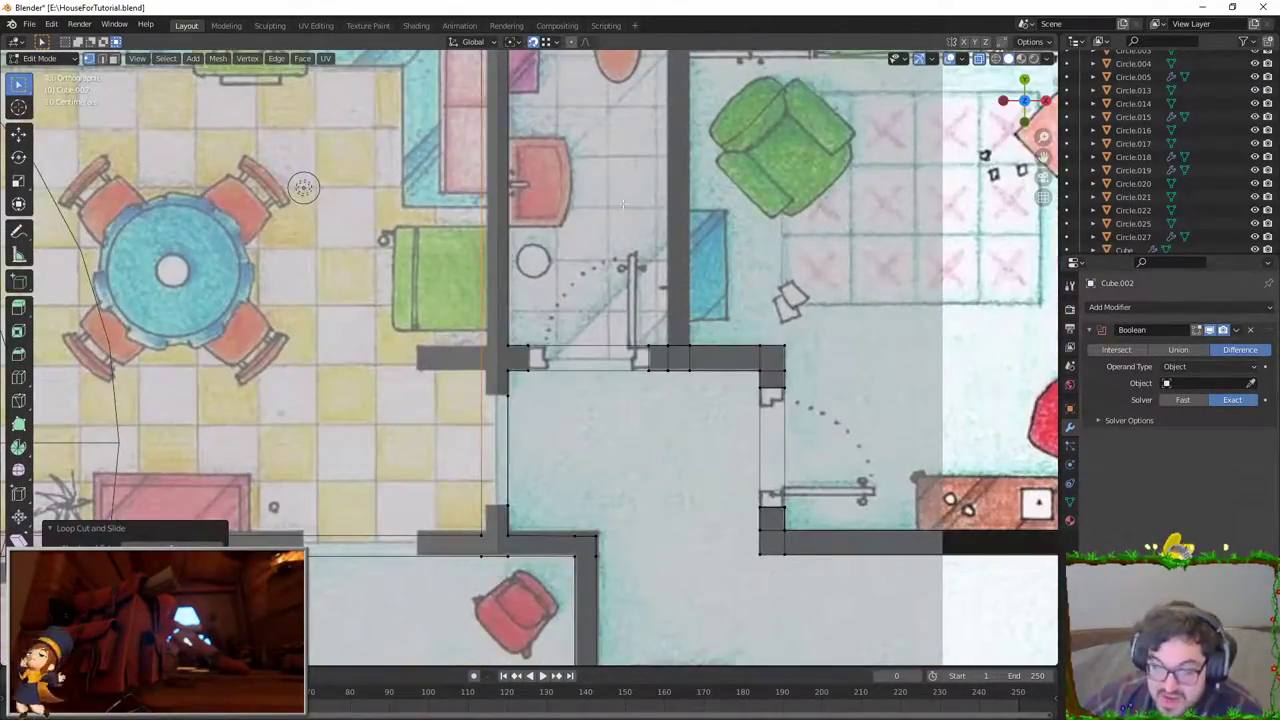
{"action": "scroll", "coordinate": [622, 204], "scroll_direction": "up", "scroll_amount": 1}
{"action": "key", "text": "g"}
{"action": "key", "text": "y"}
{"action": "left_click", "coordinate": [504, 403]}
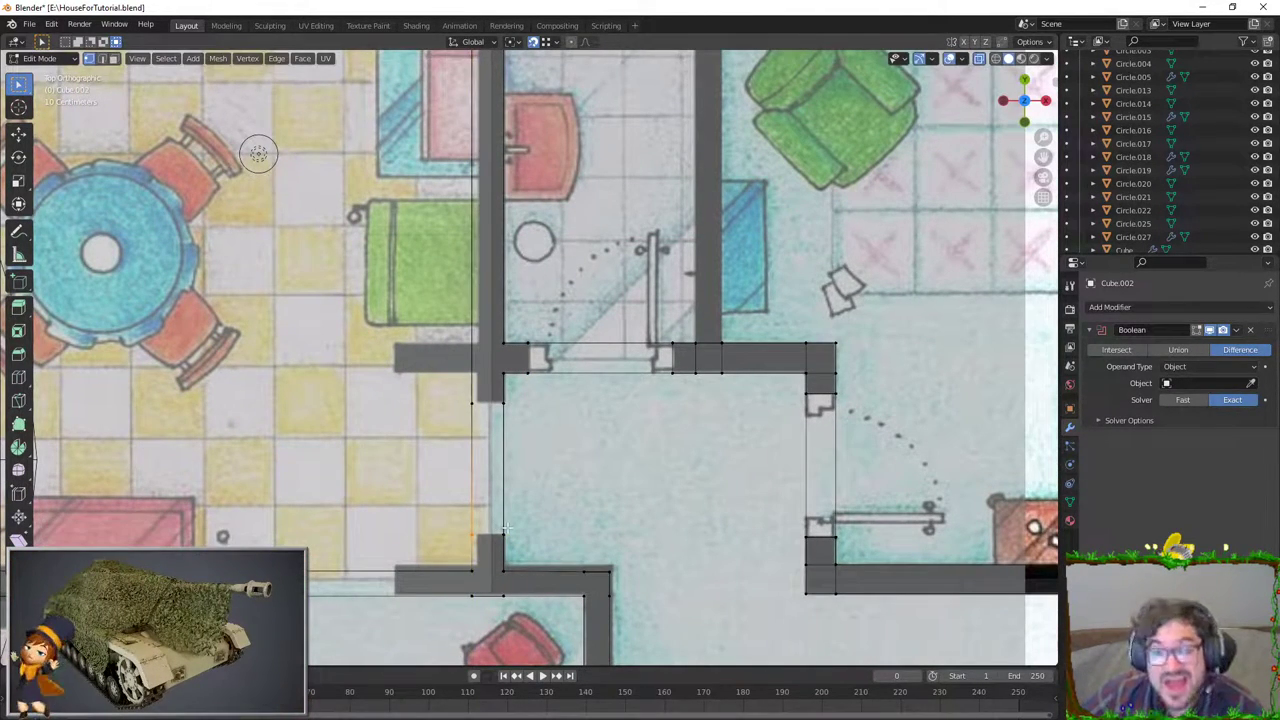
Step: Shift the wall edge 0.2426 m along X to match the bathroom walls
{"action": "scroll", "coordinate": [505, 529], "scroll_direction": "down", "scroll_amount": 2}
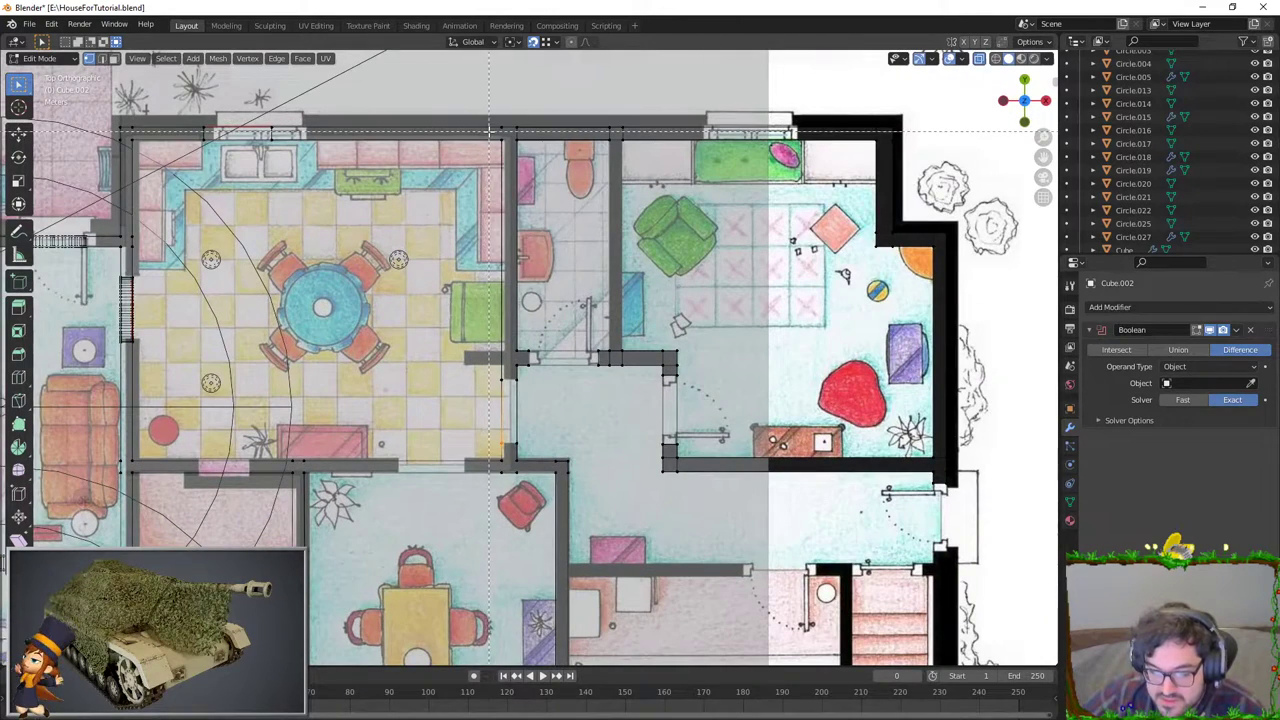
{"action": "scroll", "coordinate": [507, 461], "scroll_direction": "up", "scroll_amount": 4}
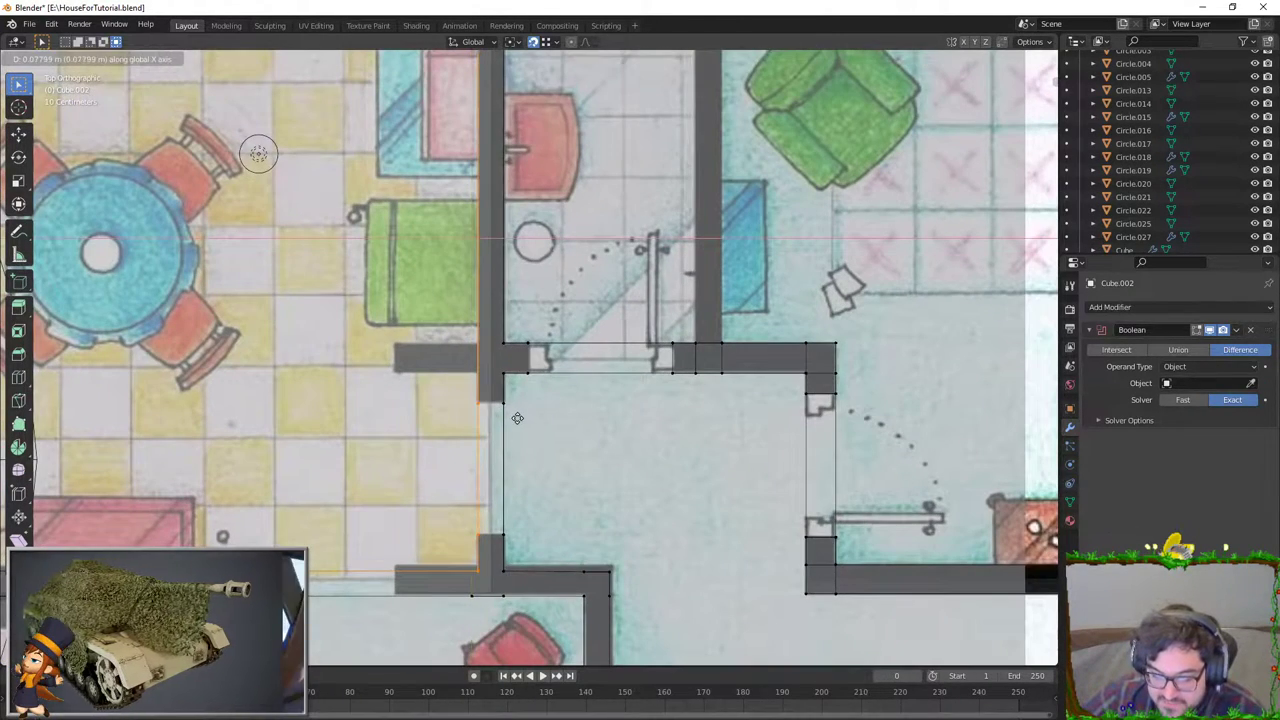
{"action": "key", "text": "g"}
{"action": "key", "text": "x"}
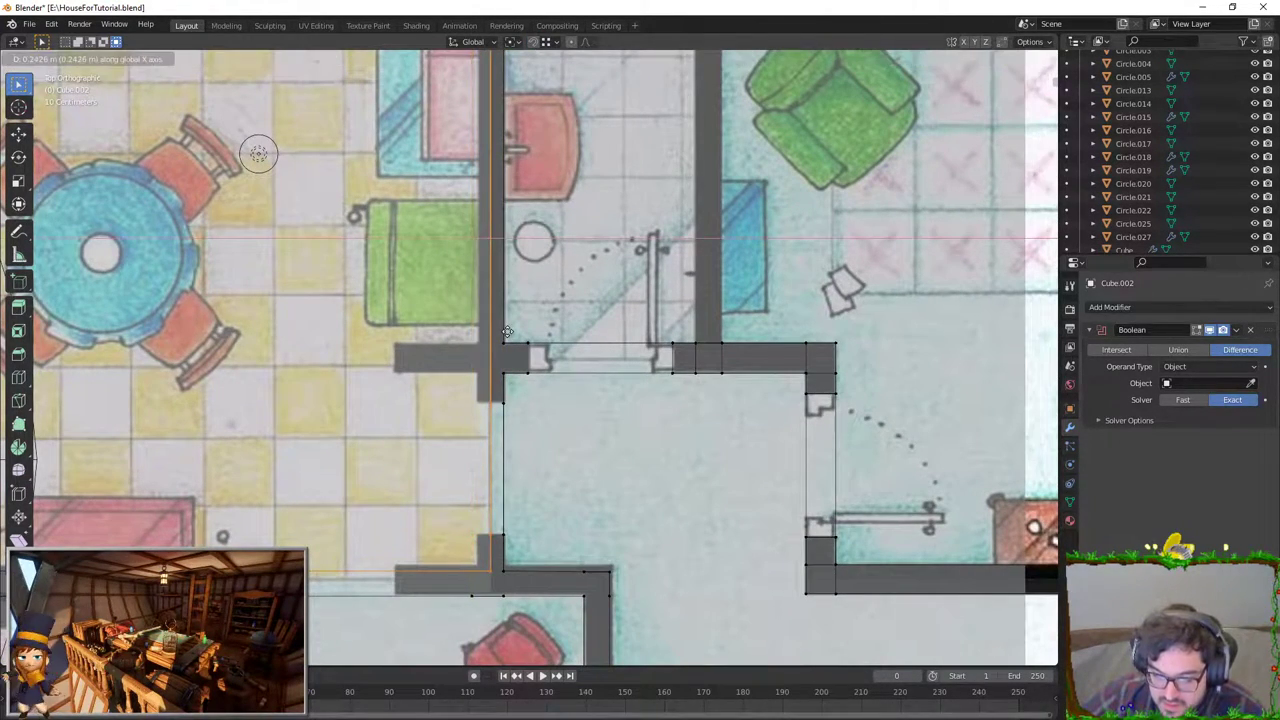
{"action": "left_click", "coordinate": [381, 332]}
{"action": "middle_click_drag", "start_coordinate": [381, 332], "coordinate": [168, 70]}
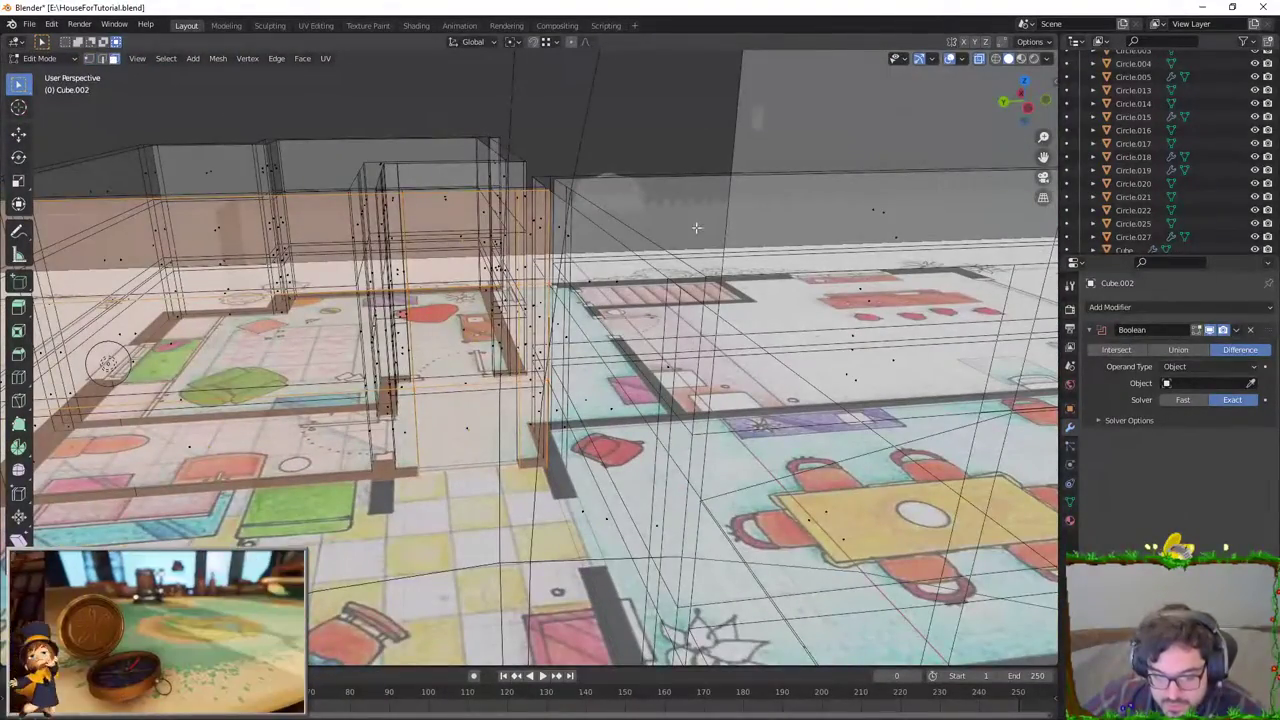
Step: With solid shading, delete the doorway filler faces to open the wall
{"action": "key", "text": "alt+z"}
{"action": "scroll", "coordinate": [349, 352], "scroll_direction": "up", "scroll_amount": 3}
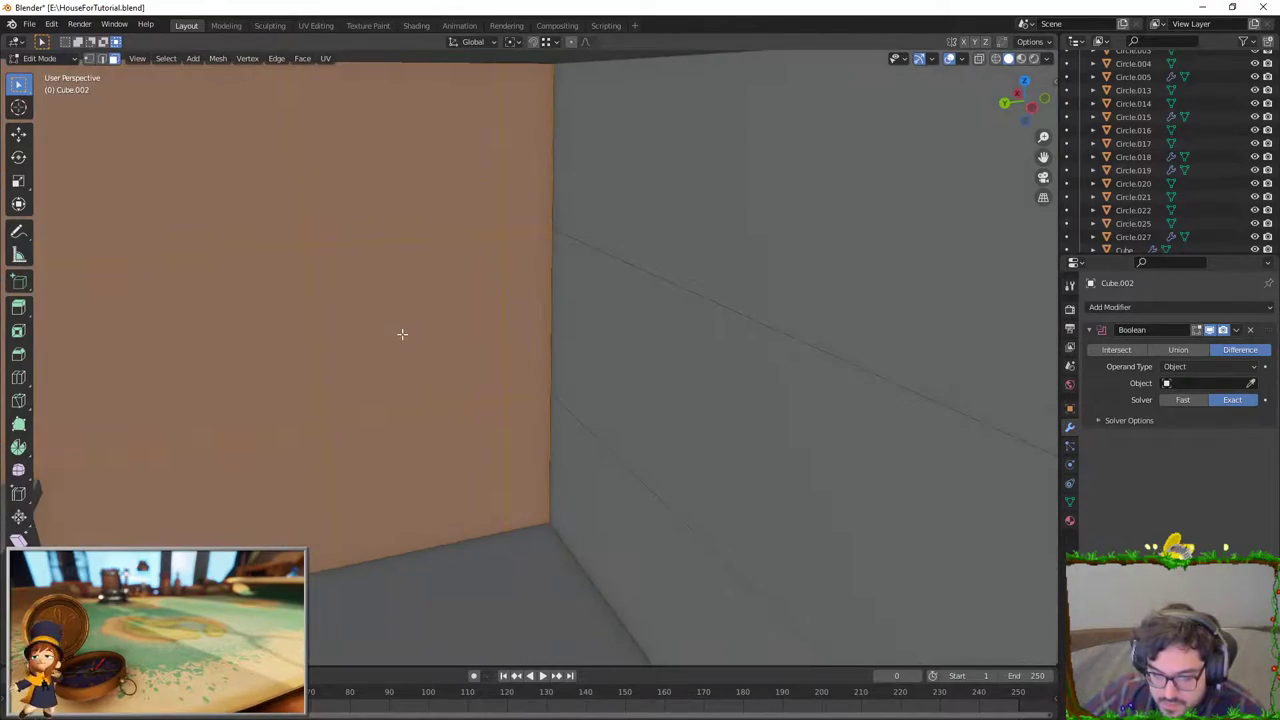
{"action": "scroll", "coordinate": [400, 334], "scroll_direction": "down", "scroll_amount": 5}
{"action": "mouse_move", "coordinate": [434, 443]}
{"action": "middle_mouse_down"}
{"action": "mouse_move", "coordinate": [593, 409]}
{"action": "mouse_move", "coordinate": [540, 418]}
{"action": "mouse_move", "coordinate": [594, 348]}
{"action": "mouse_move", "coordinate": [514, 289]}
{"action": "mouse_move", "coordinate": [408, 272]}
{"action": "middle_mouse_up"}
{"action": "scroll", "coordinate": [594, 348], "scroll_direction": "up", "scroll_amount": 5}
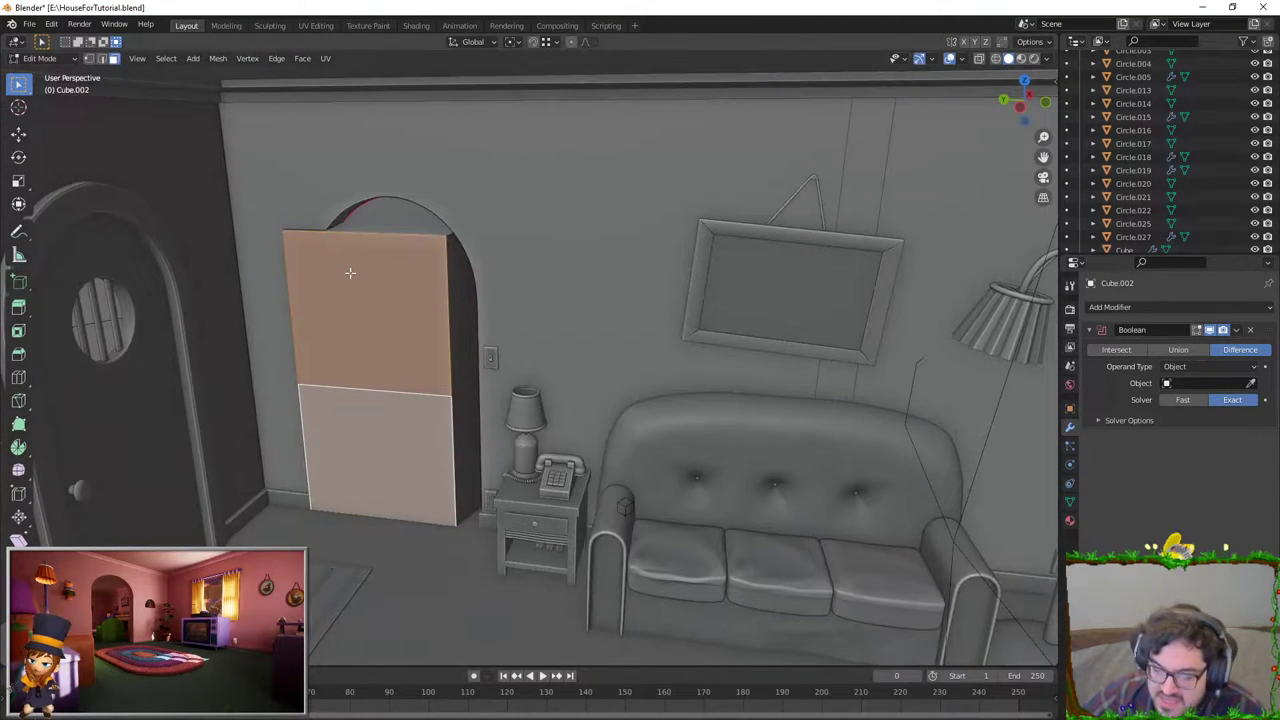
{"action": "key", "text": "h"}
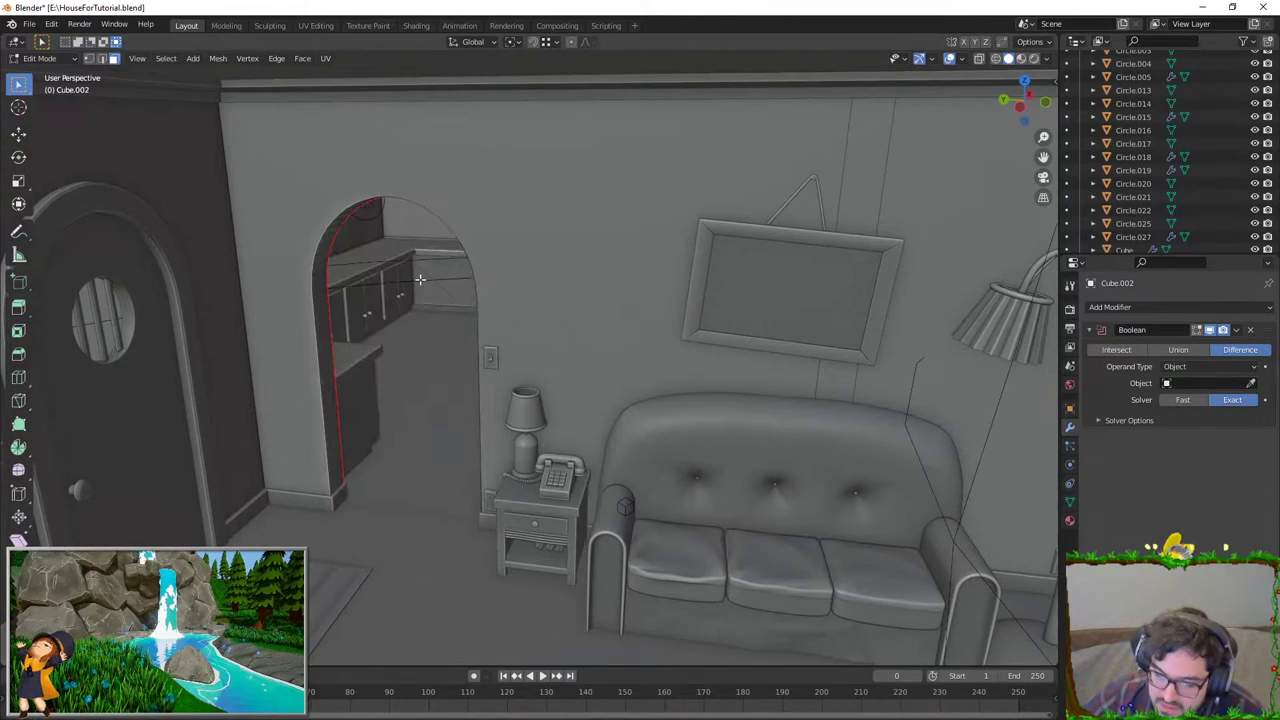
{"action": "mouse_move", "coordinate": [420, 280]}
{"action": "middle_mouse_down"}
{"action": "mouse_move", "coordinate": [437, 443]}
{"action": "mouse_move", "coordinate": [669, 321]}
{"action": "mouse_move", "coordinate": [680, 280]}
{"action": "middle_mouse_up"}
{"action": "key", "text": "x"}
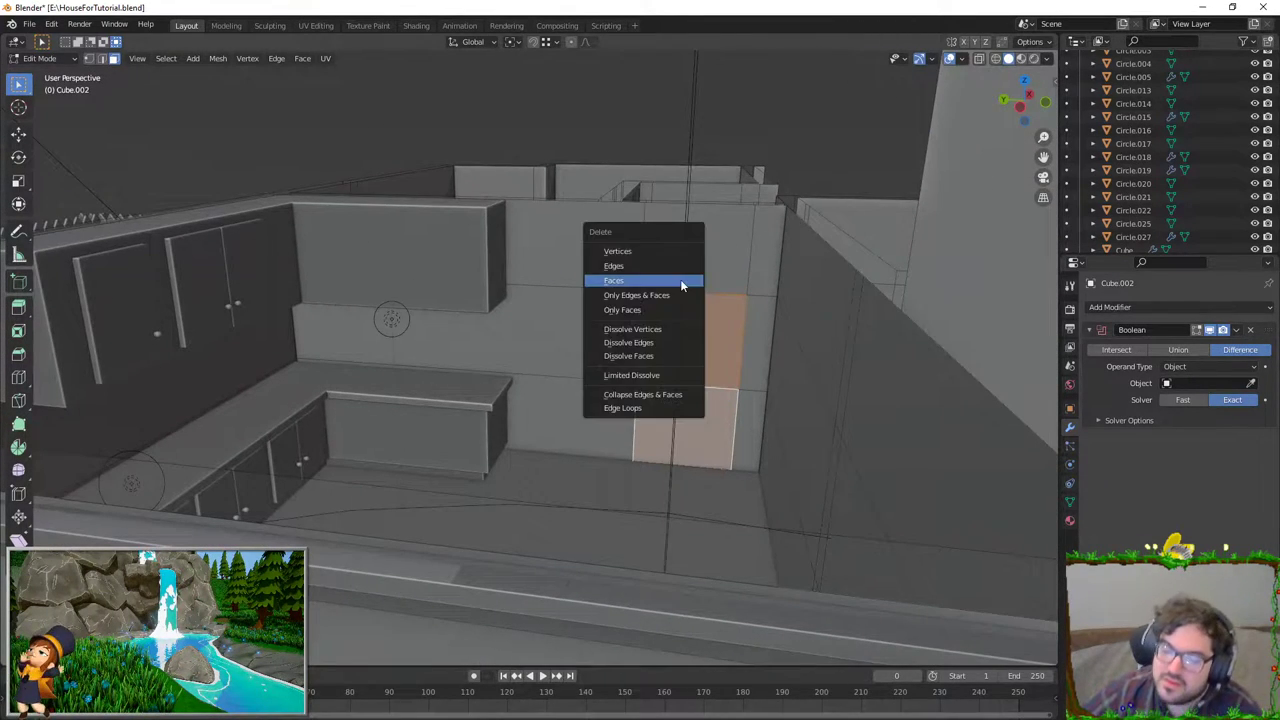
{"action": "left_click", "coordinate": [680, 281]}
Step: Delete the interior wall face covering an opening
{"action": "scroll", "coordinate": [437, 330], "scroll_direction": "up", "scroll_amount": 4}
{"action": "scroll", "coordinate": [437, 330], "scroll_direction": "down", "scroll_amount": 5}
{"action": "middle_click_drag", "start_coordinate": [437, 330], "coordinate": [631, 400]}
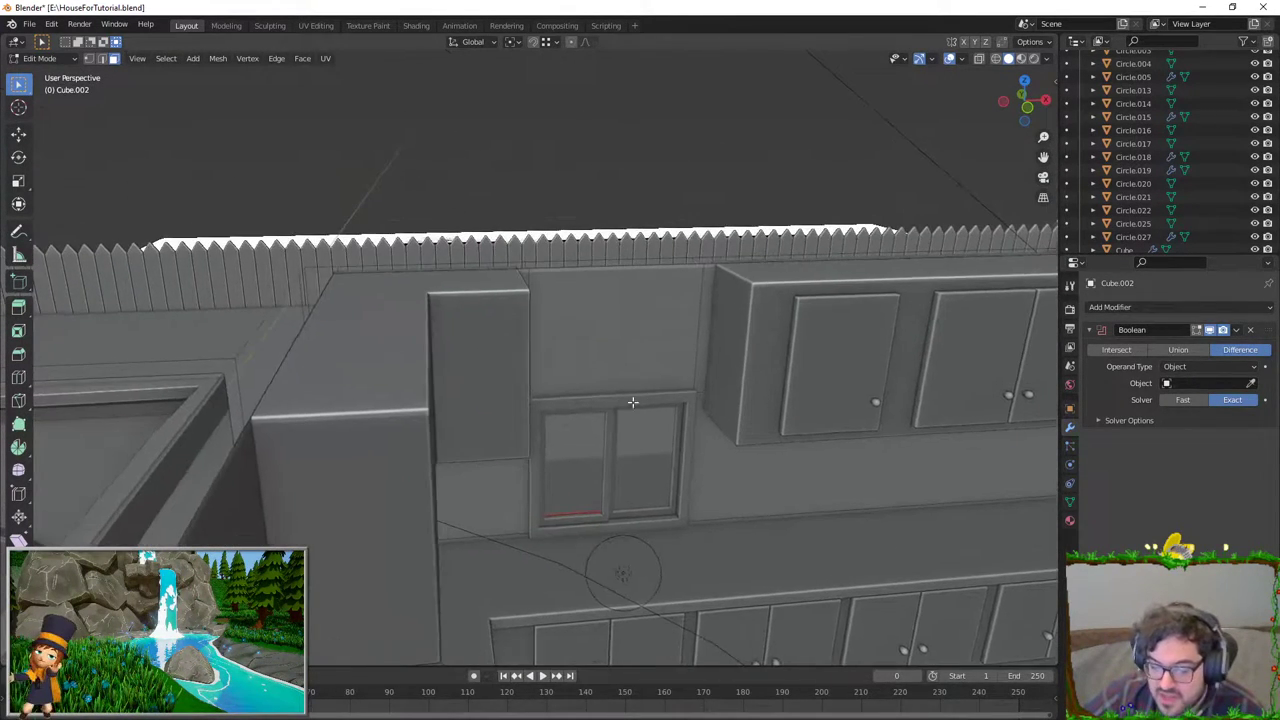
{"action": "scroll", "coordinate": [508, 403], "scroll_direction": "up", "scroll_amount": 4}
{"action": "middle_click_drag", "start_coordinate": [508, 403], "coordinate": [642, 380]}
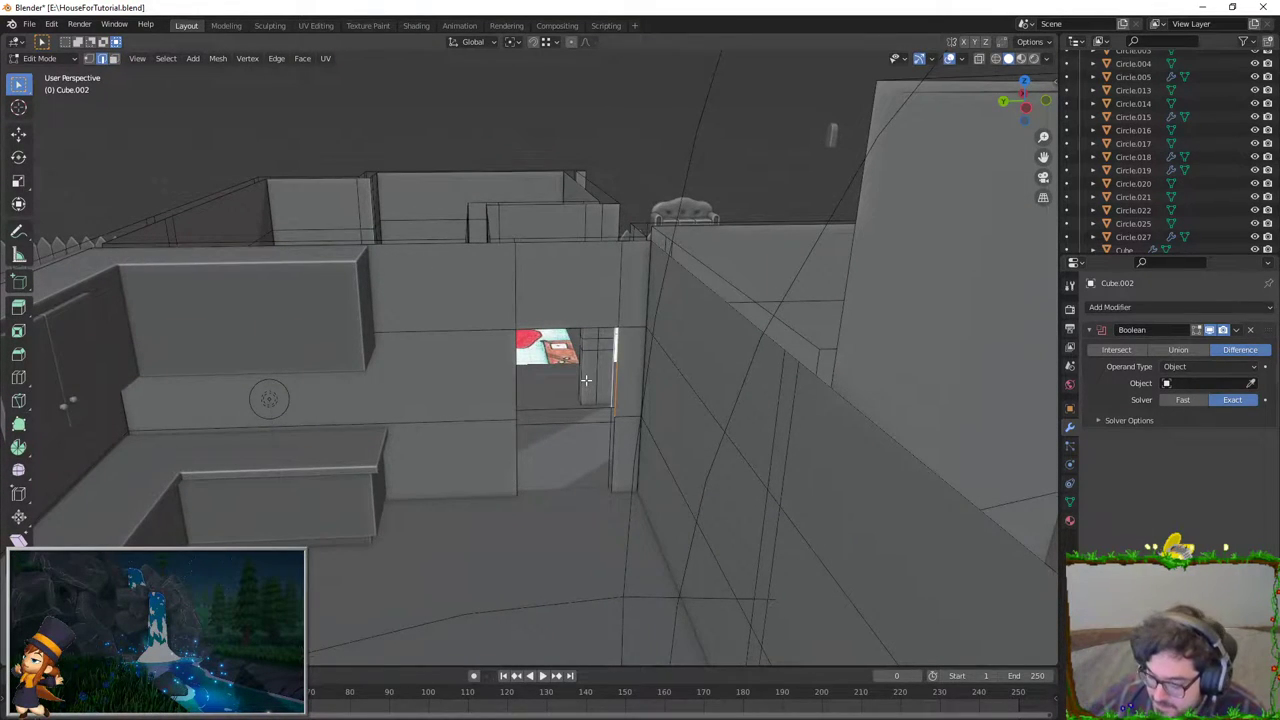
{"action": "scroll", "coordinate": [586, 380], "scroll_direction": "up", "scroll_amount": 3}
{"action": "scroll", "coordinate": [626, 349], "scroll_direction": "down", "scroll_amount": 3}
{"action": "middle_click_drag", "start_coordinate": [626, 349], "coordinate": [674, 343]}
{"action": "scroll", "coordinate": [570, 435], "scroll_direction": "up", "scroll_amount": 2}
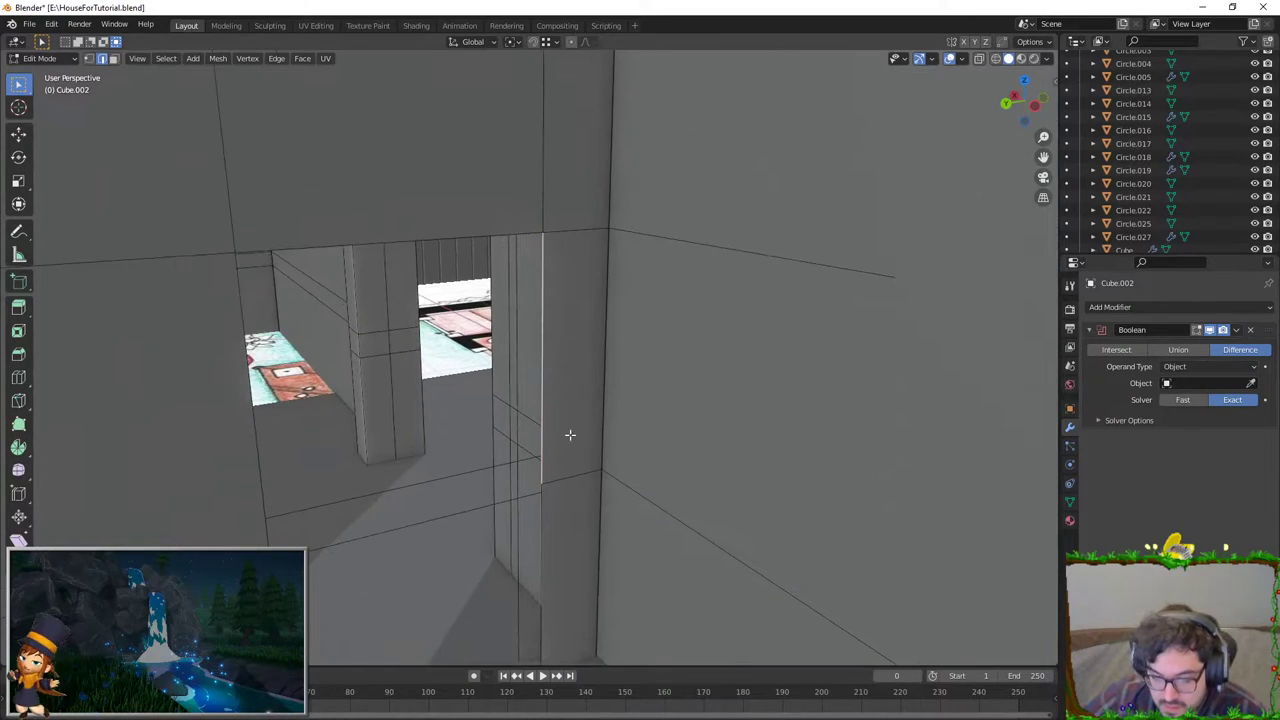
{"action": "left_click", "coordinate": [573, 435]}
{"action": "key", "text": "x"}
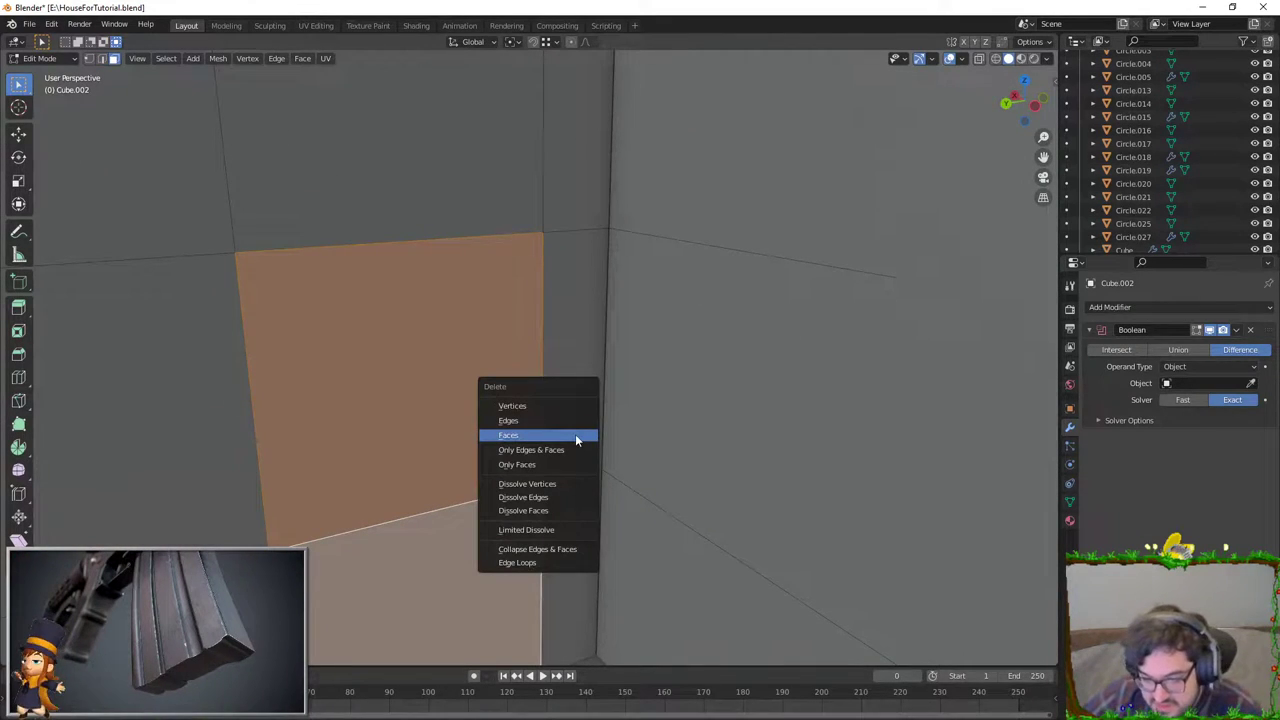
{"action": "left_click", "coordinate": [575, 434]}
Step: Delete the vertical strip of wall faces blocking another opening
{"action": "mouse_move", "coordinate": [574, 434]}
{"action": "middle_mouse_down"}
{"action": "mouse_move", "coordinate": [694, 337]}
{"action": "mouse_move", "coordinate": [634, 408]}
{"action": "middle_mouse_up"}
{"action": "scroll", "coordinate": [682, 372], "scroll_direction": "up", "scroll_amount": 3}
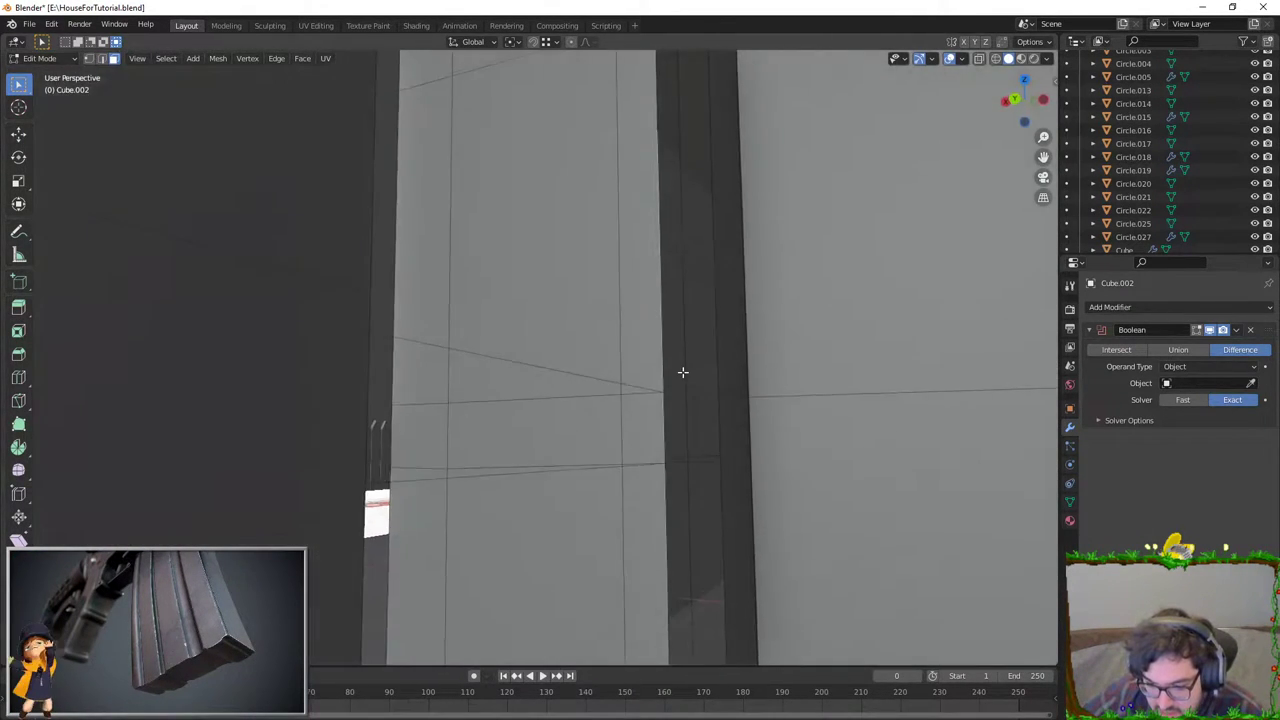
{"action": "scroll", "coordinate": [682, 372], "scroll_direction": "down", "scroll_amount": 2}
{"action": "scroll", "coordinate": [674, 374], "scroll_direction": "up", "scroll_amount": 3}
{"action": "mouse_move", "coordinate": [737, 331]}
{"action": "middle_mouse_down"}
{"action": "mouse_move", "coordinate": [640, 331]}
{"action": "mouse_move", "coordinate": [582, 391]}
{"action": "middle_mouse_up"}
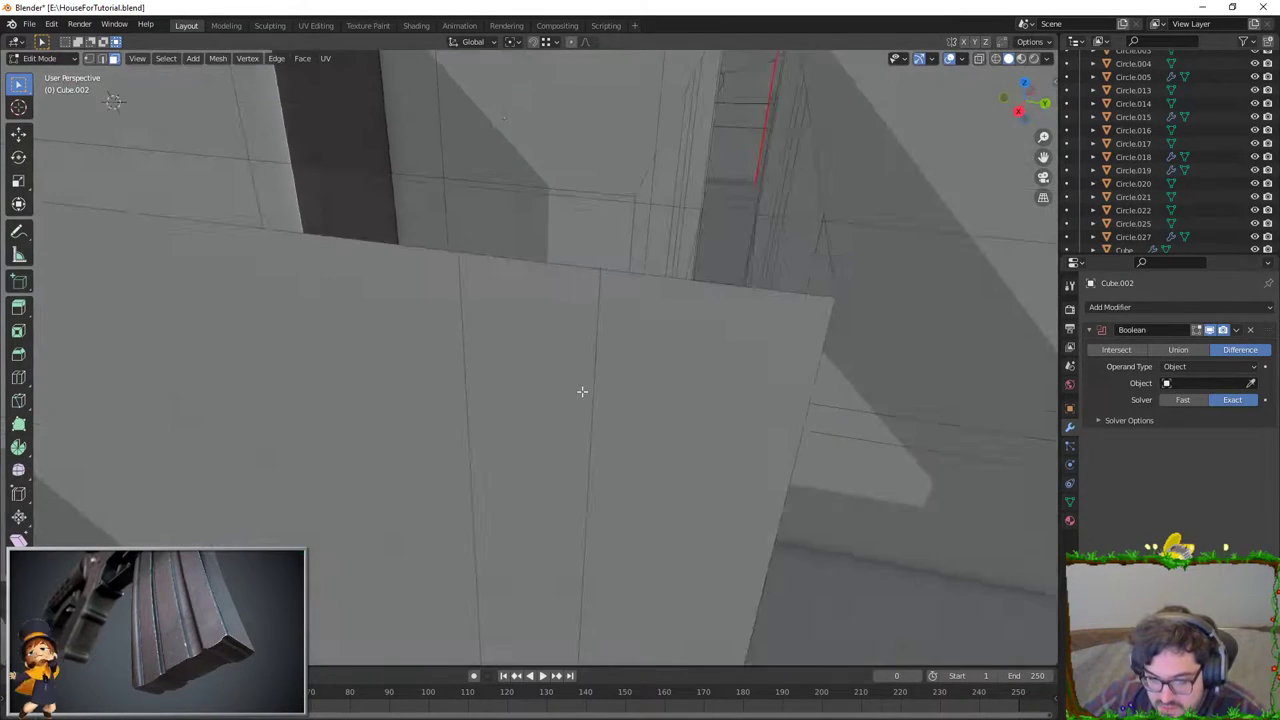
{"action": "middle_click_drag", "start_coordinate": [257, 138], "coordinate": [471, 306]}
{"action": "left_click", "coordinate": [510, 525]}
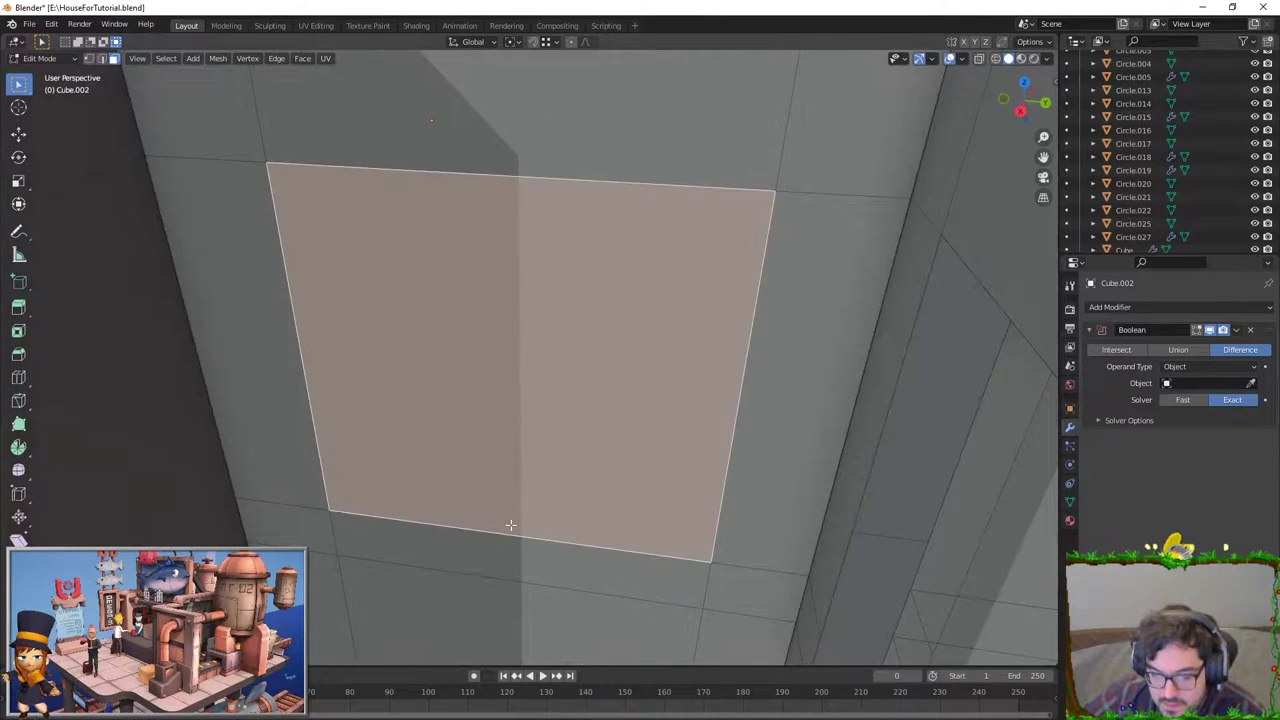
{"action": "scroll", "coordinate": [510, 525], "scroll_direction": "down", "scroll_amount": 2}
{"action": "left_click", "coordinate": [543, 486], "text": "alt"}
{"action": "key", "text": "x"}
{"action": "left_click", "coordinate": [563, 426]}
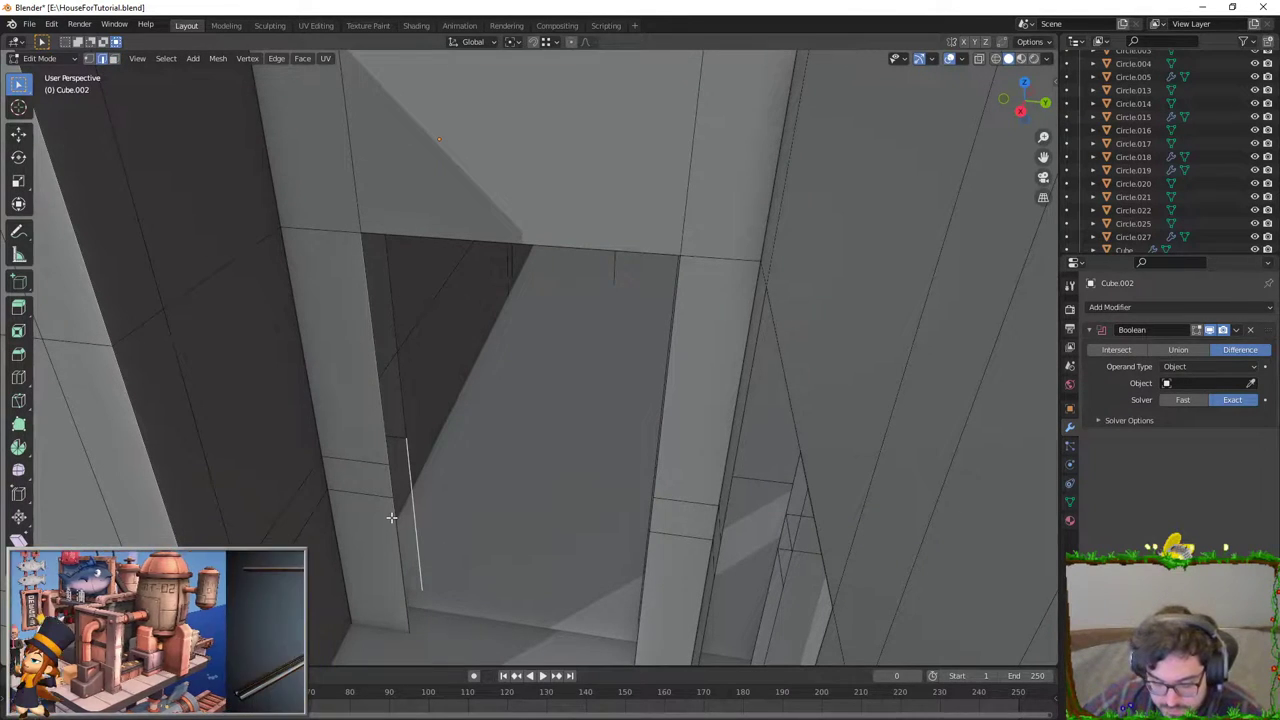
Step: Check the walls in Front Orthographic with X-ray, selecting the bottom wall edges
{"action": "key", "text": "a"}
{"action": "scroll", "coordinate": [463, 423], "scroll_direction": "up", "scroll_amount": 4}
{"action": "scroll", "coordinate": [508, 419], "scroll_direction": "up", "scroll_amount": 3}
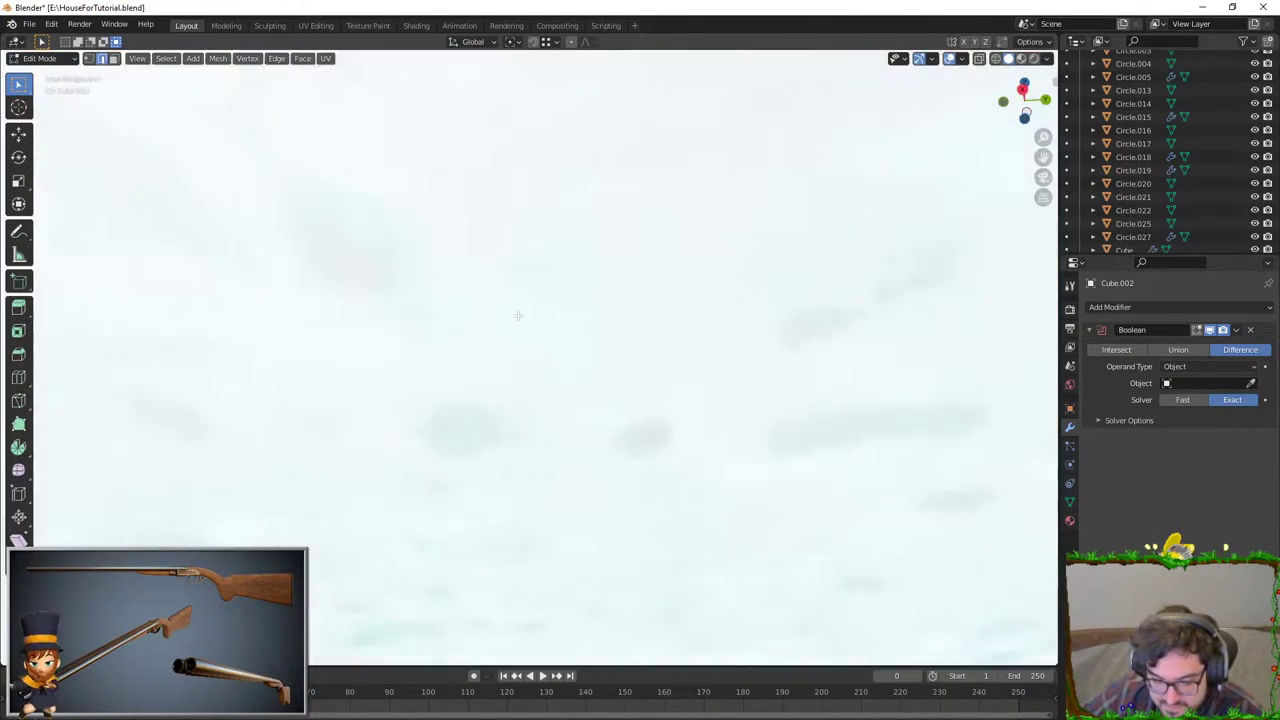
{"action": "mouse_move", "coordinate": [508, 419]}
{"action": "middle_mouse_down"}
{"action": "mouse_move", "coordinate": [537, 351]}
{"action": "mouse_move", "coordinate": [363, 479]}
{"action": "middle_mouse_up"}
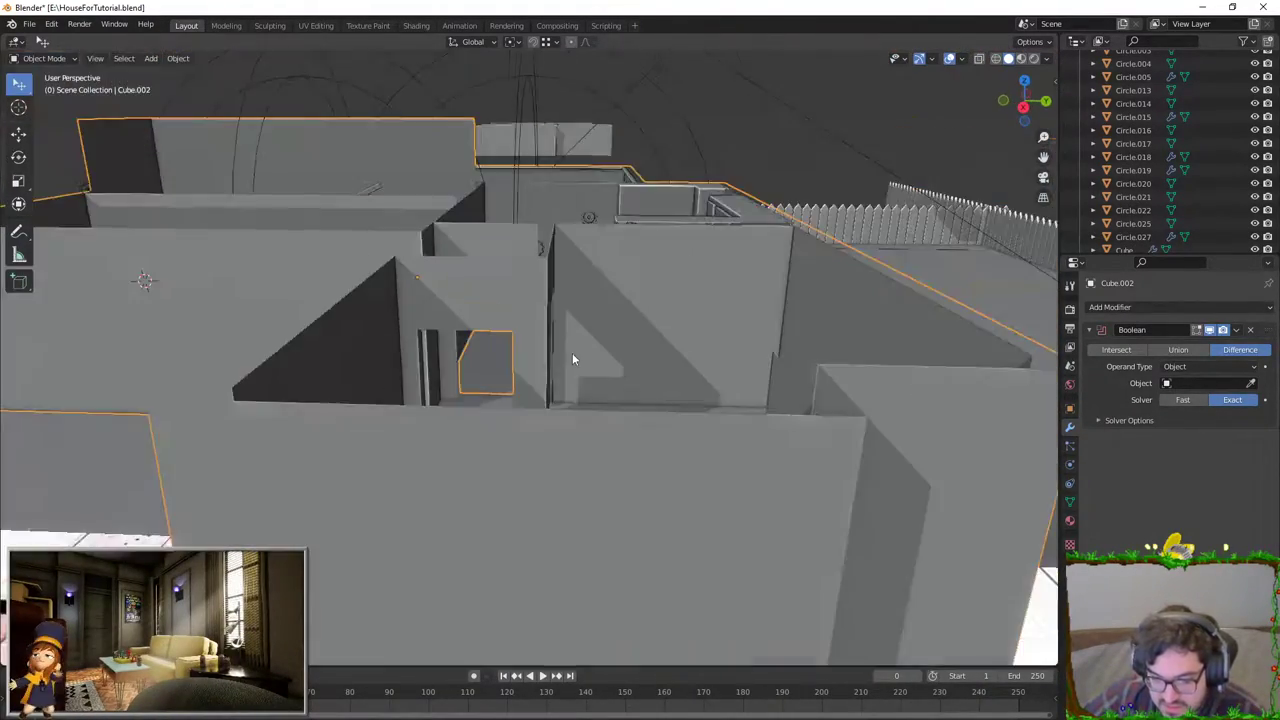
{"action": "middle_click_drag", "start_coordinate": [572, 358], "coordinate": [492, 419]}
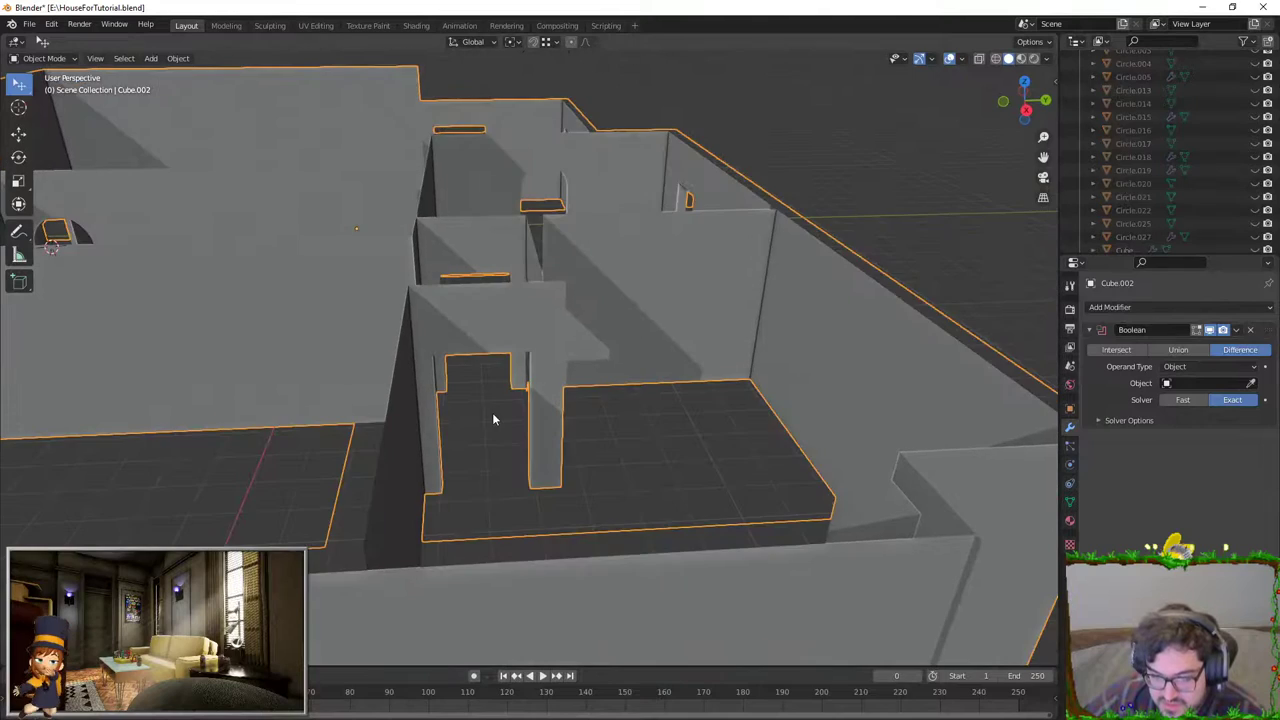
{"action": "scroll", "coordinate": [492, 419], "scroll_direction": "up", "scroll_amount": 3}
{"action": "key", "text": "KP_1"}
{"action": "scroll", "coordinate": [492, 419], "scroll_direction": "down", "scroll_amount": 3}
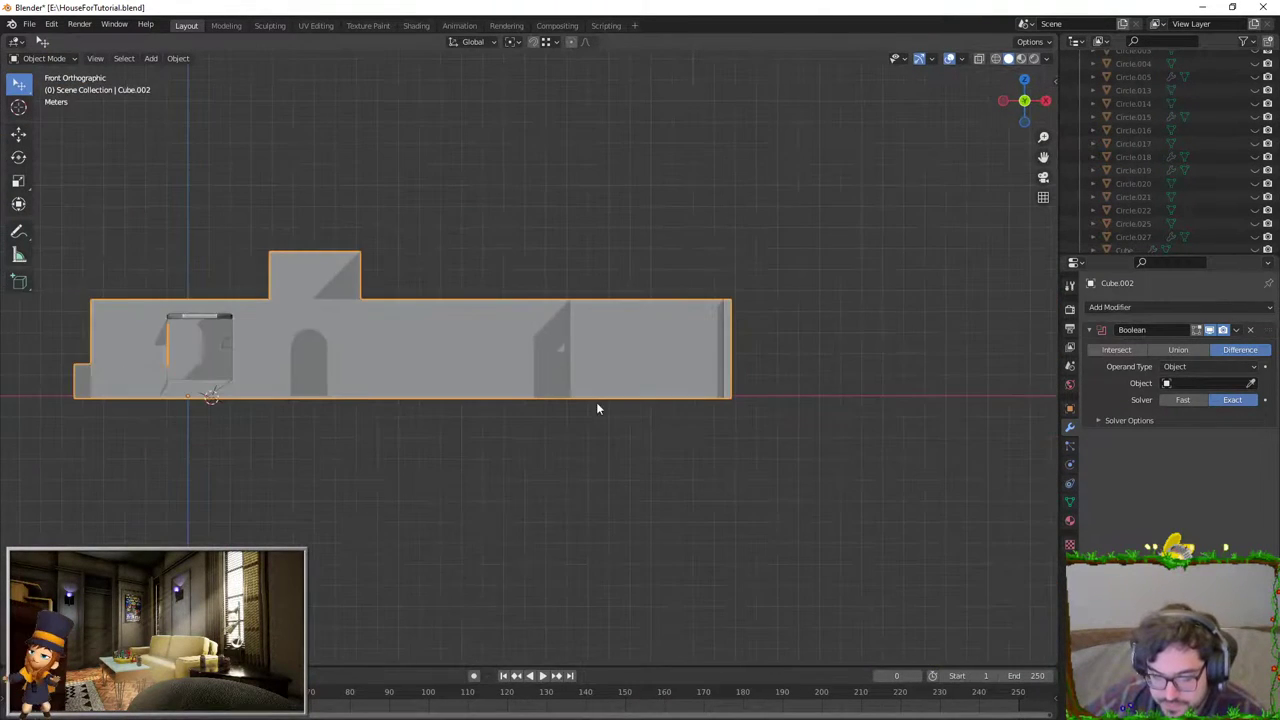
{"action": "key", "text": "Tab"}
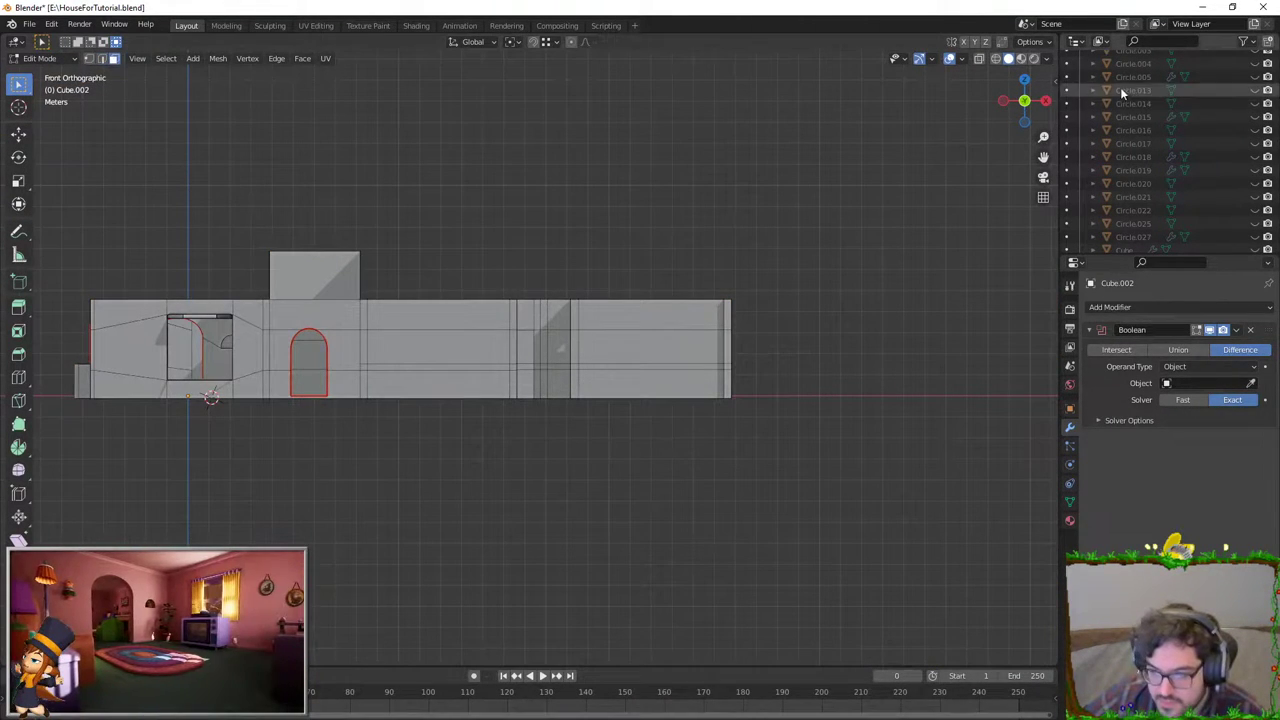
{"action": "left_click", "coordinate": [979, 58]}
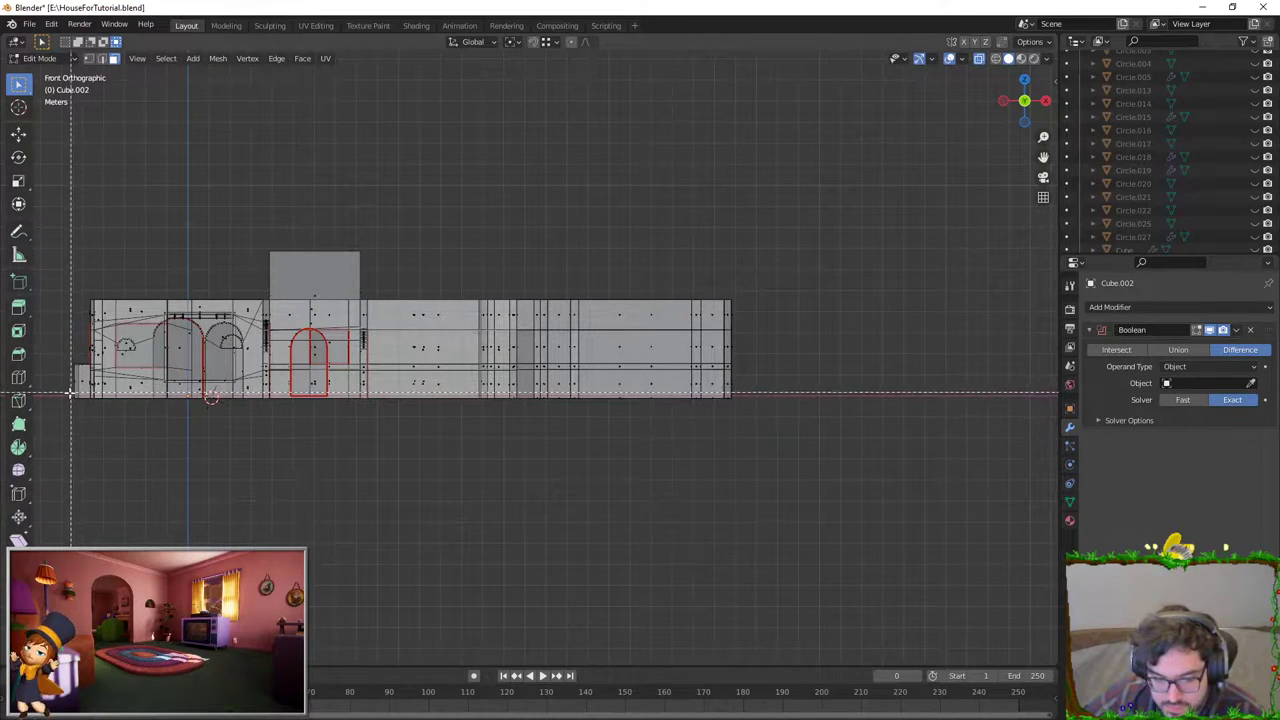
{"action": "scroll", "coordinate": [601, 447], "scroll_direction": "up", "scroll_amount": 4}
{"action": "left_click", "coordinate": [601, 441], "text": "alt"}
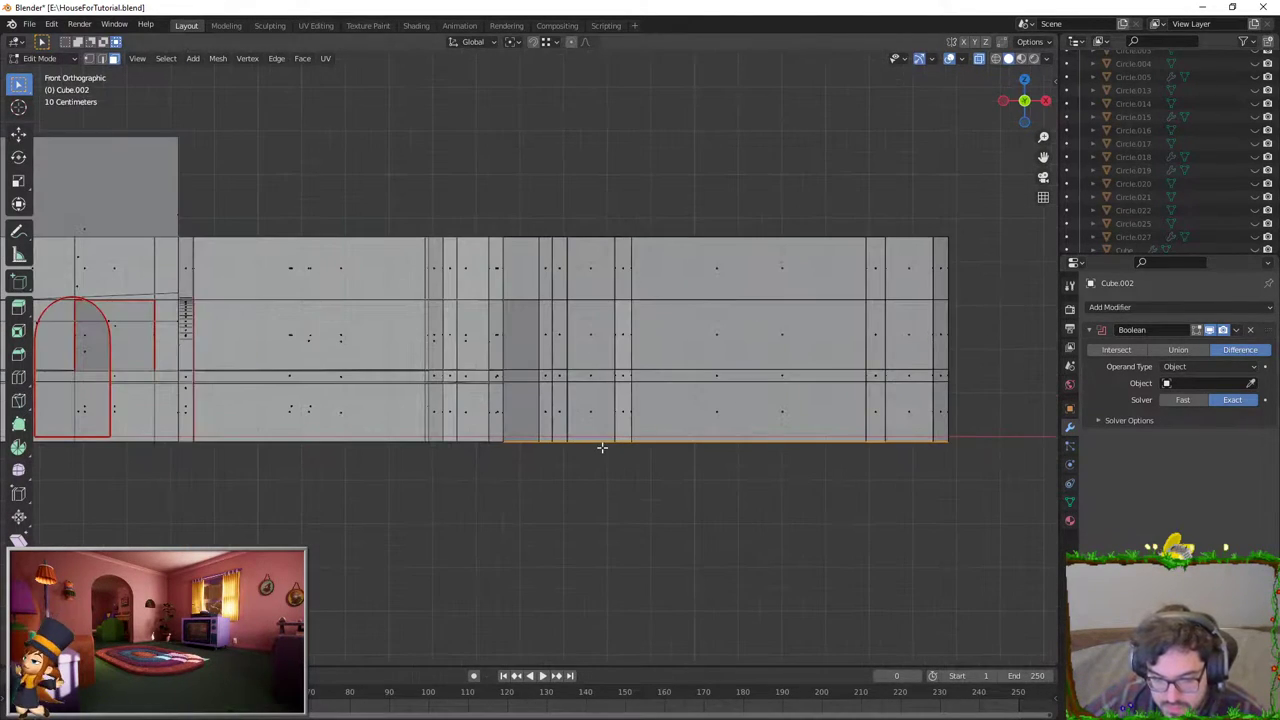
{"action": "key", "text": "Tab"}
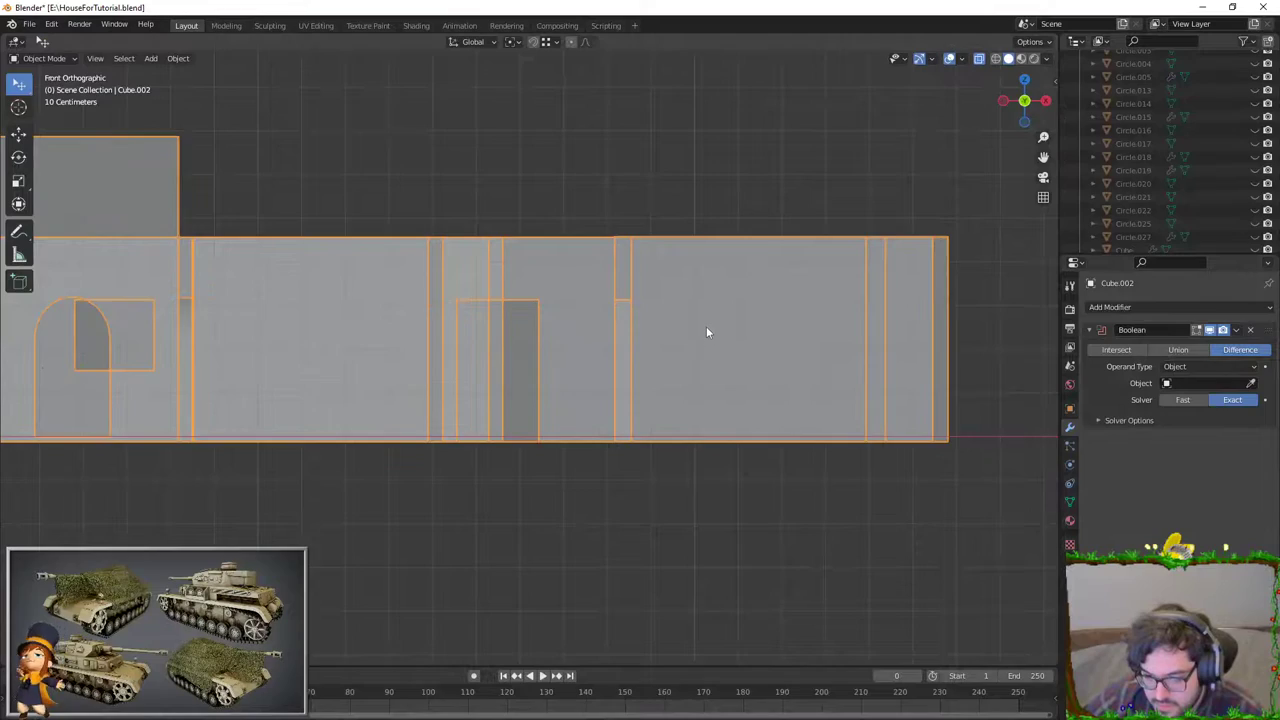
Step: Orbit around the house walls to check the openings, then re-enter Edit Mode
{"action": "middle_click_drag", "start_coordinate": [706, 326], "coordinate": [745, 237]}
{"action": "scroll", "coordinate": [669, 273], "scroll_direction": "up", "scroll_amount": 5}
{"action": "mouse_move", "coordinate": [669, 273]}
{"action": "middle_mouse_down"}
{"action": "mouse_move", "coordinate": [620, 332]}
{"action": "mouse_move", "coordinate": [550, 331]}
{"action": "middle_mouse_up"}
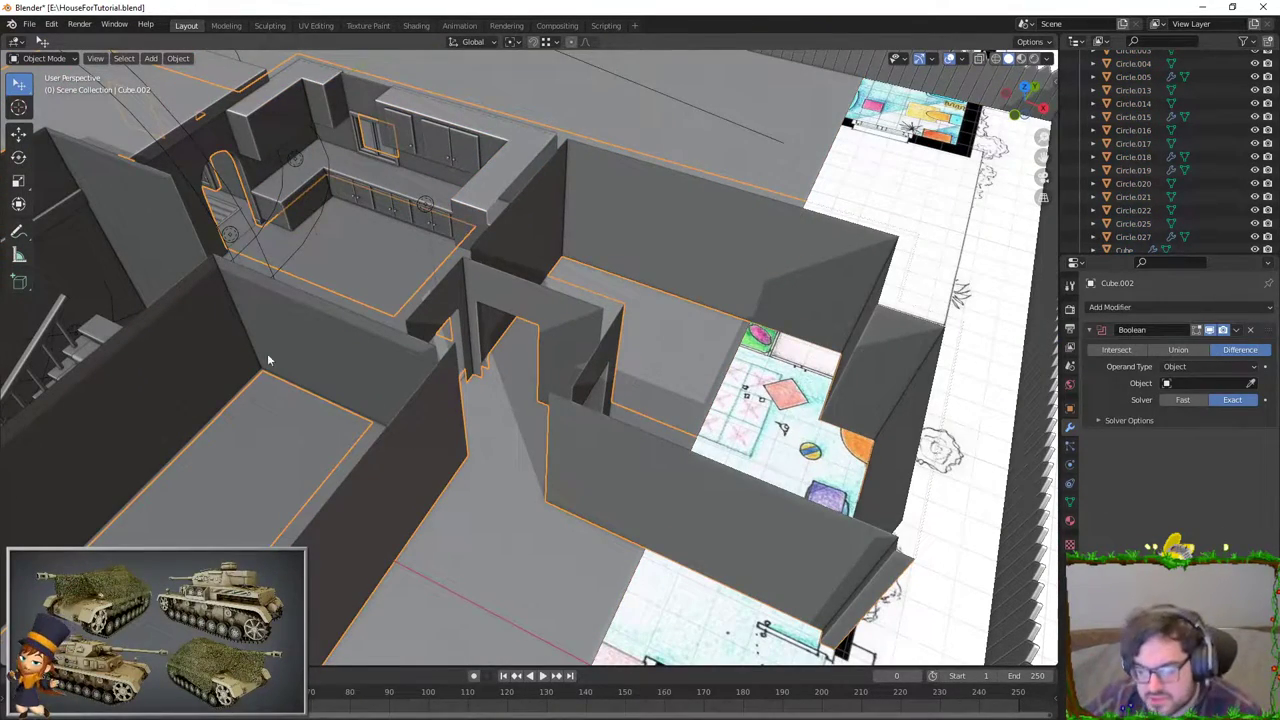
{"action": "mouse_move", "coordinate": [266, 363]}
{"action": "middle_mouse_down"}
{"action": "mouse_move", "coordinate": [309, 277]}
{"action": "mouse_move", "coordinate": [487, 460]}
{"action": "mouse_move", "coordinate": [414, 416]}
{"action": "mouse_move", "coordinate": [580, 374]}
{"action": "mouse_move", "coordinate": [404, 316]}
{"action": "middle_mouse_up"}
{"action": "key", "text": "Tab"}
Step: Switch to edge select and add an unslid edge loop on the door jamb beside the doorway
{"action": "left_click", "coordinate": [340, 286]}
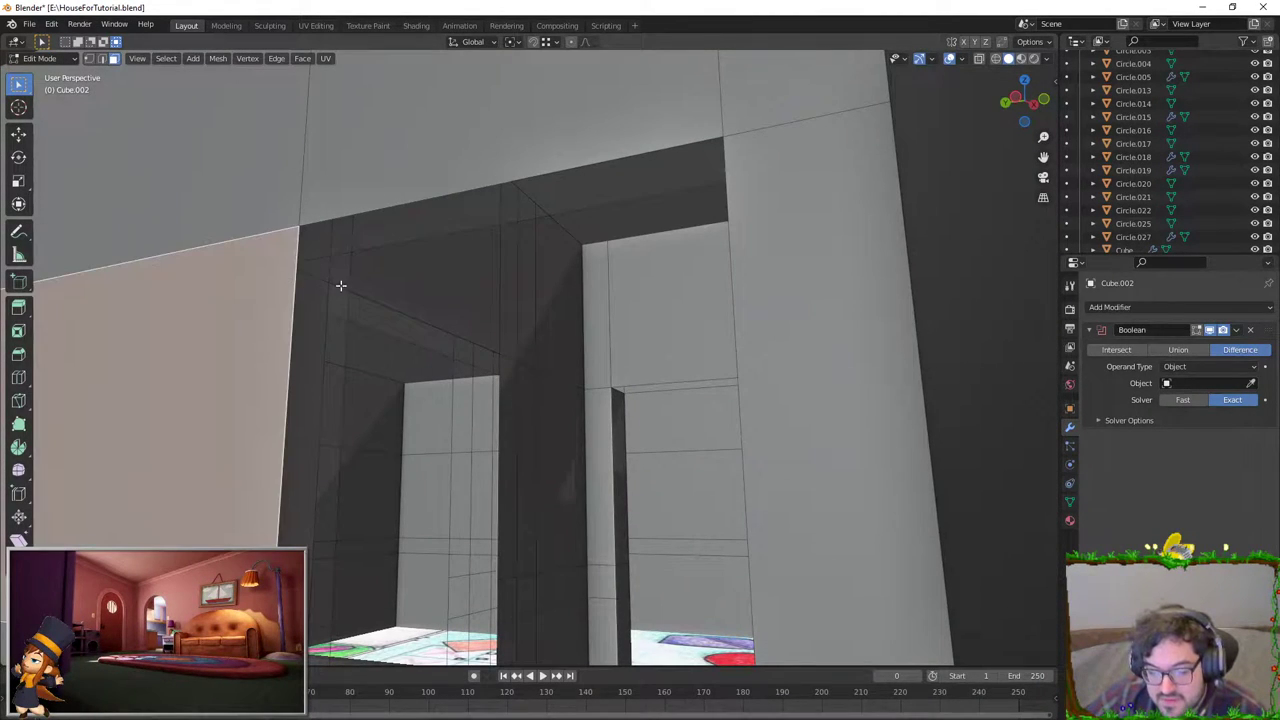
{"action": "left_click", "coordinate": [101, 58]}
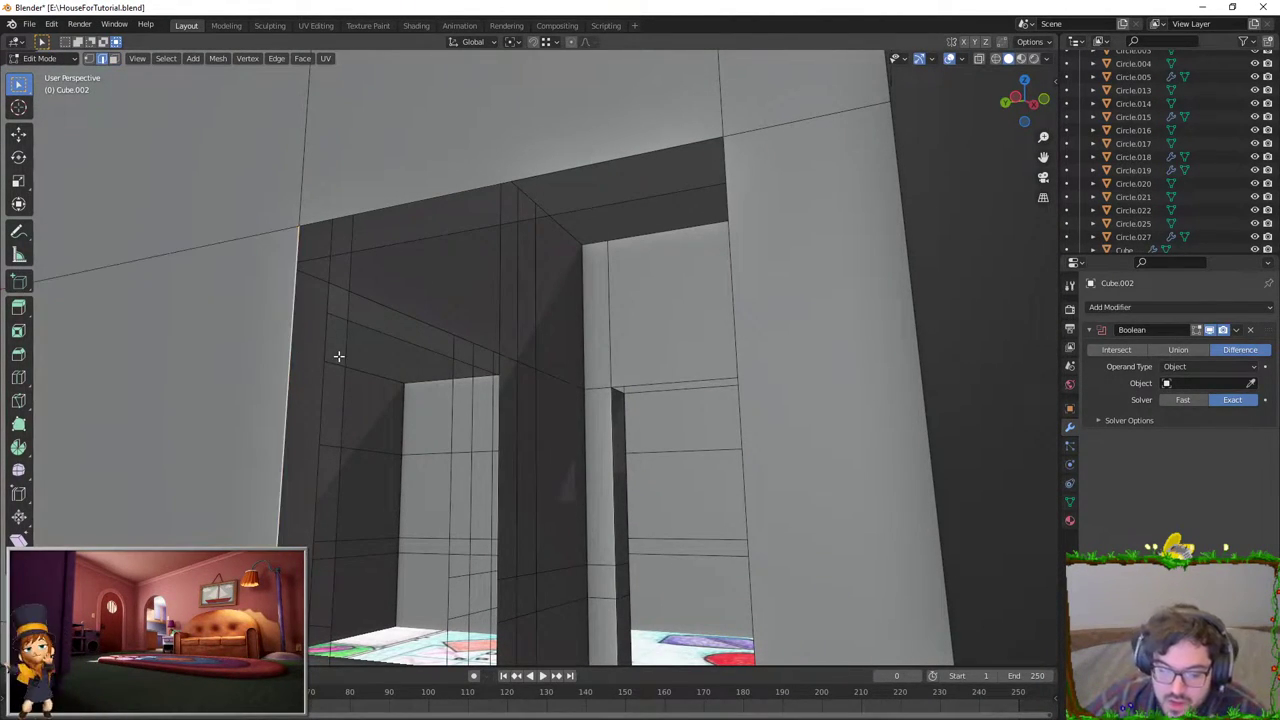
{"action": "left_click", "coordinate": [337, 343]}
{"action": "mouse_move", "coordinate": [430, 177]}
{"action": "middle_mouse_down"}
{"action": "mouse_move", "coordinate": [477, 234]}
{"action": "mouse_move", "coordinate": [757, 343]}
{"action": "mouse_move", "coordinate": [814, 323]}
{"action": "mouse_move", "coordinate": [791, 325]}
{"action": "mouse_move", "coordinate": [749, 443]}
{"action": "mouse_move", "coordinate": [749, 351]}
{"action": "mouse_move", "coordinate": [874, 400]}
{"action": "mouse_move", "coordinate": [820, 400]}
{"action": "mouse_move", "coordinate": [750, 367]}
{"action": "middle_mouse_up"}
{"action": "left_click", "coordinate": [791, 325]}
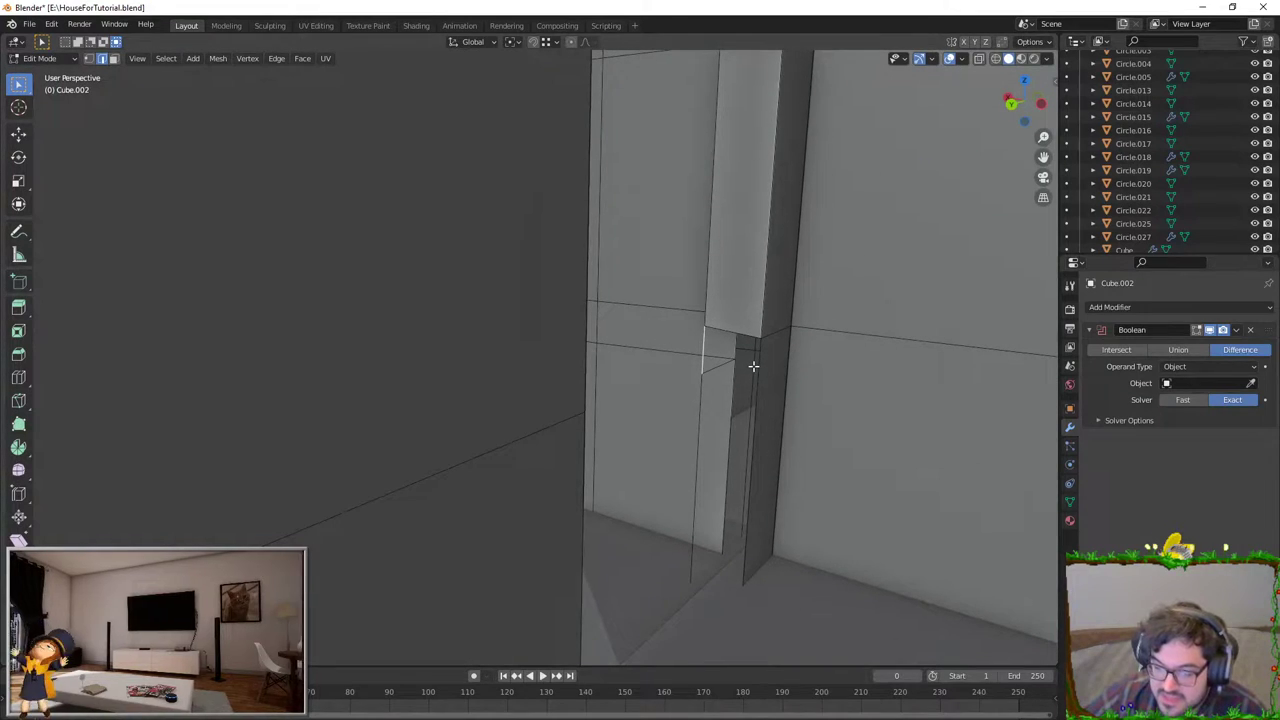
{"action": "left_click", "coordinate": [753, 366]}
{"action": "left_click", "coordinate": [759, 365]}
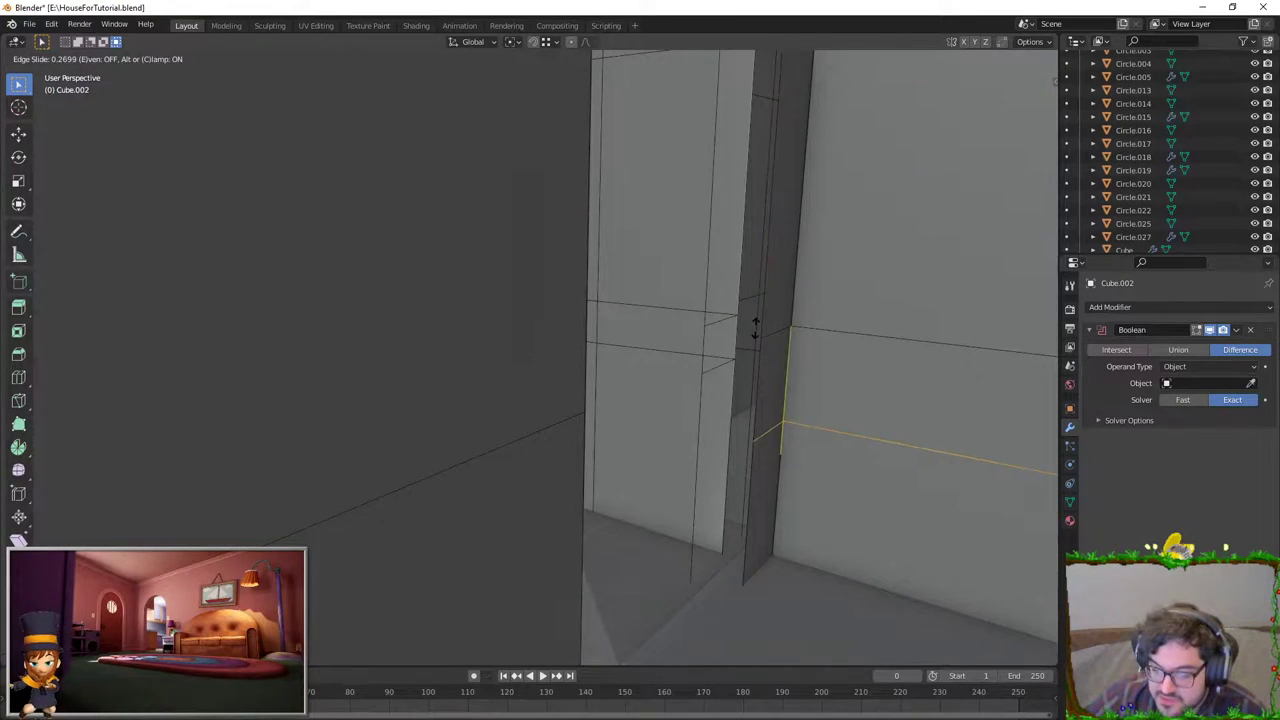
{"action": "right_click", "coordinate": [725, 400]}
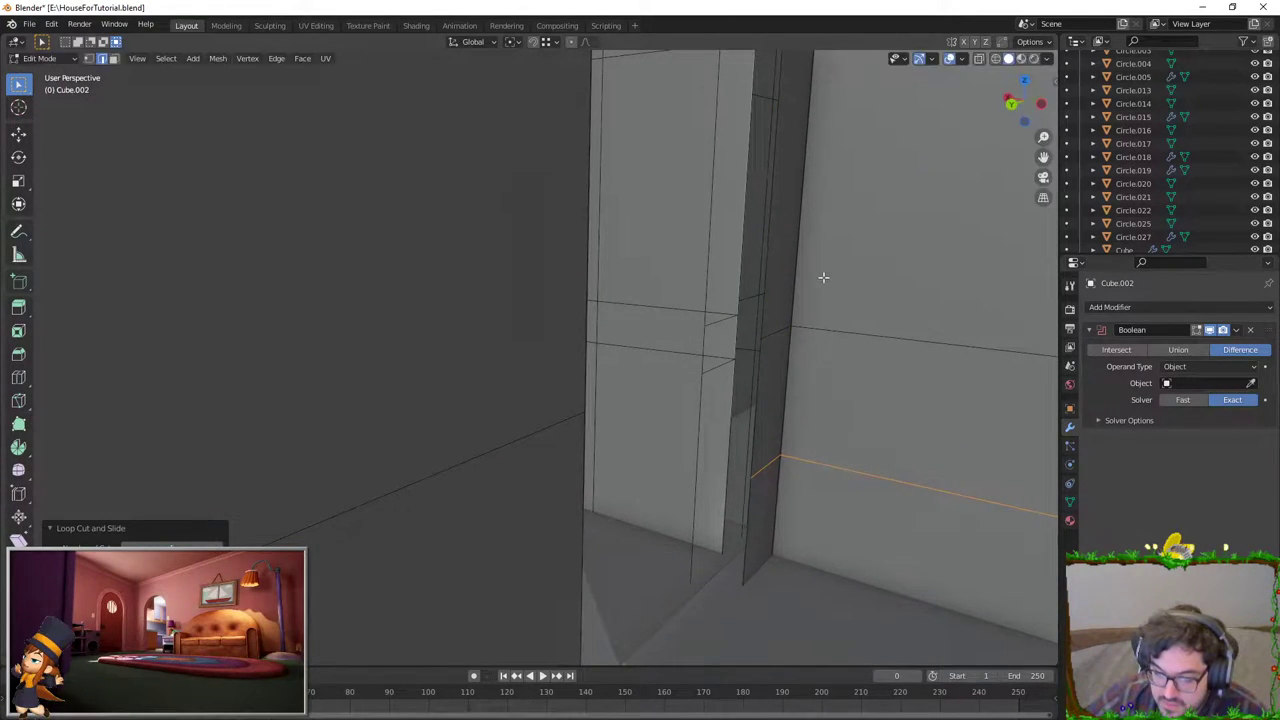
Step: With snapping on, move the new loops along Z to the opening's top, then select a doorway edge
{"action": "left_click", "coordinate": [533, 42]}
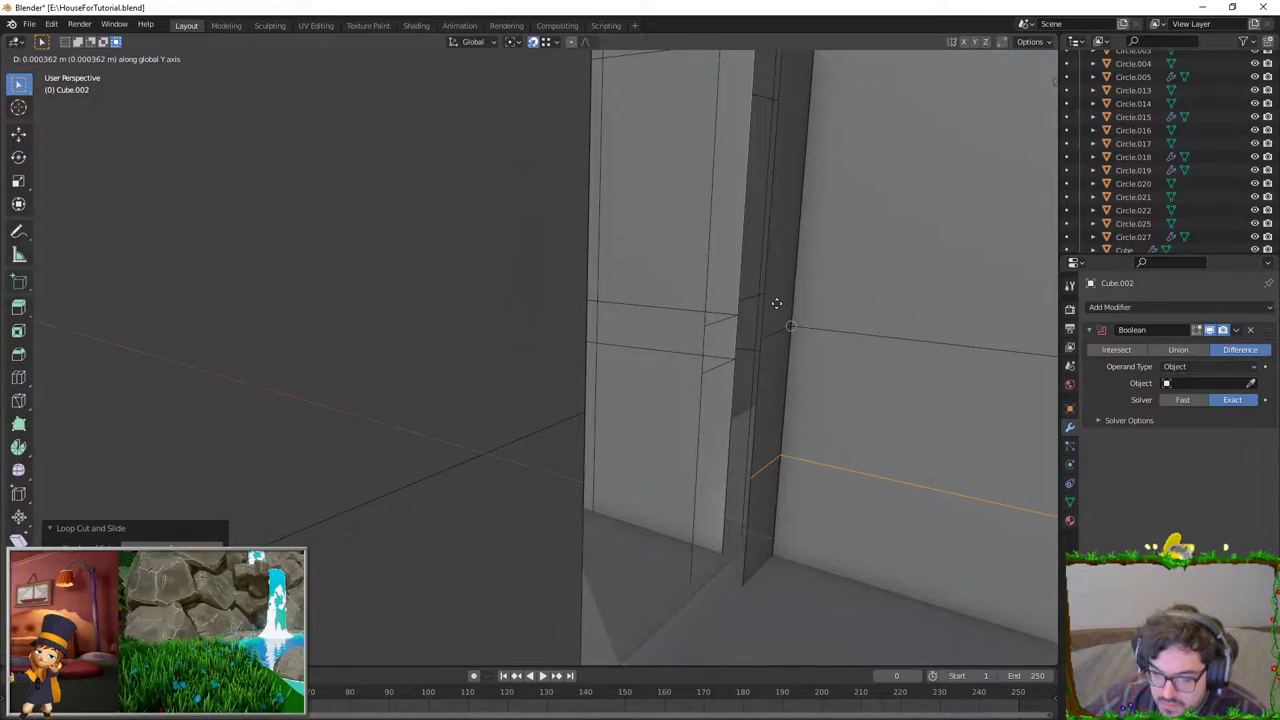
{"action": "key", "text": "g"}
{"action": "left_click", "coordinate": [725, 370]}
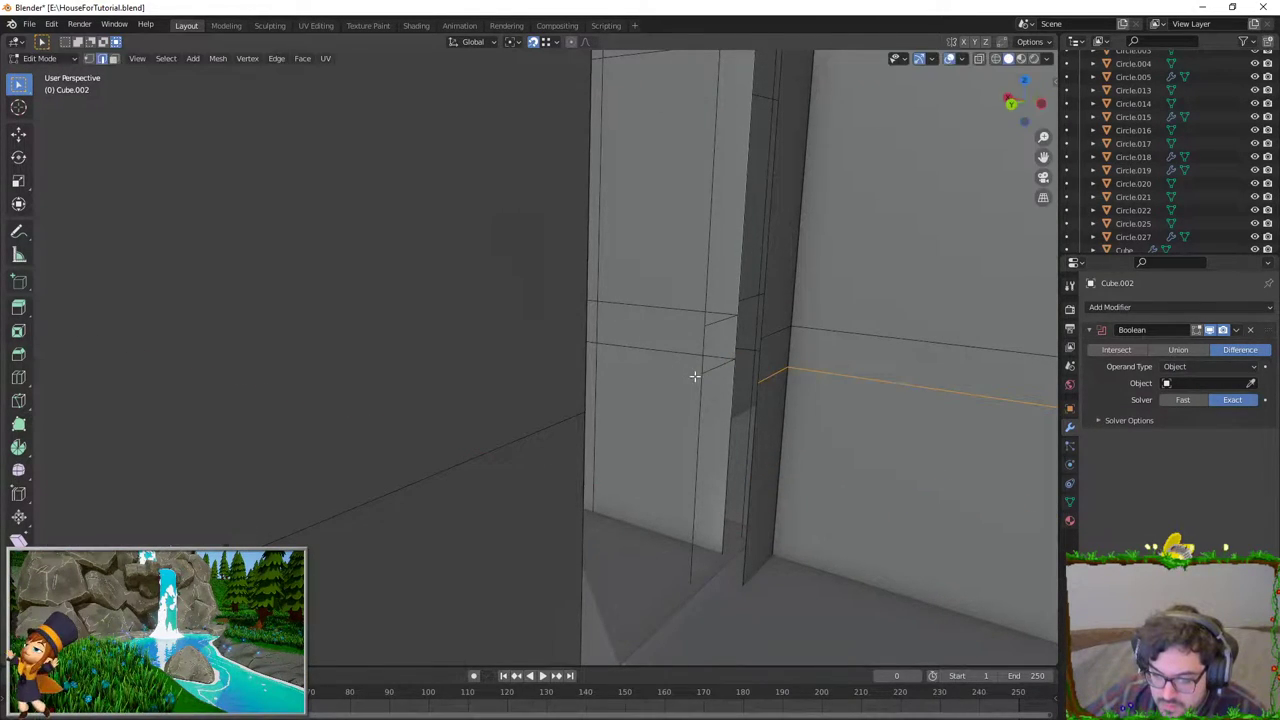
{"action": "scroll", "coordinate": [694, 374], "scroll_direction": "down", "scroll_amount": 4}
{"action": "left_click", "coordinate": [445, 430]}
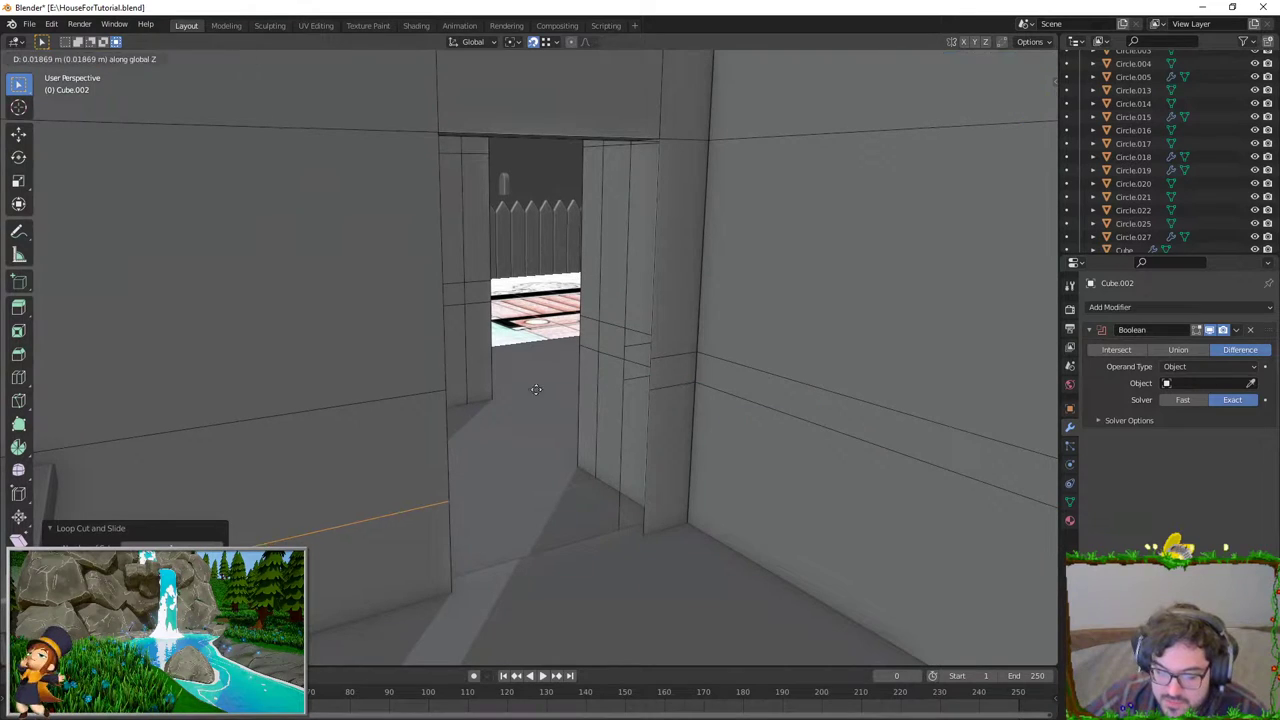
{"action": "left_click", "coordinate": [652, 387]}
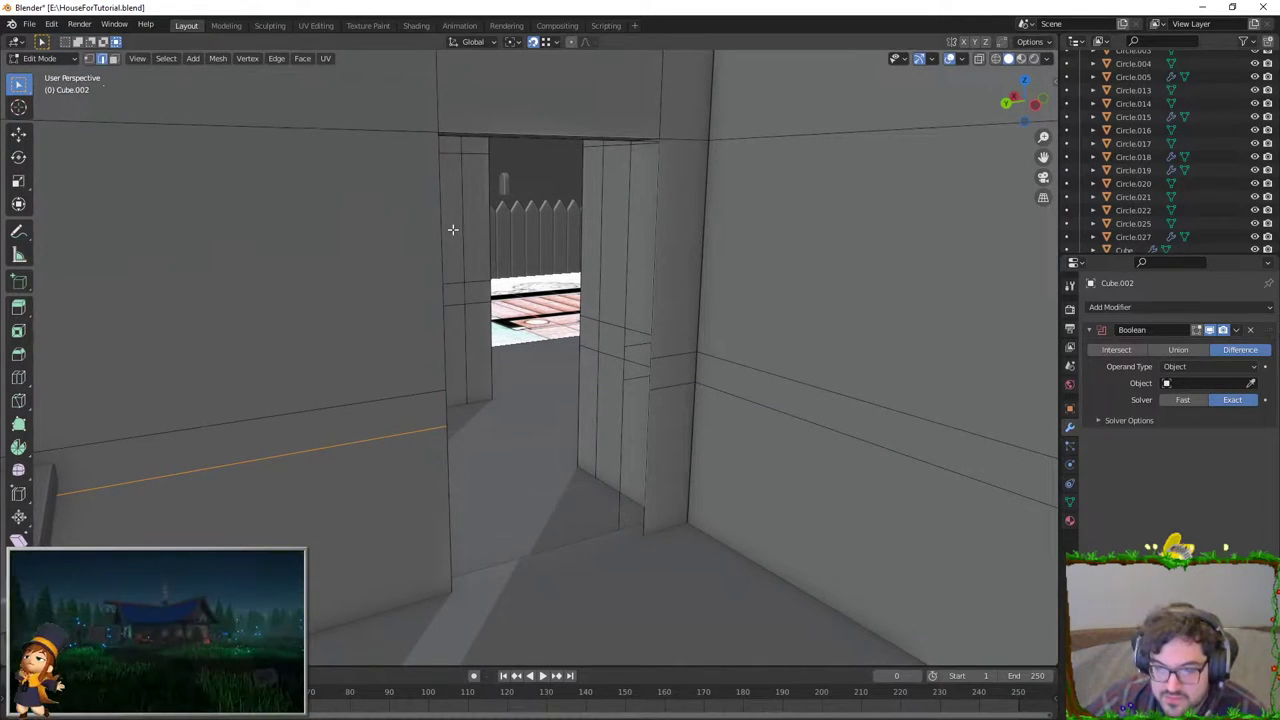
{"action": "scroll", "coordinate": [417, 235], "scroll_direction": "up", "scroll_amount": 5}
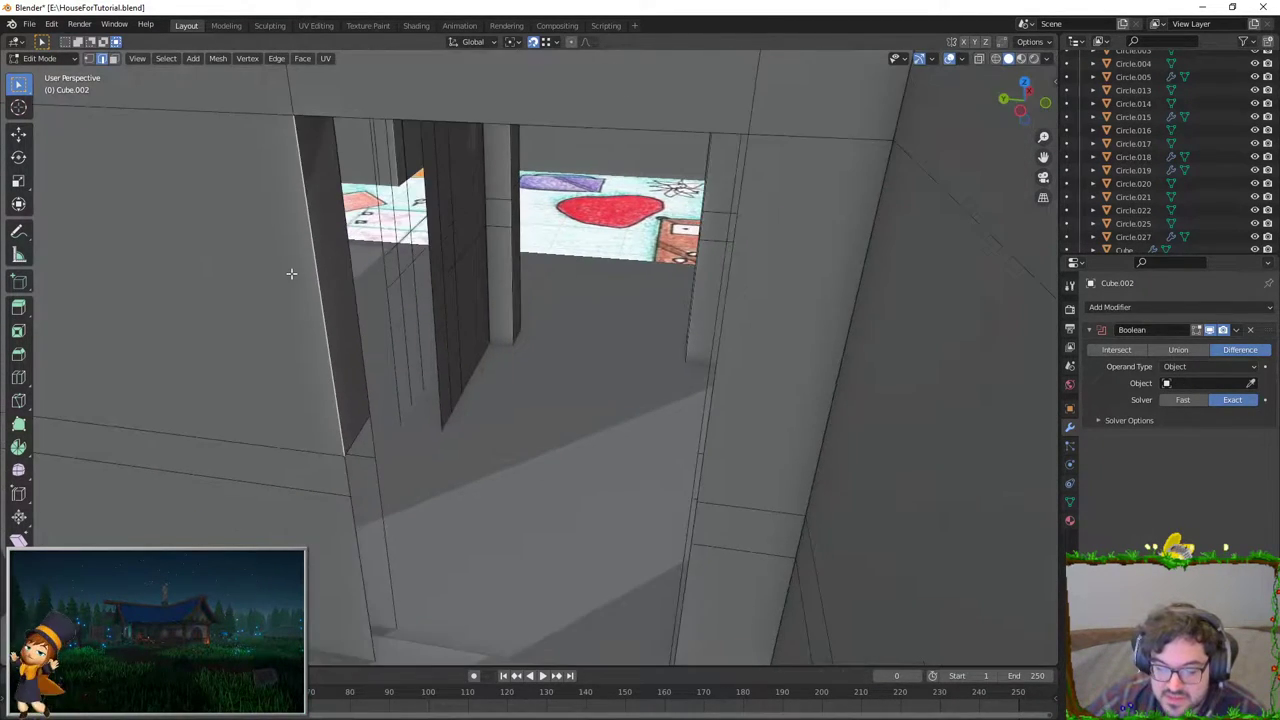
{"action": "middle_click_drag", "start_coordinate": [288, 343], "coordinate": [375, 515]}
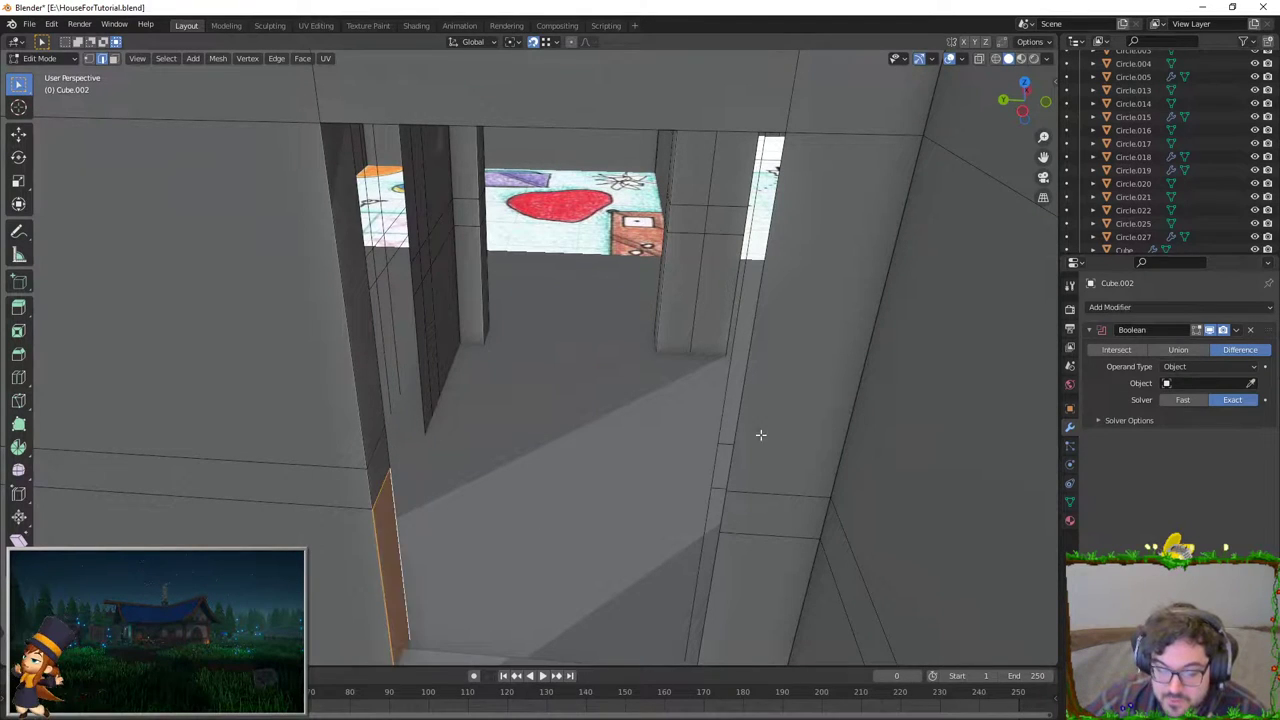
{"action": "left_click", "coordinate": [722, 514]}
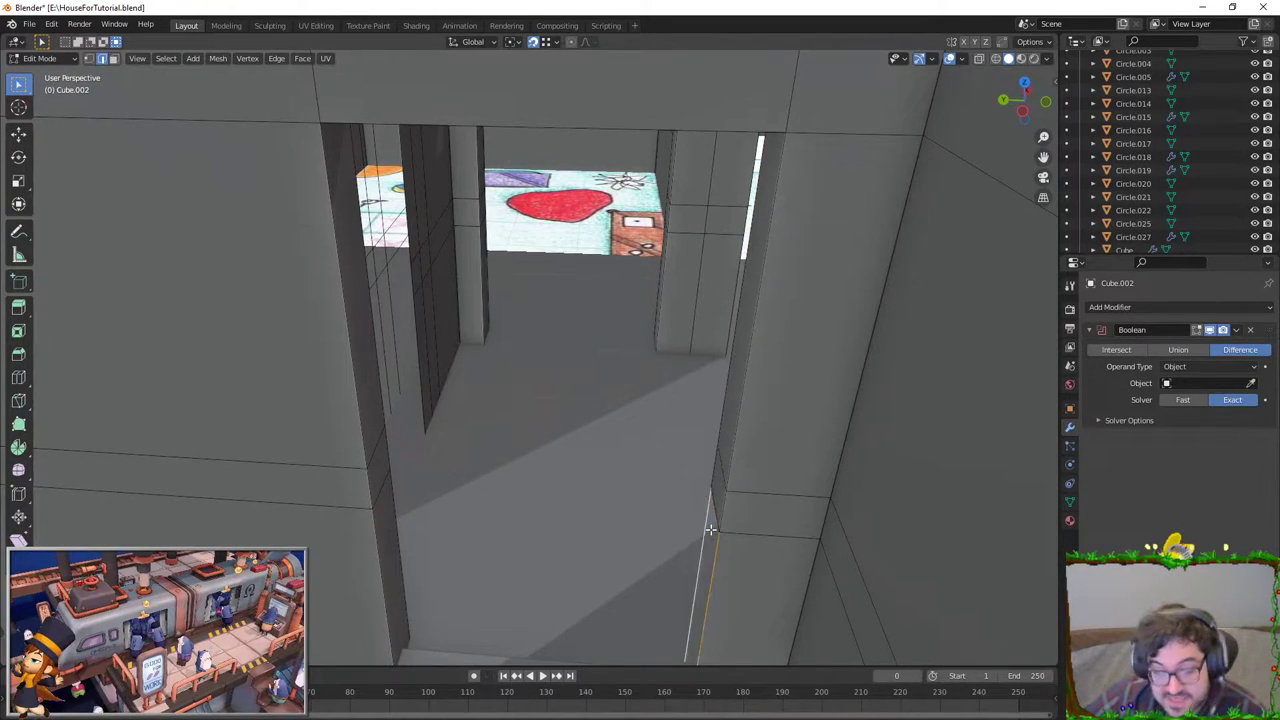
{"action": "mouse_move", "coordinate": [712, 520]}
{"action": "middle_mouse_down"}
{"action": "mouse_move", "coordinate": [664, 323]}
{"action": "mouse_move", "coordinate": [530, 201]}
{"action": "mouse_move", "coordinate": [923, 171]}
{"action": "mouse_move", "coordinate": [899, 215]}
{"action": "middle_mouse_up"}
Step: Bevel the doorway's top edges into a rounded arch and check it from a wider view
{"action": "key", "text": "ctrl+b"}
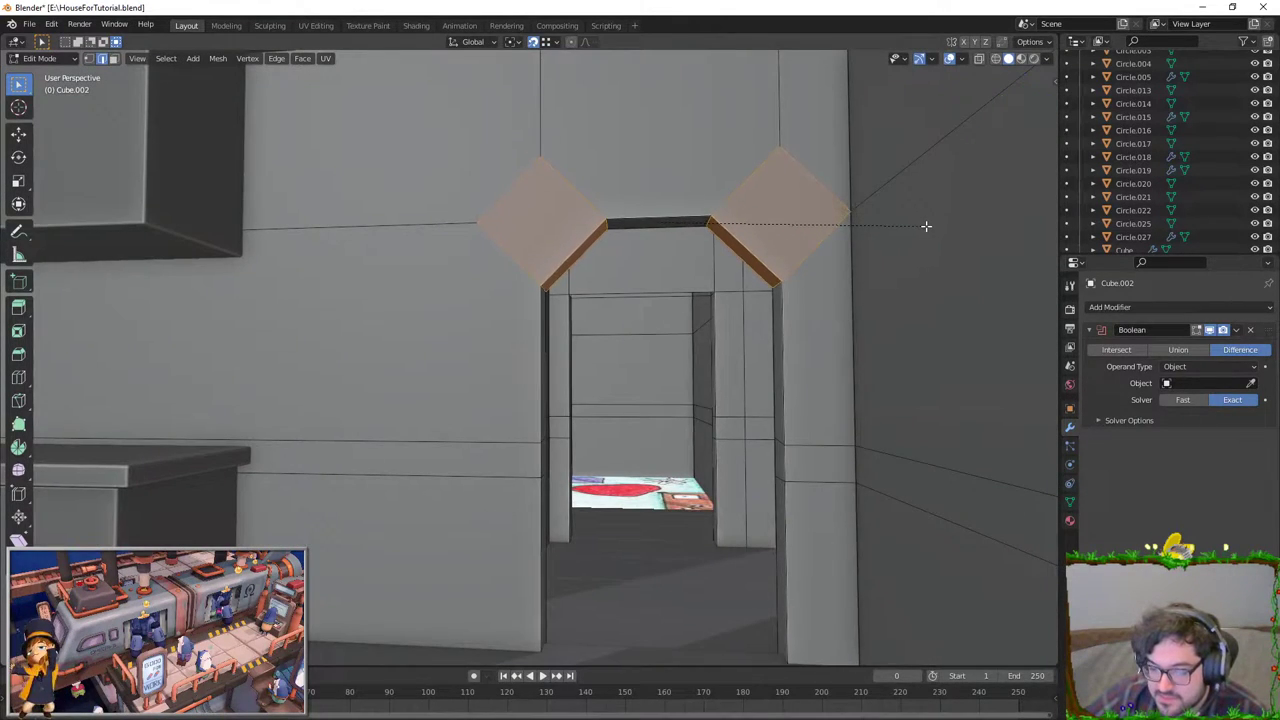
{"action": "scroll", "coordinate": [937, 223], "scroll_direction": "up", "scroll_amount": 6}
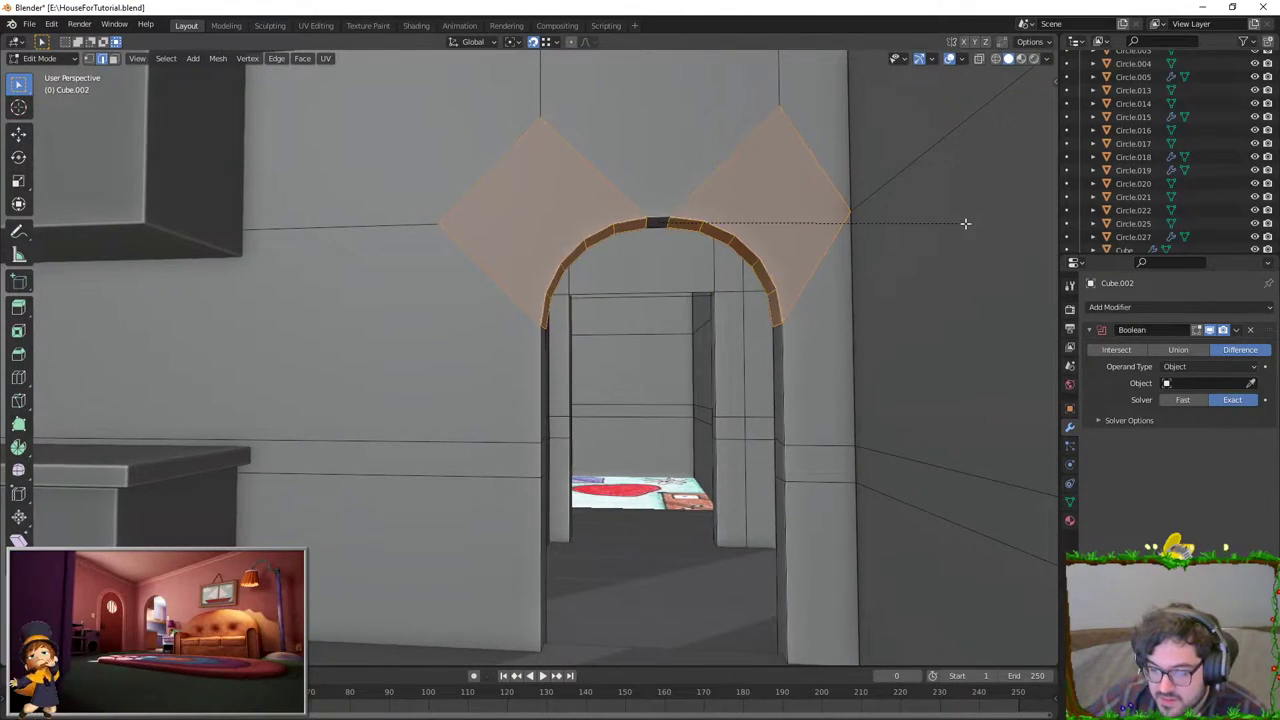
{"action": "left_click", "coordinate": [968, 224]}
{"action": "key", "text": "Tab"}
{"action": "mouse_move", "coordinate": [579, 268]}
{"action": "middle_mouse_down"}
{"action": "mouse_move", "coordinate": [735, 333]}
{"action": "mouse_move", "coordinate": [425, 329]}
{"action": "mouse_move", "coordinate": [630, 352]}
{"action": "mouse_move", "coordinate": [694, 323]}
{"action": "mouse_move", "coordinate": [483, 337]}
{"action": "mouse_move", "coordinate": [828, 307]}
{"action": "mouse_move", "coordinate": [704, 270]}
{"action": "mouse_move", "coordinate": [691, 260]}
{"action": "mouse_move", "coordinate": [694, 229]}
{"action": "middle_mouse_up"}
{"action": "key", "text": "Tab"}
{"action": "scroll", "coordinate": [704, 270], "scroll_direction": "up", "scroll_amount": 2}
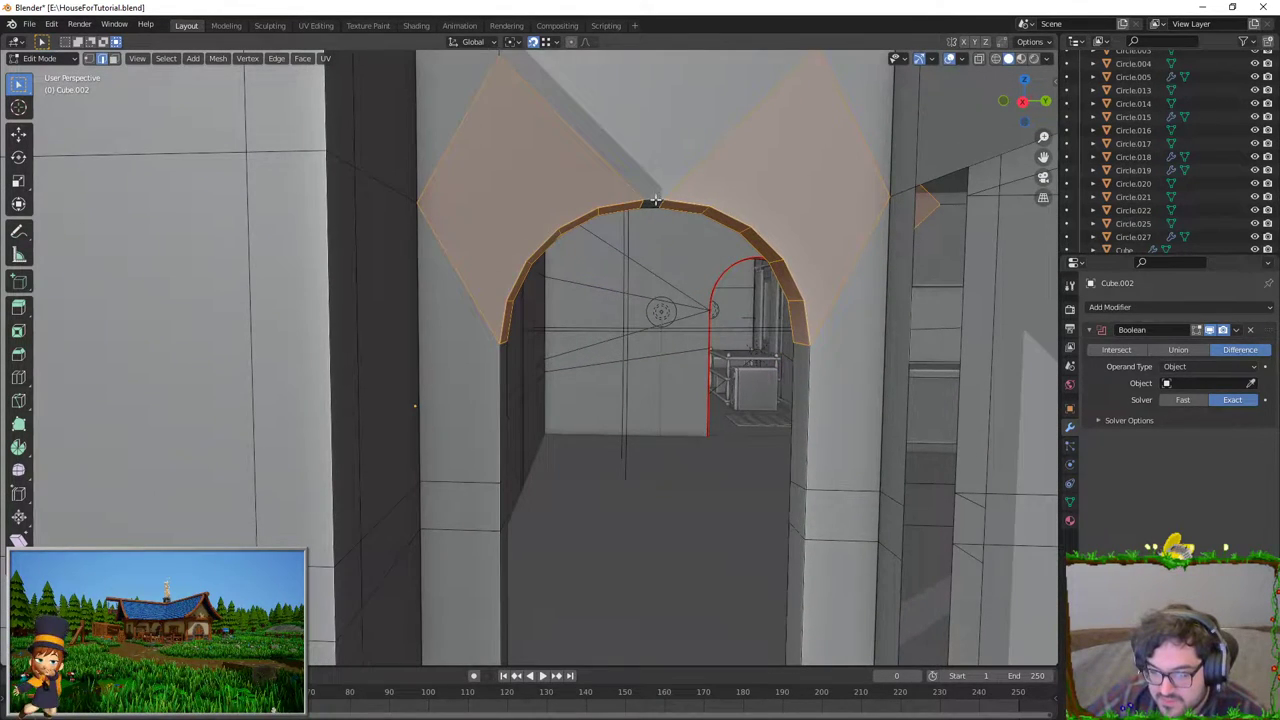
Step: Cancel the X move and delete the old pointed arch faces over the doorway
{"action": "key", "text": "g"}
{"action": "key", "text": "x"}
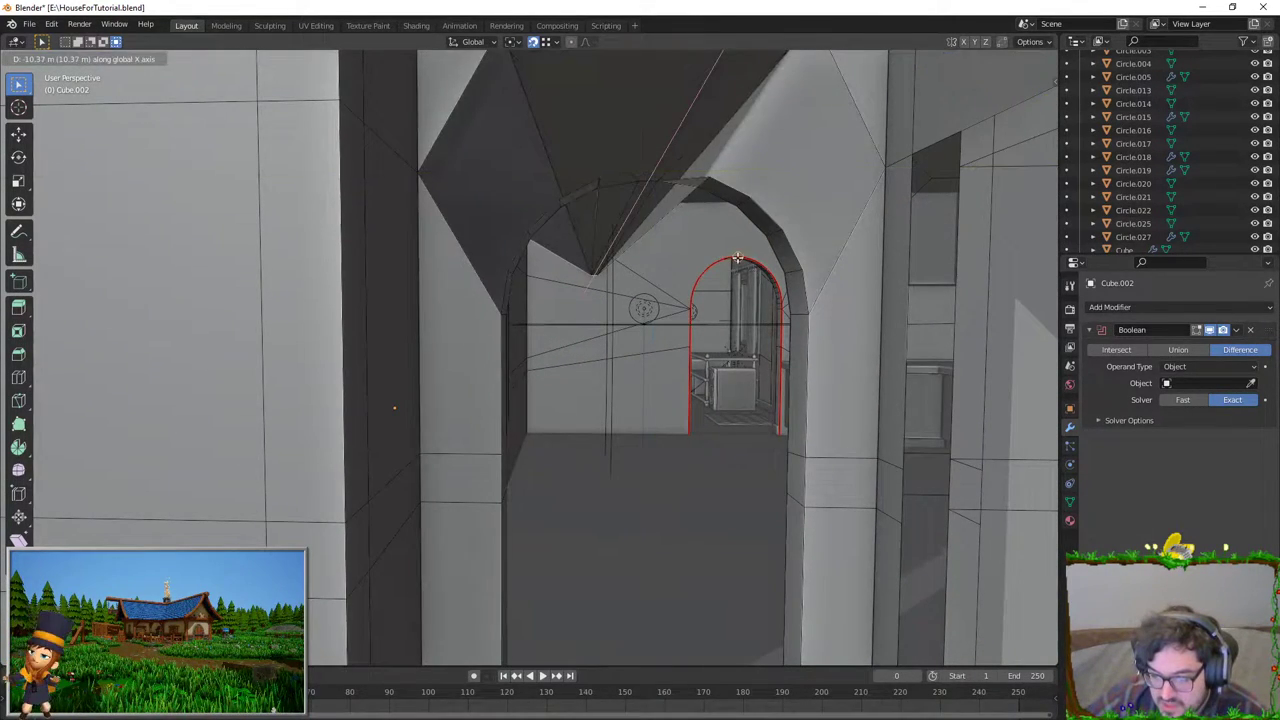
{"action": "key", "text": "Escape"}
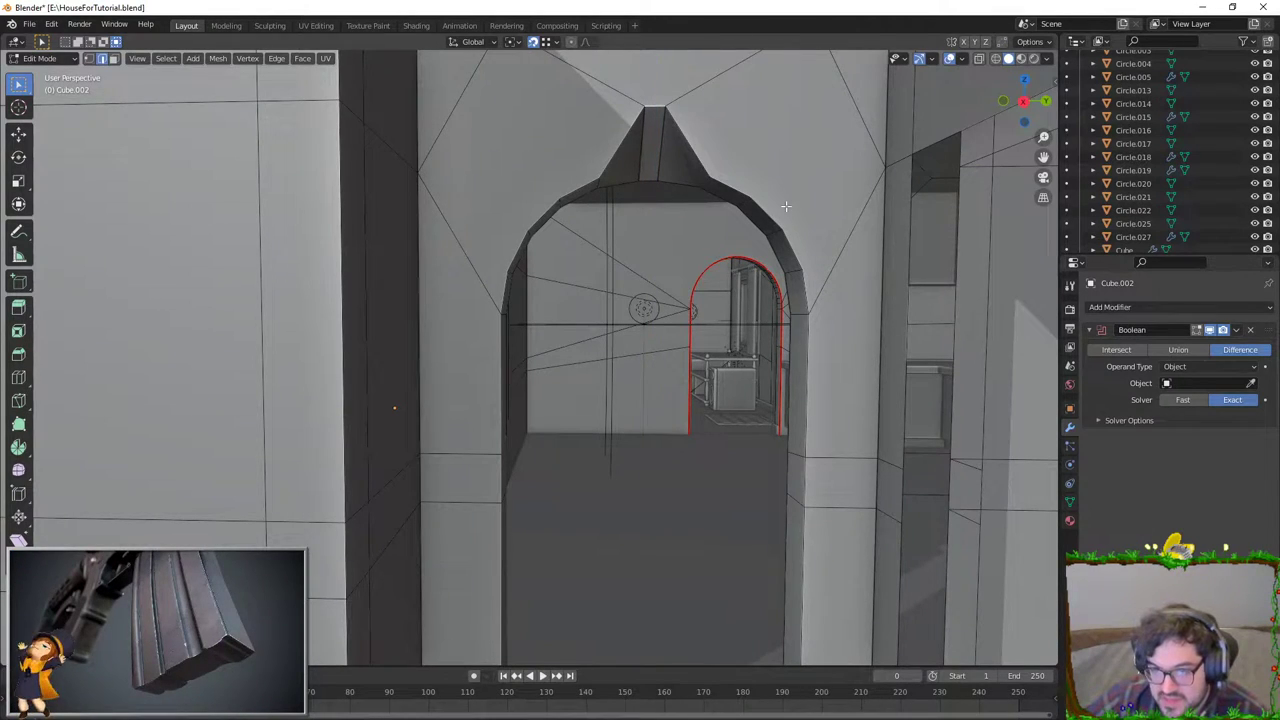
{"action": "key", "text": "l"}
{"action": "key", "text": "x"}
{"action": "left_click", "coordinate": [713, 283]}
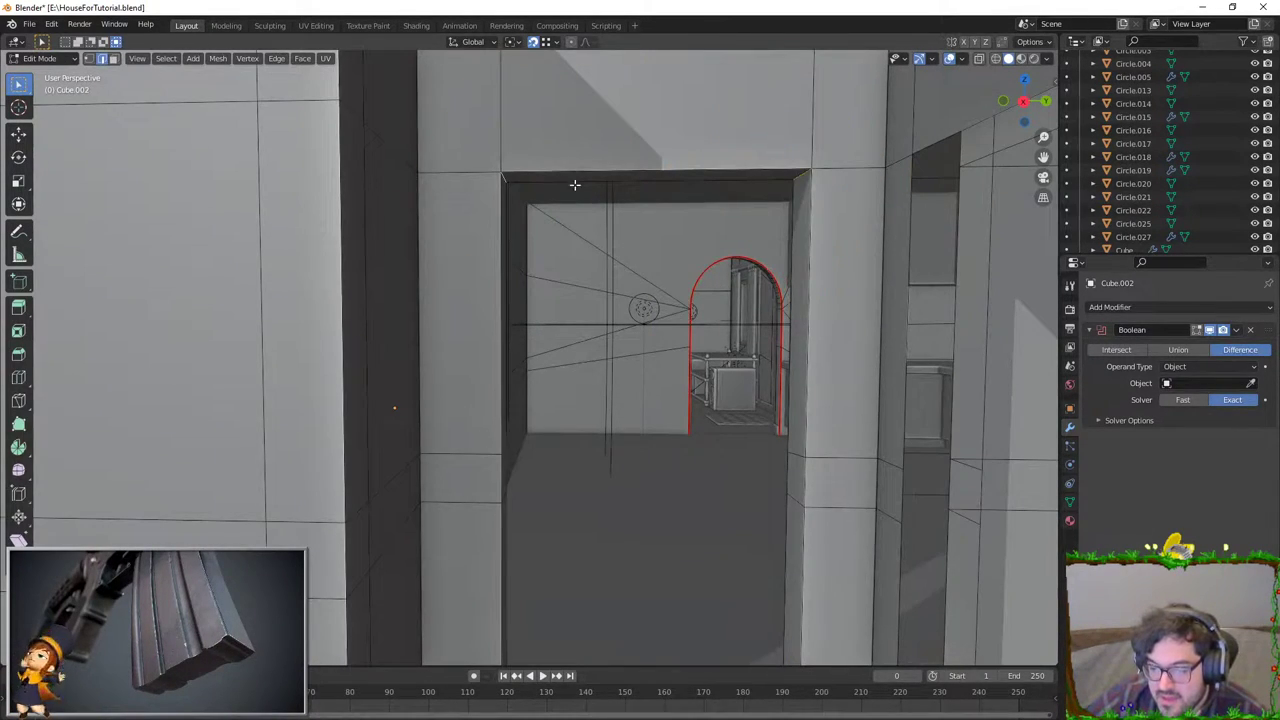
Step: Raise the opening's top along Z, size the new arch, and return to Object Mode
{"action": "key", "text": "g"}
{"action": "key", "text": "z"}
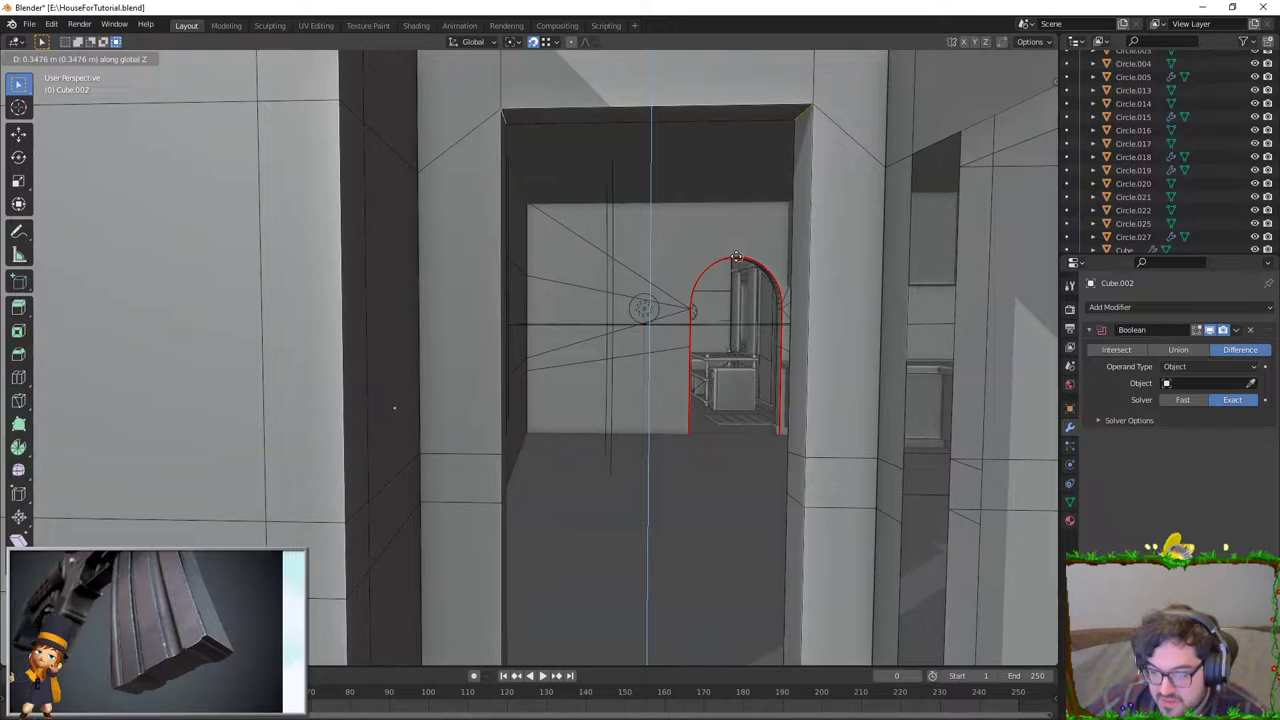
{"action": "left_click", "coordinate": [698, 264]}
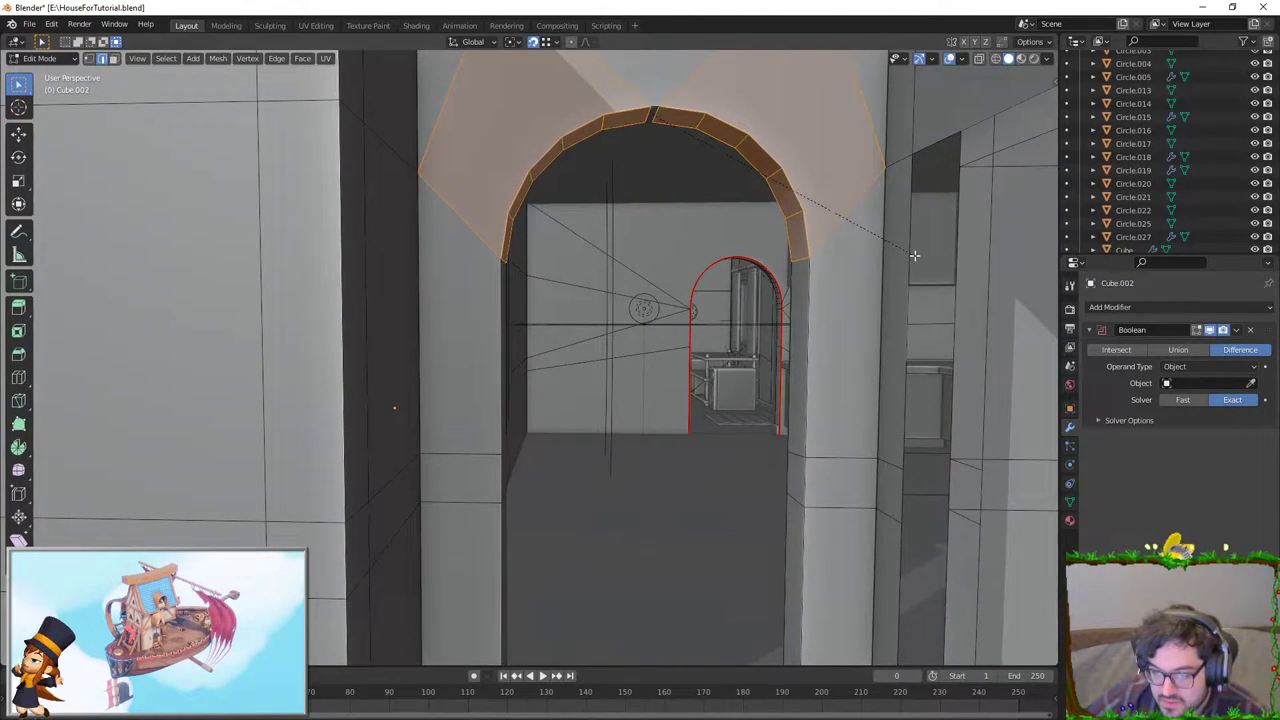
{"action": "left_click", "coordinate": [877, 304]}
{"action": "key", "text": "Tab"}
{"action": "middle_click_drag", "start_coordinate": [877, 304], "coordinate": [560, 398]}
{"action": "scroll", "coordinate": [728, 349], "scroll_direction": "up", "scroll_amount": 3}
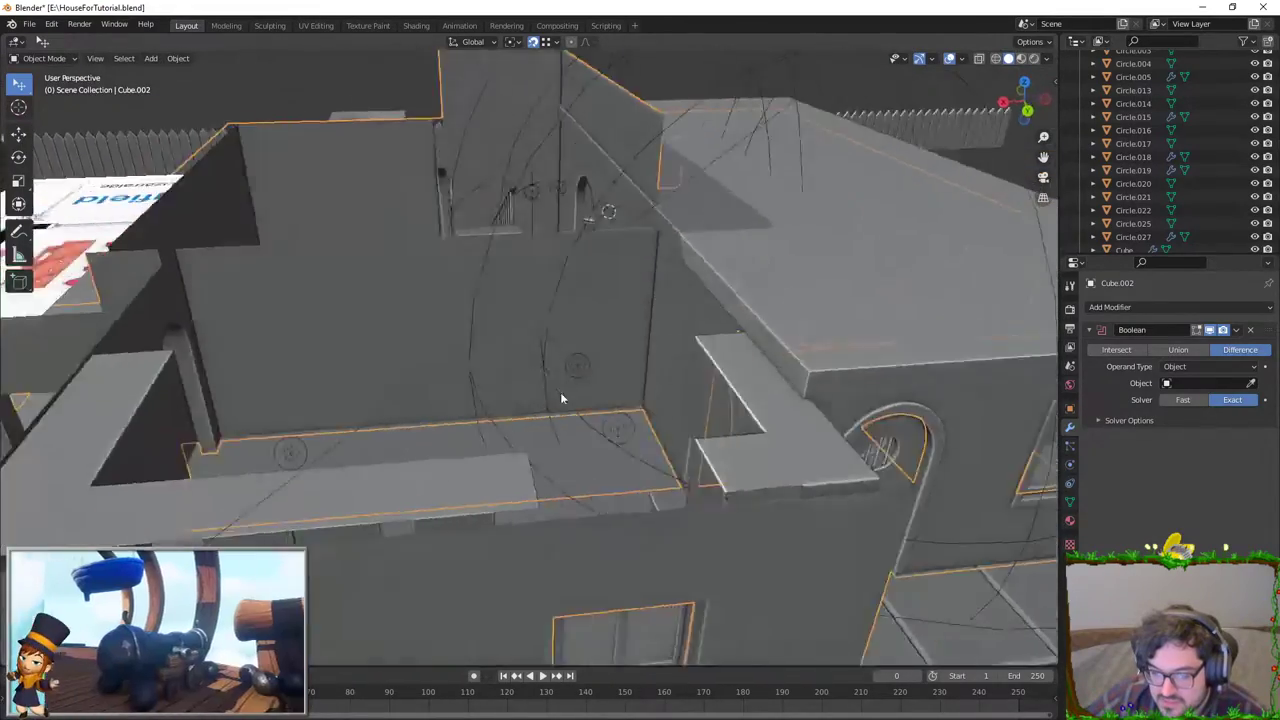
Step: In Edit Mode on the next doorway, select both of its top corner vertices
{"action": "scroll", "coordinate": [562, 405], "scroll_direction": "down", "scroll_amount": 3}
{"action": "scroll", "coordinate": [468, 361], "scroll_direction": "up", "scroll_amount": 5}
{"action": "mouse_move", "coordinate": [468, 361]}
{"action": "middle_mouse_down"}
{"action": "mouse_move", "coordinate": [711, 375]}
{"action": "mouse_move", "coordinate": [670, 283]}
{"action": "mouse_move", "coordinate": [583, 287]}
{"action": "mouse_move", "coordinate": [650, 261]}
{"action": "mouse_move", "coordinate": [745, 270]}
{"action": "mouse_move", "coordinate": [329, 251]}
{"action": "mouse_move", "coordinate": [548, 290]}
{"action": "mouse_move", "coordinate": [535, 173]}
{"action": "middle_mouse_up"}
{"action": "key", "text": "Tab"}
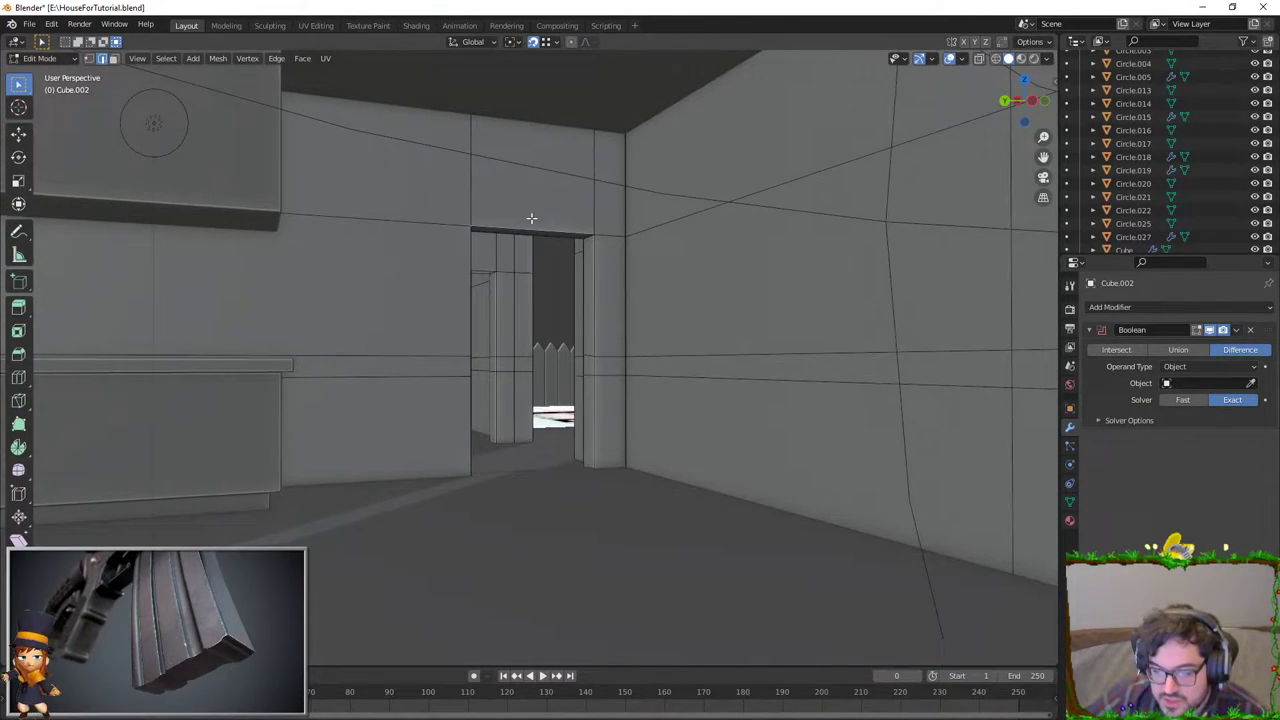
{"action": "scroll", "coordinate": [535, 226], "scroll_direction": "up", "scroll_amount": 2}
{"action": "scroll", "coordinate": [510, 270], "scroll_direction": "up", "scroll_amount": 2}
{"action": "scroll", "coordinate": [400, 320], "scroll_direction": "up", "scroll_amount": 2}
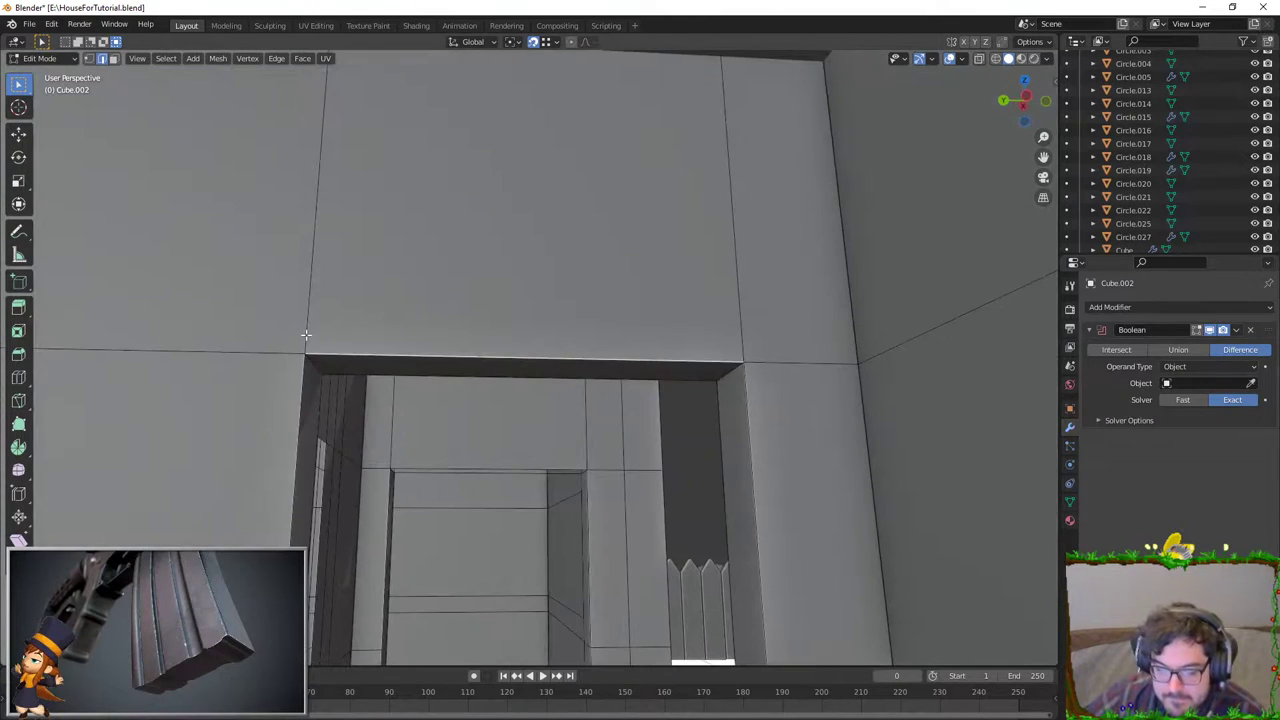
{"action": "left_click", "coordinate": [766, 371]}
{"action": "left_click", "coordinate": [271, 371], "text": "shift"}
Step: Vertex-bevel the two corners with Ctrl+Shift+B into a rounded arch and inspect it
{"action": "key", "text": "ctrl+shift+b"}
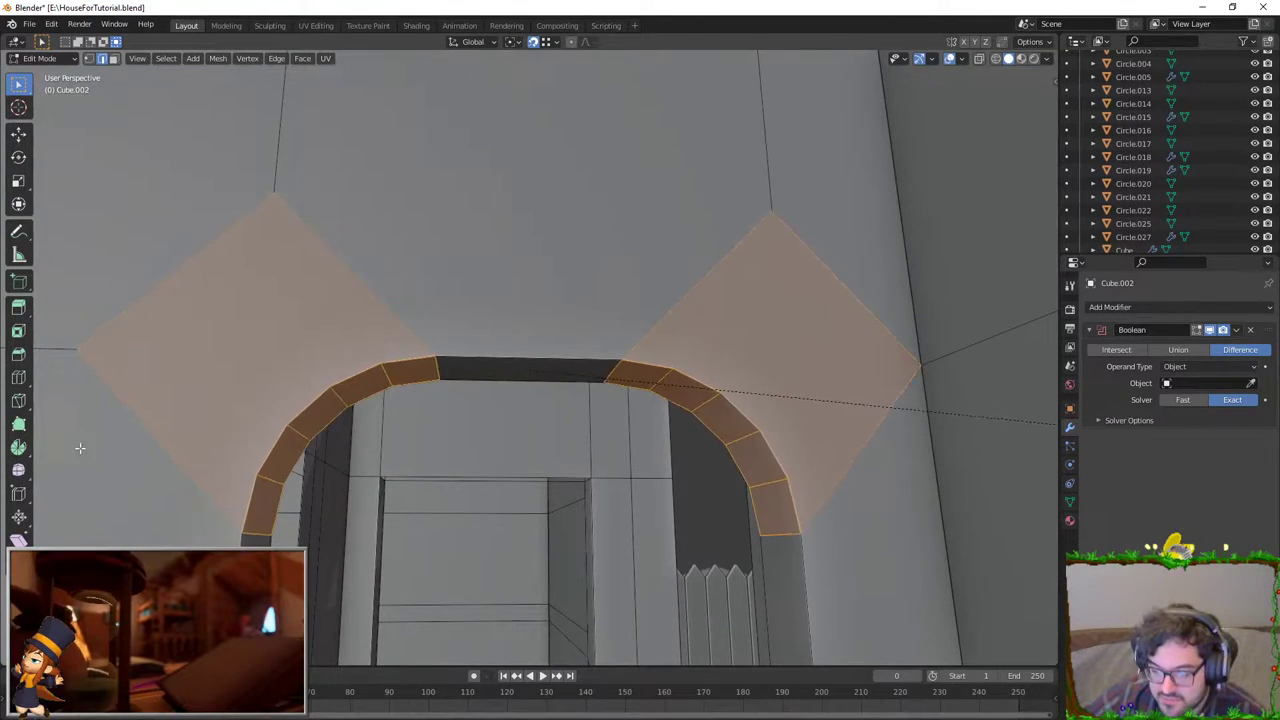
{"action": "key", "text": "Escape"}
{"action": "scroll", "coordinate": [729, 257], "scroll_direction": "down", "scroll_amount": 2}
{"action": "scroll", "coordinate": [729, 257], "scroll_direction": "down", "scroll_amount": 1}
{"action": "key", "text": "ctrl+shift+b"}
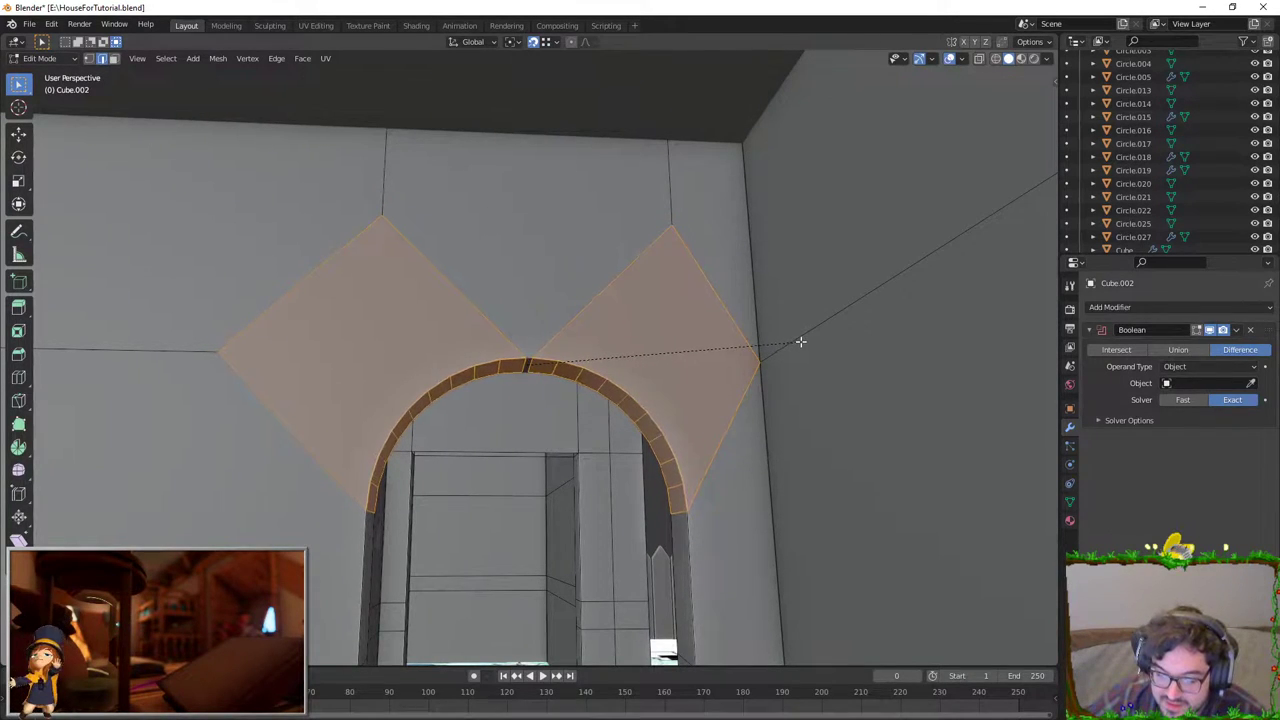
{"action": "left_click", "coordinate": [800, 342]}
{"action": "key", "text": "Tab"}
{"action": "mouse_move", "coordinate": [800, 342]}
{"action": "middle_mouse_down"}
{"action": "mouse_move", "coordinate": [589, 361]}
{"action": "mouse_move", "coordinate": [533, 350]}
{"action": "mouse_move", "coordinate": [577, 360]}
{"action": "mouse_move", "coordinate": [583, 386]}
{"action": "mouse_move", "coordinate": [529, 355]}
{"action": "middle_mouse_up"}
{"action": "scroll", "coordinate": [530, 358], "scroll_direction": "up", "scroll_amount": 5}
{"action": "scroll", "coordinate": [530, 358], "scroll_direction": "up", "scroll_amount": 5}
Step: Check the house from Top view with X-ray, select Cube.002 and re-enter Edit Mode
{"action": "key", "text": "Escape"}
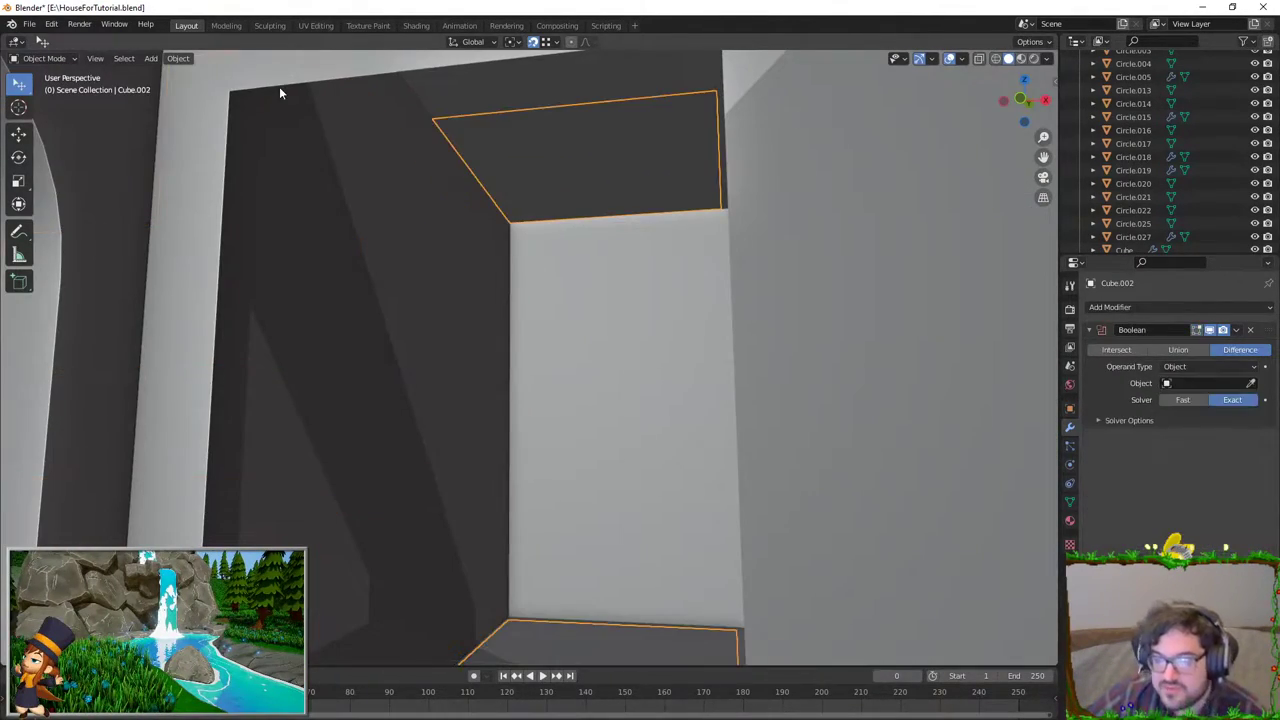
{"action": "key", "text": "KP_7"}
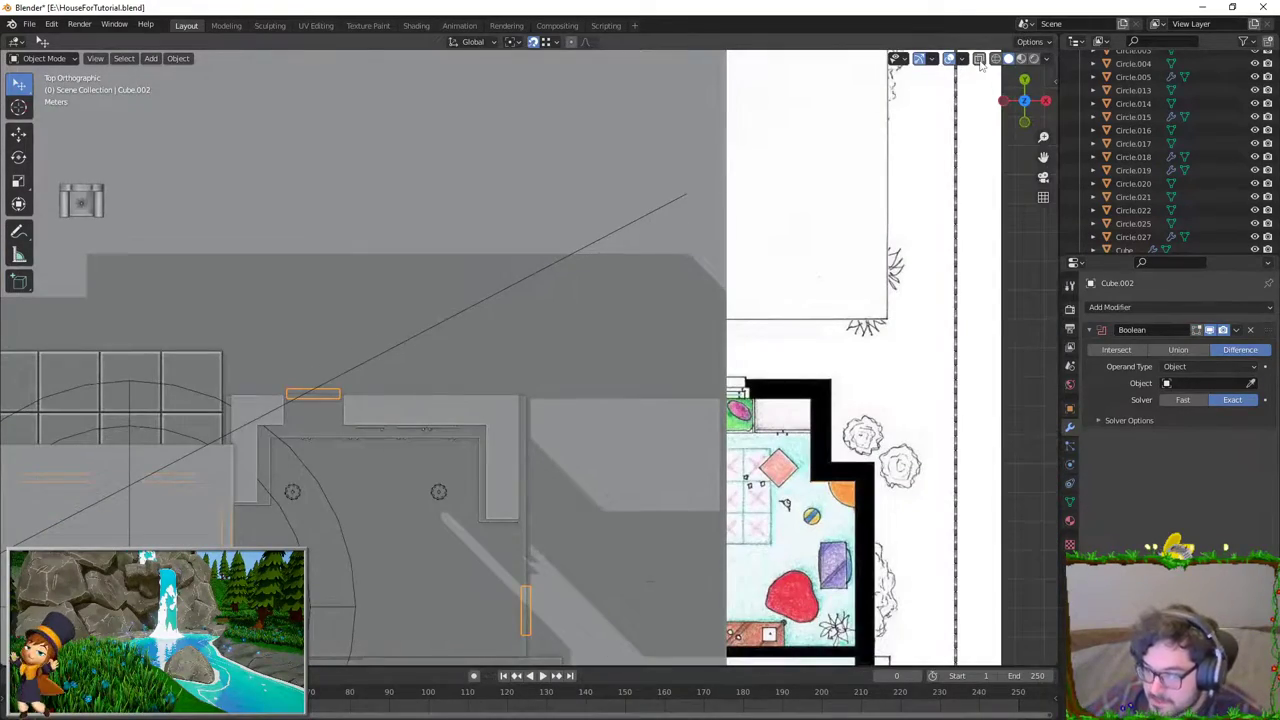
{"action": "scroll", "coordinate": [649, 109], "scroll_direction": "down", "scroll_amount": 5}
{"action": "scroll", "coordinate": [649, 109], "scroll_direction": "up", "scroll_amount": 2}
{"action": "mouse_move", "coordinate": [649, 109]}
{"action": "middle_mouse_down"}
{"action": "mouse_move", "coordinate": [946, 64]}
{"action": "mouse_move", "coordinate": [1017, 67]}
{"action": "middle_mouse_up"}
{"action": "key", "text": "alt+z"}
{"action": "left_click", "coordinate": [620, 463]}
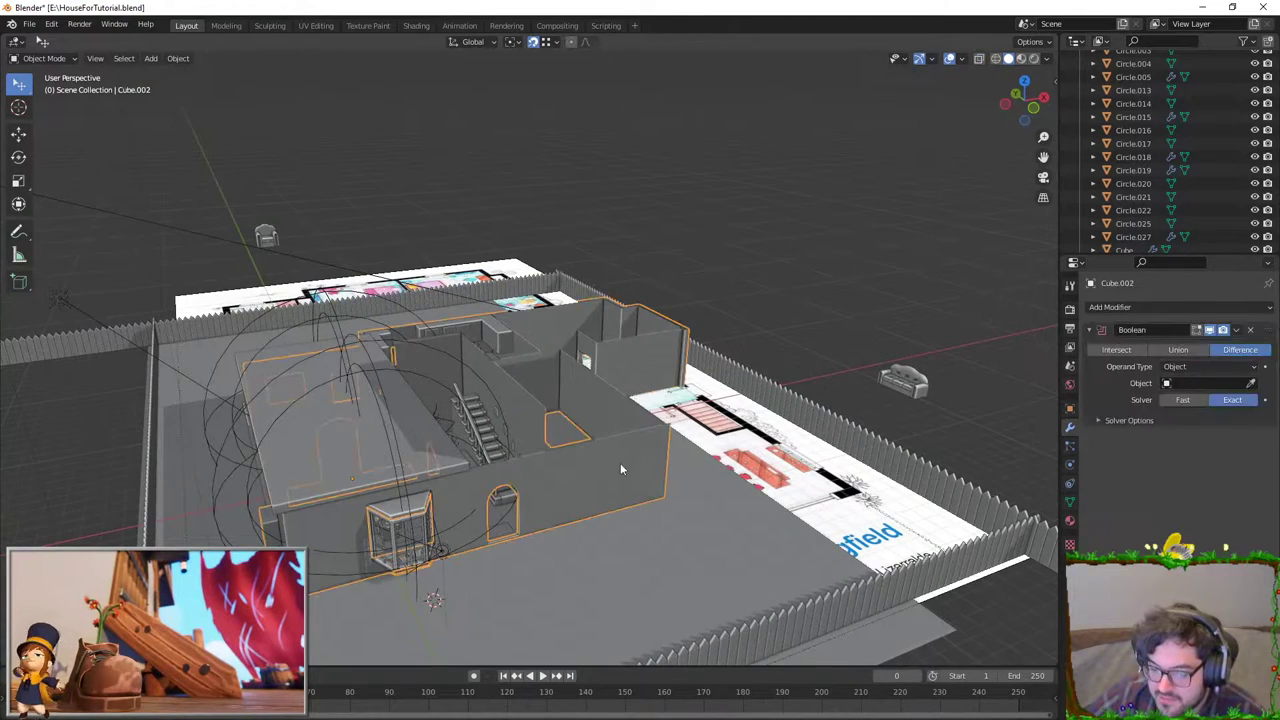
{"action": "left_click", "coordinate": [979, 62]}
{"action": "key", "text": "KP_7"}
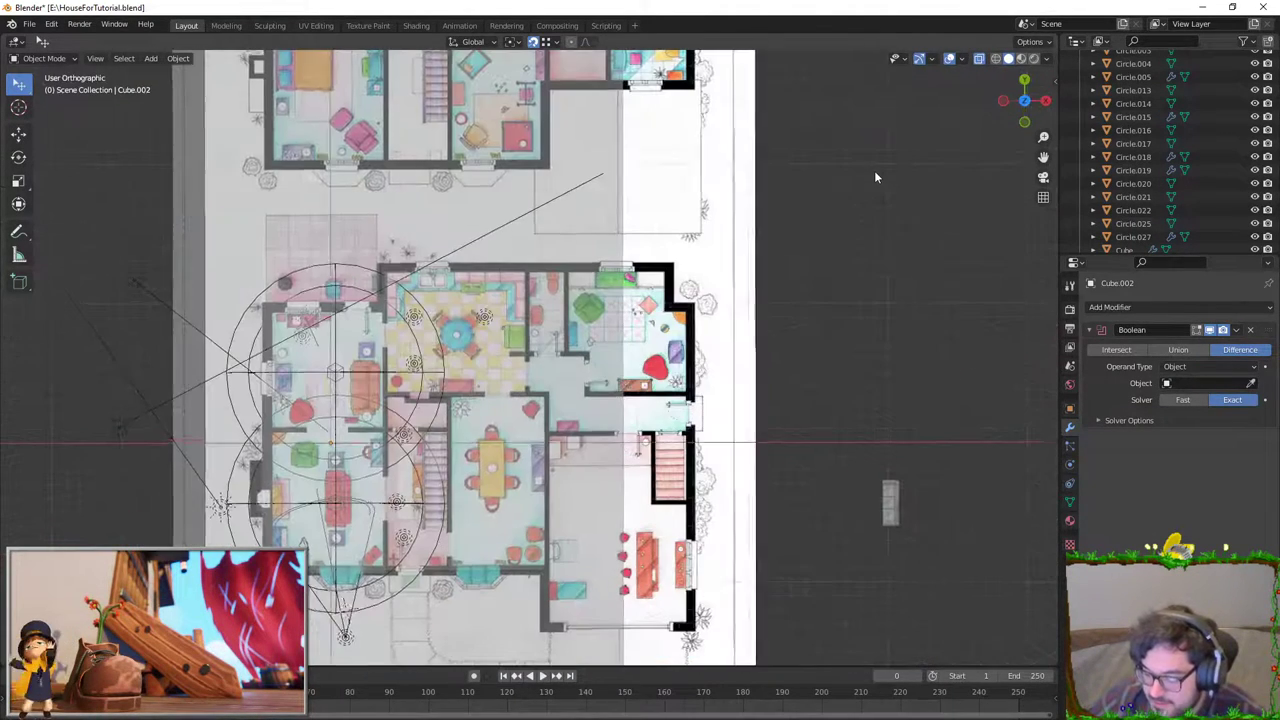
{"action": "key", "text": "Tab"}
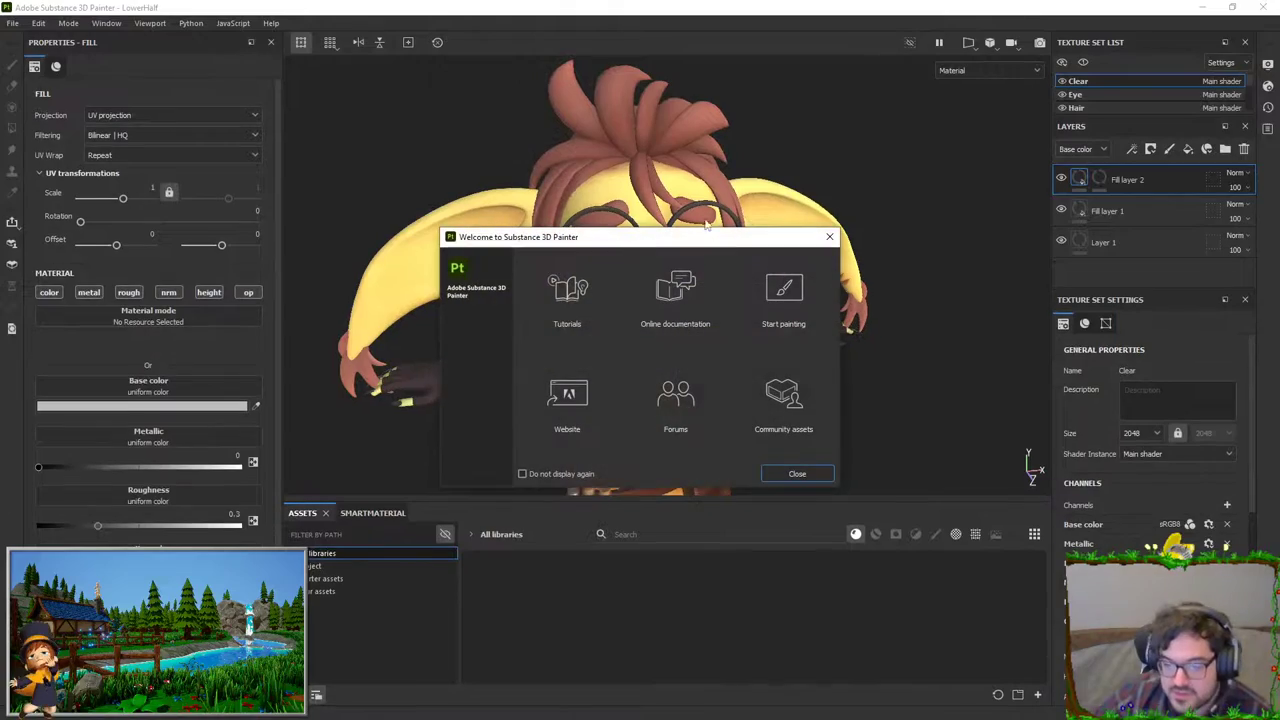
Step: Dismiss the welcome dialog, zoom onto the character's face and rotate to a side view
{"action": "key", "text": "Escape"}
{"action": "scroll", "coordinate": [614, 272], "scroll_direction": "up", "scroll_amount": 4}
{"action": "scroll", "coordinate": [614, 272], "scroll_direction": "up", "scroll_amount": 5}
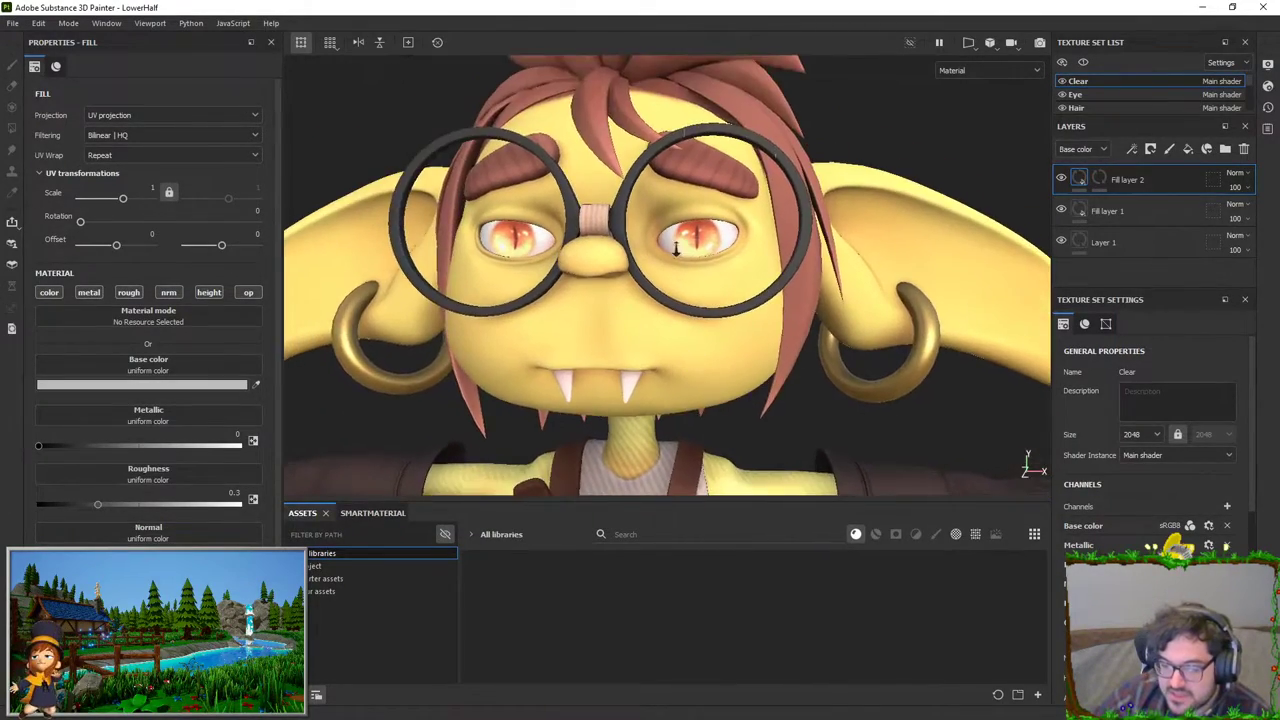
{"action": "mouse_move", "coordinate": [820, 266]}
{"action": "left_mouse_down", "text": "alt"}
{"action": "mouse_move", "coordinate": [660, 297]}
{"action": "mouse_move", "coordinate": [802, 328]}
{"action": "mouse_move", "coordinate": [620, 330]}
{"action": "left_mouse_up", "text": "alt"}
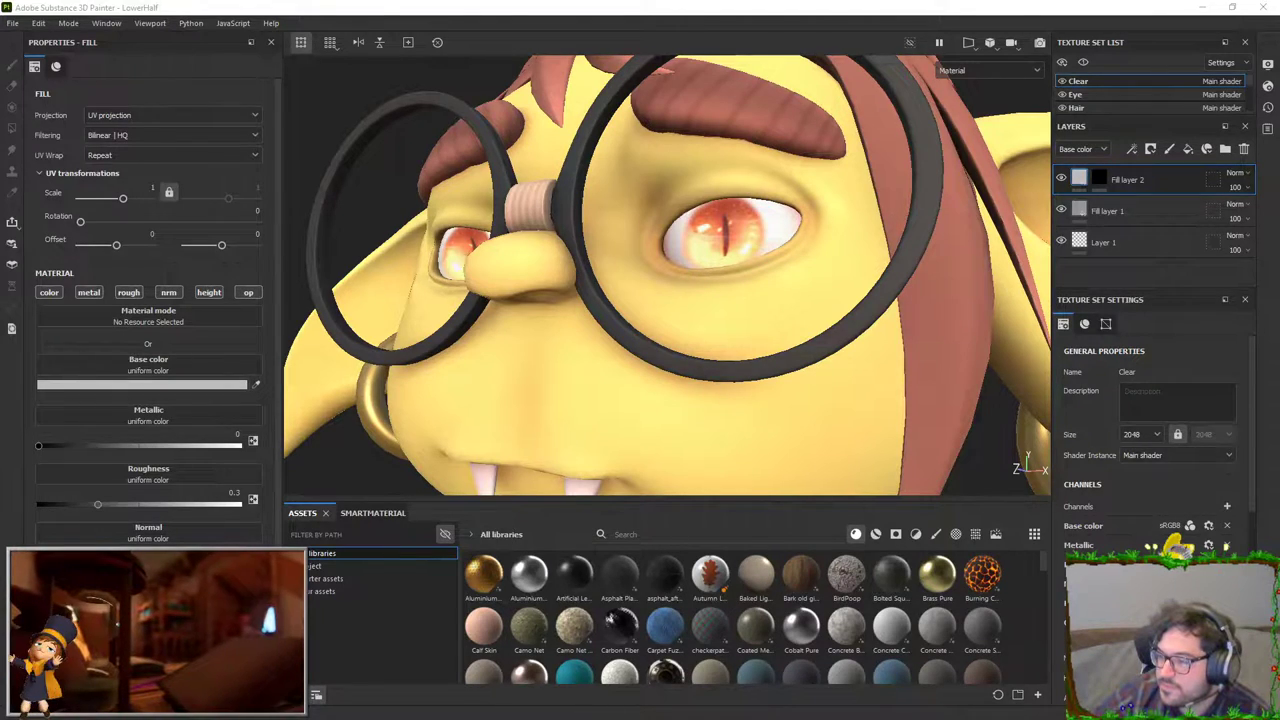
Step: Switch to the Goblin Man replay and jump ahead to the orange eye being painted
{"action": "key", "text": "alt+Tab"}
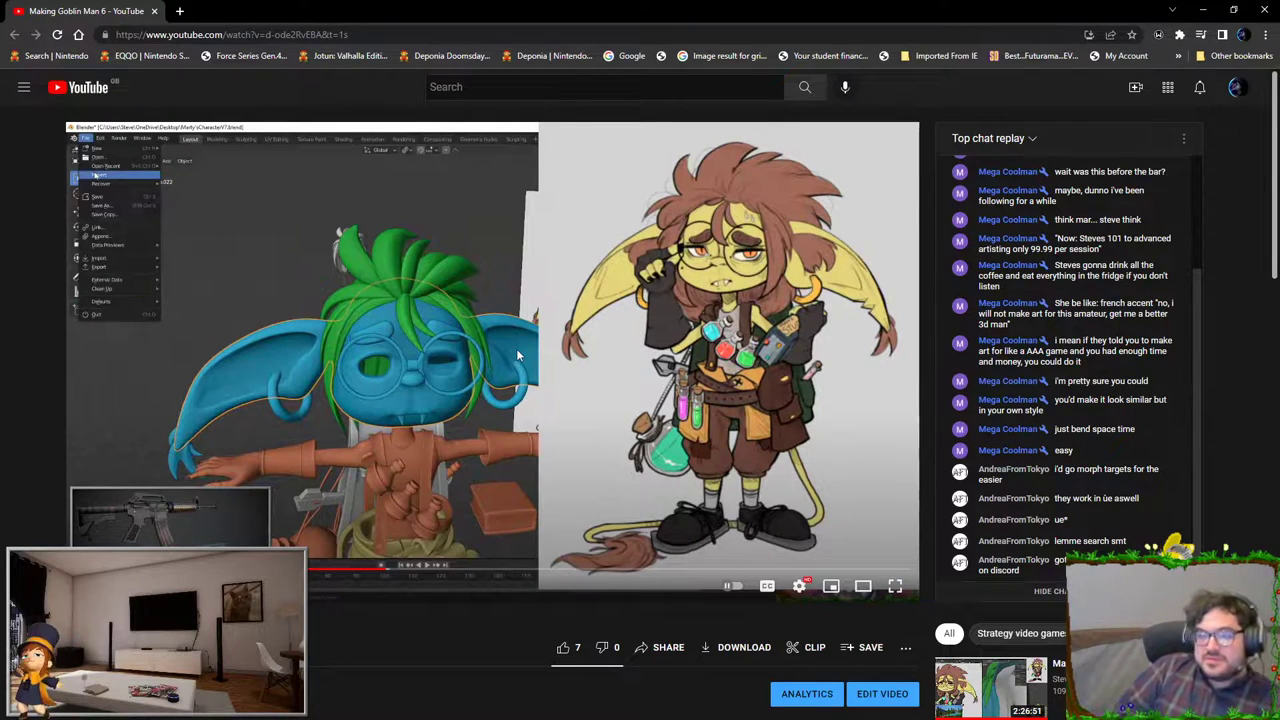
{"action": "left_click", "coordinate": [449, 574]}
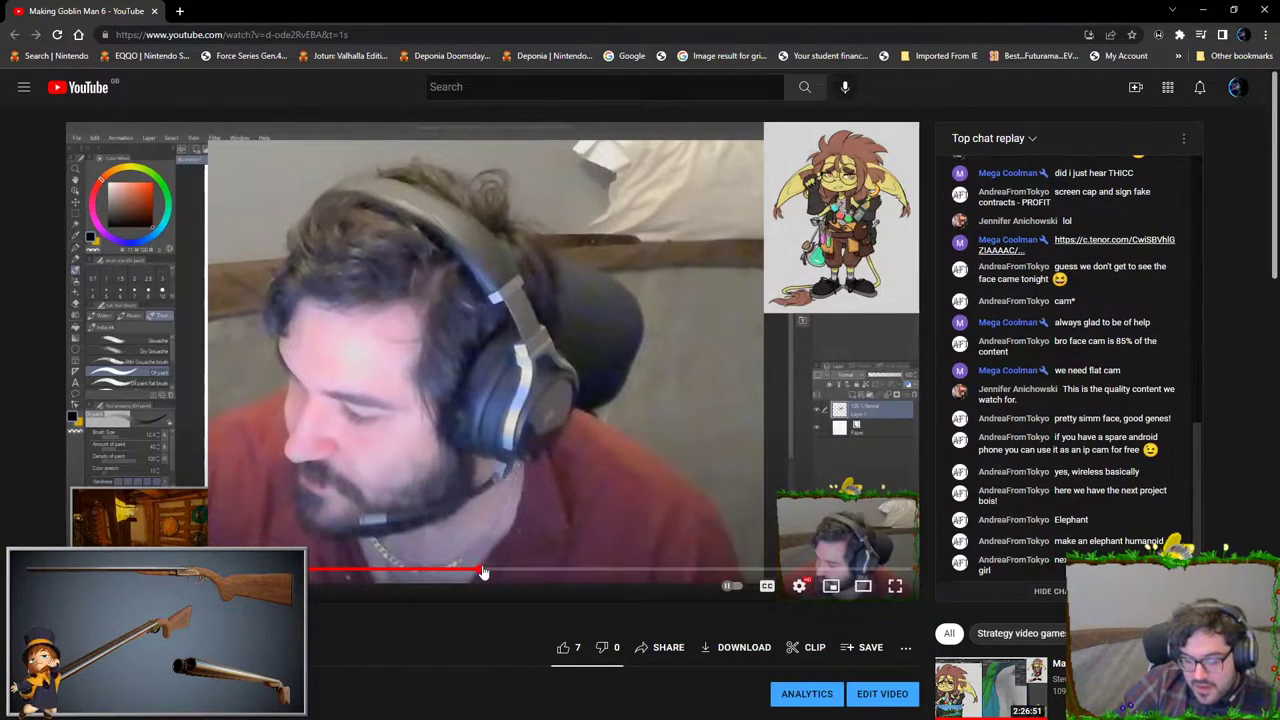
{"action": "left_click", "coordinate": [481, 571]}
{"action": "left_click", "coordinate": [506, 571]}
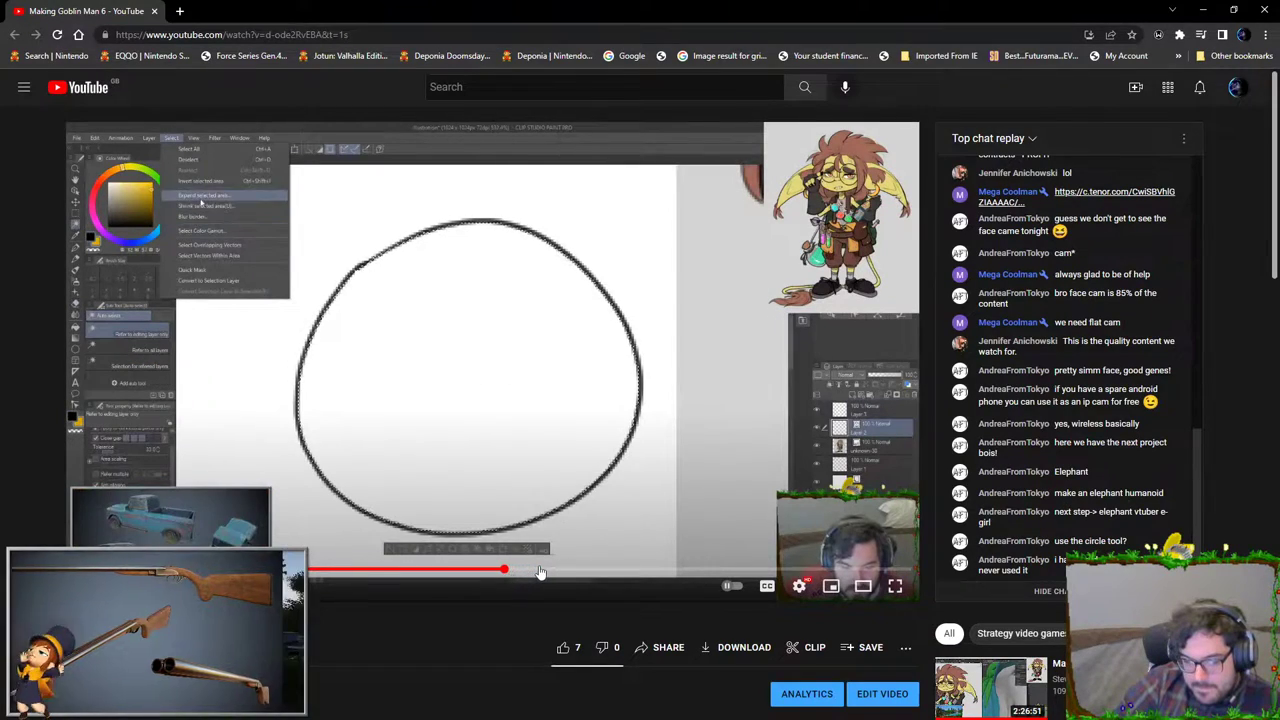
{"action": "left_click", "coordinate": [538, 571]}
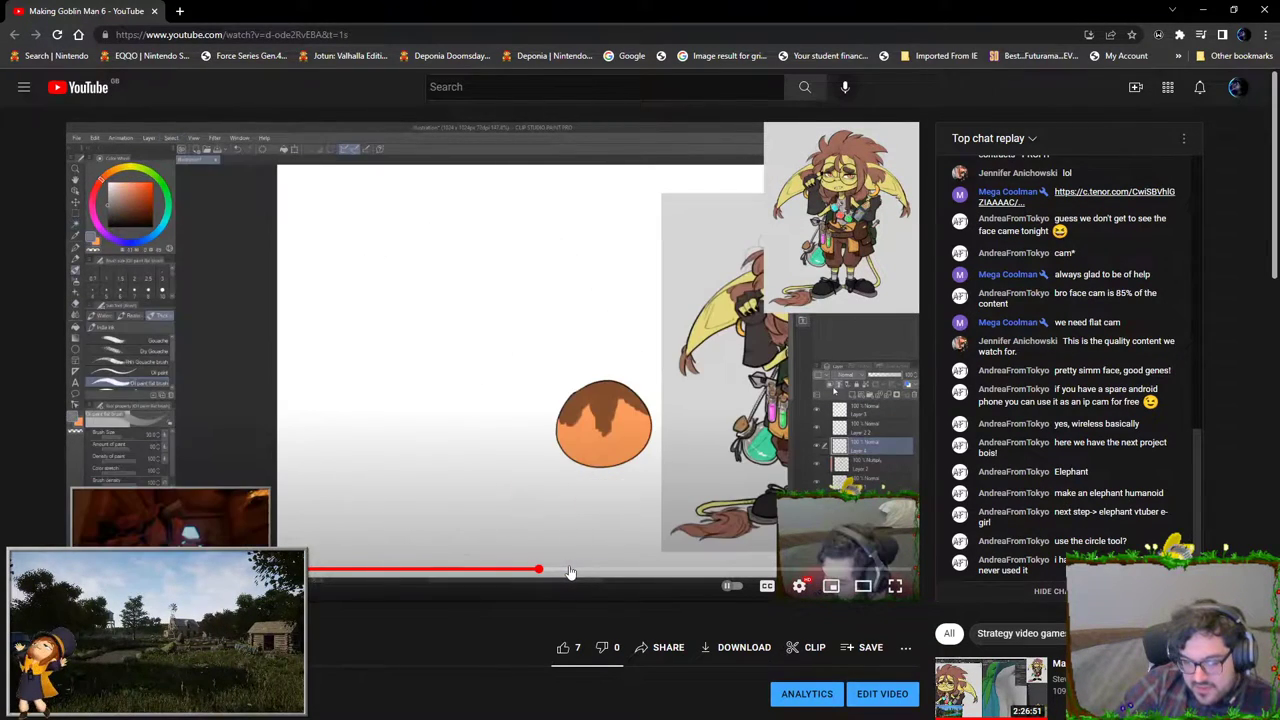
{"action": "left_click", "coordinate": [549, 571]}
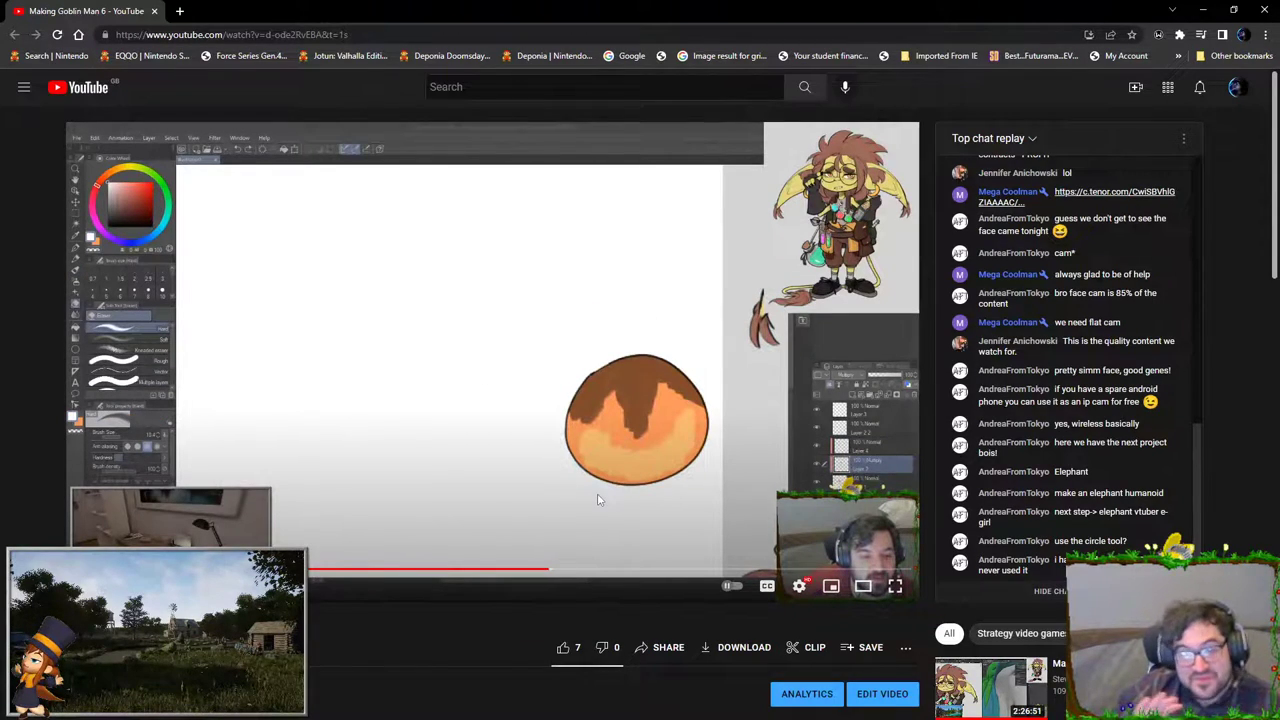
{"action": "key", "text": "Right"}
{"action": "key", "text": "Right"}
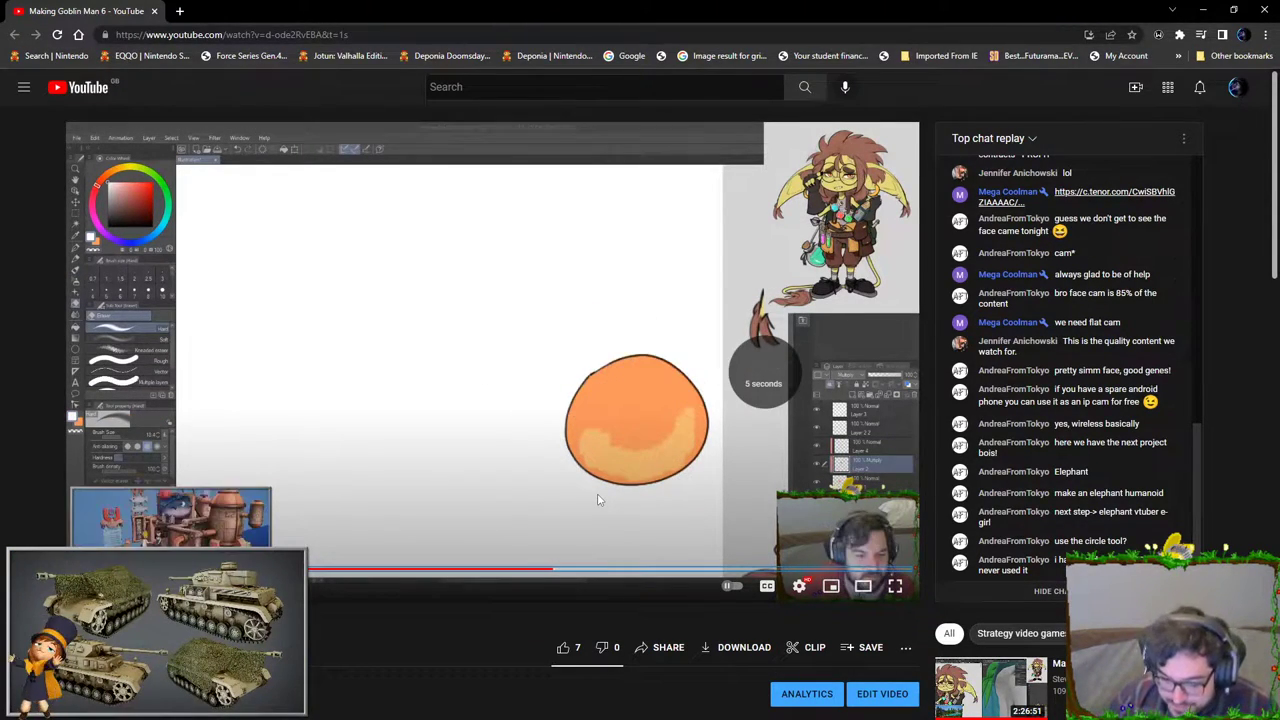
{"action": "key", "text": "Right"}
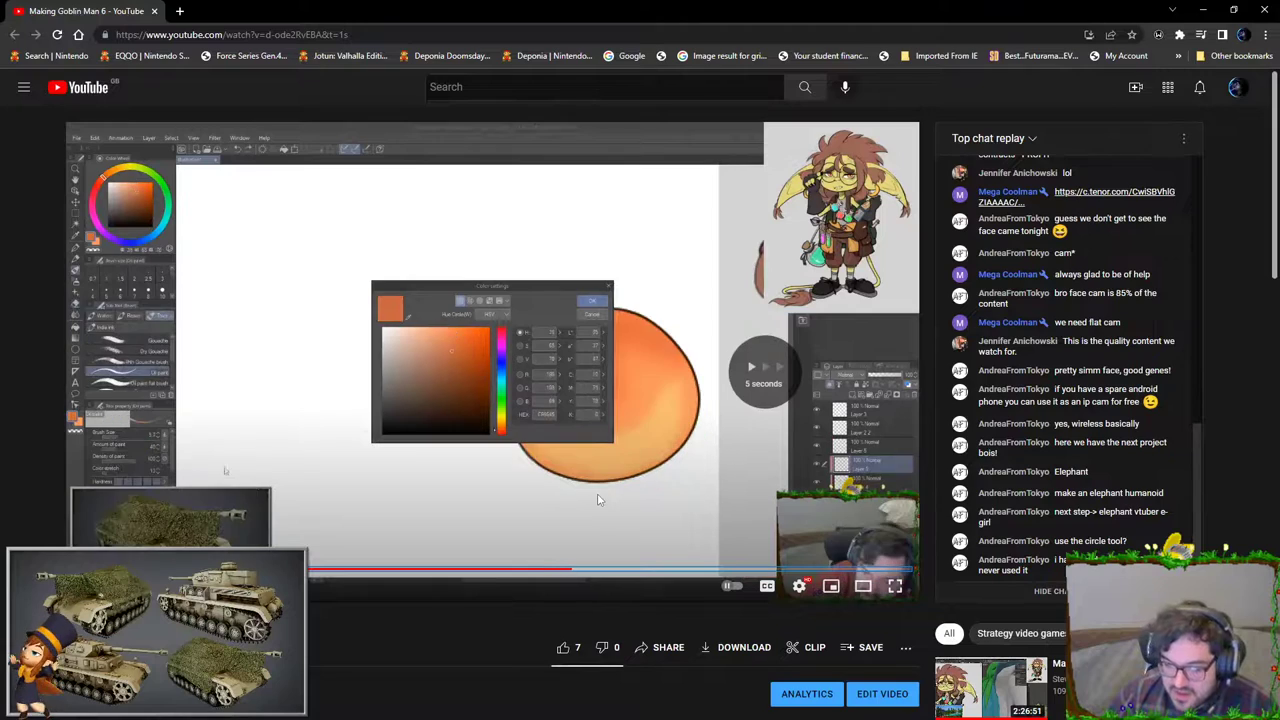
{"action": "key", "text": "Right"}
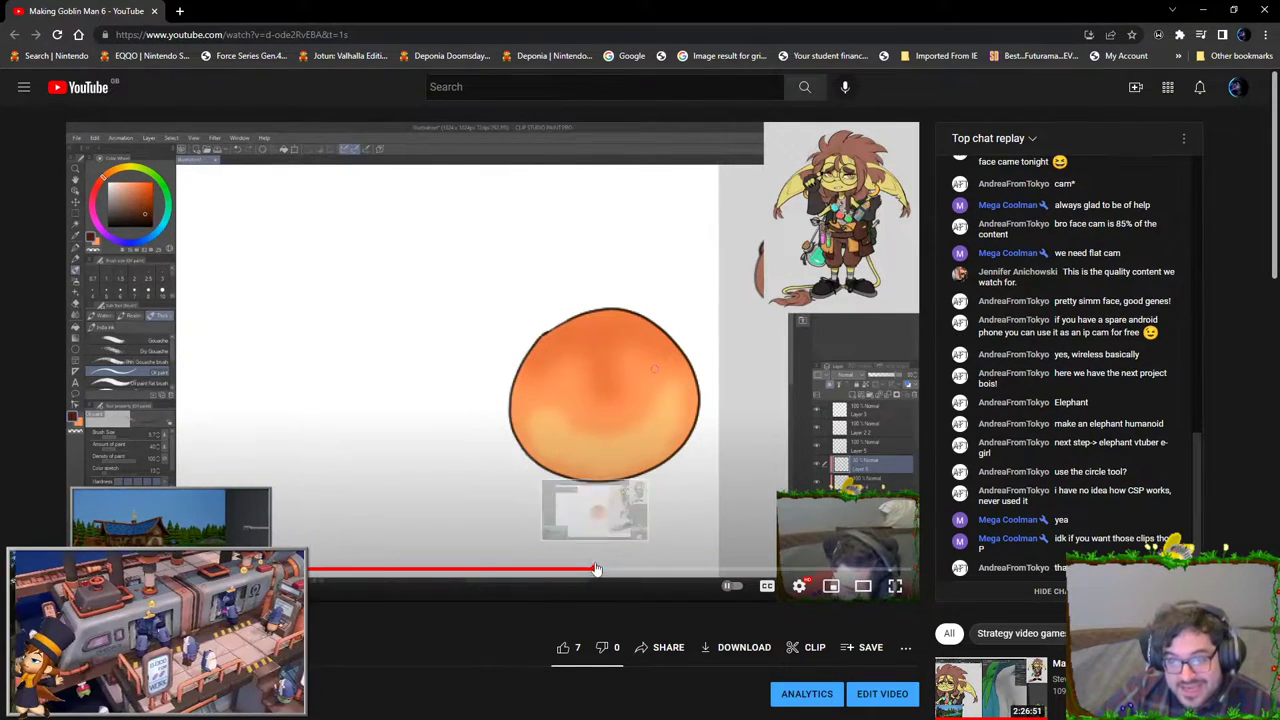
Step: Seek on to the finished glowing slit-pupil eye, then rewind a few seconds
{"action": "left_click", "coordinate": [594, 569]}
{"action": "left_click", "coordinate": [609, 569]}
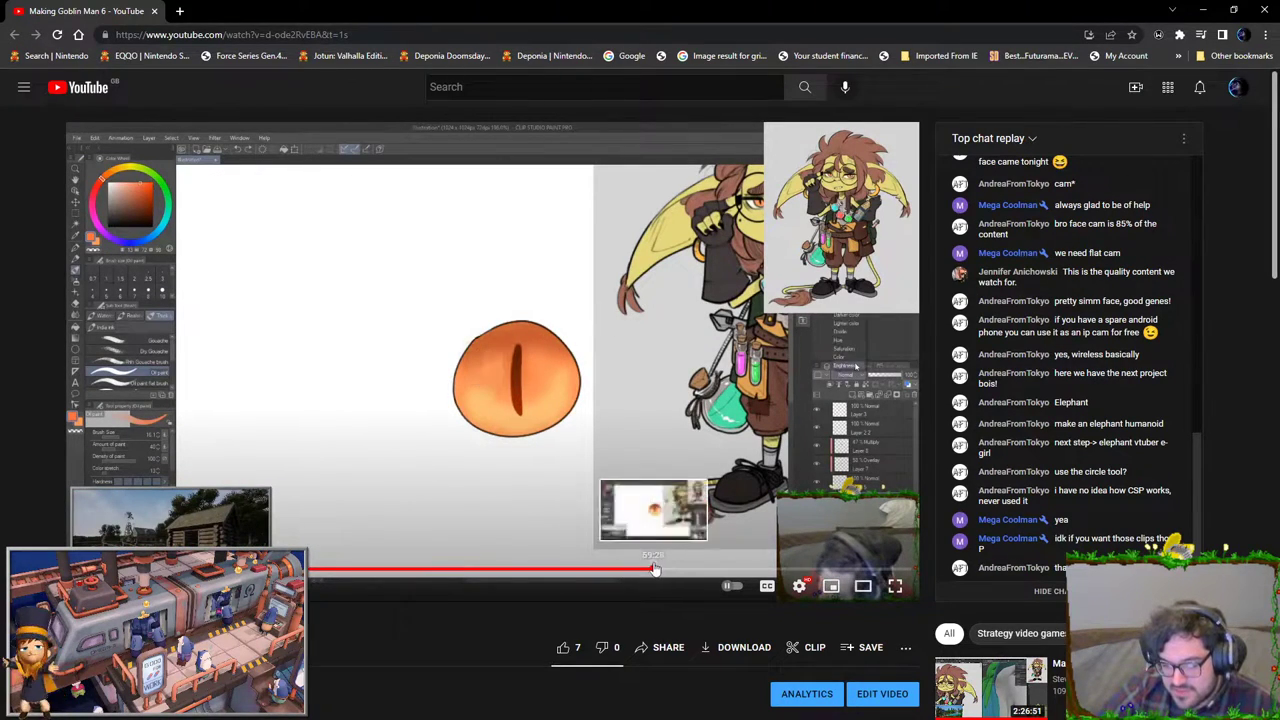
{"action": "left_click", "coordinate": [697, 568]}
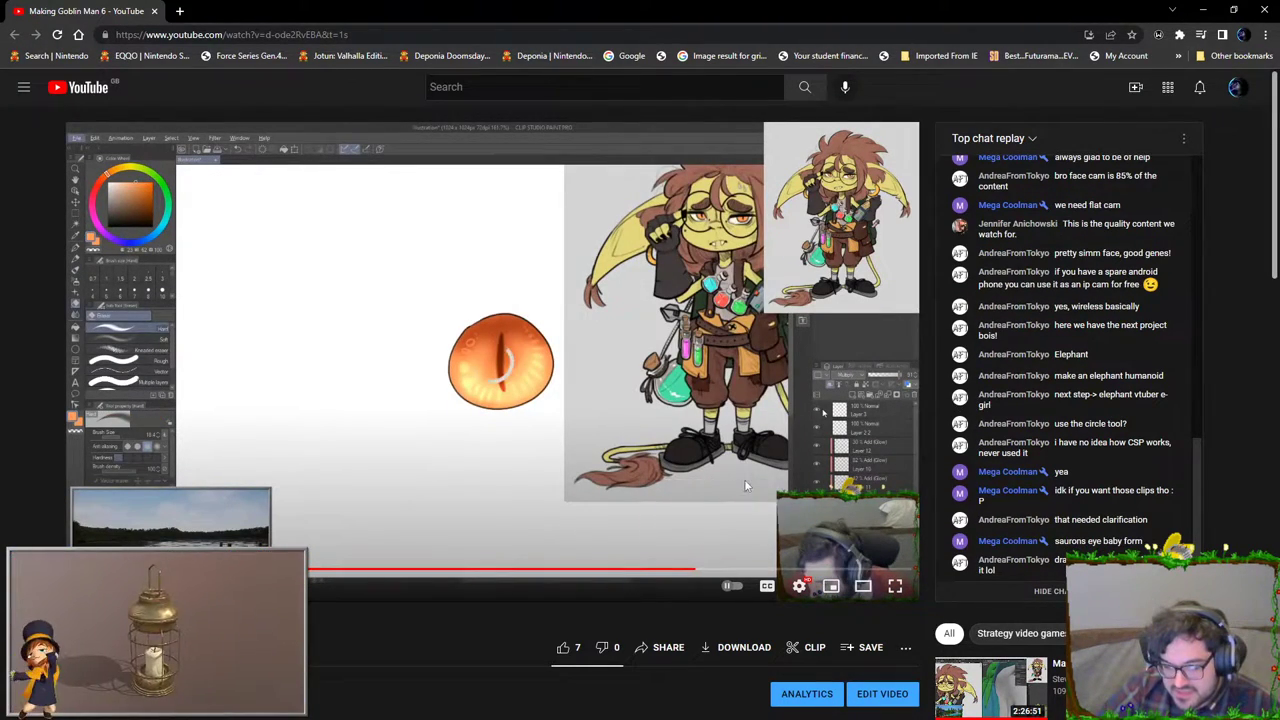
{"action": "left_click", "coordinate": [760, 569]}
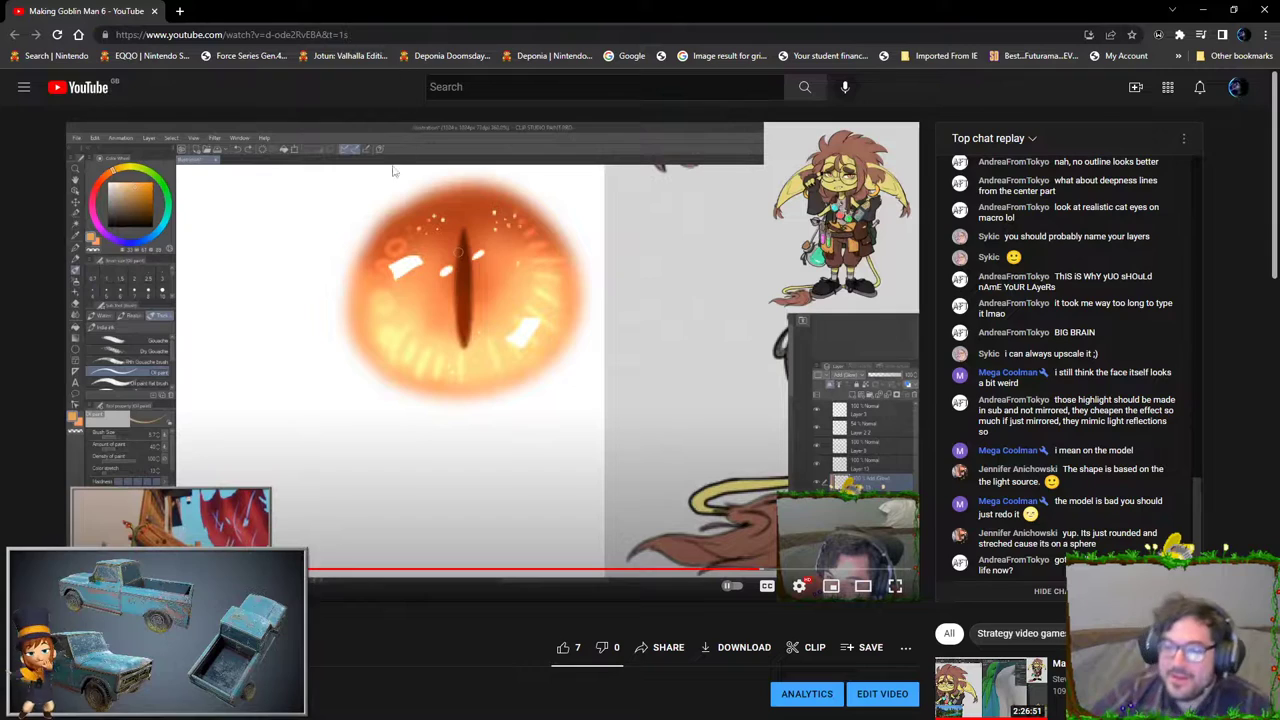
{"action": "mouse_move", "coordinate": [766, 570]}
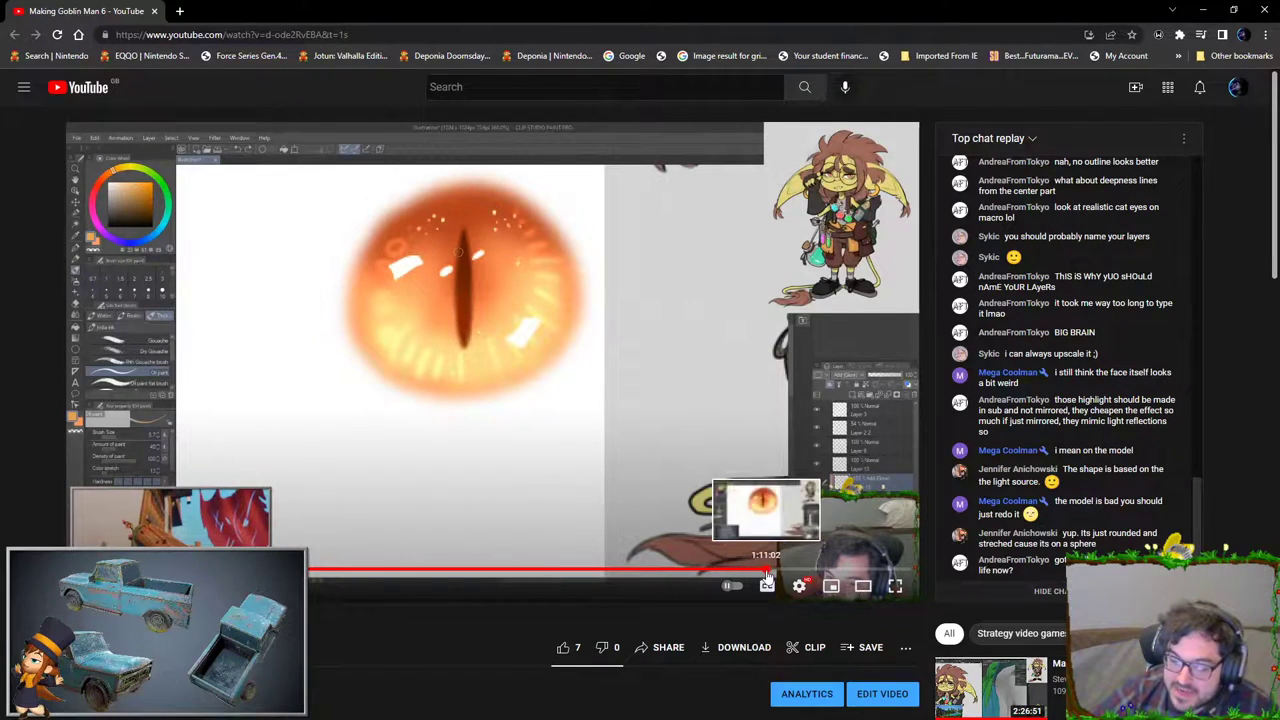
{"action": "left_click", "coordinate": [795, 575]}
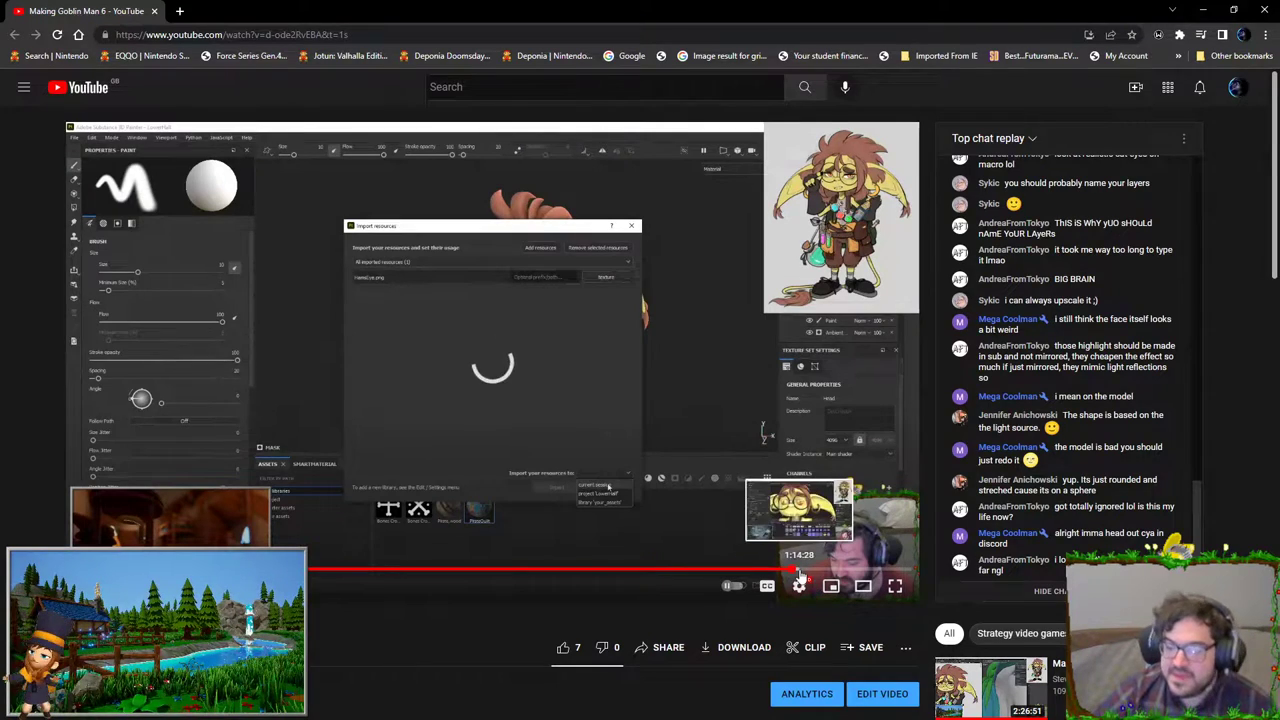
{"action": "left_click", "coordinate": [799, 577]}
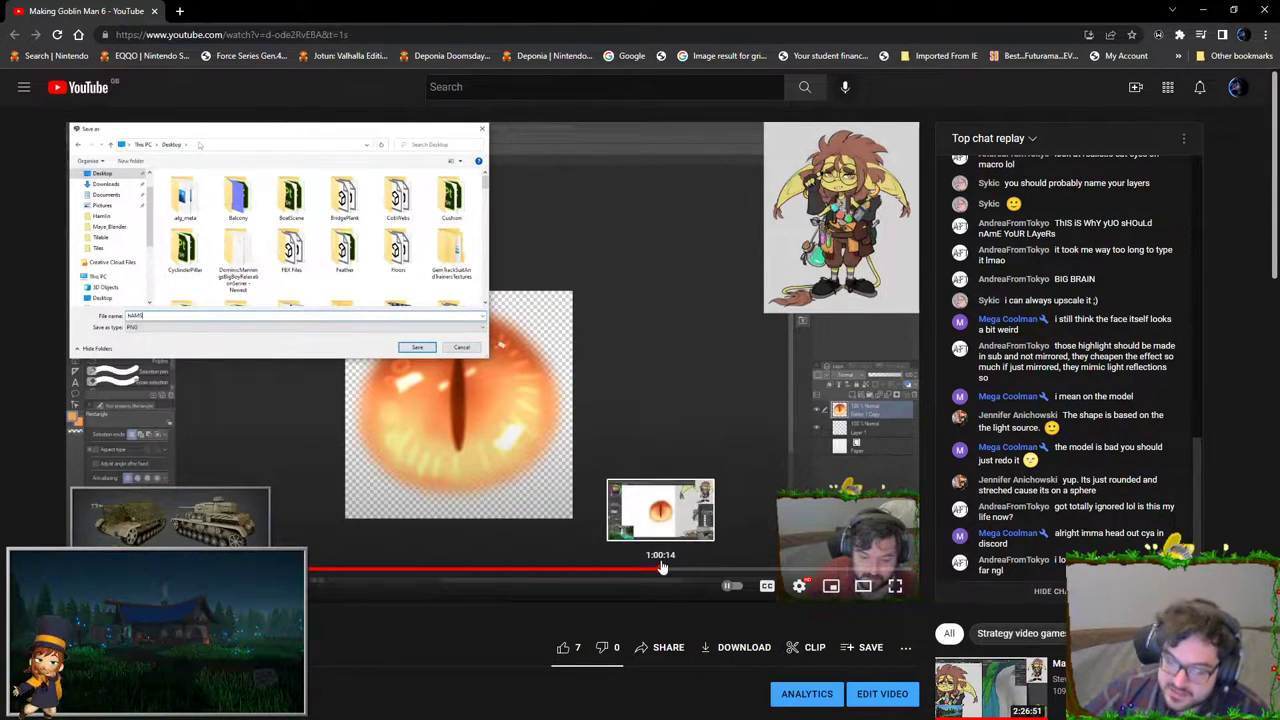
{"action": "left_click", "coordinate": [593, 569]}
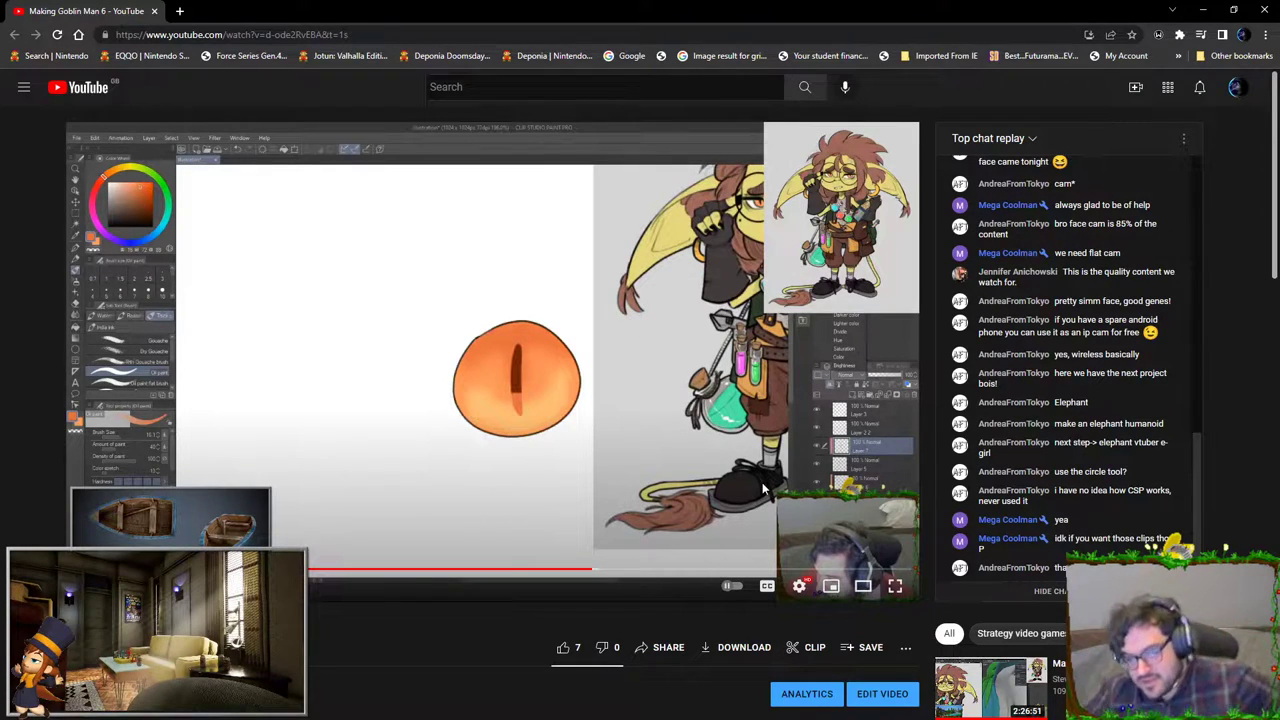
{"action": "left_click", "coordinate": [748, 570]}
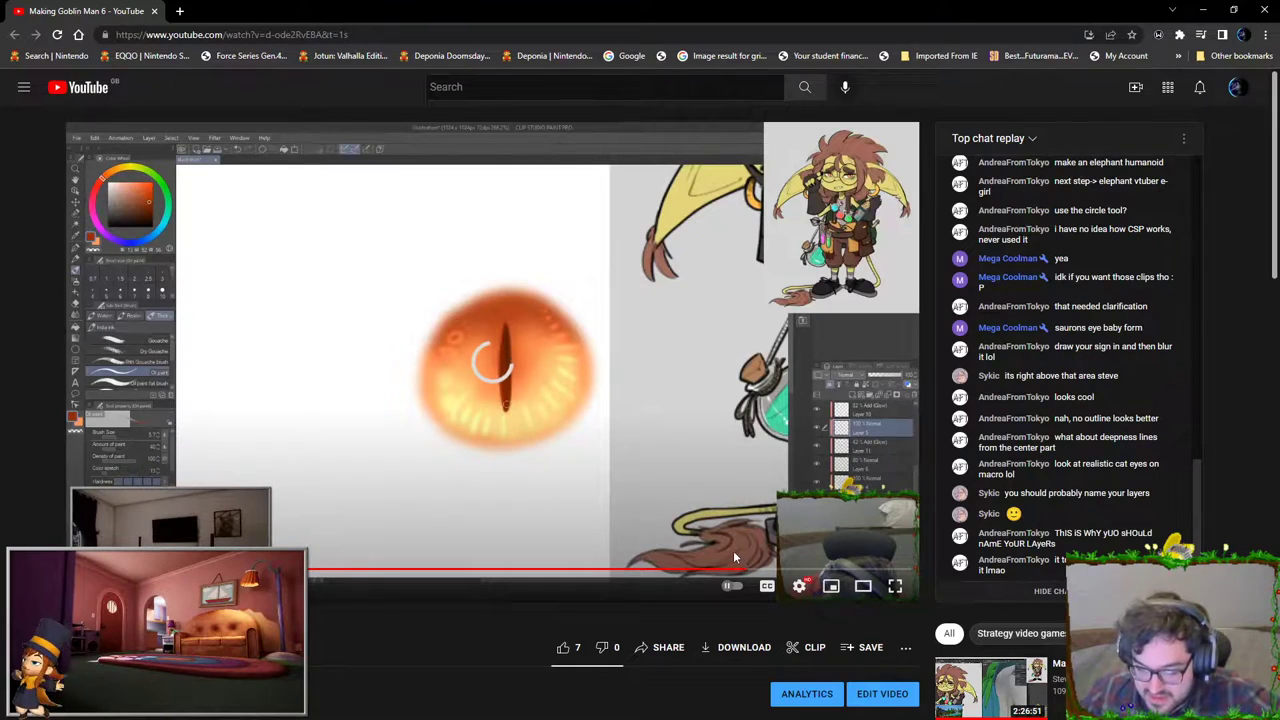
{"action": "key", "text": "Left"}
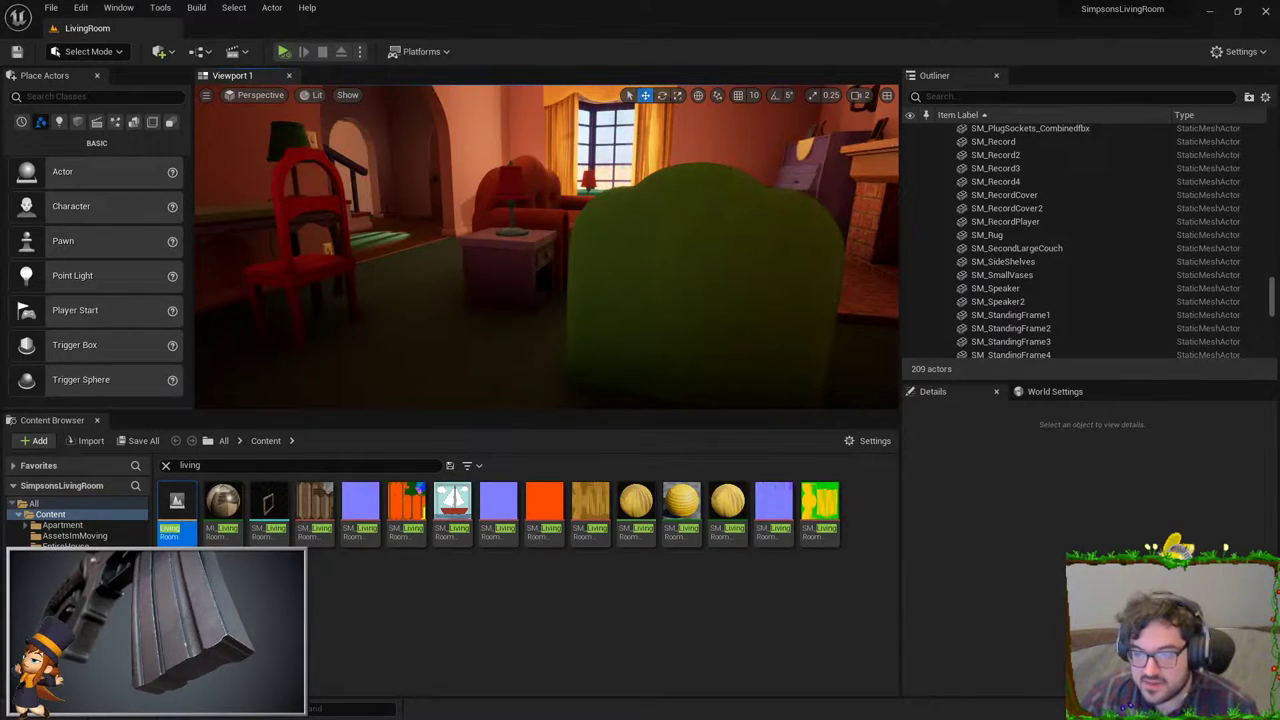
{"action": "right_click_drag", "start_coordinate": [456, 191], "coordinate": [456, 191]}
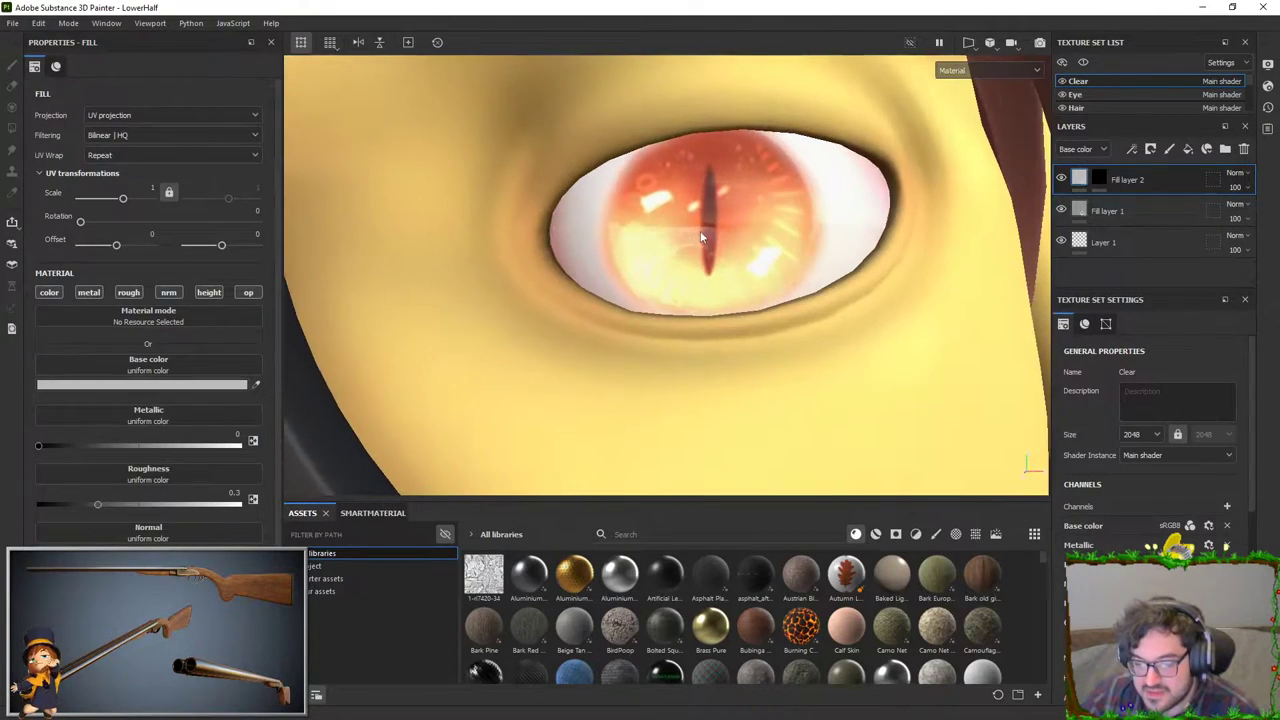
Step: Pan off the eye close-up and zoom out to the full goblin with slit-pupil eyes
{"action": "left_click_drag", "start_coordinate": [701, 237], "coordinate": [505, 255], "text": "alt"}
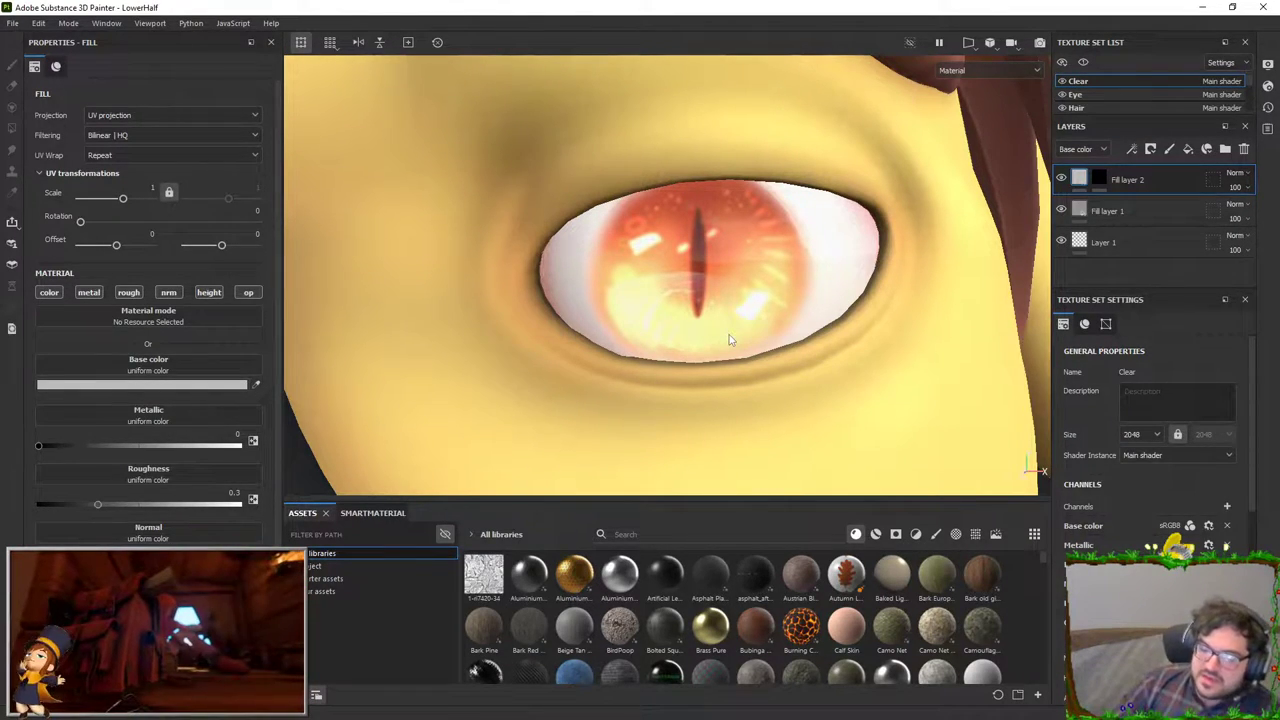
{"action": "scroll", "coordinate": [735, 333], "scroll_direction": "down", "scroll_amount": 2}
{"action": "scroll", "coordinate": [740, 326], "scroll_direction": "down", "scroll_amount": 5}
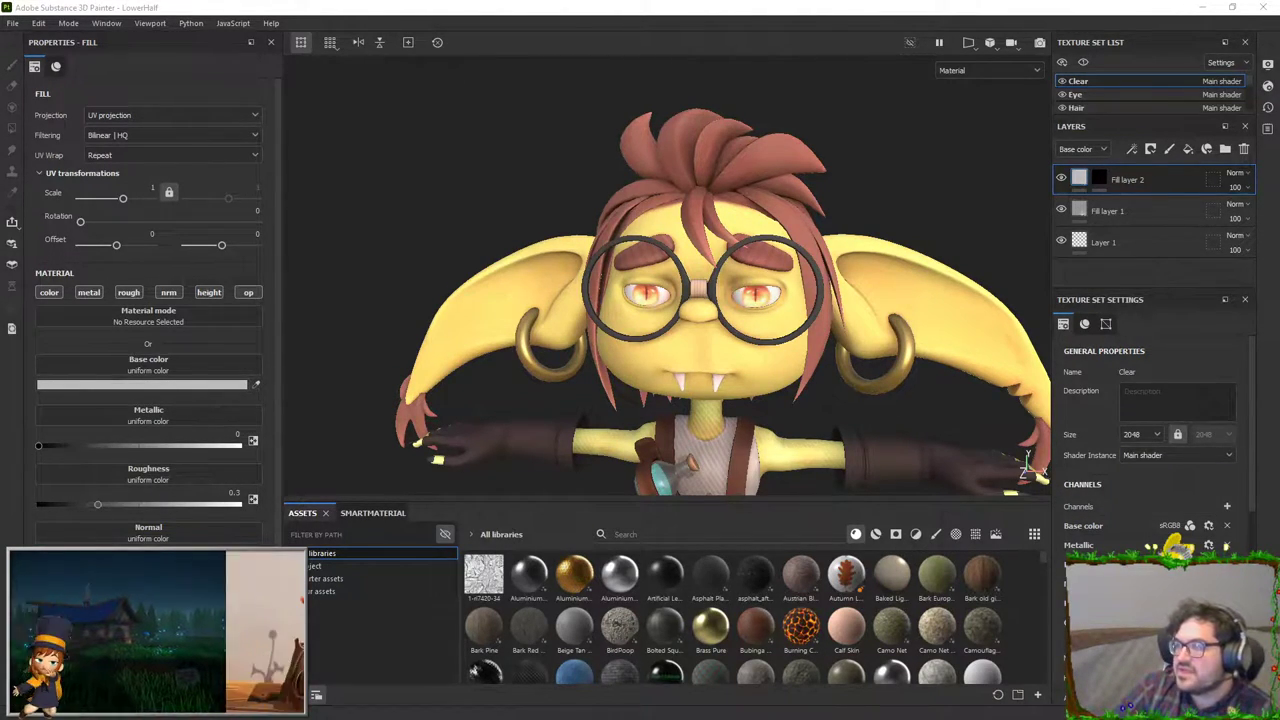
Step: Maximize Chrome, close the Goblin Man YouTube tab, and scroll the Monica's Apartment artwork page
{"action": "key", "text": "alt+Tab"}
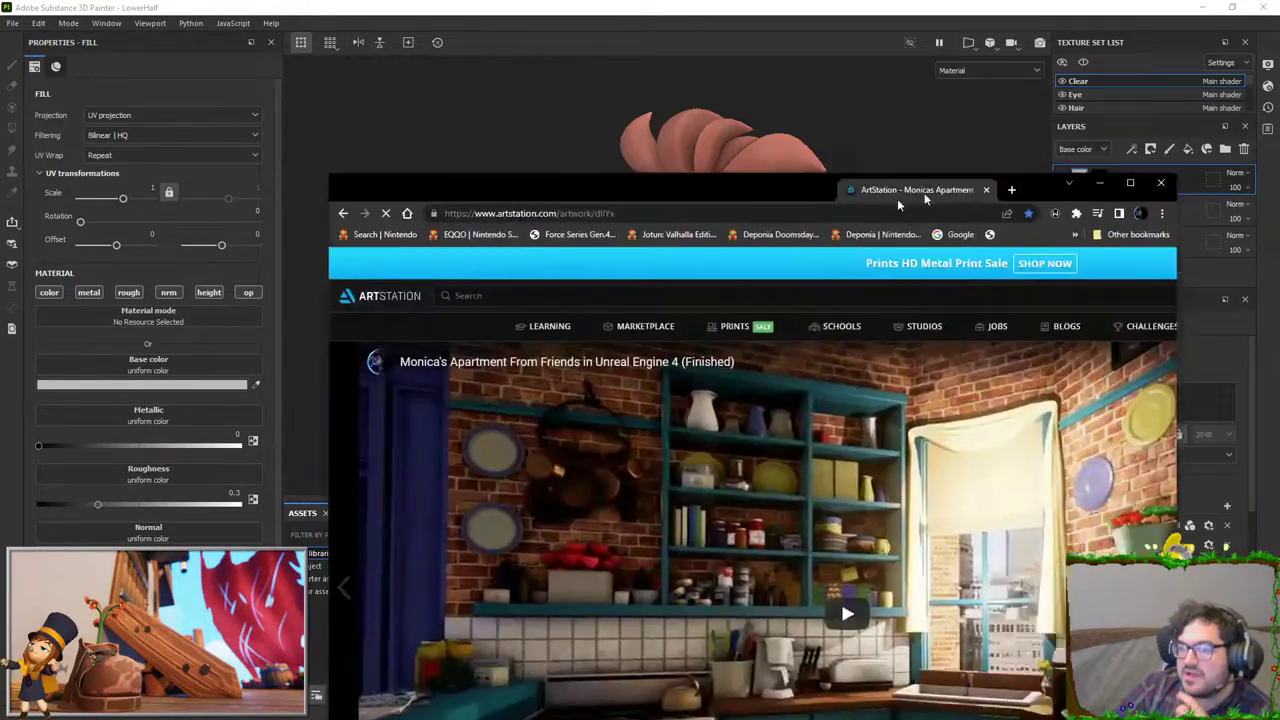
{"action": "left_click_drag", "start_coordinate": [760, 178], "coordinate": [520, 2]}
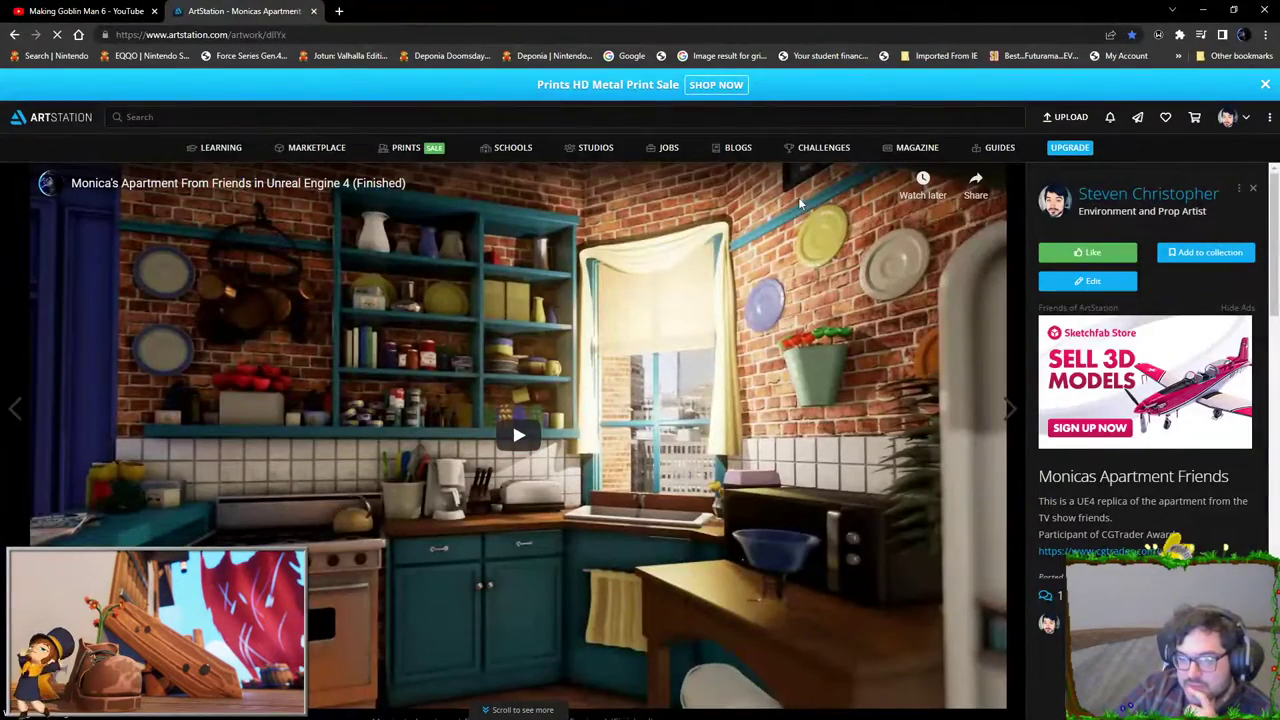
{"action": "middle_click", "coordinate": [60, 12]}
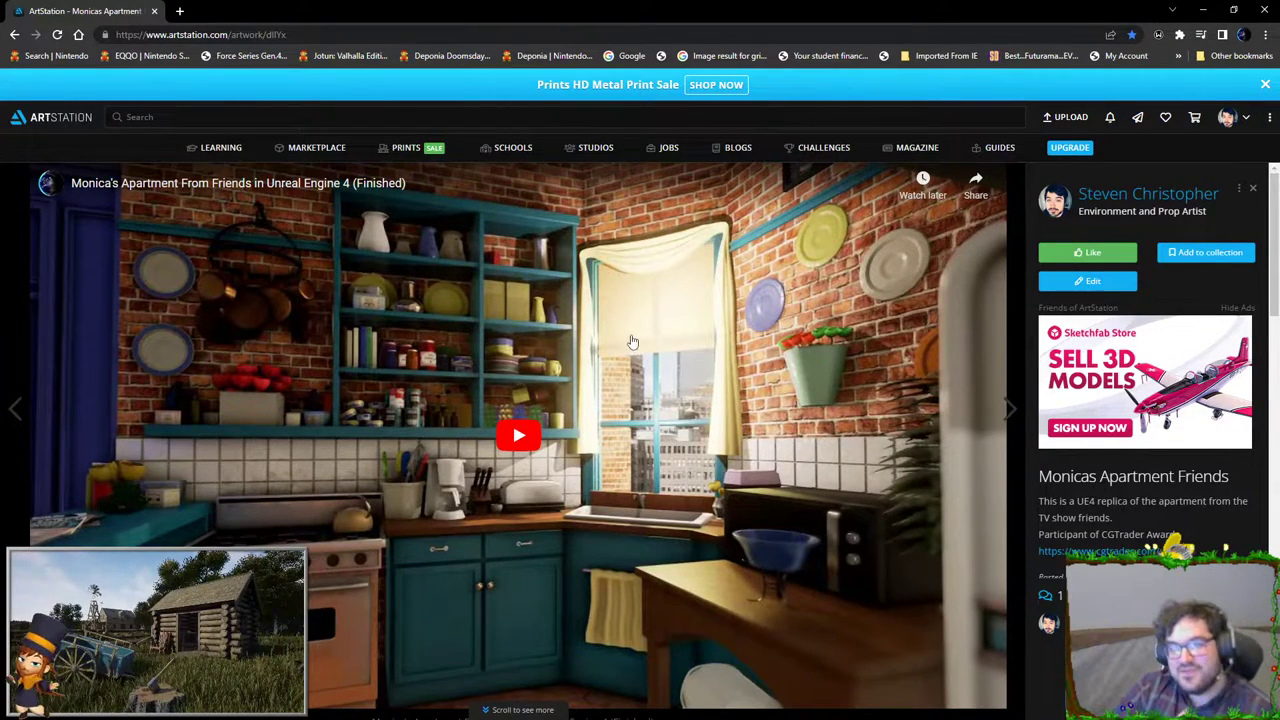
{"action": "scroll", "coordinate": [628, 345], "scroll_direction": "down", "scroll_amount": 3}
{"action": "scroll", "coordinate": [562, 360], "scroll_direction": "down", "scroll_amount": 3}
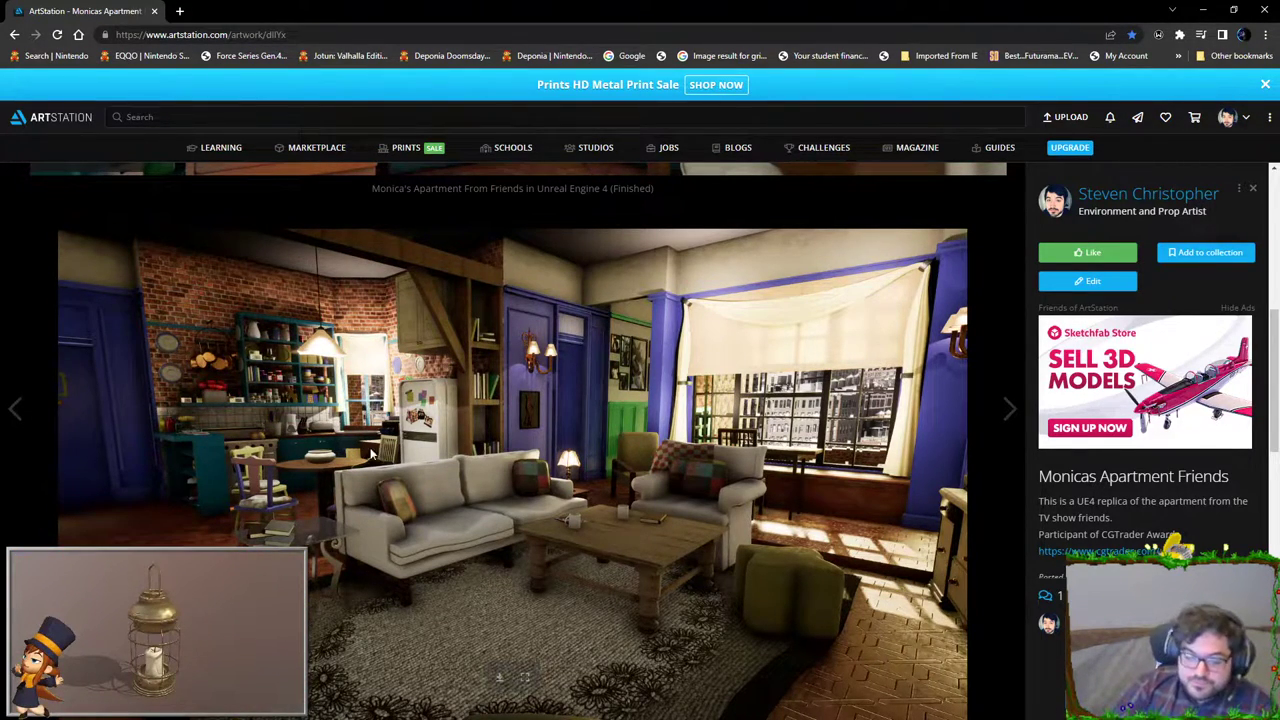
{"action": "scroll", "coordinate": [450, 412], "scroll_direction": "up", "scroll_amount": 5}
Step: Play and then pause the apartment video, and open the account menu
{"action": "left_click", "coordinate": [488, 425]}
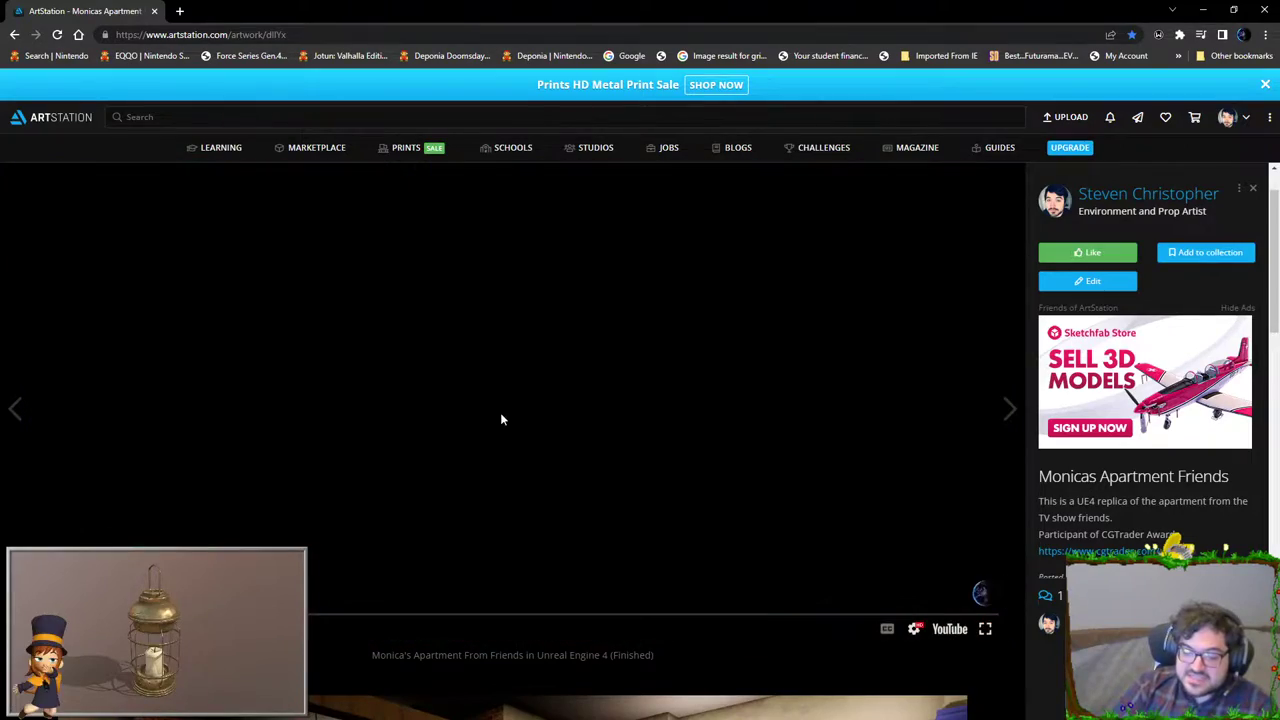
{"action": "scroll", "coordinate": [700, 400], "scroll_direction": "down", "scroll_amount": 6}
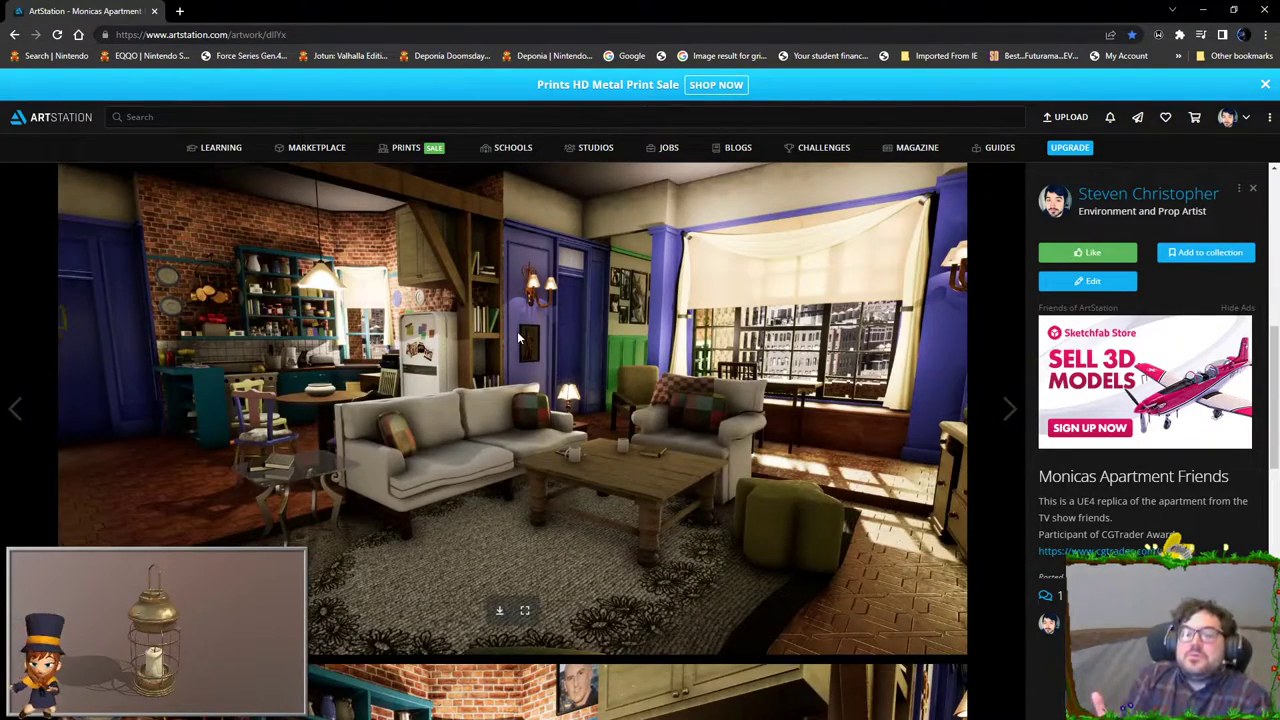
{"action": "scroll", "coordinate": [466, 355], "scroll_direction": "up", "scroll_amount": 2}
{"action": "scroll", "coordinate": [483, 300], "scroll_direction": "up", "scroll_amount": 2}
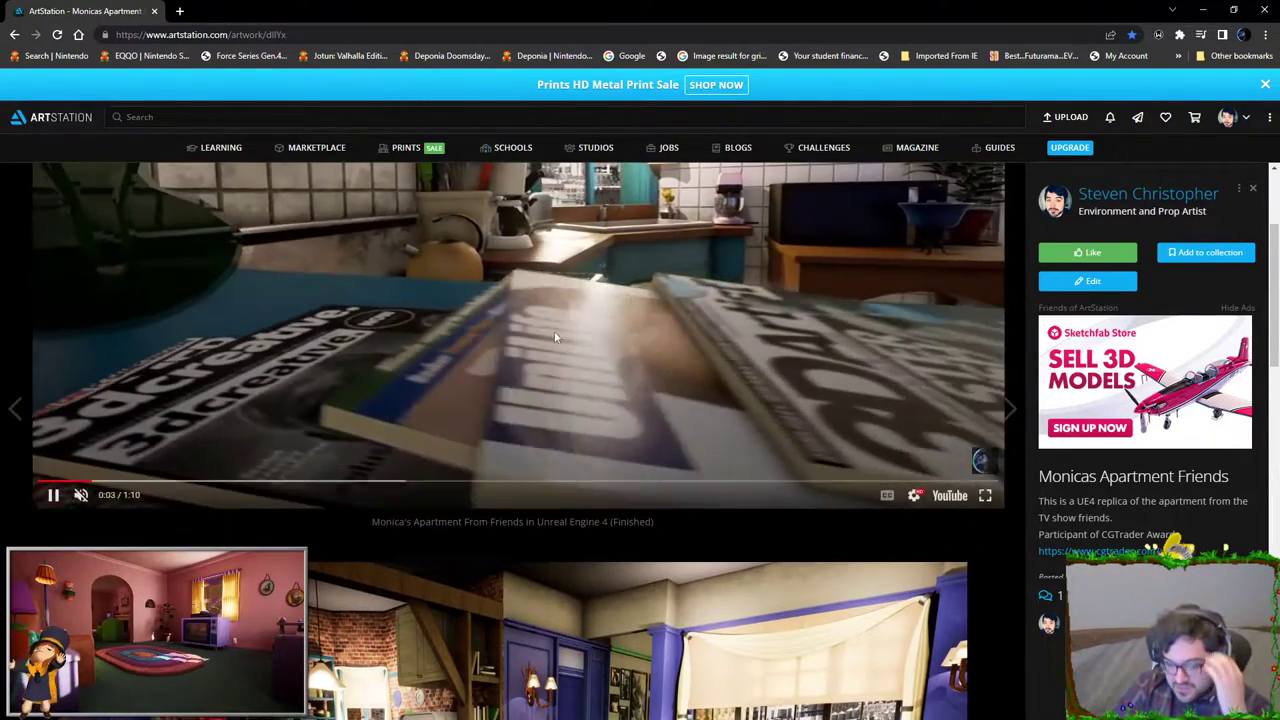
{"action": "scroll", "coordinate": [552, 361], "scroll_direction": "up", "scroll_amount": 2}
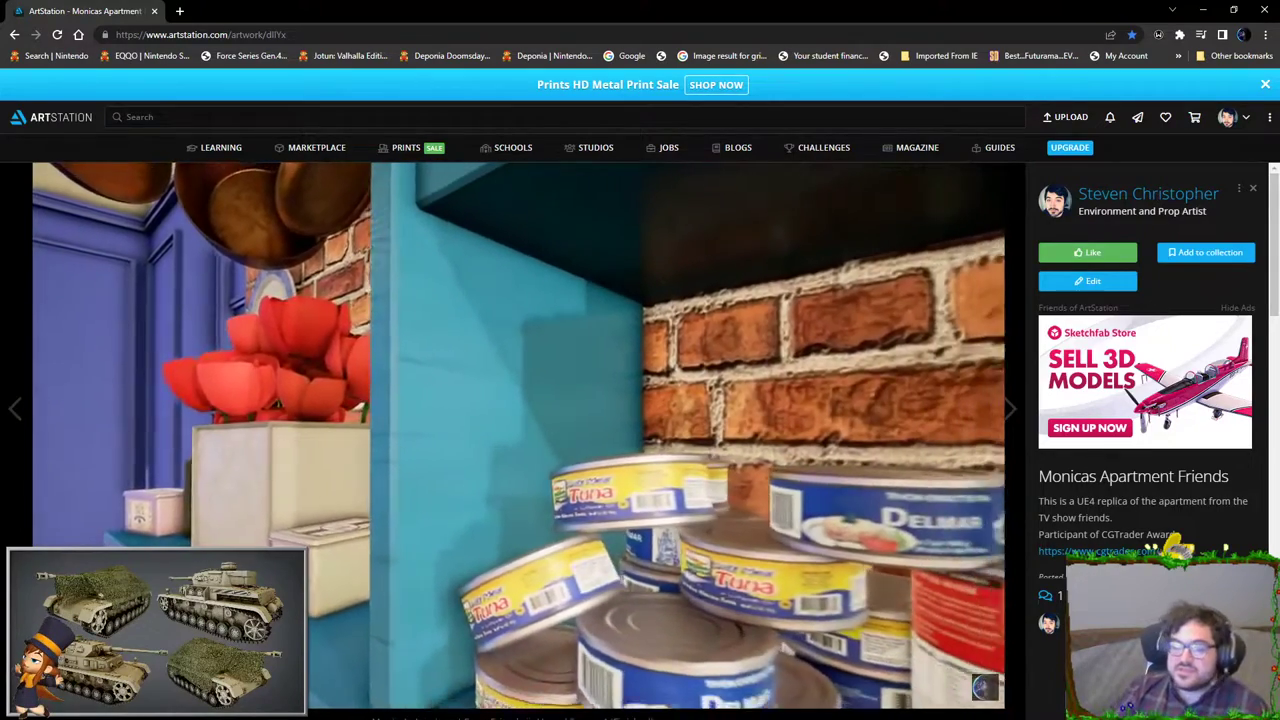
{"action": "left_click", "coordinate": [686, 485]}
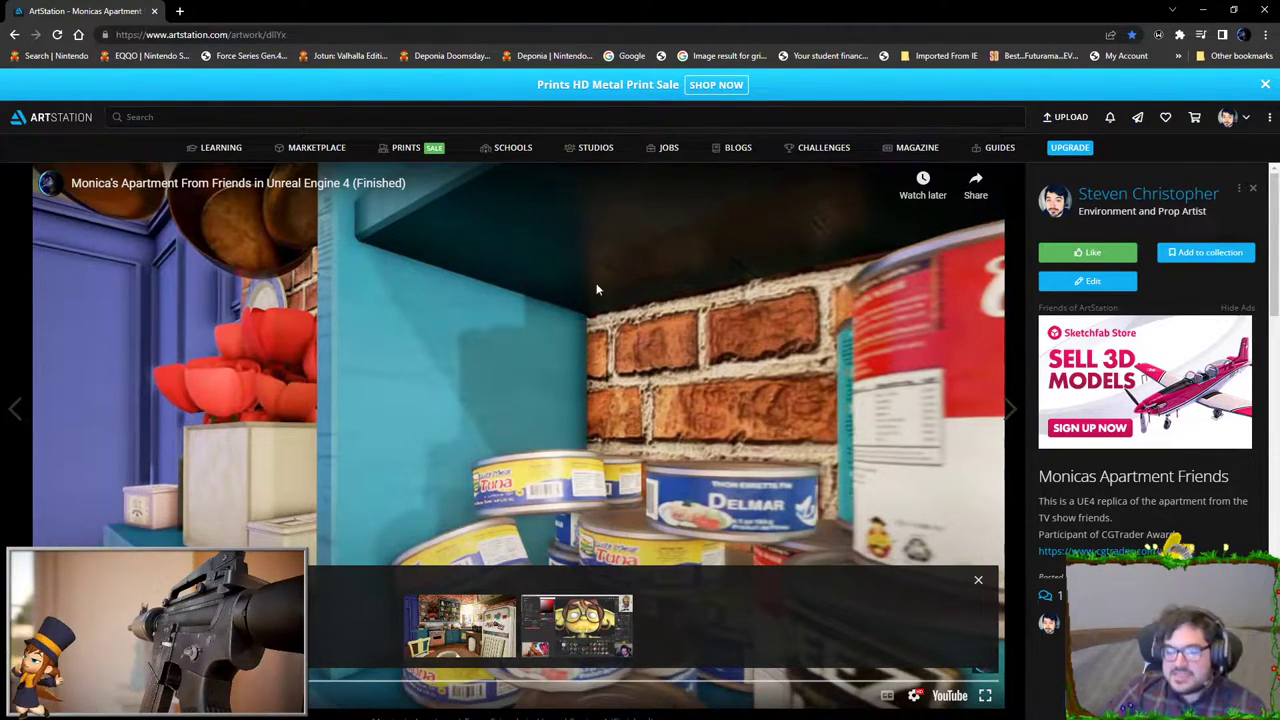
{"action": "left_click", "coordinate": [1227, 117]}
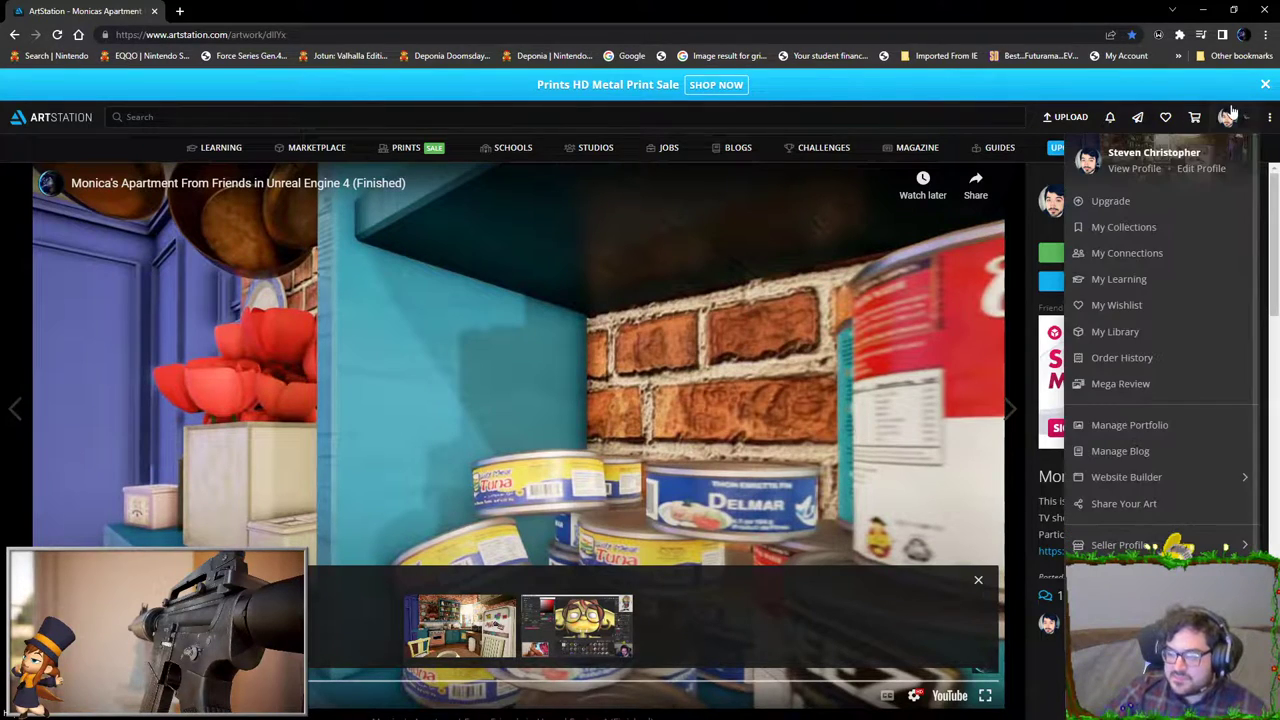
Step: Go to View Profile, browse the Real-Time Props album, then the All artworks tab
{"action": "left_click", "coordinate": [1137, 169]}
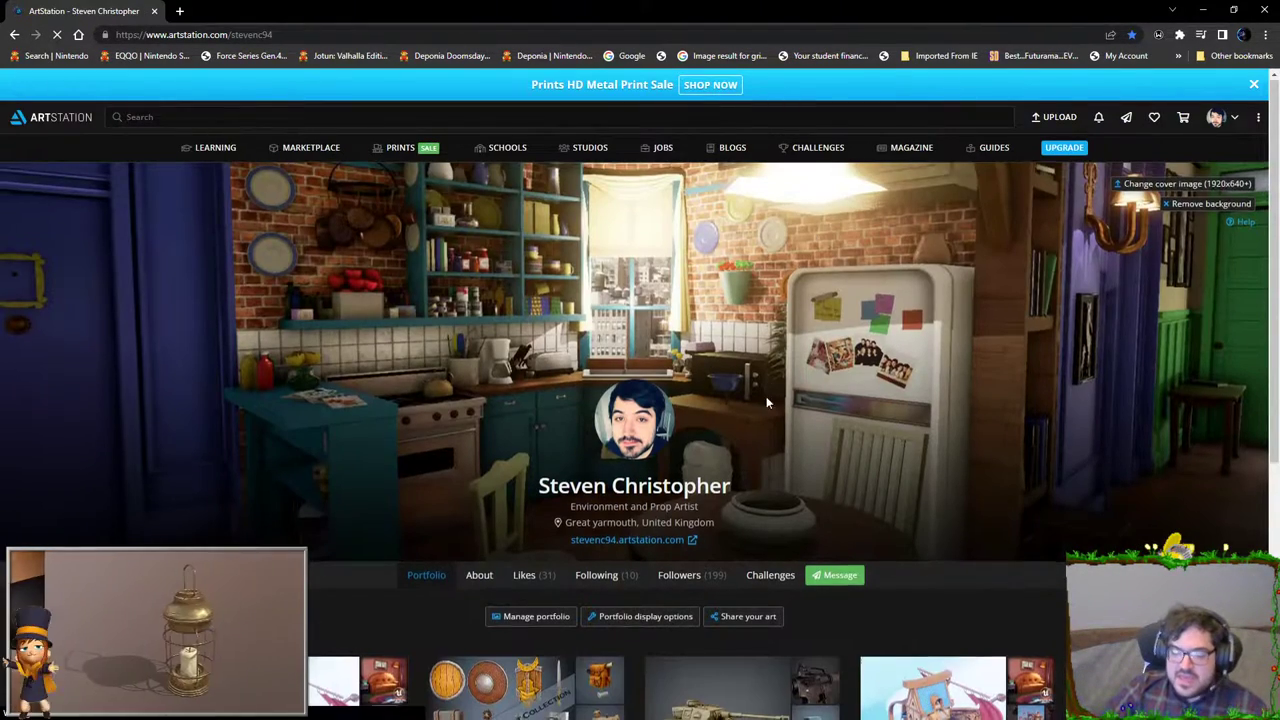
{"action": "scroll", "coordinate": [766, 398], "scroll_direction": "down", "scroll_amount": 4}
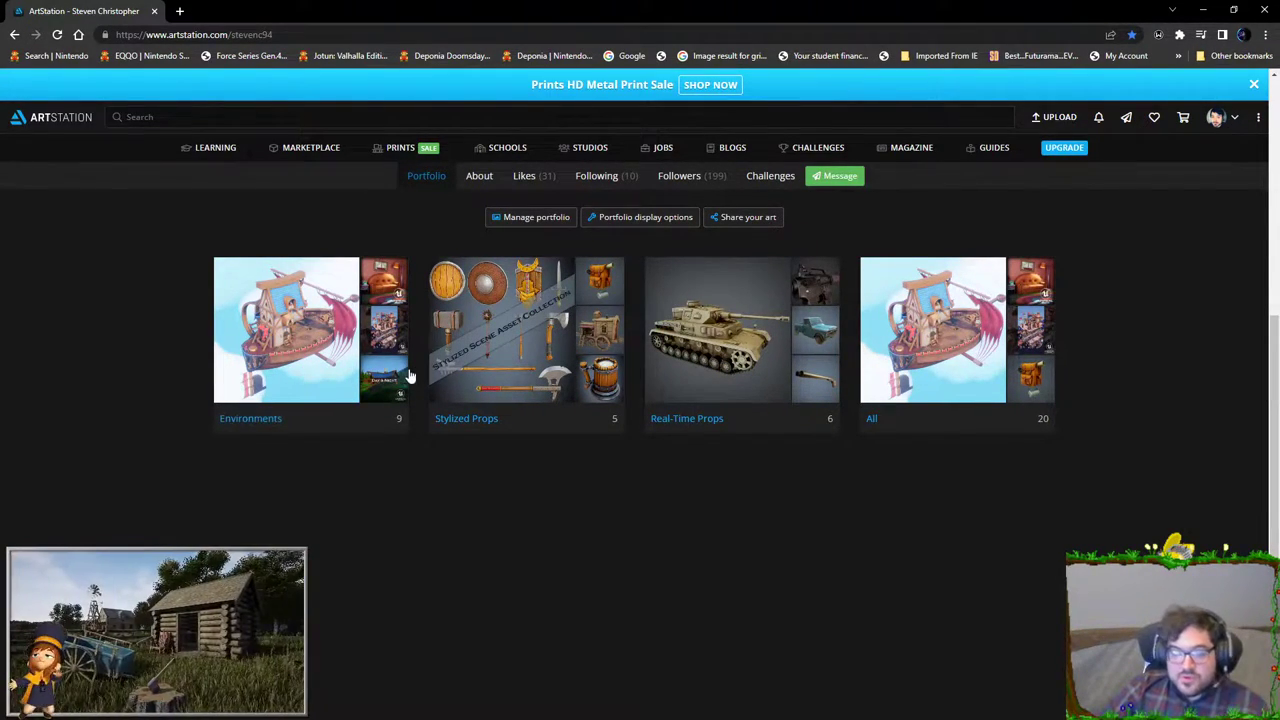
{"action": "left_click", "coordinate": [682, 366]}
{"action": "scroll", "coordinate": [397, 540], "scroll_direction": "down", "scroll_amount": 3}
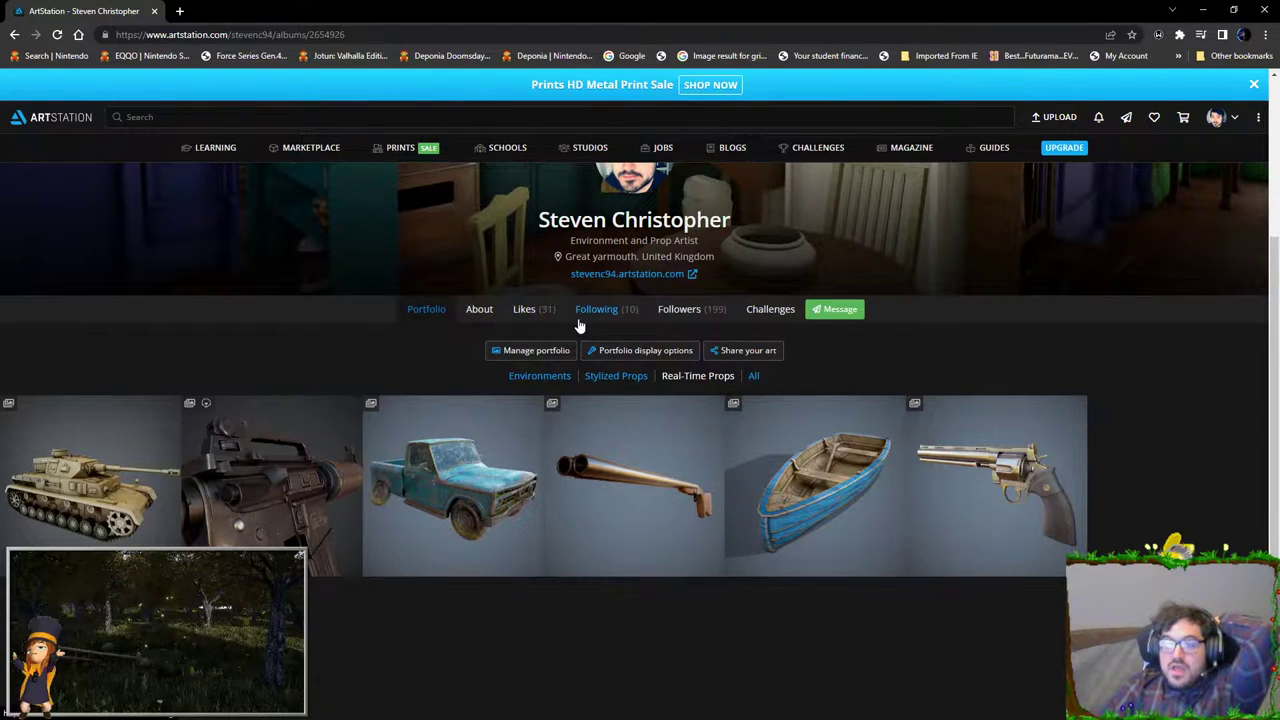
{"action": "left_click", "coordinate": [754, 376]}
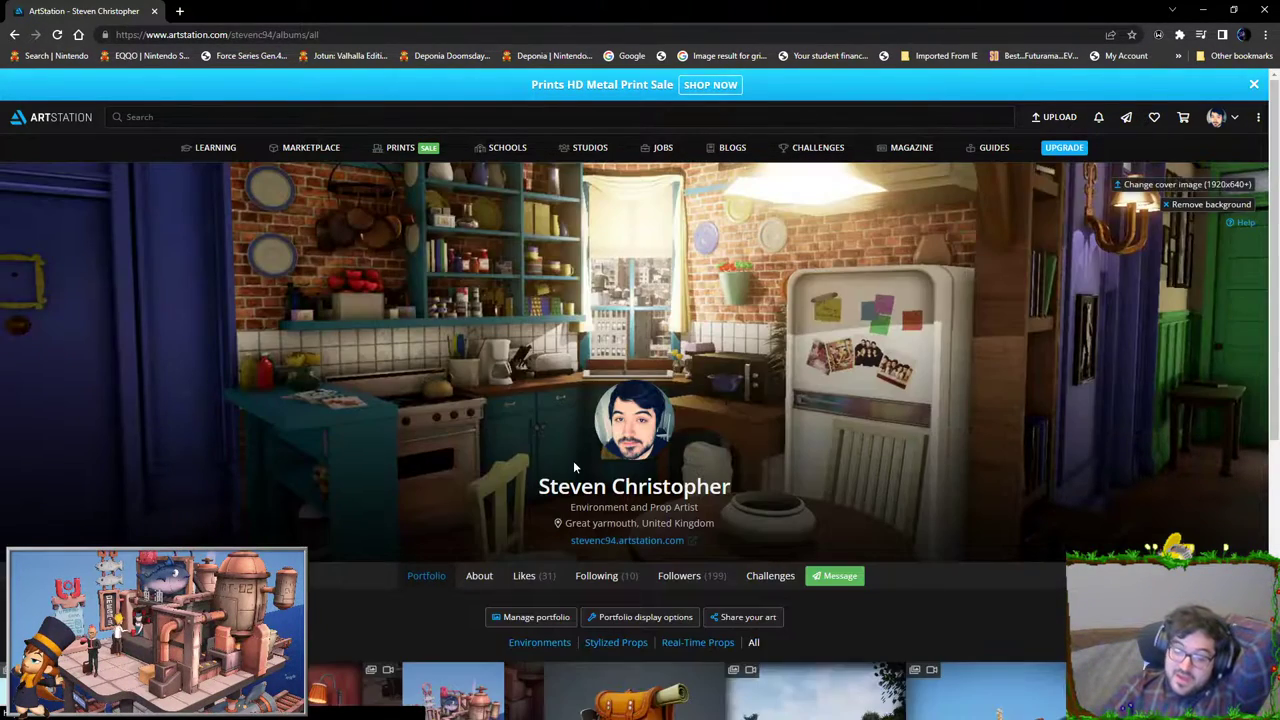
{"action": "scroll", "coordinate": [590, 490], "scroll_direction": "down", "scroll_amount": 3}
{"action": "scroll", "coordinate": [628, 550], "scroll_direction": "down", "scroll_amount": 2}
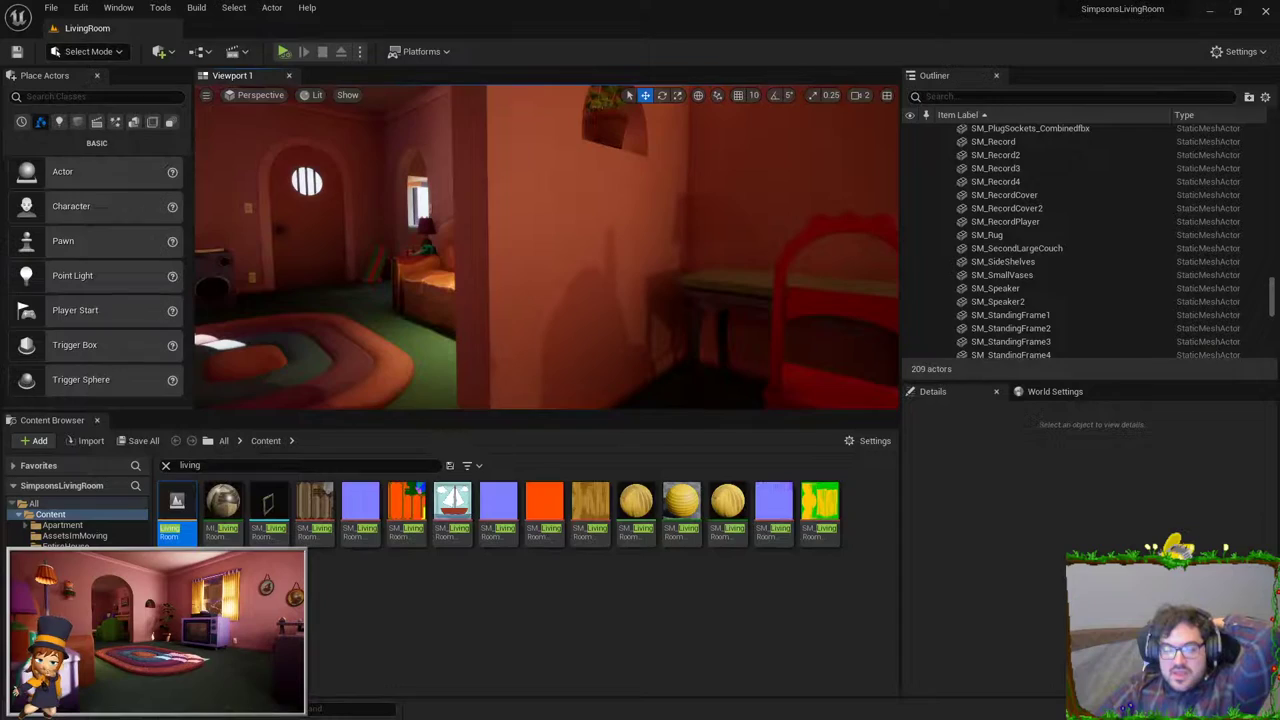
Step: Fly the camera past the TV, VCR and rug to the arched doorway, toggling F11 fullscreen
{"action": "key", "text": "F11"}
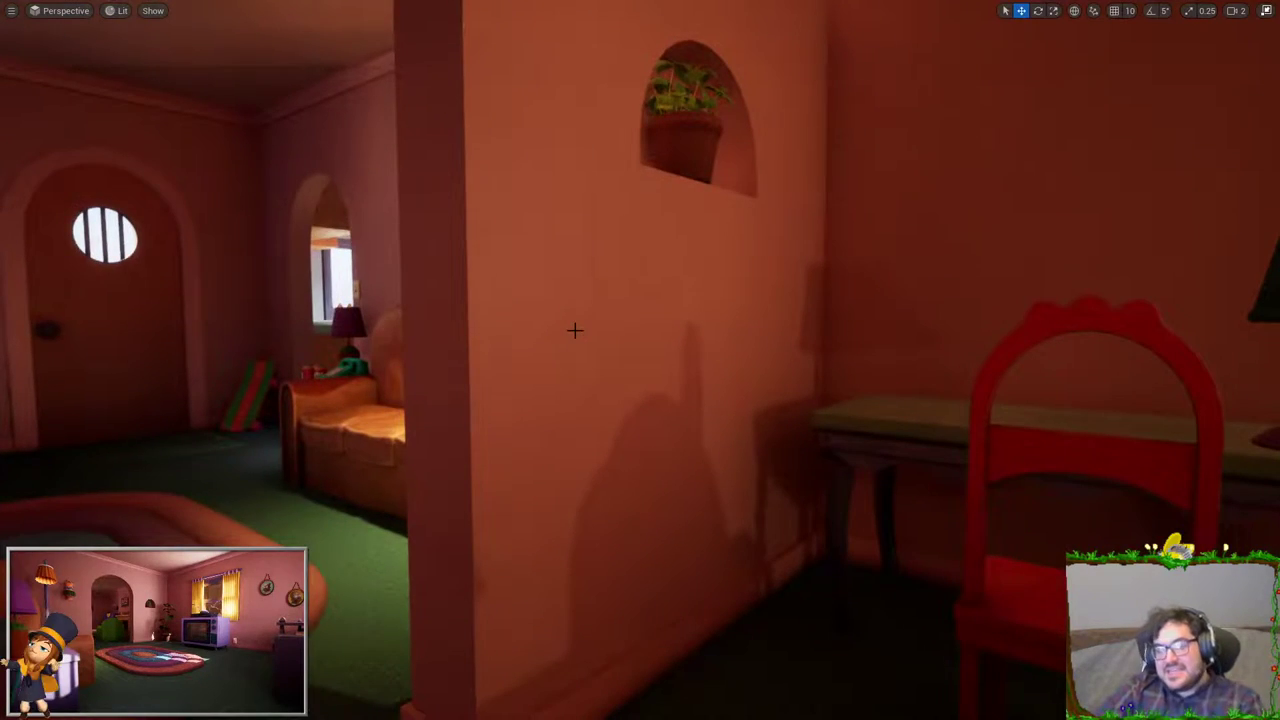
{"action": "mouse_move", "coordinate": [574, 329]}
{"action": "right_mouse_down"}
{"action": "mouse_move", "coordinate": [400, 332]}
{"action": "mouse_move", "coordinate": [760, 335]}
{"action": "mouse_move", "coordinate": [594, 363]}
{"action": "mouse_move", "coordinate": [679, 257]}
{"action": "mouse_move", "coordinate": [688, 269]}
{"action": "mouse_move", "coordinate": [659, 283]}
{"action": "right_mouse_up"}
{"action": "key", "text": "F11"}
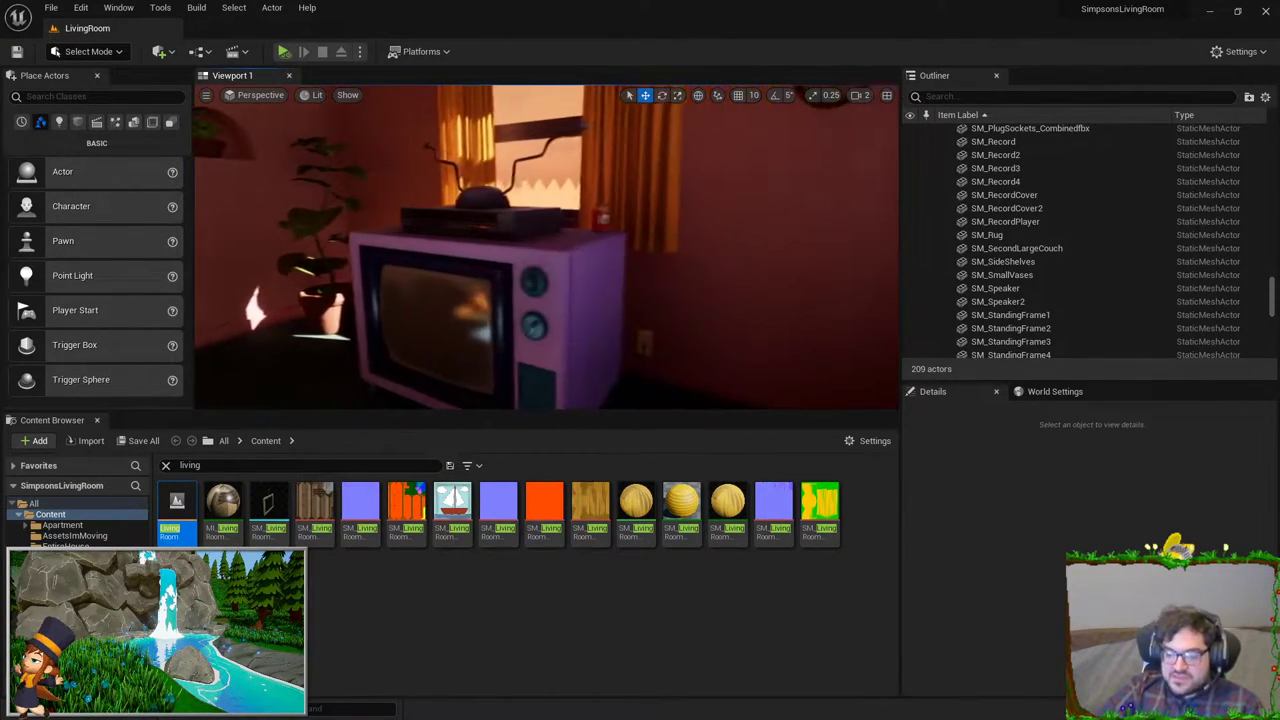
{"action": "mouse_move", "coordinate": [660, 283]}
{"action": "right_mouse_down"}
{"action": "mouse_move", "coordinate": [645, 290]}
{"action": "mouse_move", "coordinate": [576, 224]}
{"action": "right_mouse_up"}
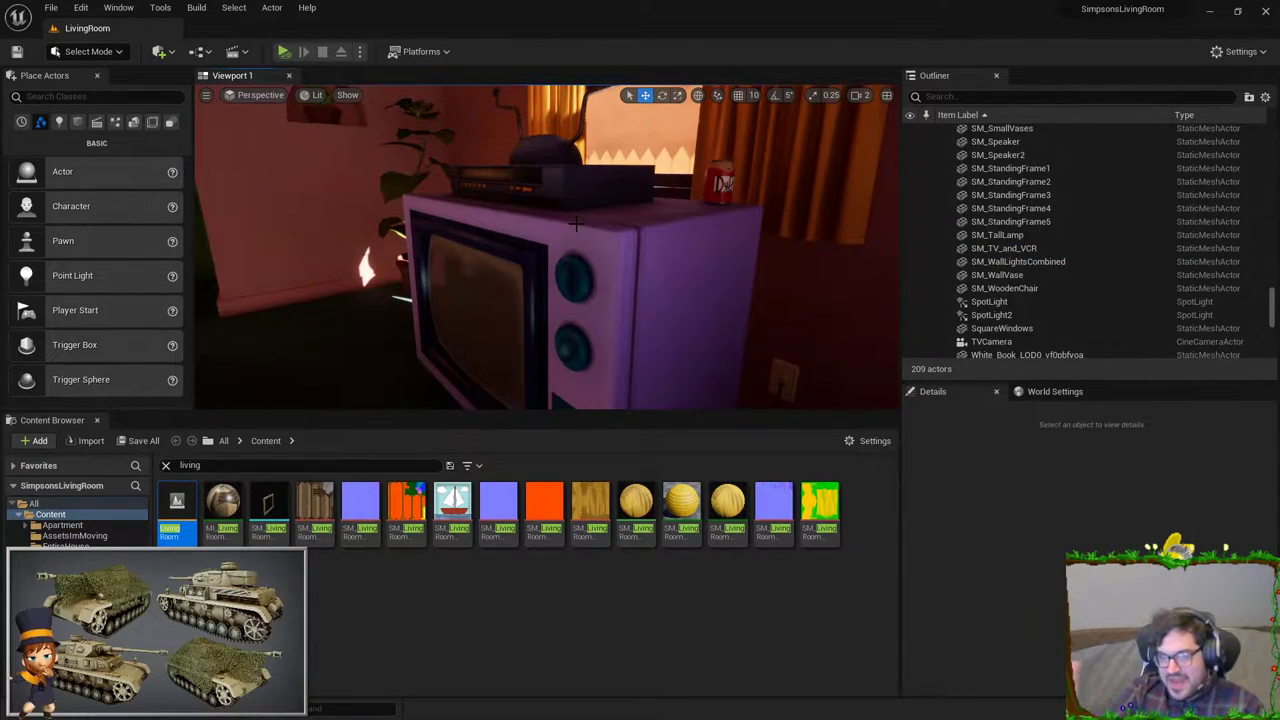
{"action": "mouse_move", "coordinate": [576, 224]}
{"action": "right_mouse_down"}
{"action": "mouse_move", "coordinate": [460, 226]}
{"action": "mouse_move", "coordinate": [580, 230]}
{"action": "mouse_move", "coordinate": [480, 228]}
{"action": "right_mouse_up"}
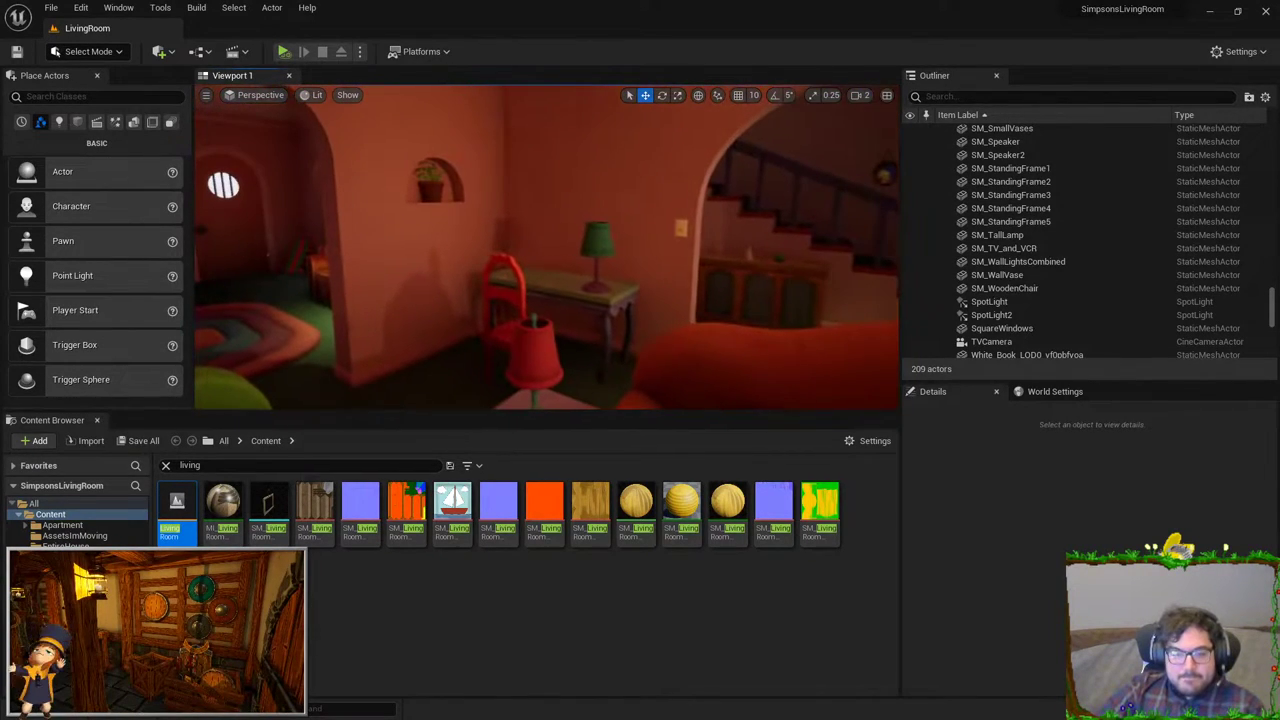
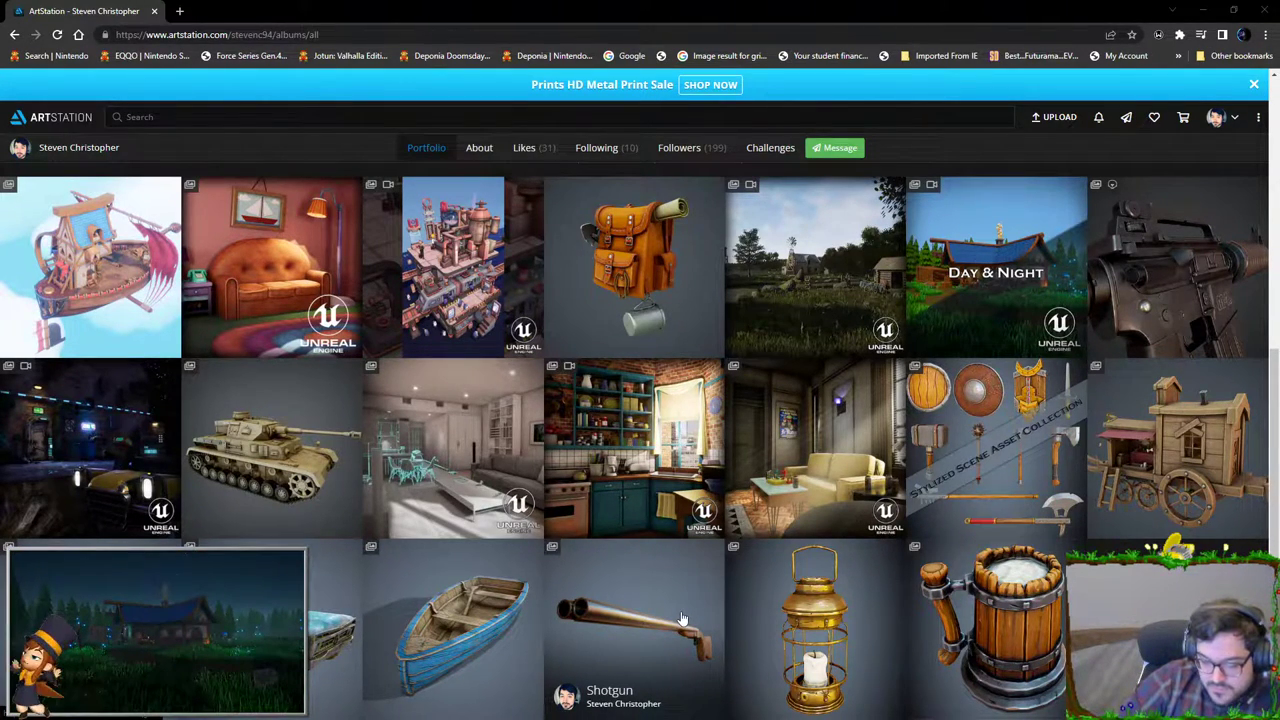
Step: Open the Stylized Asset Props artwork and scroll through its shield and axe renders
{"action": "scroll", "coordinate": [679, 572], "scroll_direction": "up", "scroll_amount": 1}
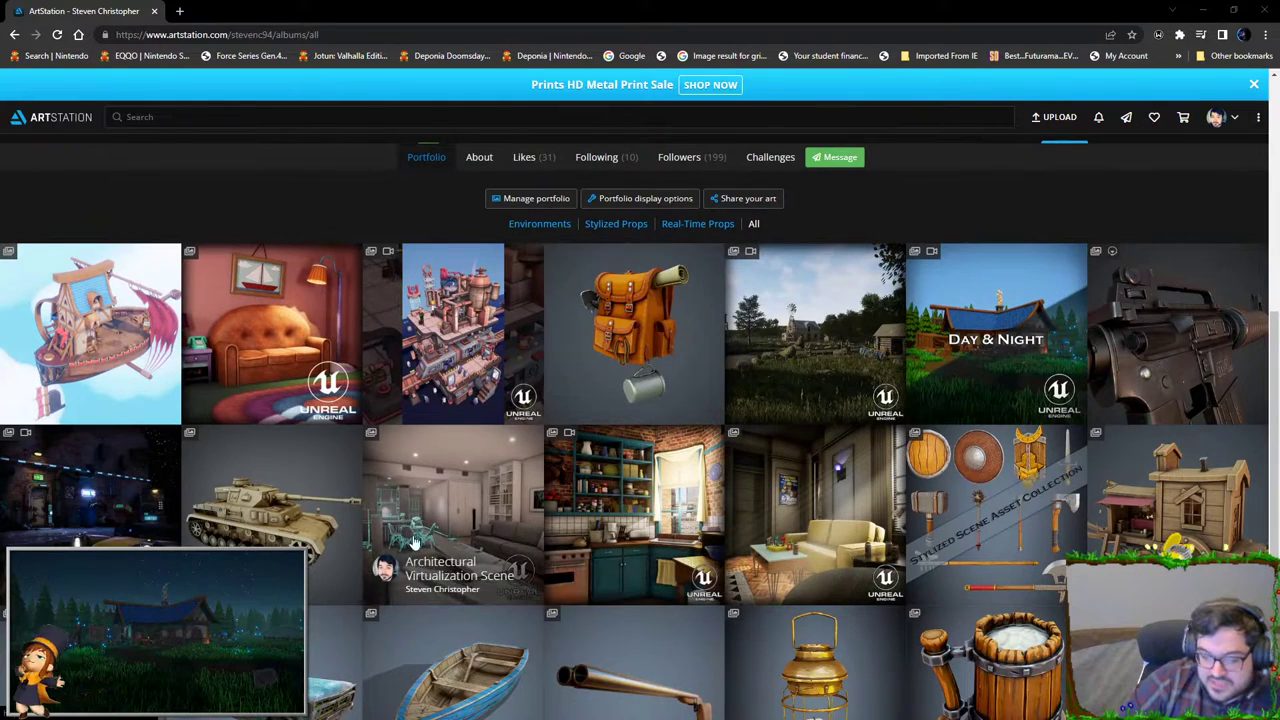
{"action": "left_click", "coordinate": [990, 530]}
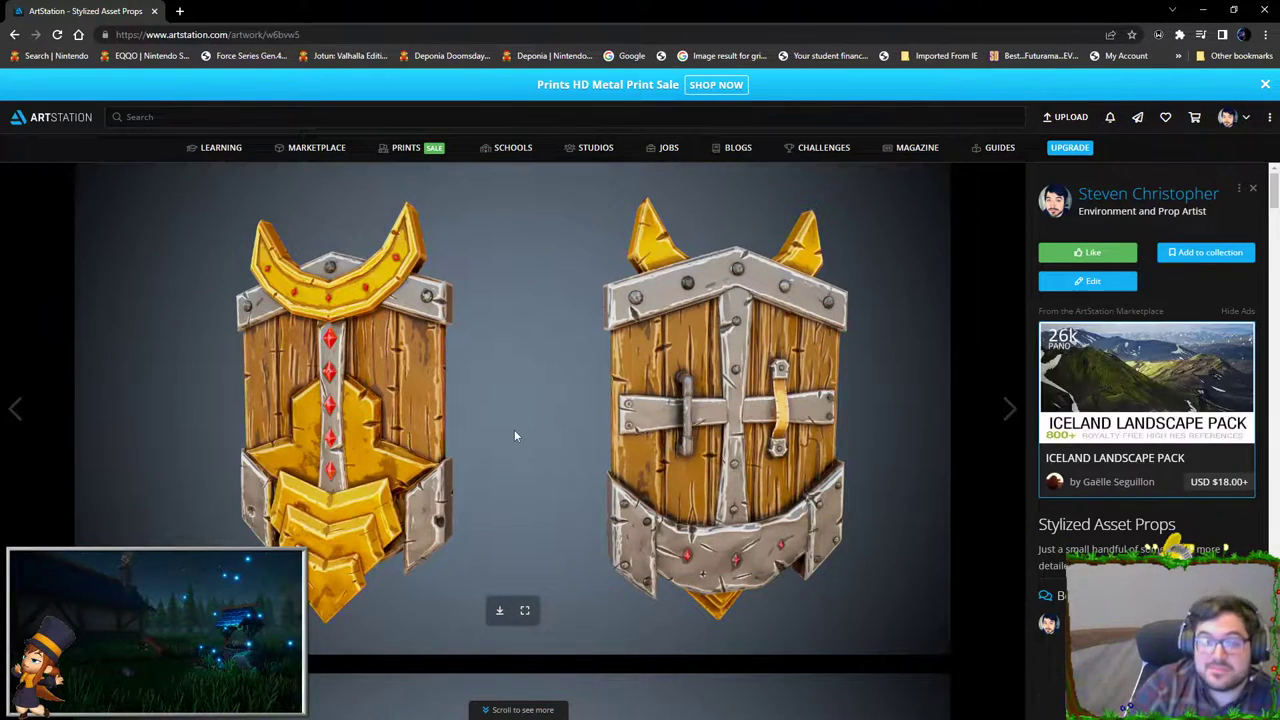
{"action": "scroll", "coordinate": [462, 390], "scroll_direction": "down", "scroll_amount": 2}
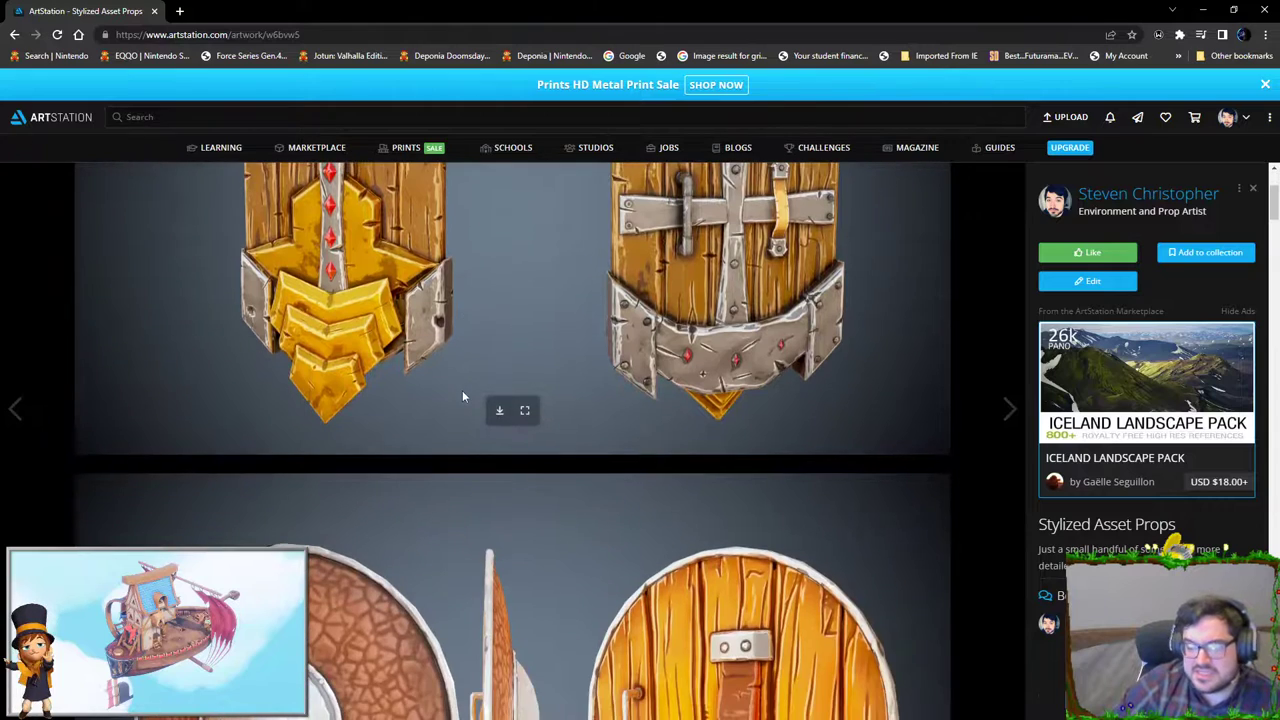
{"action": "scroll", "coordinate": [462, 397], "scroll_direction": "down", "scroll_amount": 3}
{"action": "scroll", "coordinate": [161, 470], "scroll_direction": "down", "scroll_amount": 5}
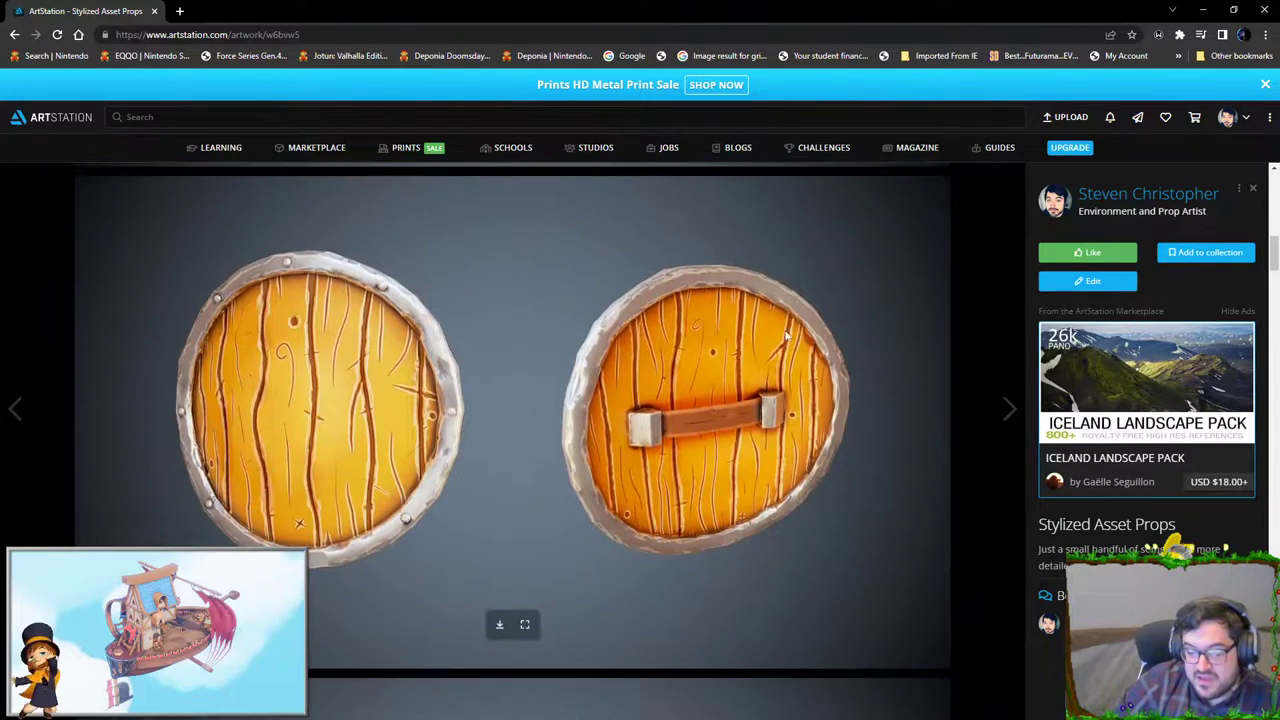
{"action": "scroll", "coordinate": [500, 557], "scroll_direction": "down", "scroll_amount": 4}
{"action": "scroll", "coordinate": [499, 504], "scroll_direction": "down", "scroll_amount": 5}
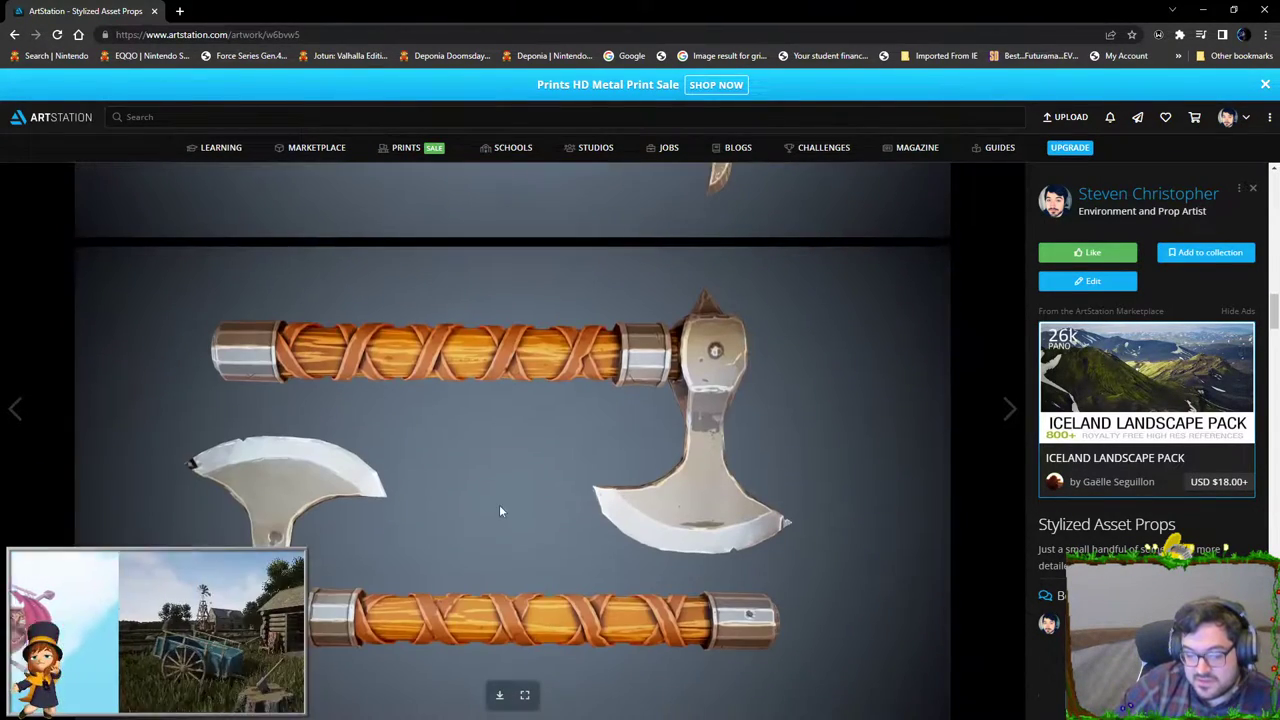
{"action": "scroll", "coordinate": [668, 497], "scroll_direction": "down", "scroll_amount": 6}
{"action": "scroll", "coordinate": [287, 347], "scroll_direction": "down", "scroll_amount": 2}
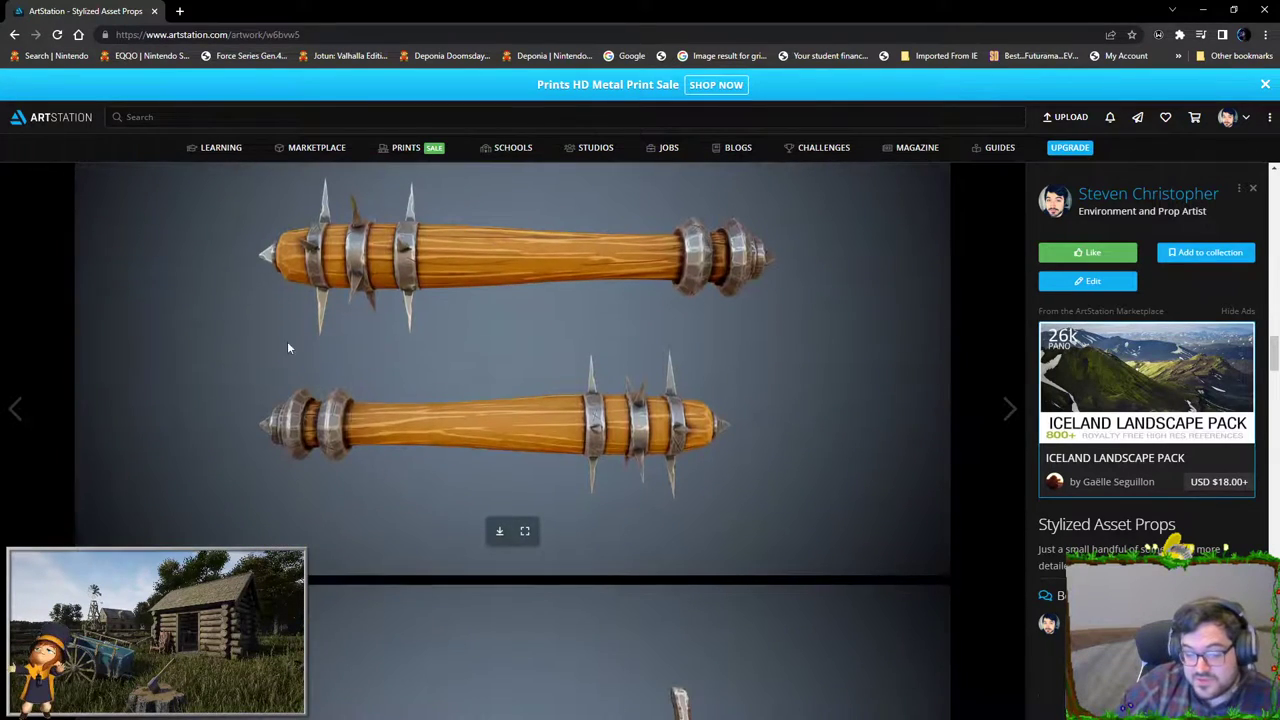
{"action": "scroll", "coordinate": [190, 398], "scroll_direction": "down", "scroll_amount": 2}
{"action": "scroll", "coordinate": [216, 386], "scroll_direction": "down", "scroll_amount": 4}
{"action": "scroll", "coordinate": [300, 500], "scroll_direction": "down", "scroll_amount": 5}
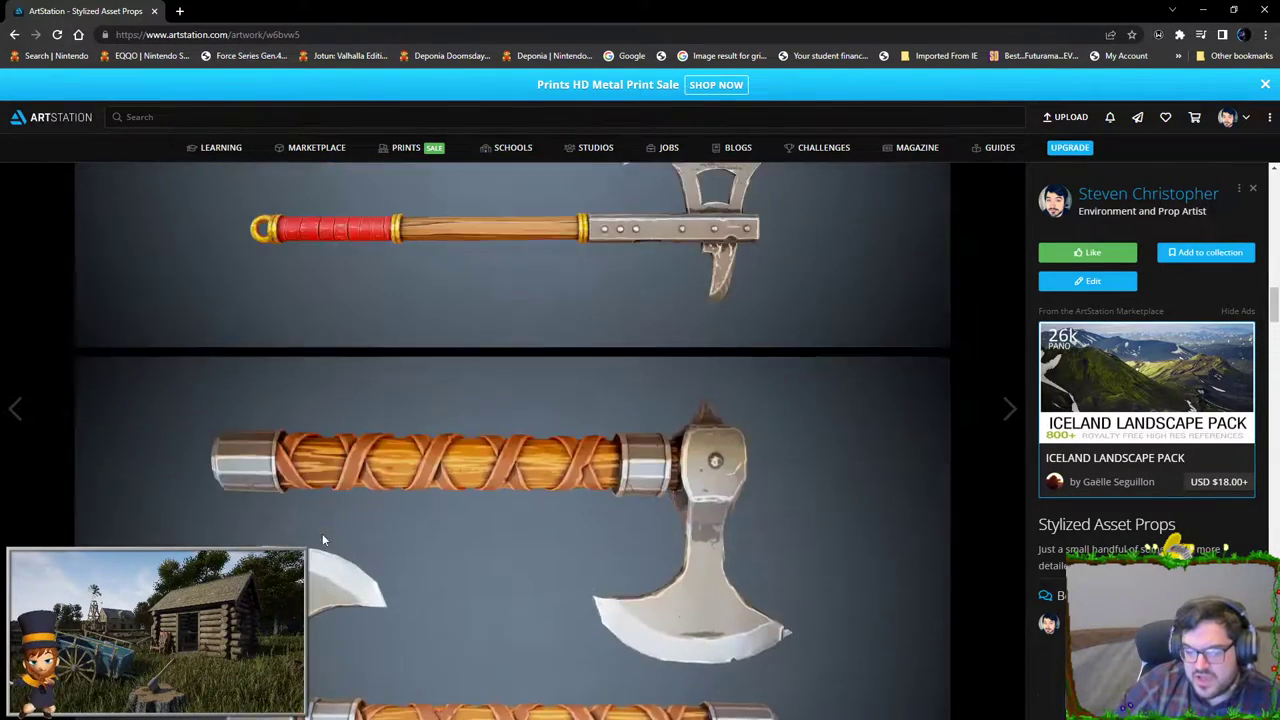
{"action": "scroll", "coordinate": [404, 534], "scroll_direction": "down", "scroll_amount": 4}
Step: Scroll further down the artwork to review the sword, brush and candle-holder renders
{"action": "scroll", "coordinate": [404, 534], "scroll_direction": "up", "scroll_amount": 4}
{"action": "scroll", "coordinate": [243, 470], "scroll_direction": "down", "scroll_amount": 2}
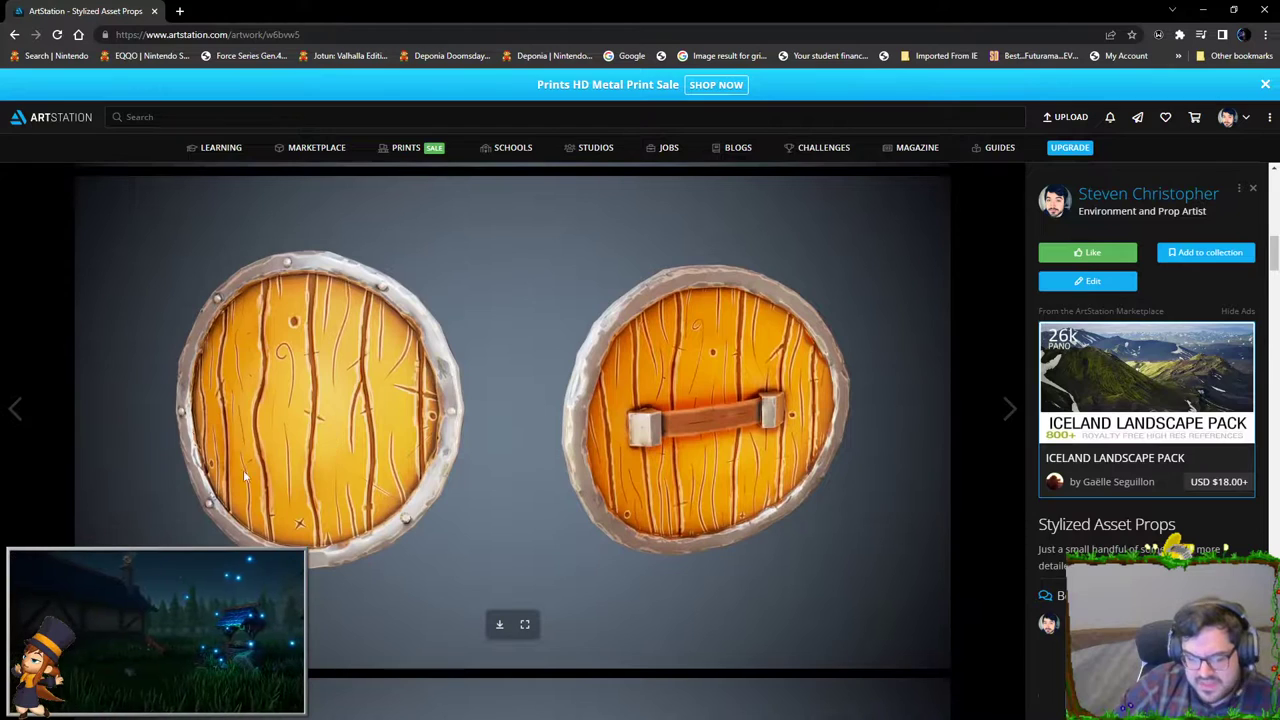
{"action": "scroll", "coordinate": [526, 505], "scroll_direction": "down", "scroll_amount": 5}
{"action": "scroll", "coordinate": [270, 411], "scroll_direction": "up", "scroll_amount": 2}
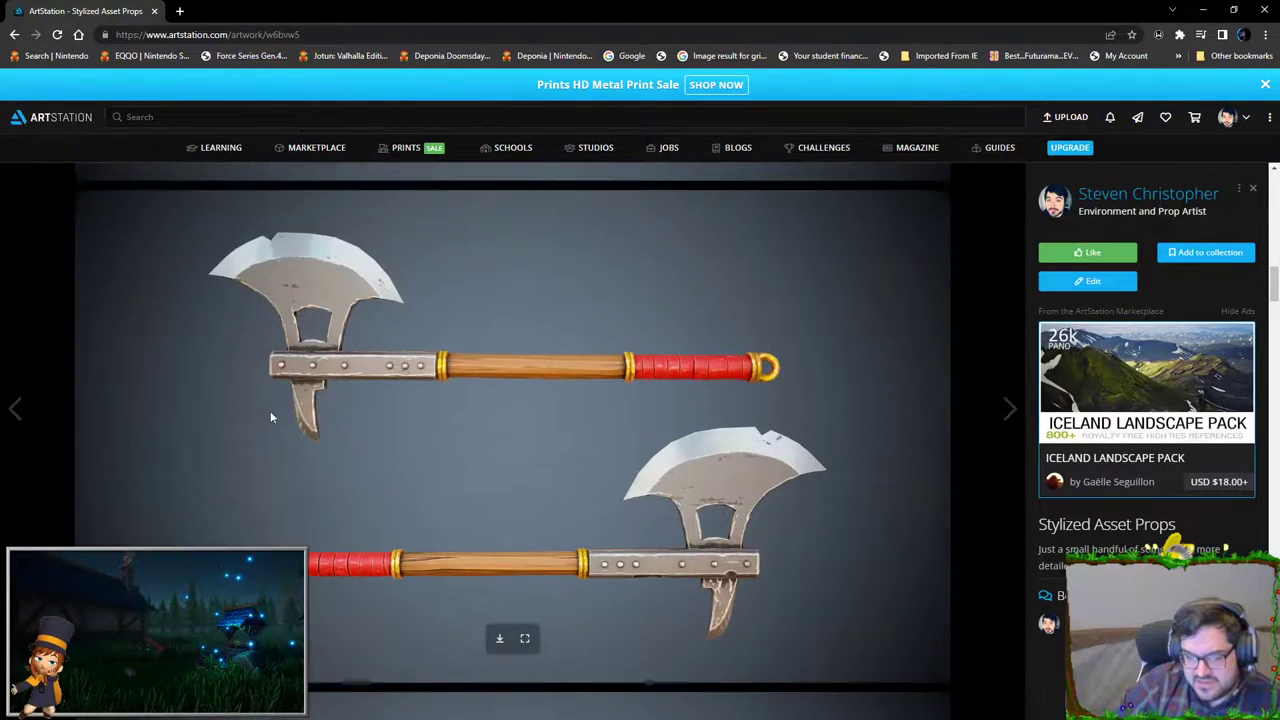
{"action": "scroll", "coordinate": [409, 388], "scroll_direction": "down", "scroll_amount": 3}
{"action": "scroll", "coordinate": [466, 377], "scroll_direction": "down", "scroll_amount": 3}
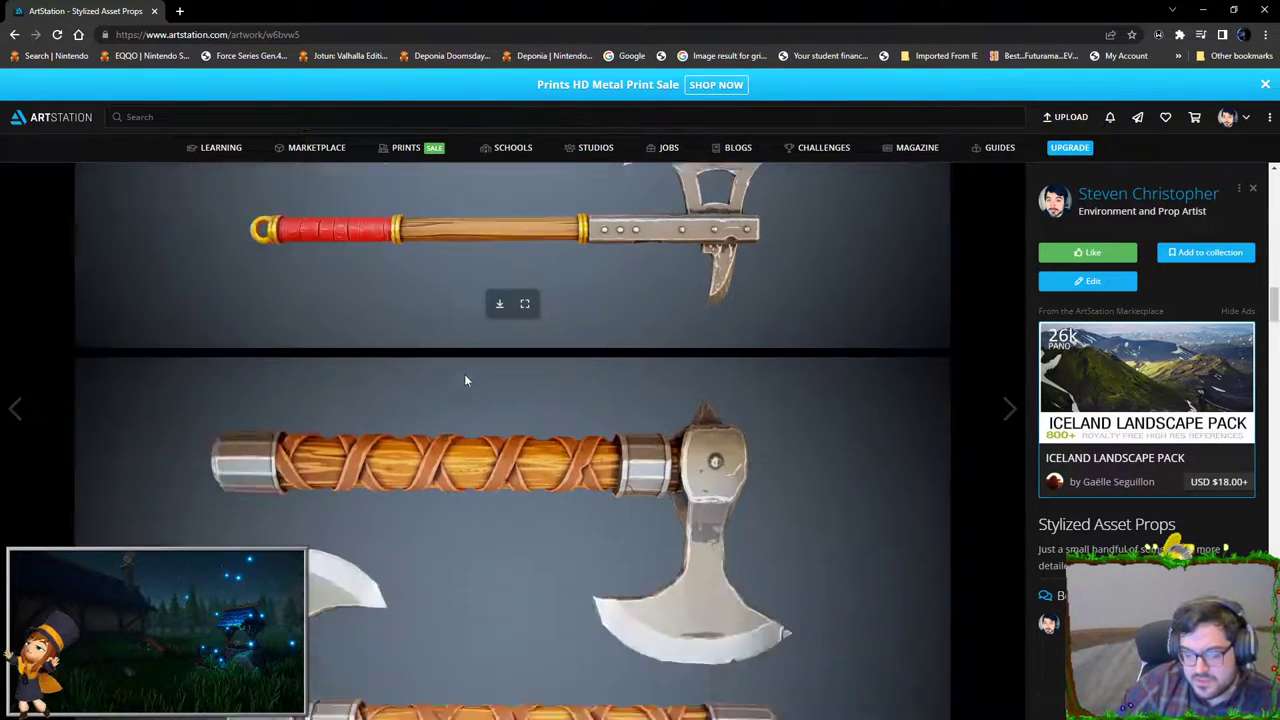
{"action": "scroll", "coordinate": [466, 377], "scroll_direction": "down", "scroll_amount": 4}
{"action": "scroll", "coordinate": [508, 361], "scroll_direction": "down", "scroll_amount": 4}
{"action": "scroll", "coordinate": [508, 361], "scroll_direction": "up", "scroll_amount": 3}
{"action": "scroll", "coordinate": [486, 380], "scroll_direction": "up", "scroll_amount": 2}
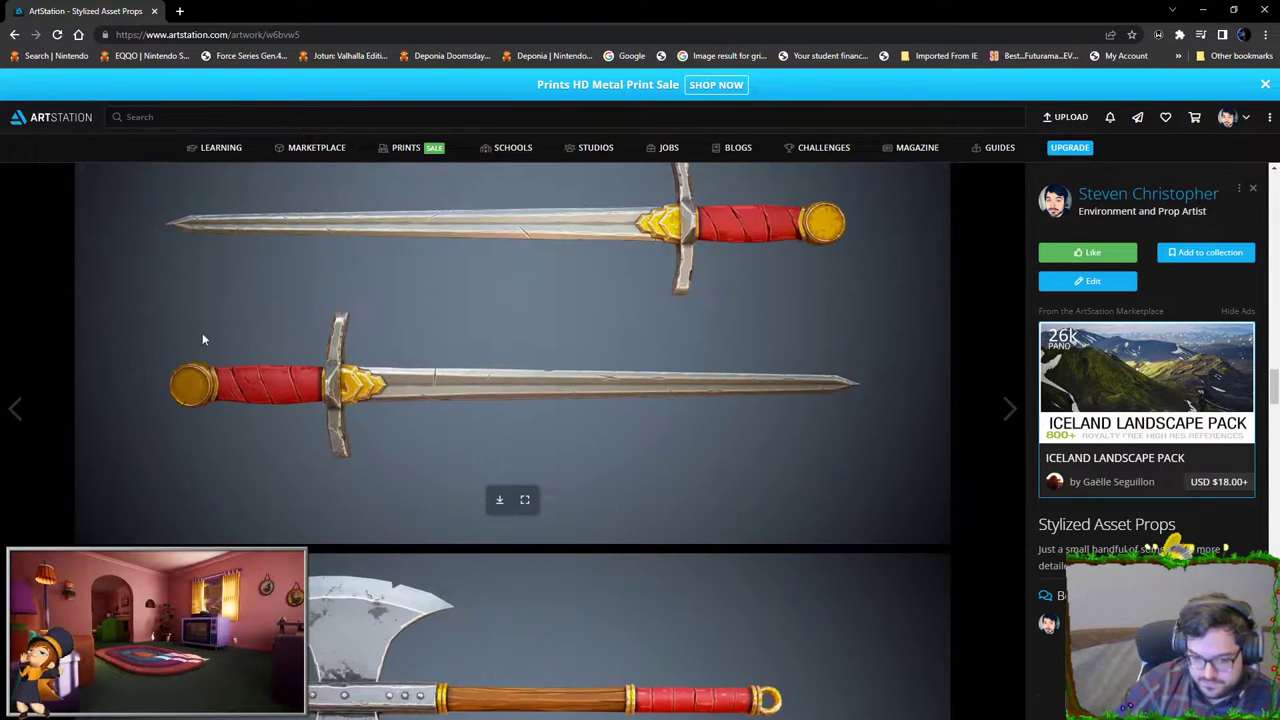
{"action": "scroll", "coordinate": [392, 438], "scroll_direction": "down", "scroll_amount": 3}
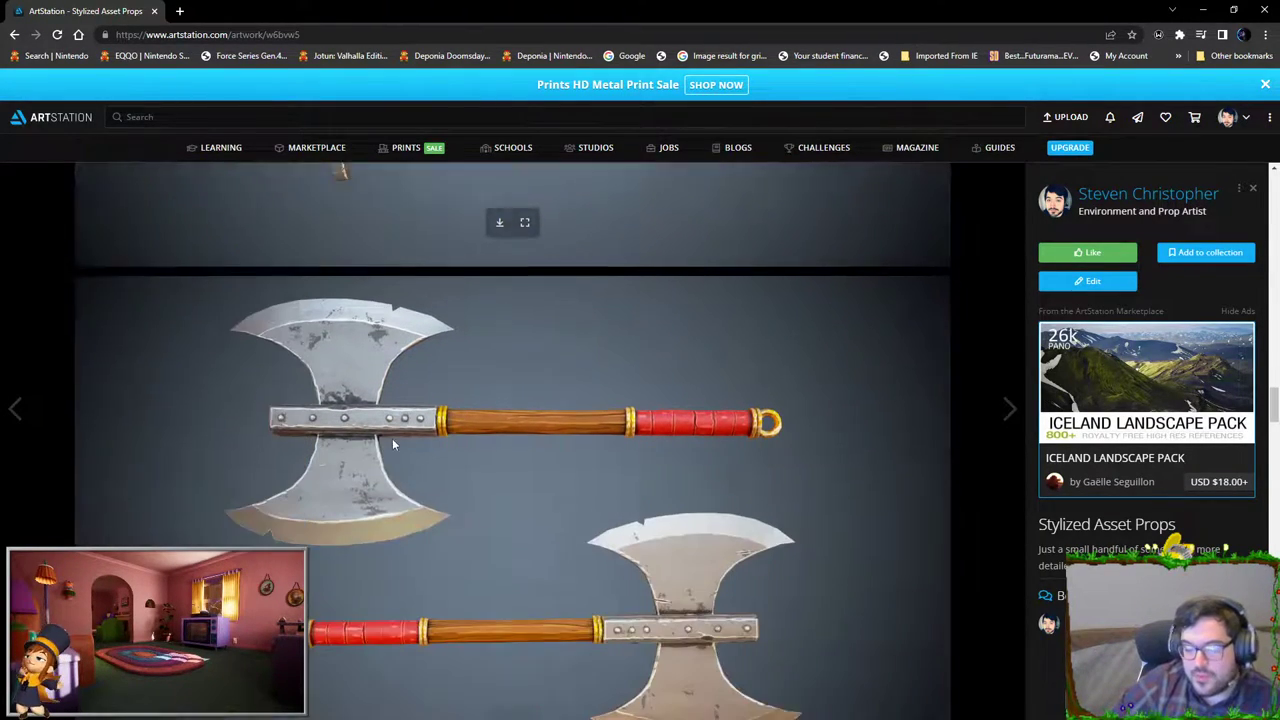
{"action": "scroll", "coordinate": [446, 409], "scroll_direction": "down", "scroll_amount": 1}
{"action": "scroll", "coordinate": [680, 352], "scroll_direction": "down", "scroll_amount": 3}
{"action": "scroll", "coordinate": [436, 499], "scroll_direction": "down", "scroll_amount": 3}
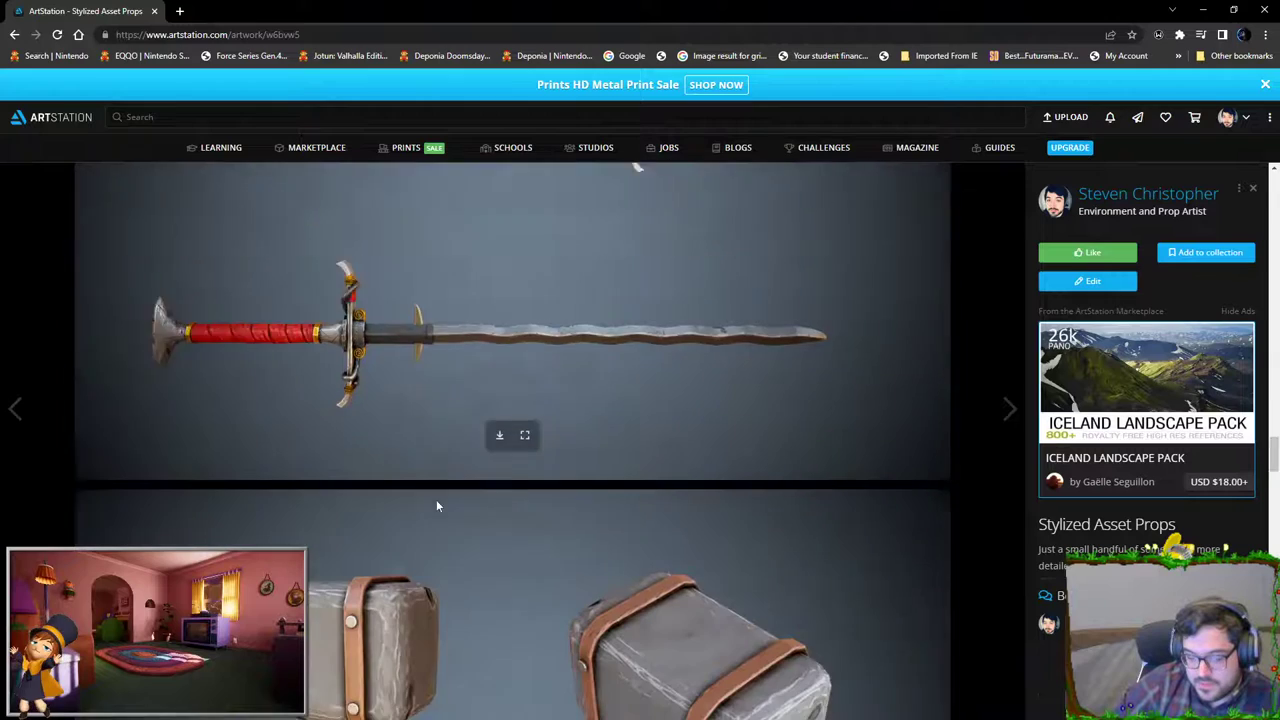
{"action": "scroll", "coordinate": [856, 519], "scroll_direction": "down", "scroll_amount": 2}
{"action": "scroll", "coordinate": [558, 505], "scroll_direction": "down", "scroll_amount": 3}
{"action": "scroll", "coordinate": [558, 505], "scroll_direction": "down", "scroll_amount": 2}
{"action": "scroll", "coordinate": [594, 468], "scroll_direction": "down", "scroll_amount": 3}
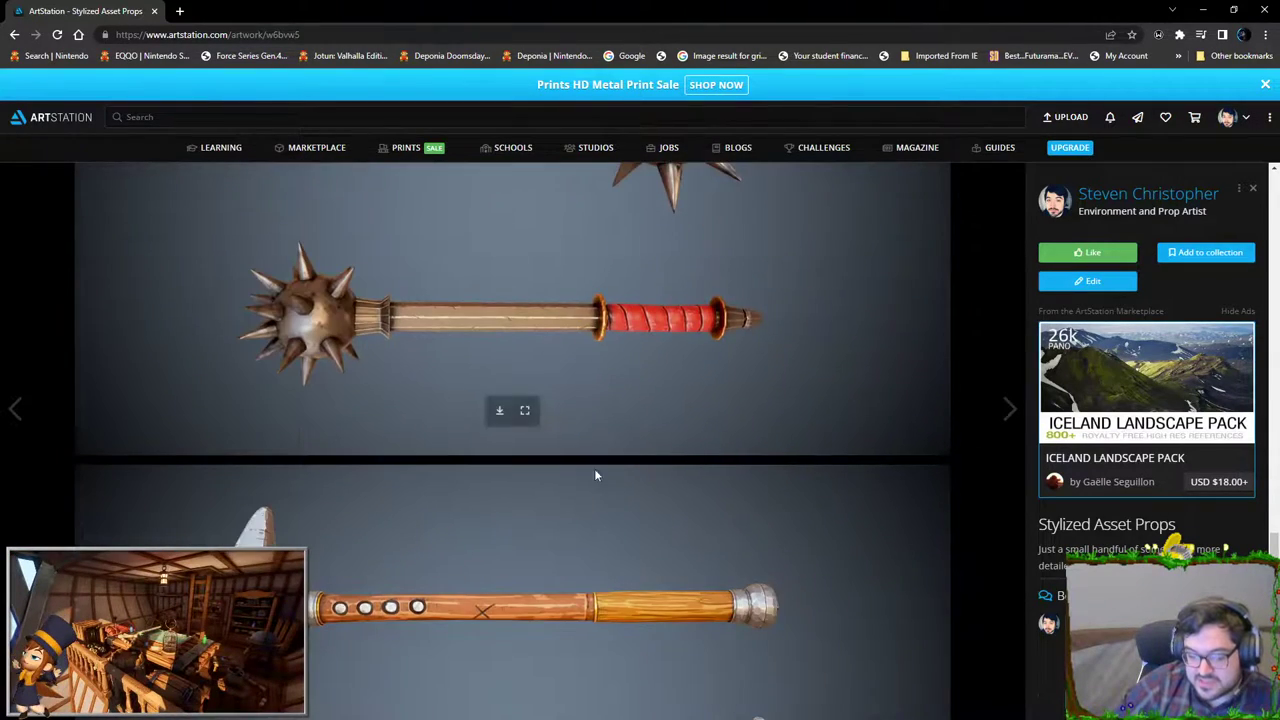
{"action": "scroll", "coordinate": [430, 317], "scroll_direction": "up", "scroll_amount": 3}
{"action": "scroll", "coordinate": [494, 431], "scroll_direction": "up", "scroll_amount": 5}
{"action": "scroll", "coordinate": [494, 431], "scroll_direction": "up", "scroll_amount": 5}
{"action": "scroll", "coordinate": [496, 421], "scroll_direction": "up", "scroll_amount": 5}
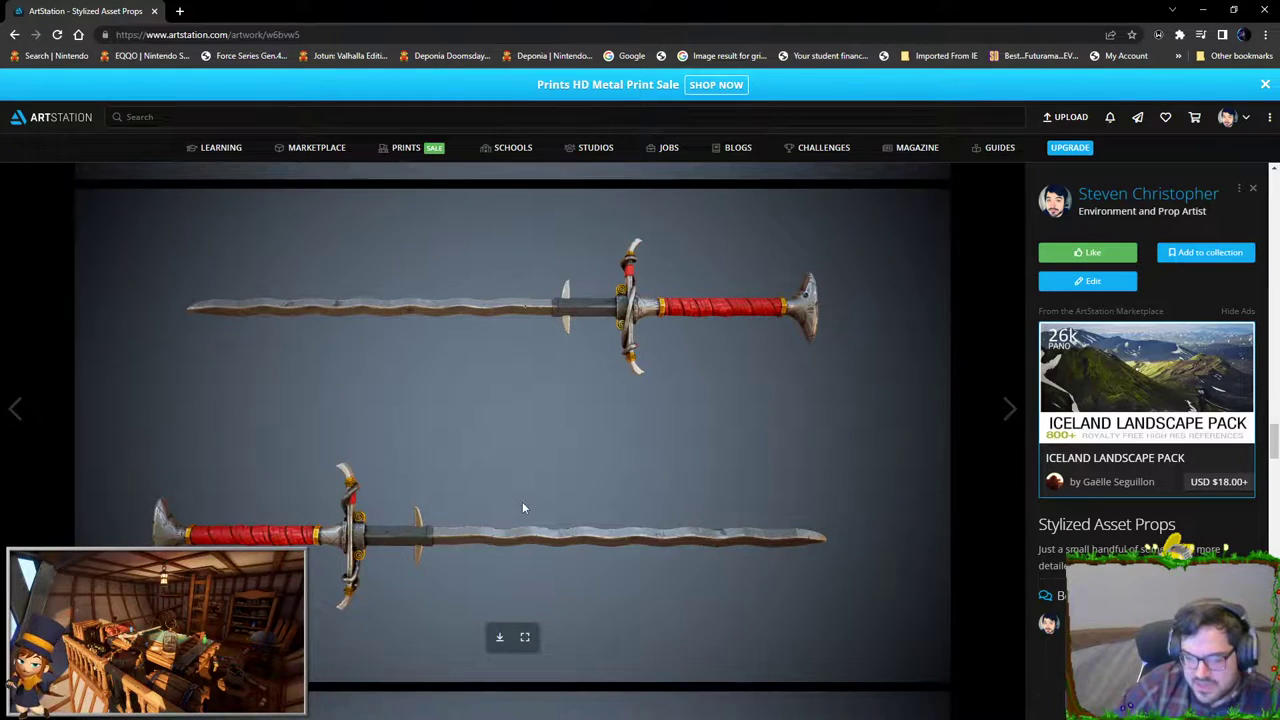
{"action": "scroll", "coordinate": [522, 501], "scroll_direction": "down", "scroll_amount": 5}
{"action": "scroll", "coordinate": [544, 499], "scroll_direction": "down", "scroll_amount": 5}
{"action": "scroll", "coordinate": [554, 498], "scroll_direction": "down", "scroll_amount": 6}
{"action": "scroll", "coordinate": [554, 500], "scroll_direction": "down", "scroll_amount": 5}
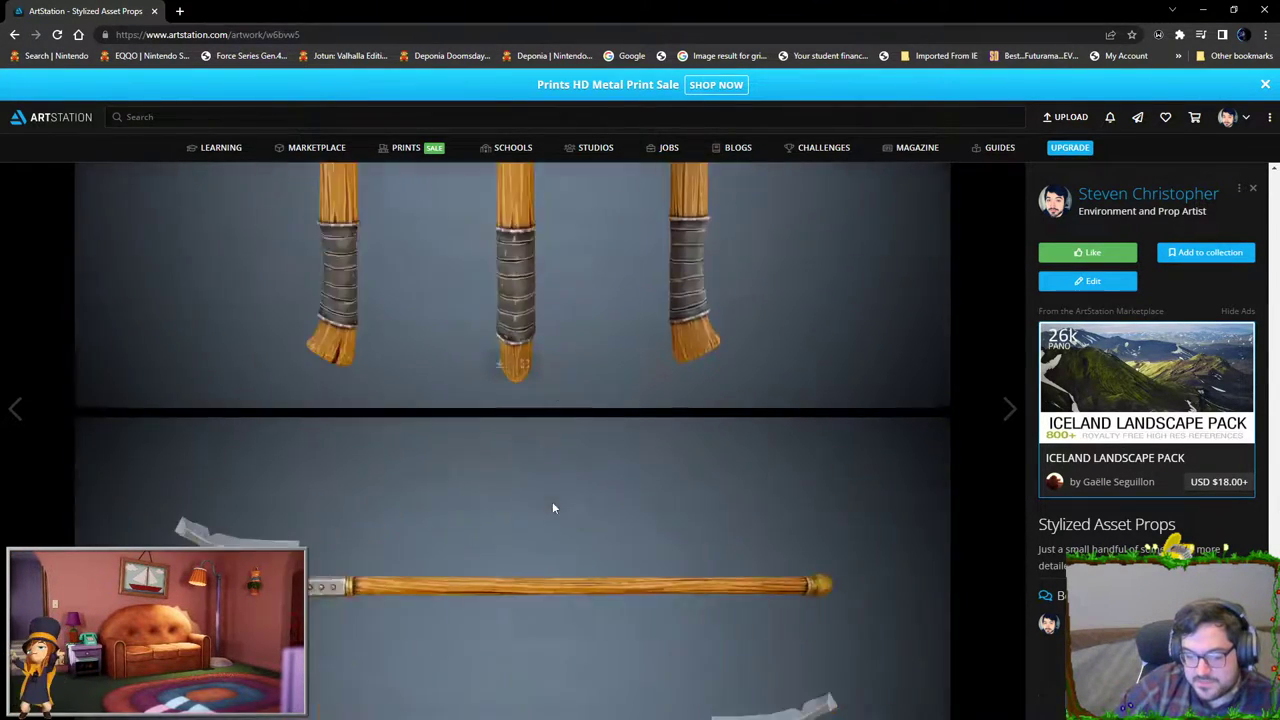
{"action": "scroll", "coordinate": [550, 505], "scroll_direction": "down", "scroll_amount": 5}
{"action": "scroll", "coordinate": [546, 508], "scroll_direction": "down", "scroll_amount": 2}
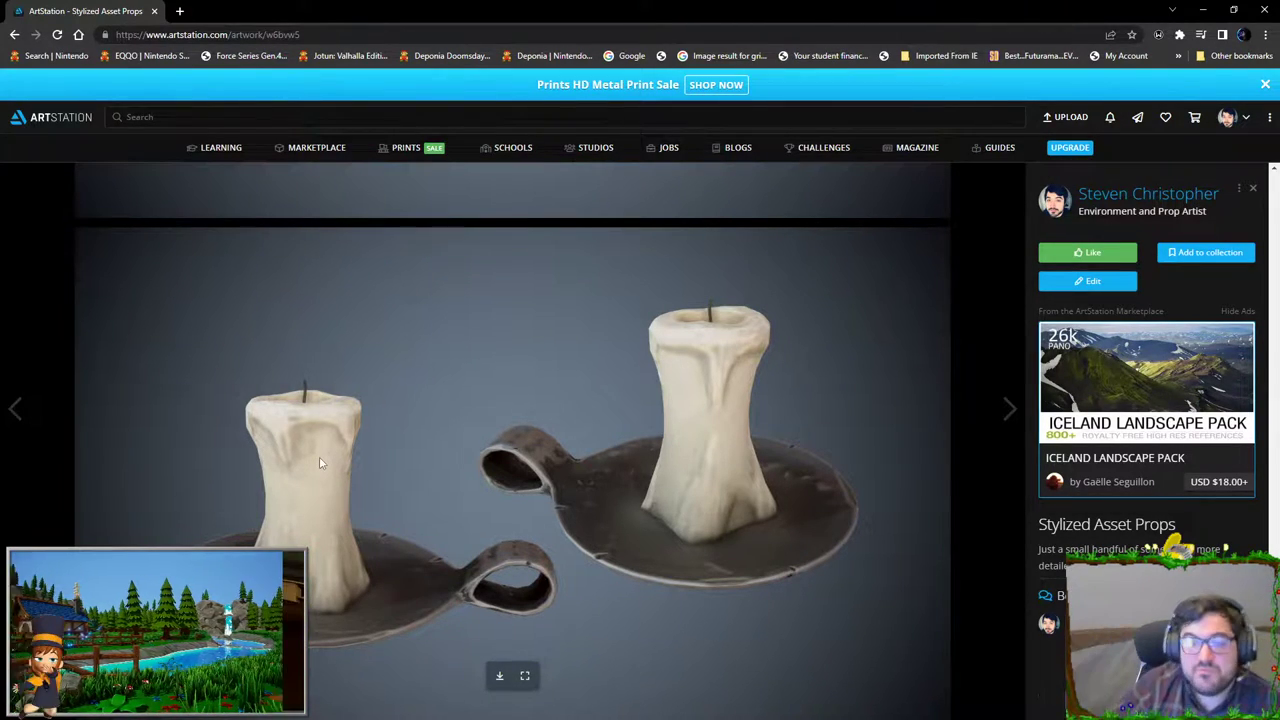
Step: Glance at the Old Truck and Stylized Backpack artworks, returning to the portfolio grid each time
{"action": "left_click", "coordinate": [14, 35]}
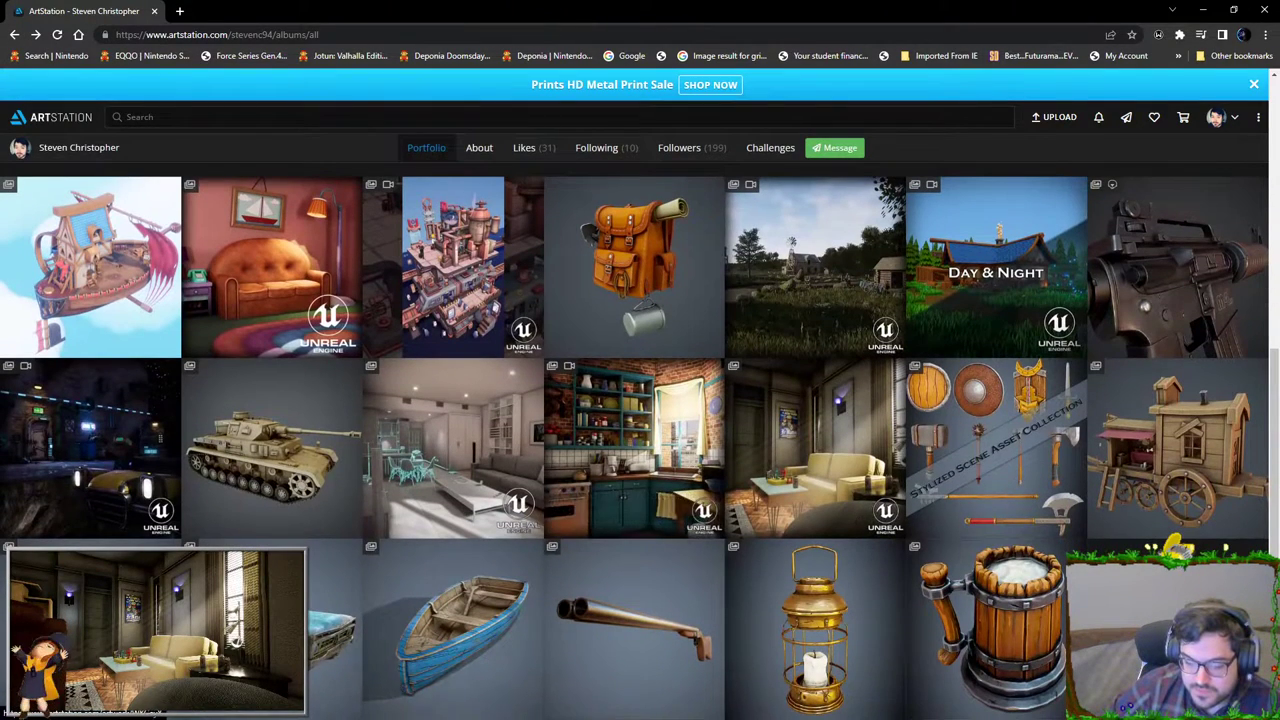
{"action": "left_click", "coordinate": [800, 268]}
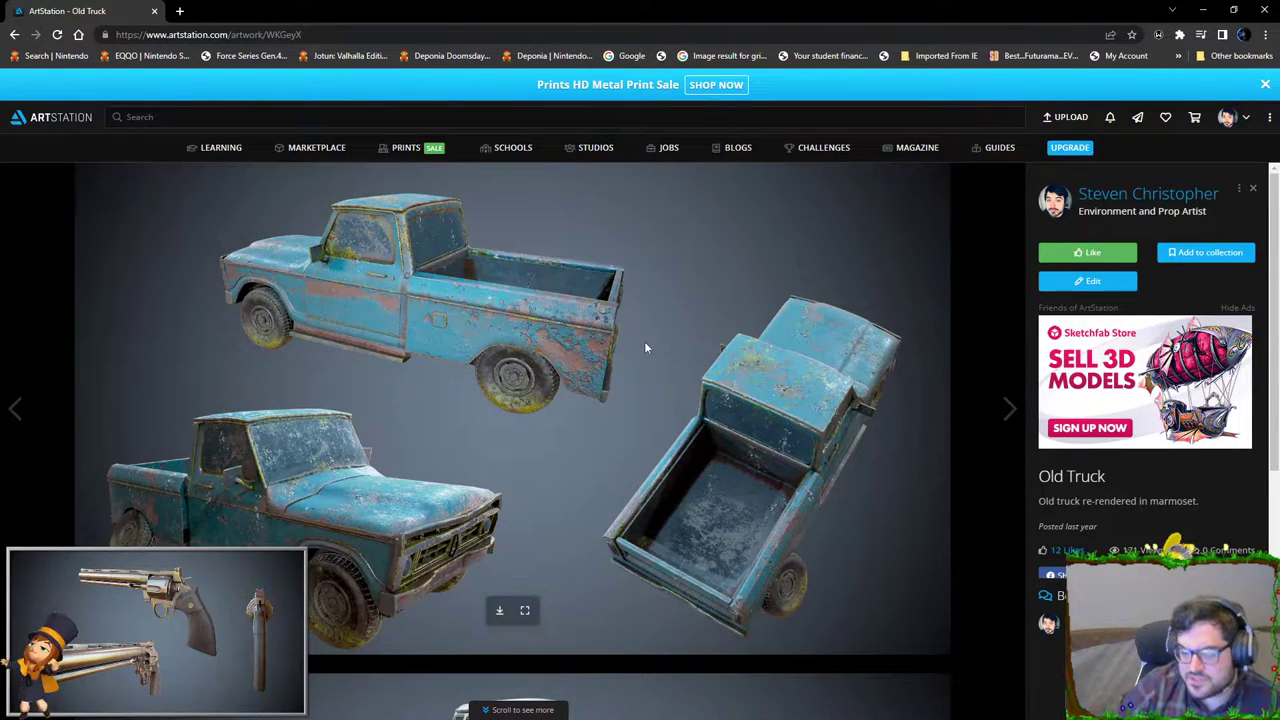
{"action": "scroll", "coordinate": [646, 400], "scroll_direction": "down", "scroll_amount": 5}
{"action": "scroll", "coordinate": [646, 400], "scroll_direction": "up", "scroll_amount": 5}
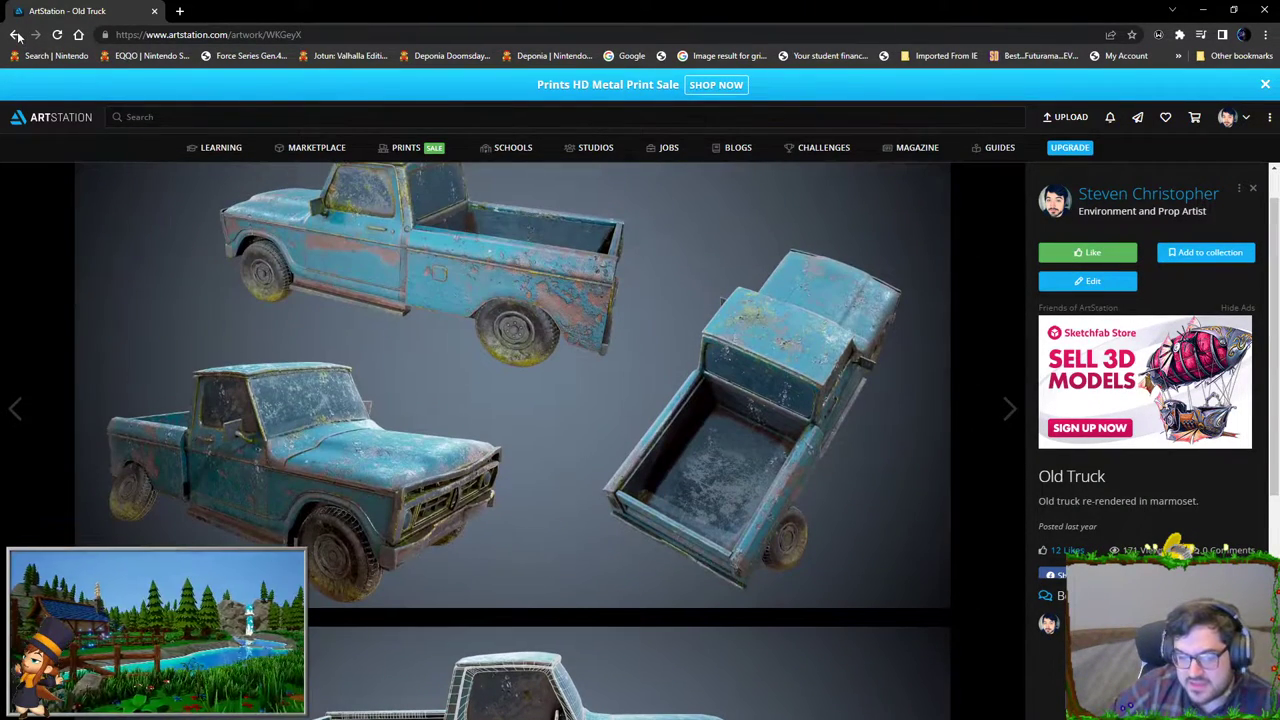
{"action": "left_click", "coordinate": [16, 35]}
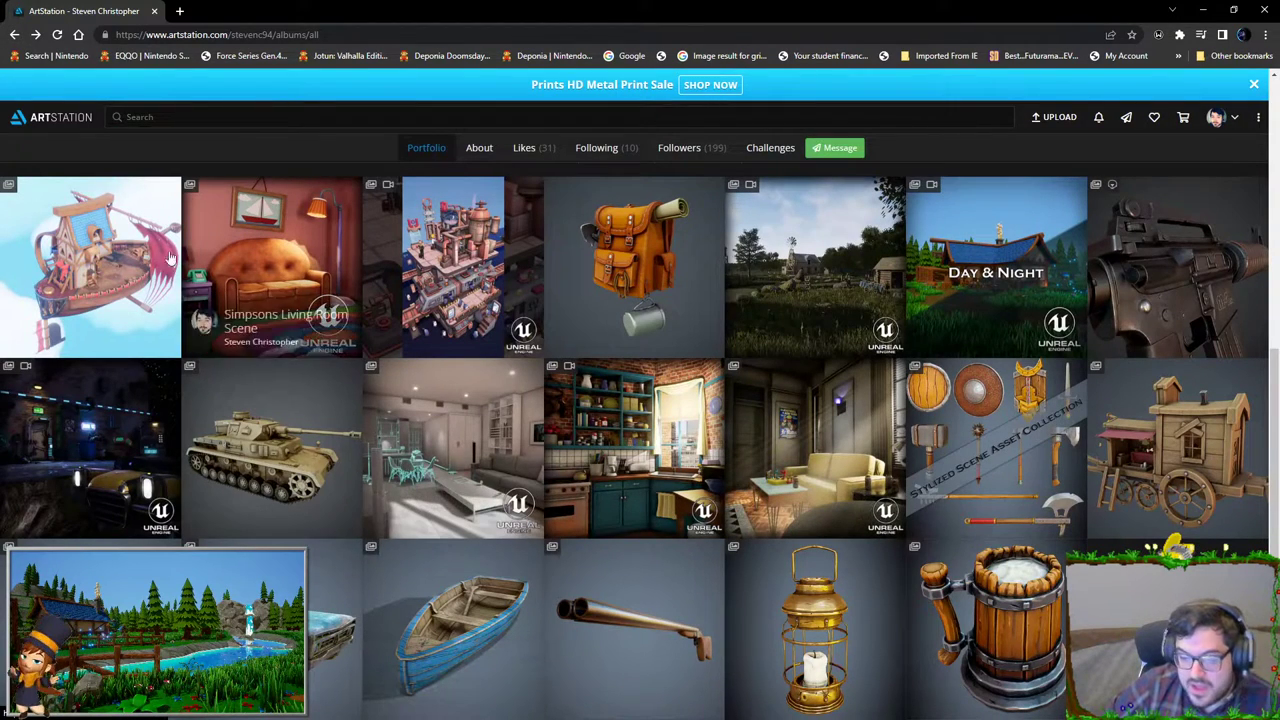
{"action": "left_click", "coordinate": [603, 251]}
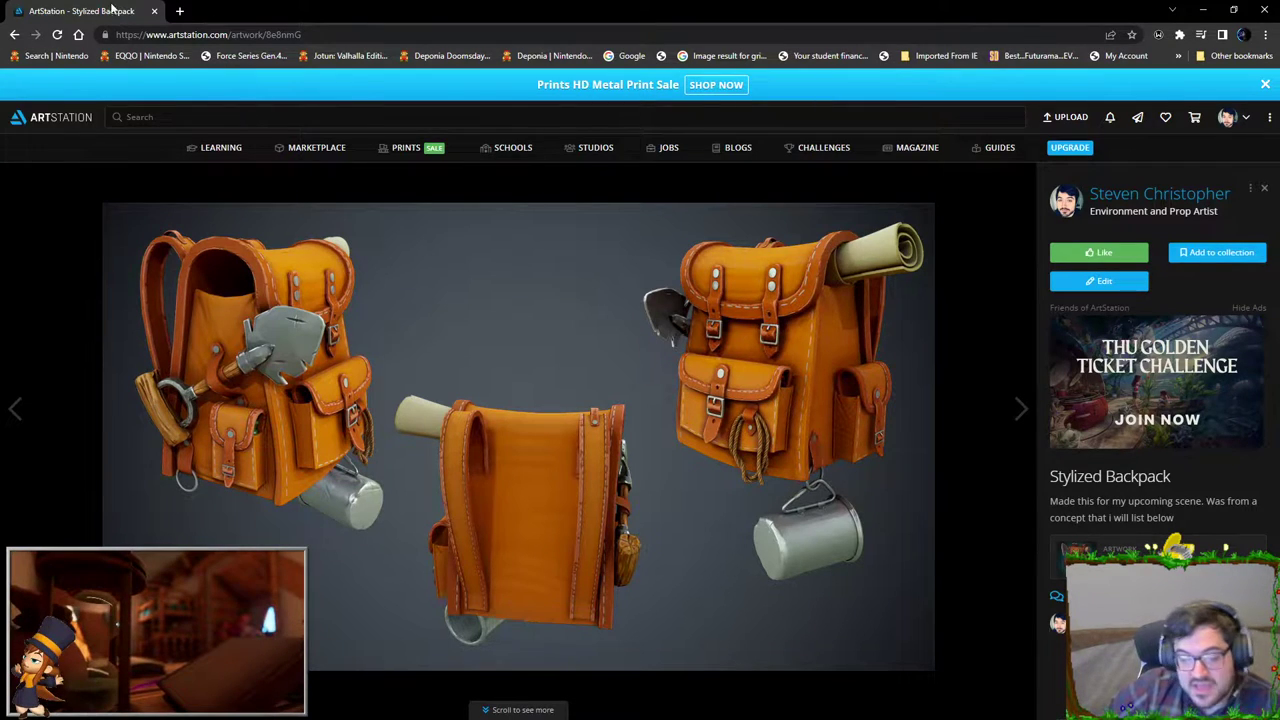
{"action": "left_click", "coordinate": [14, 34]}
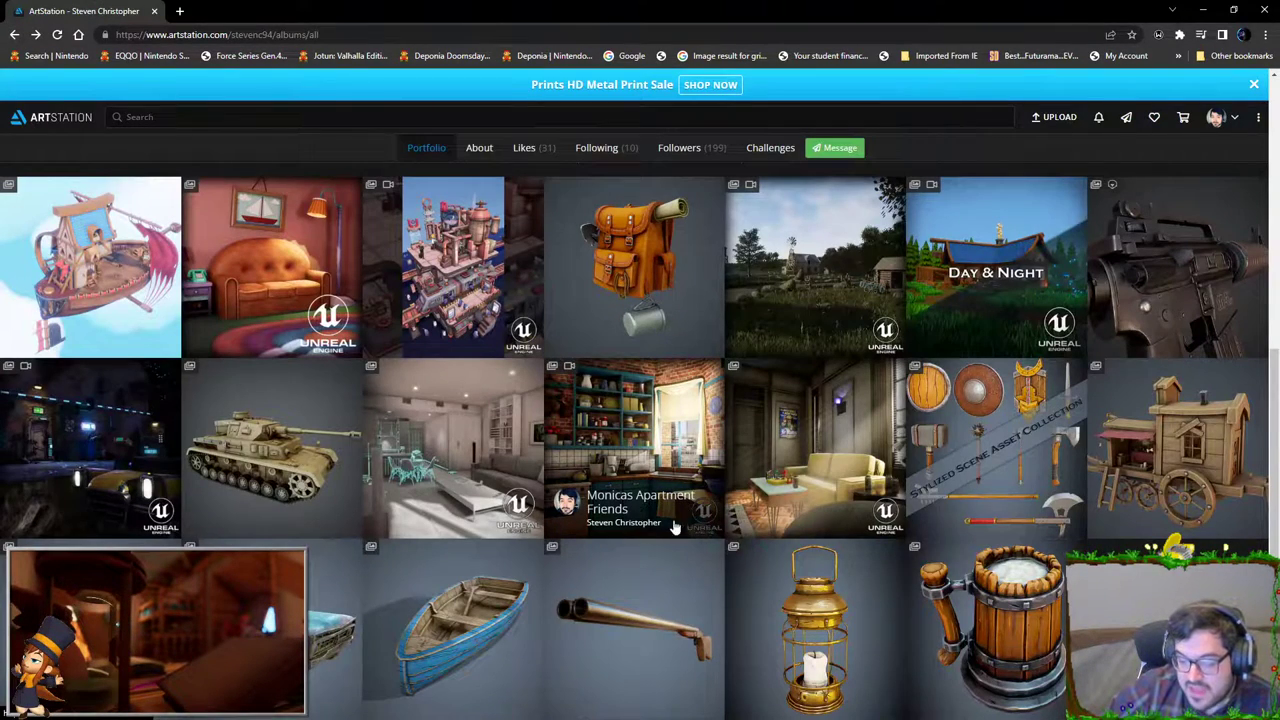
{"action": "left_click", "coordinate": [1106, 334]}
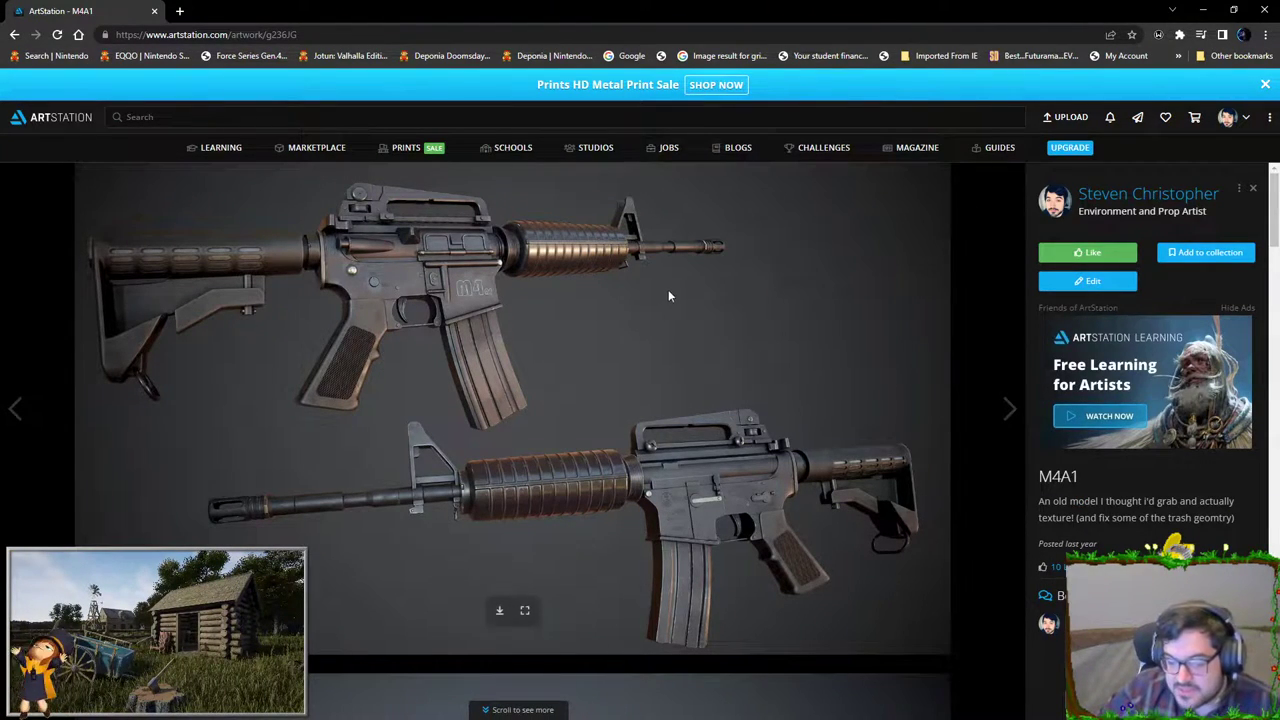
{"action": "scroll", "coordinate": [620, 310], "scroll_direction": "down", "scroll_amount": 3}
{"action": "scroll", "coordinate": [580, 300], "scroll_direction": "down", "scroll_amount": 1}
{"action": "scroll", "coordinate": [590, 420], "scroll_direction": "down", "scroll_amount": 2}
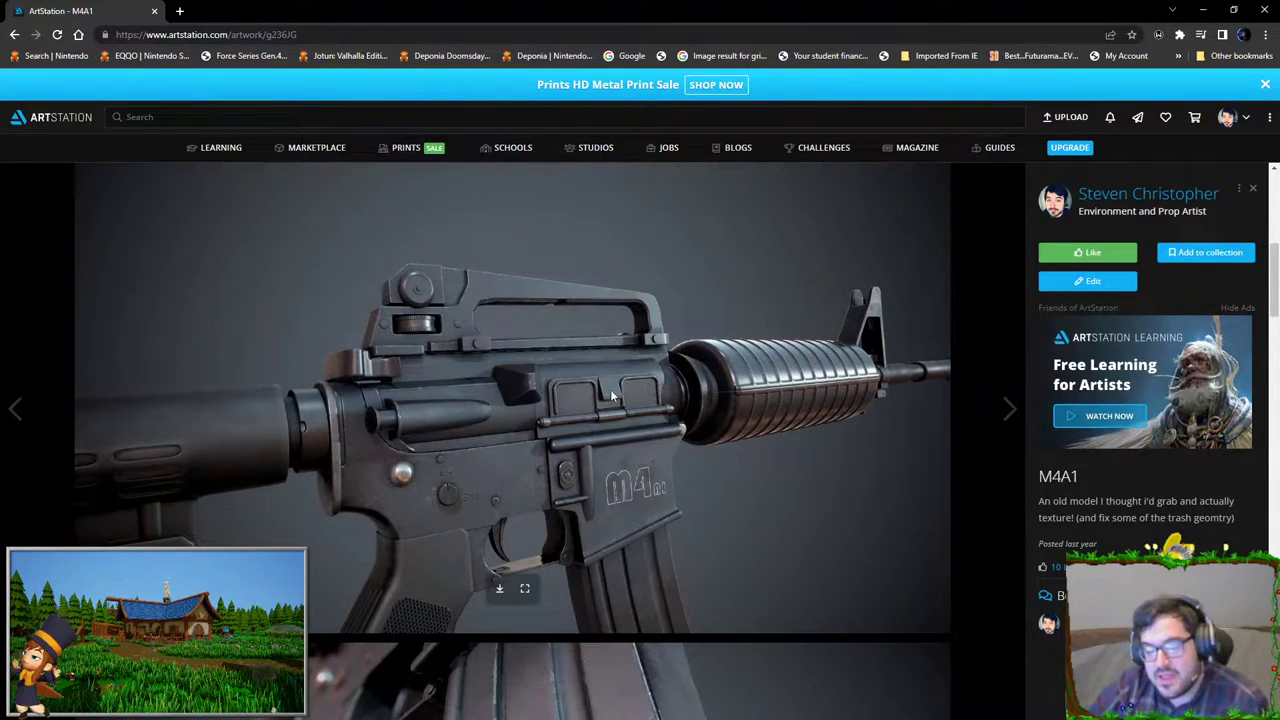
{"action": "scroll", "coordinate": [354, 532], "scroll_direction": "down", "scroll_amount": 4}
{"action": "scroll", "coordinate": [376, 534], "scroll_direction": "down", "scroll_amount": 5}
{"action": "scroll", "coordinate": [376, 540], "scroll_direction": "down", "scroll_amount": 4}
{"action": "scroll", "coordinate": [376, 540], "scroll_direction": "up", "scroll_amount": 1}
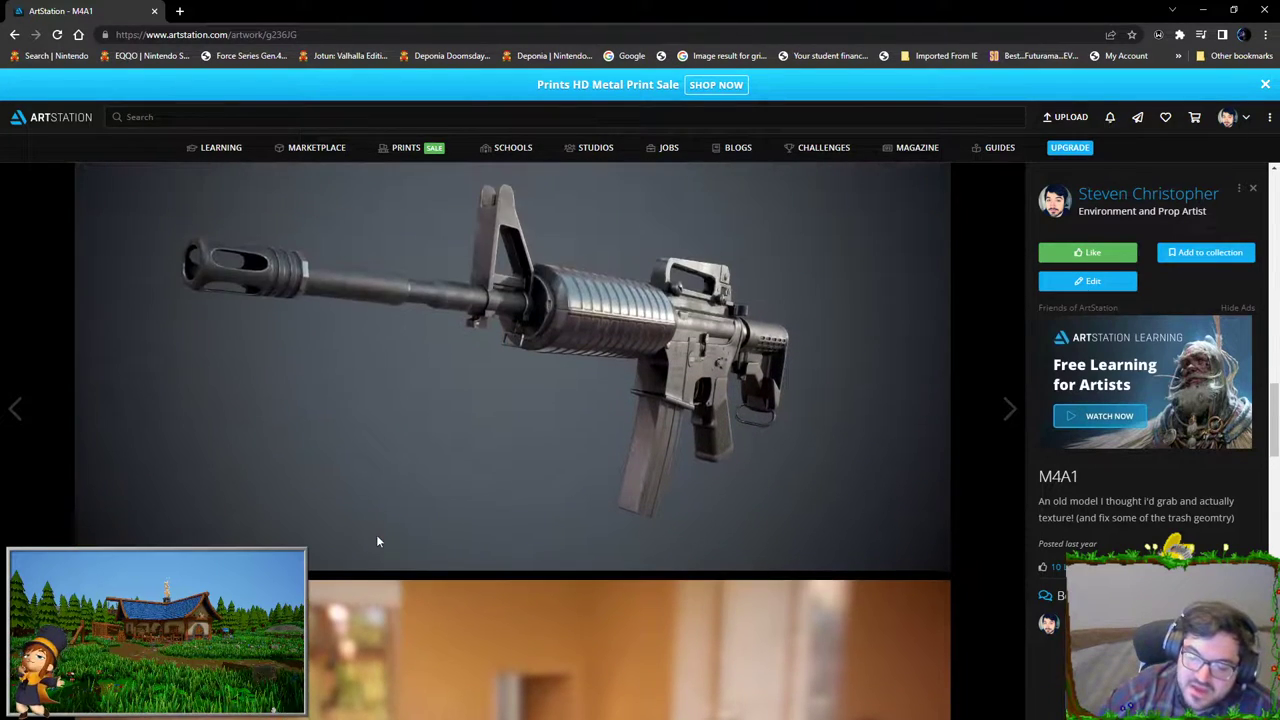
{"action": "scroll", "coordinate": [376, 540], "scroll_direction": "down", "scroll_amount": 4}
{"action": "scroll", "coordinate": [372, 536], "scroll_direction": "down", "scroll_amount": 5}
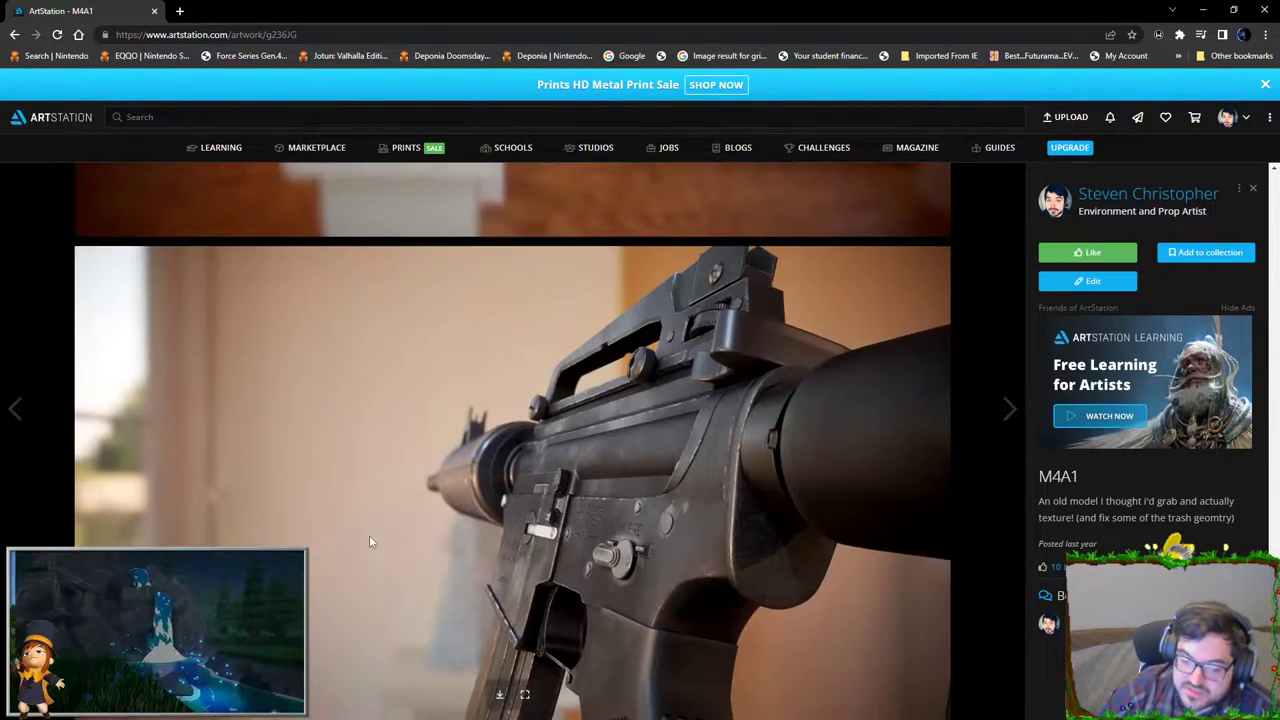
{"action": "scroll", "coordinate": [369, 535], "scroll_direction": "down", "scroll_amount": 3}
{"action": "scroll", "coordinate": [380, 500], "scroll_direction": "down", "scroll_amount": 3}
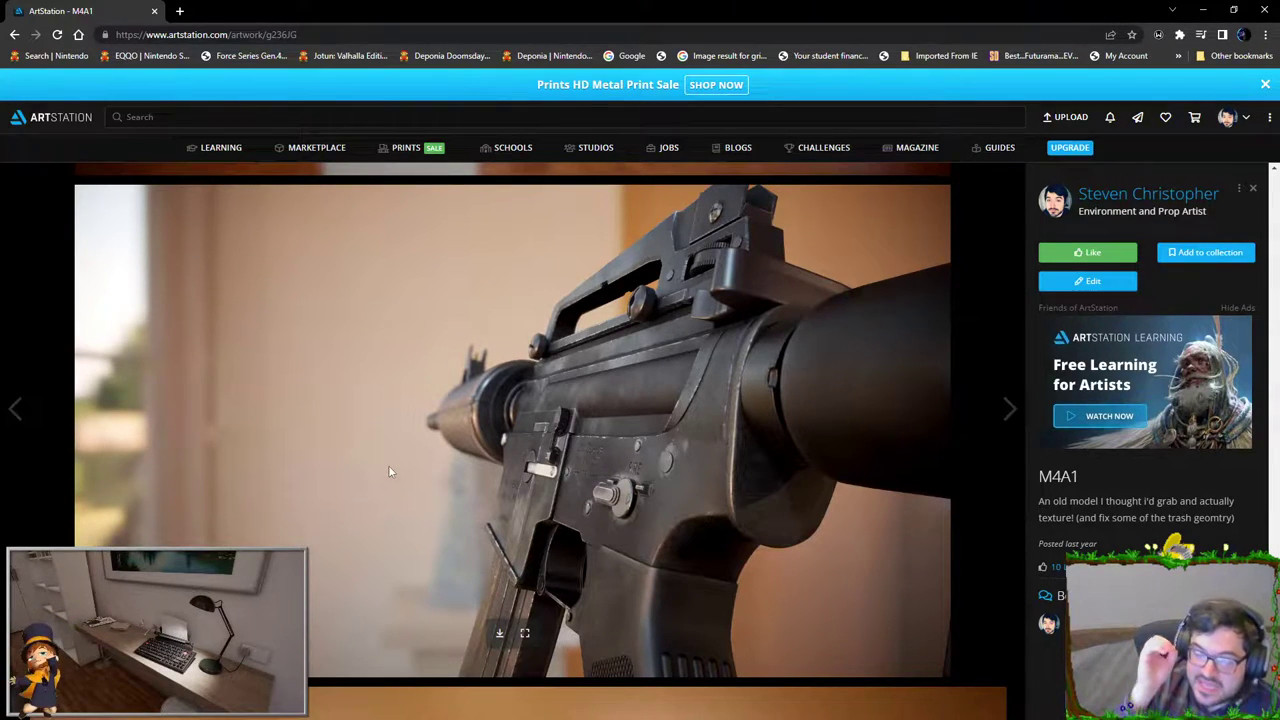
{"action": "scroll", "coordinate": [388, 465], "scroll_direction": "down", "scroll_amount": 5}
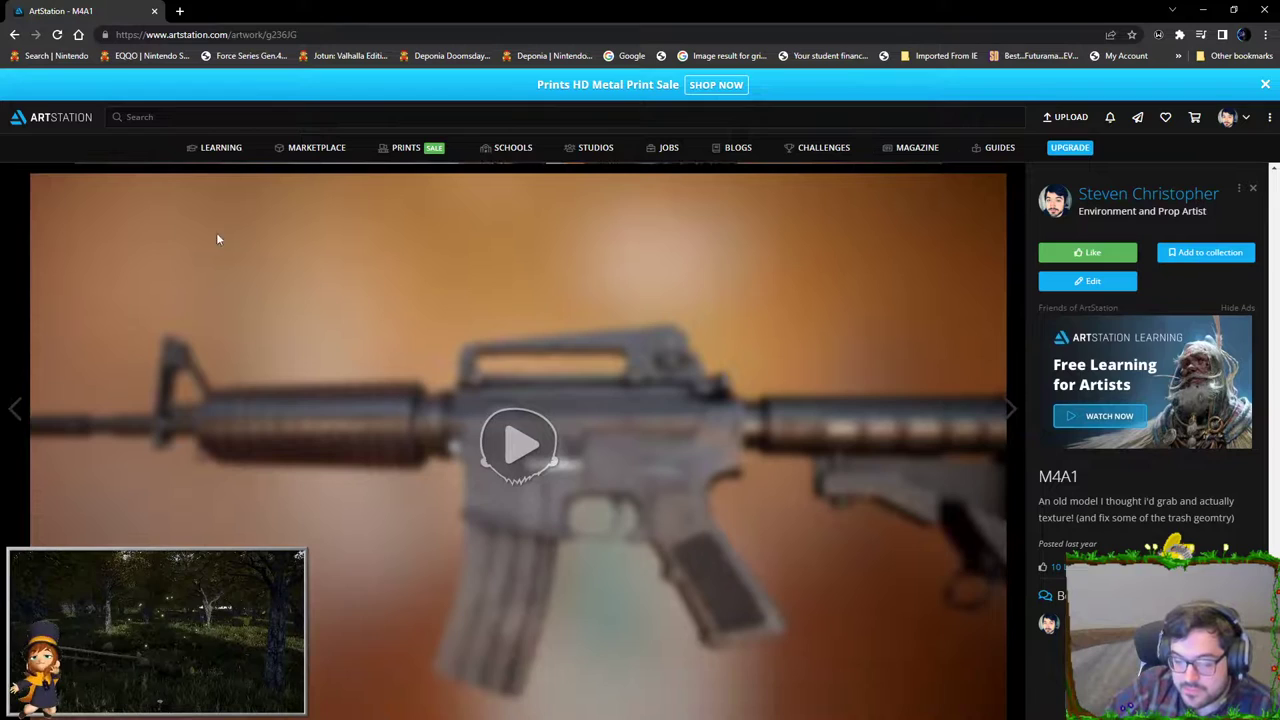
{"action": "left_click", "coordinate": [18, 40]}
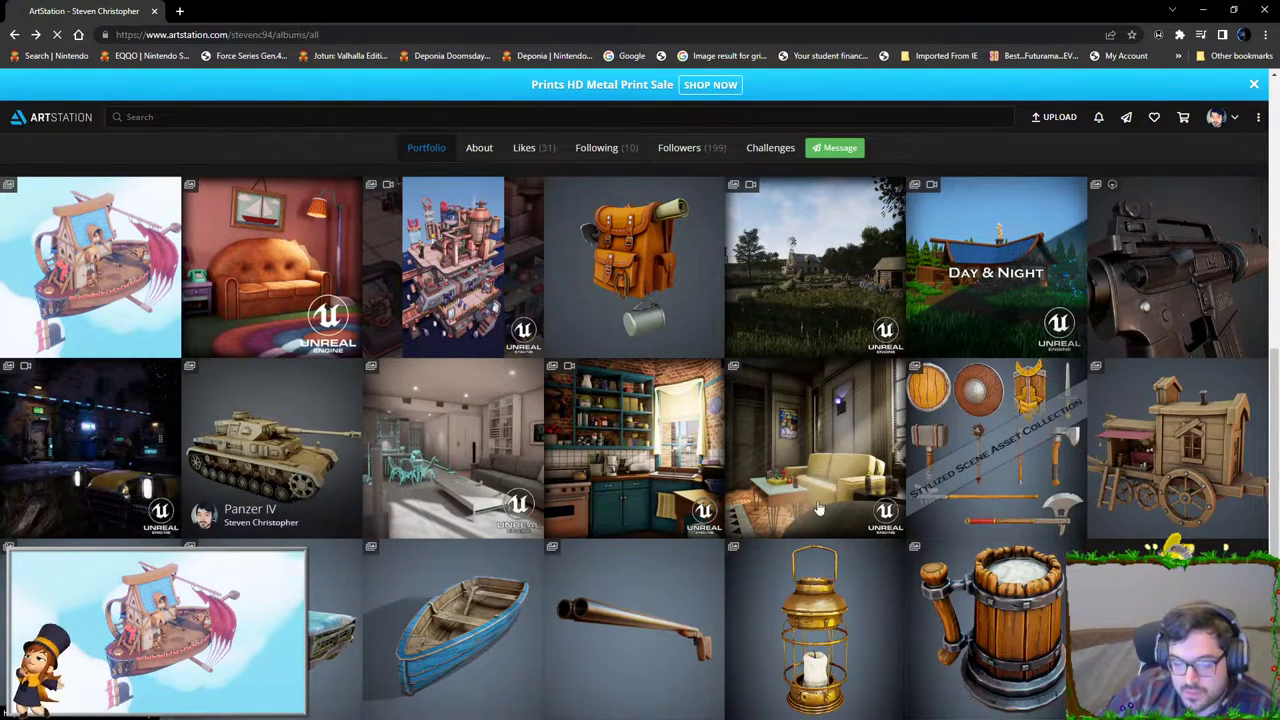
Step: Open the Panzer IV artwork and scroll down to its side and rear tank renders
{"action": "left_click", "coordinate": [272, 440]}
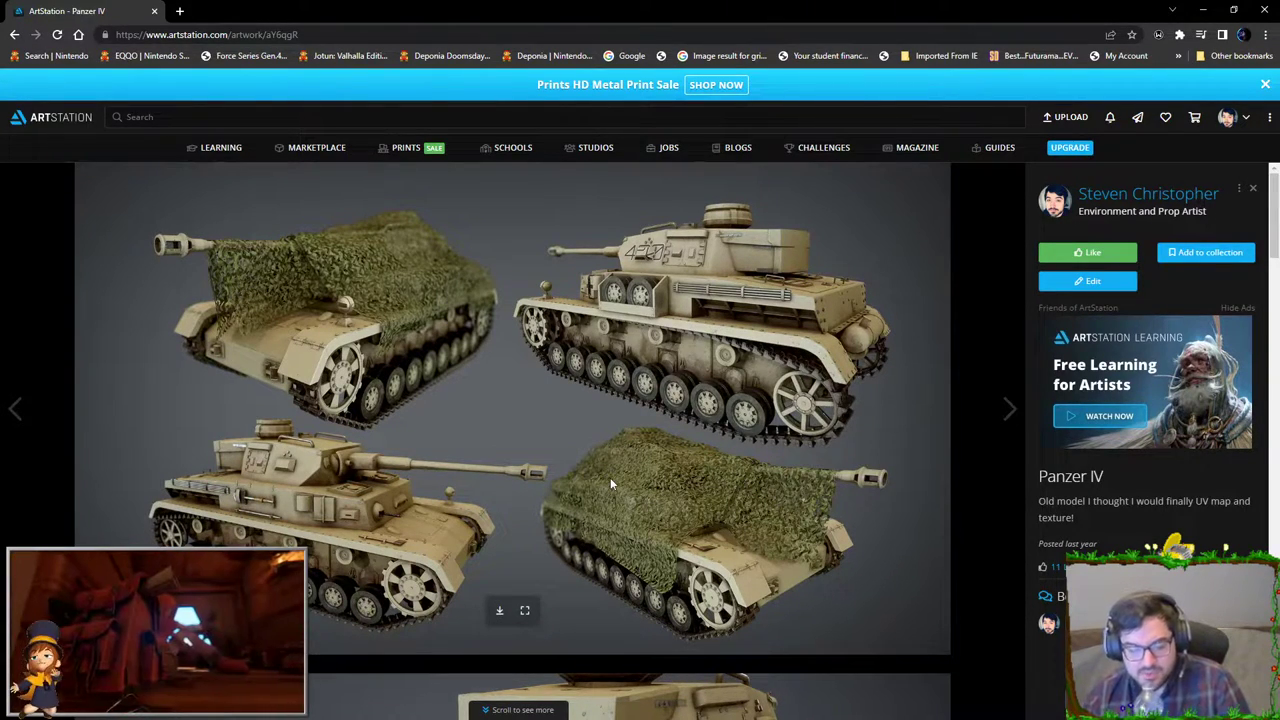
{"action": "scroll", "coordinate": [740, 476], "scroll_direction": "down", "scroll_amount": 3}
{"action": "scroll", "coordinate": [736, 476], "scroll_direction": "down", "scroll_amount": 3}
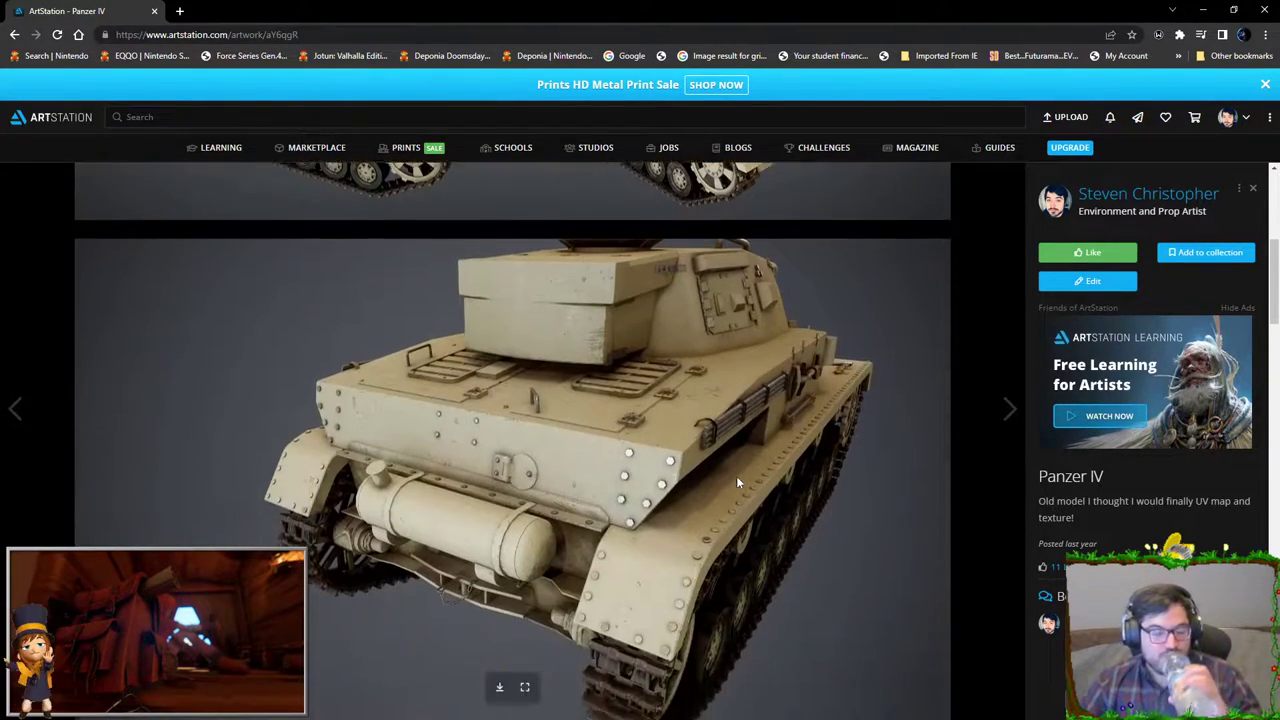
{"action": "scroll", "coordinate": [730, 485], "scroll_direction": "down", "scroll_amount": 3}
{"action": "scroll", "coordinate": [726, 487], "scroll_direction": "down", "scroll_amount": 3}
{"action": "scroll", "coordinate": [724, 484], "scroll_direction": "down", "scroll_amount": 4}
{"action": "scroll", "coordinate": [720, 484], "scroll_direction": "down", "scroll_amount": 4}
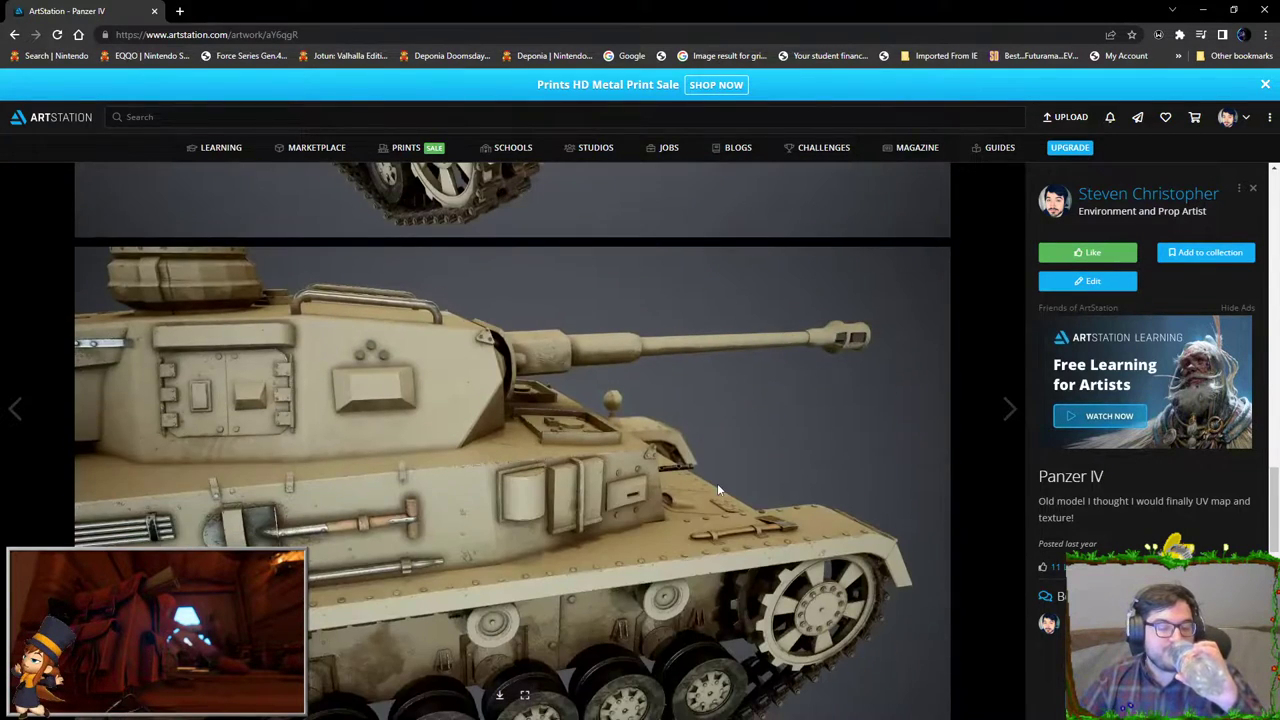
{"action": "scroll", "coordinate": [717, 488], "scroll_direction": "down", "scroll_amount": 1}
{"action": "scroll", "coordinate": [715, 488], "scroll_direction": "down", "scroll_amount": 3}
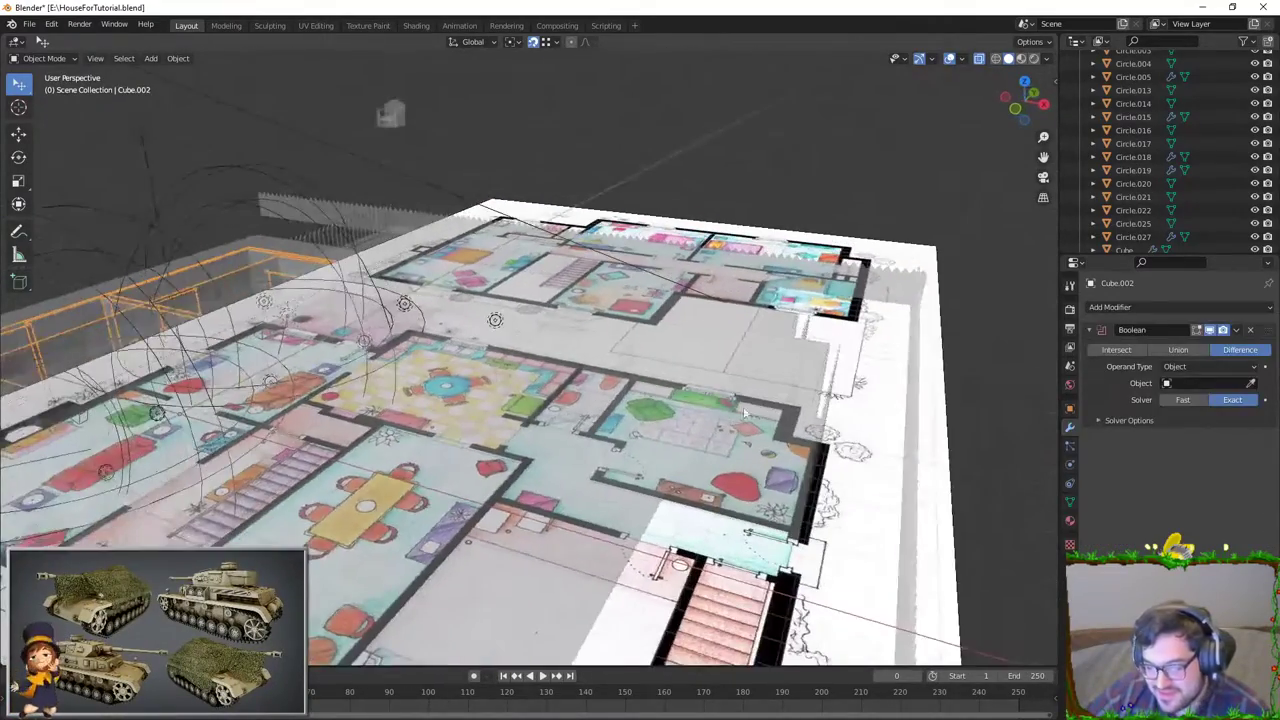
Step: Enter Edit Mode on the wall mesh in top-down view, framing the hallway wall corner
{"action": "middle_click_drag", "start_coordinate": [733, 376], "coordinate": [774, 458]}
{"action": "key", "text": "Tab"}
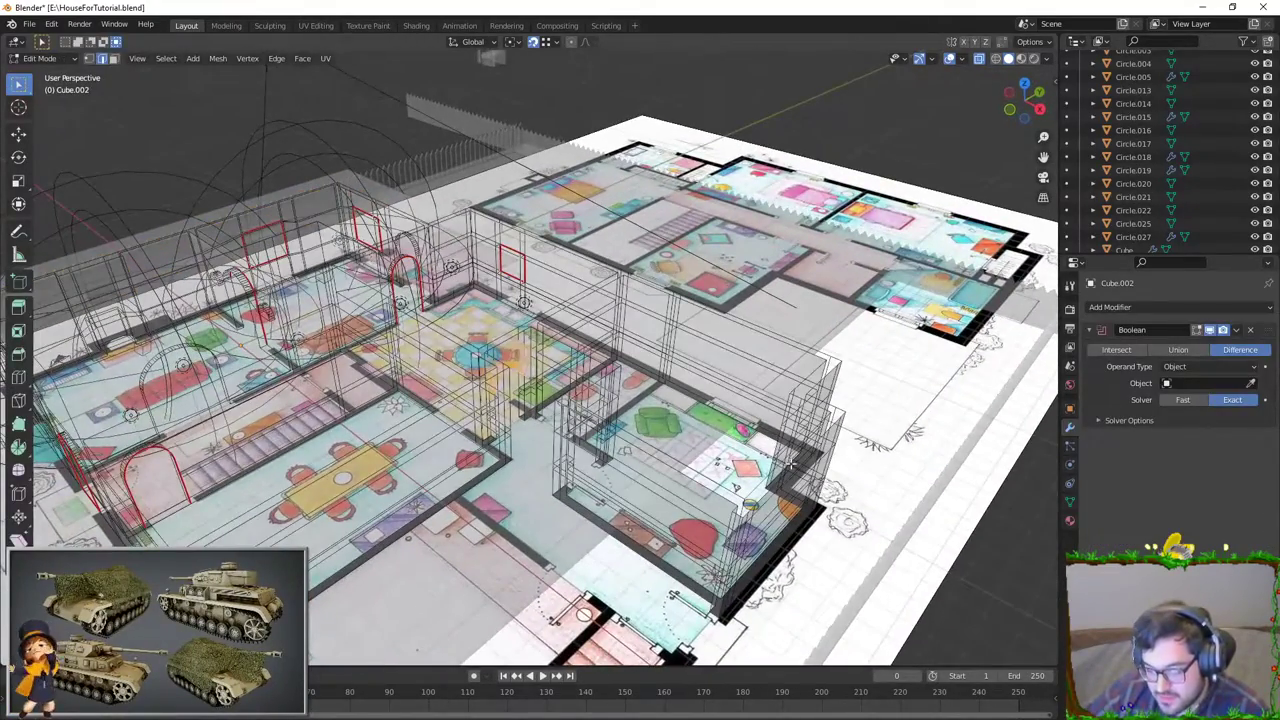
{"action": "key", "text": "KP_7"}
{"action": "scroll", "coordinate": [687, 515], "scroll_direction": "up", "scroll_amount": 4}
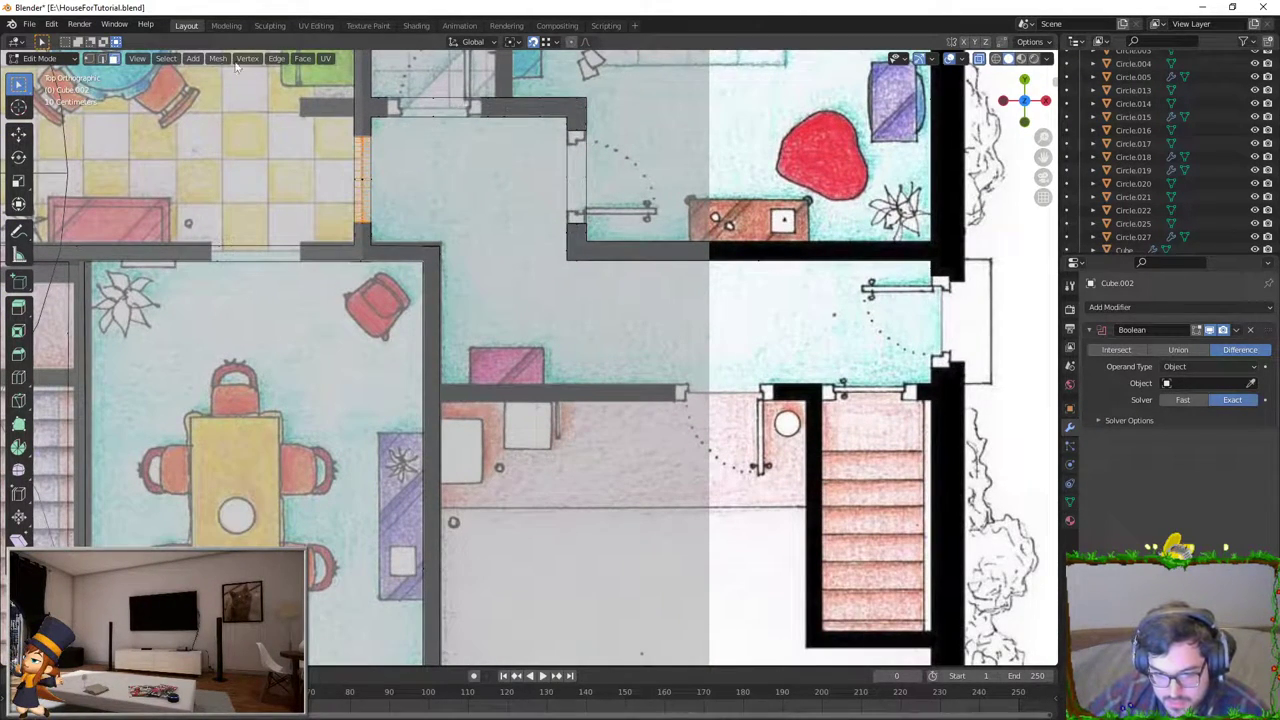
{"action": "middle_click_drag", "start_coordinate": [535, 338], "coordinate": [533, 311], "text": "shift"}
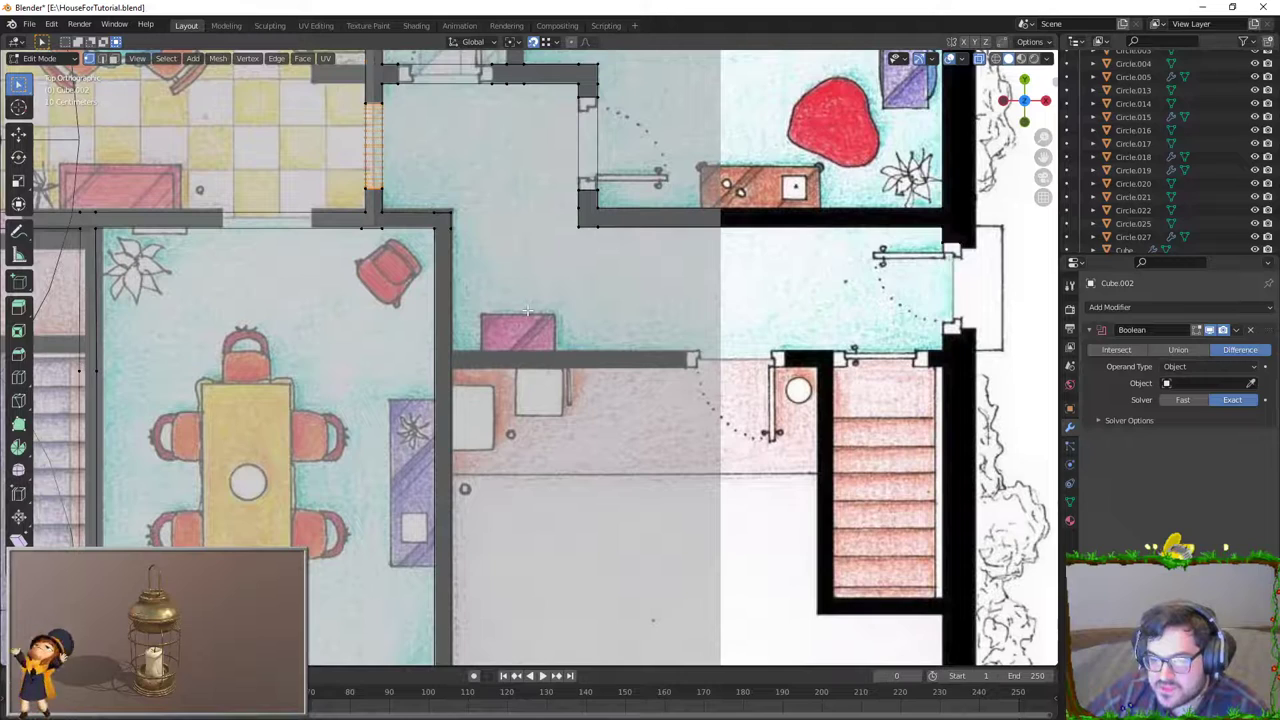
{"action": "middle_click_drag", "start_coordinate": [527, 312], "coordinate": [551, 282], "text": "shift"}
{"action": "scroll", "coordinate": [449, 354], "scroll_direction": "up", "scroll_amount": 2}
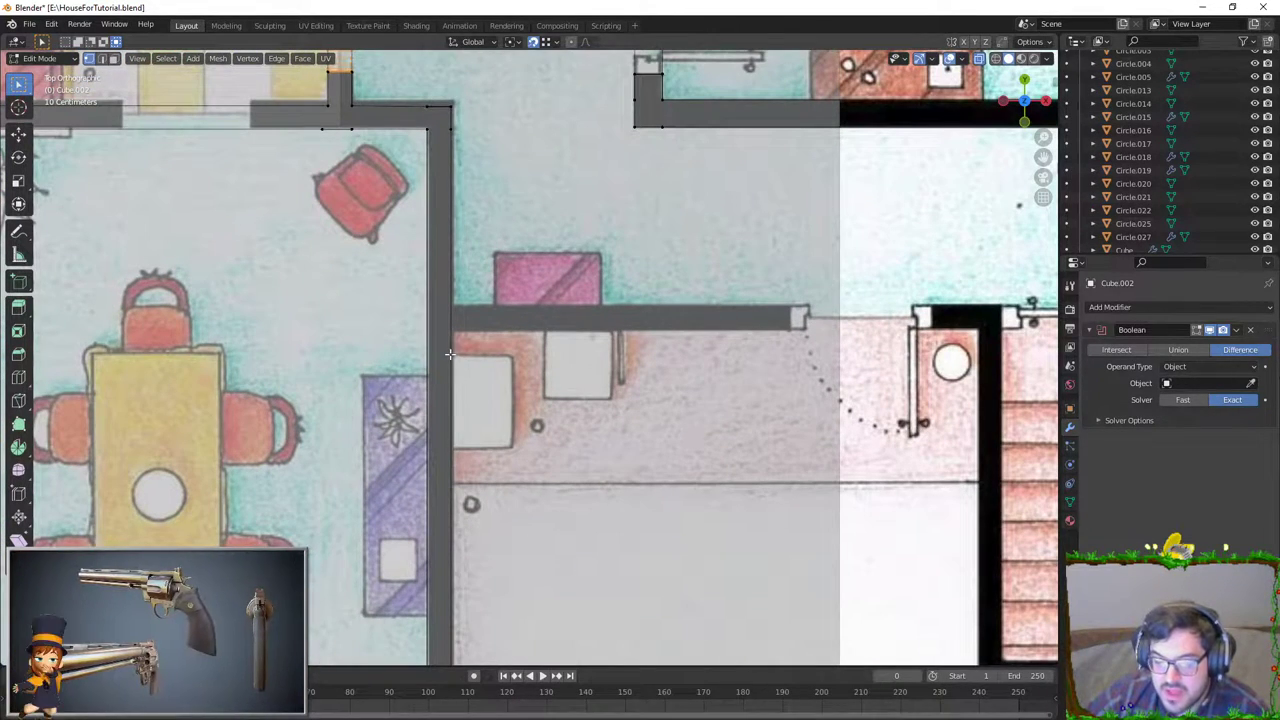
Step: Add a loop cut across the wall and slide it along Y to a new position
{"action": "key", "text": "ctrl+r"}
{"action": "left_click", "coordinate": [466, 451]}
{"action": "right_click", "coordinate": [466, 500]}
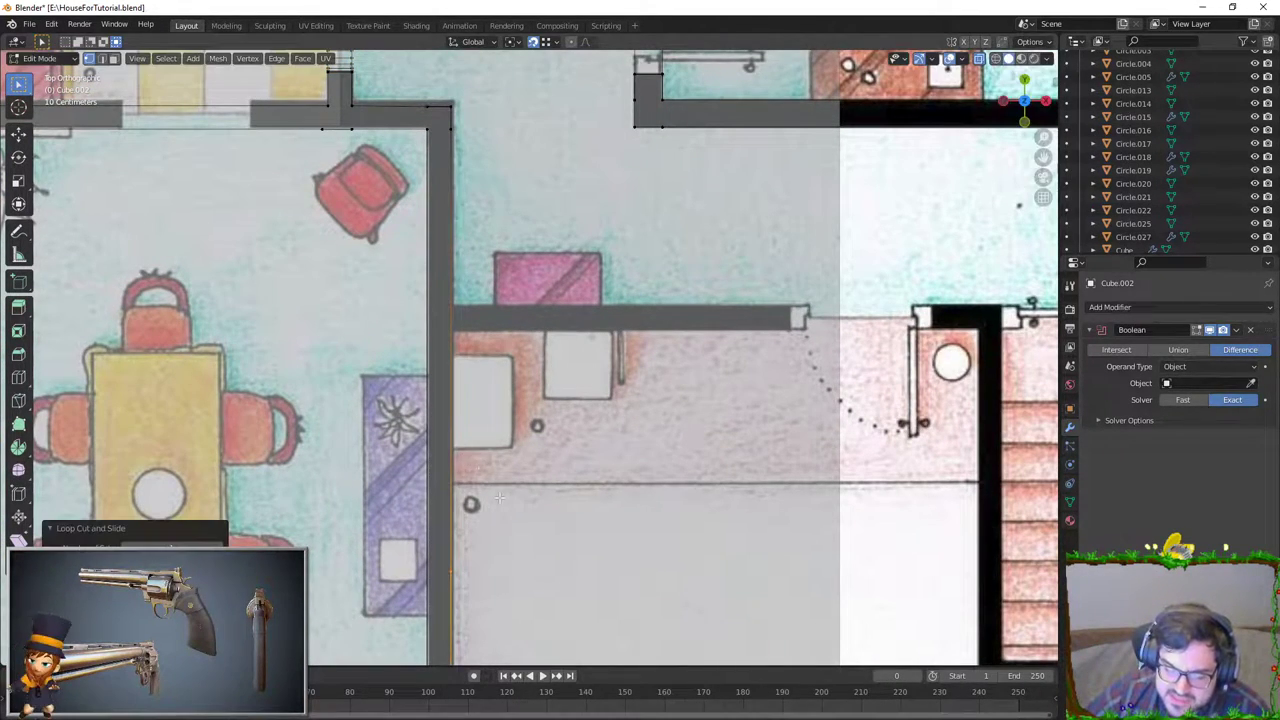
{"action": "key", "text": "g"}
{"action": "key", "text": "y"}
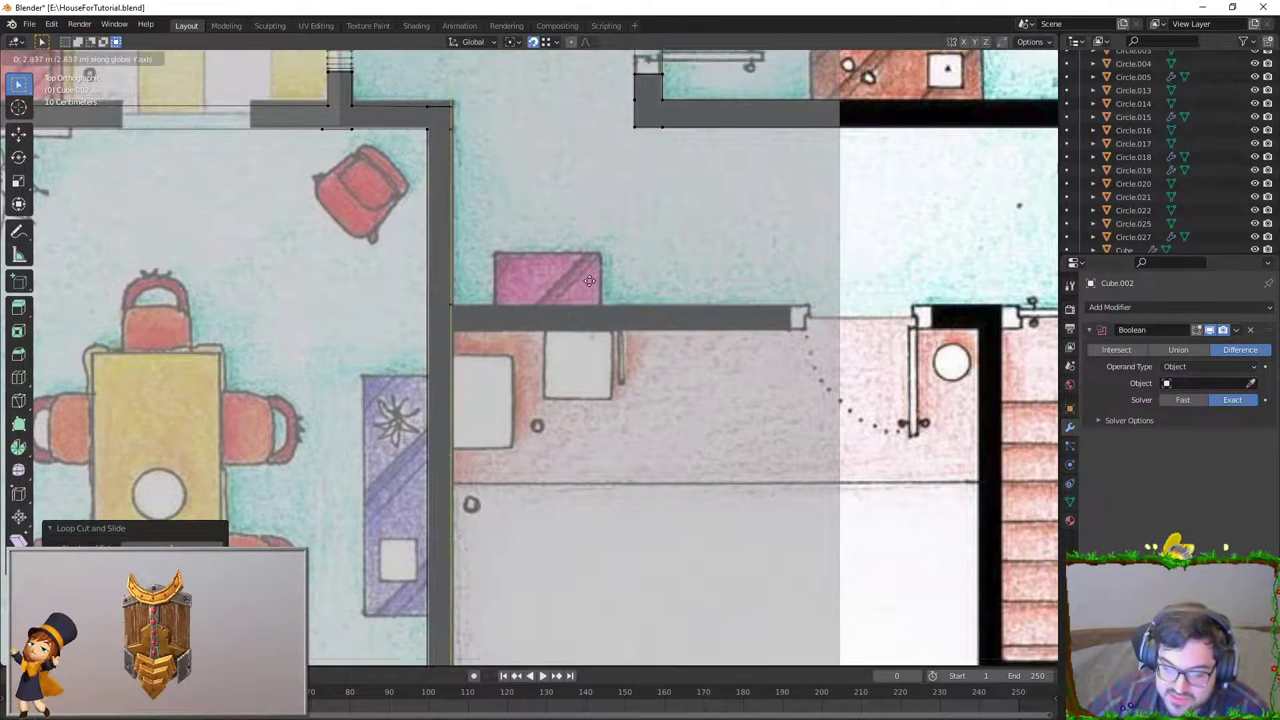
{"action": "left_click", "coordinate": [620, 164]}
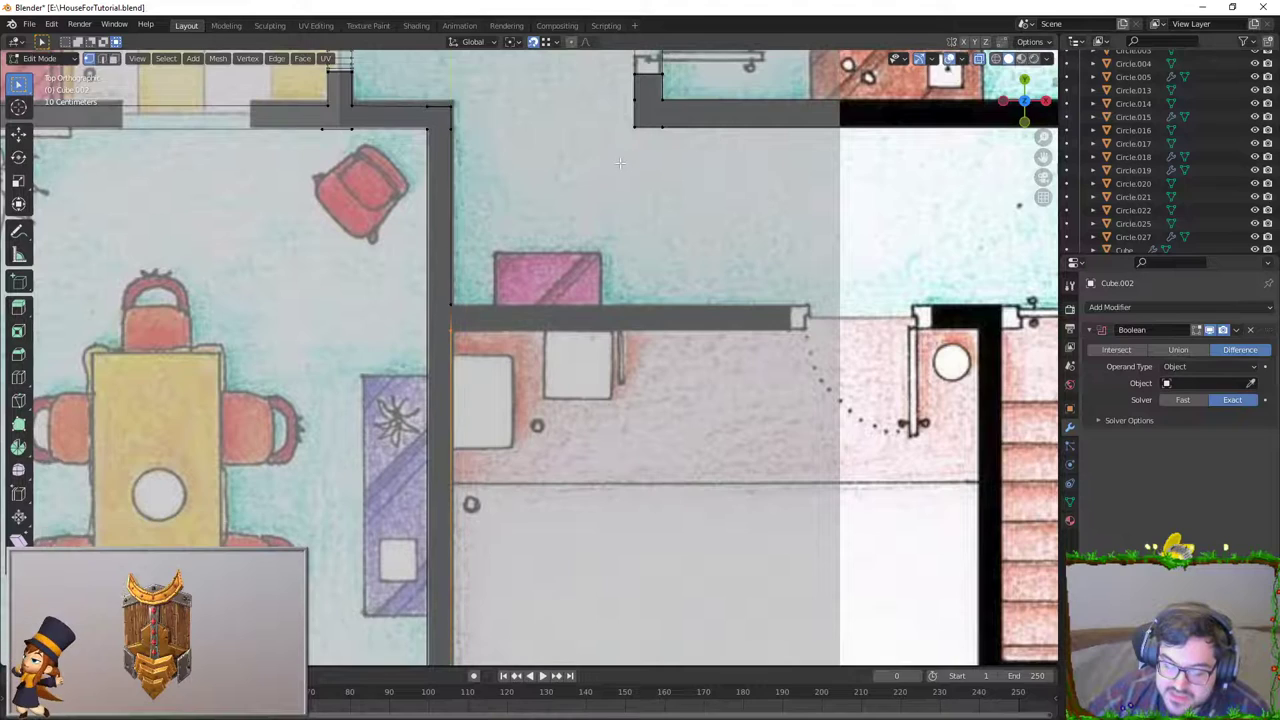
Step: Switch to face select and select the wall end next to the pink box
{"action": "left_click", "coordinate": [114, 58]}
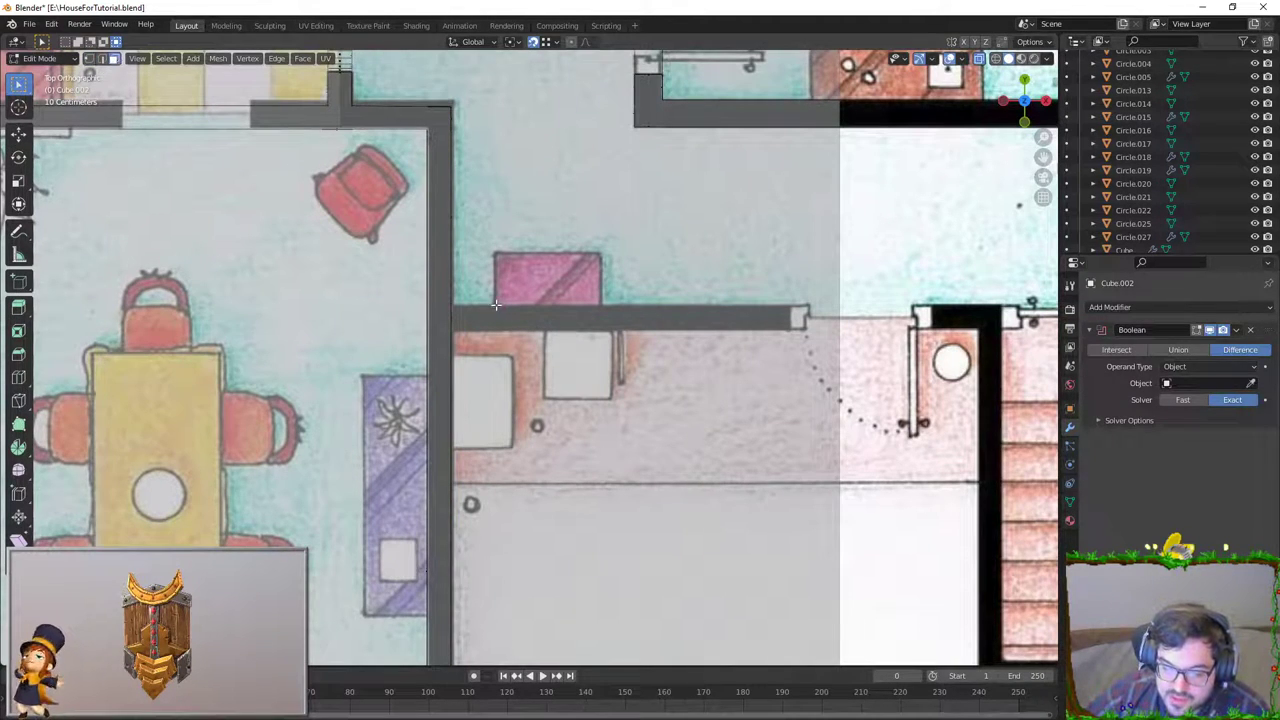
{"action": "left_click_drag", "start_coordinate": [412, 292], "coordinate": [508, 338]}
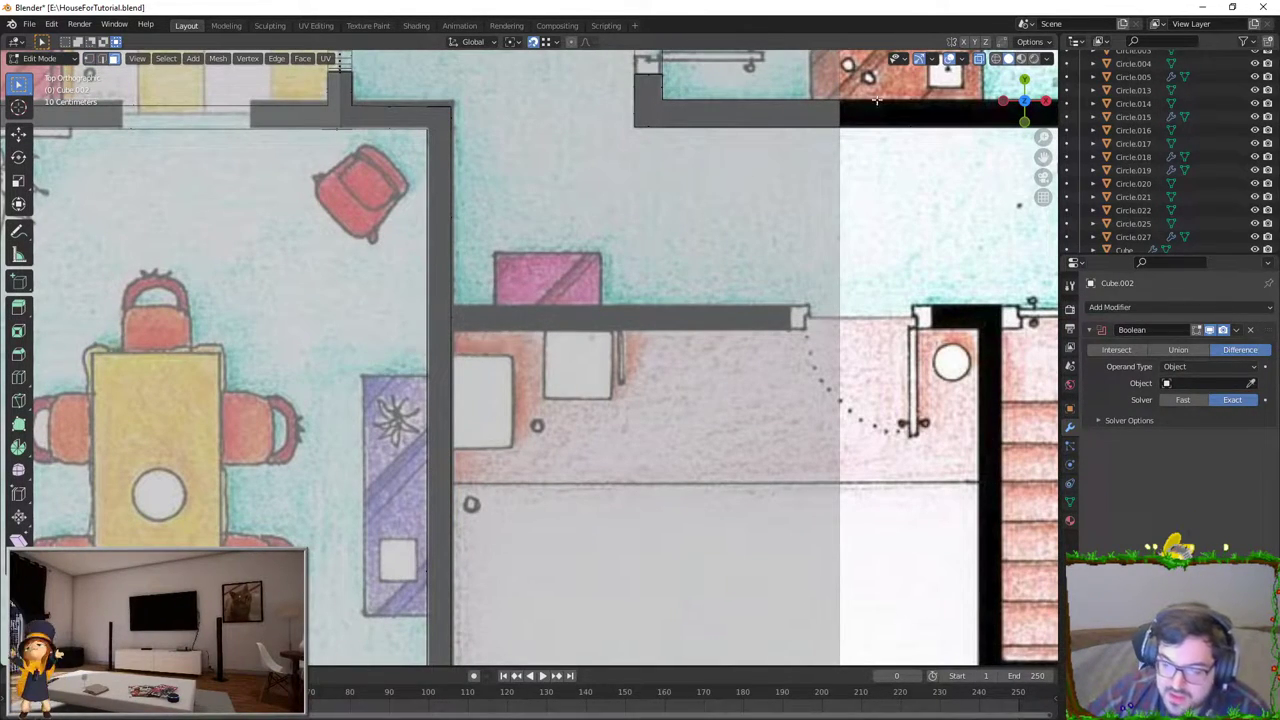
{"action": "middle_click_drag", "start_coordinate": [965, 65], "coordinate": [524, 248]}
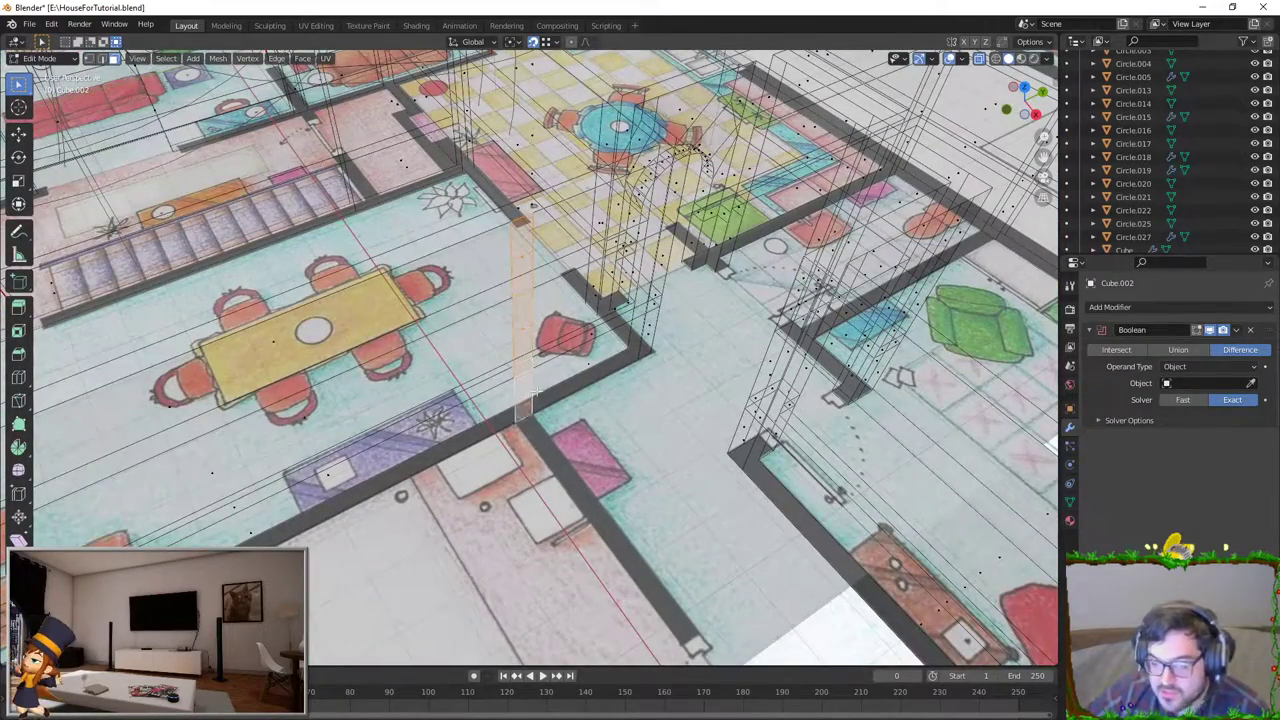
{"action": "key", "text": "KP_Decimal"}
{"action": "key", "text": "KP_7"}
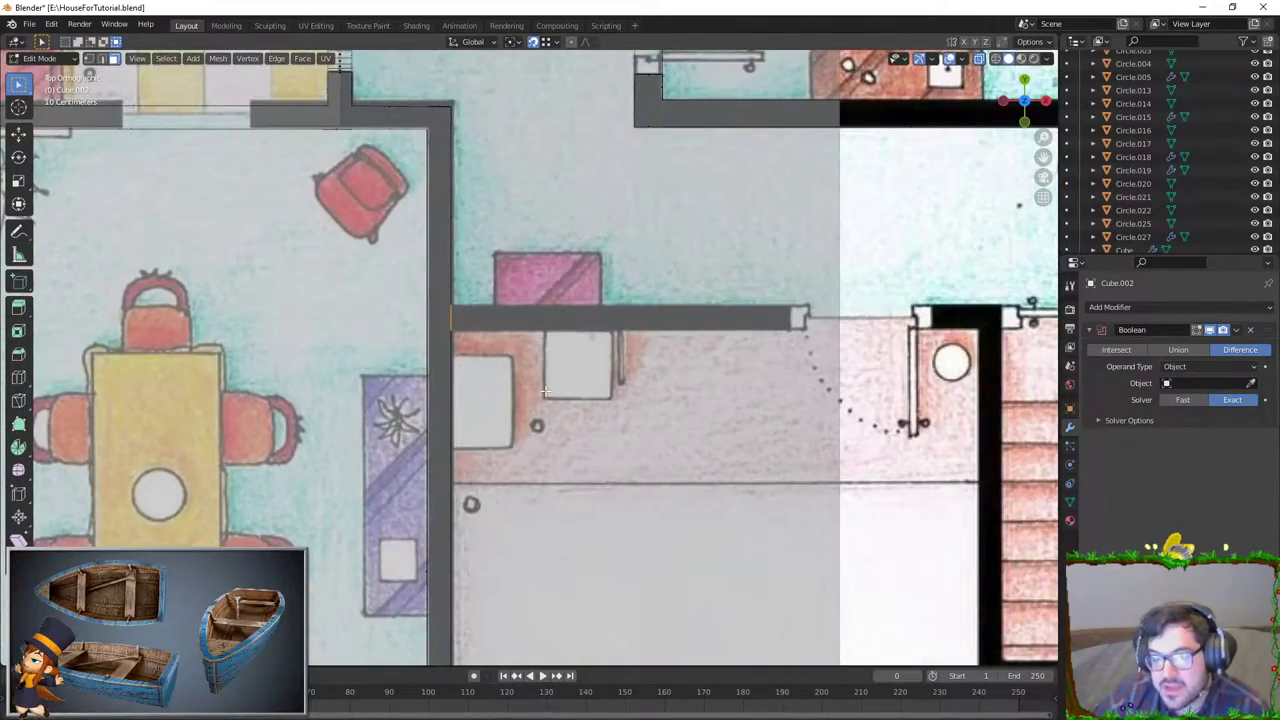
{"action": "scroll", "coordinate": [545, 391], "scroll_direction": "down", "scroll_amount": 1}
Step: Extrude the wall end to the right in two pieces until it meets the black wall
{"action": "key", "text": "e"}
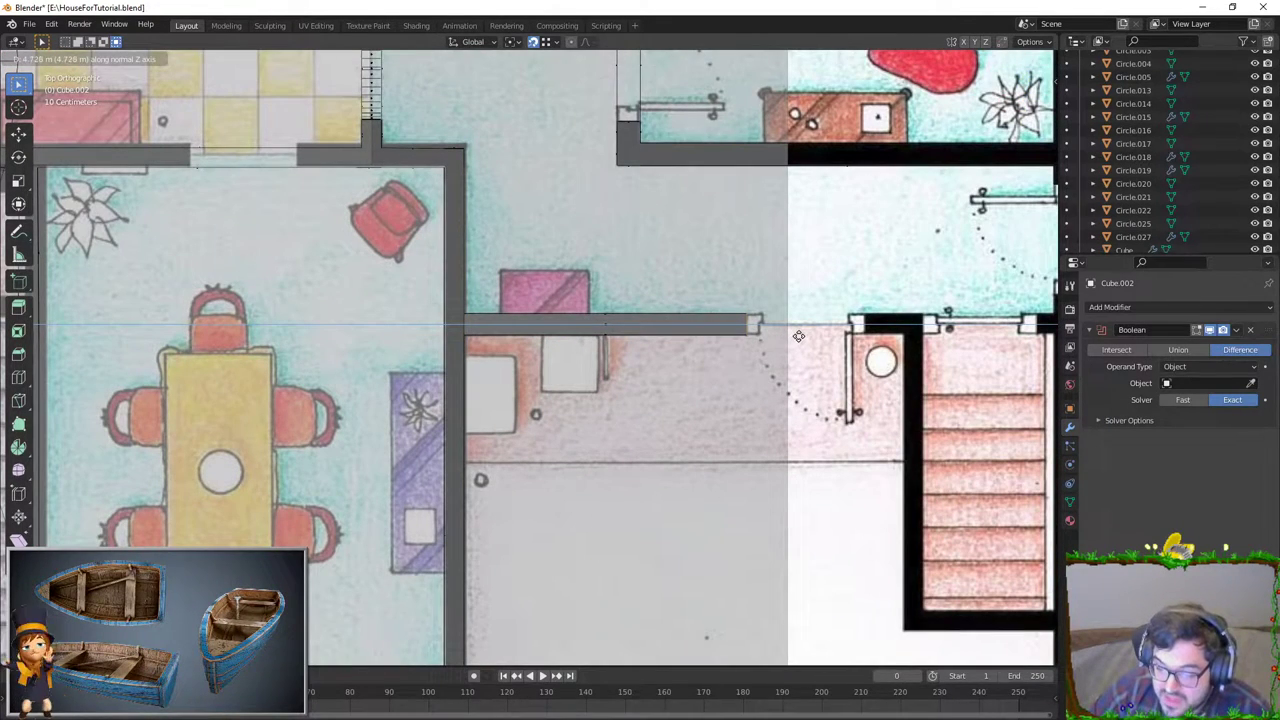
{"action": "left_click", "coordinate": [800, 336]}
{"action": "scroll", "coordinate": [800, 336], "scroll_direction": "up", "scroll_amount": 4}
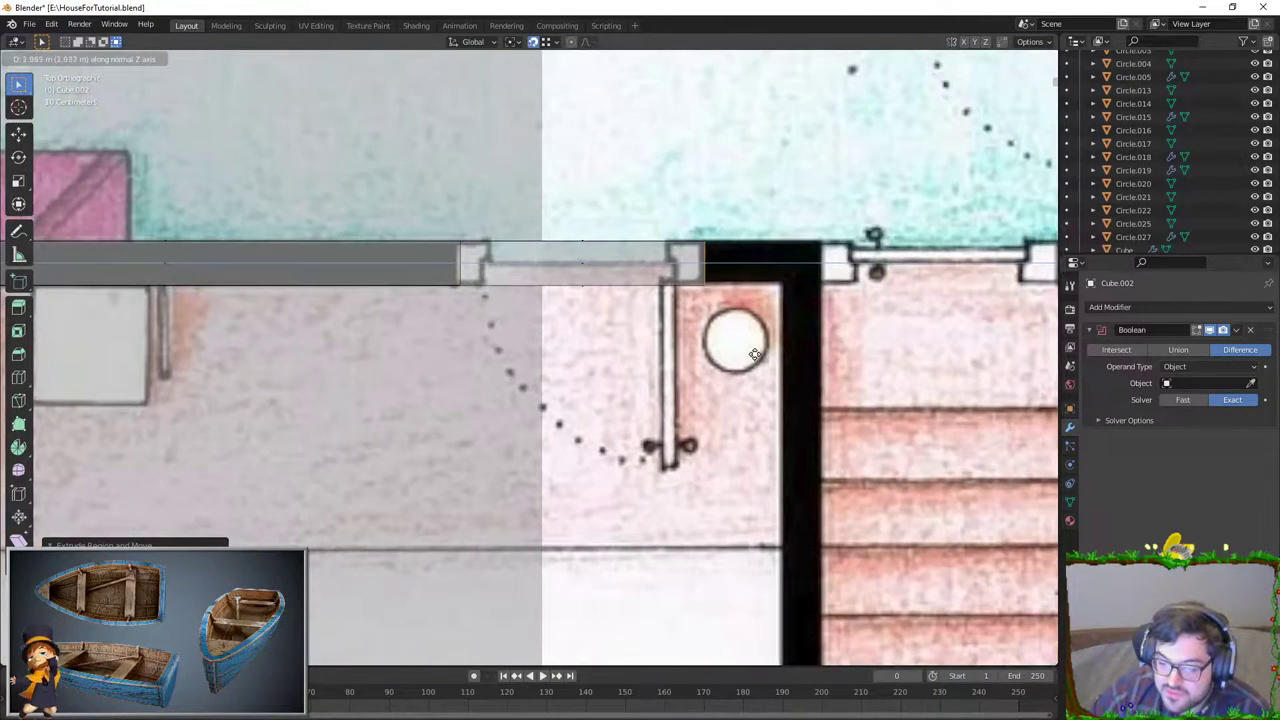
{"action": "key", "text": "e"}
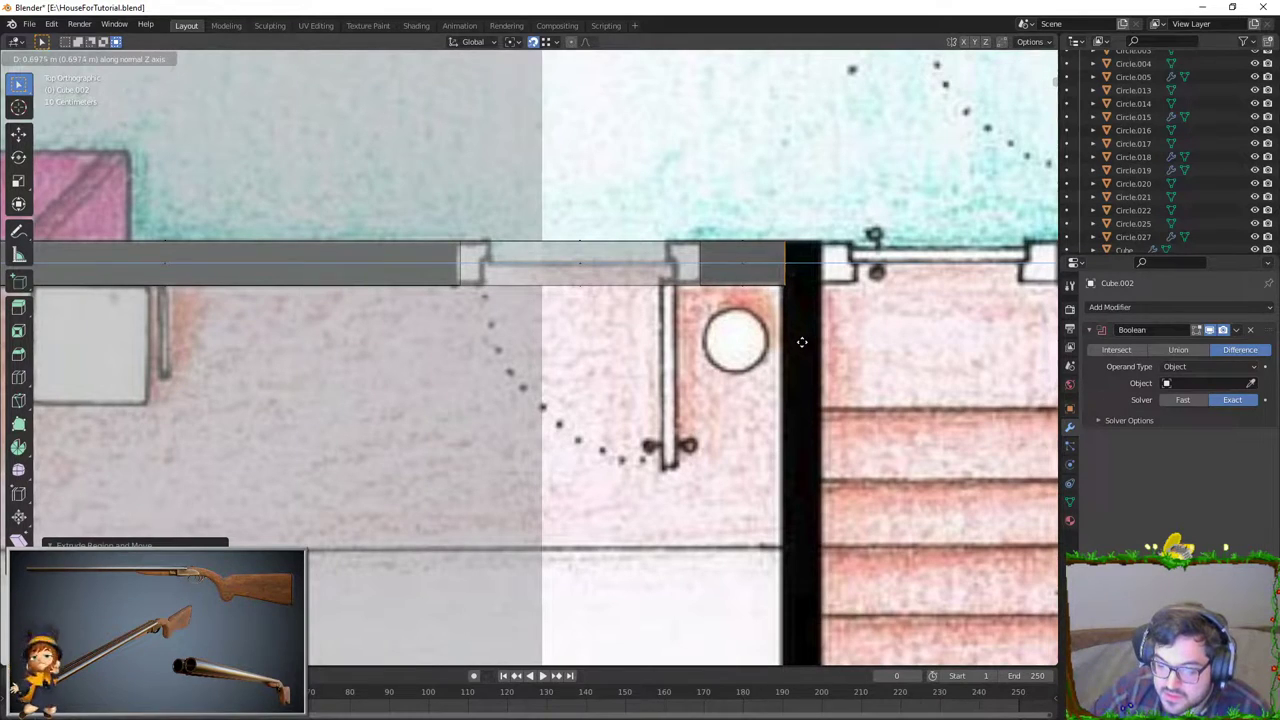
{"action": "left_click", "coordinate": [841, 334]}
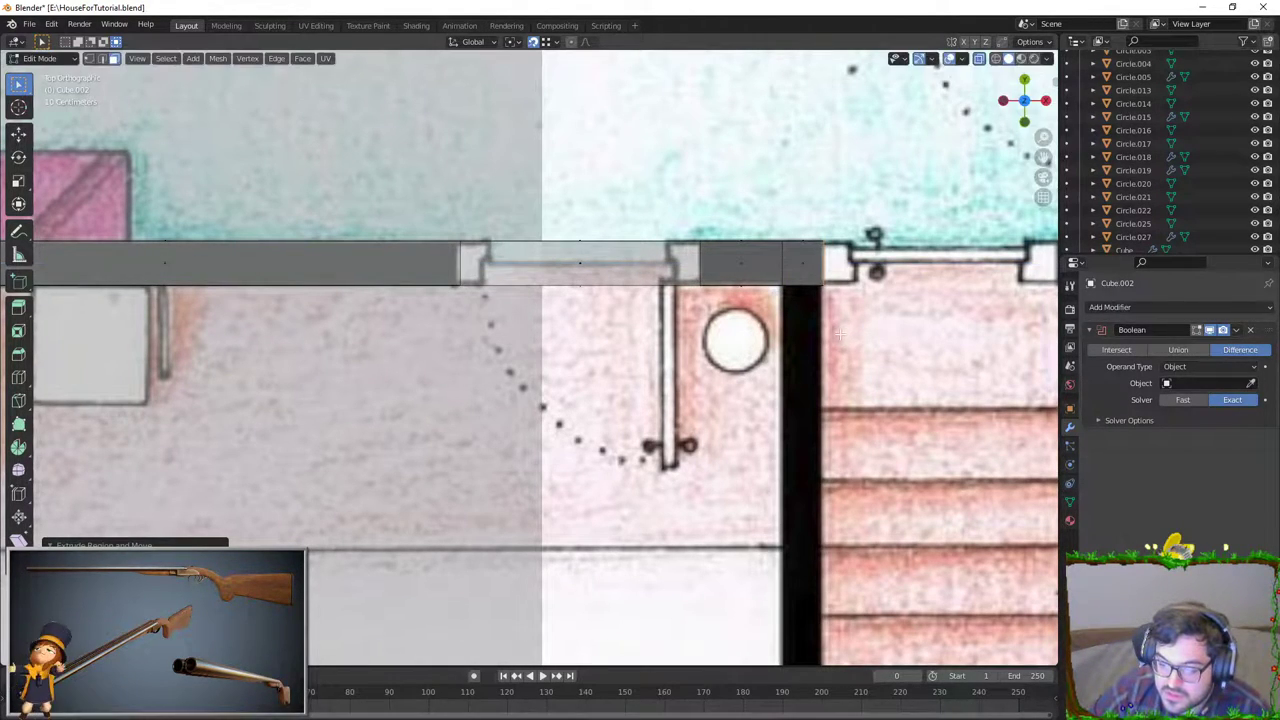
{"action": "scroll", "coordinate": [700, 300], "scroll_direction": "down", "scroll_amount": 6}
{"action": "scroll", "coordinate": [567, 370], "scroll_direction": "up", "scroll_amount": 3}
Step: Extrude the wall strip past the staircase and on to the outer wall
{"action": "middle_click_drag", "start_coordinate": [563, 367], "coordinate": [865, 367], "text": "shift"}
{"action": "middle_click_drag", "start_coordinate": [217, 341], "coordinate": [203, 503], "text": "shift"}
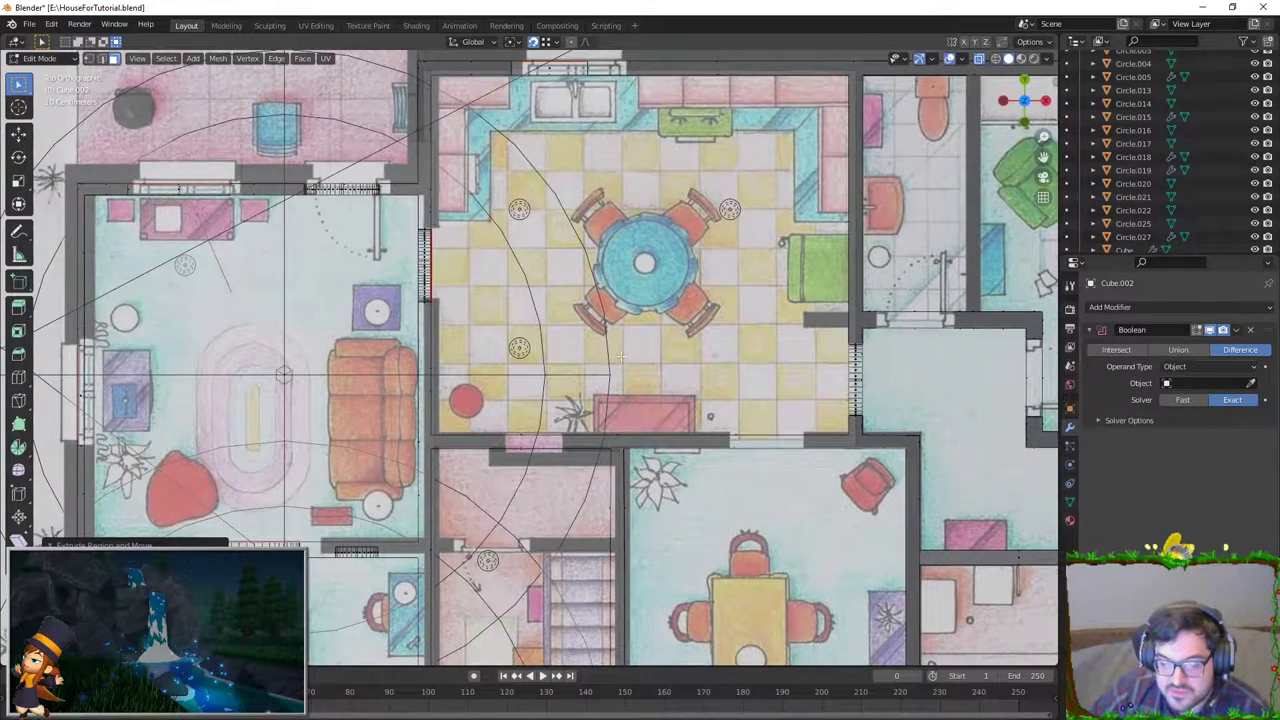
{"action": "middle_click_drag", "start_coordinate": [620, 356], "coordinate": [433, 317], "text": "shift"}
{"action": "middle_click_drag", "start_coordinate": [796, 321], "coordinate": [534, 320], "text": "shift"}
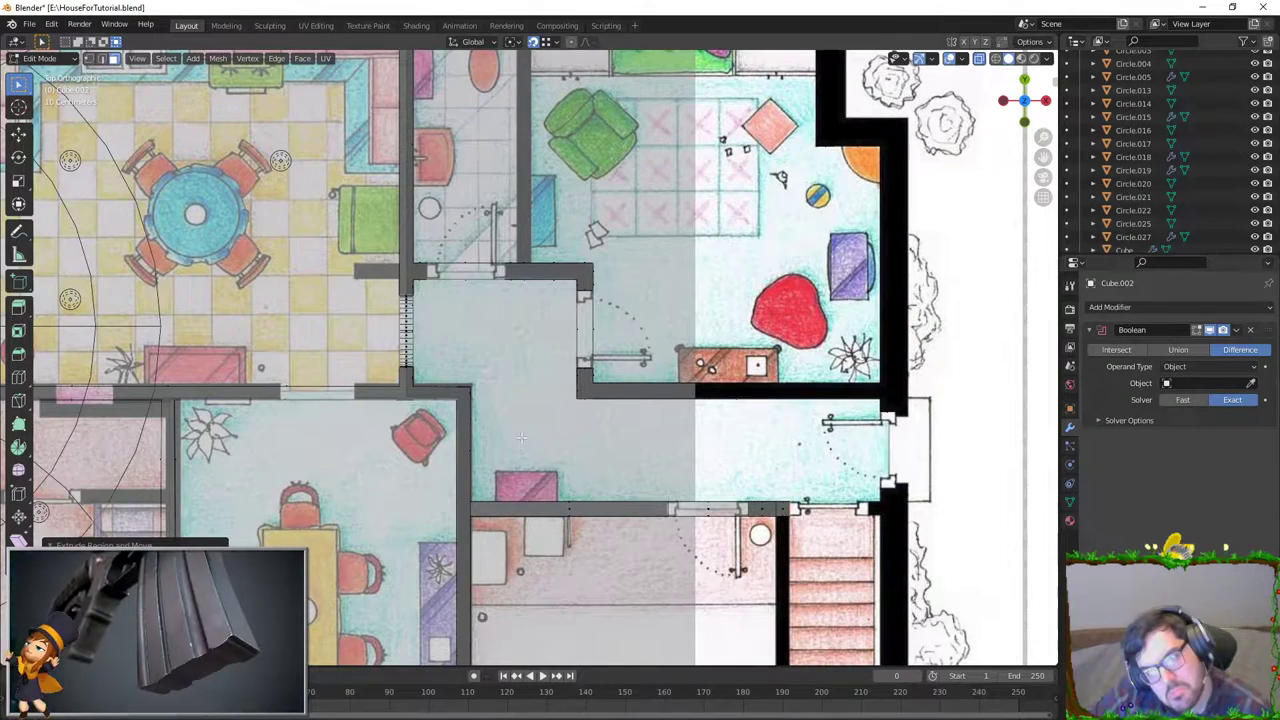
{"action": "middle_click_drag", "start_coordinate": [742, 525], "coordinate": [660, 430], "text": "shift"}
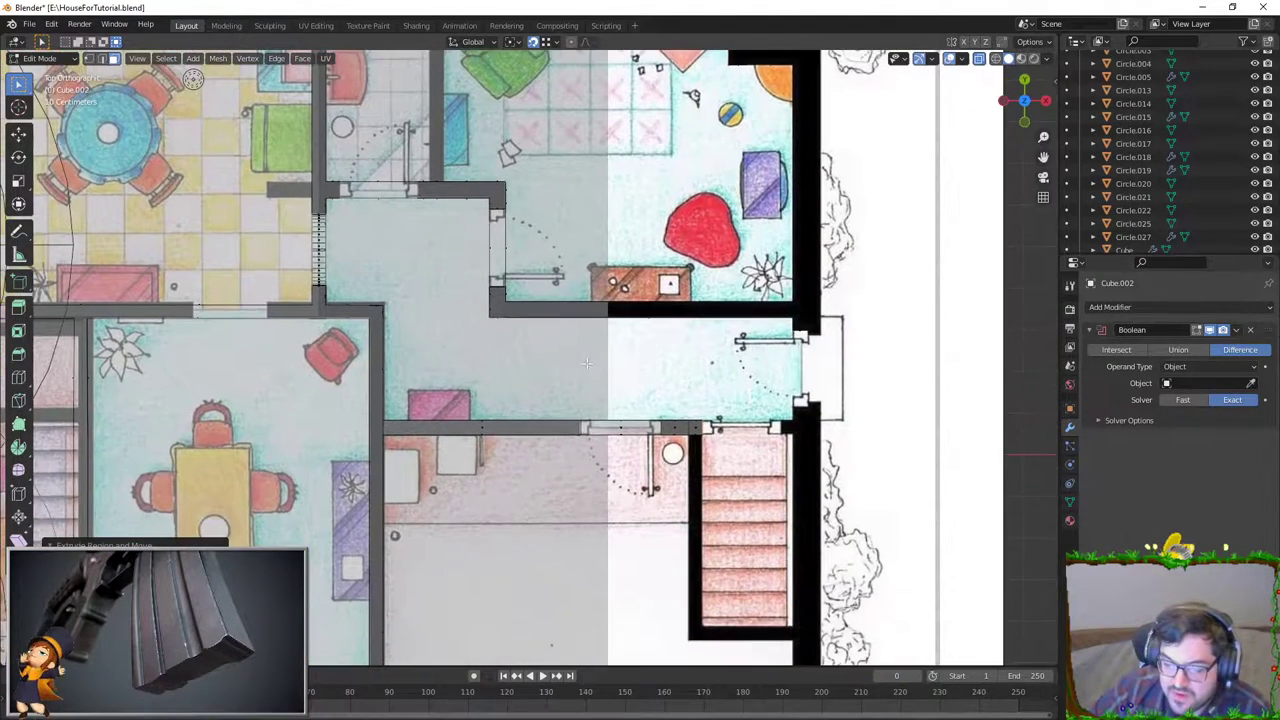
{"action": "scroll", "coordinate": [660, 430], "scroll_direction": "up", "scroll_amount": 1}
{"action": "middle_click_drag", "start_coordinate": [805, 518], "coordinate": [660, 430], "text": "shift"}
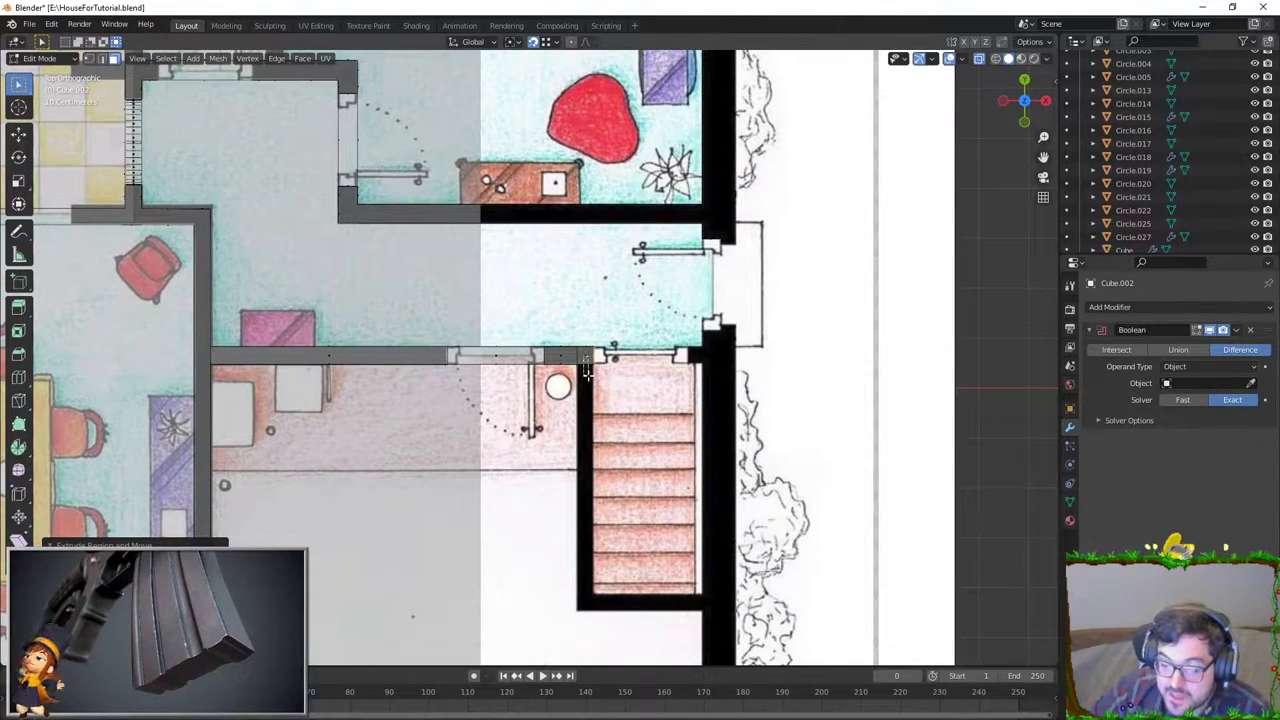
{"action": "scroll", "coordinate": [587, 372], "scroll_direction": "up", "scroll_amount": 3}
{"action": "middle_click_drag", "start_coordinate": [648, 355], "coordinate": [538, 355], "text": "shift"}
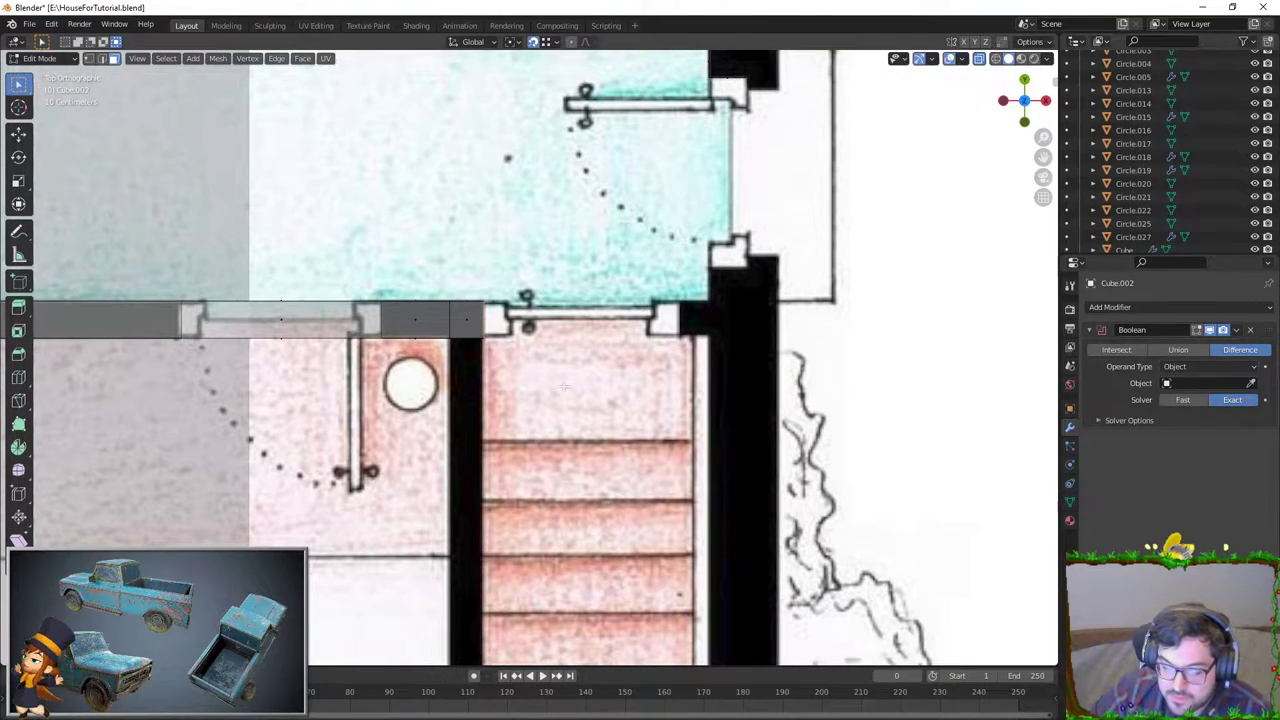
{"action": "key", "text": "e"}
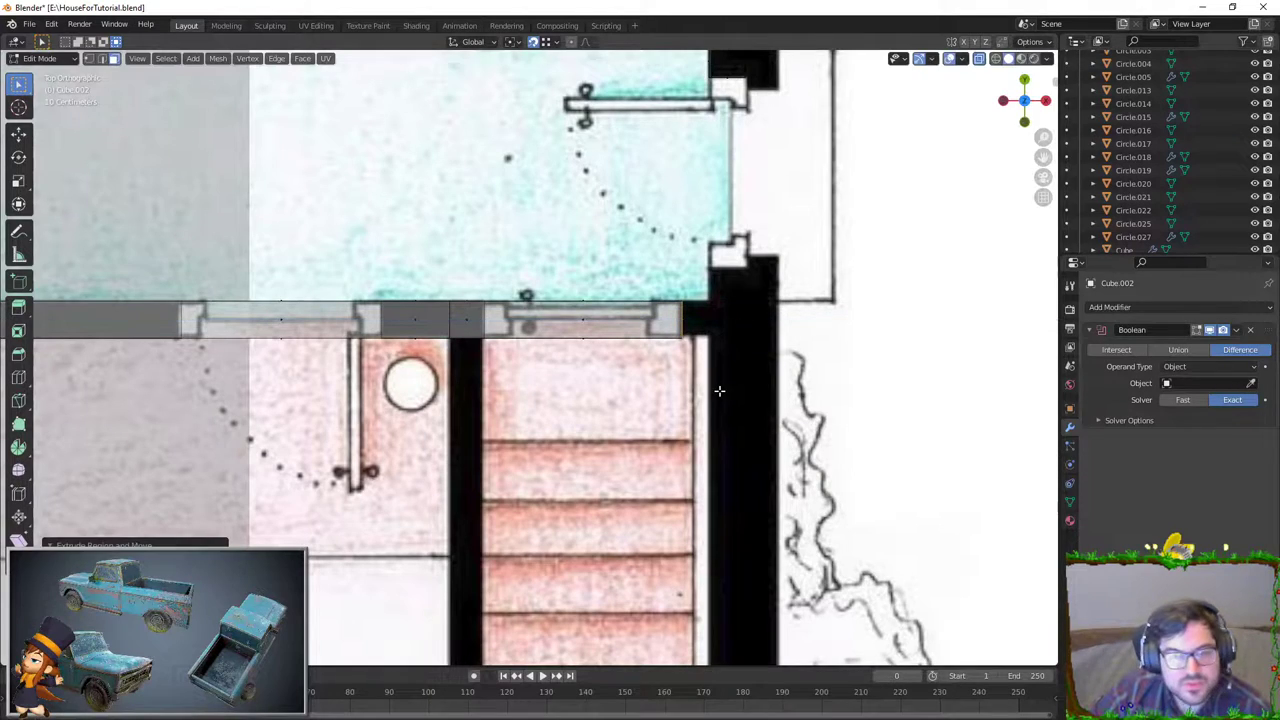
{"action": "left_click", "coordinate": [749, 388]}
{"action": "key", "text": "e"}
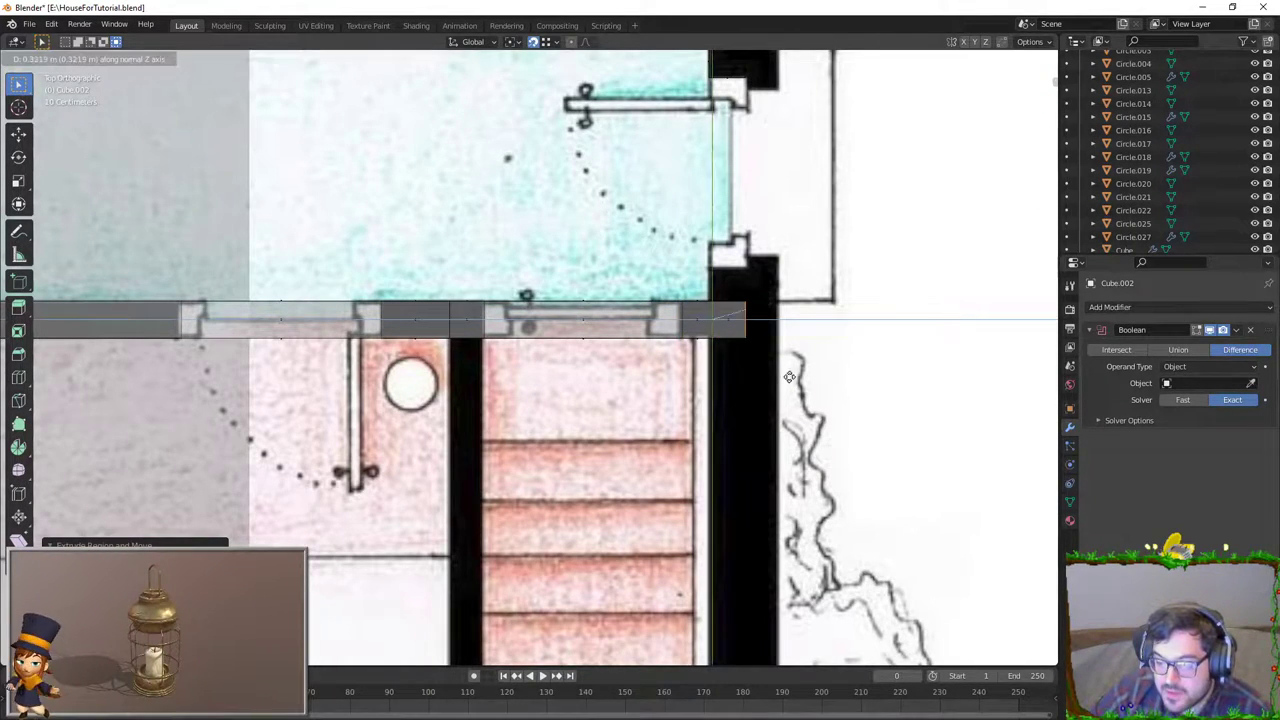
{"action": "left_click", "coordinate": [750, 371]}
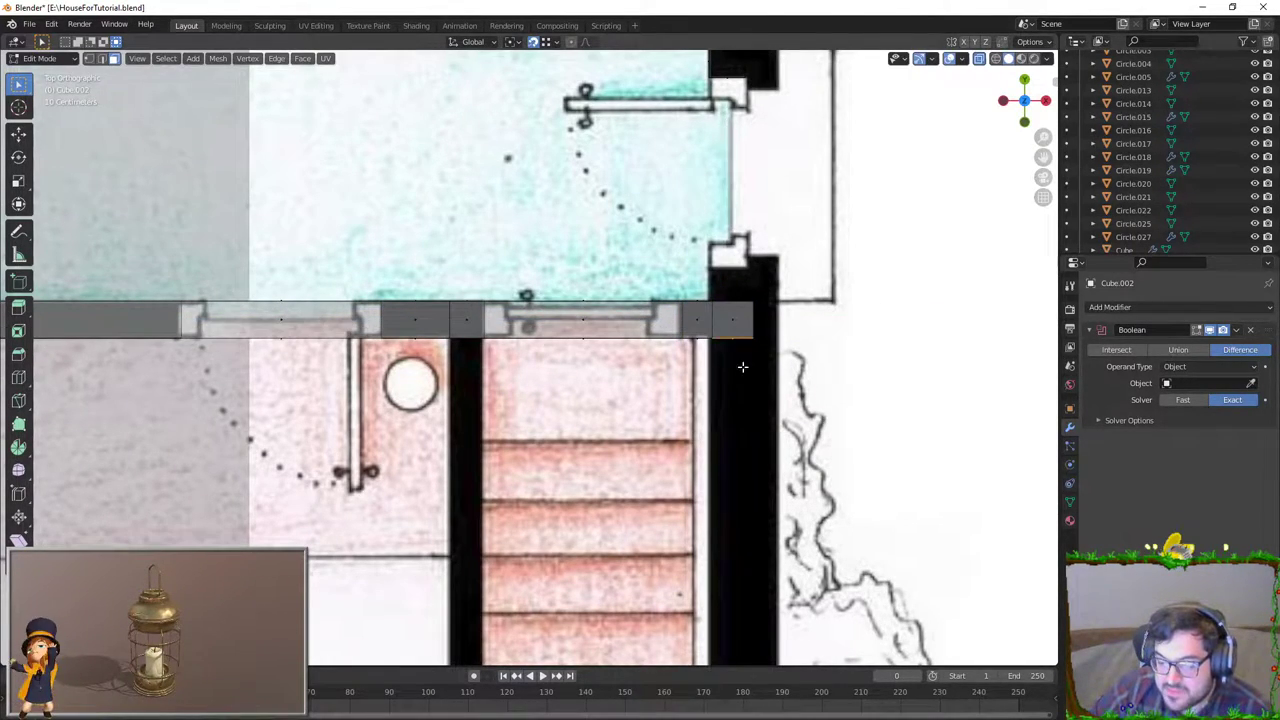
Step: Extrude the wall down along the right side of the floor plan
{"action": "scroll", "coordinate": [743, 366], "scroll_direction": "down", "scroll_amount": 4}
{"action": "middle_click_drag", "start_coordinate": [743, 400], "coordinate": [743, 270], "text": "shift"}
{"action": "key", "text": "e"}
{"action": "left_click", "coordinate": [688, 607]}
Step: Extend the wall end along the Y axis down the right side
{"action": "scroll", "coordinate": [688, 607], "scroll_direction": "down", "scroll_amount": 3}
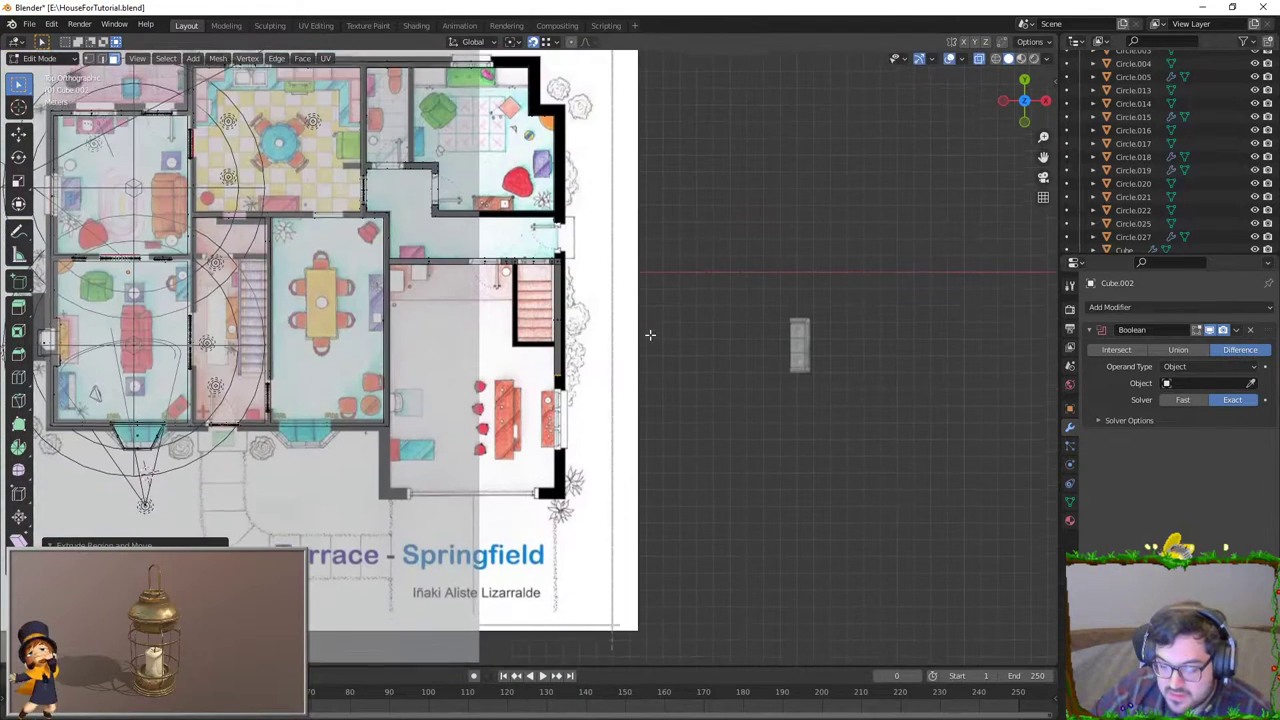
{"action": "middle_click_drag", "start_coordinate": [405, 340], "coordinate": [645, 360], "text": "shift"}
{"action": "key", "text": "e"}
{"action": "key", "text": "y"}
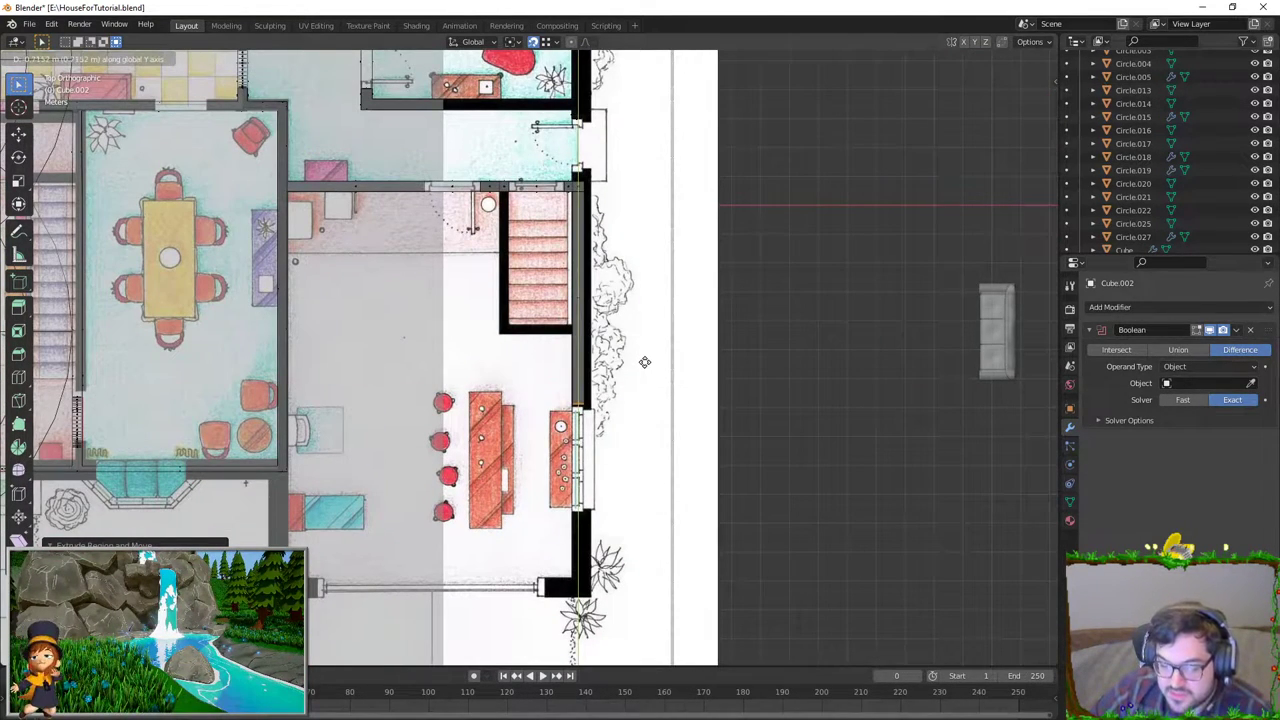
{"action": "left_click", "coordinate": [648, 364]}
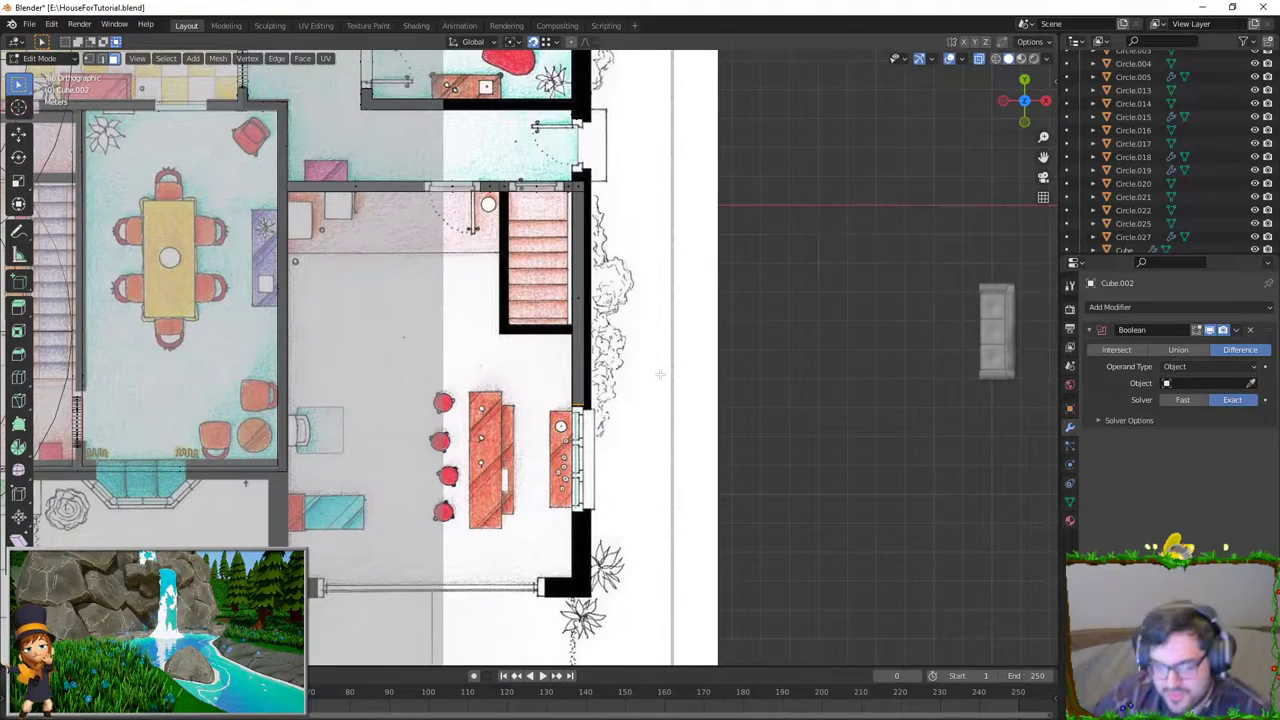
{"action": "scroll", "coordinate": [645, 335], "scroll_direction": "down", "scroll_amount": 2}
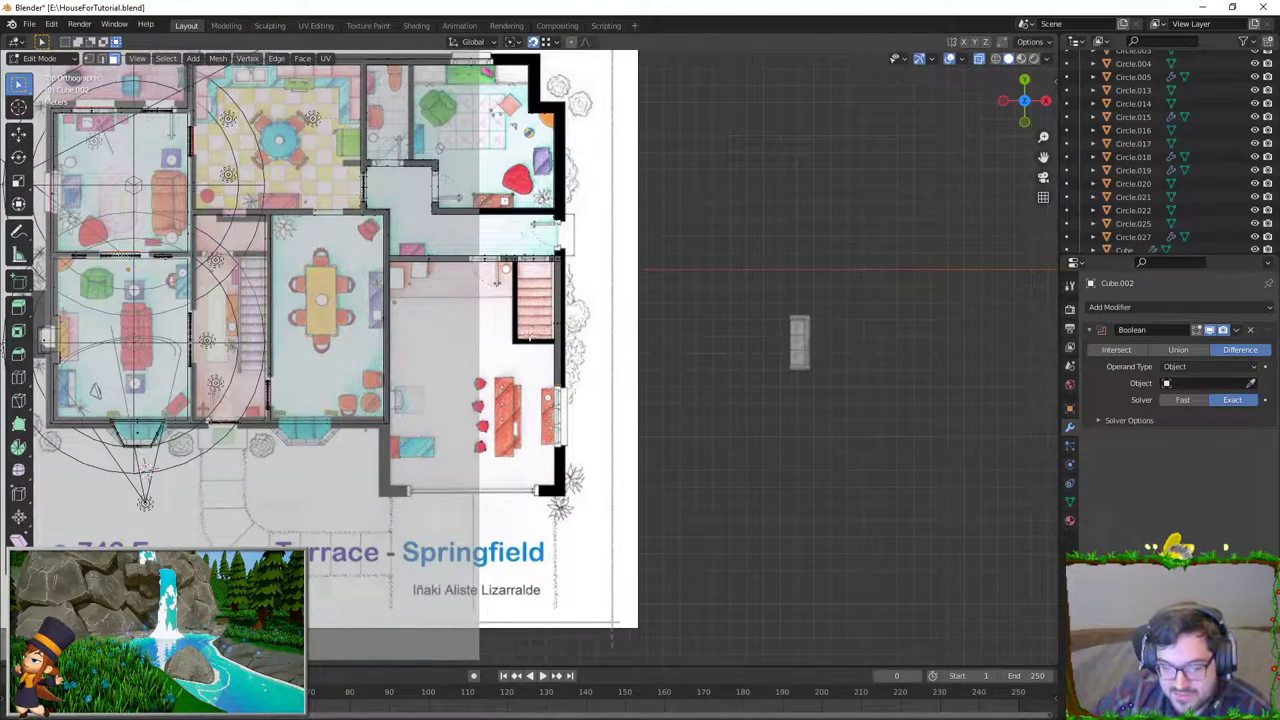
{"action": "scroll", "coordinate": [703, 400], "scroll_direction": "up", "scroll_amount": 2}
{"action": "scroll", "coordinate": [703, 400], "scroll_direction": "up", "scroll_amount": 1}
{"action": "scroll", "coordinate": [703, 400], "scroll_direction": "up", "scroll_amount": 1}
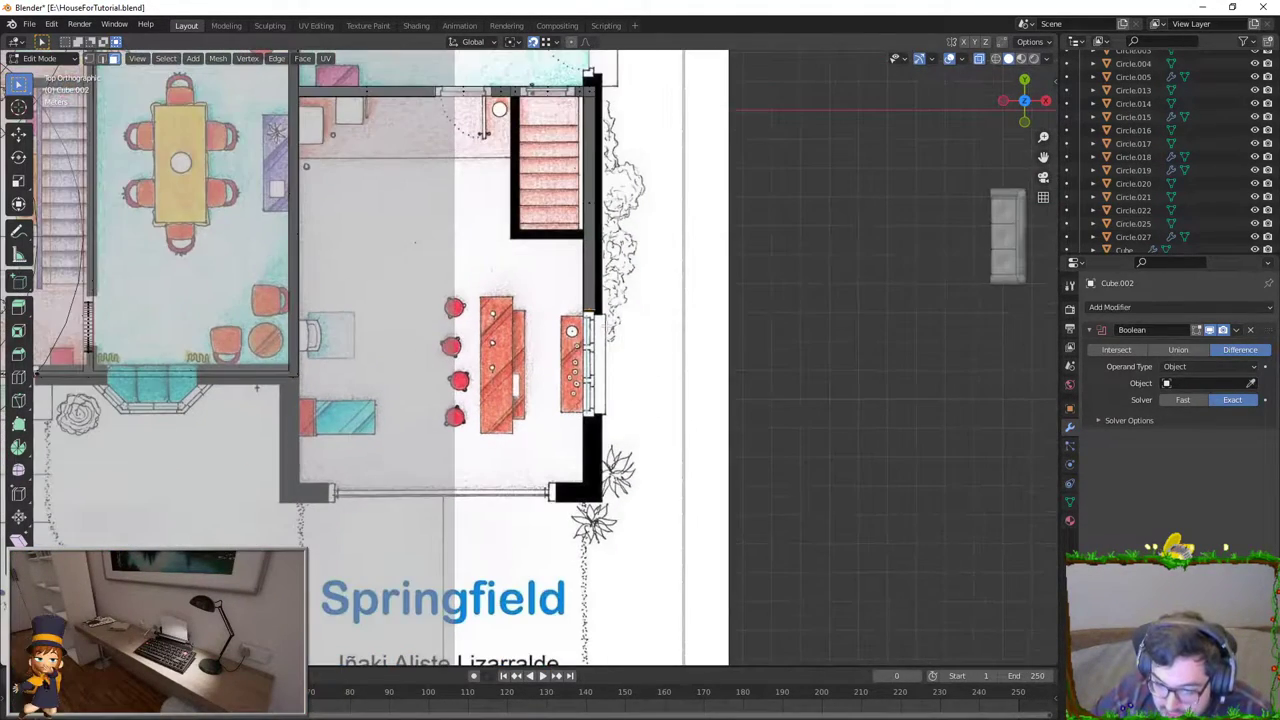
Step: Extrude the wall twice more along Y toward the lower wall end
{"action": "key", "text": "e"}
{"action": "key", "text": "y"}
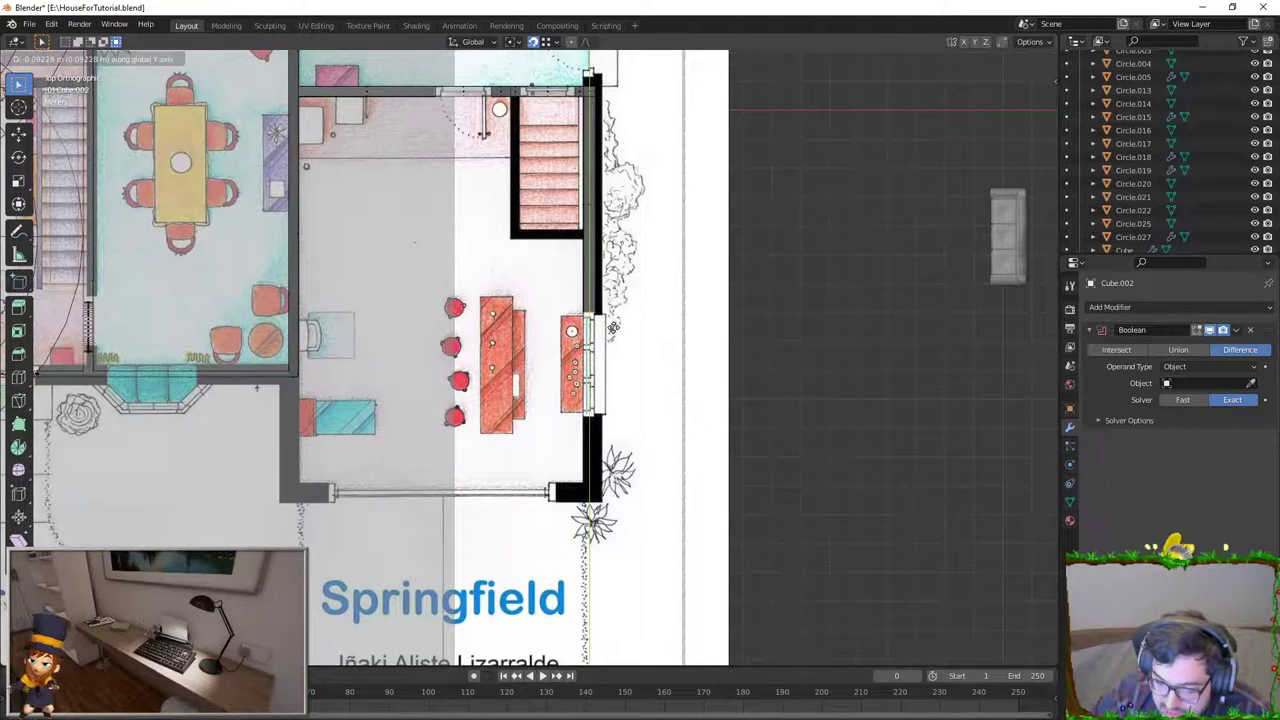
{"action": "left_click", "coordinate": [626, 496]}
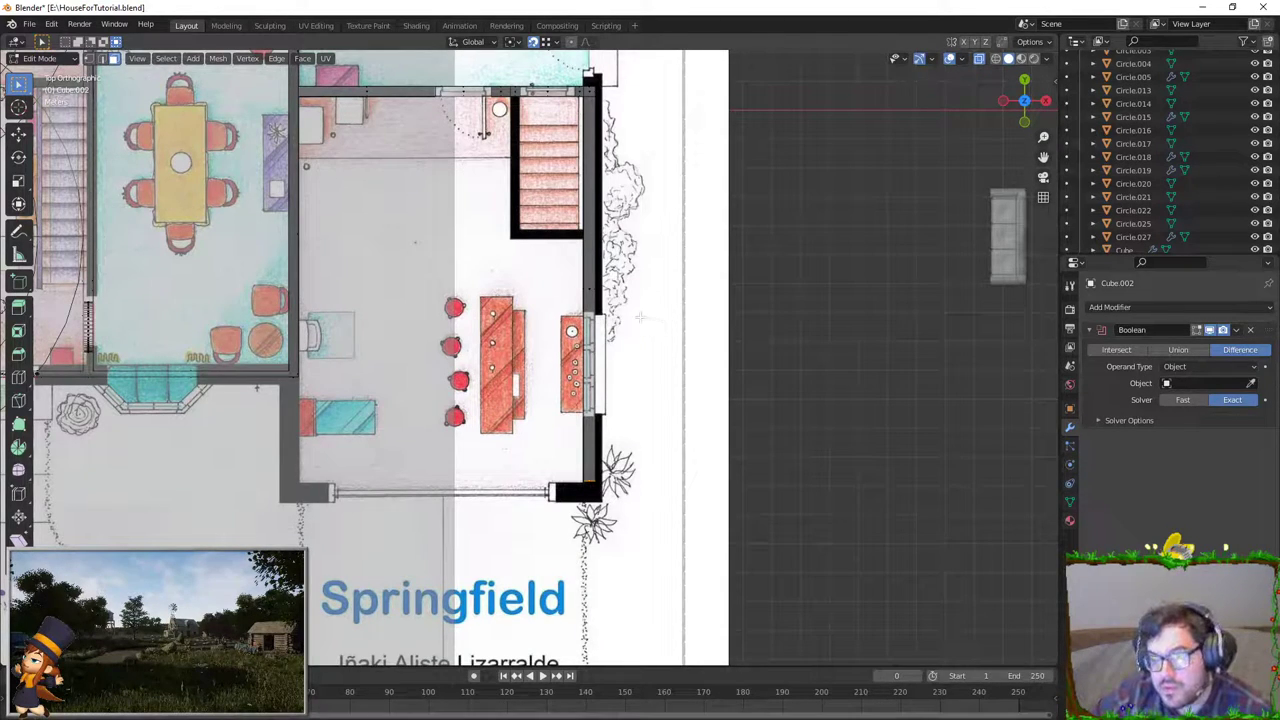
{"action": "scroll", "coordinate": [636, 321], "scroll_direction": "up", "scroll_amount": 4}
{"action": "middle_click_drag", "start_coordinate": [636, 321], "coordinate": [640, 160], "text": "shift"}
{"action": "key", "text": "e"}
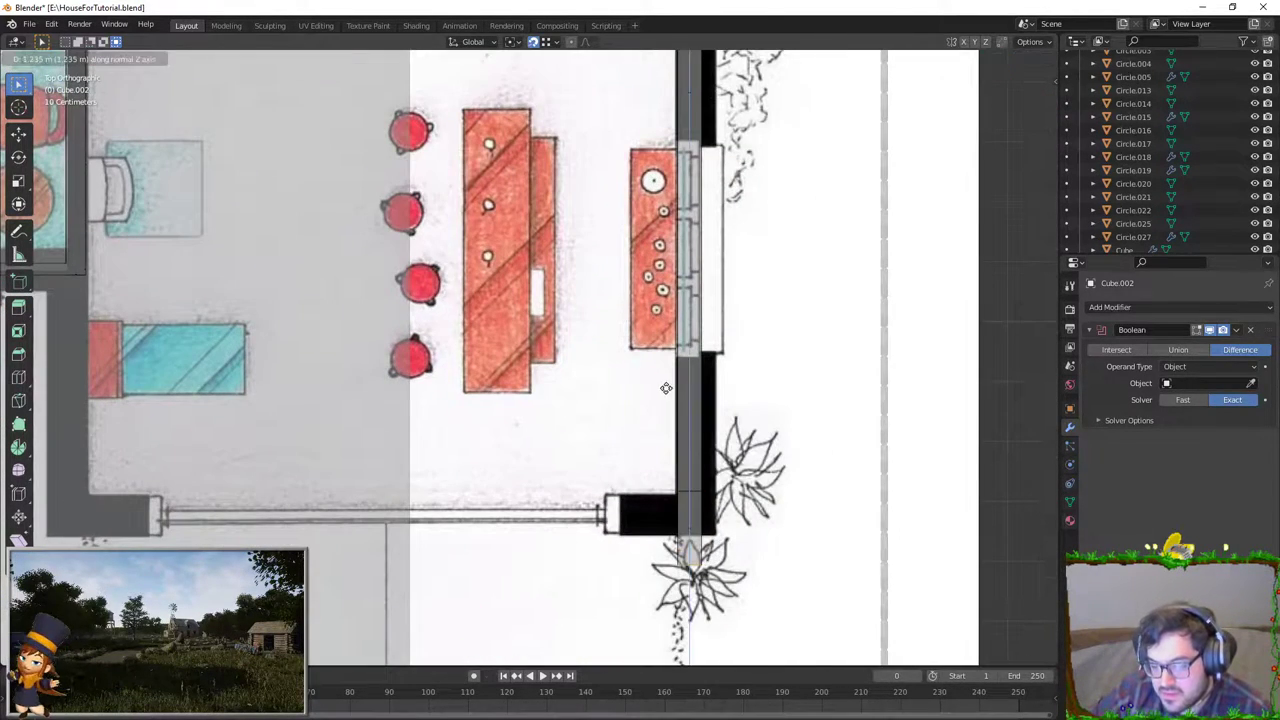
{"action": "left_click", "coordinate": [681, 354]}
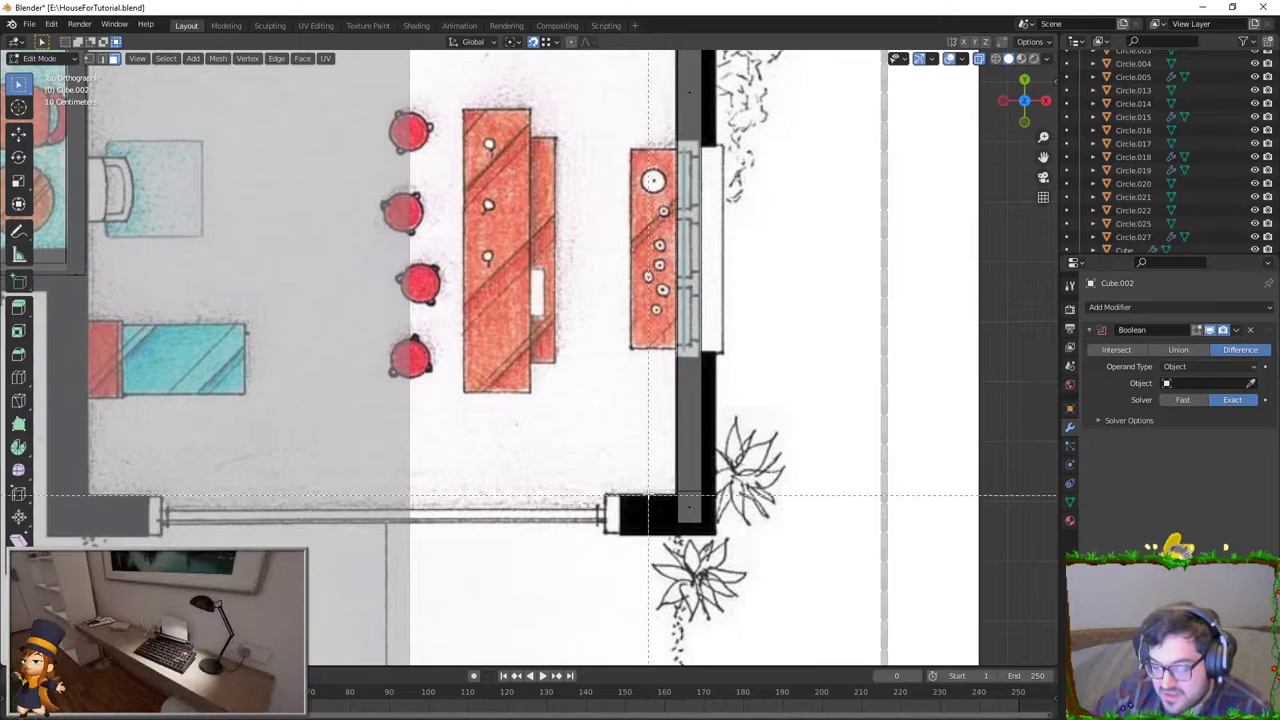
Step: Box-select the wall-end vertices and extrude them along the lower window wall
{"action": "left_click_drag", "start_coordinate": [648, 487], "coordinate": [680, 517]}
{"action": "scroll", "coordinate": [680, 517], "scroll_direction": "down", "scroll_amount": 3}
{"action": "key", "text": "e"}
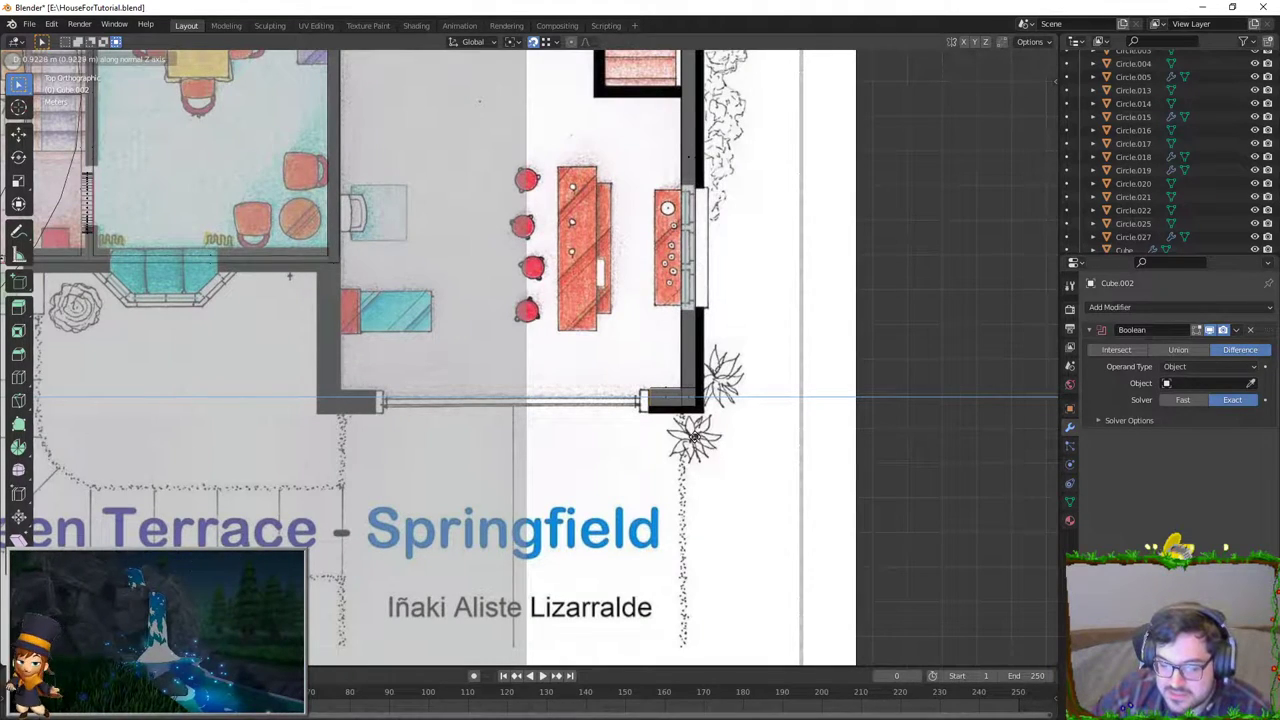
{"action": "left_click", "coordinate": [693, 437]}
{"action": "key", "text": "e"}
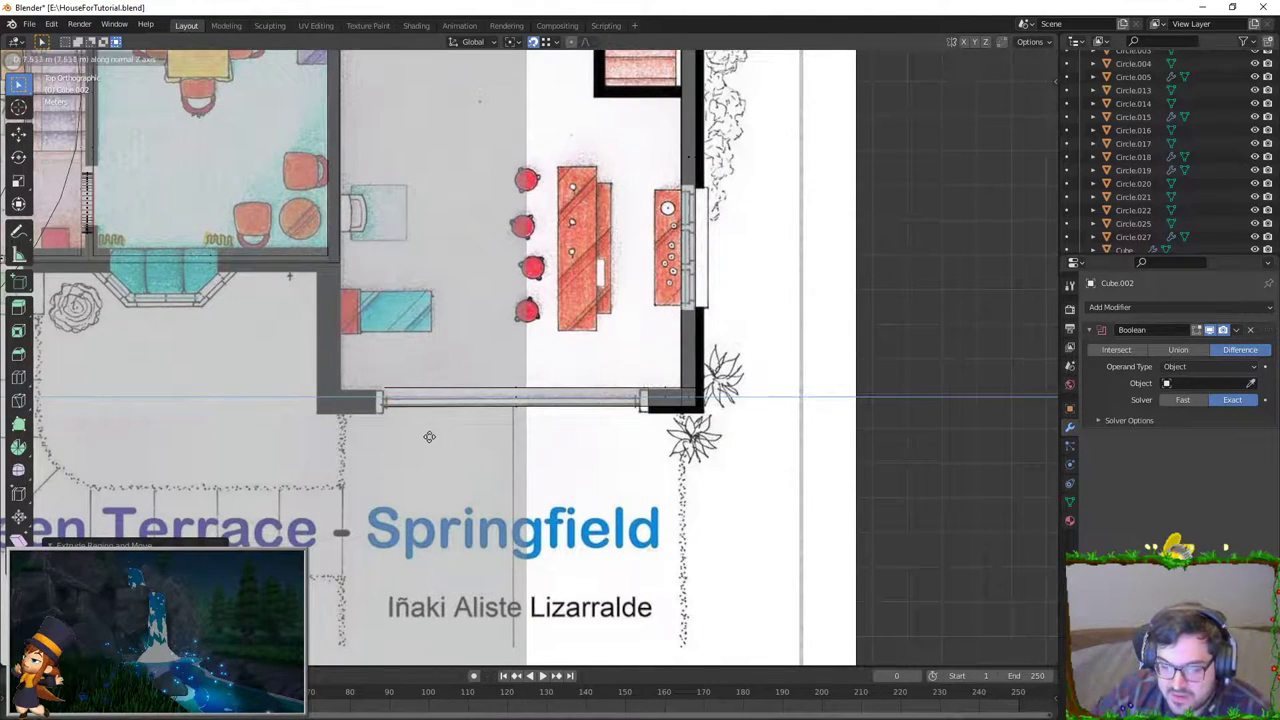
{"action": "scroll", "coordinate": [422, 436], "scroll_direction": "up", "scroll_amount": 1}
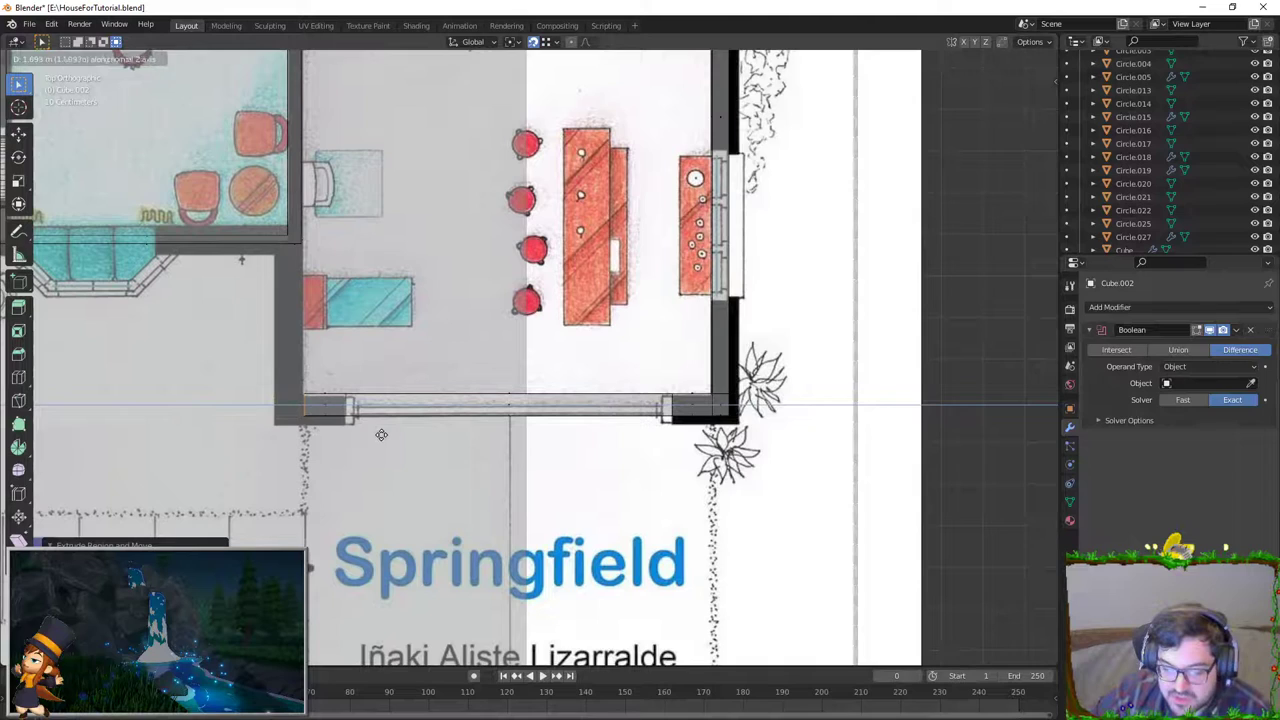
{"action": "left_click", "coordinate": [380, 434]}
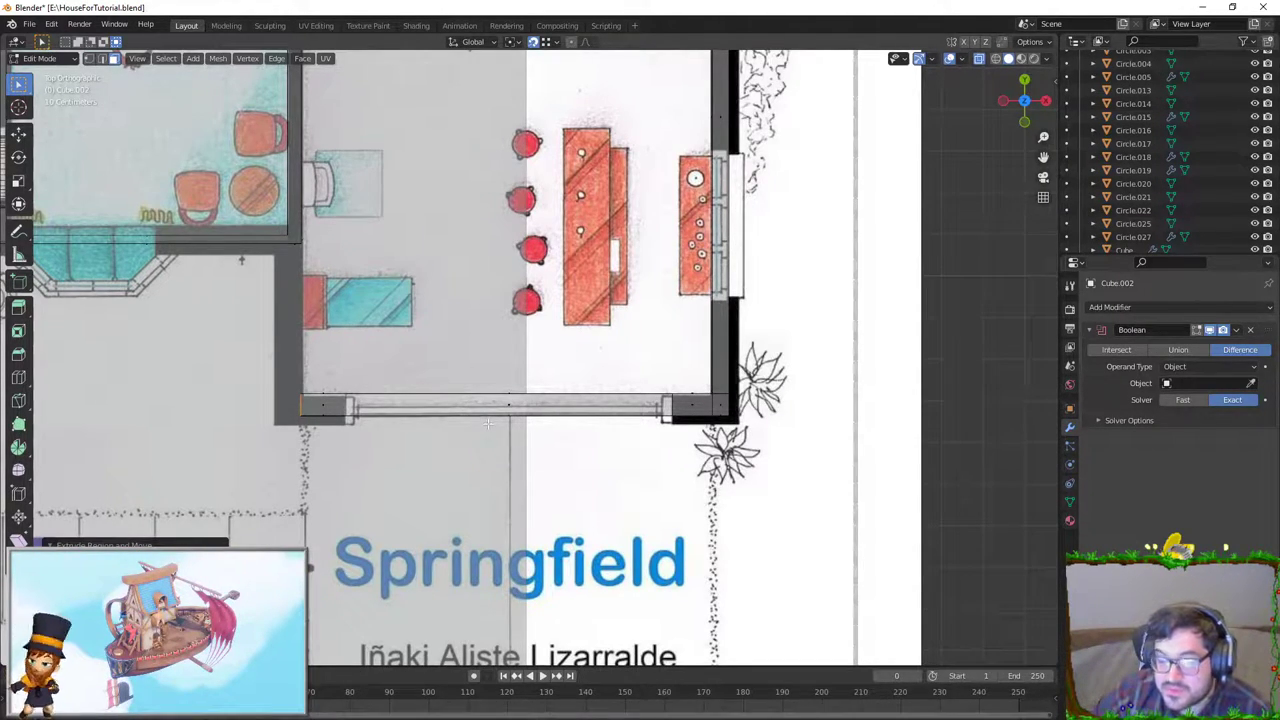
{"action": "scroll", "coordinate": [333, 370], "scroll_direction": "up", "scroll_amount": 2}
{"action": "scroll", "coordinate": [333, 370], "scroll_direction": "up", "scroll_amount": 1}
{"action": "middle_click_drag", "start_coordinate": [284, 356], "coordinate": [488, 408], "text": "shift"}
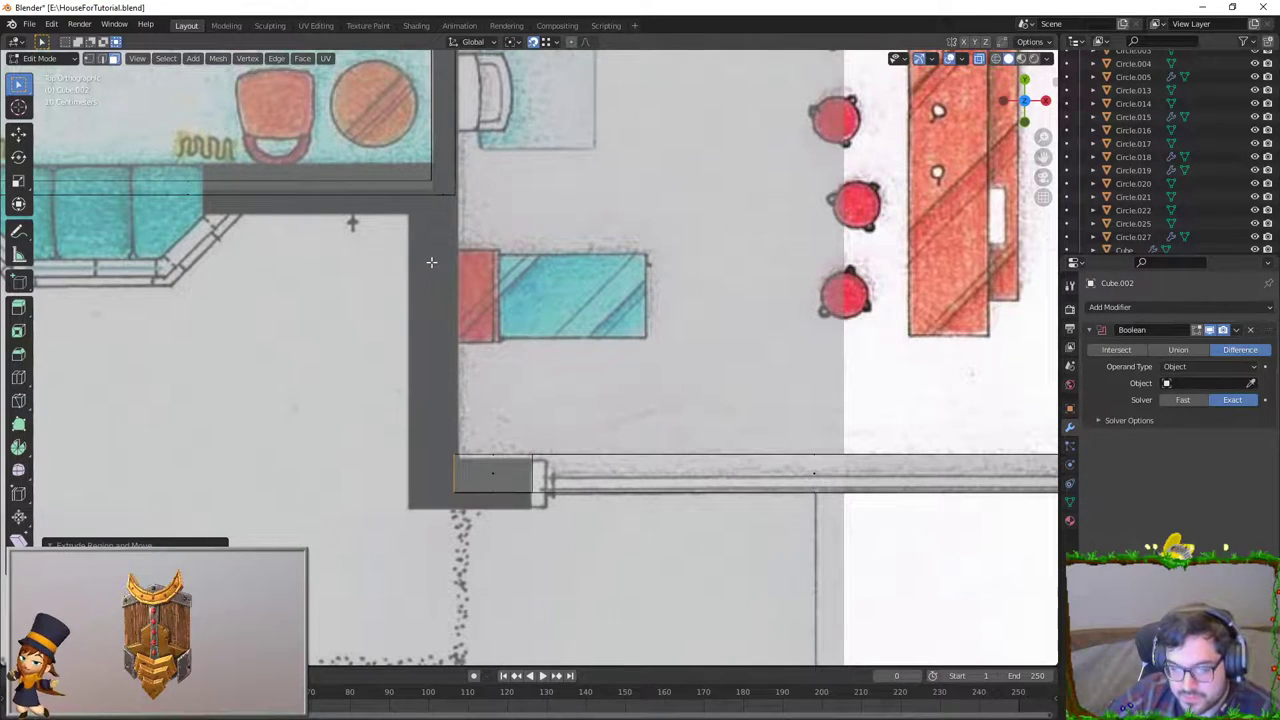
Step: Extrude the wall edge down the left side and nudge the new strip into place
{"action": "scroll", "coordinate": [431, 262], "scroll_direction": "up", "scroll_amount": 1}
{"action": "key", "text": "e"}
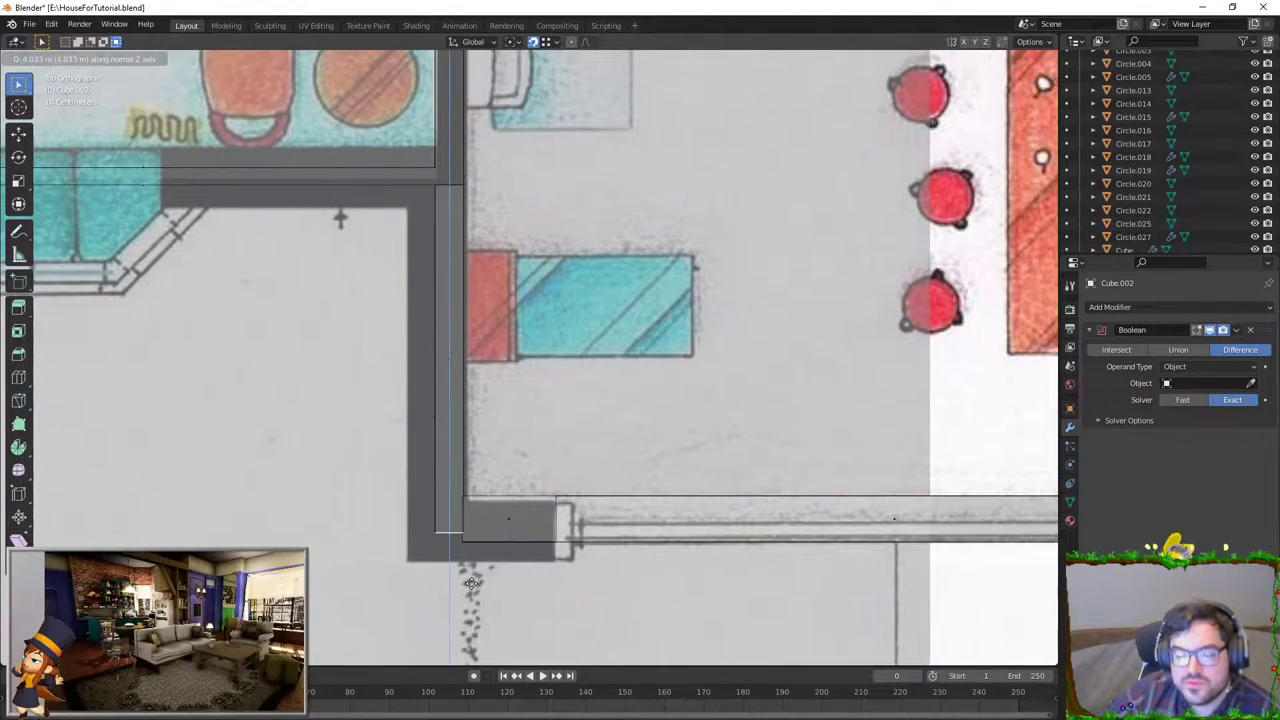
{"action": "left_click", "coordinate": [484, 547]}
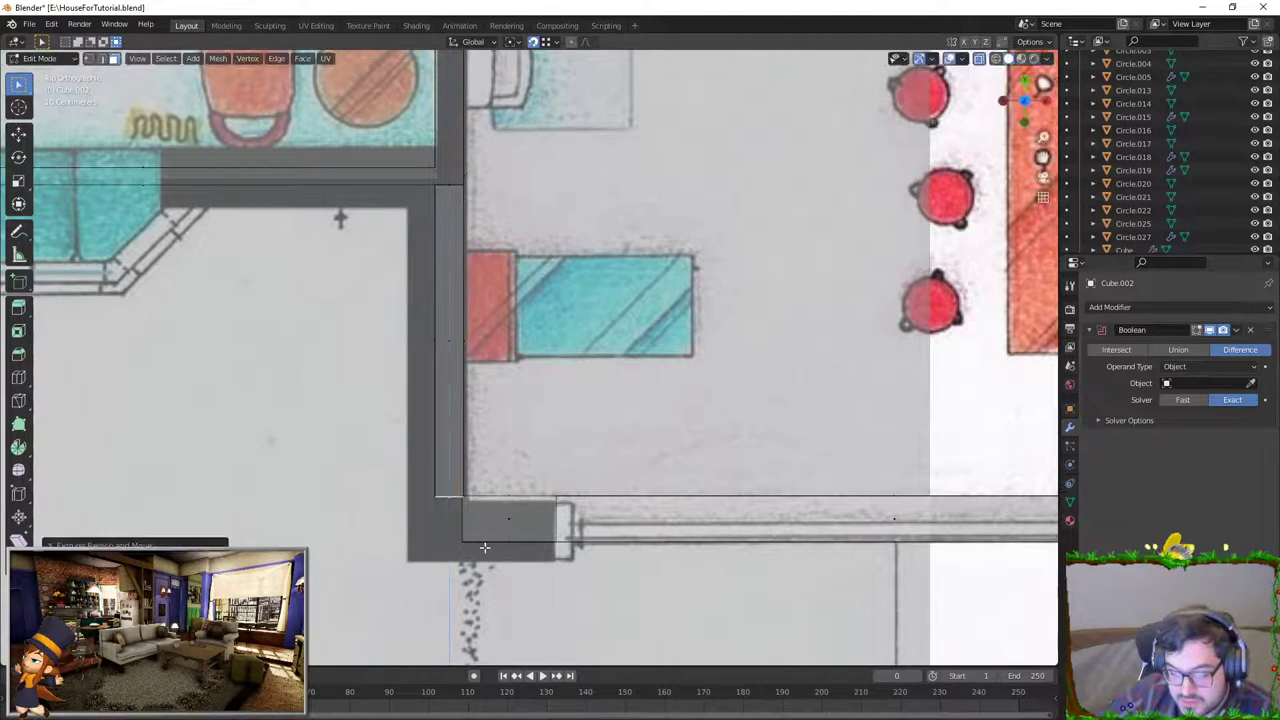
{"action": "scroll", "coordinate": [560, 420], "scroll_direction": "up", "scroll_amount": 3}
{"action": "key", "text": "g"}
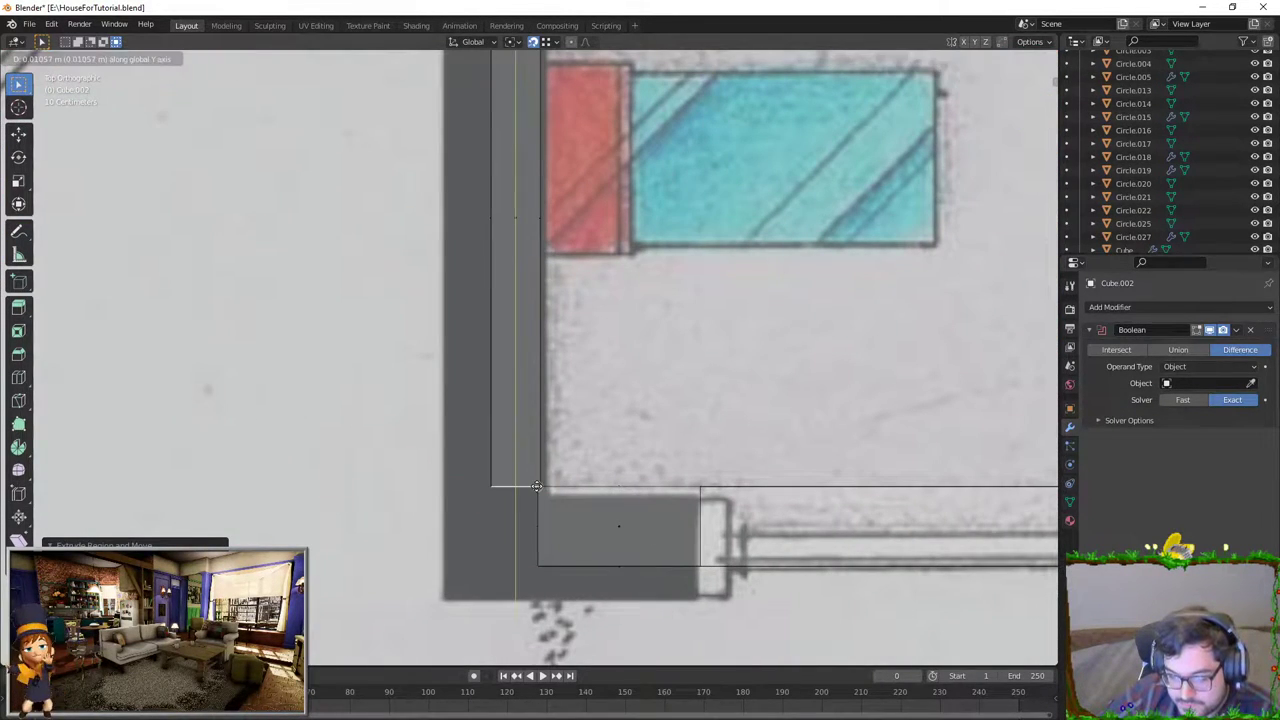
{"action": "left_click", "coordinate": [538, 521]}
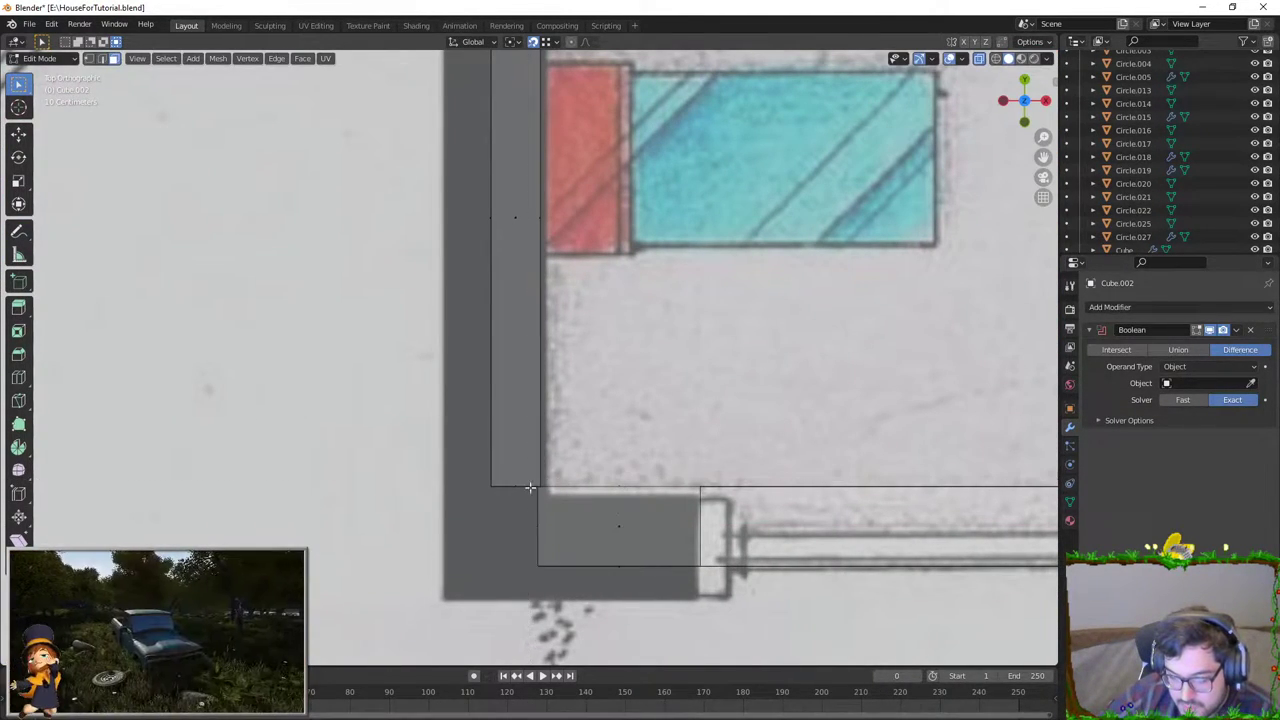
{"action": "key", "text": "g"}
{"action": "left_click", "coordinate": [545, 490]}
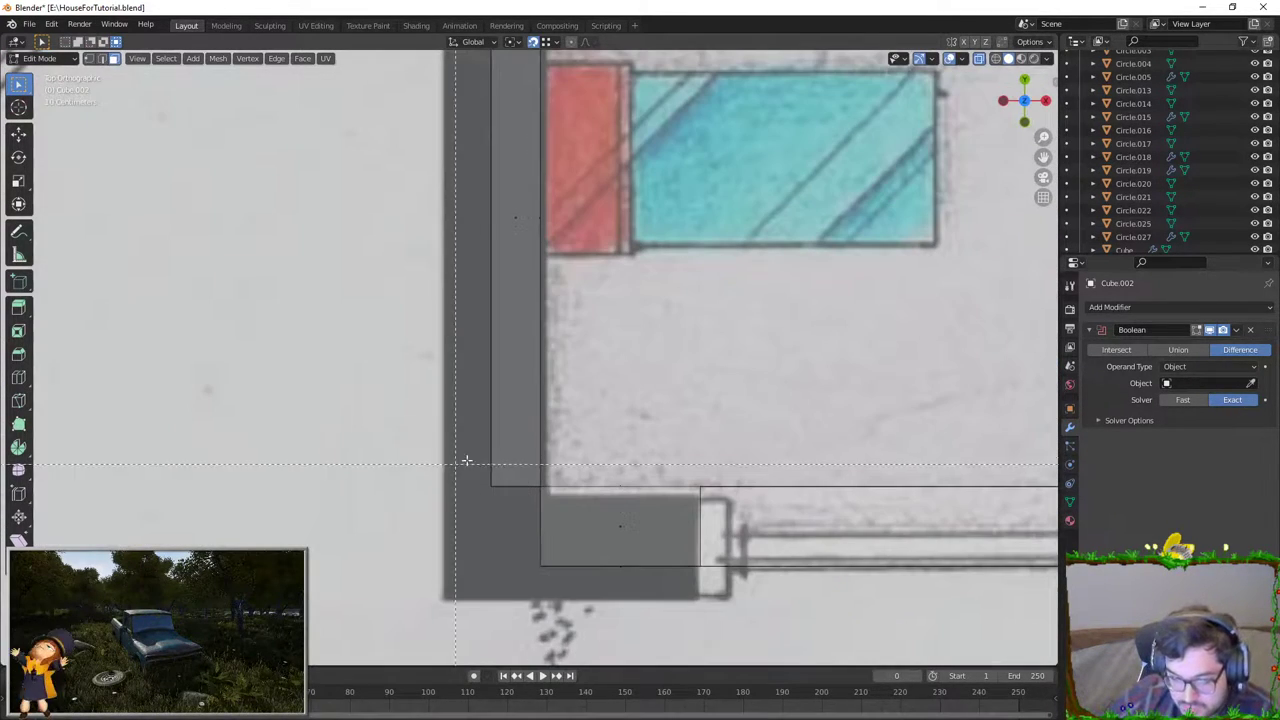
Step: Box-select the corner and Merge by Distance, removing 4 duplicate vertices
{"action": "left_click_drag", "start_coordinate": [497, 472], "coordinate": [524, 532]}
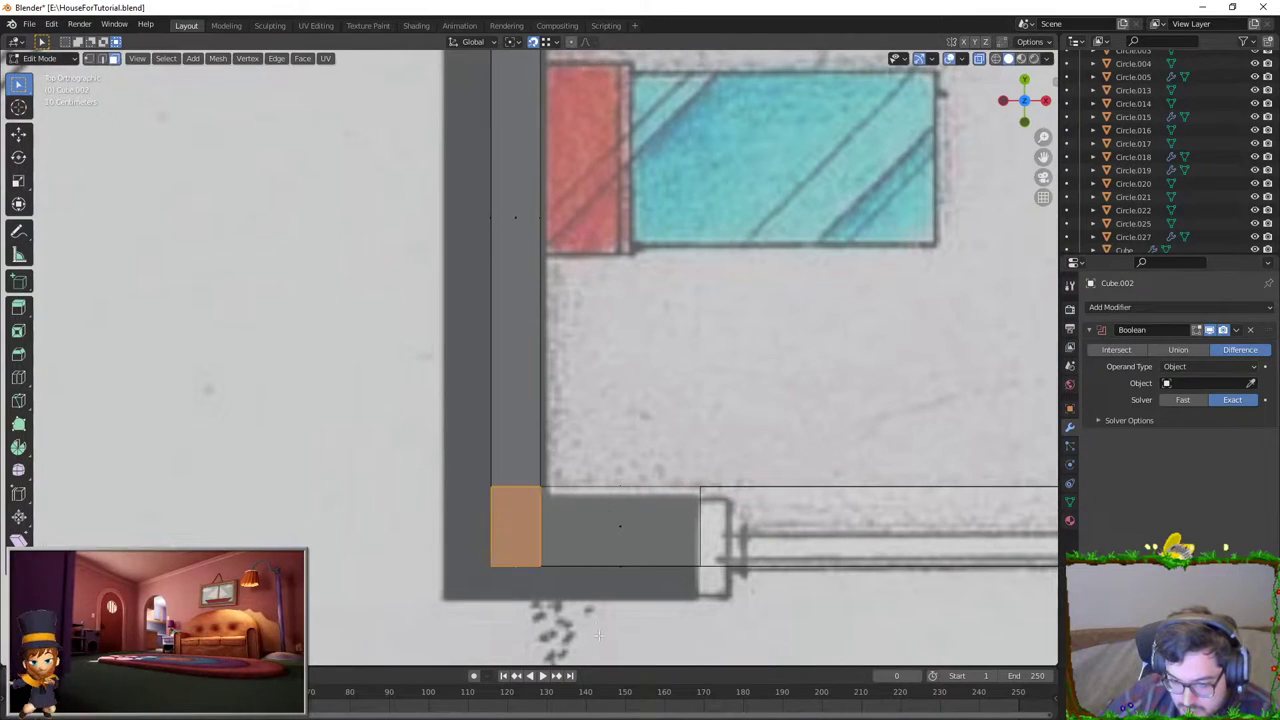
{"action": "key", "text": "F3"}
{"action": "type", "text": "merge"}
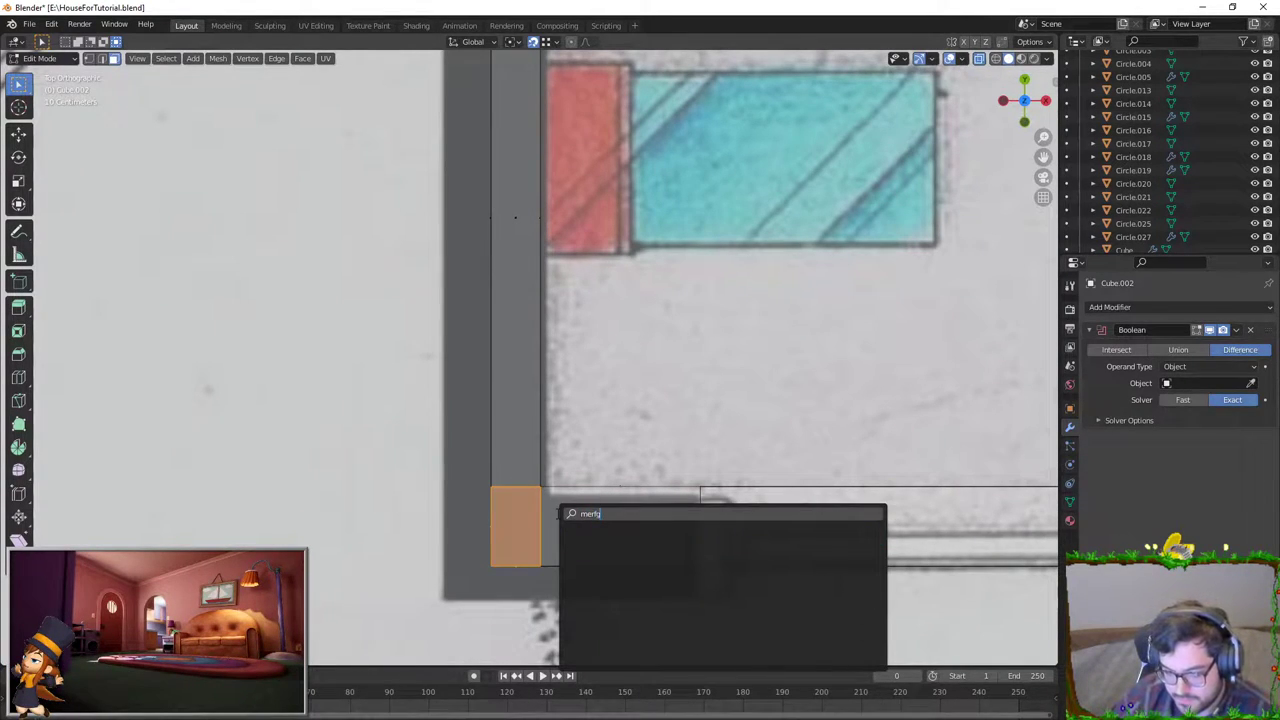
{"action": "type", "text": "e dis"}
{"action": "key", "text": "Return"}
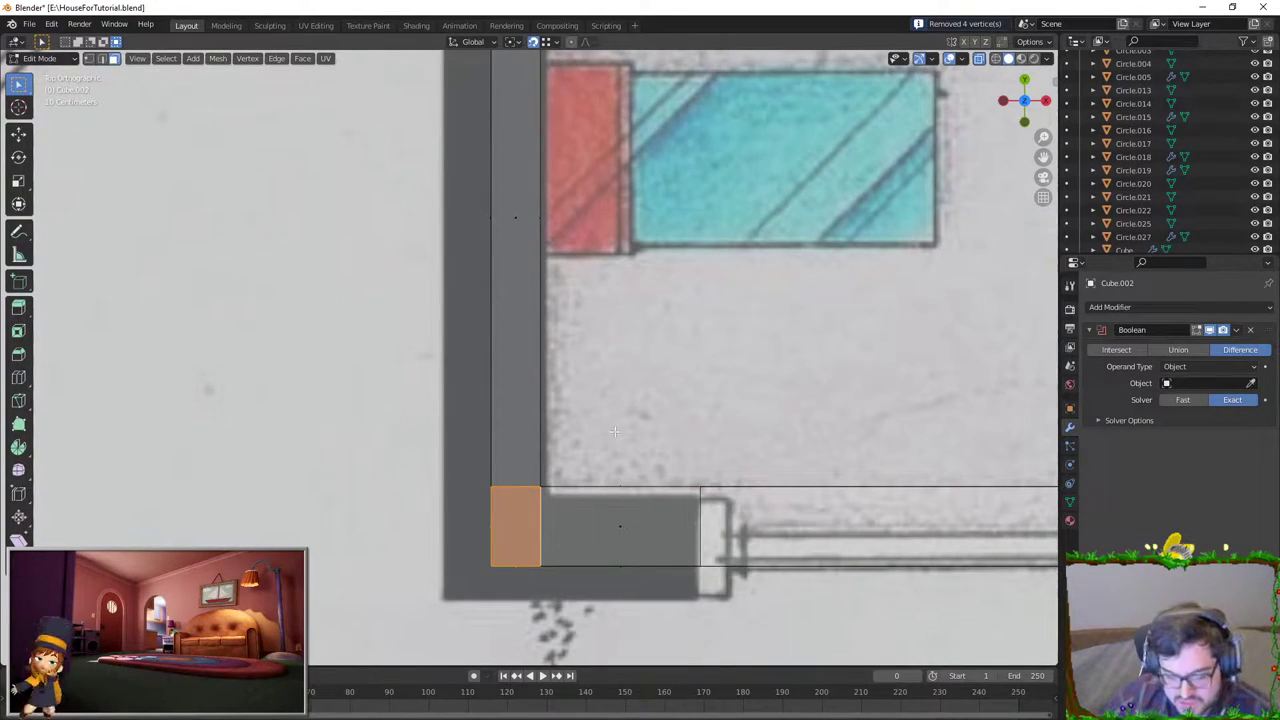
{"action": "scroll", "coordinate": [602, 466], "scroll_direction": "down", "scroll_amount": 2}
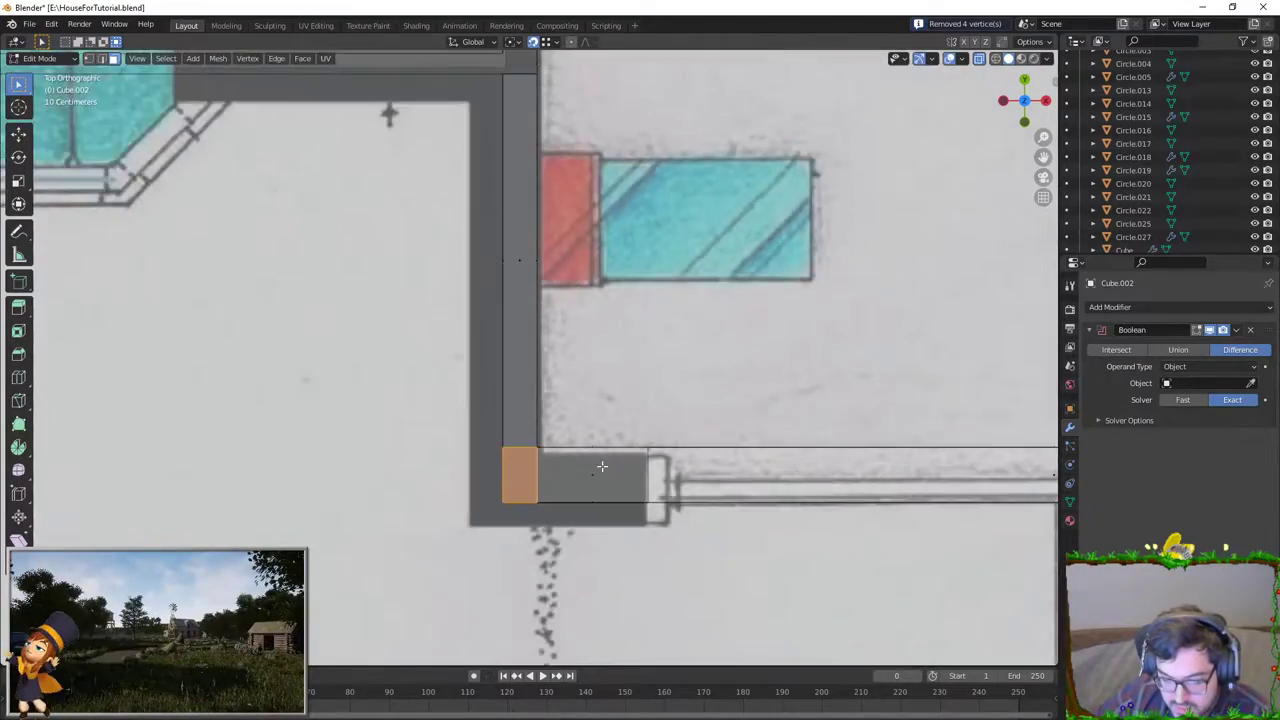
{"action": "mouse_move", "coordinate": [602, 466]}
{"action": "middle_mouse_down"}
{"action": "mouse_move", "coordinate": [522, 340]}
{"action": "mouse_move", "coordinate": [357, 421]}
{"action": "mouse_move", "coordinate": [487, 402]}
{"action": "middle_mouse_up"}
{"action": "key", "text": "alt+a"}
{"action": "key", "text": "ctrl+z"}
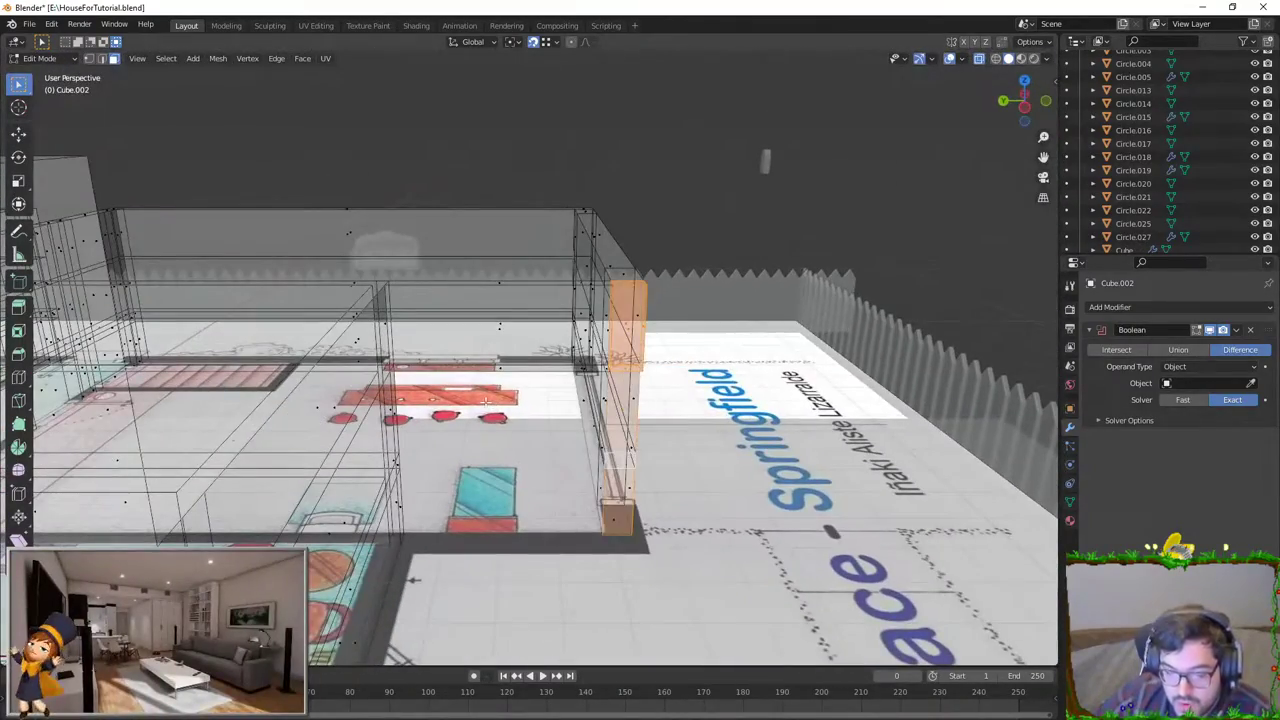
{"action": "key", "text": "ctrl+z"}
{"action": "key", "text": "ctrl+z"}
{"action": "key", "text": "ctrl+z"}
{"action": "key", "text": "ctrl+z"}
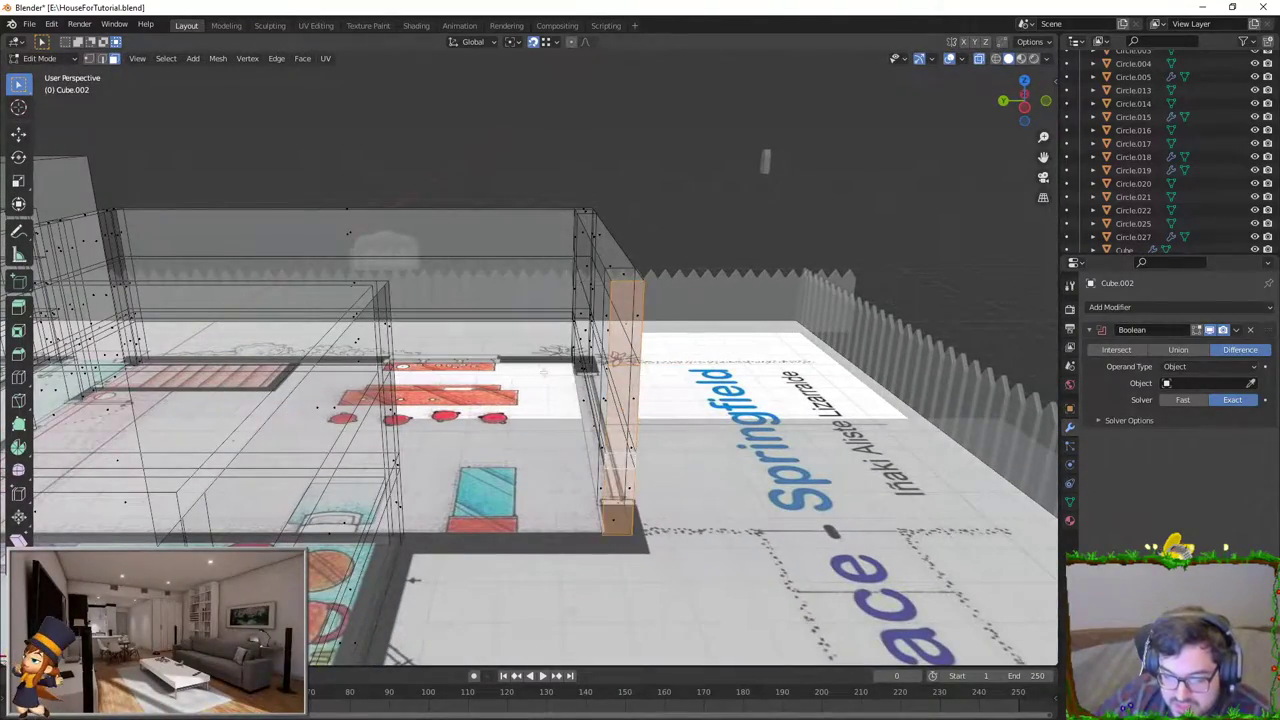
{"action": "middle_click_drag", "start_coordinate": [544, 372], "coordinate": [405, 320]}
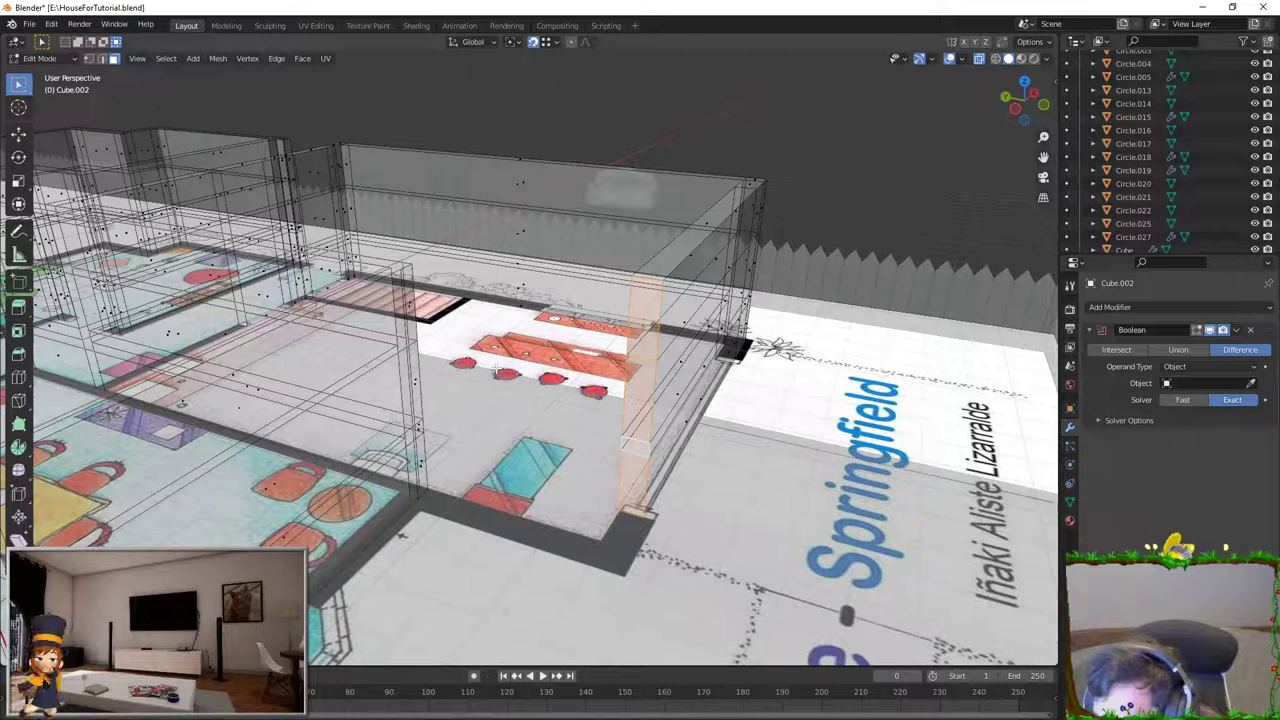
{"action": "key", "text": "KP_7"}
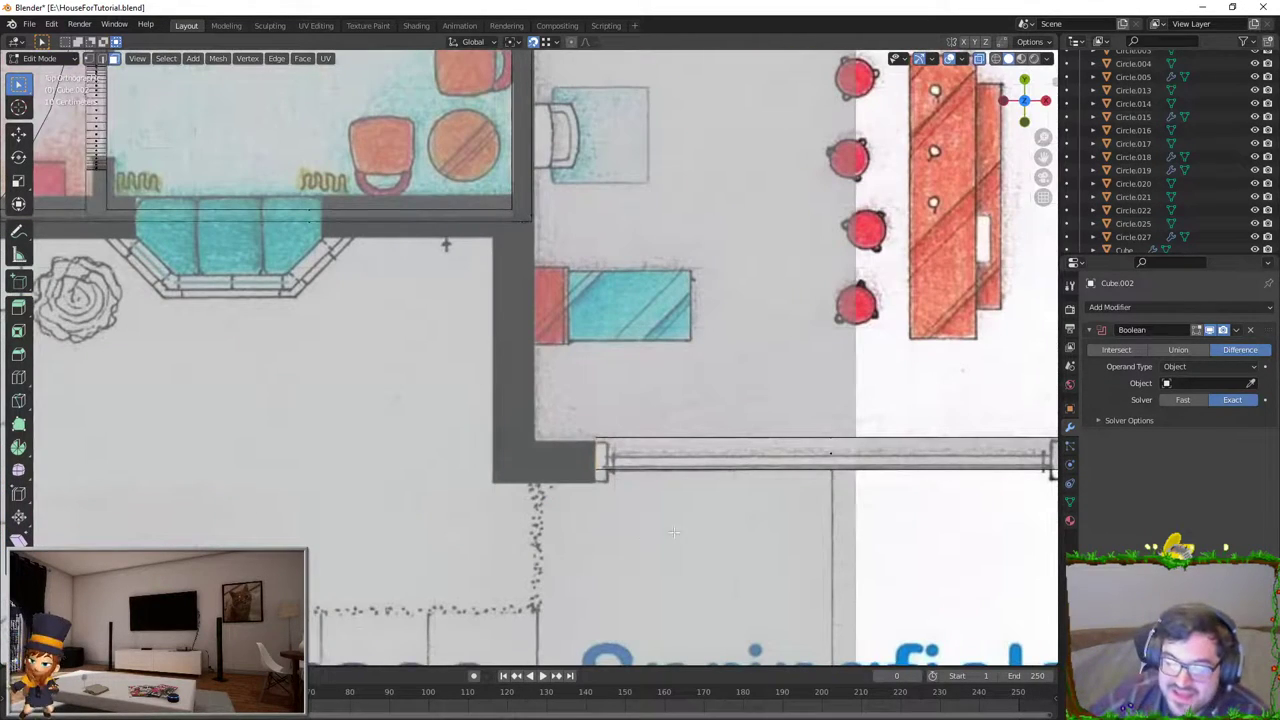
Step: Move the wall piece along X, then check the walls in perspective and top view
{"action": "scroll", "coordinate": [653, 502], "scroll_direction": "up", "scroll_amount": 2}
{"action": "key", "text": "g"}
{"action": "key", "text": "x"}
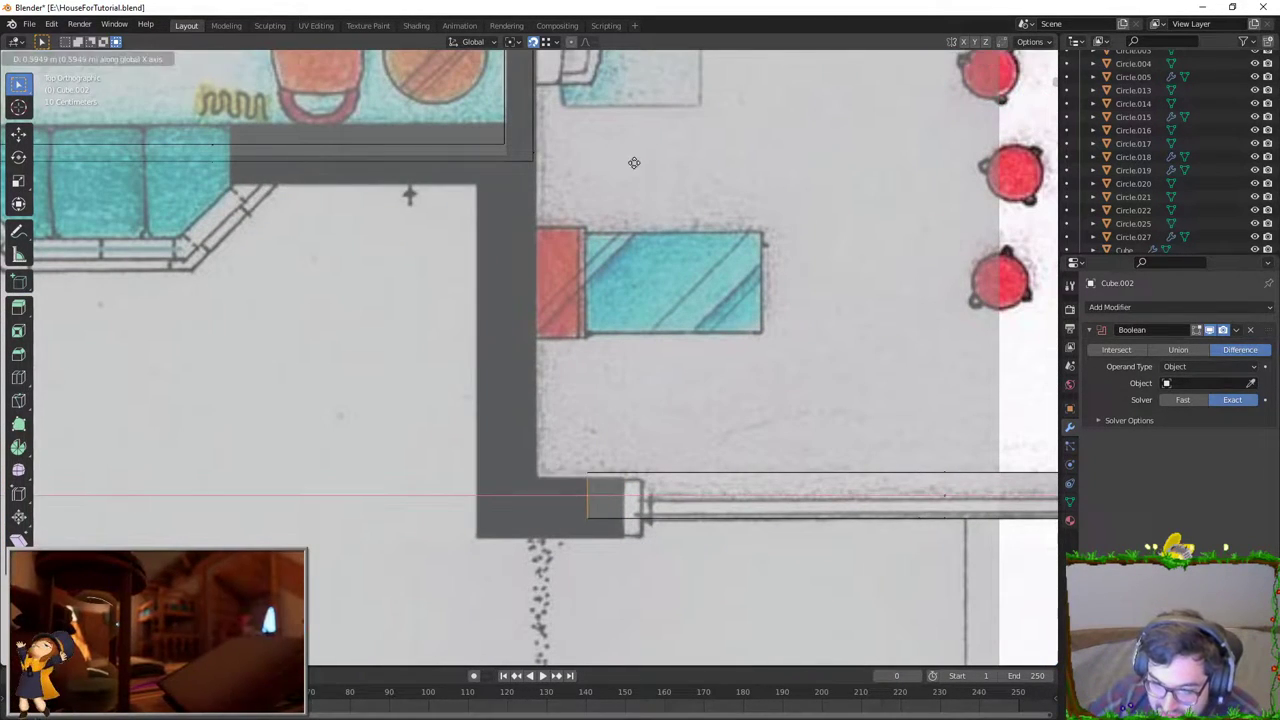
{"action": "left_click", "coordinate": [536, 162]}
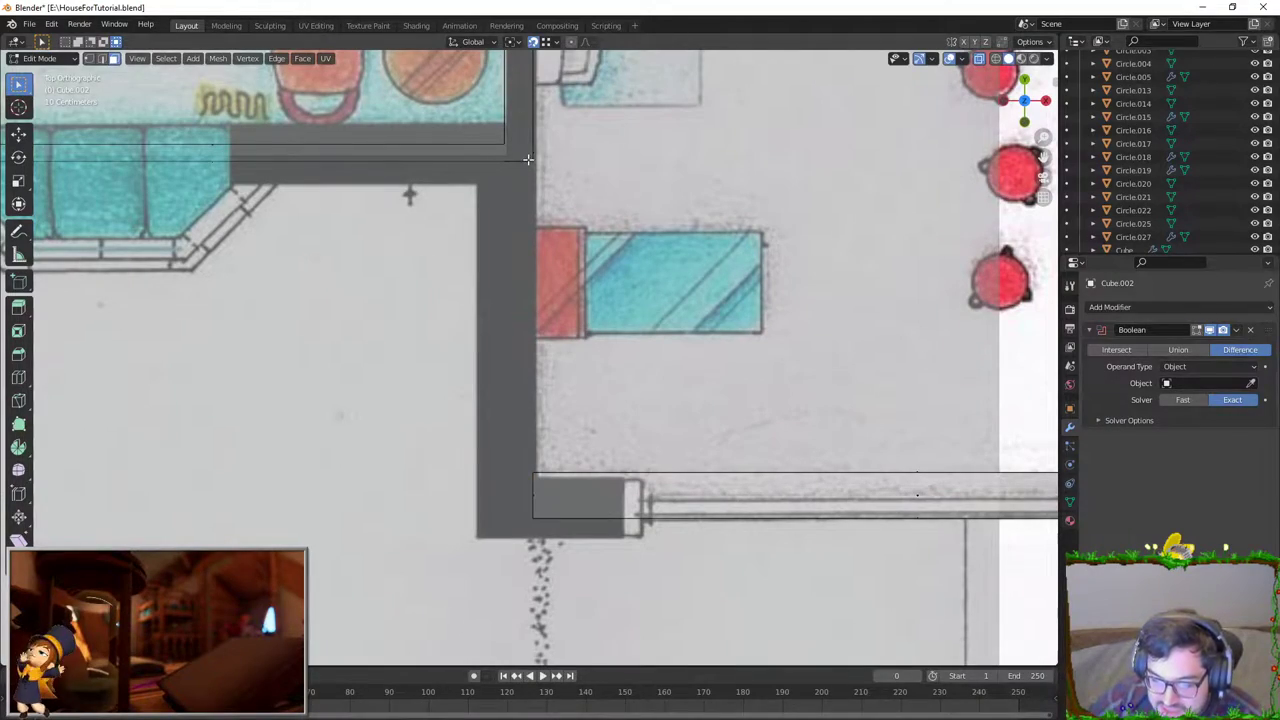
{"action": "scroll", "coordinate": [521, 182], "scroll_direction": "down", "scroll_amount": 3}
{"action": "middle_click_drag", "start_coordinate": [521, 182], "coordinate": [600, 200]}
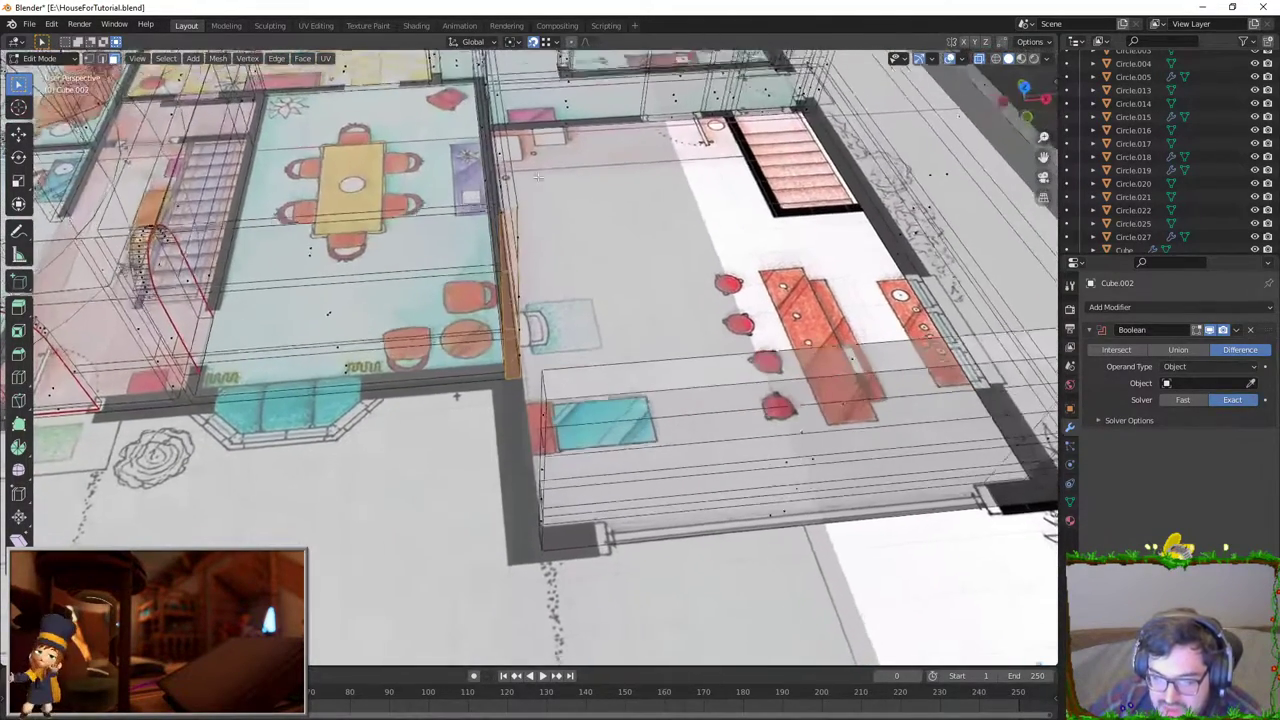
{"action": "key", "text": "KP_7"}
Step: Extrude a new wall segment and merge the duplicate corner vertices
{"action": "key", "text": "e"}
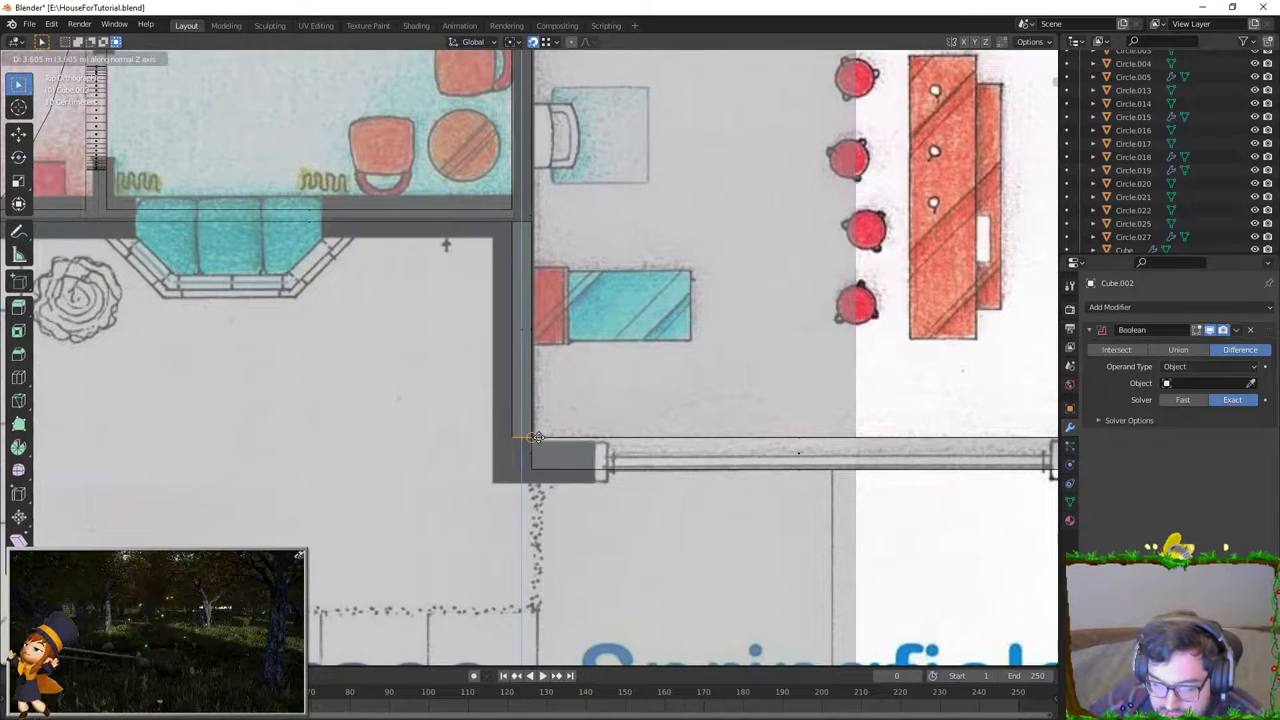
{"action": "left_click", "coordinate": [462, 383]}
{"action": "left_click", "coordinate": [521, 455]}
{"action": "key", "text": "F3"}
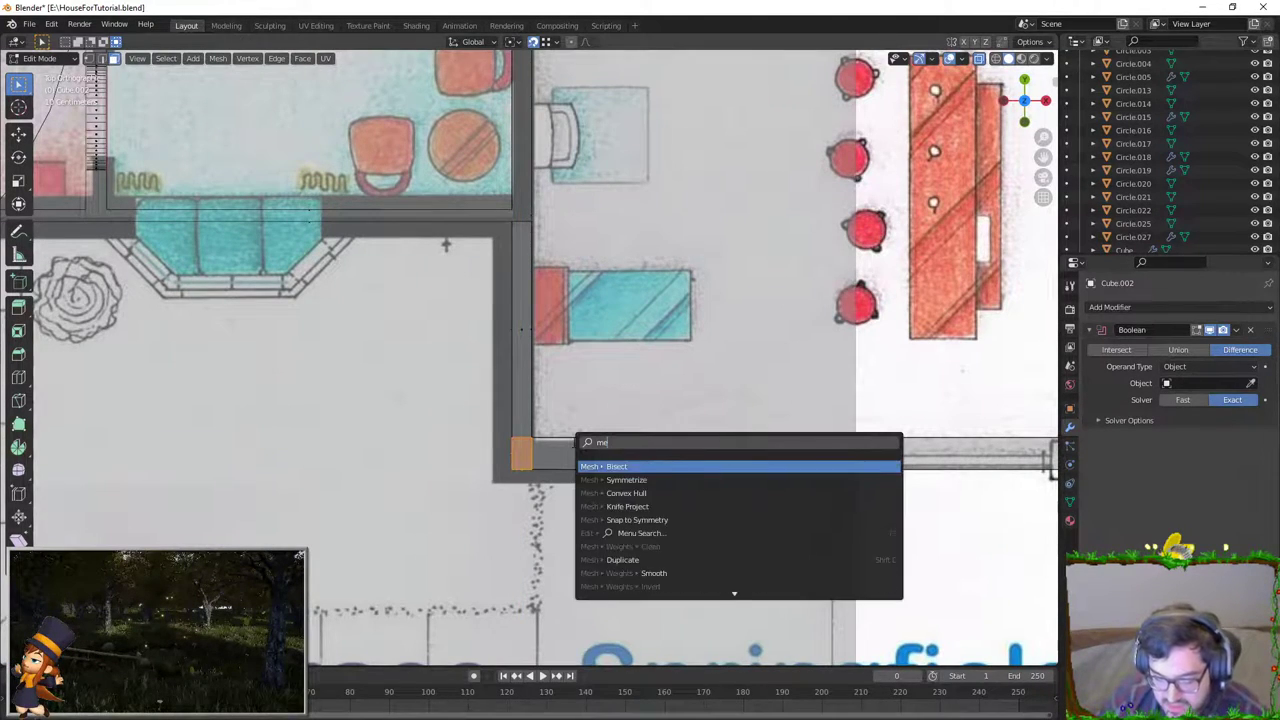
{"action": "type", "text": "merge d"}
{"action": "key", "text": "Return"}
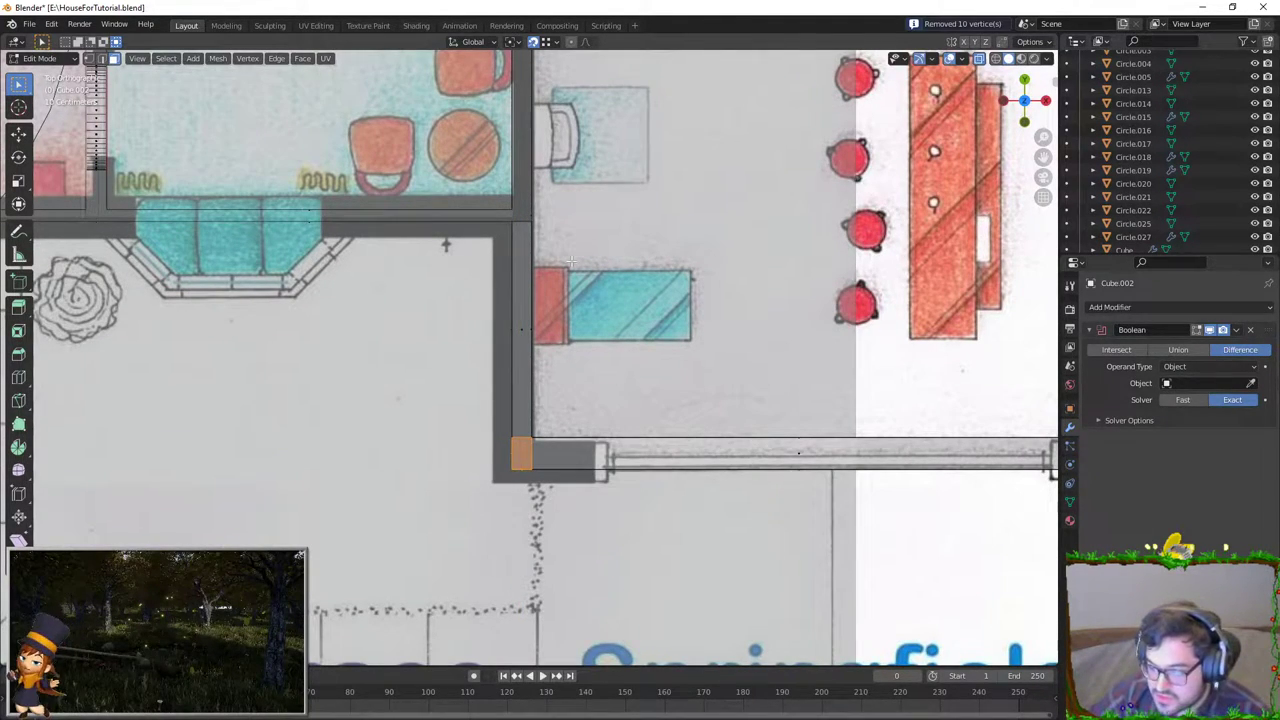
{"action": "mouse_move", "coordinate": [618, 289]}
{"action": "middle_mouse_down"}
{"action": "mouse_move", "coordinate": [596, 347]}
{"action": "mouse_move", "coordinate": [560, 360]}
{"action": "mouse_move", "coordinate": [613, 302]}
{"action": "middle_mouse_up"}
{"action": "key", "text": "KP_7"}
Step: Inspect the wall corner from tilted views, selecting then deselecting its vertical face
{"action": "scroll", "coordinate": [545, 368], "scroll_direction": "up", "scroll_amount": 5}
{"action": "scroll", "coordinate": [583, 385], "scroll_direction": "down", "scroll_amount": 3}
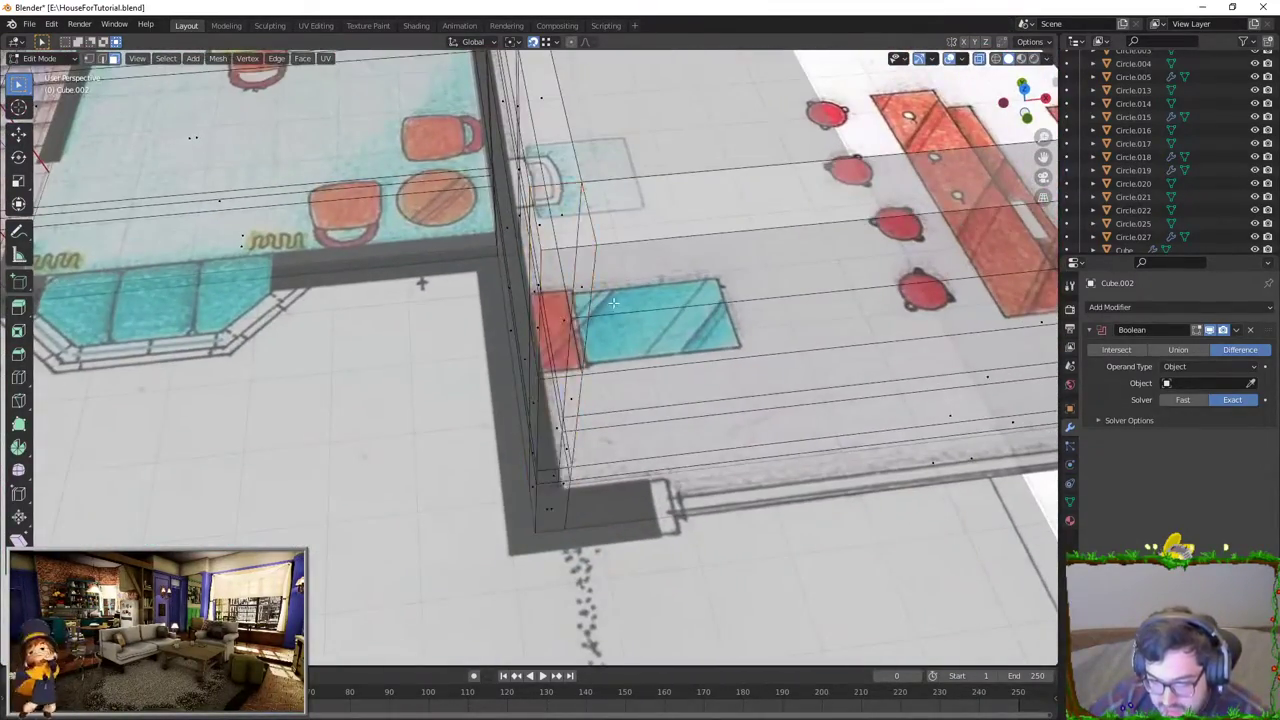
{"action": "key", "text": "KP_7"}
{"action": "right_click", "coordinate": [566, 372]}
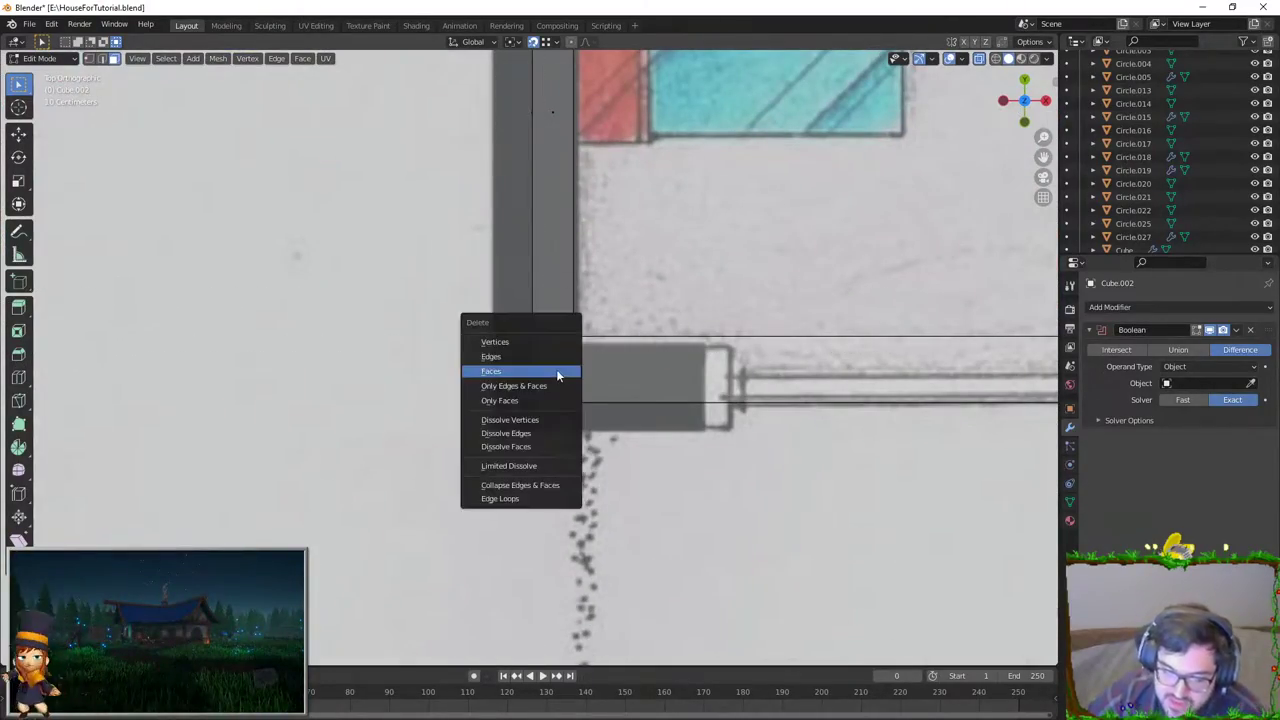
{"action": "key", "text": "Escape"}
{"action": "middle_click_drag", "start_coordinate": [577, 428], "coordinate": [578, 418]}
{"action": "mouse_move", "coordinate": [578, 133]}
{"action": "middle_mouse_down"}
{"action": "mouse_move", "coordinate": [375, 341]}
{"action": "mouse_move", "coordinate": [499, 475]}
{"action": "mouse_move", "coordinate": [502, 343]}
{"action": "middle_mouse_up"}
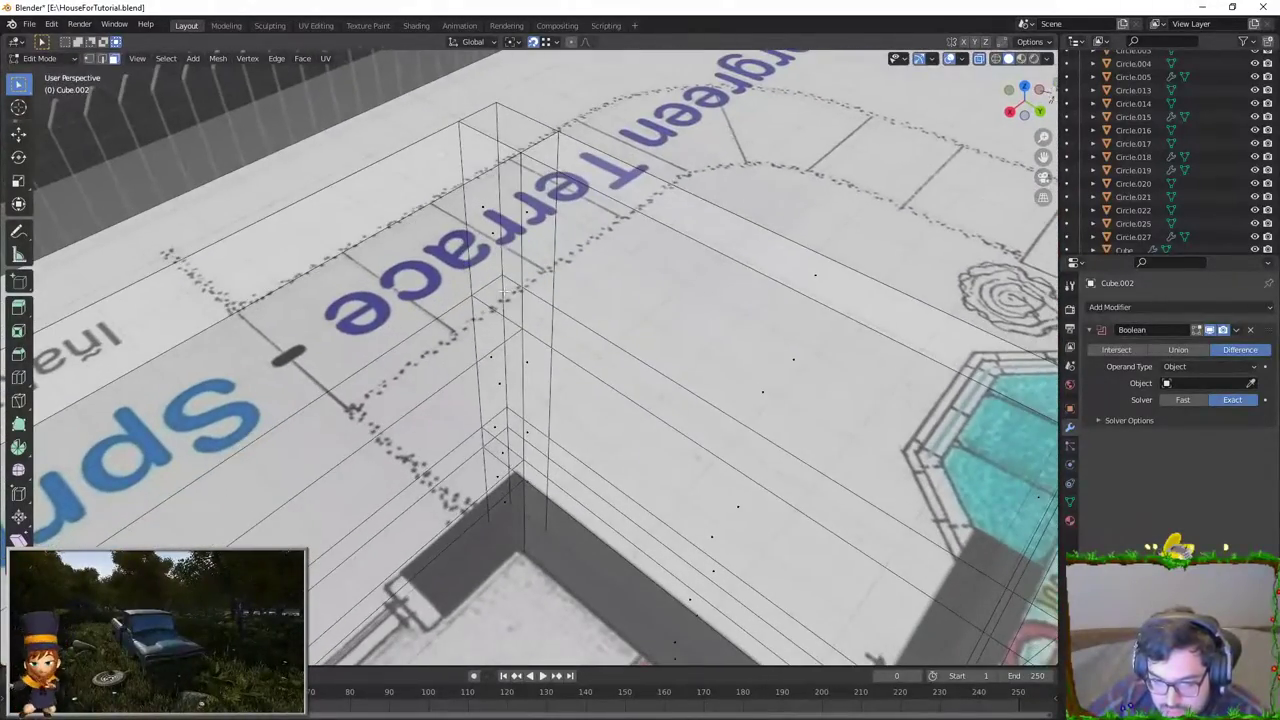
{"action": "left_click", "coordinate": [502, 343]}
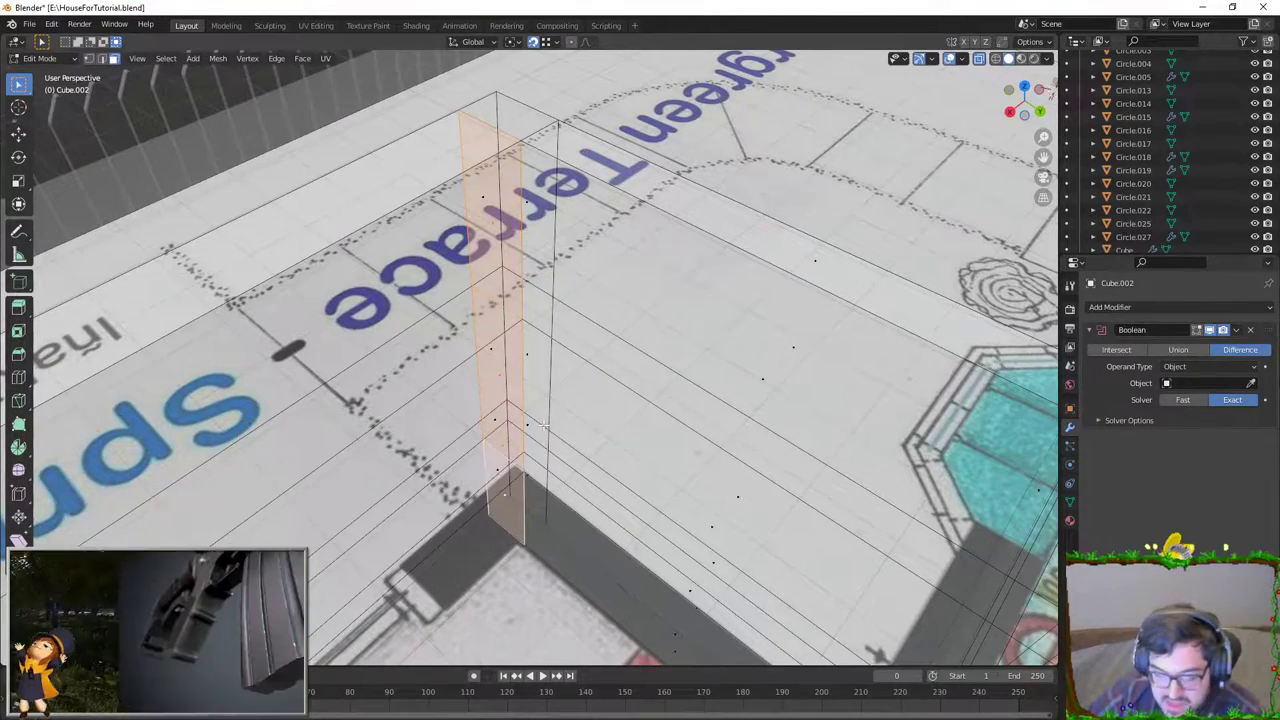
{"action": "key", "text": "alt+a"}
Step: Turn on X-ray in front view and box-select the vertices along the wall top
{"action": "mouse_move", "coordinate": [507, 492]}
{"action": "middle_mouse_down"}
{"action": "mouse_move", "coordinate": [520, 420]}
{"action": "mouse_move", "coordinate": [966, 48]}
{"action": "middle_mouse_up"}
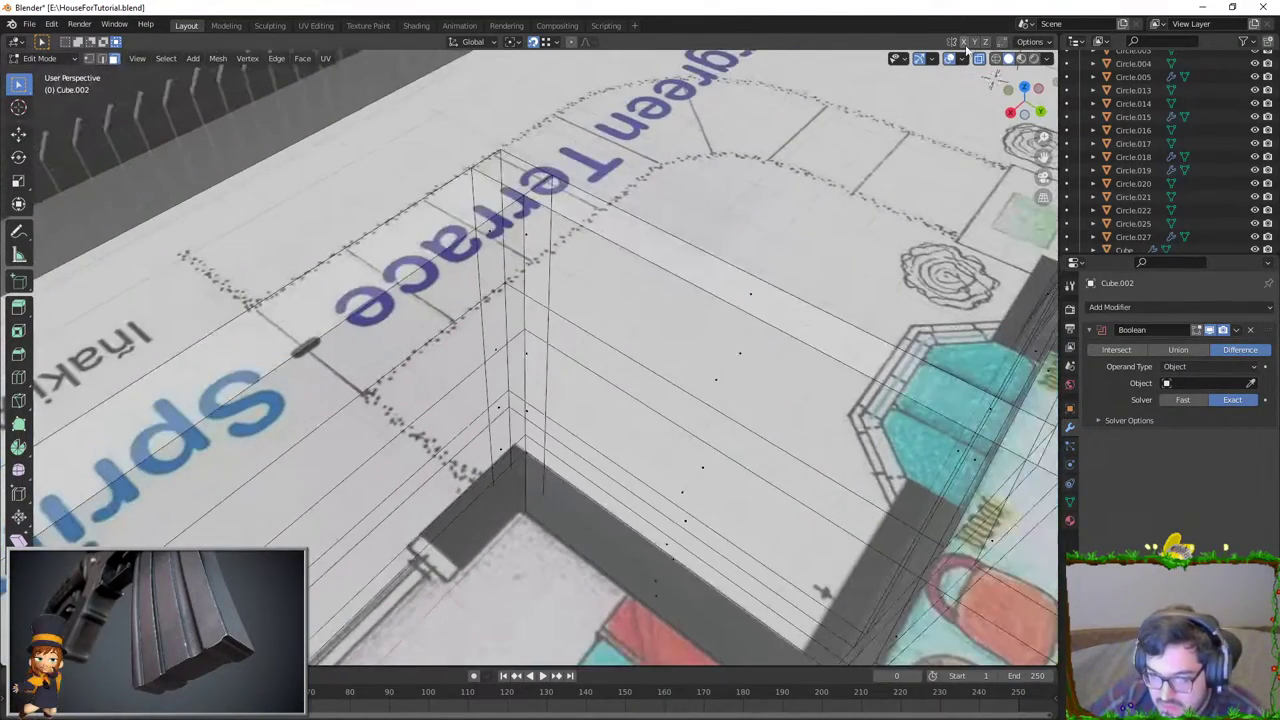
{"action": "scroll", "coordinate": [543, 337], "scroll_direction": "up", "scroll_amount": 5}
{"action": "mouse_move", "coordinate": [543, 337]}
{"action": "middle_mouse_down"}
{"action": "mouse_move", "coordinate": [706, 351]}
{"action": "mouse_move", "coordinate": [749, 337]}
{"action": "middle_mouse_up"}
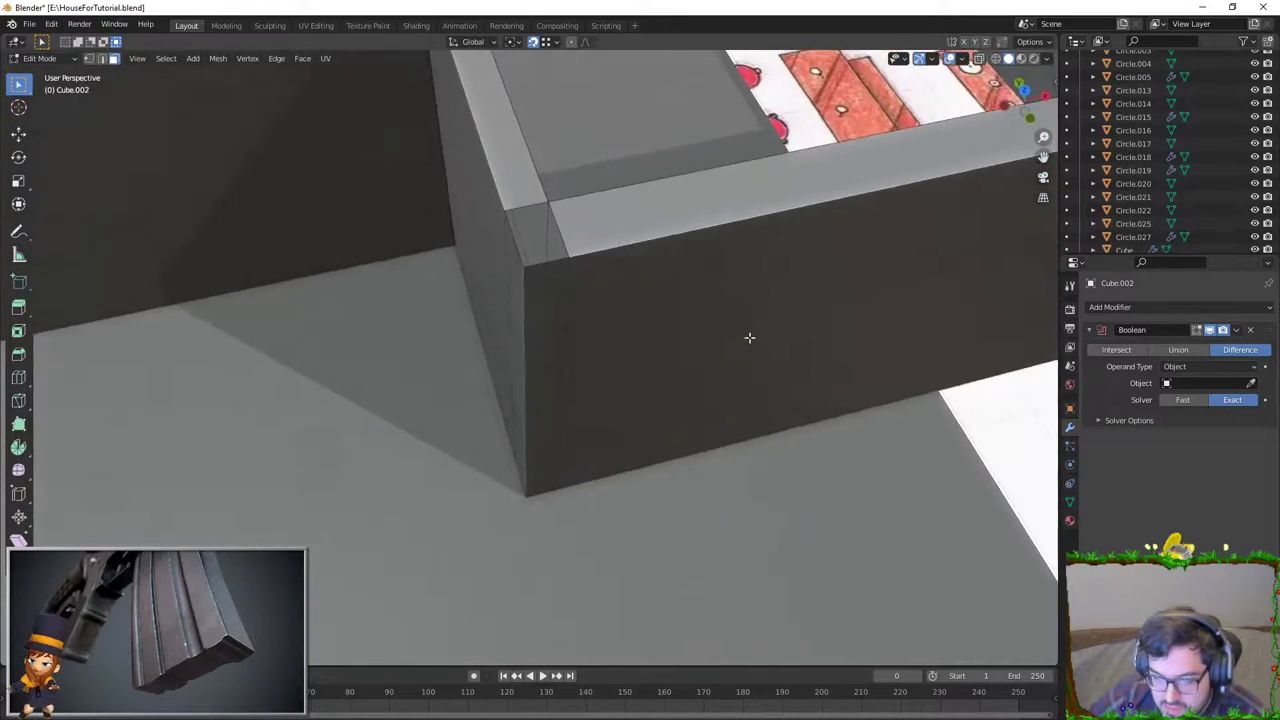
{"action": "key", "text": "KP_1"}
{"action": "scroll", "coordinate": [736, 333], "scroll_direction": "down", "scroll_amount": 5}
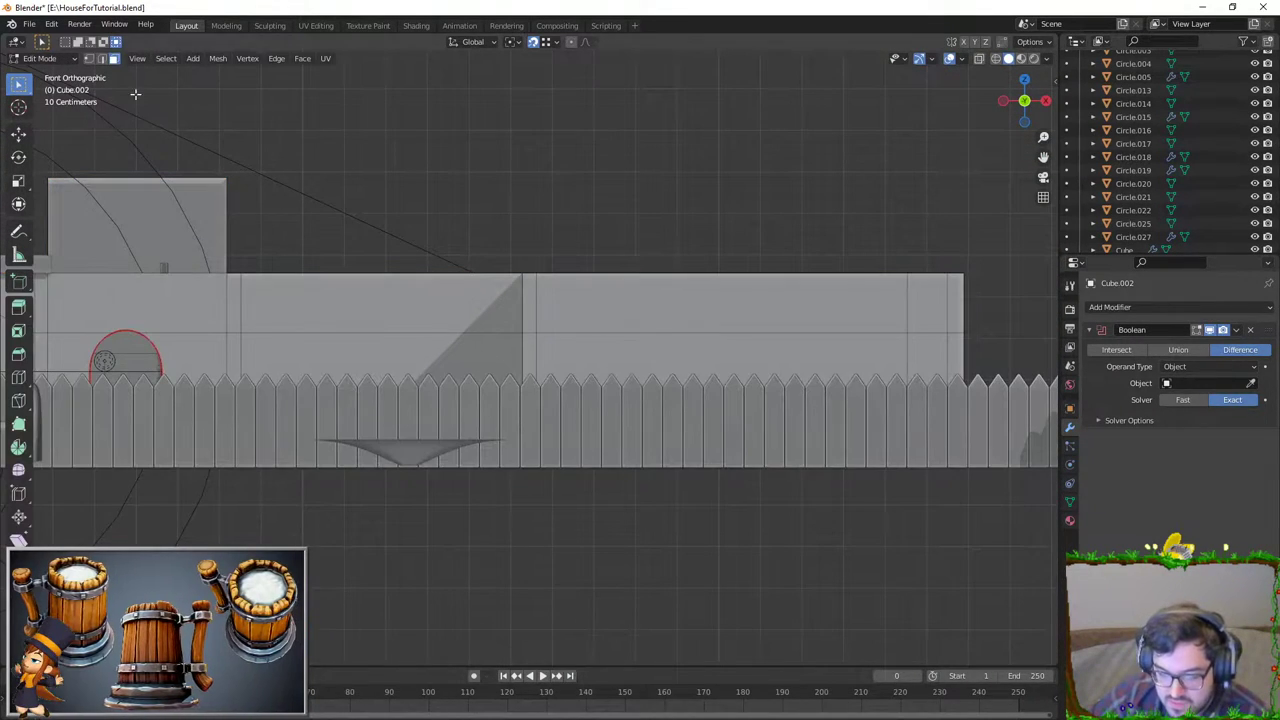
{"action": "left_click", "coordinate": [979, 58]}
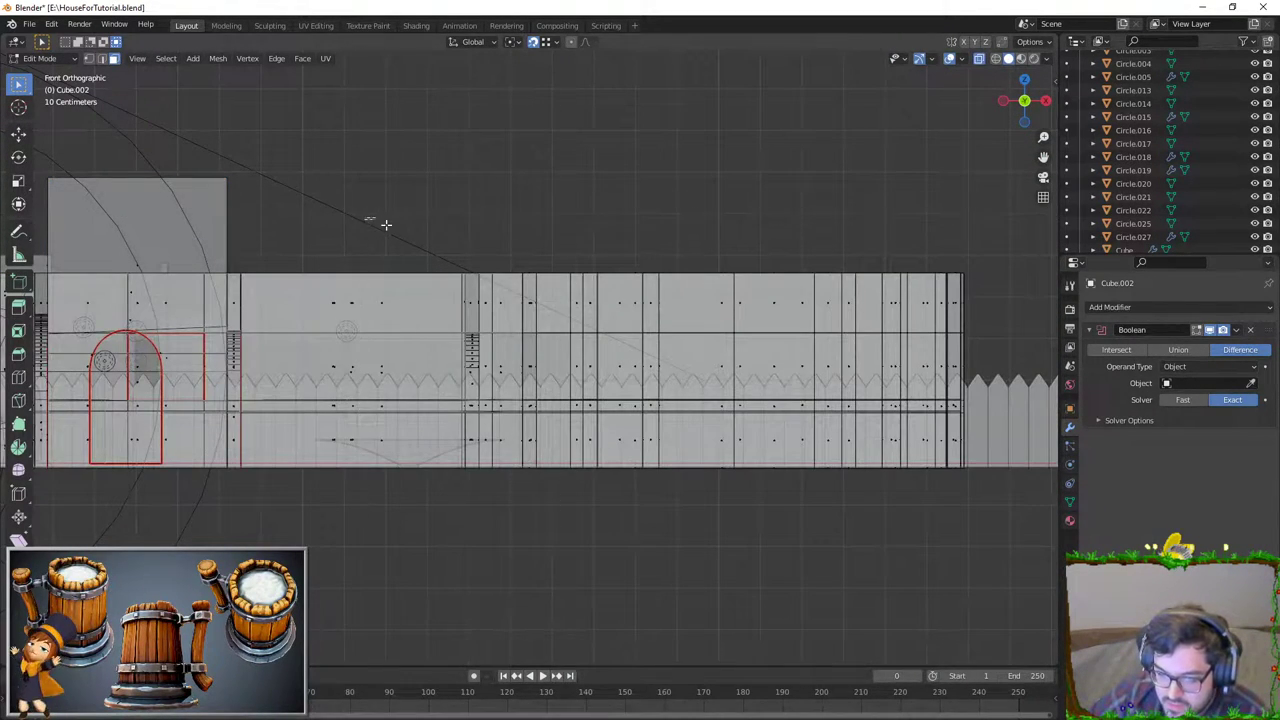
{"action": "left_click_drag", "start_coordinate": [364, 217], "coordinate": [1005, 287]}
{"action": "key", "text": "b"}
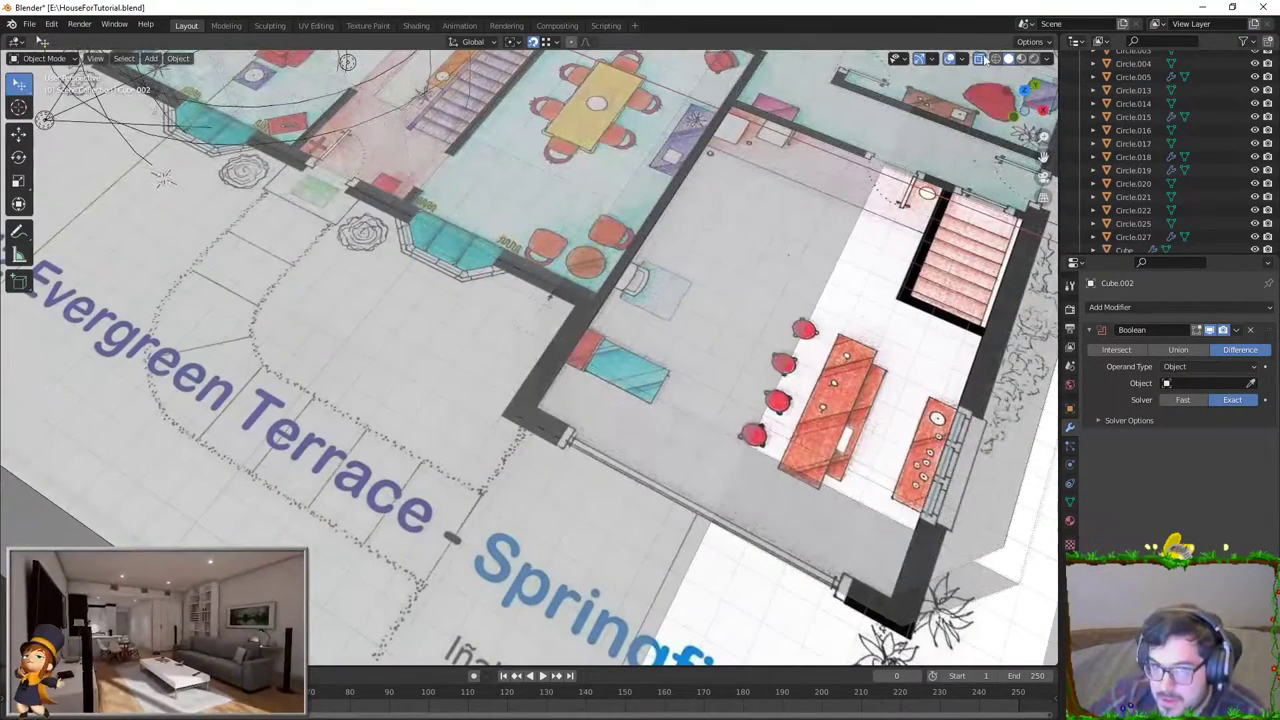
Step: Select the Empty, view the plan from above, then select the EntreHouse_1_Cube actor in Unreal
{"action": "left_click", "coordinate": [890, 172]}
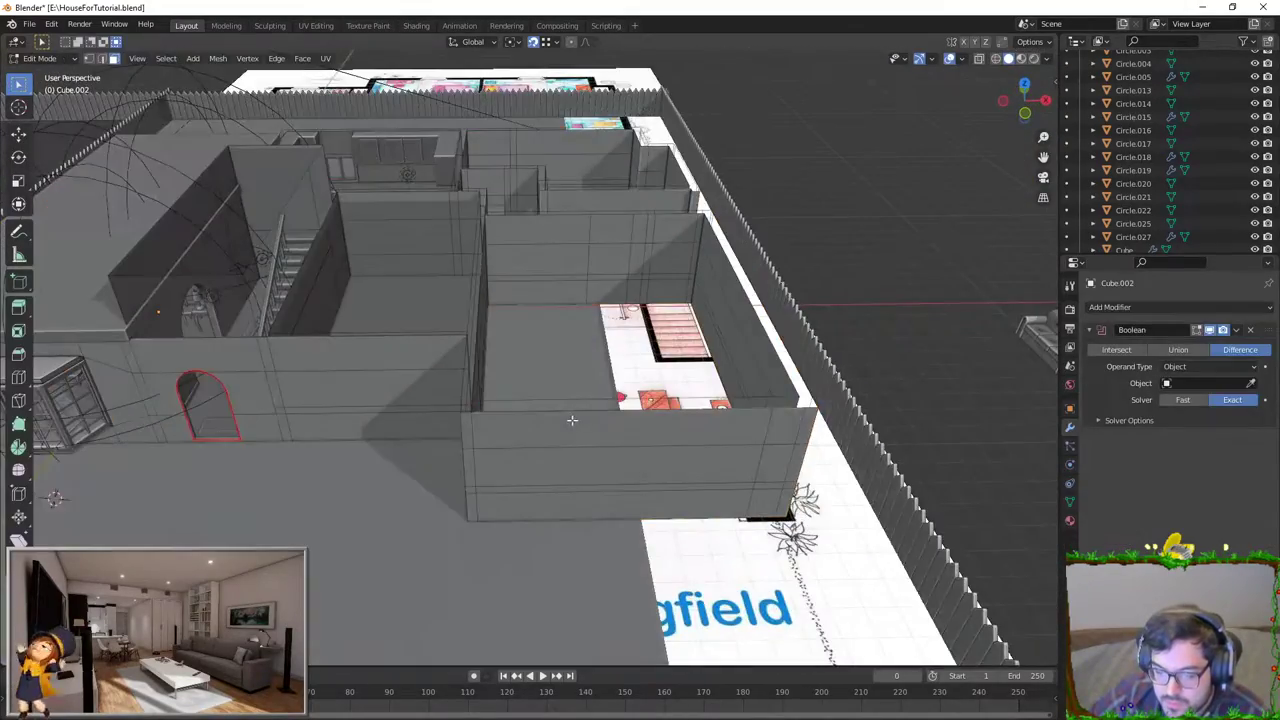
{"action": "middle_click_drag", "start_coordinate": [571, 420], "coordinate": [274, 376]}
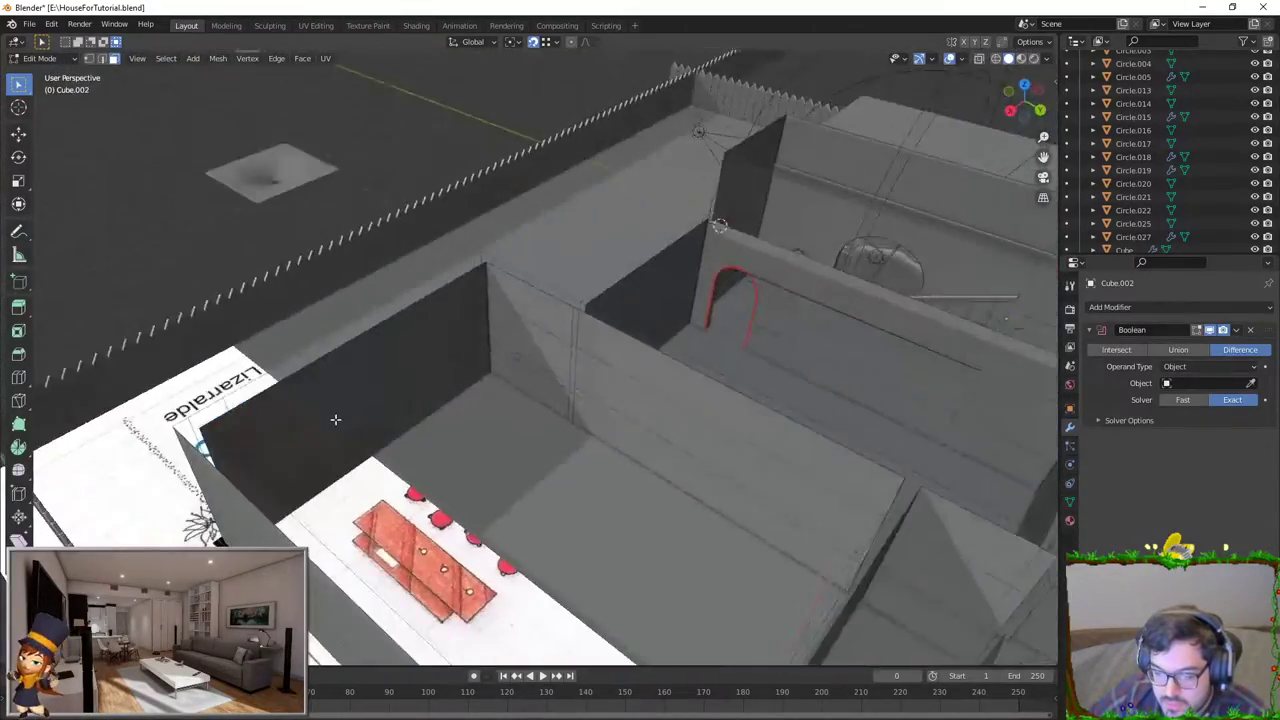
{"action": "key", "text": "KP_7"}
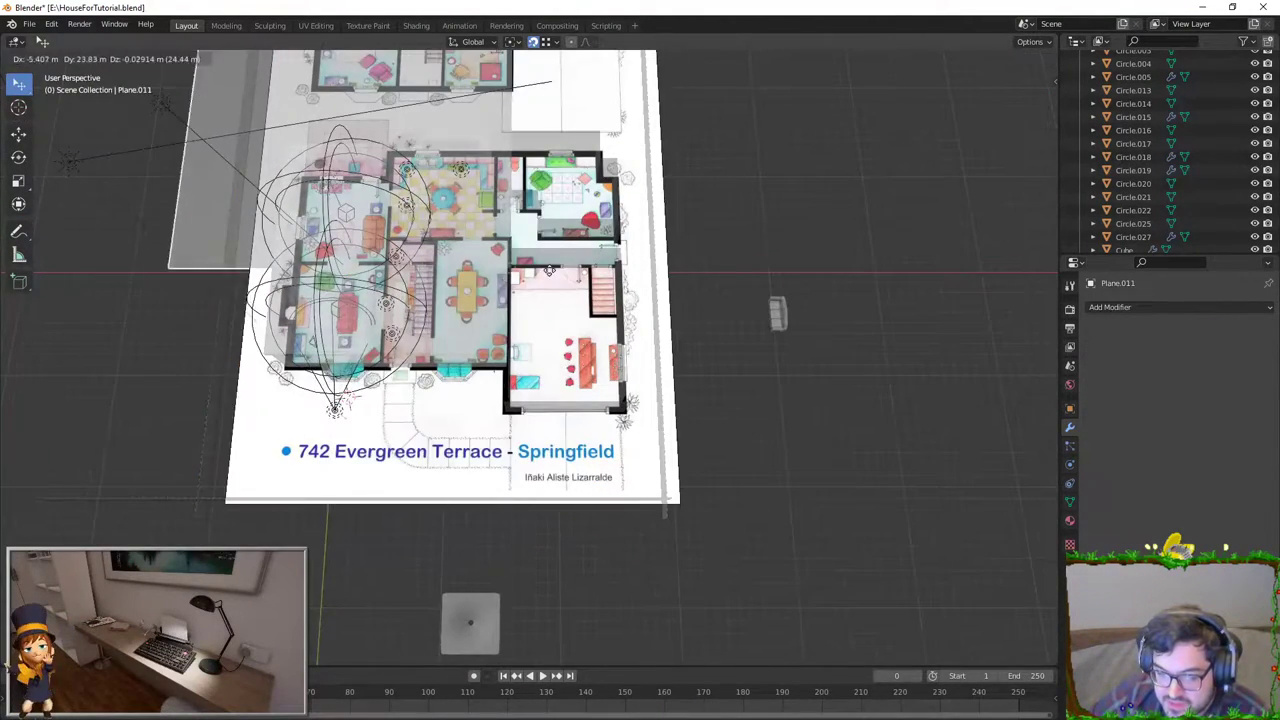
{"action": "scroll", "coordinate": [555, 275], "scroll_direction": "down", "scroll_amount": 3}
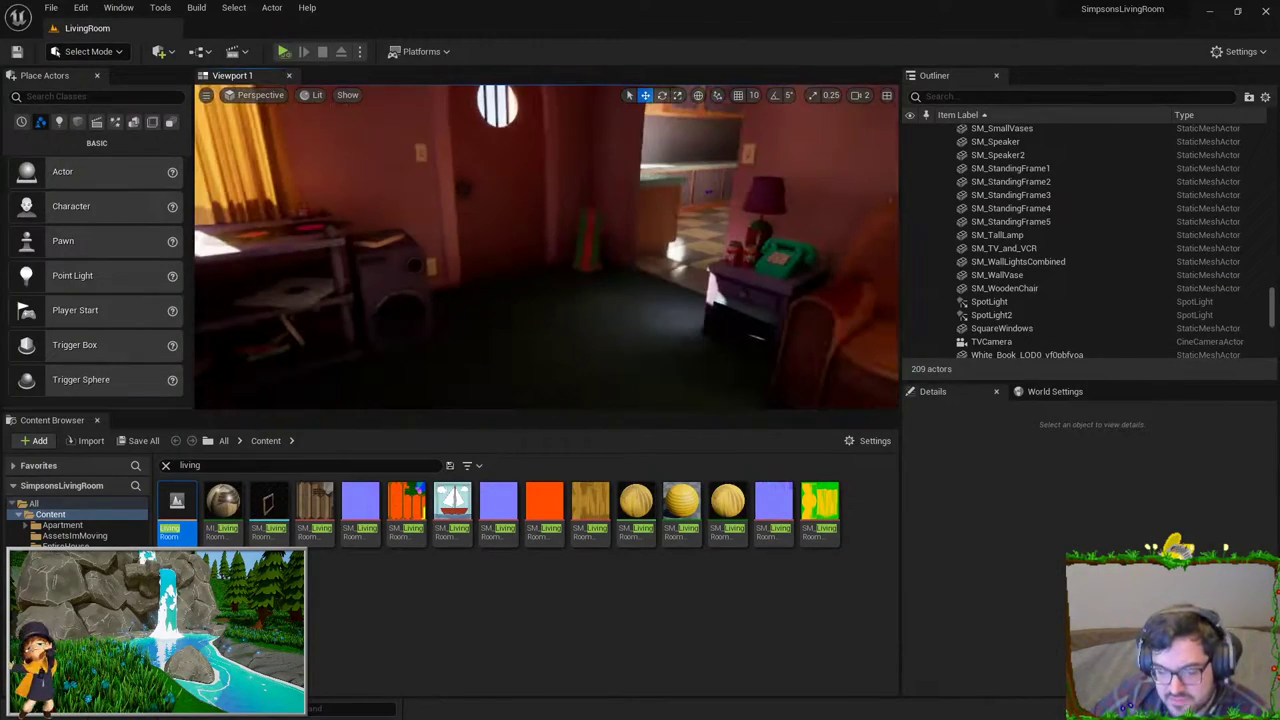
{"action": "left_click", "coordinate": [558, 340]}
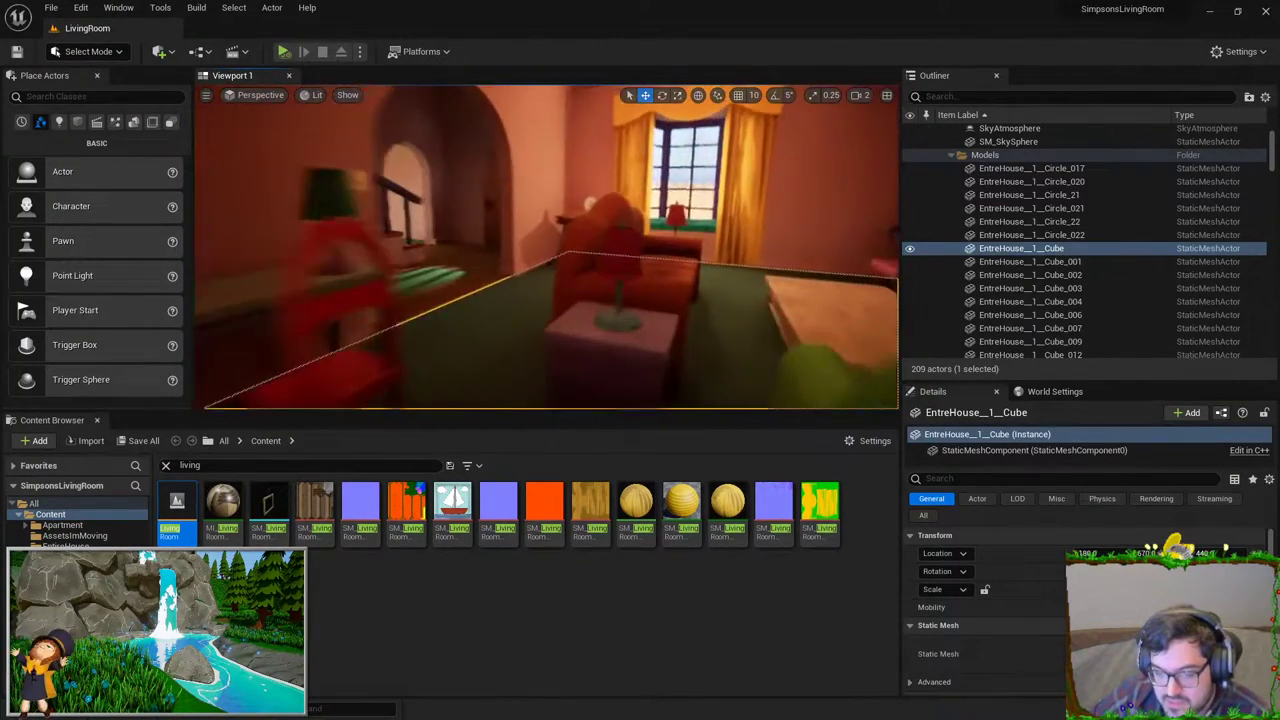
Step: Look up and select the wall actors EntreHouse_1_Cube, Cube_001 and Cube_006
{"action": "mouse_move", "coordinate": [558, 340]}
{"action": "right_mouse_down"}
{"action": "mouse_move", "coordinate": [576, 228]}
{"action": "mouse_move", "coordinate": [638, 228]}
{"action": "right_mouse_up"}
{"action": "left_click", "coordinate": [576, 228]}
{"action": "left_click", "coordinate": [638, 228]}
{"action": "left_click", "coordinate": [638, 228]}
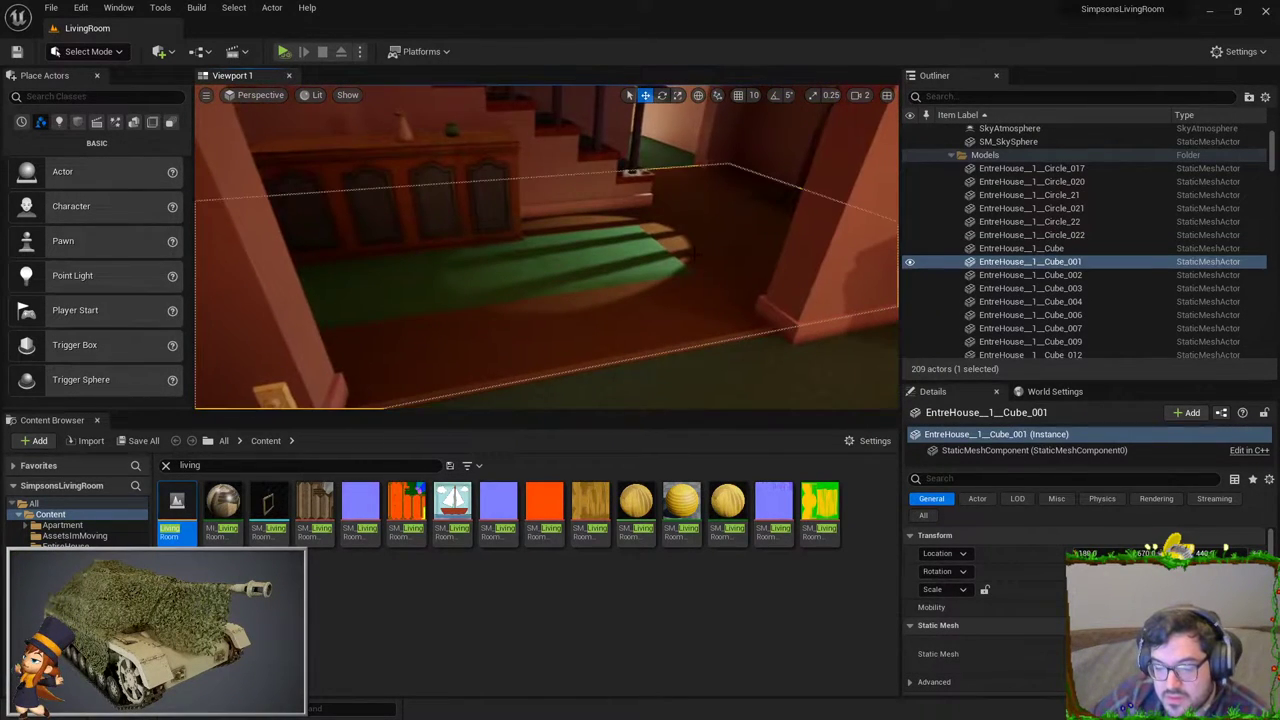
{"action": "right_click_drag", "start_coordinate": [680, 300], "coordinate": [680, 300]}
{"action": "left_click", "coordinate": [680, 300]}
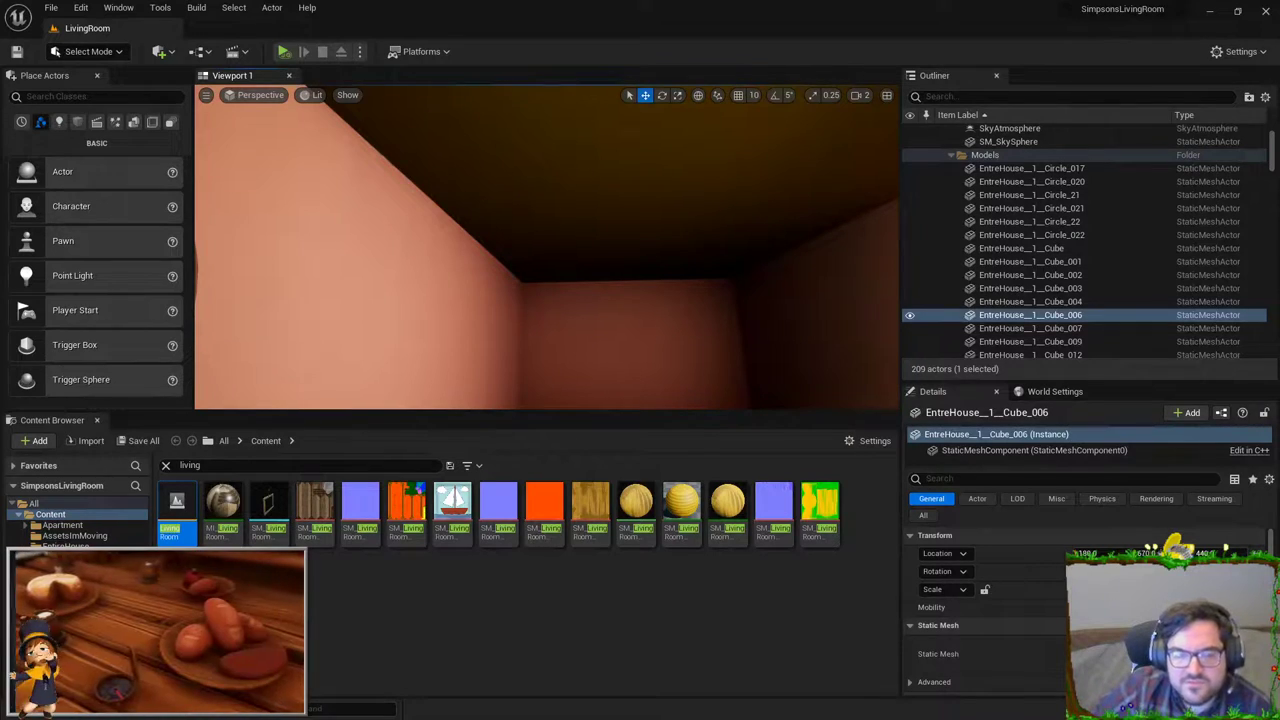
Step: Fly through the archway and select the EntreHouse_1_Cube_002 arch wall
{"action": "right_click_drag", "start_coordinate": [441, 288], "coordinate": [475, 243]}
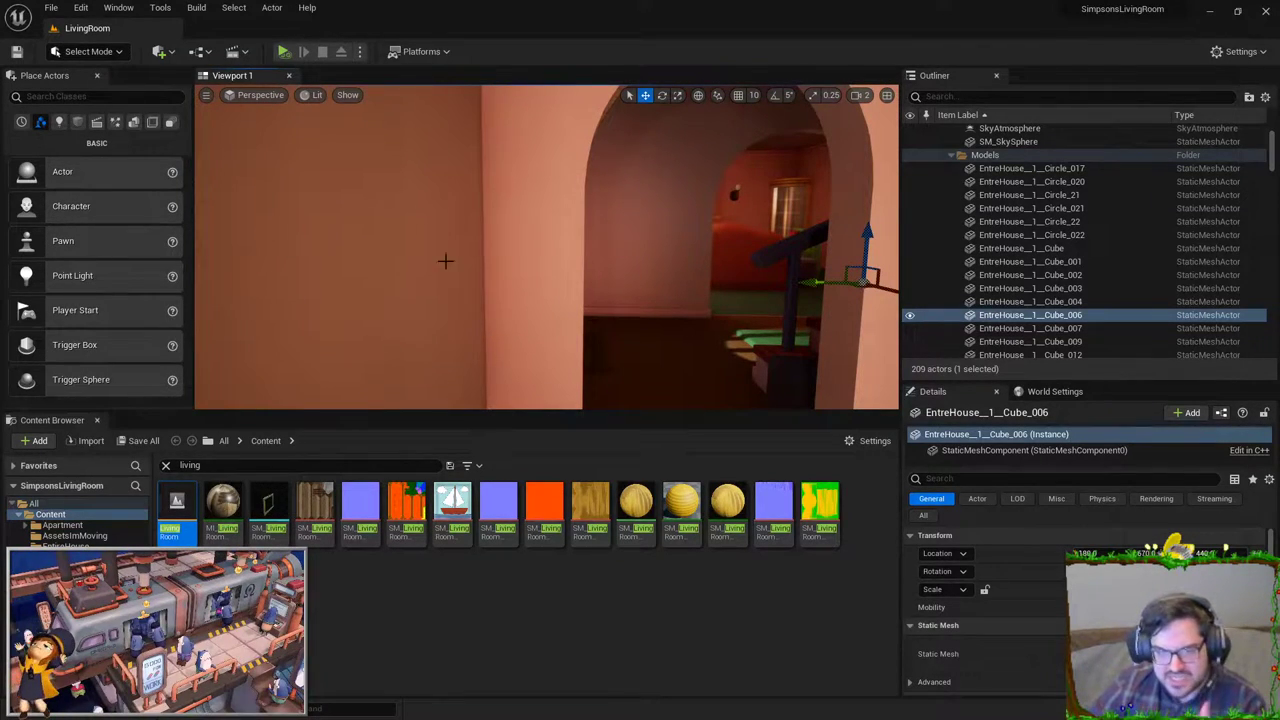
{"action": "scroll", "coordinate": [797, 273], "scroll_direction": "down", "scroll_amount": 3}
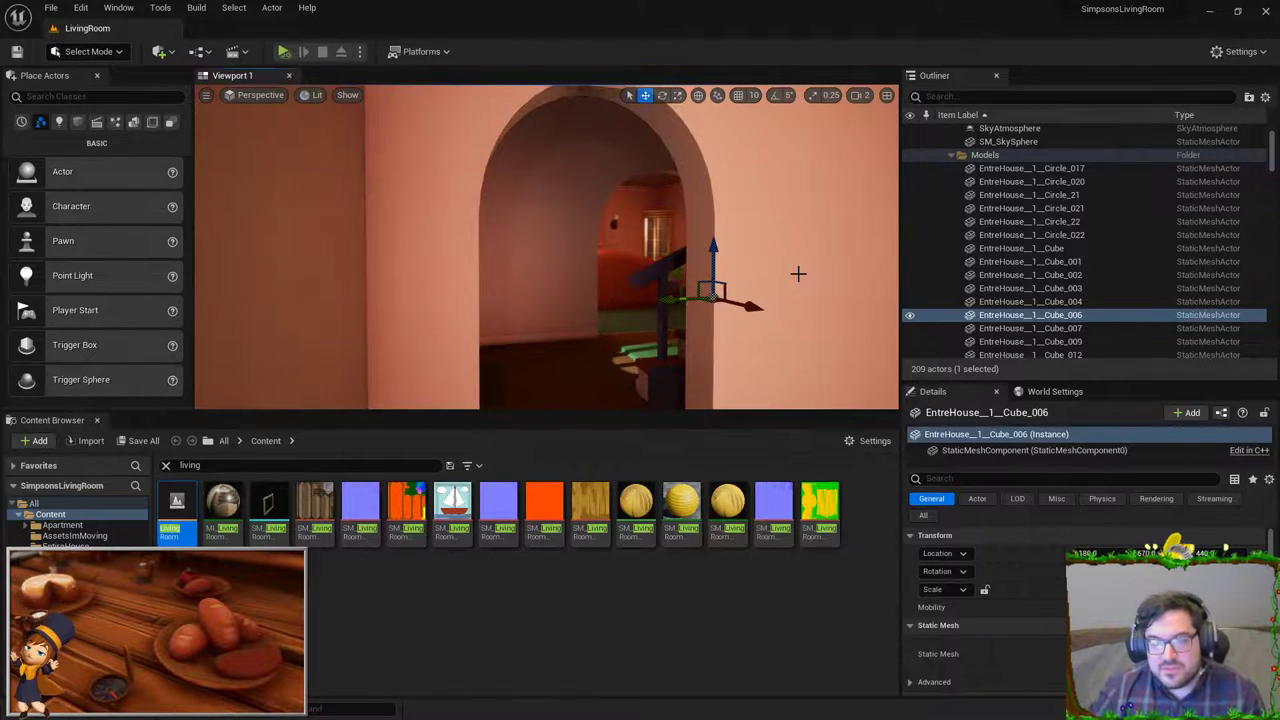
{"action": "left_click_drag", "start_coordinate": [803, 266], "coordinate": [803, 230]}
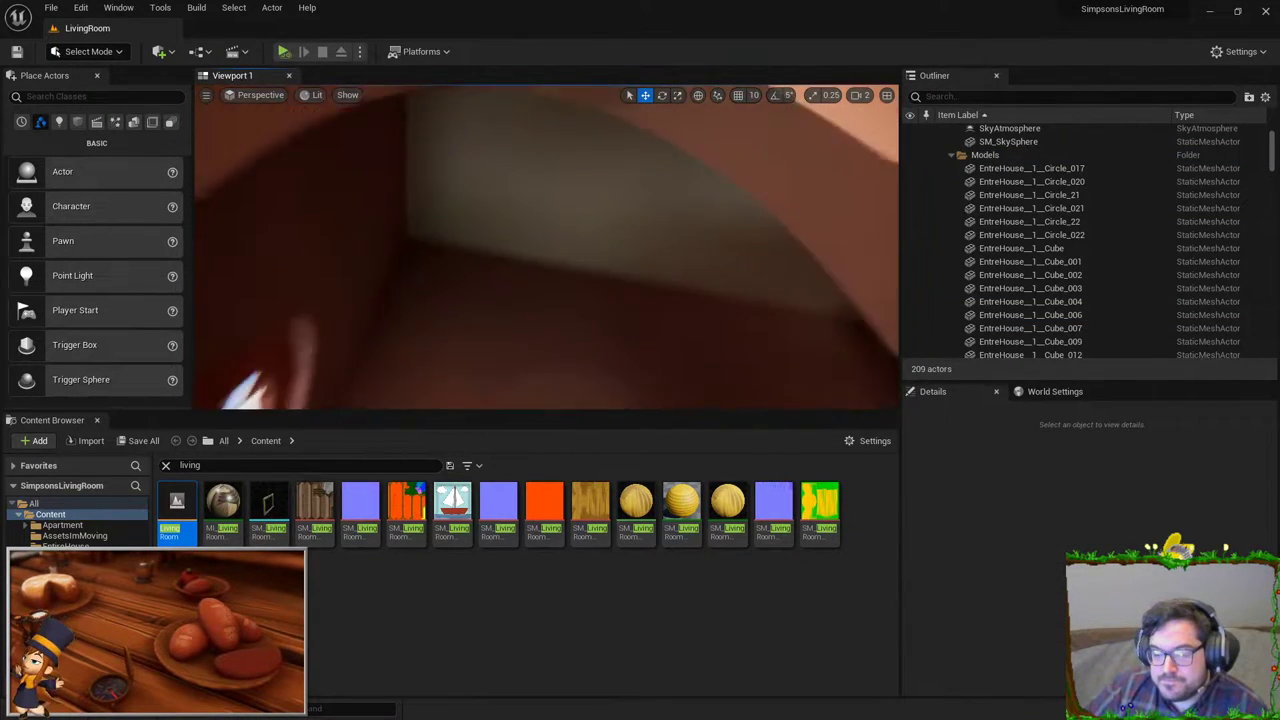
{"action": "mouse_move", "coordinate": [803, 230]}
{"action": "right_mouse_down"}
{"action": "mouse_move", "coordinate": [803, 190]}
{"action": "mouse_move", "coordinate": [757, 357]}
{"action": "mouse_move", "coordinate": [560, 215]}
{"action": "right_mouse_up"}
{"action": "left_click", "coordinate": [757, 357]}
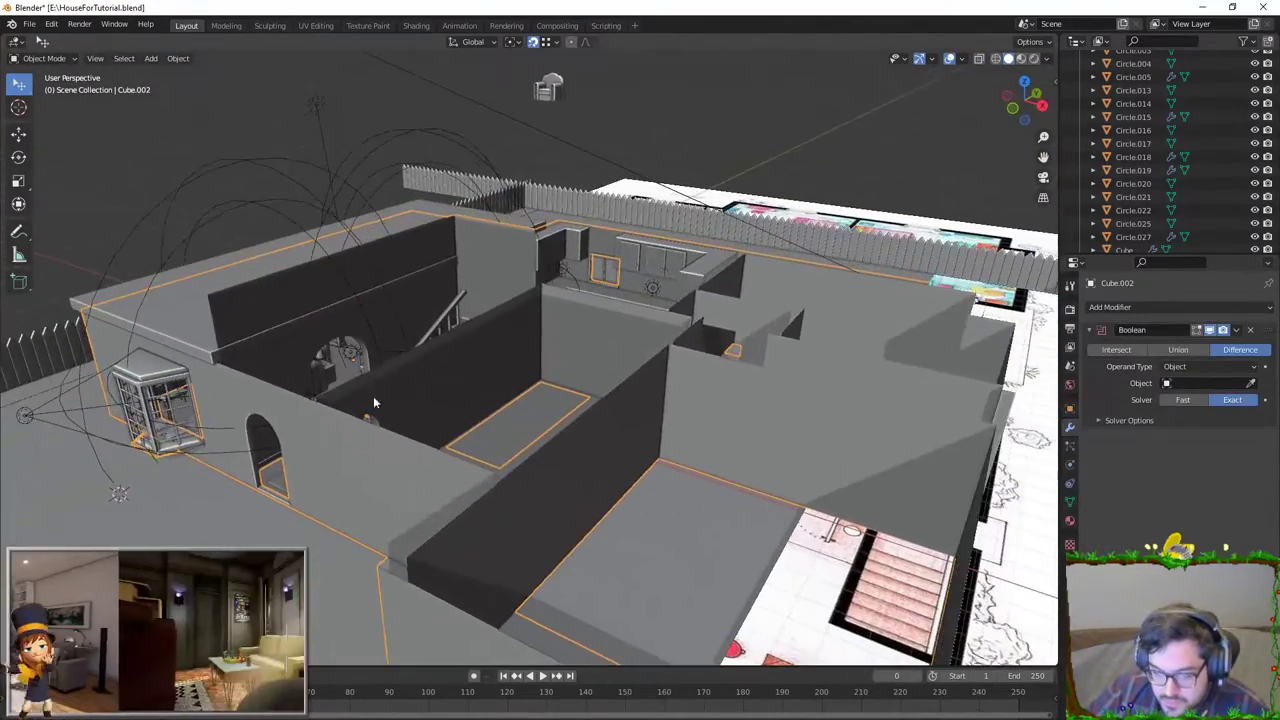
Step: Select the arched wall Cube.002 and orbit to view the doorway head-on
{"action": "mouse_move", "coordinate": [373, 403]}
{"action": "middle_mouse_down"}
{"action": "mouse_move", "coordinate": [328, 448]}
{"action": "mouse_move", "coordinate": [456, 364]}
{"action": "mouse_move", "coordinate": [542, 359]}
{"action": "mouse_move", "coordinate": [529, 357]}
{"action": "middle_mouse_up"}
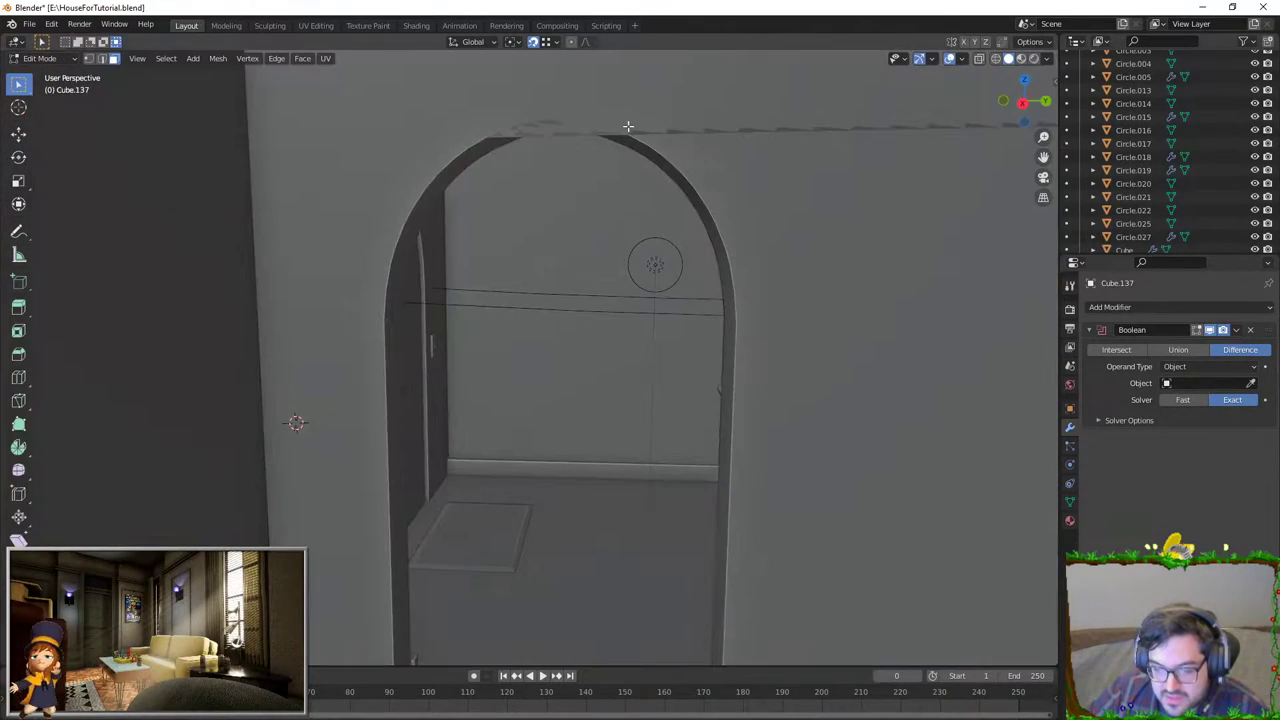
{"action": "left_click", "coordinate": [628, 126]}
{"action": "mouse_move", "coordinate": [610, 141]}
{"action": "middle_mouse_down"}
{"action": "mouse_move", "coordinate": [589, 143]}
{"action": "mouse_move", "coordinate": [680, 206]}
{"action": "mouse_move", "coordinate": [464, 213]}
{"action": "mouse_move", "coordinate": [352, 144]}
{"action": "mouse_move", "coordinate": [466, 163]}
{"action": "mouse_move", "coordinate": [529, 145]}
{"action": "mouse_move", "coordinate": [513, 179]}
{"action": "mouse_move", "coordinate": [538, 157]}
{"action": "mouse_move", "coordinate": [479, 203]}
{"action": "mouse_move", "coordinate": [514, 223]}
{"action": "mouse_move", "coordinate": [237, 73]}
{"action": "middle_mouse_up"}
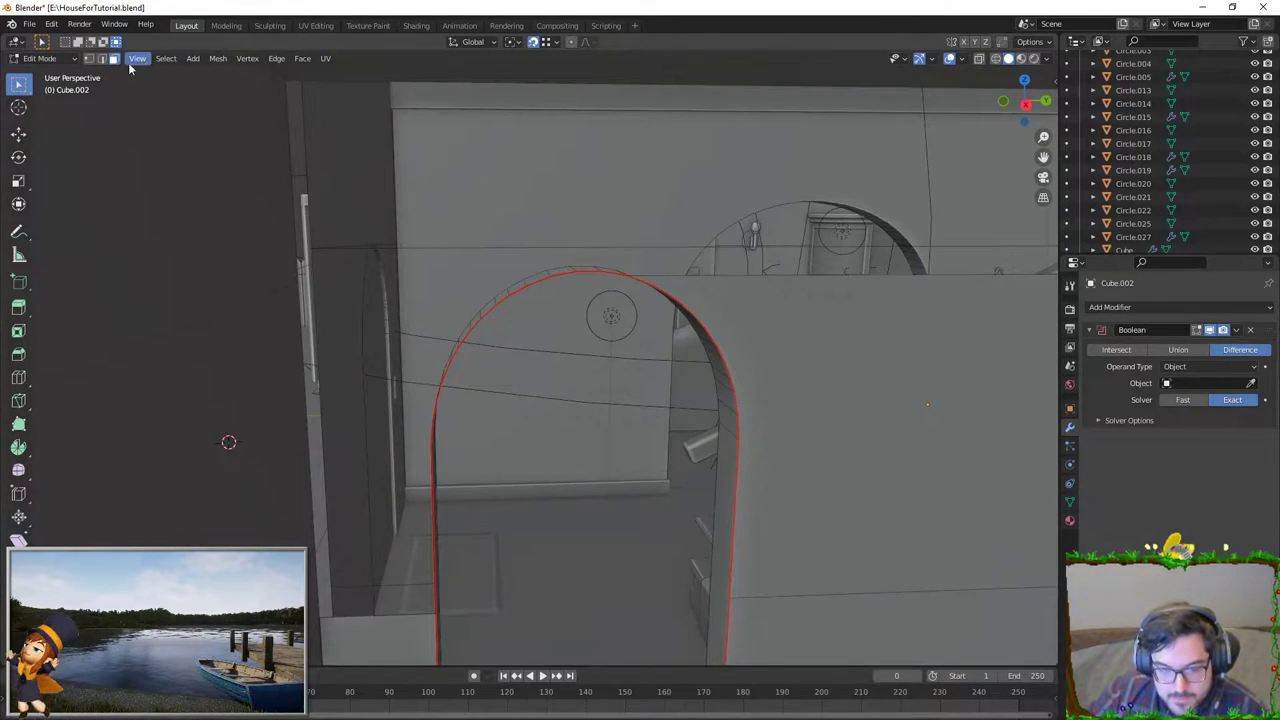
{"action": "mouse_move", "coordinate": [378, 402]}
{"action": "middle_mouse_down"}
{"action": "mouse_move", "coordinate": [343, 408]}
{"action": "mouse_move", "coordinate": [444, 368]}
{"action": "mouse_move", "coordinate": [414, 392]}
{"action": "middle_mouse_up"}
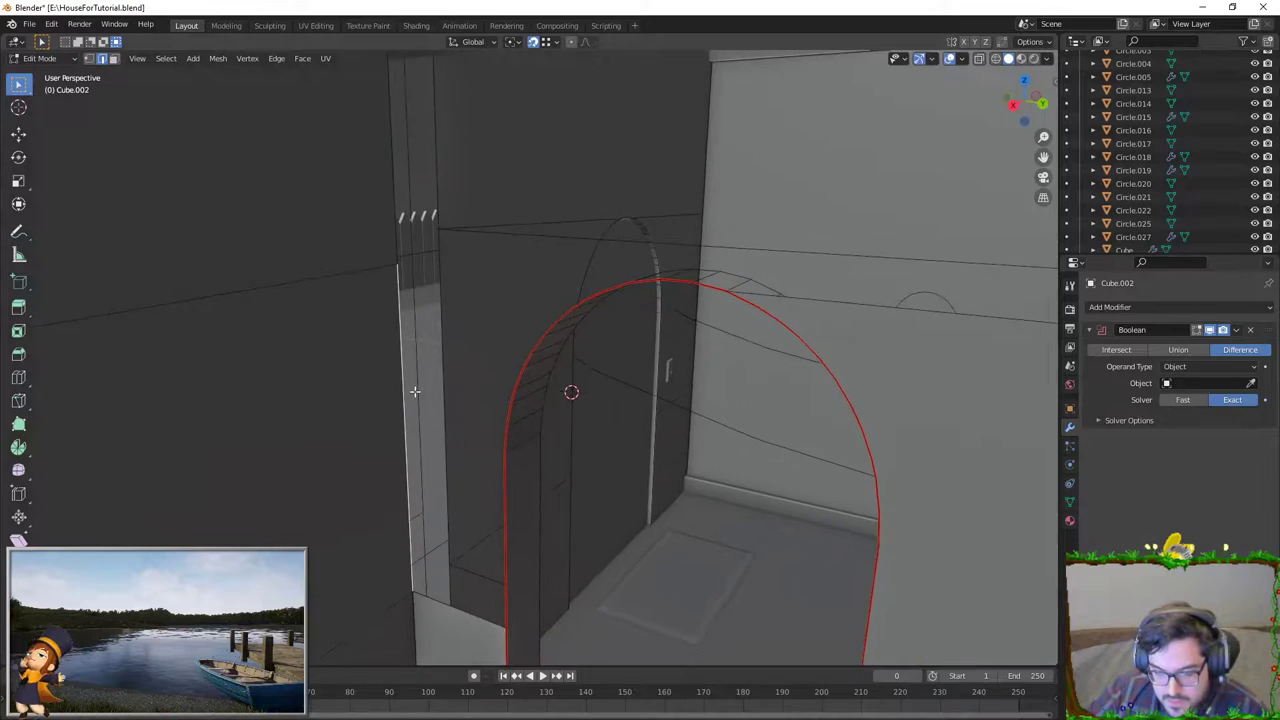
{"action": "mouse_move", "coordinate": [651, 280]}
{"action": "middle_mouse_down"}
{"action": "mouse_move", "coordinate": [660, 257]}
{"action": "mouse_move", "coordinate": [620, 293]}
{"action": "middle_mouse_up"}
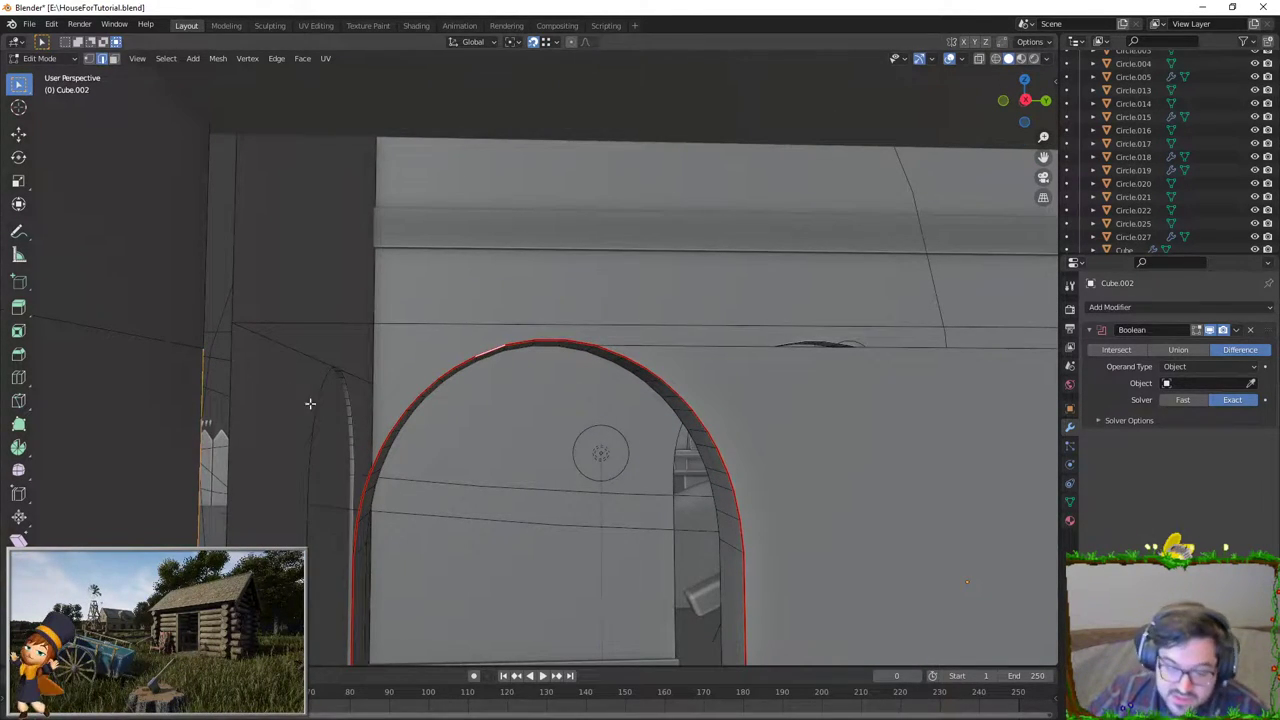
{"action": "middle_click_drag", "start_coordinate": [310, 403], "coordinate": [340, 395]}
Step: Select the edge loop around the arch, extending and trimming the nearby edges and faces
{"action": "left_click", "coordinate": [466, 363], "text": "alt"}
{"action": "mouse_move", "coordinate": [470, 363]}
{"action": "middle_mouse_down"}
{"action": "mouse_move", "coordinate": [446, 374]}
{"action": "mouse_move", "coordinate": [377, 491]}
{"action": "middle_mouse_up"}
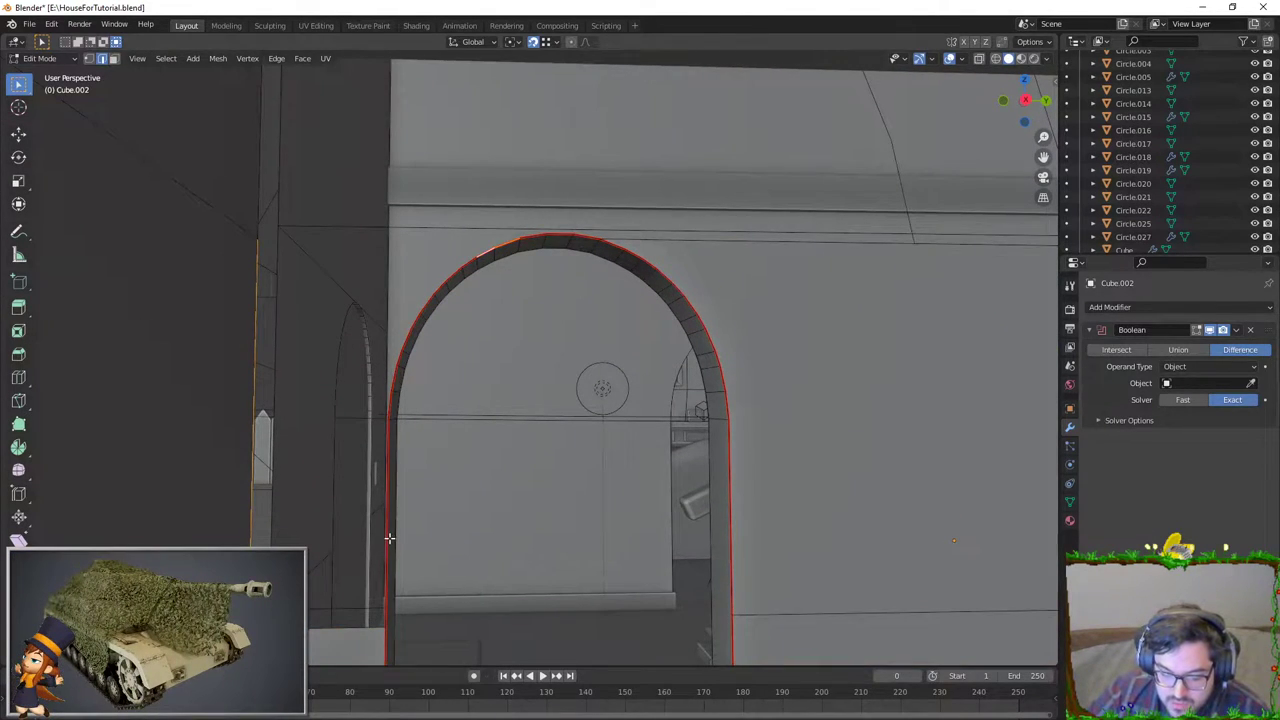
{"action": "left_click", "coordinate": [466, 258], "text": "ctrl"}
{"action": "key", "text": "f"}
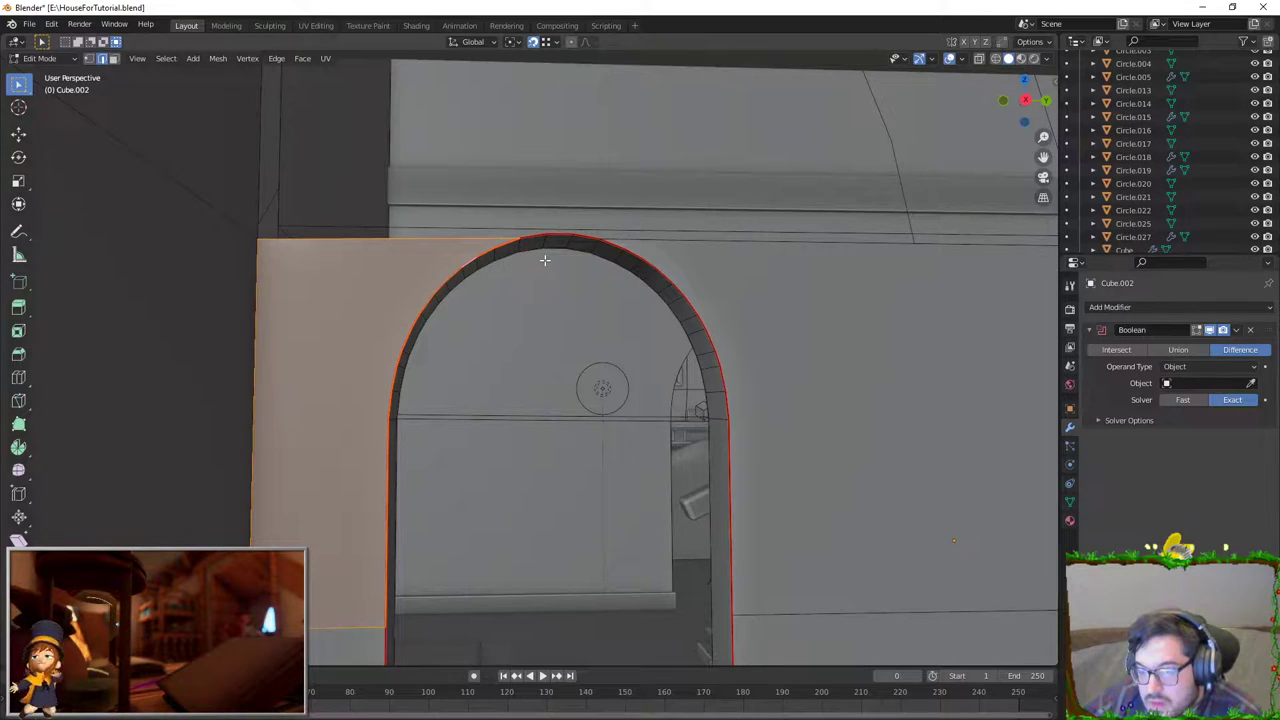
{"action": "left_click", "coordinate": [540, 233]}
{"action": "left_click", "coordinate": [588, 234], "text": "shift"}
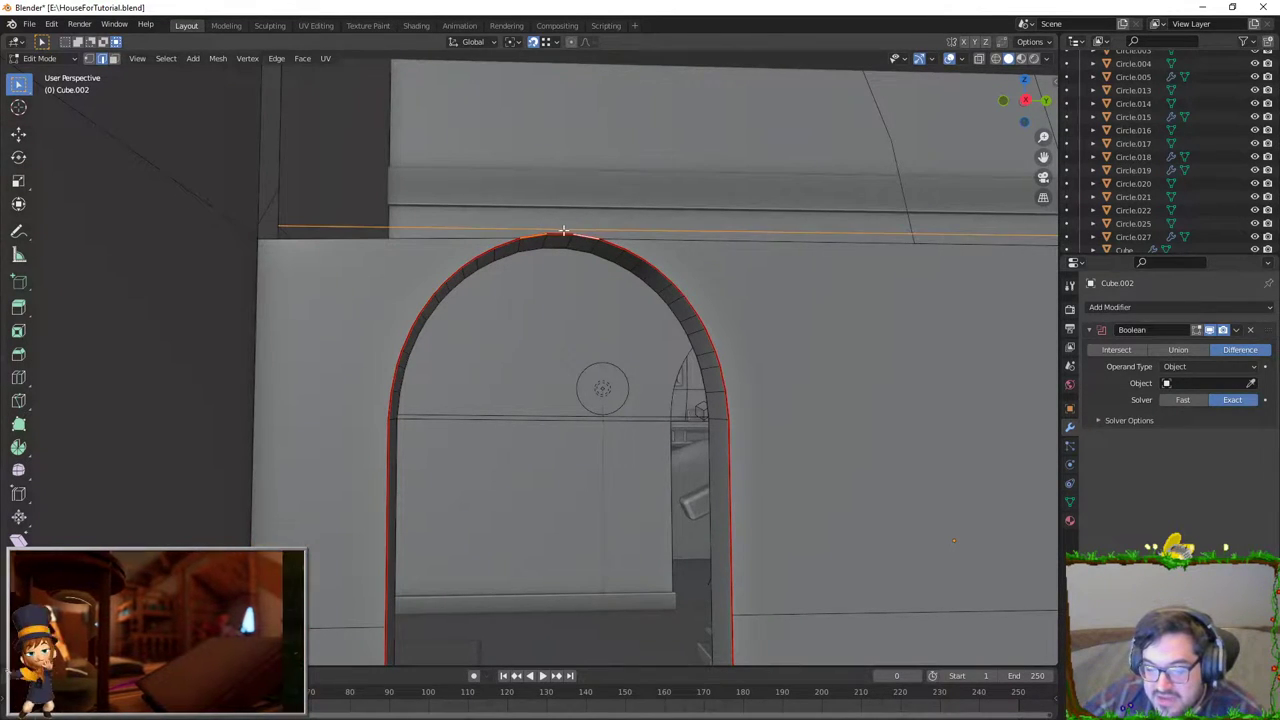
Step: Select the upper wall face and leave Edit Mode
{"action": "mouse_move", "coordinate": [548, 233]}
{"action": "middle_mouse_down"}
{"action": "mouse_move", "coordinate": [423, 523]}
{"action": "mouse_move", "coordinate": [491, 471]}
{"action": "mouse_move", "coordinate": [338, 424]}
{"action": "mouse_move", "coordinate": [470, 487]}
{"action": "mouse_move", "coordinate": [489, 474]}
{"action": "mouse_move", "coordinate": [431, 485]}
{"action": "middle_mouse_up"}
{"action": "left_click", "coordinate": [319, 418], "text": "shift"}
{"action": "key", "text": "Tab"}
{"action": "scroll", "coordinate": [431, 485], "scroll_direction": "down", "scroll_amount": 4}
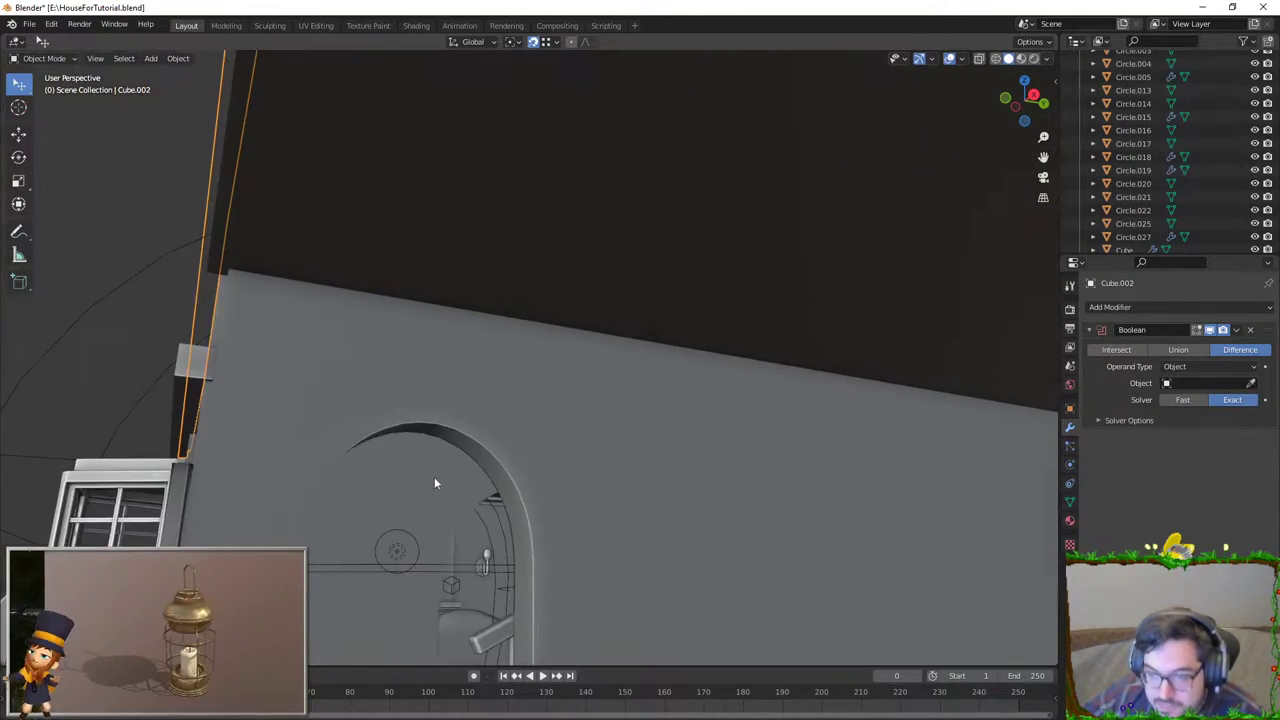
{"action": "scroll", "coordinate": [434, 483], "scroll_direction": "up", "scroll_amount": 4}
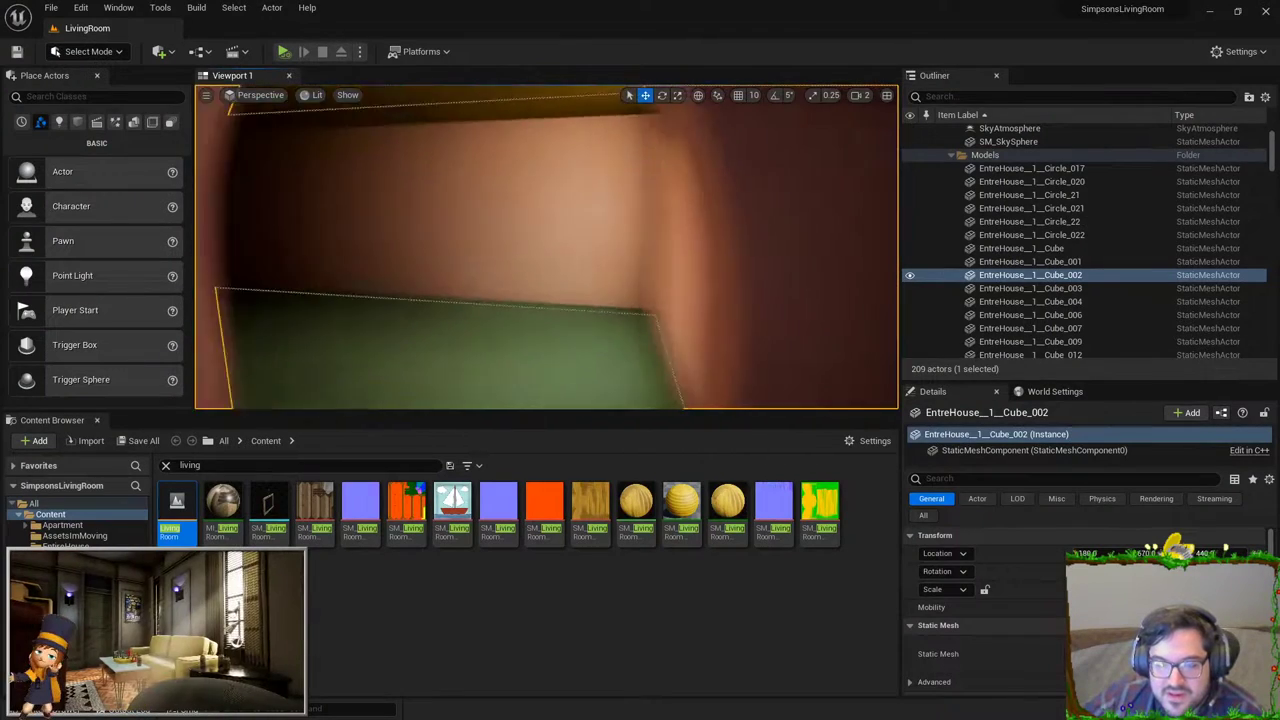
Step: Clear the selection and fly past the window, record player, couch and archway
{"action": "key", "text": "Escape"}
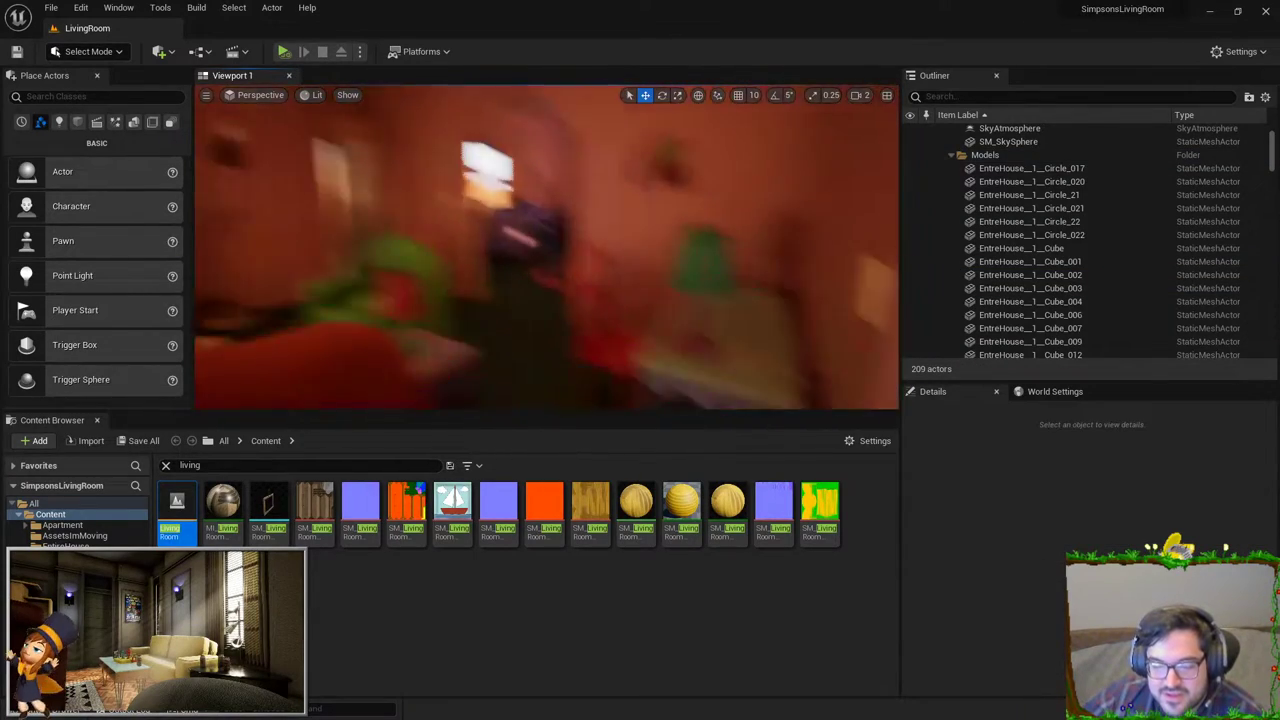
{"action": "mouse_move", "coordinate": [546, 247]}
{"action": "right_mouse_down"}
{"action": "mouse_move", "coordinate": [600, 247]}
{"action": "mouse_move", "coordinate": [560, 250]}
{"action": "mouse_move", "coordinate": [555, 288]}
{"action": "mouse_move", "coordinate": [500, 215]}
{"action": "mouse_move", "coordinate": [530, 247]}
{"action": "mouse_move", "coordinate": [490, 247]}
{"action": "mouse_move", "coordinate": [546, 250]}
{"action": "mouse_move", "coordinate": [553, 290]}
{"action": "right_mouse_up"}
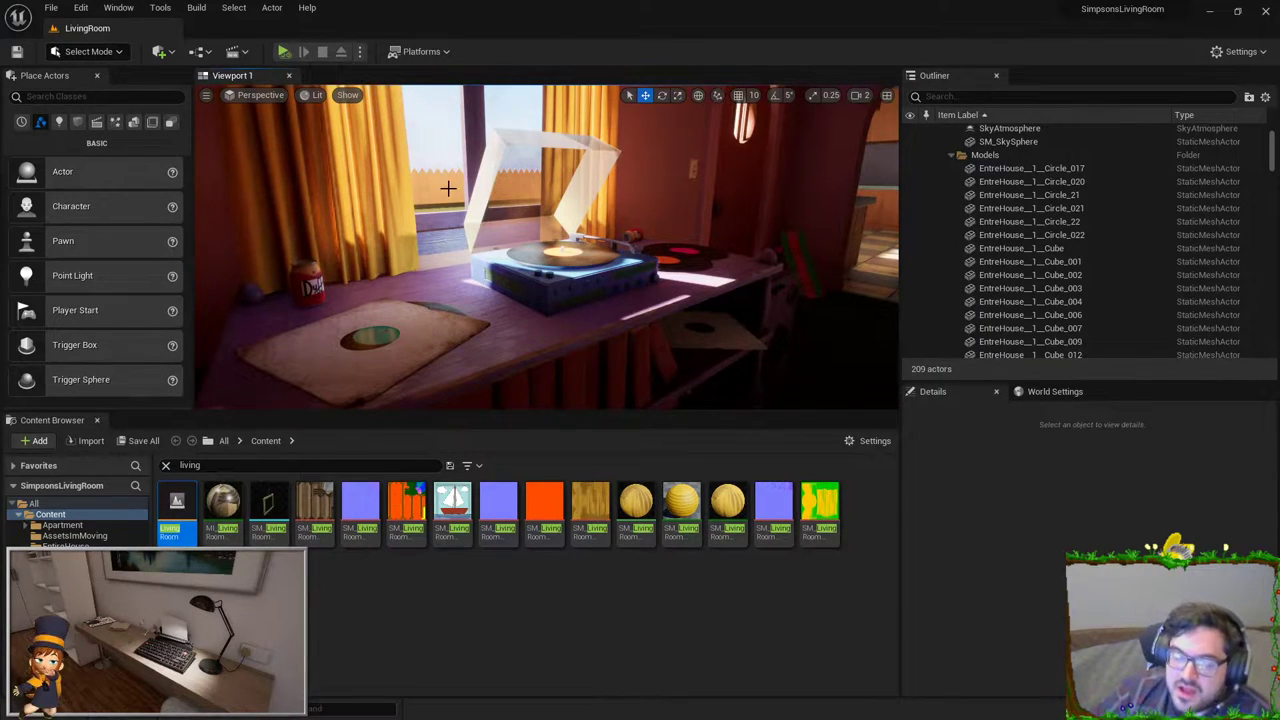
{"action": "right_click_drag", "start_coordinate": [448, 188], "coordinate": [435, 312]}
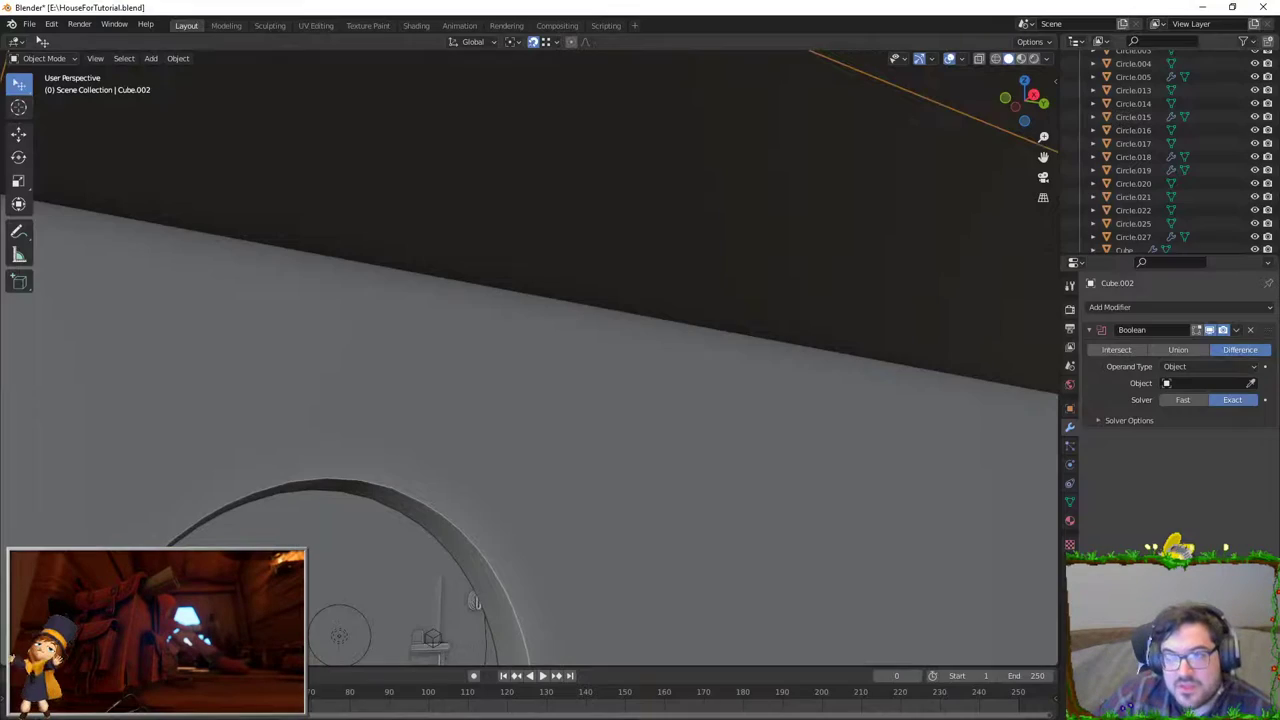
Step: Survey the house from above and enter Edit Mode on the wall mesh
{"action": "mouse_move", "coordinate": [725, 258]}
{"action": "middle_mouse_down"}
{"action": "mouse_move", "coordinate": [590, 310]}
{"action": "mouse_move", "coordinate": [561, 338]}
{"action": "mouse_move", "coordinate": [650, 322]}
{"action": "middle_mouse_up"}
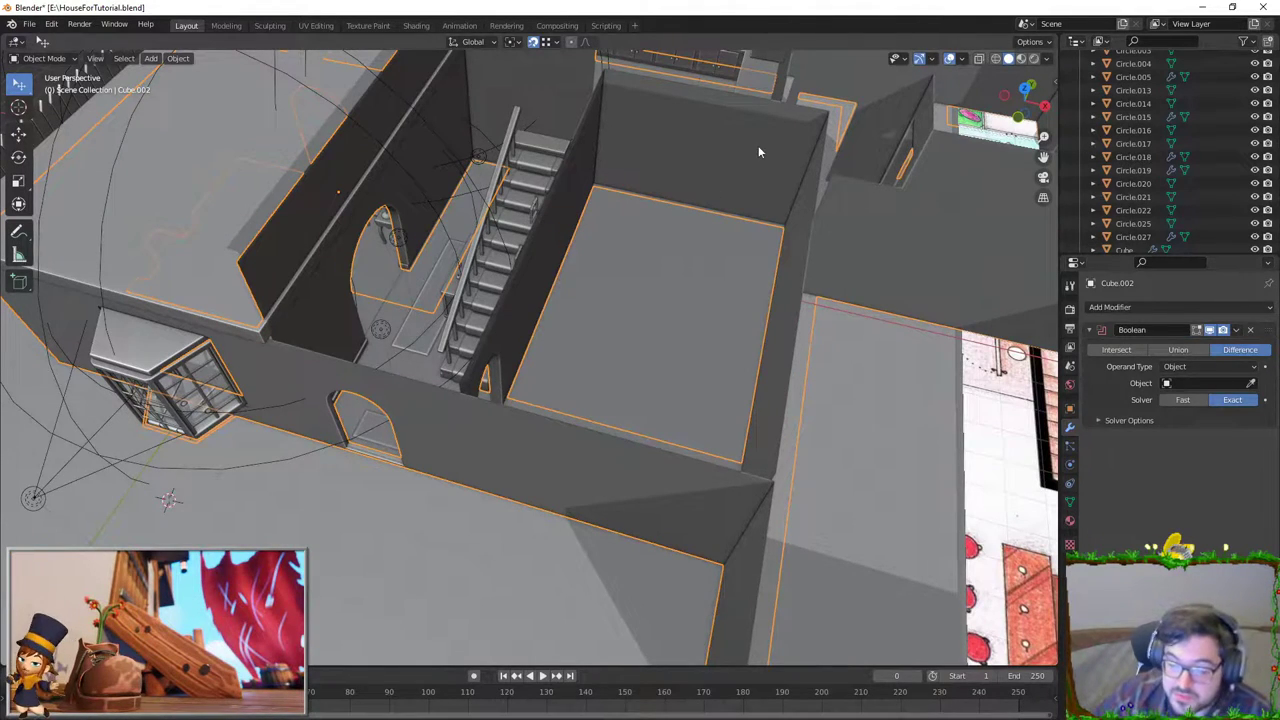
{"action": "mouse_move", "coordinate": [600, 512]}
{"action": "middle_mouse_down"}
{"action": "mouse_move", "coordinate": [640, 457]}
{"action": "mouse_move", "coordinate": [620, 423]}
{"action": "mouse_move", "coordinate": [686, 386]}
{"action": "mouse_move", "coordinate": [545, 382]}
{"action": "middle_mouse_up"}
{"action": "key", "text": "KP_7"}
{"action": "key", "text": "Tab"}
{"action": "scroll", "coordinate": [514, 406], "scroll_direction": "down", "scroll_amount": 3, "text": "ctrl"}
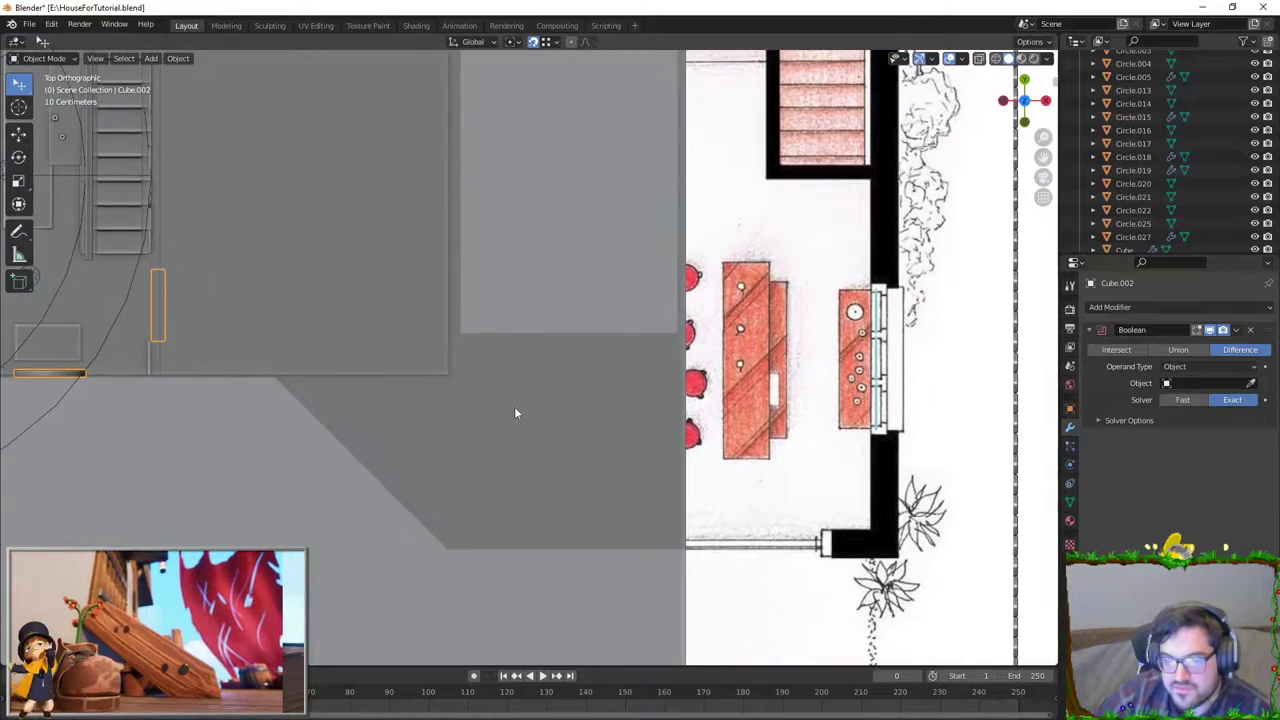
{"action": "scroll", "coordinate": [514, 406], "scroll_direction": "down", "scroll_amount": 3}
{"action": "middle_click_drag", "start_coordinate": [649, 372], "coordinate": [530, 450]}
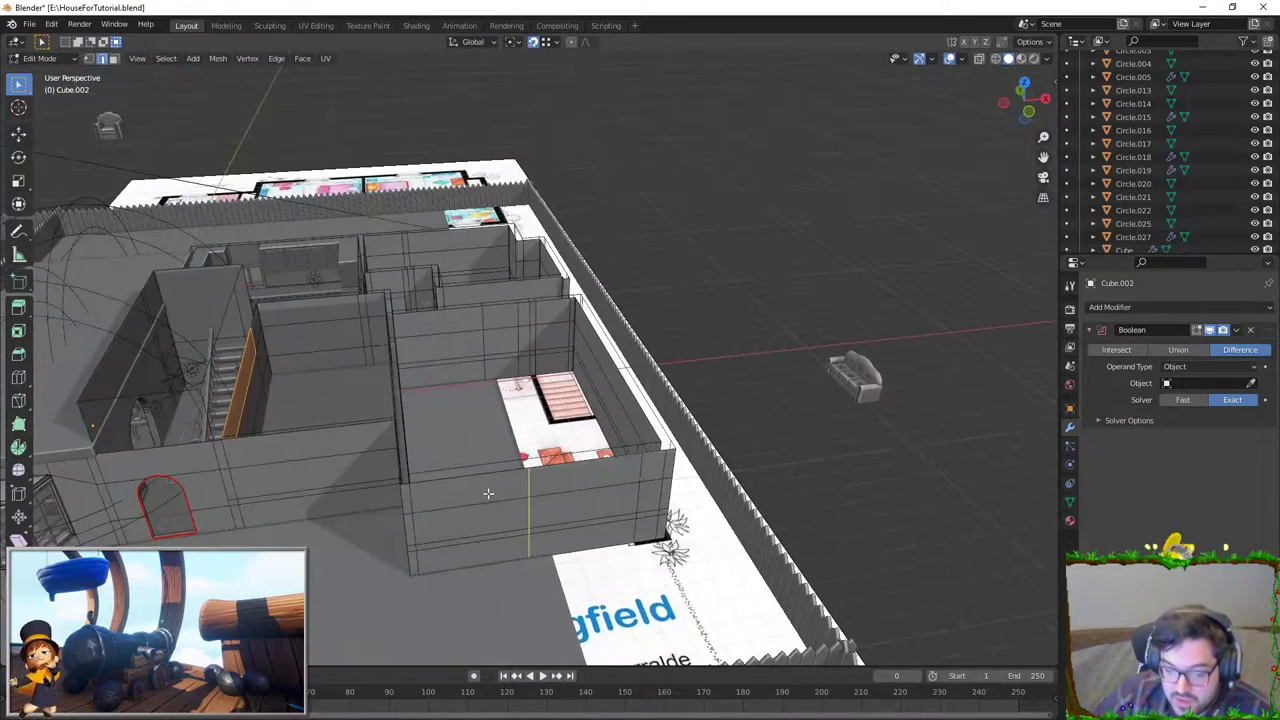
Step: Add a vertical loop cut on the front wall and slide it along X
{"action": "left_click", "coordinate": [514, 459]}
{"action": "key", "text": "ctrl+r"}
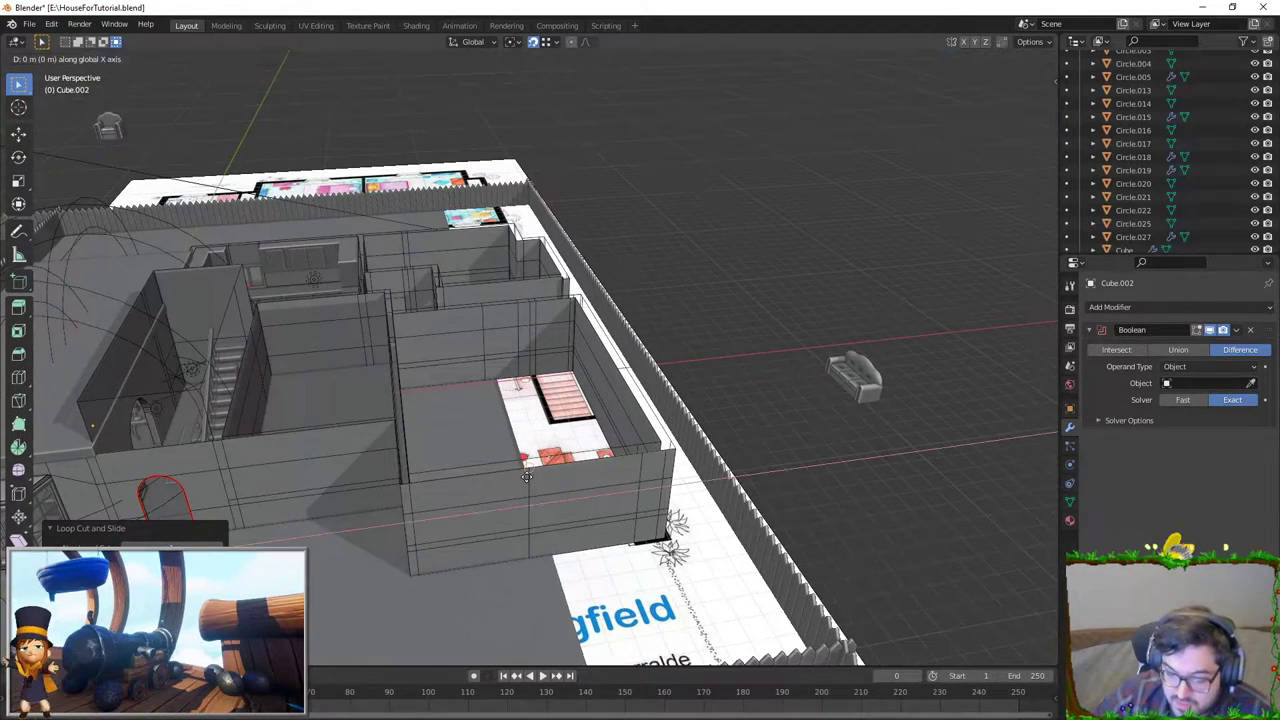
{"action": "left_click", "coordinate": [528, 476]}
{"action": "key", "text": "g"}
{"action": "key", "text": "x"}
{"action": "left_click", "coordinate": [524, 463]}
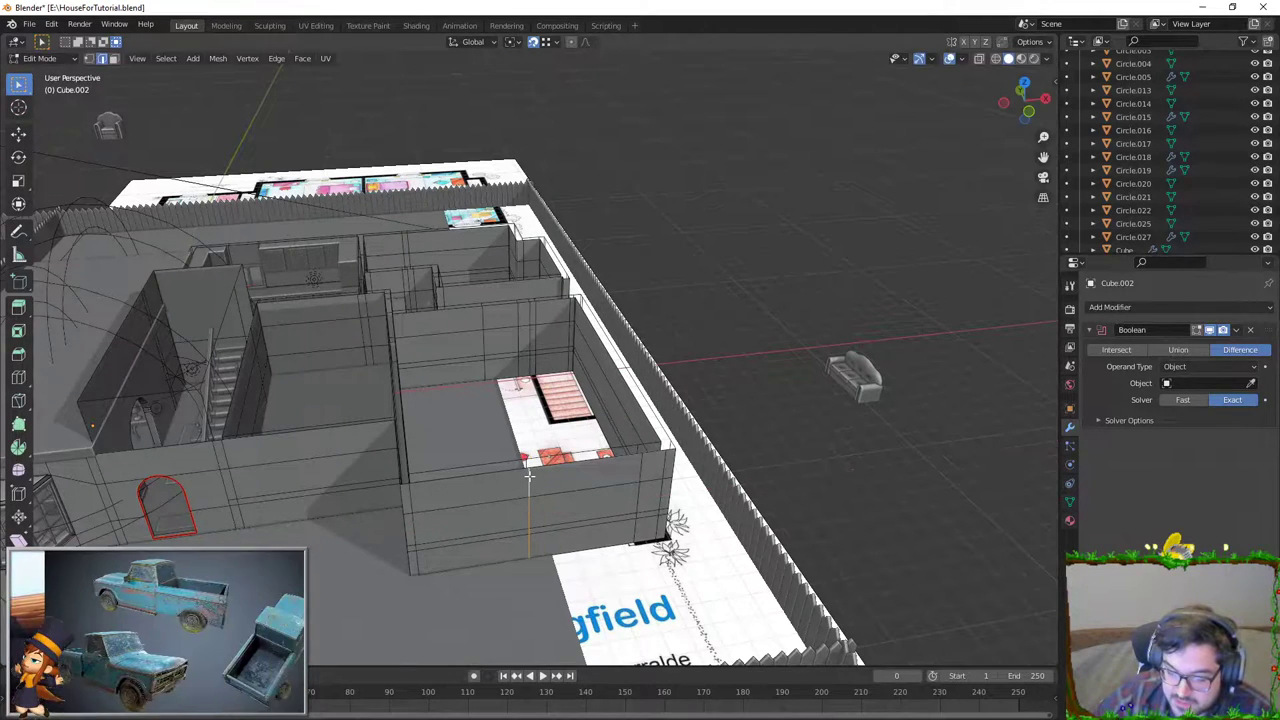
Step: In top view, move the selected wall edges onto the plan's wall line
{"action": "key", "text": "KP_7"}
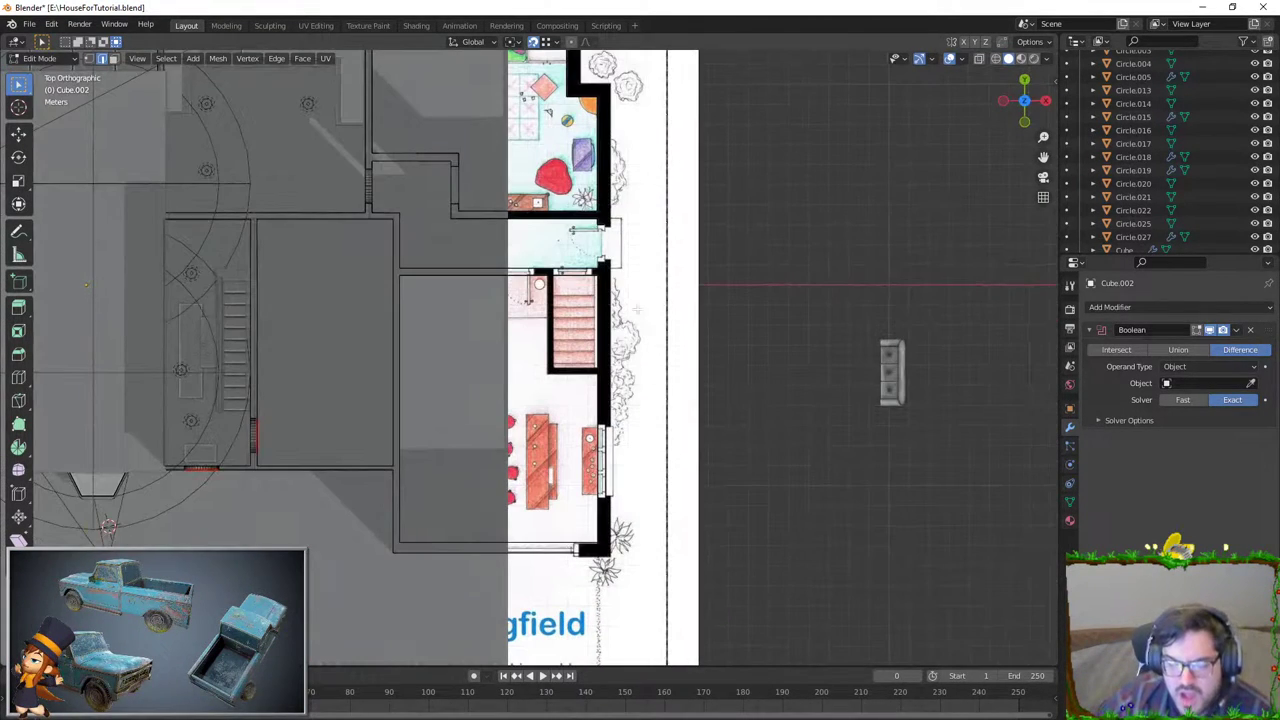
{"action": "key", "text": "KP_Decimal"}
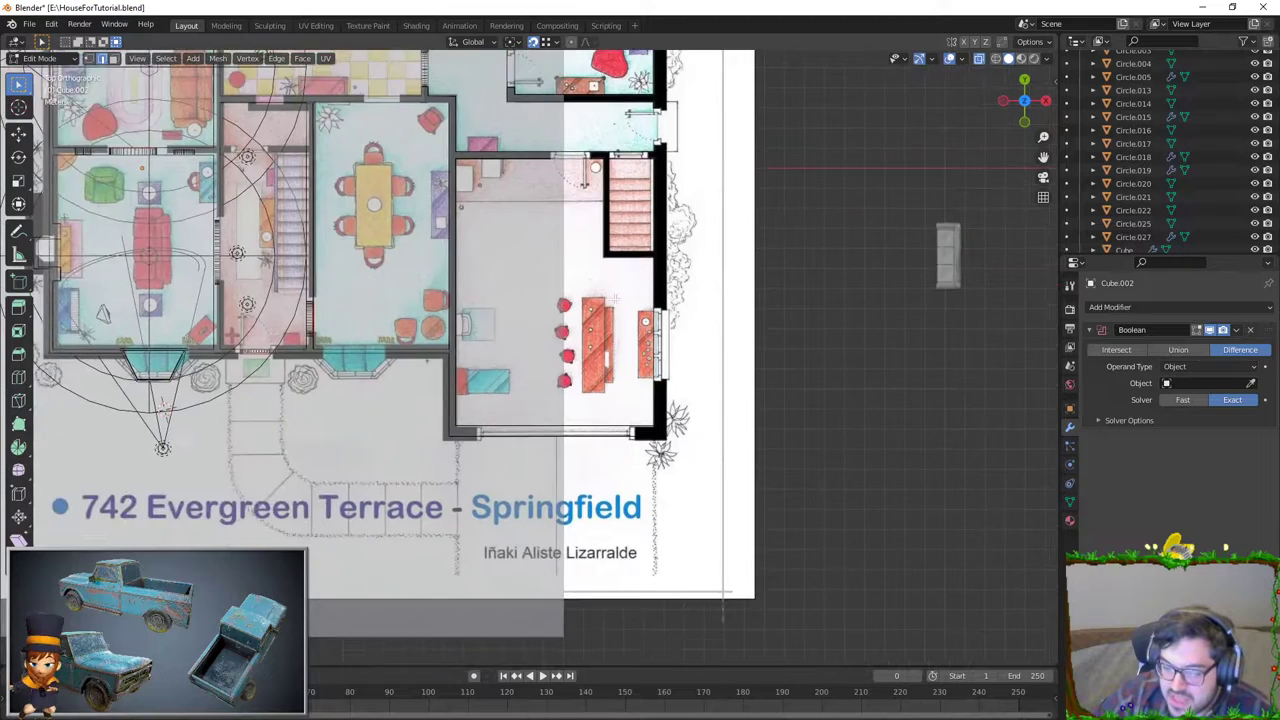
{"action": "key", "text": "g"}
{"action": "key", "text": "x"}
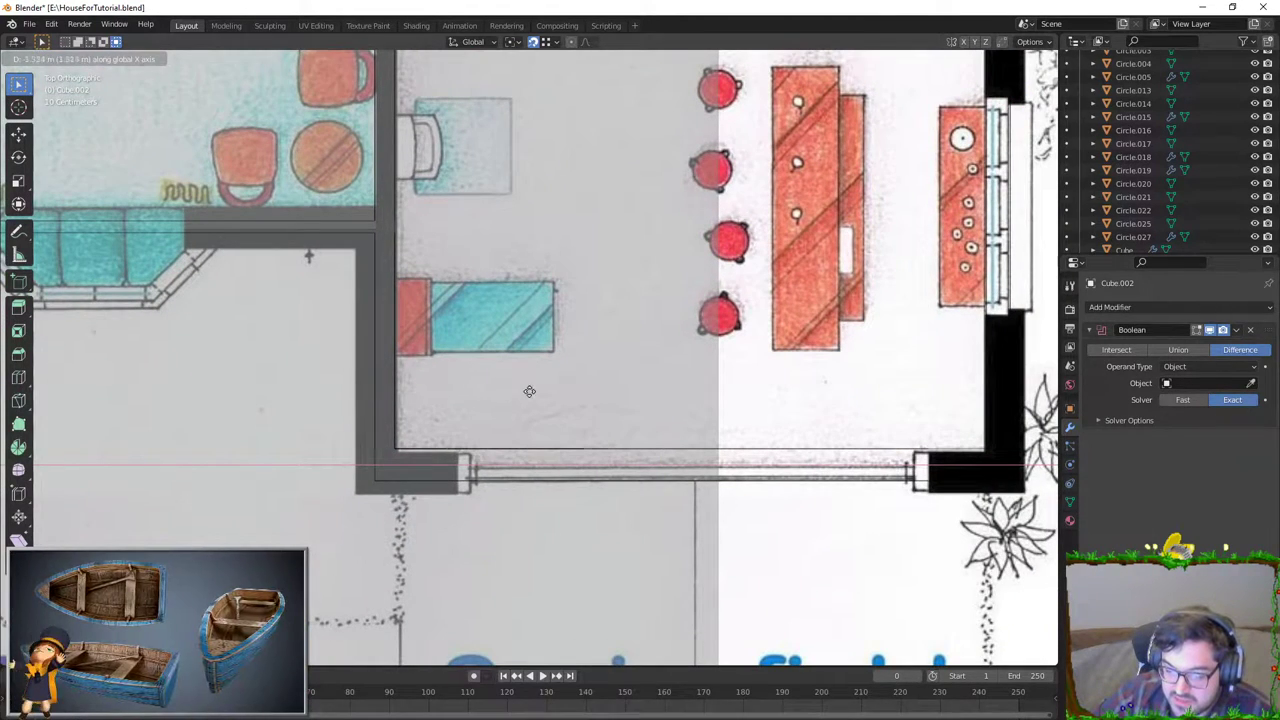
{"action": "key", "text": "x"}
{"action": "scroll", "coordinate": [526, 389], "scroll_direction": "up", "scroll_amount": 3}
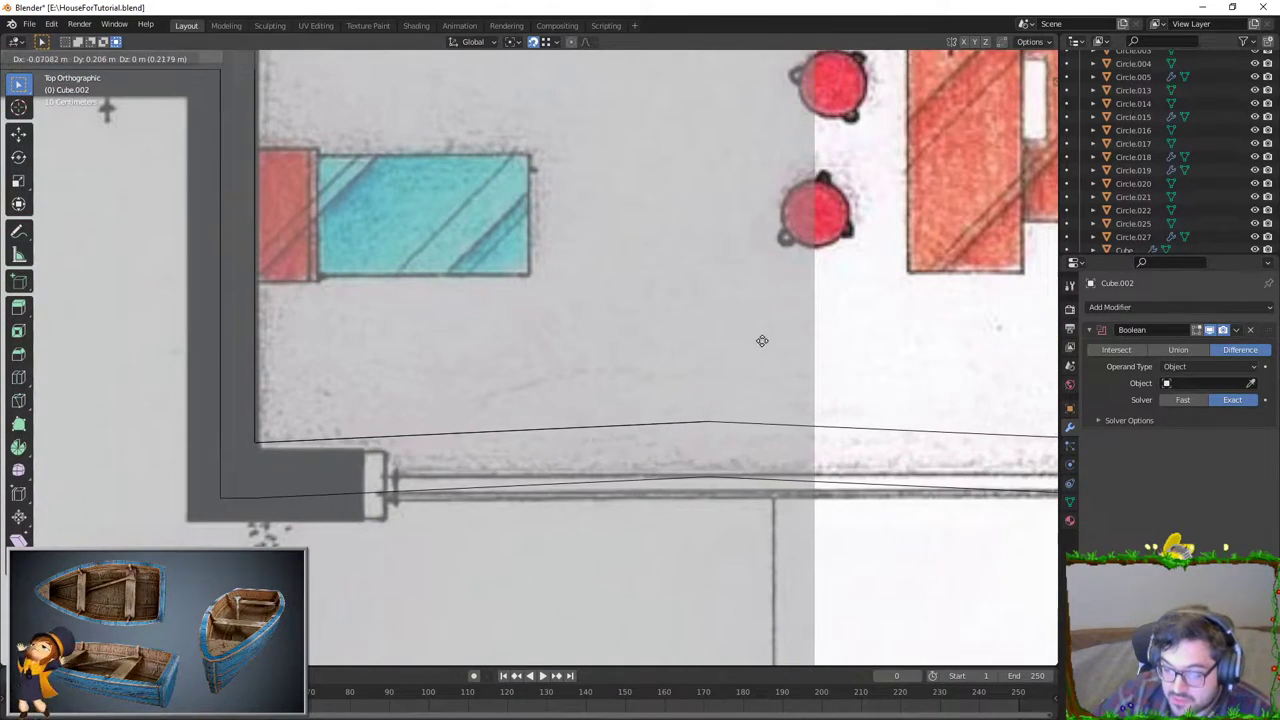
{"action": "left_click", "coordinate": [736, 352]}
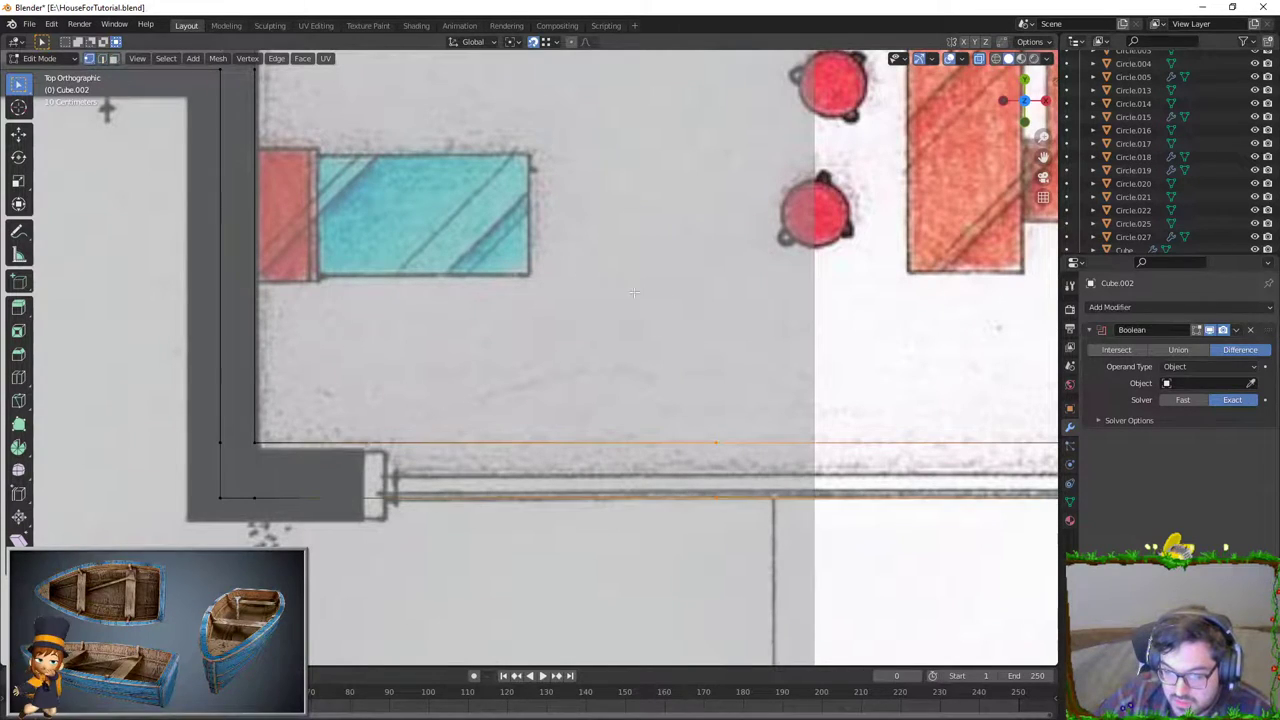
Step: Slide the edges along X onto the plan's wall corner, about 3.425 m, and check in 3D
{"action": "key", "text": "g"}
{"action": "key", "text": "x"}
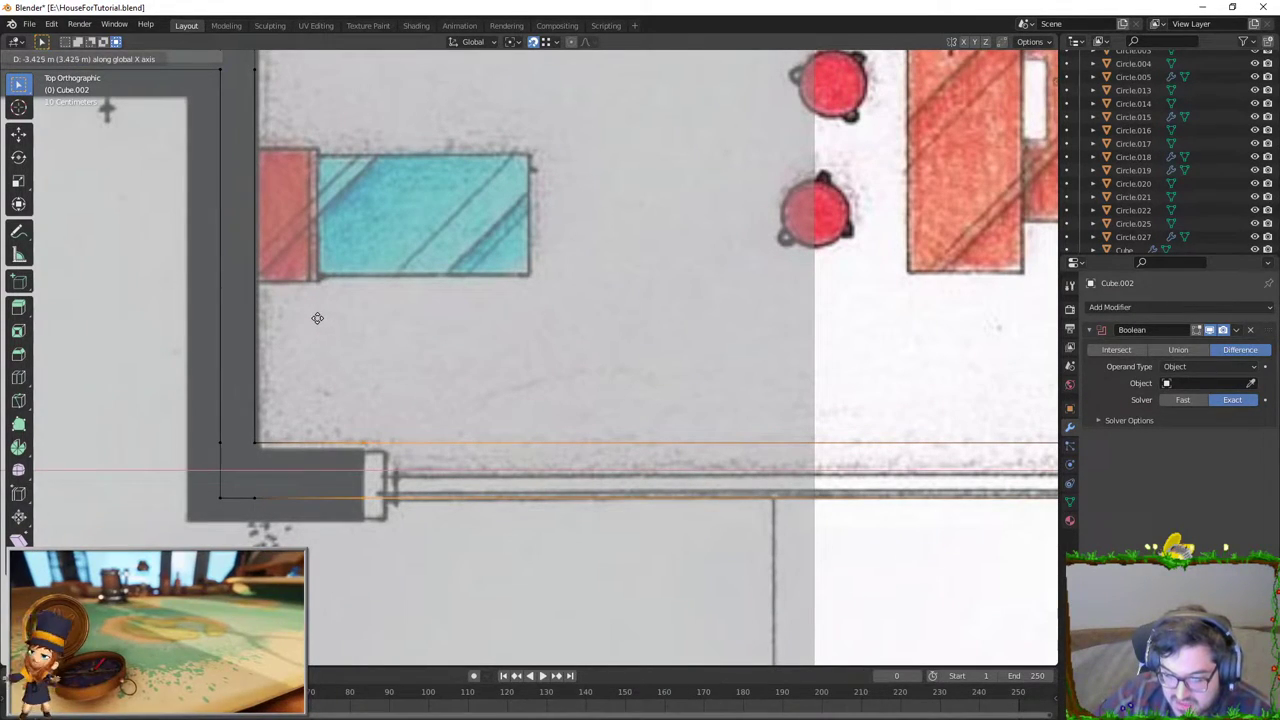
{"action": "left_click", "coordinate": [318, 318]}
{"action": "scroll", "coordinate": [322, 303], "scroll_direction": "down", "scroll_amount": 2}
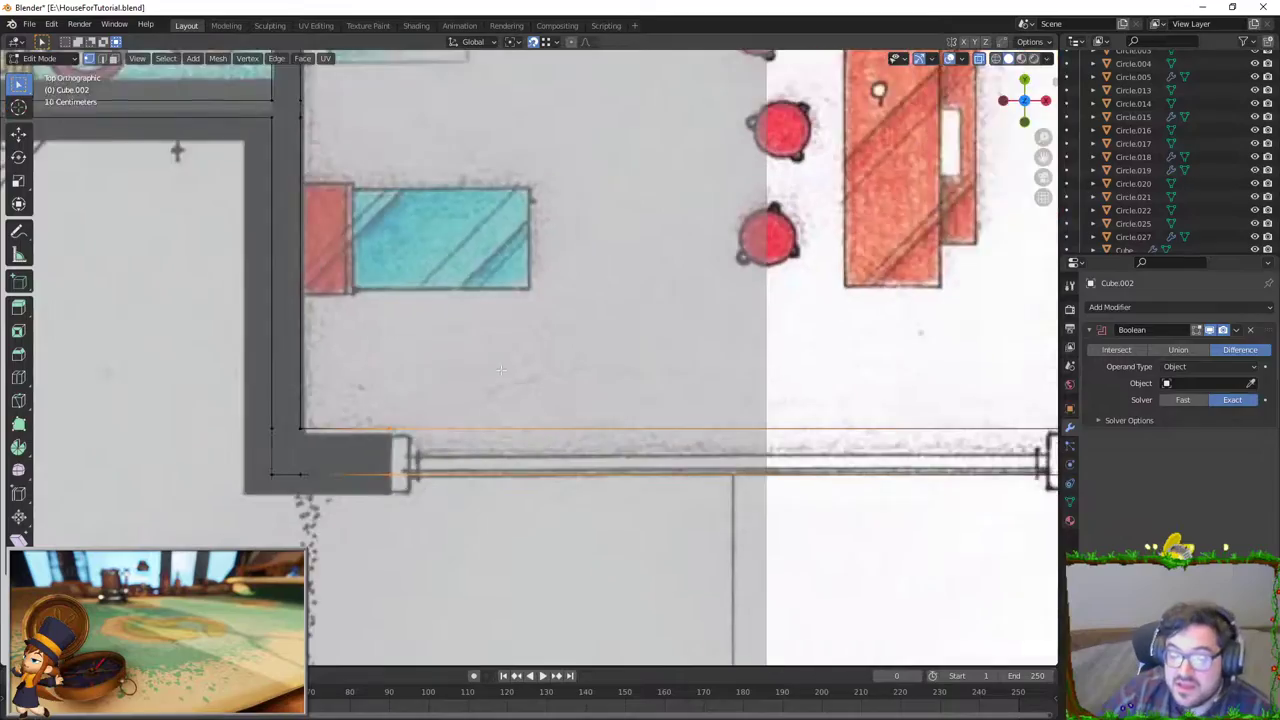
{"action": "middle_click_drag", "start_coordinate": [322, 303], "coordinate": [549, 323], "text": "shift"}
{"action": "scroll", "coordinate": [549, 323], "scroll_direction": "down", "scroll_amount": 2}
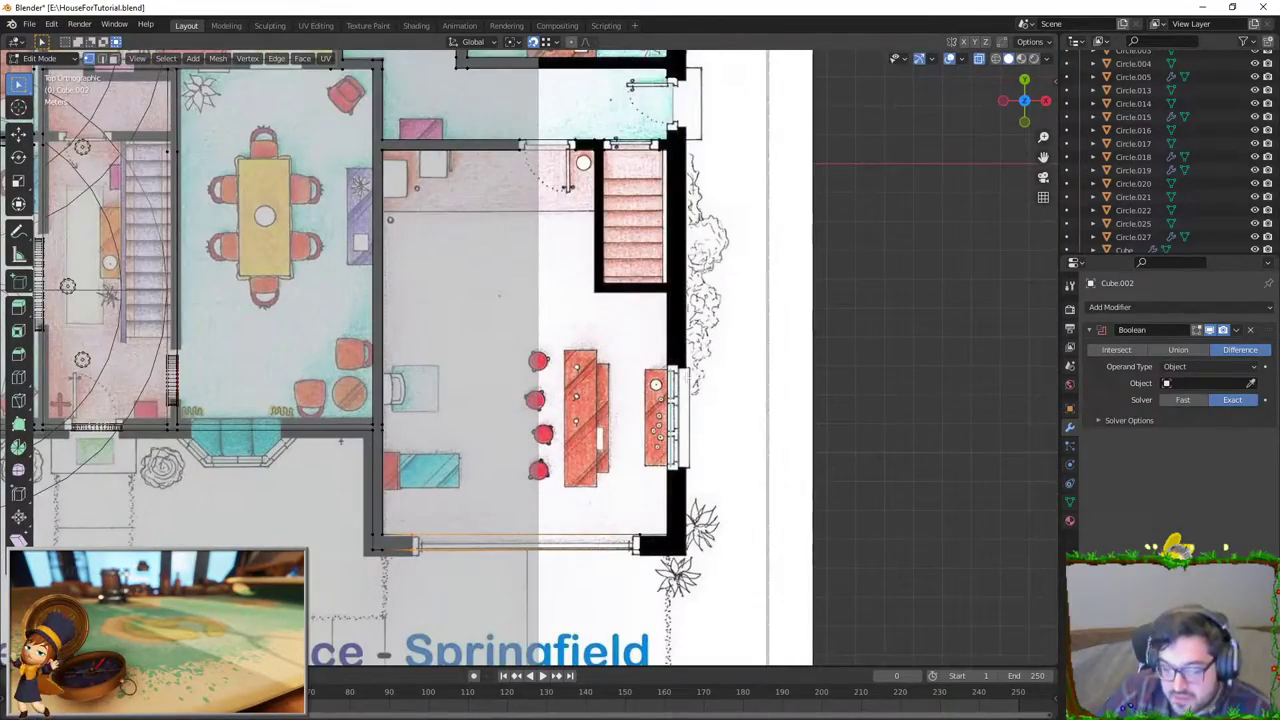
{"action": "scroll", "coordinate": [498, 295], "scroll_direction": "down", "scroll_amount": 3}
{"action": "middle_click_drag", "start_coordinate": [498, 295], "coordinate": [675, 335]}
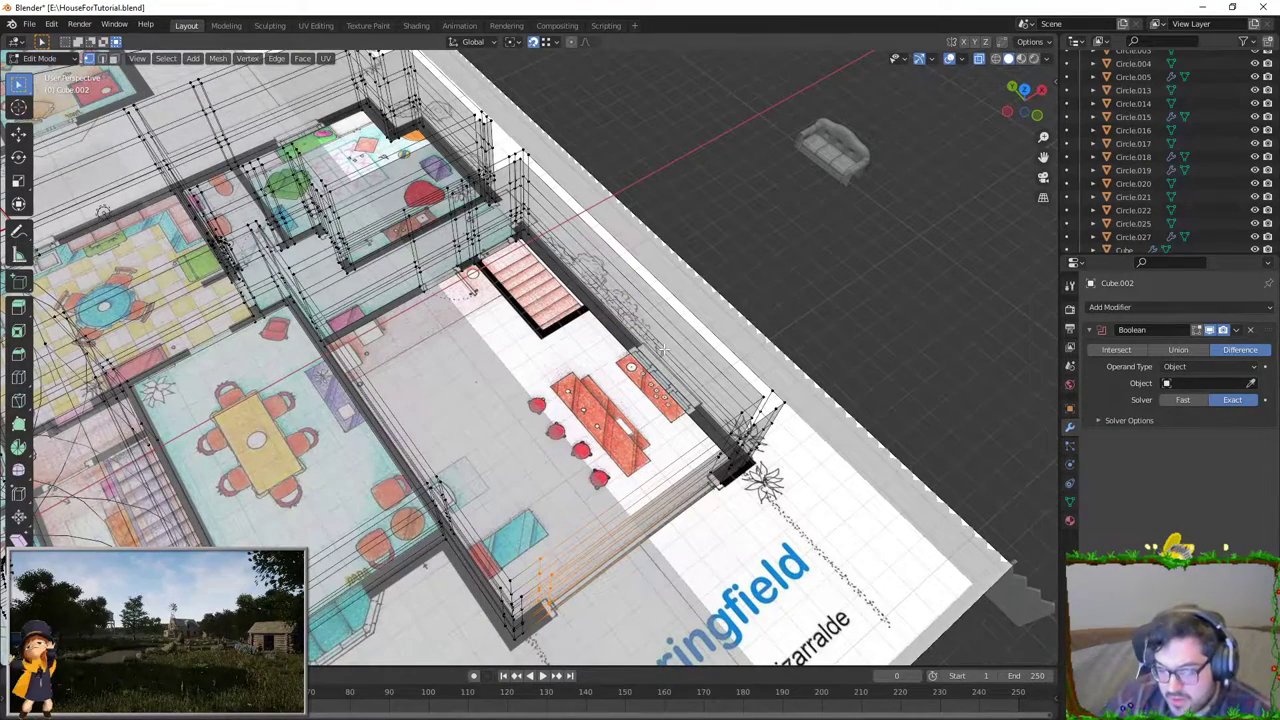
Step: Add a new edge loop to the kitchen's outer wall and return to top view
{"action": "middle_click_drag", "start_coordinate": [662, 349], "coordinate": [604, 267]}
{"action": "left_click", "coordinate": [588, 272]}
{"action": "right_click", "coordinate": [588, 272]}
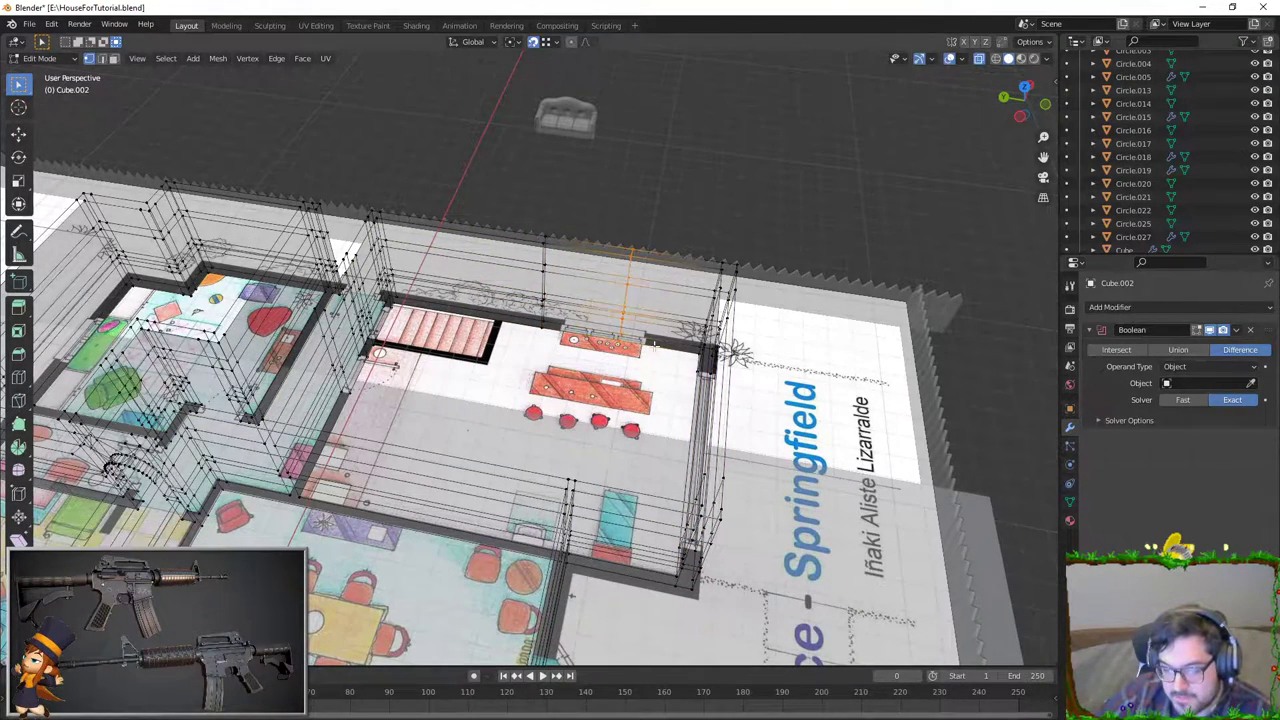
{"action": "middle_click_drag", "start_coordinate": [617, 224], "coordinate": [612, 343]}
{"action": "key", "text": "KP_7"}
{"action": "key", "text": "KP_Decimal"}
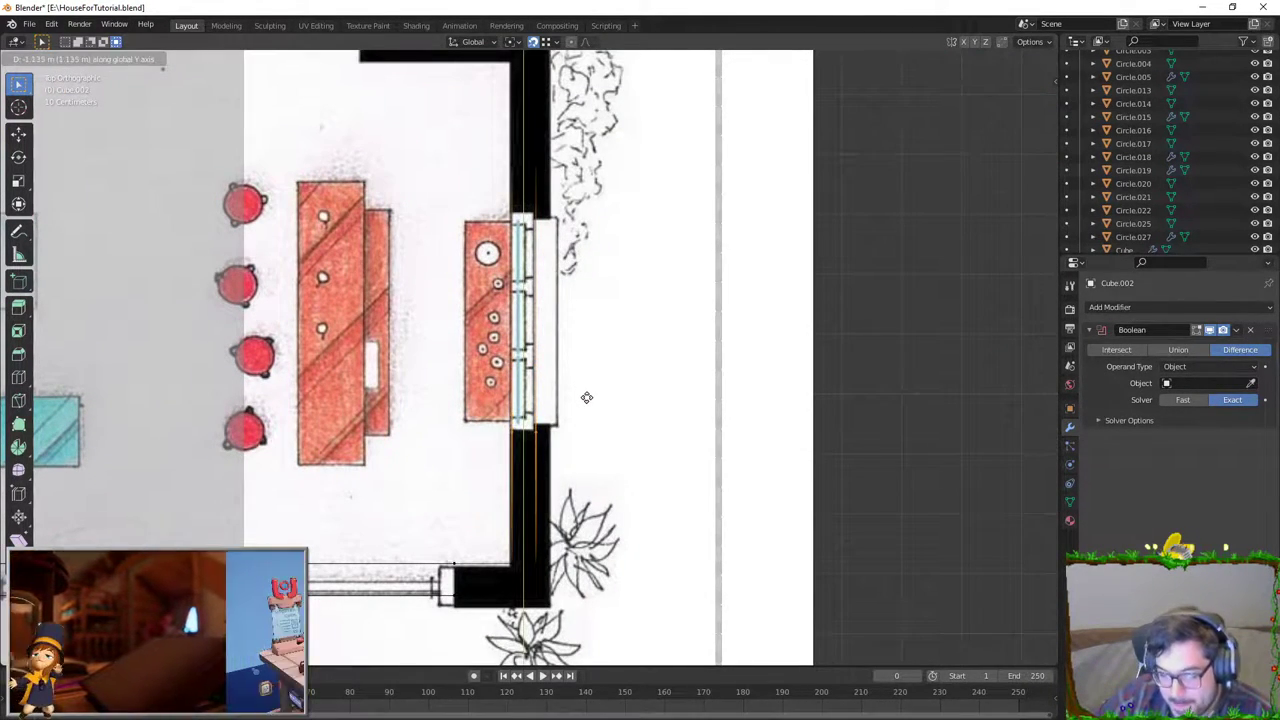
{"action": "key", "text": "alt+a"}
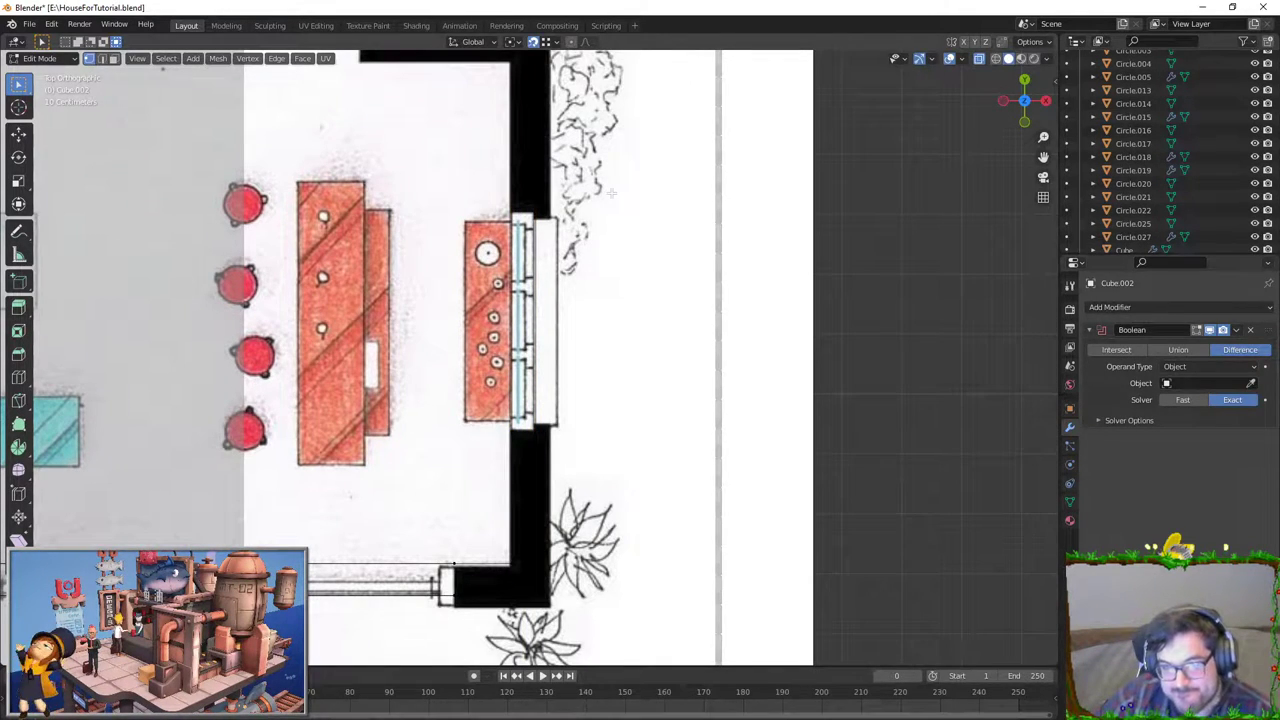
{"action": "middle_click_drag", "start_coordinate": [610, 195], "coordinate": [616, 246]}
{"action": "key", "text": "KP_7"}
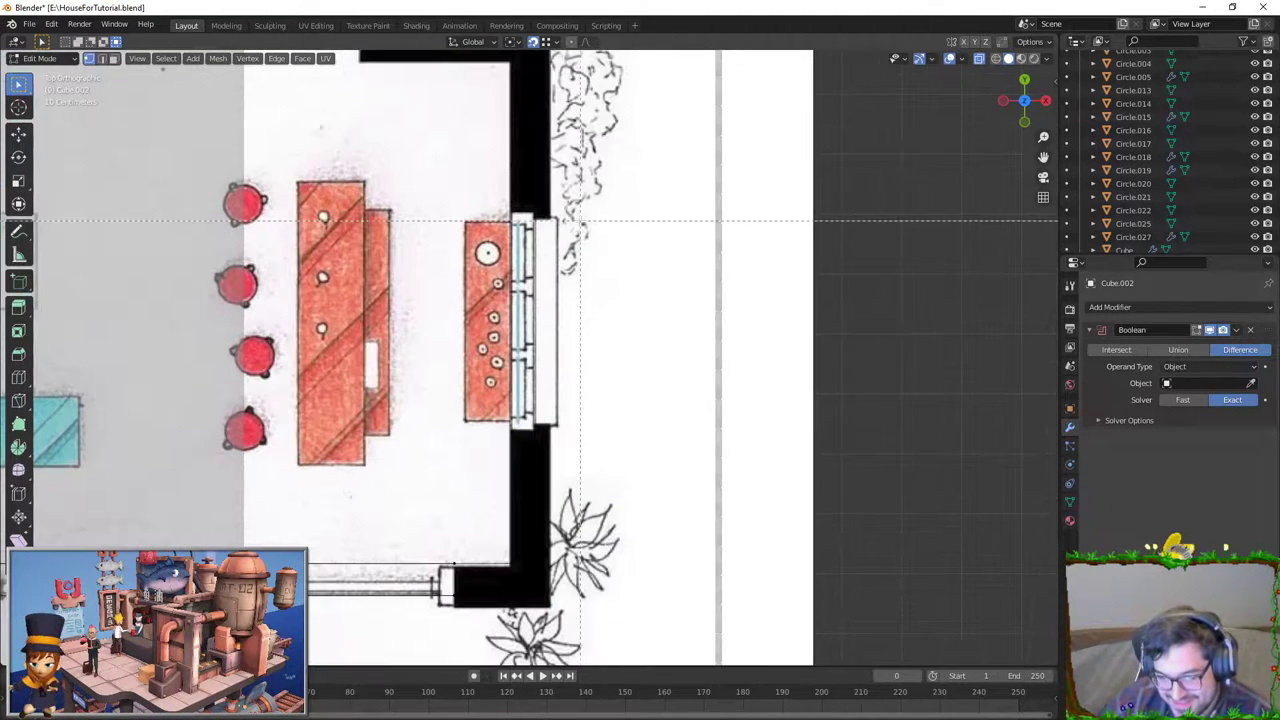
Step: Move the edges along Y to the window's end on the plan, keeping the vertical edge selected
{"action": "key", "text": "g"}
{"action": "key", "text": "y"}
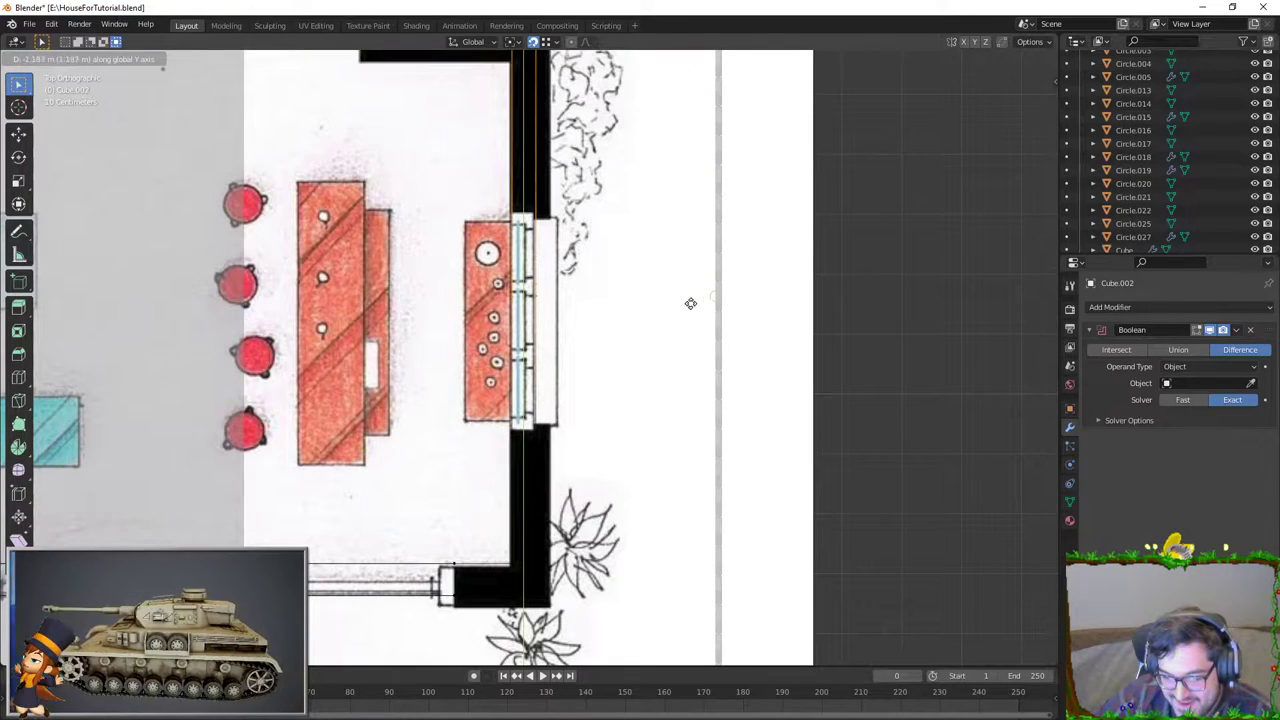
{"action": "scroll", "coordinate": [631, 340], "scroll_direction": "up", "scroll_amount": 4}
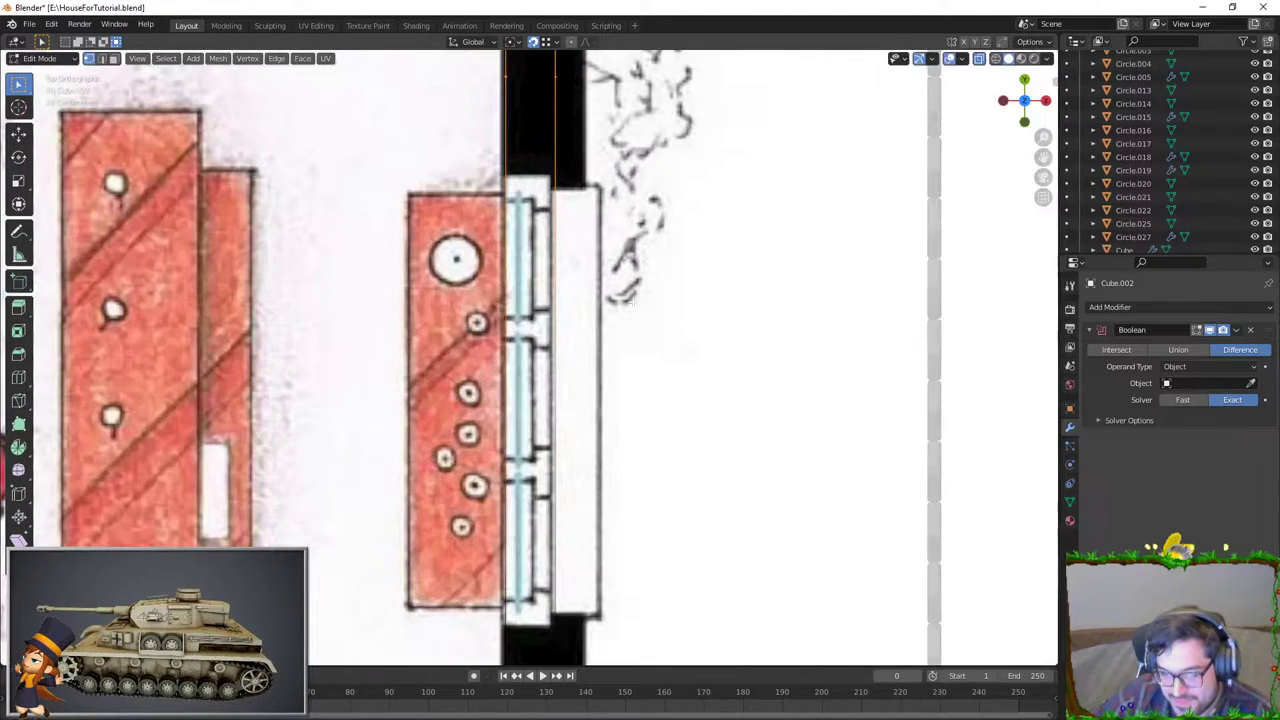
{"action": "left_click", "coordinate": [644, 362]}
{"action": "scroll", "coordinate": [680, 480], "scroll_direction": "down", "scroll_amount": 3}
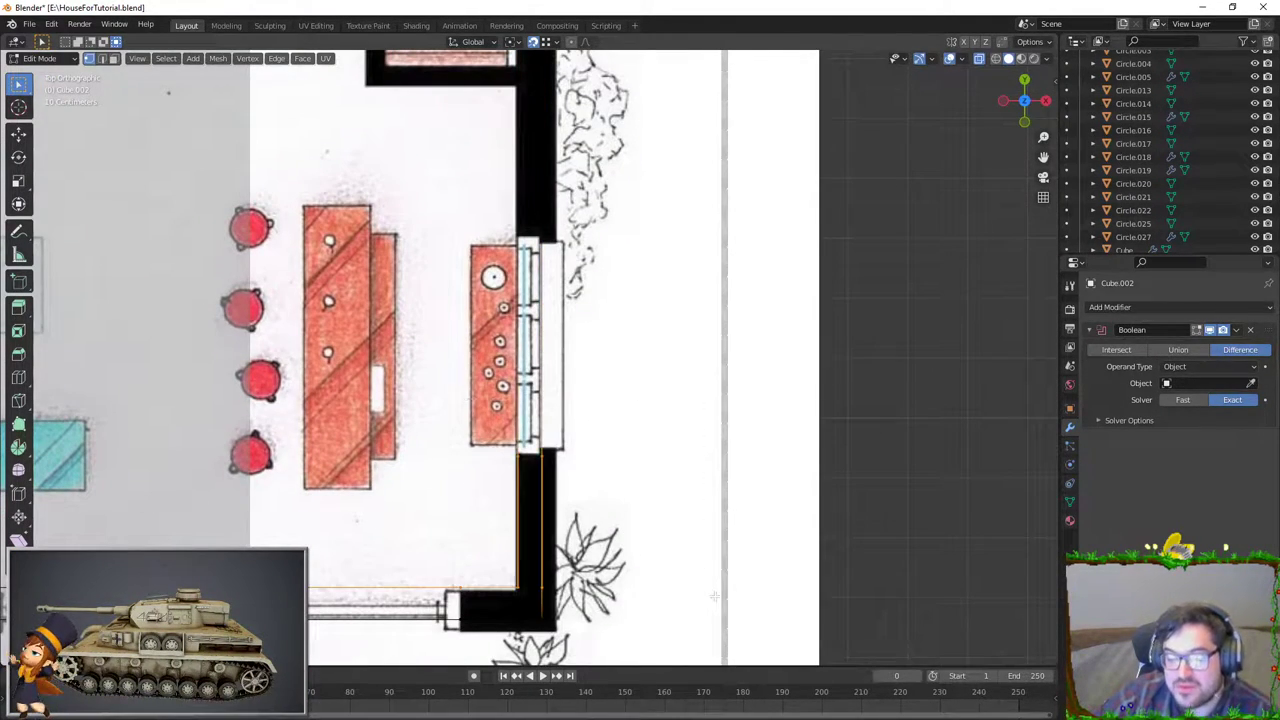
{"action": "left_click", "coordinate": [460, 588], "text": "shift"}
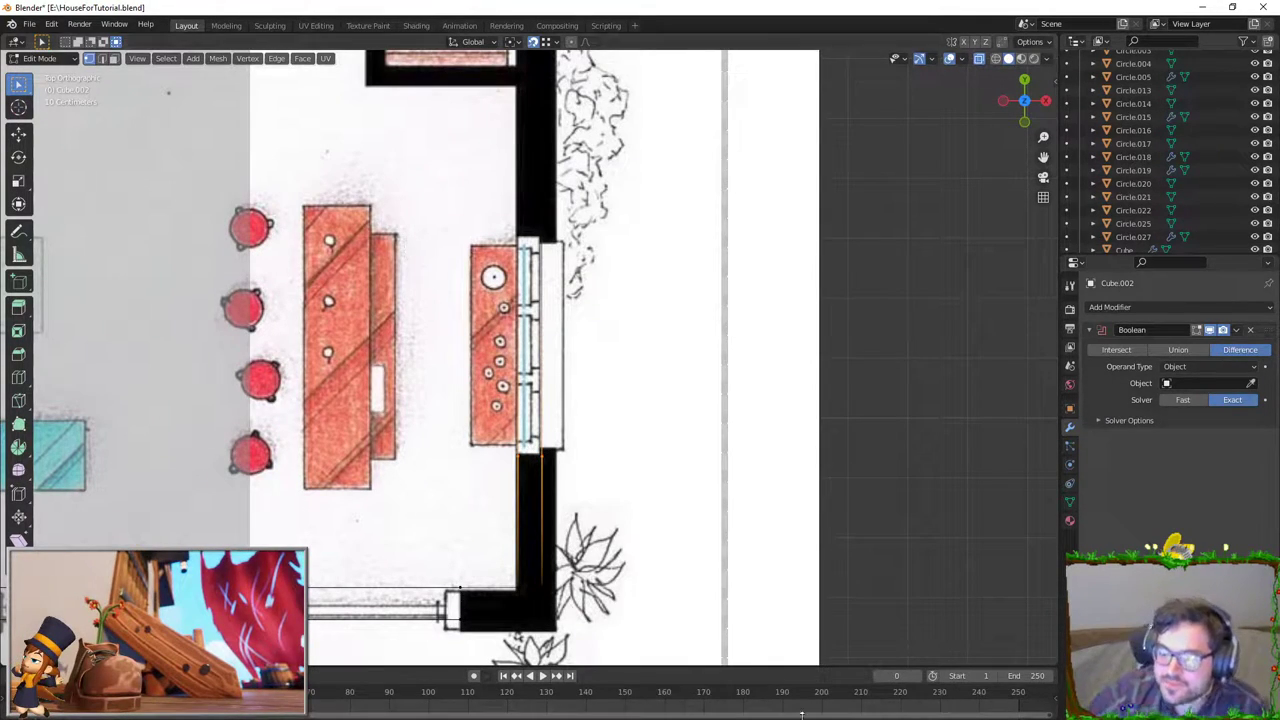
Step: Orbit around the house walls, checking them from the top orthographic view and along their length
{"action": "middle_click_drag", "start_coordinate": [659, 657], "coordinate": [671, 298]}
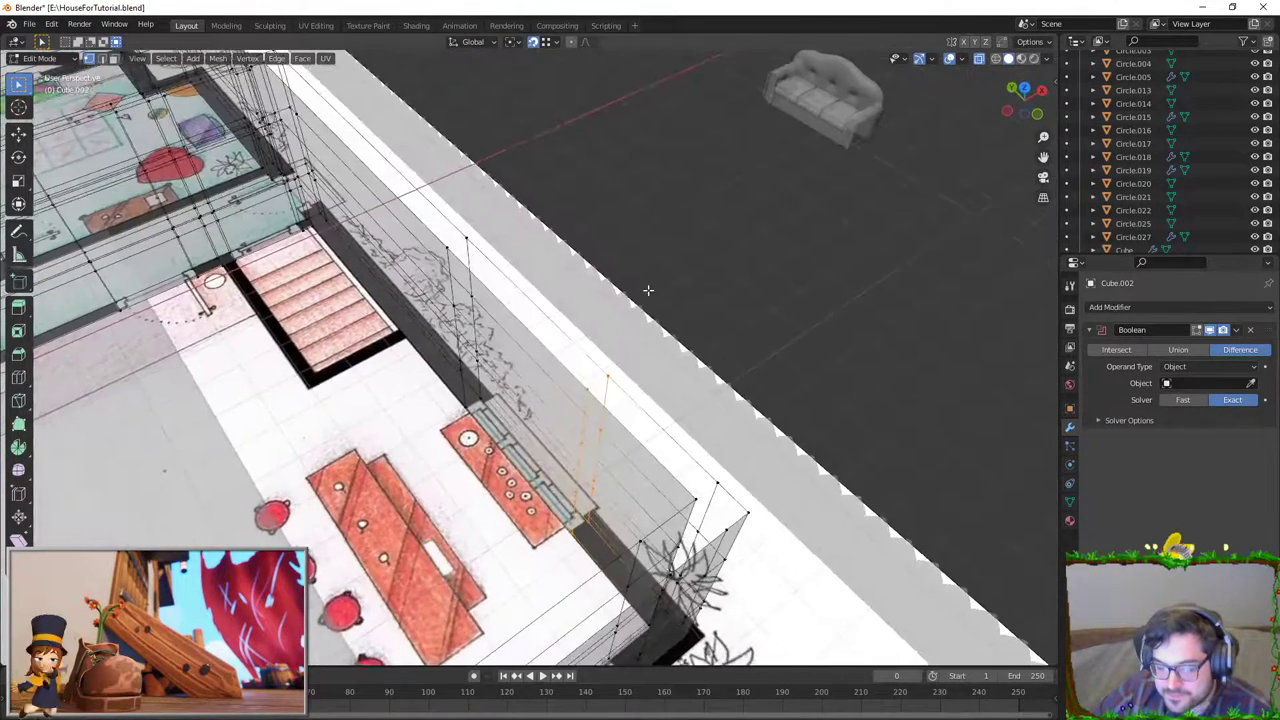
{"action": "scroll", "coordinate": [671, 298], "scroll_direction": "up", "scroll_amount": 2}
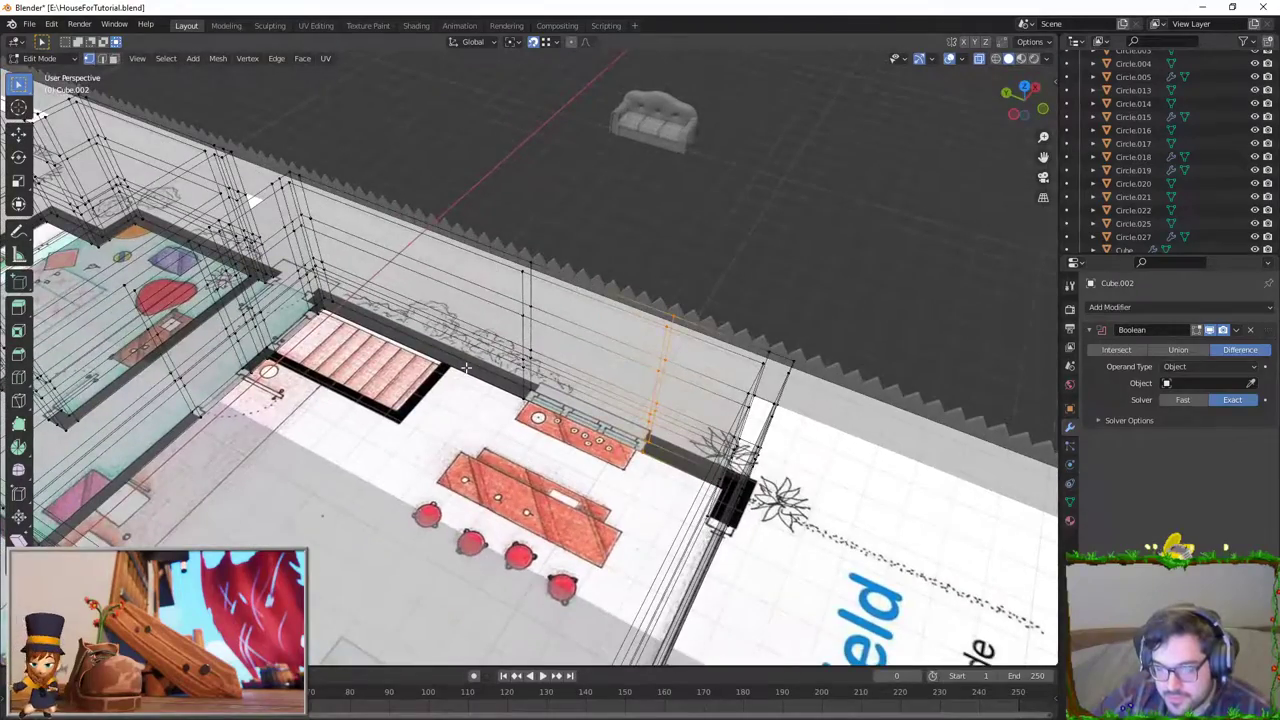
{"action": "mouse_move", "coordinate": [465, 368]}
{"action": "middle_mouse_down"}
{"action": "mouse_move", "coordinate": [548, 478]}
{"action": "mouse_move", "coordinate": [560, 520]}
{"action": "middle_mouse_up"}
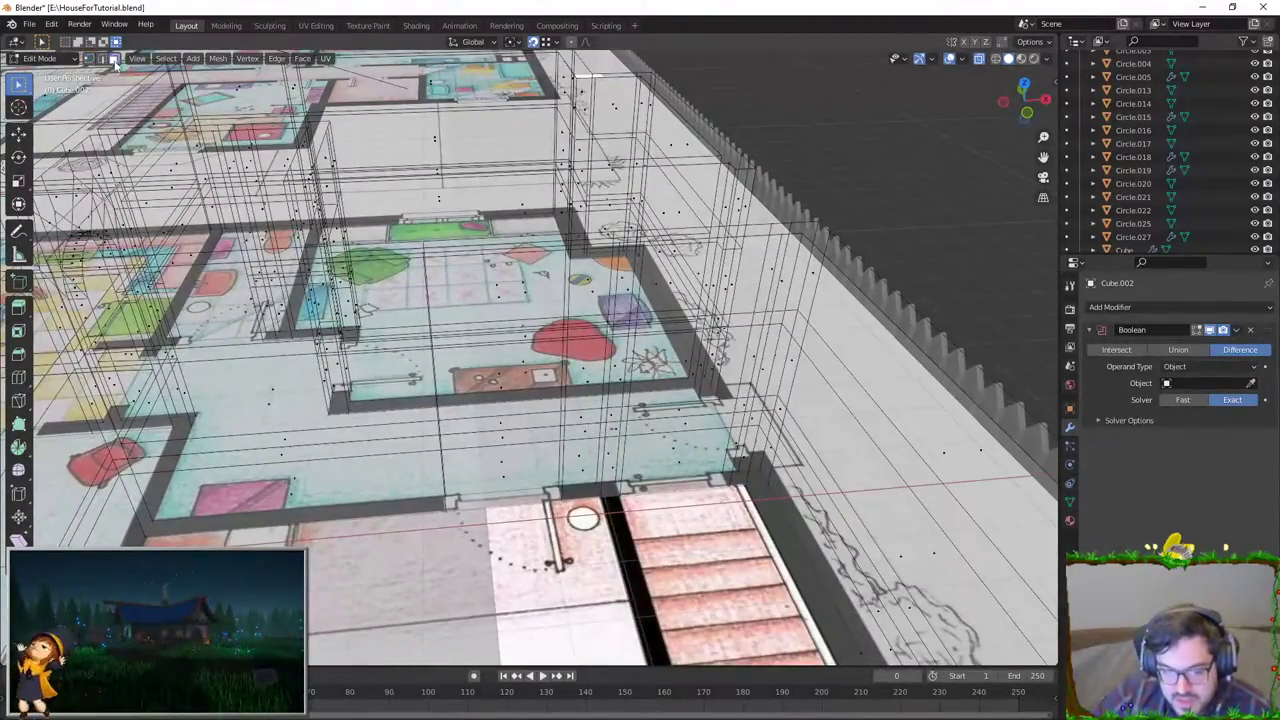
{"action": "key", "text": "KP_7"}
{"action": "scroll", "coordinate": [762, 403], "scroll_direction": "up", "scroll_amount": 2}
{"action": "middle_click_drag", "start_coordinate": [762, 403], "coordinate": [600, 540]}
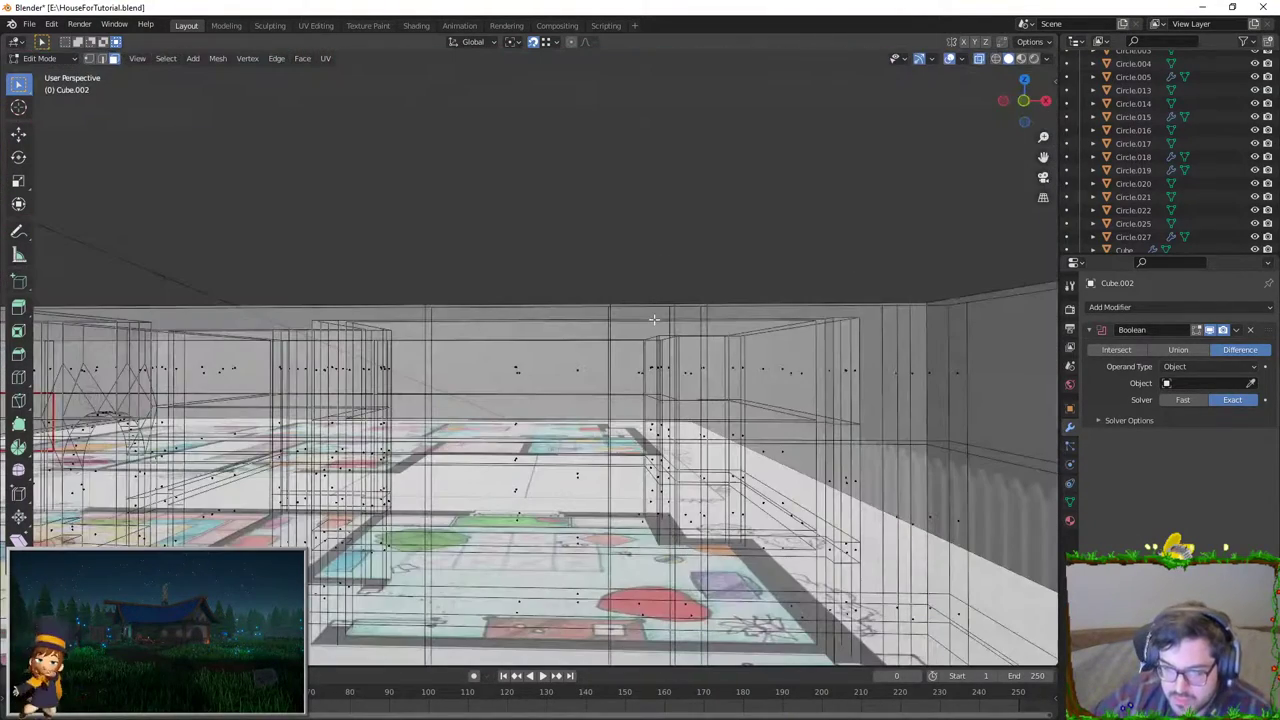
{"action": "scroll", "coordinate": [512, 545], "scroll_direction": "up", "scroll_amount": 3}
{"action": "left_click", "coordinate": [512, 545]}
{"action": "scroll", "coordinate": [512, 545], "scroll_direction": "down", "scroll_amount": 1}
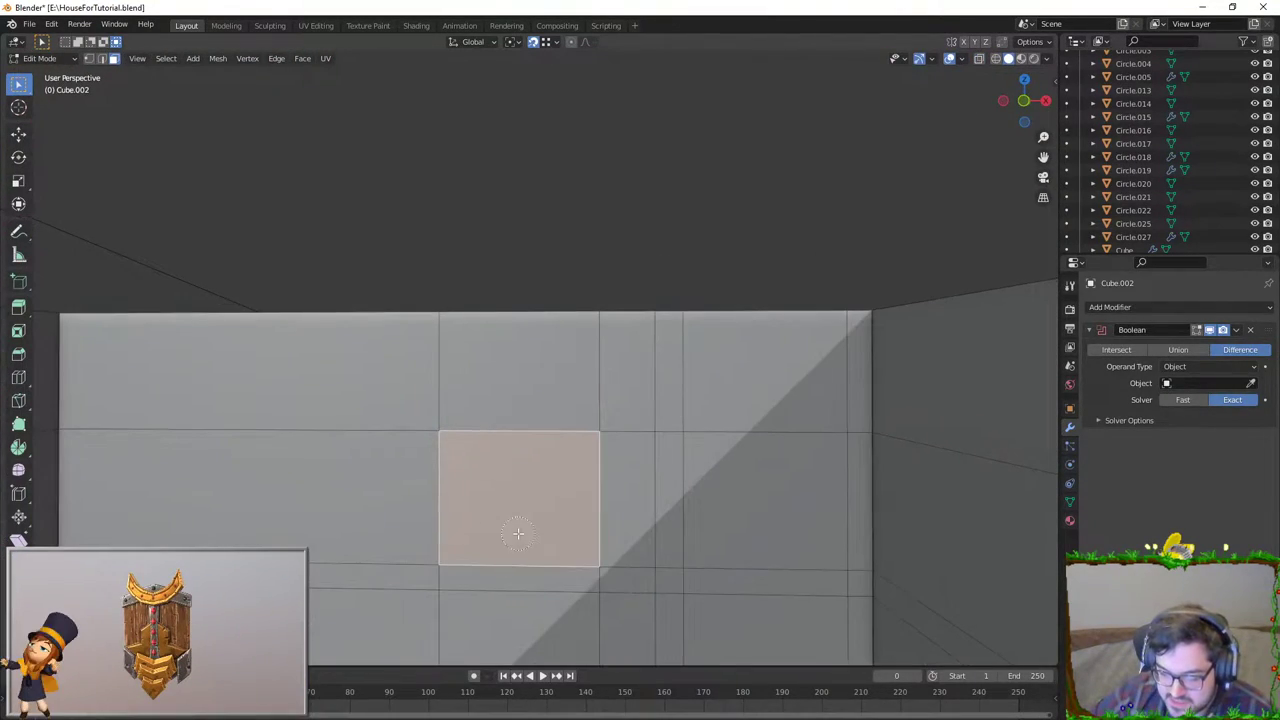
{"action": "mouse_move", "coordinate": [511, 531]}
{"action": "middle_mouse_down"}
{"action": "mouse_move", "coordinate": [548, 473]}
{"action": "mouse_move", "coordinate": [523, 514]}
{"action": "mouse_move", "coordinate": [460, 517]}
{"action": "mouse_move", "coordinate": [329, 491]}
{"action": "mouse_move", "coordinate": [443, 486]}
{"action": "mouse_move", "coordinate": [509, 509]}
{"action": "mouse_move", "coordinate": [486, 486]}
{"action": "mouse_move", "coordinate": [480, 429]}
{"action": "mouse_move", "coordinate": [454, 525]}
{"action": "mouse_move", "coordinate": [508, 402]}
{"action": "middle_mouse_up"}
Step: Select a wall face and turn on X-ray to see the floor plan through the walls
{"action": "left_click", "coordinate": [500, 556]}
{"action": "right_click", "coordinate": [530, 472]}
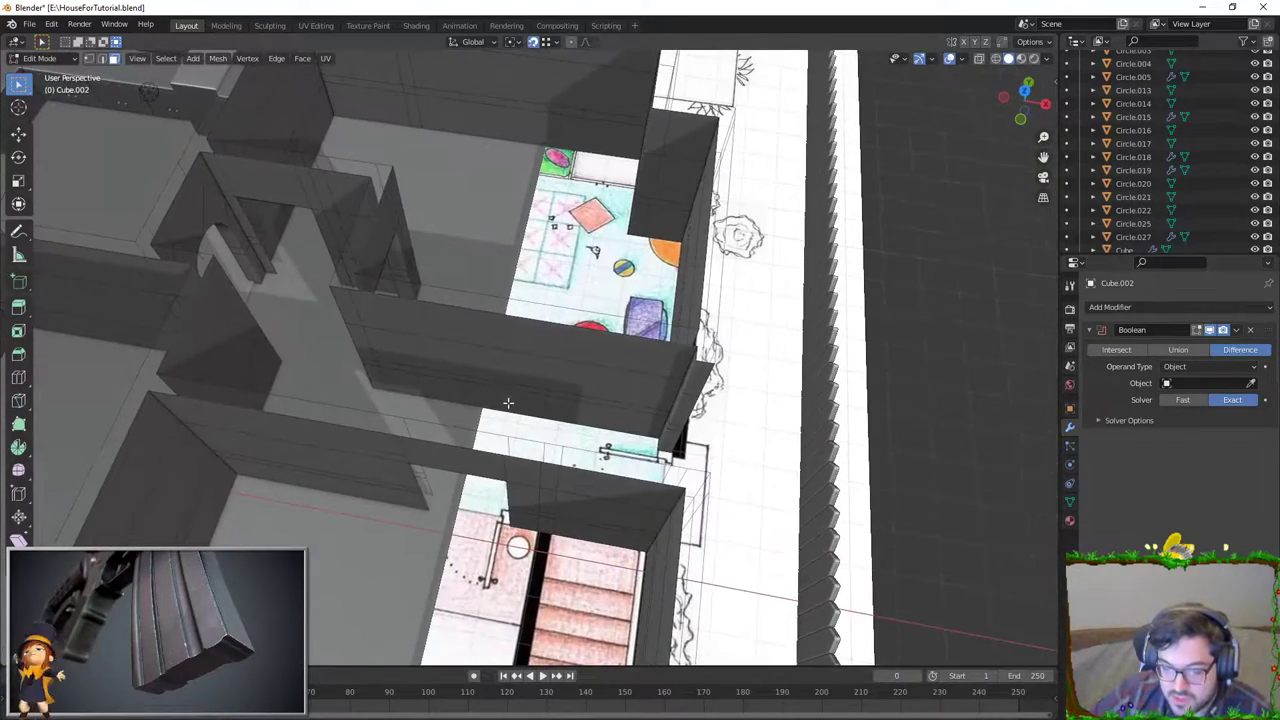
{"action": "left_click", "coordinate": [978, 58]}
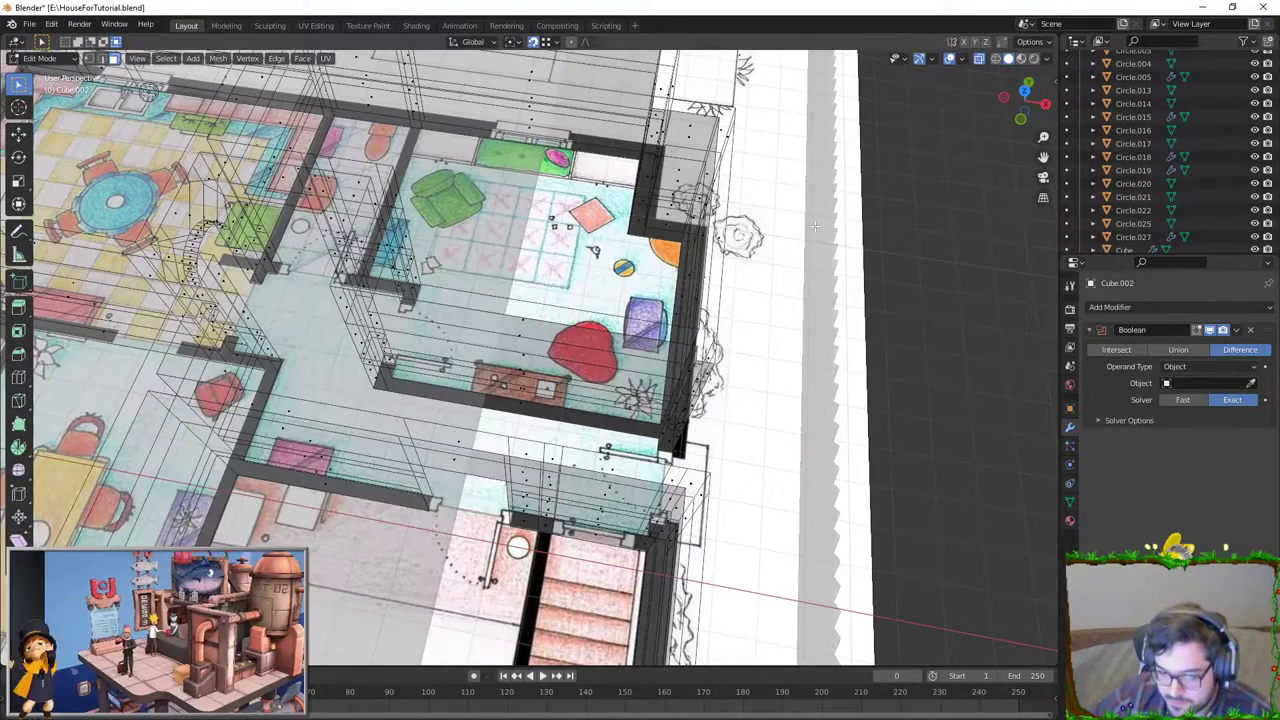
Step: Orbit in close over the plan, then turn X-ray off so the walls show solid
{"action": "mouse_move", "coordinate": [815, 226]}
{"action": "middle_mouse_down"}
{"action": "mouse_move", "coordinate": [1047, 63]}
{"action": "mouse_move", "coordinate": [990, 120]}
{"action": "middle_mouse_up"}
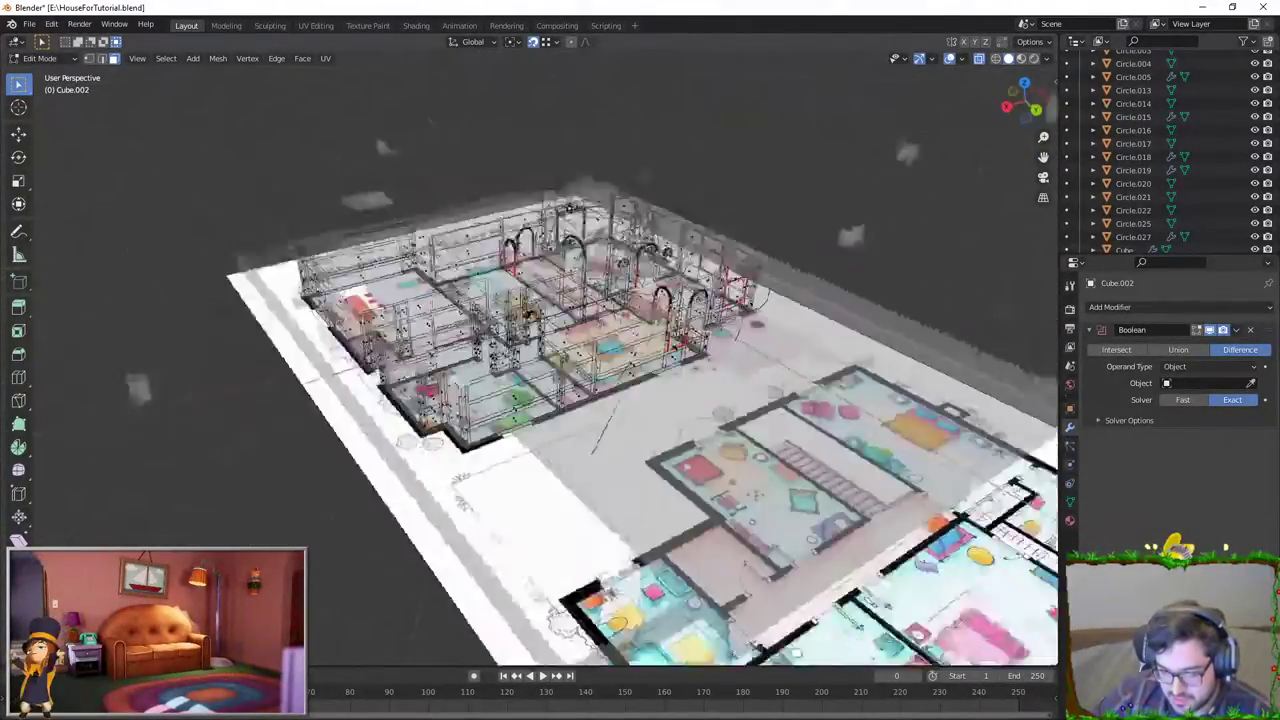
{"action": "middle_click_drag", "start_coordinate": [560, 420], "coordinate": [375, 419]}
{"action": "scroll", "coordinate": [375, 419], "scroll_direction": "up", "scroll_amount": 3}
{"action": "scroll", "coordinate": [376, 419], "scroll_direction": "down", "scroll_amount": 3}
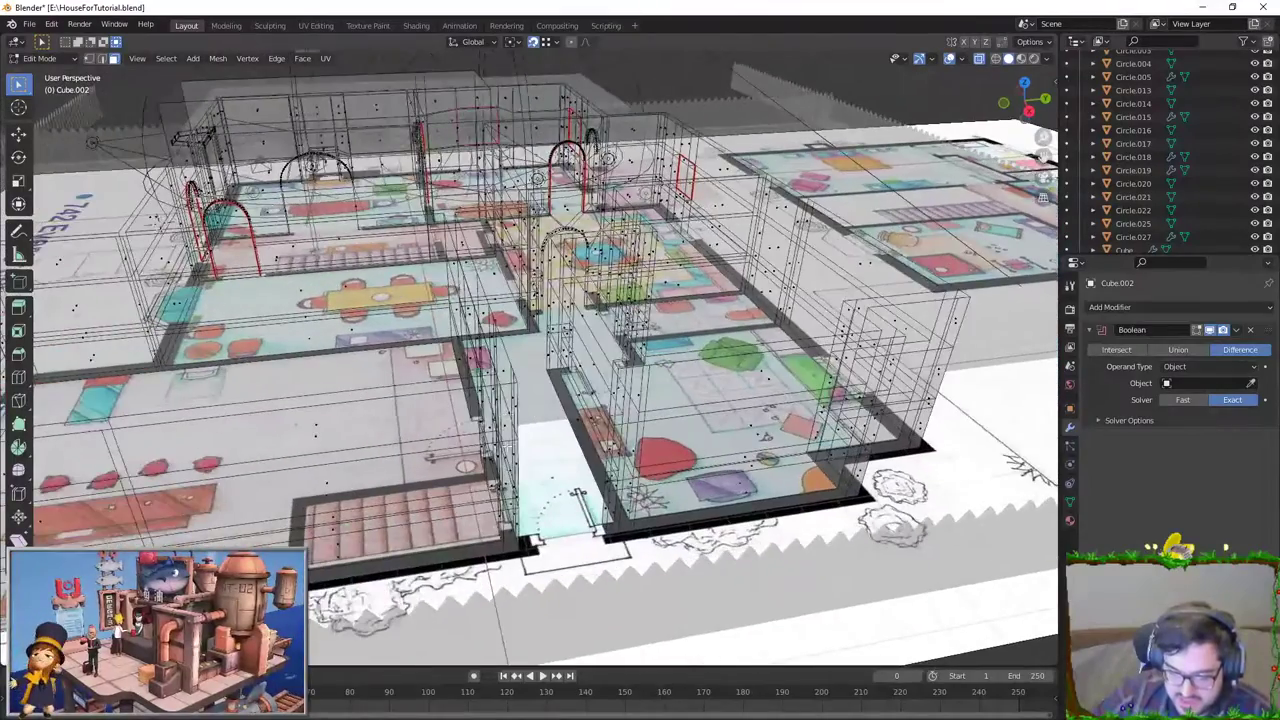
{"action": "scroll", "coordinate": [483, 452], "scroll_direction": "up", "scroll_amount": 2}
{"action": "left_click_drag", "start_coordinate": [1025, 100], "coordinate": [1024, 63]}
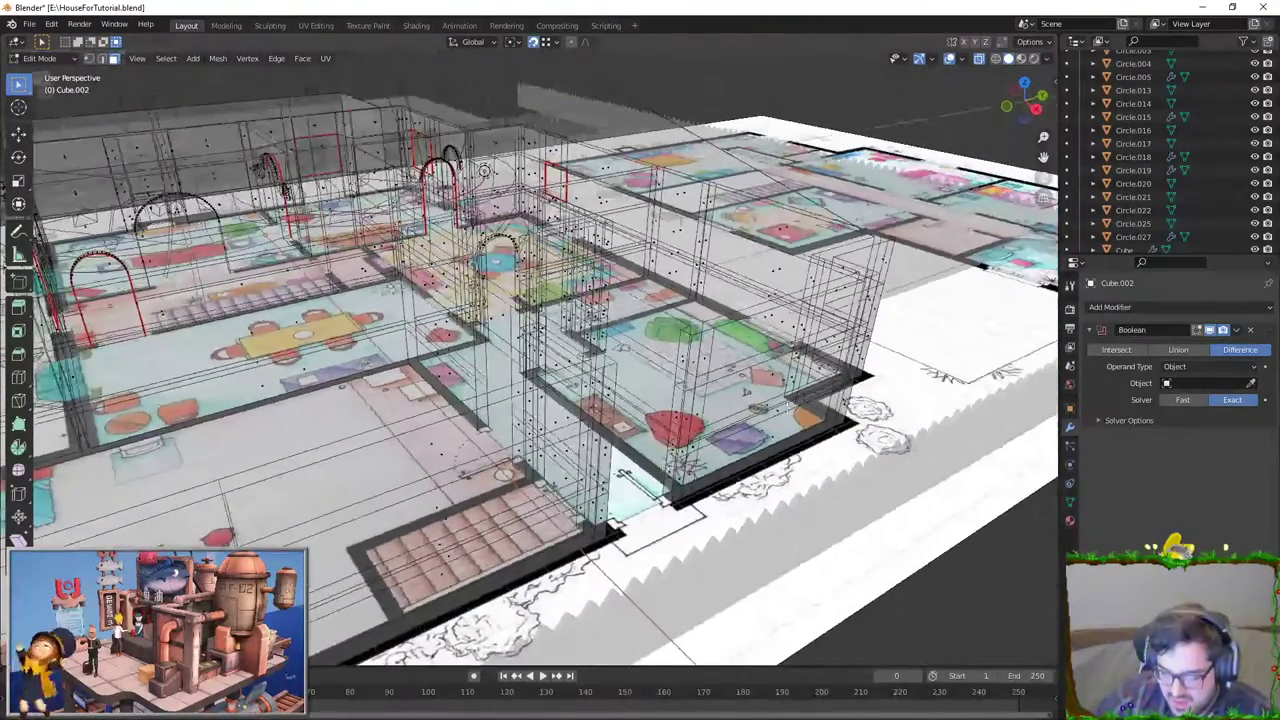
{"action": "left_click", "coordinate": [979, 58]}
{"action": "scroll", "coordinate": [700, 450], "scroll_direction": "up", "scroll_amount": 5}
Step: Select four wall faces from two angles and bring up the delete options
{"action": "scroll", "coordinate": [700, 450], "scroll_direction": "up", "scroll_amount": 3}
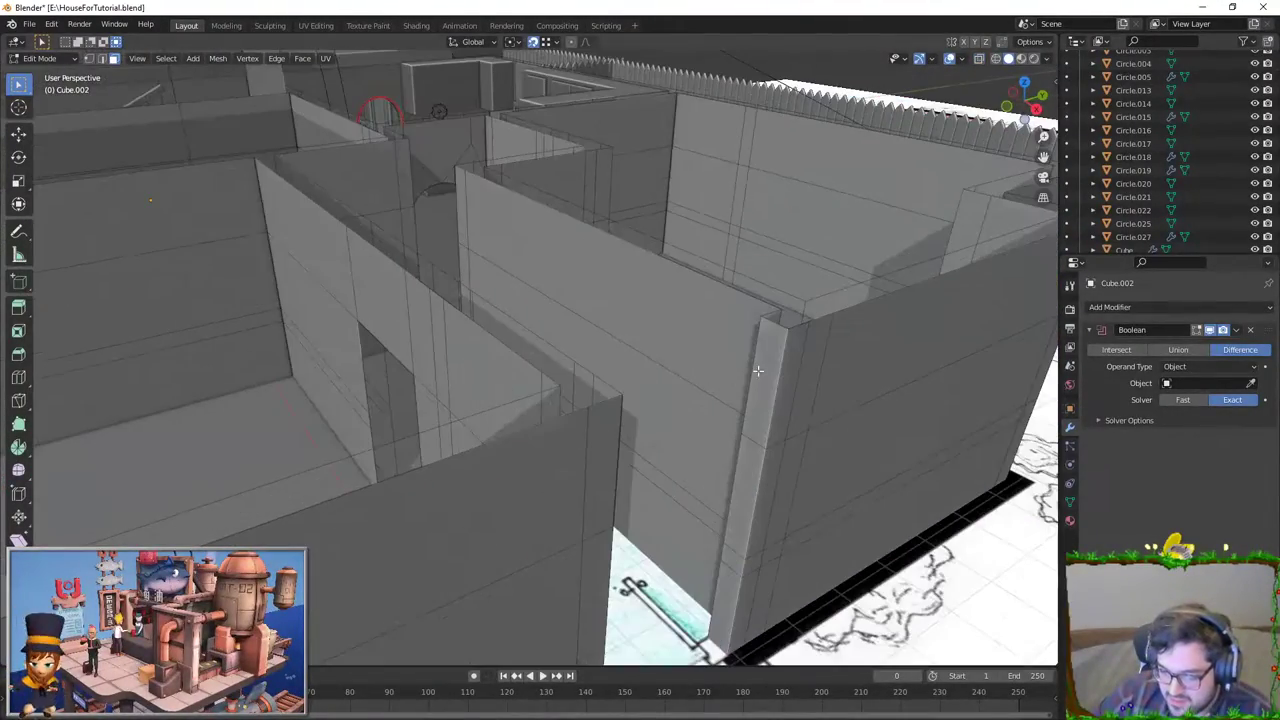
{"action": "left_click", "coordinate": [765, 380]}
{"action": "left_click", "coordinate": [742, 510], "text": "shift"}
{"action": "mouse_move", "coordinate": [738, 568]}
{"action": "middle_mouse_down"}
{"action": "mouse_move", "coordinate": [343, 480]}
{"action": "mouse_move", "coordinate": [166, 317]}
{"action": "middle_mouse_up"}
{"action": "left_click", "coordinate": [160, 403], "text": "shift"}
{"action": "left_click", "coordinate": [194, 505], "text": "shift"}
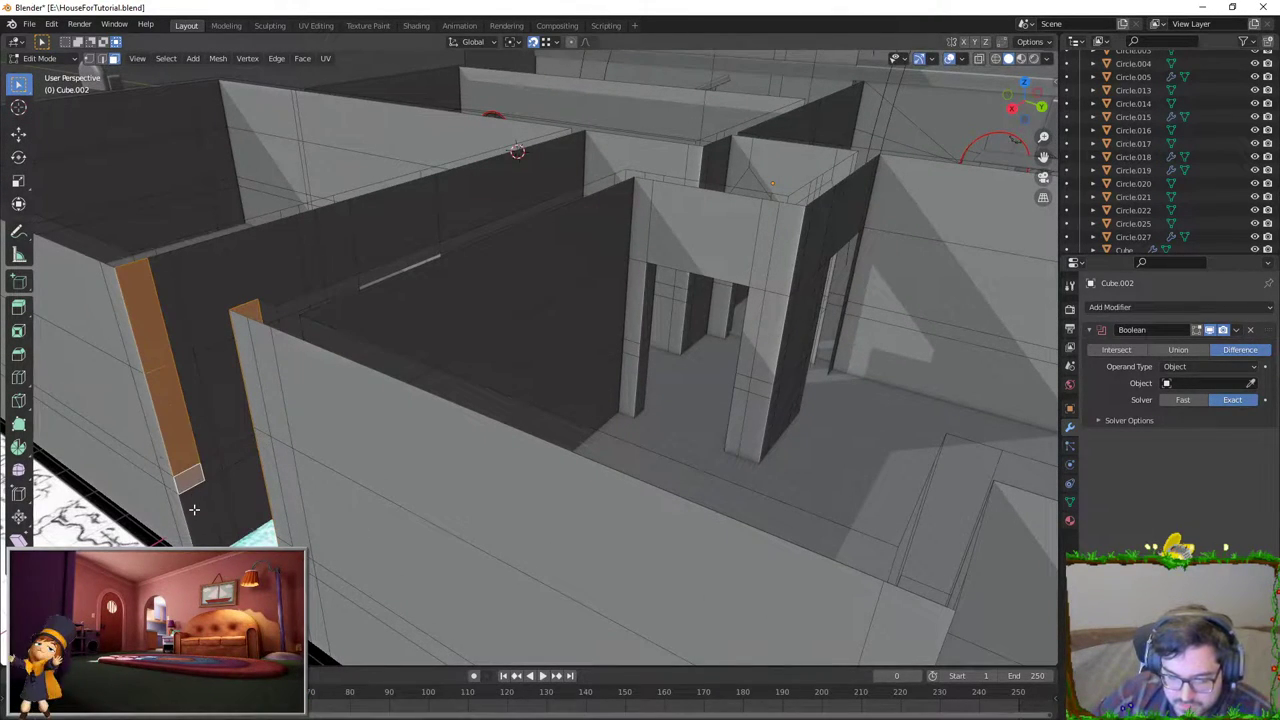
{"action": "key", "text": "x"}
Step: Clear the selection and extrude the narrow face beside the doorway outward about 0.3 m
{"action": "mouse_move", "coordinate": [549, 286]}
{"action": "middle_mouse_down"}
{"action": "mouse_move", "coordinate": [569, 334]}
{"action": "mouse_move", "coordinate": [580, 277]}
{"action": "mouse_move", "coordinate": [472, 458]}
{"action": "middle_mouse_up"}
{"action": "key", "text": "alt+a"}
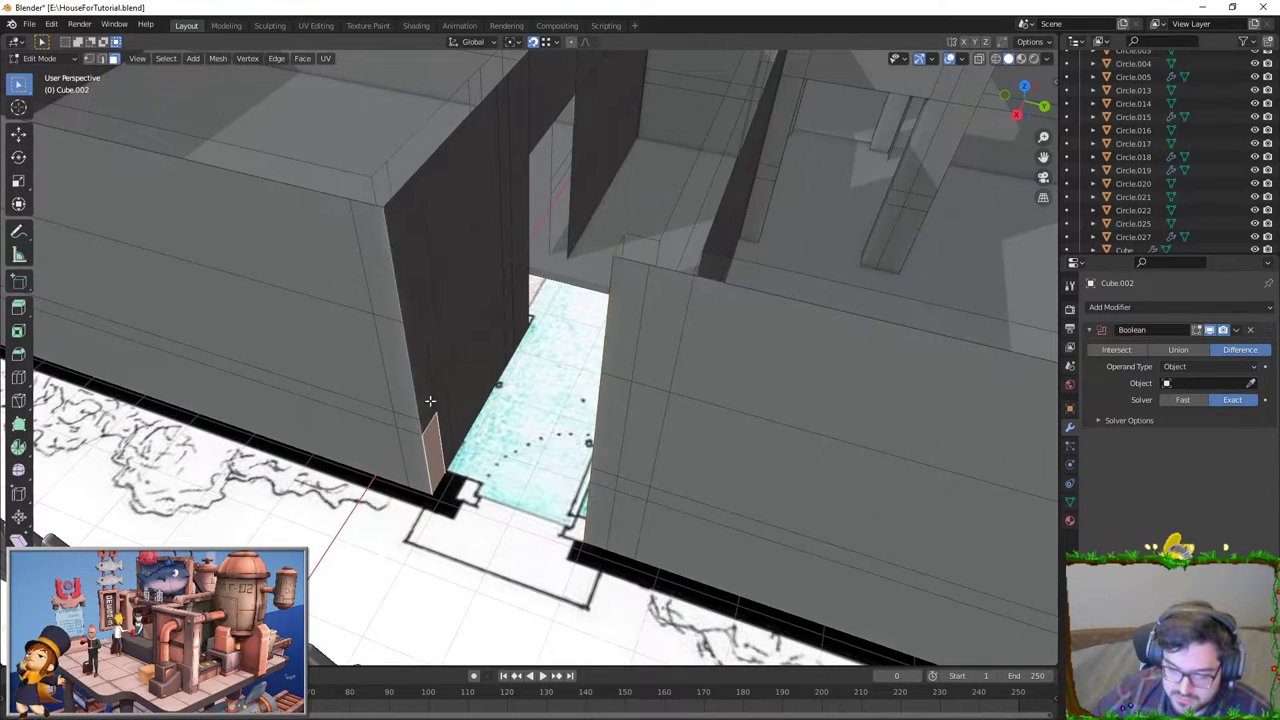
{"action": "left_click", "coordinate": [428, 387]}
{"action": "middle_click_drag", "start_coordinate": [410, 293], "coordinate": [523, 357]}
{"action": "key", "text": "e"}
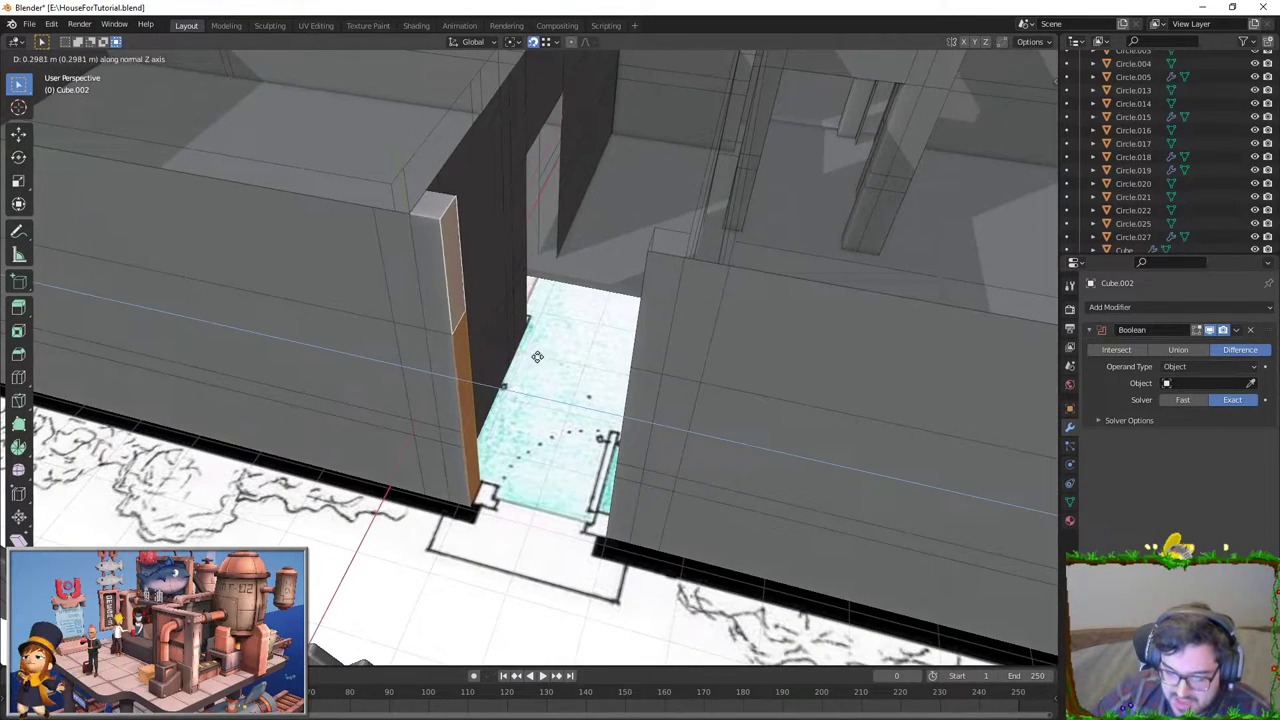
{"action": "left_click", "coordinate": [538, 357]}
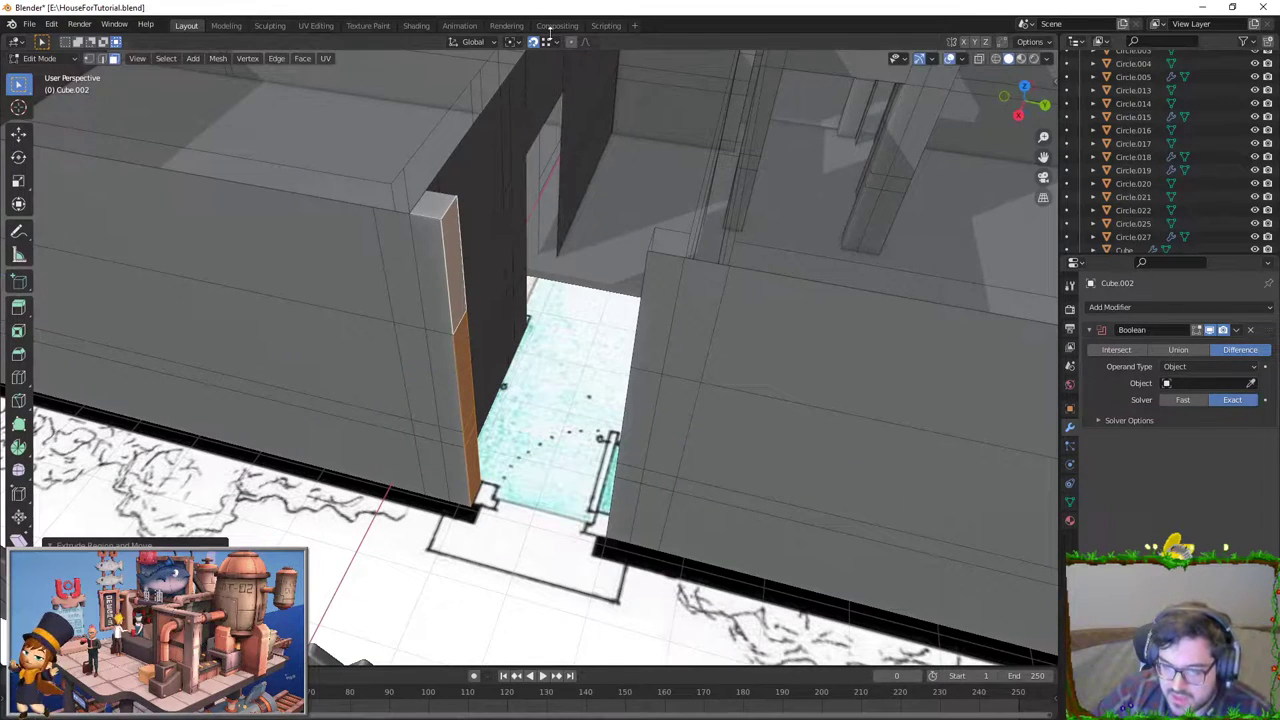
Step: Select the tall face strip on the right wall plus the lower strips beside the doorway
{"action": "middle_click_drag", "start_coordinate": [538, 357], "coordinate": [662, 260]}
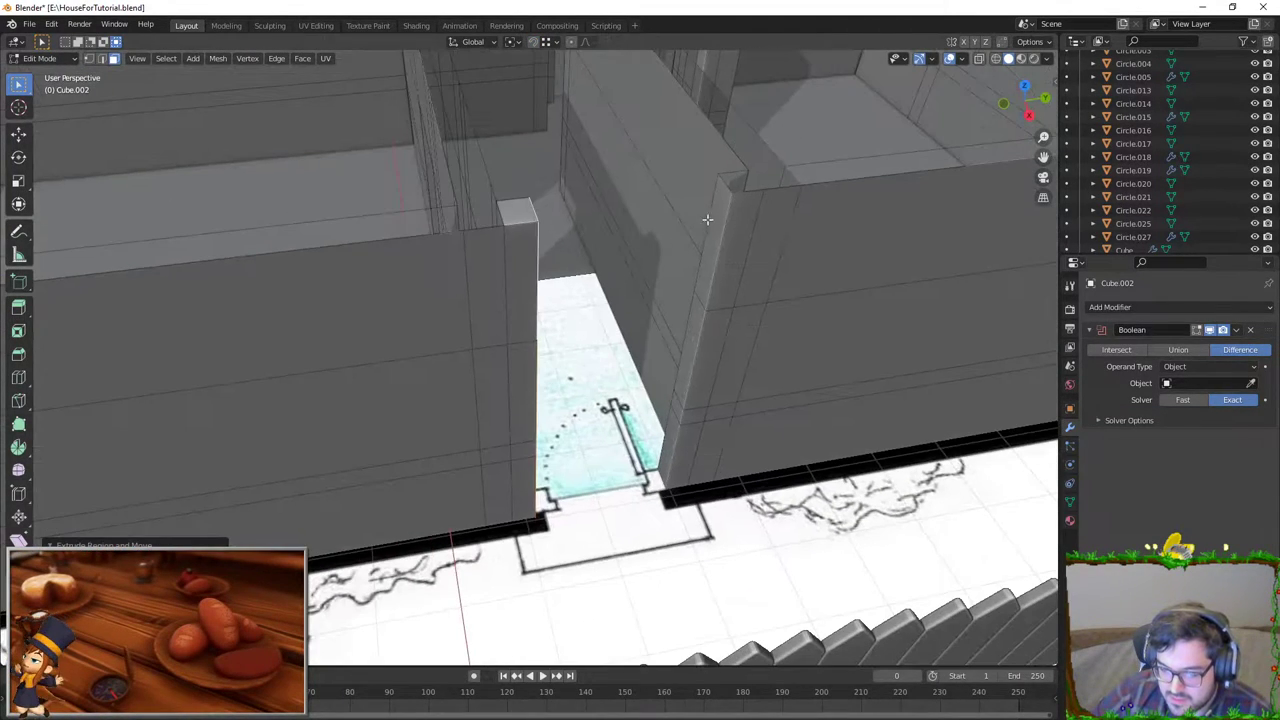
{"action": "left_click", "coordinate": [716, 236]}
{"action": "left_click", "coordinate": [688, 402], "text": "shift"}
{"action": "left_click", "coordinate": [675, 412], "text": "shift"}
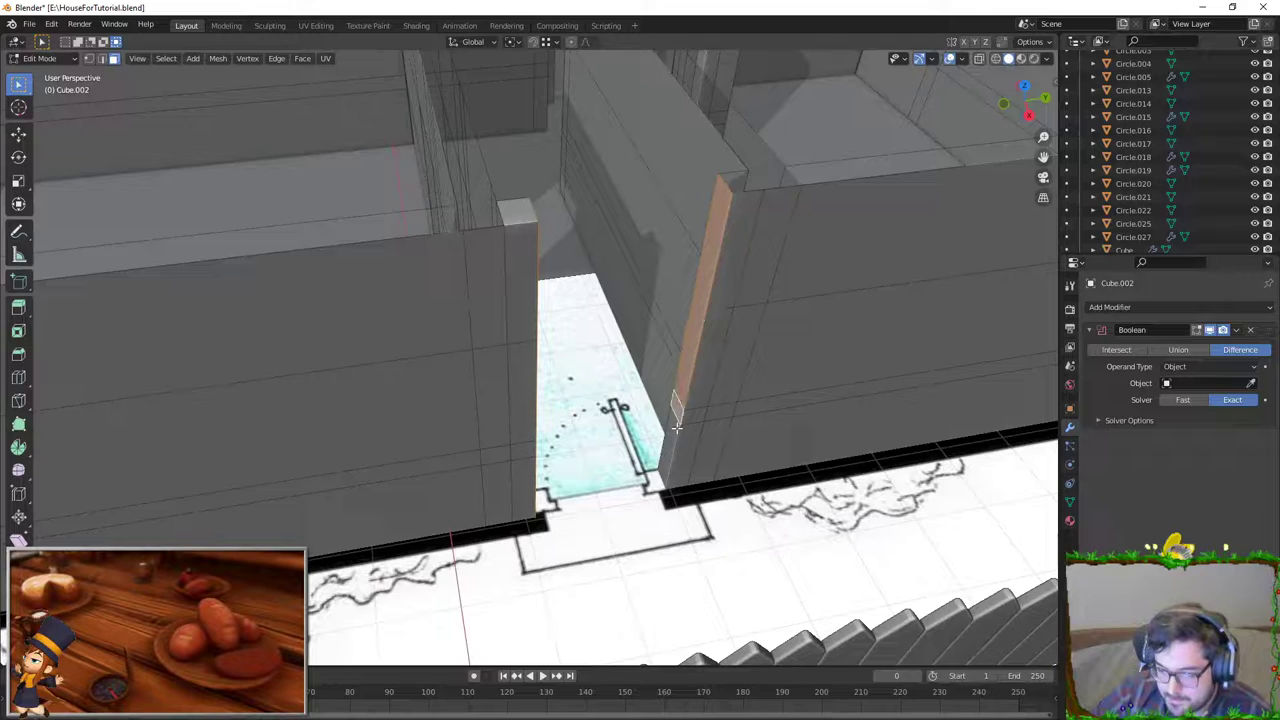
Step: Delete the doorway-side face strips, switch to edge select, and save HouseForTutorial.blend
{"action": "key", "text": "x"}
{"action": "left_click", "coordinate": [688, 352]}
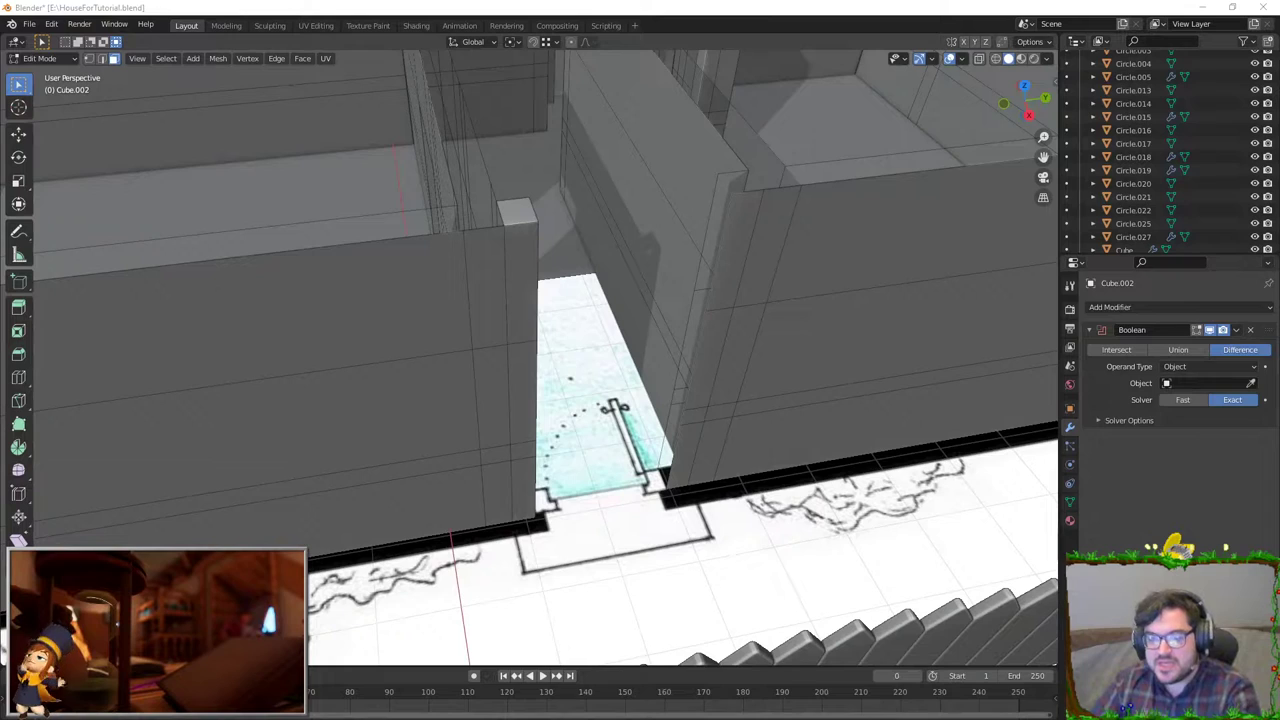
{"action": "left_click", "coordinate": [104, 59]}
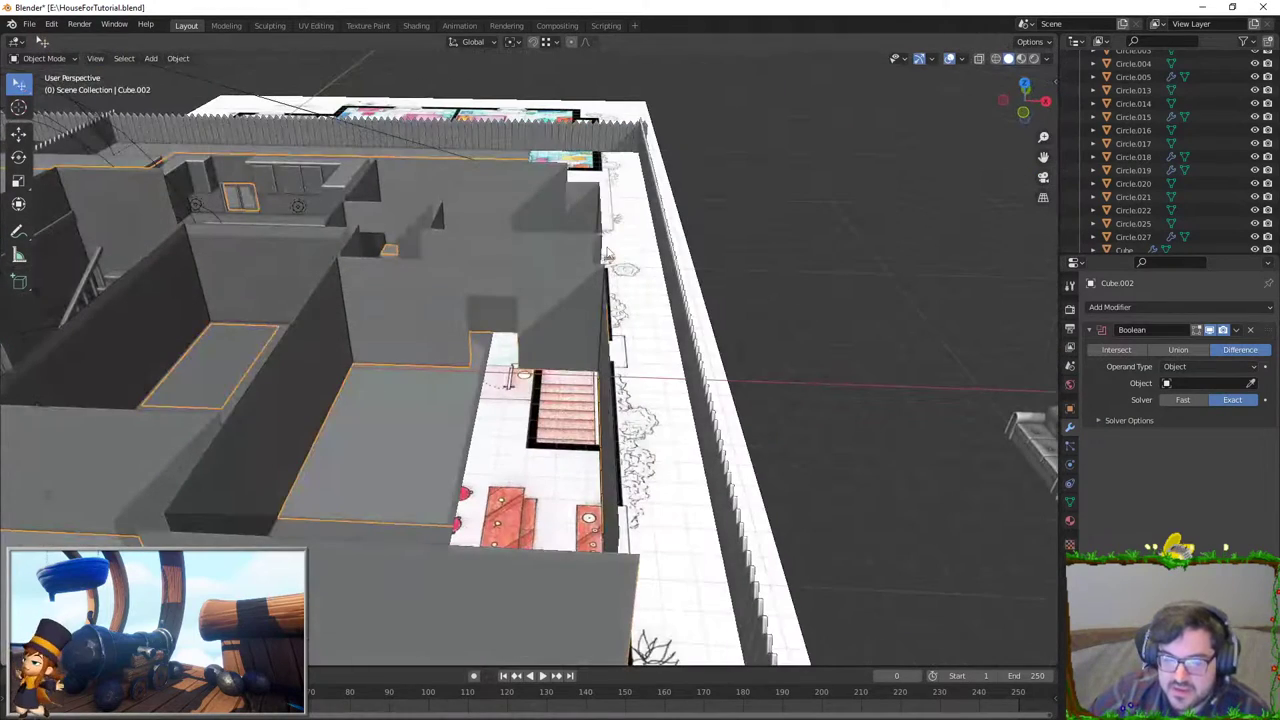
{"action": "key", "text": "ctrl+s"}
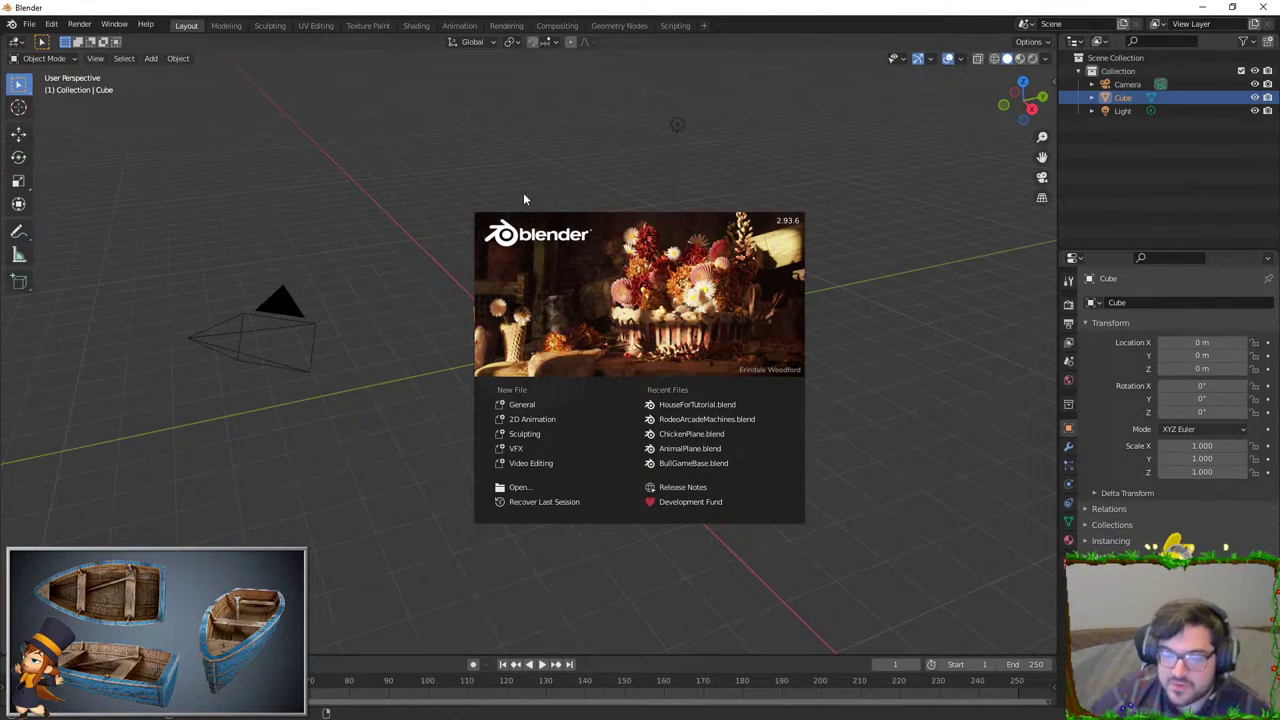
Step: Dismiss the splash screen and flatten the default cube along X
{"action": "left_click", "coordinate": [523, 195]}
{"action": "key", "text": "Tab"}
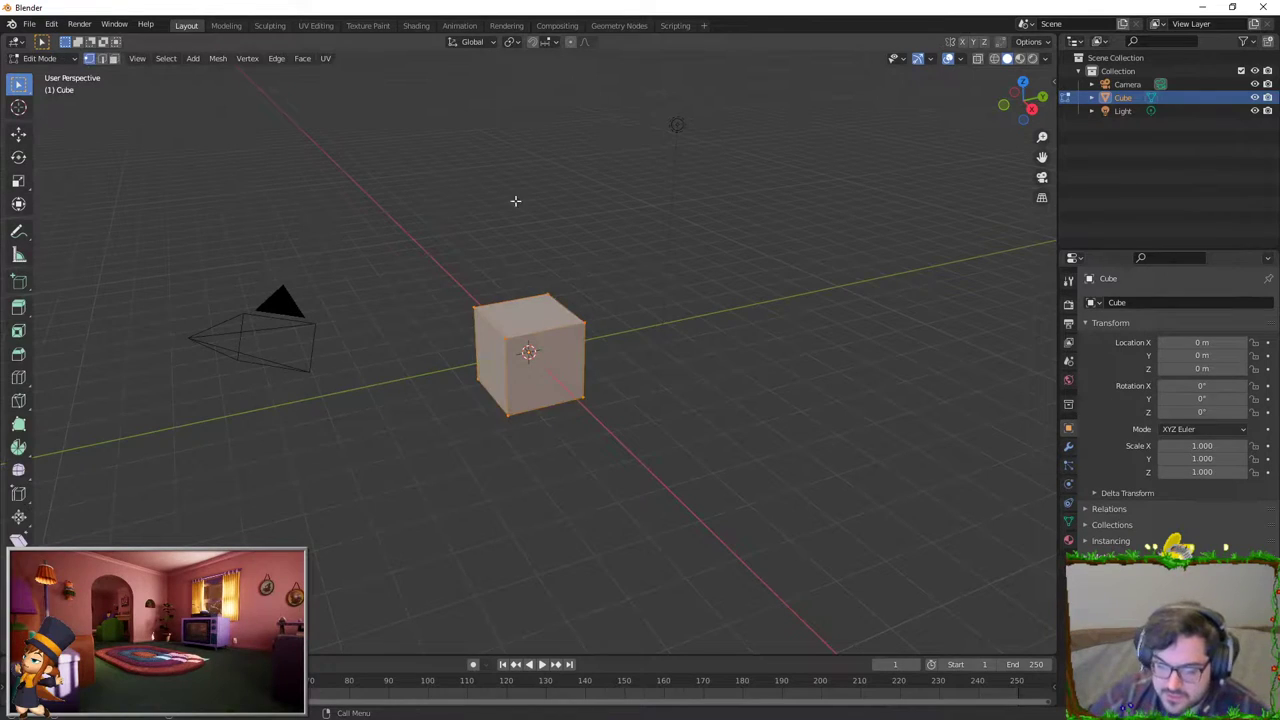
{"action": "scroll", "coordinate": [514, 200], "scroll_direction": "up", "scroll_amount": 4}
{"action": "key", "text": "Tab"}
{"action": "middle_click_drag", "start_coordinate": [403, 352], "coordinate": [700, 388]}
{"action": "key", "text": "s"}
{"action": "key", "text": "x"}
{"action": "left_click", "coordinate": [537, 331]}
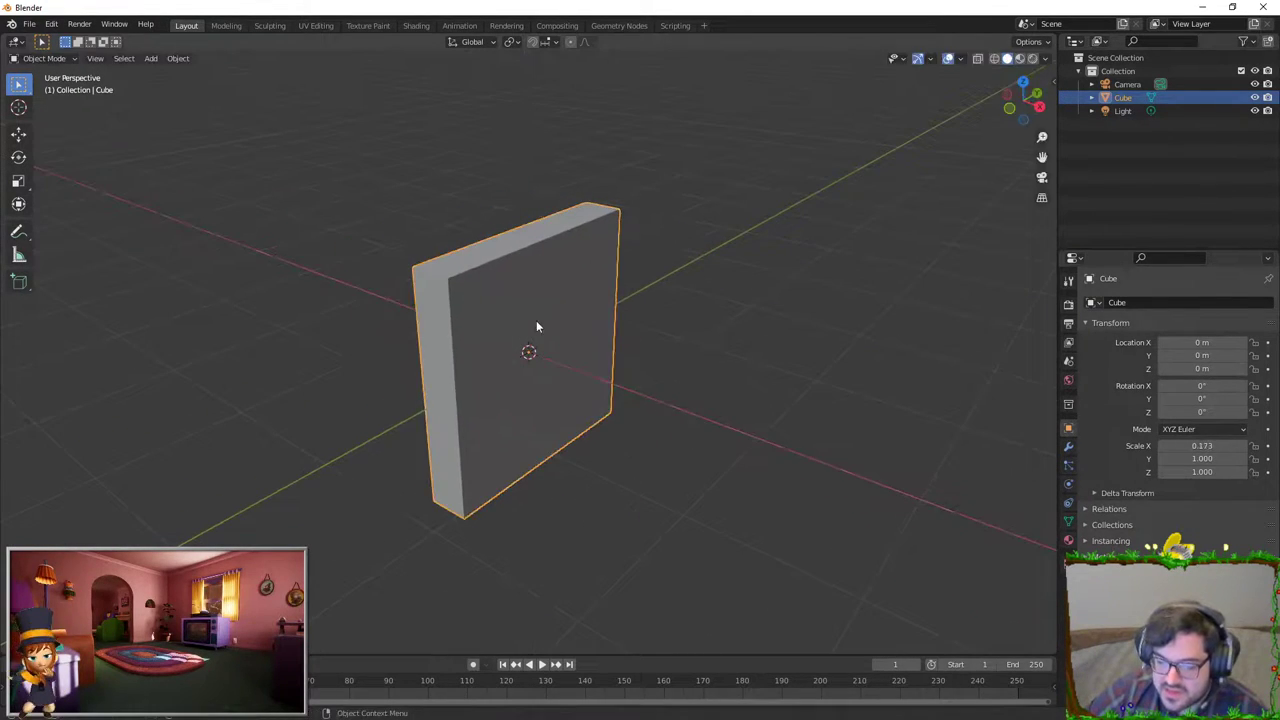
Step: Scale the plate along Y and Z into an upright wall, then apply scale to 1.000
{"action": "key", "text": "s"}
{"action": "key", "text": "y"}
{"action": "left_click", "coordinate": [667, 278]}
{"action": "key", "text": "s"}
{"action": "key", "text": "z"}
{"action": "left_click", "coordinate": [561, 269]}
{"action": "key", "text": "ctrl+a"}
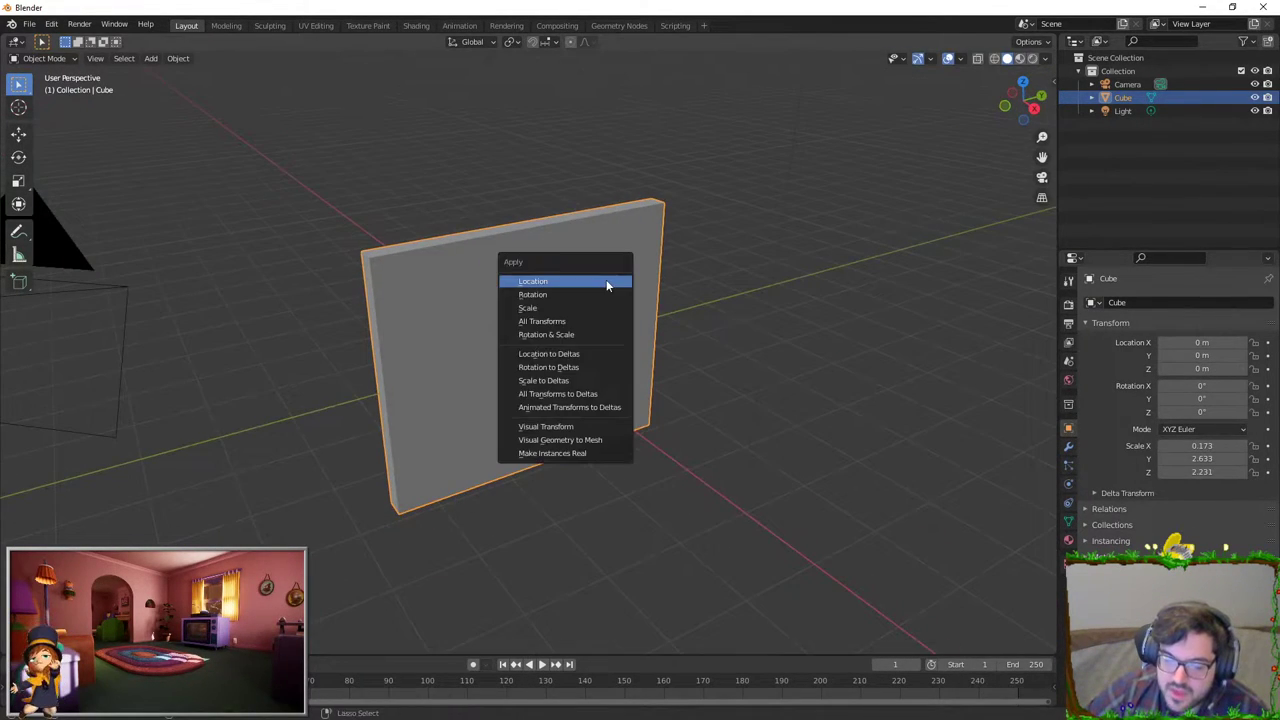
{"action": "left_click", "coordinate": [595, 318]}
Step: In Edit Mode, add two vertical loop cuts across the plate
{"action": "key", "text": "Tab"}
{"action": "middle_click_drag", "start_coordinate": [595, 318], "coordinate": [554, 279]}
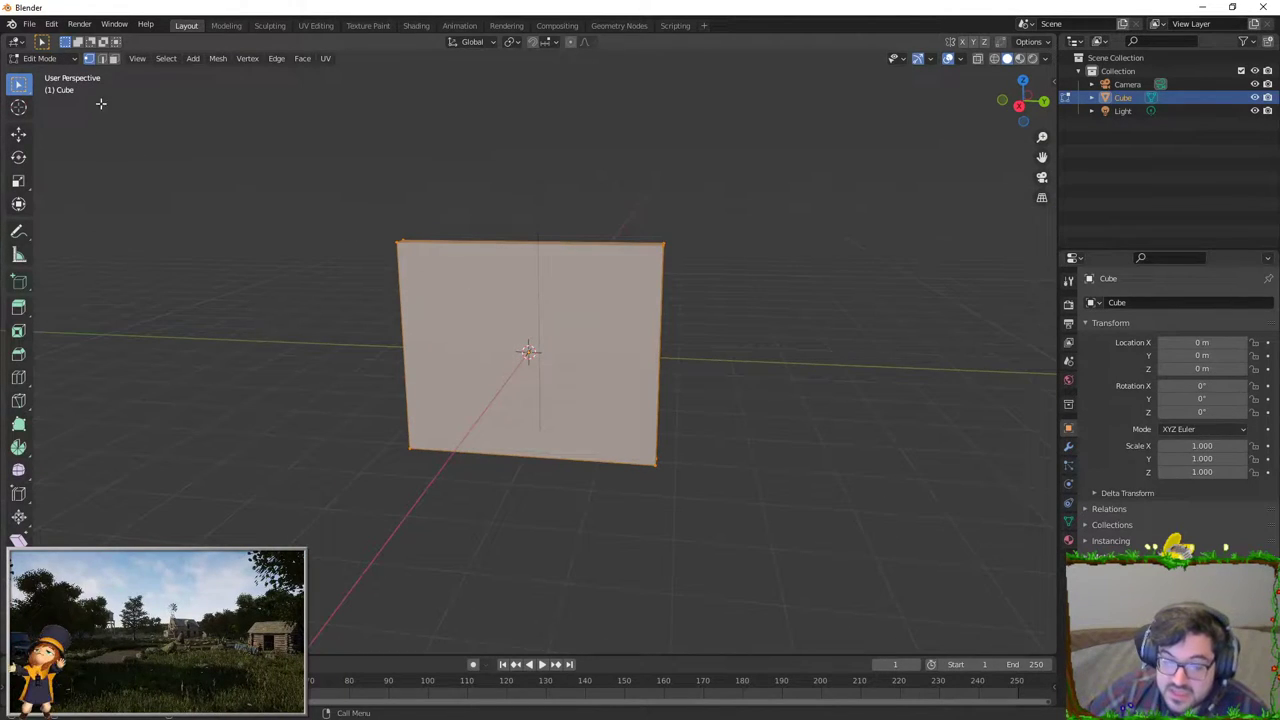
{"action": "key", "text": "ctrl+r"}
{"action": "scroll", "coordinate": [488, 250], "scroll_direction": "up", "scroll_amount": 1}
{"action": "left_click", "coordinate": [488, 250]}
{"action": "right_click", "coordinate": [488, 250]}
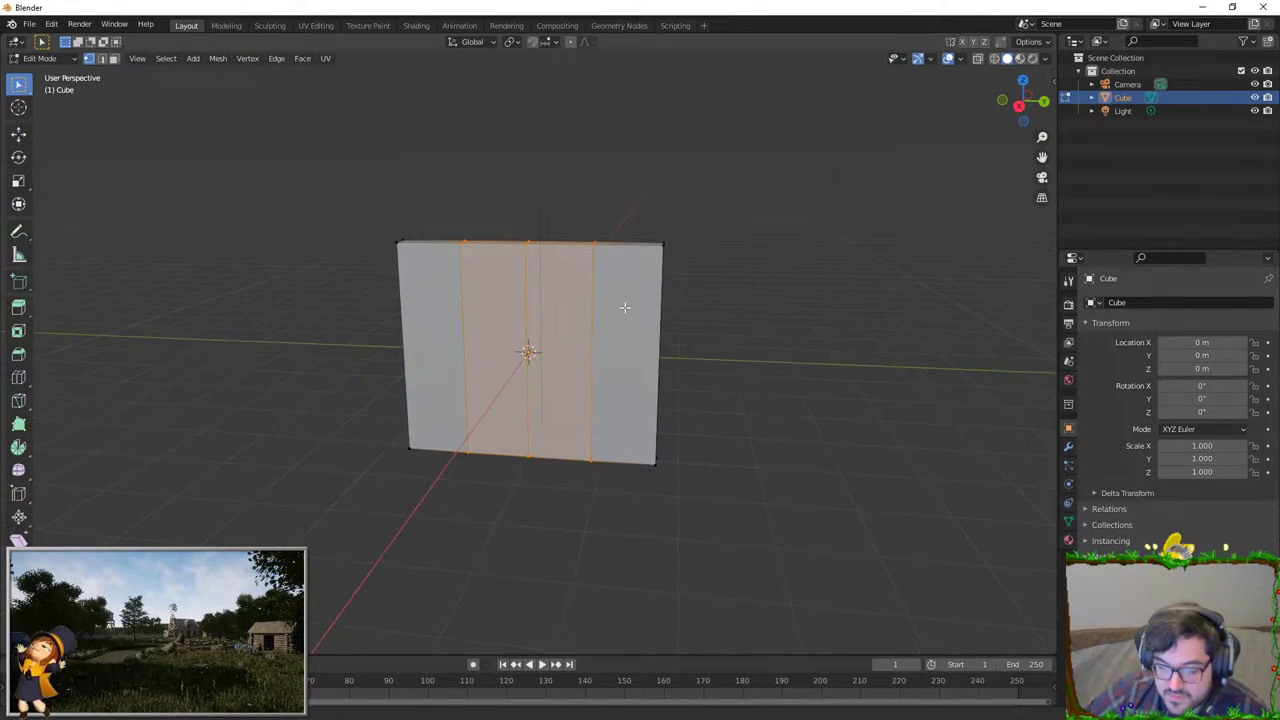
{"action": "key", "text": "ctrl+r"}
{"action": "right_click", "coordinate": [607, 298]}
Step: Add two horizontal loop cuts, dividing the plate into a 3x3 grid
{"action": "key", "text": "ctrl+z"}
{"action": "key", "text": "ctrl+r"}
{"action": "left_click", "coordinate": [560, 280]}
{"action": "key", "text": "ctrl+r"}
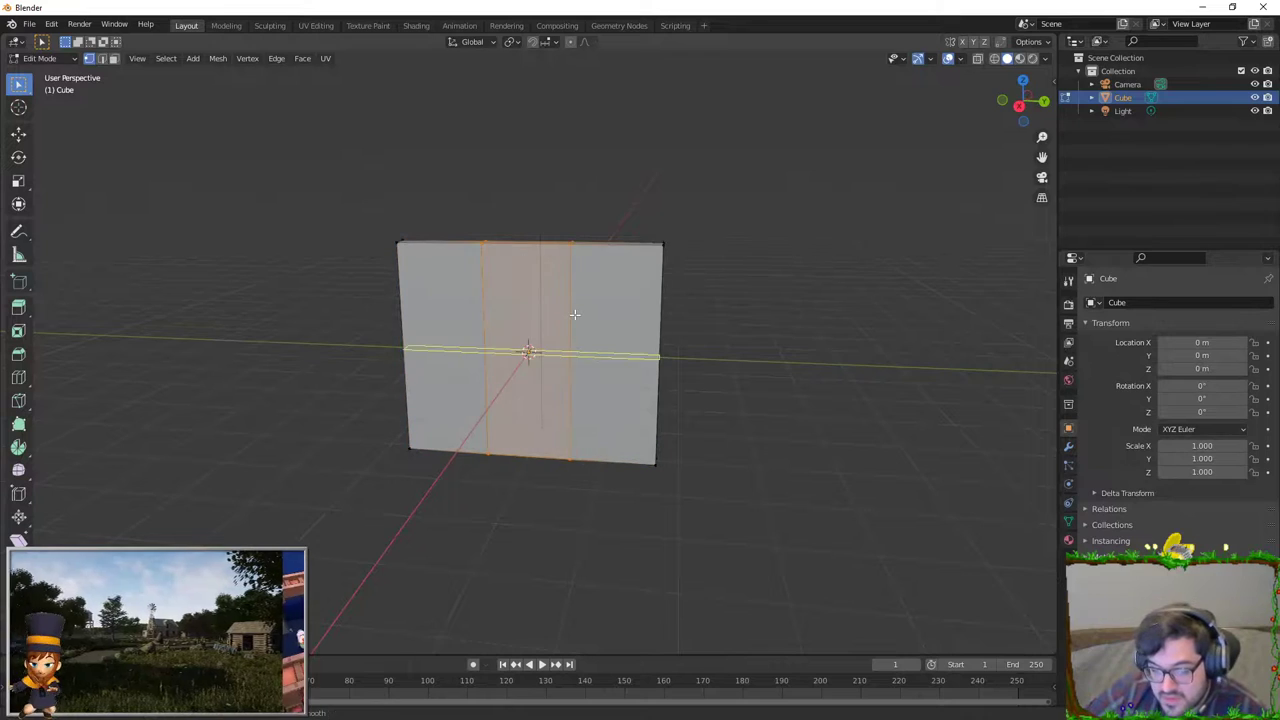
{"action": "scroll", "coordinate": [575, 315], "scroll_direction": "up", "scroll_amount": 1}
{"action": "left_click", "coordinate": [575, 315]}
Step: Select the grid's centre face and extrude it outward into a box
{"action": "key", "text": "alt+a"}
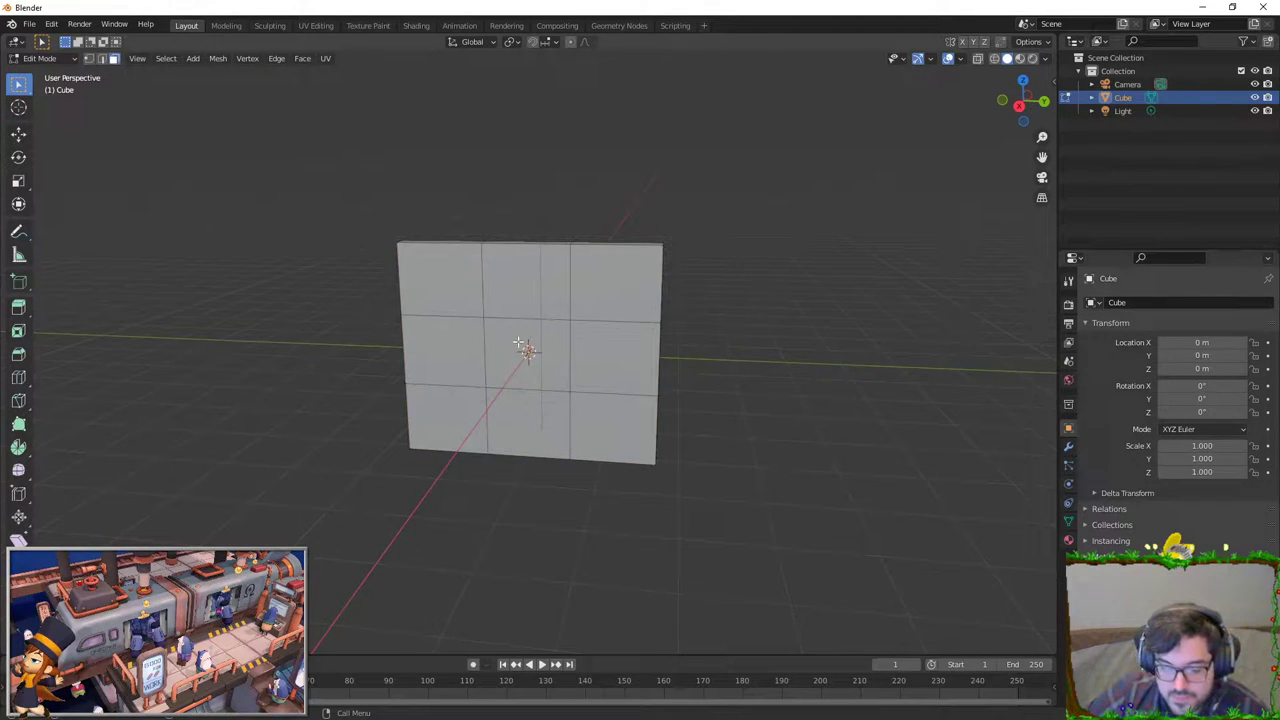
{"action": "left_click", "coordinate": [519, 343]}
{"action": "key", "text": "e"}
{"action": "left_click", "coordinate": [583, 376]}
{"action": "scroll", "coordinate": [583, 376], "scroll_direction": "up", "scroll_amount": 3}
Step: Switch to vertex select and merge the top vertex into the wall's corner
{"action": "scroll", "coordinate": [583, 376], "scroll_direction": "up", "scroll_amount": 2}
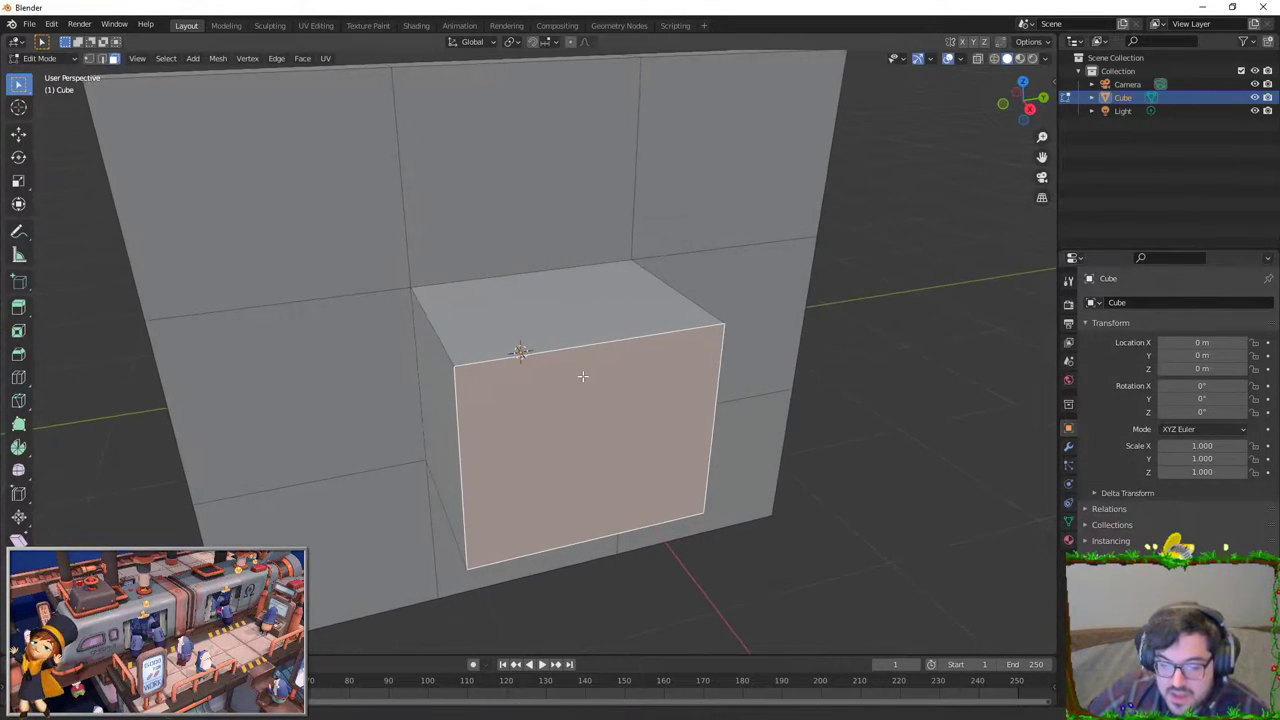
{"action": "key", "text": "alt+a"}
{"action": "middle_click_drag", "start_coordinate": [583, 376], "coordinate": [837, 386]}
{"action": "scroll", "coordinate": [611, 256], "scroll_direction": "down", "scroll_amount": 2}
{"action": "key", "text": "1"}
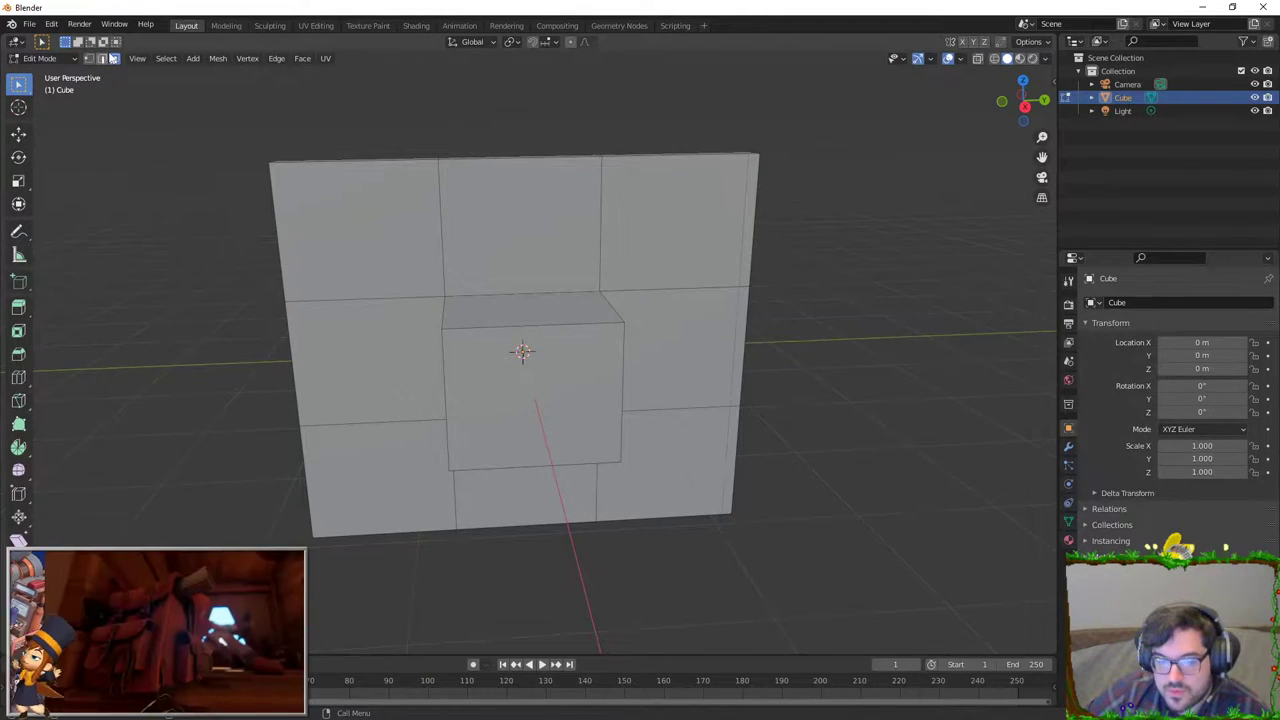
{"action": "middle_click_drag", "start_coordinate": [599, 199], "coordinate": [540, 261]}
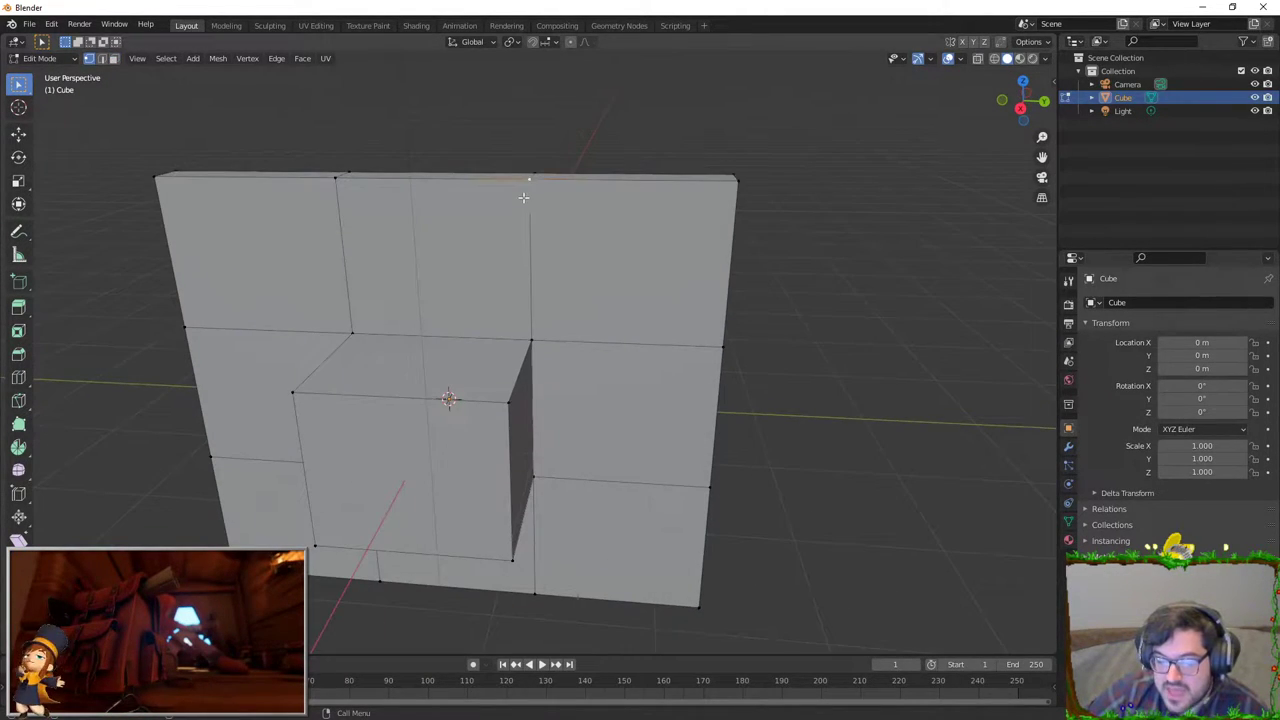
{"action": "key", "text": "F3"}
{"action": "type", "text": "merge l"}
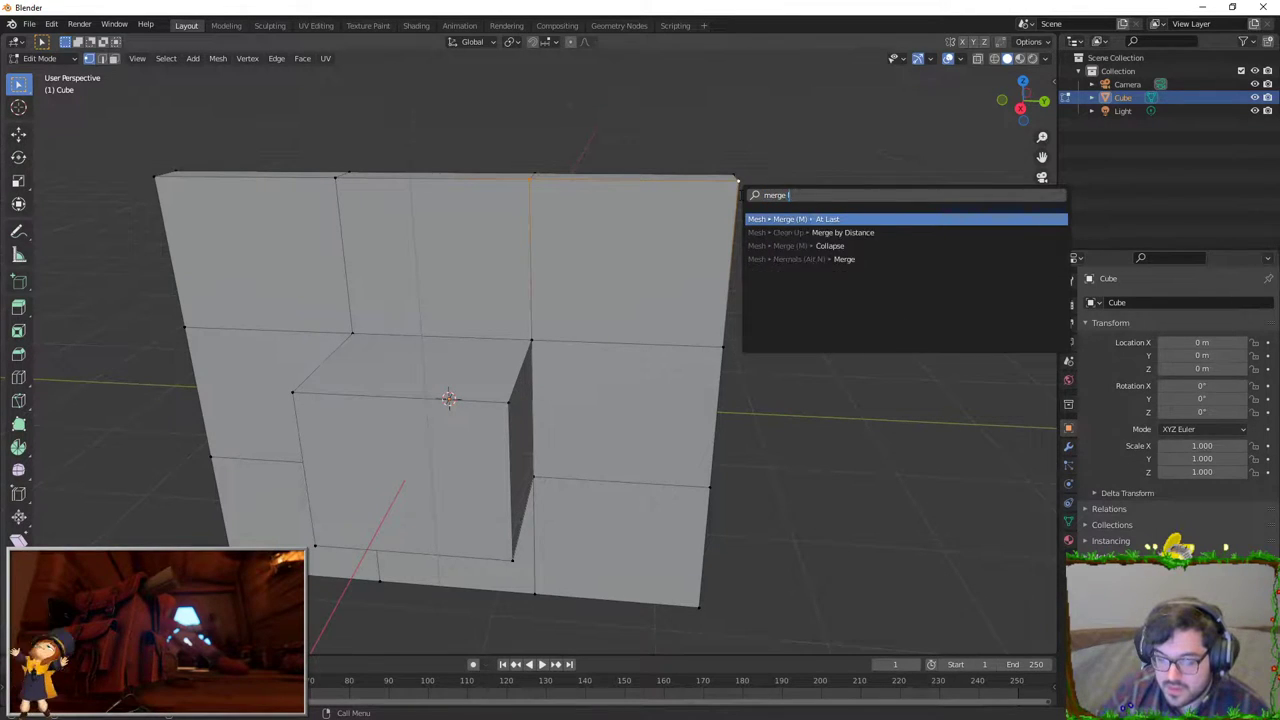
{"action": "key", "text": "Return"}
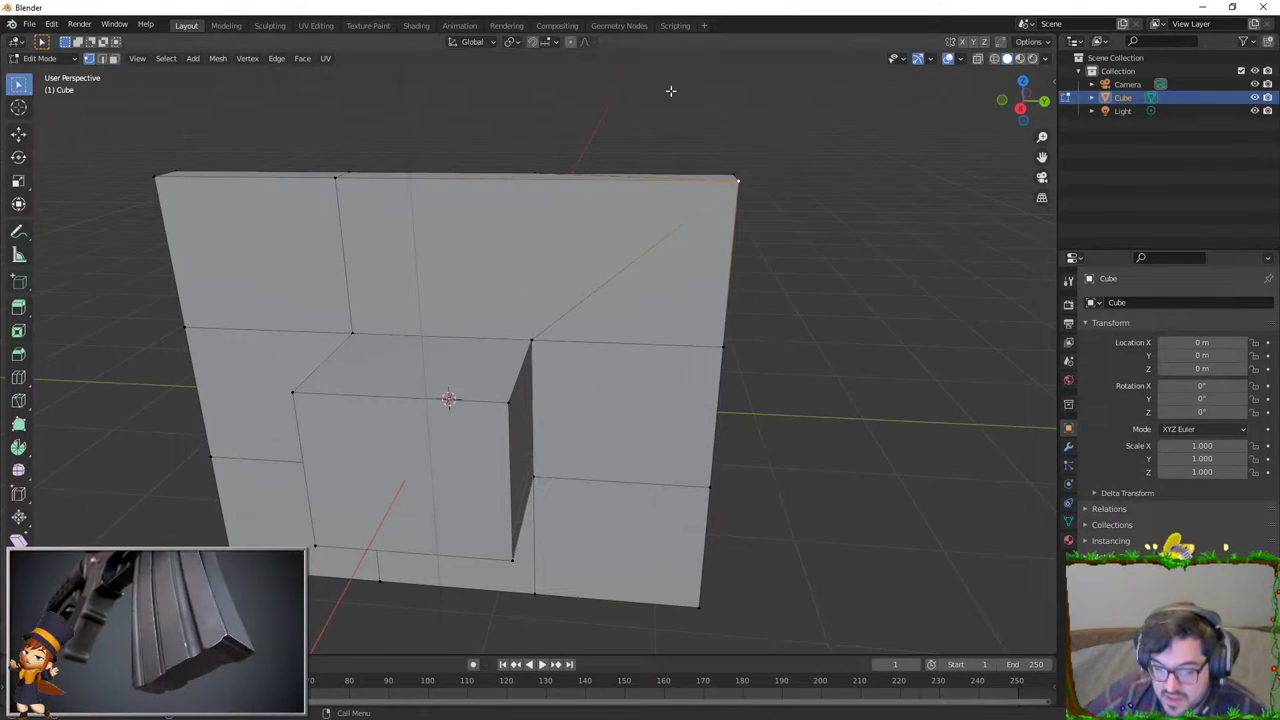
Step: Merge the selected vertices at the last one, then merge the lower-right vertices together
{"action": "middle_click_drag", "start_coordinate": [532, 156], "coordinate": [716, 170]}
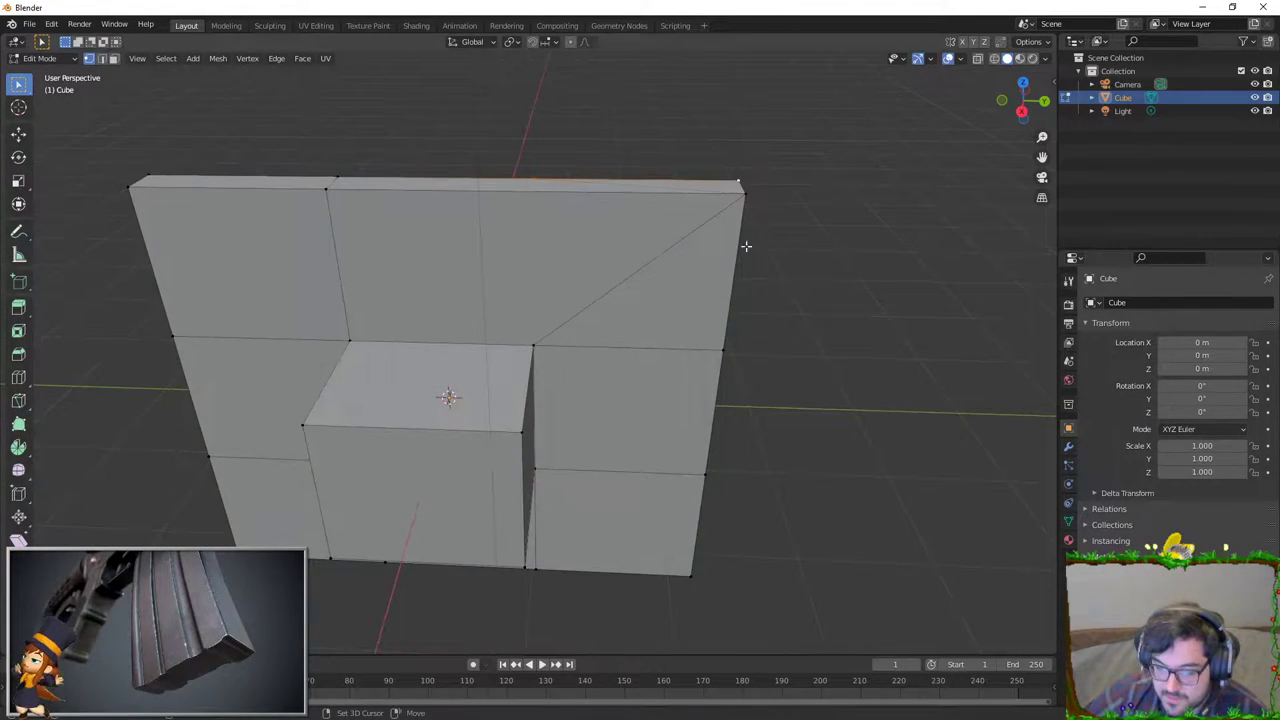
{"action": "middle_click_drag", "start_coordinate": [714, 330], "coordinate": [650, 420]}
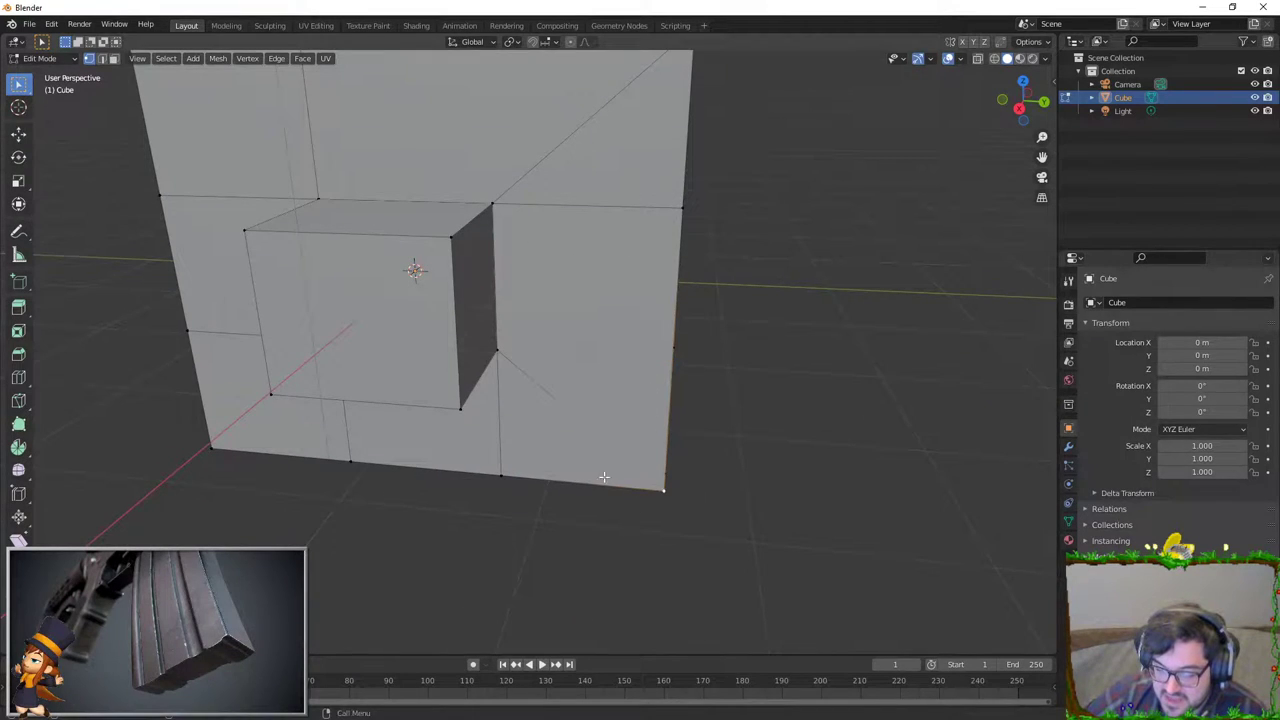
{"action": "mouse_move", "coordinate": [604, 477]}
{"action": "middle_mouse_down"}
{"action": "mouse_move", "coordinate": [526, 403]}
{"action": "mouse_move", "coordinate": [657, 511]}
{"action": "middle_mouse_up"}
{"action": "key", "text": "r"}
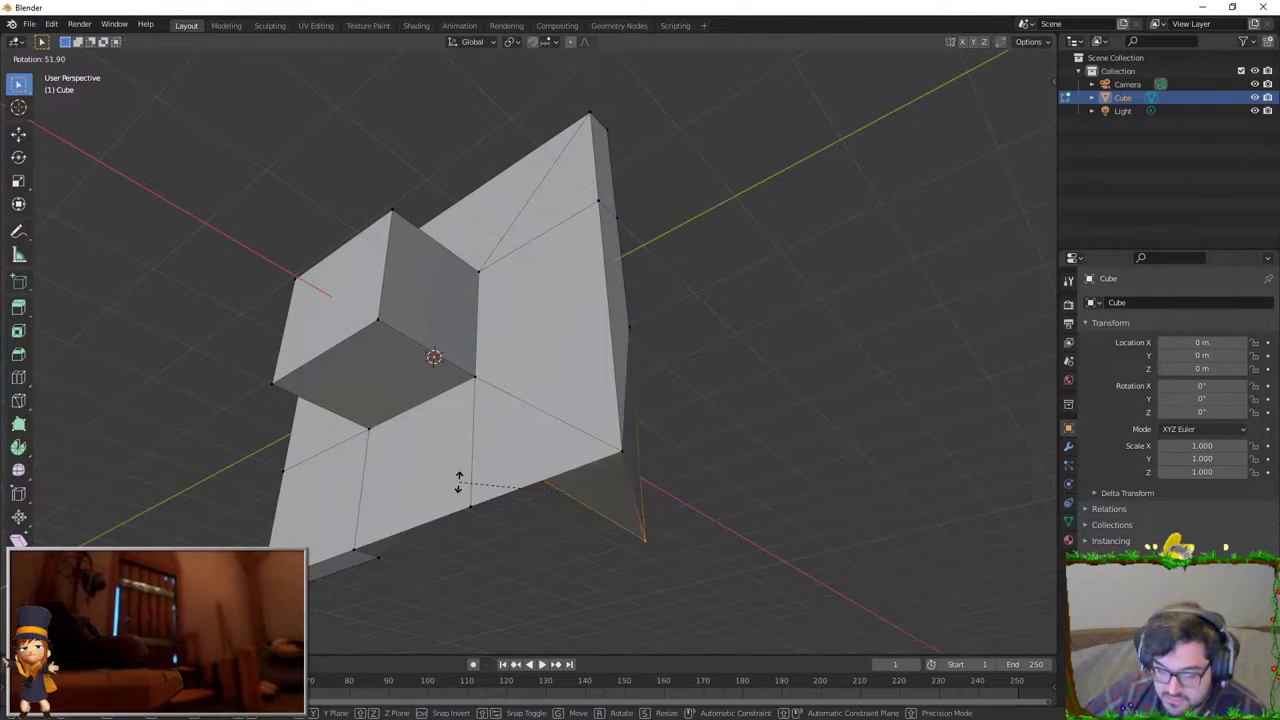
{"action": "key", "text": "Escape"}
{"action": "middle_click_drag", "start_coordinate": [503, 508], "coordinate": [629, 457]}
{"action": "key", "text": "F3"}
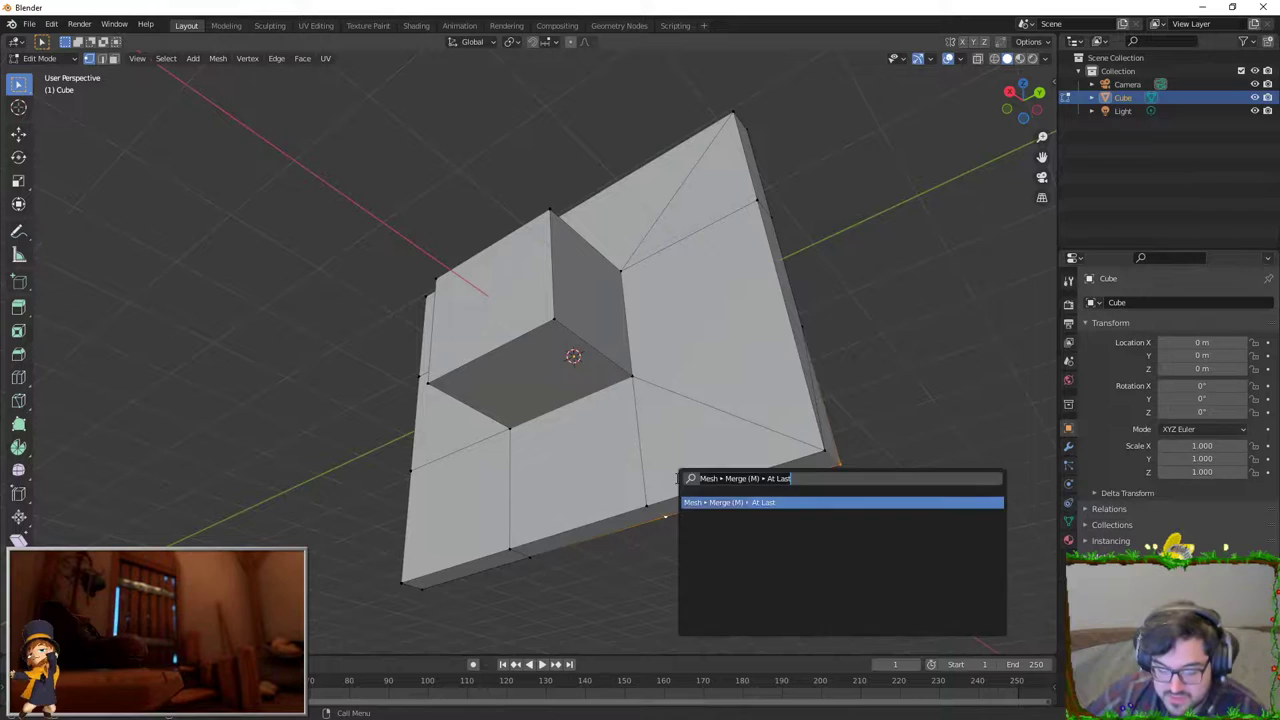
{"action": "key", "text": "Return"}
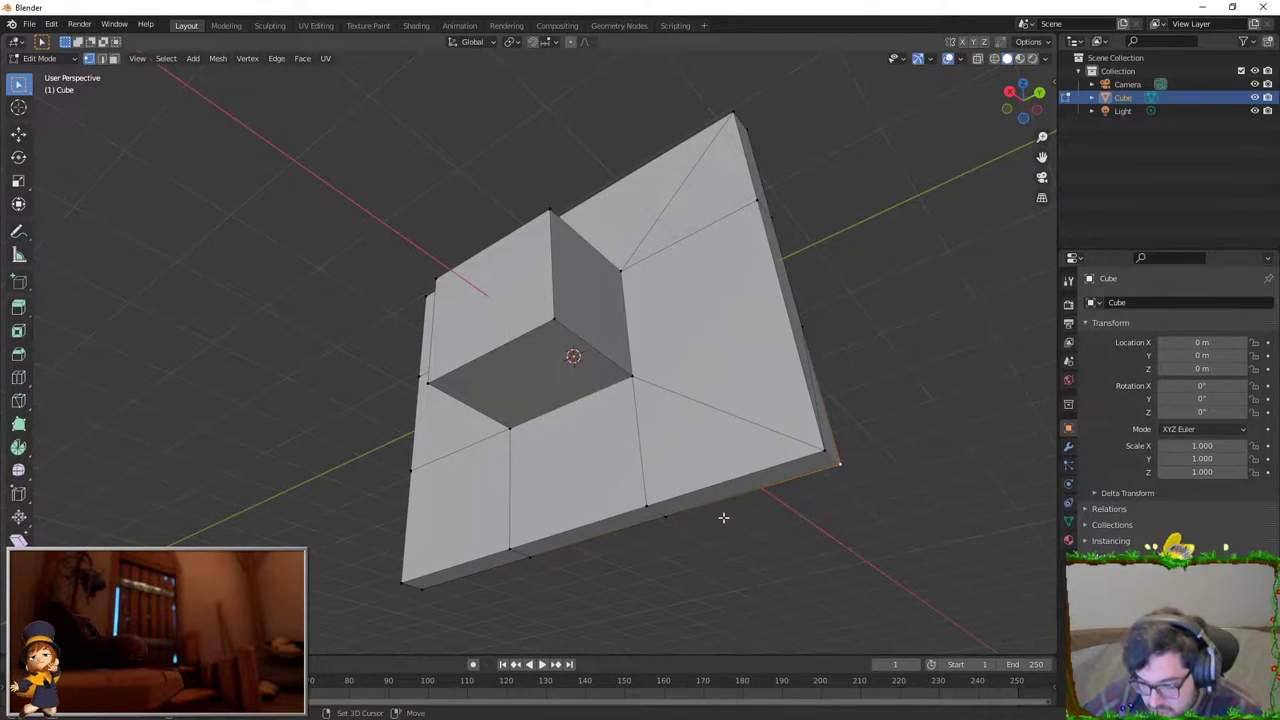
{"action": "key", "text": "F3"}
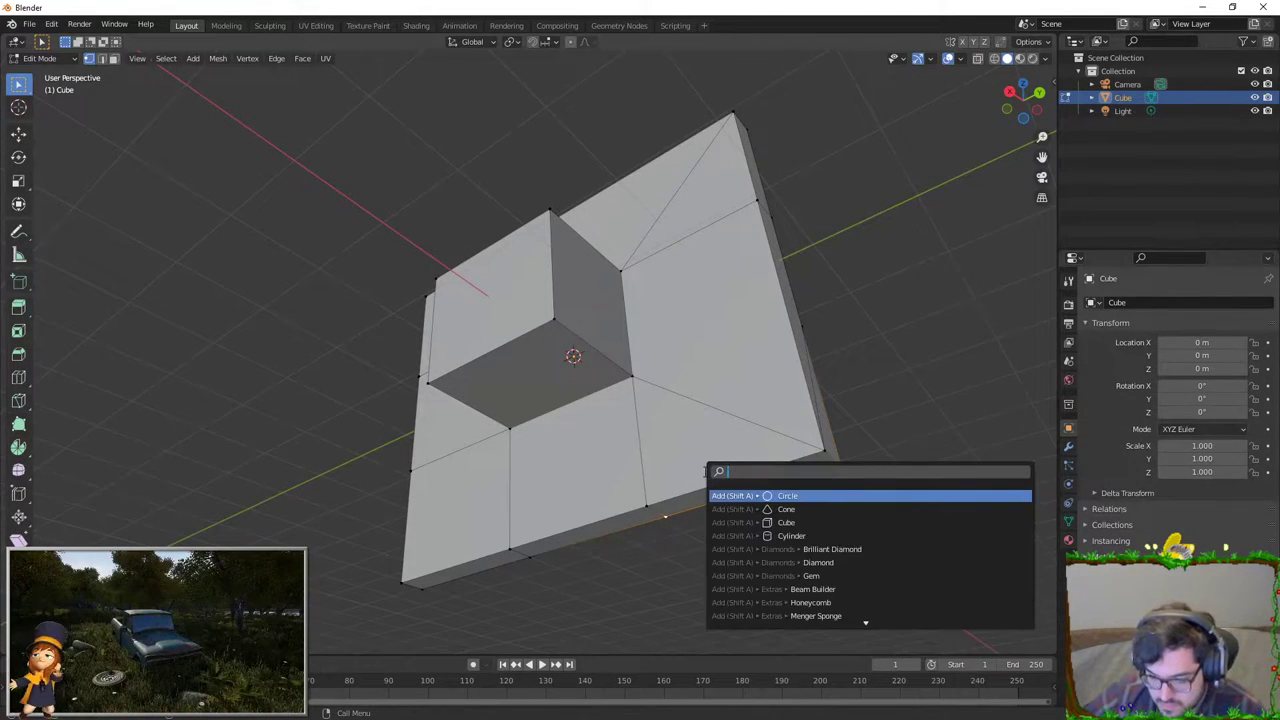
{"action": "key", "text": "Return"}
{"action": "key", "text": "F3"}
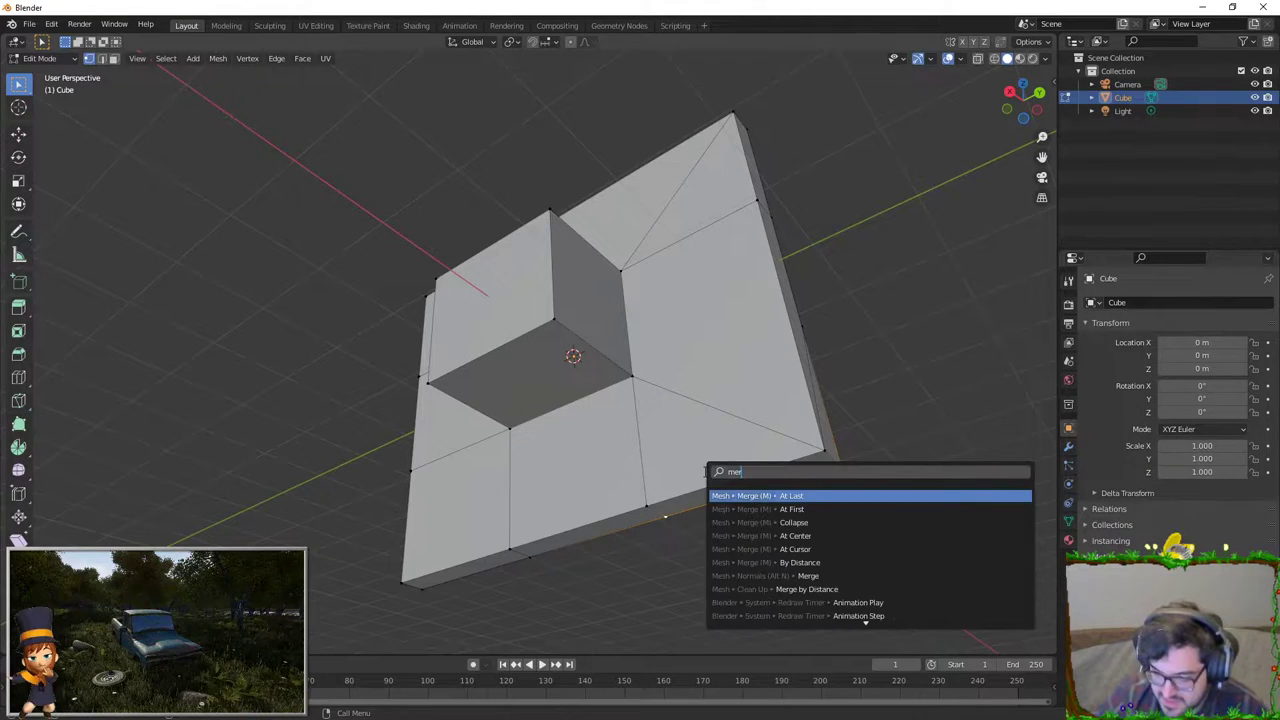
{"action": "type", "text": "merge last"}
{"action": "key", "text": "Return"}
Step: Select the two bottom edge segments of the wall
{"action": "mouse_move", "coordinate": [681, 470]}
{"action": "middle_mouse_down"}
{"action": "mouse_move", "coordinate": [766, 531]}
{"action": "mouse_move", "coordinate": [789, 429]}
{"action": "middle_mouse_up"}
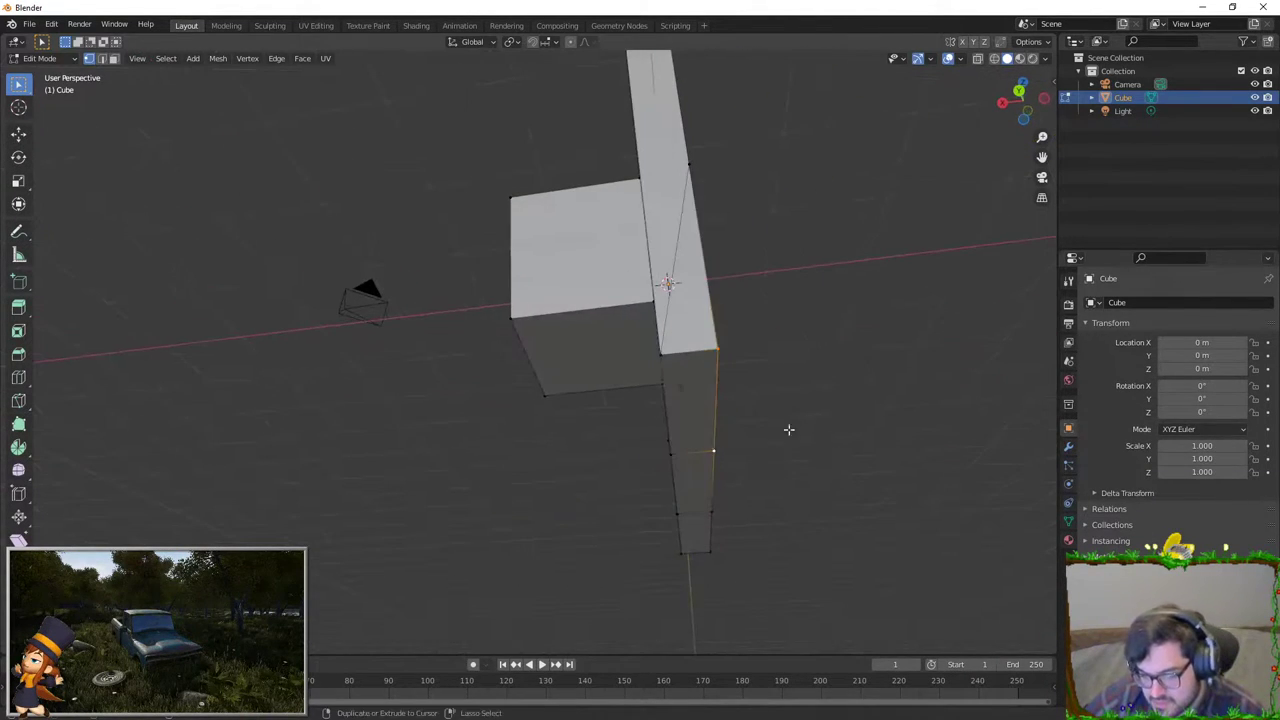
{"action": "middle_click_drag", "start_coordinate": [823, 383], "coordinate": [654, 389]}
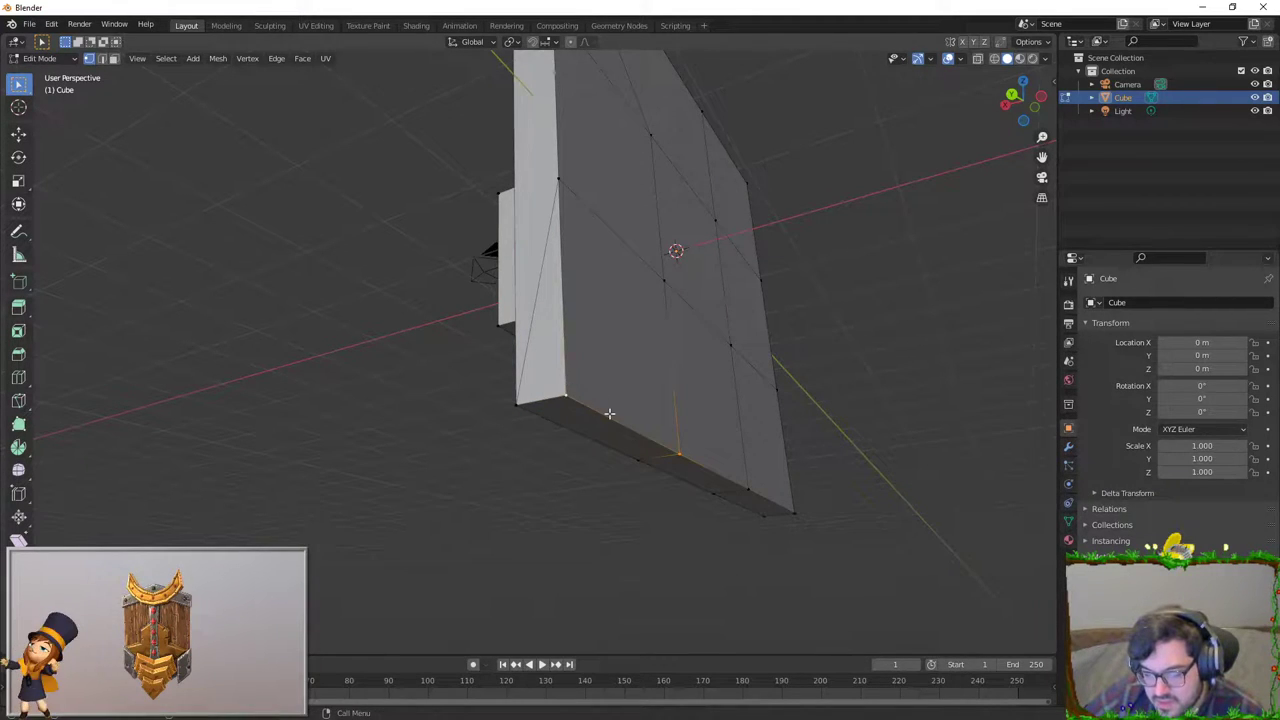
{"action": "key", "text": "F3"}
{"action": "key", "text": "Return"}
{"action": "mouse_move", "coordinate": [680, 409]}
{"action": "middle_mouse_down"}
{"action": "mouse_move", "coordinate": [671, 423]}
{"action": "mouse_move", "coordinate": [824, 437]}
{"action": "mouse_move", "coordinate": [614, 237]}
{"action": "mouse_move", "coordinate": [620, 383]}
{"action": "mouse_move", "coordinate": [451, 420]}
{"action": "middle_mouse_up"}
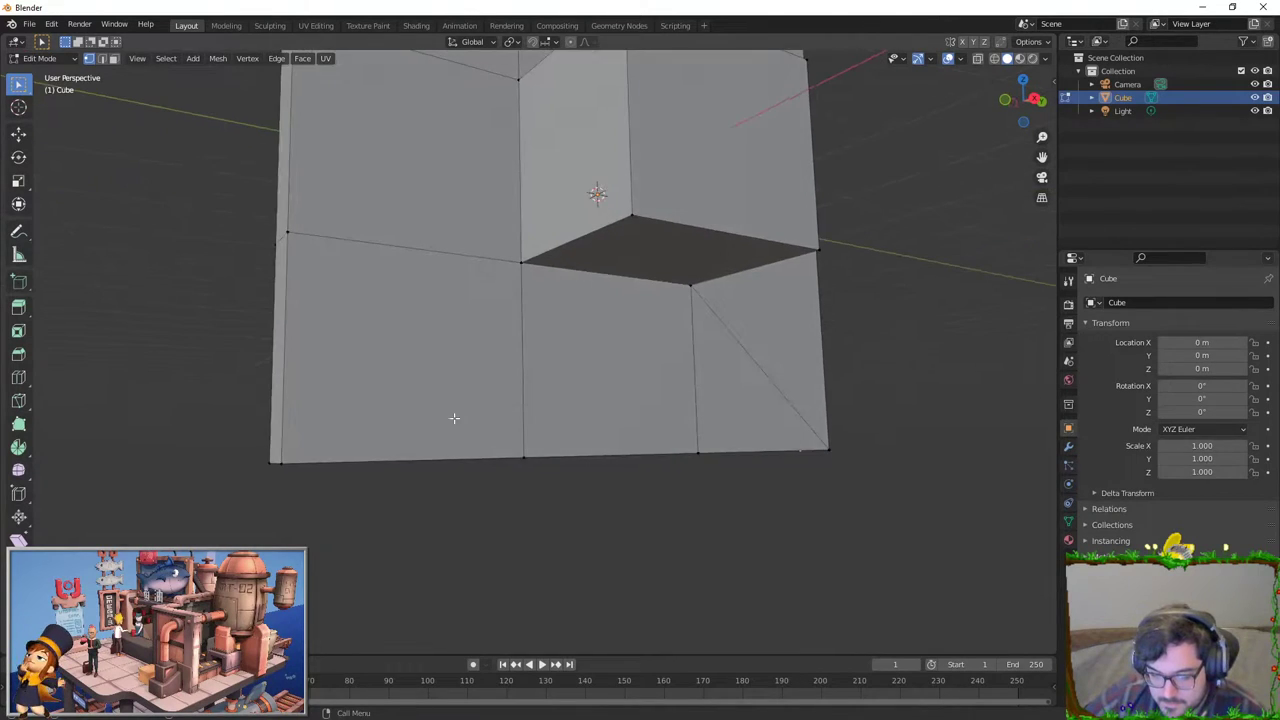
{"action": "middle_click_drag", "start_coordinate": [299, 475], "coordinate": [531, 480]}
{"action": "left_click", "coordinate": [350, 482]}
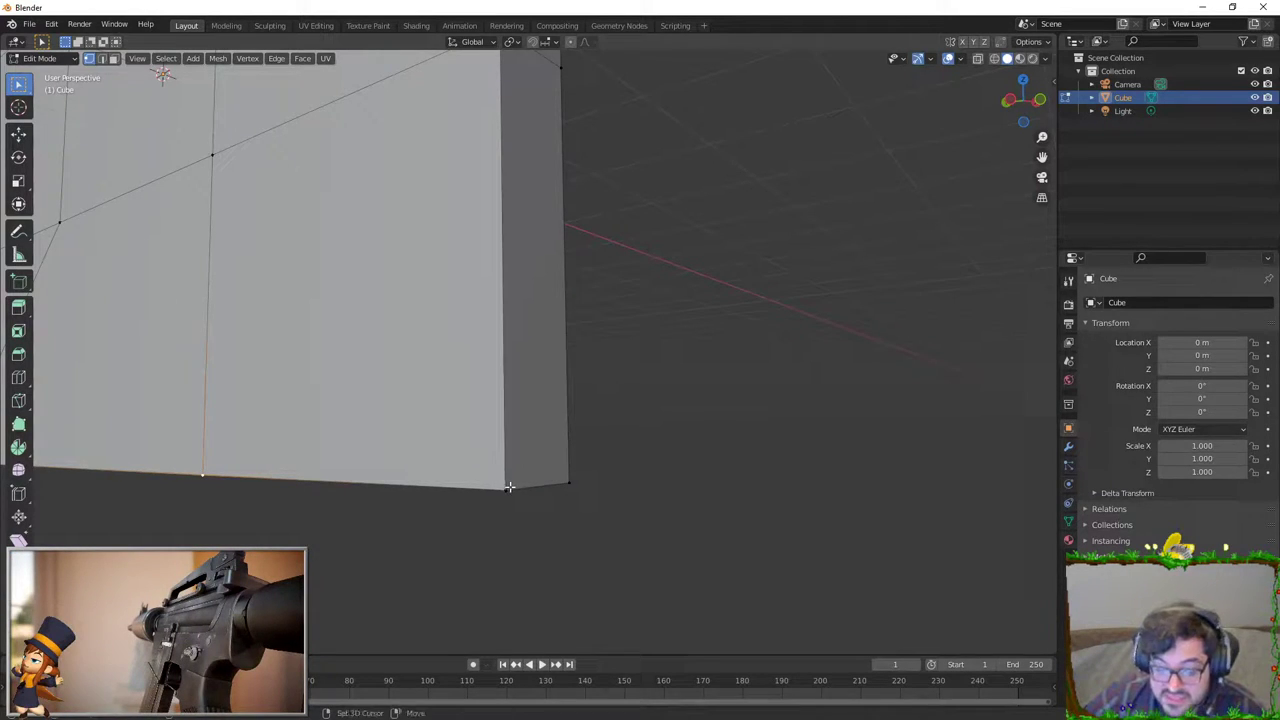
{"action": "left_click", "coordinate": [509, 487], "text": "shift"}
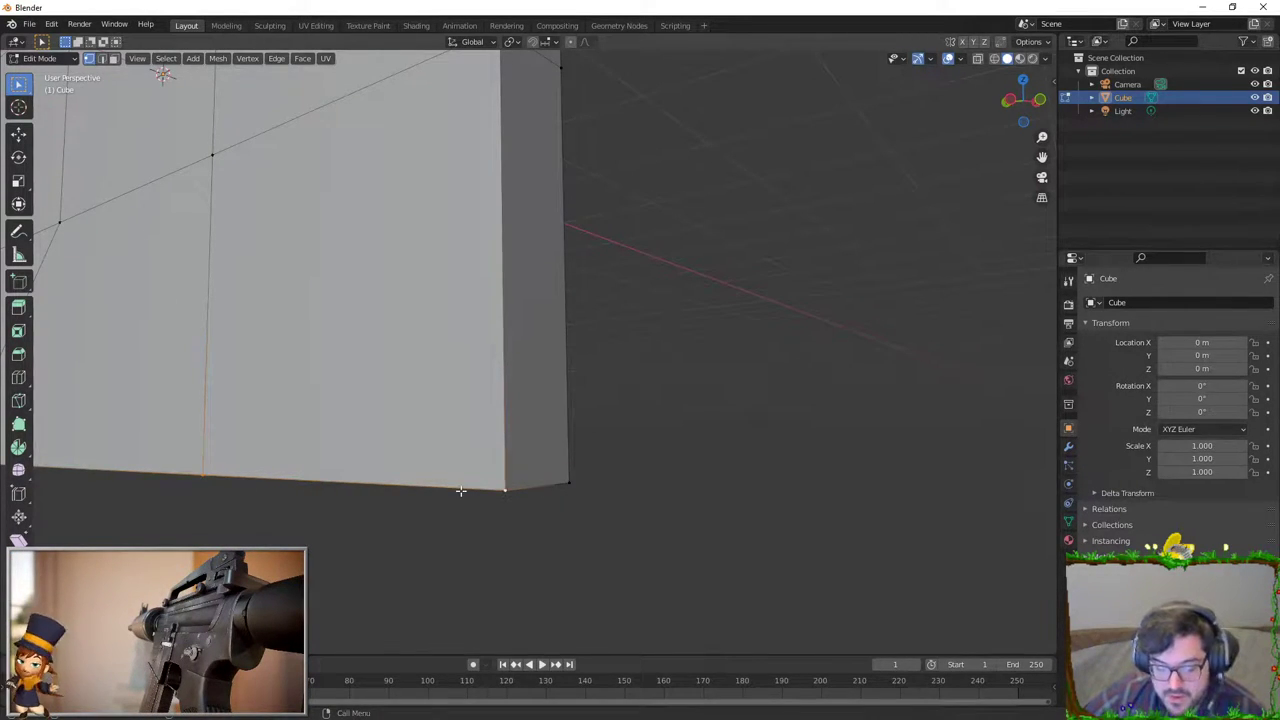
Step: Move one wall vertex down to the bottom corner and the right-edge vertex up and right
{"action": "scroll", "coordinate": [471, 477], "scroll_direction": "down", "scroll_amount": 5}
{"action": "scroll", "coordinate": [531, 514], "scroll_direction": "up", "scroll_amount": 2}
{"action": "mouse_move", "coordinate": [551, 336]}
{"action": "middle_mouse_down"}
{"action": "mouse_move", "coordinate": [438, 178]}
{"action": "mouse_move", "coordinate": [463, 255]}
{"action": "middle_mouse_up"}
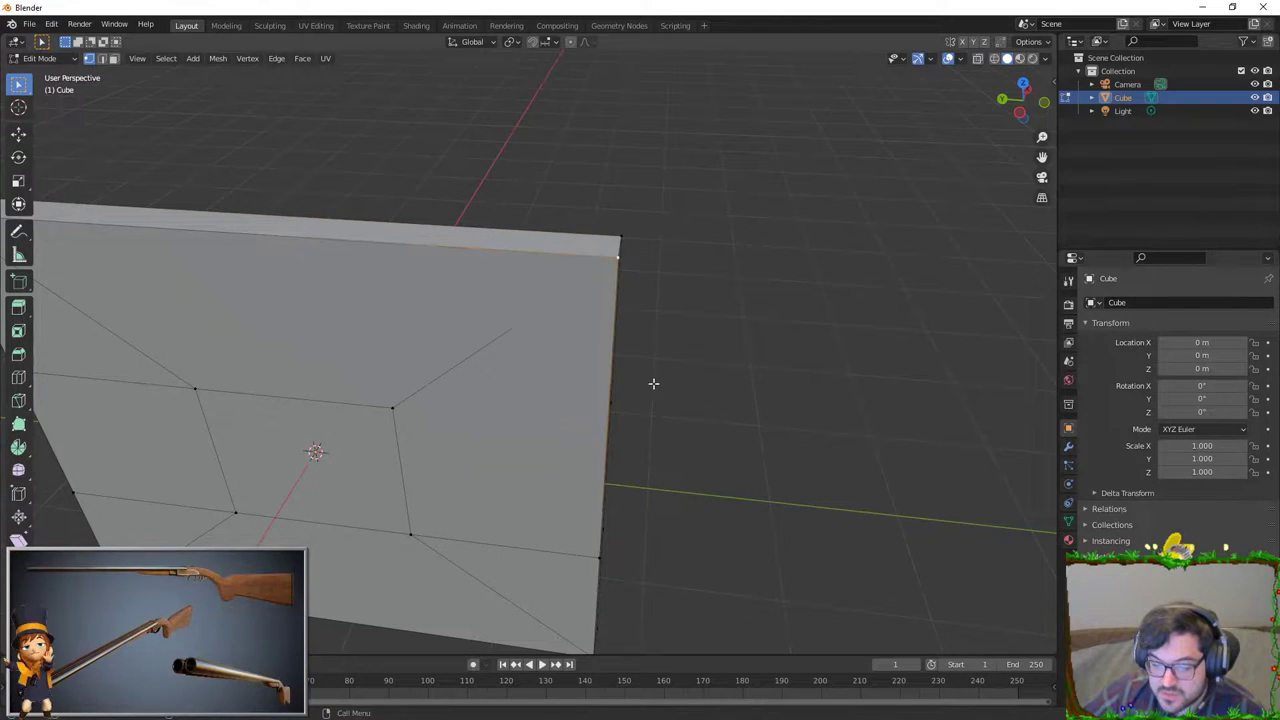
{"action": "mouse_move", "coordinate": [654, 380]}
{"action": "middle_mouse_down"}
{"action": "mouse_move", "coordinate": [414, 405]}
{"action": "mouse_move", "coordinate": [391, 310]}
{"action": "middle_mouse_up"}
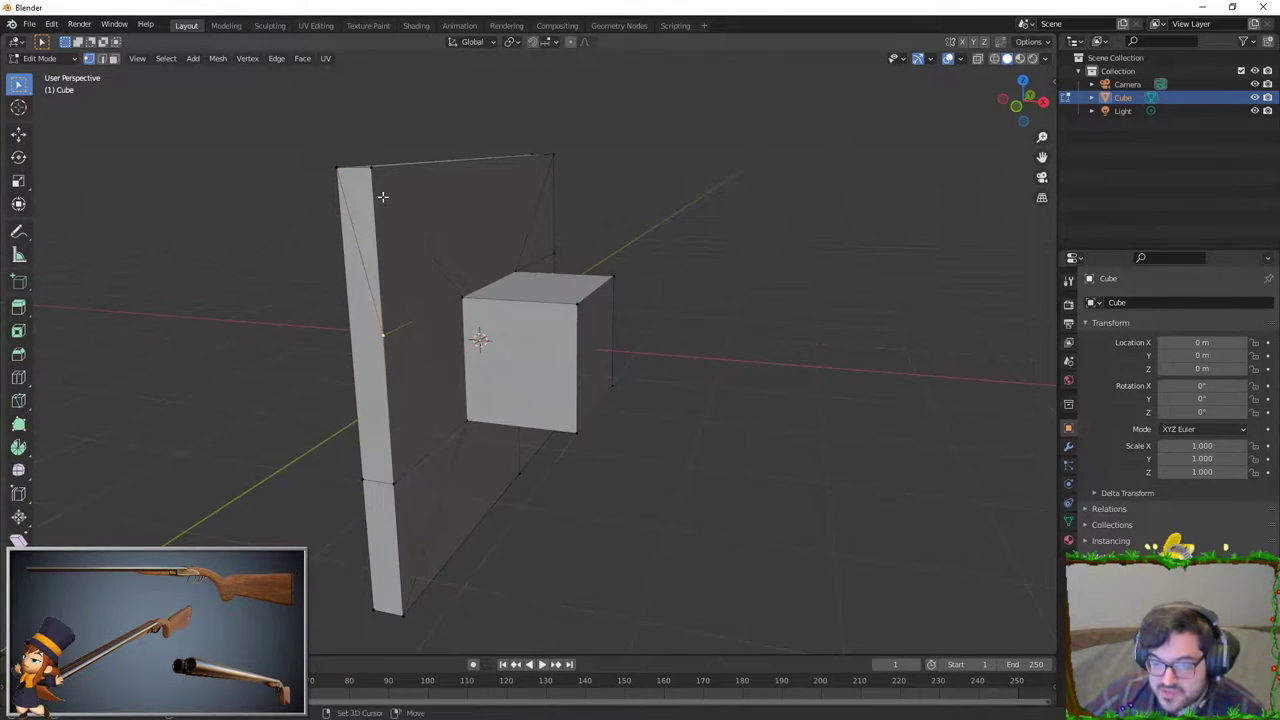
{"action": "scroll", "coordinate": [440, 296], "scroll_direction": "down", "scroll_amount": 2}
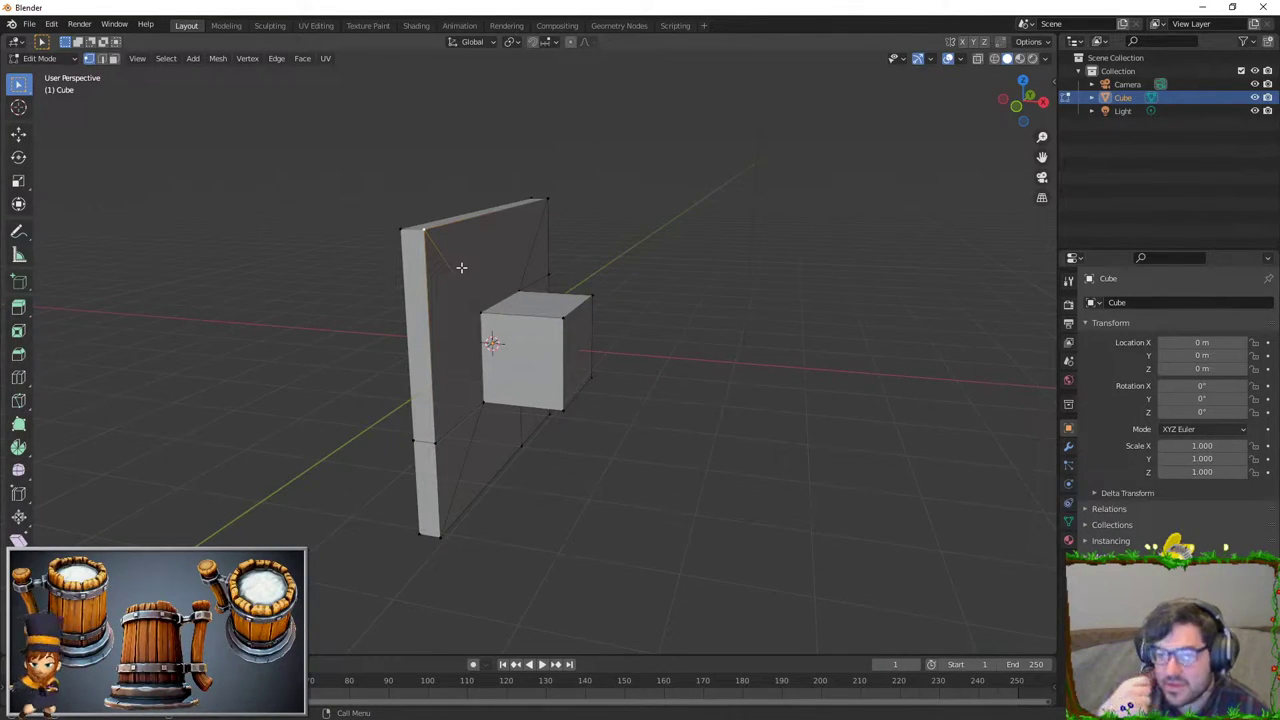
{"action": "mouse_move", "coordinate": [461, 267]}
{"action": "middle_mouse_down"}
{"action": "mouse_move", "coordinate": [566, 465]}
{"action": "mouse_move", "coordinate": [441, 430]}
{"action": "middle_mouse_up"}
{"action": "key", "text": "g"}
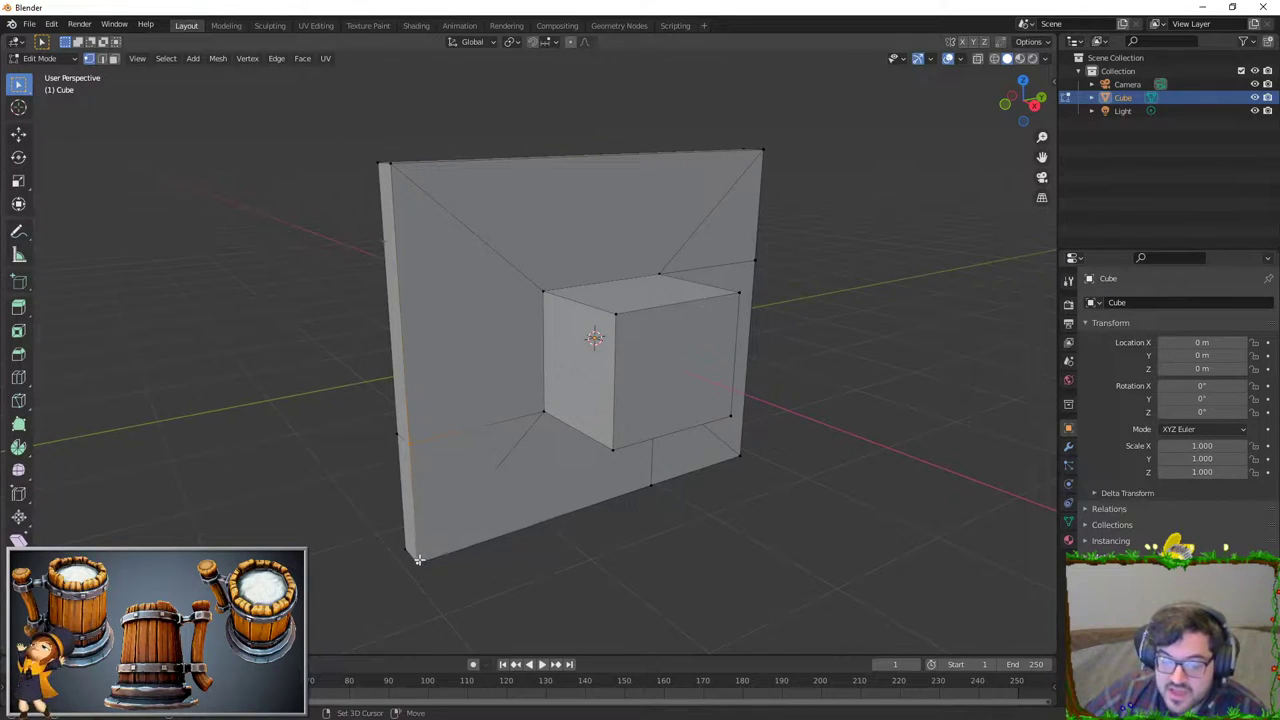
{"action": "mouse_move", "coordinate": [591, 457]}
{"action": "middle_mouse_down"}
{"action": "mouse_move", "coordinate": [743, 386]}
{"action": "mouse_move", "coordinate": [808, 320]}
{"action": "middle_mouse_up"}
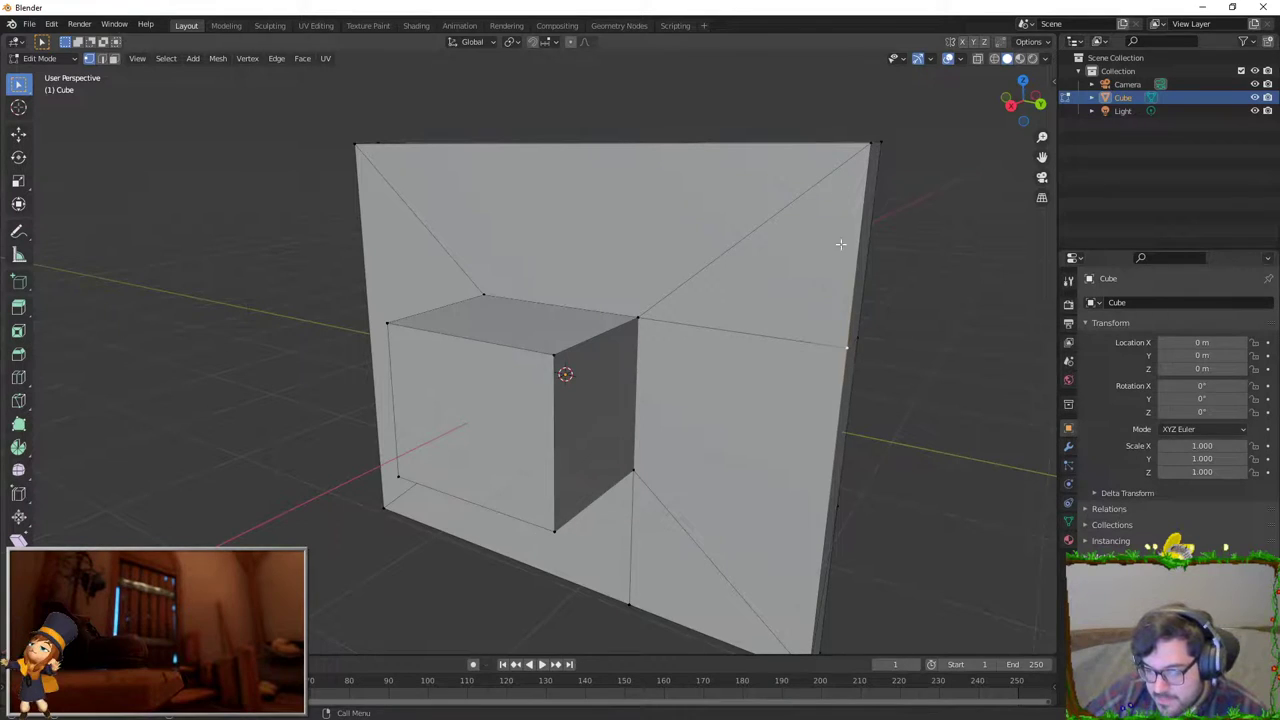
{"action": "key", "text": "g"}
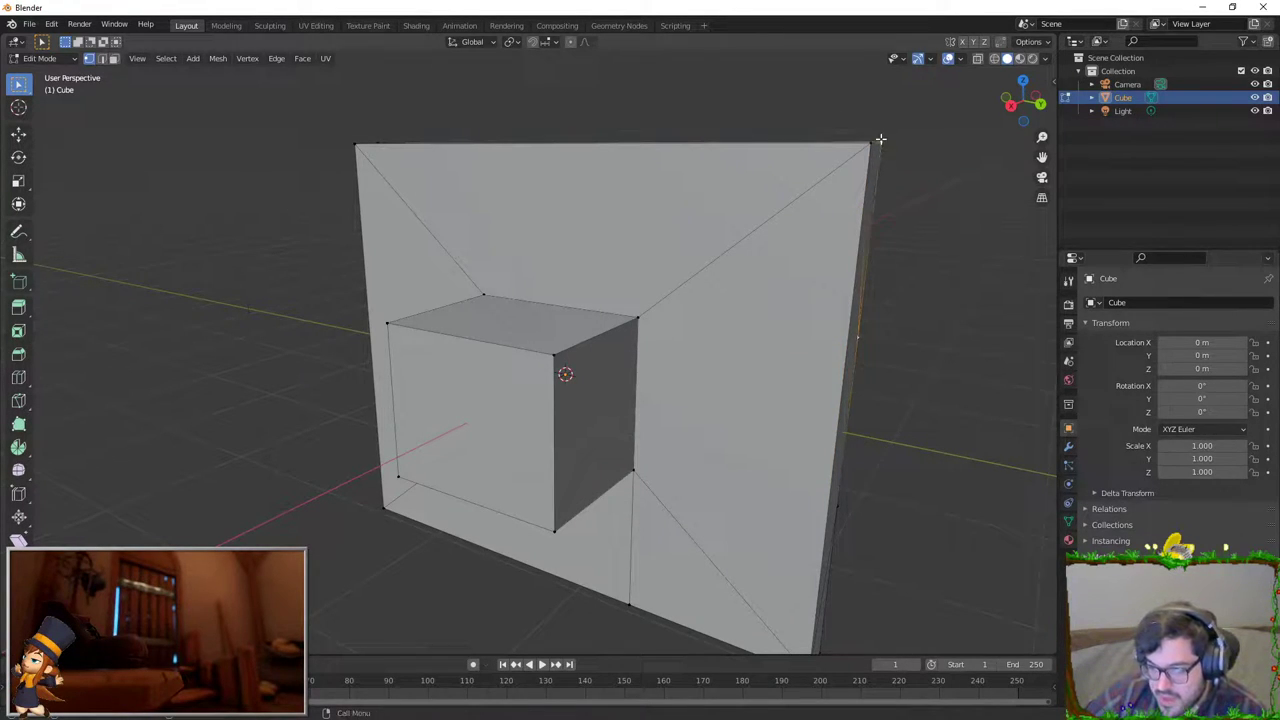
{"action": "left_click", "coordinate": [880, 139]}
{"action": "middle_click_drag", "start_coordinate": [880, 139], "coordinate": [621, 390]}
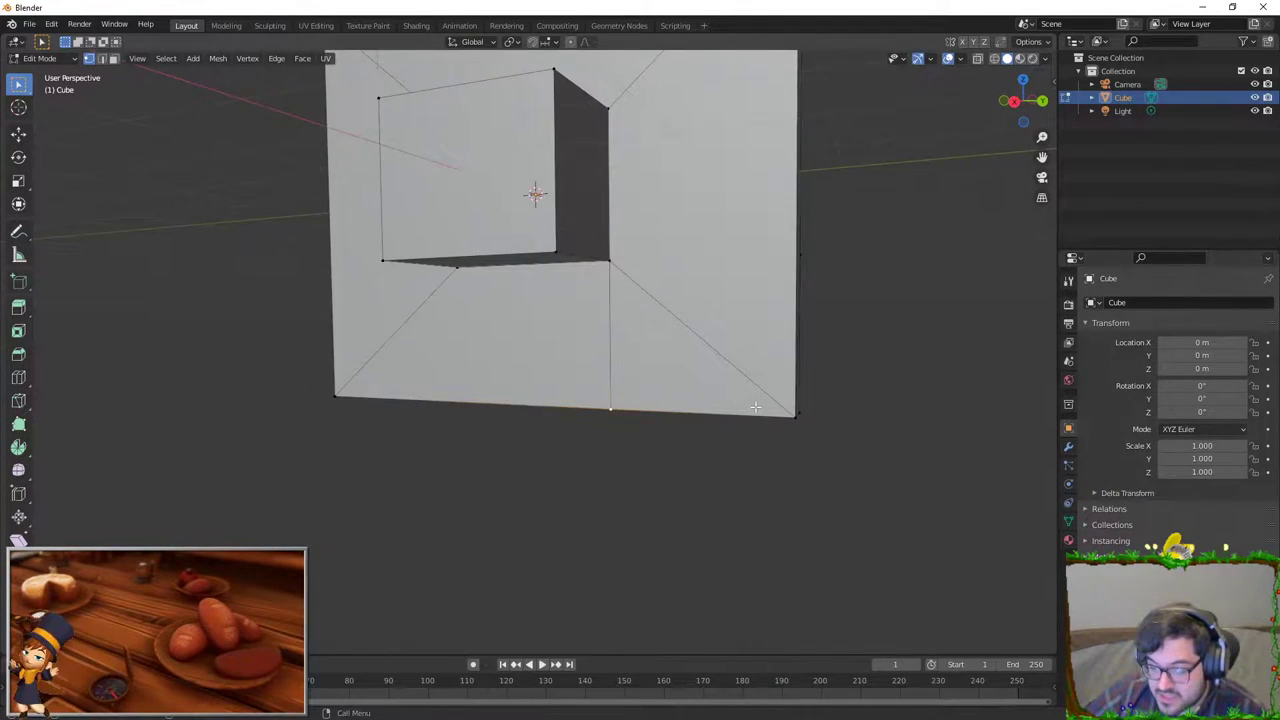
{"action": "mouse_move", "coordinate": [755, 407]}
{"action": "middle_mouse_down"}
{"action": "mouse_move", "coordinate": [791, 341]}
{"action": "mouse_move", "coordinate": [577, 374]}
{"action": "mouse_move", "coordinate": [586, 409]}
{"action": "mouse_move", "coordinate": [297, 300]}
{"action": "mouse_move", "coordinate": [575, 304]}
{"action": "mouse_move", "coordinate": [540, 300]}
{"action": "middle_mouse_up"}
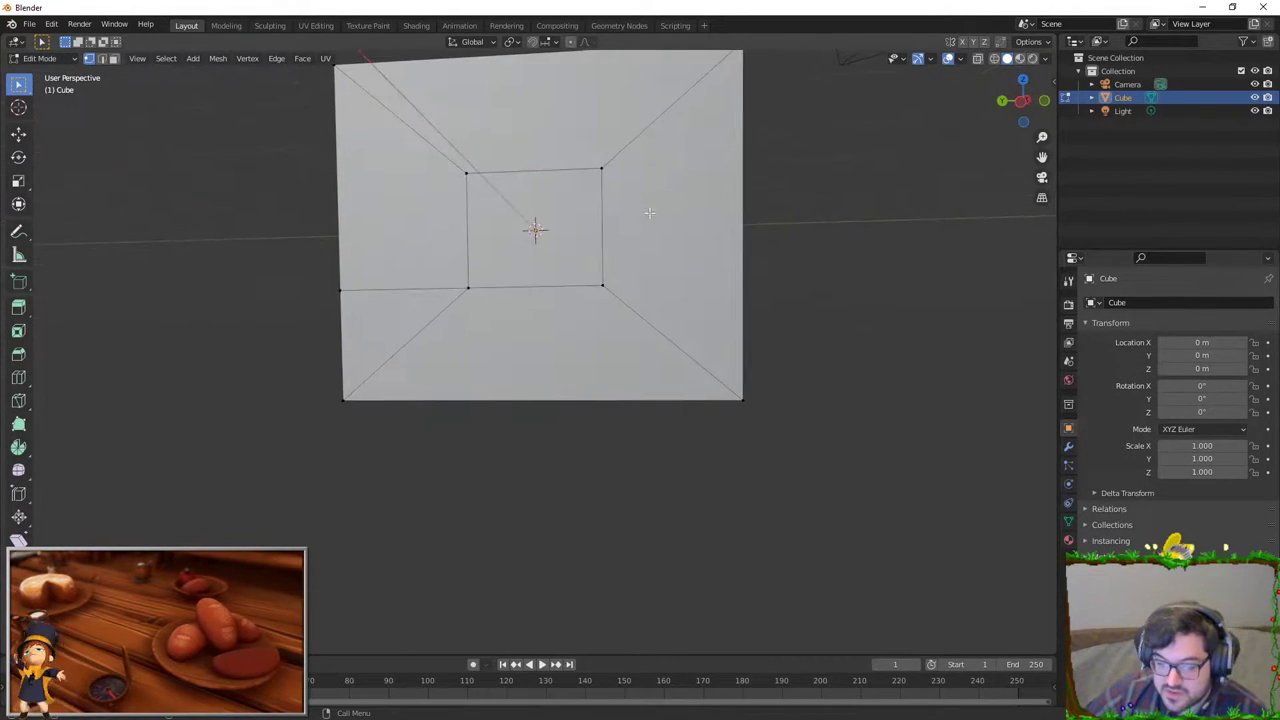
Step: Return to Object Mode and duplicate the wall as Cube.001 beside it, at X −6.5531 m
{"action": "key", "text": "Tab"}
{"action": "key", "text": "Tab"}
{"action": "middle_click_drag", "start_coordinate": [401, 395], "coordinate": [438, 371]}
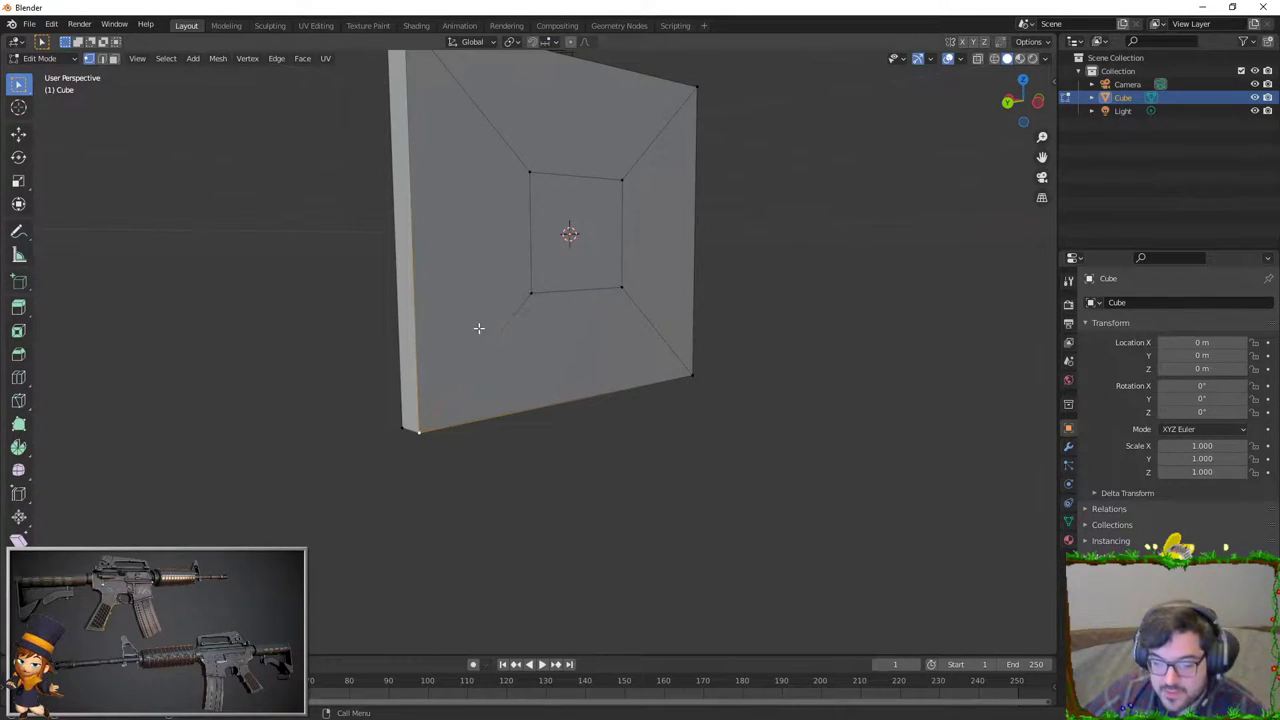
{"action": "scroll", "coordinate": [478, 328], "scroll_direction": "down", "scroll_amount": 5}
{"action": "key", "text": "Tab"}
{"action": "middle_click_drag", "start_coordinate": [560, 334], "coordinate": [608, 309]}
{"action": "key", "text": "shift+d"}
Step: Undo the misplaced duplicate, then scale Cube.001 taller along Z and wider along Y
{"action": "key", "text": "x"}
{"action": "left_click", "coordinate": [754, 302]}
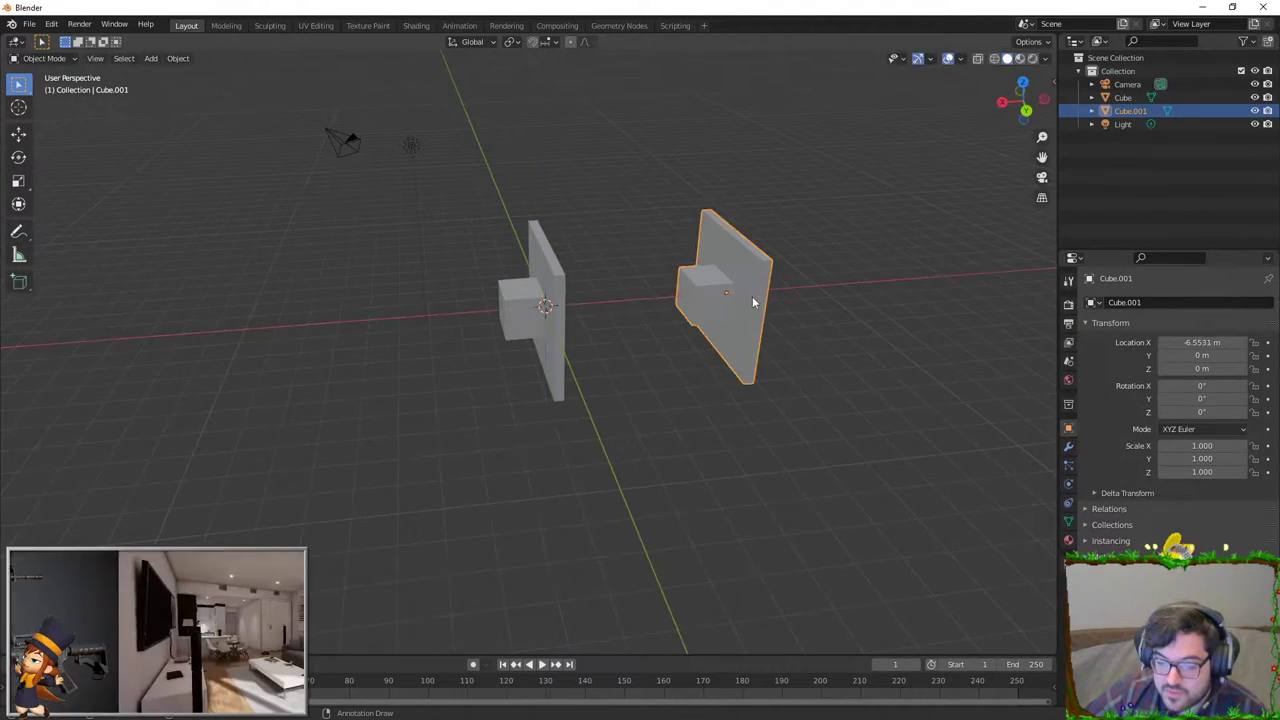
{"action": "key", "text": "ctrl+z"}
{"action": "key", "text": "ctrl+z"}
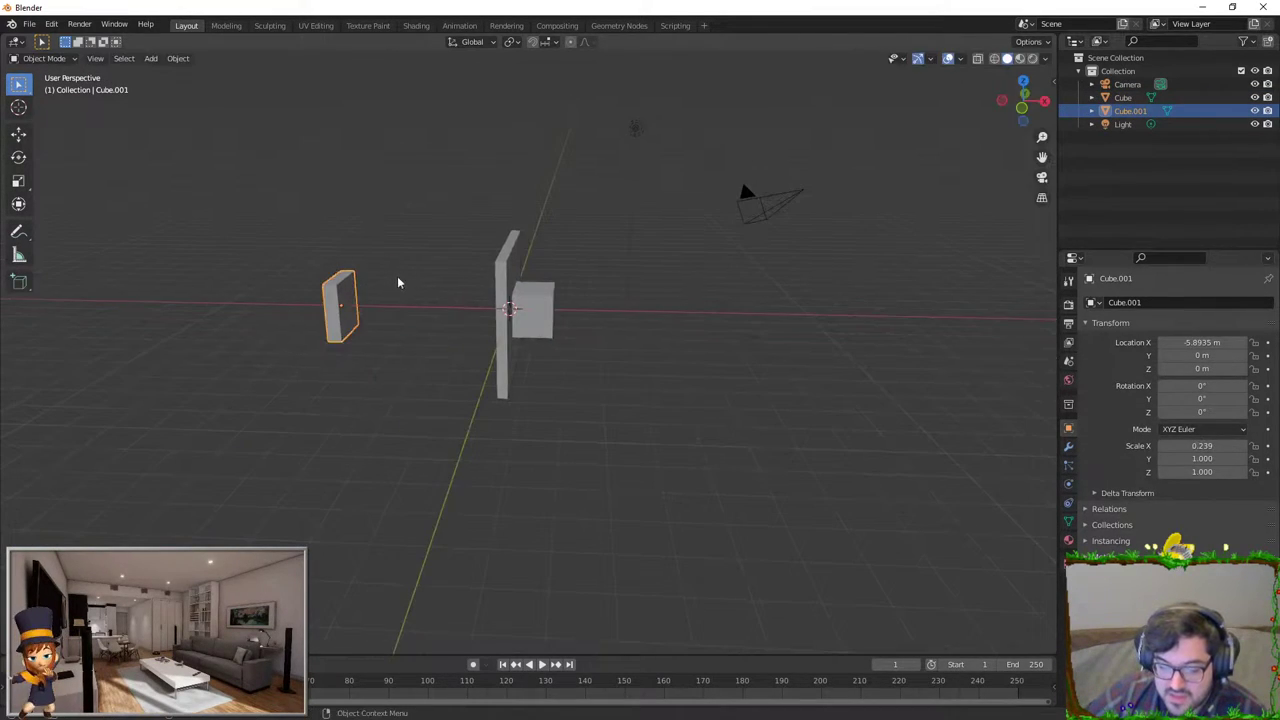
{"action": "key", "text": "s"}
{"action": "key", "text": "z"}
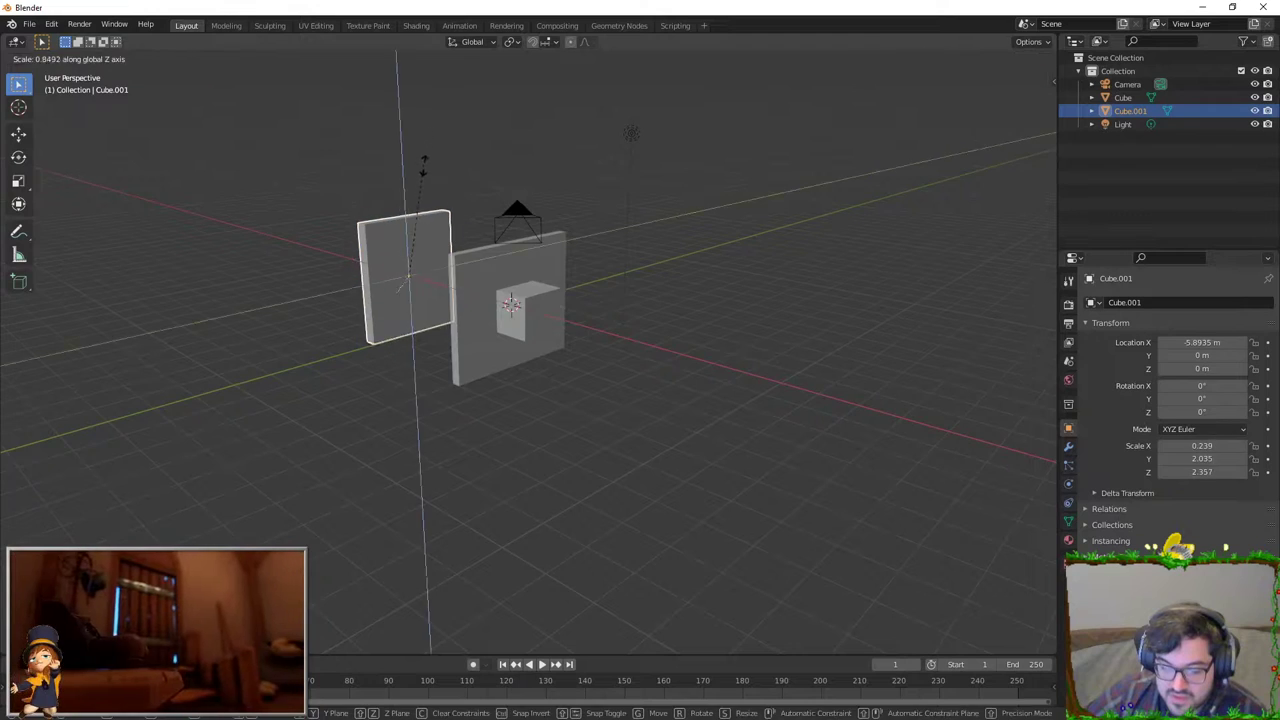
{"action": "left_click", "coordinate": [424, 172]}
{"action": "key", "text": "s"}
{"action": "key", "text": "y"}
{"action": "key", "text": "Return"}
Step: In Edit Mode, try two edge loops across the slab, then undo them
{"action": "key", "text": "Tab"}
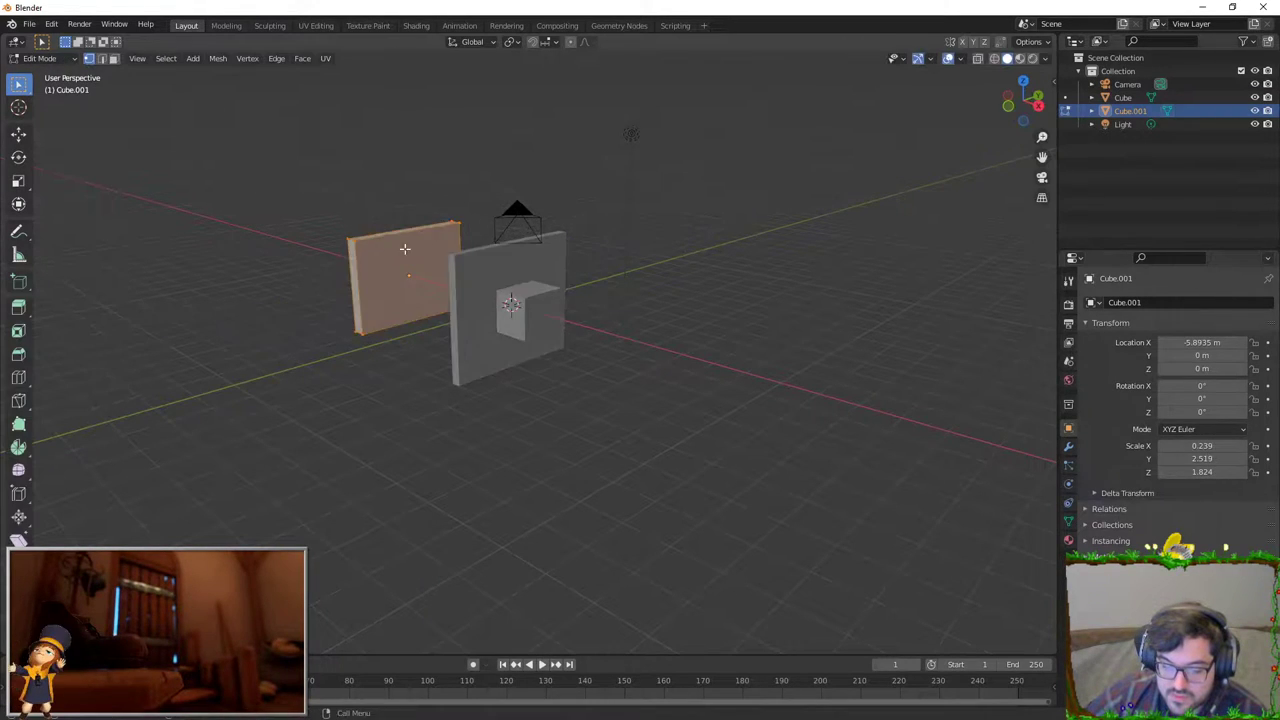
{"action": "scroll", "coordinate": [480, 277], "scroll_direction": "up", "scroll_amount": 3}
{"action": "key", "text": "ctrl+r"}
{"action": "left_click", "coordinate": [443, 233]}
{"action": "right_click", "coordinate": [441, 245]}
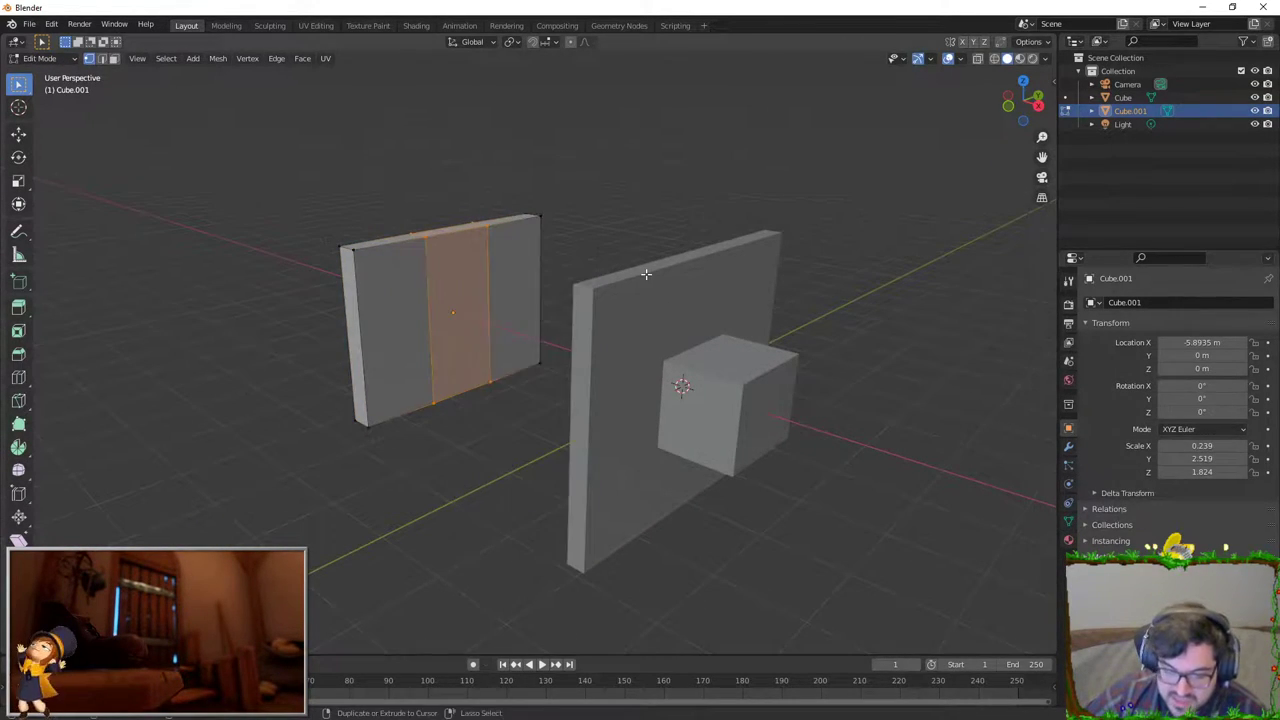
{"action": "key", "text": "ctrl+z"}
Step: Inset the slab's front face and extrude the inner face outward into a protruding block
{"action": "left_click", "coordinate": [110, 58]}
{"action": "key", "text": "e"}
{"action": "key", "text": "s"}
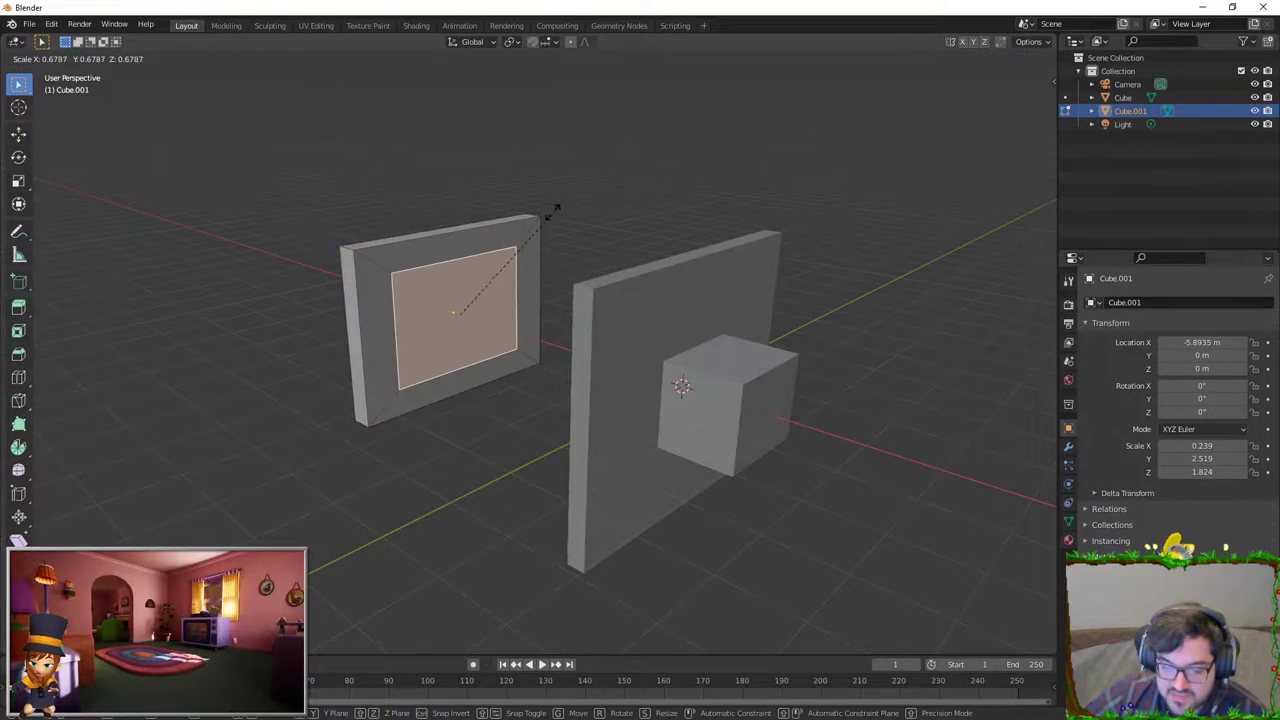
{"action": "left_click", "coordinate": [551, 213]}
{"action": "middle_click_drag", "start_coordinate": [520, 240], "coordinate": [537, 246]}
{"action": "key", "text": "e"}
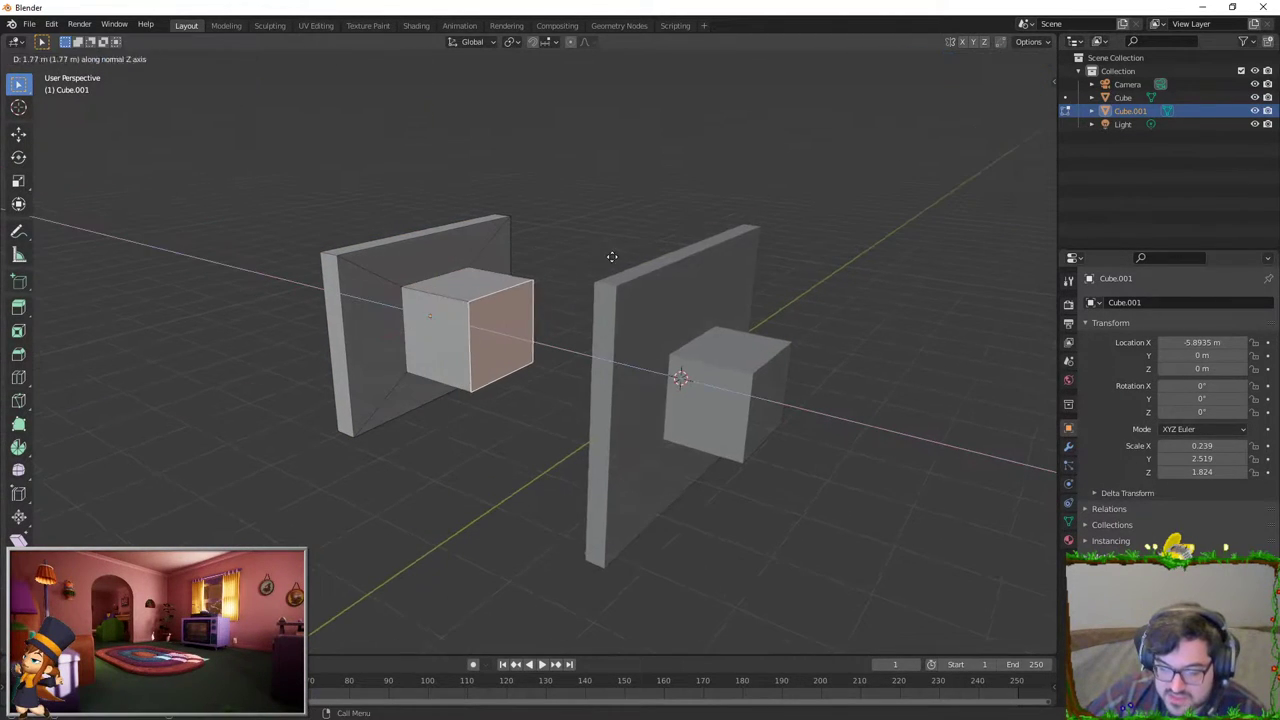
{"action": "left_click", "coordinate": [612, 257]}
Step: Leave Edit Mode, select the original wall and edit its geometry
{"action": "key", "text": "Tab"}
{"action": "mouse_move", "coordinate": [612, 257]}
{"action": "middle_mouse_down"}
{"action": "mouse_move", "coordinate": [551, 283]}
{"action": "mouse_move", "coordinate": [622, 314]}
{"action": "mouse_move", "coordinate": [580, 318]}
{"action": "middle_mouse_up"}
{"action": "left_click", "coordinate": [551, 283]}
{"action": "key", "text": "Tab"}
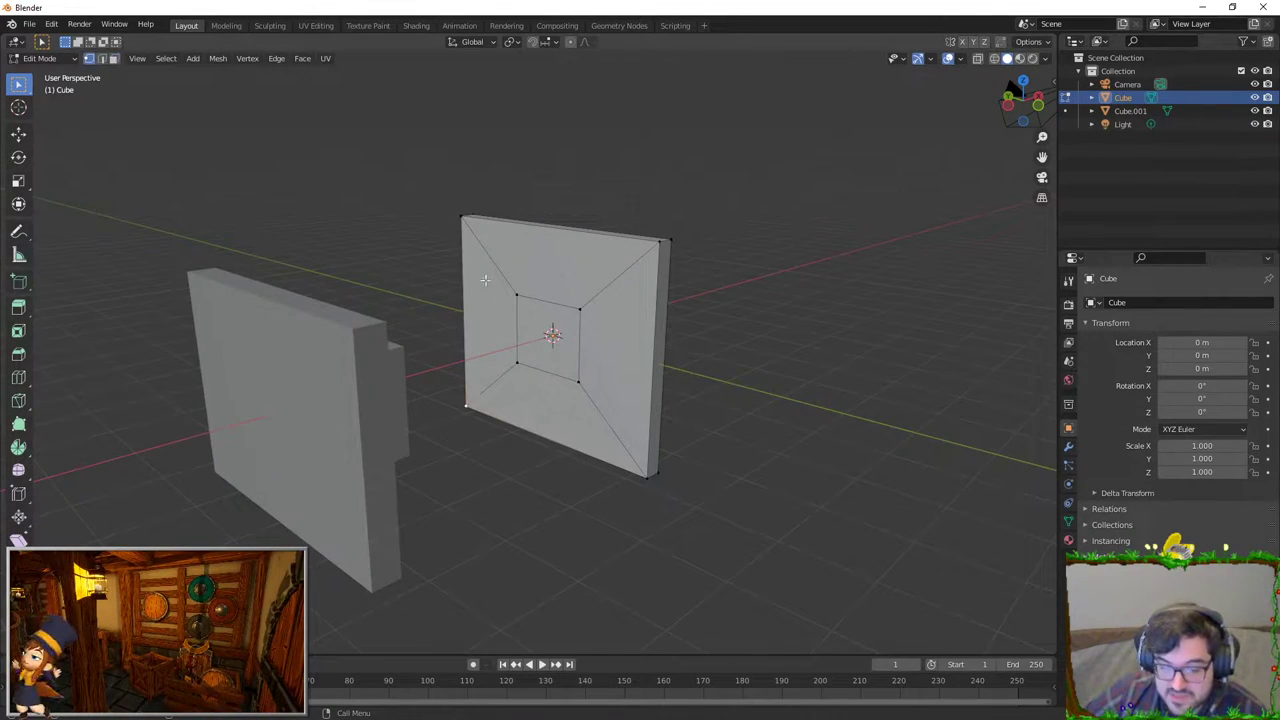
Step: Merge the inner corner vertex into the outer corner on the original wall
{"action": "key", "text": "m"}
{"action": "left_click", "coordinate": [420, 271]}
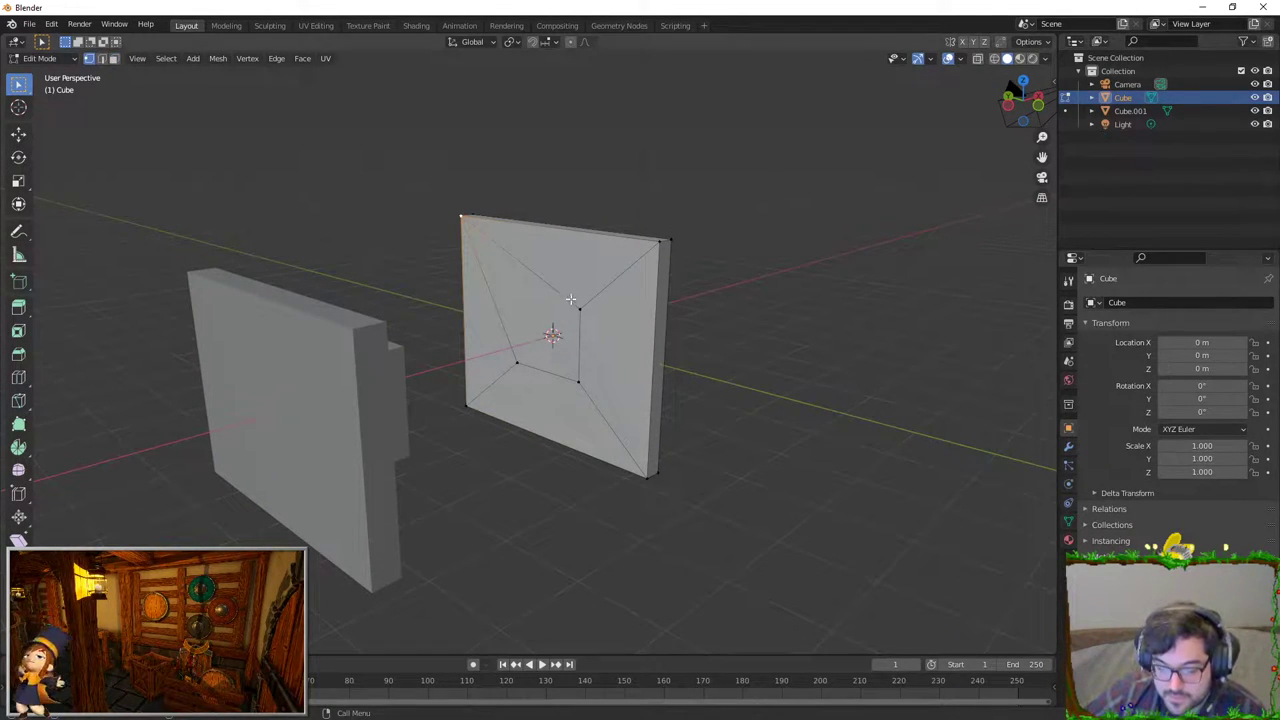
{"action": "left_click", "coordinate": [583, 377]}
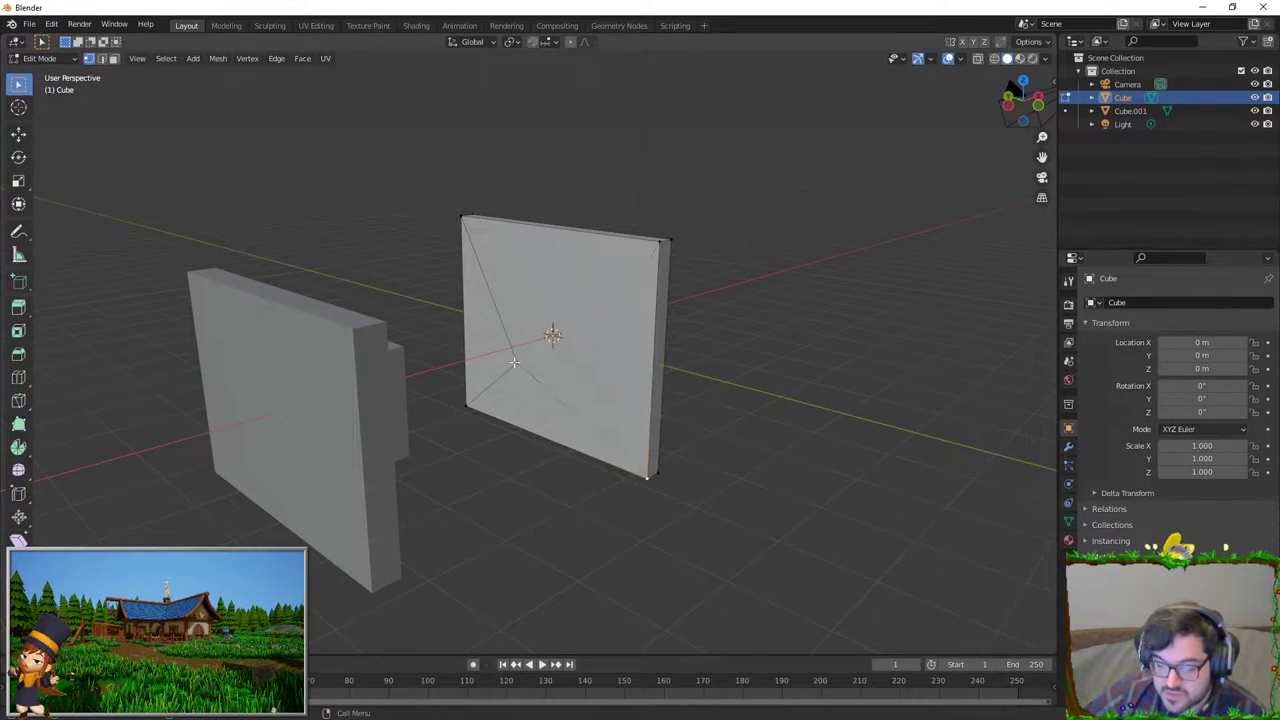
{"action": "mouse_move", "coordinate": [577, 450]}
{"action": "middle_mouse_down"}
{"action": "mouse_move", "coordinate": [586, 297]}
{"action": "mouse_move", "coordinate": [651, 271]}
{"action": "mouse_move", "coordinate": [677, 314]}
{"action": "mouse_move", "coordinate": [513, 277]}
{"action": "middle_mouse_up"}
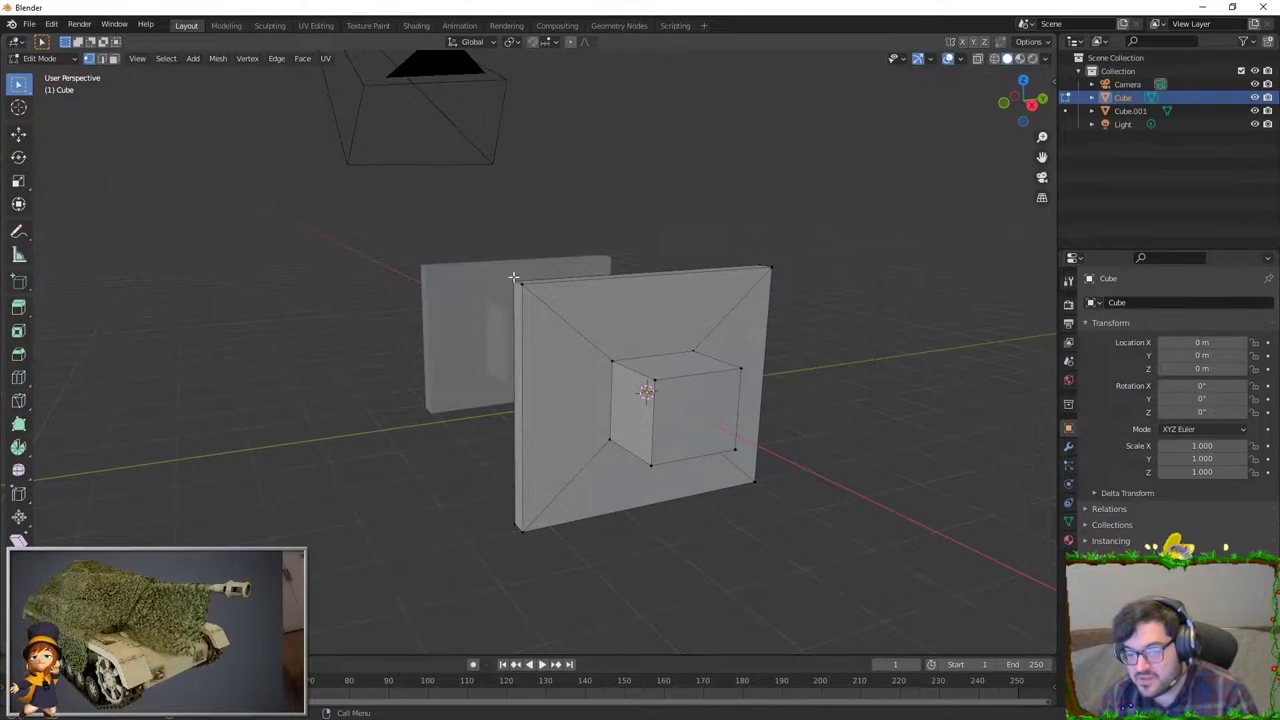
{"action": "mouse_move", "coordinate": [513, 277]}
{"action": "middle_mouse_down"}
{"action": "mouse_move", "coordinate": [706, 483]}
{"action": "mouse_move", "coordinate": [597, 374]}
{"action": "mouse_move", "coordinate": [384, 325]}
{"action": "mouse_move", "coordinate": [466, 317]}
{"action": "mouse_move", "coordinate": [359, 347]}
{"action": "middle_mouse_up"}
Step: Select both walls and enter Edit Mode on the first wall
{"action": "key", "text": "Tab"}
{"action": "left_click", "coordinate": [359, 347]}
{"action": "left_click", "coordinate": [867, 337], "text": "shift"}
{"action": "key", "text": "Tab"}
{"action": "mouse_move", "coordinate": [867, 337]}
{"action": "middle_mouse_down"}
{"action": "mouse_move", "coordinate": [823, 357]}
{"action": "mouse_move", "coordinate": [559, 215]}
{"action": "middle_mouse_up"}
Step: Add two horizontal edge loops and a centred vertical loop across the wall face
{"action": "key", "text": "ctrl+r"}
{"action": "left_click", "coordinate": [580, 294]}
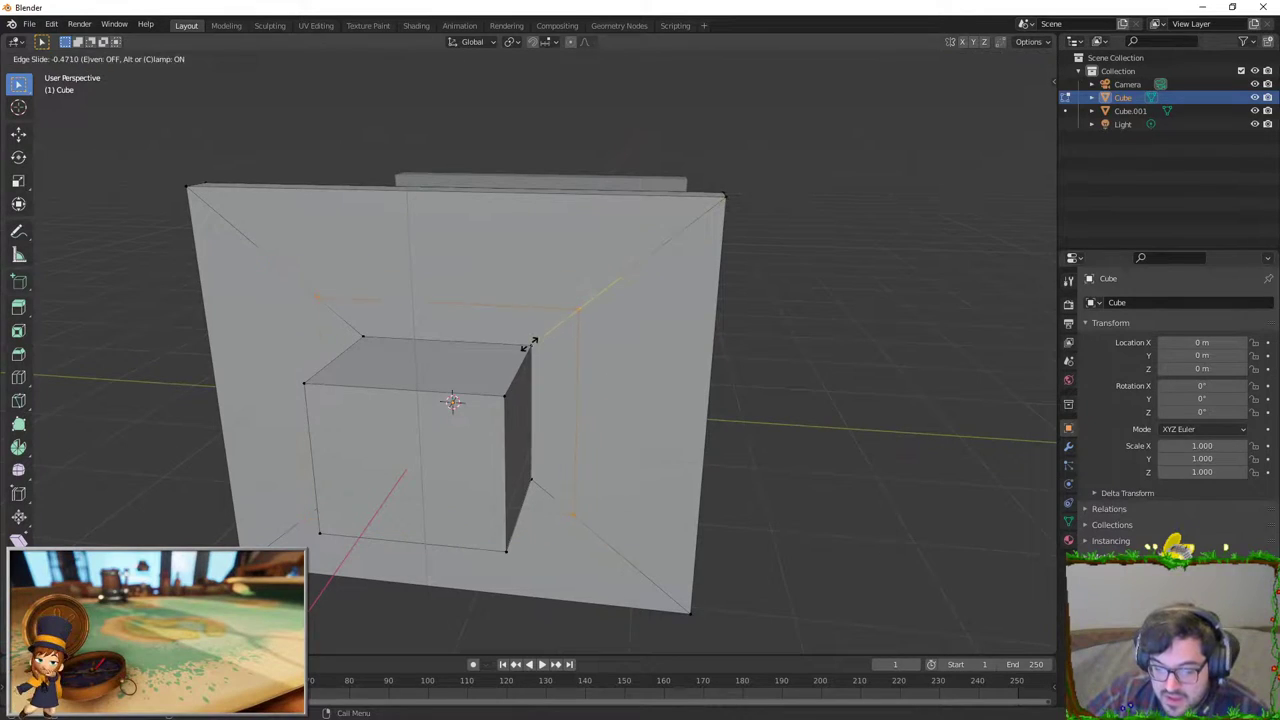
{"action": "left_click", "coordinate": [585, 290]}
{"action": "key", "text": "ctrl+r"}
{"action": "left_click", "coordinate": [600, 280]}
{"action": "left_click", "coordinate": [600, 280]}
{"action": "key", "text": "ctrl+r"}
{"action": "left_click", "coordinate": [445, 192]}
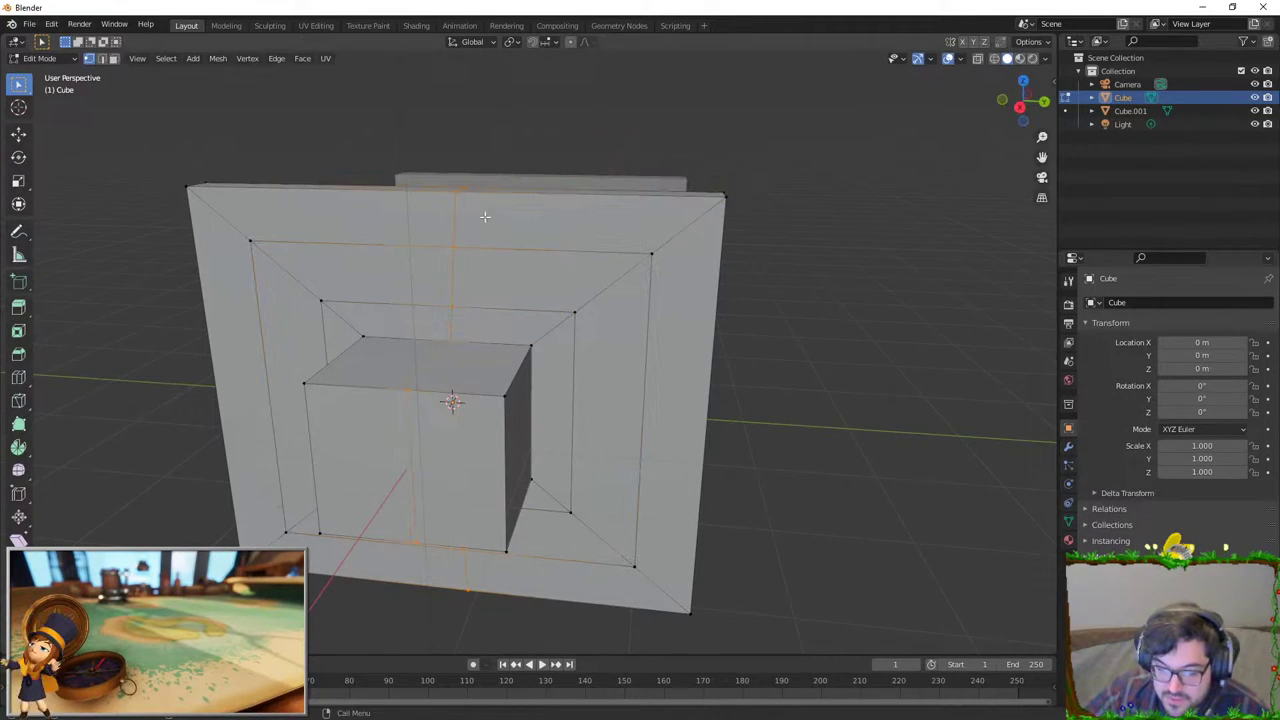
{"action": "right_click", "coordinate": [505, 205]}
Step: Move a diagonal edge upright in edge select mode, then return to Object Mode
{"action": "left_click", "coordinate": [102, 59]}
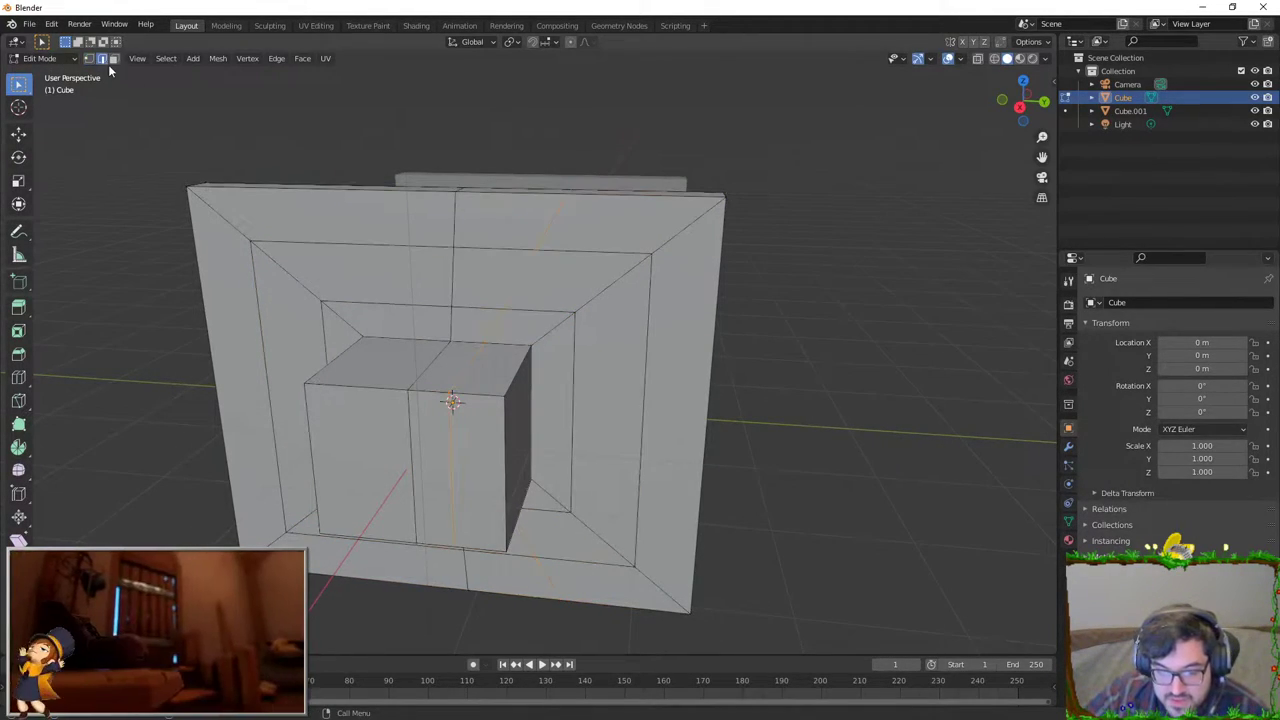
{"action": "left_click", "coordinate": [554, 290]}
{"action": "key", "text": "g"}
{"action": "key", "text": "g"}
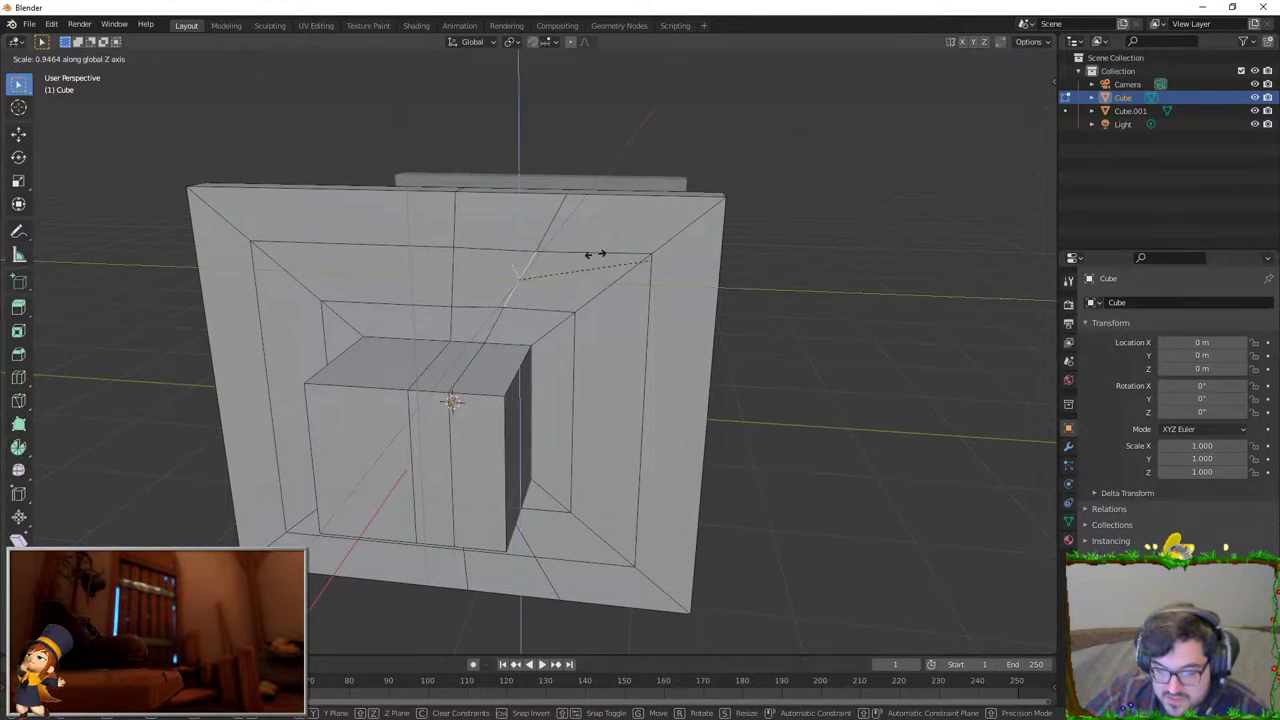
{"action": "left_click", "coordinate": [460, 258]}
{"action": "left_click", "coordinate": [460, 258]}
{"action": "key", "text": "g"}
{"action": "key", "text": "g"}
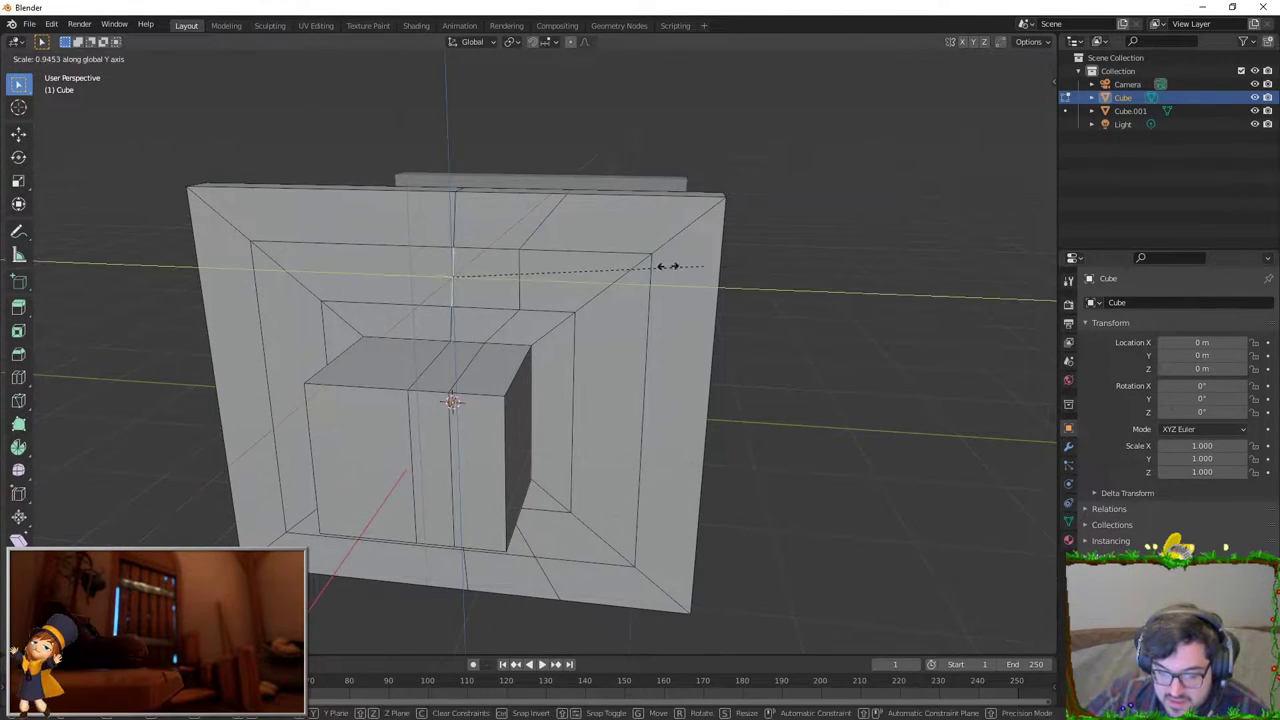
{"action": "key", "text": "Escape"}
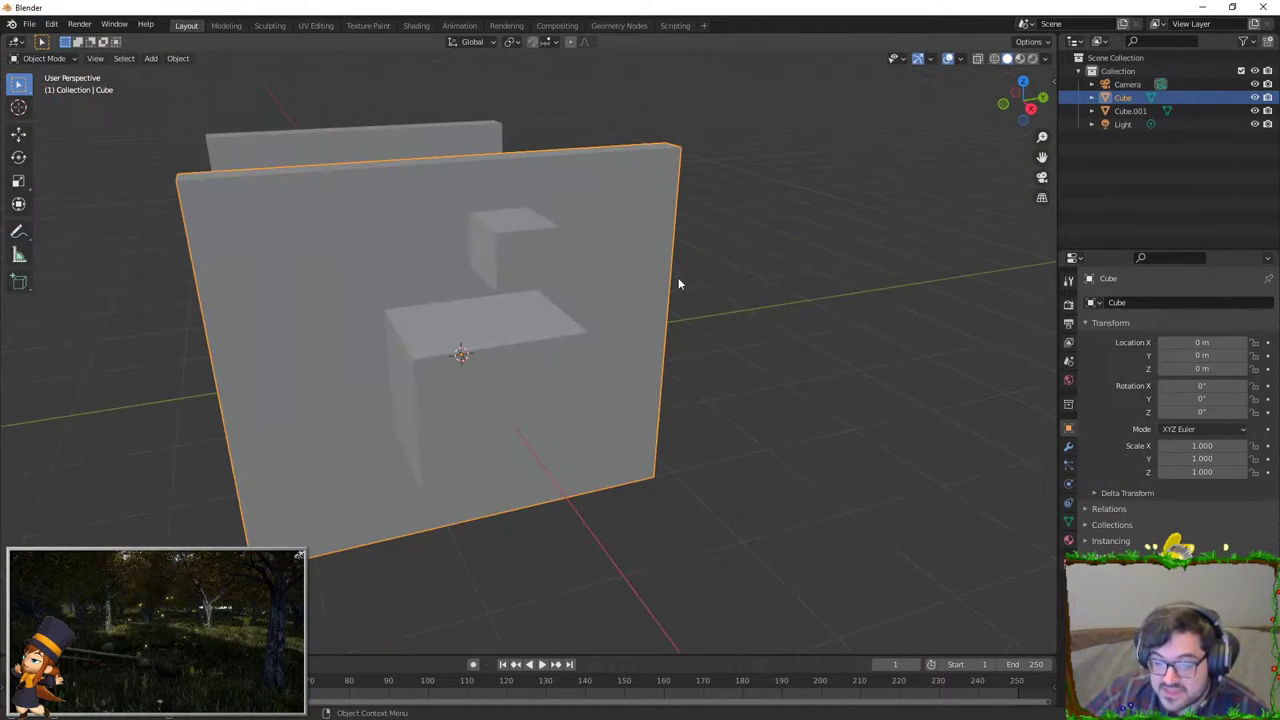
{"action": "key", "text": "Tab"}
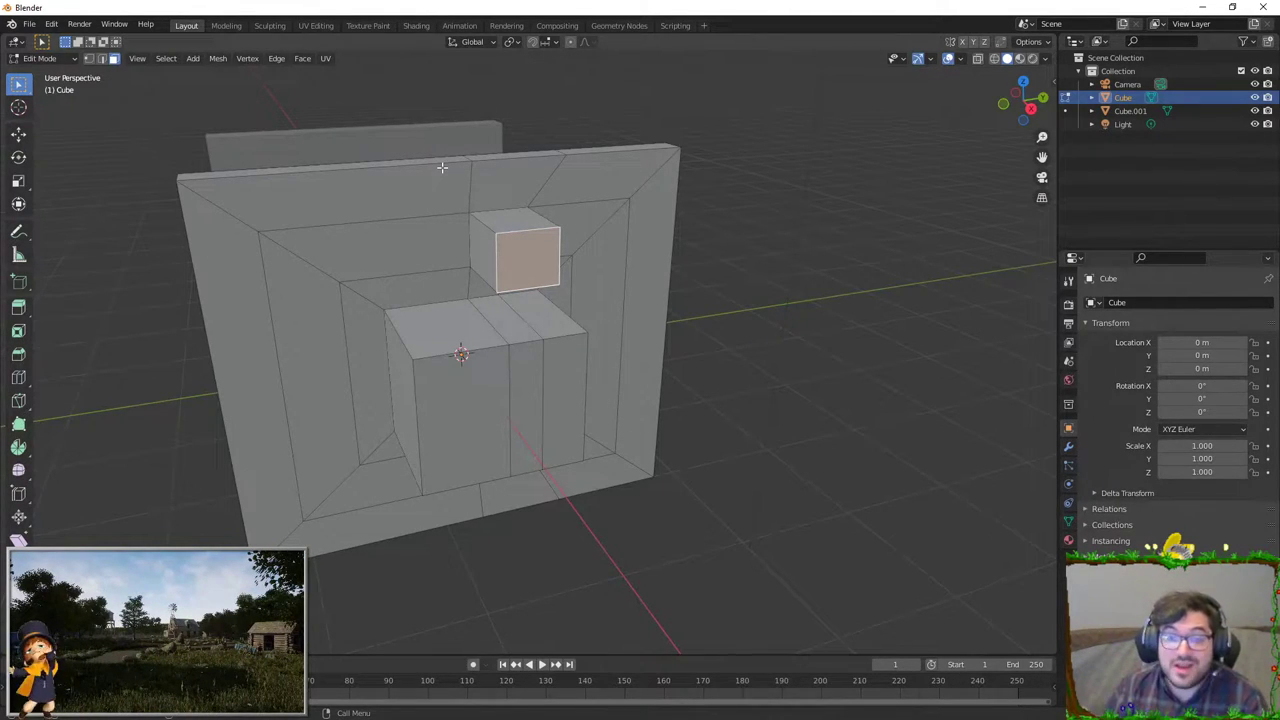
{"action": "key", "text": "Tab"}
{"action": "scroll", "coordinate": [442, 167], "scroll_direction": "down", "scroll_amount": 5}
Step: Add a new cube, make it thinner along X and stretch it along Y
{"action": "key", "text": "shift+a"}
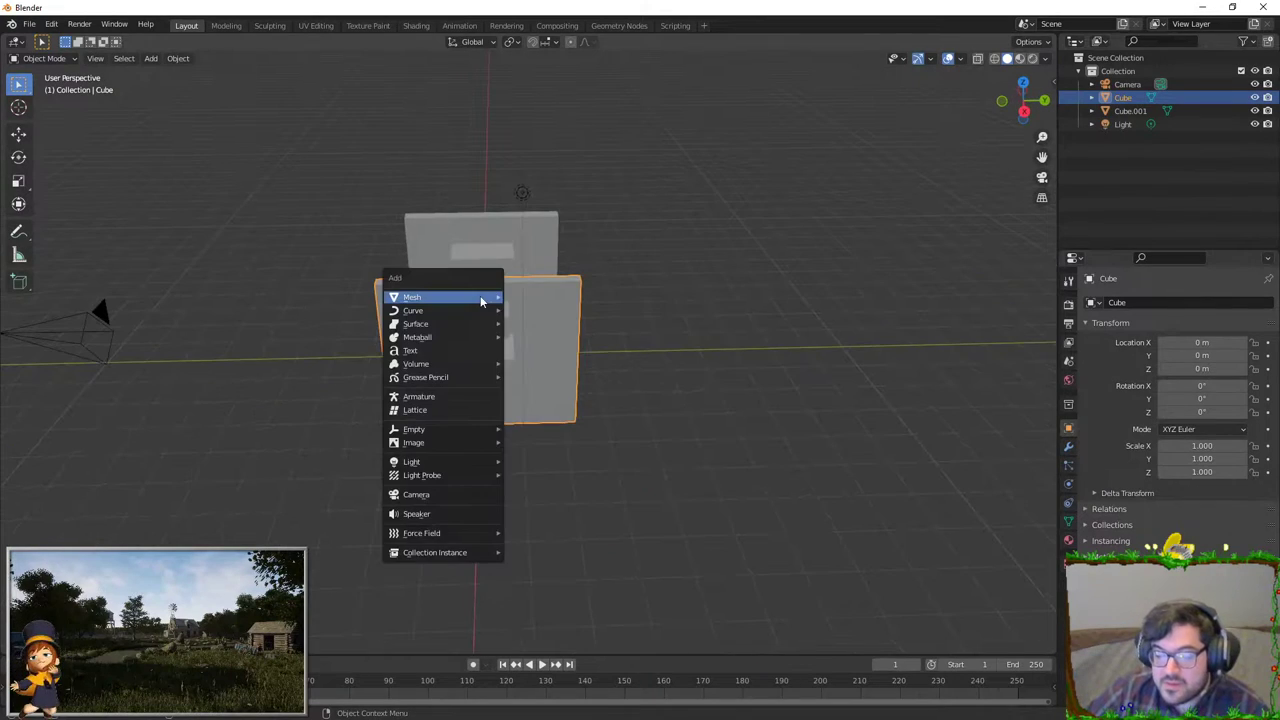
{"action": "left_click", "coordinate": [531, 310]}
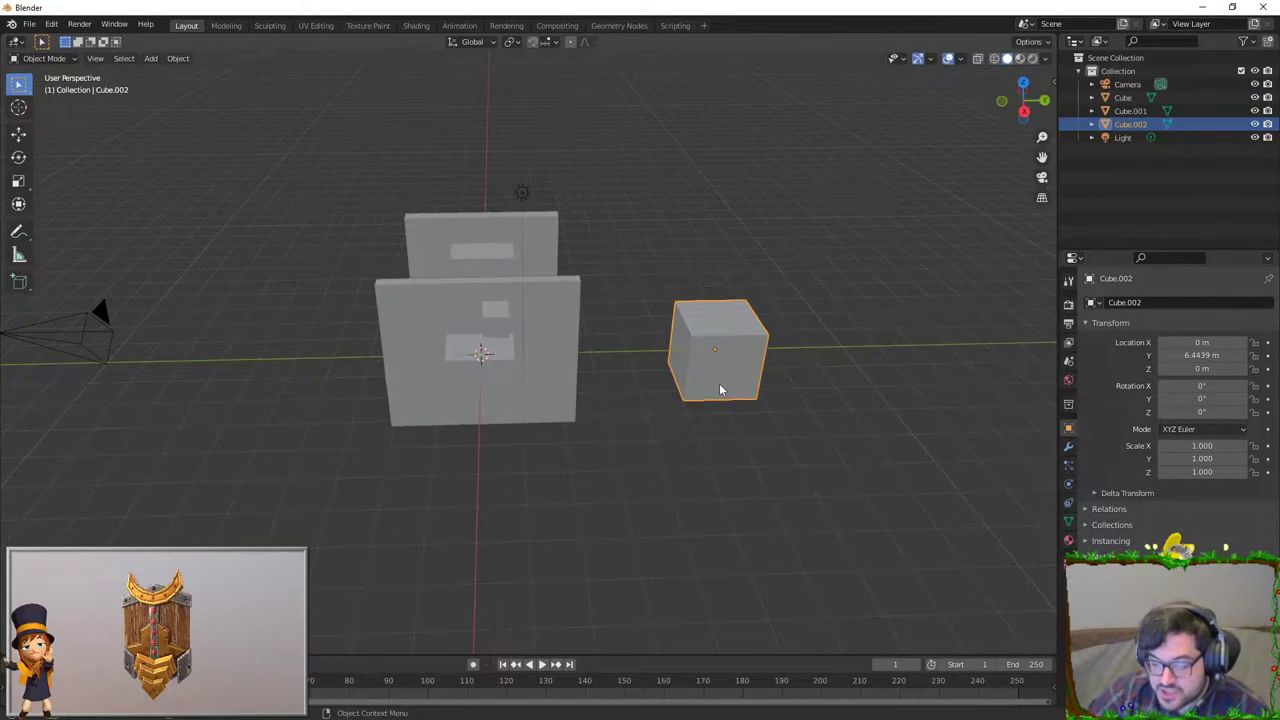
{"action": "middle_click_drag", "start_coordinate": [719, 383], "coordinate": [702, 330]}
{"action": "key", "text": "s"}
{"action": "key", "text": "x"}
{"action": "left_click", "coordinate": [702, 330]}
{"action": "key", "text": "s"}
{"action": "key", "text": "y"}
{"action": "left_click", "coordinate": [820, 300]}
Step: Make the panel taller along Z, move it along Y, and frame it in view
{"action": "key", "text": "s"}
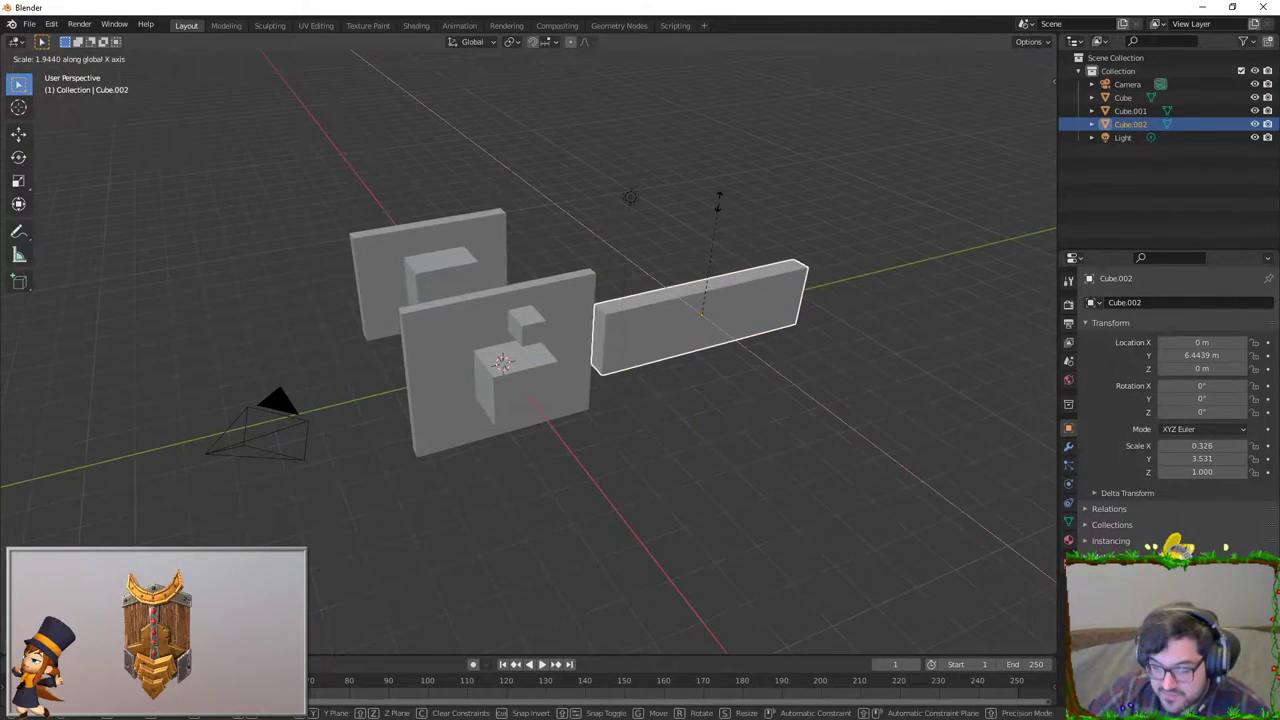
{"action": "key", "text": "z"}
{"action": "left_click", "coordinate": [706, 69]}
{"action": "key", "text": "g"}
{"action": "key", "text": "y"}
{"action": "left_click", "coordinate": [743, 174]}
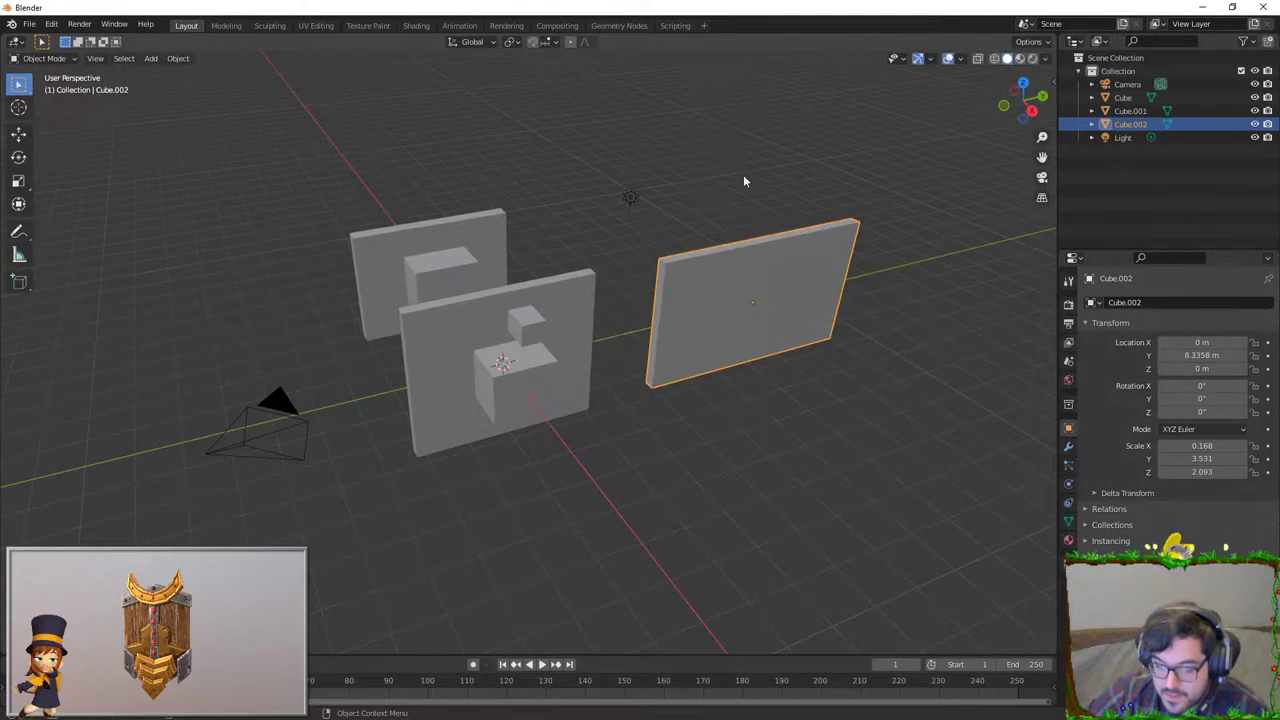
{"action": "key", "text": "Tab"}
{"action": "key", "text": "KP_Decimal"}
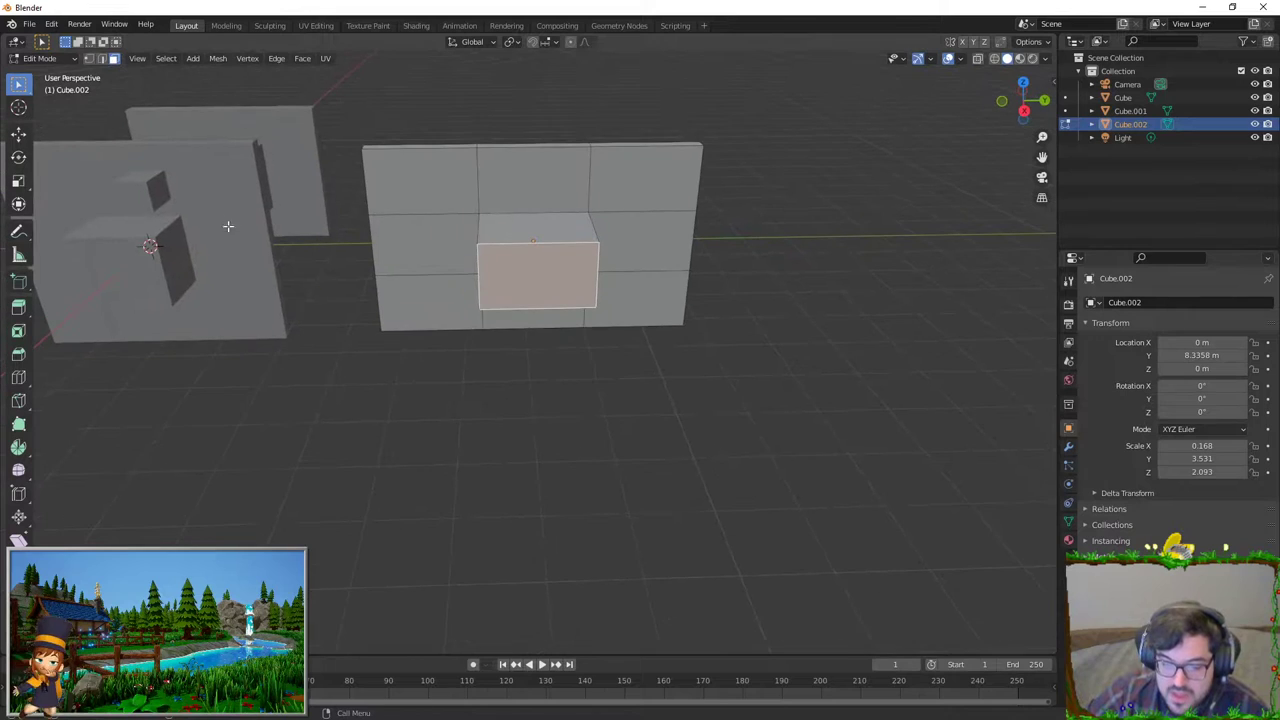
{"action": "key", "text": "Tab"}
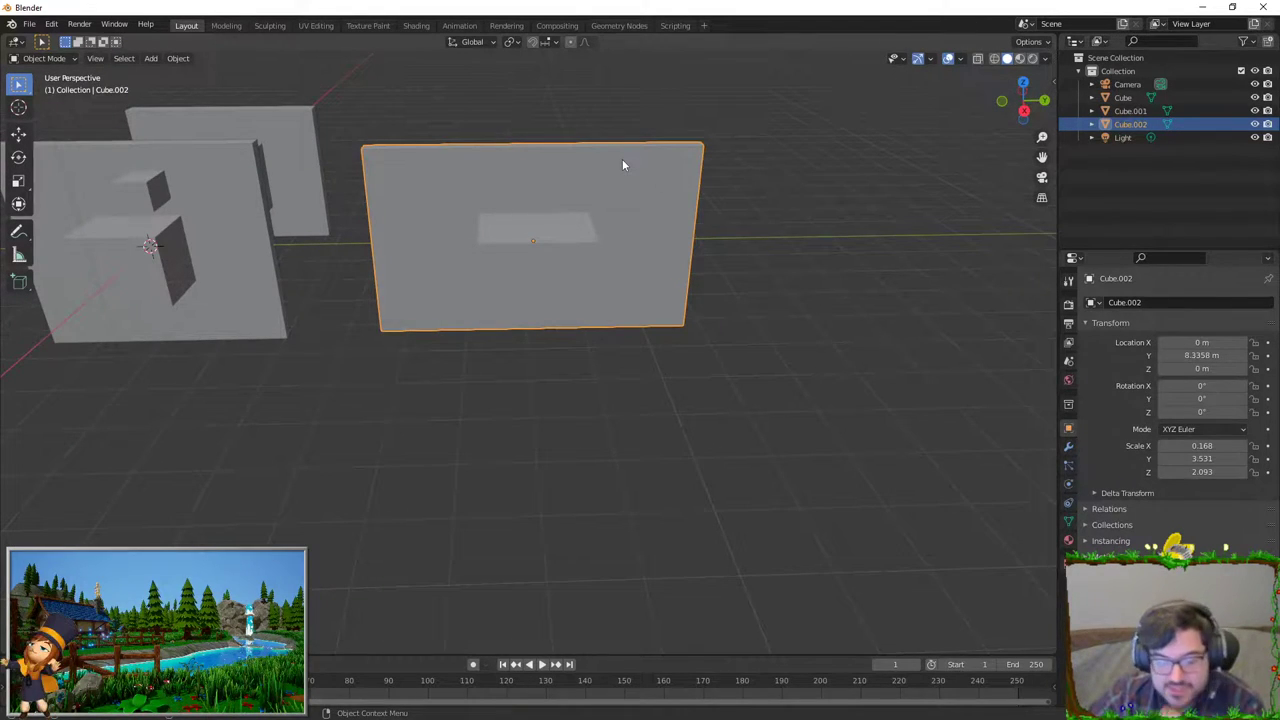
Step: Add loop cuts across the panel and scale the new edge loop along Y
{"action": "key", "text": "Tab"}
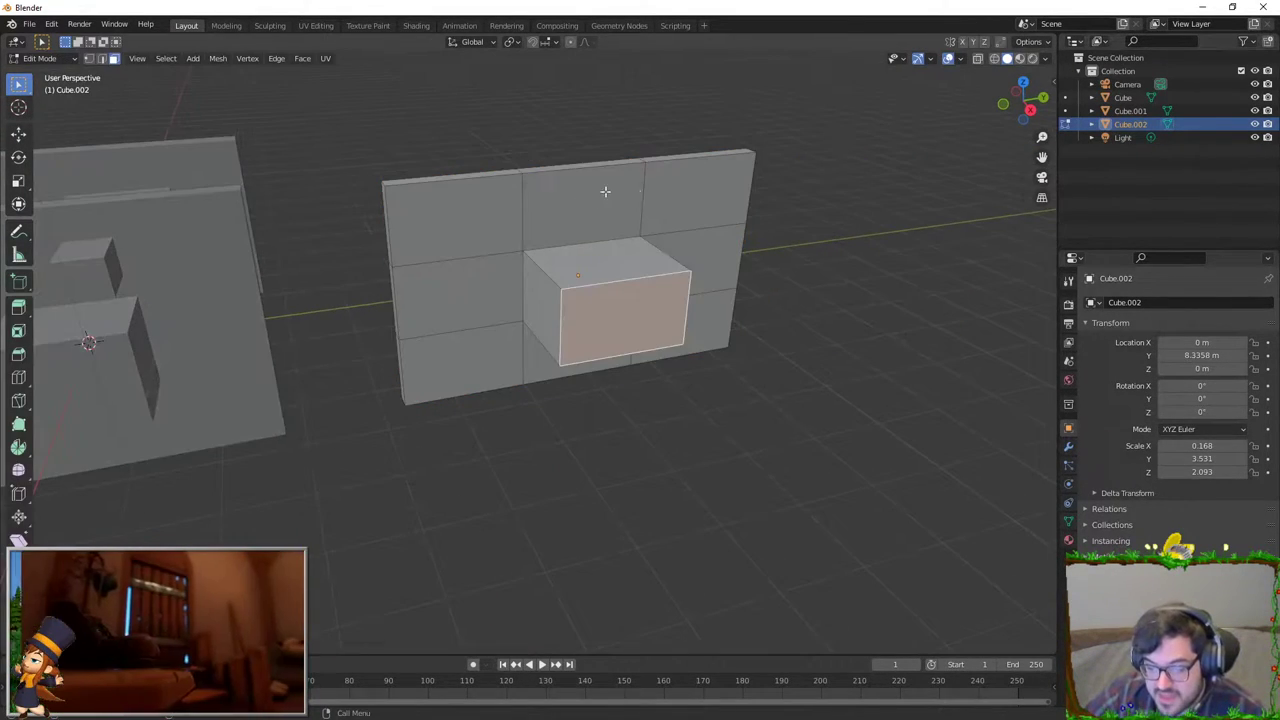
{"action": "key", "text": "ctrl+r"}
{"action": "scroll", "coordinate": [630, 190], "scroll_direction": "up", "scroll_amount": 1}
{"action": "left_click", "coordinate": [630, 175]}
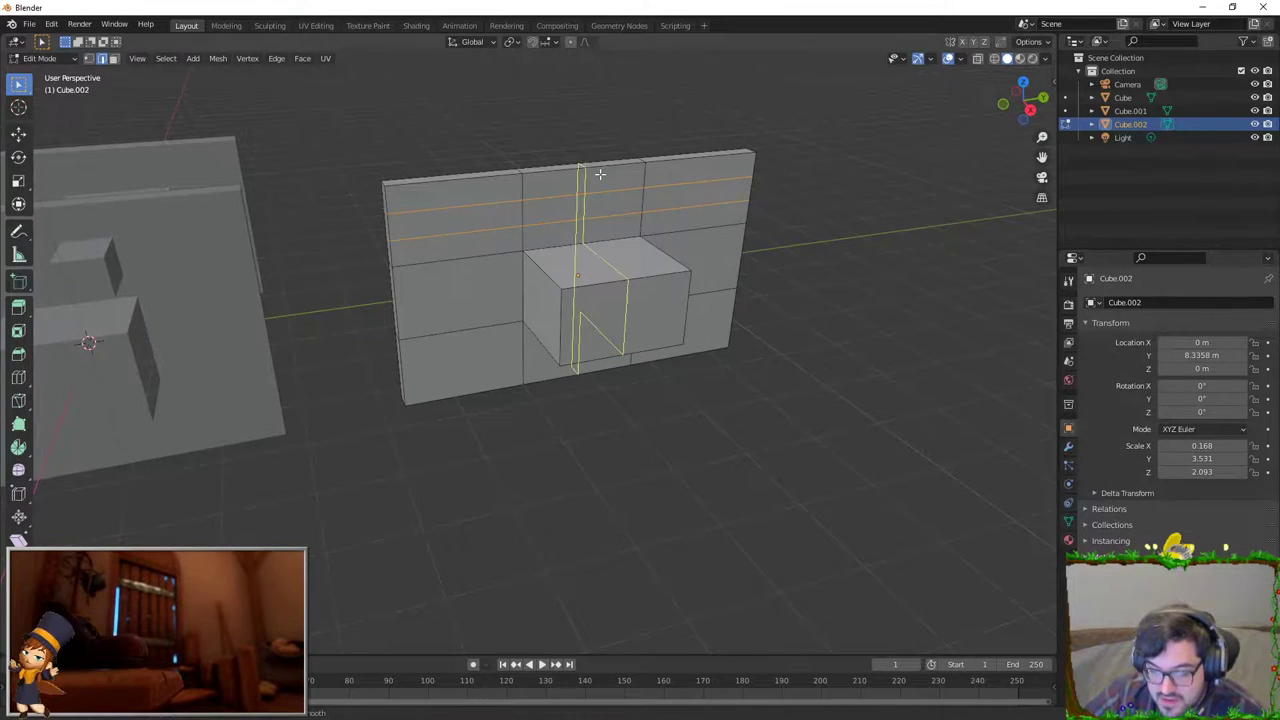
{"action": "left_click", "coordinate": [600, 174]}
{"action": "middle_click_drag", "start_coordinate": [600, 174], "coordinate": [620, 176]}
{"action": "key", "text": "s"}
{"action": "key", "text": "y"}
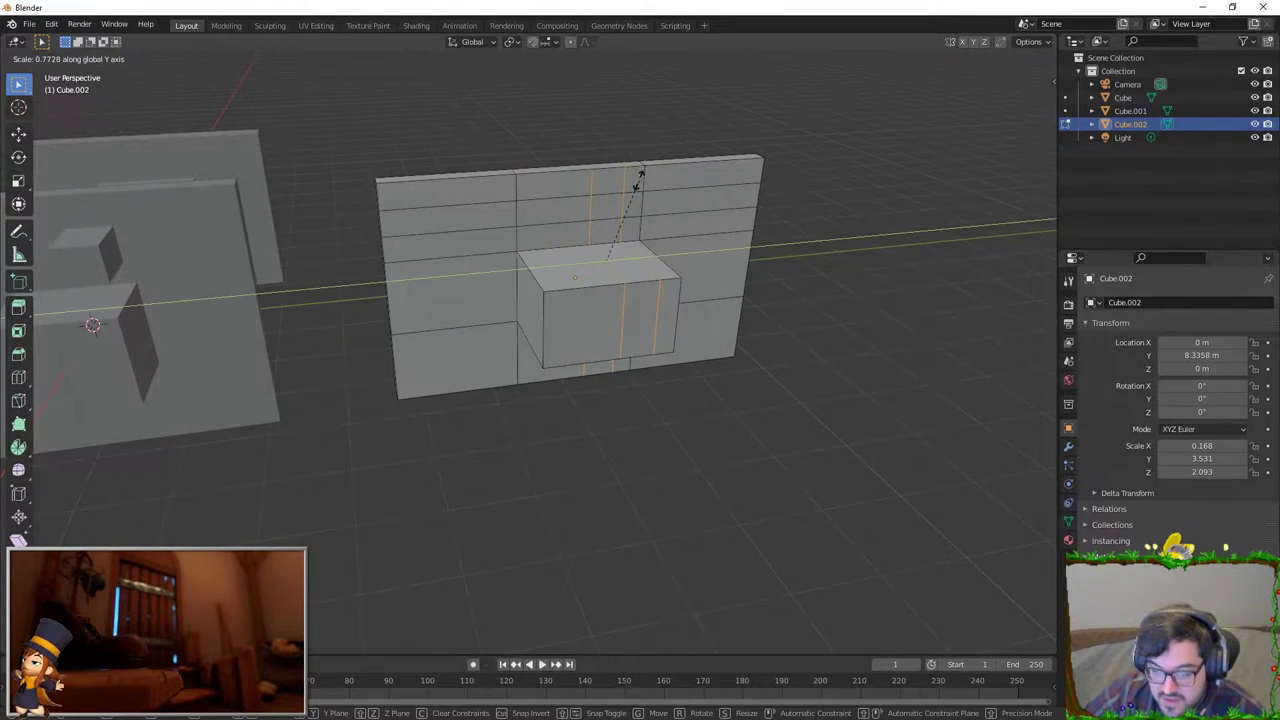
{"action": "left_click", "coordinate": [638, 178]}
Step: Extrude the small face above the box outward from the wall
{"action": "left_click", "coordinate": [114, 58]}
{"action": "middle_click_drag", "start_coordinate": [560, 280], "coordinate": [600, 260]}
{"action": "left_click", "coordinate": [625, 245]}
{"action": "key", "text": "e"}
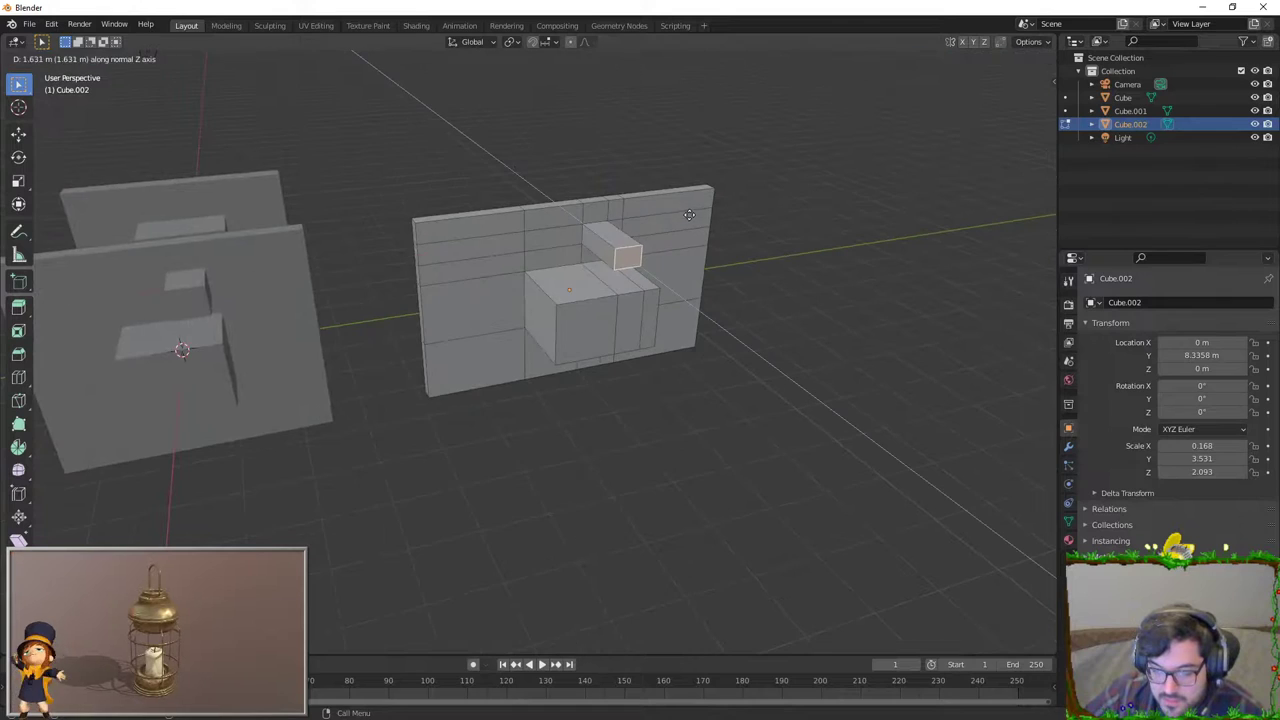
{"action": "left_click", "coordinate": [668, 207]}
{"action": "key", "text": "Tab"}
Step: Apply Shade Smooth to the Cube.002 wall
{"action": "mouse_move", "coordinate": [763, 236]}
{"action": "middle_mouse_down"}
{"action": "mouse_move", "coordinate": [690, 171]}
{"action": "mouse_move", "coordinate": [407, 165]}
{"action": "middle_mouse_up"}
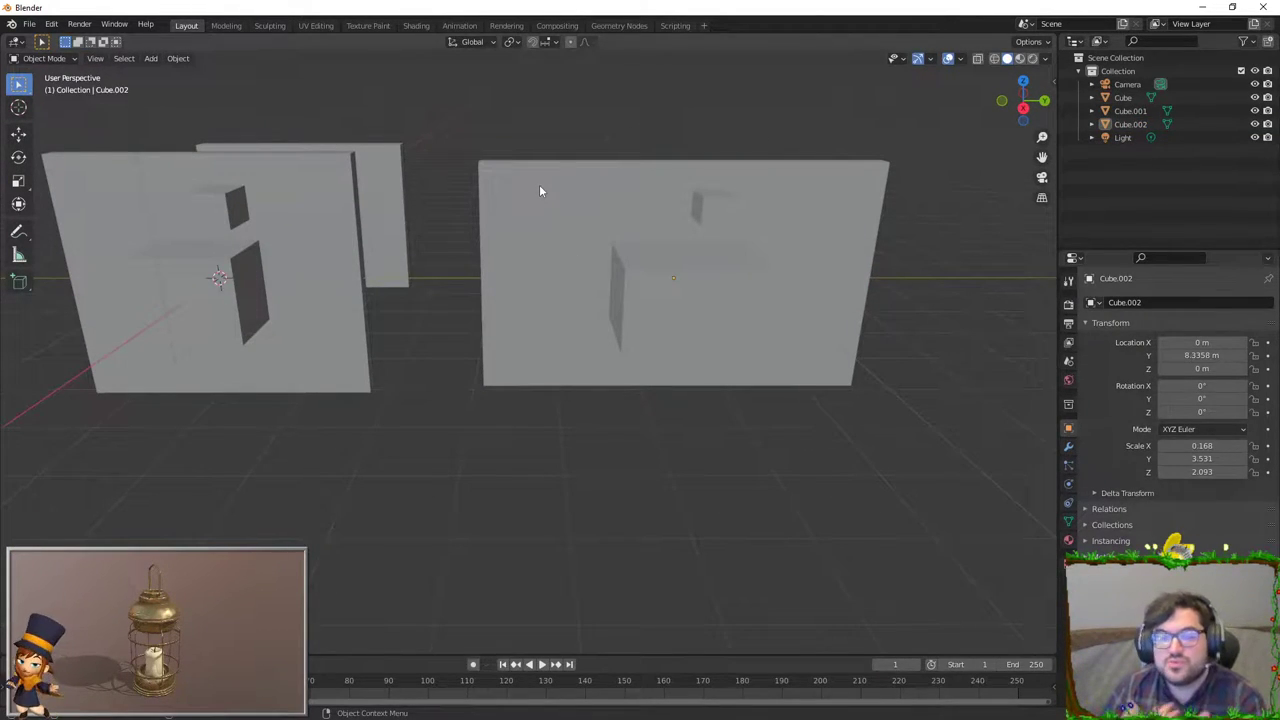
{"action": "left_click", "coordinate": [645, 229]}
{"action": "key", "text": "Tab"}
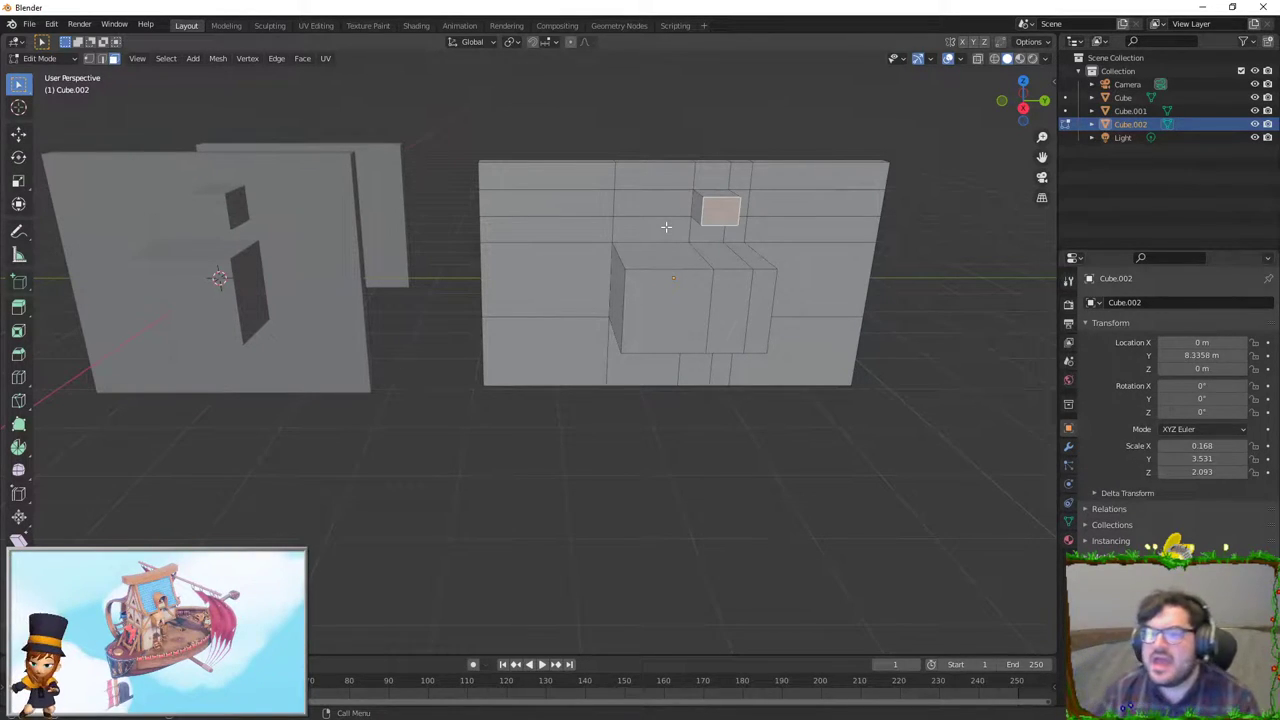
{"action": "key", "text": "Tab"}
{"action": "right_click", "coordinate": [634, 232]}
{"action": "left_click", "coordinate": [634, 232]}
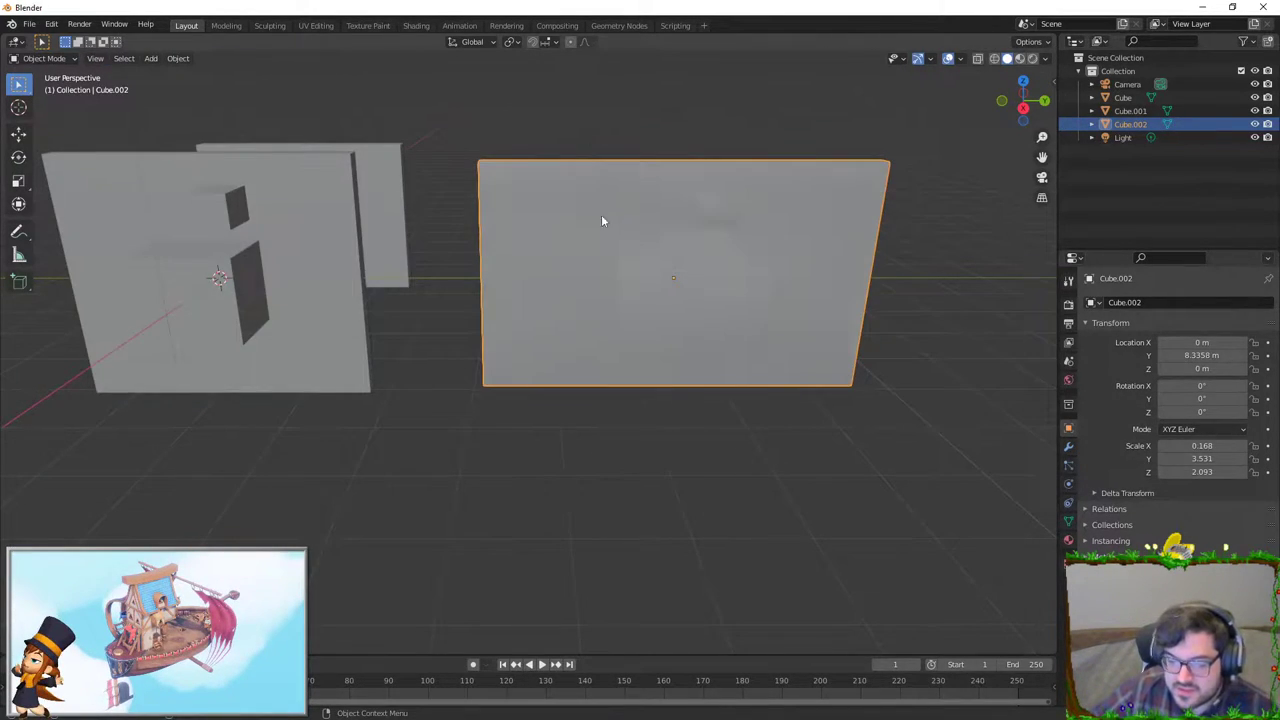
{"action": "right_click", "coordinate": [617, 205]}
{"action": "left_click", "coordinate": [617, 205]}
{"action": "mouse_move", "coordinate": [728, 134]}
{"action": "middle_mouse_down"}
{"action": "mouse_move", "coordinate": [574, 106]}
{"action": "mouse_move", "coordinate": [680, 340]}
{"action": "mouse_move", "coordinate": [682, 436]}
{"action": "mouse_move", "coordinate": [700, 432]}
{"action": "middle_mouse_up"}
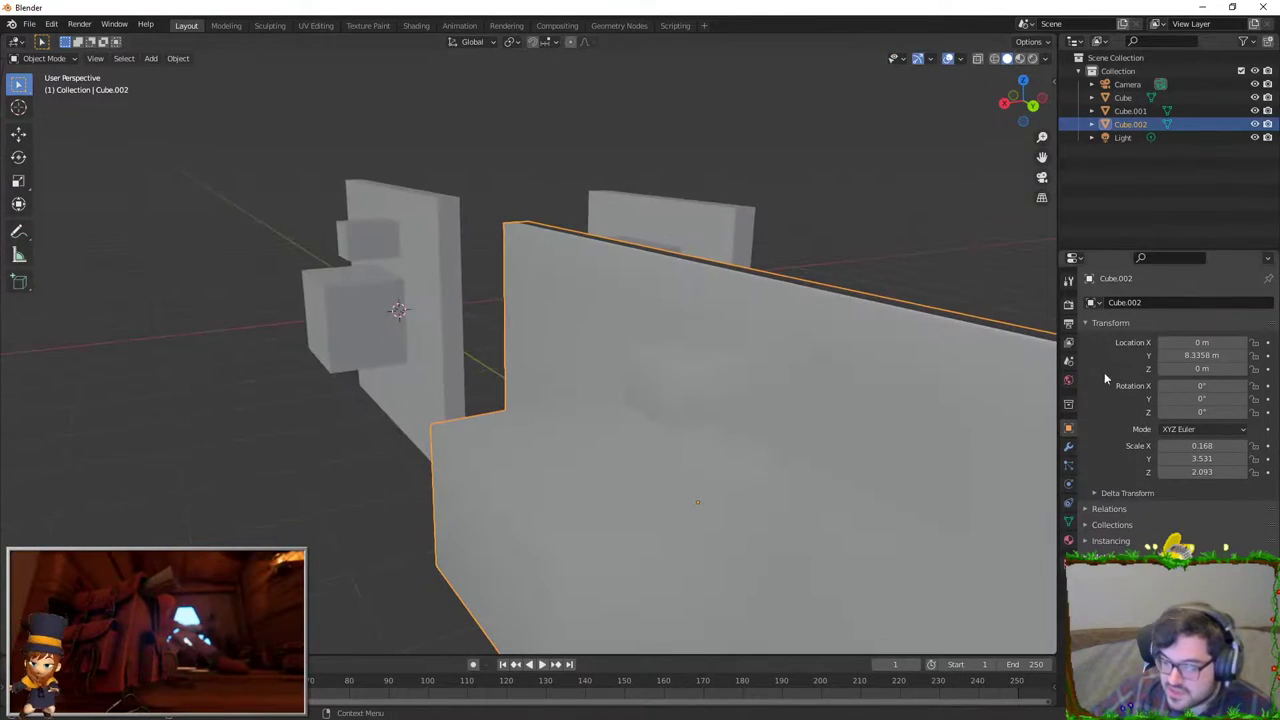
Step: Add a Bevel modifier to the wall with 0.01 m width and 3 segments
{"action": "left_click", "coordinate": [1067, 448]}
{"action": "left_click", "coordinate": [1150, 302]}
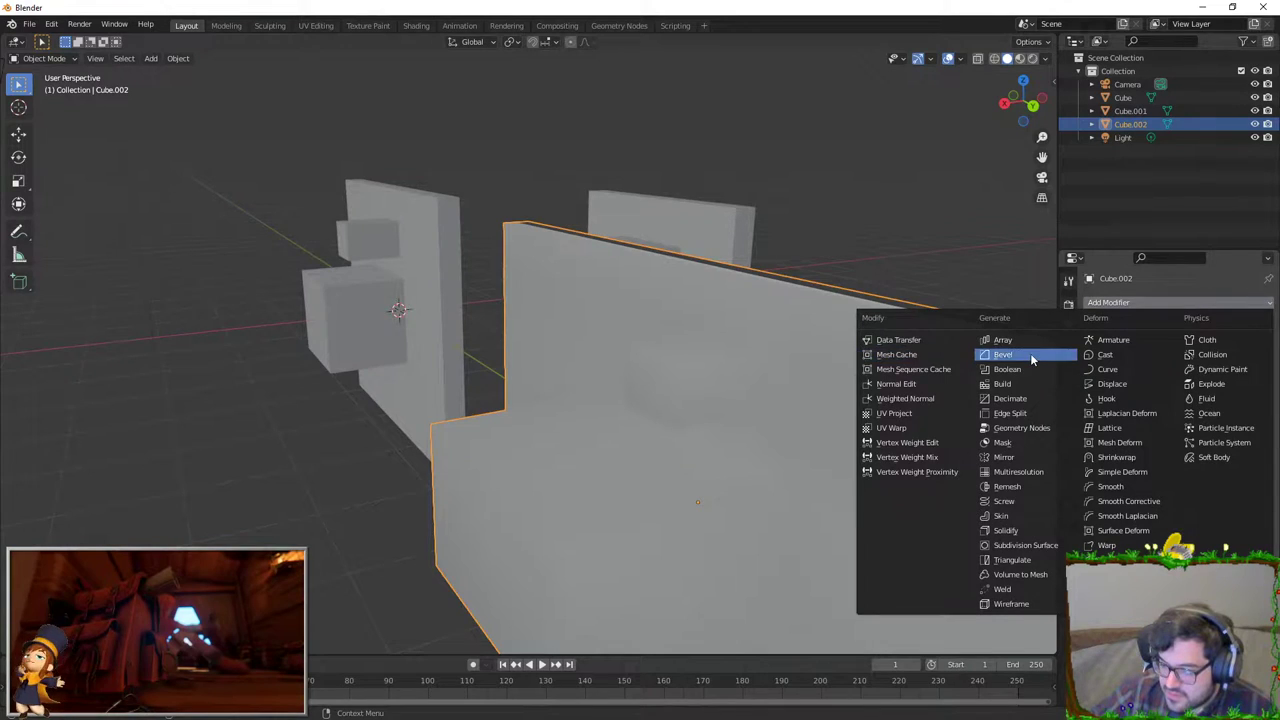
{"action": "left_click", "coordinate": [1033, 360]}
{"action": "middle_click_drag", "start_coordinate": [760, 400], "coordinate": [862, 422]}
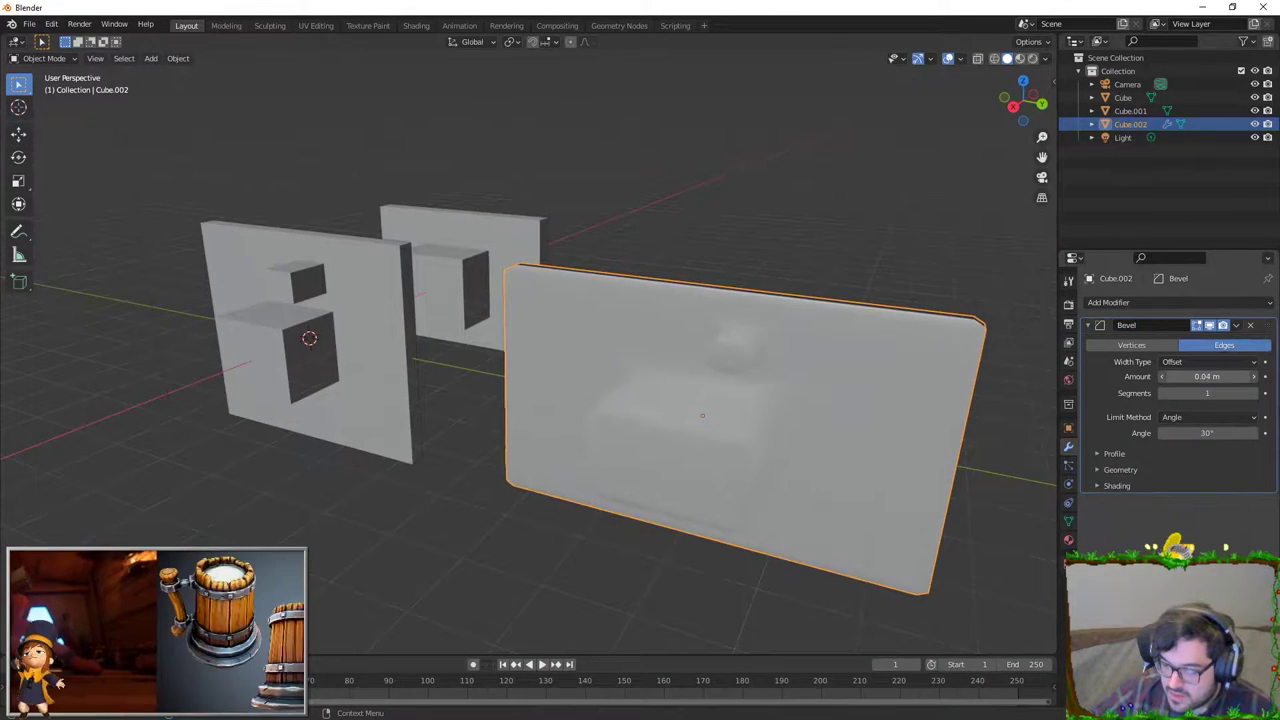
{"action": "left_click_drag", "start_coordinate": [1207, 376], "coordinate": [1147, 372]}
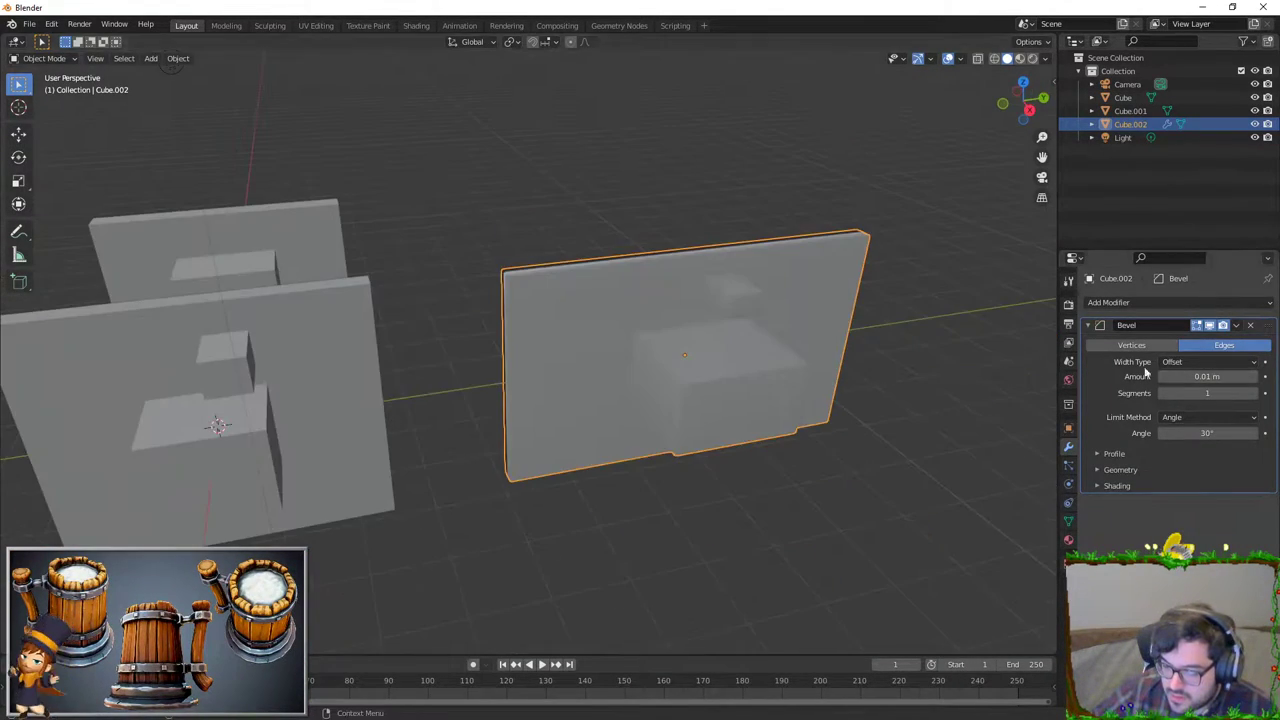
{"action": "left_click", "coordinate": [1264, 393]}
{"action": "left_click", "coordinate": [1264, 393]}
{"action": "scroll", "coordinate": [516, 376], "scroll_direction": "up", "scroll_amount": 2}
{"action": "scroll", "coordinate": [878, 401], "scroll_direction": "up", "scroll_amount": 3}
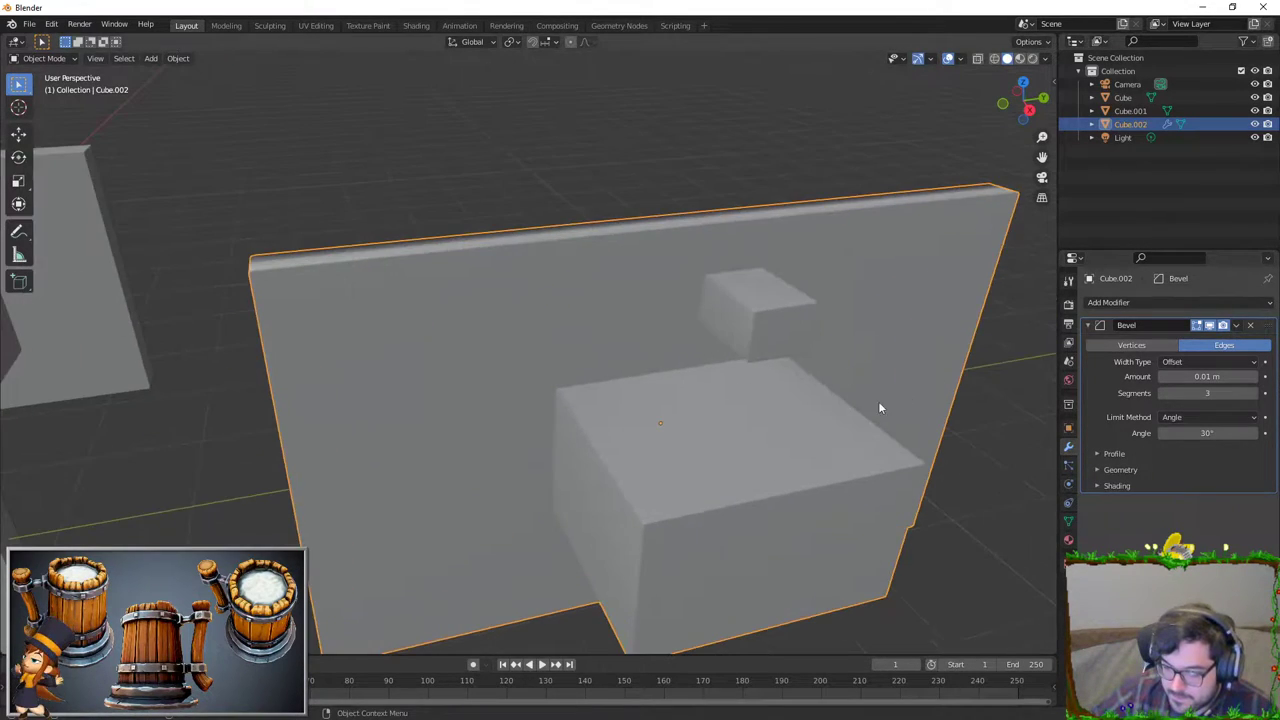
{"action": "middle_click_drag", "start_coordinate": [878, 401], "coordinate": [610, 417]}
Step: Delete the bevelled wall and close the test file without saving
{"action": "left_click", "coordinate": [740, 420]}
{"action": "key", "text": "Delete"}
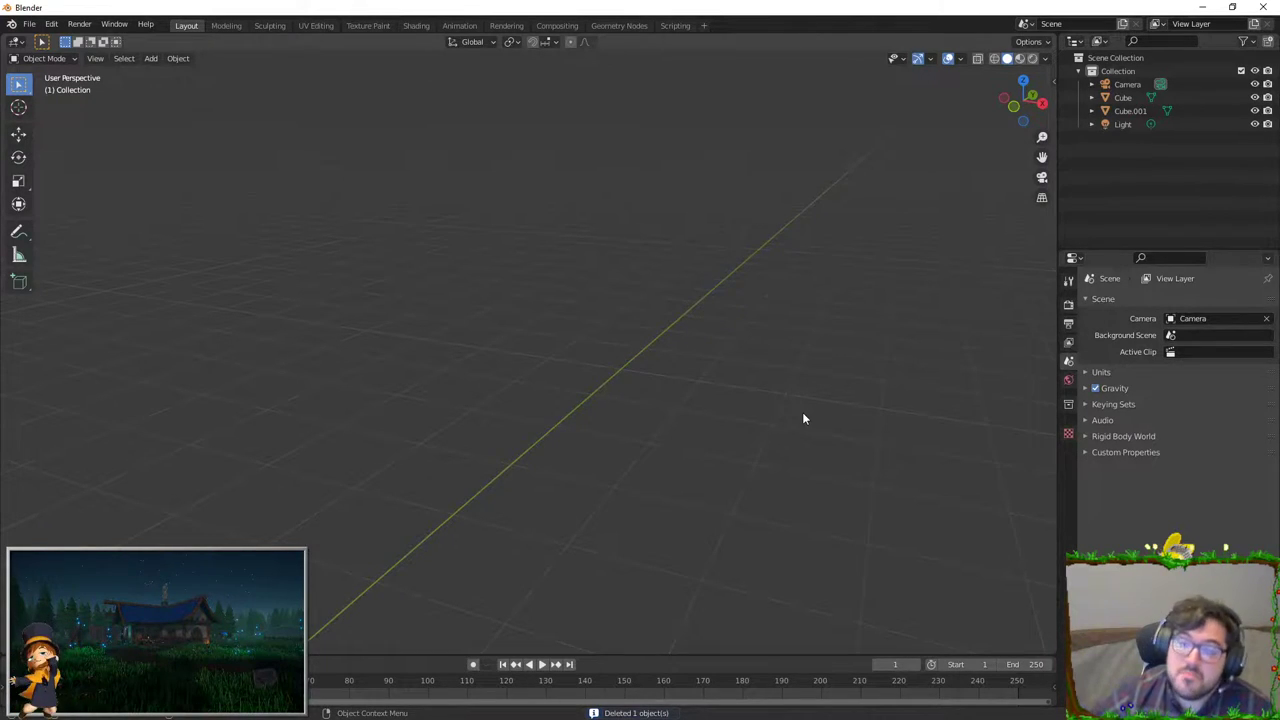
{"action": "left_click", "coordinate": [1263, 7]}
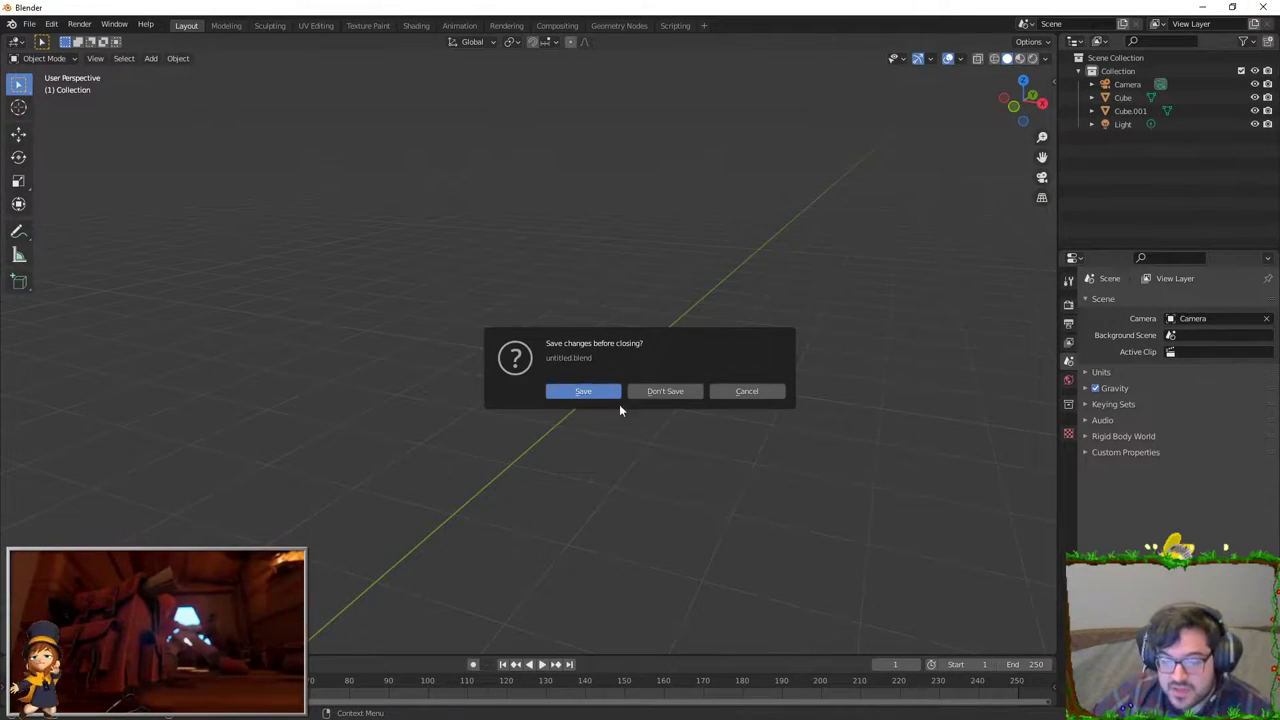
{"action": "left_click", "coordinate": [665, 391]}
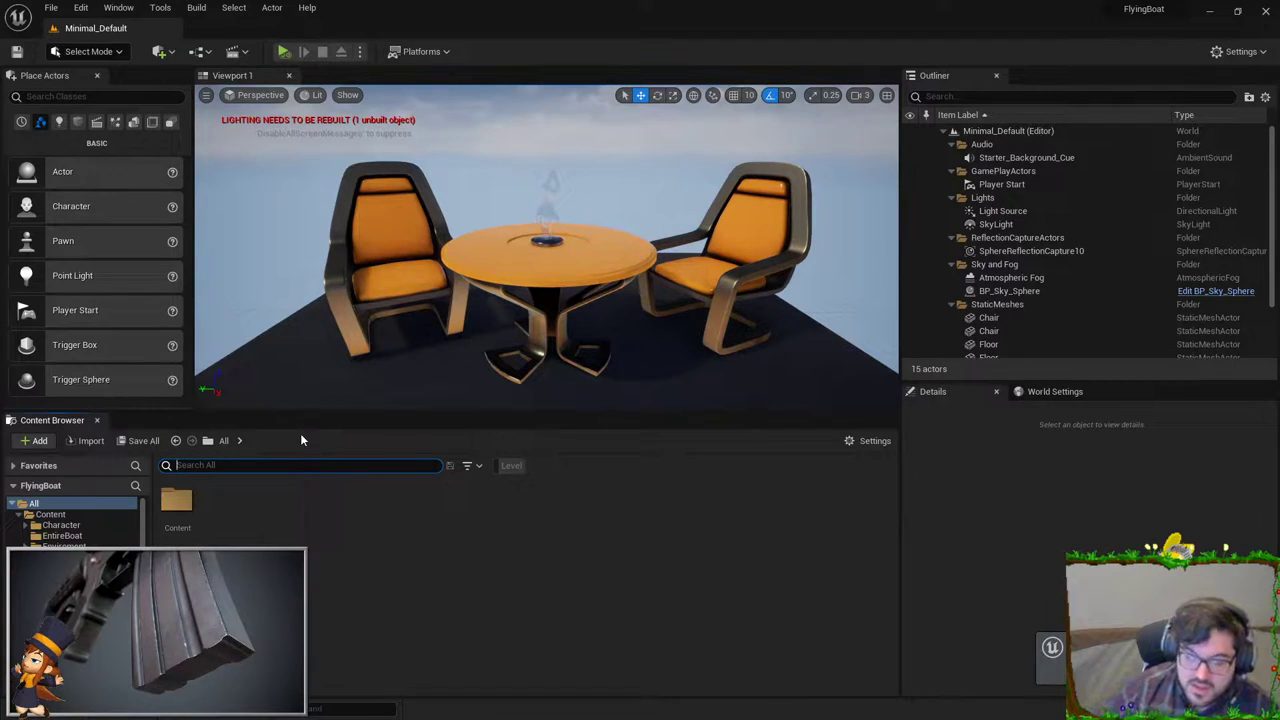
Step: Search 'boat' in the Content Browser and open the Boat level
{"action": "type", "text": "boat"}
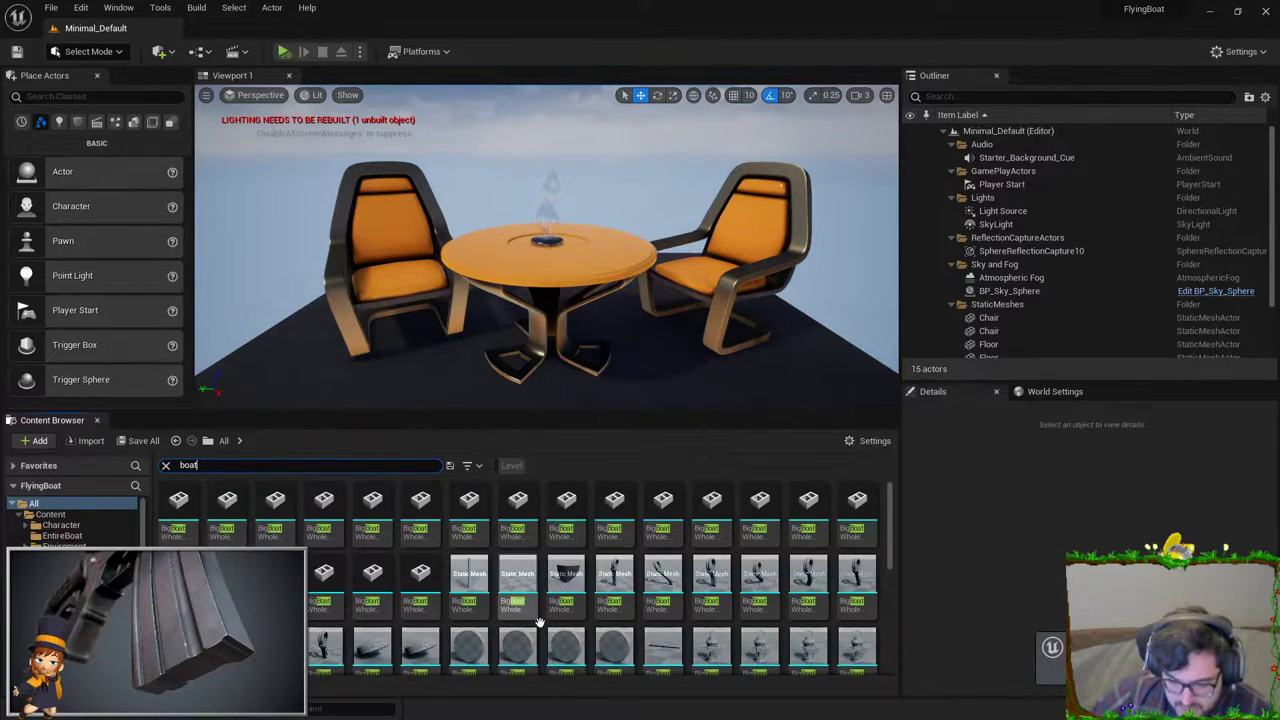
{"action": "scroll", "coordinate": [620, 624], "scroll_direction": "down", "scroll_amount": 1}
{"action": "scroll", "coordinate": [690, 625], "scroll_direction": "down", "scroll_amount": 1}
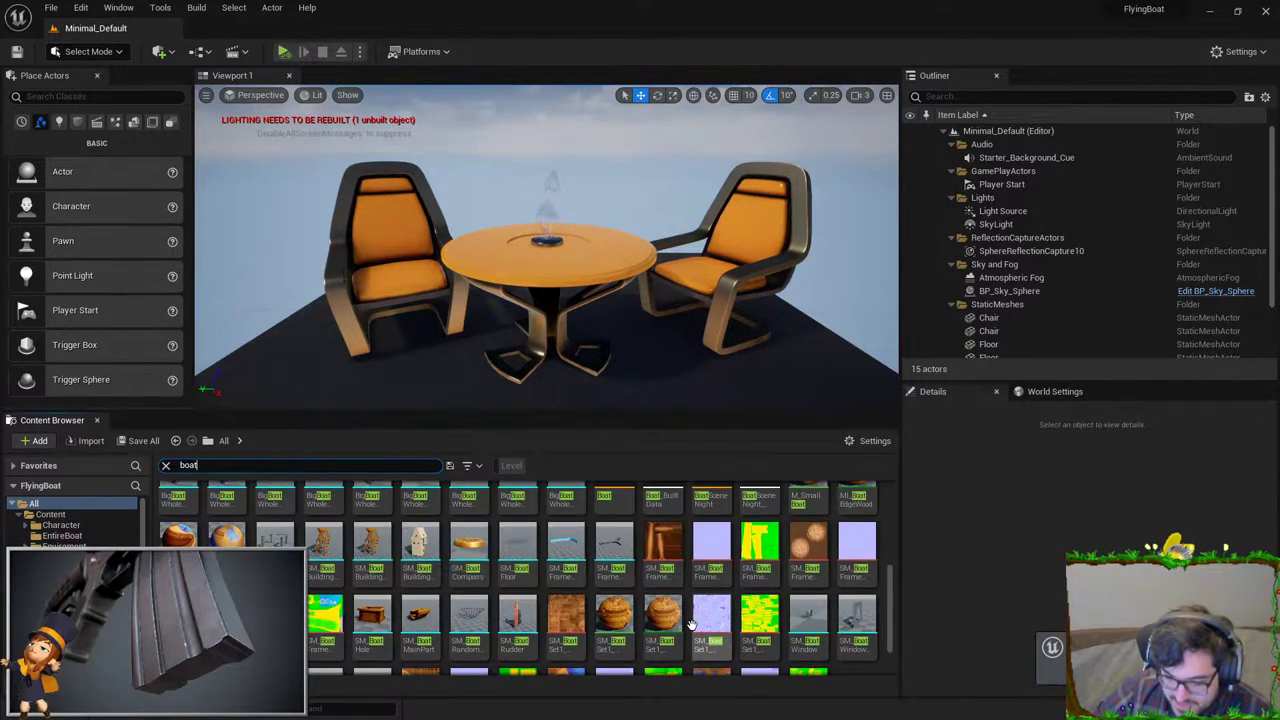
{"action": "scroll", "coordinate": [690, 625], "scroll_direction": "up", "scroll_amount": 5}
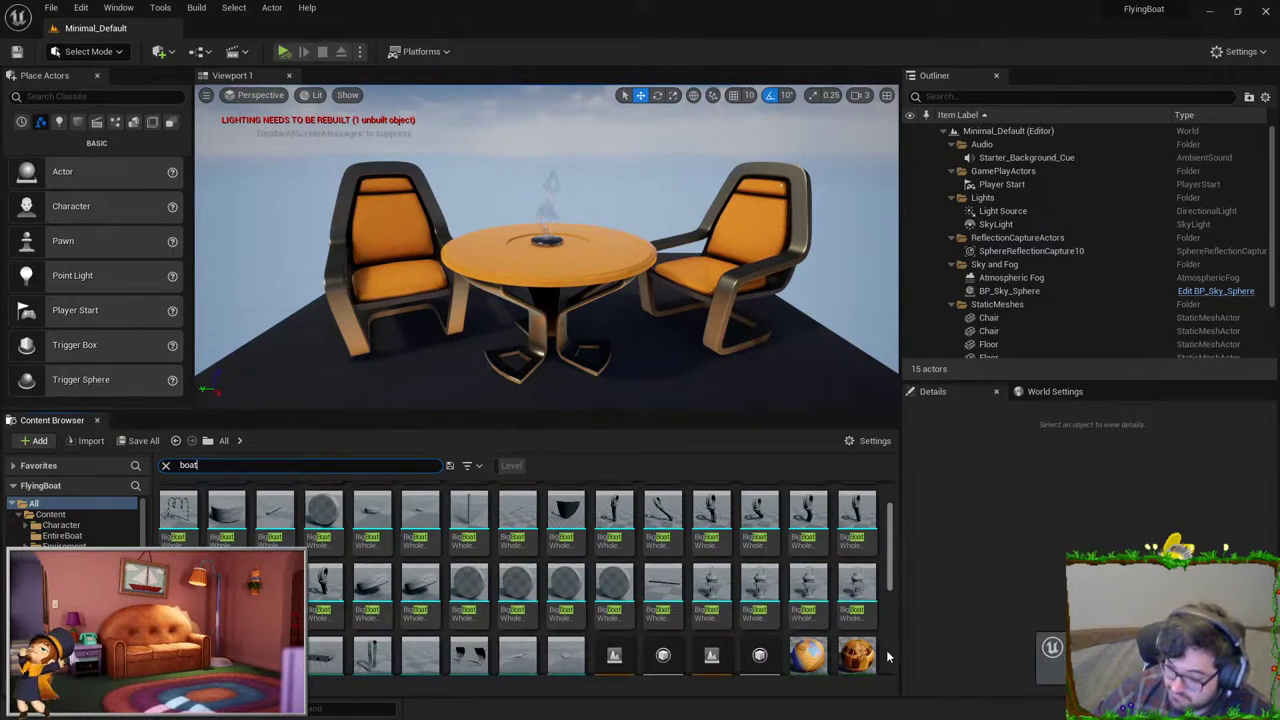
{"action": "scroll", "coordinate": [886, 656], "scroll_direction": "down", "scroll_amount": 1}
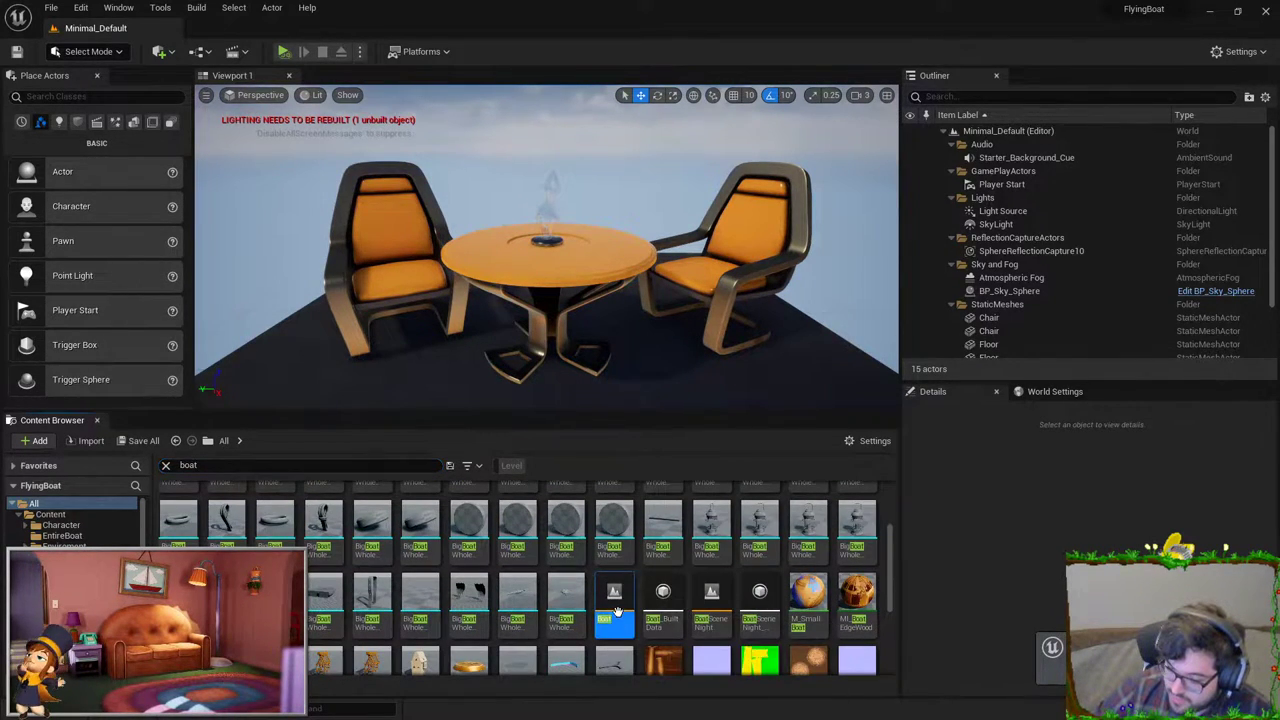
{"action": "double_click", "coordinate": [615, 605]}
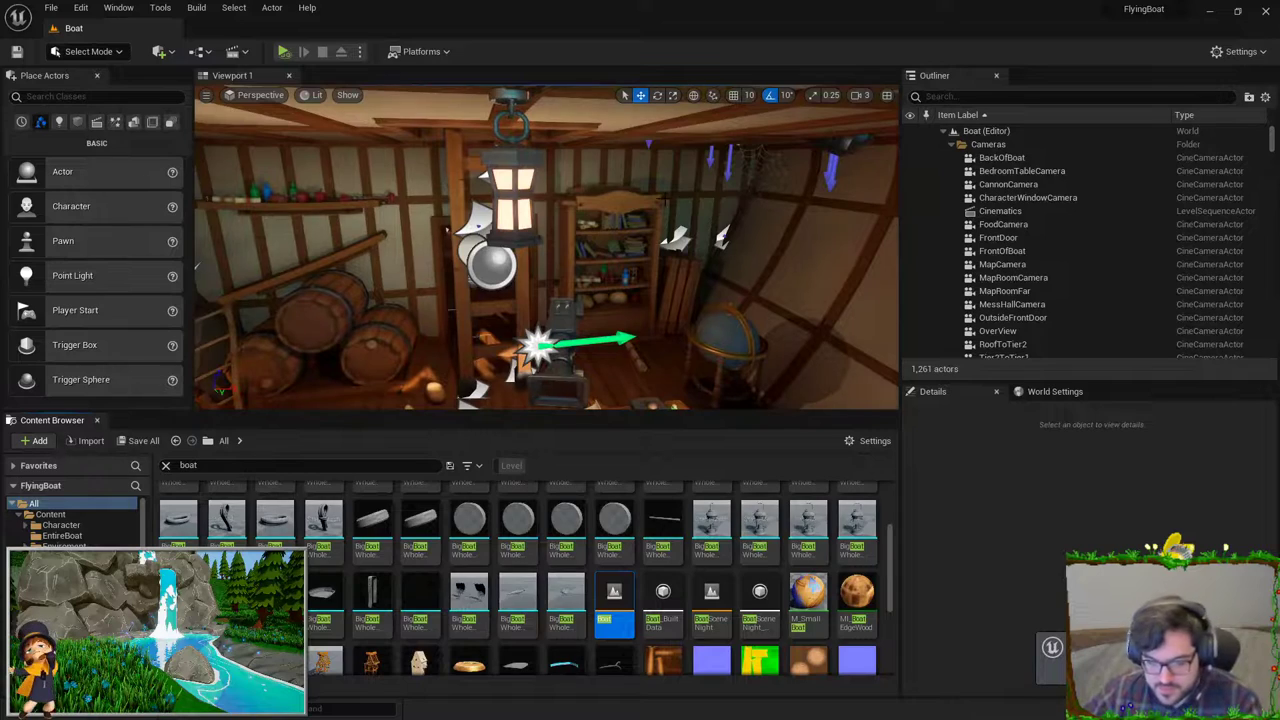
Step: Hide editor icons with G and toggle full-screen viewport with F11 to view the cabin
{"action": "right_click_drag", "start_coordinate": [700, 392], "coordinate": [583, 229]}
{"action": "key", "text": "g"}
{"action": "key", "text": "F11"}
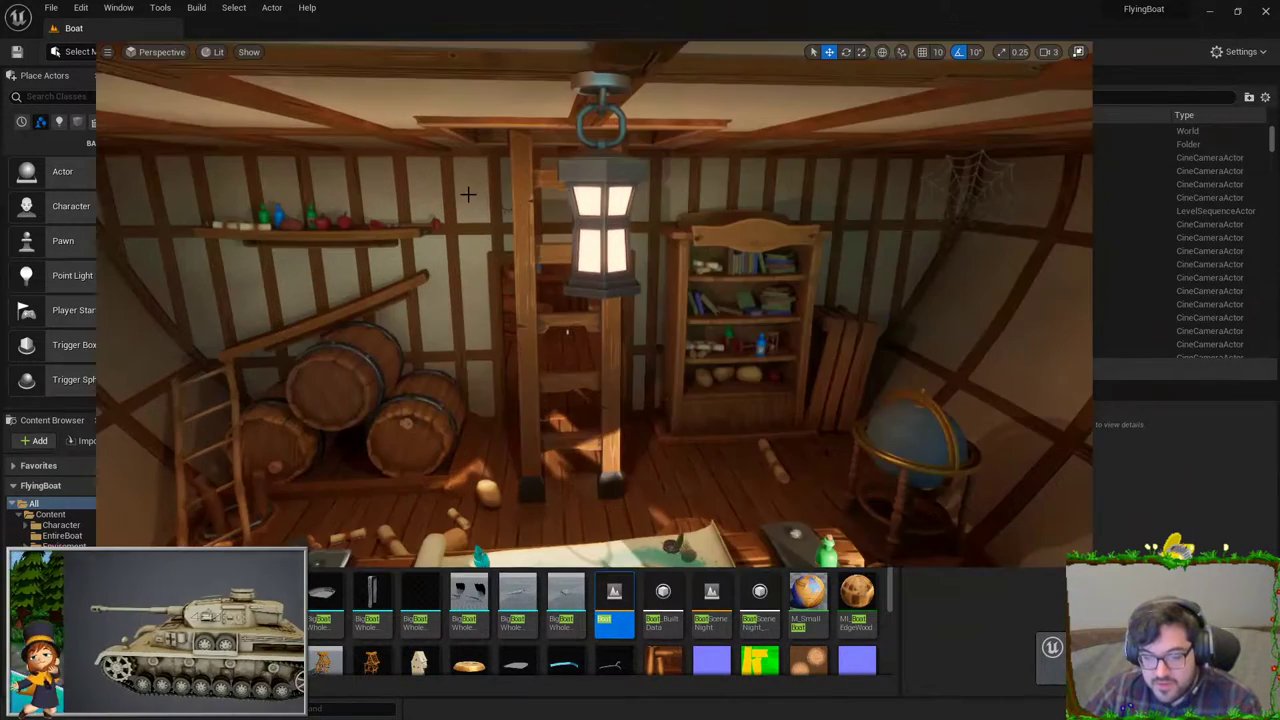
{"action": "key", "text": "F11"}
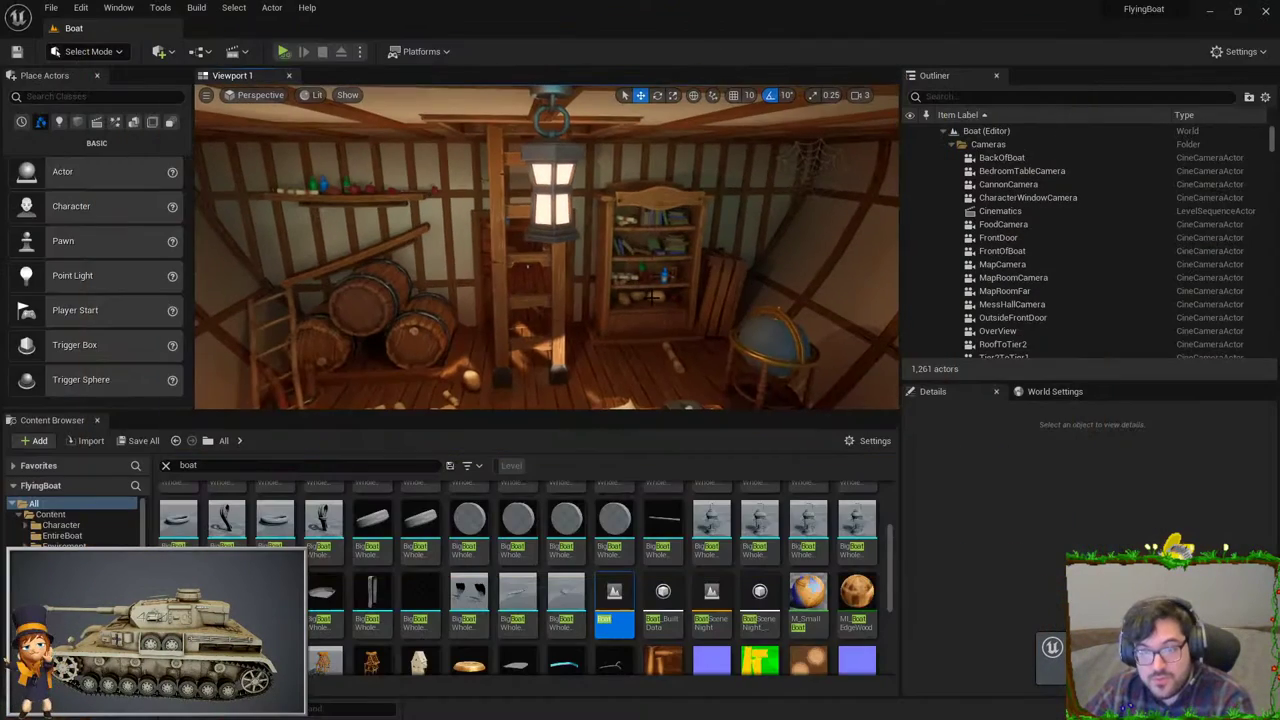
{"action": "mouse_move", "coordinate": [651, 297]}
{"action": "right_mouse_down"}
{"action": "mouse_move", "coordinate": [560, 340]}
{"action": "mouse_move", "coordinate": [548, 300]}
{"action": "right_mouse_up"}
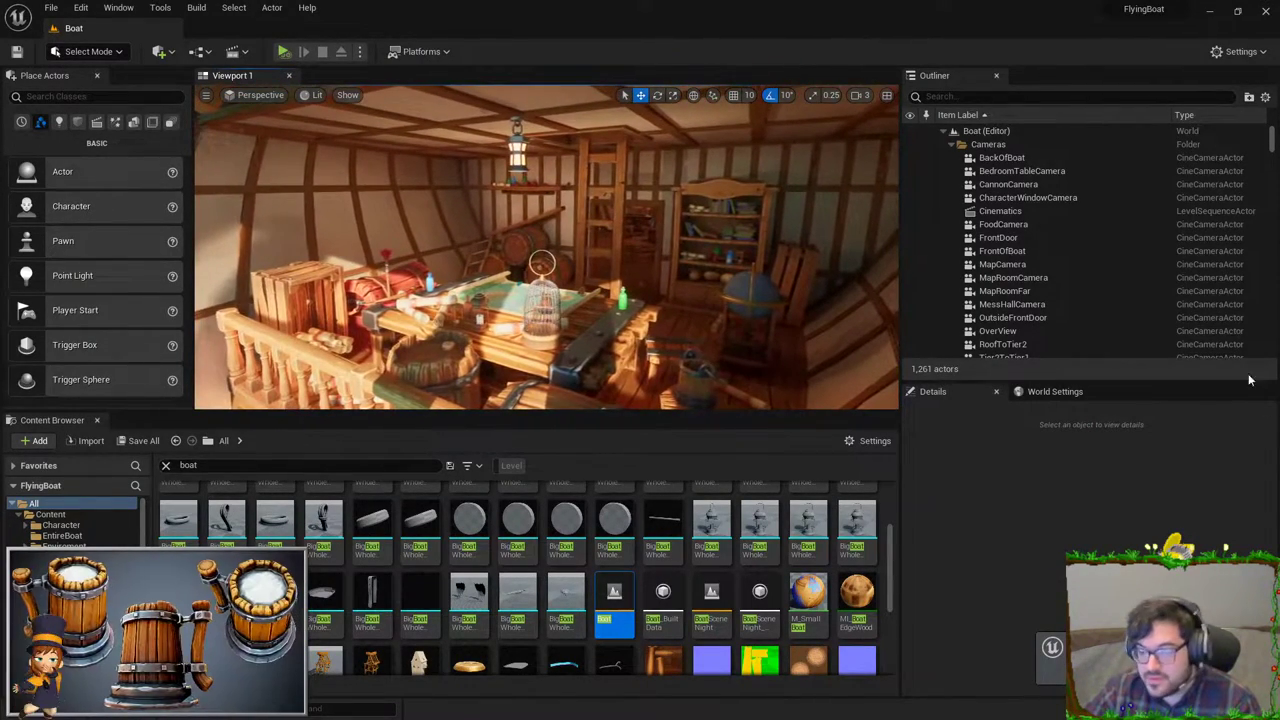
Step: Filter the Outliner for directional lights and turn off the Light Source light
{"action": "type", "text": "direct"}
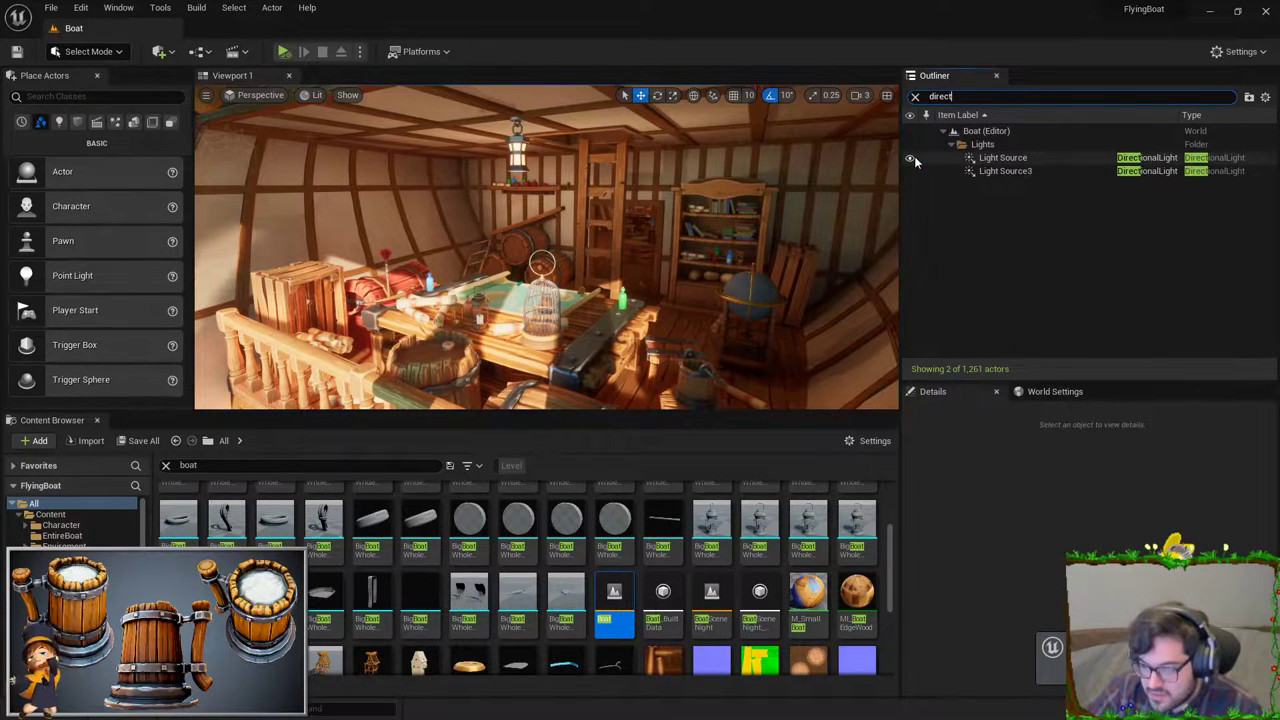
{"action": "left_click", "coordinate": [910, 157]}
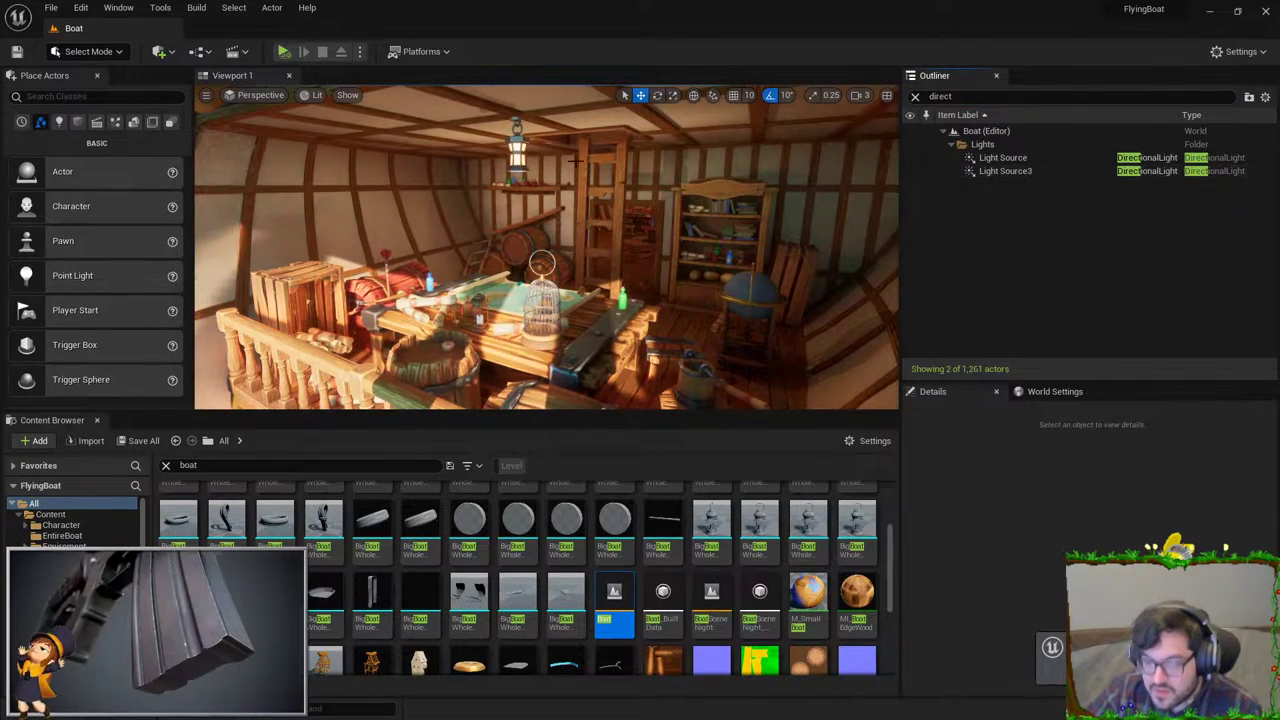
{"action": "right_click_drag", "start_coordinate": [580, 237], "coordinate": [580, 237]}
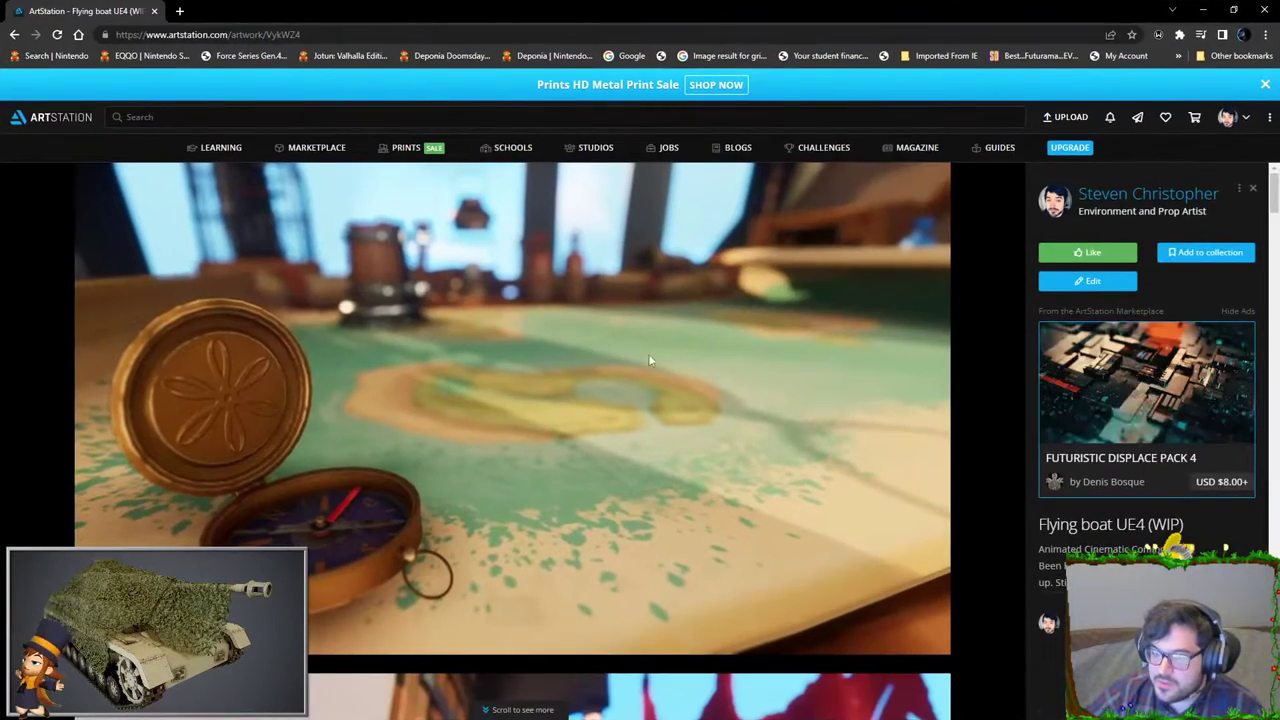
Step: Scroll the ArtStation page and move the browser aside to reveal the Unreal scene
{"action": "scroll", "coordinate": [598, 410], "scroll_direction": "down", "scroll_amount": 4}
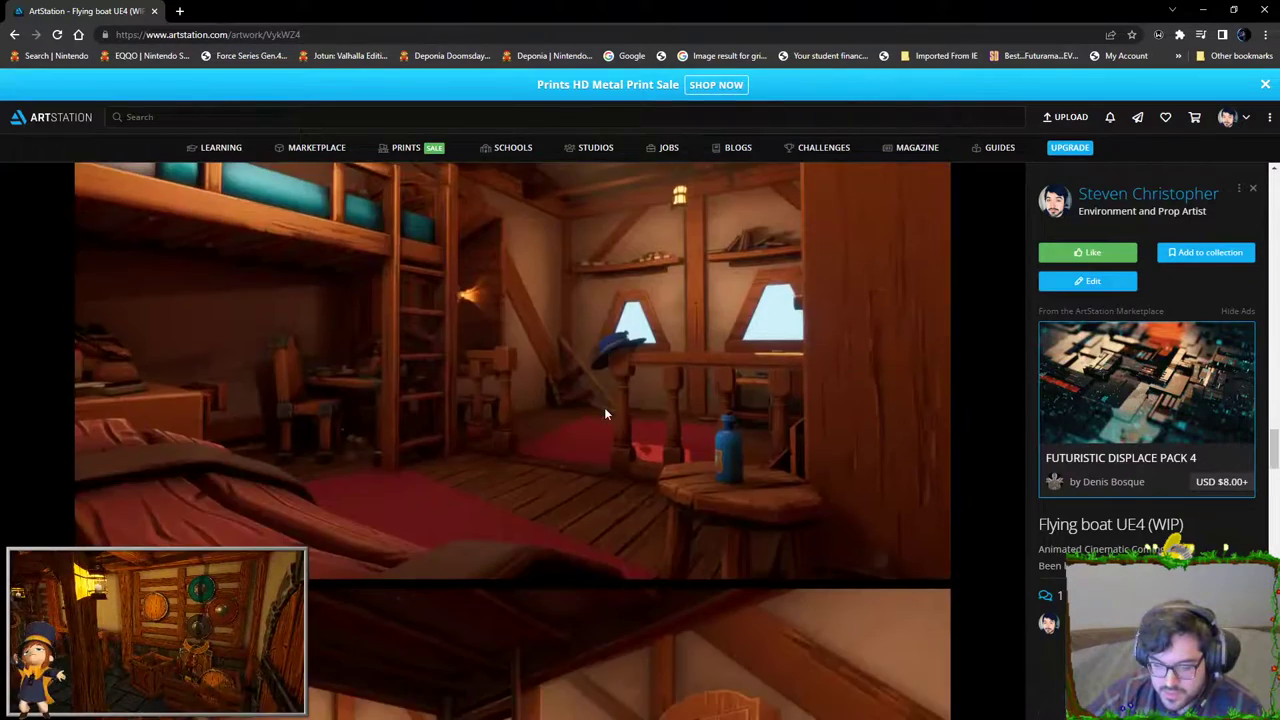
{"action": "scroll", "coordinate": [605, 403], "scroll_direction": "down", "scroll_amount": 2}
{"action": "scroll", "coordinate": [605, 408], "scroll_direction": "up", "scroll_amount": 3}
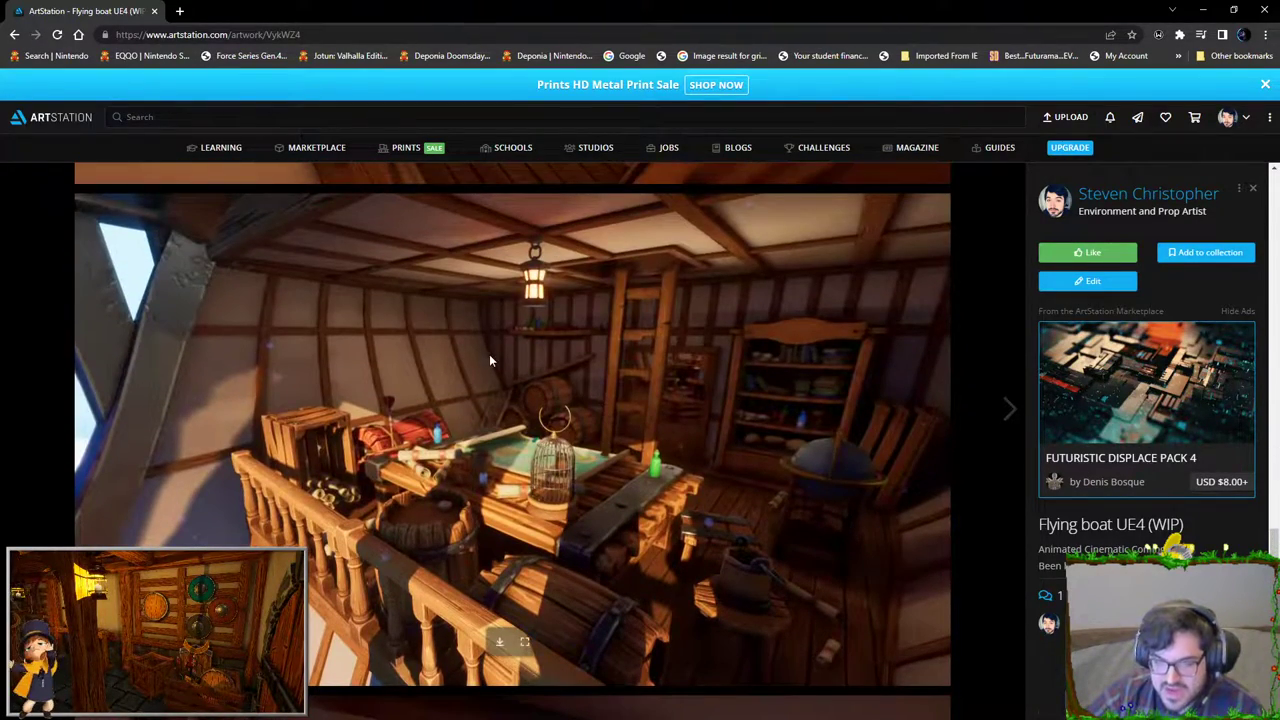
{"action": "mouse_move", "coordinate": [380, 20]}
{"action": "left_mouse_down"}
{"action": "mouse_move", "coordinate": [957, 78]}
{"action": "mouse_move", "coordinate": [952, 135]}
{"action": "left_mouse_up"}
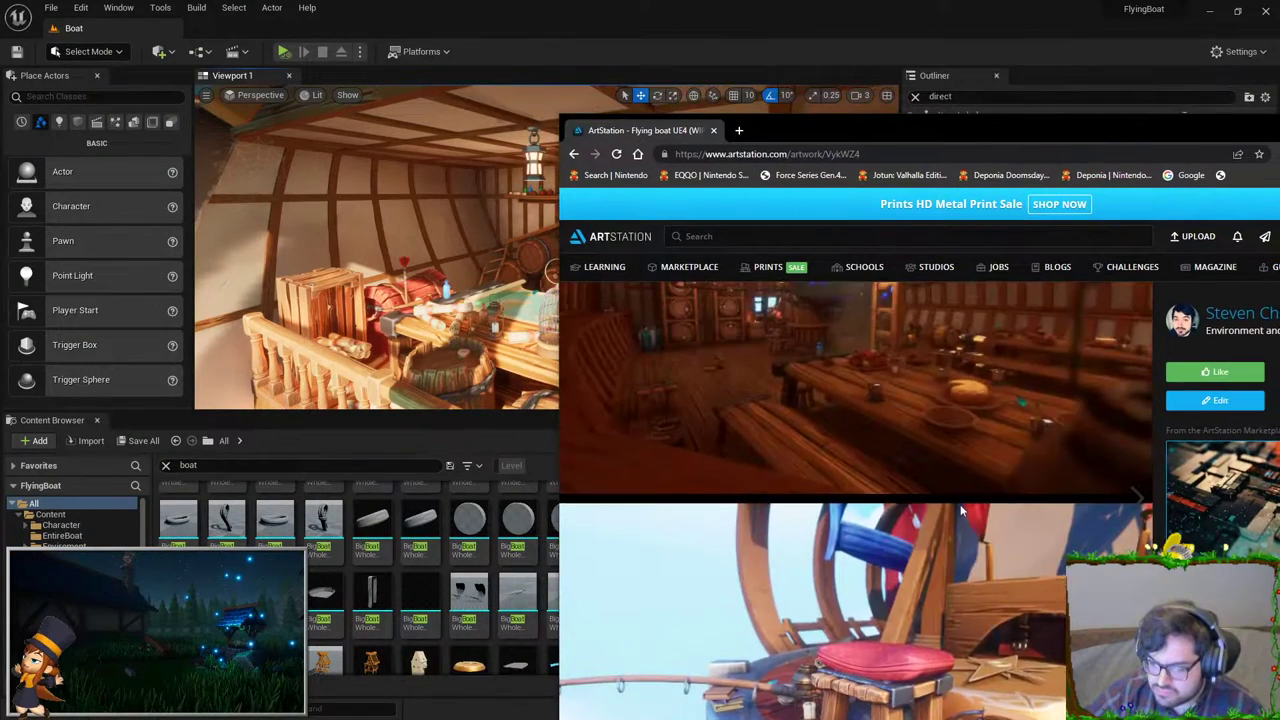
{"action": "scroll", "coordinate": [957, 501], "scroll_direction": "down", "scroll_amount": 1}
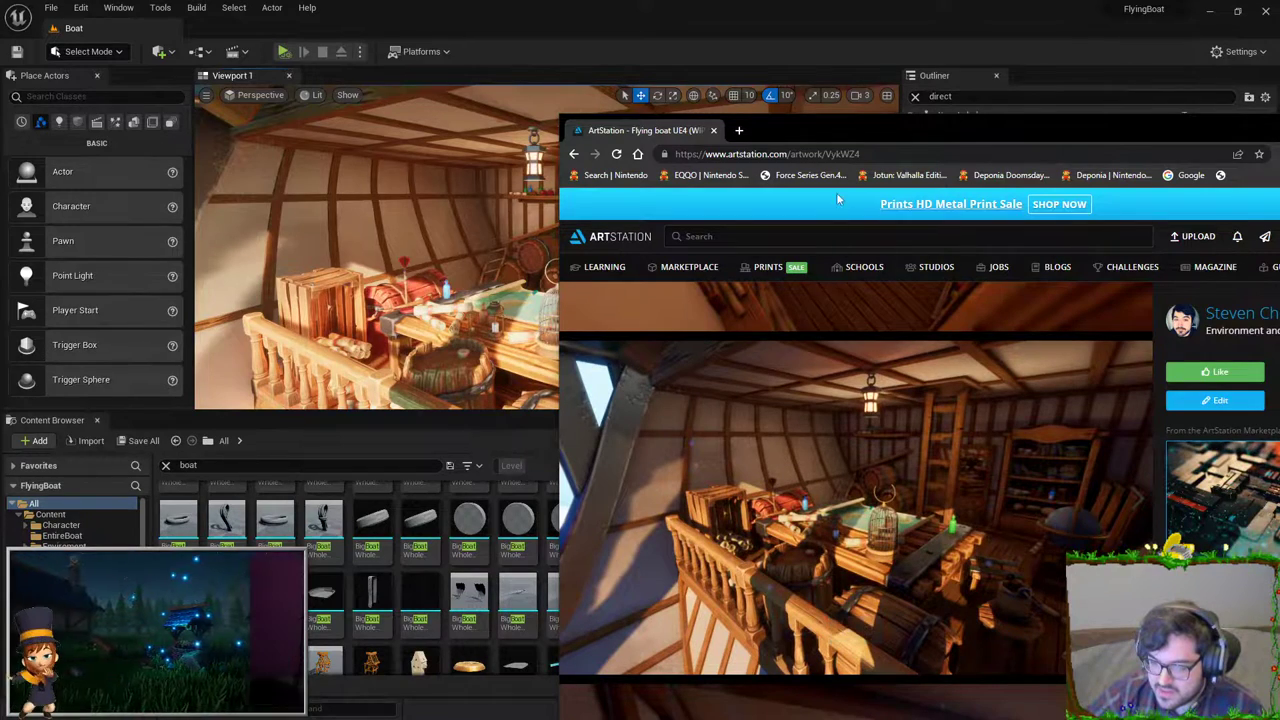
Step: Load the cabin artwork's full-resolution image in a maximized browser, then return to Unreal full-screen
{"action": "right_click", "coordinate": [894, 426]}
{"action": "left_click", "coordinate": [940, 497]}
{"action": "left_click", "coordinate": [847, 155]}
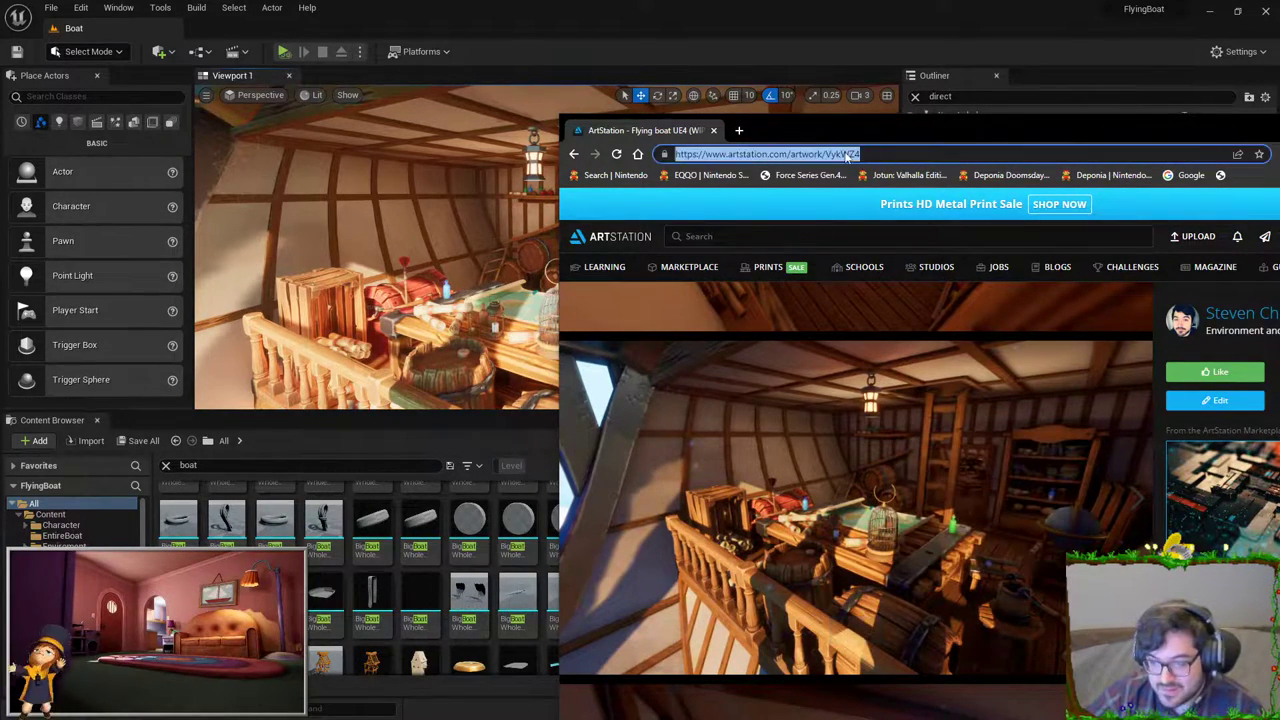
{"action": "key", "text": "ctrl+v"}
{"action": "key", "text": "Return"}
{"action": "double_click", "coordinate": [924, 138]}
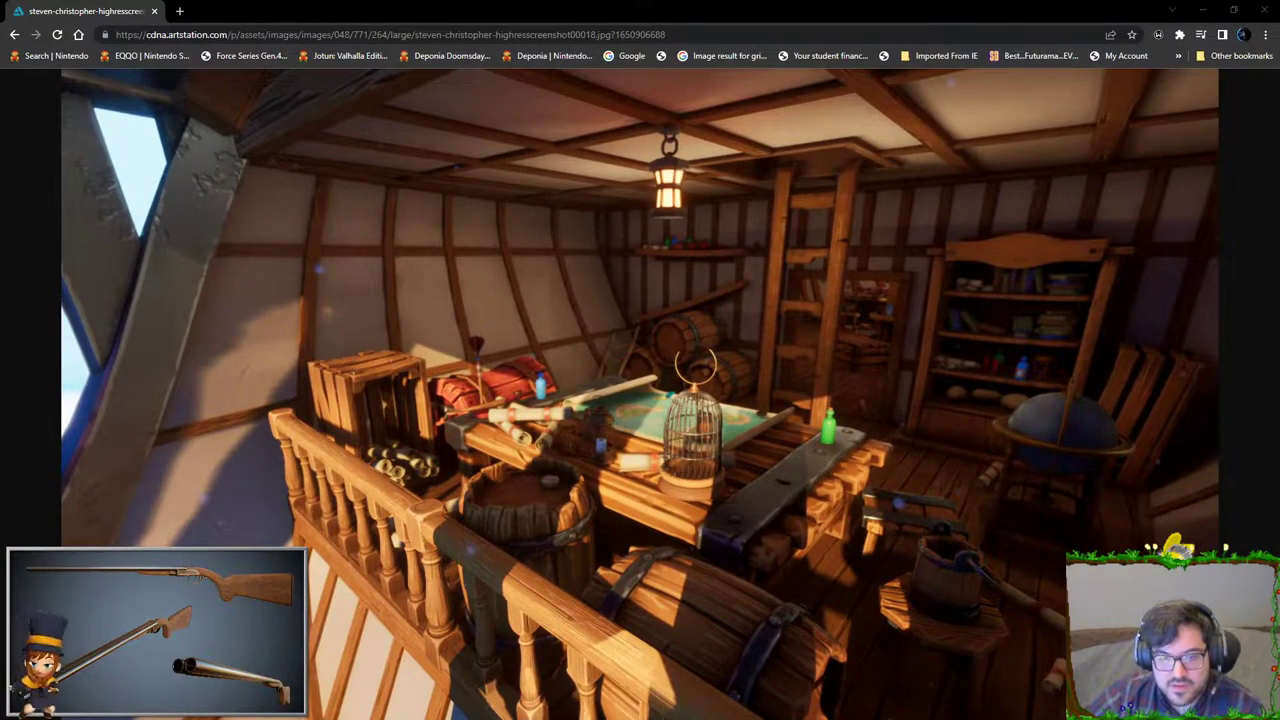
{"action": "key", "text": "alt+Tab"}
{"action": "key", "text": "F11"}
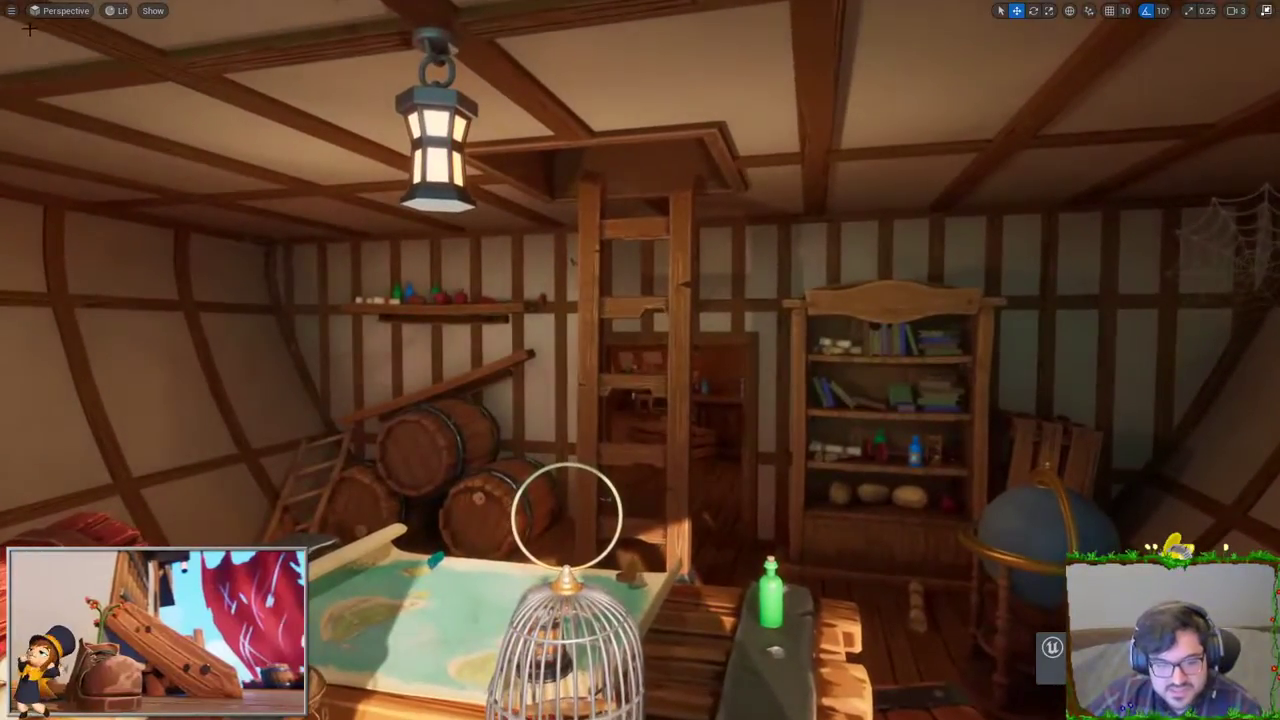
Step: Enable cinematic camera playback in the viewport options and exit the living room's full-screen view
{"action": "left_click", "coordinate": [12, 12]}
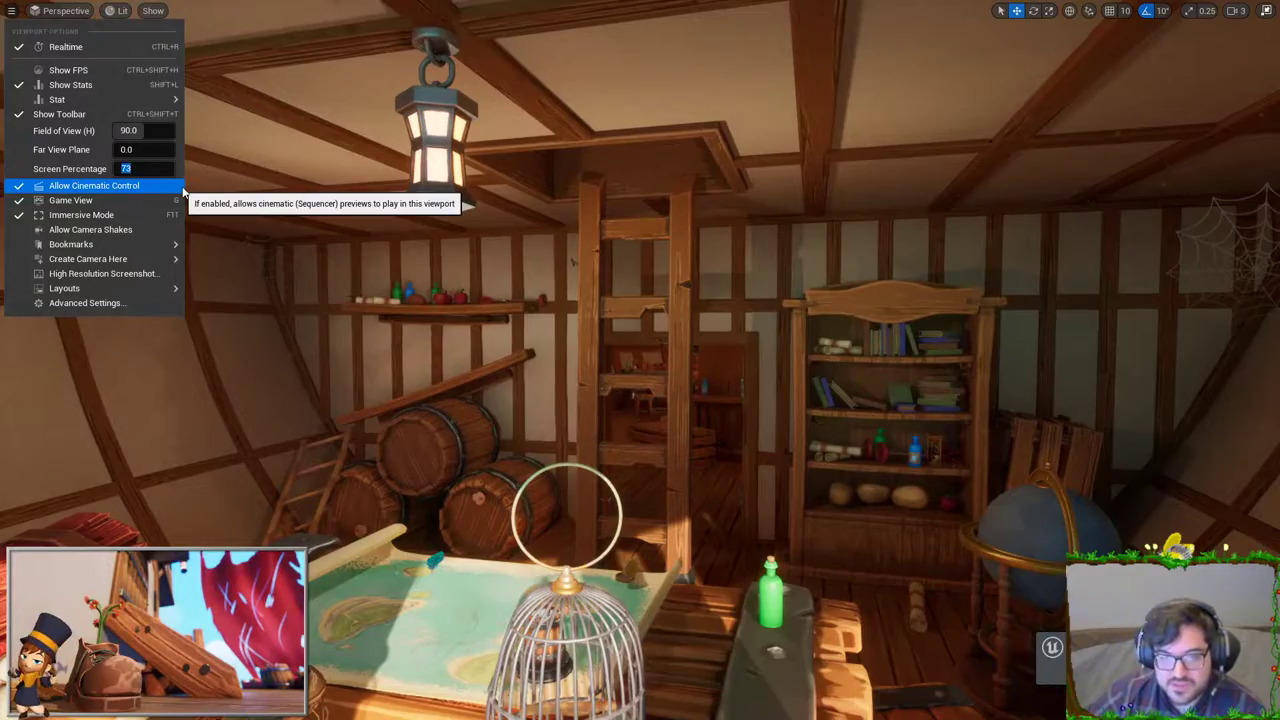
{"action": "left_click", "coordinate": [180, 186]}
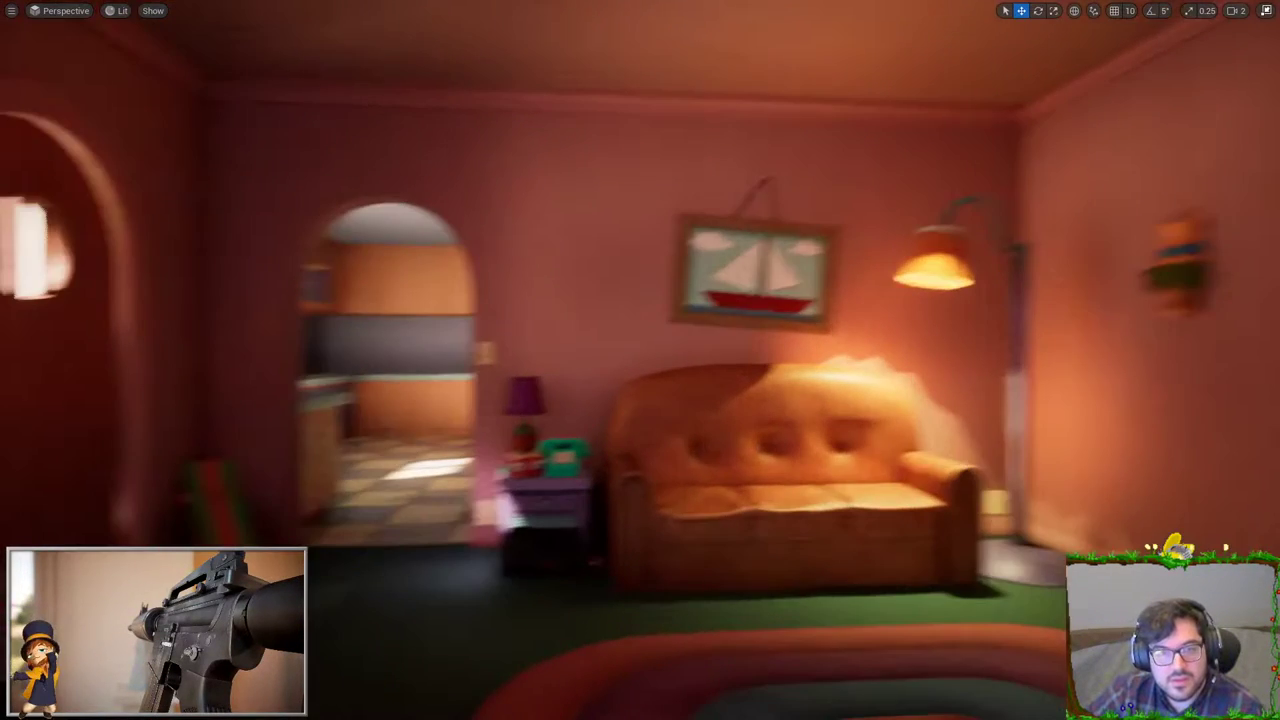
{"action": "key", "text": "F11"}
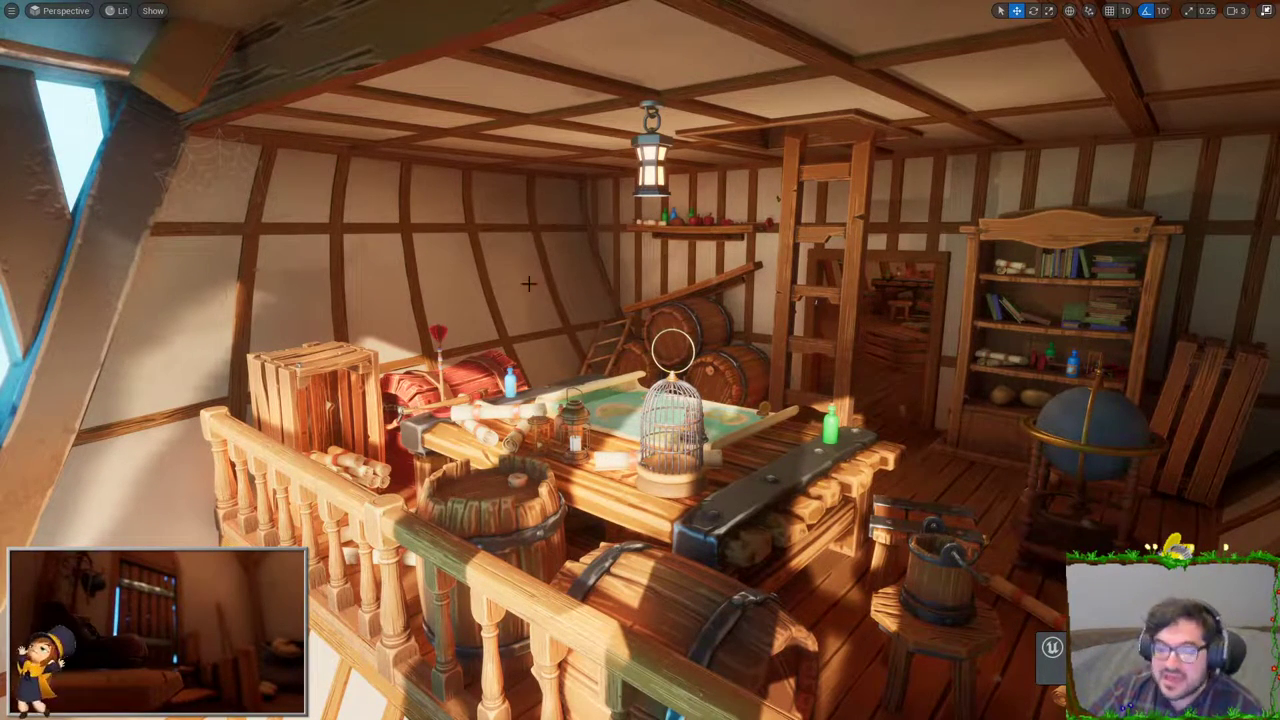
Step: Fly through the cabin doorway into the barrel room to view the racks and central pillar
{"action": "right_click_drag", "start_coordinate": [697, 312], "coordinate": [701, 269]}
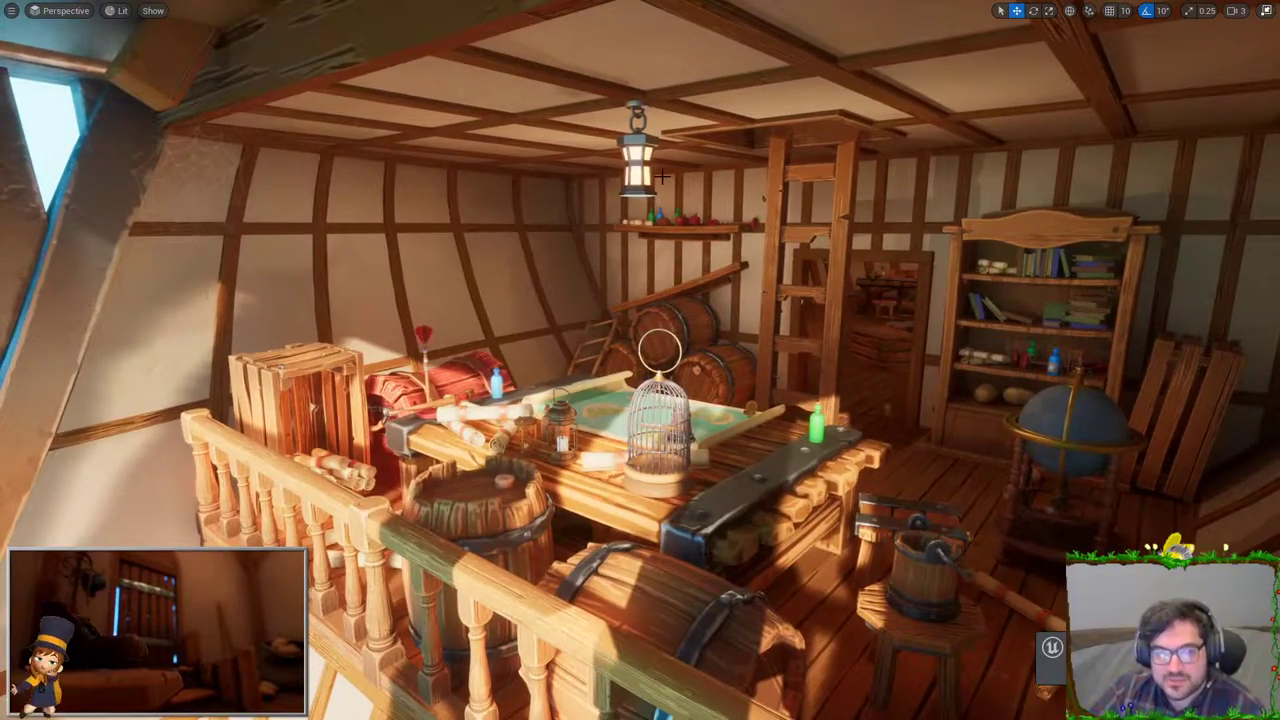
{"action": "right_click_drag", "start_coordinate": [661, 176], "coordinate": [700, 180]}
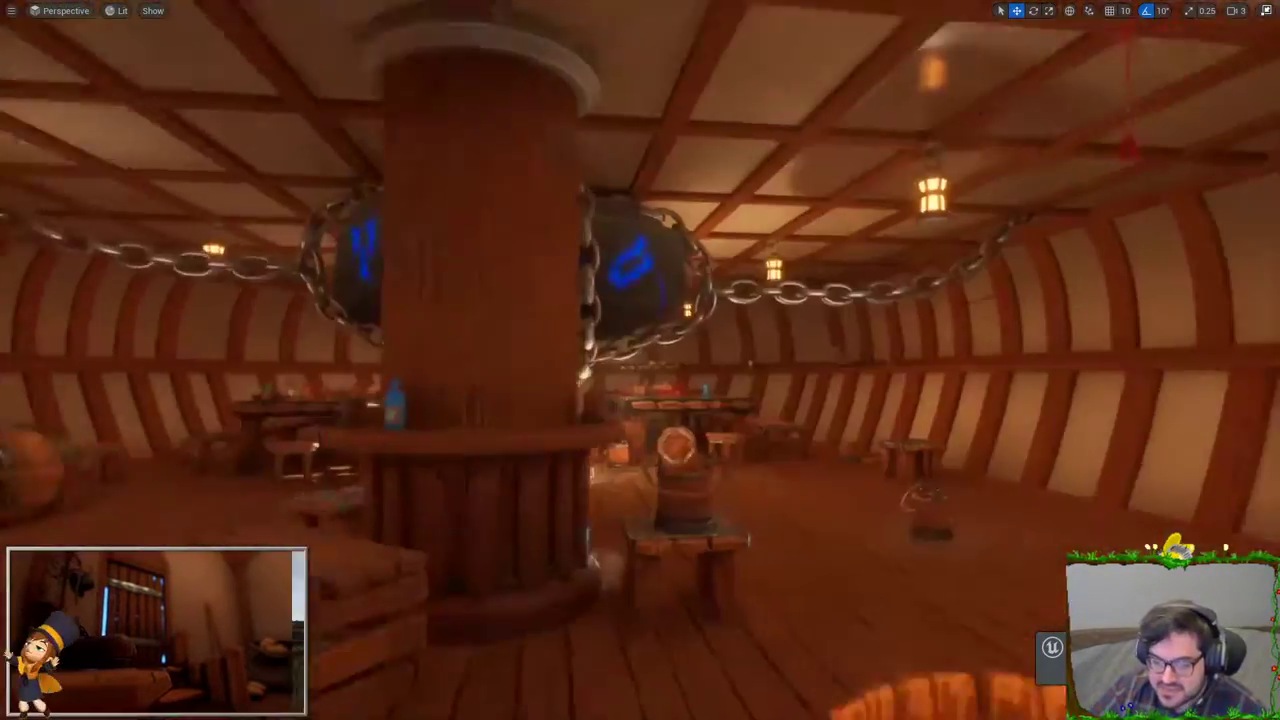
{"action": "right_click_drag", "start_coordinate": [620, 348], "coordinate": [620, 348]}
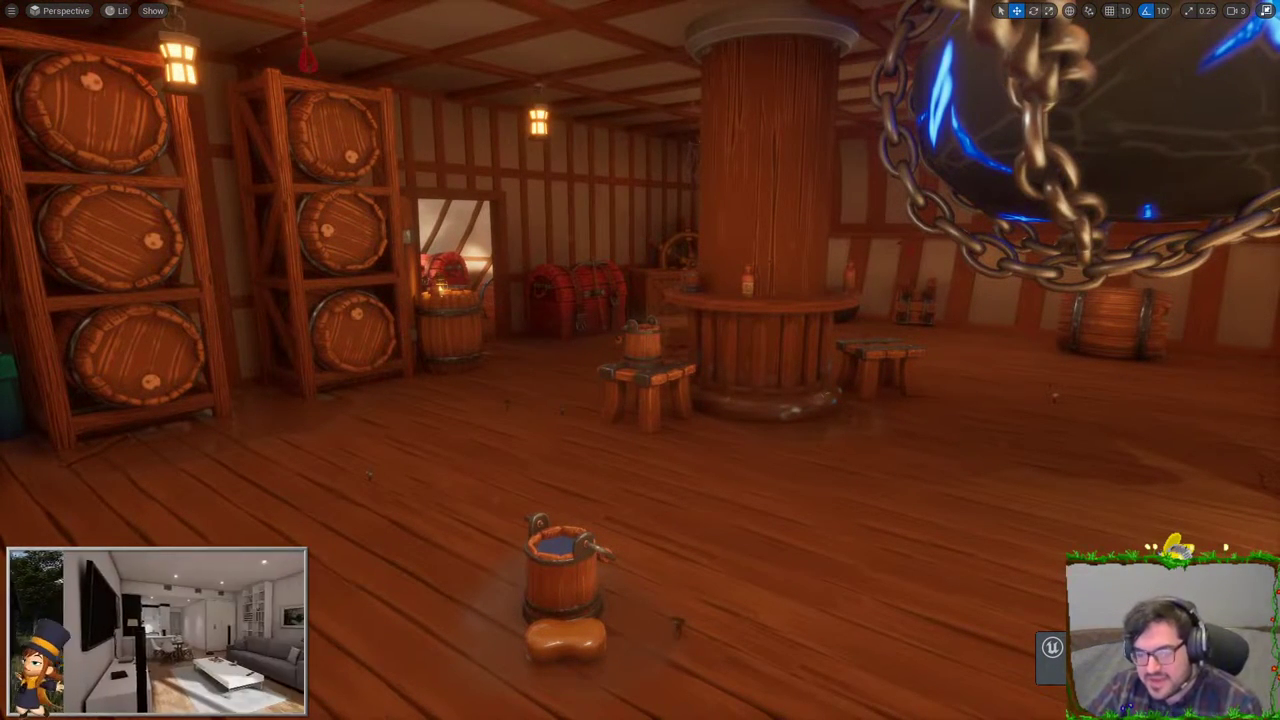
{"action": "right_click_drag", "start_coordinate": [605, 362], "coordinate": [605, 362]}
{"action": "right_click_drag", "start_coordinate": [573, 300], "coordinate": [573, 300]}
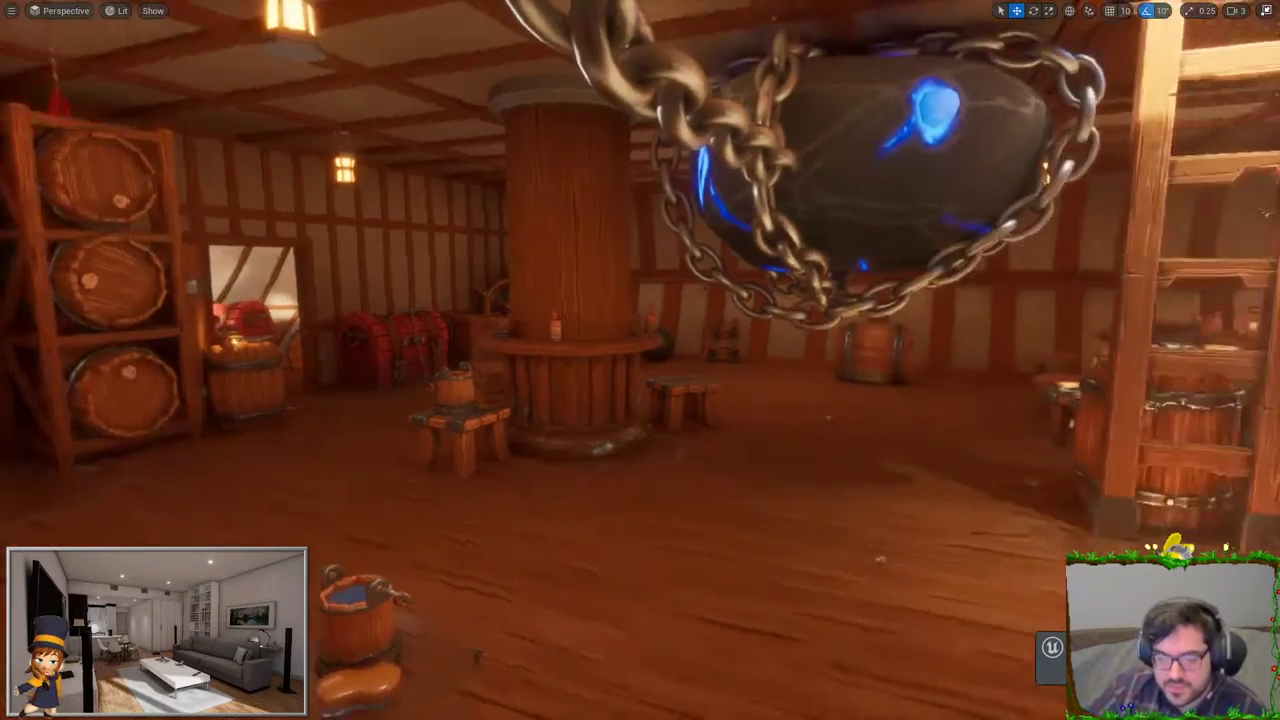
Step: Turn to the long dining table and chained ball, then fly in from the whole ship to its deck
{"action": "right_click_drag", "start_coordinate": [573, 300], "coordinate": [581, 366]}
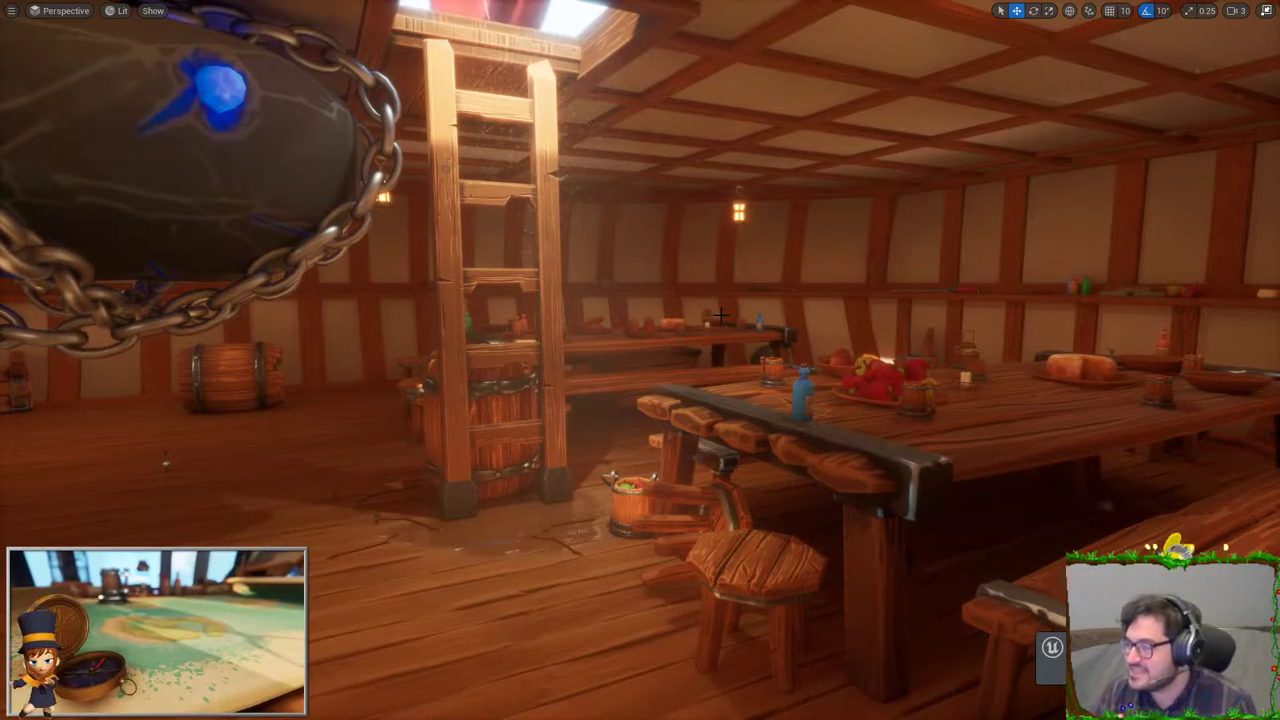
{"action": "mouse_move", "coordinate": [720, 316]}
{"action": "right_mouse_down"}
{"action": "mouse_move", "coordinate": [690, 320]}
{"action": "mouse_move", "coordinate": [730, 320]}
{"action": "right_mouse_up"}
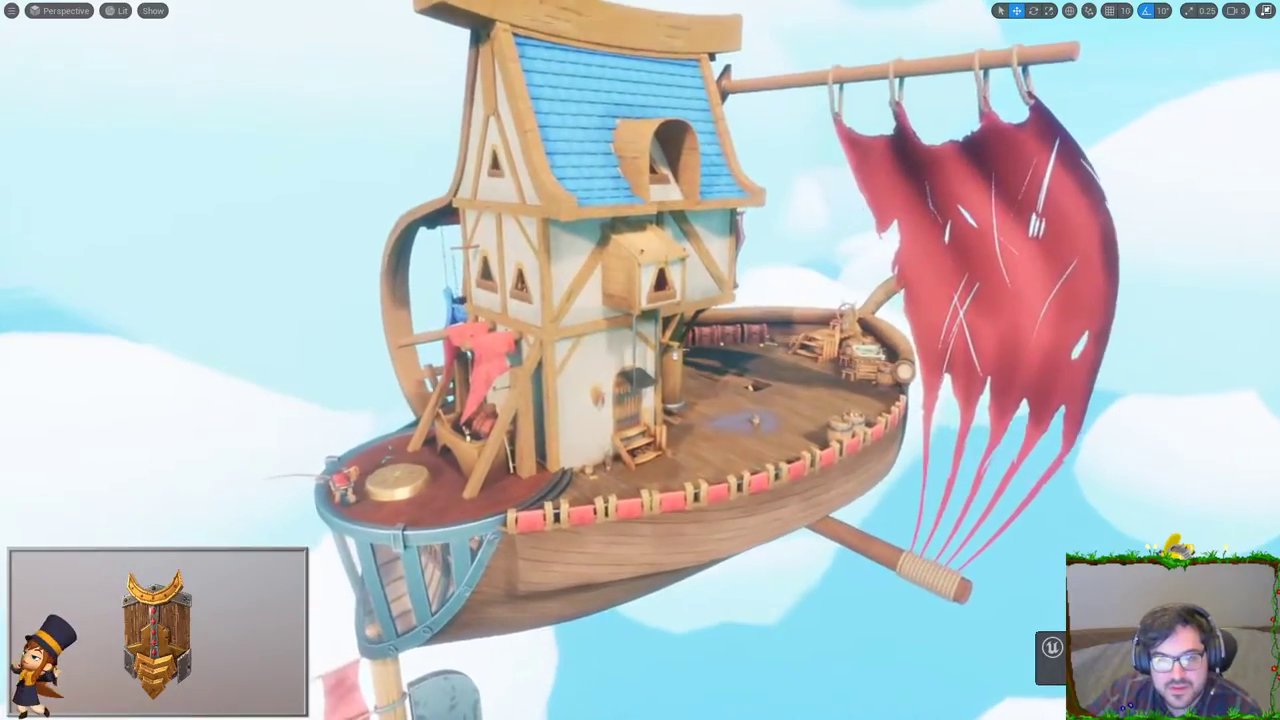
{"action": "right_click_drag", "start_coordinate": [730, 320], "coordinate": [730, 320]}
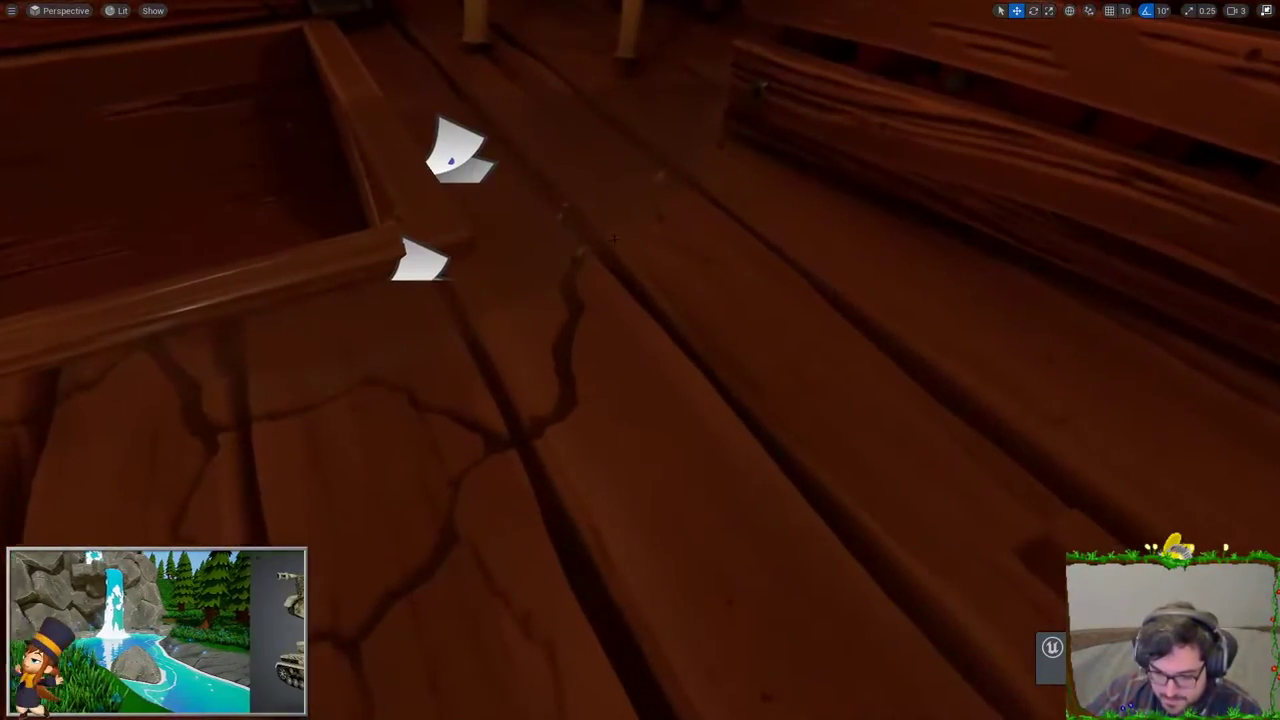
Step: Slide one paper boat left on the floor and move the other paper boat to the right
{"action": "right_click_drag", "start_coordinate": [519, 333], "coordinate": [519, 333]}
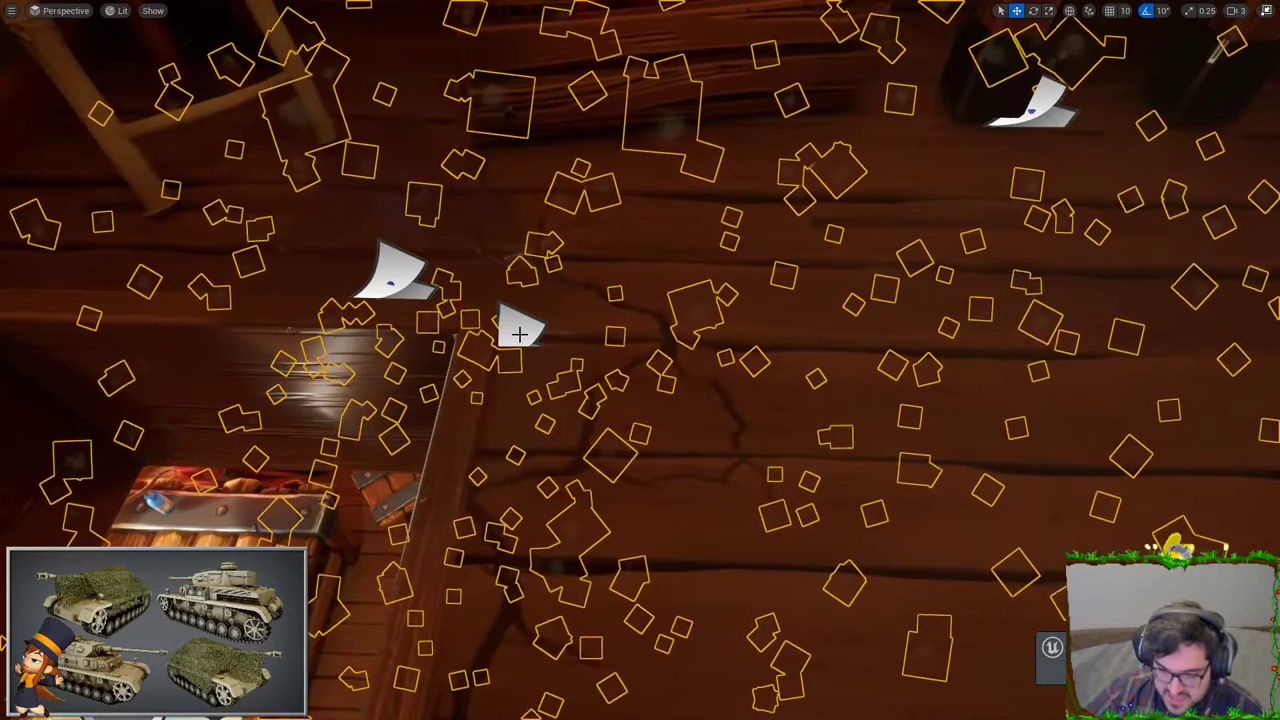
{"action": "left_click", "coordinate": [519, 333]}
{"action": "mouse_move", "coordinate": [396, 273]}
{"action": "right_mouse_down"}
{"action": "mouse_move", "coordinate": [659, 281]}
{"action": "mouse_move", "coordinate": [600, 285]}
{"action": "right_mouse_up"}
{"action": "left_click", "coordinate": [484, 290]}
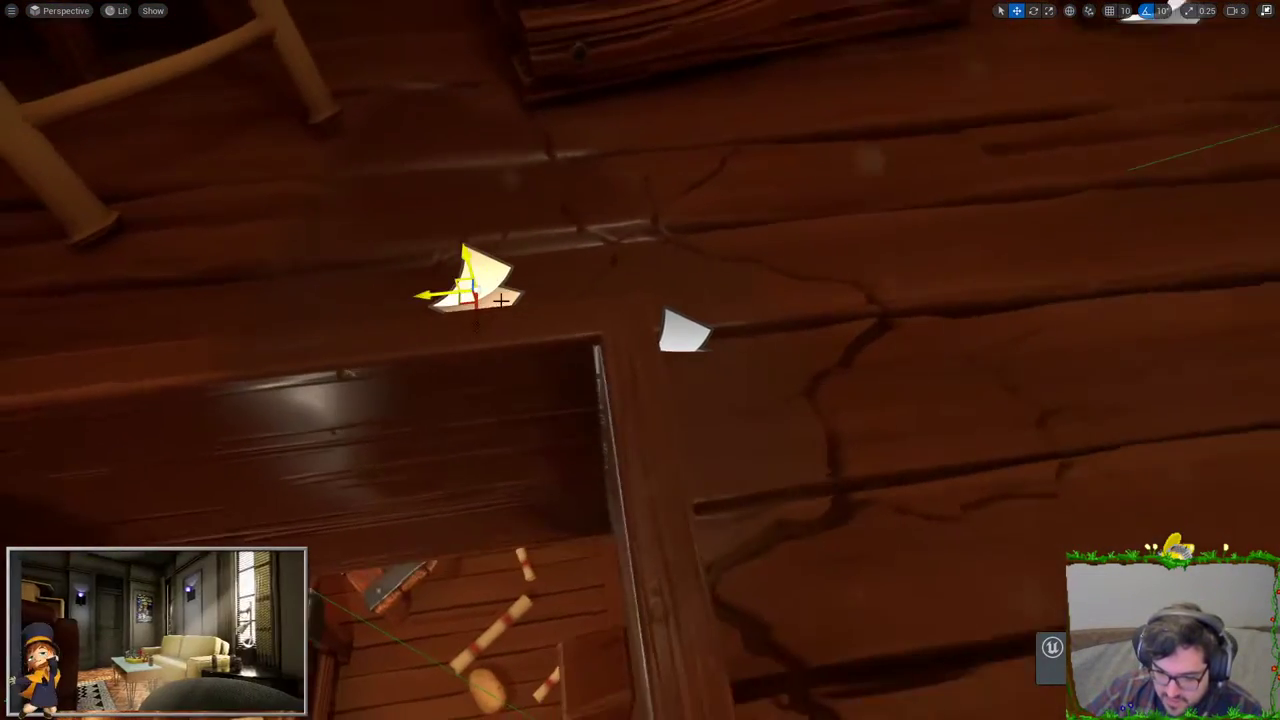
{"action": "left_click_drag", "start_coordinate": [484, 297], "coordinate": [420, 305]}
{"action": "left_click", "coordinate": [627, 334]}
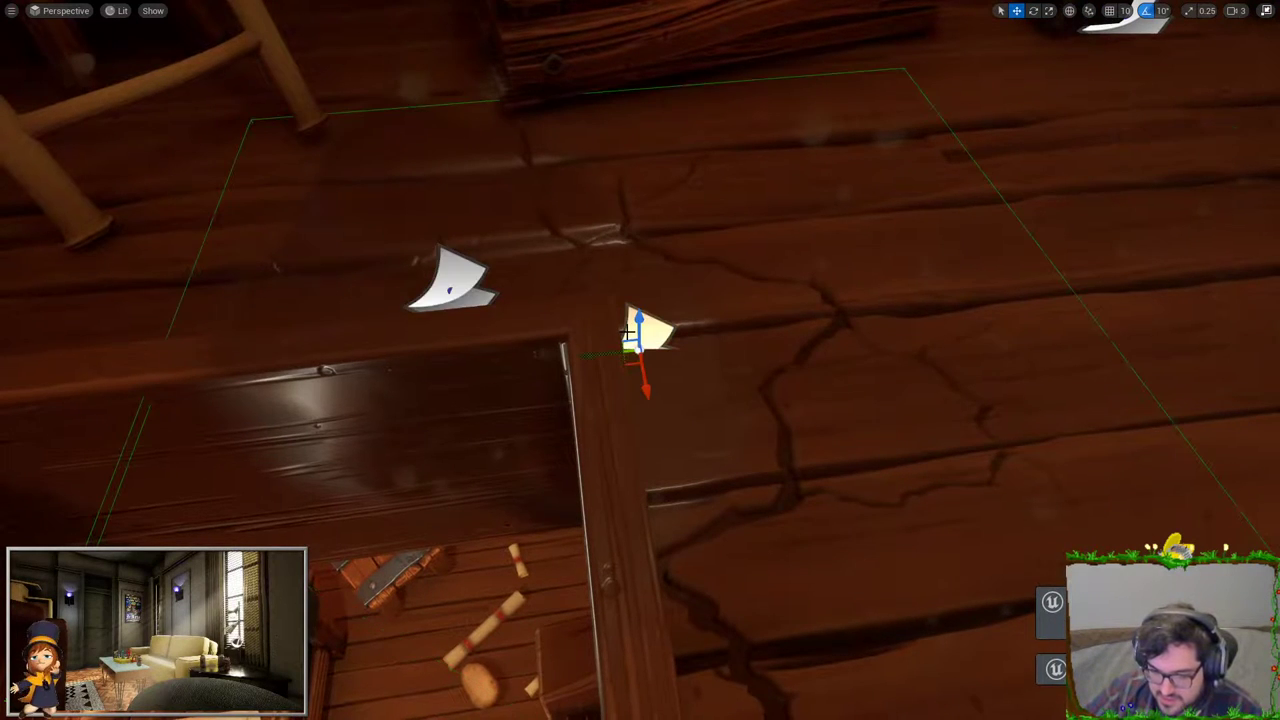
{"action": "left_click_drag", "start_coordinate": [603, 356], "coordinate": [997, 357]}
{"action": "right_click_drag", "start_coordinate": [997, 357], "coordinate": [930, 380]}
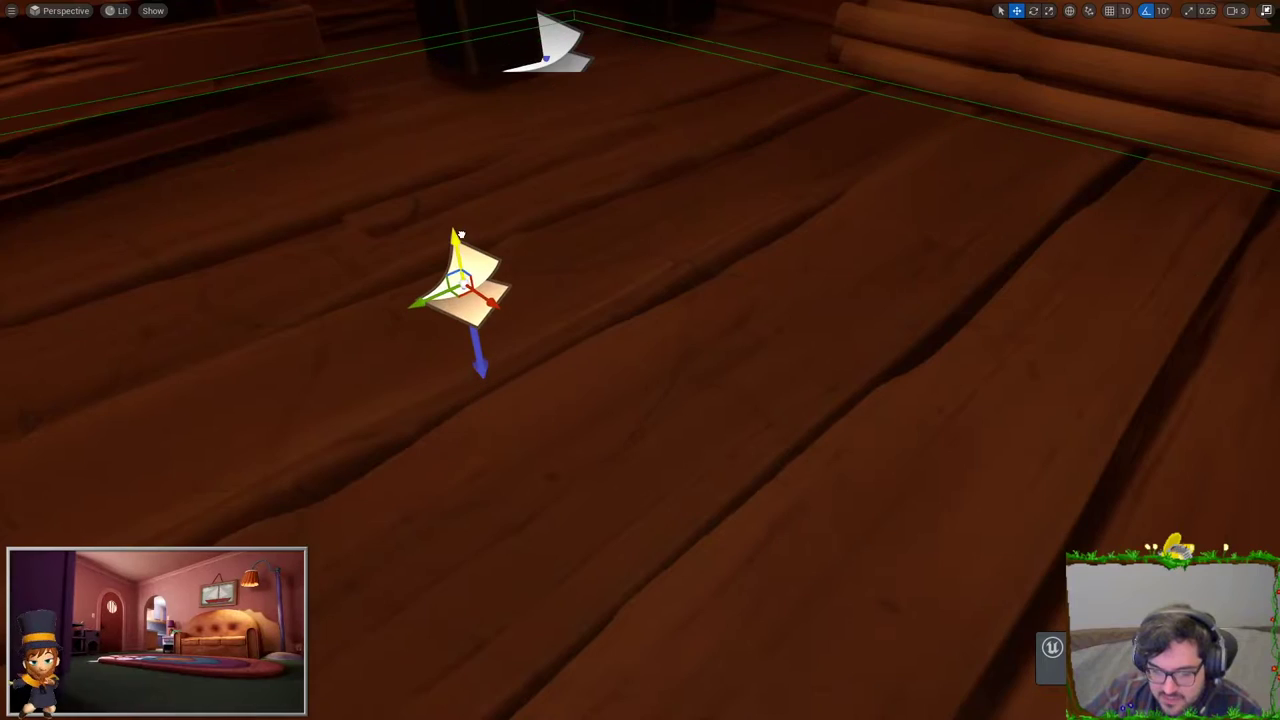
Step: Fly down close to the paper boat to look along the floor planks
{"action": "mouse_move", "coordinate": [640, 360]}
{"action": "right_mouse_down"}
{"action": "mouse_move", "coordinate": [640, 400]}
{"action": "mouse_move", "coordinate": [620, 340]}
{"action": "mouse_move", "coordinate": [600, 380]}
{"action": "right_mouse_up"}
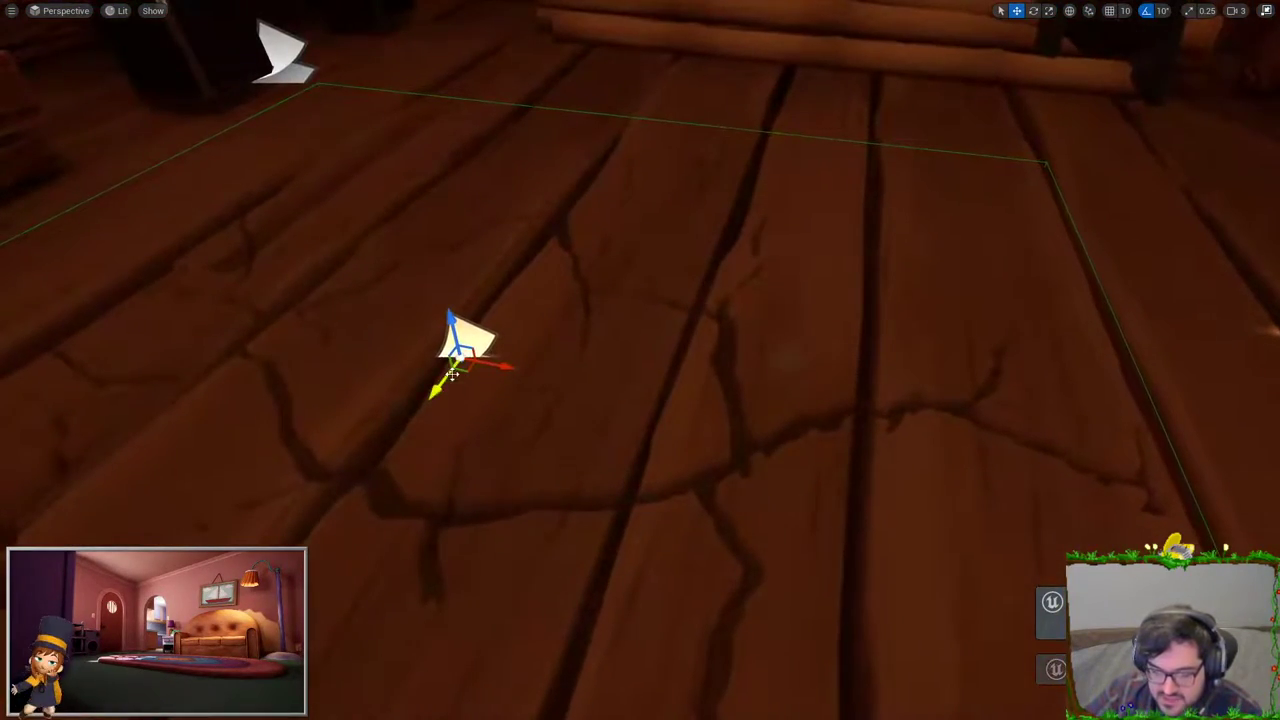
{"action": "mouse_move", "coordinate": [640, 360]}
{"action": "right_mouse_down"}
{"action": "mouse_move", "coordinate": [620, 370]}
{"action": "mouse_move", "coordinate": [384, 336]}
{"action": "right_mouse_up"}
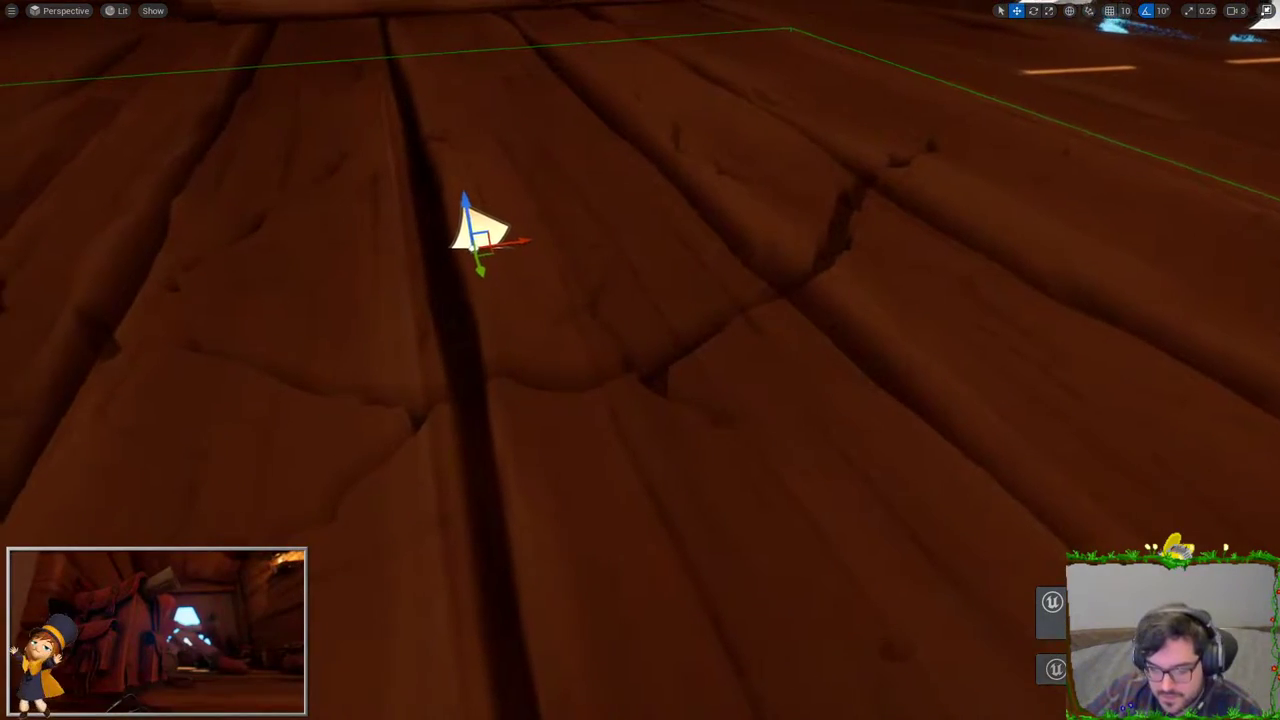
{"action": "right_click_drag", "start_coordinate": [384, 336], "coordinate": [790, 358]}
{"action": "right_click_drag", "start_coordinate": [640, 360], "coordinate": [593, 330]}
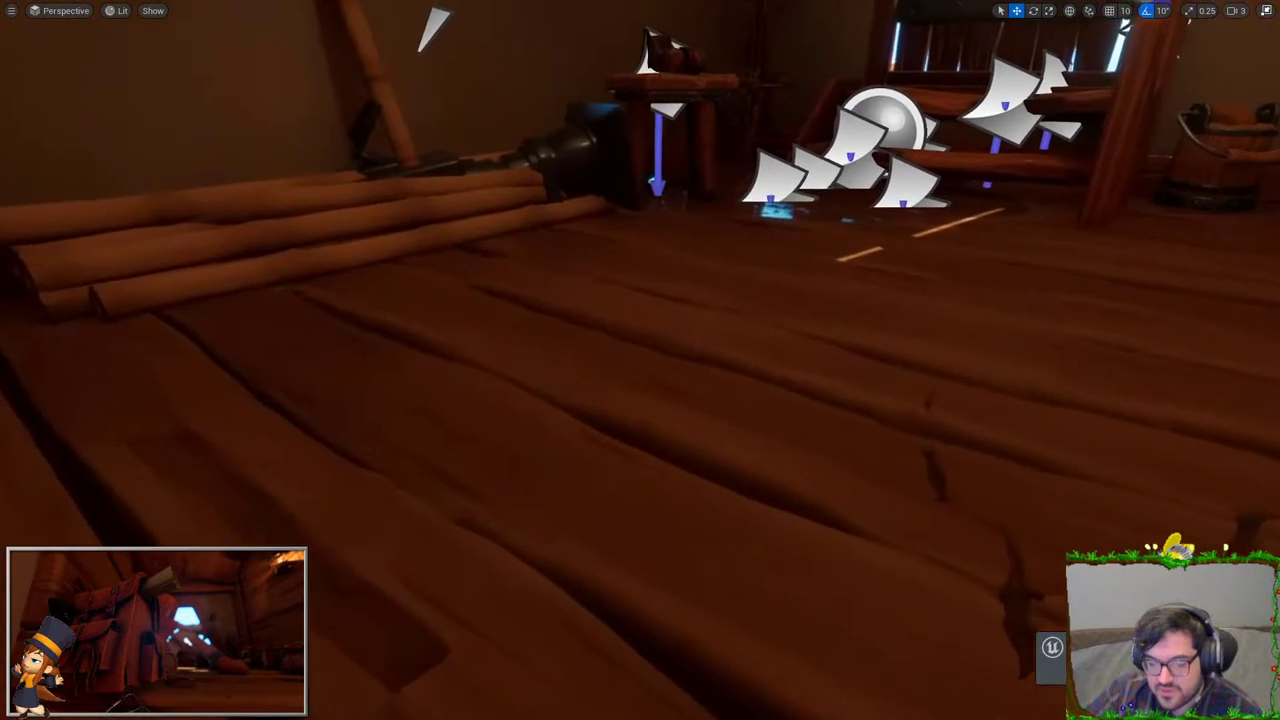
{"action": "right_click_drag", "start_coordinate": [525, 392], "coordinate": [525, 392]}
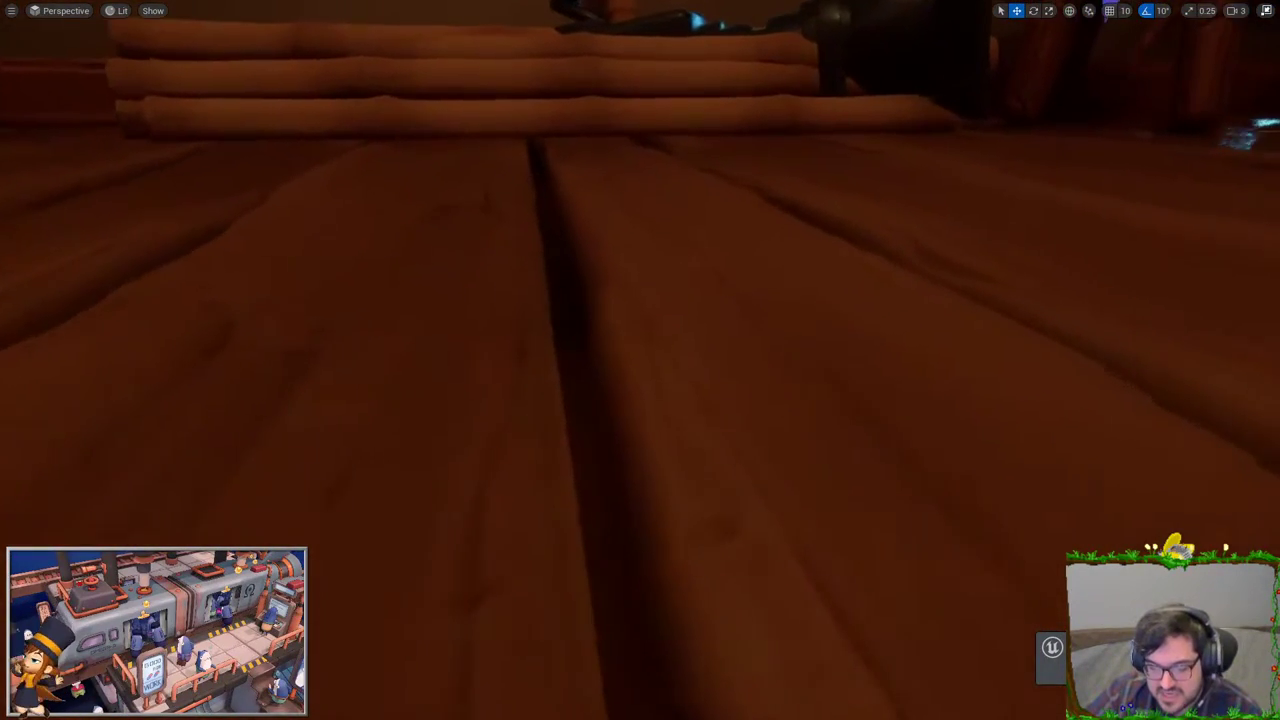
{"action": "mouse_move", "coordinate": [640, 360]}
{"action": "right_mouse_down"}
{"action": "mouse_move", "coordinate": [600, 350]}
{"action": "mouse_move", "coordinate": [560, 300]}
{"action": "right_mouse_up"}
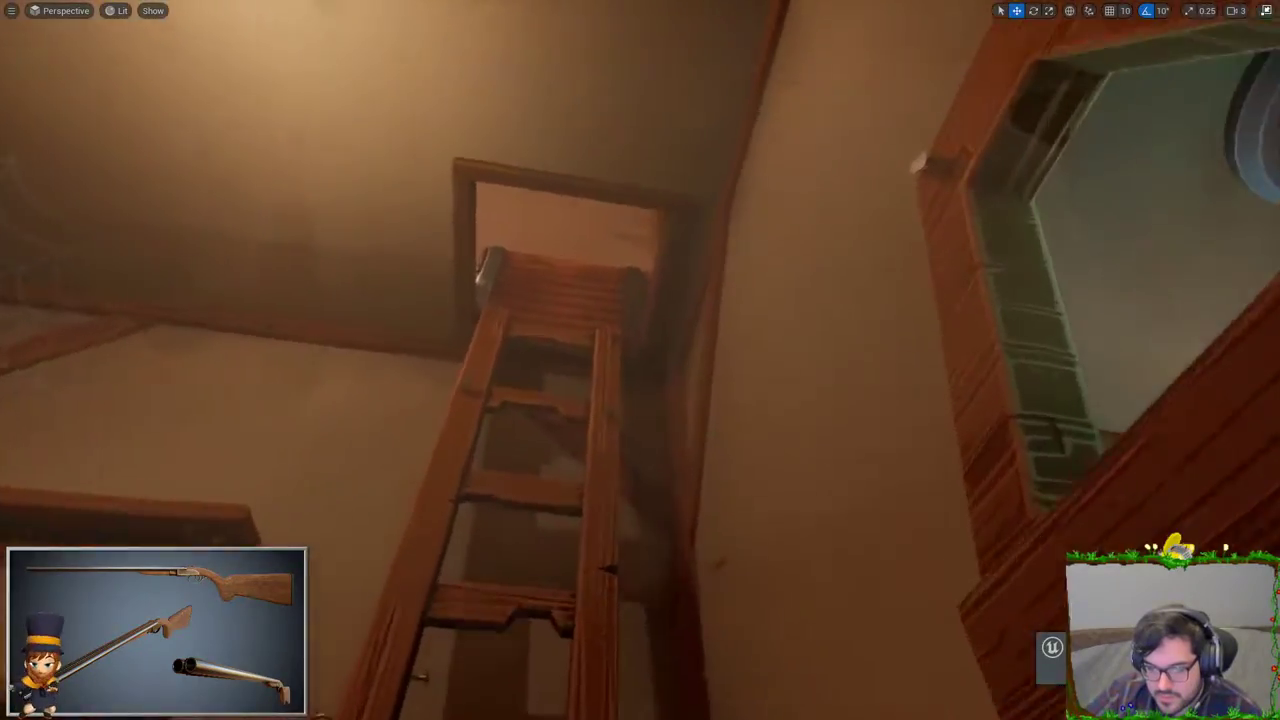
Step: Fly up the ladder into the attic and circle the girl reading by the window
{"action": "mouse_move", "coordinate": [640, 360]}
{"action": "right_mouse_down"}
{"action": "mouse_move", "coordinate": [620, 380]}
{"action": "mouse_move", "coordinate": [560, 360]}
{"action": "right_mouse_up"}
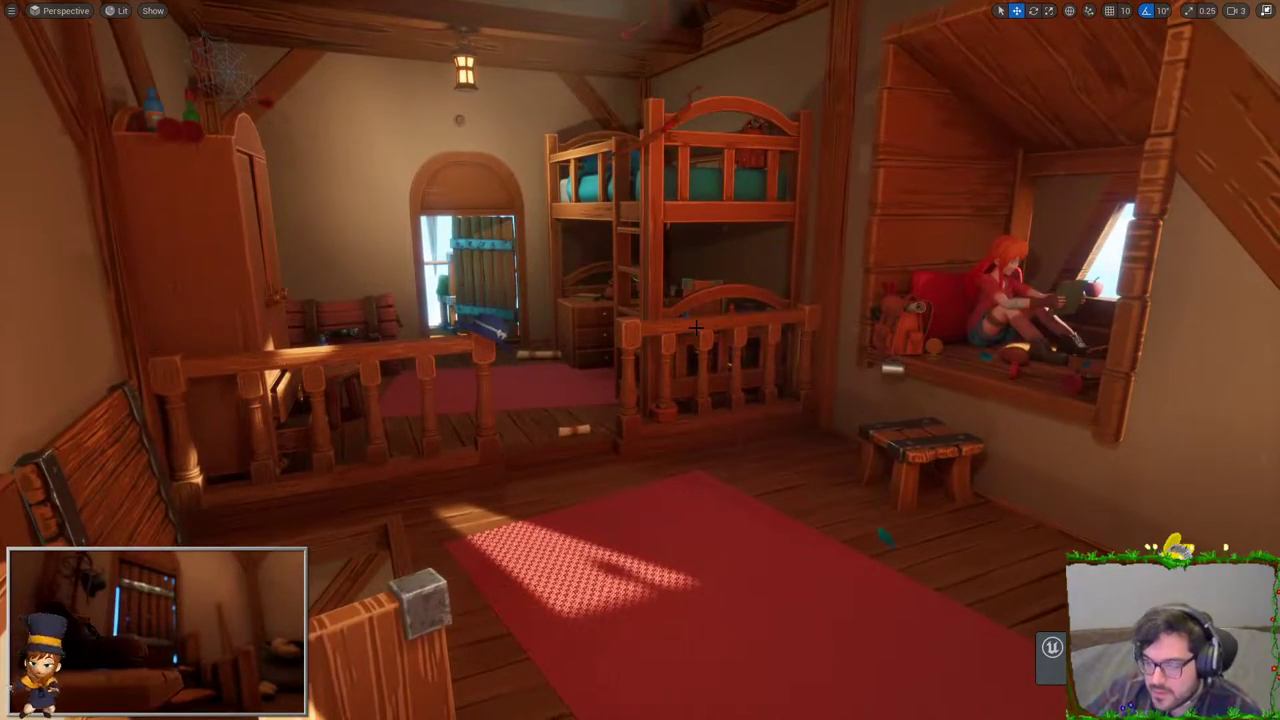
{"action": "mouse_move", "coordinate": [697, 327]}
{"action": "right_mouse_down"}
{"action": "mouse_move", "coordinate": [493, 402]}
{"action": "mouse_move", "coordinate": [620, 340]}
{"action": "right_mouse_up"}
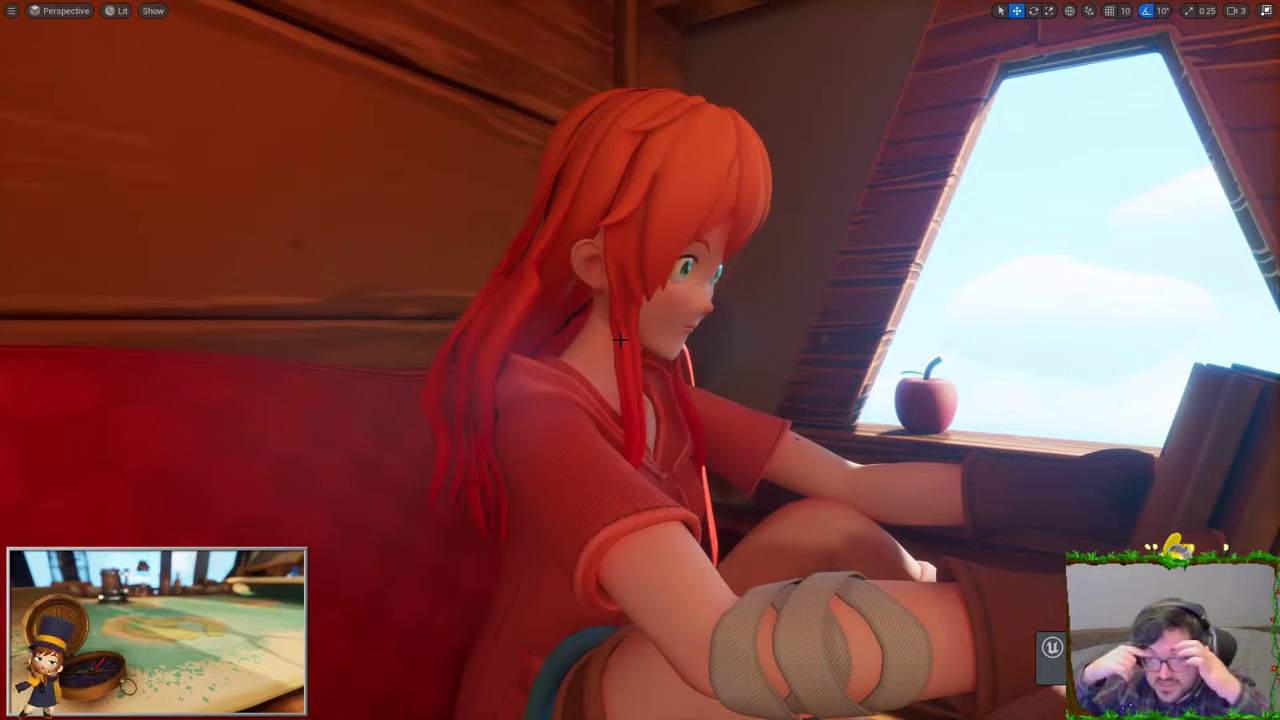
{"action": "mouse_move", "coordinate": [620, 340]}
{"action": "right_mouse_down"}
{"action": "mouse_move", "coordinate": [700, 340]}
{"action": "mouse_move", "coordinate": [560, 340]}
{"action": "right_mouse_up"}
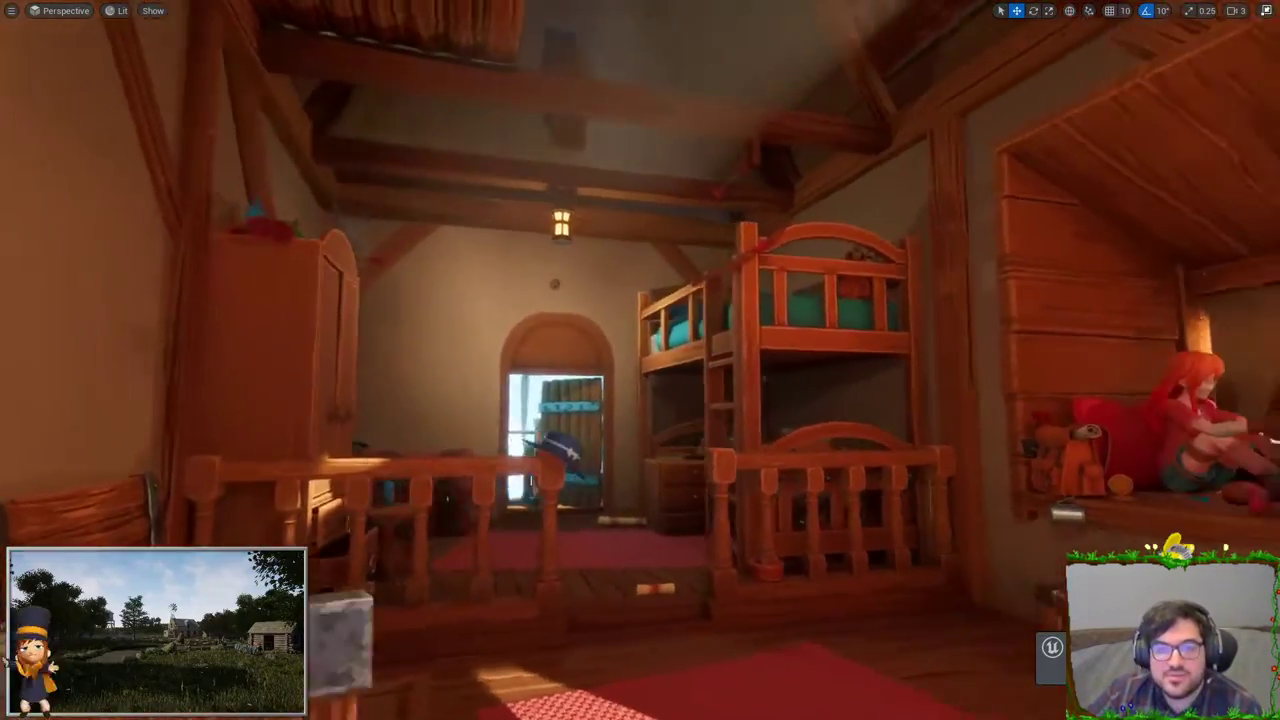
{"action": "right_click_drag", "start_coordinate": [560, 340], "coordinate": [467, 277]}
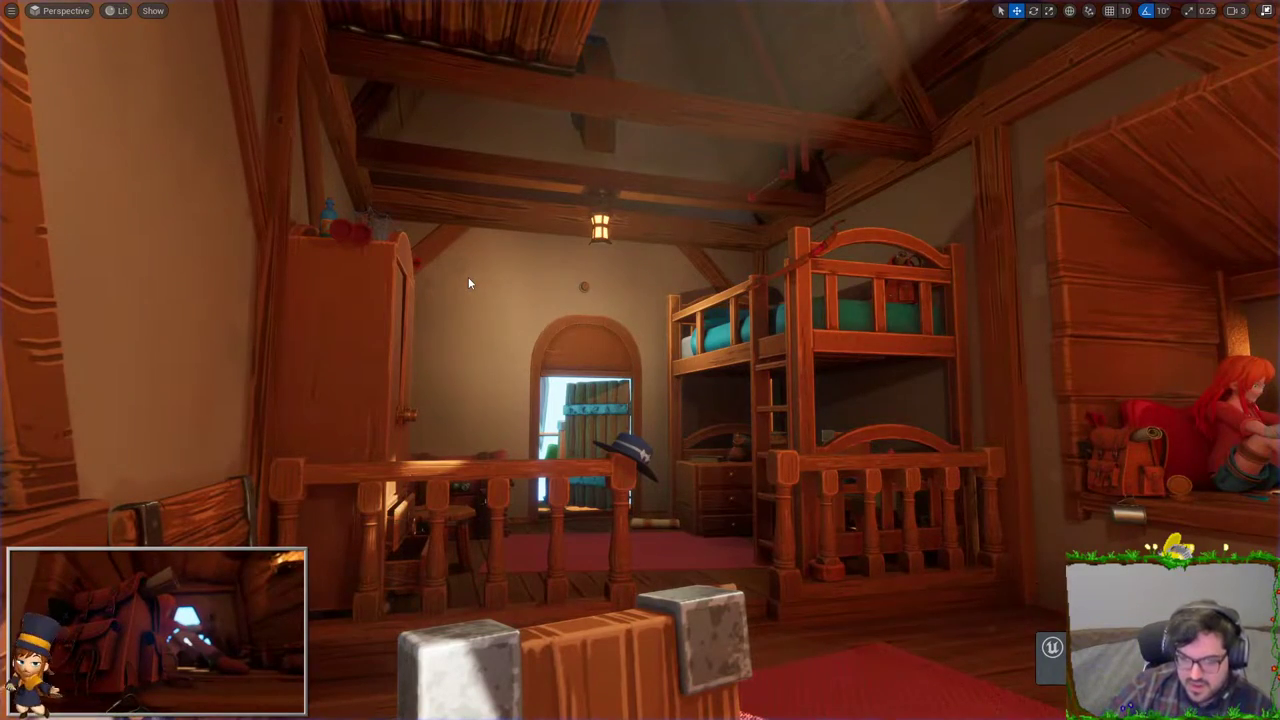
Step: Fly past the window nook and whole bedroom to the corner ladder and chart table
{"action": "right_click_drag", "start_coordinate": [468, 277], "coordinate": [560, 280]}
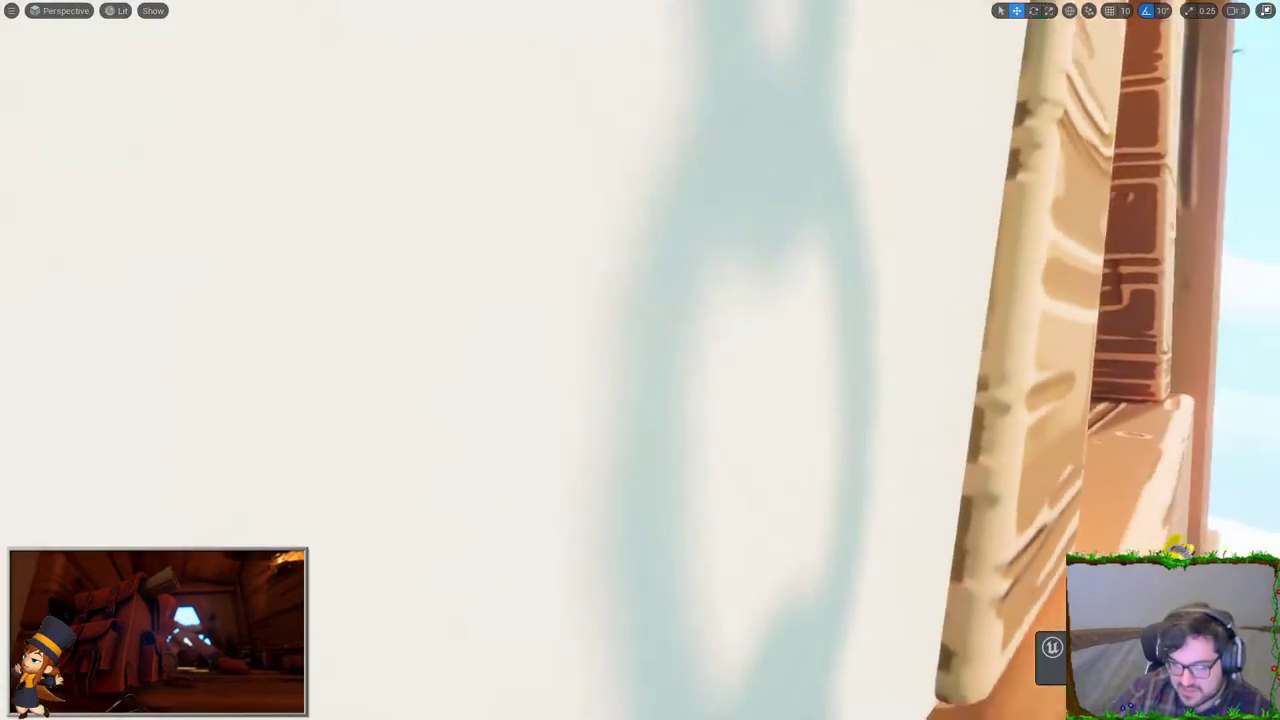
{"action": "right_click_drag", "start_coordinate": [463, 188], "coordinate": [463, 188]}
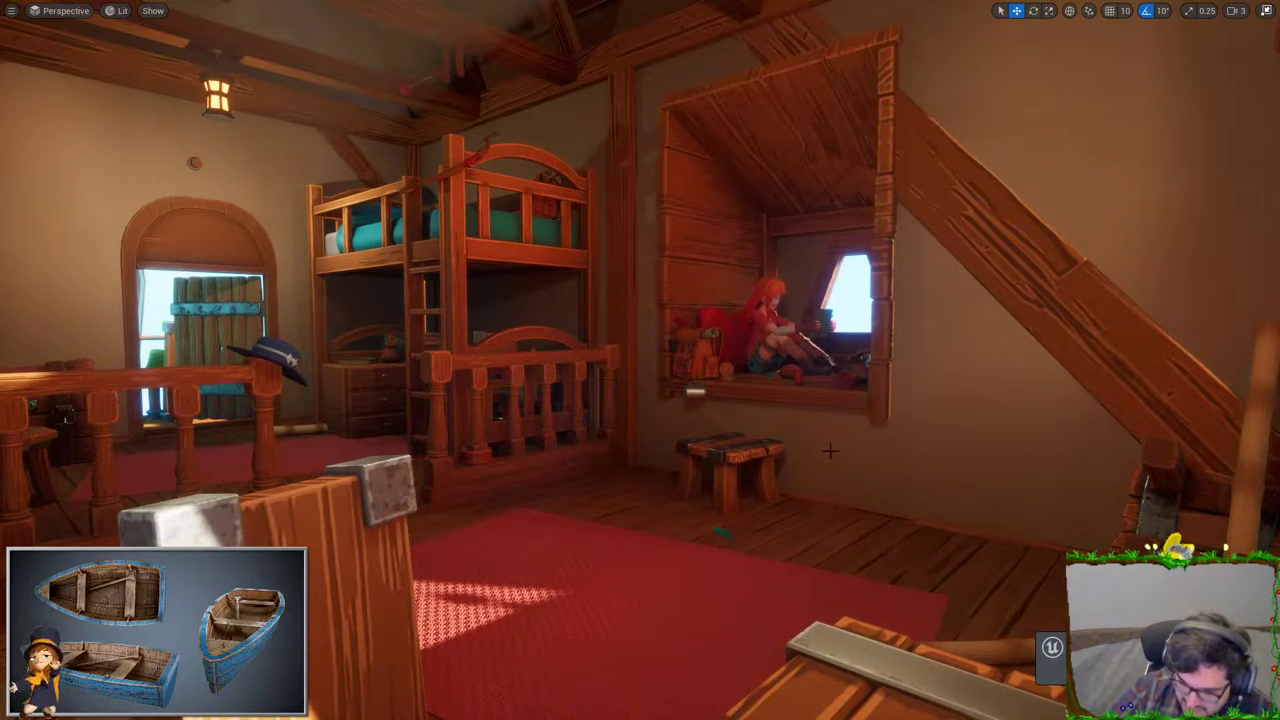
{"action": "right_click_drag", "start_coordinate": [893, 482], "coordinate": [893, 482]}
{"action": "right_click_drag", "start_coordinate": [798, 332], "coordinate": [798, 332]}
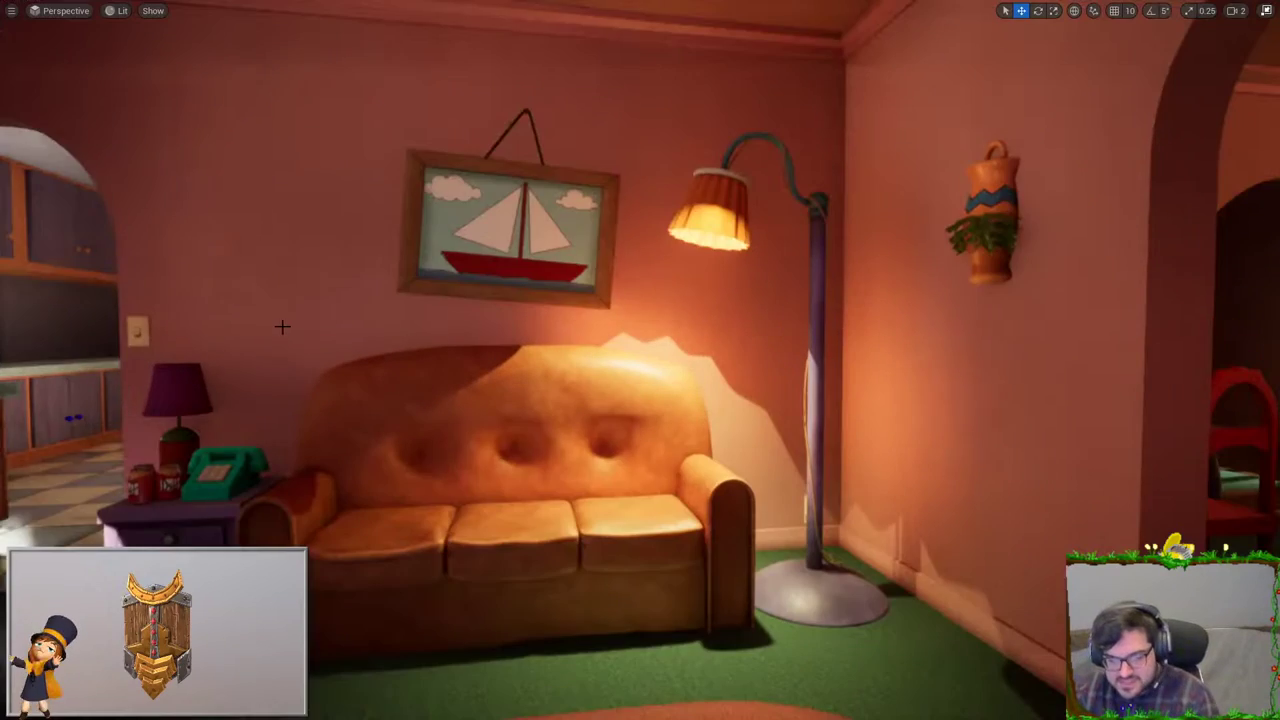
Step: Move toward the living room wall, then run and stop a Play in Editor test (Alt+P, Esc)
{"action": "right_click_drag", "start_coordinate": [282, 326], "coordinate": [366, 253]}
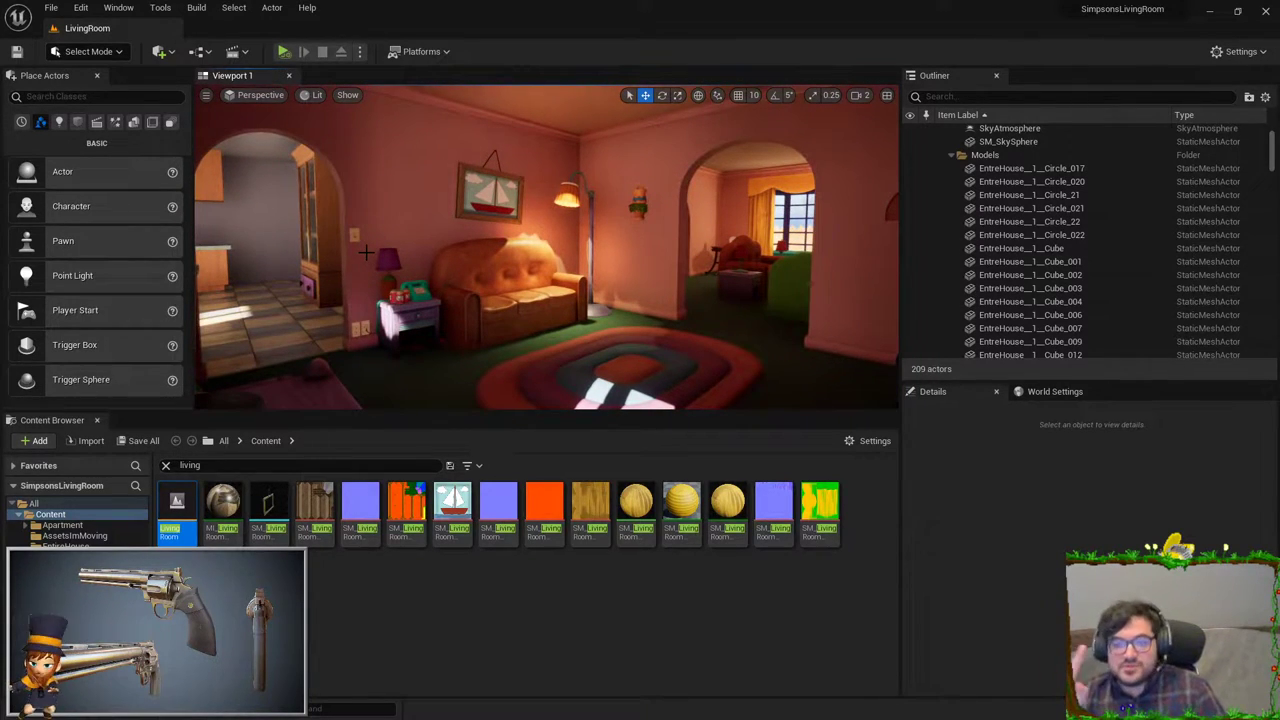
{"action": "key", "text": "alt+p"}
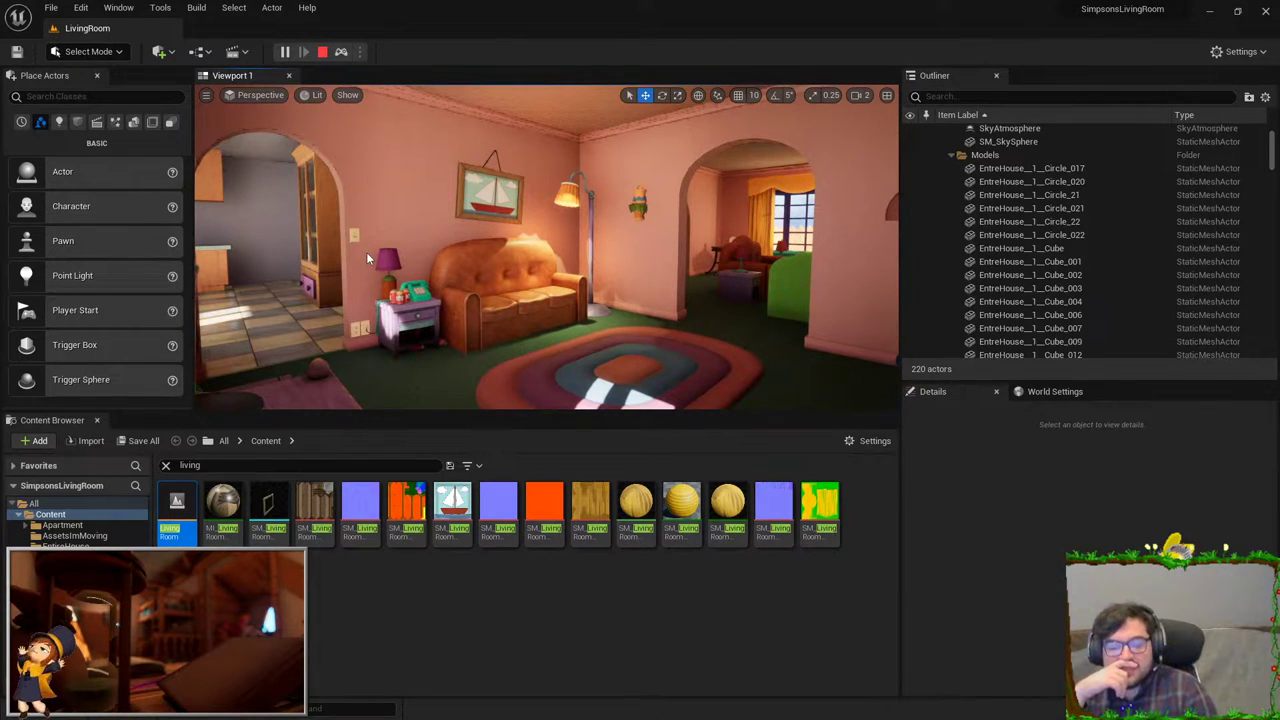
{"action": "key", "text": "Escape"}
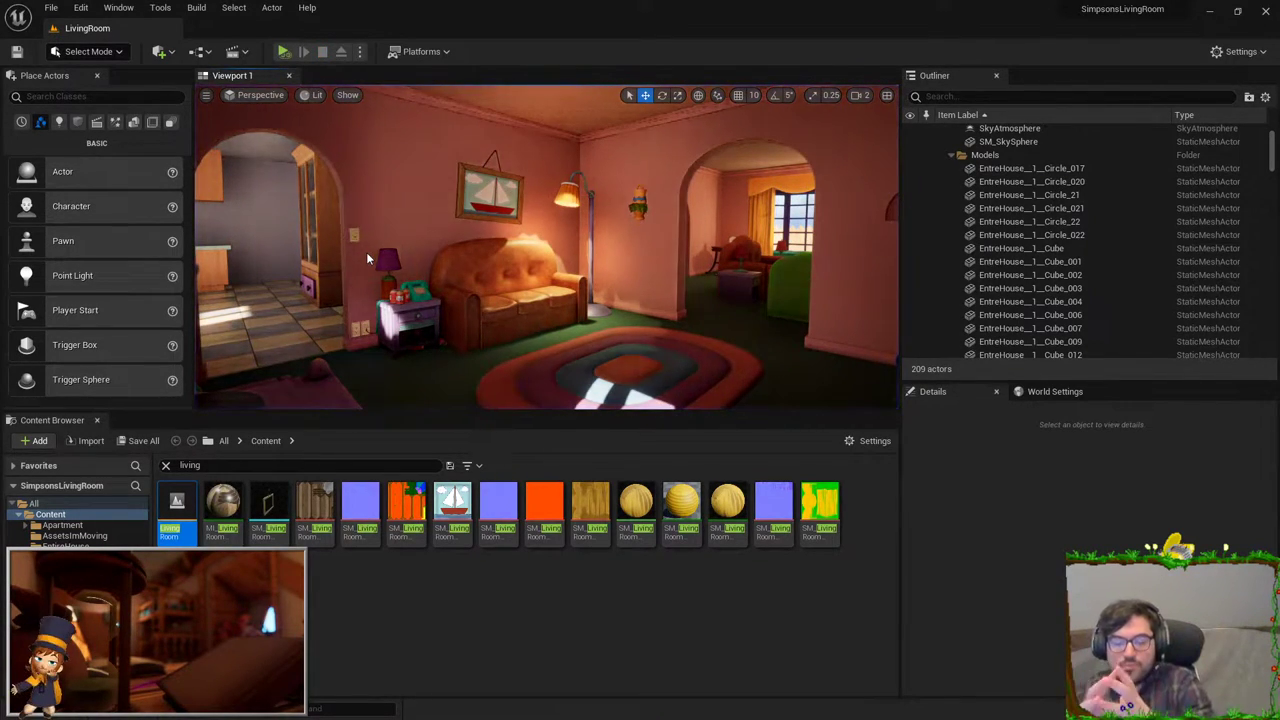
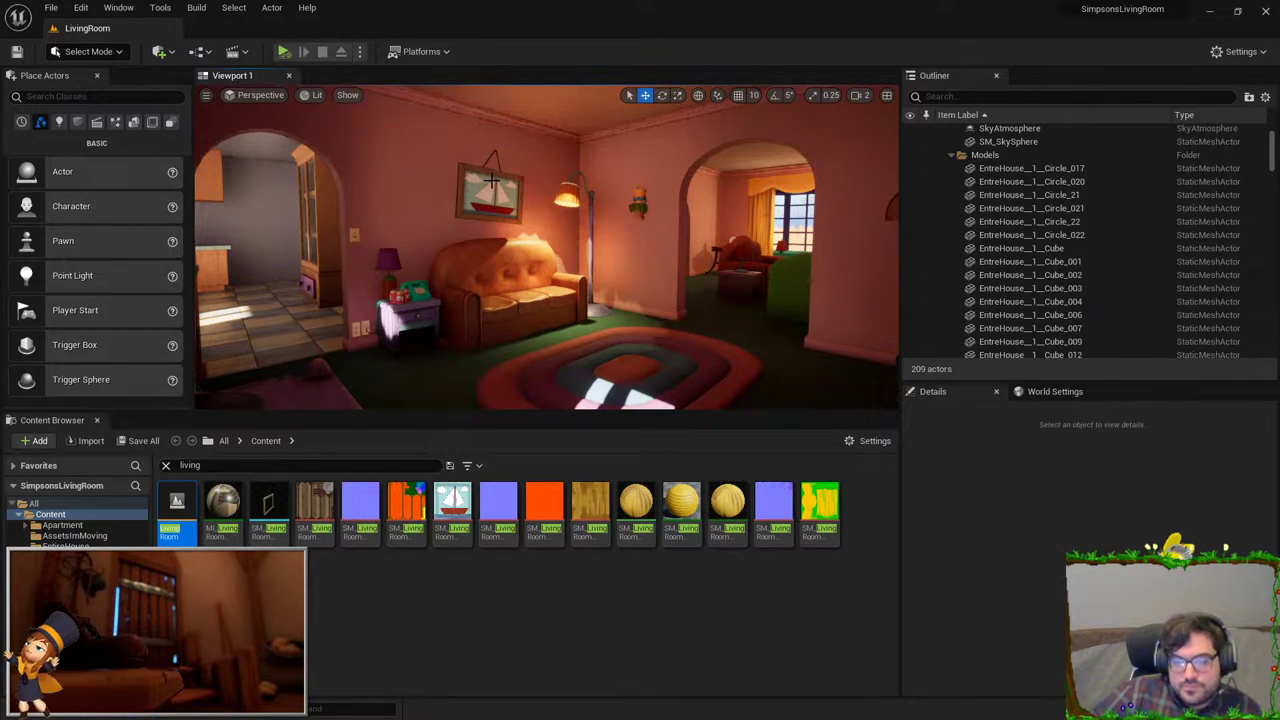
Step: Fly toward the window, then select the PostProcessVolume by searching 'post' in the Outliner
{"action": "mouse_move", "coordinate": [491, 180]}
{"action": "right_mouse_down"}
{"action": "mouse_move", "coordinate": [560, 190]}
{"action": "mouse_move", "coordinate": [520, 230]}
{"action": "mouse_move", "coordinate": [540, 220]}
{"action": "right_mouse_up"}
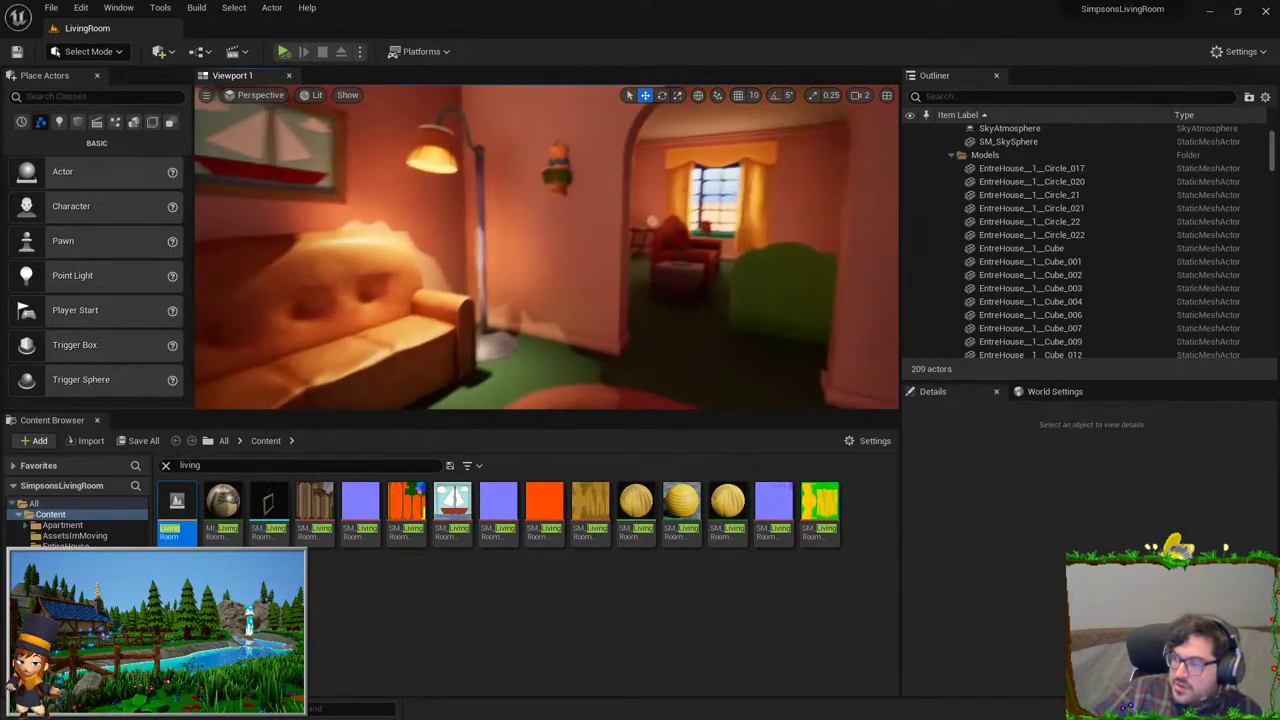
{"action": "right_click_drag", "start_coordinate": [529, 177], "coordinate": [626, 291]}
{"action": "left_click", "coordinate": [947, 88]}
{"action": "type", "text": "post"}
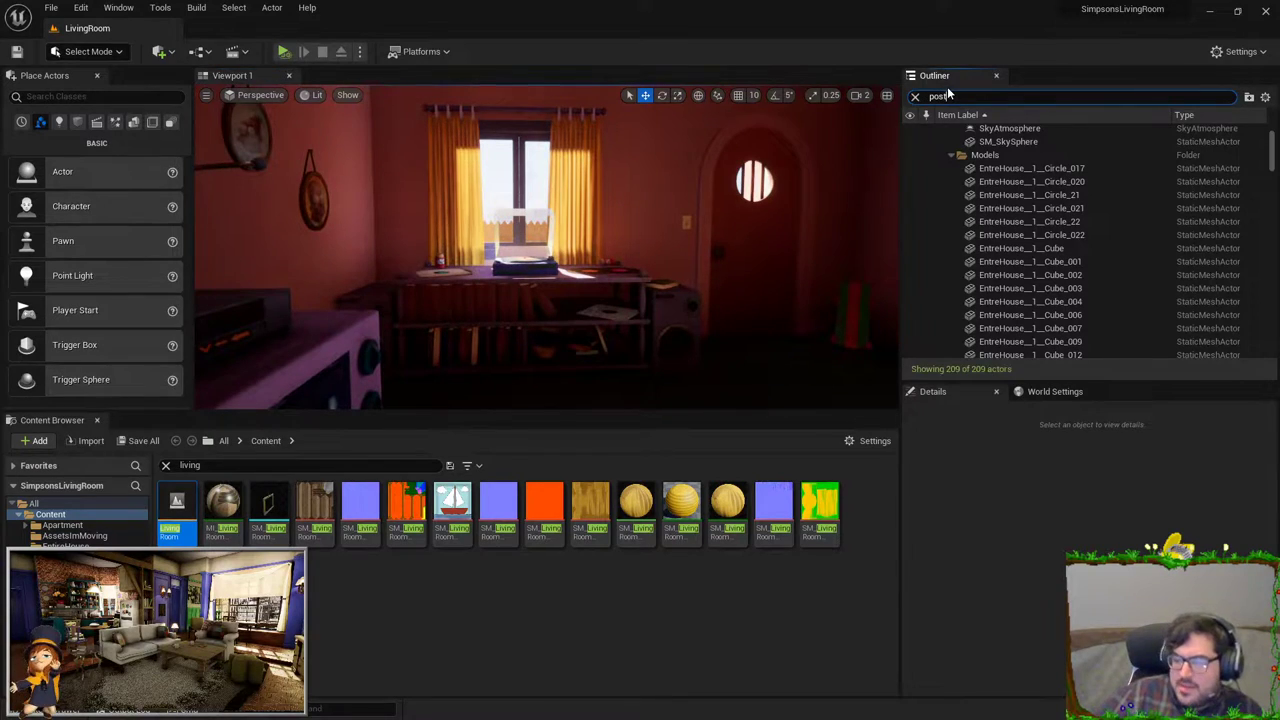
{"action": "key", "text": "Return"}
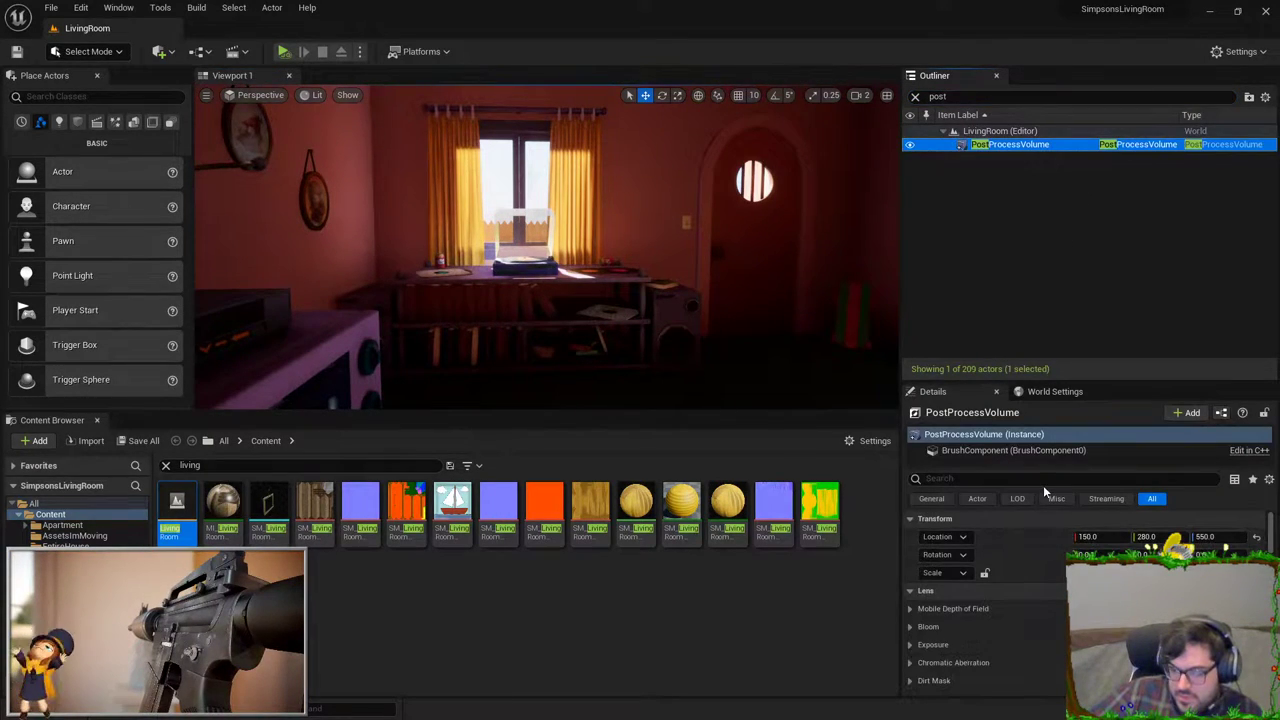
Step: Filter the volume's Details panel to its 'exposure' settings
{"action": "left_click", "coordinate": [1043, 485]}
{"action": "type", "text": "exp"}
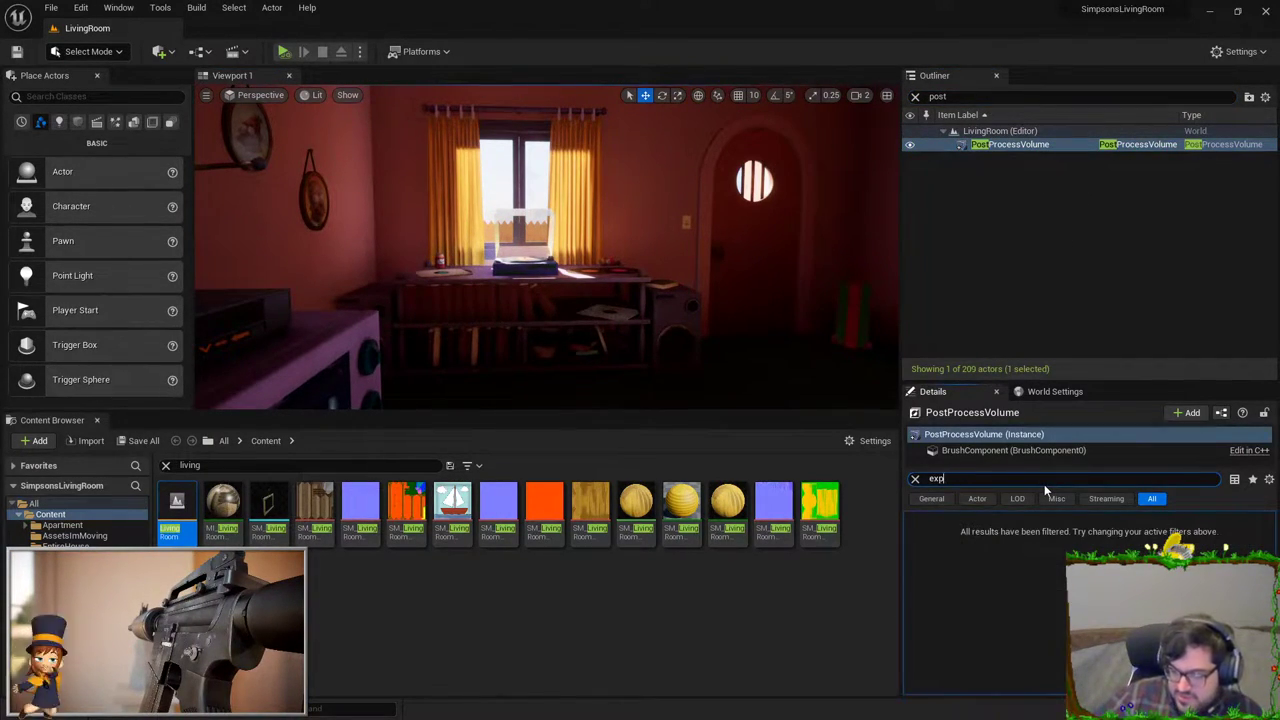
{"action": "type", "text": "osuir"}
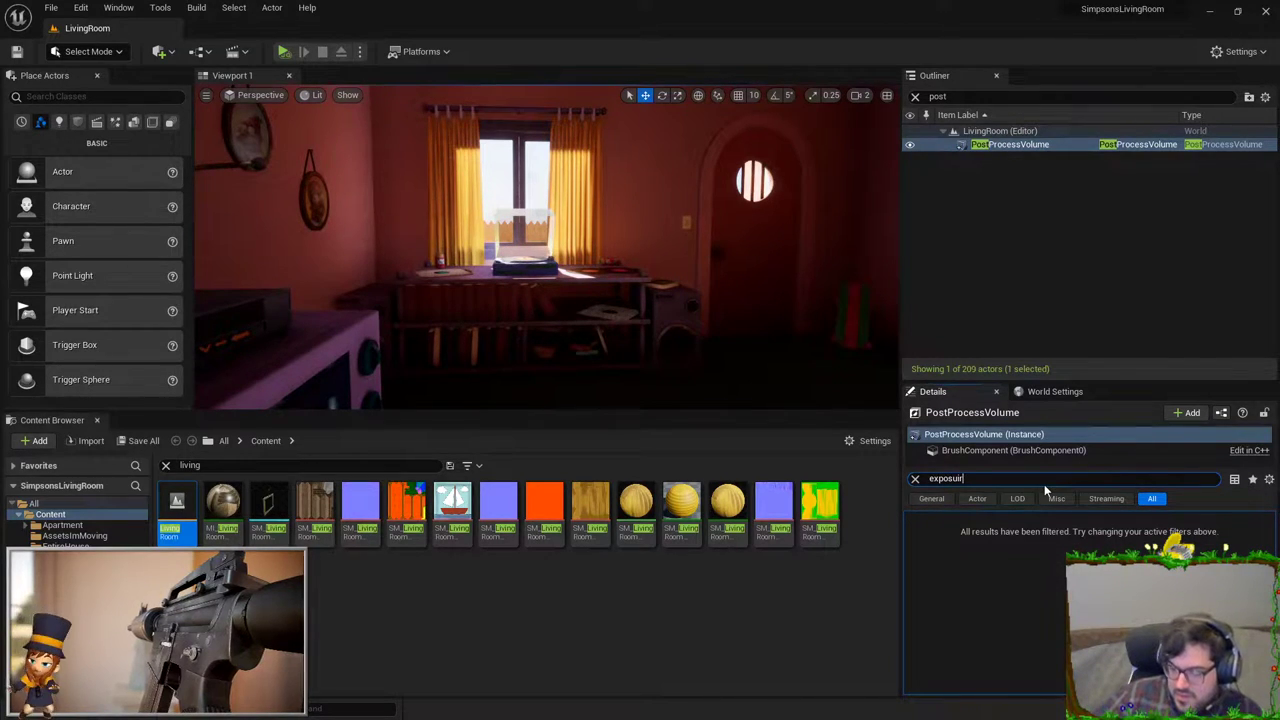
{"action": "key", "text": "BackSpace"}
{"action": "key", "text": "BackSpace"}
{"action": "type", "text": "re"}
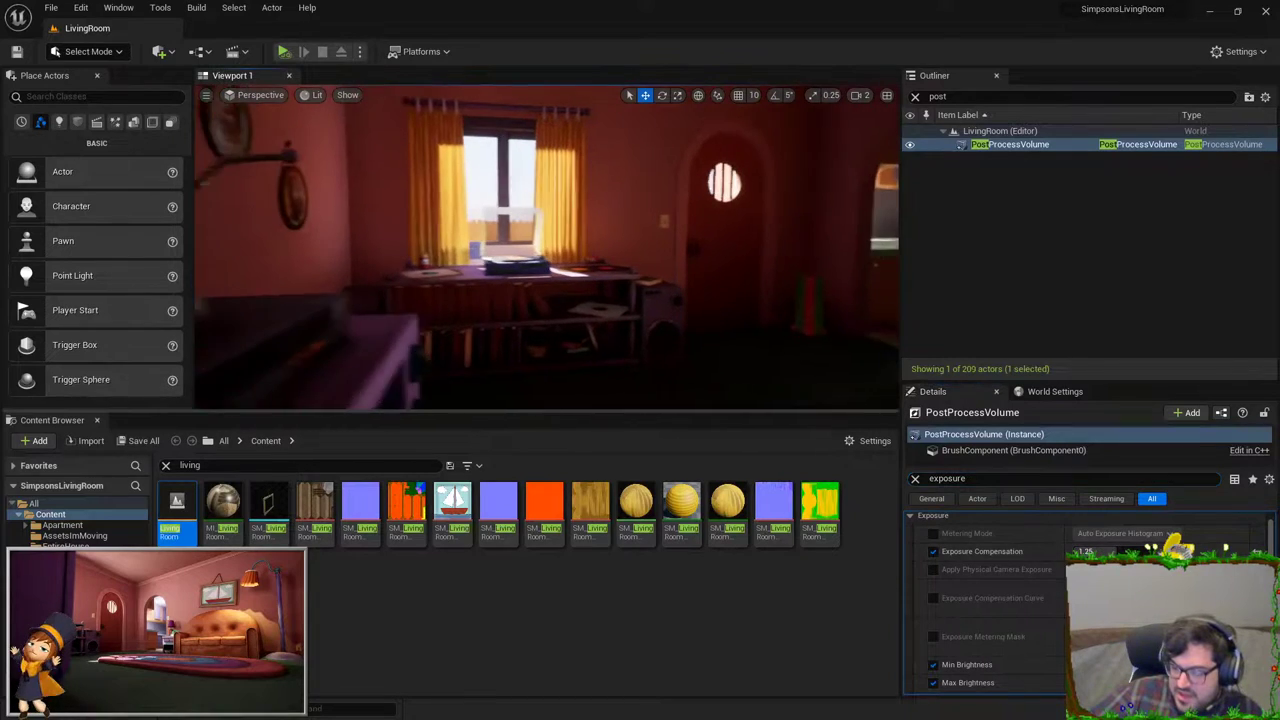
Step: Turn the view toward the couch and show the living room in immersive full screen
{"action": "right_click_drag", "start_coordinate": [550, 250], "coordinate": [500, 255]}
{"action": "scroll", "coordinate": [990, 600], "scroll_direction": "down", "scroll_amount": 1}
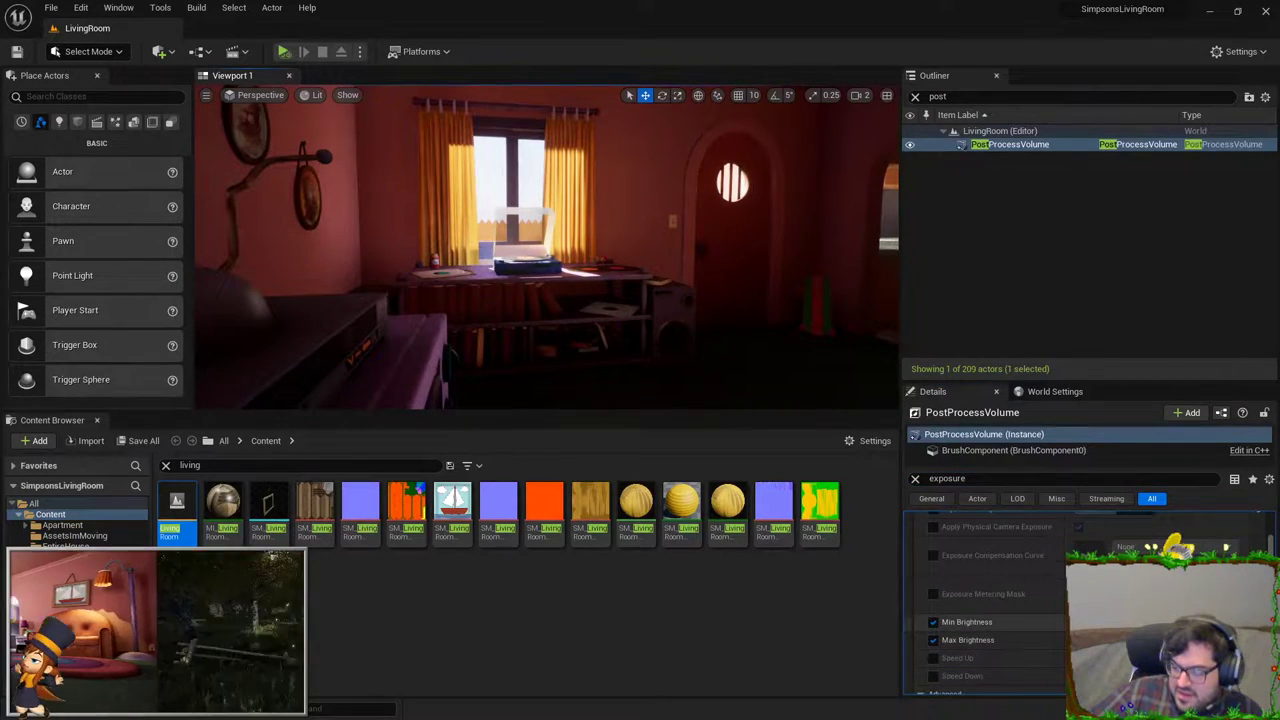
{"action": "mouse_move", "coordinate": [550, 250]}
{"action": "right_mouse_down"}
{"action": "mouse_move", "coordinate": [650, 255]}
{"action": "mouse_move", "coordinate": [540, 282]}
{"action": "right_mouse_up"}
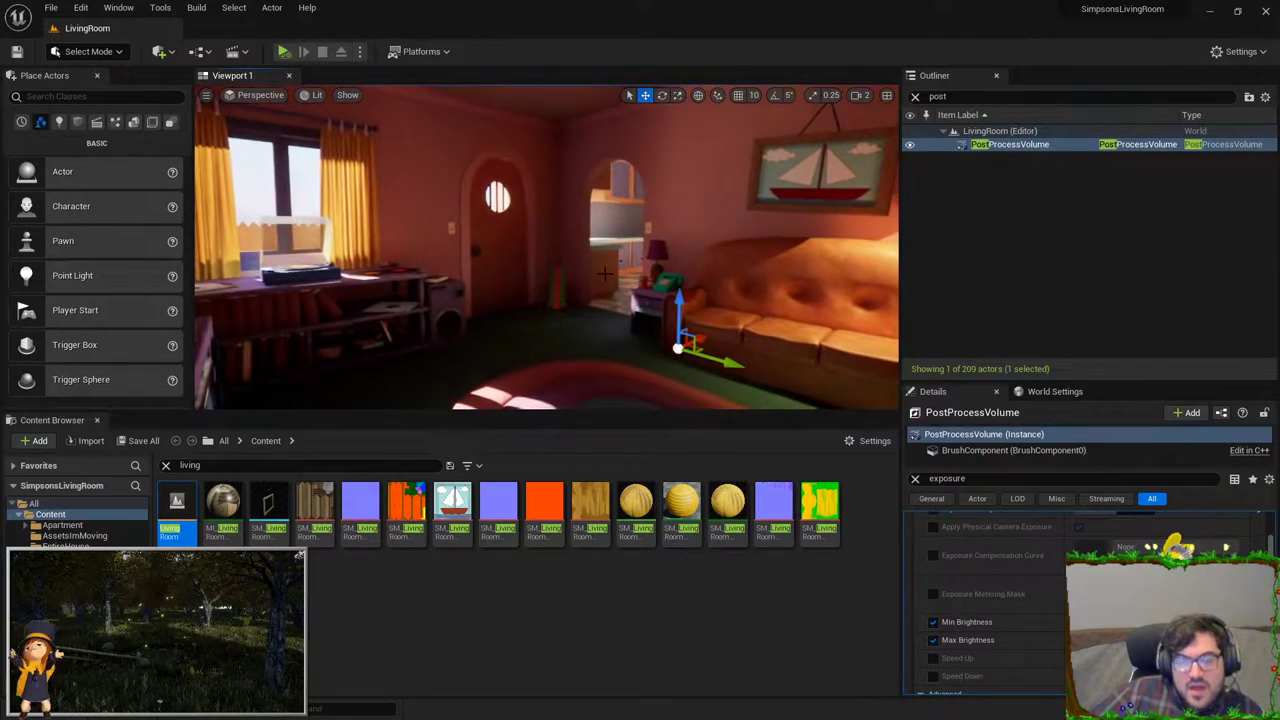
{"action": "key", "text": "F11"}
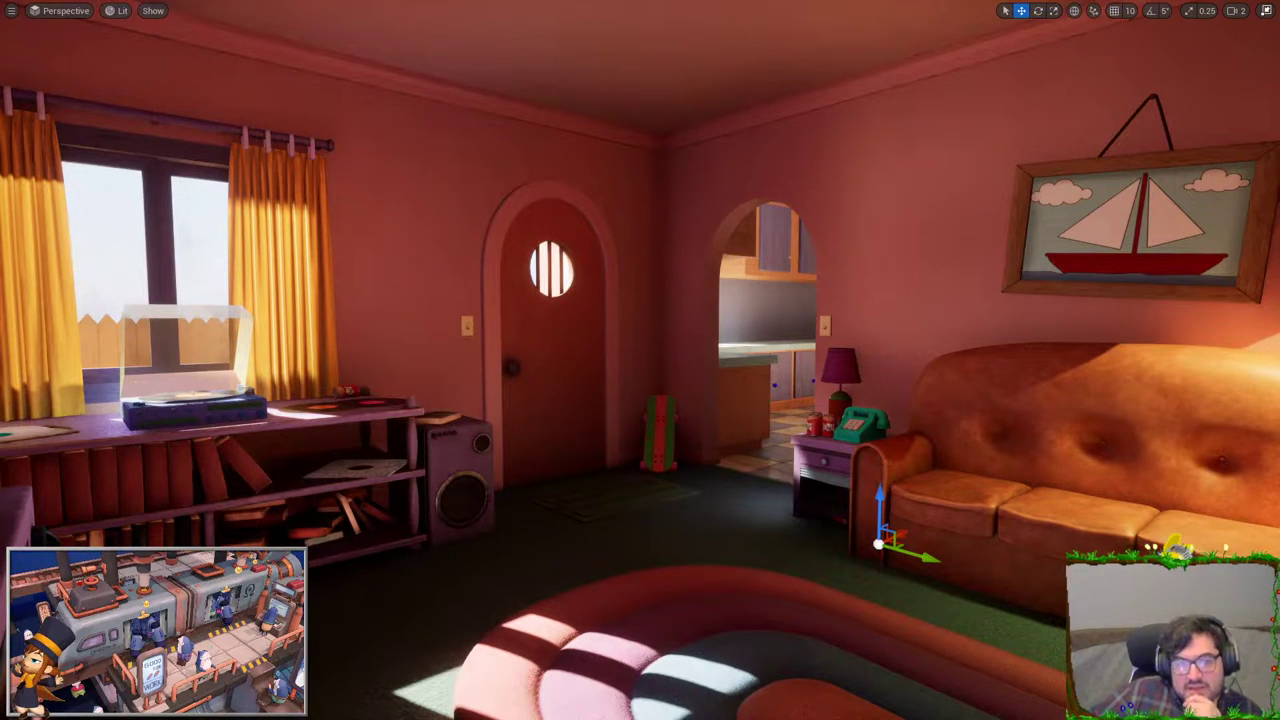
Step: Leave full screen and fly the camera past the couch and rug toward the lamp and arched doorway
{"action": "right_click_drag", "start_coordinate": [640, 360], "coordinate": [600, 380]}
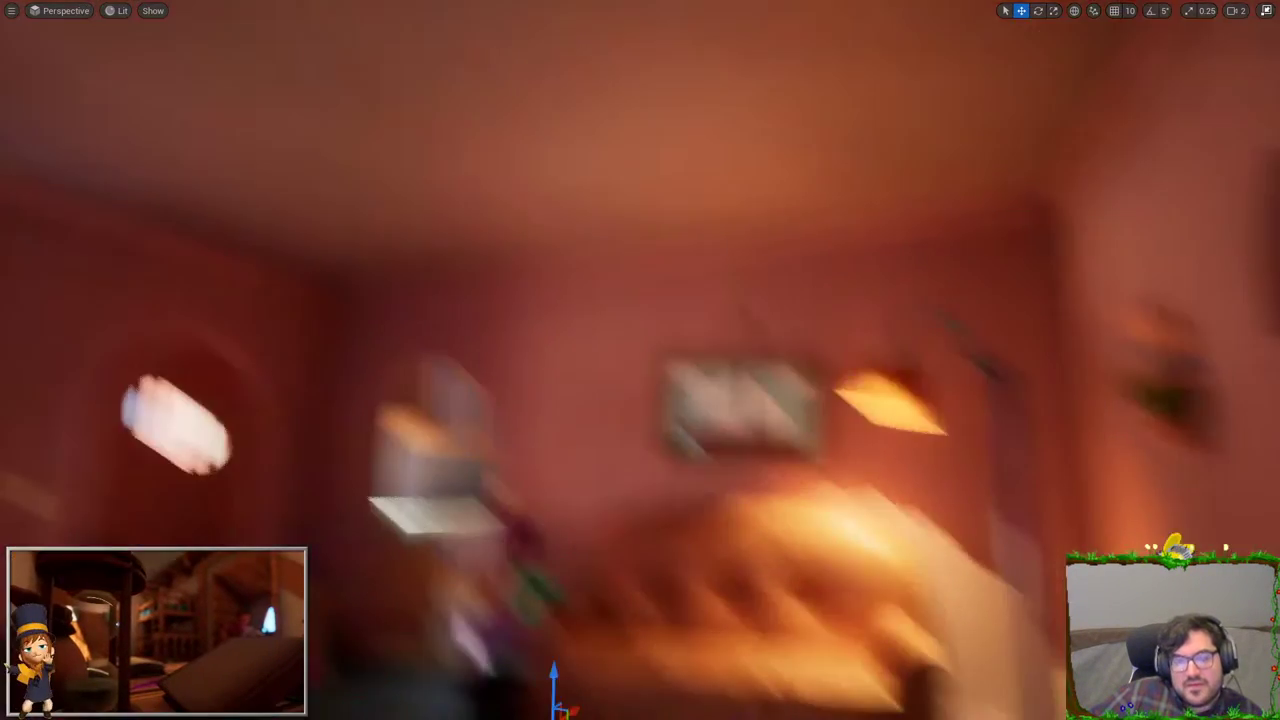
{"action": "key", "text": "F11"}
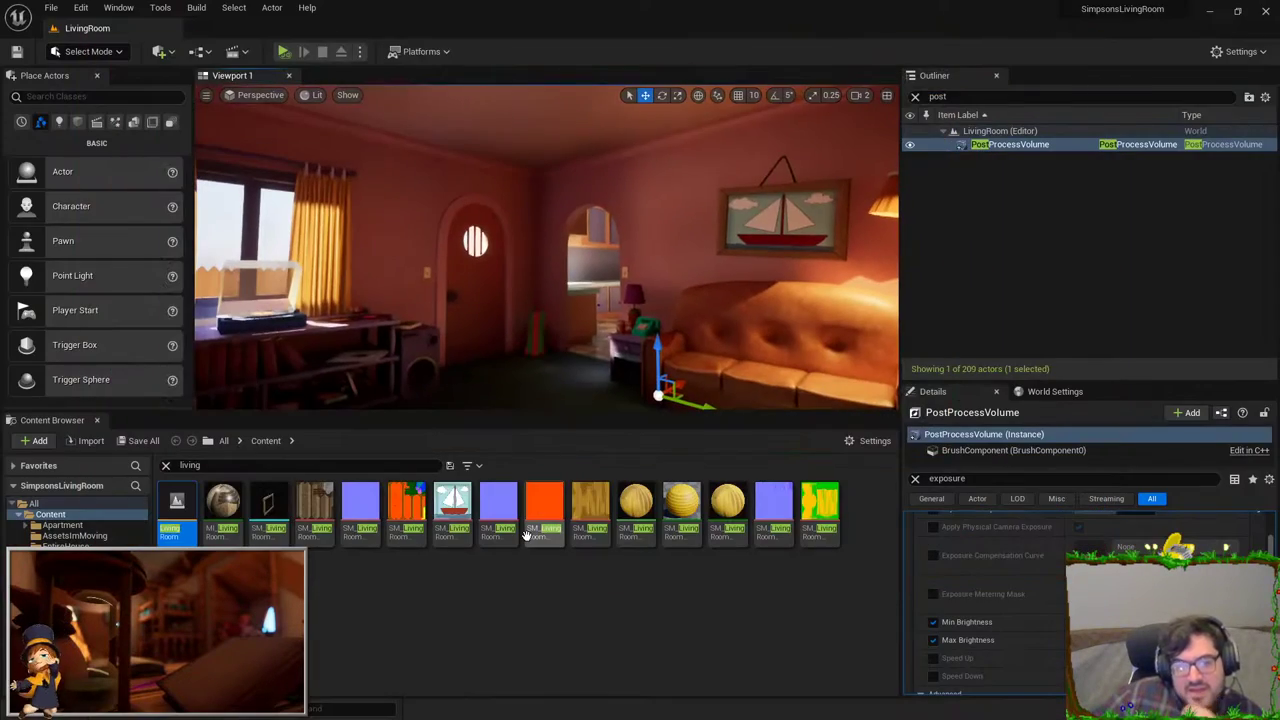
{"action": "mouse_move", "coordinate": [566, 238]}
{"action": "right_mouse_down"}
{"action": "mouse_move", "coordinate": [560, 320]}
{"action": "mouse_move", "coordinate": [508, 271]}
{"action": "right_mouse_up"}
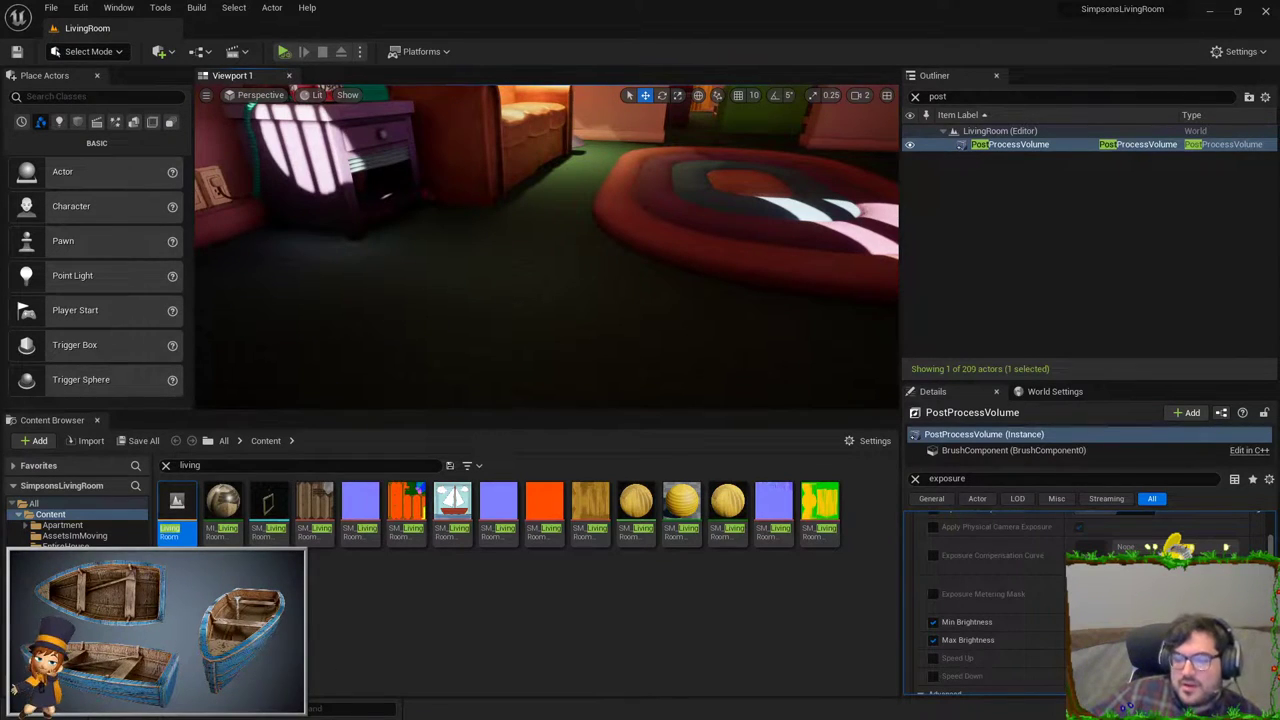
{"action": "mouse_move", "coordinate": [456, 258]}
{"action": "right_mouse_down"}
{"action": "mouse_move", "coordinate": [430, 262]}
{"action": "mouse_move", "coordinate": [486, 246]}
{"action": "right_mouse_up"}
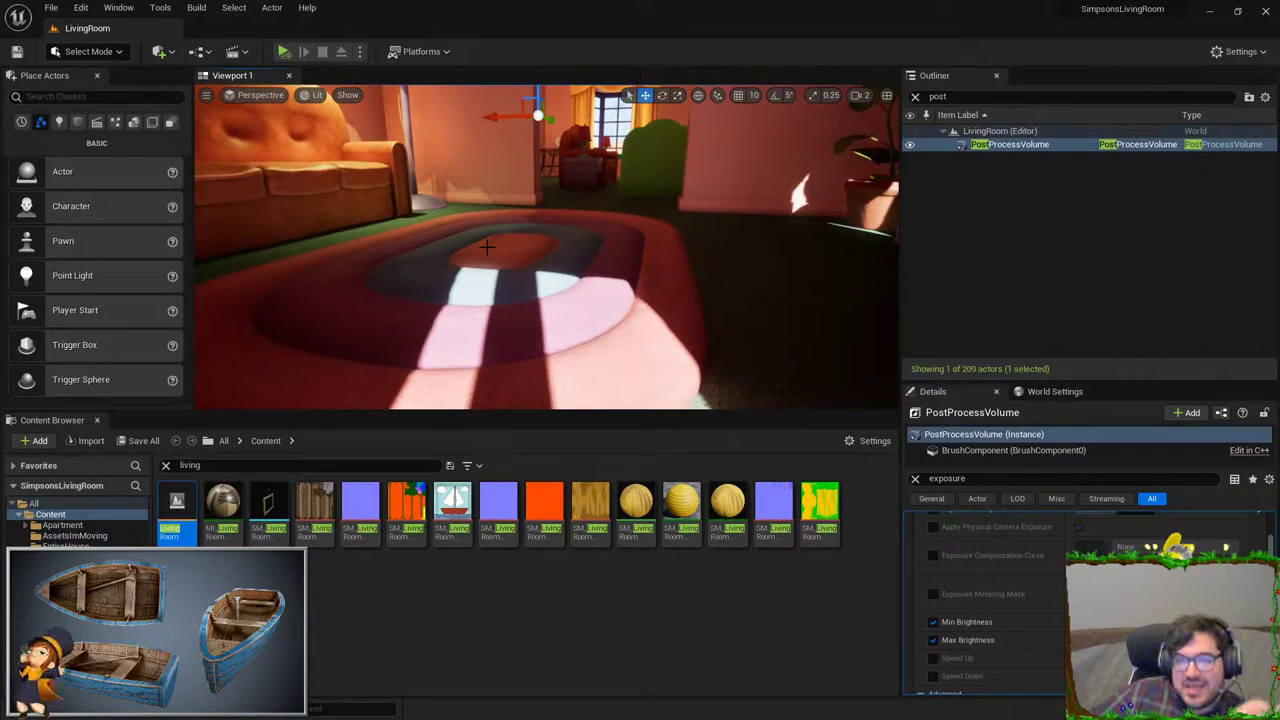
{"action": "mouse_move", "coordinate": [486, 246]}
{"action": "right_mouse_down"}
{"action": "mouse_move", "coordinate": [470, 210]}
{"action": "mouse_move", "coordinate": [450, 214]}
{"action": "mouse_move", "coordinate": [453, 231]}
{"action": "mouse_move", "coordinate": [572, 179]}
{"action": "right_mouse_up"}
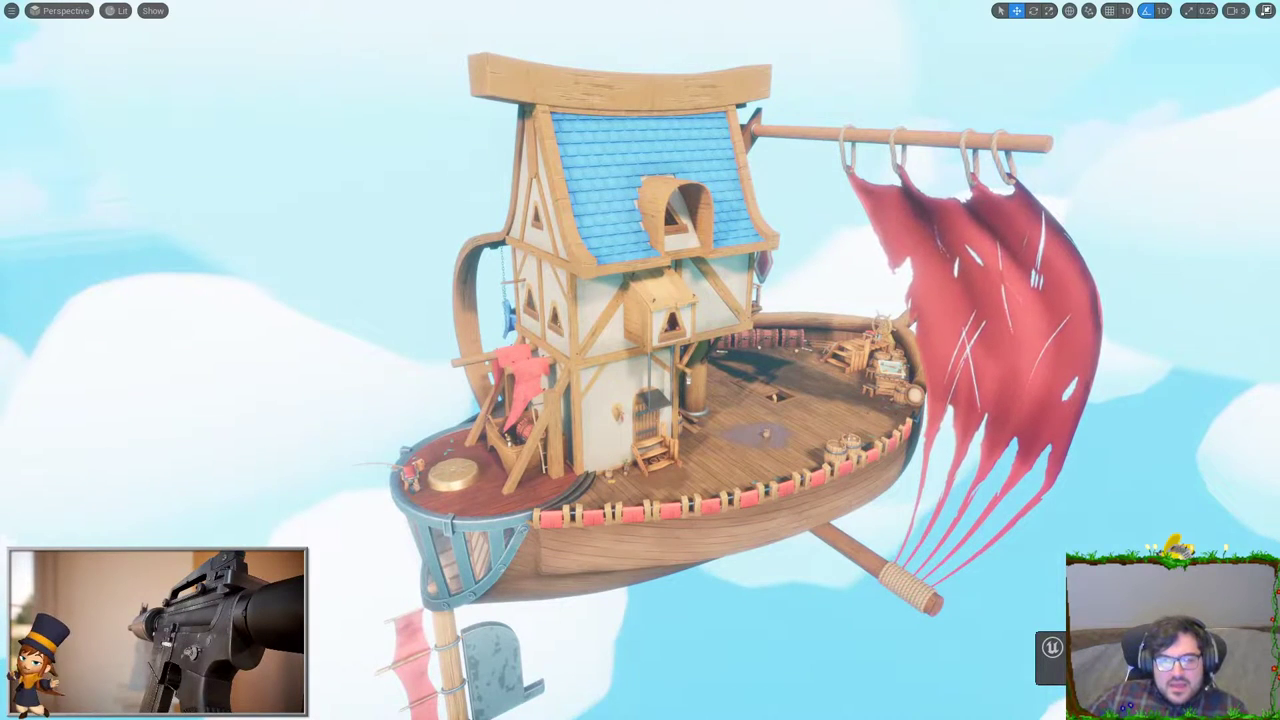
Step: Filter the Outliner by 'sky' and look through the SkyLight's settings, then deselect it
{"action": "key", "text": "F11"}
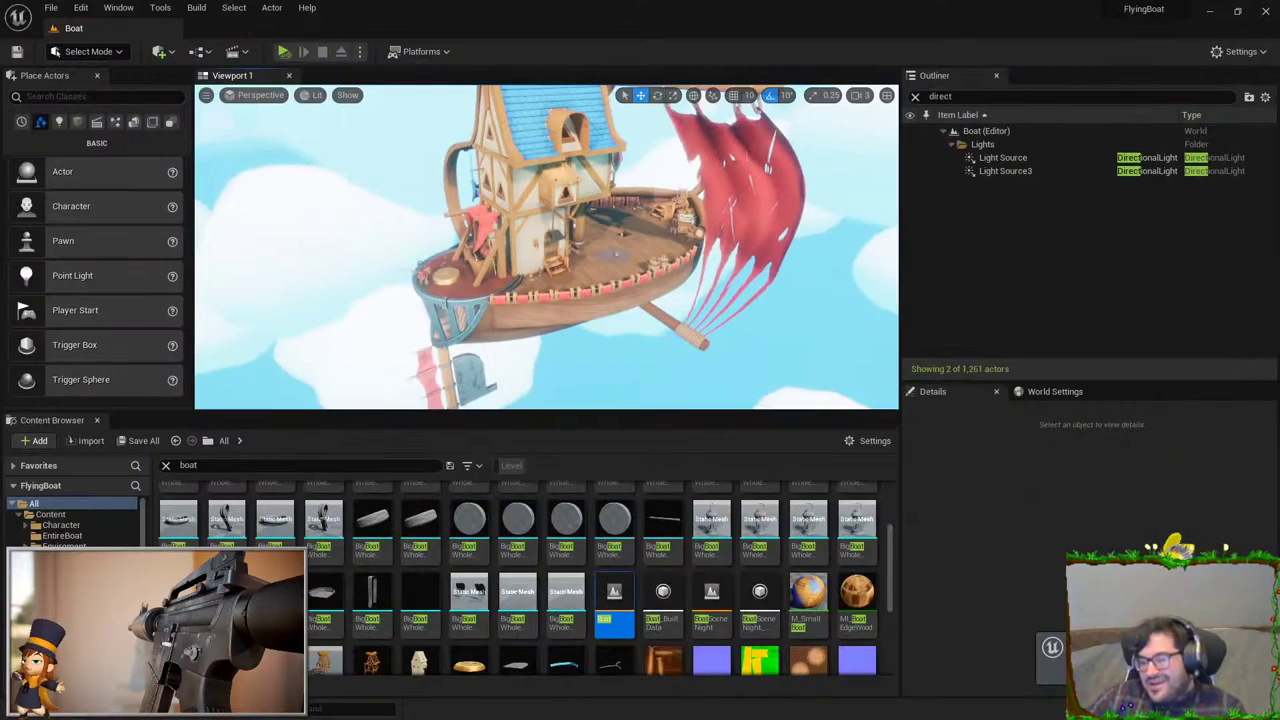
{"action": "type", "text": "sky"}
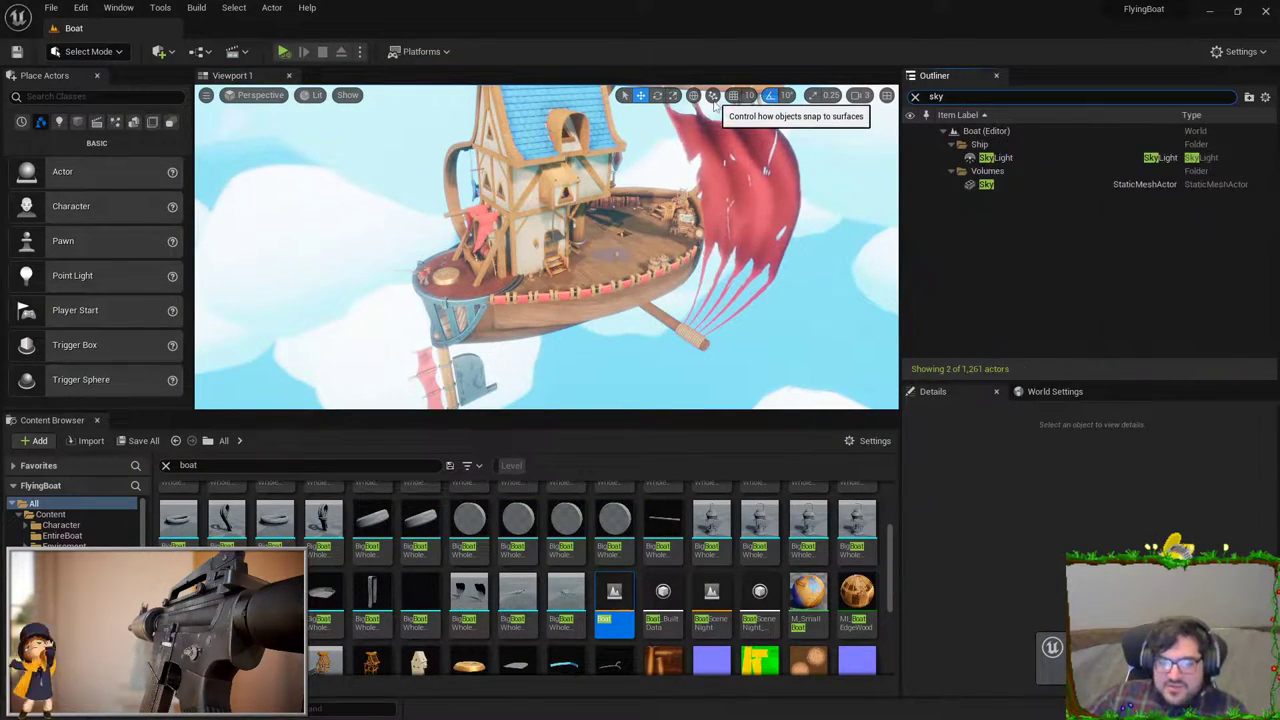
{"action": "left_click", "coordinate": [997, 160]}
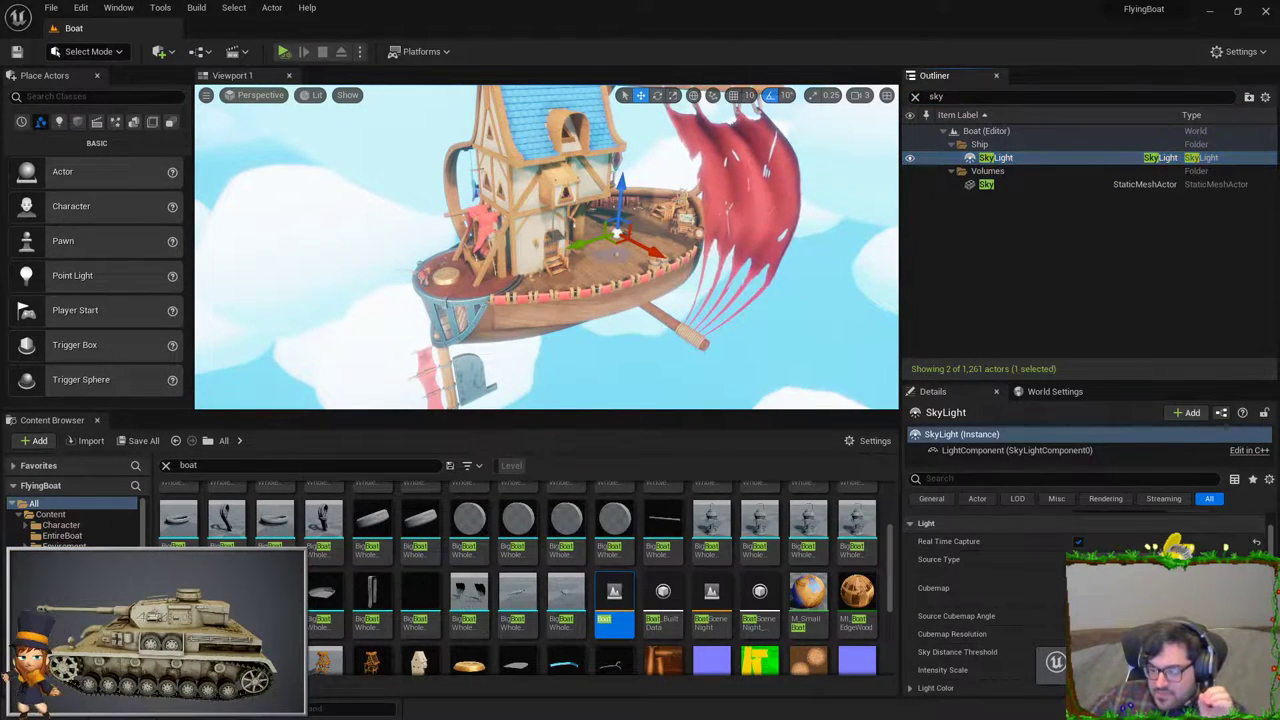
{"action": "scroll", "coordinate": [990, 600], "scroll_direction": "down", "scroll_amount": 2}
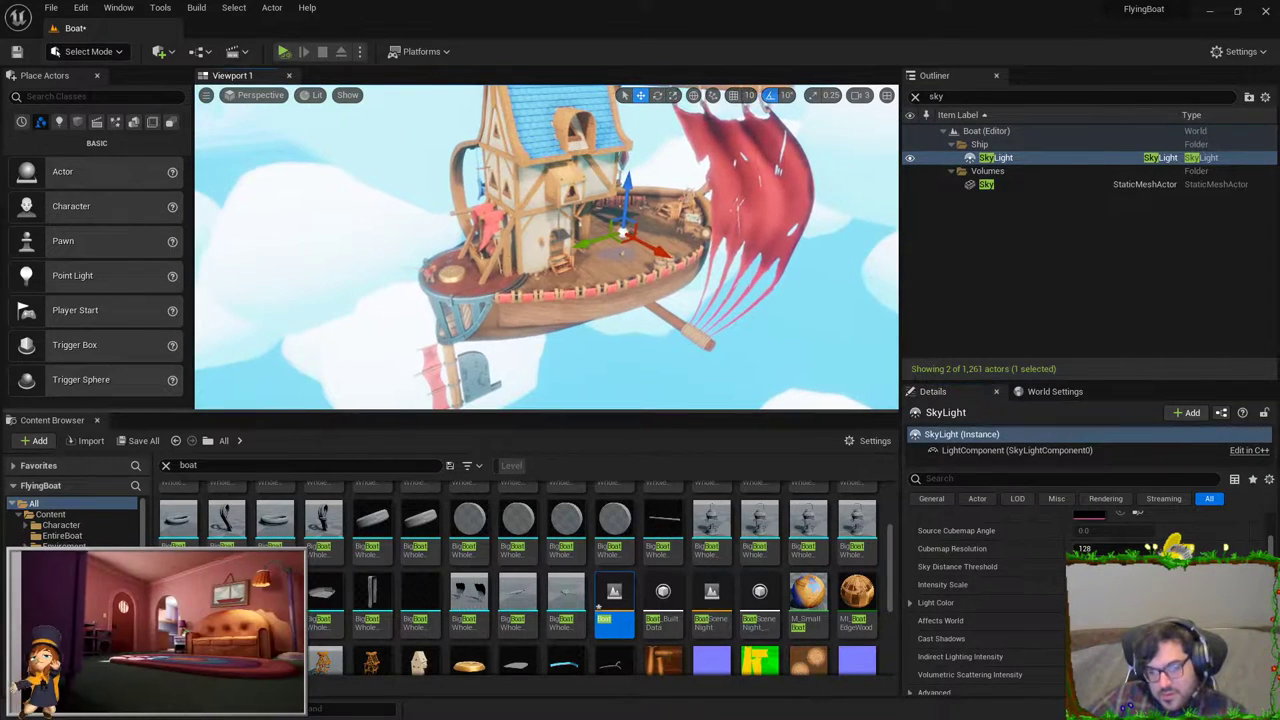
{"action": "key", "text": "Escape"}
Step: Pull the camera back around the airship in full screen, then restore the editor layout
{"action": "key", "text": "F11"}
{"action": "right_click_drag", "start_coordinate": [529, 390], "coordinate": [520, 392]}
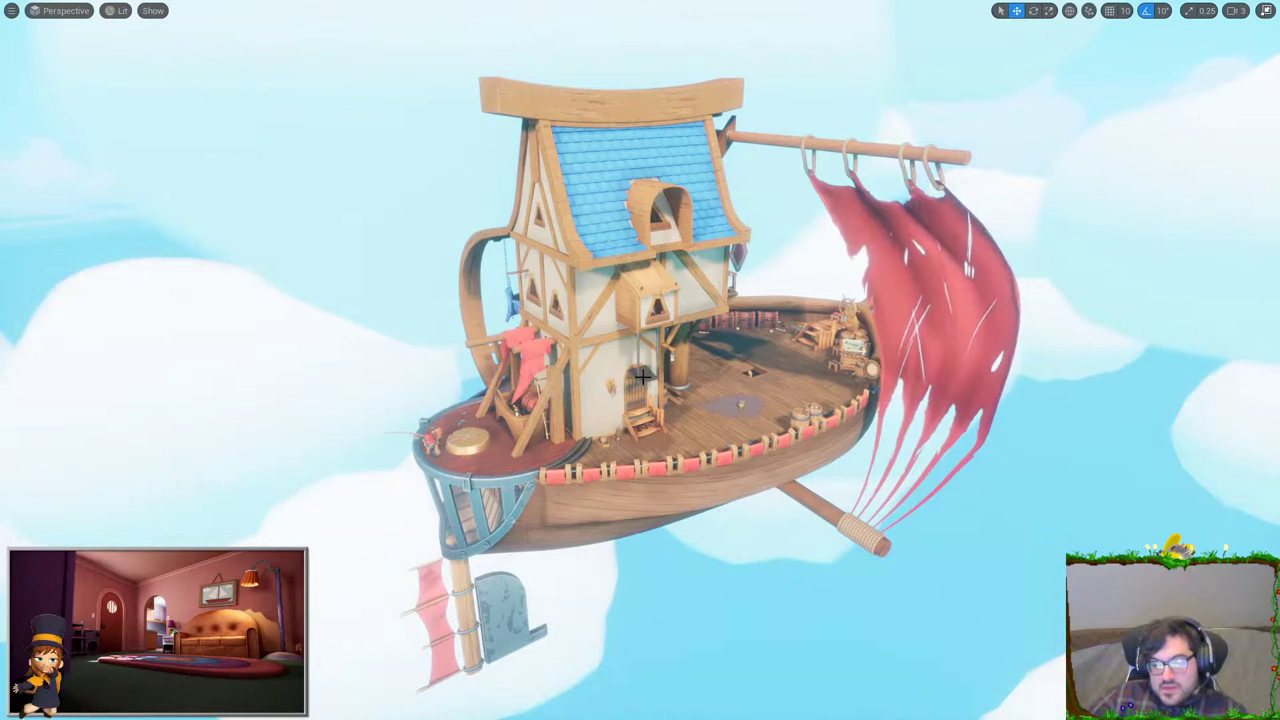
{"action": "key", "text": "F11"}
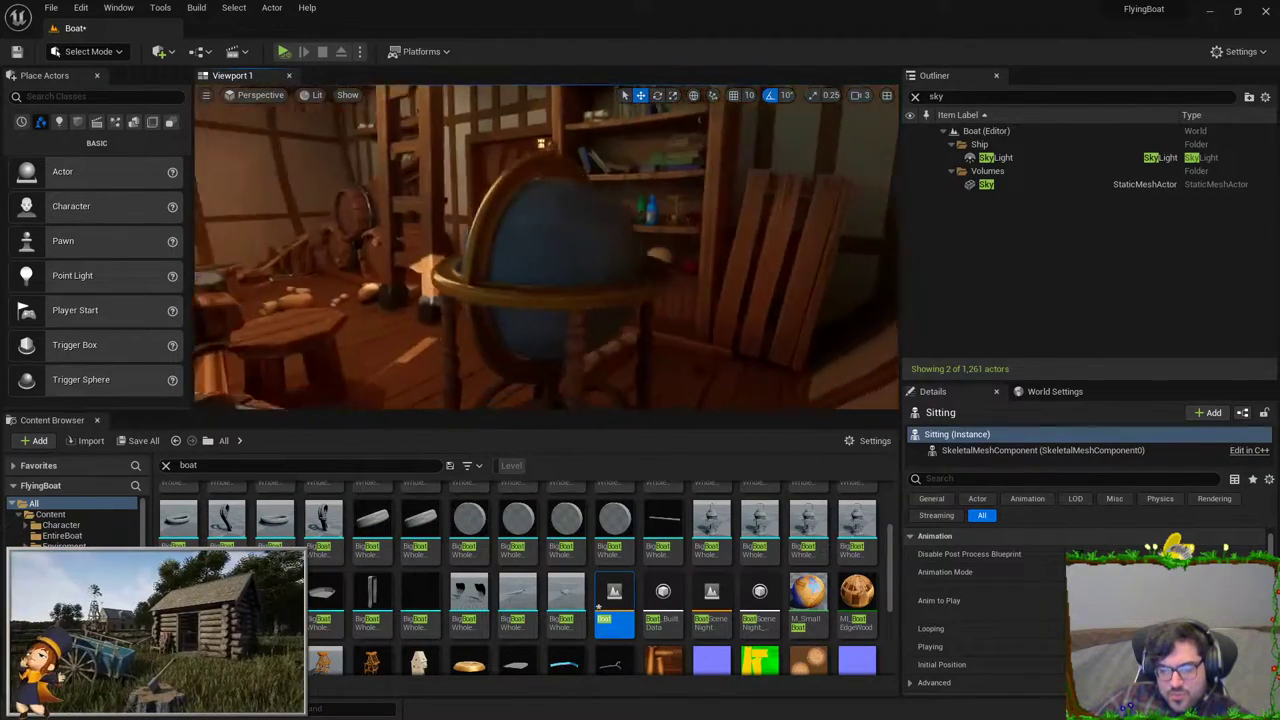
Step: Select the globe in the cabin and dismiss its context menu without choosing anything
{"action": "left_click", "coordinate": [487, 226]}
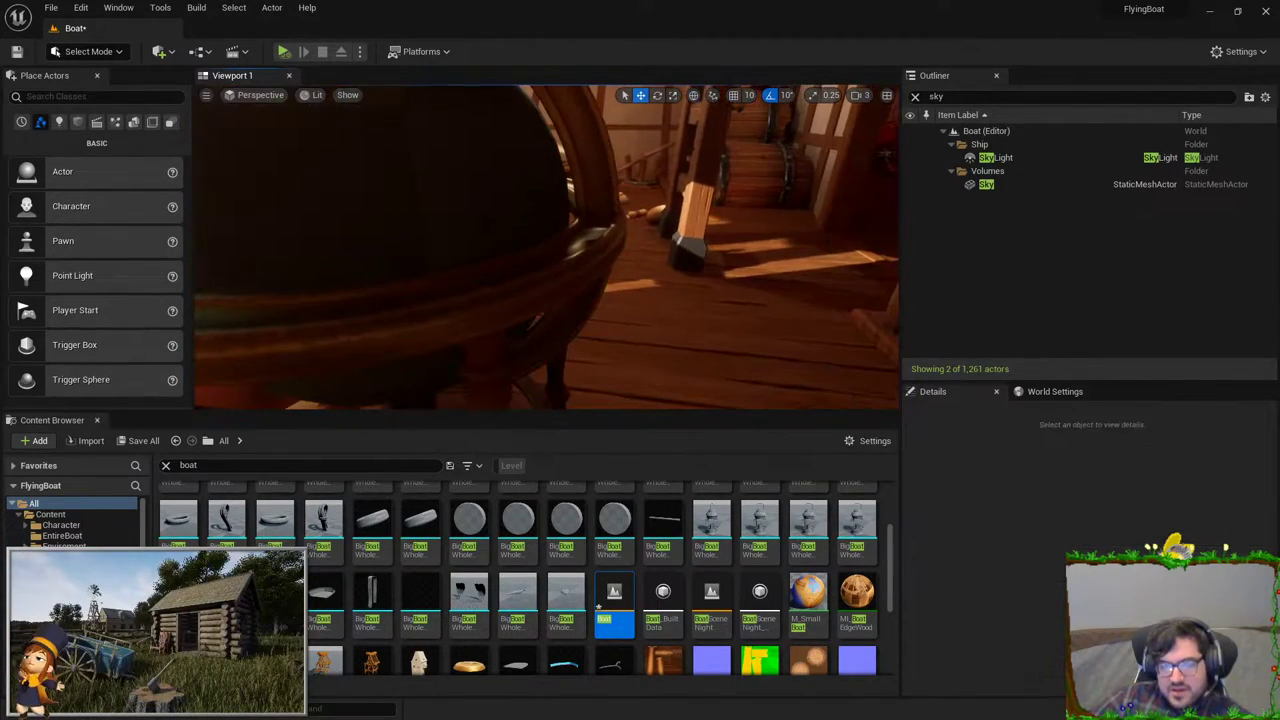
{"action": "right_click", "coordinate": [487, 226]}
{"action": "type", "text": "a"}
{"action": "key", "text": "Escape"}
Step: Fly around the cabin toward the bookshelf, then view the Blender house floor plan from directly above
{"action": "right_click_drag", "start_coordinate": [487, 226], "coordinate": [541, 178]}
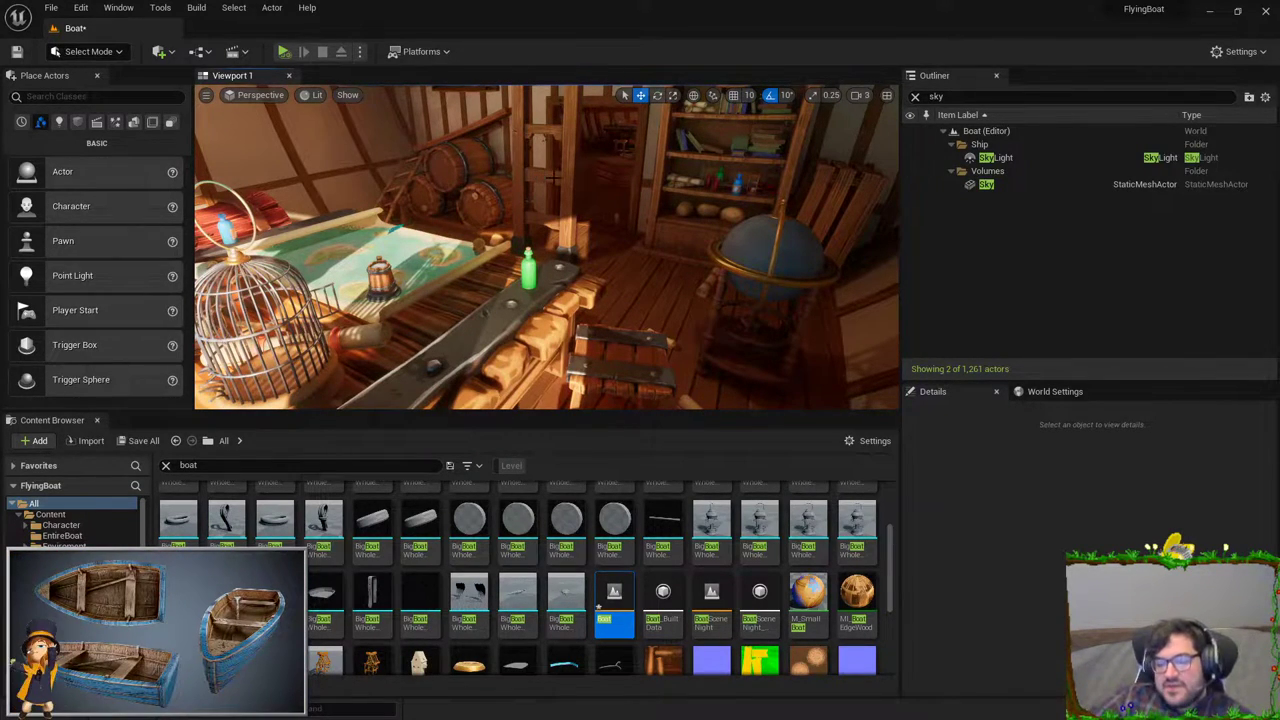
{"action": "right_click_drag", "start_coordinate": [515, 195], "coordinate": [515, 195]}
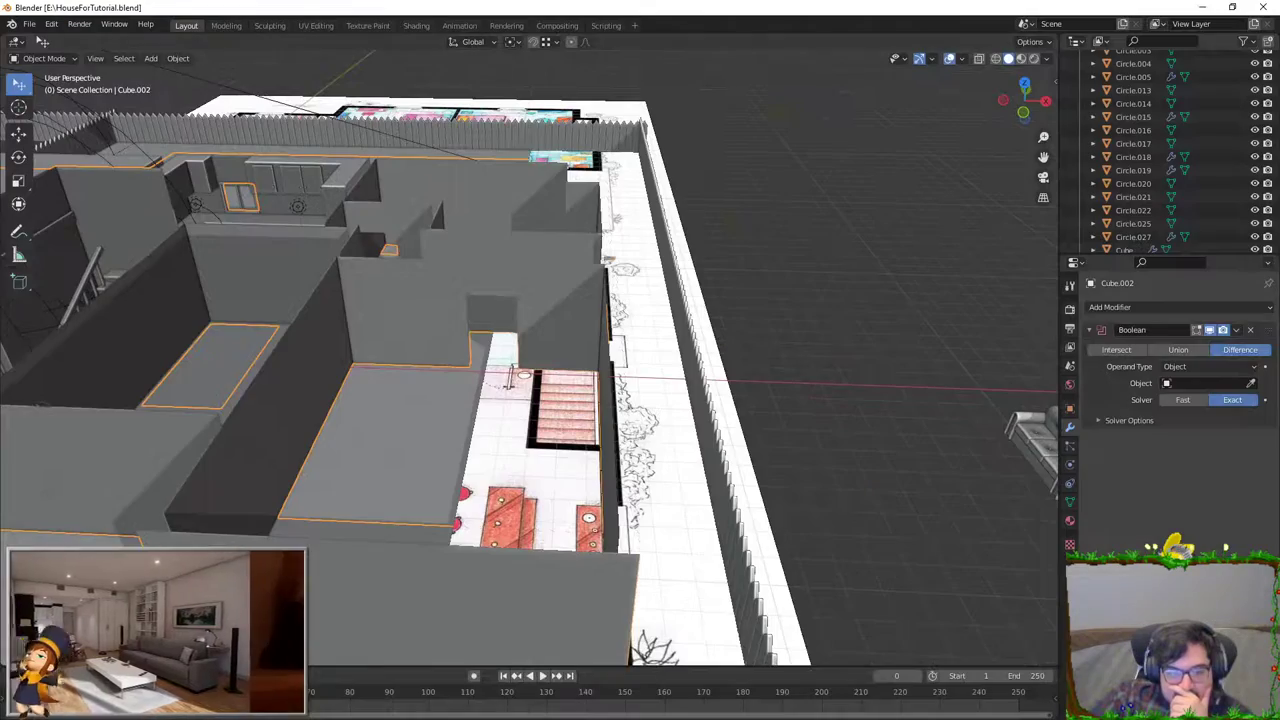
{"action": "middle_click_drag", "start_coordinate": [504, 222], "coordinate": [504, 324]}
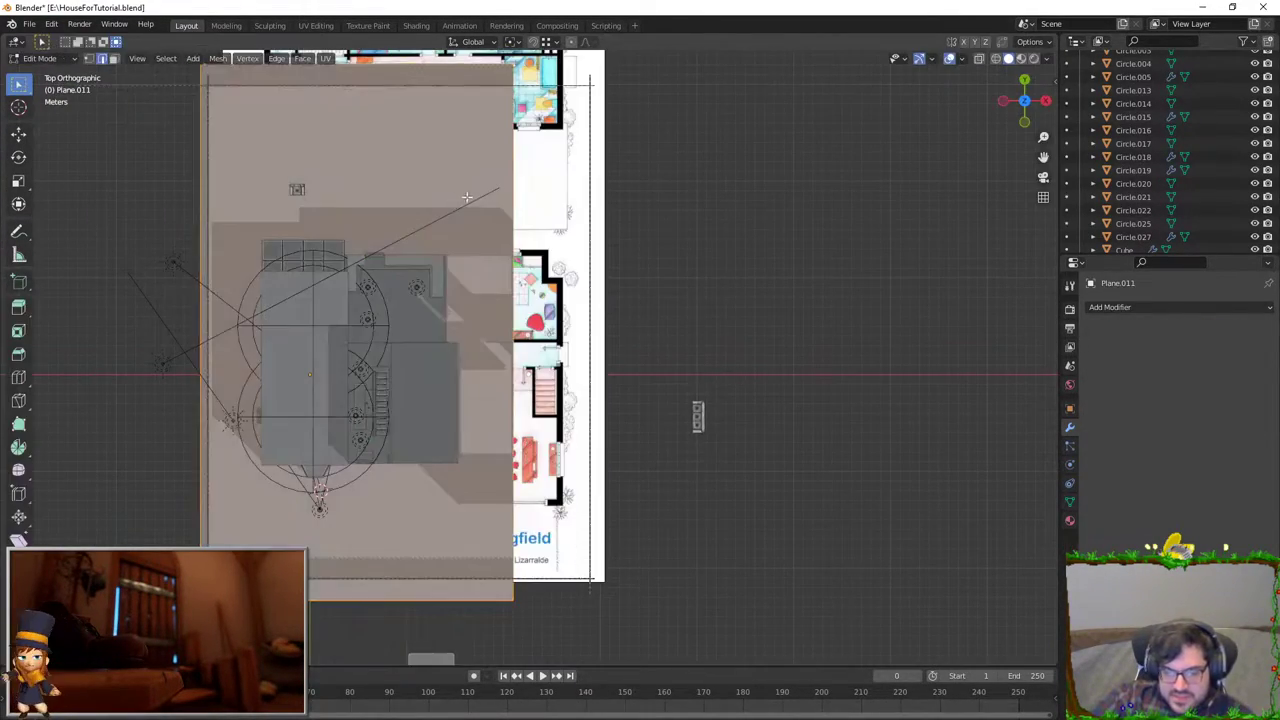
Step: Select Cube.006 and switch from Edit Mode to Object Mode
{"action": "scroll", "coordinate": [700, 340], "scroll_direction": "up", "scroll_amount": 4}
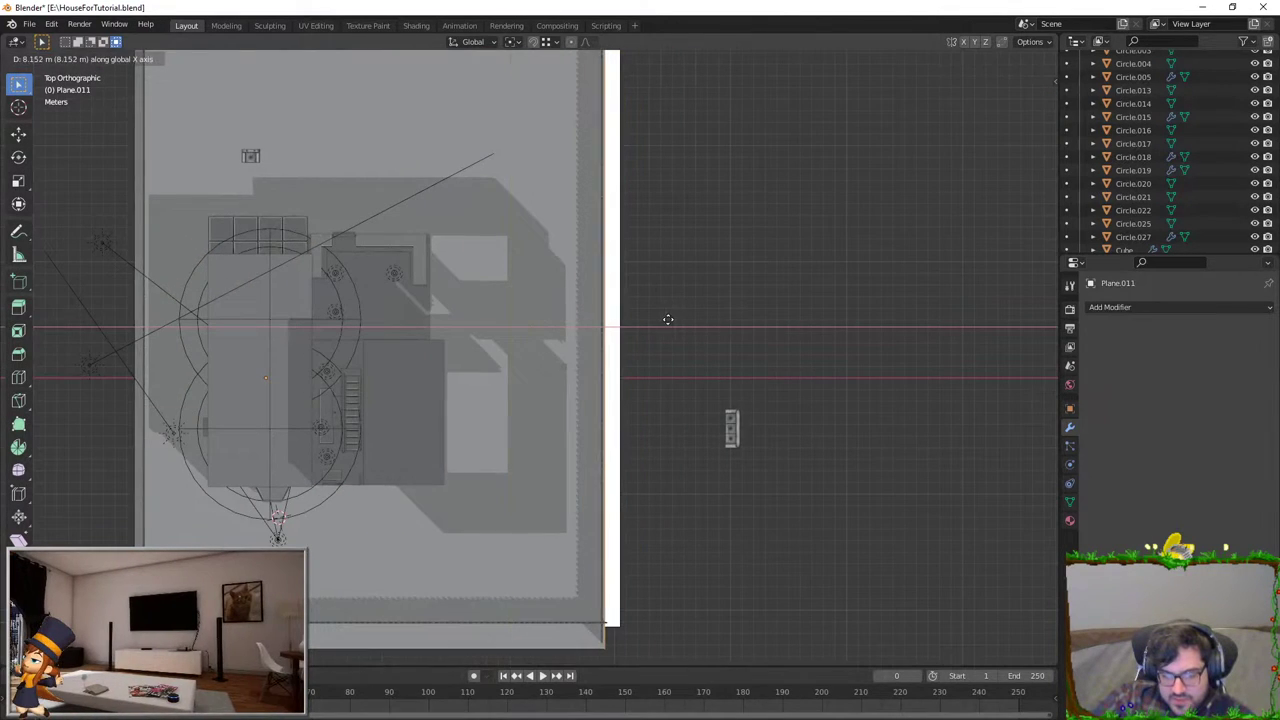
{"action": "left_click", "coordinate": [478, 388]}
{"action": "scroll", "coordinate": [490, 395], "scroll_direction": "up", "scroll_amount": 5}
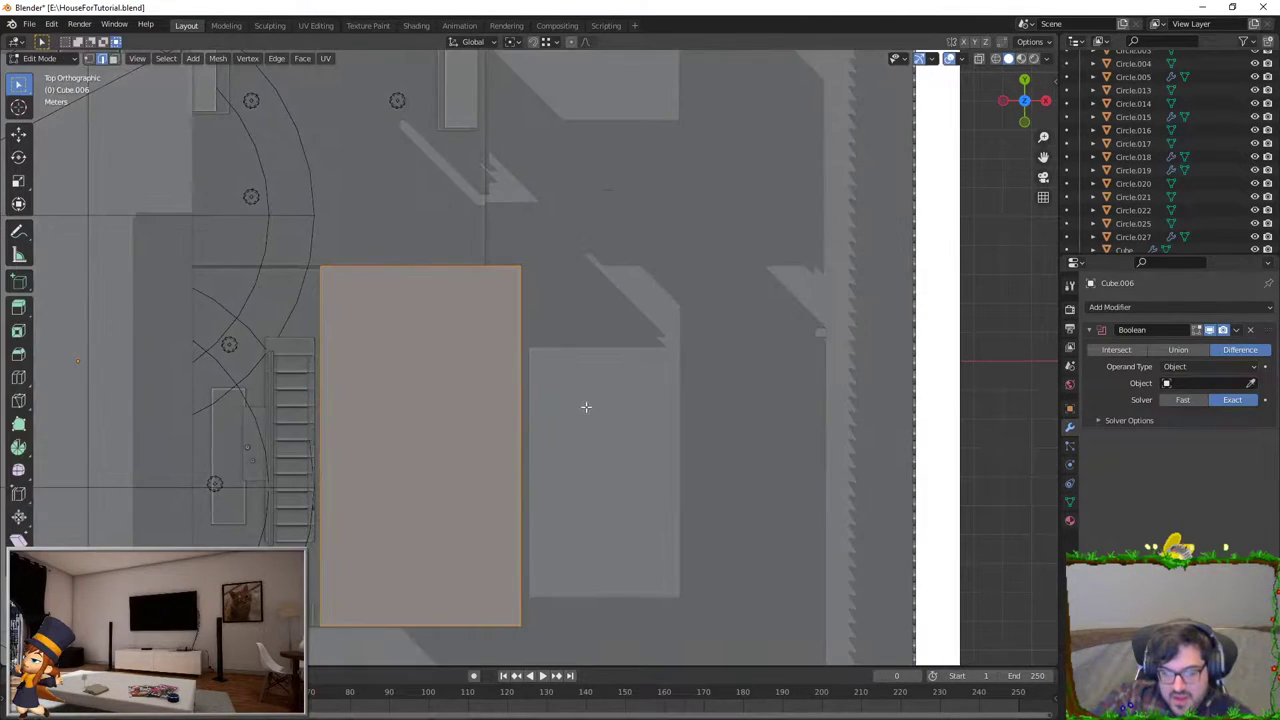
{"action": "key", "text": "Tab"}
Step: Enable X-ray so the floor-plan reference shows through the geometry
{"action": "left_click", "coordinate": [979, 58]}
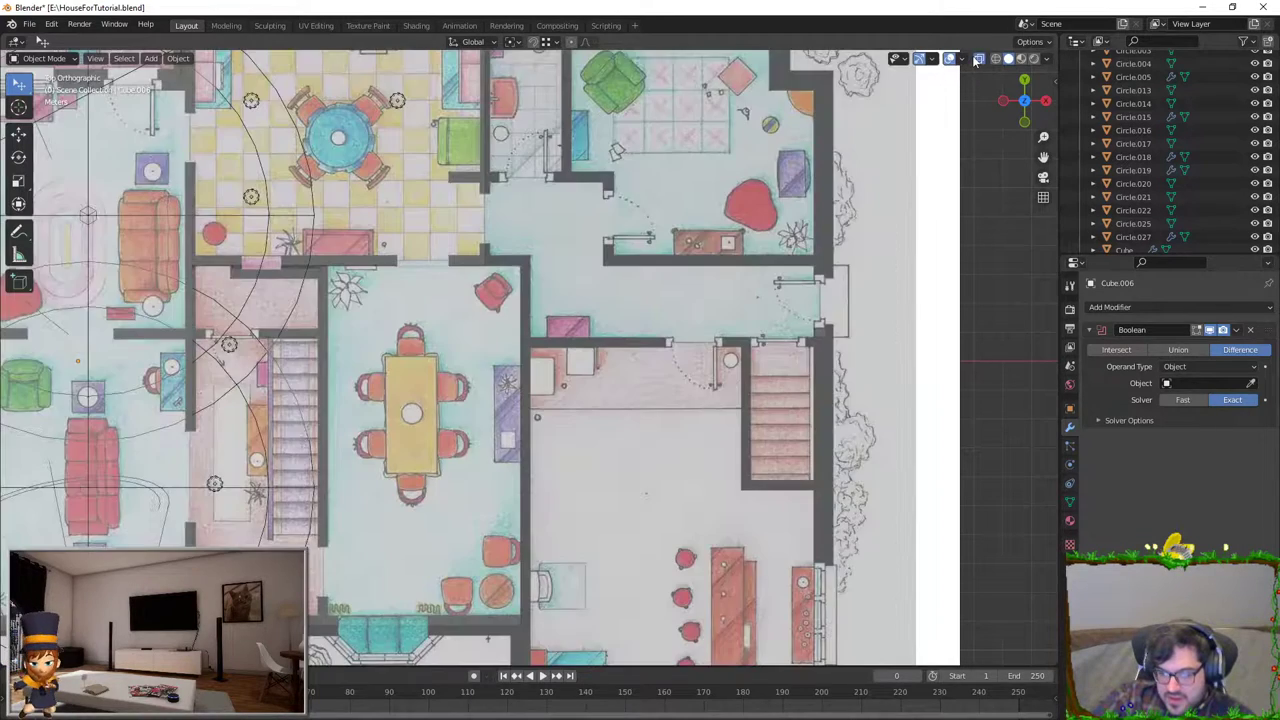
{"action": "scroll", "coordinate": [646, 325], "scroll_direction": "up", "scroll_amount": 1}
{"action": "scroll", "coordinate": [646, 325], "scroll_direction": "down", "scroll_amount": 2}
{"action": "scroll", "coordinate": [646, 325], "scroll_direction": "down", "scroll_amount": 2}
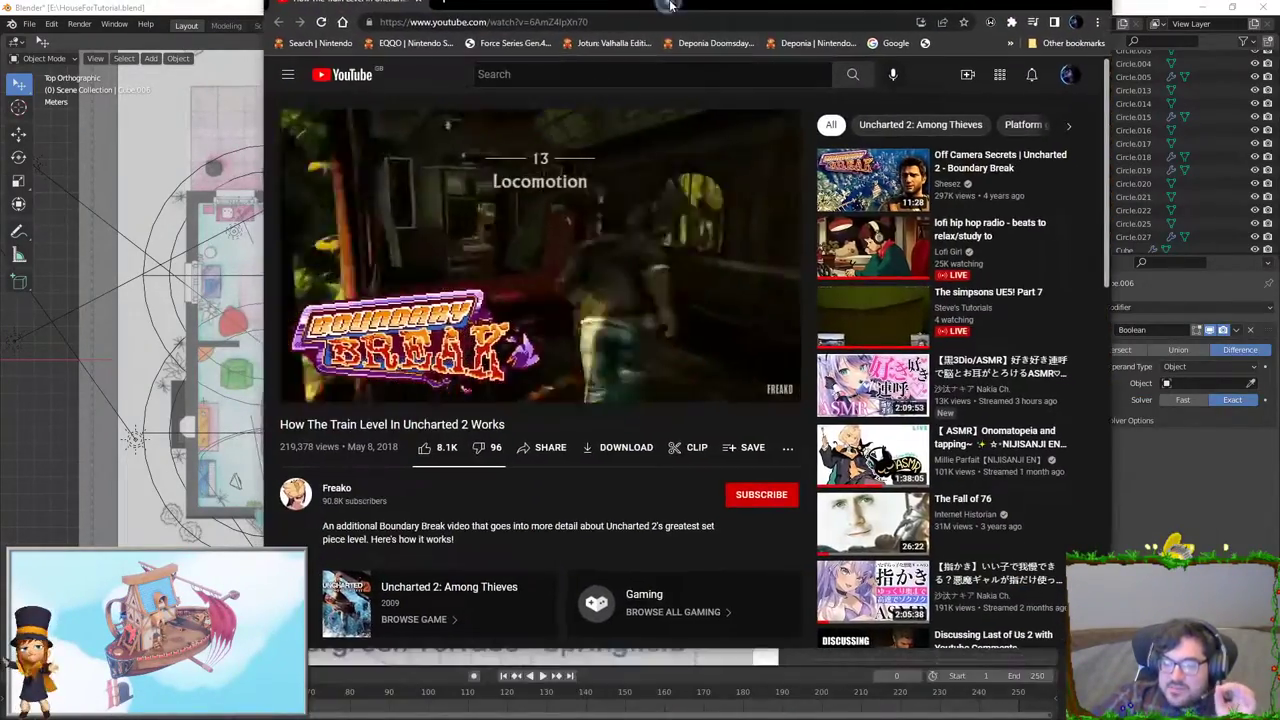
Step: Skim the train video's cliff, gunfight and jungle scenes, then close Unreal Editor, answering the save prompt
{"action": "double_click", "coordinate": [662, 10]}
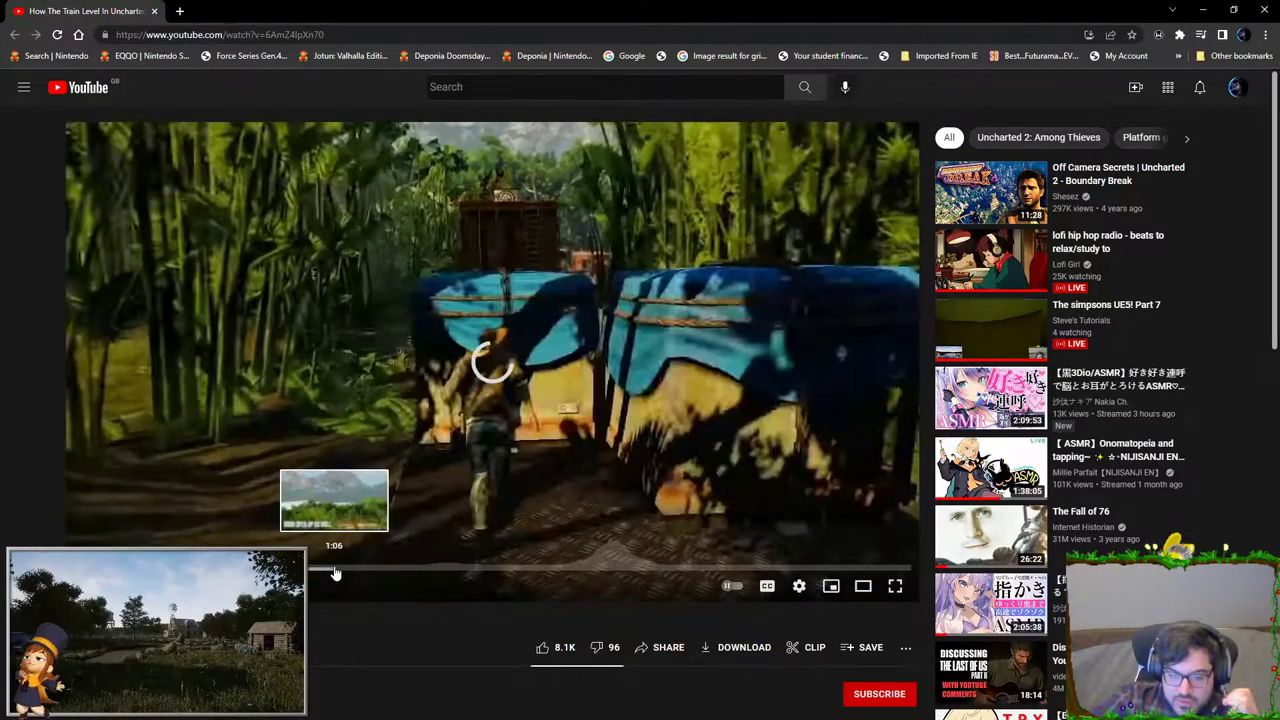
{"action": "left_click", "coordinate": [400, 572]}
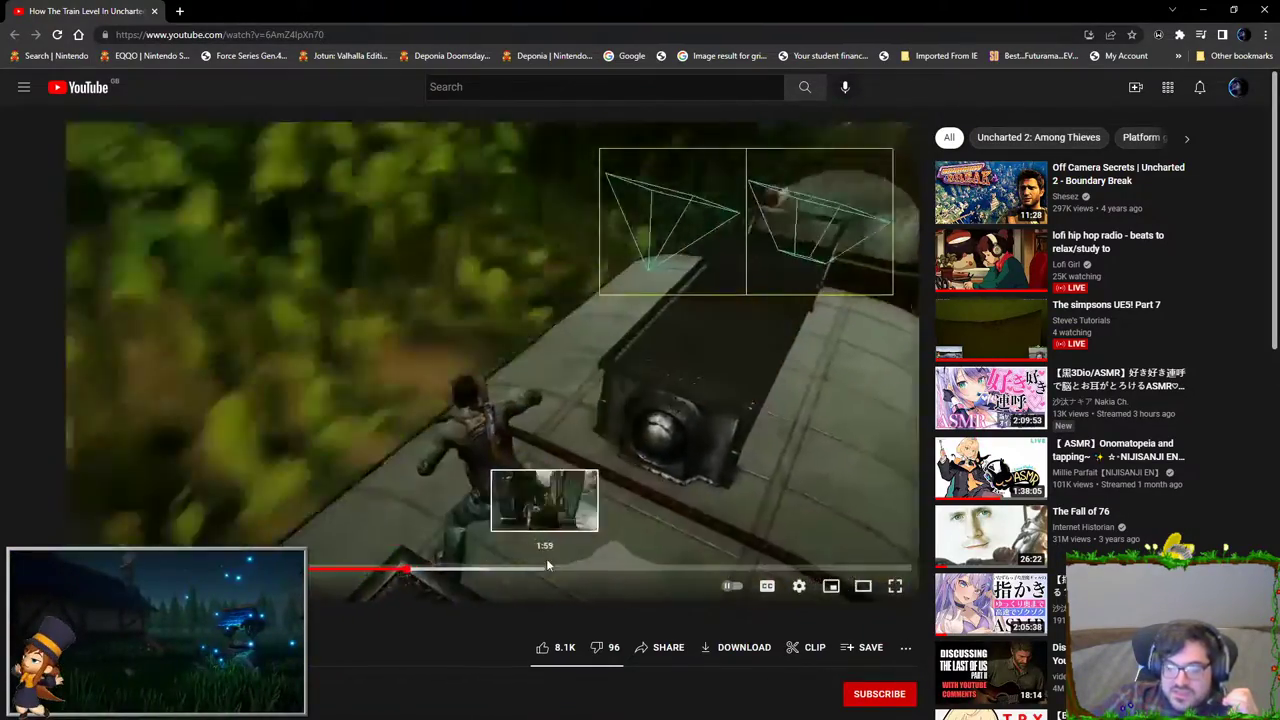
{"action": "key", "text": "space"}
{"action": "left_click", "coordinate": [548, 566]}
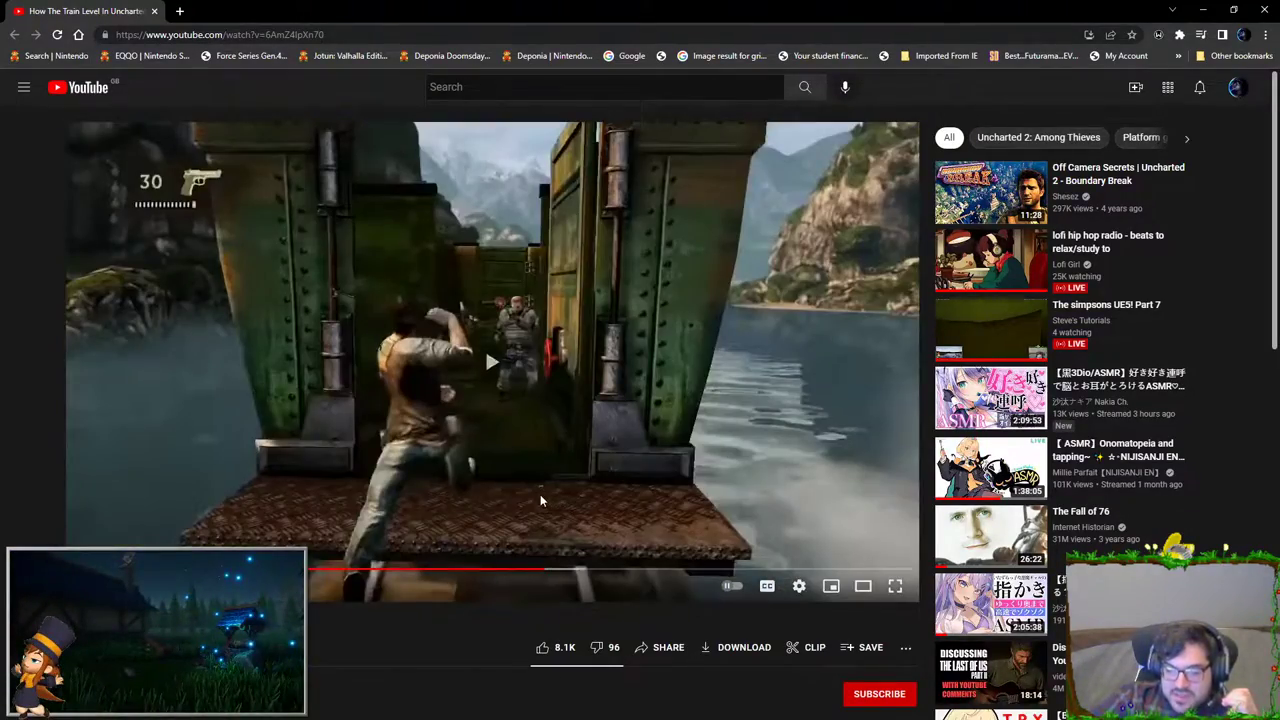
{"action": "left_click", "coordinate": [151, 568]}
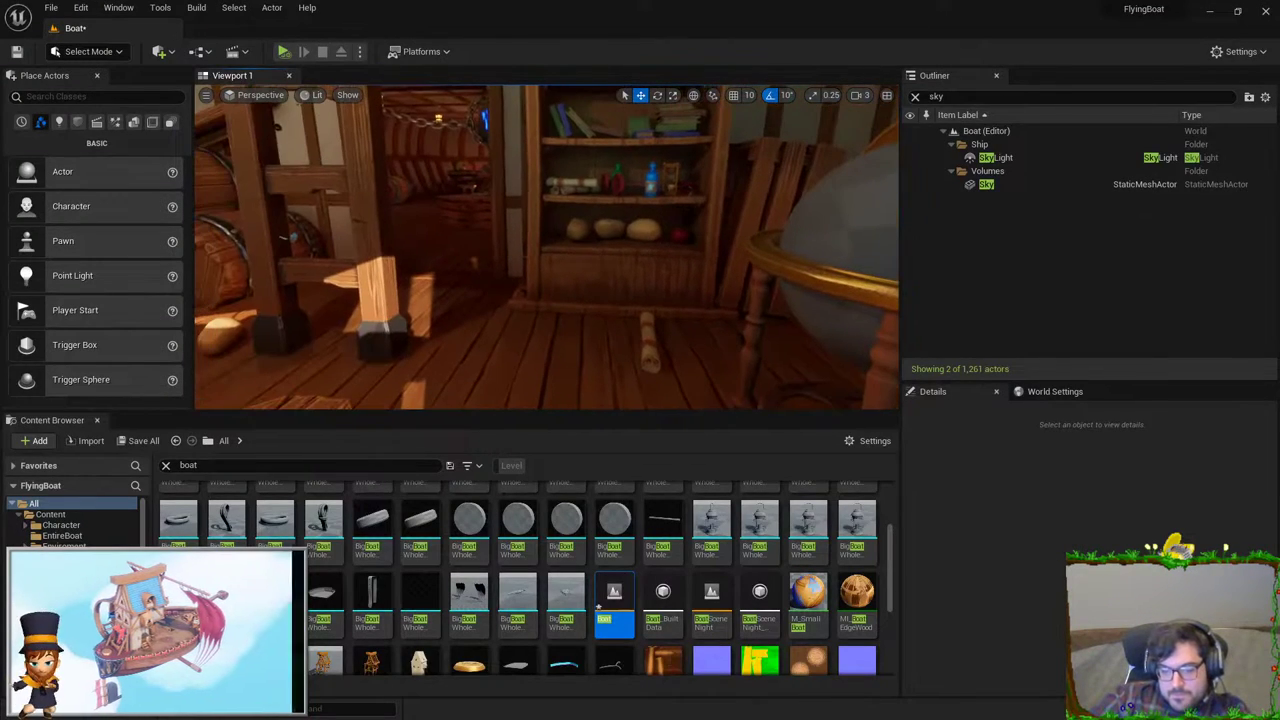
{"action": "left_click", "coordinate": [1266, 11]}
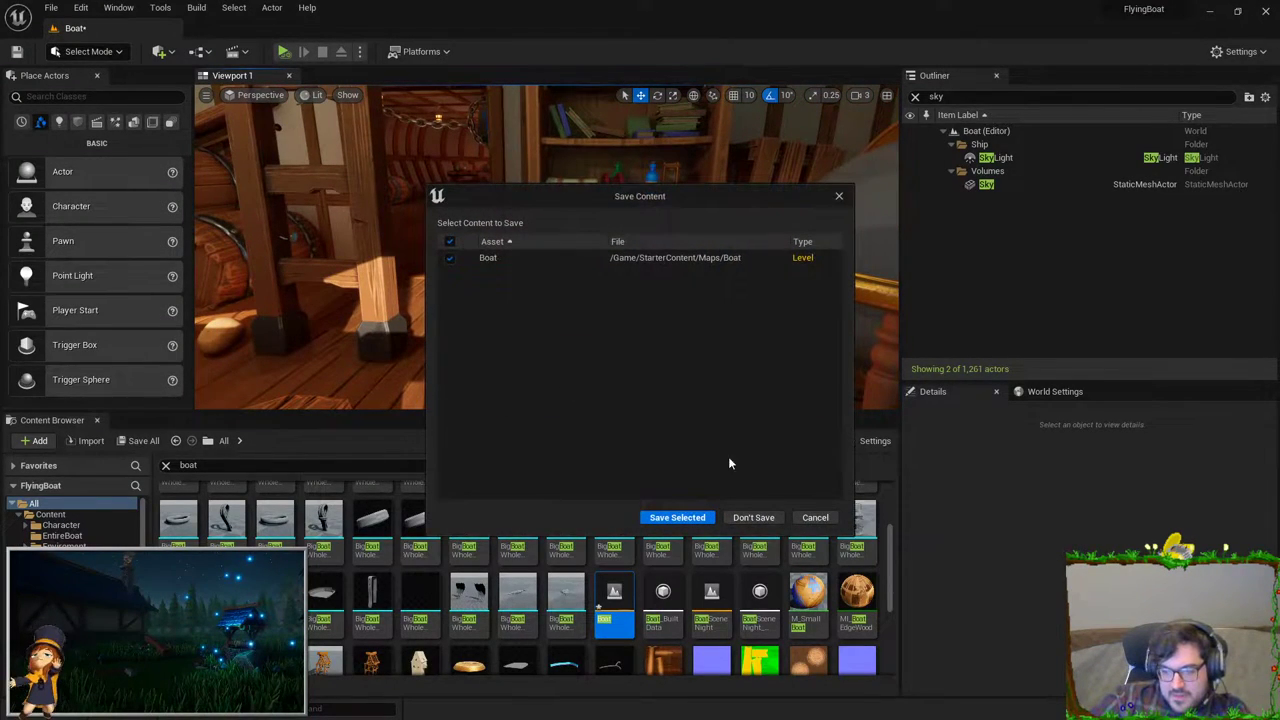
{"action": "left_click", "coordinate": [735, 519]}
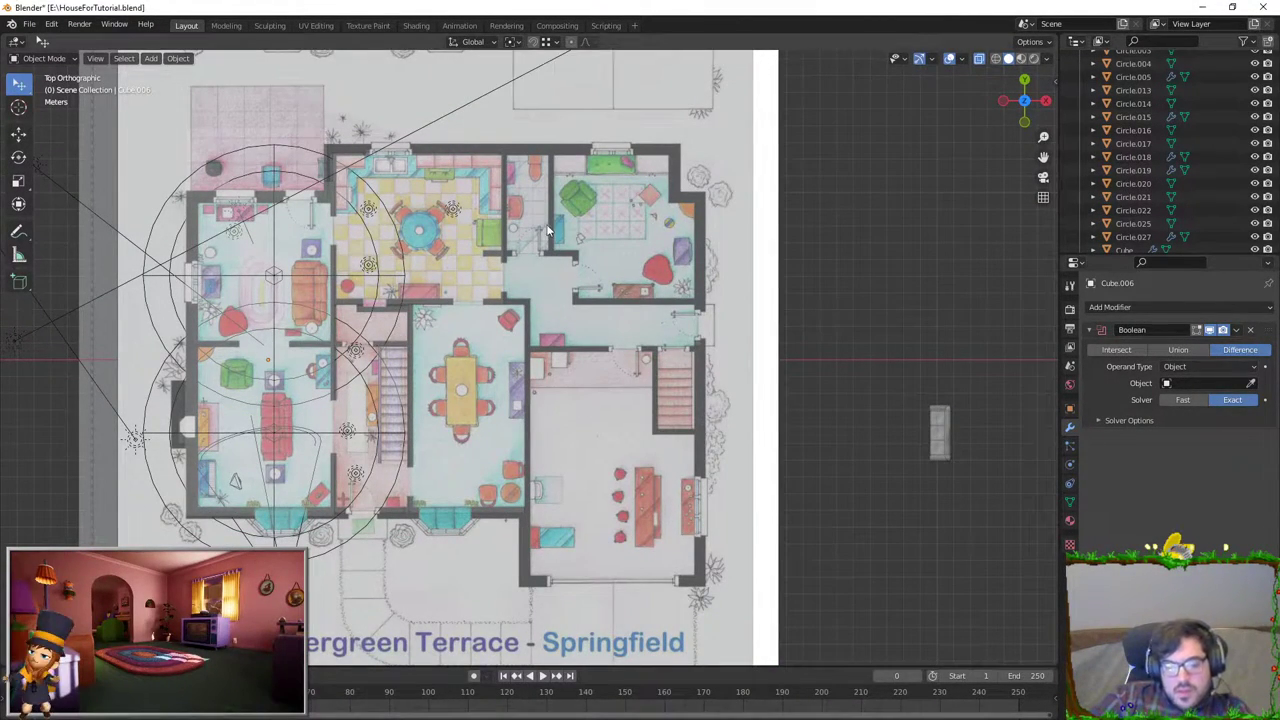
Step: Select the walls object, enter Edit Mode and frame the walls in front view
{"action": "scroll", "coordinate": [587, 296], "scroll_direction": "up", "scroll_amount": 3}
{"action": "mouse_move", "coordinate": [587, 296]}
{"action": "middle_mouse_down"}
{"action": "mouse_move", "coordinate": [746, 277]}
{"action": "mouse_move", "coordinate": [820, 222]}
{"action": "middle_mouse_up"}
{"action": "left_click", "coordinate": [776, 251]}
{"action": "key", "text": "KP_7"}
{"action": "key", "text": "Tab"}
{"action": "scroll", "coordinate": [617, 383], "scroll_direction": "up", "scroll_amount": 3}
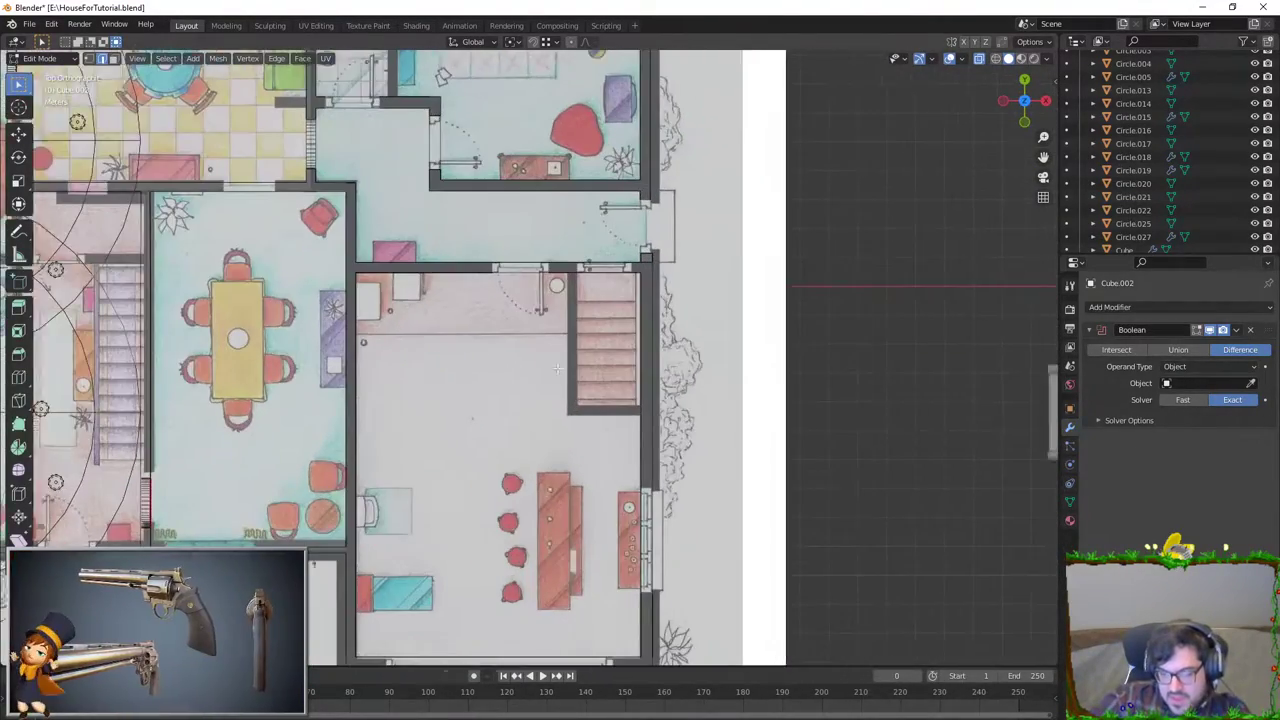
{"action": "scroll", "coordinate": [560, 375], "scroll_direction": "up", "scroll_amount": 3}
{"action": "scroll", "coordinate": [497, 366], "scroll_direction": "up", "scroll_amount": 2}
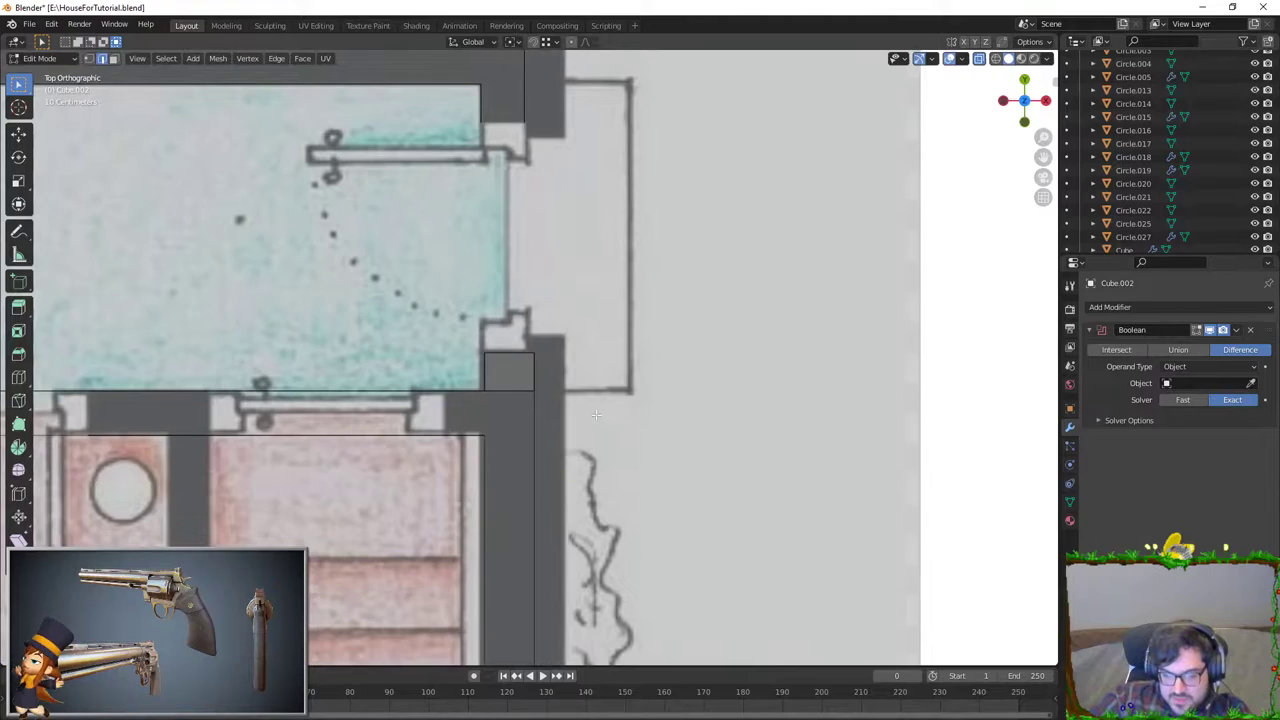
{"action": "middle_click_drag", "start_coordinate": [497, 366], "coordinate": [543, 371]}
{"action": "key", "text": "KP_7"}
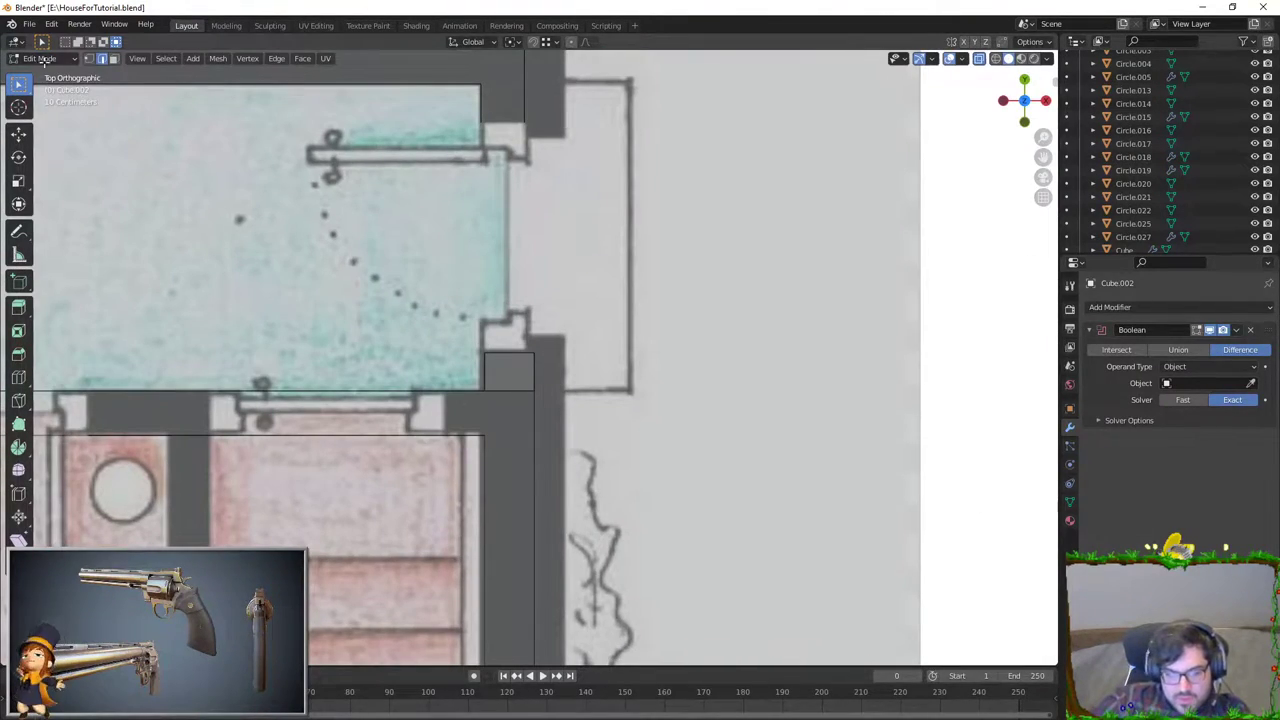
{"action": "scroll", "coordinate": [123, 80], "scroll_direction": "down", "scroll_amount": 4}
{"action": "key", "text": "KP_1"}
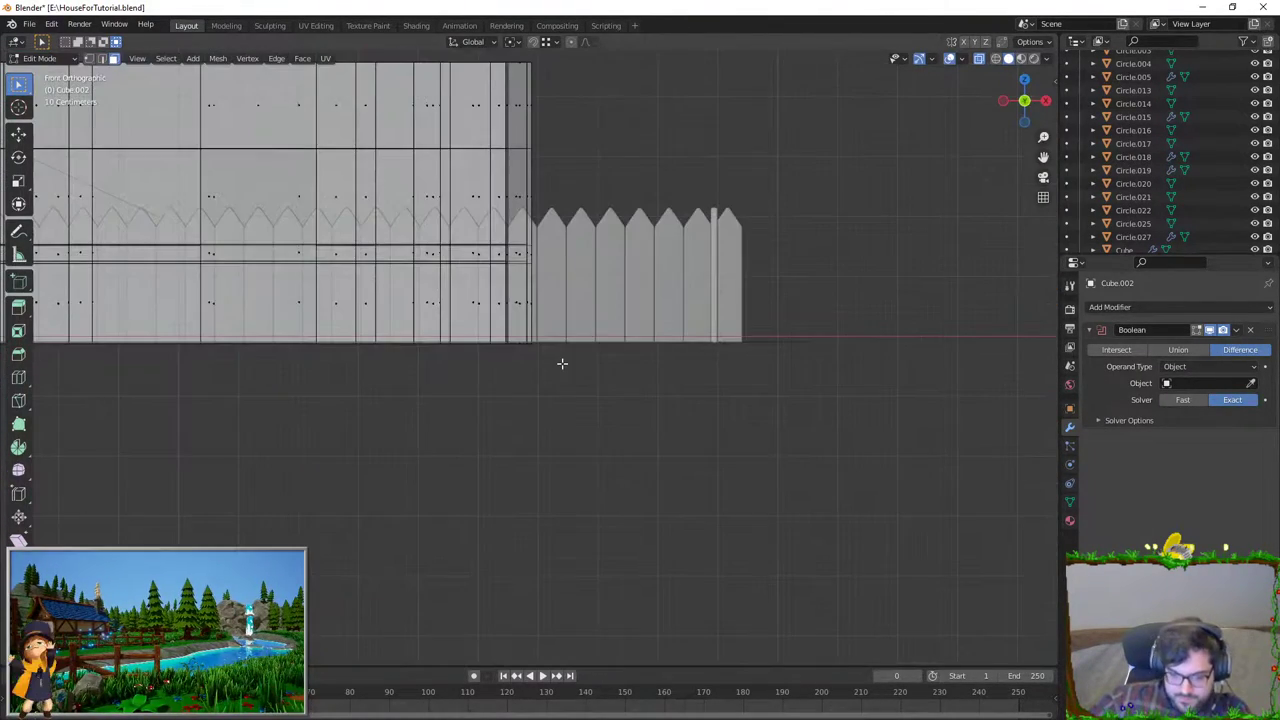
{"action": "scroll", "coordinate": [560, 363], "scroll_direction": "down", "scroll_amount": 3}
{"action": "middle_click_drag", "start_coordinate": [560, 363], "coordinate": [309, 420], "text": "shift"}
Step: Box-select the vertices along the wall's top edge
{"action": "left_click_drag", "start_coordinate": [329, 374], "coordinate": [723, 403]}
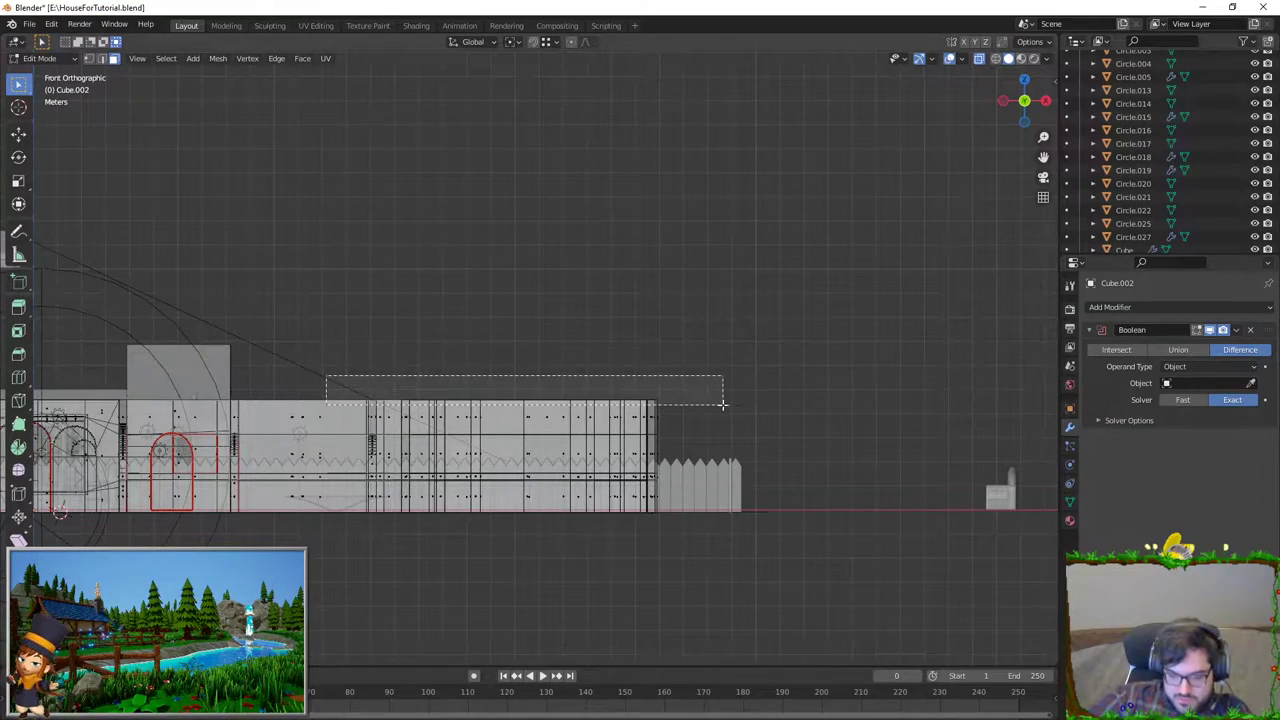
{"action": "key", "text": "b"}
{"action": "left_click_drag", "start_coordinate": [372, 507], "coordinate": [640, 592]}
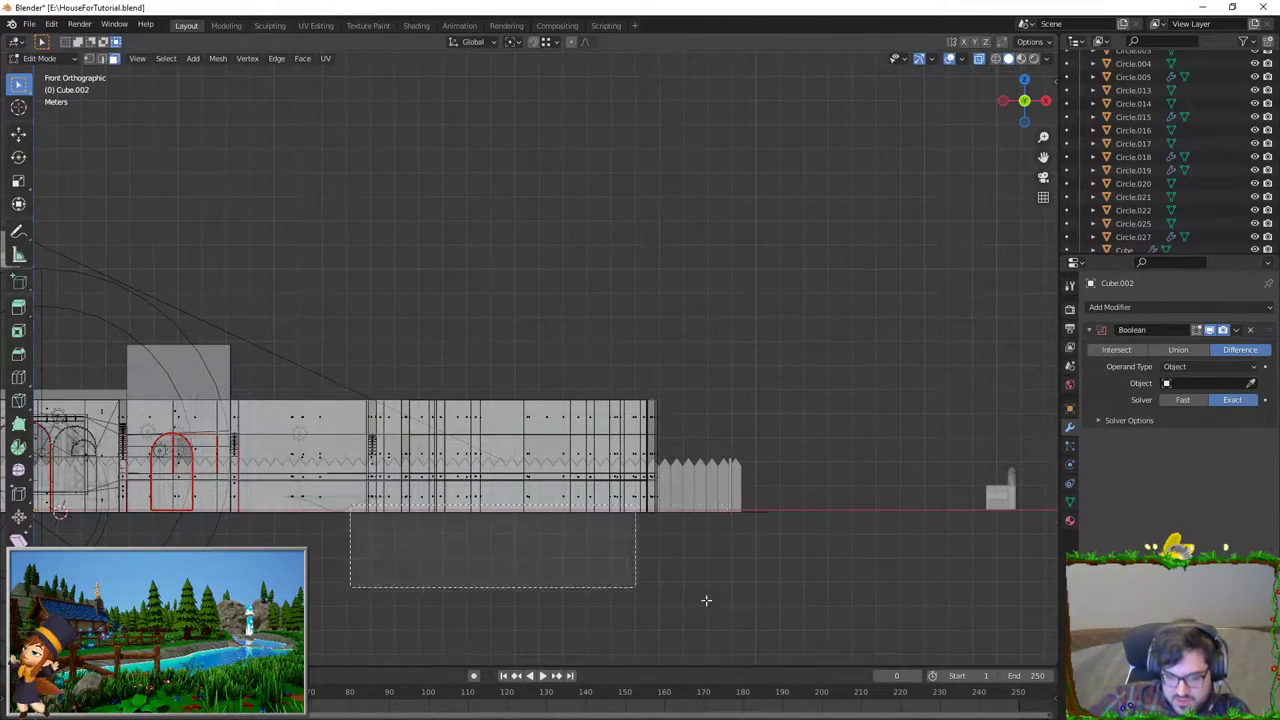
{"action": "right_click", "coordinate": [820, 418]}
Step: Turn off X-ray so the walls display solid, viewed from a low side angle
{"action": "mouse_move", "coordinate": [820, 418]}
{"action": "middle_mouse_down"}
{"action": "mouse_move", "coordinate": [721, 392]}
{"action": "mouse_move", "coordinate": [900, 177]}
{"action": "middle_mouse_up"}
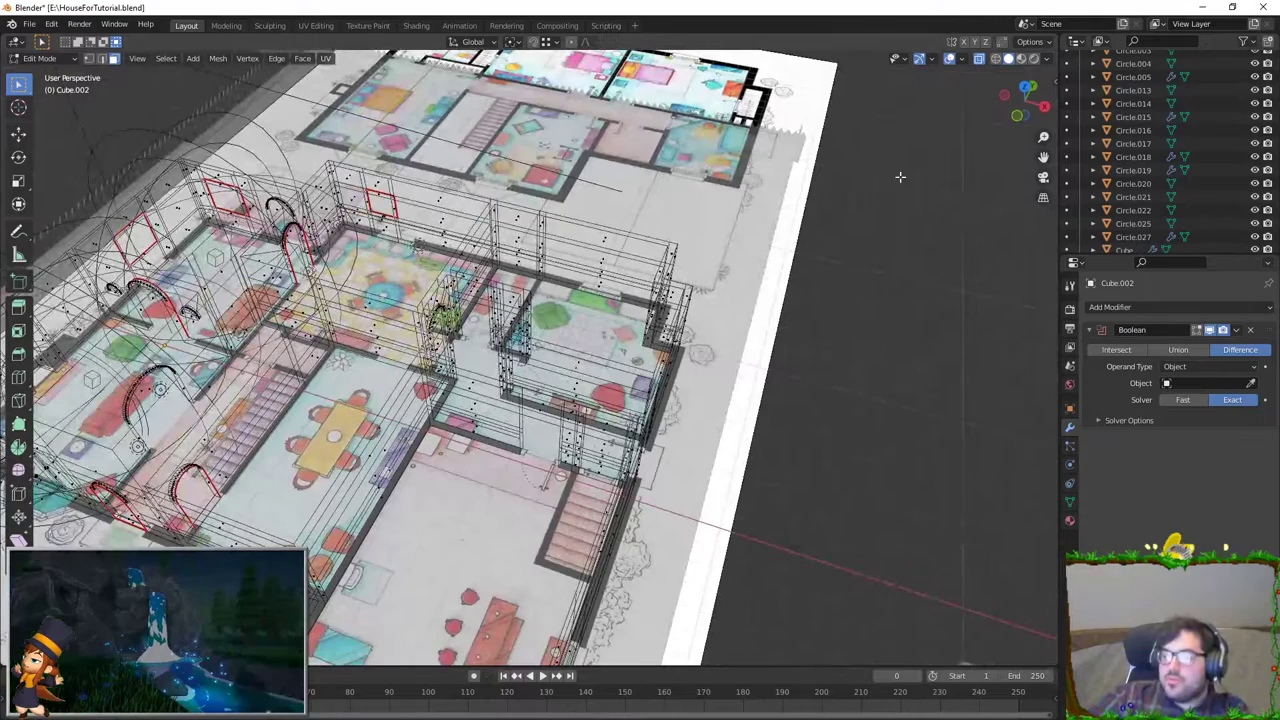
{"action": "left_click", "coordinate": [979, 58]}
{"action": "mouse_move", "coordinate": [560, 450]}
{"action": "middle_mouse_down"}
{"action": "mouse_move", "coordinate": [548, 302]}
{"action": "mouse_move", "coordinate": [273, 312]}
{"action": "middle_mouse_up"}
{"action": "scroll", "coordinate": [548, 302], "scroll_direction": "up", "scroll_amount": 5}
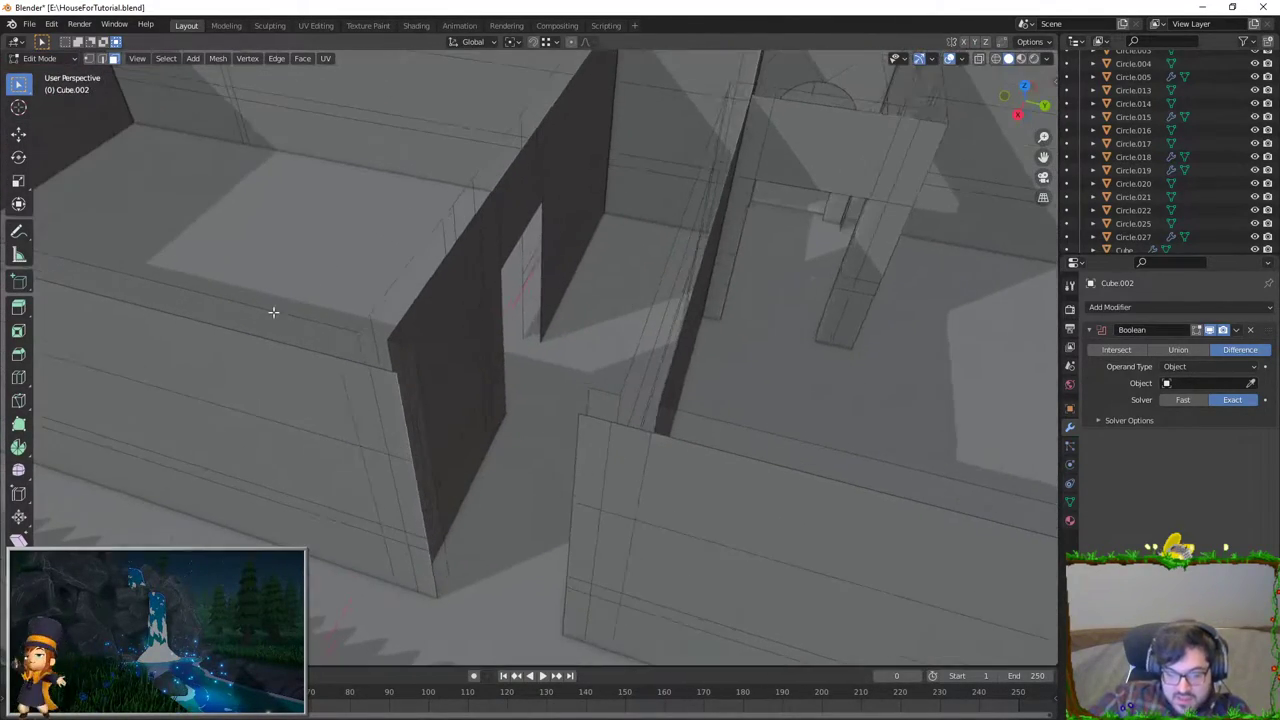
Step: Switch to edge select and pick the wall loop and the doorway's left edge
{"action": "left_click", "coordinate": [107, 60]}
{"action": "mouse_move", "coordinate": [420, 374]}
{"action": "middle_mouse_down"}
{"action": "mouse_move", "coordinate": [557, 360]}
{"action": "mouse_move", "coordinate": [617, 384]}
{"action": "mouse_move", "coordinate": [428, 375]}
{"action": "middle_mouse_up"}
{"action": "left_click", "coordinate": [621, 383], "text": "alt"}
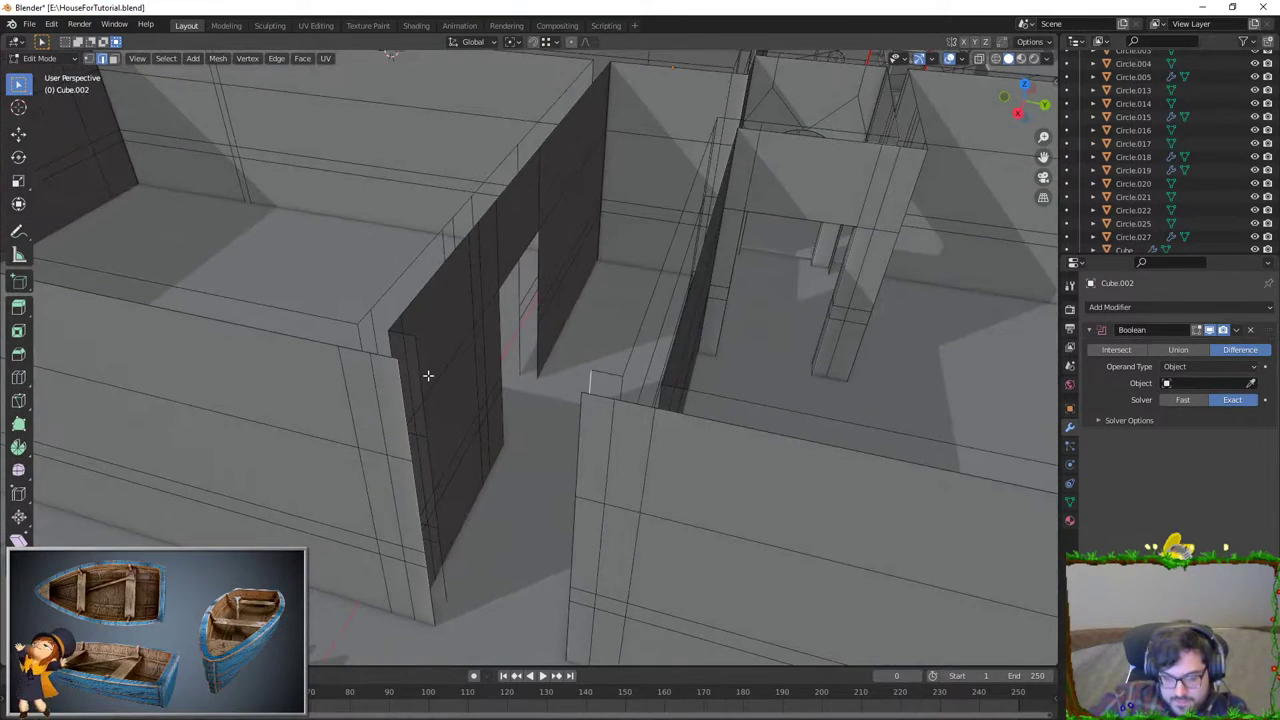
{"action": "left_click", "coordinate": [420, 370], "text": "alt"}
{"action": "left_click", "coordinate": [402, 410]}
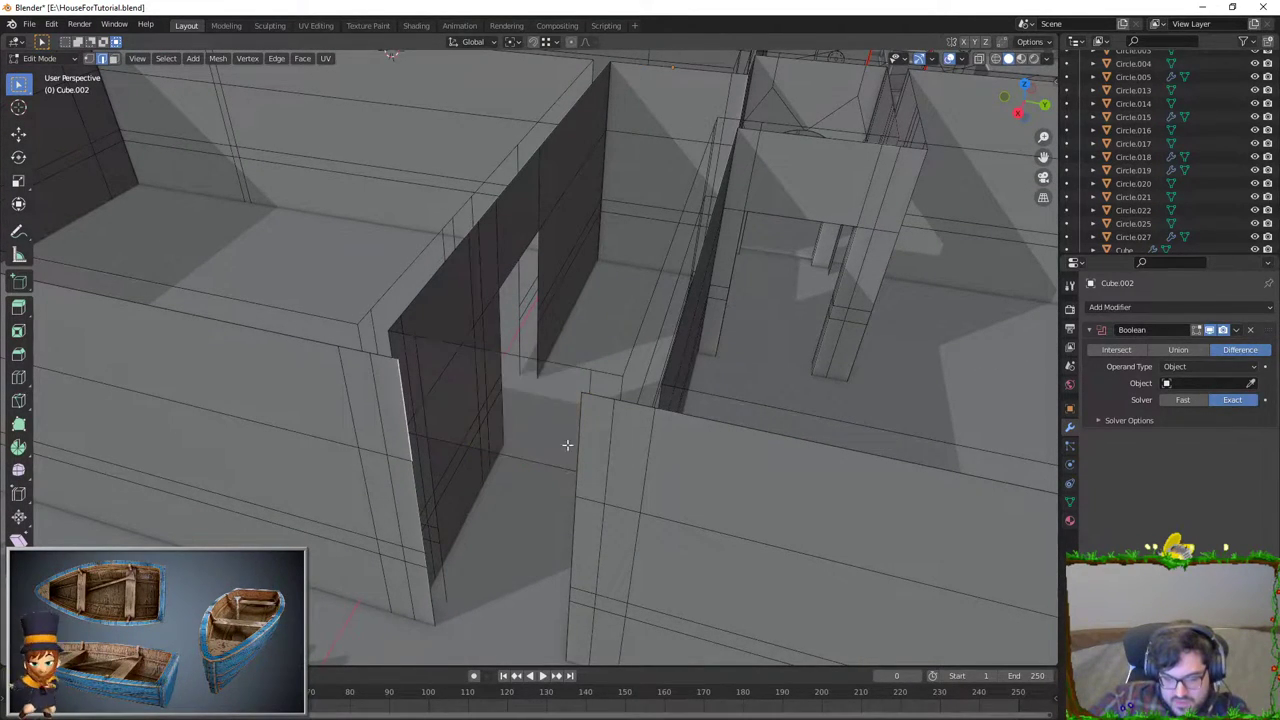
{"action": "left_click", "coordinate": [584, 440], "text": "alt"}
{"action": "left_click", "coordinate": [414, 515]}
{"action": "scroll", "coordinate": [480, 400], "scroll_direction": "up", "scroll_amount": 5}
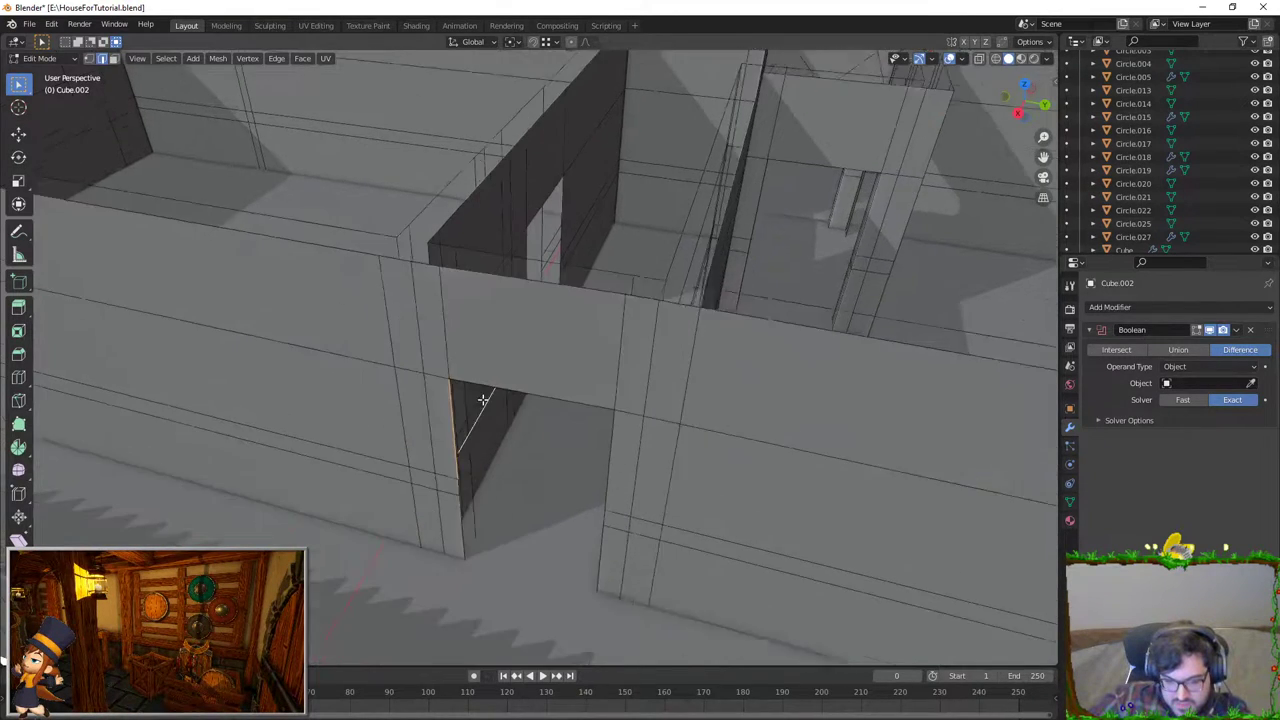
Step: Select the lower edges along the door opening, then return to Object Mode
{"action": "middle_click_drag", "start_coordinate": [650, 314], "coordinate": [489, 300]}
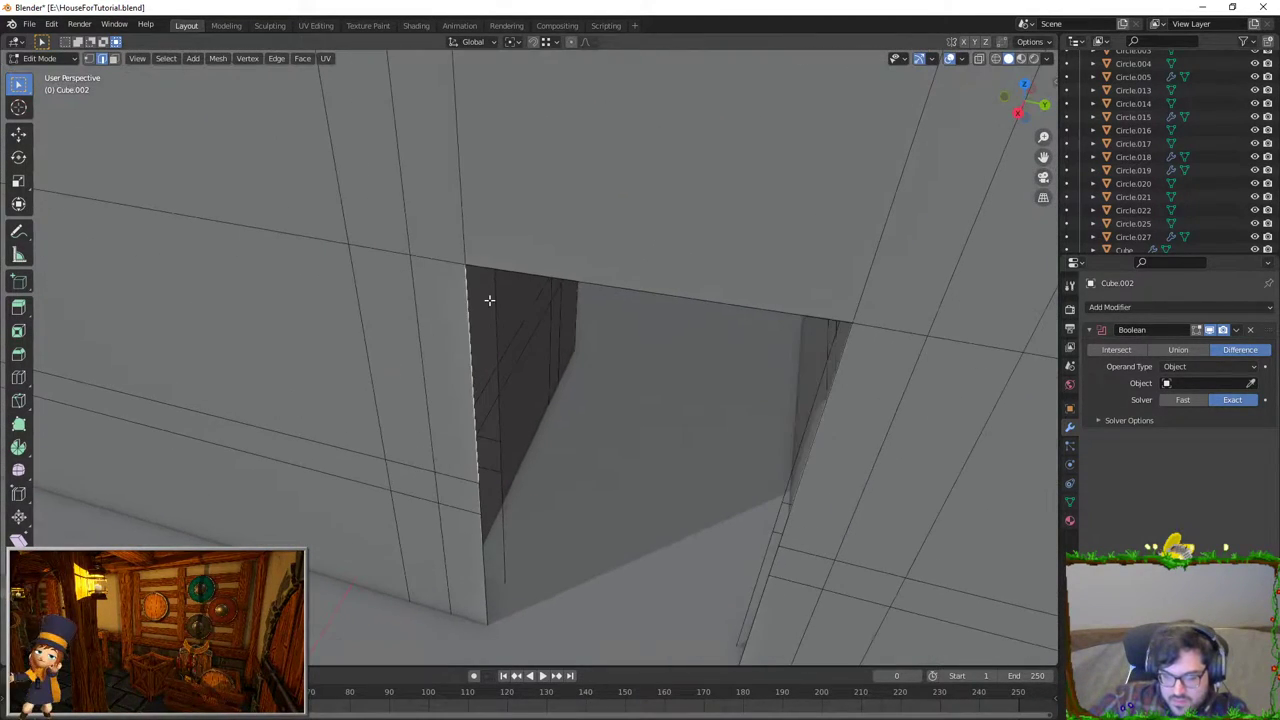
{"action": "left_click", "coordinate": [473, 487], "text": "alt"}
{"action": "left_click", "coordinate": [488, 515]}
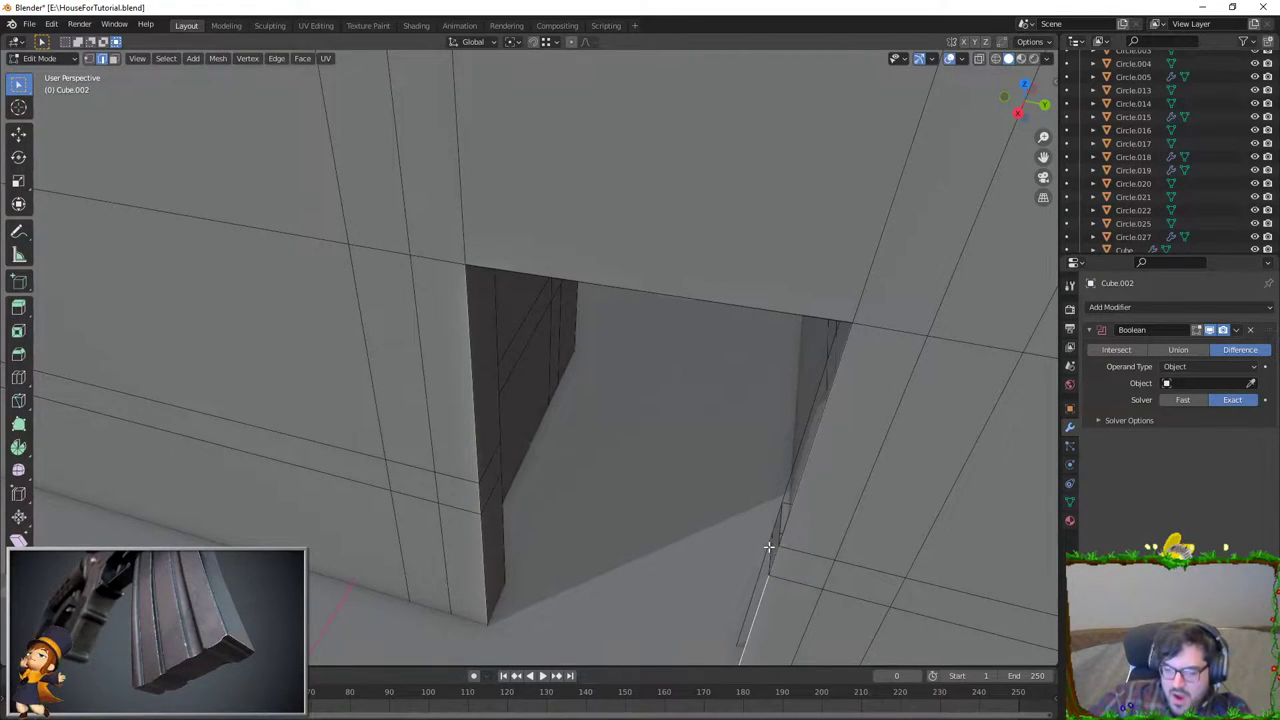
{"action": "scroll", "coordinate": [786, 456], "scroll_direction": "down", "scroll_amount": 2}
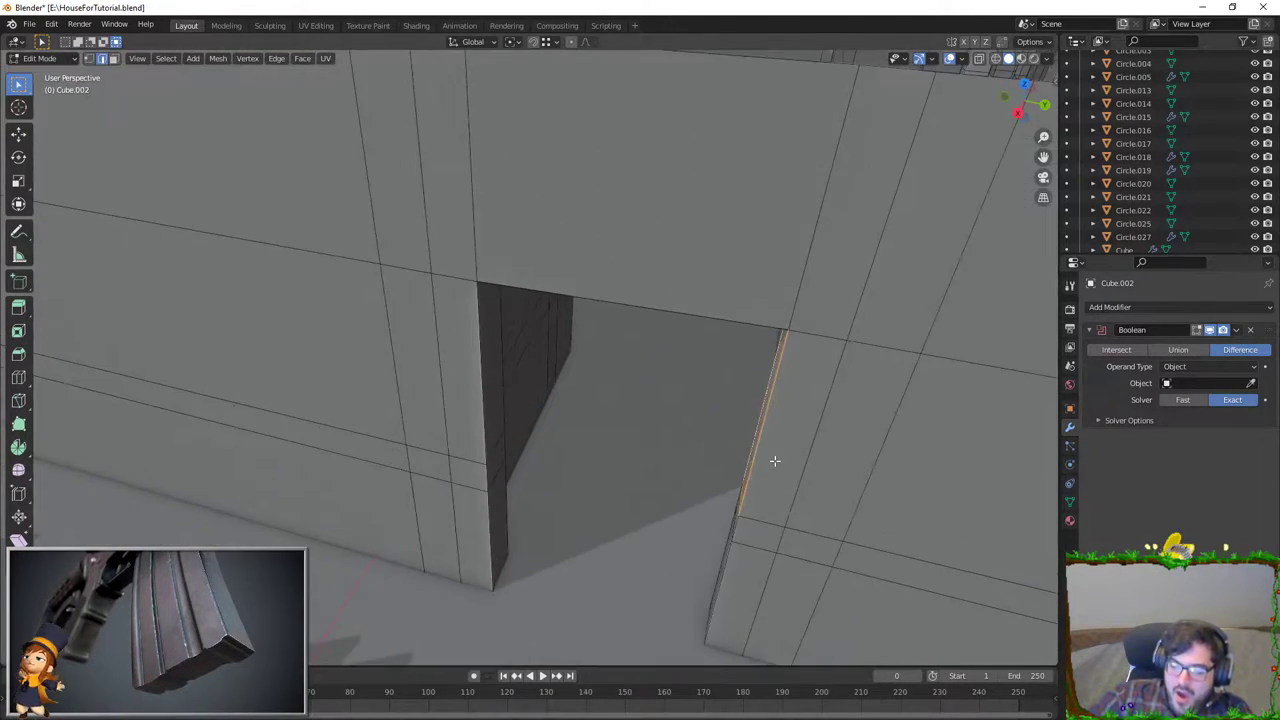
{"action": "middle_click_drag", "start_coordinate": [771, 457], "coordinate": [700, 430]}
{"action": "key", "text": "Tab"}
{"action": "scroll", "coordinate": [580, 391], "scroll_direction": "down", "scroll_amount": 5}
{"action": "mouse_move", "coordinate": [580, 391]}
{"action": "middle_mouse_down"}
{"action": "mouse_move", "coordinate": [546, 477]}
{"action": "mouse_move", "coordinate": [574, 400]}
{"action": "middle_mouse_up"}
Step: Orbit over the house interior from several angles and select Plane.006
{"action": "scroll", "coordinate": [546, 477], "scroll_direction": "down", "scroll_amount": 4}
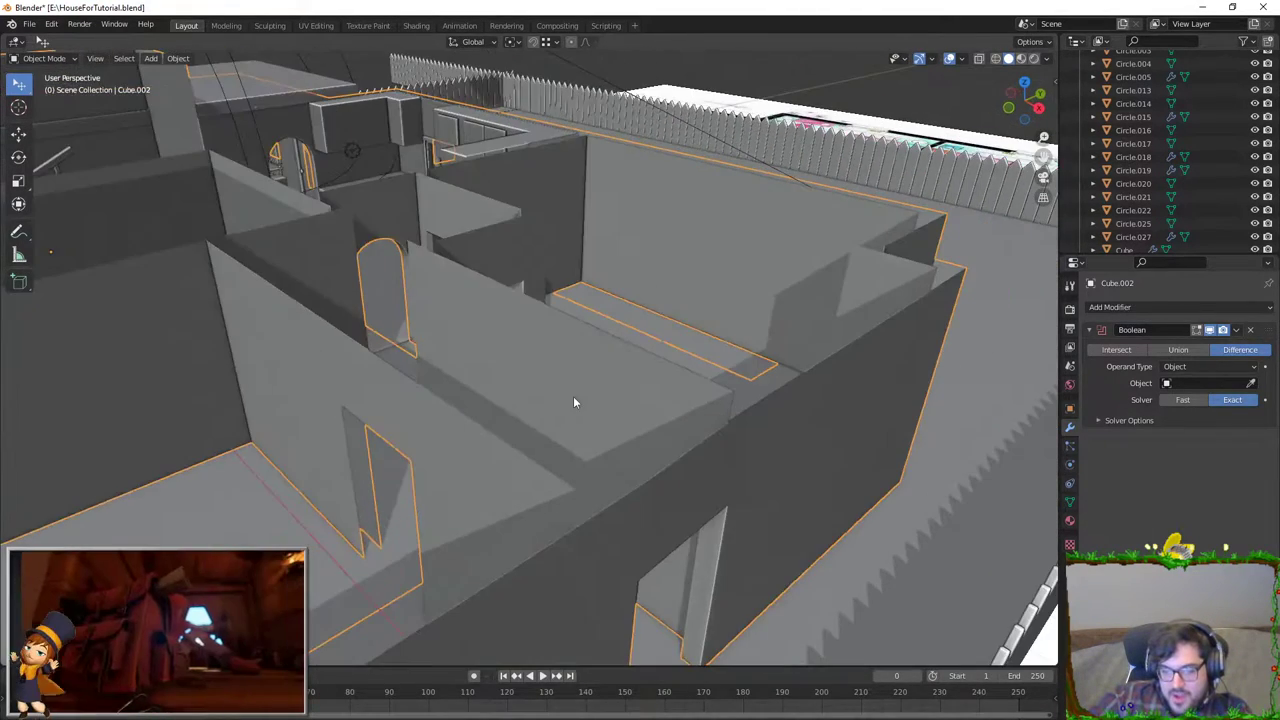
{"action": "scroll", "coordinate": [660, 449], "scroll_direction": "up", "scroll_amount": 3}
{"action": "mouse_move", "coordinate": [355, 408]}
{"action": "middle_mouse_down"}
{"action": "mouse_move", "coordinate": [366, 400]}
{"action": "mouse_move", "coordinate": [357, 428]}
{"action": "mouse_move", "coordinate": [471, 434]}
{"action": "mouse_move", "coordinate": [492, 383]}
{"action": "middle_mouse_up"}
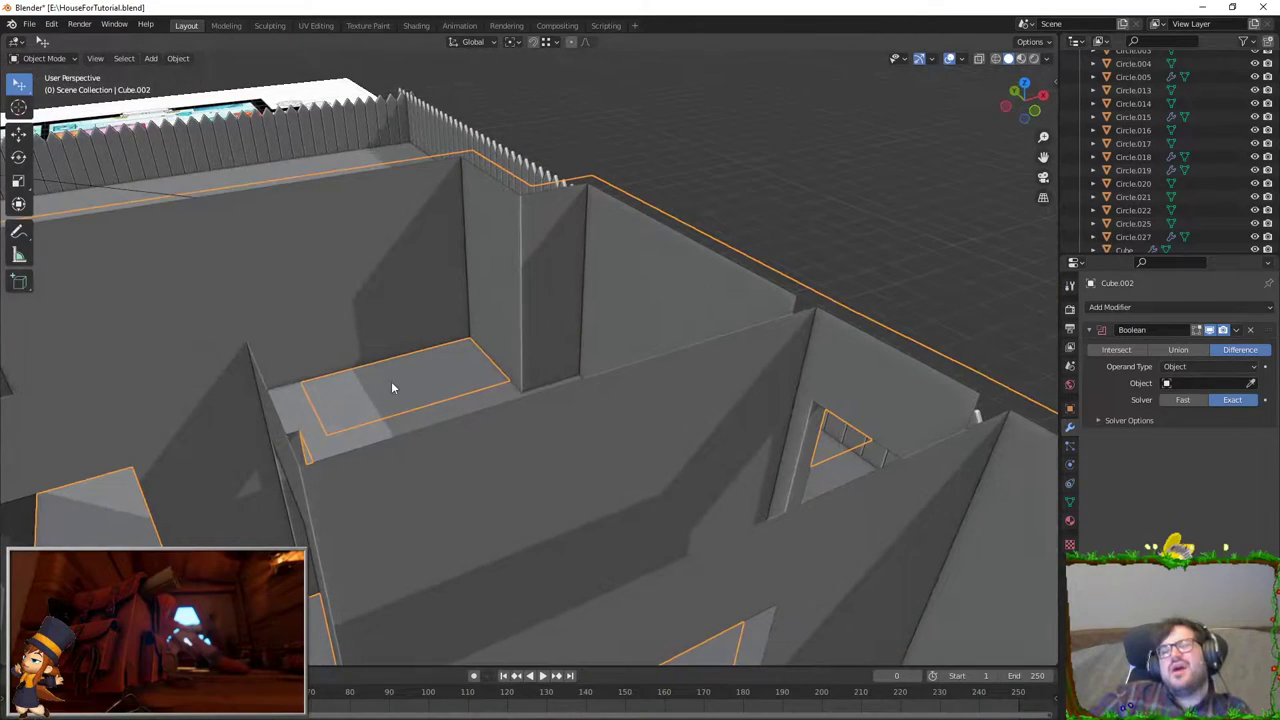
{"action": "scroll", "coordinate": [362, 341], "scroll_direction": "down", "scroll_amount": 3}
{"action": "mouse_move", "coordinate": [354, 331]}
{"action": "middle_mouse_down"}
{"action": "mouse_move", "coordinate": [604, 300]}
{"action": "mouse_move", "coordinate": [529, 349]}
{"action": "middle_mouse_up"}
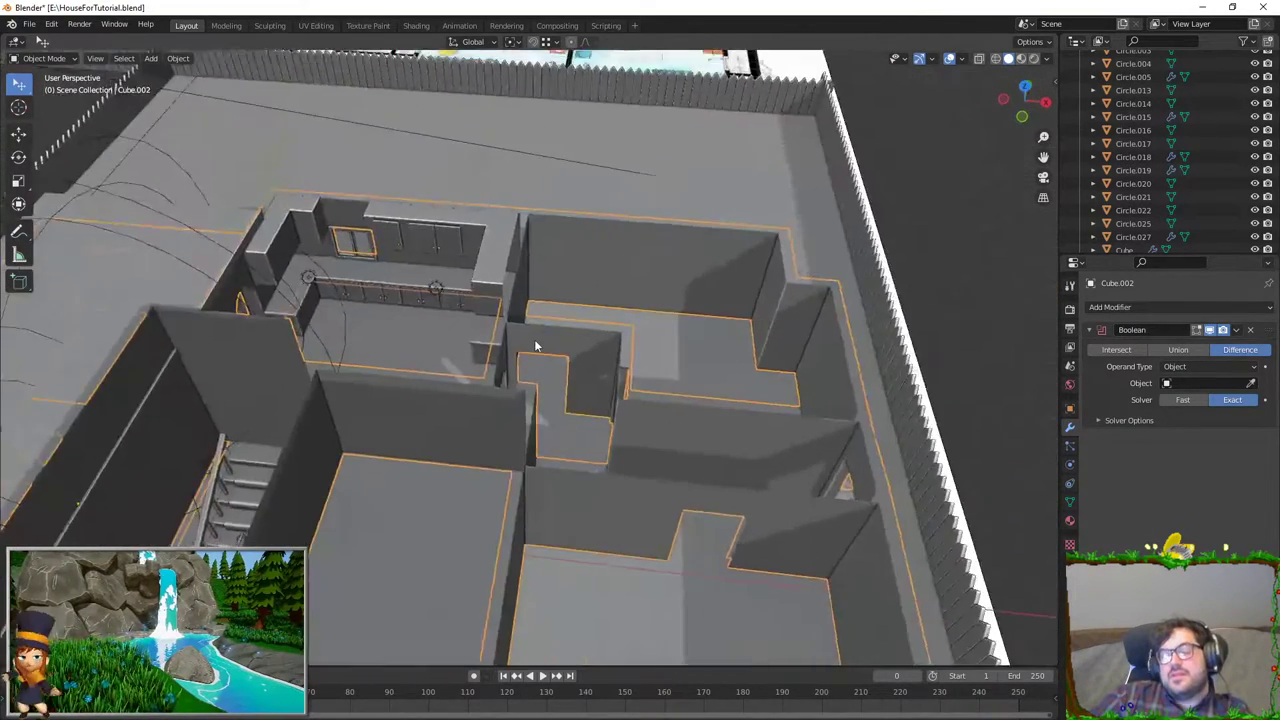
{"action": "scroll", "coordinate": [536, 346], "scroll_direction": "up", "scroll_amount": 3}
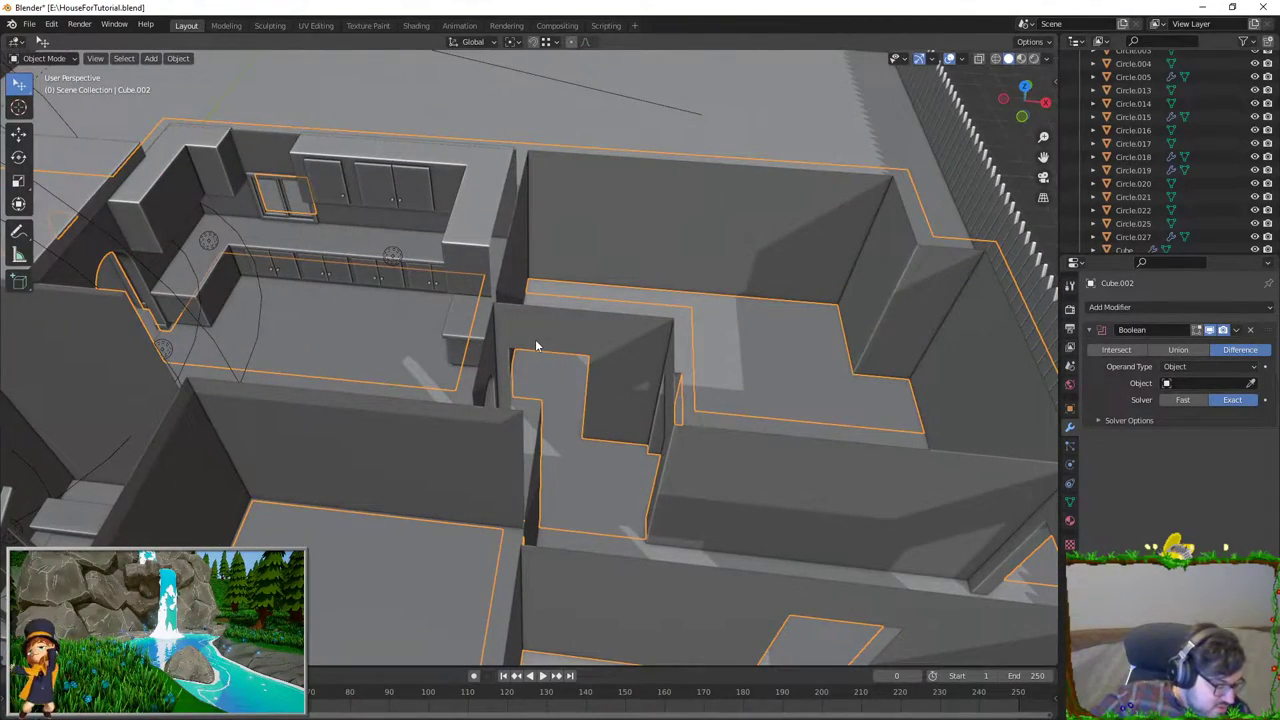
{"action": "scroll", "coordinate": [536, 346], "scroll_direction": "down", "scroll_amount": 3}
{"action": "mouse_move", "coordinate": [577, 473]}
{"action": "middle_mouse_down"}
{"action": "mouse_move", "coordinate": [674, 394]}
{"action": "mouse_move", "coordinate": [659, 414]}
{"action": "mouse_move", "coordinate": [531, 305]}
{"action": "mouse_move", "coordinate": [634, 299]}
{"action": "mouse_move", "coordinate": [620, 312]}
{"action": "mouse_move", "coordinate": [622, 174]}
{"action": "middle_mouse_up"}
{"action": "scroll", "coordinate": [677, 402], "scroll_direction": "up", "scroll_amount": 3}
{"action": "scroll", "coordinate": [659, 414], "scroll_direction": "down", "scroll_amount": 3}
{"action": "left_click", "coordinate": [622, 174]}
Step: Select the roof object Cube.153 and hide it
{"action": "mouse_move", "coordinate": [468, 194]}
{"action": "middle_mouse_down"}
{"action": "mouse_move", "coordinate": [536, 168]}
{"action": "mouse_move", "coordinate": [637, 164]}
{"action": "mouse_move", "coordinate": [780, 220]}
{"action": "mouse_move", "coordinate": [546, 235]}
{"action": "mouse_move", "coordinate": [394, 421]}
{"action": "middle_mouse_up"}
{"action": "scroll", "coordinate": [671, 171], "scroll_direction": "up", "scroll_amount": 3}
{"action": "scroll", "coordinate": [547, 235], "scroll_direction": "down", "scroll_amount": 3}
{"action": "left_click", "coordinate": [394, 421]}
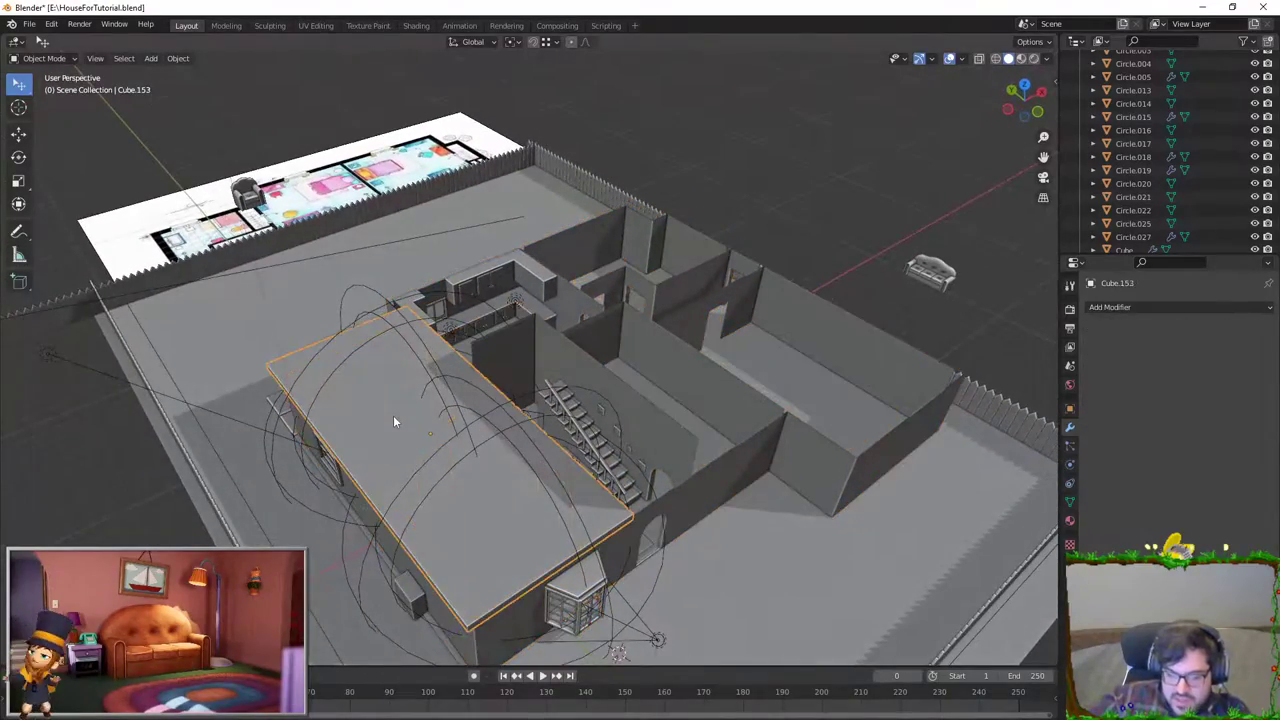
{"action": "key", "text": "h"}
Step: Select the walls object Plane.011 and turn X-ray off so the house displays solid
{"action": "left_click", "coordinate": [544, 347]}
{"action": "mouse_move", "coordinate": [544, 347]}
{"action": "middle_mouse_down"}
{"action": "mouse_move", "coordinate": [536, 189]}
{"action": "mouse_move", "coordinate": [593, 262]}
{"action": "mouse_move", "coordinate": [632, 249]}
{"action": "middle_mouse_up"}
{"action": "scroll", "coordinate": [646, 234], "scroll_direction": "up", "scroll_amount": 3}
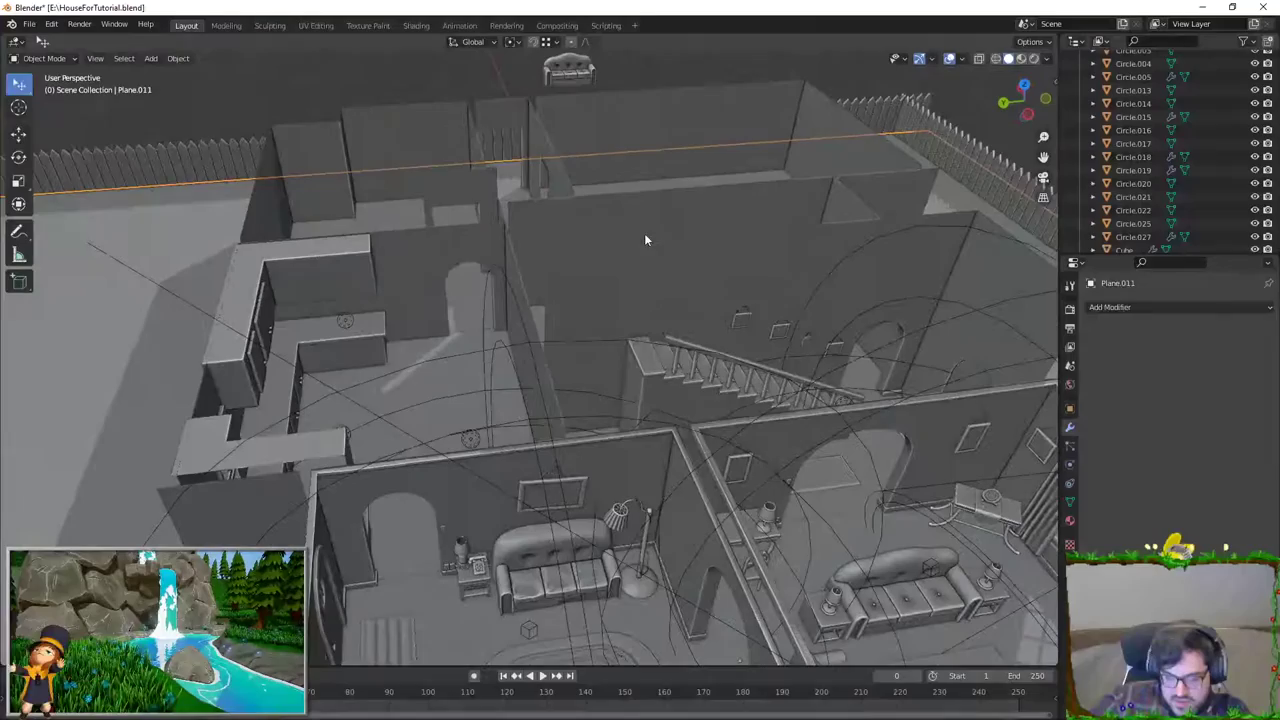
{"action": "left_click", "coordinate": [949, 60]}
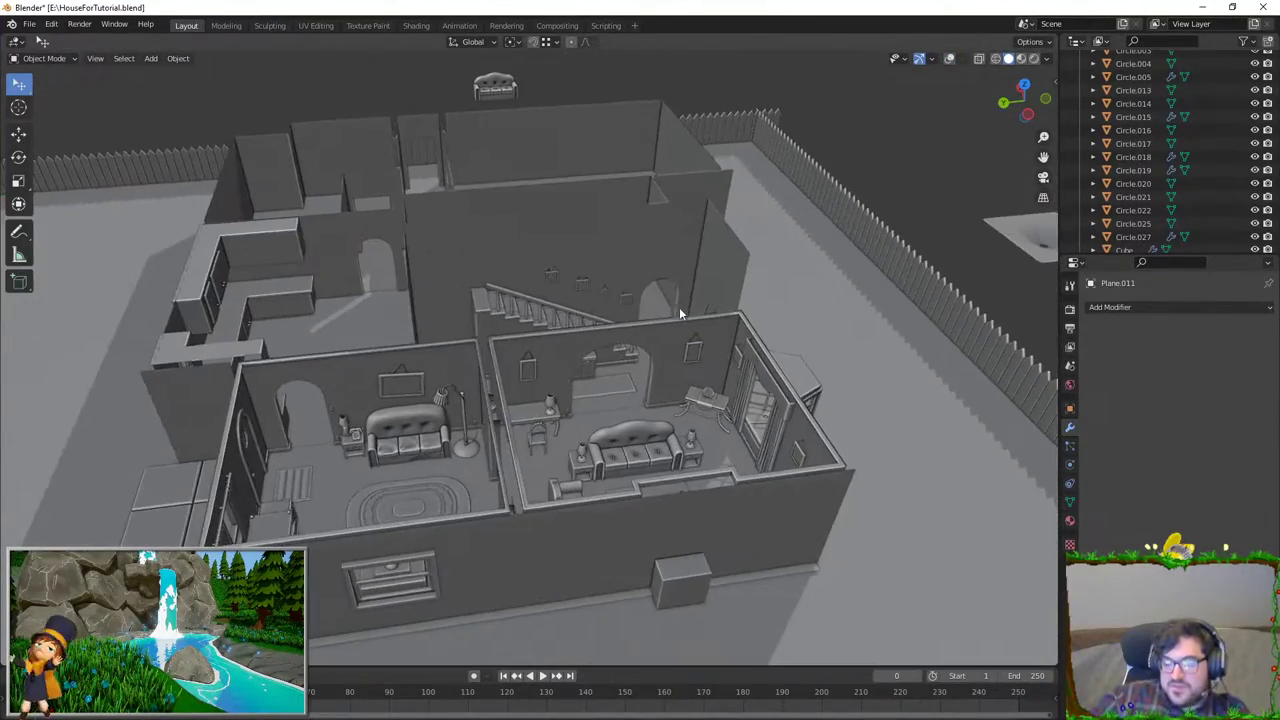
Step: Walk through the living room and the arched doorway into the hallway
{"action": "middle_click_drag", "start_coordinate": [750, 332], "coordinate": [640, 330]}
{"action": "scroll", "coordinate": [640, 330], "scroll_direction": "up", "scroll_amount": 4}
{"action": "key", "text": "w"}
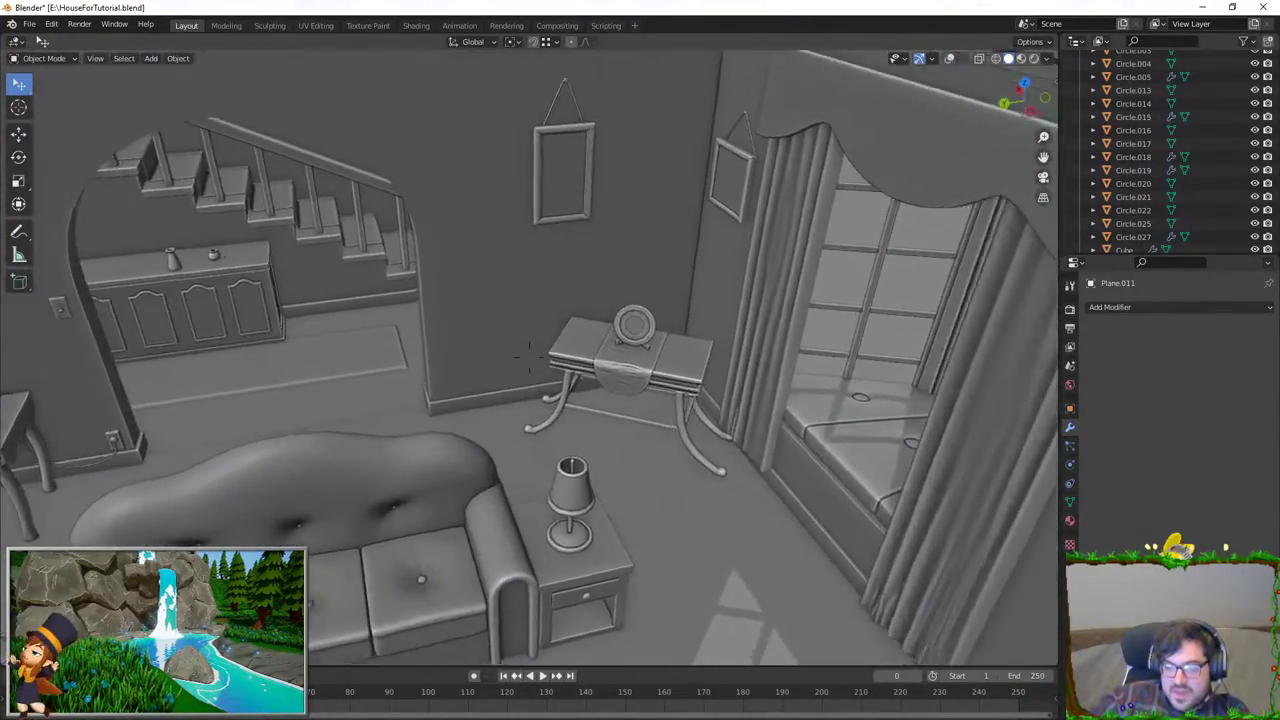
{"action": "key", "text": "w"}
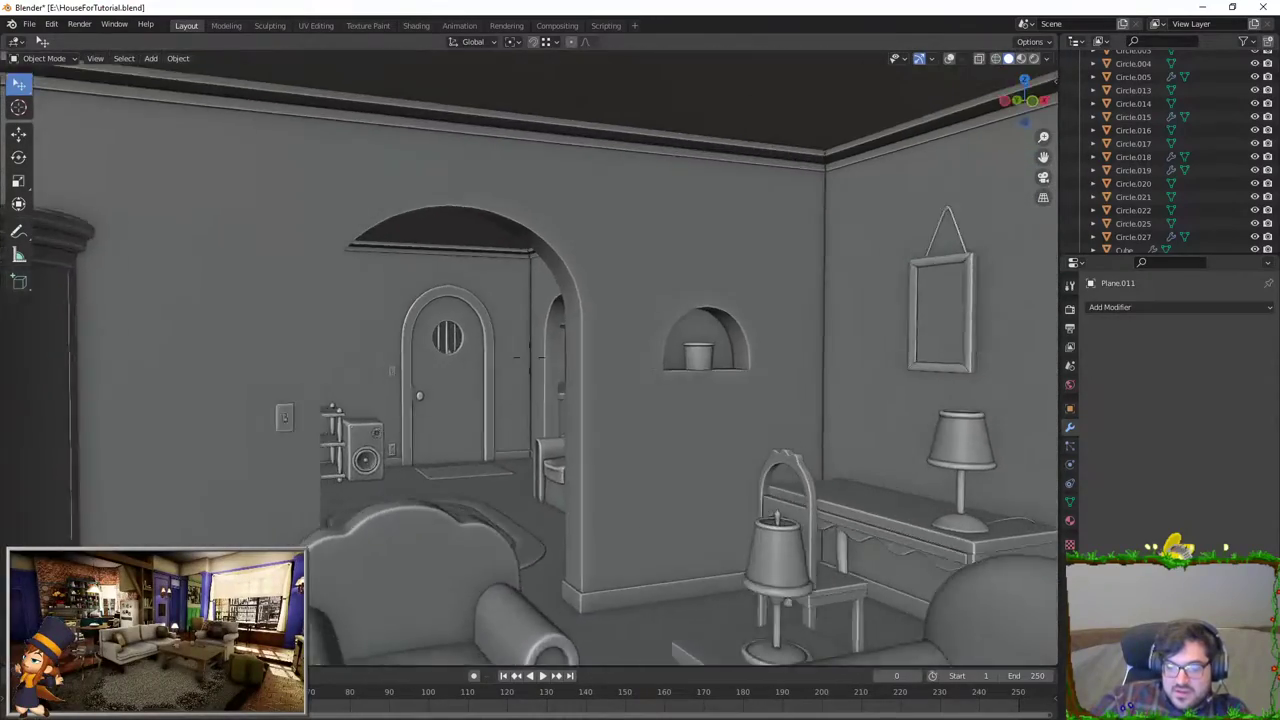
{"action": "key", "text": "w"}
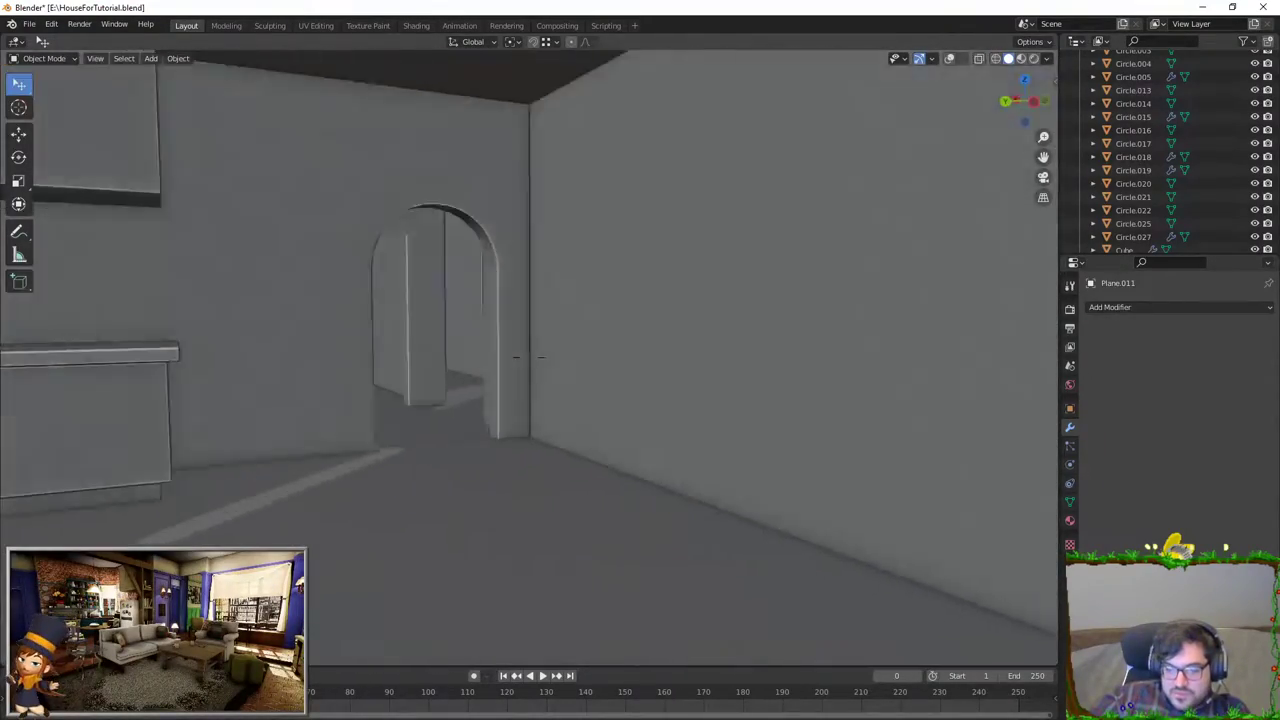
{"action": "key", "text": "w"}
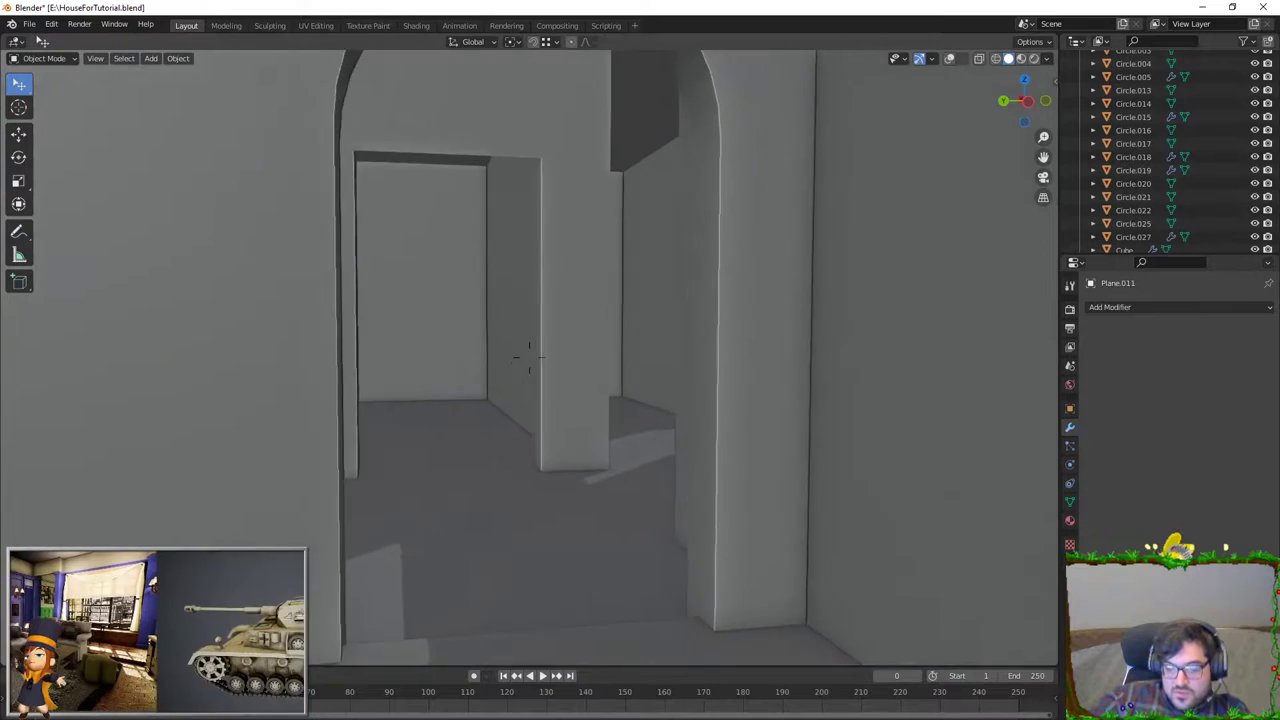
Step: End the walkthrough keeping the current view and select the walls object Cube.002
{"action": "key", "text": "w"}
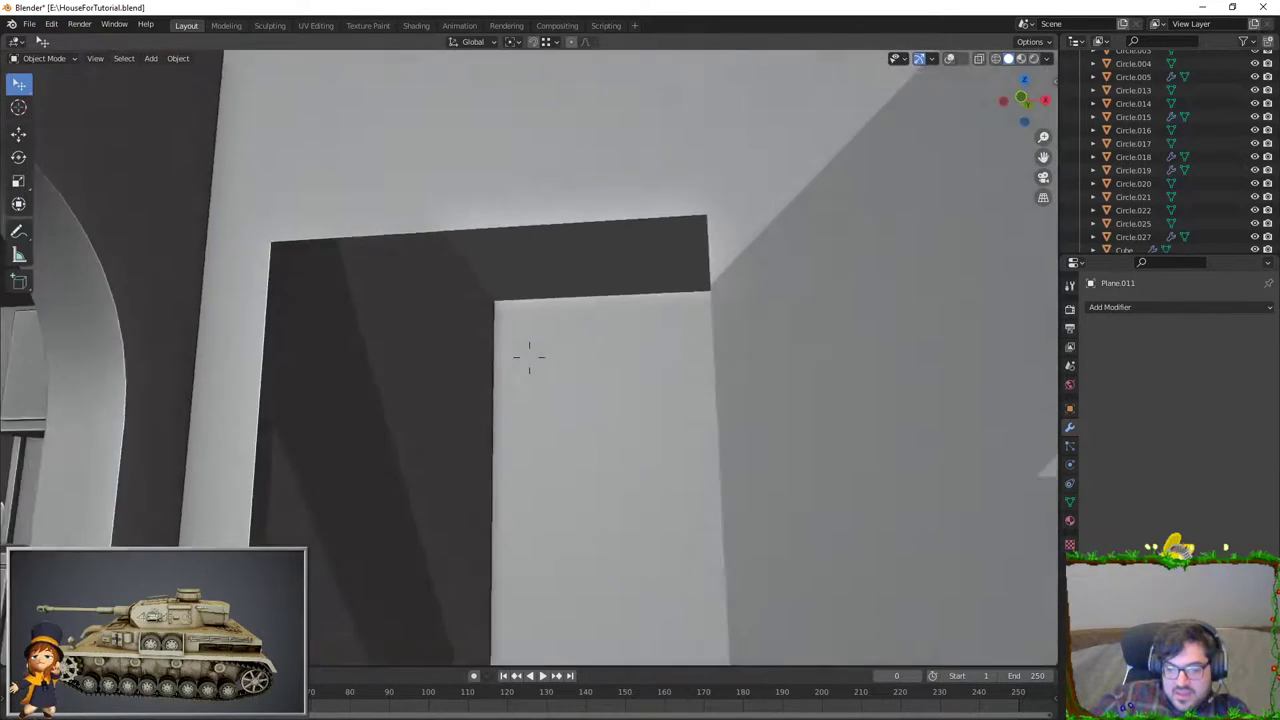
{"action": "left_click", "coordinate": [529, 355]}
{"action": "left_click", "coordinate": [454, 237]}
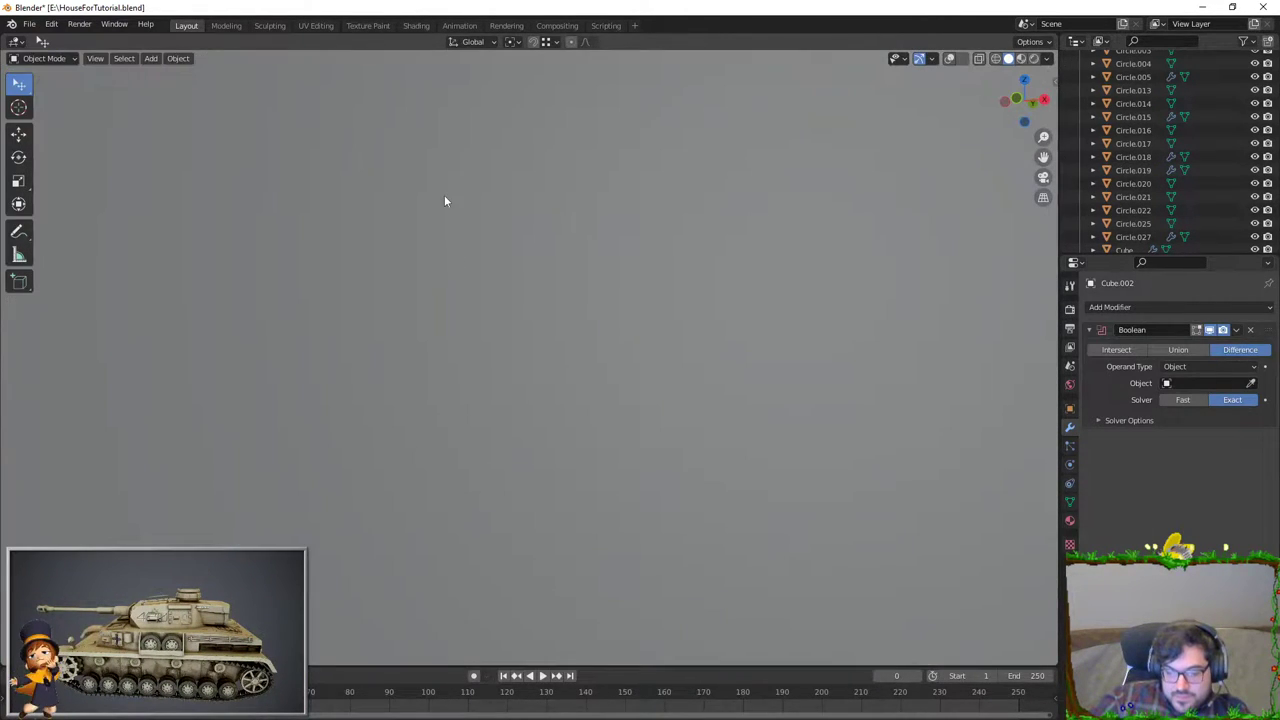
Step: Enter Edit Mode on the walls and select the inner wall face and the doorway side face
{"action": "key", "text": "alt+z"}
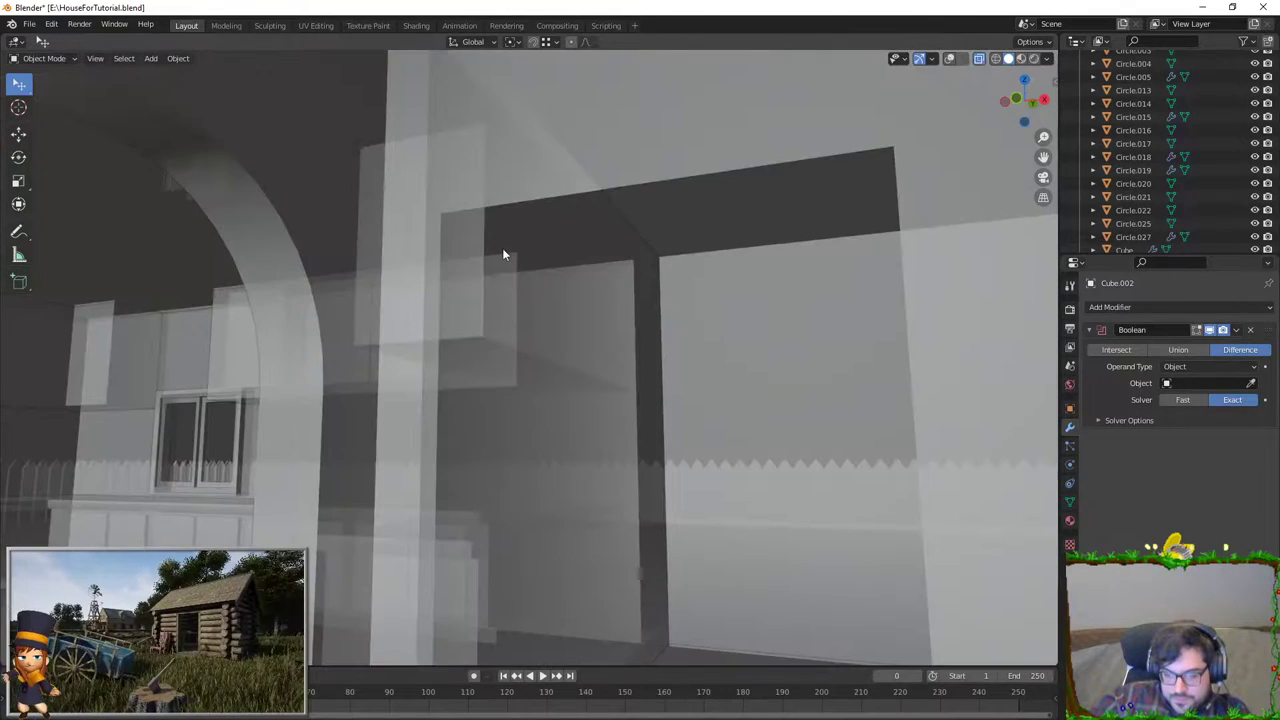
{"action": "left_click", "coordinate": [979, 58]}
{"action": "key", "text": "Tab"}
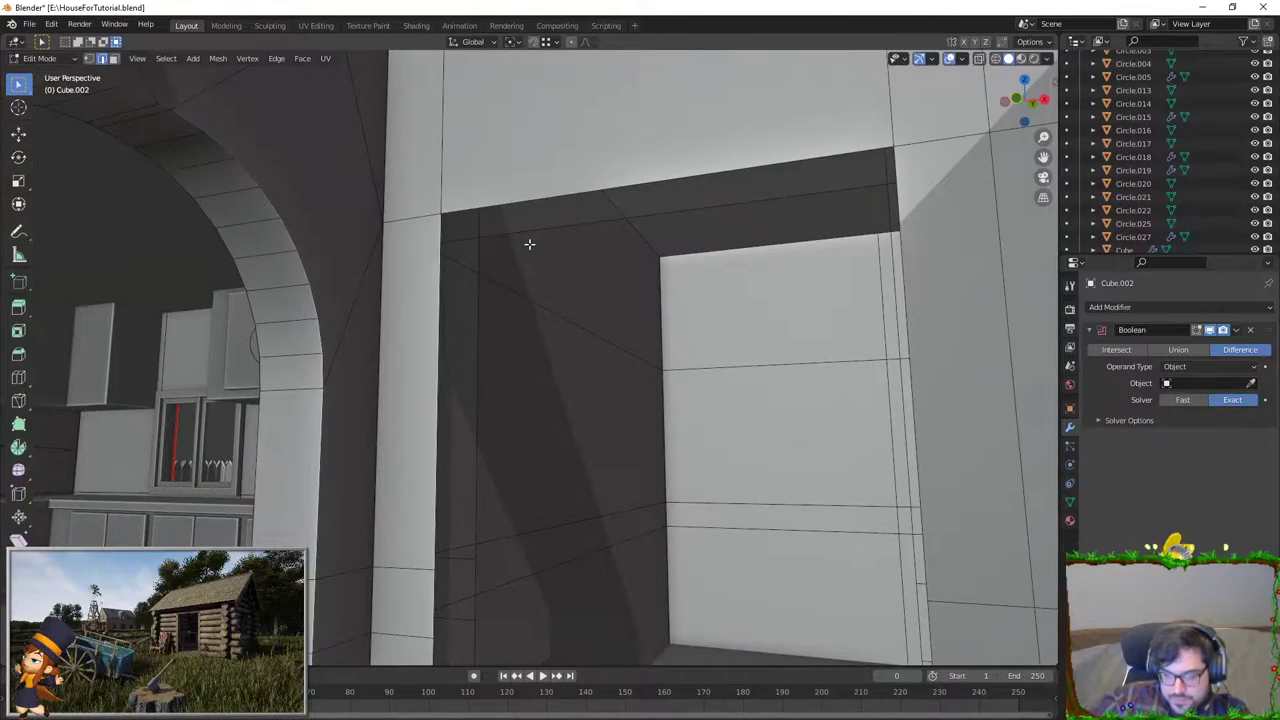
{"action": "left_click", "coordinate": [440, 265]}
{"action": "scroll", "coordinate": [568, 237], "scroll_direction": "up", "scroll_amount": 5}
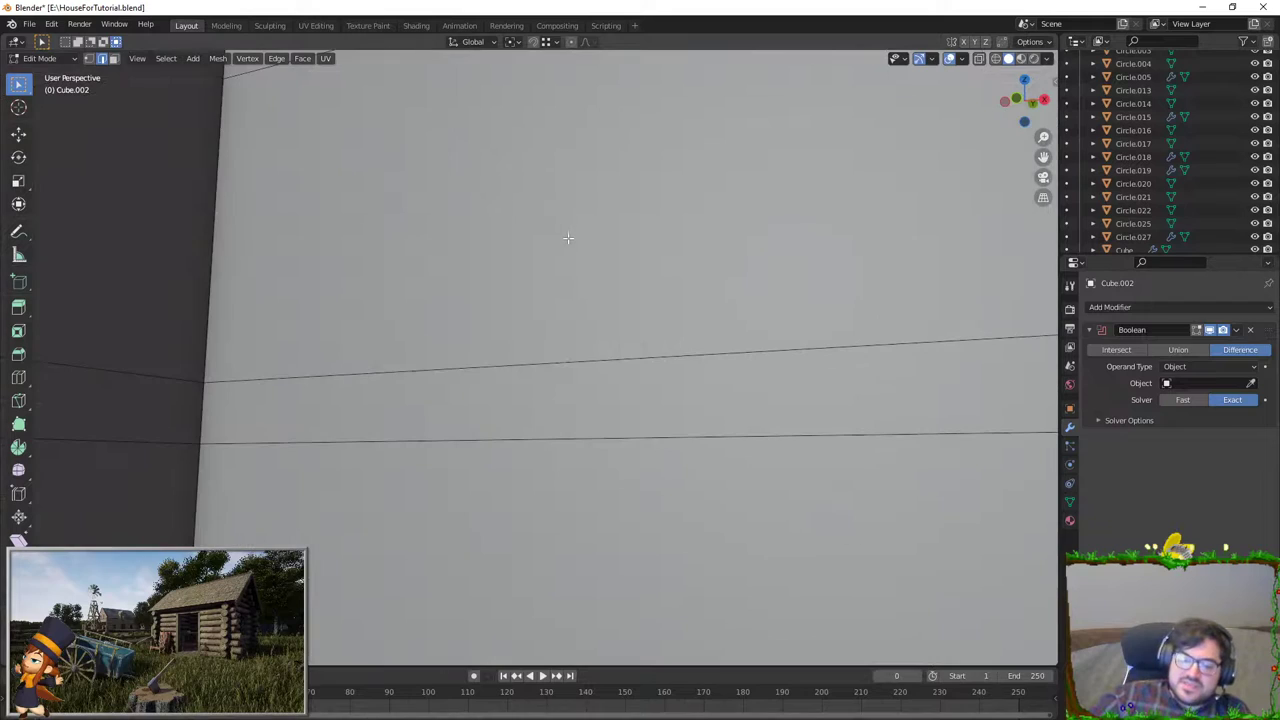
{"action": "scroll", "coordinate": [568, 237], "scroll_direction": "down", "scroll_amount": 5}
{"action": "mouse_move", "coordinate": [568, 237]}
{"action": "middle_mouse_down"}
{"action": "mouse_move", "coordinate": [626, 297]}
{"action": "mouse_move", "coordinate": [674, 409]}
{"action": "middle_mouse_up"}
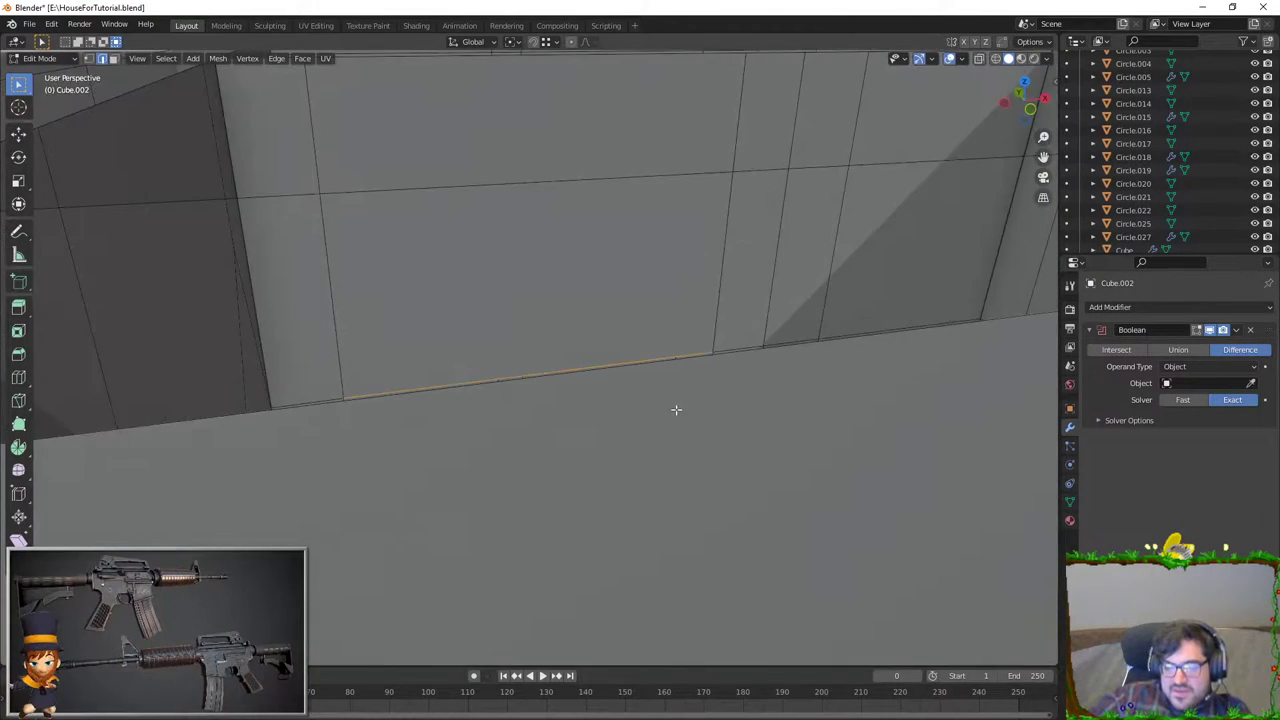
{"action": "scroll", "coordinate": [639, 412], "scroll_direction": "up", "scroll_amount": 3}
{"action": "left_click", "coordinate": [649, 485]}
{"action": "middle_click_drag", "start_coordinate": [670, 196], "coordinate": [807, 173]}
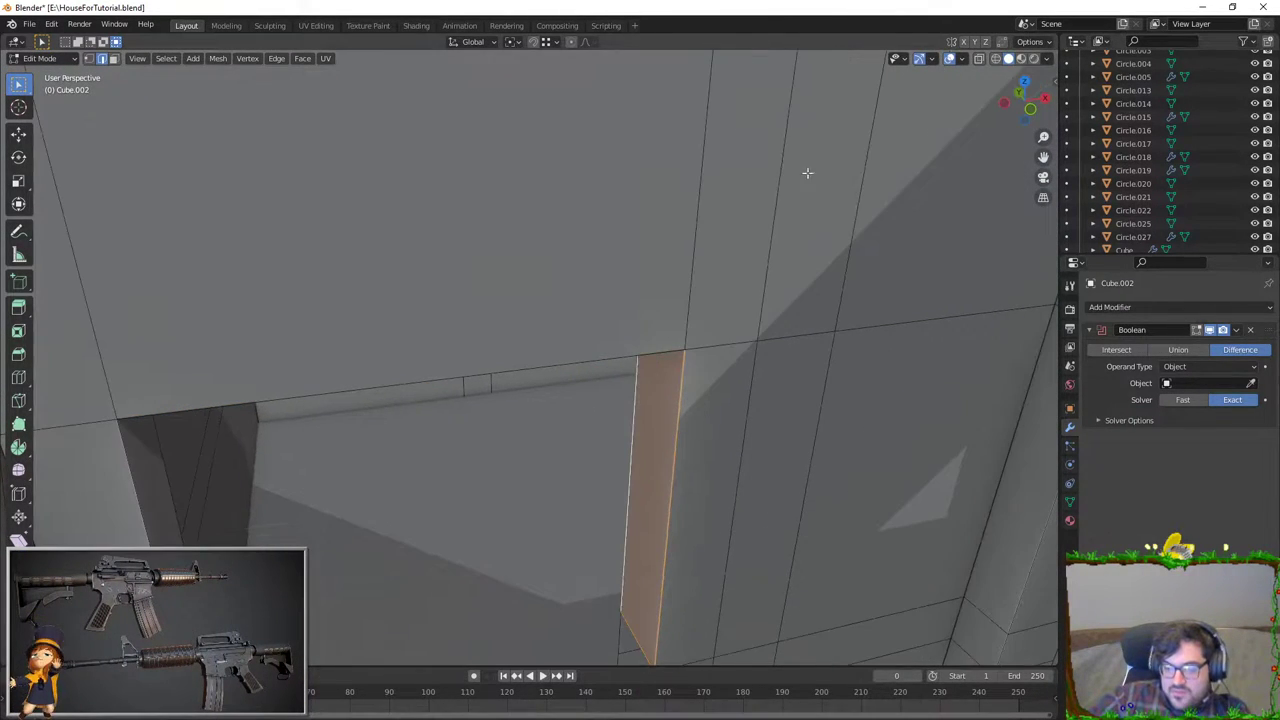
Step: Toggle X-Ray and viewport overlays, ending with solid walls and the grid and floor-plan reference showing
{"action": "left_click", "coordinate": [976, 60]}
{"action": "left_click", "coordinate": [950, 60]}
{"action": "left_click", "coordinate": [976, 60]}
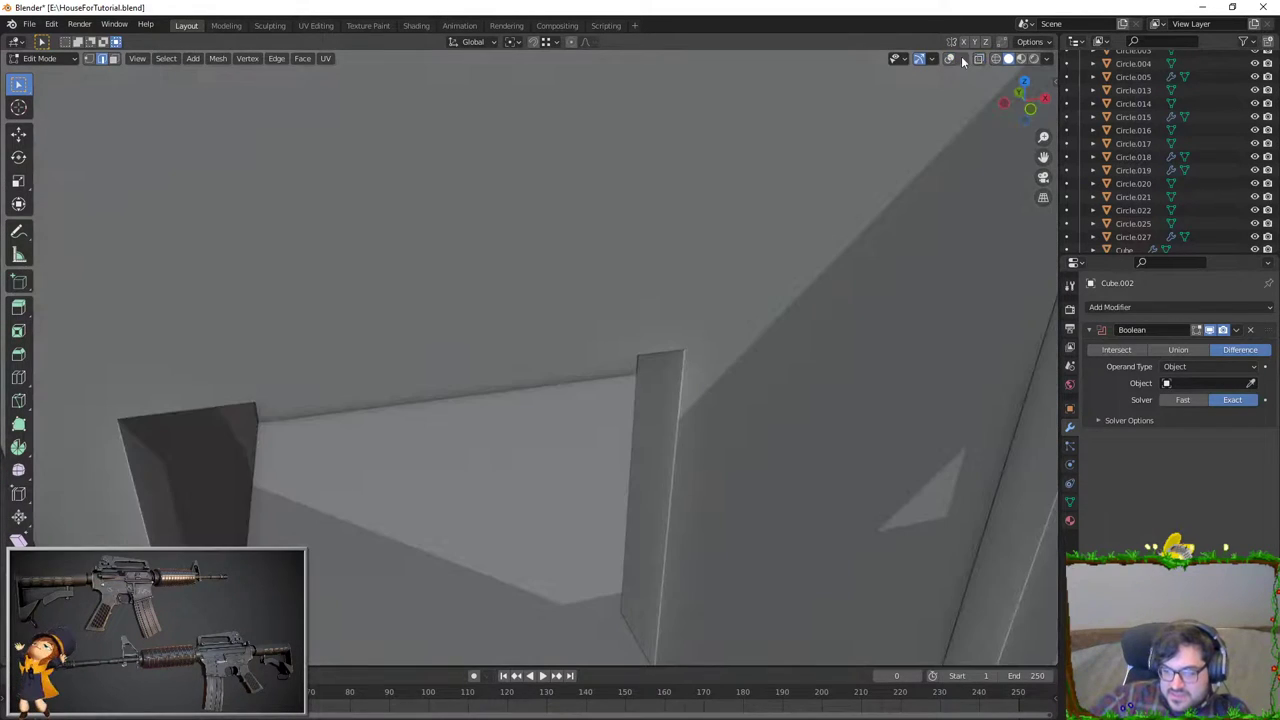
{"action": "left_click", "coordinate": [949, 60]}
{"action": "left_click", "coordinate": [949, 60]}
{"action": "left_click", "coordinate": [949, 60]}
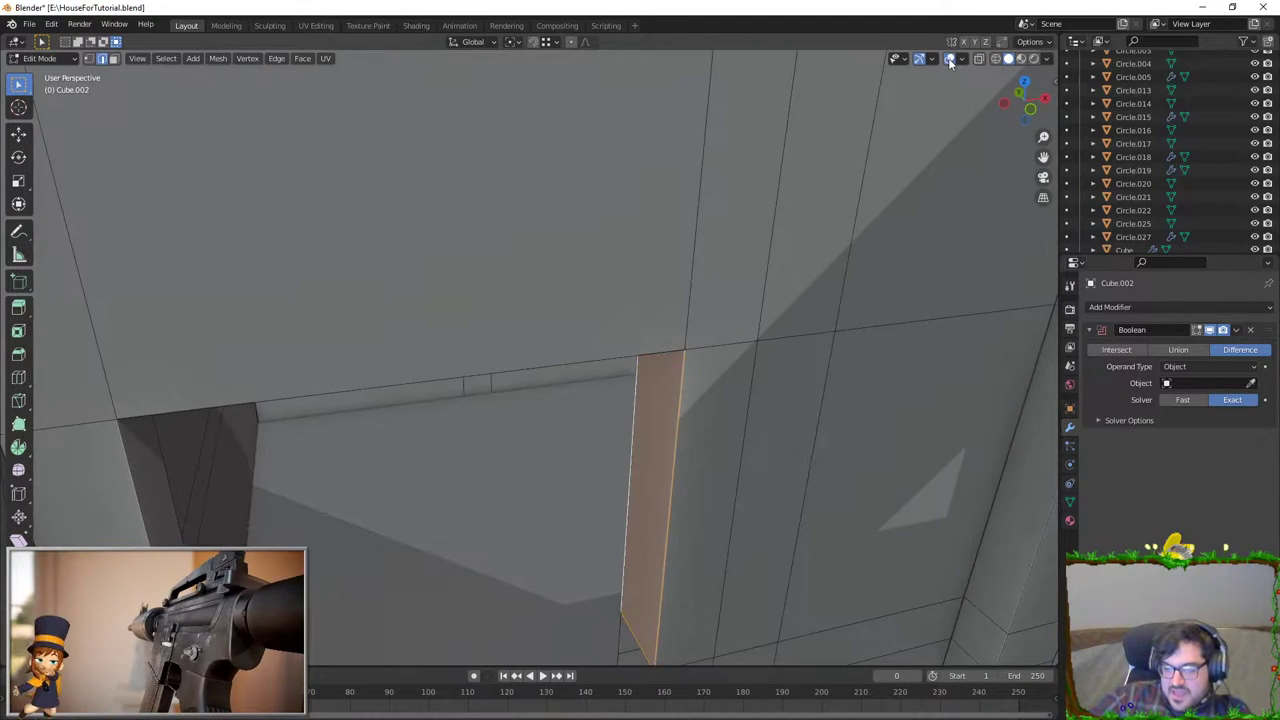
{"action": "mouse_move", "coordinate": [640, 300]}
{"action": "middle_mouse_down"}
{"action": "mouse_move", "coordinate": [688, 321]}
{"action": "mouse_move", "coordinate": [860, 237]}
{"action": "middle_mouse_up"}
{"action": "scroll", "coordinate": [688, 321], "scroll_direction": "down", "scroll_amount": 10}
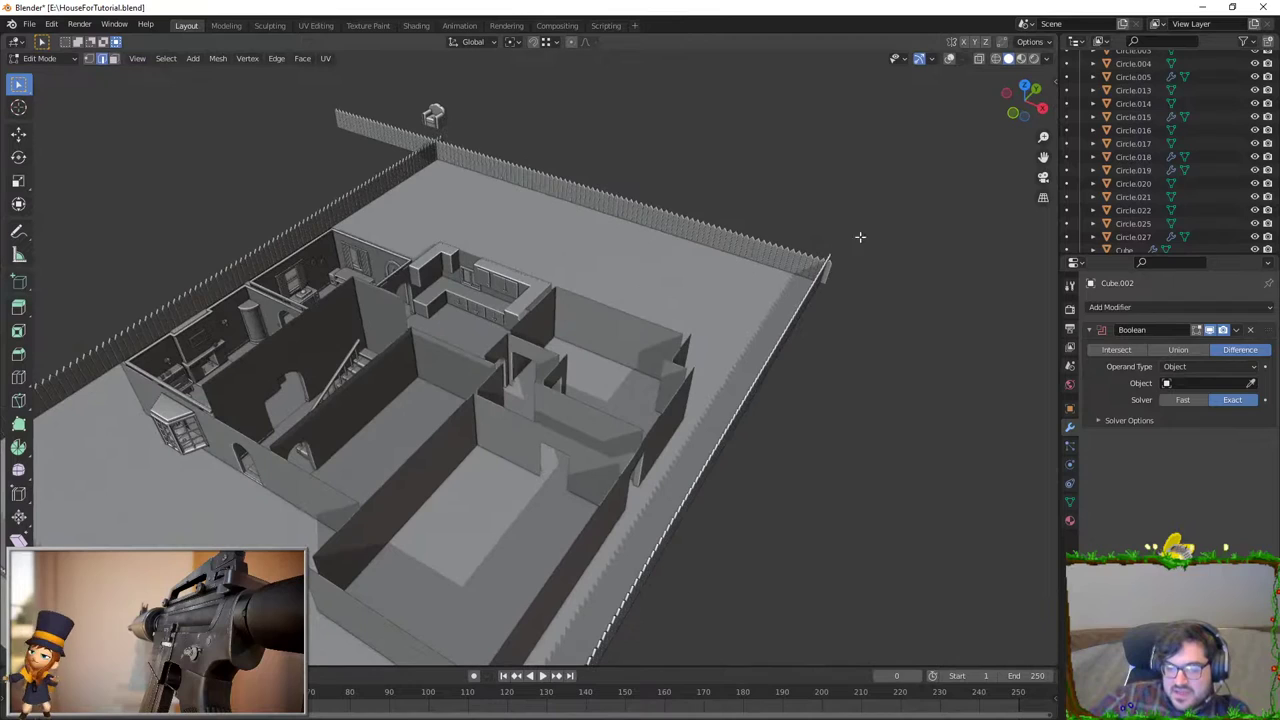
{"action": "left_click", "coordinate": [949, 60]}
{"action": "left_click", "coordinate": [949, 60]}
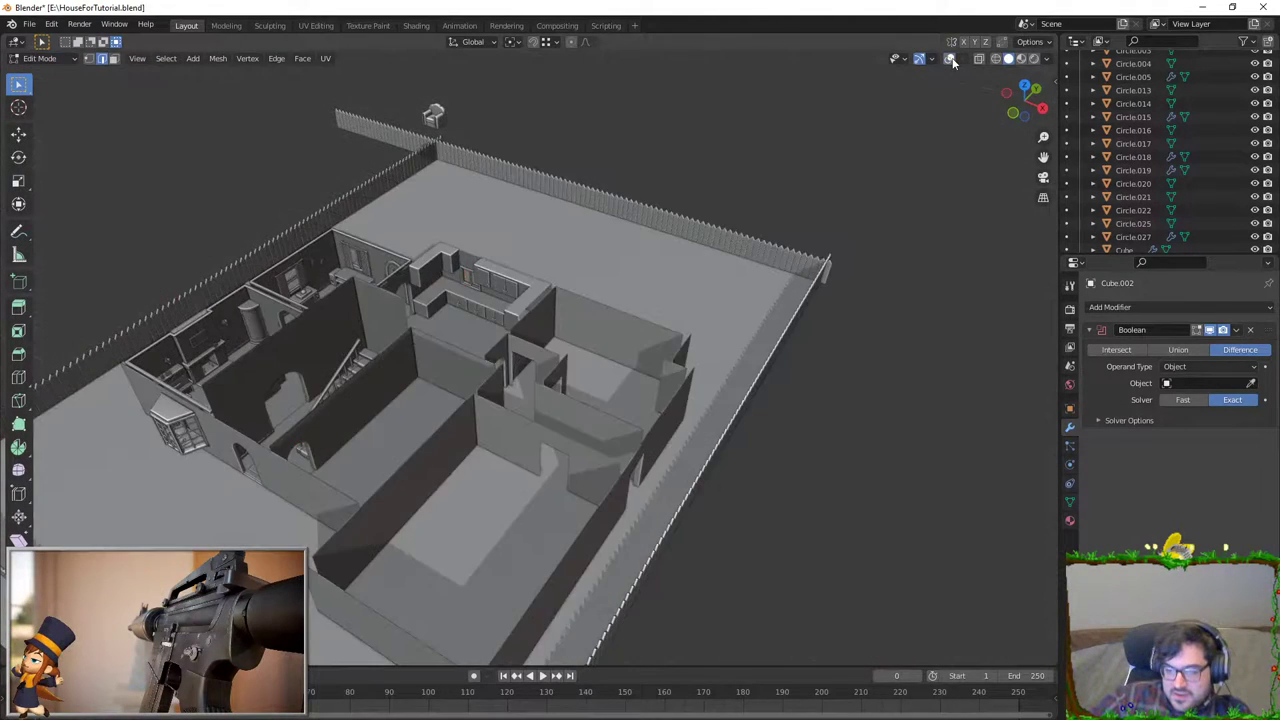
{"action": "left_click", "coordinate": [949, 60]}
{"action": "left_click", "coordinate": [949, 60]}
{"action": "left_click", "coordinate": [949, 60]}
{"action": "left_click", "coordinate": [949, 60]}
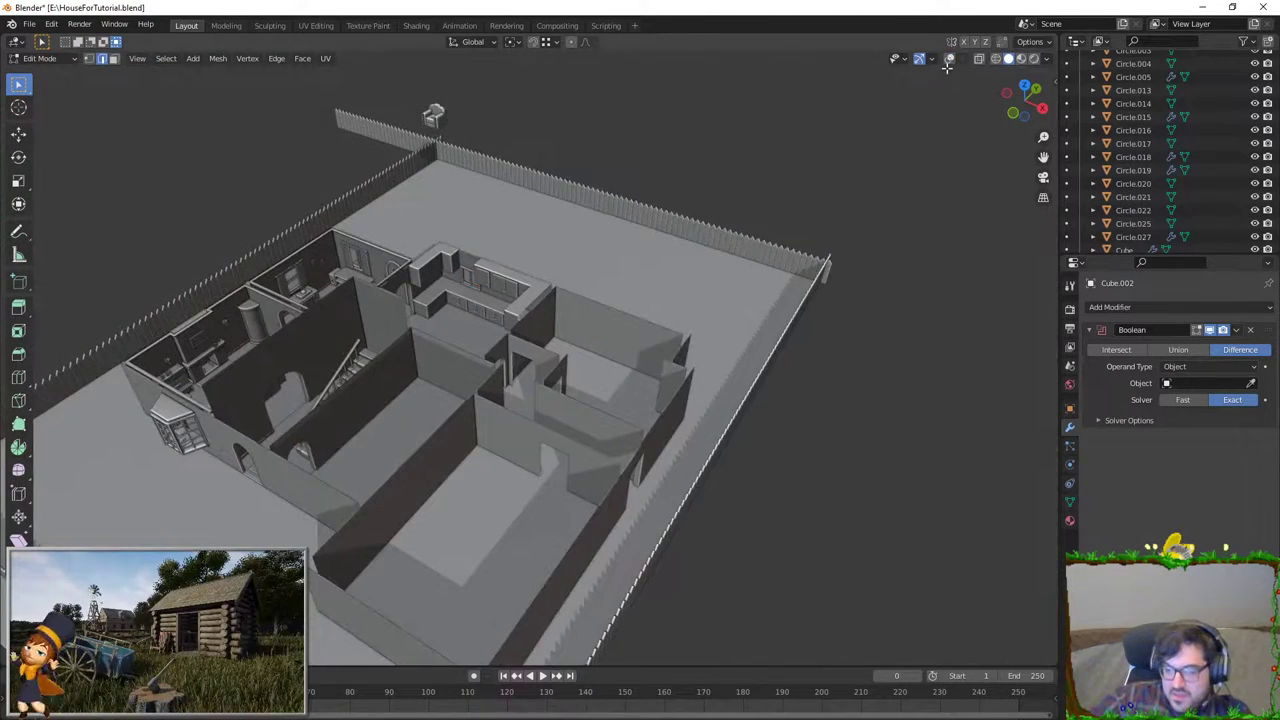
{"action": "left_click", "coordinate": [951, 62]}
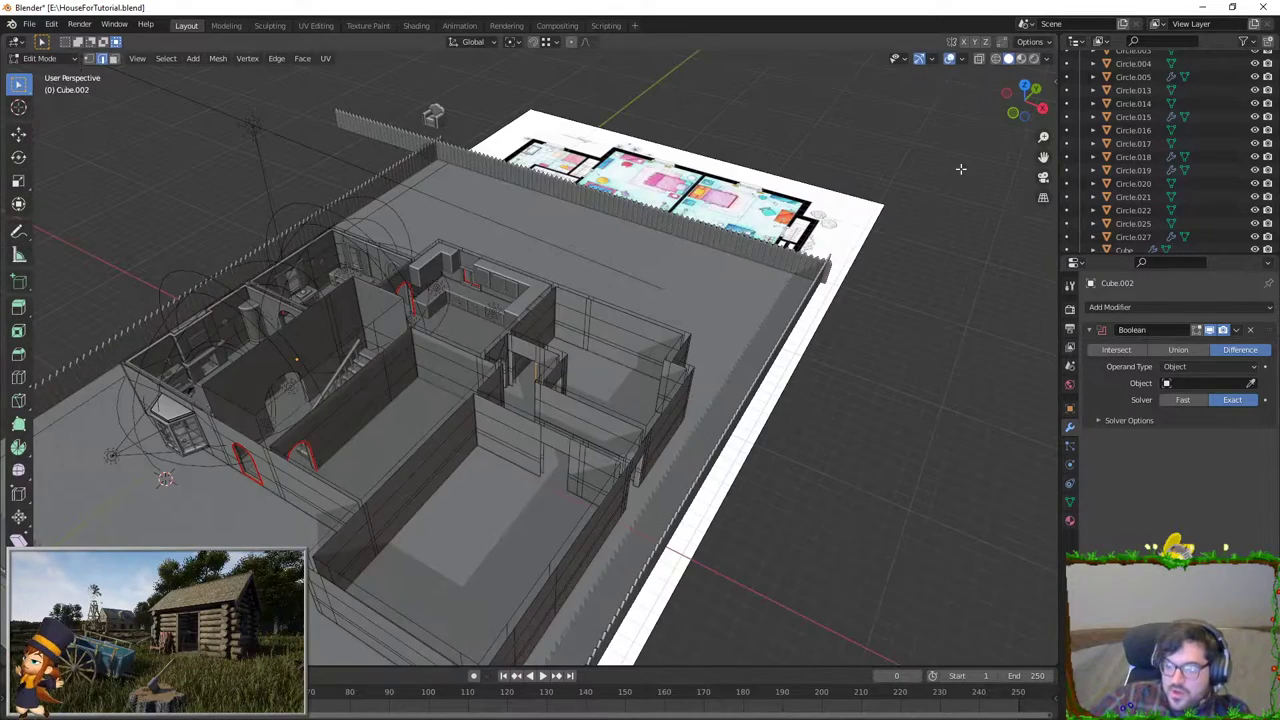
{"action": "left_click", "coordinate": [979, 58]}
{"action": "left_click", "coordinate": [979, 58]}
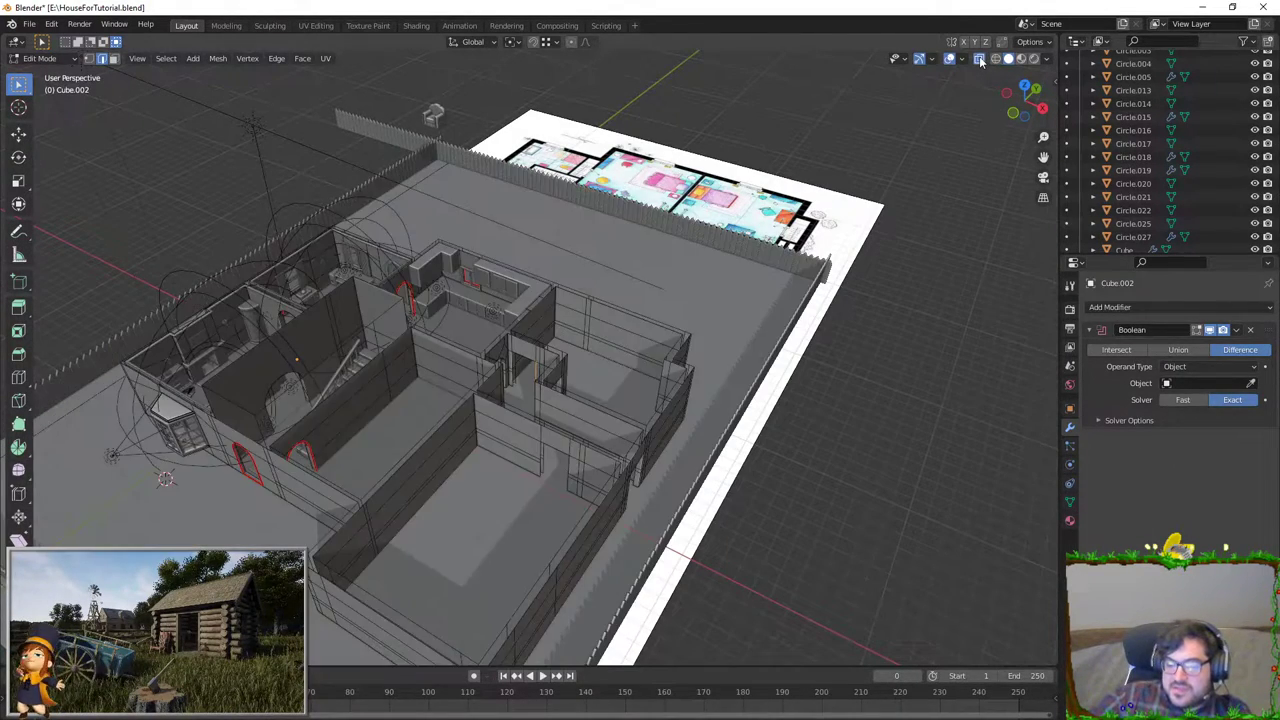
{"action": "left_click", "coordinate": [979, 58]}
{"action": "left_click", "coordinate": [979, 58]}
{"action": "left_click", "coordinate": [979, 58]}
{"action": "left_click", "coordinate": [979, 59]}
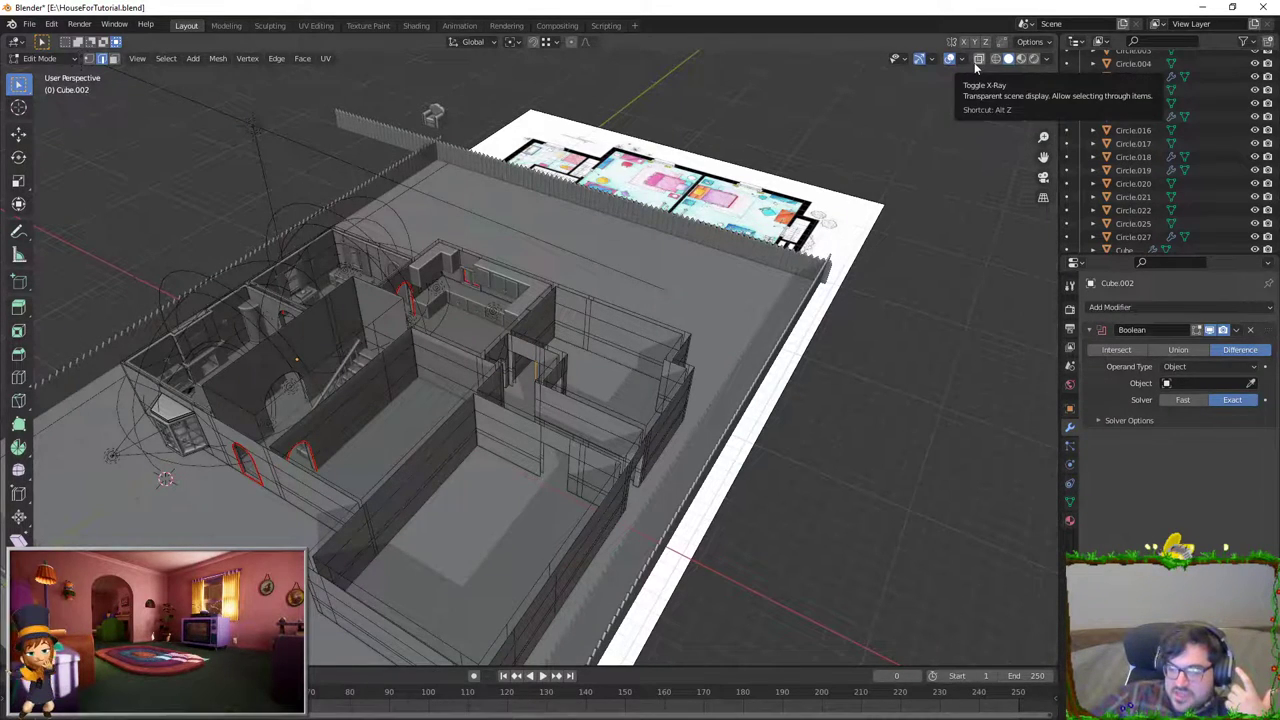
Step: With X-Ray on, select the doorway pillar's side face and its two vertical corner edges
{"action": "left_click", "coordinate": [977, 60]}
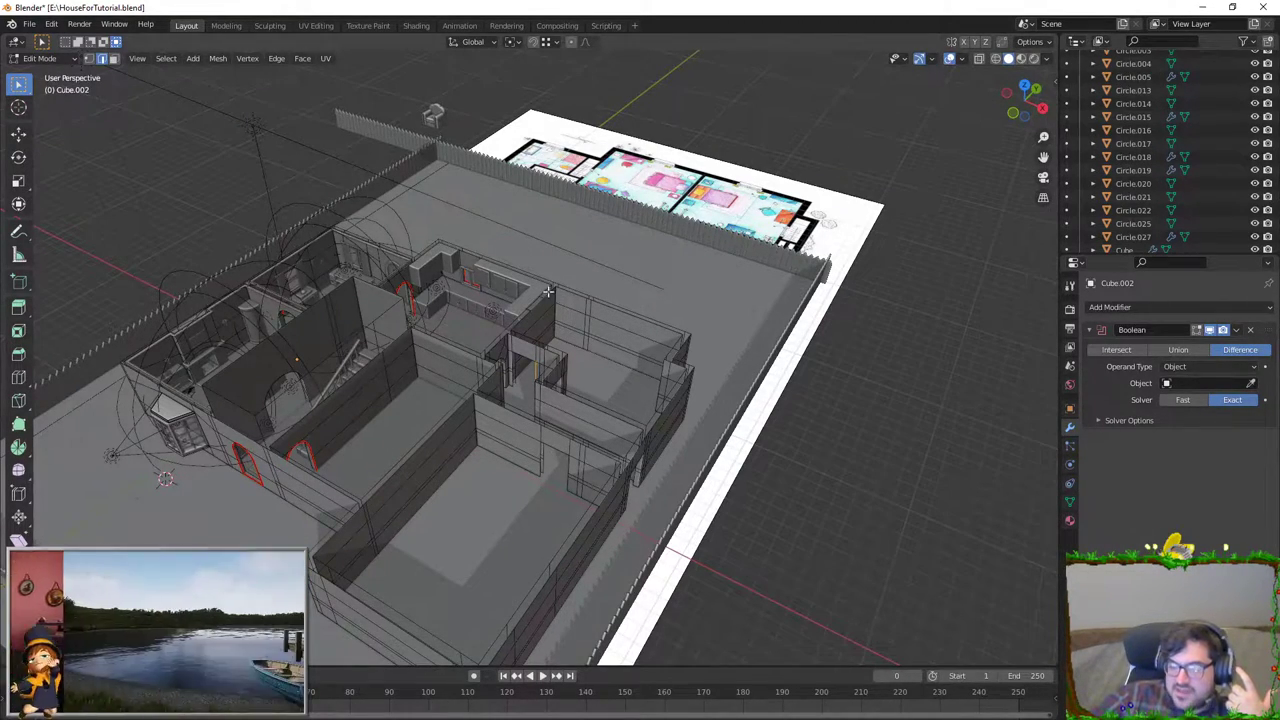
{"action": "scroll", "coordinate": [548, 291], "scroll_direction": "up", "scroll_amount": 3}
{"action": "scroll", "coordinate": [530, 320], "scroll_direction": "up", "scroll_amount": 3}
{"action": "scroll", "coordinate": [509, 346], "scroll_direction": "up", "scroll_amount": 2}
{"action": "scroll", "coordinate": [543, 337], "scroll_direction": "up", "scroll_amount": 2}
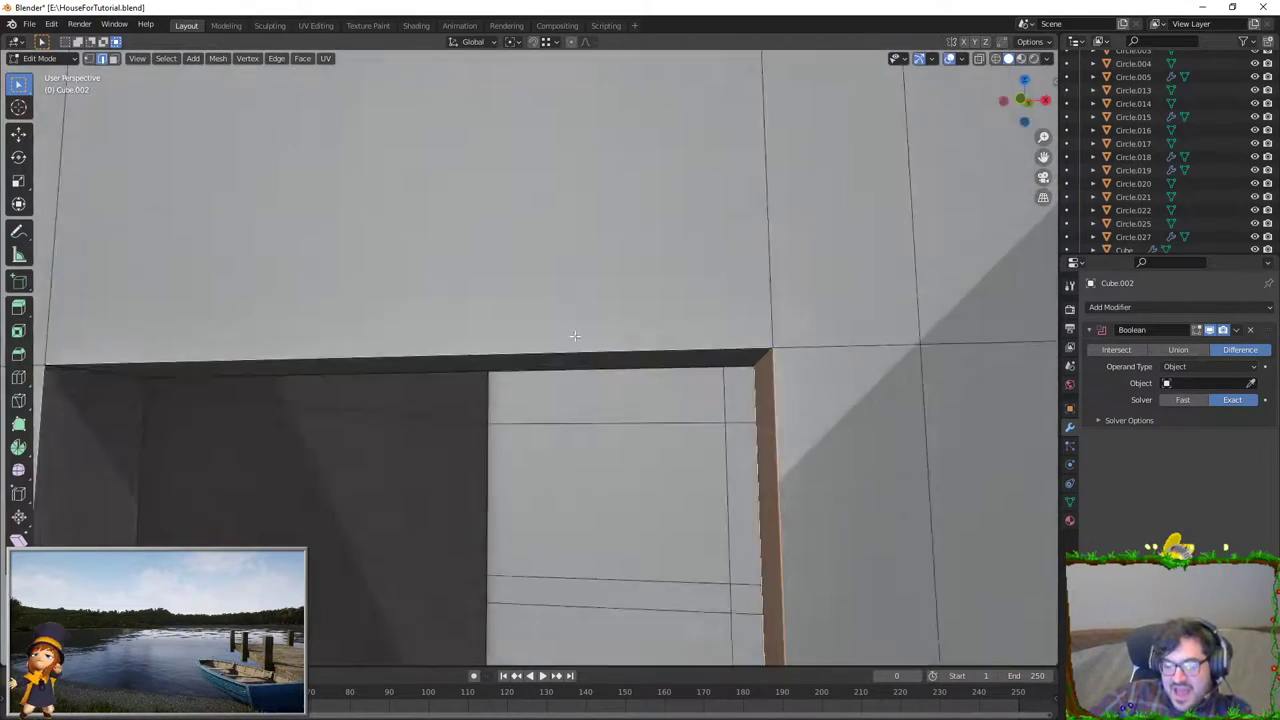
{"action": "mouse_move", "coordinate": [575, 335]}
{"action": "middle_mouse_down"}
{"action": "mouse_move", "coordinate": [551, 186]}
{"action": "mouse_move", "coordinate": [457, 286]}
{"action": "mouse_move", "coordinate": [380, 468]}
{"action": "middle_mouse_up"}
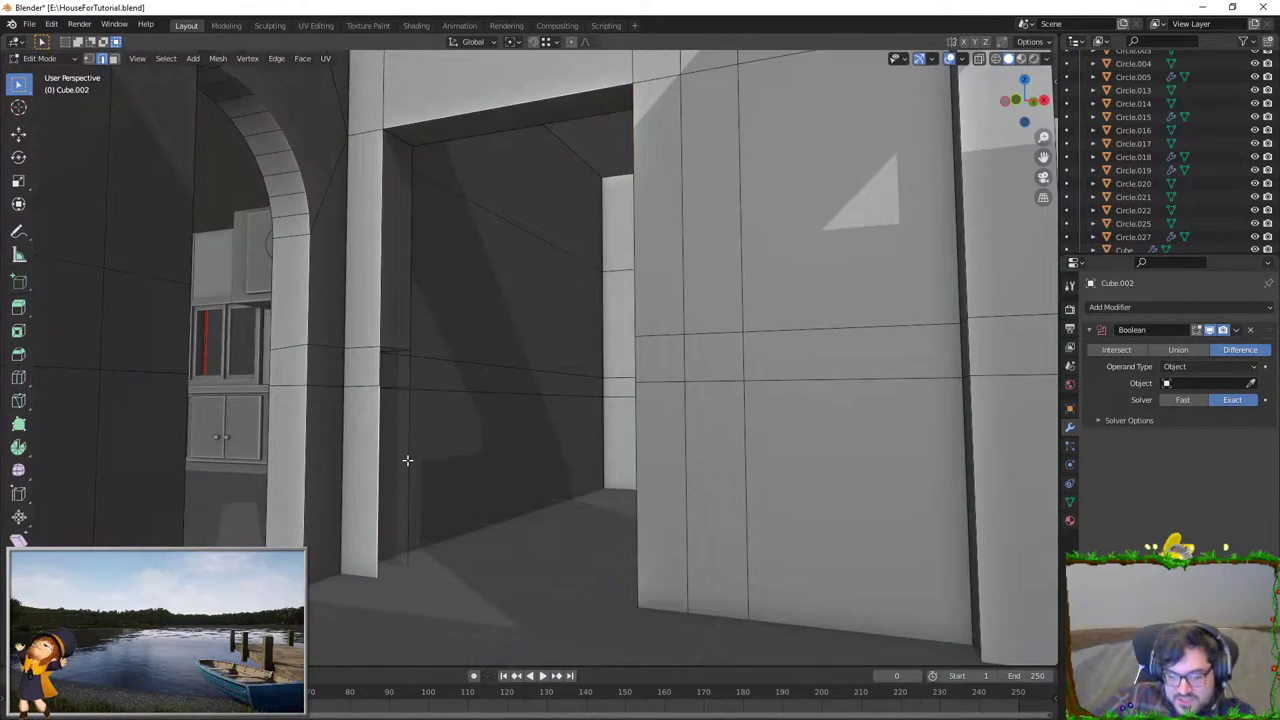
{"action": "left_click", "coordinate": [407, 455]}
{"action": "left_click", "coordinate": [391, 400]}
{"action": "left_click", "coordinate": [391, 380]}
{"action": "middle_click_drag", "start_coordinate": [391, 380], "coordinate": [586, 486]}
{"action": "left_click", "coordinate": [582, 530]}
{"action": "left_click", "coordinate": [630, 546], "text": "shift"}
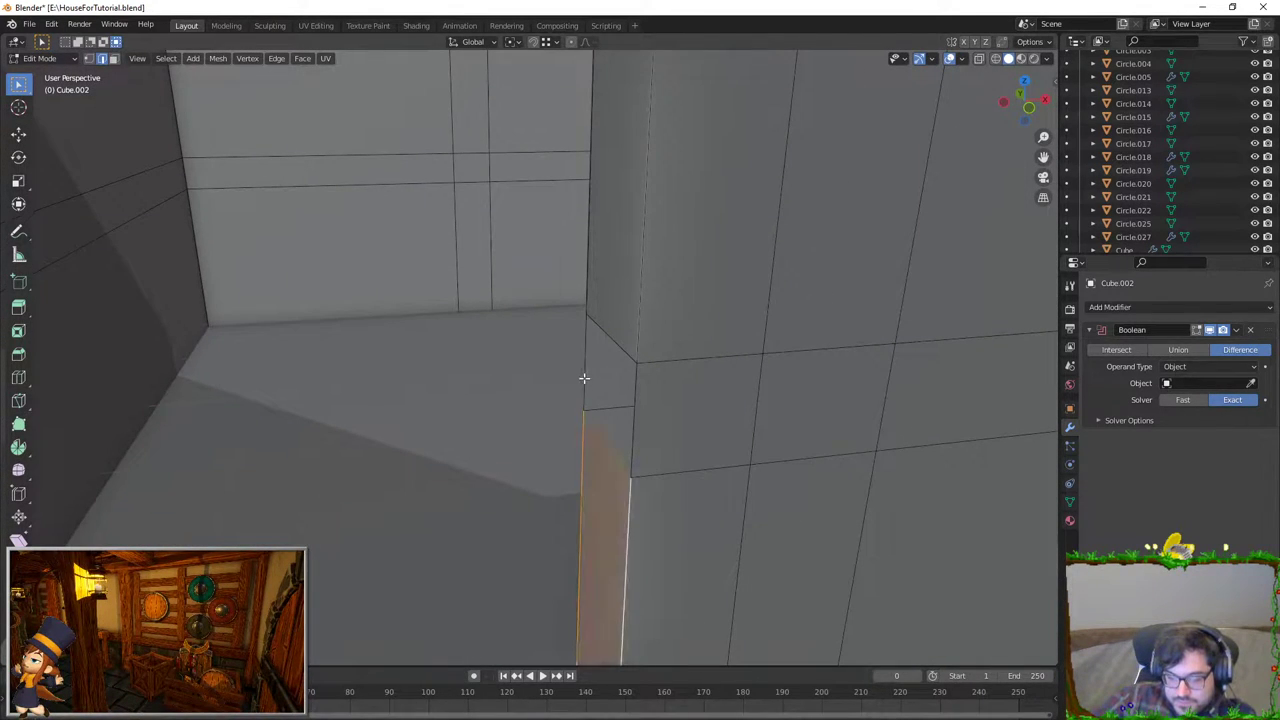
{"action": "left_click", "coordinate": [584, 378]}
{"action": "left_click", "coordinate": [634, 403], "text": "shift"}
Step: View the interior walls from wider out, then return the walls to Object Mode
{"action": "middle_click_drag", "start_coordinate": [634, 403], "coordinate": [603, 411]}
{"action": "scroll", "coordinate": [603, 411], "scroll_direction": "down", "scroll_amount": 5}
{"action": "mouse_move", "coordinate": [508, 423]}
{"action": "middle_mouse_down"}
{"action": "mouse_move", "coordinate": [489, 480]}
{"action": "mouse_move", "coordinate": [531, 431]}
{"action": "mouse_move", "coordinate": [503, 406]}
{"action": "mouse_move", "coordinate": [526, 355]}
{"action": "middle_mouse_up"}
{"action": "scroll", "coordinate": [531, 431], "scroll_direction": "up", "scroll_amount": 5}
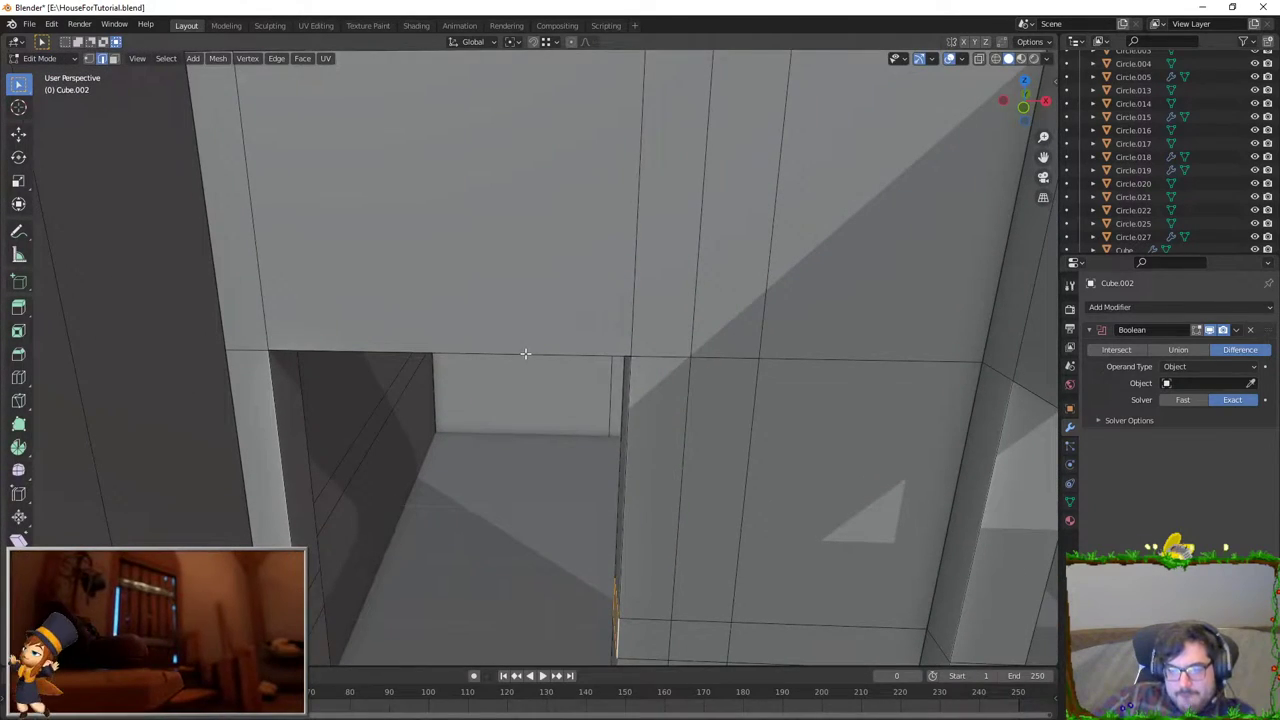
{"action": "key", "text": "Tab"}
{"action": "scroll", "coordinate": [790, 395], "scroll_direction": "down", "scroll_amount": 5}
Step: Orbit above the house for a top-down, then oblique, look at the cut walls
{"action": "middle_click_drag", "start_coordinate": [760, 430], "coordinate": [790, 395]}
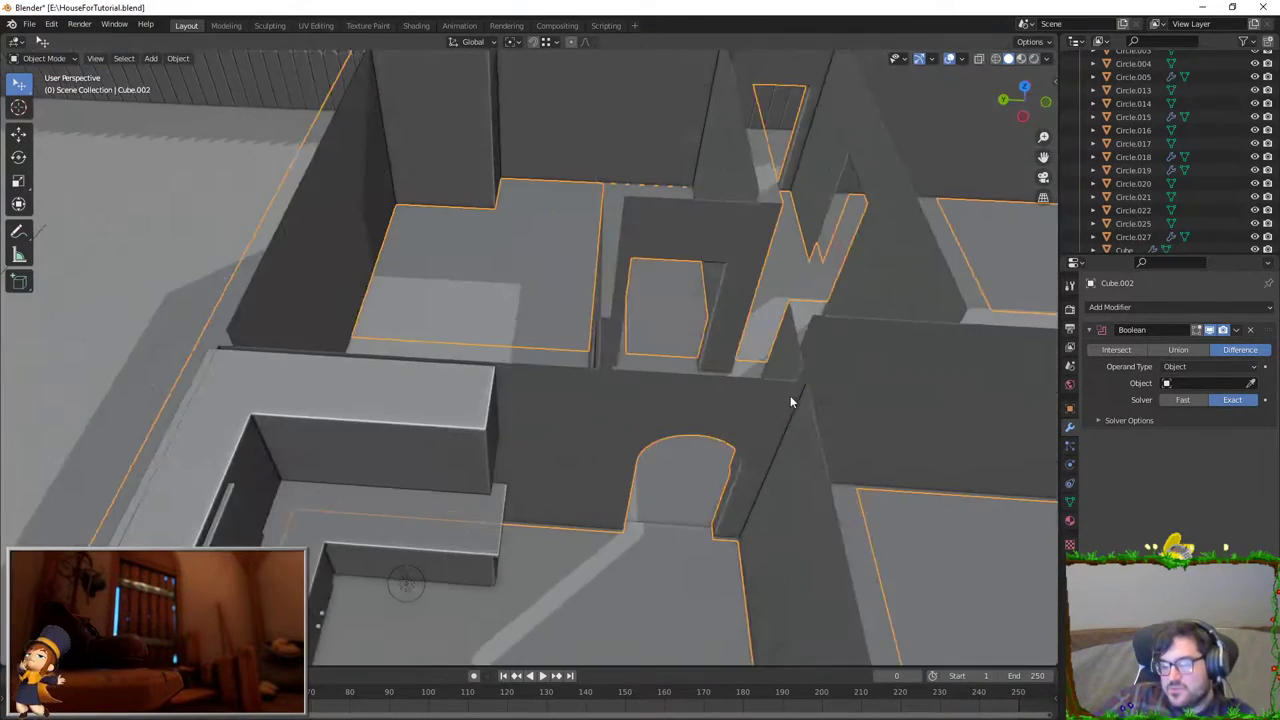
{"action": "scroll", "coordinate": [634, 408], "scroll_direction": "up", "scroll_amount": 3}
{"action": "mouse_move", "coordinate": [634, 408]}
{"action": "middle_mouse_down"}
{"action": "mouse_move", "coordinate": [706, 157]}
{"action": "mouse_move", "coordinate": [540, 250]}
{"action": "mouse_move", "coordinate": [748, 110]}
{"action": "middle_mouse_up"}
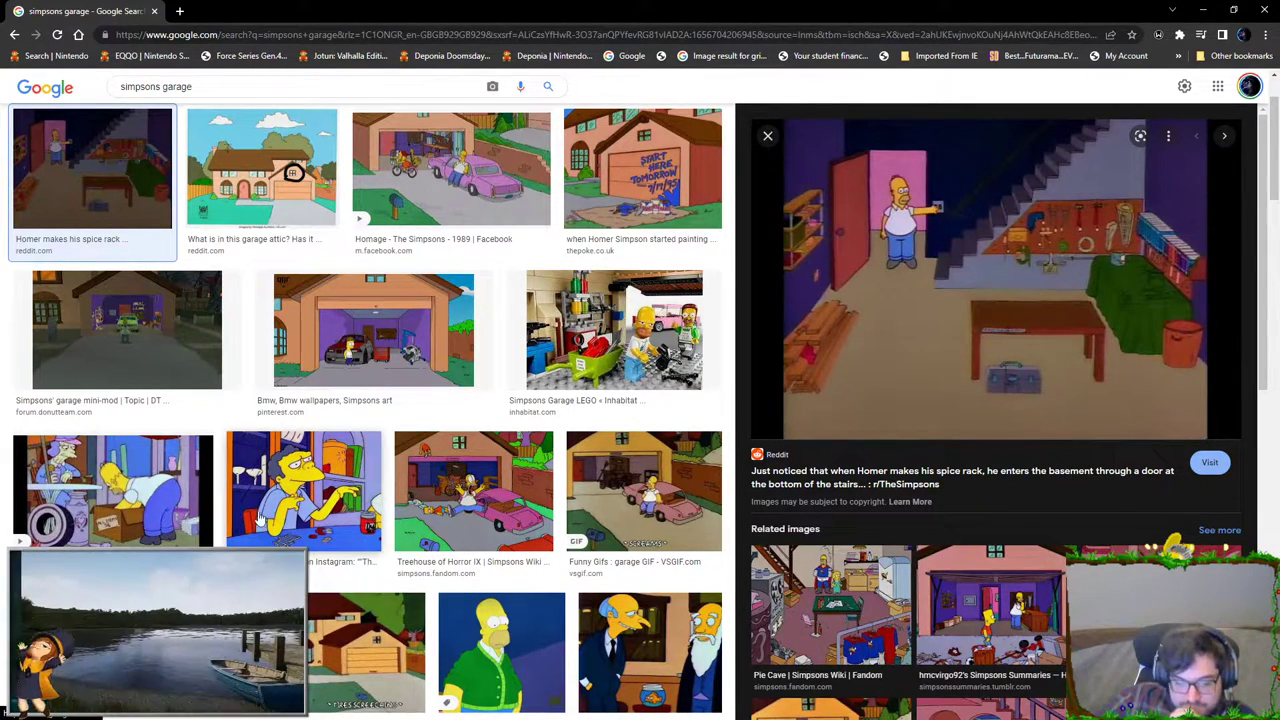
Step: Preview the Treehouse of Horror IX, BMW garage and bike GIF images, then minimise the browser
{"action": "left_click", "coordinate": [473, 490]}
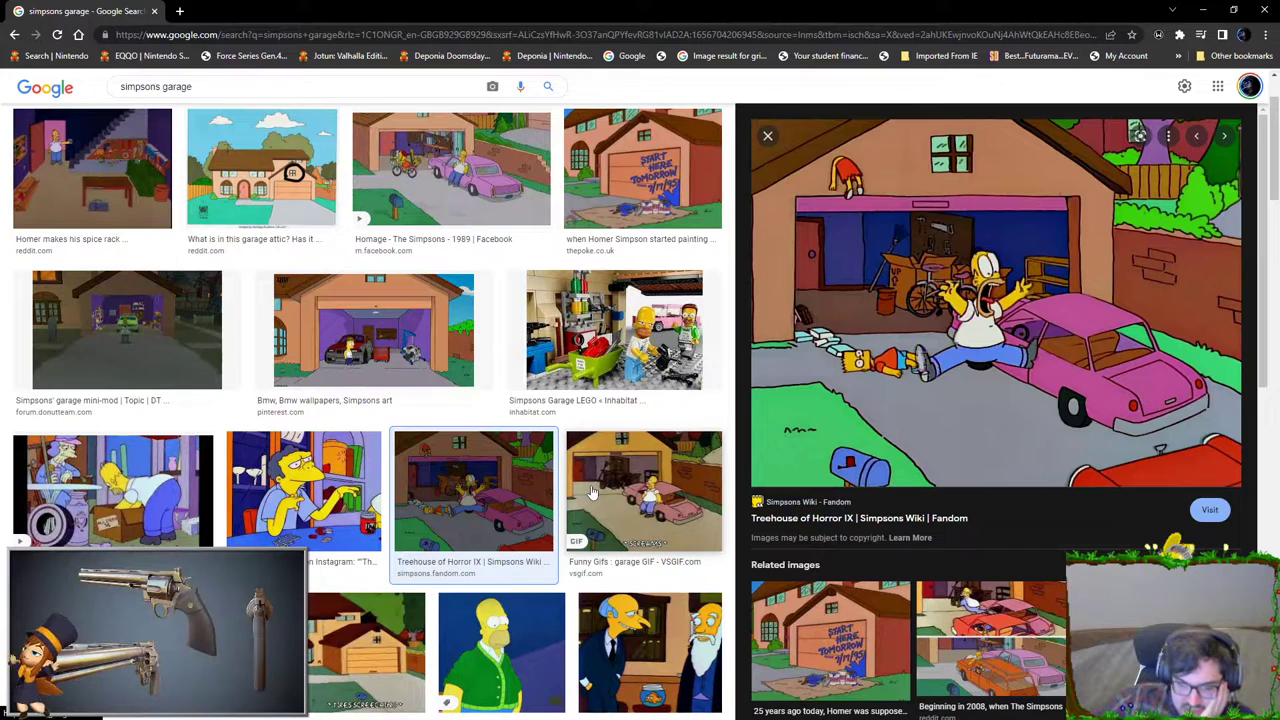
{"action": "left_click", "coordinate": [373, 330]}
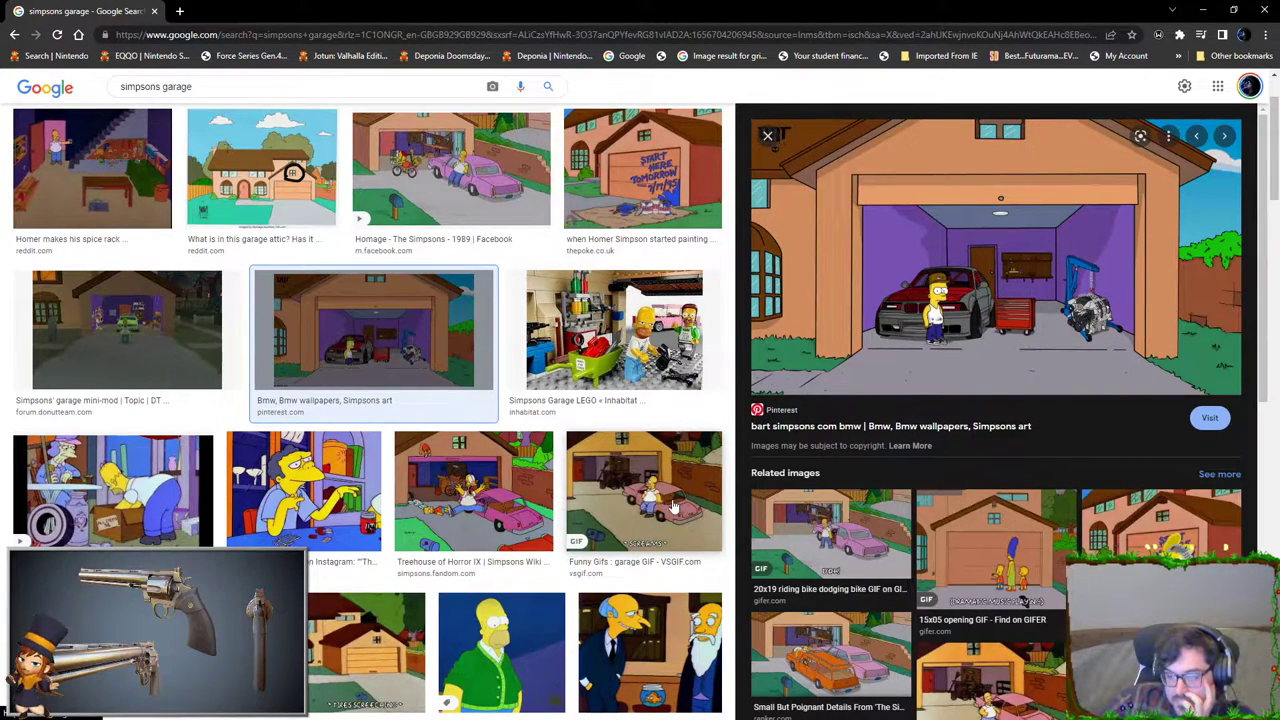
{"action": "left_click", "coordinate": [871, 545]}
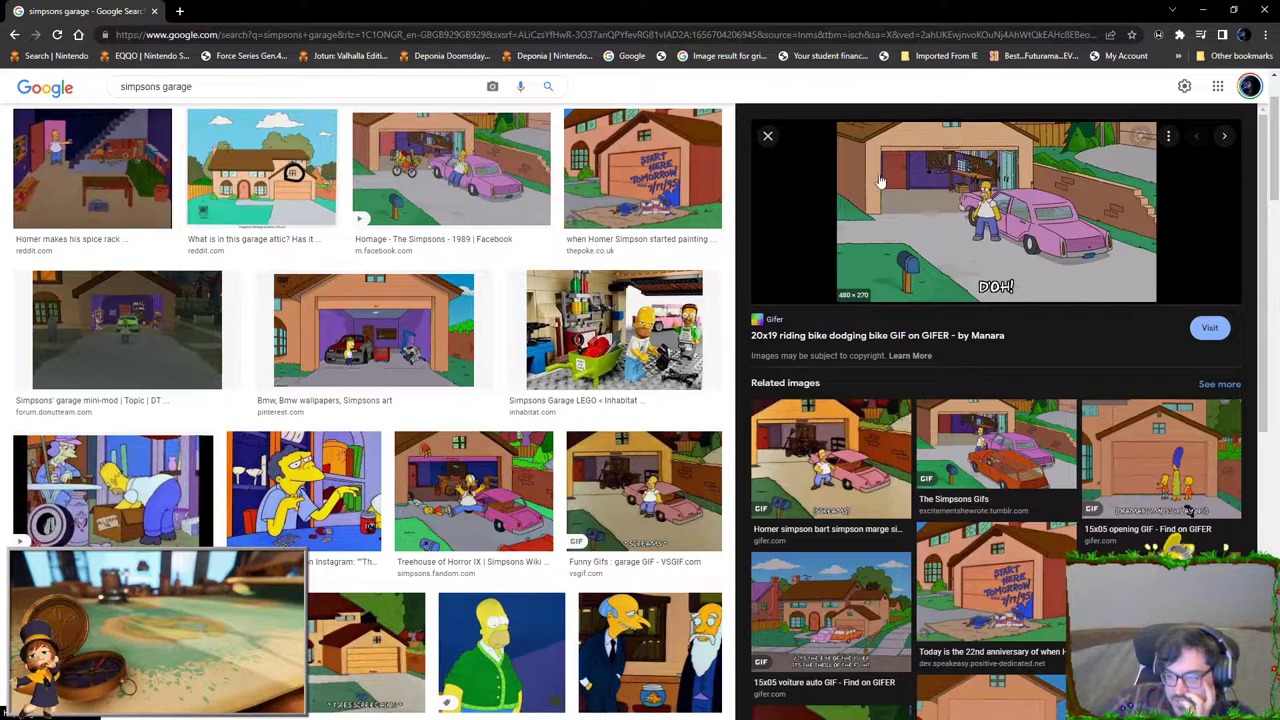
{"action": "scroll", "coordinate": [878, 512], "scroll_direction": "down", "scroll_amount": 2}
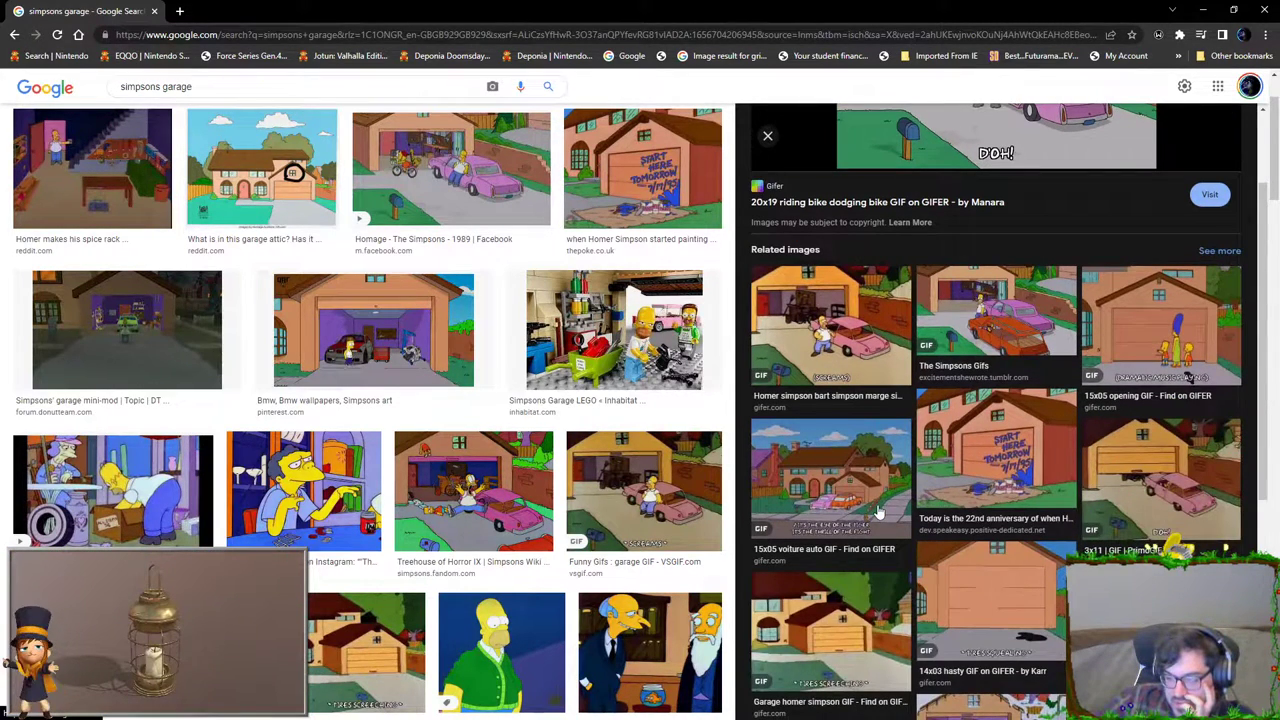
{"action": "scroll", "coordinate": [878, 512], "scroll_direction": "up", "scroll_amount": 2}
{"action": "scroll", "coordinate": [858, 538], "scroll_direction": "down", "scroll_amount": 5}
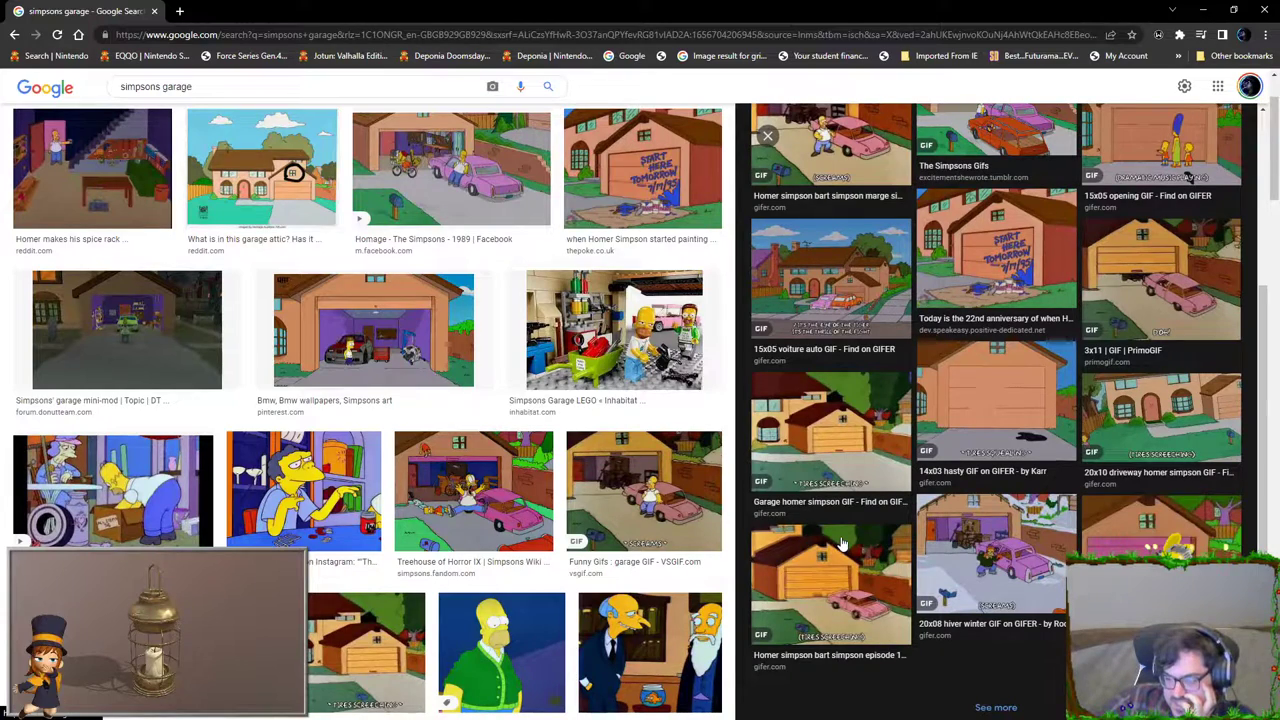
{"action": "scroll", "coordinate": [842, 543], "scroll_direction": "up", "scroll_amount": 5}
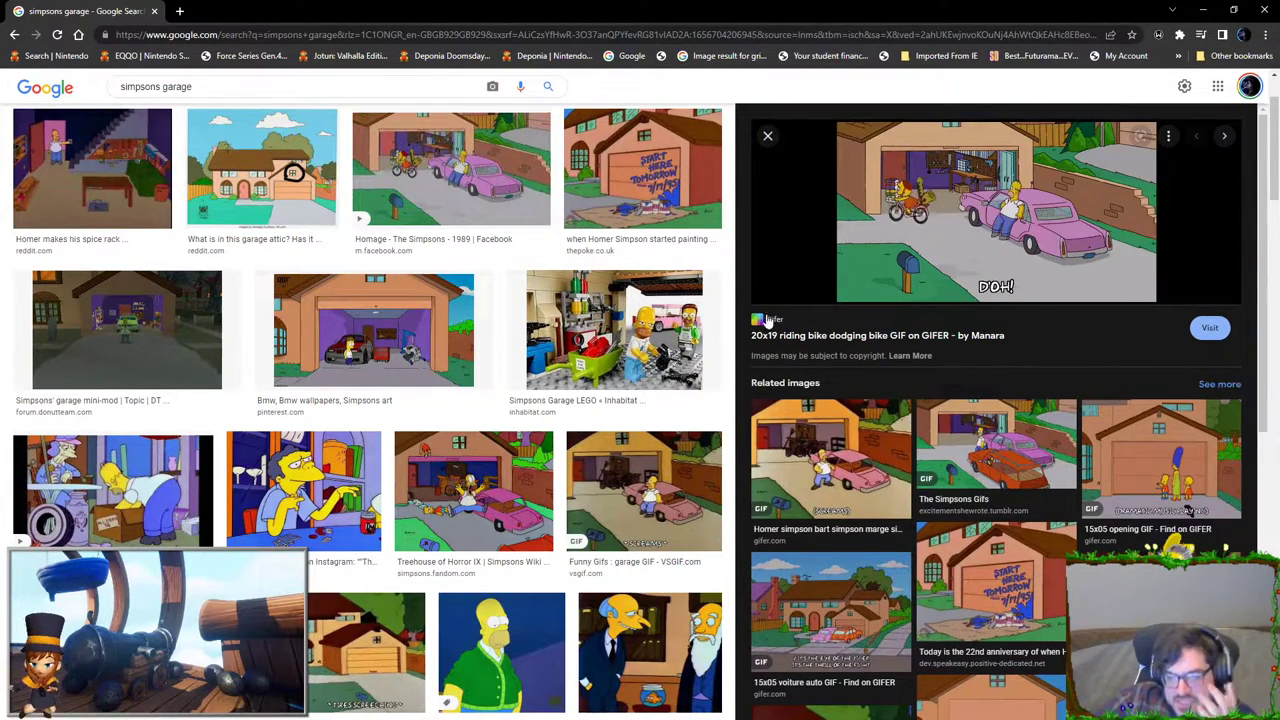
{"action": "left_click", "coordinate": [1172, 10]}
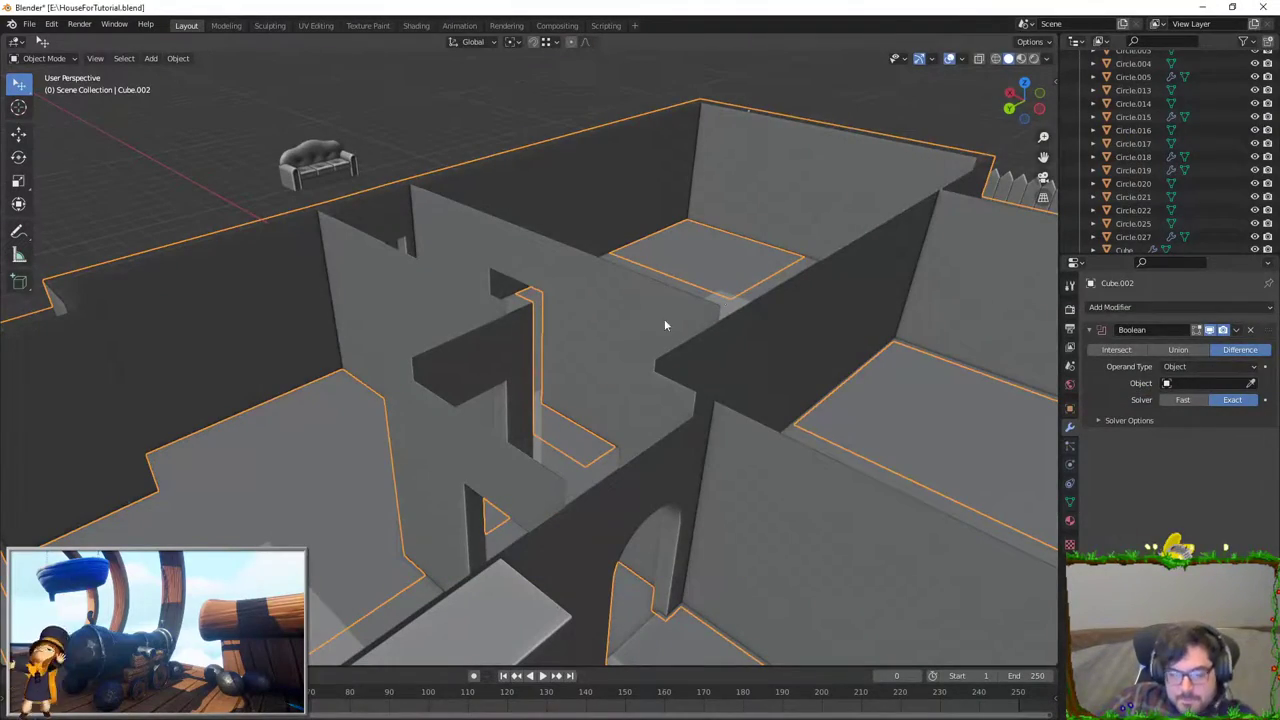
Step: Enter Edit Mode on the walls with X-Ray off and frame the arched doorway
{"action": "middle_click_drag", "start_coordinate": [664, 324], "coordinate": [650, 275]}
{"action": "key", "text": "Tab"}
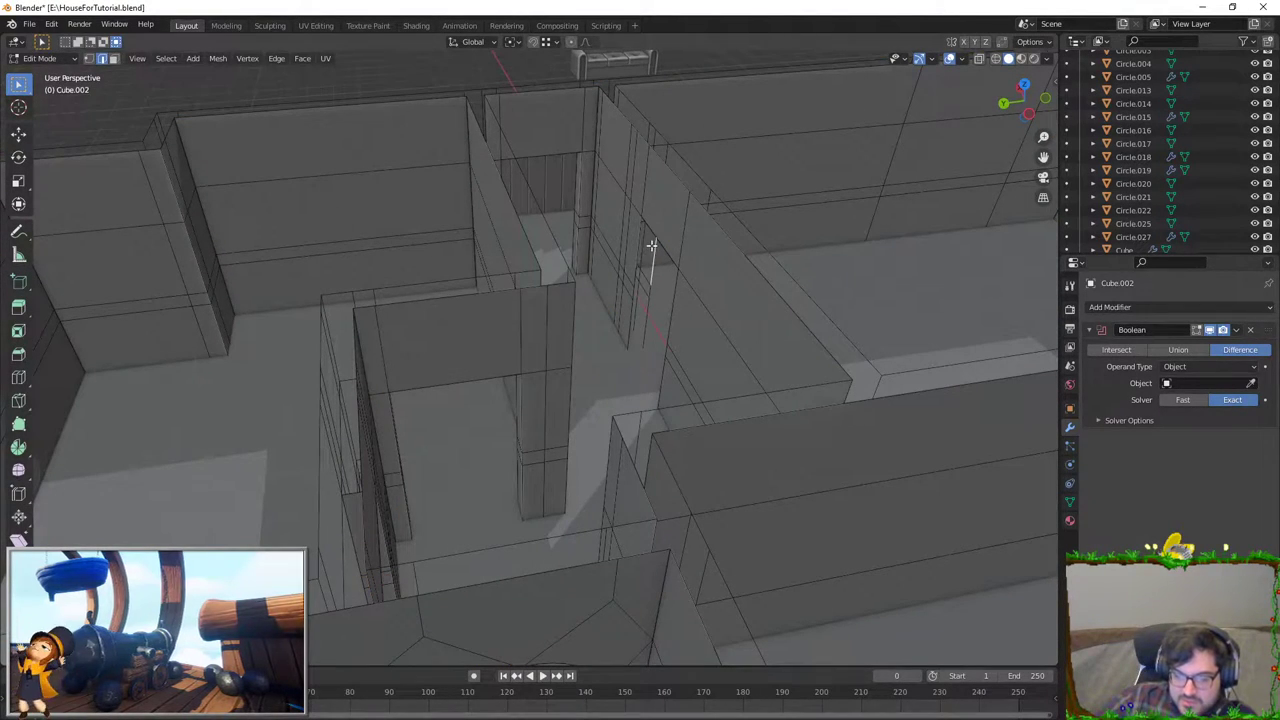
{"action": "key", "text": "alt+z"}
{"action": "scroll", "coordinate": [549, 419], "scroll_direction": "up", "scroll_amount": 3}
{"action": "scroll", "coordinate": [548, 452], "scroll_direction": "up", "scroll_amount": 3}
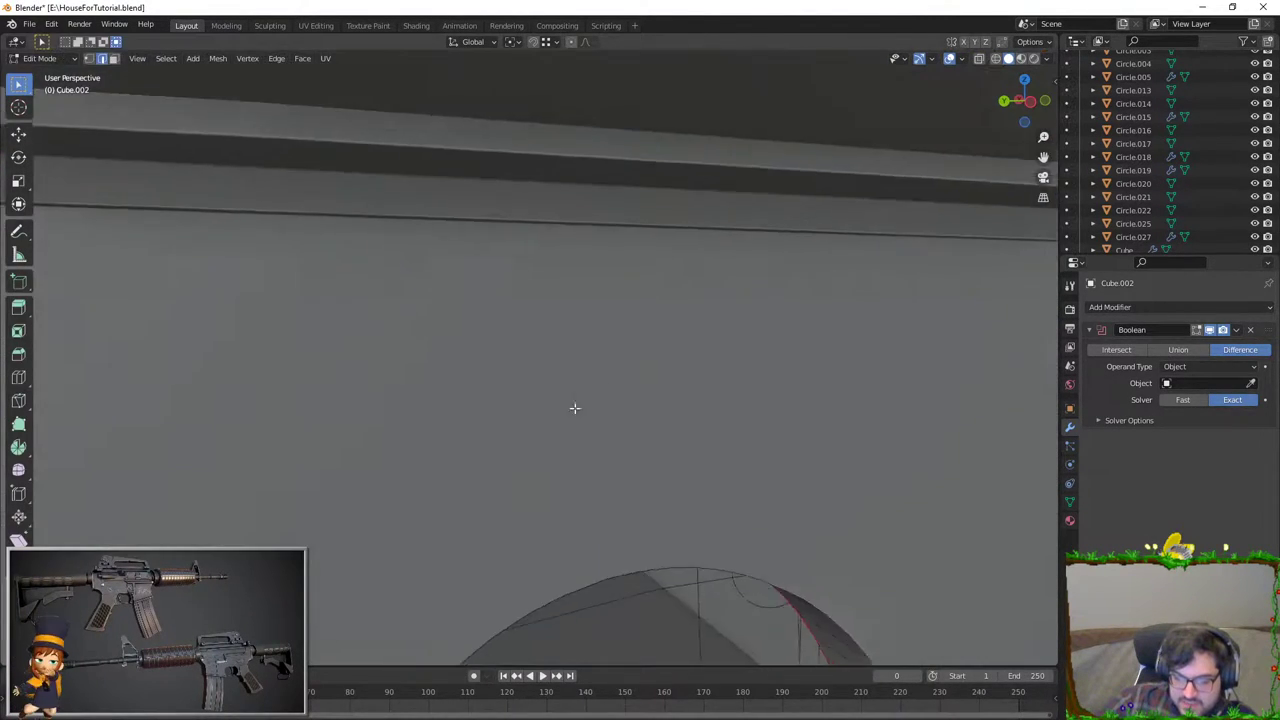
{"action": "scroll", "coordinate": [575, 408], "scroll_direction": "down", "scroll_amount": 4}
{"action": "middle_click_drag", "start_coordinate": [522, 385], "coordinate": [580, 420]}
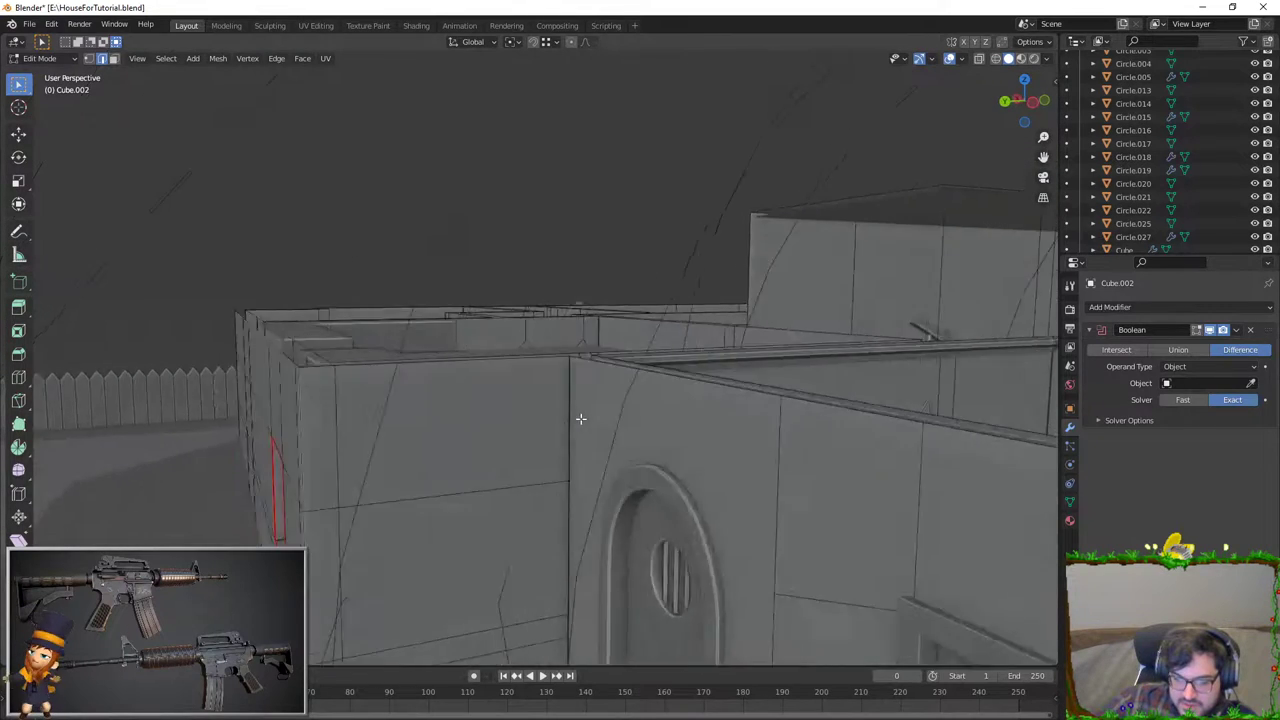
{"action": "scroll", "coordinate": [620, 430], "scroll_direction": "down", "scroll_amount": 4}
{"action": "scroll", "coordinate": [660, 440], "scroll_direction": "up", "scroll_amount": 4}
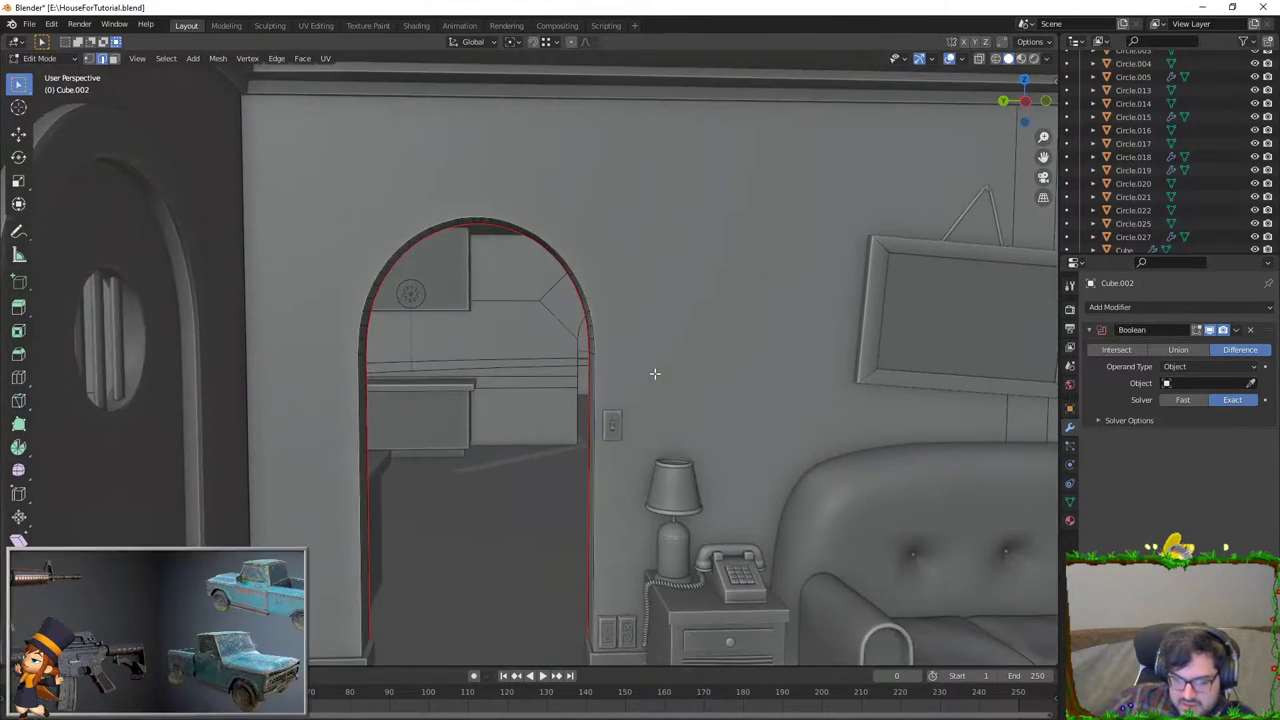
{"action": "scroll", "coordinate": [657, 371], "scroll_direction": "up", "scroll_amount": 4}
{"action": "scroll", "coordinate": [600, 300], "scroll_direction": "down", "scroll_amount": 4}
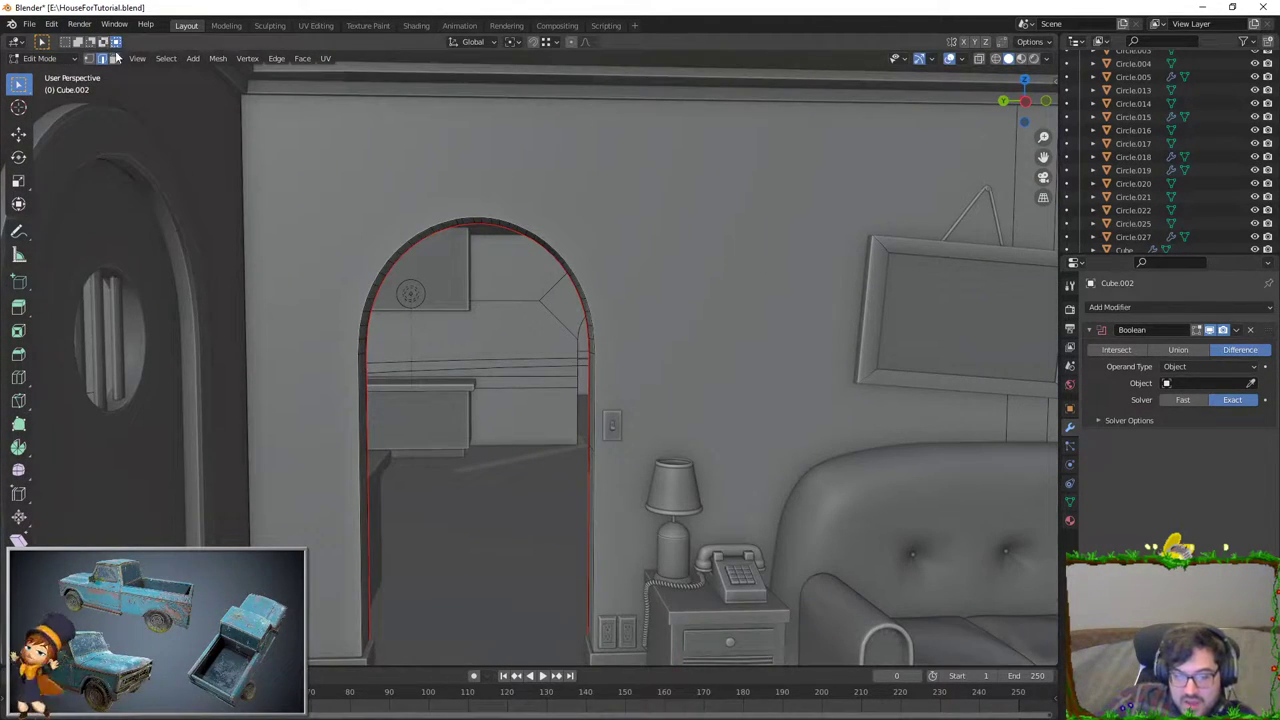
{"action": "scroll", "coordinate": [692, 209], "scroll_direction": "up", "scroll_amount": 3}
Step: Select the five wall faces beside the doorway and delete them
{"action": "left_click", "coordinate": [634, 214]}
{"action": "middle_click_drag", "start_coordinate": [634, 214], "coordinate": [537, 295]}
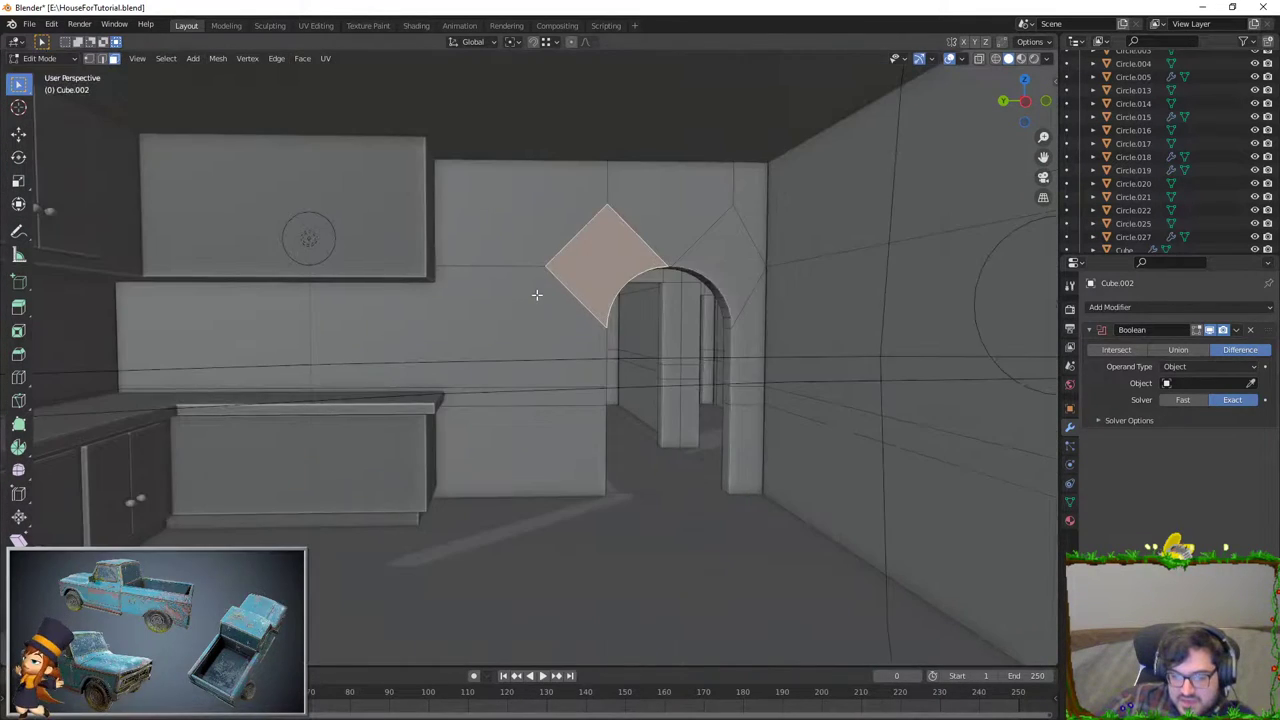
{"action": "left_click", "coordinate": [537, 295]}
{"action": "left_click", "coordinate": [550, 223], "text": "shift"}
{"action": "middle_click_drag", "start_coordinate": [660, 228], "coordinate": [757, 215]}
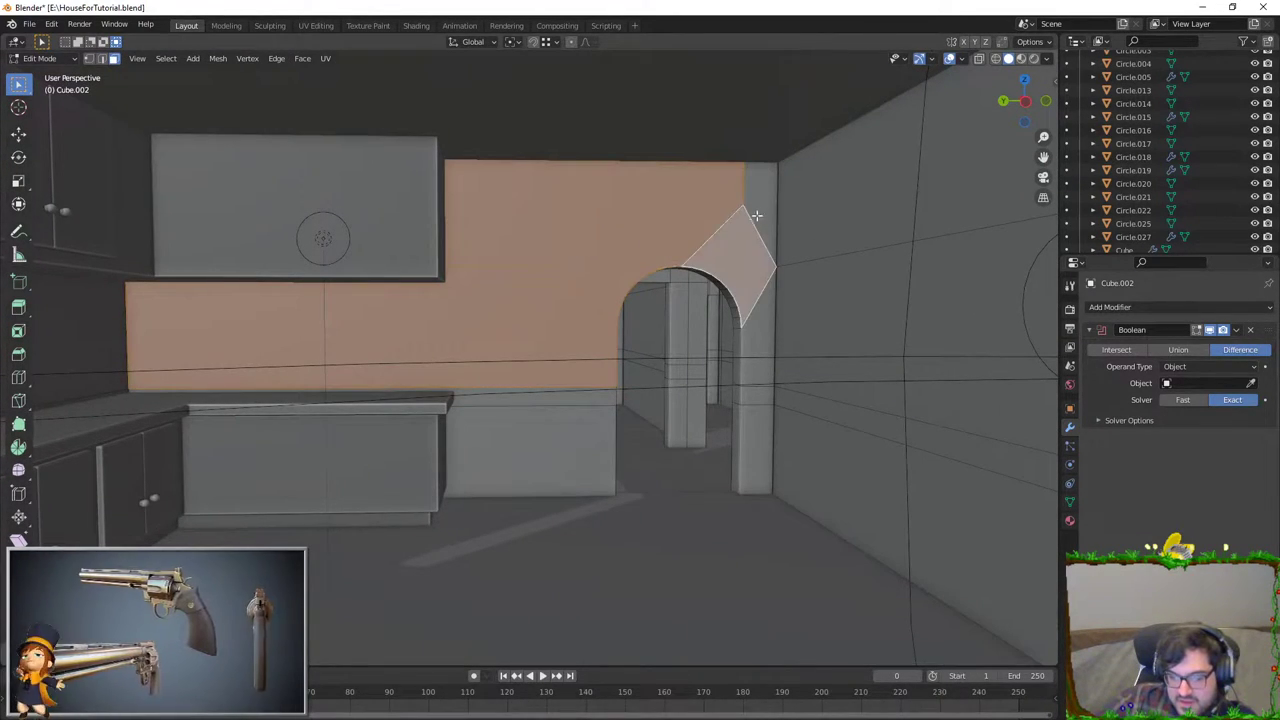
{"action": "left_click", "coordinate": [757, 215], "text": "shift"}
{"action": "left_click", "coordinate": [762, 305], "text": "shift"}
{"action": "key", "text": "x"}
{"action": "left_click", "coordinate": [762, 306]}
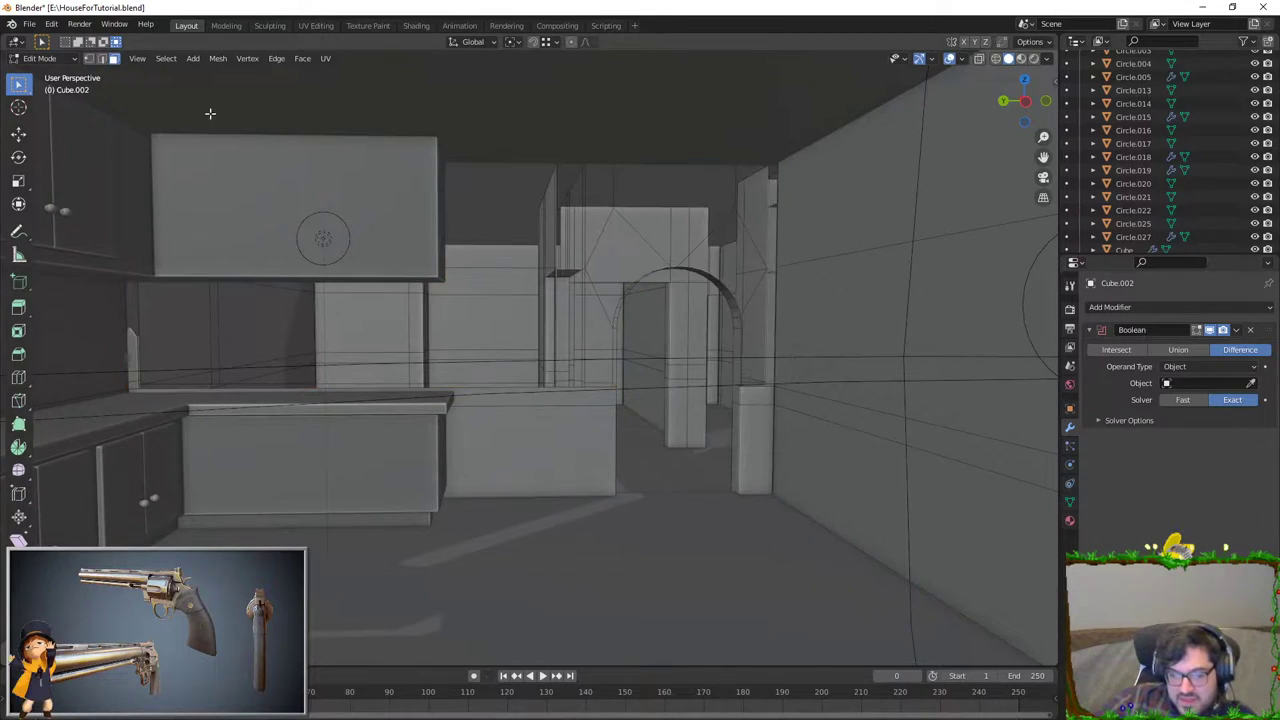
Step: In edge select, fill the opening's boundary loop with a new face using F
{"action": "key", "text": "2"}
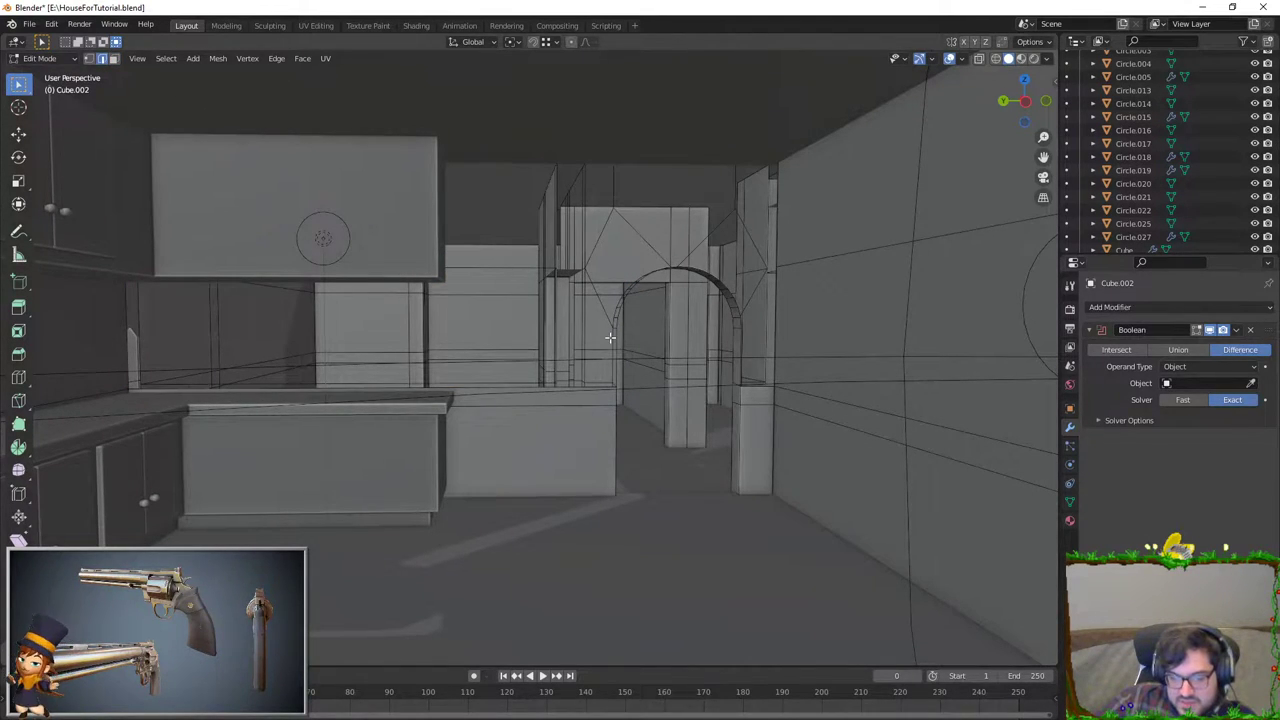
{"action": "left_click", "coordinate": [613, 340], "text": "alt"}
{"action": "key", "text": "f"}
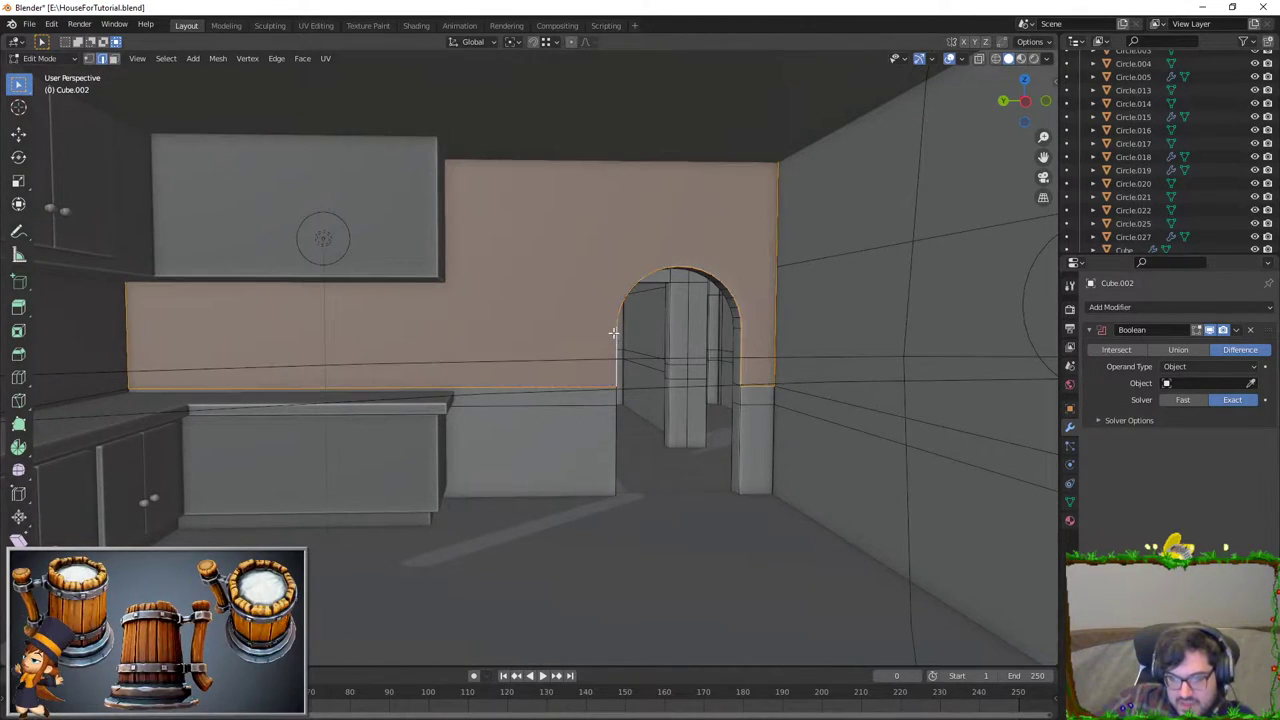
{"action": "scroll", "coordinate": [654, 282], "scroll_direction": "up", "scroll_amount": 5}
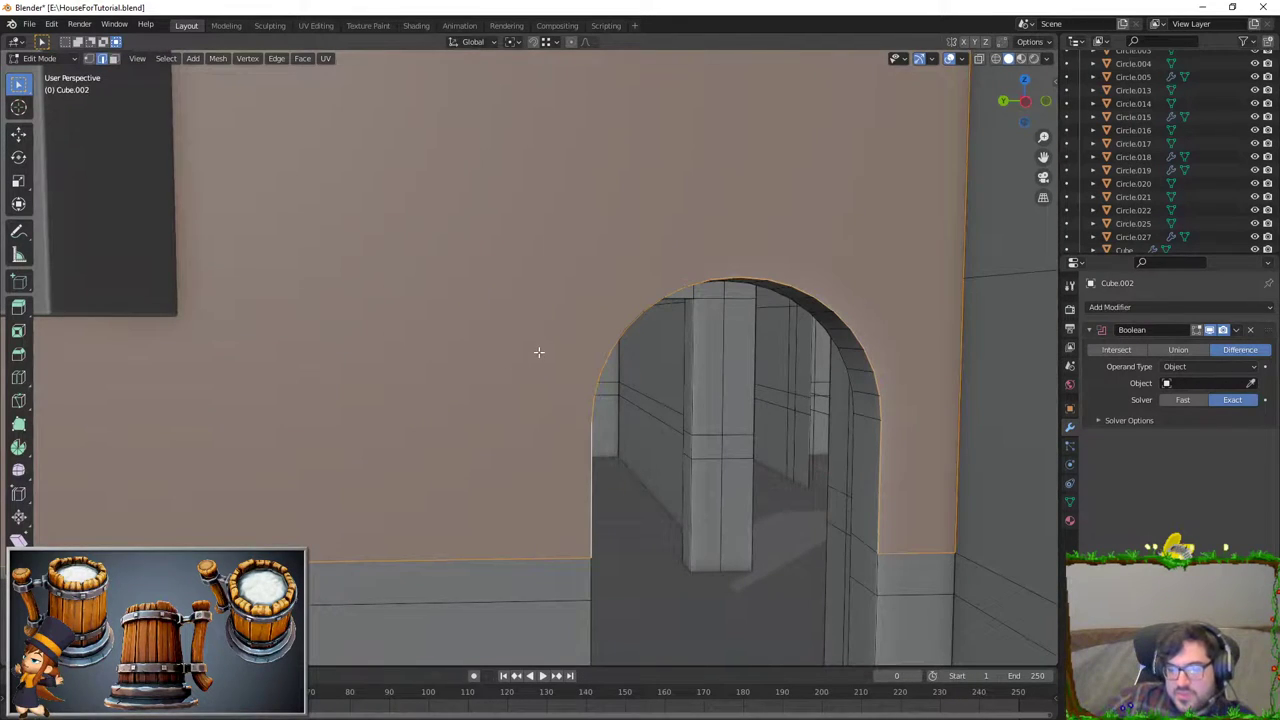
{"action": "middle_click_drag", "start_coordinate": [538, 352], "coordinate": [522, 331]}
{"action": "scroll", "coordinate": [486, 340], "scroll_direction": "up", "scroll_amount": 4}
{"action": "scroll", "coordinate": [297, 349], "scroll_direction": "up", "scroll_amount": 3}
{"action": "mouse_move", "coordinate": [297, 349]}
{"action": "middle_mouse_down"}
{"action": "mouse_move", "coordinate": [429, 336]}
{"action": "mouse_move", "coordinate": [477, 431]}
{"action": "mouse_move", "coordinate": [423, 457]}
{"action": "mouse_move", "coordinate": [397, 440]}
{"action": "middle_mouse_up"}
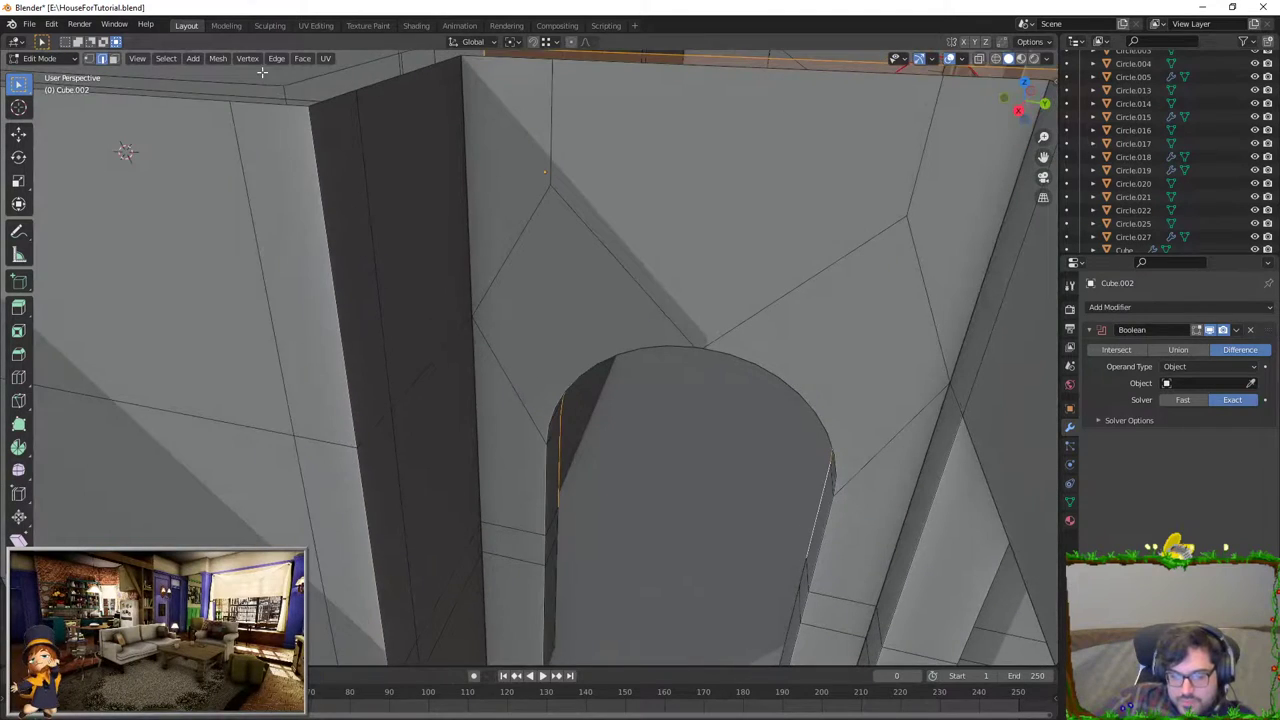
Step: Select the diamond face, lower strip and top and right faces around the arch, and delete them
{"action": "left_click", "coordinate": [113, 58]}
{"action": "left_click", "coordinate": [508, 288]}
{"action": "left_click", "coordinate": [503, 371], "text": "shift"}
{"action": "left_click", "coordinate": [468, 241], "text": "shift"}
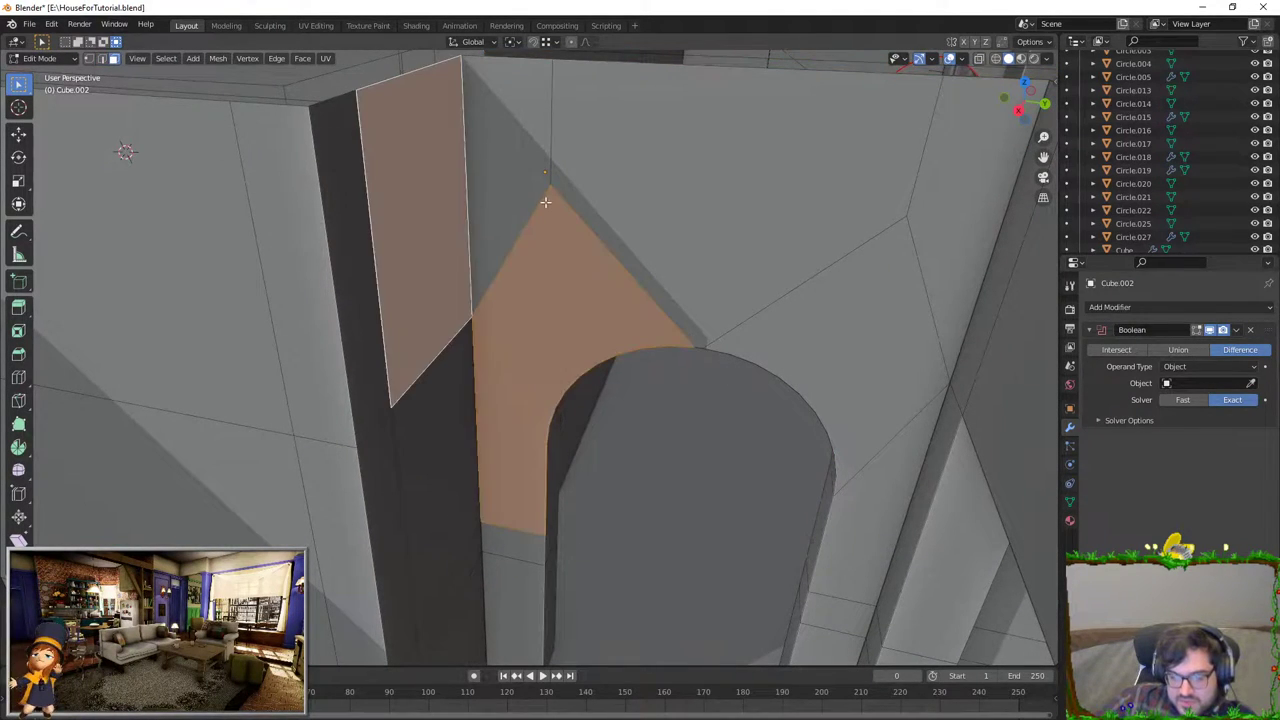
{"action": "key", "text": "ctrl+z"}
{"action": "left_click", "coordinate": [500, 191], "text": "shift"}
{"action": "left_click", "coordinate": [717, 251], "text": "shift"}
{"action": "left_click", "coordinate": [834, 320], "text": "shift"}
{"action": "left_click", "coordinate": [938, 216], "text": "shift"}
{"action": "left_click", "coordinate": [900, 458], "text": "shift"}
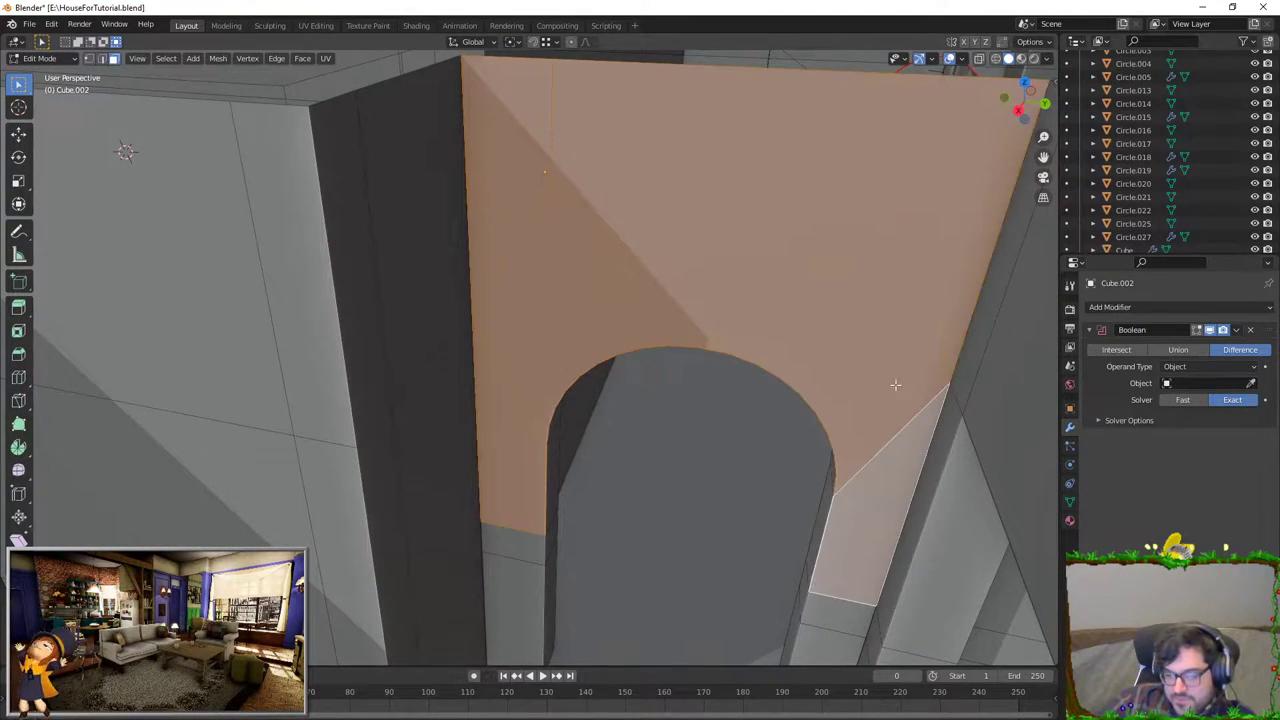
{"action": "key", "text": "x"}
{"action": "left_click", "coordinate": [885, 327]}
Step: Select the edge loop along the column and arch, then return to Object Mode
{"action": "mouse_move", "coordinate": [885, 327]}
{"action": "middle_mouse_down"}
{"action": "mouse_move", "coordinate": [663, 277]}
{"action": "mouse_move", "coordinate": [569, 317]}
{"action": "mouse_move", "coordinate": [72, 85]}
{"action": "middle_mouse_up"}
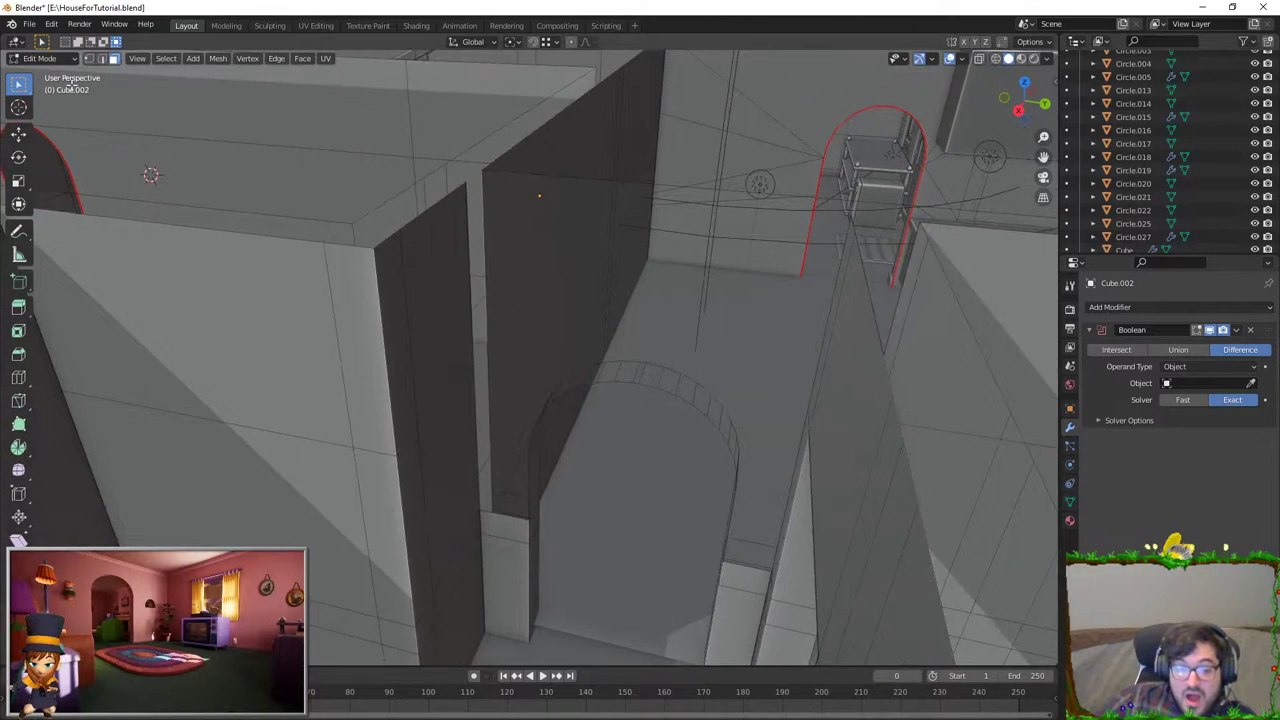
{"action": "left_click", "coordinate": [101, 58]}
{"action": "left_click", "coordinate": [469, 265], "text": "alt"}
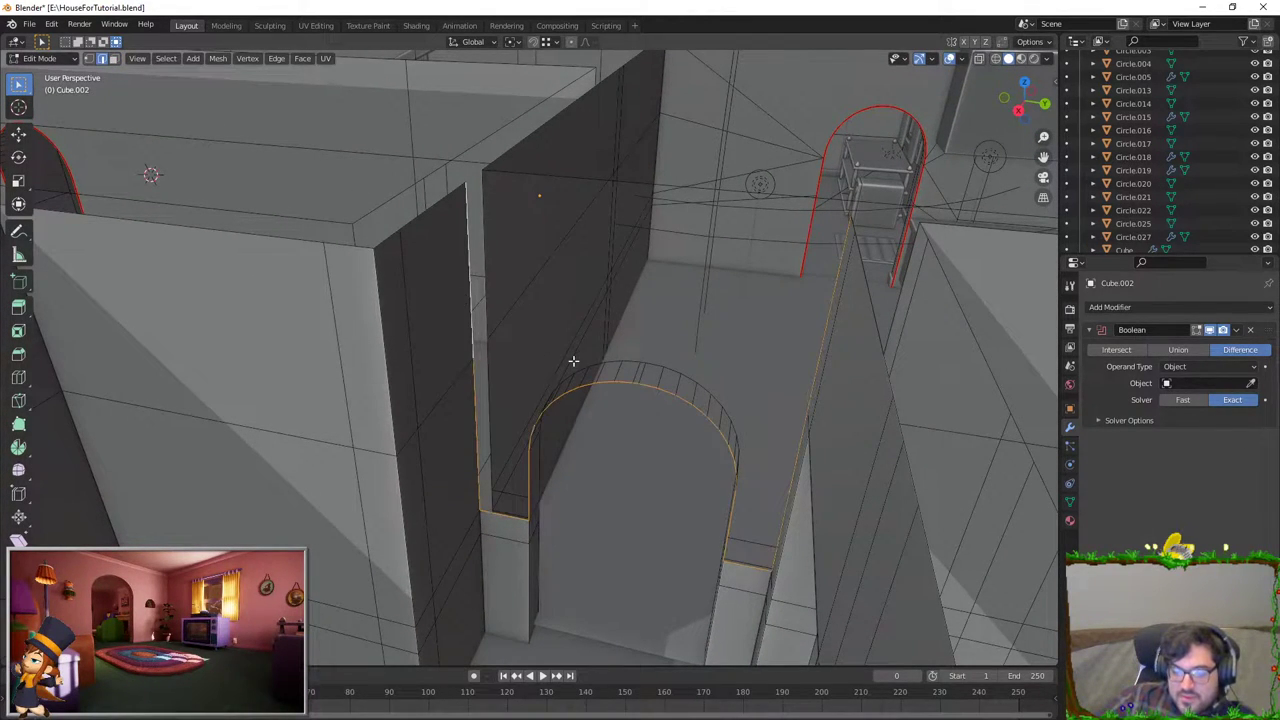
{"action": "key", "text": "Tab"}
{"action": "mouse_move", "coordinate": [573, 360]}
{"action": "middle_mouse_down"}
{"action": "mouse_move", "coordinate": [602, 351]}
{"action": "mouse_move", "coordinate": [571, 306]}
{"action": "mouse_move", "coordinate": [546, 314]}
{"action": "middle_mouse_up"}
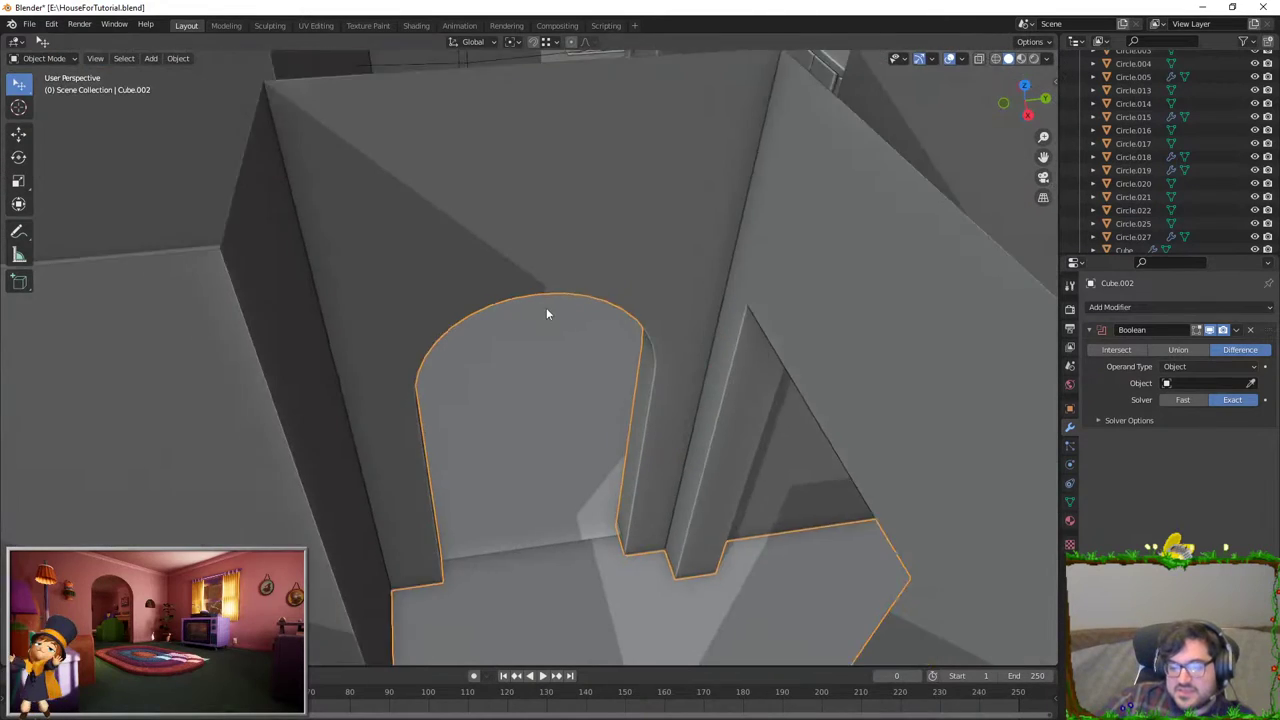
{"action": "scroll", "coordinate": [578, 288], "scroll_direction": "down", "scroll_amount": 1}
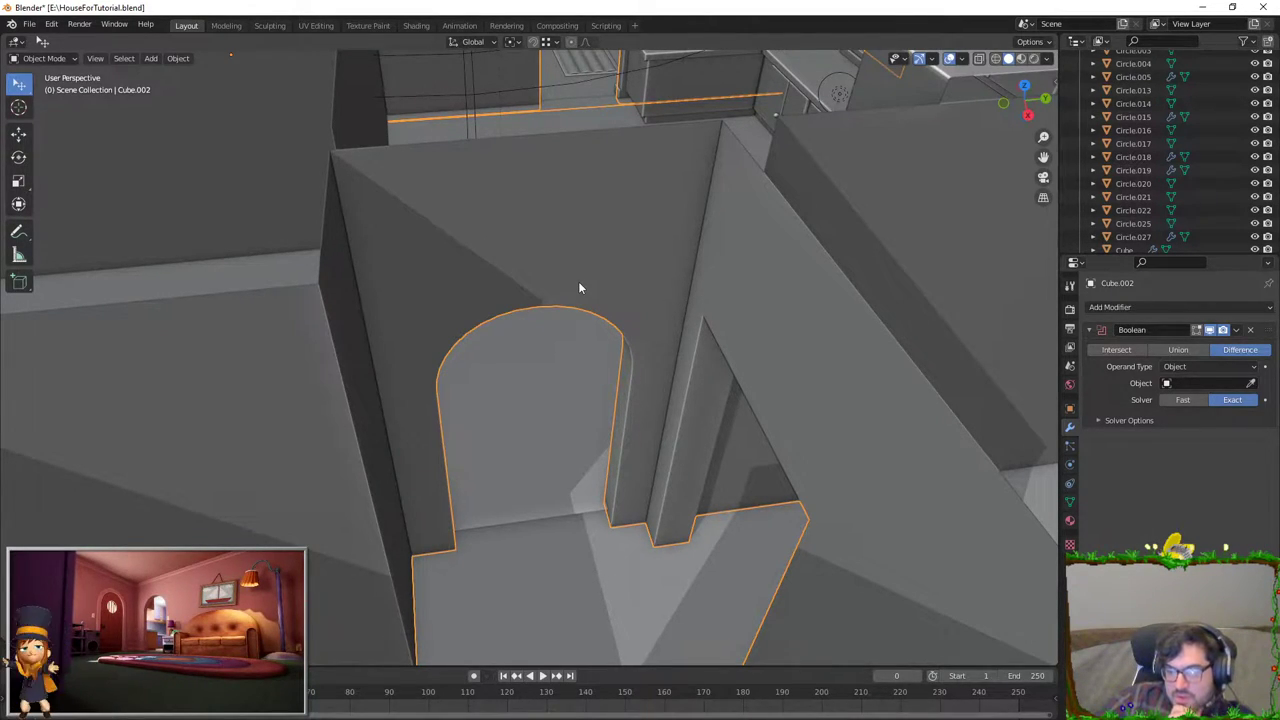
{"action": "scroll", "coordinate": [578, 288], "scroll_direction": "down", "scroll_amount": 1}
{"action": "scroll", "coordinate": [560, 290], "scroll_direction": "down", "scroll_amount": 2}
{"action": "scroll", "coordinate": [484, 330], "scroll_direction": "down", "scroll_amount": 4}
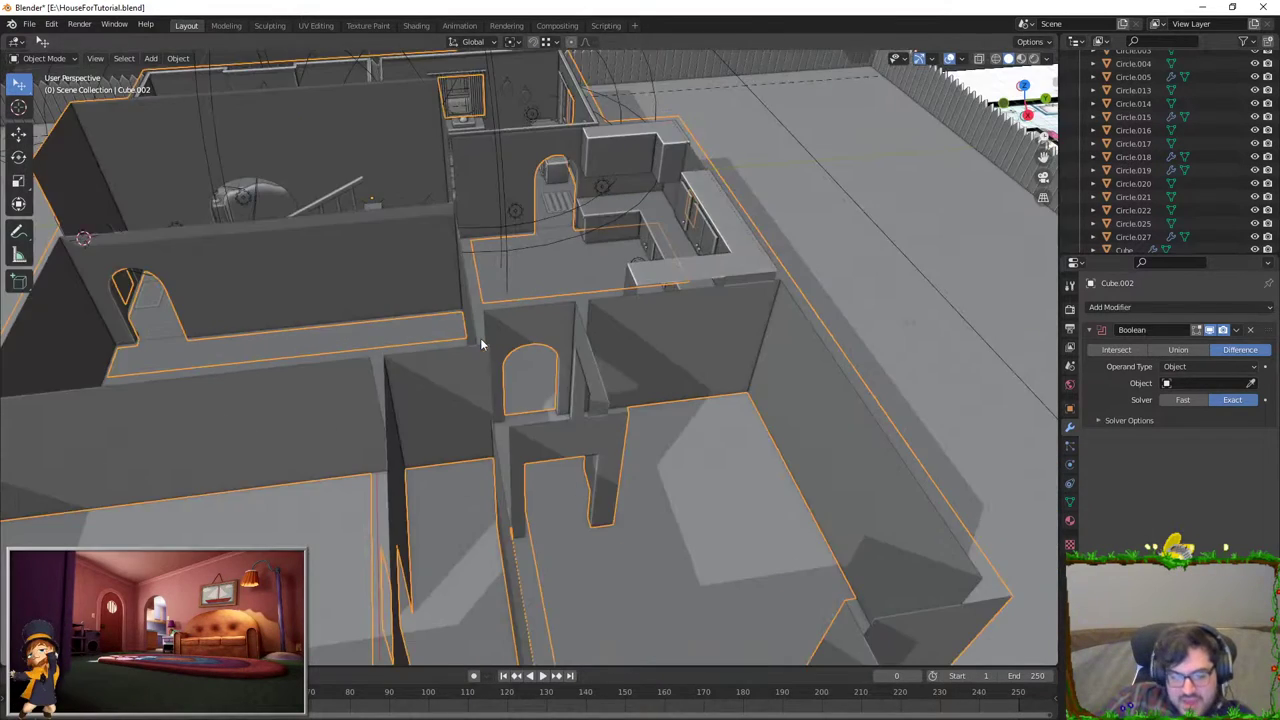
{"action": "scroll", "coordinate": [480, 340], "scroll_direction": "down", "scroll_amount": 1}
{"action": "key", "text": "grave"}
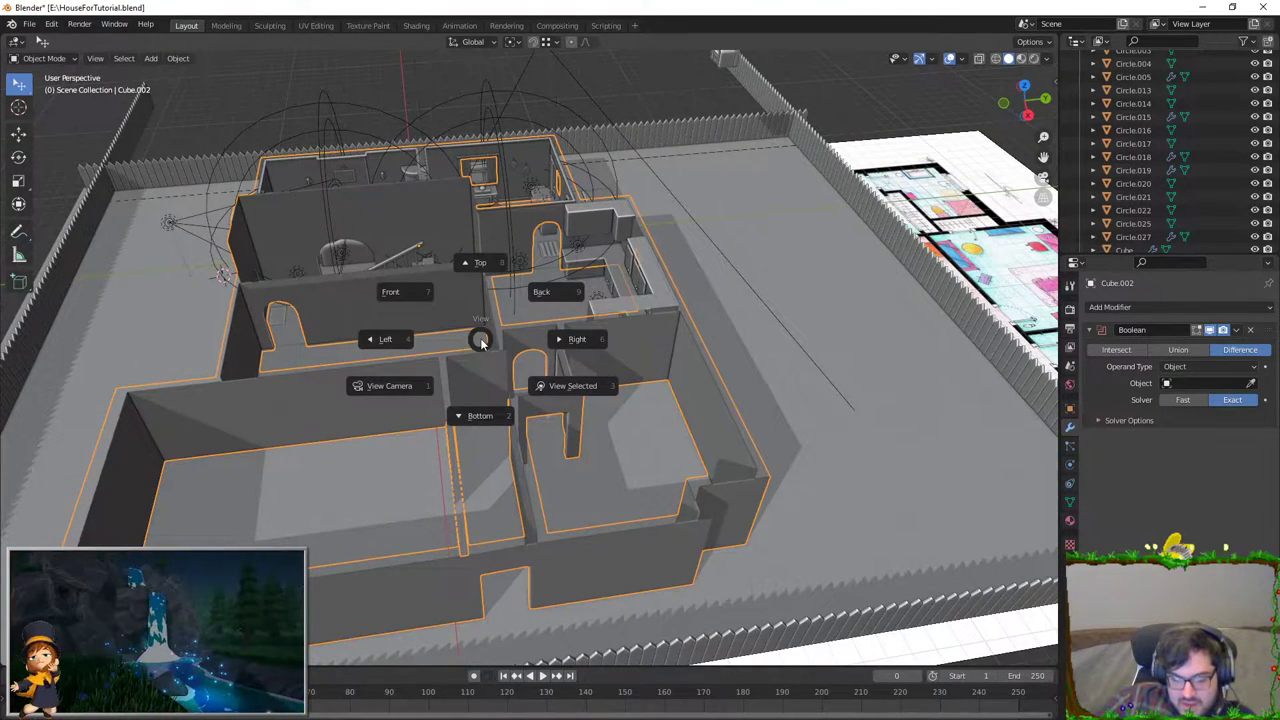
{"action": "scroll", "coordinate": [481, 344], "scroll_direction": "up", "scroll_amount": 1}
{"action": "scroll", "coordinate": [490, 330], "scroll_direction": "up", "scroll_amount": 3}
{"action": "scroll", "coordinate": [492, 327], "scroll_direction": "up", "scroll_amount": 1}
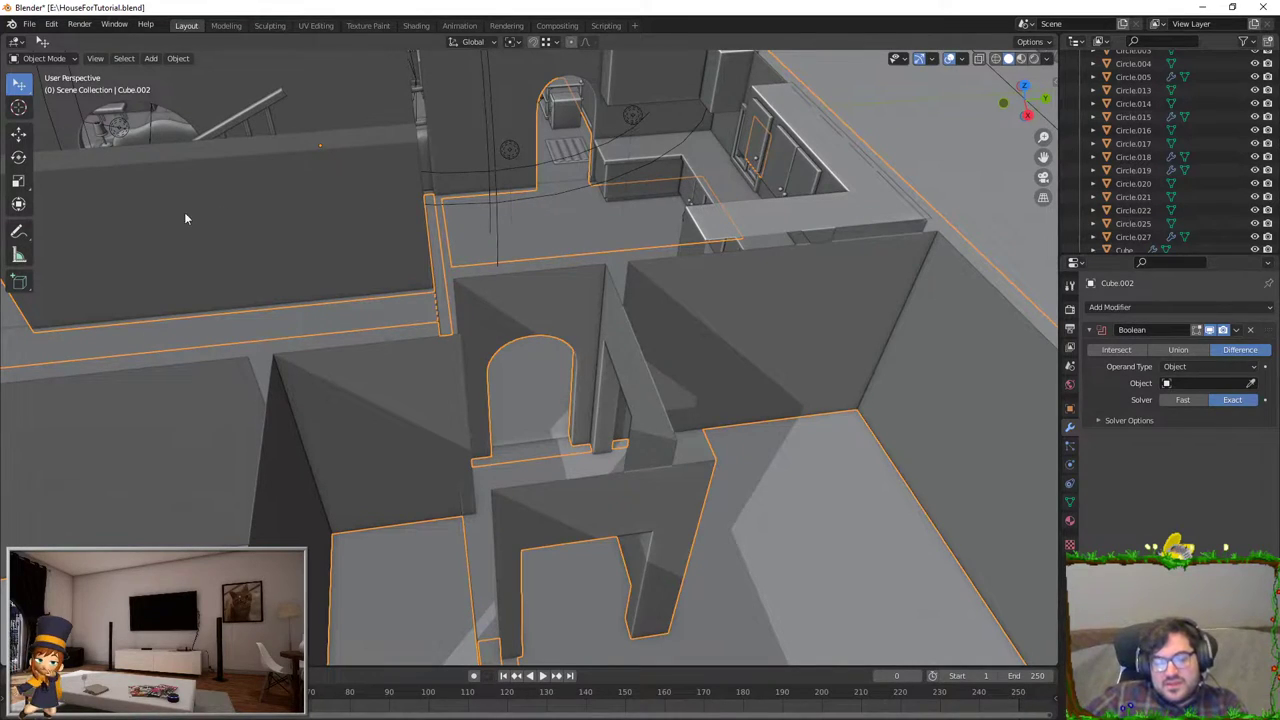
{"action": "left_click", "coordinate": [29, 24]}
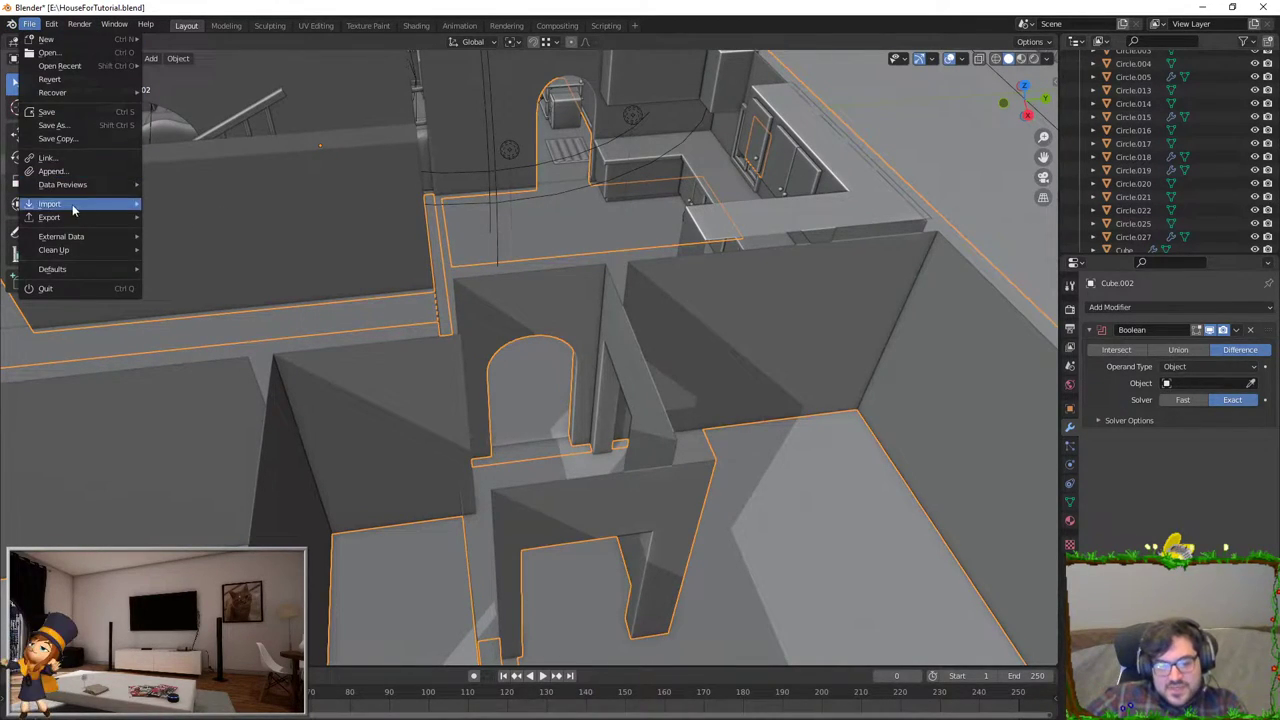
{"action": "mouse_move", "coordinate": [50, 204]}
{"action": "left_click", "coordinate": [195, 323]}
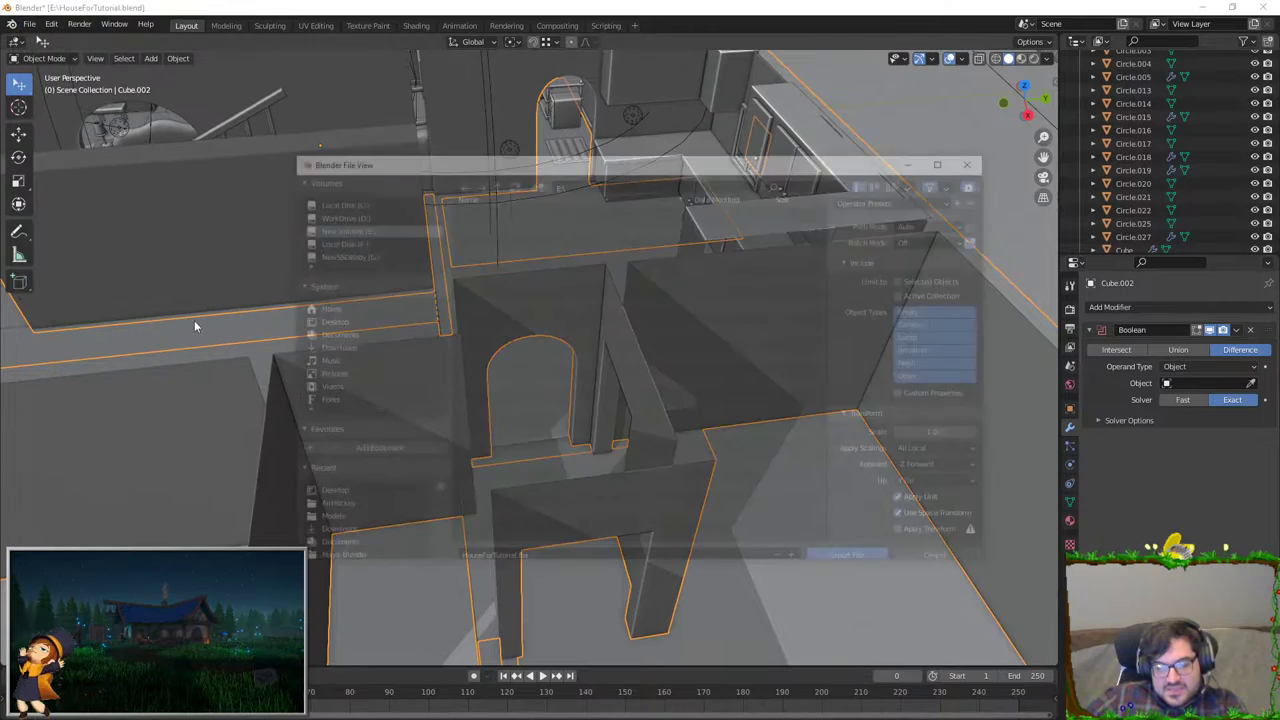
{"action": "left_click", "coordinate": [919, 293]}
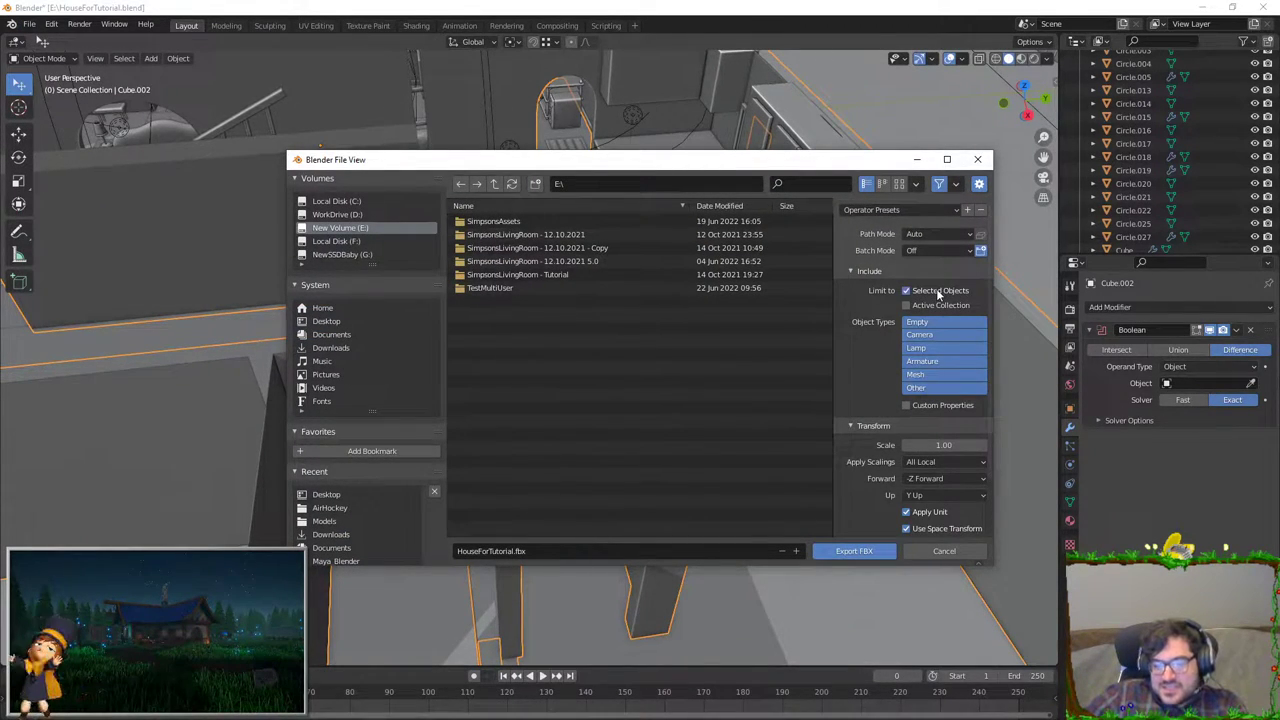
{"action": "left_click", "coordinate": [938, 290]}
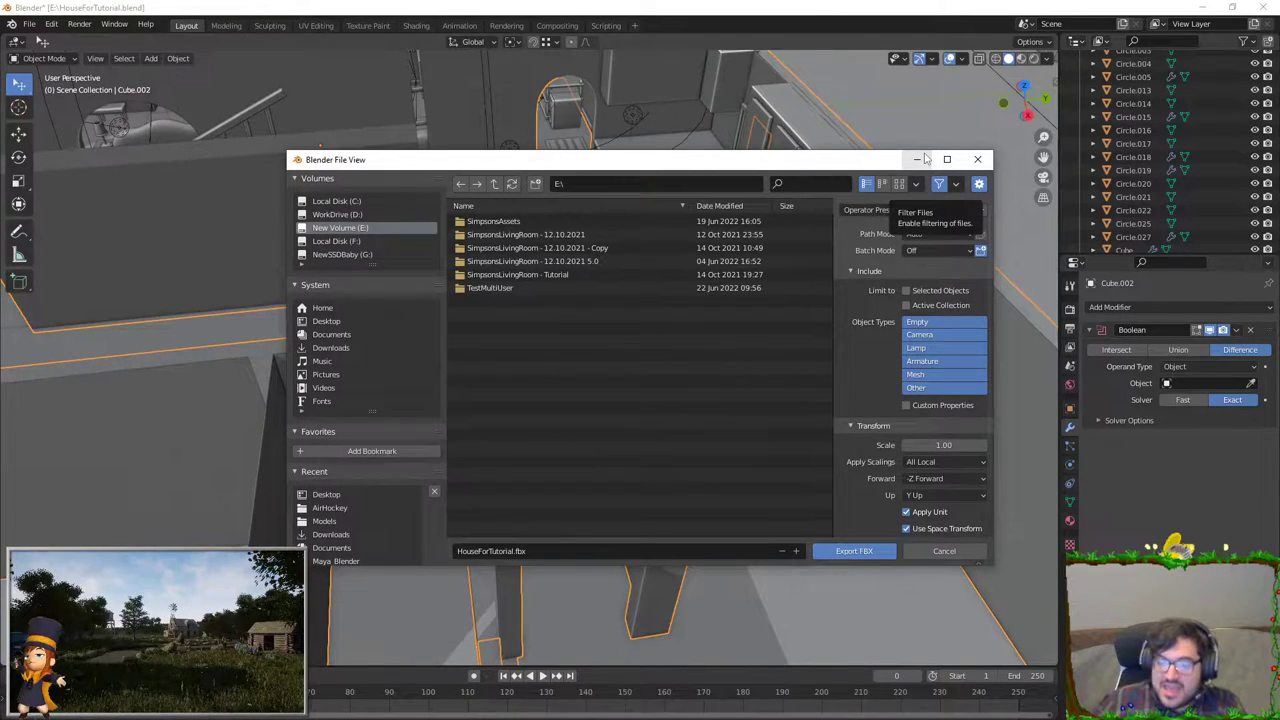
{"action": "left_click", "coordinate": [977, 159]}
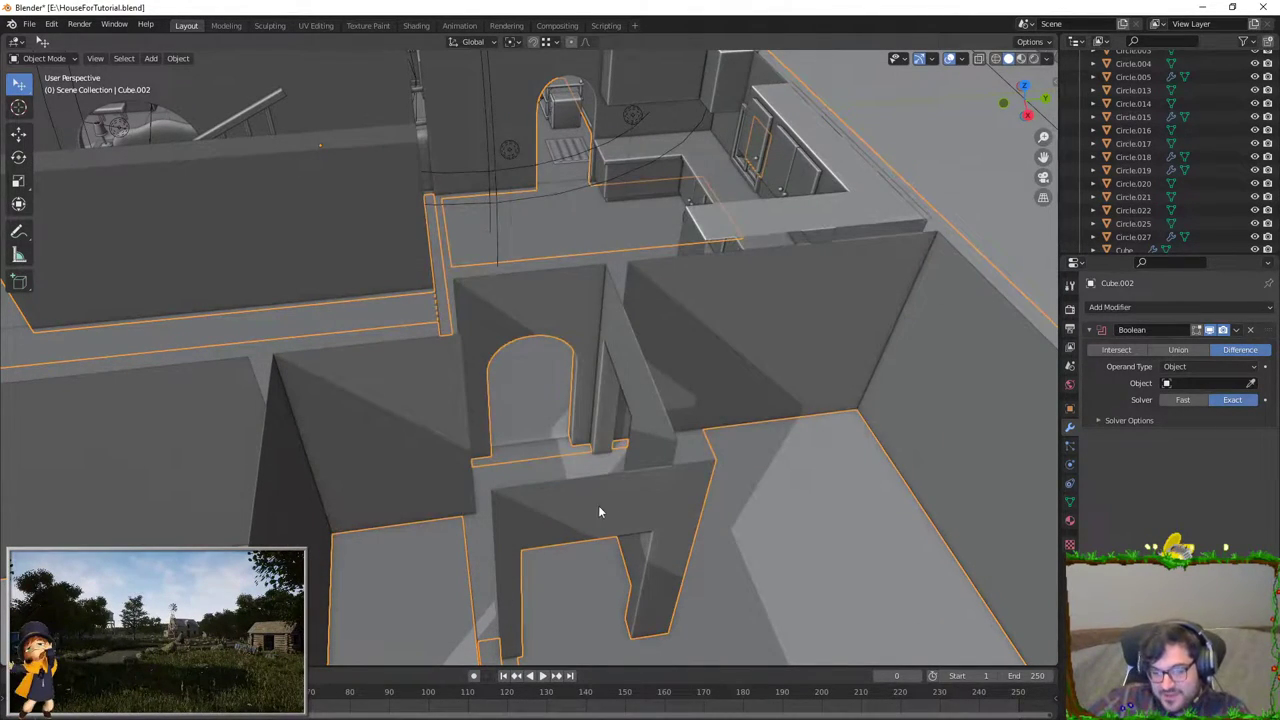
{"action": "mouse_move", "coordinate": [598, 512]}
{"action": "middle_mouse_down"}
{"action": "mouse_move", "coordinate": [529, 400]}
{"action": "mouse_move", "coordinate": [477, 355]}
{"action": "mouse_move", "coordinate": [521, 348]}
{"action": "mouse_move", "coordinate": [608, 386]}
{"action": "mouse_move", "coordinate": [634, 414]}
{"action": "mouse_move", "coordinate": [663, 363]}
{"action": "mouse_move", "coordinate": [560, 340]}
{"action": "middle_mouse_up"}
{"action": "scroll", "coordinate": [529, 400], "scroll_direction": "up", "scroll_amount": 3}
{"action": "scroll", "coordinate": [595, 300], "scroll_direction": "down", "scroll_amount": 3}
{"action": "scroll", "coordinate": [612, 262], "scroll_direction": "down", "scroll_amount": 3}
{"action": "scroll", "coordinate": [610, 290], "scroll_direction": "up", "scroll_amount": 5}
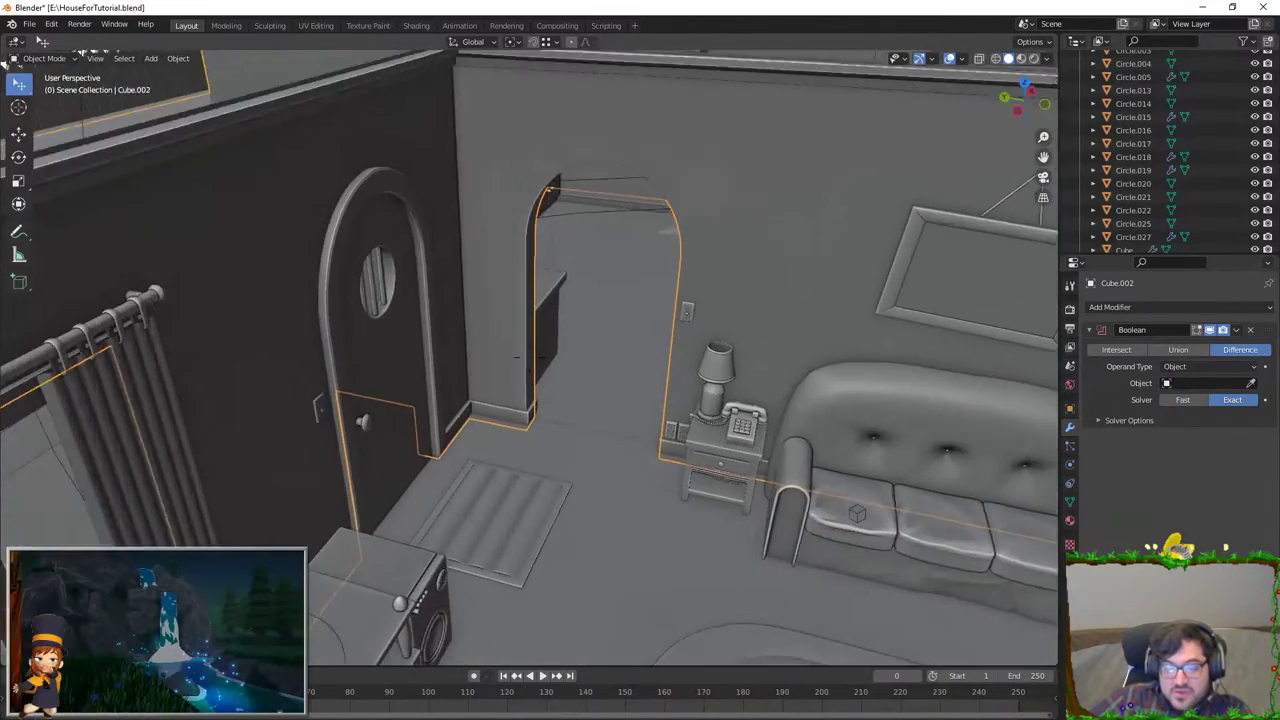
{"action": "scroll", "coordinate": [530, 355], "scroll_direction": "up", "scroll_amount": 3}
{"action": "scroll", "coordinate": [530, 355], "scroll_direction": "up", "scroll_amount": 3}
{"action": "scroll", "coordinate": [530, 355], "scroll_direction": "up", "scroll_amount": 2}
{"action": "scroll", "coordinate": [529, 355], "scroll_direction": "down", "scroll_amount": 3}
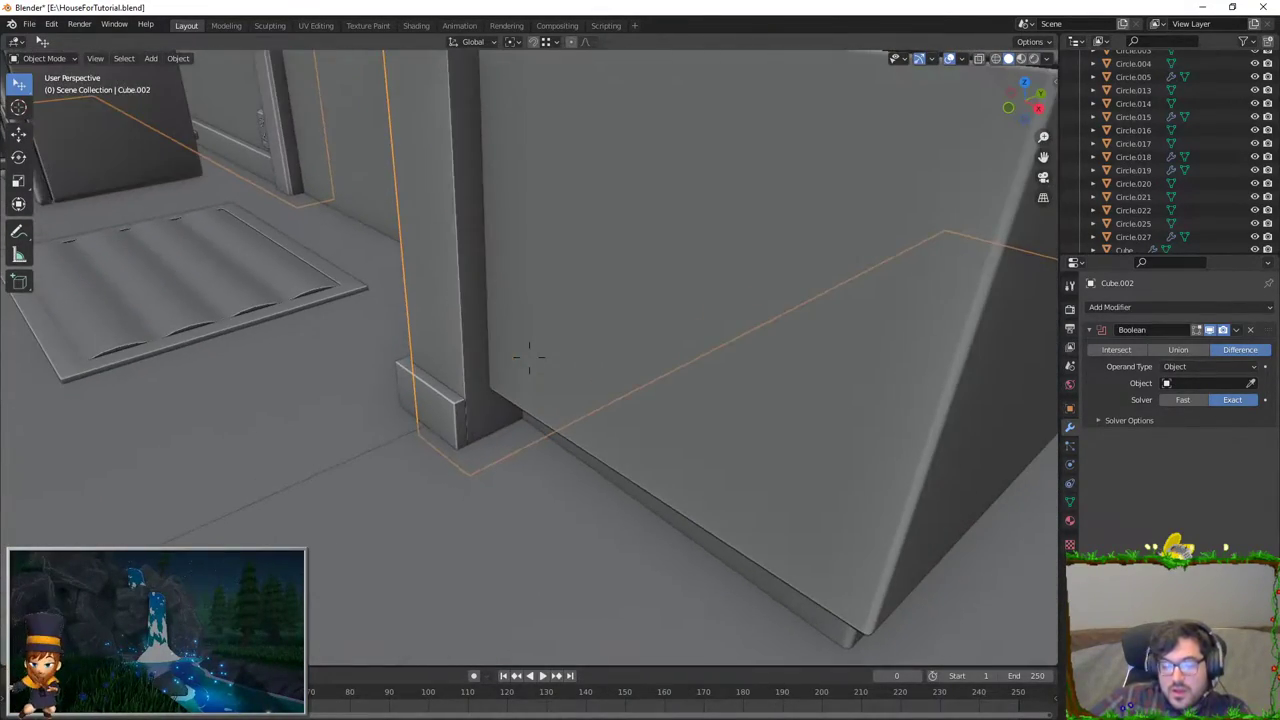
{"action": "scroll", "coordinate": [529, 355], "scroll_direction": "down", "scroll_amount": 3}
{"action": "scroll", "coordinate": [529, 355], "scroll_direction": "up", "scroll_amount": 1}
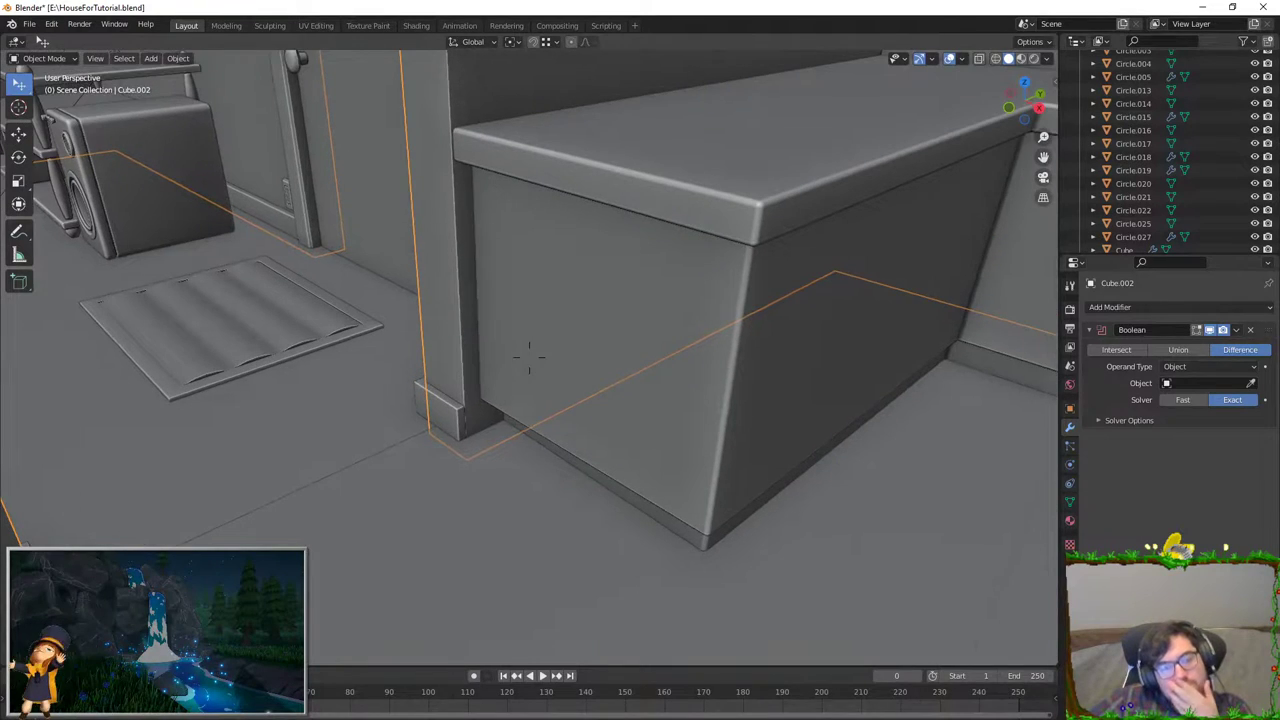
{"action": "scroll", "coordinate": [529, 355], "scroll_direction": "up", "scroll_amount": 1}
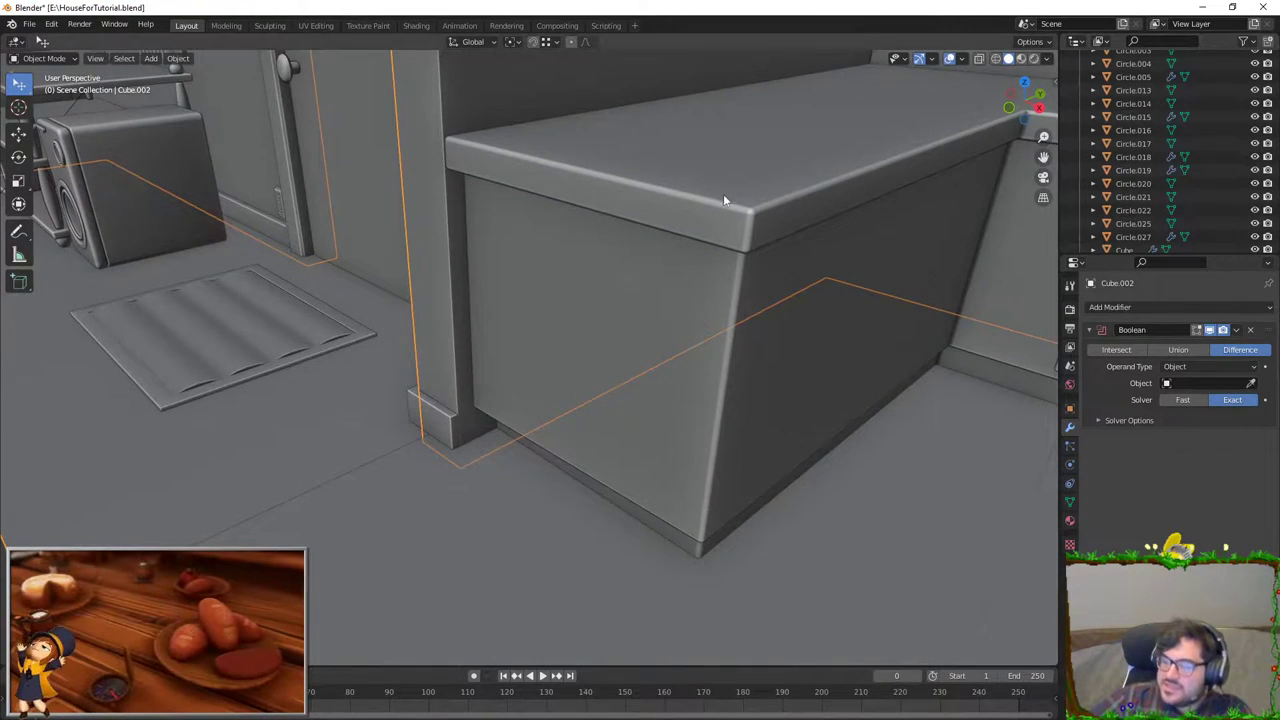
{"action": "scroll", "coordinate": [529, 355], "scroll_direction": "up", "scroll_amount": 2}
{"action": "key", "text": "s"}
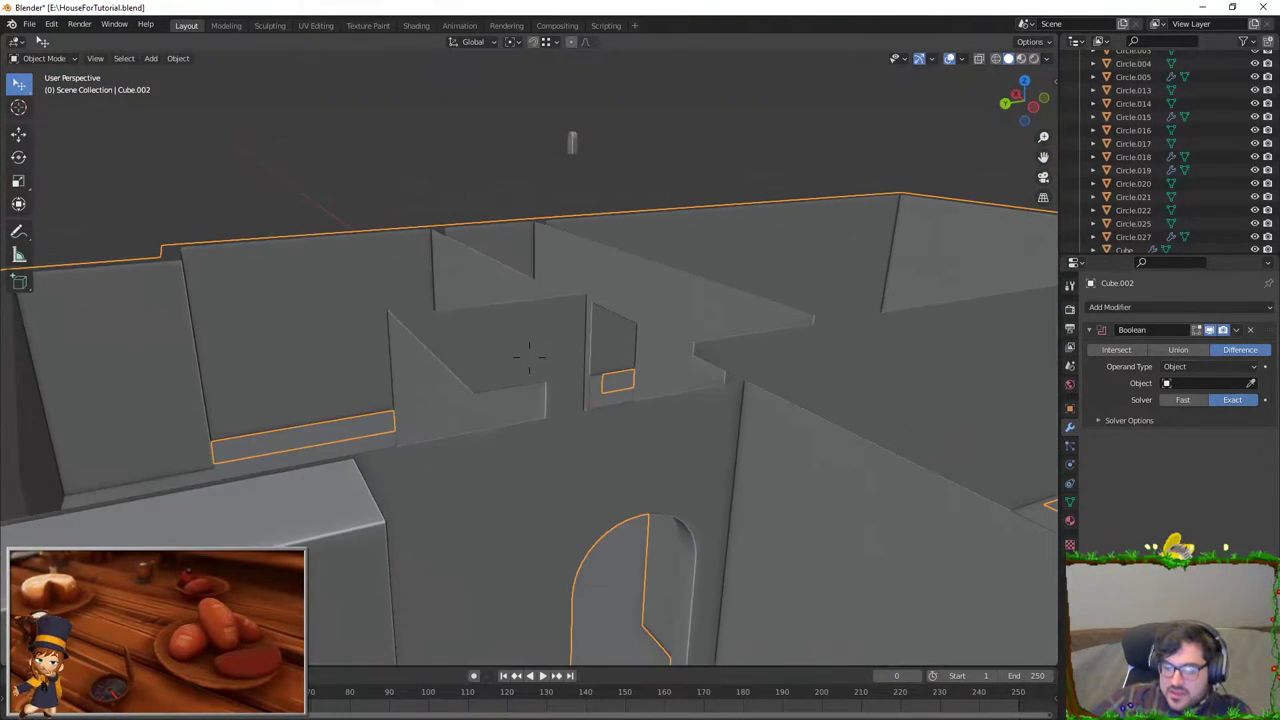
{"action": "key", "text": "w"}
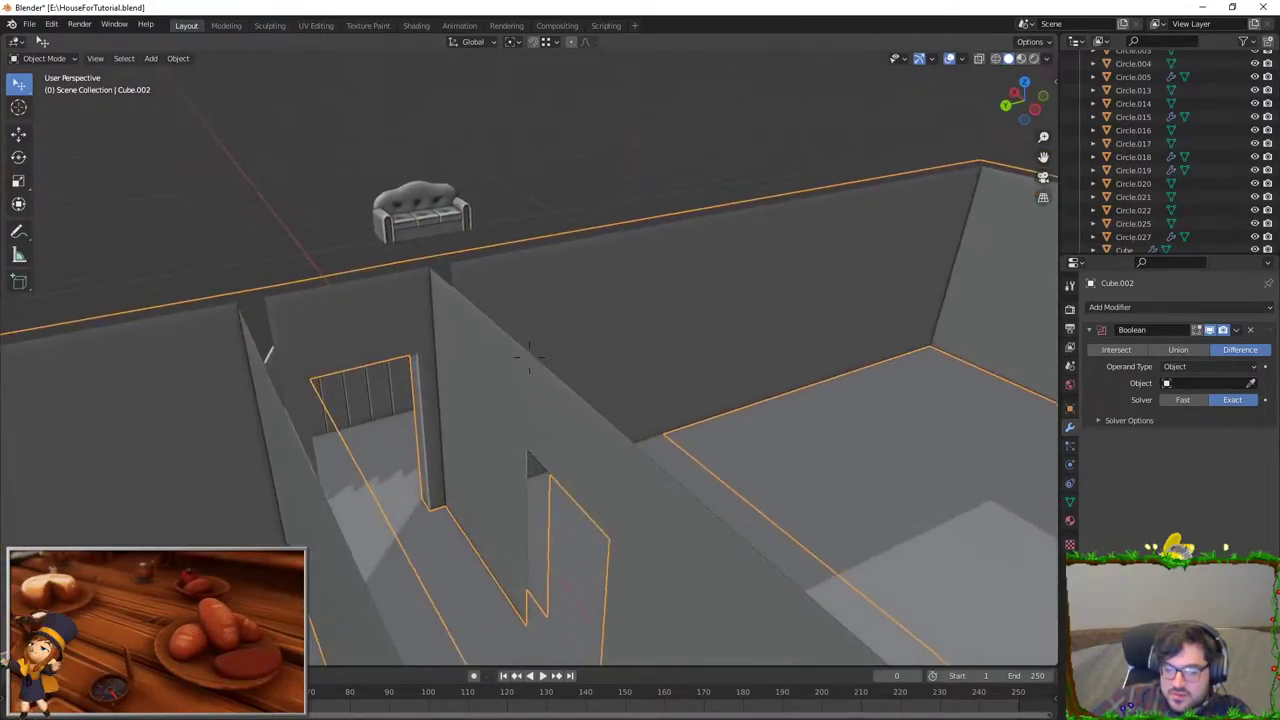
{"action": "key", "text": "s"}
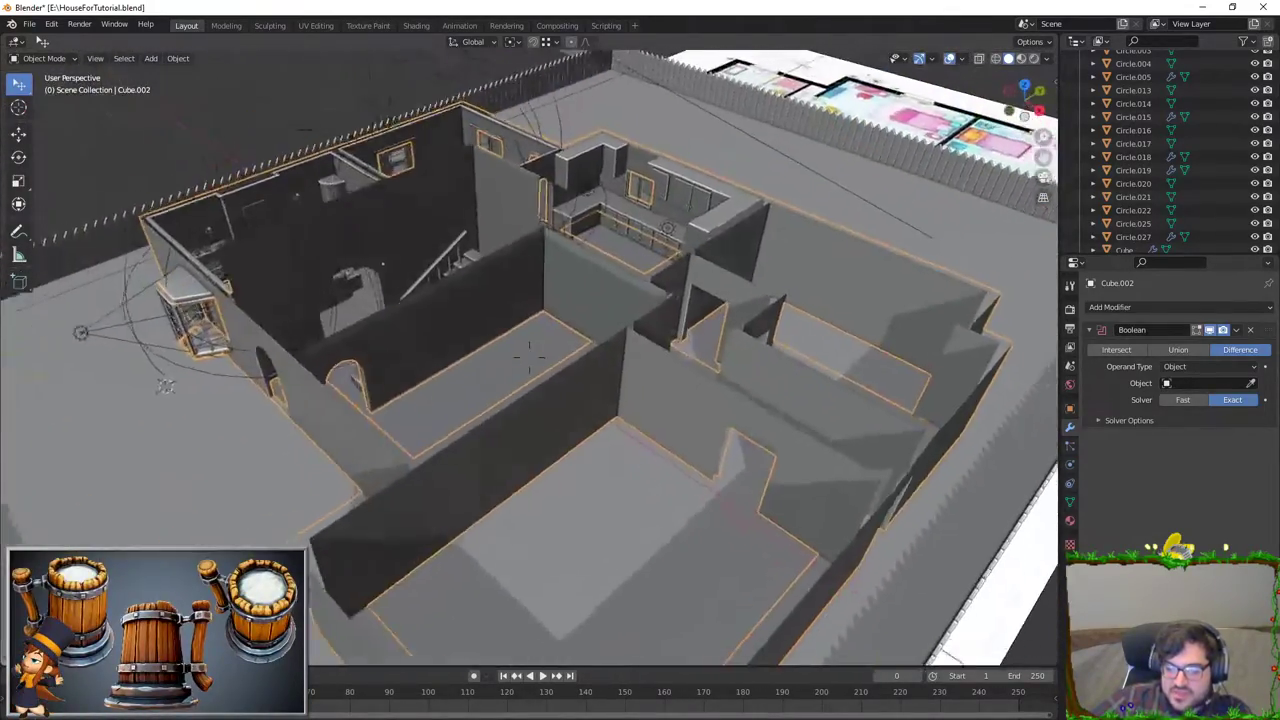
{"action": "left_click", "coordinate": [529, 356]}
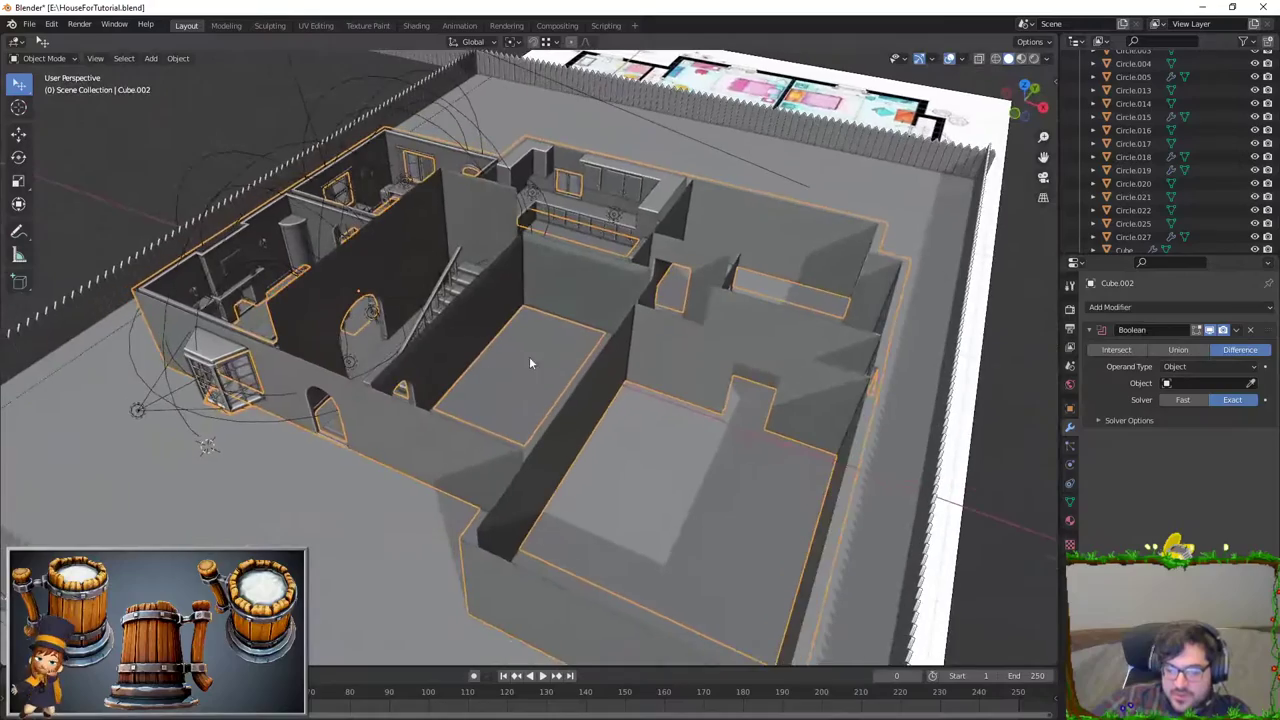
{"action": "left_click", "coordinate": [400, 427]}
{"action": "key", "text": "ctrl+z"}
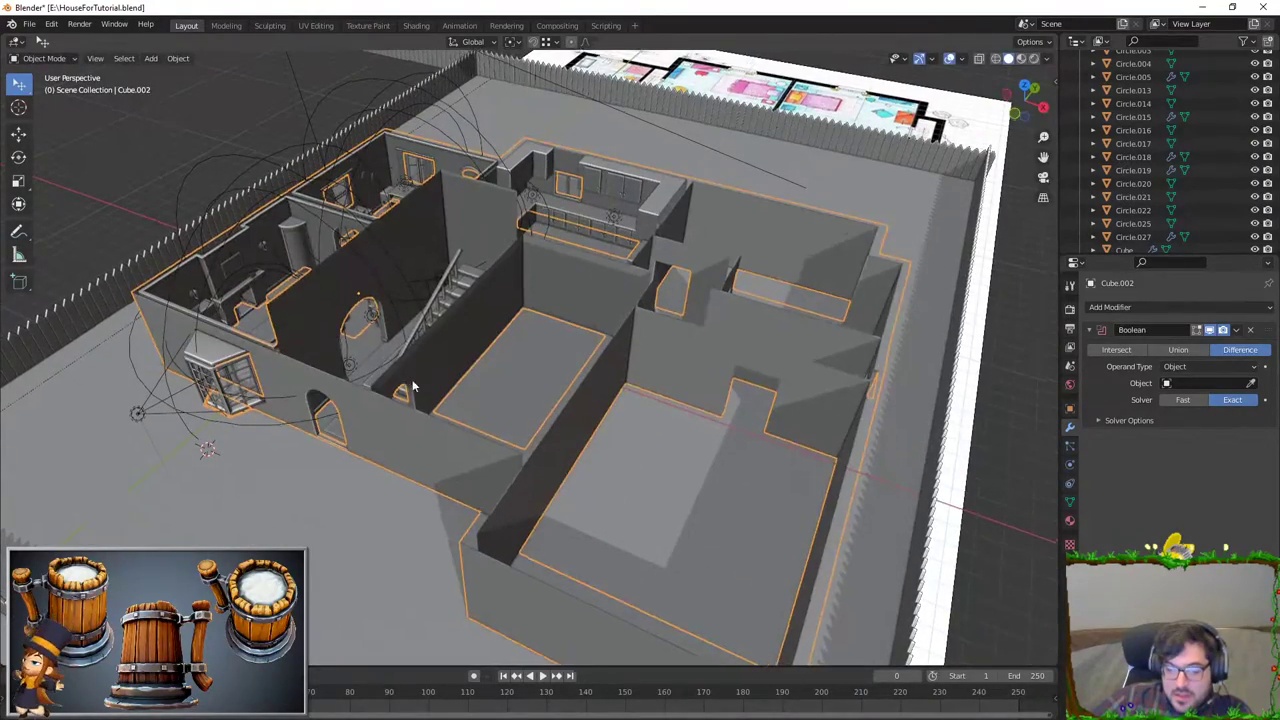
{"action": "middle_click_drag", "start_coordinate": [413, 387], "coordinate": [481, 272]}
{"action": "mouse_move", "coordinate": [494, 423]}
{"action": "middle_mouse_down"}
{"action": "mouse_move", "coordinate": [458, 415]}
{"action": "mouse_move", "coordinate": [520, 325]}
{"action": "mouse_move", "coordinate": [314, 376]}
{"action": "middle_mouse_up"}
{"action": "left_click", "coordinate": [520, 325]}
{"action": "key", "text": "KP_7"}
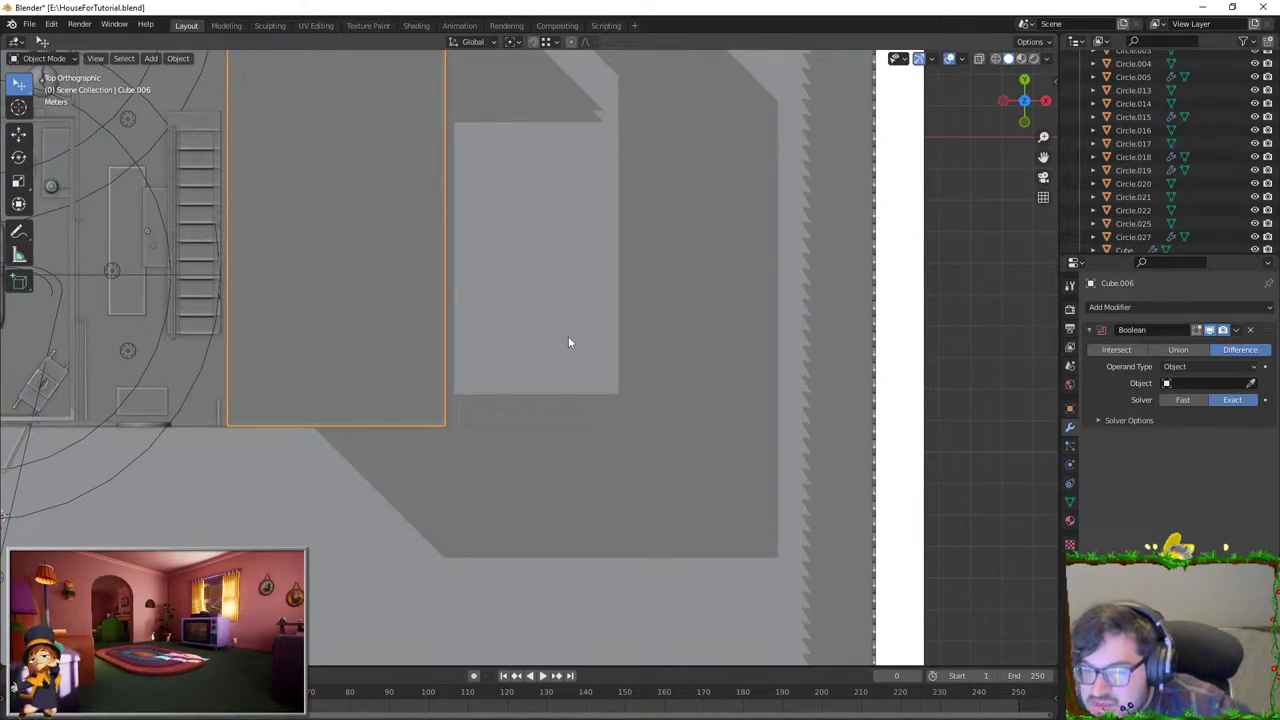
Step: Duplicate the floor block and turn on X-Ray to reveal the floor plan
{"action": "key", "text": "shift+d"}
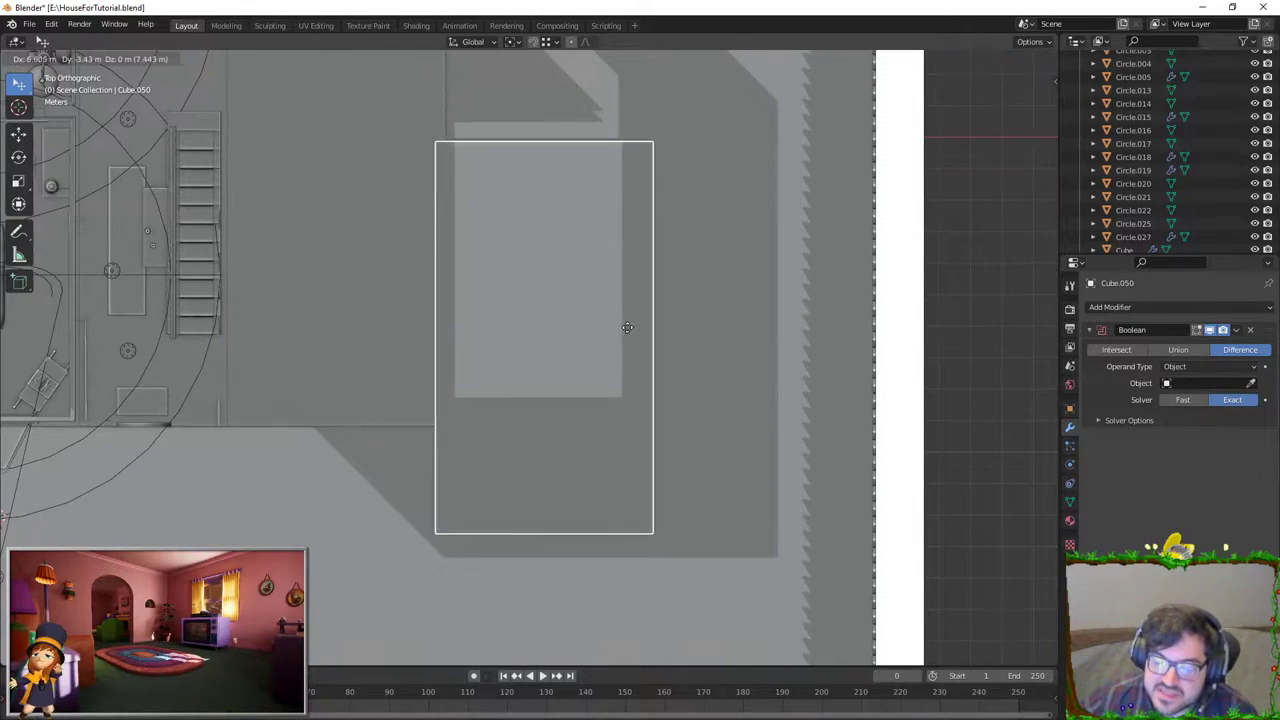
{"action": "left_click", "coordinate": [627, 327]}
{"action": "scroll", "coordinate": [634, 315], "scroll_direction": "down", "scroll_amount": 2}
{"action": "scroll", "coordinate": [700, 200], "scroll_direction": "down", "scroll_amount": 1}
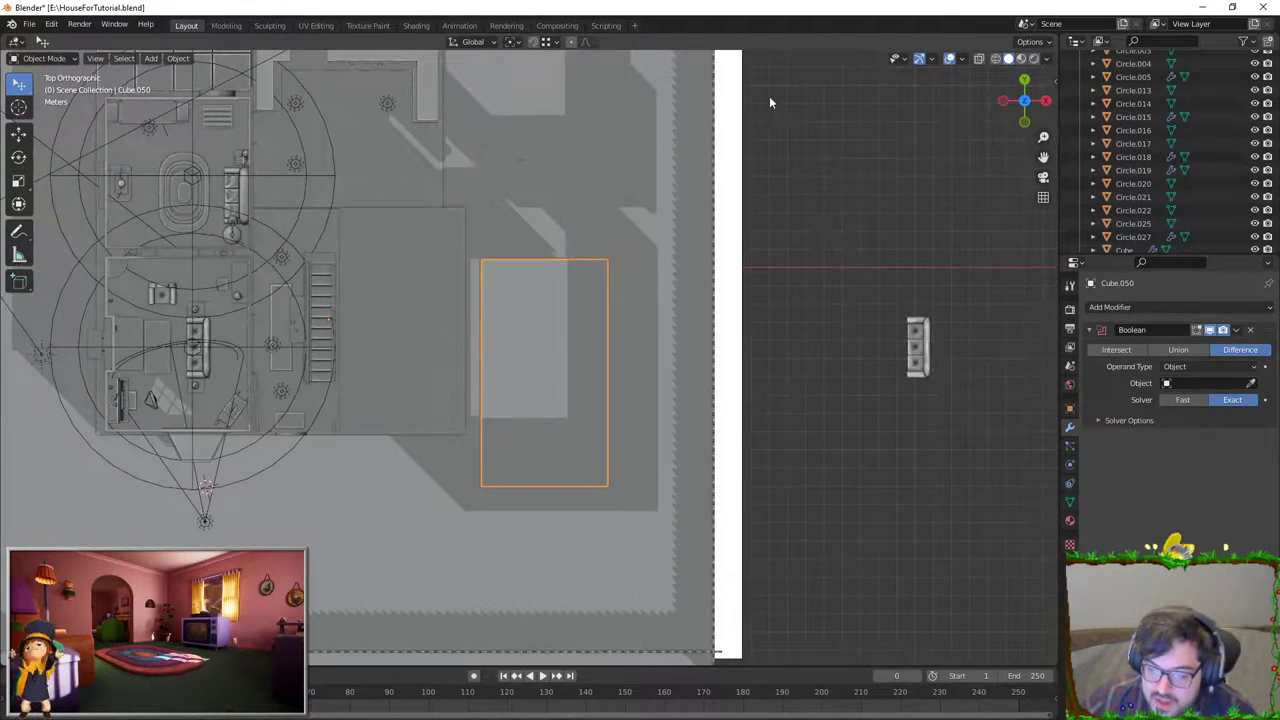
{"action": "left_click", "coordinate": [979, 58]}
{"action": "scroll", "coordinate": [545, 226], "scroll_direction": "up", "scroll_amount": 3}
Step: Move the copied block over the counter-and-stools room until it meets the walls
{"action": "key", "text": "g"}
{"action": "left_click", "coordinate": [551, 217]}
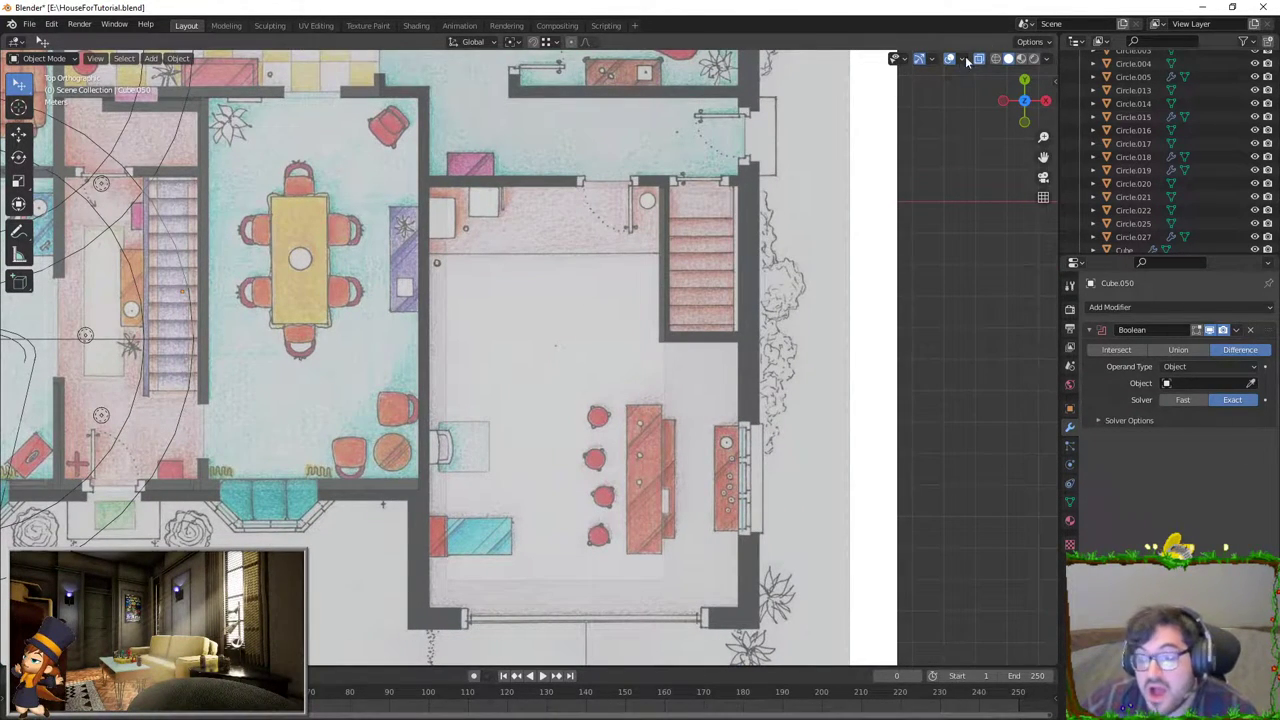
{"action": "scroll", "coordinate": [655, 231], "scroll_direction": "up", "scroll_amount": 1}
{"action": "key", "text": "g"}
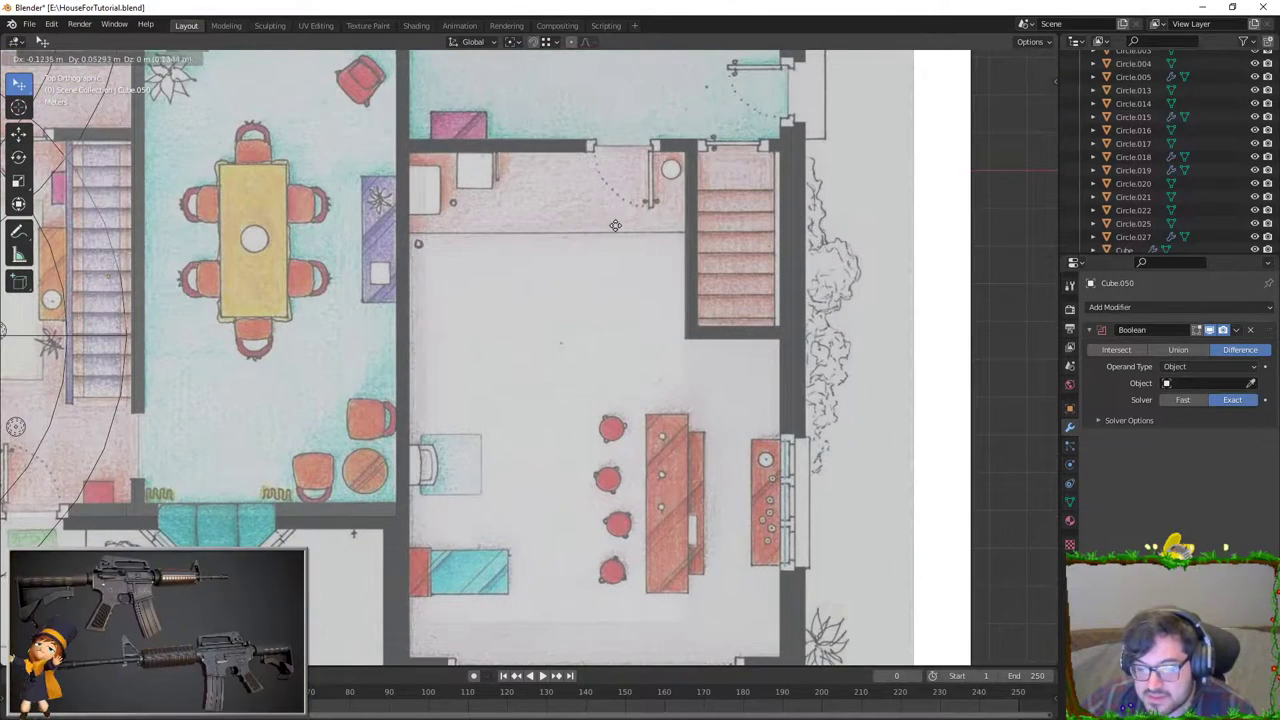
{"action": "left_click", "coordinate": [575, 230]}
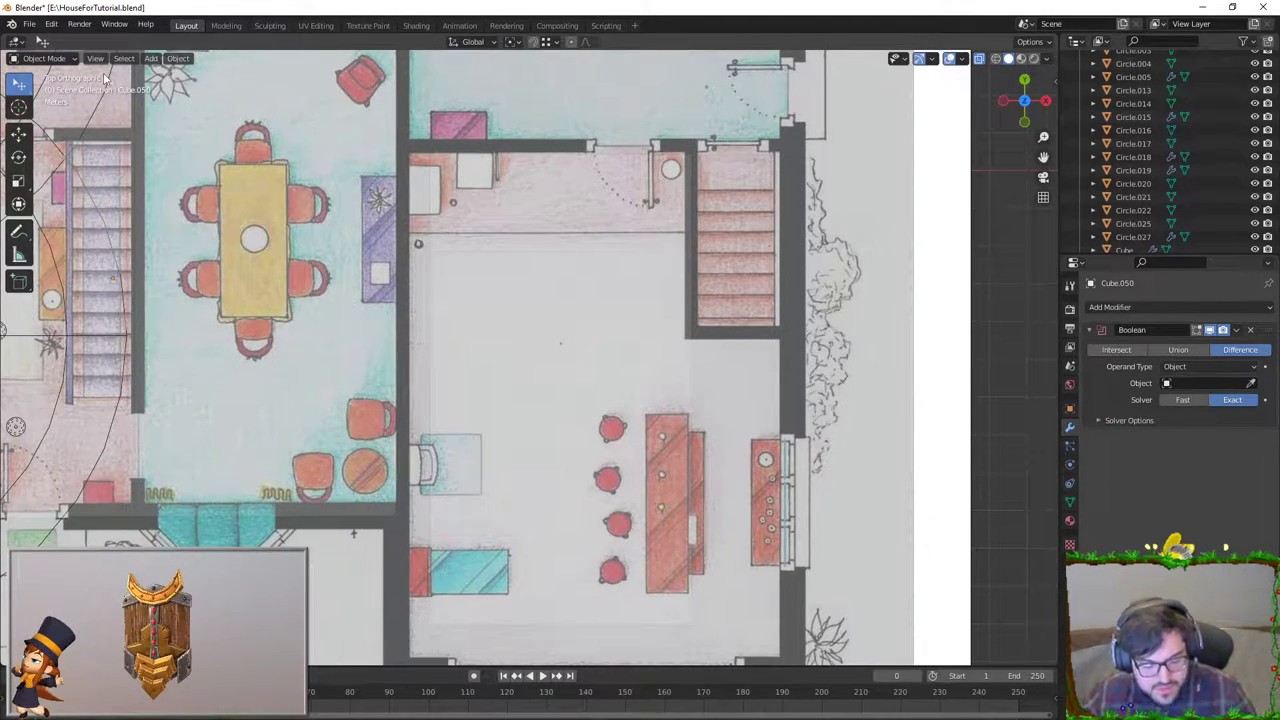
Step: Orbit to a low wide view of the plan and select the walls object Cube.002
{"action": "scroll", "coordinate": [740, 543], "scroll_direction": "down", "scroll_amount": 4}
{"action": "middle_click_drag", "start_coordinate": [740, 543], "coordinate": [627, 224]}
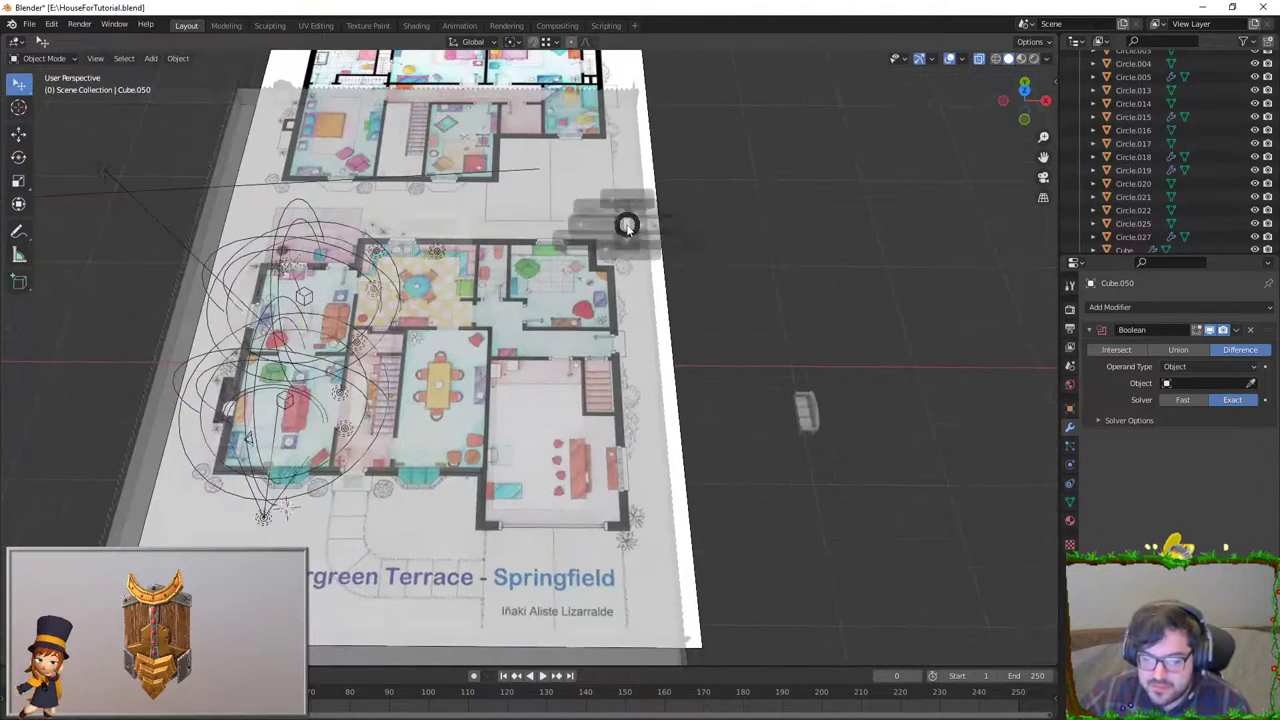
{"action": "key", "text": "grave"}
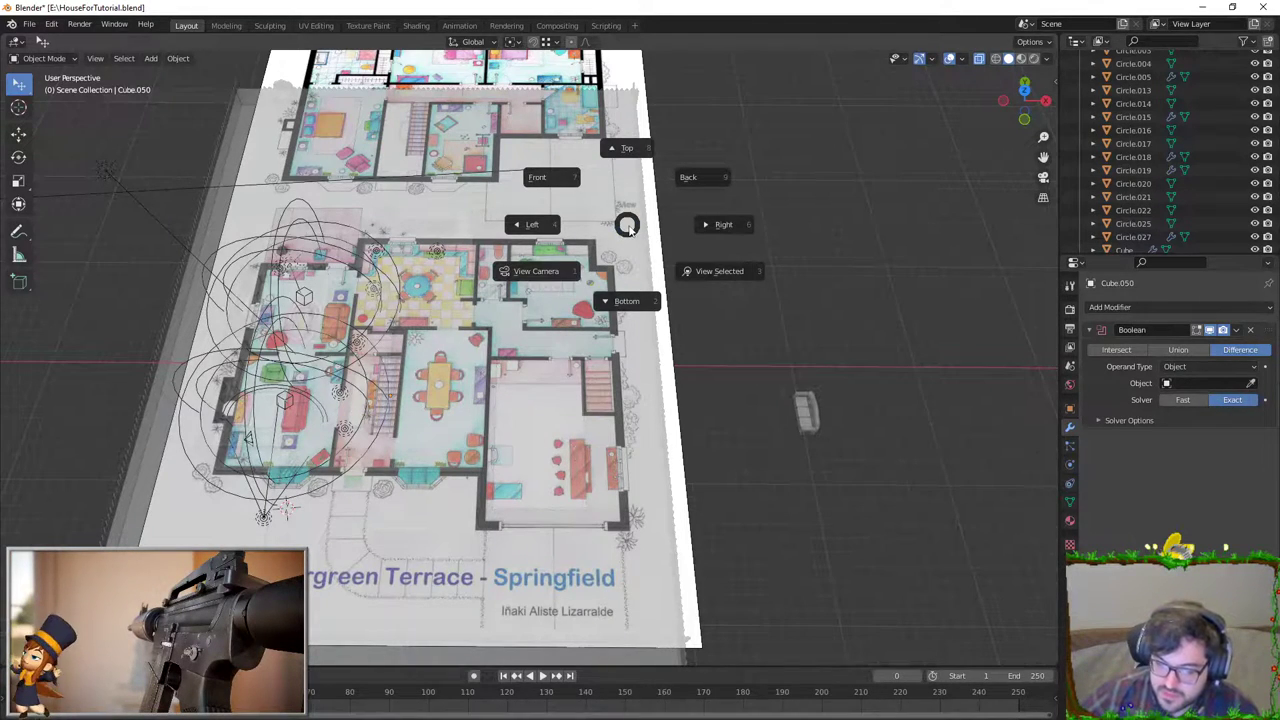
{"action": "middle_click_drag", "start_coordinate": [628, 226], "coordinate": [647, 394]}
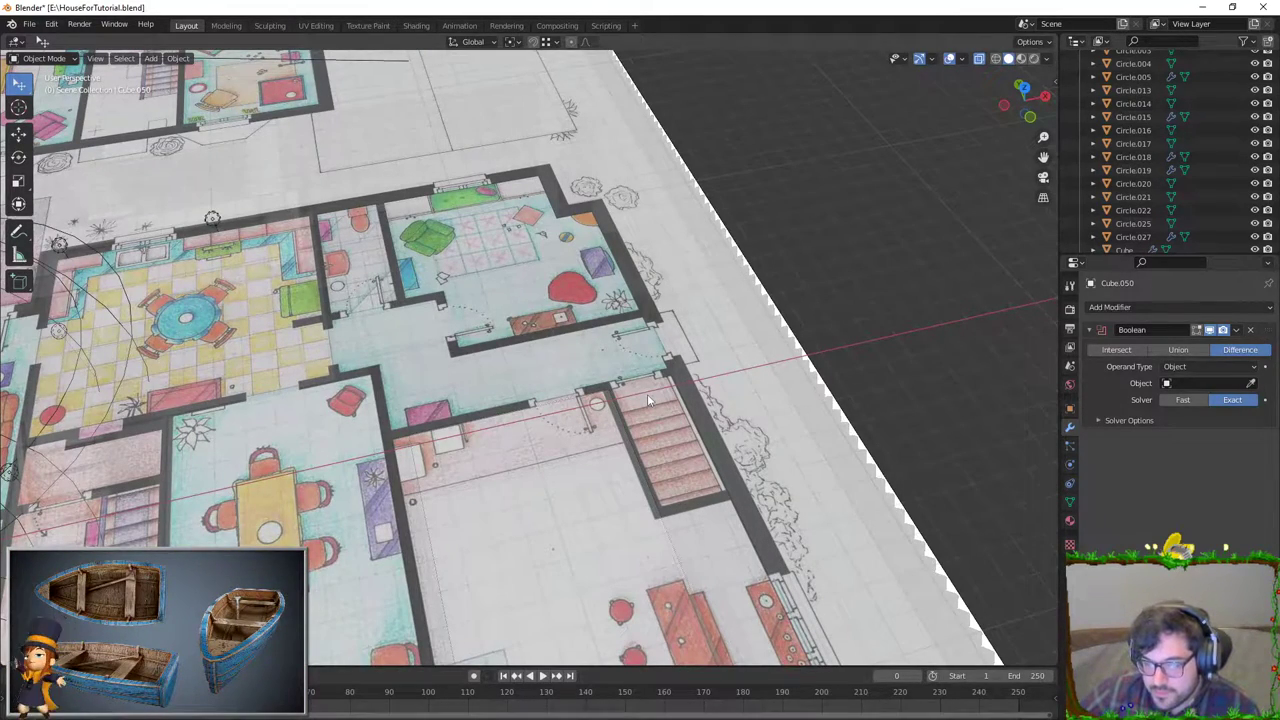
{"action": "middle_click_drag", "start_coordinate": [647, 394], "coordinate": [598, 257]}
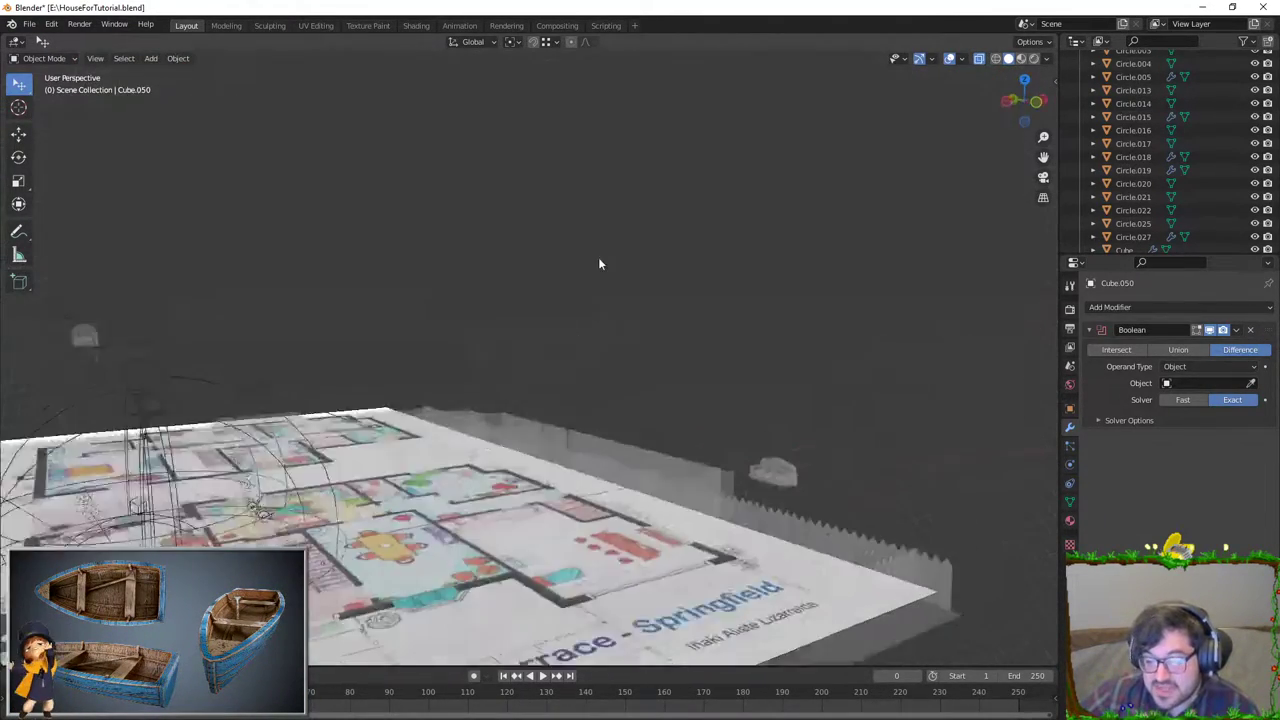
{"action": "scroll", "coordinate": [598, 390], "scroll_direction": "down", "scroll_amount": 3}
{"action": "left_click", "coordinate": [589, 403]}
{"action": "scroll", "coordinate": [588, 404], "scroll_direction": "up", "scroll_amount": 2}
{"action": "scroll", "coordinate": [568, 398], "scroll_direction": "up", "scroll_amount": 3}
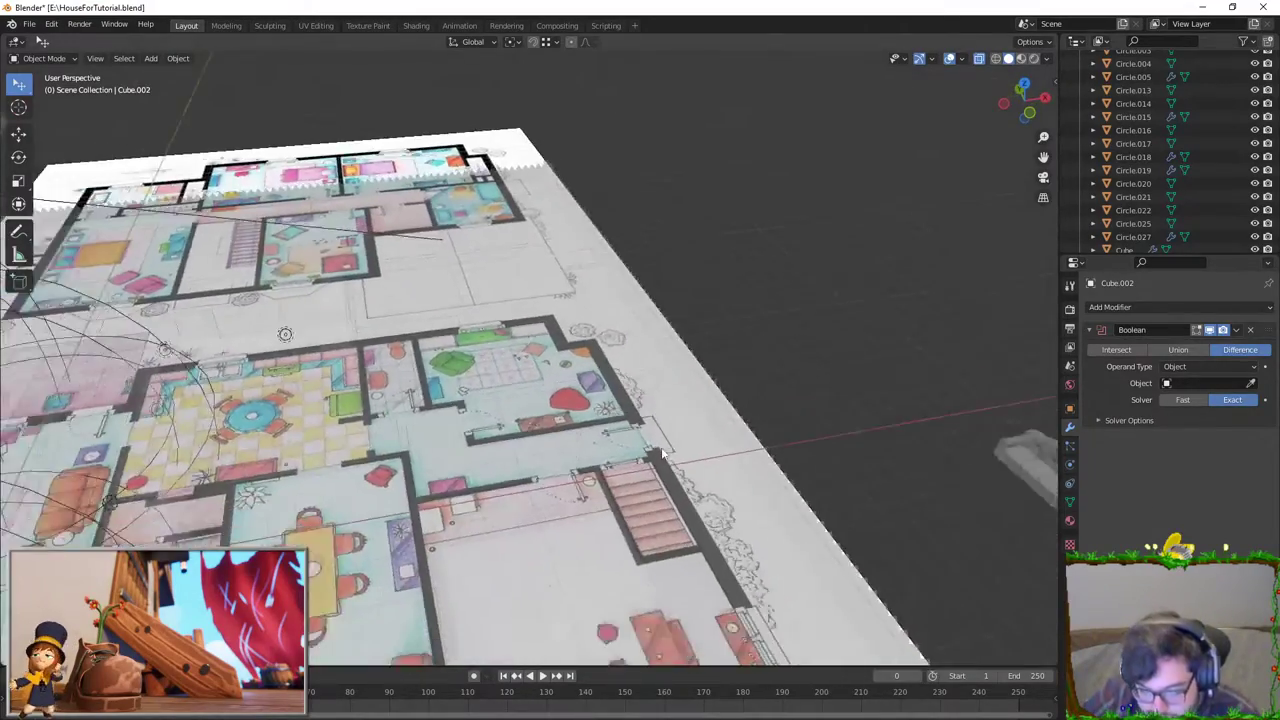
Step: Enter Edit Mode on the walls mesh and select all of its geometry
{"action": "mouse_move", "coordinate": [1041, 470]}
{"action": "middle_mouse_down"}
{"action": "mouse_move", "coordinate": [240, 207]}
{"action": "mouse_move", "coordinate": [637, 370]}
{"action": "middle_mouse_up"}
{"action": "key", "text": "Tab"}
{"action": "key", "text": "KP_7"}
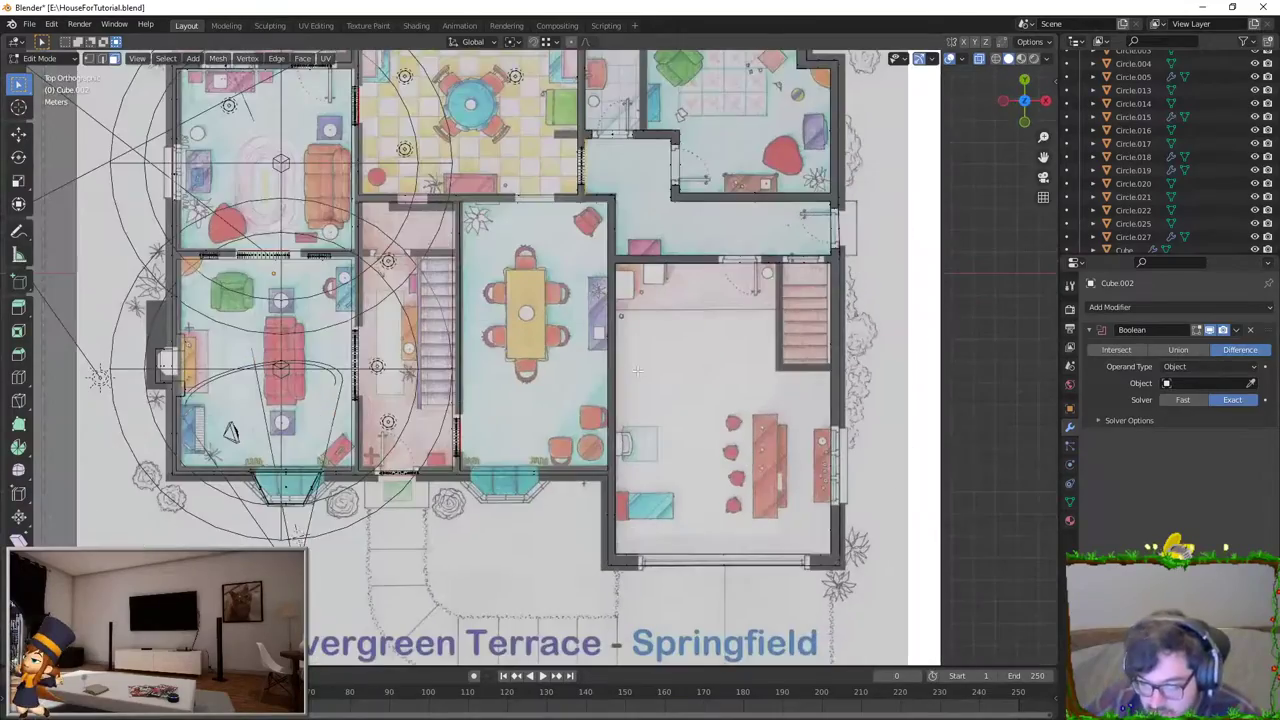
{"action": "middle_click_drag", "start_coordinate": [494, 438], "coordinate": [555, 347]}
{"action": "key", "text": "a"}
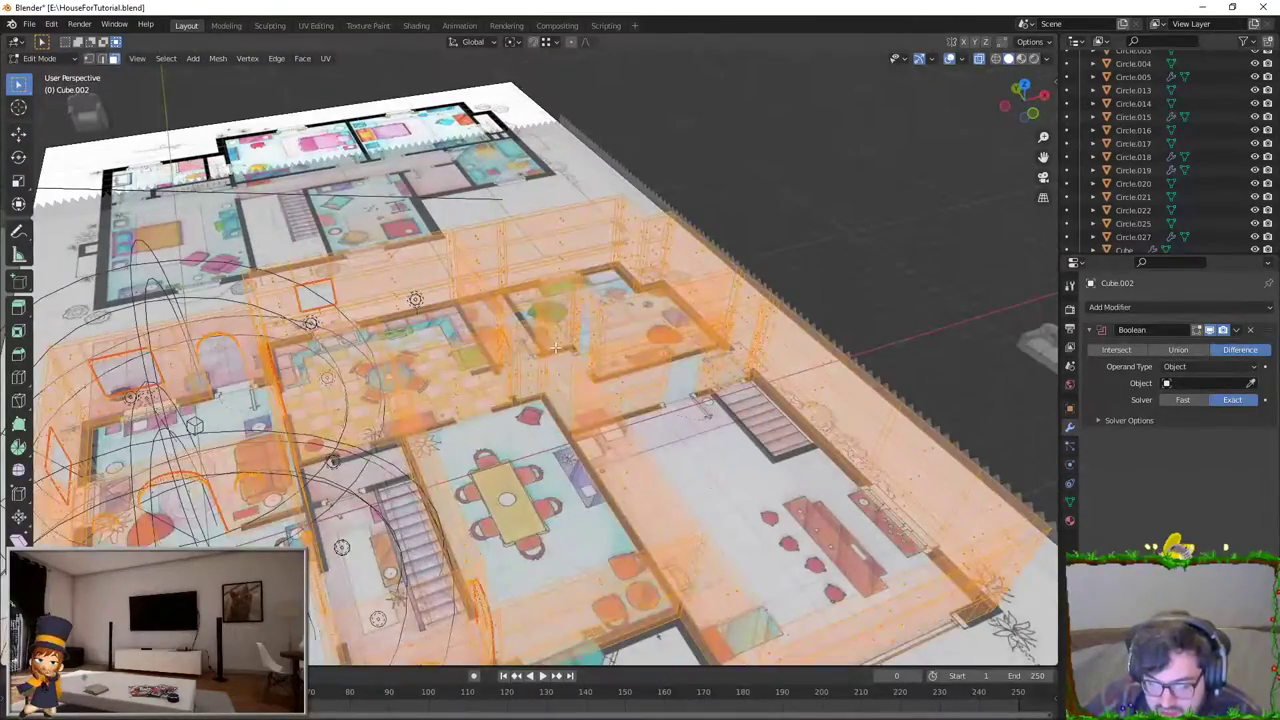
{"action": "scroll", "coordinate": [555, 347], "scroll_direction": "down", "scroll_amount": 3}
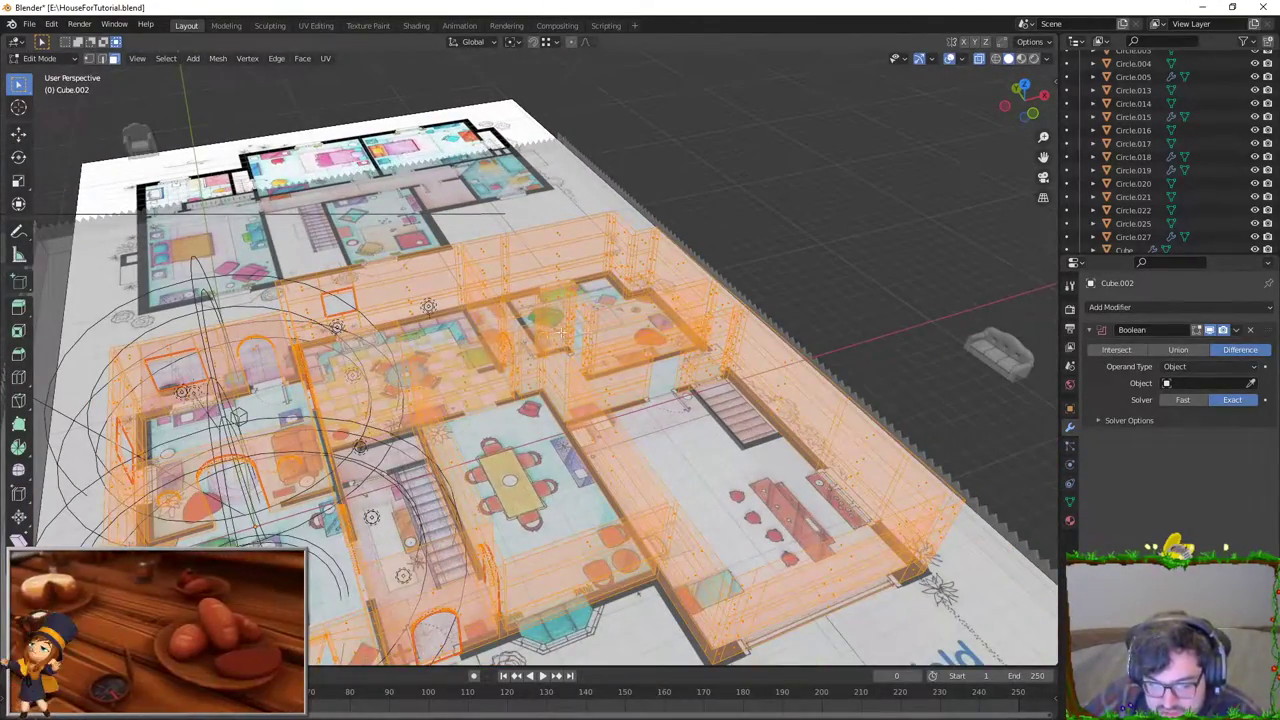
{"action": "middle_click_drag", "start_coordinate": [562, 333], "coordinate": [518, 356]}
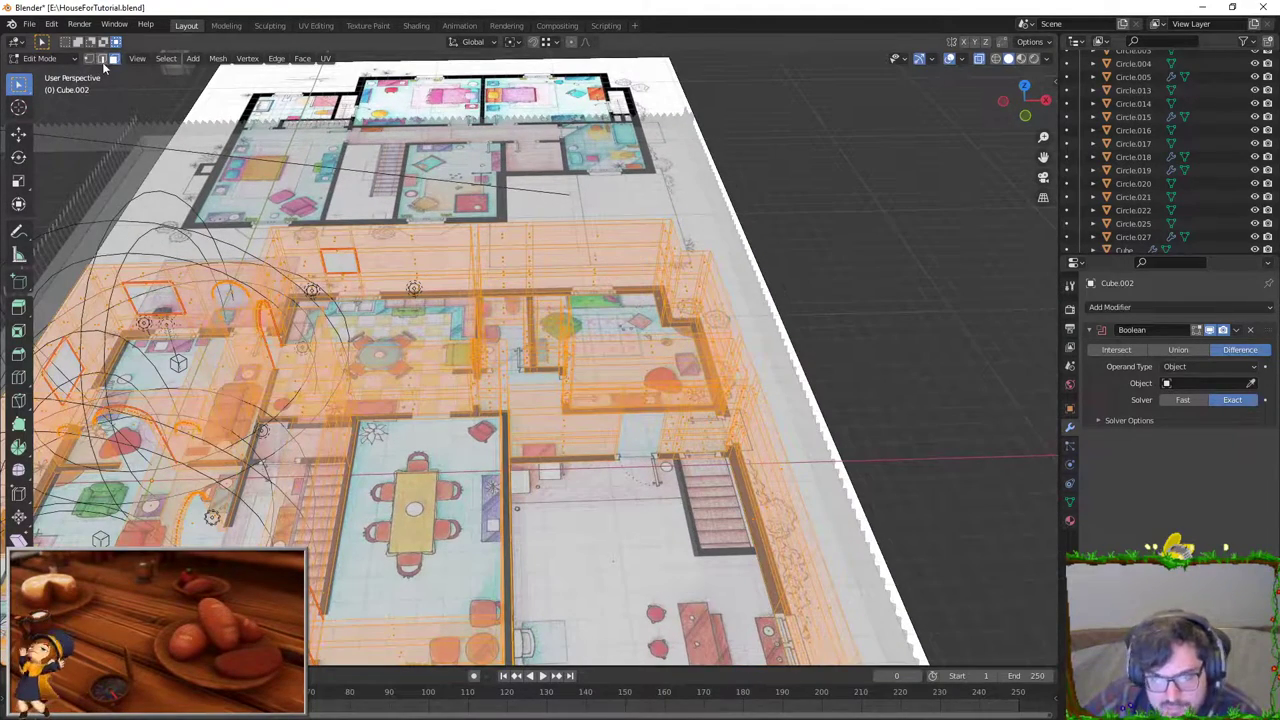
{"action": "scroll", "coordinate": [401, 228], "scroll_direction": "down", "scroll_amount": 2}
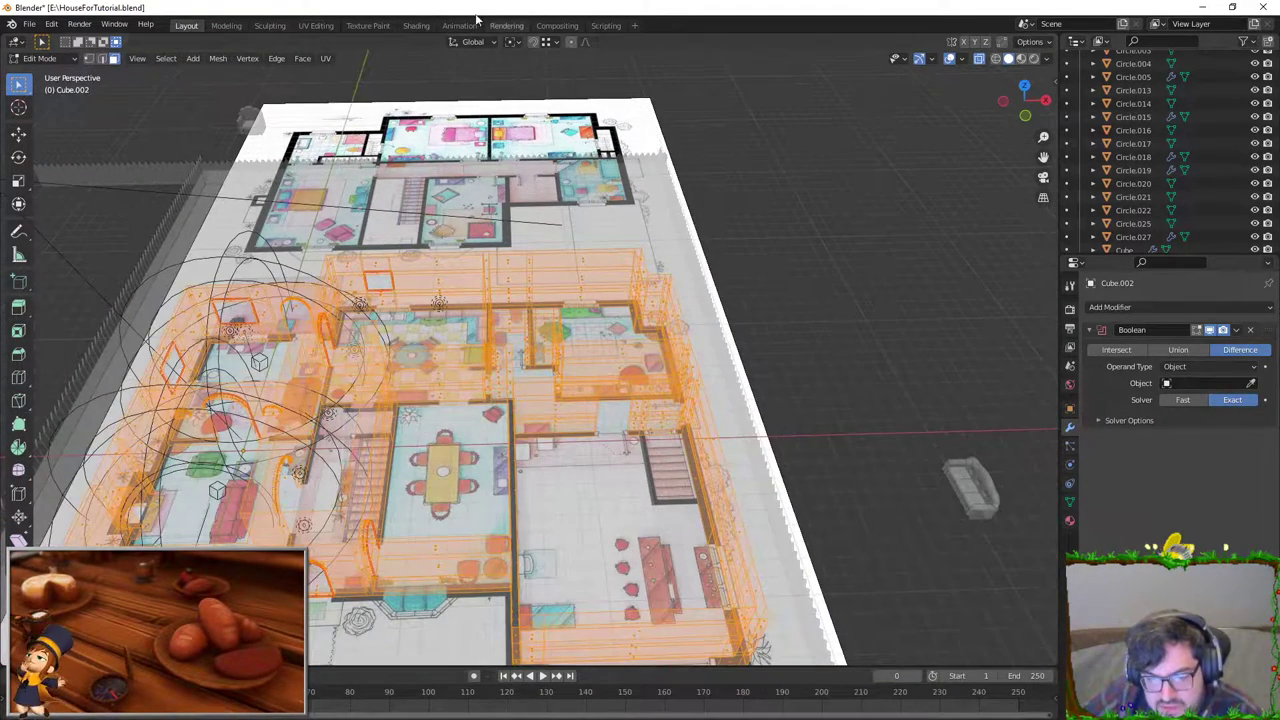
Step: In the UV Editing workspace, select a small linked UV island and frame it in the 3D view
{"action": "left_click", "coordinate": [318, 26]}
{"action": "scroll", "coordinate": [270, 395], "scroll_direction": "down", "scroll_amount": 1}
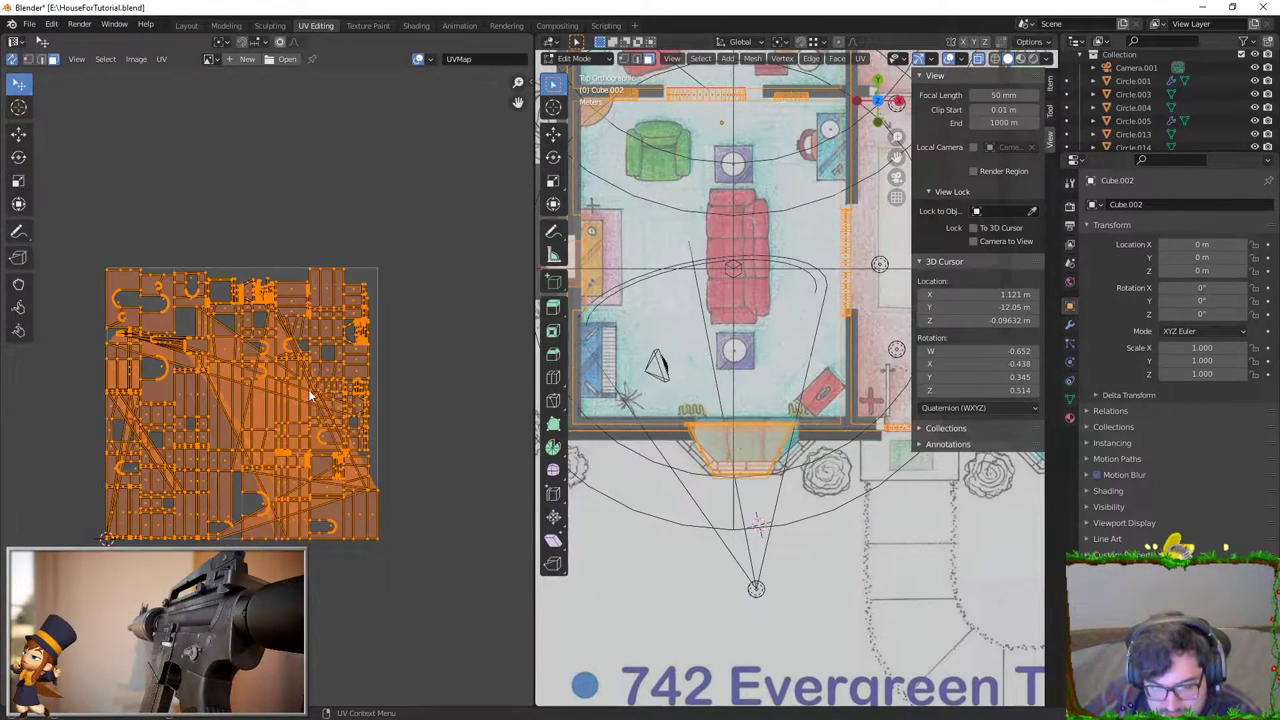
{"action": "left_click", "coordinate": [200, 280]}
{"action": "key", "text": "l"}
{"action": "key", "text": "KP_Decimal"}
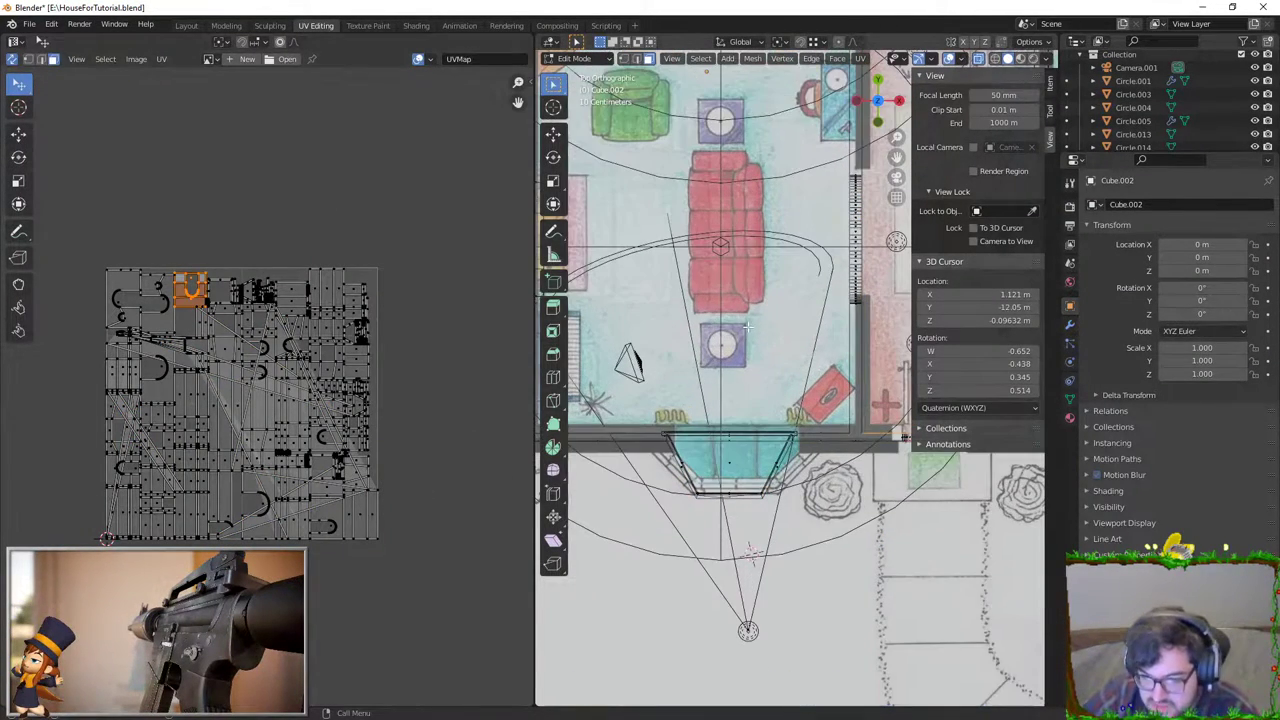
{"action": "mouse_move", "coordinate": [746, 326]}
{"action": "middle_mouse_down"}
{"action": "mouse_move", "coordinate": [864, 290]}
{"action": "mouse_move", "coordinate": [834, 372]}
{"action": "mouse_move", "coordinate": [700, 390]}
{"action": "middle_mouse_up"}
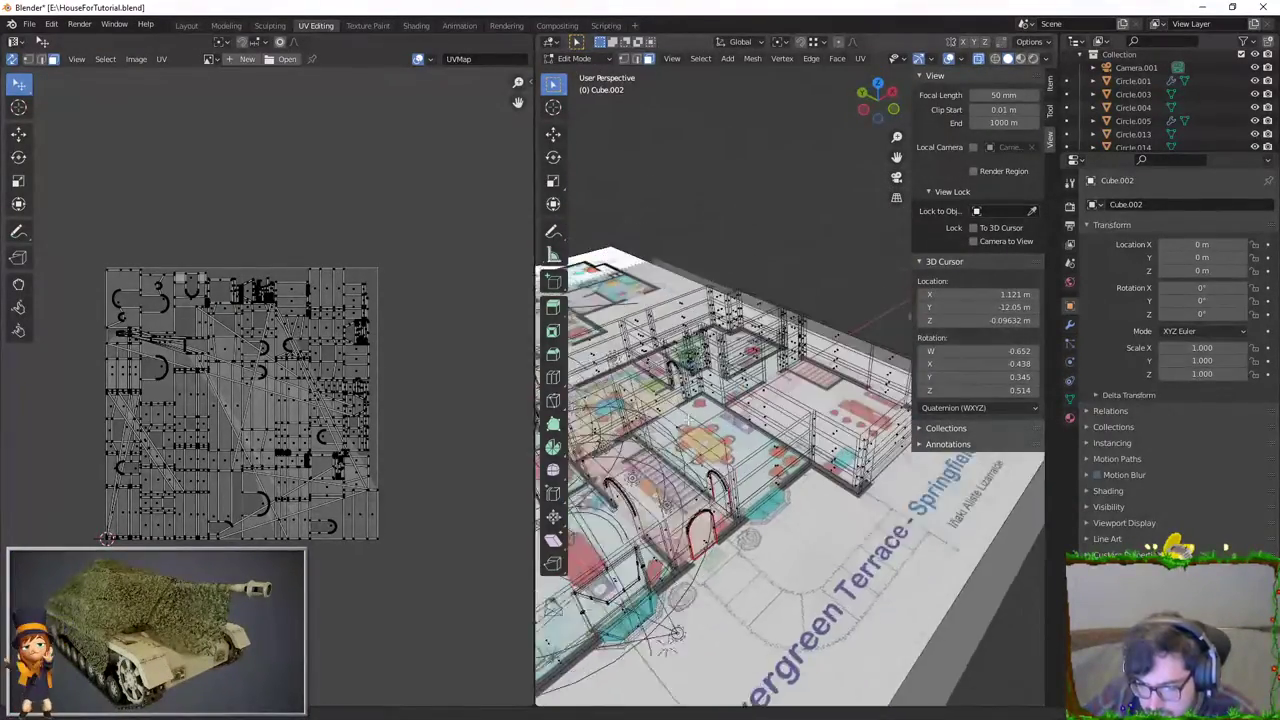
{"action": "scroll", "coordinate": [233, 300], "scroll_direction": "up", "scroll_amount": 2}
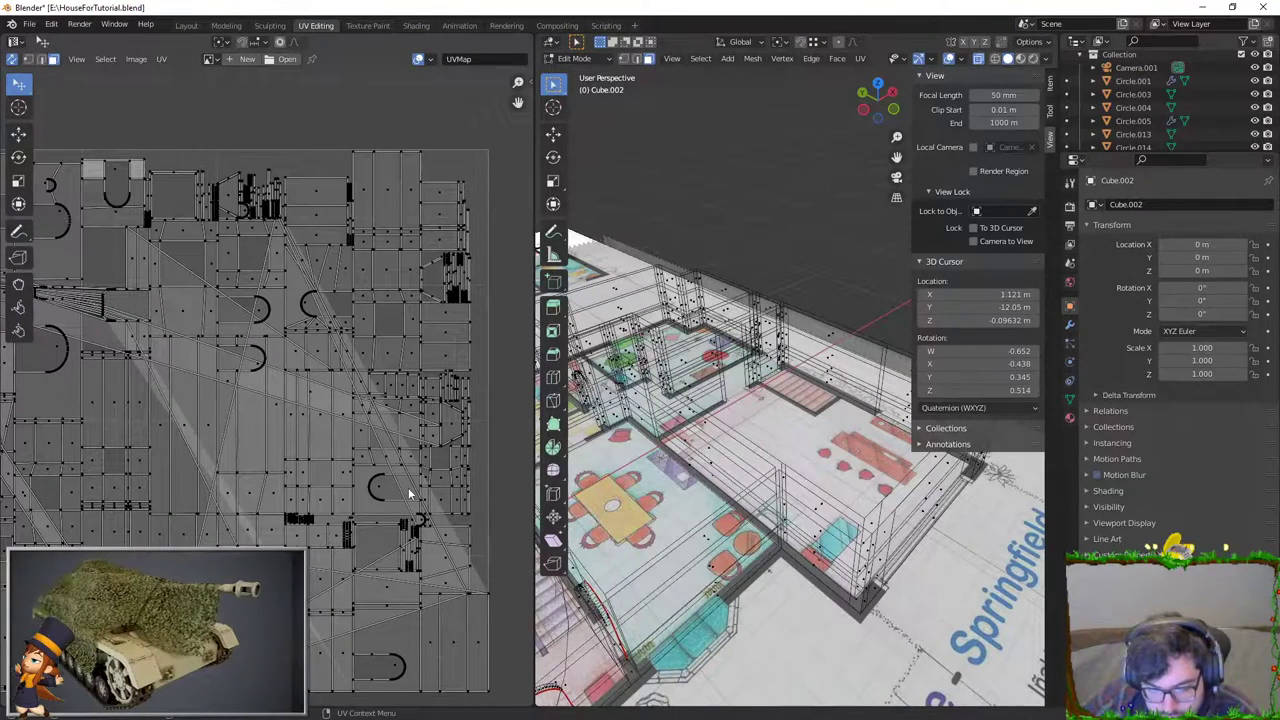
Step: Select the small linked UV islands and move them to a new spot in the UV editor
{"action": "left_click", "coordinate": [437, 535]}
{"action": "scroll", "coordinate": [384, 420], "scroll_direction": "down", "scroll_amount": 1}
{"action": "scroll", "coordinate": [263, 363], "scroll_direction": "down", "scroll_amount": 1}
{"action": "left_click", "coordinate": [207, 344]}
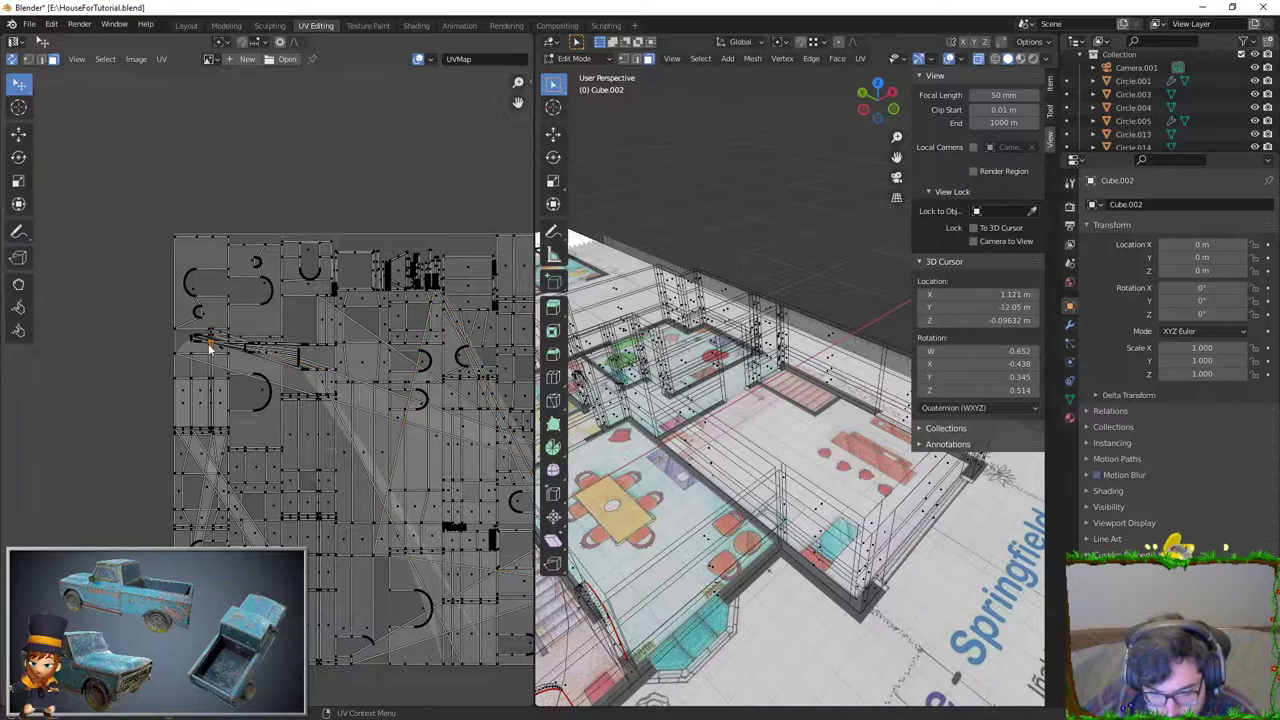
{"action": "key", "text": "ctrl+l"}
{"action": "scroll", "coordinate": [332, 405], "scroll_direction": "down", "scroll_amount": 2}
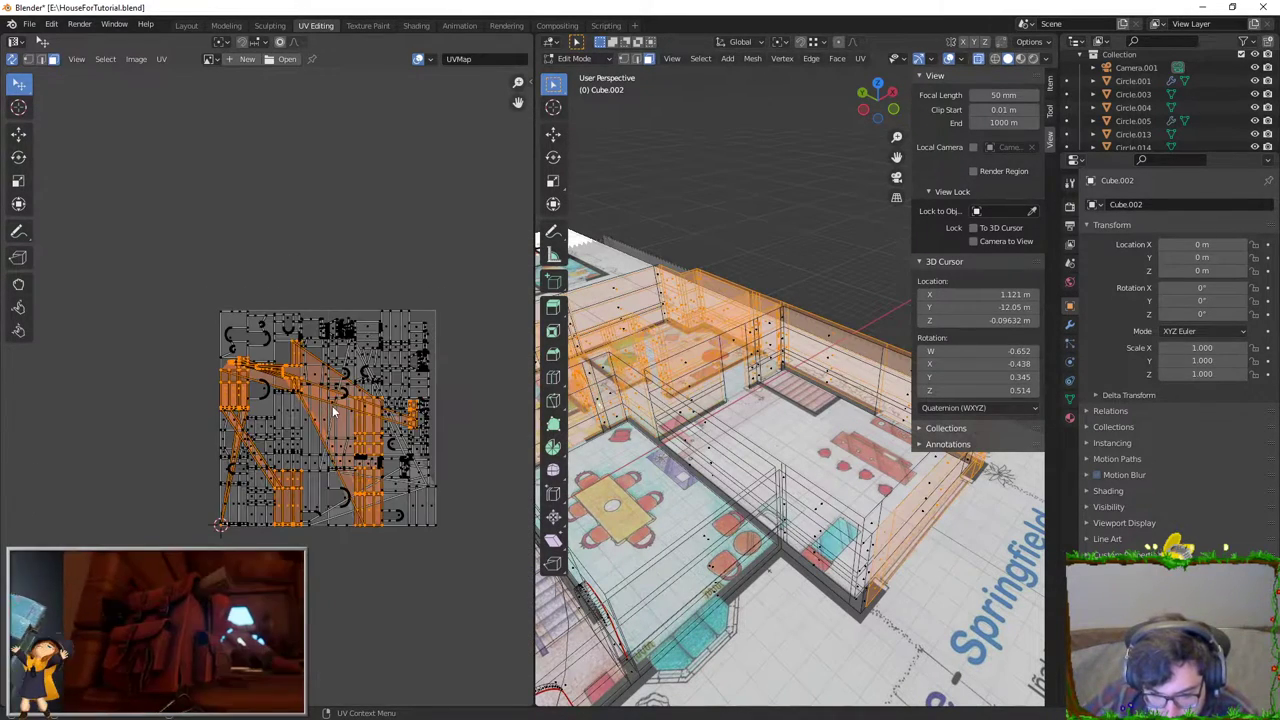
{"action": "scroll", "coordinate": [332, 405], "scroll_direction": "up", "scroll_amount": 2}
{"action": "key", "text": "g"}
{"action": "left_click", "coordinate": [362, 460]}
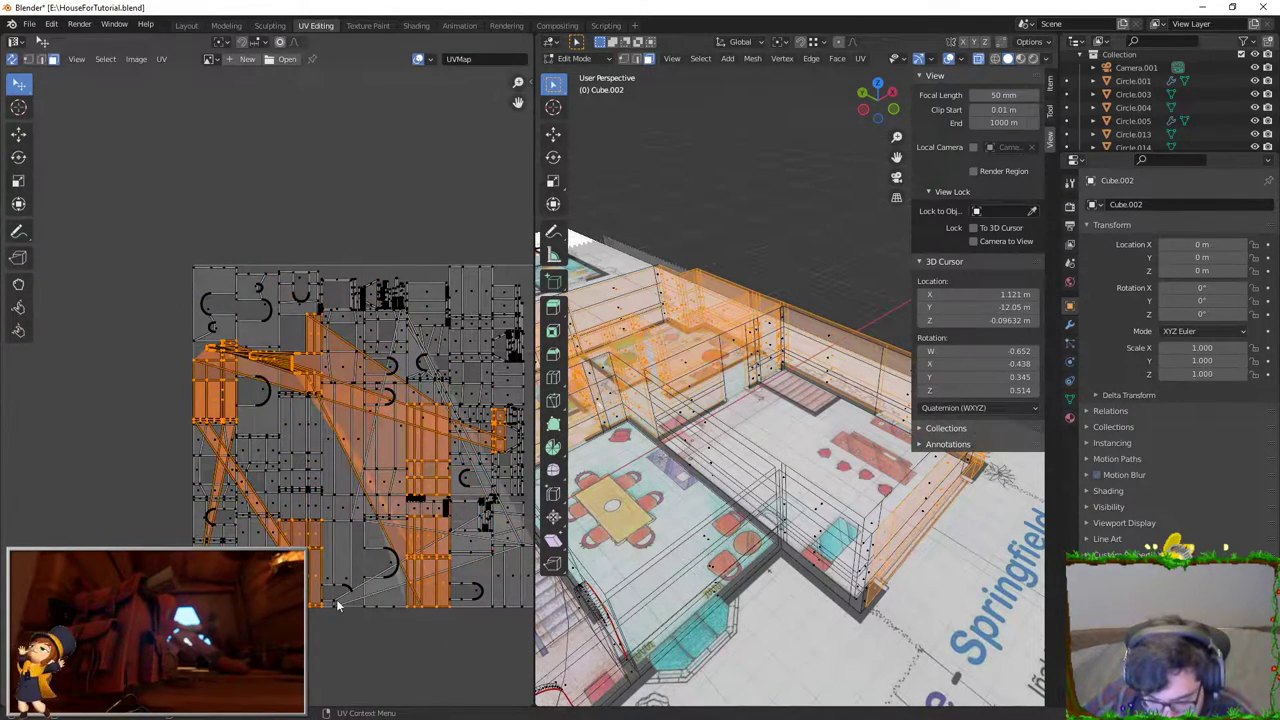
{"action": "key", "text": "l"}
{"action": "scroll", "coordinate": [381, 410], "scroll_direction": "down", "scroll_amount": 2}
Step: Unwrap all faces with Smart UV Project at a 66° angle limit
{"action": "key", "text": "a"}
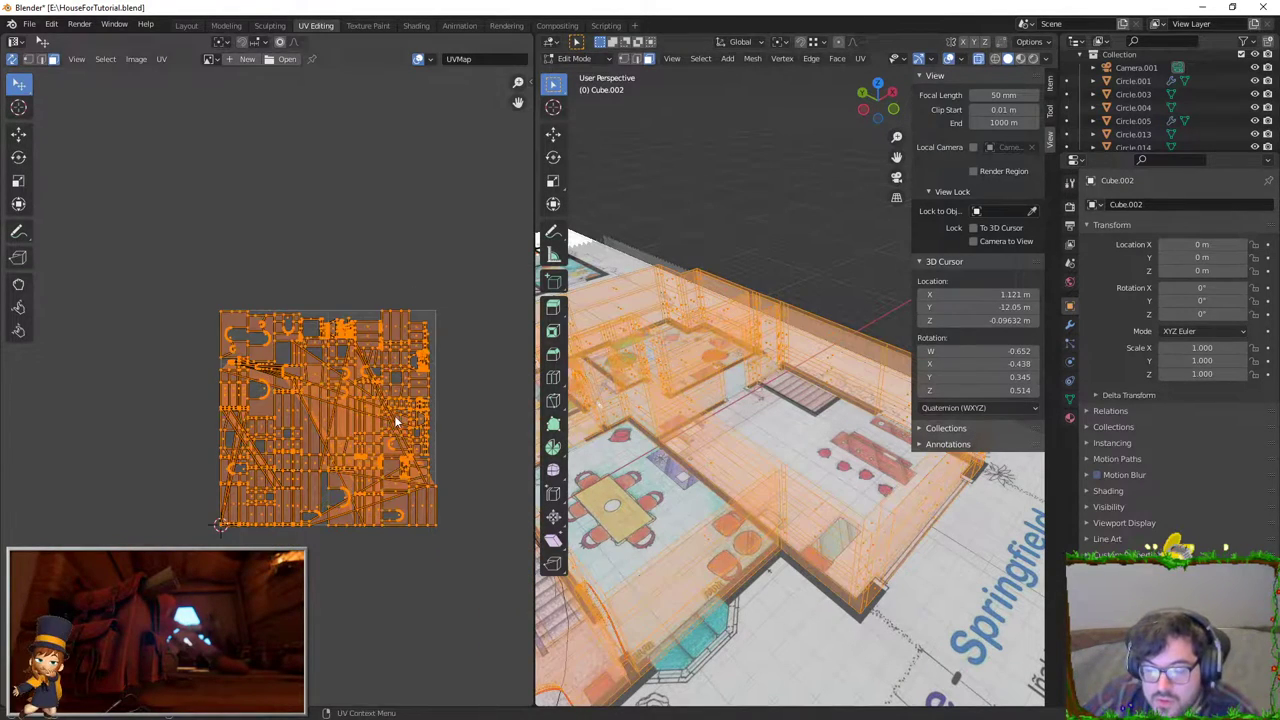
{"action": "key", "text": "u"}
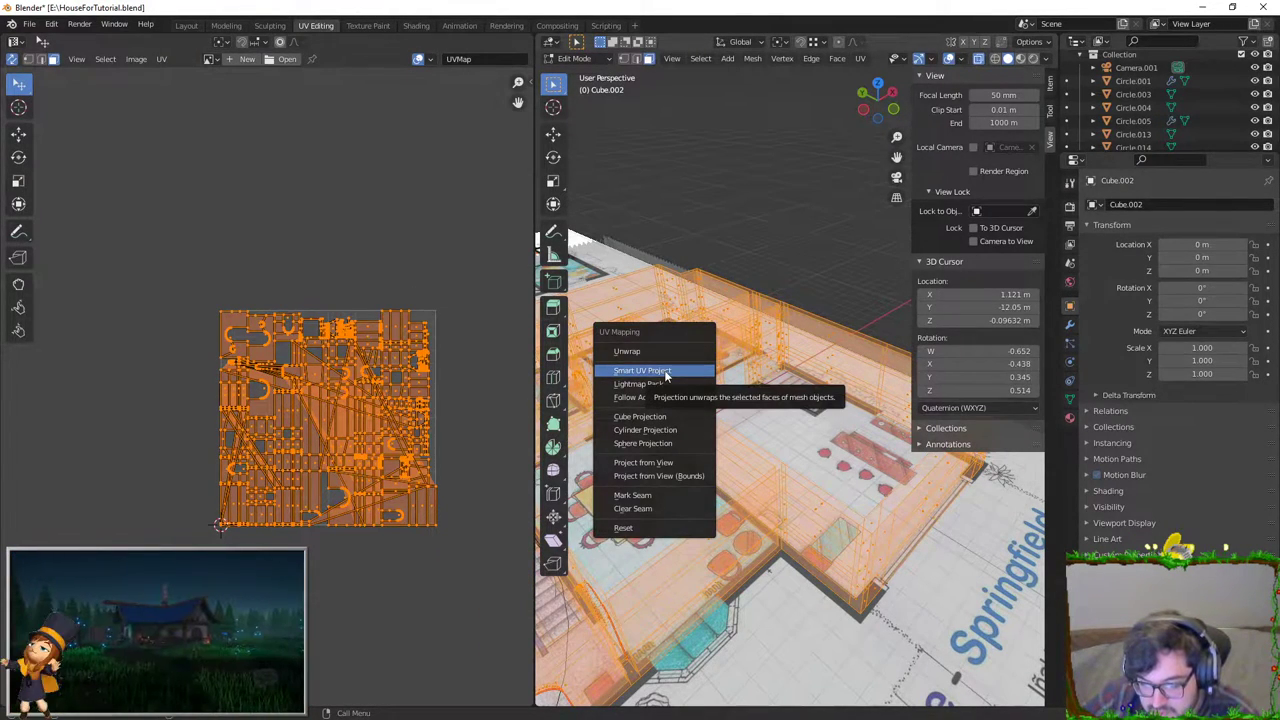
{"action": "left_click", "coordinate": [663, 370]}
{"action": "left_click", "coordinate": [660, 480]}
{"action": "scroll", "coordinate": [379, 395], "scroll_direction": "up", "scroll_amount": 3}
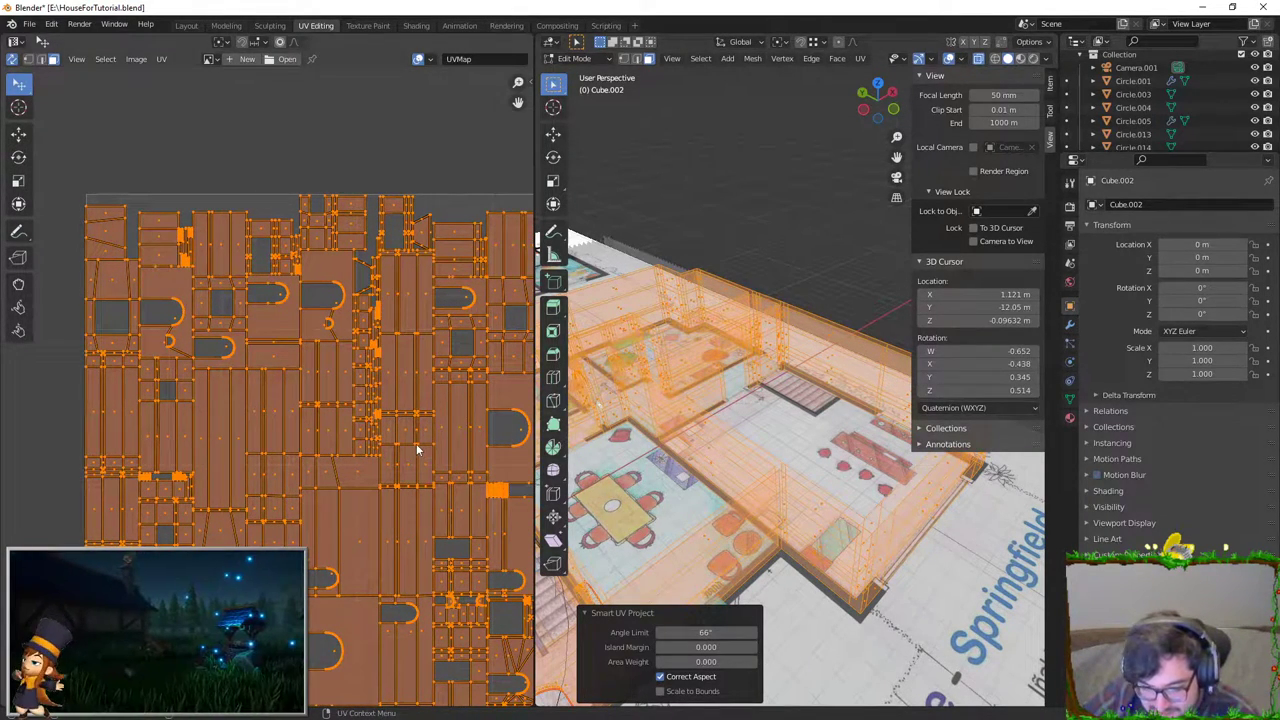
{"action": "scroll", "coordinate": [348, 440], "scroll_direction": "up", "scroll_amount": 3}
Step: Run Pack Islands through the F3 search, then return to Object Mode
{"action": "key", "text": "F3"}
{"action": "type", "text": "pack"}
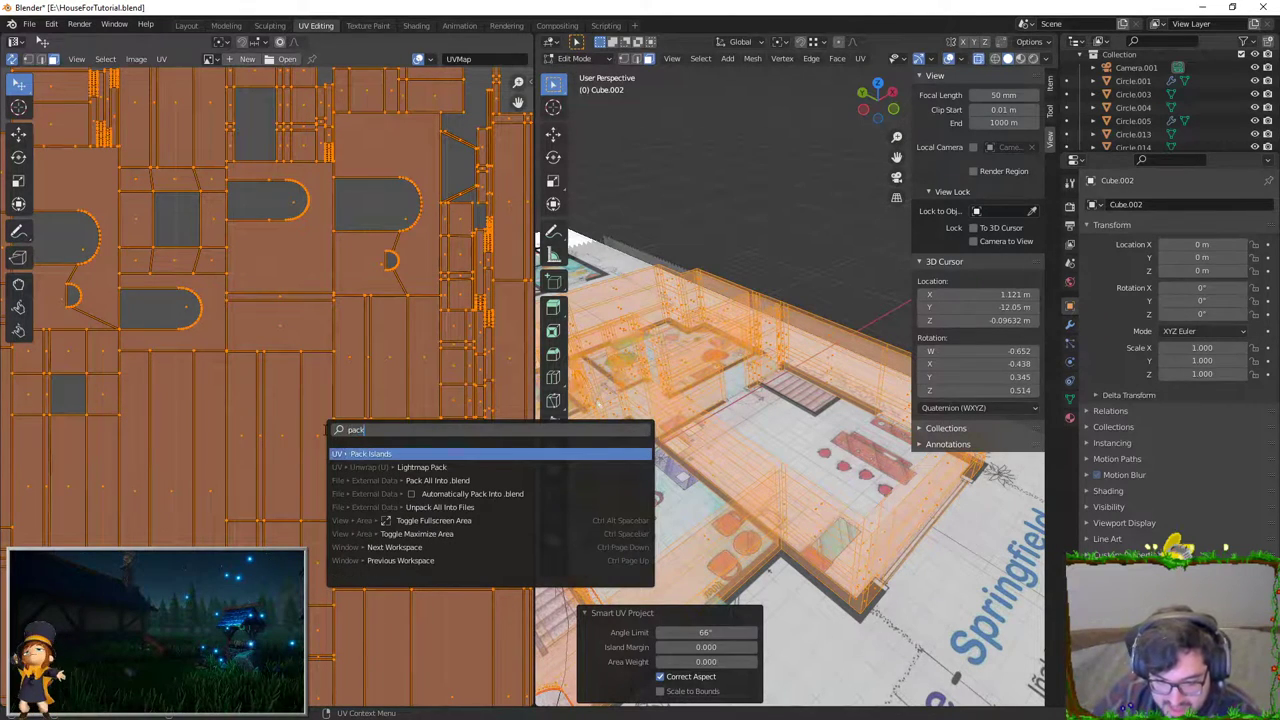
{"action": "key", "text": "Return"}
{"action": "middle_click_drag", "start_coordinate": [800, 300], "coordinate": [854, 251]}
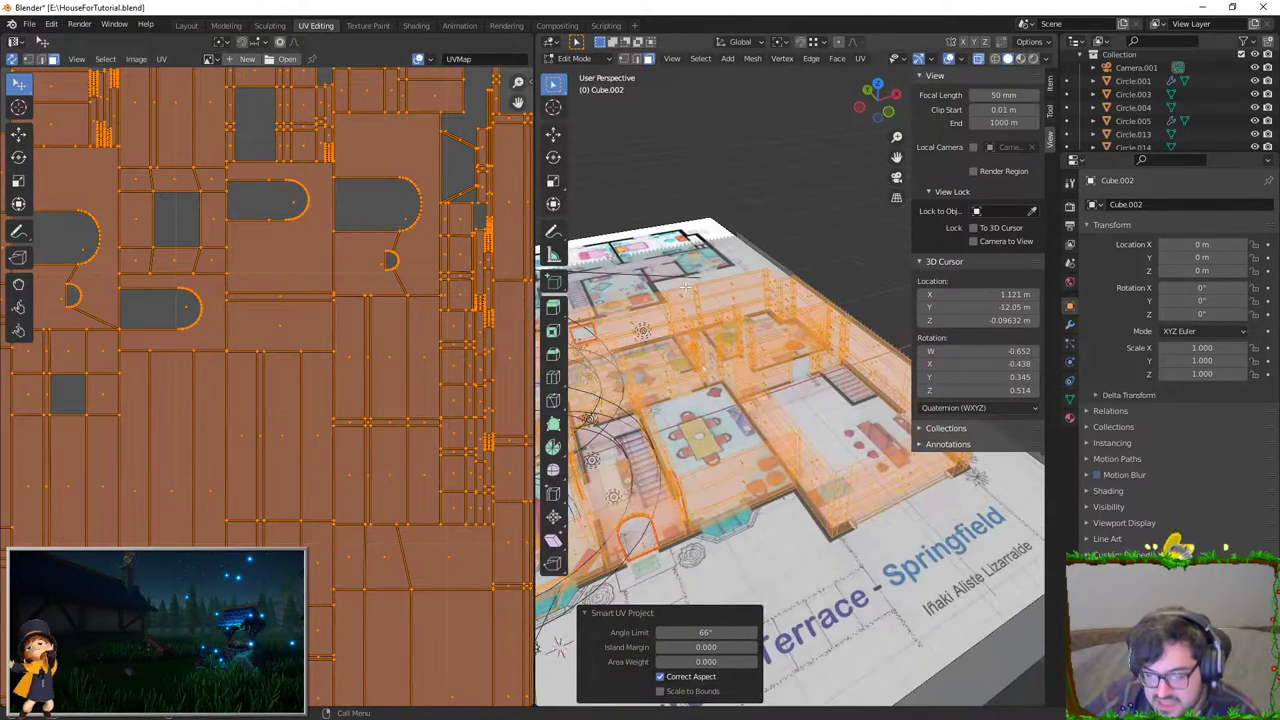
{"action": "key", "text": "Tab"}
Step: Reselect the Cube.002 floor object and start an FBX export from the File menu
{"action": "left_click", "coordinate": [783, 305]}
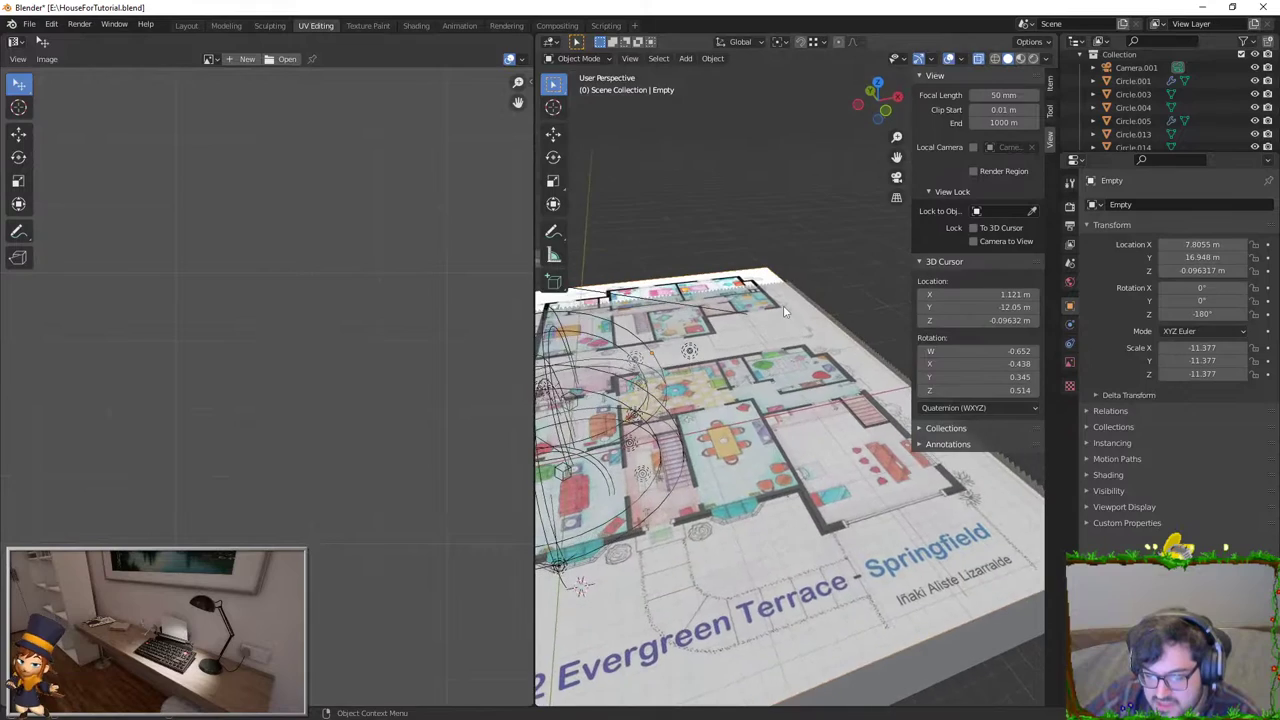
{"action": "middle_click_drag", "start_coordinate": [783, 305], "coordinate": [815, 350]}
{"action": "left_click", "coordinate": [815, 350]}
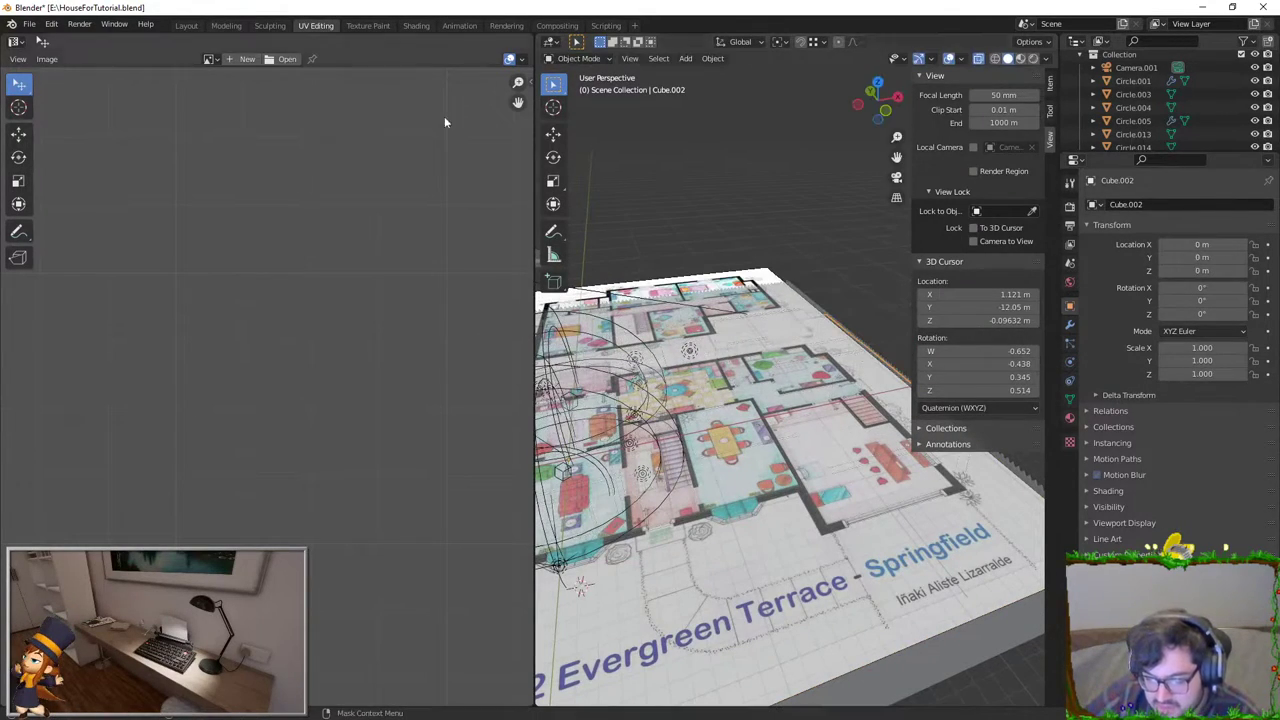
{"action": "left_click", "coordinate": [30, 24]}
{"action": "mouse_move", "coordinate": [49, 217]}
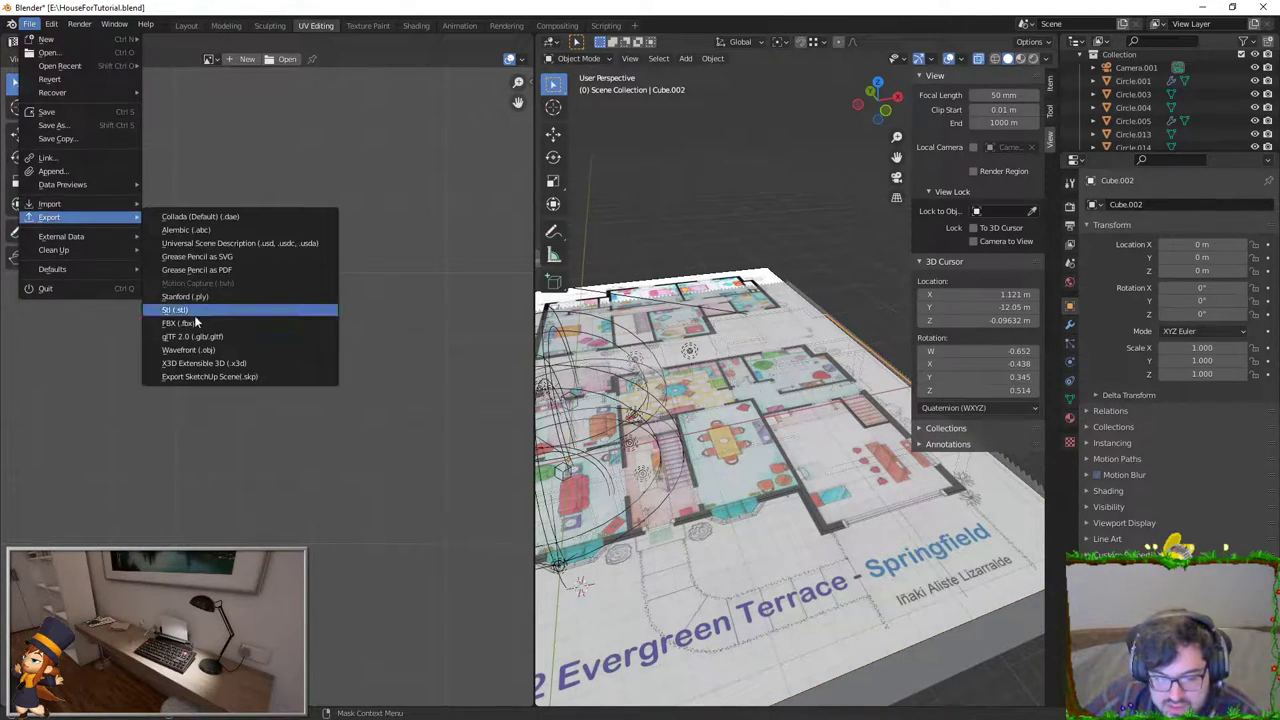
{"action": "left_click", "coordinate": [194, 315]}
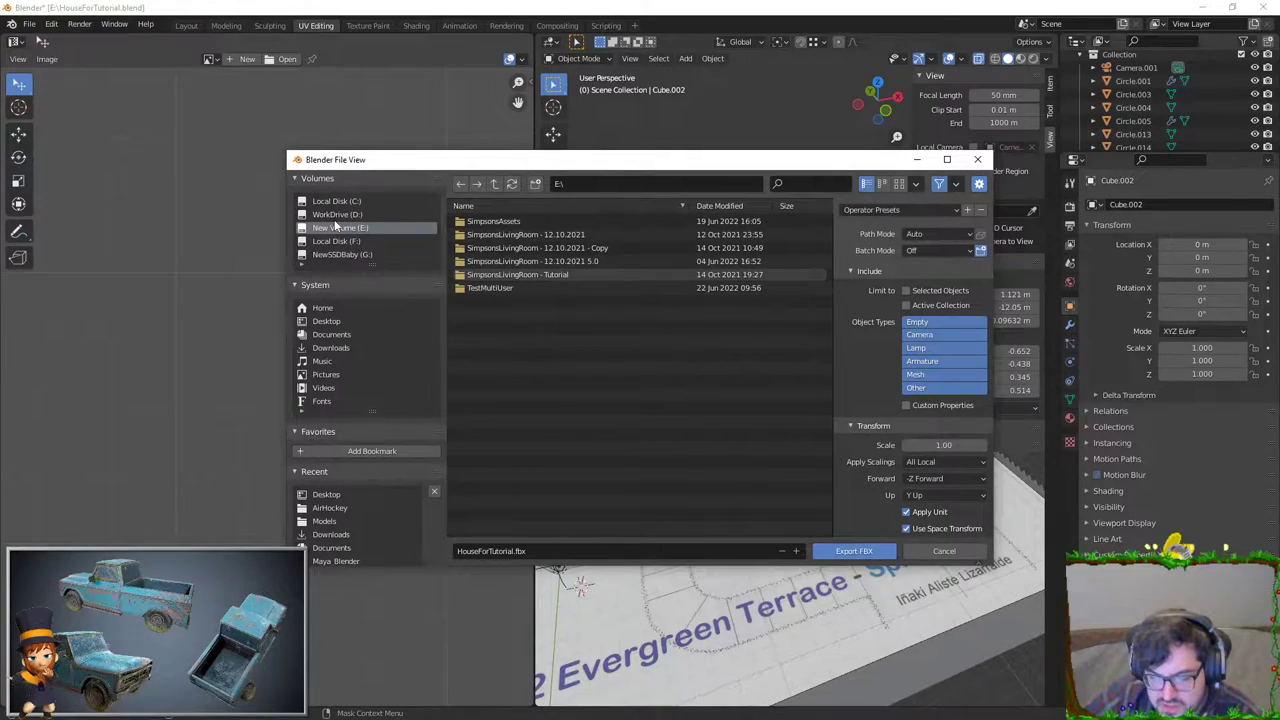
Step: Create a new Walls folder inside E:\SimpsonsAssets and enter it
{"action": "double_click", "coordinate": [486, 221]}
{"action": "right_click", "coordinate": [470, 298]}
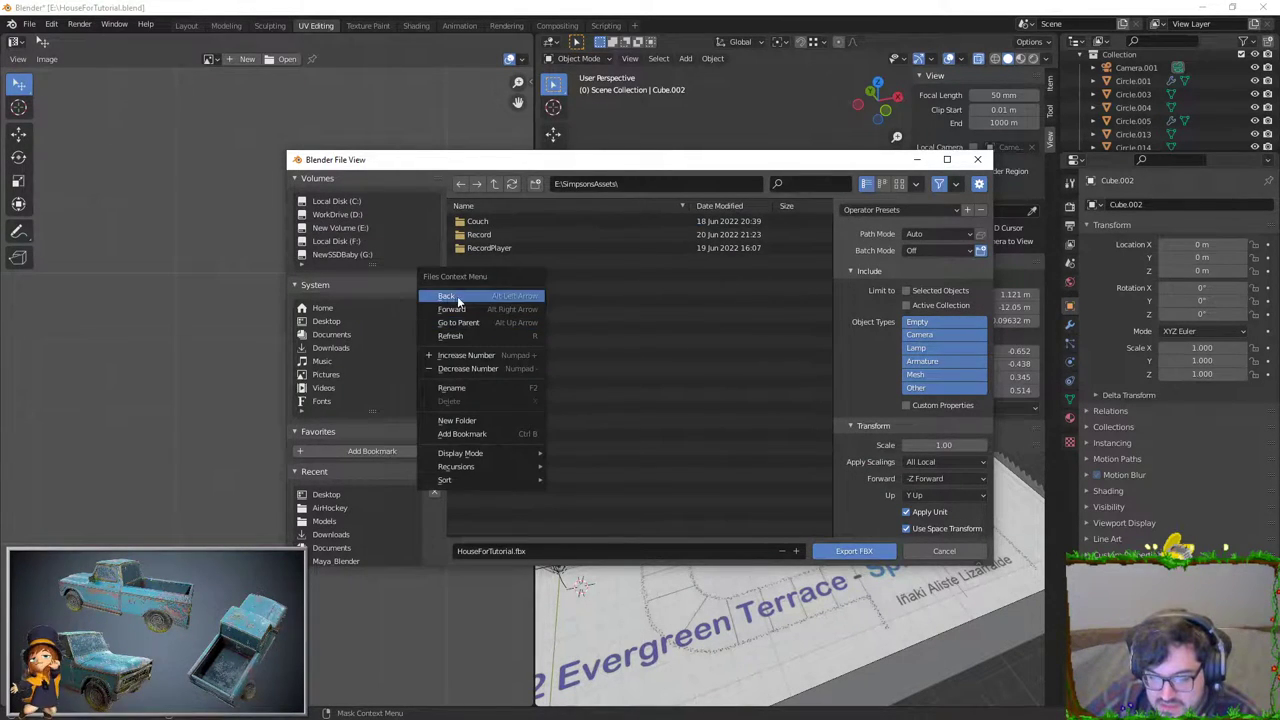
{"action": "left_click", "coordinate": [462, 420]}
{"action": "type", "text": "W"}
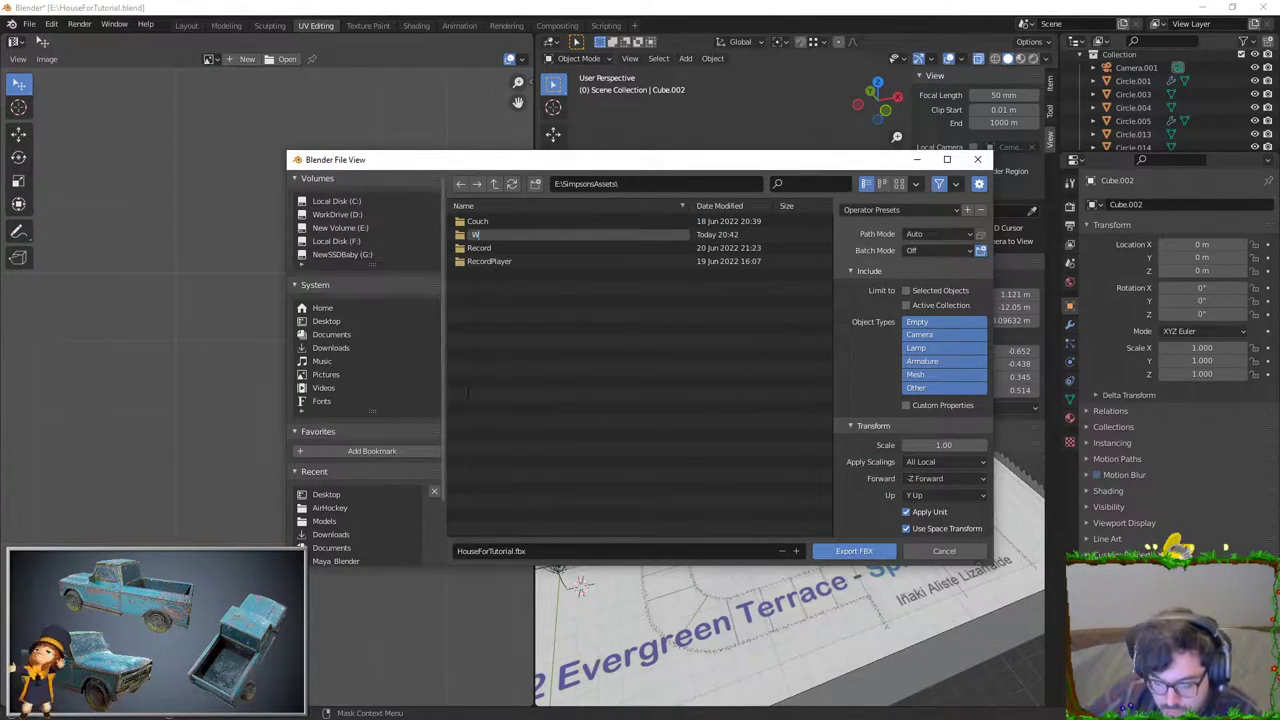
{"action": "type", "text": "alls"}
{"action": "key", "text": "Return"}
{"action": "double_click", "coordinate": [517, 262]}
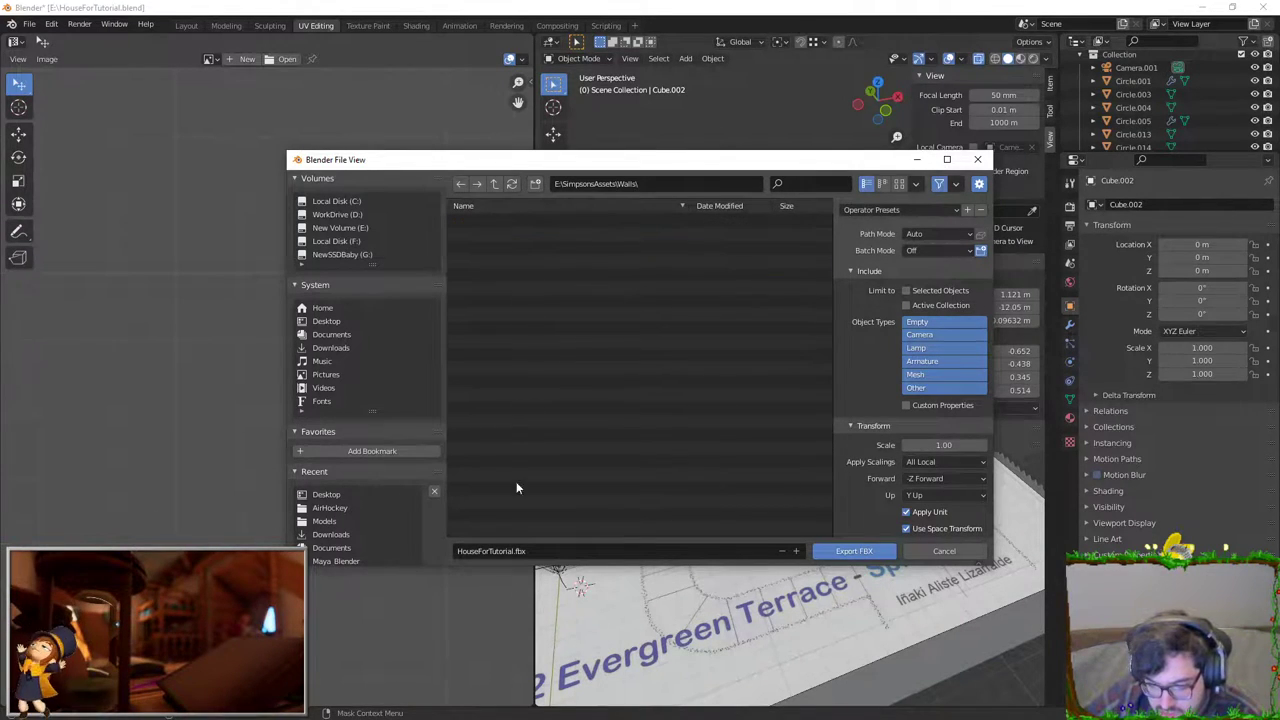
Step: Name the file SM_Walls.fbx and export it
{"action": "left_click", "coordinate": [545, 551]}
{"action": "type", "text": "SM_Walleeeeee444444444444"}
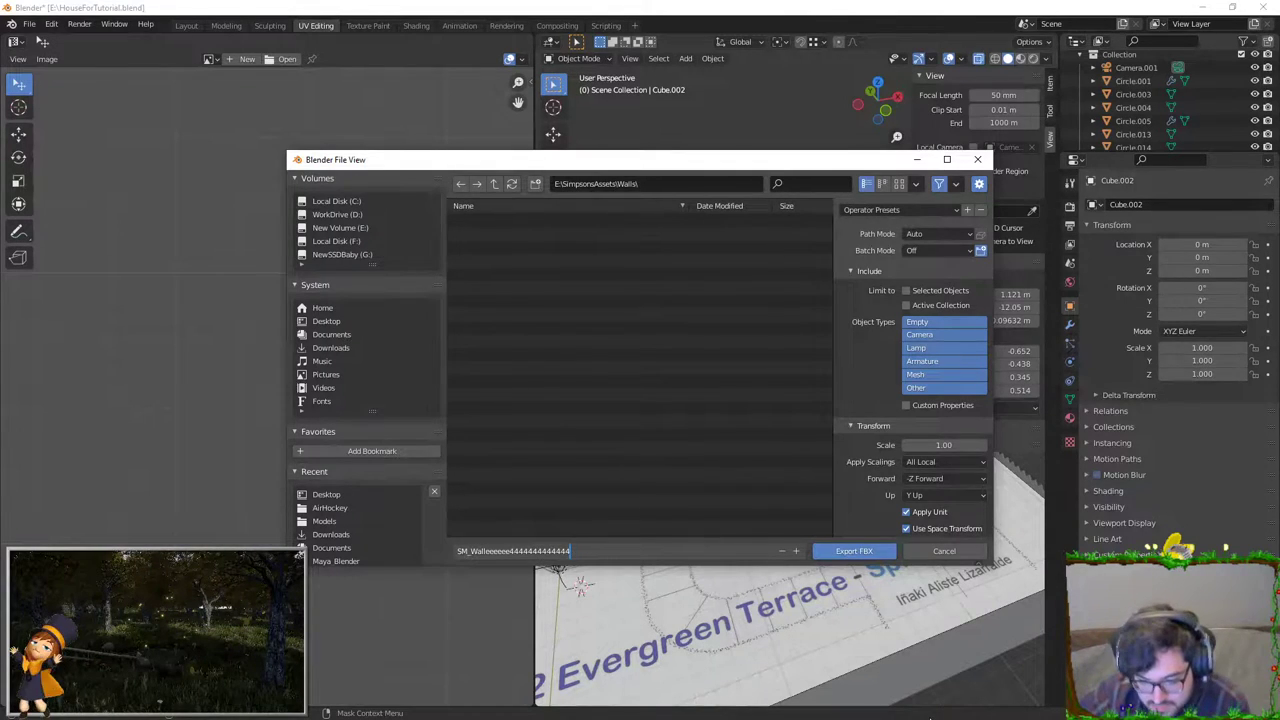
{"action": "key", "text": "BackSpace"}
{"action": "key", "text": "BackSpace"}
{"action": "key", "text": "BackSpace"}
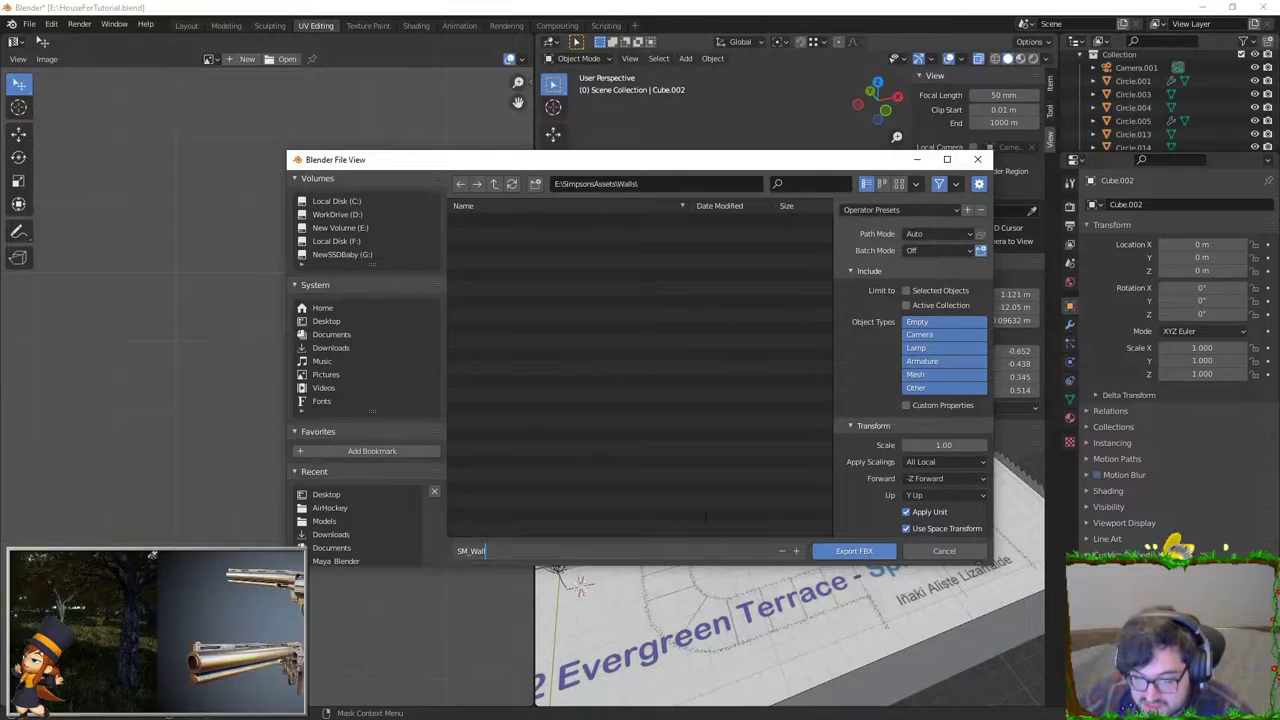
{"action": "key", "text": "Return"}
{"action": "left_click", "coordinate": [481, 548]}
{"action": "left_click", "coordinate": [488, 550]}
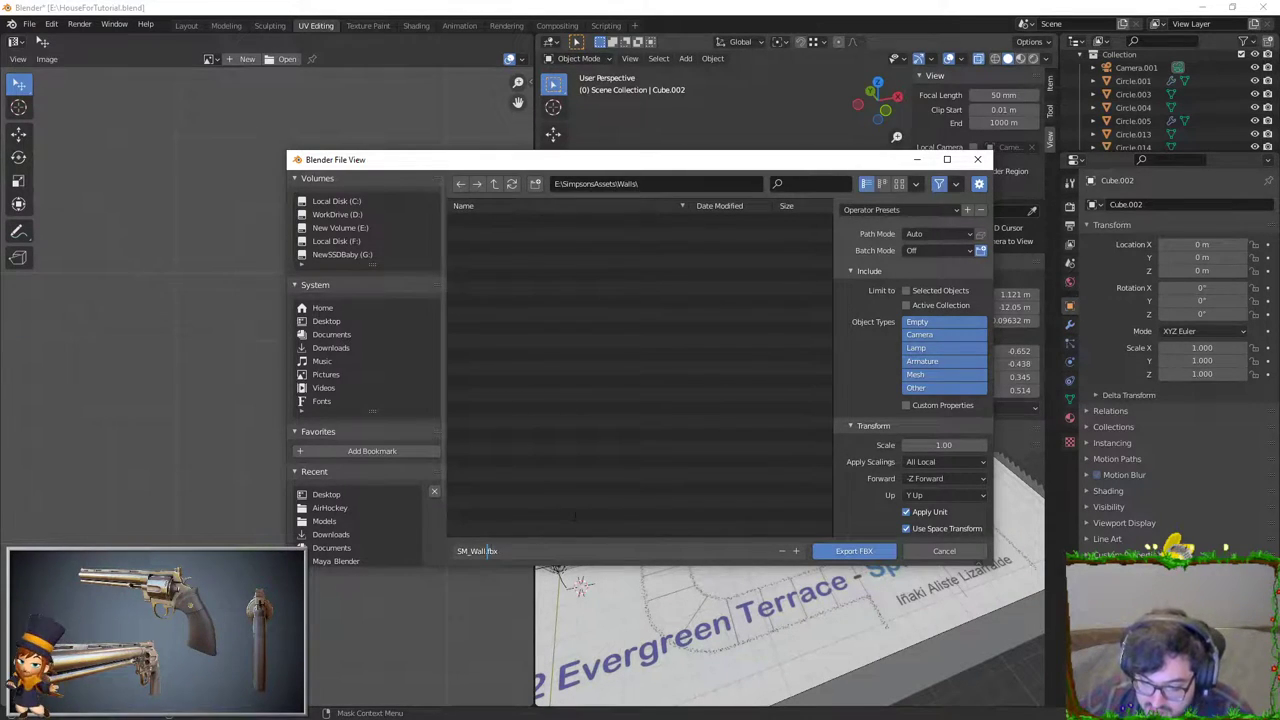
{"action": "type", "text": "s"}
{"action": "key", "text": "Return"}
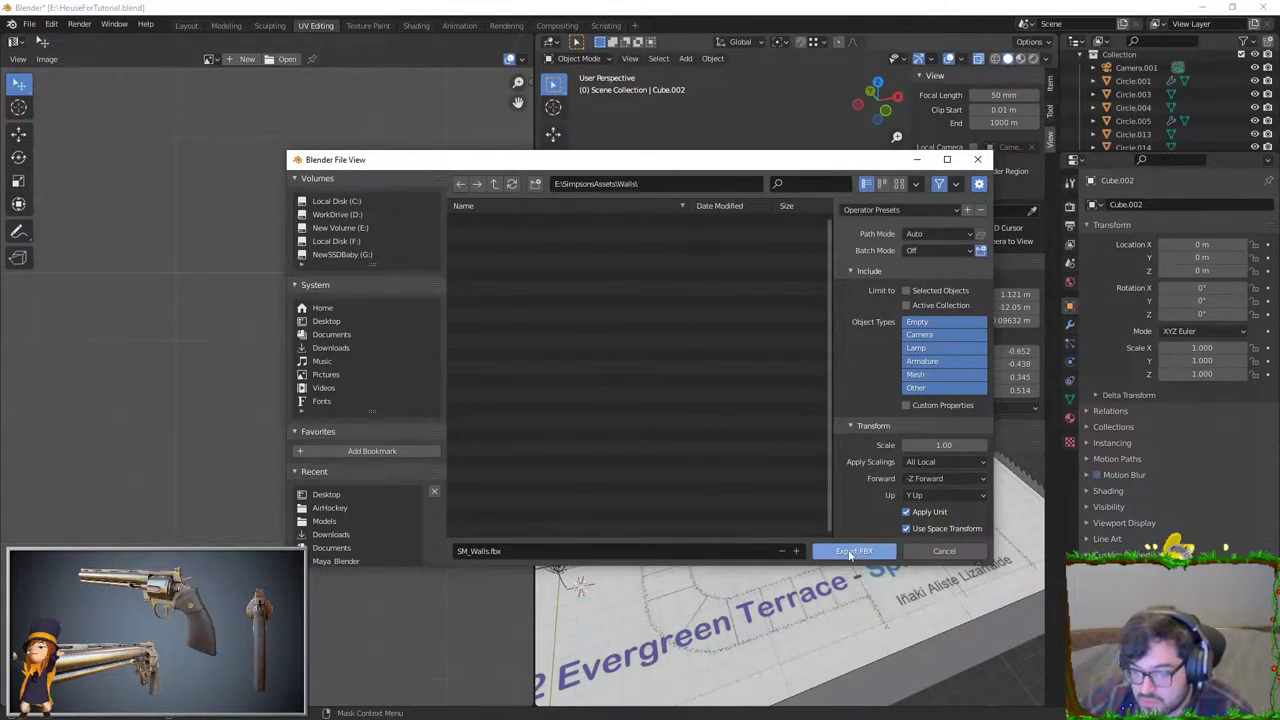
{"action": "left_click", "coordinate": [670, 185]}
{"action": "left_click", "coordinate": [879, 550]}
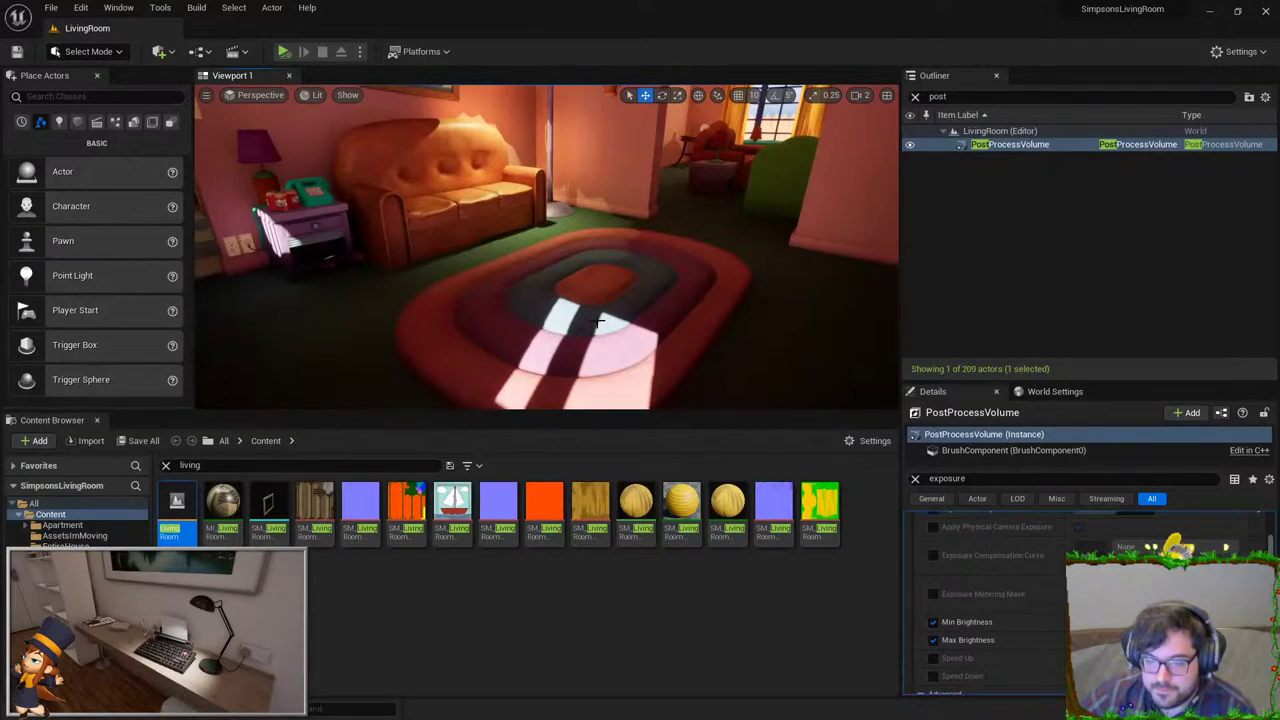
Step: Clear the 'living' search filter in the Content Browser so all content is listed
{"action": "left_click_drag", "start_coordinate": [598, 322], "coordinate": [648, 282]}
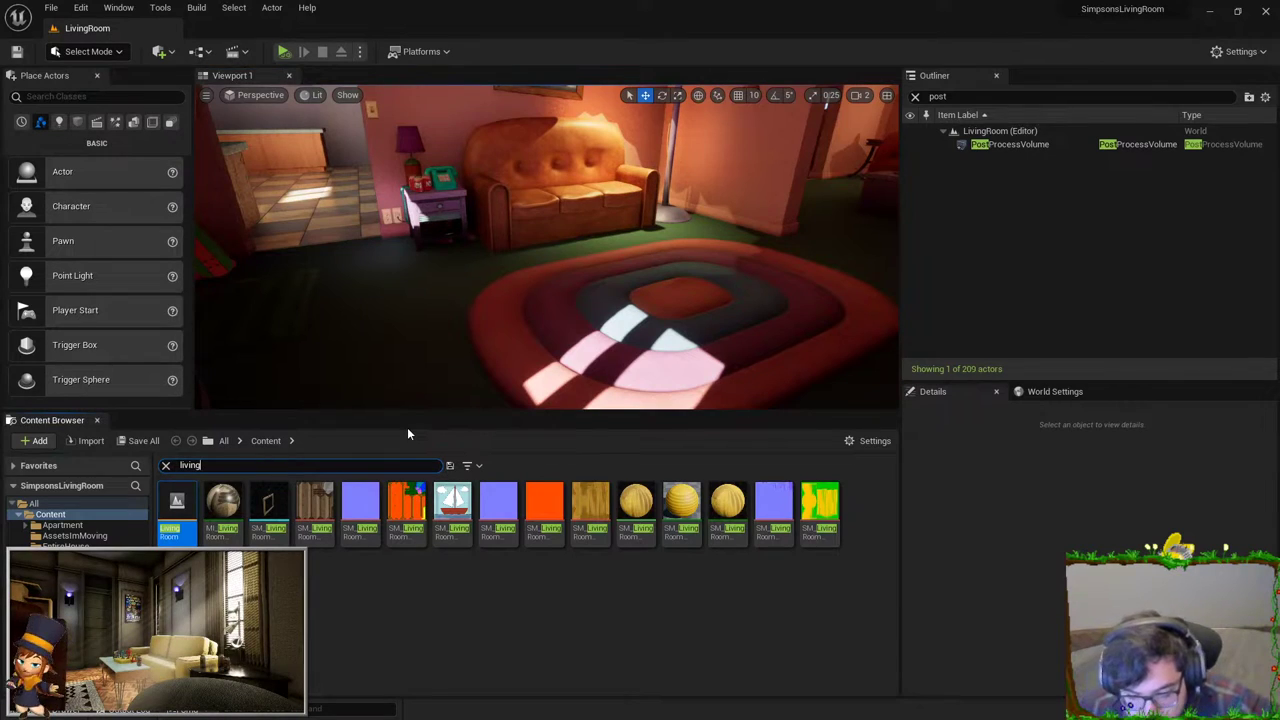
{"action": "left_click", "coordinate": [166, 465]}
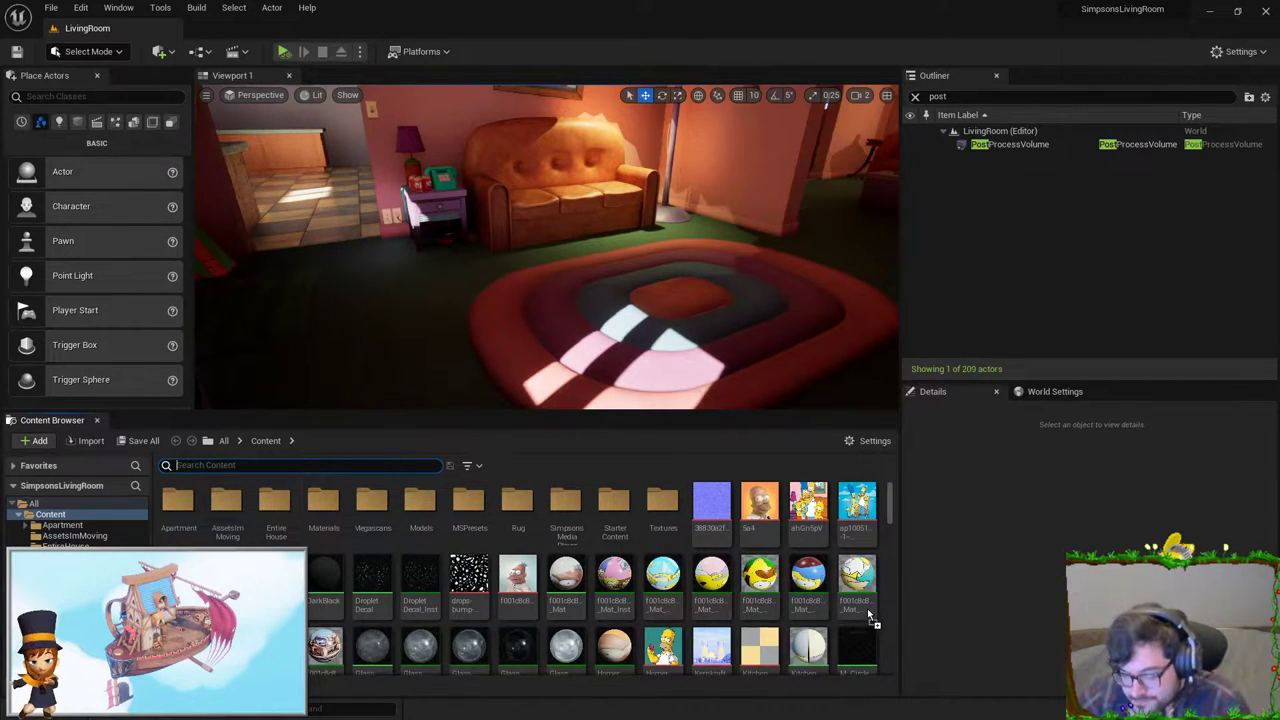
Step: Drag SM_Walls.fbx into the Content Browser, accept the import options, then cancel the import
{"action": "left_click_drag", "start_coordinate": [855, 627], "coordinate": [874, 618]}
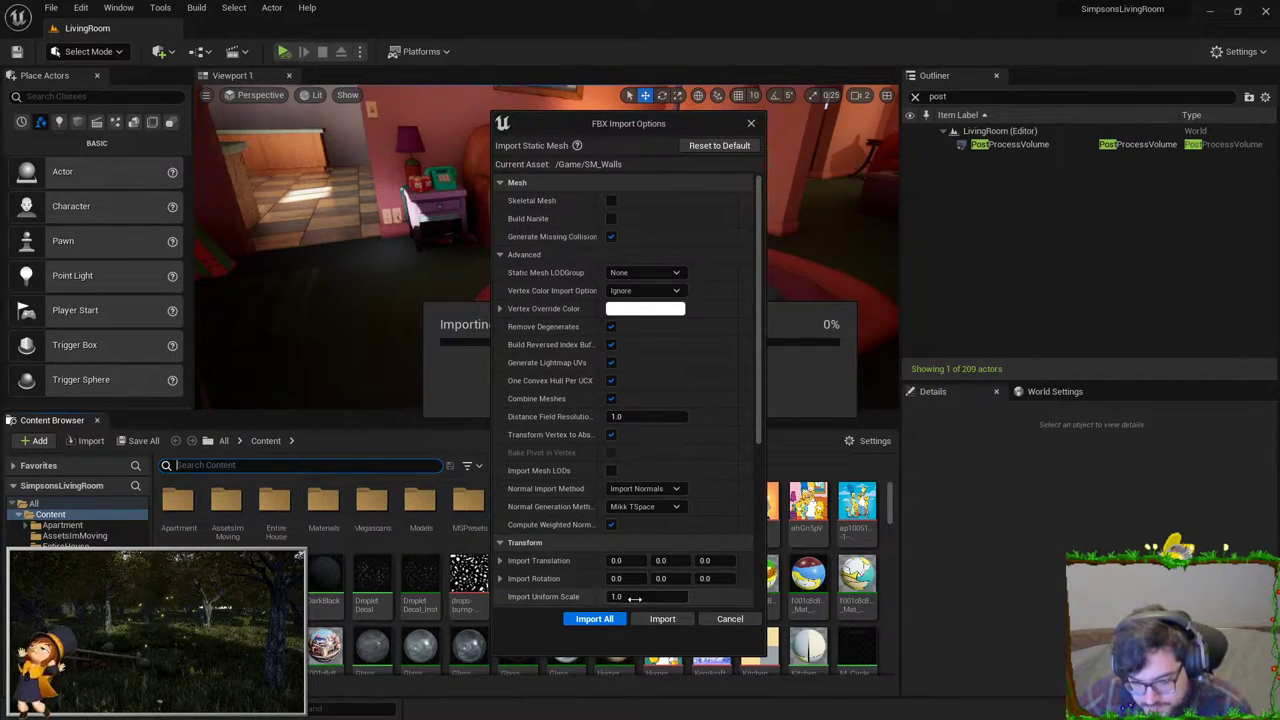
{"action": "left_click", "coordinate": [662, 619]}
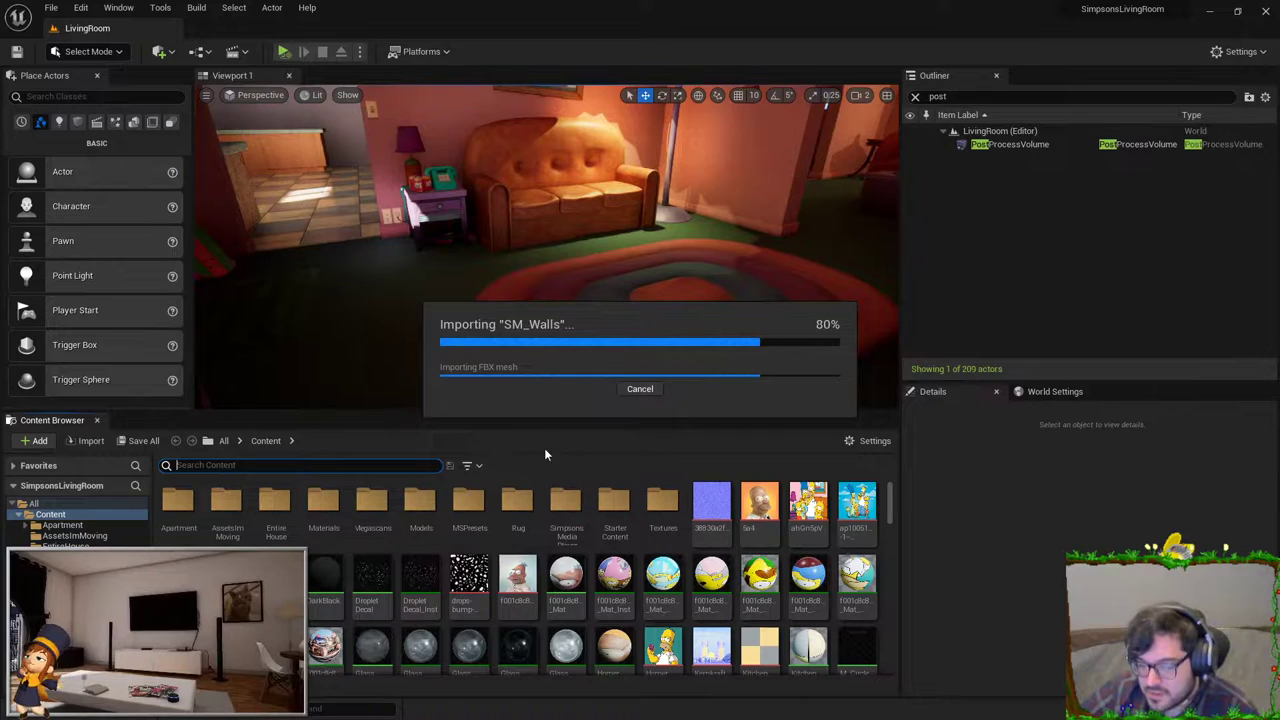
{"action": "left_click", "coordinate": [657, 386]}
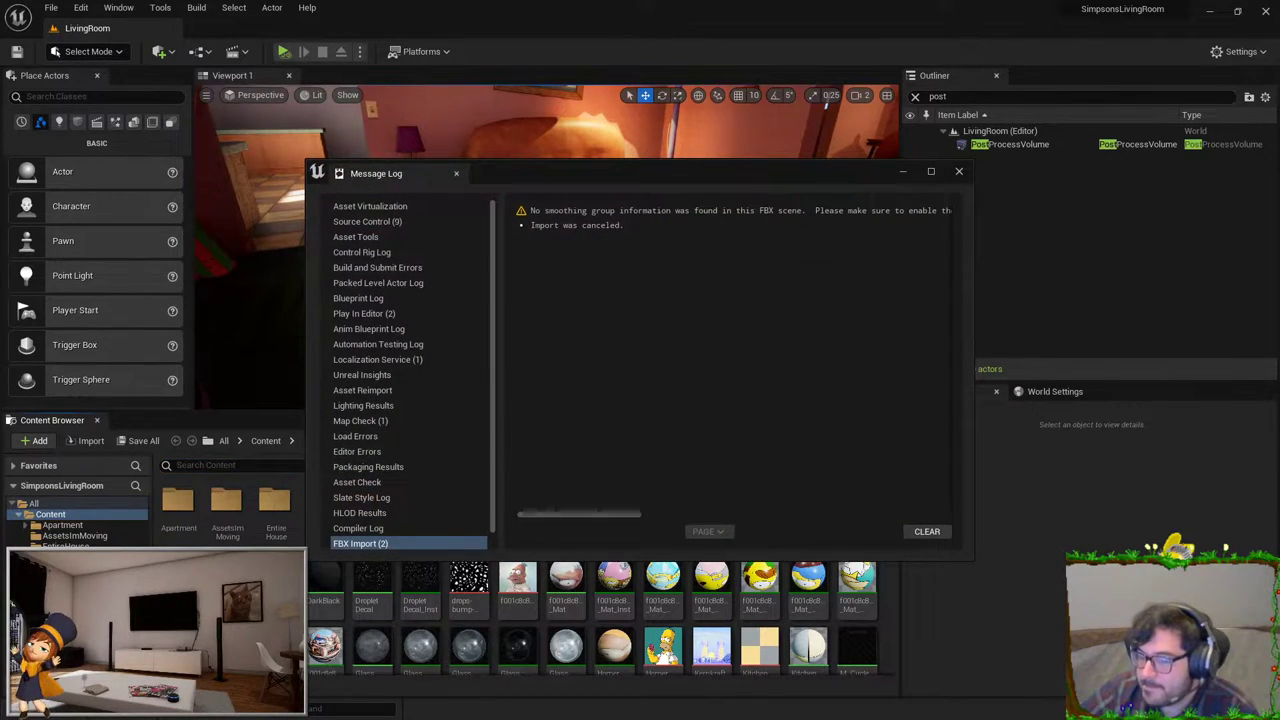
Step: Re-import SM_Walls.fbx with the chosen FBX options and close the tangent-warning log
{"action": "left_click", "coordinate": [958, 171]}
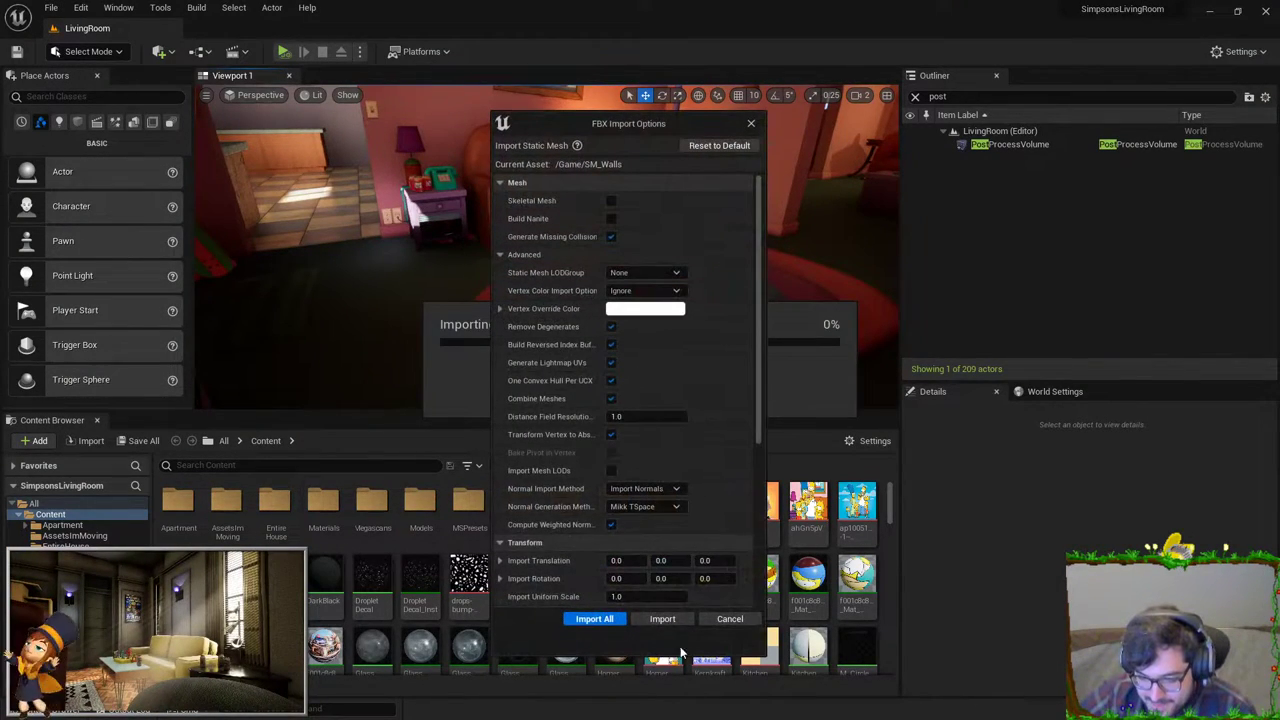
{"action": "left_click", "coordinate": [668, 617]}
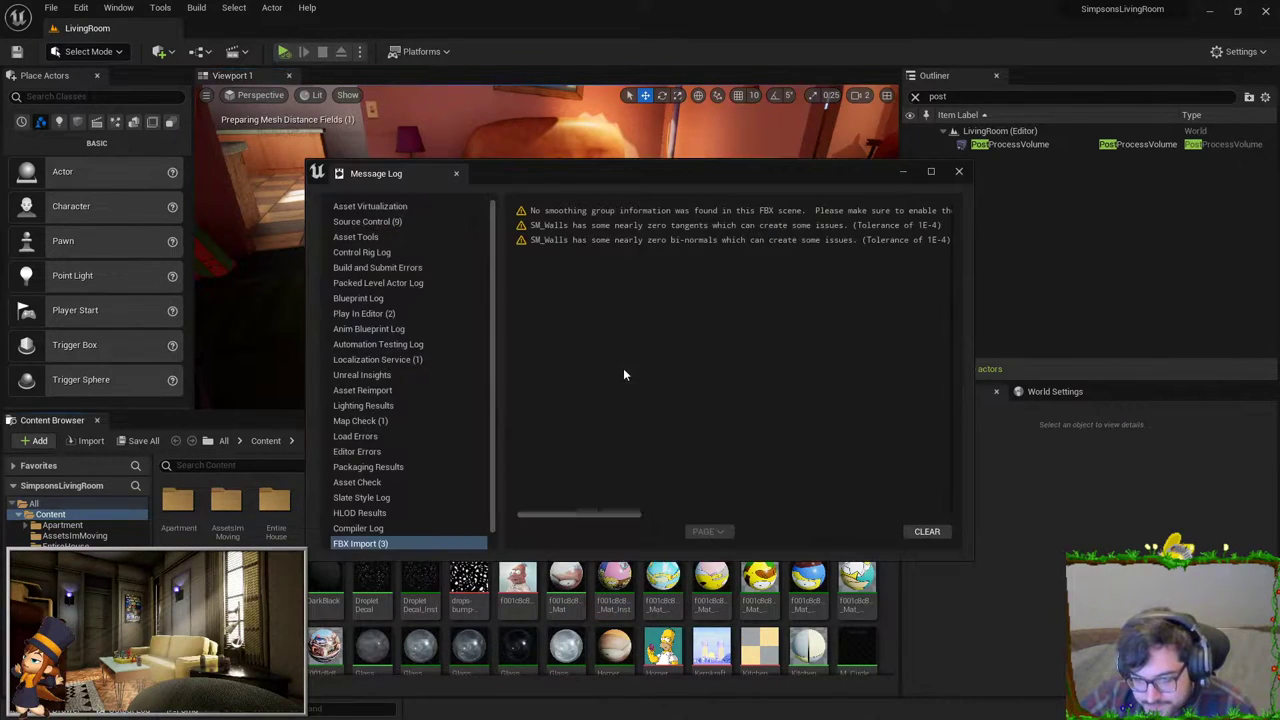
{"action": "left_click", "coordinate": [673, 608]}
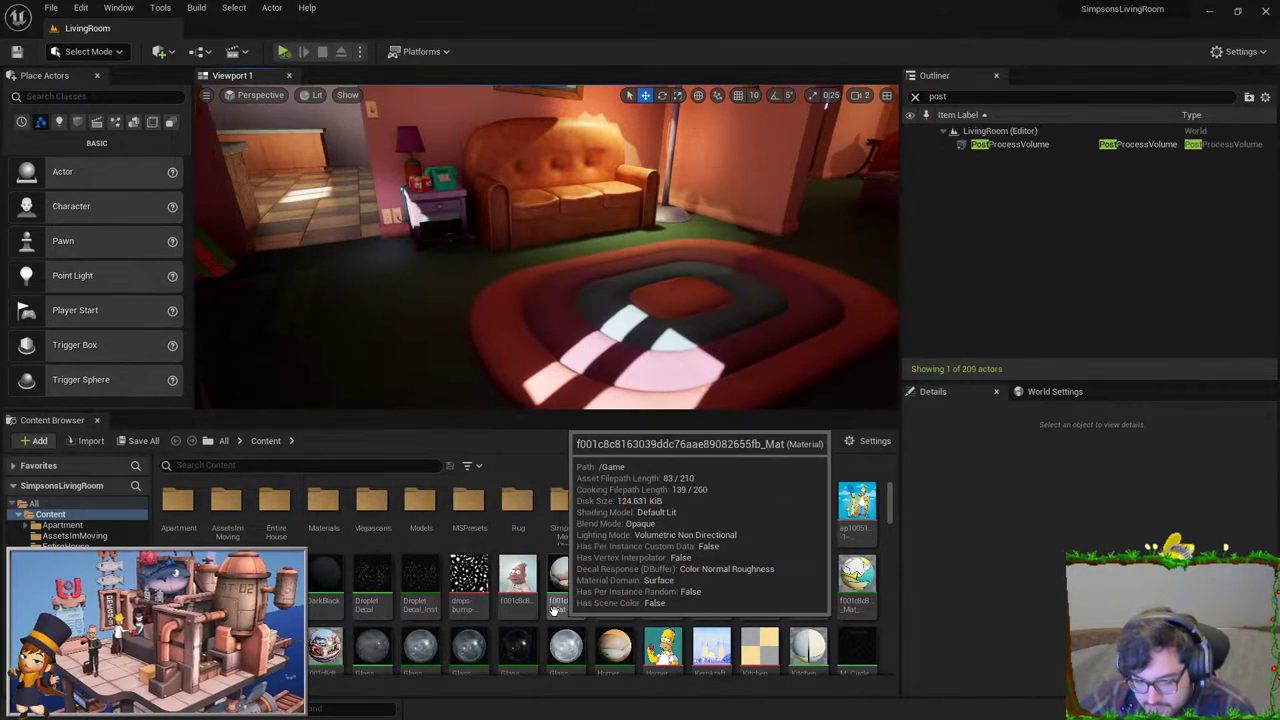
{"action": "scroll", "coordinate": [866, 568], "scroll_direction": "down", "scroll_amount": 1}
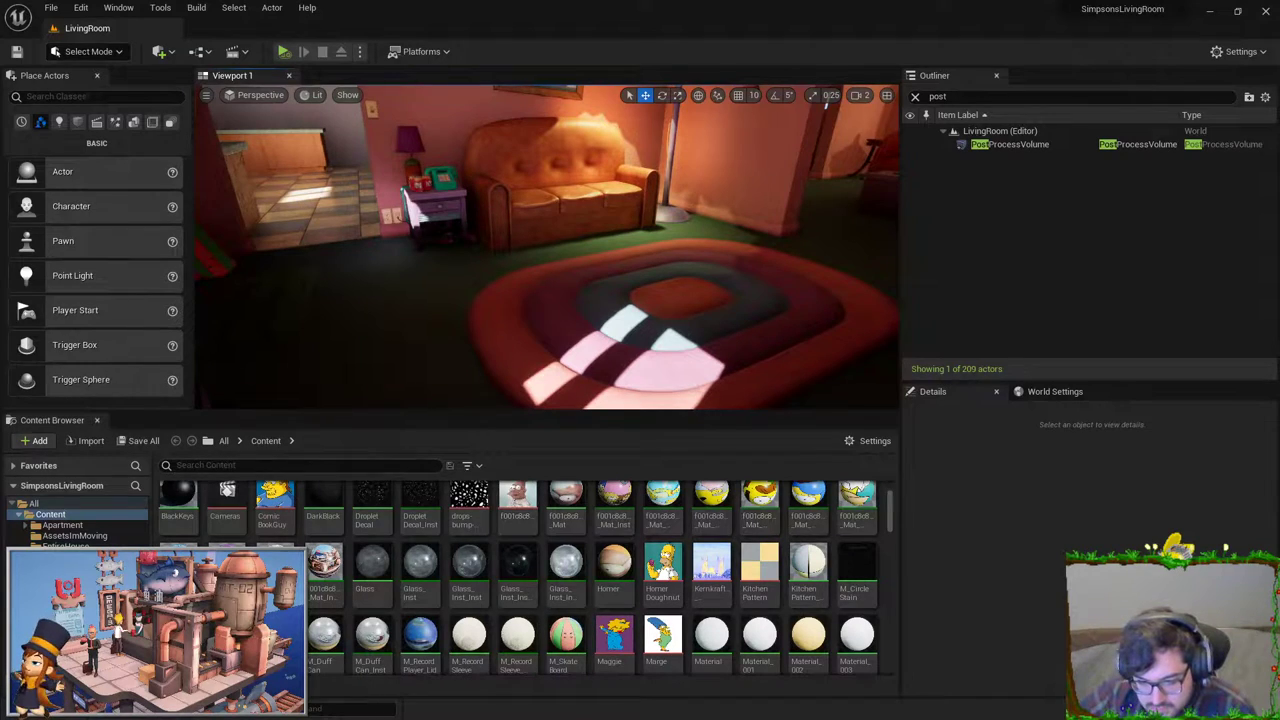
{"action": "left_click", "coordinate": [338, 460]}
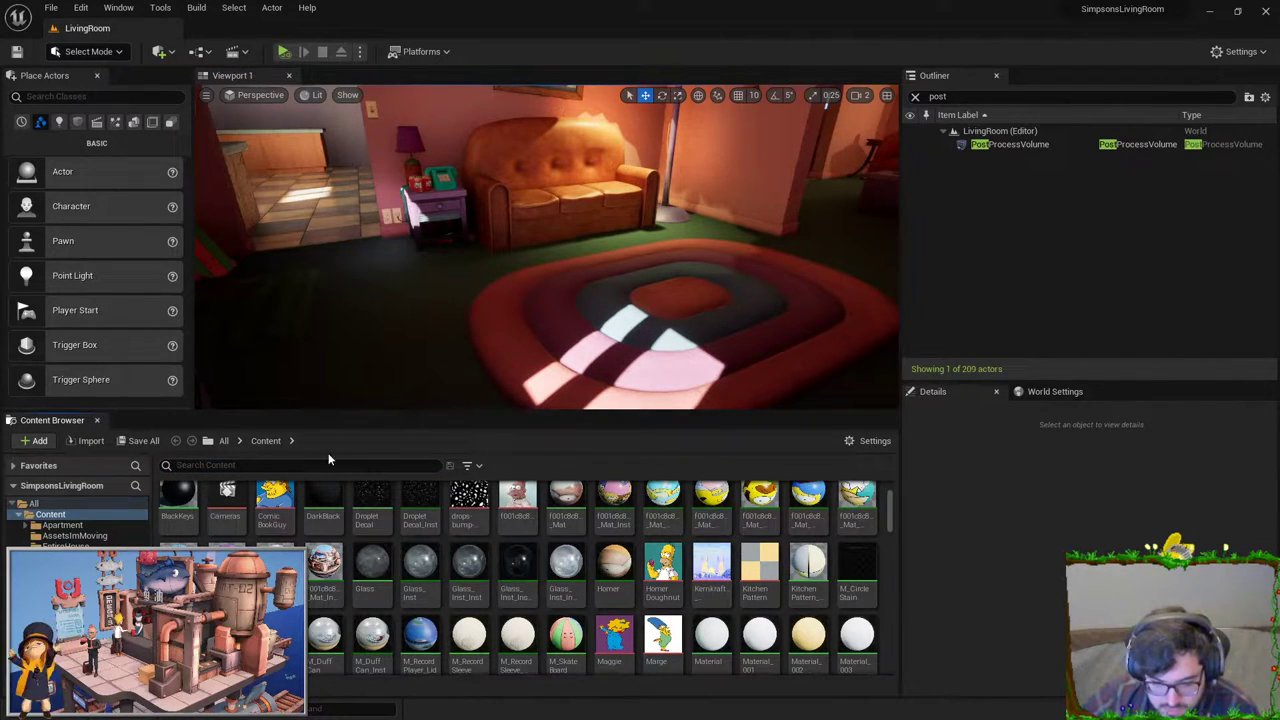
{"action": "type", "text": "walkl"}
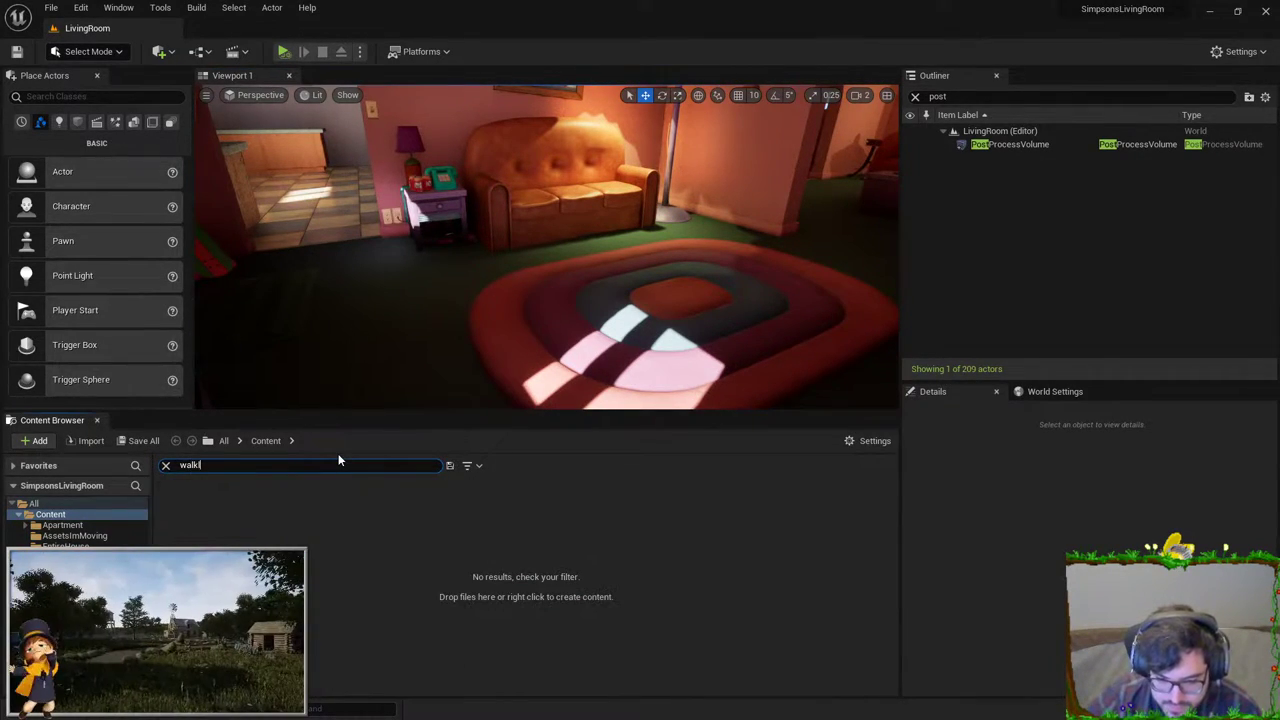
{"action": "key", "text": "BackSpace"}
{"action": "key", "text": "BackSpace"}
{"action": "type", "text": "ls"}
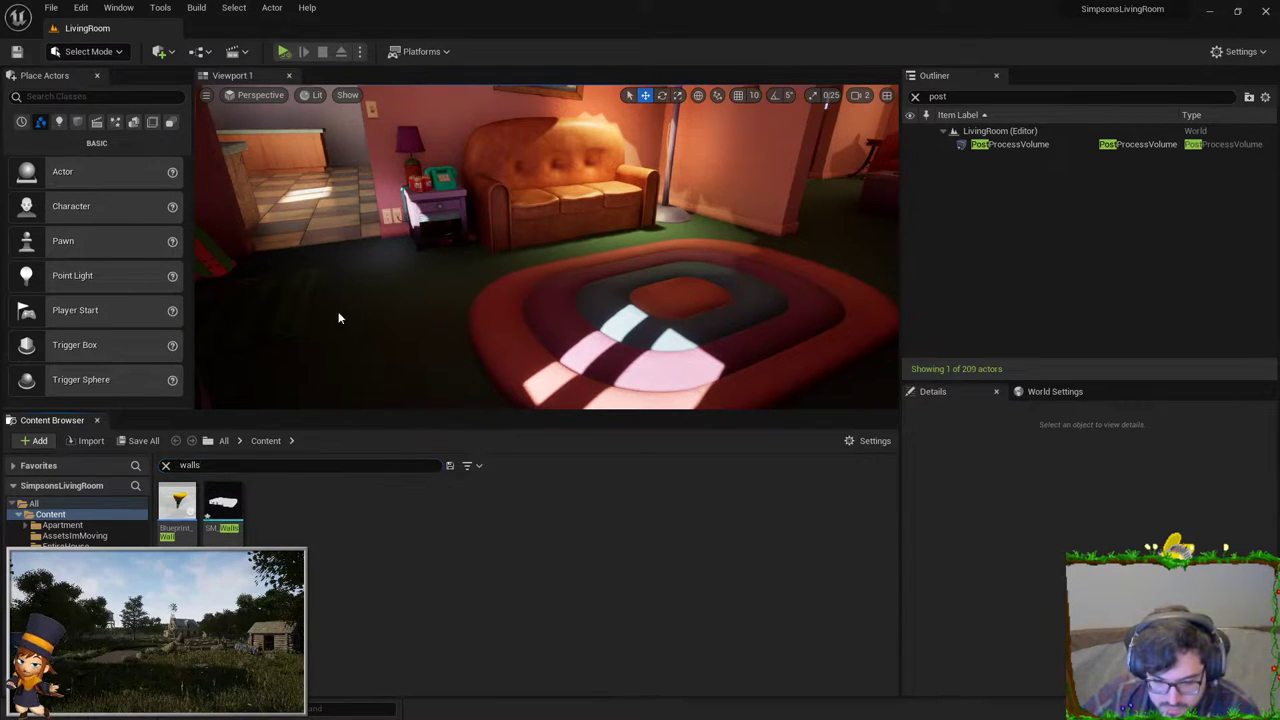
{"action": "right_click_drag", "start_coordinate": [338, 311], "coordinate": [338, 311]}
{"action": "left_click", "coordinate": [760, 170]}
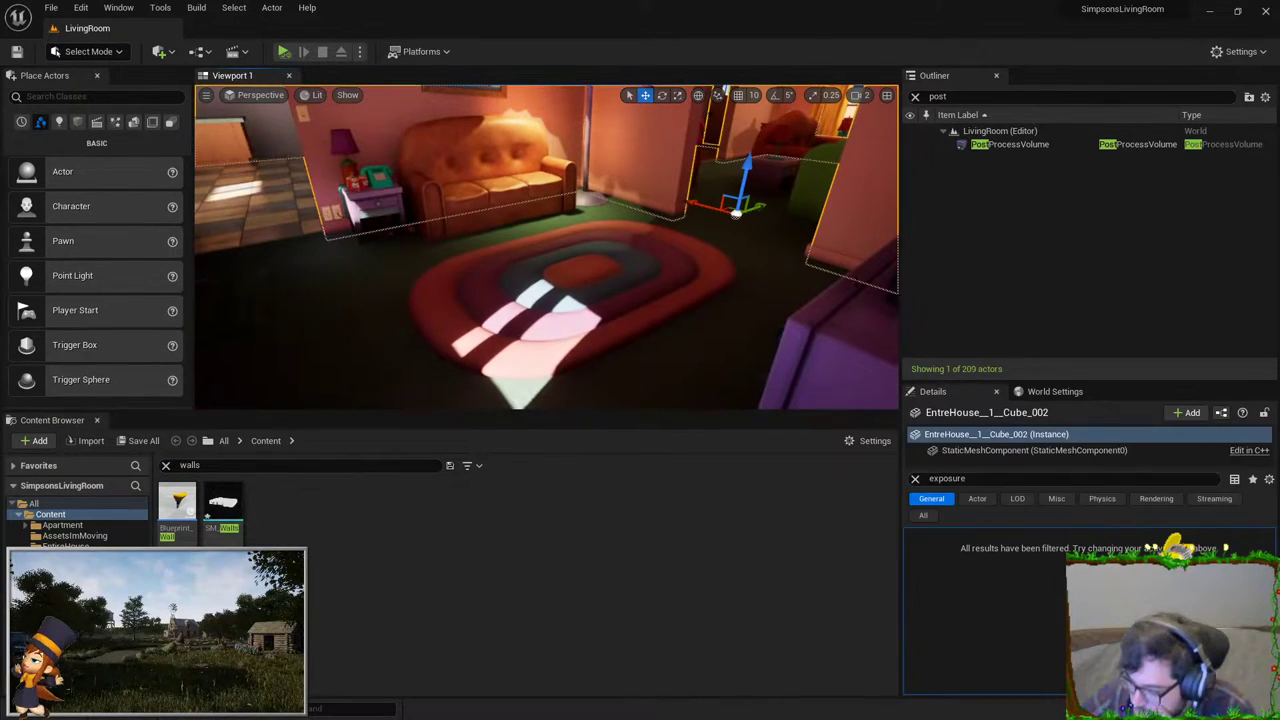
{"action": "left_click", "coordinate": [915, 478]}
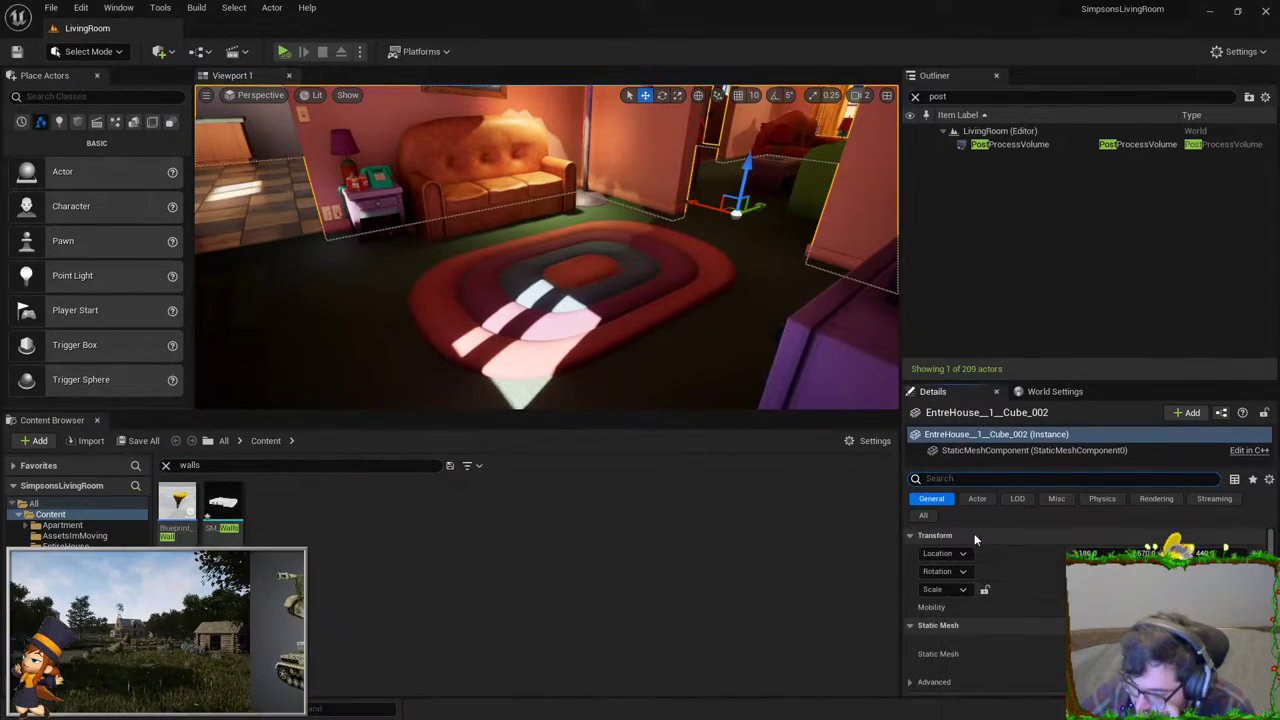
{"action": "left_click", "coordinate": [222, 505]}
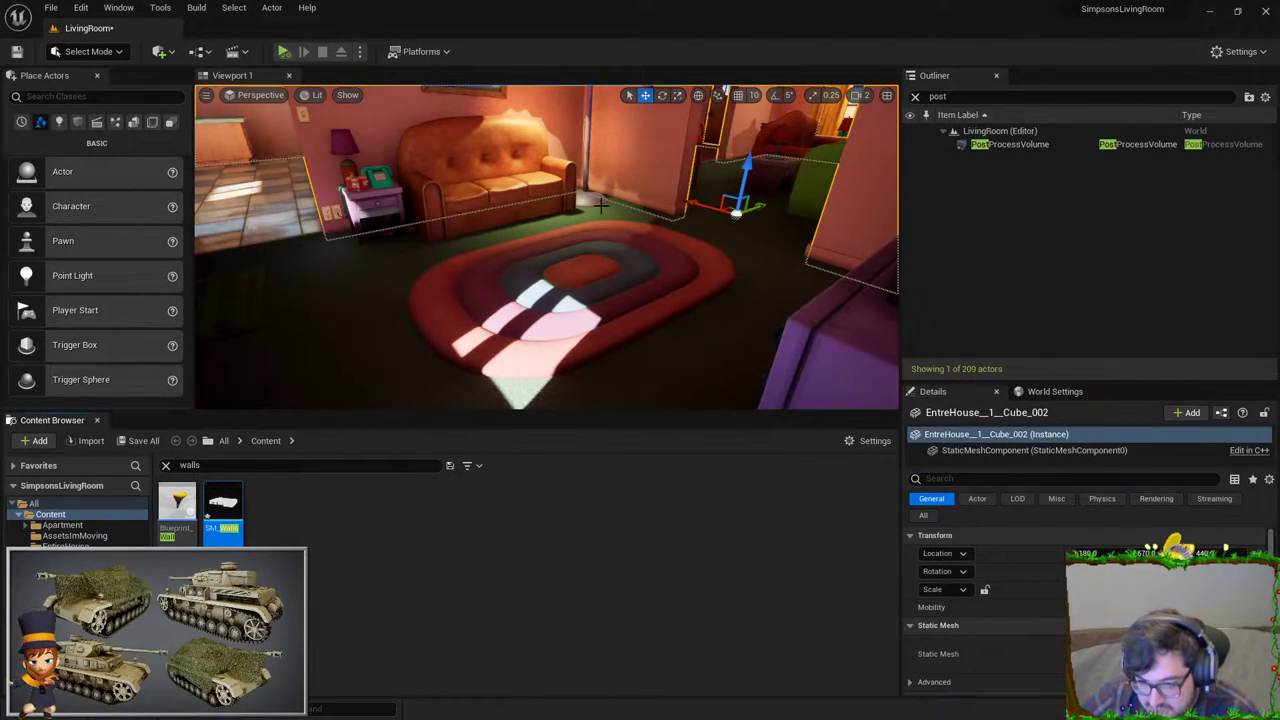
{"action": "mouse_move", "coordinate": [675, 238]}
{"action": "right_mouse_down"}
{"action": "mouse_move", "coordinate": [500, 250]}
{"action": "mouse_move", "coordinate": [552, 225]}
{"action": "mouse_move", "coordinate": [540, 230]}
{"action": "right_mouse_up"}
{"action": "key", "text": "ctrl+s"}
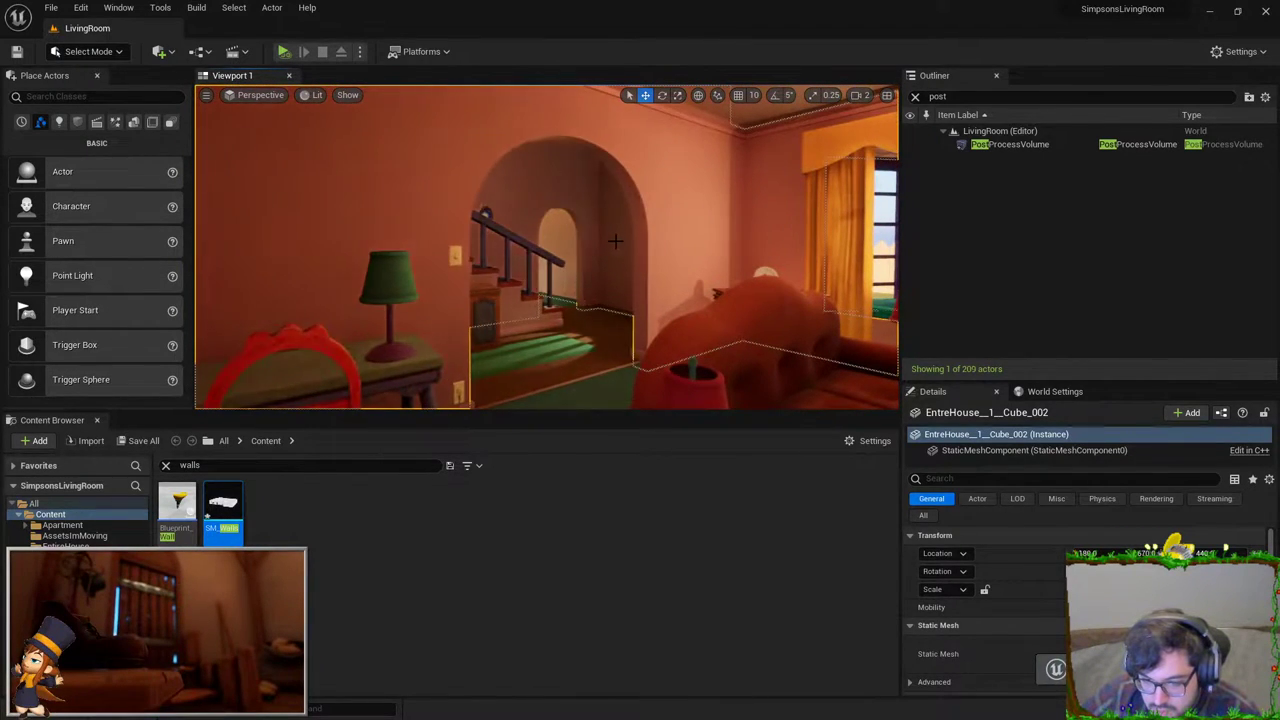
{"action": "left_click_drag", "start_coordinate": [223, 505], "coordinate": [700, 512]}
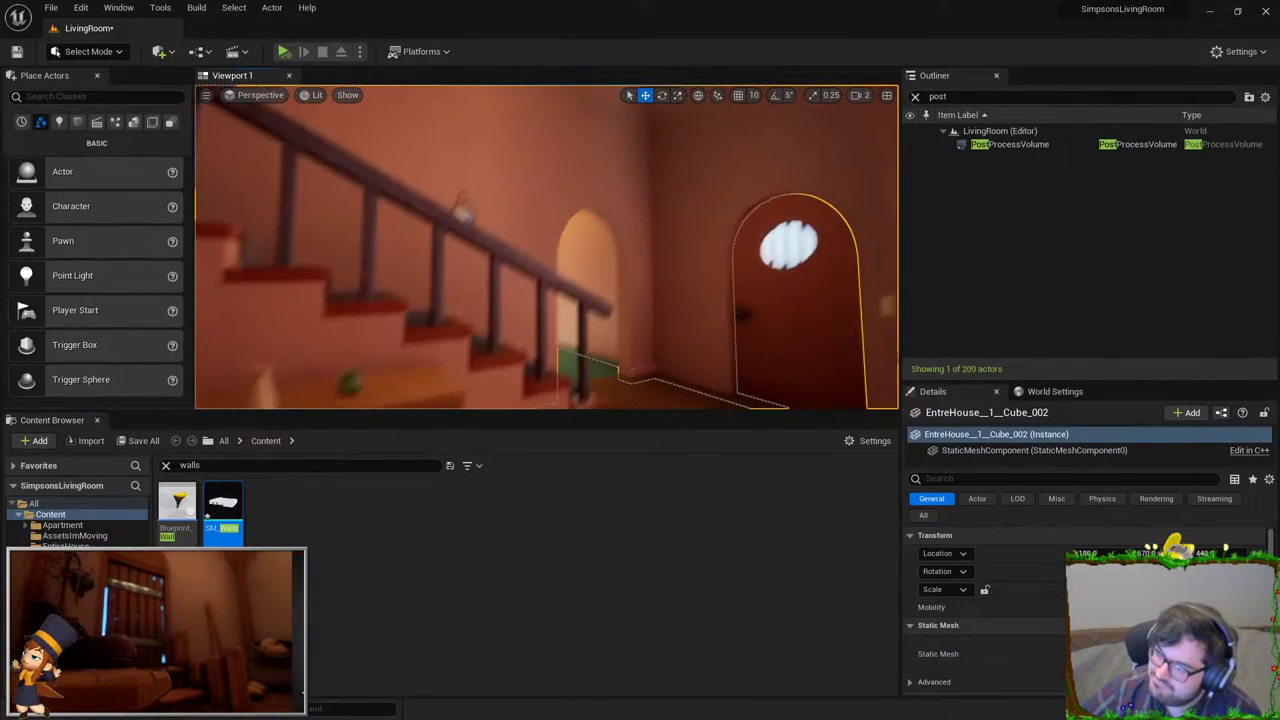
{"action": "mouse_move", "coordinate": [638, 266]}
{"action": "right_mouse_down"}
{"action": "mouse_move", "coordinate": [600, 270]}
{"action": "mouse_move", "coordinate": [654, 280]}
{"action": "mouse_move", "coordinate": [267, 228]}
{"action": "right_mouse_up"}
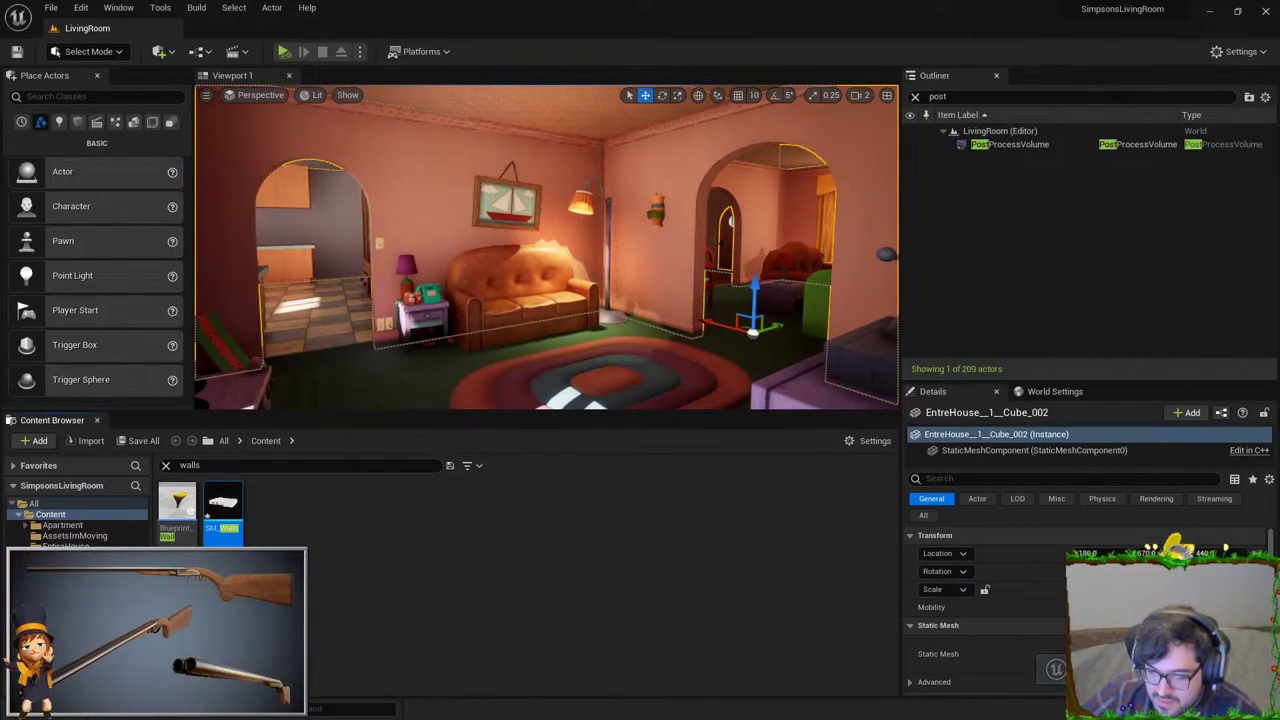
{"action": "scroll", "coordinate": [570, 390], "scroll_direction": "up", "scroll_amount": 2}
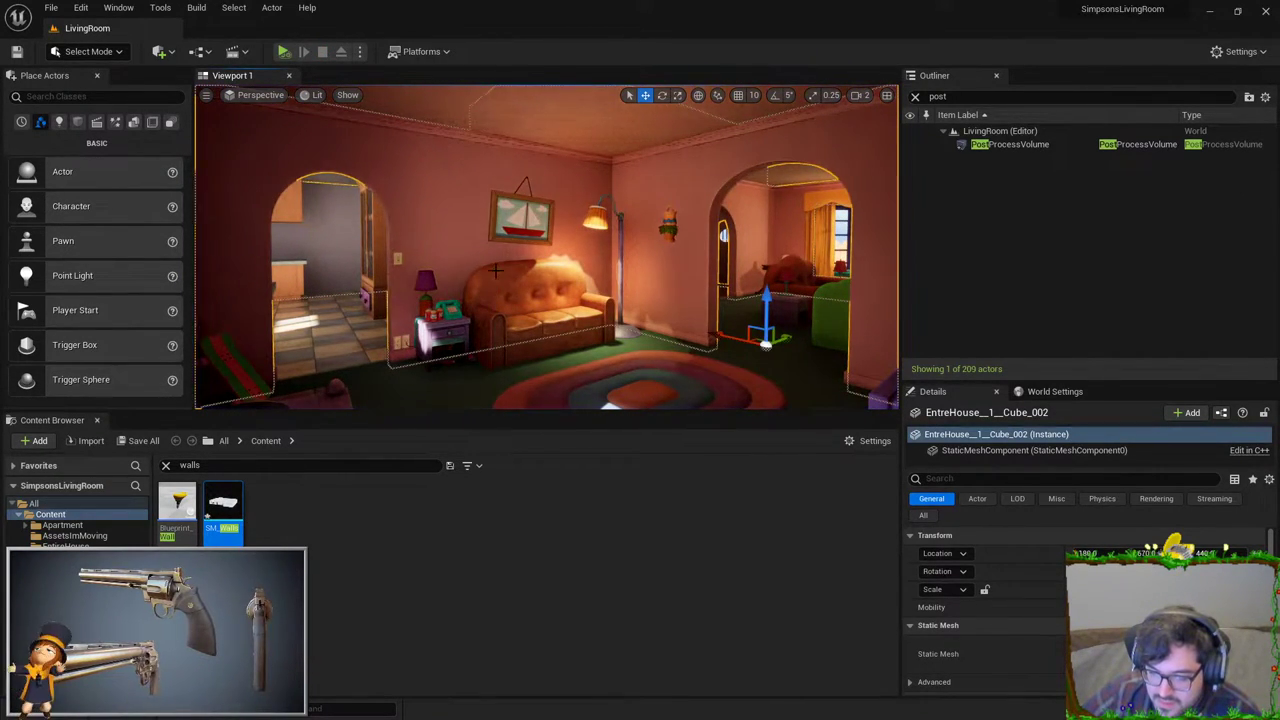
{"action": "left_click_drag", "start_coordinate": [223, 510], "coordinate": [400, 545]}
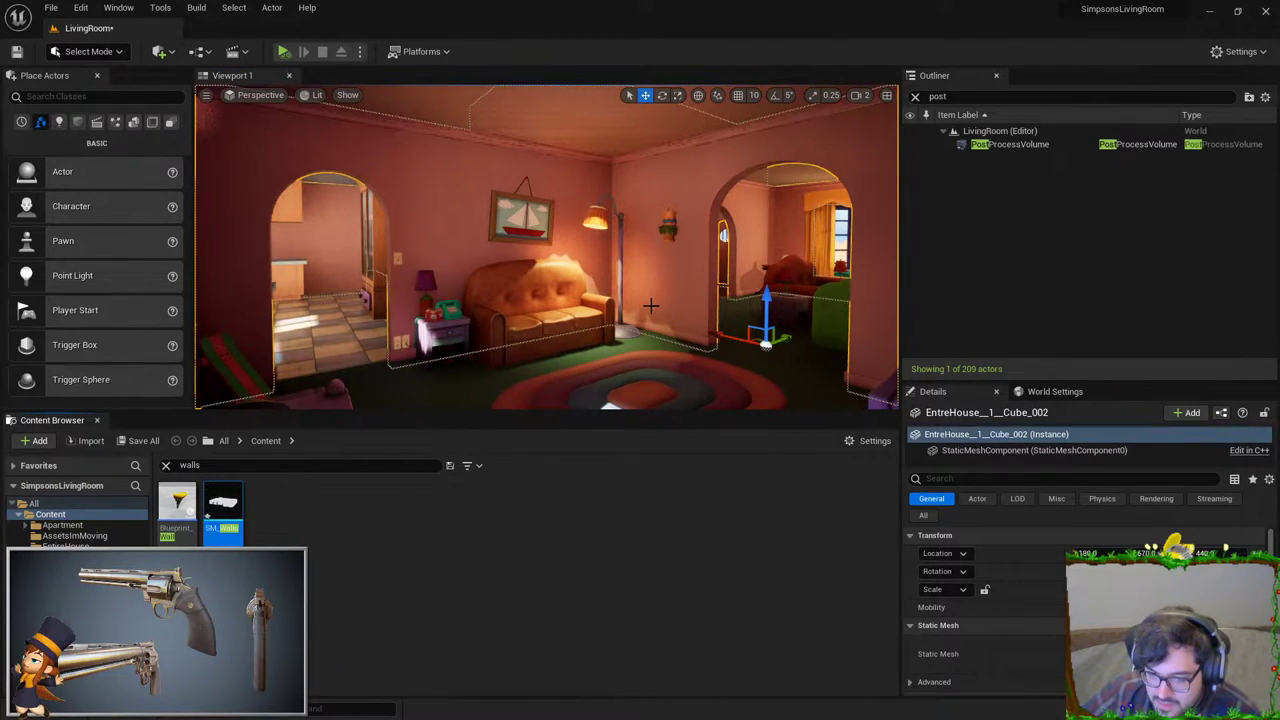
{"action": "key", "text": "Escape"}
{"action": "right_click_drag", "start_coordinate": [650, 305], "coordinate": [743, 223]}
{"action": "left_click", "coordinate": [757, 243]}
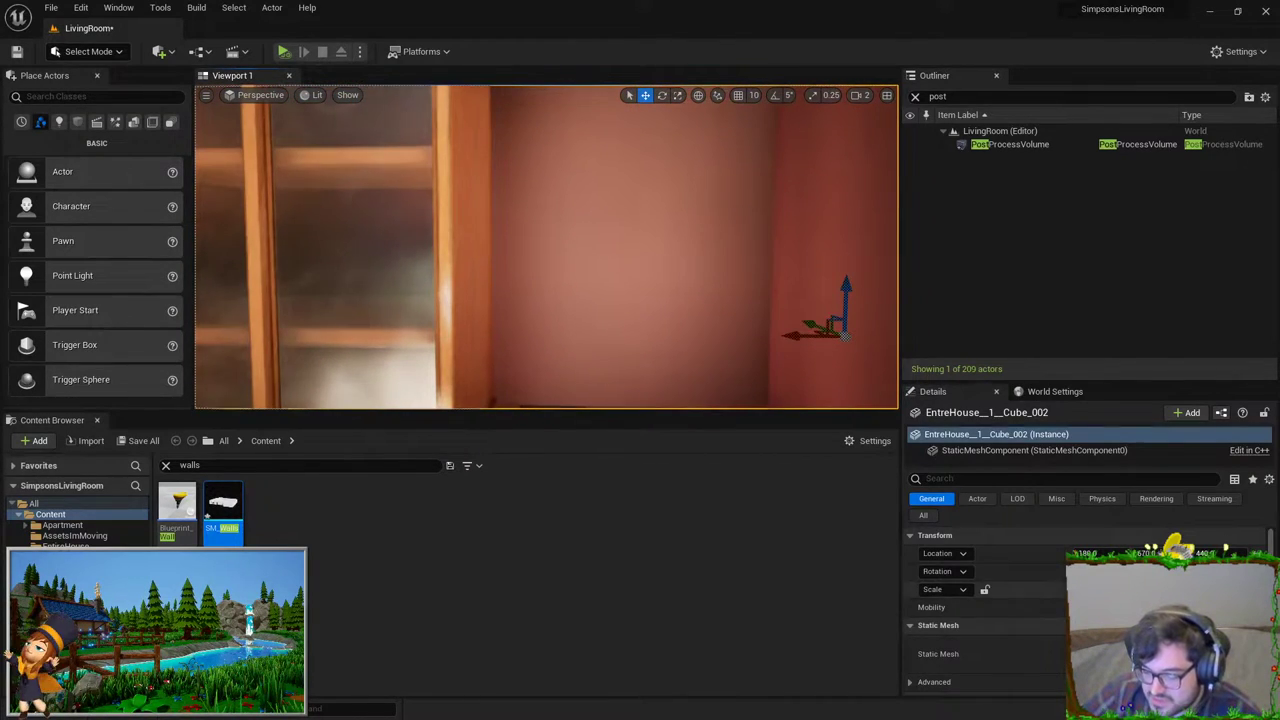
{"action": "key", "text": "f"}
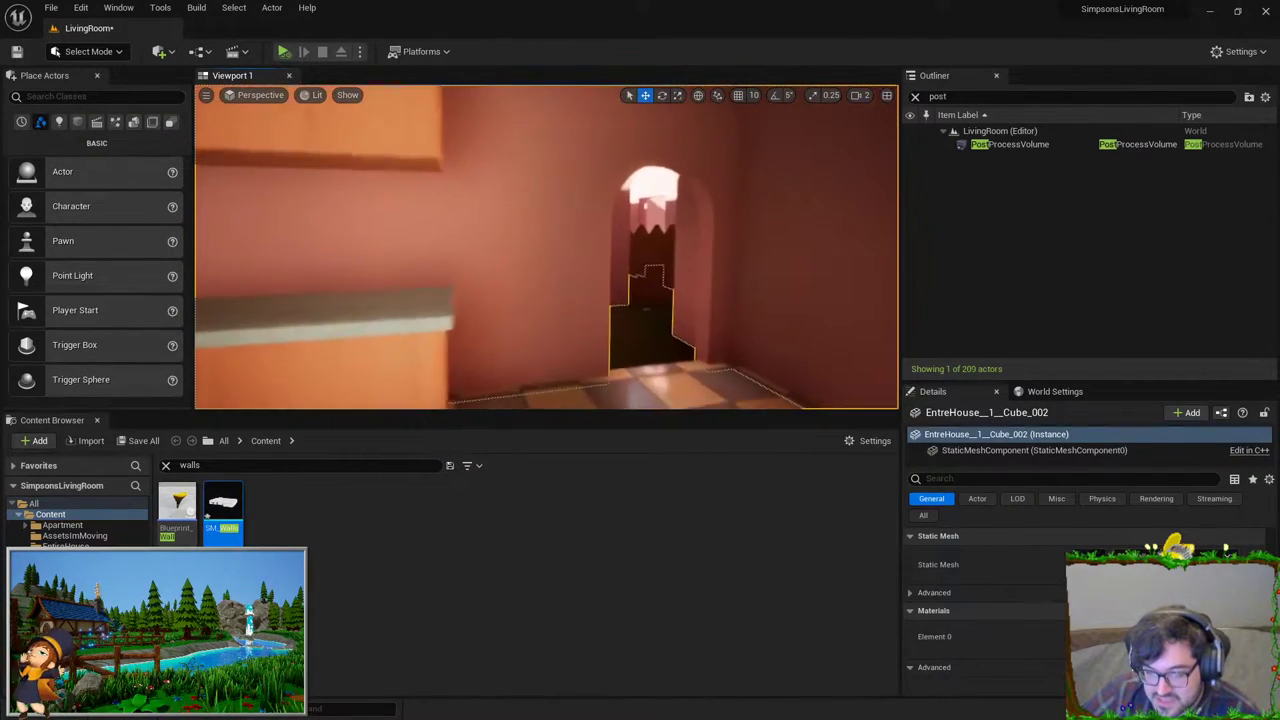
{"action": "right_click_drag", "start_coordinate": [511, 234], "coordinate": [511, 234]}
{"action": "left_click", "coordinate": [511, 234]}
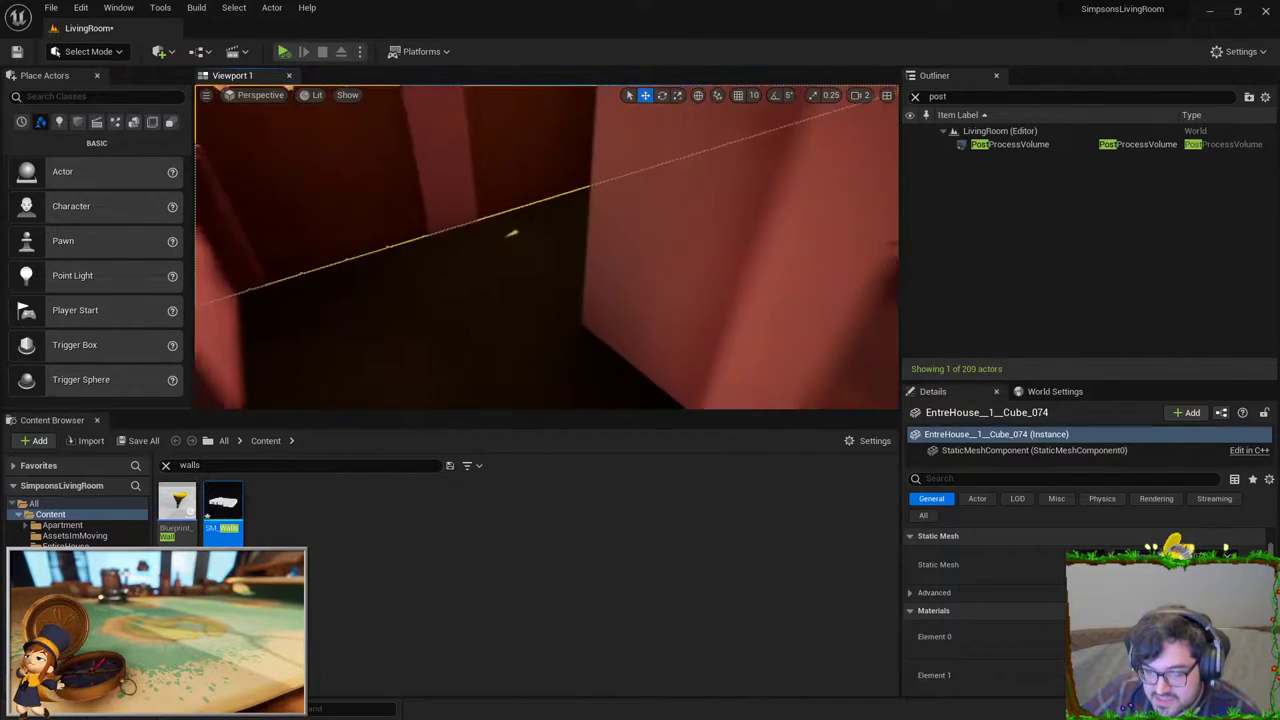
{"action": "key", "text": "f"}
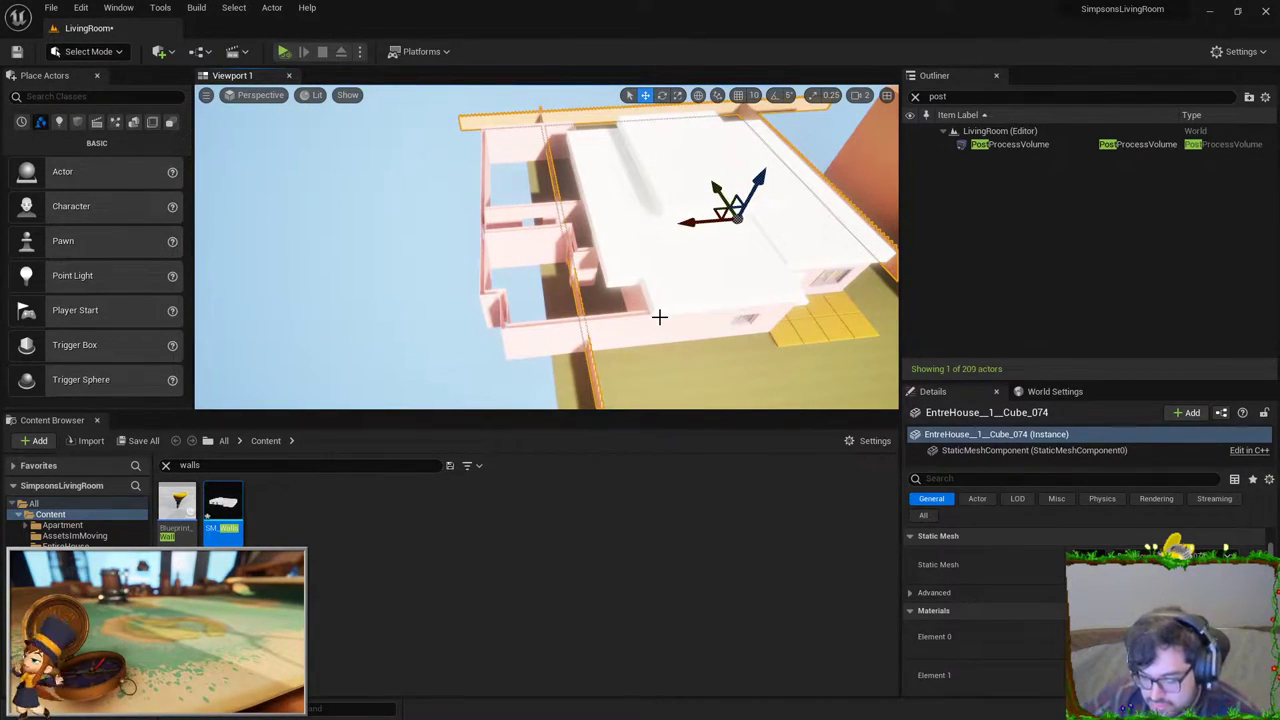
Step: Select the stray Cube_078 actor and delete it from the level
{"action": "left_click", "coordinate": [568, 119]}
{"action": "left_click", "coordinate": [566, 119]}
{"action": "key", "text": "Delete"}
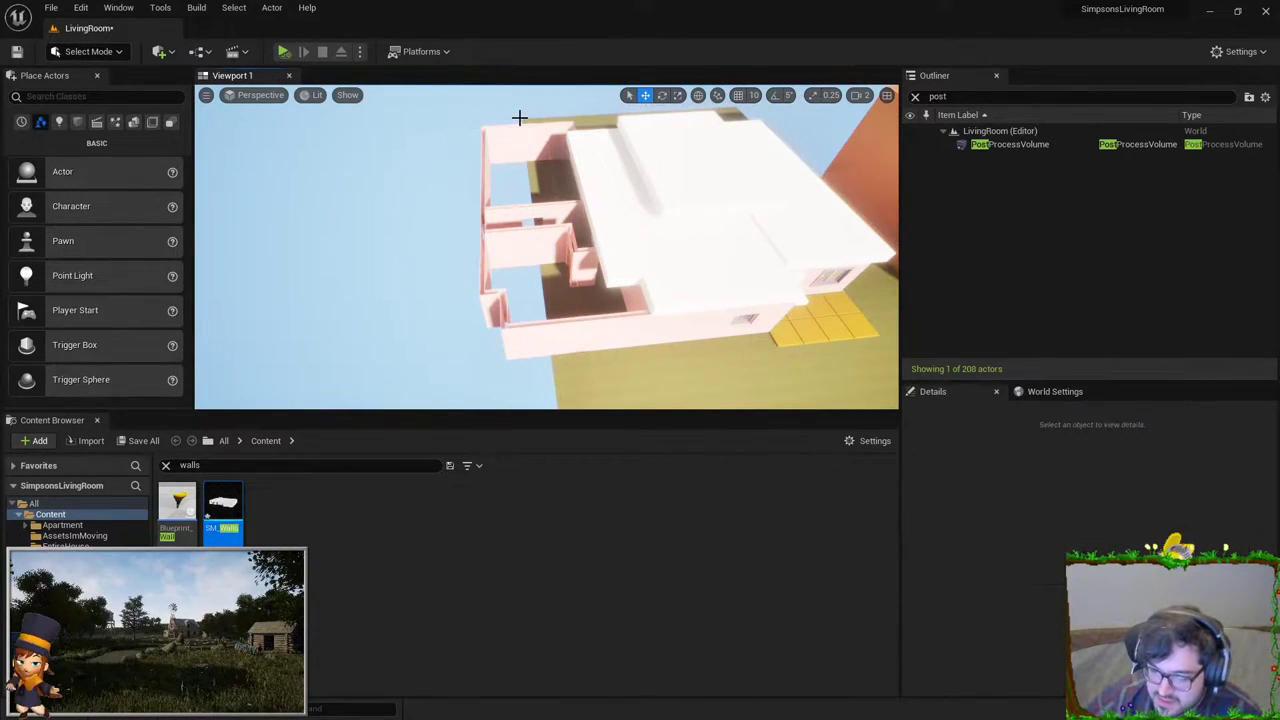
Step: Fly around the living room to check the walls against the sky
{"action": "right_click_drag", "start_coordinate": [566, 119], "coordinate": [566, 119]}
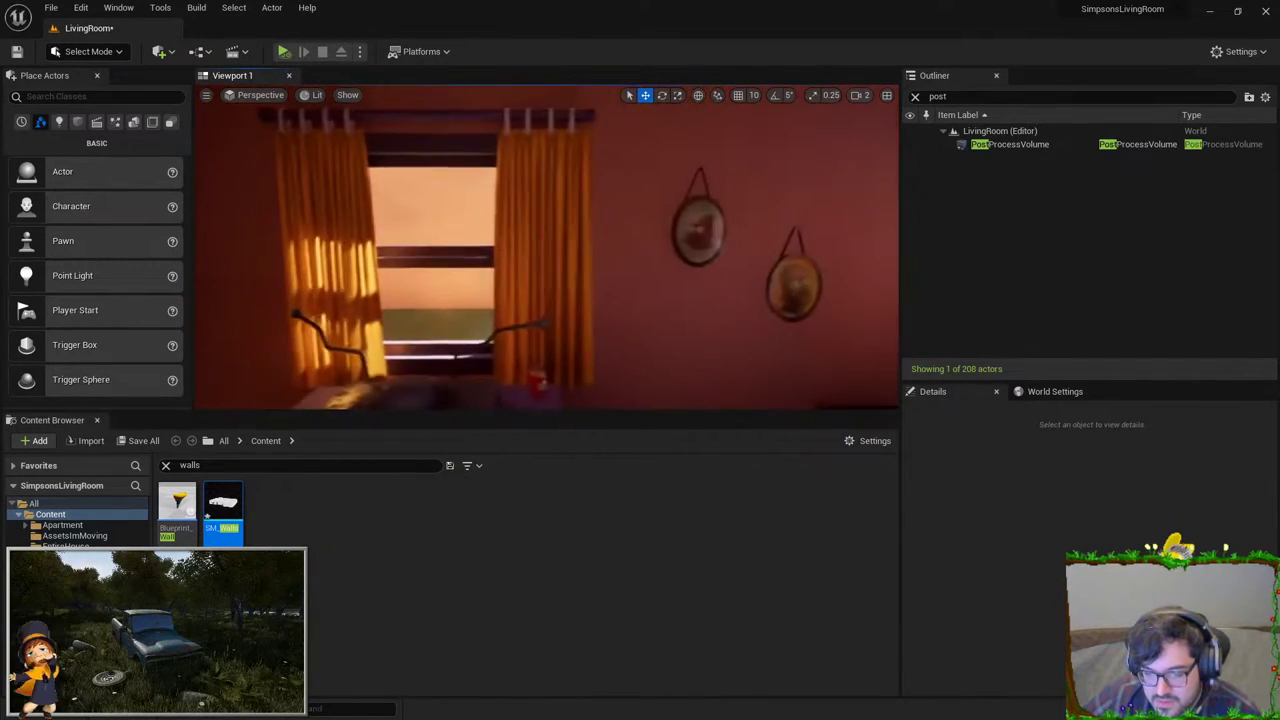
{"action": "key", "text": "ctrl+z"}
{"action": "key", "text": "Escape"}
{"action": "right_click_drag", "start_coordinate": [576, 289], "coordinate": [617, 333]}
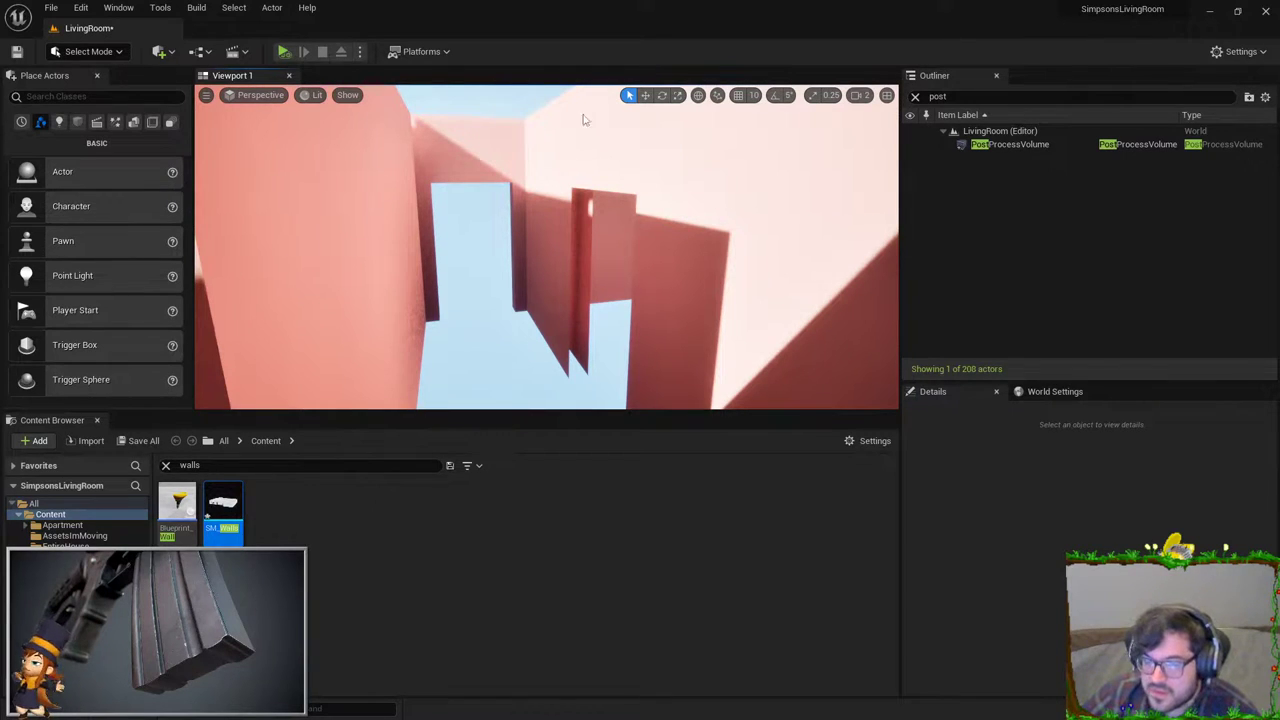
{"action": "right_click_drag", "start_coordinate": [584, 119], "coordinate": [584, 119]}
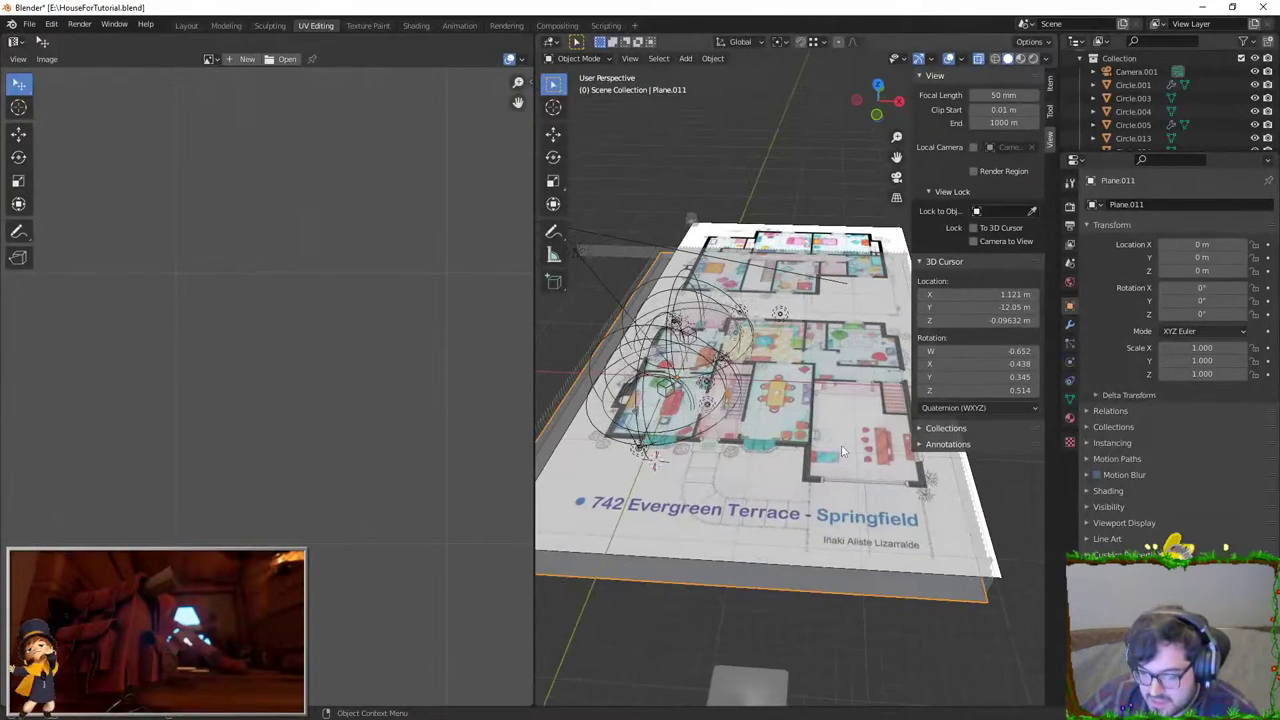
Step: Select the Cube.050 floor piece and enter its Edit Mode in the Layout workspace, viewed from above
{"action": "scroll", "coordinate": [843, 452], "scroll_direction": "up", "scroll_amount": 2}
{"action": "left_click", "coordinate": [840, 460]}
{"action": "scroll", "coordinate": [835, 475], "scroll_direction": "up", "scroll_amount": 3}
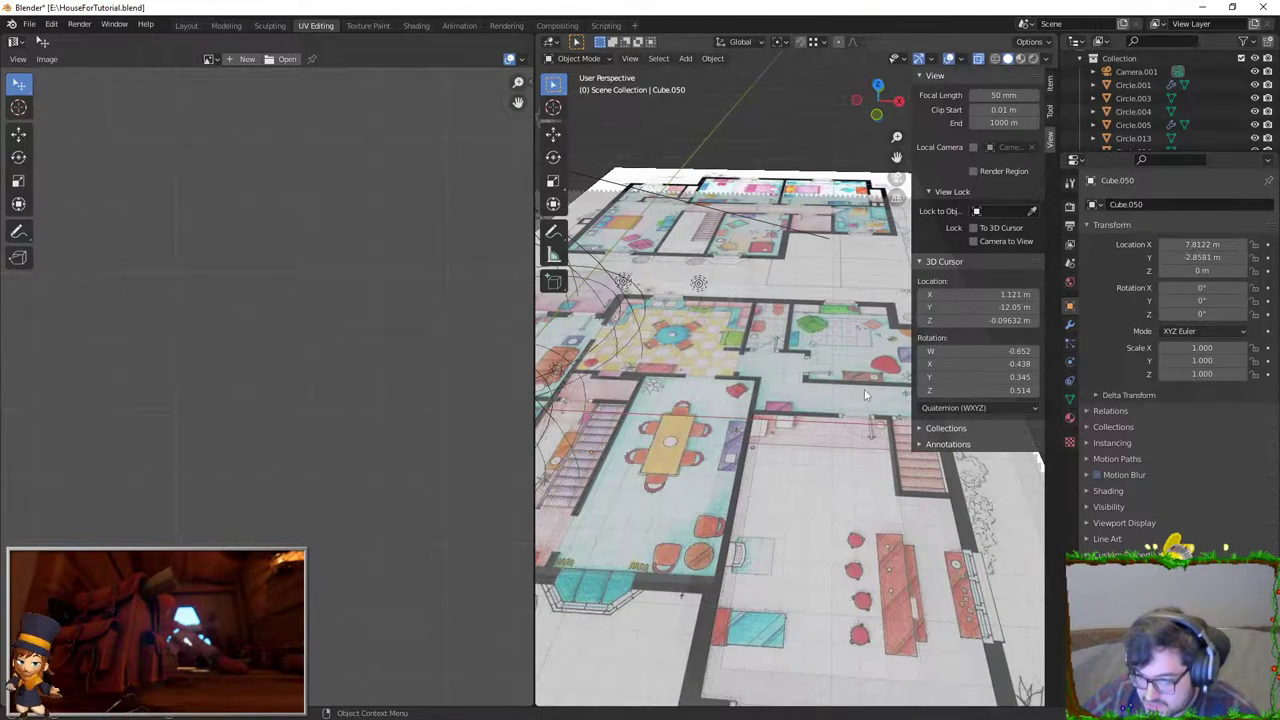
{"action": "key", "text": "KP_7"}
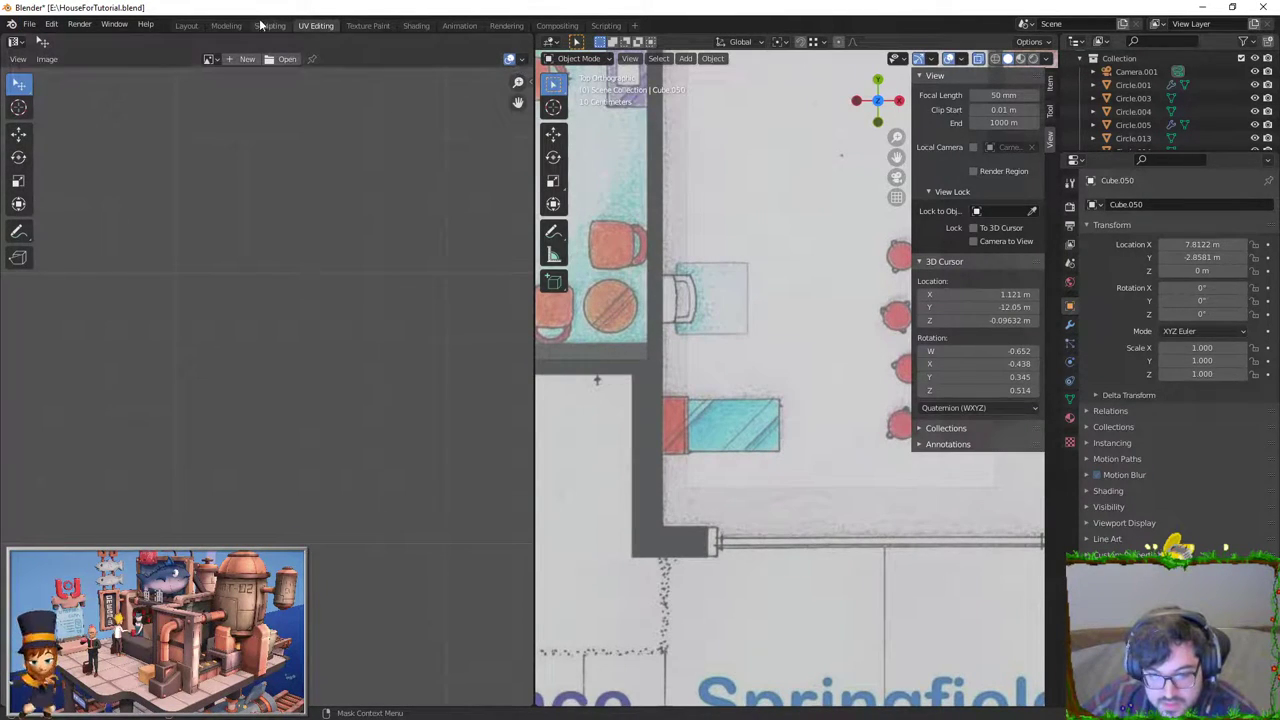
{"action": "left_click", "coordinate": [186, 26]}
{"action": "key", "text": "Tab"}
{"action": "key", "text": "KP_7"}
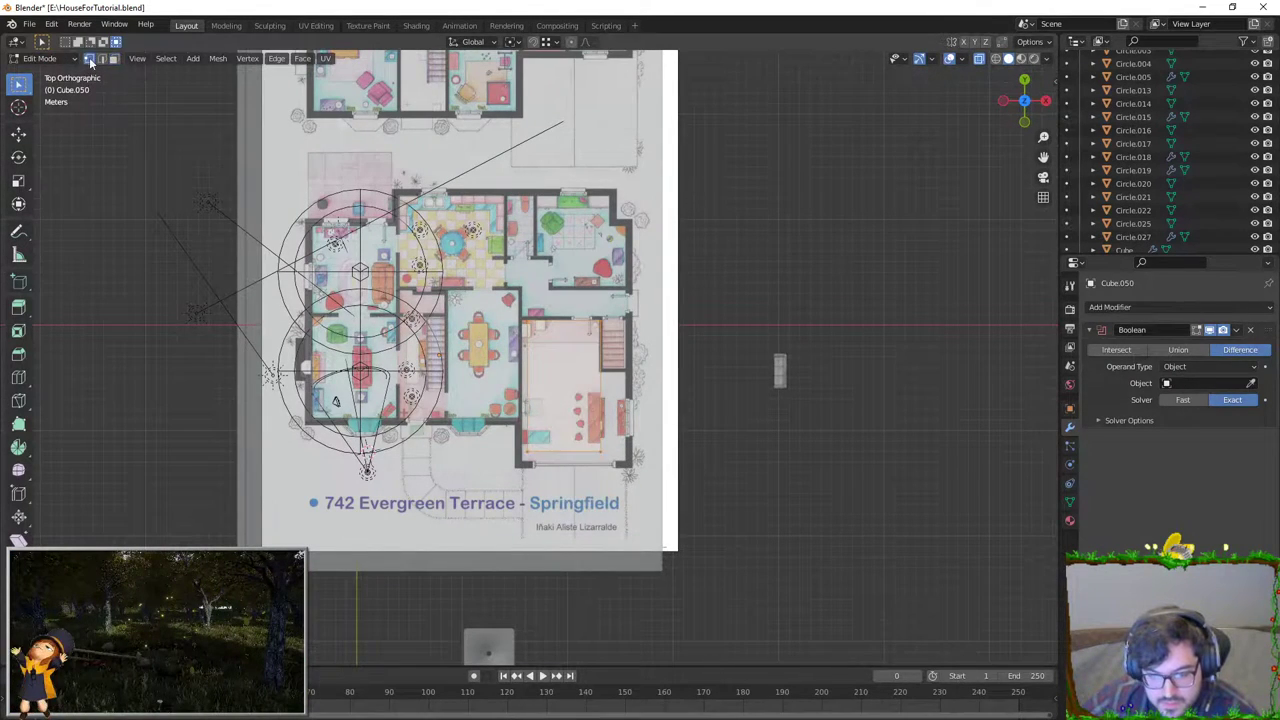
{"action": "scroll", "coordinate": [478, 262], "scroll_direction": "up", "scroll_amount": 3}
Step: Slide the selected edge along X and check the floor alignment
{"action": "key", "text": "g"}
{"action": "key", "text": "x"}
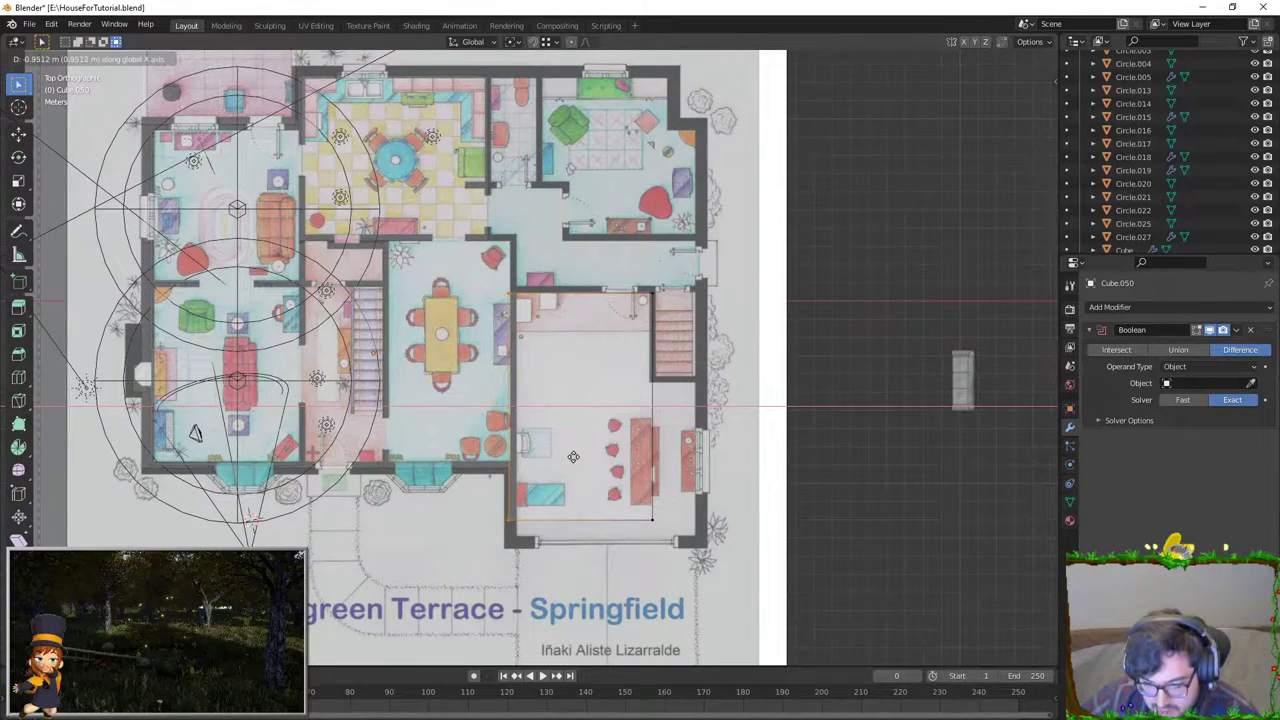
{"action": "left_click", "coordinate": [576, 455]}
{"action": "middle_click_drag", "start_coordinate": [578, 455], "coordinate": [738, 370]}
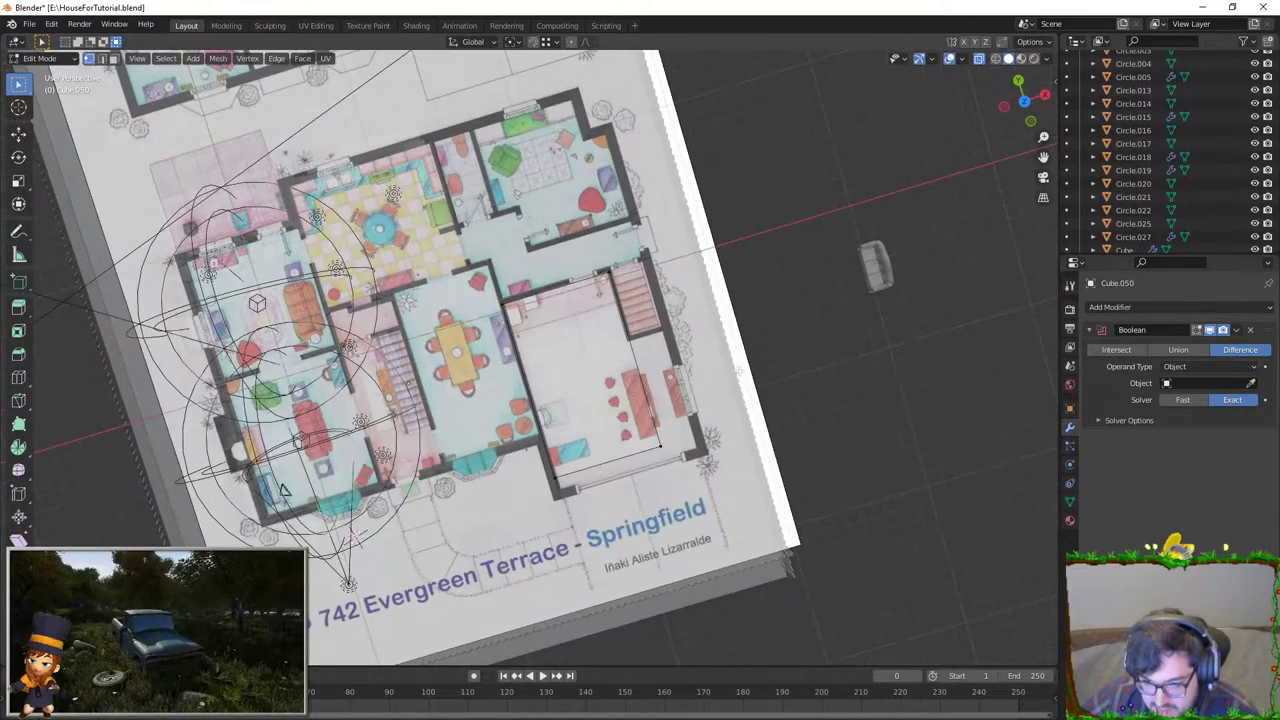
{"action": "key", "text": "KP_7"}
Step: Shift the edge along X again to meet the stair-room wall, then leave Edit Mode
{"action": "key", "text": "g"}
{"action": "key", "text": "x"}
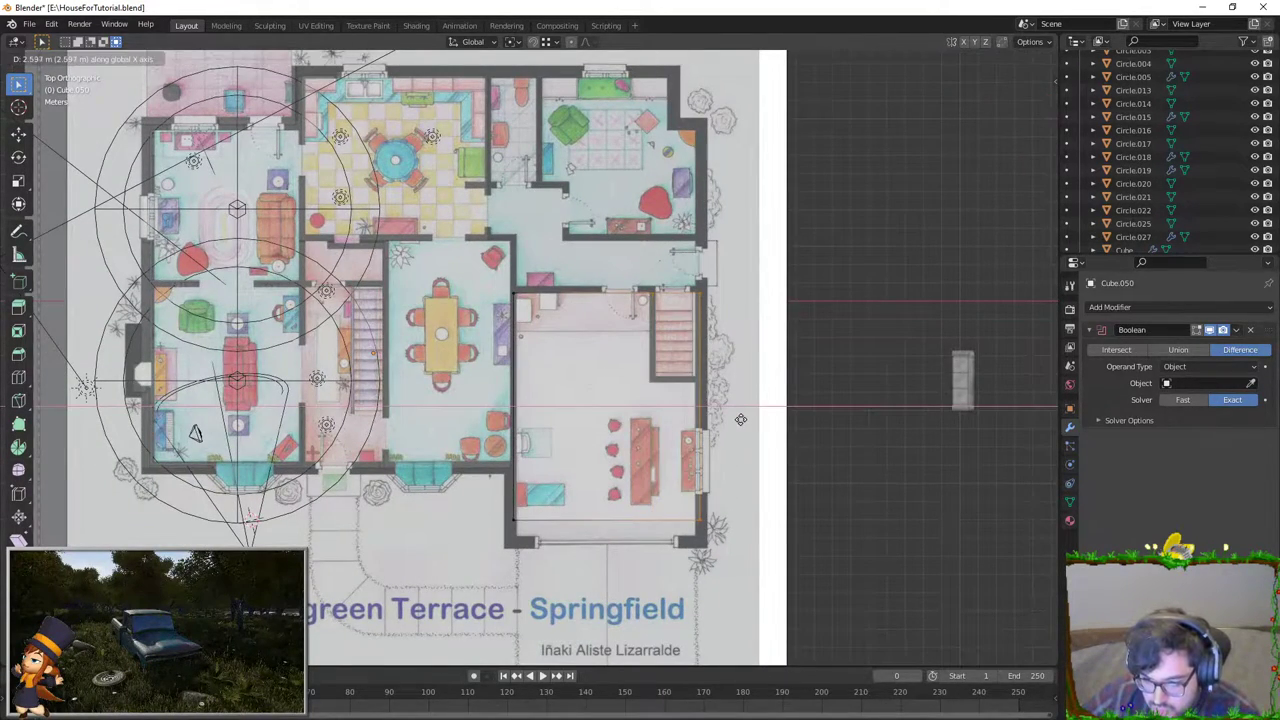
{"action": "left_click", "coordinate": [738, 420]}
{"action": "scroll", "coordinate": [549, 241], "scroll_direction": "up", "scroll_amount": 5}
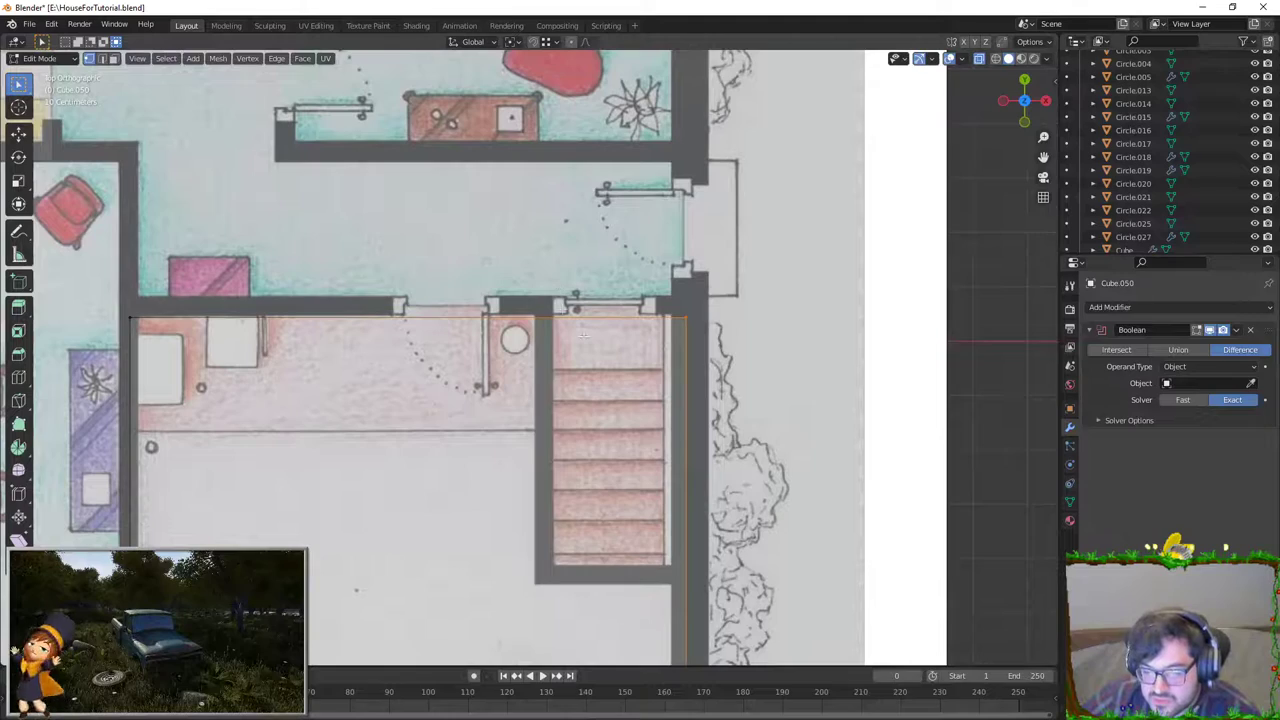
{"action": "scroll", "coordinate": [584, 334], "scroll_direction": "down", "scroll_amount": 2}
{"action": "key", "text": "Tab"}
Step: Click through the reference empty and Plane.011, ending with Cube.050 selected
{"action": "left_click", "coordinate": [666, 309]}
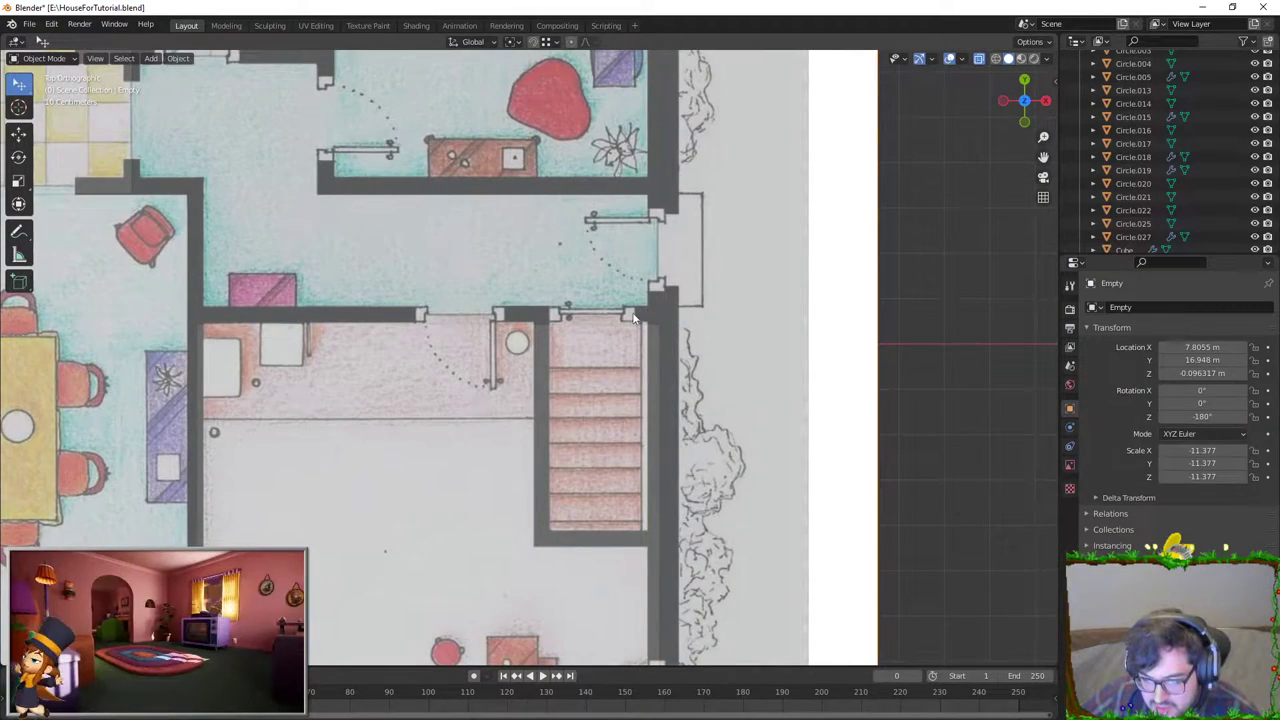
{"action": "left_click", "coordinate": [632, 317]}
{"action": "scroll", "coordinate": [632, 317], "scroll_direction": "down", "scroll_amount": 3}
{"action": "middle_click_drag", "start_coordinate": [632, 317], "coordinate": [502, 498]}
{"action": "left_click", "coordinate": [502, 498]}
Step: Select the Cube.002 house walls and enter Edit Mode in X-ray top view
{"action": "left_click", "coordinate": [978, 58]}
{"action": "left_click", "coordinate": [431, 540]}
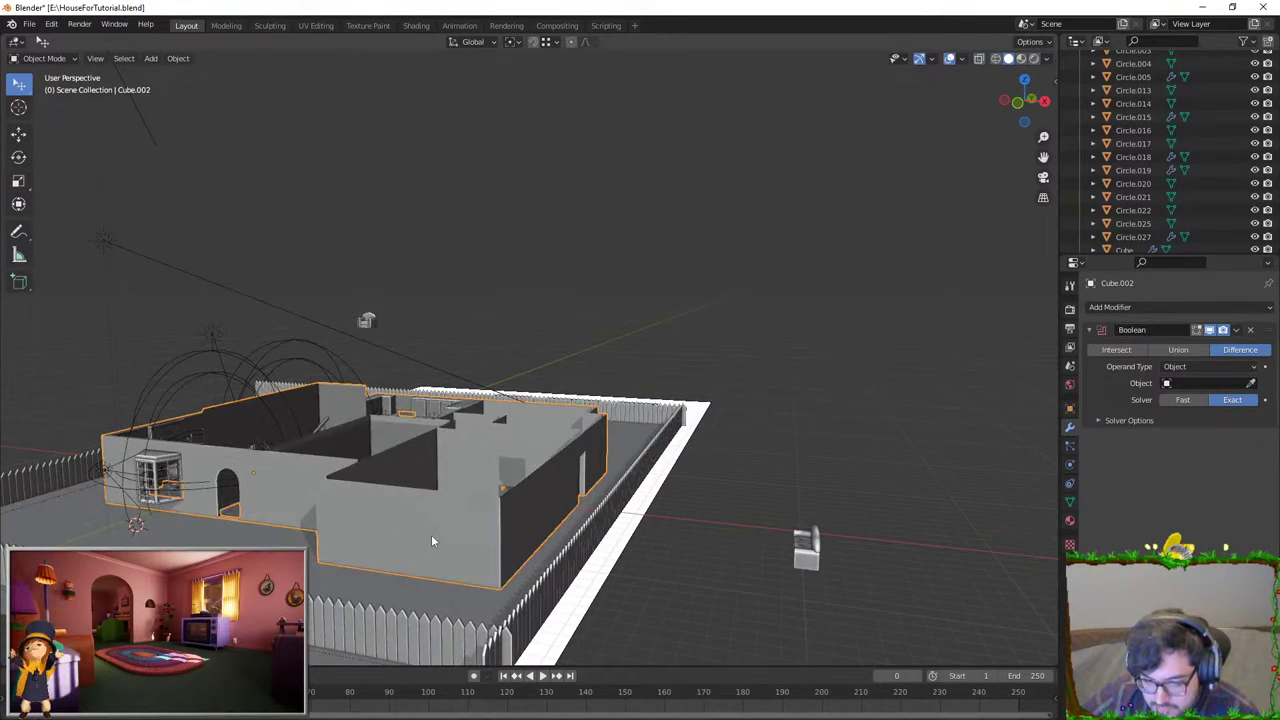
{"action": "key", "text": "alt+z"}
{"action": "key", "text": "KP_7"}
{"action": "key", "text": "Tab"}
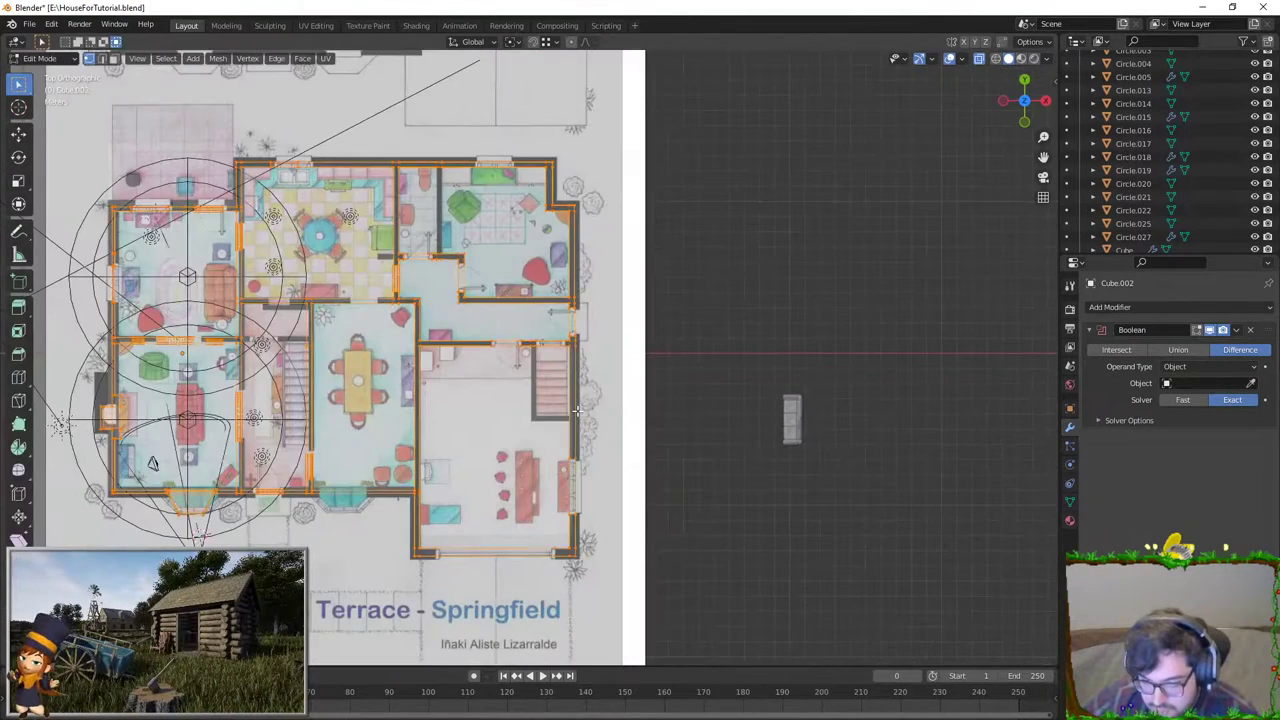
{"action": "scroll", "coordinate": [578, 410], "scroll_direction": "up", "scroll_amount": 4}
{"action": "scroll", "coordinate": [635, 387], "scroll_direction": "up", "scroll_amount": 3}
{"action": "scroll", "coordinate": [565, 394], "scroll_direction": "down", "scroll_amount": 2}
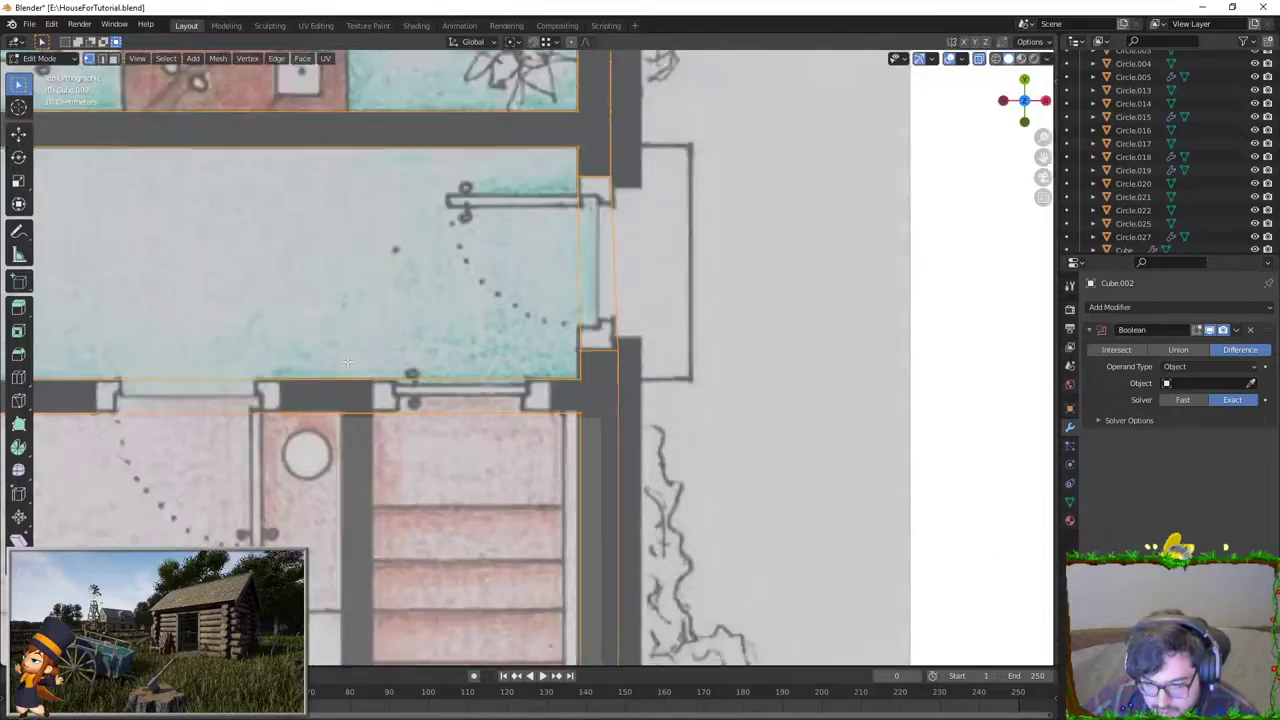
{"action": "scroll", "coordinate": [565, 394], "scroll_direction": "down", "scroll_amount": 2}
{"action": "mouse_move", "coordinate": [565, 394]}
{"action": "middle_mouse_down"}
{"action": "mouse_move", "coordinate": [629, 284]}
{"action": "mouse_move", "coordinate": [560, 320]}
{"action": "mouse_move", "coordinate": [480, 300]}
{"action": "mouse_move", "coordinate": [300, 150]}
{"action": "middle_mouse_up"}
Step: Switch to face select and pick the doorway faces in the wall near the stairs
{"action": "left_click", "coordinate": [114, 58]}
{"action": "middle_click_drag", "start_coordinate": [500, 200], "coordinate": [876, 59]}
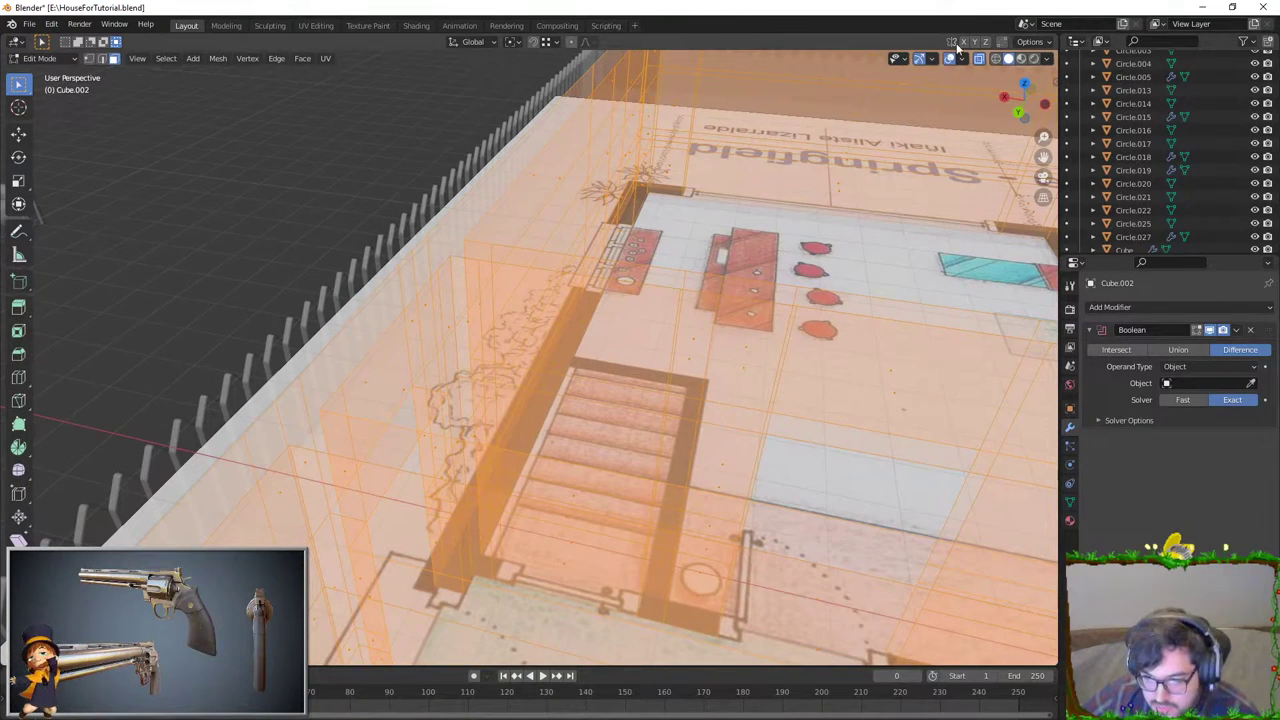
{"action": "scroll", "coordinate": [869, 214], "scroll_direction": "up", "scroll_amount": 5}
{"action": "mouse_move", "coordinate": [869, 214]}
{"action": "middle_mouse_down"}
{"action": "mouse_move", "coordinate": [574, 477]}
{"action": "mouse_move", "coordinate": [492, 372]}
{"action": "middle_mouse_up"}
{"action": "key", "text": "alt+z"}
{"action": "left_click", "coordinate": [523, 508]}
{"action": "left_click", "coordinate": [577, 441], "text": "shift"}
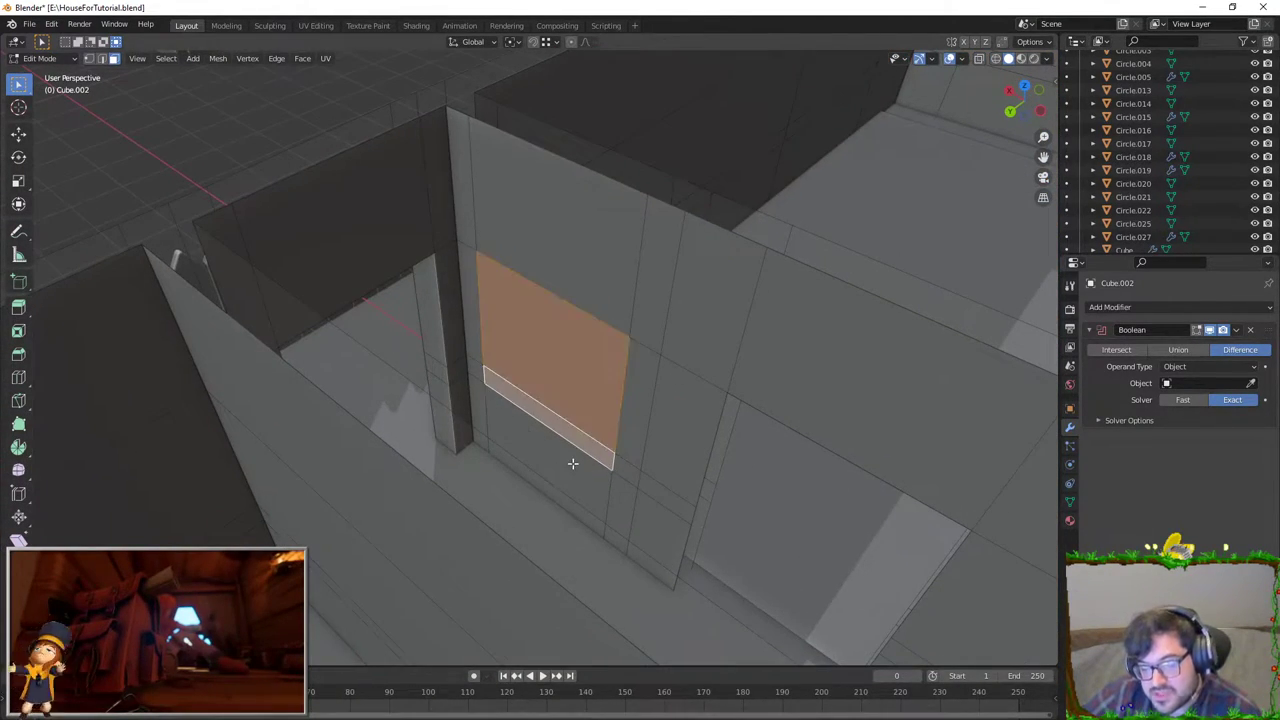
{"action": "left_click", "coordinate": [572, 463], "text": "shift"}
{"action": "mouse_move", "coordinate": [580, 463]}
{"action": "middle_mouse_down"}
{"action": "mouse_move", "coordinate": [654, 500]}
{"action": "mouse_move", "coordinate": [587, 378]}
{"action": "mouse_move", "coordinate": [580, 445]}
{"action": "mouse_move", "coordinate": [617, 529]}
{"action": "mouse_move", "coordinate": [652, 470]}
{"action": "middle_mouse_up"}
Step: Reselect the two doorway faces and delete them, then turn X-ray back on
{"action": "left_click", "coordinate": [566, 449]}
{"action": "left_click", "coordinate": [574, 490], "text": "shift"}
{"action": "key", "text": "x"}
{"action": "left_click", "coordinate": [592, 475]}
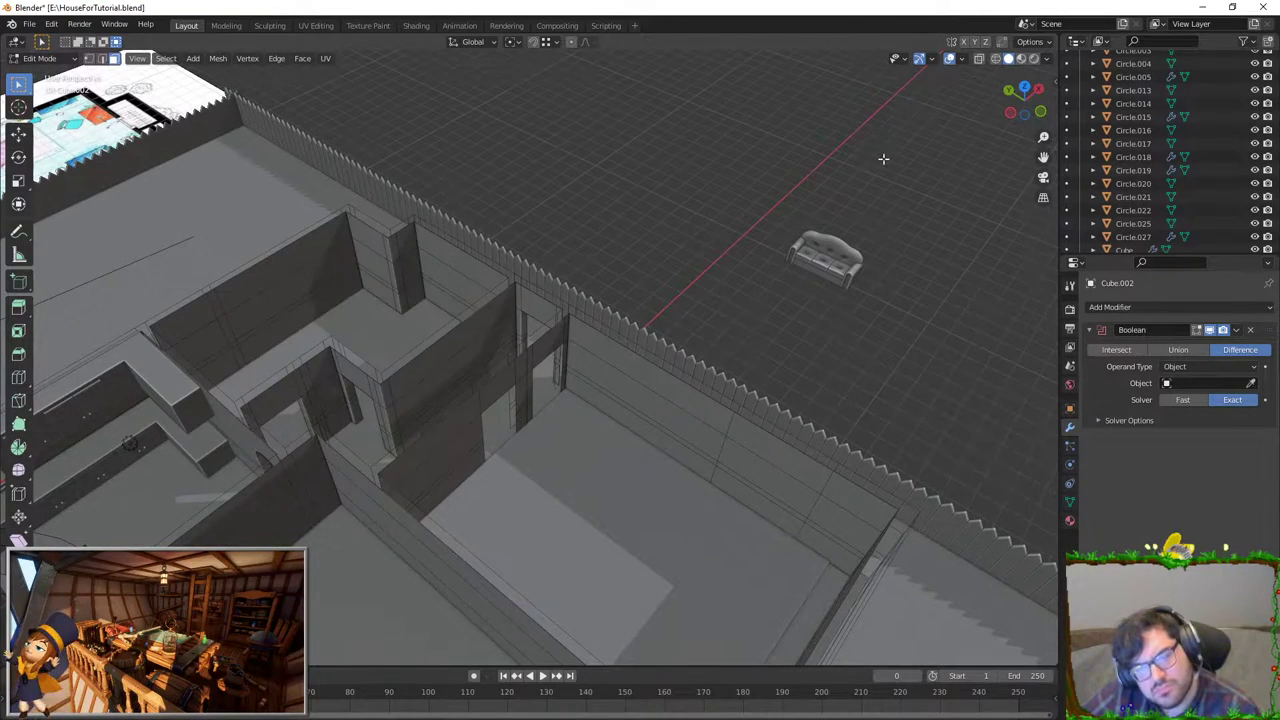
{"action": "left_click", "coordinate": [950, 58]}
{"action": "mouse_move", "coordinate": [600, 380]}
{"action": "middle_mouse_down"}
{"action": "mouse_move", "coordinate": [543, 437]}
{"action": "mouse_move", "coordinate": [548, 453]}
{"action": "middle_mouse_up"}
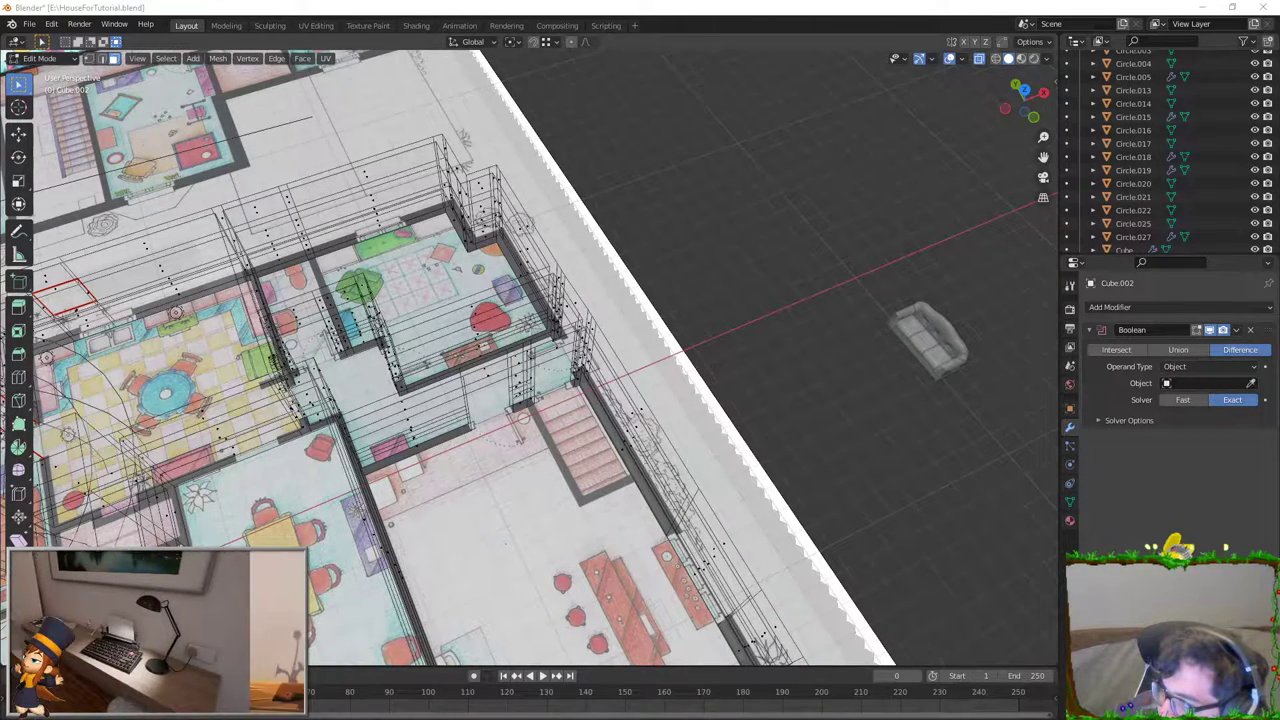
Step: Check the Simpsons reference images, then select the thin wall face beside the stairs in top view
{"action": "key", "text": "alt+Tab"}
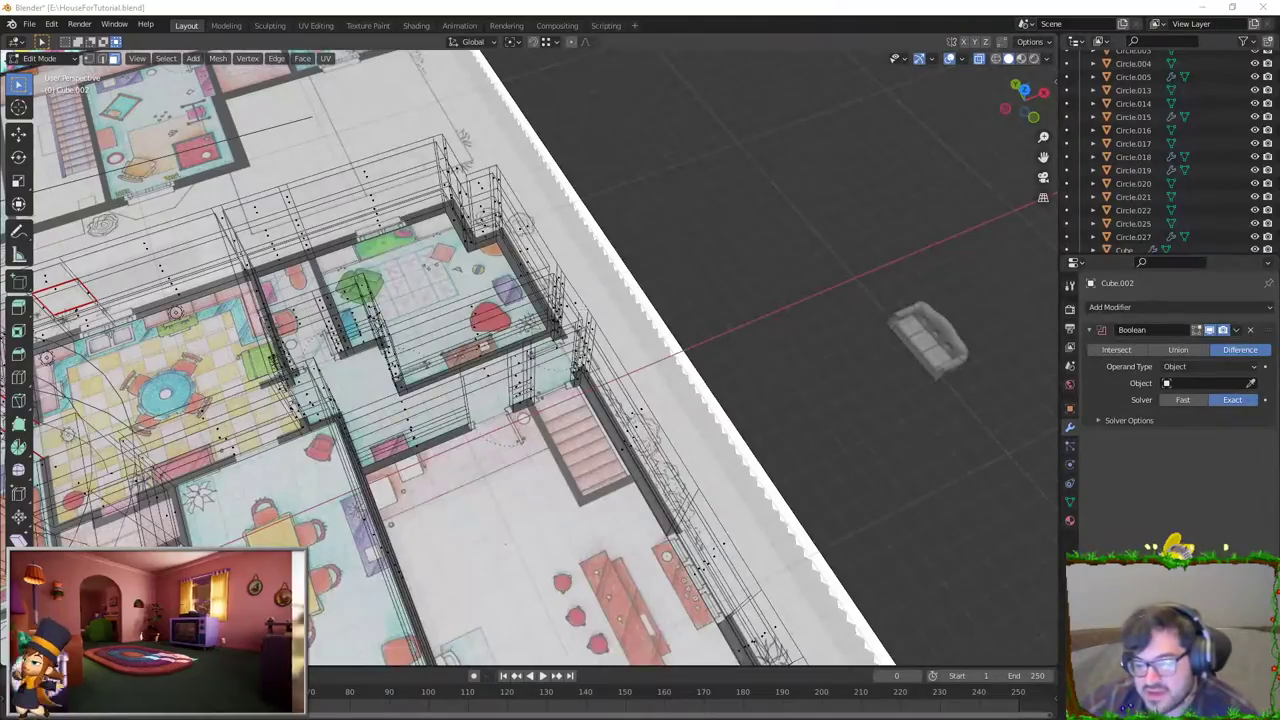
{"action": "middle_click_drag", "start_coordinate": [530, 360], "coordinate": [560, 340]}
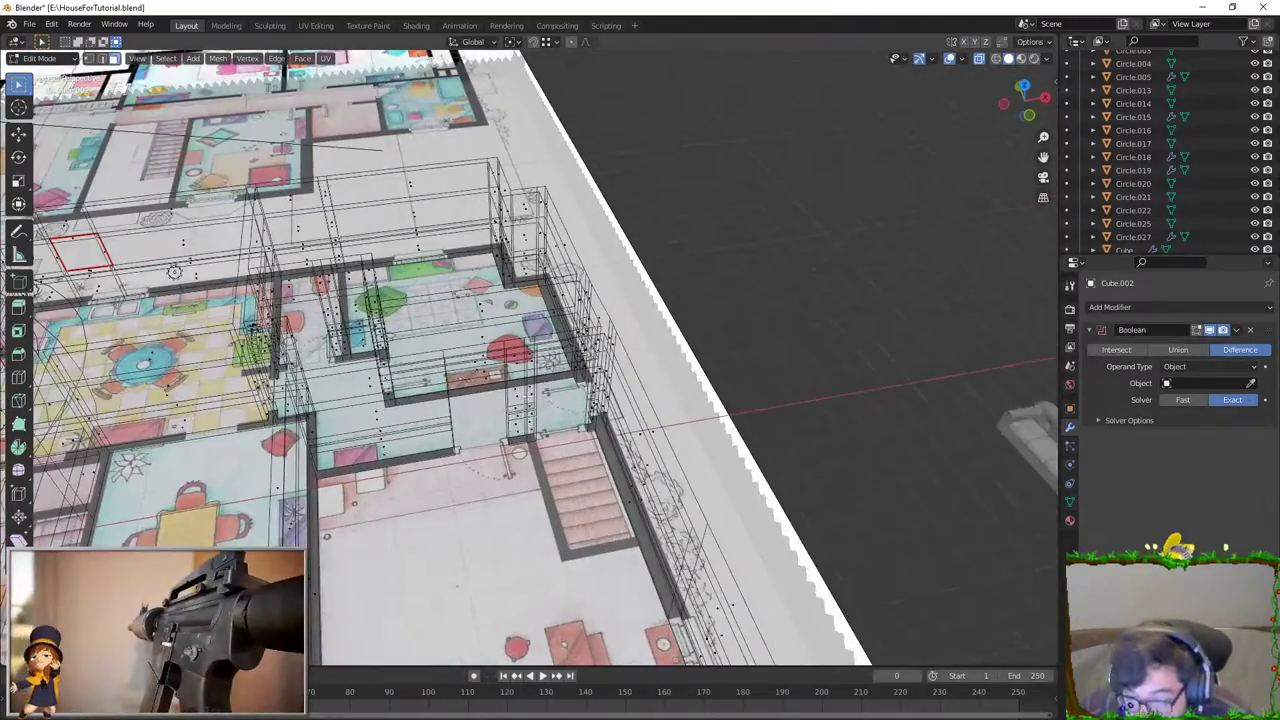
{"action": "scroll", "coordinate": [530, 360], "scroll_direction": "up", "scroll_amount": 2}
{"action": "scroll", "coordinate": [555, 410], "scroll_direction": "up", "scroll_amount": 2}
{"action": "left_click", "coordinate": [520, 320]}
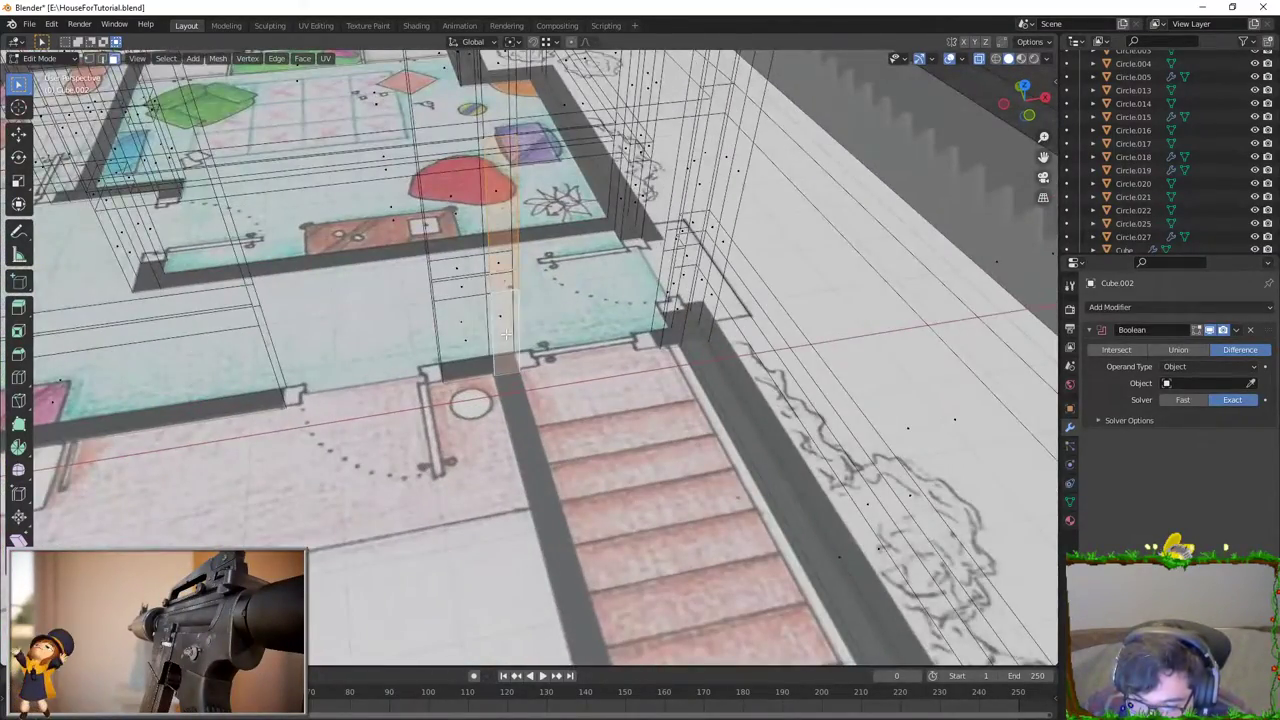
{"action": "key", "text": "KP_7"}
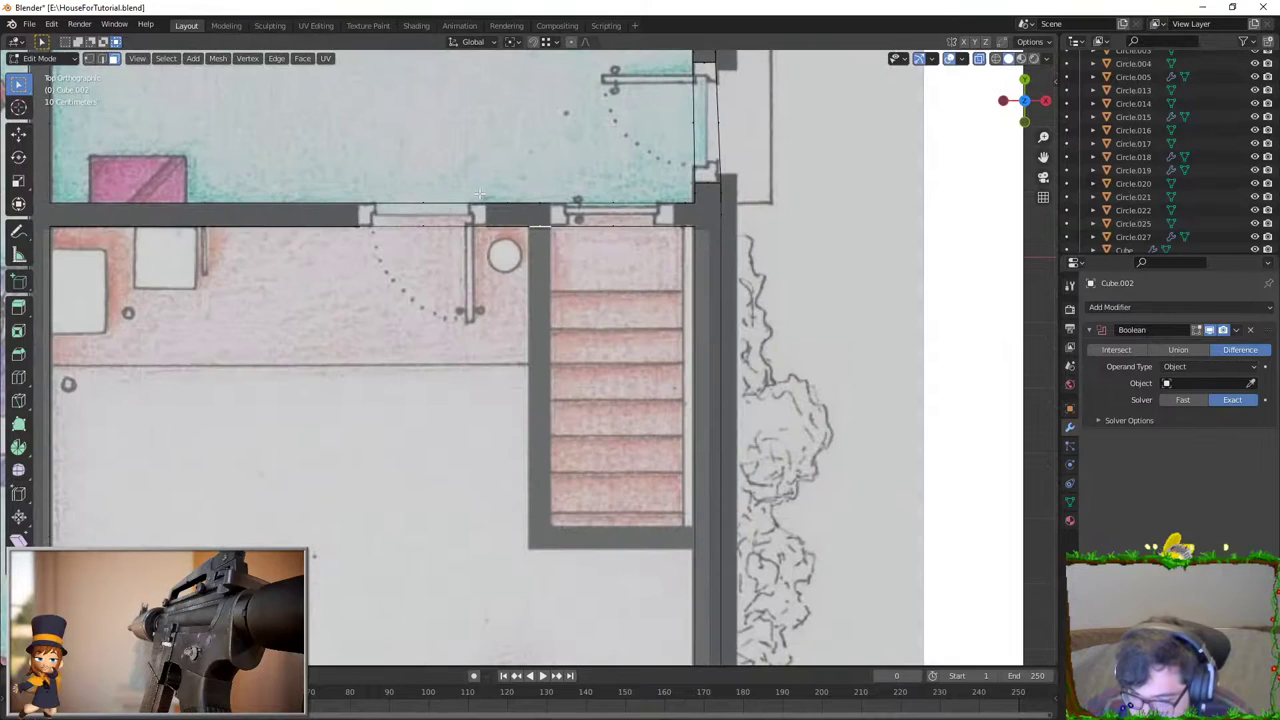
Step: Extrude the wall face beside the stairs and add a loop cut across the wall mesh
{"action": "key", "text": "e"}
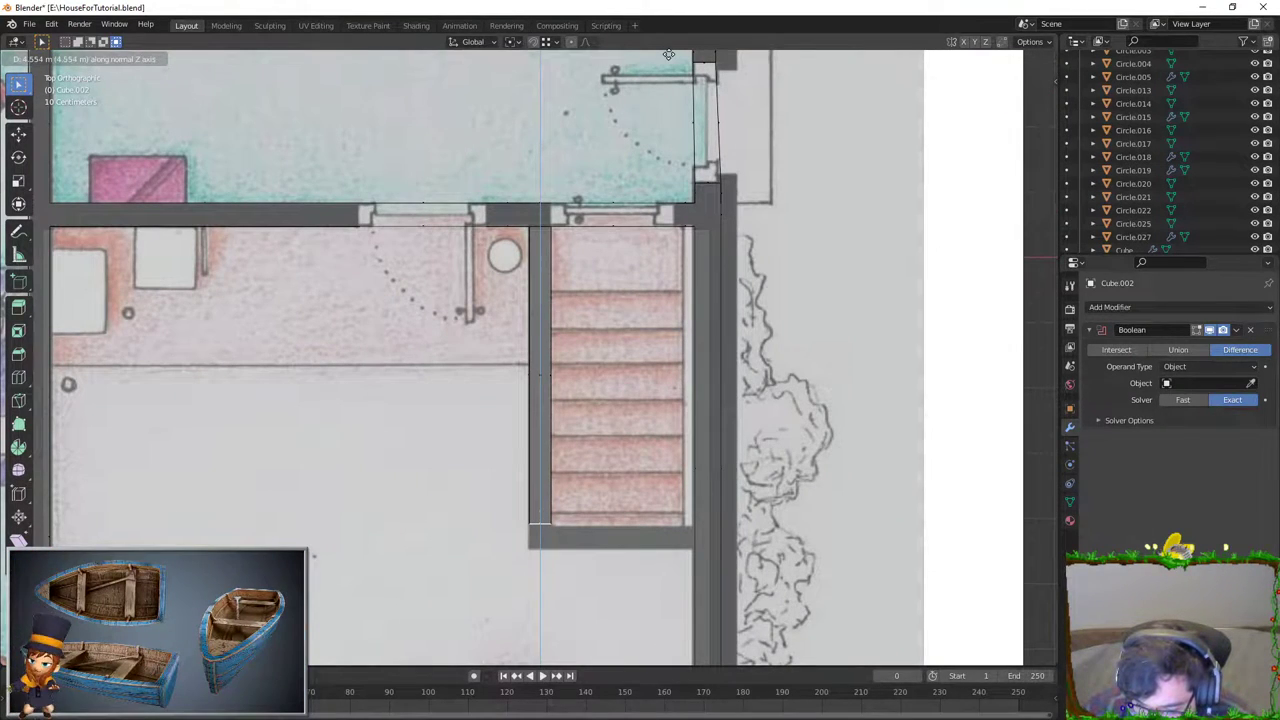
{"action": "left_click", "coordinate": [669, 56]}
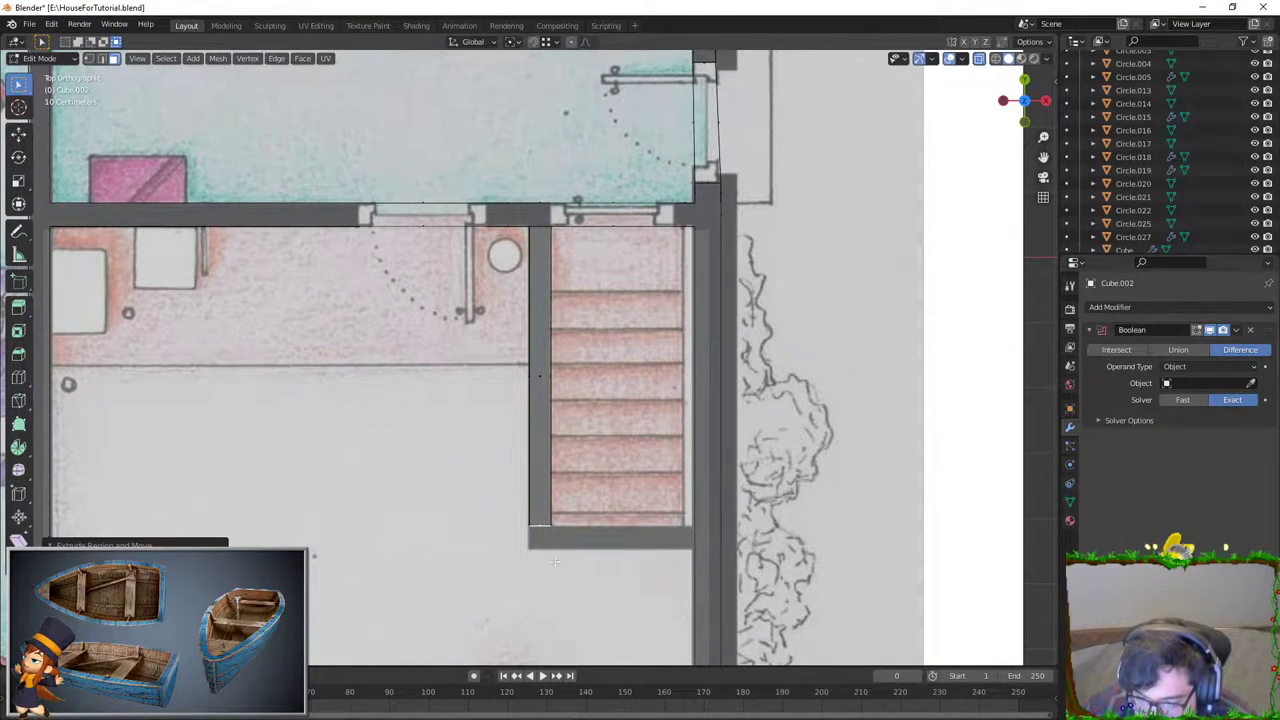
{"action": "scroll", "coordinate": [555, 562], "scroll_direction": "up", "scroll_amount": 5}
{"action": "key", "text": "e"}
{"action": "right_click", "coordinate": [693, 279]}
{"action": "scroll", "coordinate": [693, 279], "scroll_direction": "down", "scroll_amount": 4}
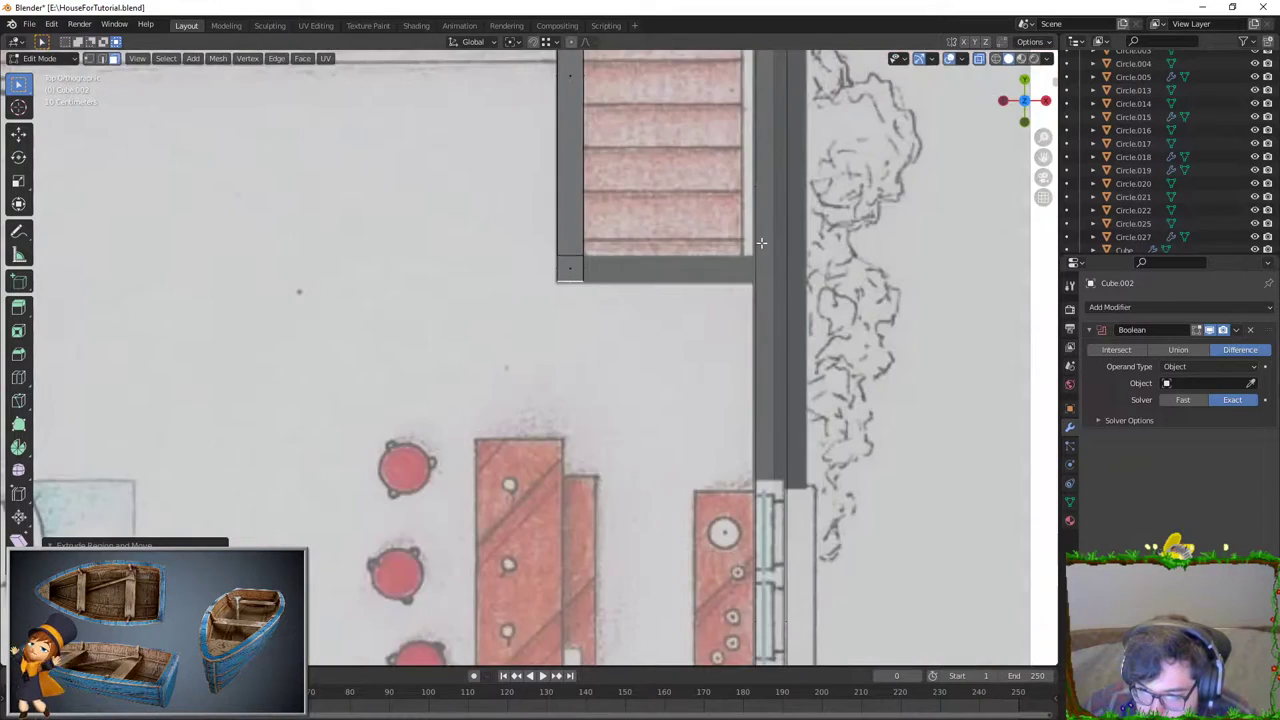
{"action": "scroll", "coordinate": [690, 285], "scroll_direction": "up", "scroll_amount": 2}
{"action": "key", "text": "ctrl+z"}
{"action": "scroll", "coordinate": [688, 294], "scroll_direction": "down", "scroll_amount": 3}
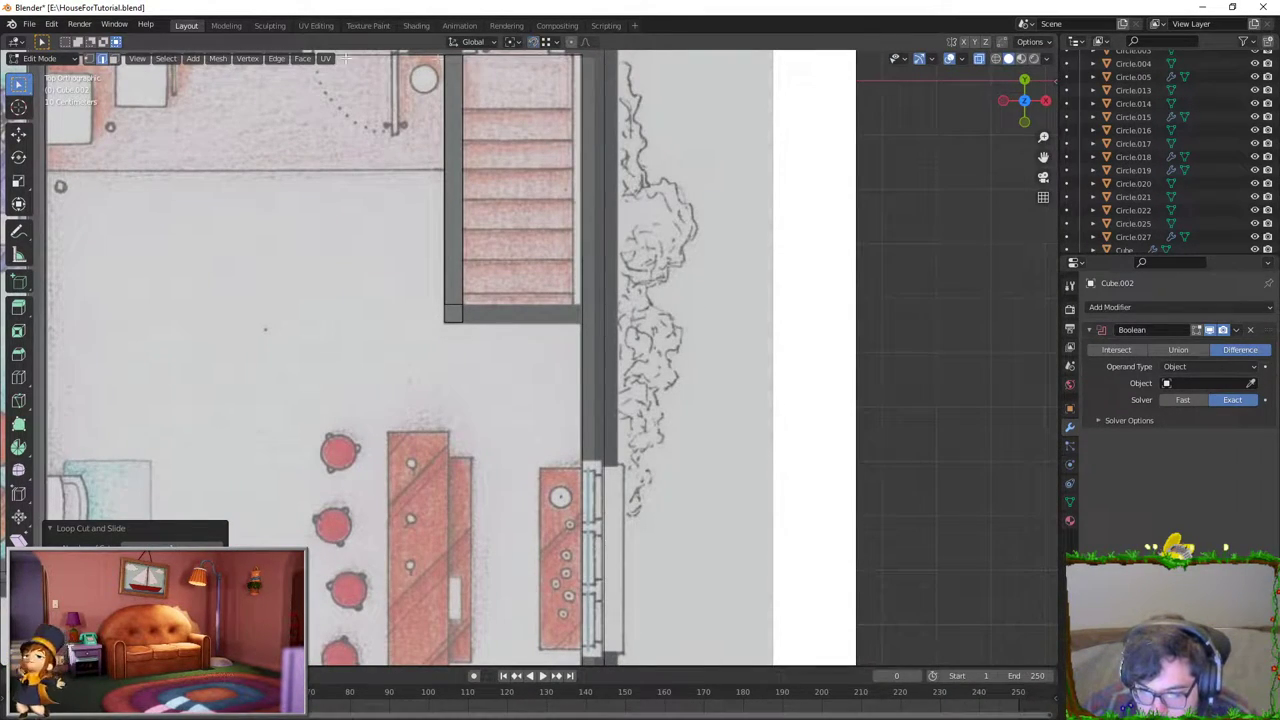
{"action": "scroll", "coordinate": [918, 91], "scroll_direction": "down", "scroll_amount": 3}
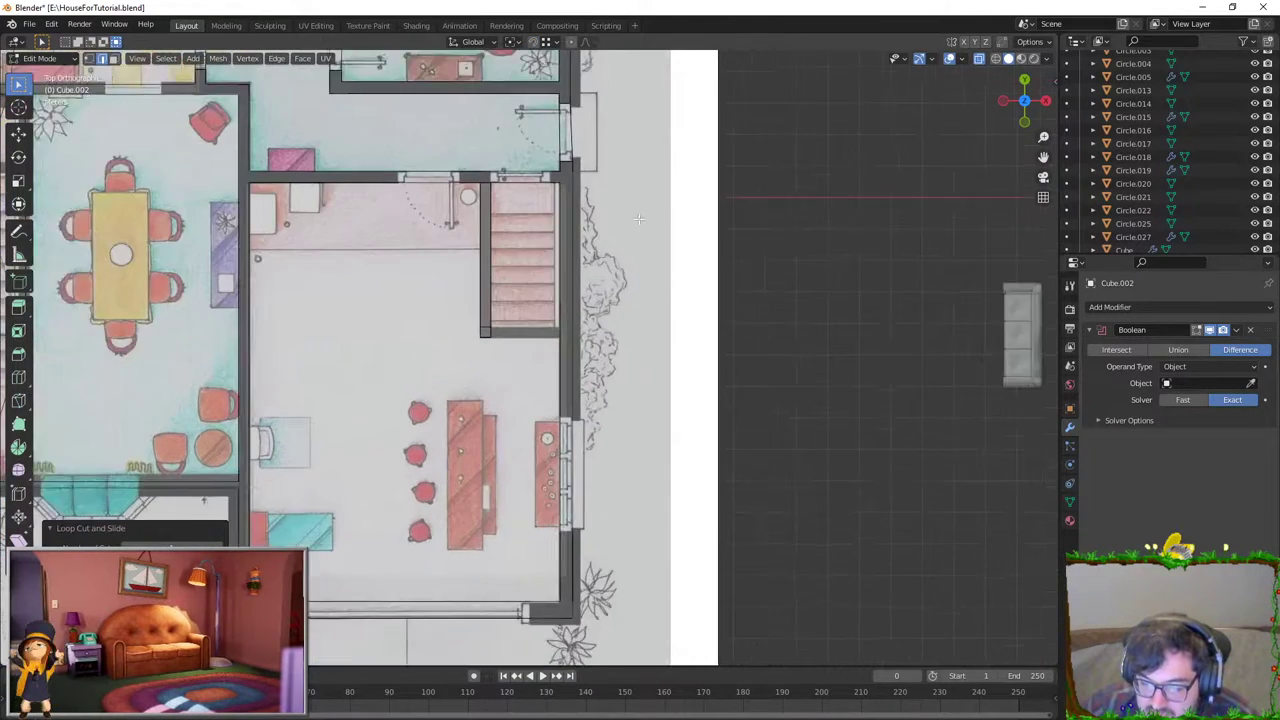
{"action": "scroll", "coordinate": [645, 220], "scroll_direction": "up", "scroll_amount": 1}
{"action": "scroll", "coordinate": [645, 220], "scroll_direction": "up", "scroll_amount": 2}
Step: With snapping on, slide the new edge loop along global Y flush with the stairwell wall
{"action": "key", "text": "g"}
{"action": "key", "text": "y"}
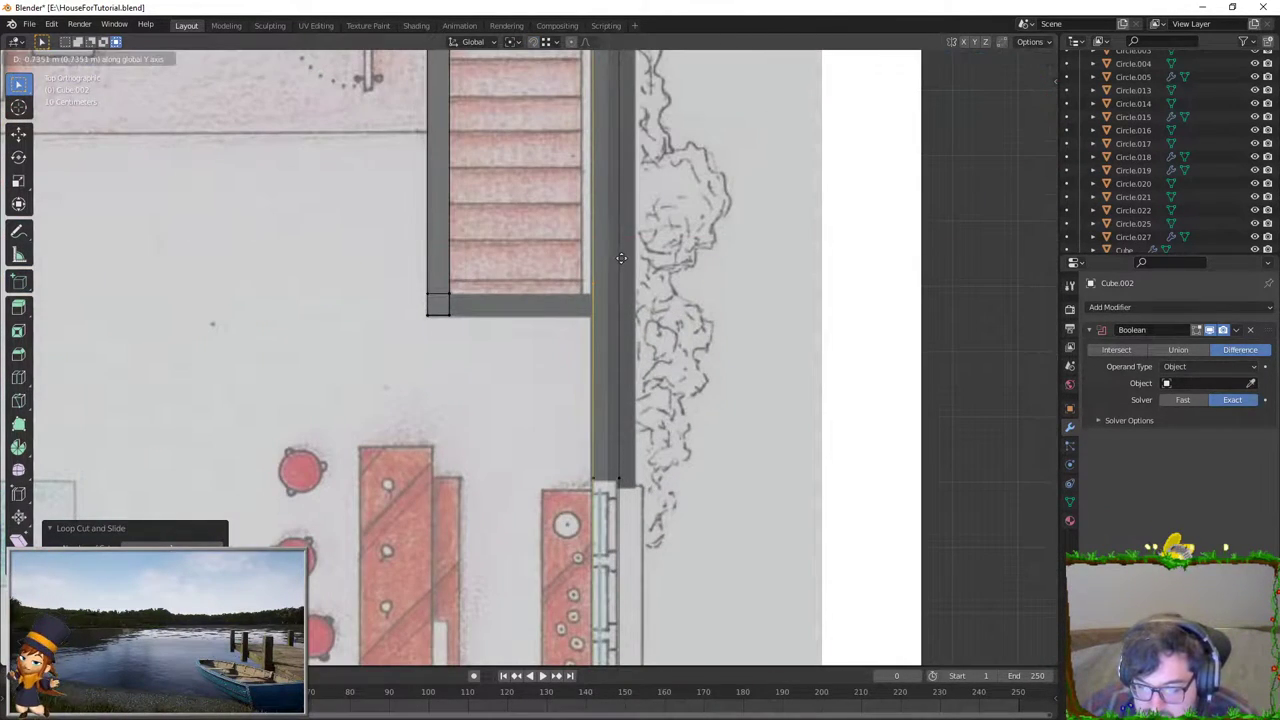
{"action": "left_click", "coordinate": [622, 269]}
{"action": "scroll", "coordinate": [532, 101], "scroll_direction": "up", "scroll_amount": 3}
{"action": "left_click", "coordinate": [532, 41]}
{"action": "key", "text": "g"}
{"action": "key", "text": "x"}
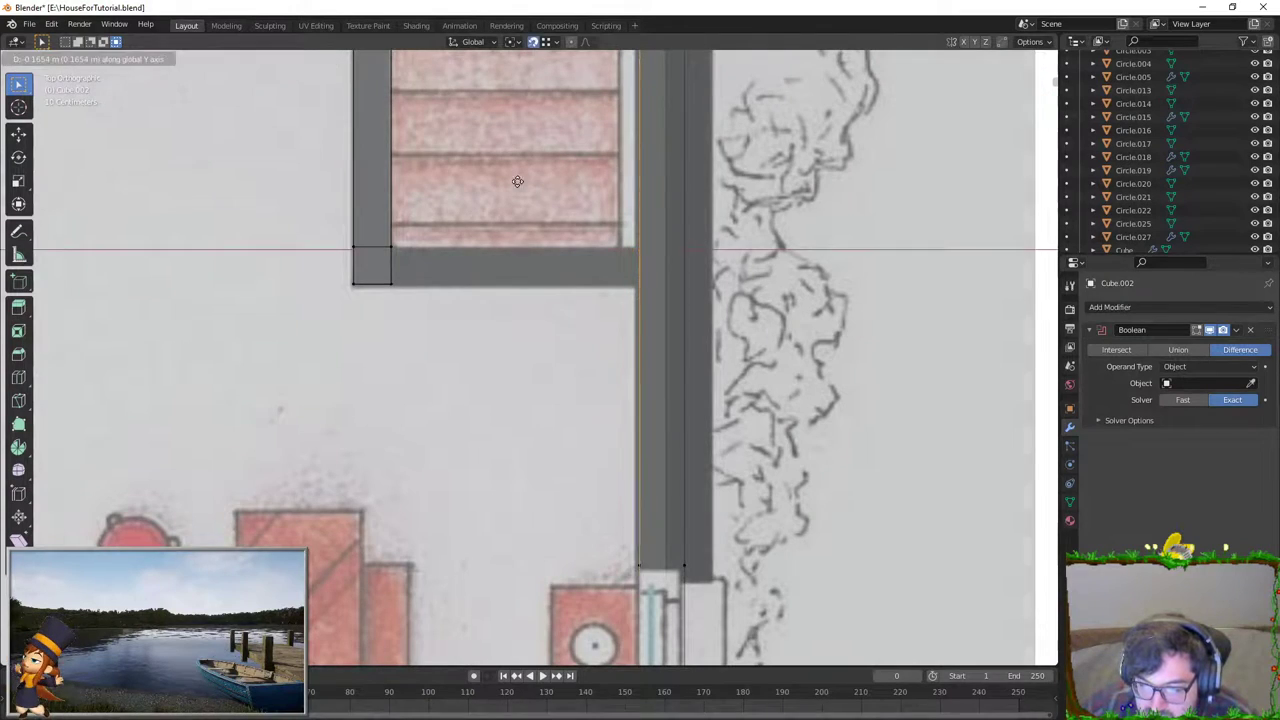
{"action": "left_click", "coordinate": [632, 300]}
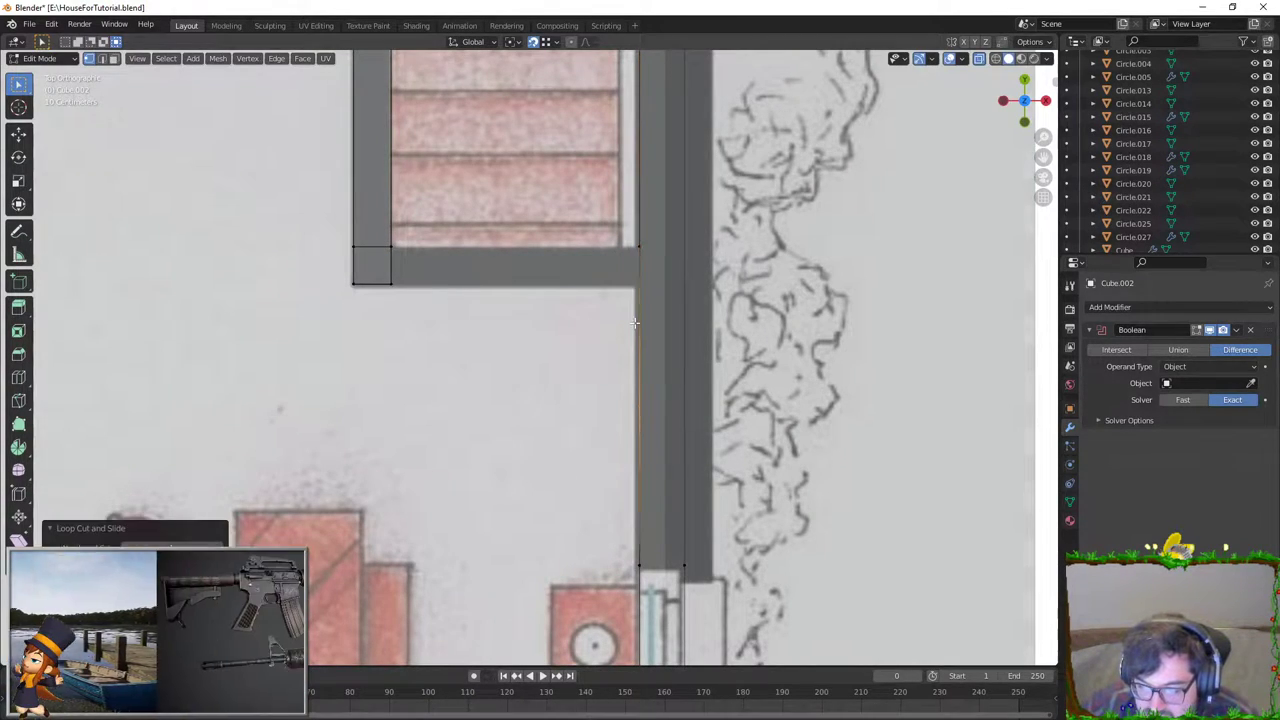
{"action": "key", "text": "g"}
{"action": "key", "text": "y"}
{"action": "left_click", "coordinate": [449, 281]}
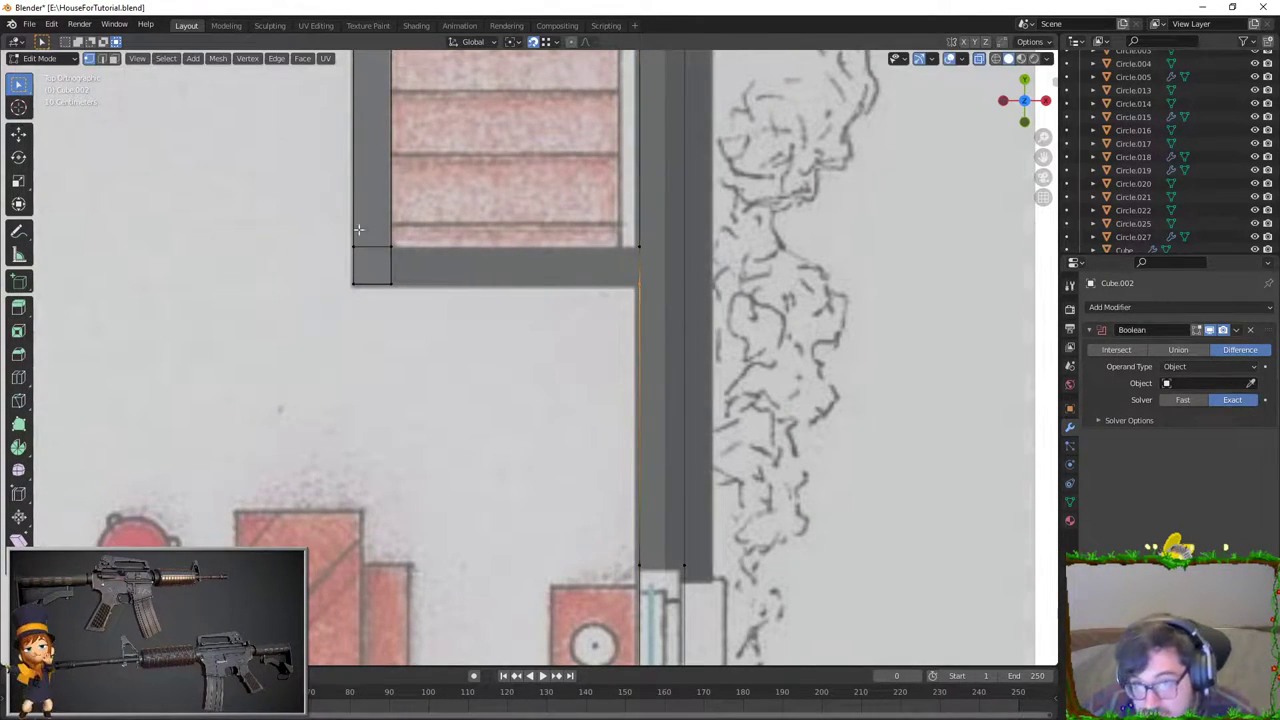
Step: Box-select the faces at the stair wall corner in face select mode
{"action": "left_click", "coordinate": [113, 58]}
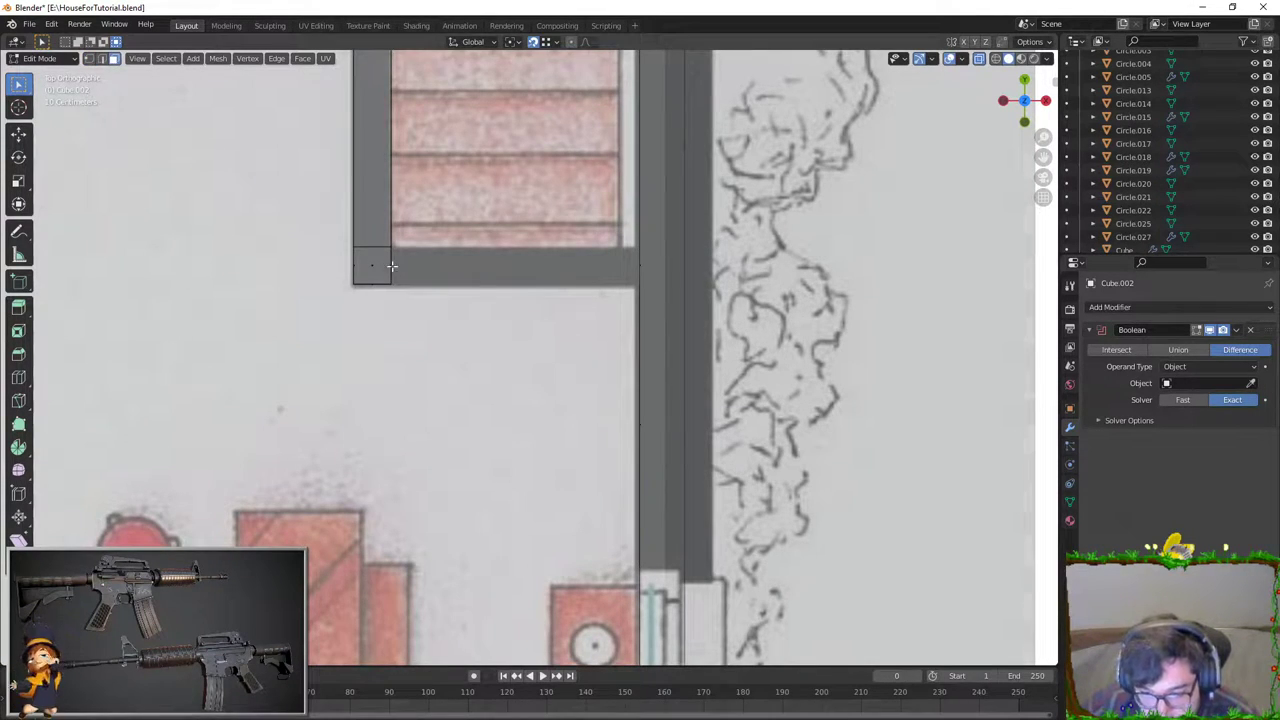
{"action": "right_click", "coordinate": [453, 255]}
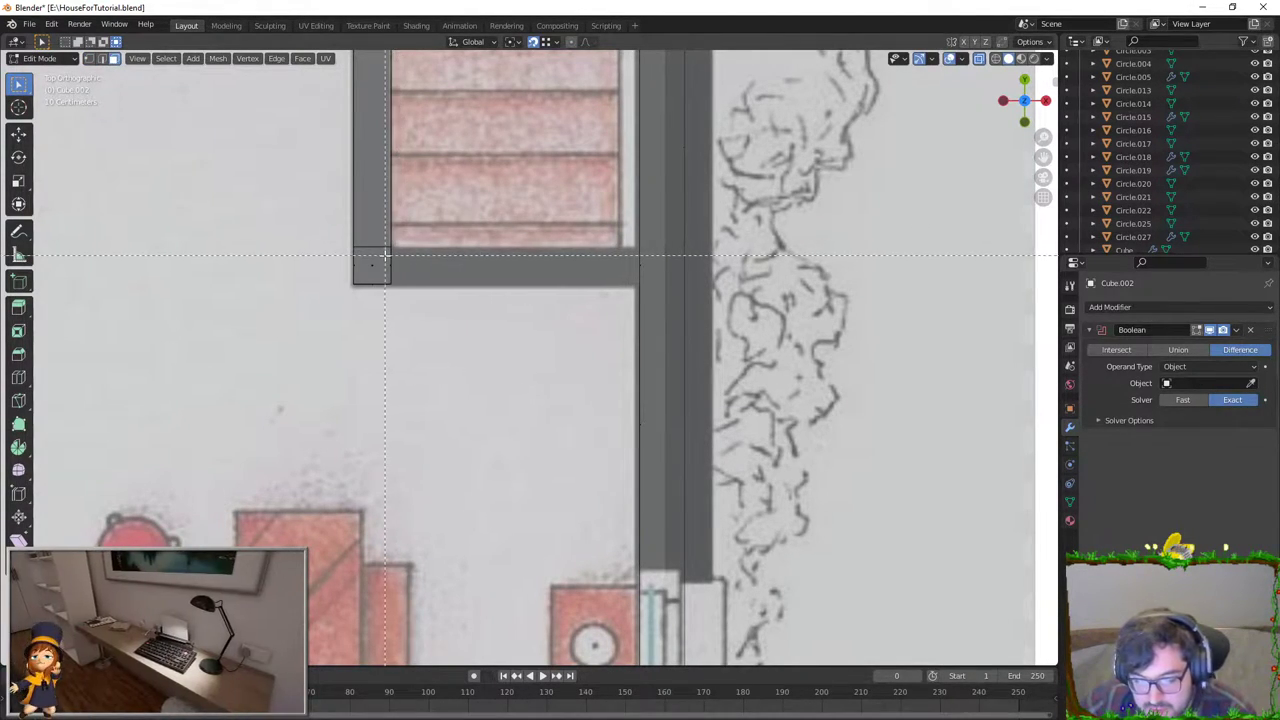
{"action": "left_click_drag", "start_coordinate": [385, 256], "coordinate": [641, 268]}
{"action": "right_click", "coordinate": [644, 270]}
{"action": "scroll", "coordinate": [614, 271], "scroll_direction": "down", "scroll_amount": 2}
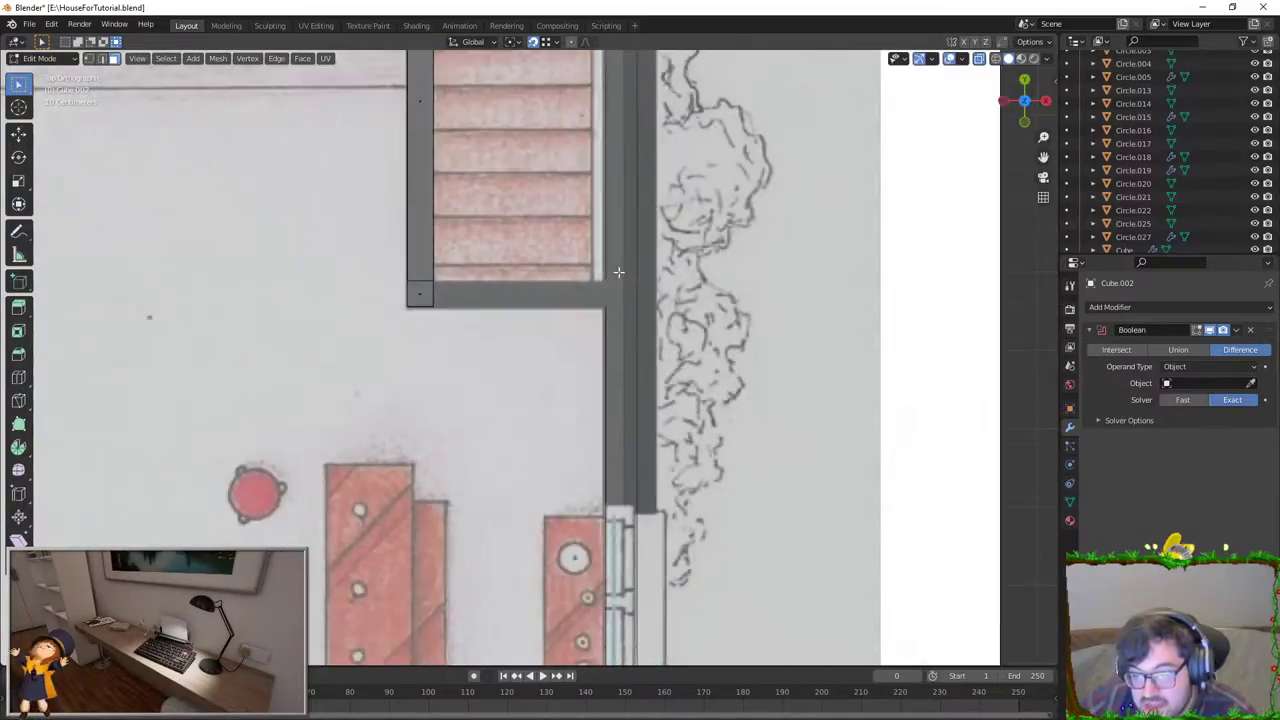
{"action": "middle_click_drag", "start_coordinate": [614, 271], "coordinate": [378, 166]}
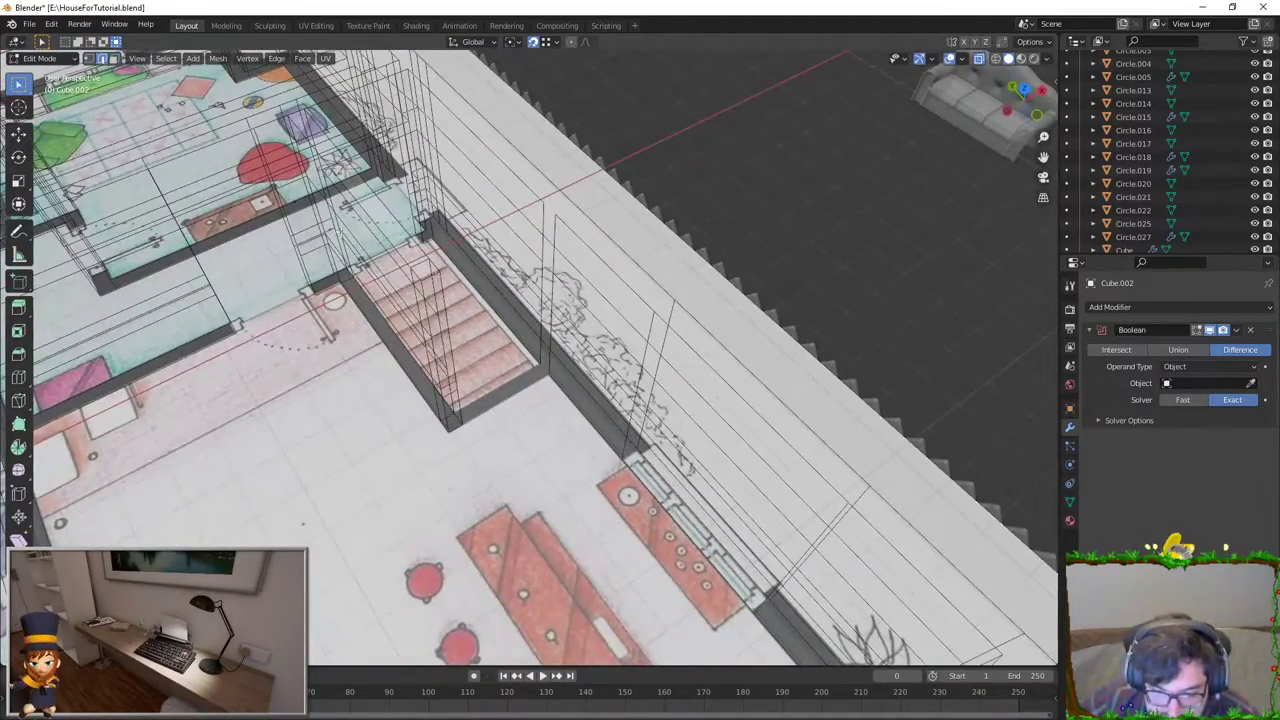
Step: With X-ray off, frame the selection and pick the wall face above the opening
{"action": "mouse_move", "coordinate": [420, 380]}
{"action": "middle_mouse_down"}
{"action": "mouse_move", "coordinate": [557, 427]}
{"action": "mouse_move", "coordinate": [449, 355]}
{"action": "middle_mouse_up"}
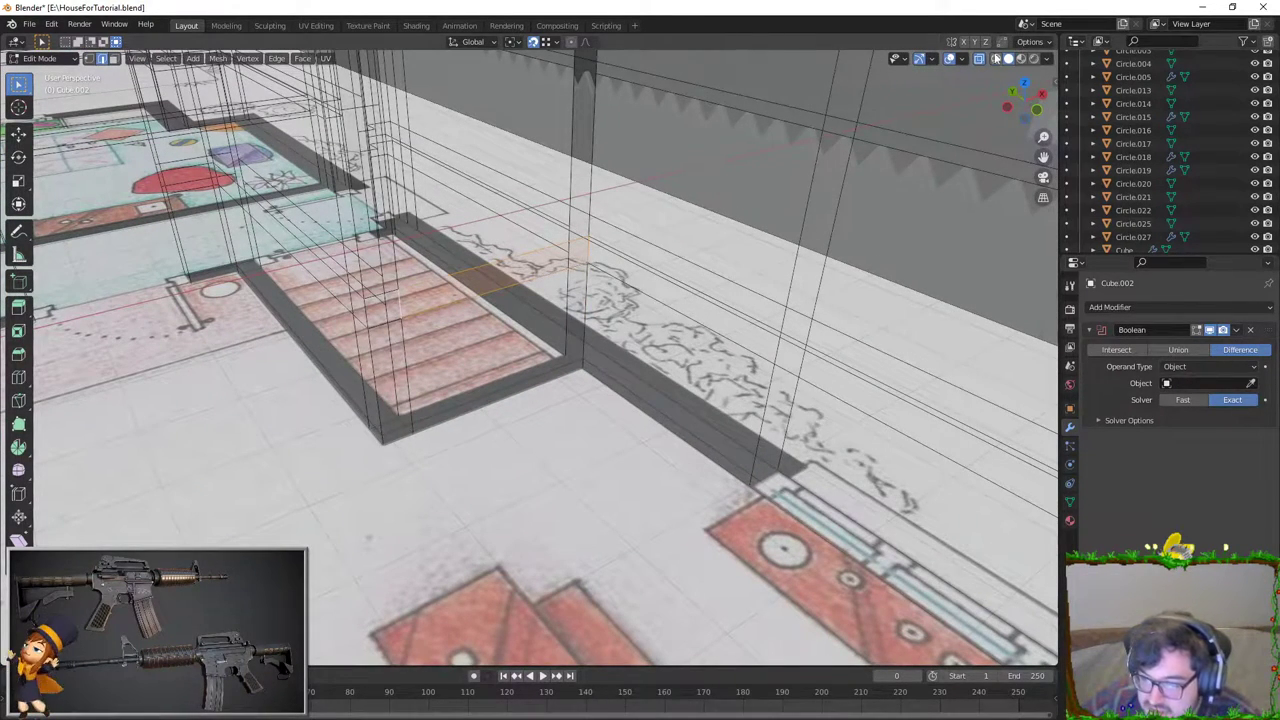
{"action": "left_click", "coordinate": [996, 58]}
{"action": "key", "text": "KP_Decimal"}
{"action": "middle_click_drag", "start_coordinate": [540, 300], "coordinate": [585, 286]}
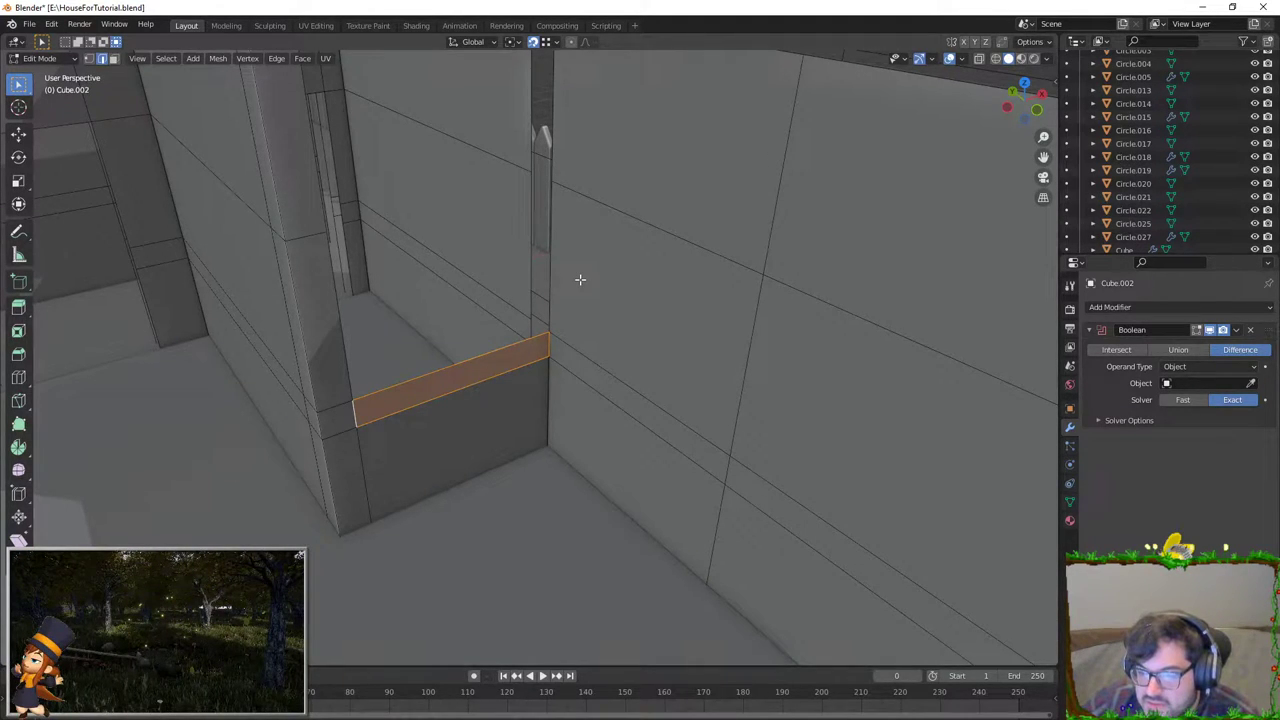
{"action": "left_click", "coordinate": [337, 337]}
{"action": "middle_click_drag", "start_coordinate": [566, 120], "coordinate": [300, 271]}
{"action": "left_click", "coordinate": [335, 216]}
{"action": "mouse_move", "coordinate": [335, 216]}
{"action": "middle_mouse_down"}
{"action": "mouse_move", "coordinate": [437, 129]}
{"action": "mouse_move", "coordinate": [443, 200]}
{"action": "mouse_move", "coordinate": [471, 206]}
{"action": "mouse_move", "coordinate": [408, 306]}
{"action": "mouse_move", "coordinate": [794, 277]}
{"action": "middle_mouse_up"}
{"action": "left_click", "coordinate": [786, 186]}
{"action": "mouse_move", "coordinate": [786, 186]}
{"action": "middle_mouse_down"}
{"action": "mouse_move", "coordinate": [670, 262]}
{"action": "mouse_move", "coordinate": [711, 409]}
{"action": "mouse_move", "coordinate": [489, 443]}
{"action": "mouse_move", "coordinate": [502, 320]}
{"action": "middle_mouse_up"}
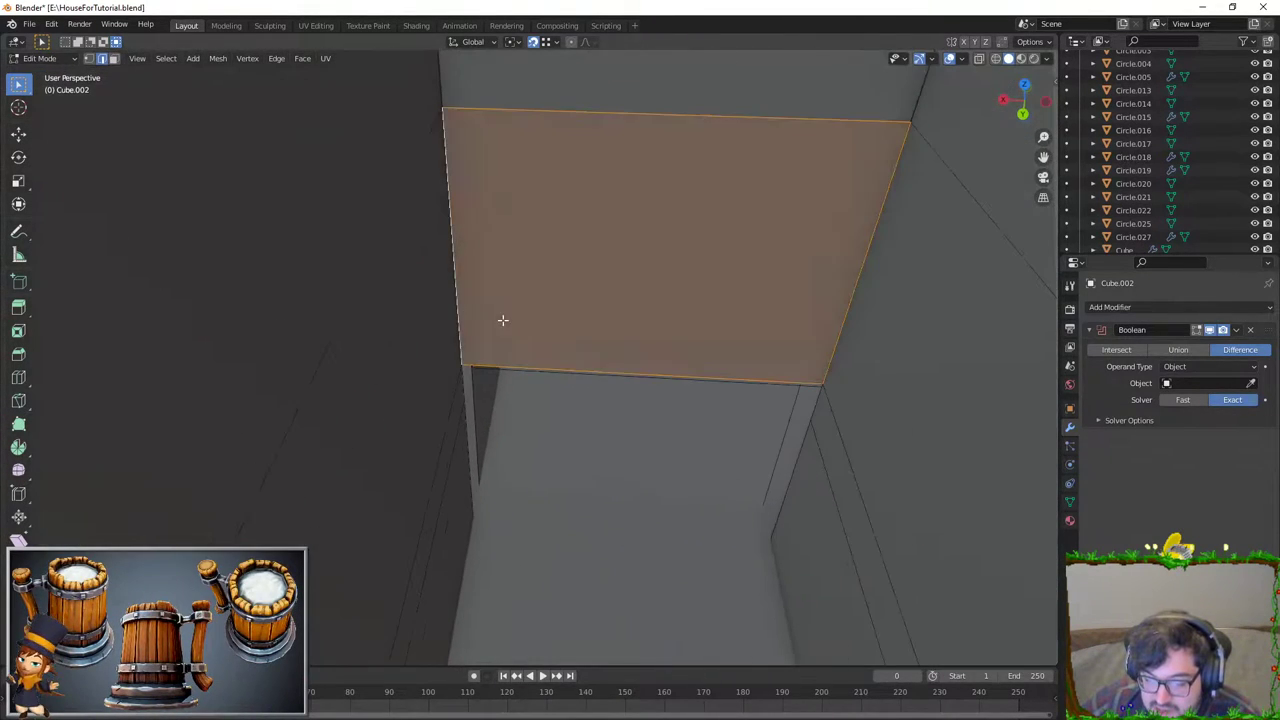
Step: Add a cut just below the top of the wall opening and check the corner edges
{"action": "left_click", "coordinate": [463, 387]}
{"action": "key", "text": "e"}
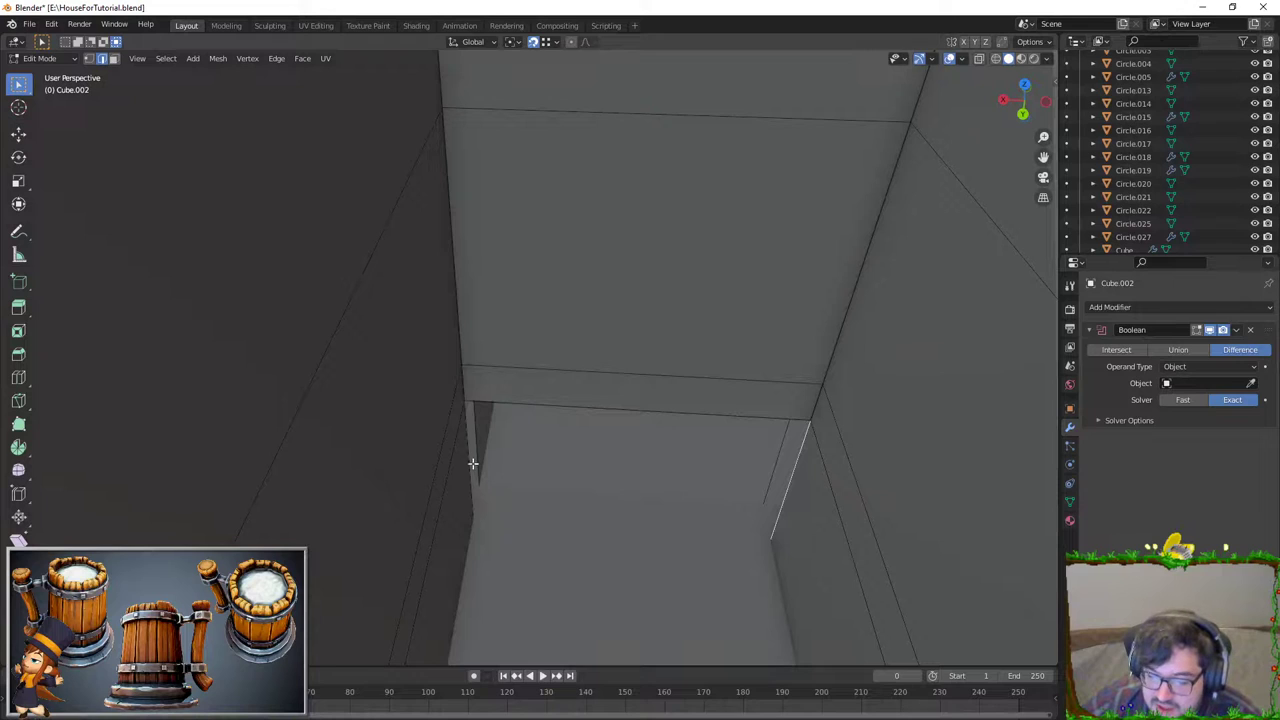
{"action": "left_click", "coordinate": [468, 458]}
{"action": "mouse_move", "coordinate": [790, 467]}
{"action": "middle_mouse_down"}
{"action": "mouse_move", "coordinate": [457, 437]}
{"action": "mouse_move", "coordinate": [491, 431]}
{"action": "mouse_move", "coordinate": [489, 400]}
{"action": "middle_mouse_up"}
{"action": "scroll", "coordinate": [480, 360], "scroll_direction": "up", "scroll_amount": 2}
{"action": "key", "text": "a"}
{"action": "middle_click_drag", "start_coordinate": [475, 332], "coordinate": [479, 289]}
{"action": "scroll", "coordinate": [479, 289], "scroll_direction": "down", "scroll_amount": 1}
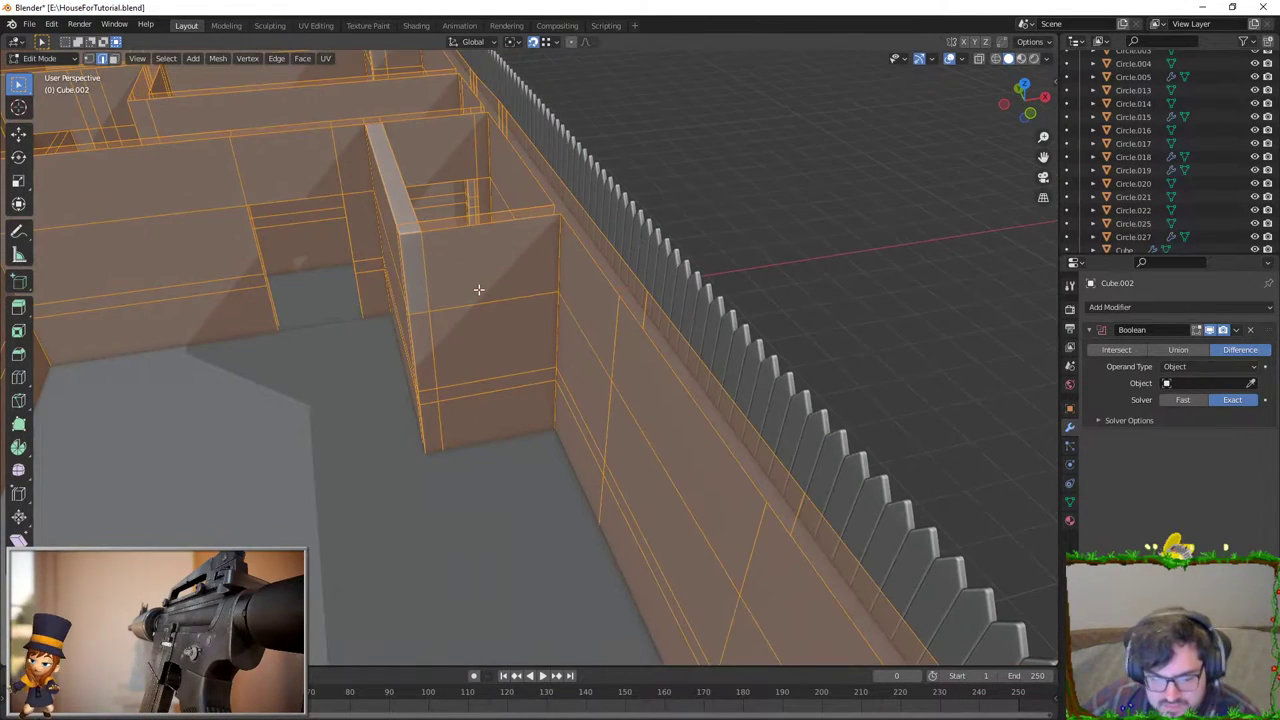
{"action": "left_click", "coordinate": [423, 280]}
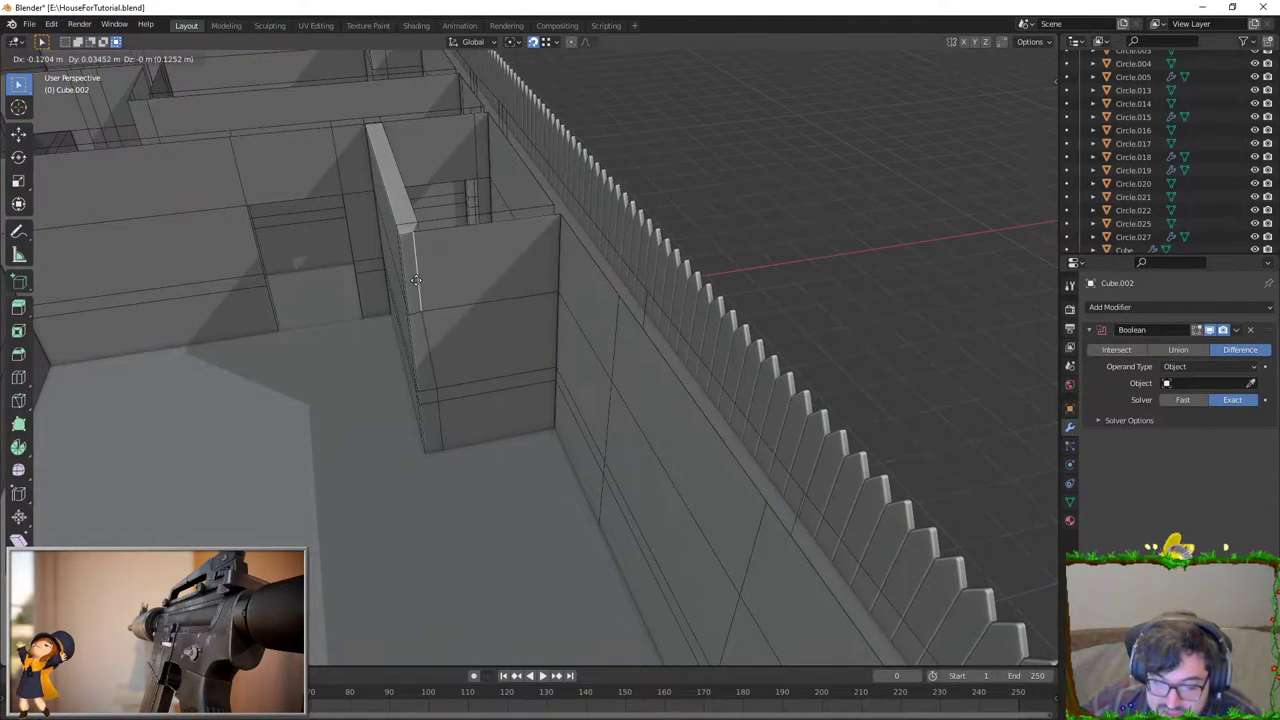
{"action": "left_click", "coordinate": [427, 262]}
{"action": "scroll", "coordinate": [427, 262], "scroll_direction": "up", "scroll_amount": 3}
{"action": "mouse_move", "coordinate": [427, 262]}
{"action": "middle_mouse_down"}
{"action": "mouse_move", "coordinate": [420, 400]}
{"action": "mouse_move", "coordinate": [388, 442]}
{"action": "mouse_move", "coordinate": [400, 420]}
{"action": "mouse_move", "coordinate": [600, 357]}
{"action": "mouse_move", "coordinate": [569, 369]}
{"action": "mouse_move", "coordinate": [578, 399]}
{"action": "middle_mouse_up"}
Step: Turn X-ray on, check the walls in Front view, then return to Object Mode
{"action": "left_click", "coordinate": [977, 58]}
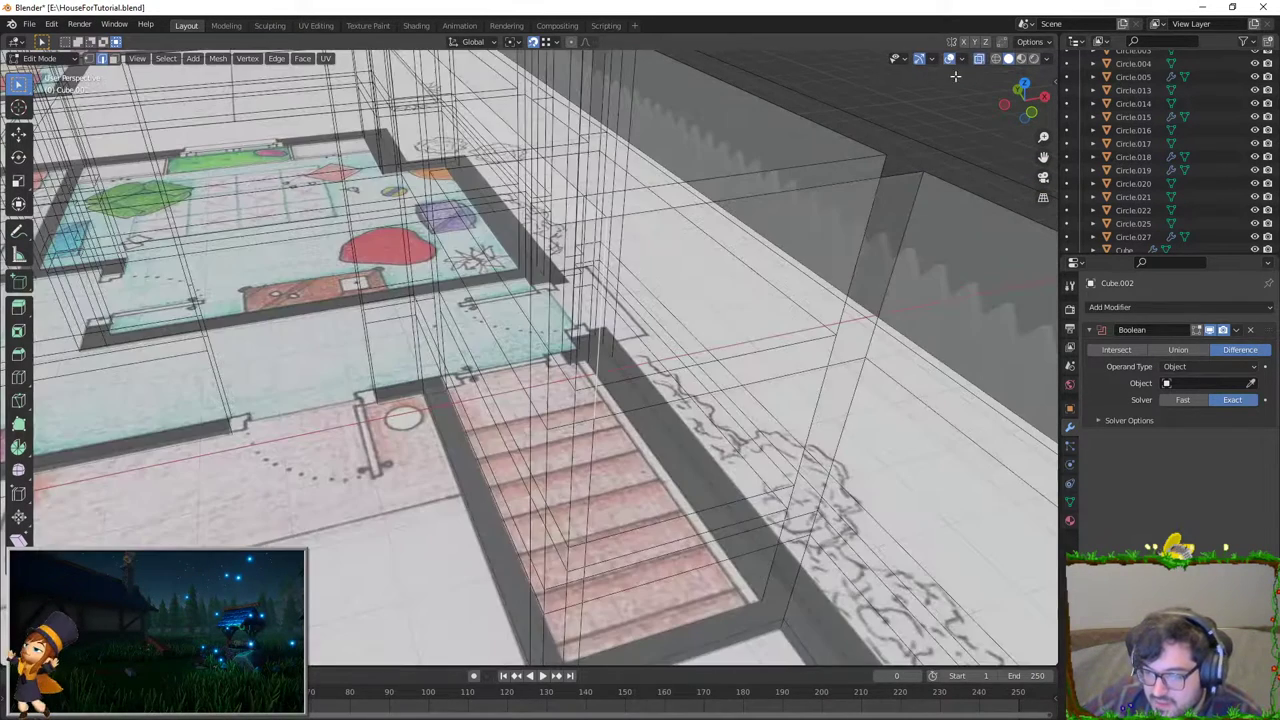
{"action": "key", "text": "KP_1"}
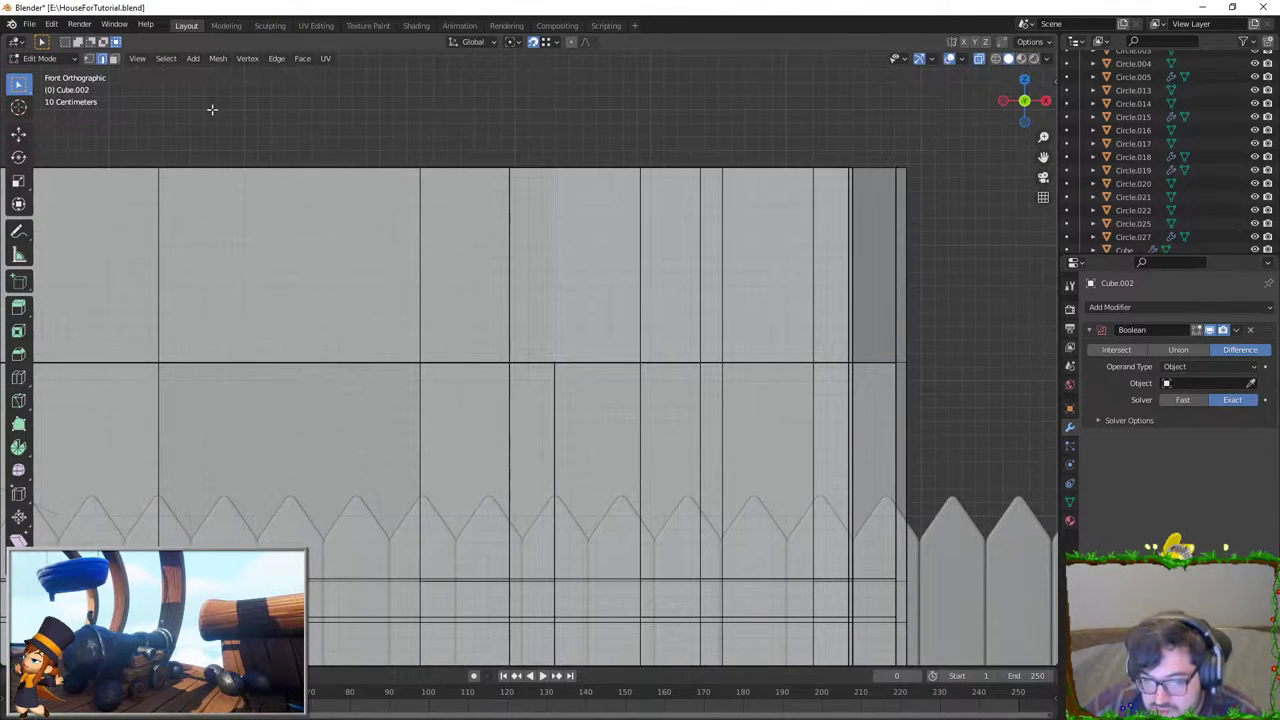
{"action": "scroll", "coordinate": [143, 127], "scroll_direction": "down", "scroll_amount": 5}
{"action": "key", "text": "b"}
{"action": "left_click_drag", "start_coordinate": [286, 251], "coordinate": [720, 314]}
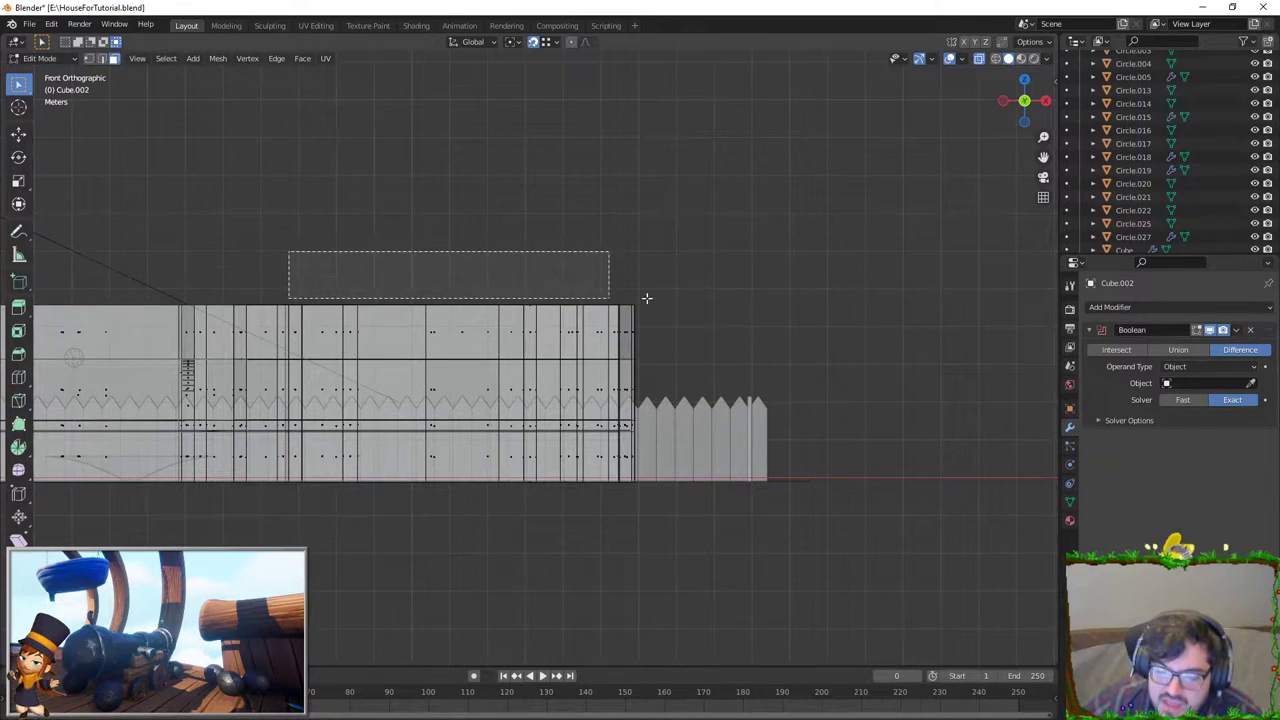
{"action": "key", "text": "b"}
{"action": "key", "text": "Escape"}
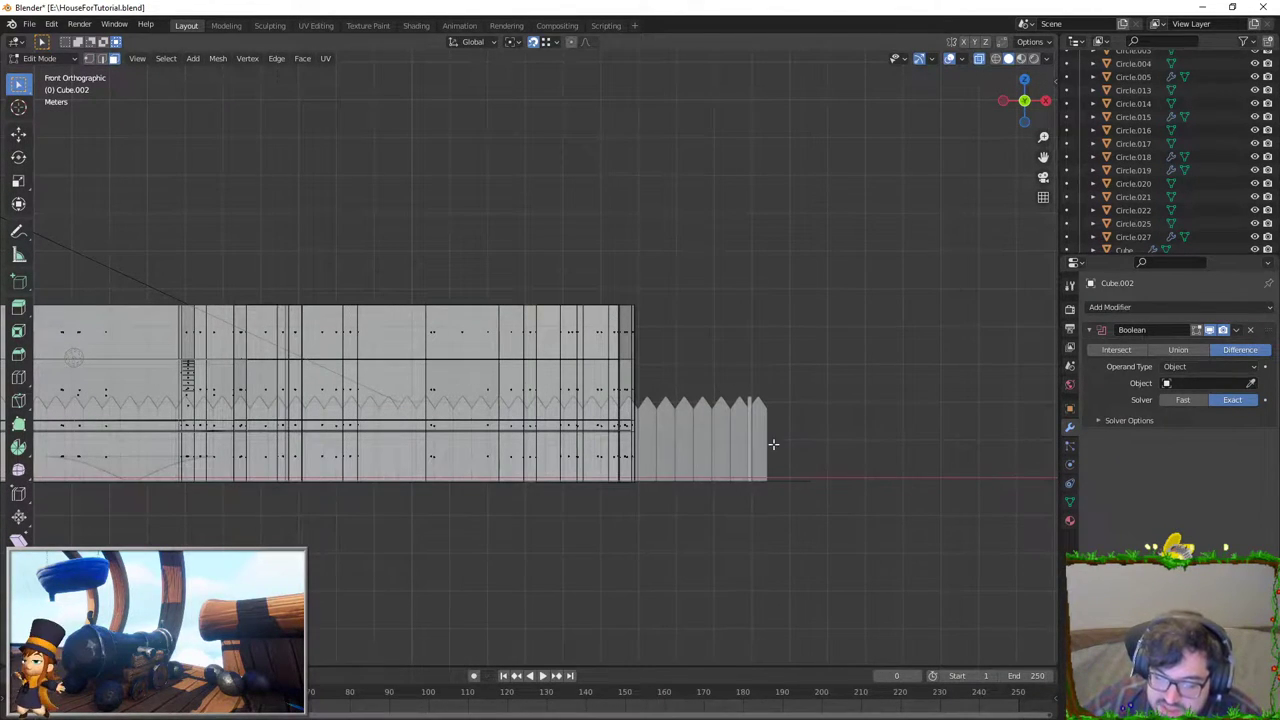
{"action": "right_click", "coordinate": [771, 443]}
{"action": "middle_click_drag", "start_coordinate": [771, 443], "coordinate": [595, 437]}
{"action": "key", "text": "Tab"}
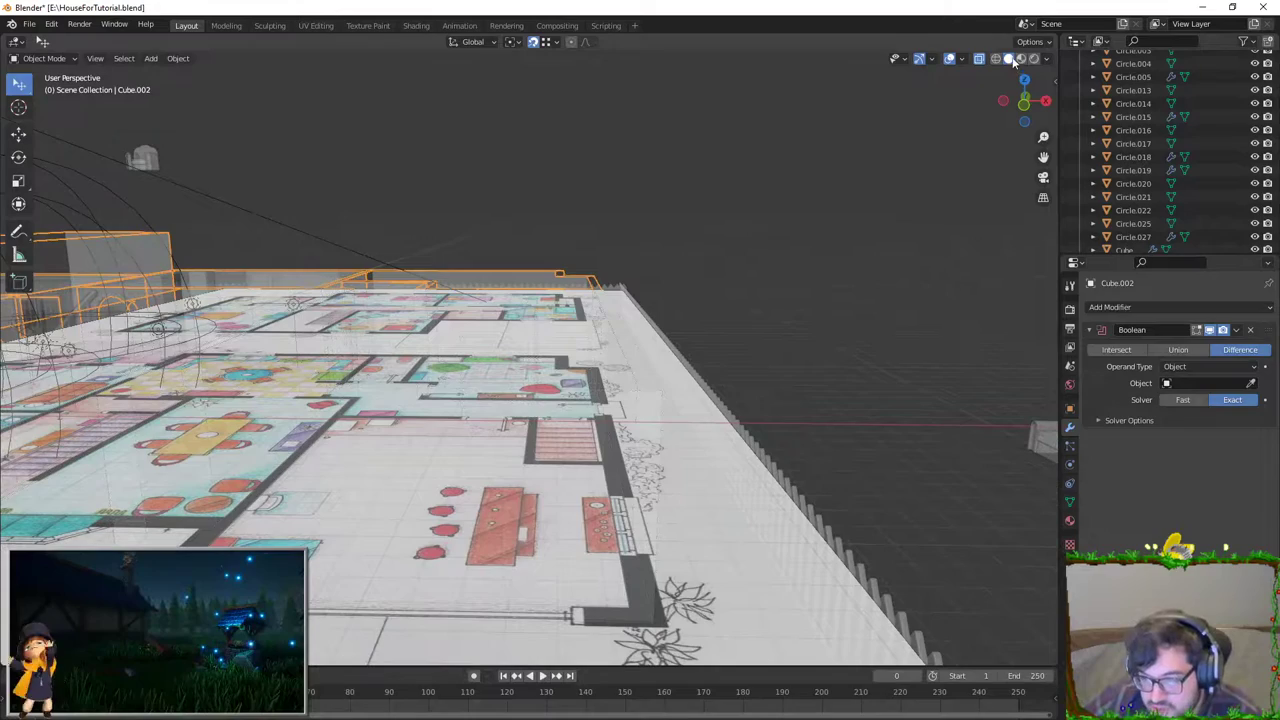
Step: Re-enter Edit Mode on the Cube.002 walls and turn X-ray back on
{"action": "left_click", "coordinate": [980, 63]}
{"action": "key", "text": "Tab"}
{"action": "scroll", "coordinate": [639, 317], "scroll_direction": "up", "scroll_amount": 5}
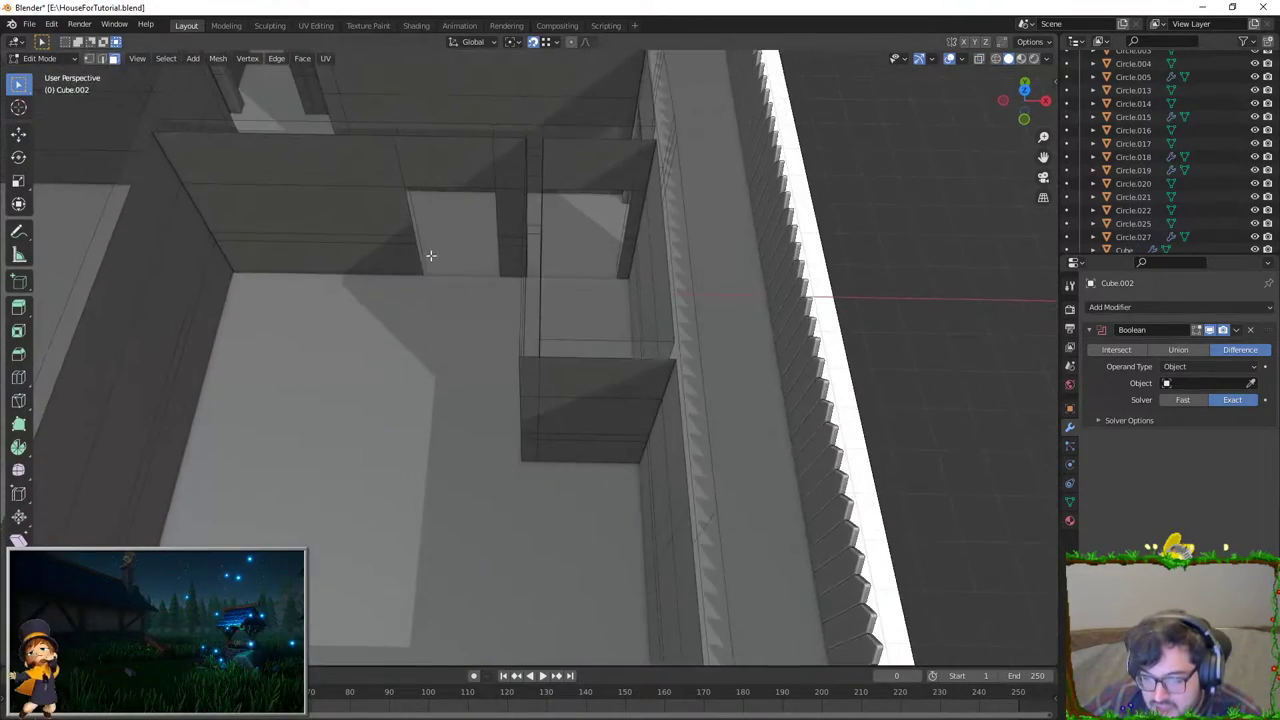
{"action": "mouse_move", "coordinate": [620, 330]}
{"action": "middle_mouse_down"}
{"action": "mouse_move", "coordinate": [639, 317]}
{"action": "mouse_move", "coordinate": [480, 374]}
{"action": "mouse_move", "coordinate": [687, 412]}
{"action": "mouse_move", "coordinate": [771, 374]}
{"action": "mouse_move", "coordinate": [533, 414]}
{"action": "middle_mouse_up"}
{"action": "scroll", "coordinate": [639, 317], "scroll_direction": "down", "scroll_amount": 5}
{"action": "scroll", "coordinate": [540, 386], "scroll_direction": "up", "scroll_amount": 3}
{"action": "scroll", "coordinate": [560, 420], "scroll_direction": "up", "scroll_amount": 3}
{"action": "key", "text": "alt+z"}
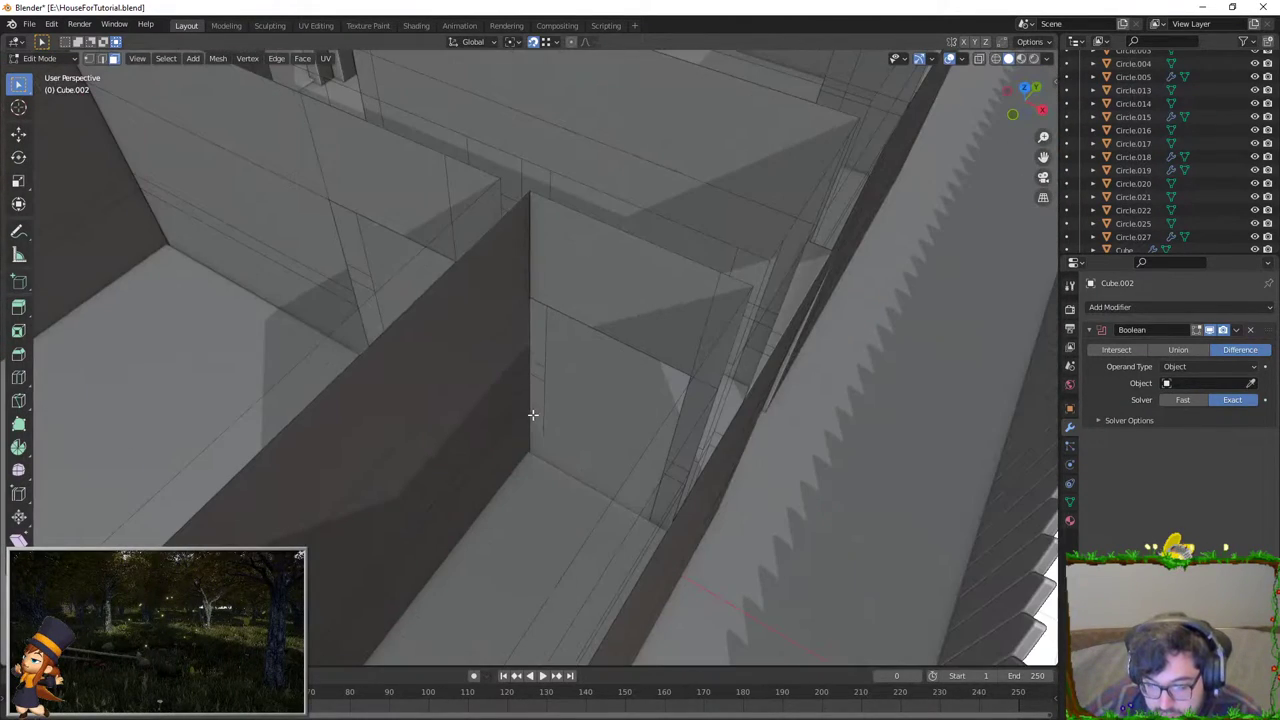
Step: In edge select mode, pick edges at the wall corner and around the opening's top band
{"action": "left_click", "coordinate": [101, 58]}
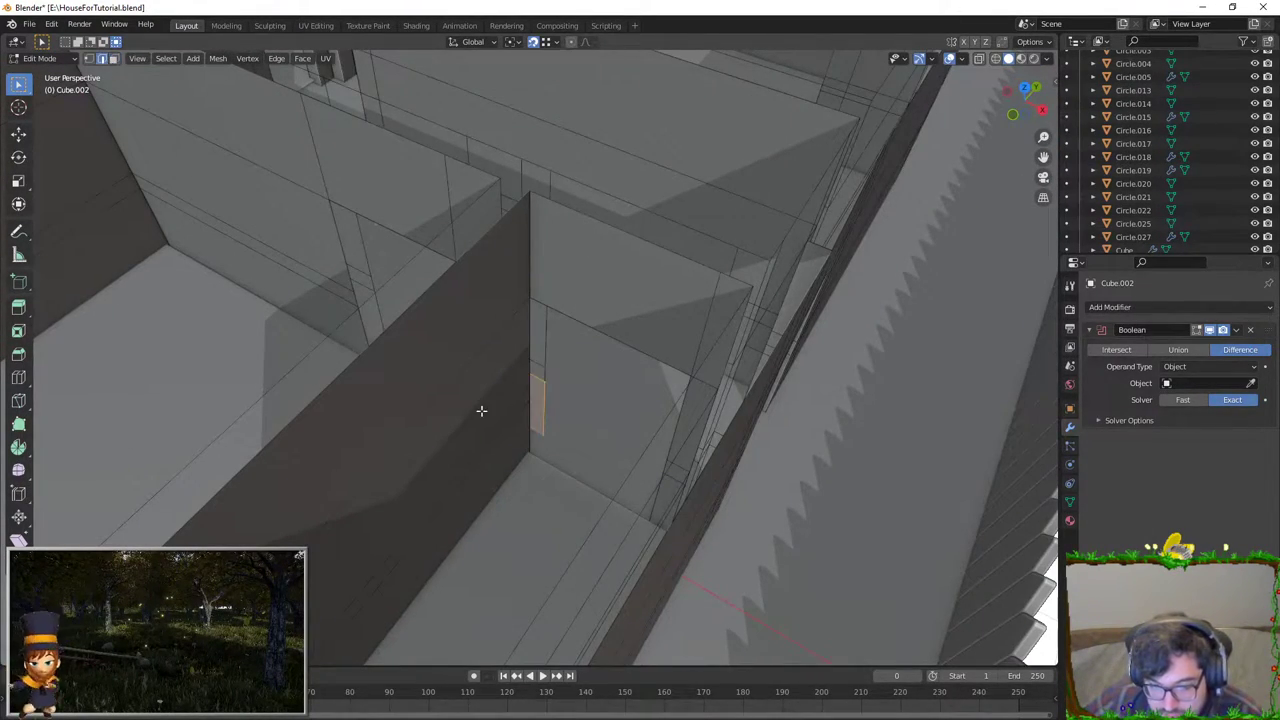
{"action": "left_click", "coordinate": [540, 385]}
{"action": "middle_click_drag", "start_coordinate": [540, 385], "coordinate": [594, 371]}
{"action": "scroll", "coordinate": [523, 343], "scroll_direction": "up", "scroll_amount": 3}
{"action": "middle_click_drag", "start_coordinate": [523, 343], "coordinate": [533, 448]}
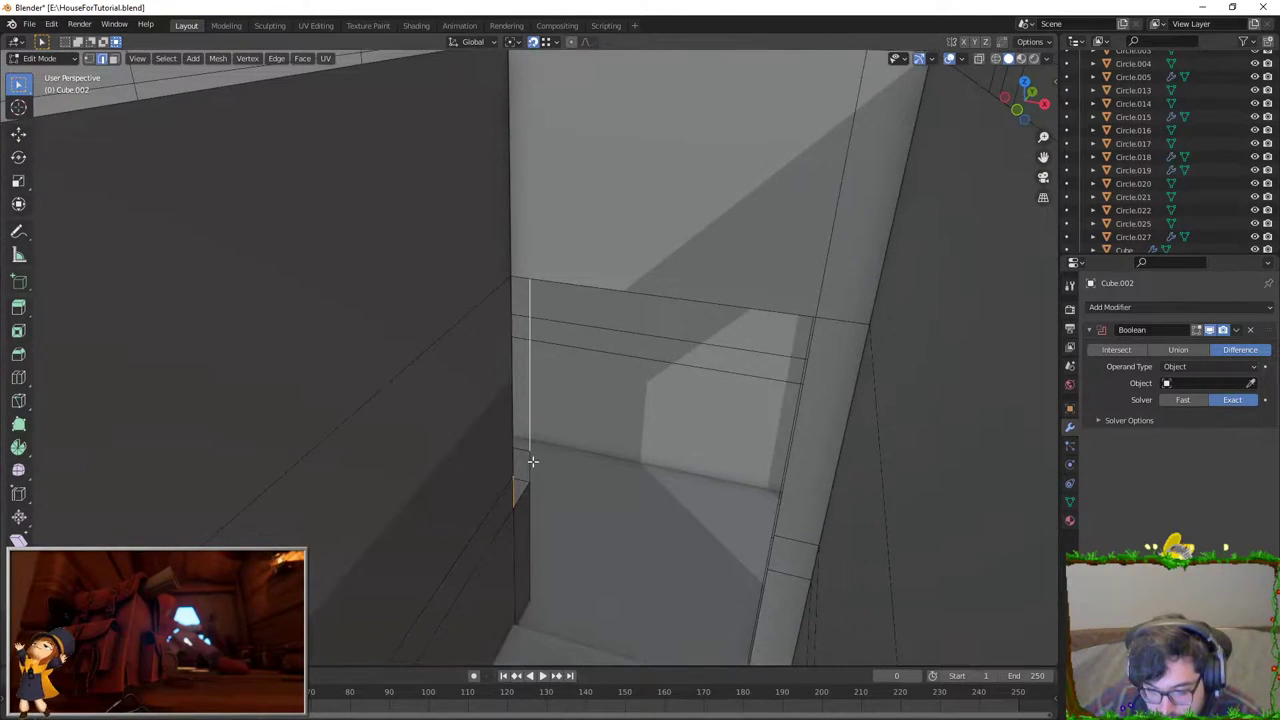
{"action": "left_click", "coordinate": [510, 429]}
{"action": "mouse_move", "coordinate": [526, 380]}
{"action": "middle_mouse_down"}
{"action": "mouse_move", "coordinate": [534, 237]}
{"action": "mouse_move", "coordinate": [565, 343]}
{"action": "middle_mouse_up"}
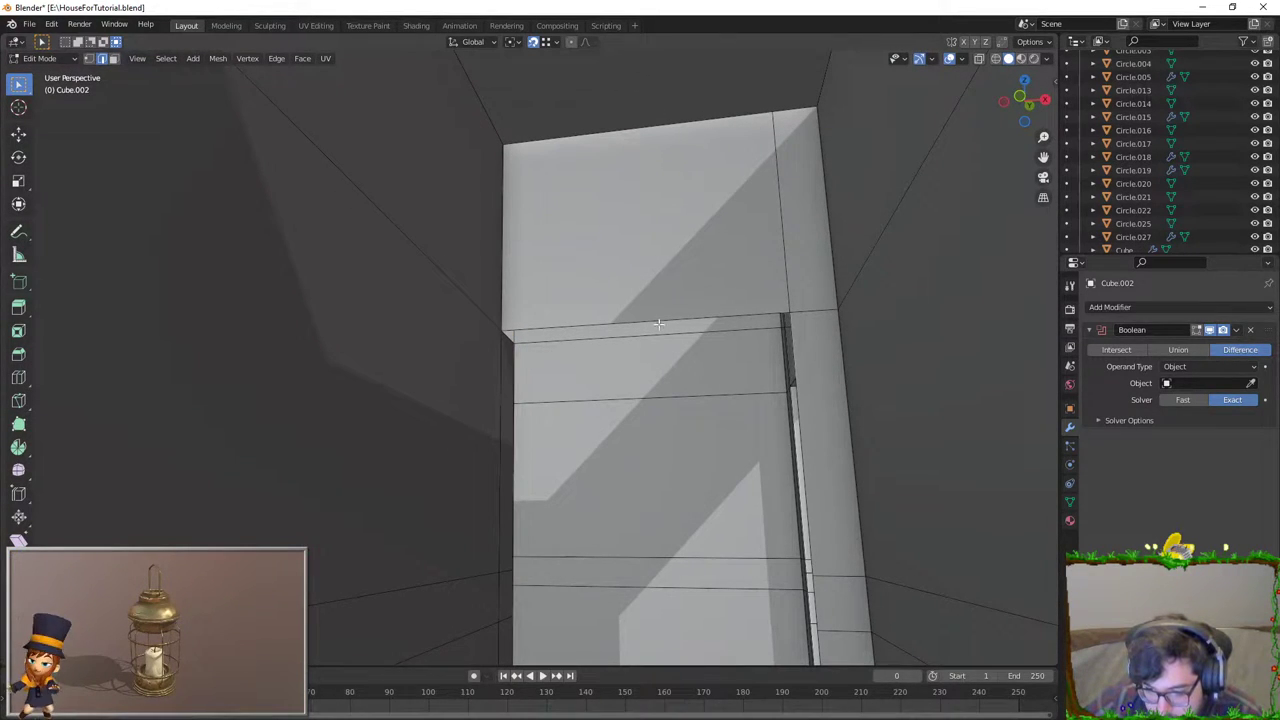
{"action": "scroll", "coordinate": [658, 323], "scroll_direction": "down", "scroll_amount": 3}
{"action": "scroll", "coordinate": [600, 340], "scroll_direction": "up", "scroll_amount": 4}
{"action": "left_click", "coordinate": [737, 349]}
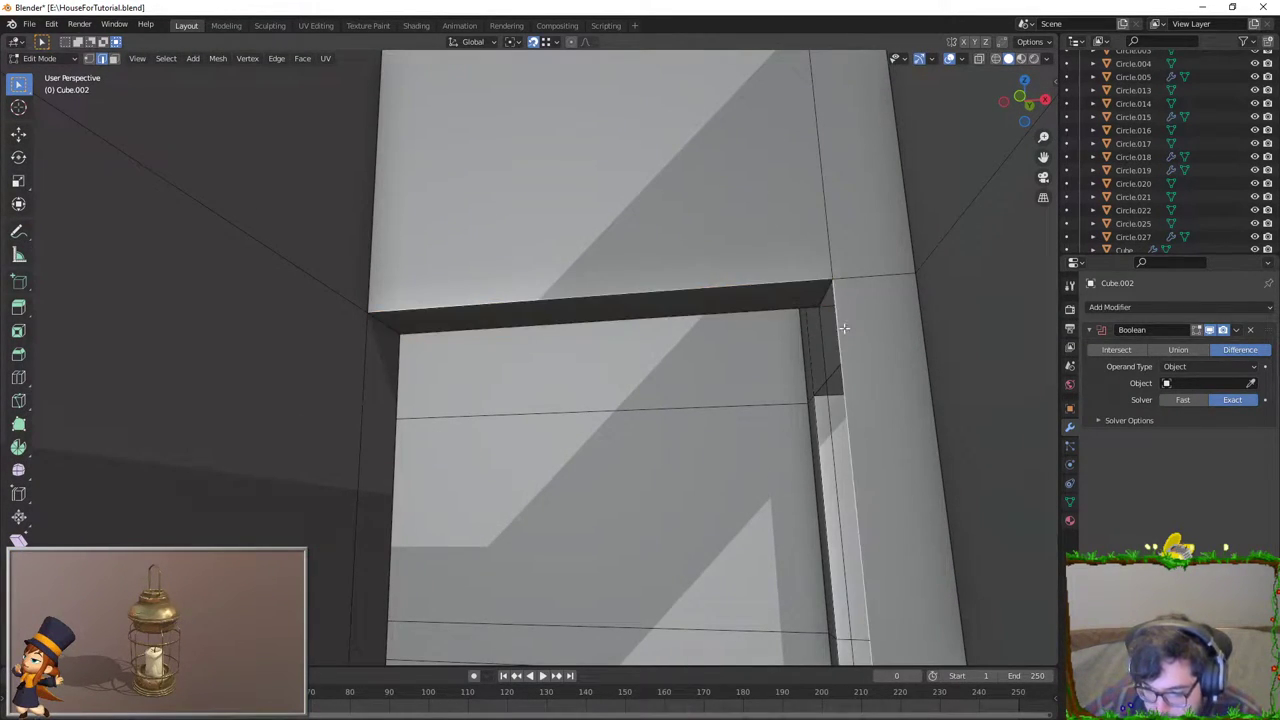
{"action": "left_click", "coordinate": [807, 468]}
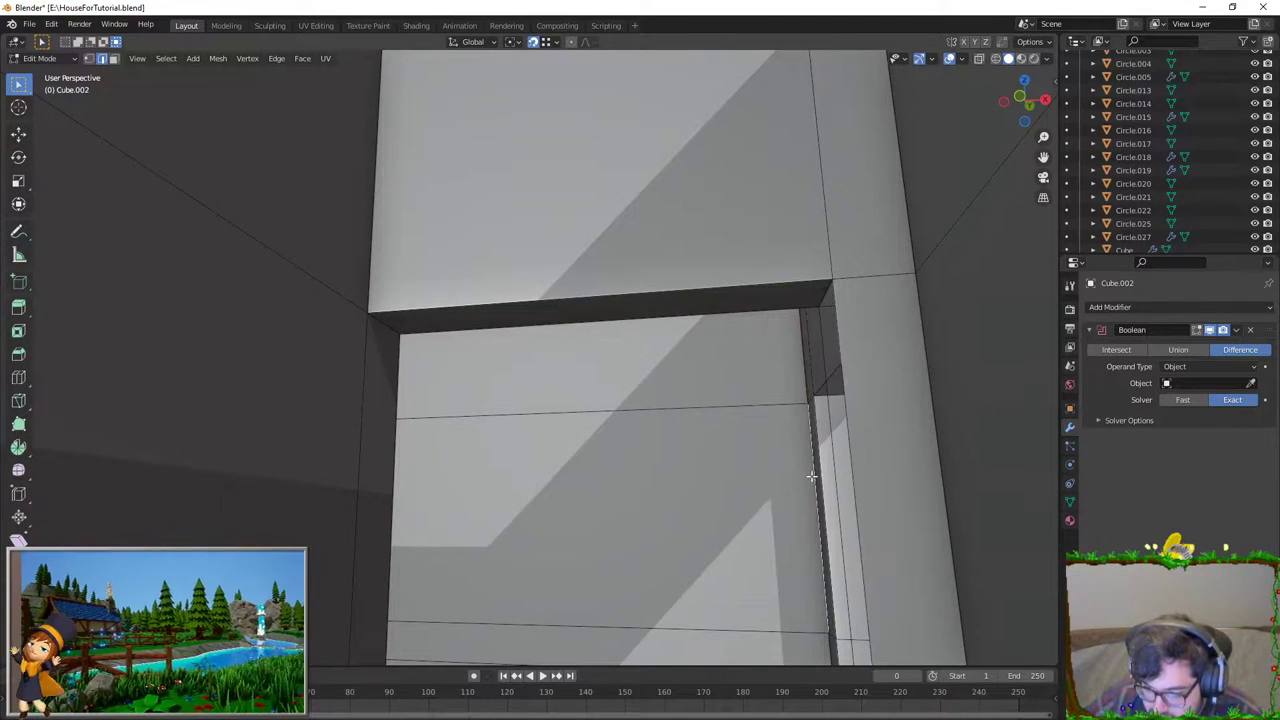
{"action": "mouse_move", "coordinate": [806, 352]}
{"action": "middle_mouse_down"}
{"action": "mouse_move", "coordinate": [766, 486]}
{"action": "mouse_move", "coordinate": [786, 423]}
{"action": "mouse_move", "coordinate": [829, 400]}
{"action": "middle_mouse_up"}
Step: Select the tall face and a vertical edge beside the opening, then leave Edit Mode
{"action": "scroll", "coordinate": [709, 357], "scroll_direction": "up", "scroll_amount": 3}
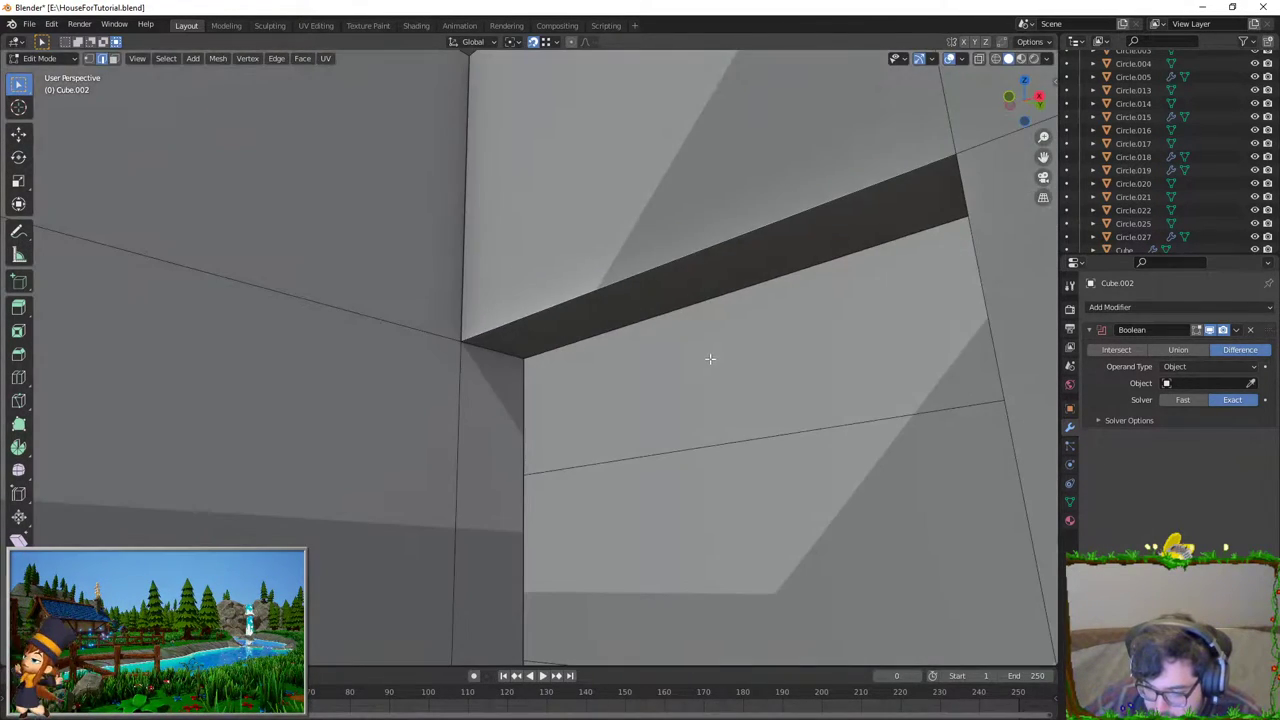
{"action": "scroll", "coordinate": [714, 360], "scroll_direction": "up", "scroll_amount": 3}
{"action": "scroll", "coordinate": [714, 357], "scroll_direction": "up", "scroll_amount": 3}
{"action": "scroll", "coordinate": [560, 391], "scroll_direction": "up", "scroll_amount": 3}
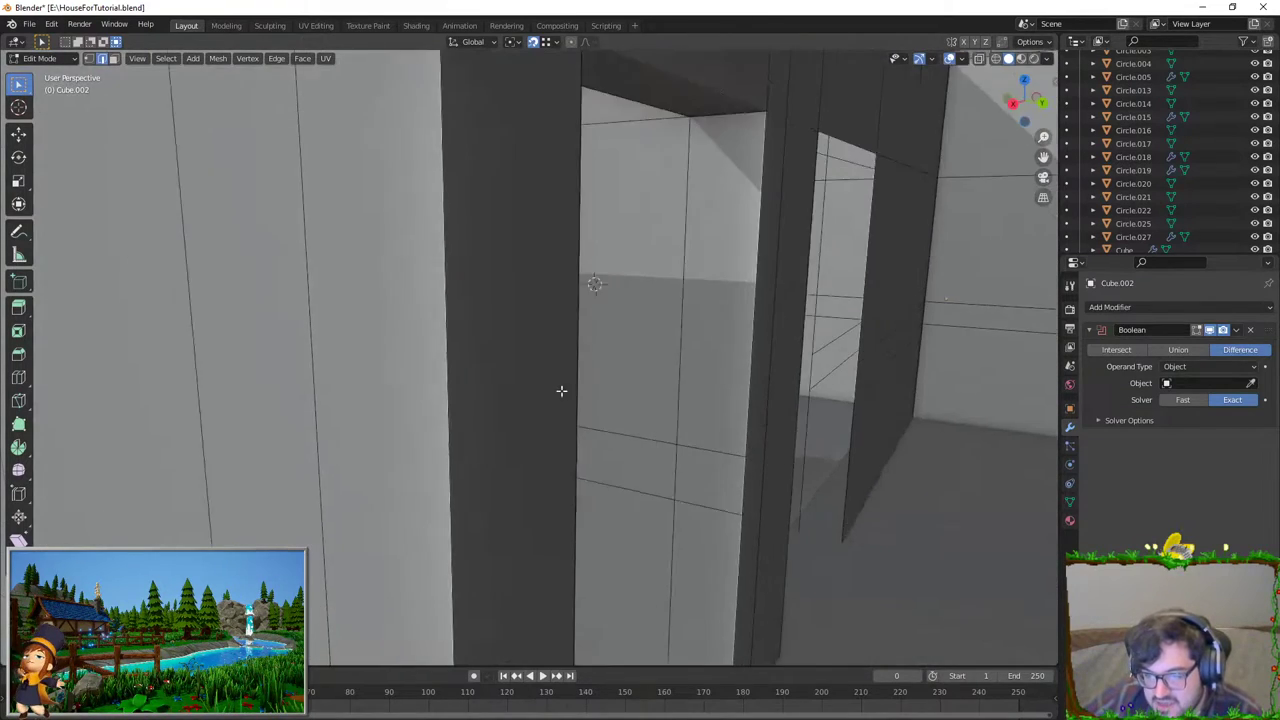
{"action": "scroll", "coordinate": [446, 369], "scroll_direction": "up", "scroll_amount": 3}
{"action": "scroll", "coordinate": [435, 343], "scroll_direction": "up", "scroll_amount": 2}
{"action": "scroll", "coordinate": [435, 343], "scroll_direction": "down", "scroll_amount": 5}
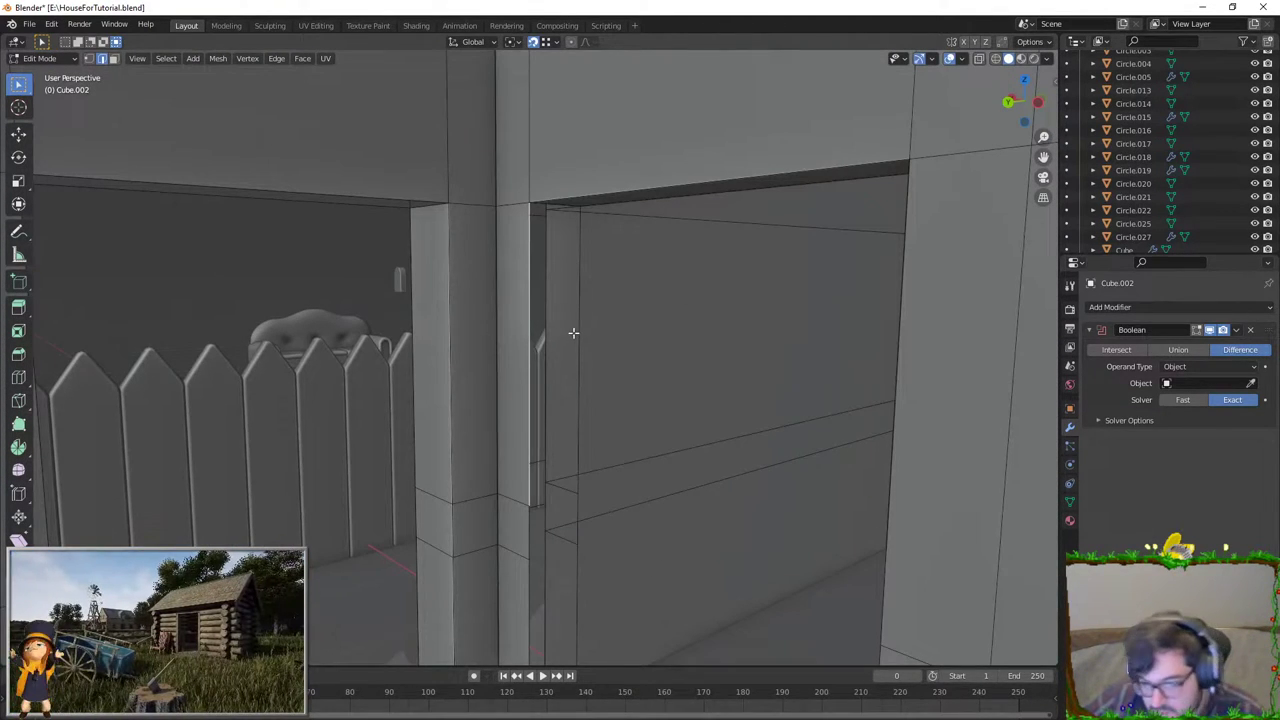
{"action": "left_click", "coordinate": [550, 345]}
{"action": "mouse_move", "coordinate": [555, 500]}
{"action": "middle_mouse_down"}
{"action": "mouse_move", "coordinate": [526, 438]}
{"action": "mouse_move", "coordinate": [566, 529]}
{"action": "mouse_move", "coordinate": [640, 391]}
{"action": "mouse_move", "coordinate": [580, 431]}
{"action": "mouse_move", "coordinate": [630, 427]}
{"action": "mouse_move", "coordinate": [557, 423]}
{"action": "middle_mouse_up"}
{"action": "left_click", "coordinate": [560, 435]}
{"action": "key", "text": "Tab"}
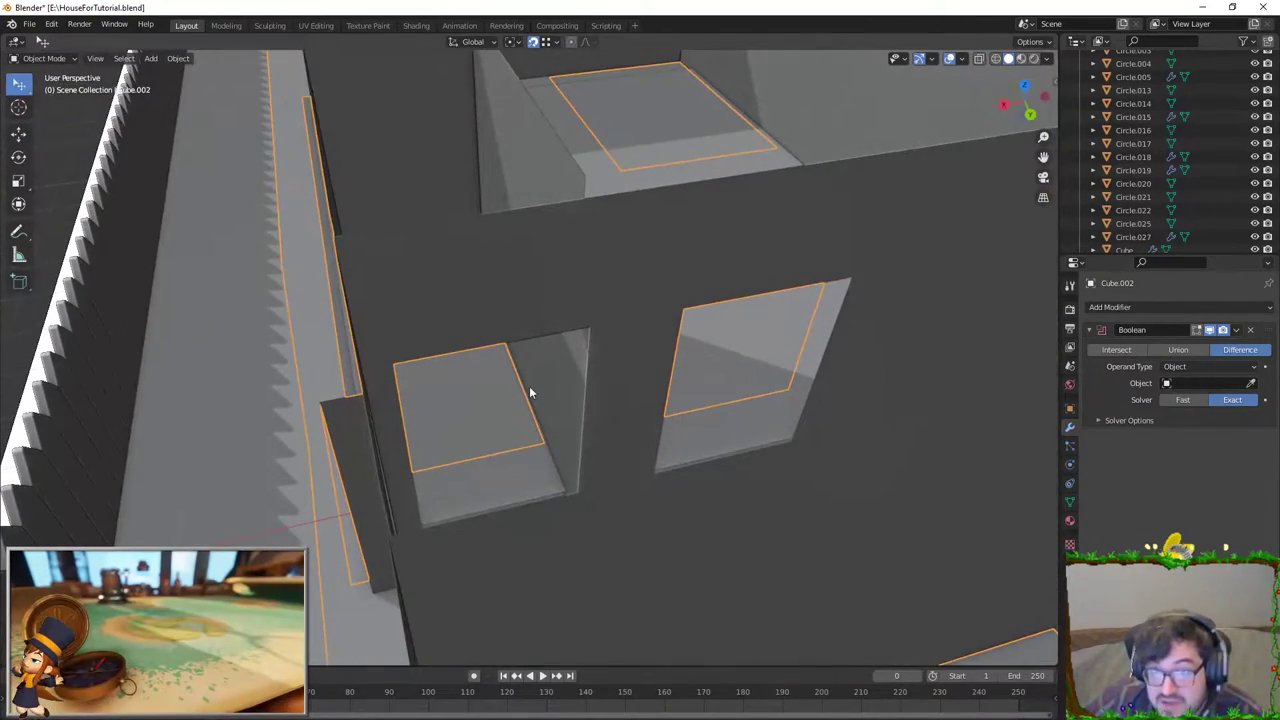
Step: Check the wall piece over the floor plan in top X-ray view, then orbit back to a solid house overview
{"action": "key", "text": "KP_7"}
{"action": "left_click", "coordinate": [979, 58]}
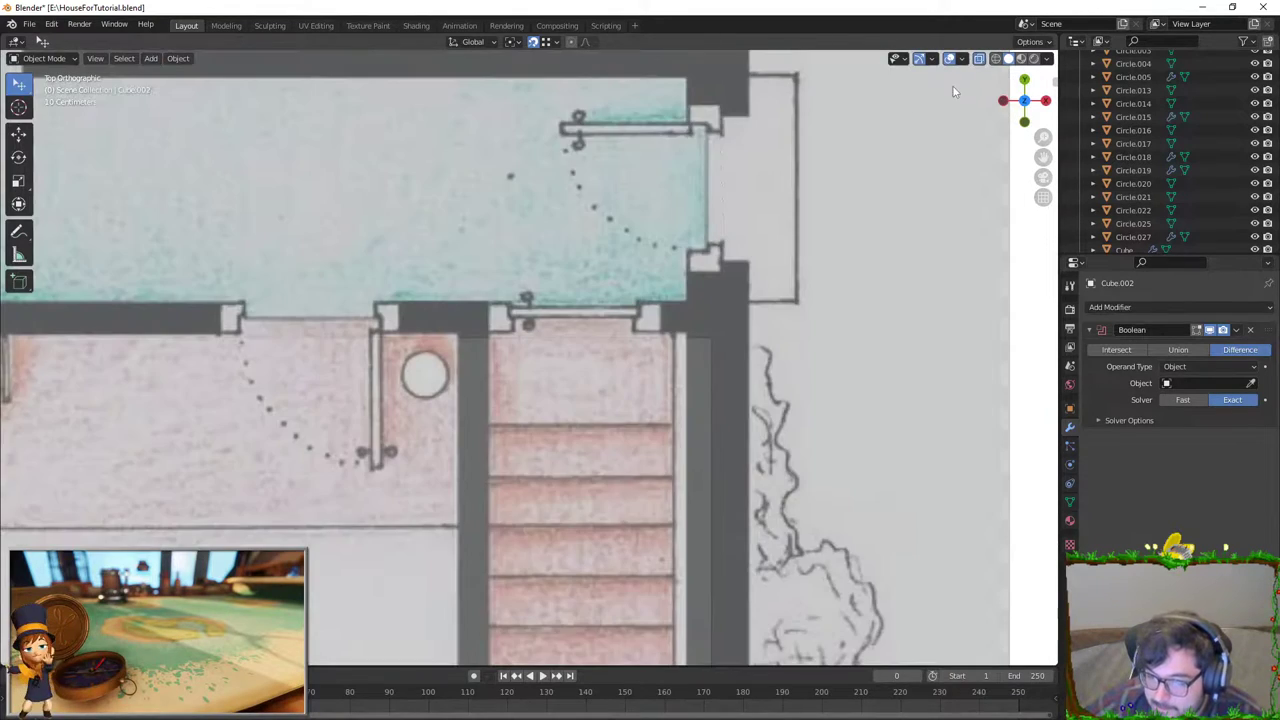
{"action": "scroll", "coordinate": [515, 300], "scroll_direction": "up", "scroll_amount": 2}
{"action": "scroll", "coordinate": [513, 330], "scroll_direction": "up", "scroll_amount": 2}
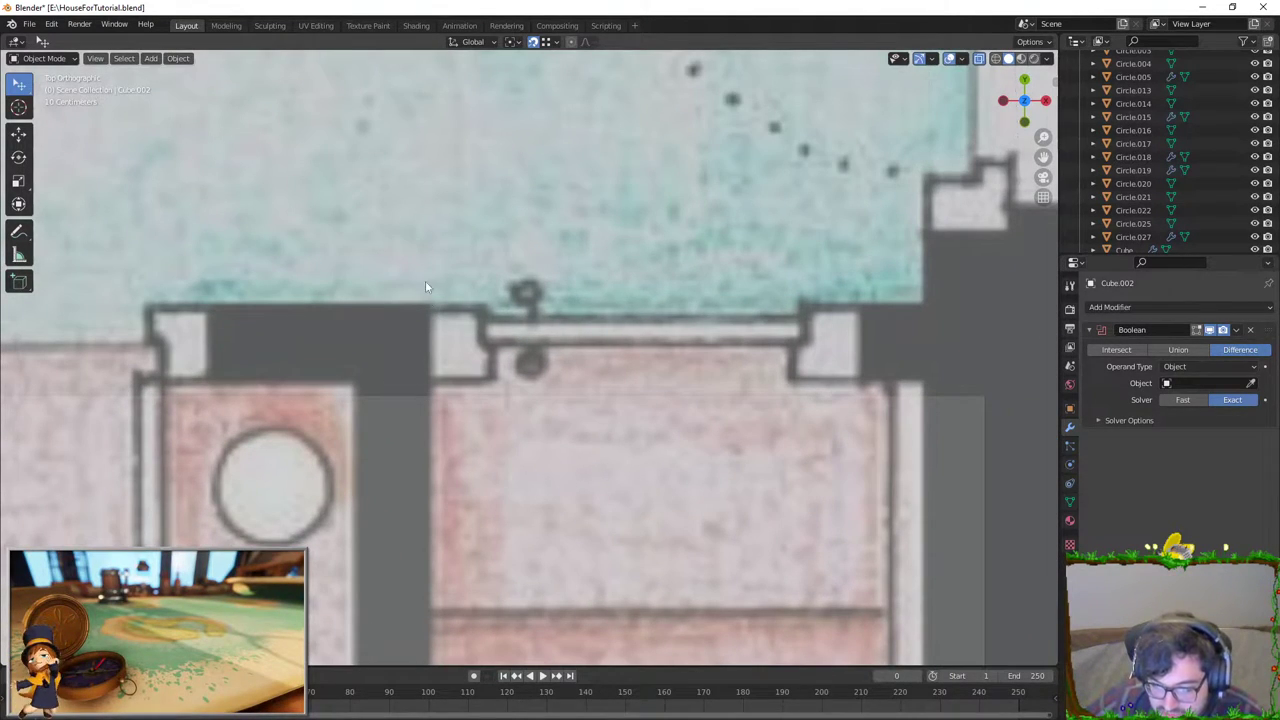
{"action": "scroll", "coordinate": [700, 210], "scroll_direction": "down", "scroll_amount": 2}
{"action": "left_click", "coordinate": [979, 58]}
{"action": "mouse_move", "coordinate": [598, 434]}
{"action": "middle_mouse_down"}
{"action": "mouse_move", "coordinate": [647, 364]}
{"action": "mouse_move", "coordinate": [580, 340]}
{"action": "mouse_move", "coordinate": [694, 371]}
{"action": "middle_mouse_up"}
{"action": "scroll", "coordinate": [650, 365], "scroll_direction": "down", "scroll_amount": 5}
Step: Select floor slab Cube.050 and enter Edit Mode in top X-ray view with vertex selection
{"action": "left_click", "coordinate": [540, 433]}
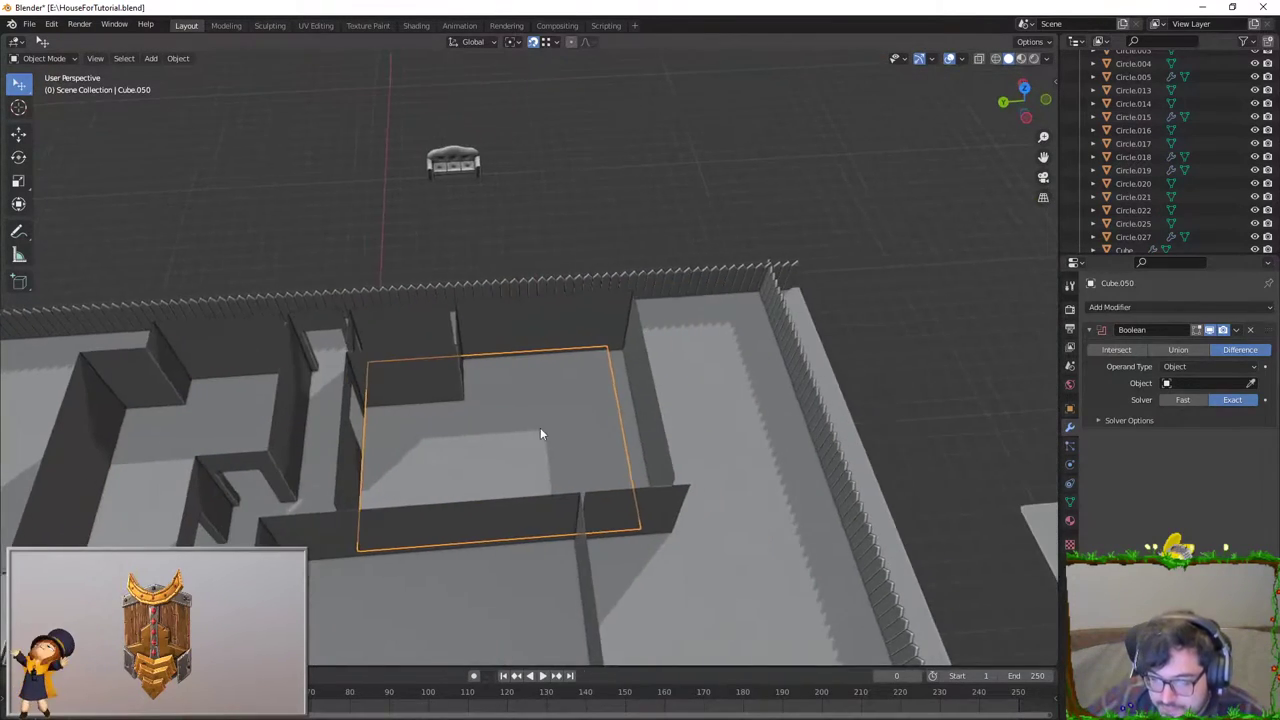
{"action": "mouse_move", "coordinate": [540, 433]}
{"action": "middle_mouse_down"}
{"action": "mouse_move", "coordinate": [518, 435]}
{"action": "mouse_move", "coordinate": [551, 447]}
{"action": "middle_mouse_up"}
{"action": "key", "text": "KP_7"}
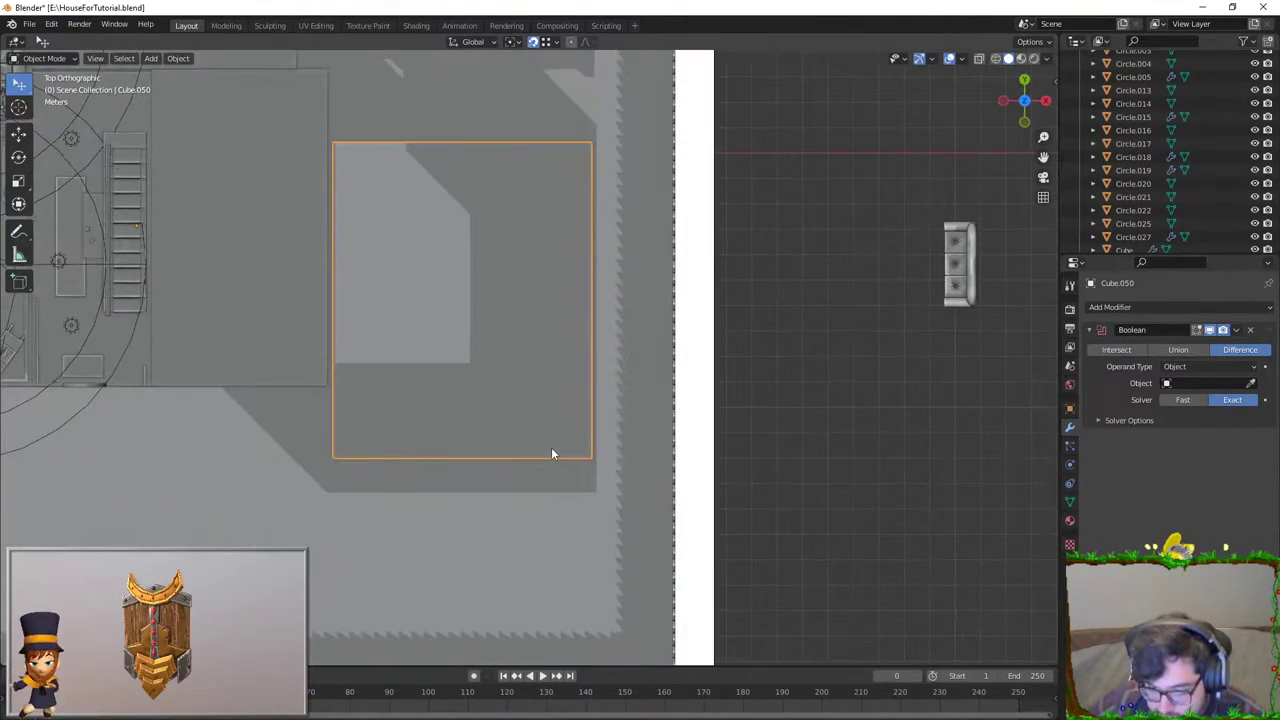
{"action": "left_click", "coordinate": [979, 58]}
{"action": "key", "text": "Tab"}
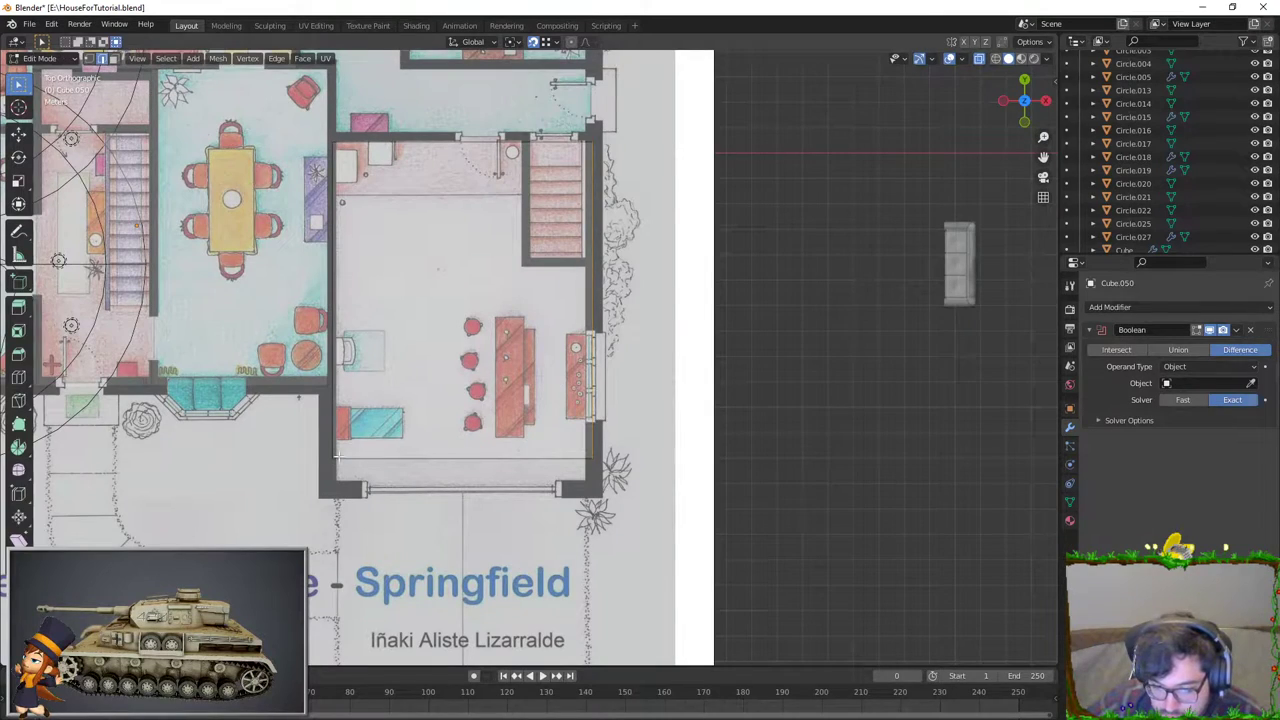
{"action": "middle_click_drag", "start_coordinate": [336, 454], "coordinate": [359, 394], "text": "shift"}
{"action": "left_click", "coordinate": [92, 58]}
{"action": "scroll", "coordinate": [247, 340], "scroll_direction": "up", "scroll_amount": 1}
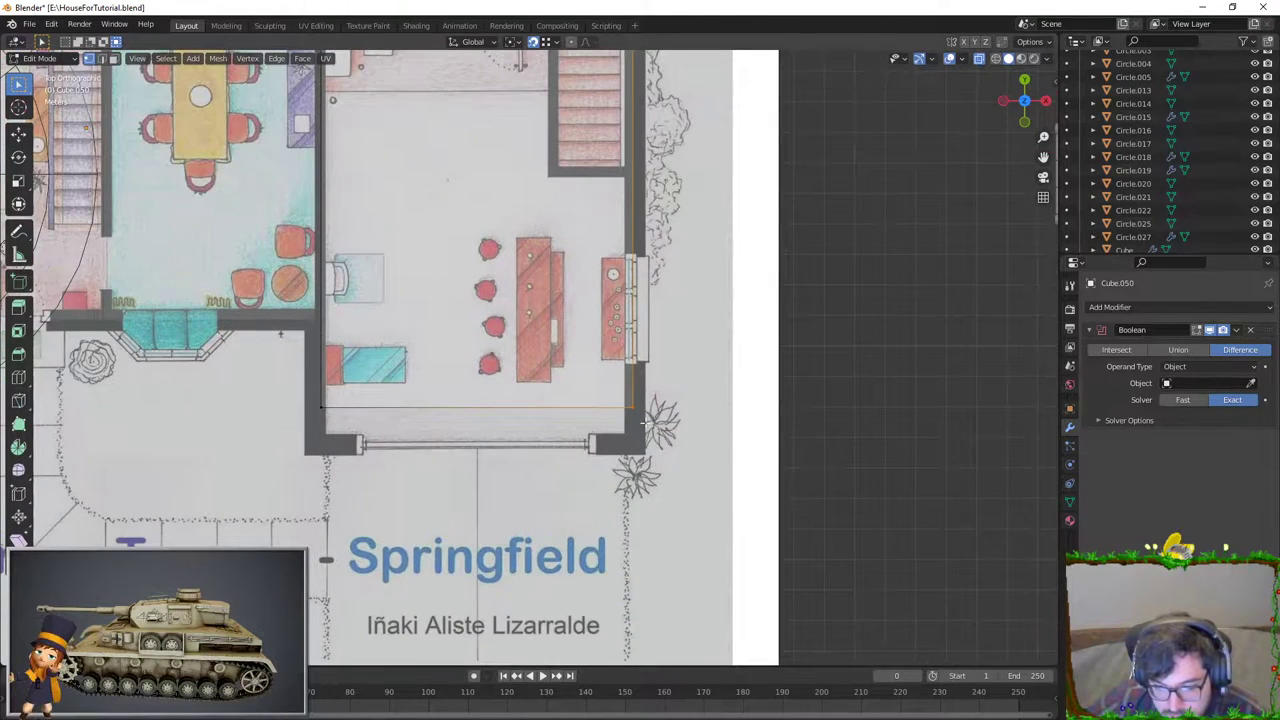
{"action": "scroll", "coordinate": [589, 305], "scroll_direction": "down", "scroll_amount": 2}
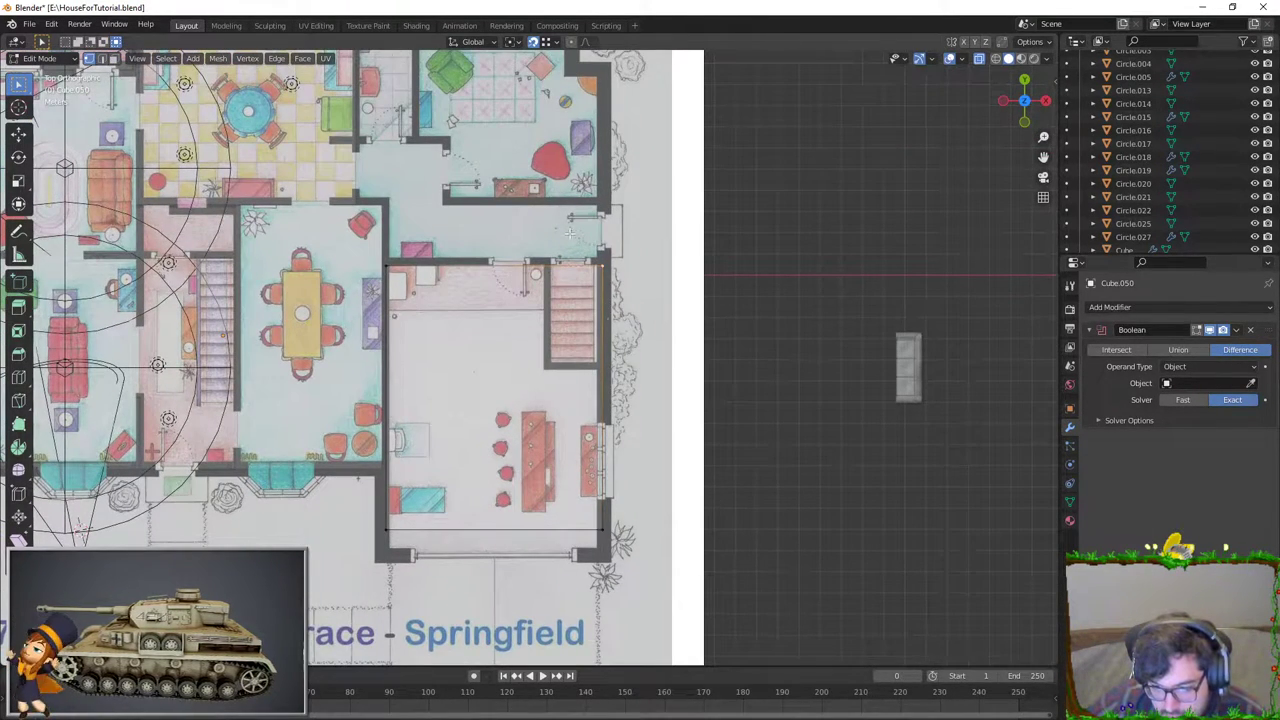
{"action": "left_click", "coordinate": [635, 440]}
Step: Loop-cut the floor slab and move the new edge along X onto the stair wall line
{"action": "key", "text": "ctrl+r"}
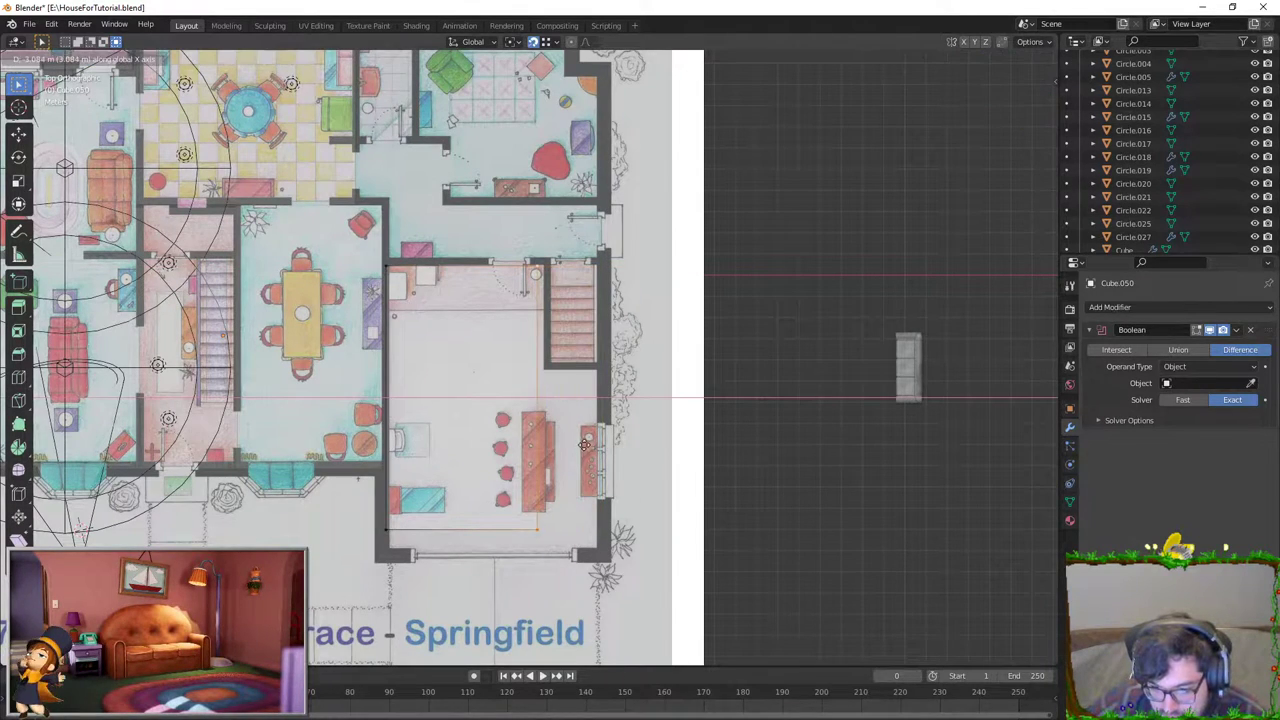
{"action": "left_click", "coordinate": [593, 445]}
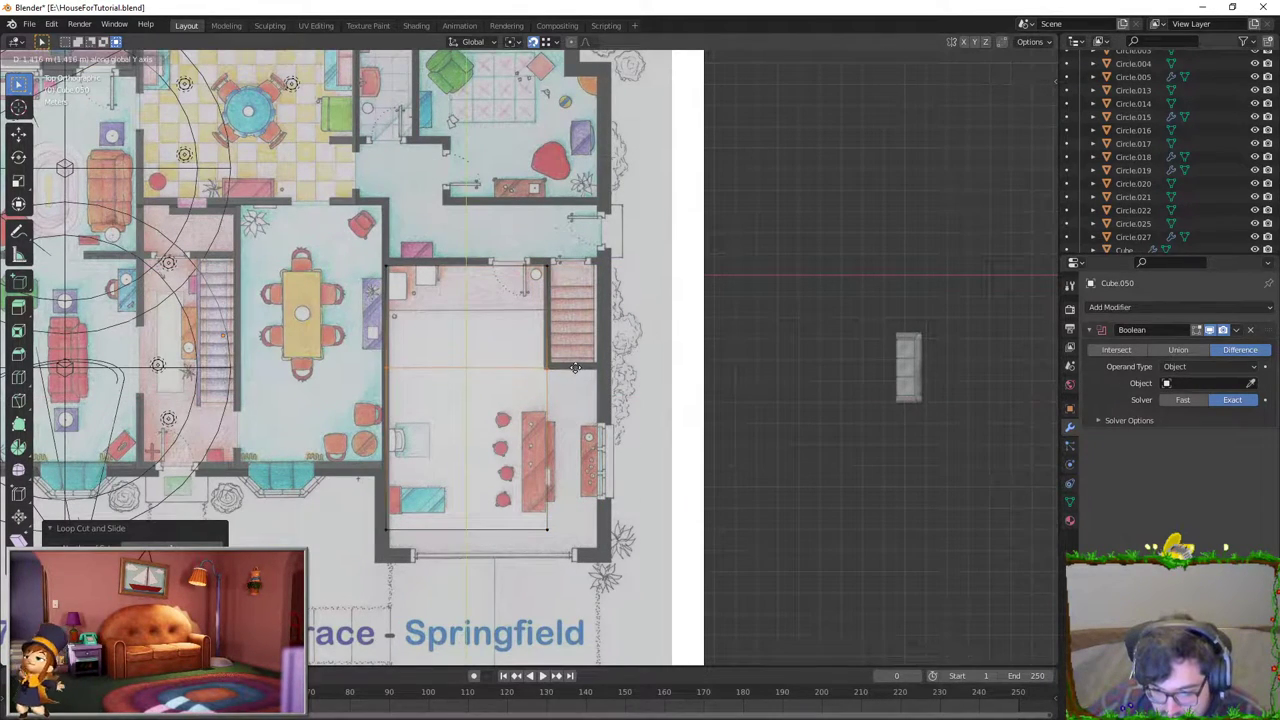
{"action": "left_click", "coordinate": [575, 367]}
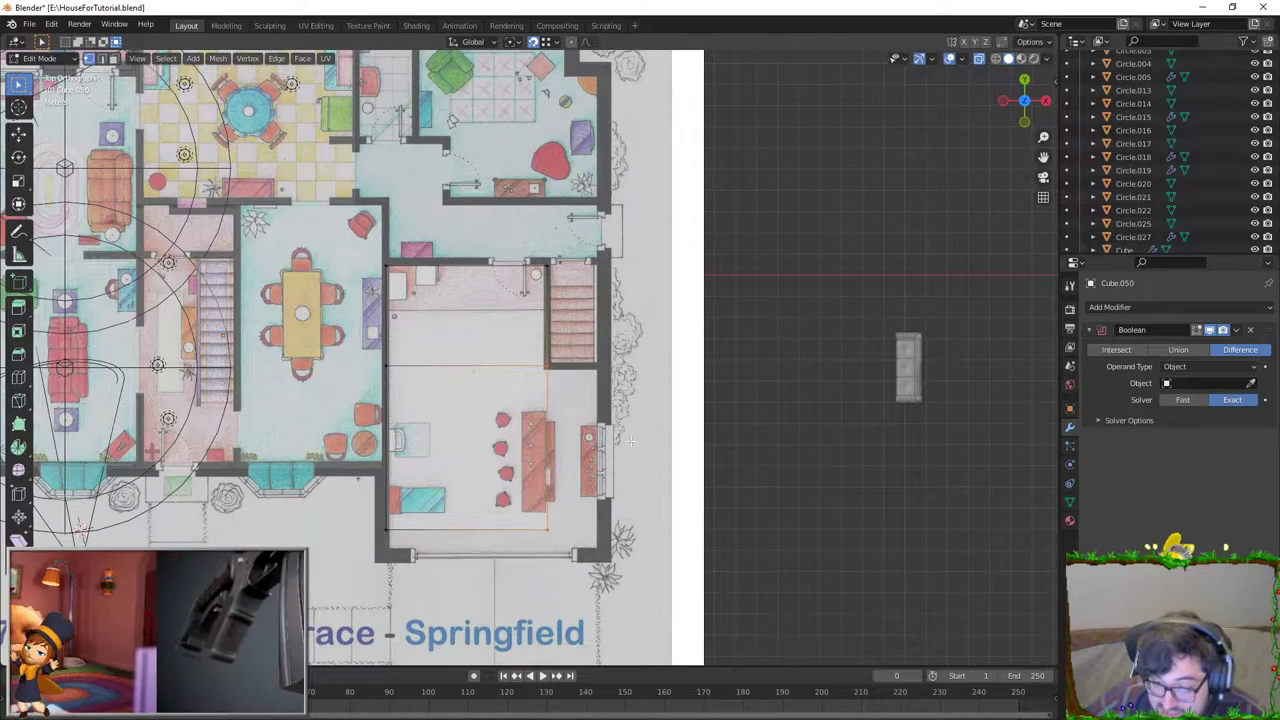
{"action": "key", "text": "g"}
{"action": "key", "text": "x"}
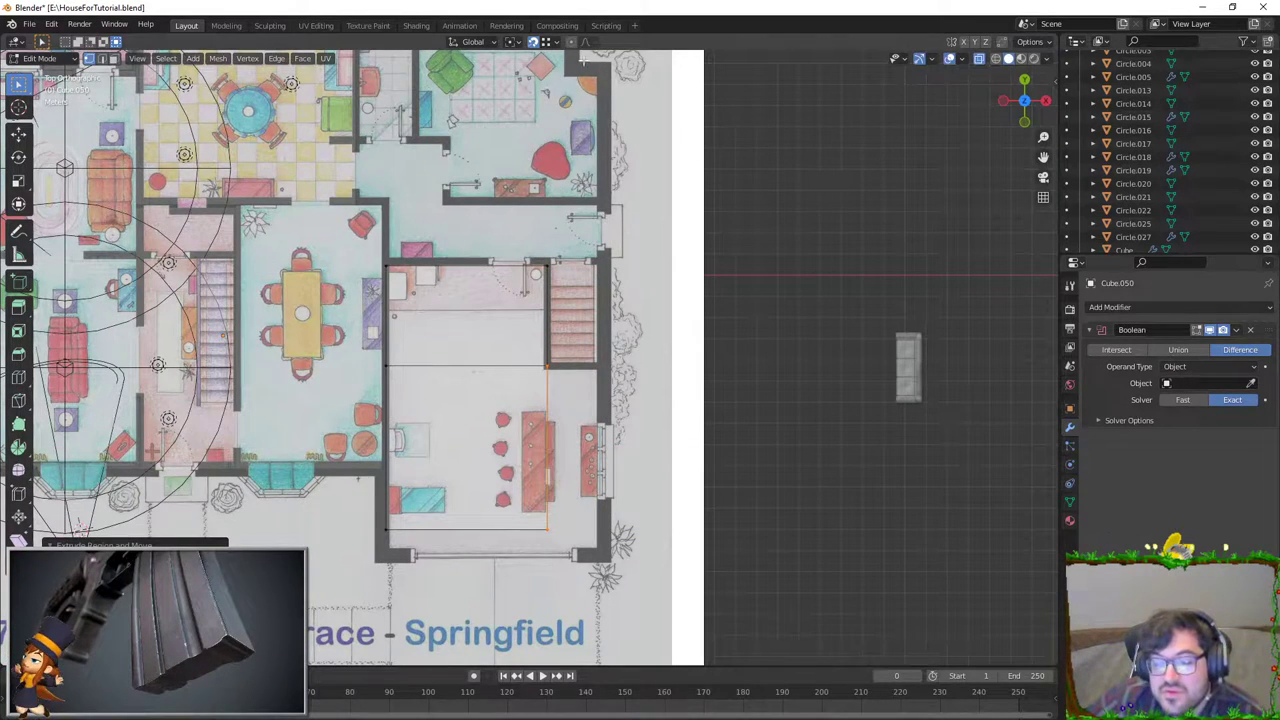
{"action": "key", "text": "g"}
{"action": "key", "text": "x"}
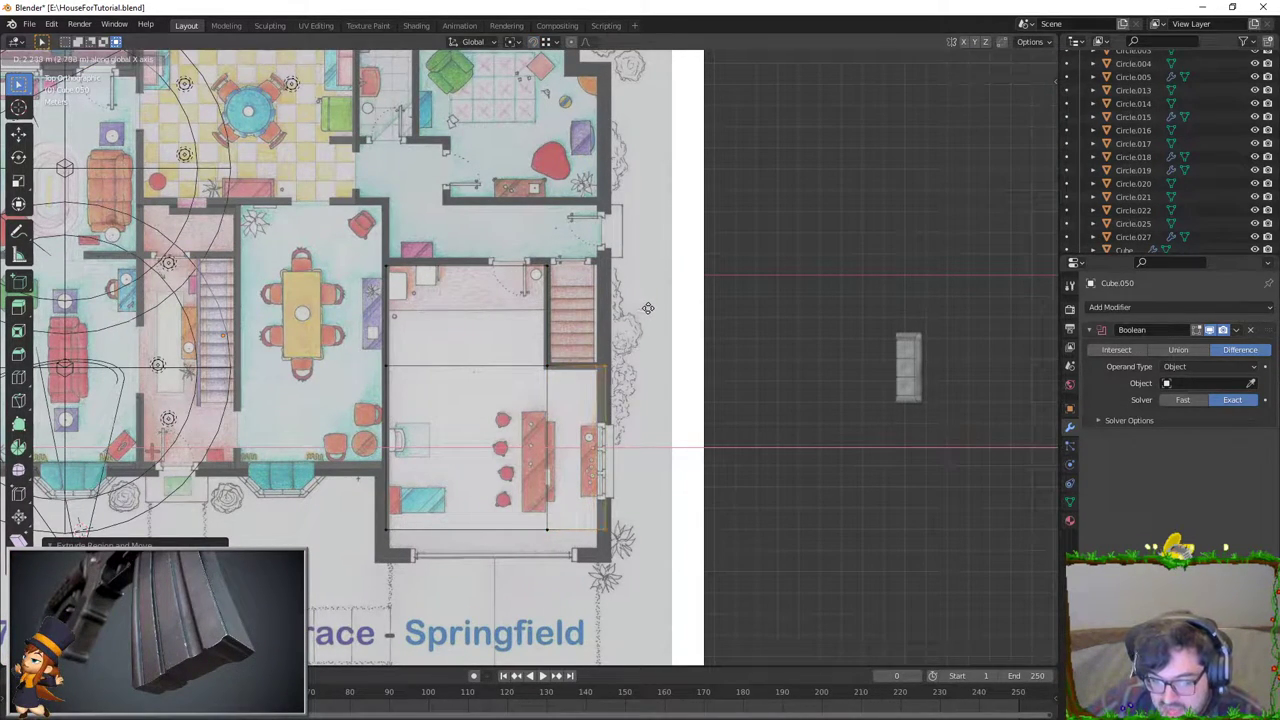
{"action": "key", "text": "g"}
{"action": "key", "text": "x"}
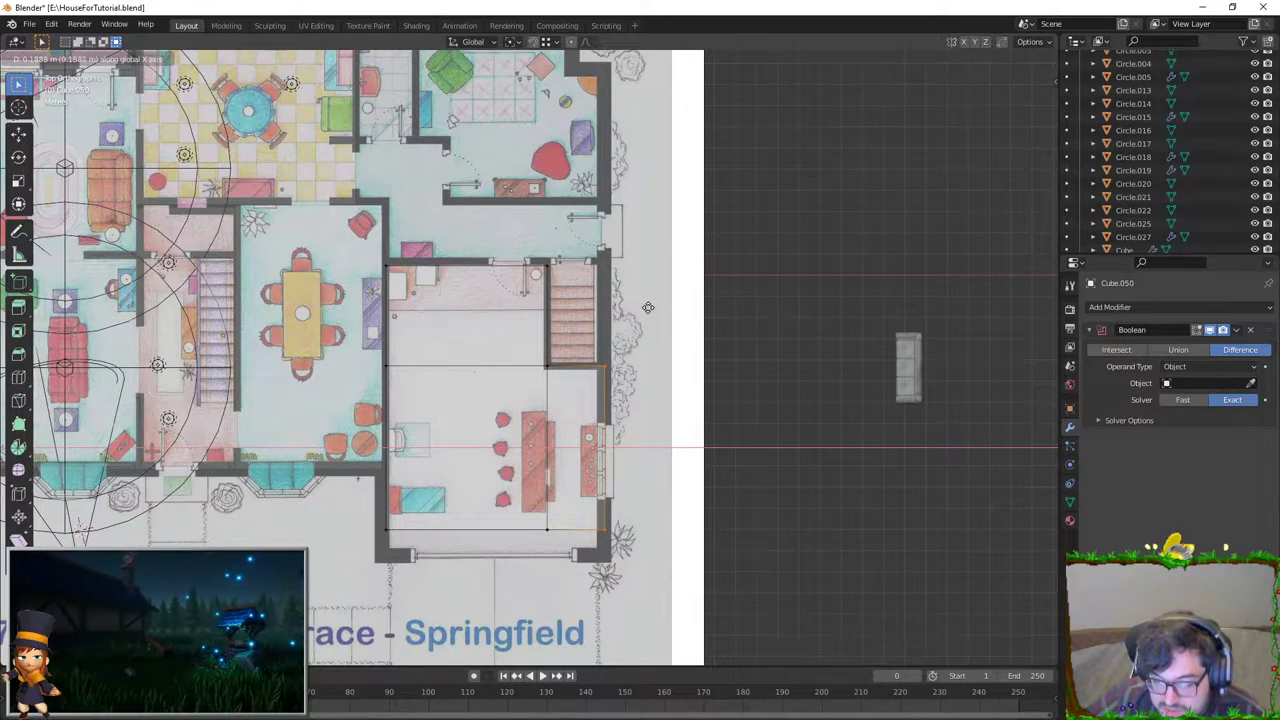
{"action": "left_click", "coordinate": [646, 307]}
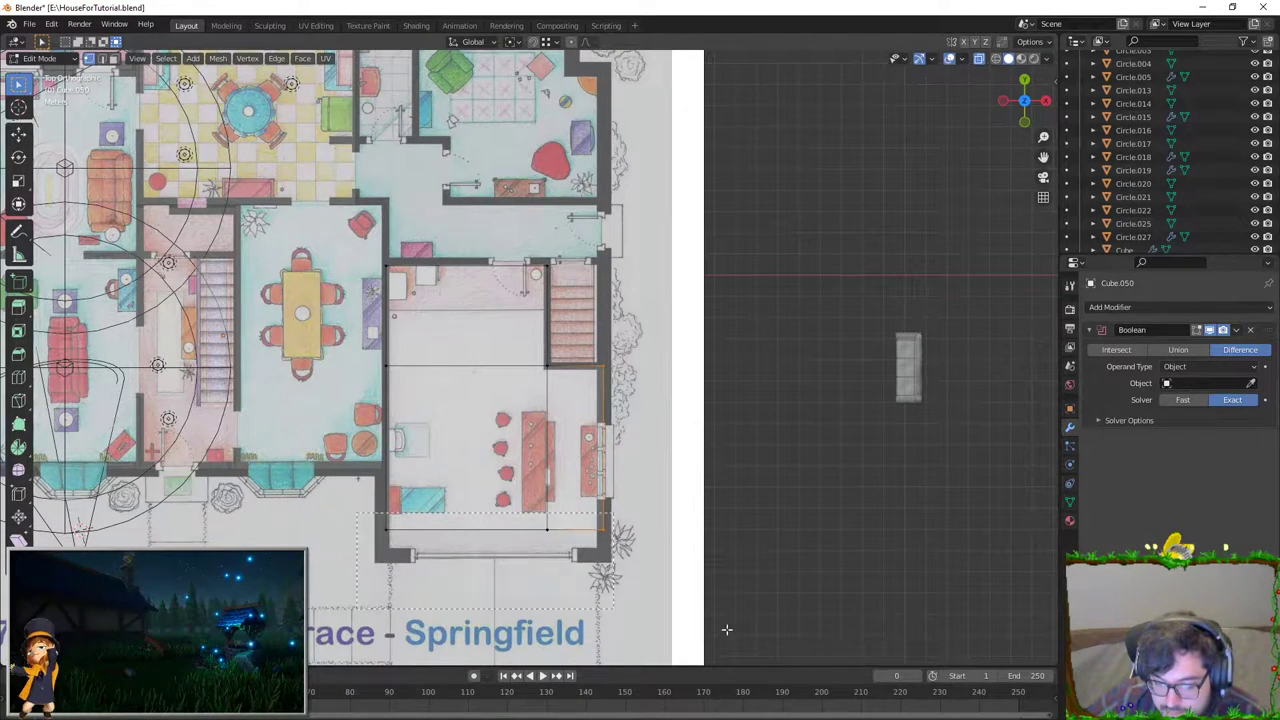
Step: Move another slab edge along Y up to the hallway and box-select the hallway edges
{"action": "left_click", "coordinate": [525, 425]}
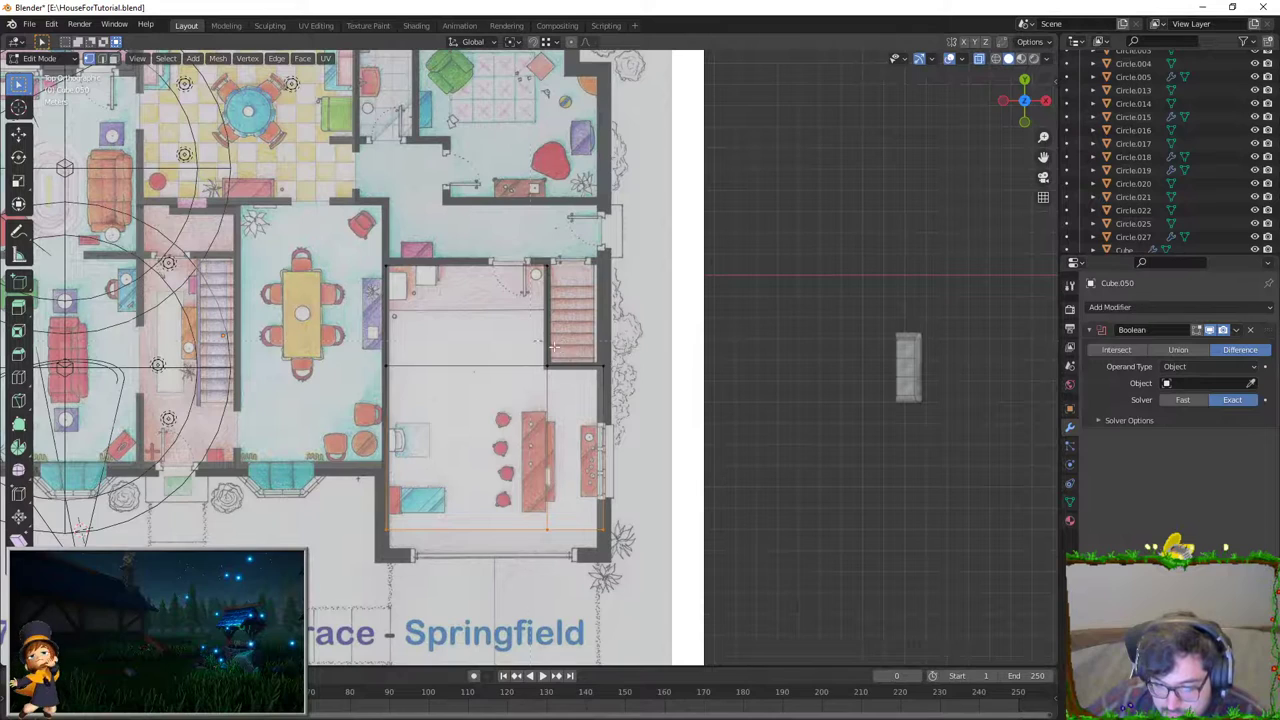
{"action": "scroll", "coordinate": [560, 360], "scroll_direction": "up", "scroll_amount": 3}
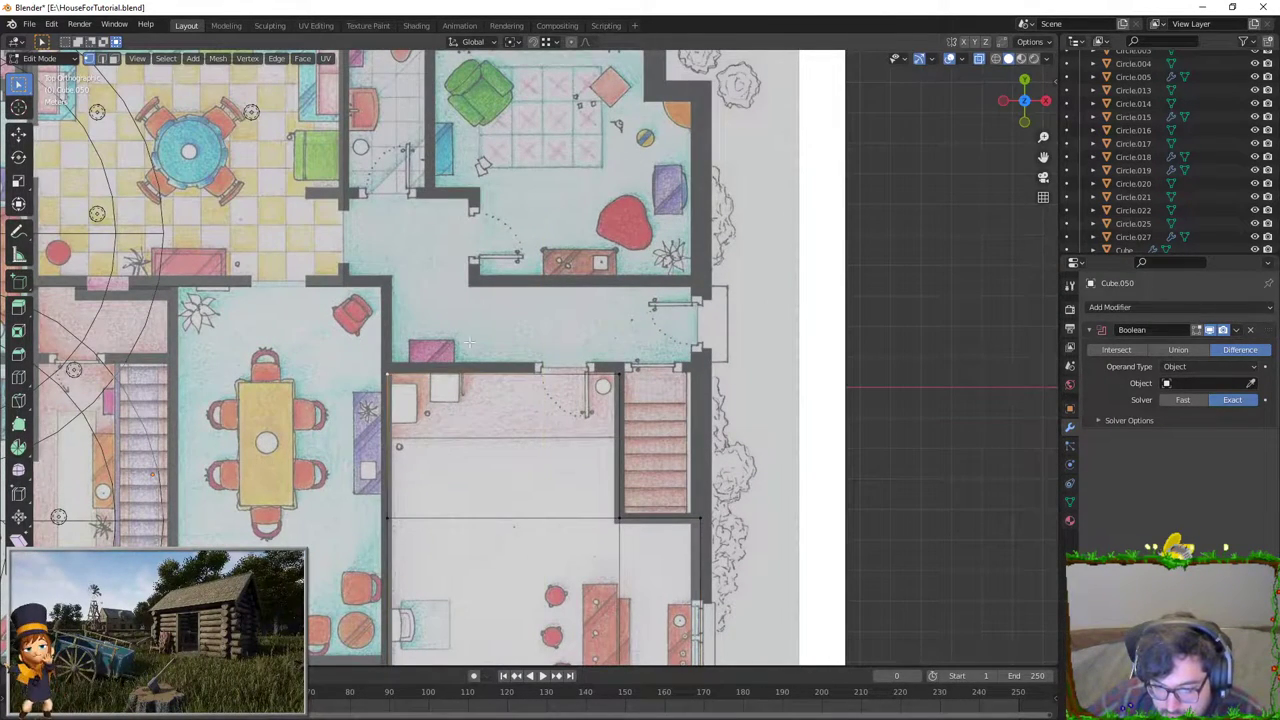
{"action": "key", "text": "g"}
{"action": "key", "text": "y"}
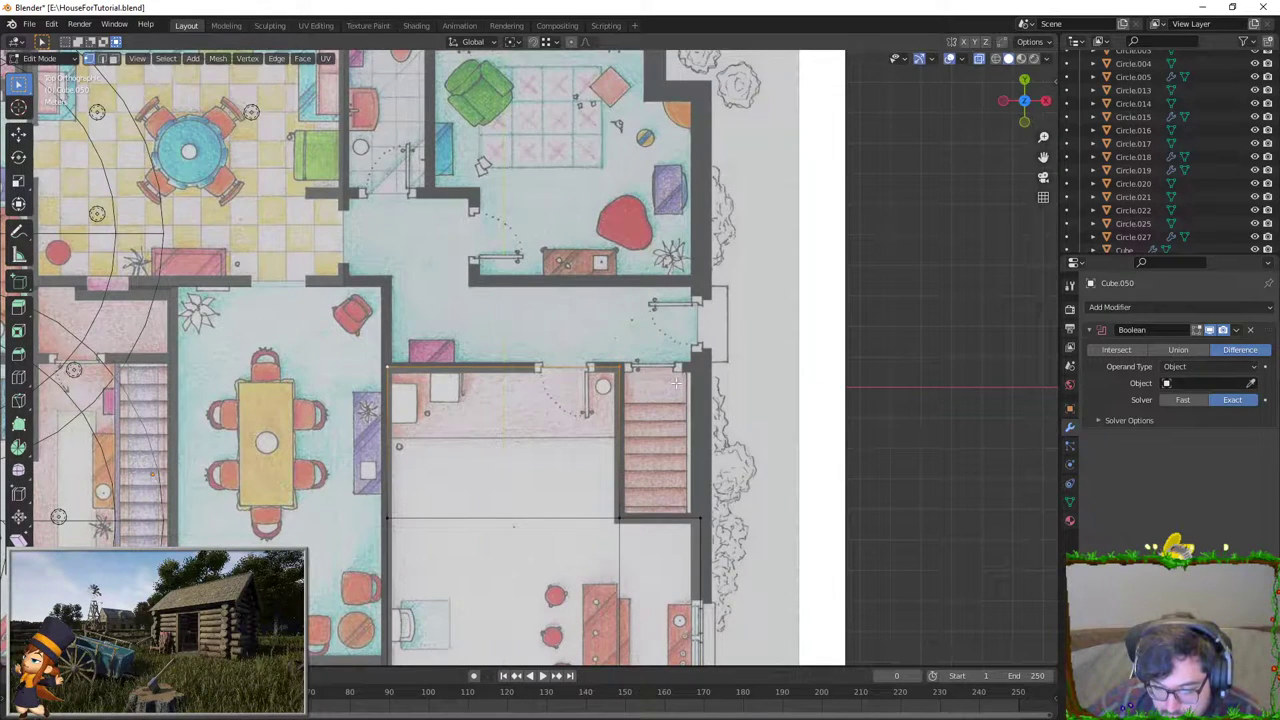
{"action": "middle_click_drag", "start_coordinate": [676, 383], "coordinate": [609, 415], "text": "shift"}
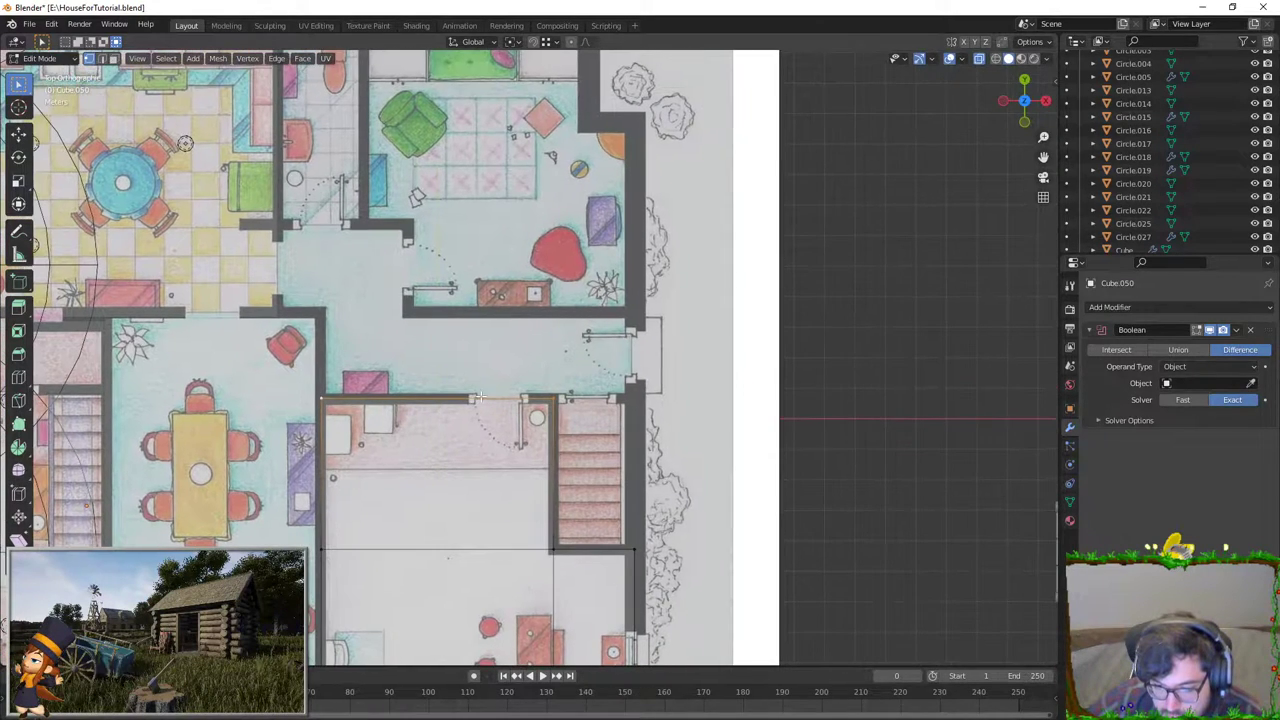
{"action": "left_click", "coordinate": [520, 174]}
{"action": "left_click_drag", "start_coordinate": [632, 375], "coordinate": [632, 375]}
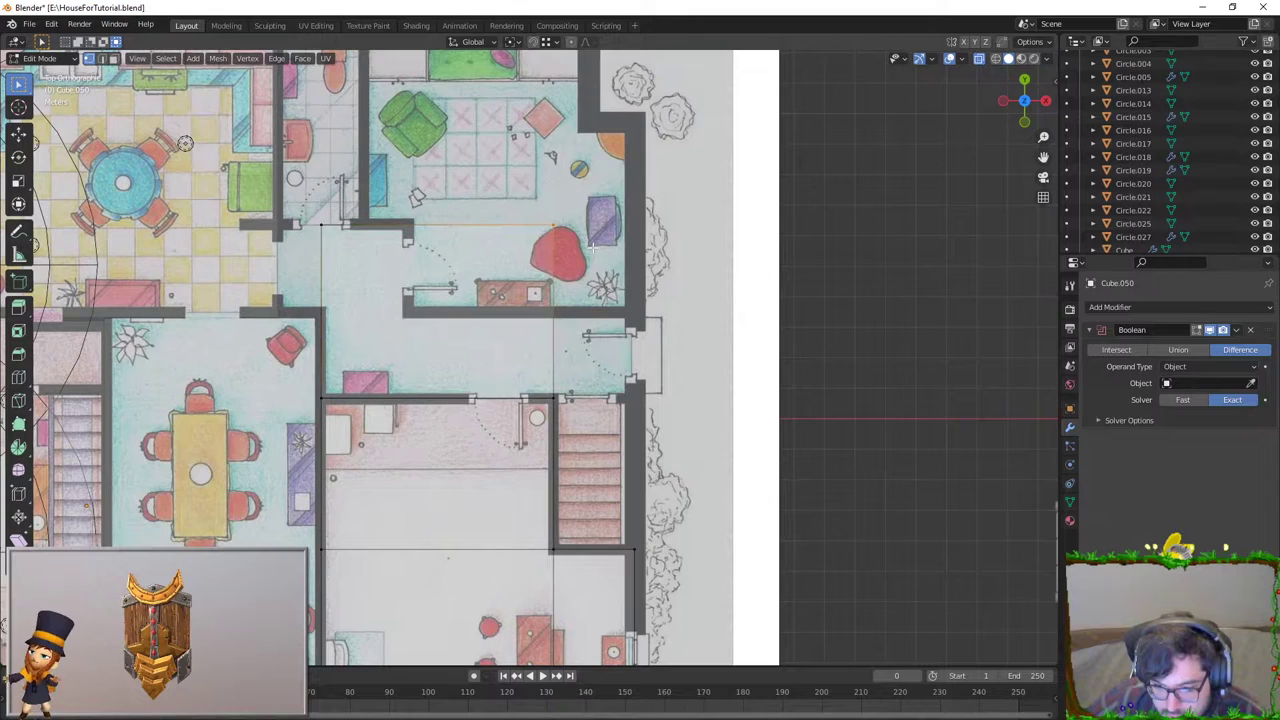
Step: Extrude the floor edge along X to meet the hallway wall
{"action": "middle_click_drag", "start_coordinate": [317, 329], "coordinate": [411, 364], "text": "shift"}
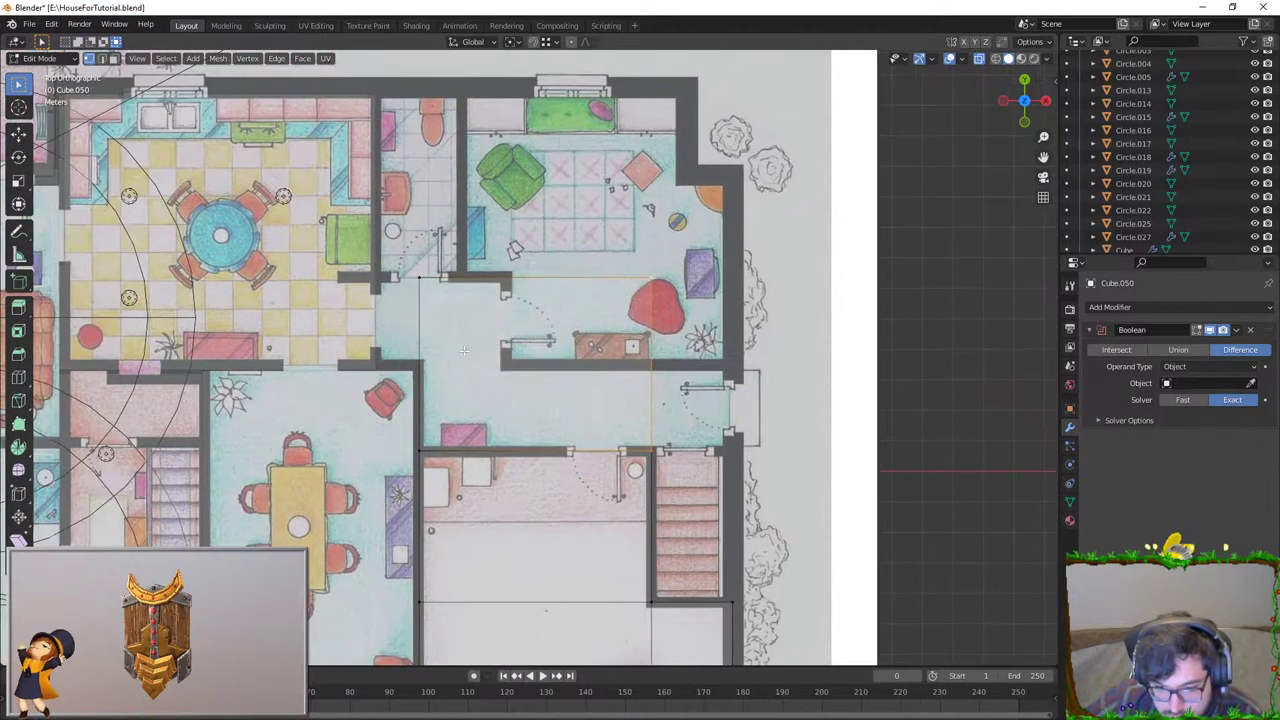
{"action": "scroll", "coordinate": [411, 364], "scroll_direction": "up", "scroll_amount": 1}
{"action": "key", "text": "e"}
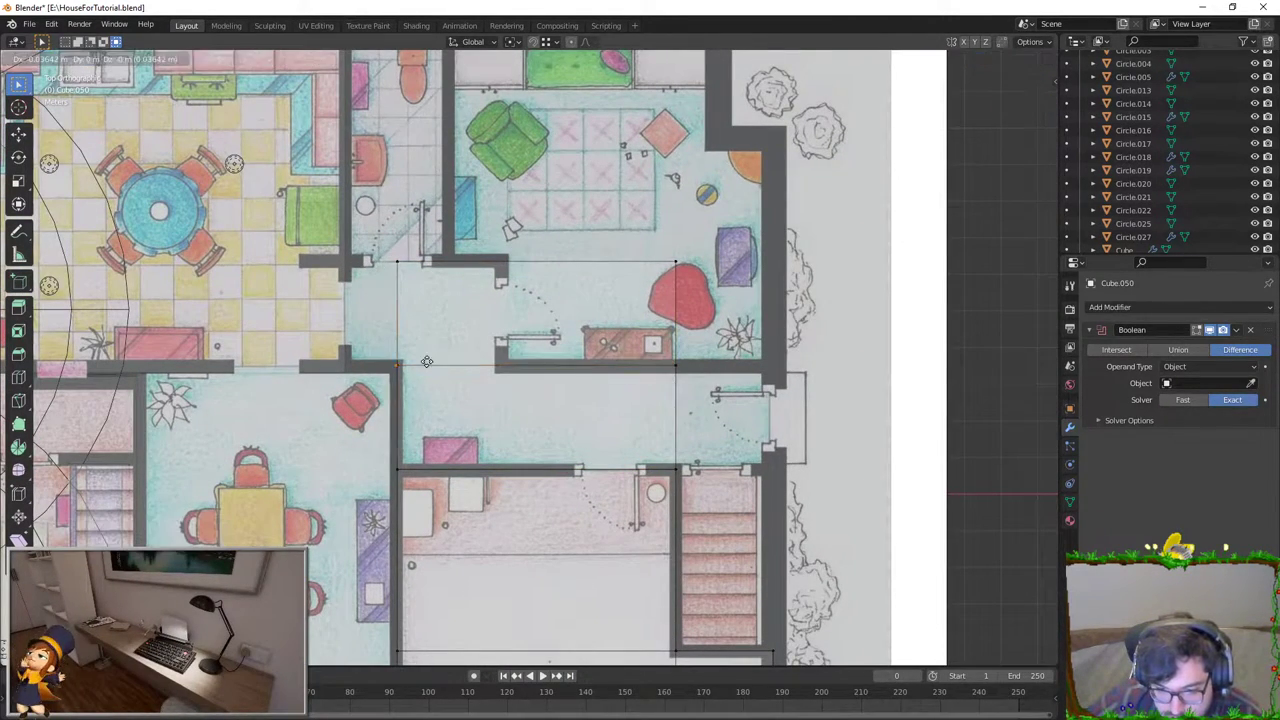
{"action": "left_click", "coordinate": [423, 350]}
{"action": "key", "text": "e"}
{"action": "key", "text": "x"}
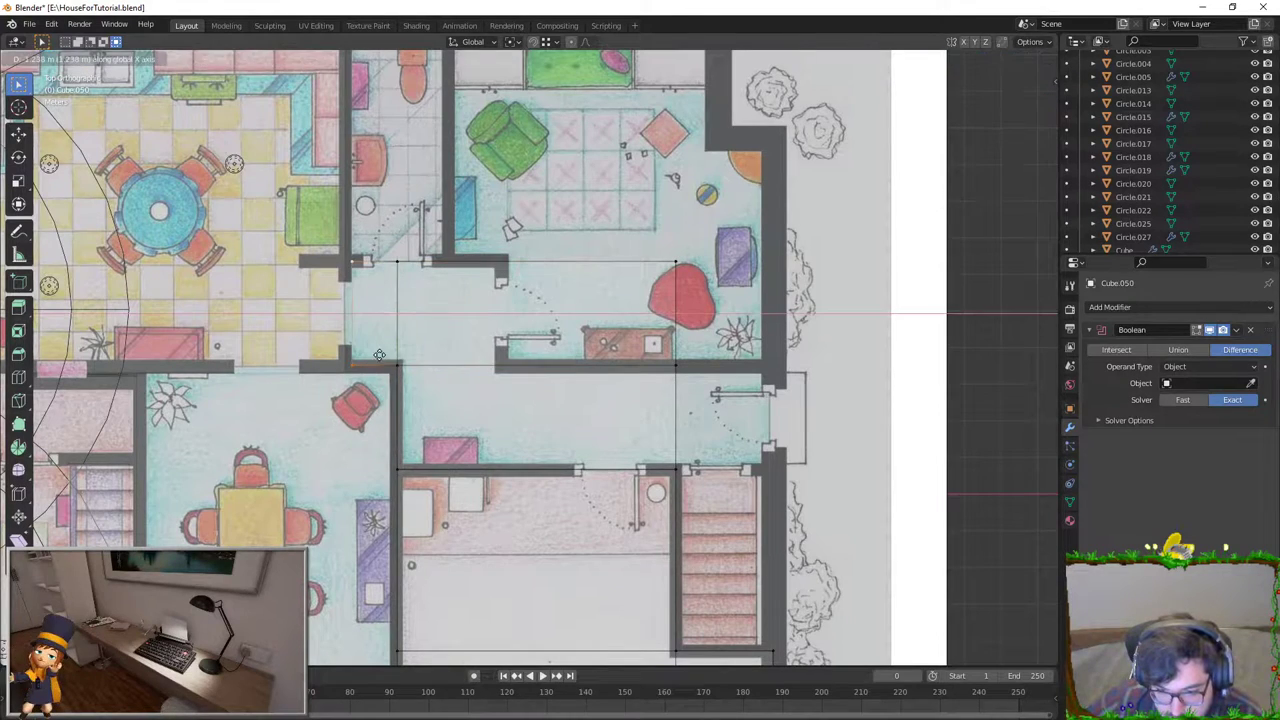
{"action": "left_click", "coordinate": [374, 351]}
Step: Box-select the edges near the closet and extrude them along X
{"action": "middle_click_drag", "start_coordinate": [374, 351], "coordinate": [224, 306], "text": "shift"}
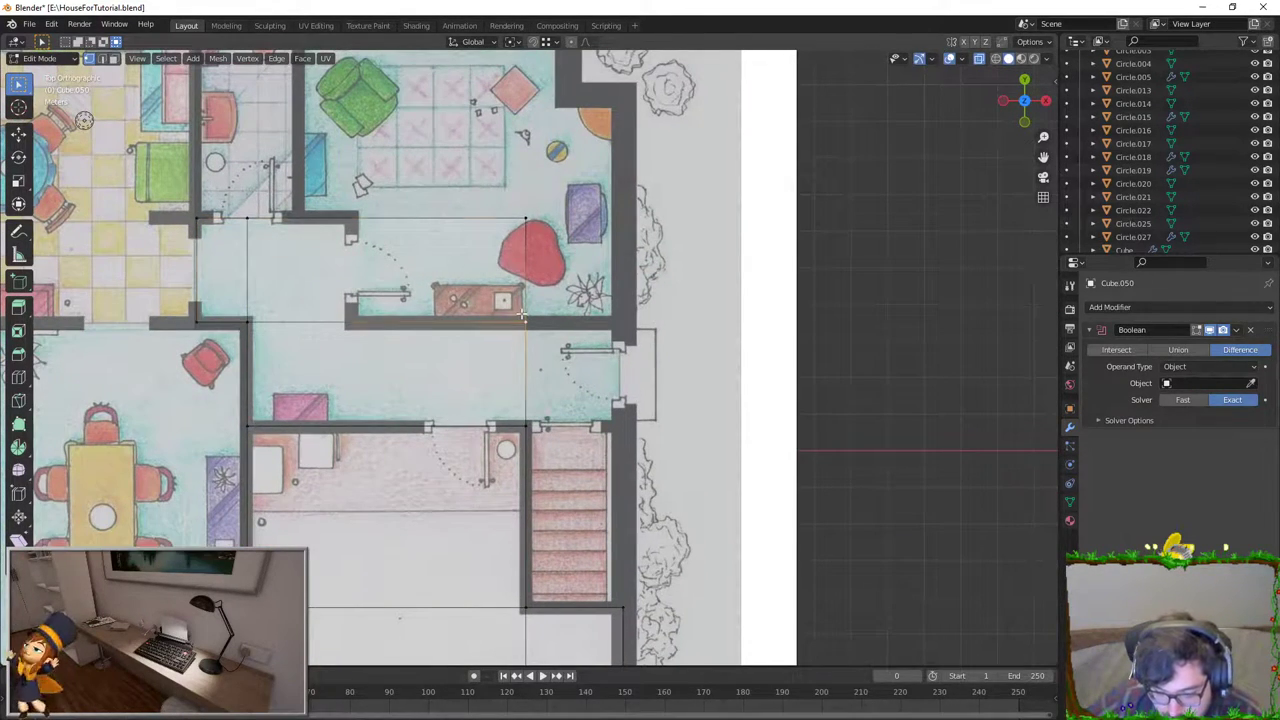
{"action": "key", "text": "alt+a"}
{"action": "key", "text": "b"}
{"action": "left_click_drag", "start_coordinate": [358, 222], "coordinate": [548, 288]}
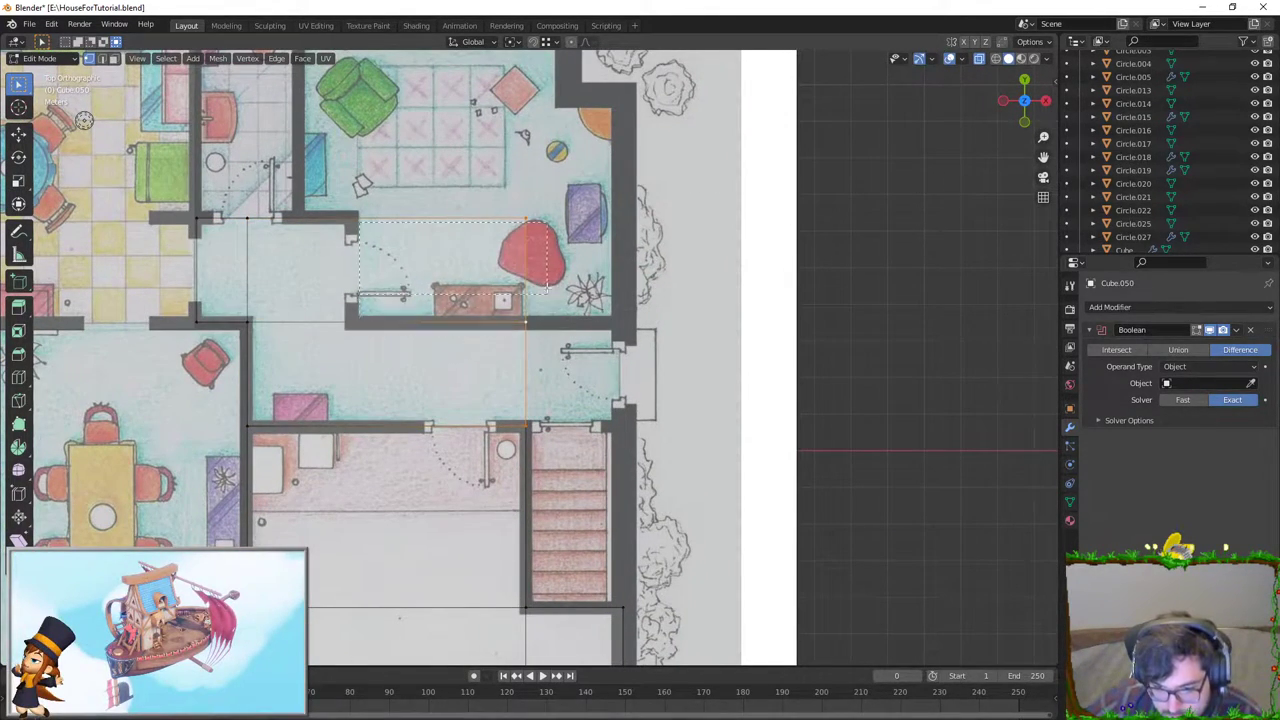
{"action": "key", "text": "e"}
{"action": "key", "text": "x"}
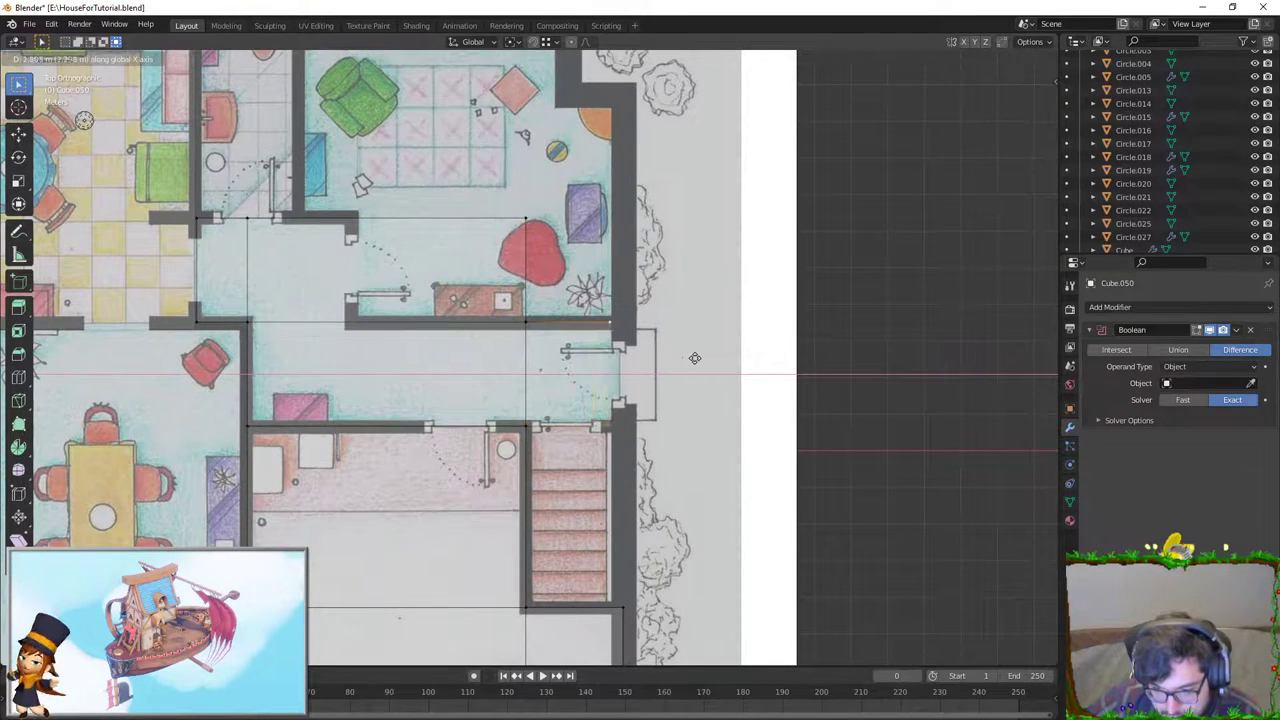
{"action": "left_click", "coordinate": [703, 357]}
Step: Slide the vertical floor edge left along the floor, then switch to face selection
{"action": "middle_click_drag", "start_coordinate": [503, 215], "coordinate": [632, 290], "text": "shift"}
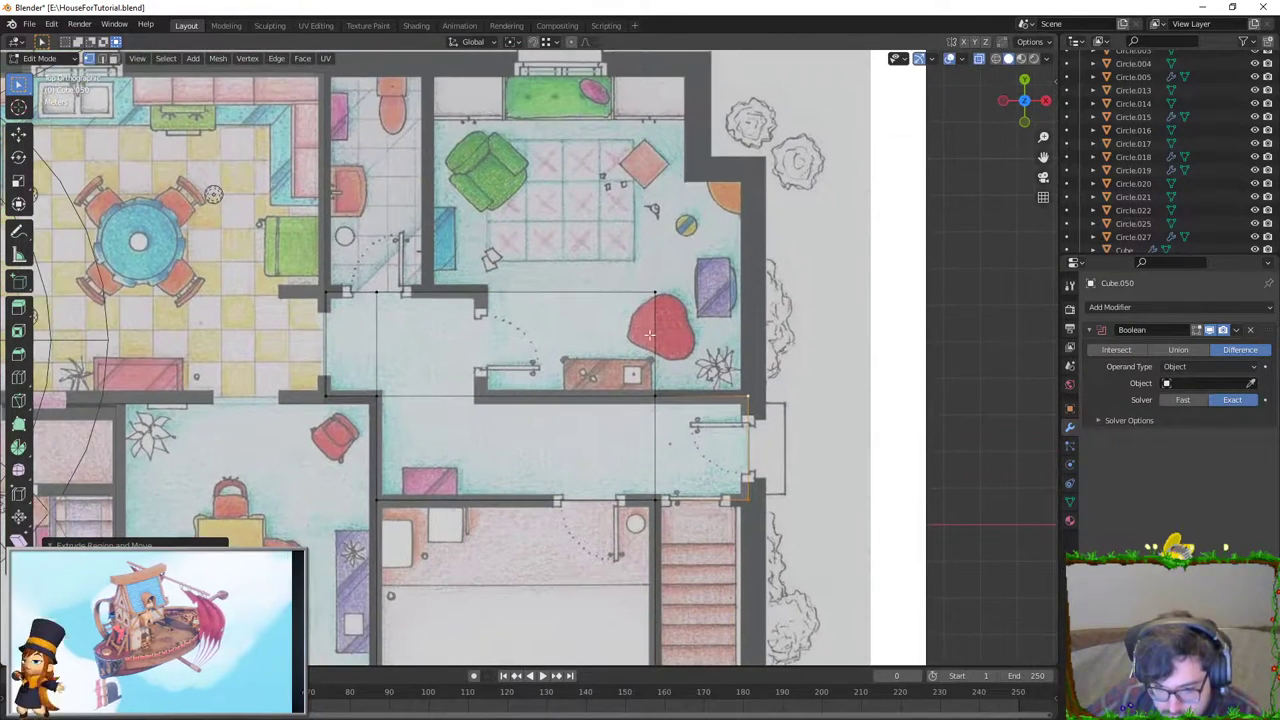
{"action": "key", "text": "g"}
{"action": "key", "text": "g"}
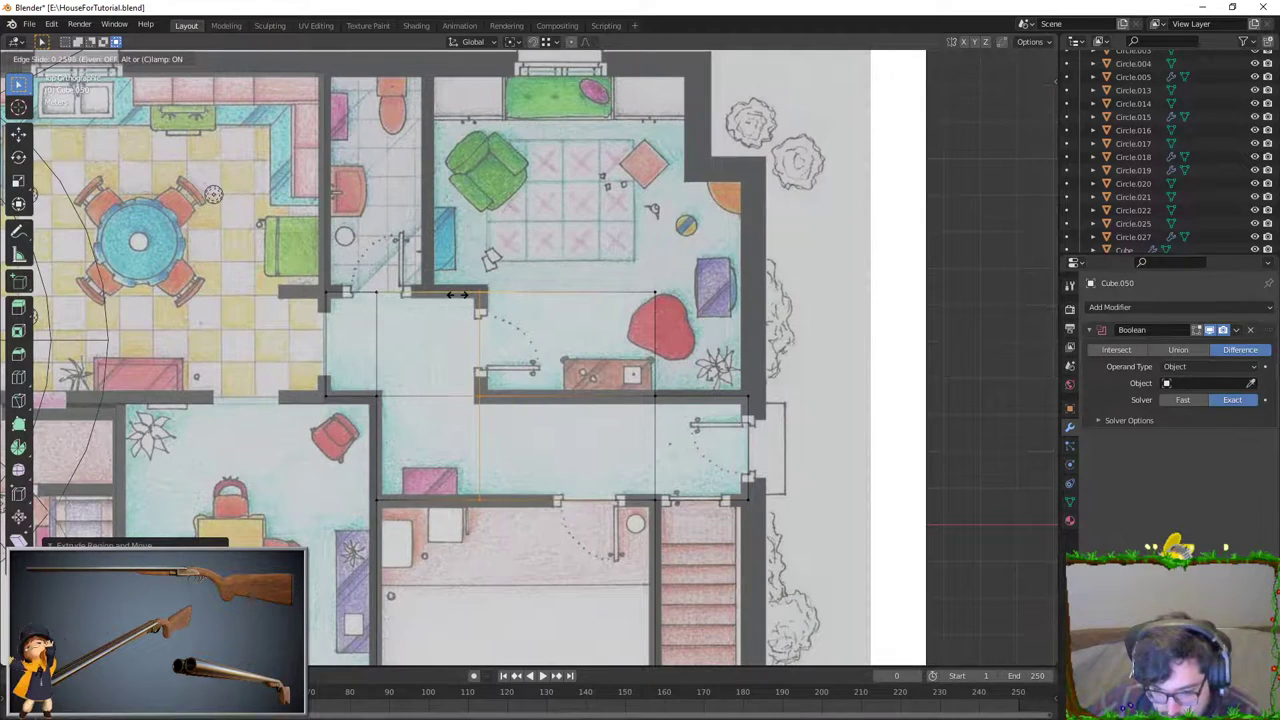
{"action": "left_click", "coordinate": [458, 293]}
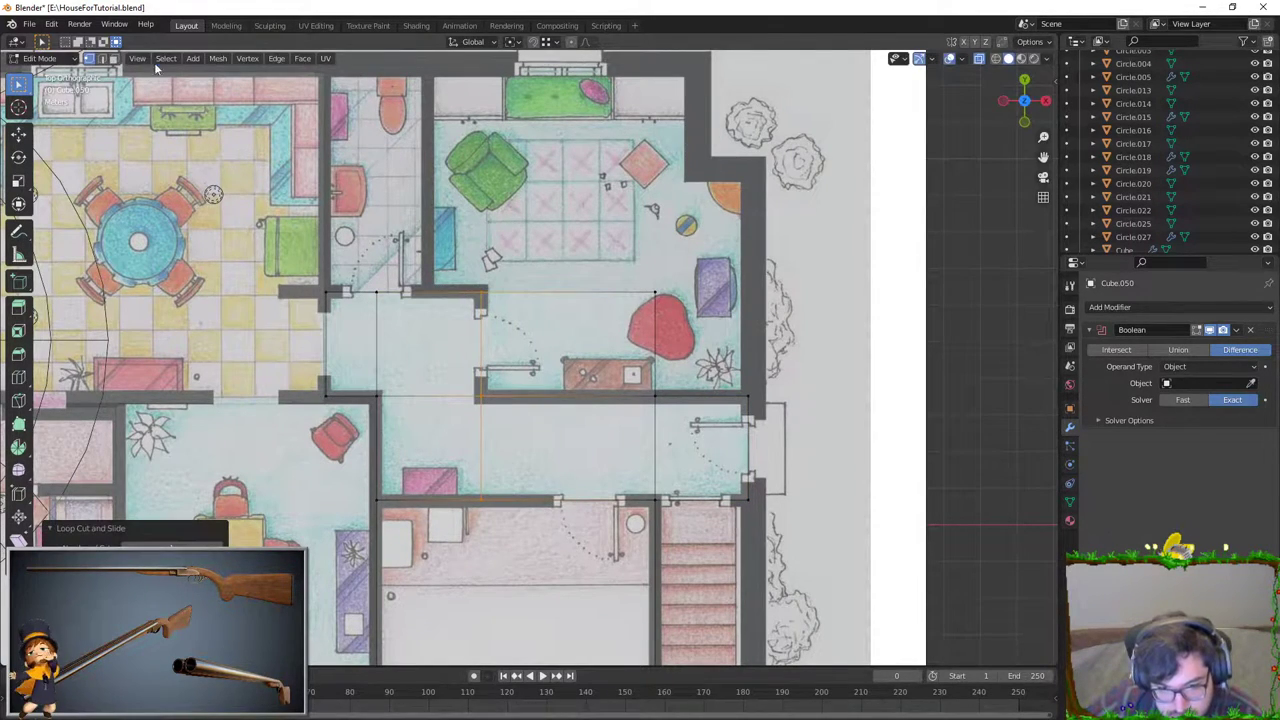
{"action": "left_click", "coordinate": [113, 58]}
{"action": "right_click", "coordinate": [470, 290]}
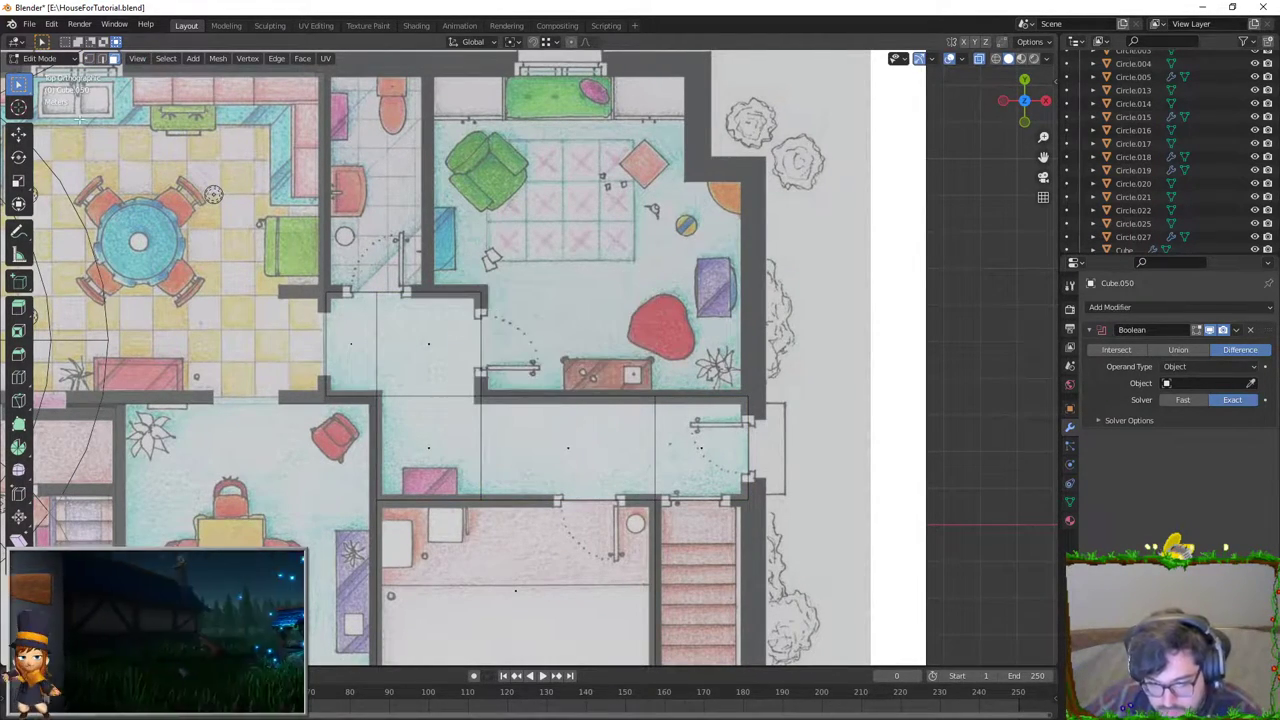
Step: Add a loop cut and move the hallway edge 7.383 m along Y
{"action": "key", "text": "ctrl+r"}
{"action": "left_click", "coordinate": [551, 393]}
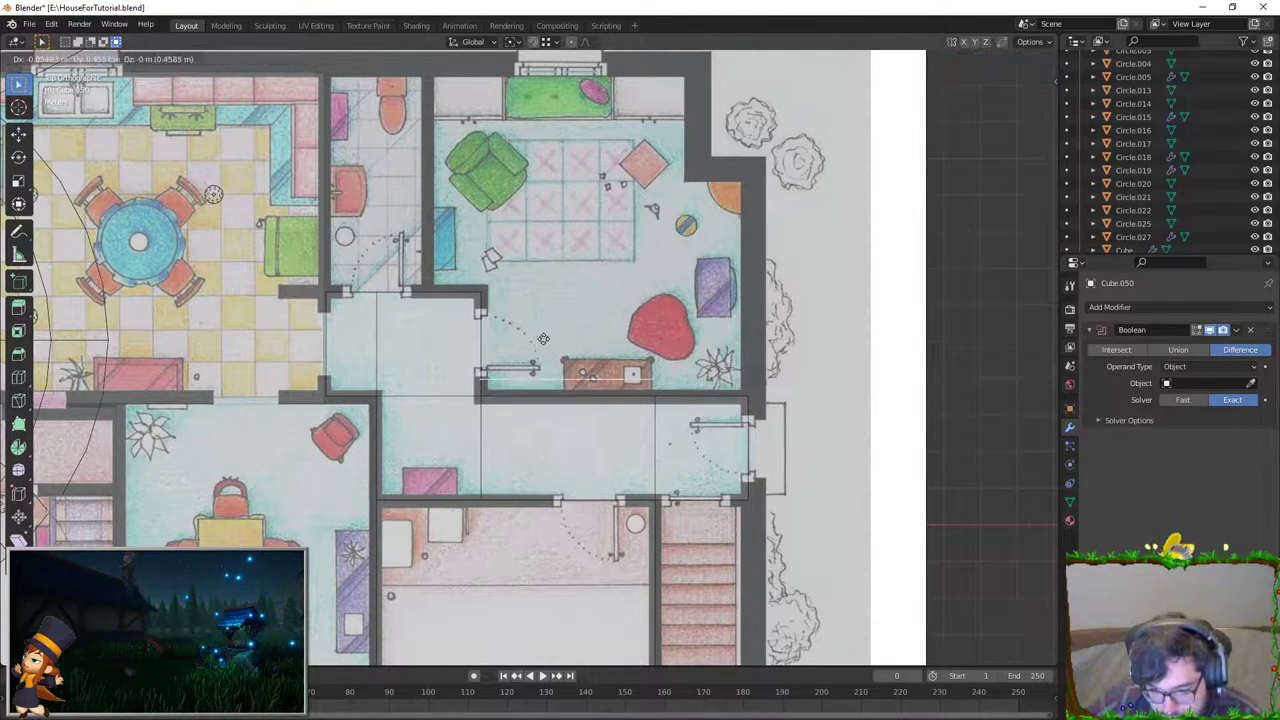
{"action": "left_click", "coordinate": [662, 373]}
{"action": "key", "text": "g"}
{"action": "key", "text": "y"}
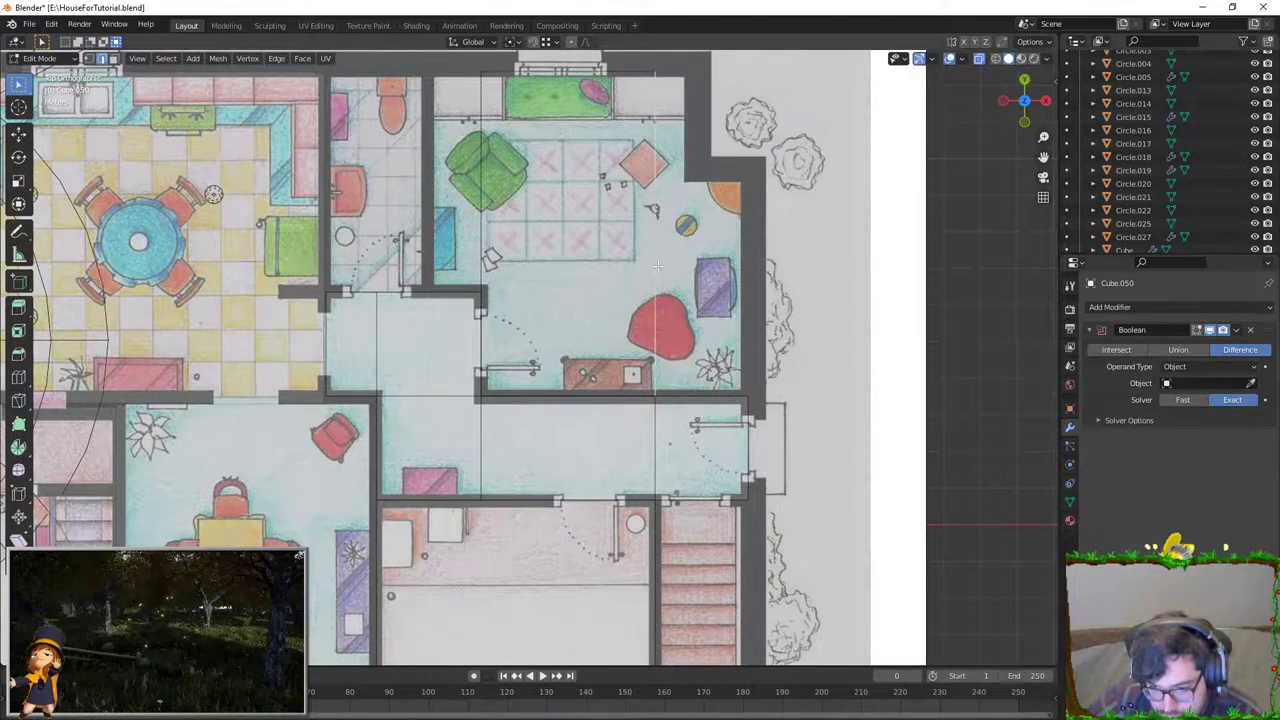
{"action": "middle_click_drag", "start_coordinate": [789, 239], "coordinate": [677, 309], "text": "shift"}
Step: Place the hallway edge along X, then enable snapping and snap the vertical edge onto the wall
{"action": "key", "text": "x"}
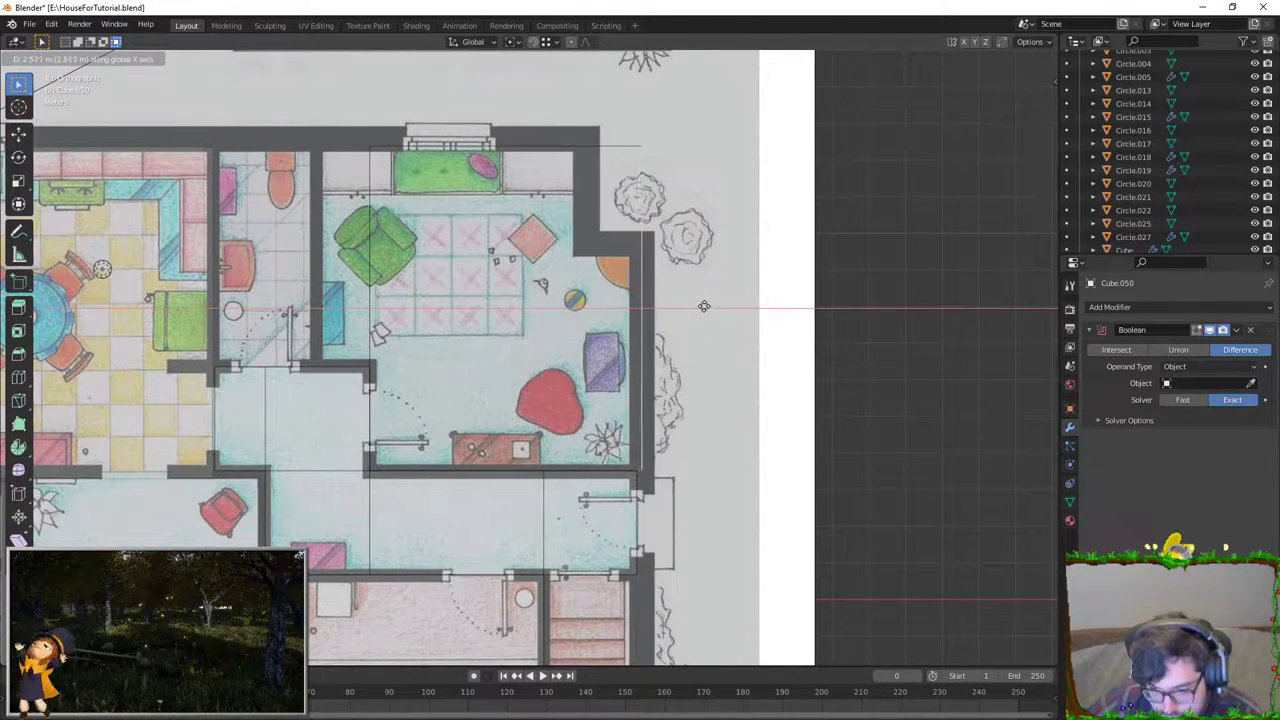
{"action": "left_click", "coordinate": [694, 307]}
{"action": "key", "text": "shift+Tab"}
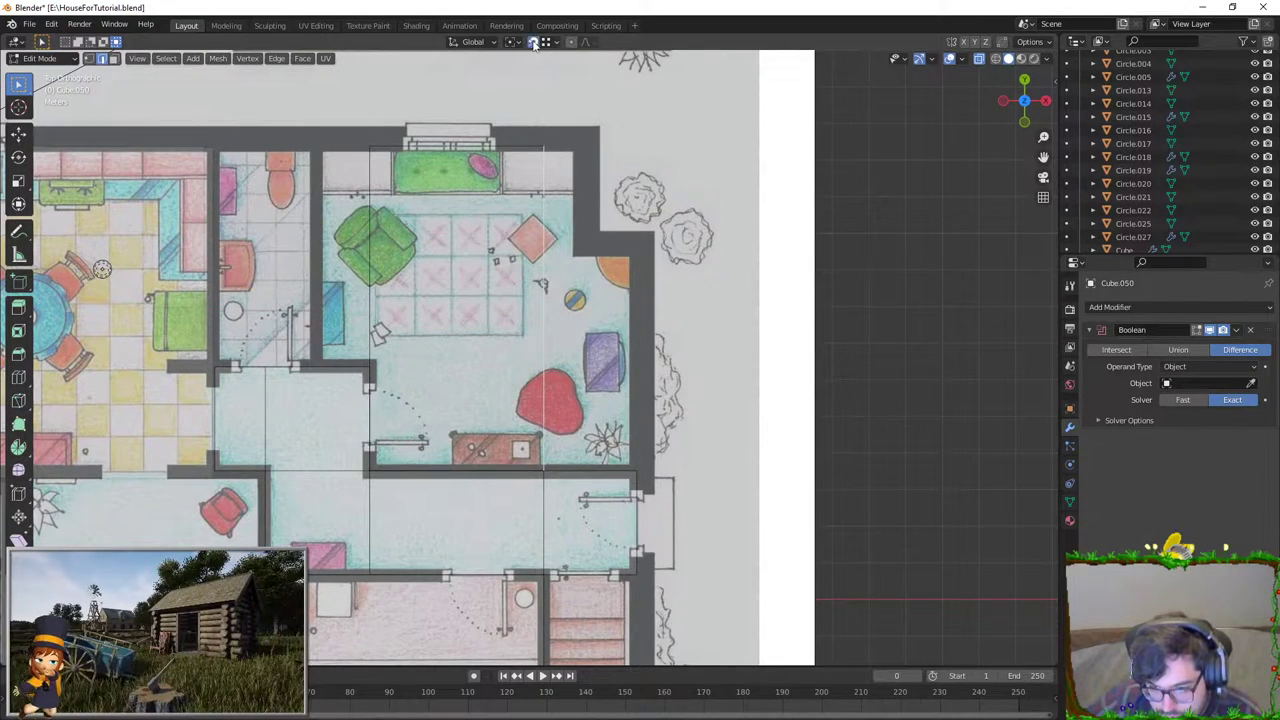
{"action": "key", "text": "g"}
{"action": "key", "text": "x"}
{"action": "left_click", "coordinate": [638, 463]}
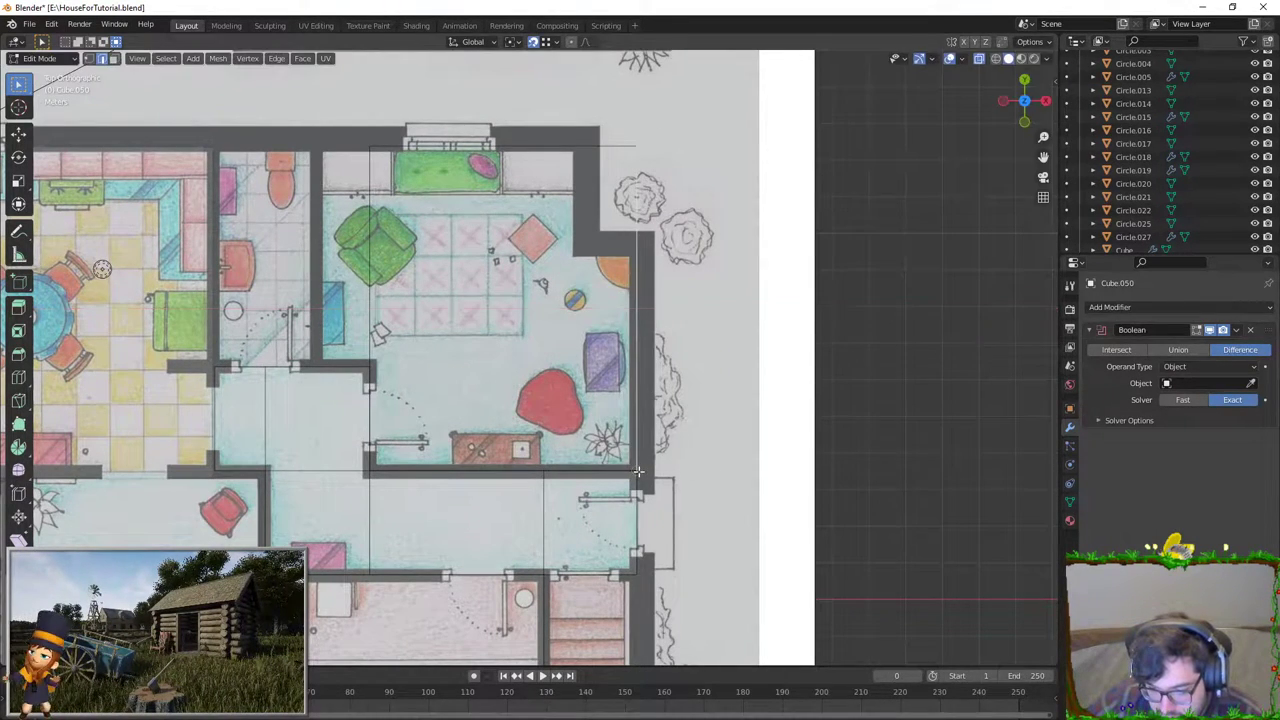
Step: Align the room's bottom edge along Y and left edge along X with the wall lines
{"action": "scroll", "coordinate": [638, 463], "scroll_direction": "up", "scroll_amount": 1}
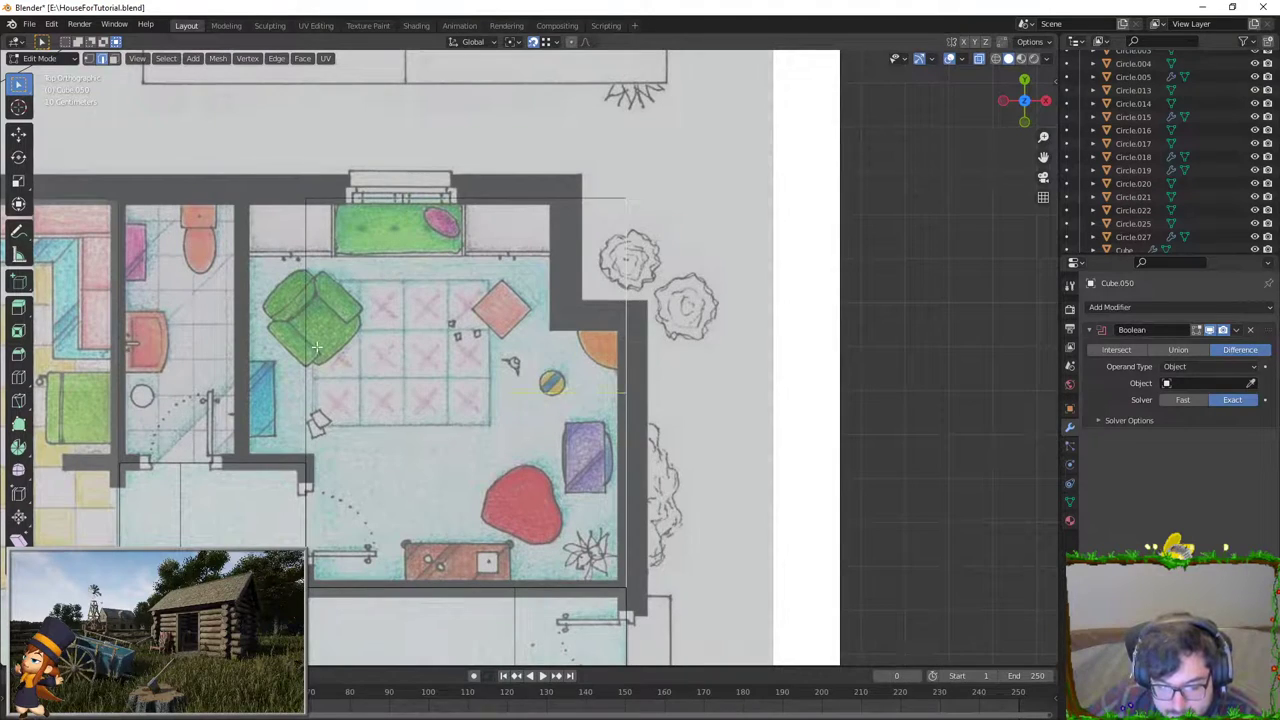
{"action": "key", "text": "g"}
{"action": "key", "text": "y"}
{"action": "left_click", "coordinate": [350, 328]}
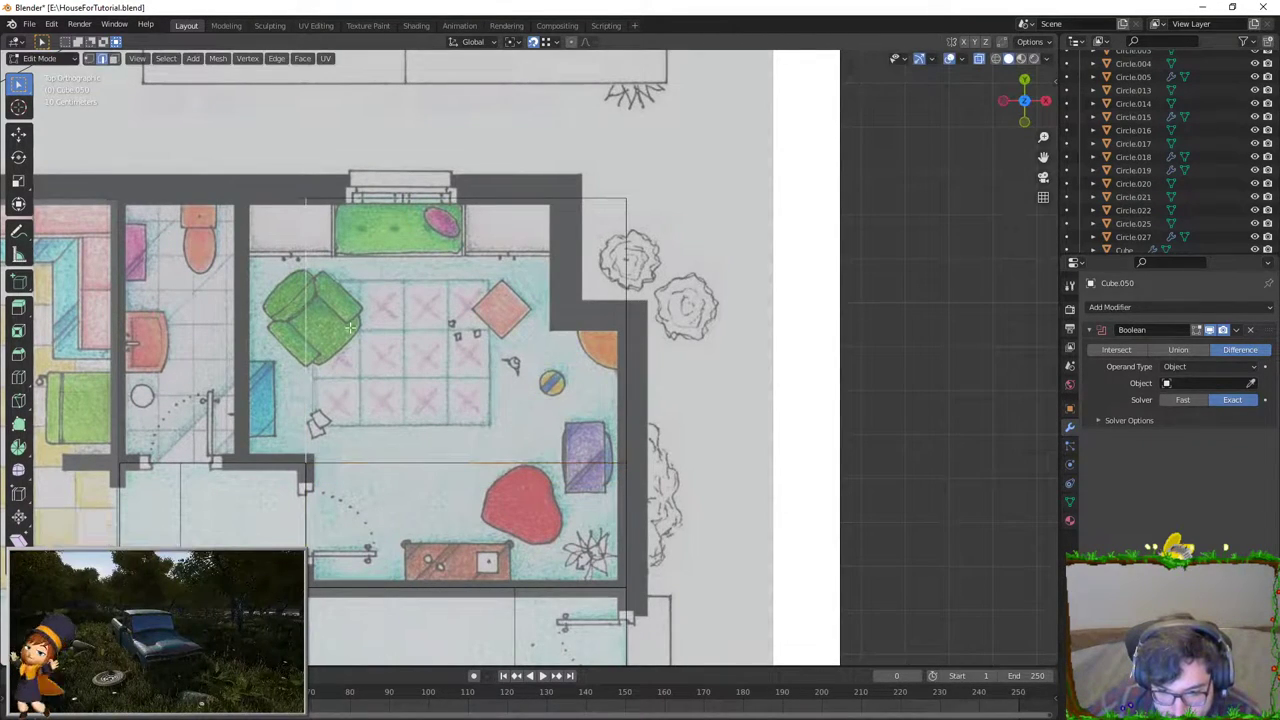
{"action": "key", "text": "g"}
{"action": "key", "text": "x"}
{"action": "left_click", "coordinate": [297, 331]}
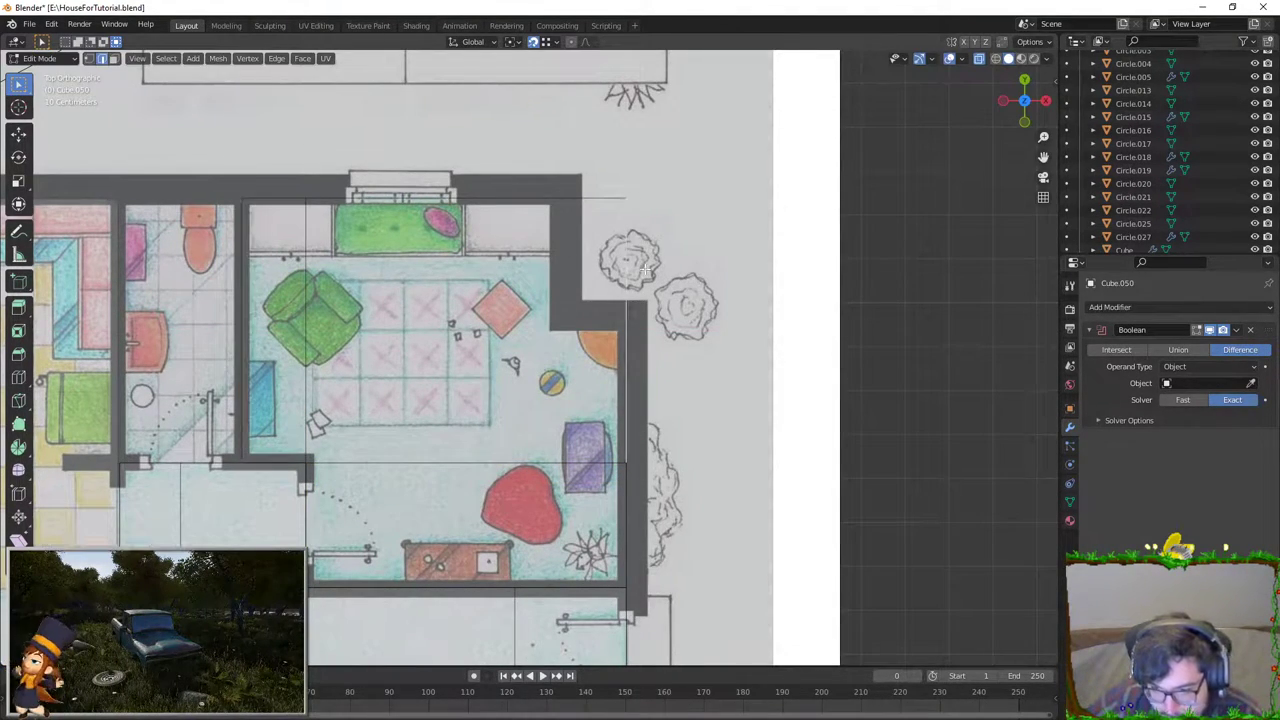
Step: Add a loop cut across the room and switch to vertex selection
{"action": "left_click", "coordinate": [632, 321]}
{"action": "left_click", "coordinate": [645, 310]}
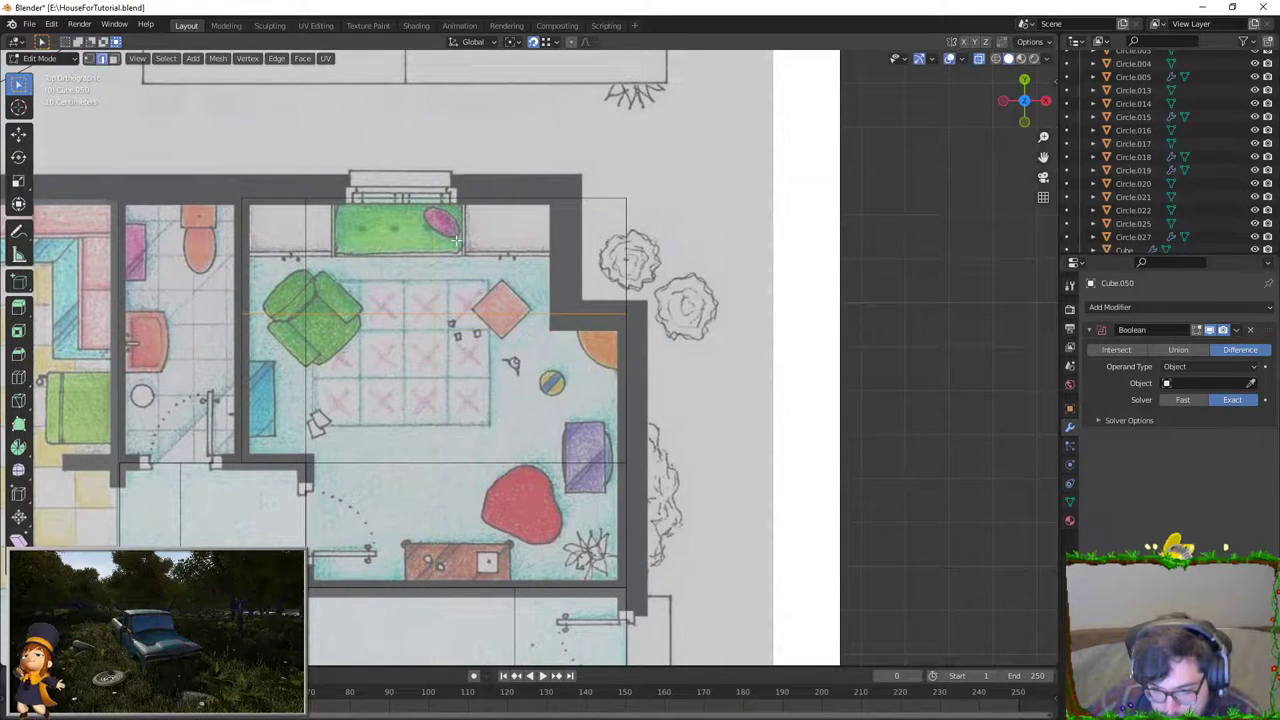
{"action": "left_click", "coordinate": [89, 58]}
{"action": "key", "text": "g"}
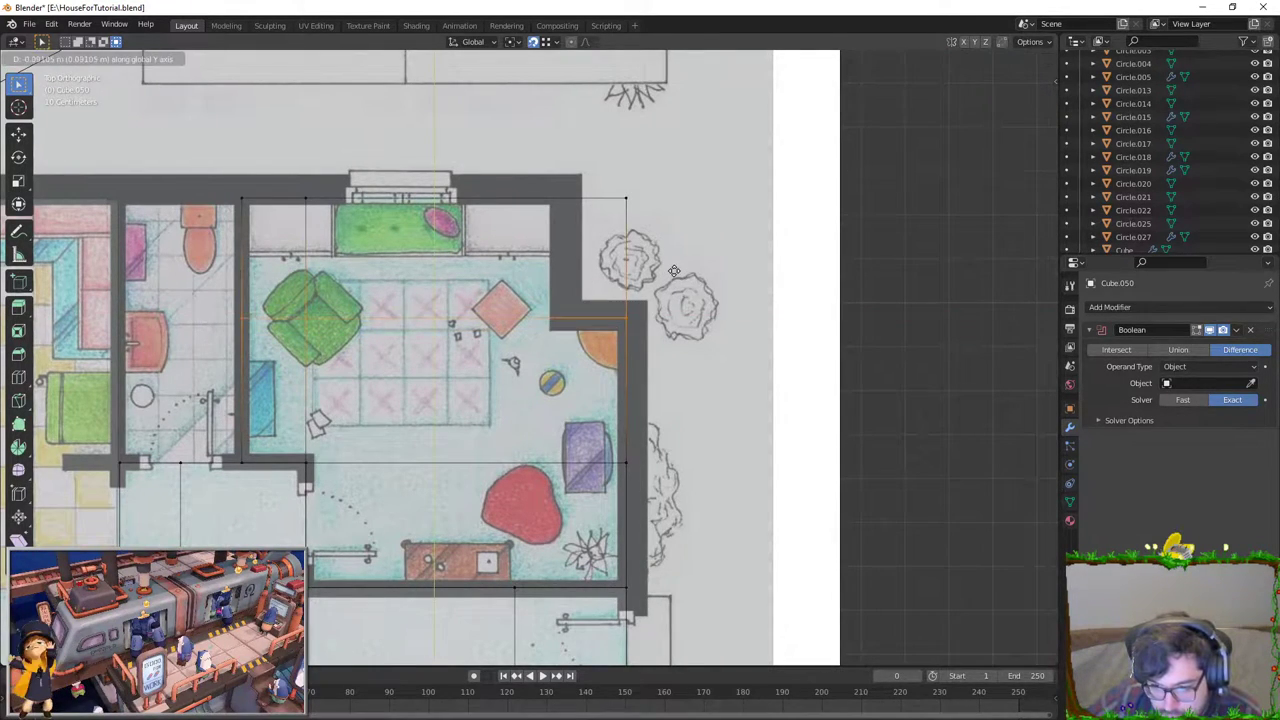
{"action": "right_click", "coordinate": [700, 297]}
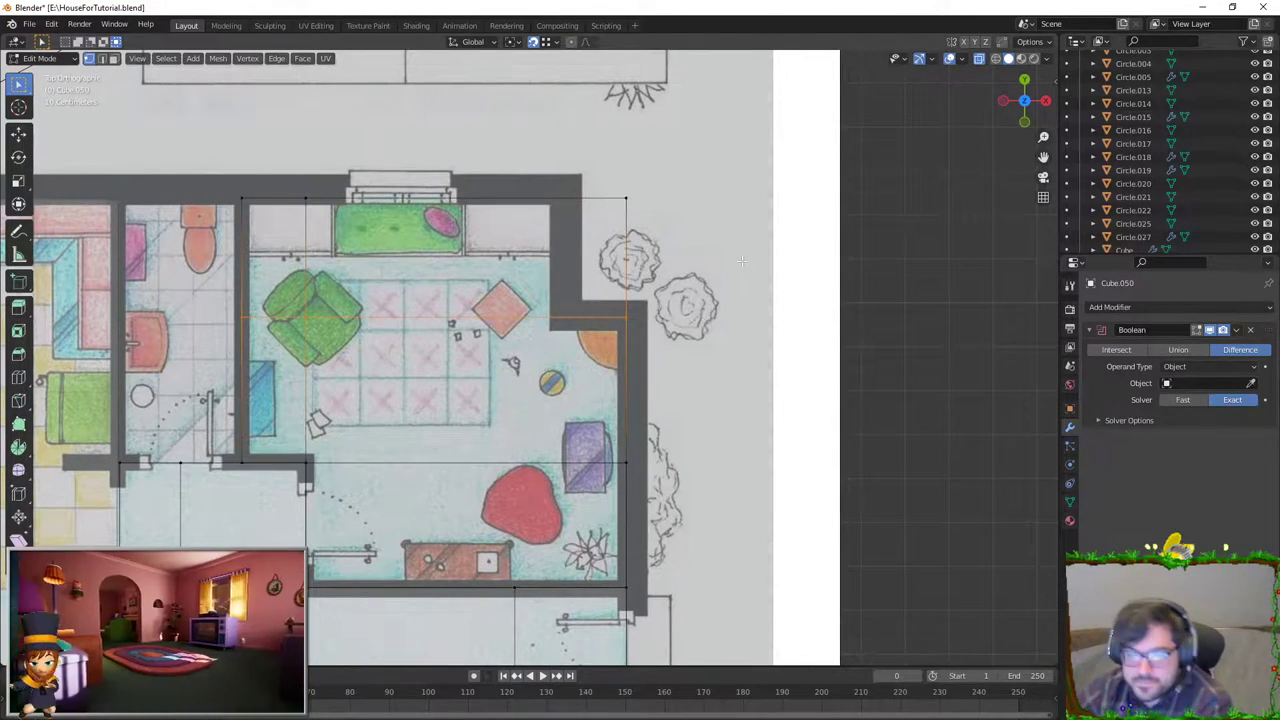
Step: Add another loop cut across the living room and move it right onto the wall
{"action": "left_click", "coordinate": [552, 185]}
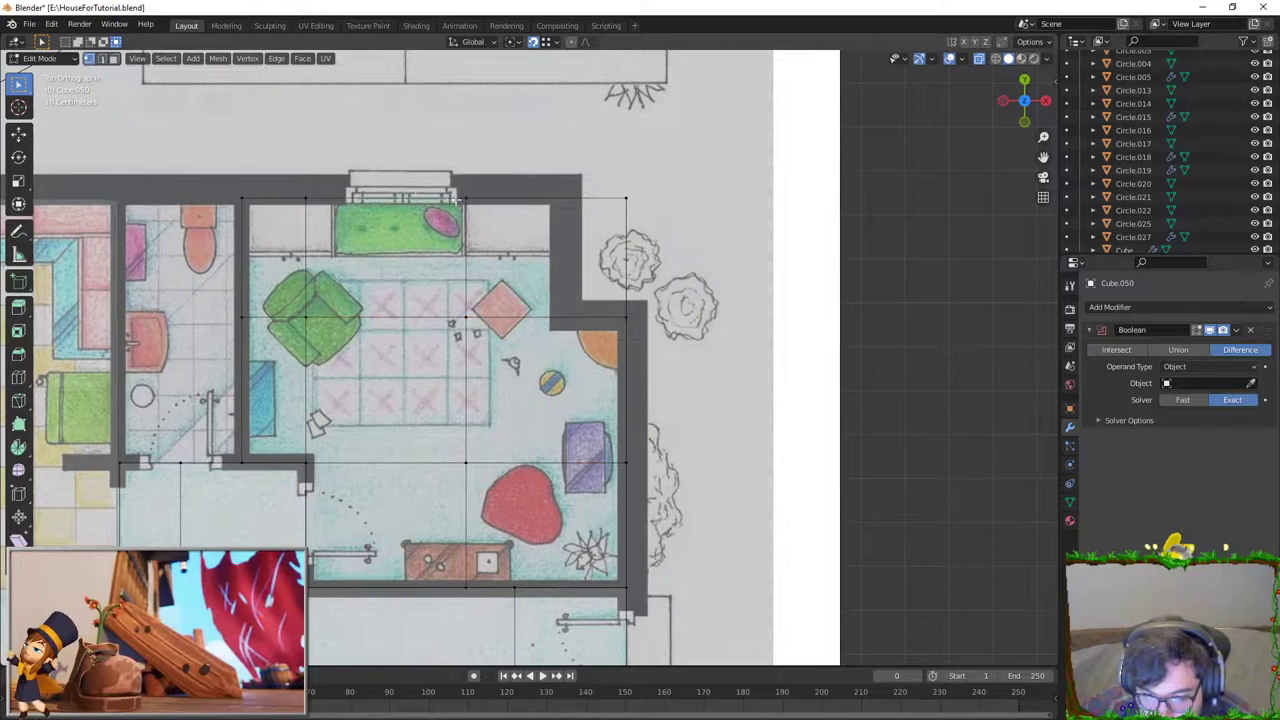
{"action": "left_click", "coordinate": [550, 202]}
{"action": "key", "text": "g"}
{"action": "key", "text": "Escape"}
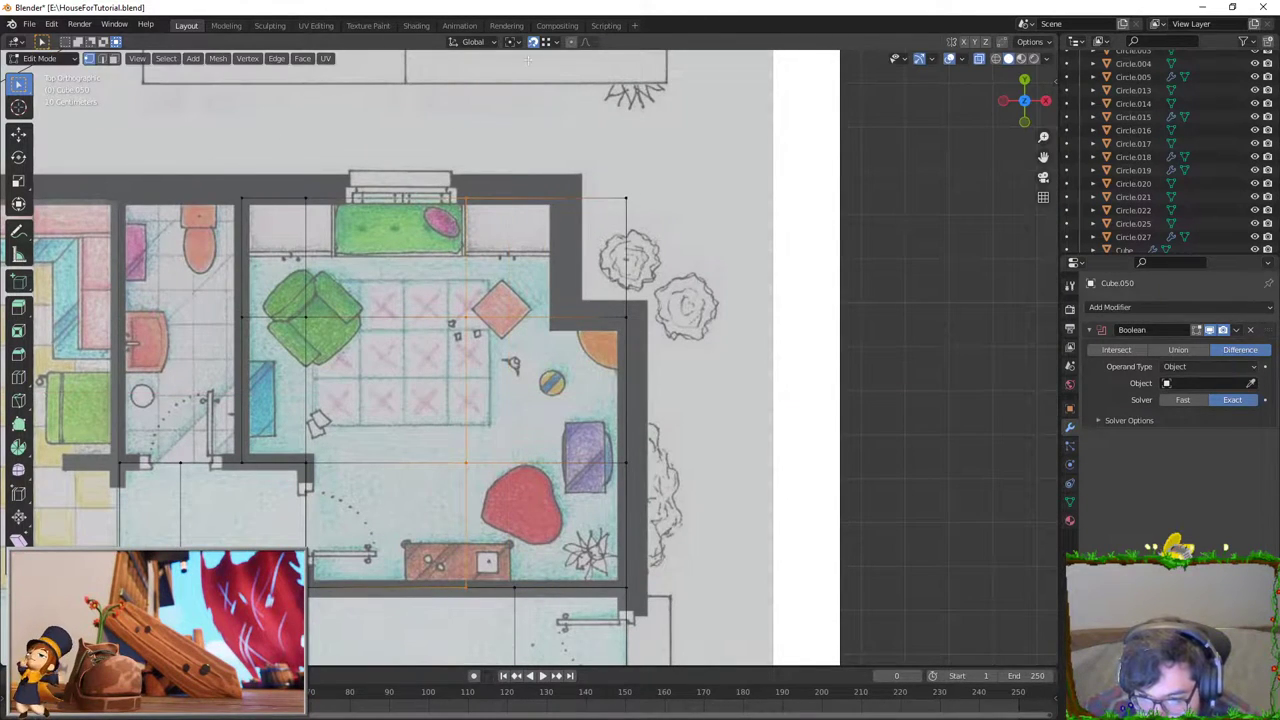
{"action": "key", "text": "g"}
{"action": "left_click", "coordinate": [632, 195]}
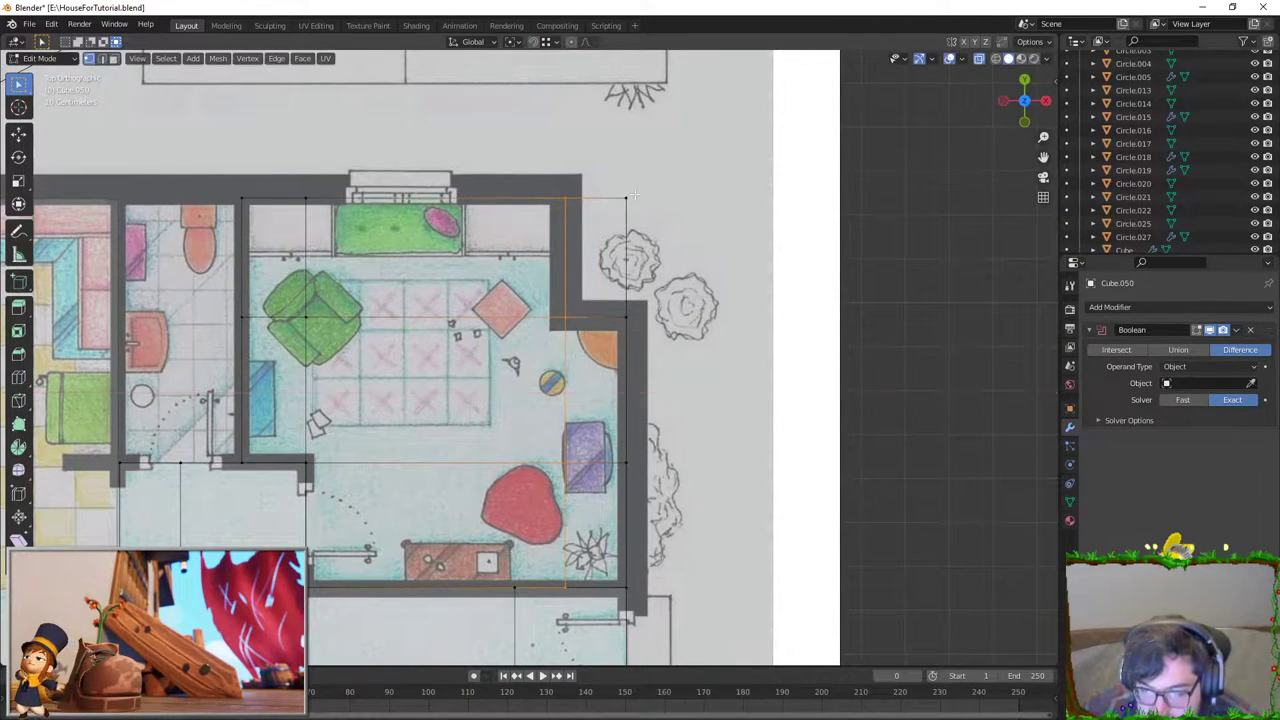
Step: Delete the face outside the living room's wall notch
{"action": "left_click", "coordinate": [101, 58]}
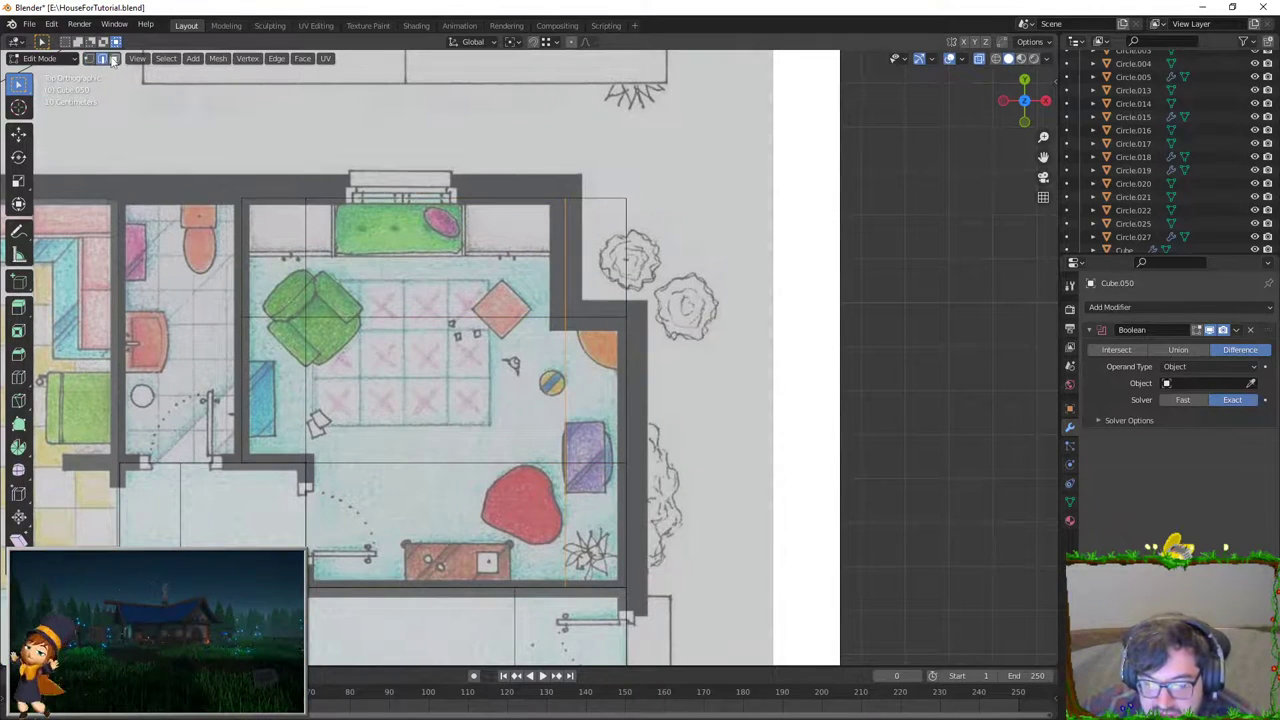
{"action": "left_click", "coordinate": [114, 58]}
{"action": "left_click", "coordinate": [598, 258]}
{"action": "key", "text": "x"}
{"action": "left_click", "coordinate": [598, 258]}
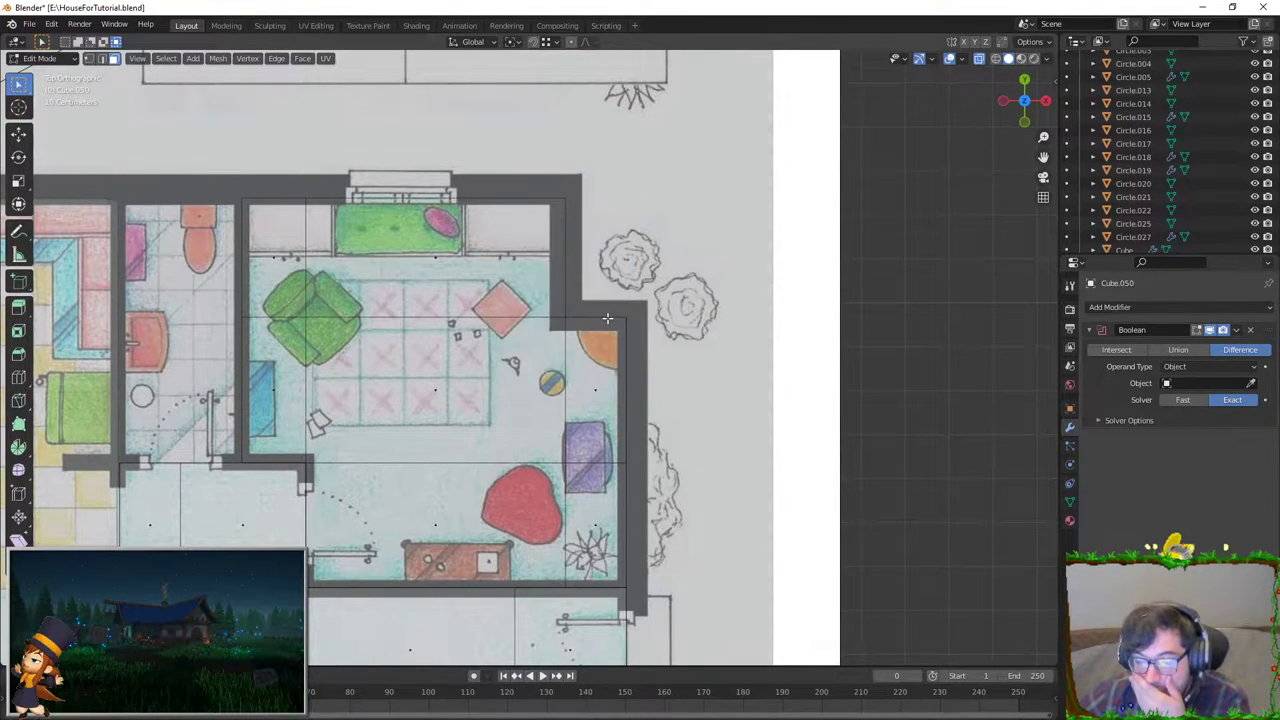
{"action": "scroll", "coordinate": [607, 318], "scroll_direction": "down", "scroll_amount": 2}
{"action": "scroll", "coordinate": [470, 310], "scroll_direction": "up", "scroll_amount": 1}
{"action": "scroll", "coordinate": [452, 297], "scroll_direction": "up", "scroll_amount": 1}
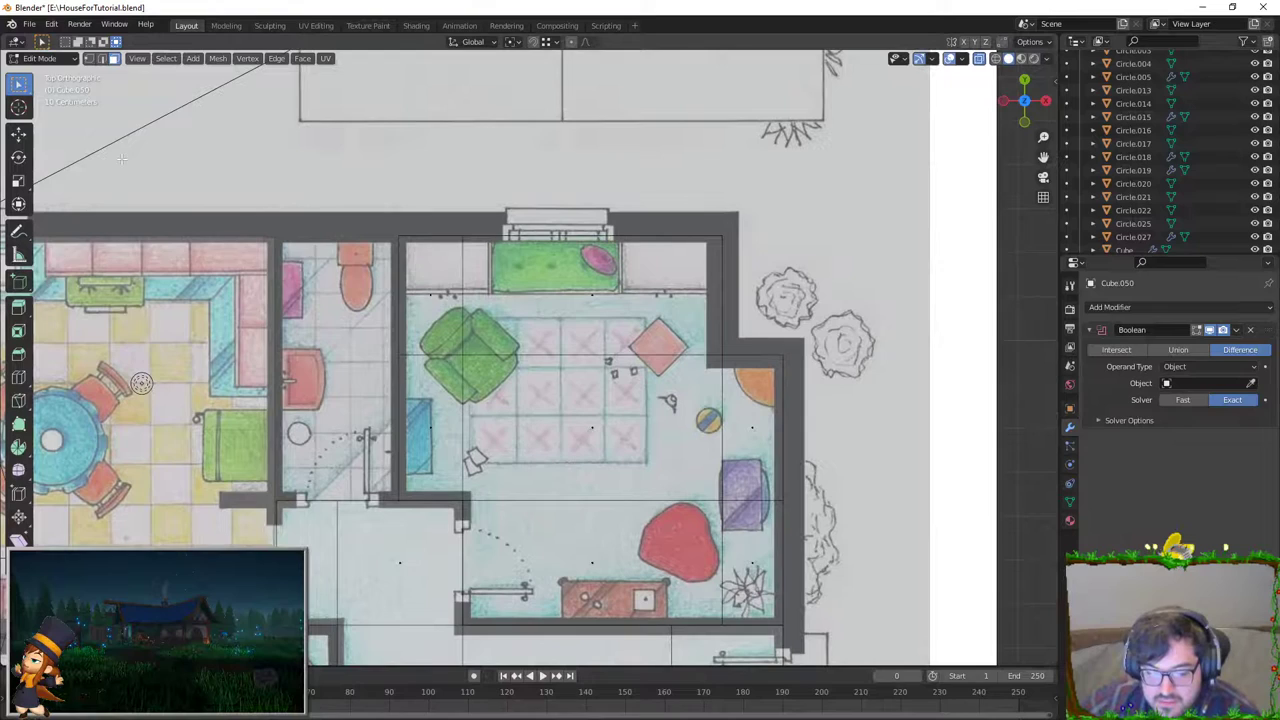
Step: Select the whole living room floor piece and search F3 for 'seperate'
{"action": "left_click", "coordinate": [101, 58]}
{"action": "scroll", "coordinate": [469, 428], "scroll_direction": "down", "scroll_amount": 3}
{"action": "scroll", "coordinate": [469, 428], "scroll_direction": "up", "scroll_amount": 2}
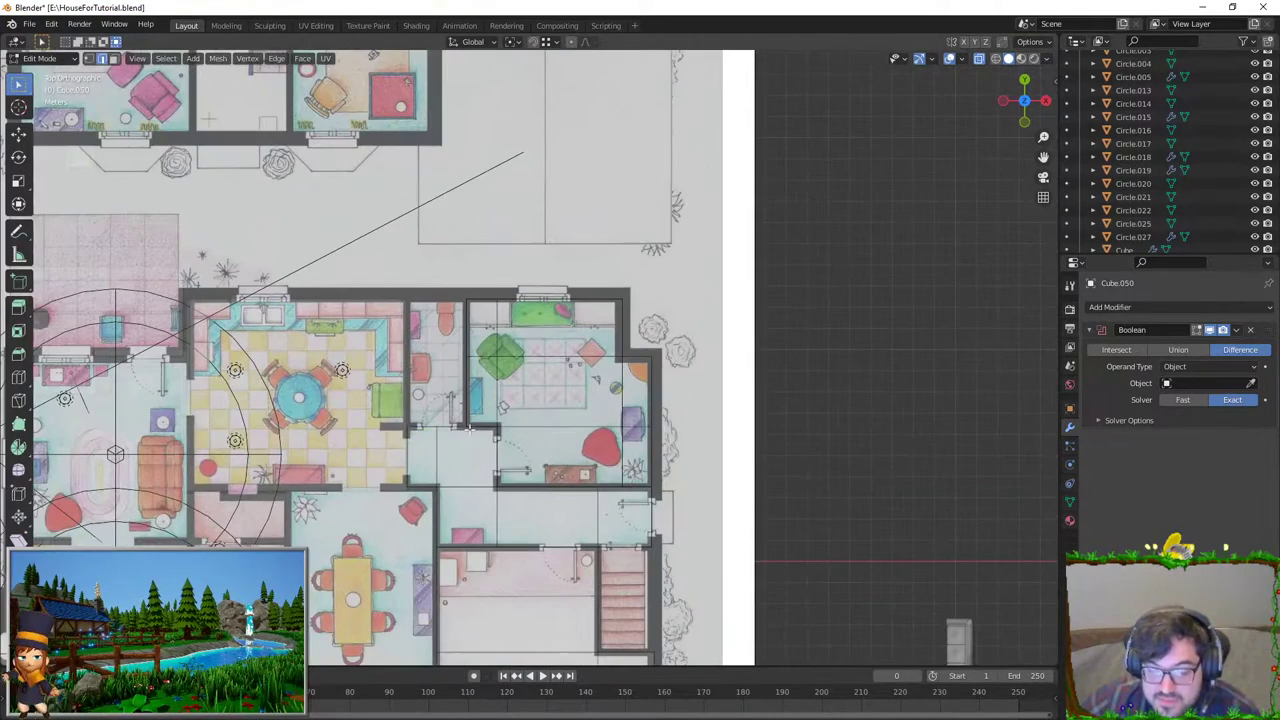
{"action": "left_click", "coordinate": [486, 321], "text": "alt"}
{"action": "key", "text": "F3"}
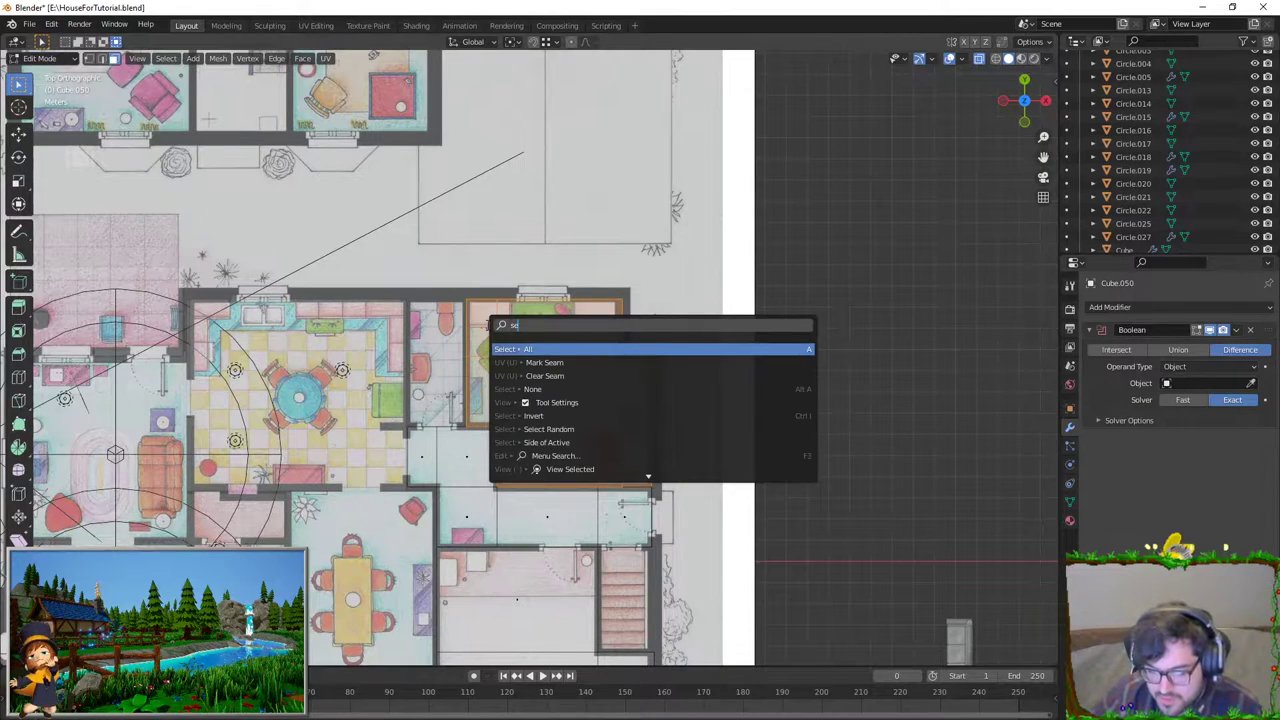
{"action": "type", "text": "seperate"}
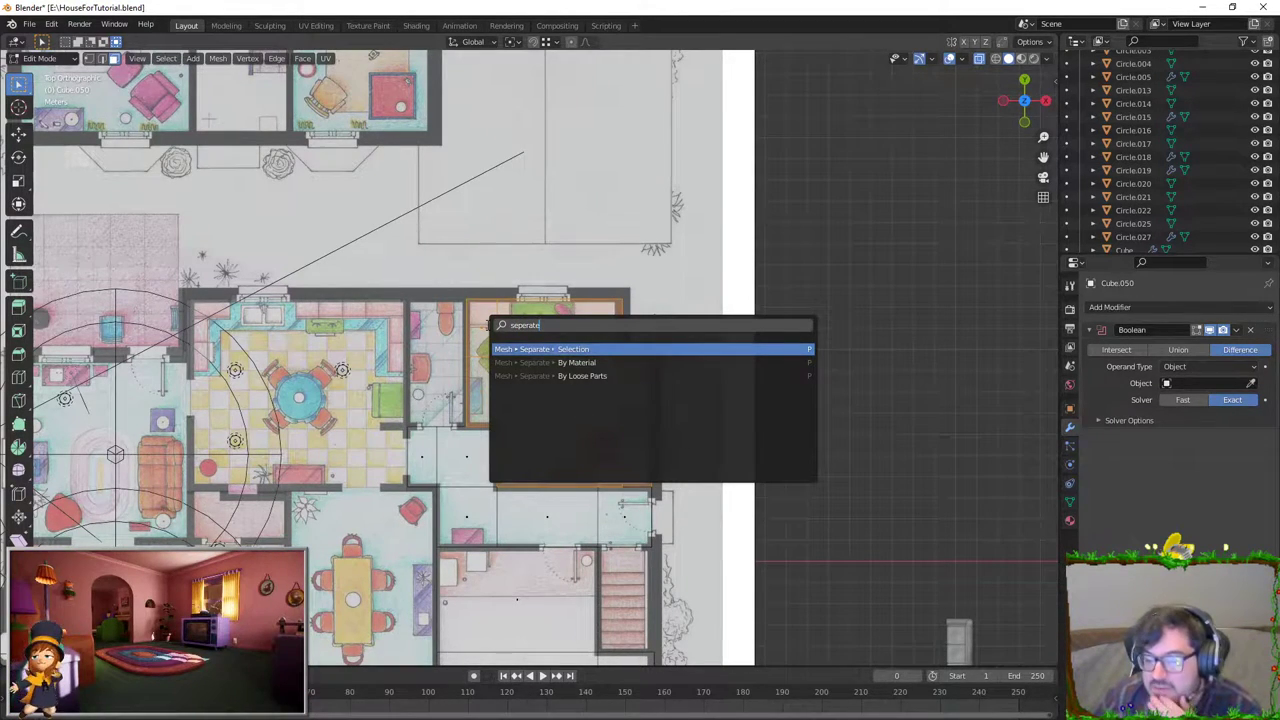
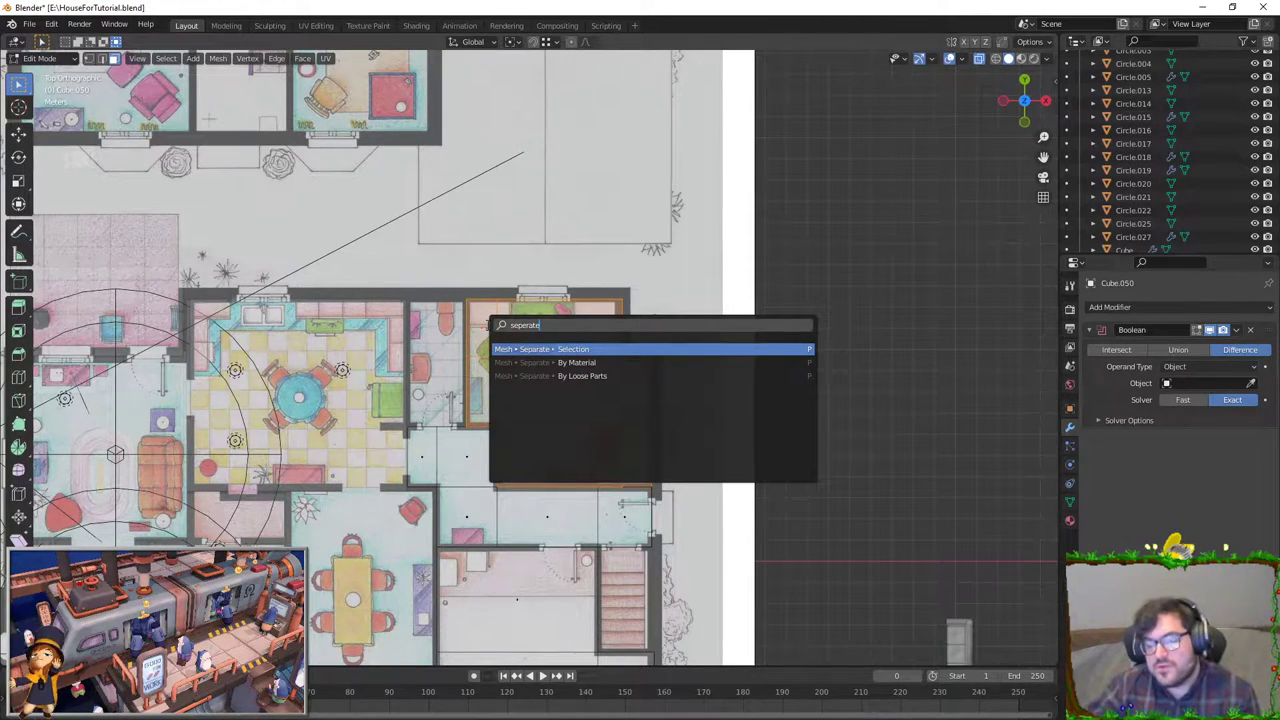
Step: Separate the selected faces into their own object and switch to vertex selection
{"action": "key", "text": "Return"}
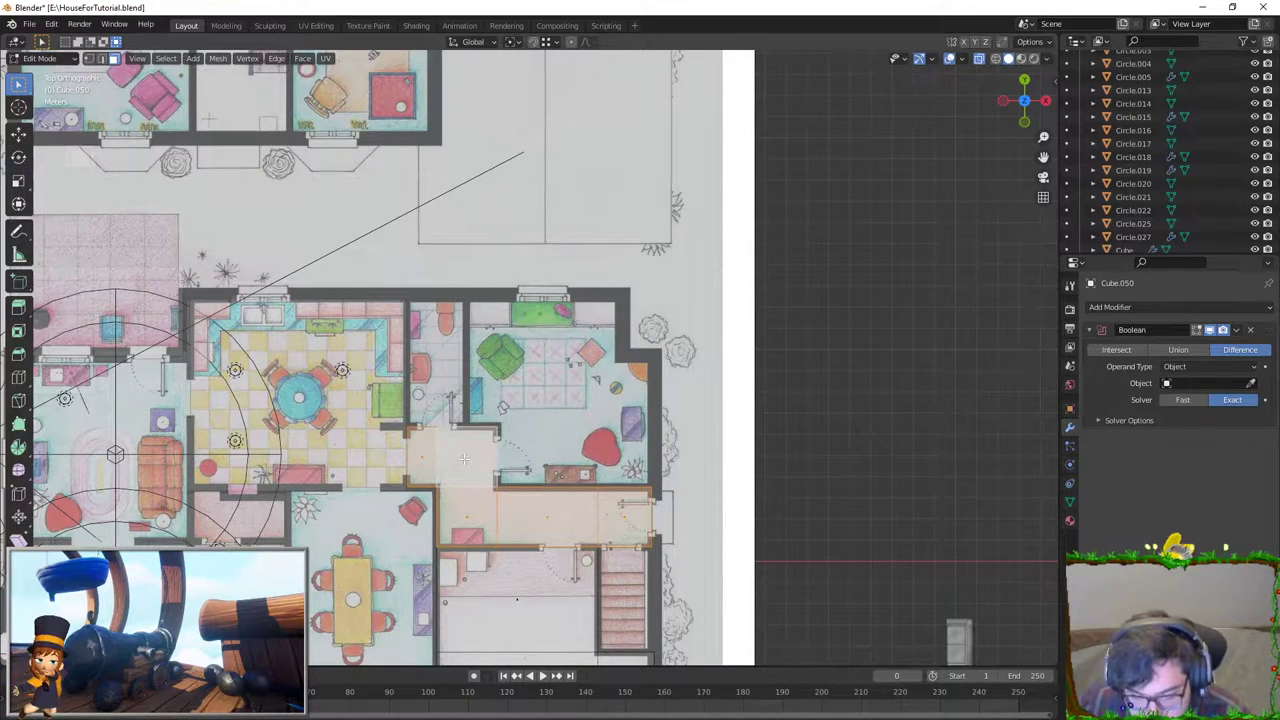
{"action": "scroll", "coordinate": [464, 459], "scroll_direction": "up", "scroll_amount": 1}
{"action": "left_click", "coordinate": [88, 58]}
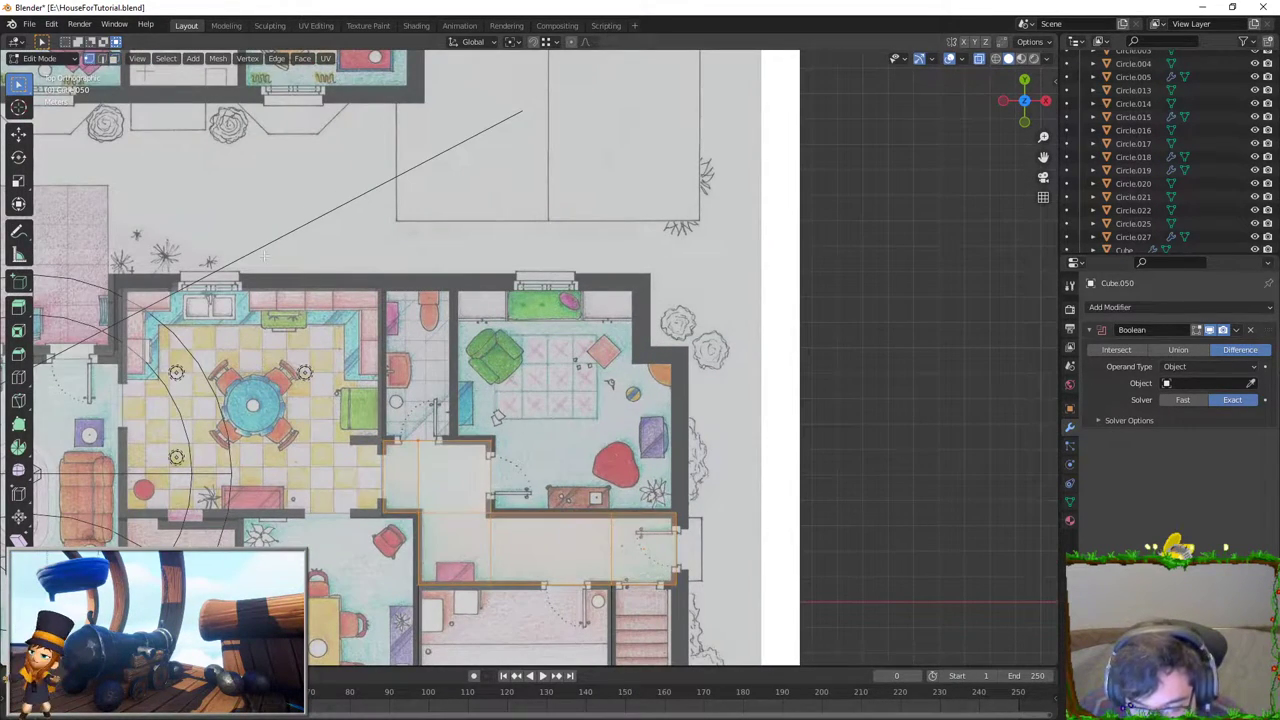
{"action": "scroll", "coordinate": [300, 475], "scroll_direction": "up", "scroll_amount": 2}
{"action": "scroll", "coordinate": [518, 381], "scroll_direction": "up", "scroll_amount": 3}
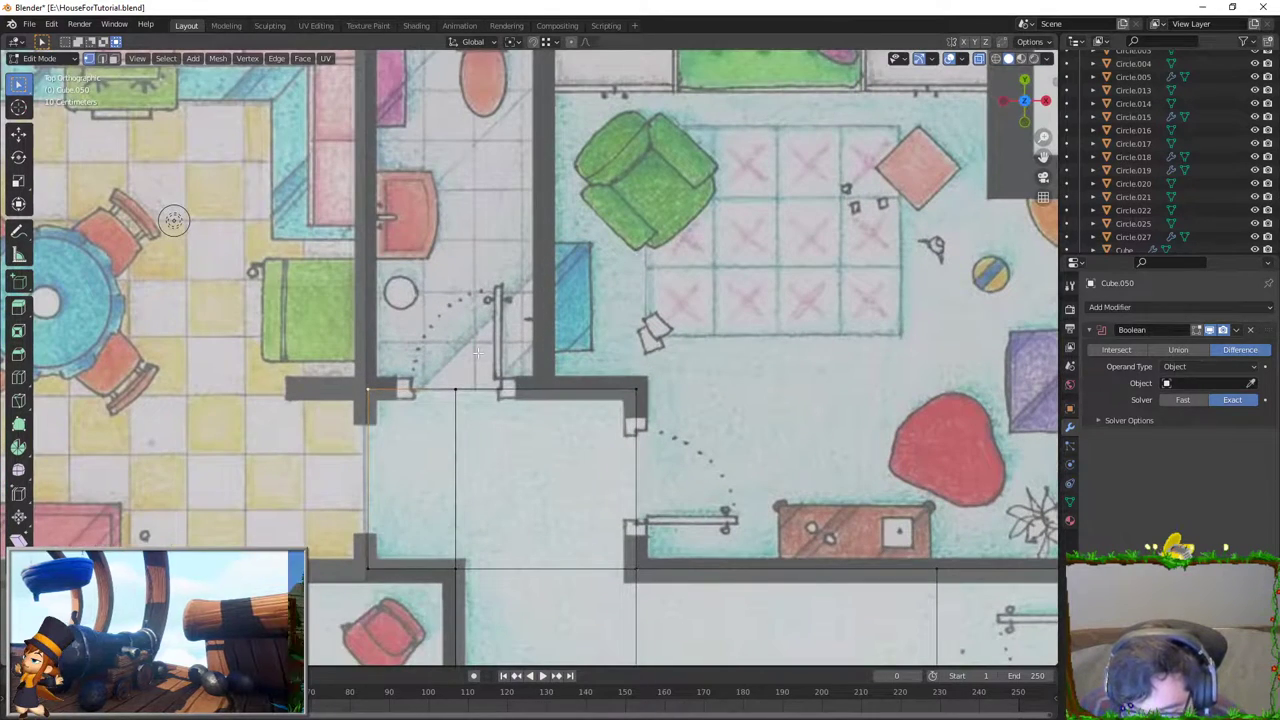
Step: Extrude the corner vertex along the Y axis into a new wall edge
{"action": "key", "text": "e"}
{"action": "left_click", "coordinate": [494, 150]}
{"action": "scroll", "coordinate": [520, 180], "scroll_direction": "up", "scroll_amount": 5, "text": "shift"}
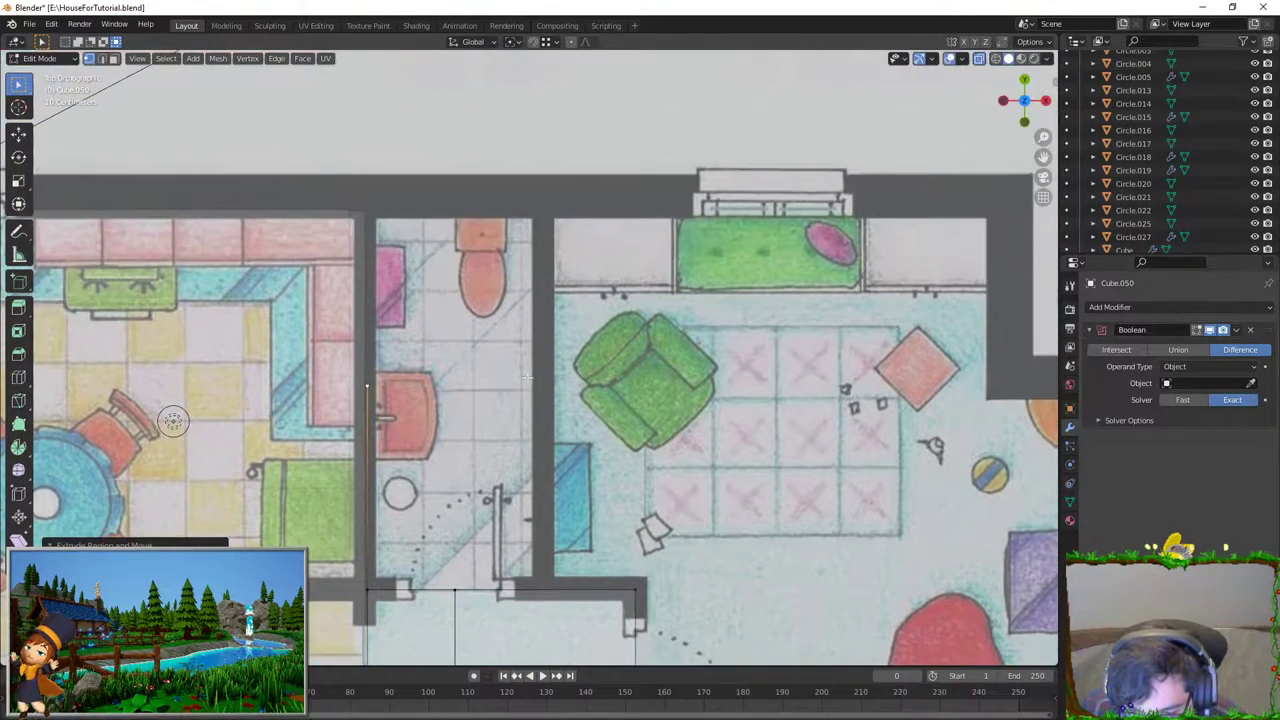
{"action": "key", "text": "Escape"}
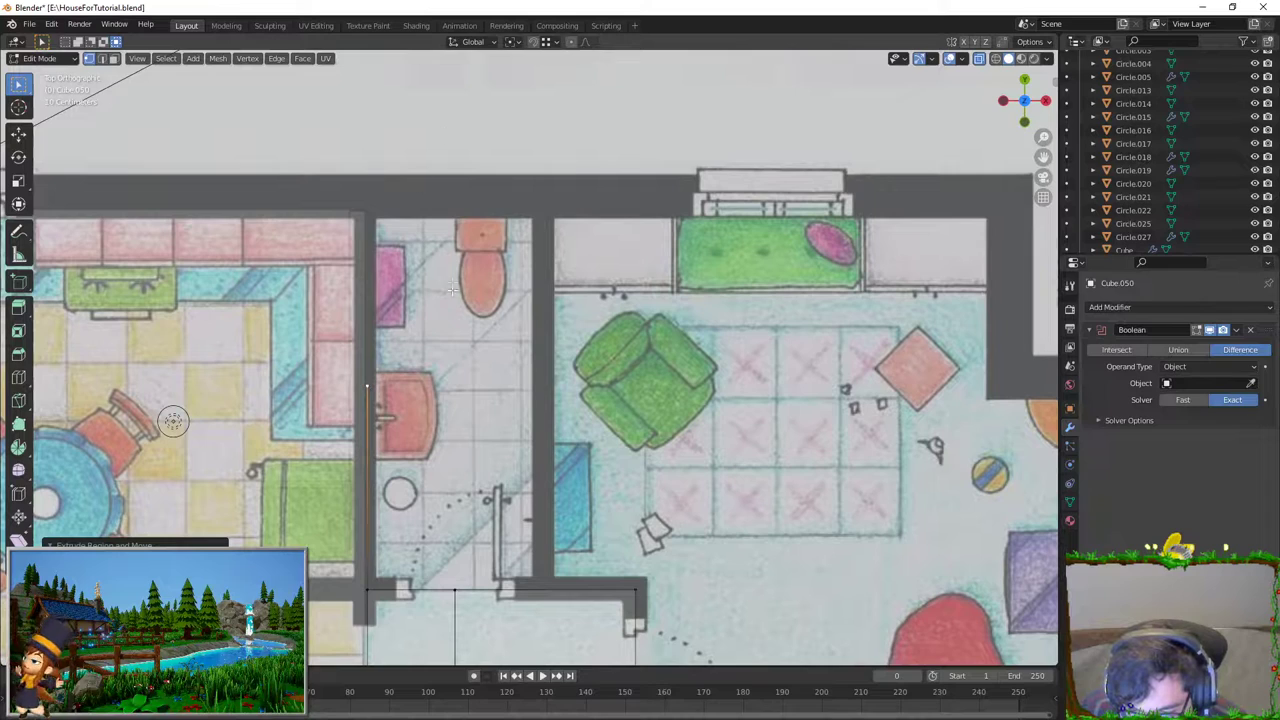
{"action": "key", "text": "e"}
{"action": "key", "text": "y"}
{"action": "key", "text": "Escape"}
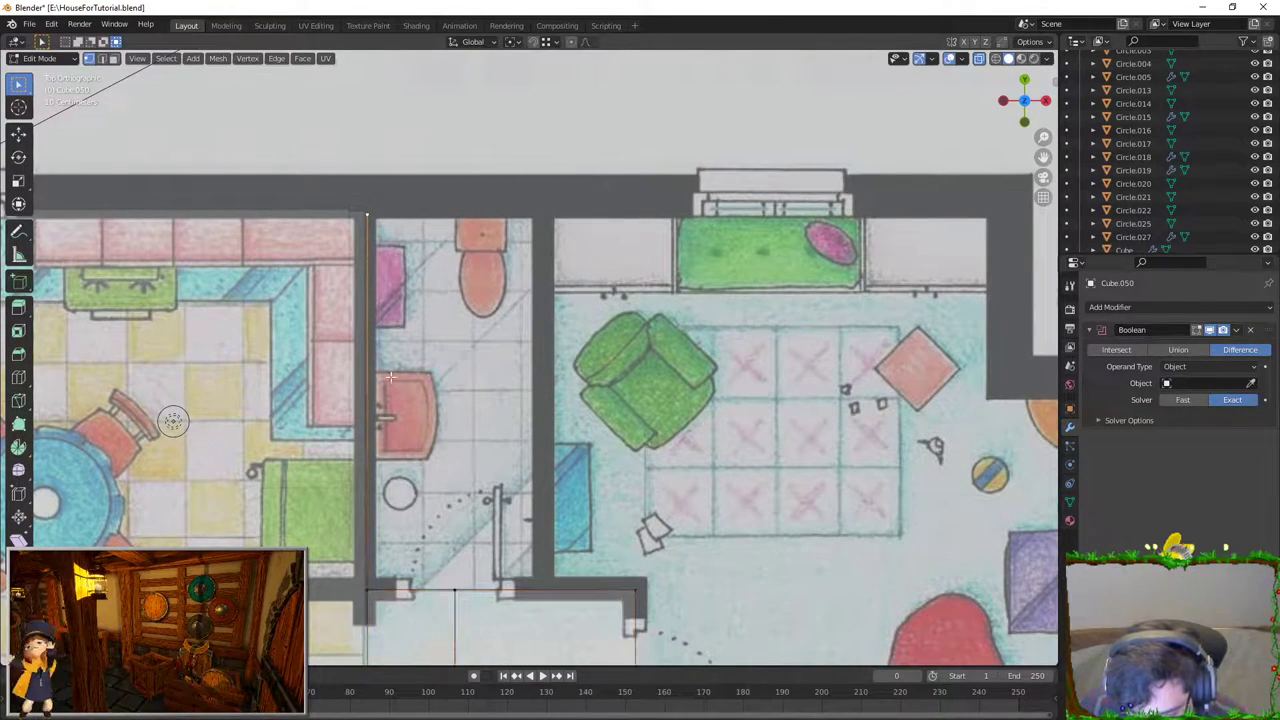
Step: Move the bottom corner vertex onto the wall corner and extrude the edge along Y into the bathroom floor face
{"action": "left_click", "coordinate": [369, 590]}
{"action": "key", "text": "g"}
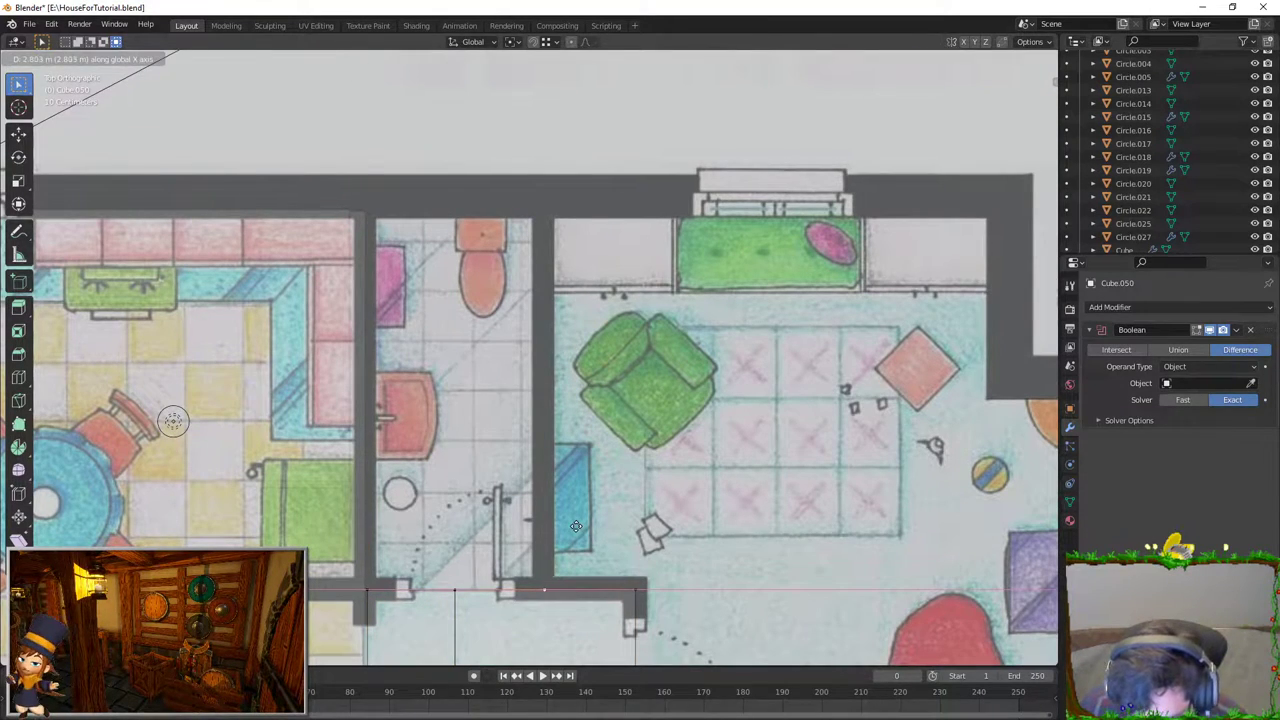
{"action": "left_click", "coordinate": [406, 543]}
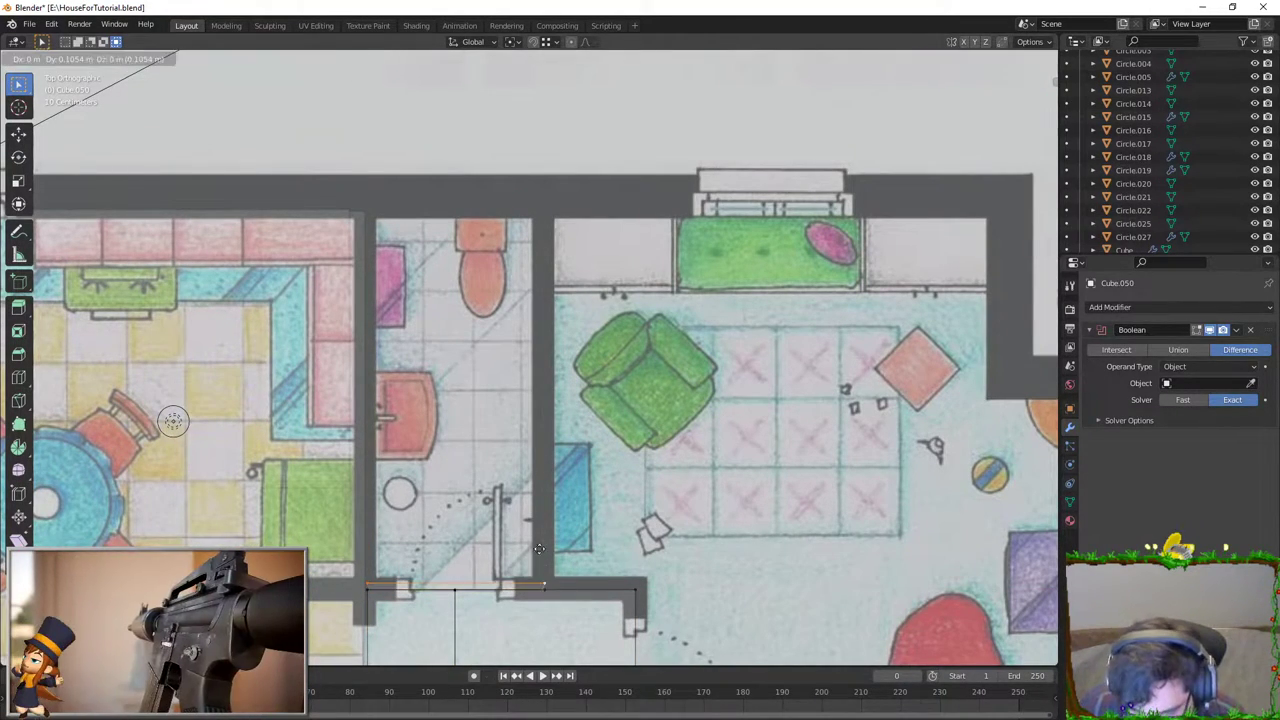
{"action": "key", "text": "e"}
{"action": "key", "text": "y"}
{"action": "left_click", "coordinate": [585, 175]}
Step: Return to Object Mode and select the wall mesh Cube.050
{"action": "key", "text": "Tab"}
{"action": "scroll", "coordinate": [520, 340], "scroll_direction": "down", "scroll_amount": 5}
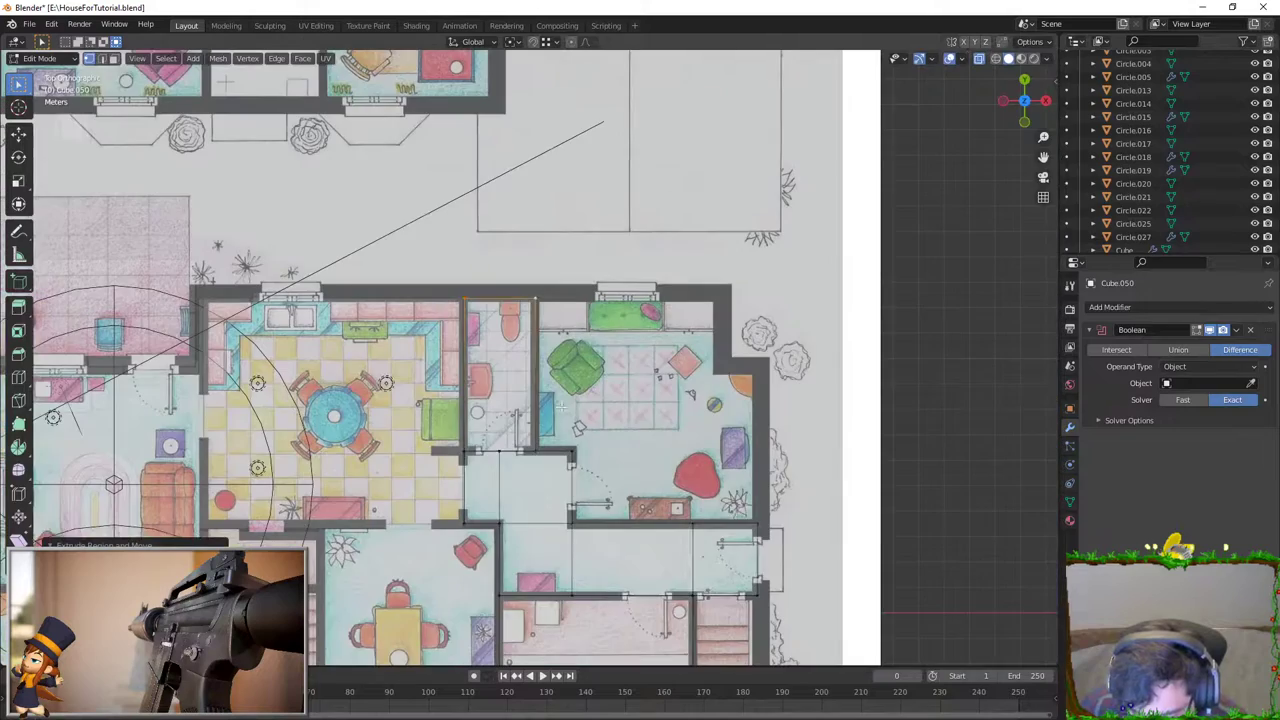
{"action": "left_click", "coordinate": [510, 343]}
{"action": "scroll", "coordinate": [510, 343], "scroll_direction": "up", "scroll_amount": 3}
{"action": "left_click", "coordinate": [510, 343]}
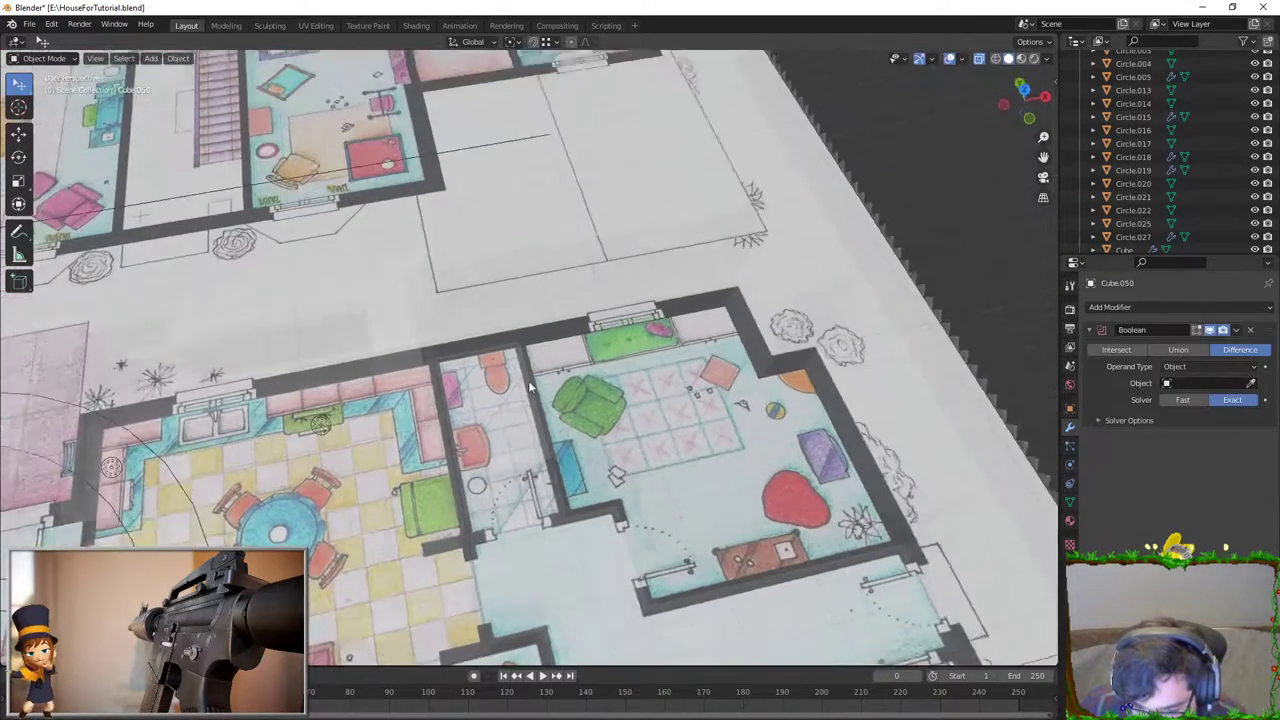
Step: Hide the floor-plan reference image so only the grey 3D walls show
{"action": "middle_click_drag", "start_coordinate": [512, 345], "coordinate": [687, 451]}
{"action": "key", "text": "g"}
{"action": "key", "text": "Escape"}
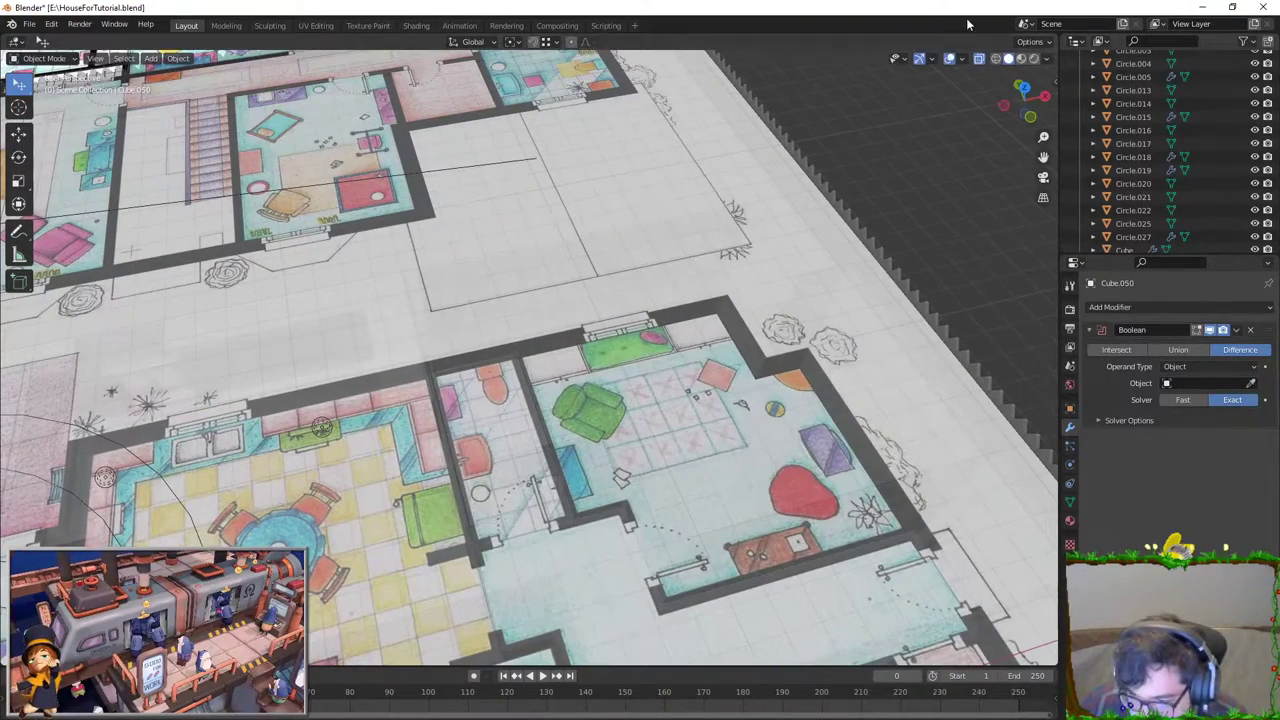
{"action": "key", "text": "h"}
{"action": "mouse_move", "coordinate": [970, 70]}
{"action": "middle_mouse_down"}
{"action": "mouse_move", "coordinate": [674, 335]}
{"action": "mouse_move", "coordinate": [638, 262]}
{"action": "mouse_move", "coordinate": [524, 264]}
{"action": "mouse_move", "coordinate": [532, 384]}
{"action": "mouse_move", "coordinate": [400, 300]}
{"action": "middle_mouse_up"}
{"action": "scroll", "coordinate": [638, 262], "scroll_direction": "up", "scroll_amount": 3}
{"action": "scroll", "coordinate": [638, 262], "scroll_direction": "up", "scroll_amount": 2}
Step: In face select mode, separate the hallway floor face from the wall mesh
{"action": "key", "text": "Tab"}
{"action": "scroll", "coordinate": [532, 384], "scroll_direction": "up", "scroll_amount": 4}
{"action": "left_click", "coordinate": [113, 58]}
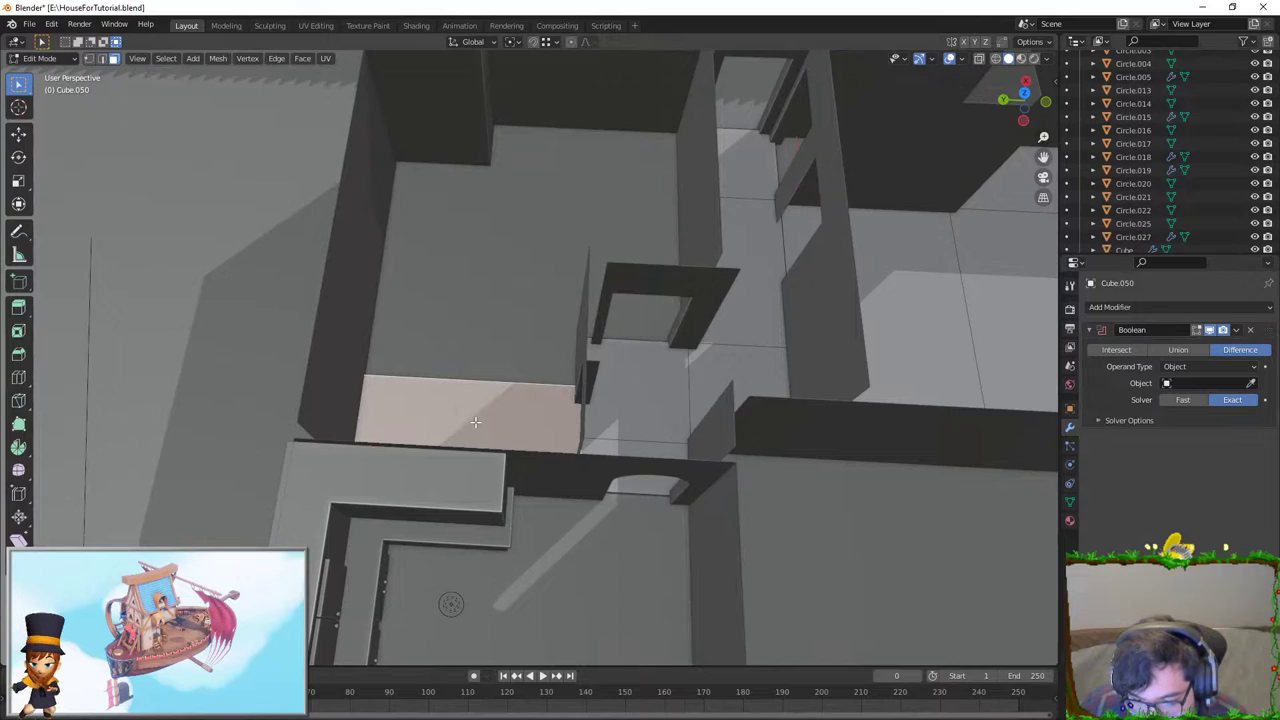
{"action": "left_click", "coordinate": [466, 400]}
{"action": "key", "text": "F3"}
{"action": "type", "text": "seam"}
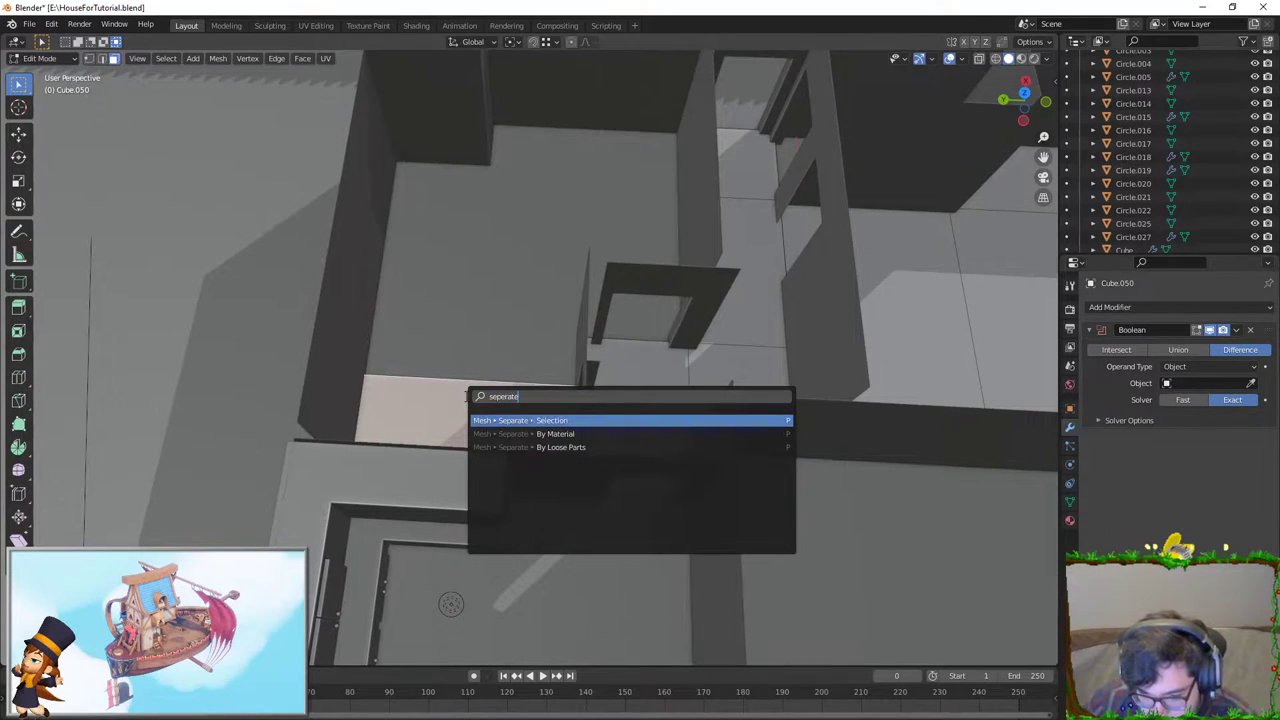
{"action": "key", "text": "Return"}
Step: Separate the neighbouring floor face as well, then select two more floor faces
{"action": "left_click", "coordinate": [658, 383]}
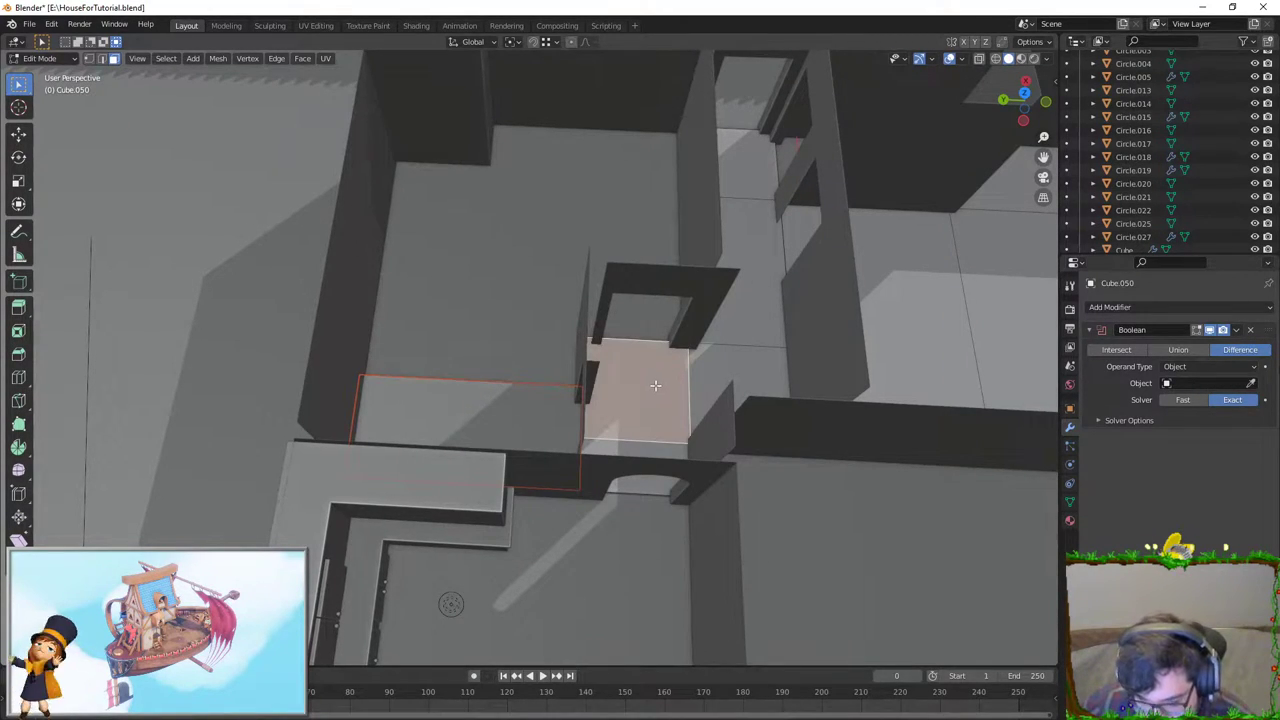
{"action": "key", "text": "F3"}
{"action": "key", "text": "Return"}
{"action": "middle_click_drag", "start_coordinate": [826, 280], "coordinate": [677, 408]}
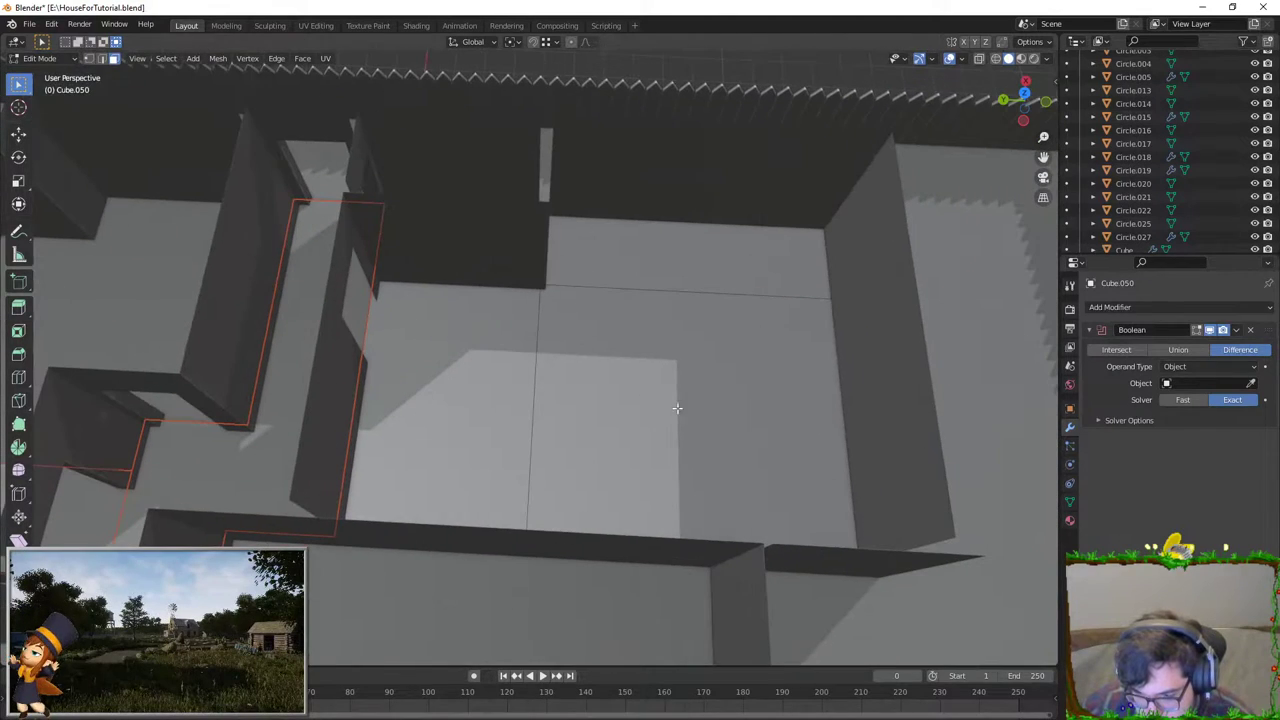
{"action": "left_click", "coordinate": [677, 408]}
{"action": "left_click", "coordinate": [463, 286], "text": "shift"}
Step: Return to Object Mode and select the ground plane Plane.011, then a room floor object
{"action": "key", "text": "Tab"}
{"action": "scroll", "coordinate": [568, 354], "scroll_direction": "down", "scroll_amount": 3}
{"action": "left_click", "coordinate": [570, 355]}
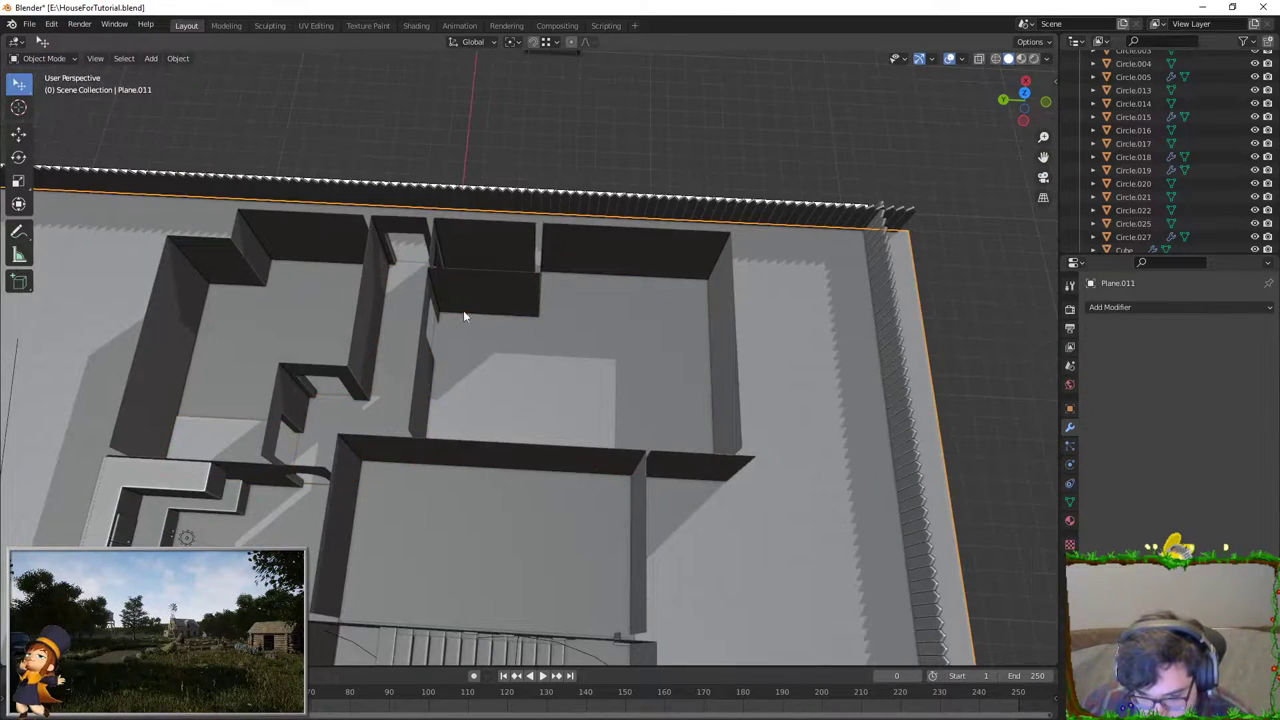
{"action": "left_click", "coordinate": [444, 338]}
{"action": "middle_click_drag", "start_coordinate": [444, 338], "coordinate": [531, 336]}
{"action": "key", "text": "ctrl+z"}
Step: Select the floor piece Cube.052 and view it from the top
{"action": "mouse_move", "coordinate": [400, 425]}
{"action": "middle_mouse_down"}
{"action": "mouse_move", "coordinate": [543, 318]}
{"action": "mouse_move", "coordinate": [469, 400]}
{"action": "middle_mouse_up"}
{"action": "scroll", "coordinate": [469, 400], "scroll_direction": "up", "scroll_amount": 5}
{"action": "scroll", "coordinate": [426, 457], "scroll_direction": "up", "scroll_amount": 3}
{"action": "mouse_move", "coordinate": [416, 323]}
{"action": "middle_mouse_down"}
{"action": "mouse_move", "coordinate": [488, 368]}
{"action": "mouse_move", "coordinate": [463, 313]}
{"action": "middle_mouse_up"}
{"action": "scroll", "coordinate": [472, 447], "scroll_direction": "up", "scroll_amount": 4}
{"action": "scroll", "coordinate": [462, 398], "scroll_direction": "down", "scroll_amount": 4}
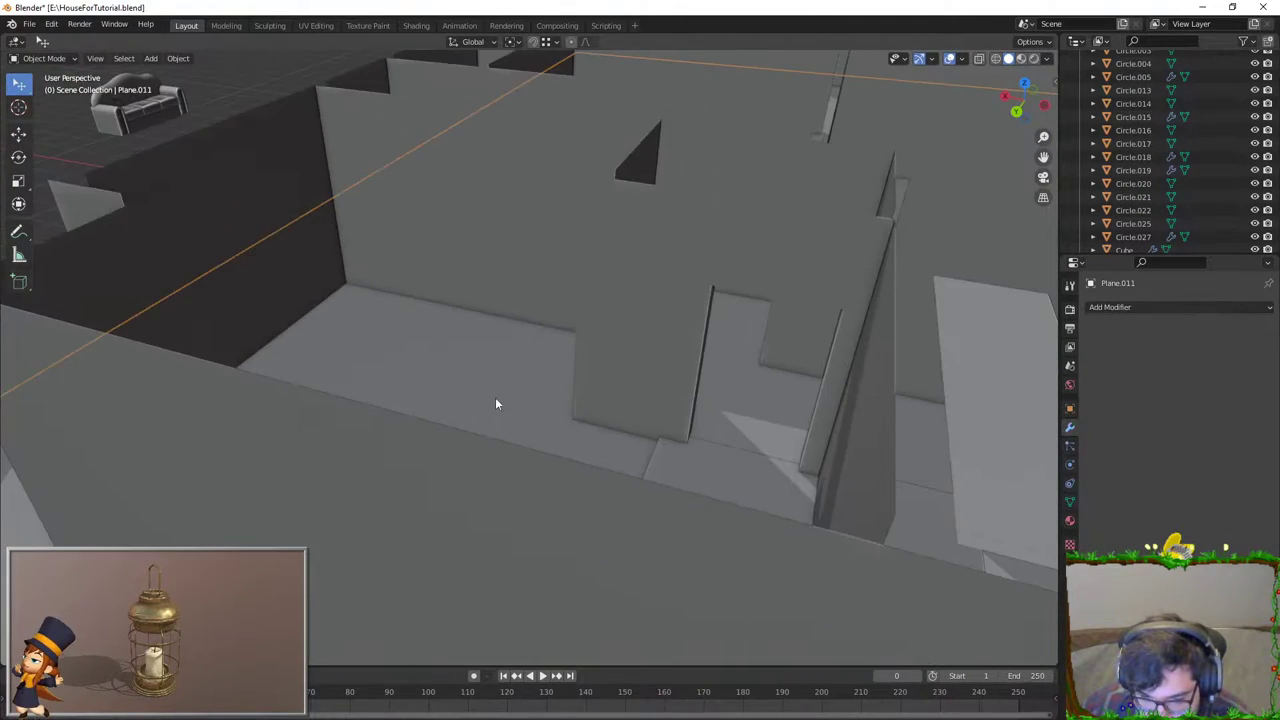
{"action": "scroll", "coordinate": [495, 404], "scroll_direction": "down", "scroll_amount": 5}
{"action": "scroll", "coordinate": [620, 545], "scroll_direction": "up", "scroll_amount": 5}
{"action": "mouse_move", "coordinate": [543, 314]}
{"action": "middle_mouse_down"}
{"action": "mouse_move", "coordinate": [620, 545]}
{"action": "mouse_move", "coordinate": [598, 456]}
{"action": "middle_mouse_up"}
{"action": "left_click", "coordinate": [598, 456]}
{"action": "key", "text": "KP_7"}
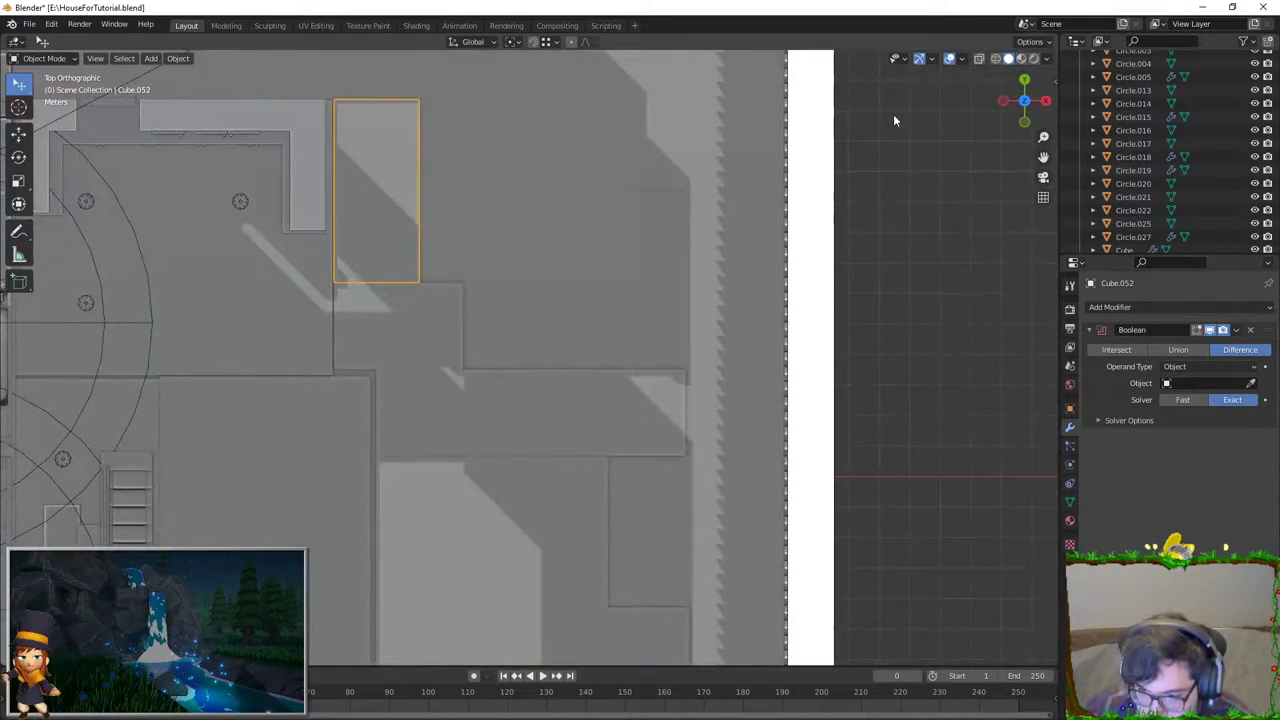
Step: Select the floor piece Cube.052 and view the living room from the top
{"action": "left_click", "coordinate": [540, 224]}
{"action": "middle_click_drag", "start_coordinate": [540, 224], "coordinate": [559, 169]}
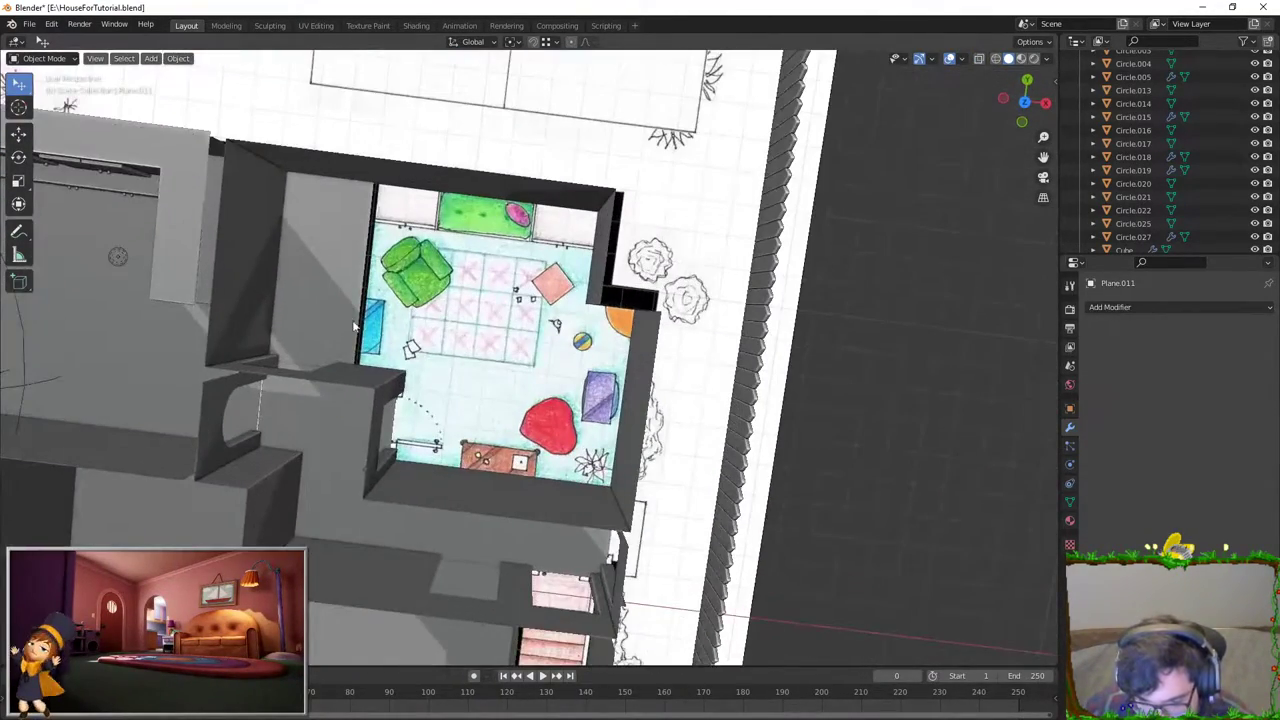
{"action": "mouse_move", "coordinate": [355, 325]}
{"action": "middle_mouse_down"}
{"action": "mouse_move", "coordinate": [280, 296]}
{"action": "mouse_move", "coordinate": [449, 313]}
{"action": "middle_mouse_up"}
{"action": "left_click", "coordinate": [337, 309]}
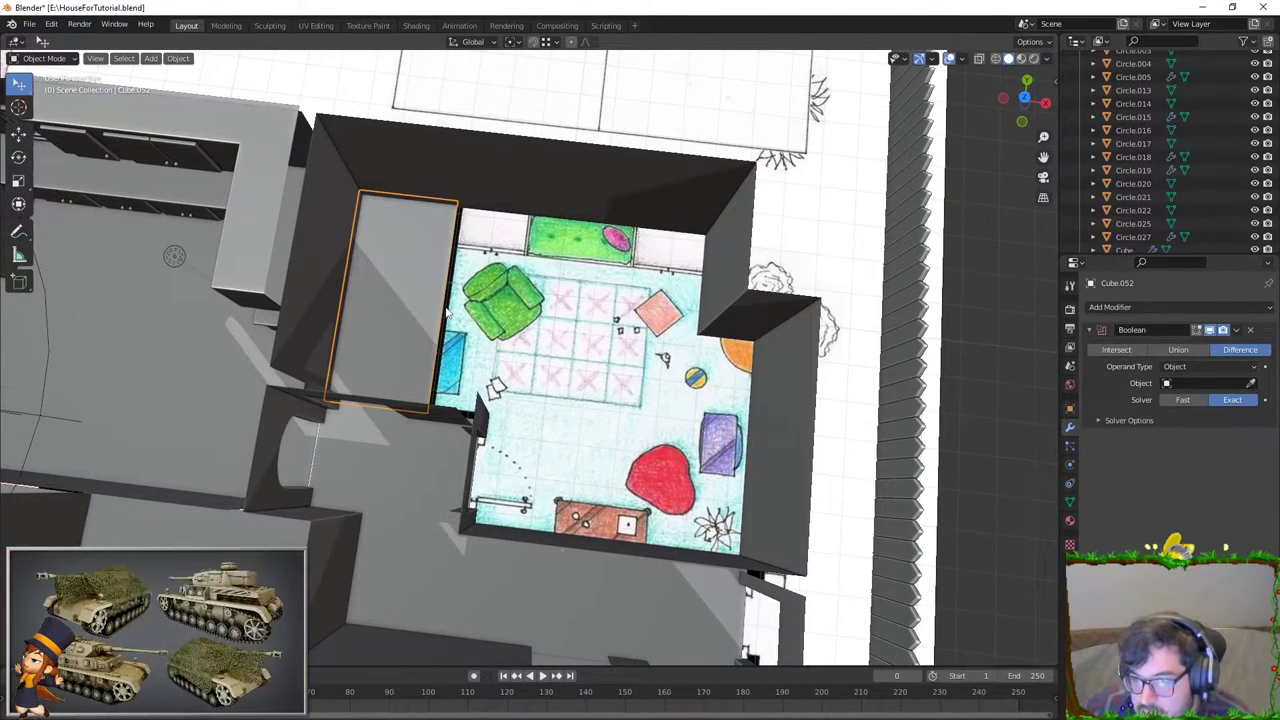
{"action": "key", "text": "KP_7"}
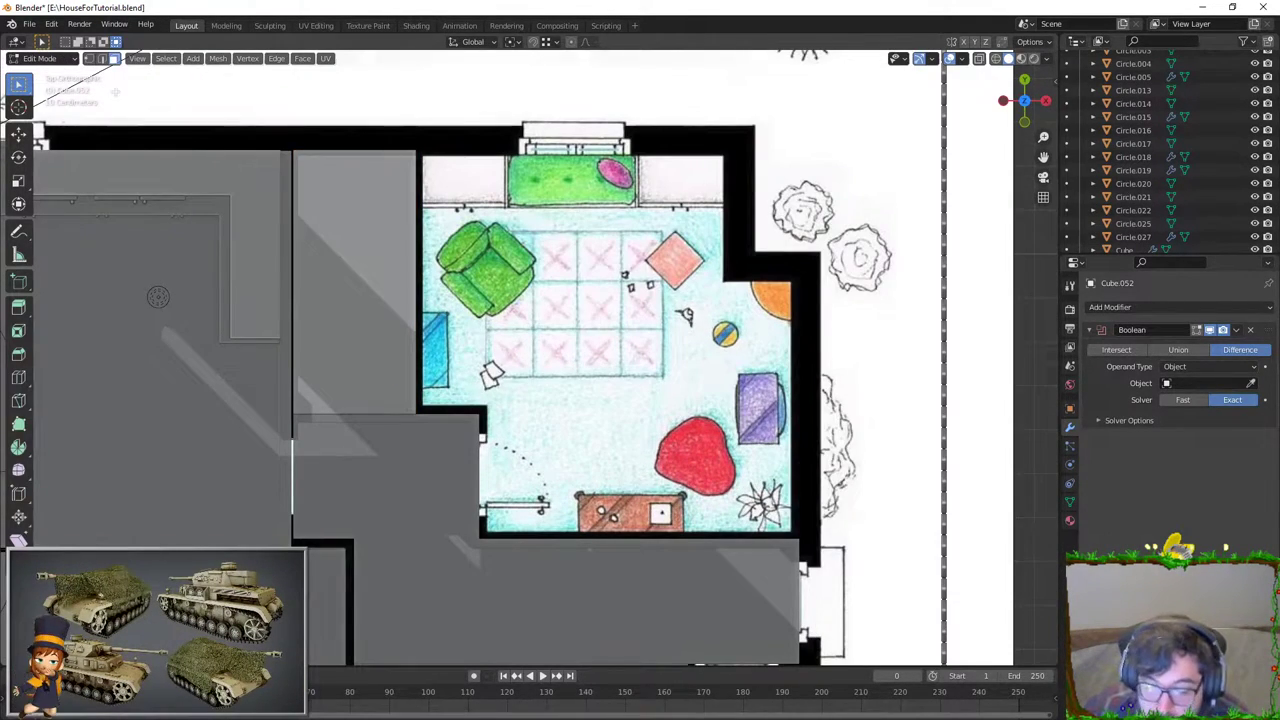
Step: Extrude the right edge along X, add a horizontal edge loop, and extrude the lower right edge to the wall
{"action": "key", "text": "e"}
{"action": "key", "text": "x"}
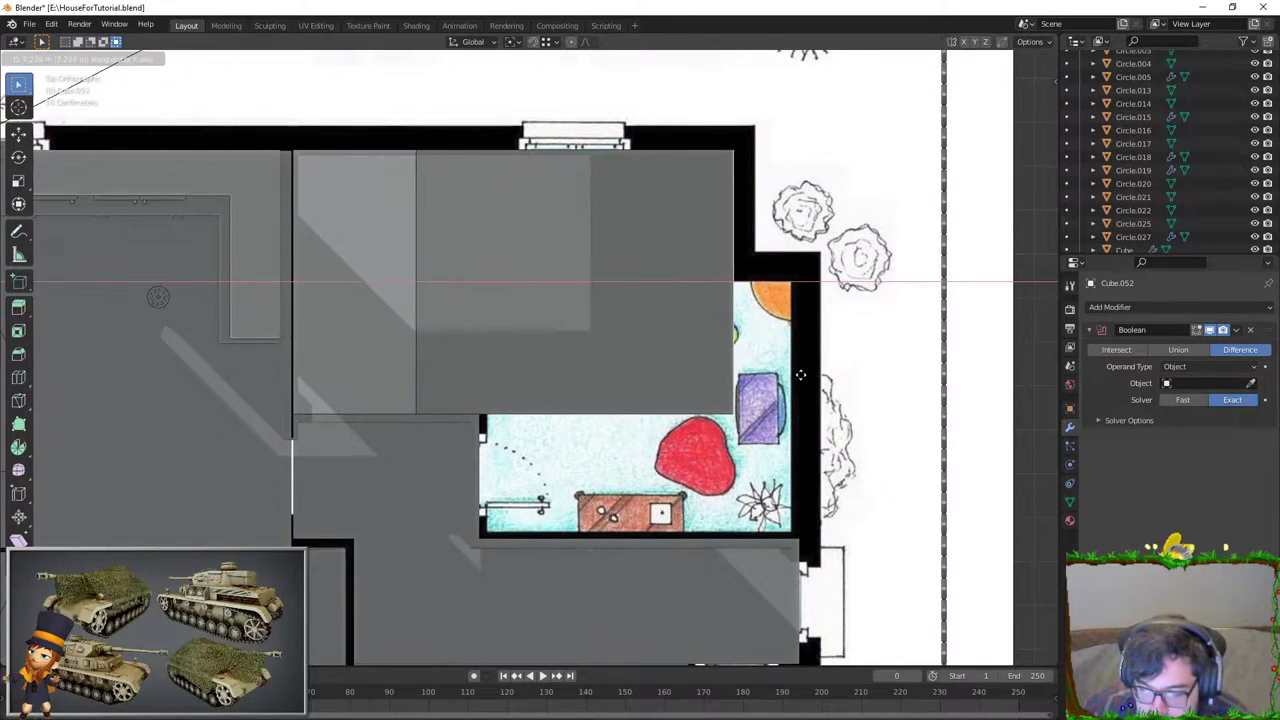
{"action": "left_click", "coordinate": [806, 378]}
{"action": "key", "text": "ctrl+r"}
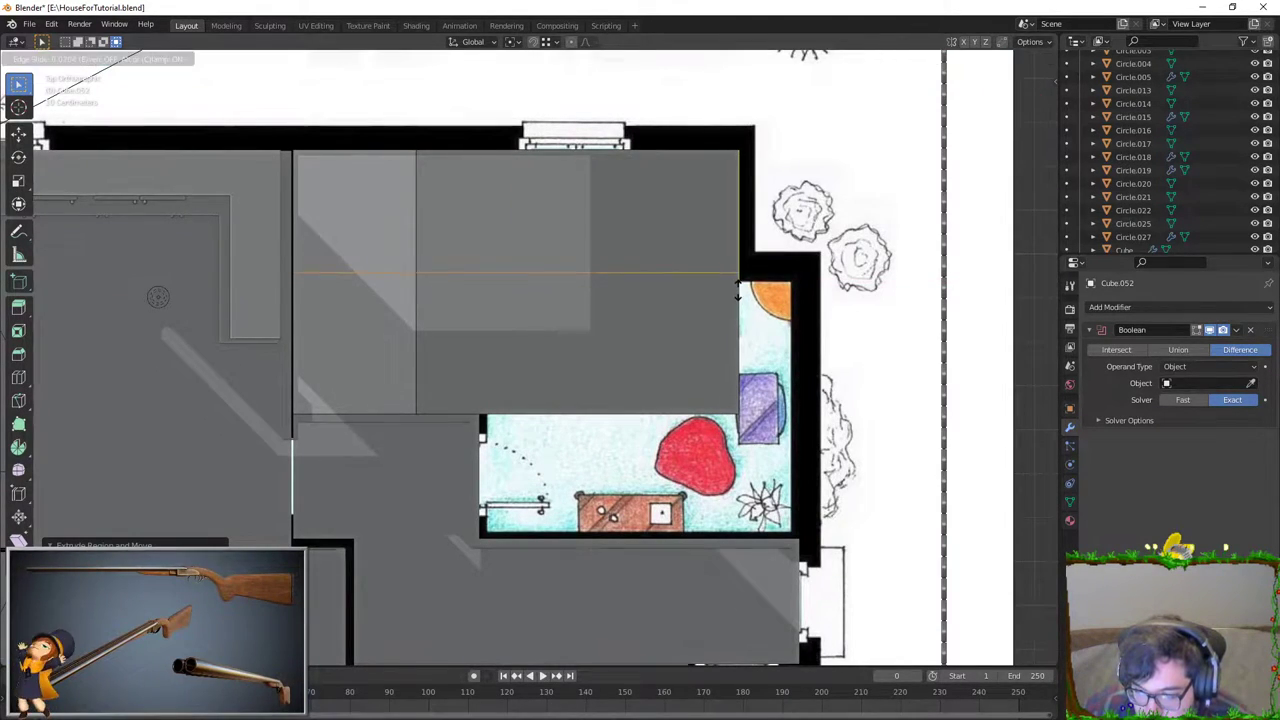
{"action": "left_click", "coordinate": [744, 317]}
{"action": "key", "text": "e"}
{"action": "key", "text": "x"}
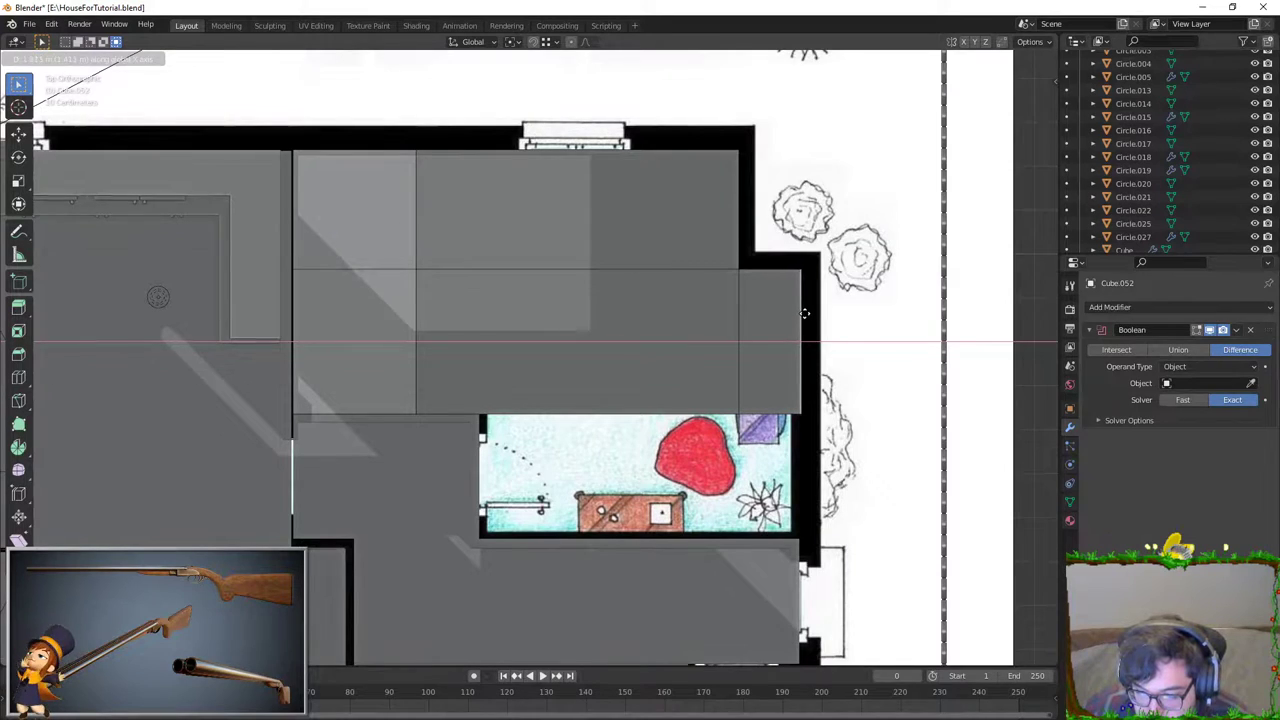
{"action": "left_click", "coordinate": [806, 320]}
Step: Add a vertical loop cut and slide it left along the X axis
{"action": "key", "text": "ctrl+r"}
{"action": "left_click", "coordinate": [547, 408]}
{"action": "right_click", "coordinate": [605, 391]}
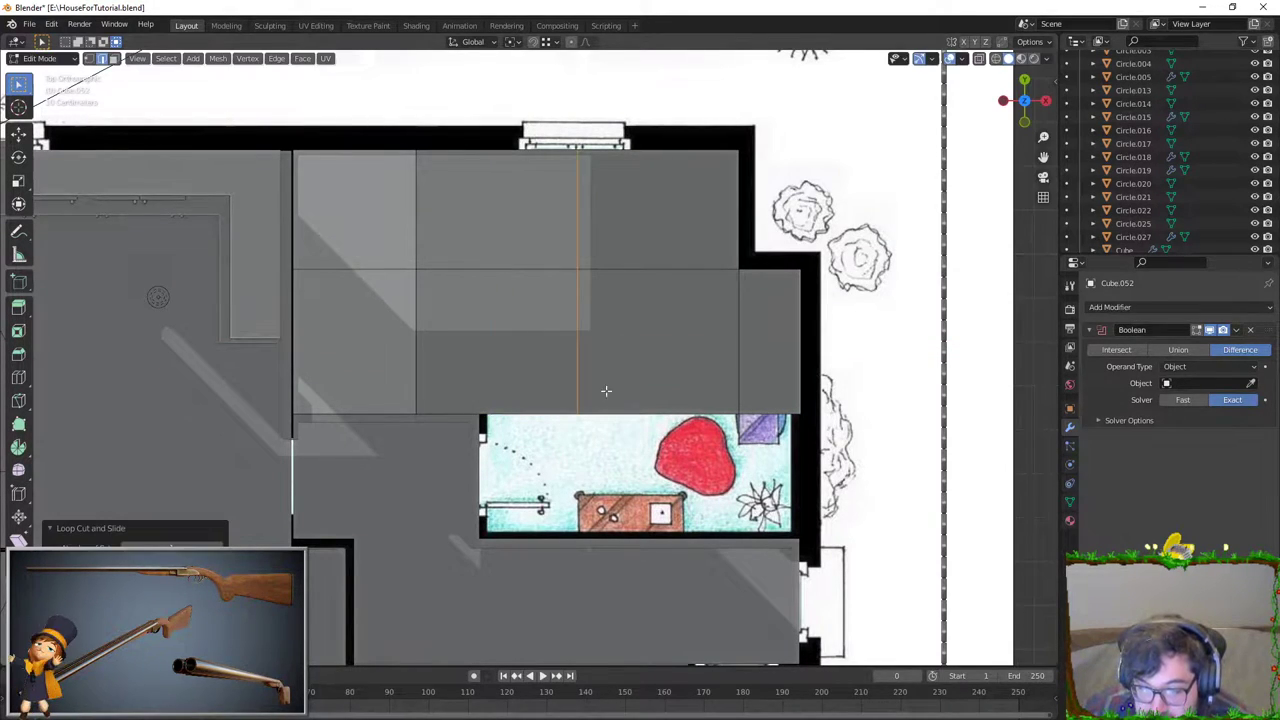
{"action": "key", "text": "g"}
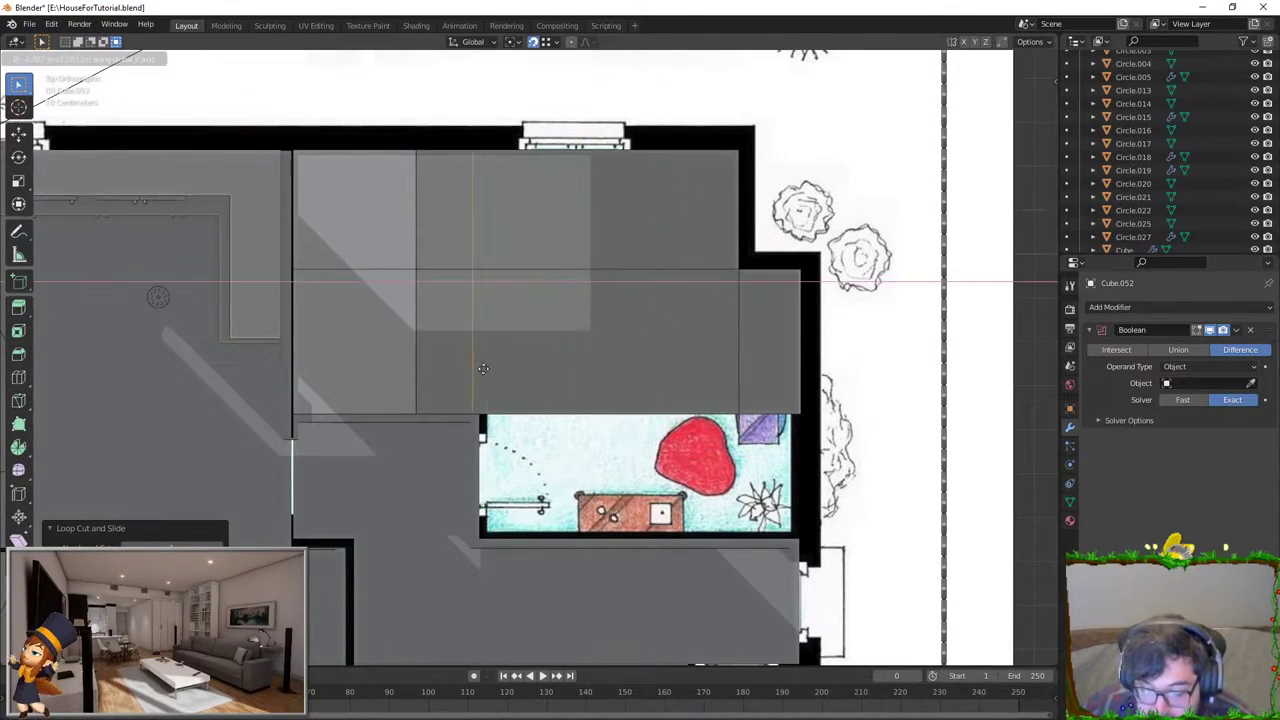
{"action": "key", "text": "x"}
{"action": "left_click", "coordinate": [471, 423]}
Step: Extrude the bottom edges along Y down to the bottom wall
{"action": "left_click", "coordinate": [570, 413]}
{"action": "left_click", "coordinate": [770, 413], "text": "shift"}
{"action": "key", "text": "e"}
{"action": "key", "text": "y"}
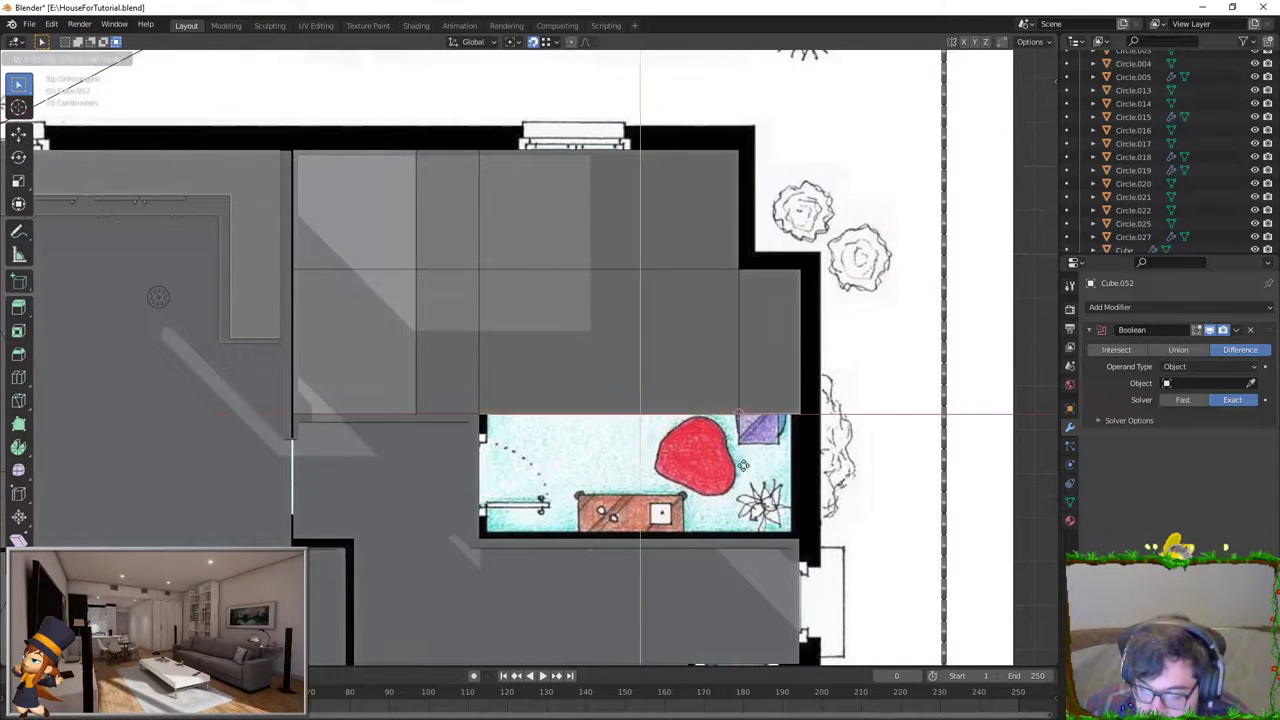
{"action": "left_click", "coordinate": [788, 551]}
Step: Delete the selected faces of the room's floor mesh
{"action": "key", "text": "Tab"}
{"action": "scroll", "coordinate": [636, 346], "scroll_direction": "down", "scroll_amount": 3}
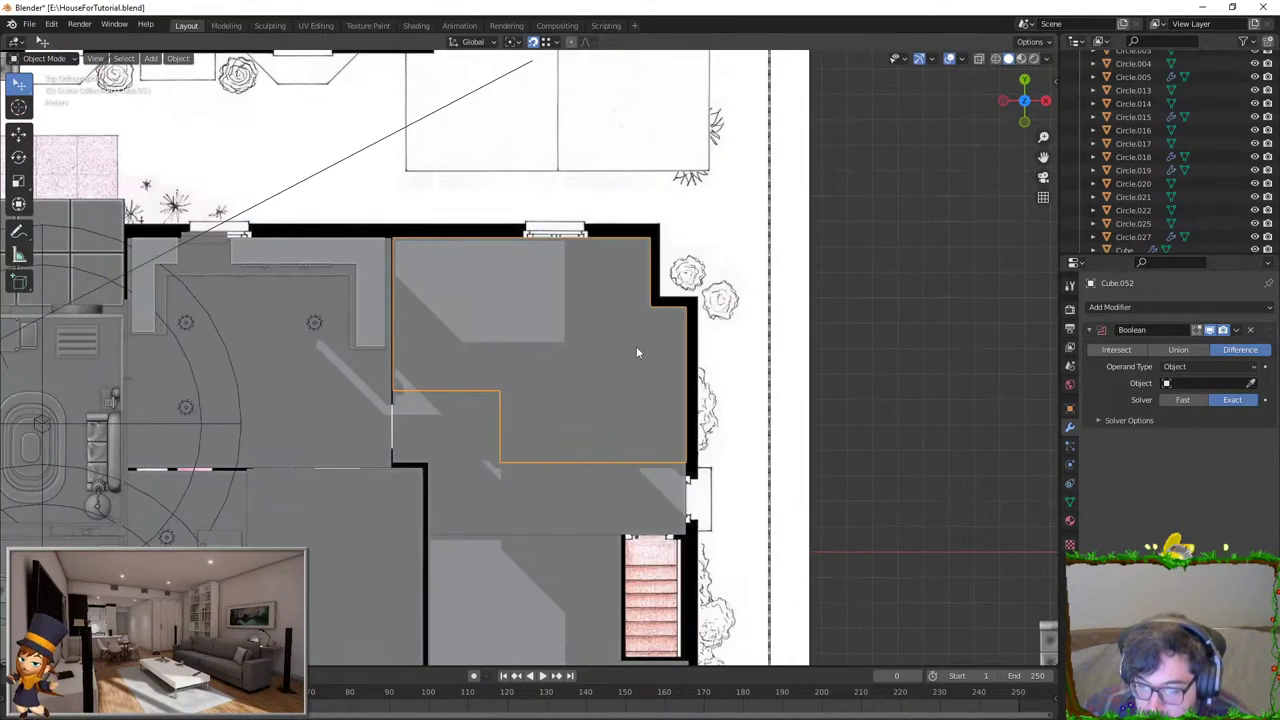
{"action": "key", "text": "Tab"}
{"action": "middle_click_drag", "start_coordinate": [587, 325], "coordinate": [572, 347]}
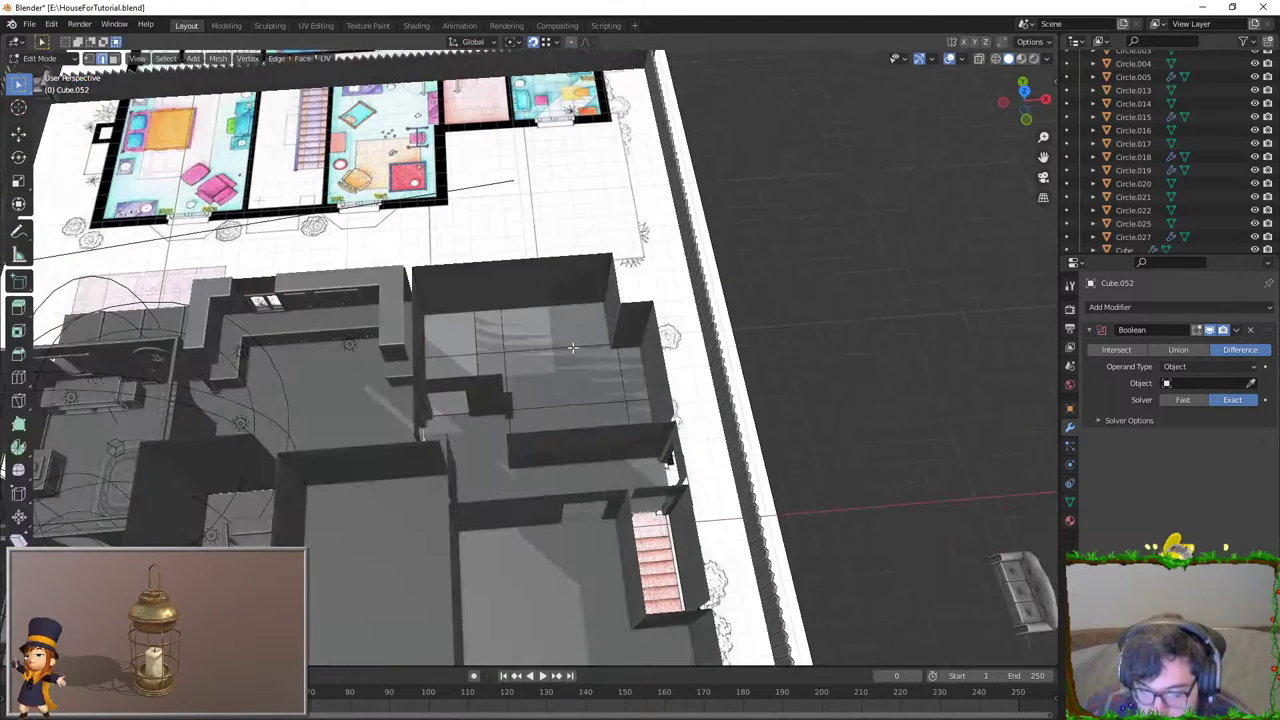
{"action": "left_click", "coordinate": [573, 347]}
{"action": "scroll", "coordinate": [530, 335], "scroll_direction": "up", "scroll_amount": 2}
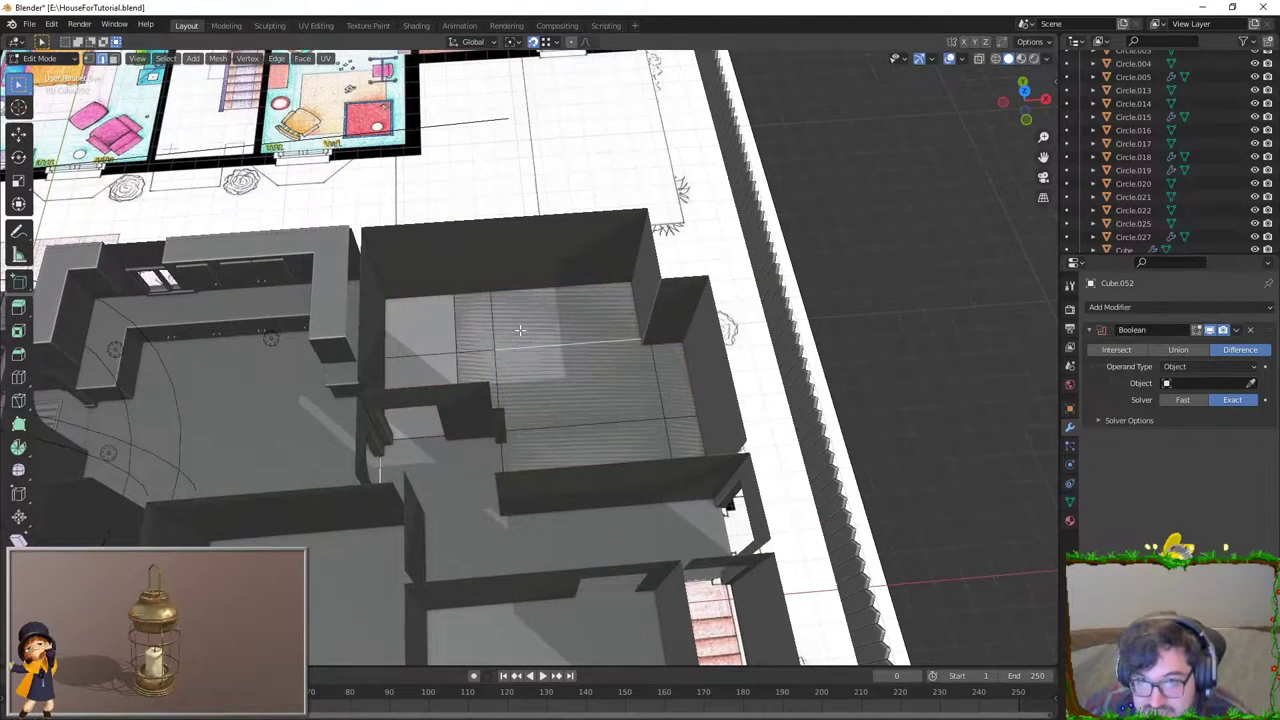
{"action": "key", "text": "Delete"}
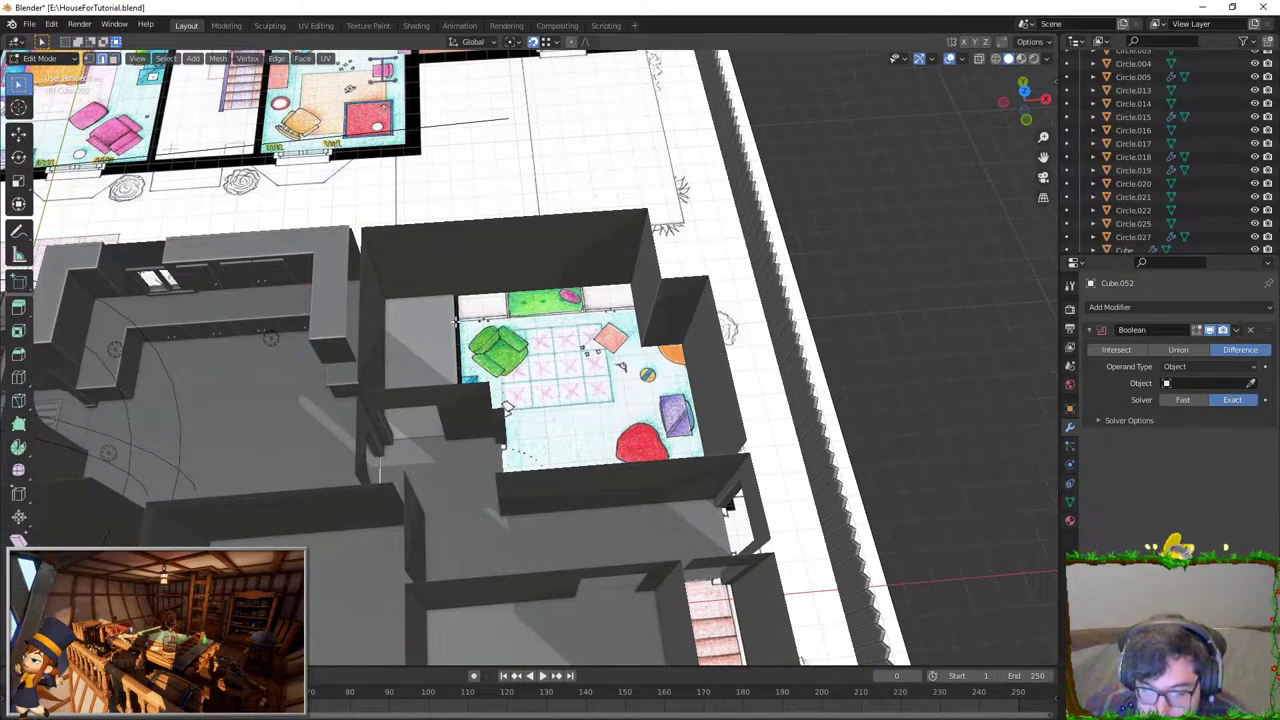
Step: Move the selected wall geometry along the X axis to its new position in top view
{"action": "key", "text": "g"}
{"action": "key", "text": "x"}
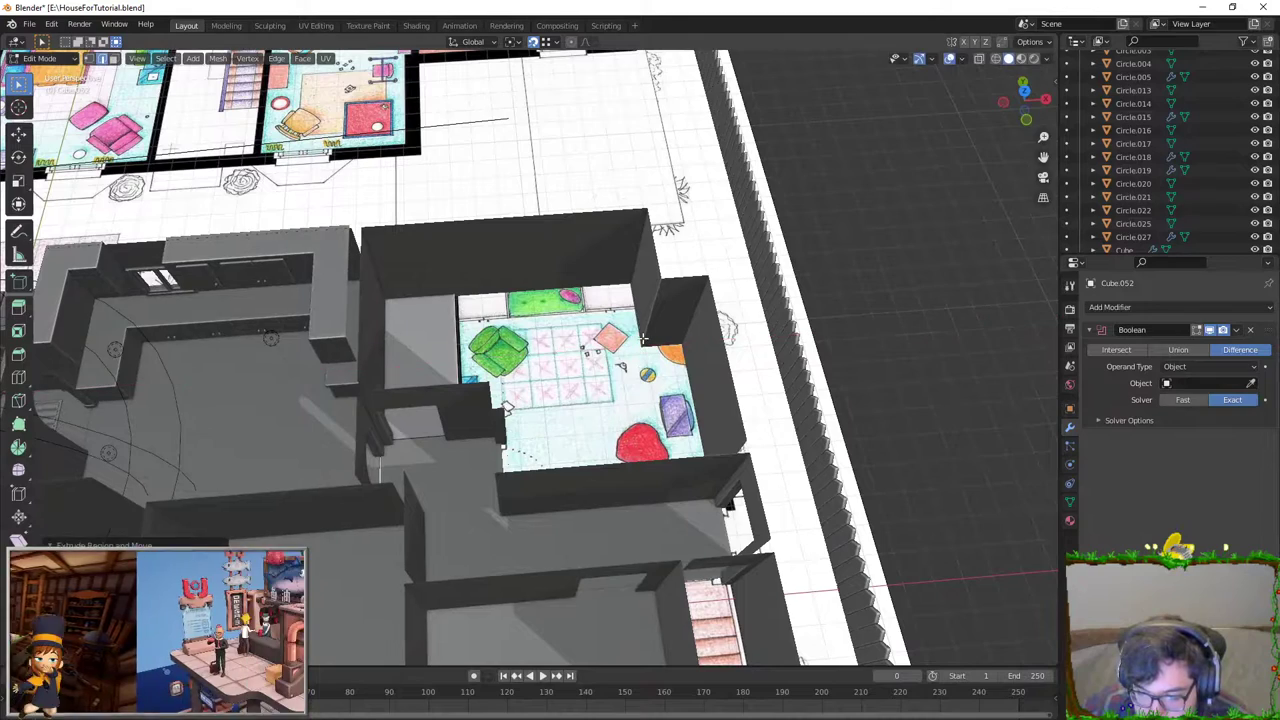
{"action": "key", "text": "KP_7"}
{"action": "left_click", "coordinate": [714, 285]}
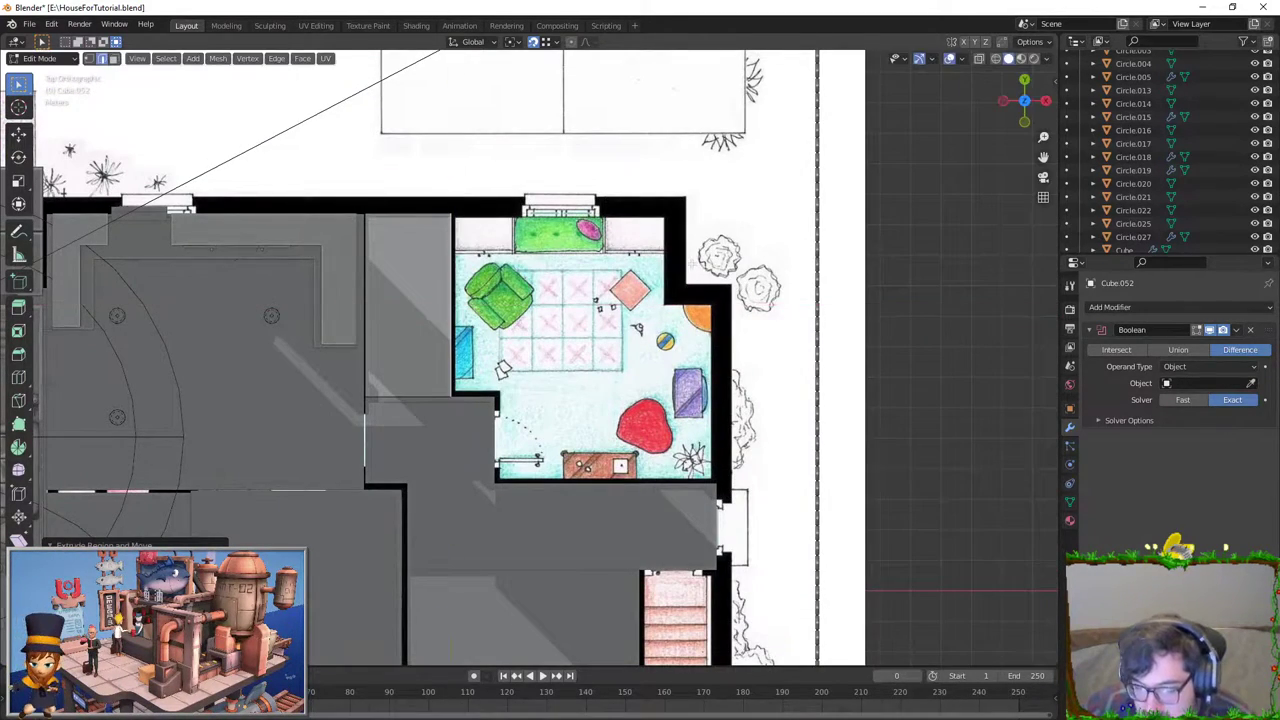
{"action": "scroll", "coordinate": [600, 340], "scroll_direction": "down", "scroll_amount": 4}
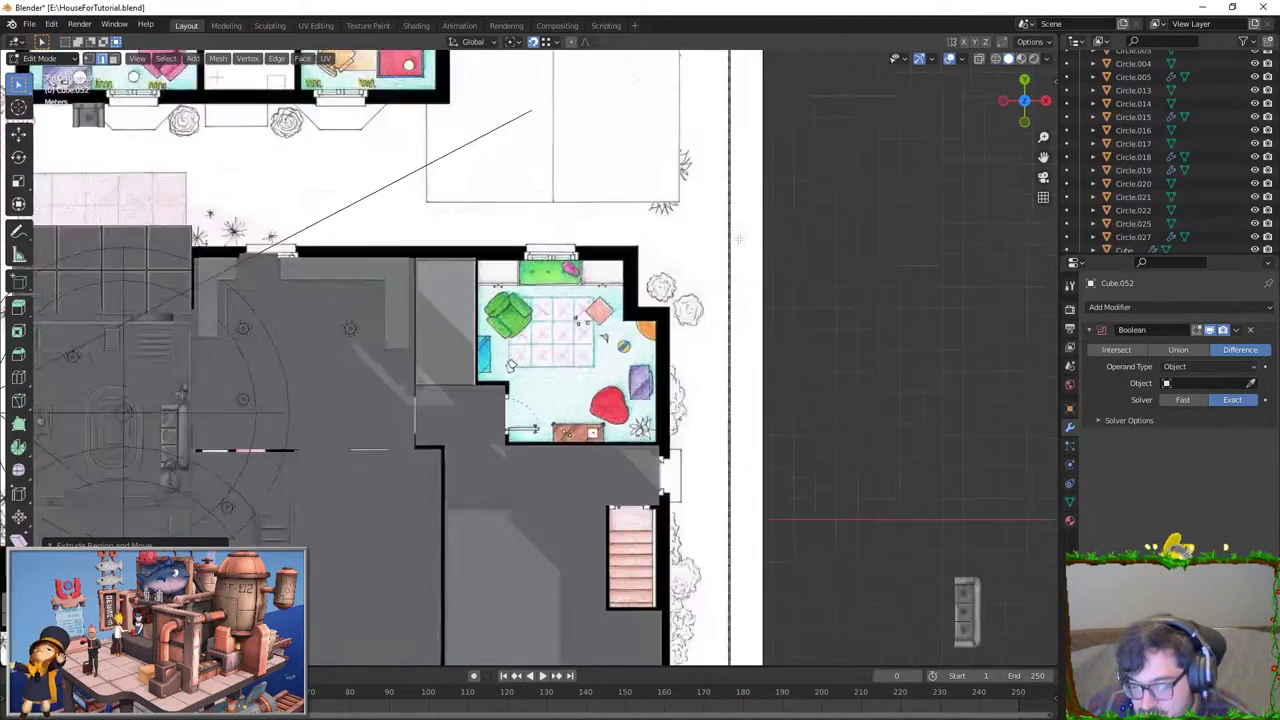
{"action": "middle_click_drag", "start_coordinate": [600, 340], "coordinate": [695, 271]}
{"action": "key", "text": "KP_7"}
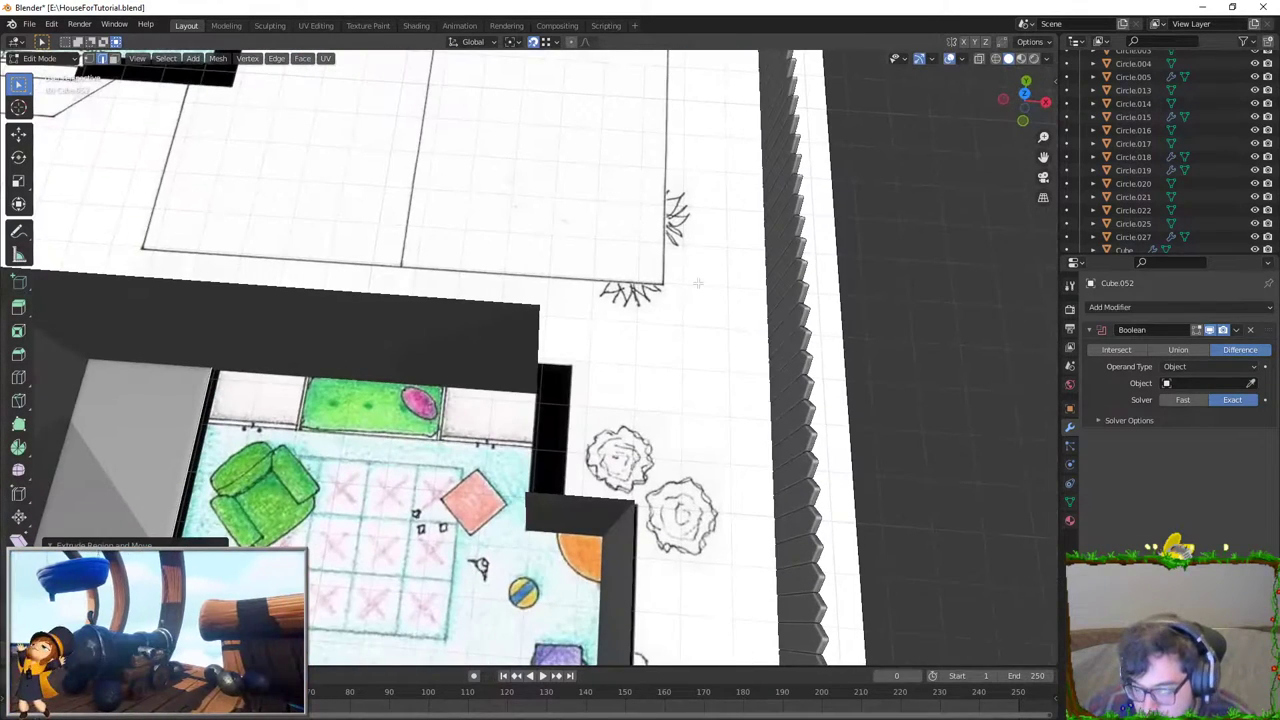
{"action": "scroll", "coordinate": [698, 283], "scroll_direction": "up", "scroll_amount": 3}
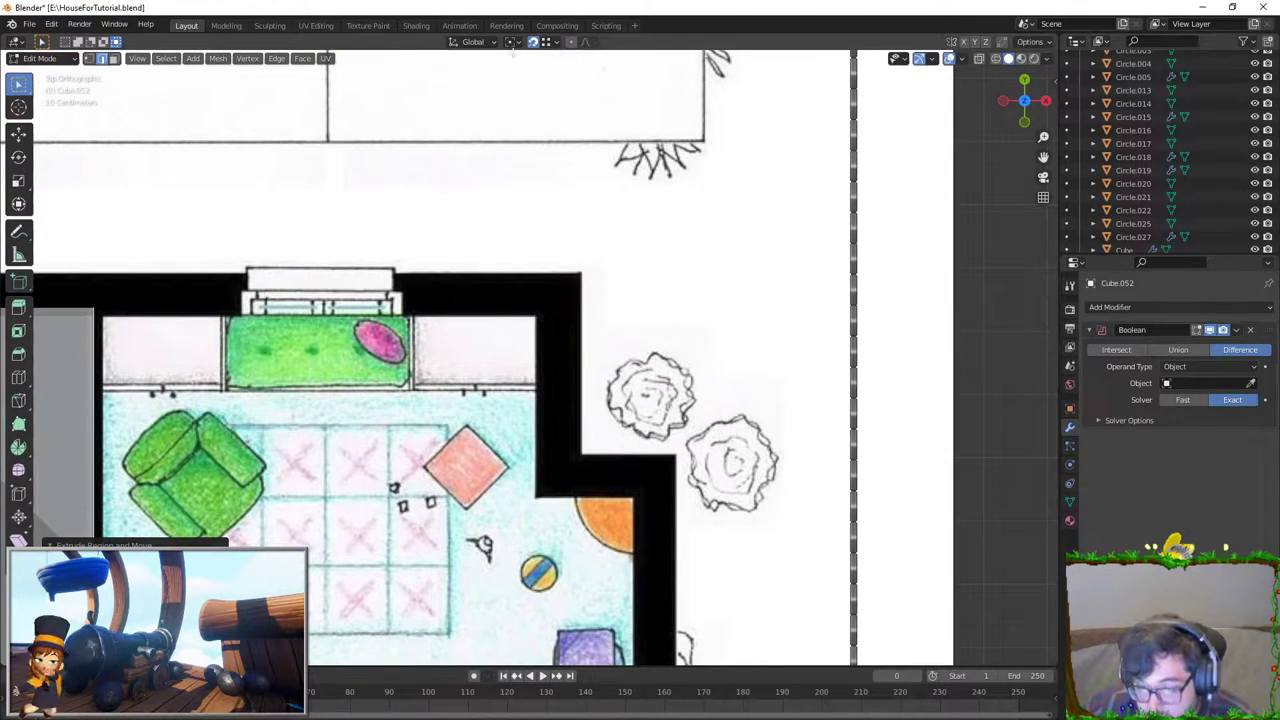
Step: Extrude the wall edge outward along the X axis
{"action": "key", "text": "e"}
{"action": "key", "text": "x"}
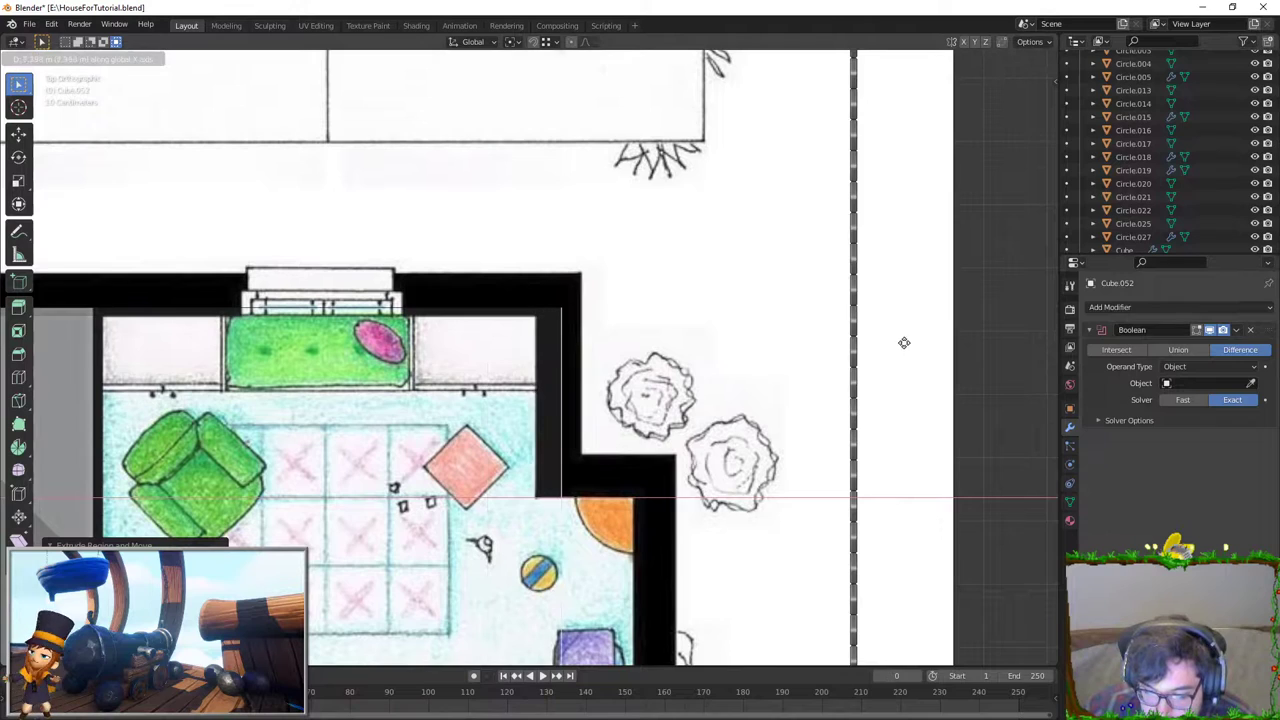
{"action": "left_click", "coordinate": [904, 343]}
{"action": "scroll", "coordinate": [904, 343], "scroll_direction": "down", "scroll_amount": 3}
{"action": "key", "text": "g"}
{"action": "key", "text": "g"}
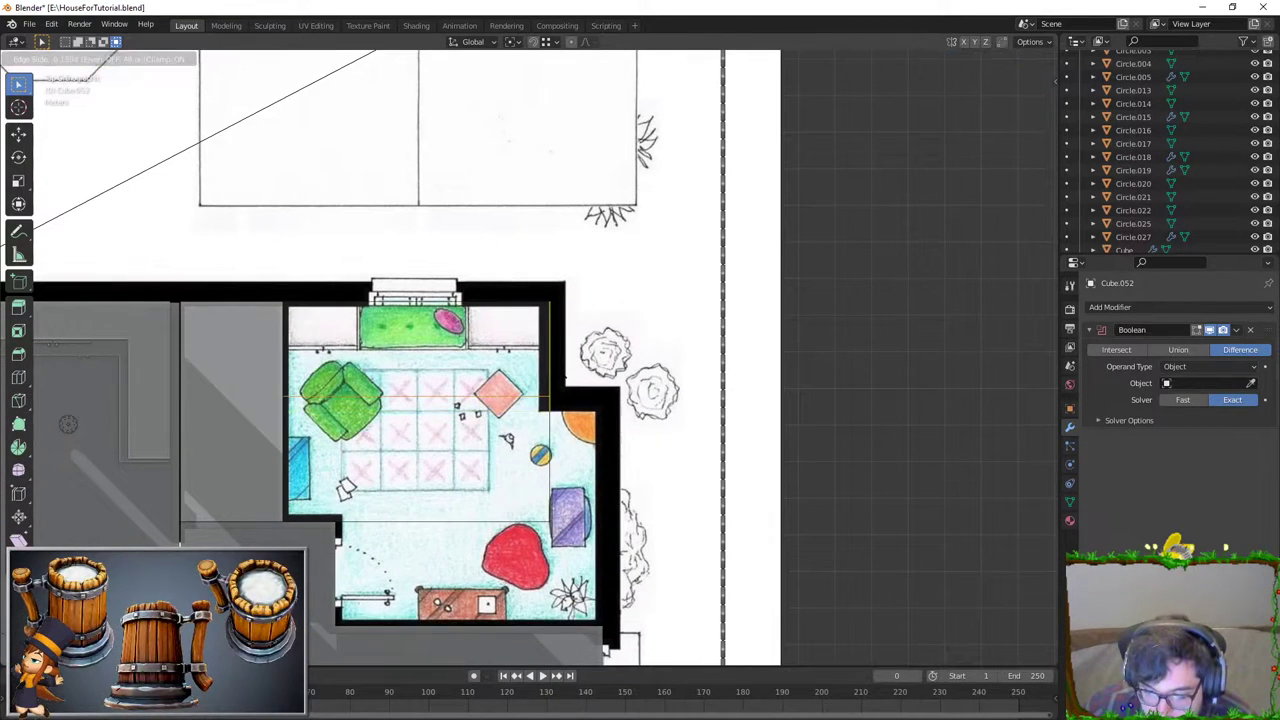
{"action": "key", "text": "Escape"}
{"action": "key", "text": "g"}
{"action": "key", "text": "x"}
{"action": "key", "text": "Escape"}
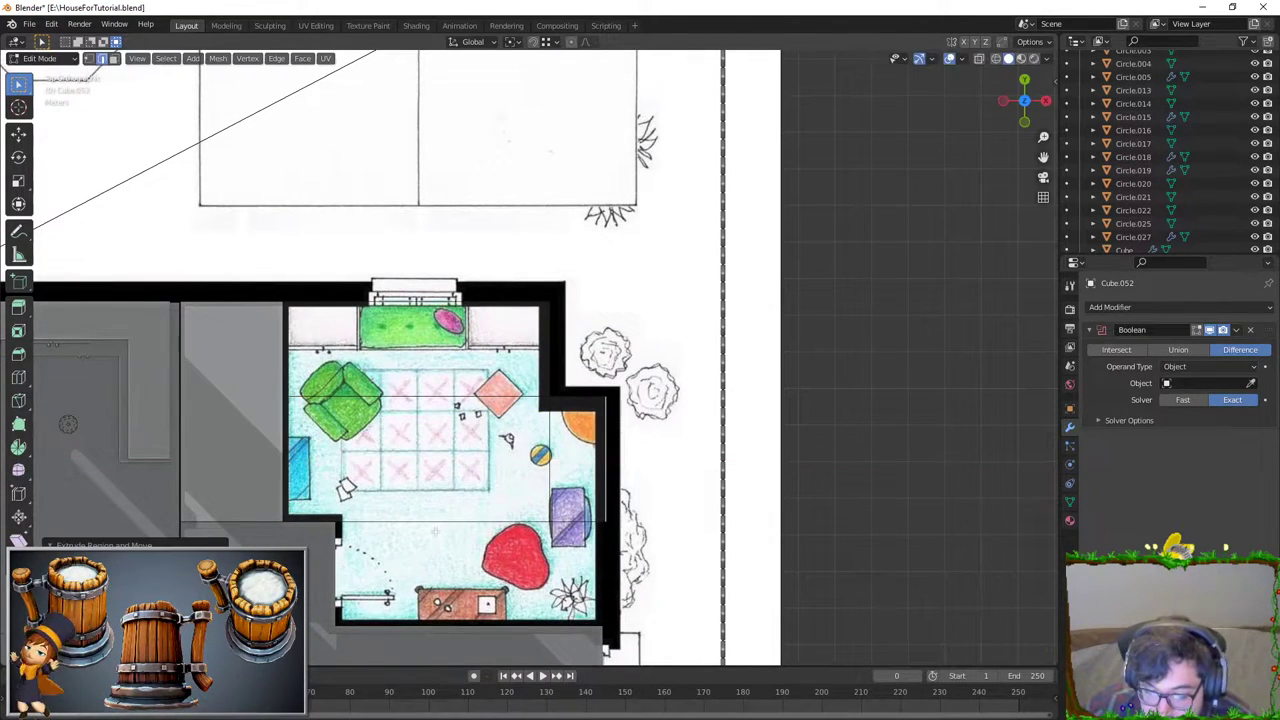
Step: Add a centred loop cut across the room floor and turn on snapping
{"action": "key", "text": "ctrl+r"}
{"action": "left_click", "coordinate": [415, 520]}
{"action": "right_click", "coordinate": [318, 518]}
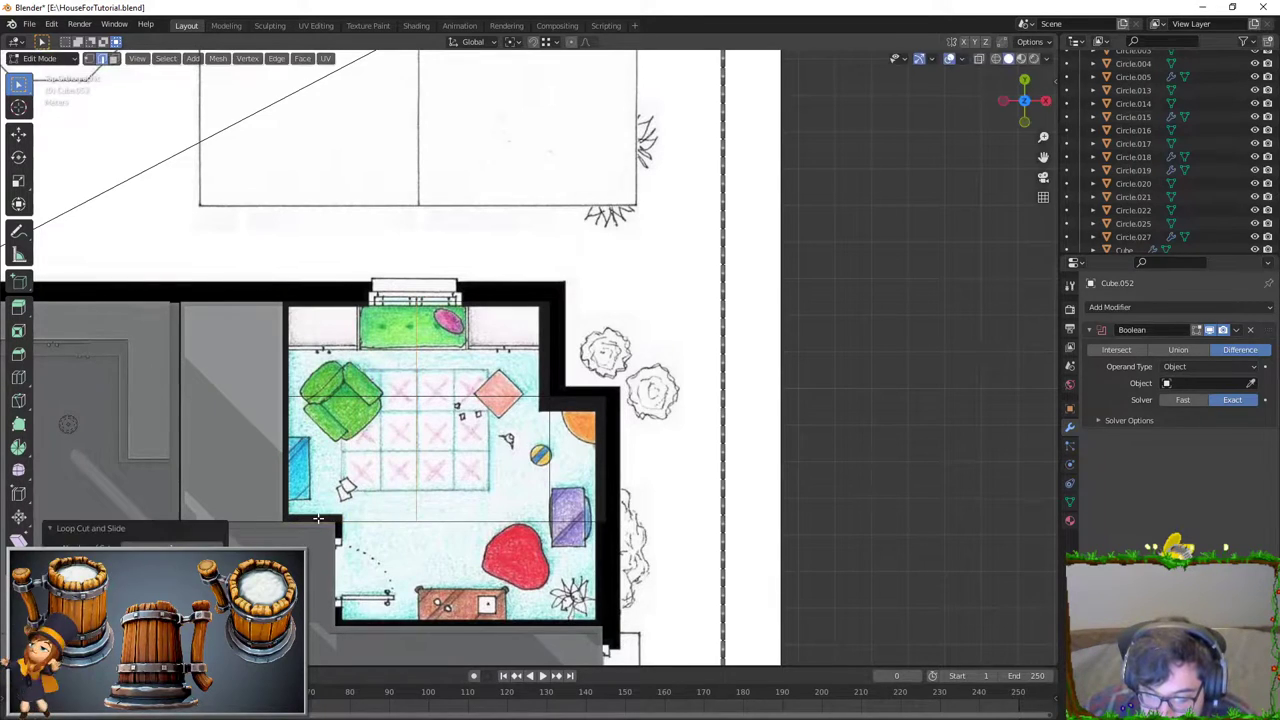
{"action": "left_click", "coordinate": [533, 42]}
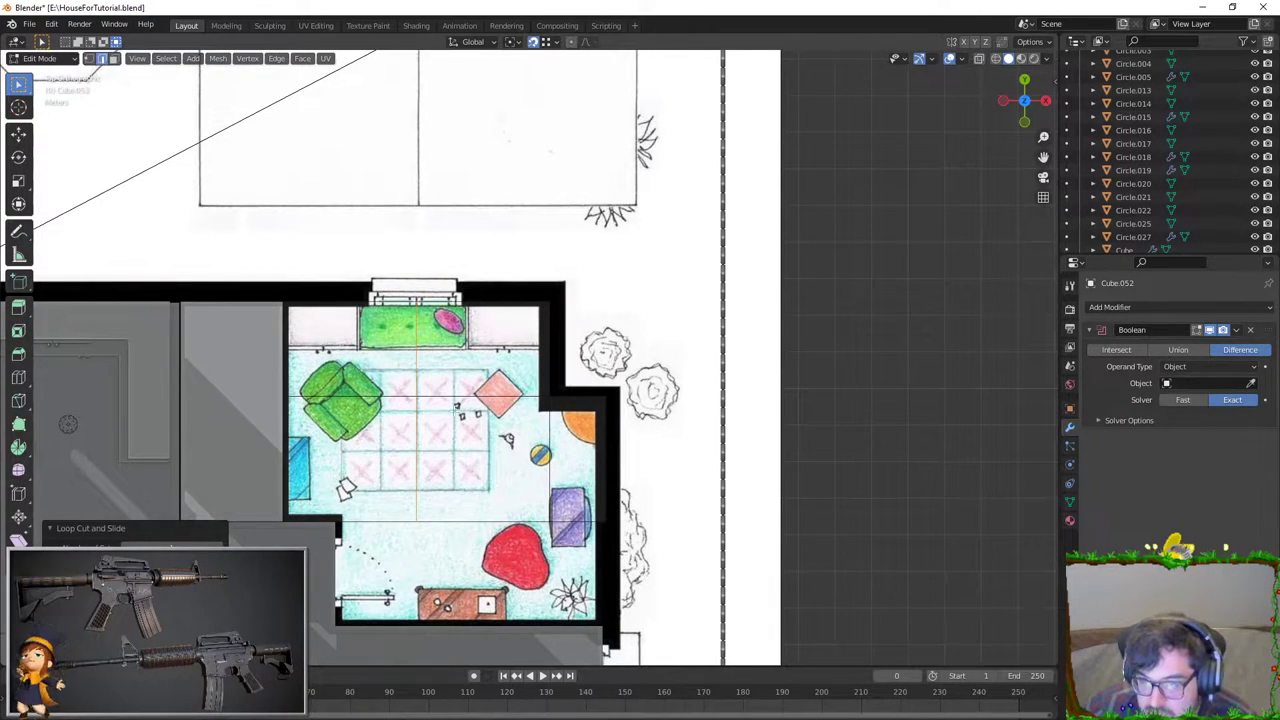
Step: Slide the new loop edge along X to line up with the drawn wall
{"action": "key", "text": "g"}
{"action": "key", "text": "x"}
{"action": "left_click", "coordinate": [333, 520]}
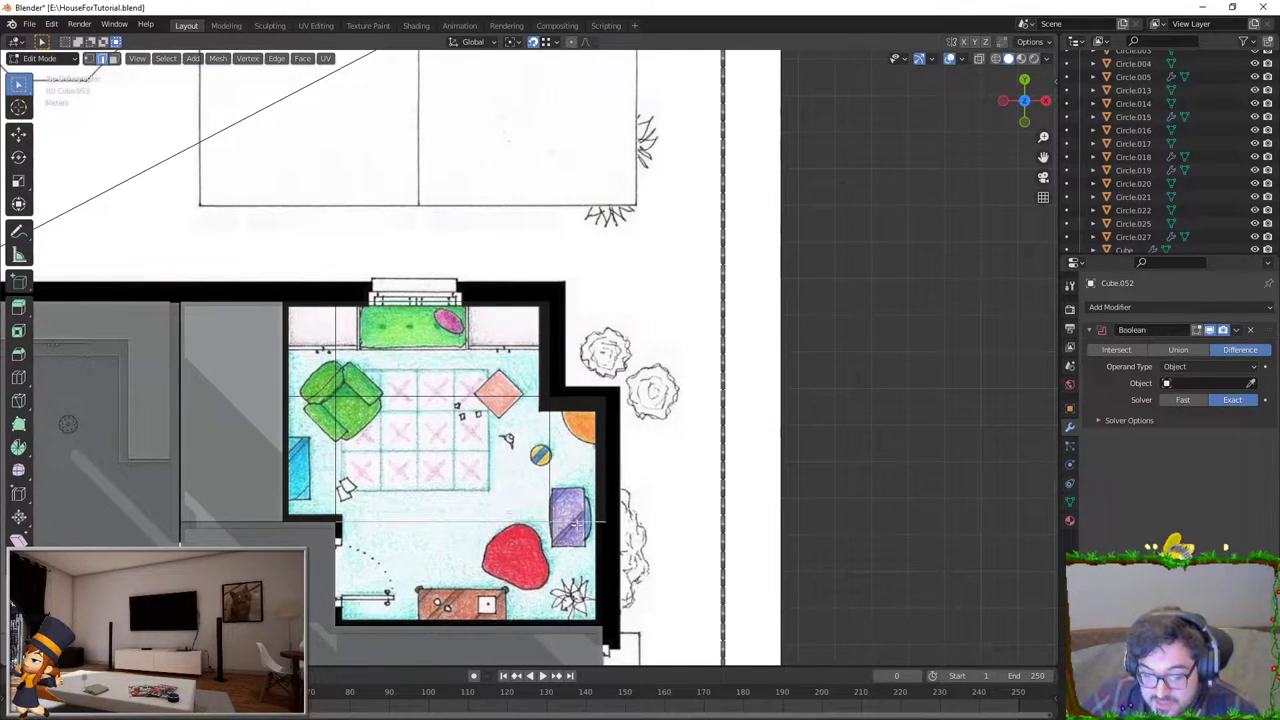
Step: Shift the floor geometry along X, then select the whole room mesh in Edit Mode
{"action": "key", "text": "g"}
{"action": "key", "text": "y"}
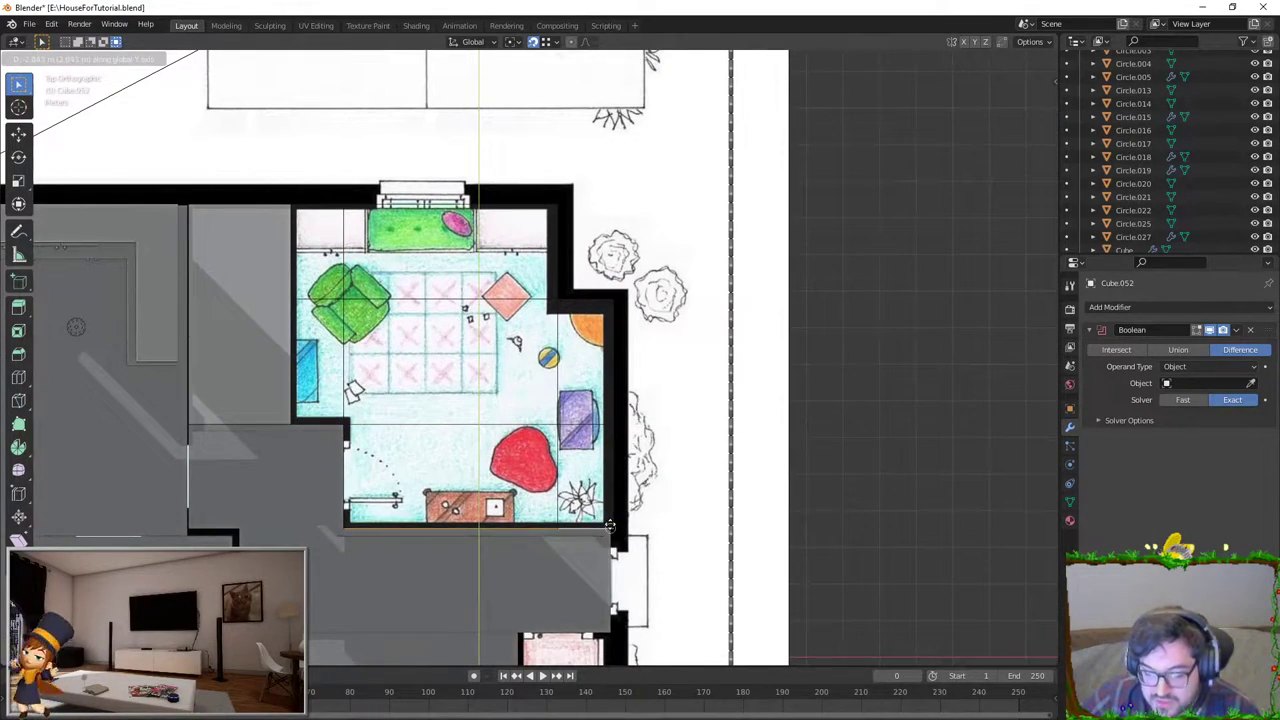
{"action": "key", "text": "y"}
{"action": "key", "text": "x"}
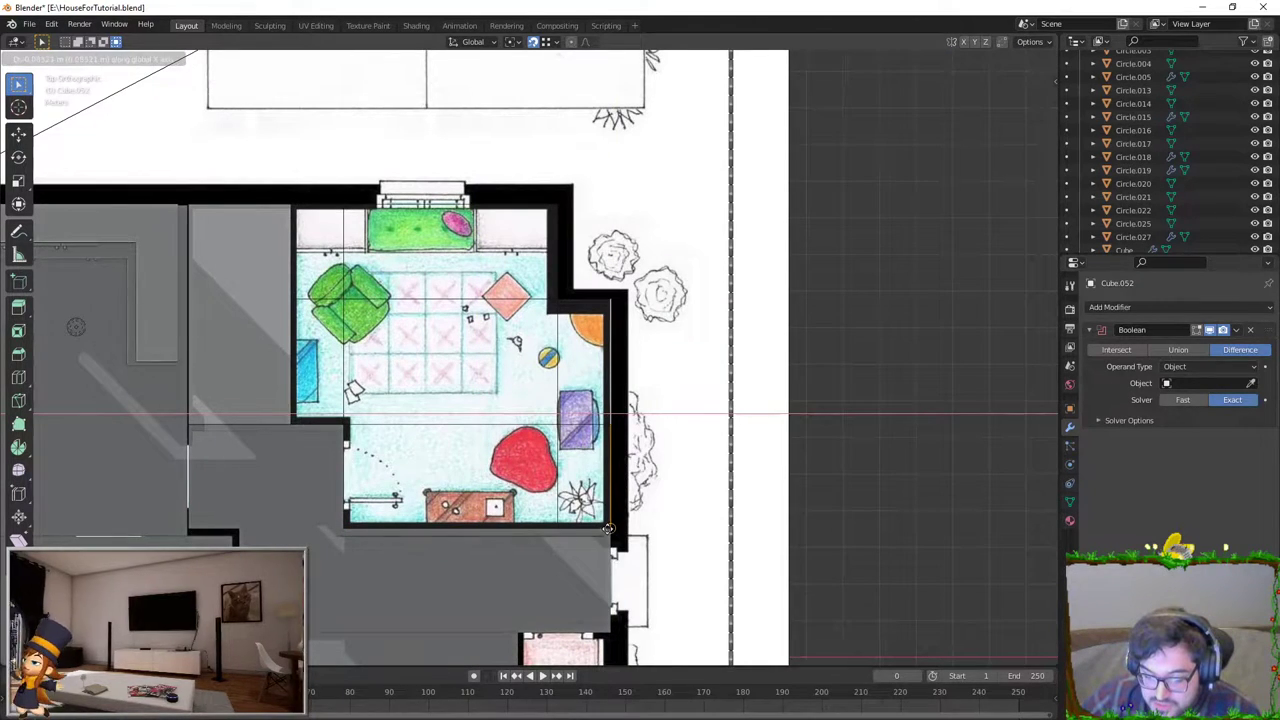
{"action": "left_click", "coordinate": [608, 528]}
{"action": "key", "text": "Tab"}
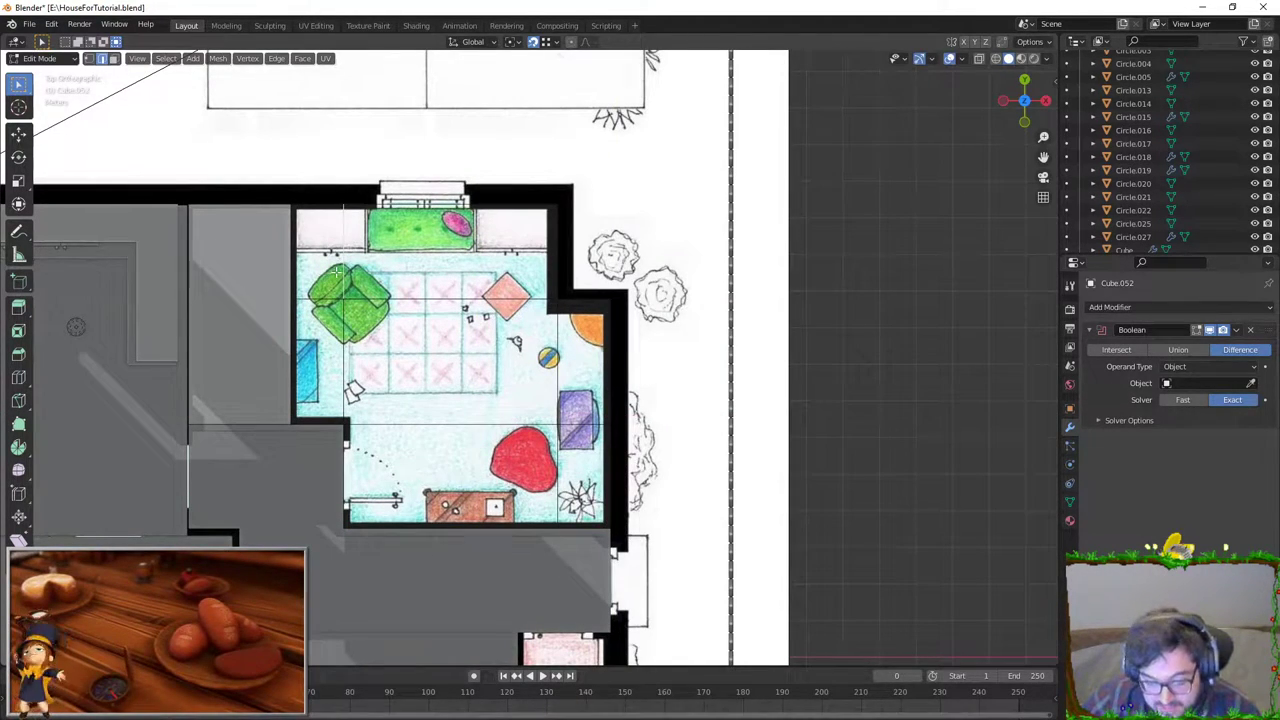
{"action": "key", "text": "a"}
{"action": "mouse_move", "coordinate": [459, 341]}
{"action": "middle_mouse_down"}
{"action": "mouse_move", "coordinate": [428, 428]}
{"action": "mouse_move", "coordinate": [446, 378]}
{"action": "middle_mouse_up"}
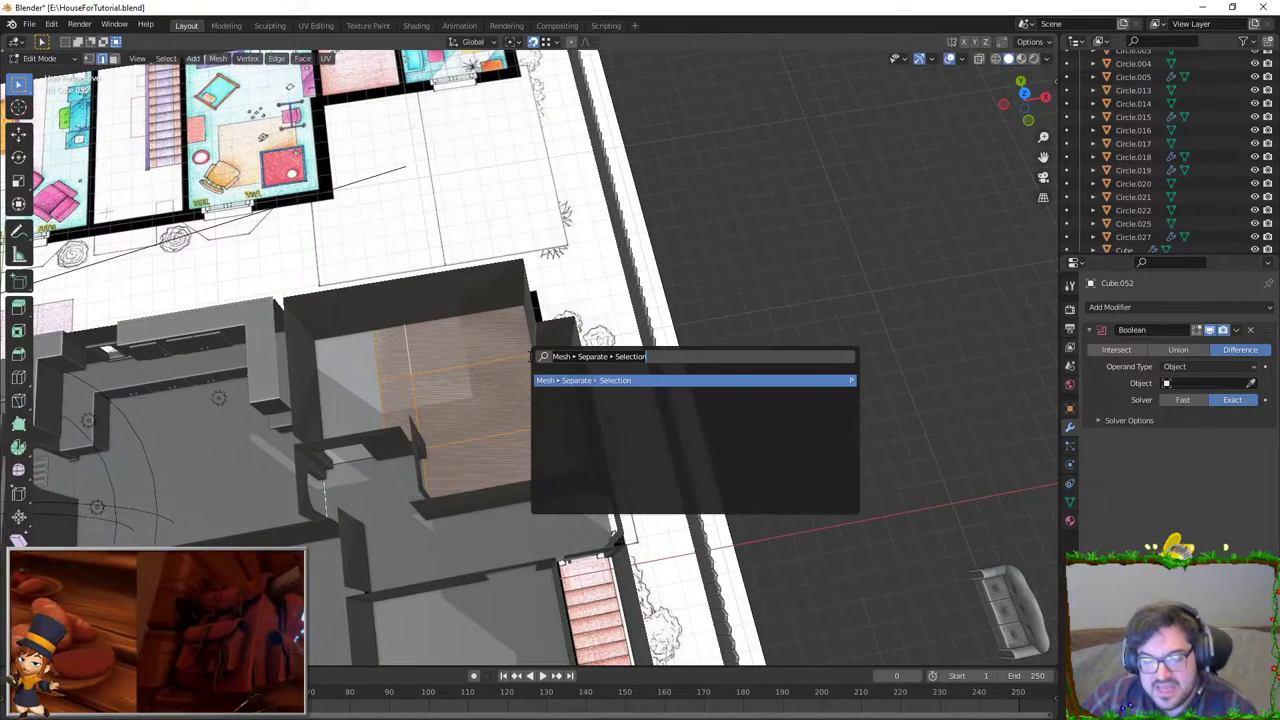
Step: Back in Object Mode, inspect the separated floor Cube.054 and wall Cube.052, reselecting Cube.054
{"action": "key", "text": "Tab"}
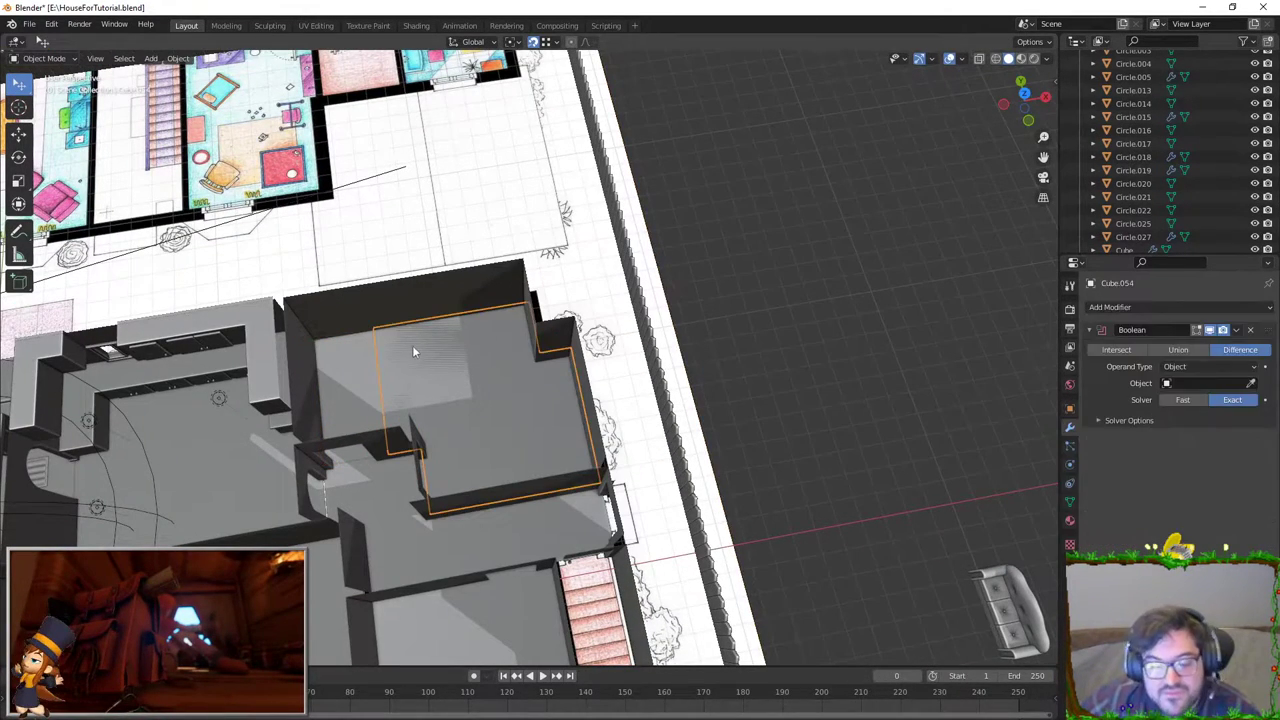
{"action": "left_click", "coordinate": [436, 390]}
{"action": "middle_click_drag", "start_coordinate": [438, 390], "coordinate": [478, 327]}
{"action": "left_click", "coordinate": [476, 325]}
{"action": "key", "text": "KP_Decimal"}
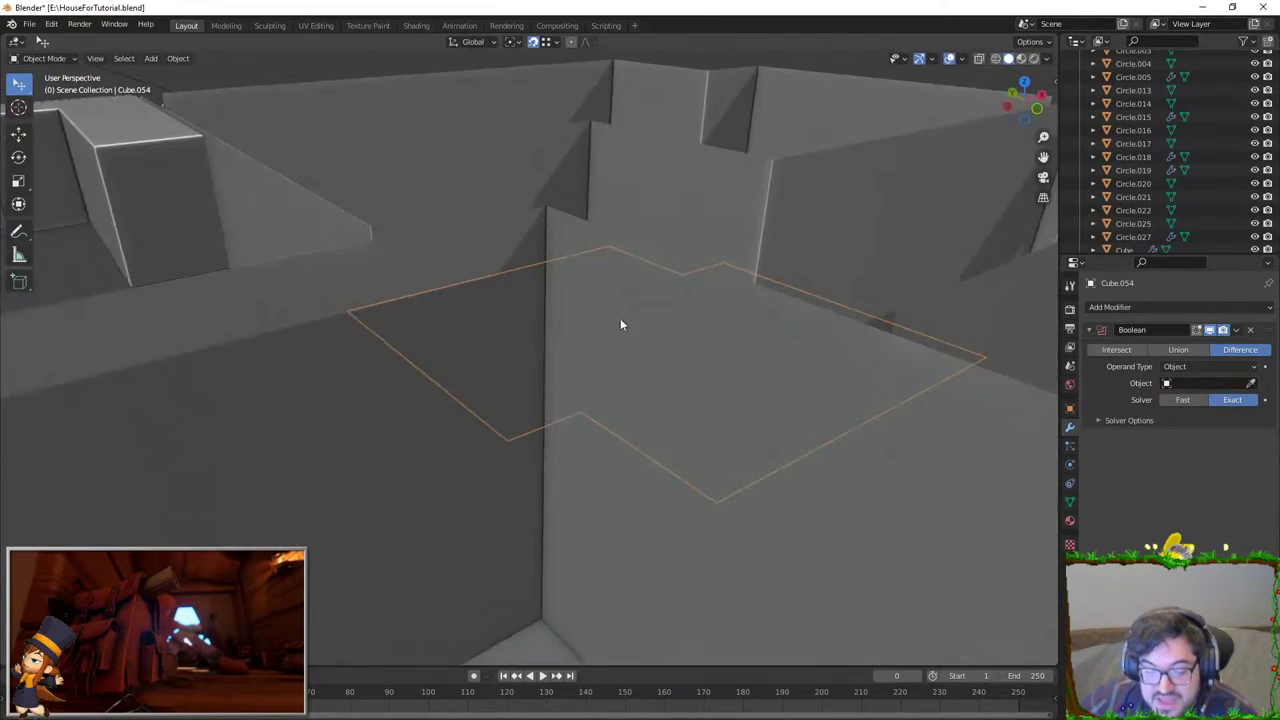
{"action": "middle_click_drag", "start_coordinate": [620, 318], "coordinate": [540, 352]}
{"action": "left_click", "coordinate": [530, 385]}
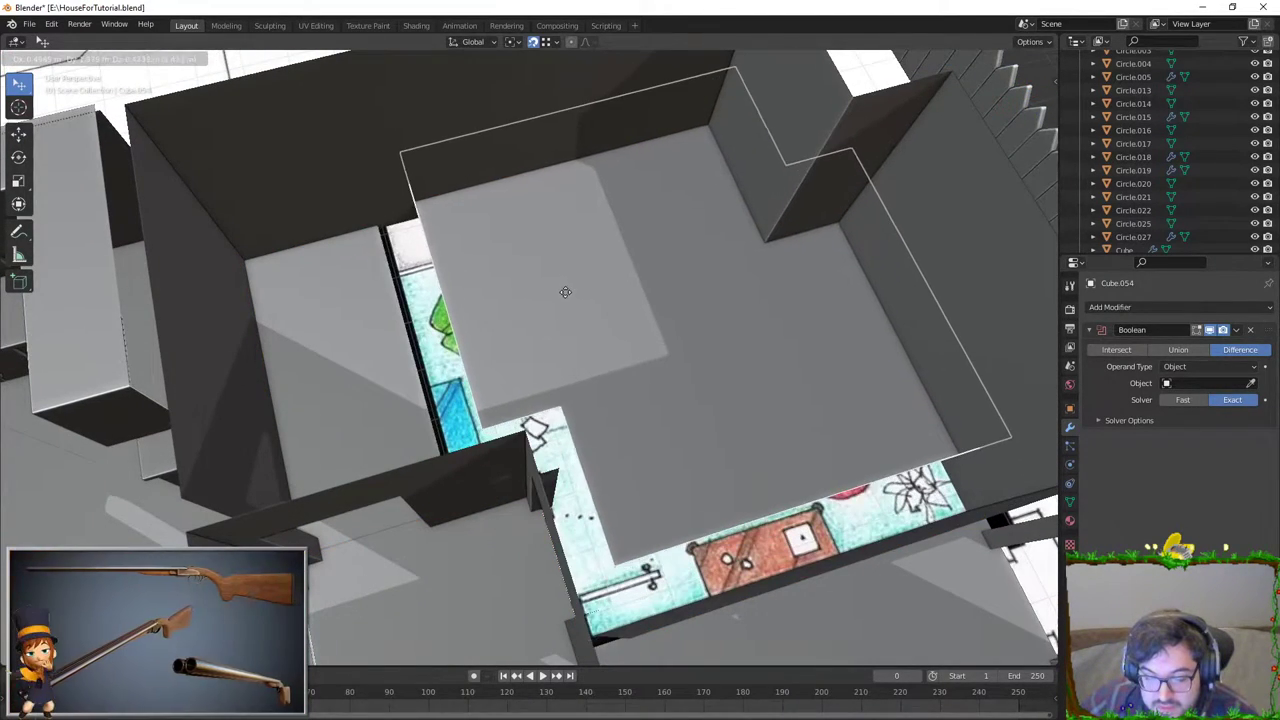
Step: Raise the room floor Cube.054 vertically along Z
{"action": "key", "text": "g"}
{"action": "key", "text": "z"}
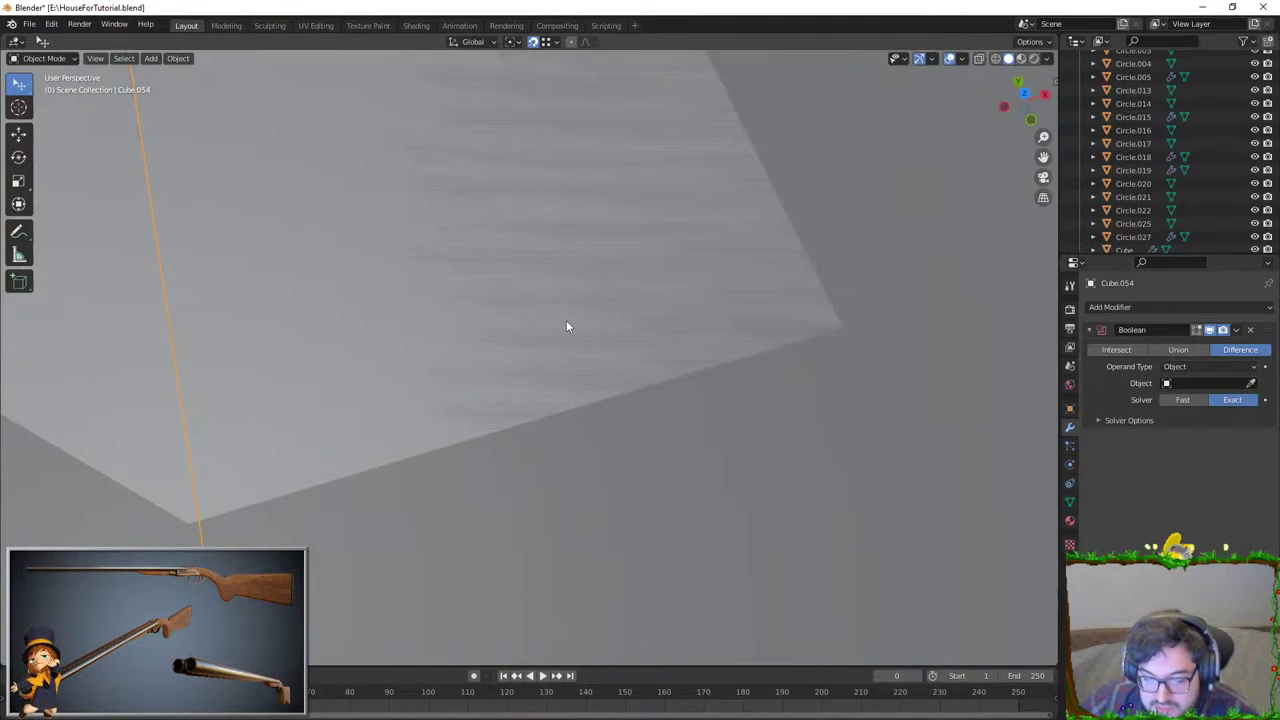
{"action": "left_click", "coordinate": [644, 194]}
{"action": "mouse_move", "coordinate": [606, 278]}
{"action": "middle_mouse_down"}
{"action": "mouse_move", "coordinate": [386, 338]}
{"action": "mouse_move", "coordinate": [429, 378]}
{"action": "mouse_move", "coordinate": [393, 334]}
{"action": "mouse_move", "coordinate": [503, 412]}
{"action": "mouse_move", "coordinate": [376, 219]}
{"action": "middle_mouse_up"}
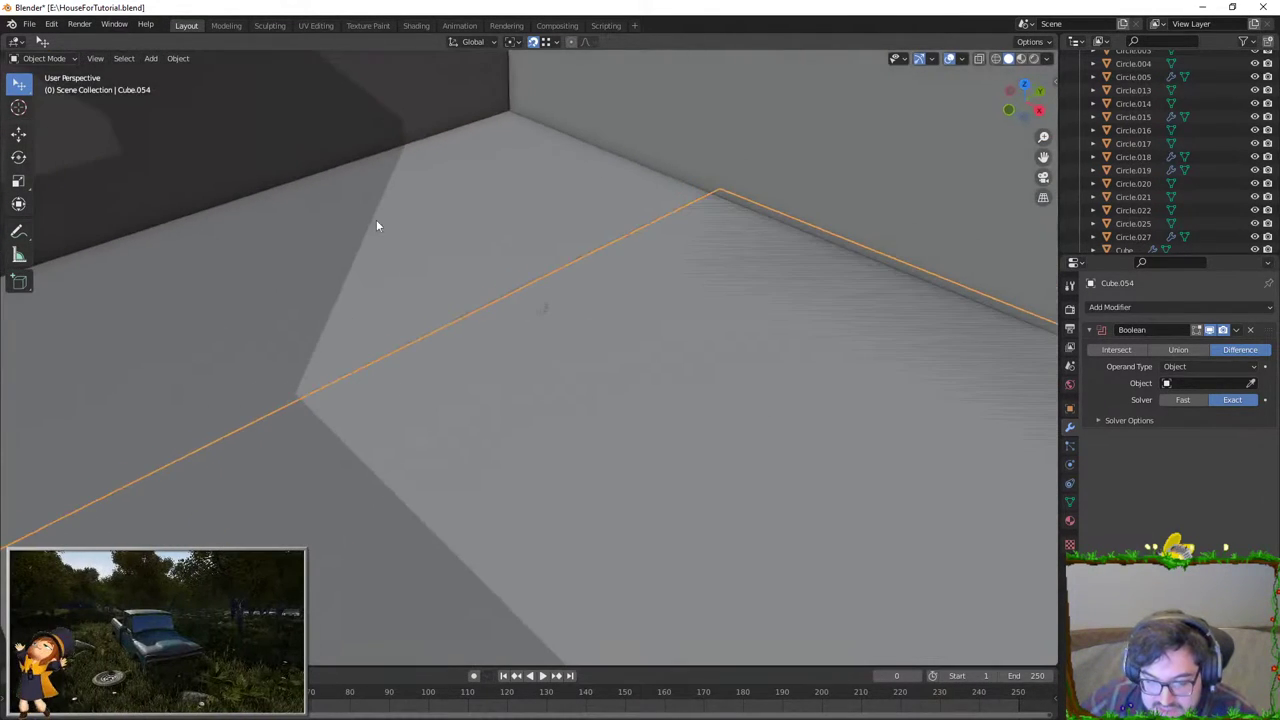
Step: Check the room pieces Cube.052 and Cube.053, then select room Cube.050
{"action": "left_click", "coordinate": [497, 324]}
{"action": "middle_click_drag", "start_coordinate": [497, 324], "coordinate": [692, 271]}
{"action": "left_click", "coordinate": [692, 277]}
{"action": "scroll", "coordinate": [682, 296], "scroll_direction": "down", "scroll_amount": 5}
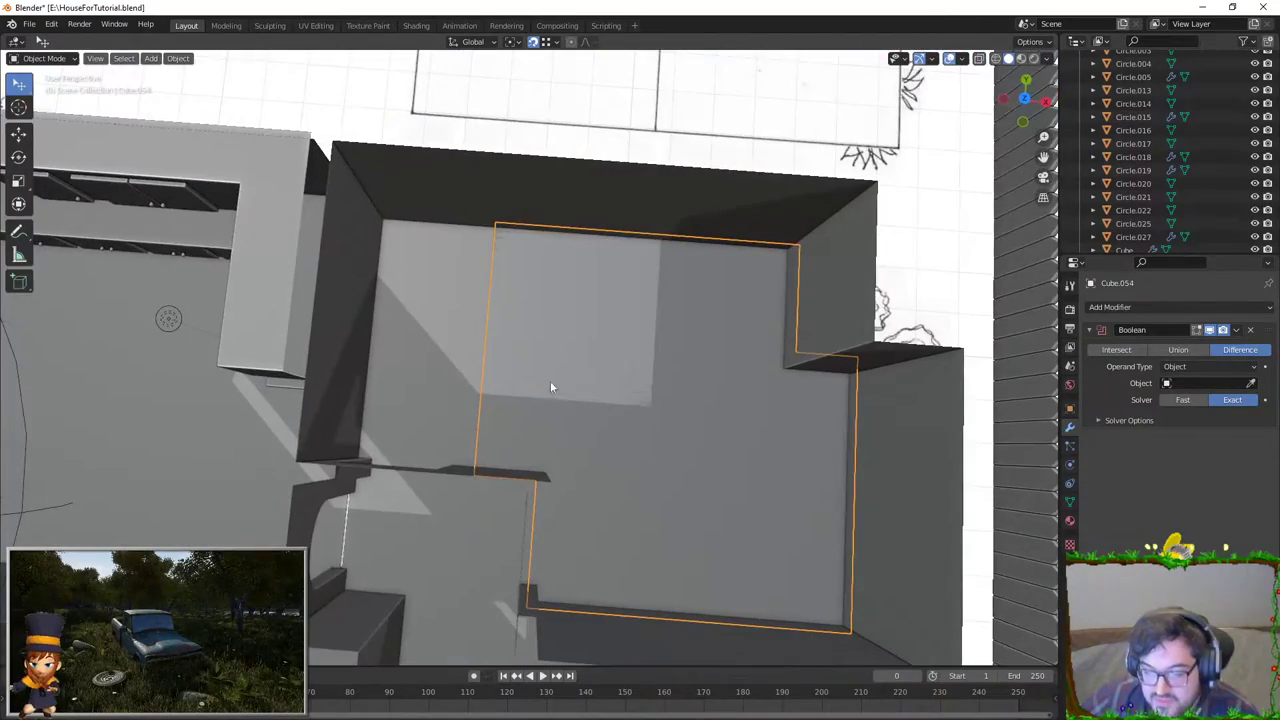
{"action": "scroll", "coordinate": [550, 380], "scroll_direction": "down", "scroll_amount": 3}
{"action": "left_click", "coordinate": [543, 612]}
{"action": "mouse_move", "coordinate": [543, 612]}
{"action": "middle_mouse_down"}
{"action": "mouse_move", "coordinate": [571, 303]}
{"action": "mouse_move", "coordinate": [543, 371]}
{"action": "mouse_move", "coordinate": [586, 349]}
{"action": "mouse_move", "coordinate": [543, 356]}
{"action": "middle_mouse_up"}
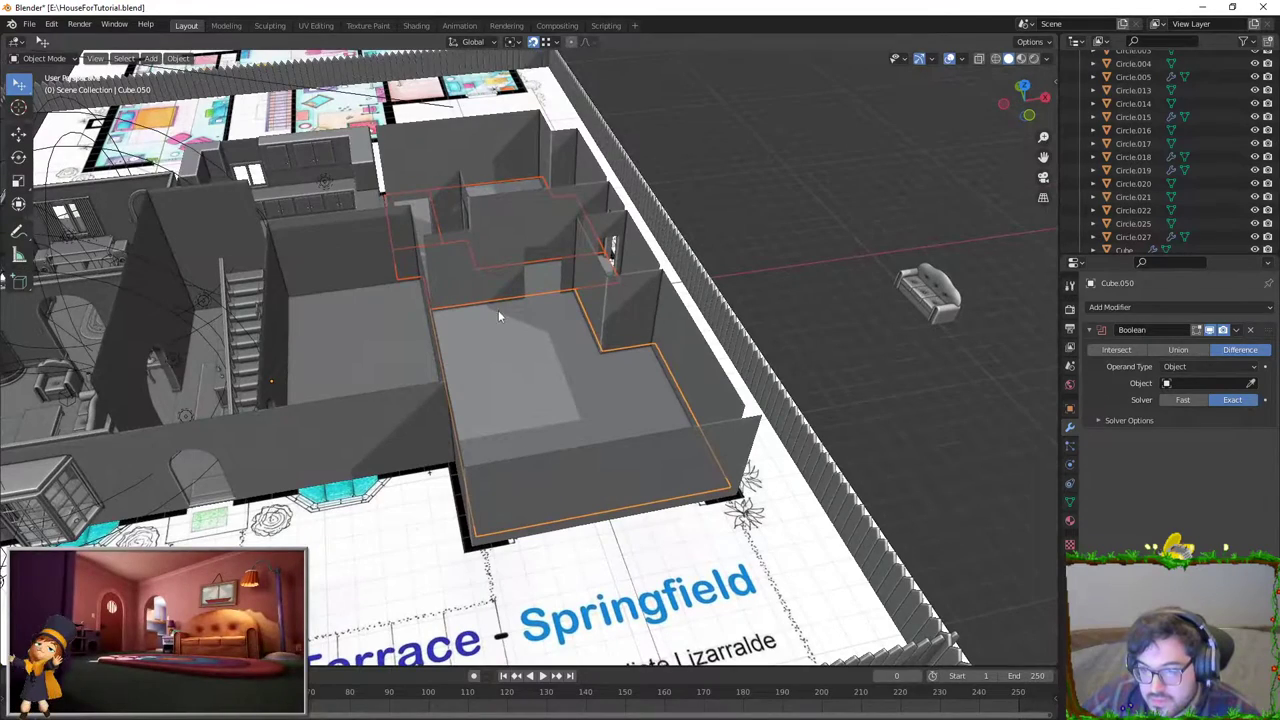
{"action": "middle_click_drag", "start_coordinate": [500, 313], "coordinate": [569, 372]}
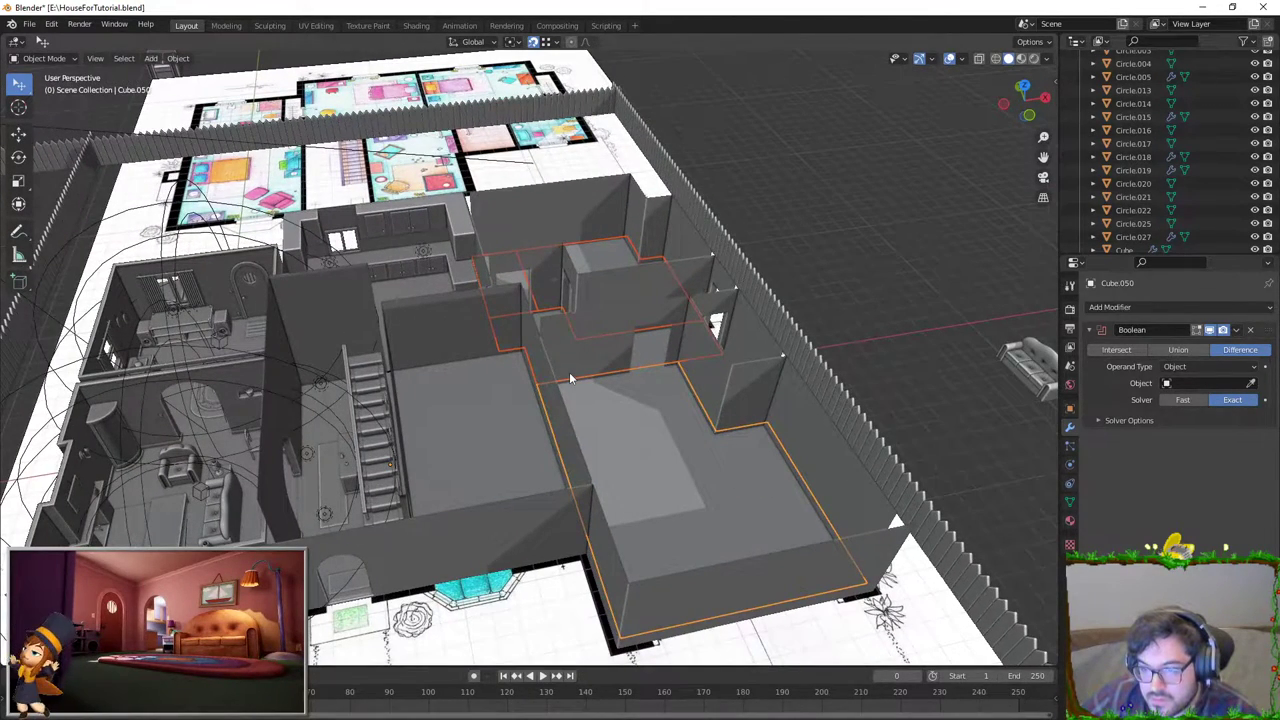
Step: Raise room Cube.050 vertically along Z after cancelling a Y-axis move
{"action": "scroll", "coordinate": [550, 378], "scroll_direction": "up", "scroll_amount": 3}
{"action": "scroll", "coordinate": [560, 355], "scroll_direction": "up", "scroll_amount": 3}
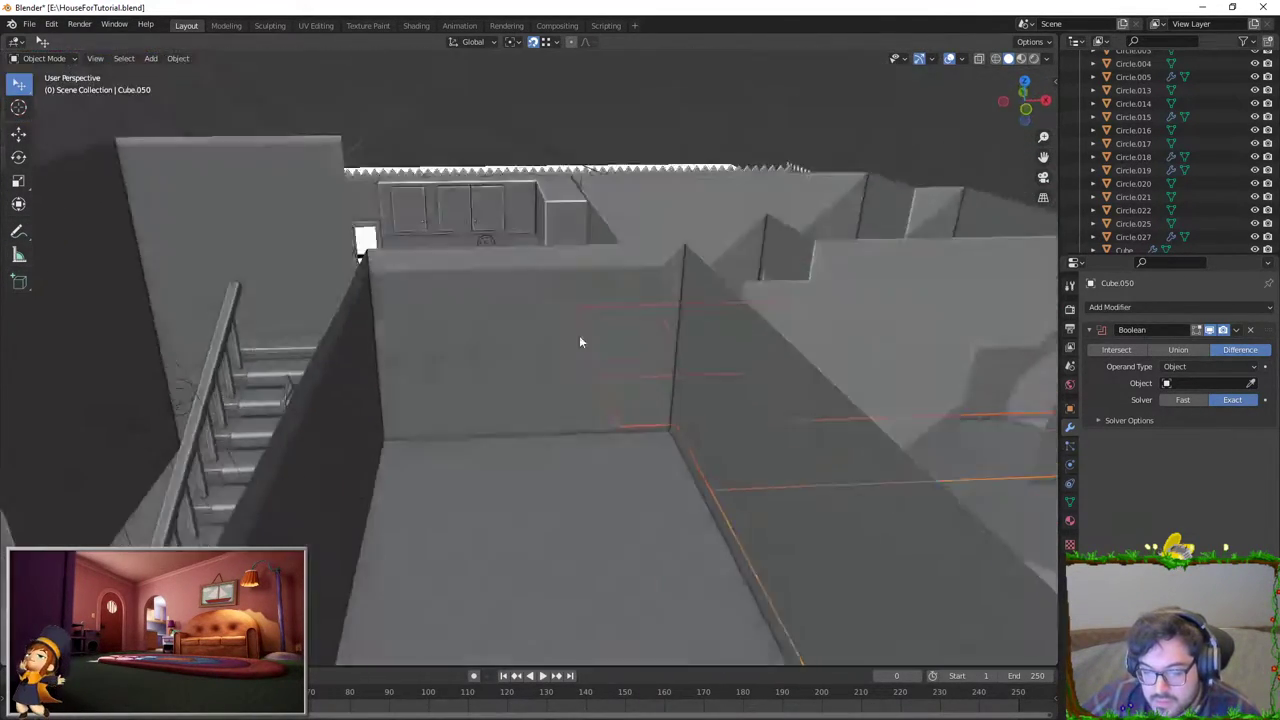
{"action": "scroll", "coordinate": [578, 325], "scroll_direction": "up", "scroll_amount": 3}
{"action": "middle_click_drag", "start_coordinate": [578, 327], "coordinate": [494, 343]}
{"action": "key", "text": "g"}
{"action": "key", "text": "y"}
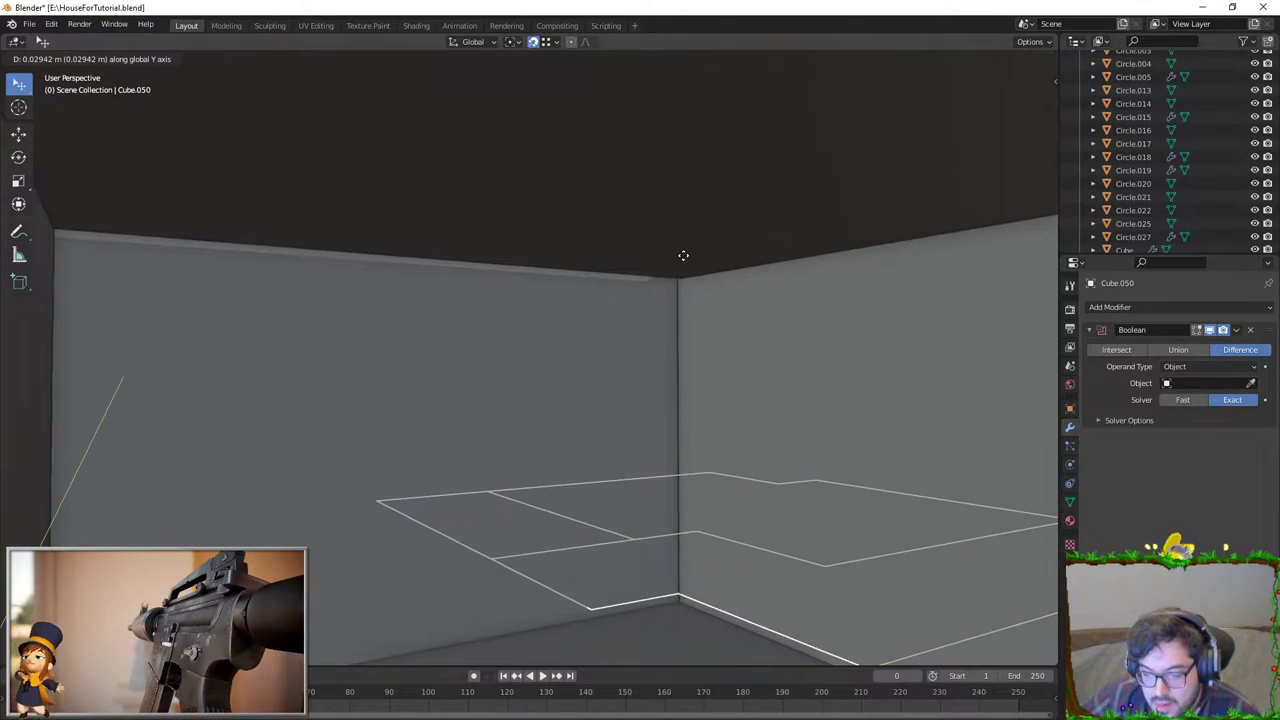
{"action": "key", "text": "Escape"}
{"action": "key", "text": "g"}
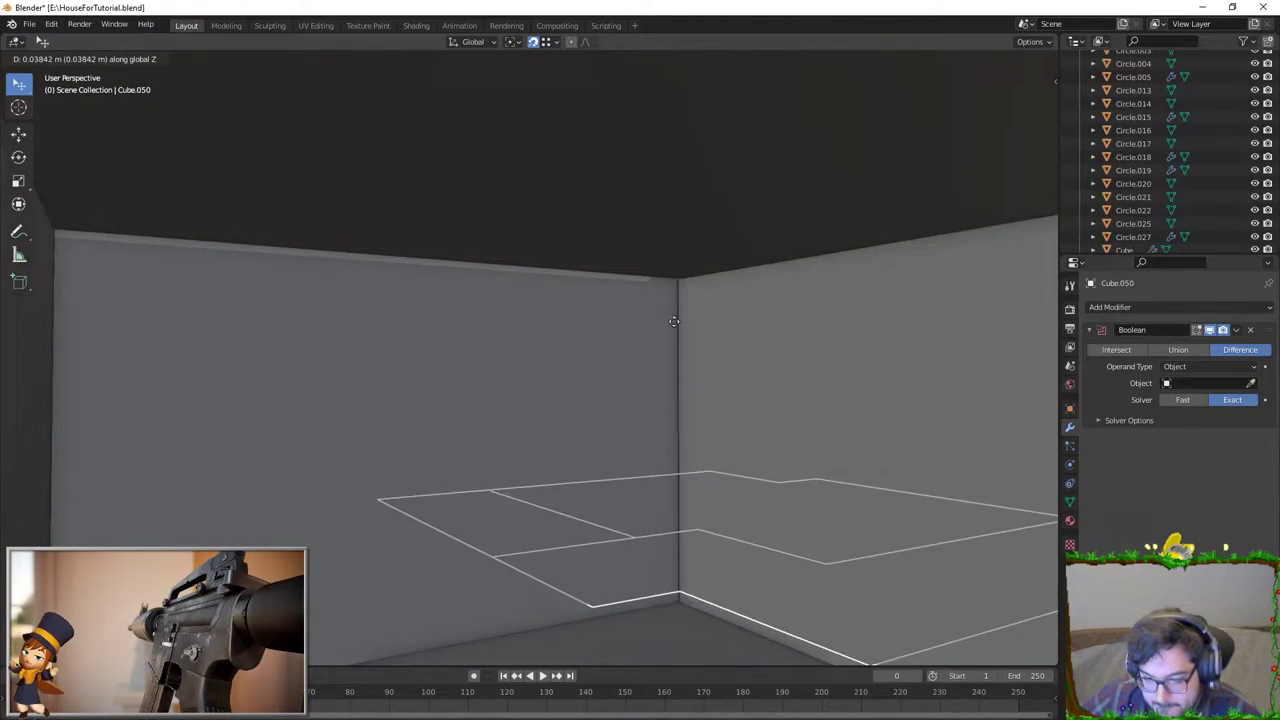
{"action": "key", "text": "z"}
{"action": "left_click", "coordinate": [679, 277]}
Step: Select the thin room-outline slab and raise it along Z to the wall tops
{"action": "scroll", "coordinate": [610, 420], "scroll_direction": "down", "scroll_amount": 3}
{"action": "scroll", "coordinate": [503, 423], "scroll_direction": "down", "scroll_amount": 3}
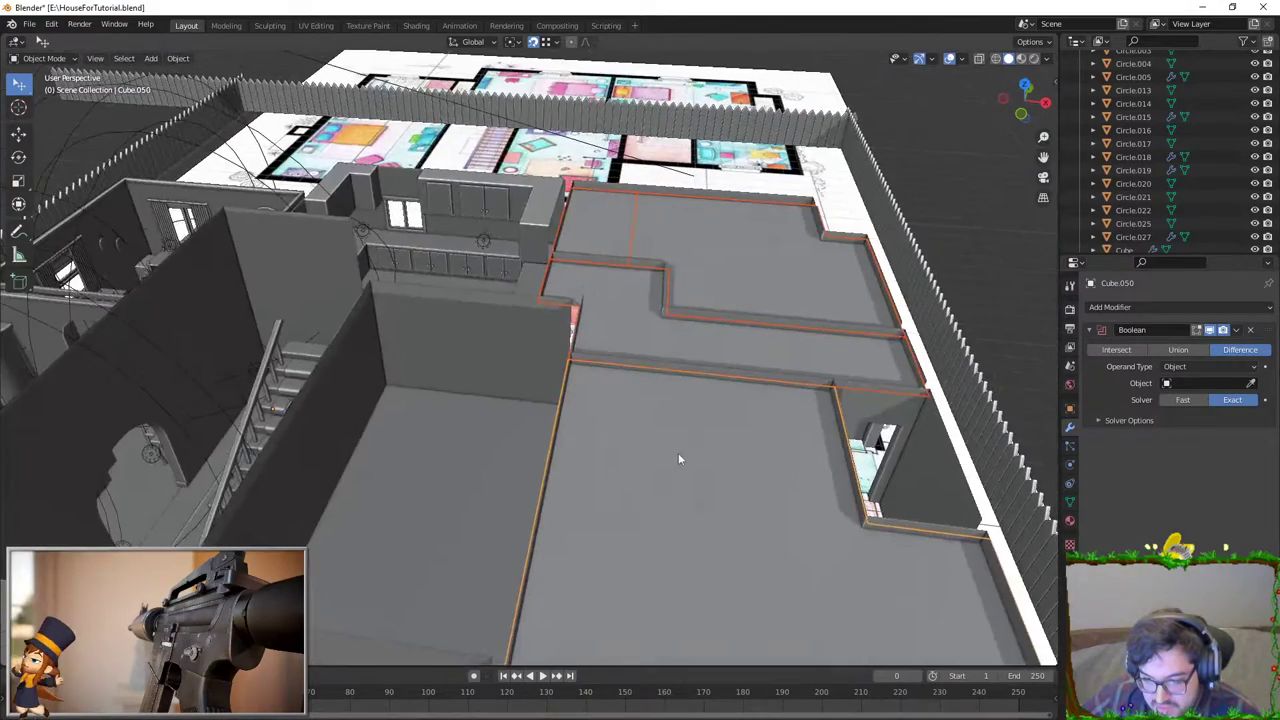
{"action": "scroll", "coordinate": [680, 457], "scroll_direction": "up", "scroll_amount": 5}
{"action": "scroll", "coordinate": [613, 343], "scroll_direction": "down", "scroll_amount": 4}
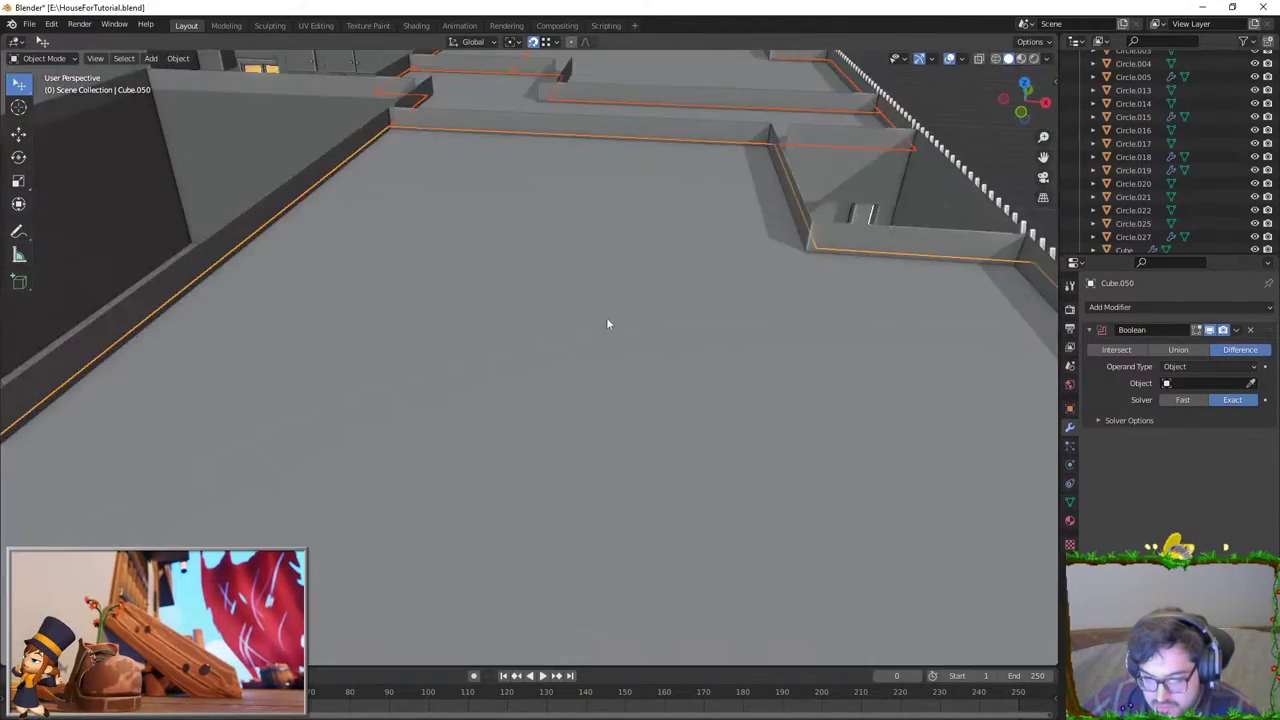
{"action": "scroll", "coordinate": [606, 322], "scroll_direction": "down", "scroll_amount": 4}
{"action": "scroll", "coordinate": [606, 316], "scroll_direction": "up", "scroll_amount": 5}
{"action": "left_click", "coordinate": [533, 406]}
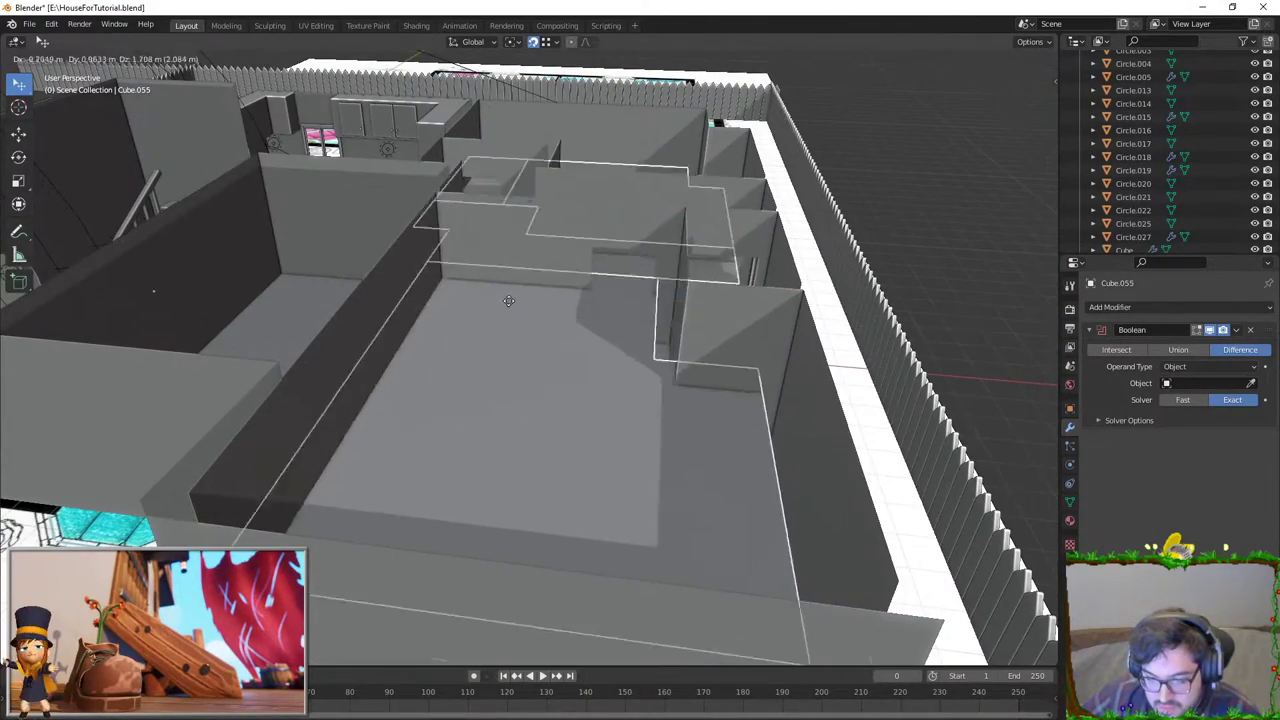
{"action": "scroll", "coordinate": [603, 318], "scroll_direction": "up", "scroll_amount": 5}
{"action": "scroll", "coordinate": [390, 265], "scroll_direction": "up", "scroll_amount": 5}
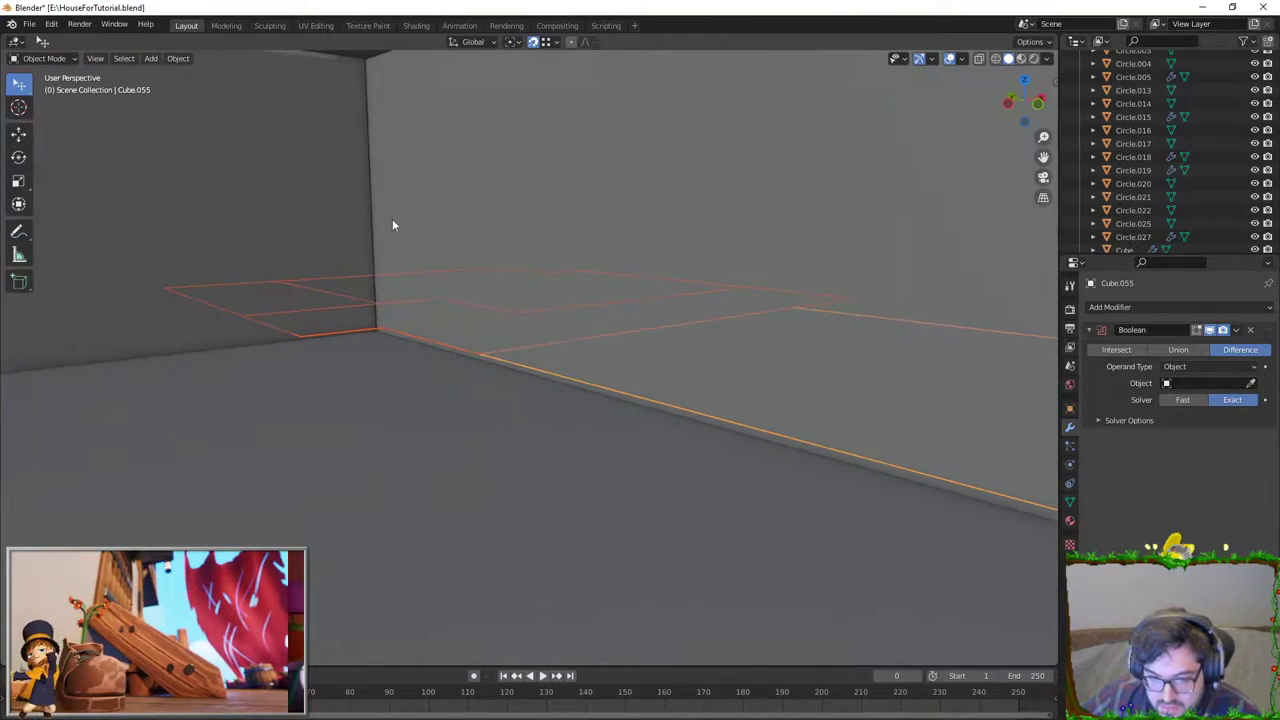
{"action": "key", "text": "g"}
{"action": "key", "text": "z"}
{"action": "left_click", "coordinate": [444, 167]}
Step: Look down on the house and enter Edit Mode on the slab
{"action": "scroll", "coordinate": [444, 167], "scroll_direction": "down", "scroll_amount": 3}
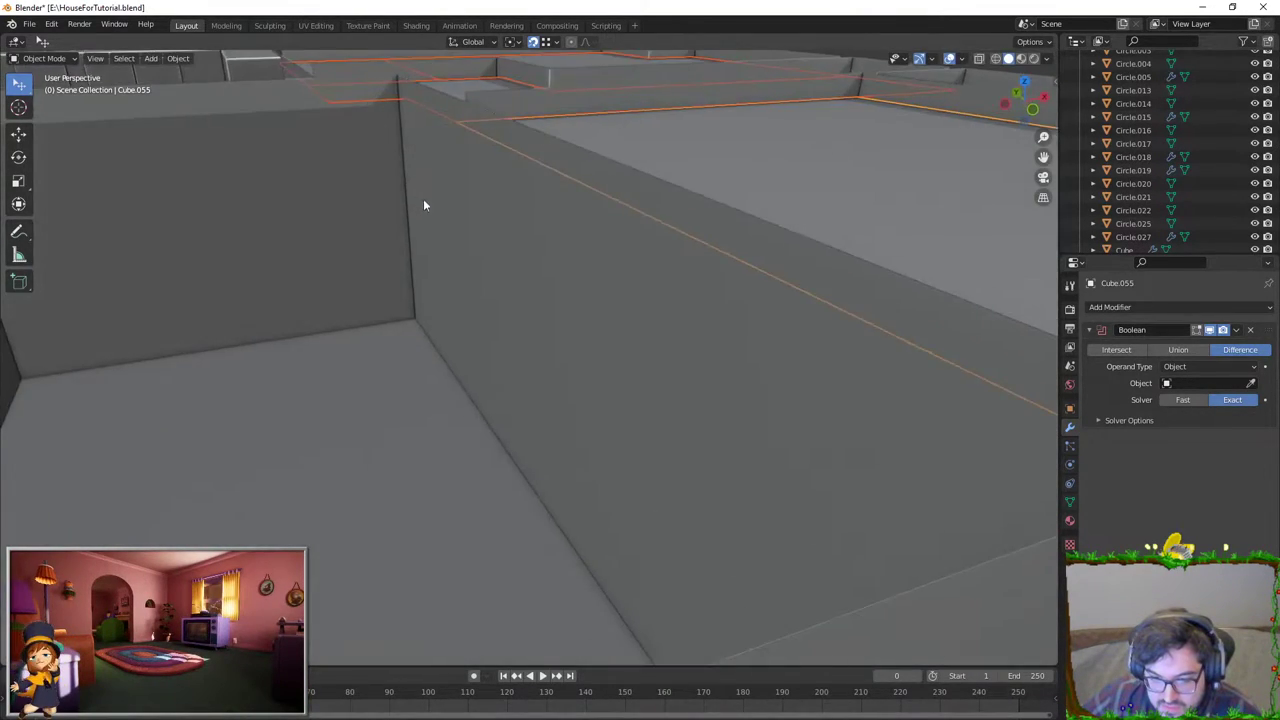
{"action": "scroll", "coordinate": [423, 198], "scroll_direction": "down", "scroll_amount": 3}
{"action": "middle_click_drag", "start_coordinate": [439, 291], "coordinate": [398, 308]}
{"action": "key", "text": "Tab"}
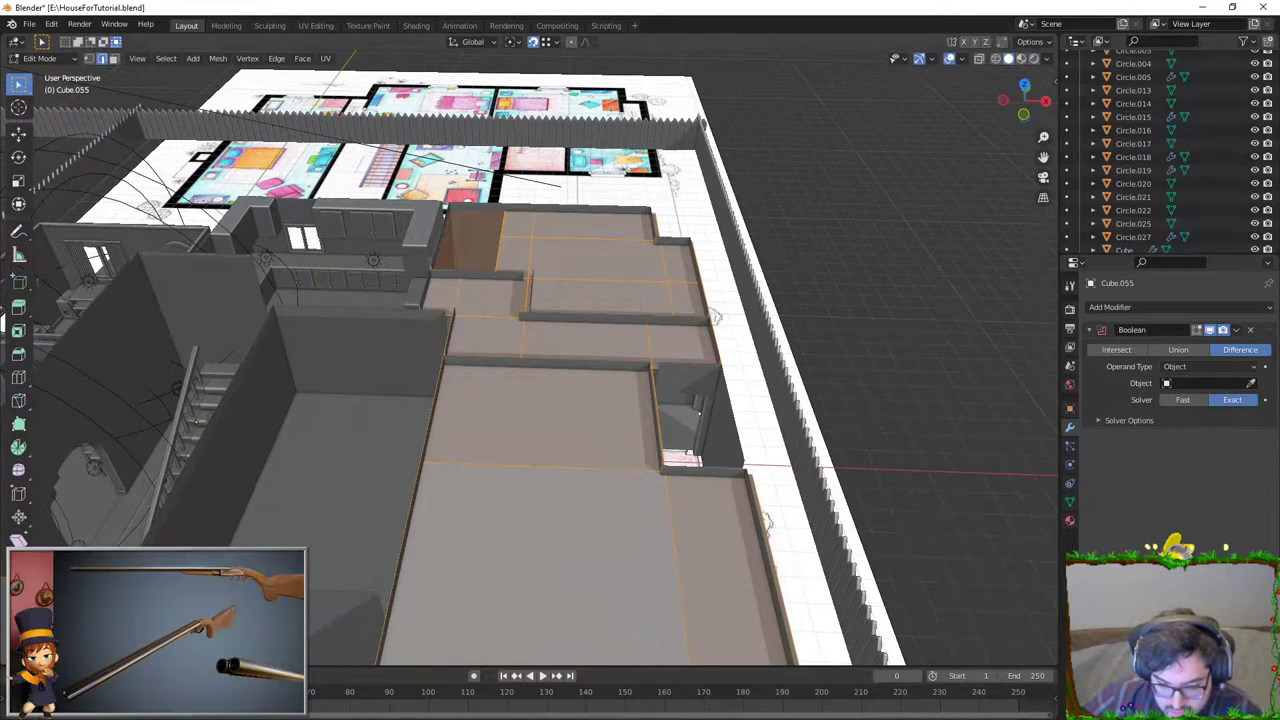
Step: Apply the raised slab's transforms with Ctrl+A
{"action": "key", "text": "a"}
{"action": "key", "text": "Tab"}
{"action": "key", "text": "ctrl+a"}
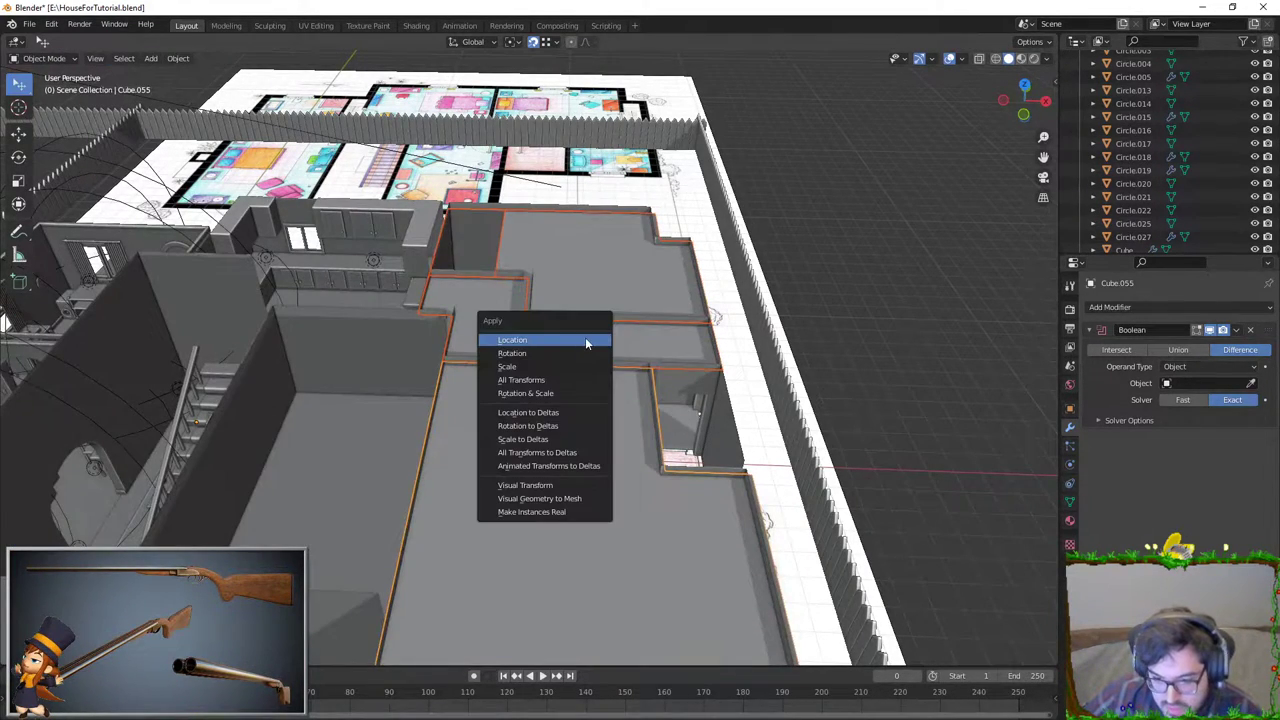
{"action": "left_click", "coordinate": [575, 379]}
Step: Separate the slab's selected faces into a new object, Cube.056
{"action": "key", "text": "Tab"}
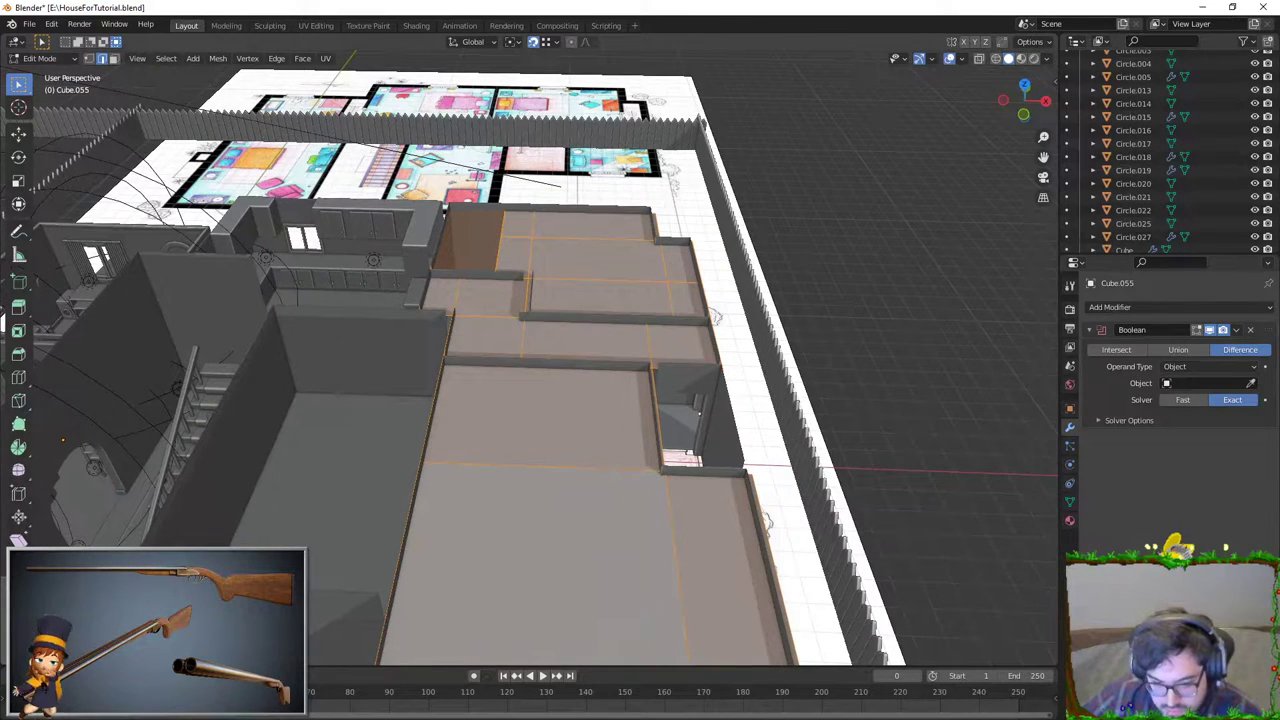
{"action": "key", "text": "a"}
{"action": "key", "text": "p"}
{"action": "left_click", "coordinate": [488, 240]}
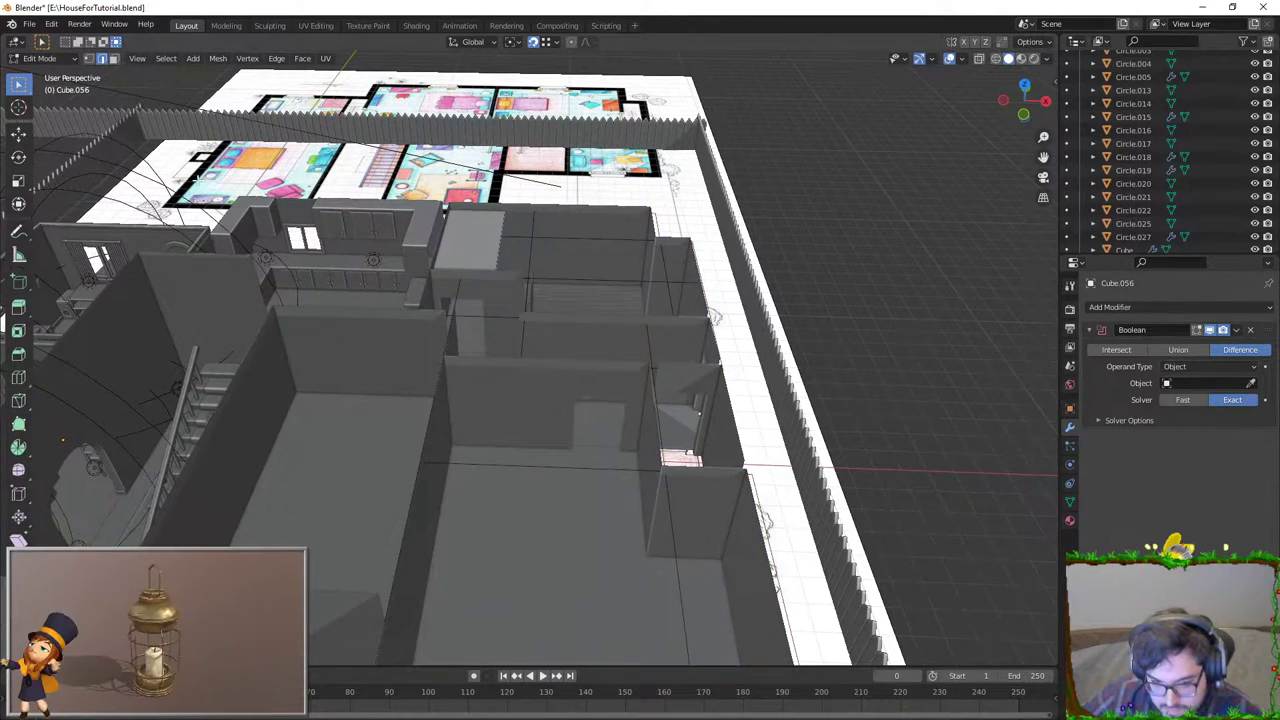
{"action": "left_click", "coordinate": [113, 58]}
{"action": "left_click", "coordinate": [472, 245]}
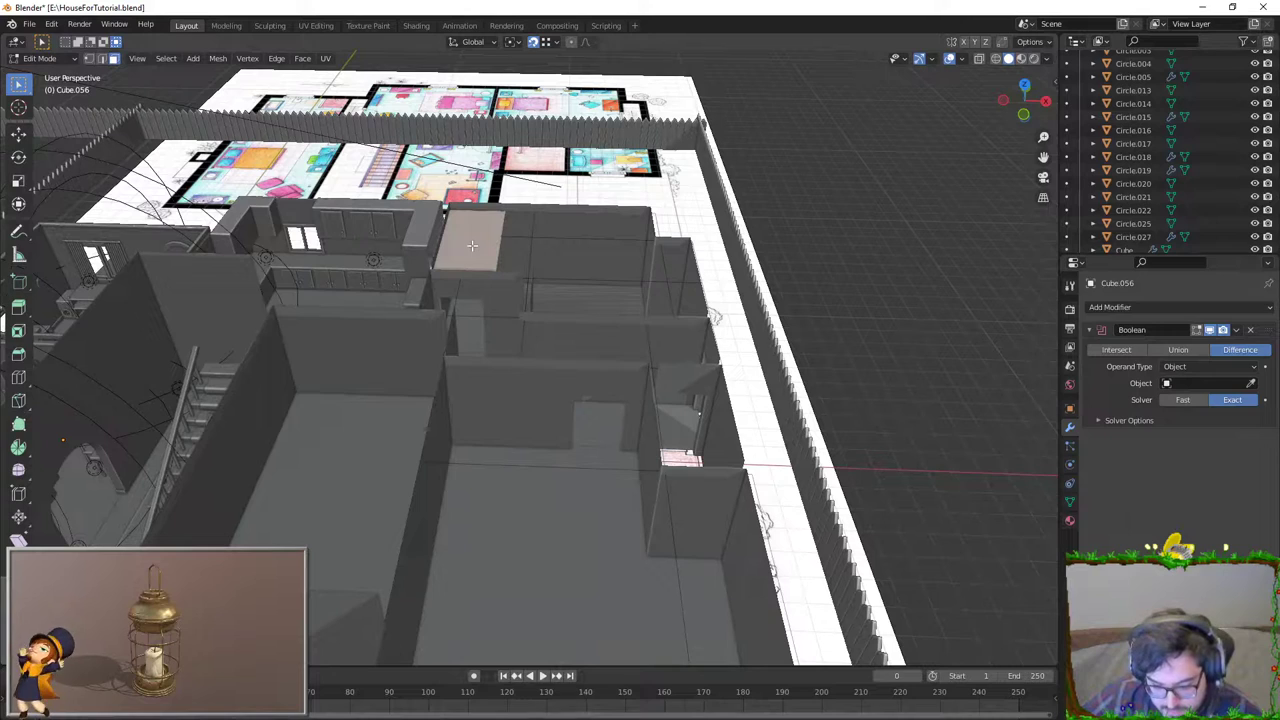
{"action": "key", "text": "Tab"}
Step: Apply transforms on Cube.056 and check its faces in Edit Mode
{"action": "middle_click_drag", "start_coordinate": [560, 380], "coordinate": [606, 362]}
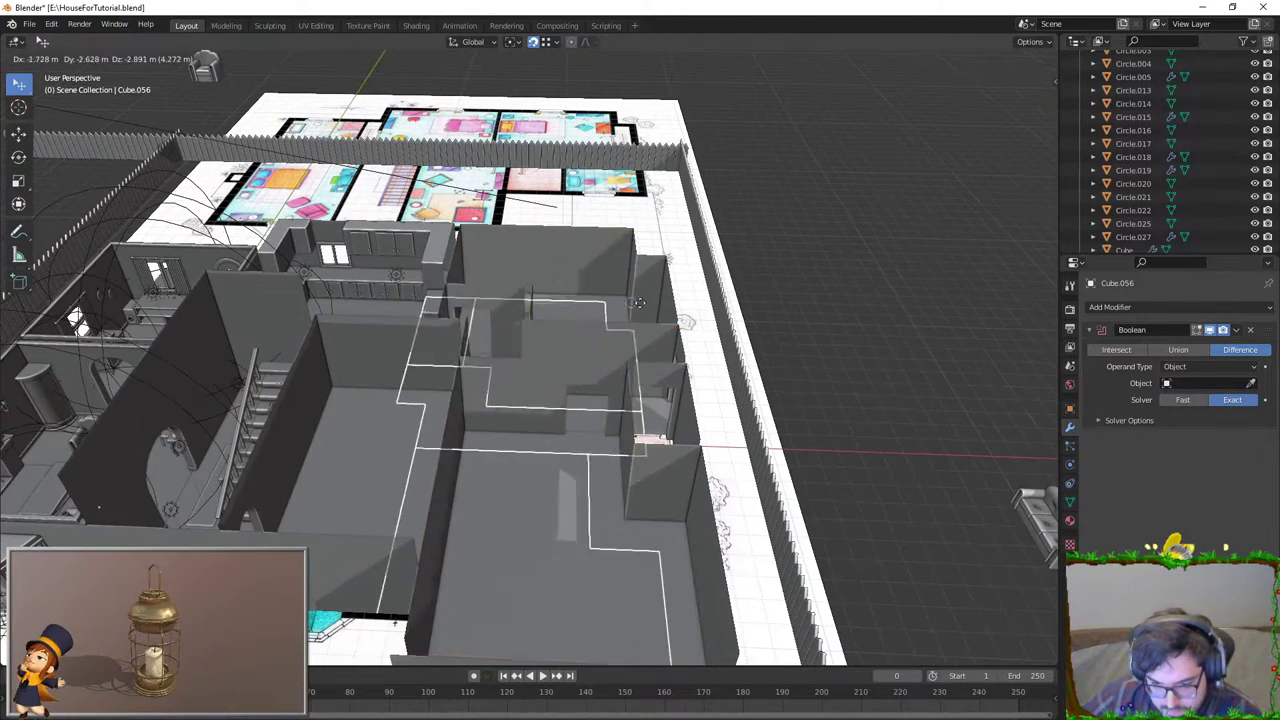
{"action": "key", "text": "ctrl+a"}
{"action": "left_click", "coordinate": [606, 362]}
{"action": "key", "text": "Tab"}
{"action": "key", "text": "a"}
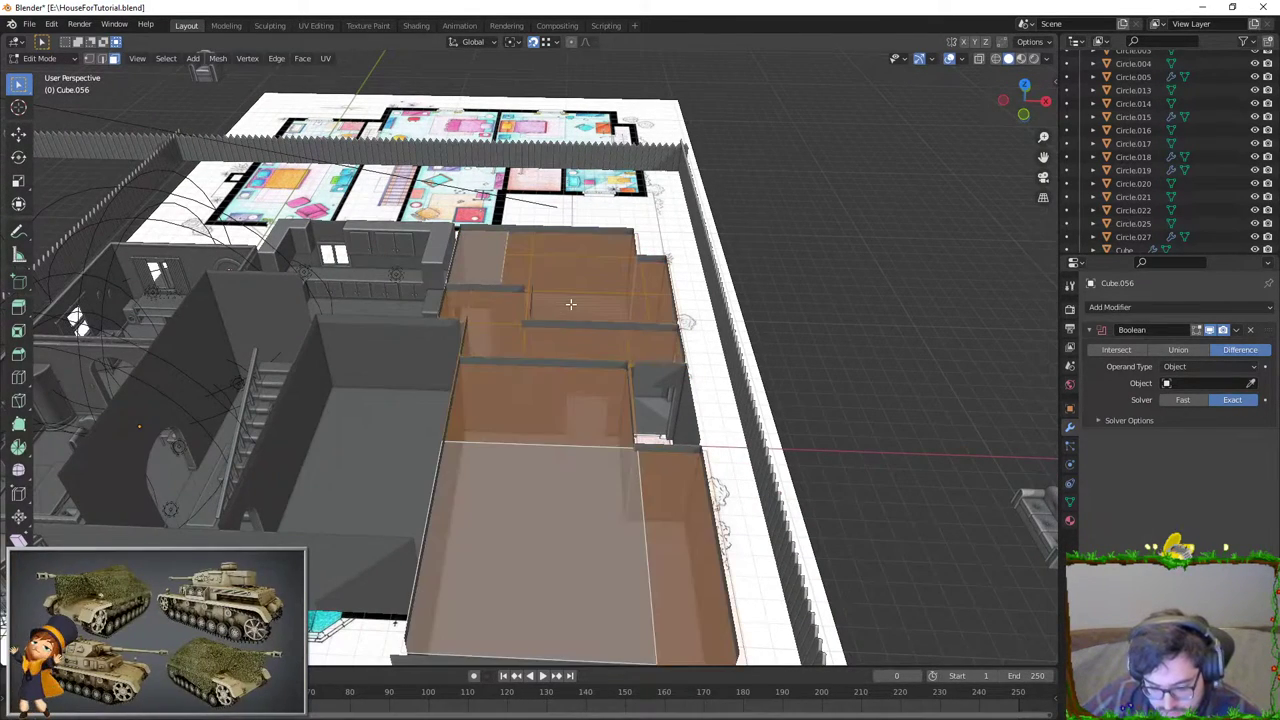
{"action": "scroll", "coordinate": [566, 419], "scroll_direction": "up", "scroll_amount": 3}
{"action": "key", "text": "alt+a"}
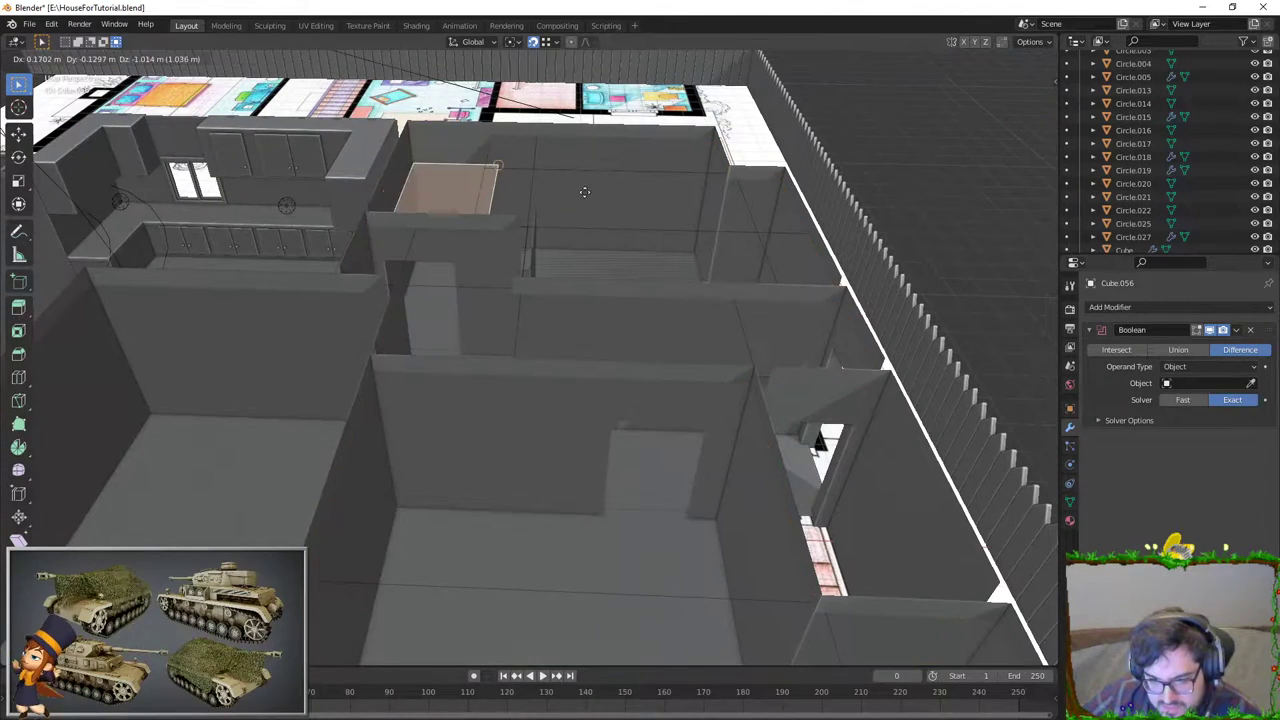
{"action": "middle_click_drag", "start_coordinate": [560, 320], "coordinate": [567, 347]}
{"action": "key", "text": "Tab"}
Step: Inspect the floor and slabs Cube.053, Cube.052 and Cube.055 from several angles
{"action": "left_click", "coordinate": [589, 570]}
{"action": "left_click", "coordinate": [682, 498]}
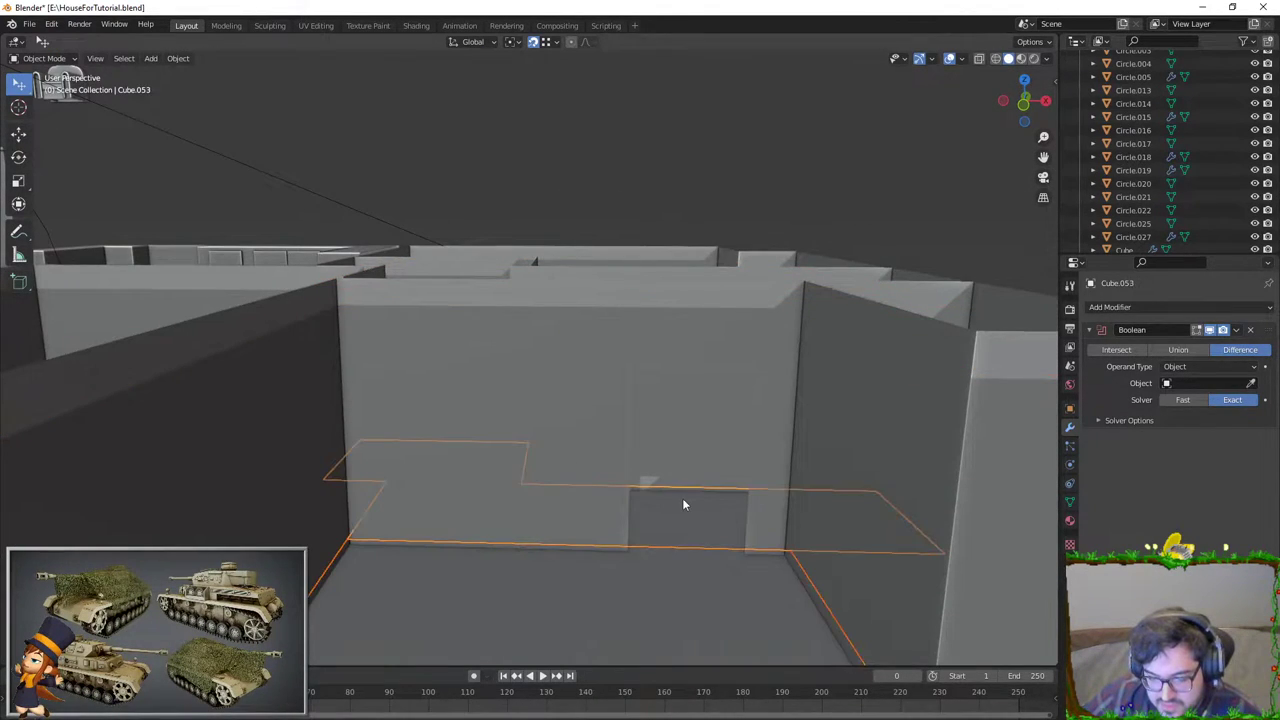
{"action": "middle_click_drag", "start_coordinate": [682, 498], "coordinate": [532, 342]}
{"action": "scroll", "coordinate": [435, 374], "scroll_direction": "up", "scroll_amount": 3}
{"action": "mouse_move", "coordinate": [436, 381]}
{"action": "middle_mouse_down"}
{"action": "mouse_move", "coordinate": [597, 408]}
{"action": "mouse_move", "coordinate": [581, 404]}
{"action": "mouse_move", "coordinate": [739, 380]}
{"action": "middle_mouse_up"}
{"action": "left_click", "coordinate": [455, 392]}
{"action": "scroll", "coordinate": [504, 396], "scroll_direction": "down", "scroll_amount": 5}
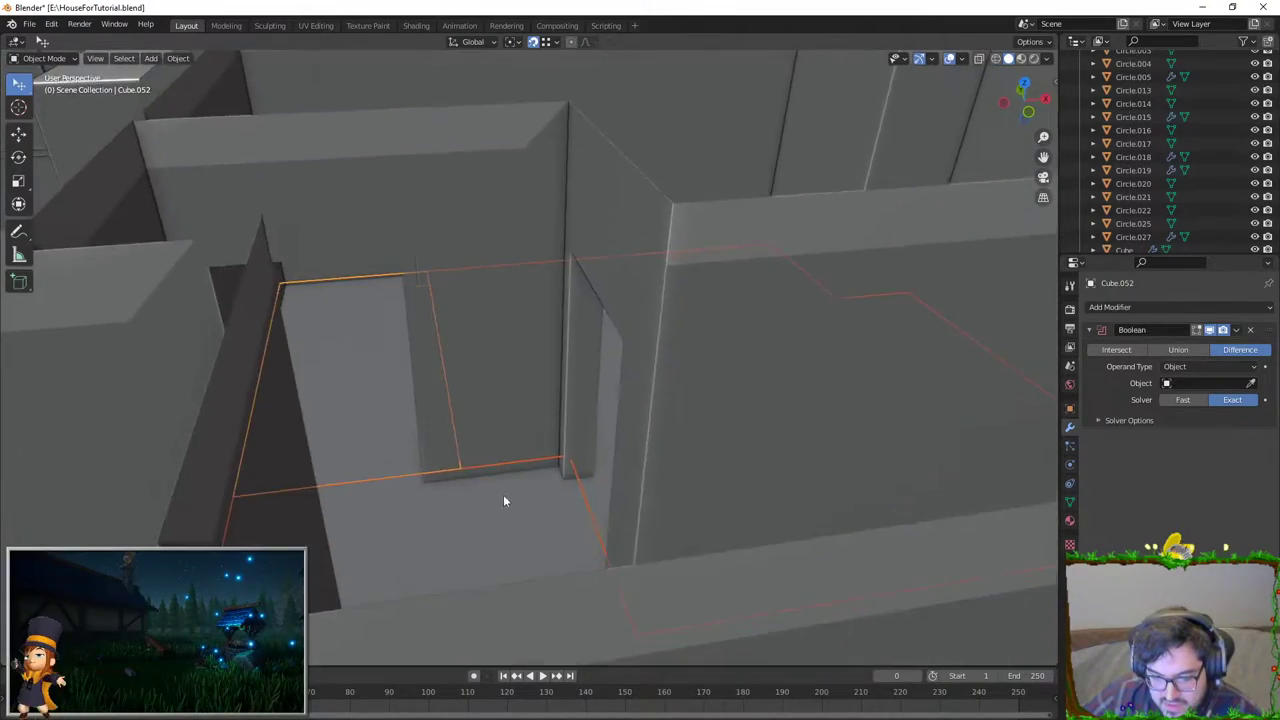
{"action": "mouse_move", "coordinate": [503, 494]}
{"action": "middle_mouse_down"}
{"action": "mouse_move", "coordinate": [584, 488]}
{"action": "mouse_move", "coordinate": [570, 440]}
{"action": "mouse_move", "coordinate": [618, 410]}
{"action": "mouse_move", "coordinate": [556, 430]}
{"action": "middle_mouse_up"}
{"action": "scroll", "coordinate": [630, 425], "scroll_direction": "down", "scroll_amount": 5}
{"action": "scroll", "coordinate": [530, 380], "scroll_direction": "up", "scroll_amount": 5}
{"action": "mouse_move", "coordinate": [500, 314]}
{"action": "middle_mouse_down"}
{"action": "mouse_move", "coordinate": [494, 343]}
{"action": "mouse_move", "coordinate": [512, 109]}
{"action": "mouse_move", "coordinate": [508, 248]}
{"action": "middle_mouse_up"}
{"action": "left_click", "coordinate": [494, 343]}
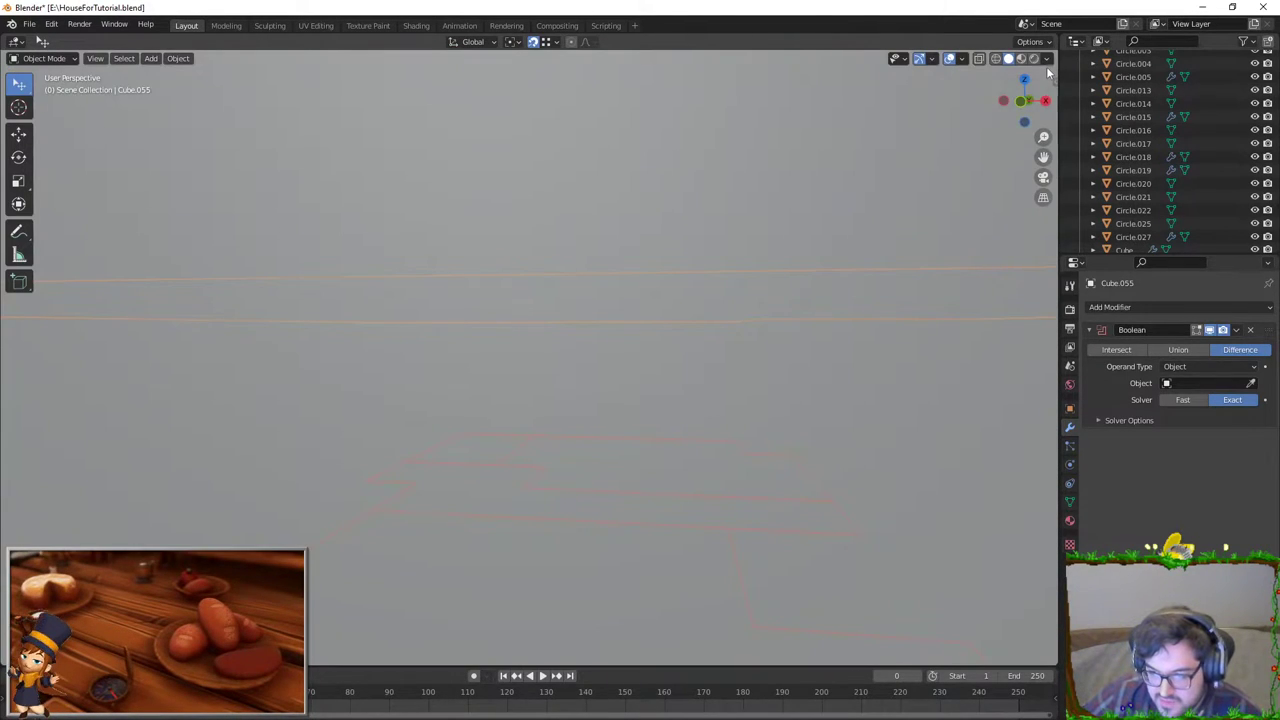
Step: Select only the lower-right room's slab Cube.055
{"action": "left_click", "coordinate": [1047, 58]}
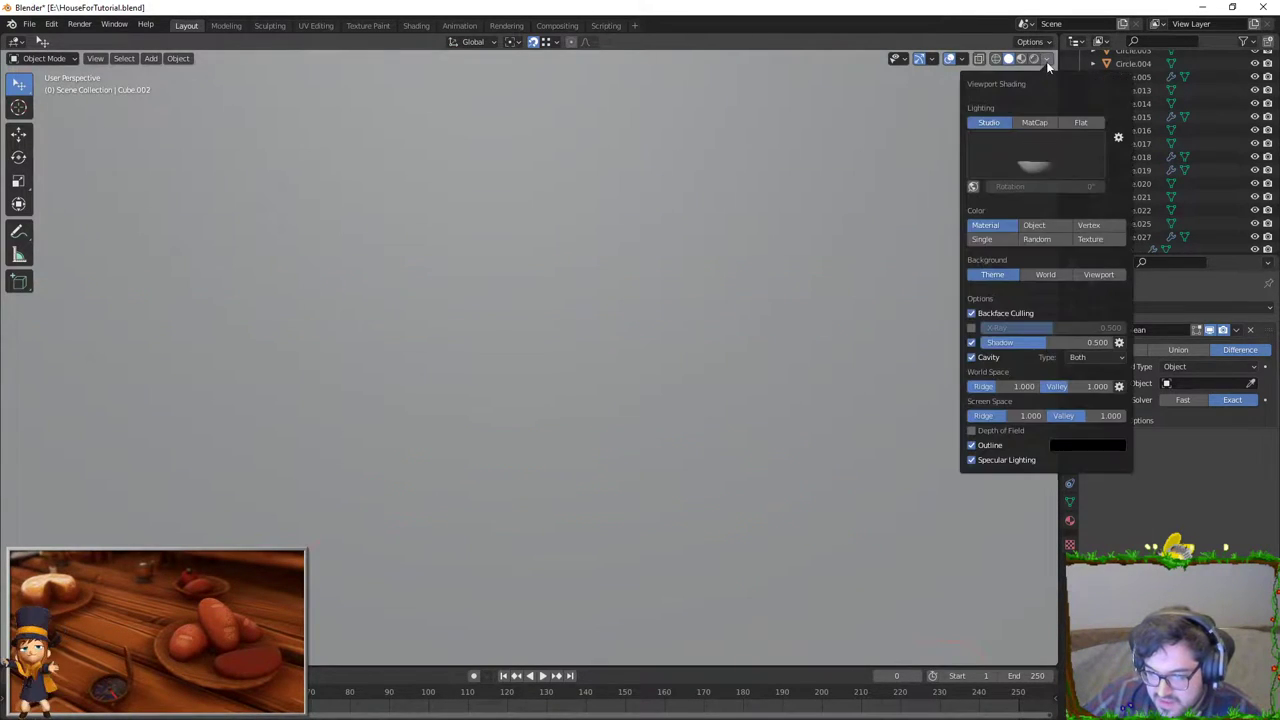
{"action": "key", "text": "ctrl+z"}
{"action": "middle_click_drag", "start_coordinate": [586, 400], "coordinate": [545, 500]}
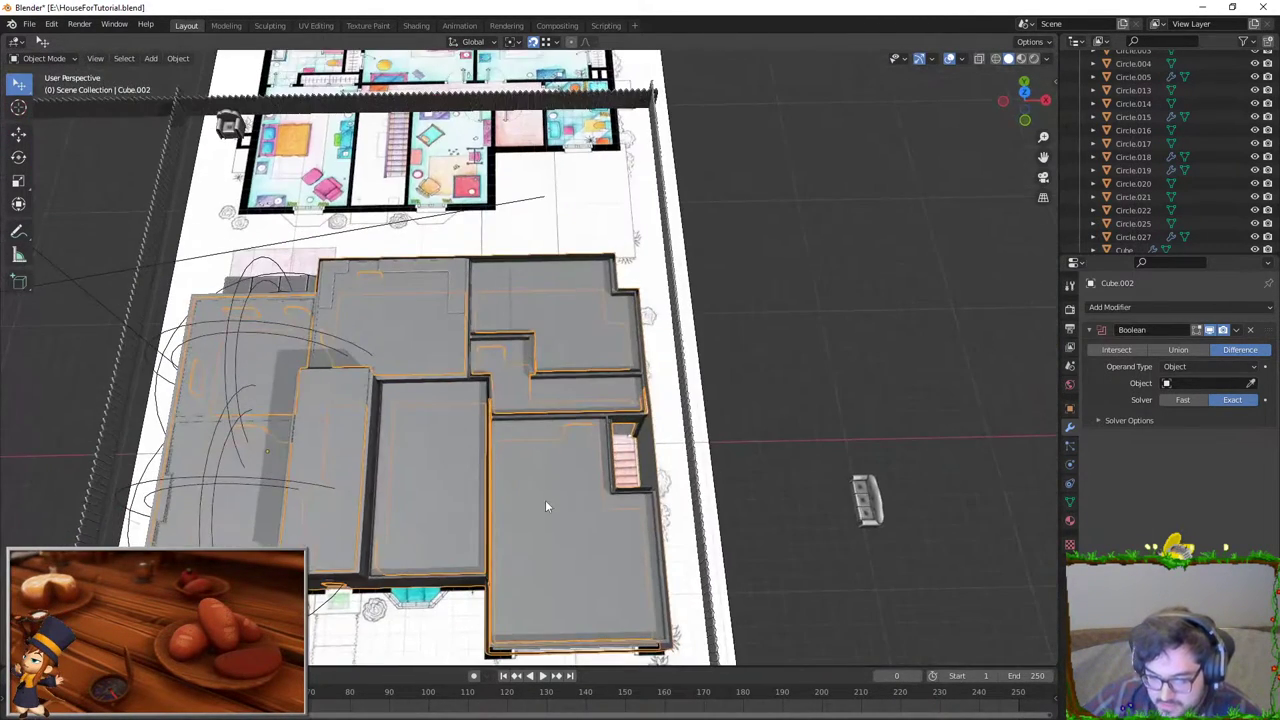
{"action": "left_click", "coordinate": [545, 500]}
{"action": "left_click", "coordinate": [563, 438]}
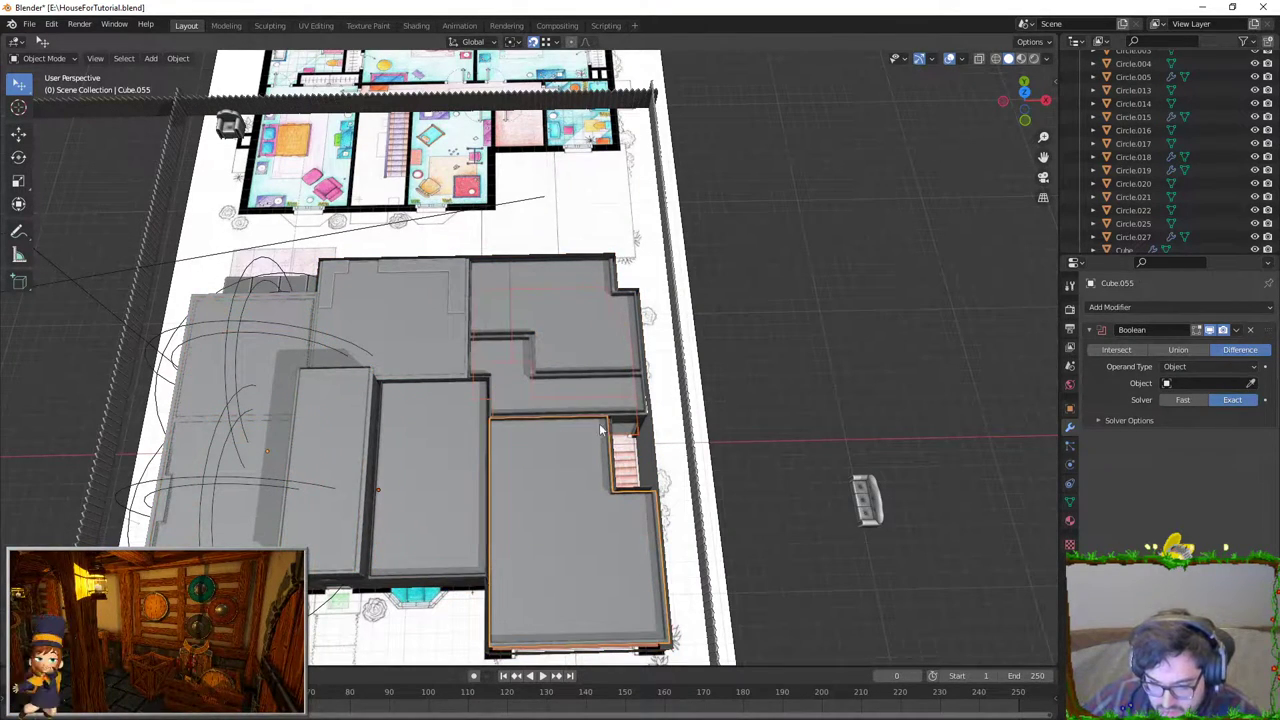
Step: Try moving the selected slab, cancelling both moves to leave it in place
{"action": "key", "text": "g"}
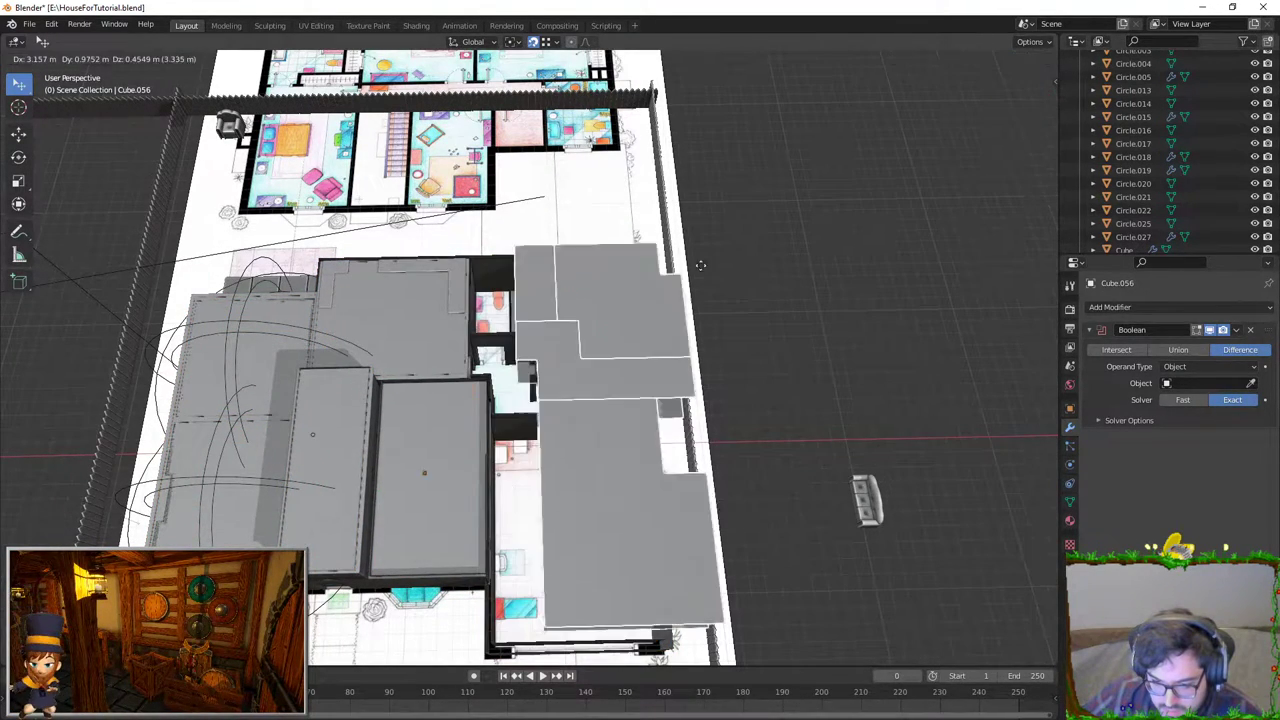
{"action": "key", "text": "Escape"}
{"action": "scroll", "coordinate": [560, 400], "scroll_direction": "up", "scroll_amount": 2}
{"action": "key", "text": "g"}
{"action": "key", "text": "Escape"}
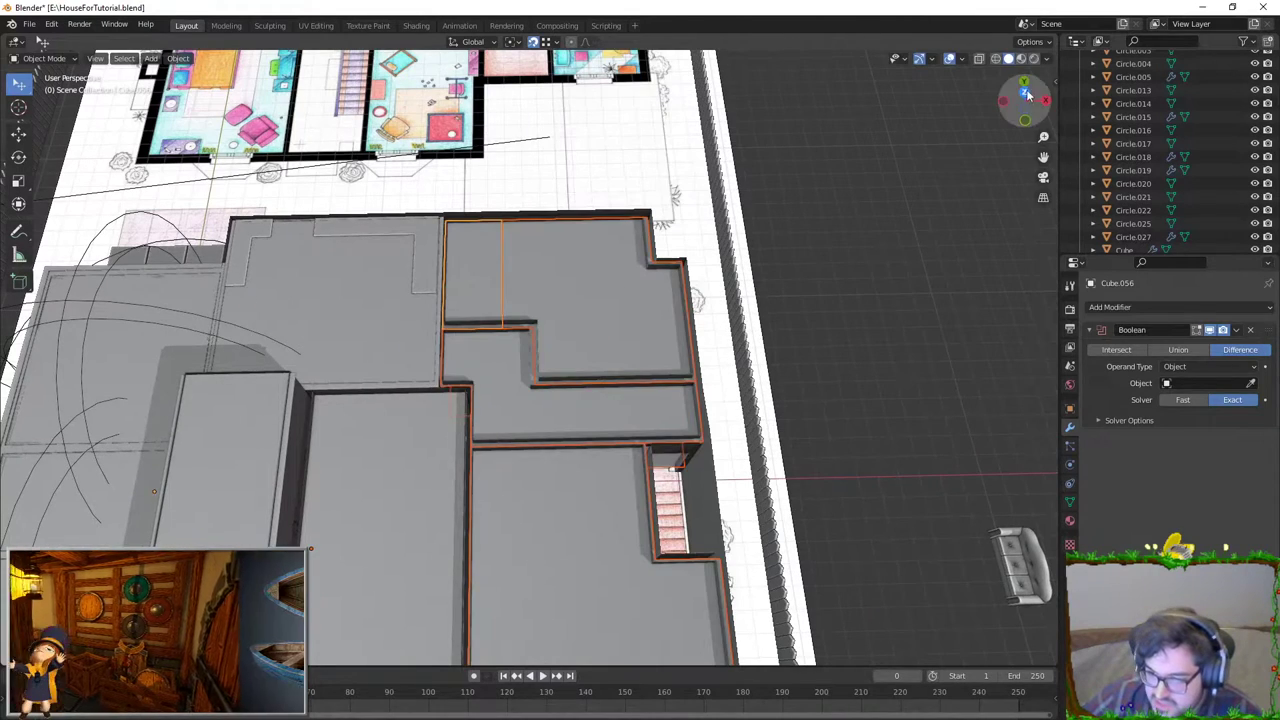
{"action": "scroll", "coordinate": [630, 281], "scroll_direction": "up", "scroll_amount": 4}
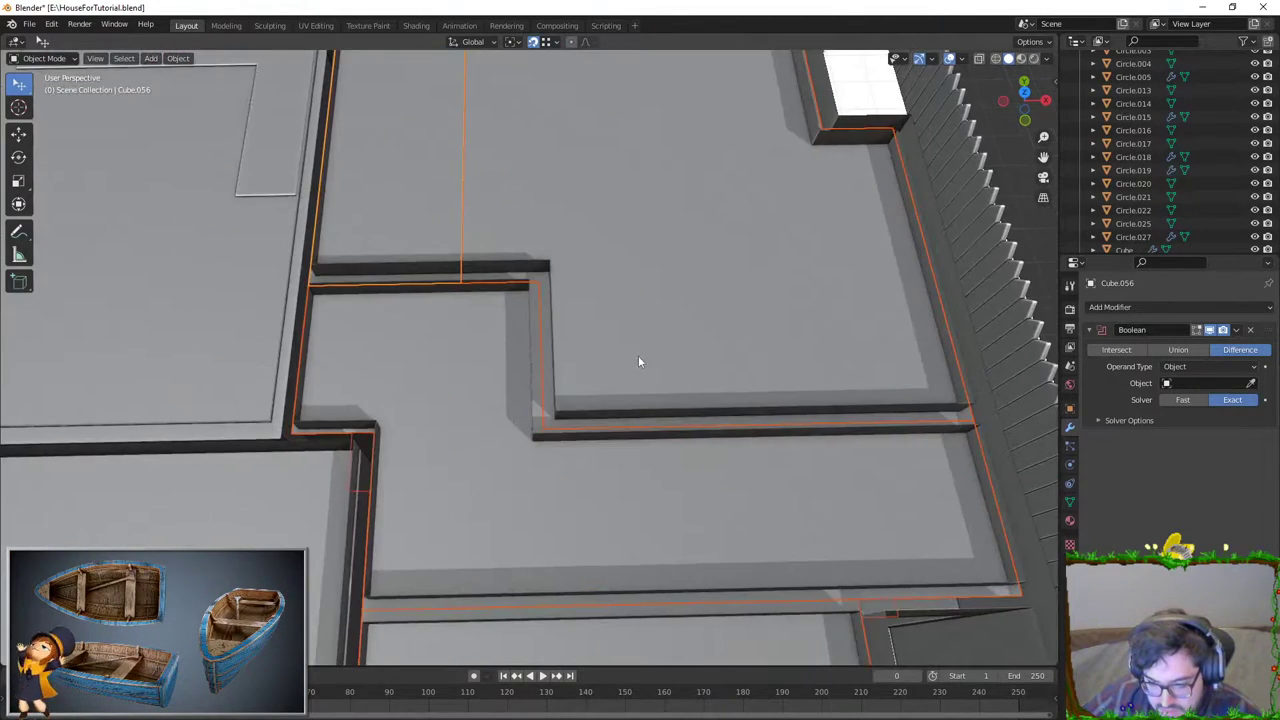
{"action": "scroll", "coordinate": [640, 363], "scroll_direction": "up", "scroll_amount": 3}
Step: Find the streaky smudge object Cube.054 on the floor and delete it
{"action": "mouse_move", "coordinate": [474, 368]}
{"action": "middle_mouse_down"}
{"action": "mouse_move", "coordinate": [331, 286]}
{"action": "mouse_move", "coordinate": [443, 339]}
{"action": "mouse_move", "coordinate": [592, 294]}
{"action": "middle_mouse_up"}
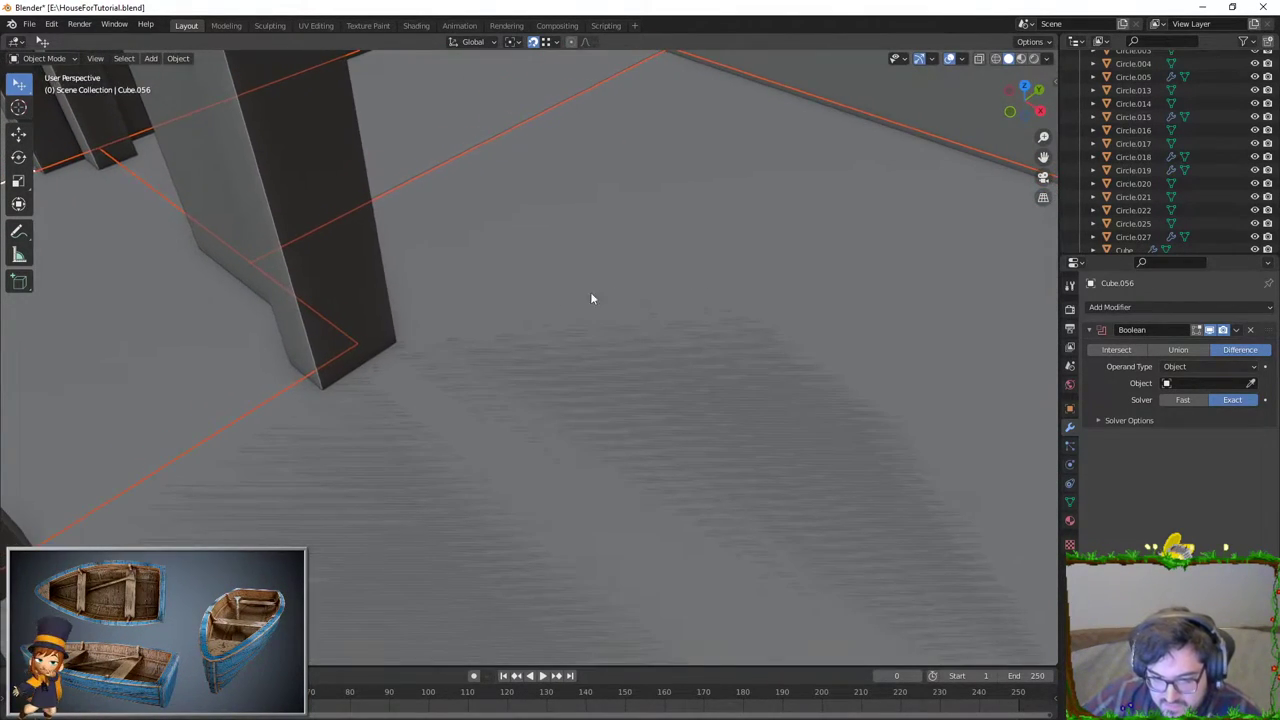
{"action": "scroll", "coordinate": [526, 337], "scroll_direction": "down", "scroll_amount": 3}
{"action": "middle_click_drag", "start_coordinate": [526, 337], "coordinate": [578, 418]}
{"action": "left_click", "coordinate": [578, 418]}
{"action": "key", "text": "Delete"}
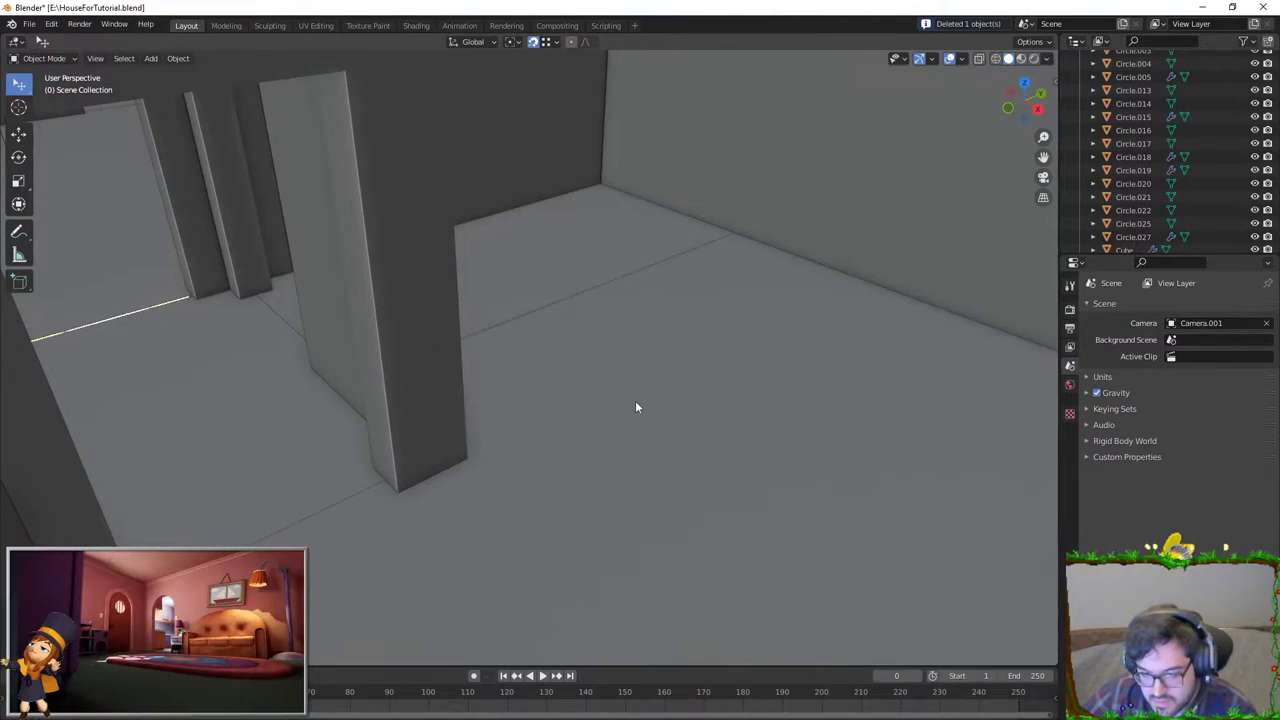
Step: Toggle Texture colour shading to check the floor, then revert to plain grey
{"action": "left_click", "coordinate": [635, 400]}
{"action": "left_click", "coordinate": [1046, 60]}
{"action": "left_click", "coordinate": [1090, 239]}
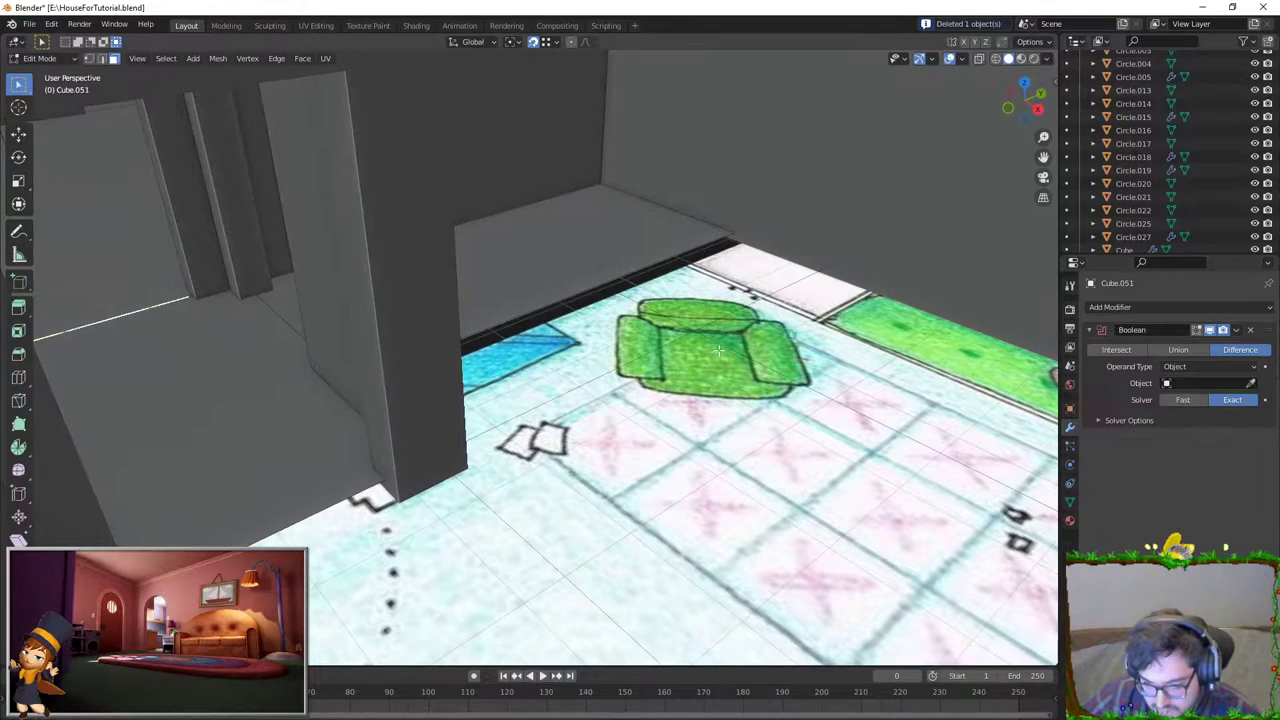
{"action": "key", "text": "ctrl+z"}
{"action": "key", "text": "ctrl+z"}
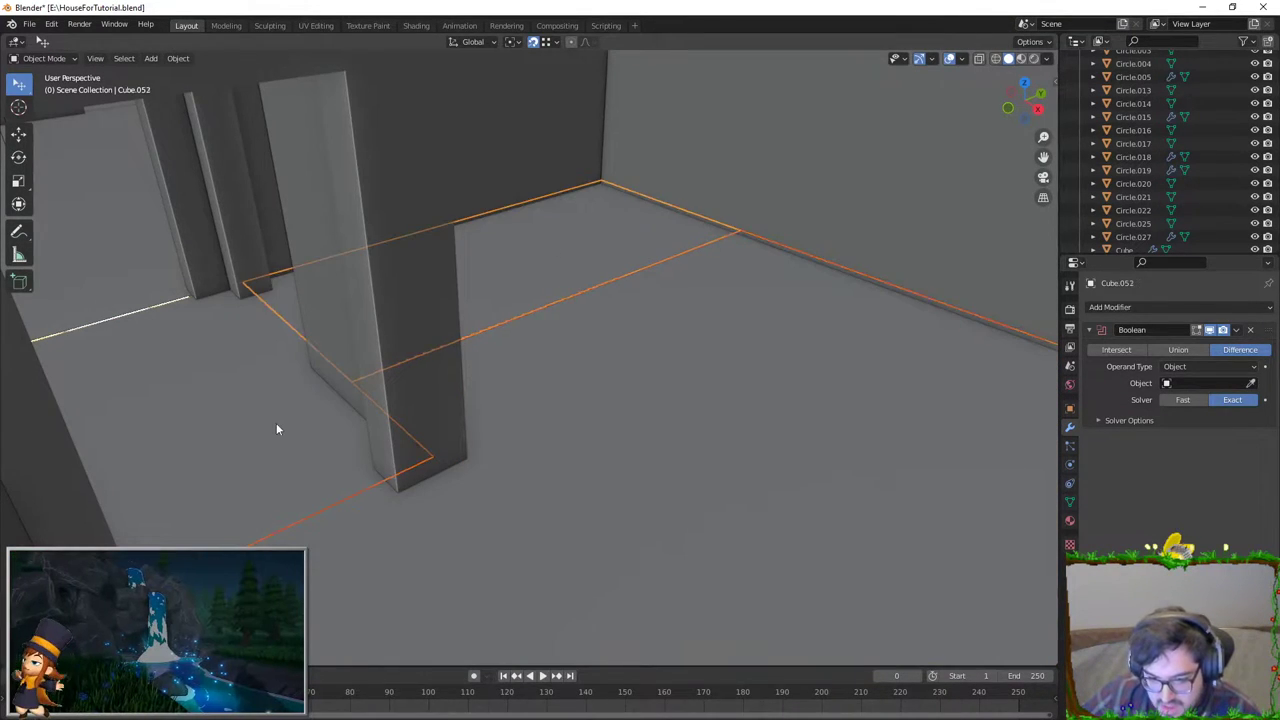
Step: Orbit around the house to inspect walls and doorframes, then select Cube.002
{"action": "scroll", "coordinate": [300, 428], "scroll_direction": "up", "scroll_amount": 4}
{"action": "middle_click_drag", "start_coordinate": [330, 432], "coordinate": [757, 272]}
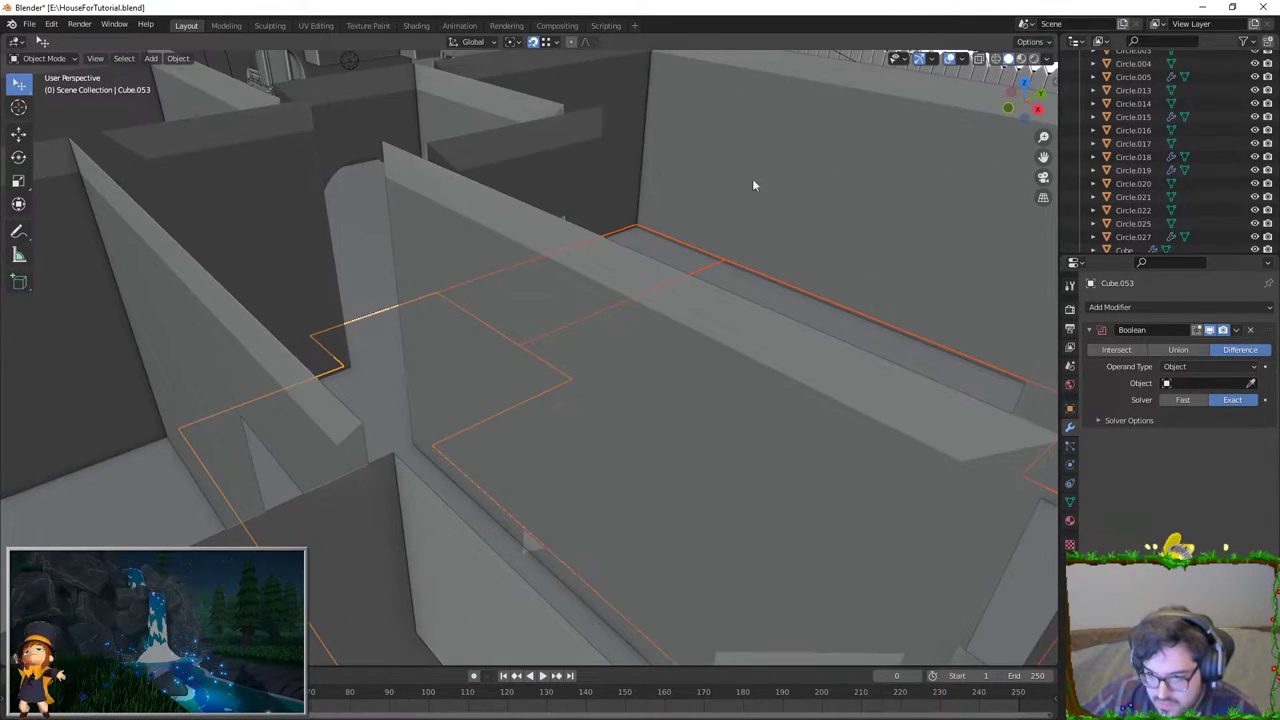
{"action": "middle_click_drag", "start_coordinate": [754, 185], "coordinate": [593, 414]}
{"action": "scroll", "coordinate": [593, 414], "scroll_direction": "up", "scroll_amount": 2}
{"action": "scroll", "coordinate": [574, 468], "scroll_direction": "down", "scroll_amount": 3}
{"action": "mouse_move", "coordinate": [589, 493]}
{"action": "middle_mouse_down"}
{"action": "mouse_move", "coordinate": [567, 452]}
{"action": "mouse_move", "coordinate": [894, 117]}
{"action": "middle_mouse_up"}
{"action": "middle_click_drag", "start_coordinate": [777, 269], "coordinate": [613, 423]}
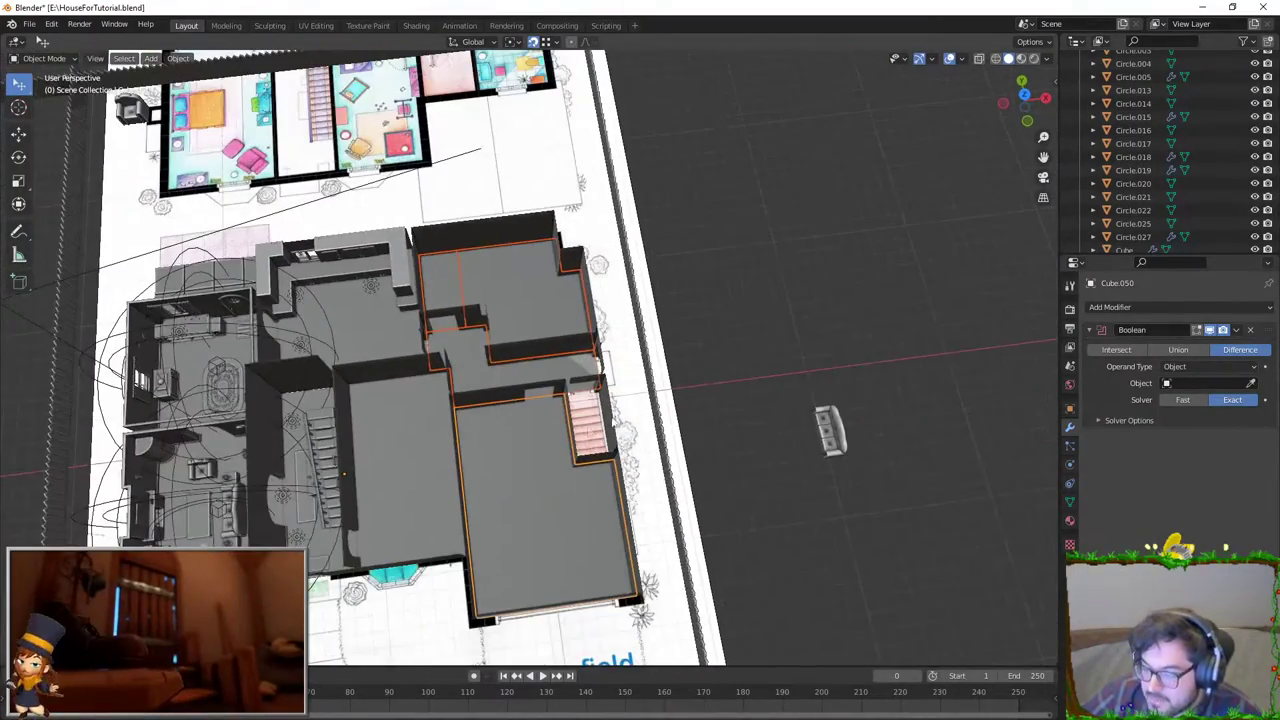
{"action": "mouse_move", "coordinate": [984, 100]}
{"action": "middle_mouse_down"}
{"action": "mouse_move", "coordinate": [690, 382]}
{"action": "mouse_move", "coordinate": [476, 378]}
{"action": "mouse_move", "coordinate": [530, 332]}
{"action": "middle_mouse_up"}
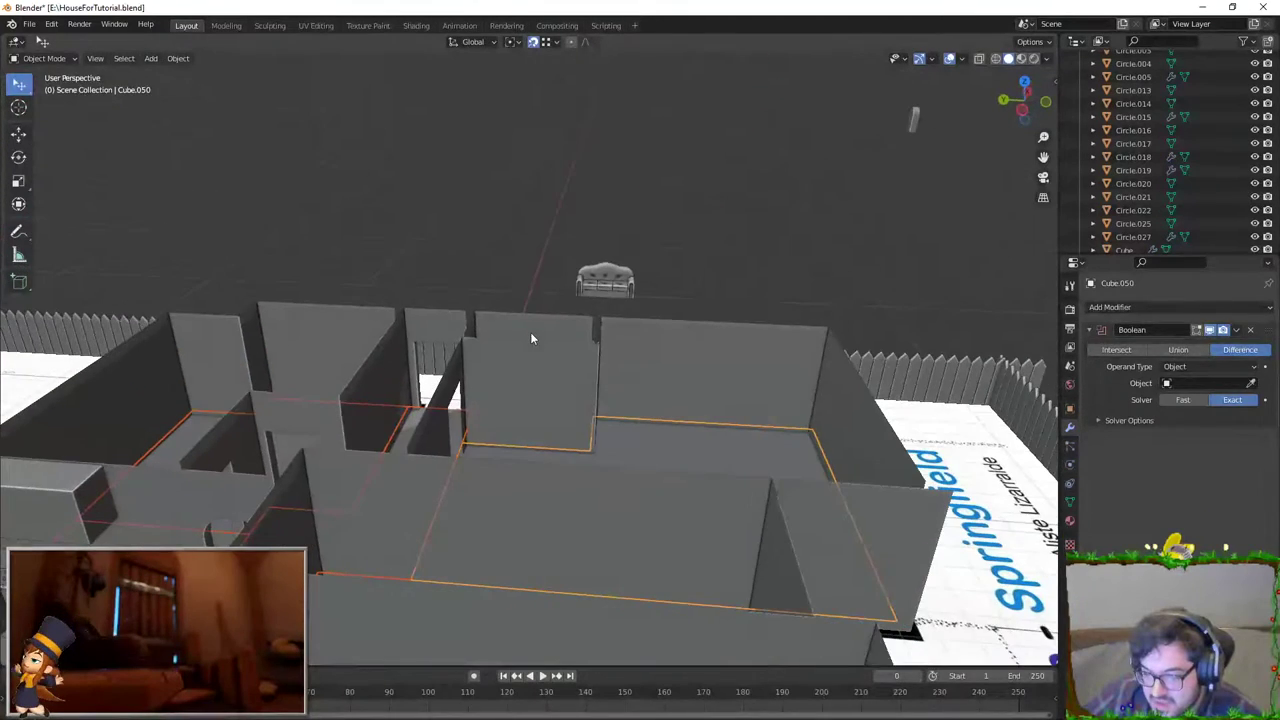
{"action": "scroll", "coordinate": [530, 332], "scroll_direction": "up", "scroll_amount": 2}
{"action": "scroll", "coordinate": [515, 370], "scroll_direction": "up", "scroll_amount": 3}
{"action": "mouse_move", "coordinate": [526, 386]}
{"action": "middle_mouse_down"}
{"action": "mouse_move", "coordinate": [508, 323]}
{"action": "mouse_move", "coordinate": [470, 313]}
{"action": "mouse_move", "coordinate": [458, 405]}
{"action": "middle_mouse_up"}
{"action": "left_click", "coordinate": [467, 326]}
{"action": "scroll", "coordinate": [520, 360], "scroll_direction": "down", "scroll_amount": 4}
{"action": "mouse_move", "coordinate": [520, 360]}
{"action": "middle_mouse_down"}
{"action": "mouse_move", "coordinate": [597, 316]}
{"action": "mouse_move", "coordinate": [354, 358]}
{"action": "mouse_move", "coordinate": [346, 331]}
{"action": "middle_mouse_up"}
{"action": "left_click", "coordinate": [1046, 62]}
{"action": "scroll", "coordinate": [600, 350], "scroll_direction": "up", "scroll_amount": 2}
{"action": "left_click", "coordinate": [354, 358]}
{"action": "scroll", "coordinate": [327, 375], "scroll_direction": "up", "scroll_amount": 2}
{"action": "key", "text": "KP_7"}
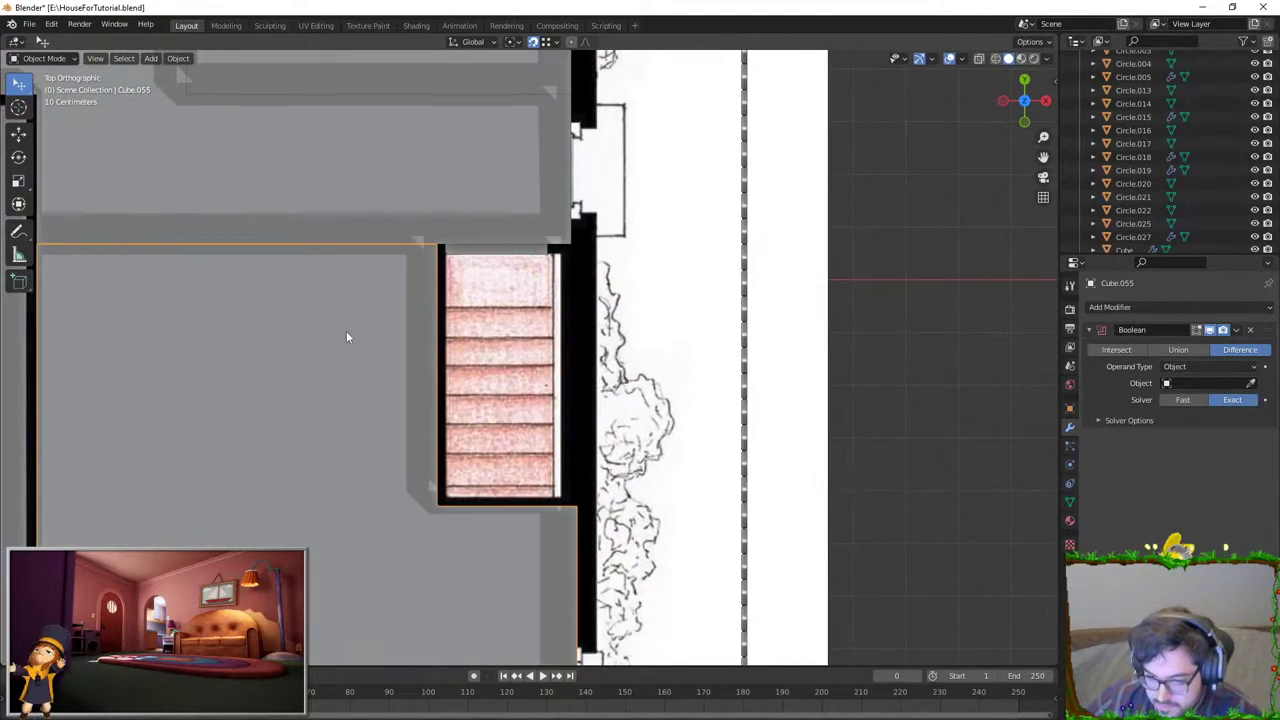
{"action": "key", "text": "Tab"}
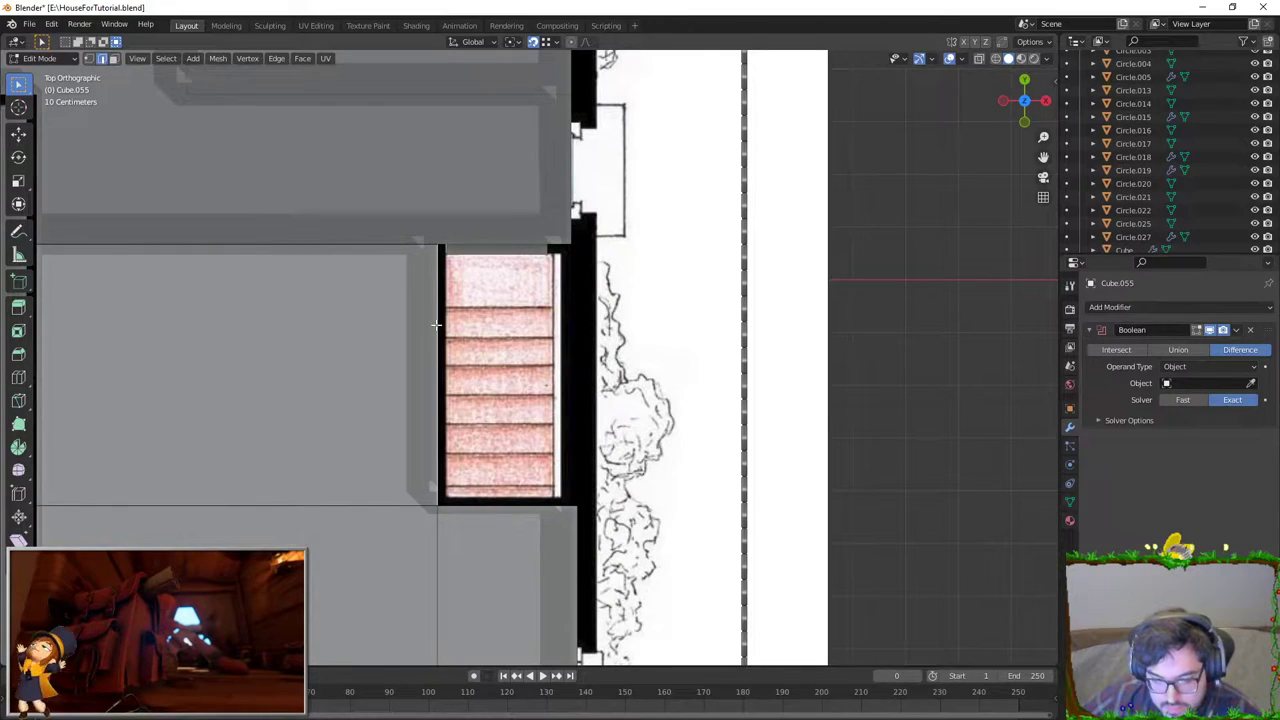
{"action": "key", "text": "e"}
{"action": "left_click", "coordinate": [581, 440]}
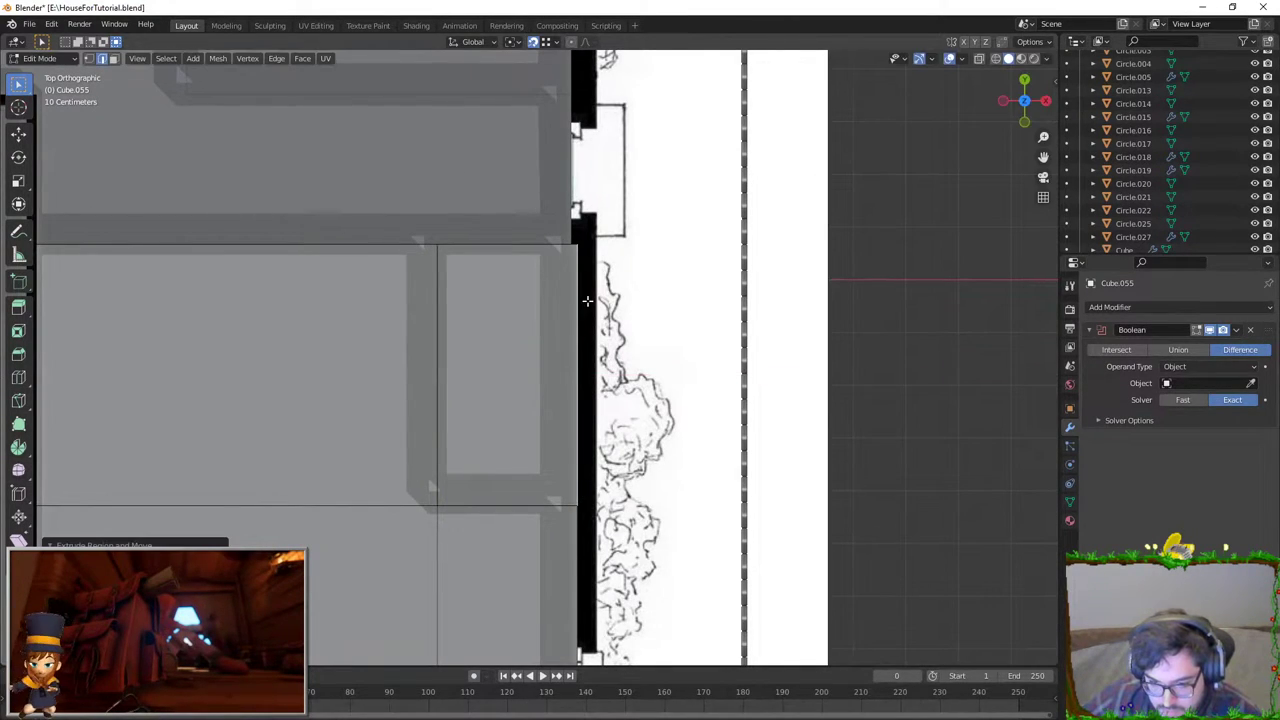
{"action": "key", "text": "F3"}
{"action": "key", "text": "Return"}
{"action": "key", "text": "Tab"}
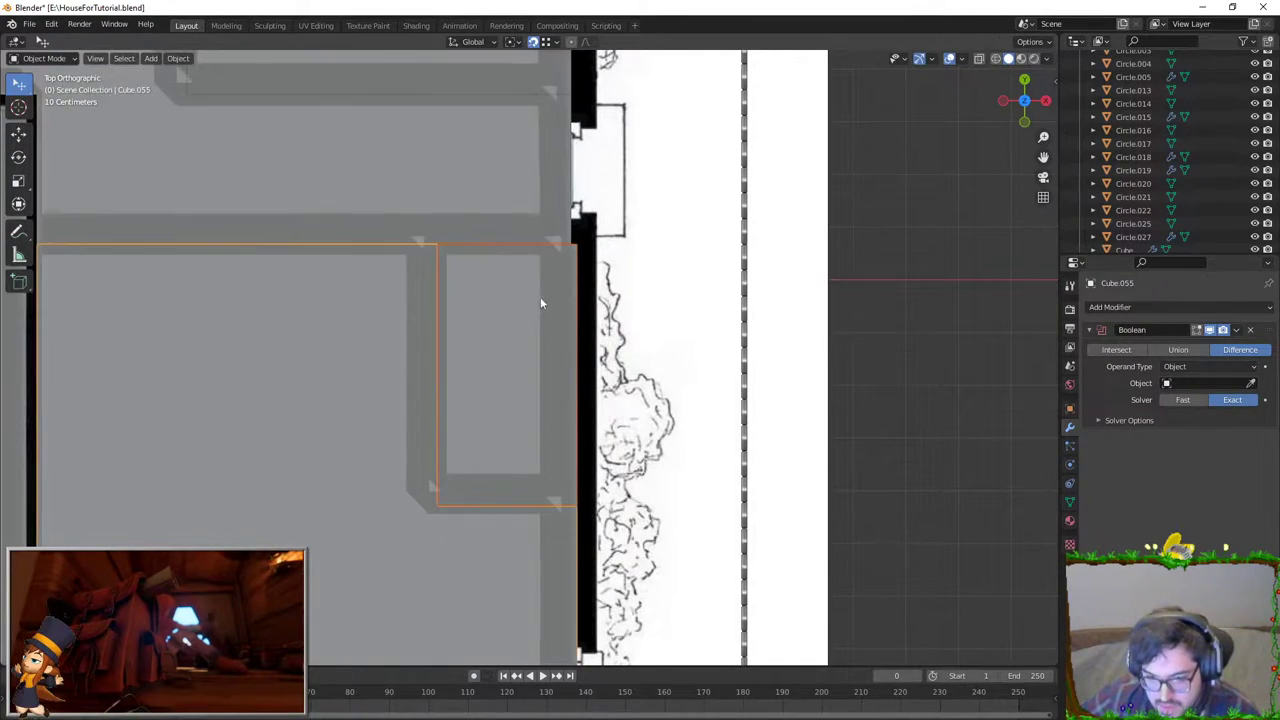
{"action": "scroll", "coordinate": [400, 321], "scroll_direction": "down", "scroll_amount": 2}
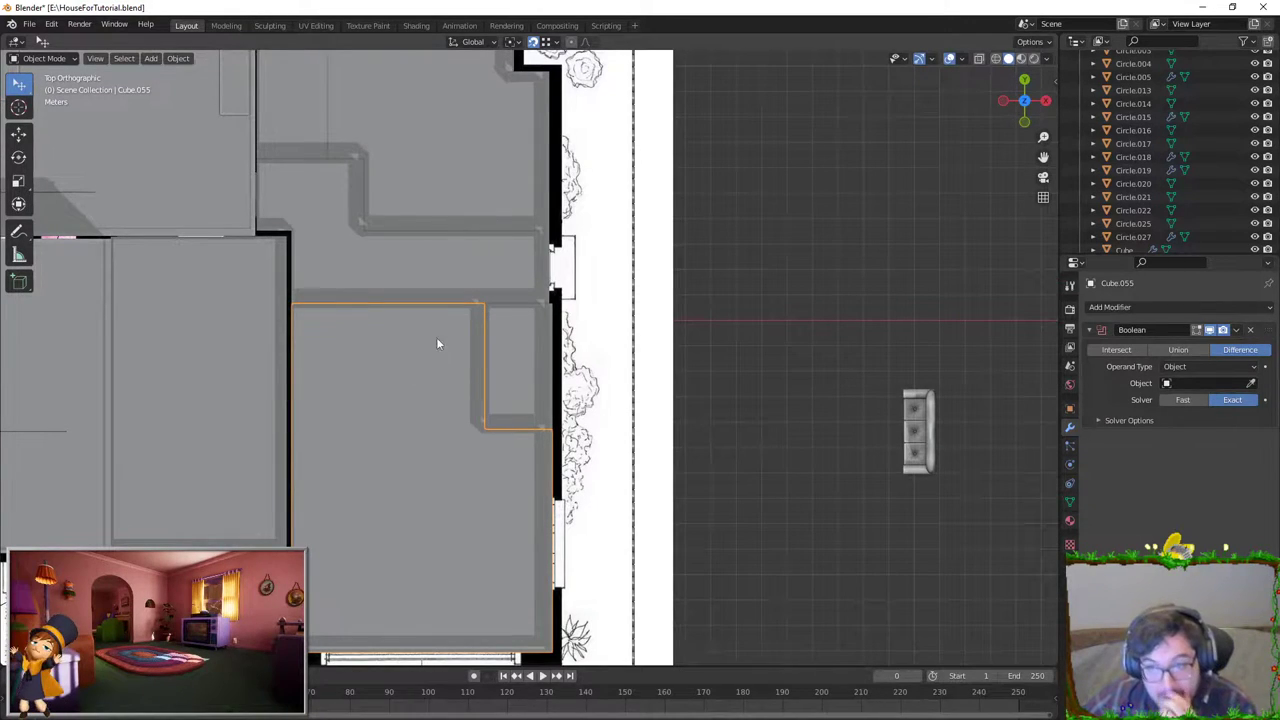
{"action": "left_click", "coordinate": [537, 338], "text": "shift"}
{"action": "scroll", "coordinate": [380, 297], "scroll_direction": "down", "scroll_amount": 2}
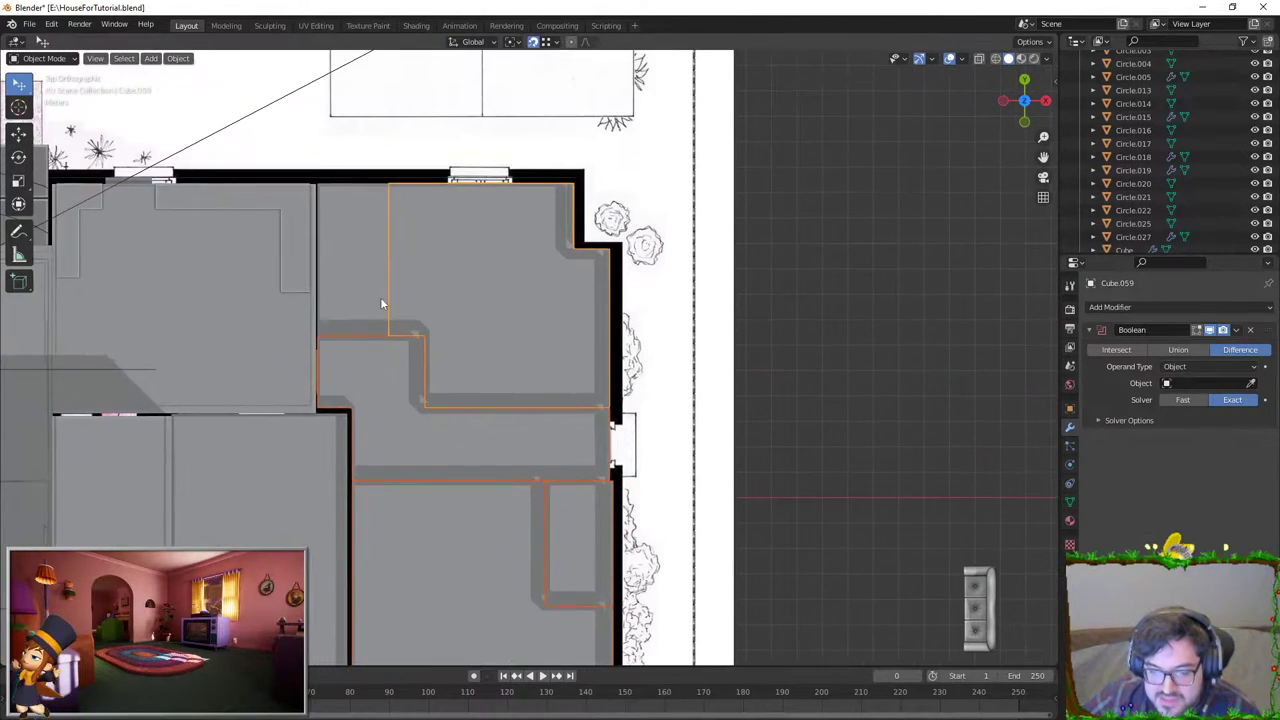
{"action": "scroll", "coordinate": [410, 469], "scroll_direction": "down", "scroll_amount": 2}
{"action": "middle_click_drag", "start_coordinate": [410, 469], "coordinate": [515, 464]}
{"action": "scroll", "coordinate": [564, 284], "scroll_direction": "up", "scroll_amount": 5}
{"action": "mouse_move", "coordinate": [564, 290]}
{"action": "middle_mouse_down"}
{"action": "mouse_move", "coordinate": [560, 360]}
{"action": "mouse_move", "coordinate": [406, 412]}
{"action": "middle_mouse_up"}
{"action": "scroll", "coordinate": [551, 369], "scroll_direction": "up", "scroll_amount": 3}
Step: Check Viewport Shading and frame the wall piece Cube.053 in view
{"action": "left_click", "coordinate": [489, 253]}
{"action": "middle_click_drag", "start_coordinate": [489, 253], "coordinate": [486, 364]}
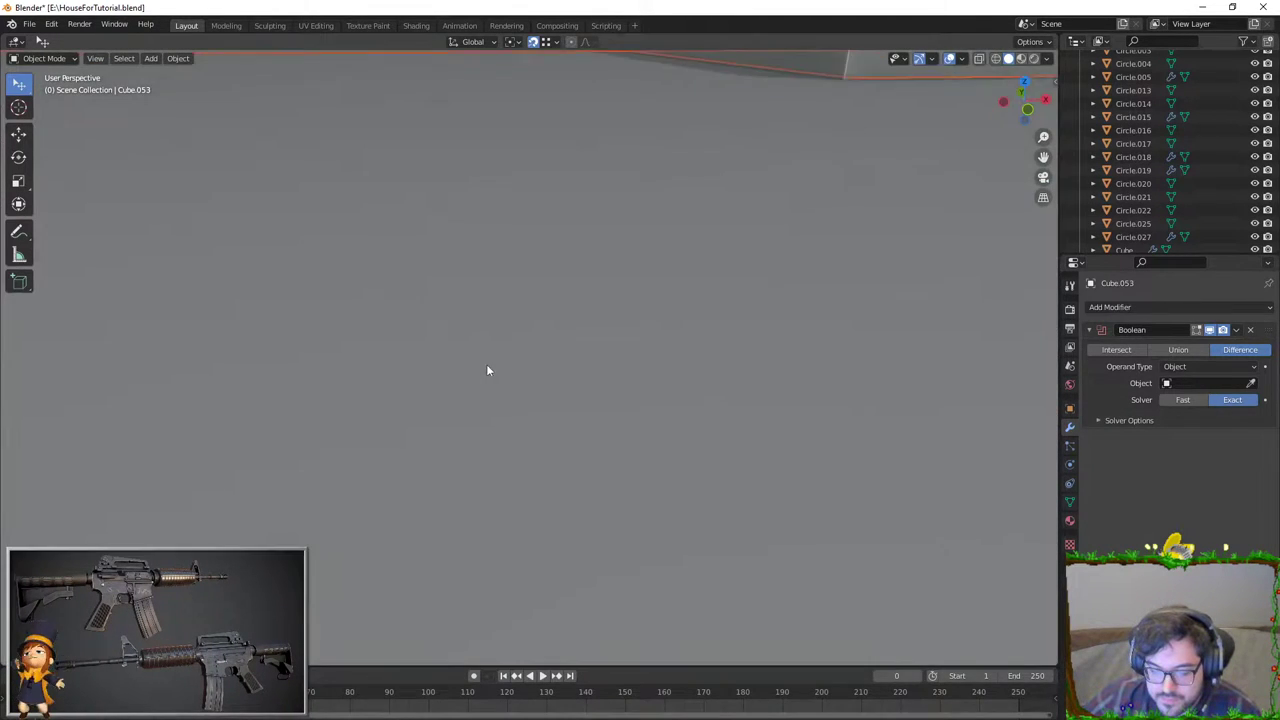
{"action": "left_click", "coordinate": [1046, 59]}
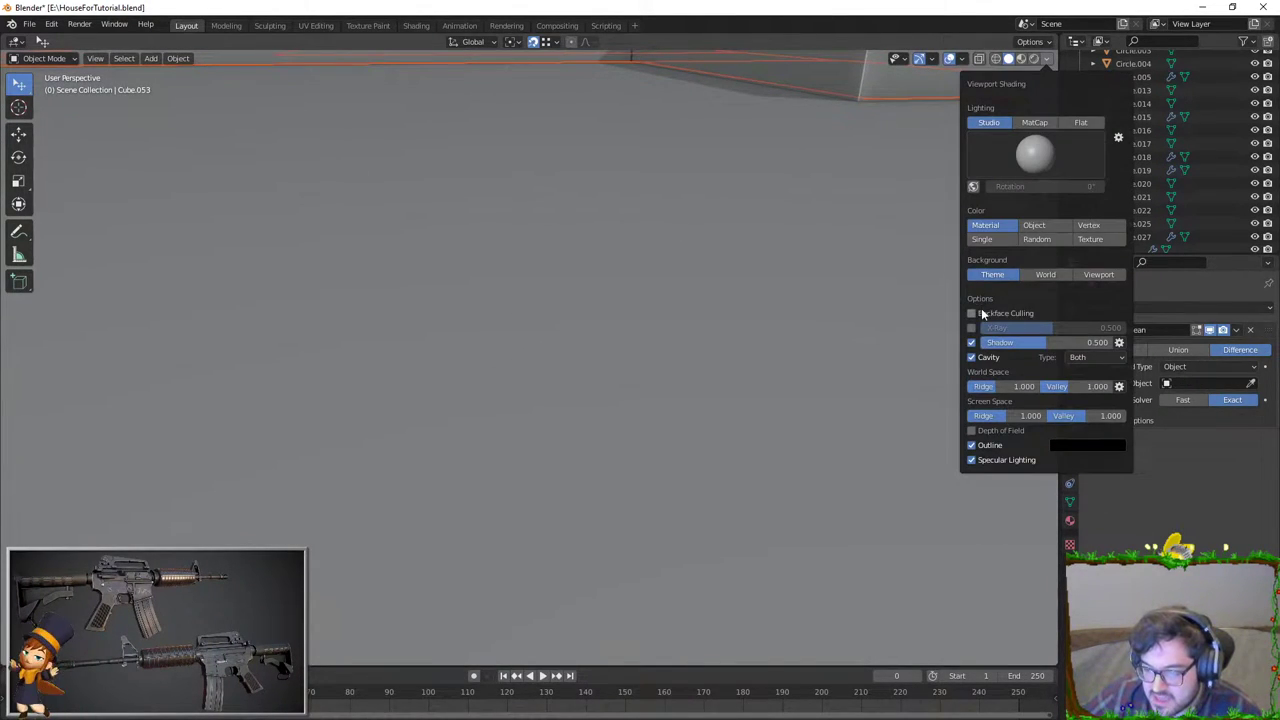
{"action": "scroll", "coordinate": [573, 324], "scroll_direction": "down", "scroll_amount": 5}
{"action": "middle_click_drag", "start_coordinate": [573, 324], "coordinate": [384, 457]}
{"action": "left_click", "coordinate": [384, 457]}
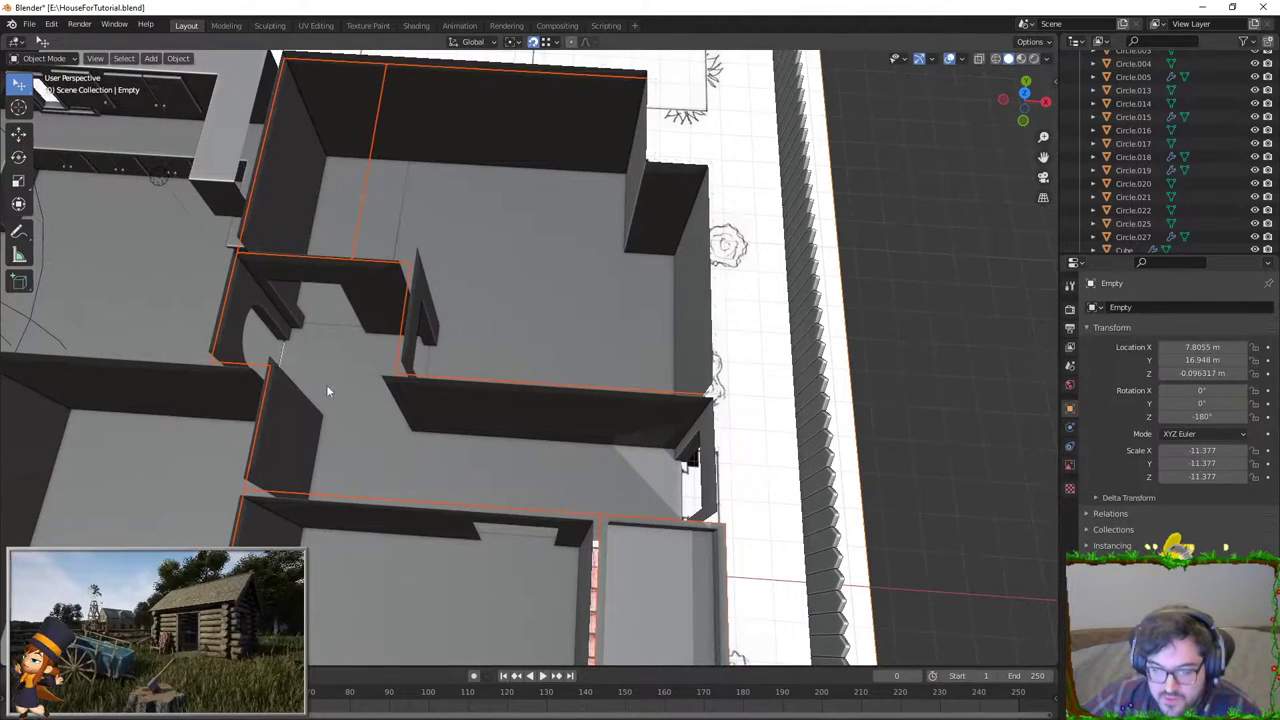
{"action": "left_click", "coordinate": [360, 430]}
{"action": "key", "text": "KP_Decimal"}
Step: Click through wall pieces including Cube.051, then open Cube.002 in Edit Mode
{"action": "left_click", "coordinate": [510, 449]}
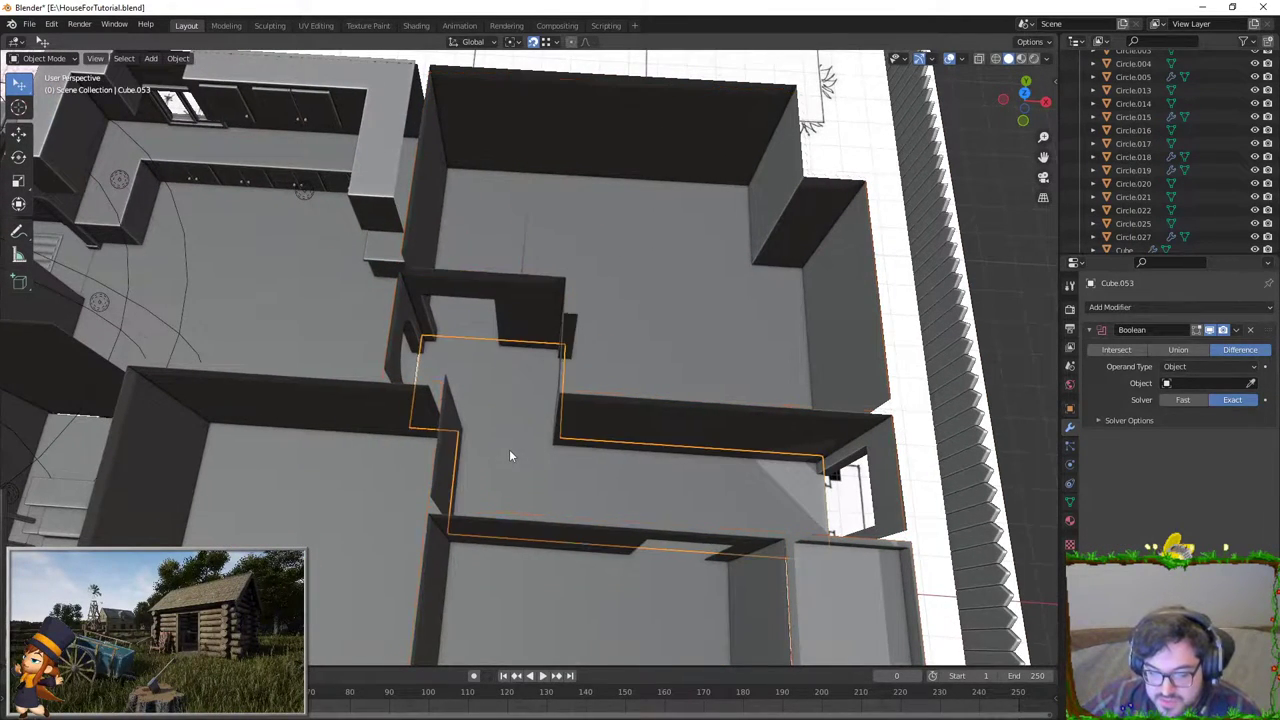
{"action": "left_click", "coordinate": [491, 610]}
{"action": "scroll", "coordinate": [560, 280], "scroll_direction": "down", "scroll_amount": 3}
{"action": "key", "text": "g"}
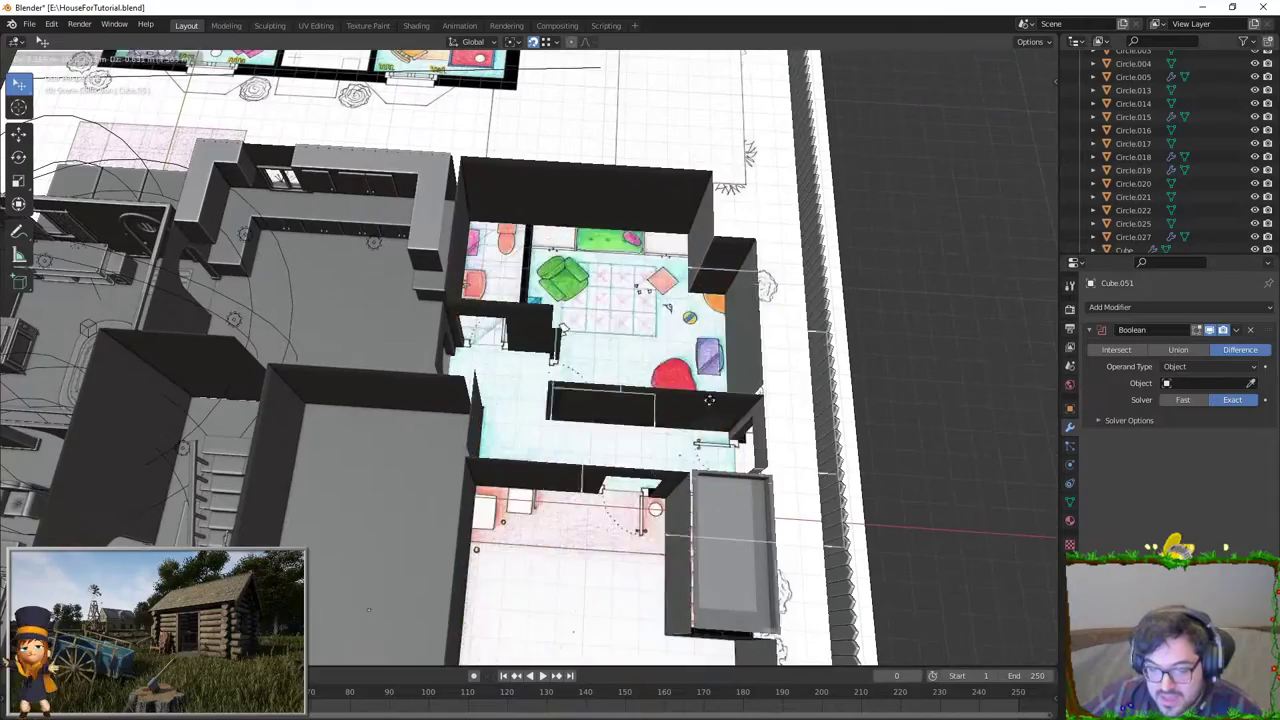
{"action": "left_click", "coordinate": [560, 307]}
{"action": "scroll", "coordinate": [560, 307], "scroll_direction": "up", "scroll_amount": 3}
{"action": "mouse_move", "coordinate": [552, 269]}
{"action": "middle_mouse_down"}
{"action": "mouse_move", "coordinate": [640, 444]}
{"action": "mouse_move", "coordinate": [560, 283]}
{"action": "mouse_move", "coordinate": [628, 365]}
{"action": "mouse_move", "coordinate": [566, 346]}
{"action": "mouse_move", "coordinate": [514, 294]}
{"action": "mouse_move", "coordinate": [406, 326]}
{"action": "mouse_move", "coordinate": [350, 320]}
{"action": "mouse_move", "coordinate": [771, 286]}
{"action": "mouse_move", "coordinate": [1006, 97]}
{"action": "middle_mouse_up"}
{"action": "left_click", "coordinate": [628, 365]}
{"action": "key", "text": "Tab"}
{"action": "scroll", "coordinate": [497, 300], "scroll_direction": "up", "scroll_amount": 2}
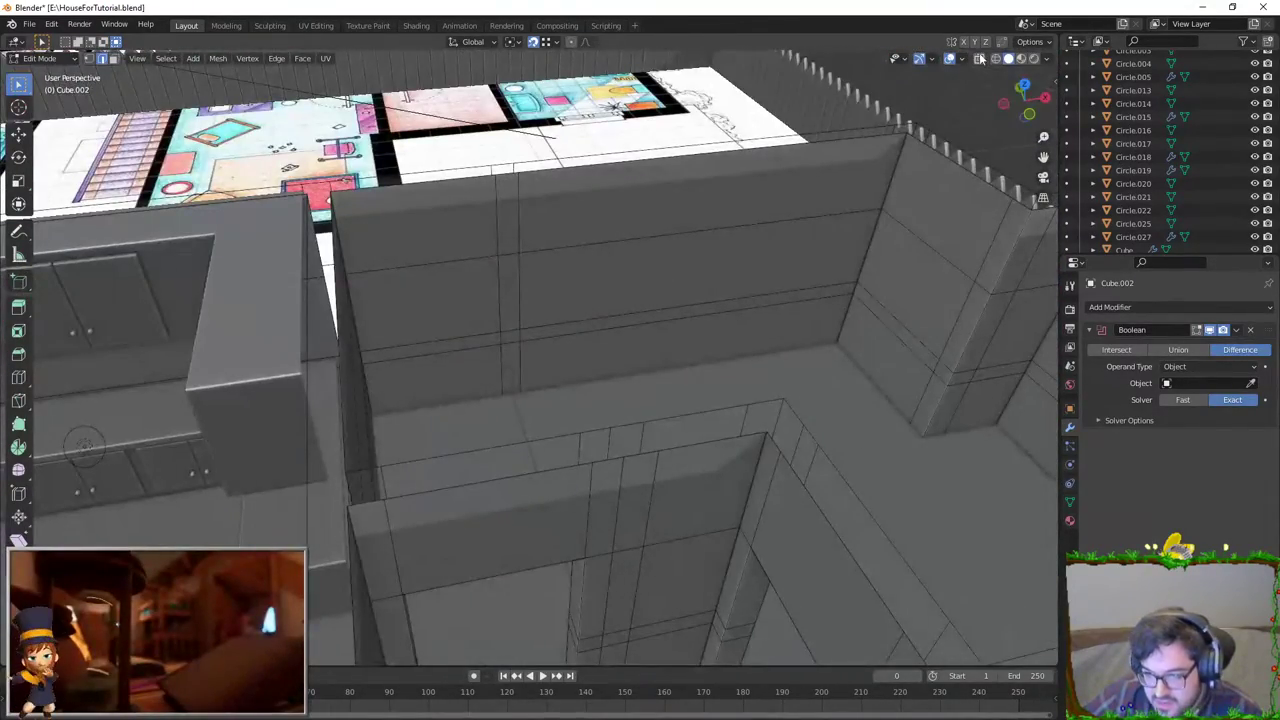
Step: Turn on X-ray and compare the walls to the floor plan from top and tilted views
{"action": "left_click", "coordinate": [980, 58]}
{"action": "key", "text": "KP_7"}
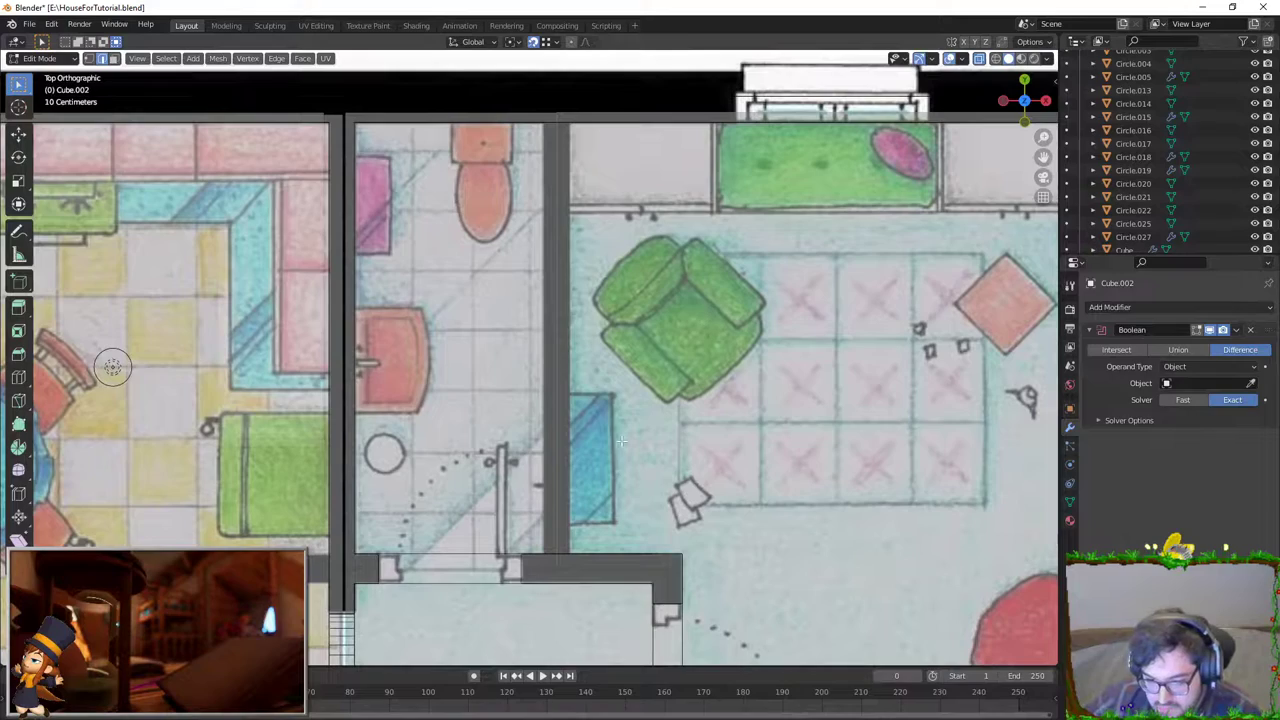
{"action": "middle_click_drag", "start_coordinate": [420, 330], "coordinate": [378, 289]}
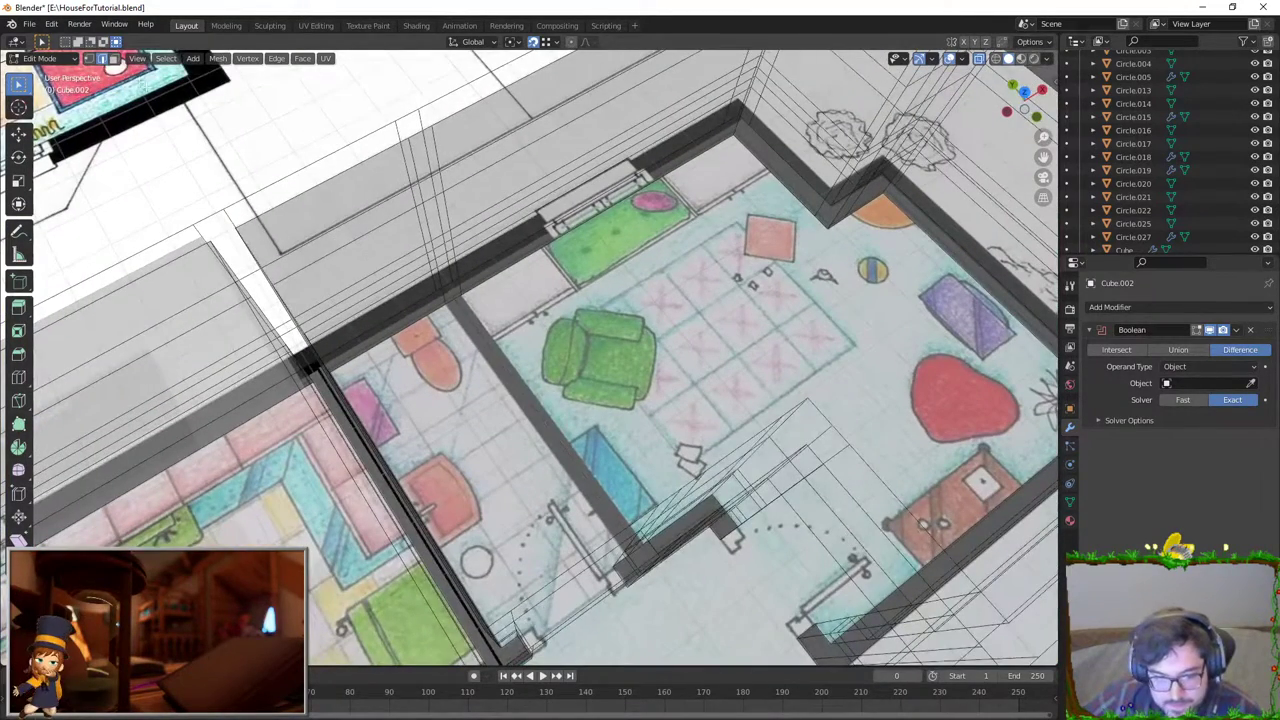
{"action": "key", "text": "KP_7"}
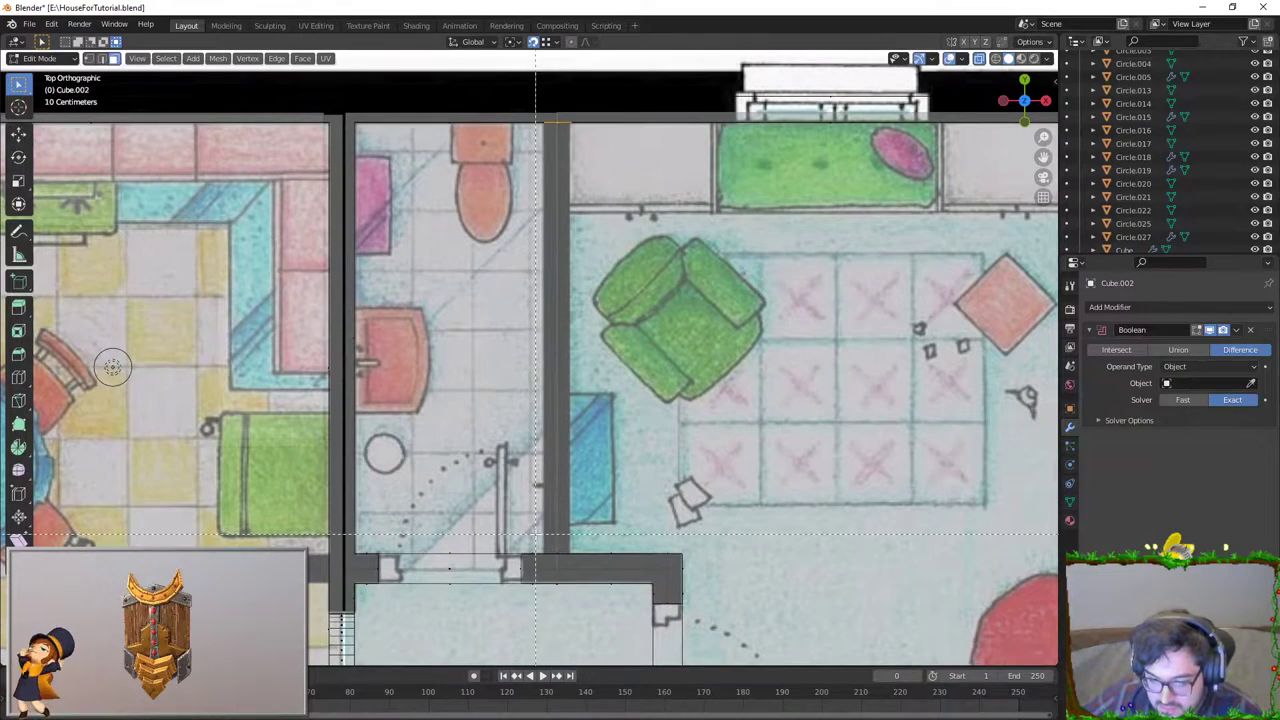
{"action": "right_click", "coordinate": [567, 568]}
{"action": "middle_click_drag", "start_coordinate": [567, 568], "coordinate": [970, 108]}
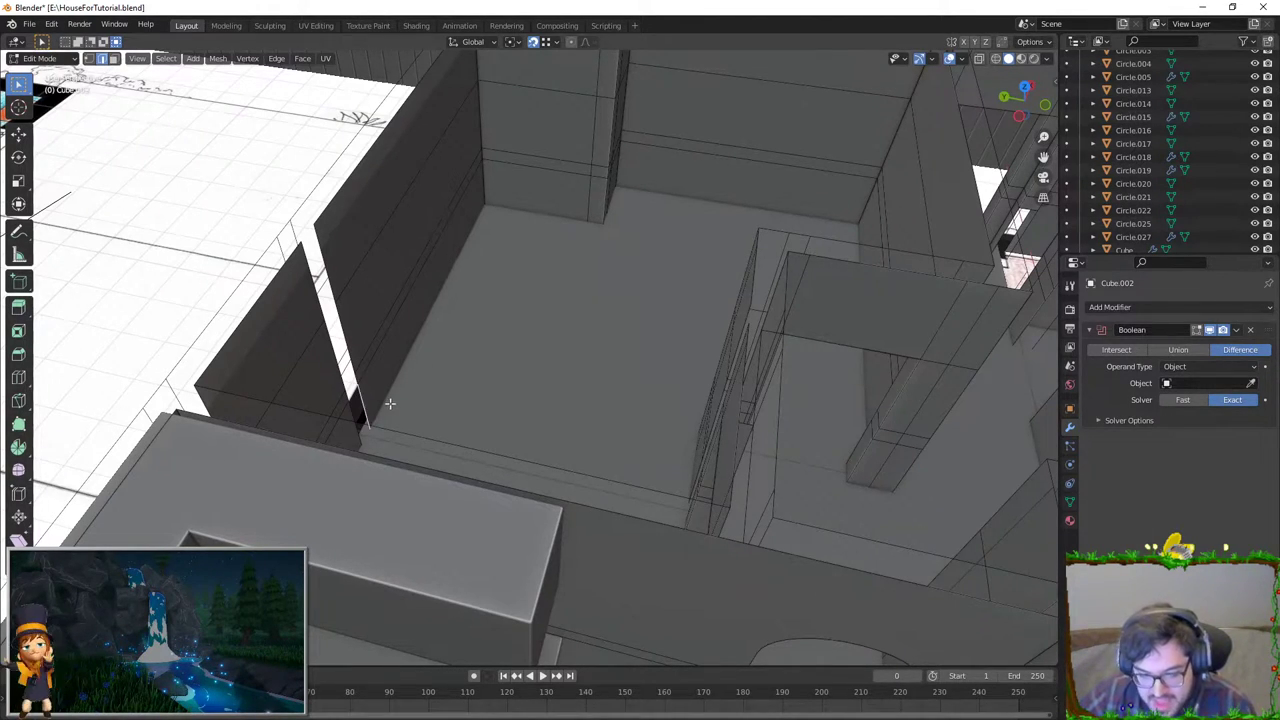
Step: Fill the gap at the wall's base by bridging its open edge loops with Bridge Edge Loops
{"action": "middle_click_drag", "start_coordinate": [390, 403], "coordinate": [470, 404]}
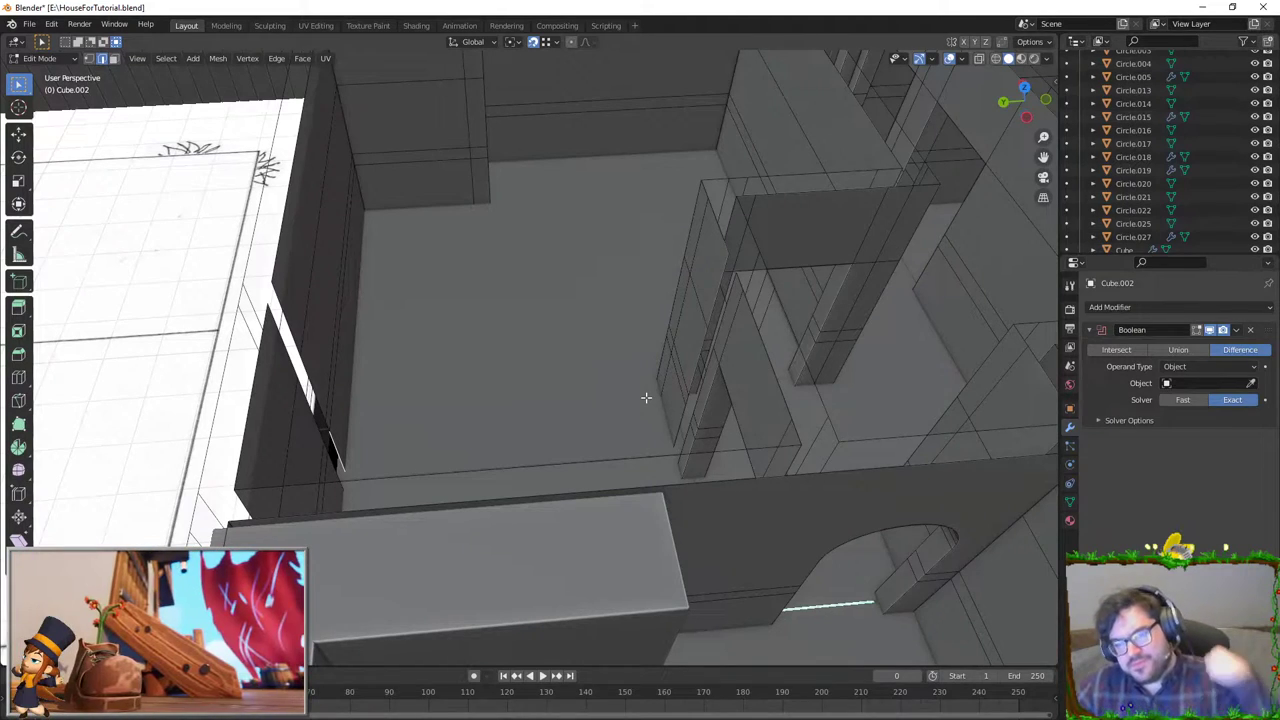
{"action": "left_click", "coordinate": [684, 407]}
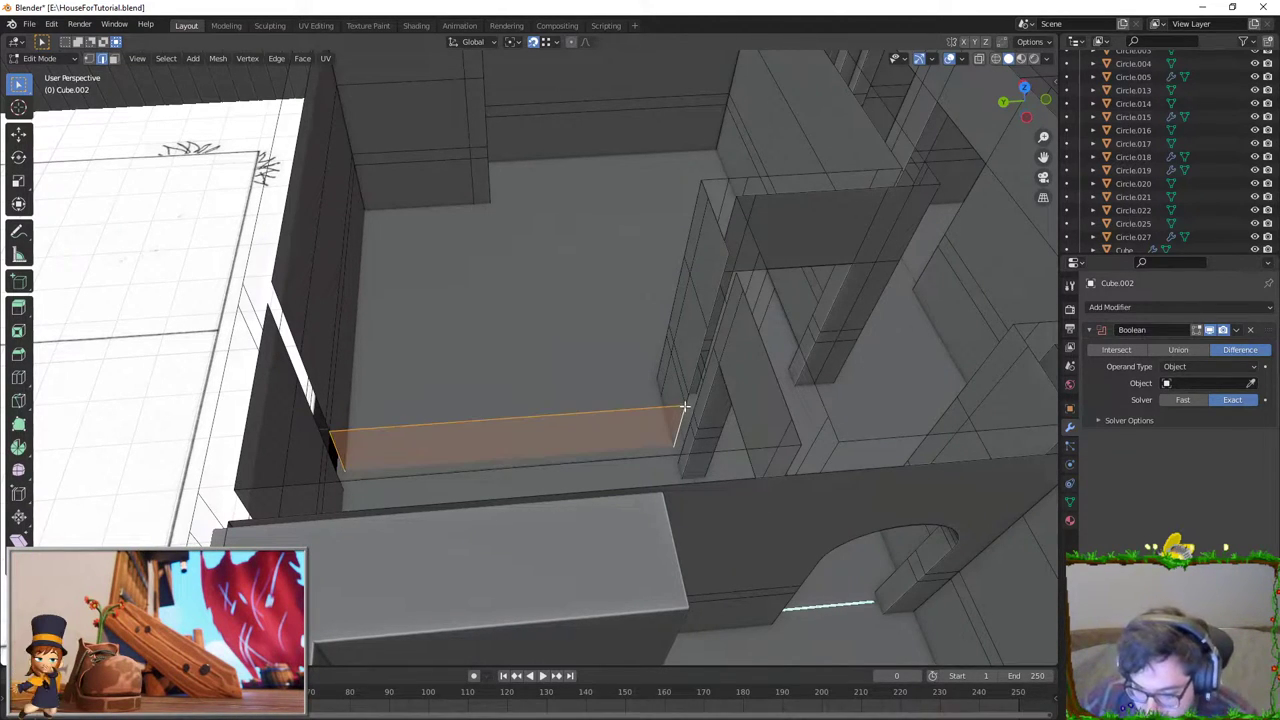
{"action": "key", "text": "alt+a"}
{"action": "mouse_move", "coordinate": [686, 401]}
{"action": "middle_mouse_down"}
{"action": "mouse_move", "coordinate": [336, 396]}
{"action": "mouse_move", "coordinate": [371, 408]}
{"action": "mouse_move", "coordinate": [707, 360]}
{"action": "middle_mouse_up"}
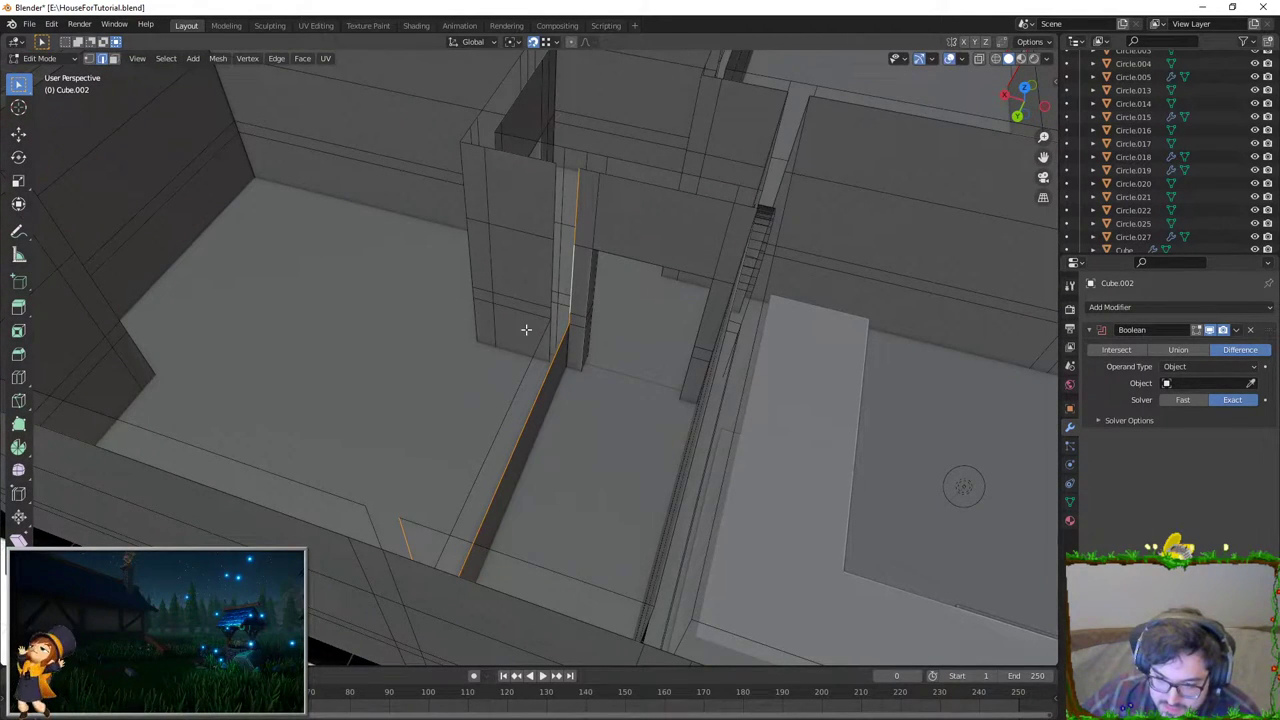
{"action": "key", "text": "F3"}
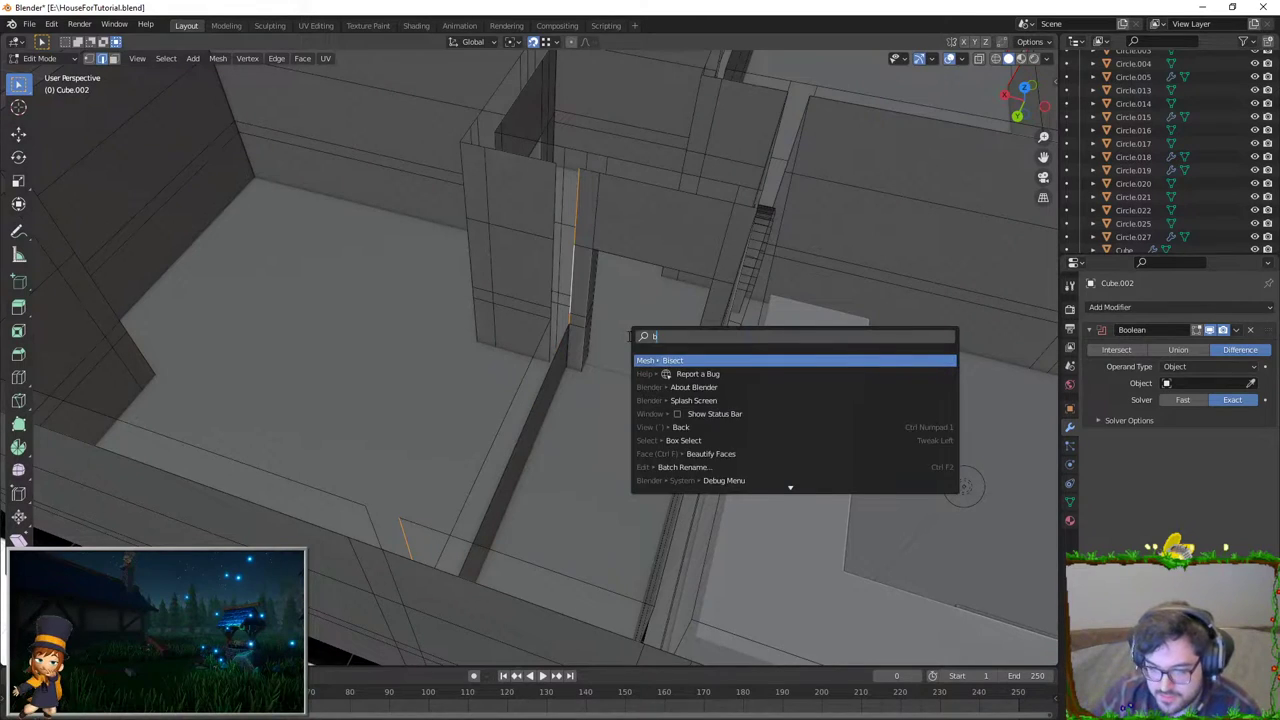
{"action": "type", "text": "bridge"}
{"action": "key", "text": "Return"}
Step: Check the bridged face with undo and redo, then leave and re-enter Edit Mode on the wall
{"action": "mouse_move", "coordinate": [608, 334]}
{"action": "middle_mouse_down"}
{"action": "mouse_move", "coordinate": [445, 254]}
{"action": "mouse_move", "coordinate": [485, 455]}
{"action": "middle_mouse_up"}
{"action": "key", "text": "ctrl+z"}
{"action": "key", "text": "ctrl+shift+z"}
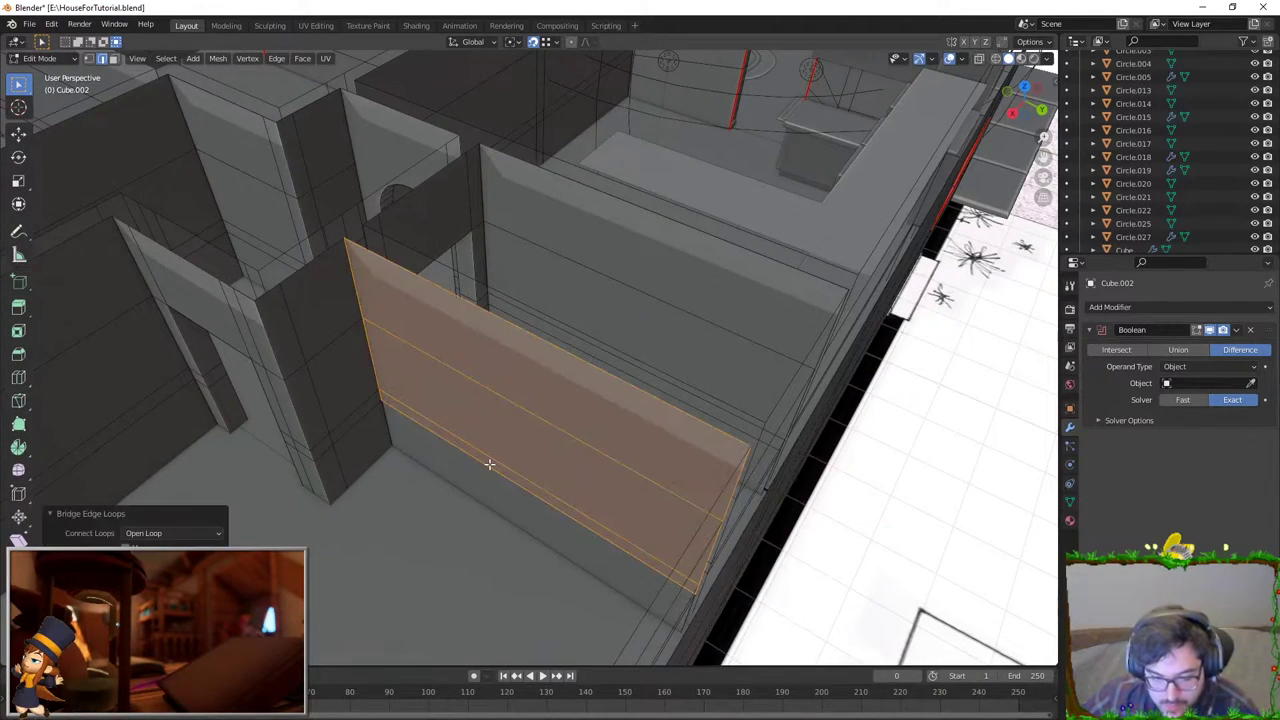
{"action": "mouse_move", "coordinate": [624, 286]}
{"action": "middle_mouse_down"}
{"action": "mouse_move", "coordinate": [466, 306]}
{"action": "mouse_move", "coordinate": [640, 334]}
{"action": "mouse_move", "coordinate": [589, 377]}
{"action": "mouse_move", "coordinate": [483, 362]}
{"action": "middle_mouse_up"}
{"action": "key", "text": "Tab"}
{"action": "scroll", "coordinate": [483, 364], "scroll_direction": "down", "scroll_amount": 5}
{"action": "key", "text": "Tab"}
Step: Select all the wall geometry and unwrap it with Smart UV Project
{"action": "key", "text": "a"}
{"action": "scroll", "coordinate": [483, 364], "scroll_direction": "down", "scroll_amount": 3}
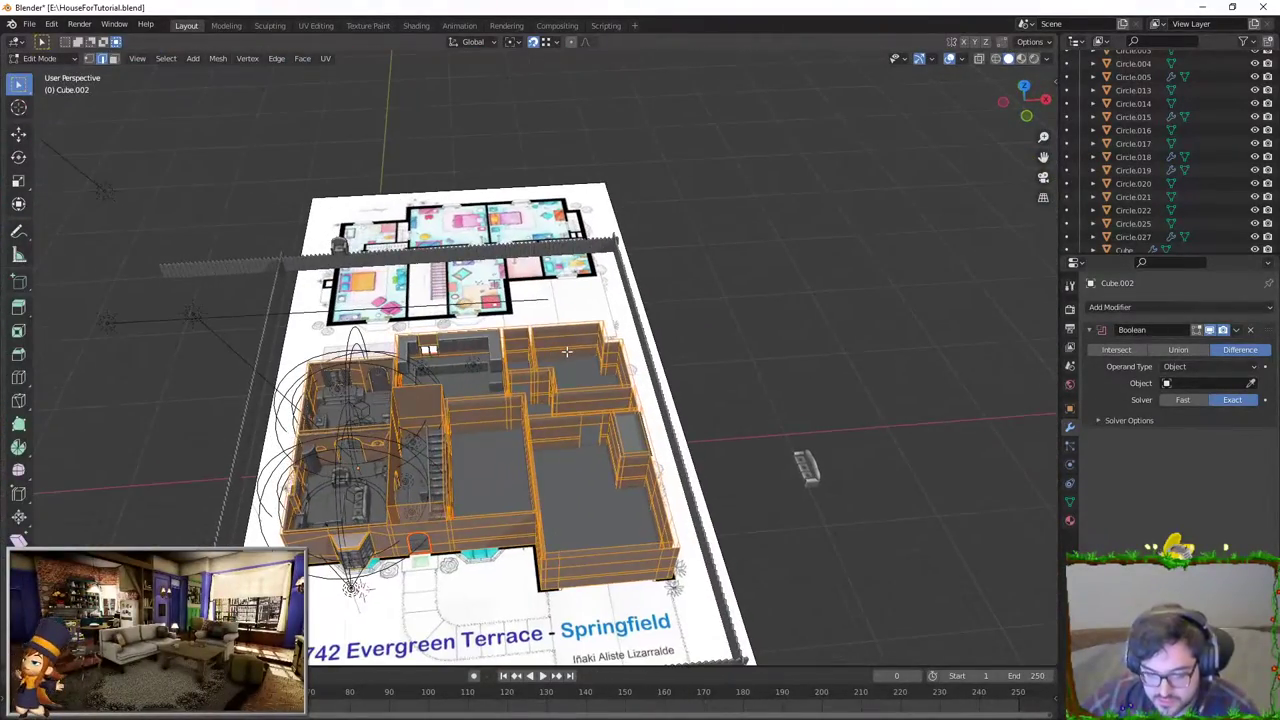
{"action": "key", "text": "u"}
{"action": "left_click", "coordinate": [566, 352]}
{"action": "left_click", "coordinate": [568, 447]}
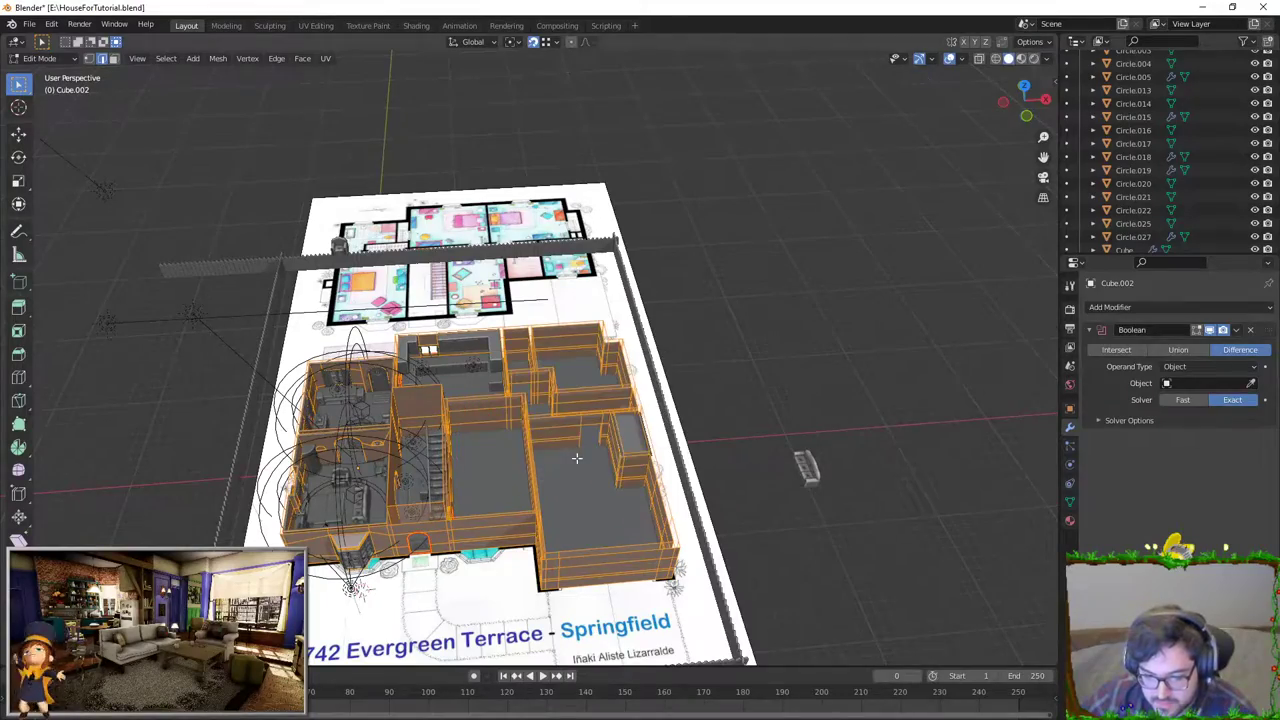
{"action": "middle_click_drag", "start_coordinate": [568, 447], "coordinate": [562, 264]}
{"action": "scroll", "coordinate": [558, 422], "scroll_direction": "up", "scroll_amount": 3}
{"action": "key", "text": "Tab"}
Step: Inspect floor piece Cube.050 and wall piece Cube.051's top face, then hide the selected piece
{"action": "scroll", "coordinate": [622, 388], "scroll_direction": "up", "scroll_amount": 3}
{"action": "middle_click_drag", "start_coordinate": [622, 388], "coordinate": [556, 437]}
{"action": "left_click", "coordinate": [556, 437]}
{"action": "scroll", "coordinate": [542, 432], "scroll_direction": "up", "scroll_amount": 2}
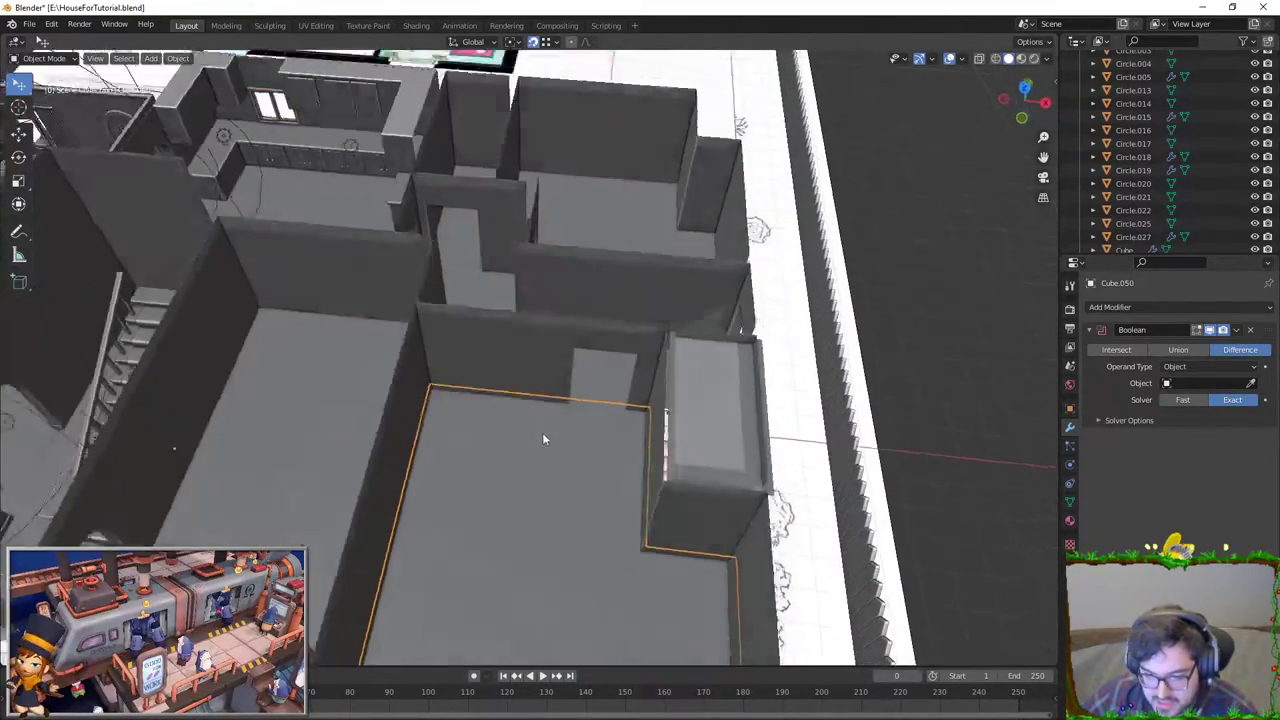
{"action": "scroll", "coordinate": [550, 432], "scroll_direction": "up", "scroll_amount": 2}
{"action": "middle_click_drag", "start_coordinate": [598, 380], "coordinate": [585, 265]}
{"action": "left_click", "coordinate": [585, 265]}
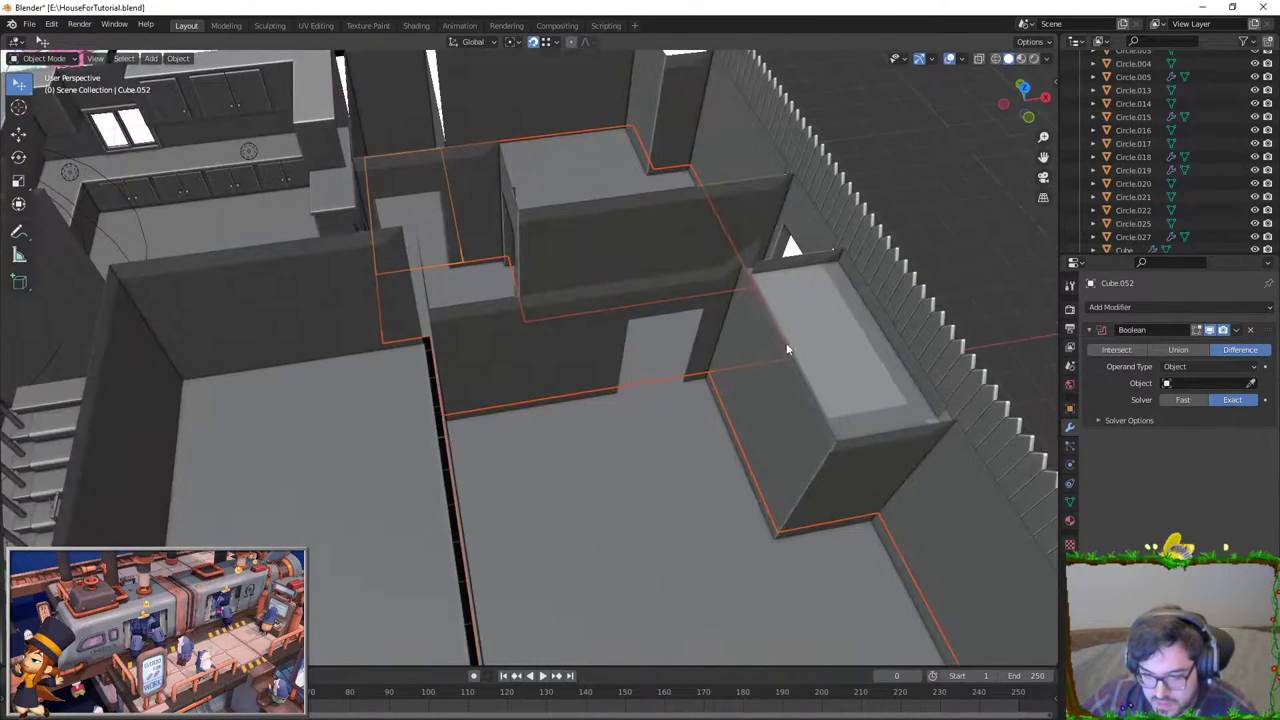
{"action": "key", "text": "Tab"}
{"action": "left_click", "coordinate": [840, 340]}
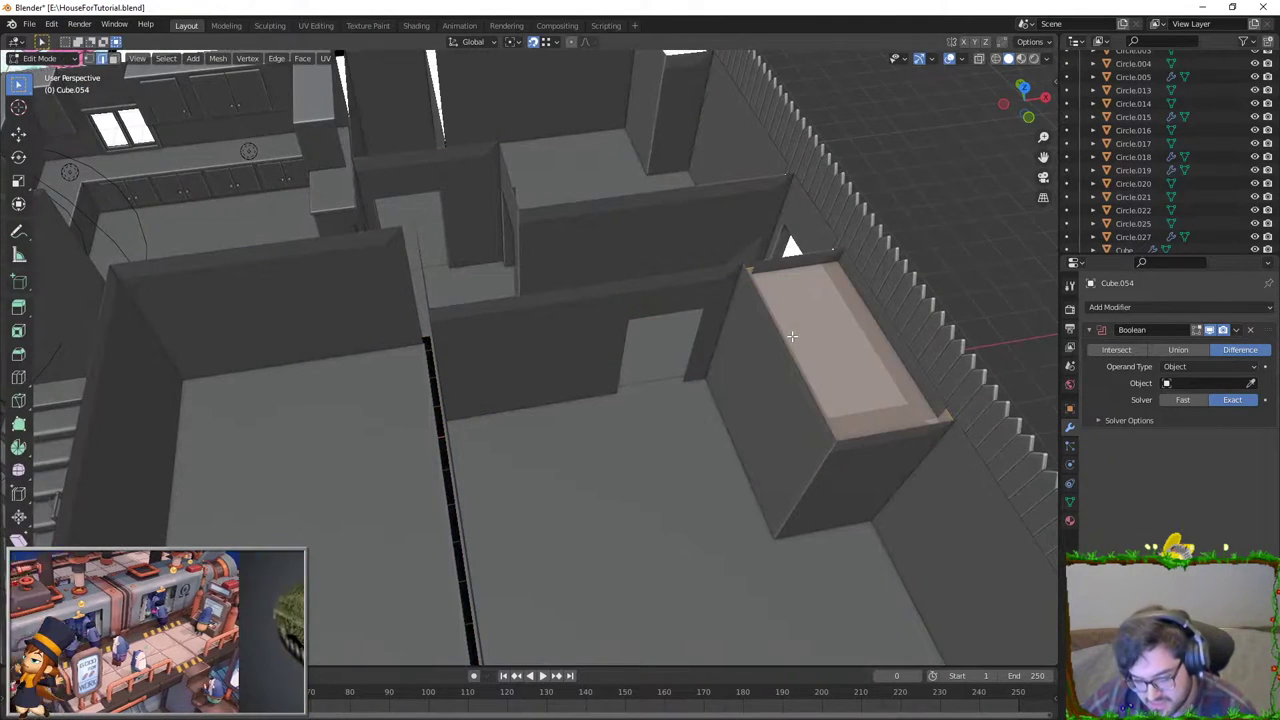
{"action": "key", "text": "Tab"}
{"action": "middle_click_drag", "start_coordinate": [393, 490], "coordinate": [471, 563]}
{"action": "key", "text": "h"}
Step: Select floor piece Cube.050 together with wall piece Cube.052 and frame them in view
{"action": "left_click", "coordinate": [652, 423]}
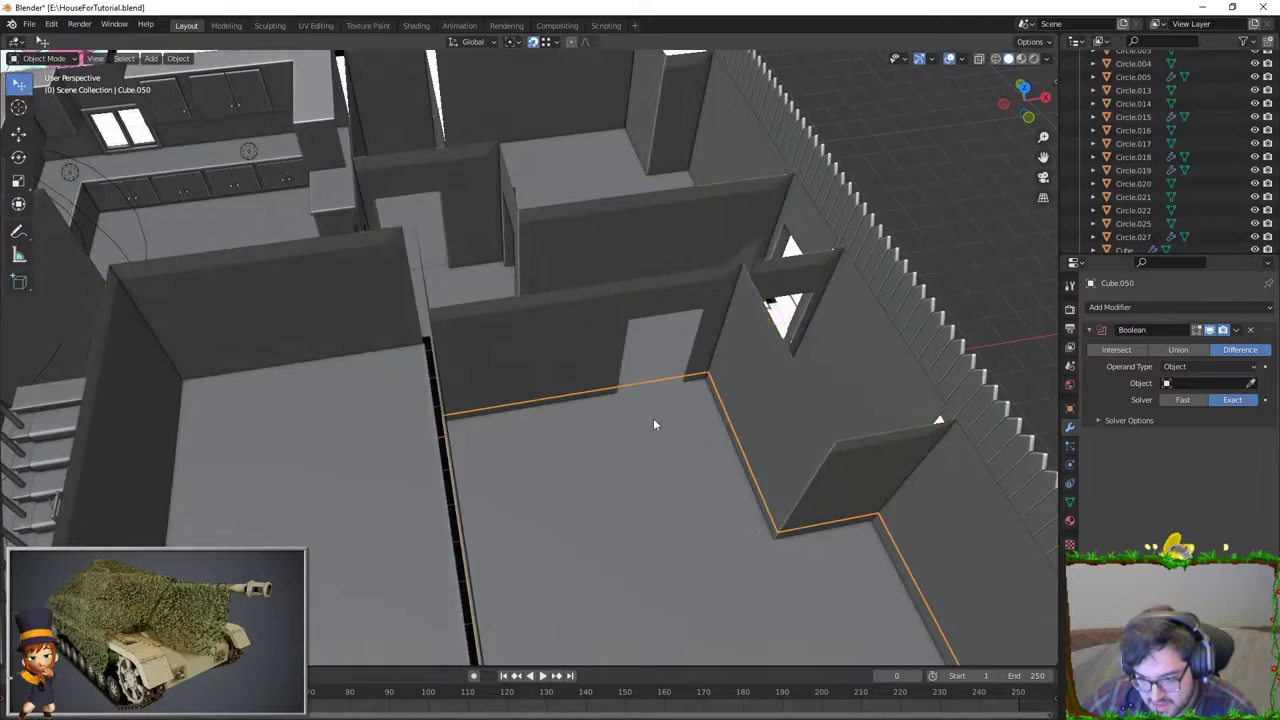
{"action": "middle_click_drag", "start_coordinate": [652, 423], "coordinate": [550, 431]}
{"action": "left_click", "coordinate": [335, 330], "text": "shift"}
{"action": "key", "text": "KP_Decimal"}
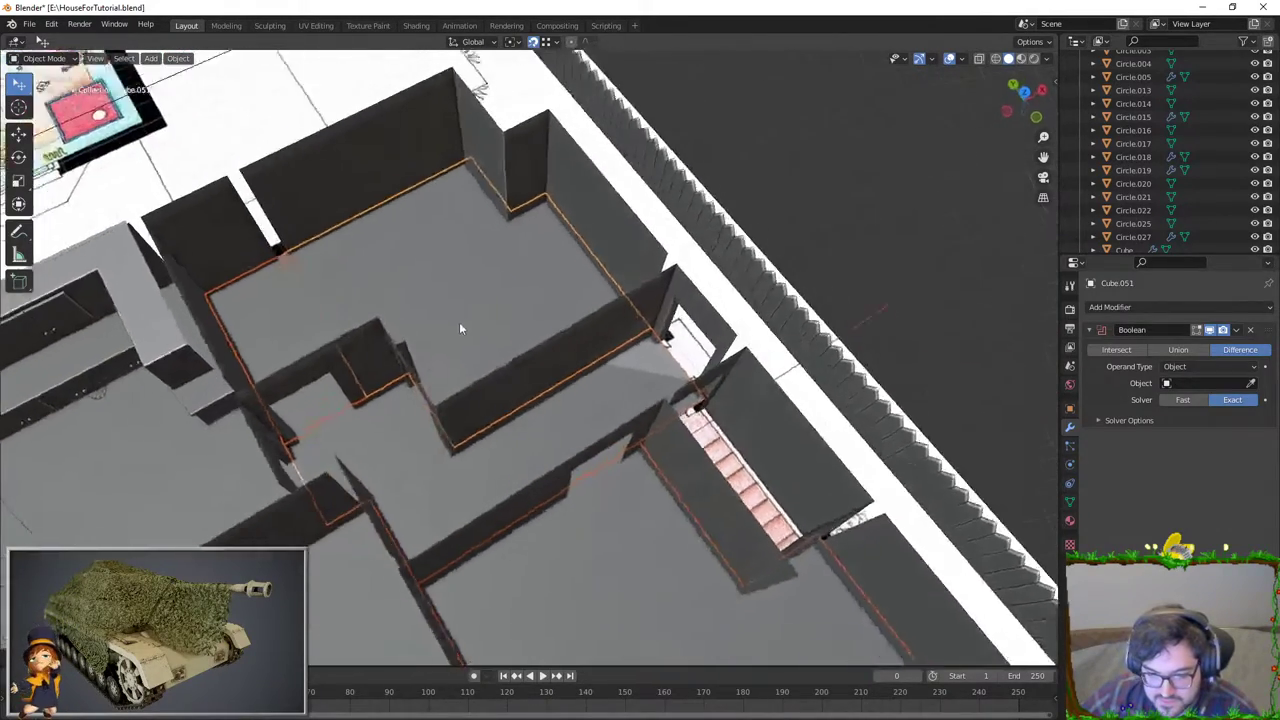
{"action": "mouse_move", "coordinate": [459, 322]}
{"action": "middle_mouse_down"}
{"action": "mouse_move", "coordinate": [613, 308]}
{"action": "mouse_move", "coordinate": [891, 204]}
{"action": "middle_mouse_up"}
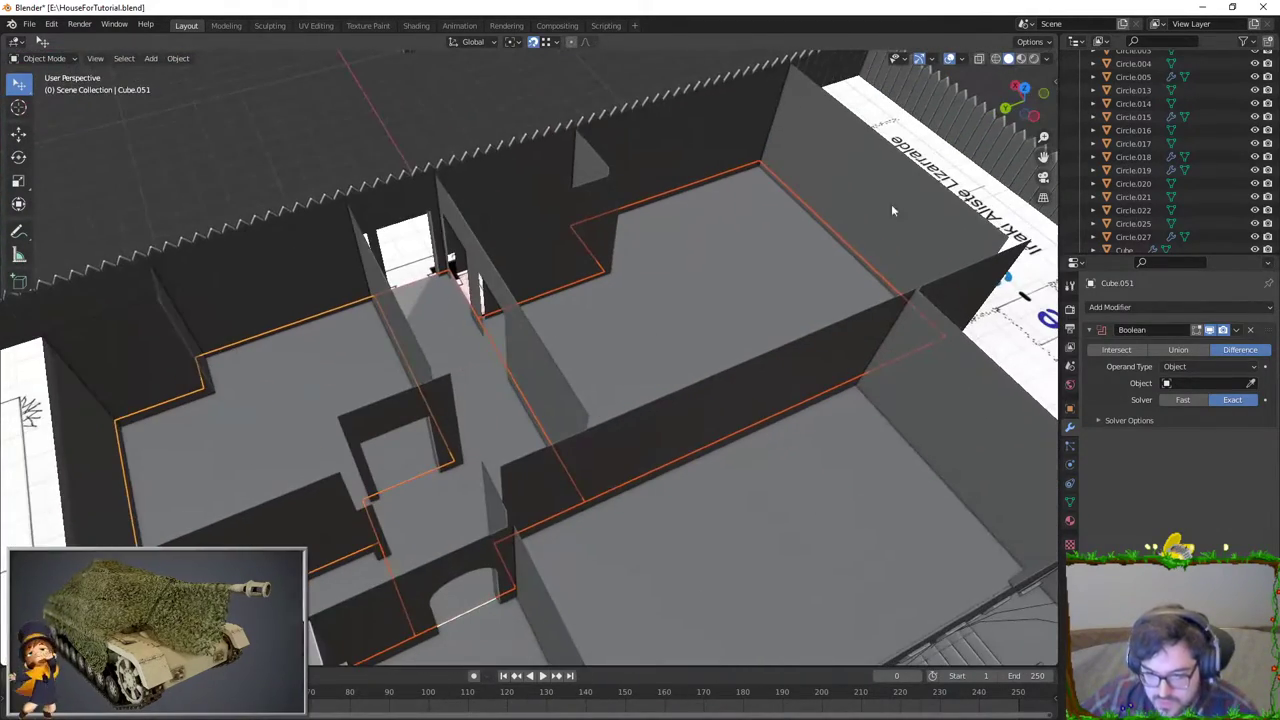
Step: Enable Backface Culling in Viewport Shading to hide the walls' back faces
{"action": "left_click", "coordinate": [1042, 60]}
{"action": "left_click", "coordinate": [1004, 312]}
{"action": "scroll", "coordinate": [597, 266], "scroll_direction": "down", "scroll_amount": 2}
{"action": "middle_click_drag", "start_coordinate": [597, 266], "coordinate": [403, 342]}
{"action": "scroll", "coordinate": [403, 342], "scroll_direction": "down", "scroll_amount": 3}
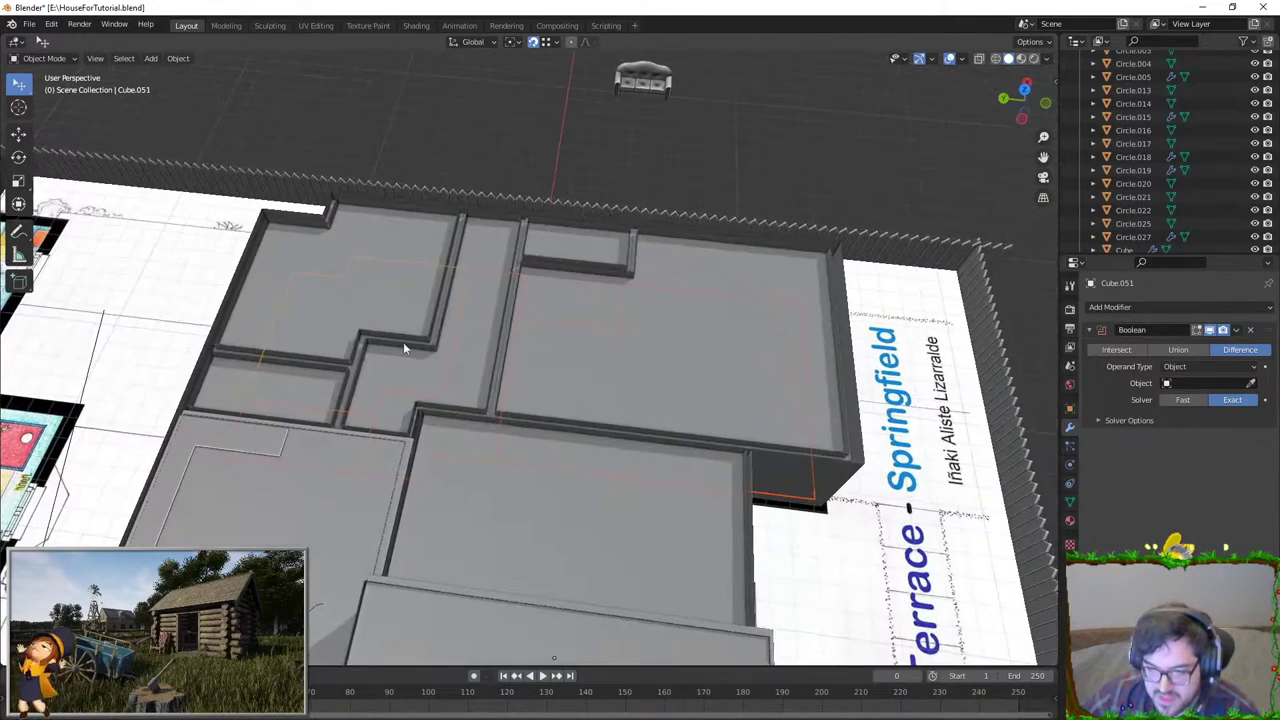
Step: Select the three wall pieces to be exported
{"action": "left_click", "coordinate": [376, 268]}
{"action": "left_click", "coordinate": [304, 394], "text": "shift"}
{"action": "left_click", "coordinate": [560, 349], "text": "shift"}
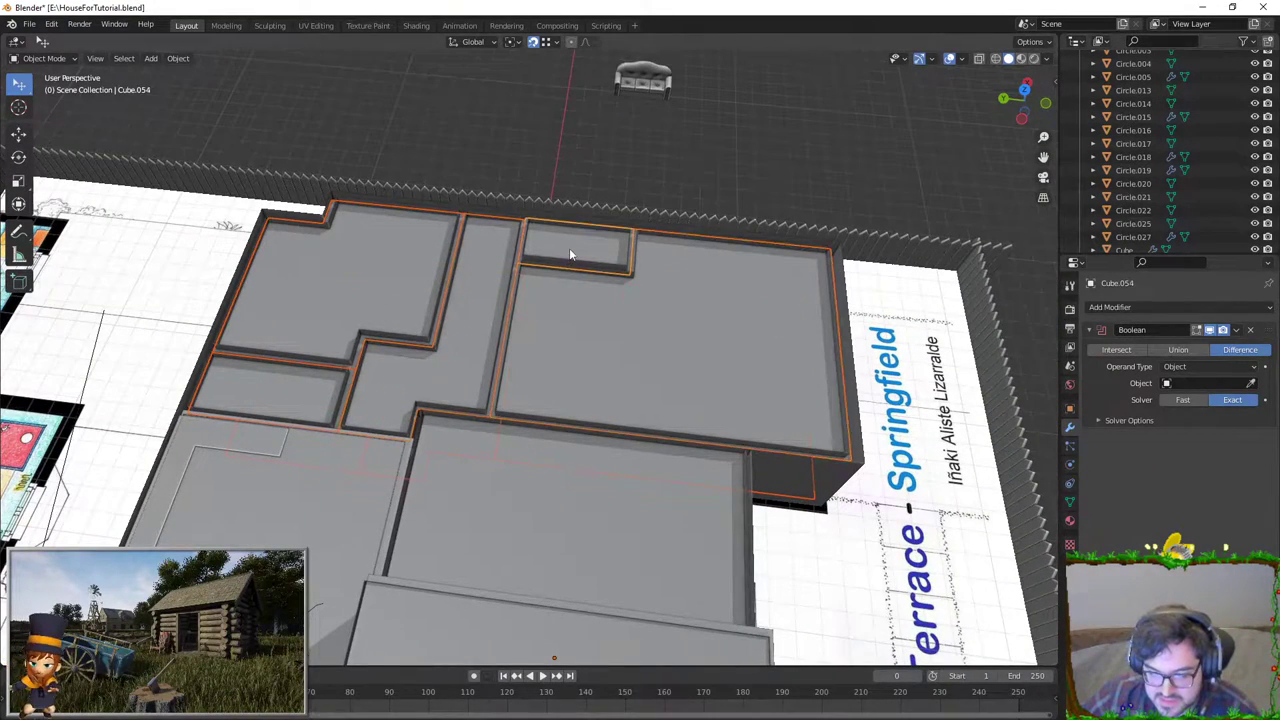
{"action": "scroll", "coordinate": [569, 254], "scroll_direction": "down", "scroll_amount": 3}
Step: Export the selected pieces as FBX named SM_RandomCeilings.fbx into the Walls folder
{"action": "left_click", "coordinate": [29, 23]}
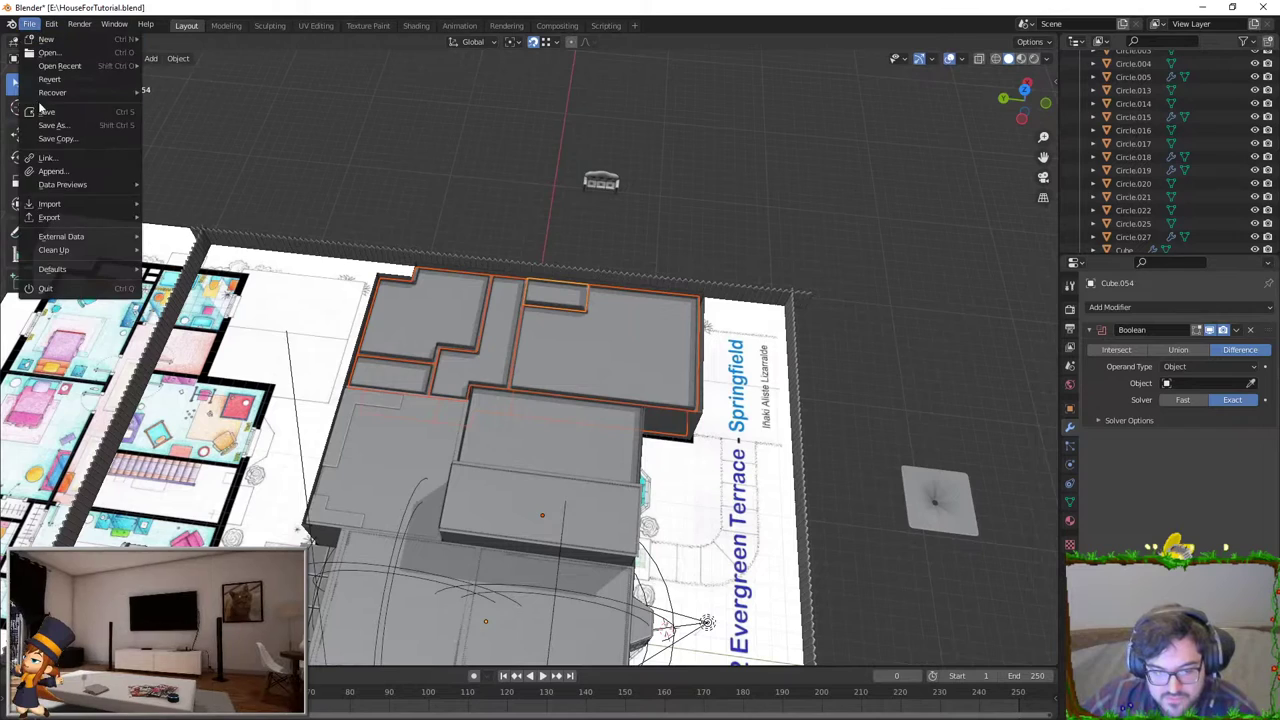
{"action": "mouse_move", "coordinate": [49, 217]}
{"action": "left_click", "coordinate": [199, 322]}
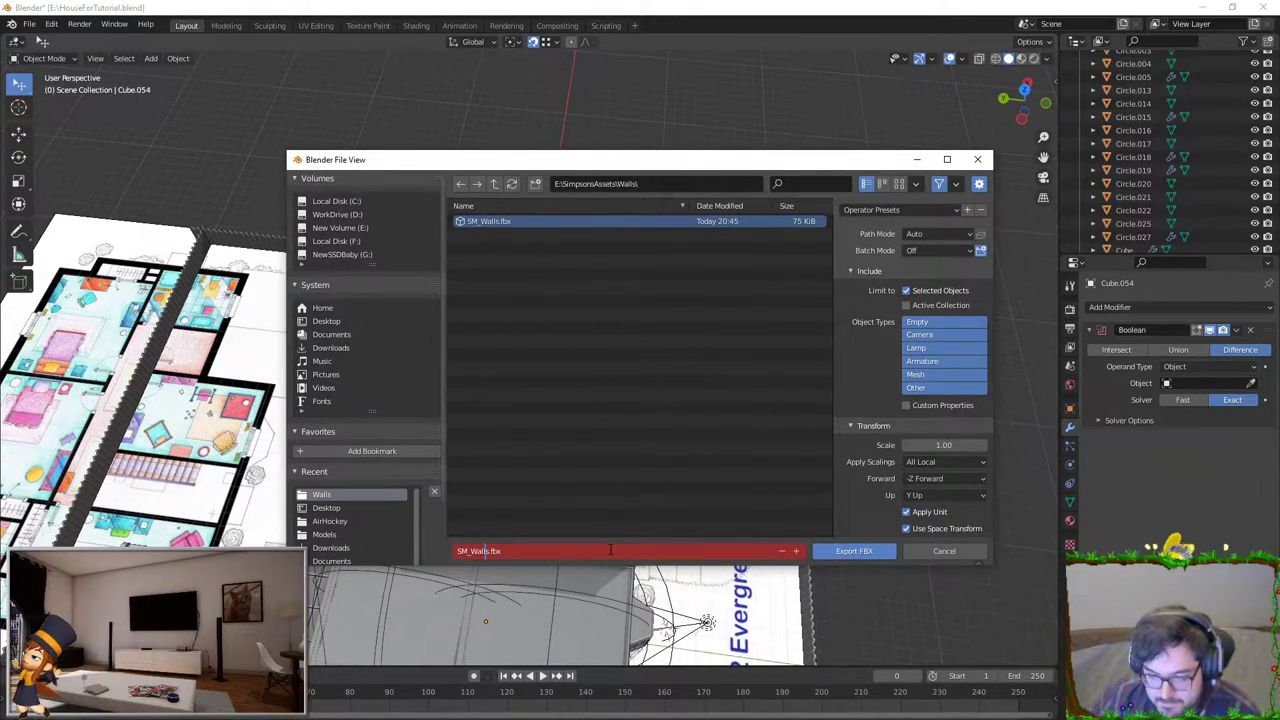
{"action": "key", "text": "BackSpace"}
{"action": "key", "text": "BackSpace"}
{"action": "key", "text": "BackSpace"}
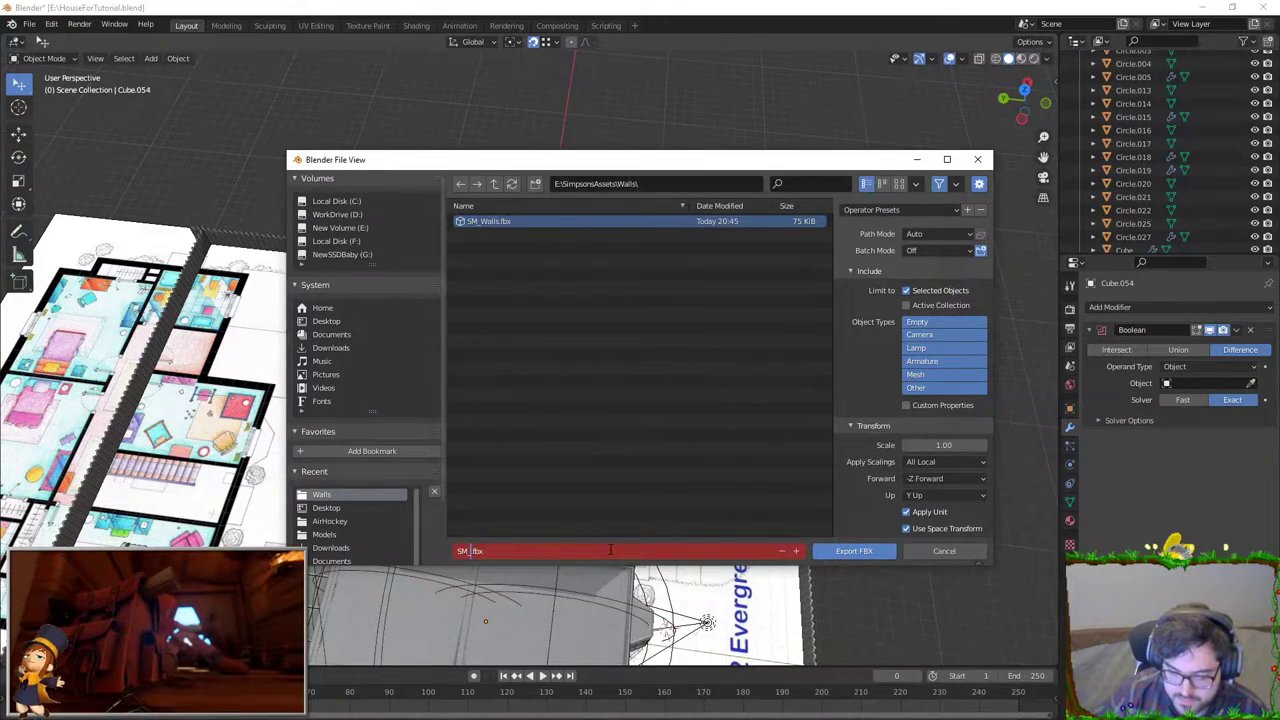
{"action": "type", "text": "RandomCeiling"}
{"action": "key", "text": "Return"}
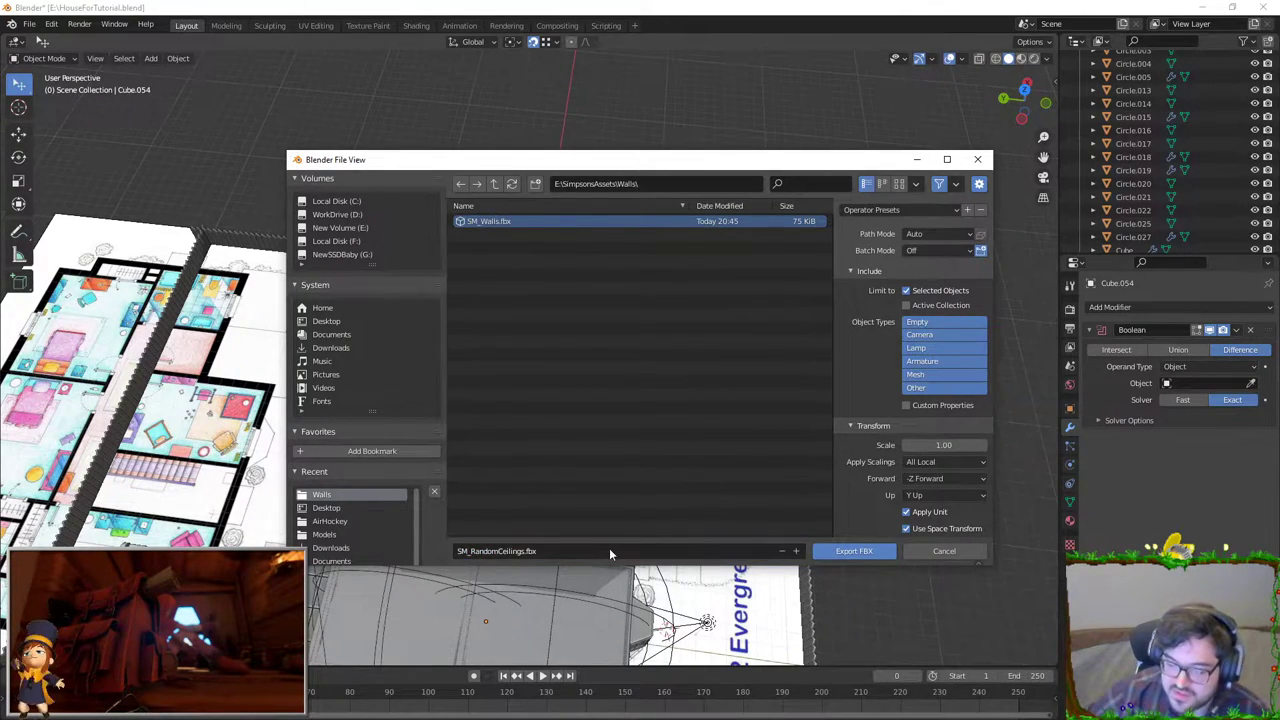
{"action": "left_click", "coordinate": [867, 548]}
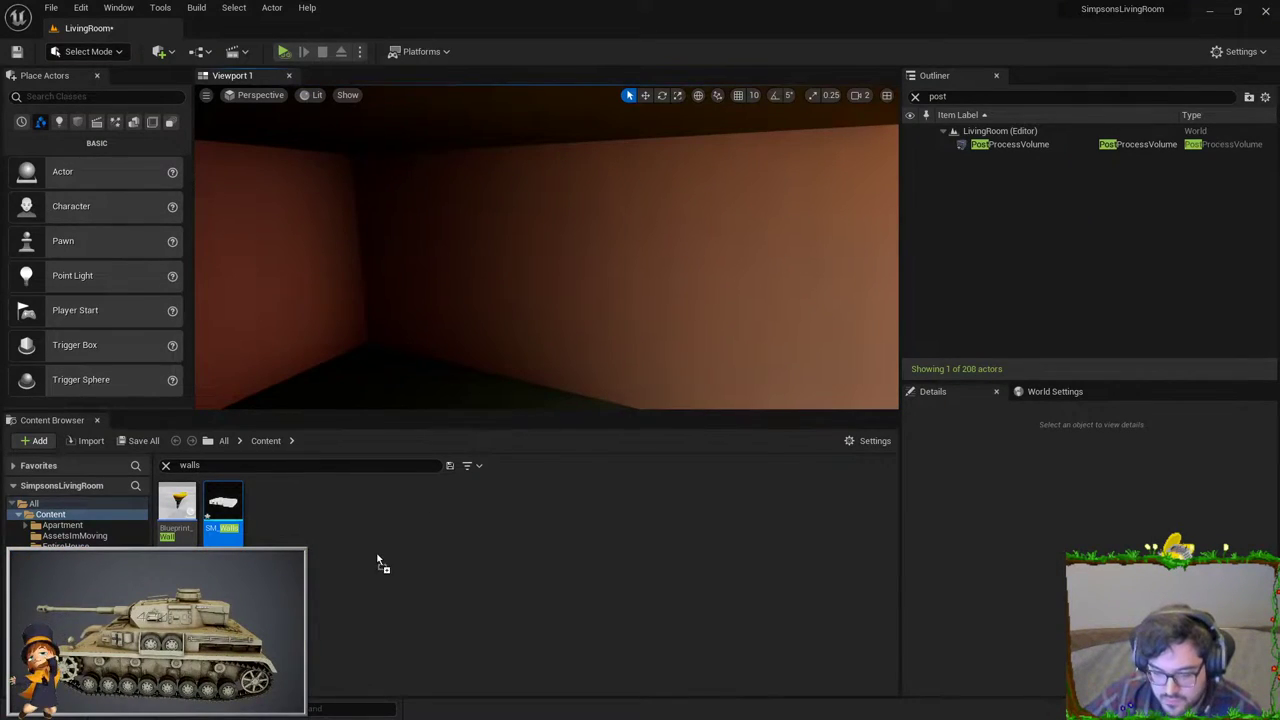
Step: Import the ceilings FBX into the Content Browser with Combine Meshes unticked
{"action": "left_click_drag", "start_coordinate": [378, 560], "coordinate": [380, 560]}
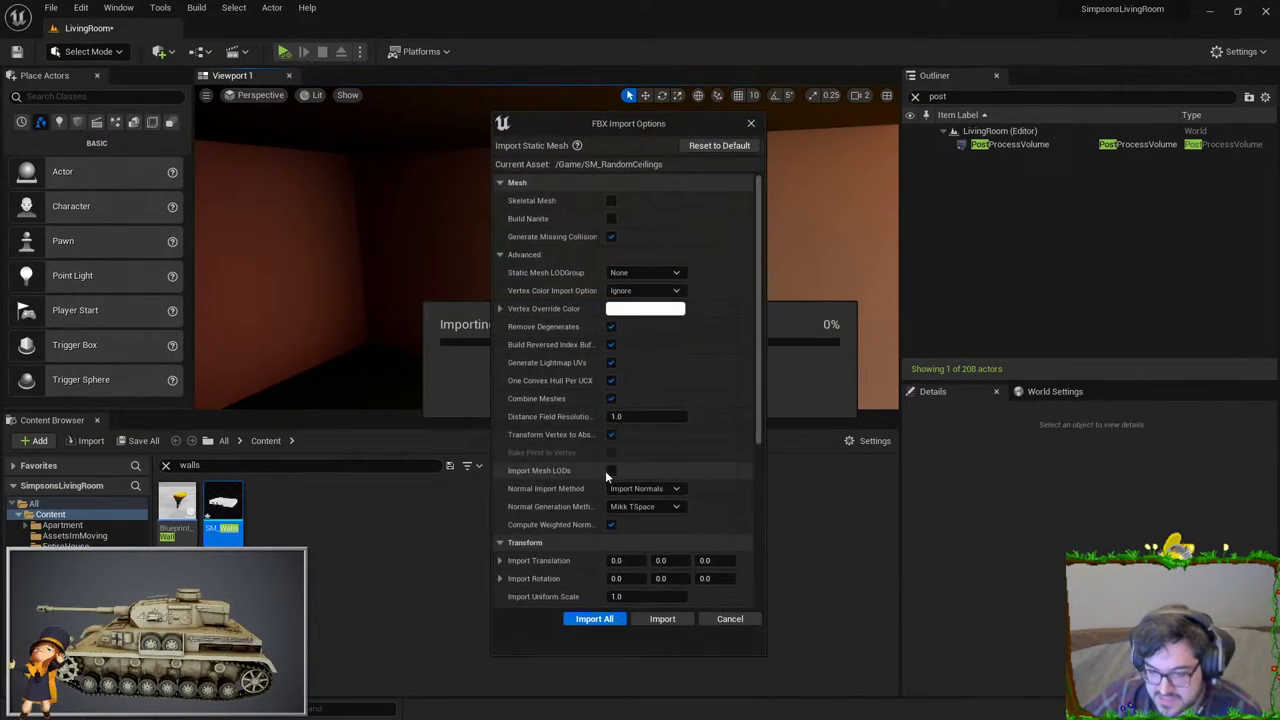
{"action": "left_click", "coordinate": [611, 398]}
{"action": "left_click", "coordinate": [648, 619]}
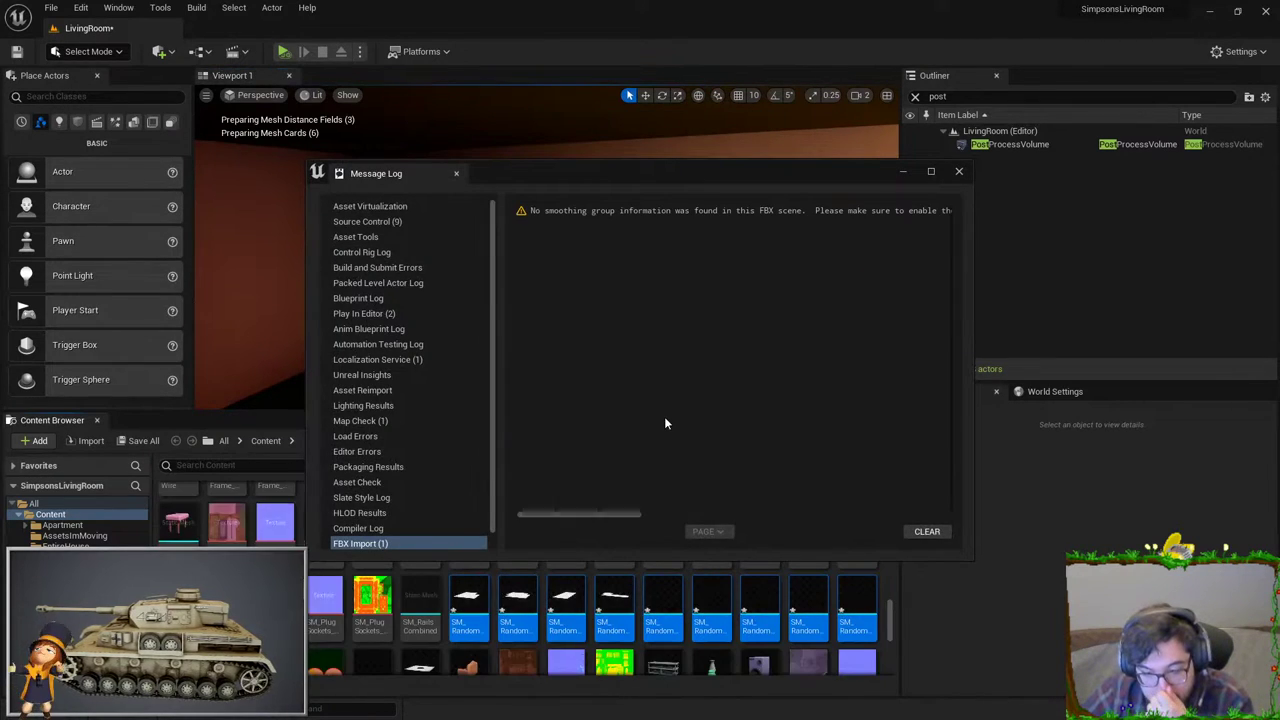
{"action": "left_click", "coordinate": [960, 172]}
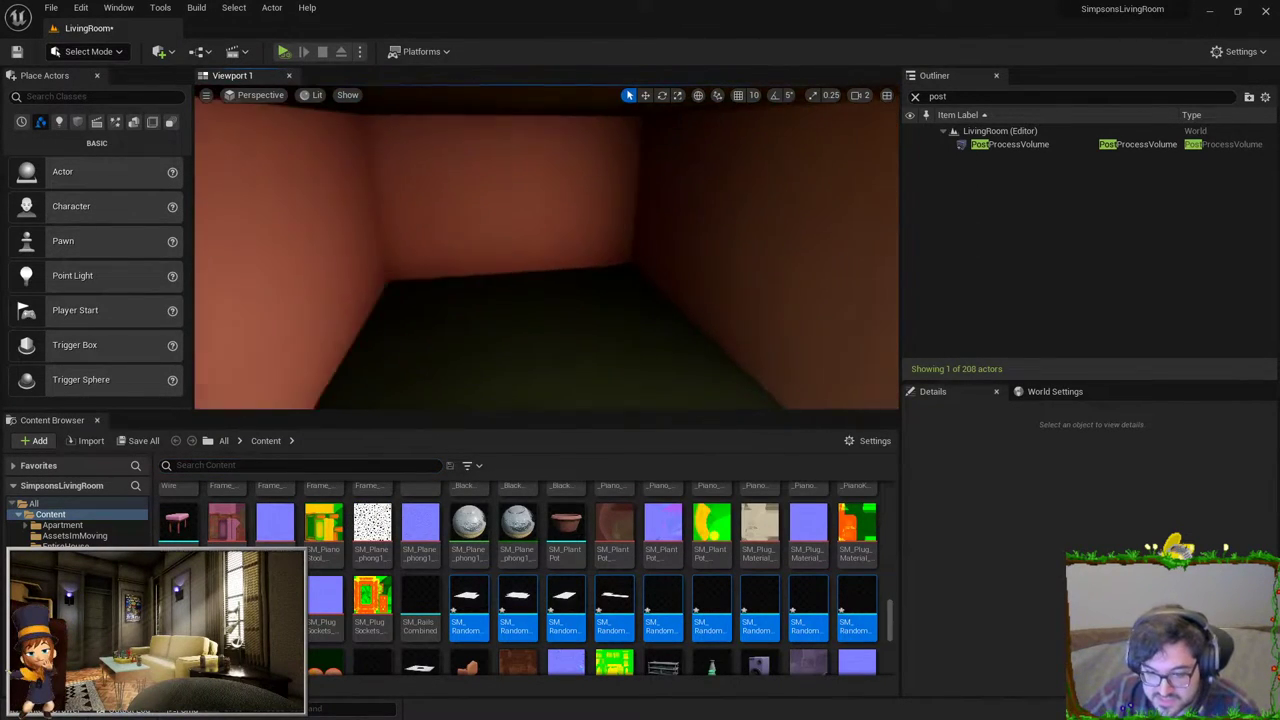
Step: Place the nine ceiling meshes in the level at a house piece's location, 180, 670, 440
{"action": "scroll", "coordinate": [595, 658], "scroll_direction": "down", "scroll_amount": 1}
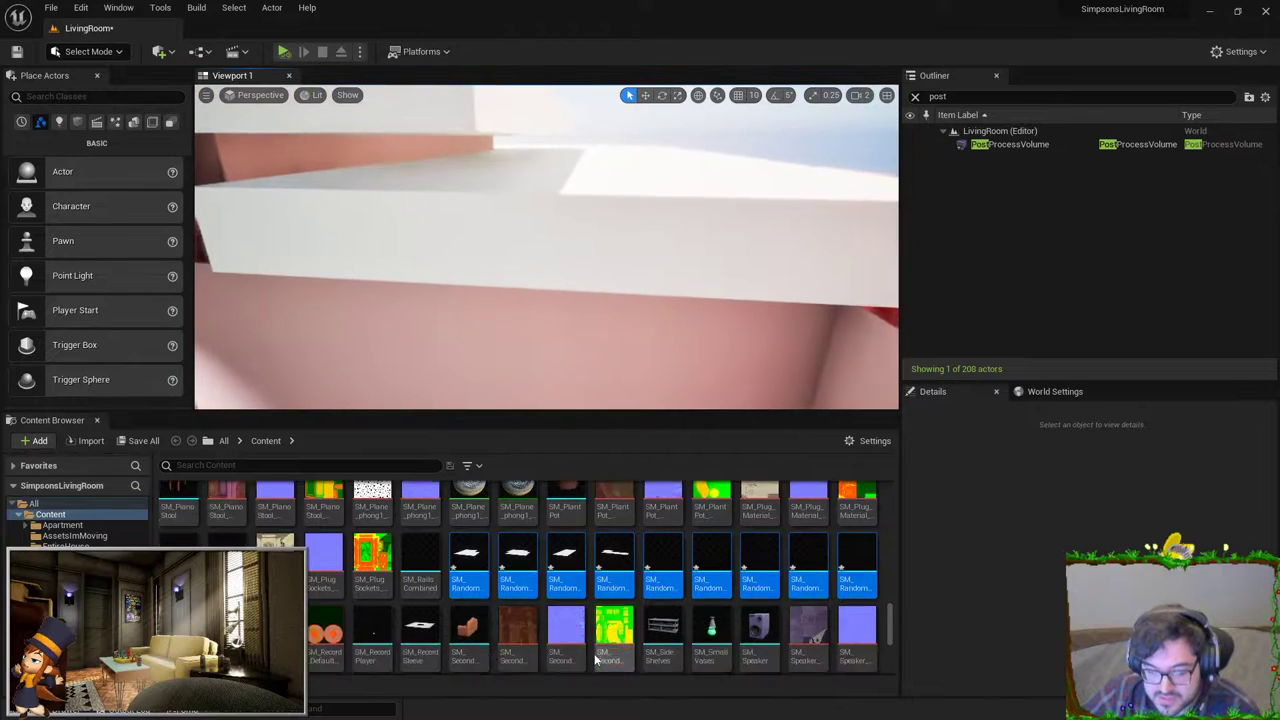
{"action": "left_click", "coordinate": [554, 389]}
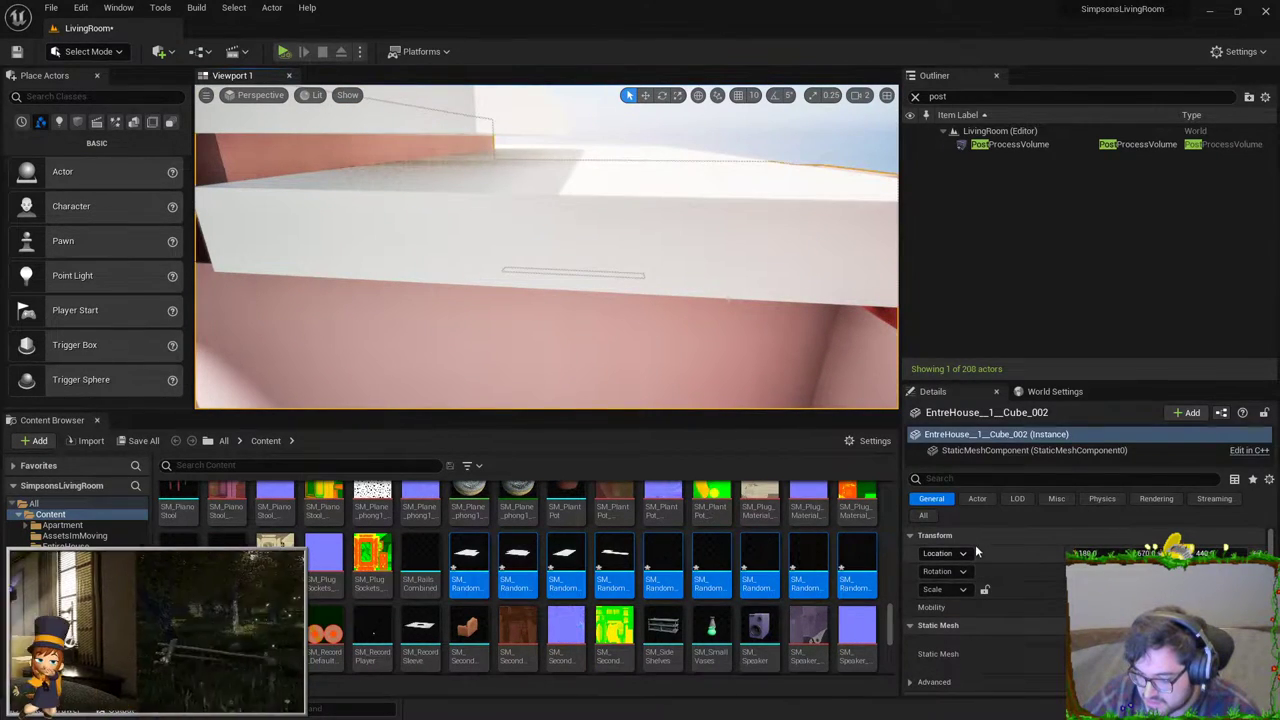
{"action": "right_click", "coordinate": [1008, 549]}
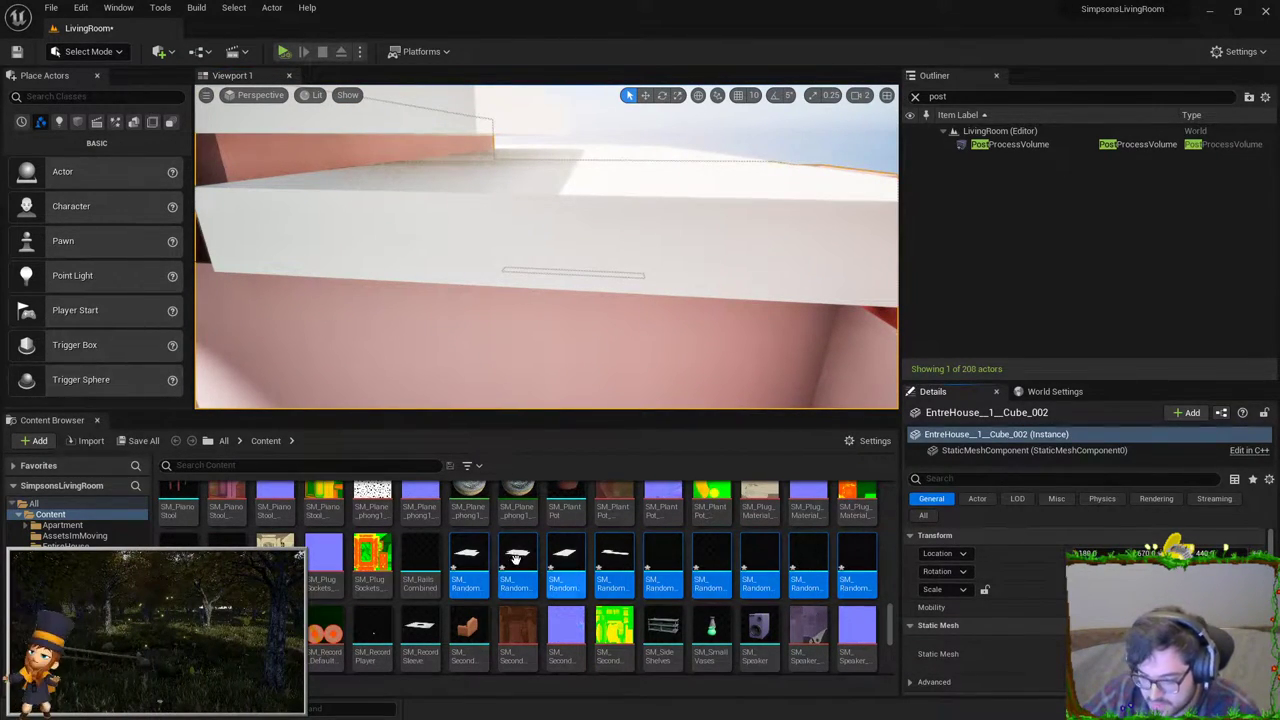
{"action": "right_click_drag", "start_coordinate": [531, 343], "coordinate": [531, 343]}
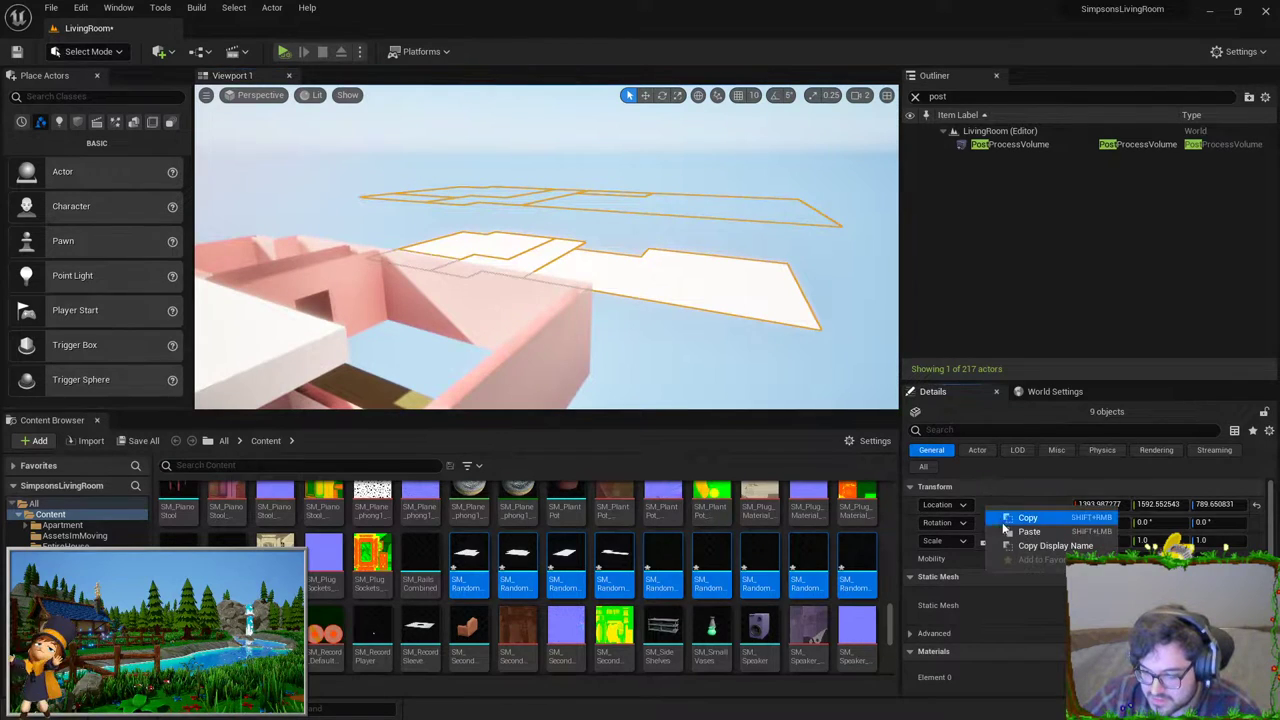
{"action": "left_click", "coordinate": [1013, 533]}
{"action": "right_click_drag", "start_coordinate": [531, 343], "coordinate": [531, 343]}
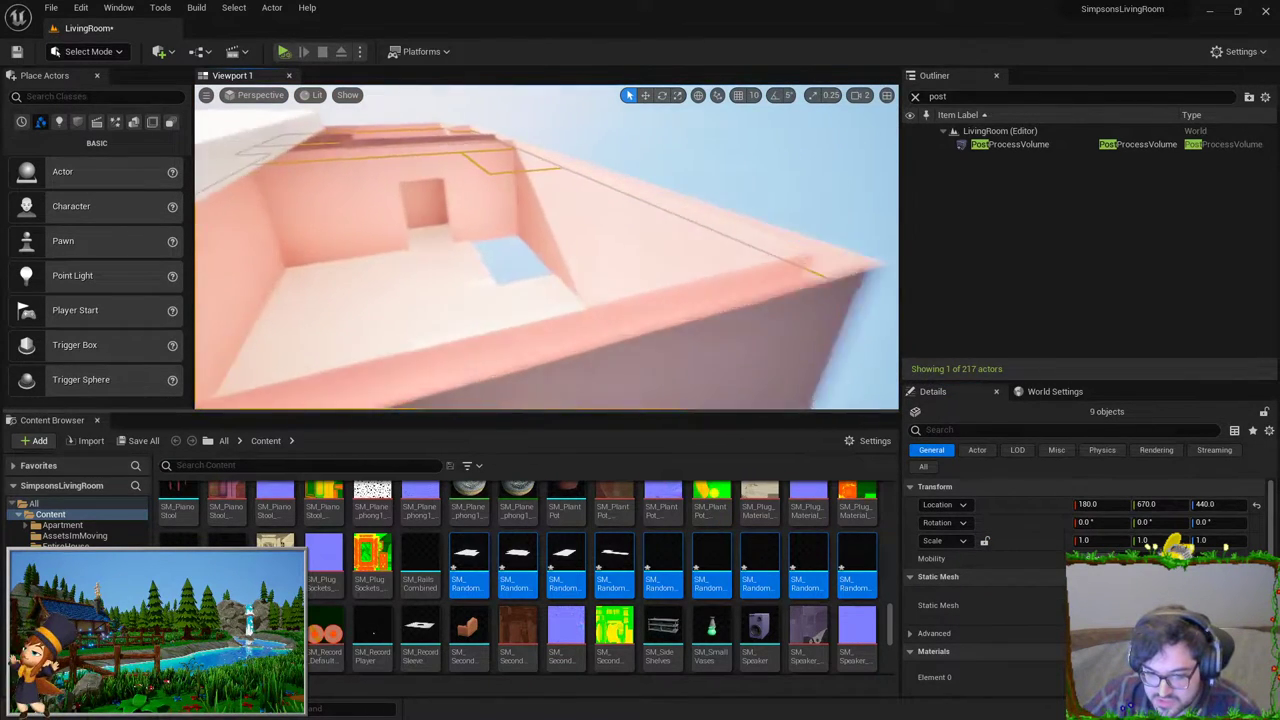
Step: Fly into the room, select a house wall and drop the Stucco_Wall material onto it
{"action": "right_click_drag", "start_coordinate": [523, 257], "coordinate": [523, 257]}
{"action": "key", "text": "Escape"}
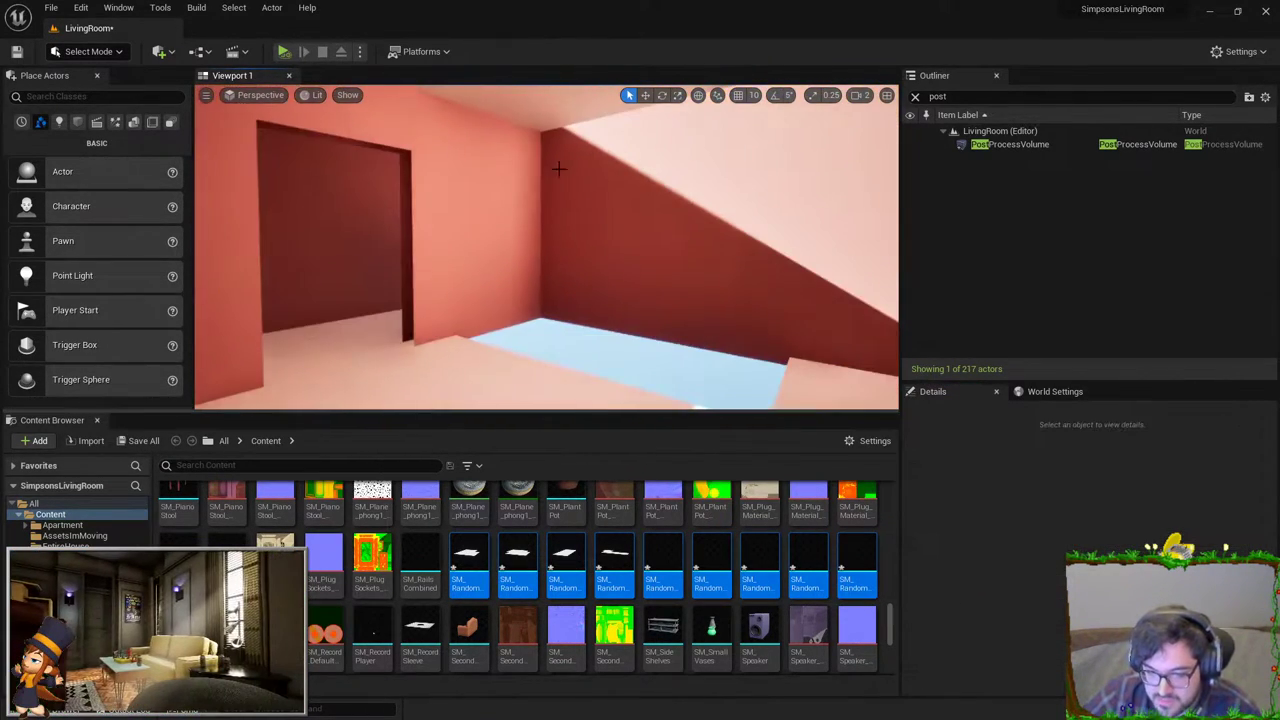
{"action": "right_click_drag", "start_coordinate": [560, 166], "coordinate": [560, 166]}
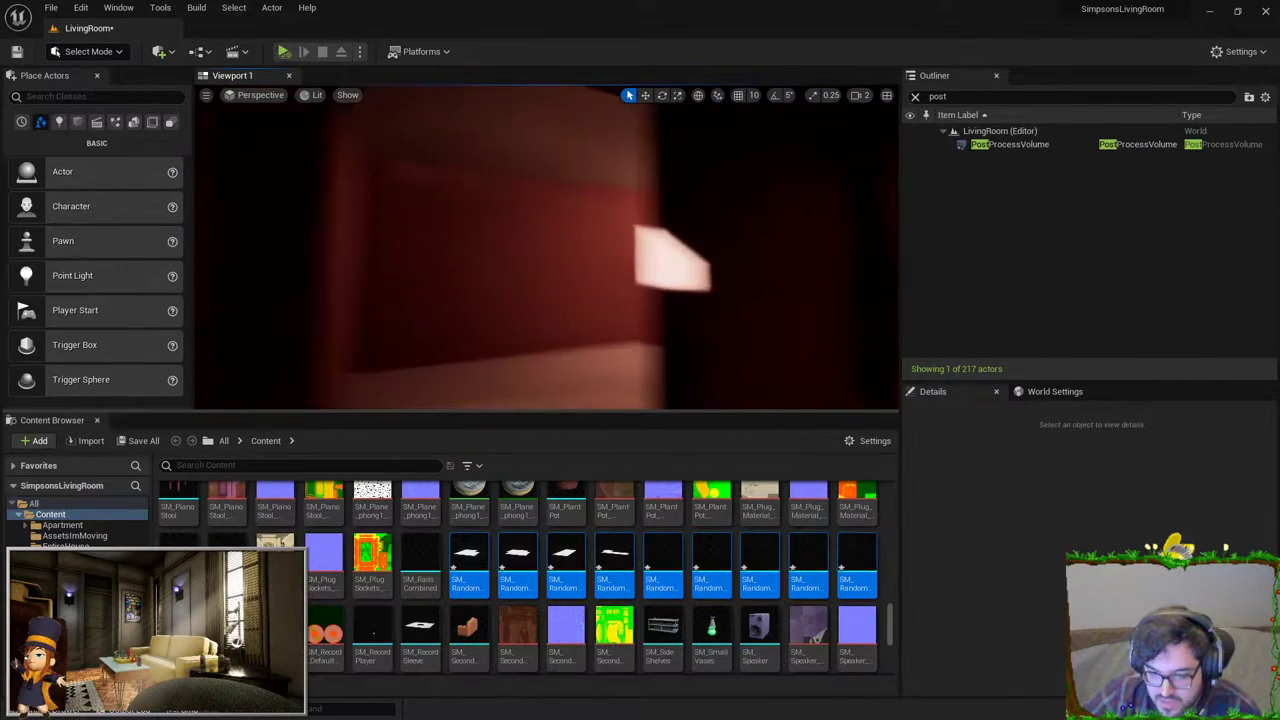
{"action": "right_click_drag", "start_coordinate": [620, 283], "coordinate": [620, 283]}
{"action": "left_click", "coordinate": [620, 283]}
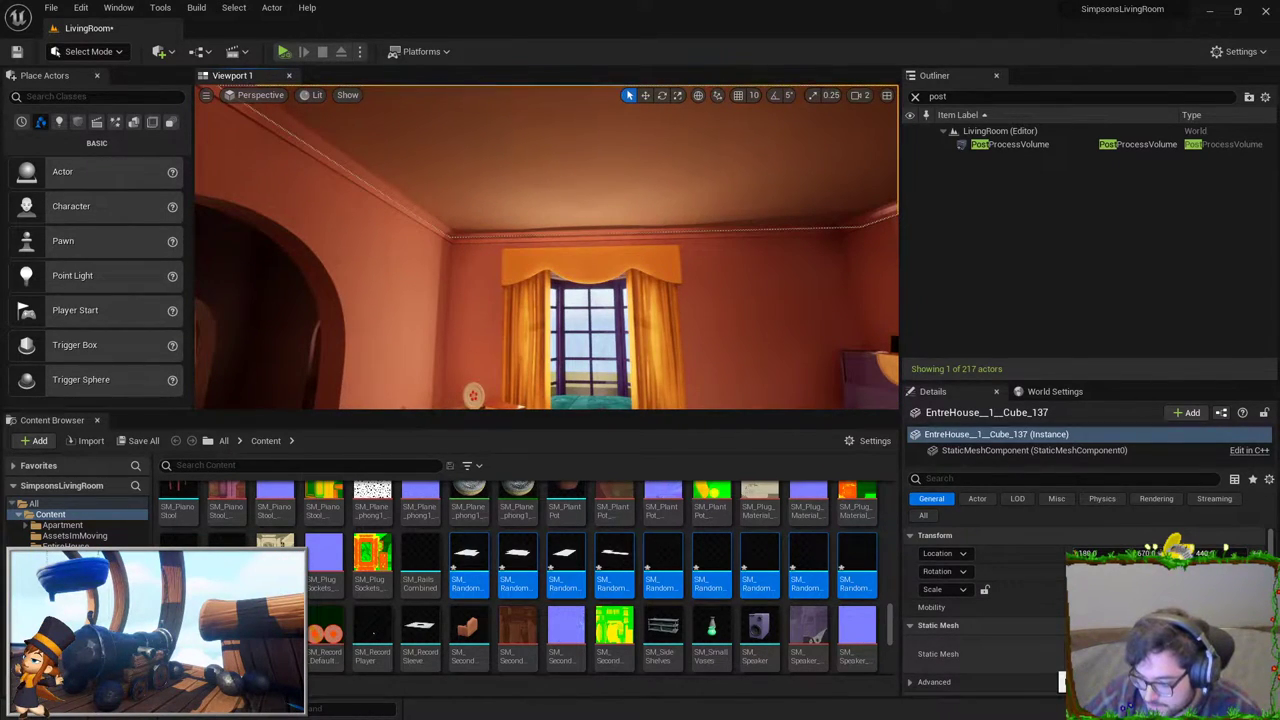
{"action": "scroll", "coordinate": [1062, 681], "scroll_direction": "down", "scroll_amount": 2}
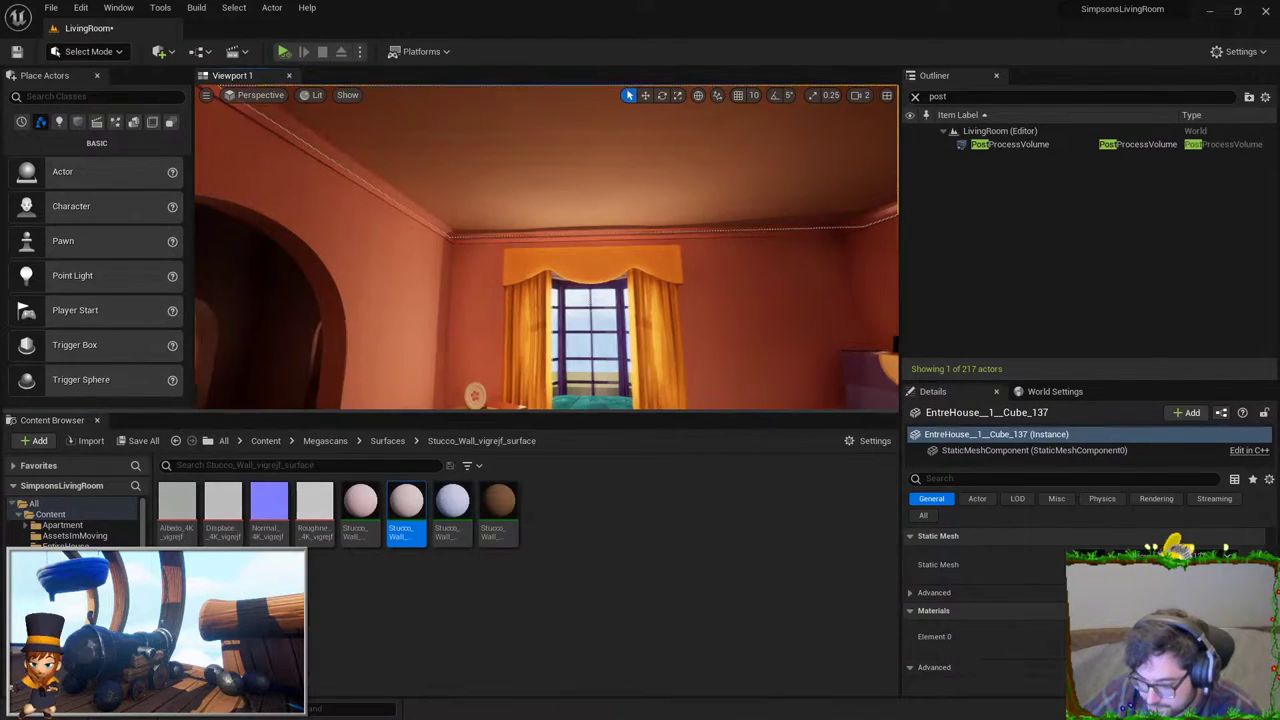
{"action": "right_click_drag", "start_coordinate": [540, 254], "coordinate": [480, 277]}
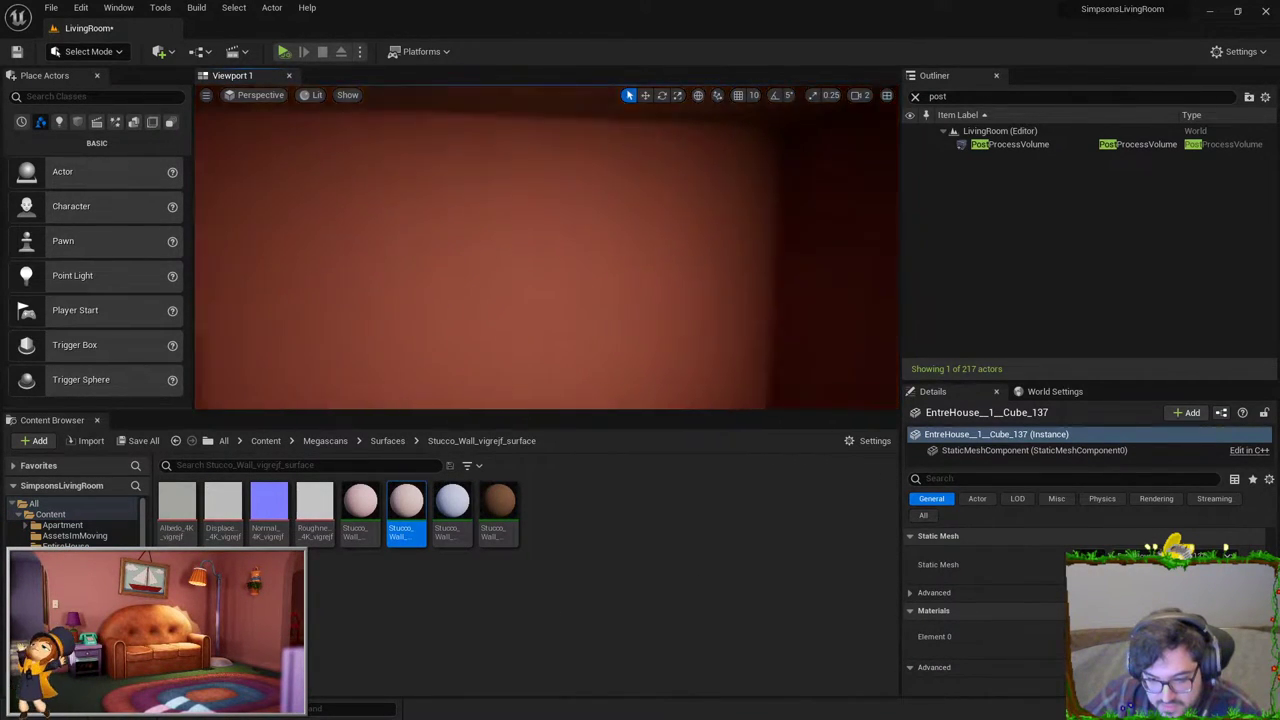
{"action": "right_click_drag", "start_coordinate": [546, 247], "coordinate": [600, 230]}
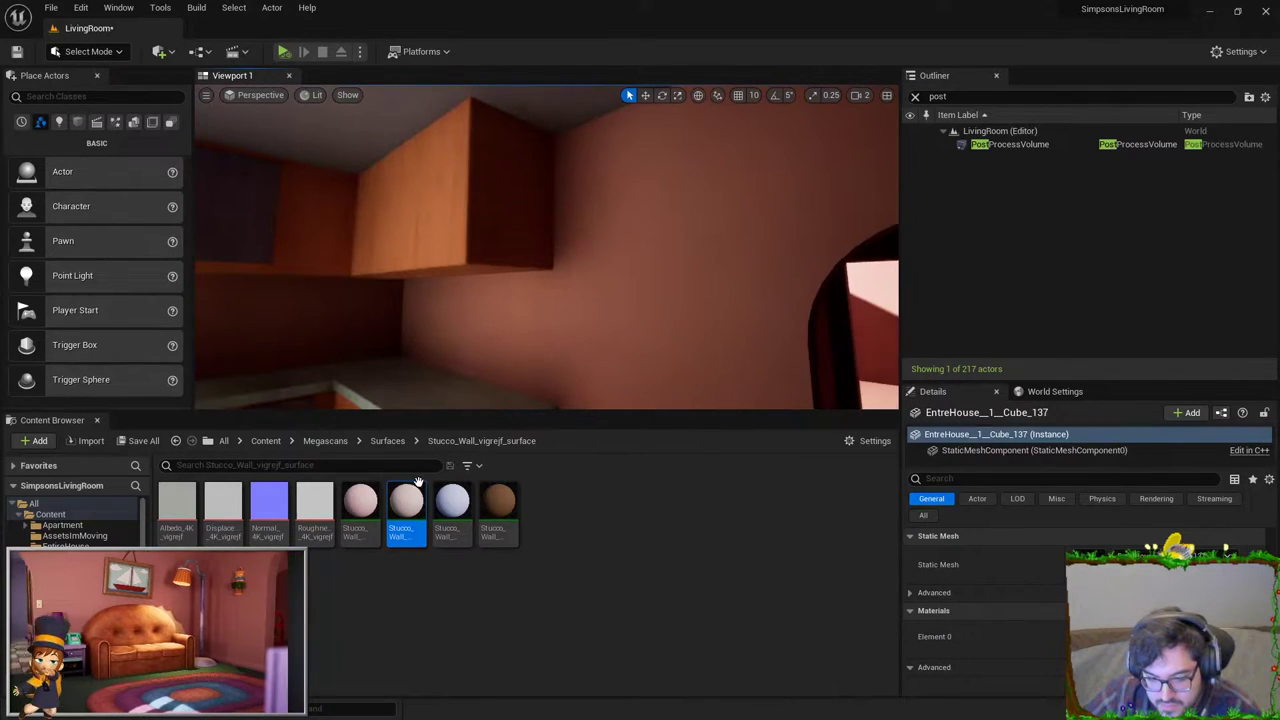
{"action": "right_click_drag", "start_coordinate": [550, 250], "coordinate": [600, 240]}
{"action": "left_click_drag", "start_coordinate": [406, 510], "coordinate": [502, 178]}
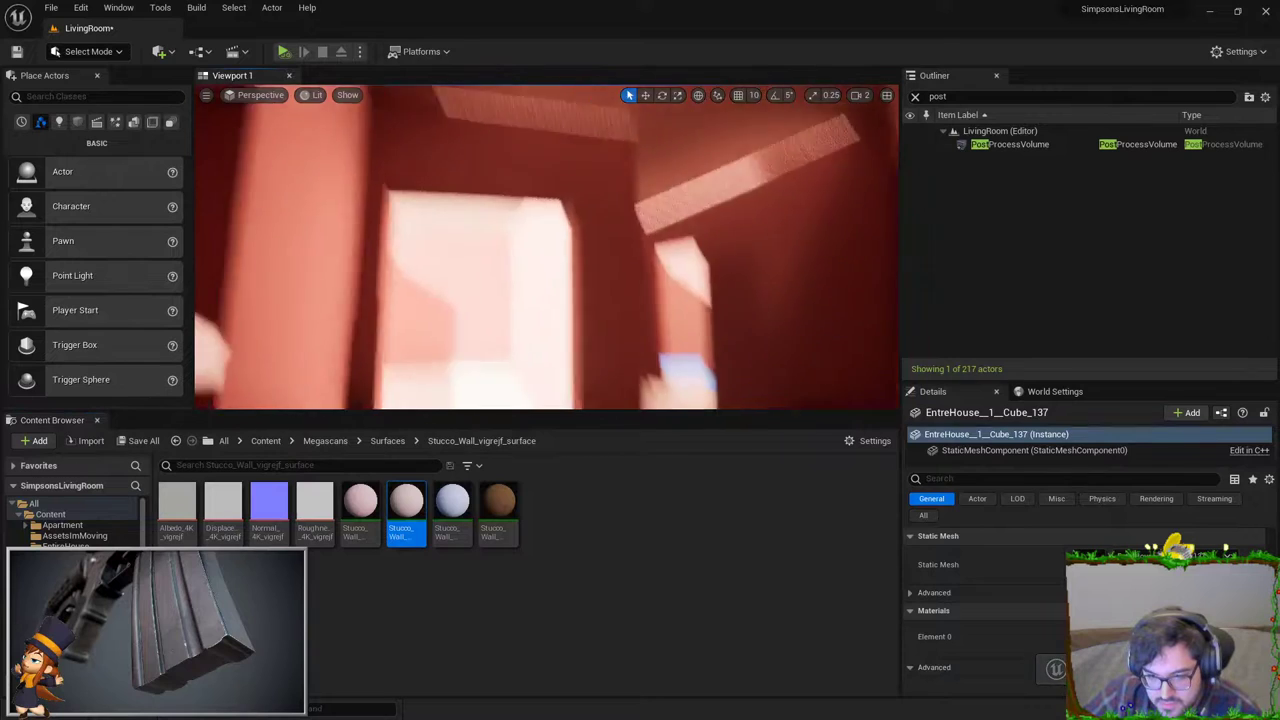
{"action": "mouse_move", "coordinate": [502, 178]}
{"action": "right_mouse_down"}
{"action": "mouse_move", "coordinate": [466, 383]}
{"action": "mouse_move", "coordinate": [480, 380]}
{"action": "right_mouse_up"}
Step: Switch the viewport to the Unlit view mode to see the white walls clearly
{"action": "right_click_drag", "start_coordinate": [694, 351], "coordinate": [700, 345]}
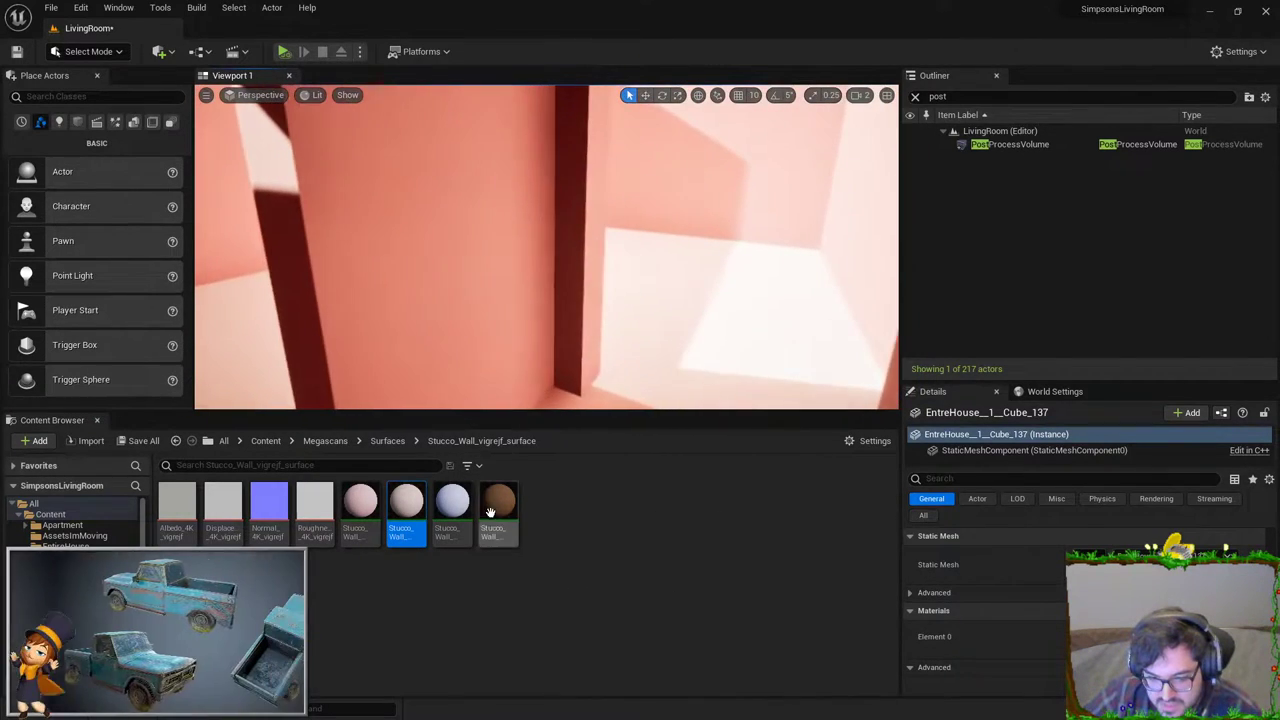
{"action": "right_click_drag", "start_coordinate": [640, 374], "coordinate": [600, 390]}
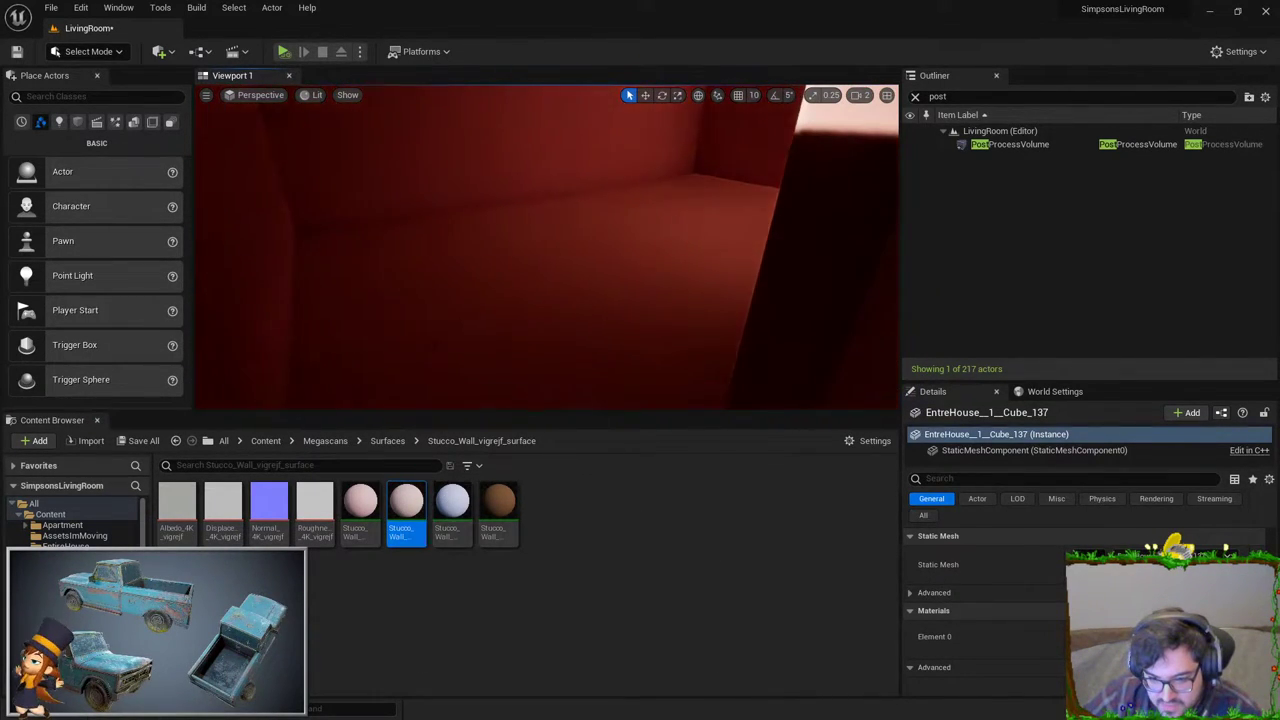
{"action": "right_click_drag", "start_coordinate": [532, 222], "coordinate": [532, 222]}
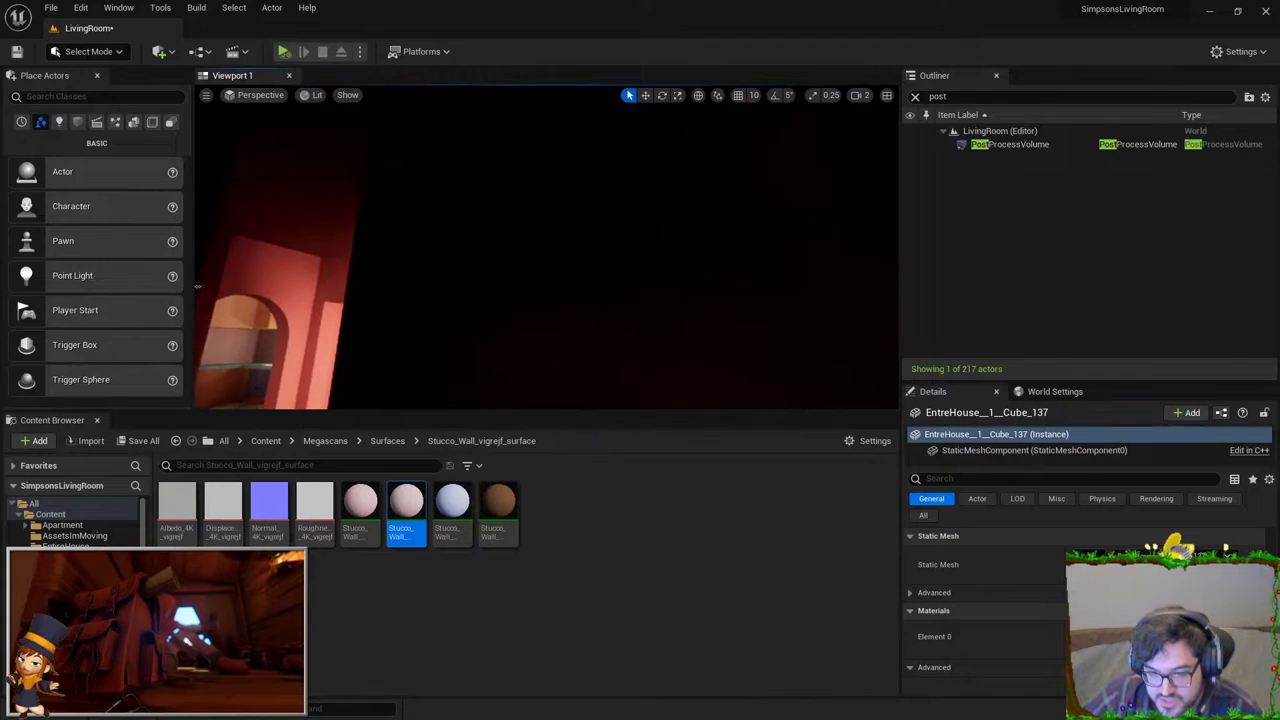
{"action": "left_click", "coordinate": [314, 96]}
{"action": "left_click", "coordinate": [340, 145]}
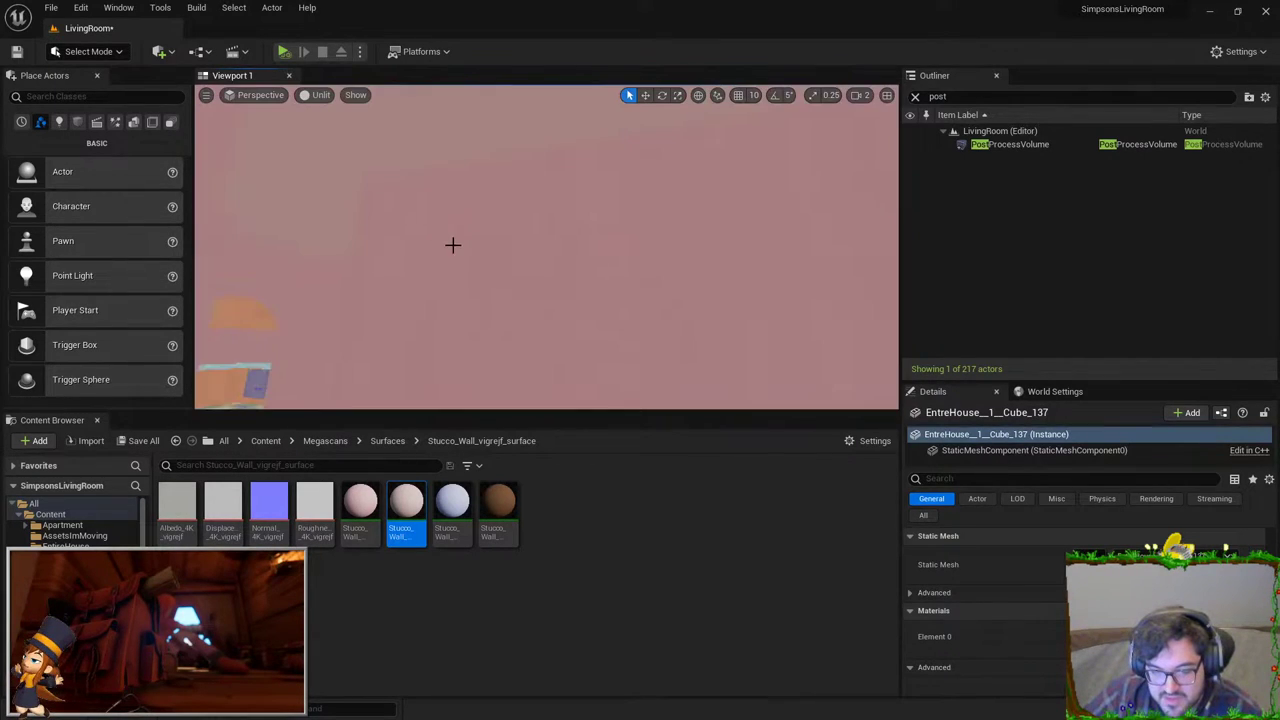
Step: Drag the pink stucco material onto the remaining white wall pieces
{"action": "left_click_drag", "start_coordinate": [434, 490], "coordinate": [428, 214]}
{"action": "right_click_drag", "start_coordinate": [428, 214], "coordinate": [428, 214]}
{"action": "right_click_drag", "start_coordinate": [559, 182], "coordinate": [559, 182]}
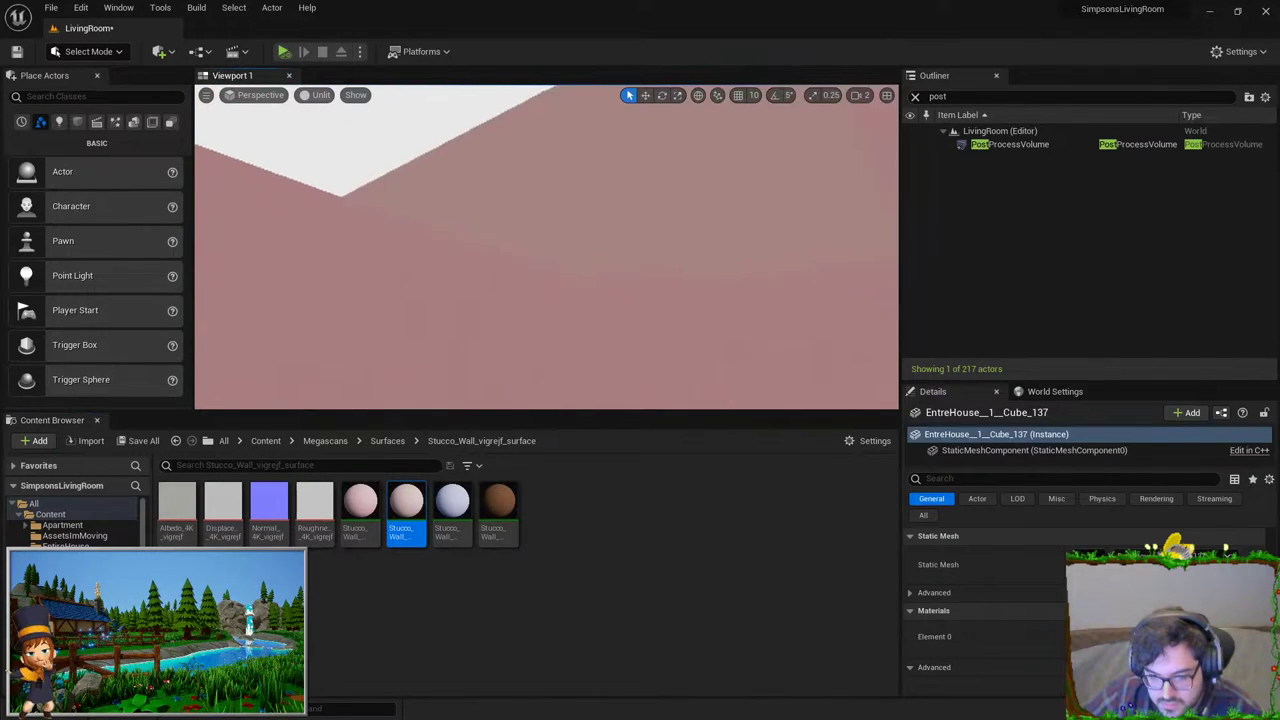
{"action": "left_click_drag", "start_coordinate": [434, 489], "coordinate": [415, 143]}
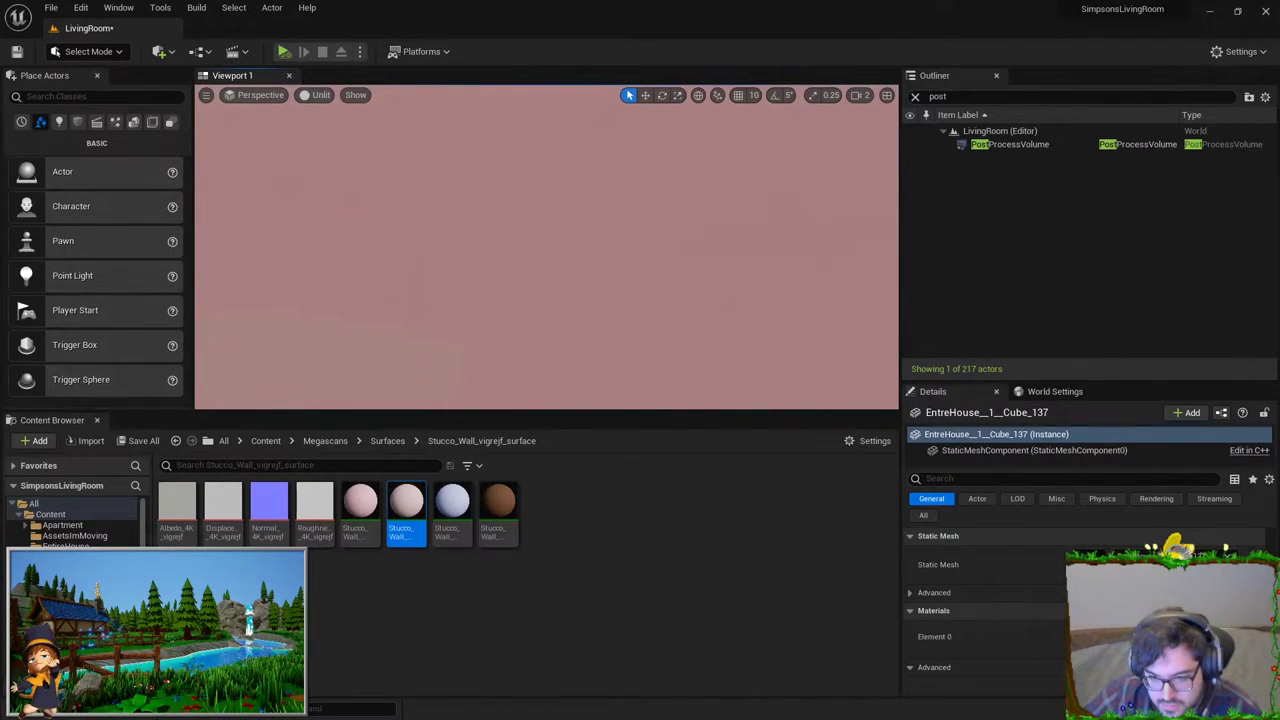
{"action": "right_click_drag", "start_coordinate": [546, 247], "coordinate": [560, 247]}
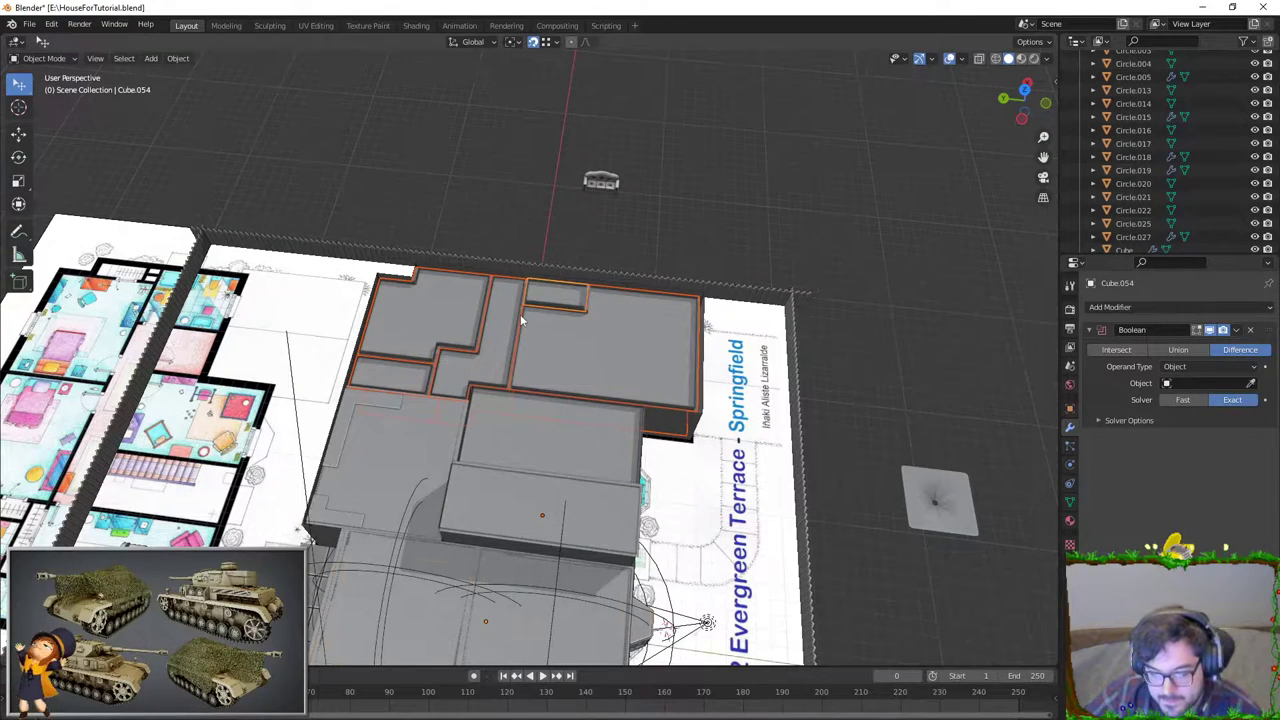
Step: Click through floor slab Cube.055 and wall objects Cube.054 and Cube.056, and open viewport shading options
{"action": "left_click", "coordinate": [545, 342]}
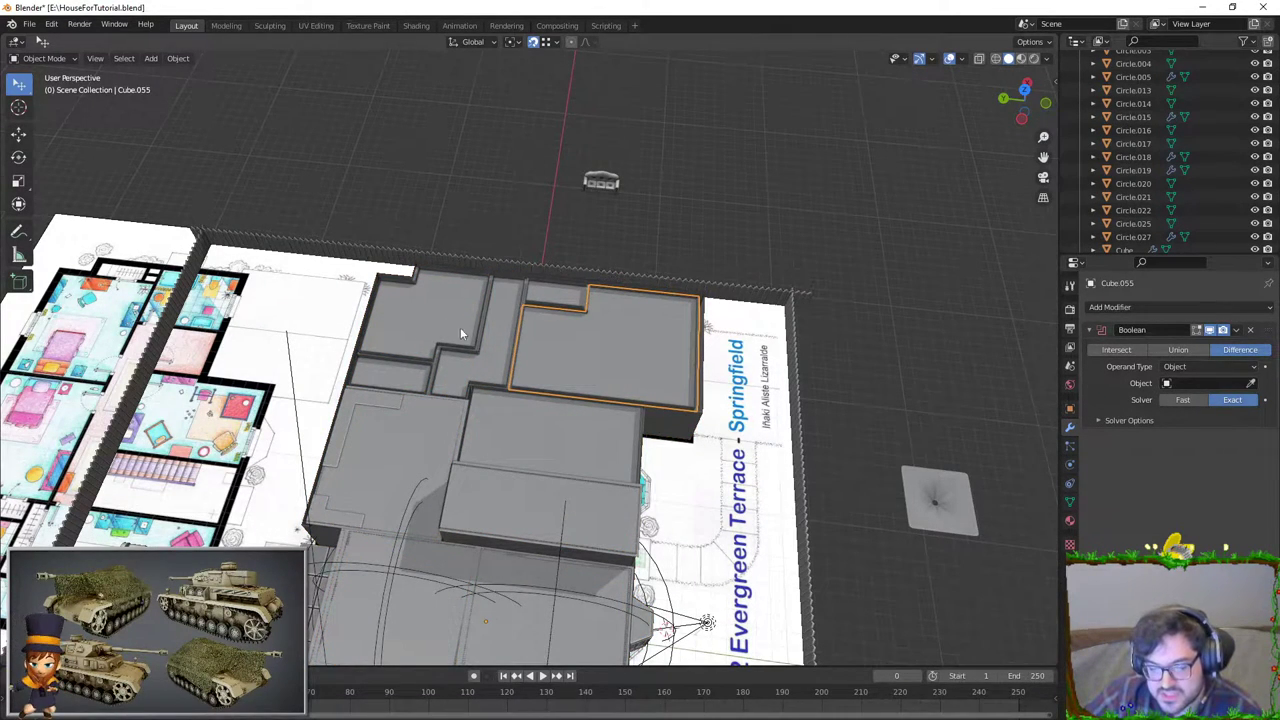
{"action": "left_click", "coordinate": [503, 336]}
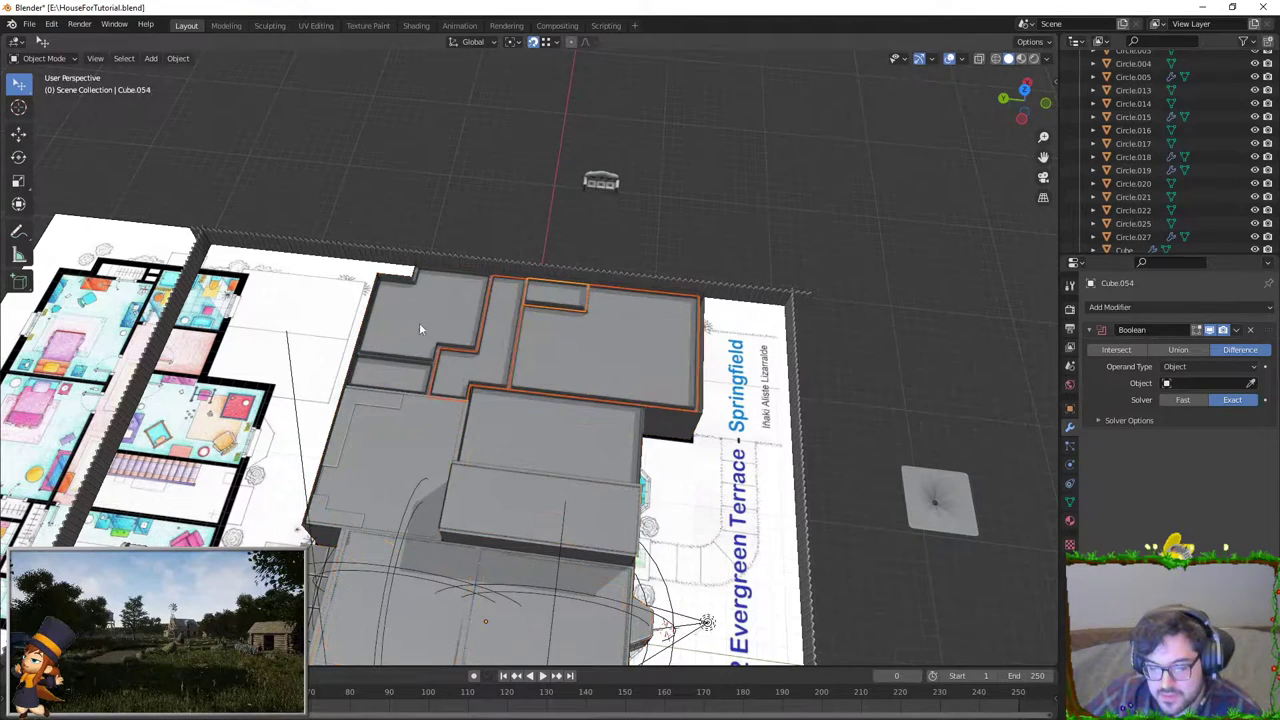
{"action": "left_click", "coordinate": [407, 375]}
{"action": "scroll", "coordinate": [409, 350], "scroll_direction": "up", "scroll_amount": 6}
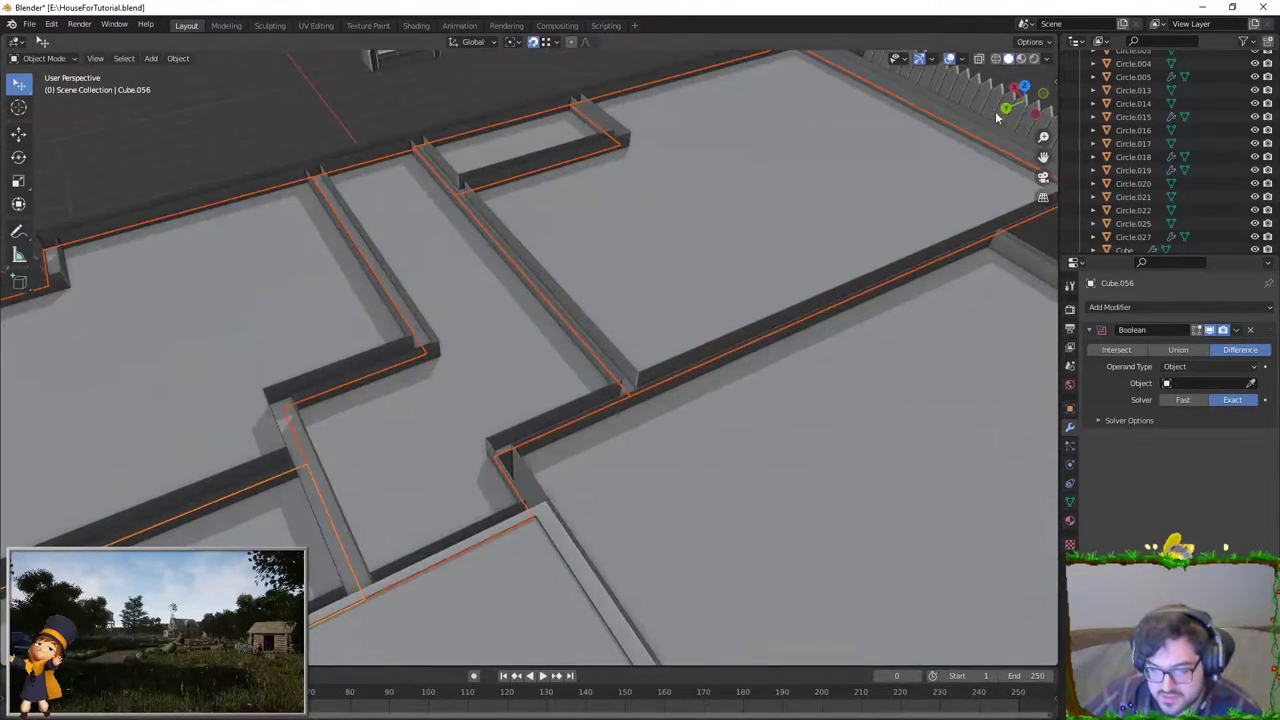
{"action": "left_click", "coordinate": [1043, 58]}
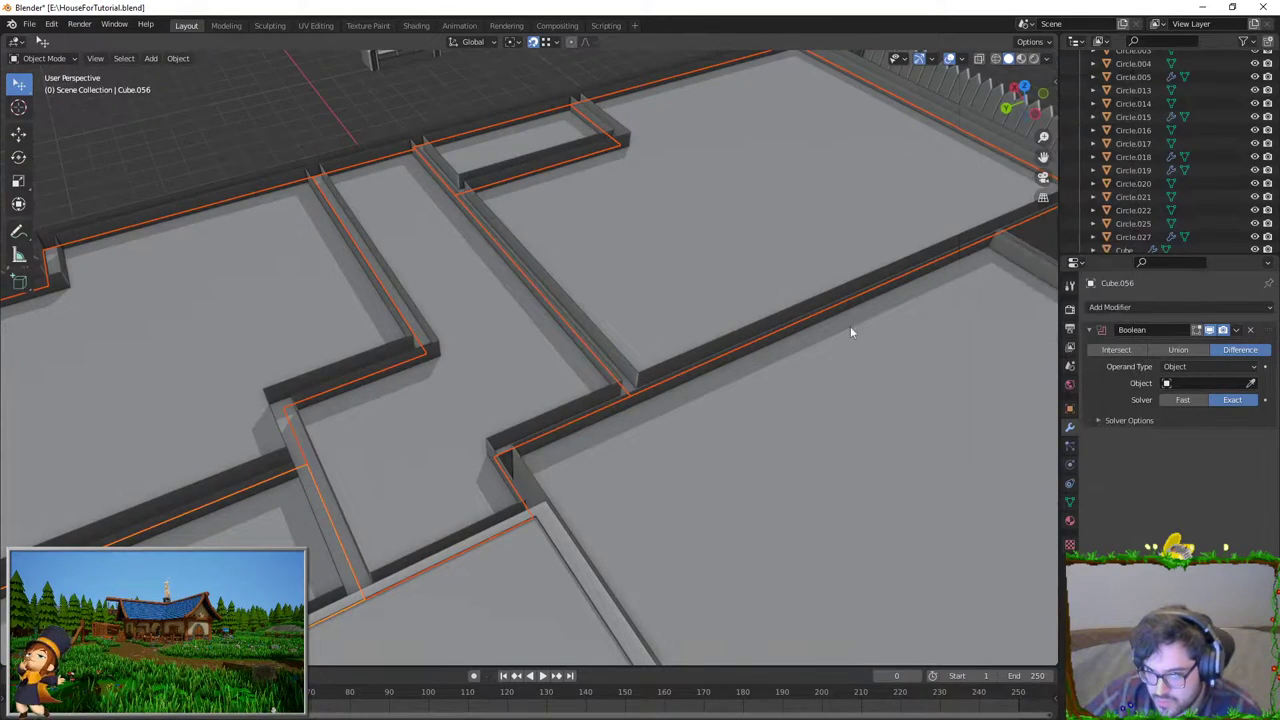
{"action": "scroll", "coordinate": [629, 361], "scroll_direction": "down", "scroll_amount": 5}
{"action": "scroll", "coordinate": [537, 316], "scroll_direction": "down", "scroll_amount": 3}
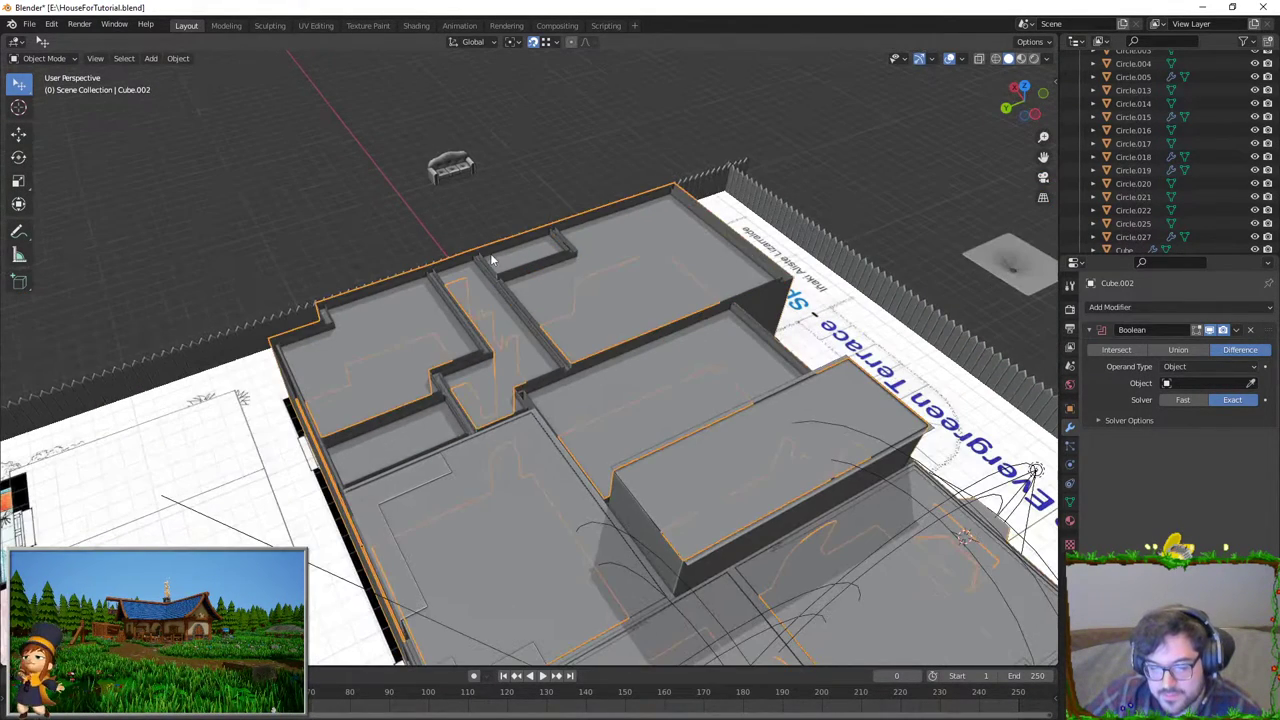
Step: Select wall object Cube.002 and export it as FBX, overwriting SM_Walls.fbx
{"action": "left_click", "coordinate": [549, 244]}
{"action": "left_click", "coordinate": [30, 27]}
{"action": "mouse_move", "coordinate": [48, 217]}
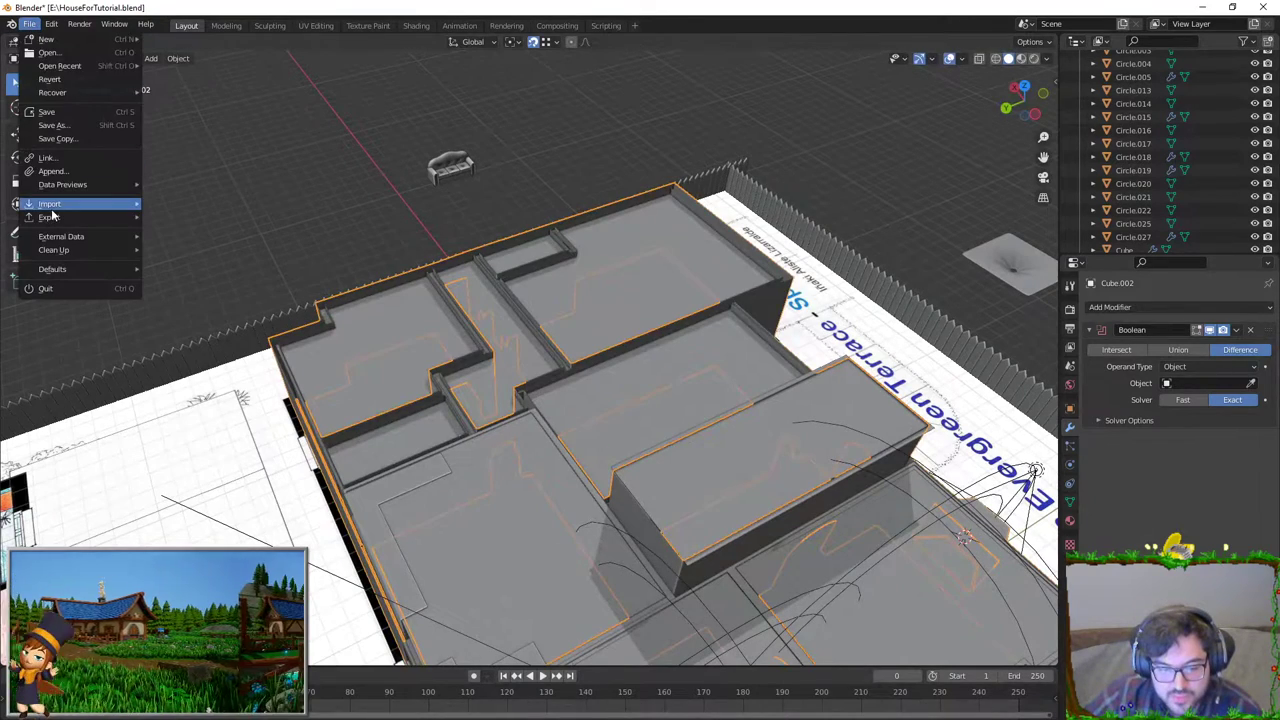
{"action": "left_click", "coordinate": [244, 323]}
{"action": "double_click", "coordinate": [519, 234]}
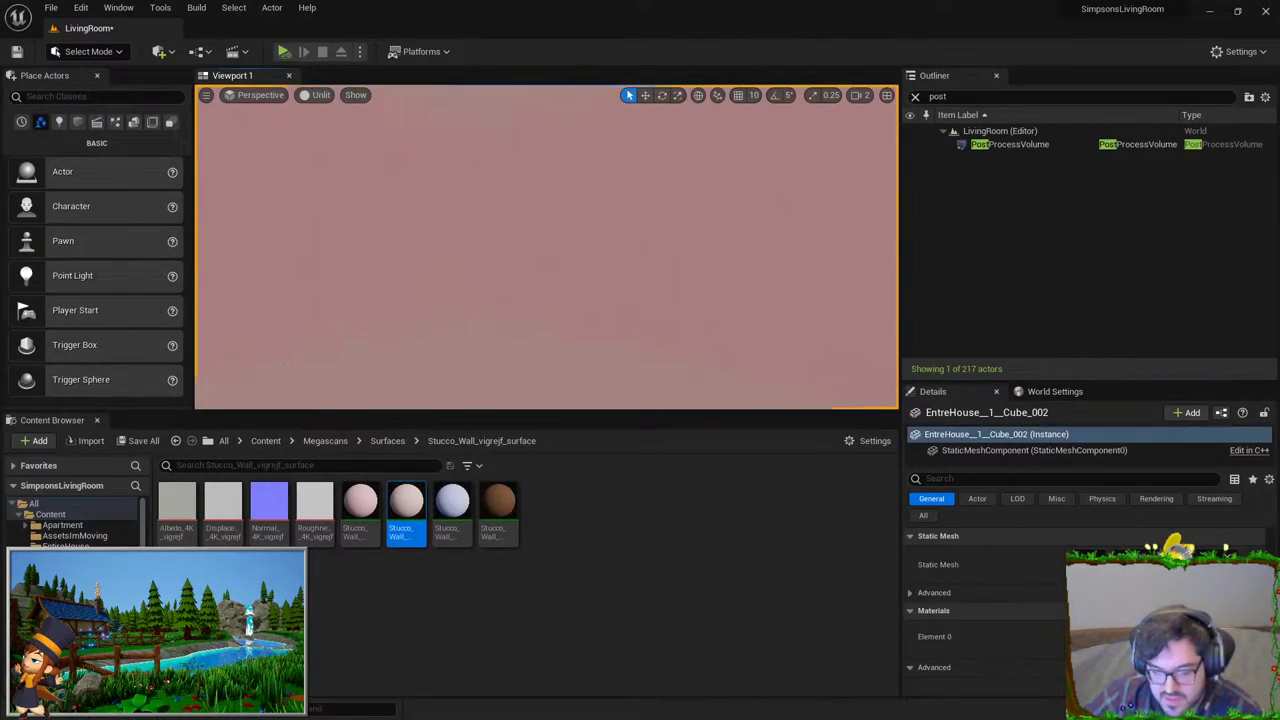
Step: Reimport the SM_Walls static mesh from the Content folder
{"action": "key", "text": "f"}
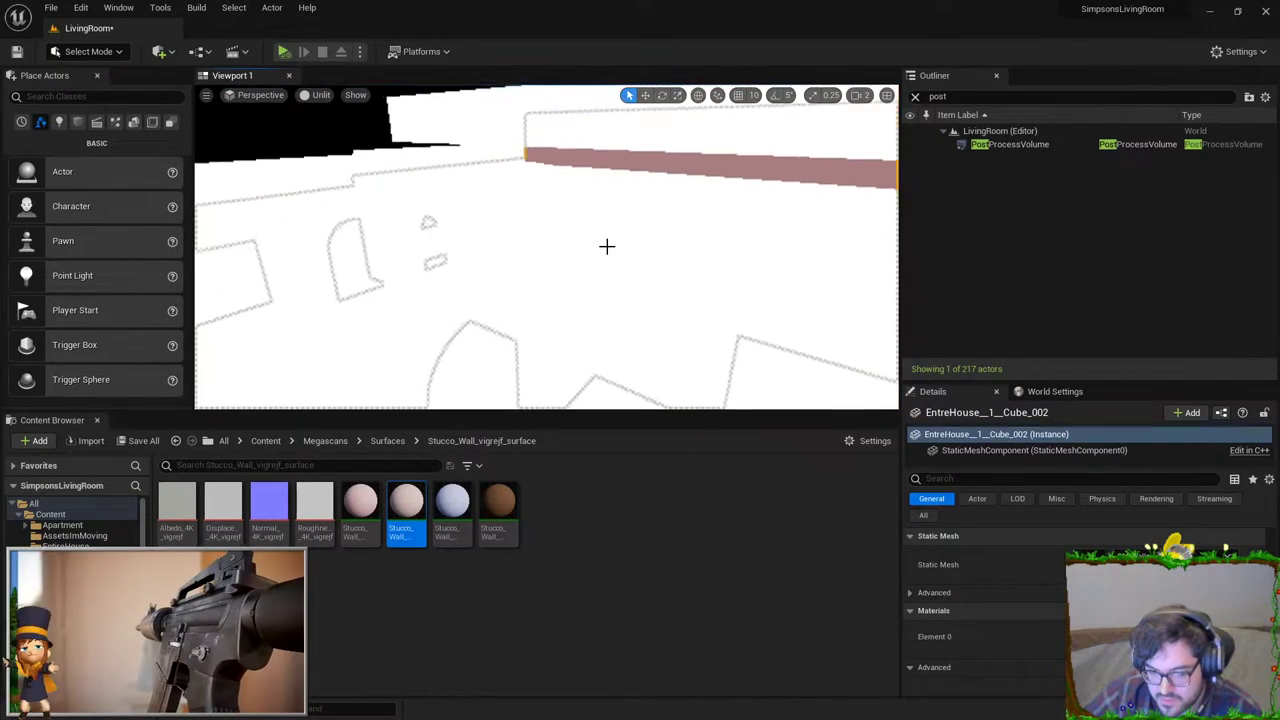
{"action": "right_click_drag", "start_coordinate": [606, 246], "coordinate": [1208, 530]}
{"action": "left_click", "coordinate": [50, 514]}
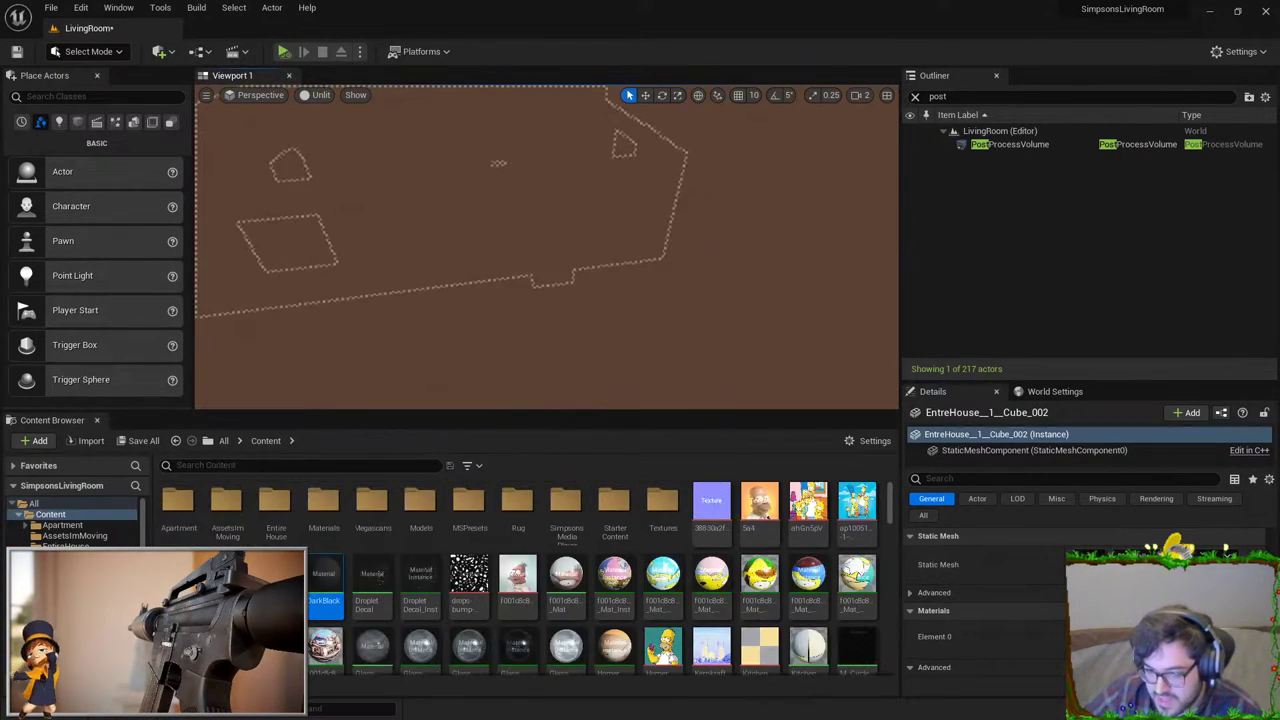
{"action": "right_click_drag", "start_coordinate": [546, 247], "coordinate": [600, 260]}
{"action": "key", "text": "f"}
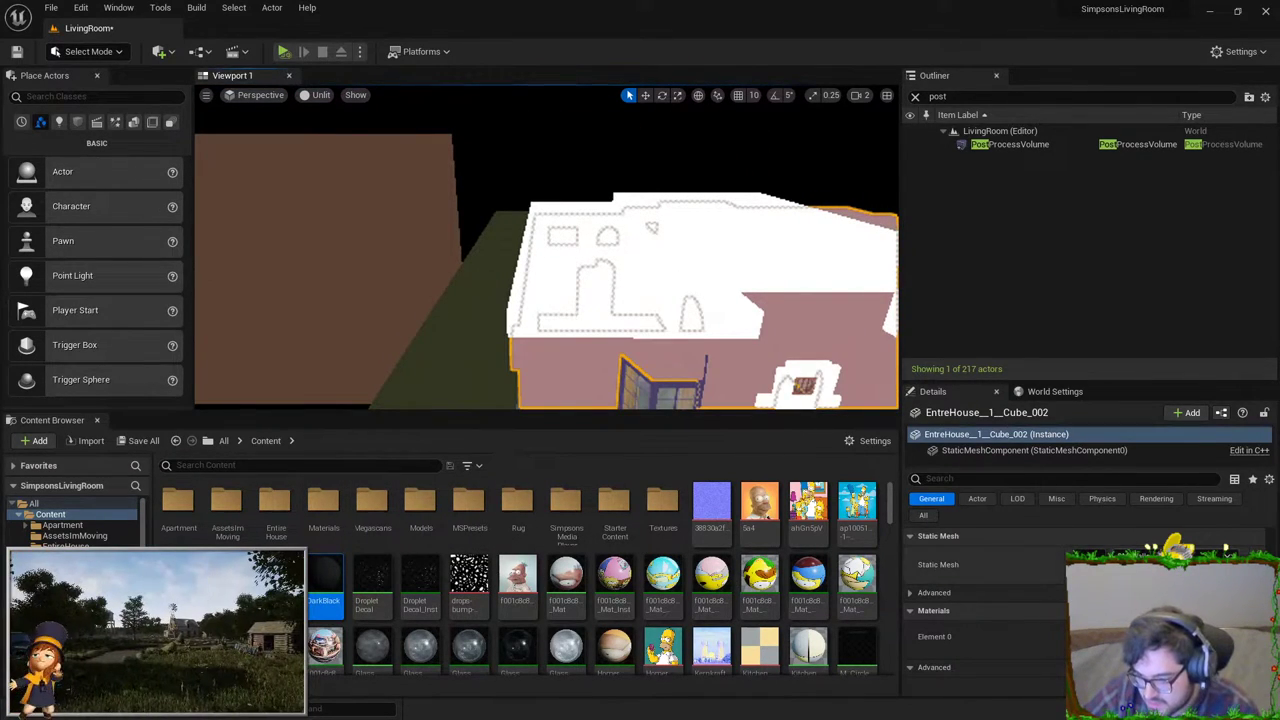
{"action": "scroll", "coordinate": [597, 563], "scroll_direction": "down", "scroll_amount": 5}
{"action": "right_click", "coordinate": [326, 612]}
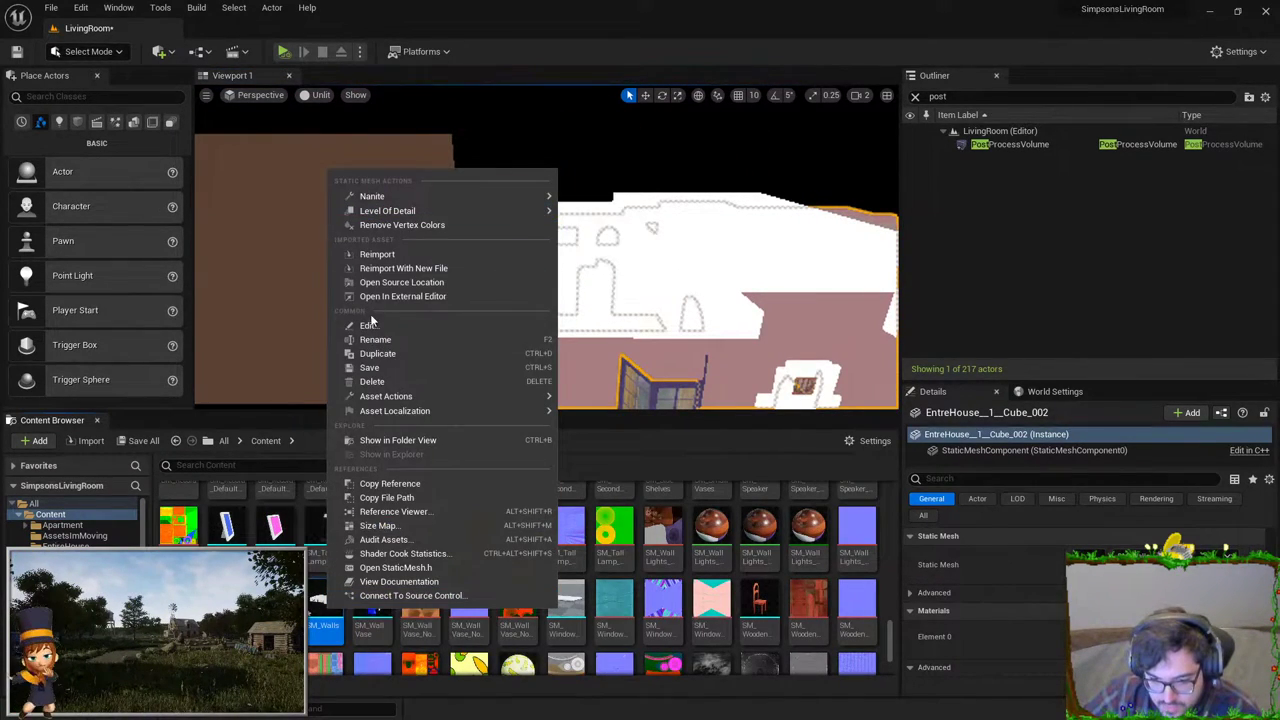
{"action": "left_click", "coordinate": [380, 258]}
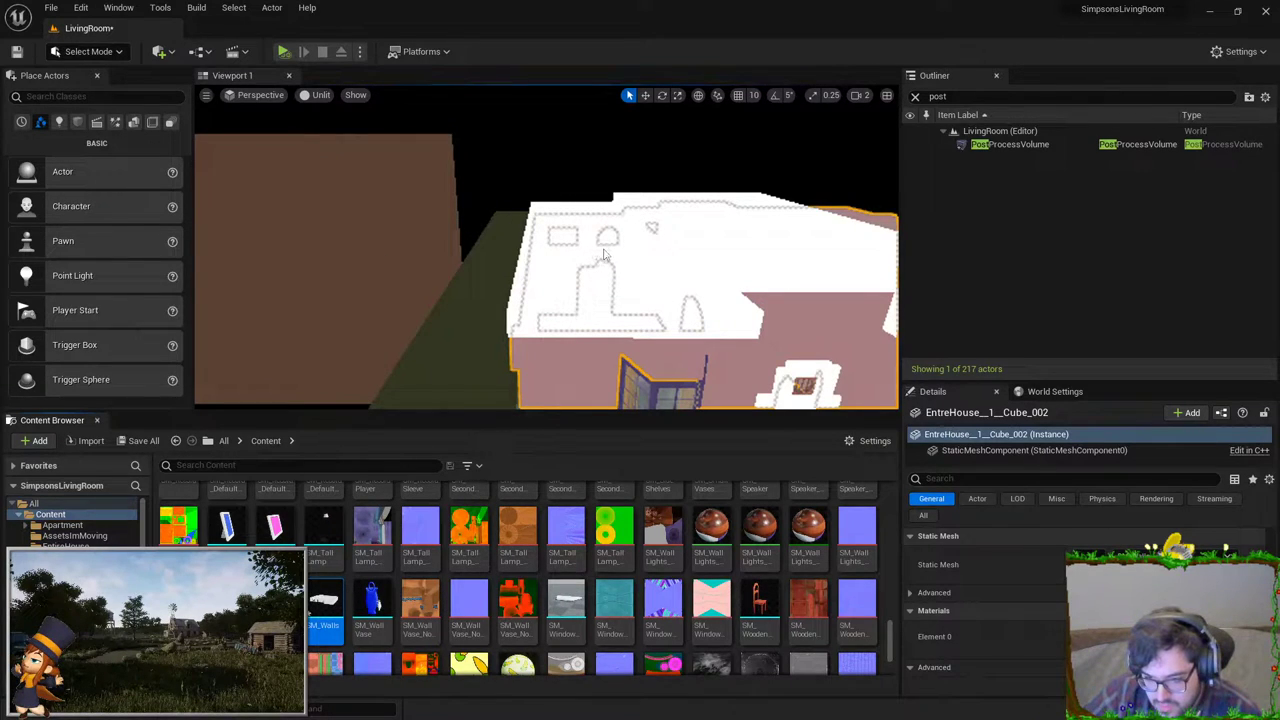
Step: Fly into the house and switch the viewport to Lit rendering
{"action": "left_click_drag", "start_coordinate": [570, 247], "coordinate": [575, 190]}
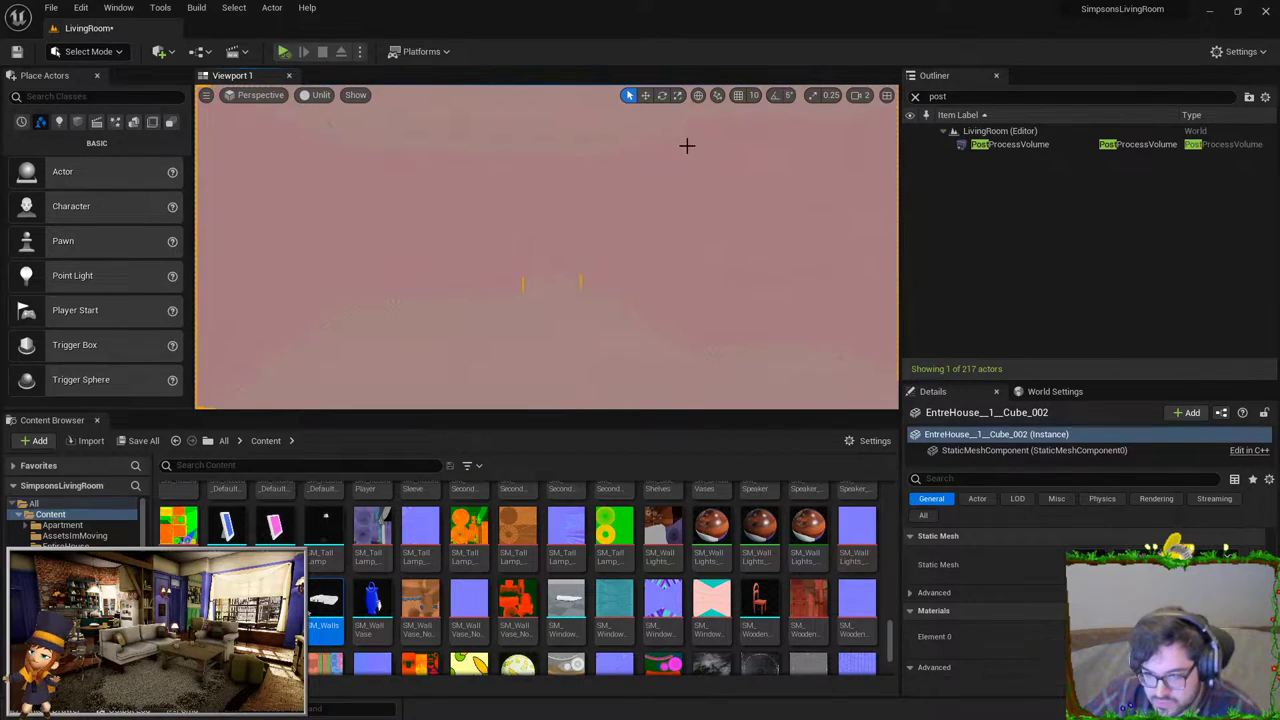
{"action": "left_click", "coordinate": [315, 94]}
{"action": "left_click", "coordinate": [343, 126]}
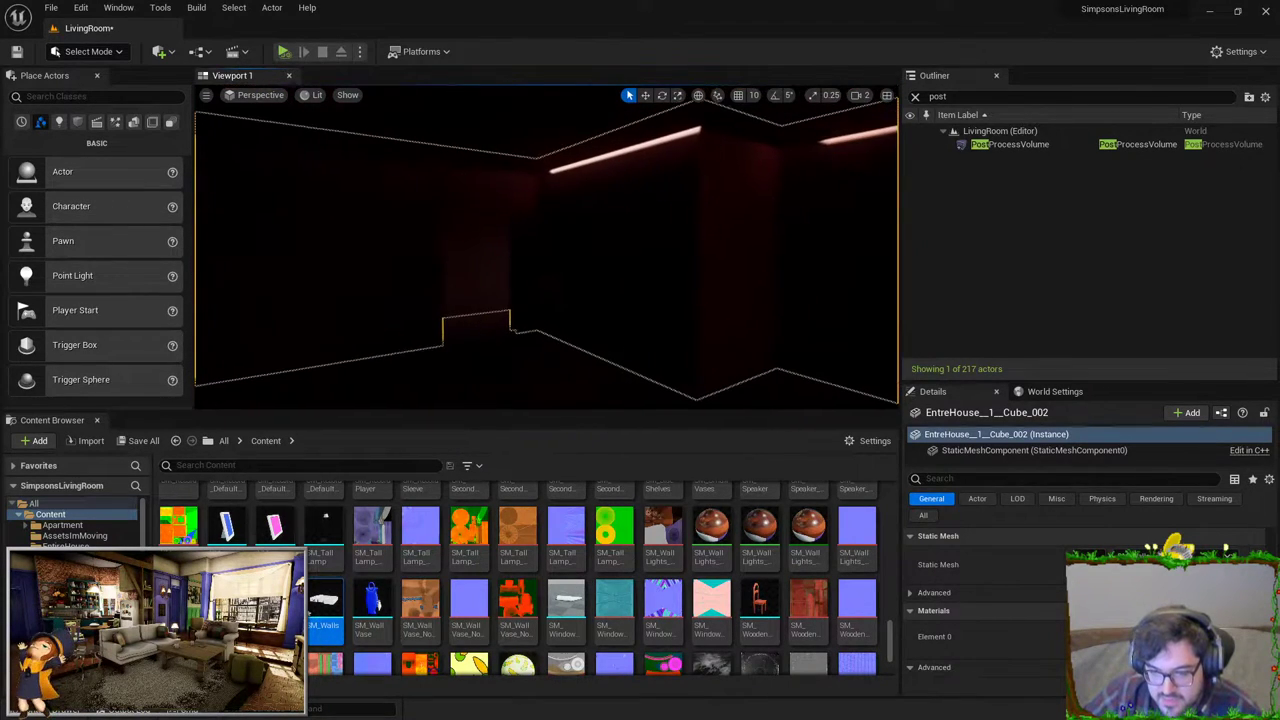
{"action": "key", "text": "Escape"}
{"action": "right_click_drag", "start_coordinate": [548, 250], "coordinate": [500, 240]}
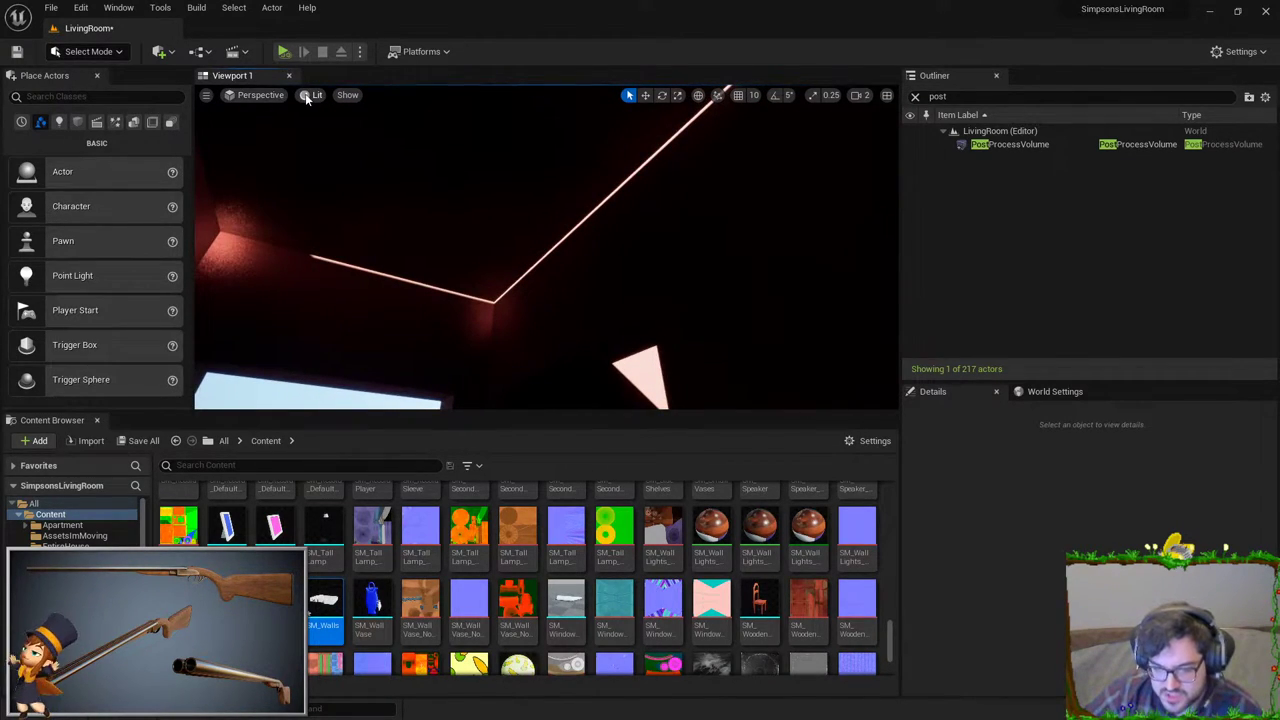
Step: Preview the room at Cinematic engine scalability, then drop back to a lower preset
{"action": "left_click", "coordinate": [1236, 51]}
{"action": "mouse_move", "coordinate": [1156, 237]}
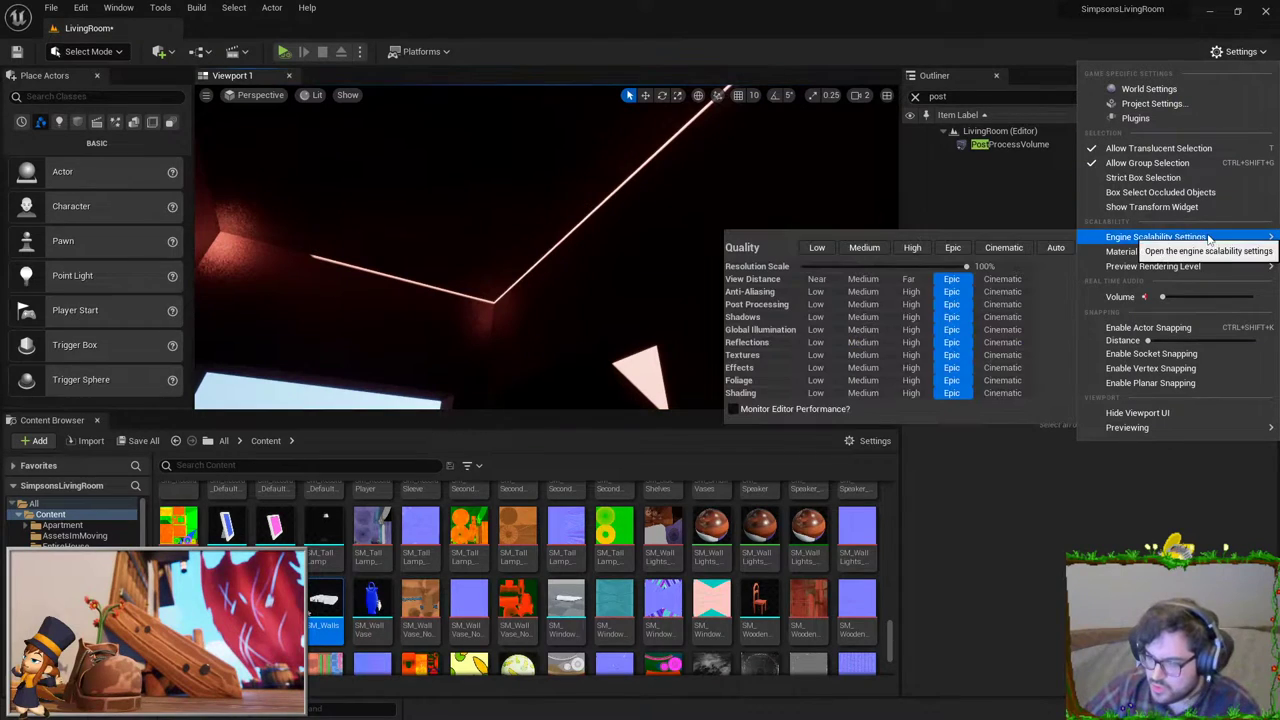
{"action": "left_click", "coordinate": [1005, 247]}
{"action": "right_click_drag", "start_coordinate": [520, 250], "coordinate": [500, 250]}
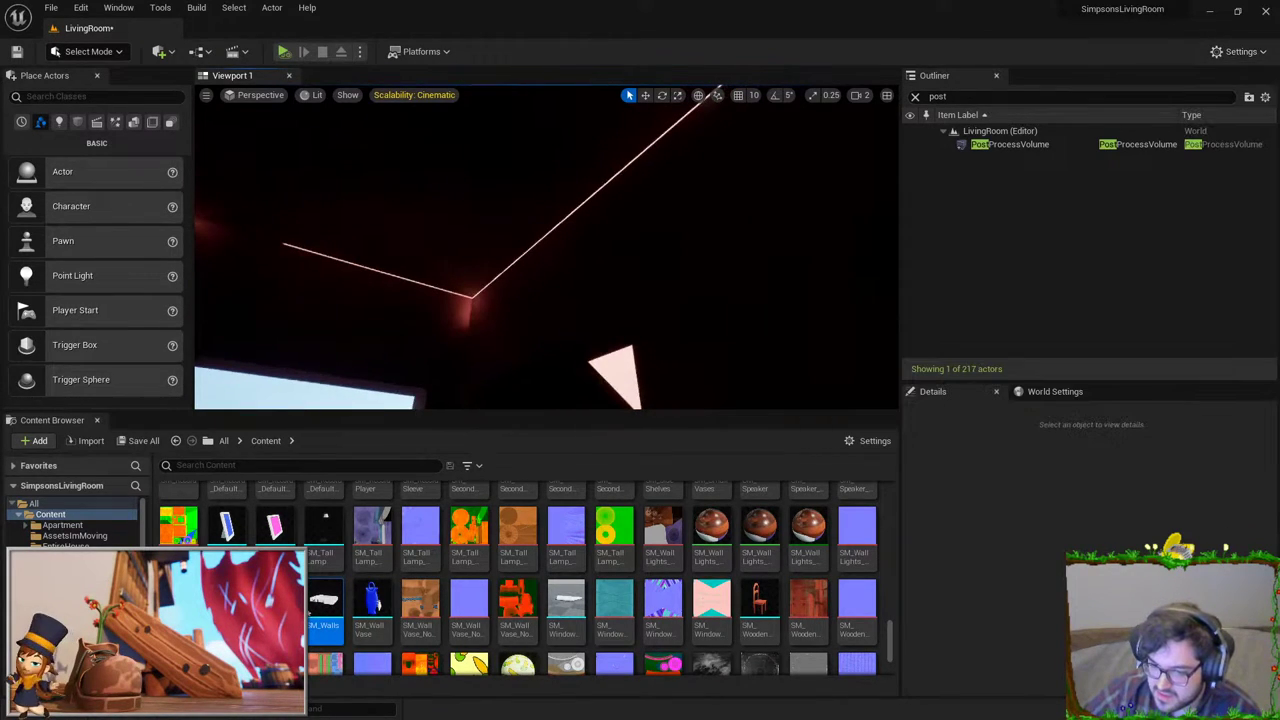
{"action": "left_click", "coordinate": [1238, 52]}
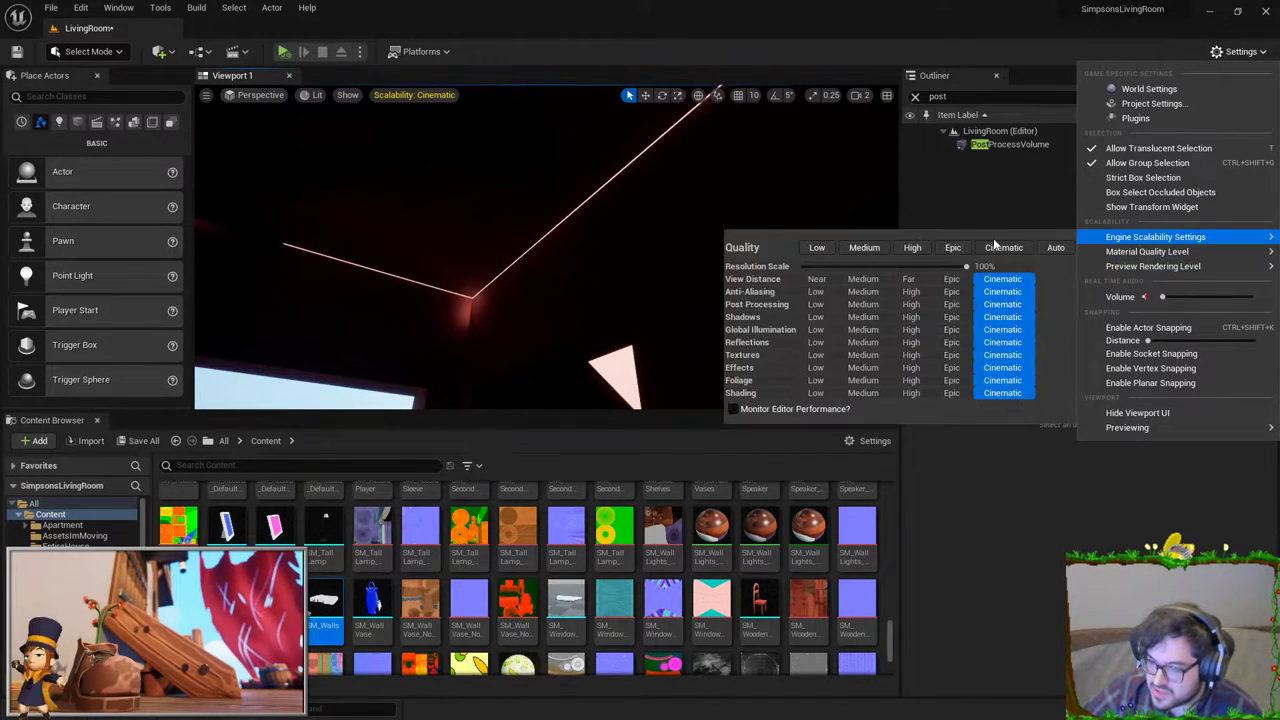
{"action": "left_click", "coordinate": [952, 247]}
Step: Alt-drag a copy of white ceiling box Cube7 down over the pink room and scale it wider
{"action": "left_click", "coordinate": [619, 211]}
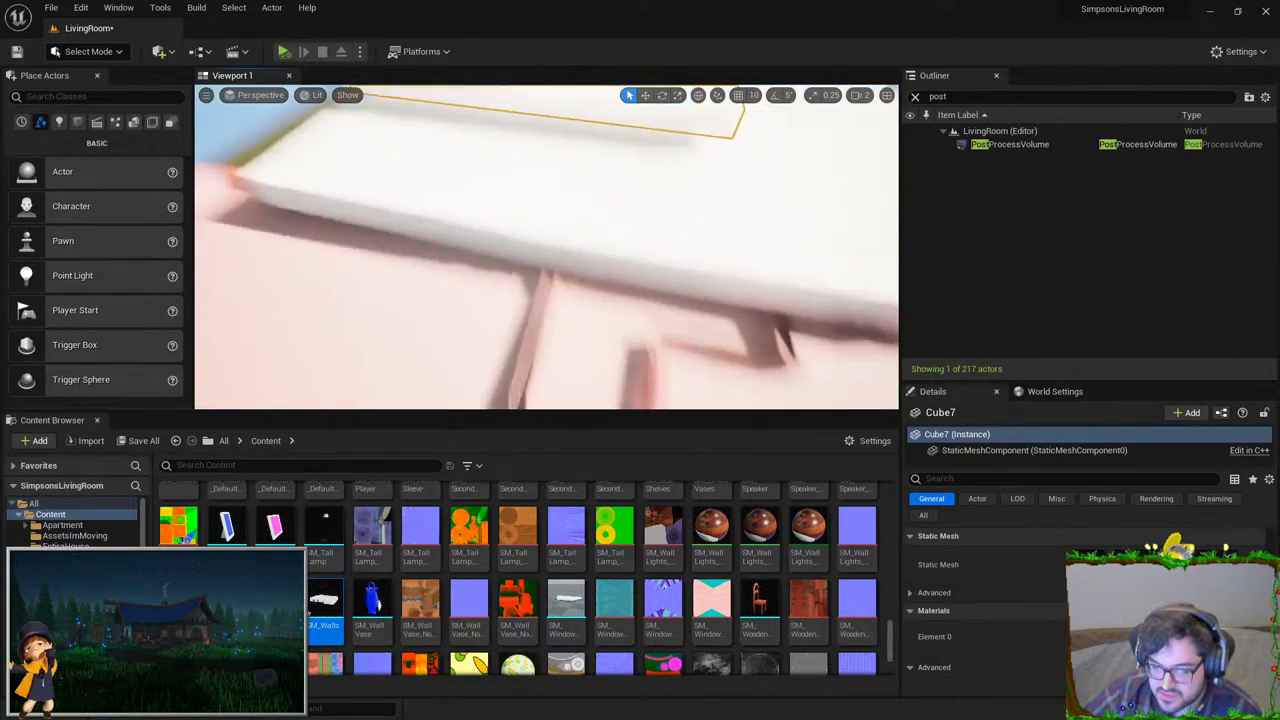
{"action": "right_click_drag", "start_coordinate": [619, 211], "coordinate": [558, 190]}
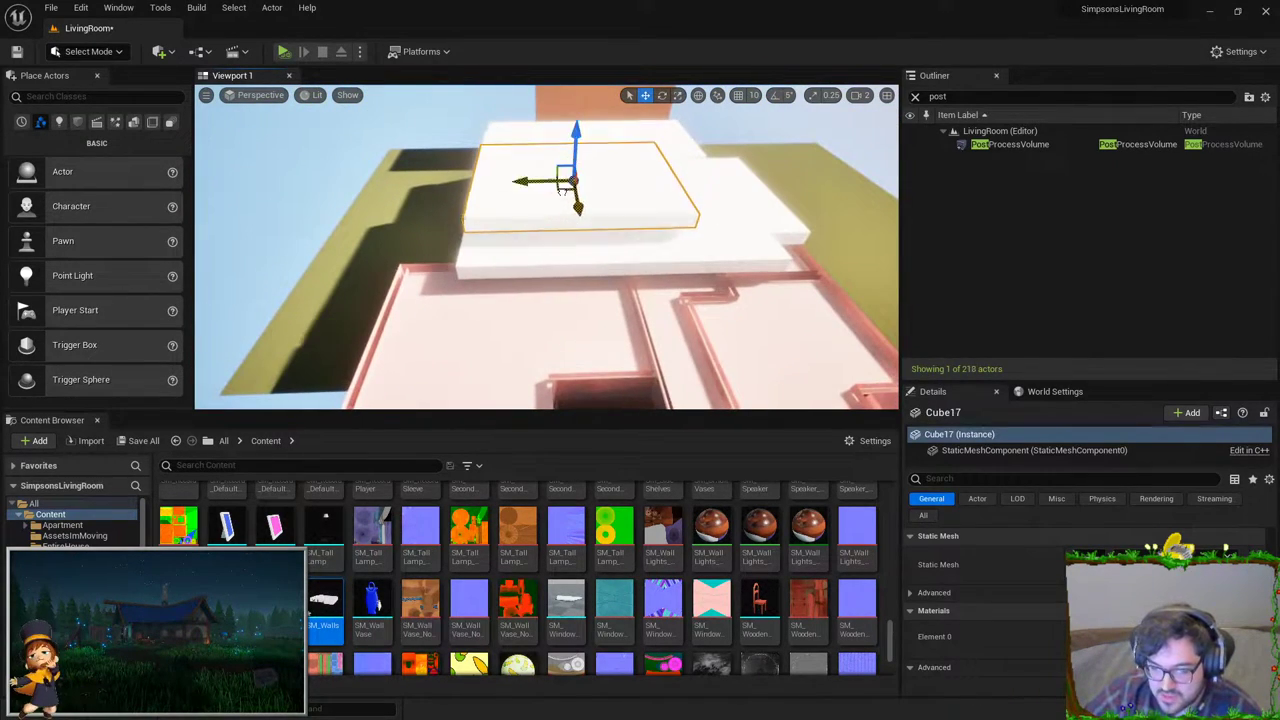
{"action": "left_click_drag", "start_coordinate": [563, 183], "coordinate": [663, 323]}
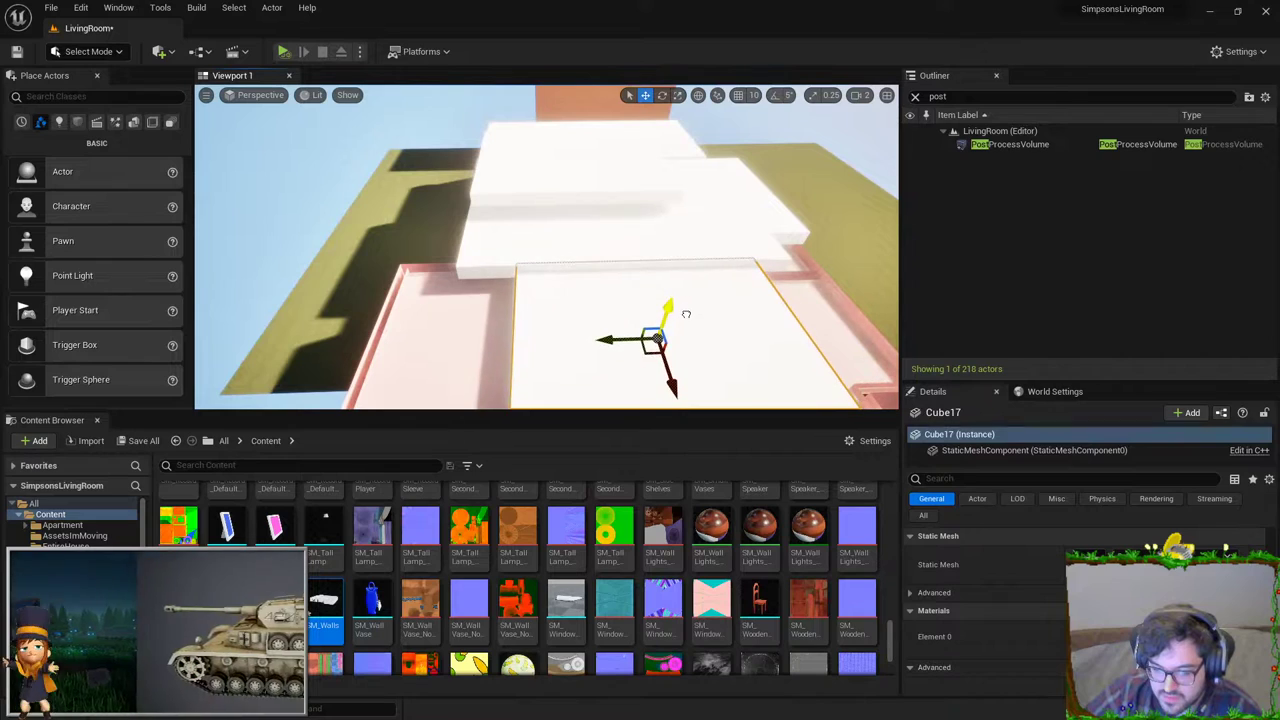
{"action": "right_click_drag", "start_coordinate": [674, 297], "coordinate": [620, 291]}
{"action": "key", "text": "r"}
{"action": "left_click_drag", "start_coordinate": [618, 259], "coordinate": [575, 262]}
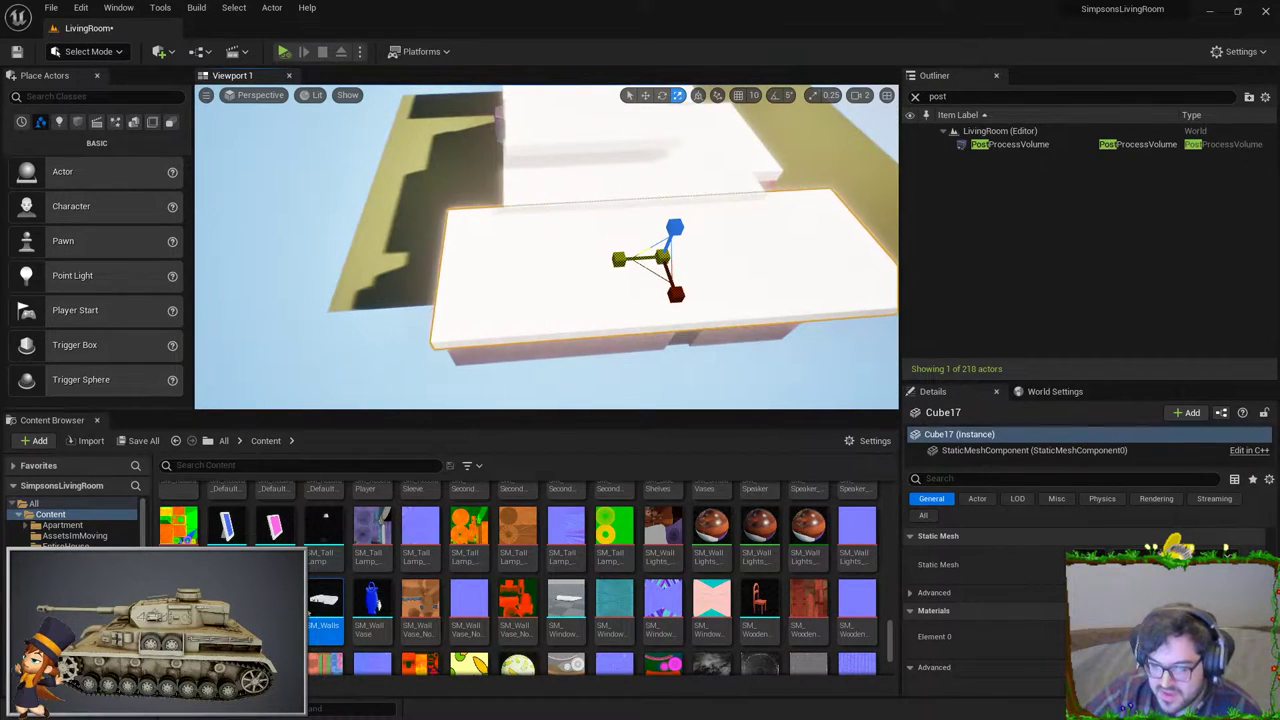
{"action": "key", "text": "Escape"}
{"action": "right_click_drag", "start_coordinate": [686, 266], "coordinate": [650, 200]}
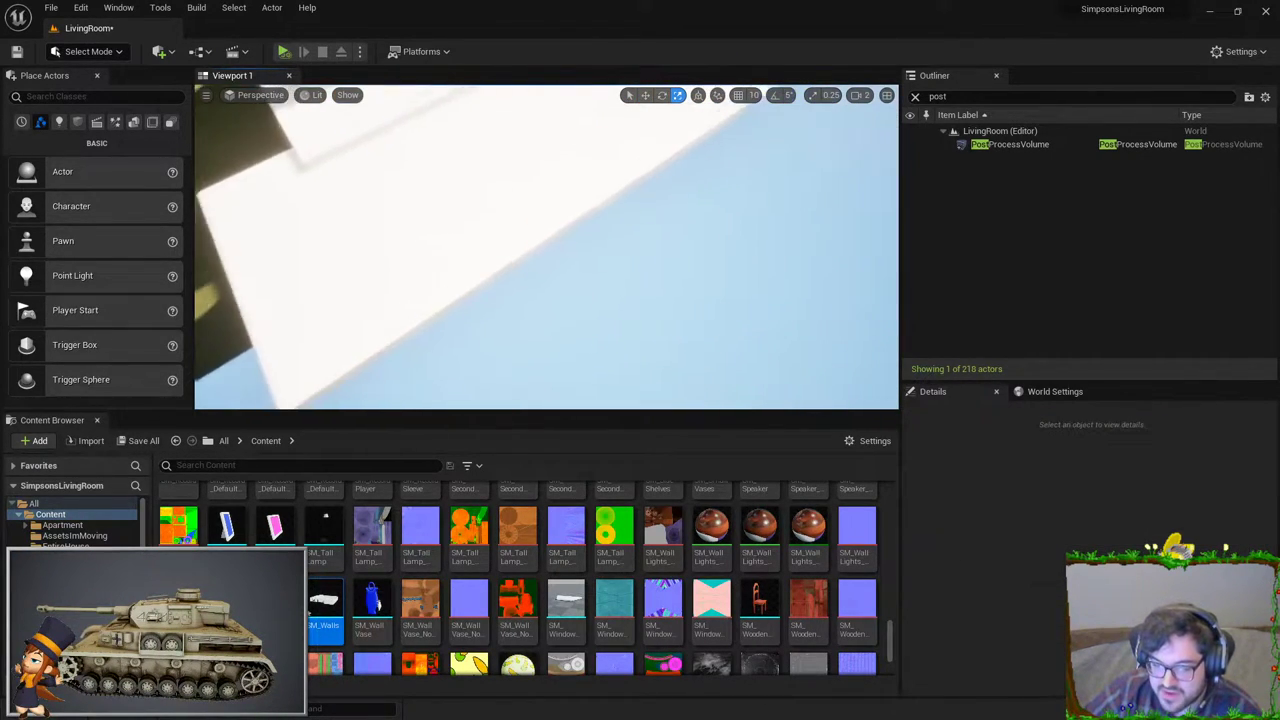
{"action": "mouse_move", "coordinate": [447, 360]}
{"action": "right_mouse_down"}
{"action": "mouse_move", "coordinate": [648, 343]}
{"action": "mouse_move", "coordinate": [520, 340]}
{"action": "right_mouse_up"}
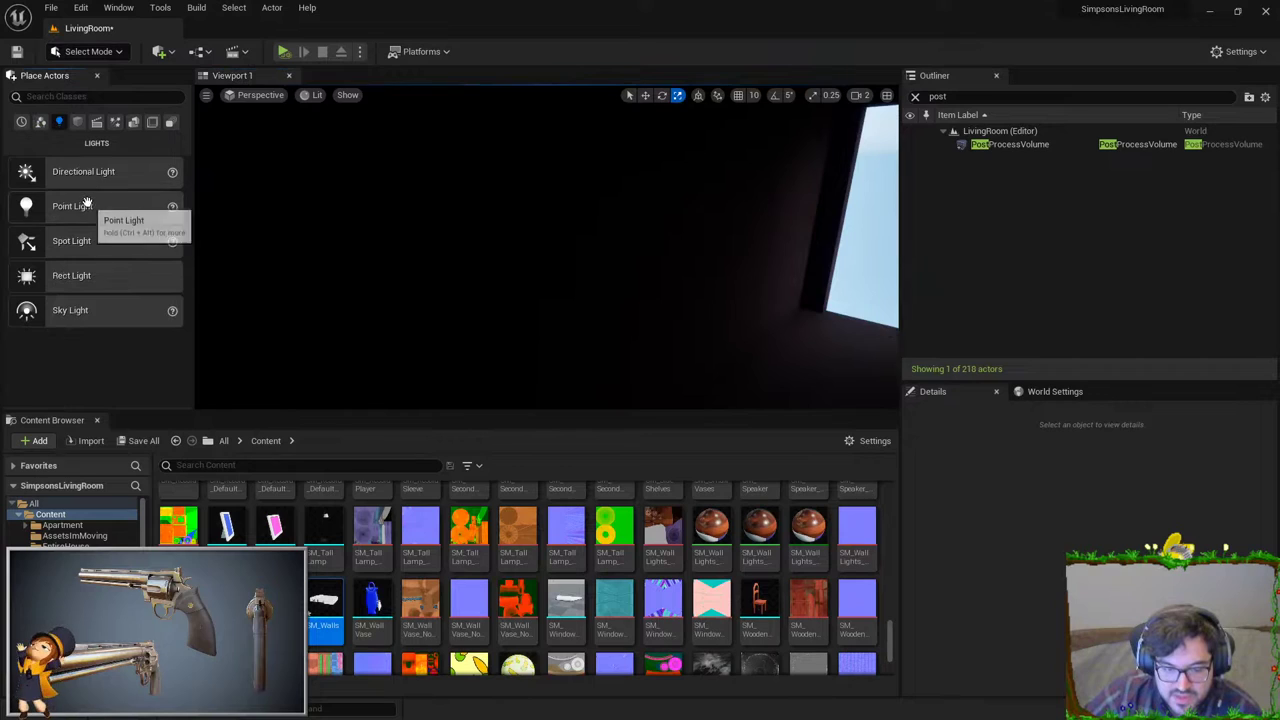
Step: Drop a Point Light inside the room near the doorway and raise it along Z
{"action": "left_click_drag", "start_coordinate": [86, 204], "coordinate": [565, 260]}
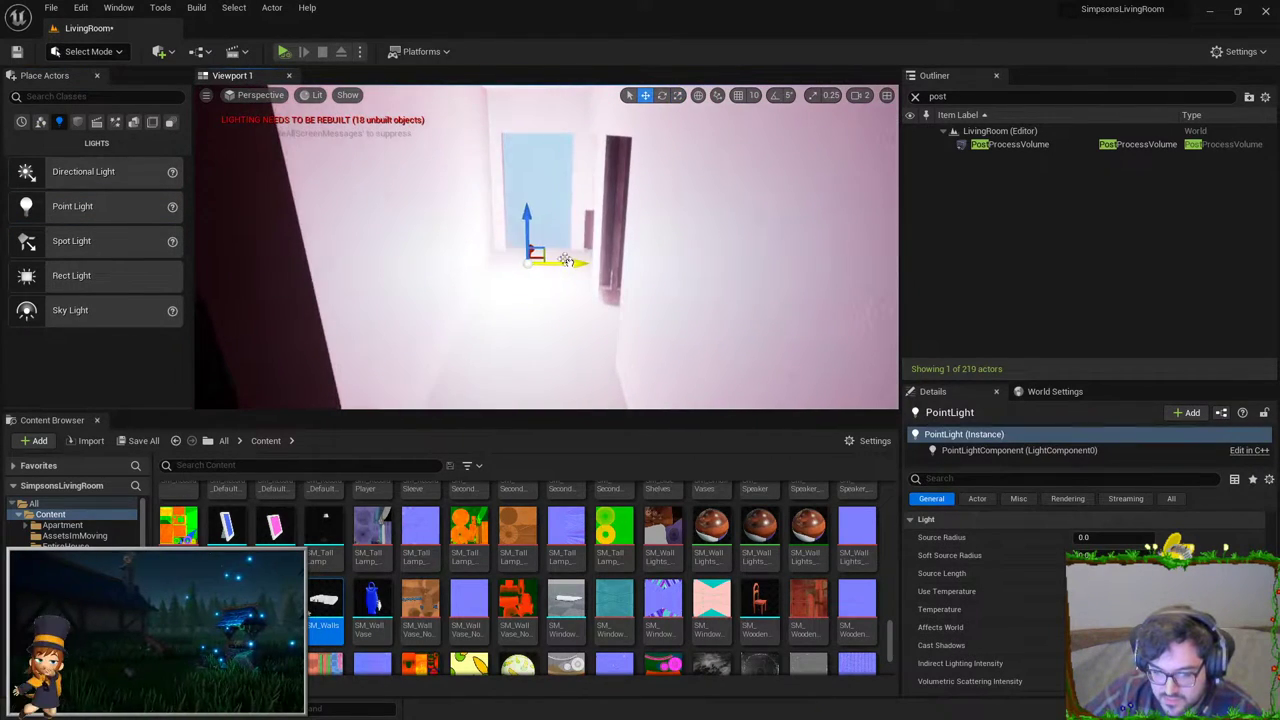
{"action": "left_click_drag", "start_coordinate": [523, 210], "coordinate": [523, 162]}
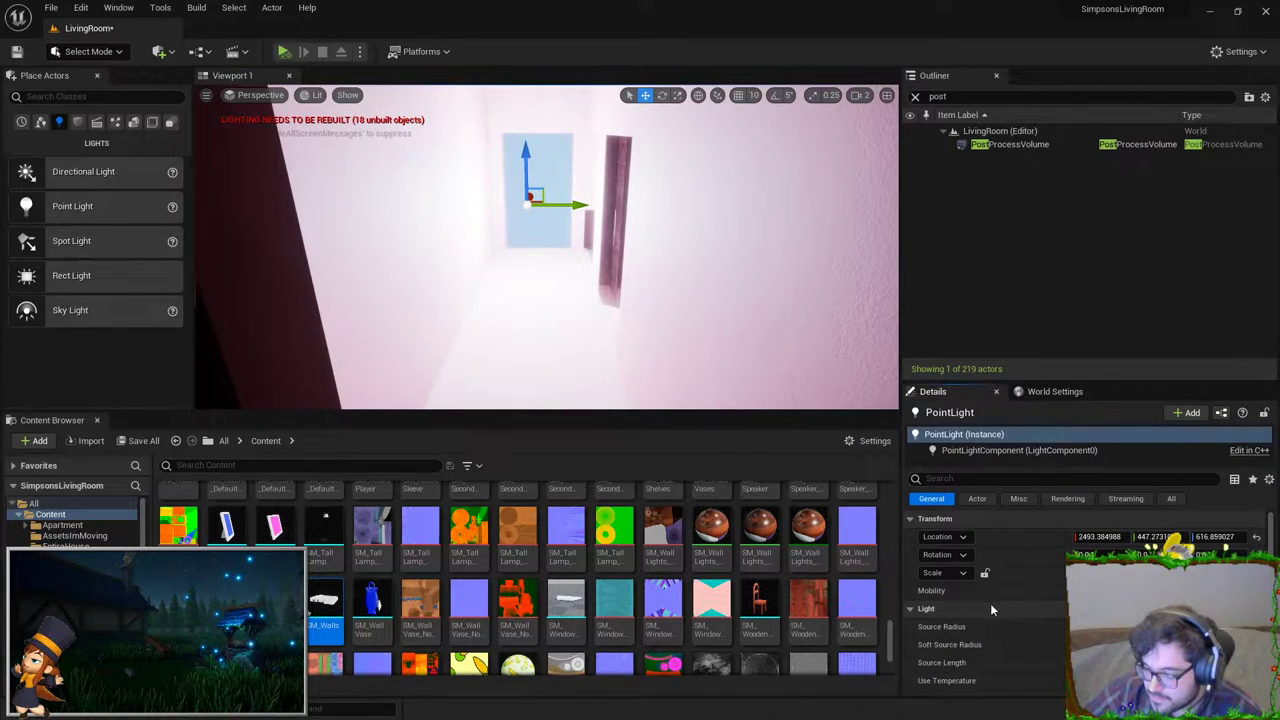
{"action": "scroll", "coordinate": [990, 600], "scroll_direction": "down", "scroll_amount": 2}
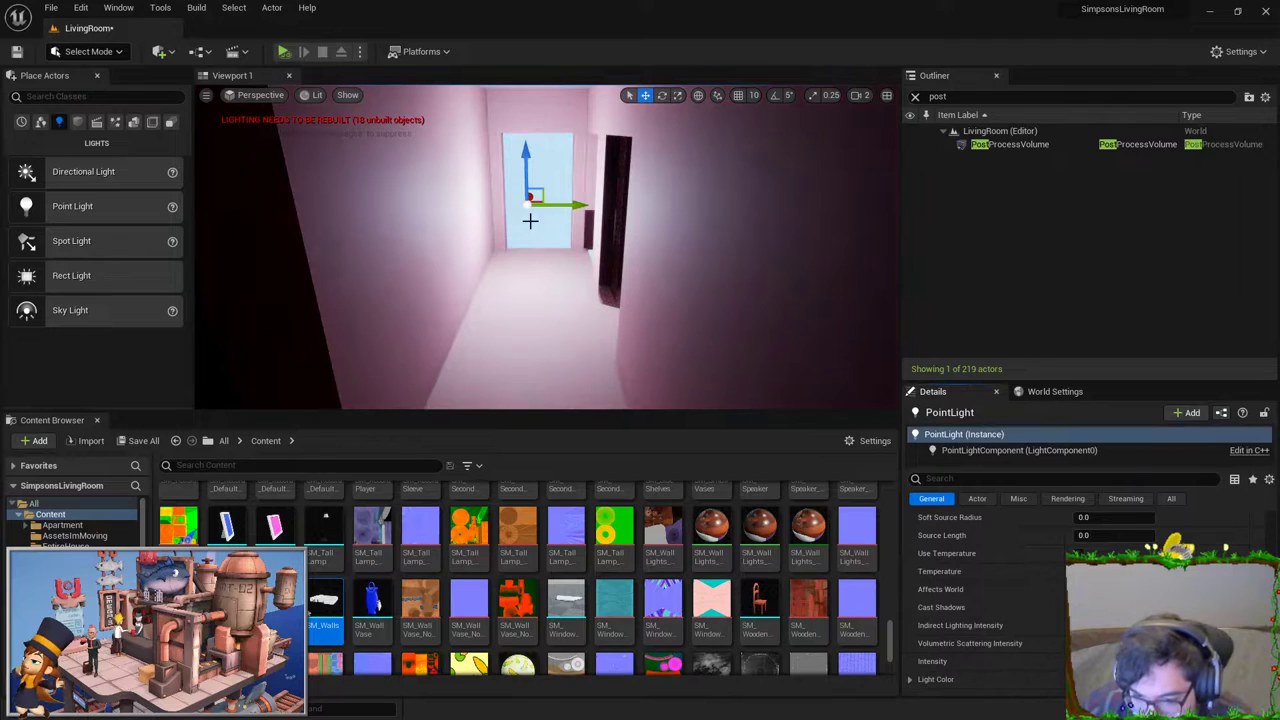
{"action": "scroll", "coordinate": [533, 195], "scroll_direction": "up", "scroll_amount": 2}
{"action": "mouse_move", "coordinate": [533, 195]}
{"action": "right_mouse_down"}
{"action": "mouse_move", "coordinate": [420, 200]}
{"action": "mouse_move", "coordinate": [560, 220]}
{"action": "mouse_move", "coordinate": [600, 240]}
{"action": "right_mouse_up"}
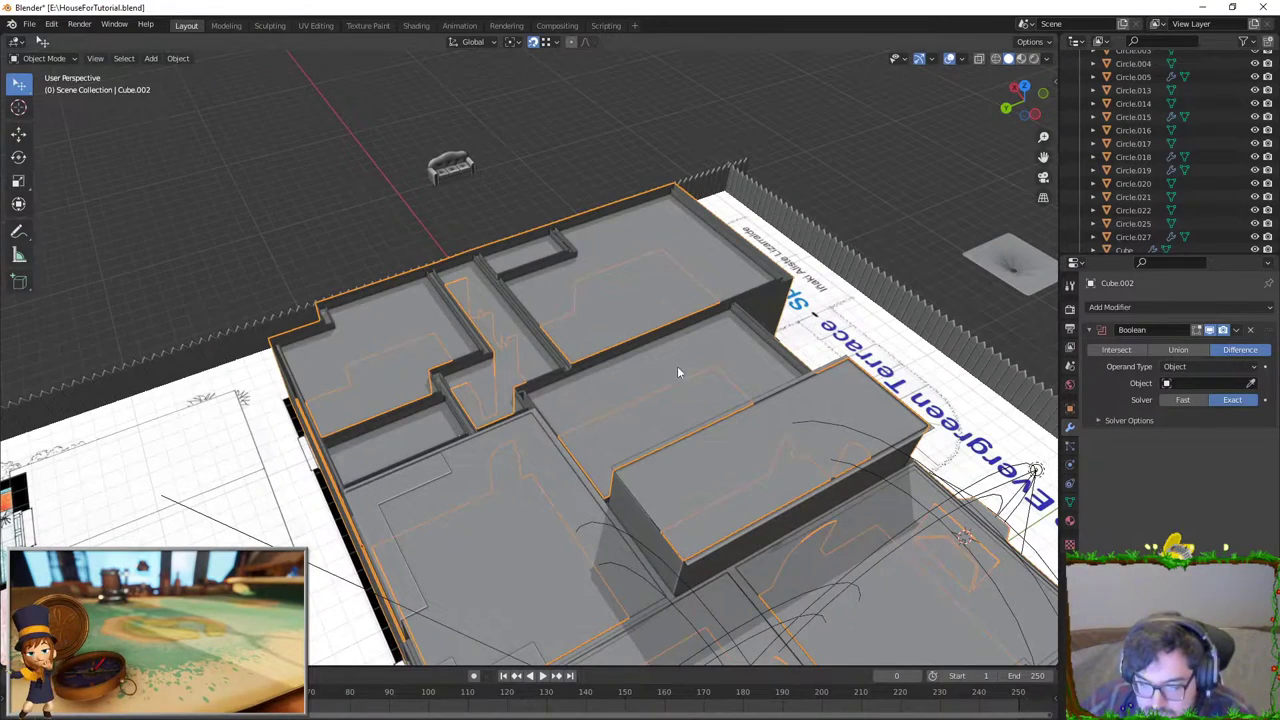
Step: Inspect the wall mesh in Edit Mode, selecting the narrow pillar face beside the doorway
{"action": "mouse_move", "coordinate": [677, 366]}
{"action": "middle_mouse_down"}
{"action": "mouse_move", "coordinate": [509, 260]}
{"action": "mouse_move", "coordinate": [562, 298]}
{"action": "middle_mouse_up"}
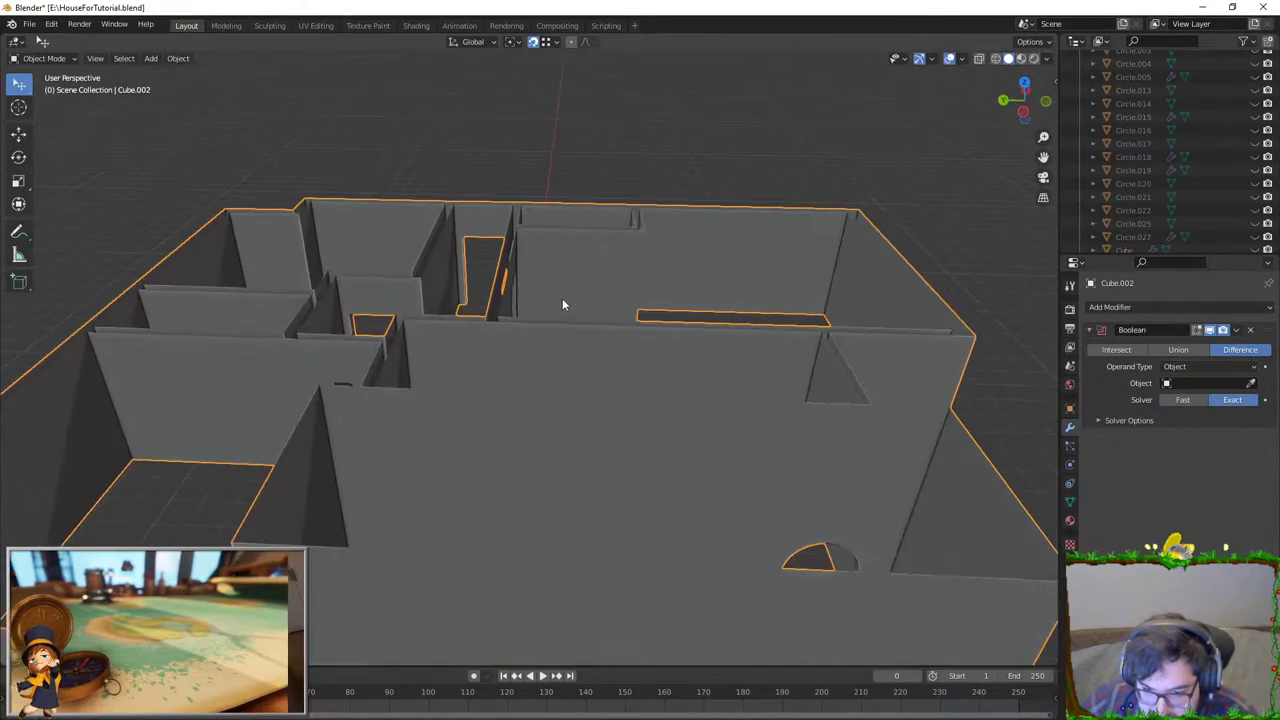
{"action": "scroll", "coordinate": [562, 298], "scroll_direction": "up", "scroll_amount": 5}
{"action": "key", "text": "Tab"}
{"action": "middle_click_drag", "start_coordinate": [460, 282], "coordinate": [596, 340]}
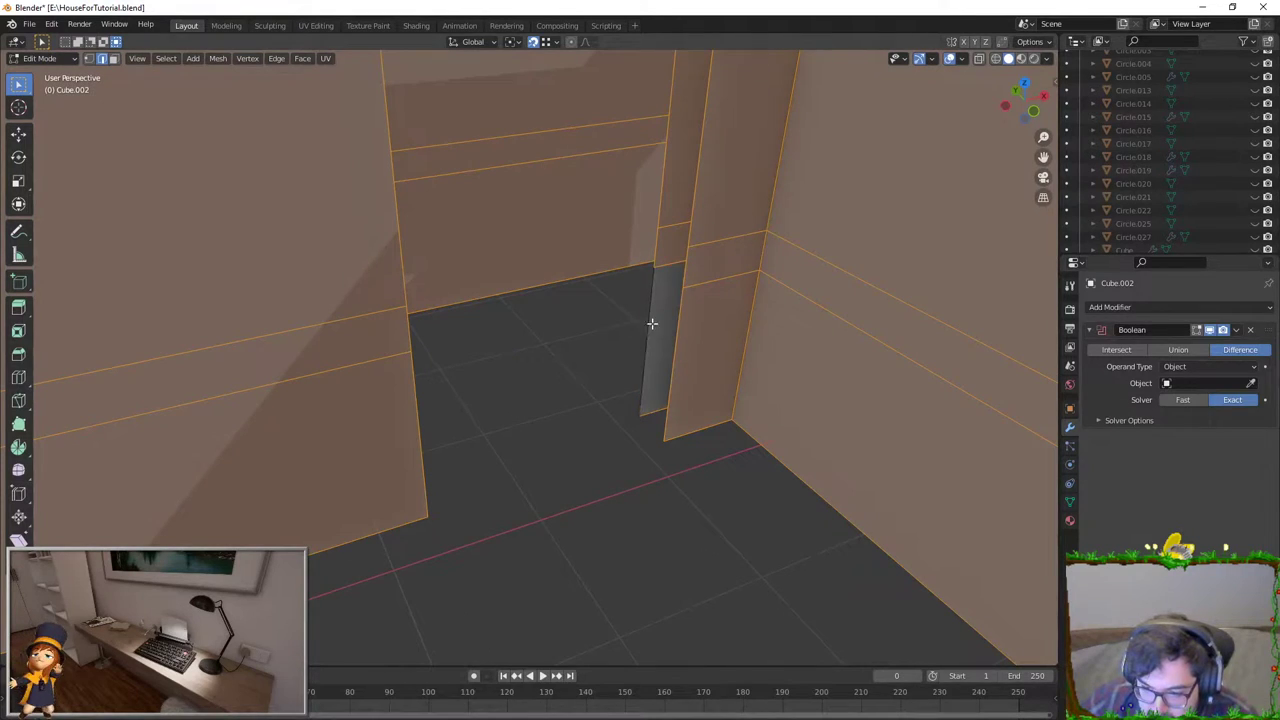
{"action": "key", "text": "alt+a"}
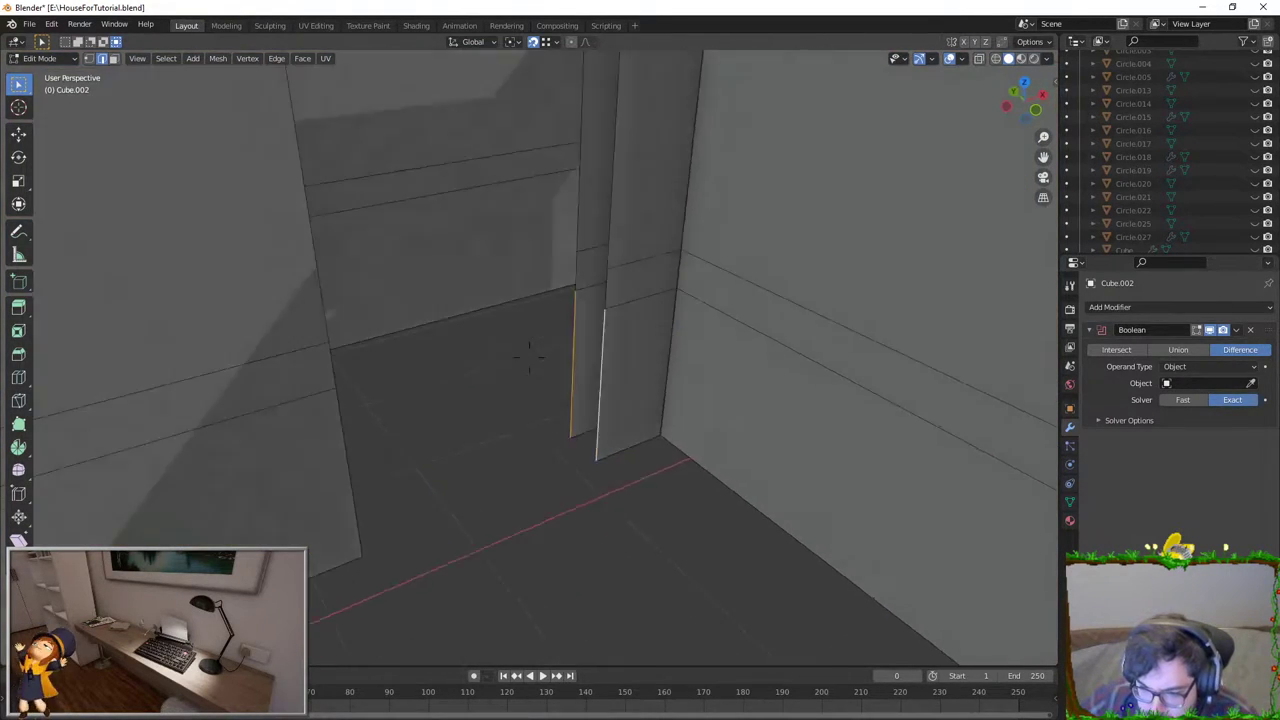
{"action": "left_click", "coordinate": [662, 330]}
{"action": "mouse_move", "coordinate": [702, 176]}
{"action": "middle_mouse_down"}
{"action": "mouse_move", "coordinate": [663, 197]}
{"action": "mouse_move", "coordinate": [583, 180]}
{"action": "middle_mouse_up"}
{"action": "scroll", "coordinate": [546, 274], "scroll_direction": "up", "scroll_amount": 4}
{"action": "middle_click_drag", "start_coordinate": [546, 274], "coordinate": [505, 348]}
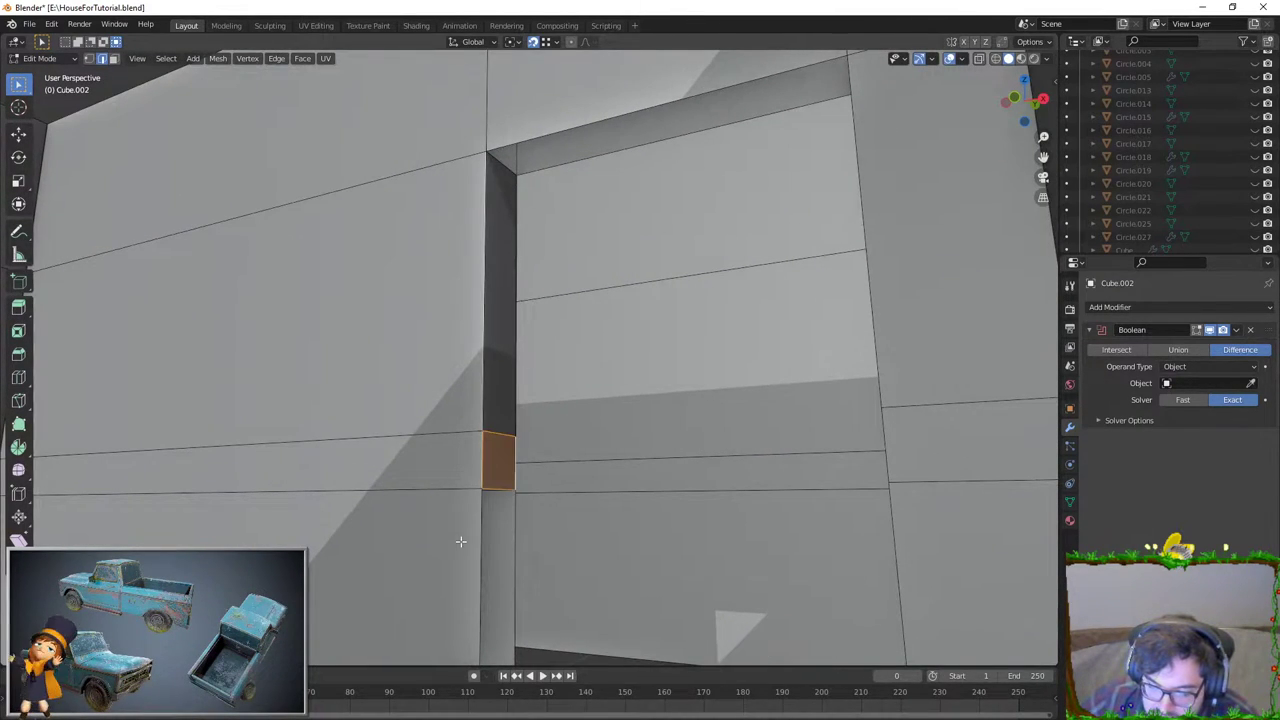
{"action": "scroll", "coordinate": [534, 103], "scroll_direction": "down", "scroll_amount": 3}
{"action": "mouse_move", "coordinate": [534, 103]}
{"action": "middle_mouse_down"}
{"action": "mouse_move", "coordinate": [629, 248]}
{"action": "mouse_move", "coordinate": [550, 317]}
{"action": "mouse_move", "coordinate": [594, 271]}
{"action": "mouse_move", "coordinate": [549, 266]}
{"action": "mouse_move", "coordinate": [389, 317]}
{"action": "mouse_move", "coordinate": [518, 394]}
{"action": "mouse_move", "coordinate": [383, 371]}
{"action": "mouse_move", "coordinate": [583, 394]}
{"action": "mouse_move", "coordinate": [560, 337]}
{"action": "middle_mouse_up"}
Step: Return to Object Mode and export the walls as FBX, overwriting SM_Walls.fbx
{"action": "key", "text": "Tab"}
{"action": "scroll", "coordinate": [560, 337], "scroll_direction": "up", "scroll_amount": 2}
{"action": "left_click", "coordinate": [29, 24]}
{"action": "mouse_move", "coordinate": [49, 217]}
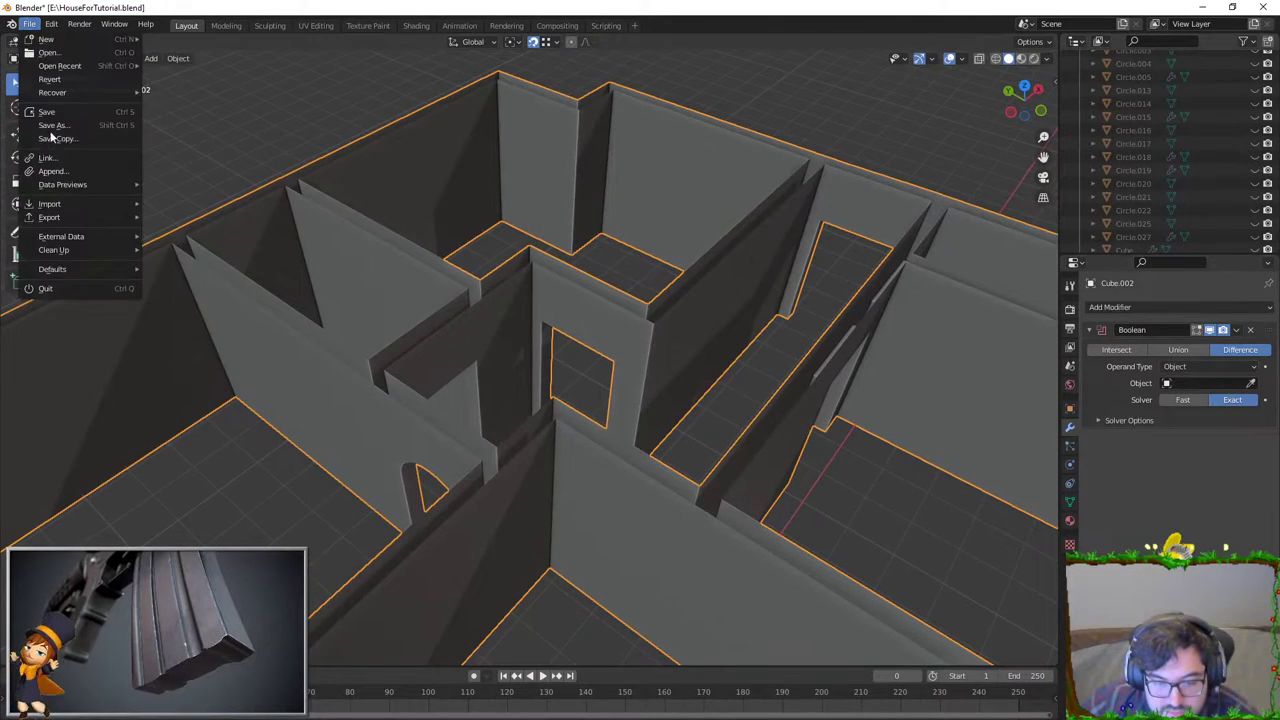
{"action": "left_click", "coordinate": [231, 324]}
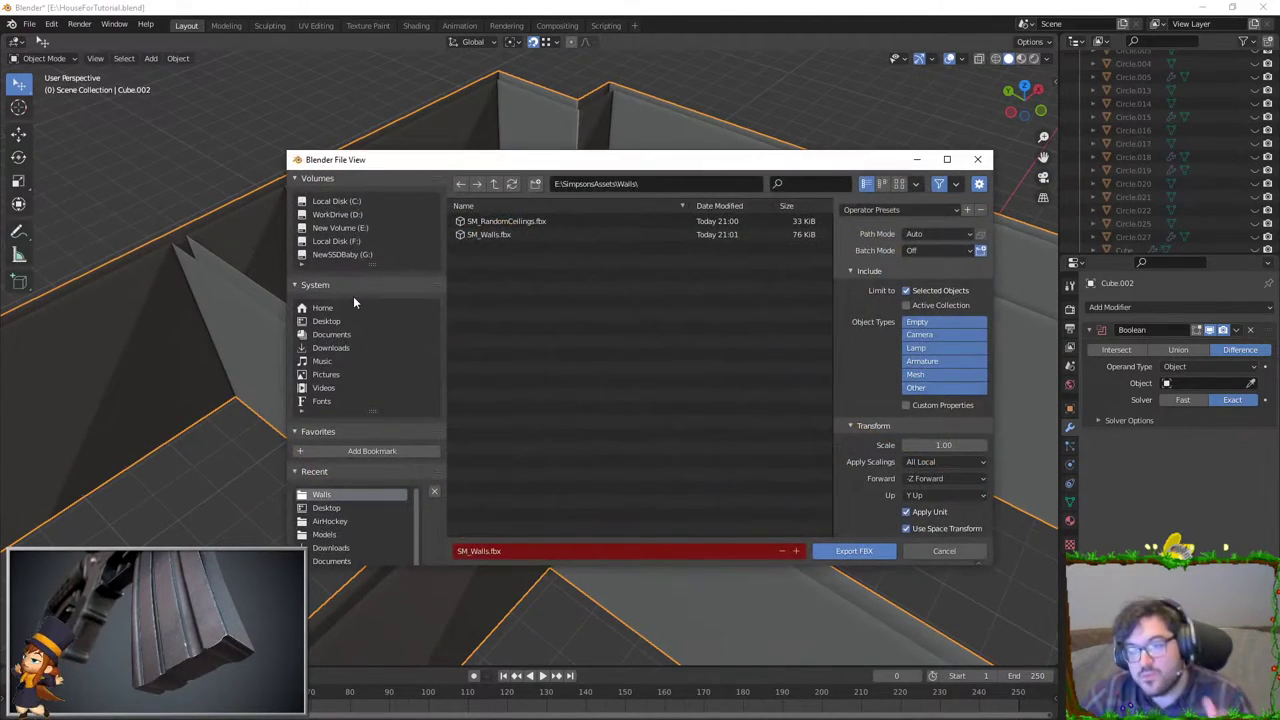
{"action": "double_click", "coordinate": [531, 234]}
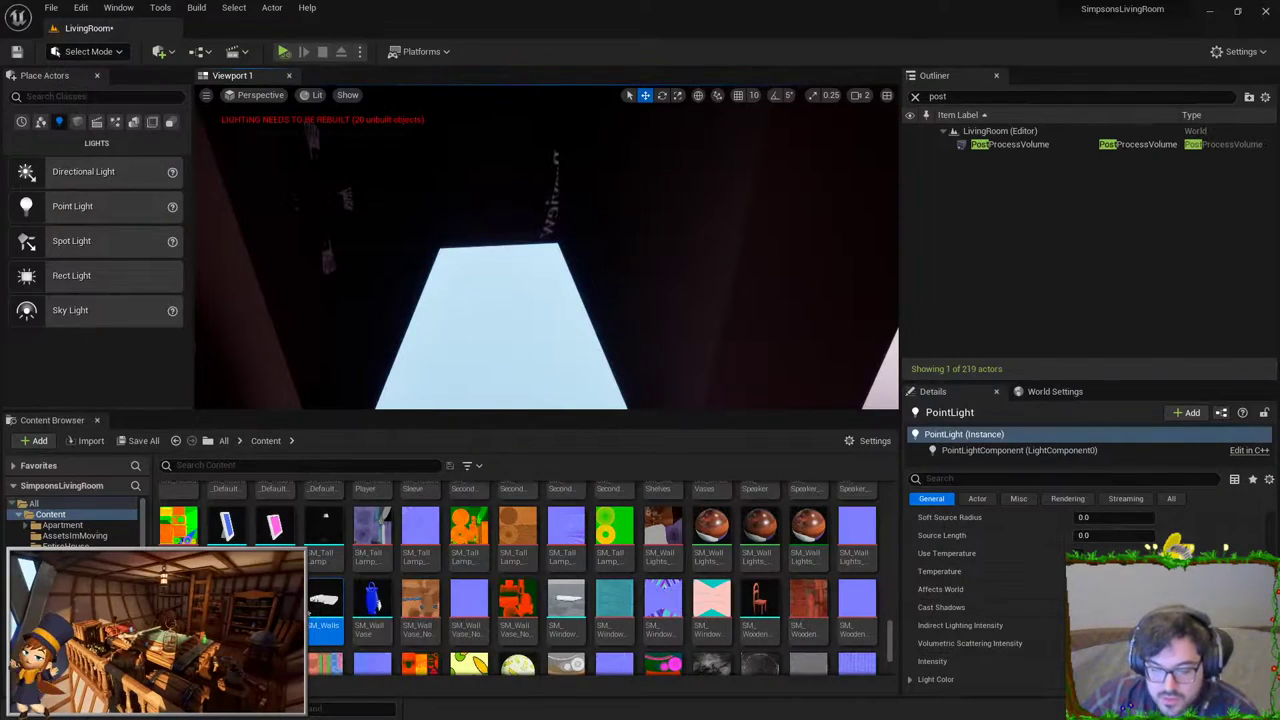
Step: Reimport the SM_Walls asset from the Content Browser and orbit the camera to check the walls
{"action": "left_click", "coordinate": [500, 320]}
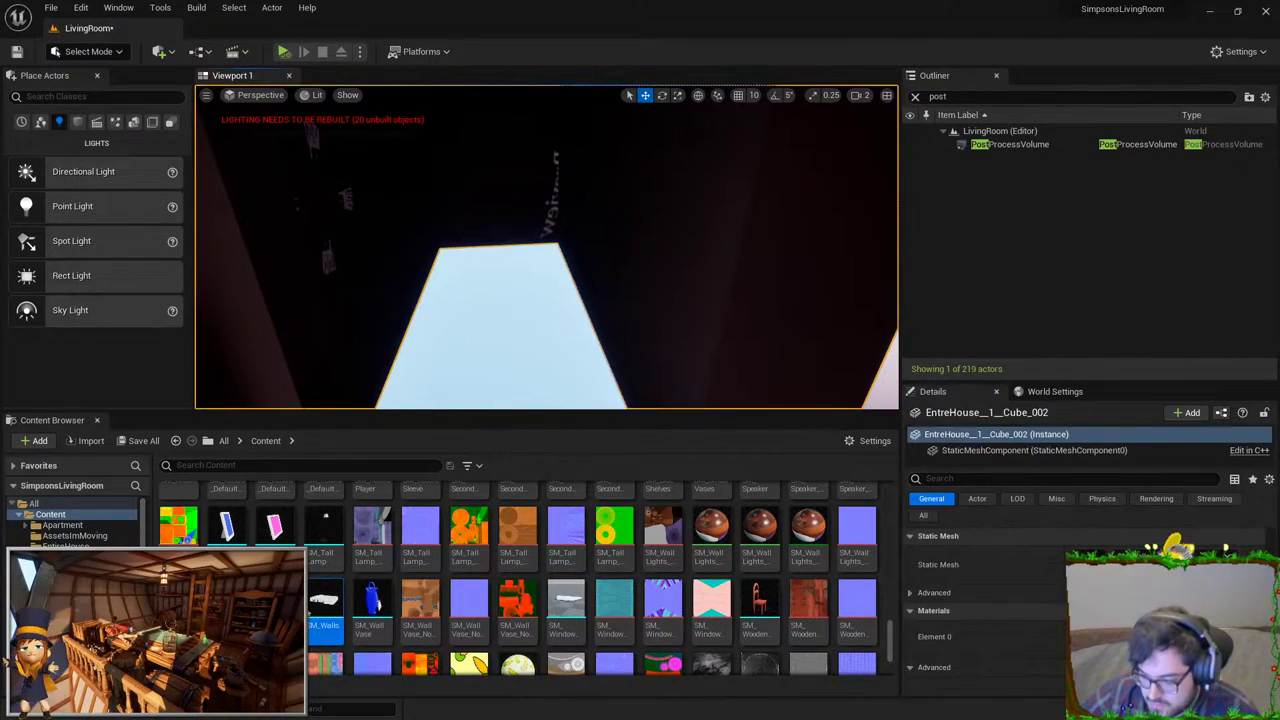
{"action": "right_click", "coordinate": [339, 599]}
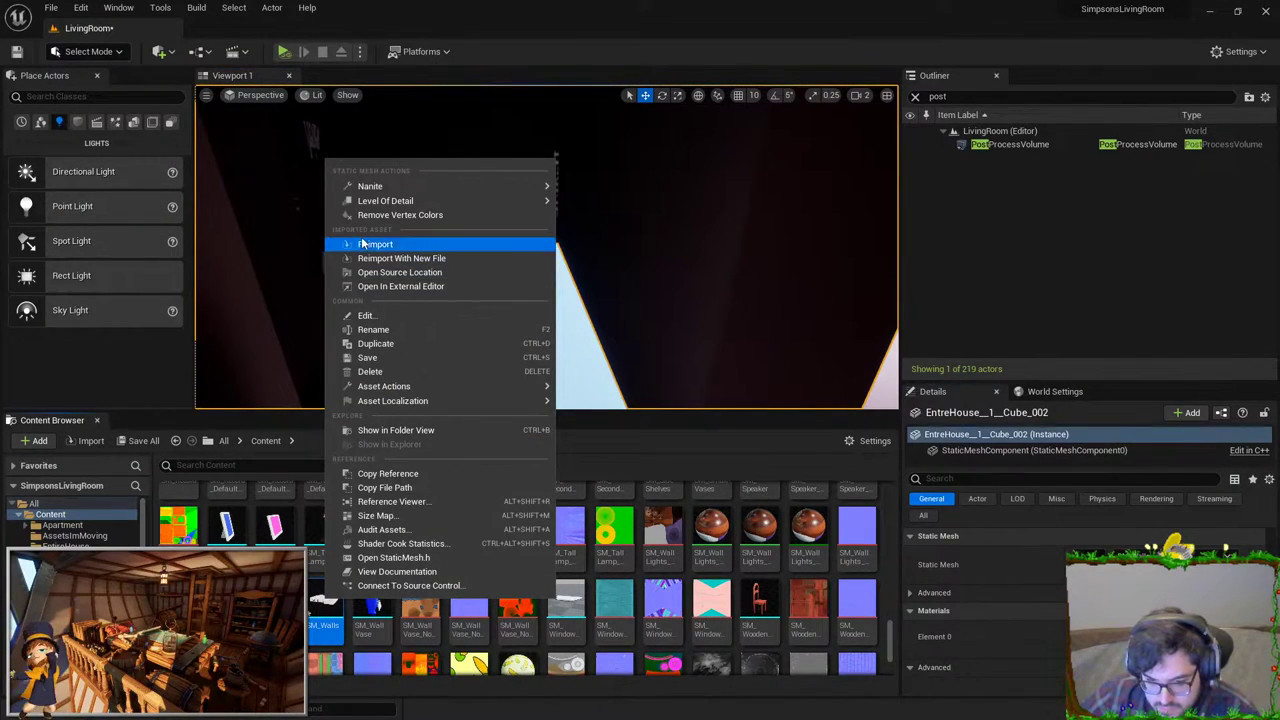
{"action": "left_click", "coordinate": [362, 244]}
{"action": "mouse_move", "coordinate": [620, 277]}
{"action": "right_mouse_down"}
{"action": "mouse_move", "coordinate": [620, 290]}
{"action": "mouse_move", "coordinate": [560, 300]}
{"action": "mouse_move", "coordinate": [632, 257]}
{"action": "right_mouse_up"}
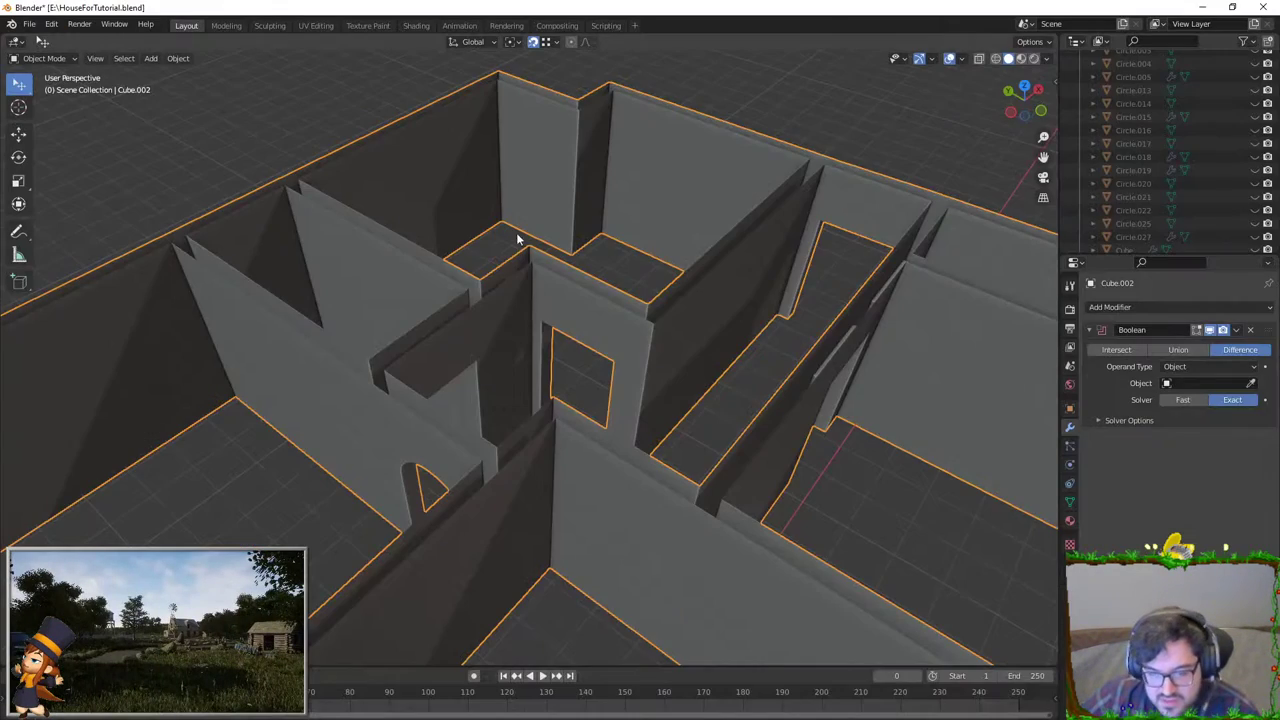
Step: Enter Edit Mode on the wall mesh and inspect the walls around a doorway
{"action": "middle_click_drag", "start_coordinate": [518, 238], "coordinate": [363, 294]}
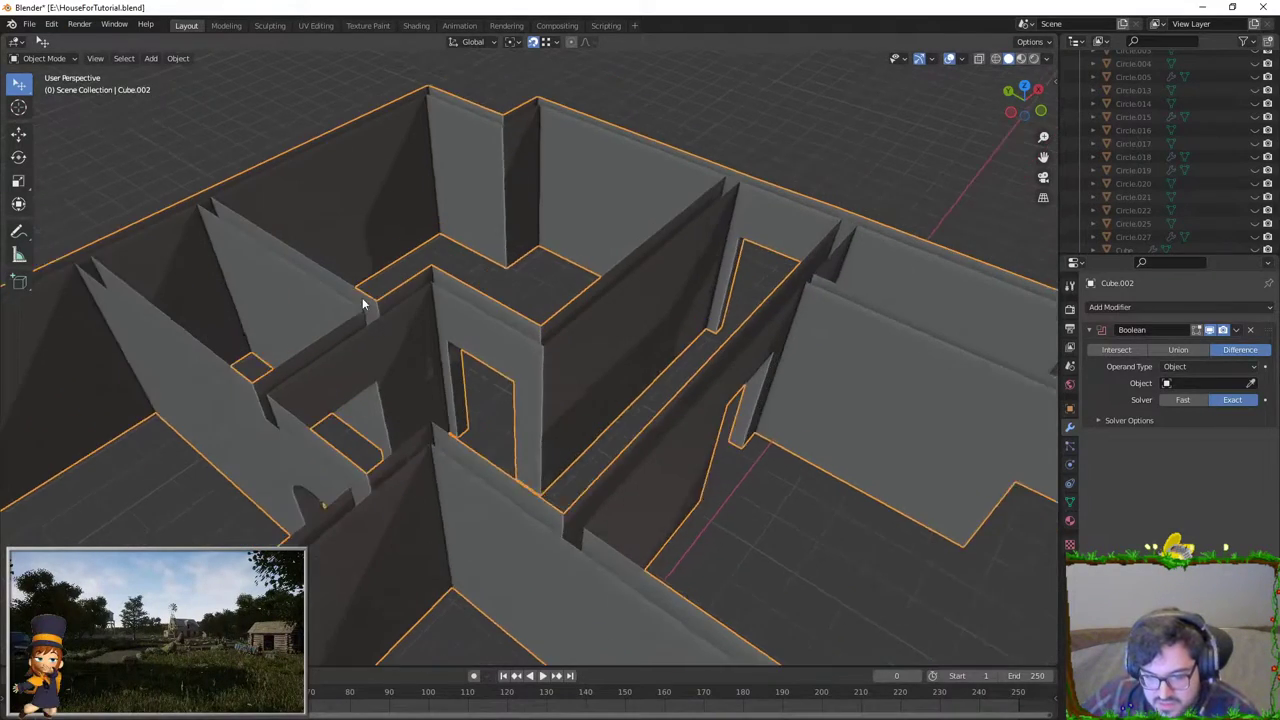
{"action": "scroll", "coordinate": [554, 277], "scroll_direction": "up", "scroll_amount": 3}
{"action": "scroll", "coordinate": [554, 380], "scroll_direction": "up", "scroll_amount": 3}
{"action": "key", "text": "Tab"}
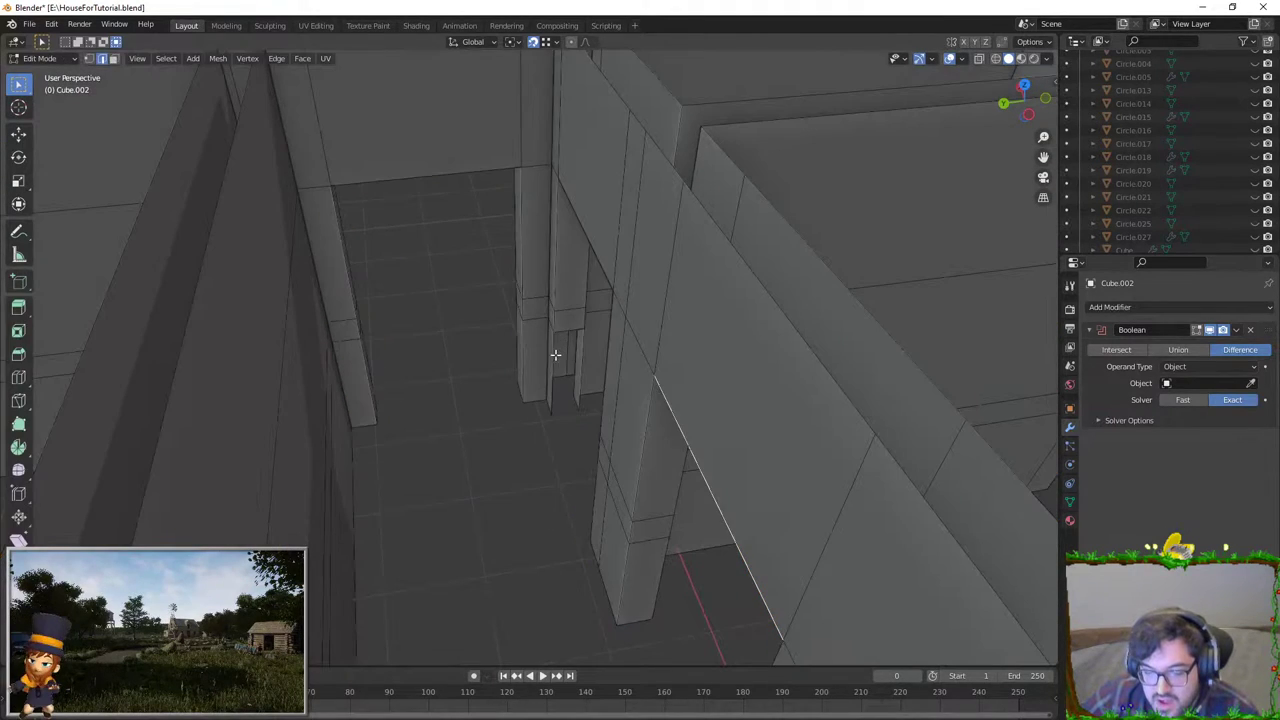
{"action": "middle_click_drag", "start_coordinate": [583, 364], "coordinate": [571, 330]}
{"action": "scroll", "coordinate": [571, 329], "scroll_direction": "up", "scroll_amount": 2}
{"action": "scroll", "coordinate": [608, 305], "scroll_direction": "up", "scroll_amount": 3}
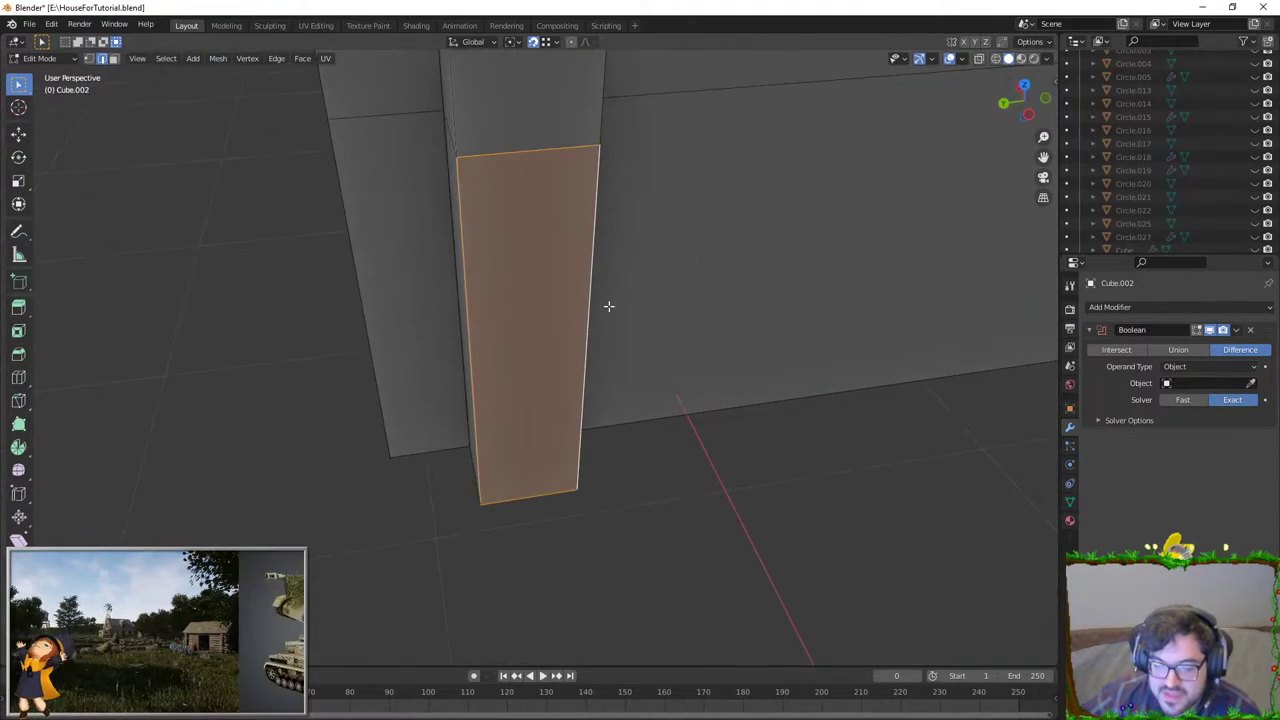
{"action": "scroll", "coordinate": [800, 280], "scroll_direction": "up", "scroll_amount": 3}
{"action": "scroll", "coordinate": [800, 280], "scroll_direction": "down", "scroll_amount": 5}
{"action": "mouse_move", "coordinate": [694, 309]}
{"action": "middle_mouse_down"}
{"action": "mouse_move", "coordinate": [609, 334]}
{"action": "mouse_move", "coordinate": [641, 263]}
{"action": "middle_mouse_up"}
Step: Select all wall geometry and apply Smart UV Project with its default settings
{"action": "key", "text": "a"}
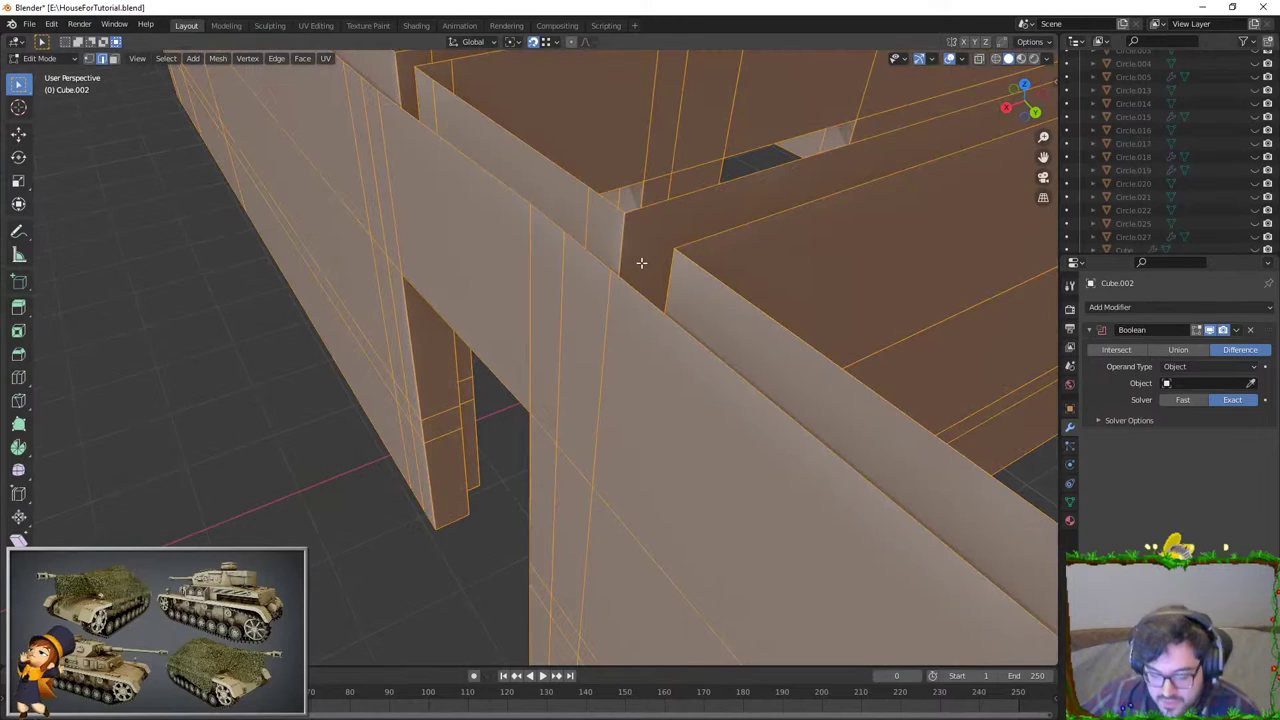
{"action": "key", "text": "Escape"}
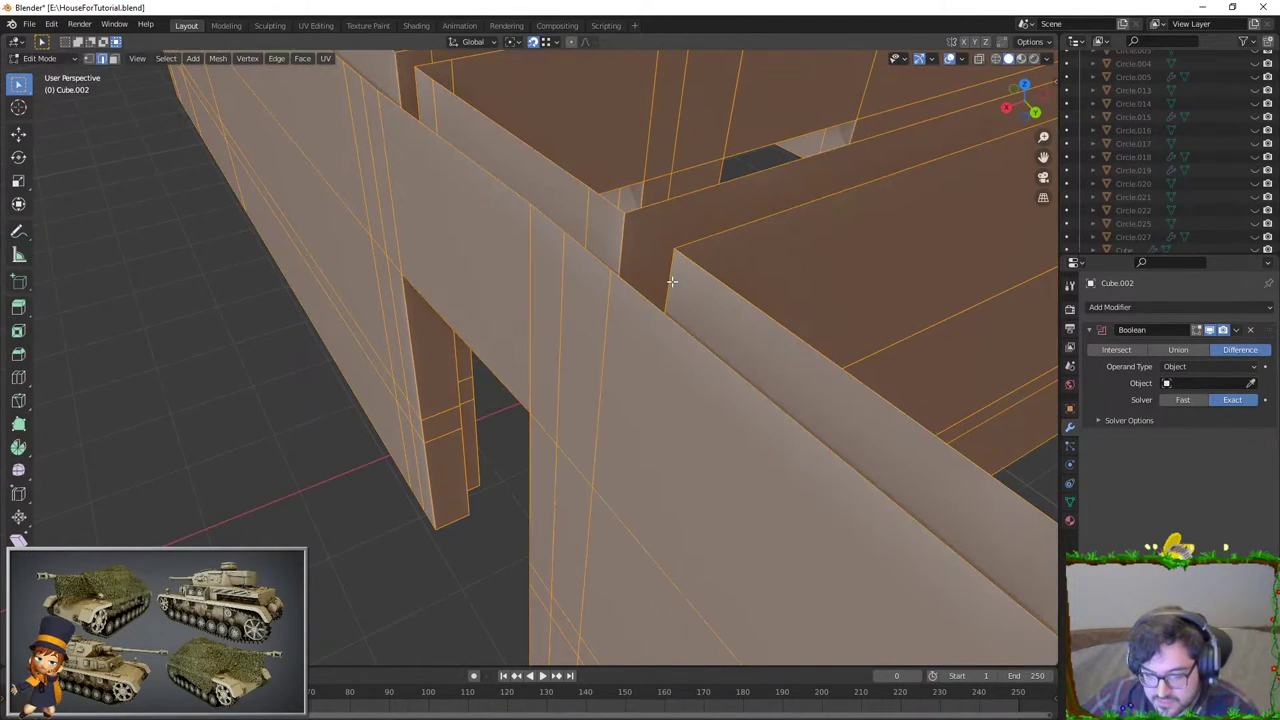
{"action": "key", "text": "u"}
{"action": "left_click", "coordinate": [676, 261]}
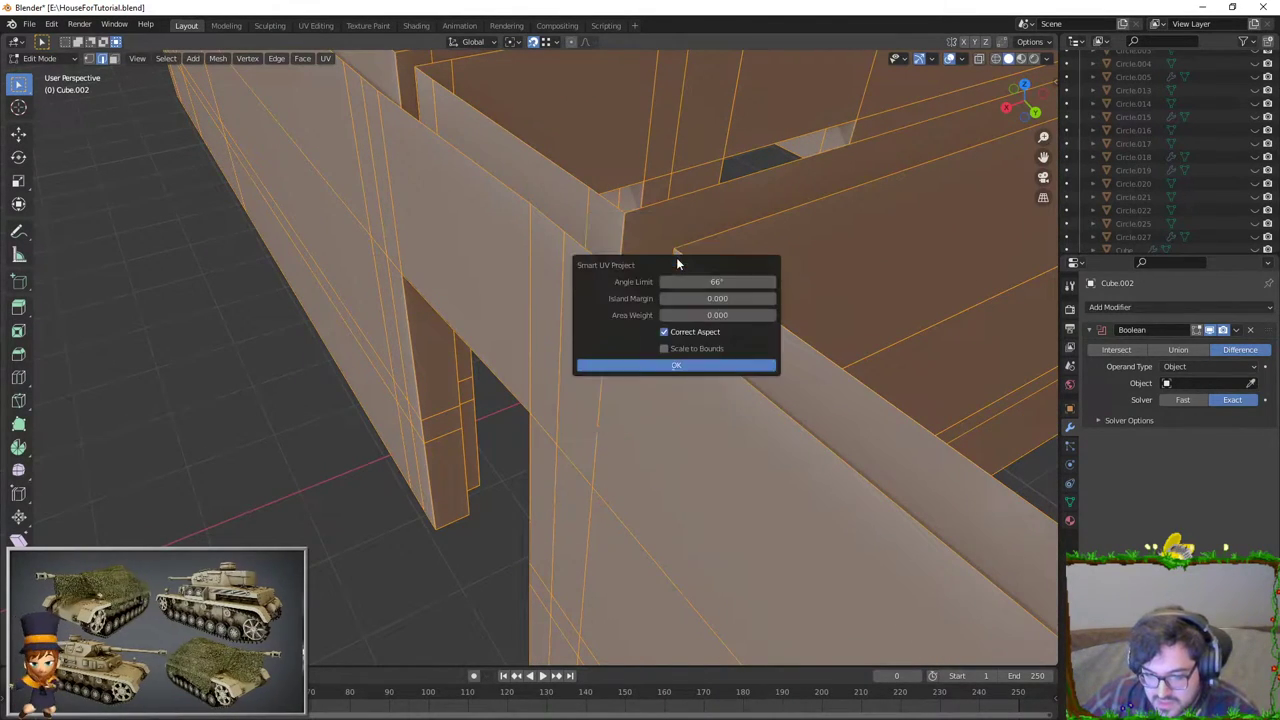
{"action": "left_click", "coordinate": [676, 366]}
Step: Return to Object Mode and export the walls as FBX over the existing SM_Walls.fbx
{"action": "key", "text": "Tab"}
{"action": "left_click", "coordinate": [29, 24]}
{"action": "mouse_move", "coordinate": [49, 217]}
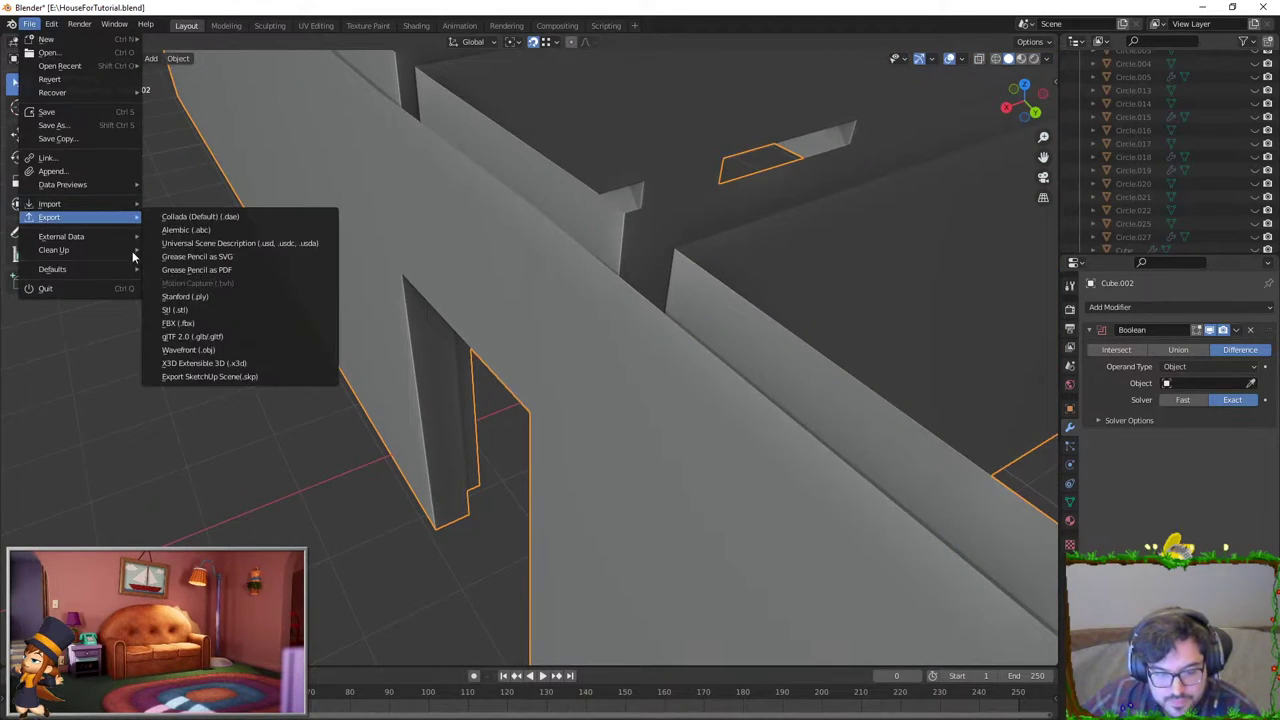
{"action": "left_click", "coordinate": [167, 324]}
{"action": "double_click", "coordinate": [472, 236]}
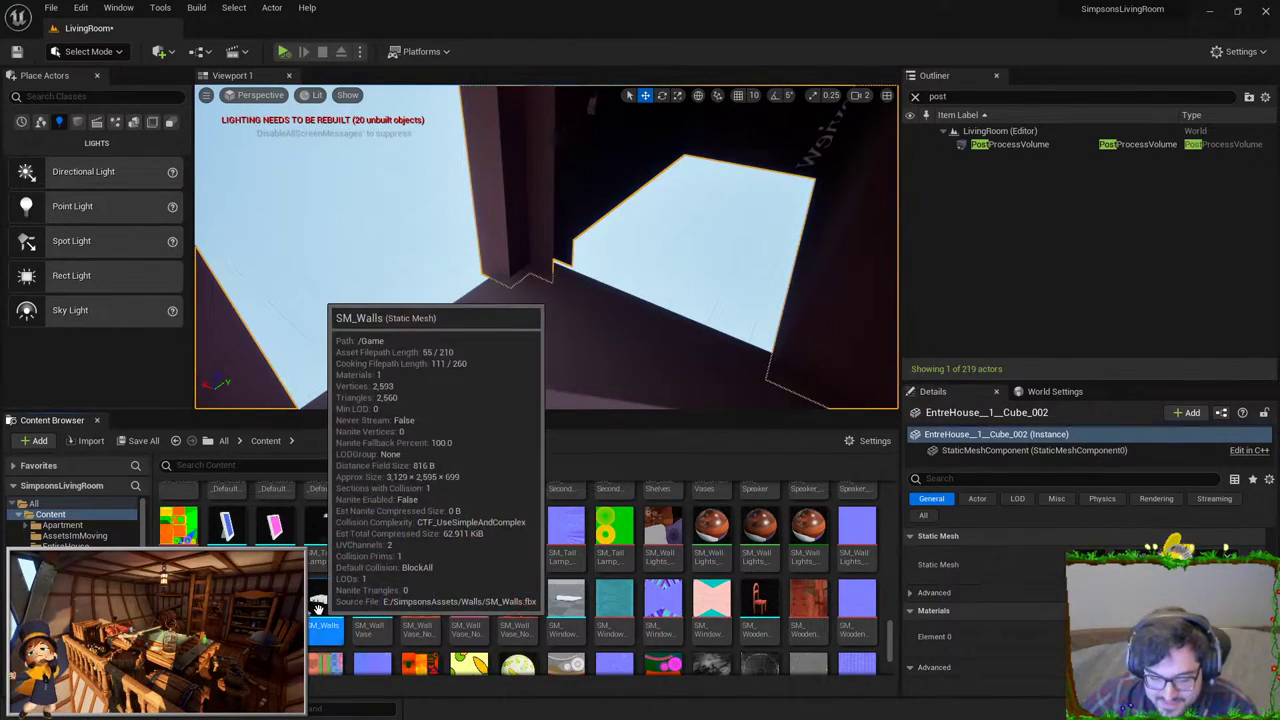
Step: Reimport the updated SM_Walls asset and pull the camera back to view the room
{"action": "right_click", "coordinate": [322, 605]}
{"action": "left_click", "coordinate": [683, 247]}
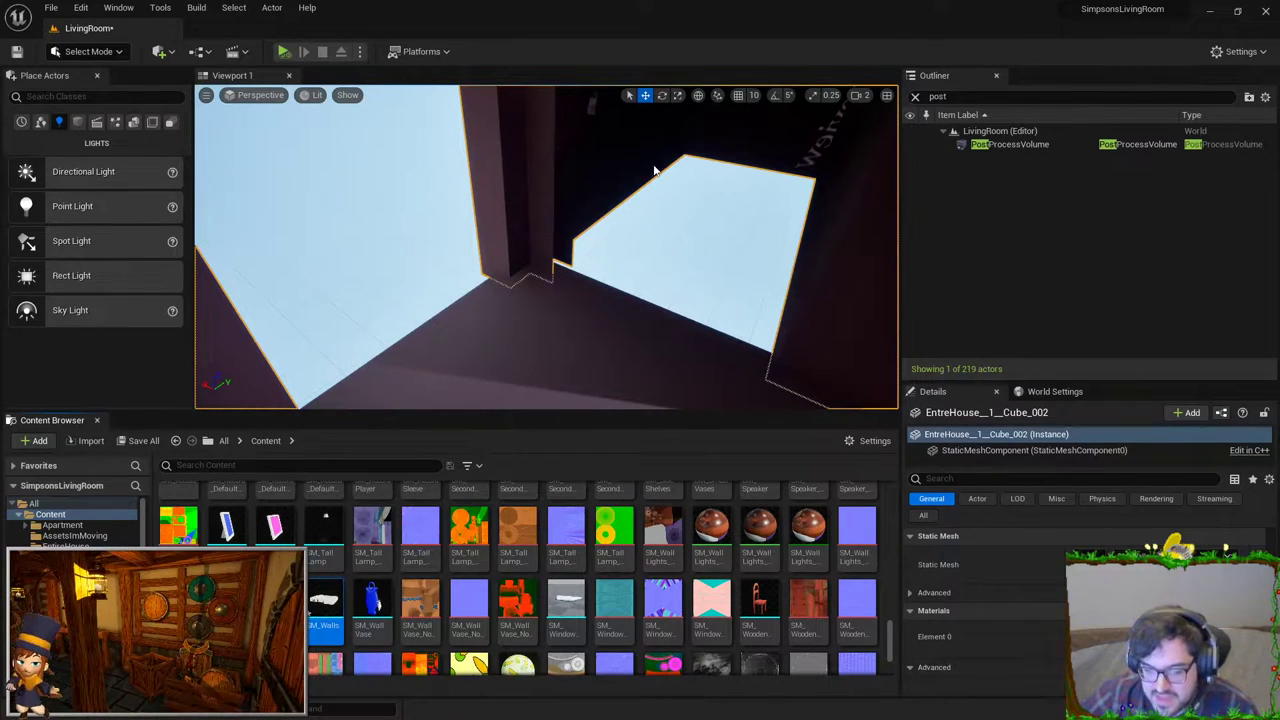
{"action": "scroll", "coordinate": [620, 220], "scroll_direction": "up", "scroll_amount": 5}
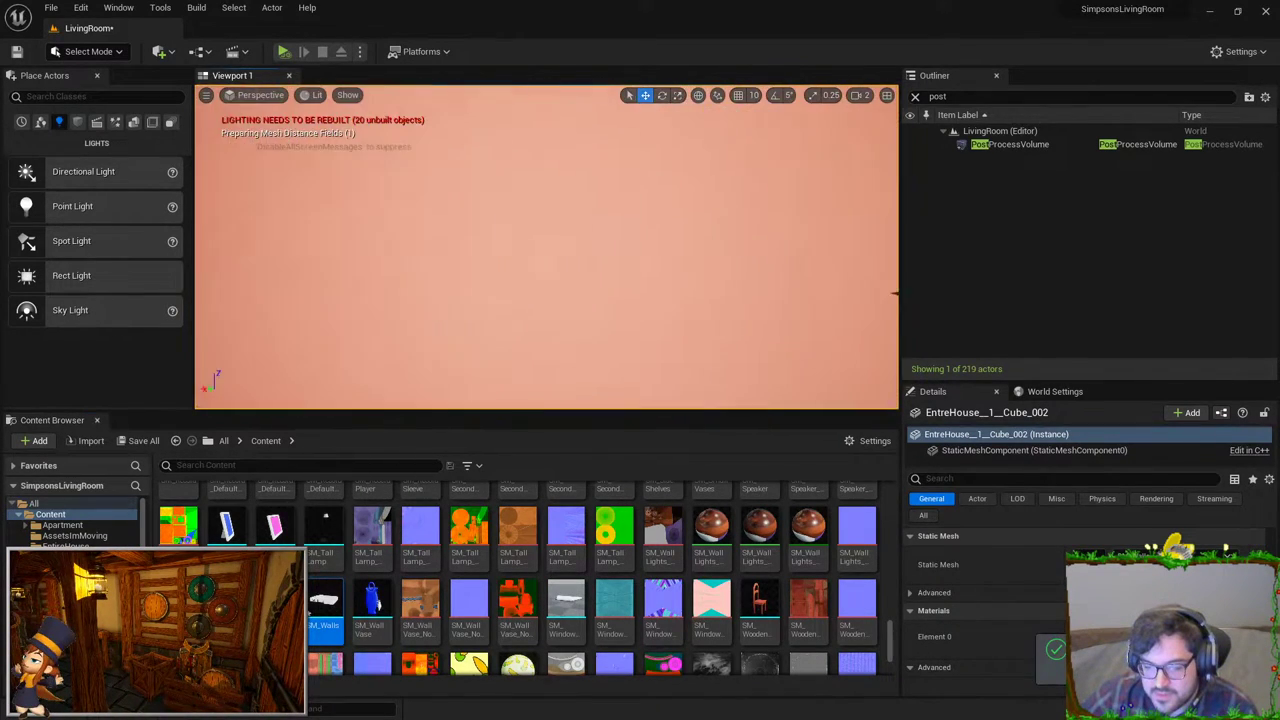
{"action": "mouse_move", "coordinate": [546, 246]}
{"action": "right_mouse_down"}
{"action": "mouse_move", "coordinate": [560, 250]}
{"action": "mouse_move", "coordinate": [560, 285]}
{"action": "mouse_move", "coordinate": [402, 270]}
{"action": "mouse_move", "coordinate": [440, 258]}
{"action": "right_mouse_up"}
Step: Select the room's PointLight and frame the view on it to inspect the walls
{"action": "left_click", "coordinate": [558, 280]}
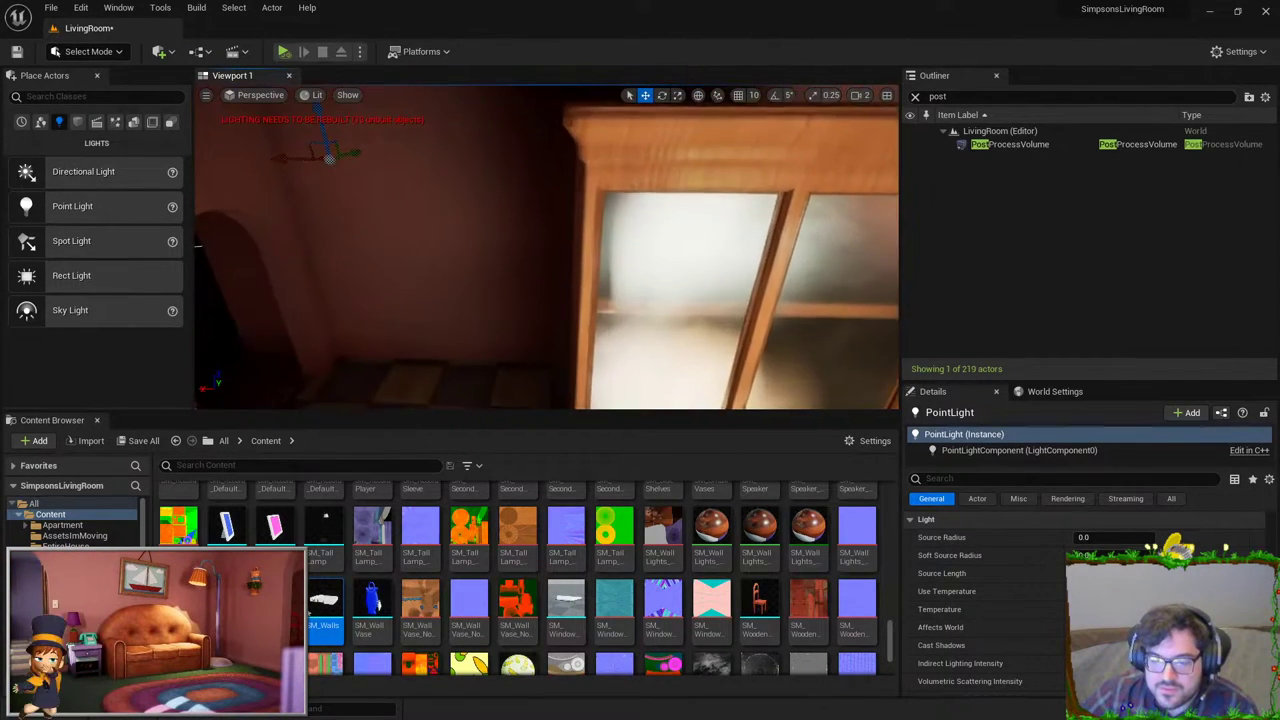
{"action": "key", "text": "f"}
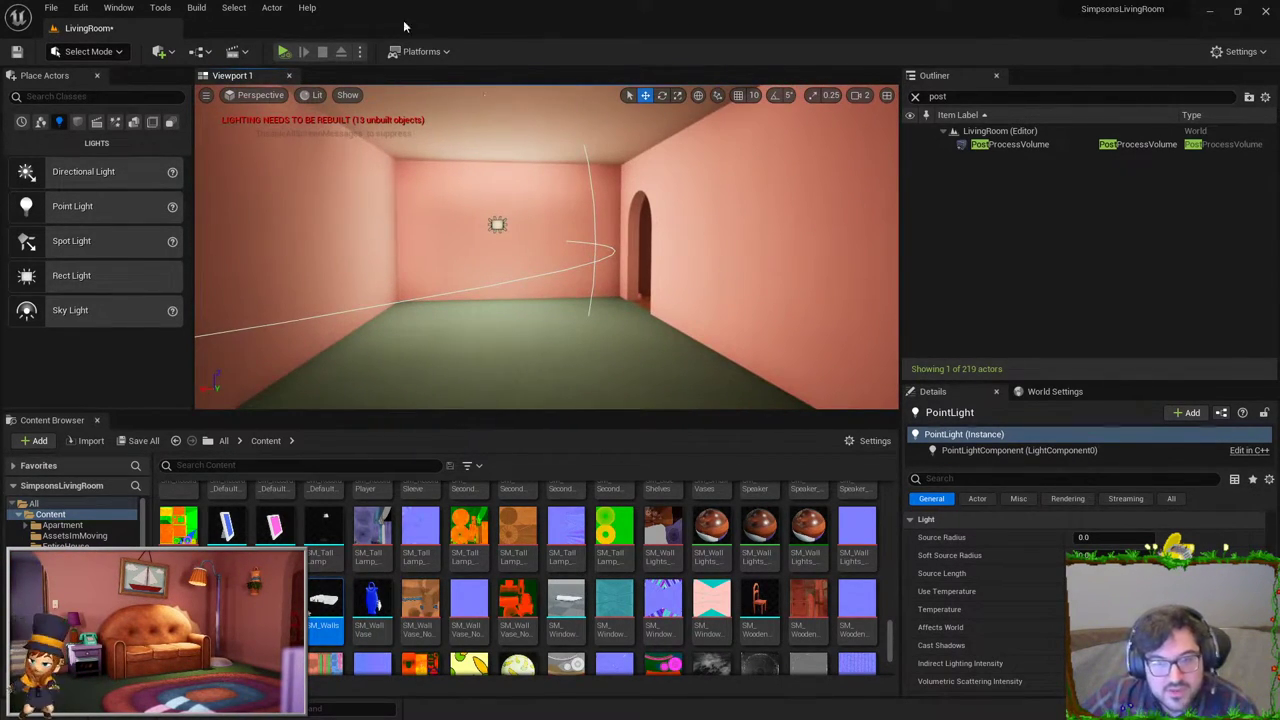
{"action": "right_click_drag", "start_coordinate": [560, 180], "coordinate": [581, 190]}
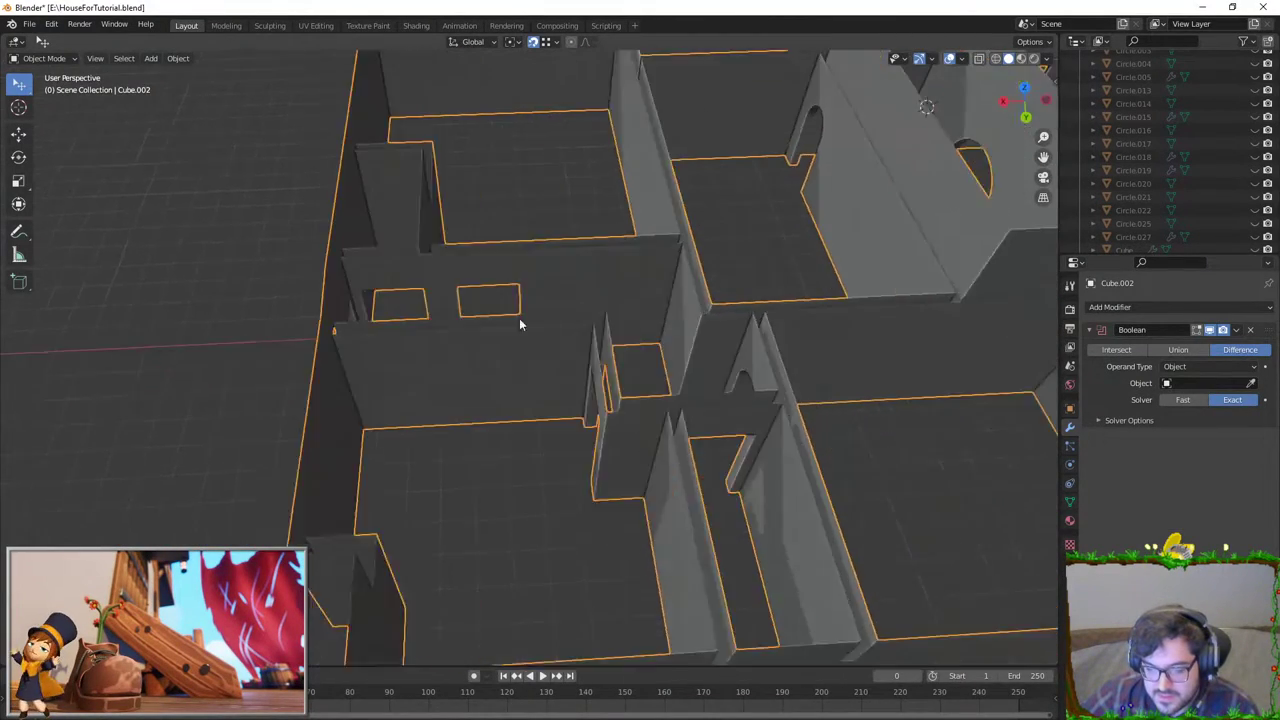
Step: Select the house walls, switch to Numpad 7 top view, and toggle local view back off
{"action": "scroll", "coordinate": [519, 323], "scroll_direction": "down", "scroll_amount": 5}
{"action": "left_click", "coordinate": [568, 555]}
{"action": "middle_click_drag", "start_coordinate": [568, 555], "coordinate": [623, 369]}
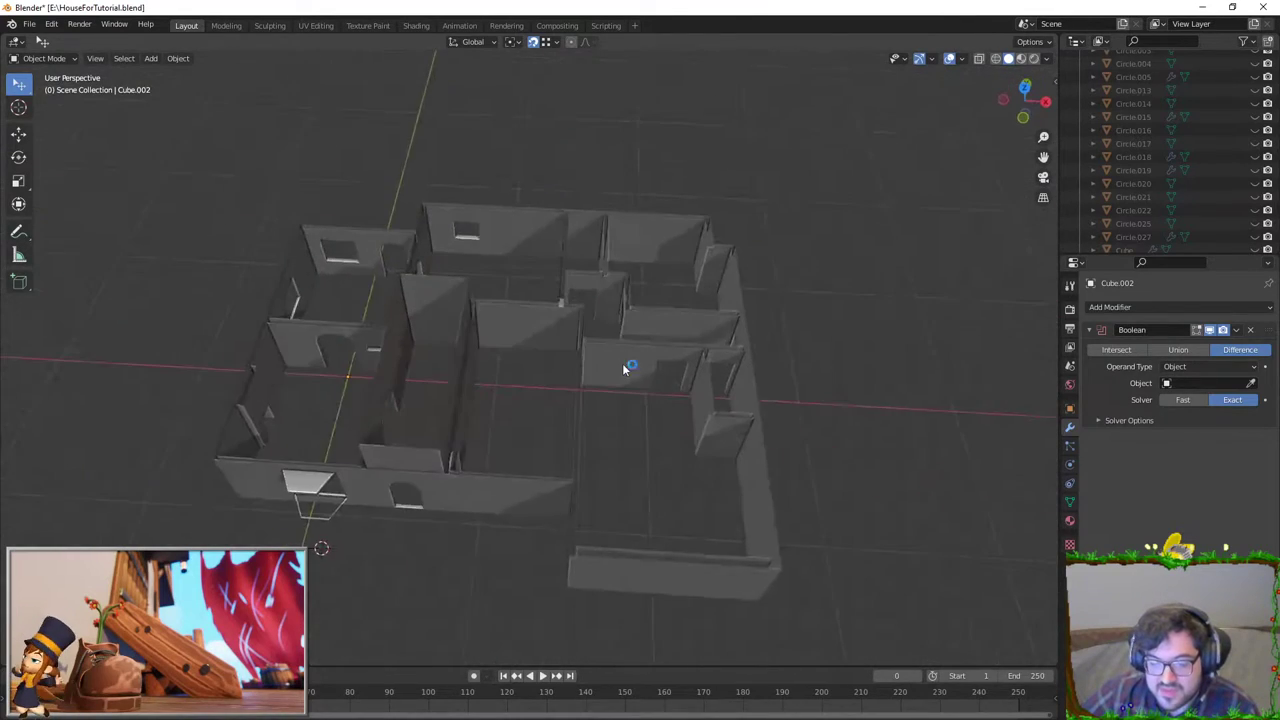
{"action": "scroll", "coordinate": [622, 369], "scroll_direction": "up", "scroll_amount": 4}
{"action": "left_click", "coordinate": [566, 364]}
{"action": "scroll", "coordinate": [590, 320], "scroll_direction": "up", "scroll_amount": 3}
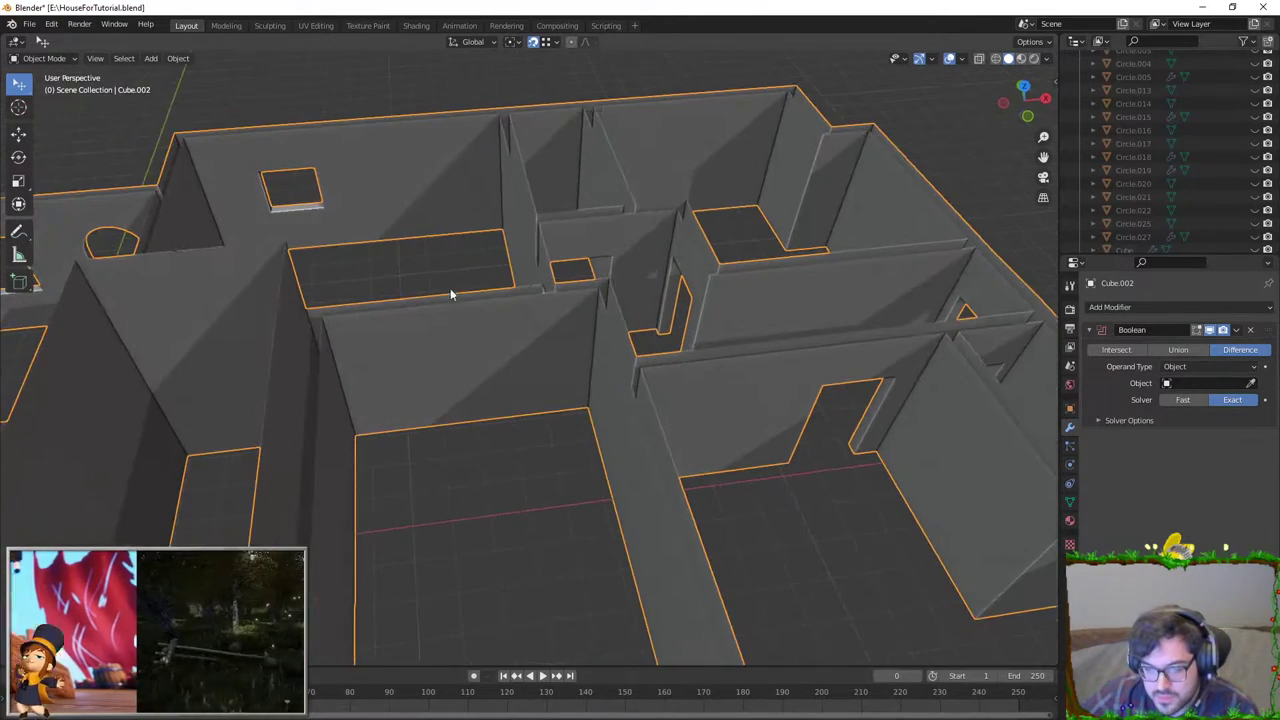
{"action": "mouse_move", "coordinate": [366, 347]}
{"action": "middle_mouse_down"}
{"action": "mouse_move", "coordinate": [939, 156]}
{"action": "mouse_move", "coordinate": [897, 165]}
{"action": "middle_mouse_up"}
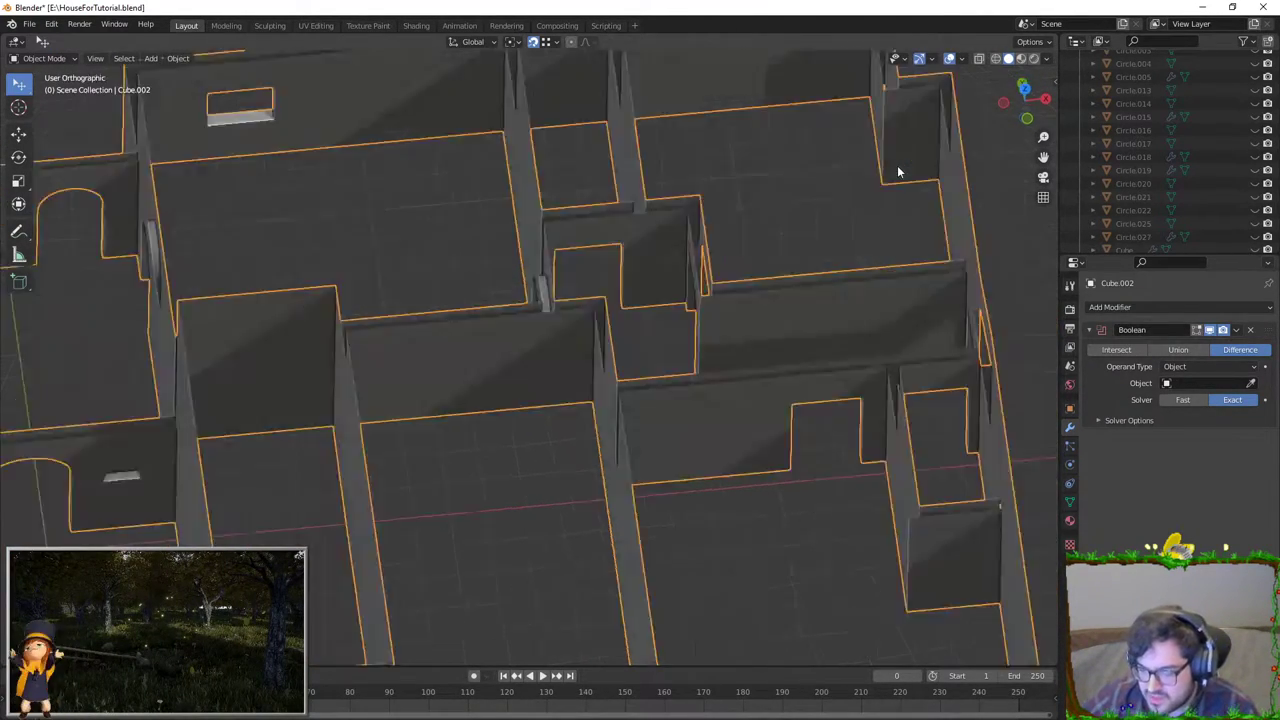
{"action": "key", "text": "KP_7"}
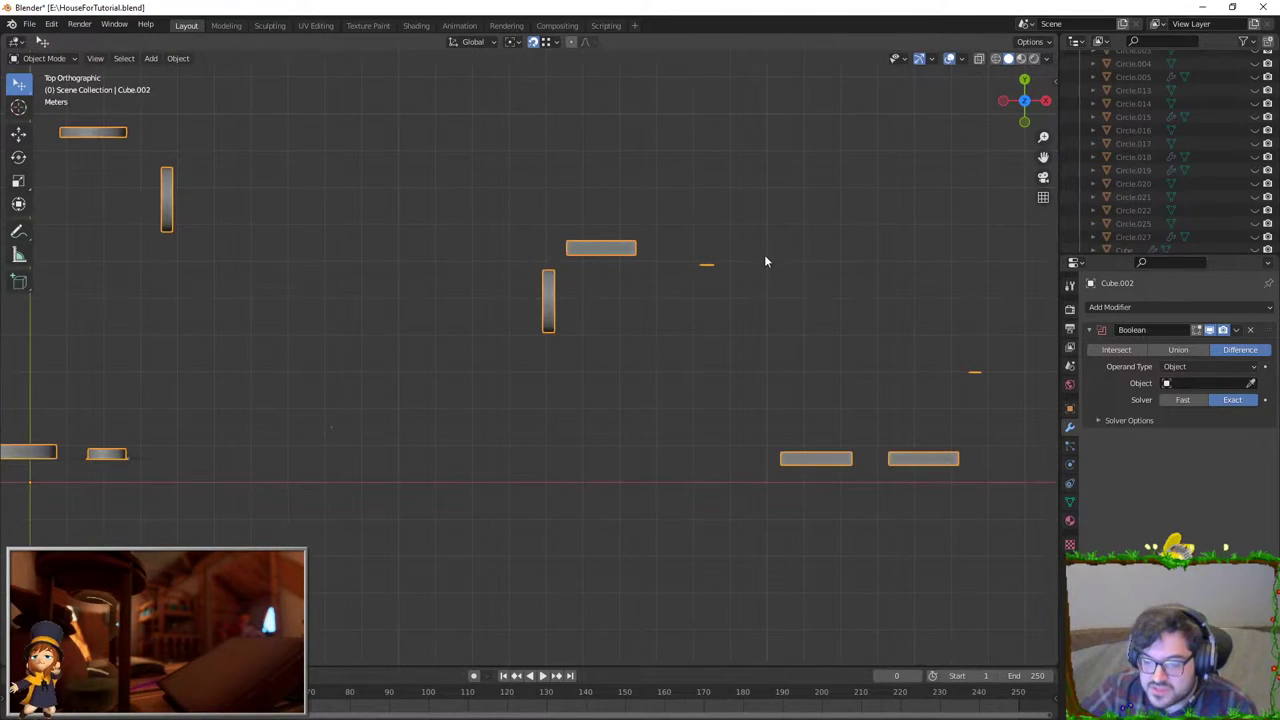
{"action": "key", "text": "KP_Divide"}
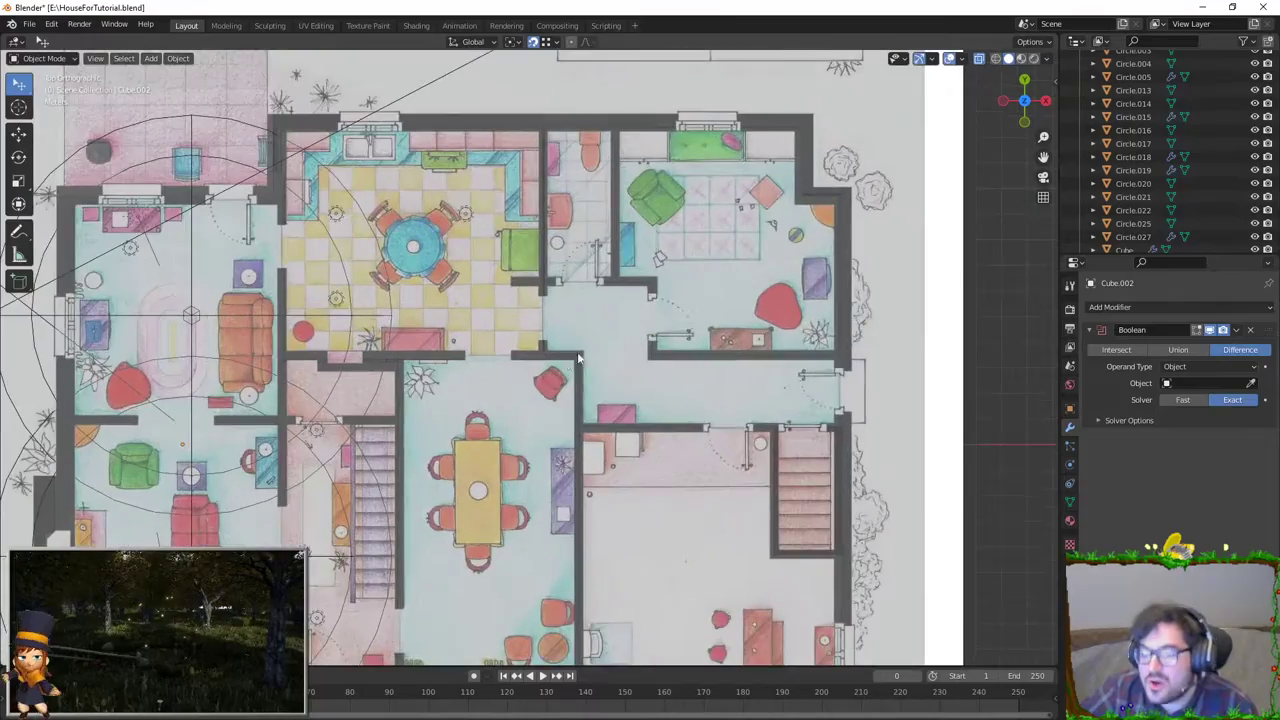
Step: Select Cube.057 on the plan and move it so the plan sits below the walls
{"action": "left_click", "coordinate": [560, 330]}
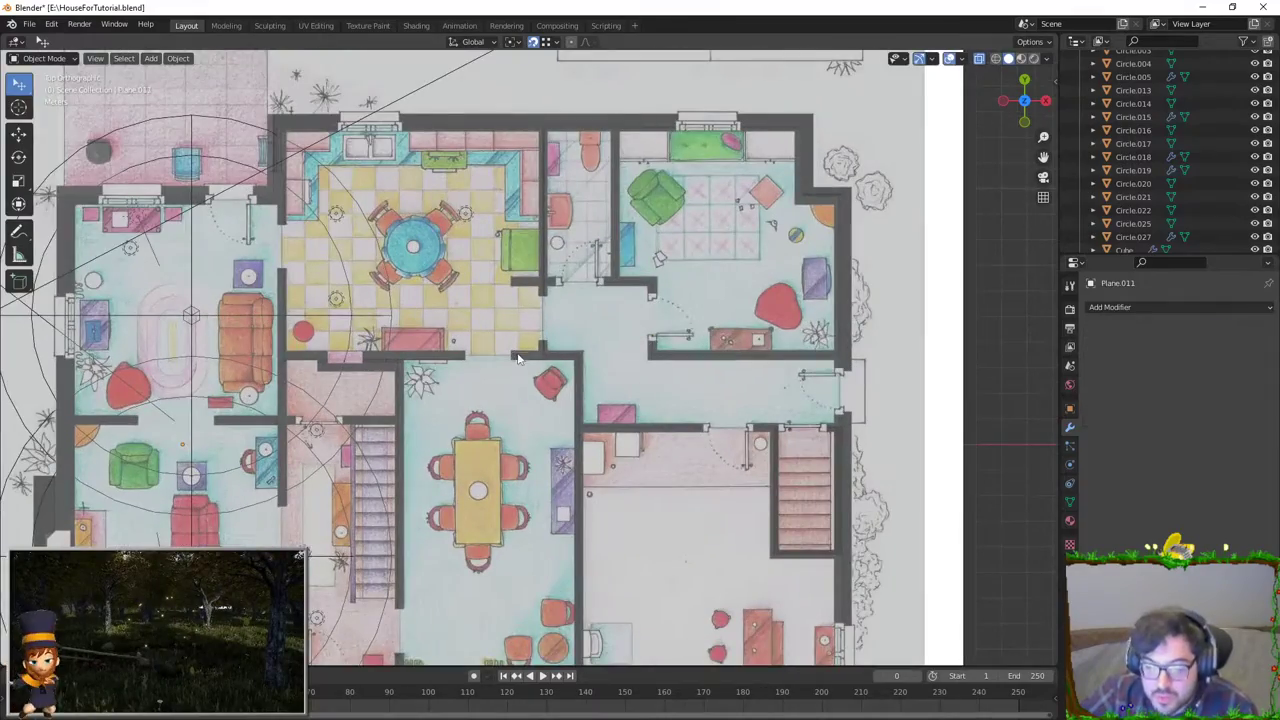
{"action": "middle_click_drag", "start_coordinate": [560, 330], "coordinate": [606, 311]}
{"action": "scroll", "coordinate": [606, 311], "scroll_direction": "down", "scroll_amount": 3}
{"action": "middle_click_drag", "start_coordinate": [646, 200], "coordinate": [523, 194]}
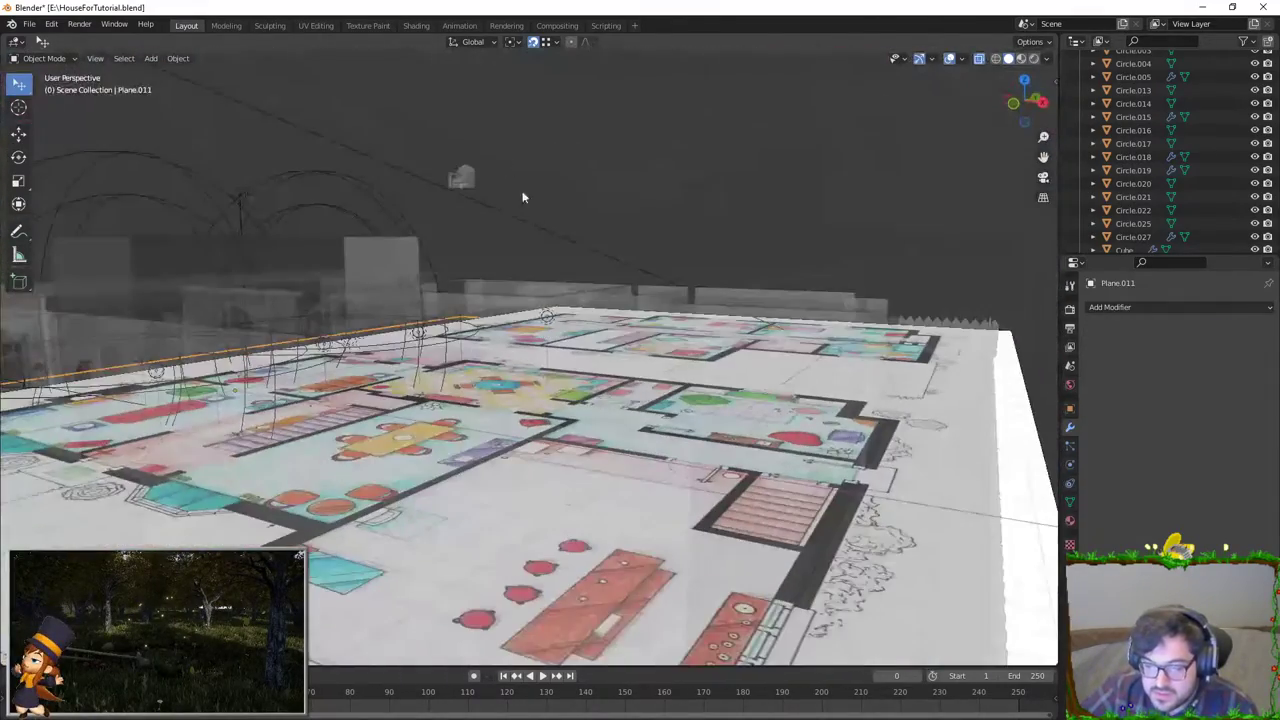
{"action": "left_click", "coordinate": [610, 326]}
{"action": "middle_click_drag", "start_coordinate": [610, 326], "coordinate": [598, 304]}
{"action": "left_click", "coordinate": [594, 302]}
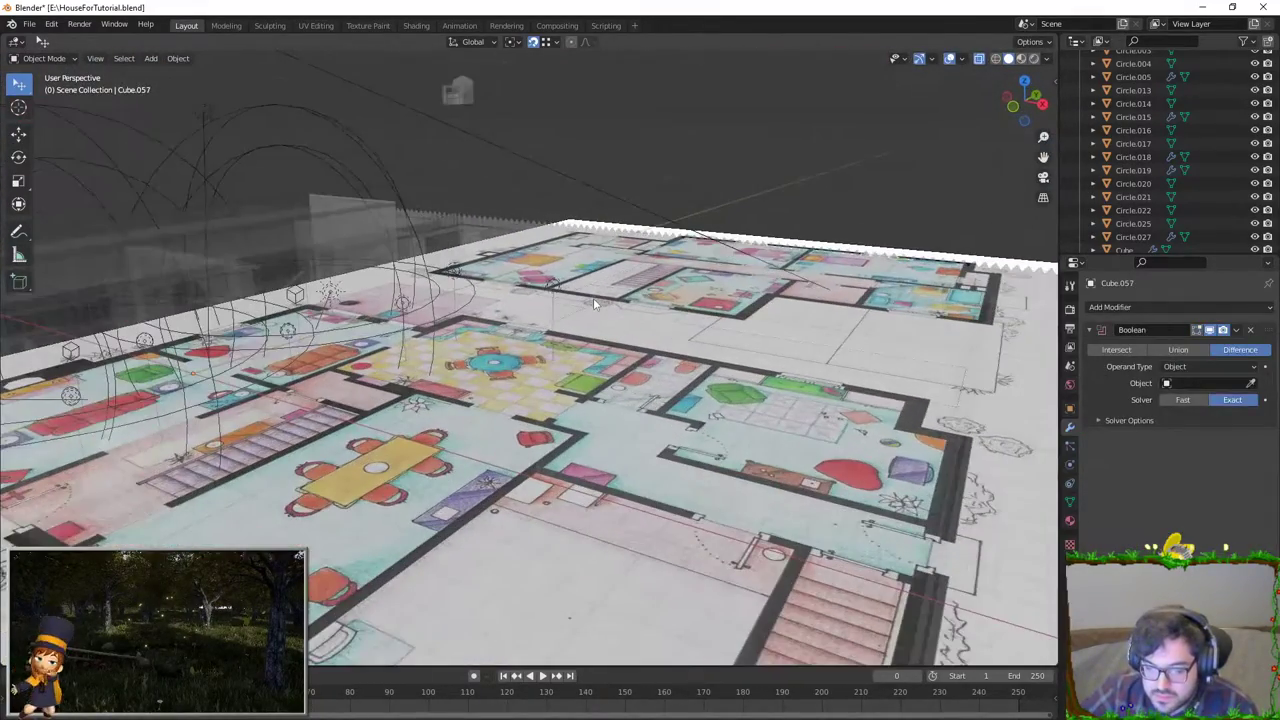
{"action": "key", "text": "g"}
{"action": "left_click", "coordinate": [465, 346]}
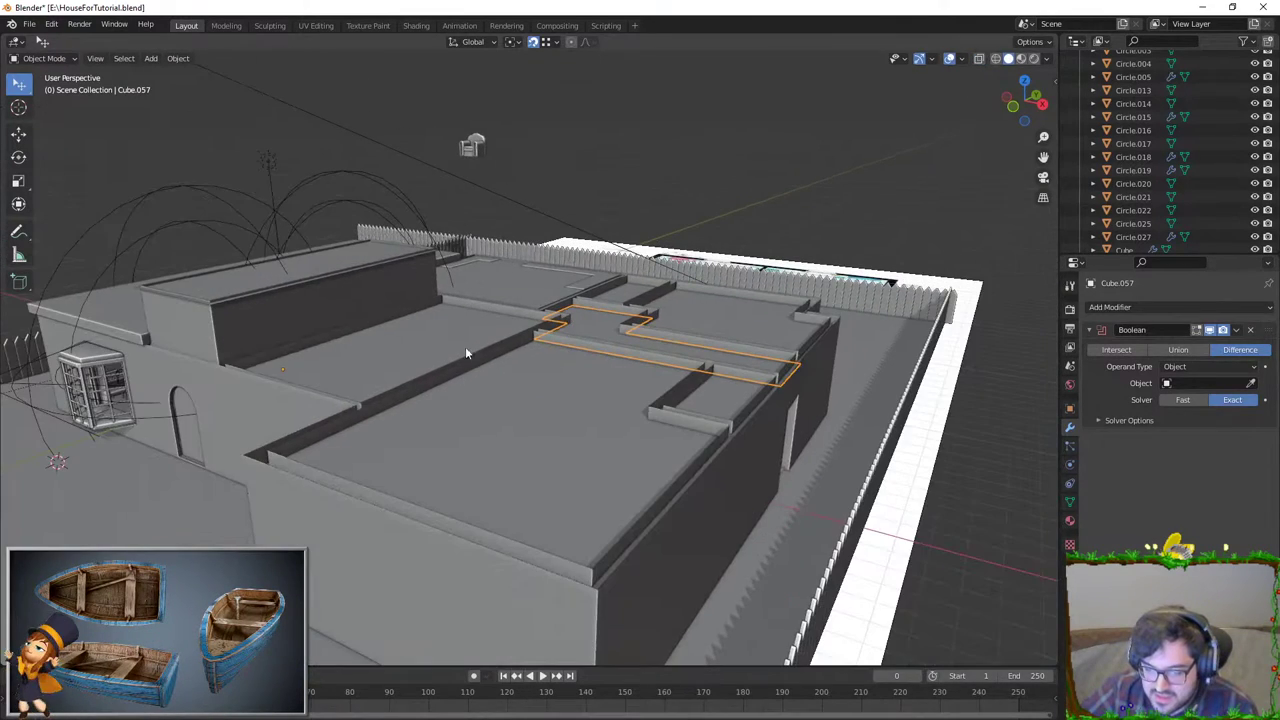
Step: Select the wall object Cube.002 and enable X-ray to see the floor plan through it
{"action": "left_click", "coordinate": [351, 482]}
{"action": "left_click", "coordinate": [977, 68]}
{"action": "mouse_move", "coordinate": [977, 68]}
{"action": "middle_mouse_down"}
{"action": "mouse_move", "coordinate": [657, 286]}
{"action": "mouse_move", "coordinate": [680, 294]}
{"action": "middle_mouse_up"}
{"action": "scroll", "coordinate": [660, 358], "scroll_direction": "up", "scroll_amount": 3}
{"action": "mouse_move", "coordinate": [417, 442]}
{"action": "middle_mouse_down"}
{"action": "mouse_move", "coordinate": [443, 379]}
{"action": "mouse_move", "coordinate": [517, 398]}
{"action": "middle_mouse_up"}
{"action": "scroll", "coordinate": [517, 398], "scroll_direction": "down", "scroll_amount": 5}
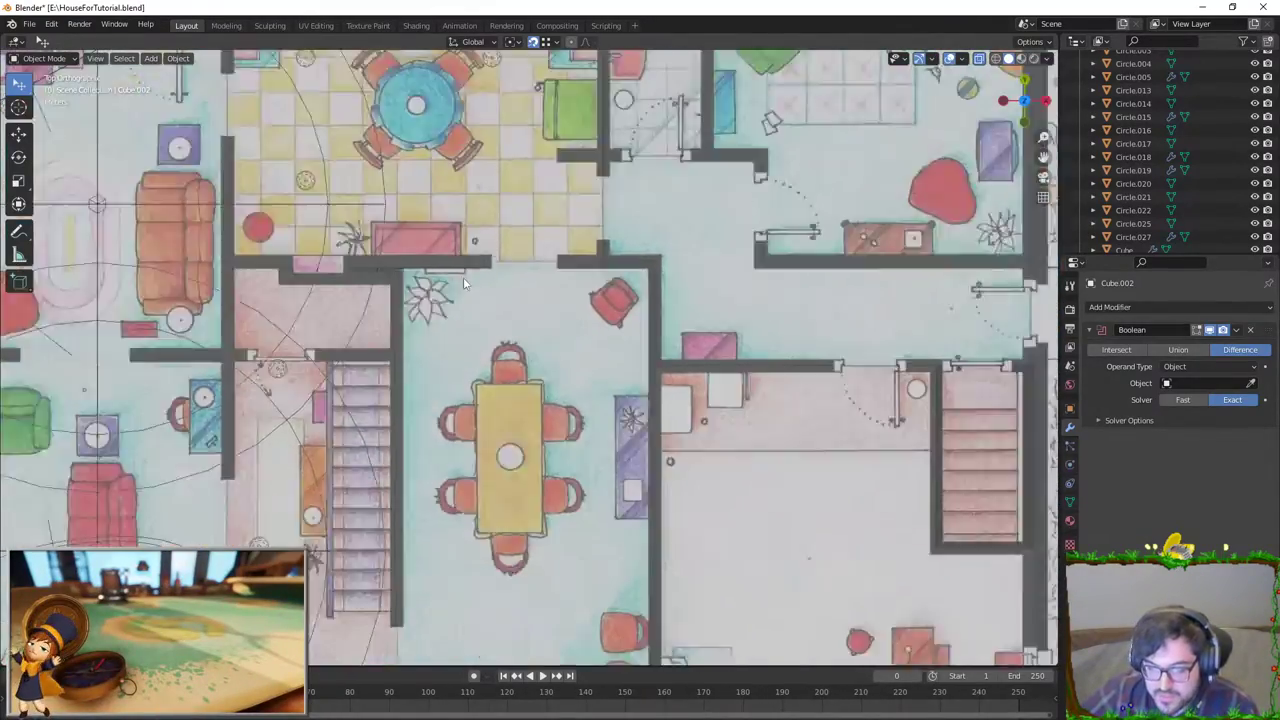
{"action": "scroll", "coordinate": [463, 277], "scroll_direction": "down", "scroll_amount": 2}
{"action": "scroll", "coordinate": [505, 337], "scroll_direction": "up", "scroll_amount": 8}
{"action": "scroll", "coordinate": [449, 286], "scroll_direction": "down", "scroll_amount": 1}
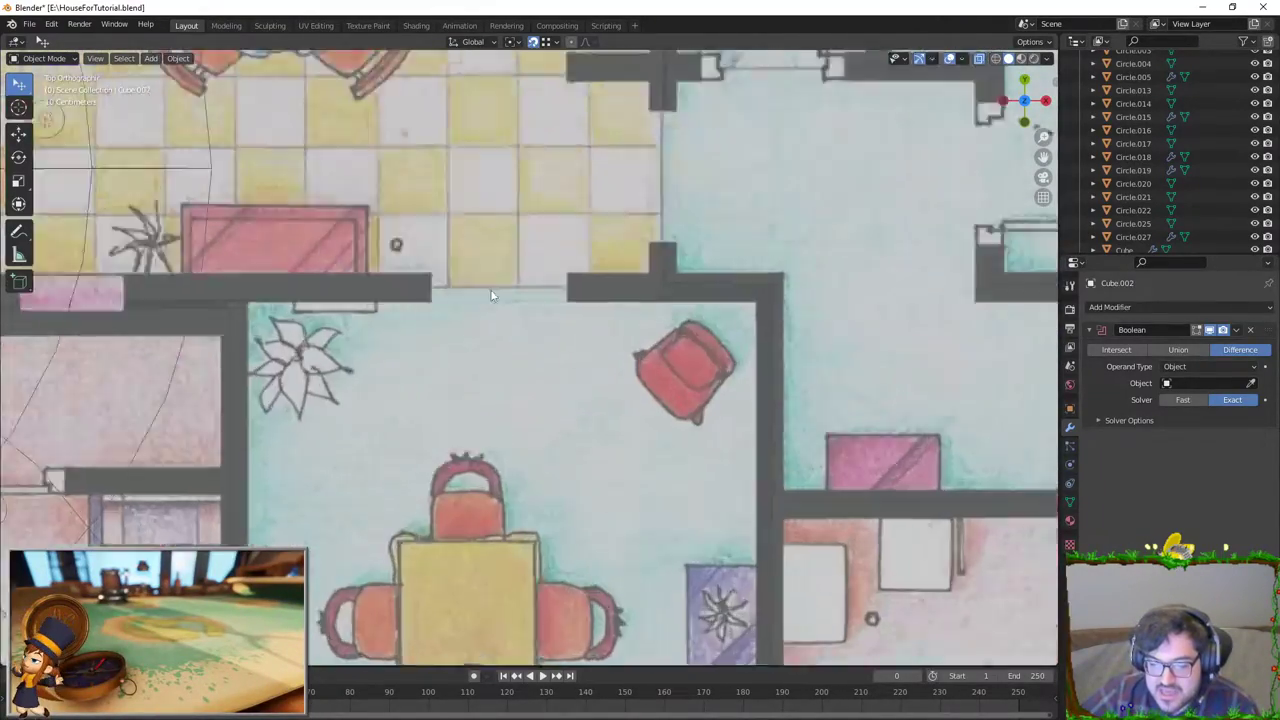
{"action": "scroll", "coordinate": [491, 291], "scroll_direction": "down", "scroll_amount": 1}
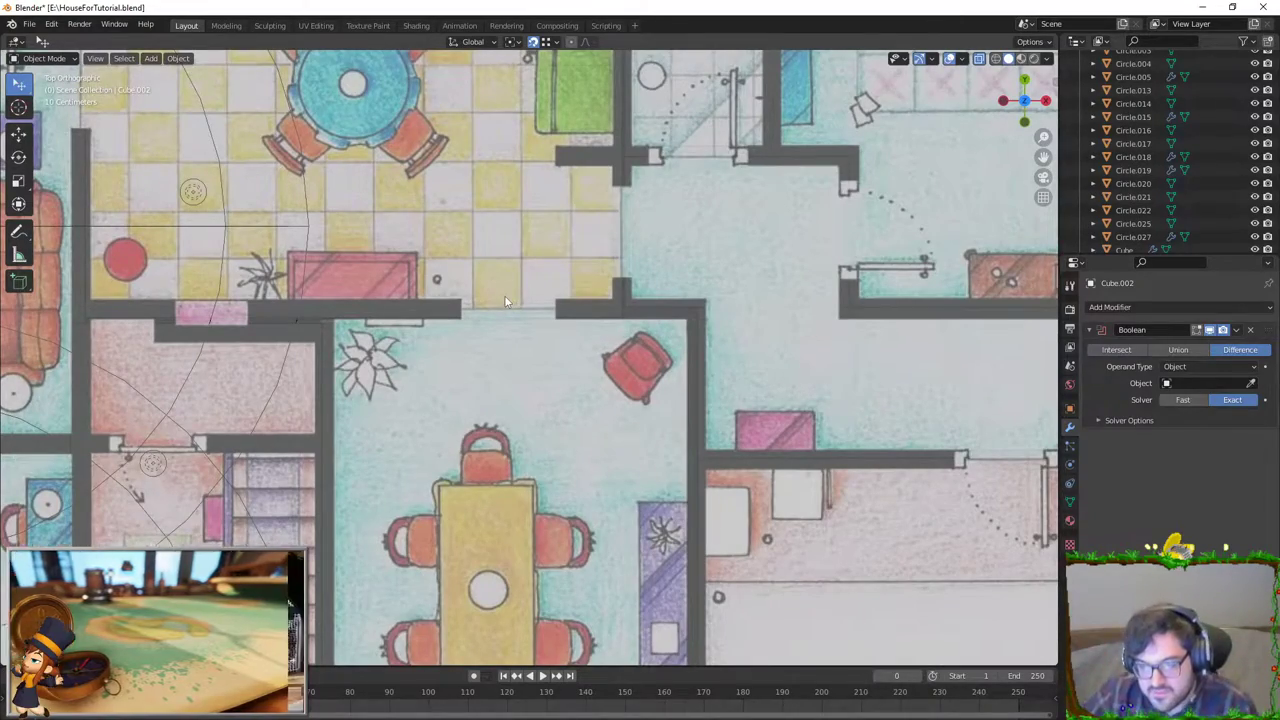
Step: Enter Edit Mode on the walls in top view, zoomed in on the doorway
{"action": "mouse_move", "coordinate": [505, 301]}
{"action": "middle_mouse_down"}
{"action": "mouse_move", "coordinate": [535, 345]}
{"action": "mouse_move", "coordinate": [619, 308]}
{"action": "middle_mouse_up"}
{"action": "scroll", "coordinate": [535, 345], "scroll_direction": "up", "scroll_amount": 3}
{"action": "key", "text": "Tab"}
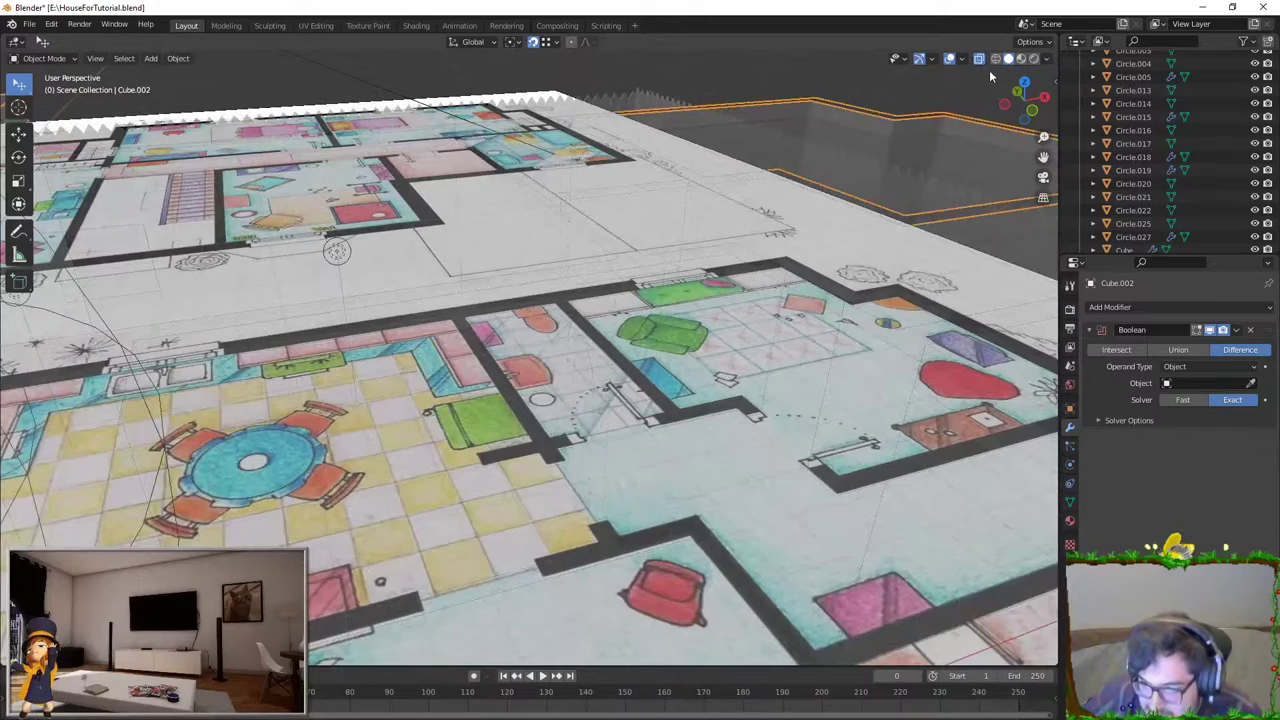
{"action": "key", "text": "KP_7"}
{"action": "scroll", "coordinate": [521, 301], "scroll_direction": "up", "scroll_amount": 5}
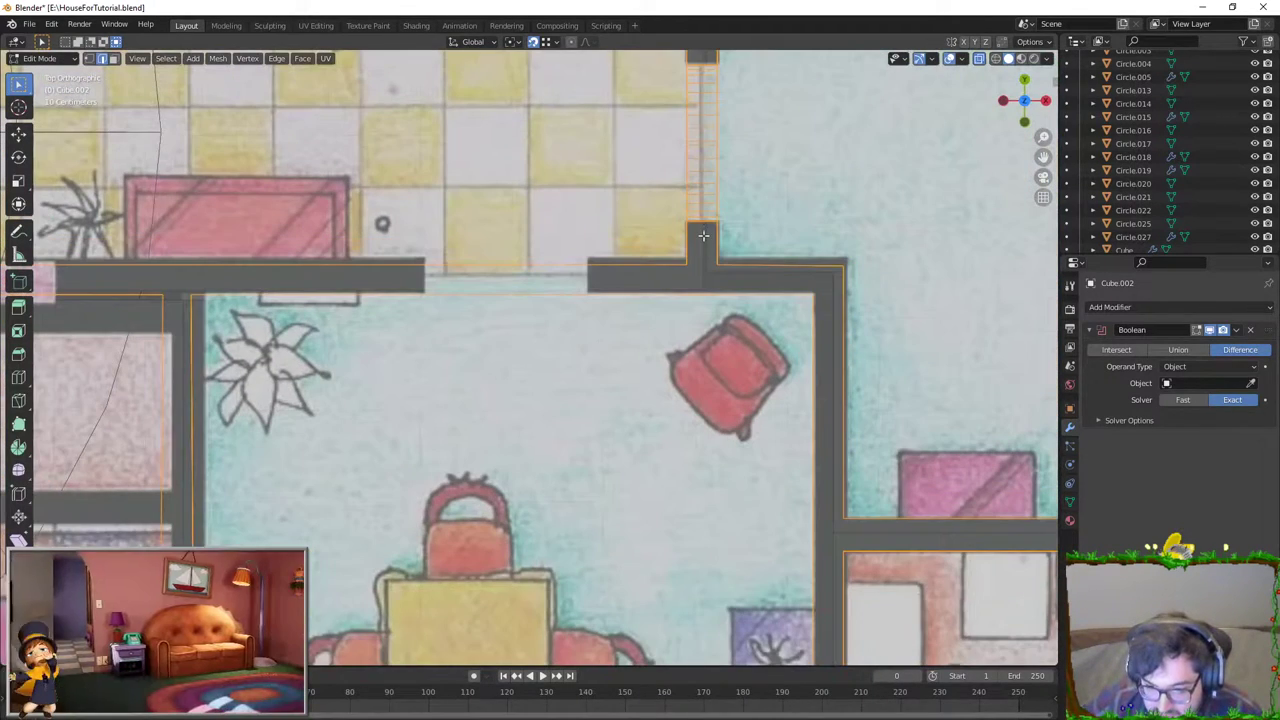
Step: Loop cut the wall and slide the new edges to match the floor plan's doorway gap
{"action": "scroll", "coordinate": [521, 301], "scroll_direction": "up", "scroll_amount": 1}
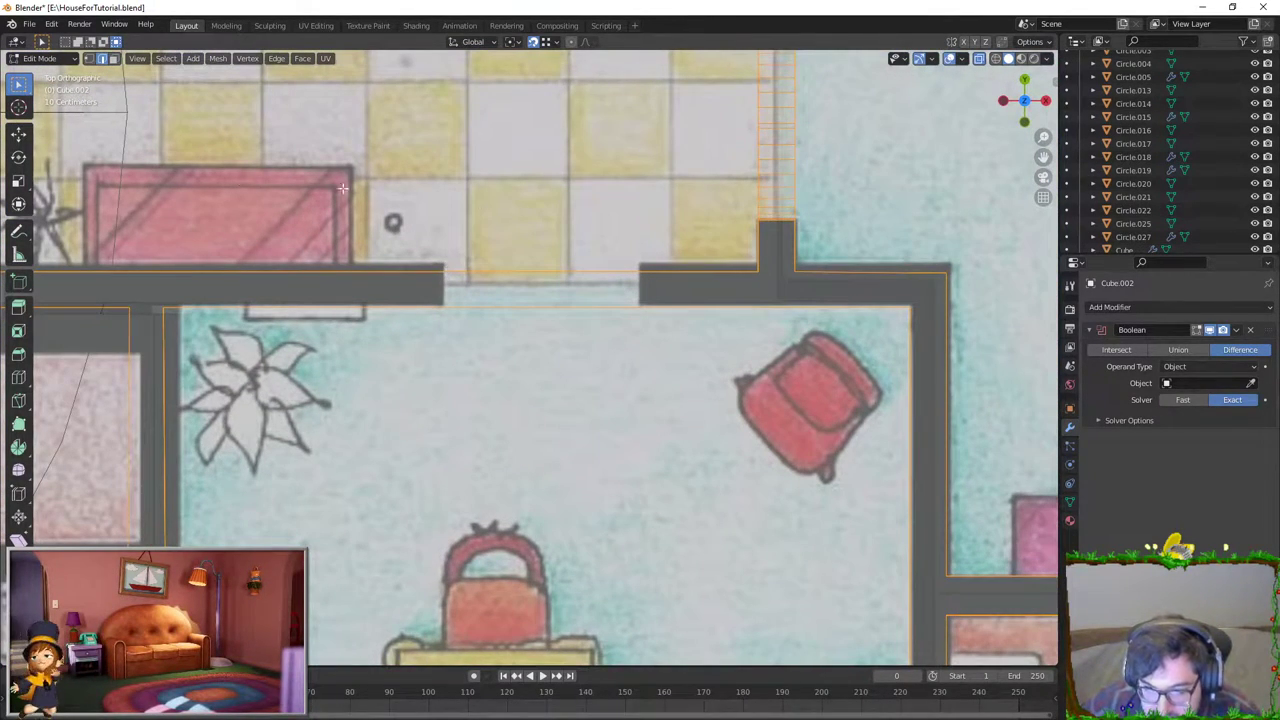
{"action": "key", "text": "ctrl+r"}
{"action": "left_click", "coordinate": [426, 242]}
{"action": "left_click", "coordinate": [375, 248]}
{"action": "key", "text": "g"}
{"action": "key", "text": "x"}
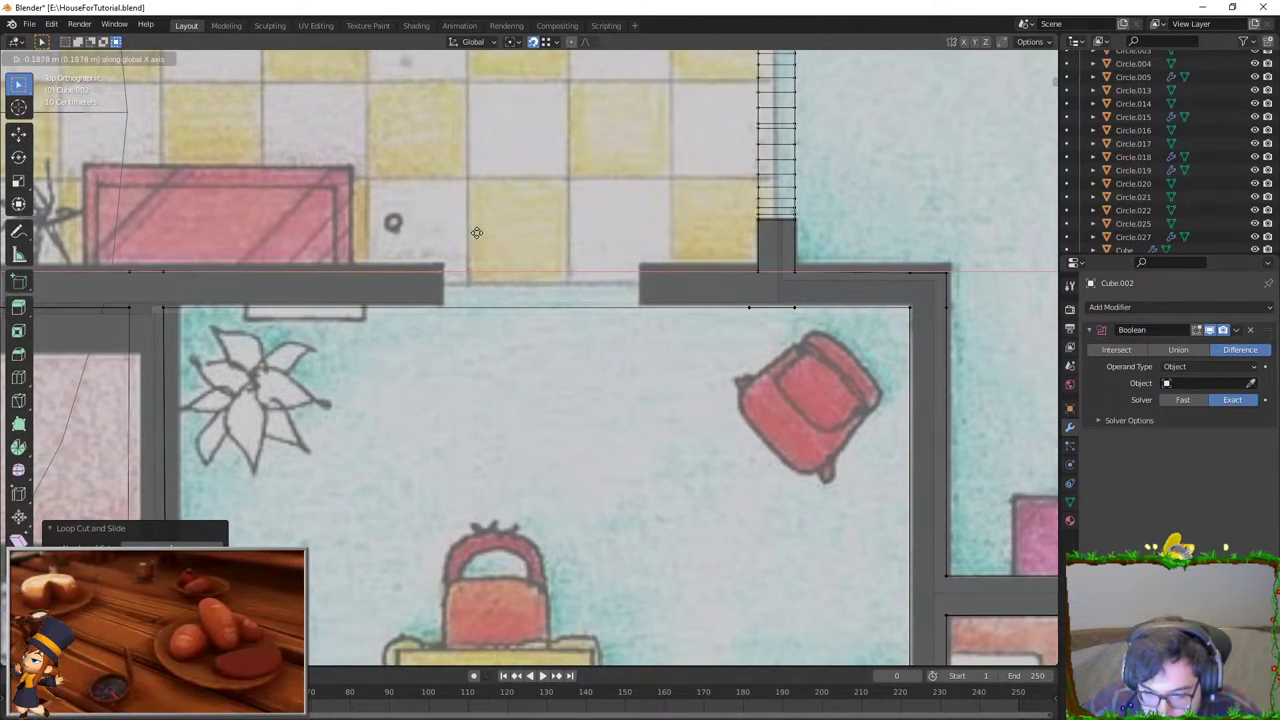
{"action": "key", "text": "x"}
{"action": "key", "text": "x"}
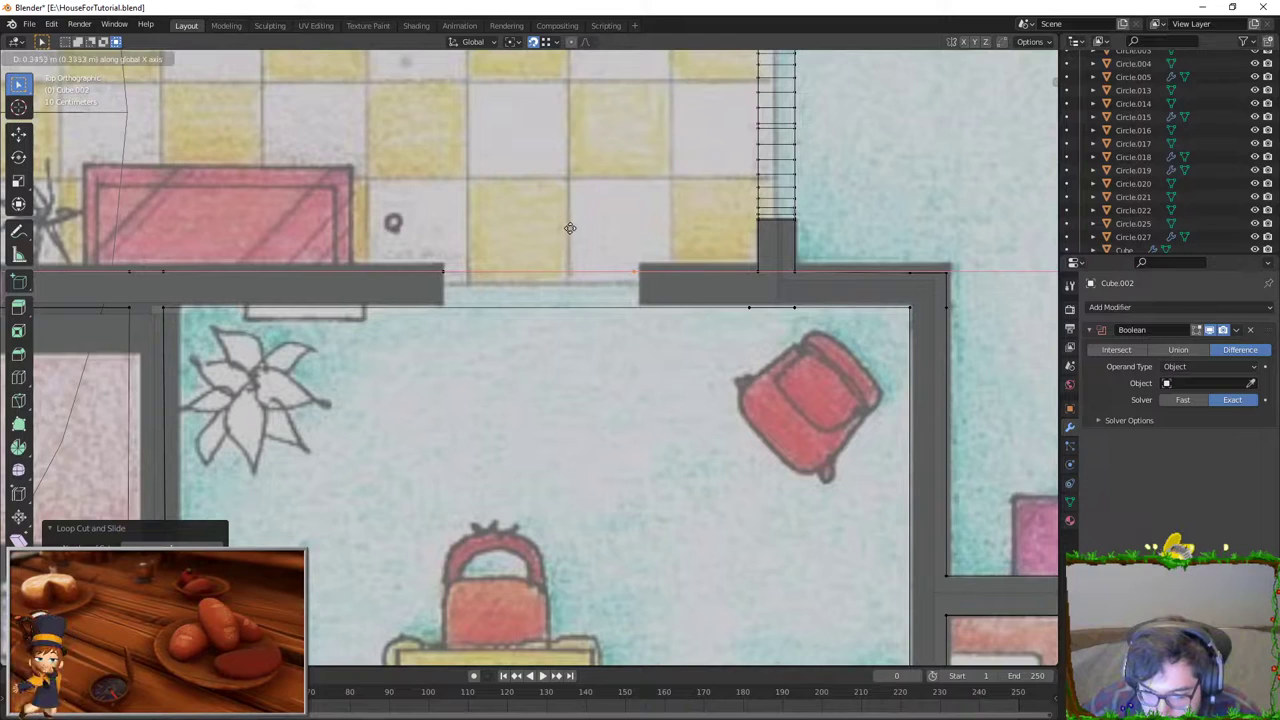
{"action": "key", "text": "y"}
{"action": "left_click", "coordinate": [507, 290]}
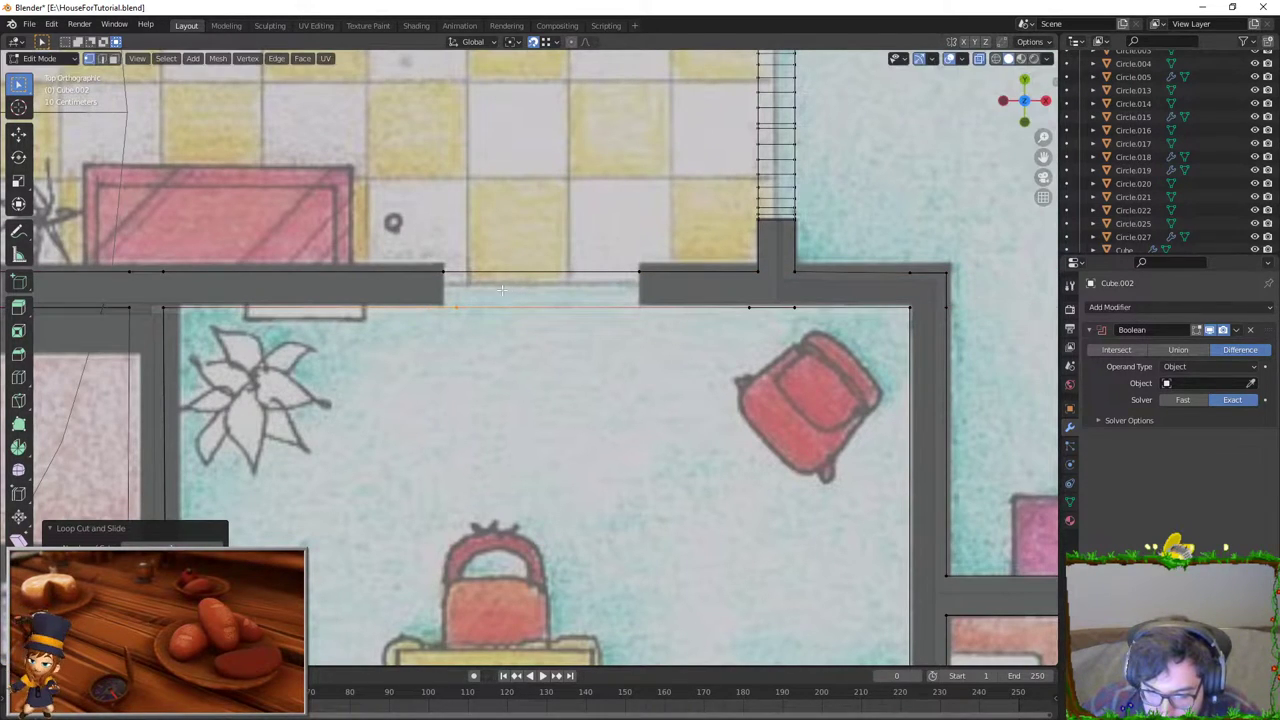
{"action": "key", "text": "g"}
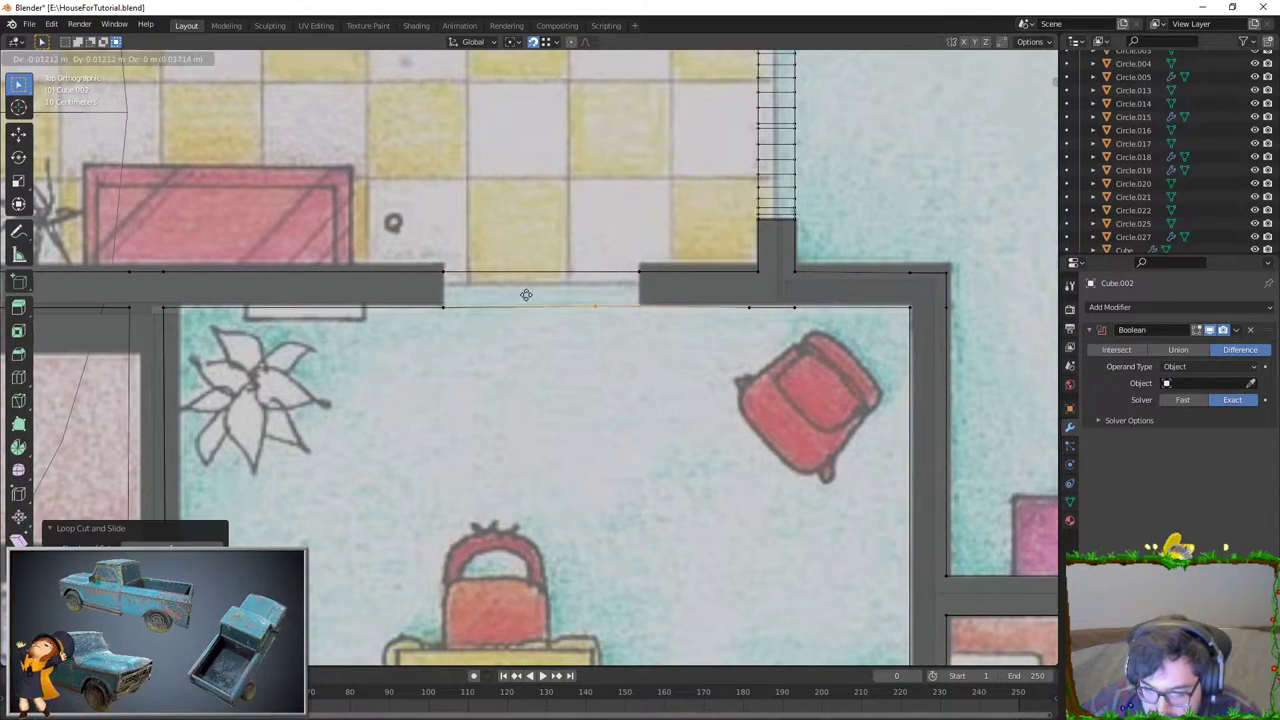
{"action": "left_click", "coordinate": [629, 274]}
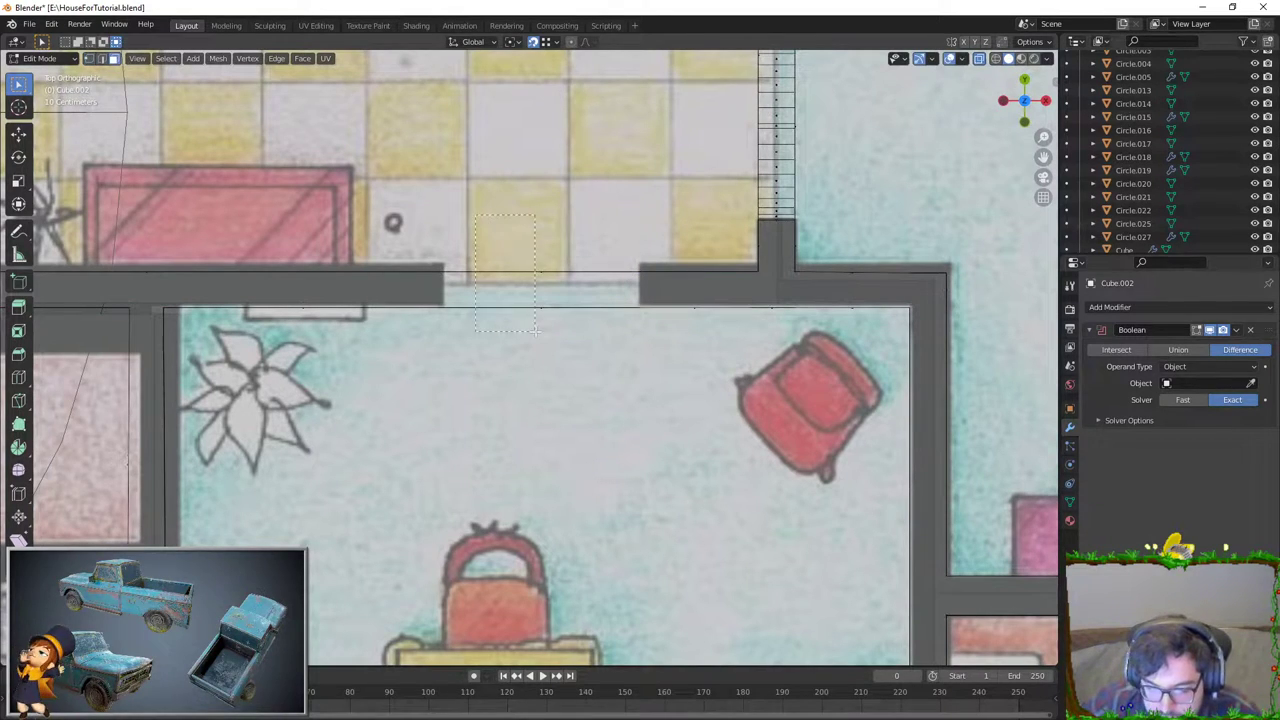
{"action": "right_click", "coordinate": [583, 384]}
{"action": "scroll", "coordinate": [520, 278], "scroll_direction": "down", "scroll_amount": 3}
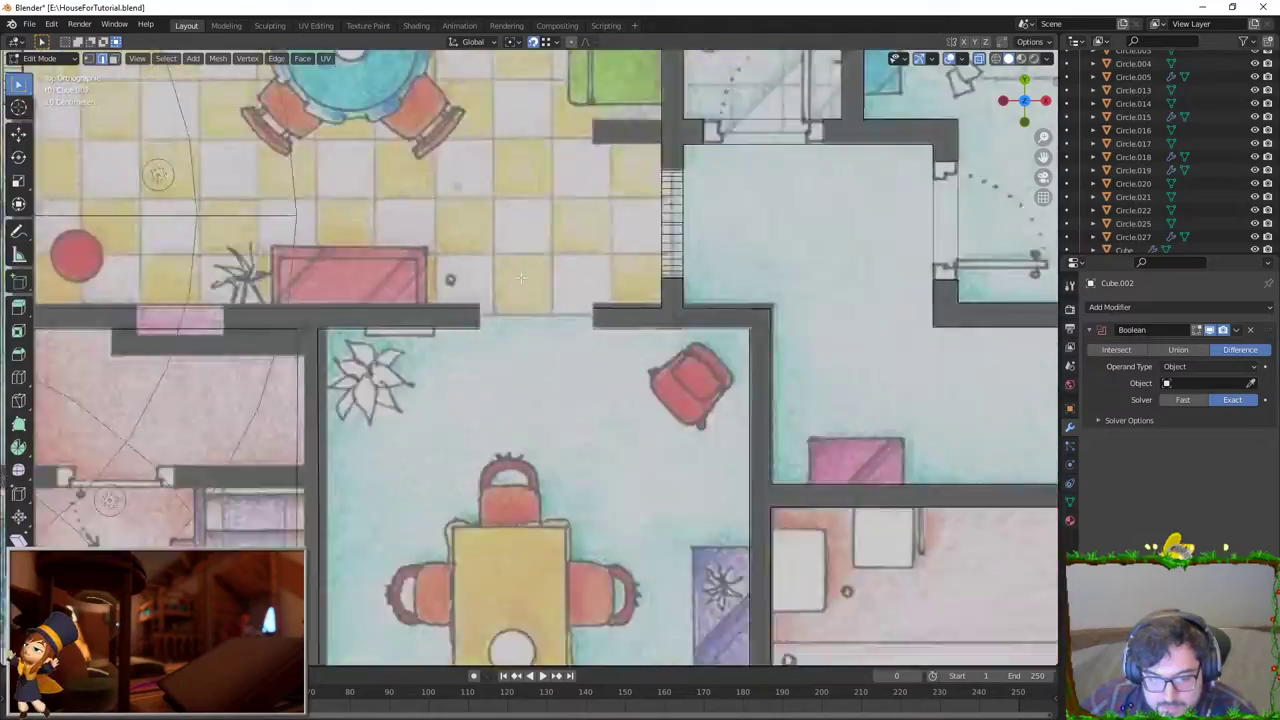
{"action": "mouse_move", "coordinate": [520, 278]}
{"action": "middle_mouse_down"}
{"action": "mouse_move", "coordinate": [607, 346]}
{"action": "mouse_move", "coordinate": [577, 362]}
{"action": "mouse_move", "coordinate": [474, 344]}
{"action": "mouse_move", "coordinate": [494, 350]}
{"action": "mouse_move", "coordinate": [512, 510]}
{"action": "middle_mouse_up"}
Step: Select the doorway's top face and raise it along Z to the opening height
{"action": "scroll", "coordinate": [494, 350], "scroll_direction": "up", "scroll_amount": 3}
{"action": "left_click", "coordinate": [494, 350]}
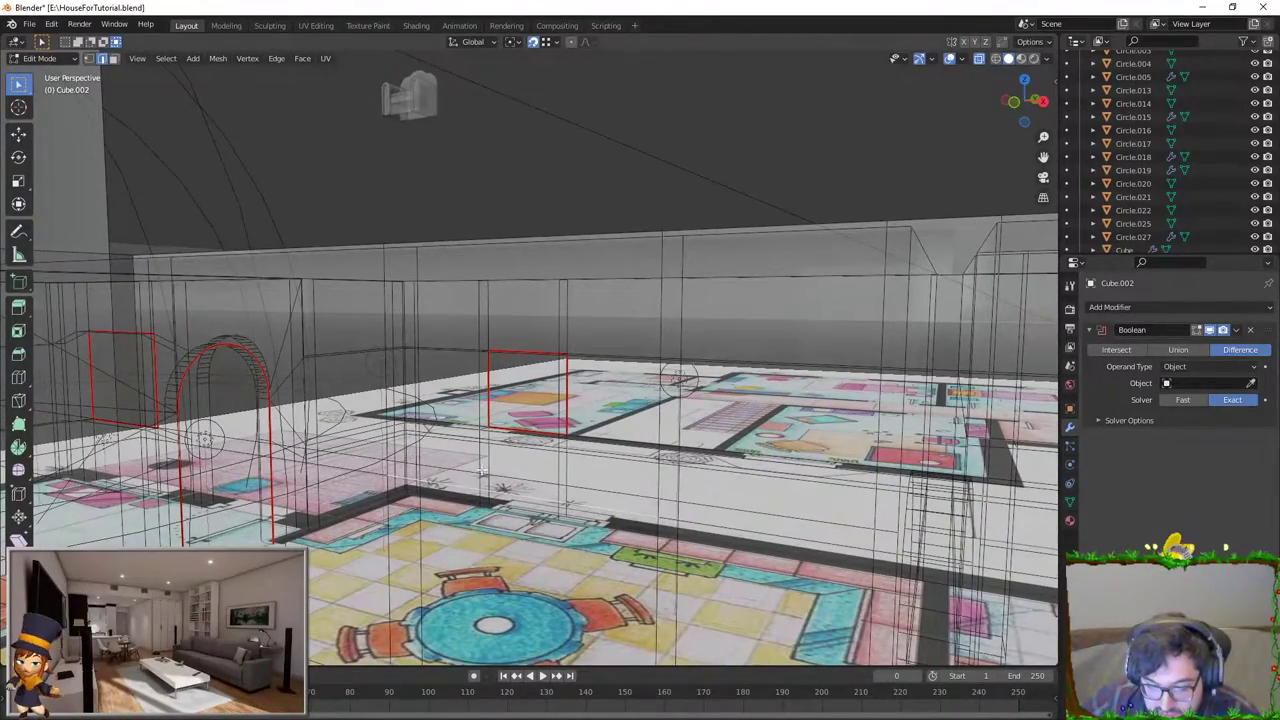
{"action": "middle_click_drag", "start_coordinate": [463, 470], "coordinate": [380, 380]}
{"action": "key", "text": "g"}
{"action": "key", "text": "z"}
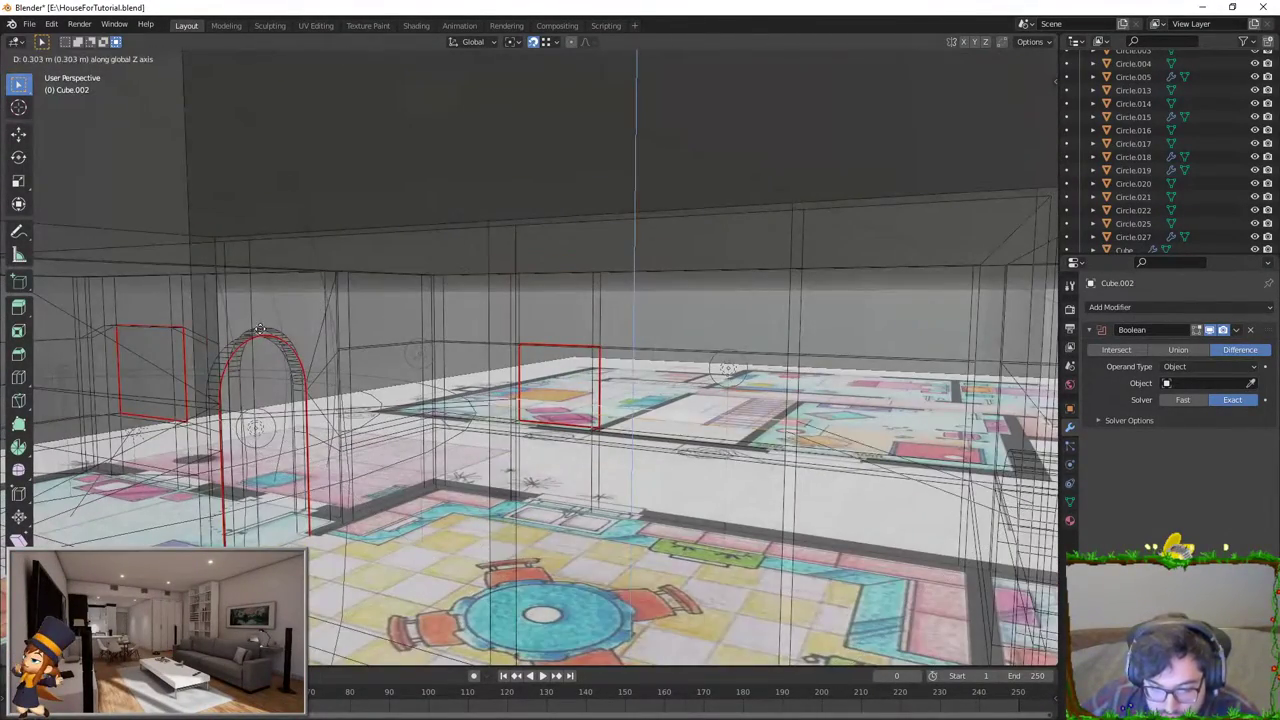
{"action": "left_click", "coordinate": [259, 329]}
{"action": "mouse_move", "coordinate": [259, 329]}
{"action": "middle_mouse_down"}
{"action": "mouse_move", "coordinate": [444, 335]}
{"action": "mouse_move", "coordinate": [545, 305]}
{"action": "mouse_move", "coordinate": [478, 327]}
{"action": "mouse_move", "coordinate": [471, 541]}
{"action": "middle_mouse_up"}
{"action": "key", "text": "g"}
{"action": "key", "text": "z"}
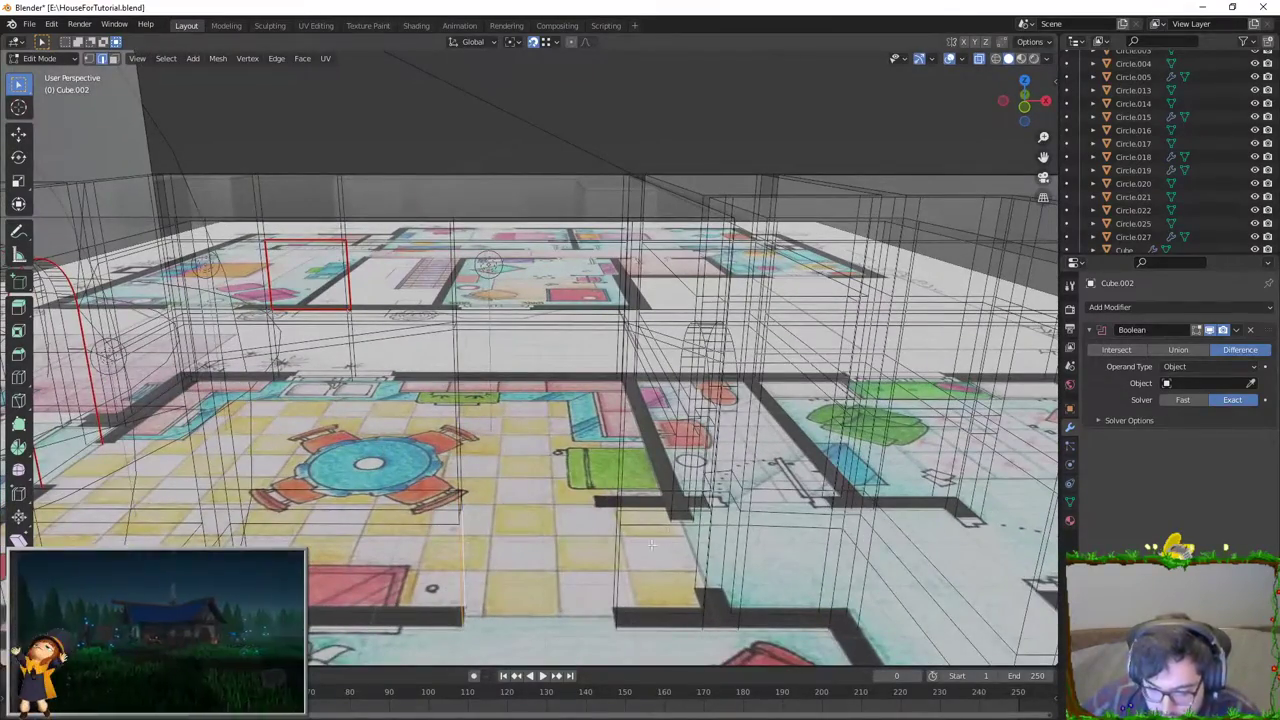
{"action": "mouse_move", "coordinate": [602, 547]}
{"action": "middle_mouse_down"}
{"action": "mouse_move", "coordinate": [601, 420]}
{"action": "mouse_move", "coordinate": [437, 227]}
{"action": "middle_mouse_up"}
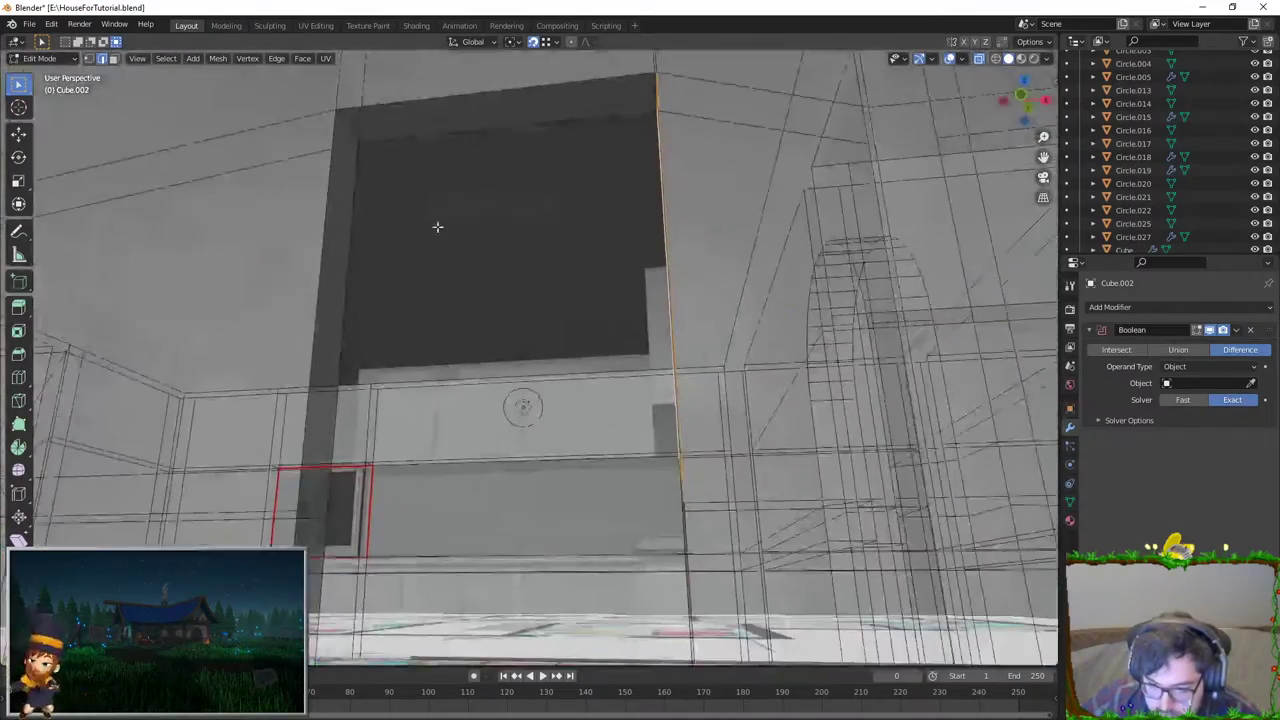
{"action": "scroll", "coordinate": [617, 214], "scroll_direction": "down", "scroll_amount": 3}
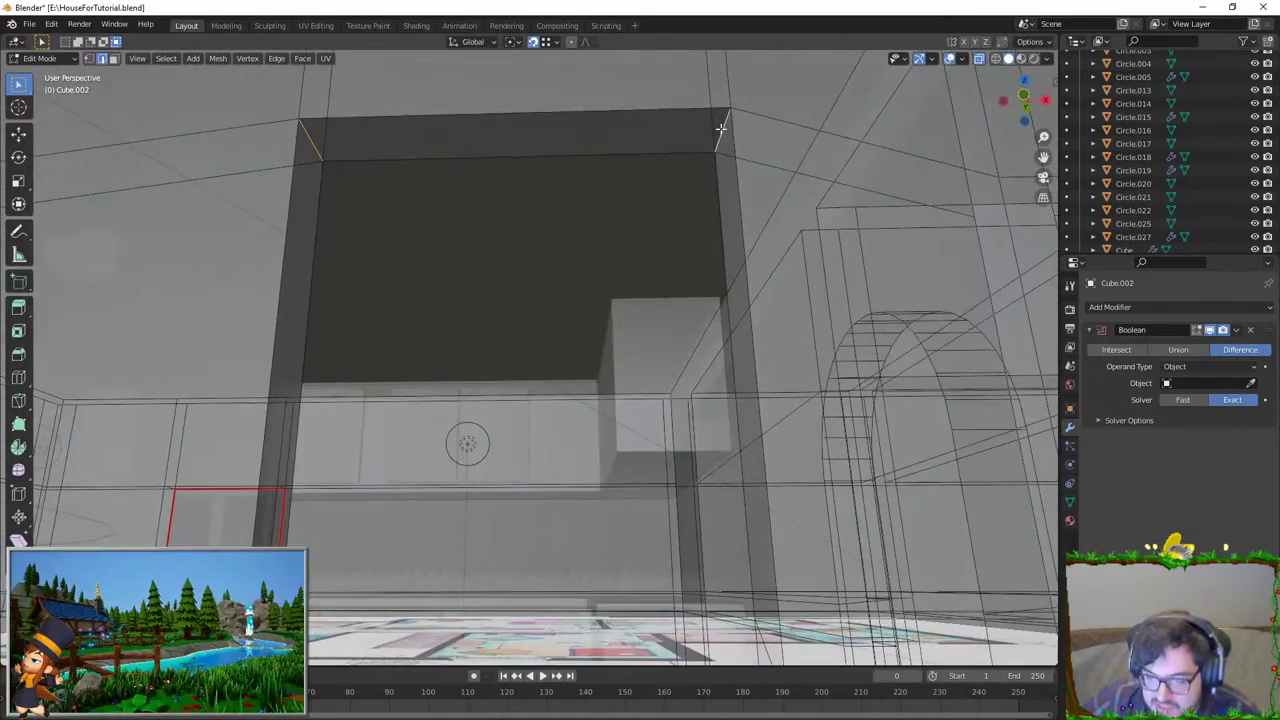
{"action": "scroll", "coordinate": [655, 283], "scroll_direction": "down", "scroll_amount": 3}
{"action": "middle_click_drag", "start_coordinate": [650, 271], "coordinate": [650, 320]}
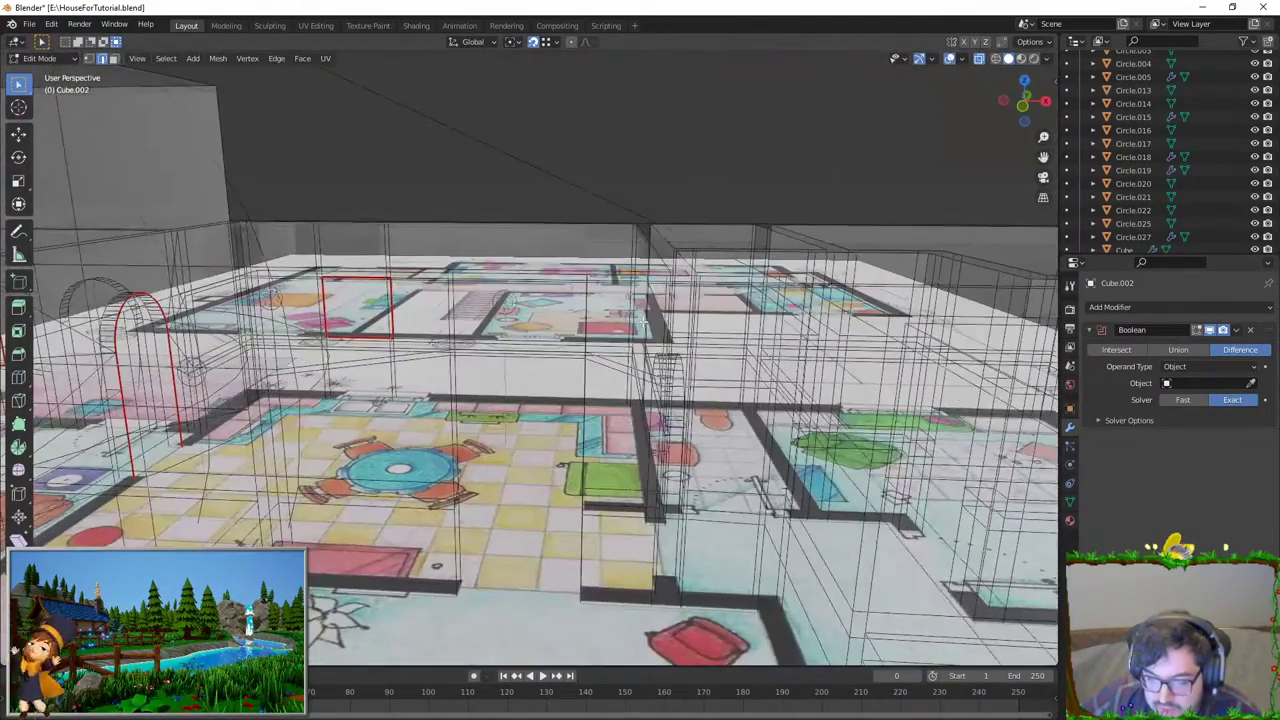
{"action": "mouse_move", "coordinate": [732, 344]}
{"action": "middle_mouse_down"}
{"action": "mouse_move", "coordinate": [686, 295]}
{"action": "mouse_move", "coordinate": [729, 283]}
{"action": "mouse_move", "coordinate": [640, 72]}
{"action": "middle_mouse_up"}
Step: Turn off X-ray and preview the kitchen opening in material shading, then return to solid shading
{"action": "left_click", "coordinate": [978, 59]}
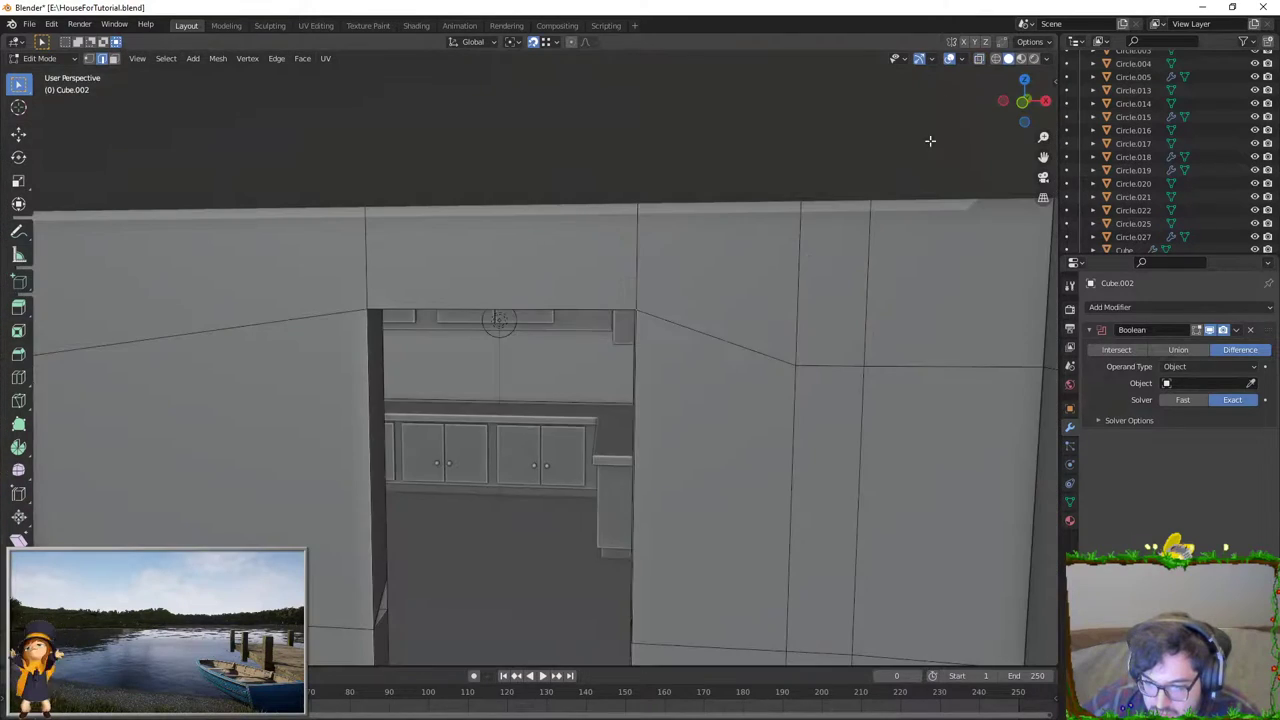
{"action": "middle_click_drag", "start_coordinate": [750, 289], "coordinate": [527, 225]}
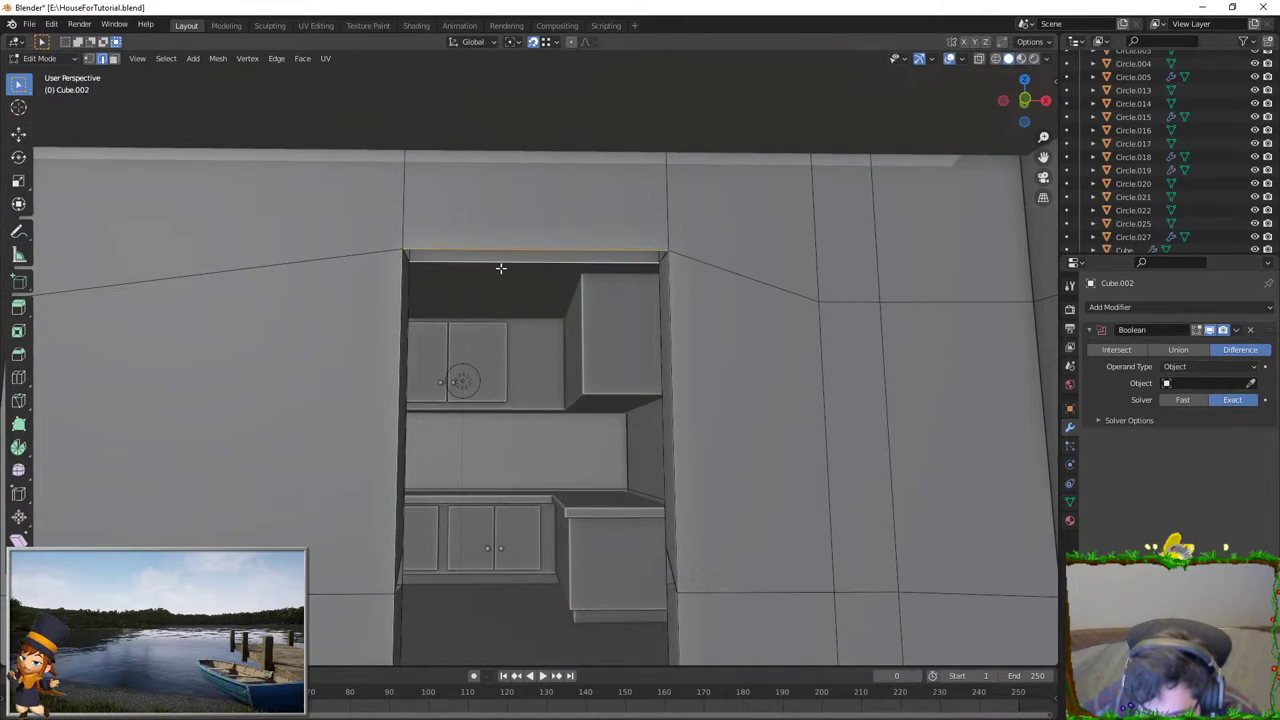
{"action": "mouse_move", "coordinate": [500, 268]}
{"action": "middle_mouse_down"}
{"action": "mouse_move", "coordinate": [414, 263]}
{"action": "mouse_move", "coordinate": [605, 295]}
{"action": "middle_mouse_up"}
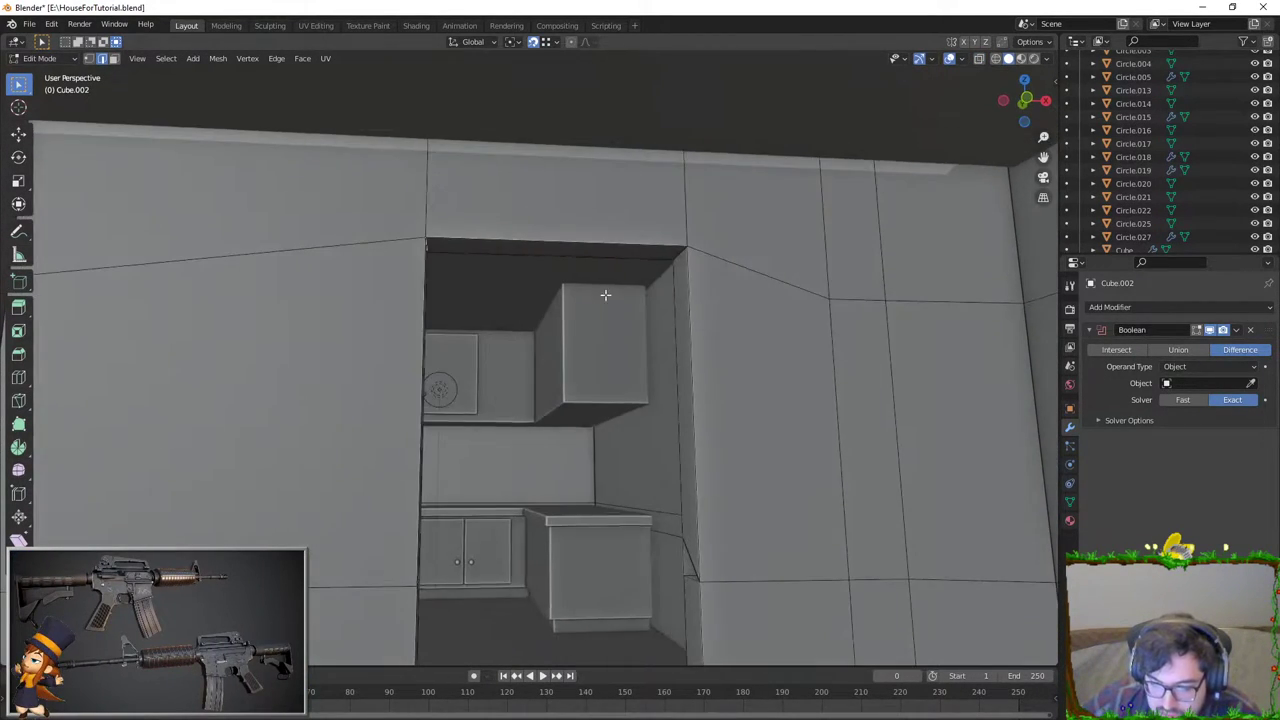
{"action": "key", "text": "z"}
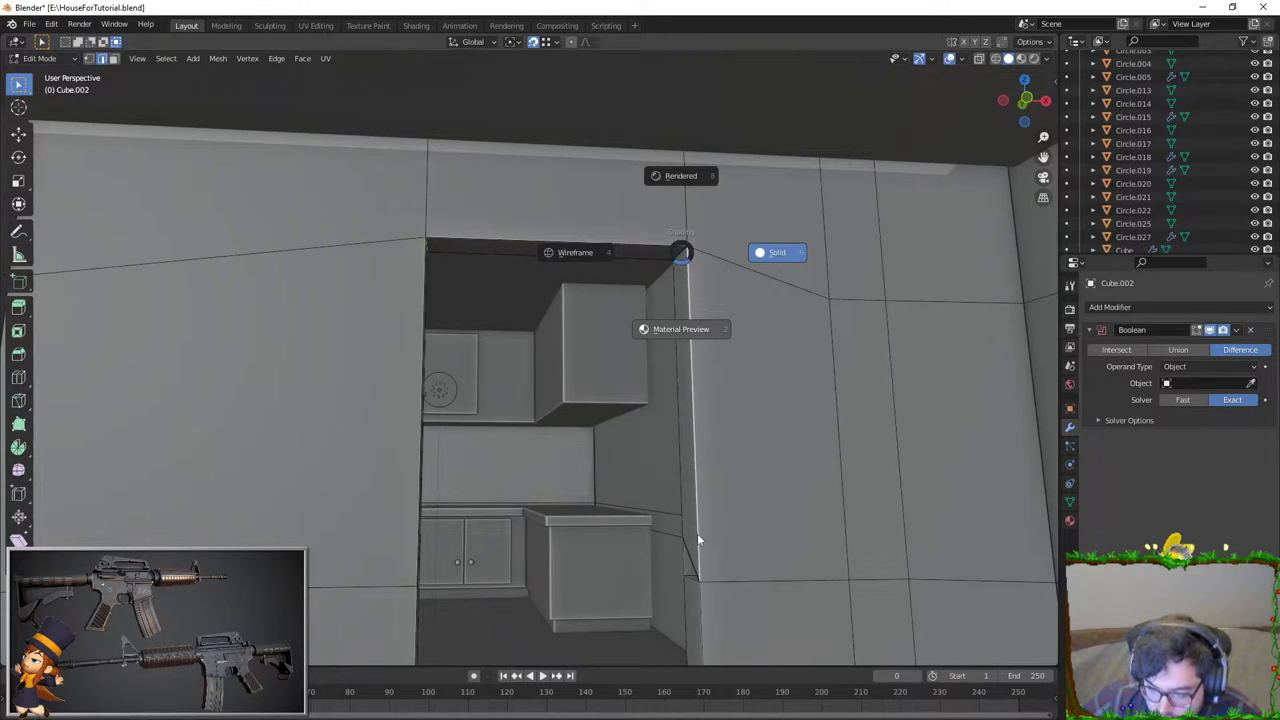
{"action": "left_click", "coordinate": [728, 572]}
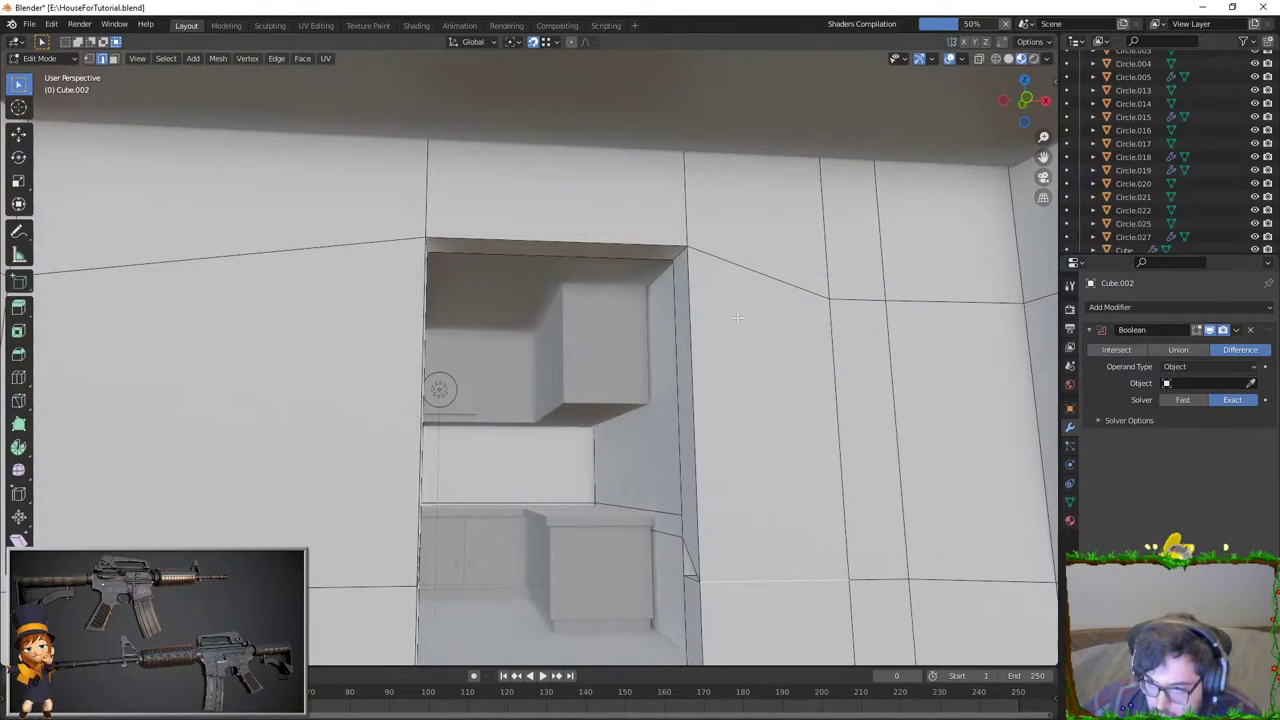
{"action": "middle_click_drag", "start_coordinate": [737, 317], "coordinate": [993, 77]}
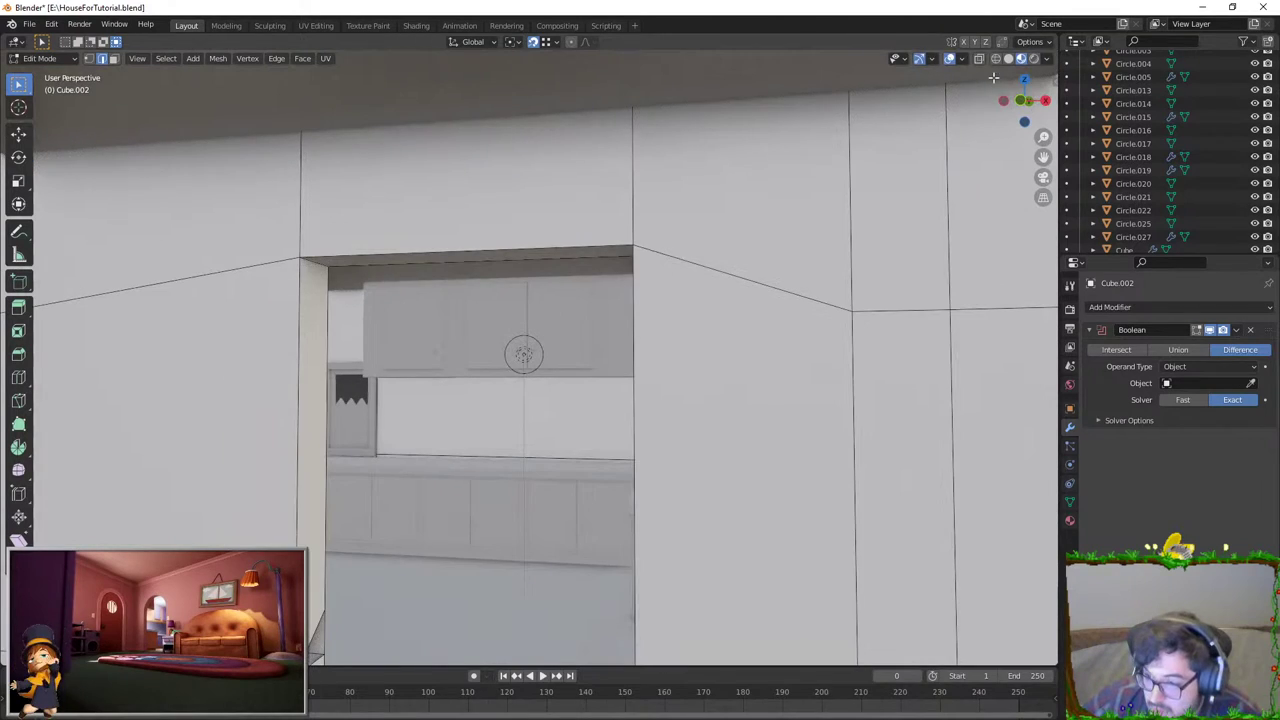
{"action": "left_click", "coordinate": [1008, 58]}
{"action": "middle_click_drag", "start_coordinate": [520, 351], "coordinate": [617, 234]}
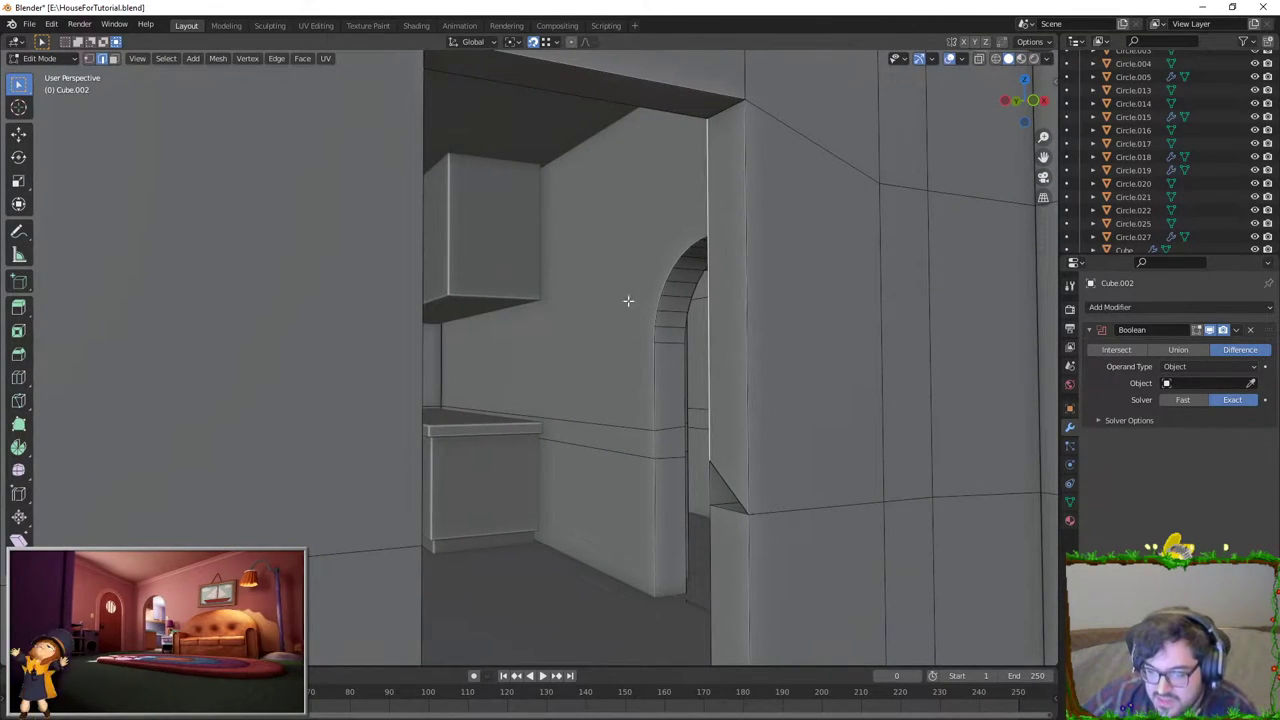
Step: Delete the tall narrow face beside the arch
{"action": "left_click", "coordinate": [725, 310]}
{"action": "key", "text": "x"}
{"action": "left_click", "coordinate": [732, 311]}
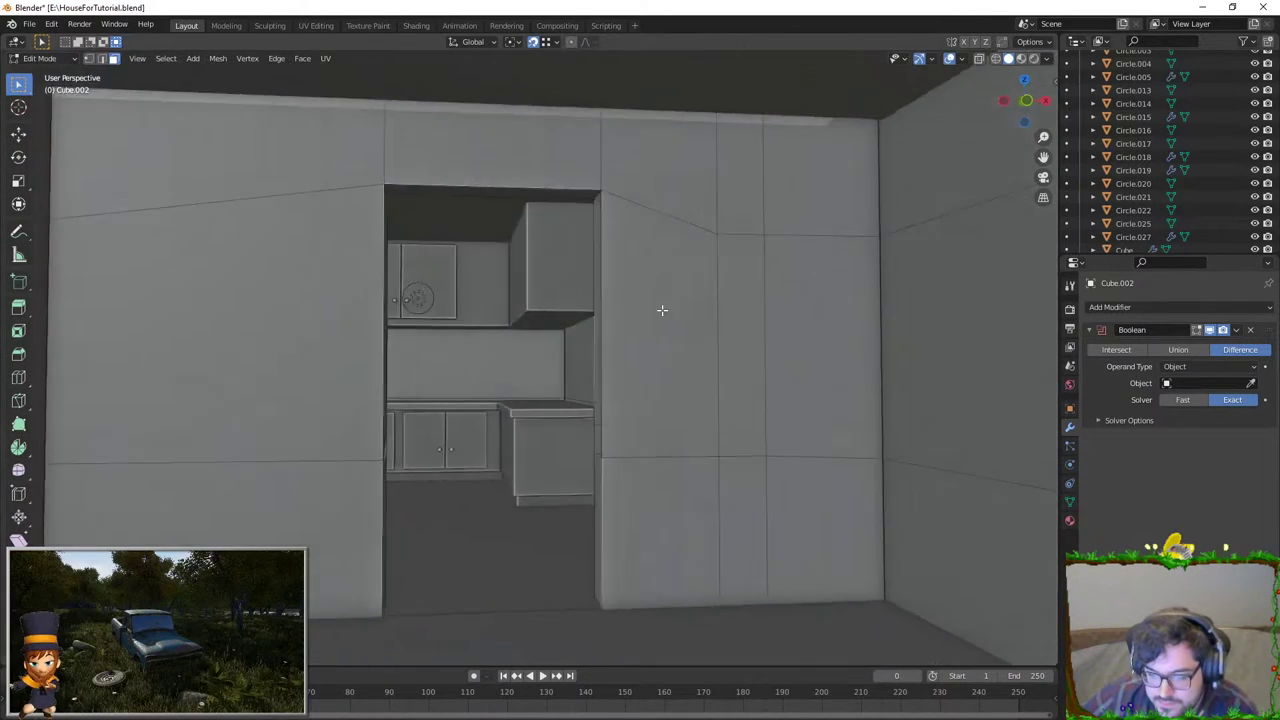
{"action": "mouse_move", "coordinate": [663, 306]}
{"action": "middle_mouse_down"}
{"action": "mouse_move", "coordinate": [263, 371]}
{"action": "mouse_move", "coordinate": [607, 377]}
{"action": "middle_mouse_up"}
Step: Add a centred edge loop around the wall with a loop cut
{"action": "key", "text": "ctrl+r"}
{"action": "left_click", "coordinate": [599, 419]}
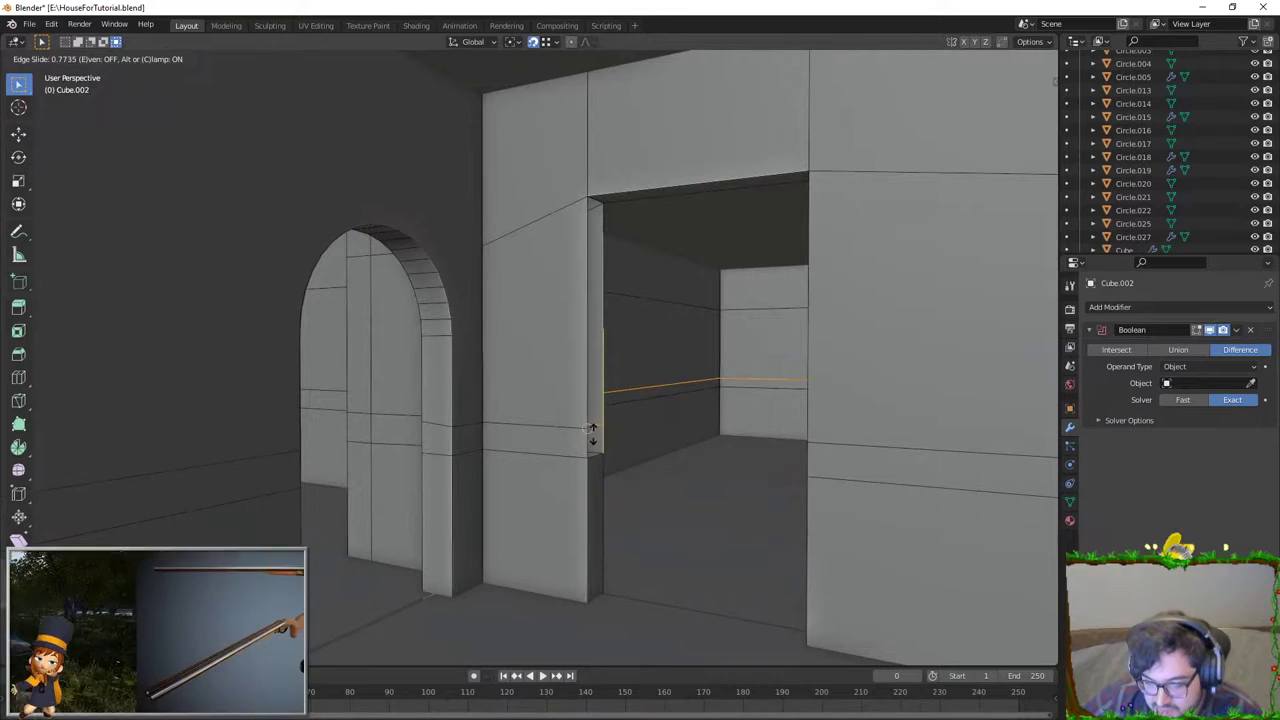
{"action": "right_click", "coordinate": [590, 427]}
{"action": "mouse_move", "coordinate": [646, 429]}
{"action": "middle_mouse_down"}
{"action": "mouse_move", "coordinate": [461, 398]}
{"action": "mouse_move", "coordinate": [694, 389]}
{"action": "mouse_move", "coordinate": [617, 486]}
{"action": "middle_mouse_up"}
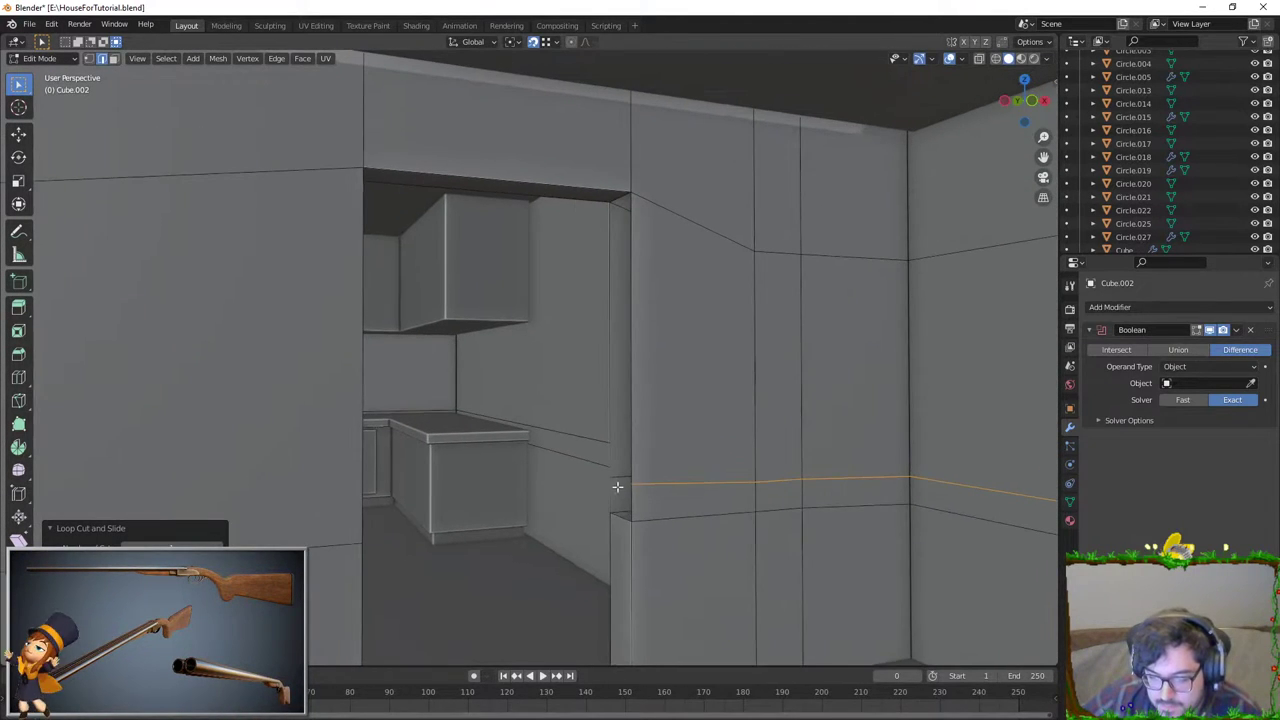
{"action": "left_click", "coordinate": [624, 492]}
{"action": "middle_click_drag", "start_coordinate": [626, 421], "coordinate": [352, 412]}
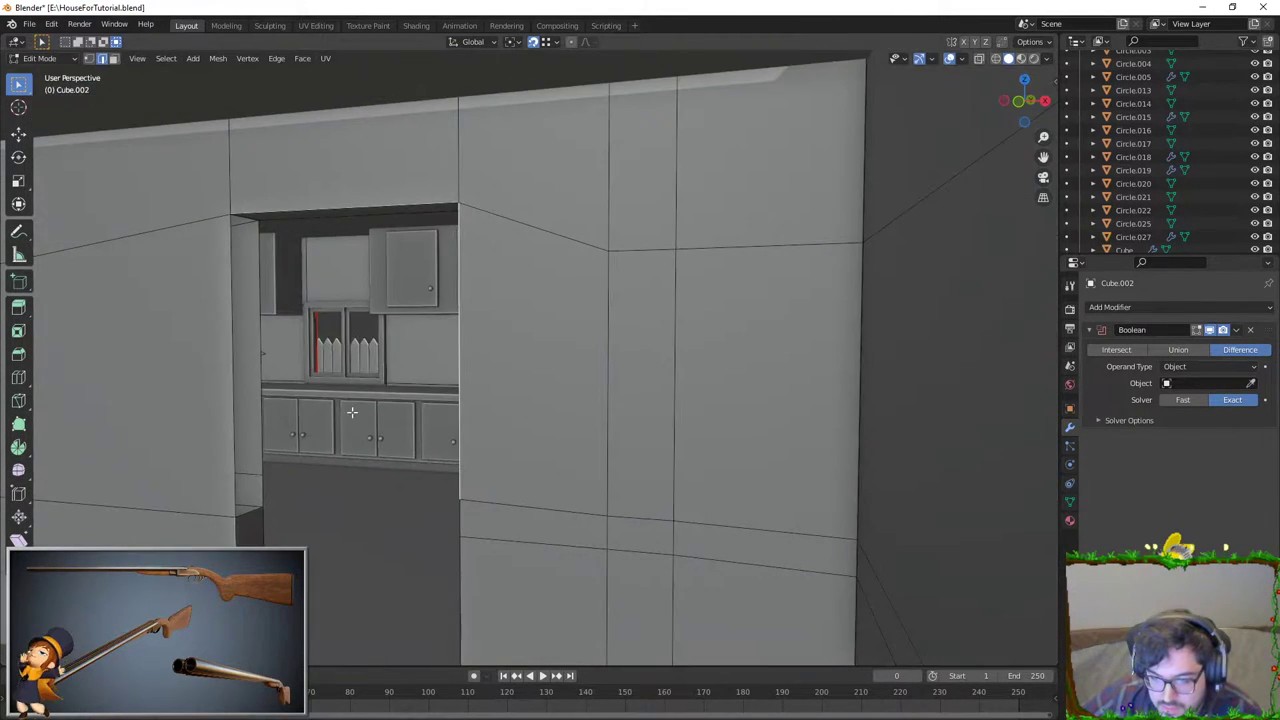
Step: Loop-cut the left wall, move the loop vertically and flatten it with a Z scale of 0
{"action": "key", "text": "ctrl+r"}
{"action": "left_click", "coordinate": [225, 461]}
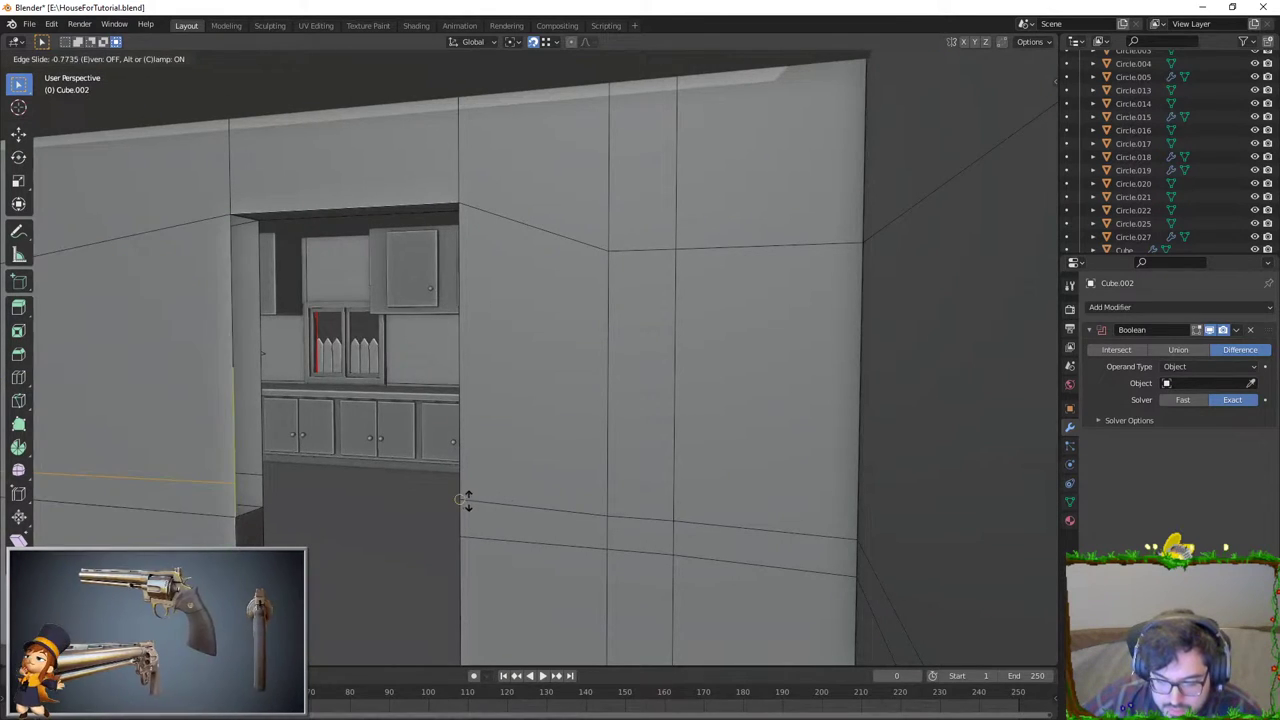
{"action": "key", "text": "g"}
{"action": "key", "text": "z"}
{"action": "left_click", "coordinate": [468, 495]}
{"action": "middle_click_drag", "start_coordinate": [468, 495], "coordinate": [429, 426]}
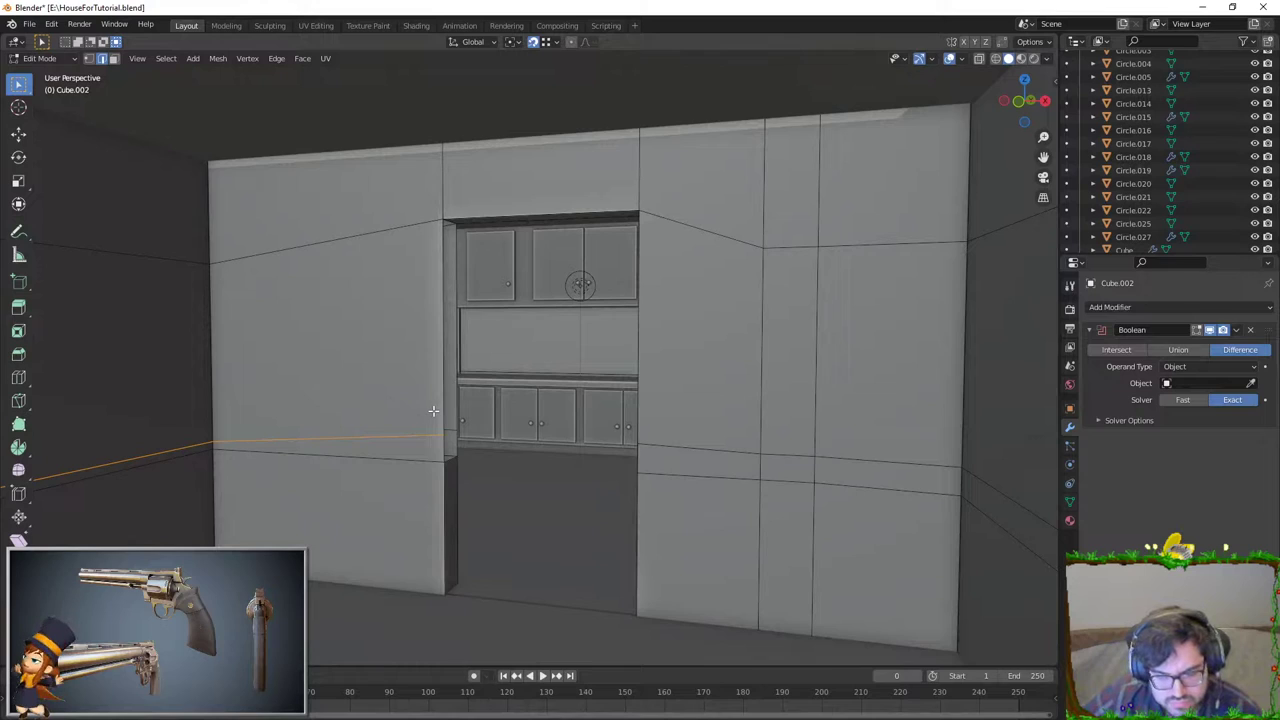
{"action": "key", "text": "s"}
{"action": "key", "text": "z"}
{"action": "key", "text": "0"}
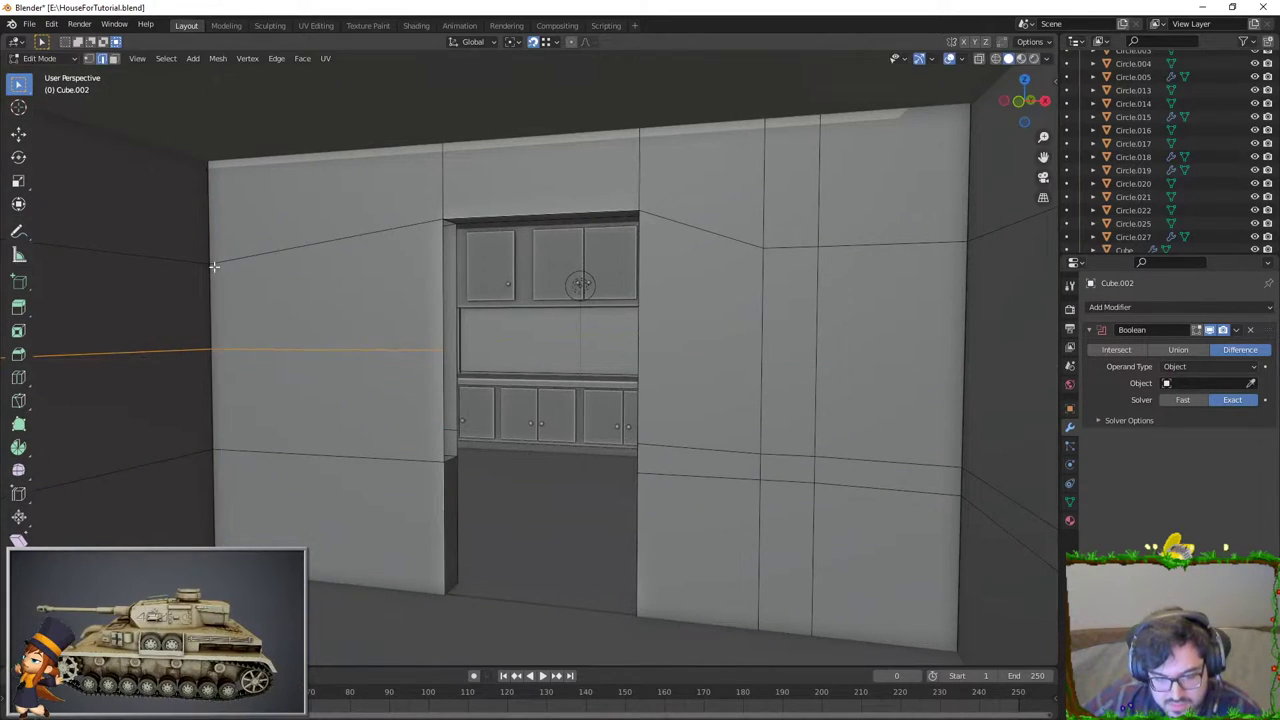
{"action": "left_click", "coordinate": [207, 316]}
Step: Lower the edge loop along Z and vertically scale the right wall's edge loop
{"action": "key", "text": "g"}
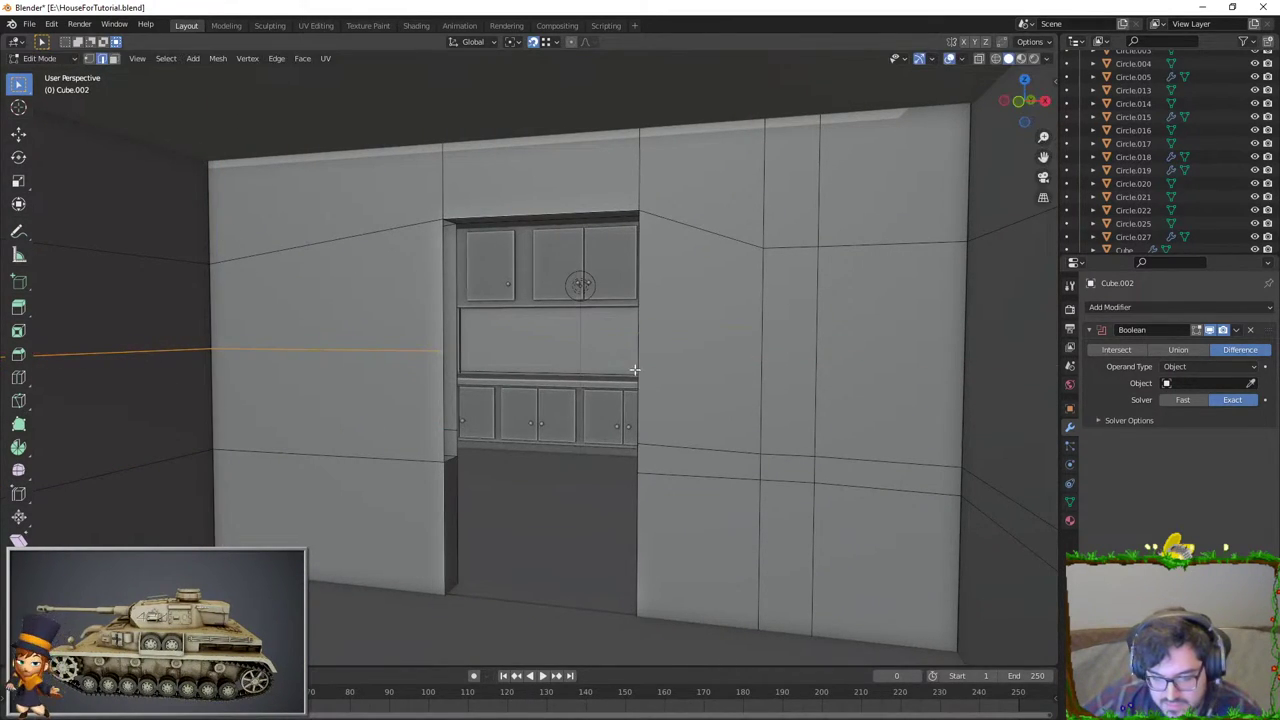
{"action": "key", "text": "z"}
{"action": "left_click", "coordinate": [695, 453]}
{"action": "left_click", "coordinate": [695, 453], "text": "alt"}
{"action": "key", "text": "s"}
{"action": "key", "text": "z"}
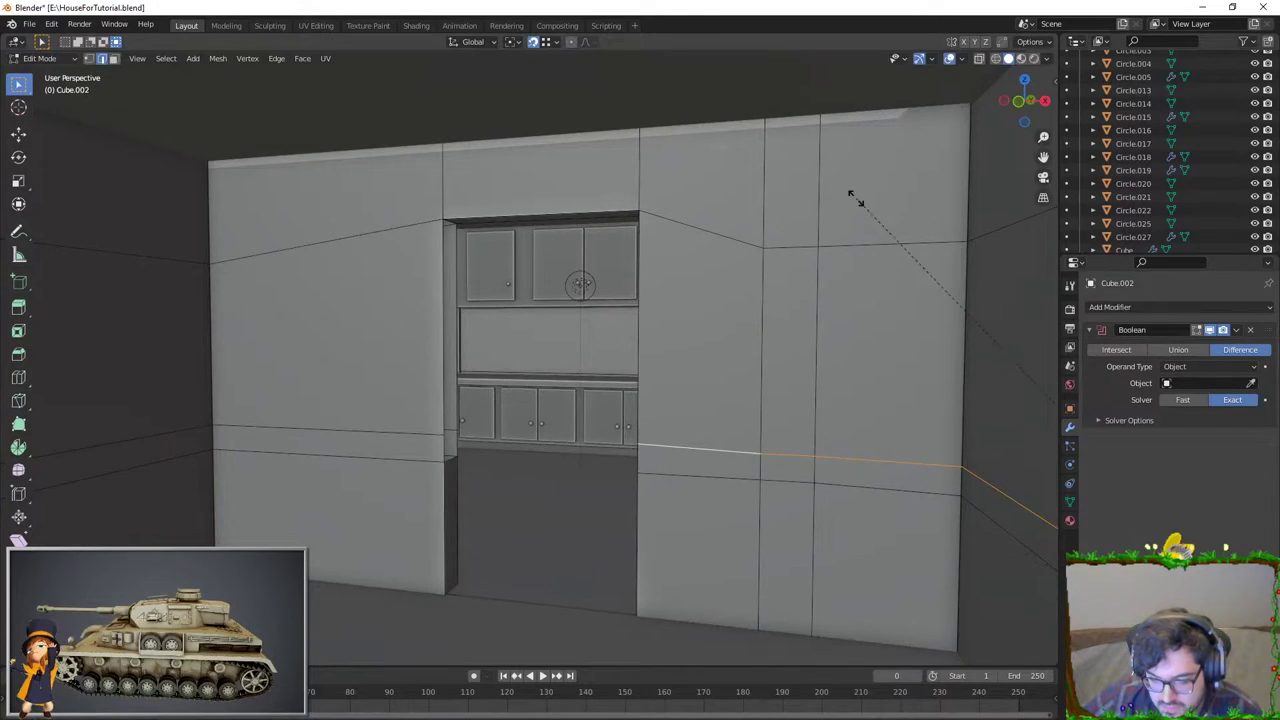
{"action": "middle_click_drag", "start_coordinate": [916, 428], "coordinate": [829, 414]}
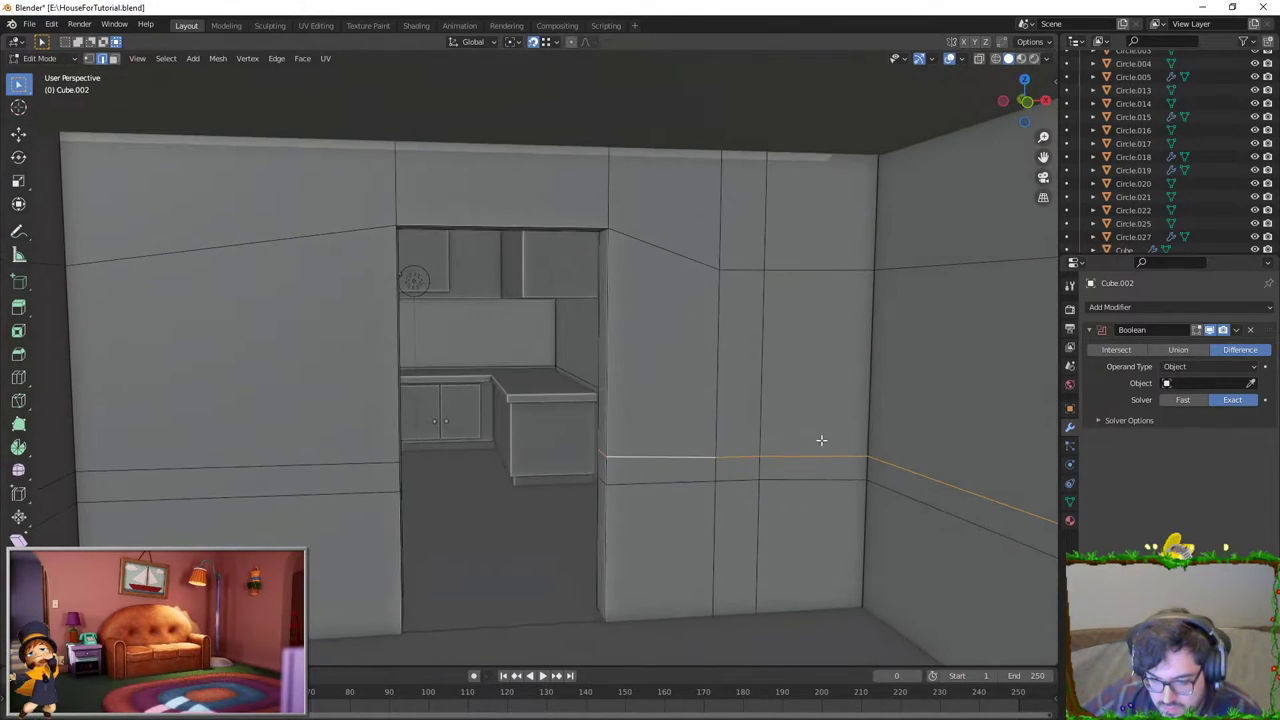
{"action": "left_click", "coordinate": [1012, 383]}
Step: Frame the loop and select the wall edge at the kitchen doorway's top corner
{"action": "key", "text": "KP_Decimal"}
{"action": "scroll", "coordinate": [677, 374], "scroll_direction": "down", "scroll_amount": 5}
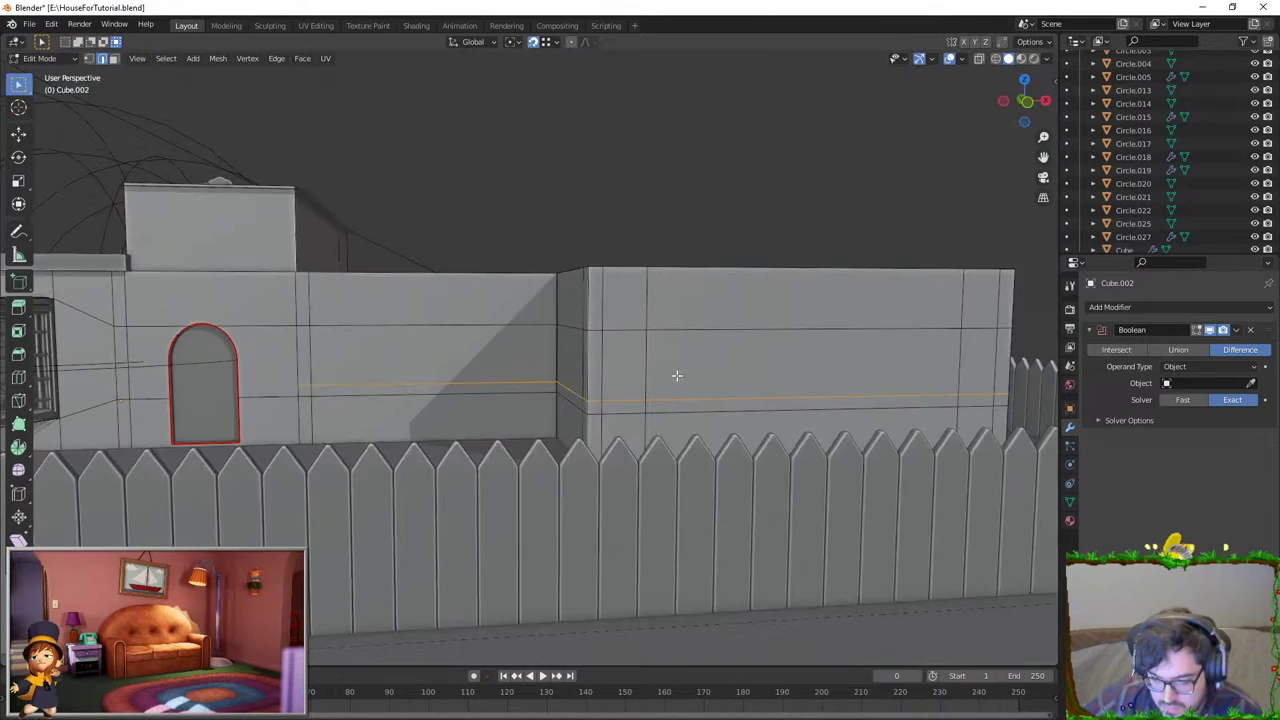
{"action": "scroll", "coordinate": [603, 166], "scroll_direction": "down", "scroll_amount": 2}
{"action": "scroll", "coordinate": [568, 338], "scroll_direction": "up", "scroll_amount": 5}
{"action": "scroll", "coordinate": [466, 391], "scroll_direction": "up", "scroll_amount": 3}
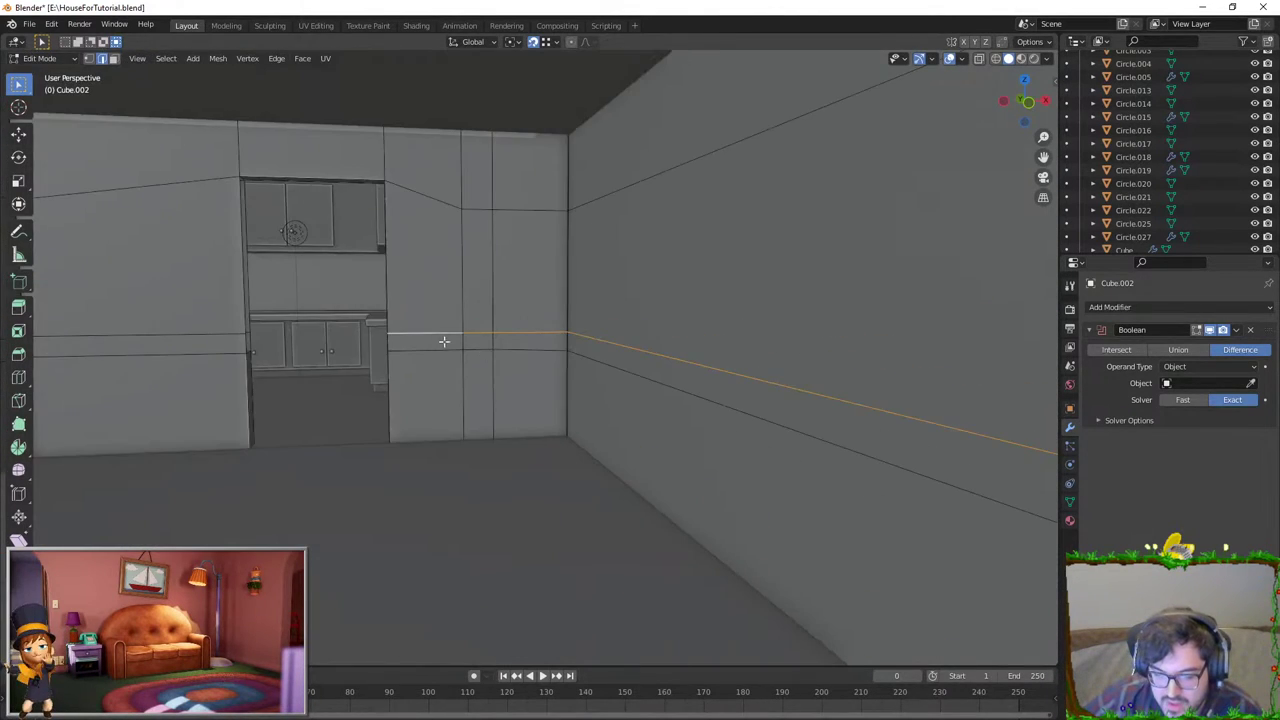
{"action": "scroll", "coordinate": [443, 340], "scroll_direction": "up", "scroll_amount": 2}
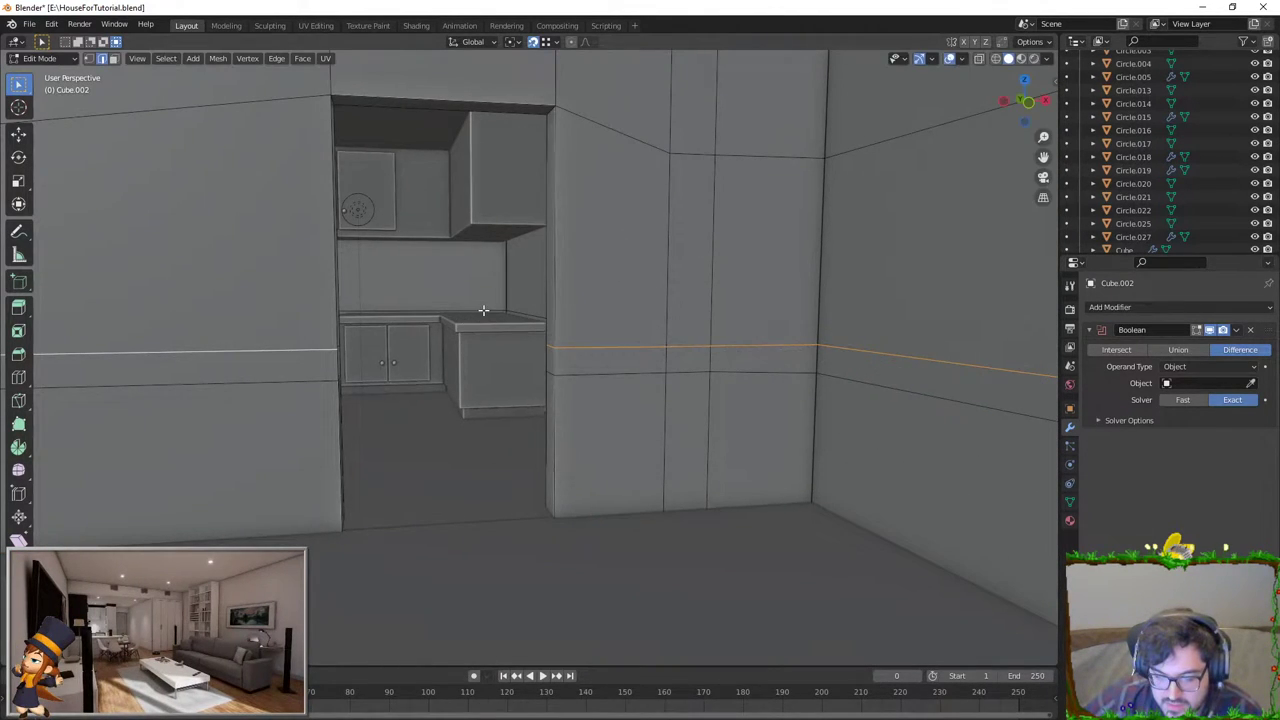
{"action": "middle_click_drag", "start_coordinate": [416, 334], "coordinate": [312, 364]}
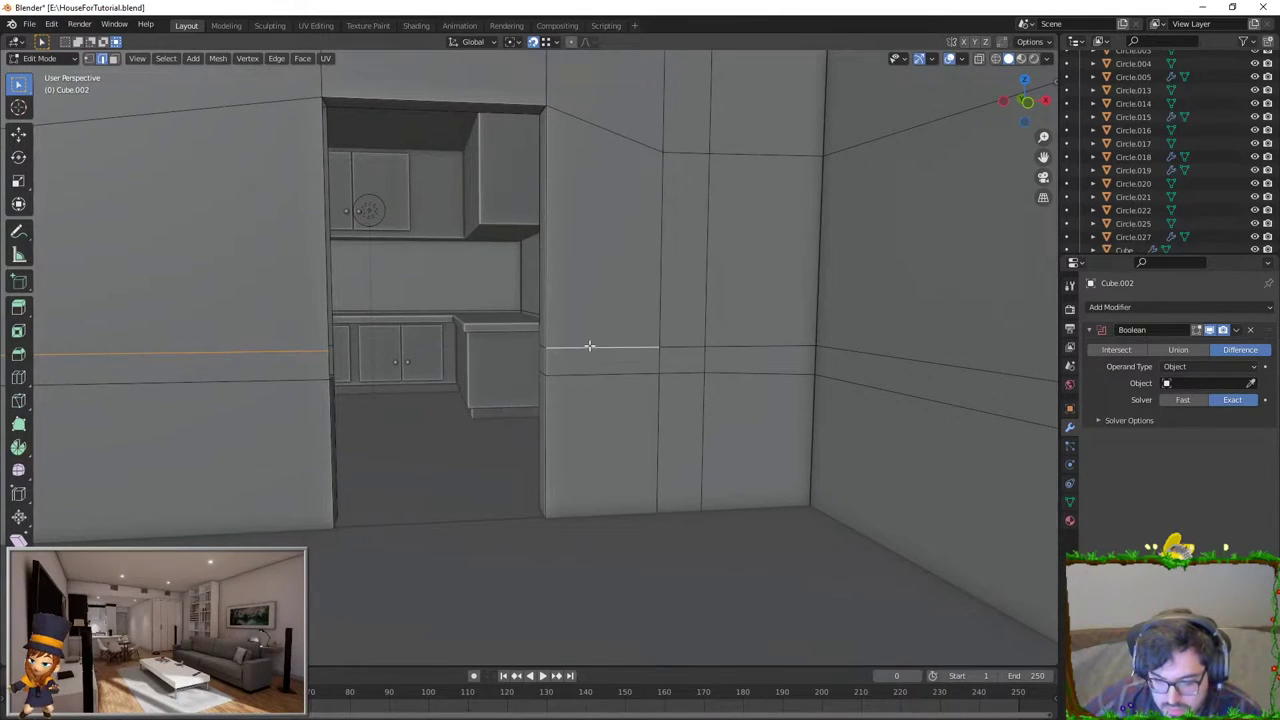
{"action": "mouse_move", "coordinate": [294, 354]}
{"action": "middle_mouse_down"}
{"action": "mouse_move", "coordinate": [497, 338]}
{"action": "mouse_move", "coordinate": [697, 349]}
{"action": "mouse_move", "coordinate": [466, 345]}
{"action": "middle_mouse_up"}
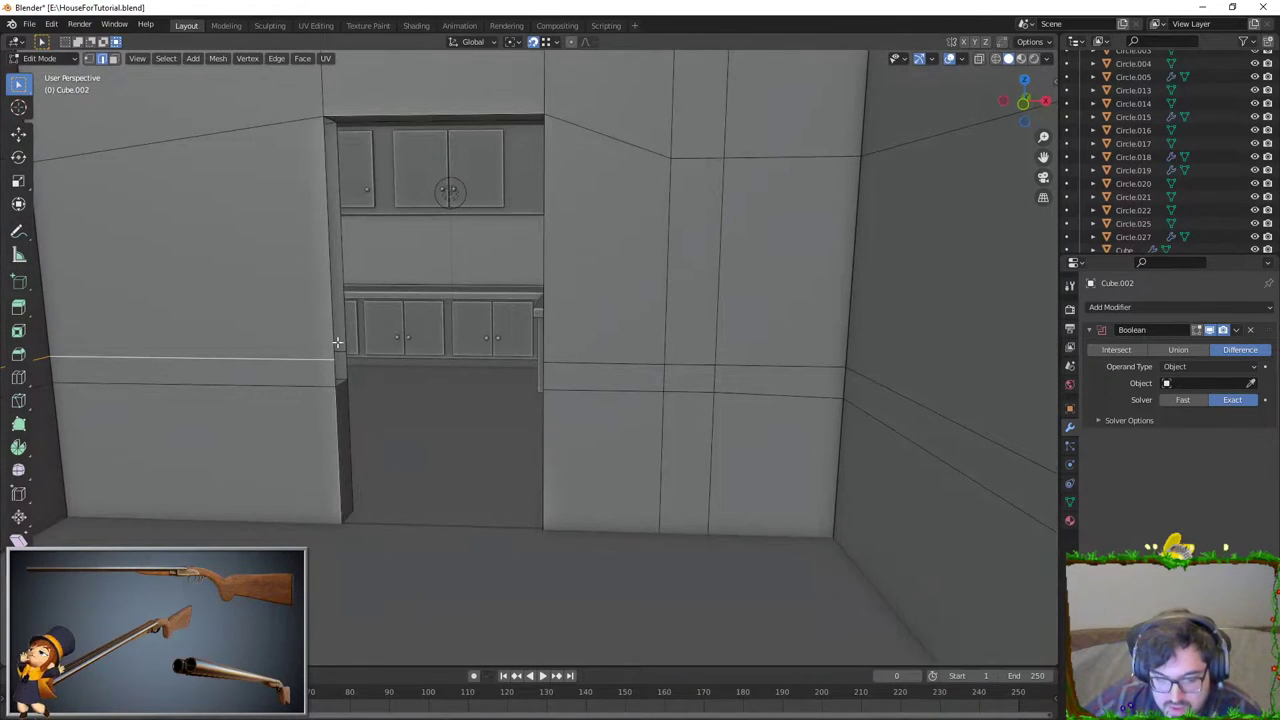
{"action": "left_click", "coordinate": [325, 196]}
{"action": "middle_click_drag", "start_coordinate": [337, 175], "coordinate": [352, 255], "text": "shift"}
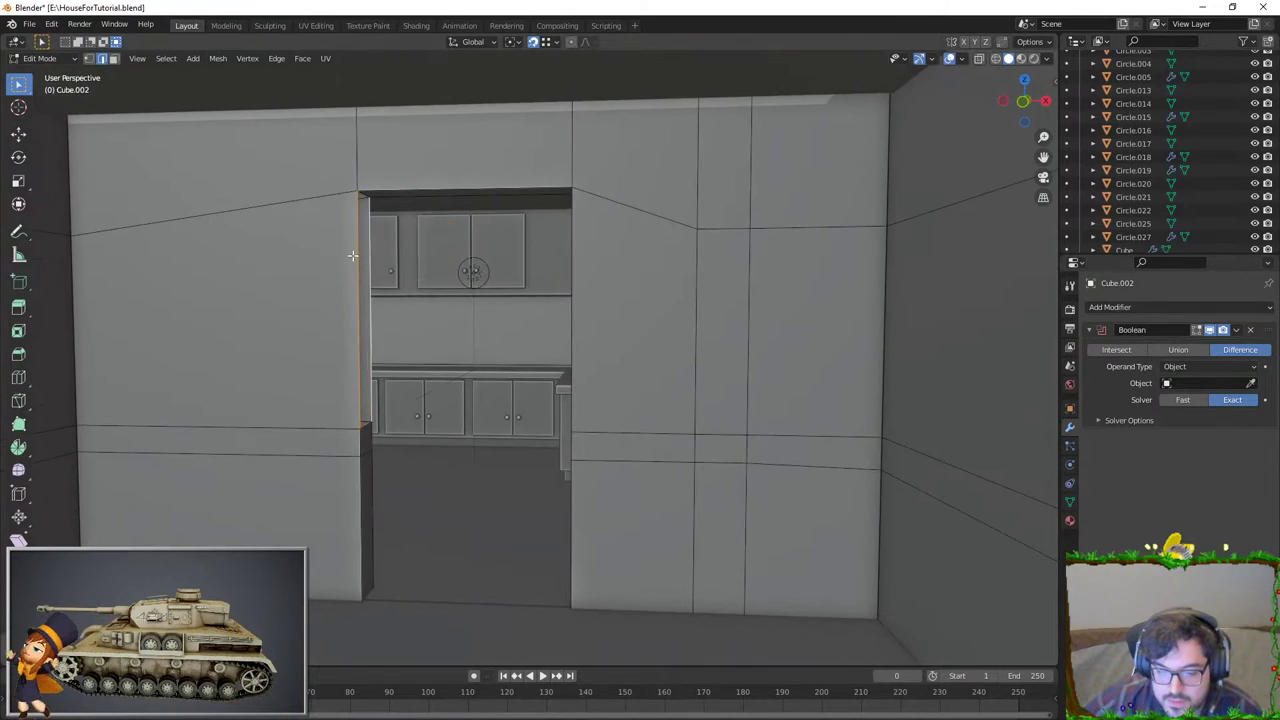
{"action": "scroll", "coordinate": [372, 241], "scroll_direction": "up", "scroll_amount": 5}
{"action": "scroll", "coordinate": [366, 194], "scroll_direction": "down", "scroll_amount": 3}
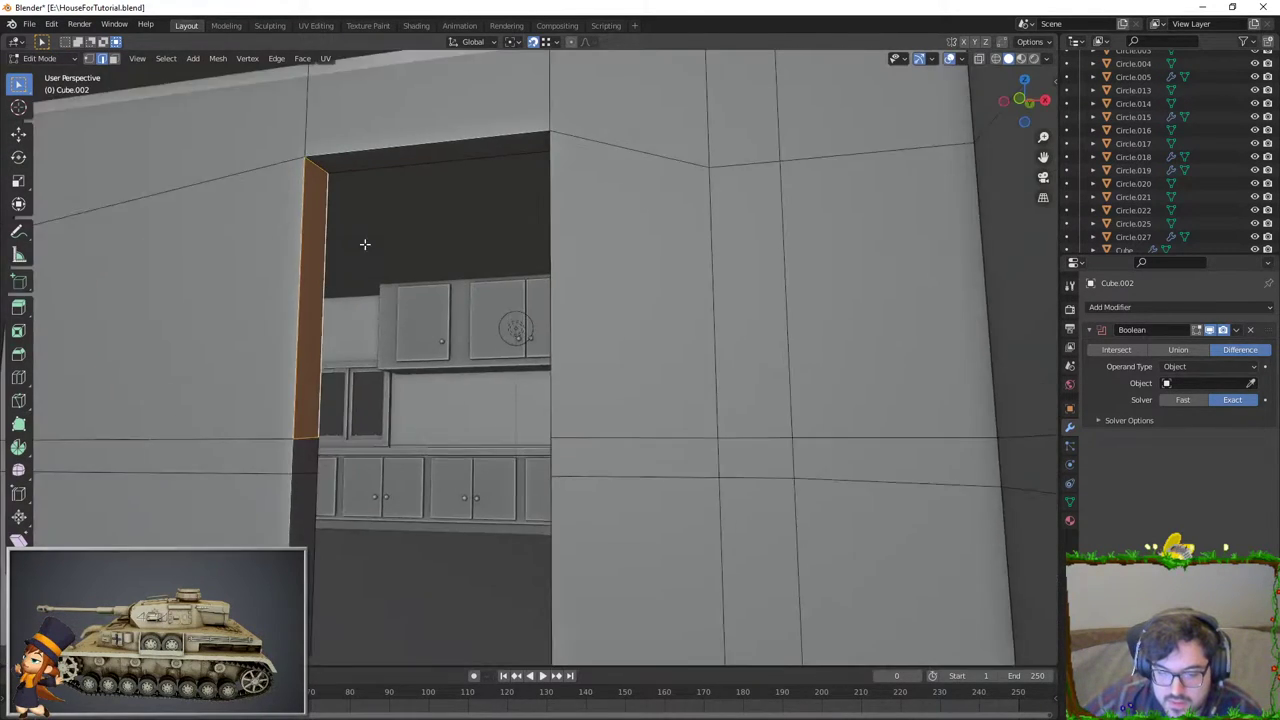
{"action": "scroll", "coordinate": [366, 246], "scroll_direction": "up", "scroll_amount": 3}
{"action": "scroll", "coordinate": [380, 162], "scroll_direction": "down", "scroll_amount": 3}
{"action": "scroll", "coordinate": [600, 240], "scroll_direction": "down", "scroll_amount": 3}
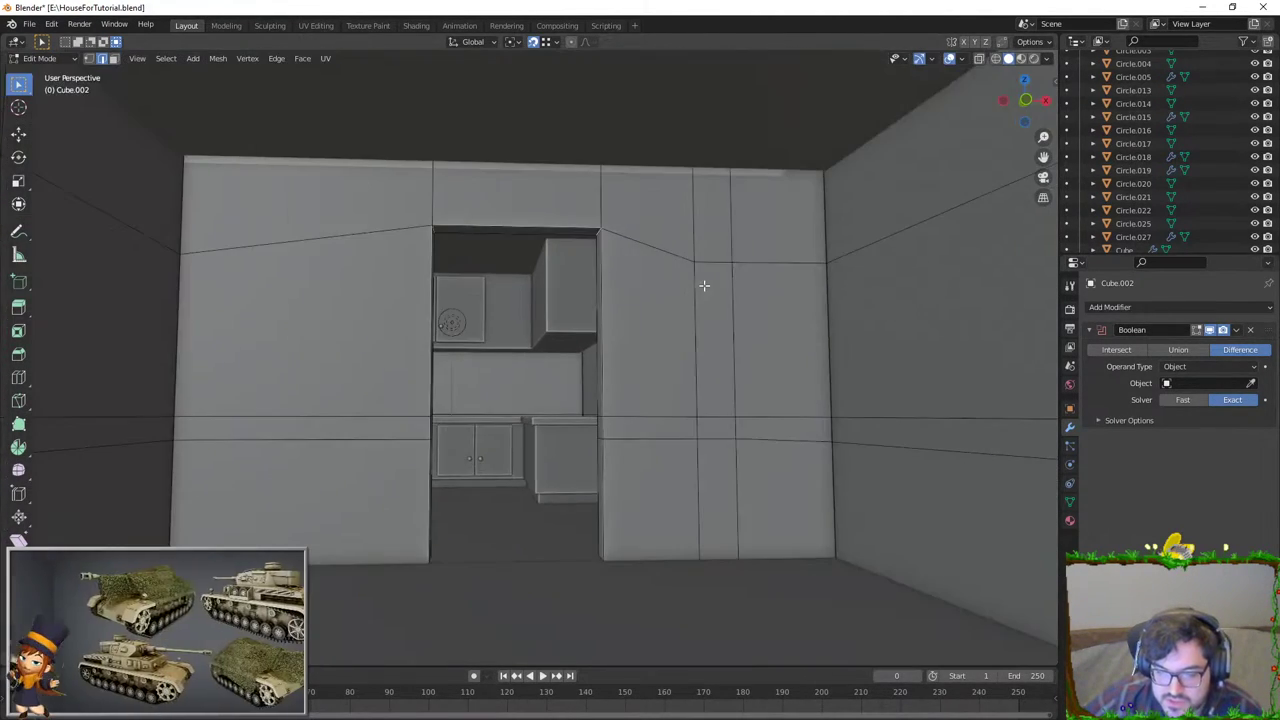
Step: Bevel the doorway's top corner edges with 9 segments into a rounded arch
{"action": "key", "text": "ctrl+shift+b"}
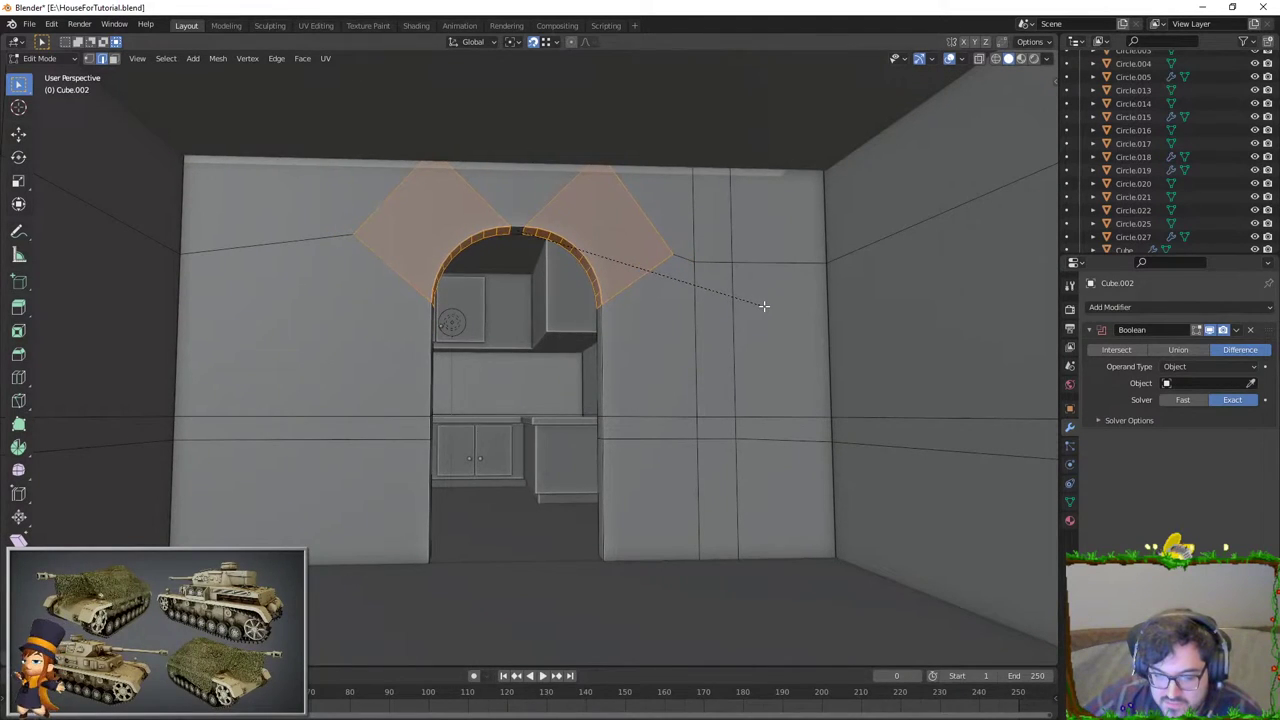
{"action": "left_click", "coordinate": [768, 305]}
{"action": "scroll", "coordinate": [757, 297], "scroll_direction": "up", "scroll_amount": 5}
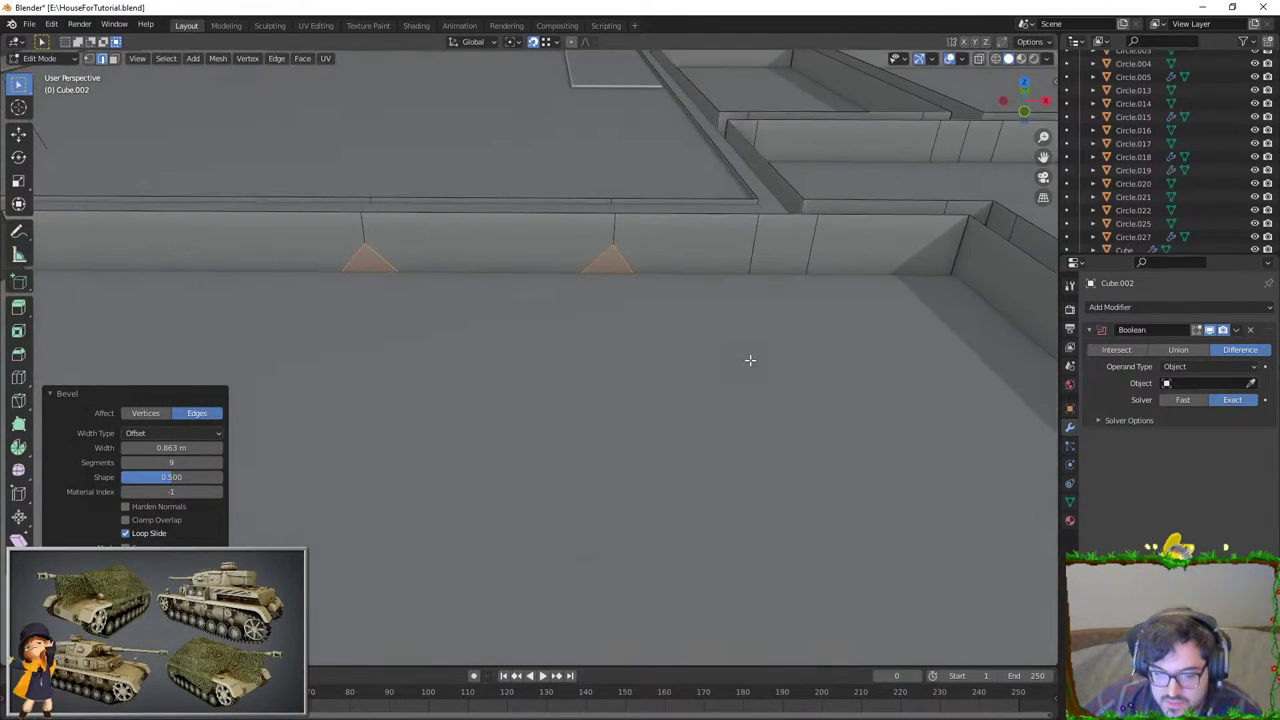
{"action": "scroll", "coordinate": [749, 306], "scroll_direction": "down", "scroll_amount": 4}
{"action": "scroll", "coordinate": [657, 292], "scroll_direction": "up", "scroll_amount": 3}
Step: Check the arch in Object Mode, then reselect the wall and re-enter Edit Mode
{"action": "middle_click_drag", "start_coordinate": [657, 292], "coordinate": [663, 291]}
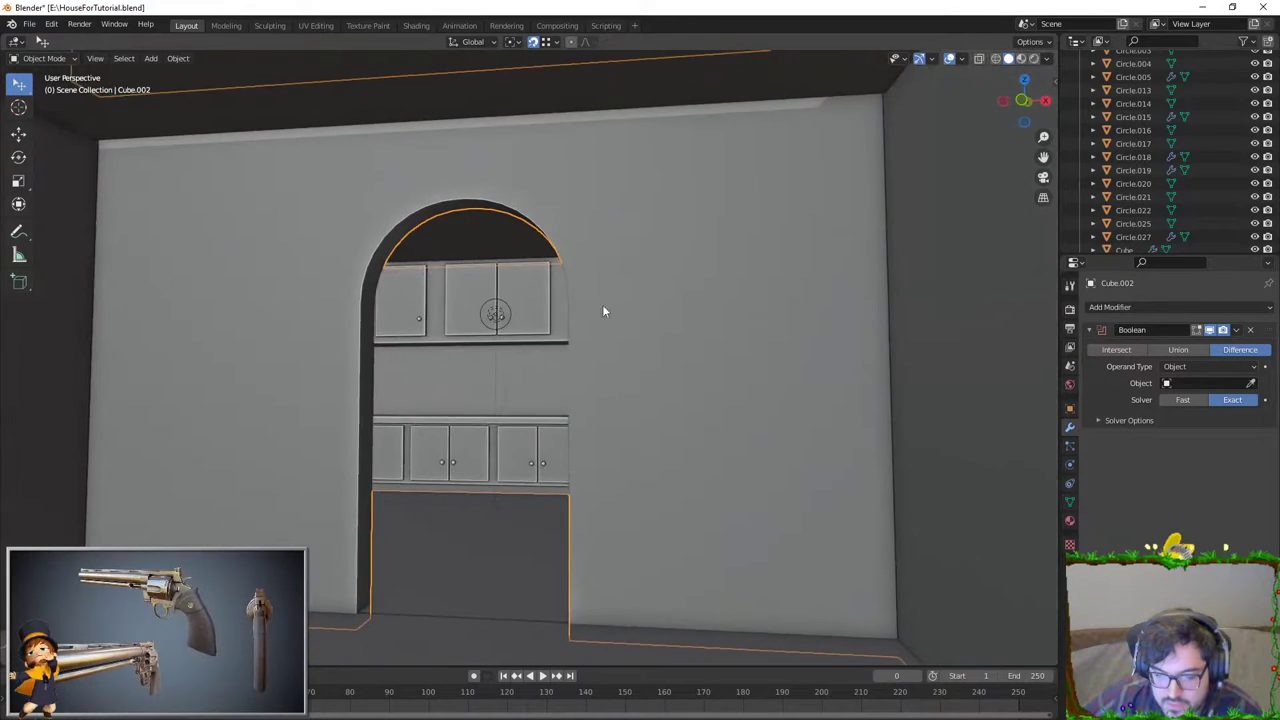
{"action": "key", "text": "Tab"}
{"action": "left_click", "coordinate": [530, 405]}
{"action": "scroll", "coordinate": [530, 405], "scroll_direction": "down", "scroll_amount": 3}
{"action": "scroll", "coordinate": [530, 405], "scroll_direction": "up", "scroll_amount": 2}
{"action": "left_click", "coordinate": [543, 406]}
{"action": "key", "text": "Tab"}
{"action": "scroll", "coordinate": [594, 278], "scroll_direction": "up", "scroll_amount": 1}
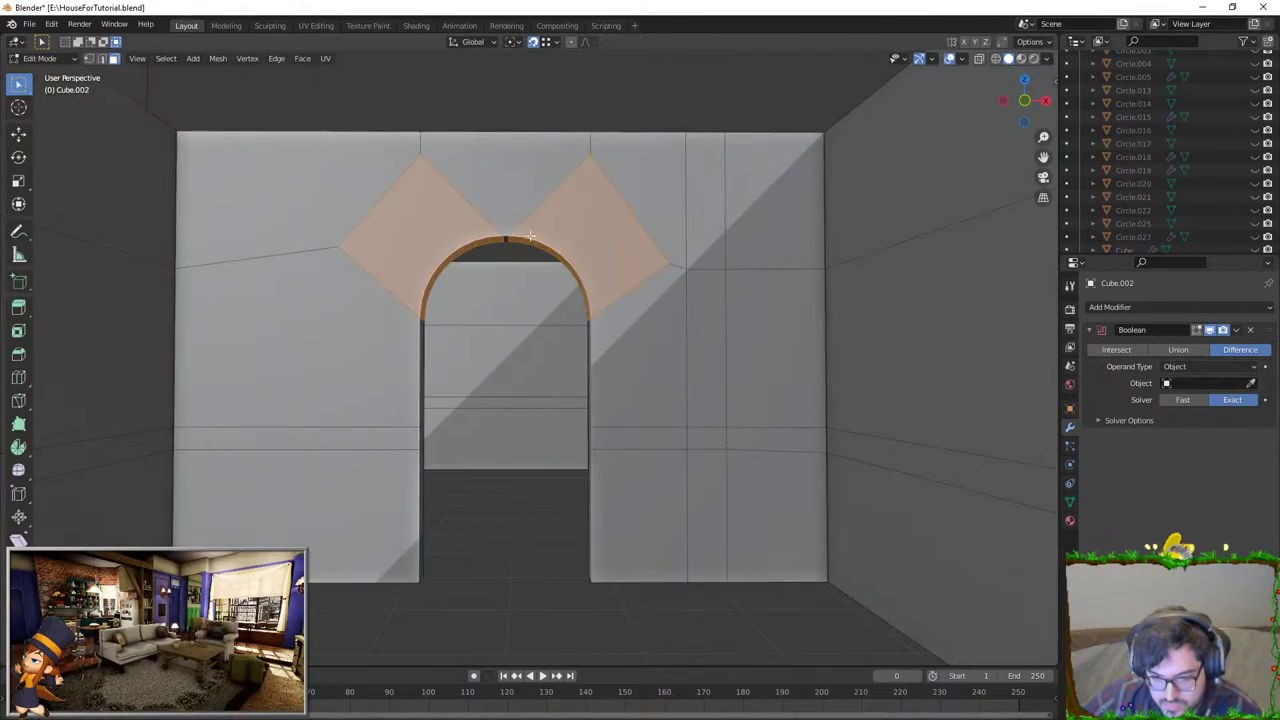
Step: Delete the diamond and wall faces above and right of the arch
{"action": "left_click", "coordinate": [400, 235]}
{"action": "left_click", "coordinate": [505, 180], "text": "shift"}
{"action": "left_click", "coordinate": [367, 181], "text": "shift"}
{"action": "left_click", "coordinate": [603, 226], "text": "shift"}
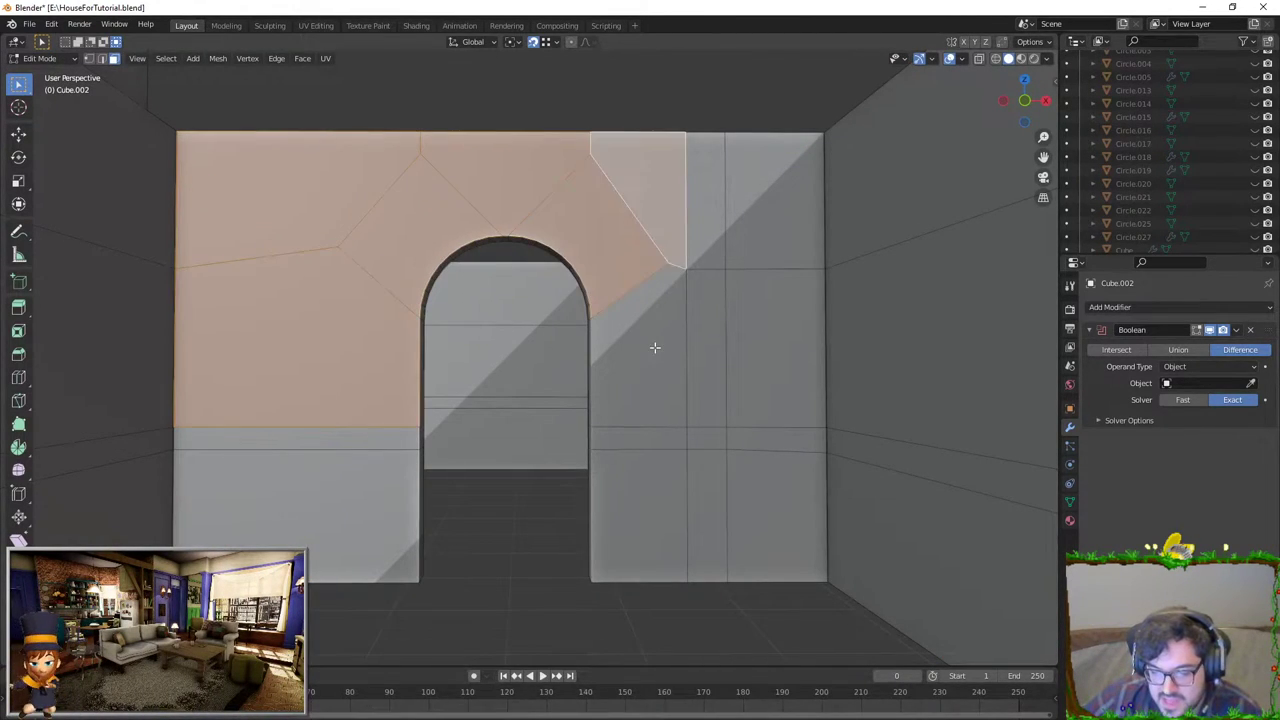
{"action": "left_click", "coordinate": [654, 346], "text": "shift"}
{"action": "key", "text": "x"}
{"action": "left_click", "coordinate": [657, 297]}
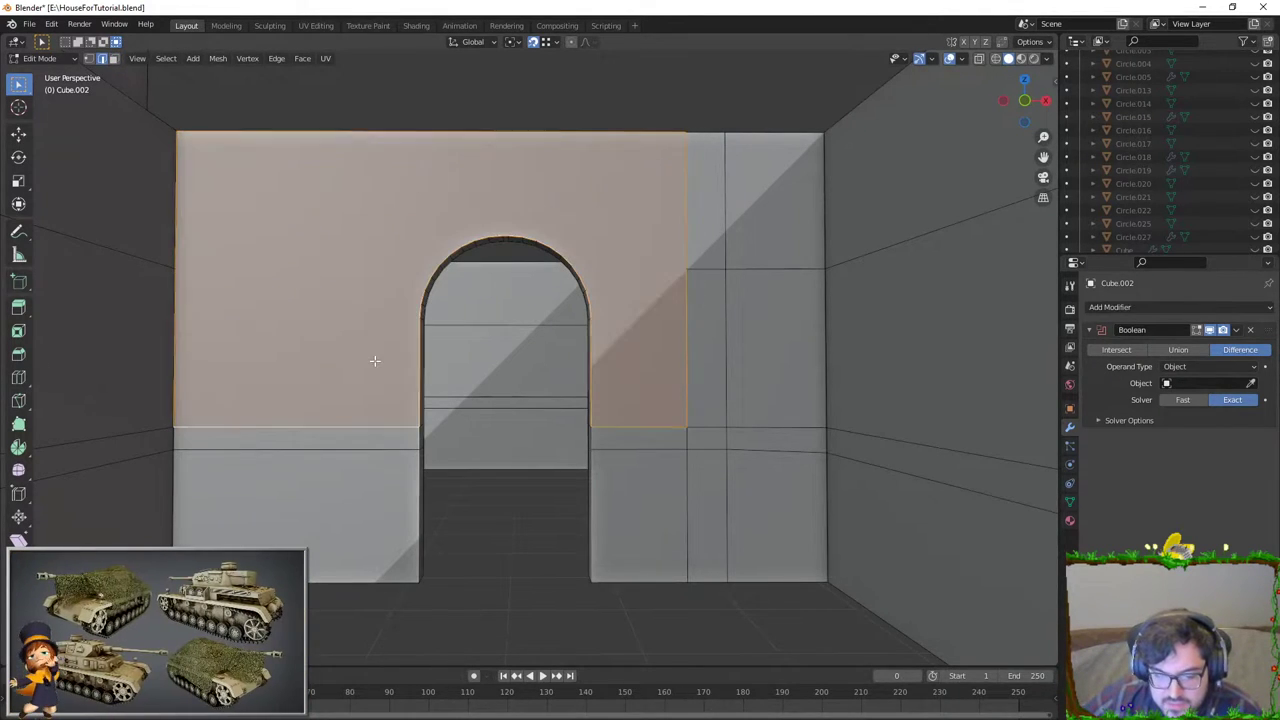
Step: In face select mode, select the faces around and above the arch top
{"action": "key", "text": "Tab"}
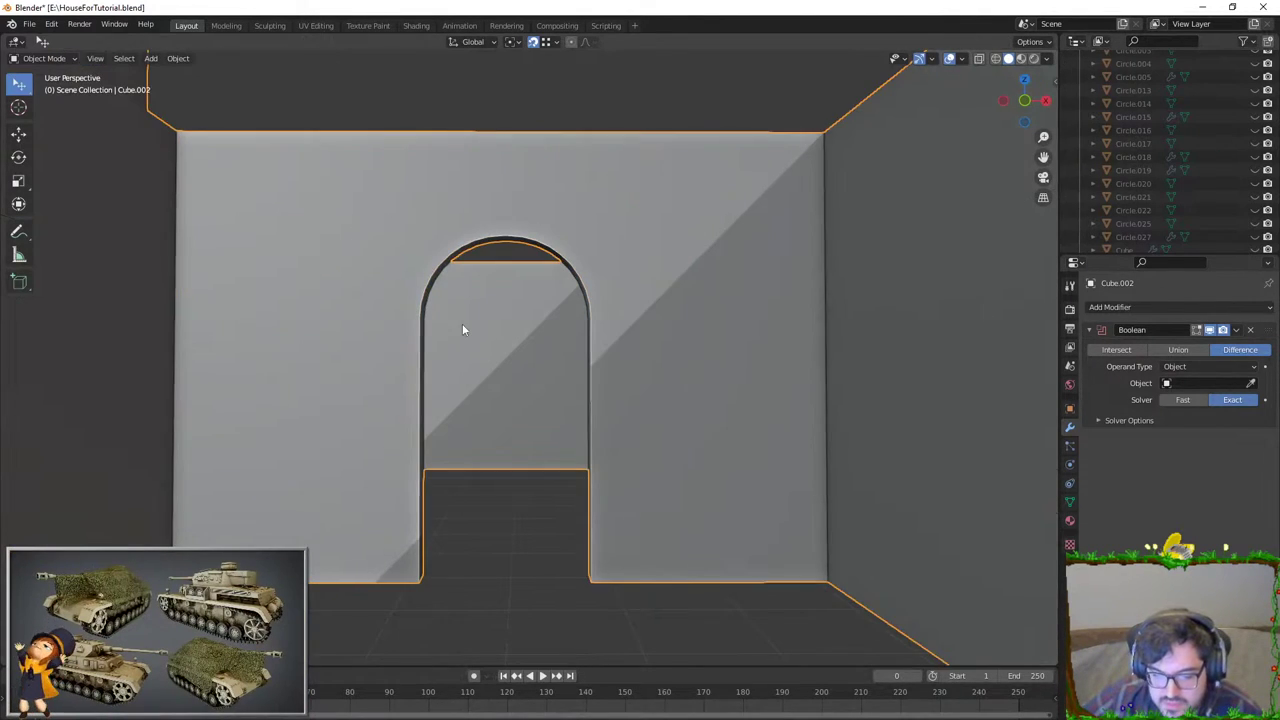
{"action": "mouse_move", "coordinate": [462, 323]}
{"action": "middle_mouse_down"}
{"action": "mouse_move", "coordinate": [418, 343]}
{"action": "mouse_move", "coordinate": [657, 351]}
{"action": "mouse_move", "coordinate": [605, 307]}
{"action": "middle_mouse_up"}
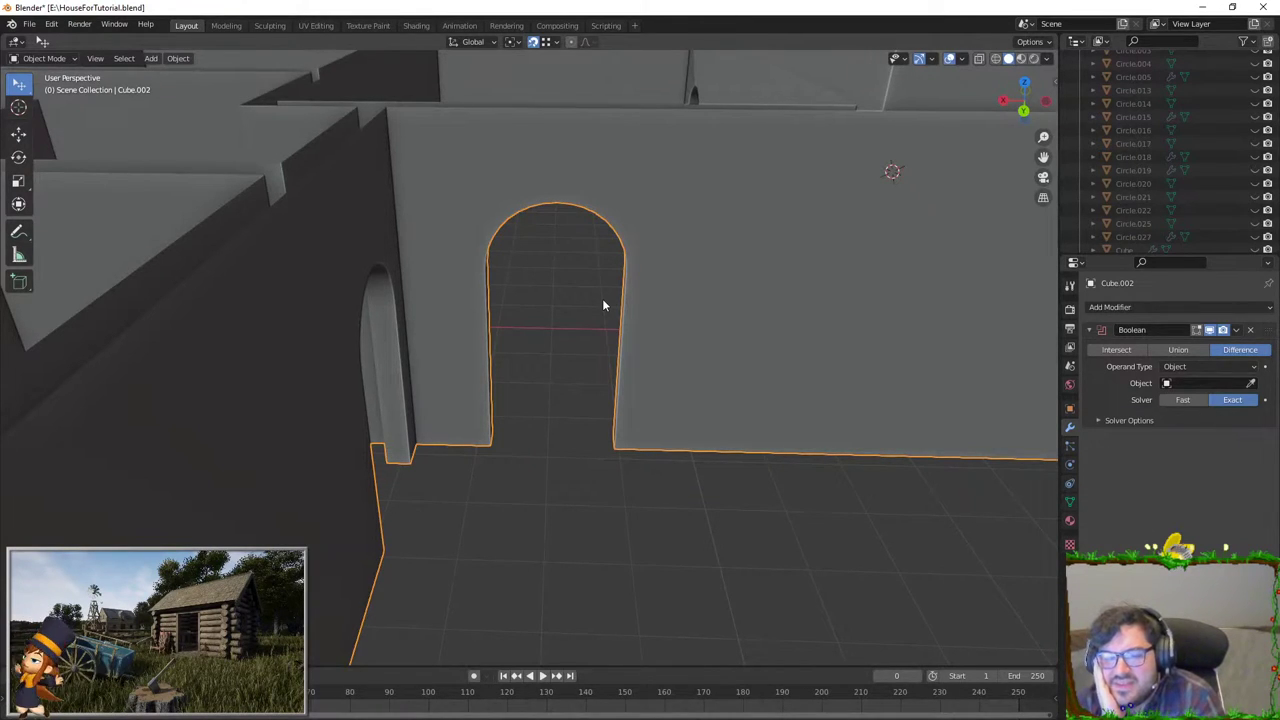
{"action": "key", "text": "Tab"}
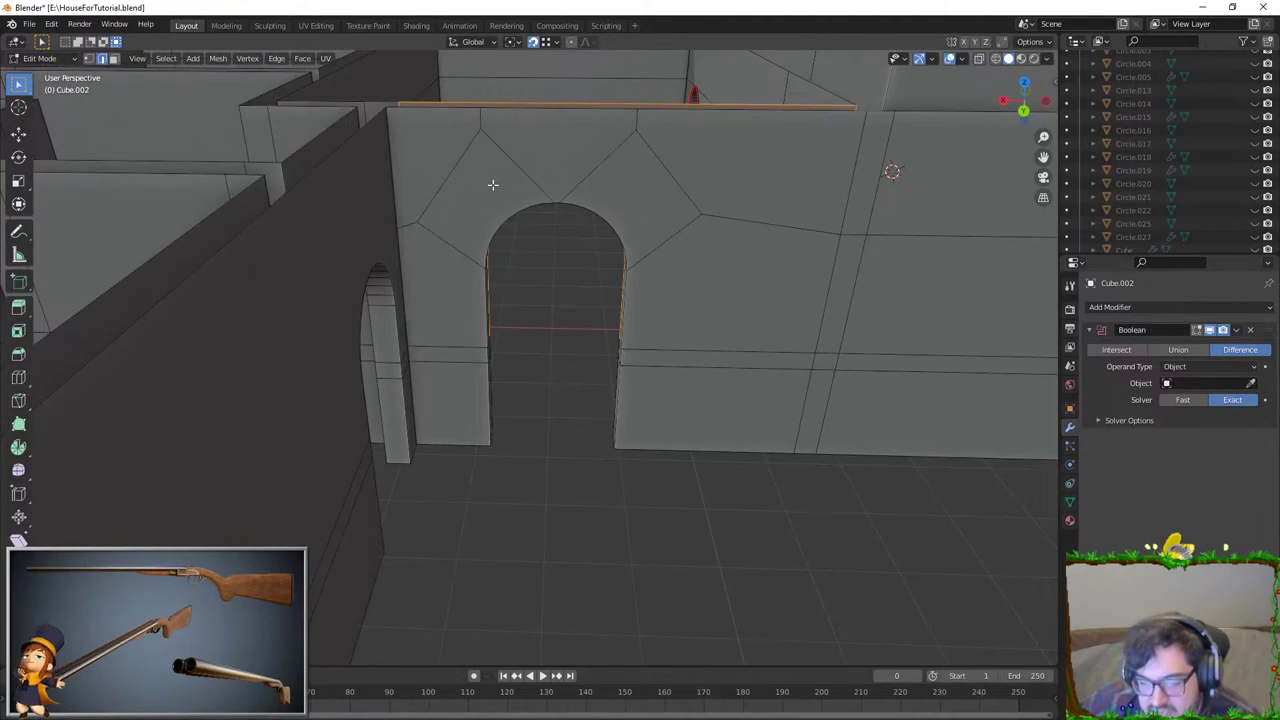
{"action": "left_click", "coordinate": [115, 58]}
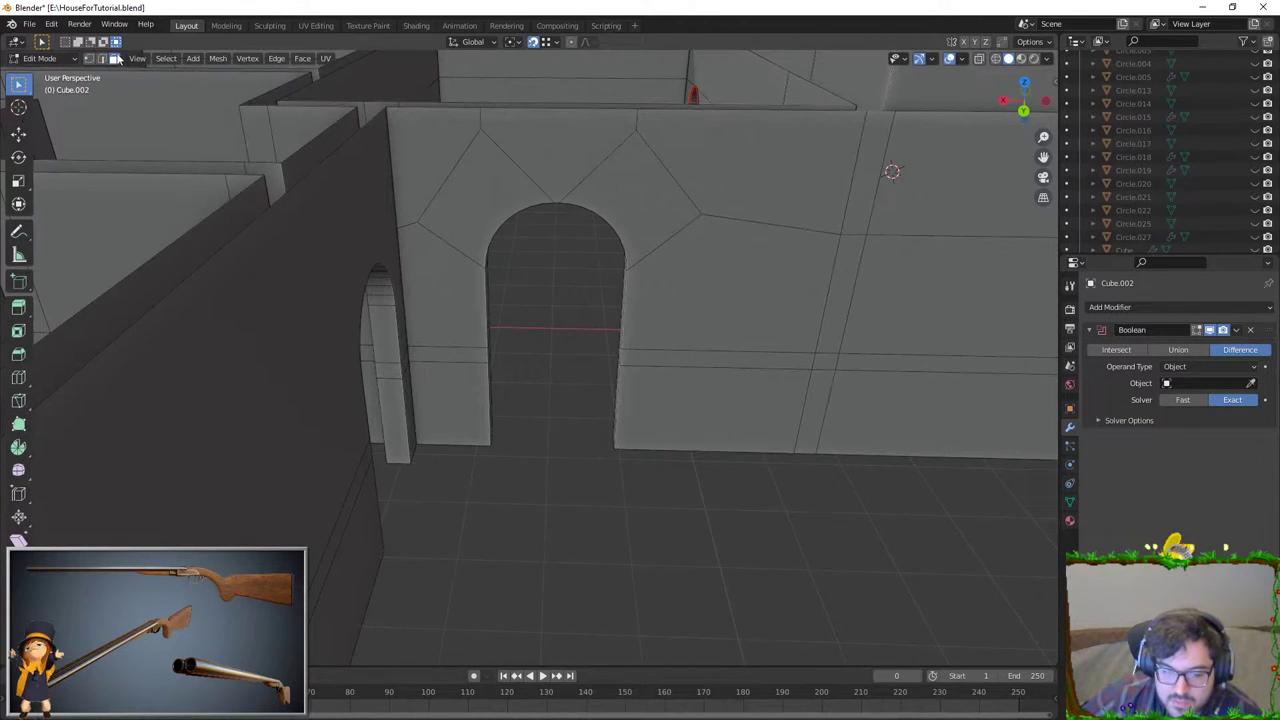
{"action": "left_click", "coordinate": [472, 282], "text": "shift"}
{"action": "left_click", "coordinate": [440, 164], "text": "shift"}
{"action": "left_click", "coordinate": [534, 164], "text": "shift"}
{"action": "left_click", "coordinate": [636, 176], "text": "shift"}
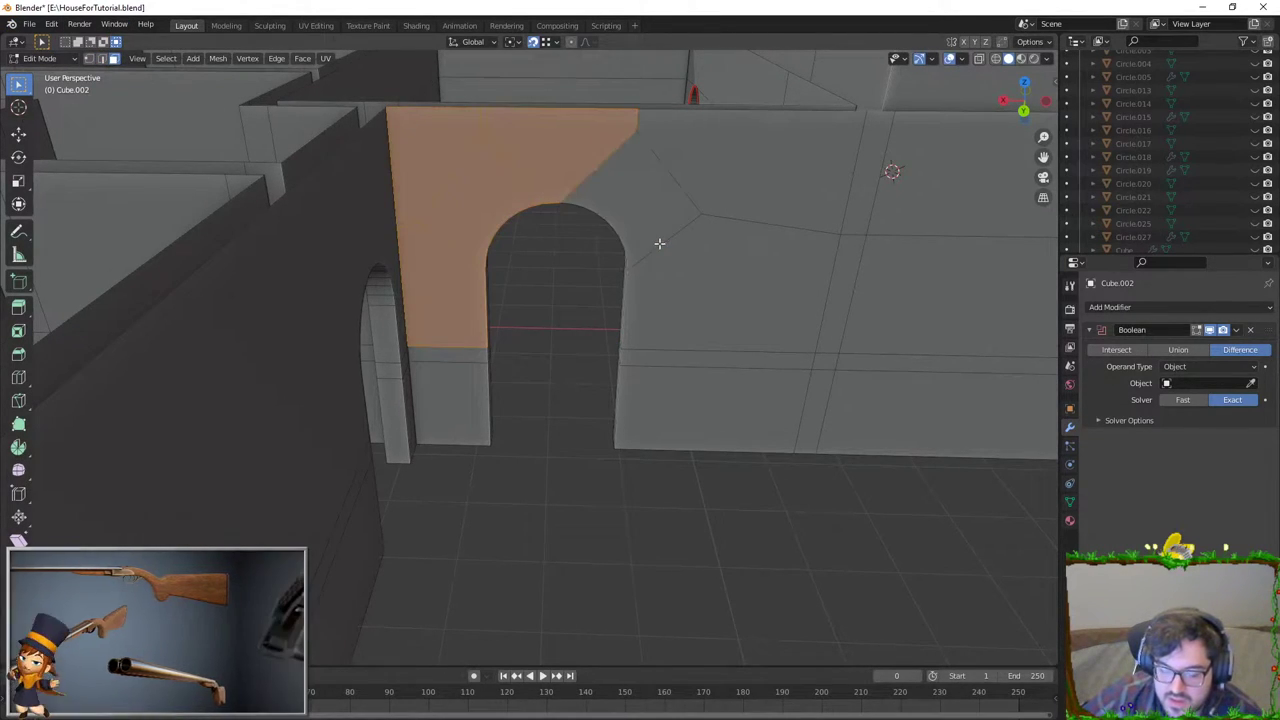
{"action": "left_click", "coordinate": [658, 204], "text": "shift"}
{"action": "left_click", "coordinate": [658, 204], "text": "shift"}
{"action": "left_click", "coordinate": [689, 276], "text": "shift"}
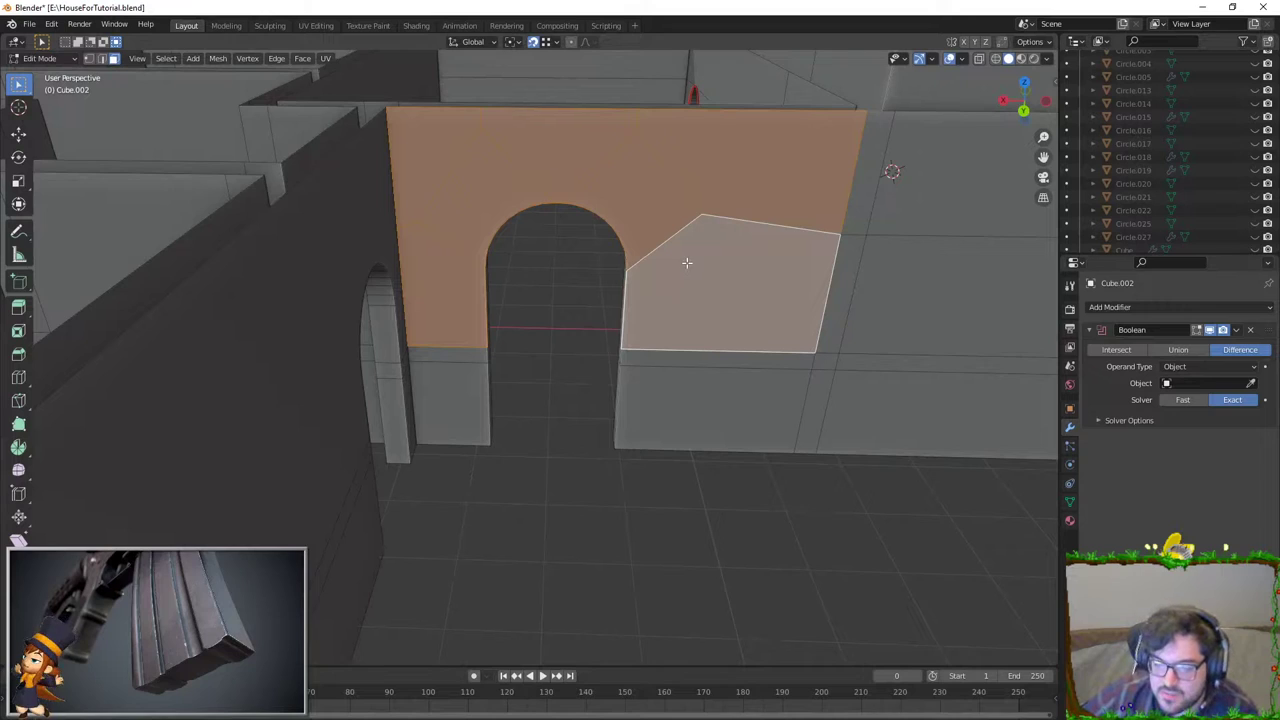
Step: Merge the selected faces into one plain surface, undoing an unwanted fill across the arch
{"action": "key", "text": "alt+a"}
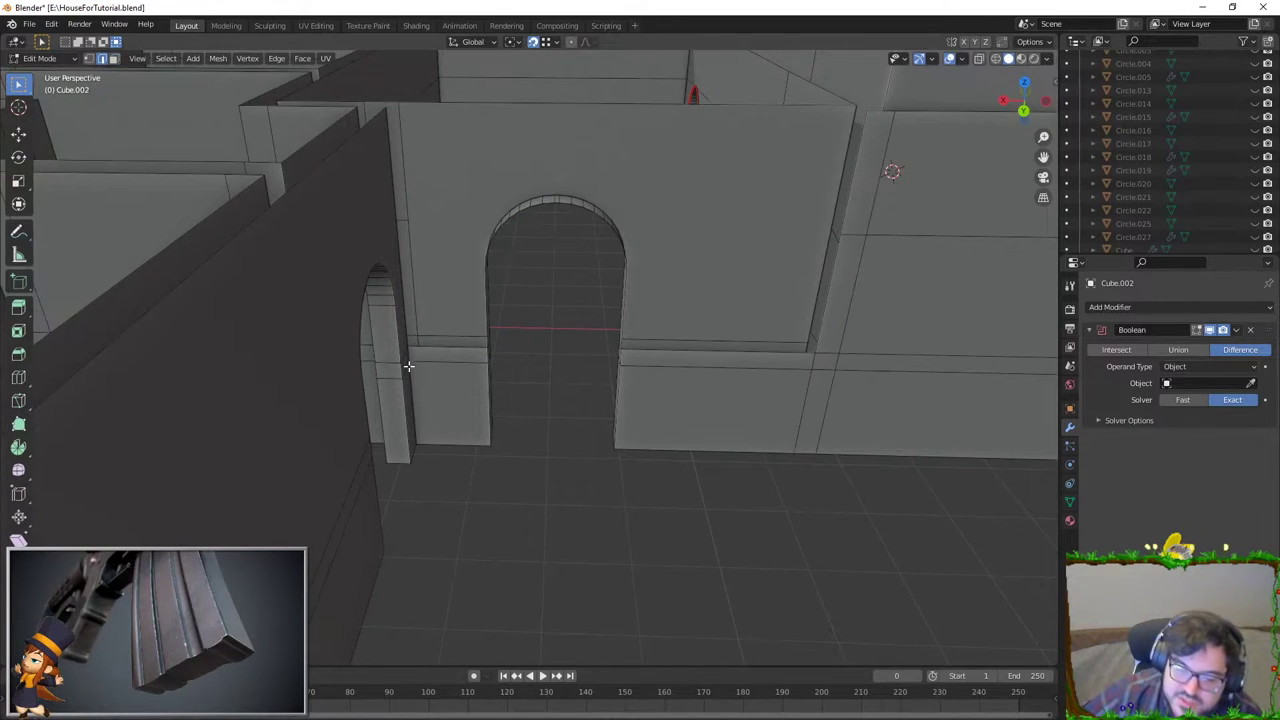
{"action": "key", "text": "f"}
{"action": "key", "text": "ctrl+z"}
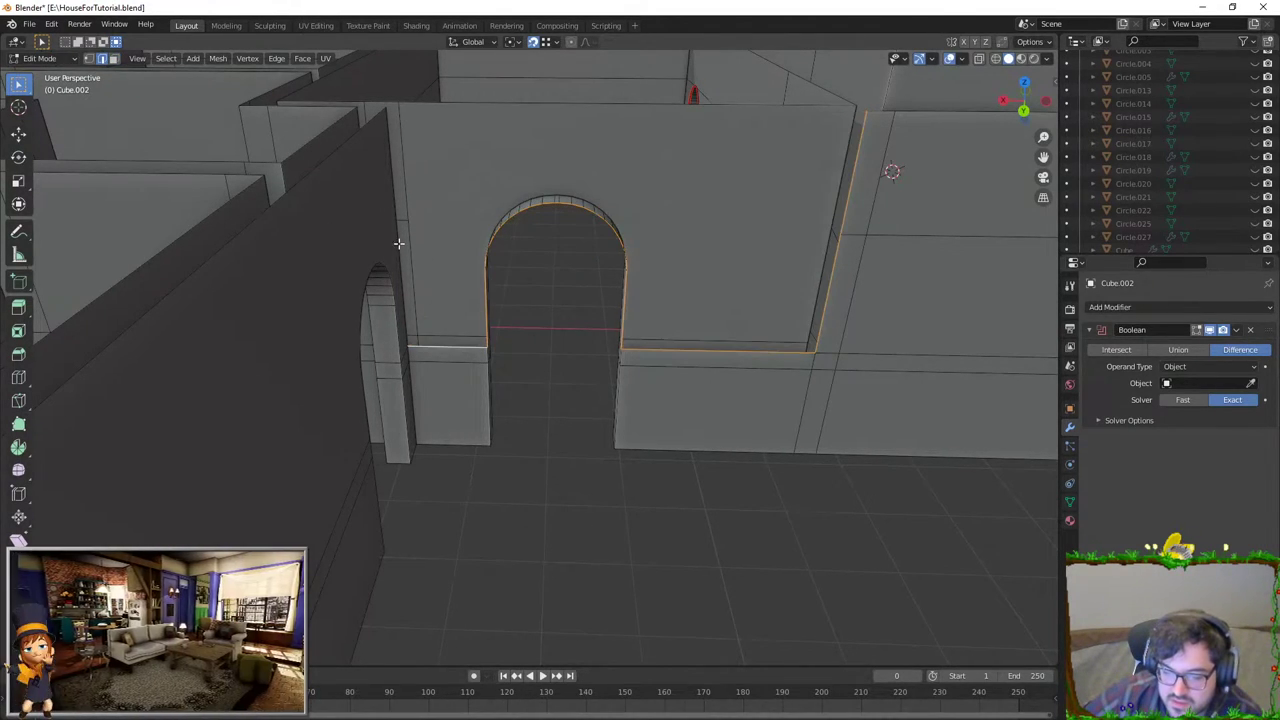
{"action": "middle_click_drag", "start_coordinate": [398, 235], "coordinate": [405, 237]}
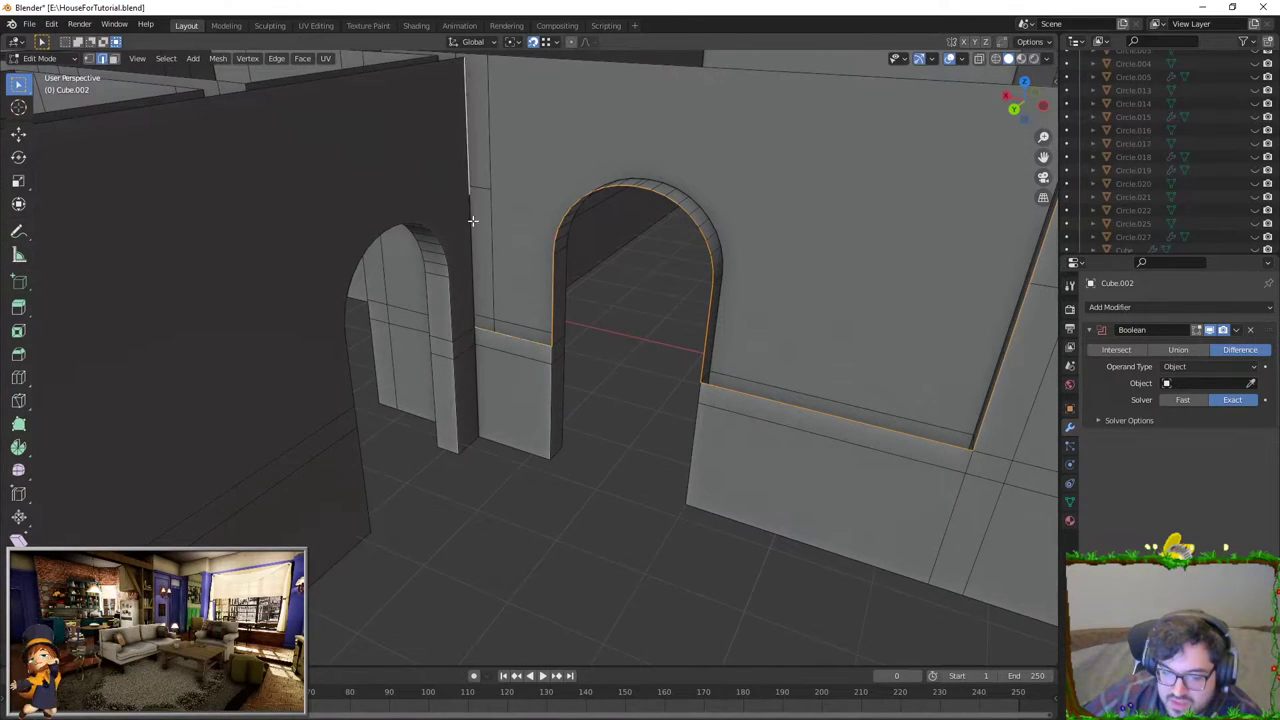
{"action": "scroll", "coordinate": [460, 230], "scroll_direction": "down", "scroll_amount": 4}
{"action": "left_click", "coordinate": [535, 275]}
Step: Return to Object Mode and orbit around the house to review the arched doorways
{"action": "key", "text": "Tab"}
{"action": "scroll", "coordinate": [575, 310], "scroll_direction": "up", "scroll_amount": 4}
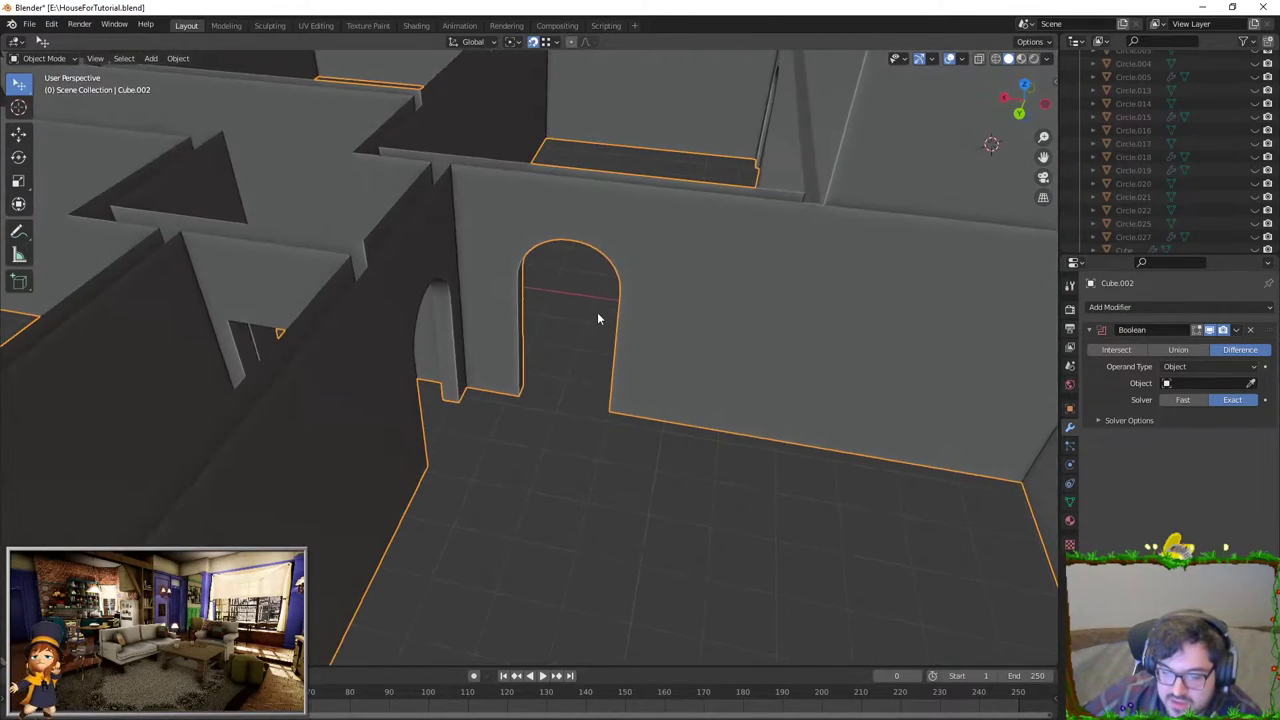
{"action": "scroll", "coordinate": [597, 318], "scroll_direction": "down", "scroll_amount": 4}
{"action": "scroll", "coordinate": [629, 301], "scroll_direction": "down", "scroll_amount": 3}
{"action": "key", "text": "alt+a"}
{"action": "mouse_move", "coordinate": [721, 173]}
{"action": "middle_mouse_down"}
{"action": "mouse_move", "coordinate": [614, 187]}
{"action": "mouse_move", "coordinate": [742, 222]}
{"action": "mouse_move", "coordinate": [543, 254]}
{"action": "mouse_move", "coordinate": [463, 329]}
{"action": "middle_mouse_up"}
{"action": "scroll", "coordinate": [445, 320], "scroll_direction": "up", "scroll_amount": 3}
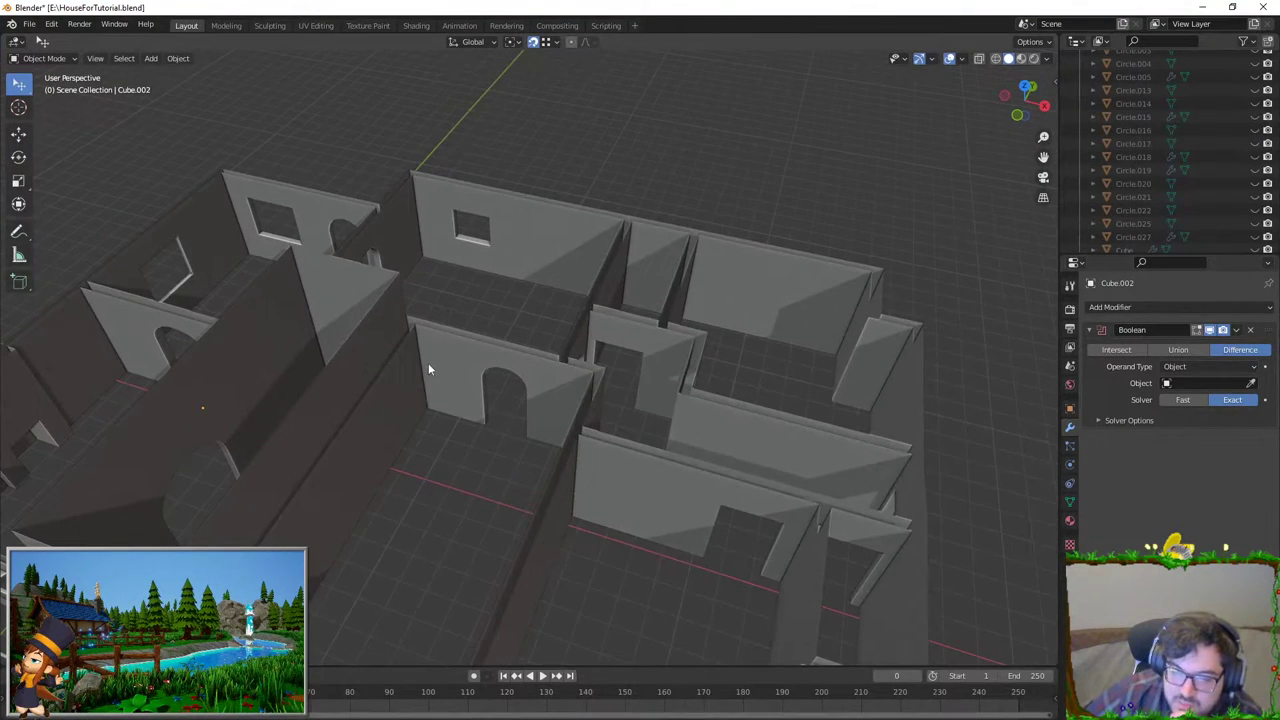
{"action": "middle_click_drag", "start_coordinate": [428, 363], "coordinate": [413, 130]}
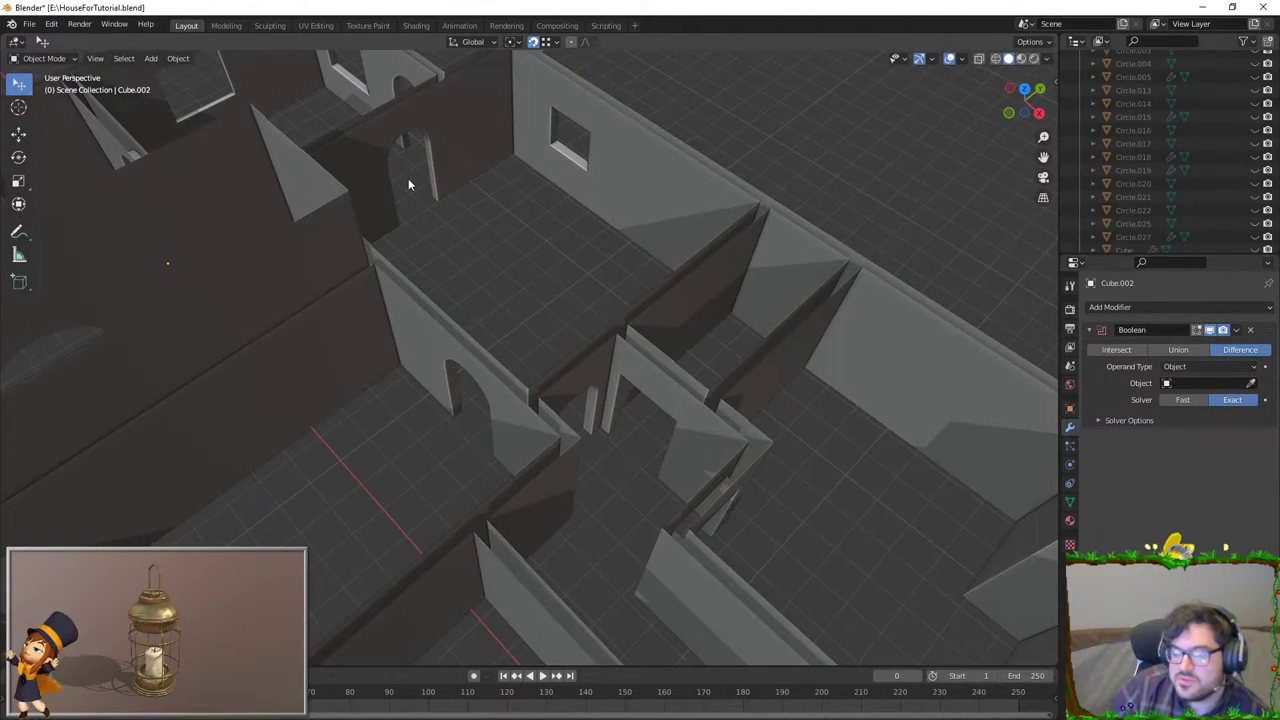
{"action": "mouse_move", "coordinate": [700, 314]}
{"action": "middle_mouse_down"}
{"action": "mouse_move", "coordinate": [318, 258]}
{"action": "mouse_move", "coordinate": [523, 346]}
{"action": "mouse_move", "coordinate": [477, 303]}
{"action": "middle_mouse_up"}
{"action": "key", "text": "a"}
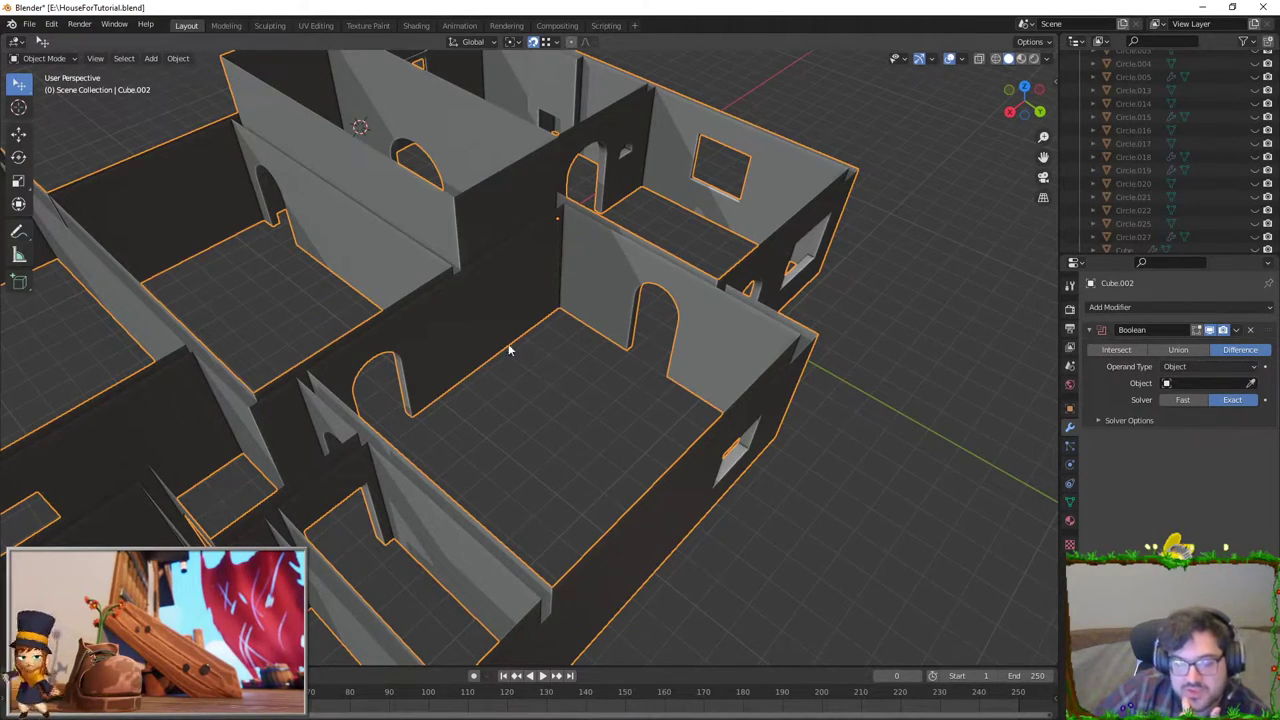
{"action": "scroll", "coordinate": [474, 370], "scroll_direction": "up", "scroll_amount": 1}
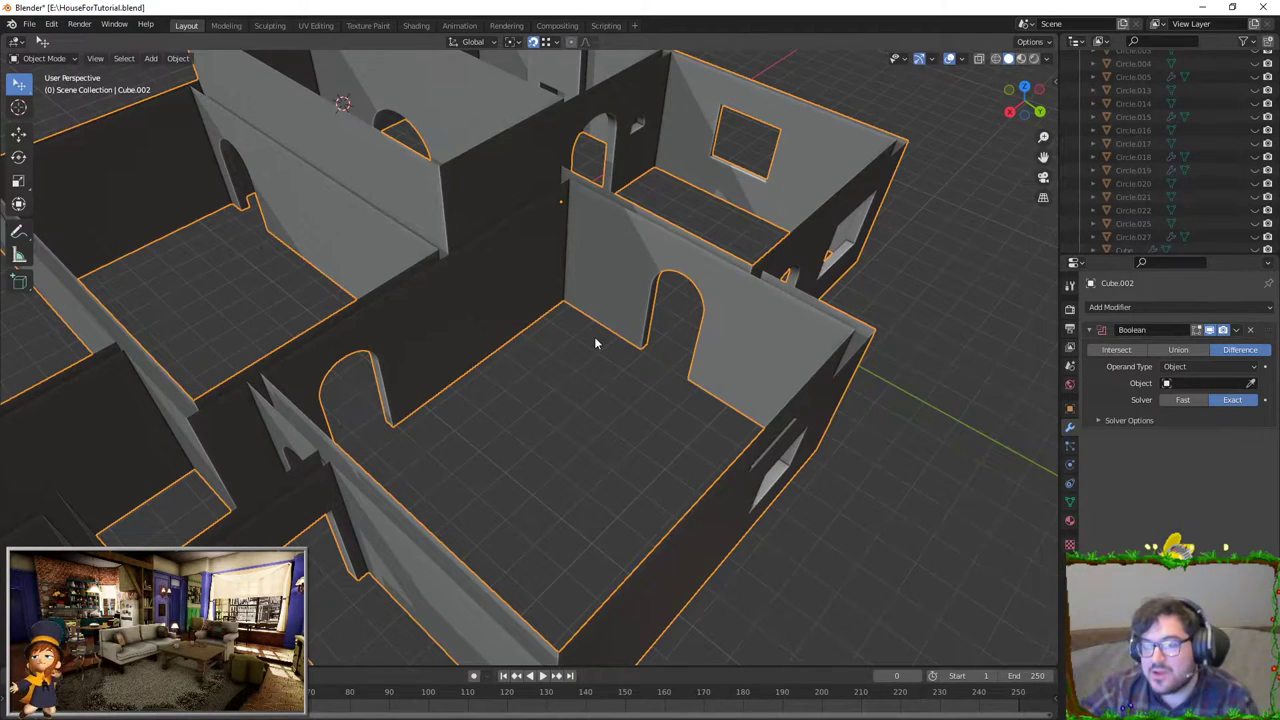
Step: Add a cube, Cube.060, and shape it into a tall block on the floor by the arch
{"action": "scroll", "coordinate": [524, 433], "scroll_direction": "up", "scroll_amount": 2}
{"action": "key", "text": "shift+a"}
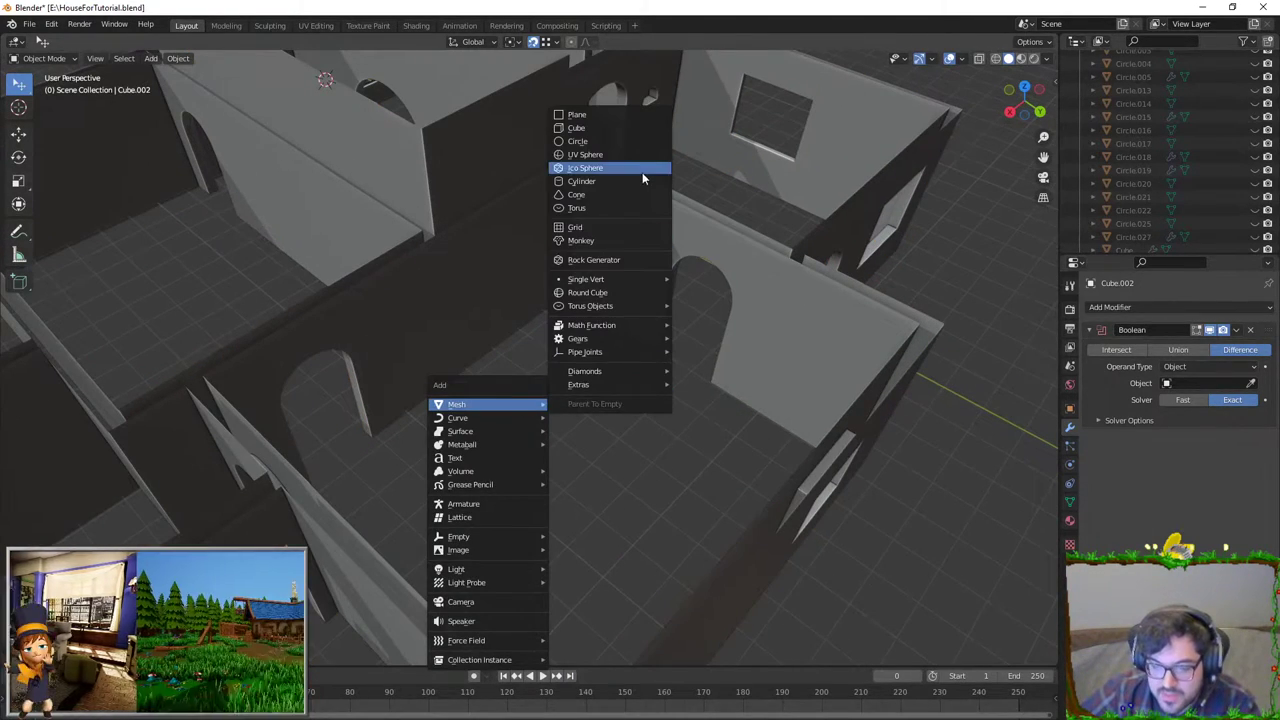
{"action": "left_click", "coordinate": [611, 140]}
{"action": "key", "text": "g"}
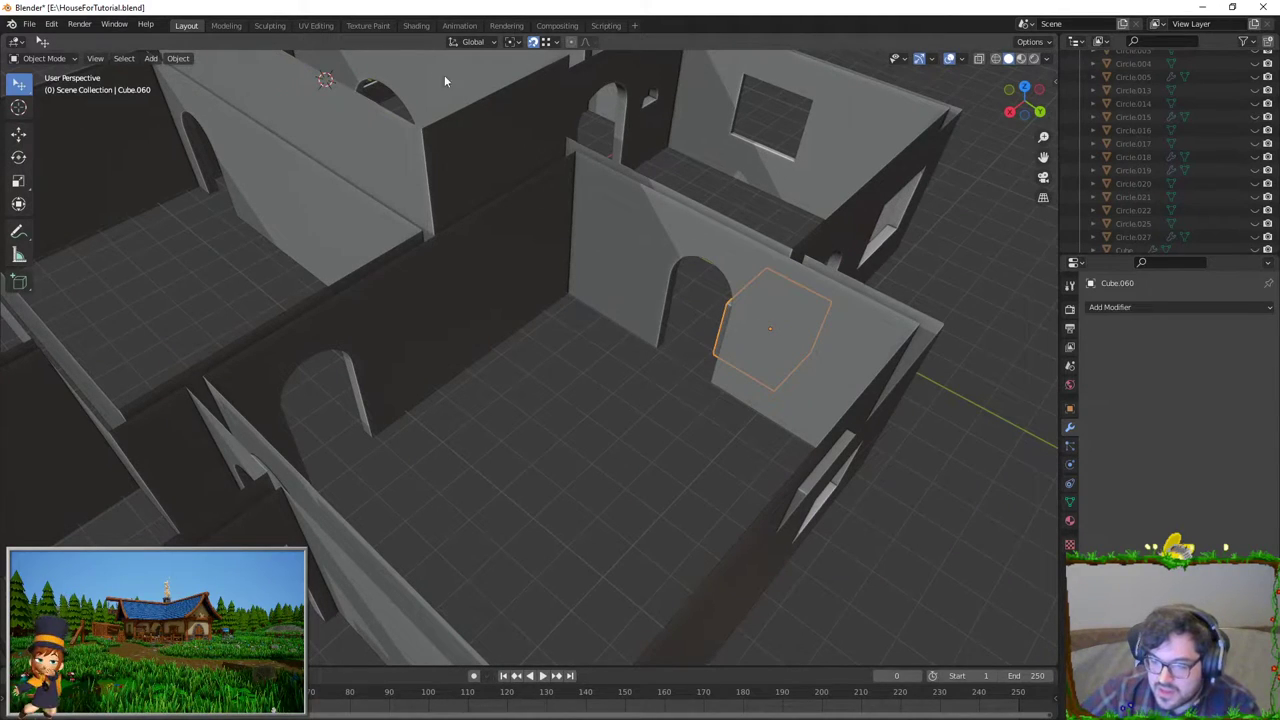
{"action": "key", "text": "g"}
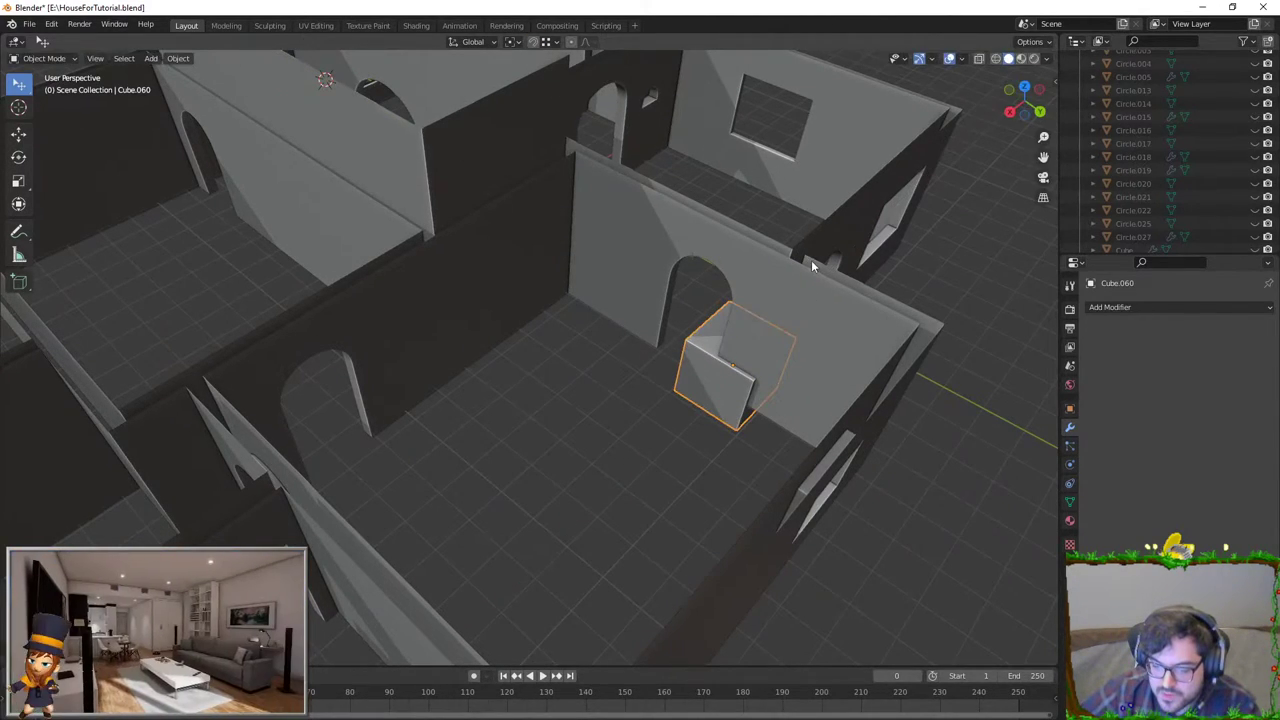
{"action": "left_click", "coordinate": [750, 347]}
{"action": "middle_click_drag", "start_coordinate": [750, 347], "coordinate": [762, 325]}
{"action": "key", "text": "s"}
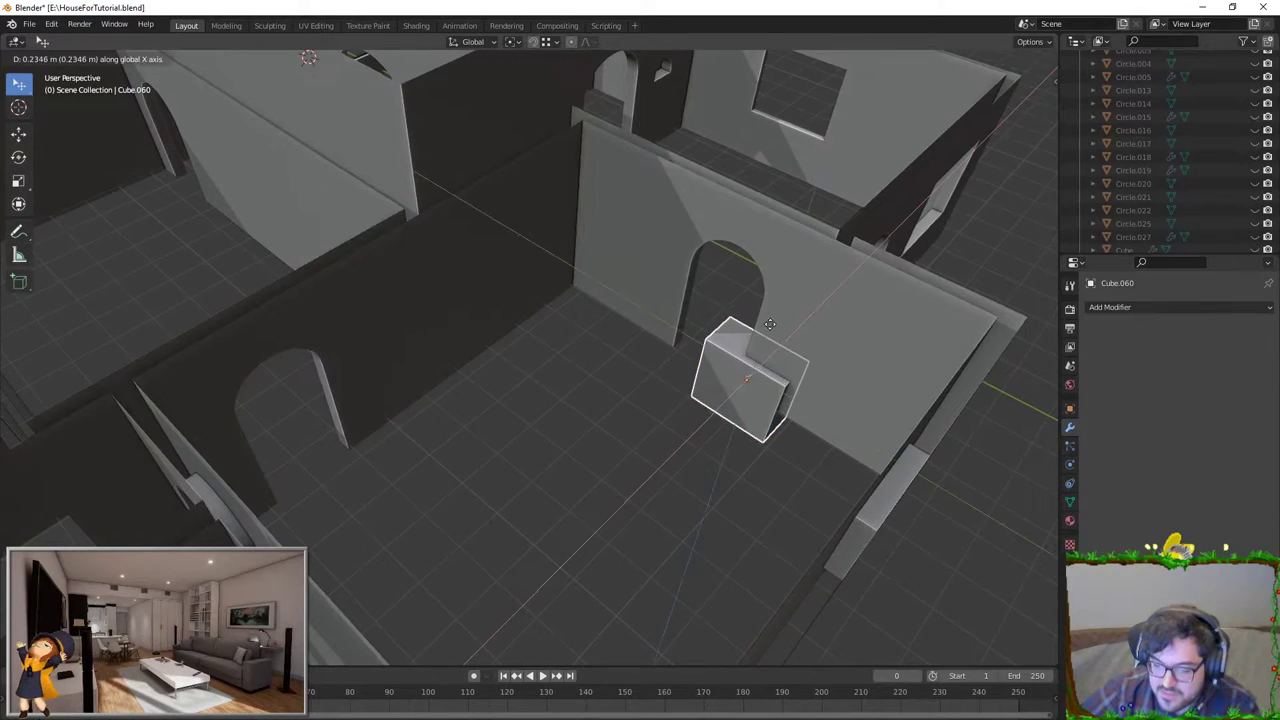
{"action": "key", "text": "y"}
{"action": "key", "text": "z"}
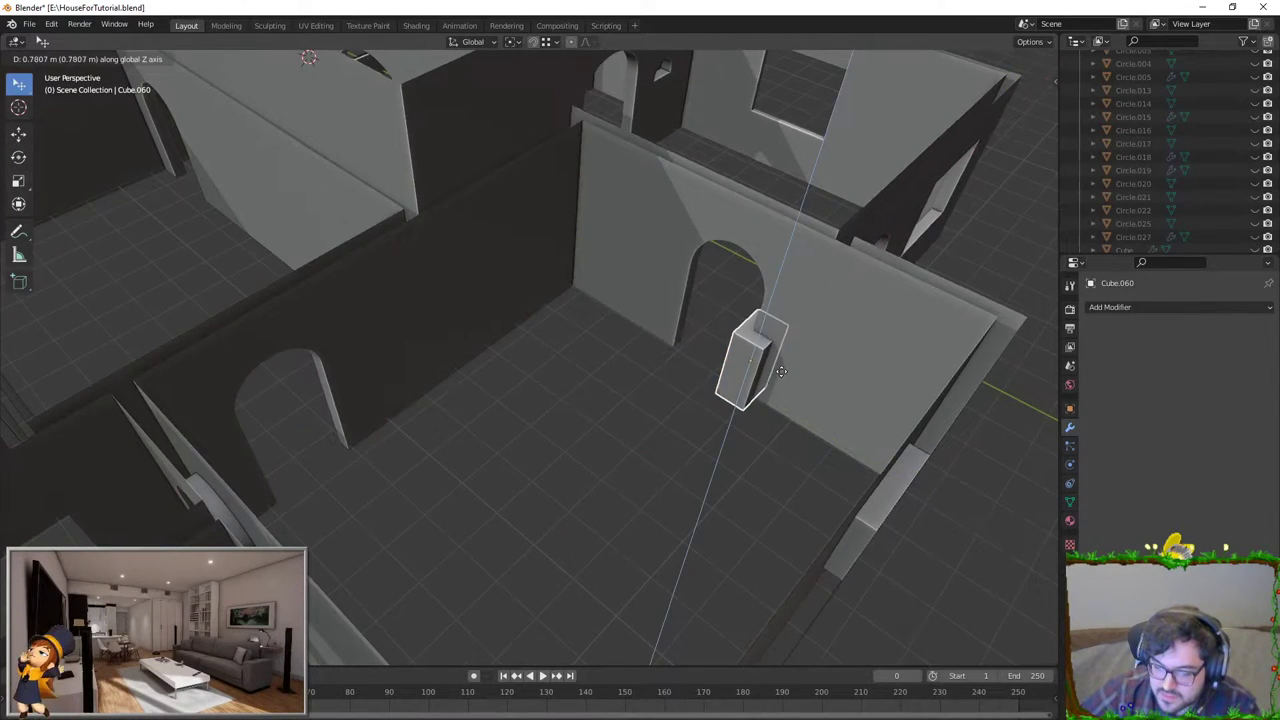
{"action": "left_click", "coordinate": [770, 392]}
{"action": "middle_click_drag", "start_coordinate": [770, 392], "coordinate": [707, 332]}
{"action": "key", "text": "s"}
{"action": "key", "text": "y"}
Step: Delete the cutter cube and unhide the hidden kitchen objects
{"action": "left_click", "coordinate": [556, 394]}
{"action": "mouse_move", "coordinate": [564, 355]}
{"action": "middle_mouse_down"}
{"action": "mouse_move", "coordinate": [660, 306]}
{"action": "mouse_move", "coordinate": [633, 292]}
{"action": "mouse_move", "coordinate": [488, 311]}
{"action": "middle_mouse_up"}
{"action": "key", "text": "Delete"}
{"action": "key", "text": "alt+h"}
Step: Select the window object and frame it in the view
{"action": "scroll", "coordinate": [488, 311], "scroll_direction": "up", "scroll_amount": 3}
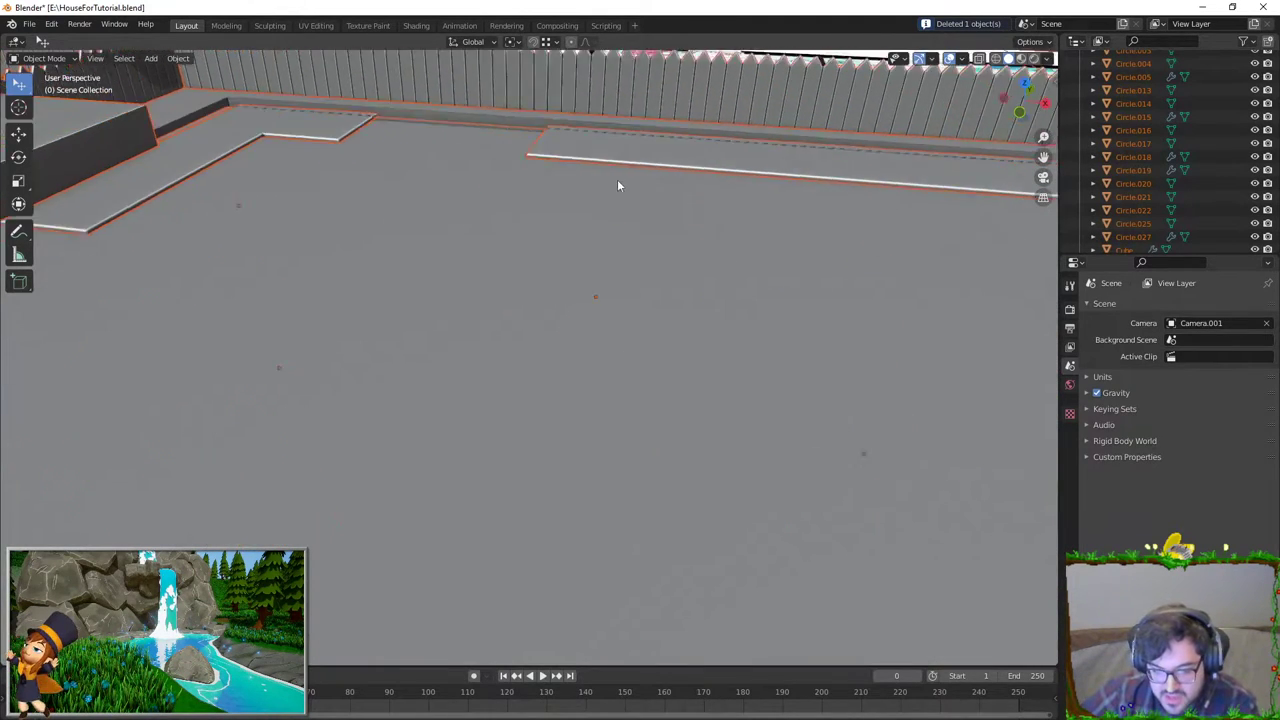
{"action": "mouse_move", "coordinate": [617, 179]}
{"action": "middle_mouse_down"}
{"action": "mouse_move", "coordinate": [506, 219]}
{"action": "mouse_move", "coordinate": [472, 123]}
{"action": "middle_mouse_up"}
{"action": "left_click", "coordinate": [458, 175]}
{"action": "key", "text": "KP_Decimal"}
Step: Isolate the wall mesh and delete the leftover faces inside its window opening
{"action": "scroll", "coordinate": [395, 117], "scroll_direction": "up", "scroll_amount": 2}
{"action": "key", "text": "KP_Divide"}
{"action": "key", "text": "Tab"}
{"action": "middle_click_drag", "start_coordinate": [331, 290], "coordinate": [307, 175]}
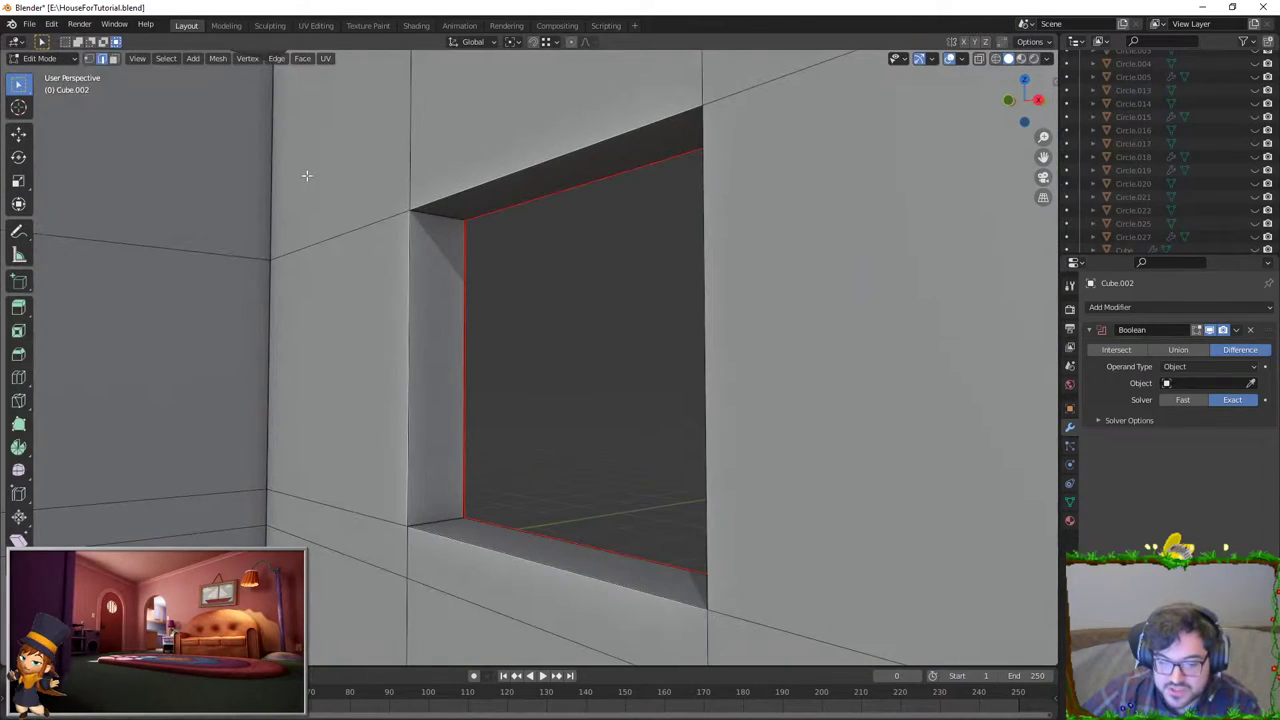
{"action": "left_click", "coordinate": [430, 218], "text": "ctrl+alt"}
{"action": "key", "text": "x"}
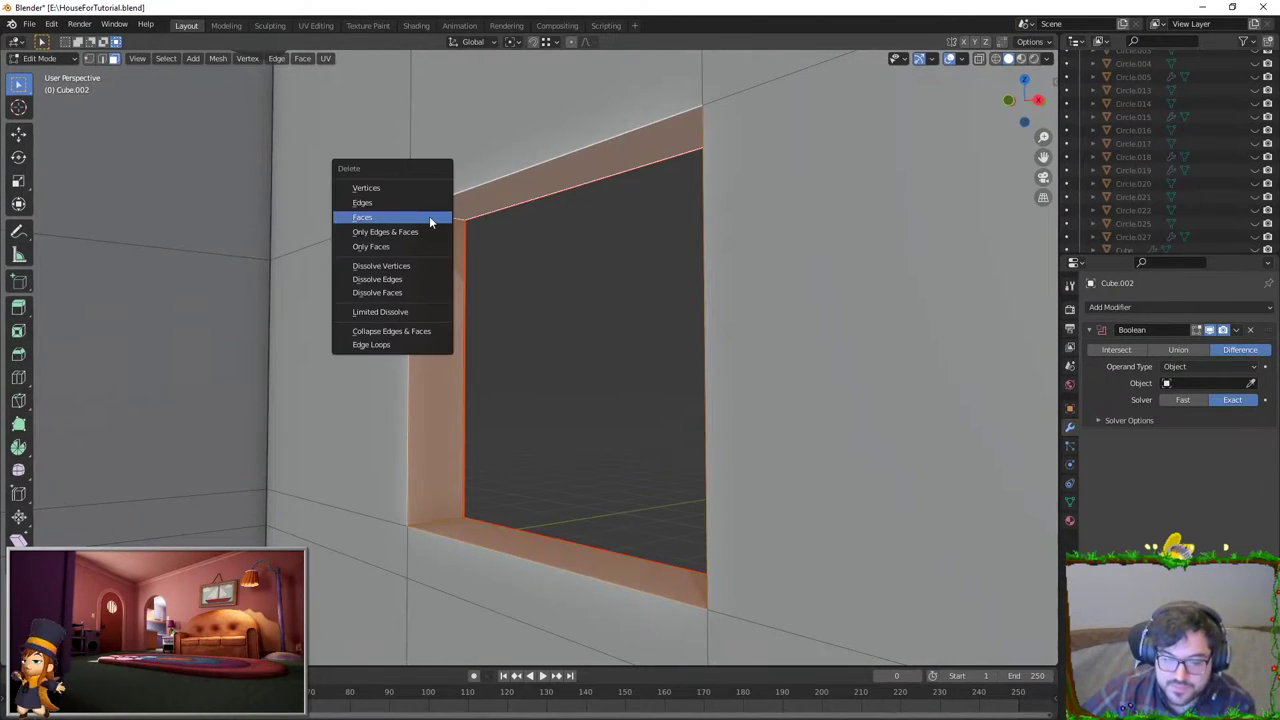
{"action": "left_click", "coordinate": [429, 216]}
{"action": "scroll", "coordinate": [489, 329], "scroll_direction": "down", "scroll_amount": 4}
{"action": "mouse_move", "coordinate": [489, 329]}
{"action": "middle_mouse_down"}
{"action": "mouse_move", "coordinate": [519, 338]}
{"action": "mouse_move", "coordinate": [514, 305]}
{"action": "middle_mouse_up"}
Step: Select the face above the window, then return to Object Mode
{"action": "left_click", "coordinate": [508, 318]}
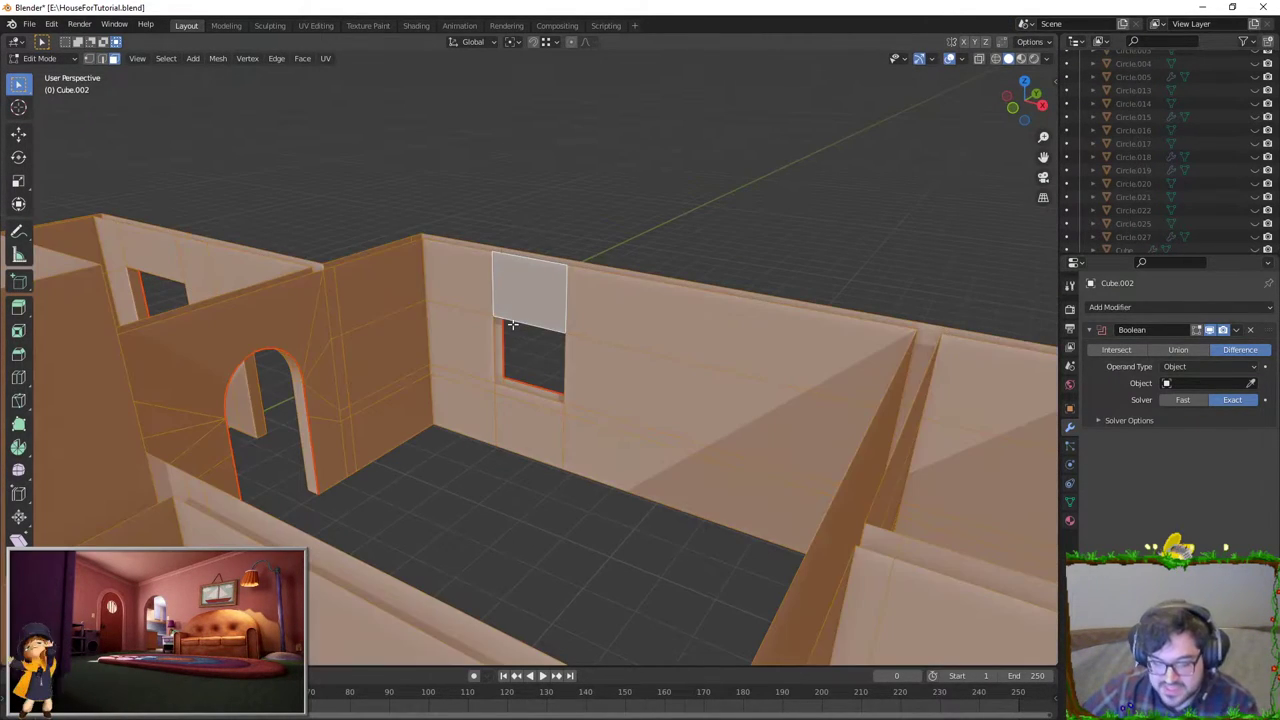
{"action": "key", "text": "a"}
{"action": "left_click", "coordinate": [508, 318]}
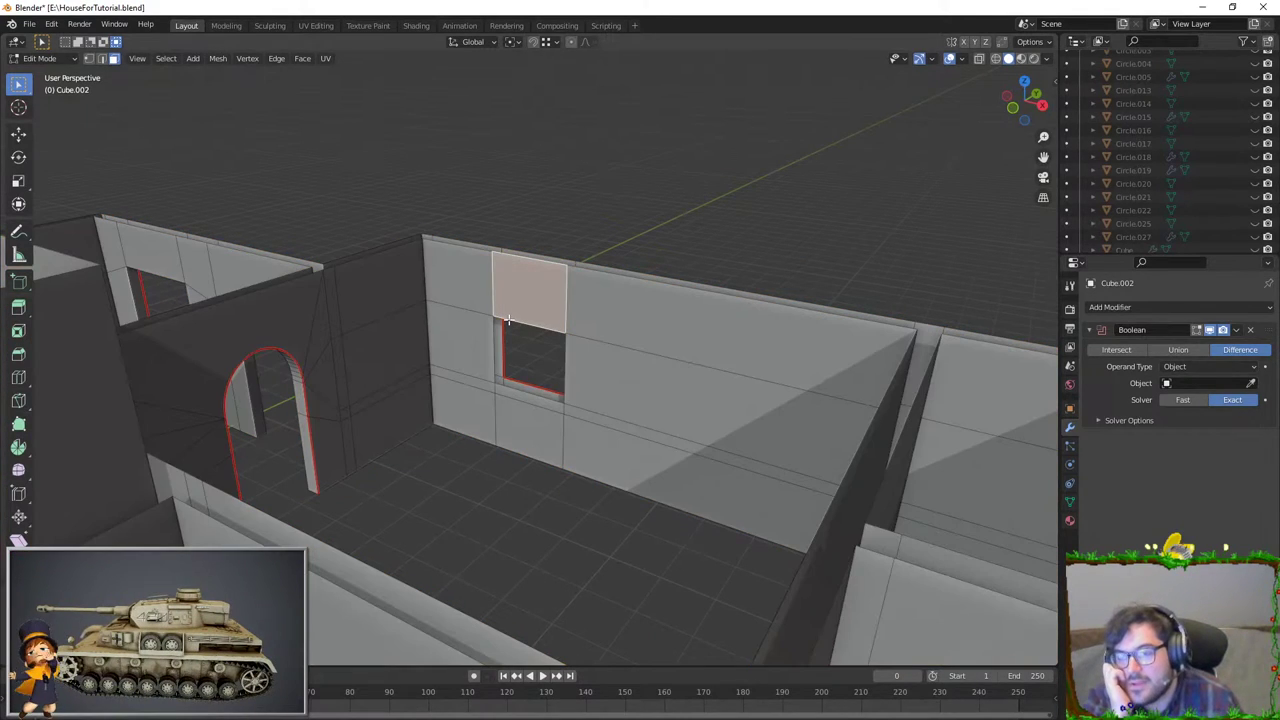
{"action": "key", "text": "Tab"}
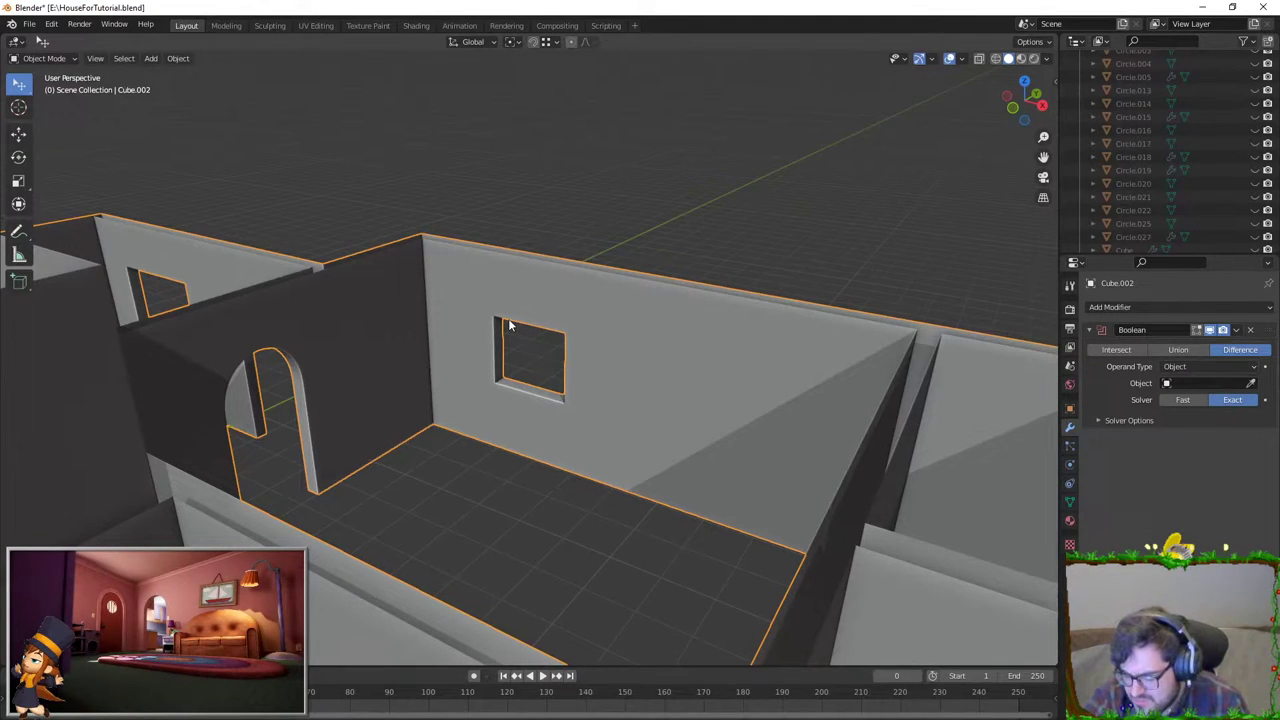
Step: Export the walls via File > Export > FBX as SM_Walls.fbx
{"action": "scroll", "coordinate": [509, 318], "scroll_direction": "down", "scroll_amount": 5}
{"action": "mouse_move", "coordinate": [606, 366]}
{"action": "middle_mouse_down"}
{"action": "mouse_move", "coordinate": [514, 315]}
{"action": "mouse_move", "coordinate": [628, 313]}
{"action": "middle_mouse_up"}
{"action": "scroll", "coordinate": [514, 315], "scroll_direction": "up", "scroll_amount": 2}
{"action": "scroll", "coordinate": [640, 320], "scroll_direction": "up", "scroll_amount": 2}
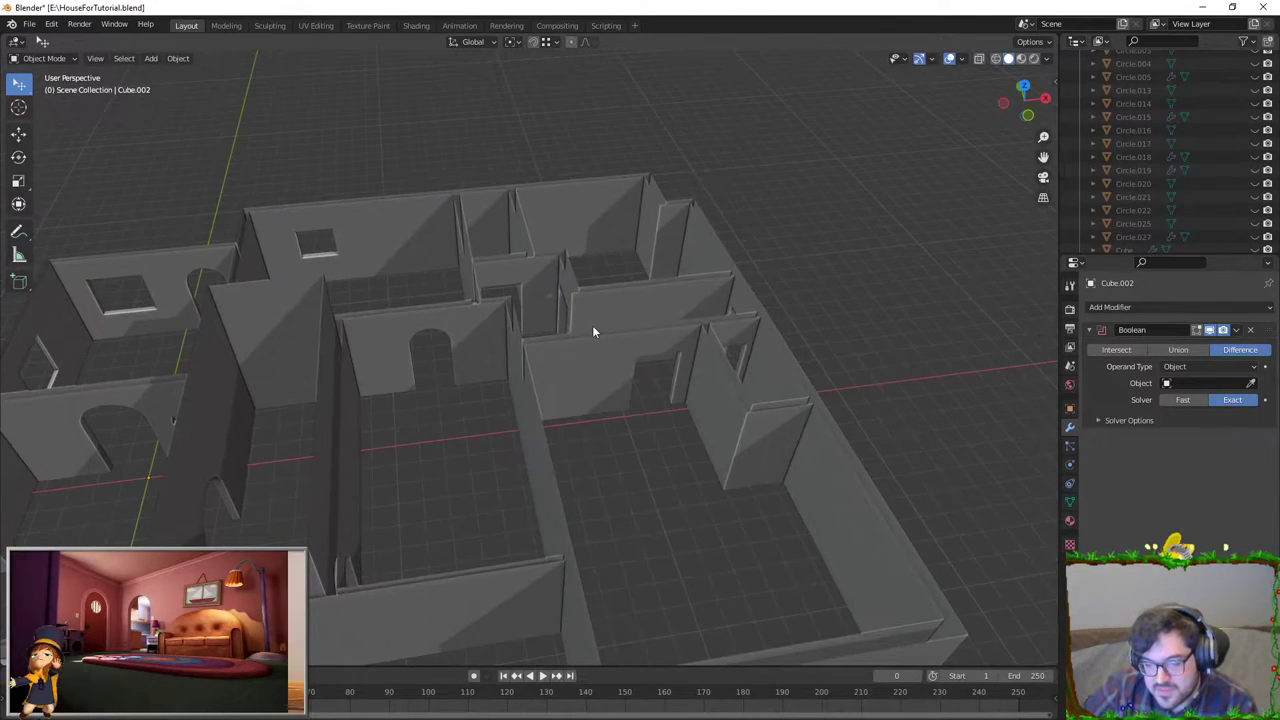
{"action": "scroll", "coordinate": [484, 277], "scroll_direction": "up", "scroll_amount": 3}
{"action": "middle_click_drag", "start_coordinate": [484, 277], "coordinate": [458, 281]}
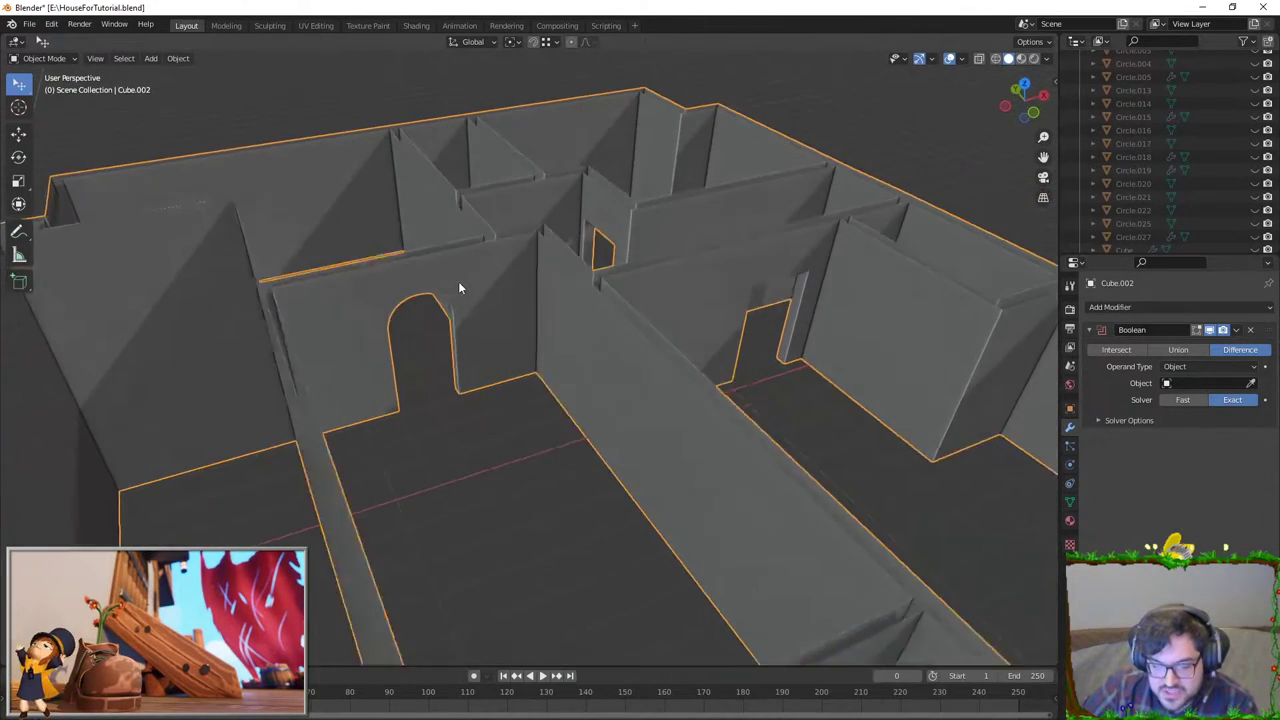
{"action": "left_click", "coordinate": [29, 24]}
{"action": "mouse_move", "coordinate": [50, 204]}
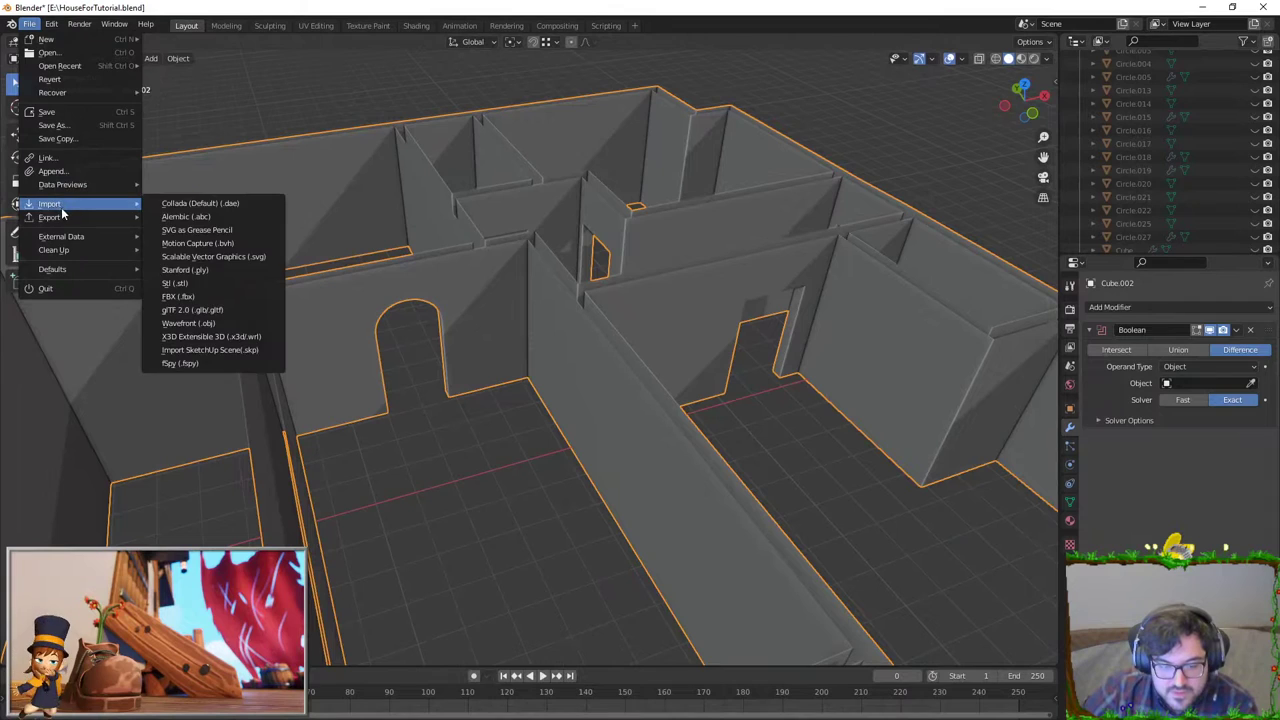
{"action": "left_click", "coordinate": [213, 327]}
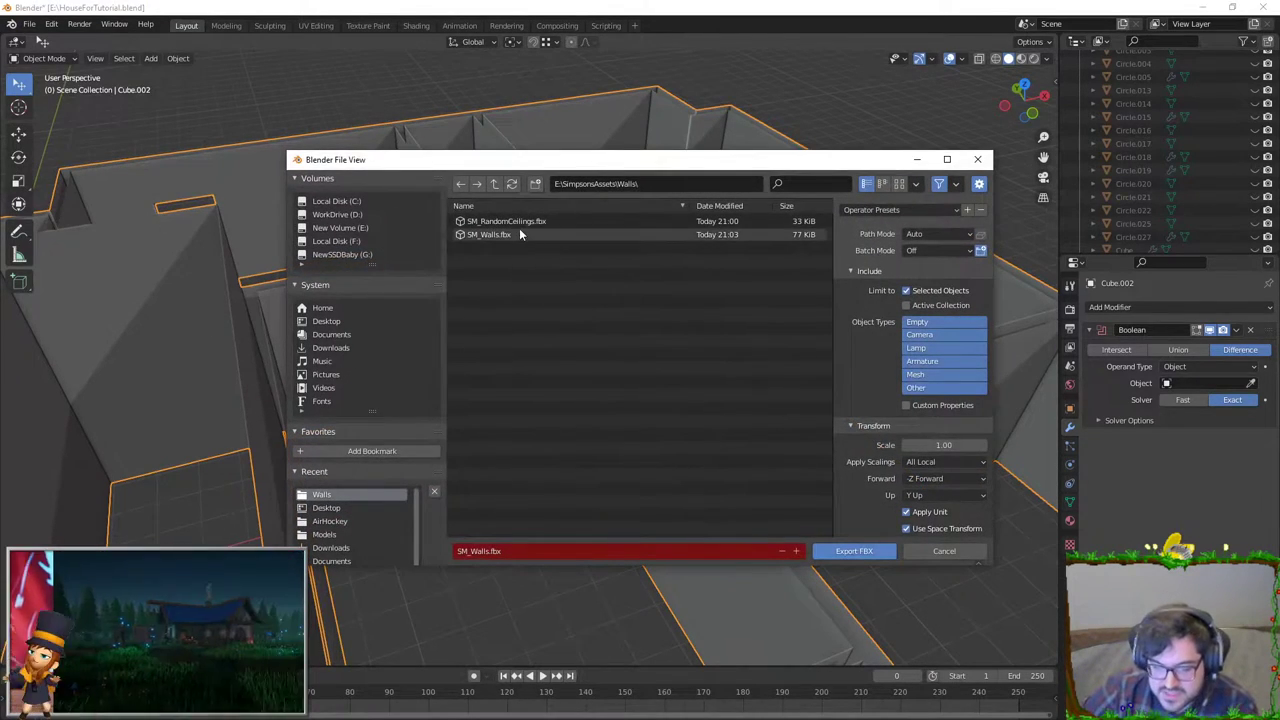
{"action": "key", "text": "Escape"}
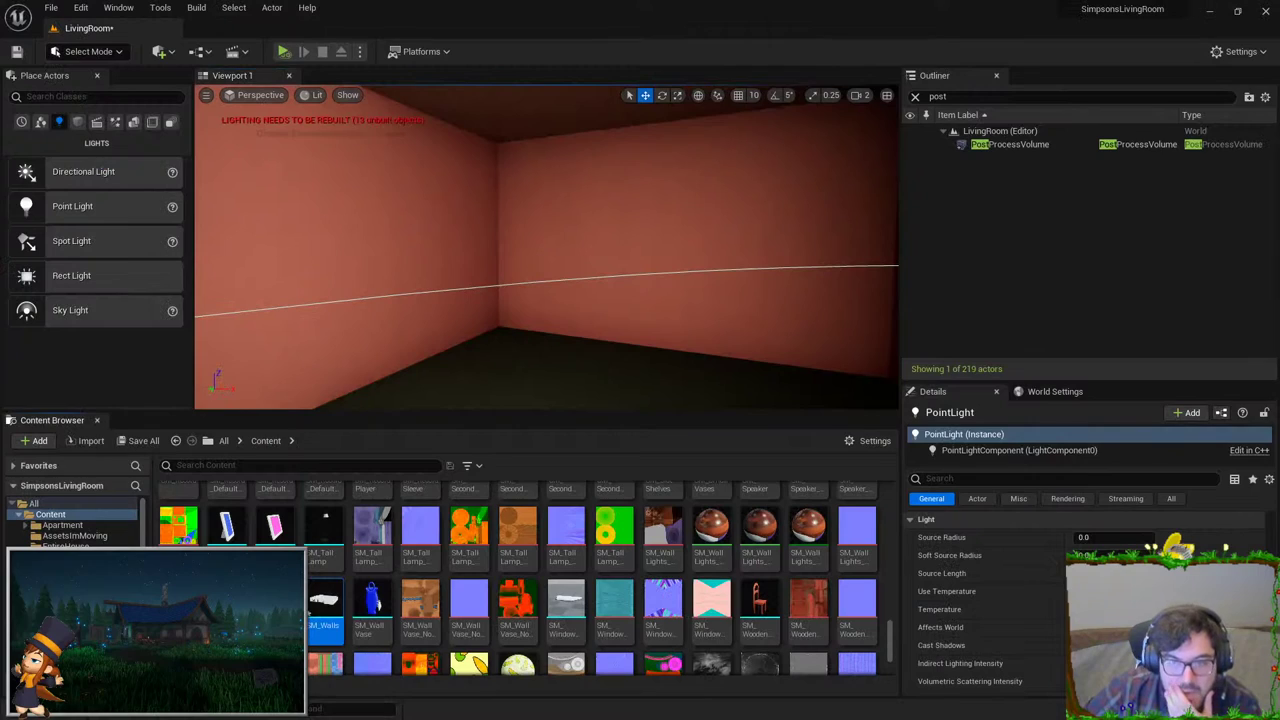
Step: Select the wall actor, reimport the SM_Walls asset, and view the new arched kitchen doorway
{"action": "left_click", "coordinate": [533, 238]}
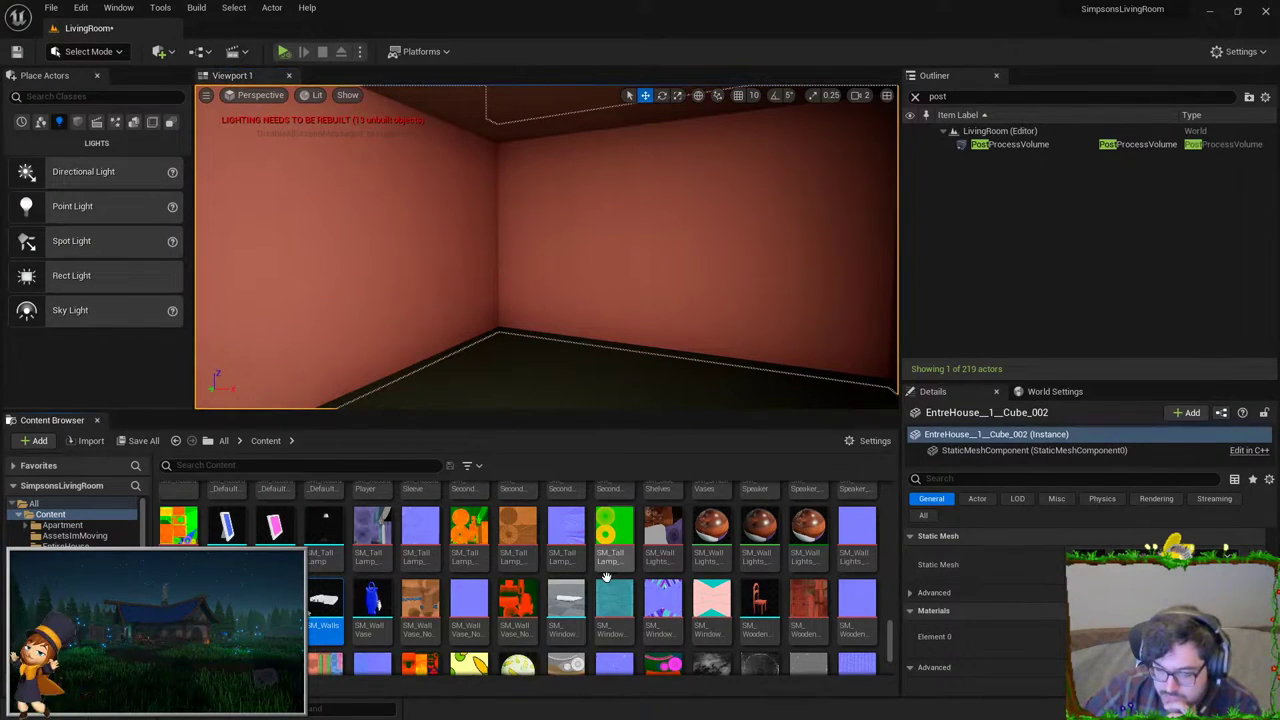
{"action": "scroll", "coordinate": [857, 540], "scroll_direction": "down", "scroll_amount": 1}
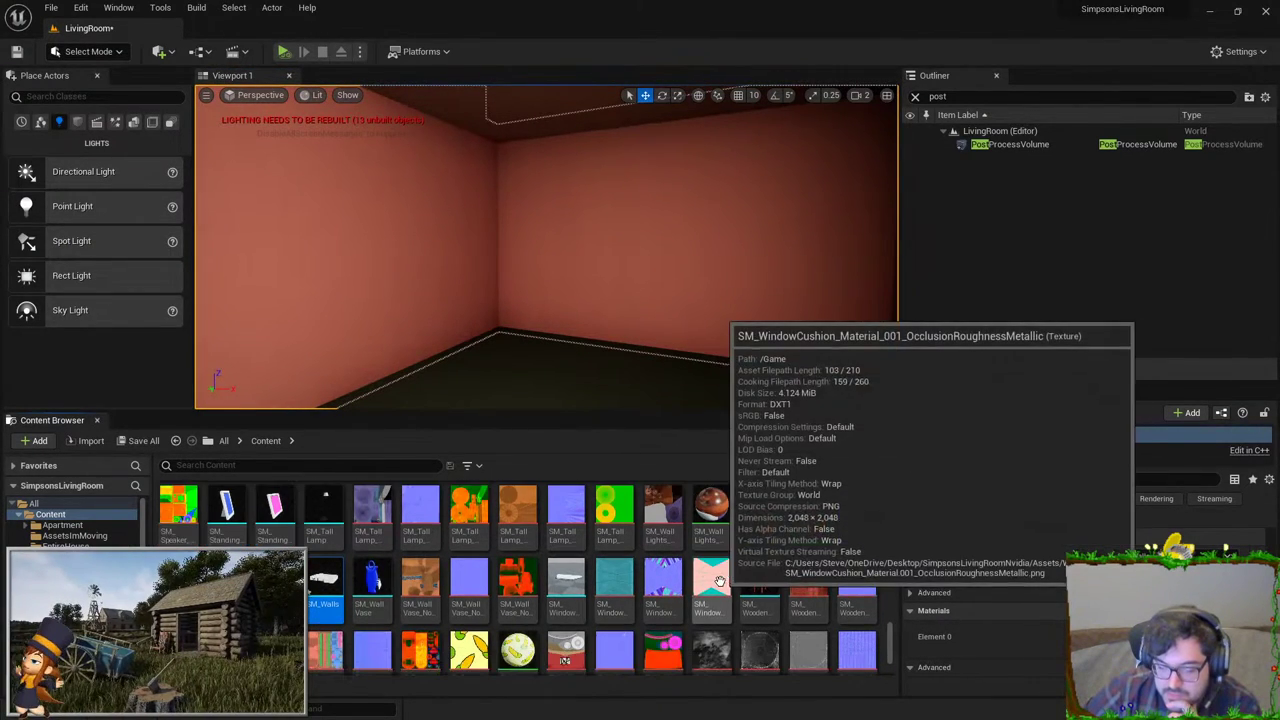
{"action": "right_click", "coordinate": [344, 584]}
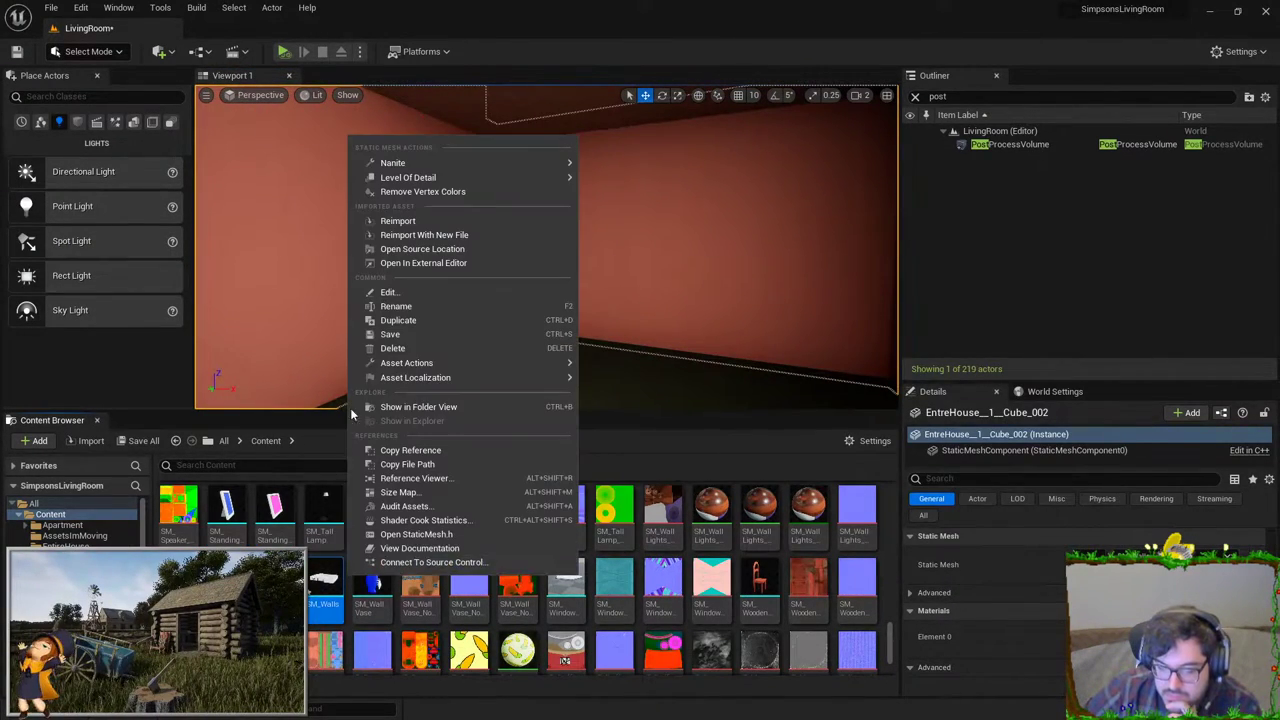
{"action": "left_click", "coordinate": [436, 236]}
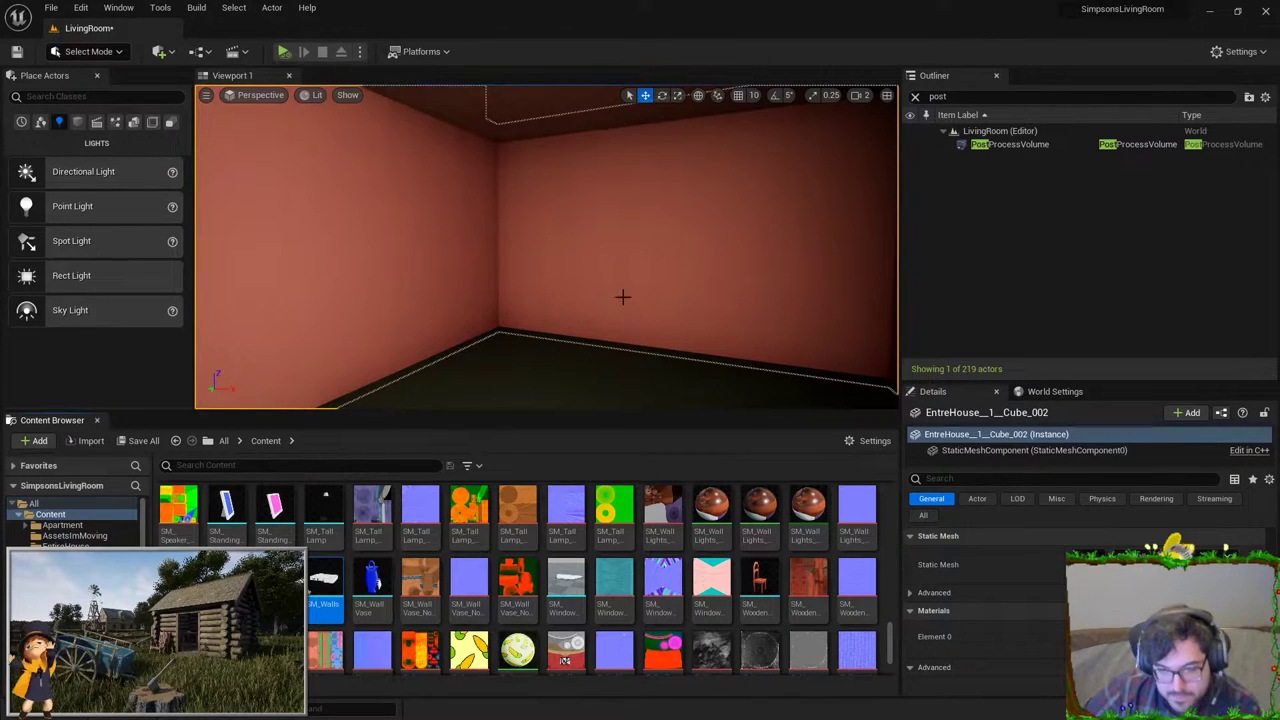
{"action": "mouse_move", "coordinate": [605, 364]}
{"action": "right_mouse_down"}
{"action": "mouse_move", "coordinate": [720, 189]}
{"action": "mouse_move", "coordinate": [700, 200]}
{"action": "right_mouse_up"}
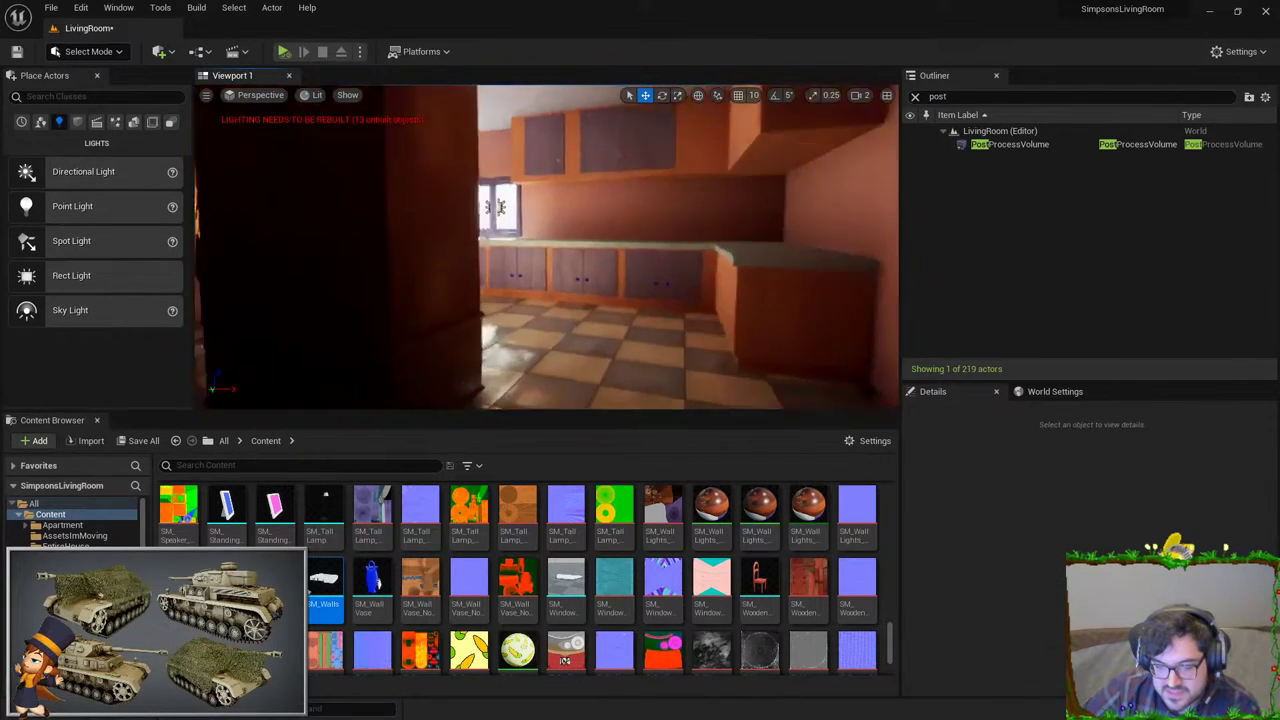
{"action": "right_click_drag", "start_coordinate": [700, 200], "coordinate": [555, 259]}
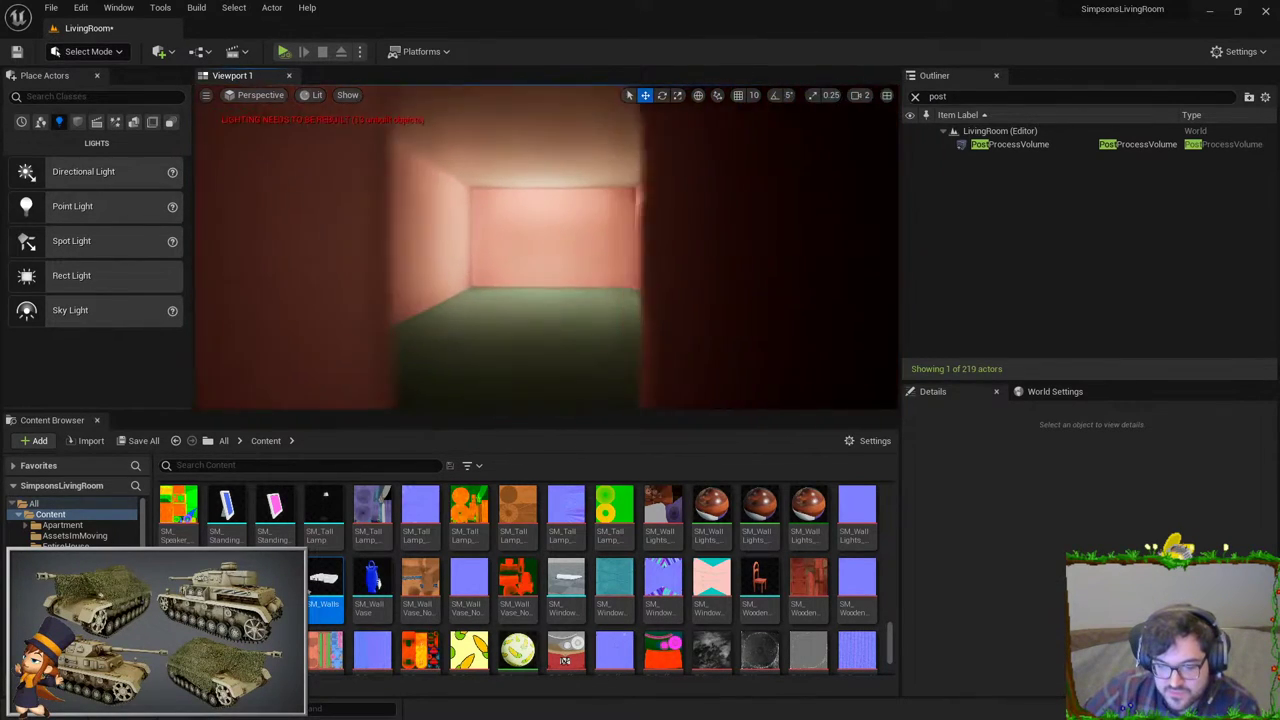
{"action": "right_click_drag", "start_coordinate": [606, 189], "coordinate": [606, 189]}
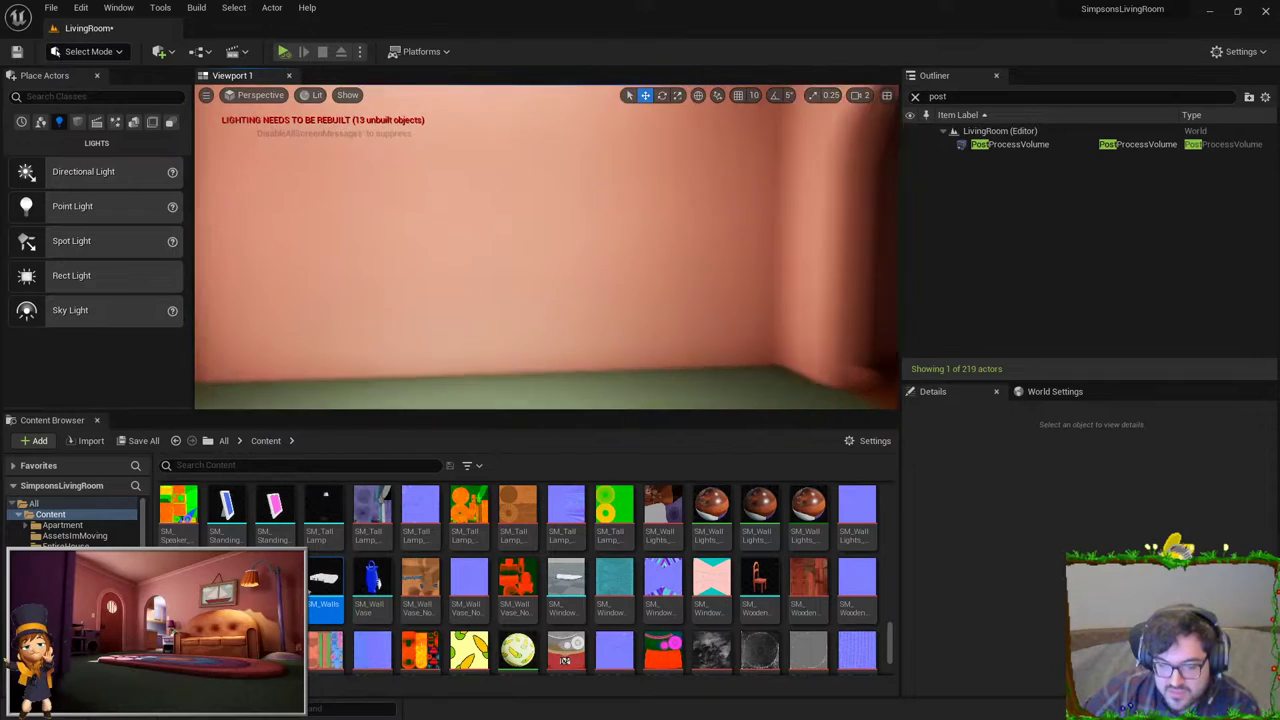
{"action": "right_click_drag", "start_coordinate": [429, 240], "coordinate": [429, 240]}
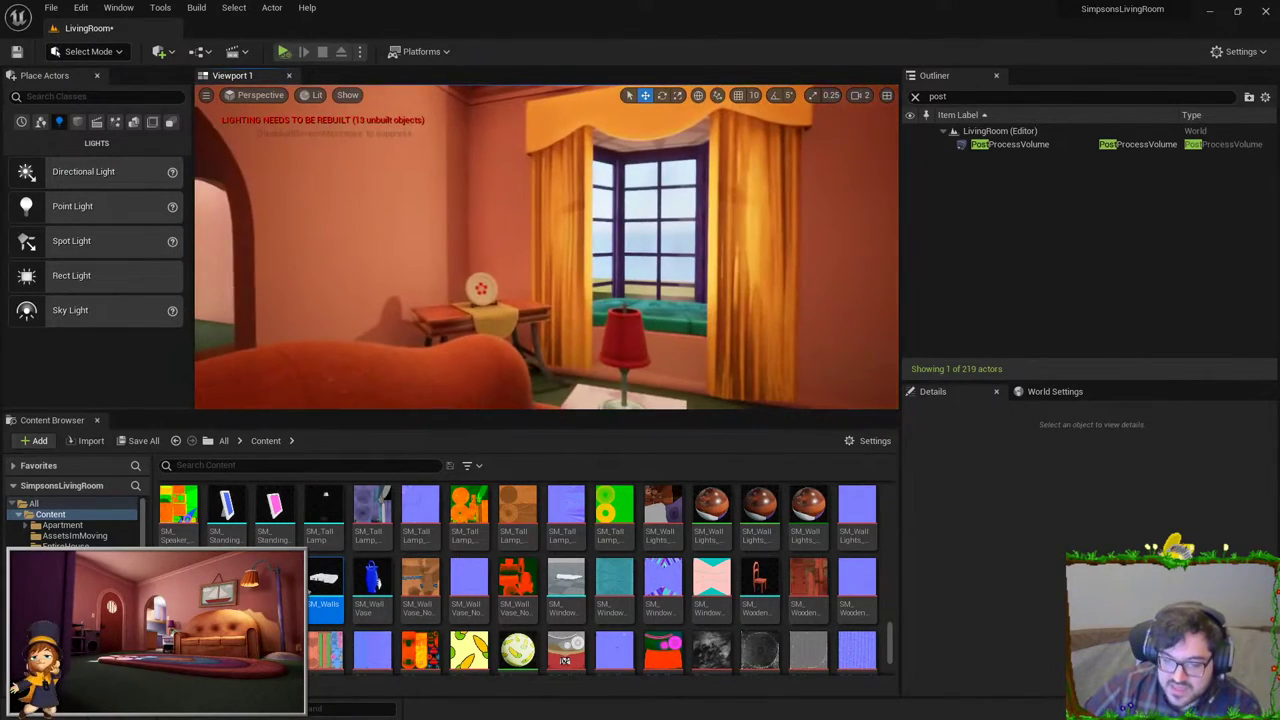
{"action": "right_click_drag", "start_coordinate": [423, 183], "coordinate": [423, 183]}
{"action": "right_click_drag", "start_coordinate": [652, 275], "coordinate": [652, 275]}
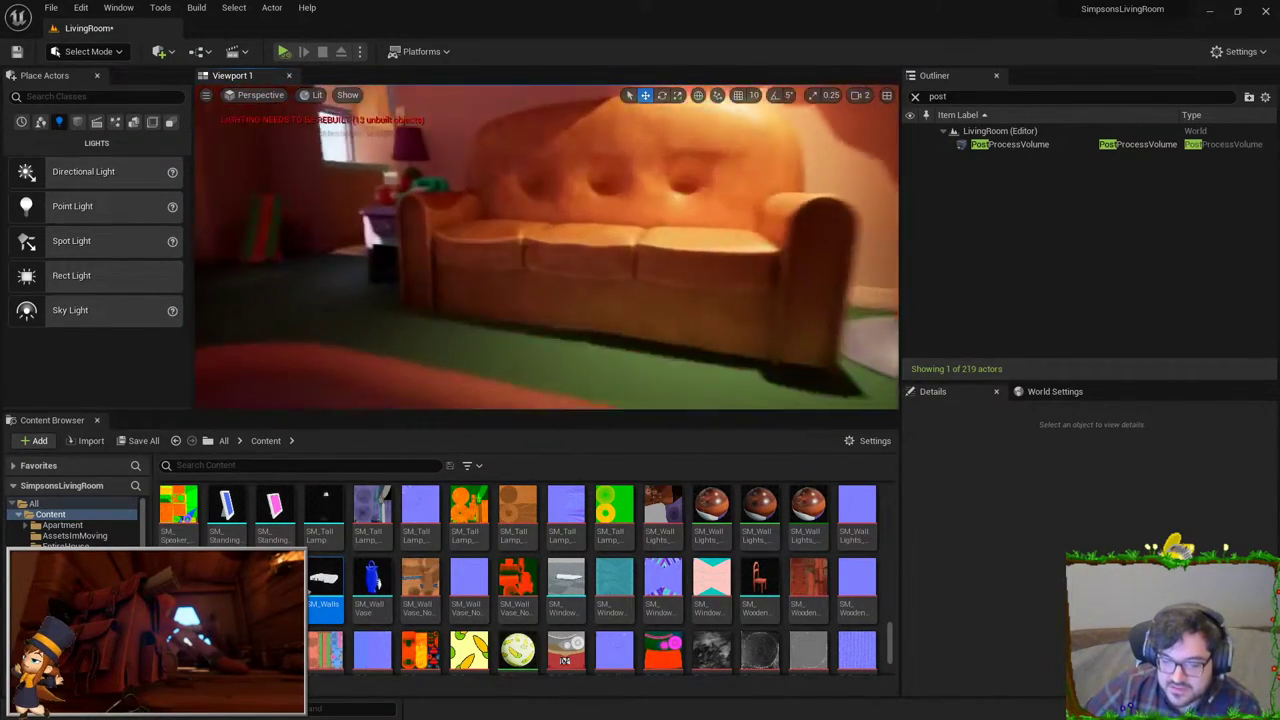
{"action": "right_click_drag", "start_coordinate": [545, 250], "coordinate": [445, 250]}
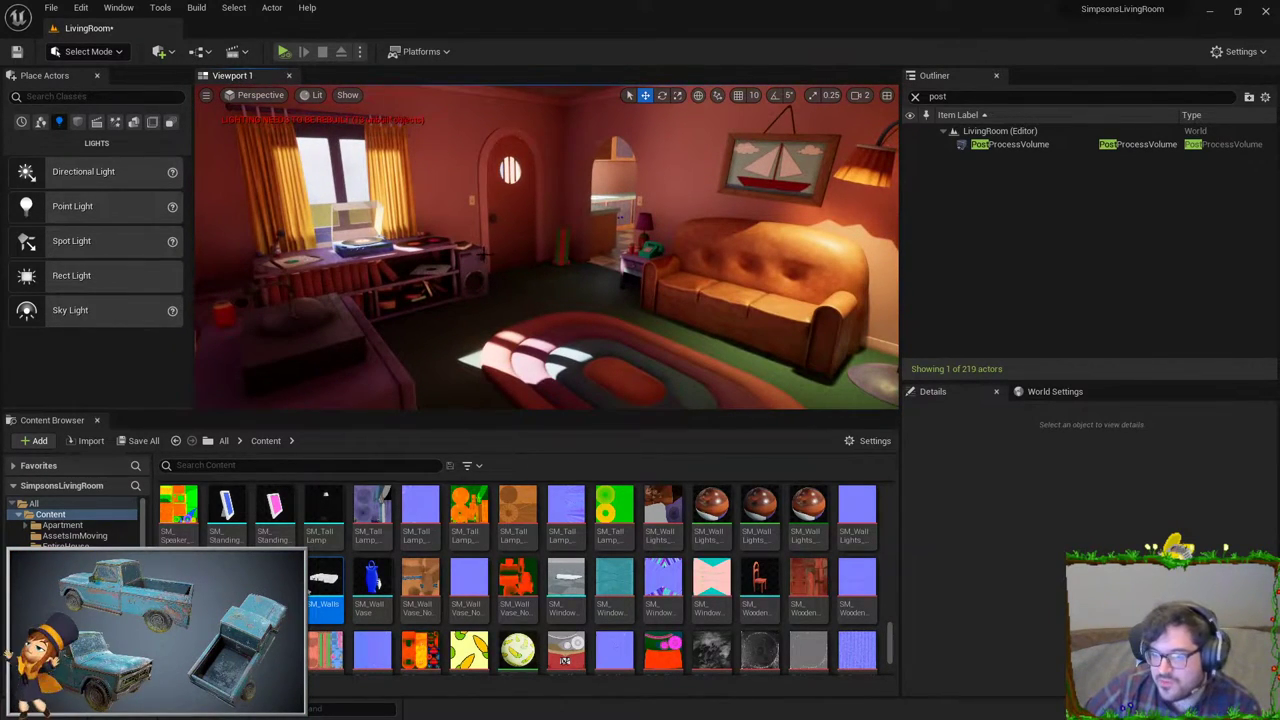
{"action": "right_click_drag", "start_coordinate": [545, 250], "coordinate": [455, 270]}
{"action": "left_click", "coordinate": [730, 250]}
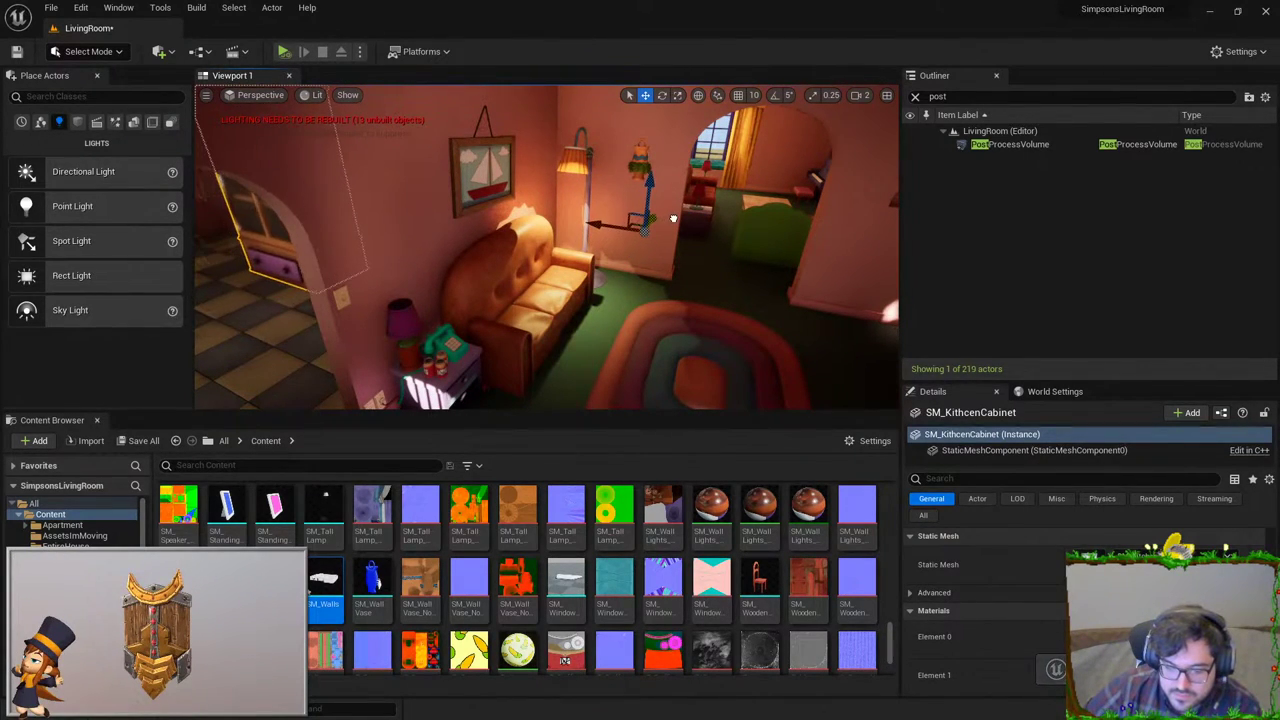
{"action": "key", "text": "f"}
{"action": "key", "text": "Escape"}
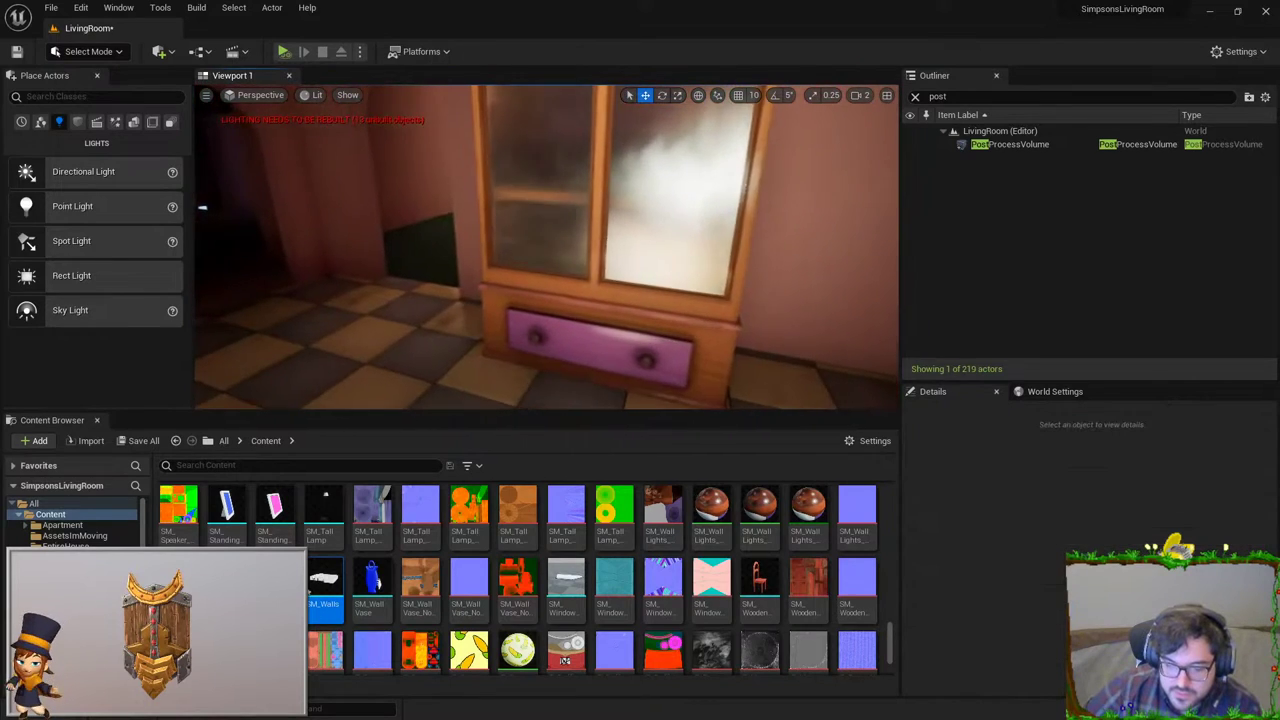
{"action": "right_click_drag", "start_coordinate": [547, 250], "coordinate": [547, 250]}
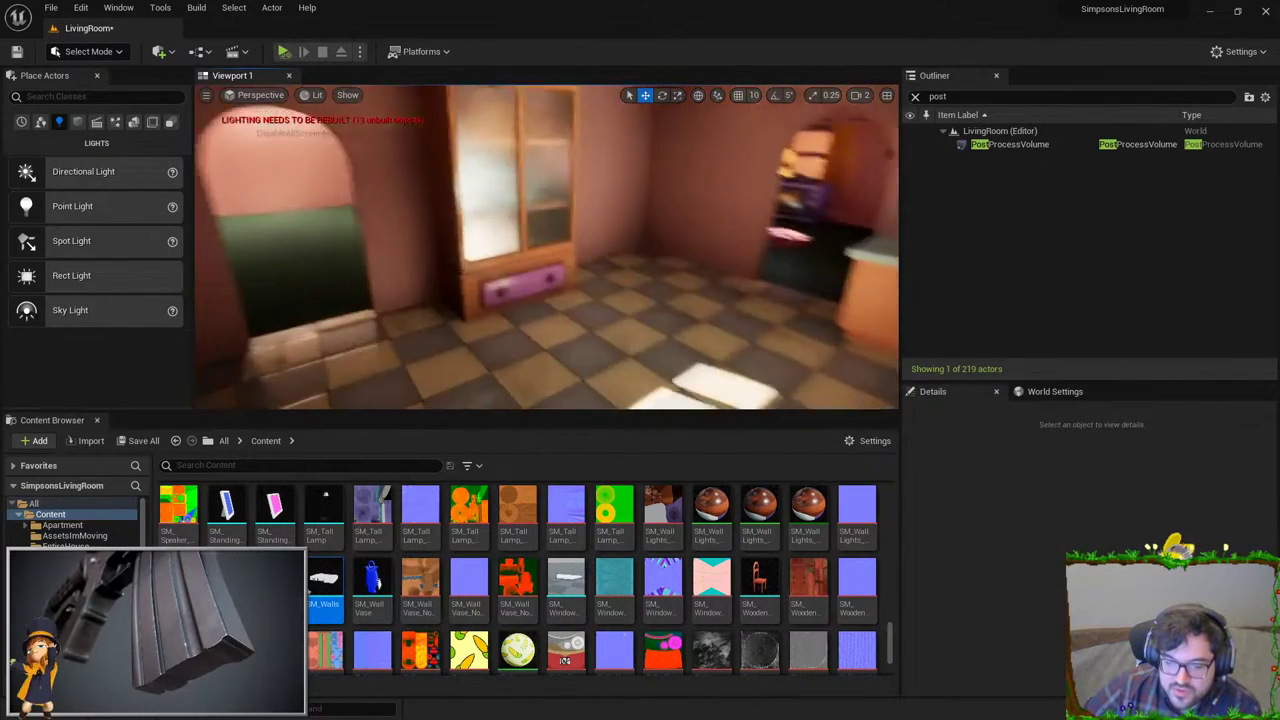
{"action": "left_click", "coordinate": [650, 250]}
{"action": "key", "text": "Escape"}
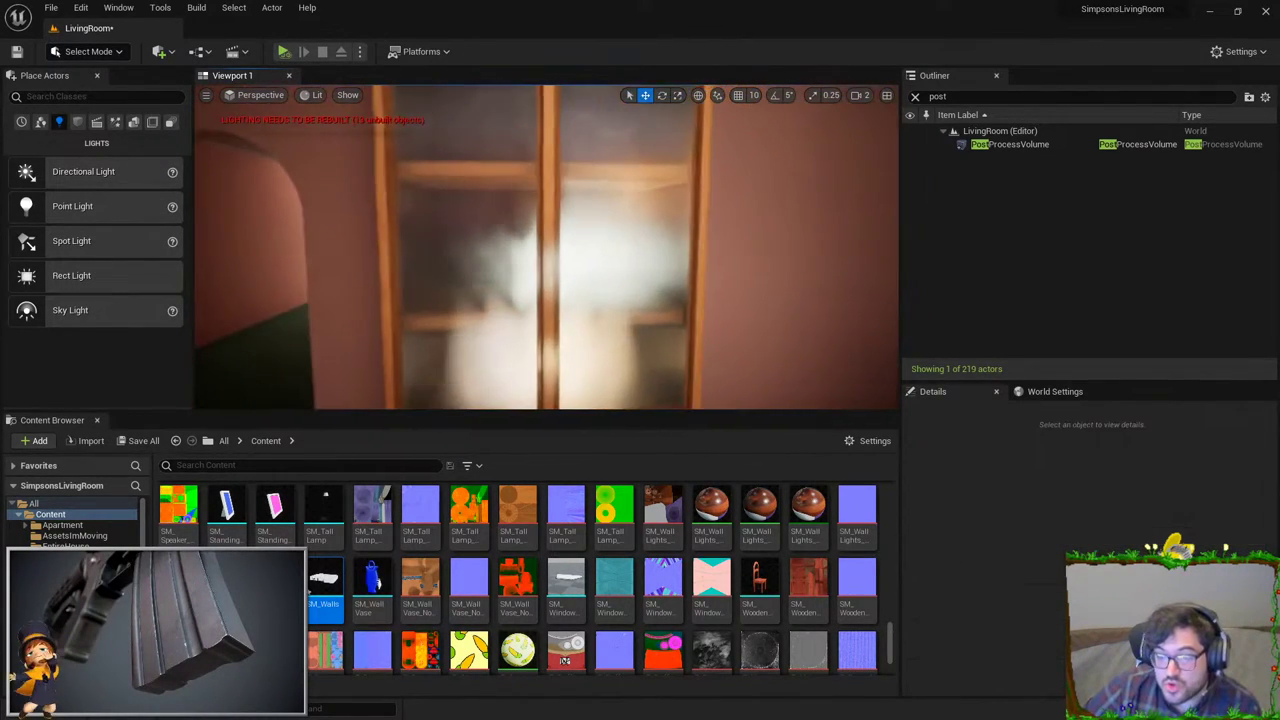
{"action": "right_click_drag", "start_coordinate": [547, 250], "coordinate": [547, 250]}
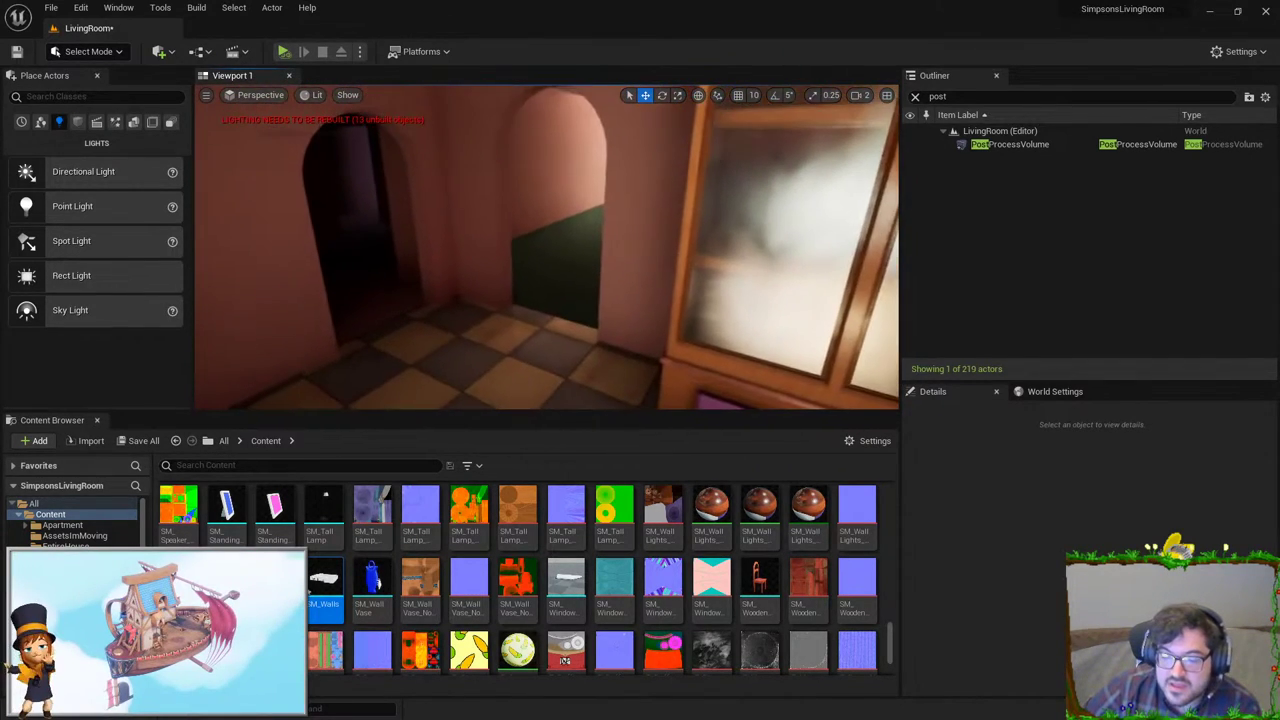
{"action": "right_click_drag", "start_coordinate": [350, 212], "coordinate": [350, 212]}
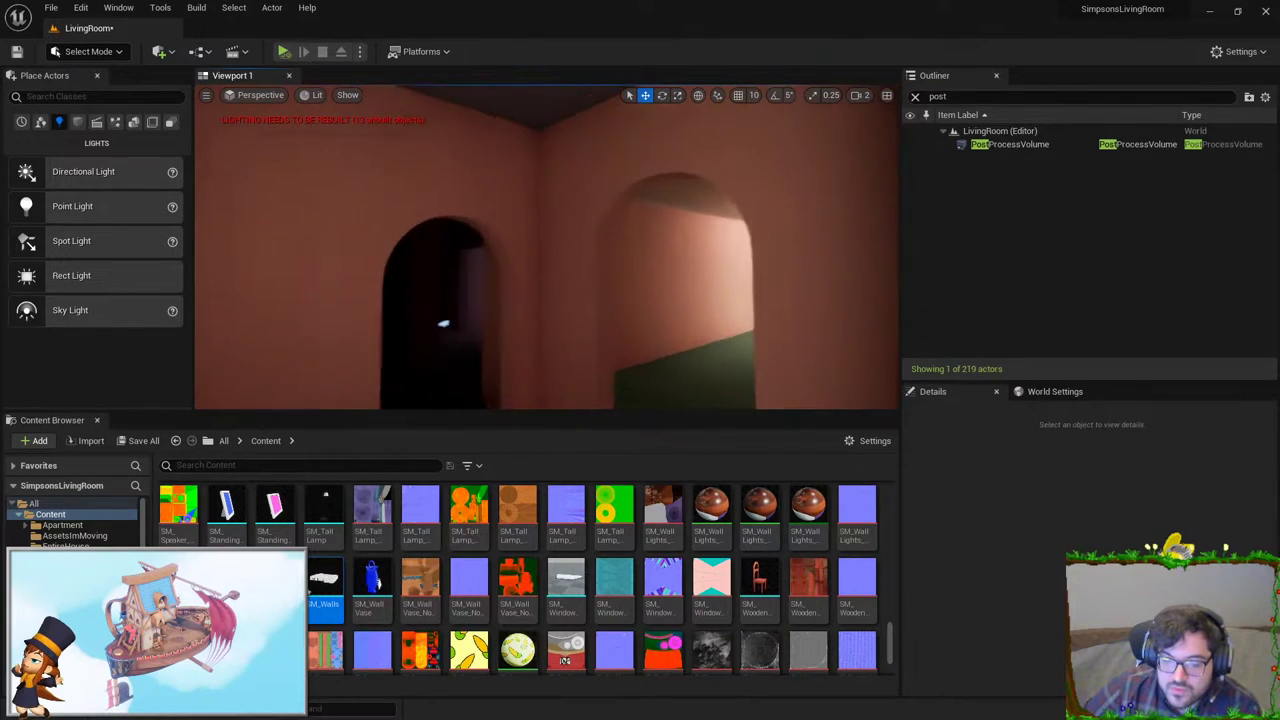
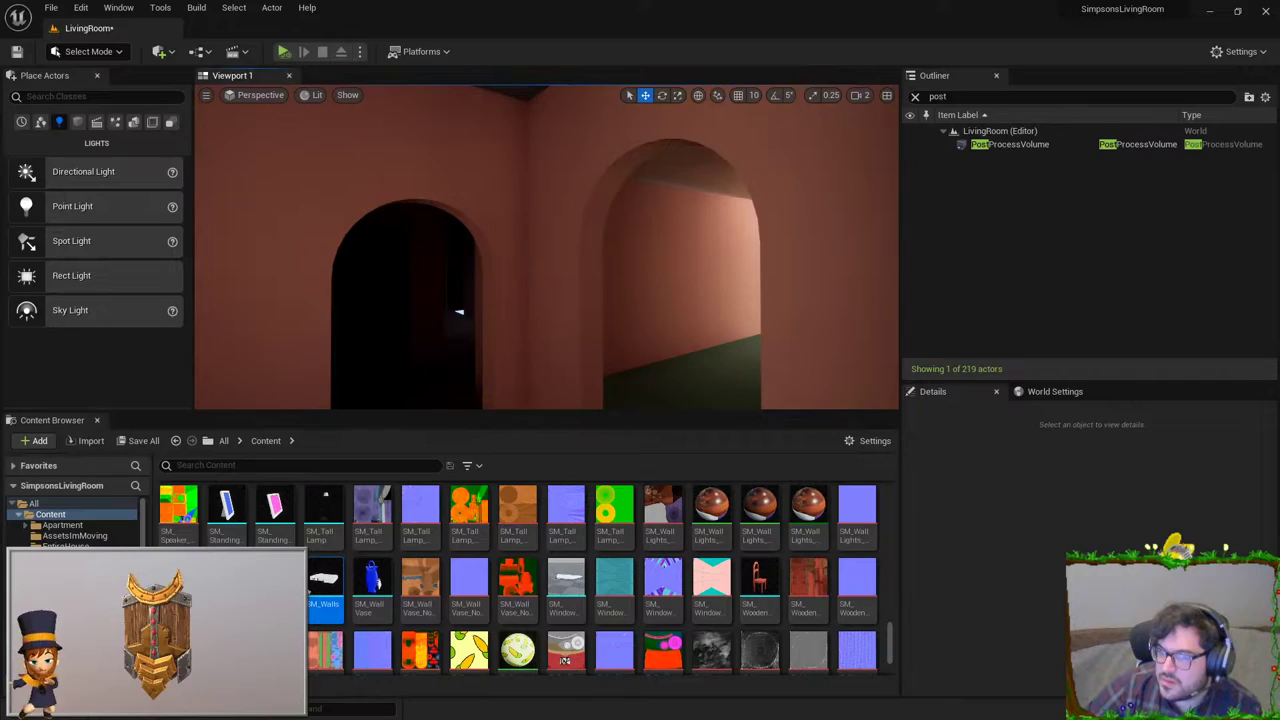
Step: Compare the Simpsons kitchen reference images with the living room level's archways and cabinet
{"action": "key", "text": "alt+Tab"}
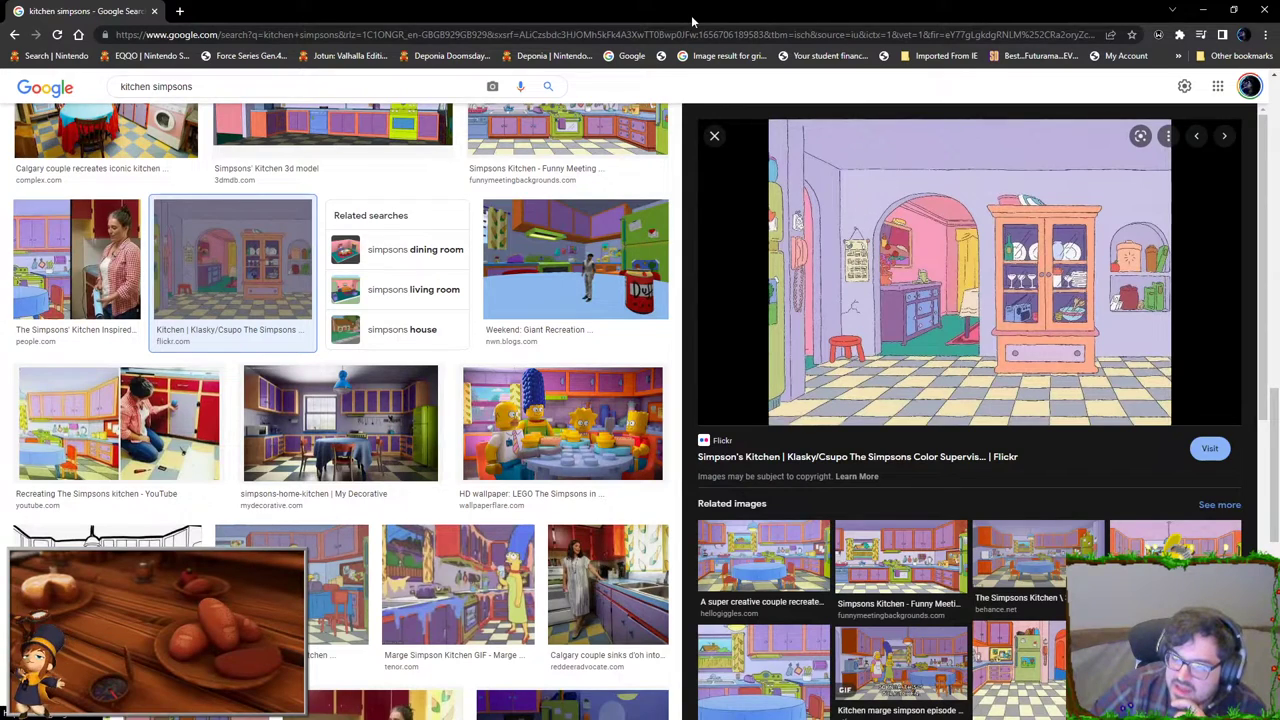
{"action": "key", "text": "alt+Tab"}
{"action": "mouse_move", "coordinate": [643, 296]}
{"action": "right_mouse_down"}
{"action": "mouse_move", "coordinate": [620, 300]}
{"action": "mouse_move", "coordinate": [577, 151]}
{"action": "right_mouse_up"}
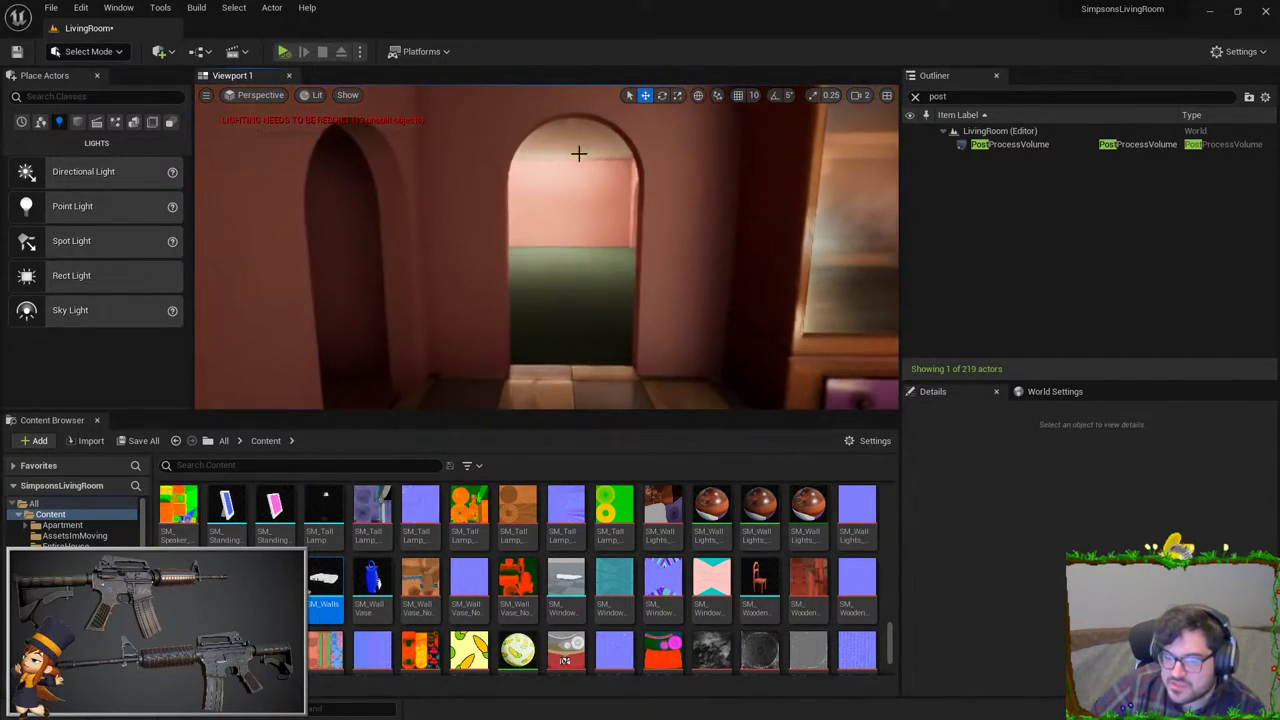
{"action": "right_click_drag", "start_coordinate": [457, 123], "coordinate": [457, 123]}
{"action": "key", "text": "alt+Tab"}
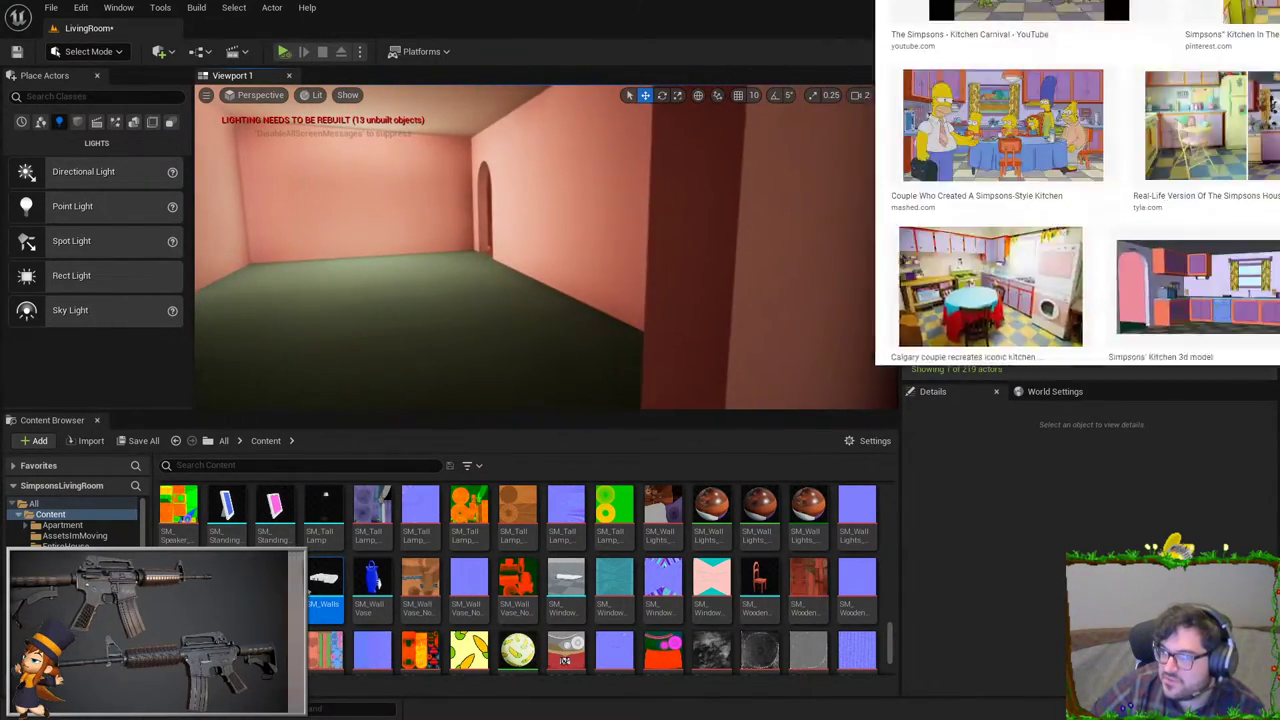
{"action": "left_click_drag", "start_coordinate": [938, 5], "coordinate": [703, 57]}
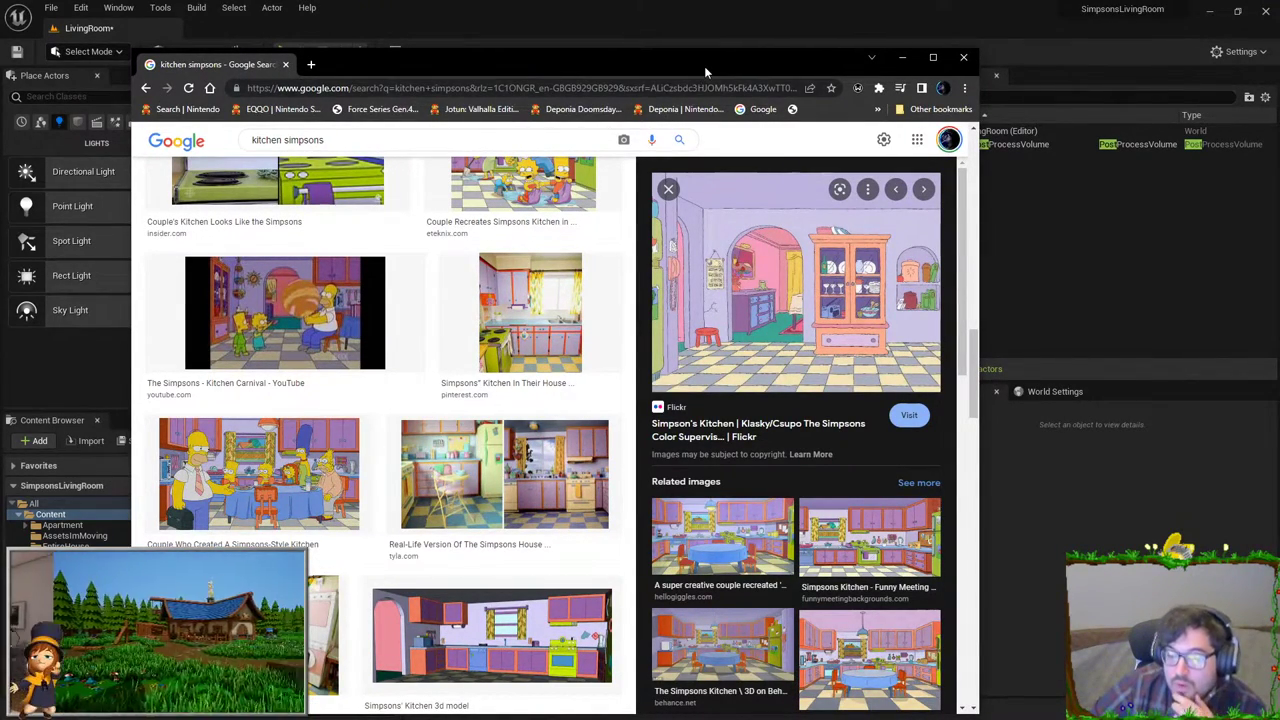
{"action": "key", "text": "alt+Tab"}
{"action": "right_click_drag", "start_coordinate": [448, 240], "coordinate": [474, 240]}
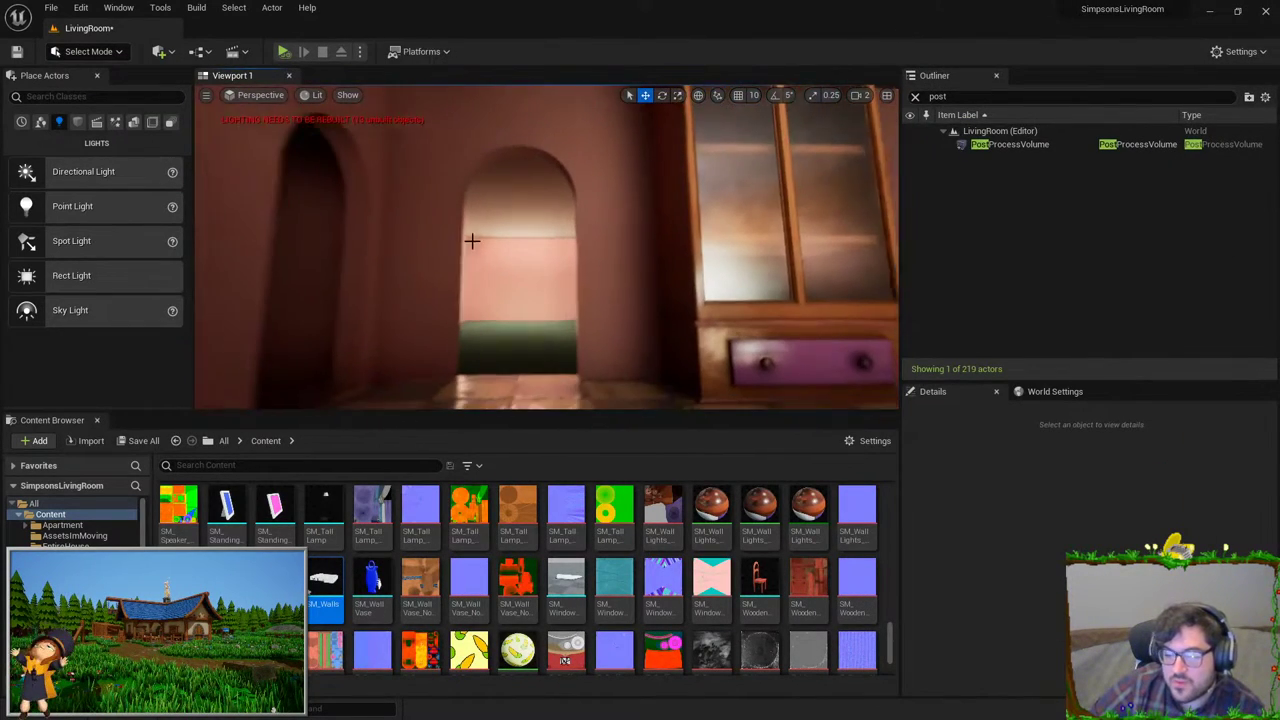
{"action": "right_click_drag", "start_coordinate": [611, 319], "coordinate": [655, 226]}
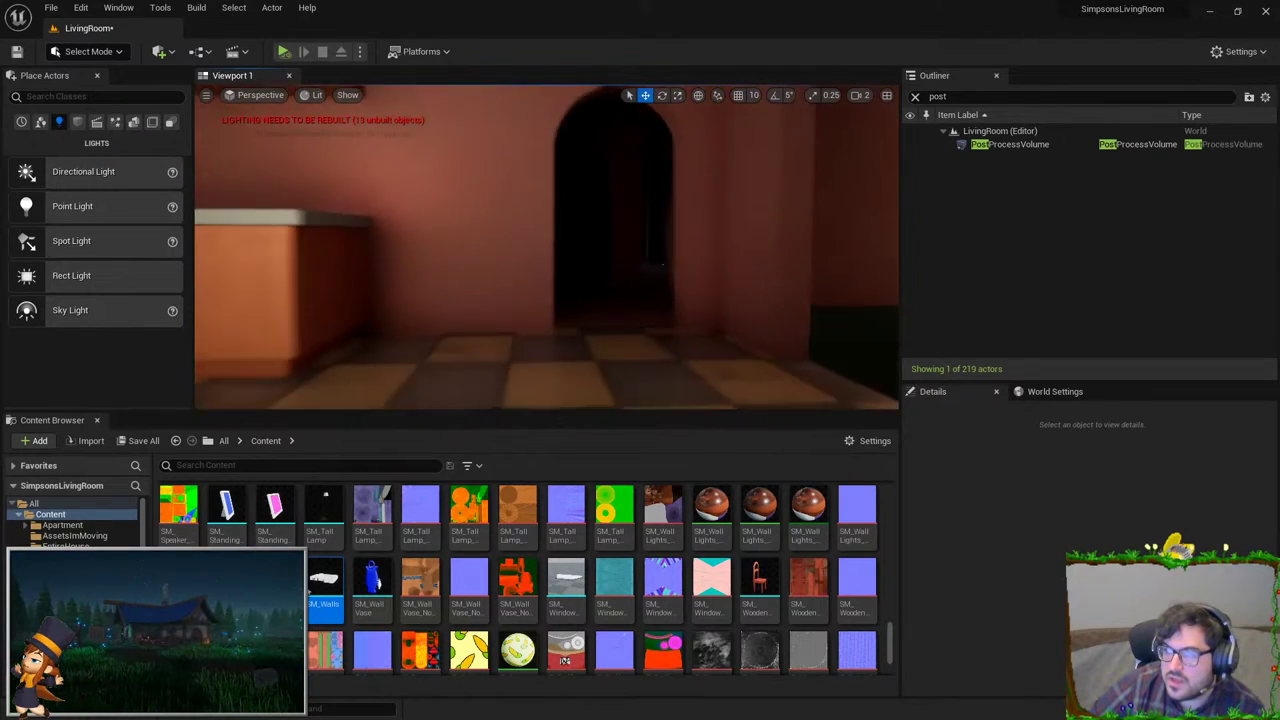
{"action": "right_click_drag", "start_coordinate": [460, 262], "coordinate": [401, 260]}
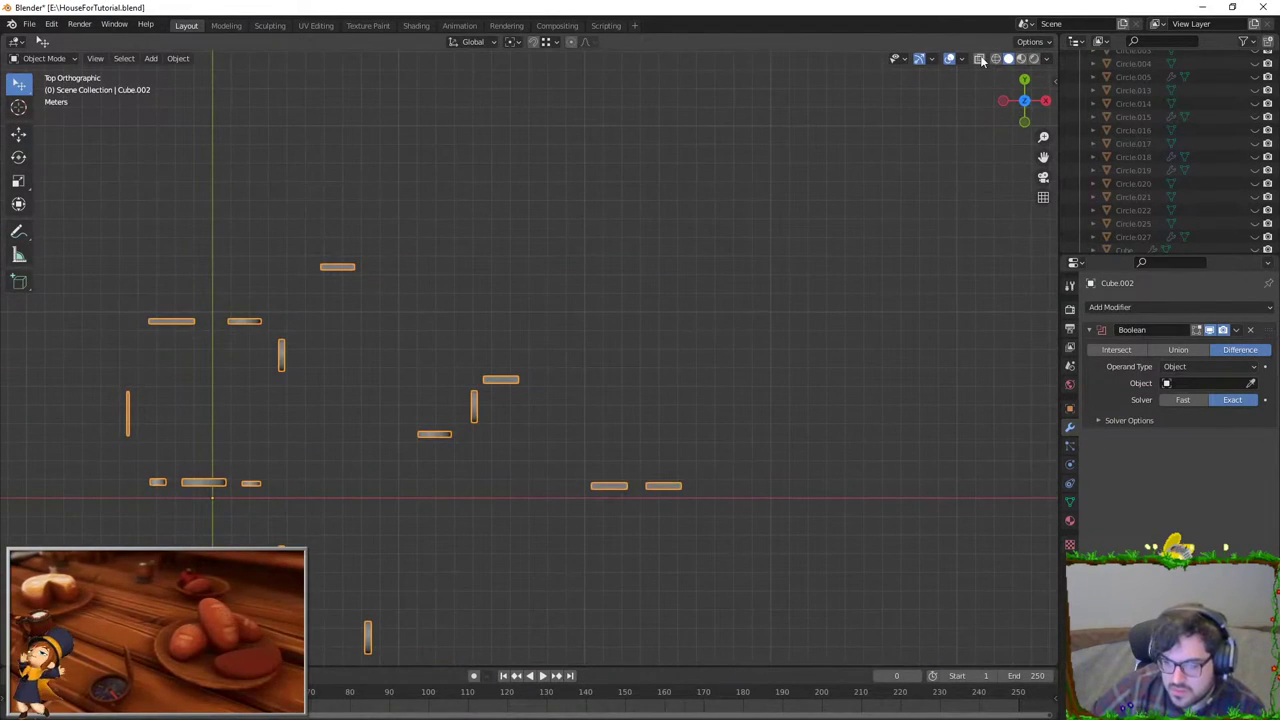
Step: Unhide the wall objects and tilt the floor plan into a perspective view
{"action": "key", "text": "alt+h"}
{"action": "scroll", "coordinate": [549, 410], "scroll_direction": "up", "scroll_amount": 1}
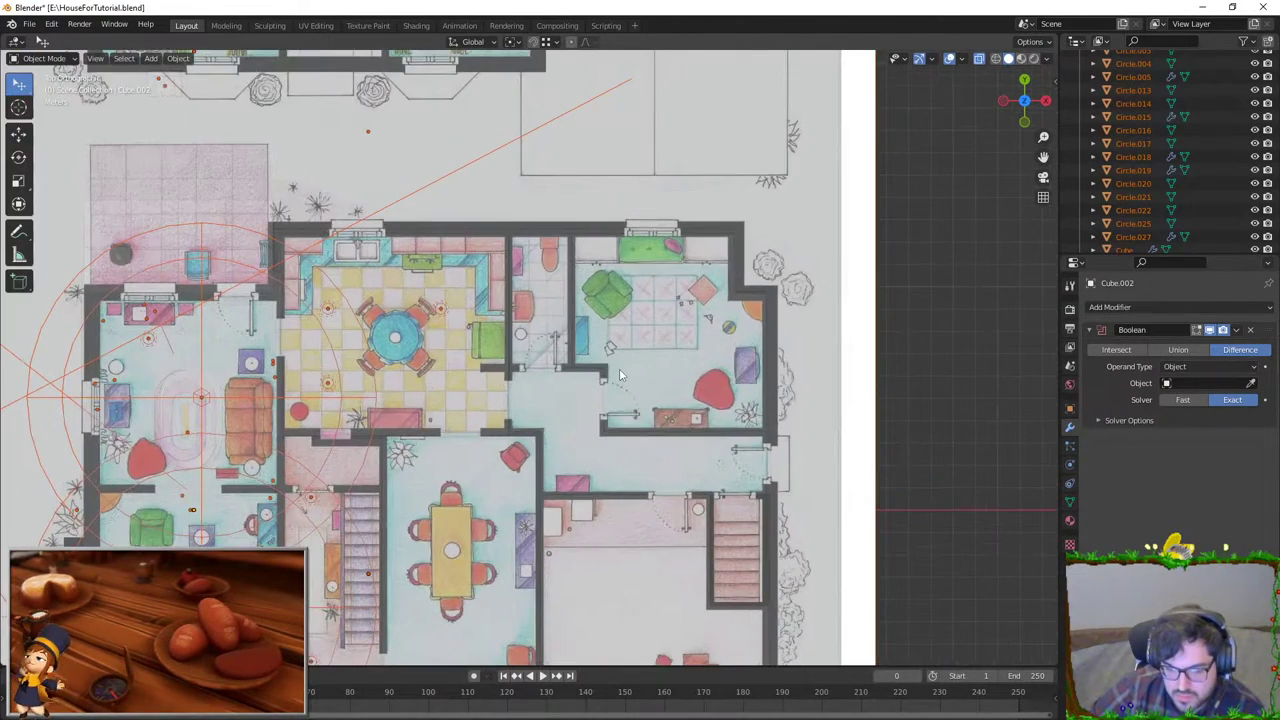
{"action": "scroll", "coordinate": [519, 372], "scroll_direction": "up", "scroll_amount": 3}
{"action": "scroll", "coordinate": [570, 320], "scroll_direction": "up", "scroll_amount": 3}
{"action": "scroll", "coordinate": [624, 271], "scroll_direction": "up", "scroll_amount": 3}
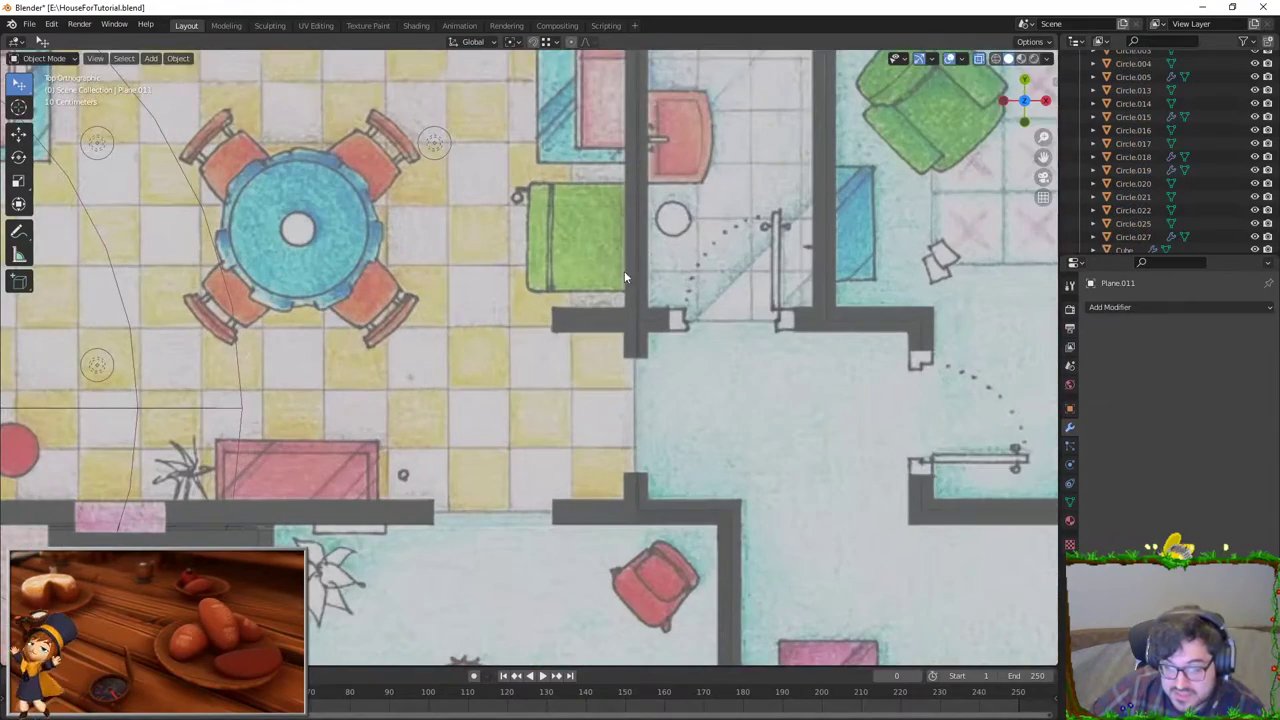
{"action": "middle_click_drag", "start_coordinate": [624, 271], "coordinate": [629, 264]}
{"action": "scroll", "coordinate": [629, 270], "scroll_direction": "up", "scroll_amount": 5, "text": "shift"}
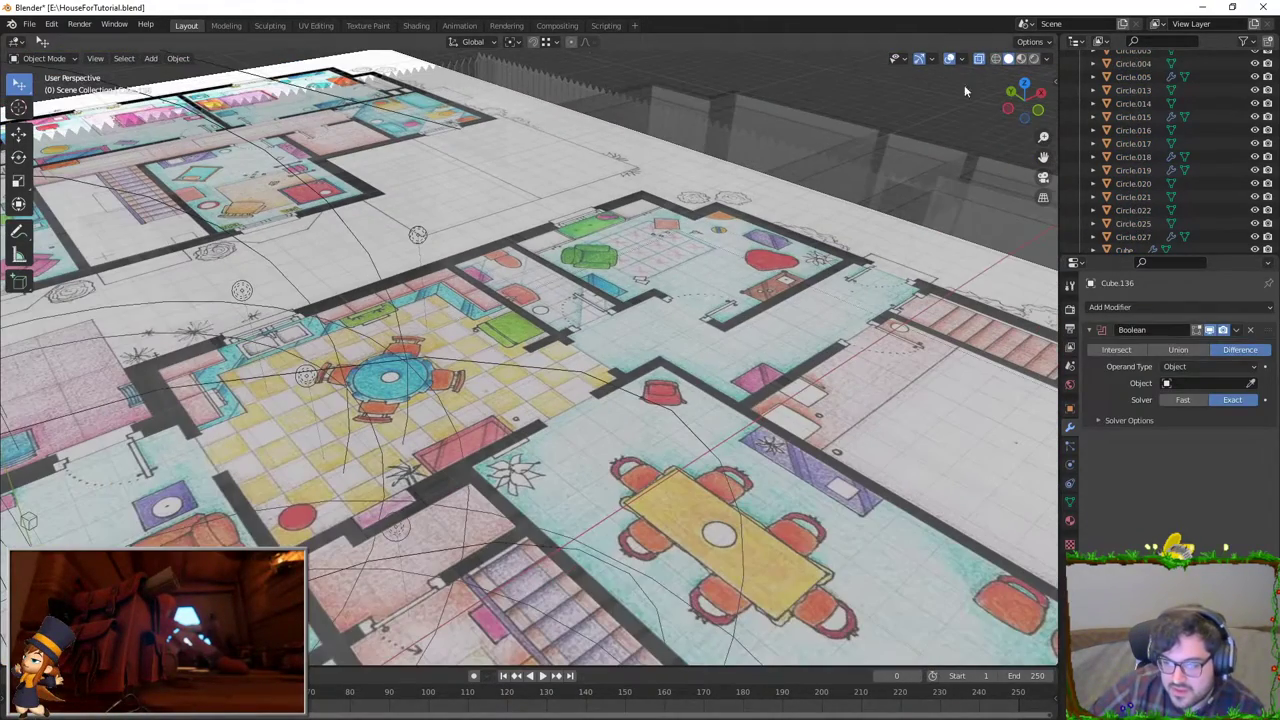
Step: Select the Cube.002 walls and edit their mesh from the top view
{"action": "key", "text": "Tab"}
{"action": "left_click", "coordinate": [698, 103]}
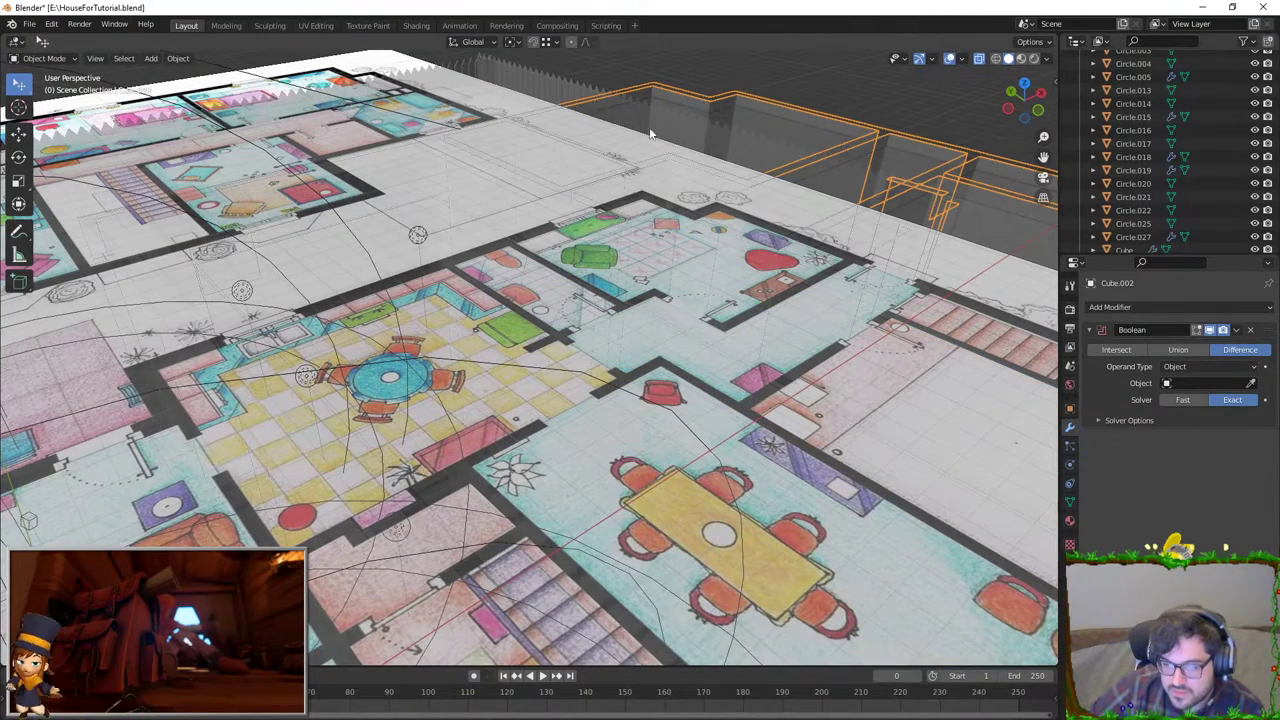
{"action": "key", "text": "Tab"}
{"action": "key", "text": "KP_7"}
{"action": "scroll", "coordinate": [550, 398], "scroll_direction": "up", "scroll_amount": 5}
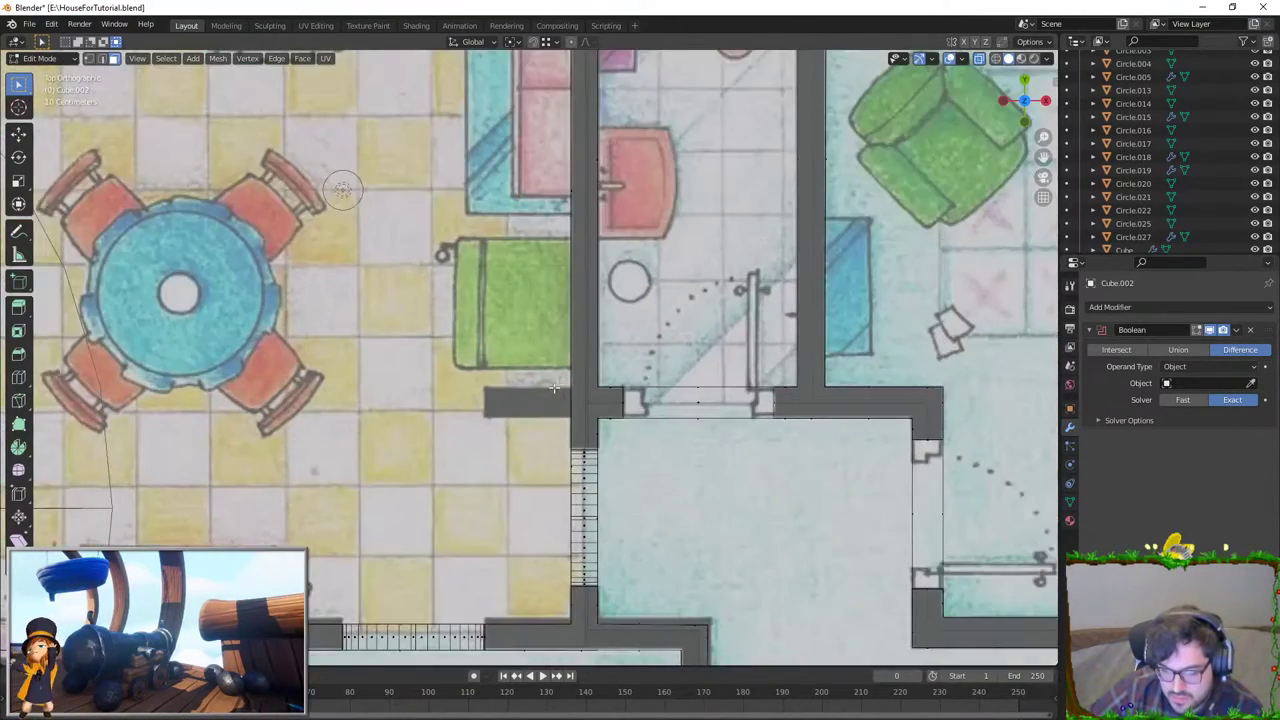
{"action": "scroll", "coordinate": [574, 410], "scroll_direction": "up", "scroll_amount": 3}
Step: Add a centred loop cut across the wall at the kitchen junction
{"action": "key", "text": "ctrl+r"}
{"action": "left_click", "coordinate": [604, 330]}
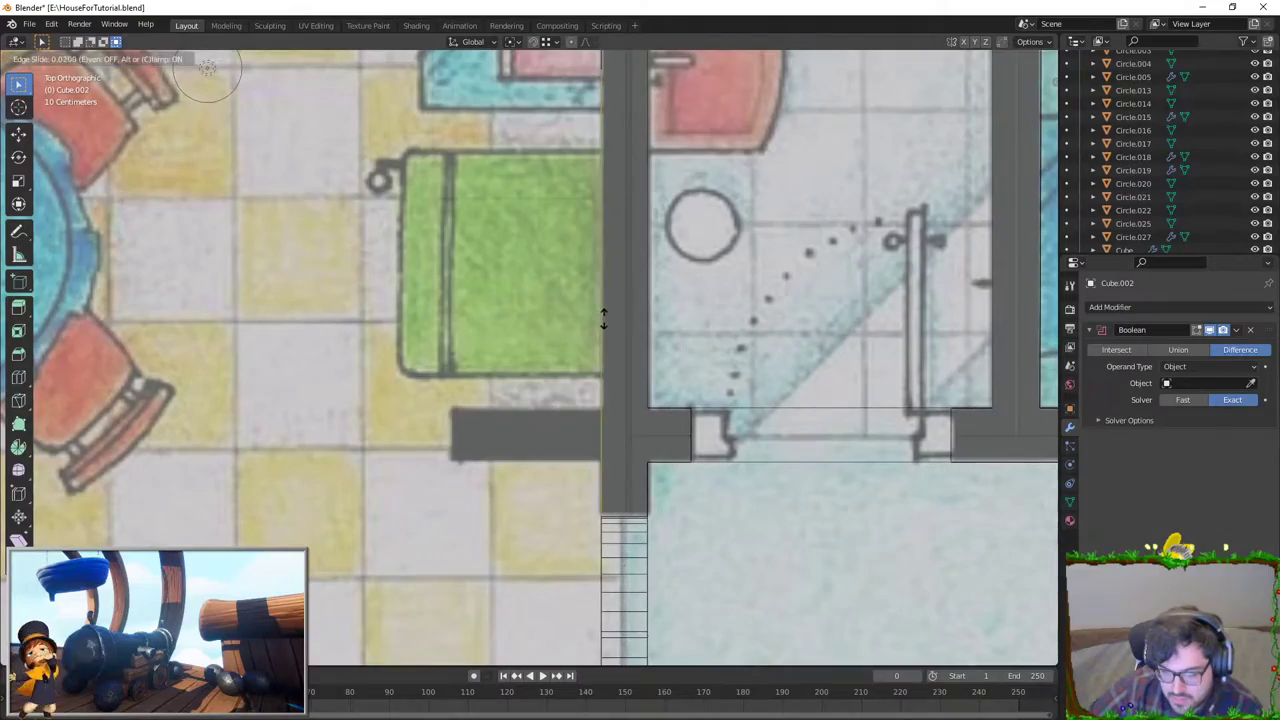
{"action": "right_click", "coordinate": [604, 330]}
{"action": "mouse_move", "coordinate": [604, 330]}
{"action": "middle_mouse_down"}
{"action": "mouse_move", "coordinate": [578, 230]}
{"action": "mouse_move", "coordinate": [560, 300]}
{"action": "middle_mouse_up"}
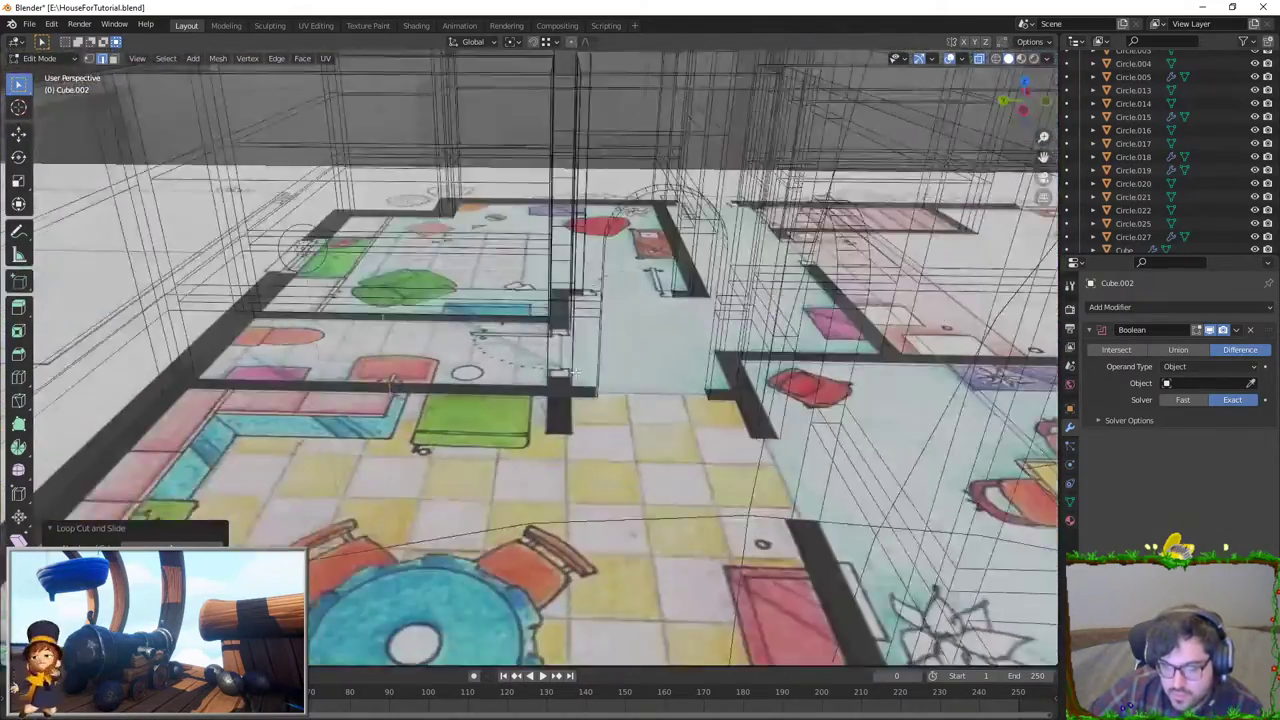
{"action": "scroll", "coordinate": [560, 300], "scroll_direction": "down", "scroll_amount": 2}
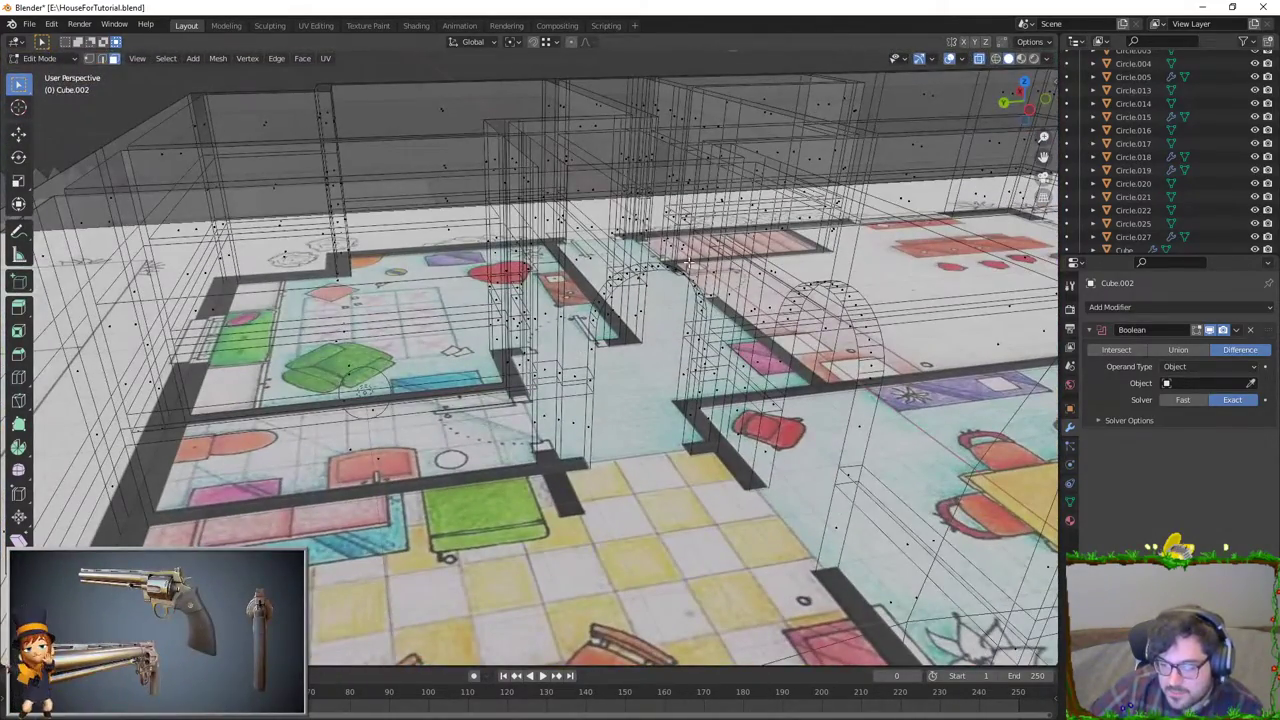
{"action": "mouse_move", "coordinate": [687, 262]}
{"action": "middle_mouse_down"}
{"action": "mouse_move", "coordinate": [661, 280]}
{"action": "mouse_move", "coordinate": [590, 278]}
{"action": "middle_mouse_up"}
{"action": "scroll", "coordinate": [661, 280], "scroll_direction": "up", "scroll_amount": 2}
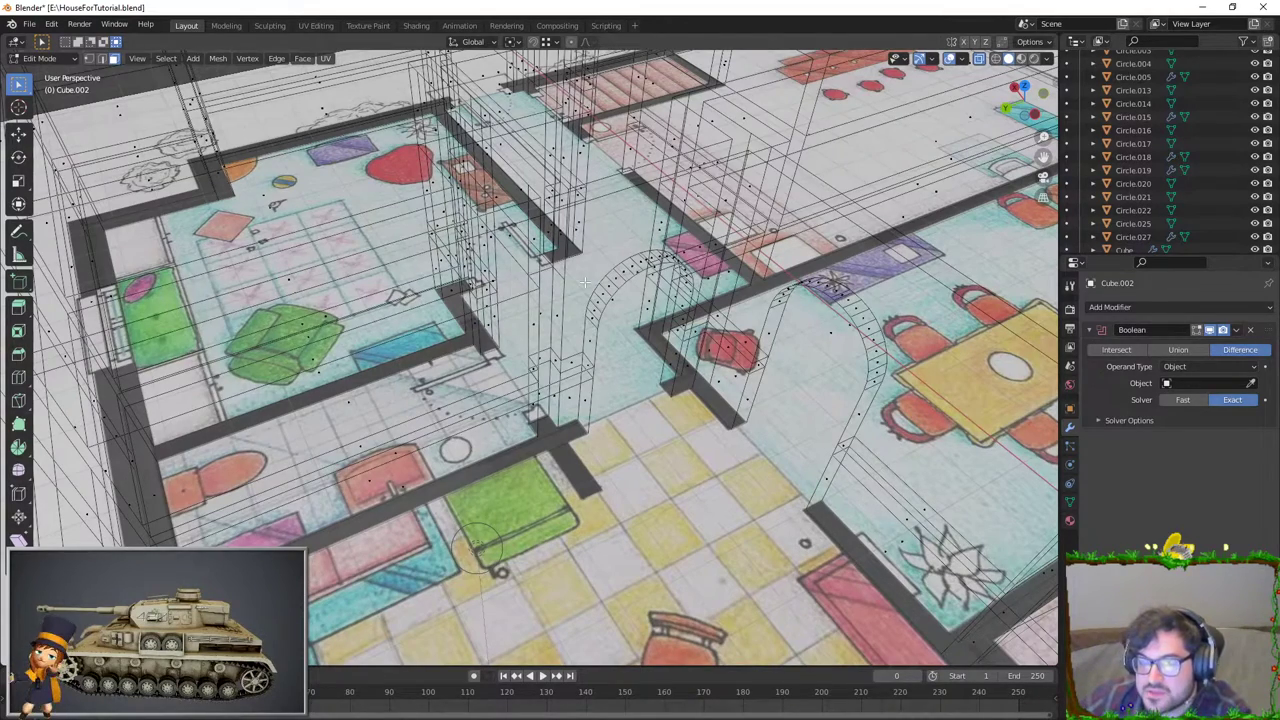
{"action": "middle_click_drag", "start_coordinate": [584, 284], "coordinate": [492, 260]}
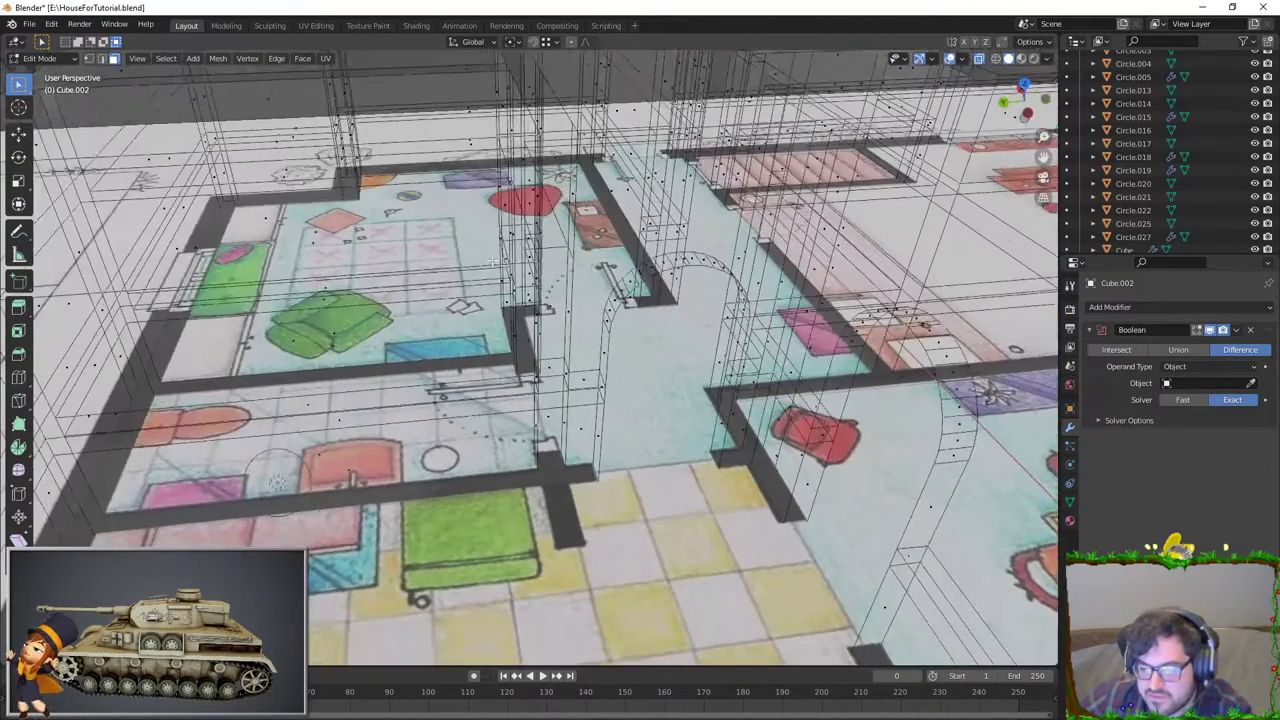
Step: Make the walls opaque and select the large face above the arches plus the thin strip
{"action": "left_click", "coordinate": [982, 60]}
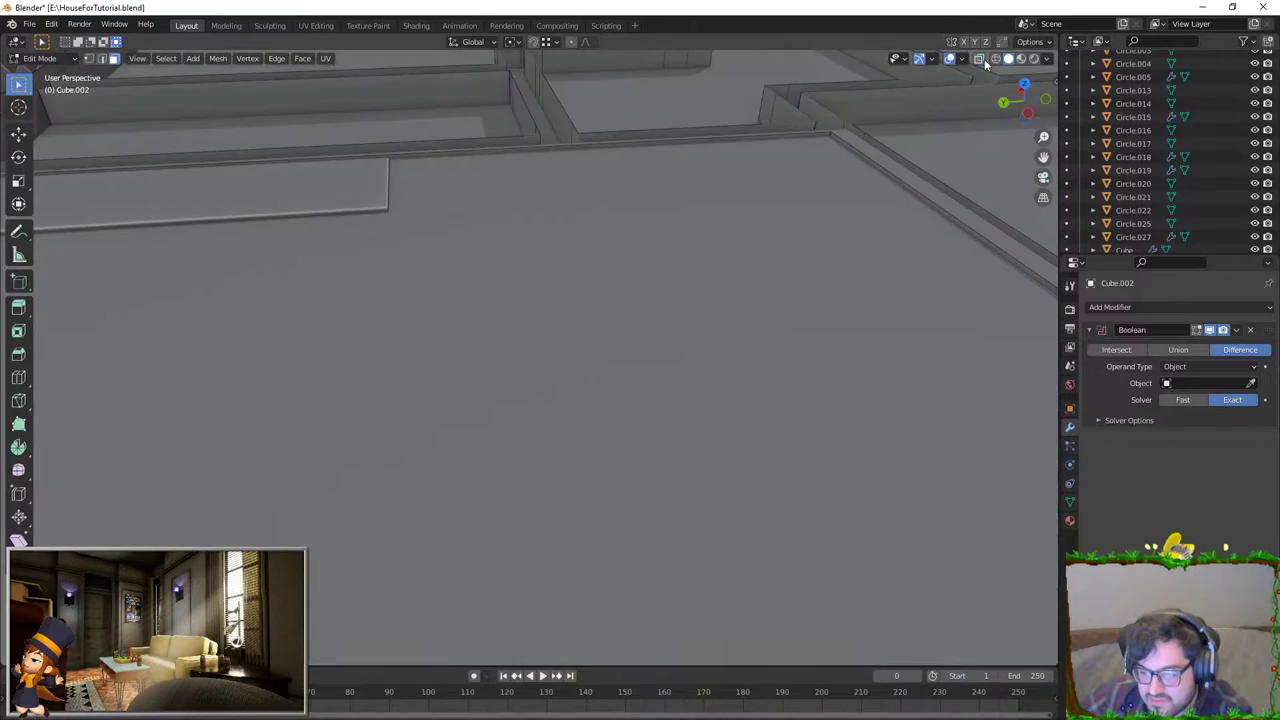
{"action": "middle_click_drag", "start_coordinate": [744, 194], "coordinate": [504, 312]}
{"action": "left_click", "coordinate": [504, 312]}
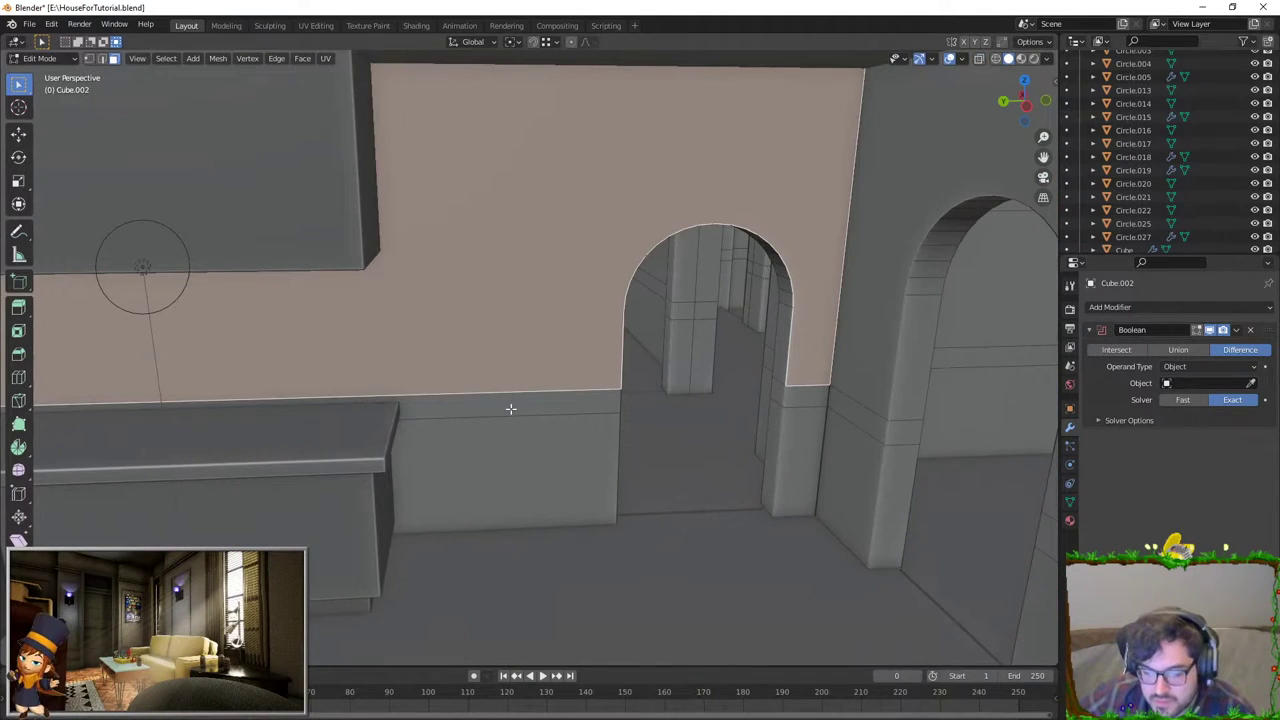
{"action": "left_click", "coordinate": [544, 416], "text": "shift"}
{"action": "mouse_move", "coordinate": [575, 341]}
{"action": "middle_mouse_down"}
{"action": "mouse_move", "coordinate": [557, 326]}
{"action": "mouse_move", "coordinate": [537, 357]}
{"action": "middle_mouse_up"}
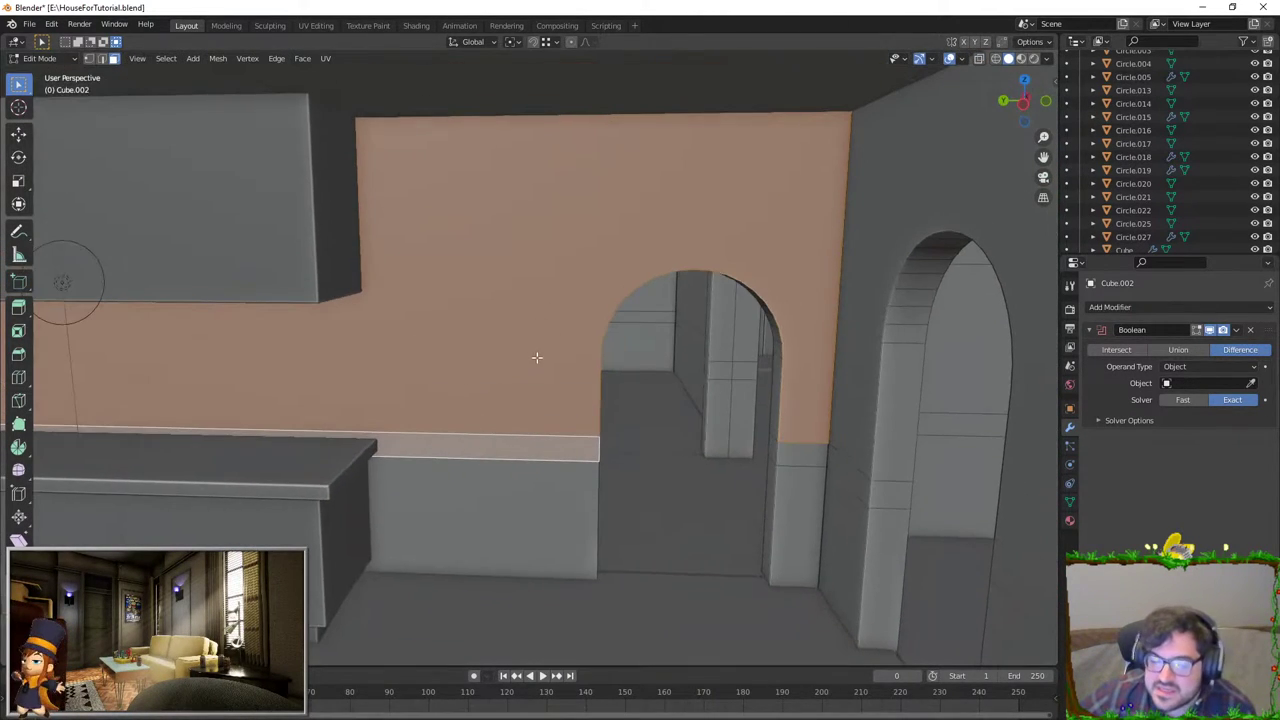
Step: Place a new vertical cut and snap its top vertex onto the wall's top edge
{"action": "left_click", "coordinate": [503, 431]}
{"action": "key", "text": "g"}
{"action": "key", "text": "g"}
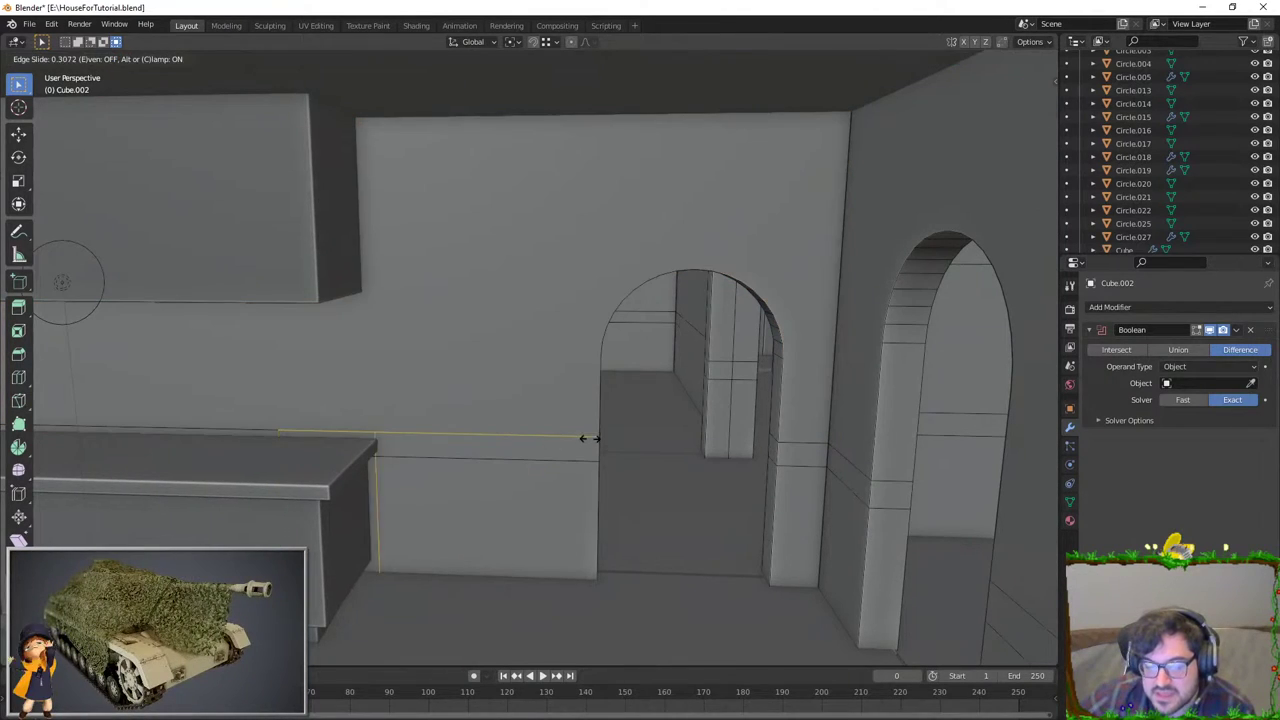
{"action": "left_click", "coordinate": [718, 434]}
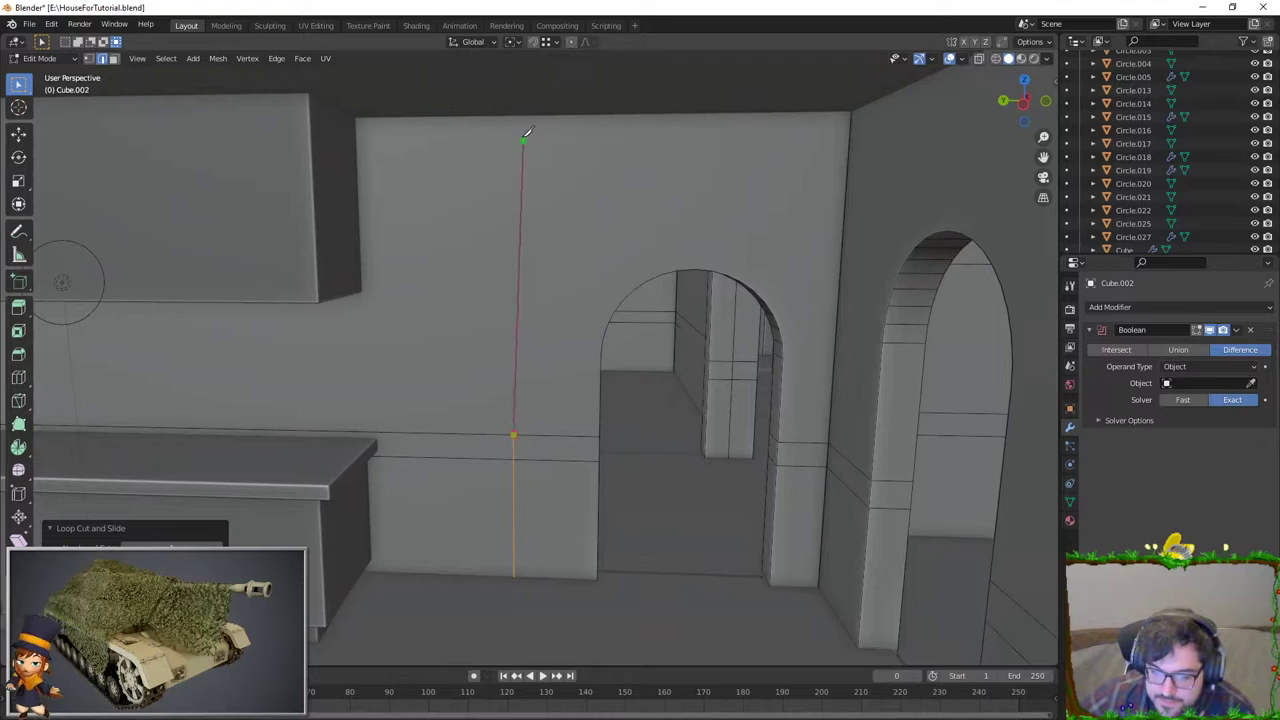
{"action": "key", "text": "g"}
{"action": "left_click", "coordinate": [519, 111]}
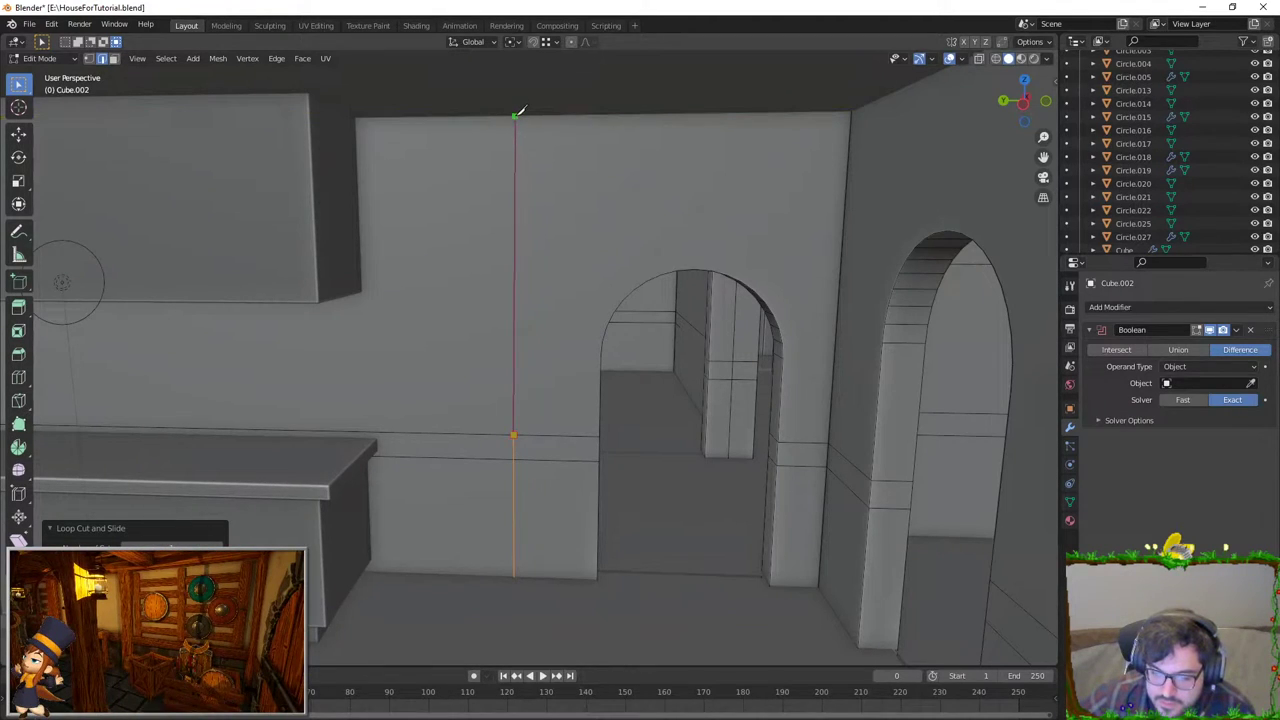
{"action": "key", "text": "g"}
{"action": "key", "text": "g"}
{"action": "left_click", "coordinate": [518, 107]}
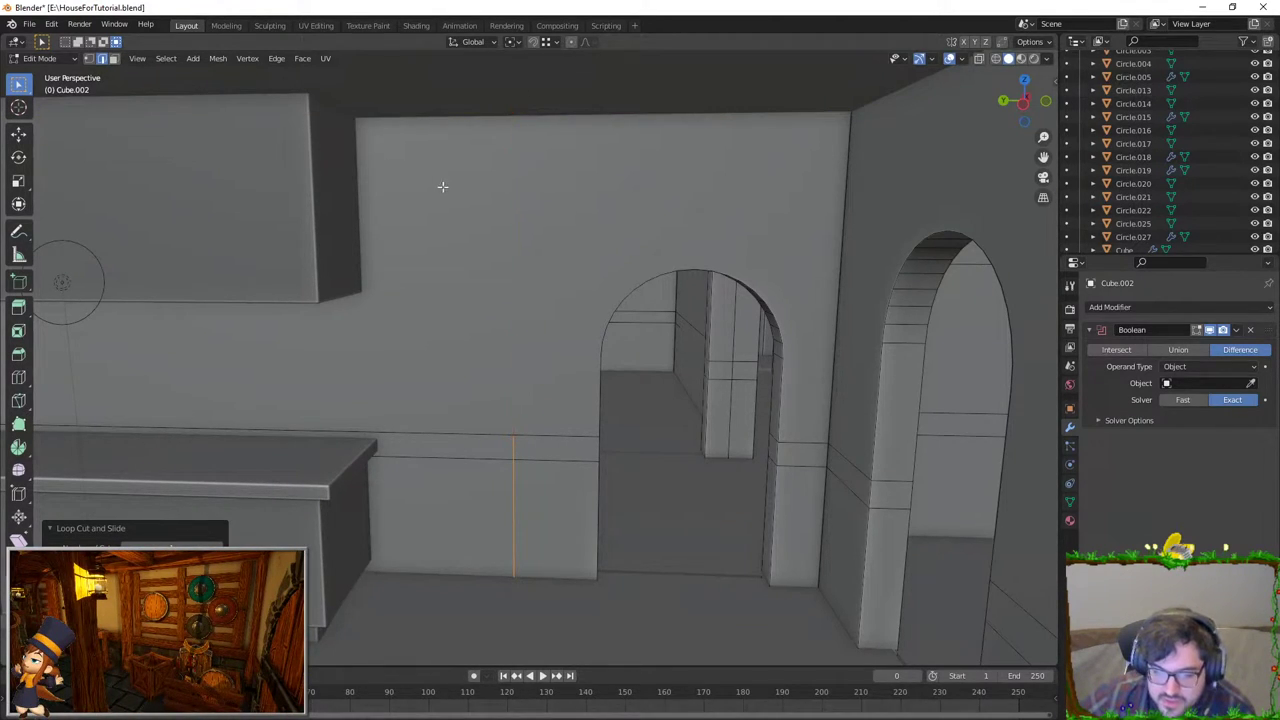
Step: Select the whole wall, check the boolean result, then pick the new vertical edge loop
{"action": "key", "text": "a"}
{"action": "key", "text": "Tab"}
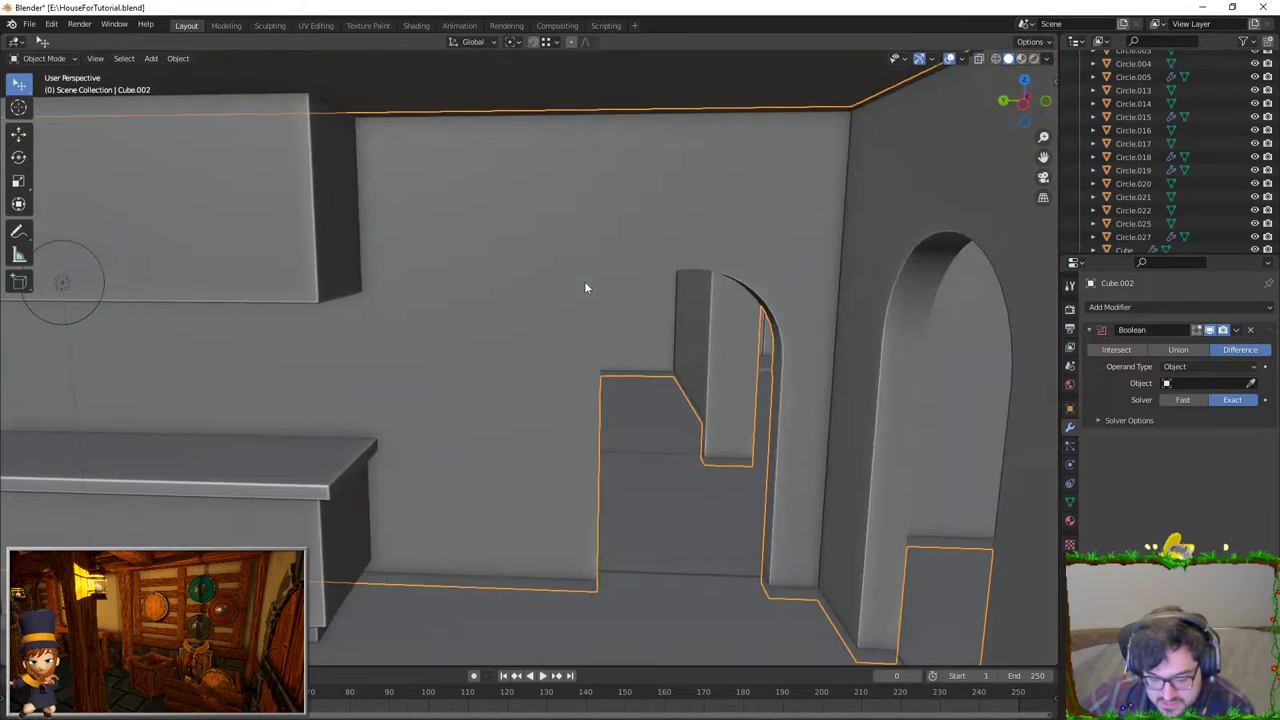
{"action": "key", "text": "Tab"}
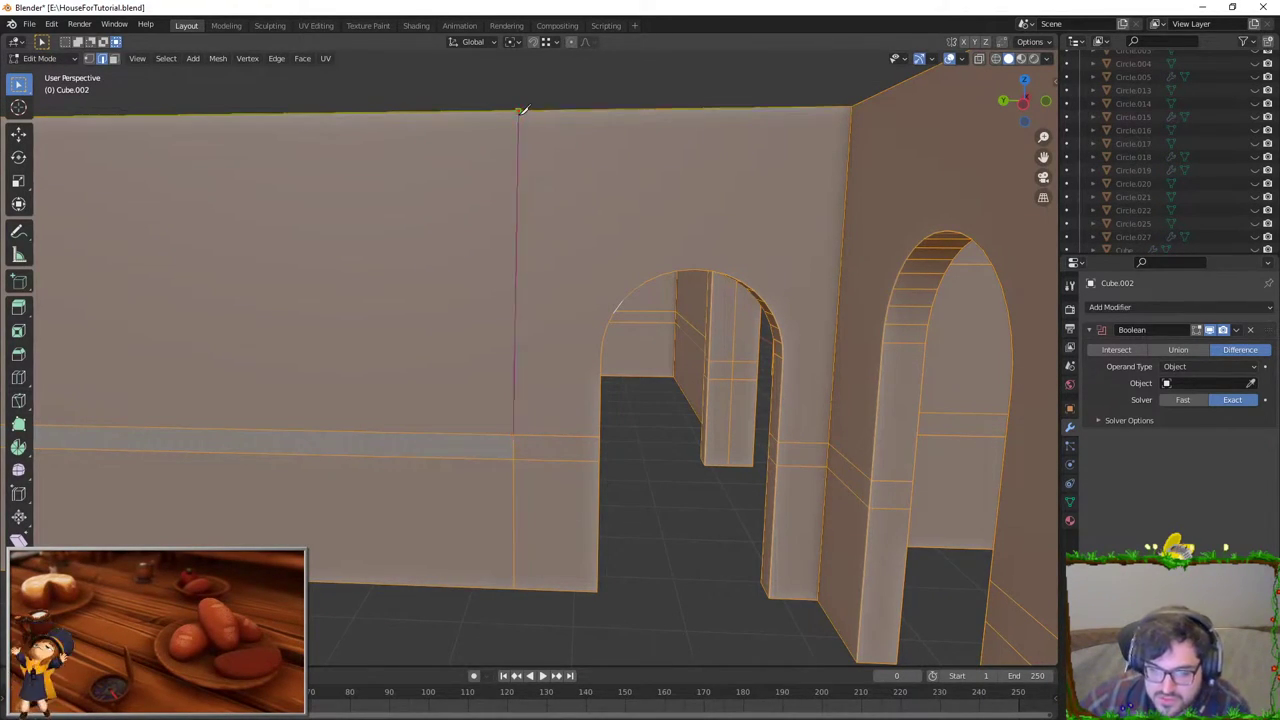
{"action": "left_click", "coordinate": [489, 271], "text": "alt"}
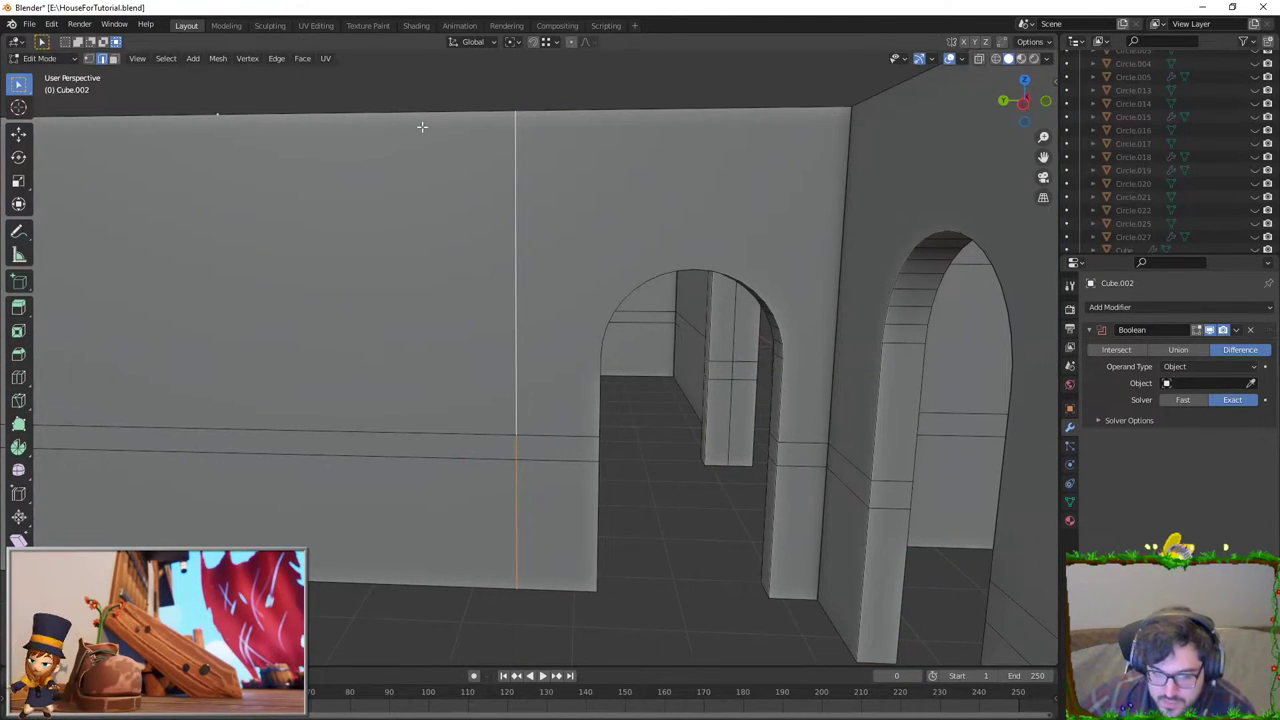
Step: Cut a horizontal line from the wall's left edge to the existing vertical edge
{"action": "key", "text": "ctrl+r"}
{"action": "left_click", "coordinate": [331, 420]}
{"action": "right_click", "coordinate": [317, 420]}
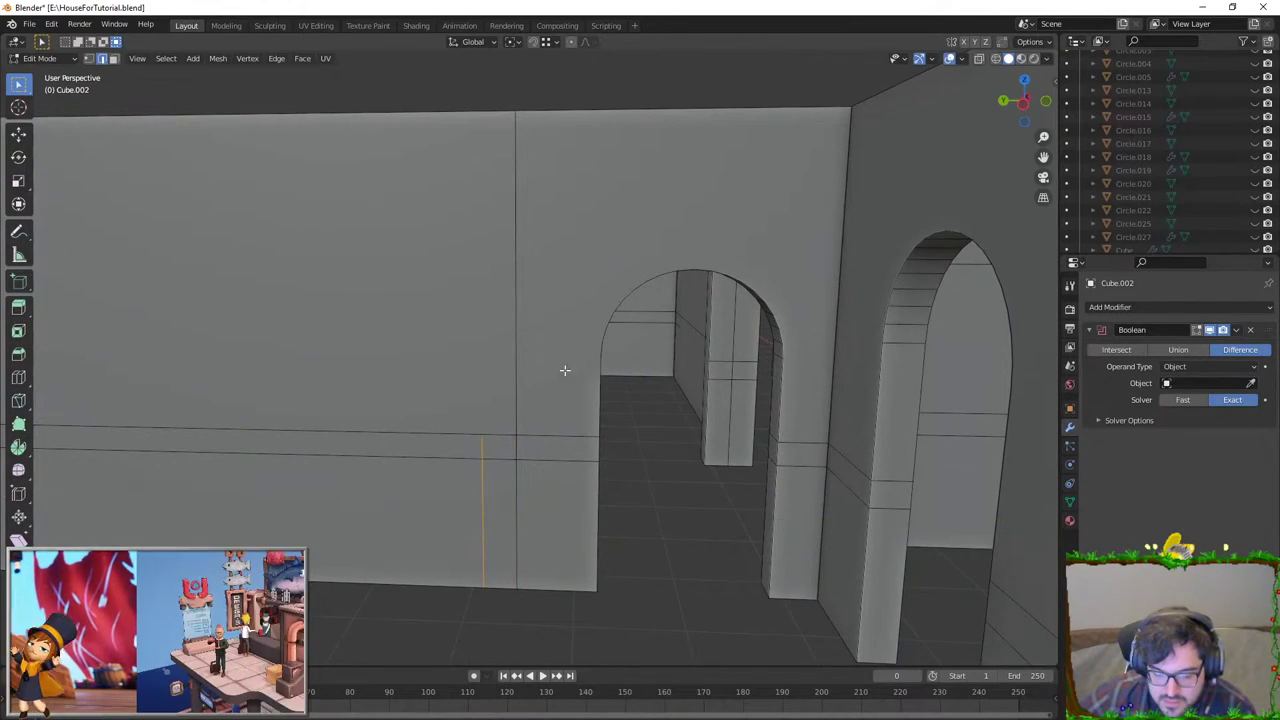
{"action": "middle_click_drag", "start_coordinate": [563, 366], "coordinate": [277, 265]}
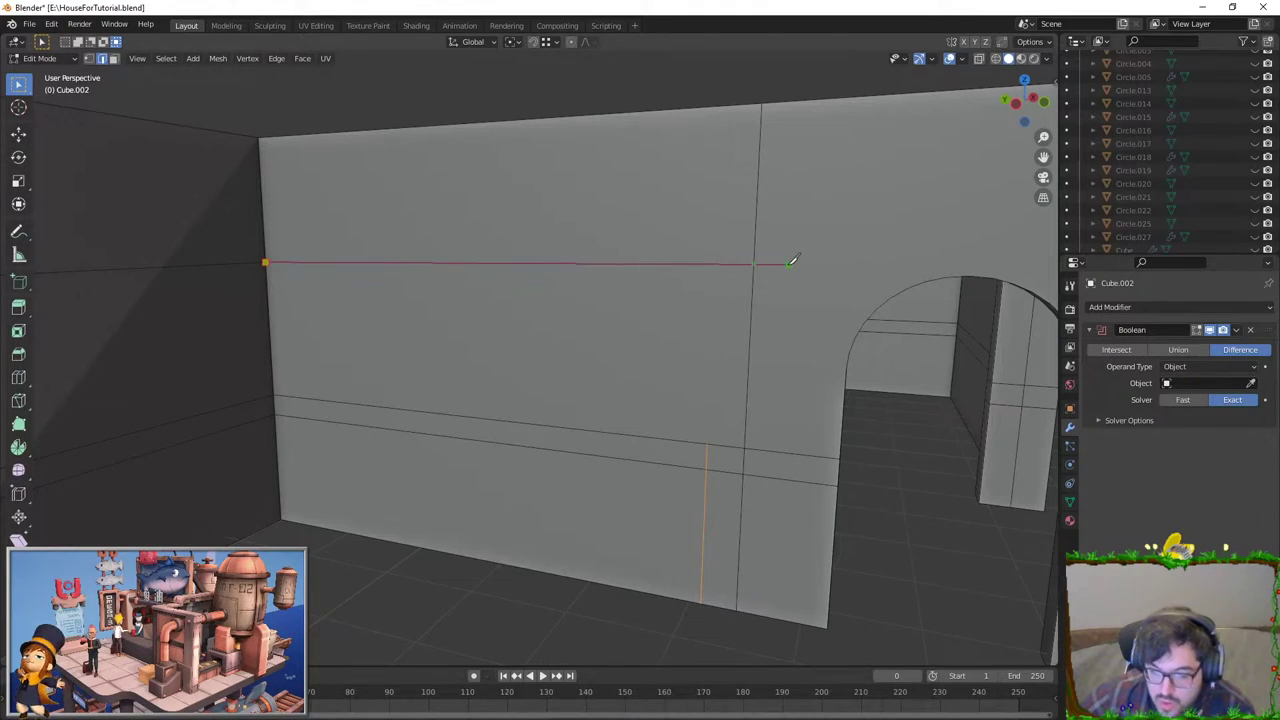
{"action": "left_click", "coordinate": [754, 284]}
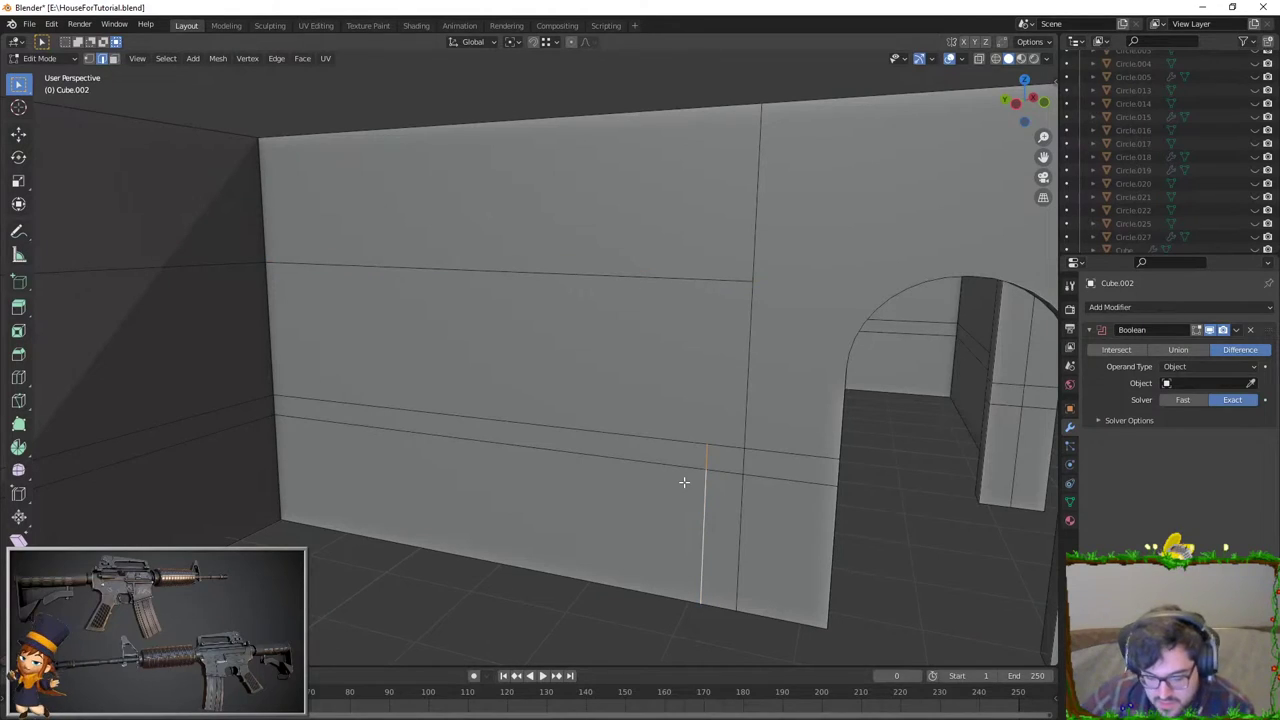
Step: Delete the extra edge loops with F3 'deldges', then try and undo a loop cut
{"action": "key", "text": "F3"}
{"action": "type", "text": "del"}
{"action": "type", "text": "dges"}
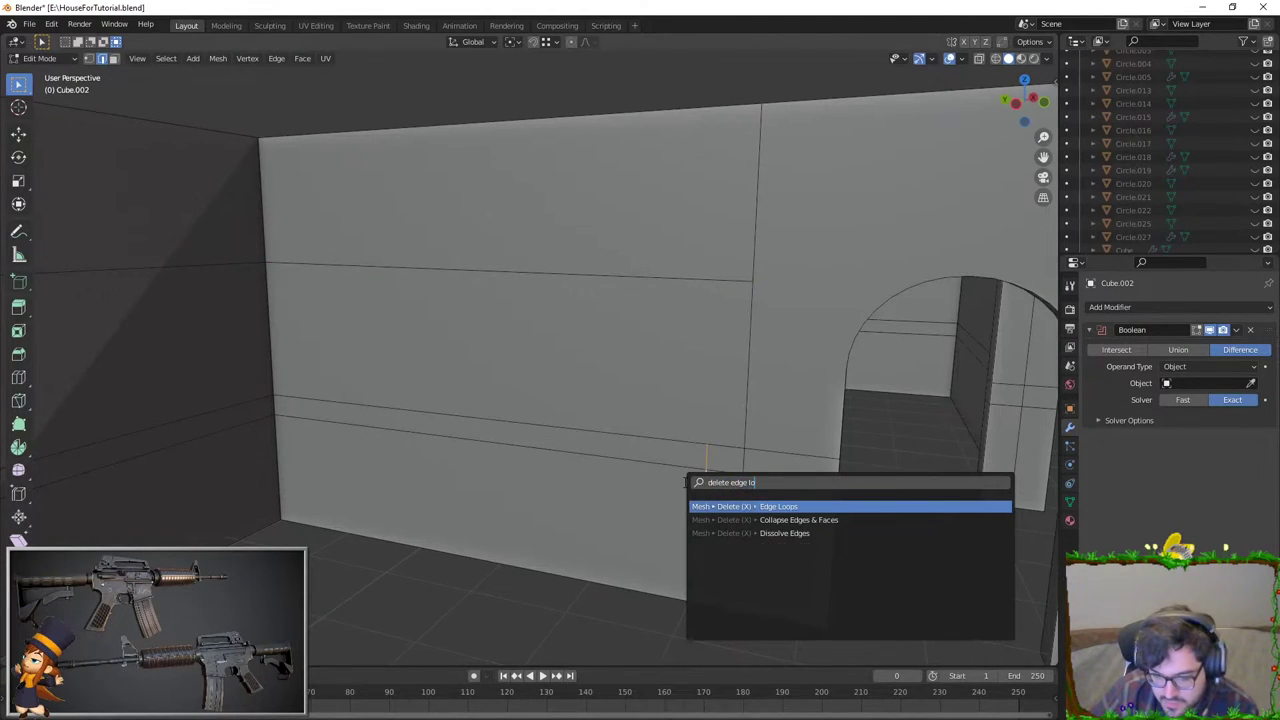
{"action": "key", "text": "Return"}
{"action": "key", "text": "ctrl+r"}
{"action": "left_click", "coordinate": [820, 256]}
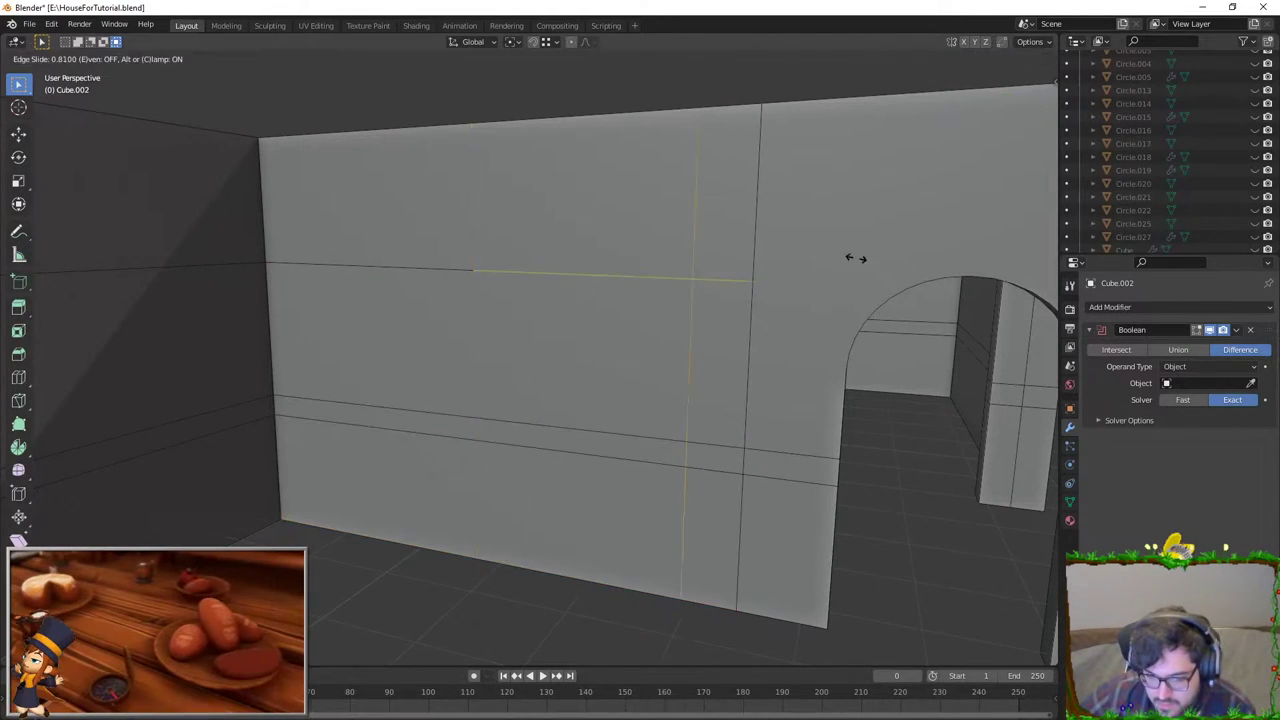
{"action": "left_click", "coordinate": [731, 274]}
{"action": "key", "text": "ctrl+z"}
Step: Select the upper horizontal edge loop and test scaling it, cancelling both attempts
{"action": "left_click", "coordinate": [494, 262], "text": "alt"}
{"action": "scroll", "coordinate": [494, 337], "scroll_direction": "up", "scroll_amount": 3}
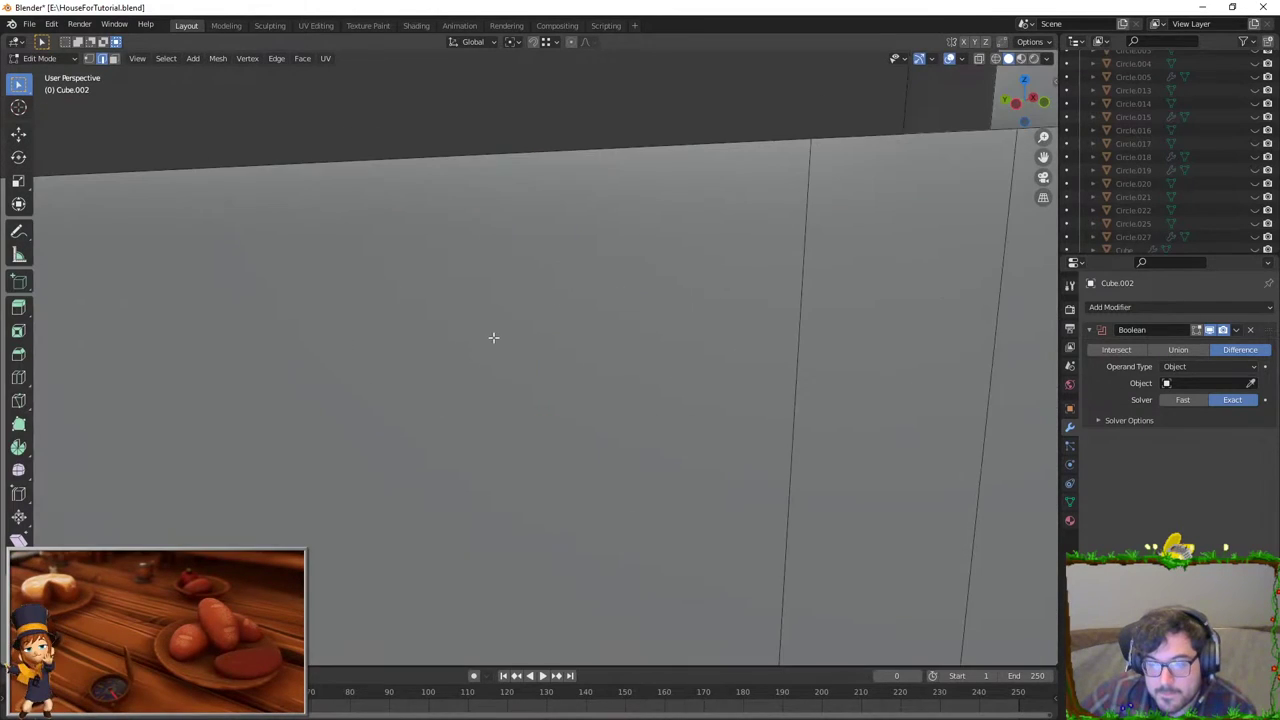
{"action": "scroll", "coordinate": [494, 337], "scroll_direction": "down", "scroll_amount": 3}
{"action": "key", "text": "s"}
{"action": "key", "text": "Escape"}
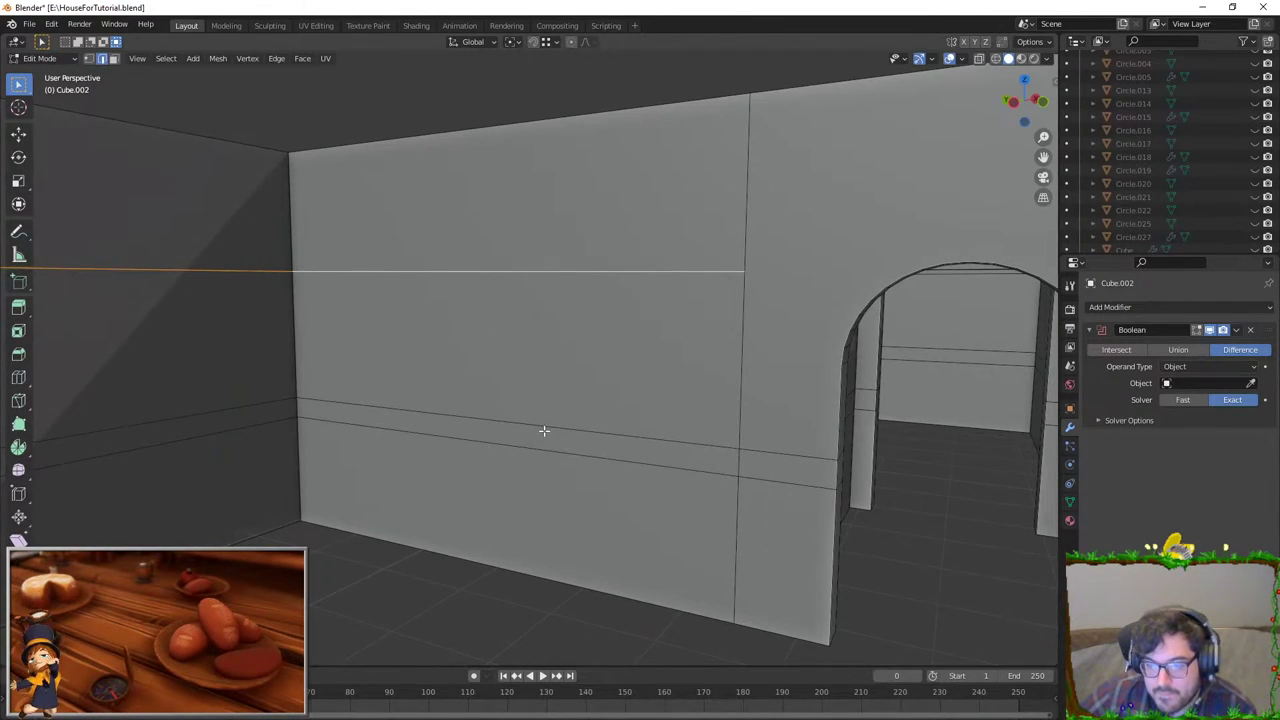
{"action": "key", "text": "s"}
{"action": "key", "text": "Escape"}
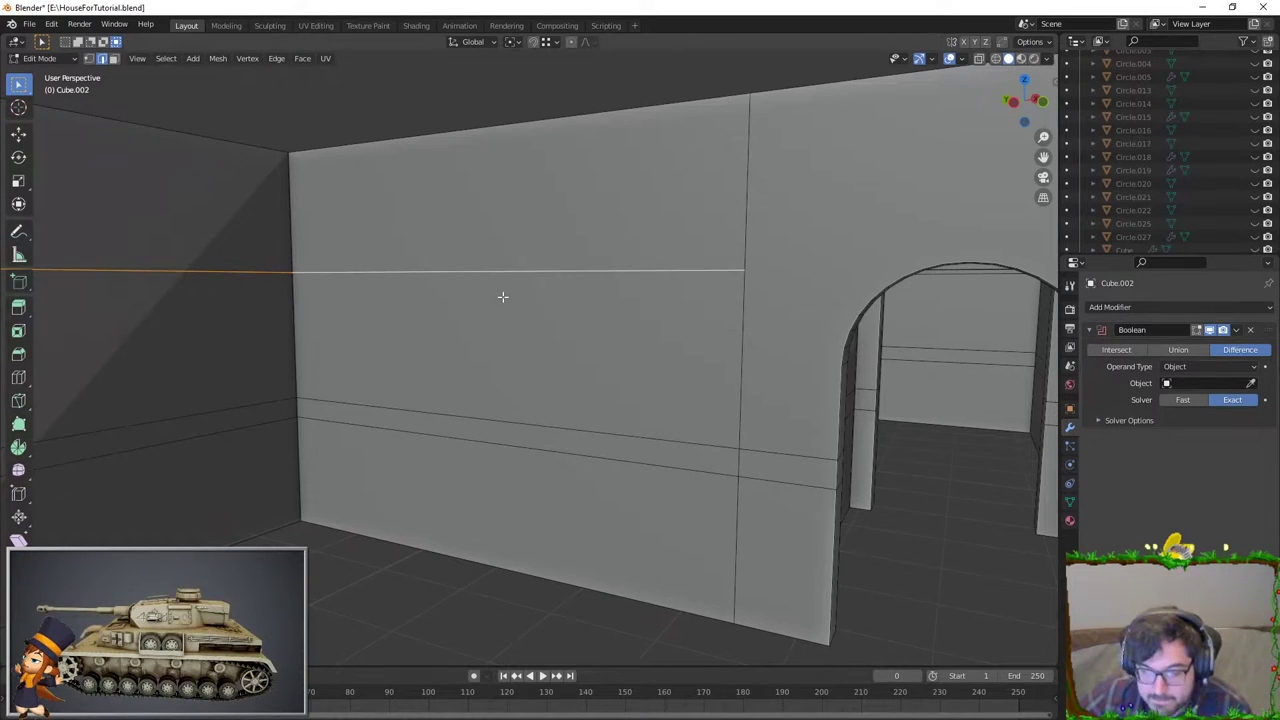
Step: Slide the vertical loop beside the existing vertical edge, then return to Object Mode with X-ray off
{"action": "key", "text": "g"}
{"action": "key", "text": "g"}
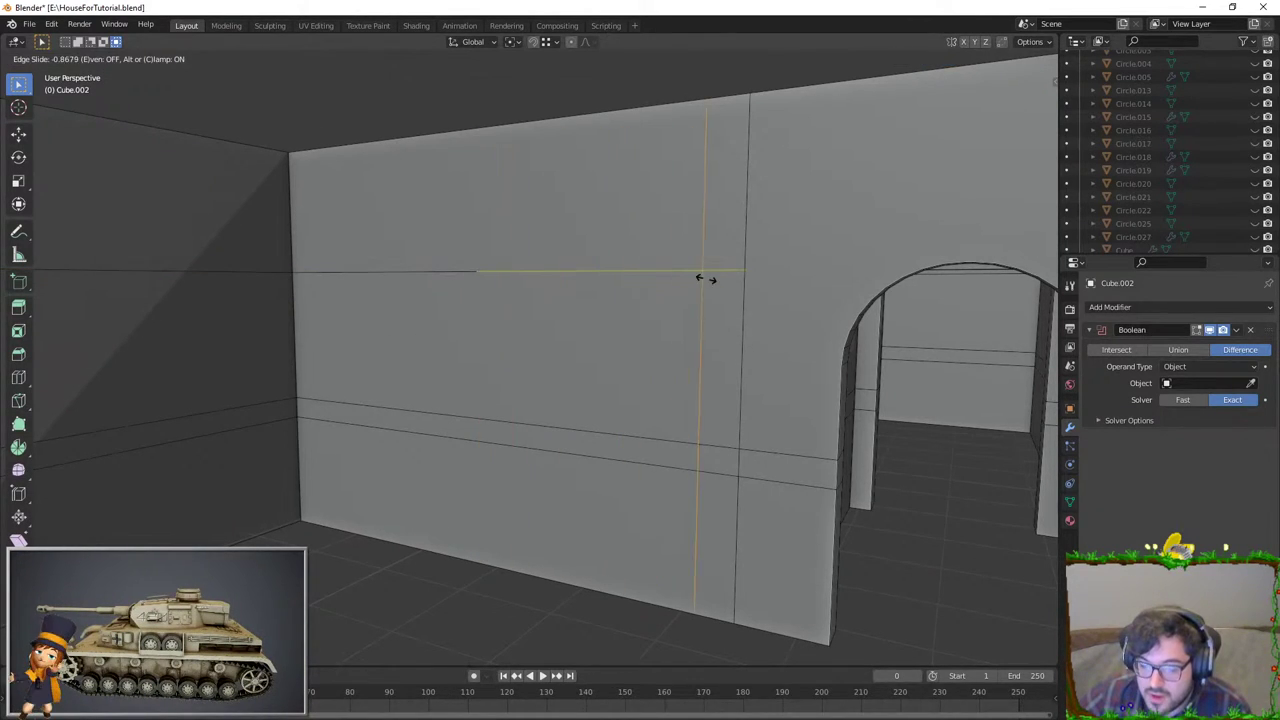
{"action": "left_click", "coordinate": [697, 275]}
{"action": "scroll", "coordinate": [737, 314], "scroll_direction": "up", "scroll_amount": 2}
{"action": "key", "text": "KP_7"}
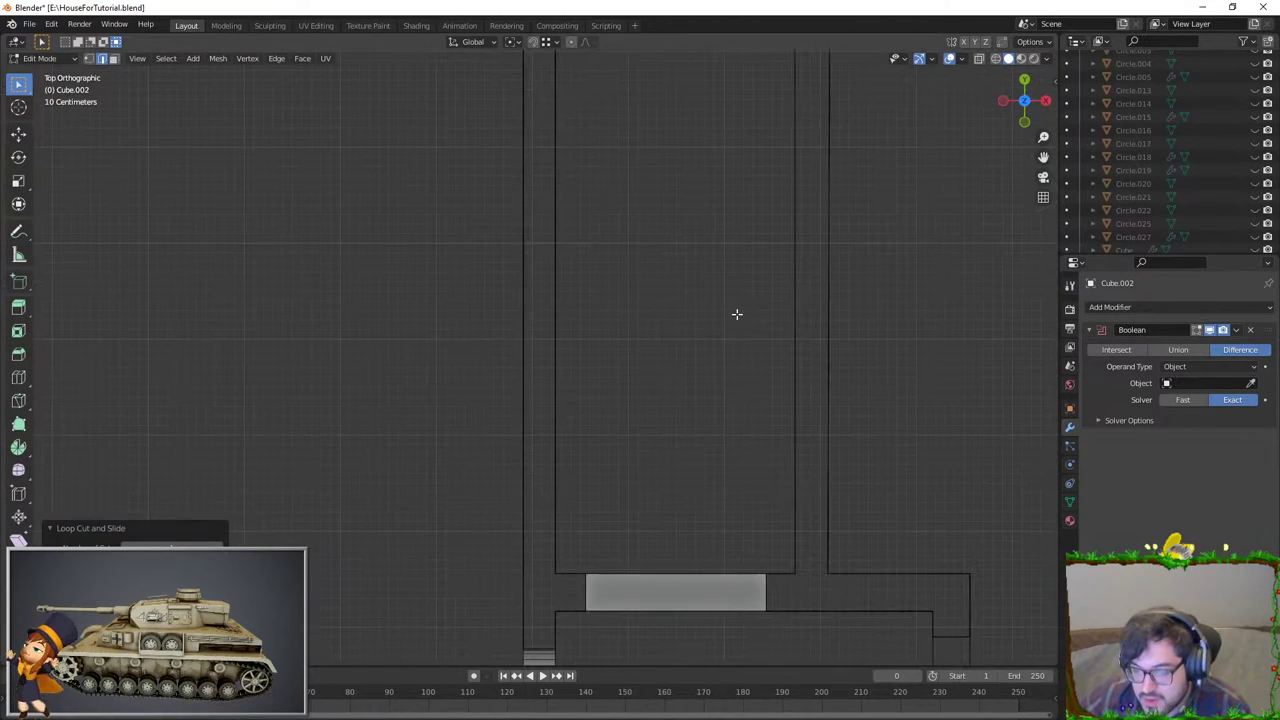
{"action": "scroll", "coordinate": [350, 173], "scroll_direction": "up", "scroll_amount": 1}
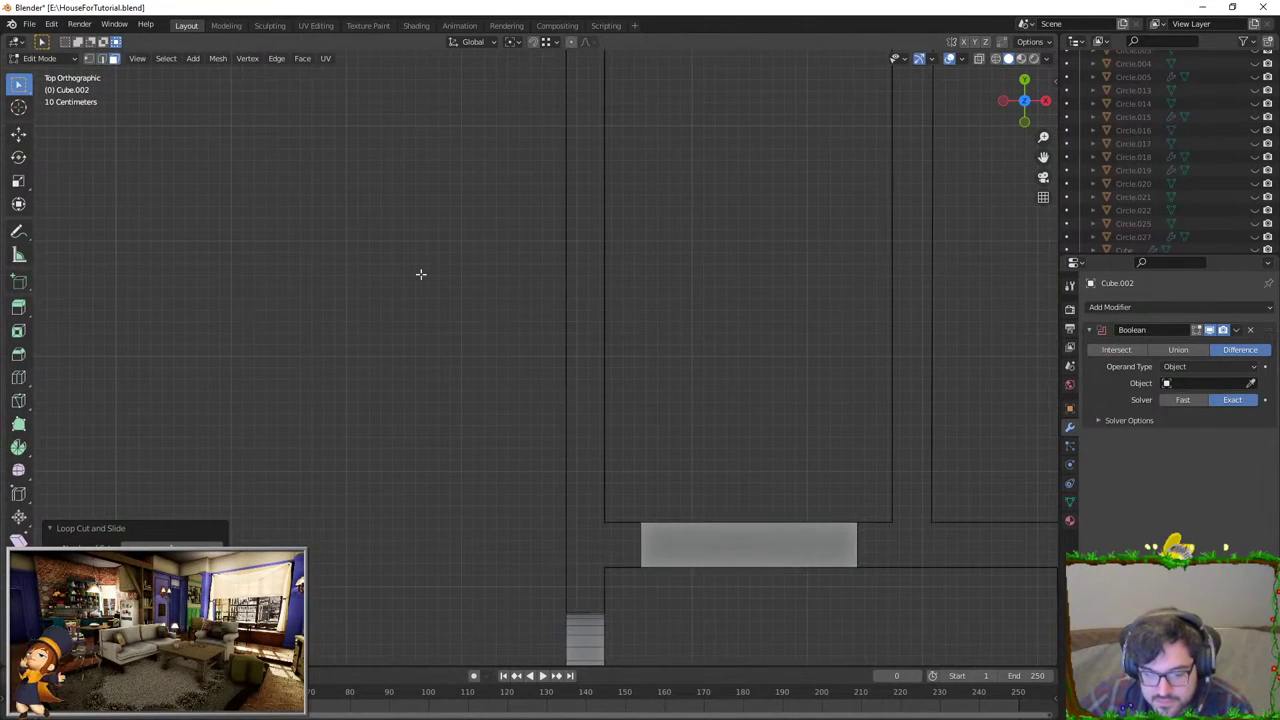
{"action": "scroll", "coordinate": [421, 274], "scroll_direction": "down", "scroll_amount": 2}
{"action": "scroll", "coordinate": [571, 300], "scroll_direction": "down", "scroll_amount": 2}
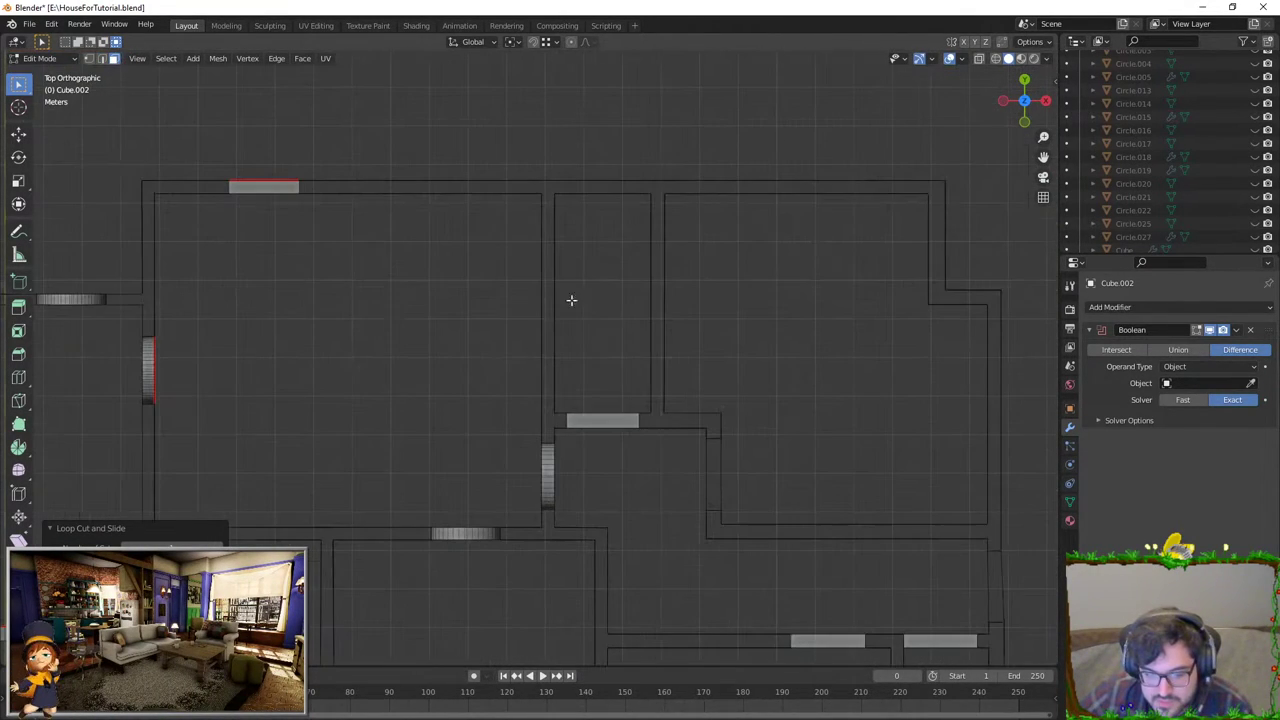
{"action": "scroll", "coordinate": [952, 111], "scroll_direction": "up", "scroll_amount": 1}
{"action": "key", "text": "Tab"}
{"action": "left_click", "coordinate": [980, 58]}
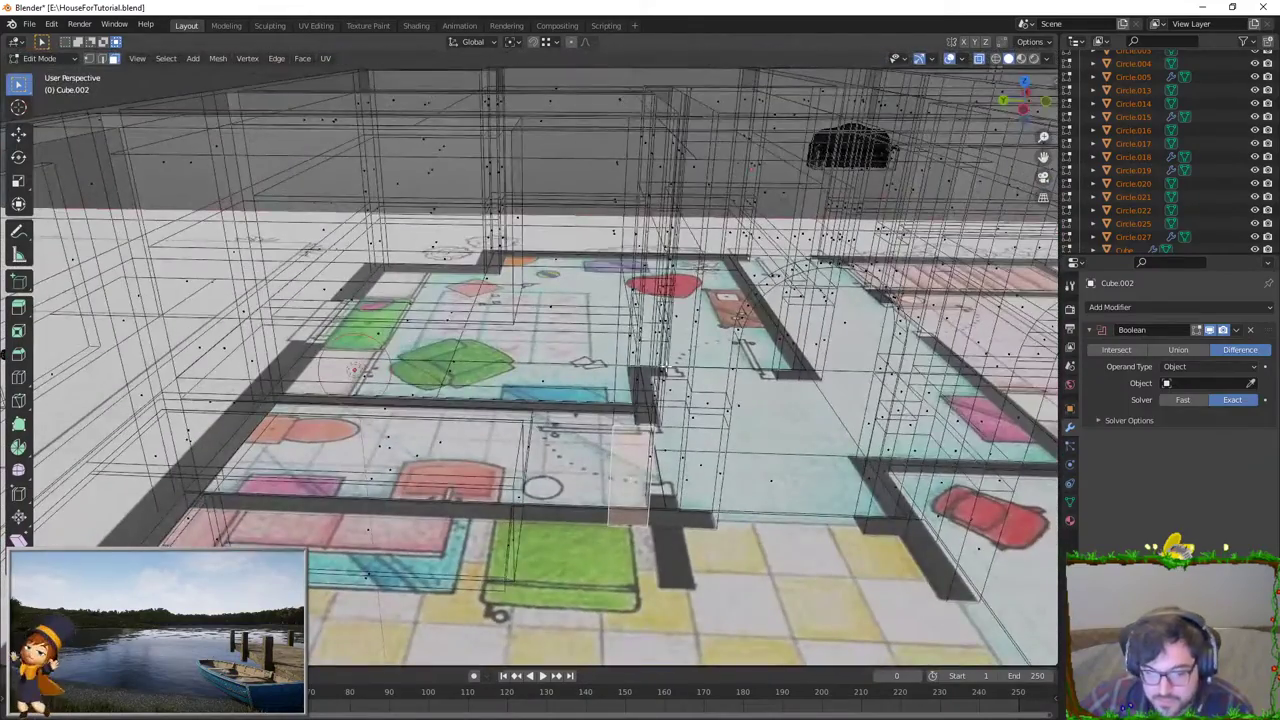
Step: Pick wall faces near the junction and frame the view on the selected face
{"action": "mouse_move", "coordinate": [560, 330]}
{"action": "middle_mouse_down"}
{"action": "mouse_move", "coordinate": [480, 318]}
{"action": "mouse_move", "coordinate": [498, 424]}
{"action": "mouse_move", "coordinate": [494, 313]}
{"action": "middle_mouse_up"}
{"action": "left_click", "coordinate": [480, 318]}
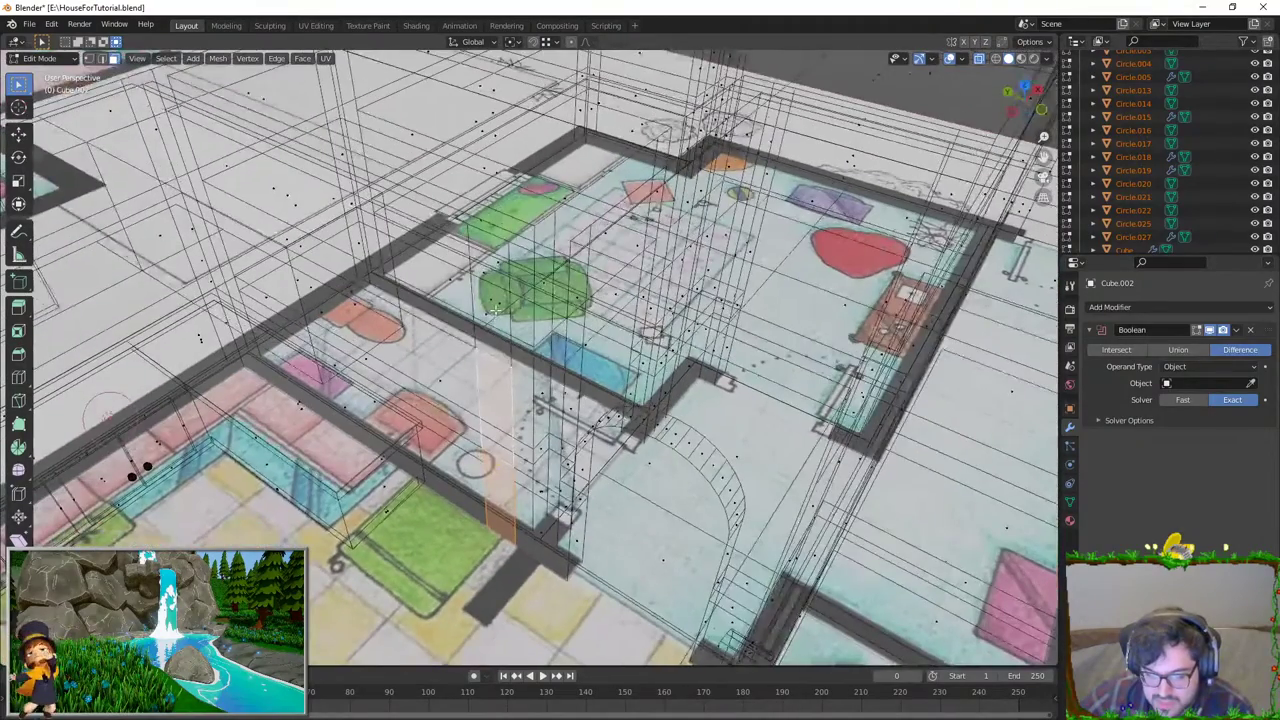
{"action": "left_click", "coordinate": [500, 378]}
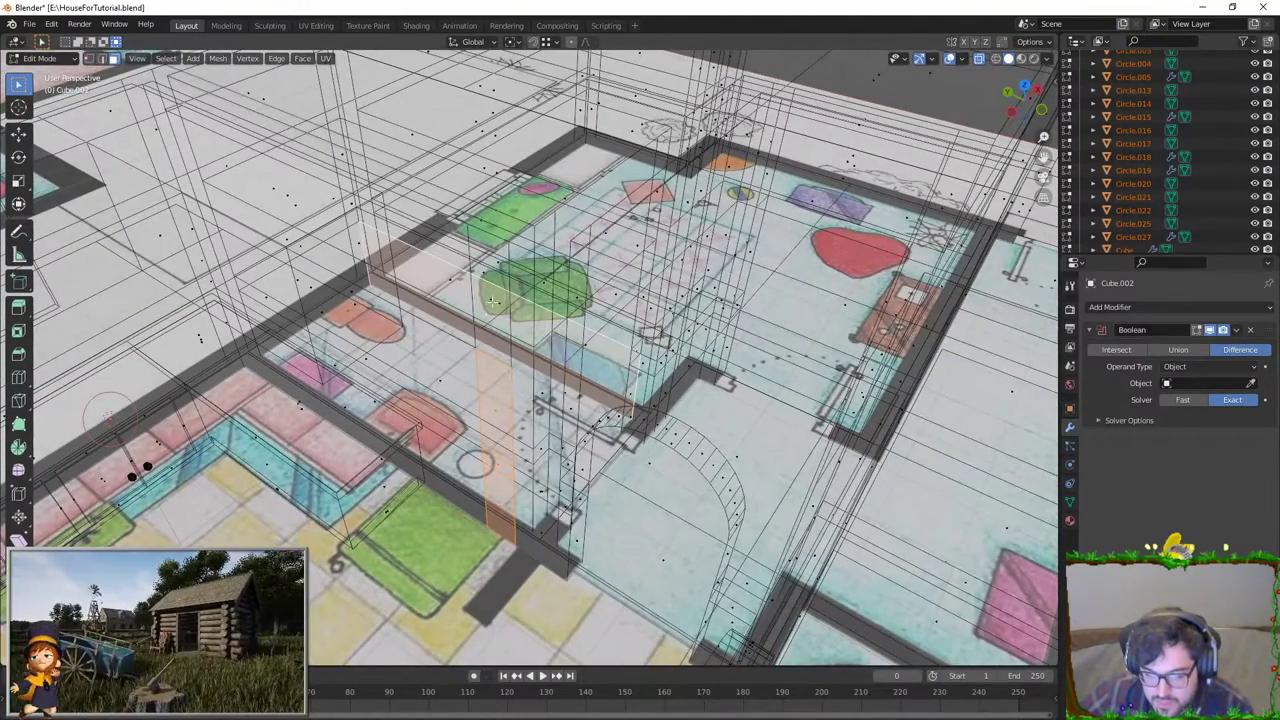
{"action": "left_click", "coordinate": [546, 296]}
{"action": "left_click", "coordinate": [984, 59]}
{"action": "key", "text": "KP_Decimal"}
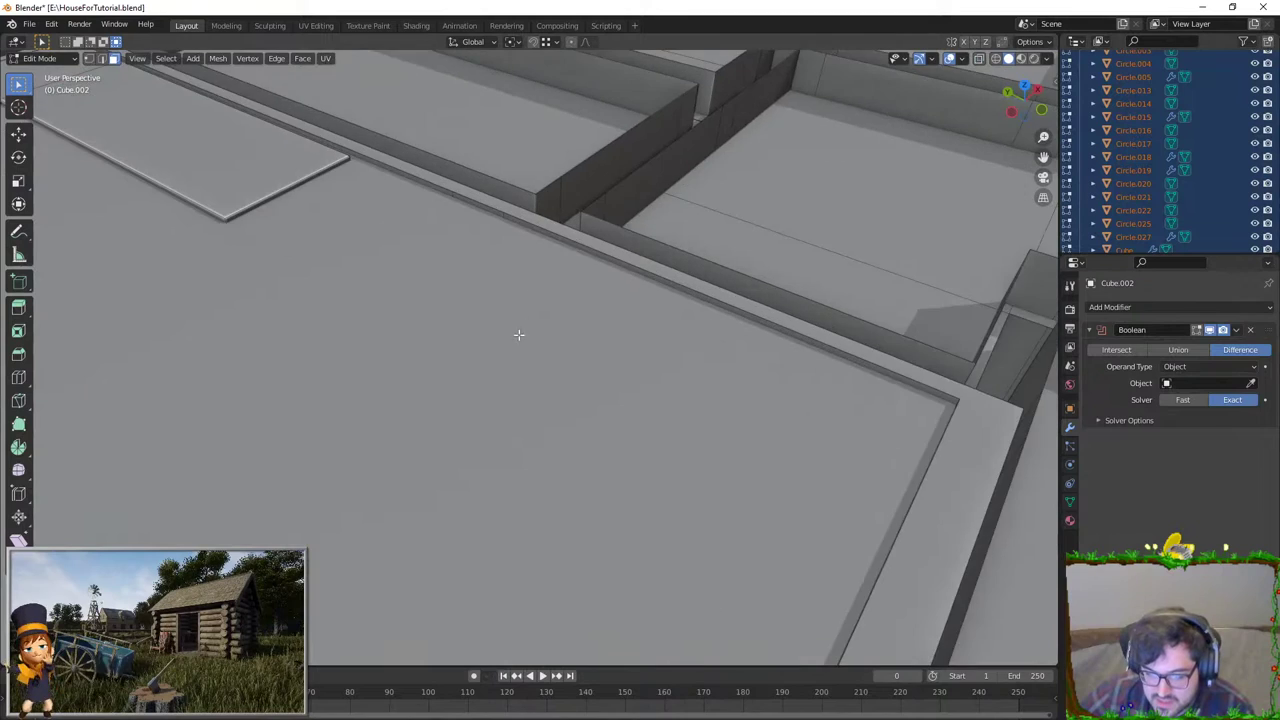
{"action": "mouse_move", "coordinate": [517, 334]}
{"action": "middle_mouse_down"}
{"action": "mouse_move", "coordinate": [531, 286]}
{"action": "mouse_move", "coordinate": [527, 346]}
{"action": "middle_mouse_up"}
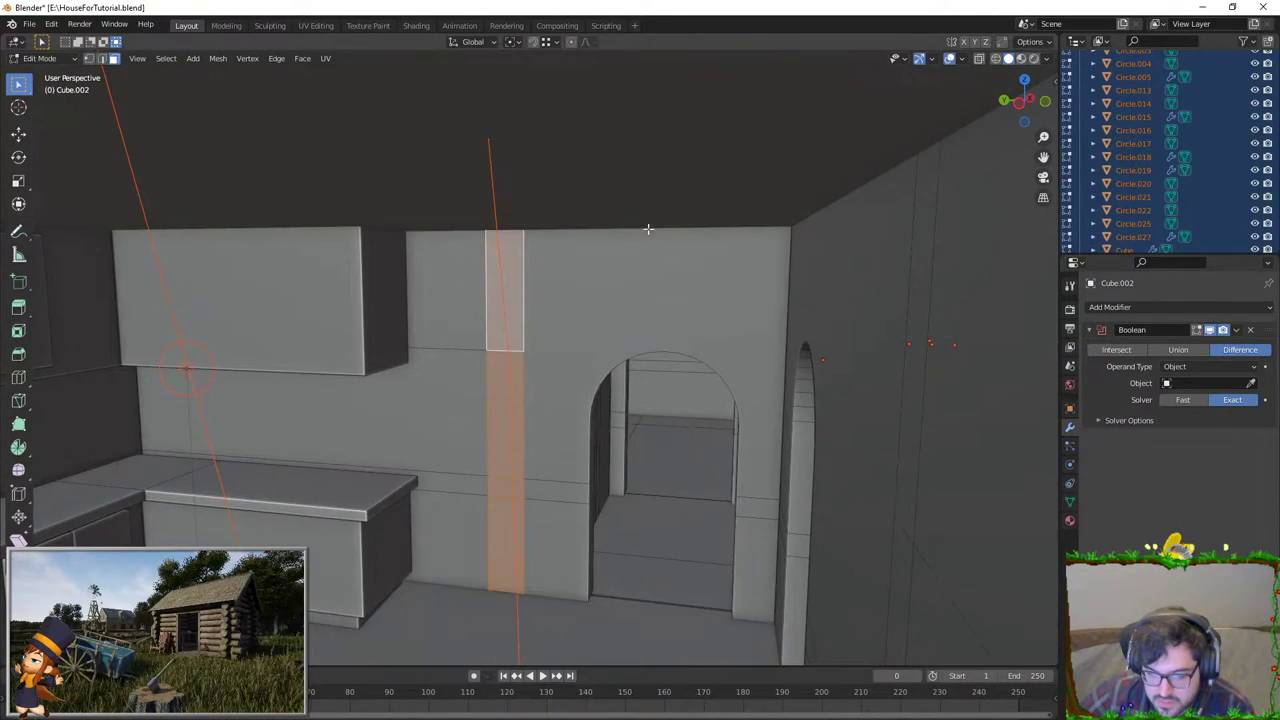
{"action": "mouse_move", "coordinate": [645, 223]}
{"action": "middle_mouse_down"}
{"action": "mouse_move", "coordinate": [606, 251]}
{"action": "mouse_move", "coordinate": [603, 331]}
{"action": "middle_mouse_up"}
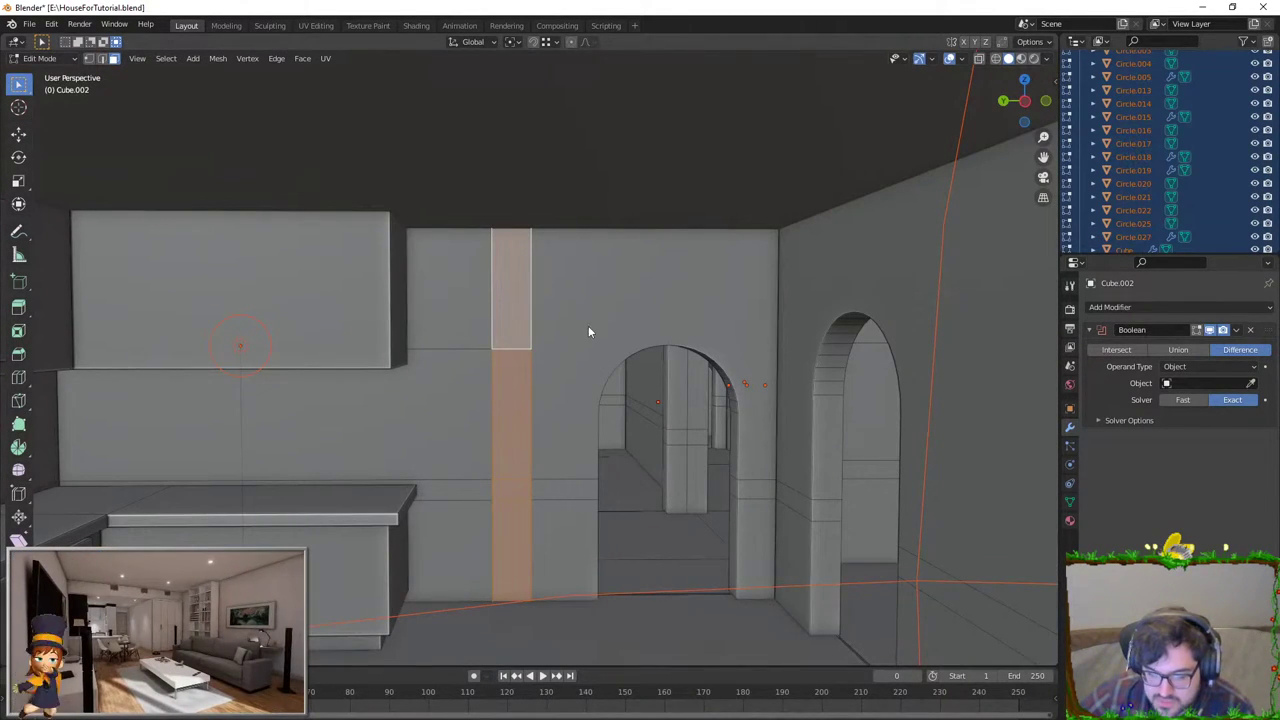
Step: Select the strip's top, middle and lowest faces and view them from above
{"action": "key", "text": "Tab"}
{"action": "key", "text": "Tab"}
{"action": "left_click", "coordinate": [506, 392], "text": "shift"}
{"action": "left_click", "coordinate": [506, 392], "text": "shift"}
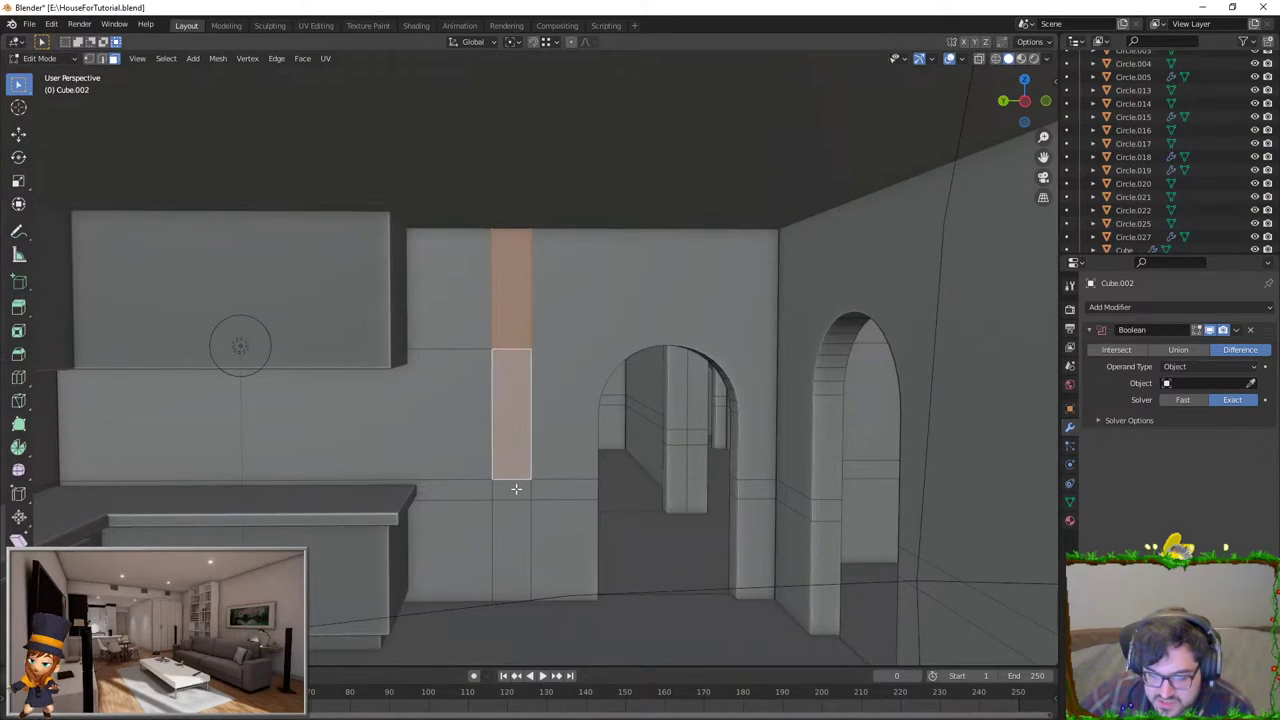
{"action": "left_click", "coordinate": [515, 520], "text": "shift"}
{"action": "mouse_move", "coordinate": [515, 520]}
{"action": "middle_mouse_down"}
{"action": "mouse_move", "coordinate": [552, 449]}
{"action": "mouse_move", "coordinate": [693, 353]}
{"action": "middle_mouse_up"}
{"action": "key", "text": "KP_7"}
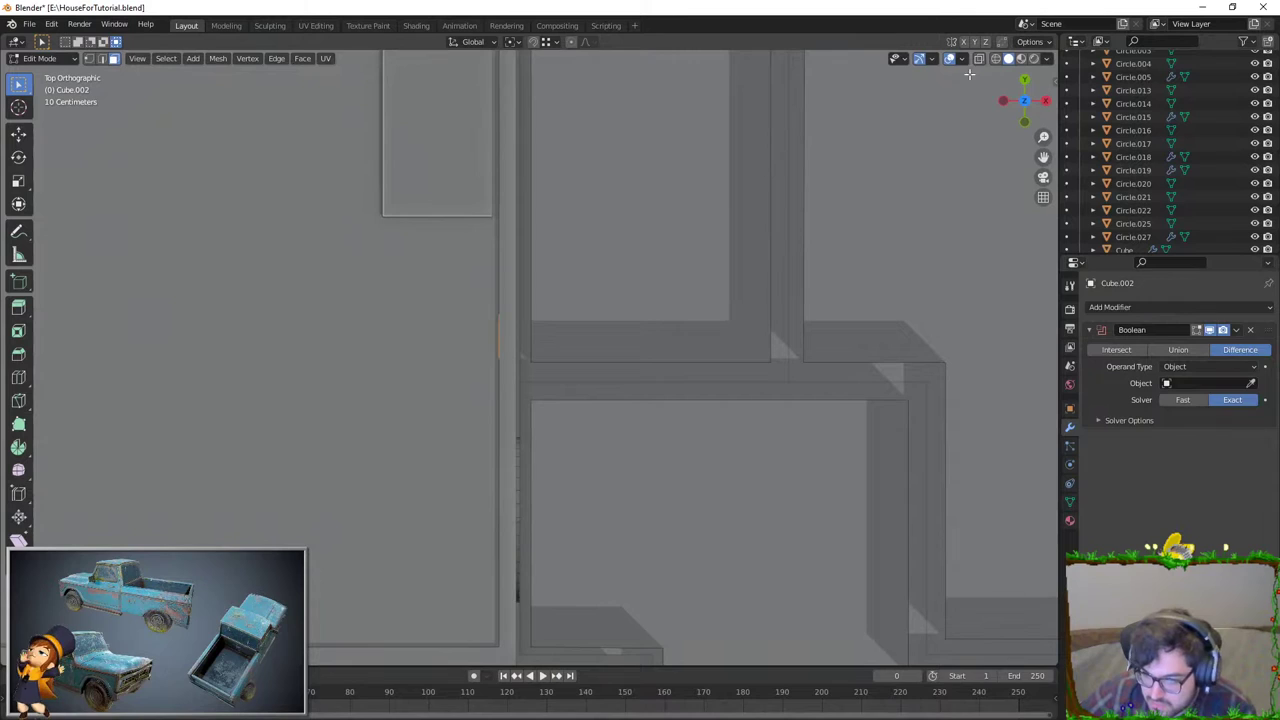
Step: With the floor plan visible through the walls, move the selected faces along Y to match it
{"action": "left_click", "coordinate": [979, 60]}
{"action": "key", "text": "g"}
{"action": "key", "text": "y"}
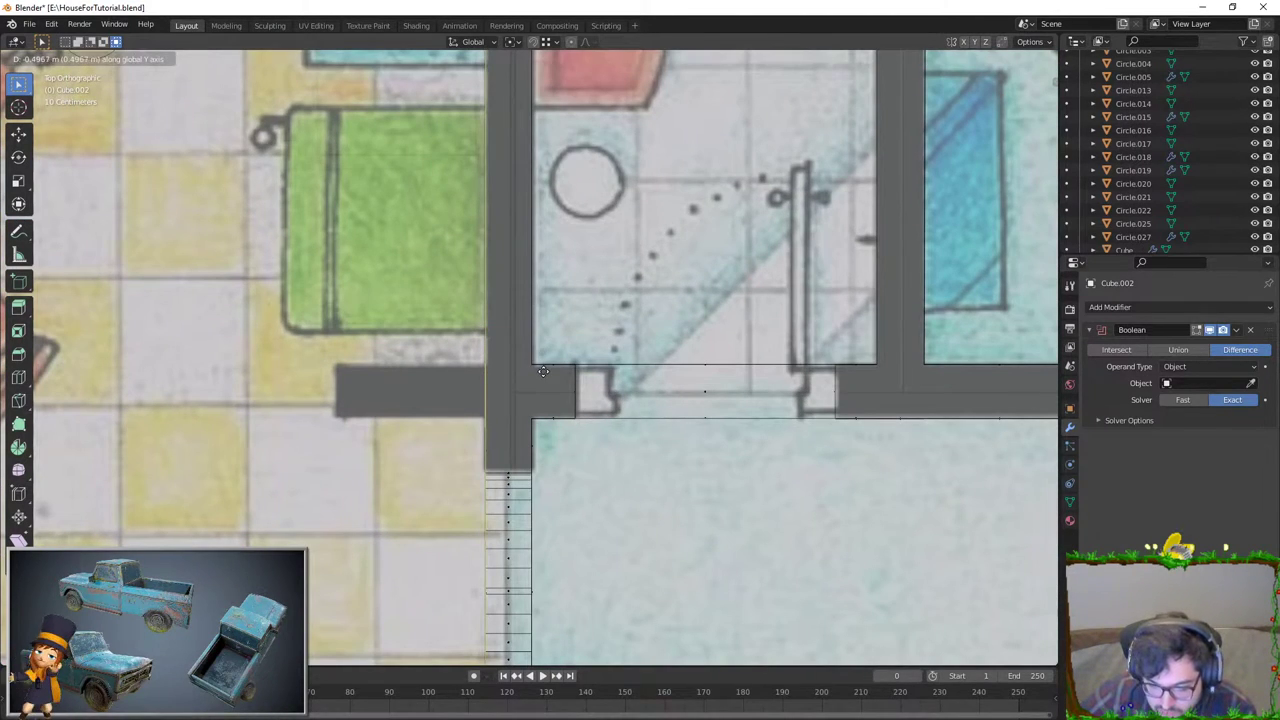
{"action": "left_click", "coordinate": [542, 371]}
{"action": "scroll", "coordinate": [566, 306], "scroll_direction": "up", "scroll_amount": 3}
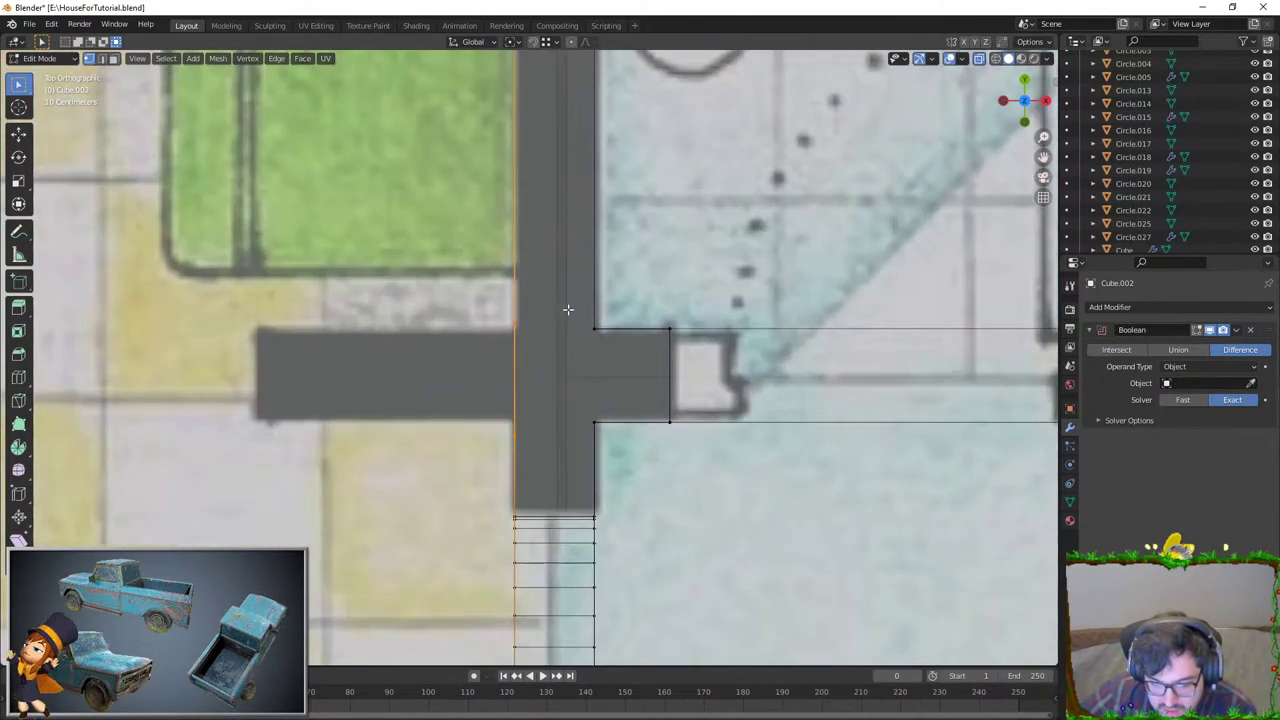
{"action": "scroll", "coordinate": [534, 257], "scroll_direction": "up", "scroll_amount": 3}
{"action": "key", "text": "g"}
{"action": "key", "text": "y"}
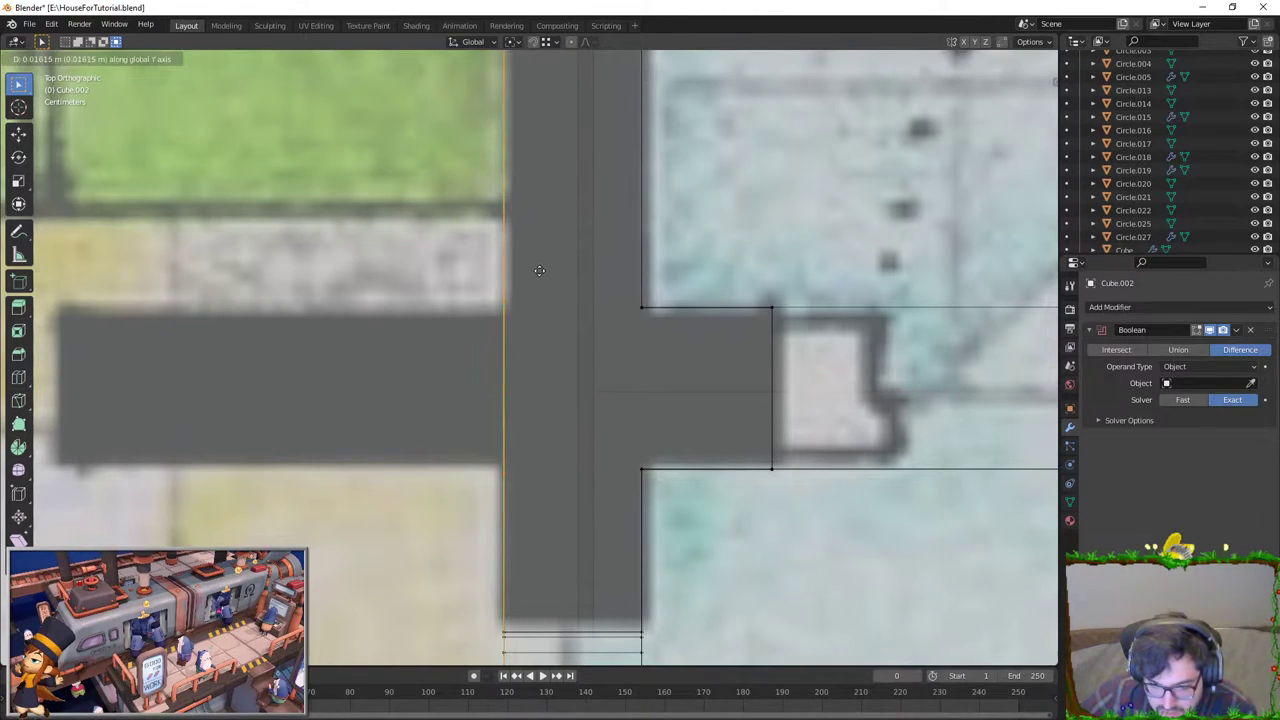
{"action": "left_click", "coordinate": [539, 272]}
{"action": "key", "text": "g"}
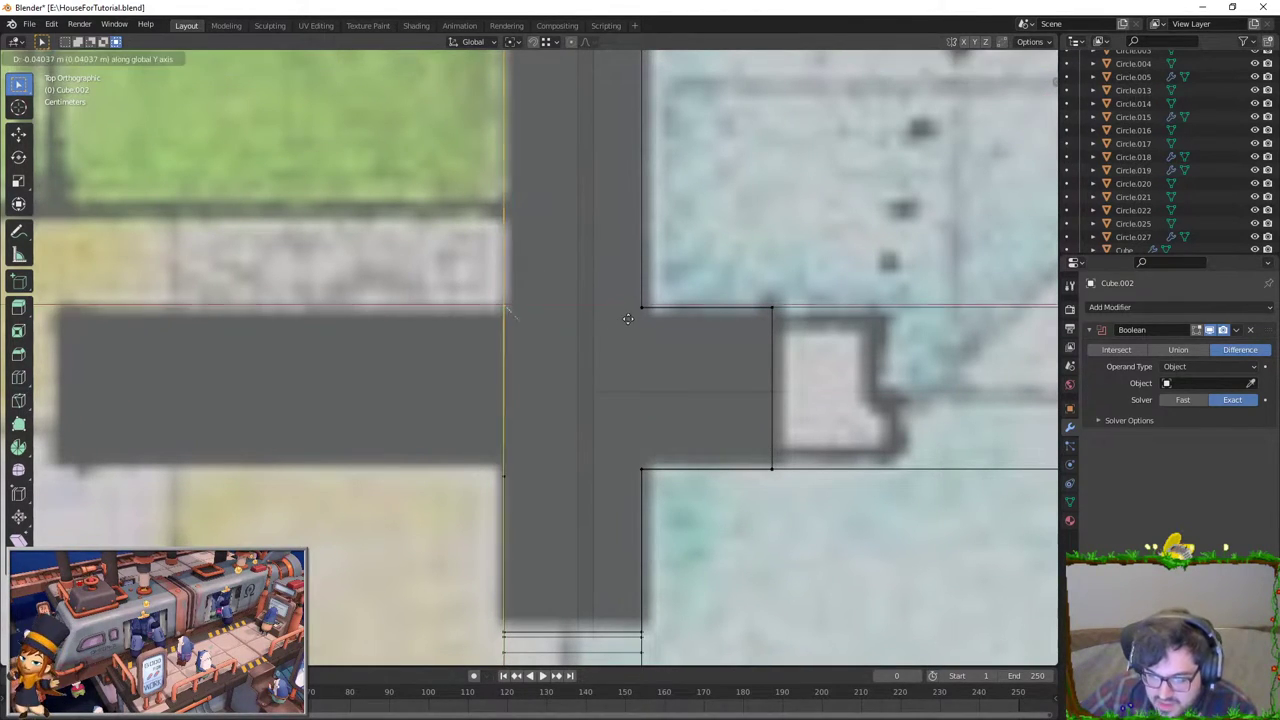
{"action": "key", "text": "Escape"}
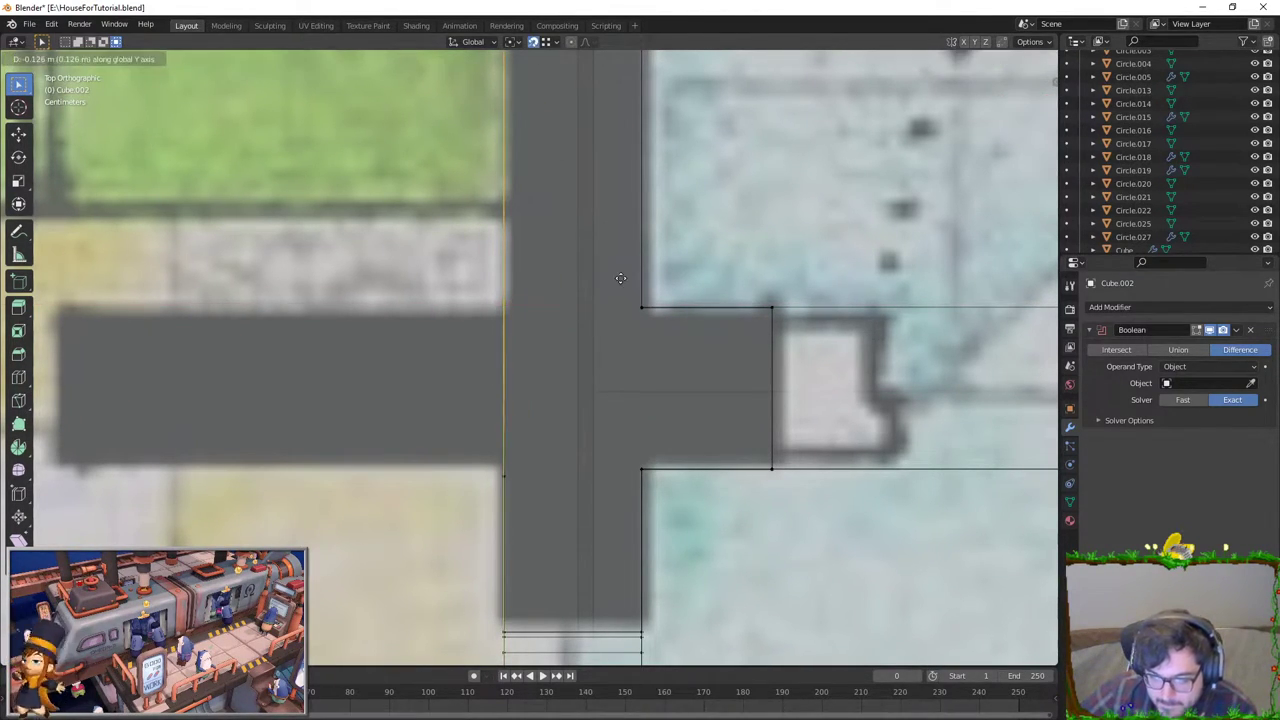
{"action": "middle_click_drag", "start_coordinate": [574, 506], "coordinate": [615, 415]}
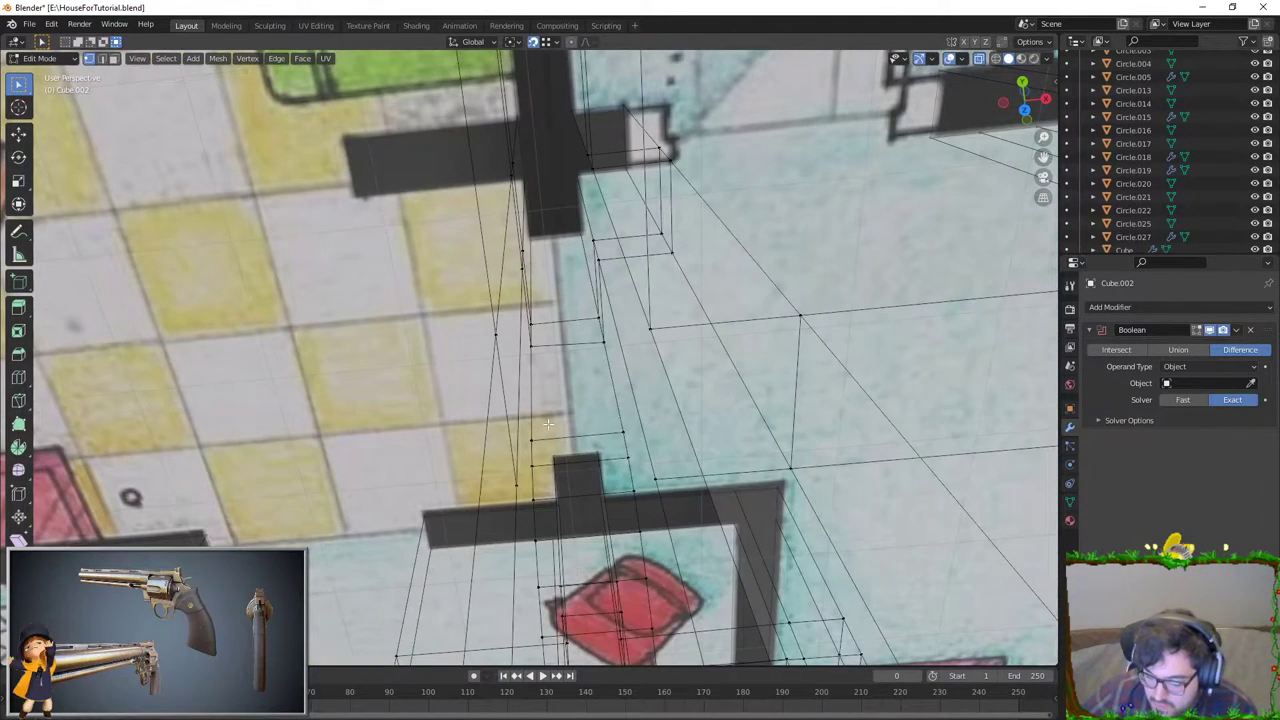
{"action": "key", "text": "KP_7"}
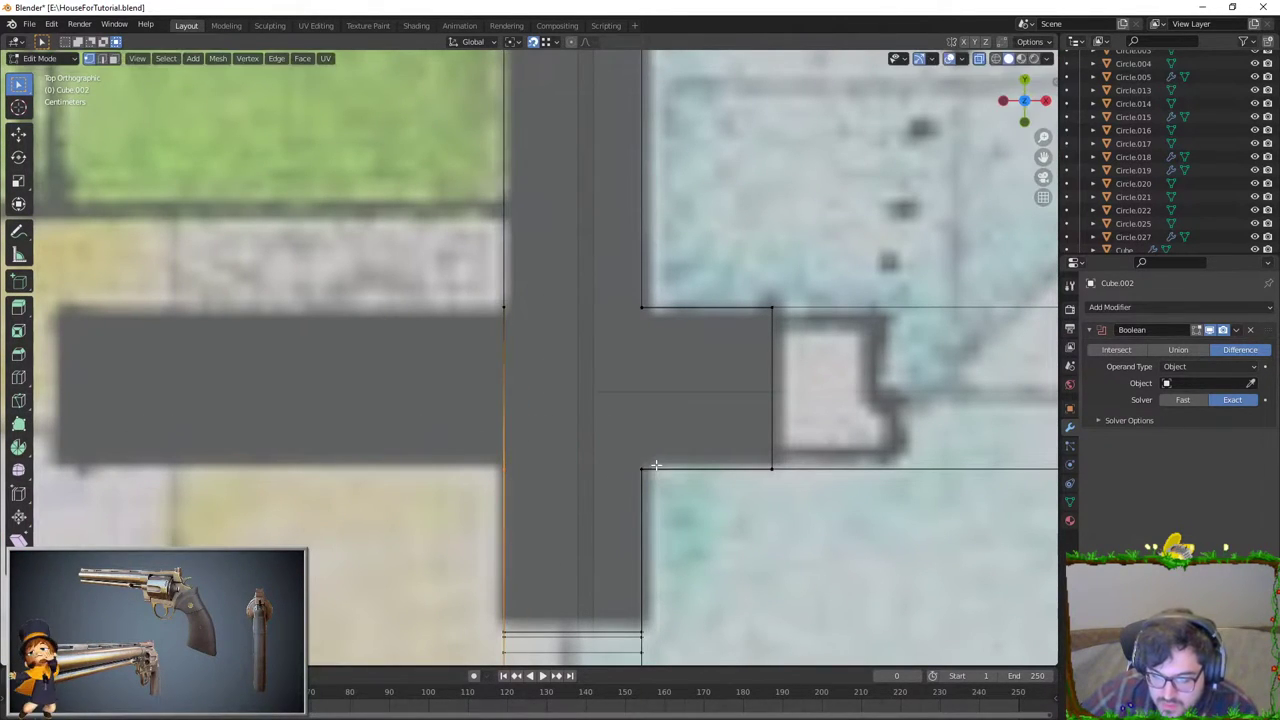
Step: Box-select the wall end vertices and slide them along Y
{"action": "left_click_drag", "start_coordinate": [491, 278], "coordinate": [567, 364]}
{"action": "middle_click_drag", "start_coordinate": [567, 364], "coordinate": [600, 330]}
{"action": "key", "text": "KP_7"}
{"action": "key", "text": "g"}
{"action": "key", "text": "y"}
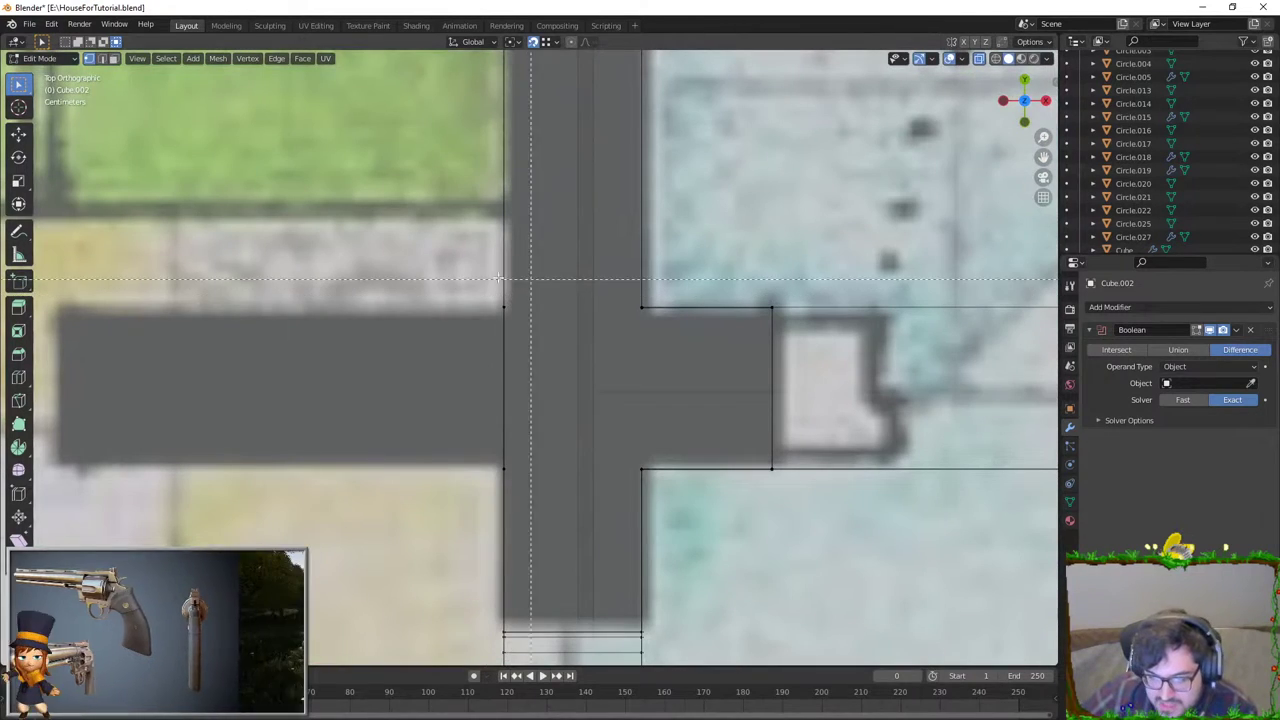
{"action": "left_click", "coordinate": [640, 306]}
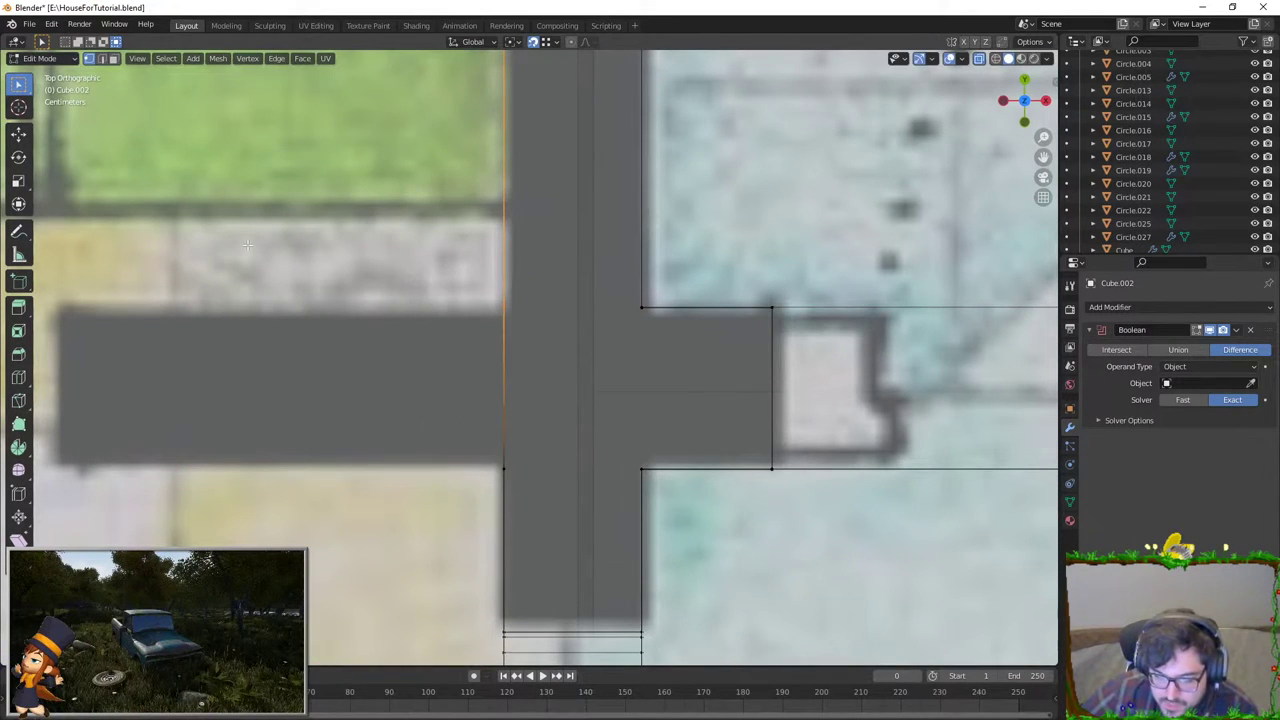
{"action": "scroll", "coordinate": [513, 388], "scroll_direction": "down", "scroll_amount": 4}
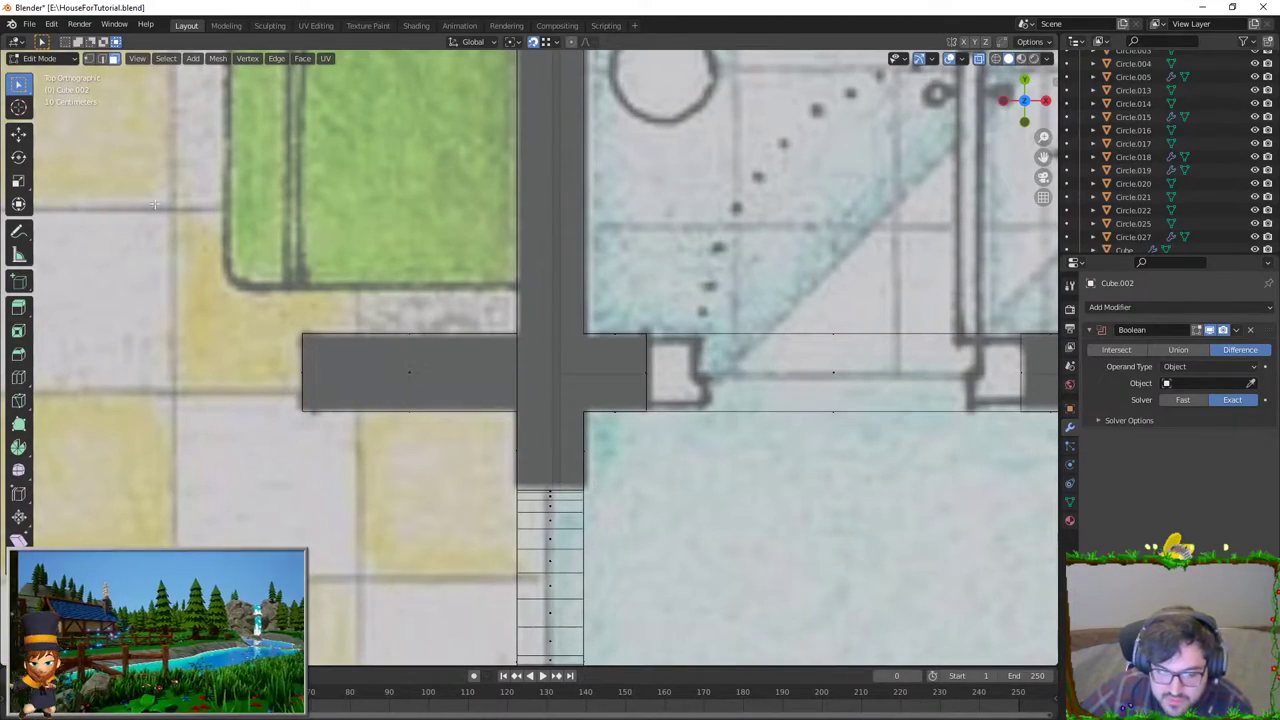
Step: Delete the leftover face on the left and view the whole house in perspective
{"action": "left_click_drag", "start_coordinate": [392, 348], "coordinate": [462, 400]}
{"action": "key", "text": "x"}
{"action": "left_click", "coordinate": [461, 390]}
{"action": "scroll", "coordinate": [461, 390], "scroll_direction": "down", "scroll_amount": 3}
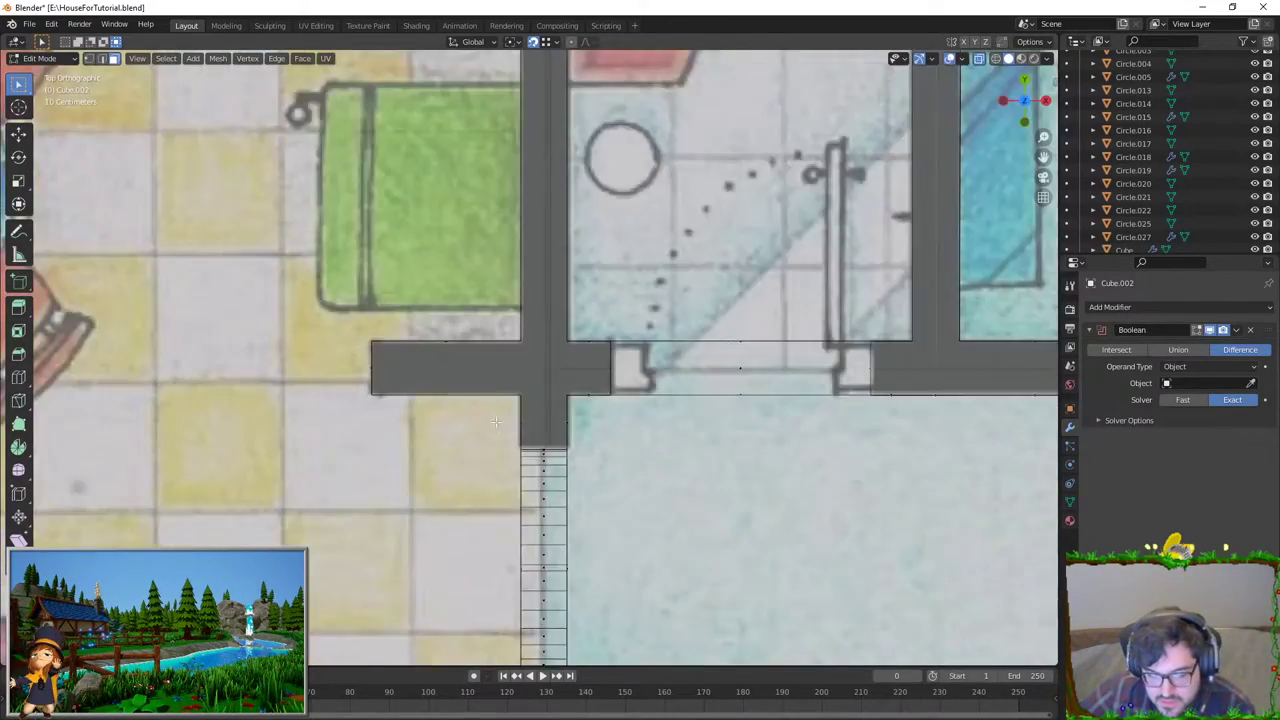
{"action": "middle_click_drag", "start_coordinate": [461, 390], "coordinate": [536, 350]}
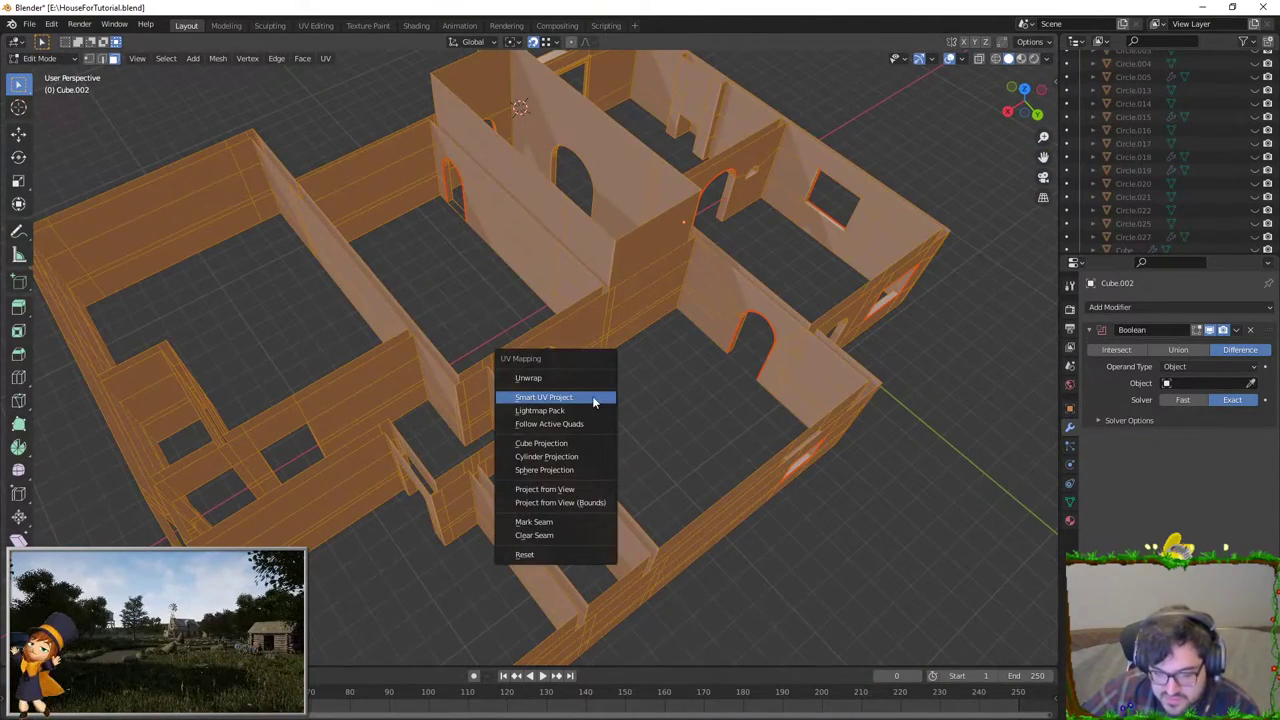
Step: Smart UV Project the walls and return to Object Mode
{"action": "left_click", "coordinate": [593, 399]}
{"action": "left_click", "coordinate": [620, 504]}
{"action": "key", "text": "Tab"}
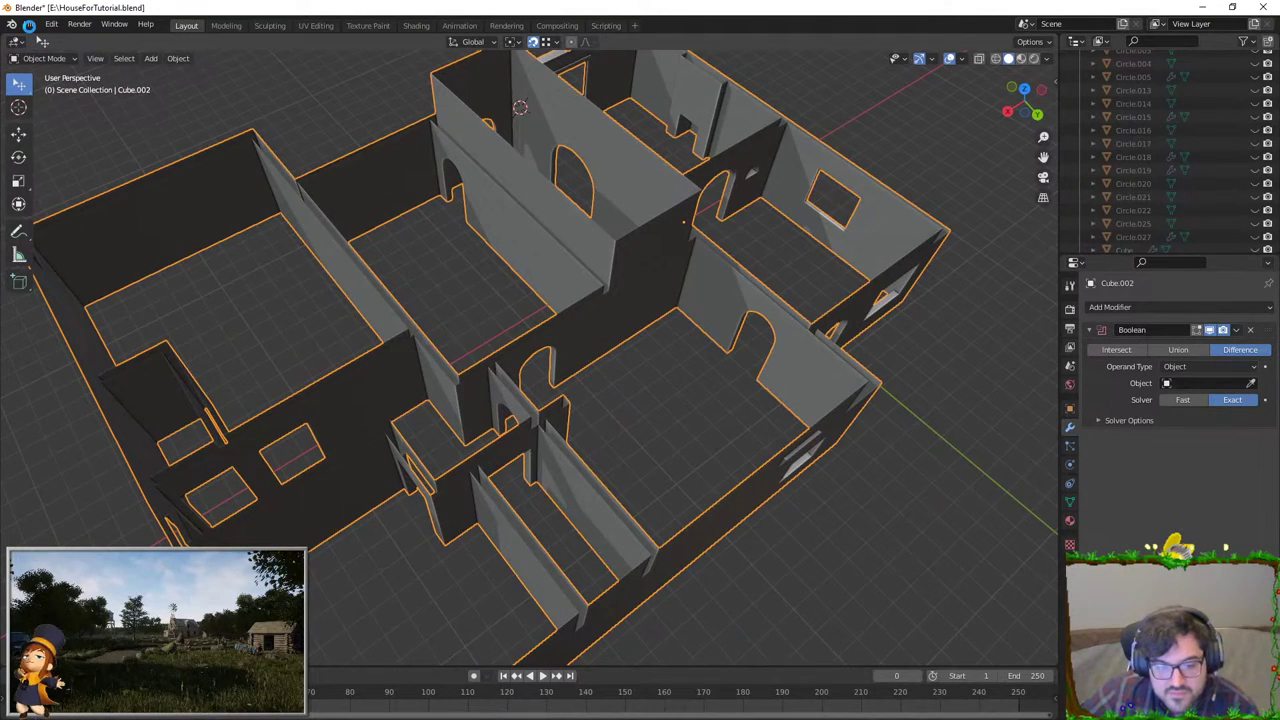
Step: Save the blend file and export the walls as FBX, overwriting SM_Walls.fbx
{"action": "key", "text": "ctrl+s"}
{"action": "left_click", "coordinate": [30, 25]}
{"action": "mouse_move", "coordinate": [49, 217]}
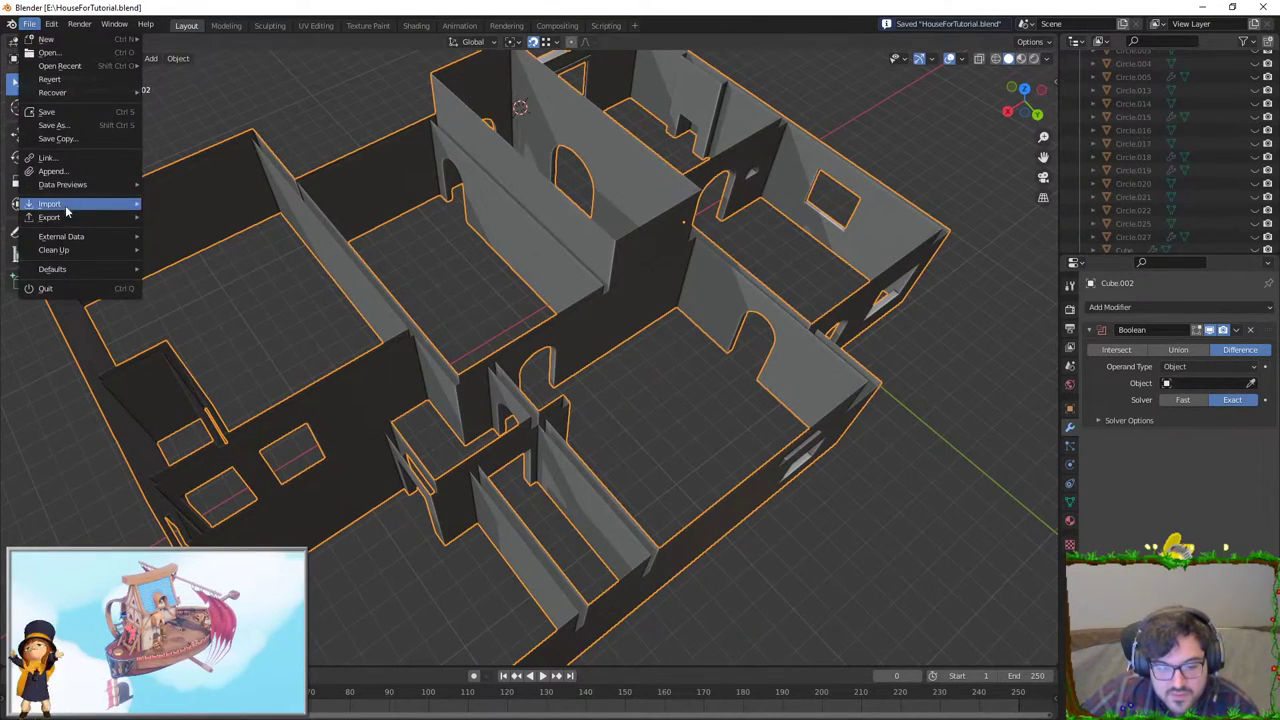
{"action": "left_click", "coordinate": [172, 323]}
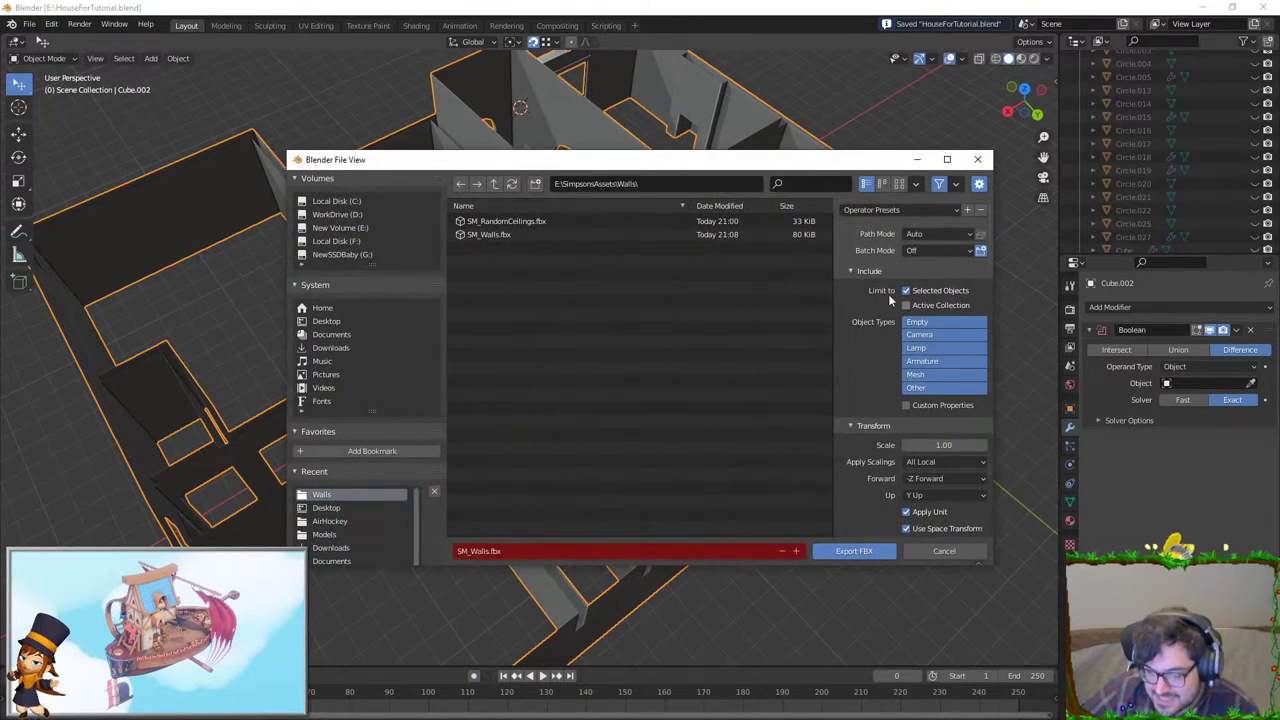
{"action": "double_click", "coordinate": [505, 236]}
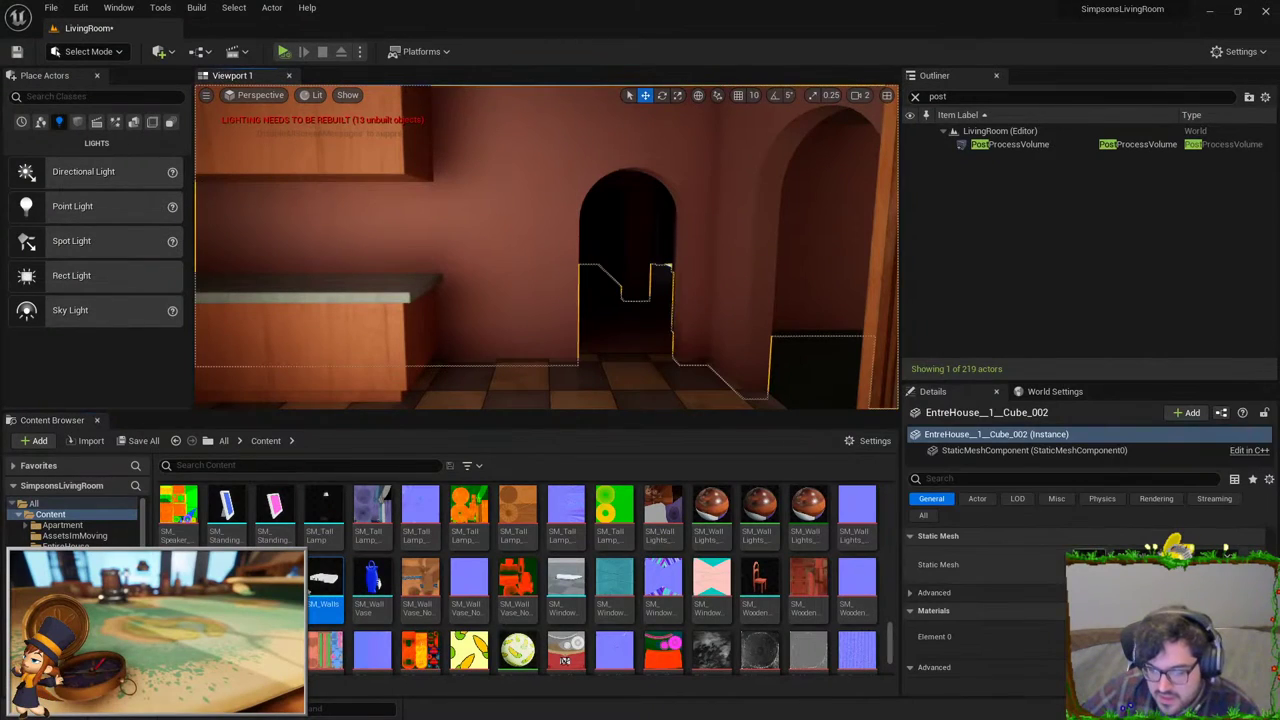
Step: Reimport SM_Walls from the updated FBX and fly toward the arched doorway
{"action": "right_click", "coordinate": [326, 605]}
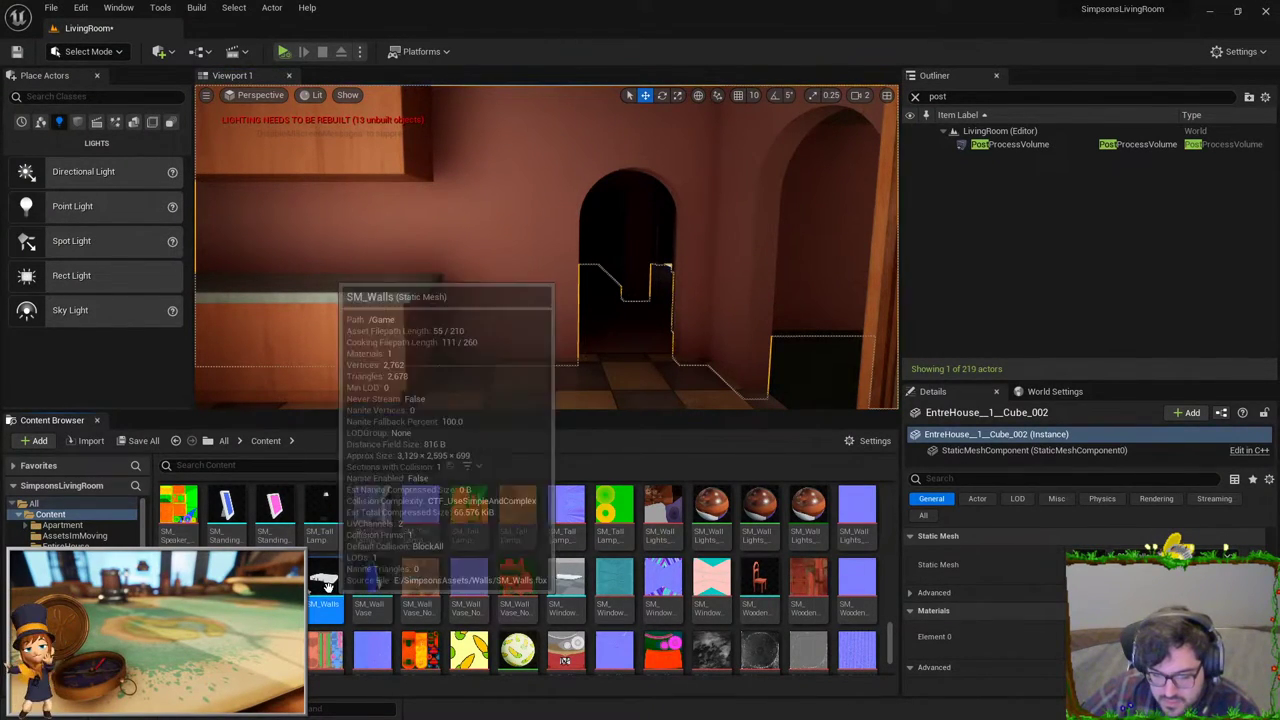
{"action": "left_click", "coordinate": [390, 235]}
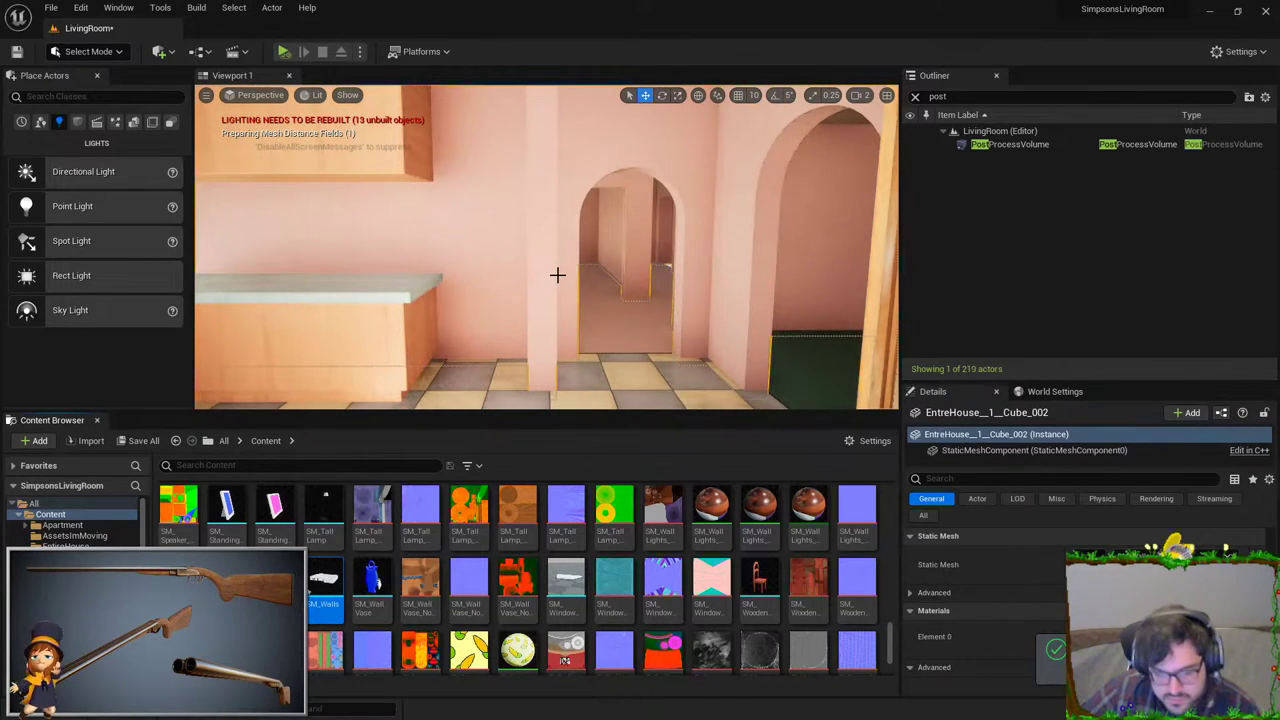
{"action": "left_click_drag", "start_coordinate": [557, 274], "coordinate": [600, 253]}
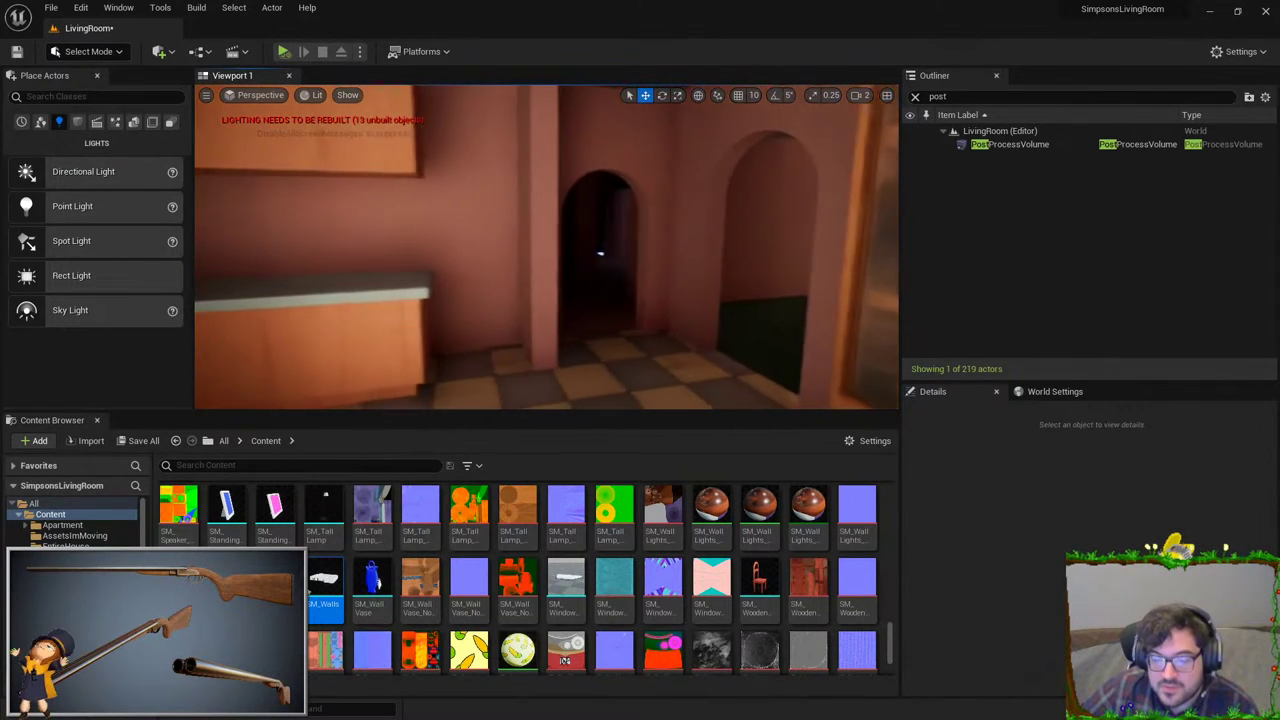
{"action": "right_click_drag", "start_coordinate": [600, 253], "coordinate": [600, 253]}
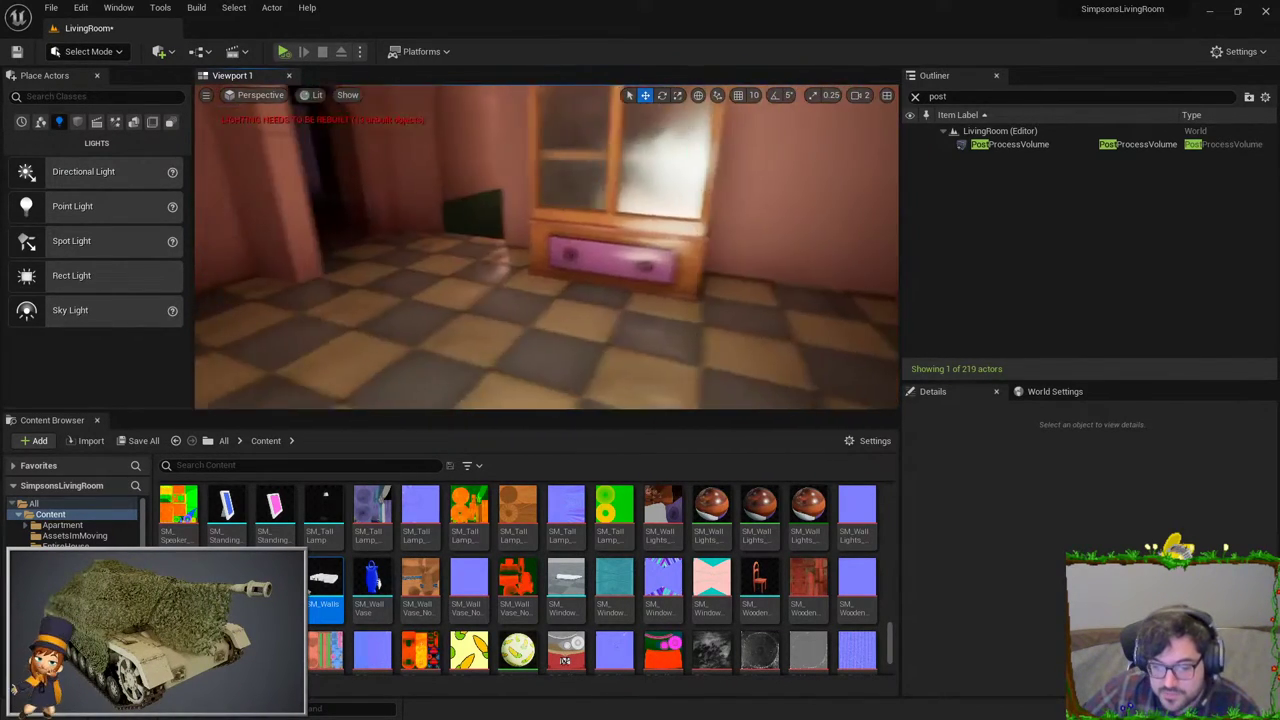
Step: Inspect the counter, upper cabinet and red doorway, then switch to full-screen viewport
{"action": "right_click_drag", "start_coordinate": [510, 268], "coordinate": [510, 268]}
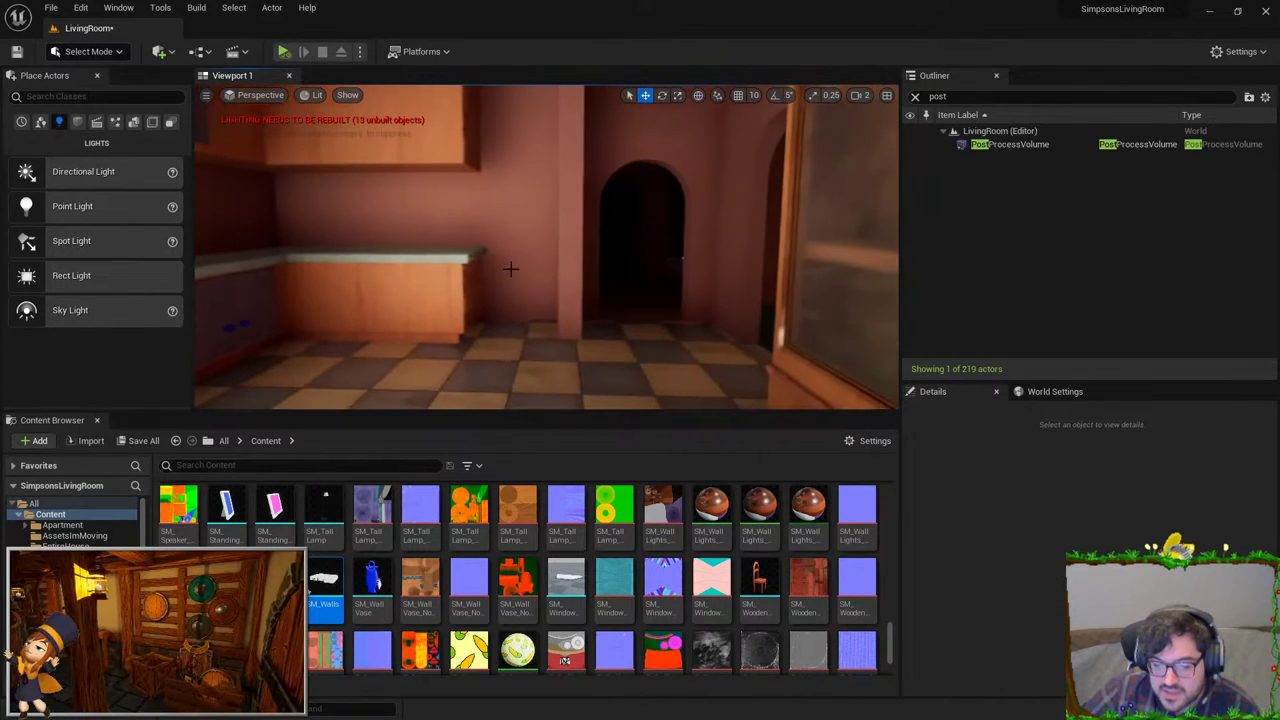
{"action": "right_click_drag", "start_coordinate": [510, 268], "coordinate": [510, 153]}
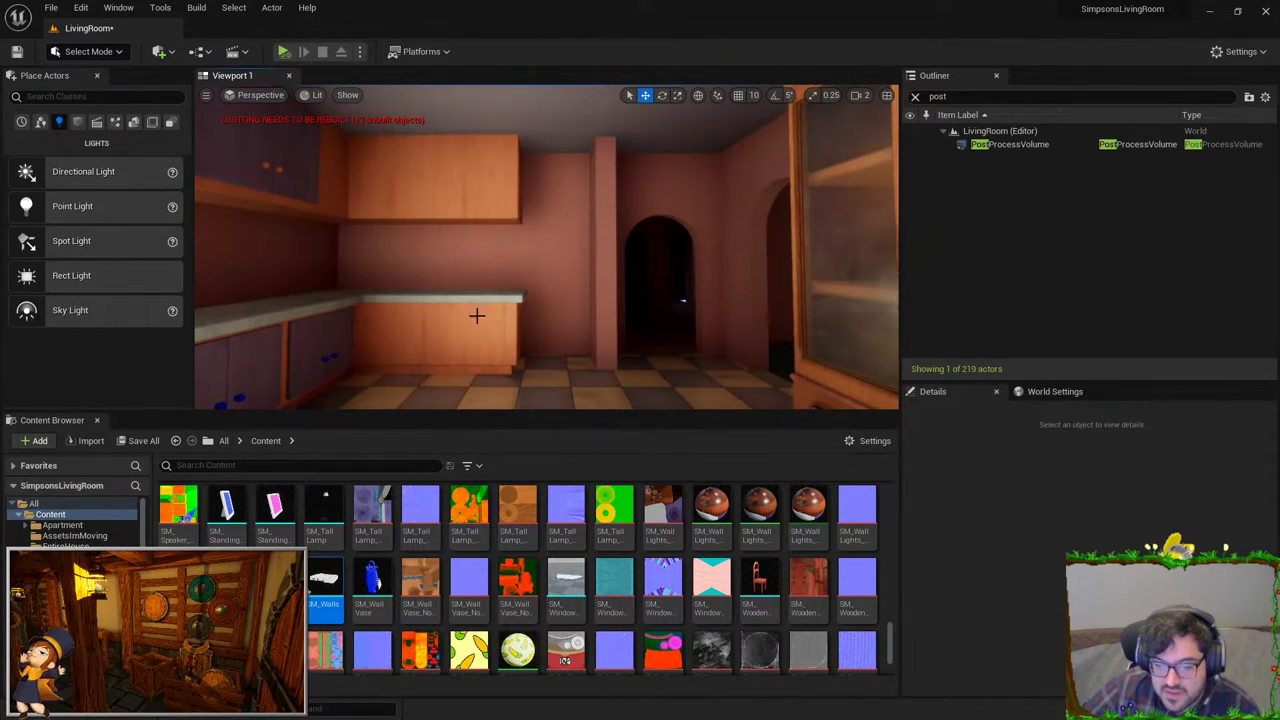
{"action": "right_click_drag", "start_coordinate": [473, 250], "coordinate": [443, 271]}
{"action": "right_click_drag", "start_coordinate": [540, 338], "coordinate": [540, 338]}
{"action": "key", "text": "F11"}
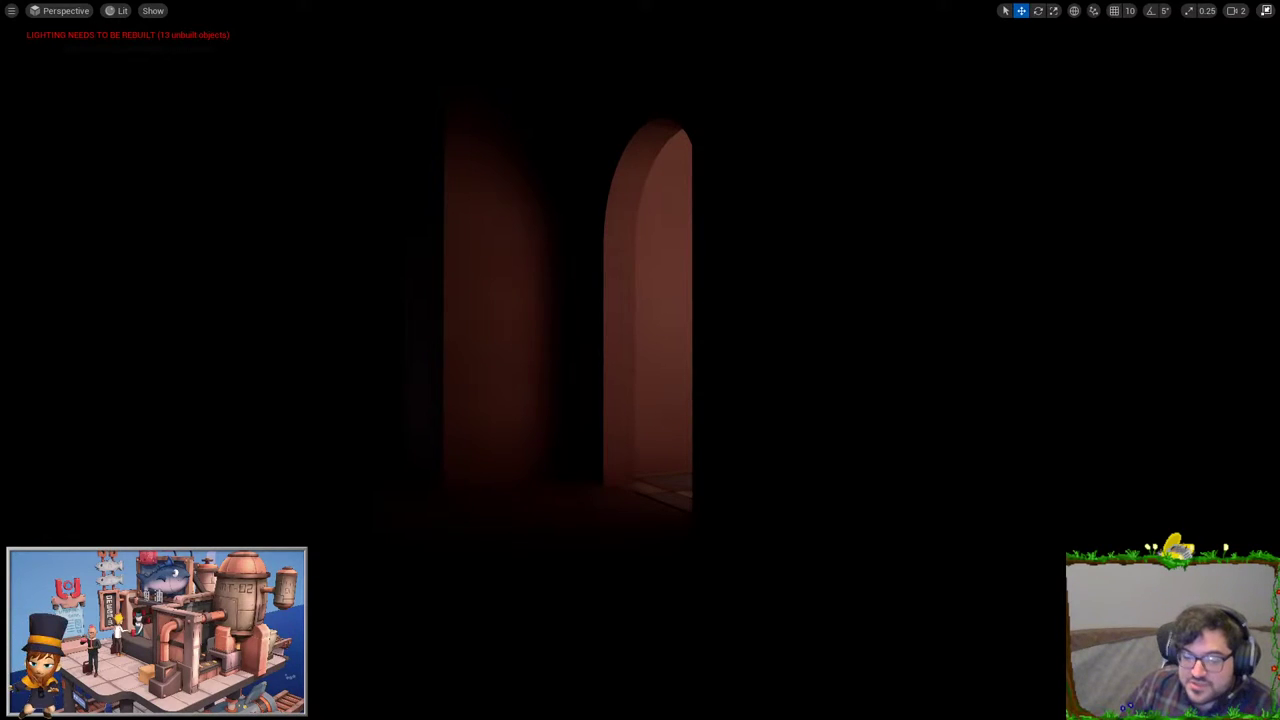
Step: Leave immersive mode and fly through the dark rooms to face the reddish wall's arched doorway
{"action": "key", "text": "F11"}
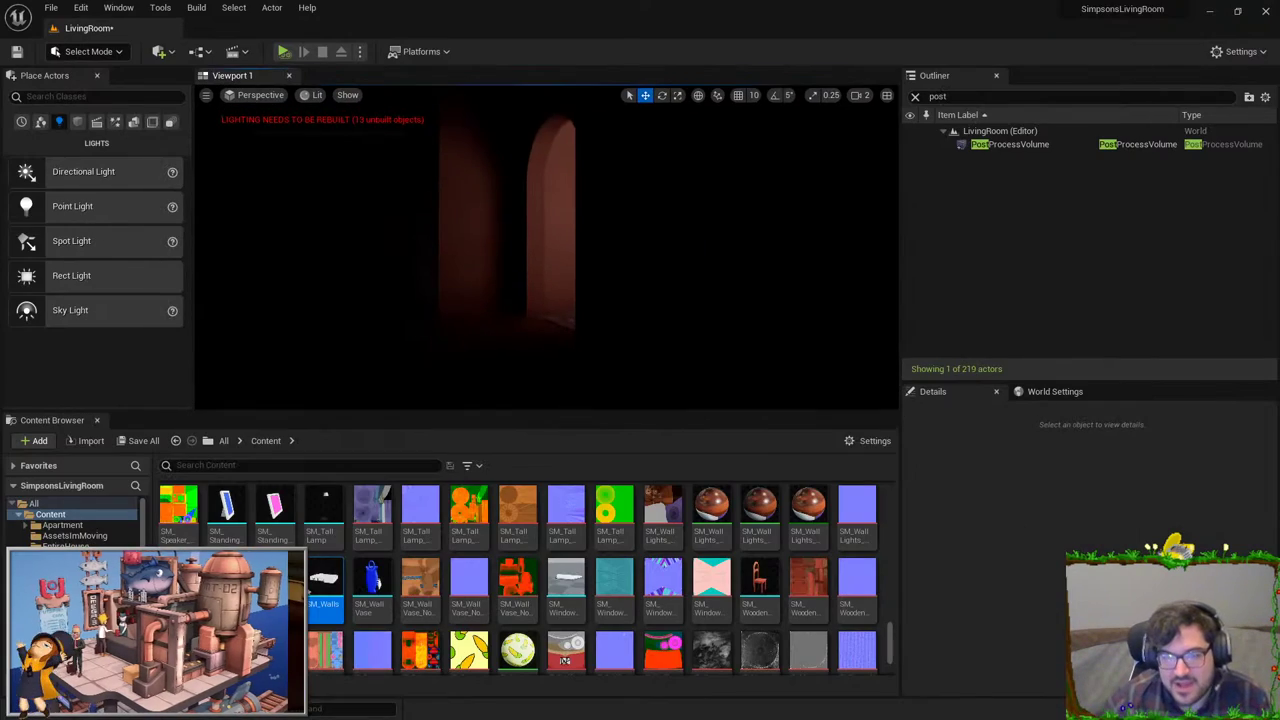
{"action": "mouse_move", "coordinate": [546, 250]}
{"action": "right_mouse_down"}
{"action": "mouse_move", "coordinate": [600, 250]}
{"action": "mouse_move", "coordinate": [550, 250]}
{"action": "mouse_move", "coordinate": [634, 294]}
{"action": "right_mouse_up"}
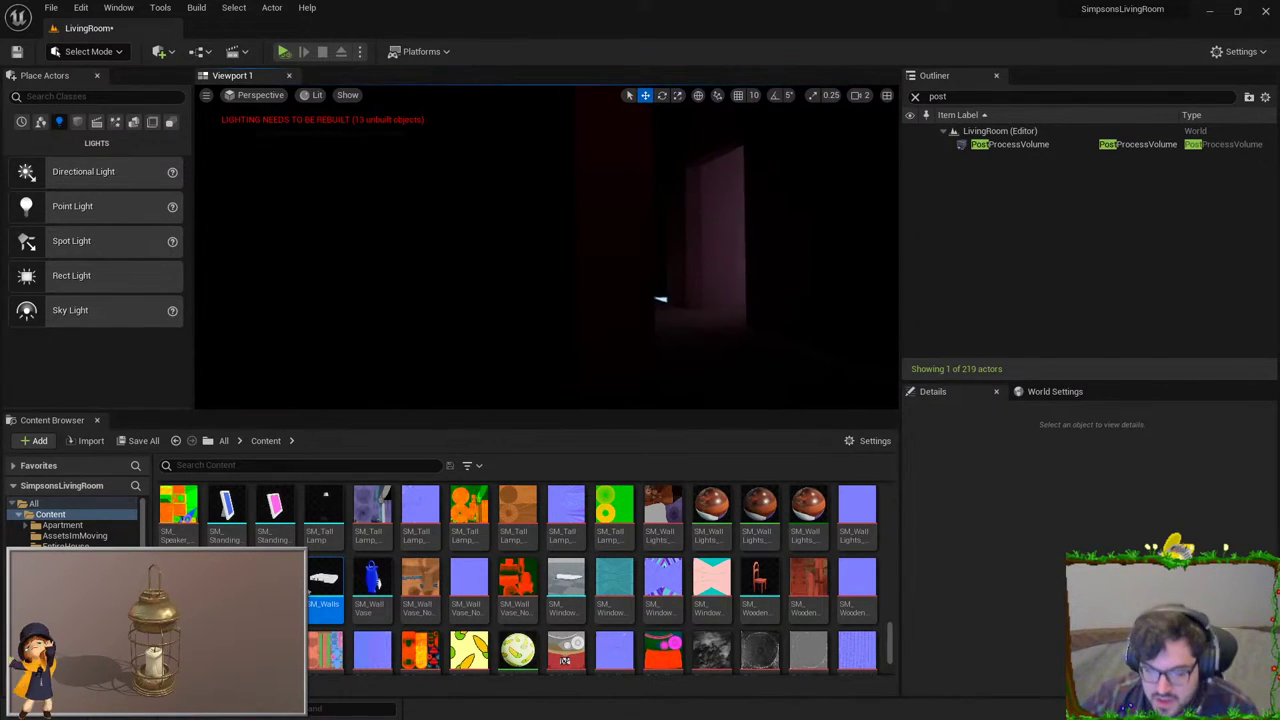
{"action": "mouse_move", "coordinate": [647, 300]}
{"action": "right_mouse_down"}
{"action": "mouse_move", "coordinate": [640, 325]}
{"action": "mouse_move", "coordinate": [580, 318]}
{"action": "mouse_move", "coordinate": [566, 274]}
{"action": "right_mouse_up"}
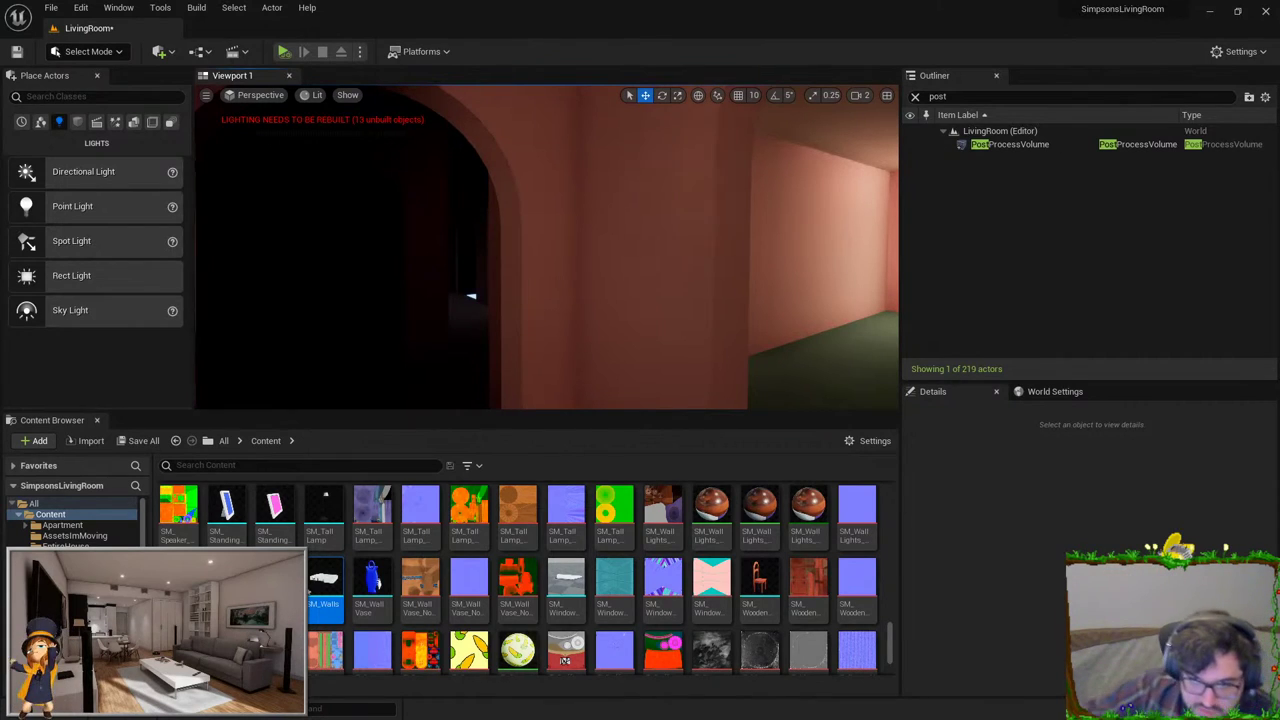
Step: Fly through the kitchen, around the house exterior, and frame the living room's sofa and boat painting
{"action": "right_click_drag", "start_coordinate": [471, 296], "coordinate": [440, 296]}
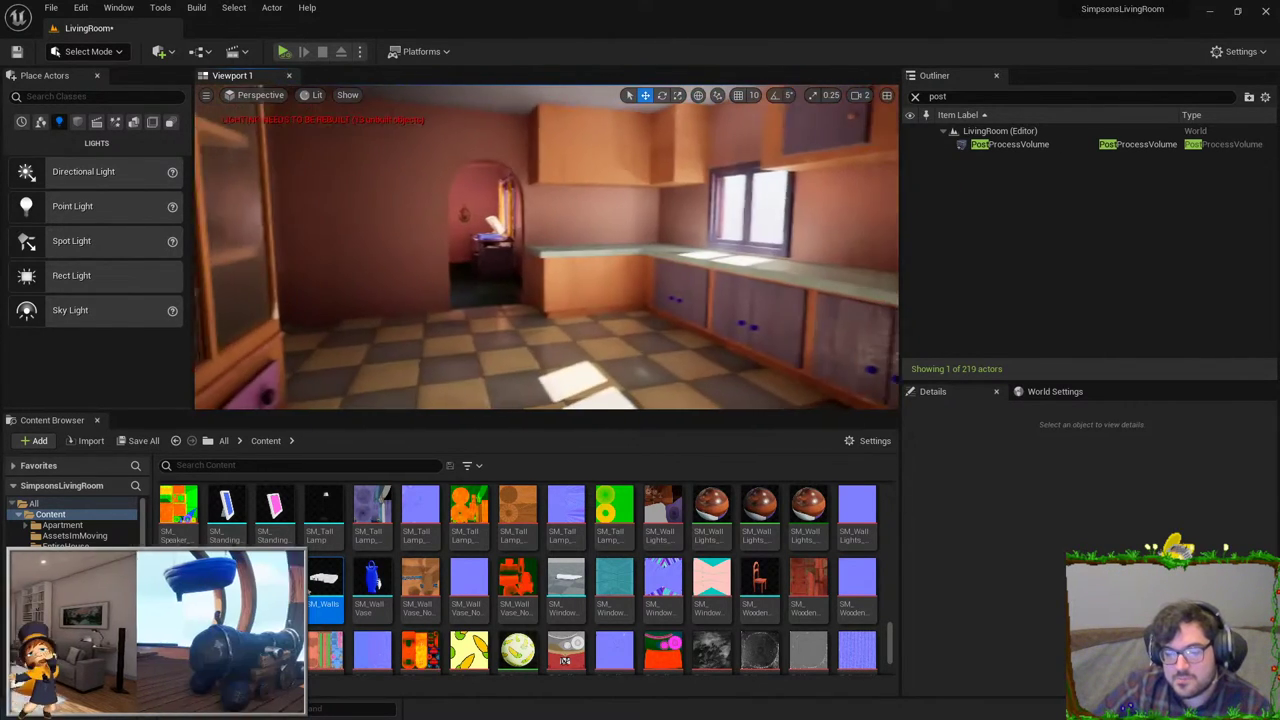
{"action": "right_click_drag", "start_coordinate": [546, 246], "coordinate": [546, 246]}
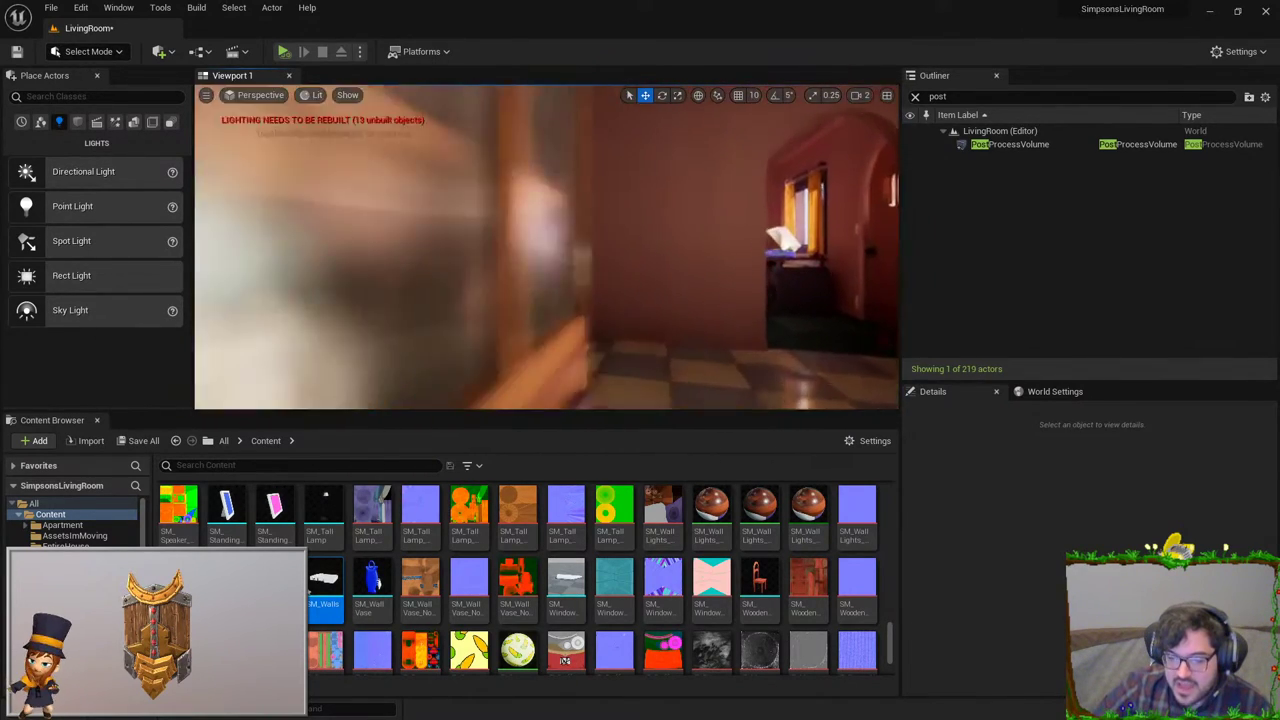
{"action": "right_click_drag", "start_coordinate": [546, 246], "coordinate": [546, 246]}
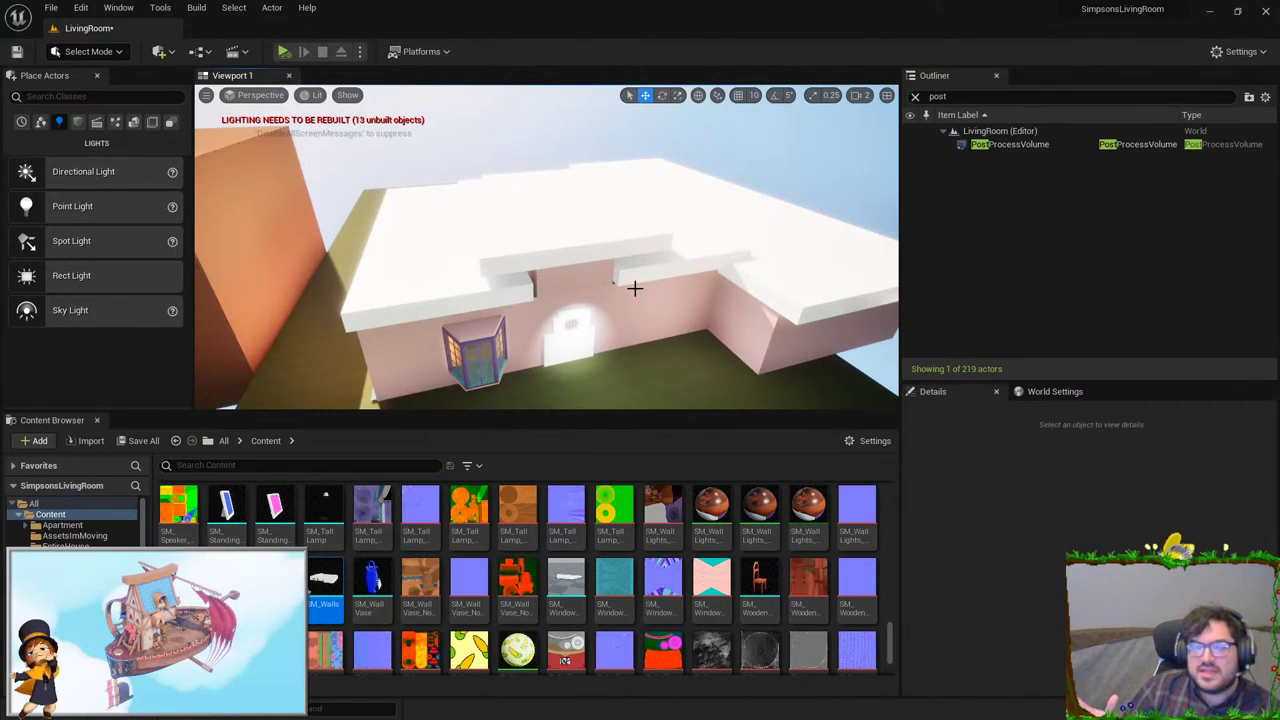
{"action": "mouse_move", "coordinate": [634, 288]}
{"action": "right_mouse_down"}
{"action": "mouse_move", "coordinate": [700, 250]}
{"action": "mouse_move", "coordinate": [640, 300]}
{"action": "mouse_move", "coordinate": [620, 290]}
{"action": "right_mouse_up"}
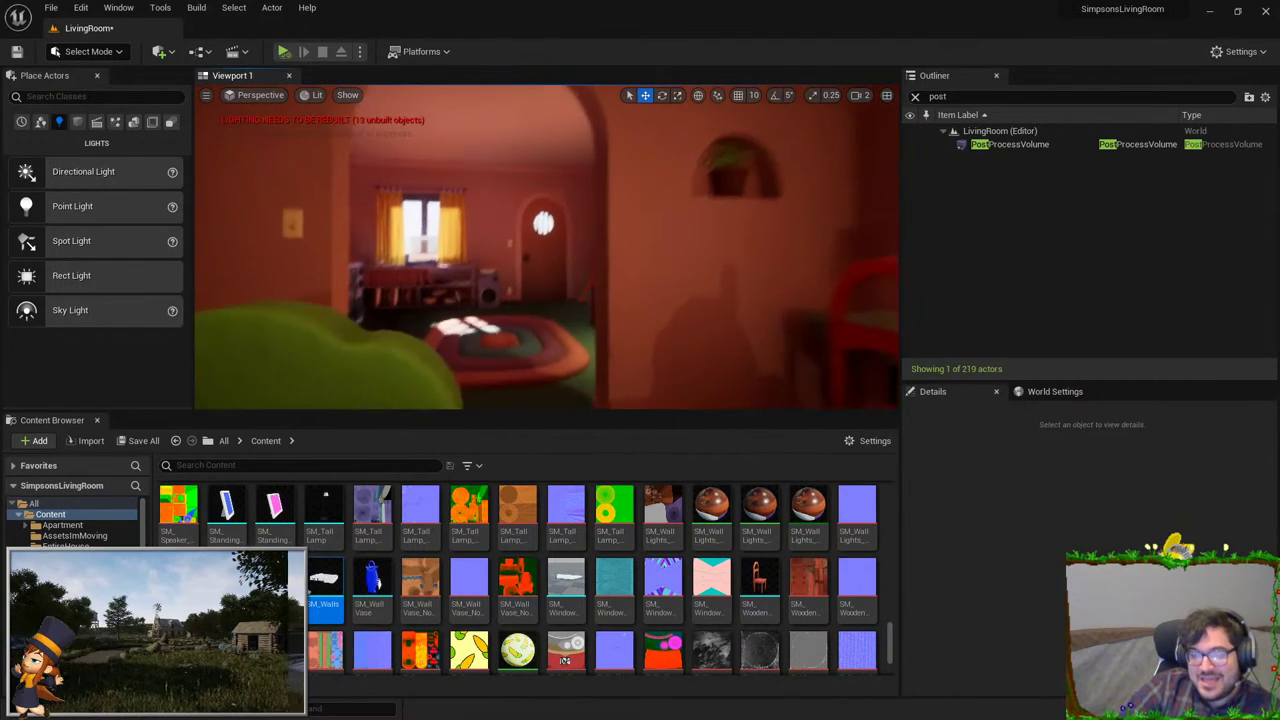
{"action": "right_click_drag", "start_coordinate": [700, 245], "coordinate": [712, 241]}
{"action": "right_click_drag", "start_coordinate": [532, 128], "coordinate": [581, 90]}
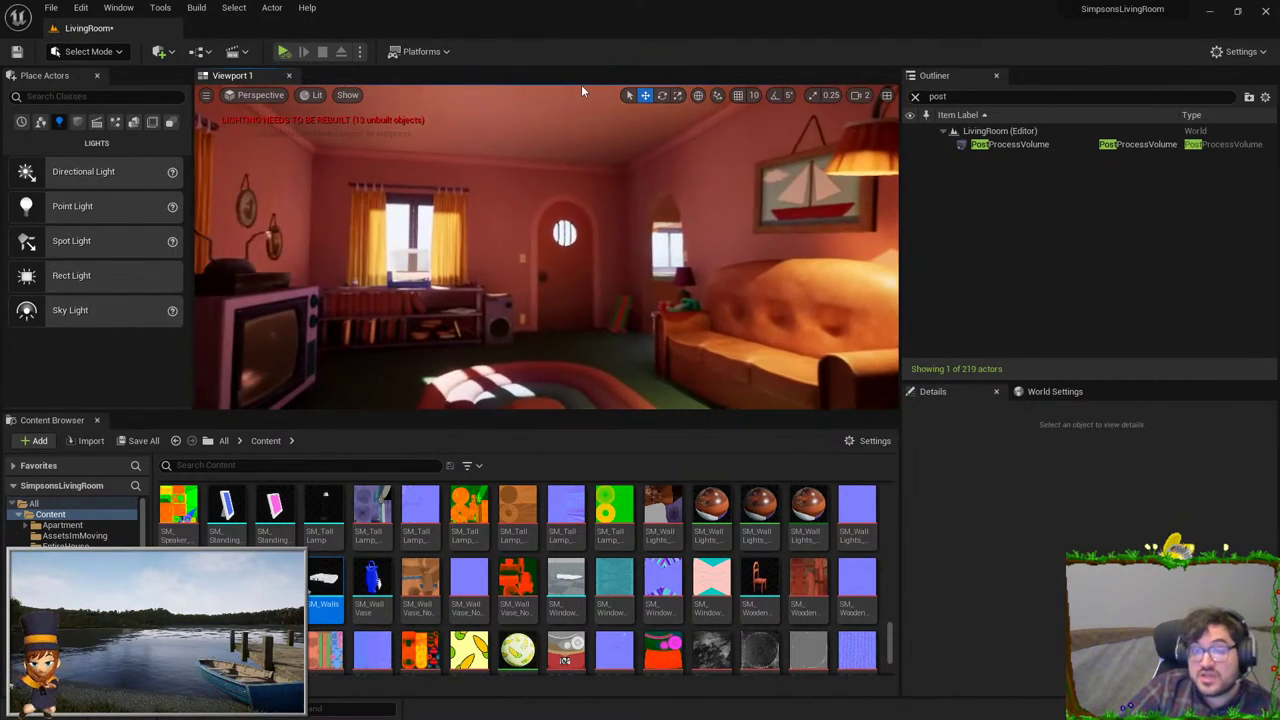